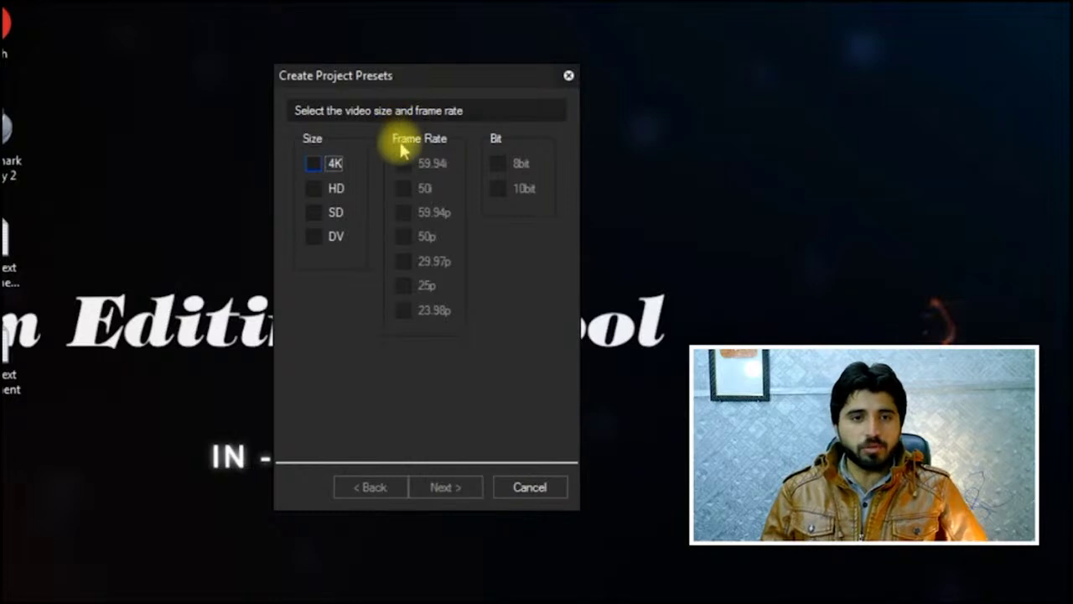
Step: Include the 4K, HD, SD and DV video sizes in the project presets
left_click(325, 165)
left_click(314, 189)
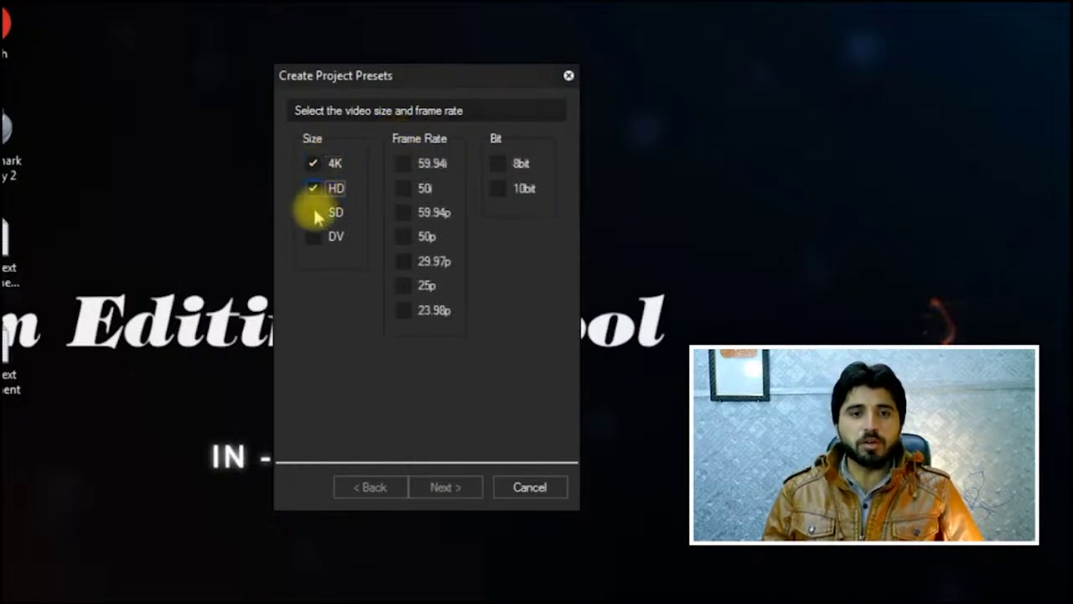
left_click(313, 212)
left_click(313, 238)
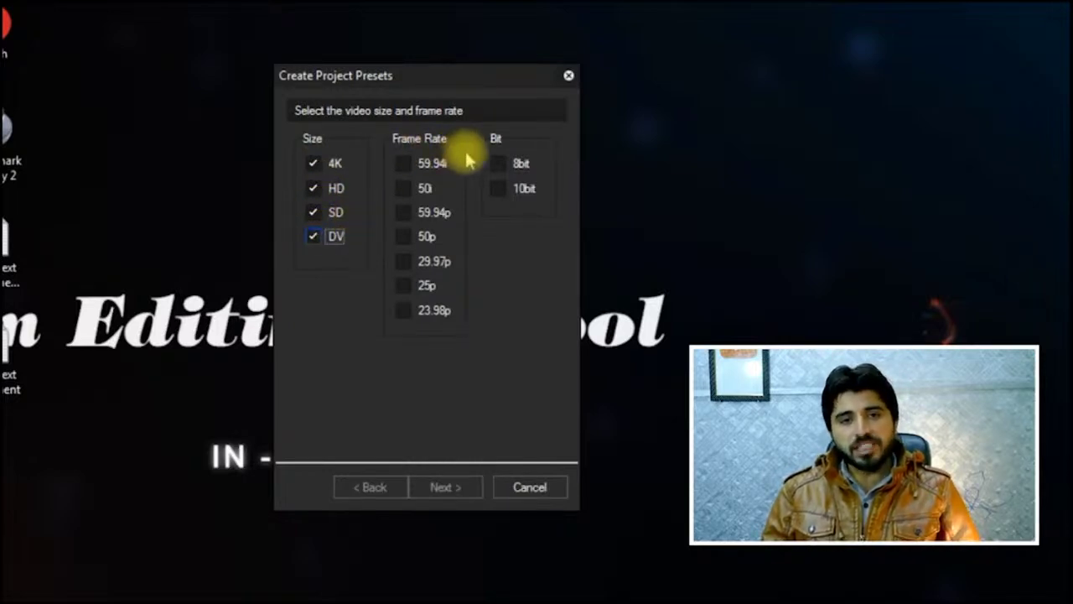
Step: Enable all frame rates for the presets: 59.94i, 50i, 59.94p, 50p, 29.97p, 25p and 23.98p
left_click(403, 163)
left_click(404, 187)
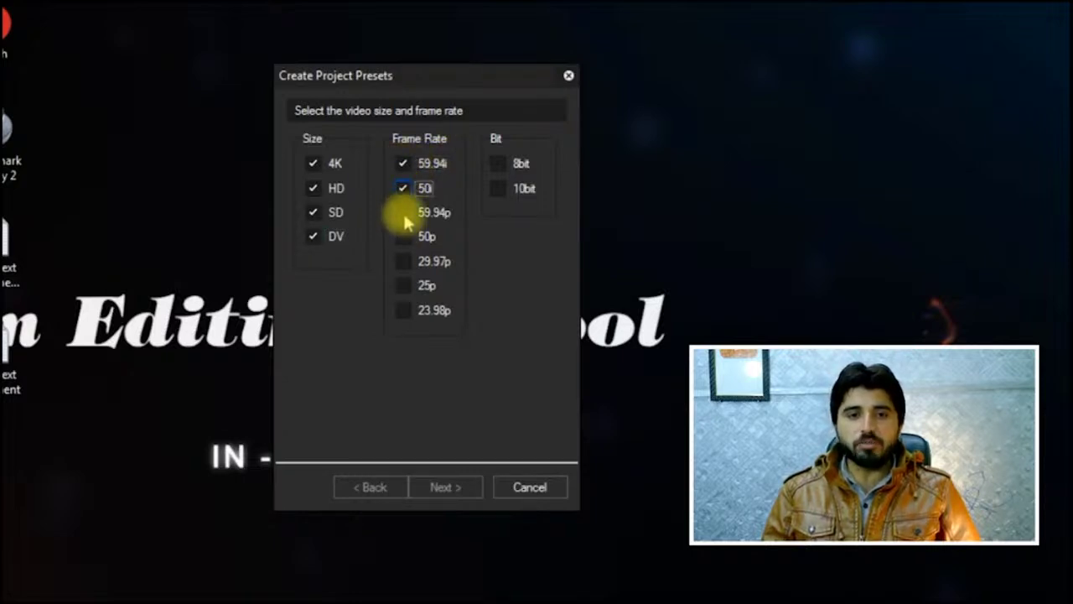
left_click(403, 213)
left_click(403, 237)
left_click(403, 260)
left_click(403, 285)
left_click(403, 309)
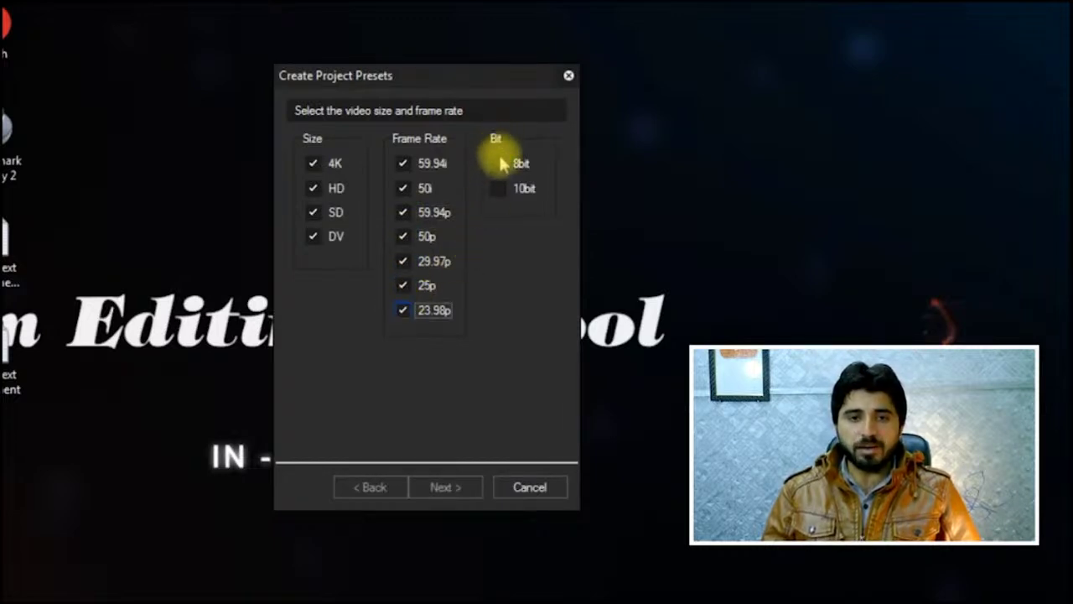
Step: Set the bit depth to 10bit and create all the listed project presets
left_click(498, 191)
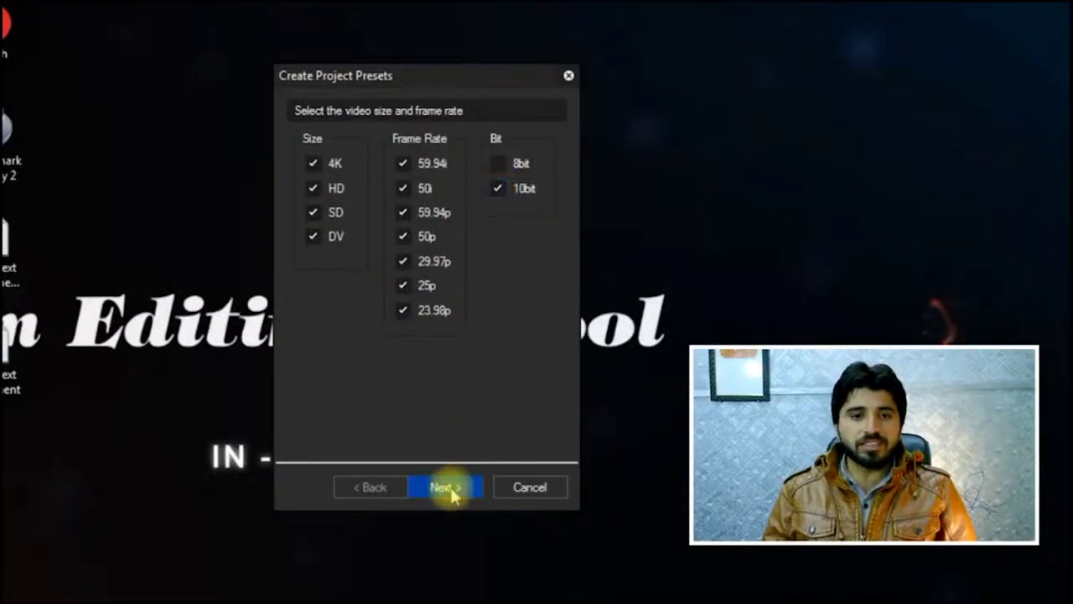
left_click(445, 487)
left_click_drag(545, 159, 547, 343)
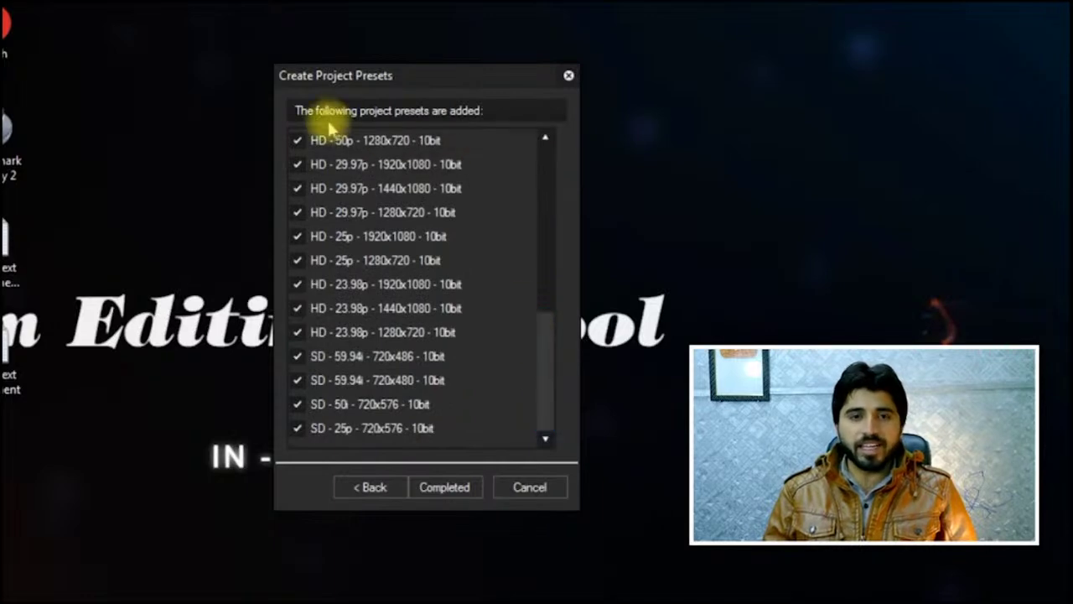
left_click_drag(438, 78, 478, 100)
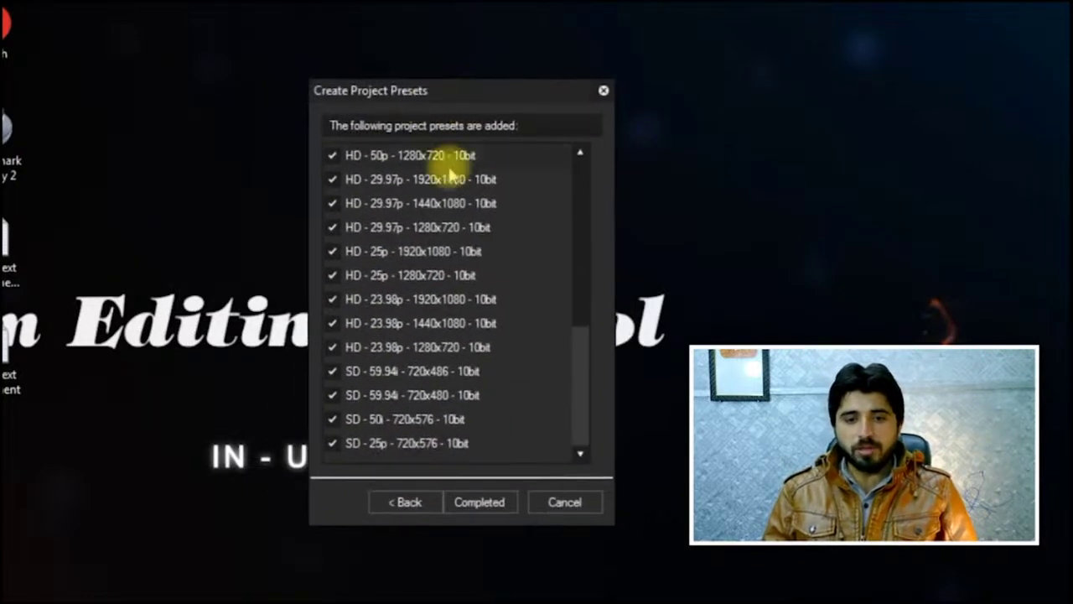
left_click(479, 502)
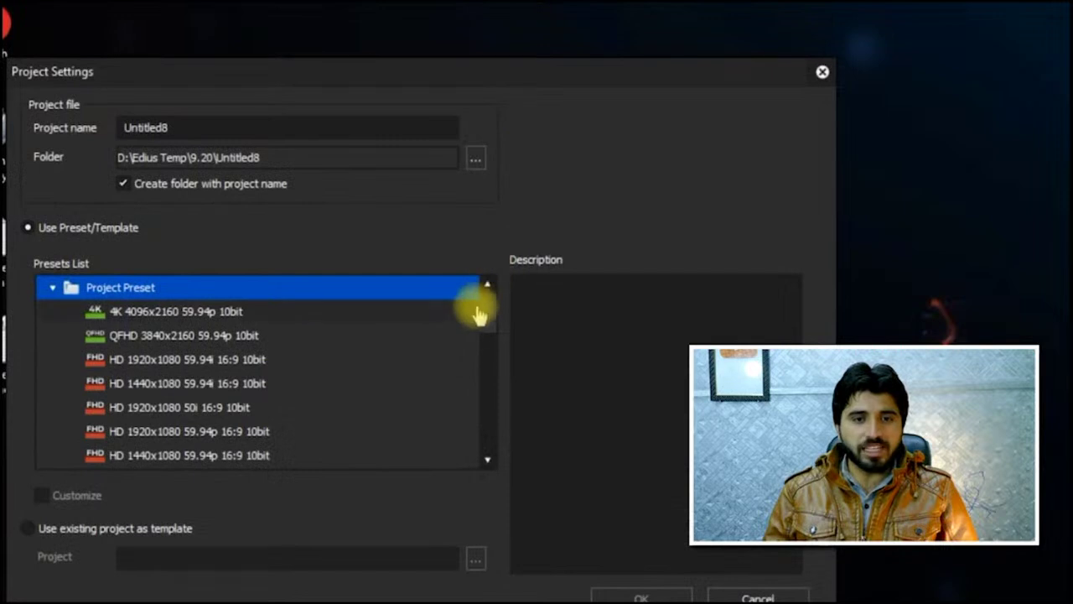
Step: Compare the descriptions of the 4K 4096x2160 59.94p, QFHD 3840x2160 59.94p and HD 1440x1080 59.94i presets
left_click_drag(475, 205, 479, 228)
left_click_drag(490, 335, 490, 294)
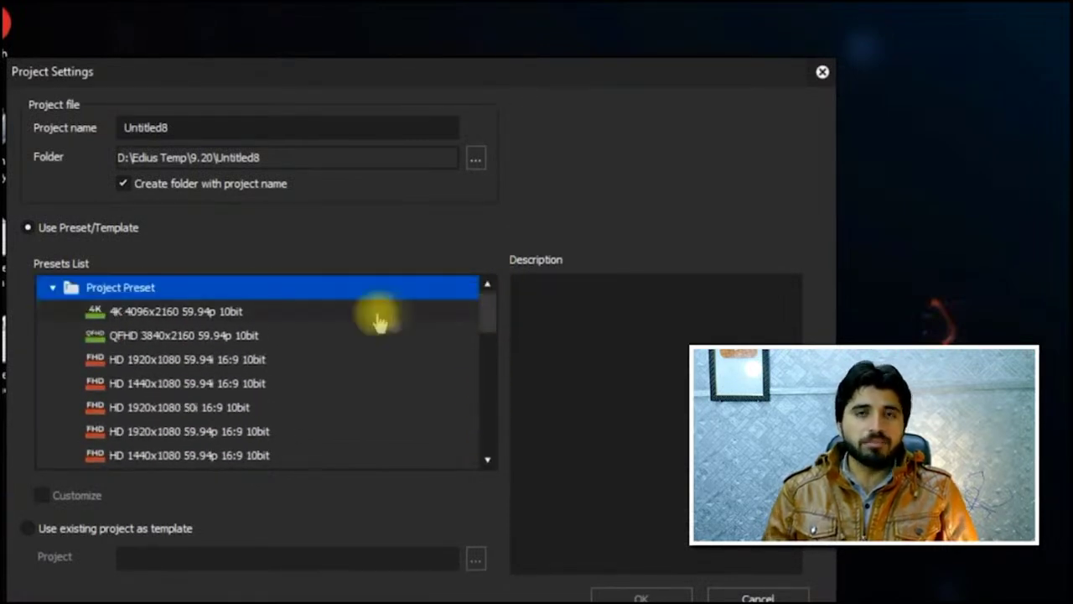
left_click(203, 315)
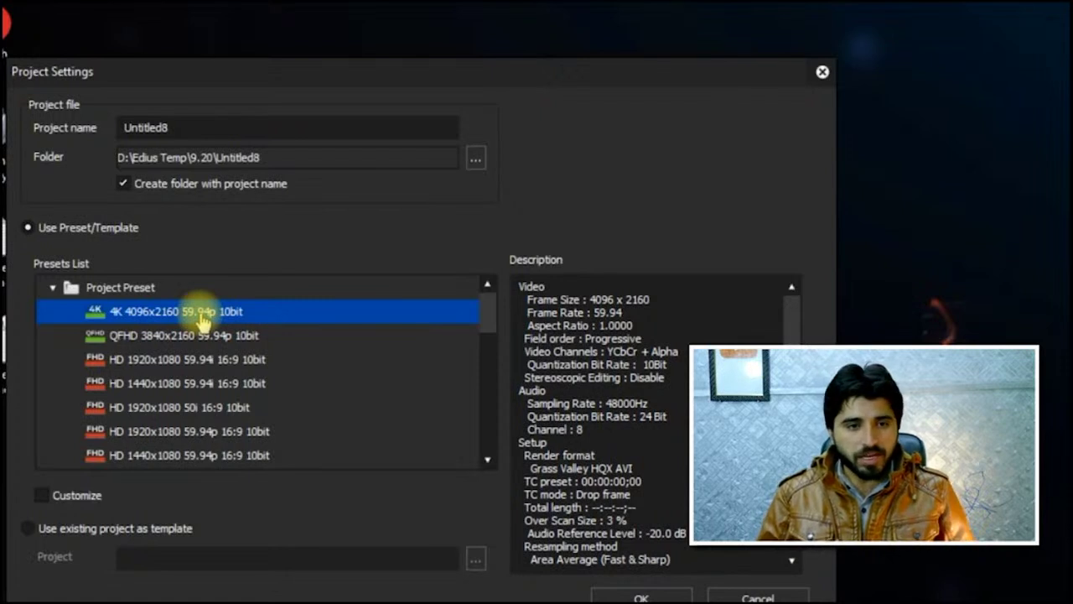
left_click(183, 332)
left_click(175, 317)
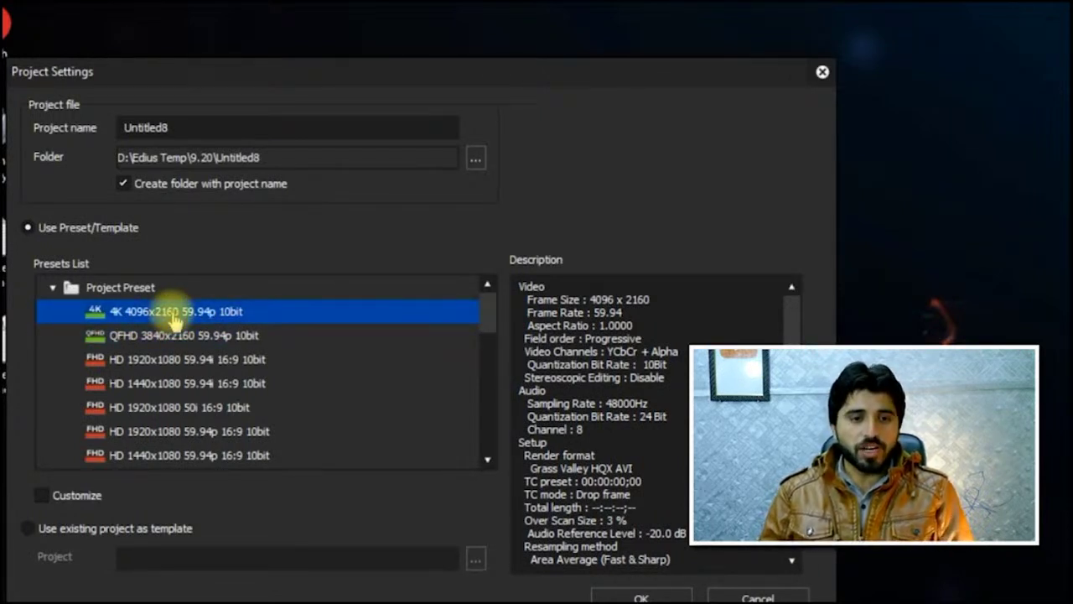
left_click(159, 383)
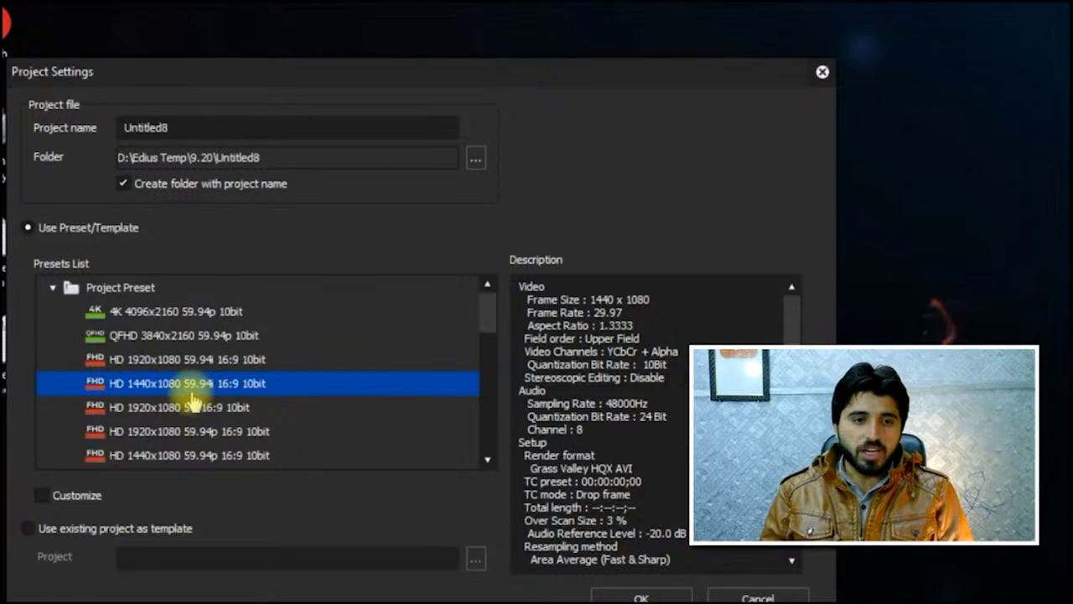
Step: Select the HD 1920x1080 25p 16:9 10bit preset for the project
scroll(325, 387, "down", 2)
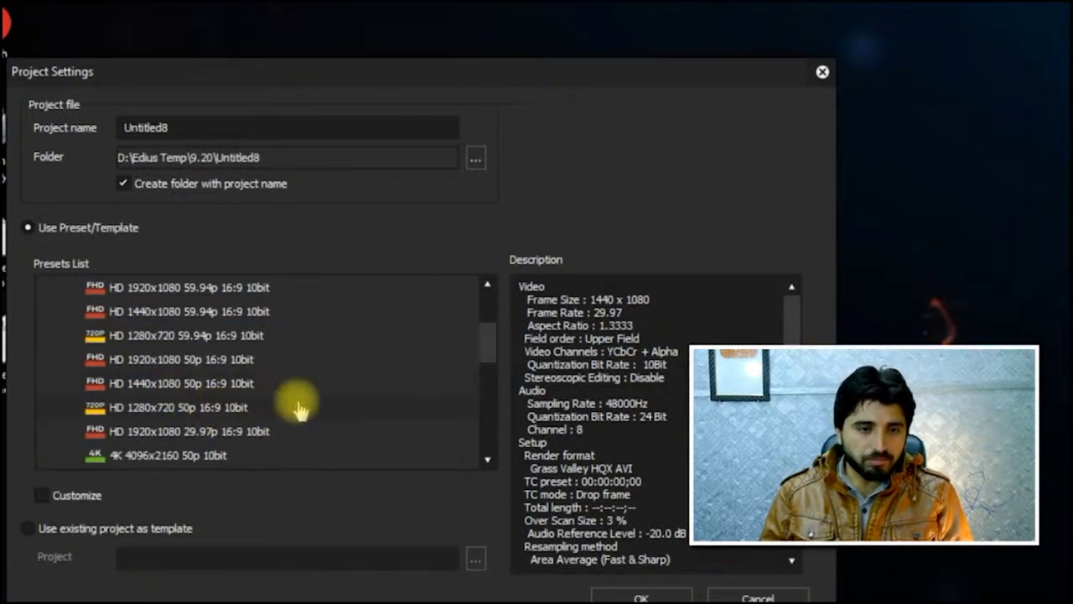
scroll(302, 409, "down", 1)
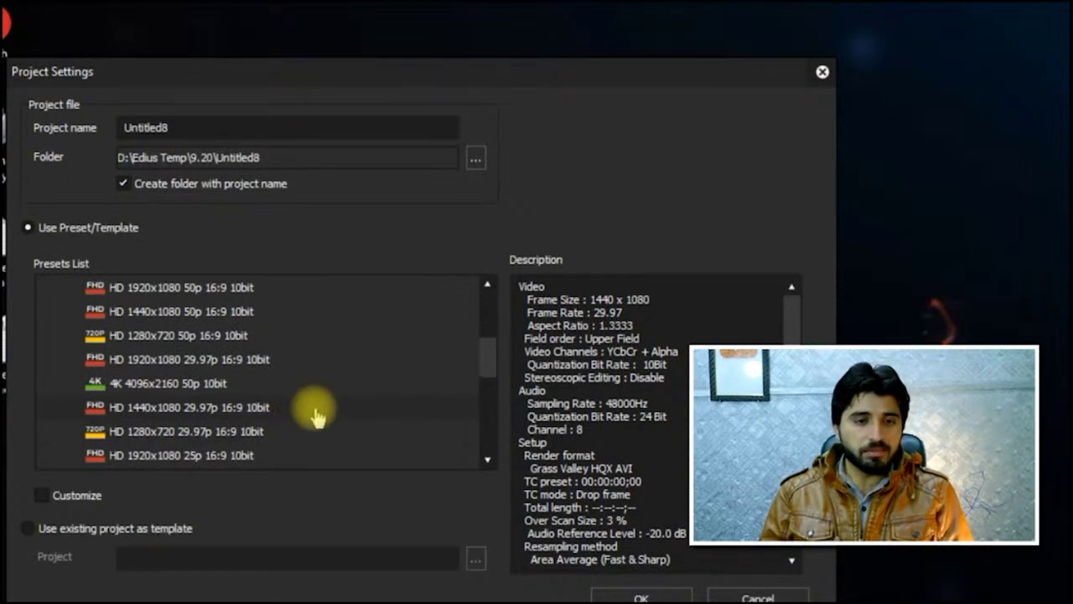
scroll(275, 364, "down", 1)
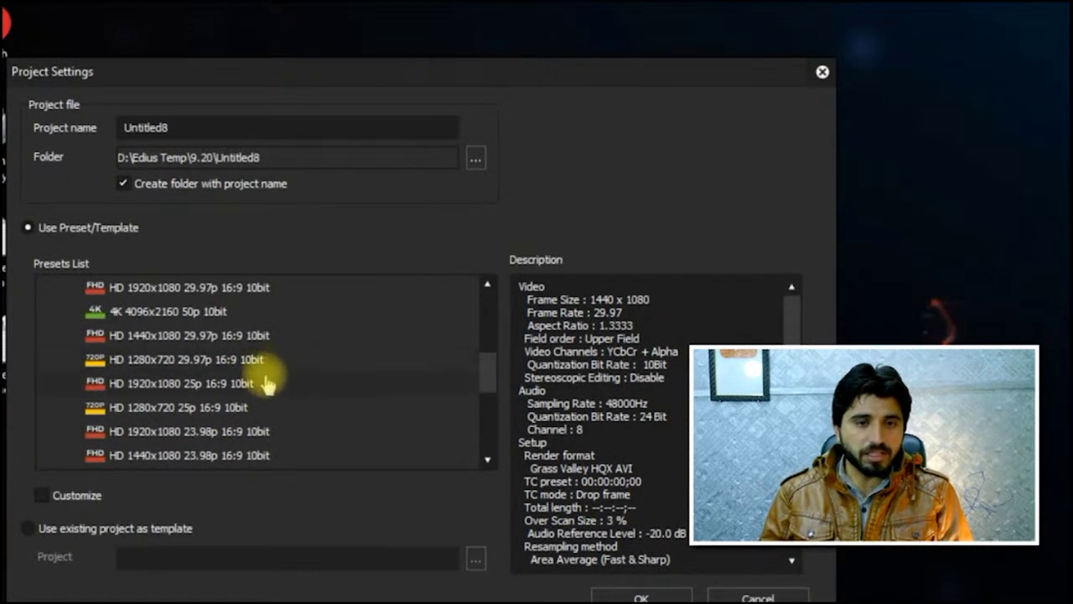
left_click(168, 386)
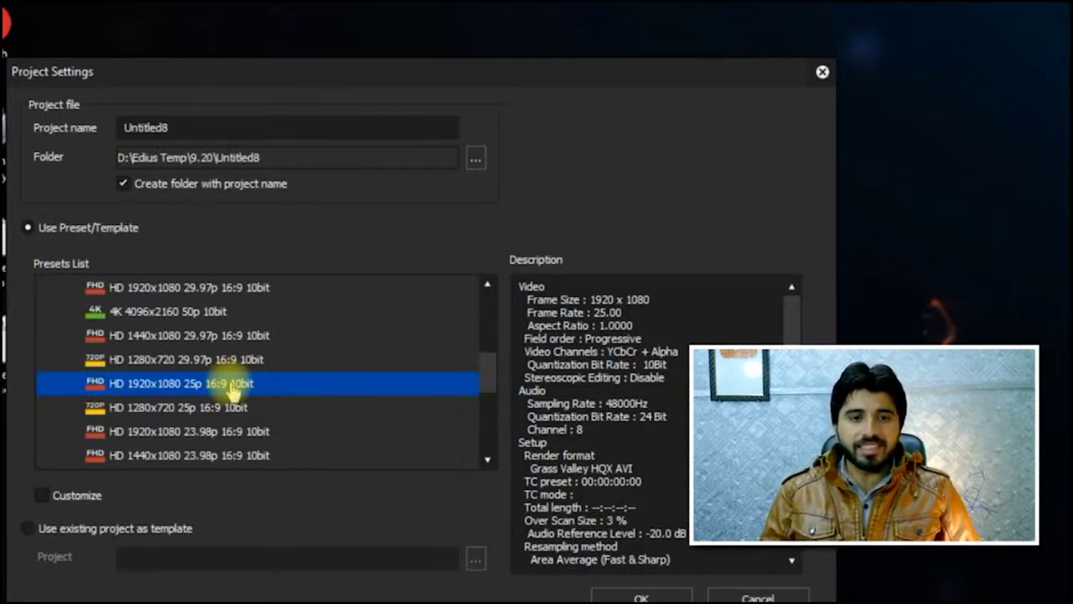
Step: Choose the HD 1920x1080 59.94p 16:9 10bit preset for the project
scroll(232, 378, "up", 4)
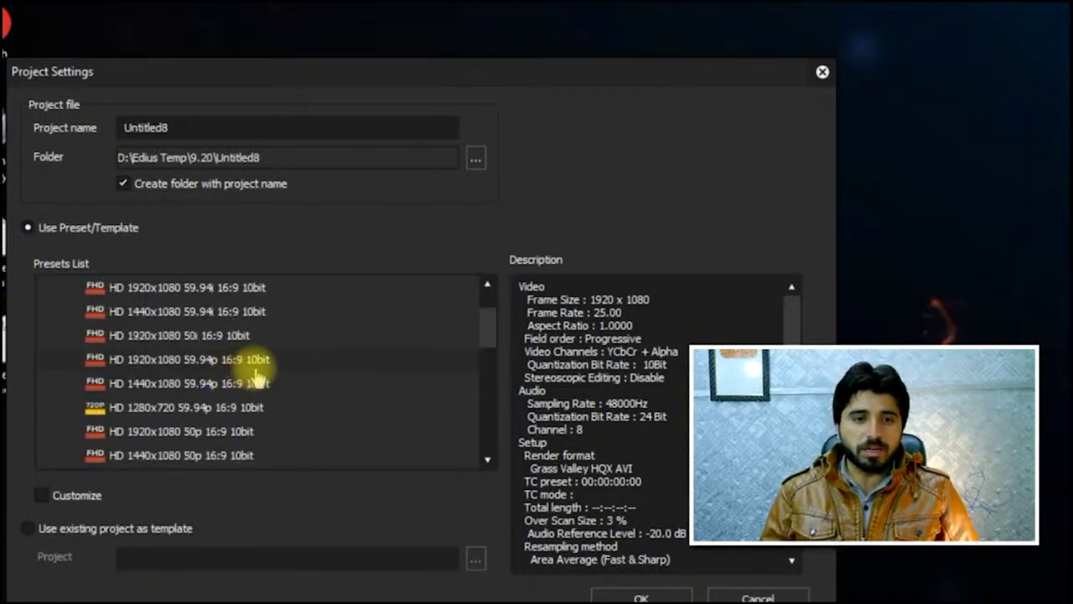
scroll(256, 377, "up", 2)
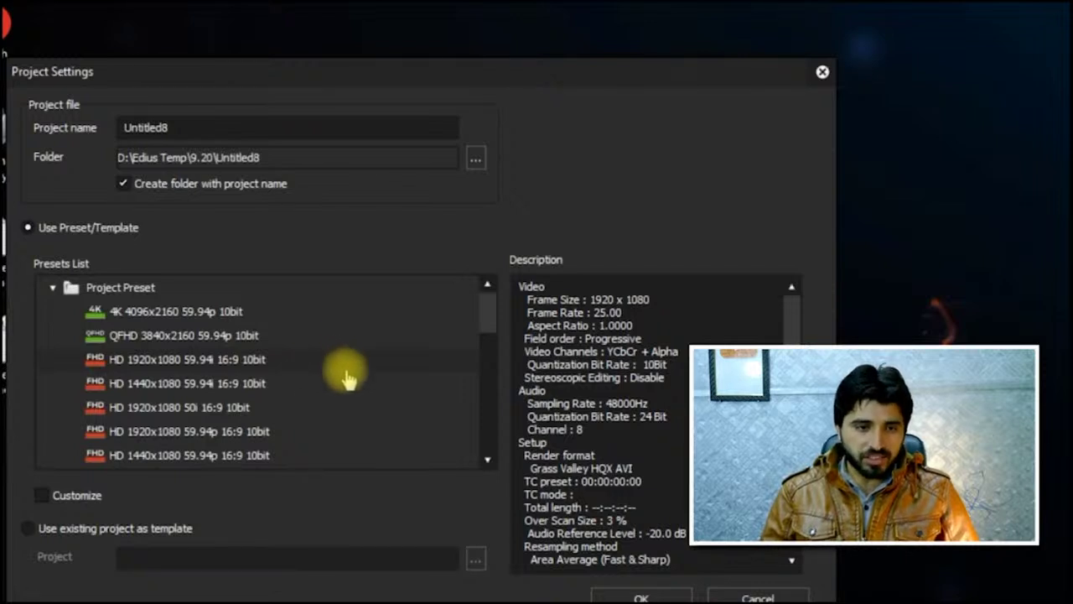
scroll(347, 382, "down", 2)
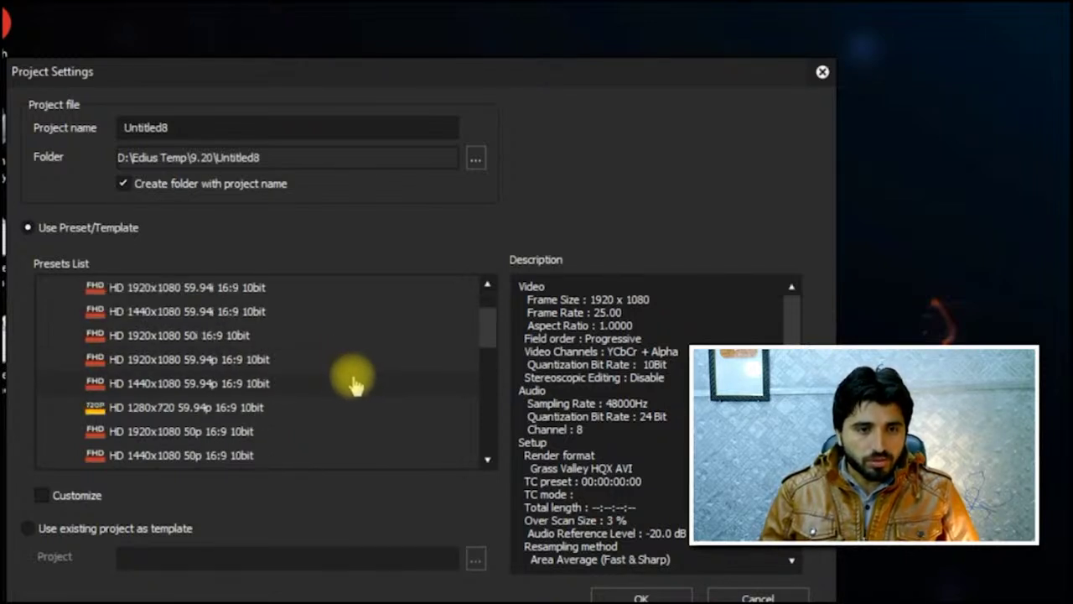
left_click(156, 368)
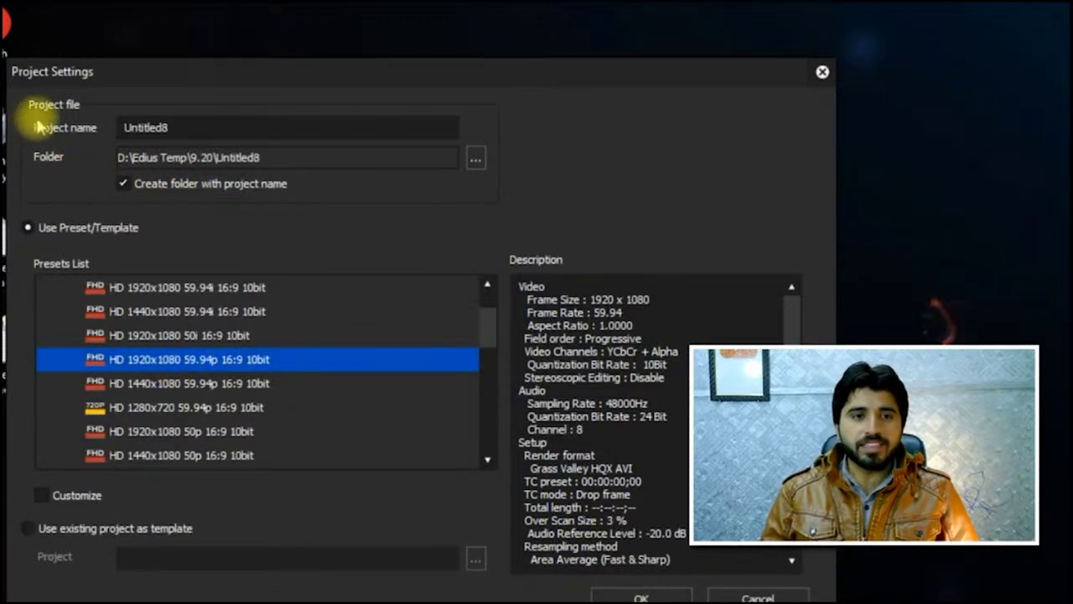
Step: Name the project Class 1
left_click_drag(200, 73, 272, 63)
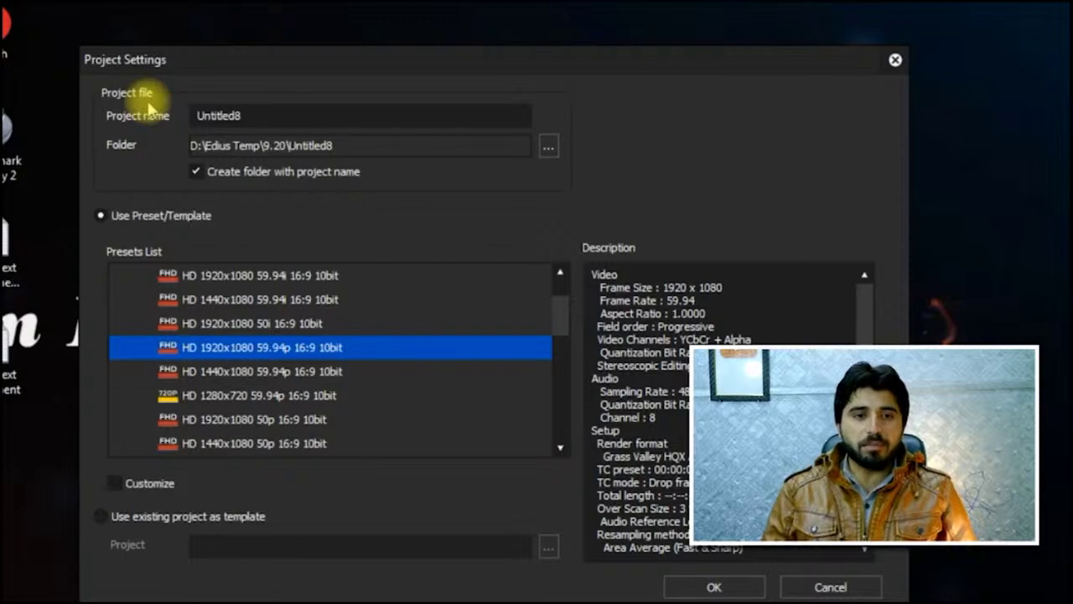
left_click_drag(306, 115, 160, 112)
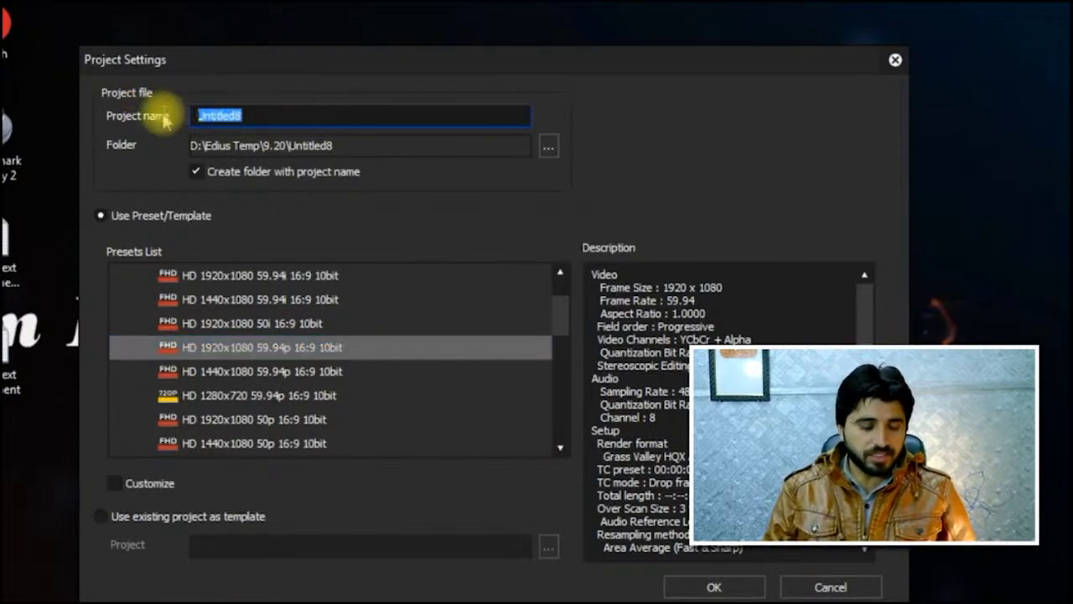
key("BackSpace")
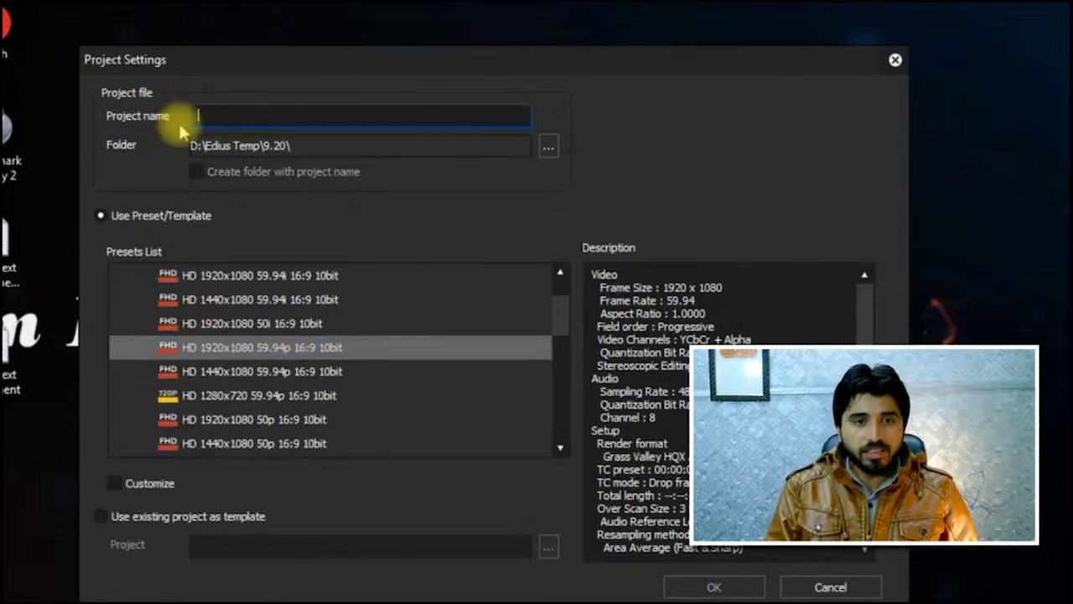
type("Class 1")
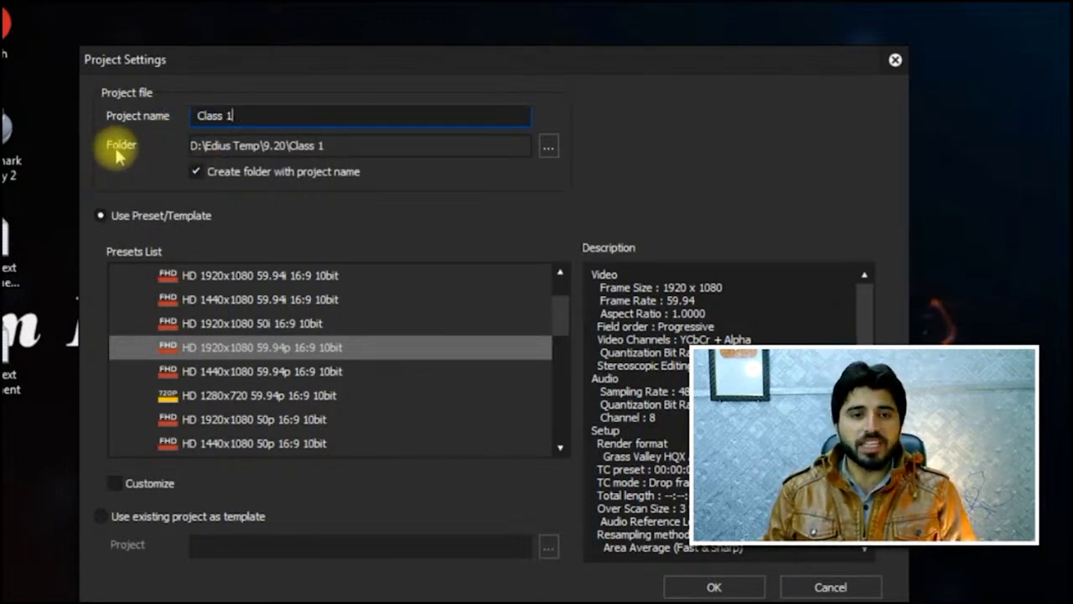
Step: Set the project folder to New folder on the Desktop and create the project
left_click(548, 146)
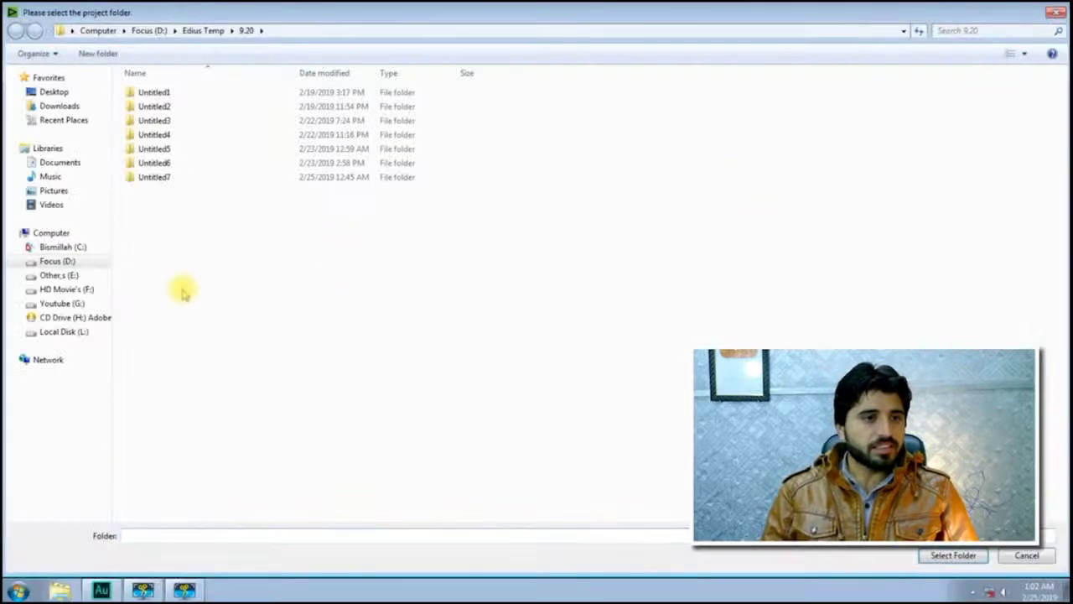
left_click(55, 91)
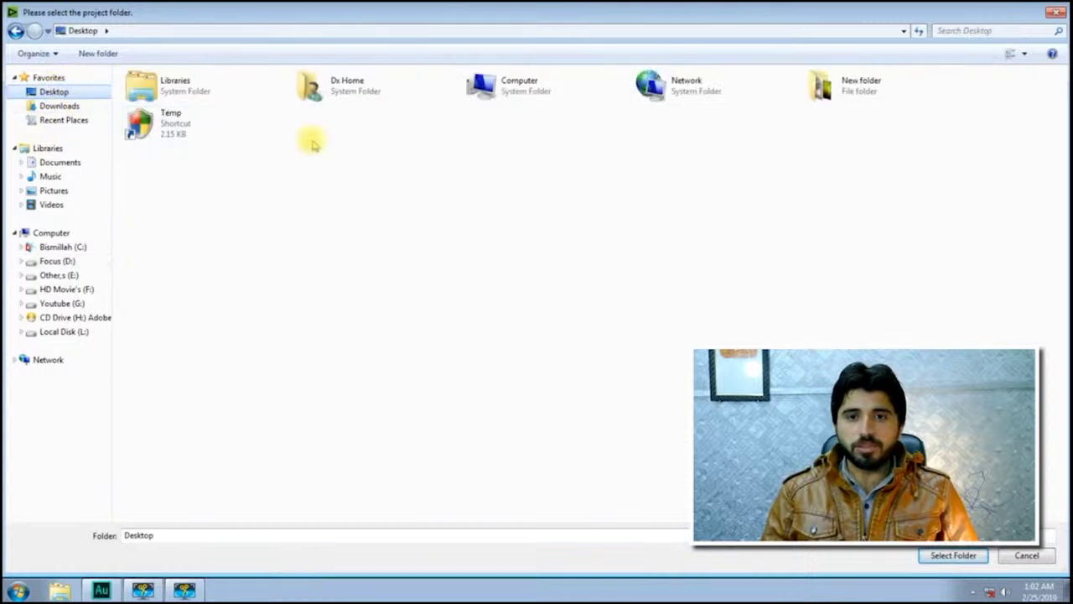
double_click(843, 84)
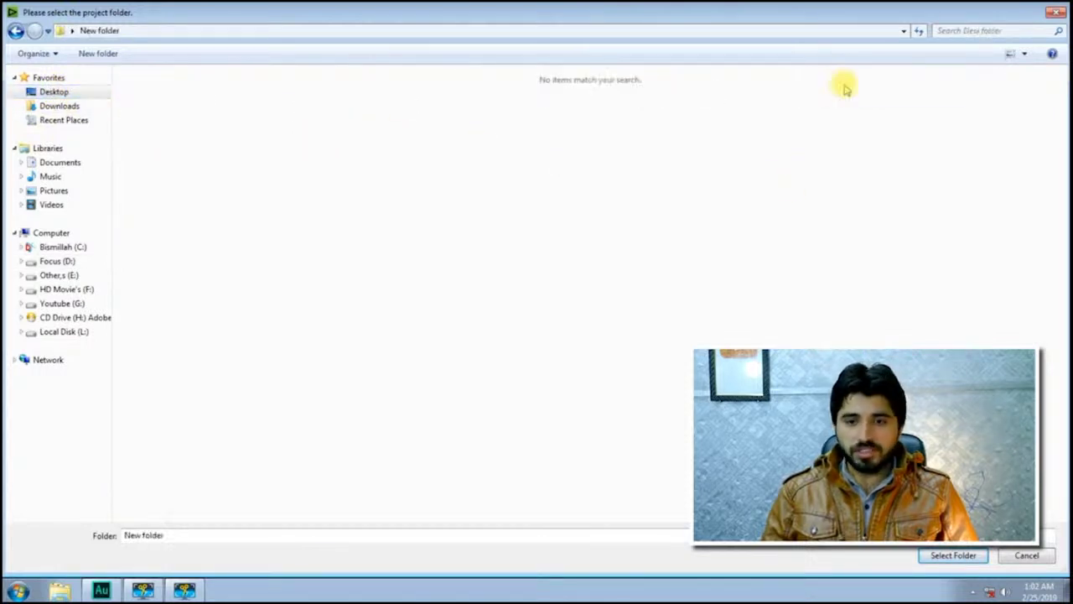
left_click(956, 555)
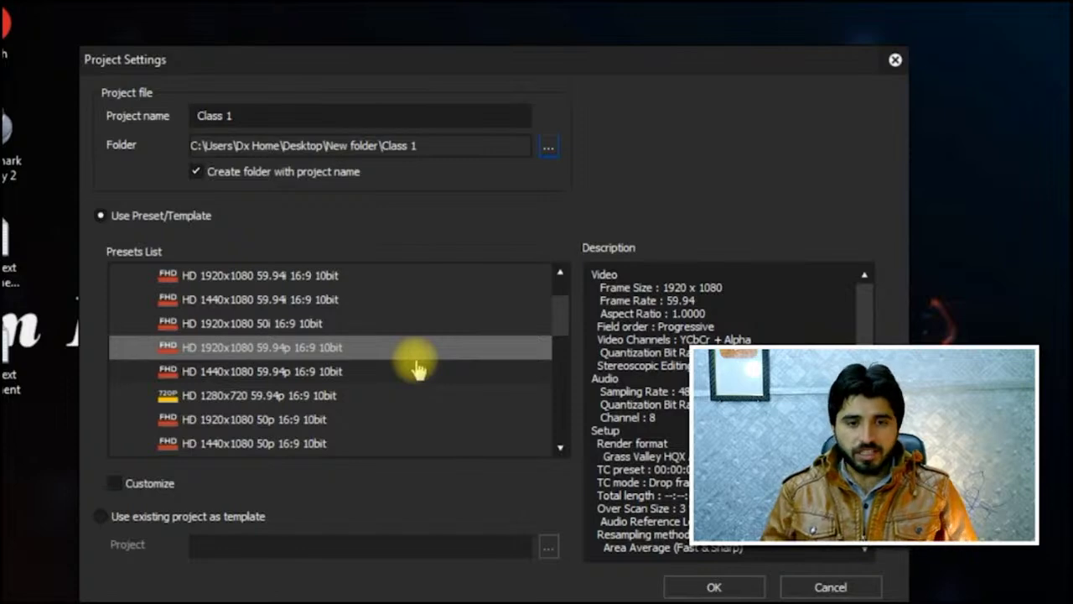
left_click(714, 587)
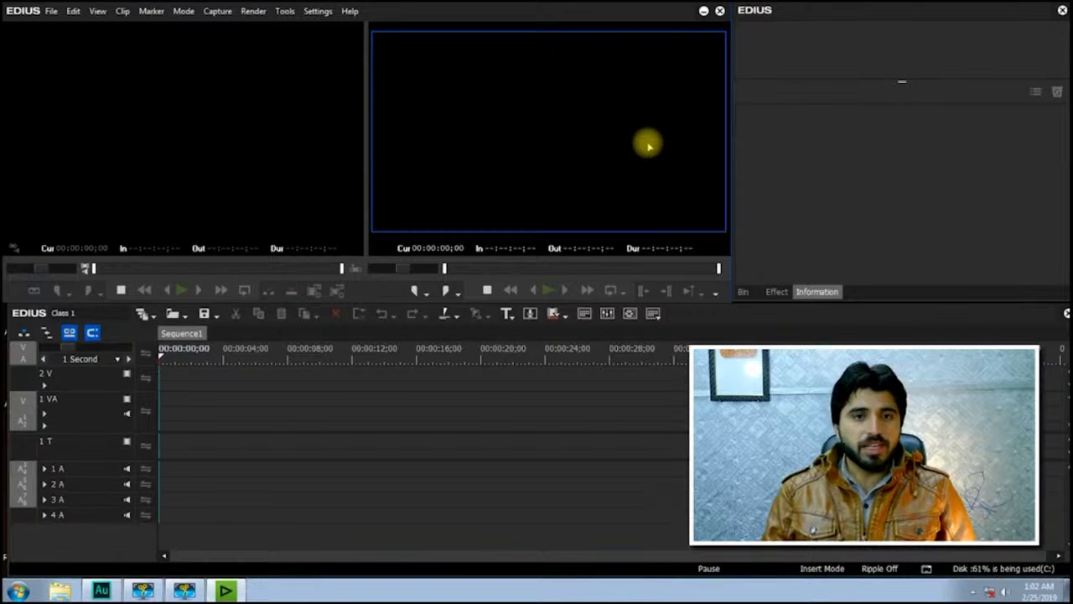
Step: Look through the project bin, the effect folders with VideoFilters and Transitions collapsed, and the clip information view
mouse_move(582, 17)
left_mouse_down()
mouse_move(623, 89)
mouse_move(698, 99)
mouse_move(652, 121)
mouse_move(746, 181)
mouse_move(646, 108)
mouse_move(584, 20)
left_mouse_up()
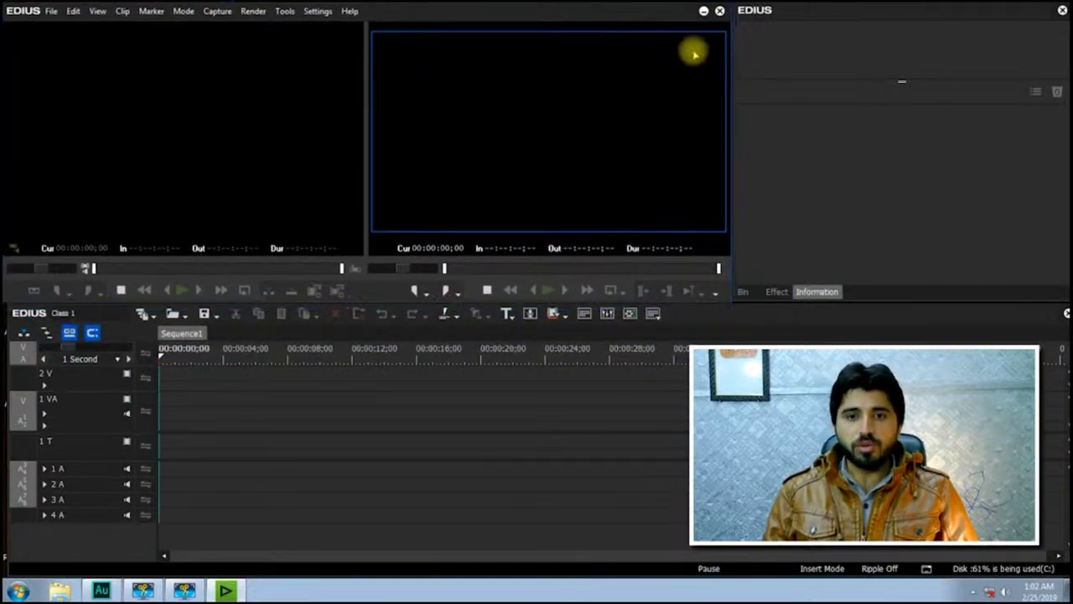
mouse_move(892, 9)
left_mouse_down()
mouse_move(770, 109)
mouse_move(894, 19)
left_mouse_up()
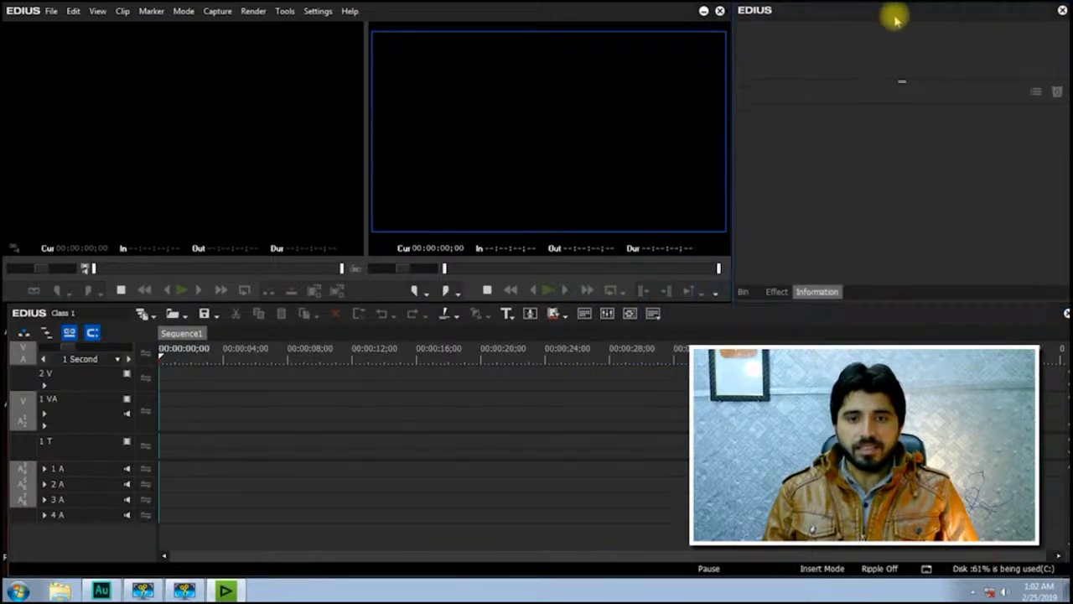
left_click(744, 291)
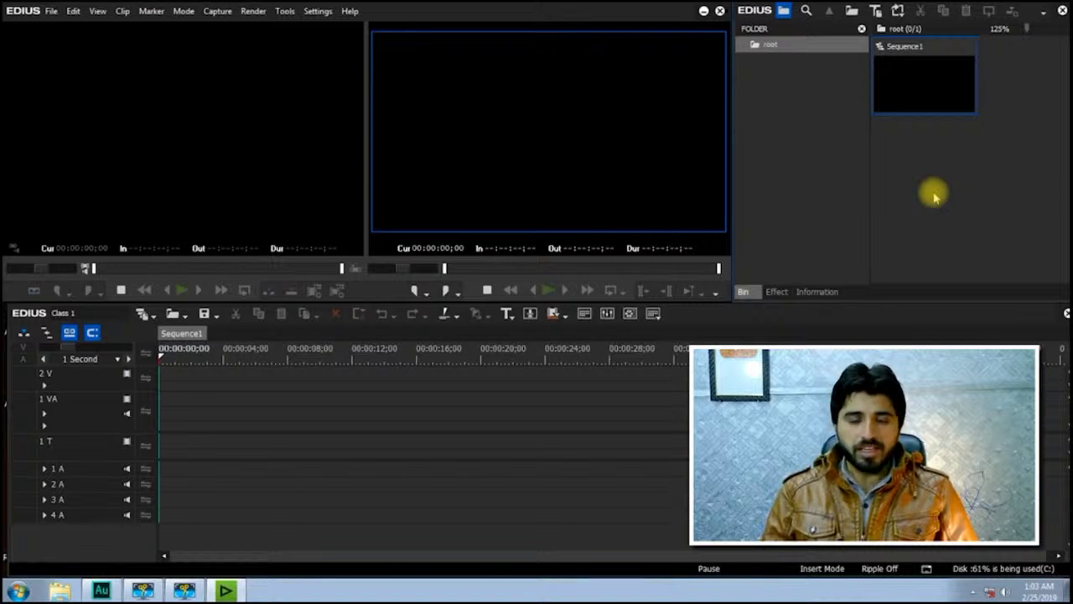
left_click(776, 292)
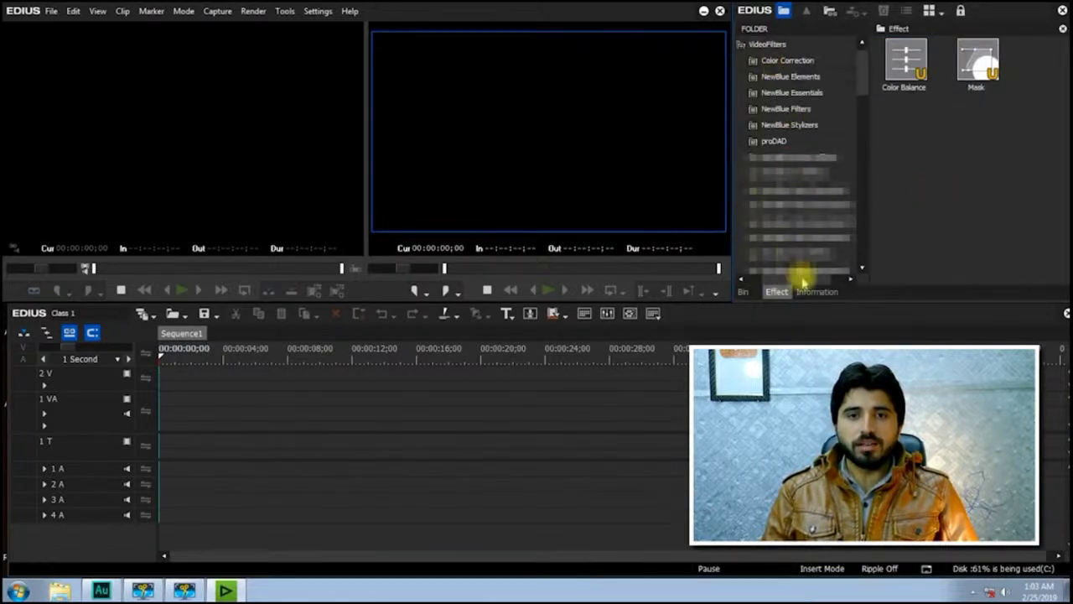
left_click_drag(803, 280, 768, 247)
left_click(755, 45)
left_click(759, 81)
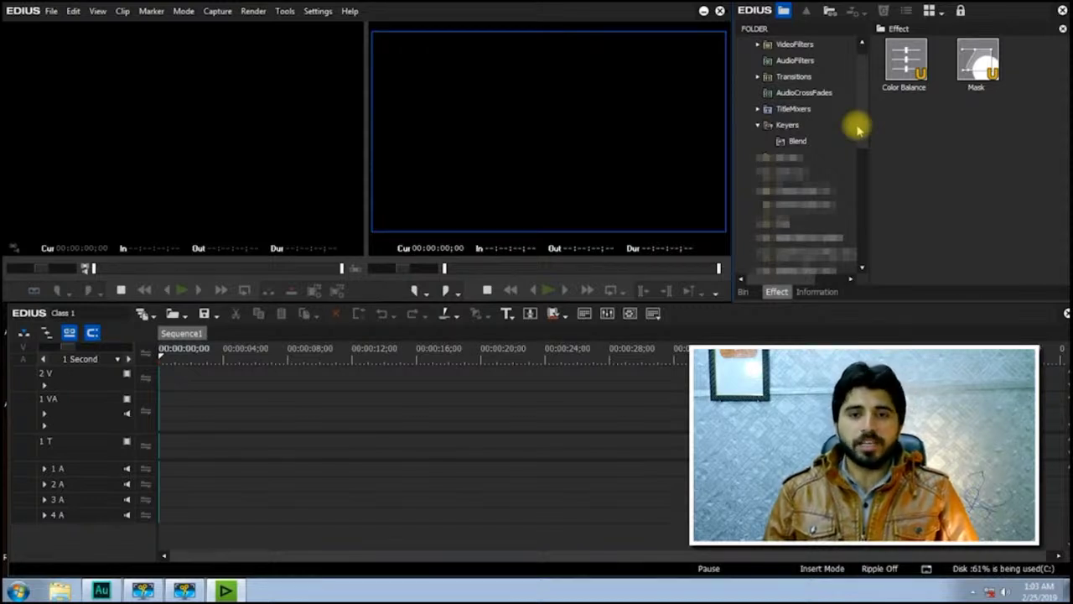
left_click(817, 292)
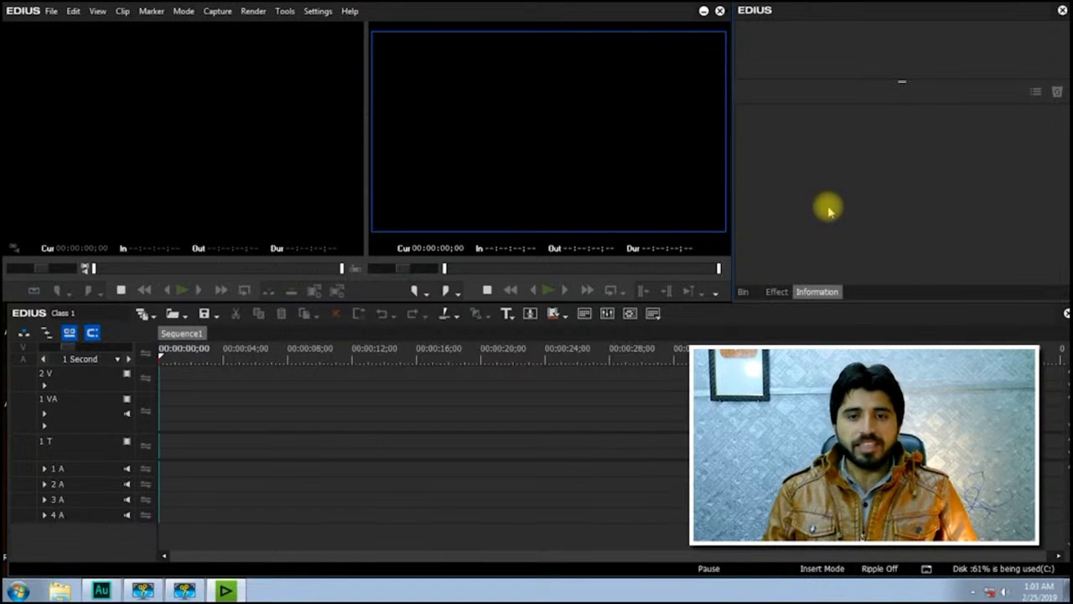
Step: Show the project bin again and shift the timeline window slightly to line up with the monitors above it
left_click(743, 291)
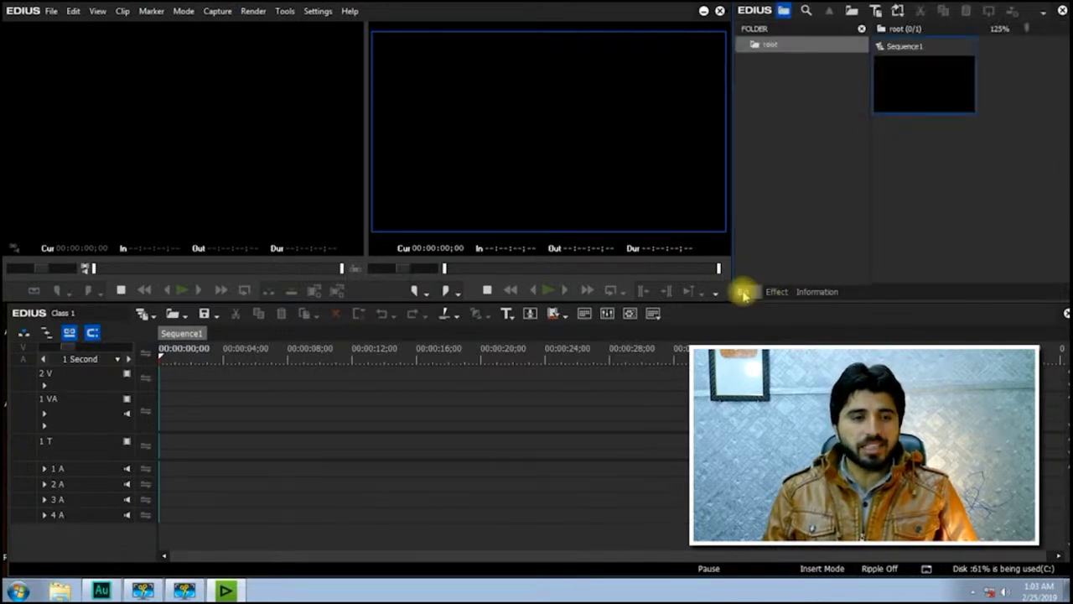
left_click(730, 321)
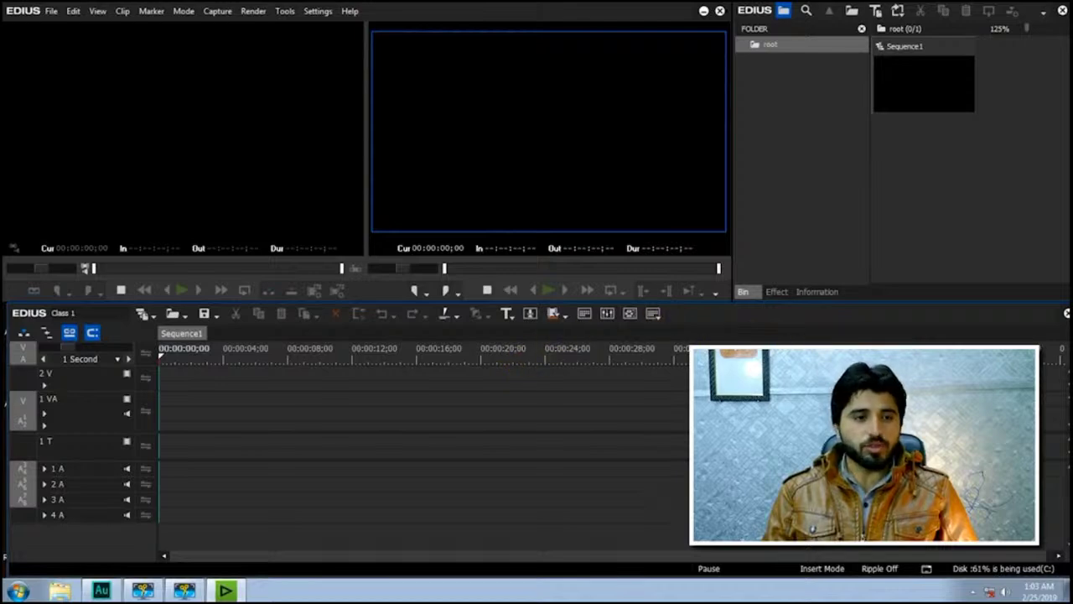
left_click_drag(732, 321, 719, 323)
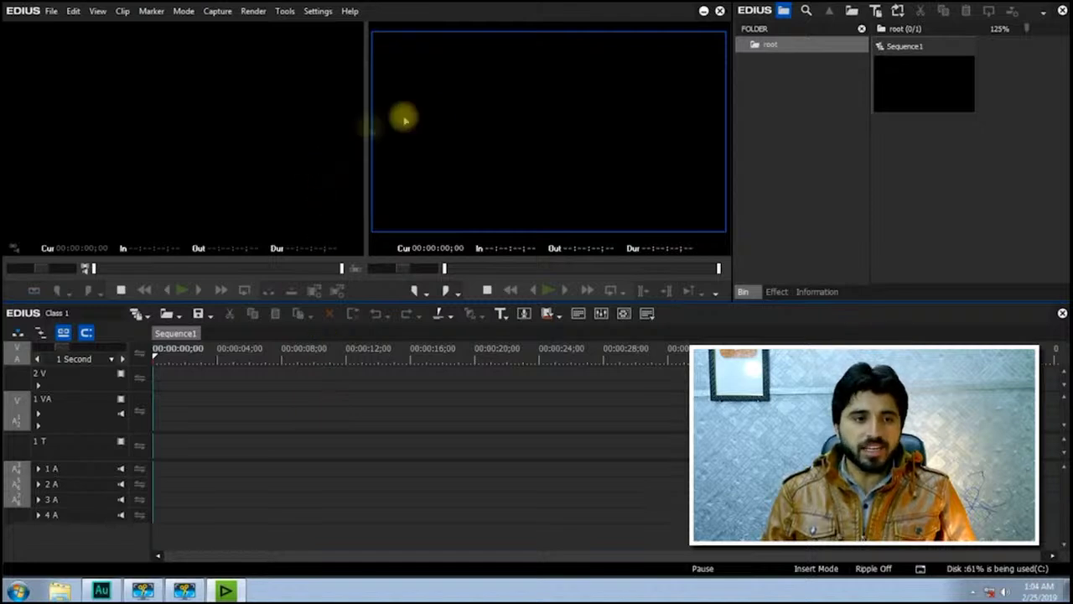
Step: Examine the 2 V, 1 VA, 1 T and audio tracks of the sequence, moving the timeline cursor to 00:00:14;04
left_click_drag(175, 361, 419, 407)
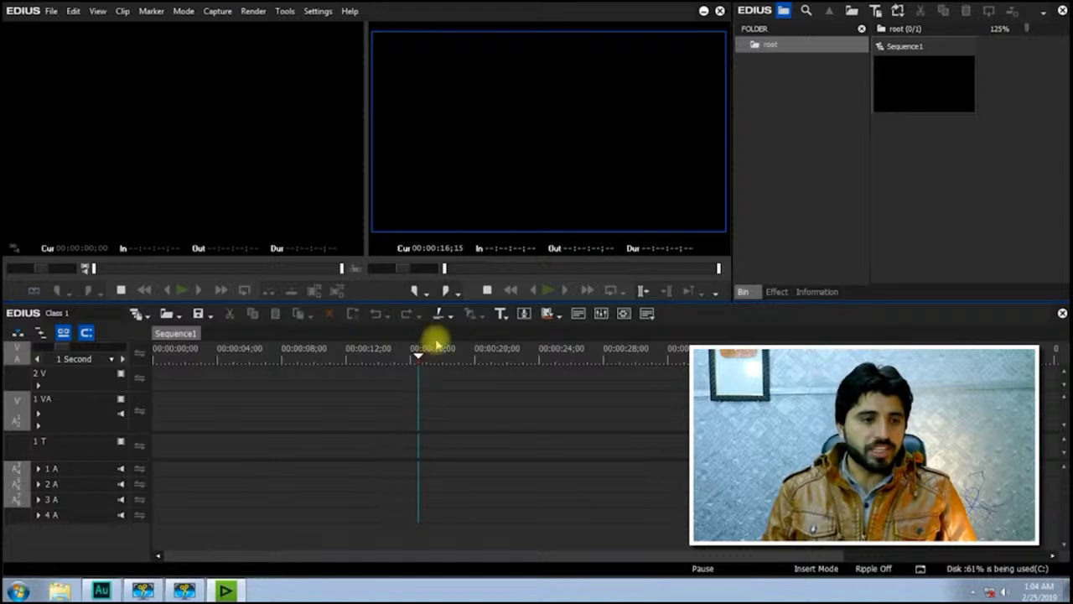
left_click(75, 379)
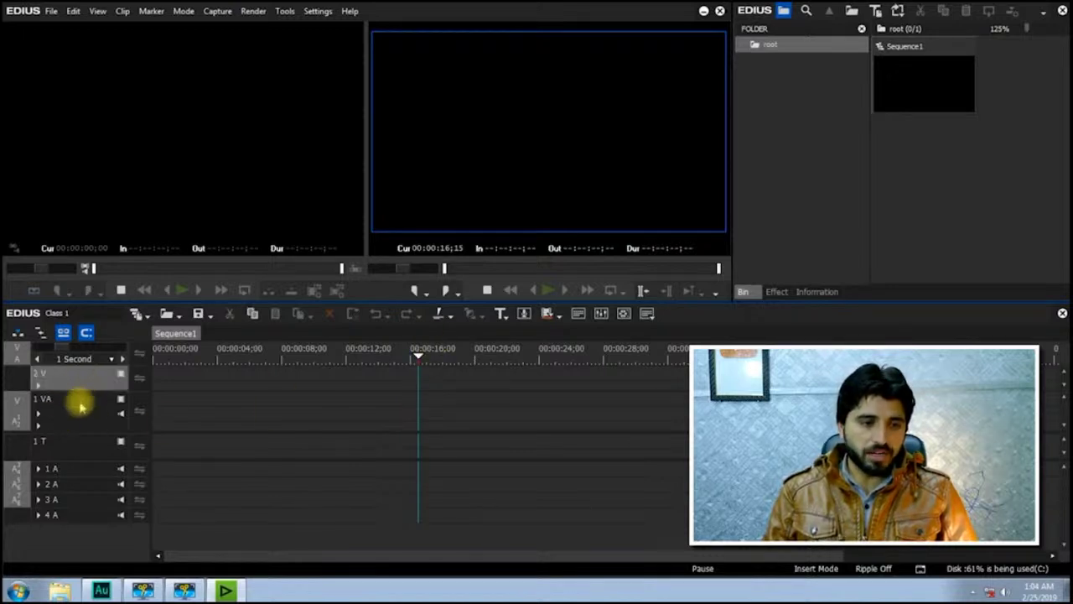
left_click(80, 409)
left_click(81, 450)
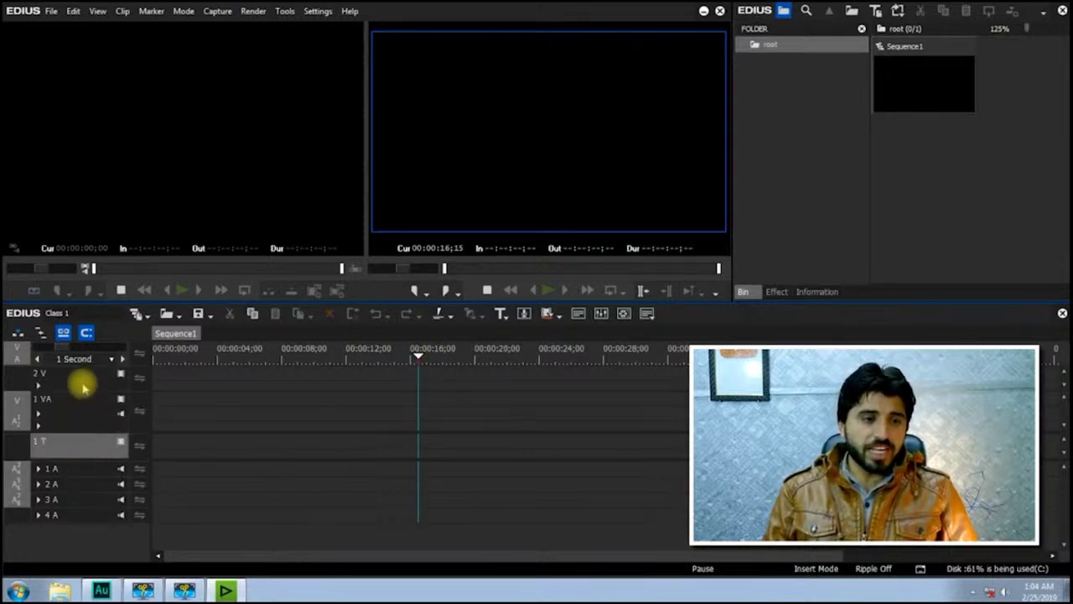
left_click(84, 411)
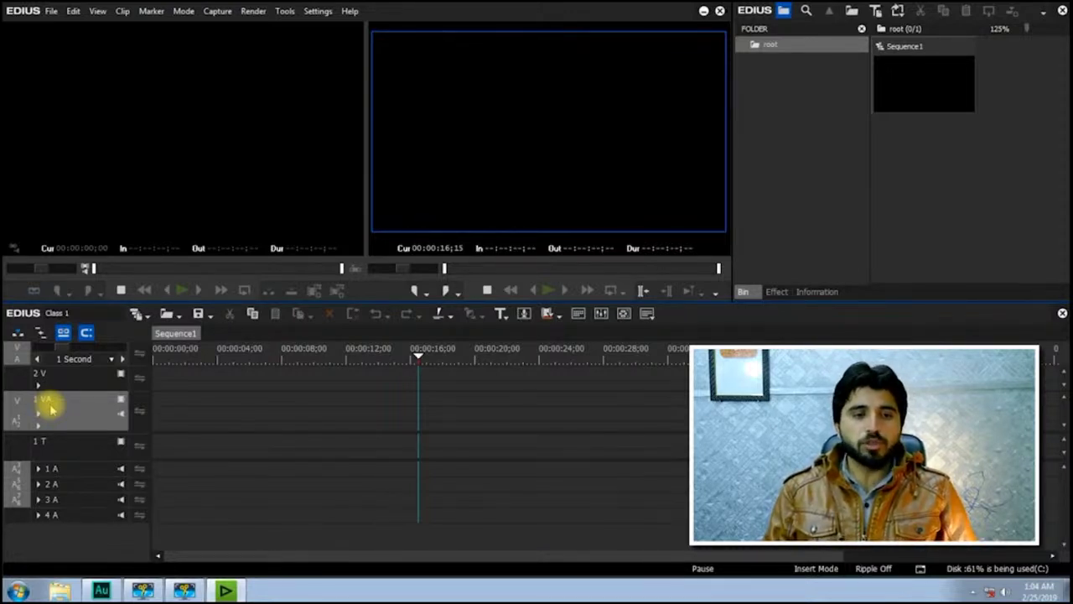
left_click(311, 357)
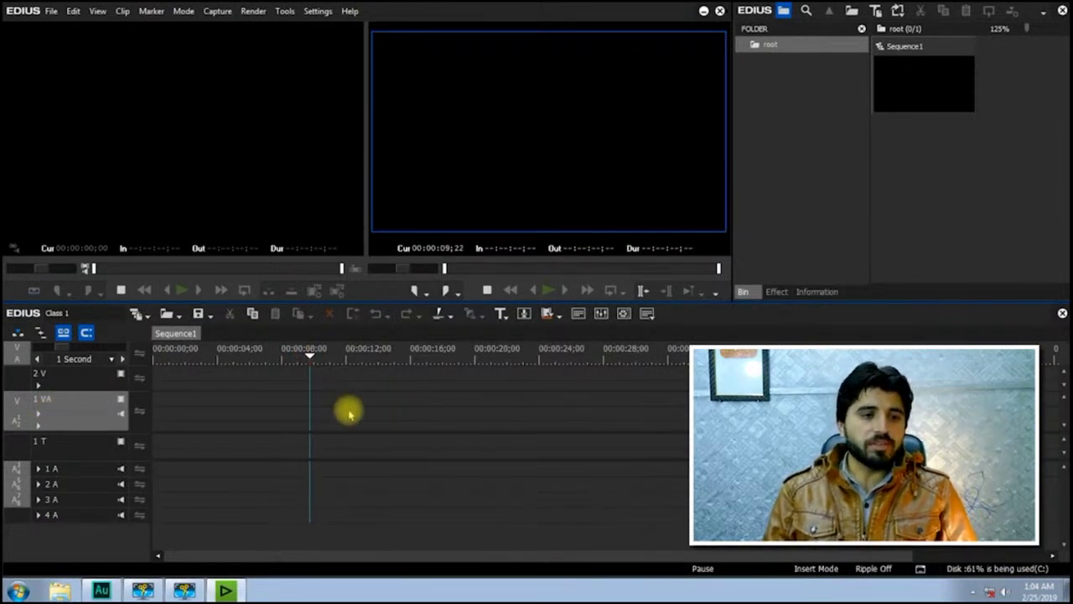
left_click(55, 380)
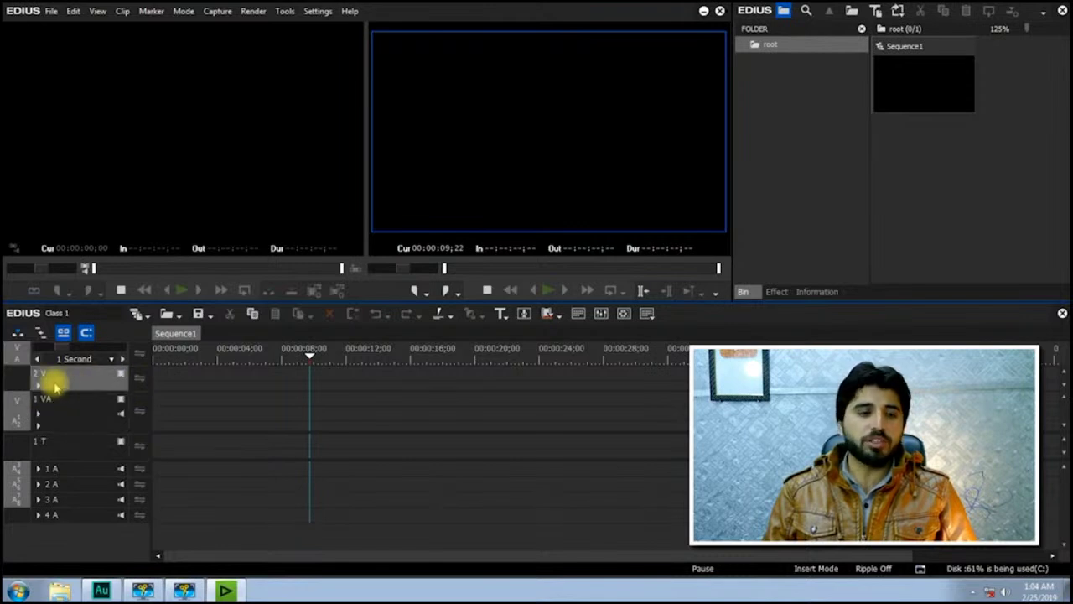
left_click_drag(361, 357, 382, 360)
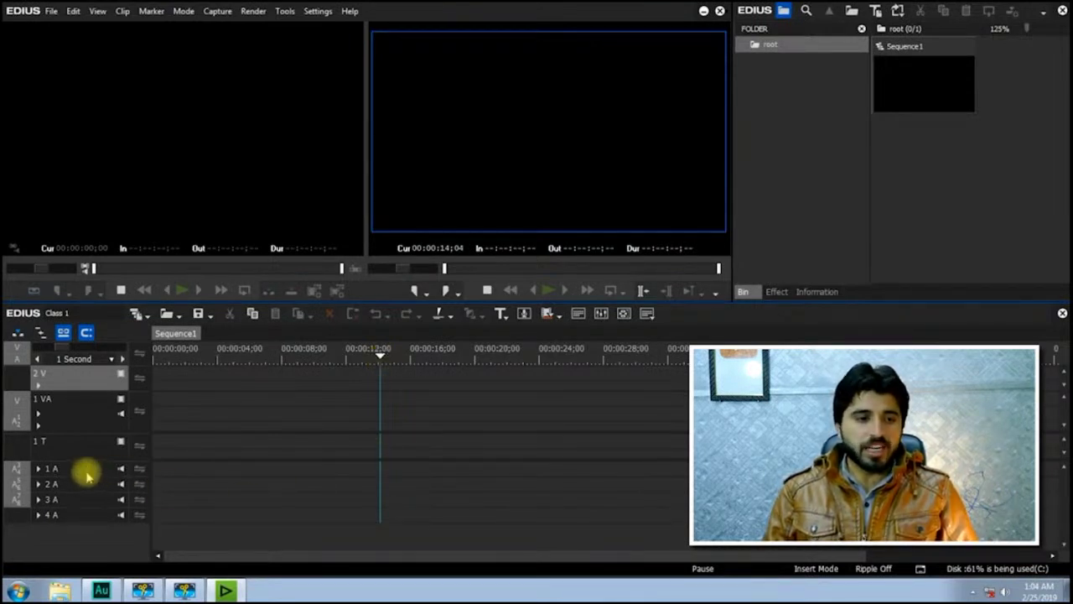
left_click(84, 469)
left_click(76, 499)
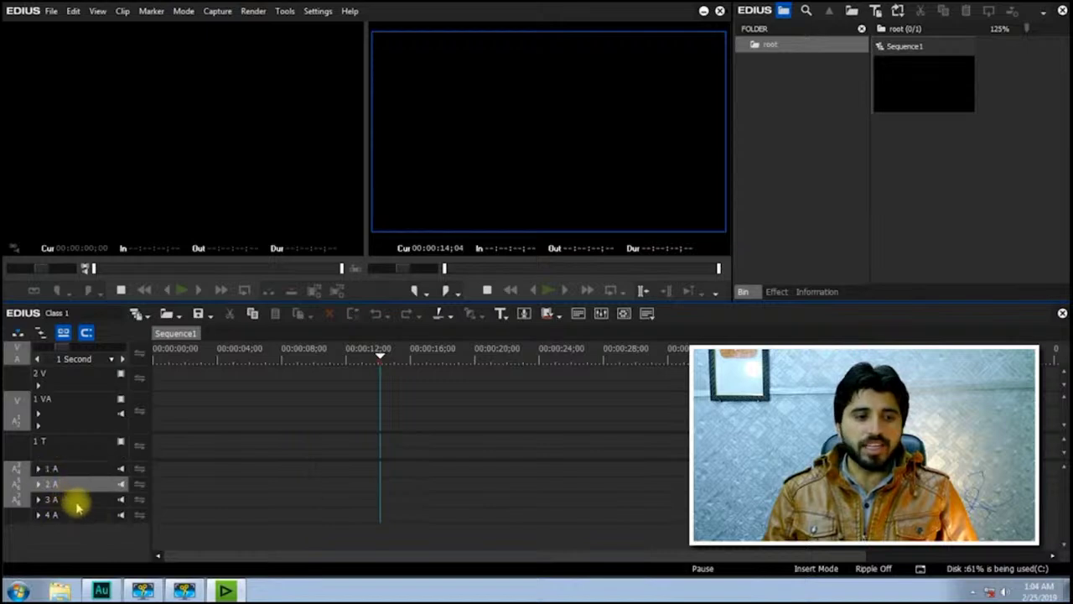
left_click(80, 515)
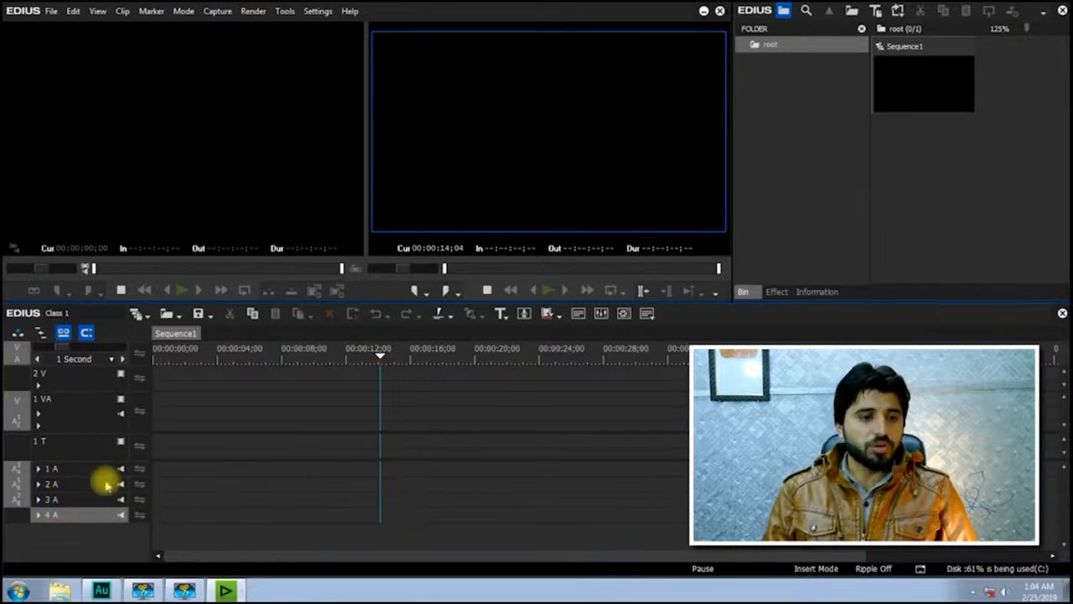
left_click(82, 443)
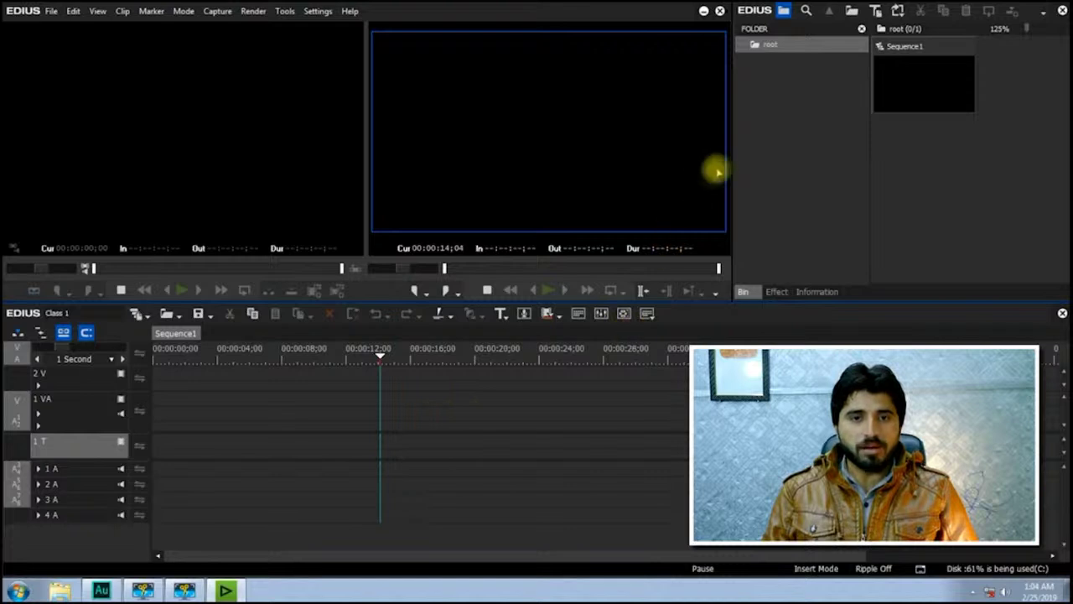
Step: Widen the bin window by narrowing the player and recorder monitors, and switch between the two monitors to compare them
left_click_drag(723, 164, 647, 165)
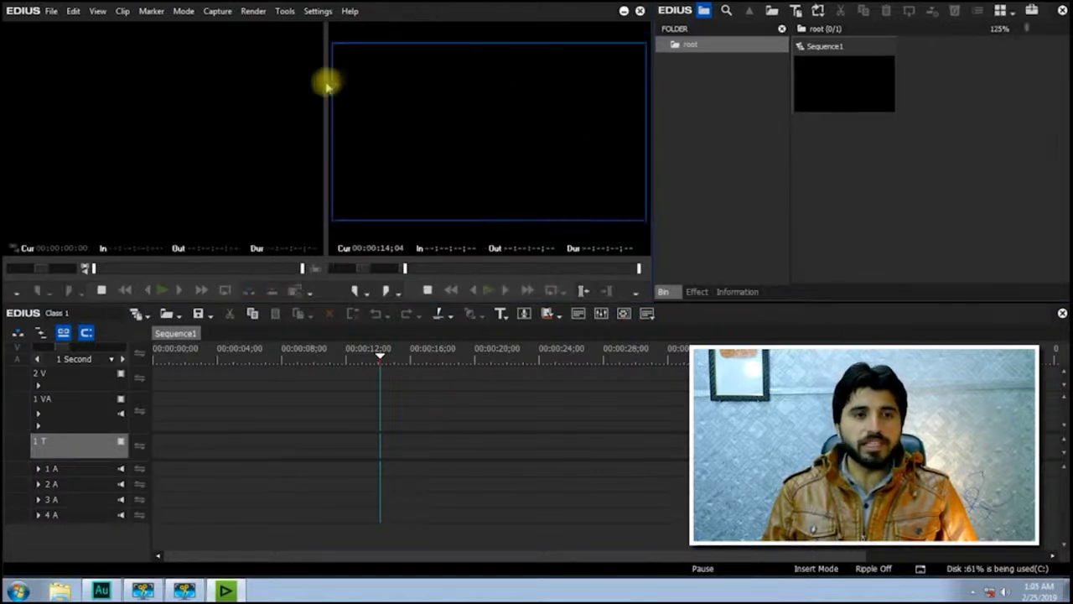
left_click(223, 108)
left_click(472, 120)
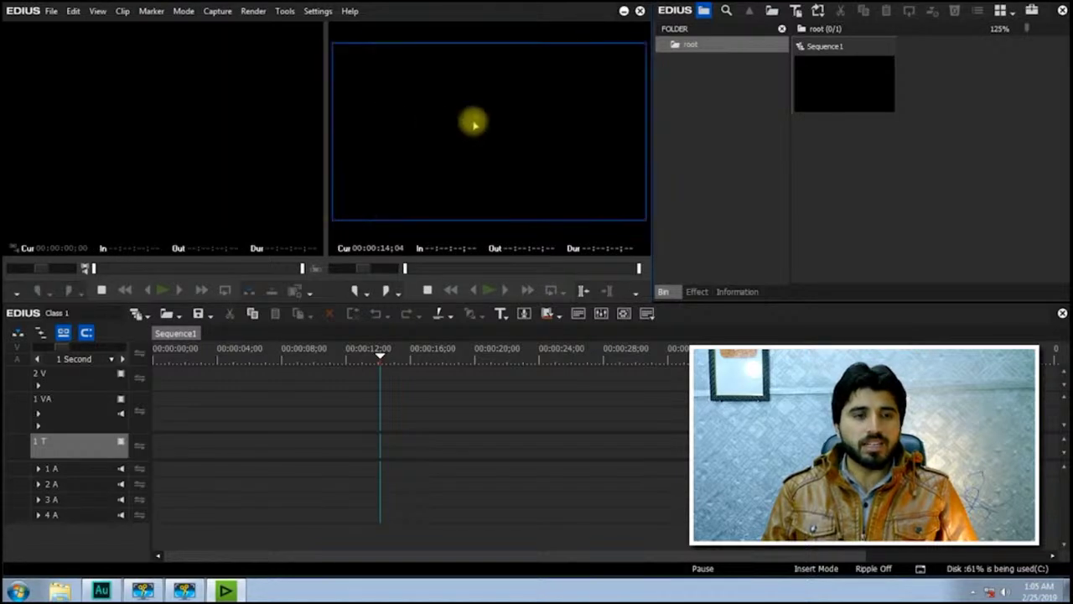
left_click(197, 127)
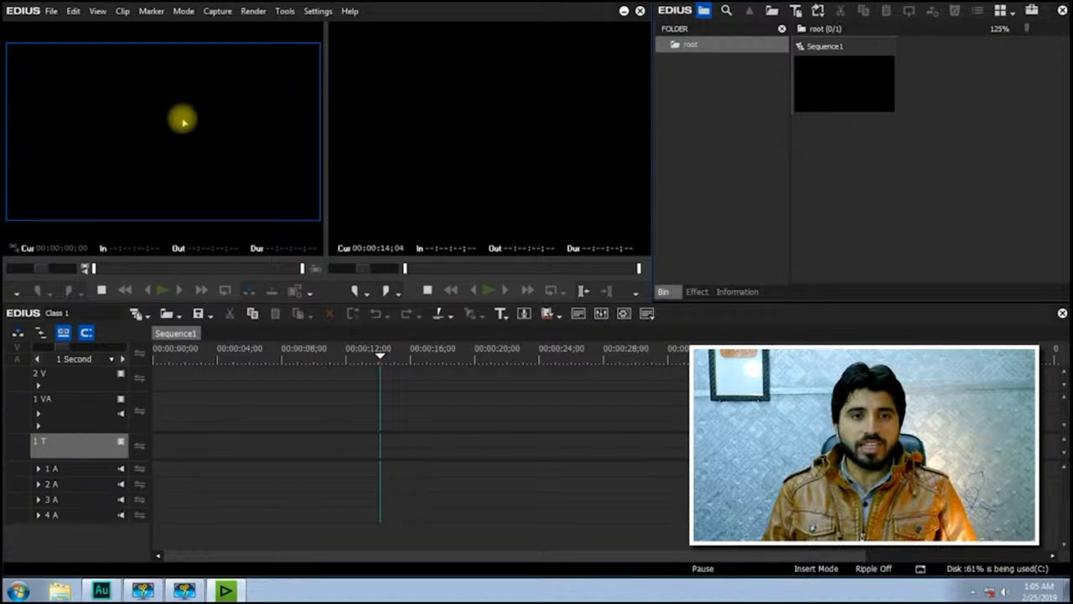
left_click(492, 117)
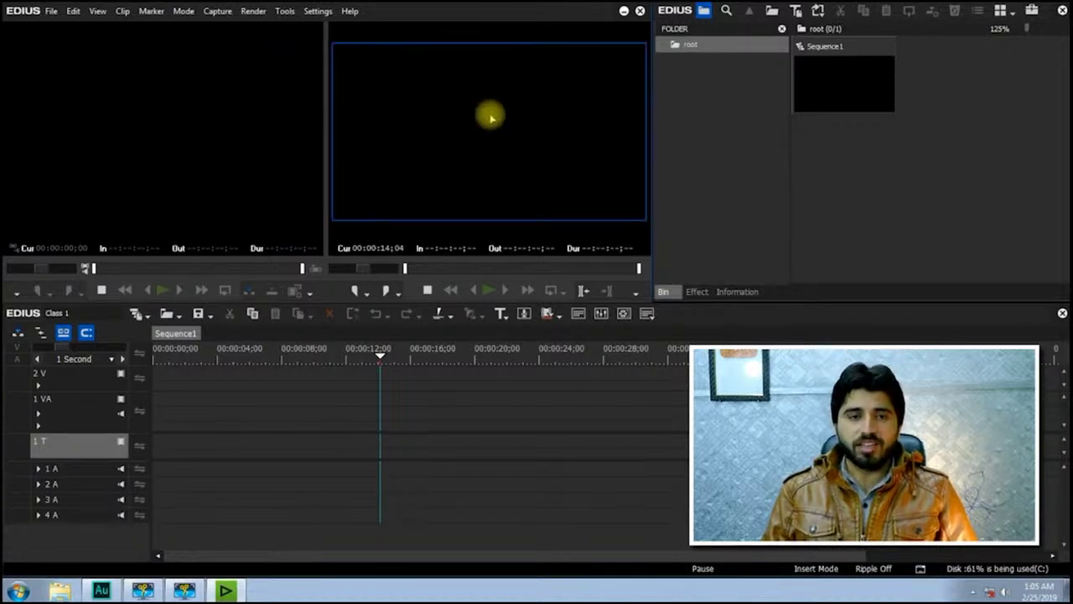
left_click(285, 121)
left_click(412, 109)
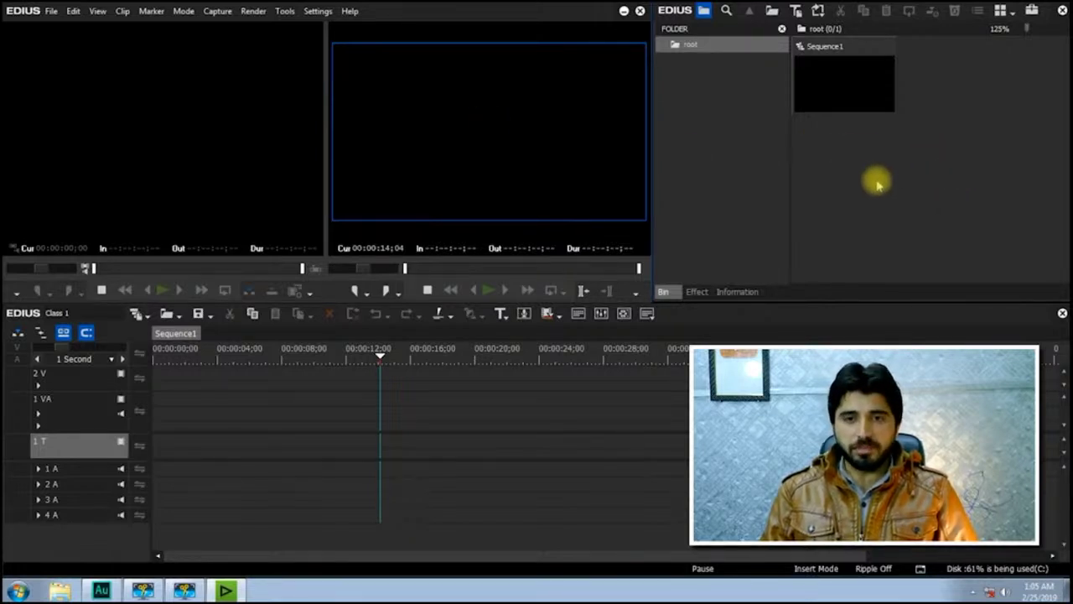
Step: Start adding clips to the bin and browse to New folder on the Desktop
left_click(939, 161)
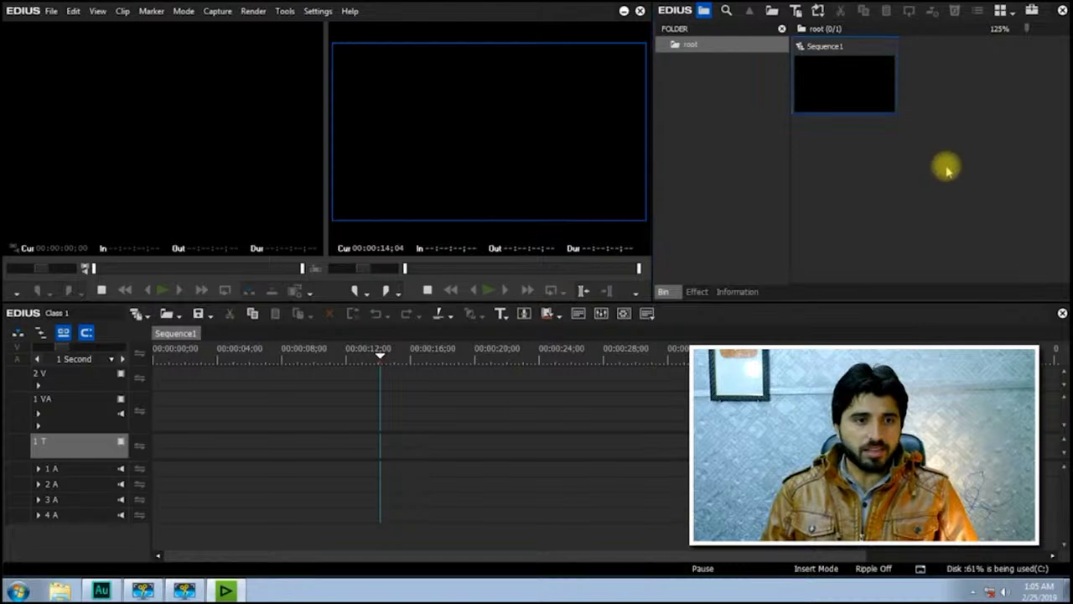
double_click(901, 174)
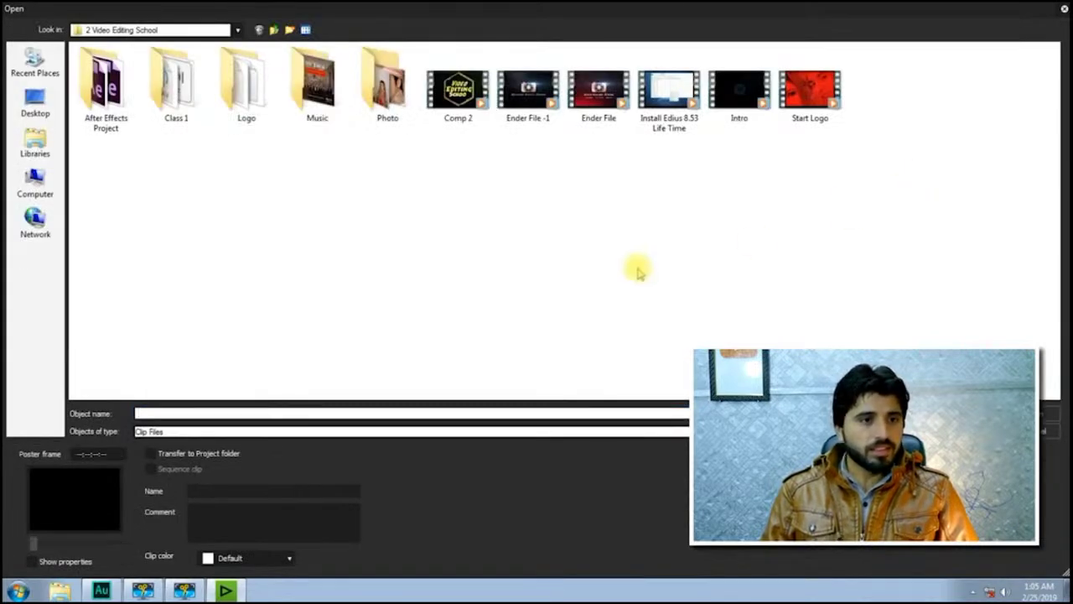
left_click(36, 102)
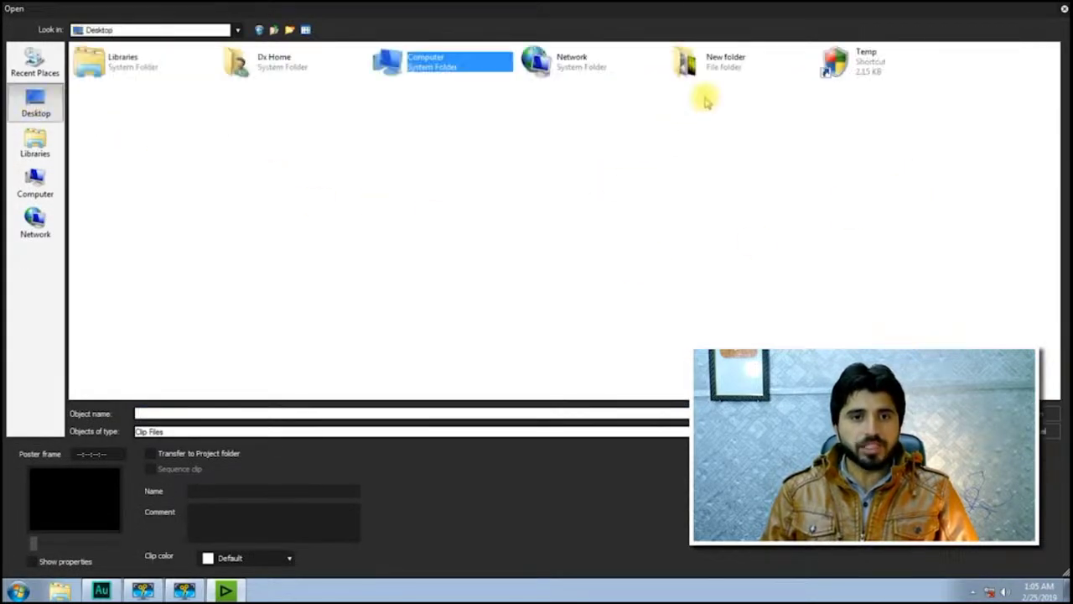
double_click(712, 62)
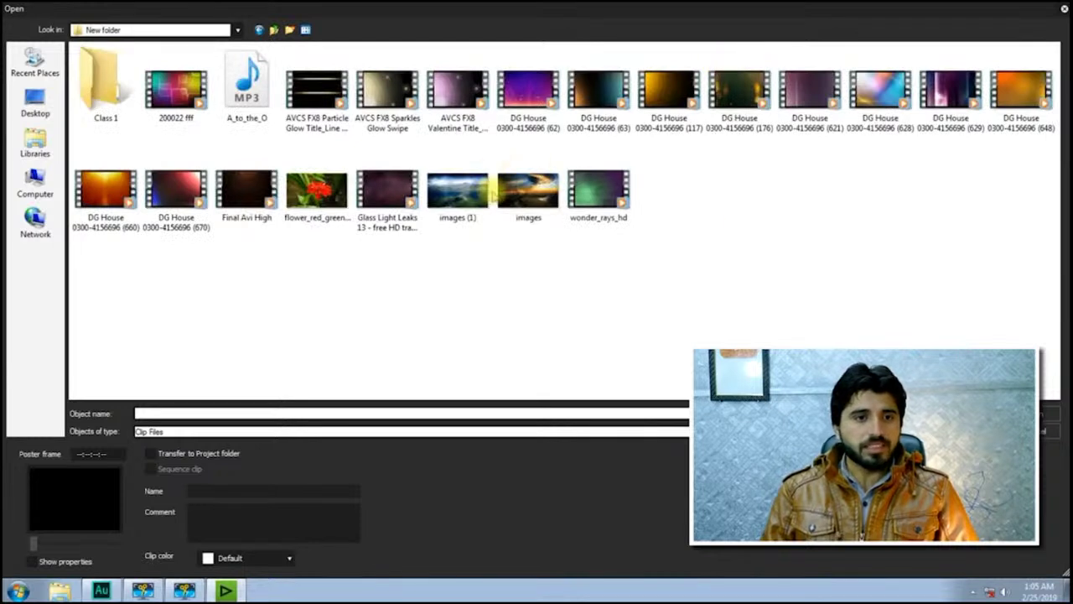
Step: Import the 200022 fff video, the A_to_the_O audio and the flower_red_green close-up image together into the bin
left_click(474, 93)
left_click(533, 91)
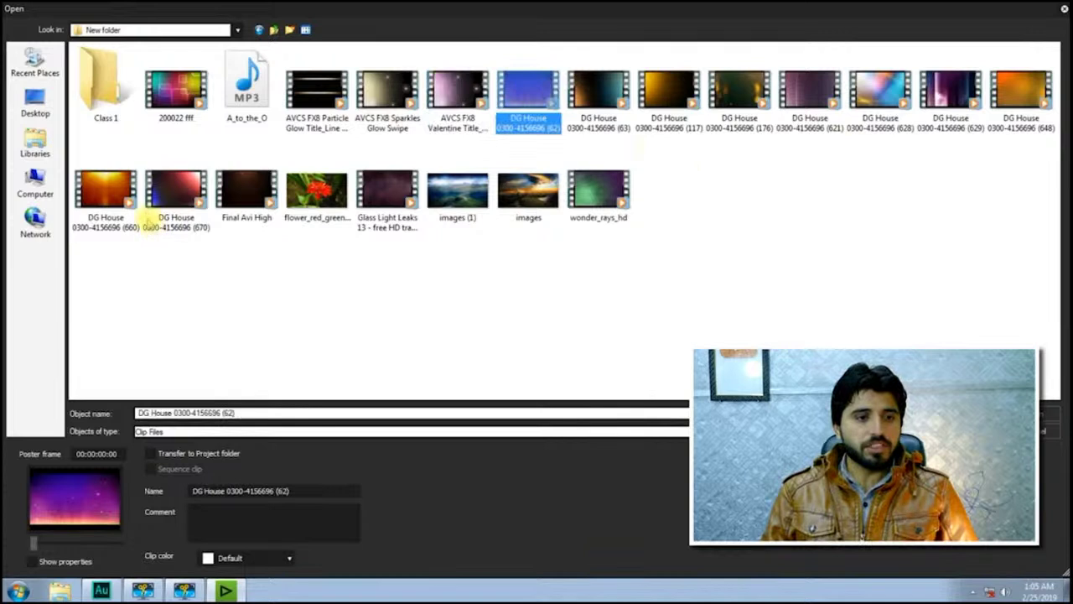
left_click(109, 191)
left_click(191, 83)
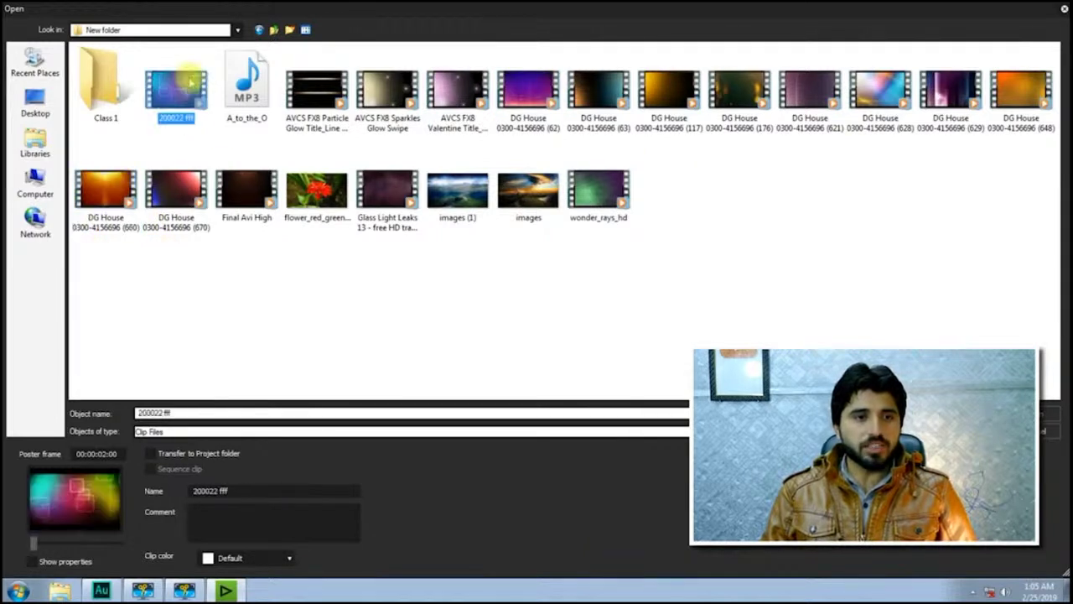
left_click(248, 84, "ctrl")
left_click(330, 195, "ctrl")
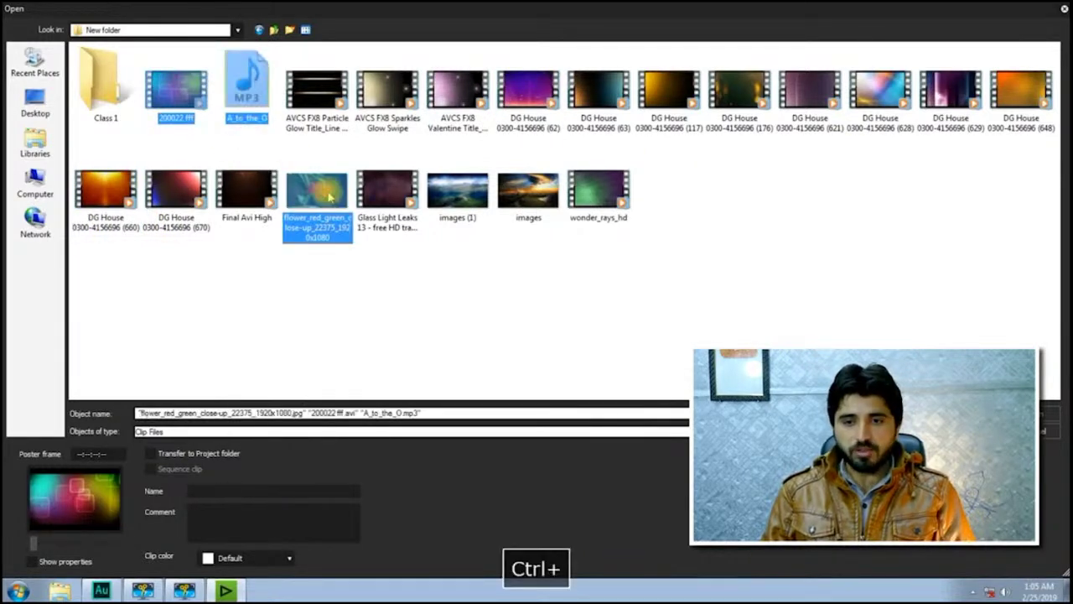
key("Return")
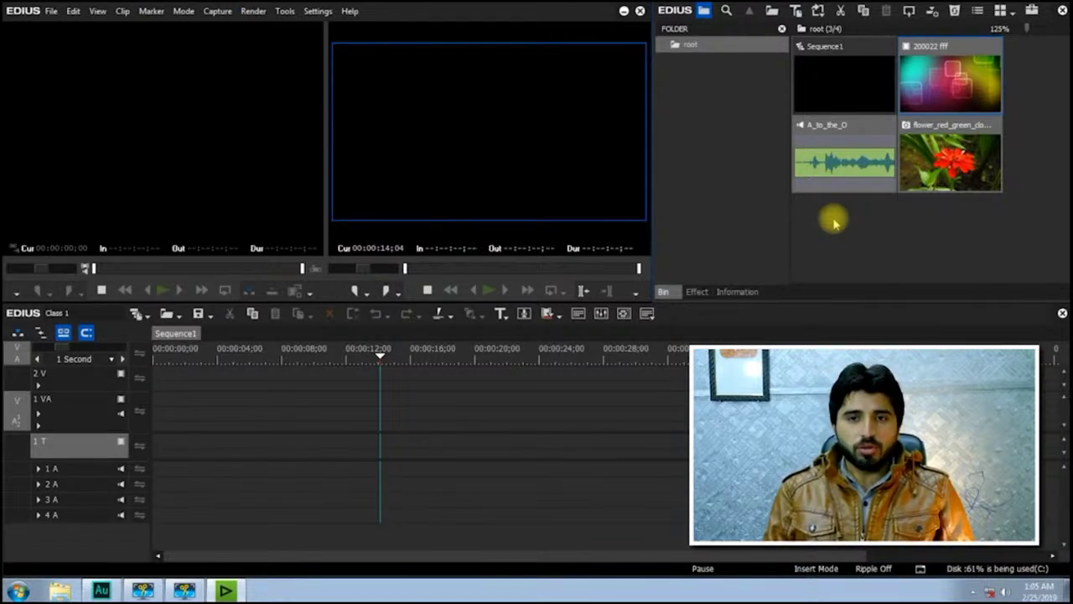
Step: Preview the 200022 fff video, the flower image and the A_to_the_O audio in the player, playing the audio briefly
double_click(950, 74)
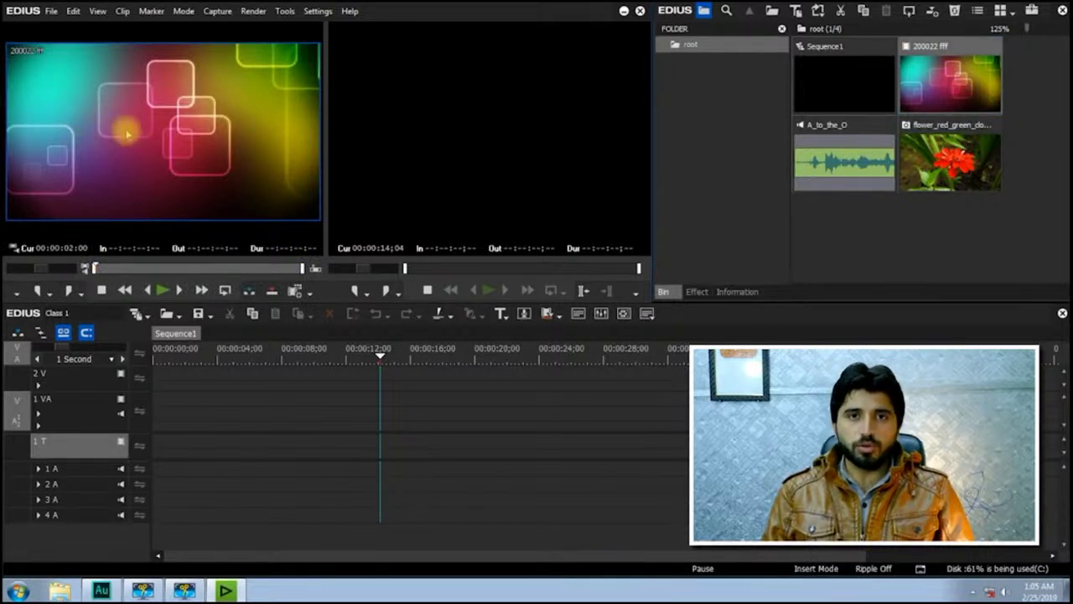
left_click(963, 161)
double_click(962, 162)
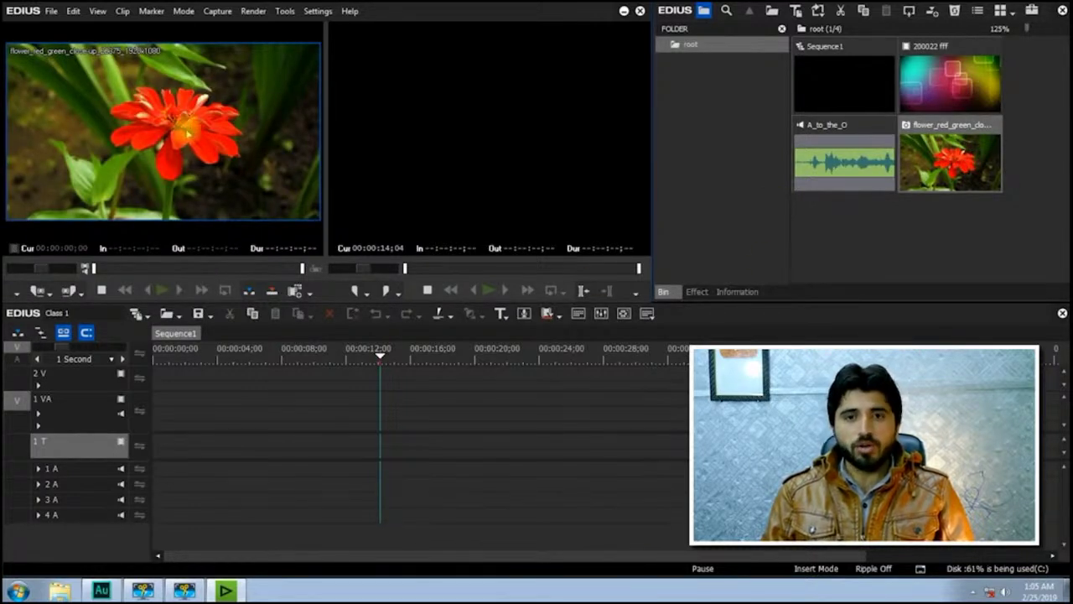
left_click(857, 162)
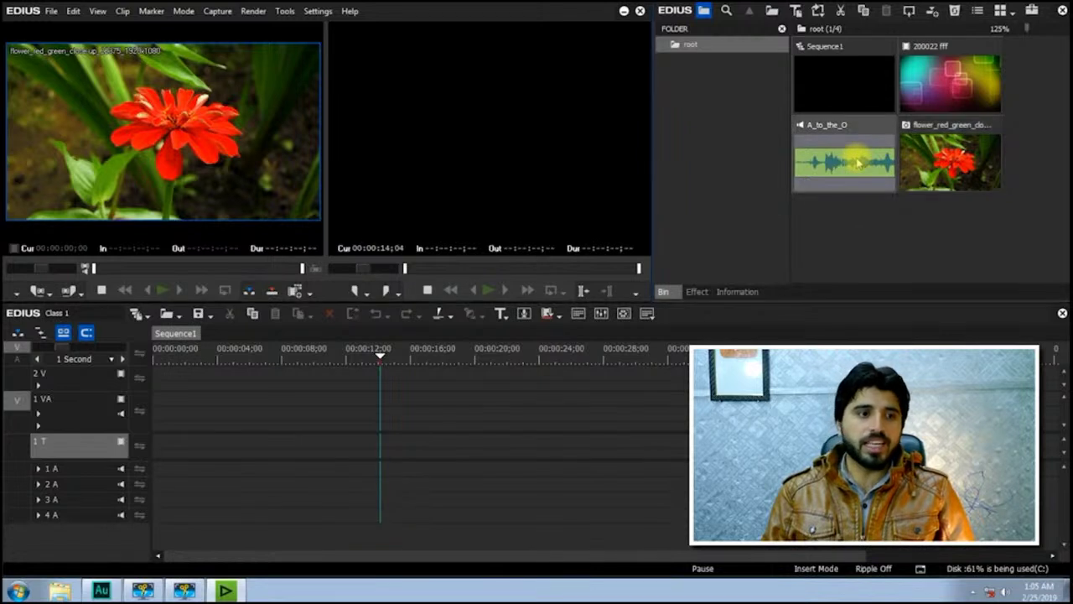
double_click(857, 162)
key("space")
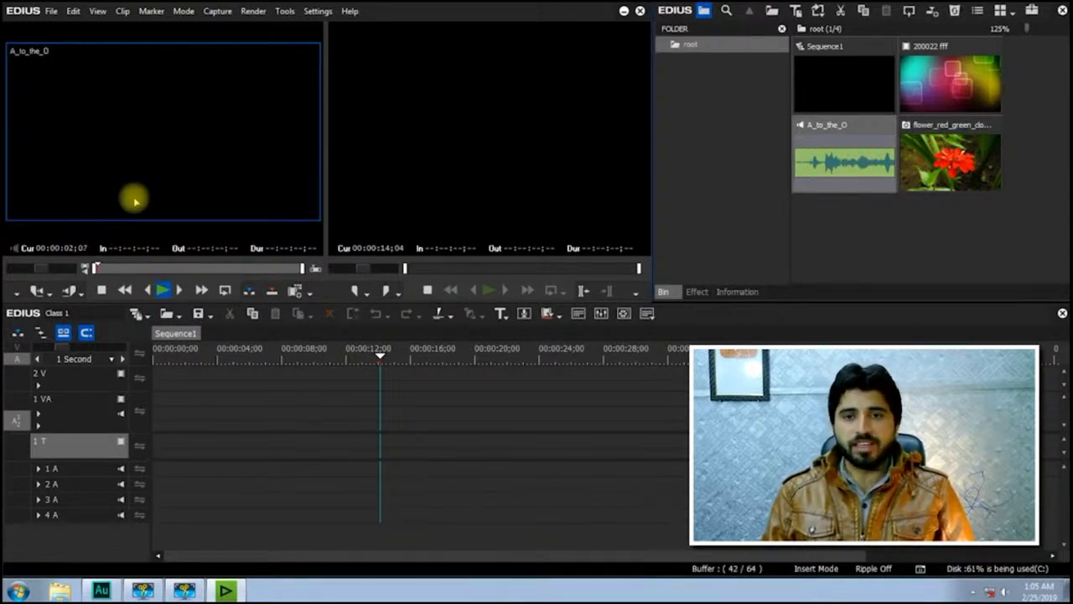
key("space")
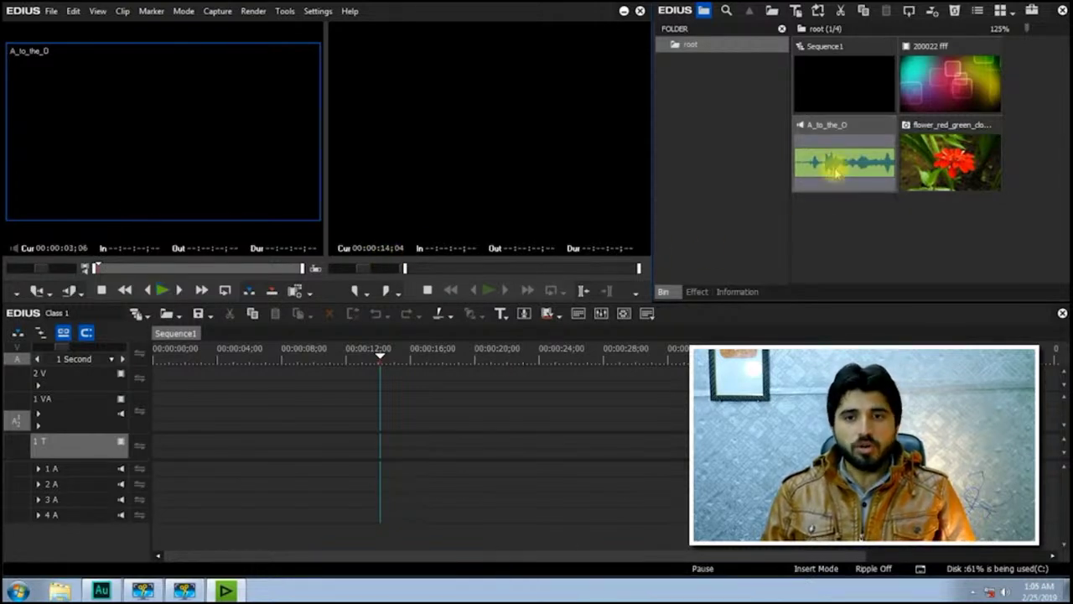
Step: Place the 200022 fff clip on the 1 VA track at the timeline cursor
left_click(489, 125)
left_click(950, 84)
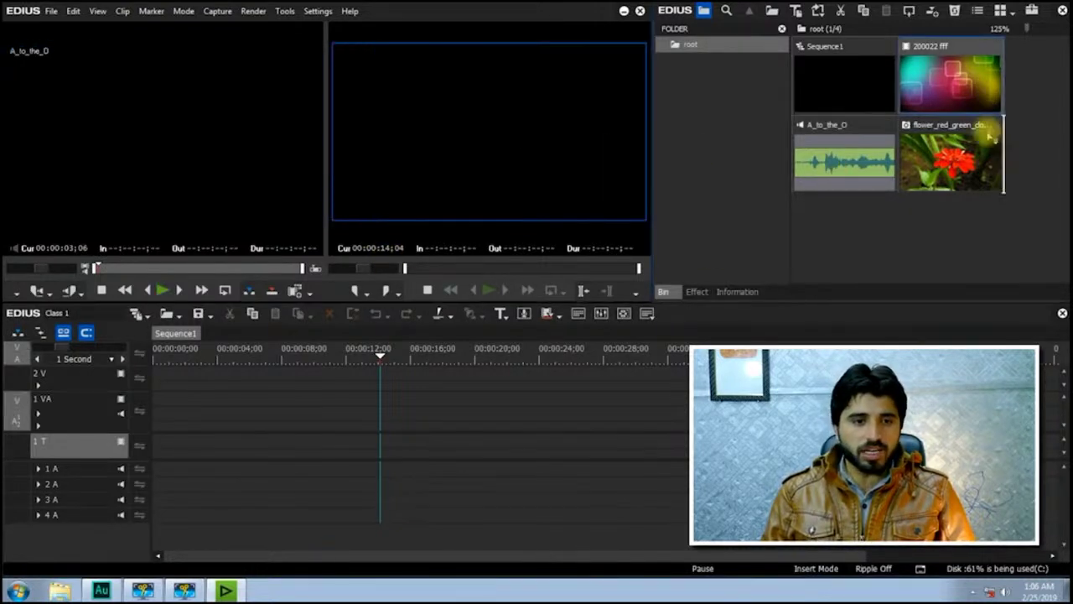
left_click_drag(545, 367, 383, 407)
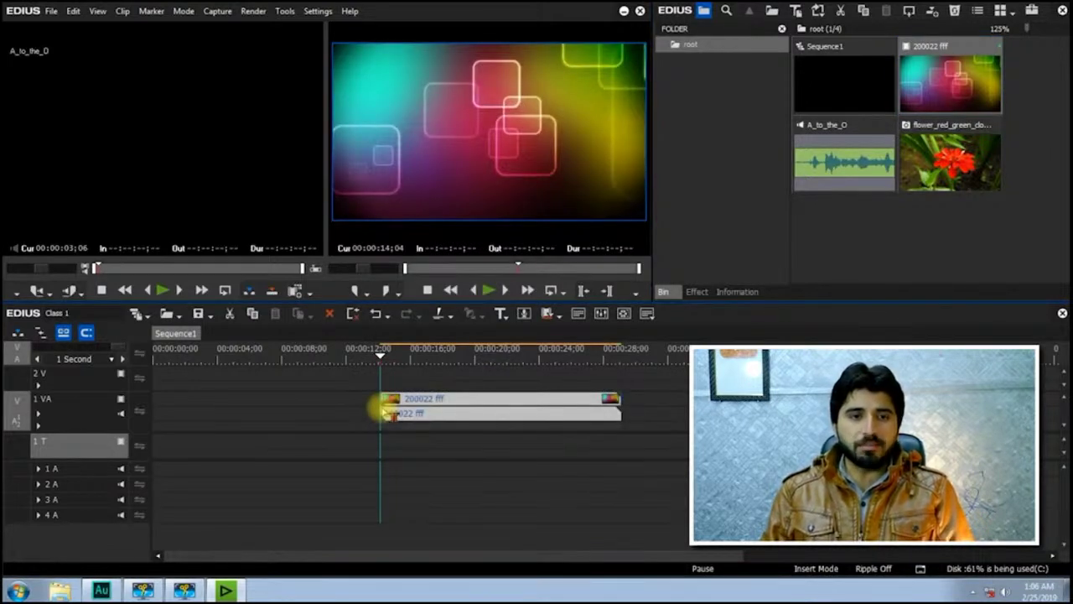
Step: Scrub the timeline clip to 00:00:22;24 in the recorder and load the 200022 fff source clip in the player
left_click_drag(383, 358, 519, 357)
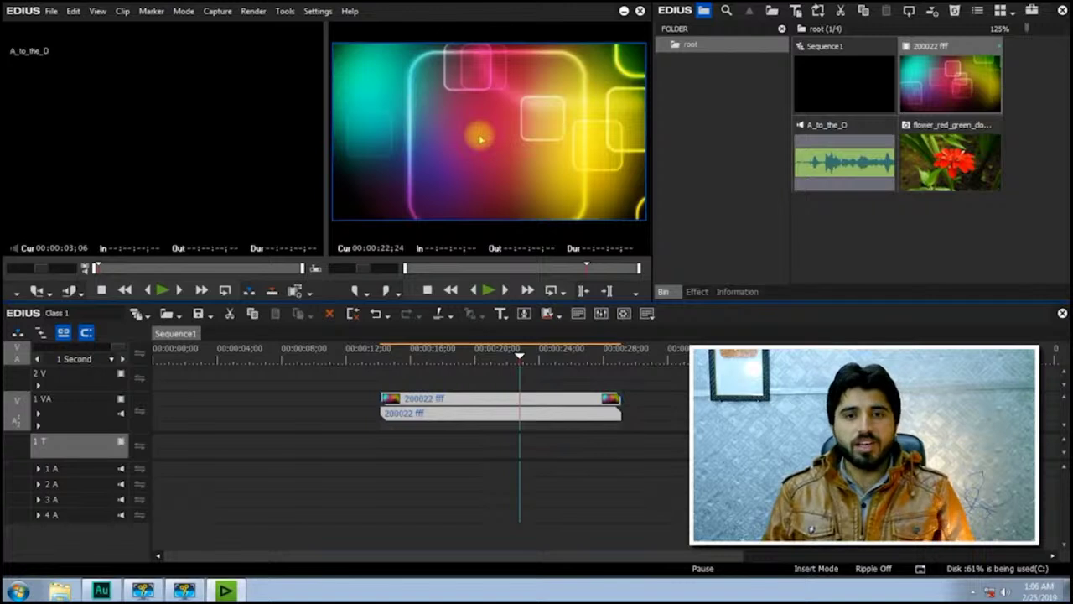
left_click(954, 232)
double_click(948, 88)
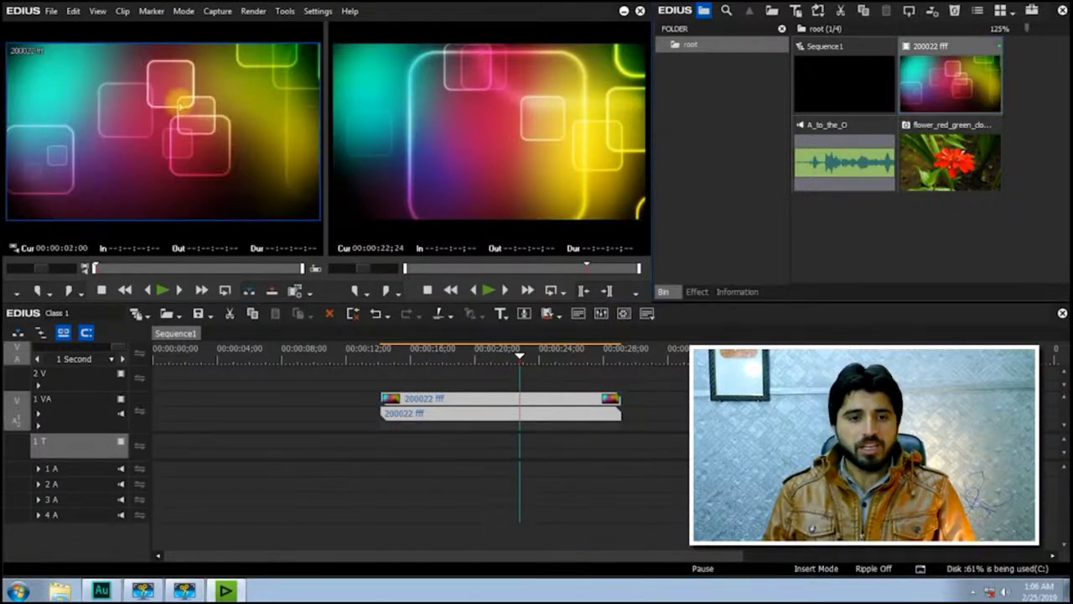
Step: Delete the 200022 fff clip from the timeline and mark its source from In 00:00:10:08 to Out 00:00:14:18 in the player
left_click(541, 394)
key("Delete")
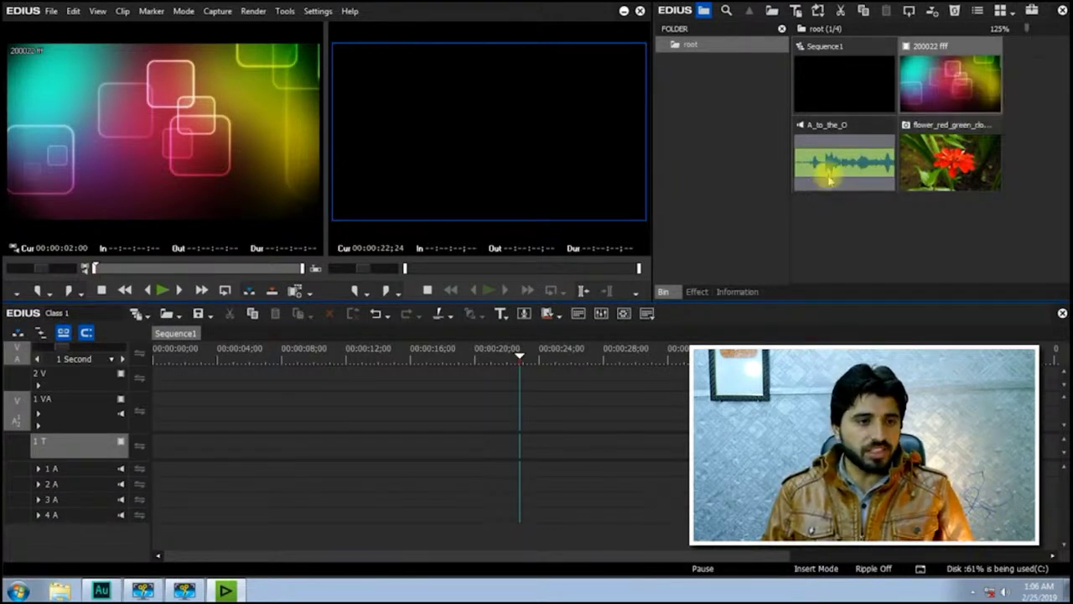
left_click_drag(96, 266, 208, 277)
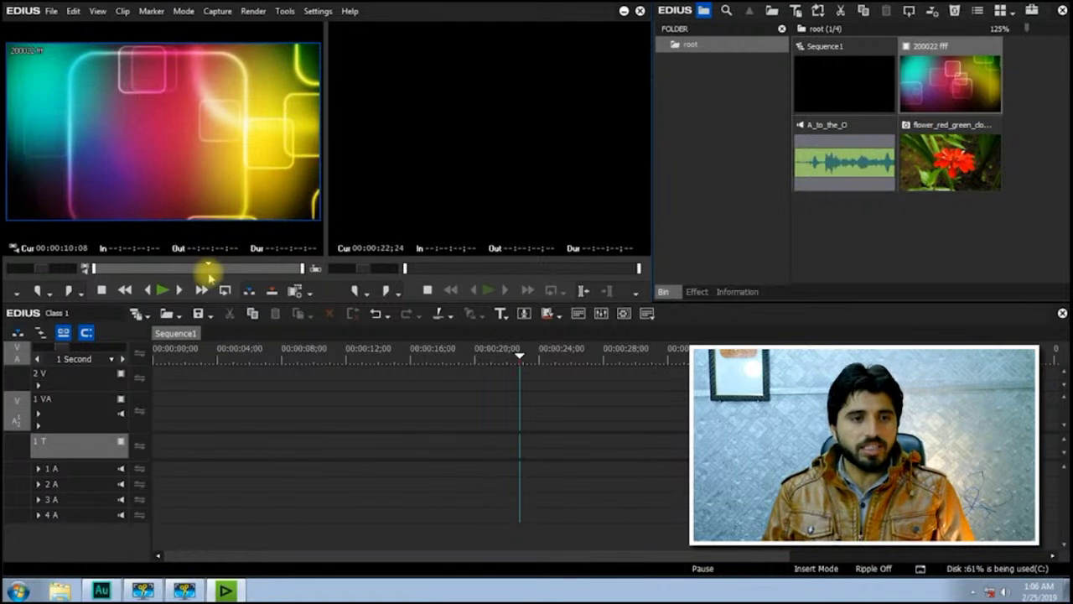
key("i")
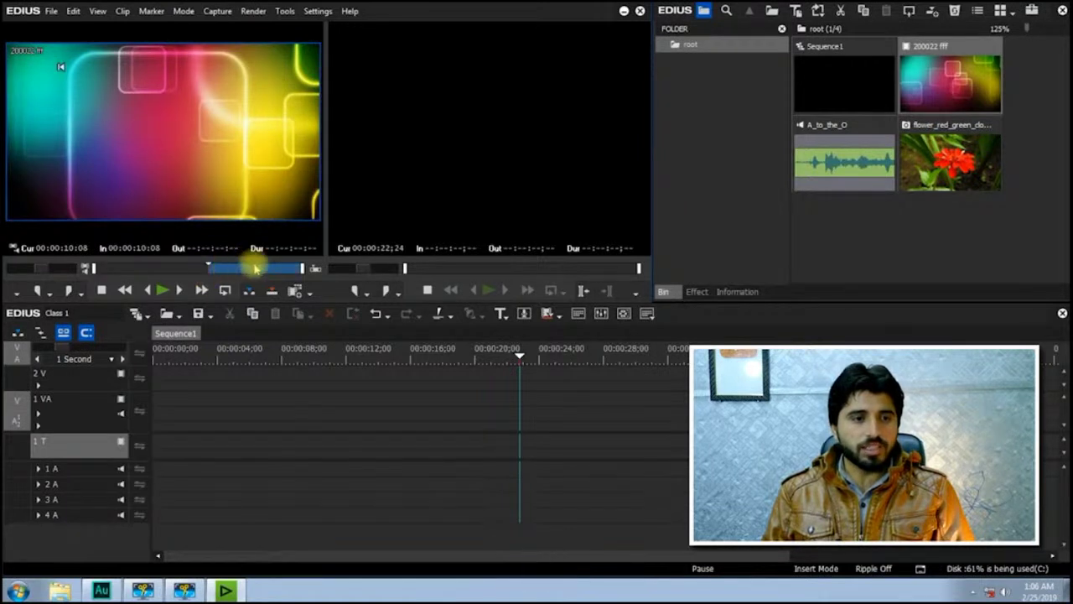
left_click(223, 266)
left_click_drag(222, 267, 269, 267)
key("o")
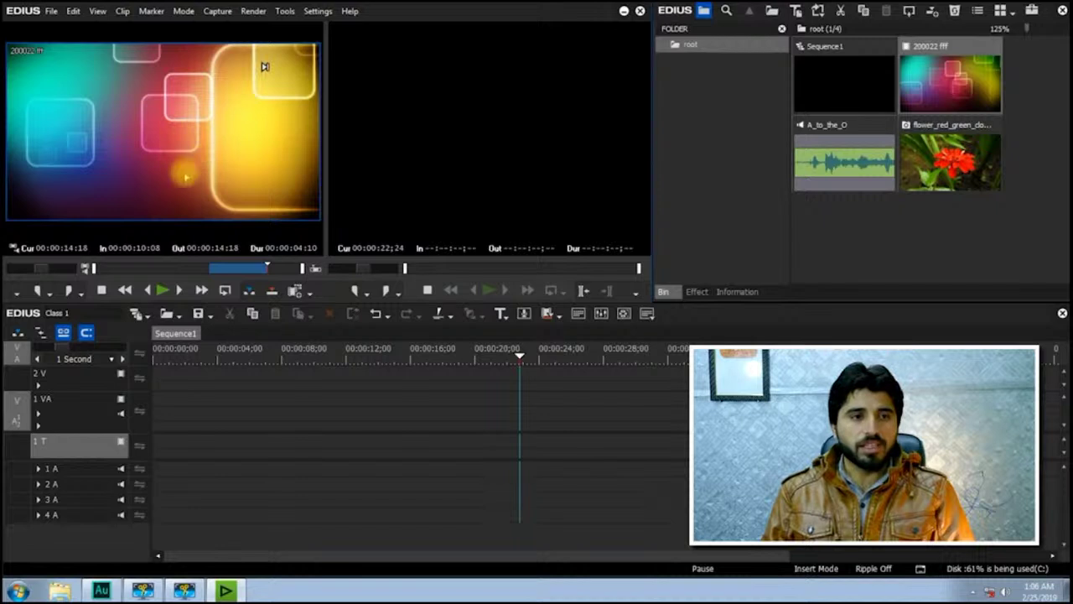
Step: Place the marked section of 200022 fff on the 1 VA track at 00:00:22;24 and scrub it to 00:00:23;17
left_click_drag(262, 146, 523, 412)
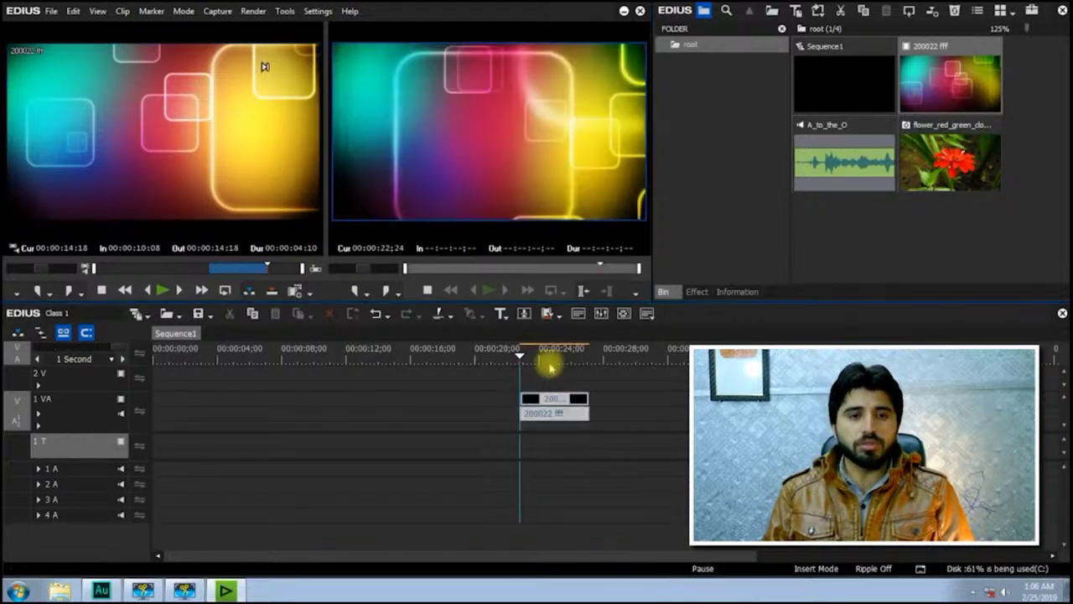
mouse_move(537, 353)
left_mouse_down()
mouse_move(580, 354)
mouse_move(534, 365)
left_mouse_up()
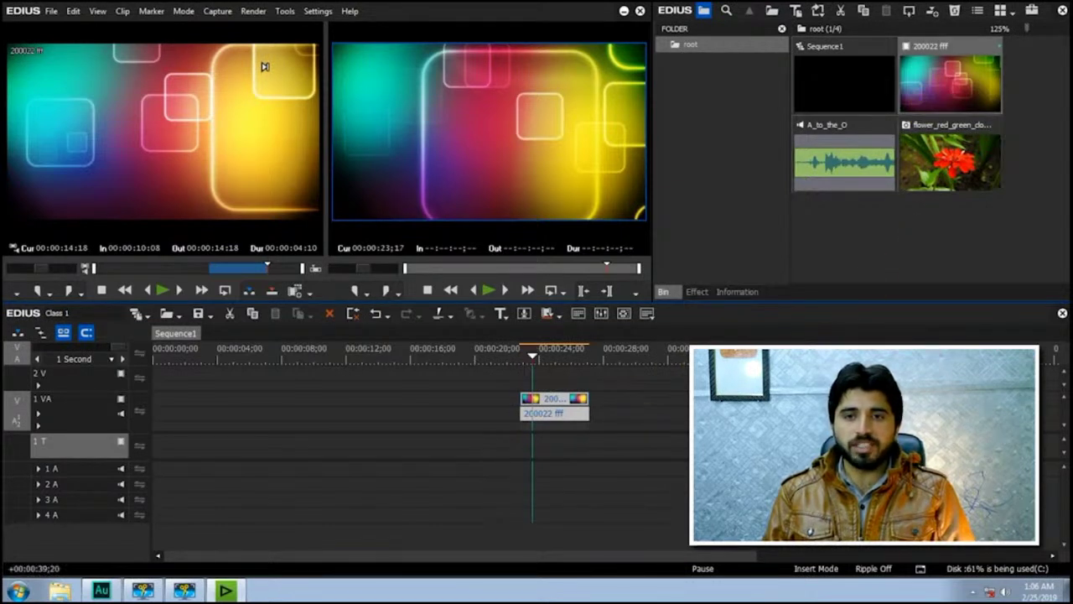
Step: Reload the 200022 fff source clip and extend its marked range to In 00:00:02:00 and Out 00:00:17:00
left_click(959, 111)
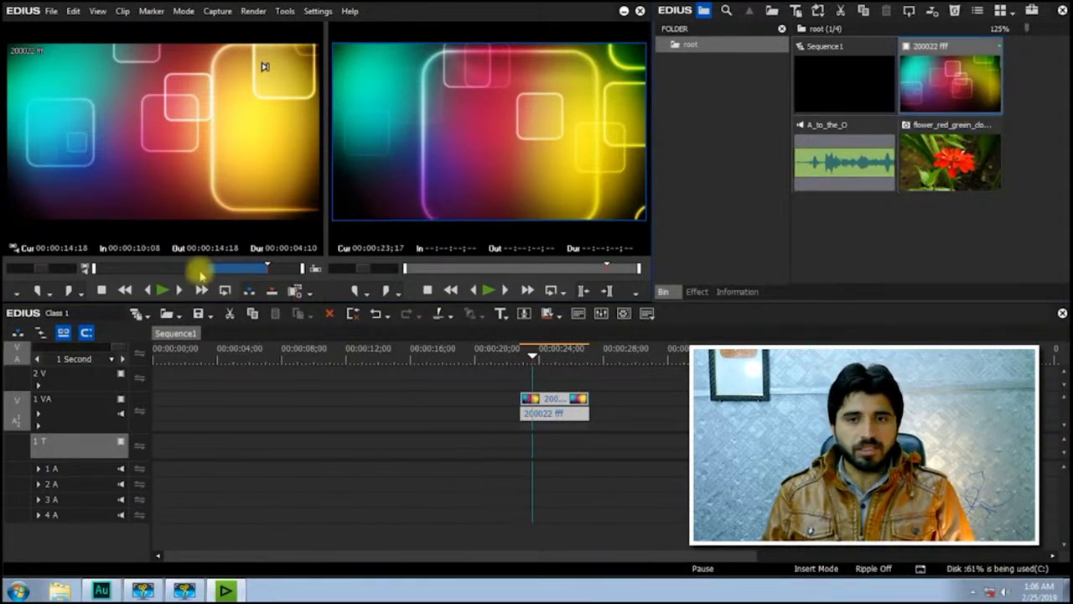
left_click(885, 105)
left_click(956, 94)
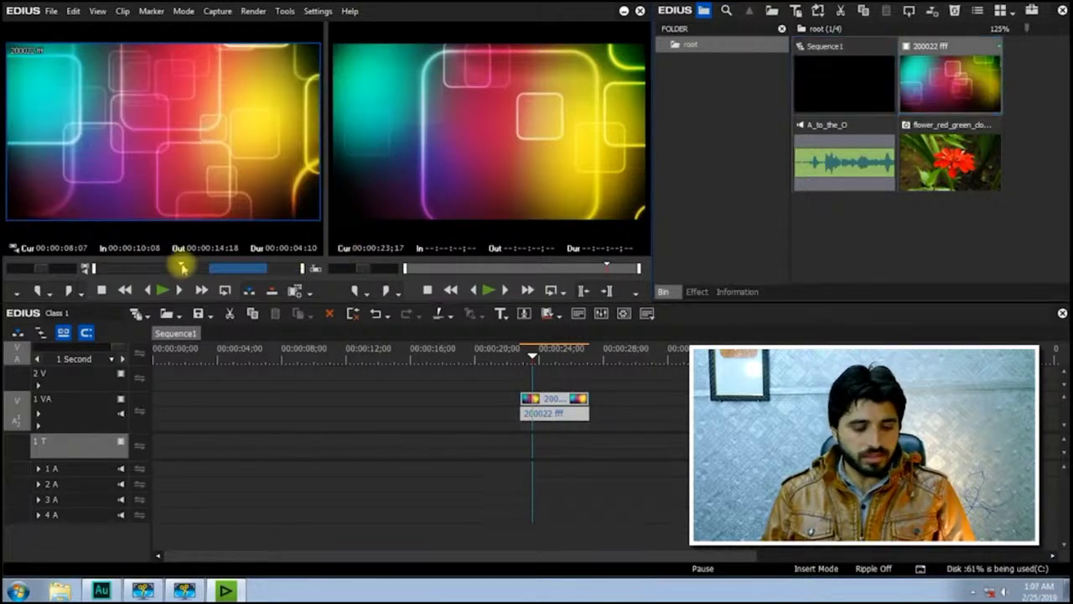
left_click(81, 268)
key("i")
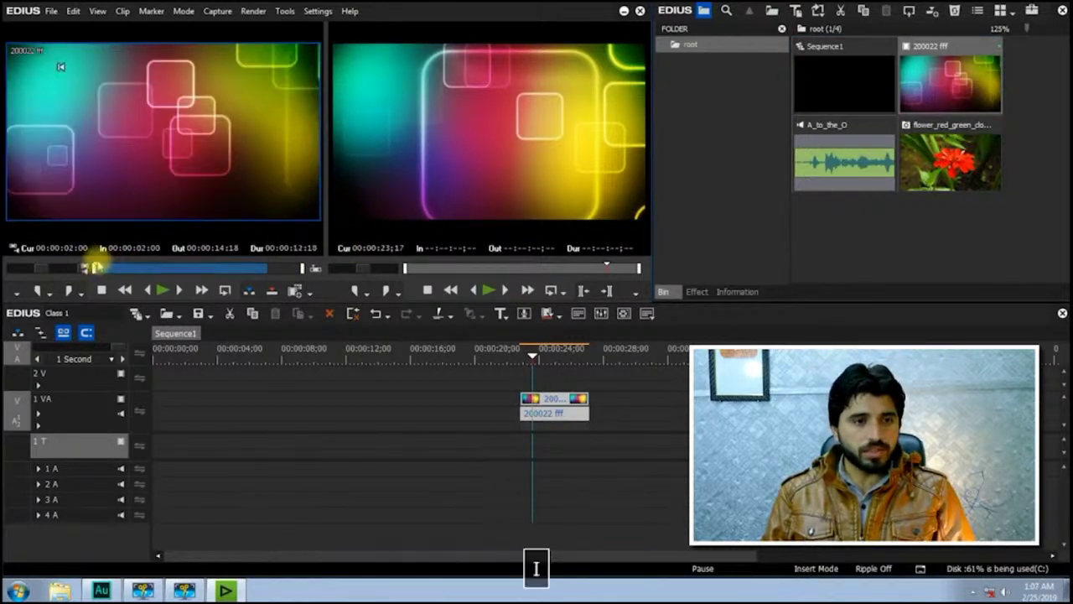
left_click(305, 270)
key("o")
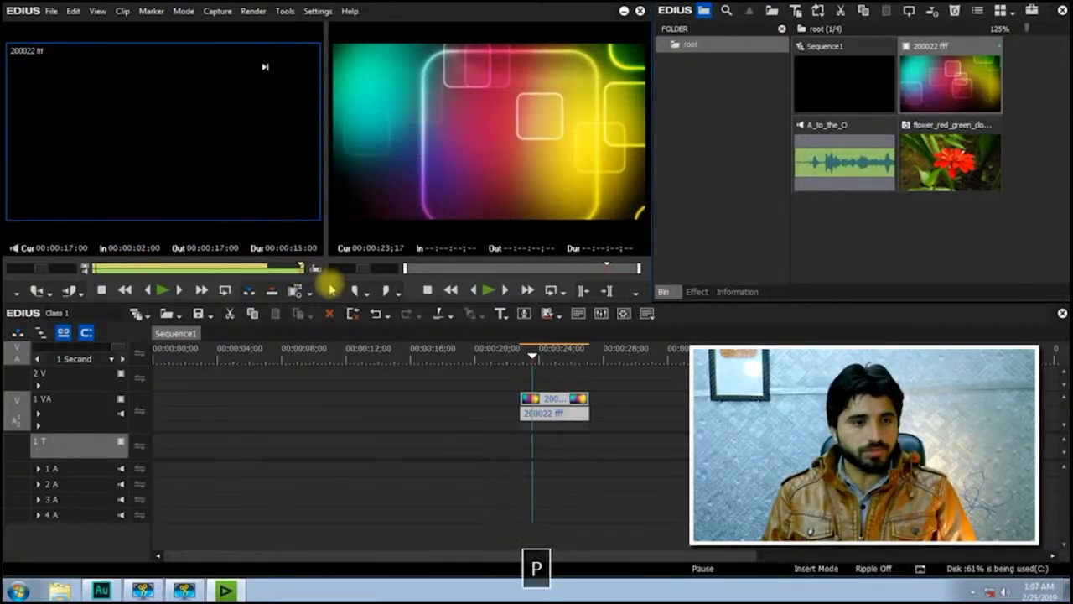
Step: Scrub the full 200022 fff source in the player and place it on the 1 VA track after the short clip
key("q")
left_click_drag(79, 270, 287, 269)
left_click_drag(667, 422, 620, 404)
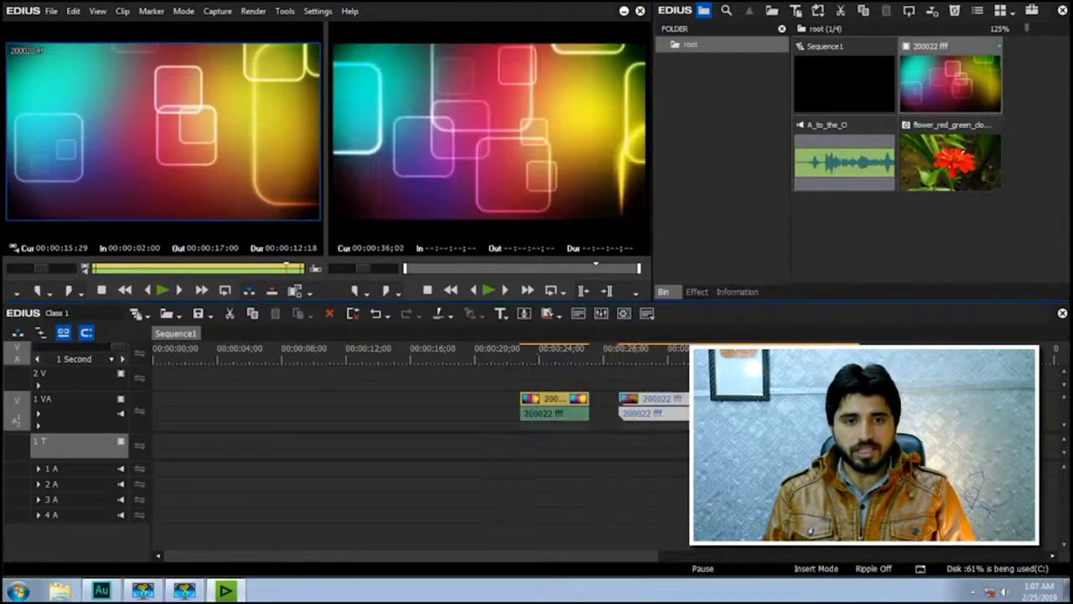
Step: Scrub the short timeline clip to 00:00:25;21 in the recorder and delete both 200022 fff clips from the 1 VA track
left_click(542, 359)
left_click_drag(542, 359, 556, 359)
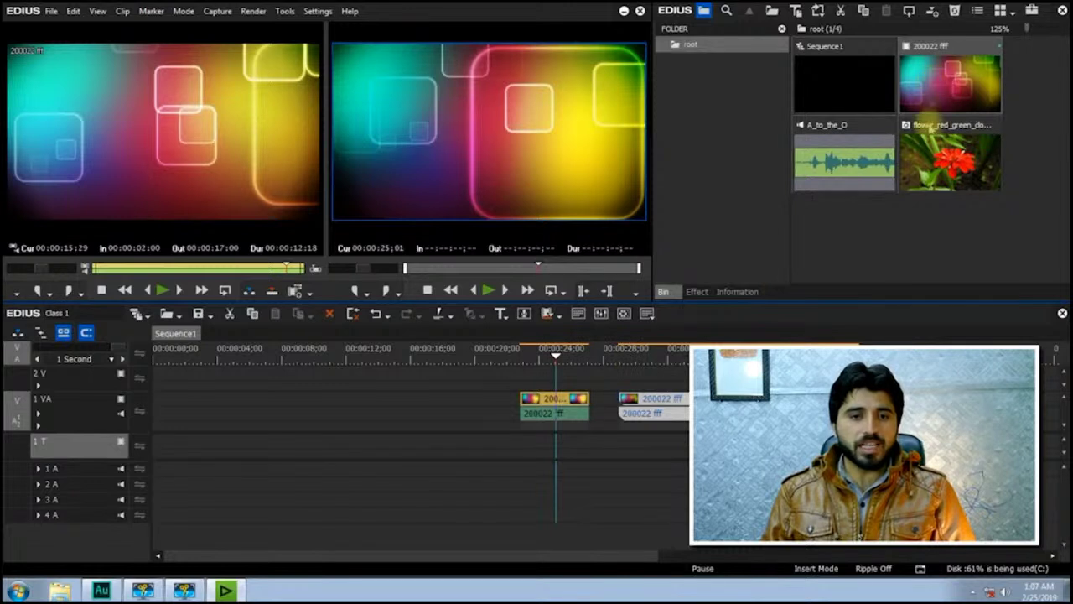
left_click_drag(584, 371, 566, 360)
left_click(556, 399)
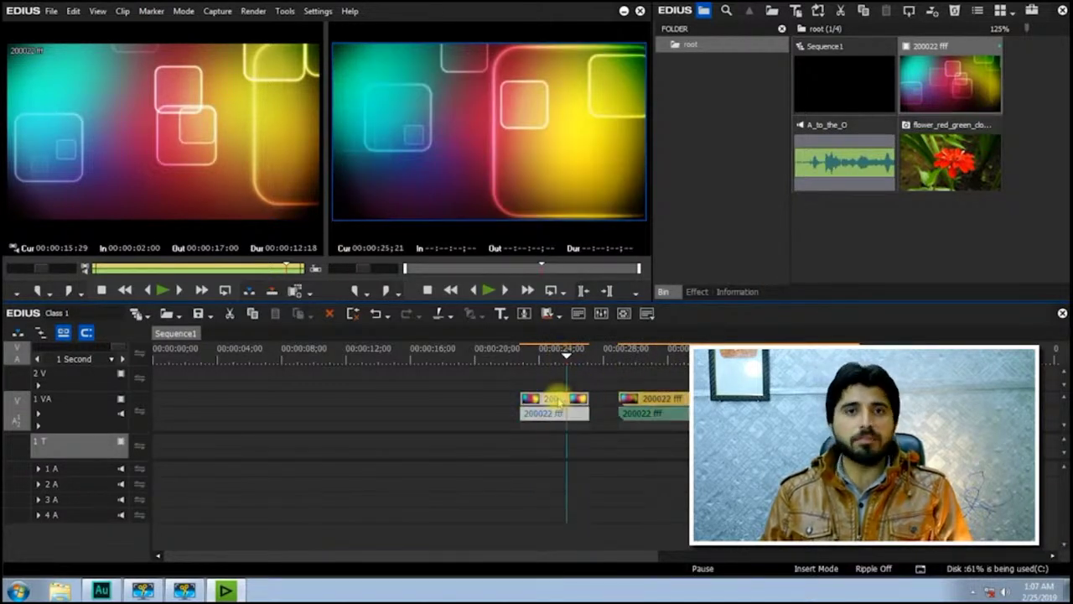
key("Delete")
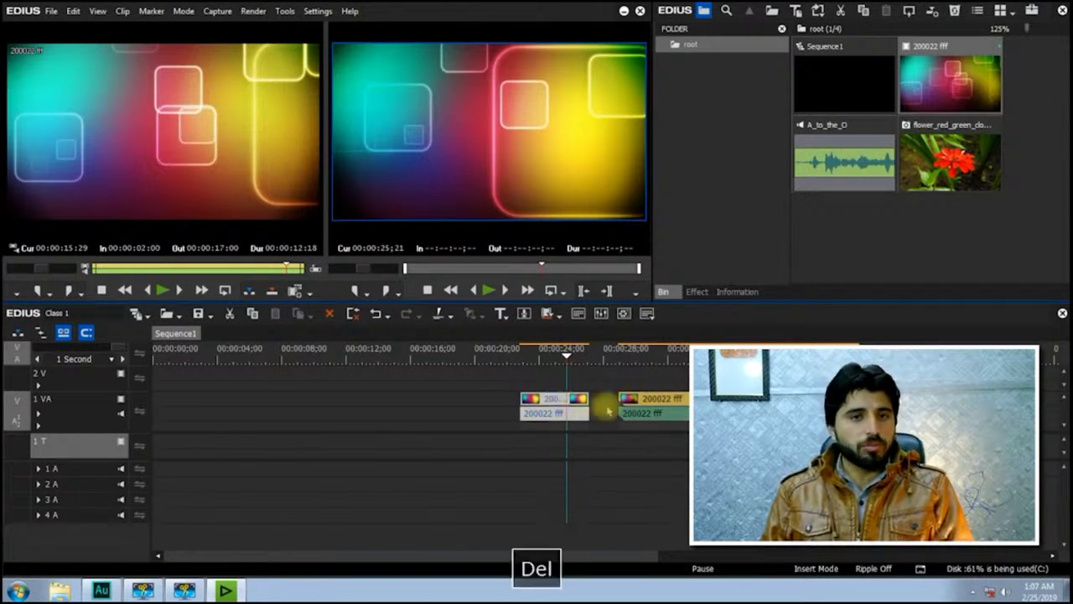
key("Delete")
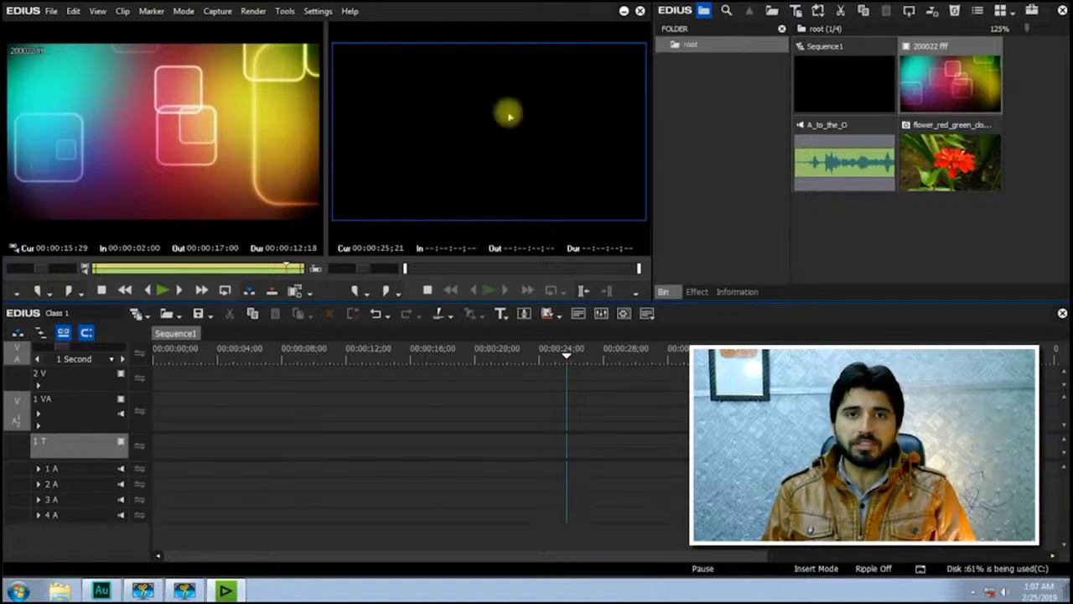
Step: Switch the preview to Single Mode and play the 200022 fff source clip in it
left_click(98, 10)
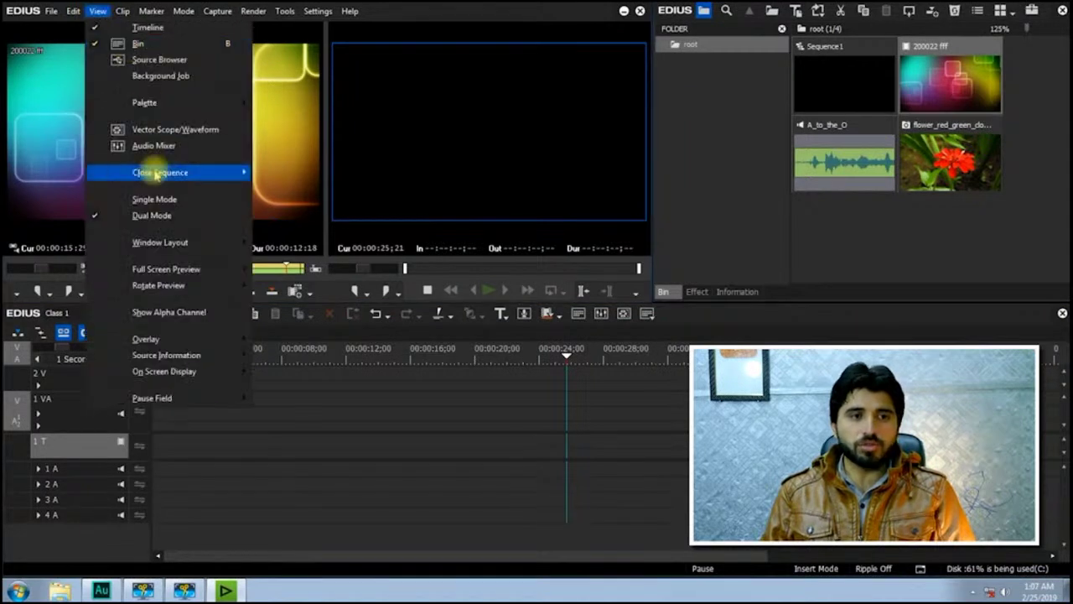
left_click(163, 204)
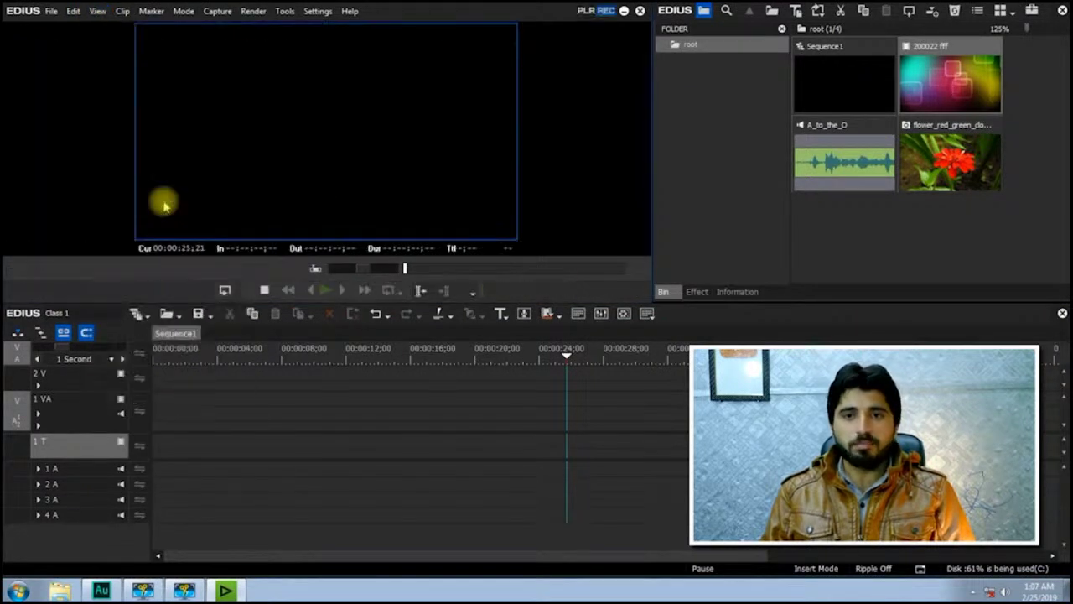
double_click(943, 94)
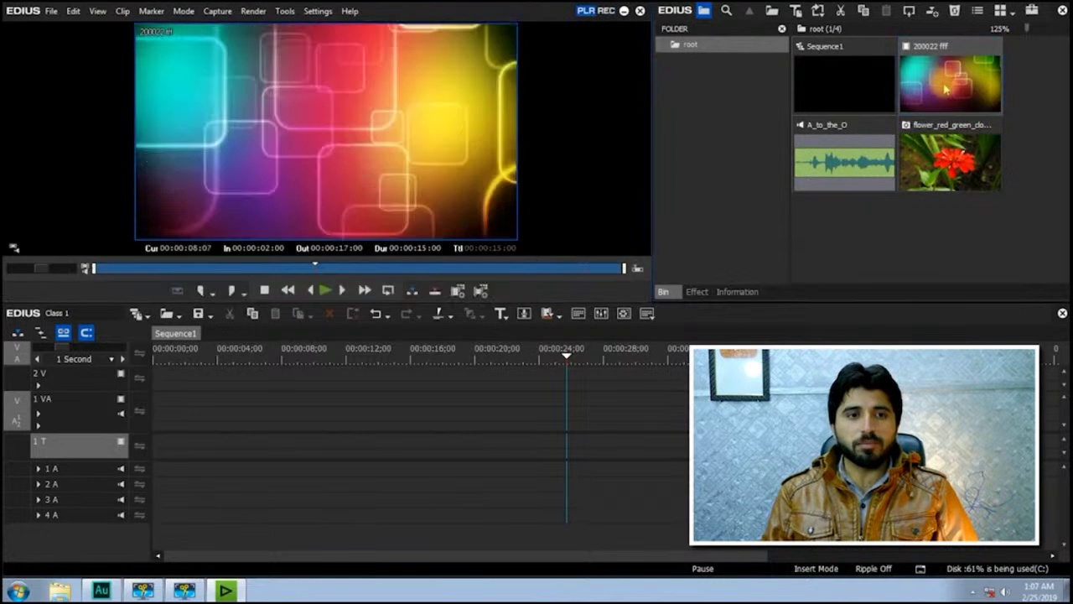
key("space")
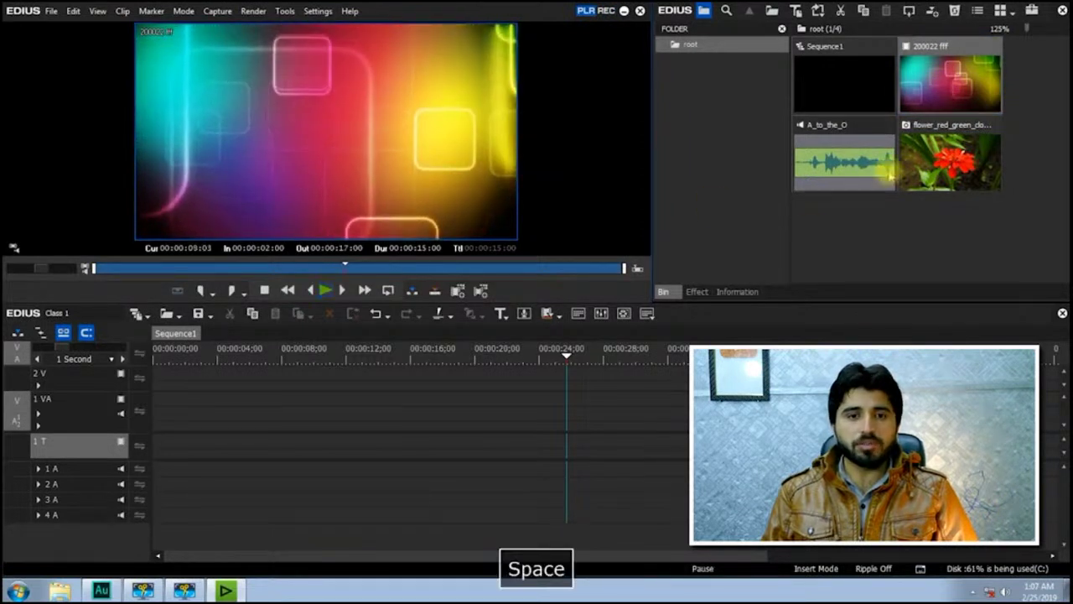
Step: Place the full 200022 fff clip on the 1 VA track and scrub through it to 00:00:29;07 in the single monitor
left_click_drag(950, 83, 516, 409)
left_click_drag(562, 354, 595, 355)
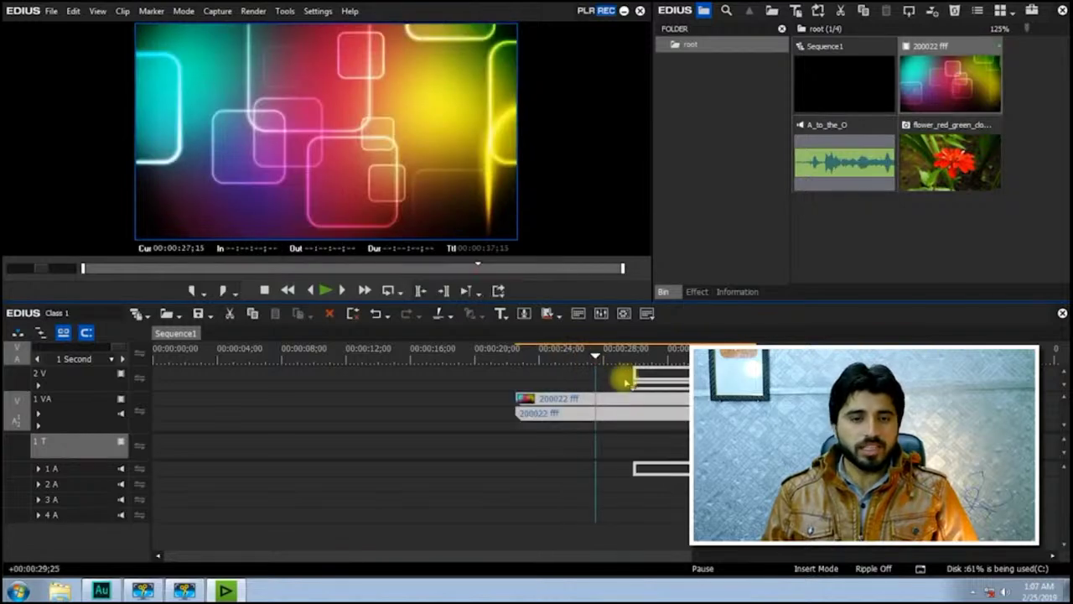
left_click(575, 361)
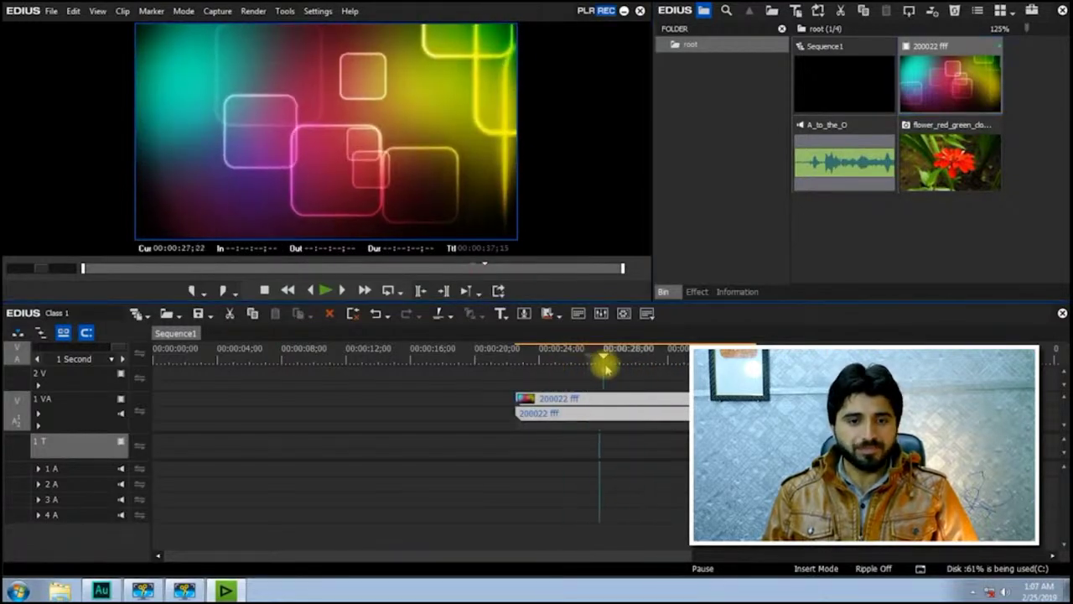
left_click(623, 356)
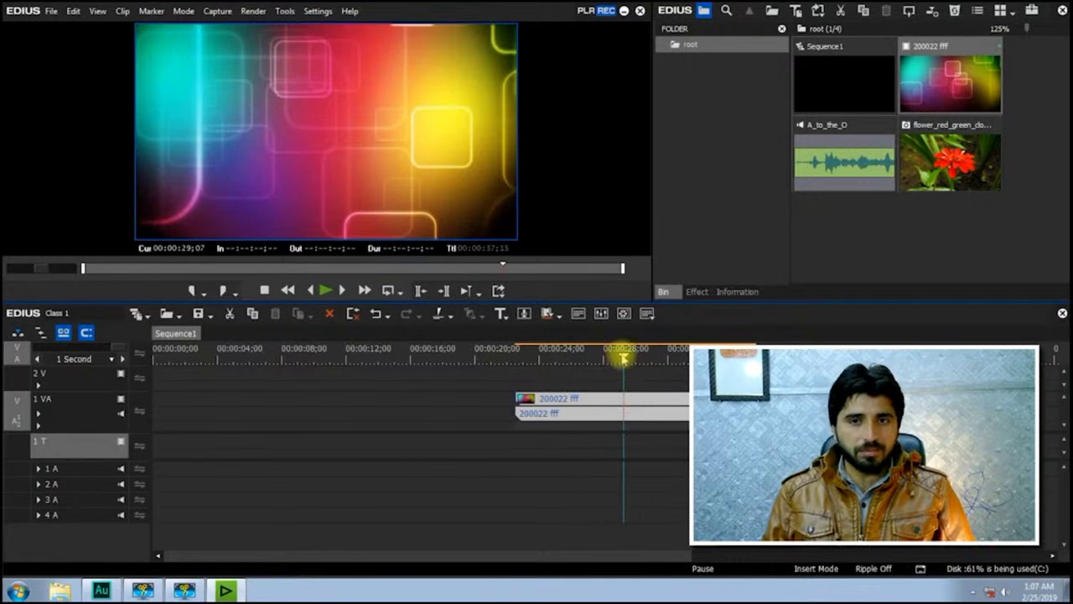
Step: Delete the timeline clip and mark the 200022 fff source from In 00:00:05:14 to Out 00:00:12:13
key("Delete")
left_click(931, 105)
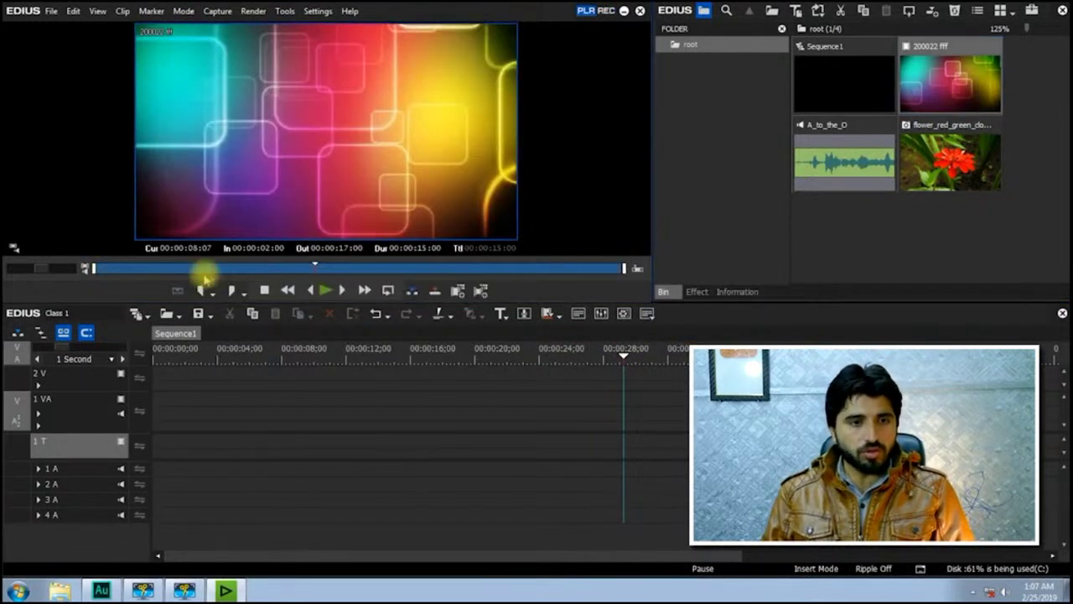
left_click(417, 273)
left_click_drag(417, 272, 464, 270)
key("o")
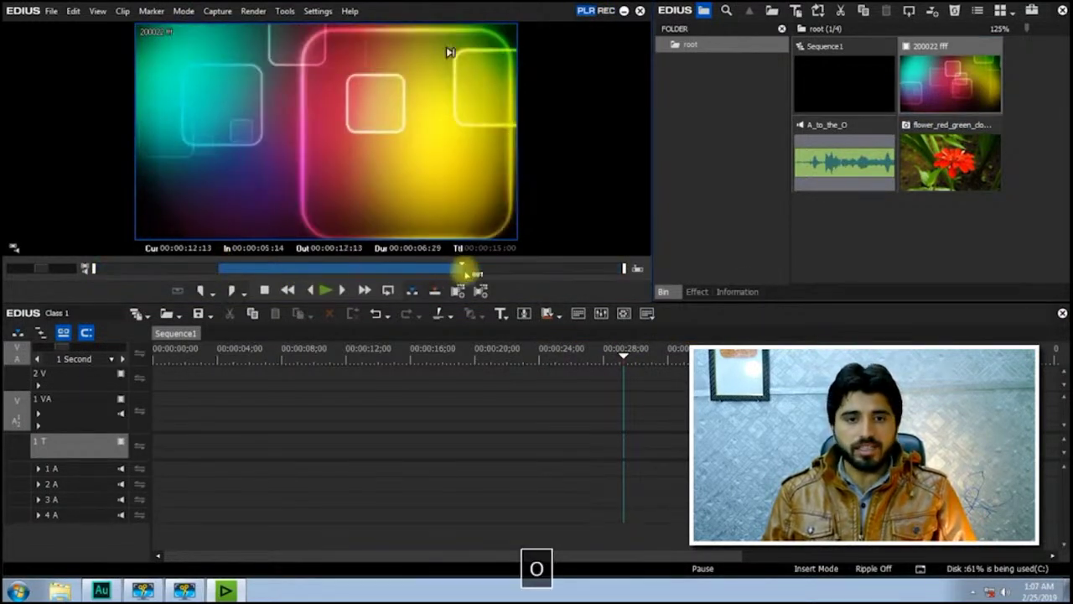
Step: Place the newly marked section of 200022 fff on the 1 VA track and scrub back and forth through it
left_click_drag(948, 84, 537, 407)
left_click_drag(556, 355, 600, 364)
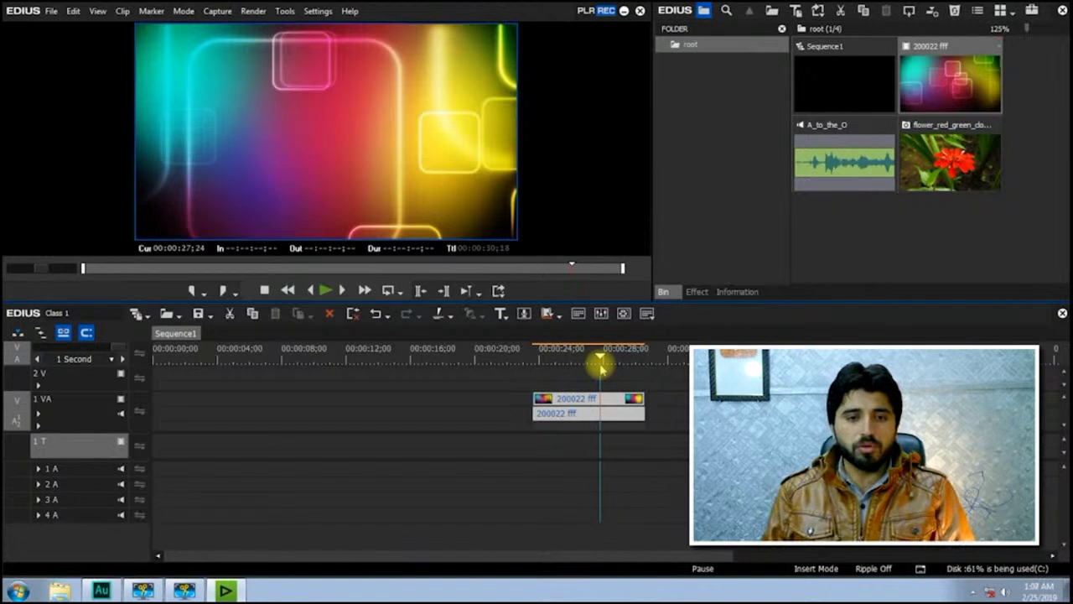
left_click_drag(600, 365, 587, 366)
Step: Delete the trimmed clip from the 1 VA track and move the timeline cursor to 00:00:21;06
key("Delete")
left_click(494, 359)
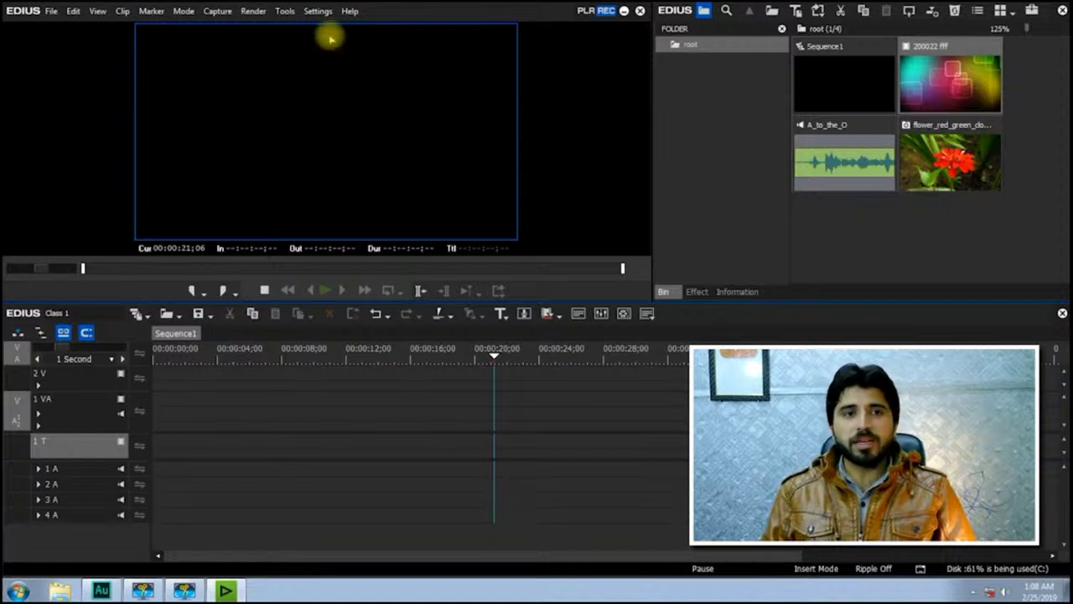
Step: Turn off the check for online EDIUS updates in the application's System Settings
left_click(318, 11)
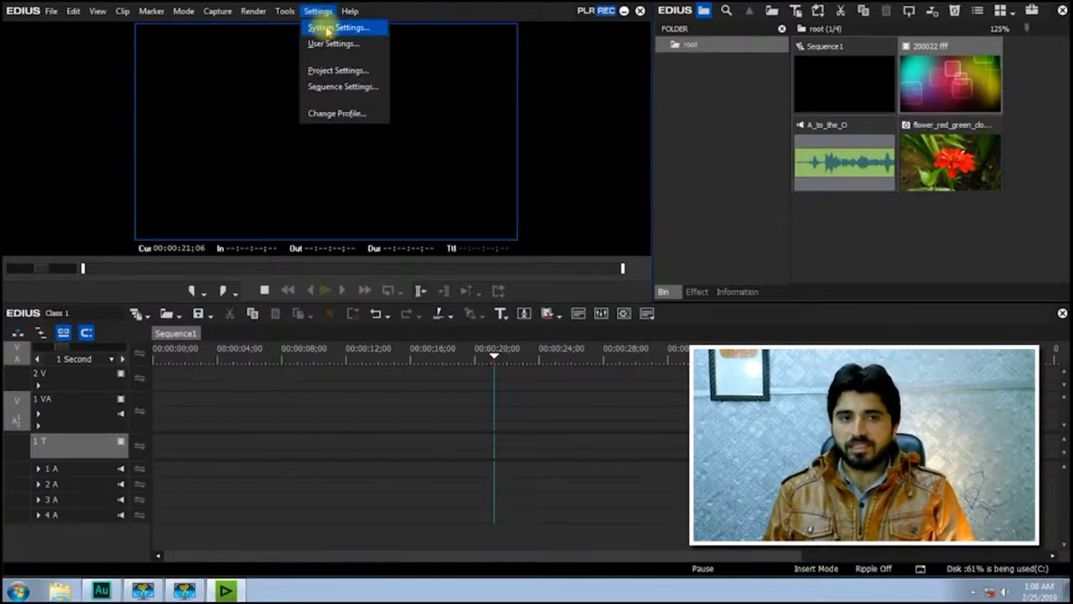
left_click(329, 30)
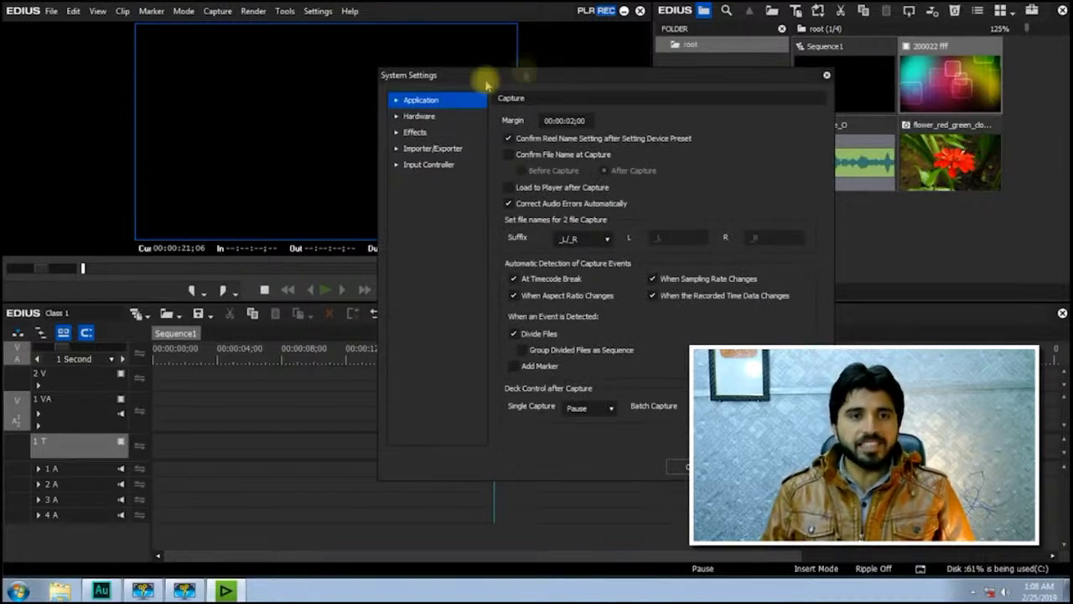
left_click(399, 100)
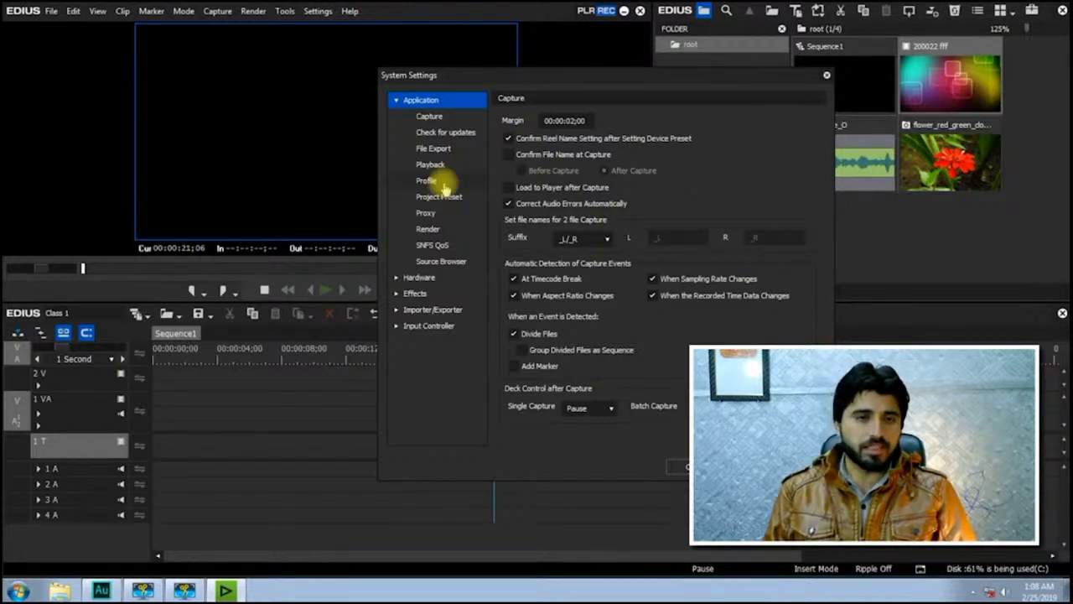
left_click(438, 134)
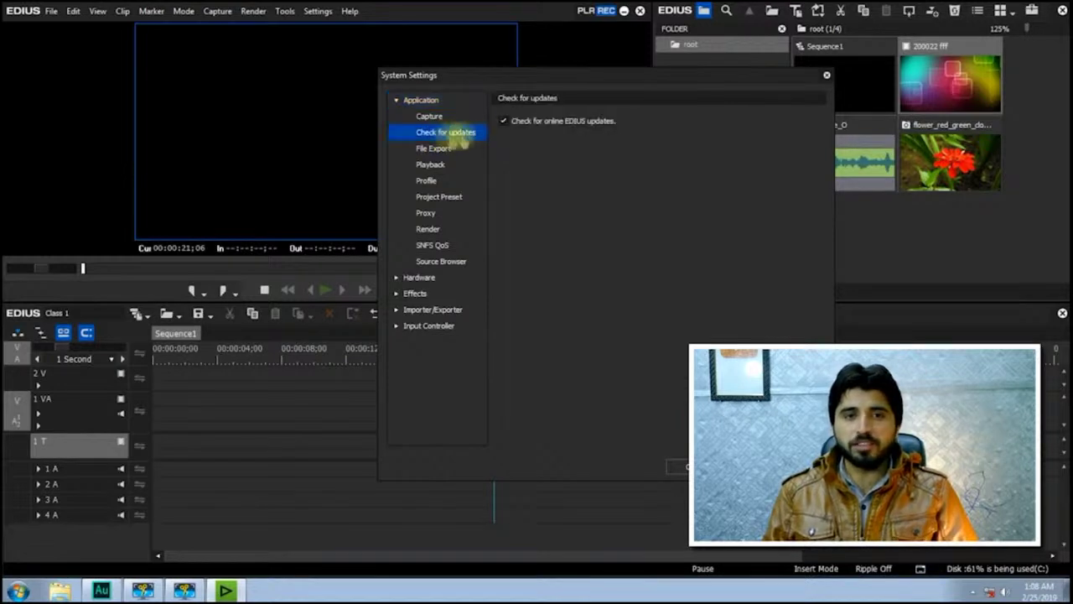
left_click(504, 121)
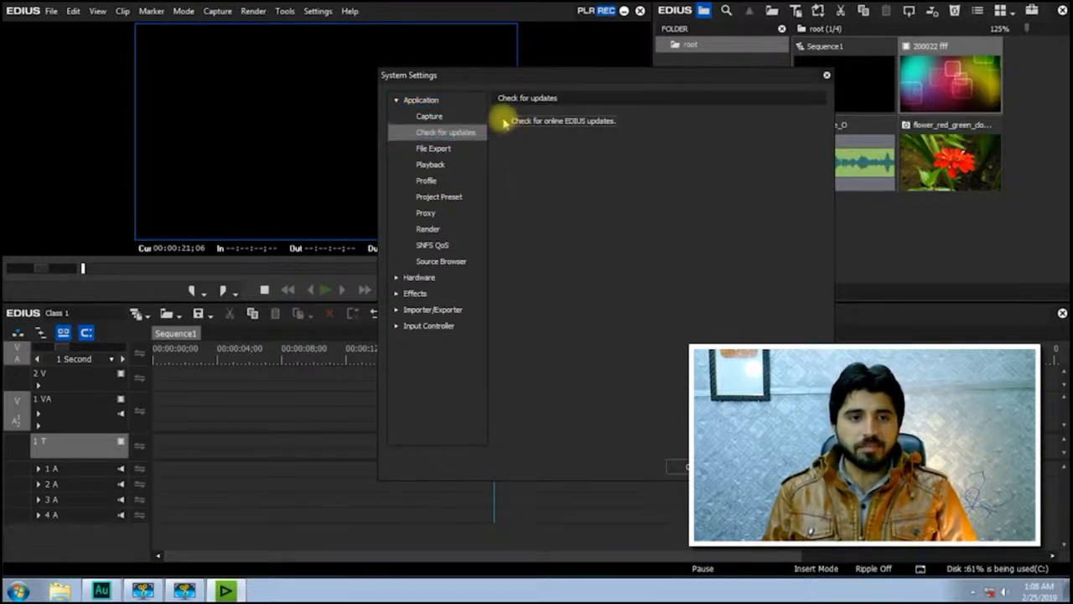
Step: Set the playback buffer size to 8GB and the buffered frames before playback to 15 frames
left_click(430, 165)
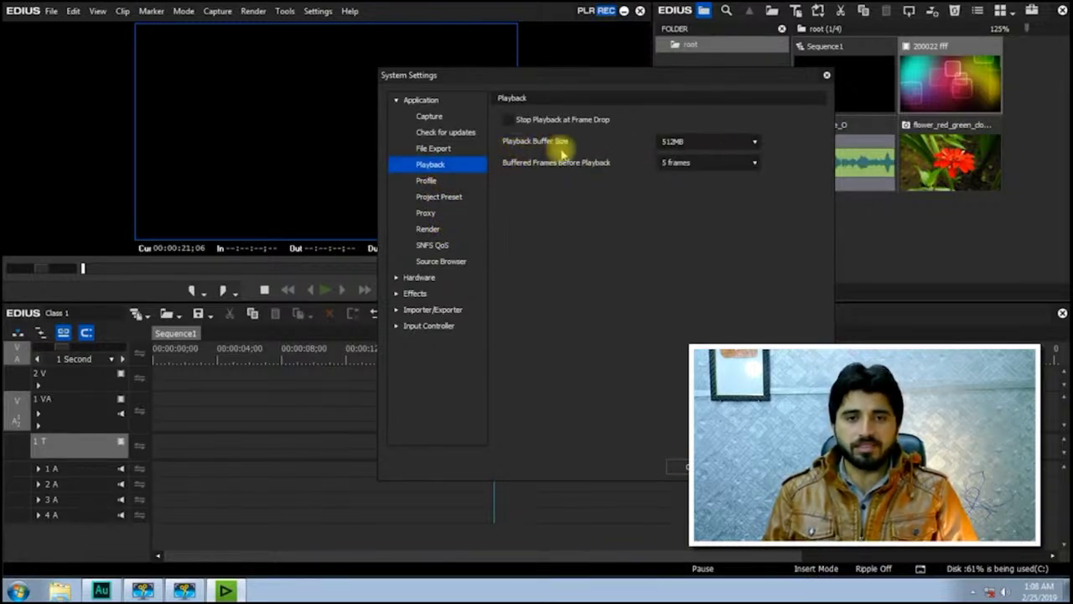
left_click(749, 142)
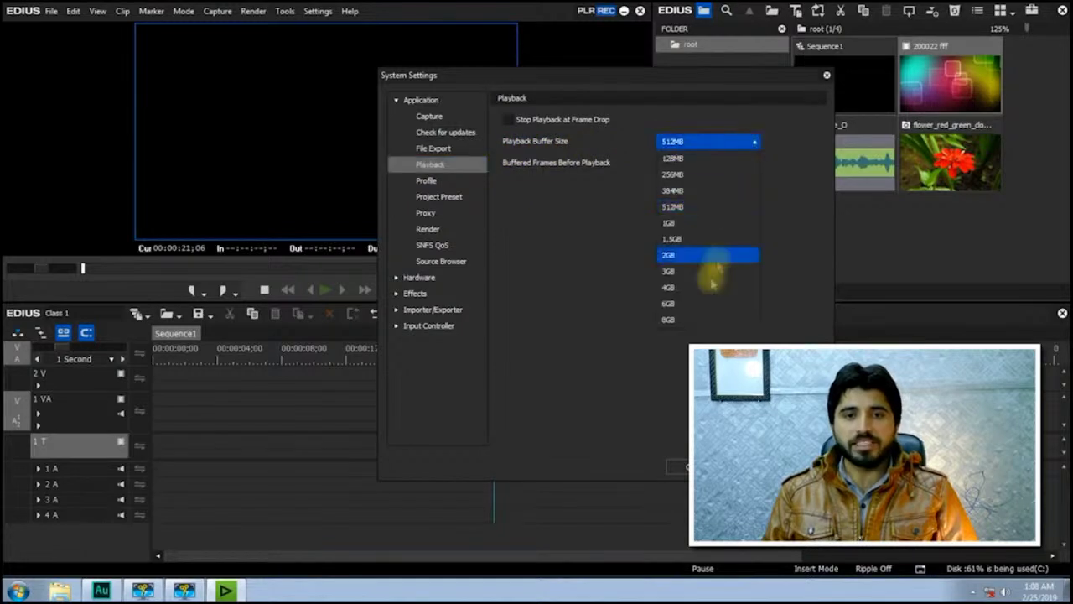
left_click(696, 322)
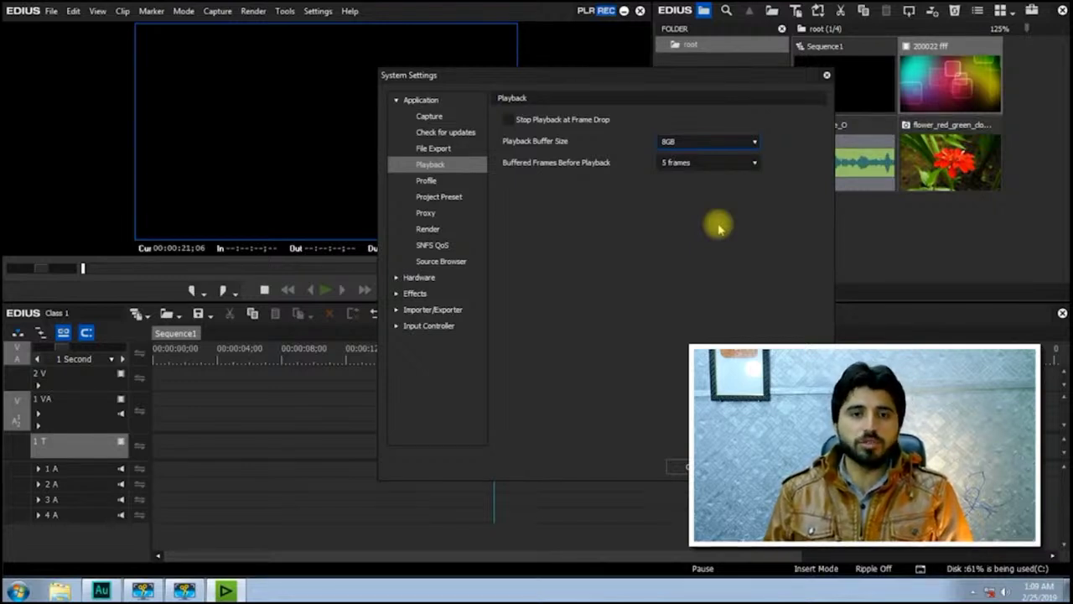
left_click(704, 141)
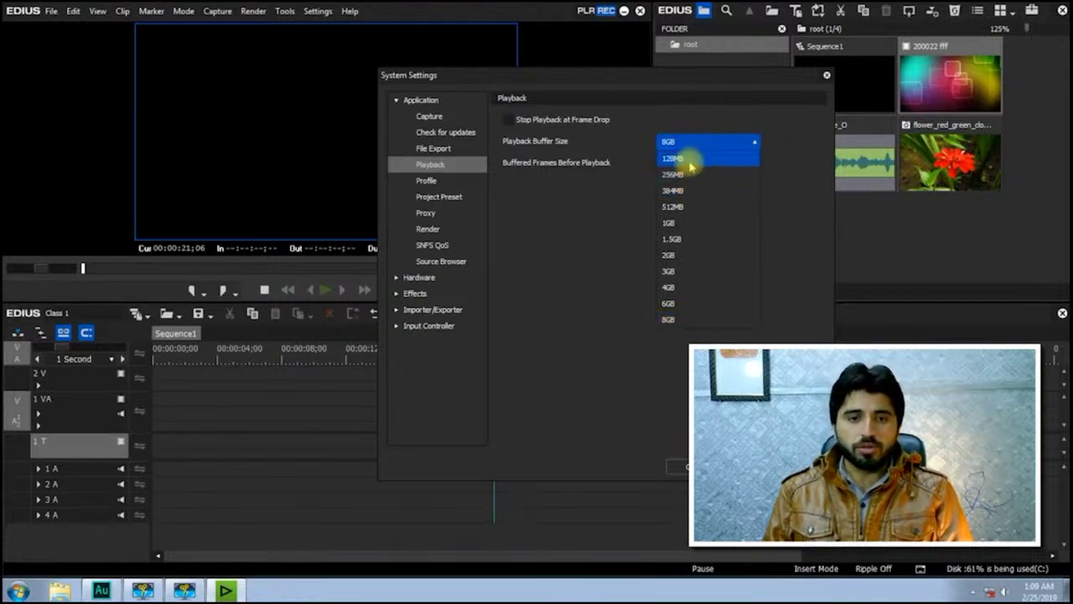
left_click(675, 319)
left_click(700, 163)
left_click(689, 210)
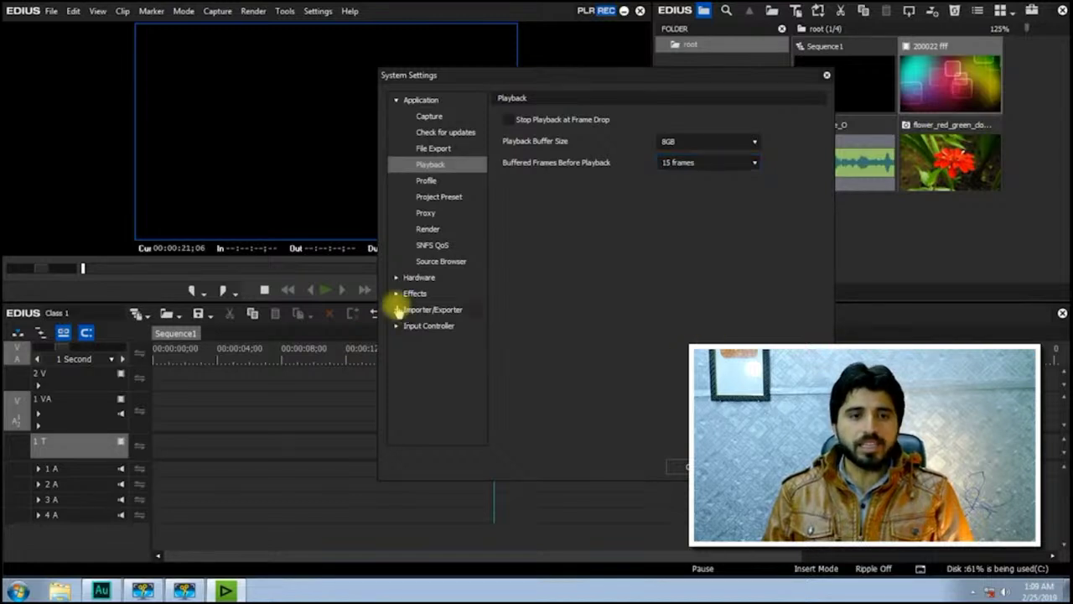
Step: Enable the NVIDIA GeForce GTX 750 Ti for primary color correction, select it as the GPUfx graphics card, and apply the System Settings
left_click(399, 297)
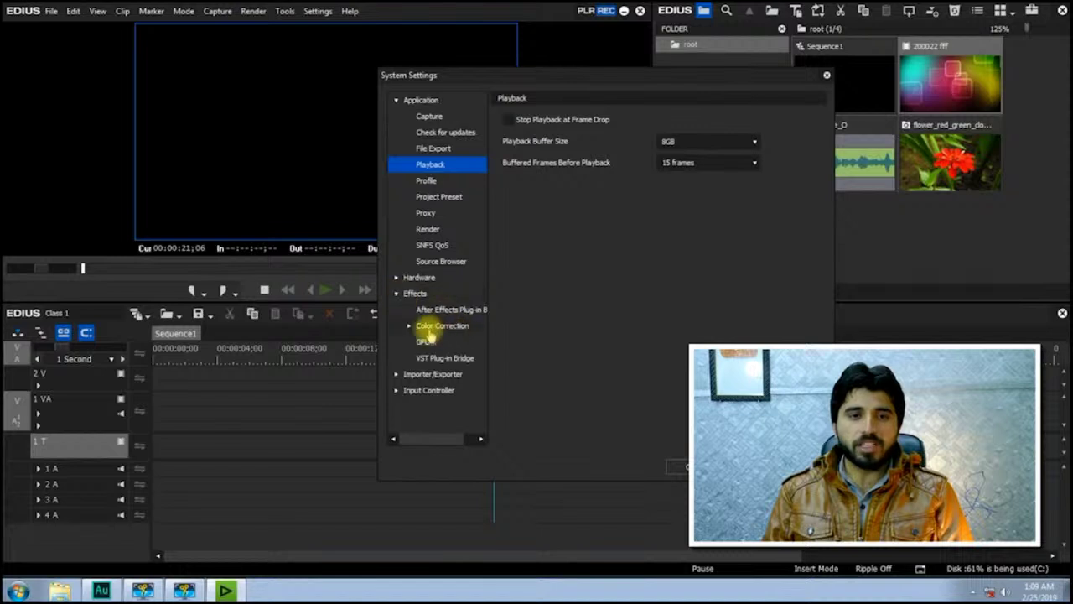
left_click(438, 327)
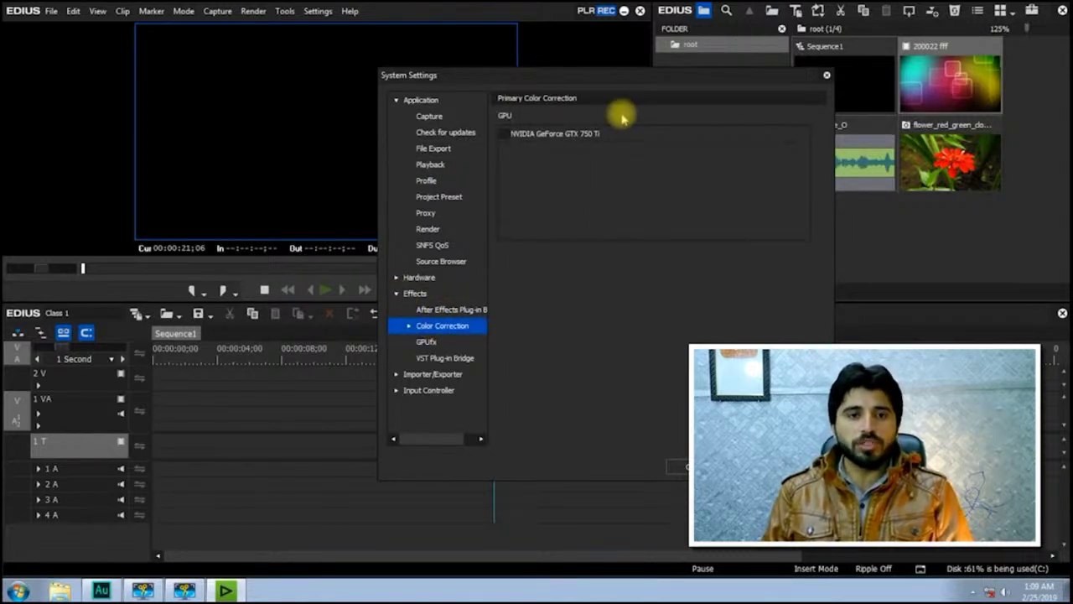
left_click(504, 137)
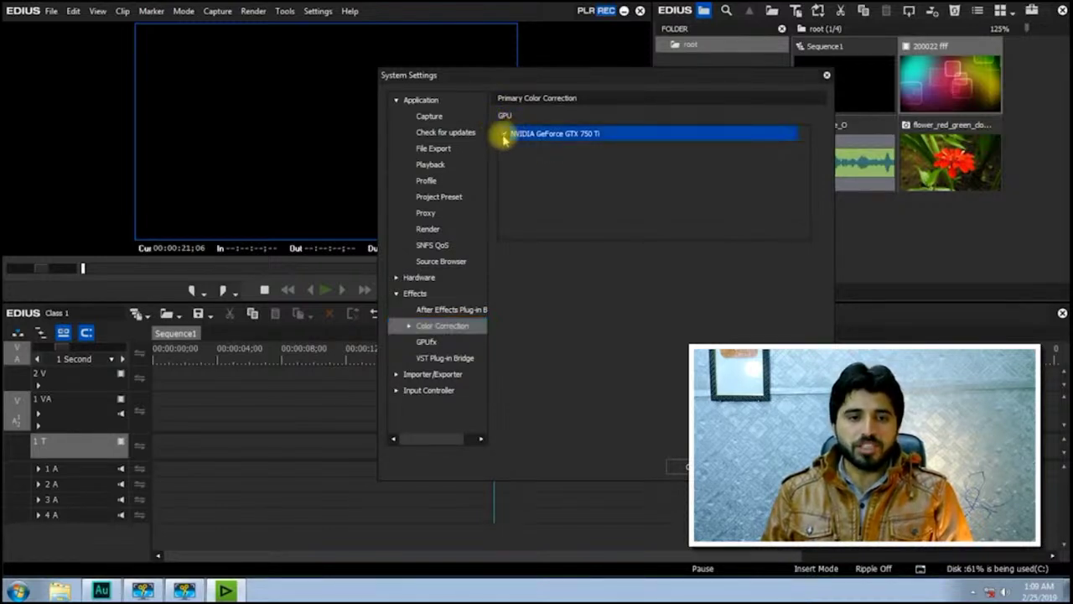
left_click(427, 342)
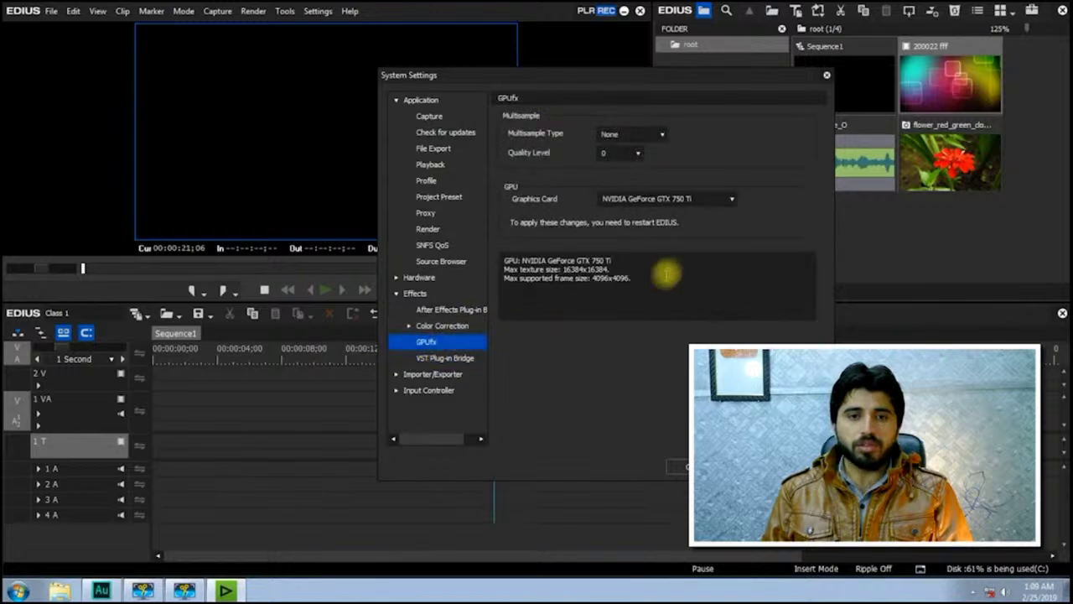
left_click(723, 198)
left_click(701, 215)
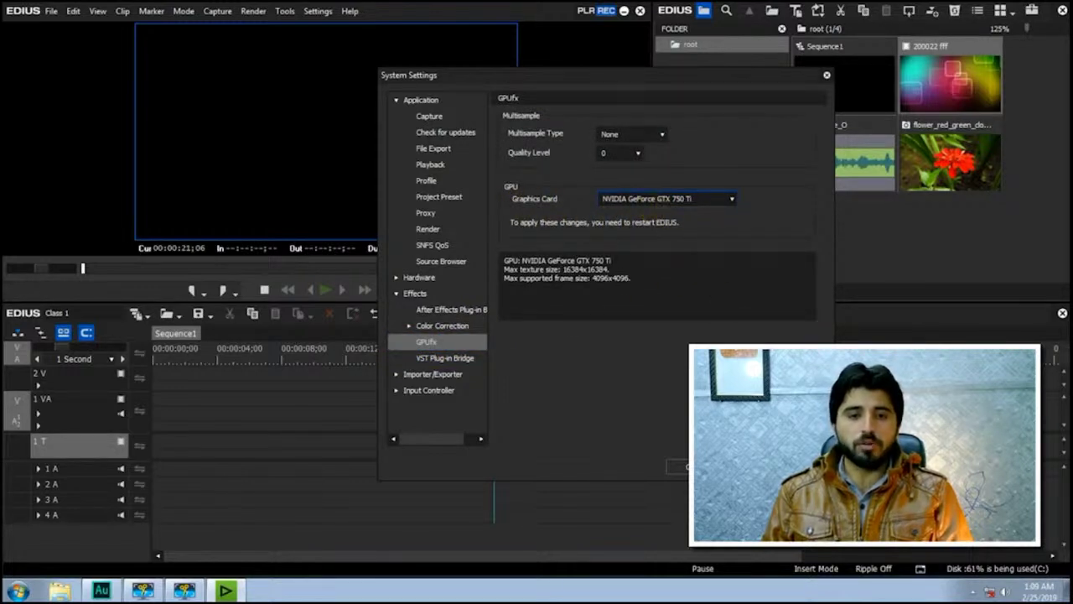
left_click(678, 466)
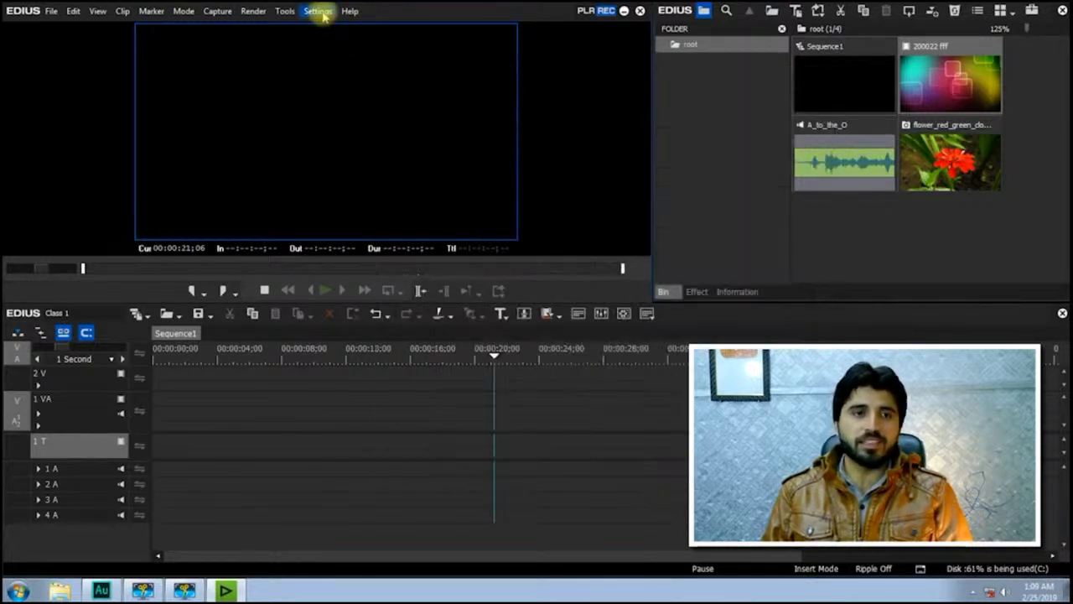
Step: In the User Settings for the timeline, turn off extending clips when applying a transition or cross fade
left_click(319, 11)
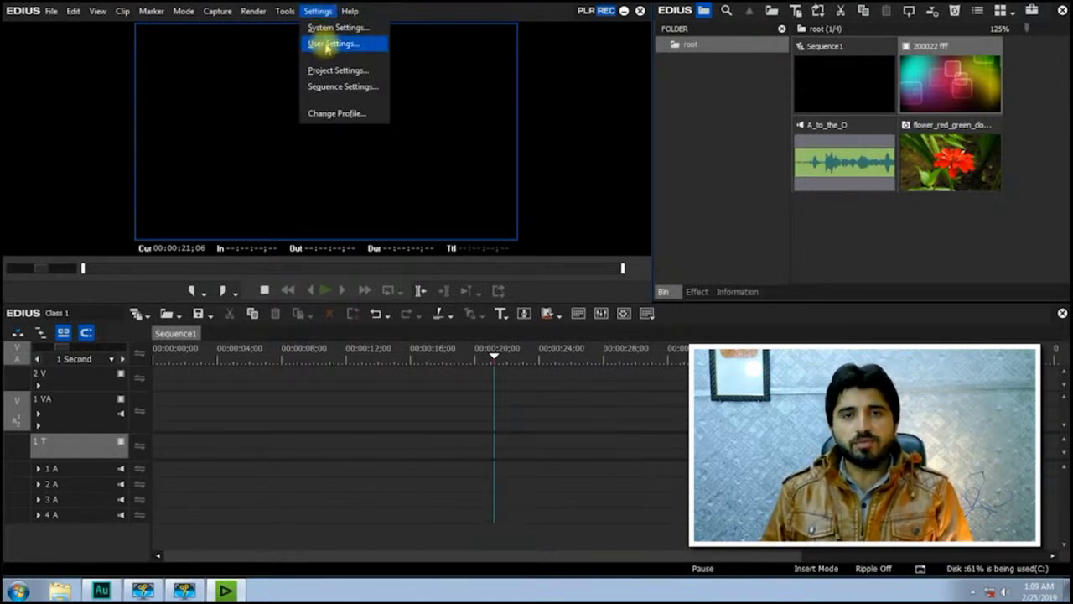
left_click(333, 42)
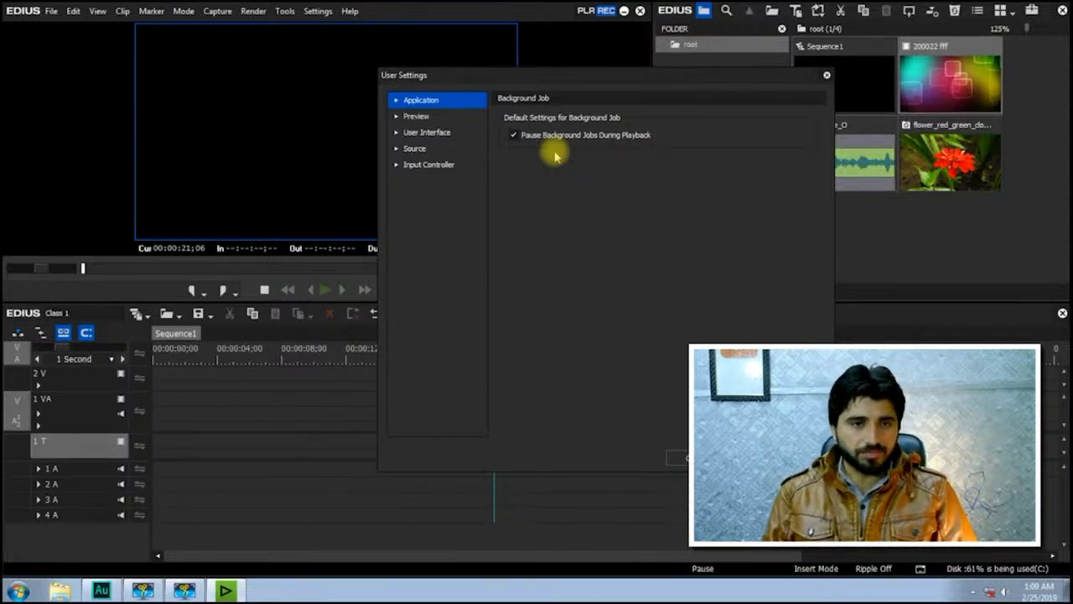
left_click(397, 102)
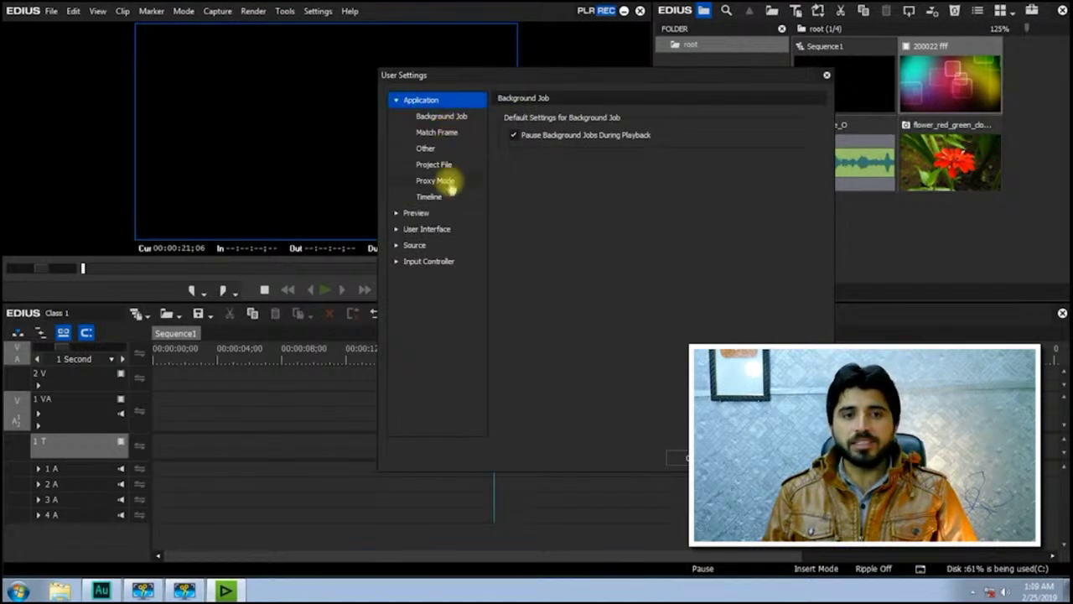
left_click(429, 199)
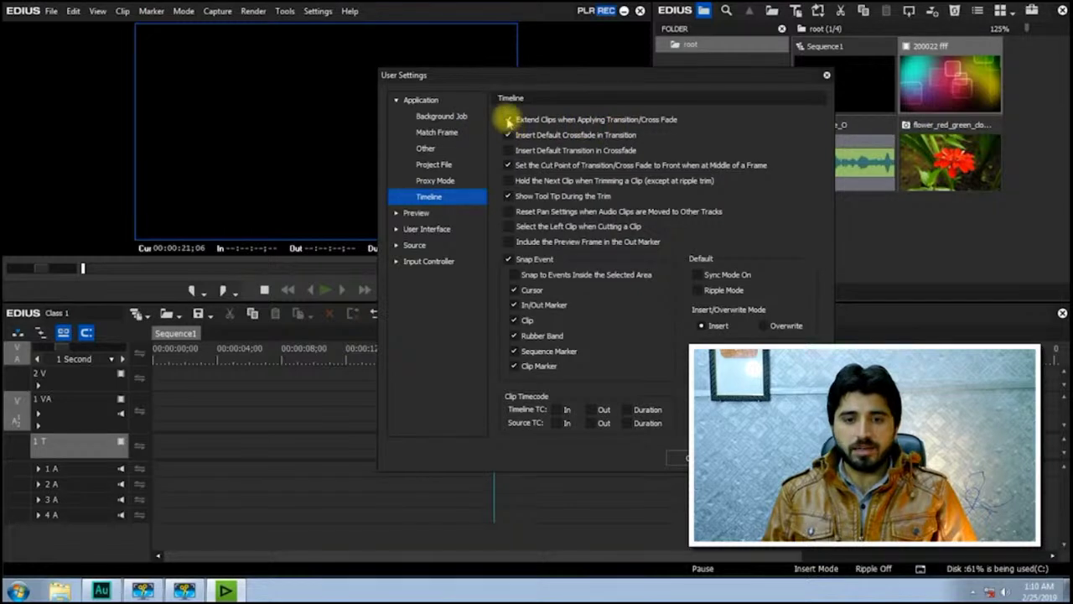
left_click(508, 120)
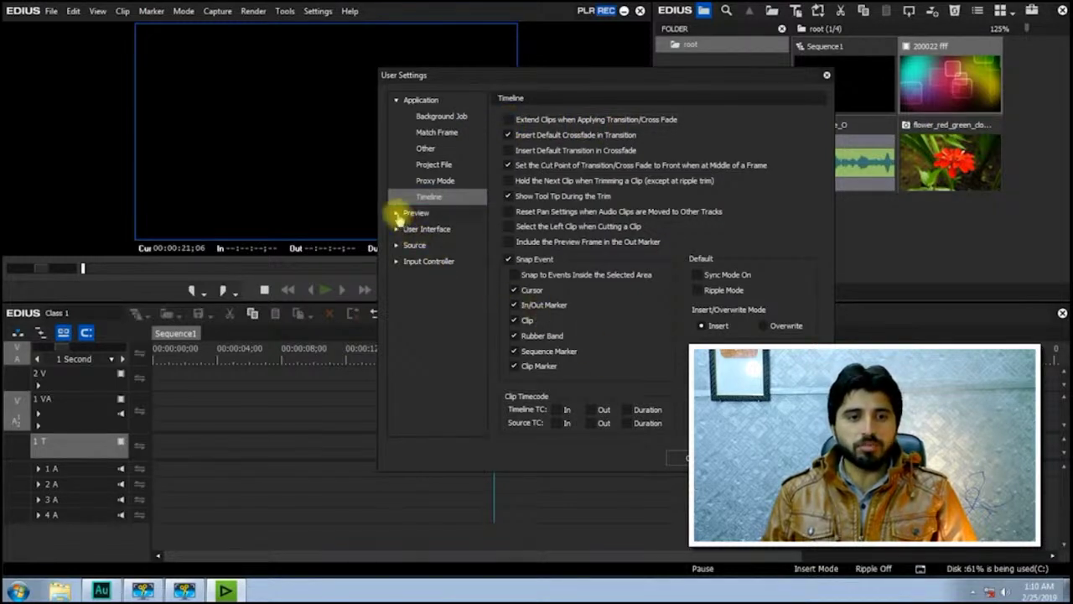
Step: Review the preview Monitor options and the Bin, Button and Control options of the user interface
left_click(396, 214)
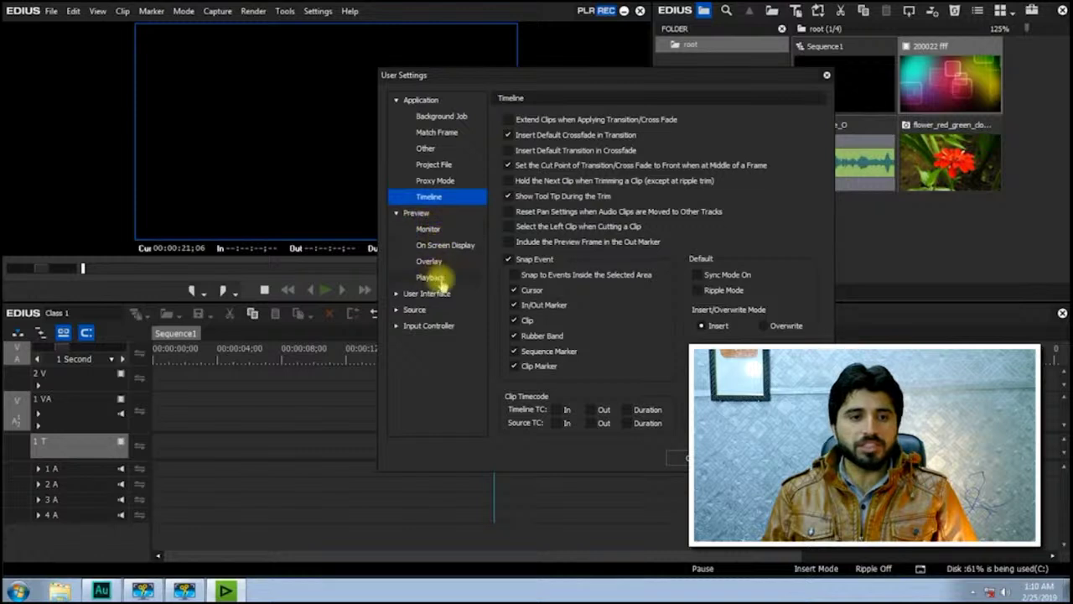
left_click(398, 295)
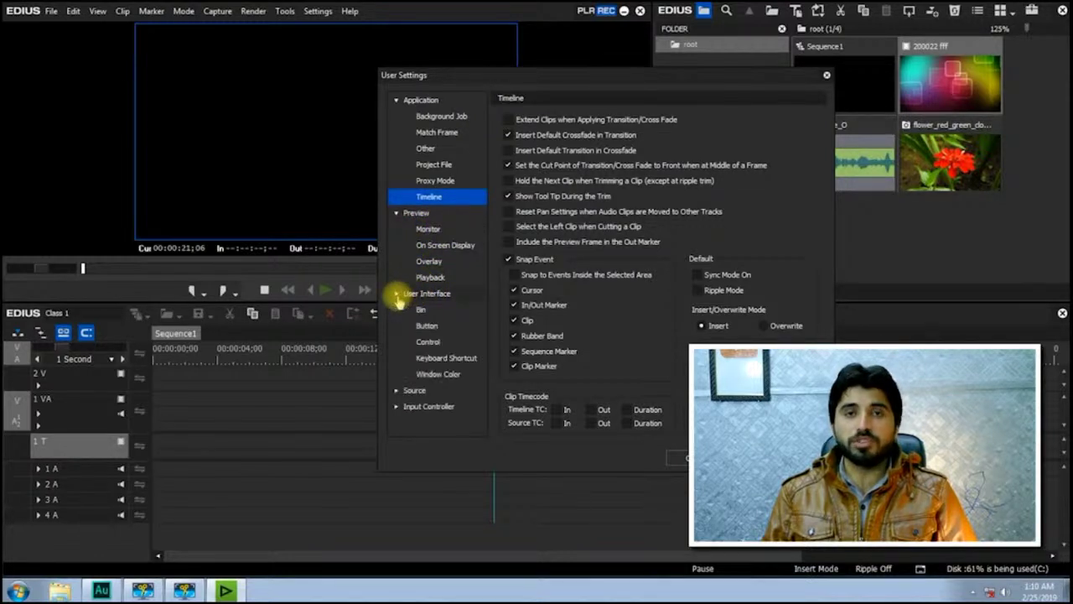
left_click(427, 229)
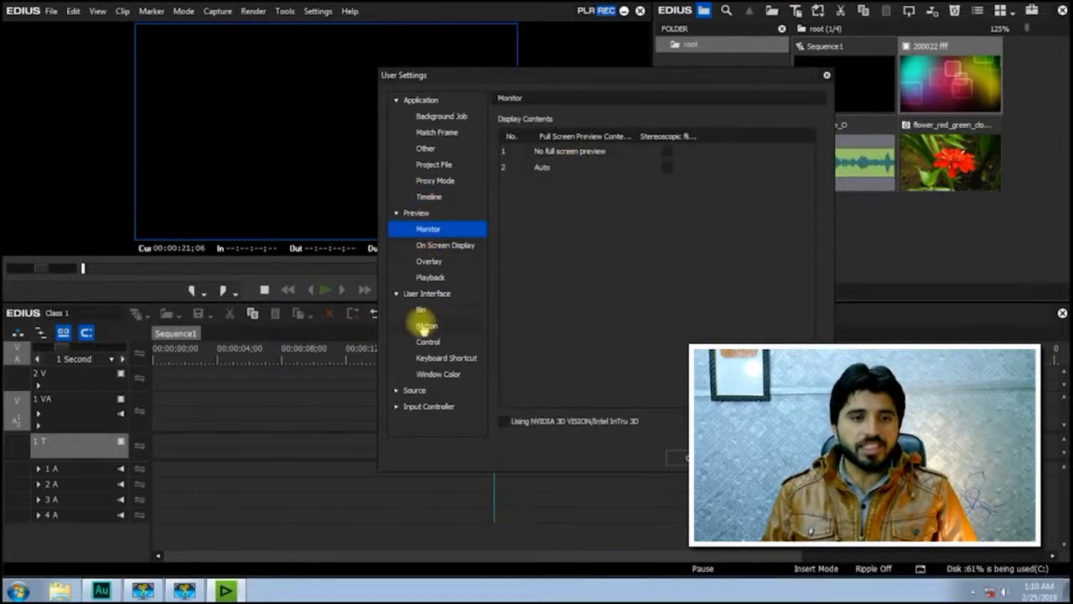
left_click(420, 302)
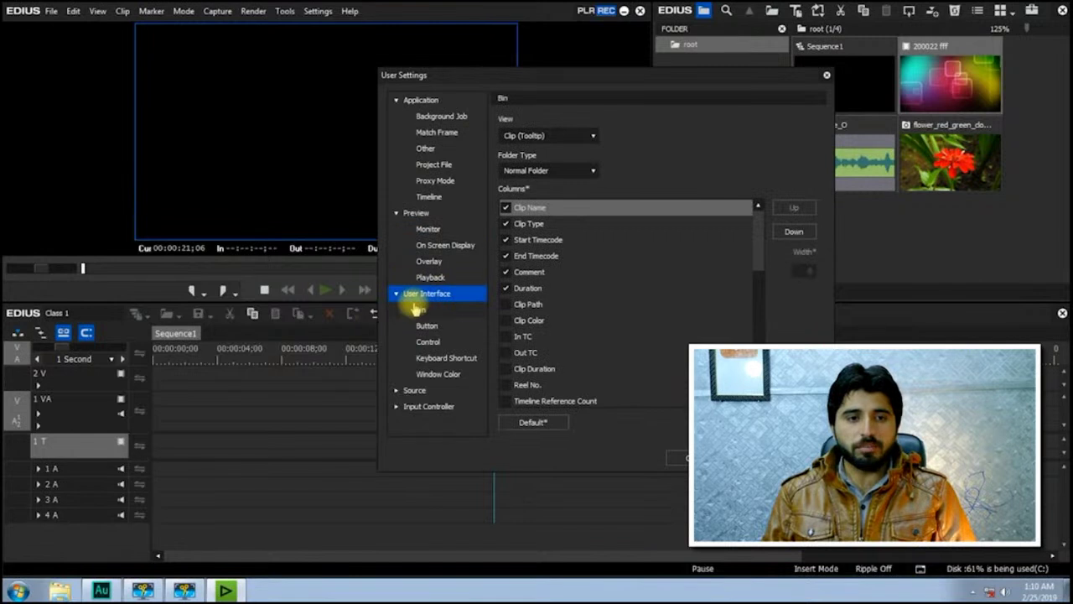
left_click(420, 310)
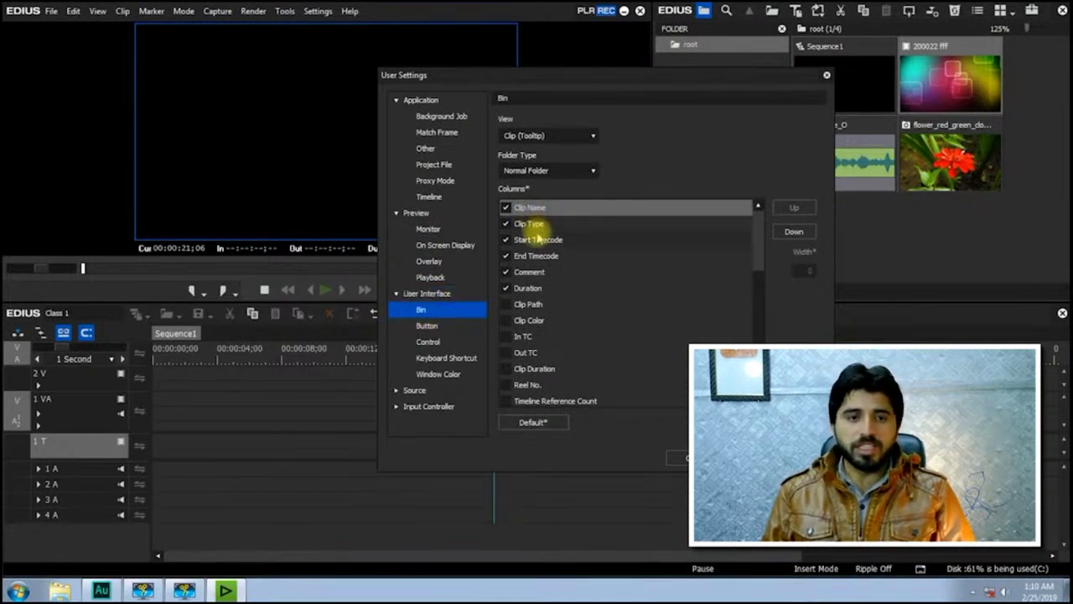
left_click(427, 327)
left_click(429, 342)
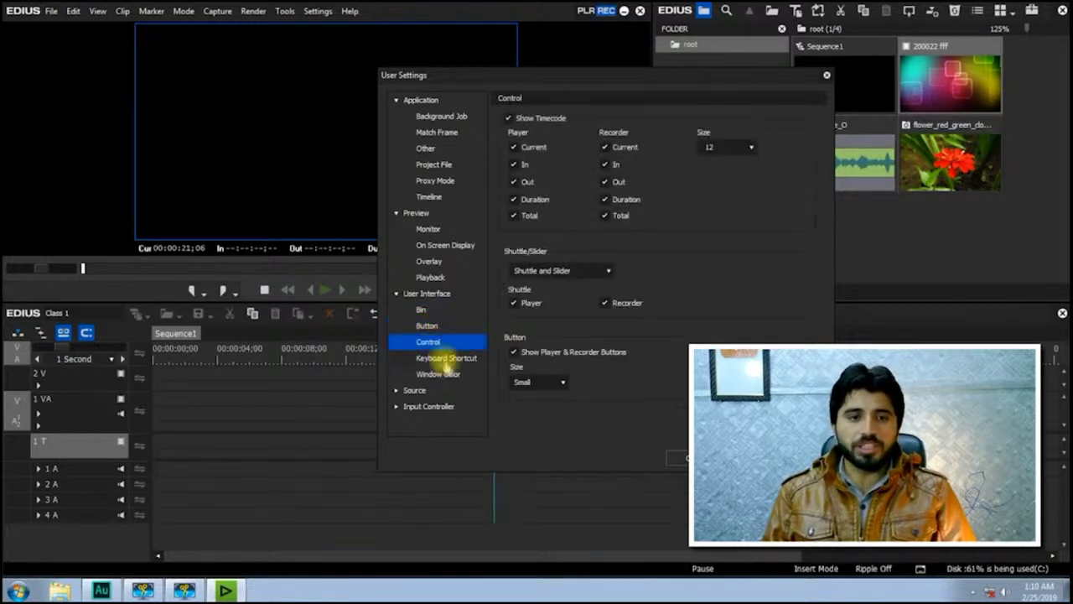
Step: Filter the keyboard shortcut list for "speed", replacing the existing filter text
left_click(443, 359)
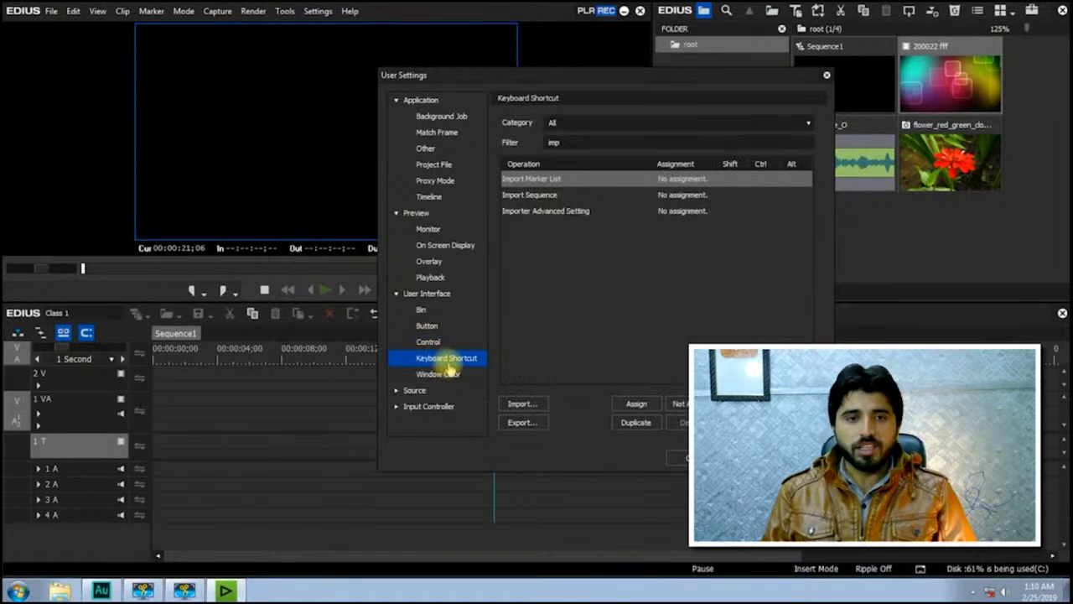
double_click(579, 143)
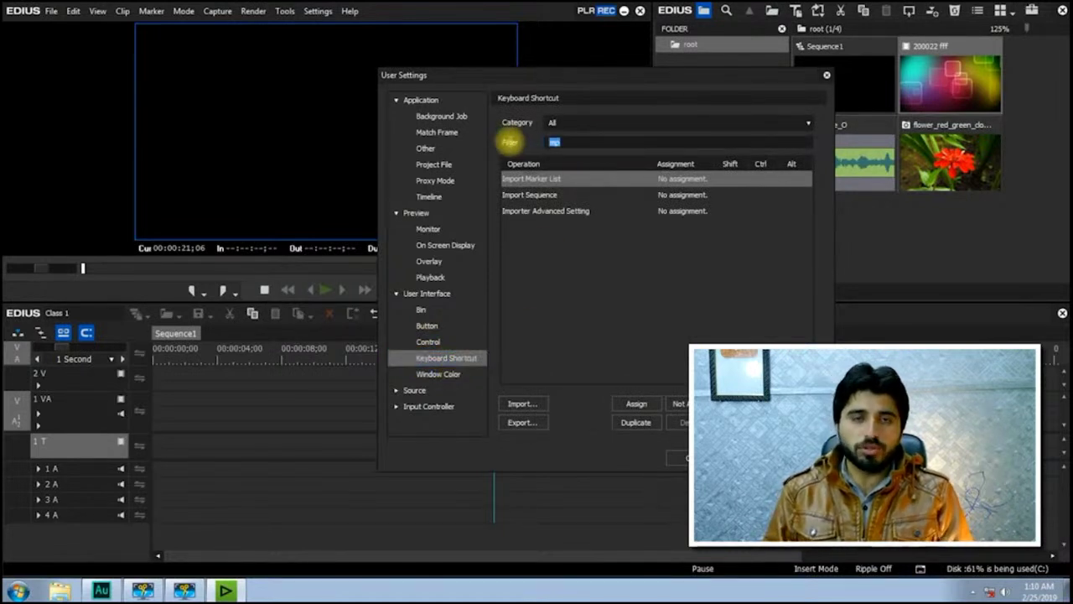
key("BackSpace")
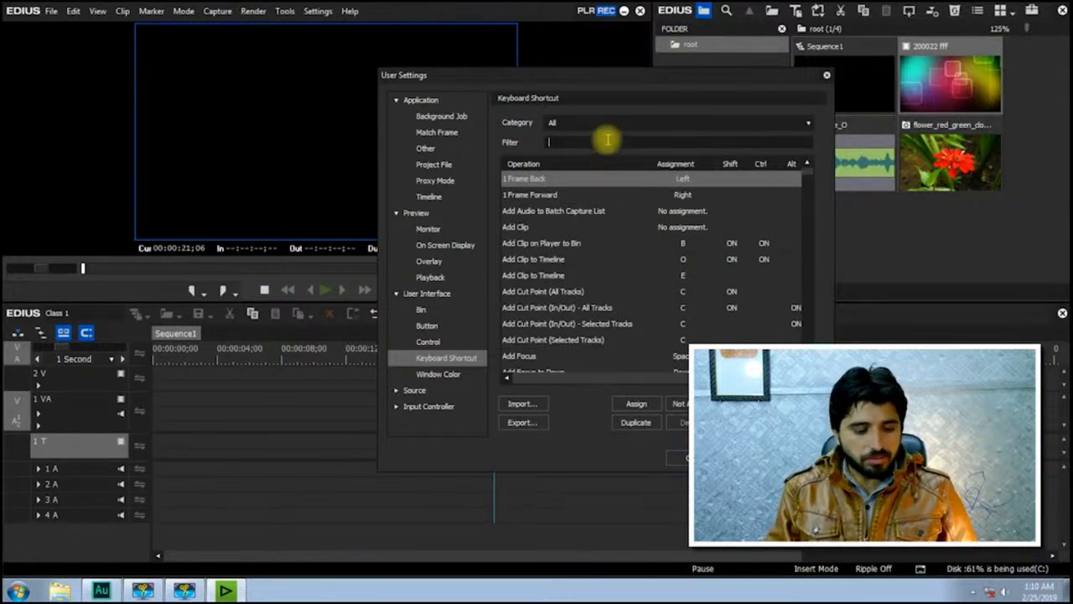
type("speed")
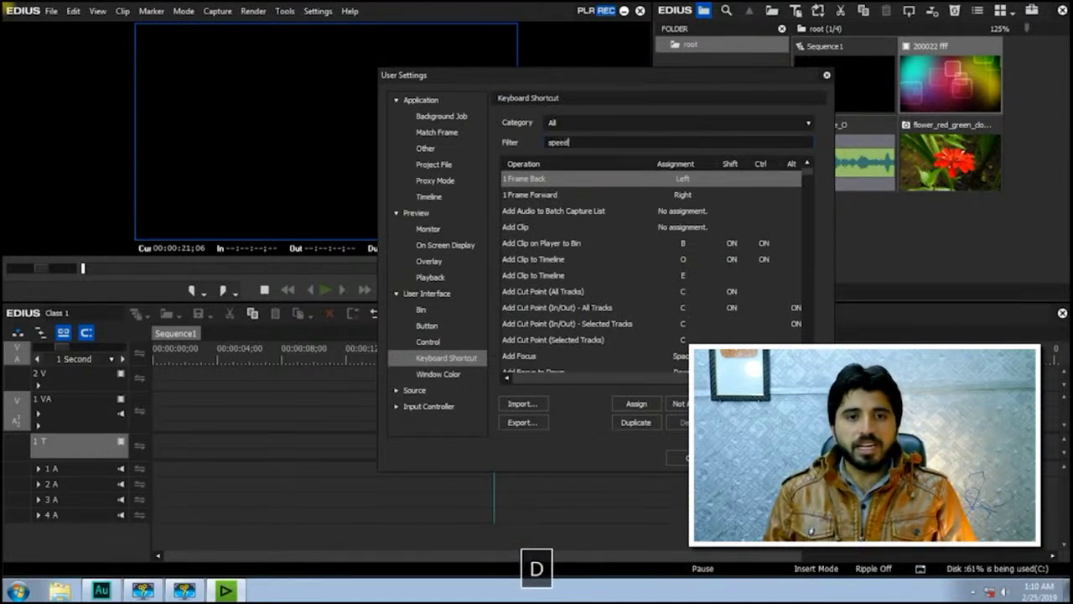
Step: Reassign the Speed operation to E without a modifier, accepting the replacement of Add Clip to Timeline
double_click(591, 179)
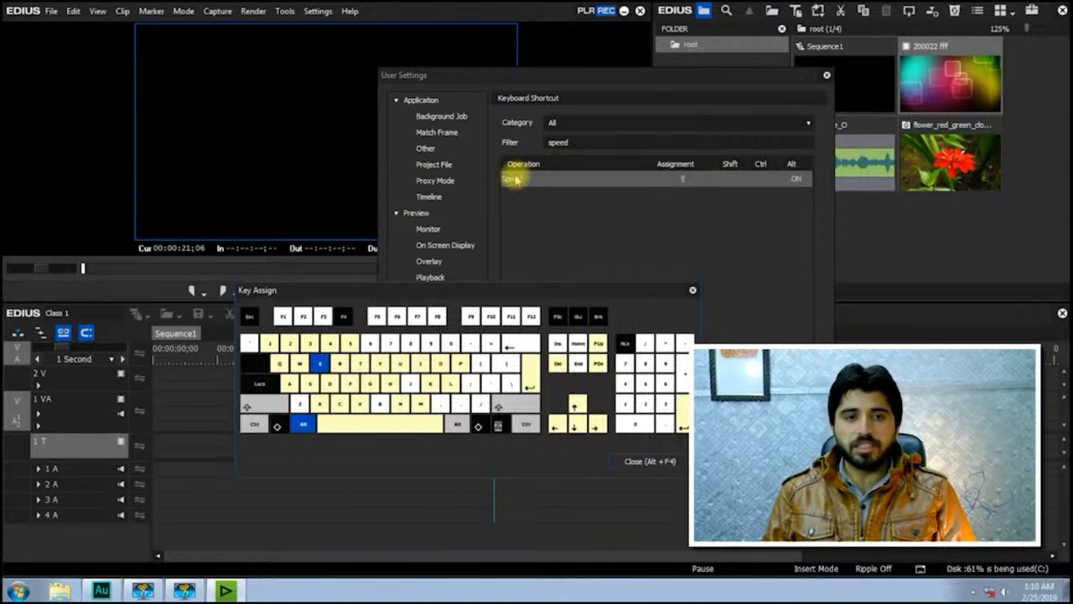
left_click_drag(508, 288, 569, 269)
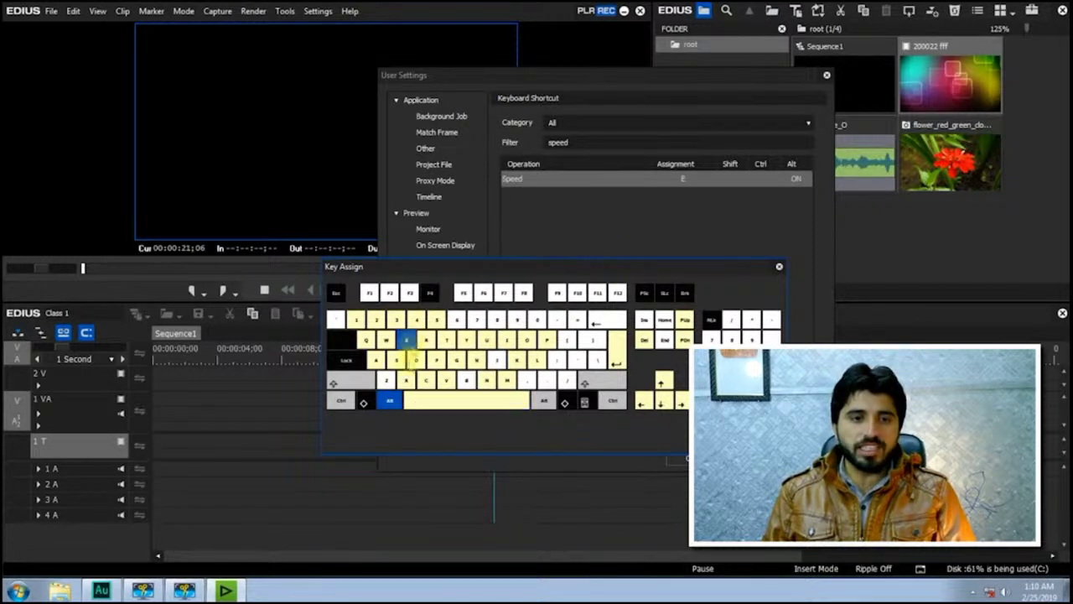
left_click(388, 401)
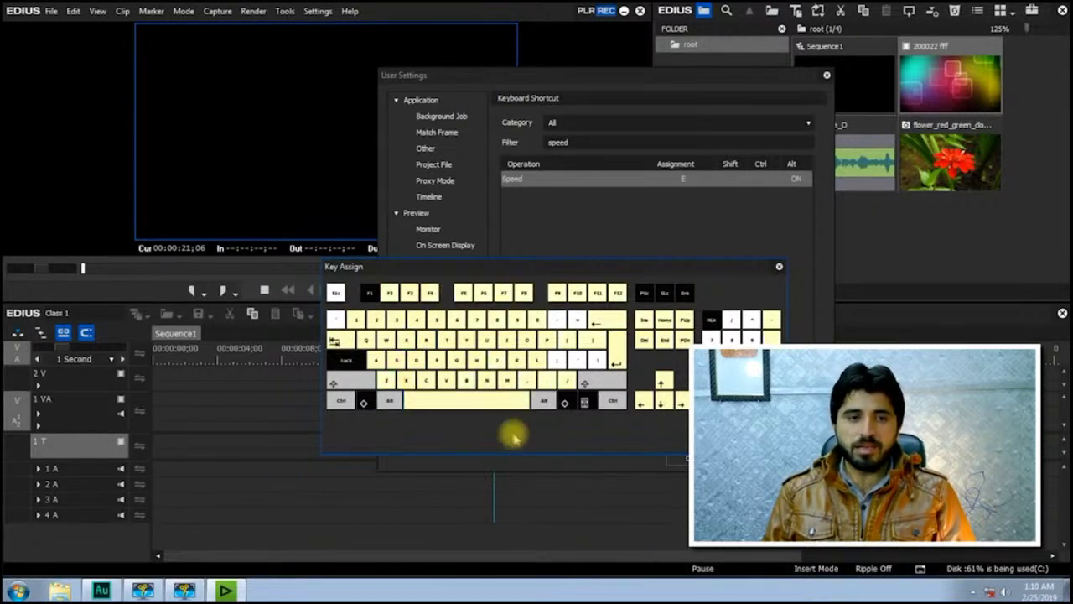
left_click(405, 340)
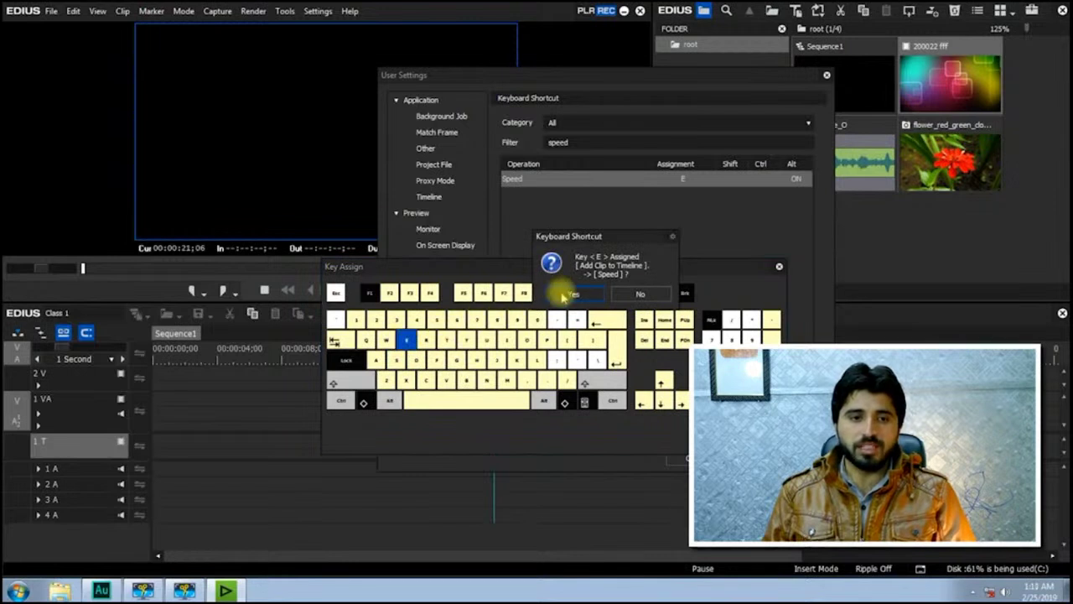
left_click(567, 295)
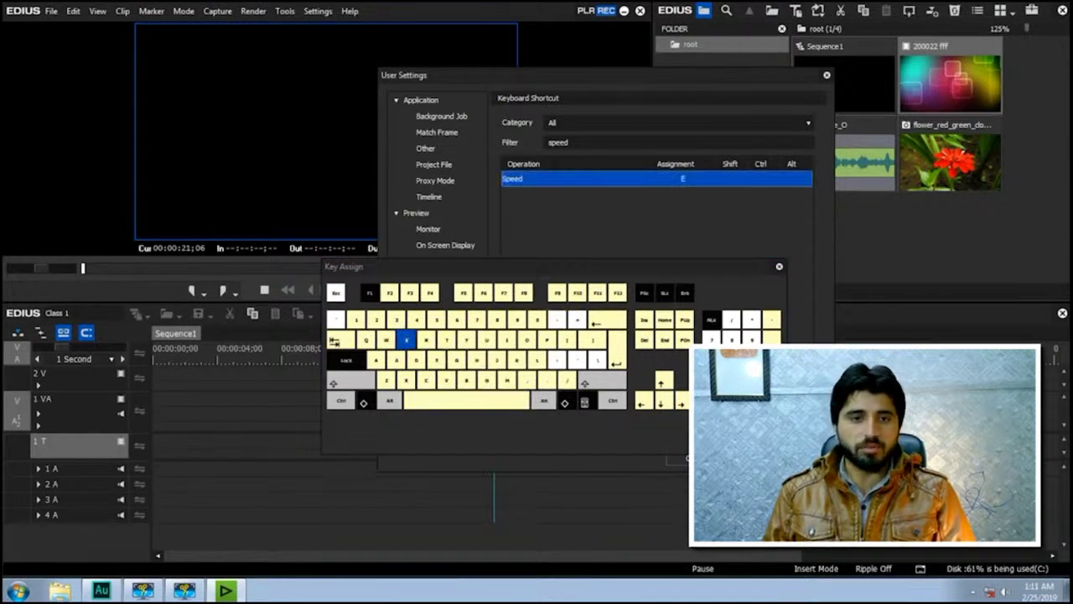
key("Return")
Step: Replace the keyboard shortcut filter with "still" to find the still image operations
left_click_drag(618, 141, 508, 144)
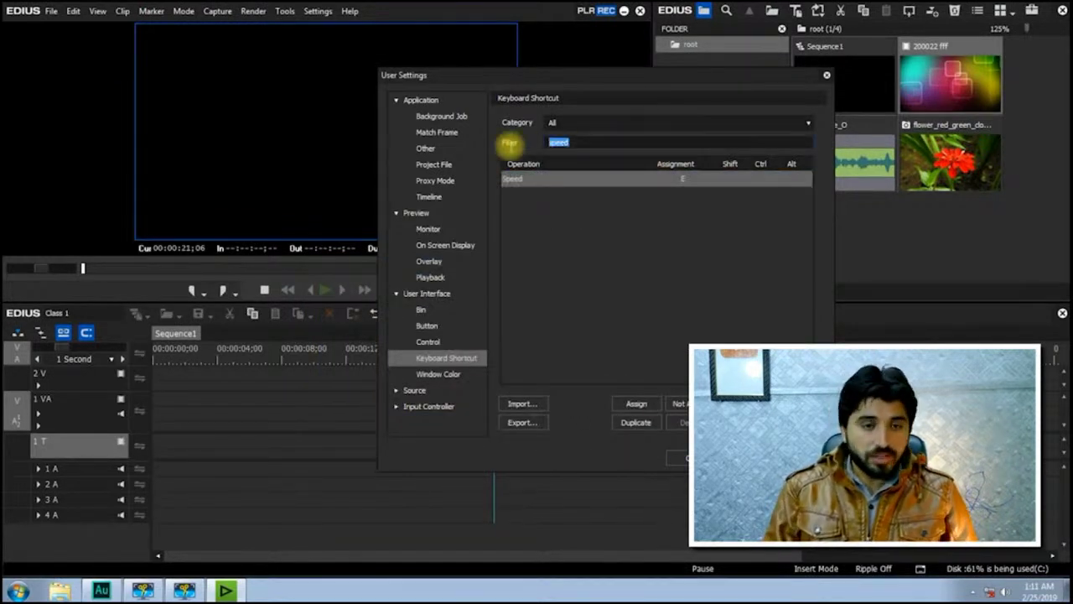
key("BackSpace")
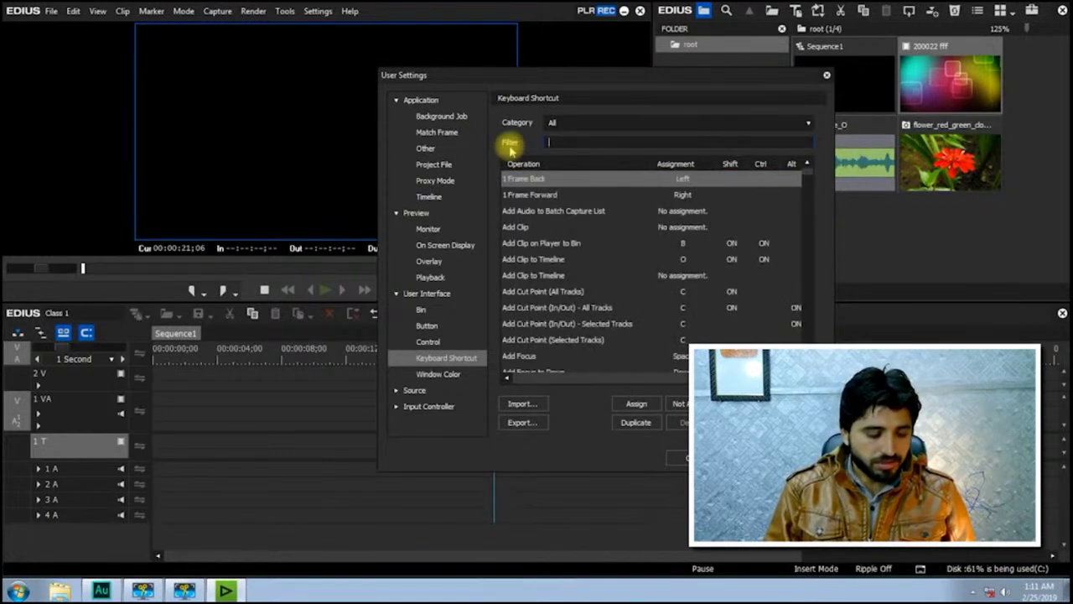
type("s")
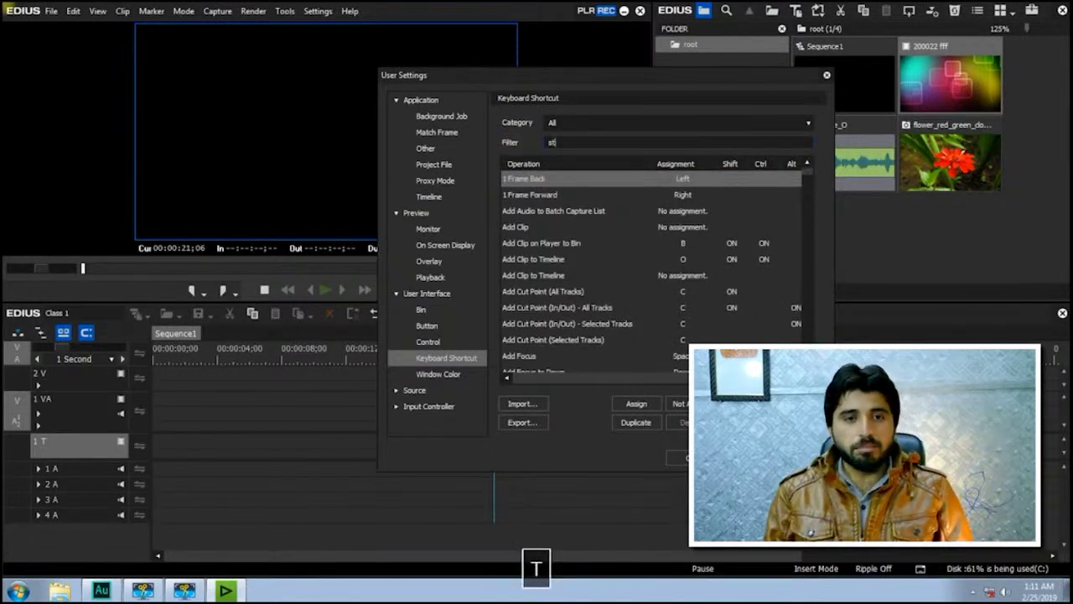
type("till")
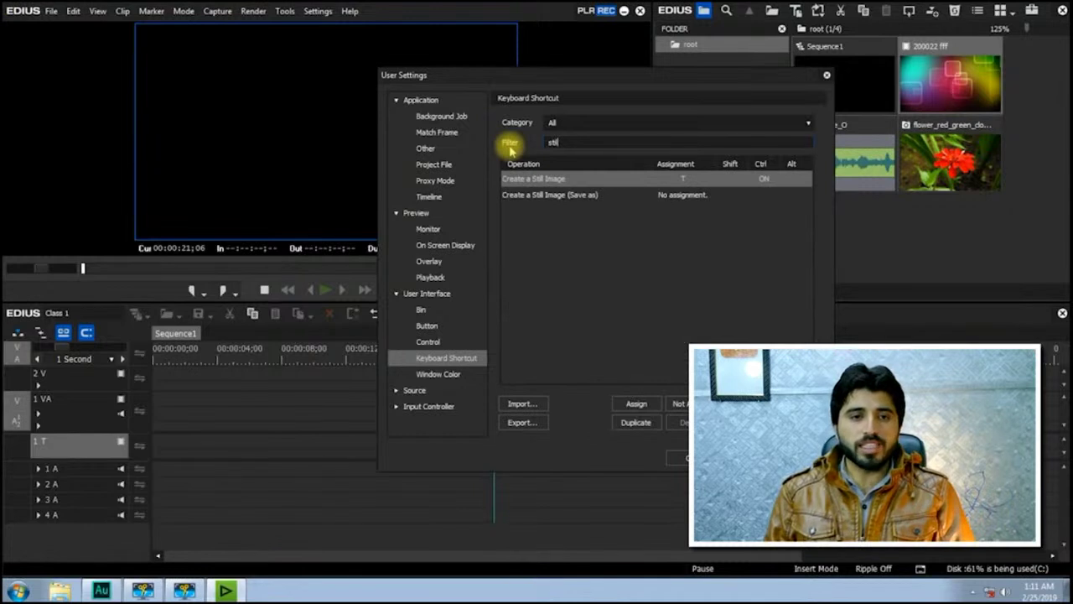
Step: Reassign the Create a Still Image operation to P without a modifier, accepting the replacement of Set Audio Out Point
left_click(528, 180)
double_click(528, 181)
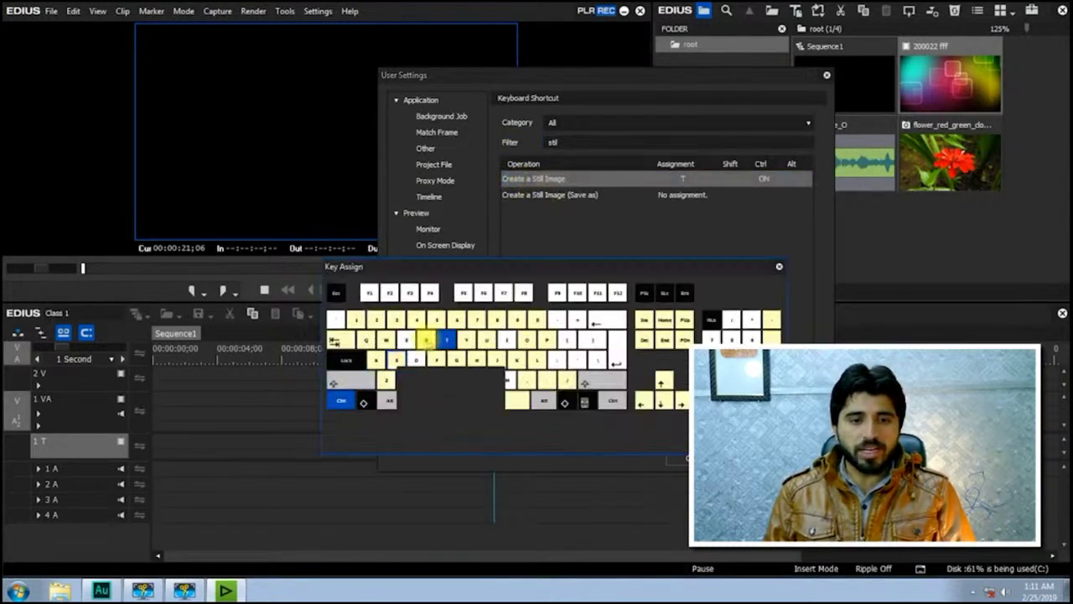
left_click(545, 339)
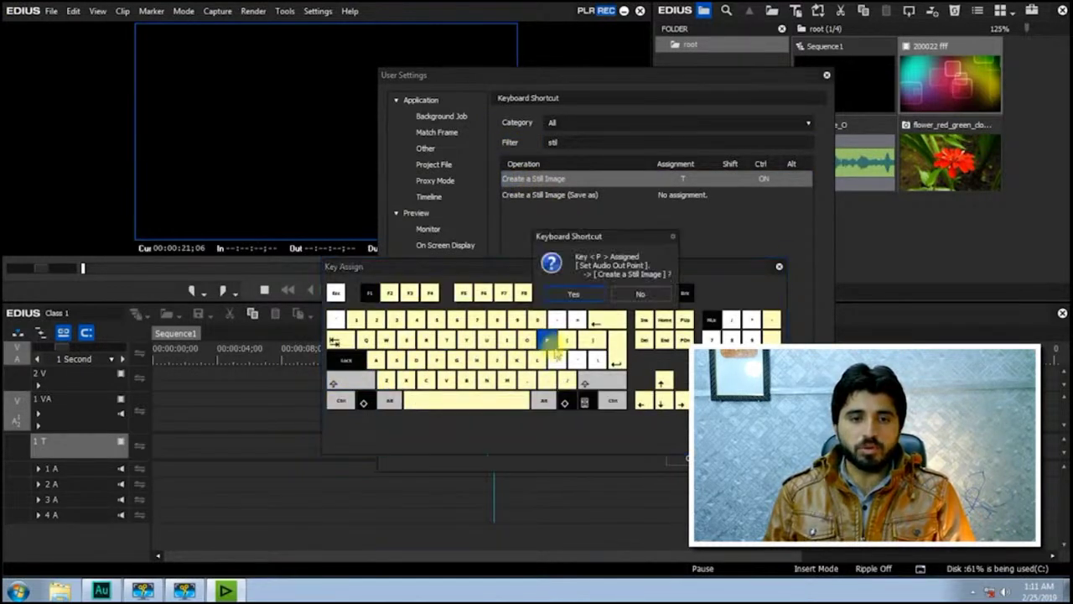
left_click(571, 294)
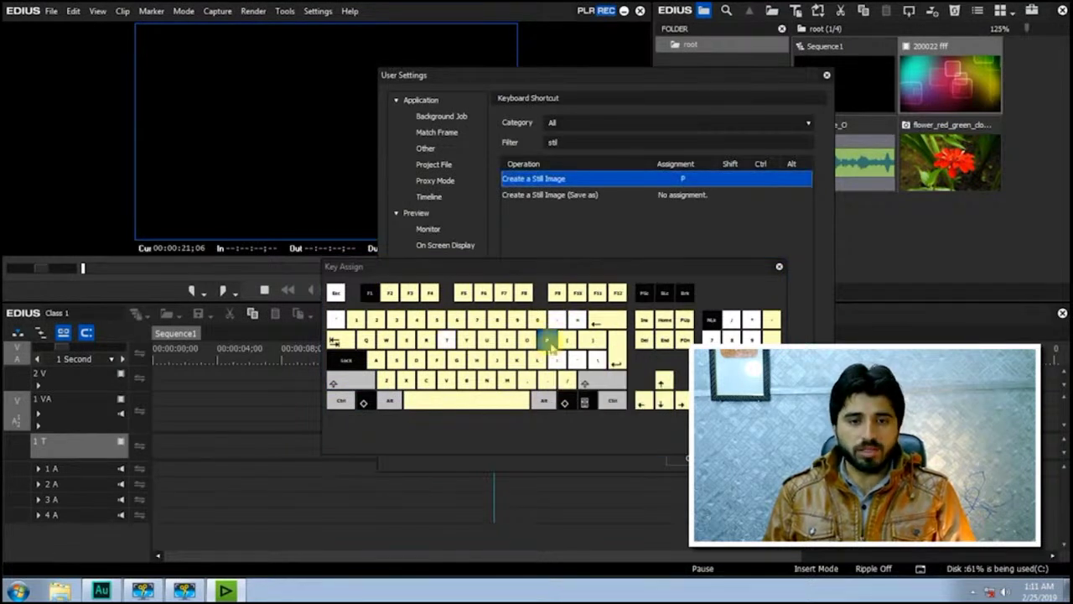
key("Escape")
Step: Filter the keyboard shortcut list for "exp" and assign the Batch Export operation to F3
double_click(558, 142)
key("BackSpace")
type("e")
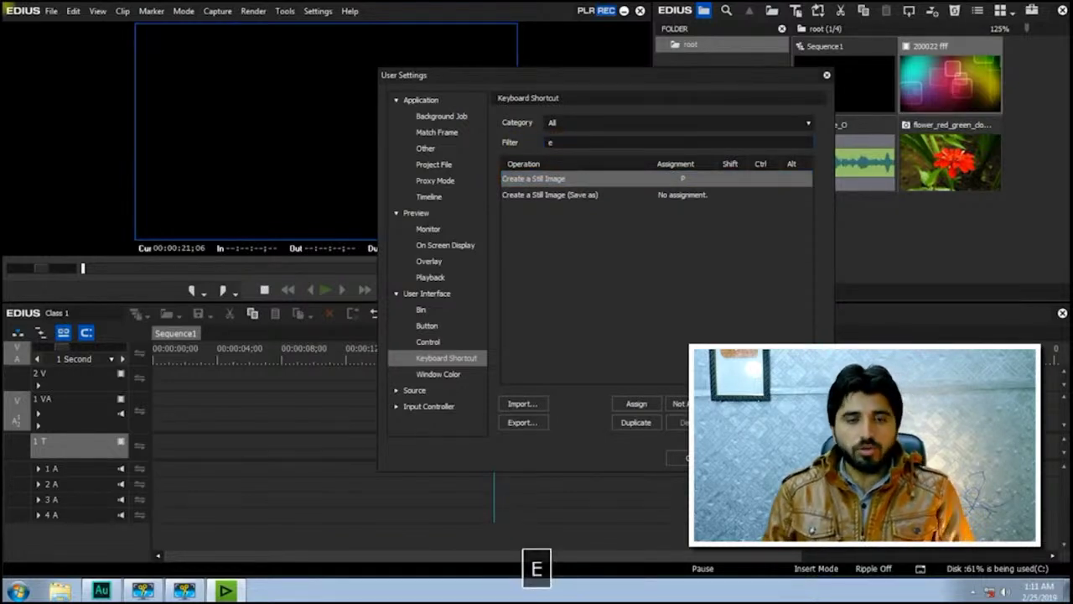
type("xp")
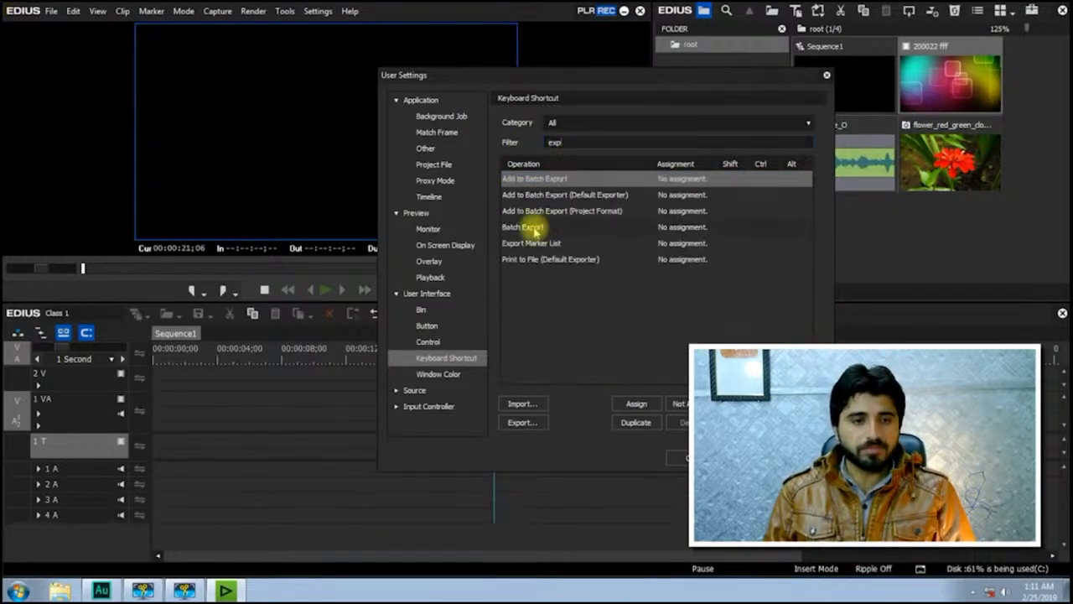
double_click(528, 227)
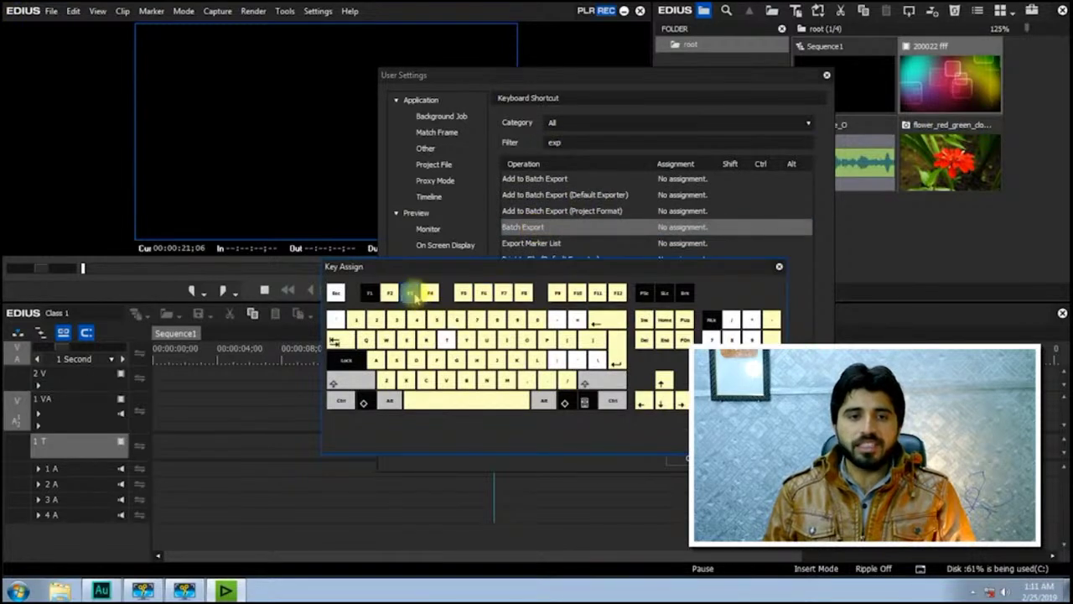
left_click(411, 293)
left_click(578, 289)
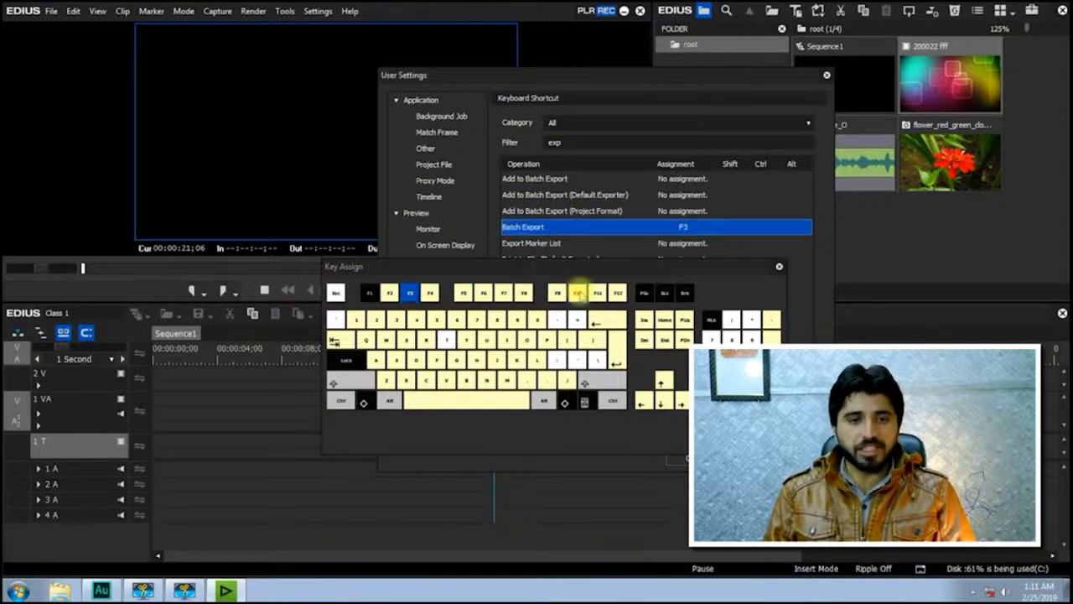
key("Escape")
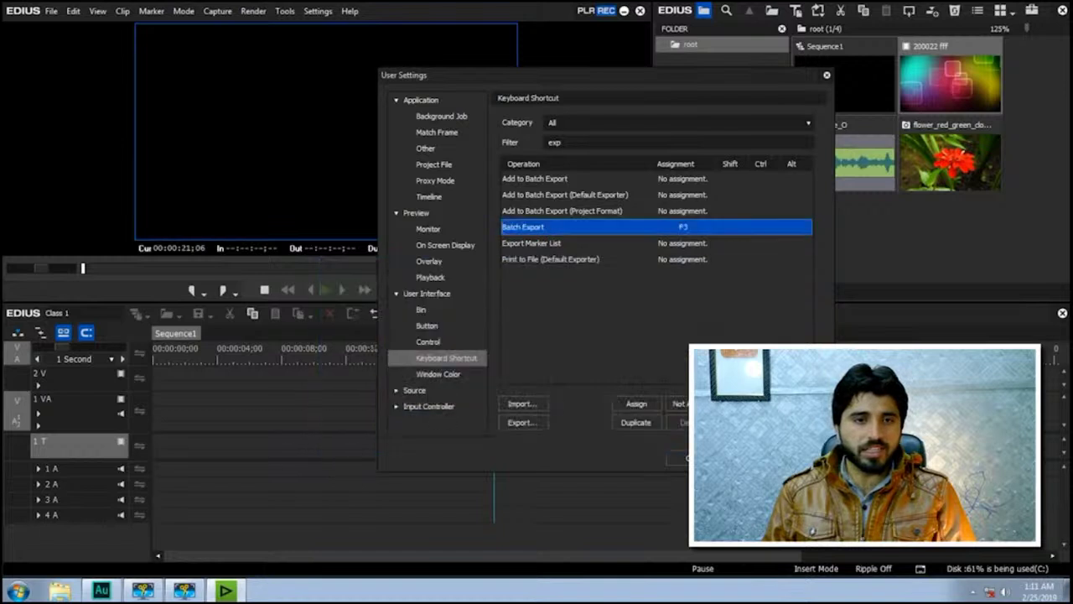
Step: Filter the shortcut list for "imp" and assign Import Sequence to F2, accepting the replacement of Input Preset 1
double_click(555, 142)
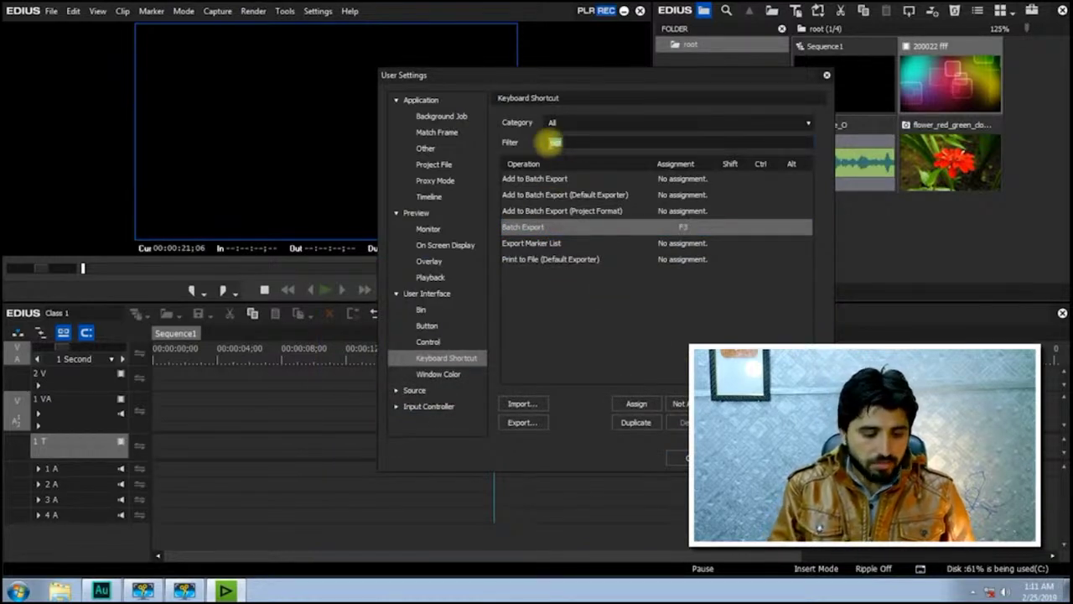
key("BackSpace")
type("imo")
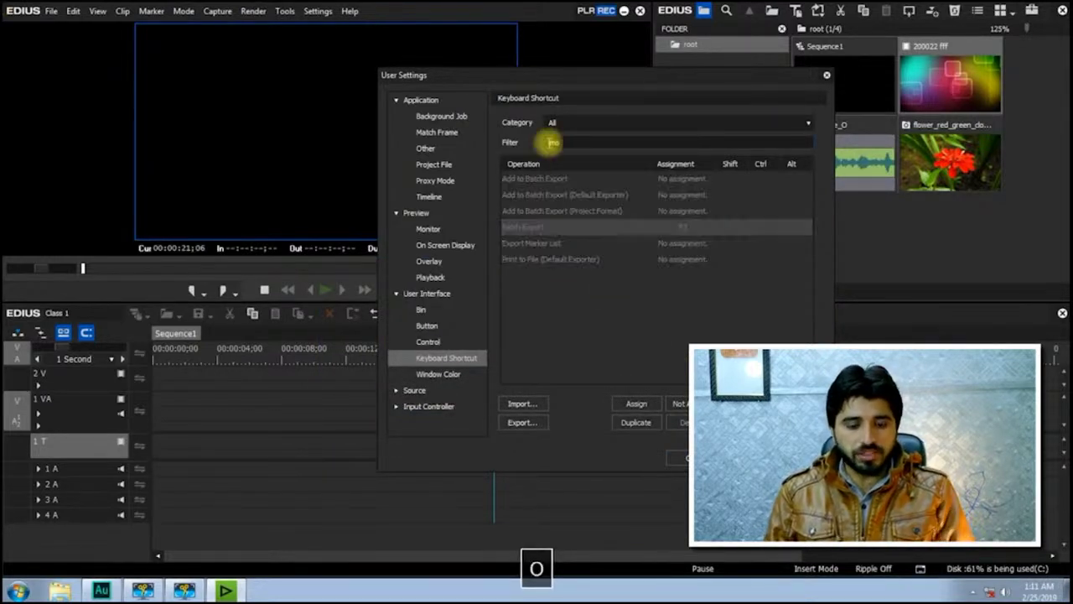
key("BackSpace")
type("p")
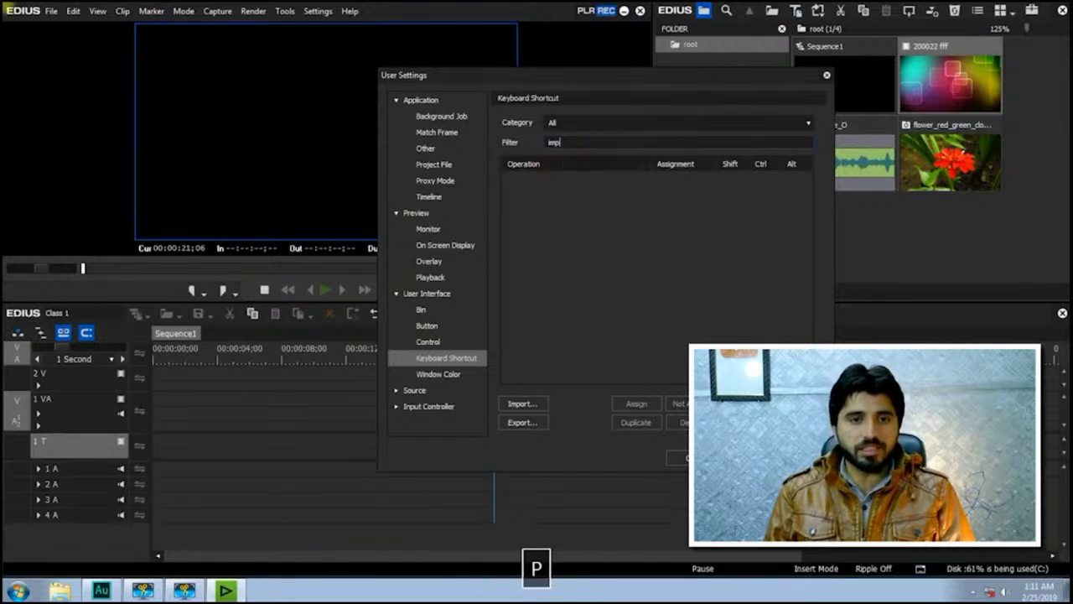
double_click(544, 196)
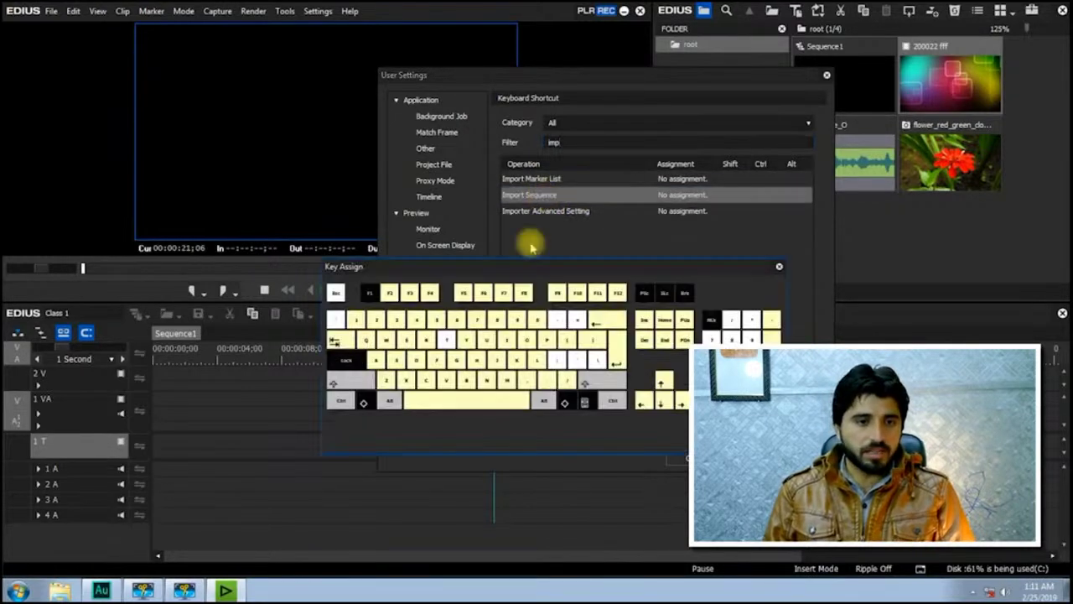
left_click(389, 293)
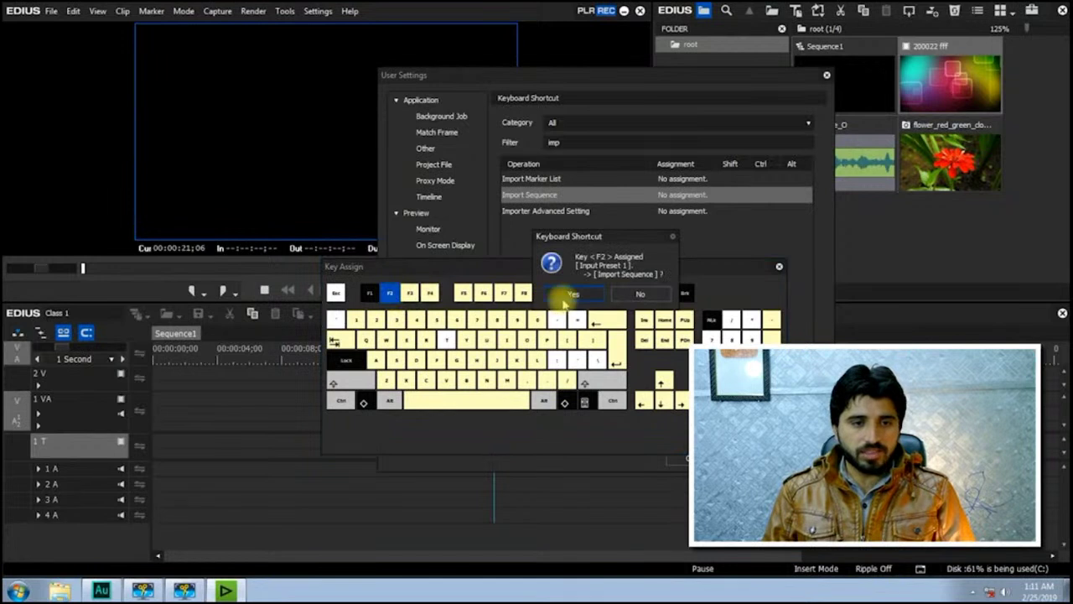
left_click(566, 295)
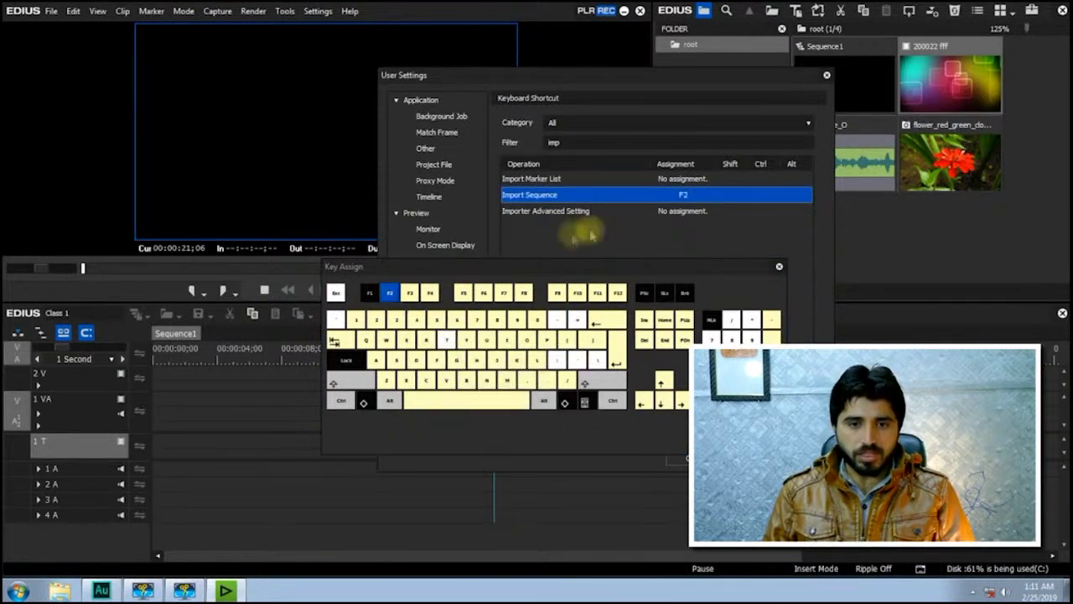
left_click(779, 266)
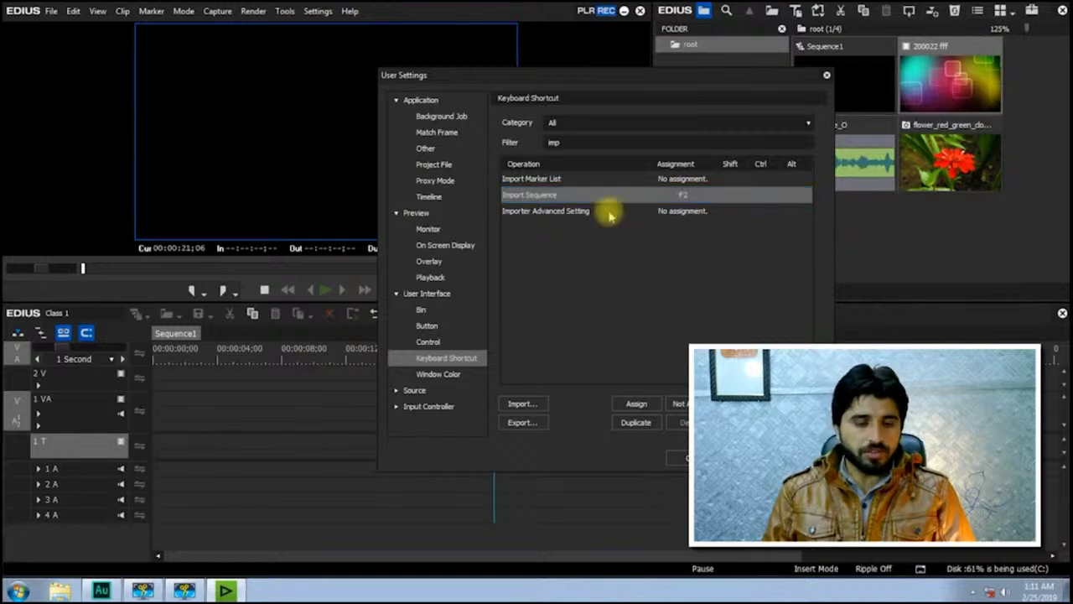
Step: Filter the shortcut list for "def" and reassign Set Default Transition to D, accepting the replacement of Delete (Between In/Out) - Follow Mode
left_click_drag(599, 144, 536, 143)
type("def")
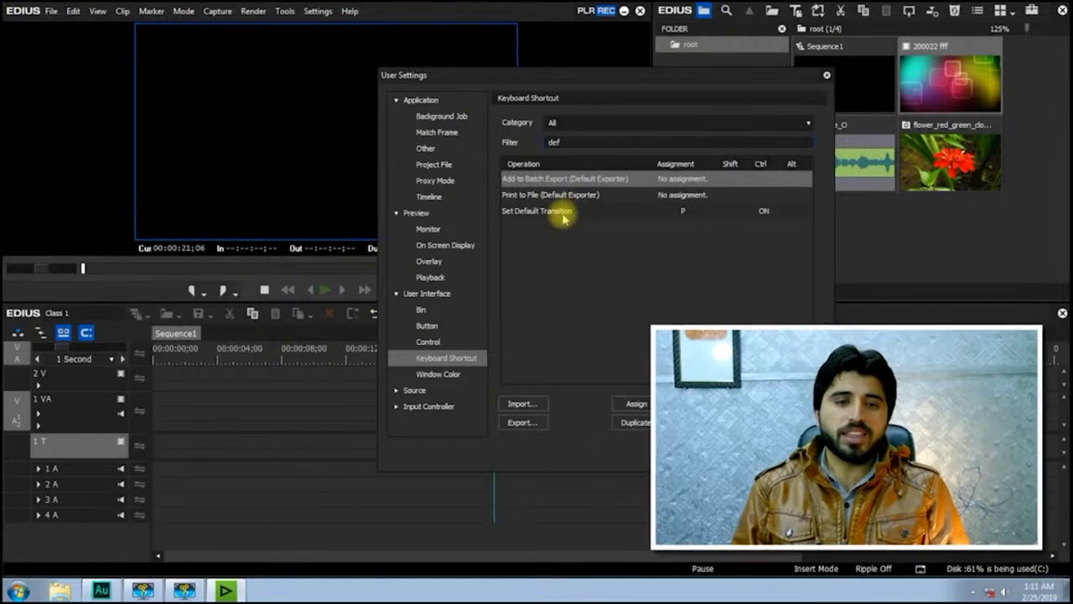
left_click(567, 211)
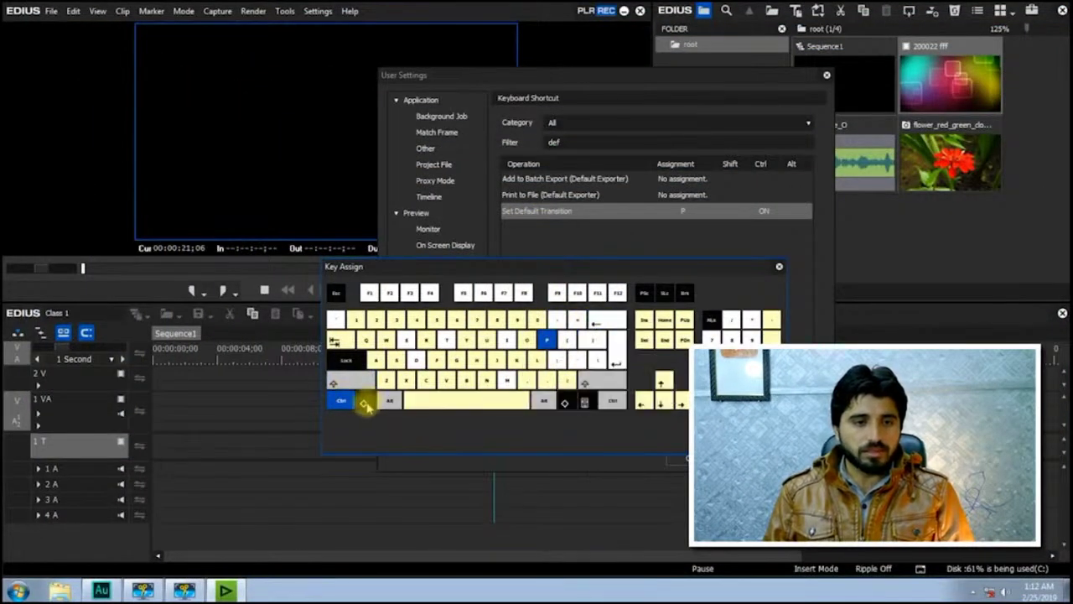
left_click(417, 359)
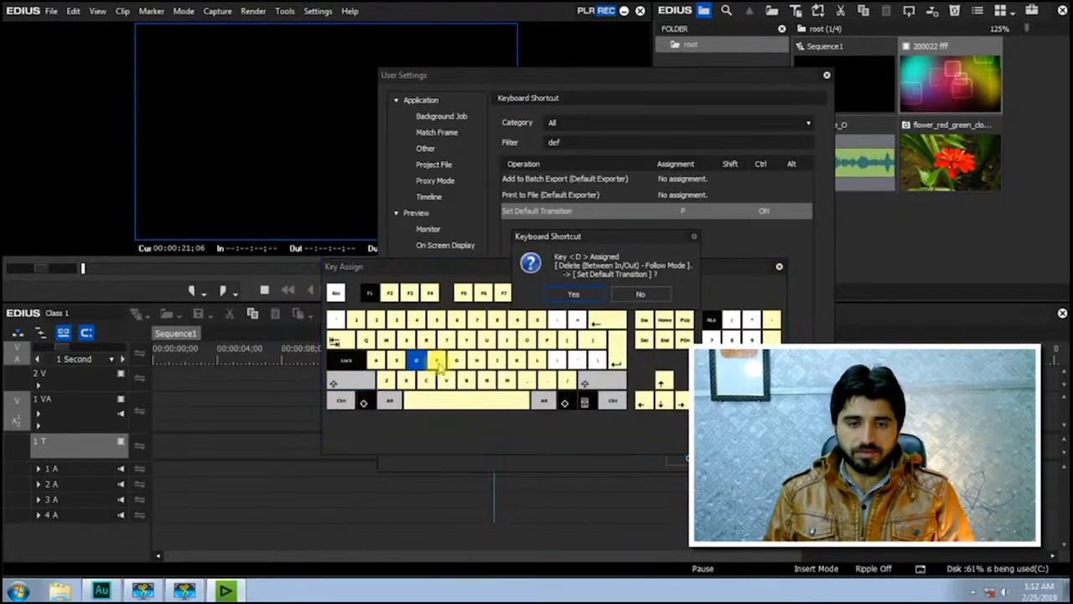
left_click(574, 290)
key("Escape")
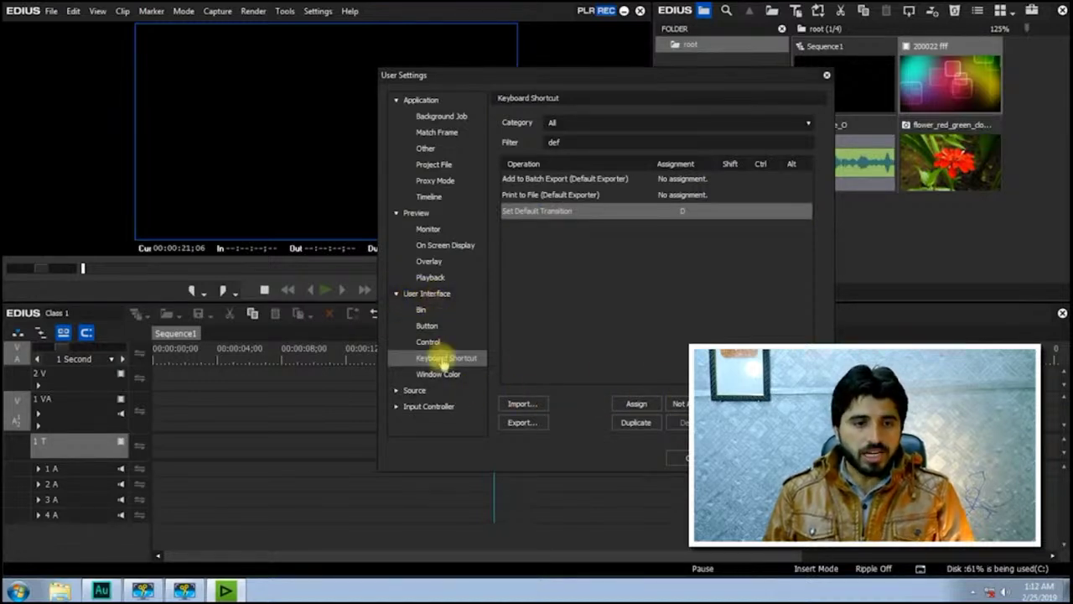
Step: Set the source durations to 00:00:10;00 for still images and 00:00:11;00 for titles, and apply the user settings
left_click(396, 389)
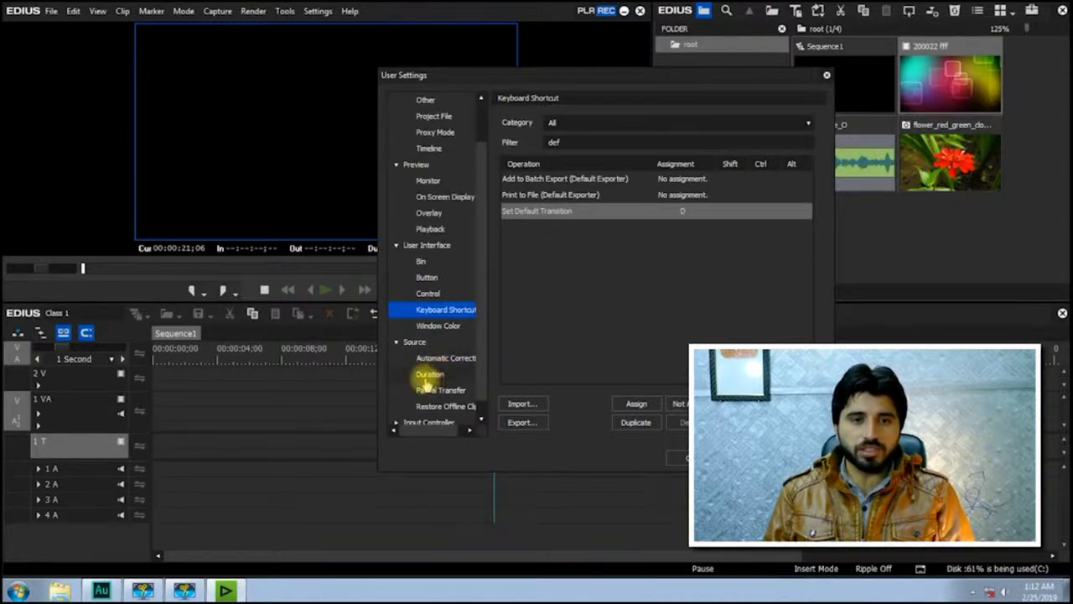
left_click(427, 375)
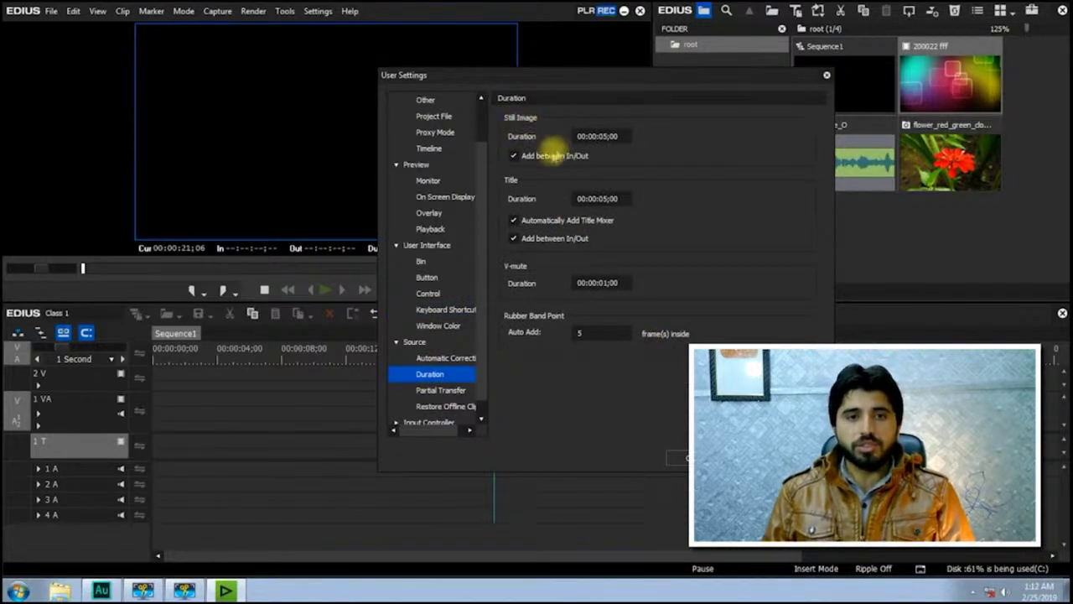
left_click(611, 140)
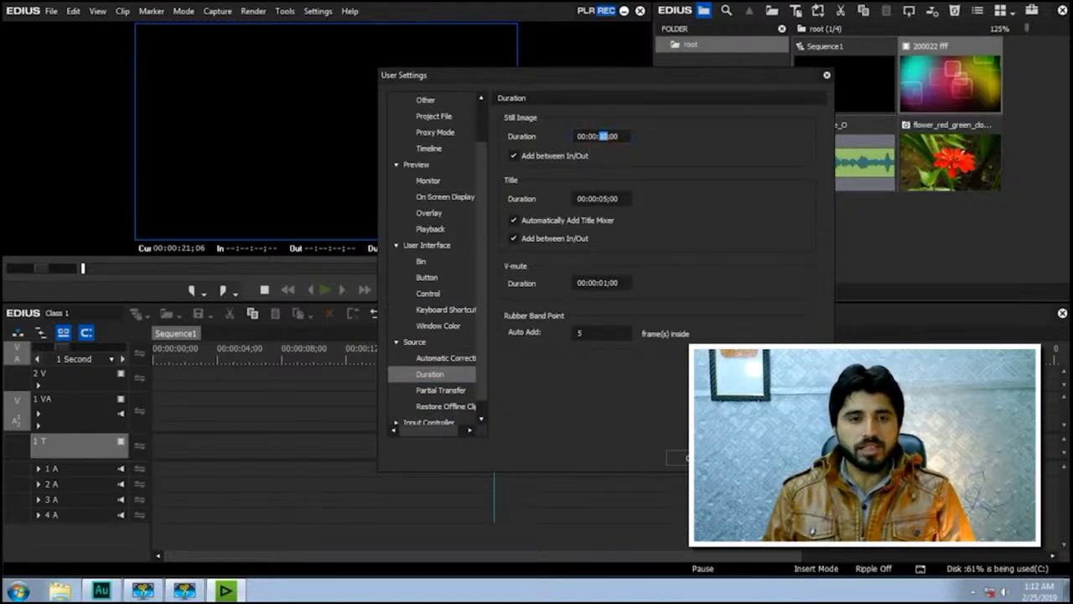
type("10")
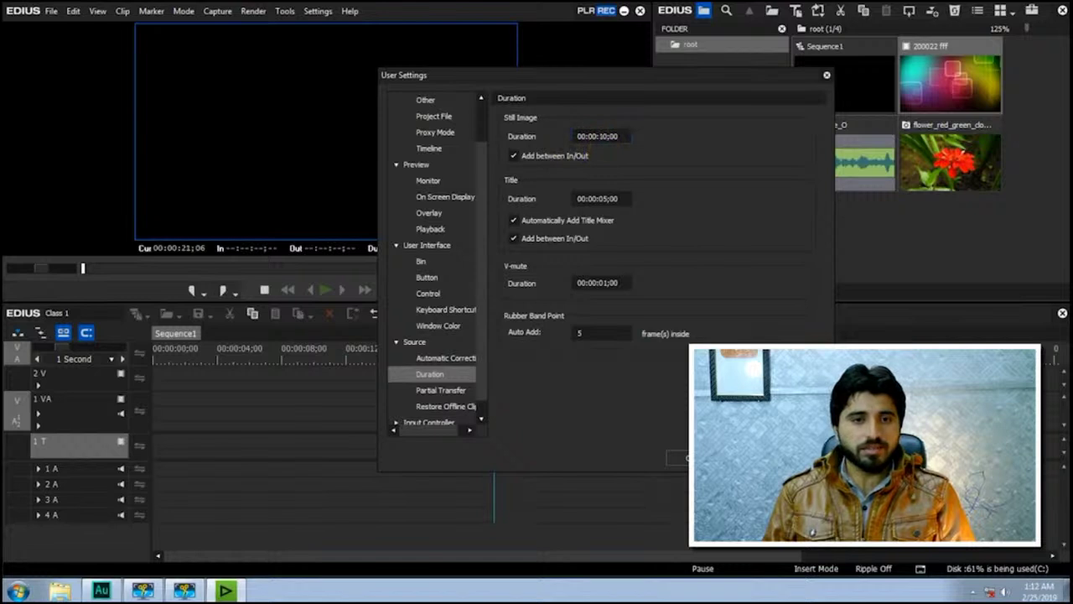
left_click(602, 199)
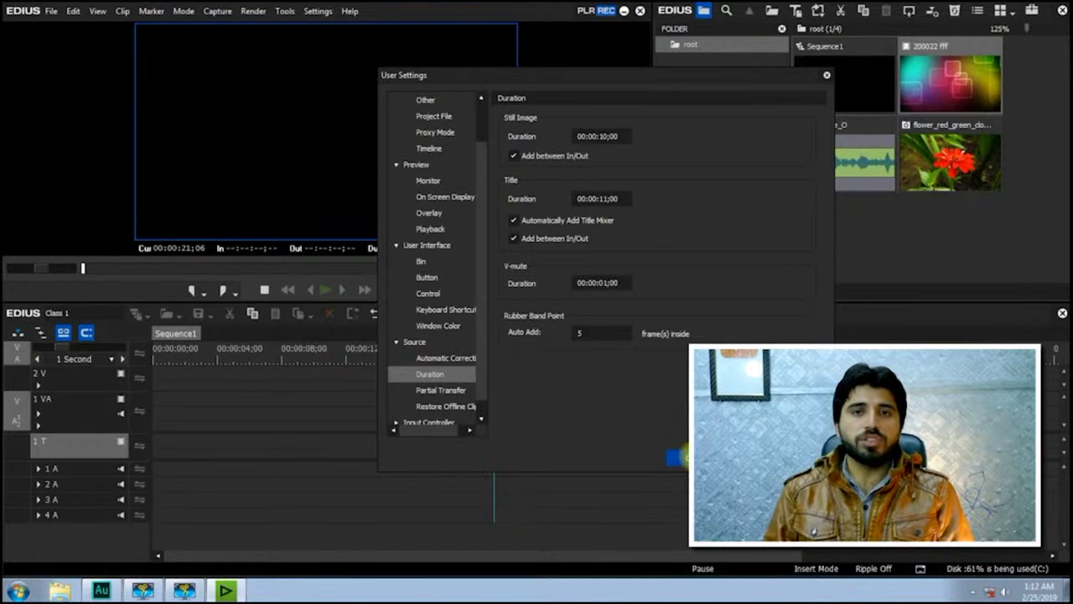
left_click(681, 457)
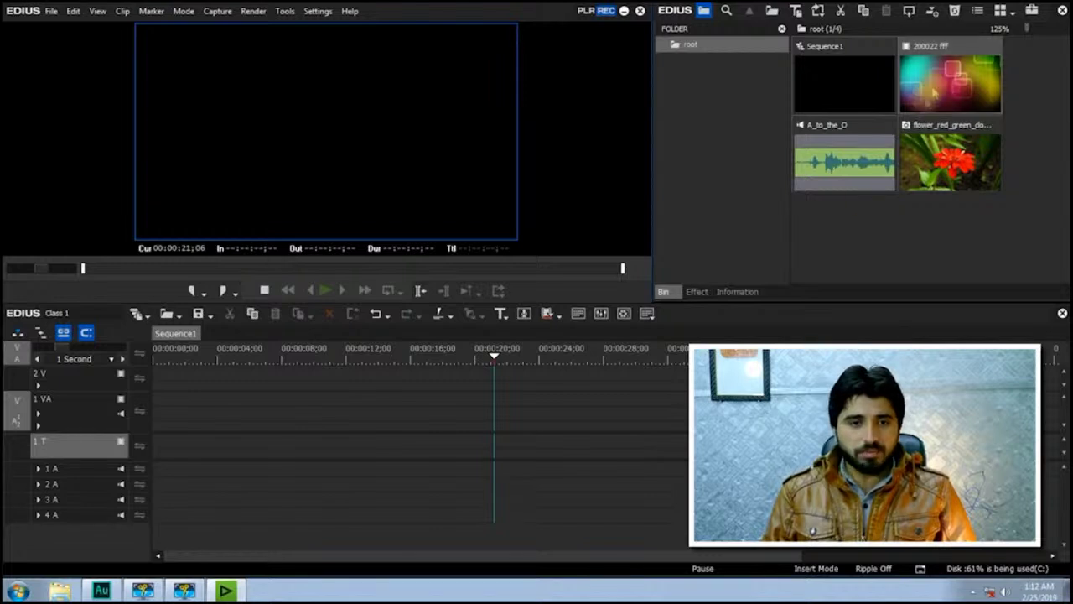
Step: Place the red flower image on the 1 VA track at the timeline cursor and check its duration
left_click_drag(966, 147, 815, 294)
left_click(537, 356)
key("alt+u")
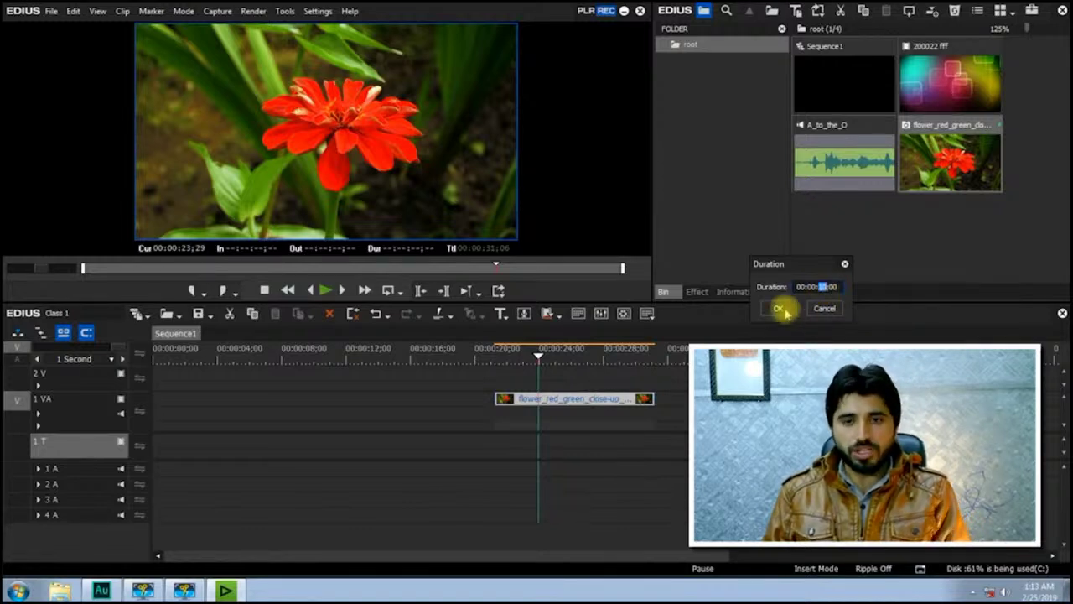
left_click(778, 308)
Step: Replace the flower image on the 1 VA track with the 200022 fff clip
left_click(575, 398)
key("Delete")
left_click_drag(948, 84, 506, 406)
Step: Play the 200022 fff clip from near its start to check the playback buffer, and delete it from the timeline
left_click(511, 356)
key("space")
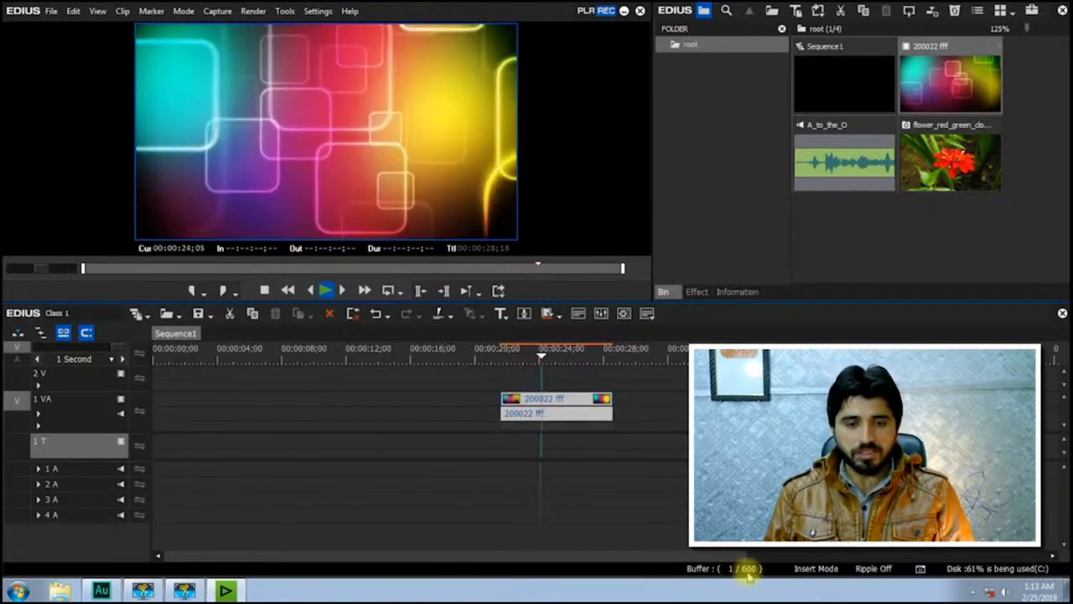
key("space")
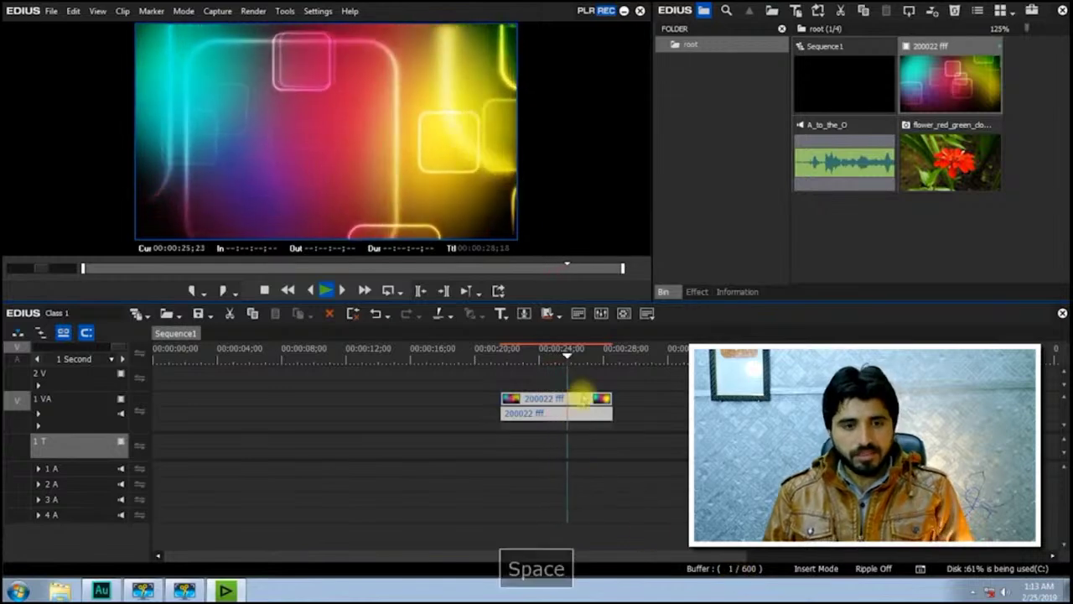
key("Delete")
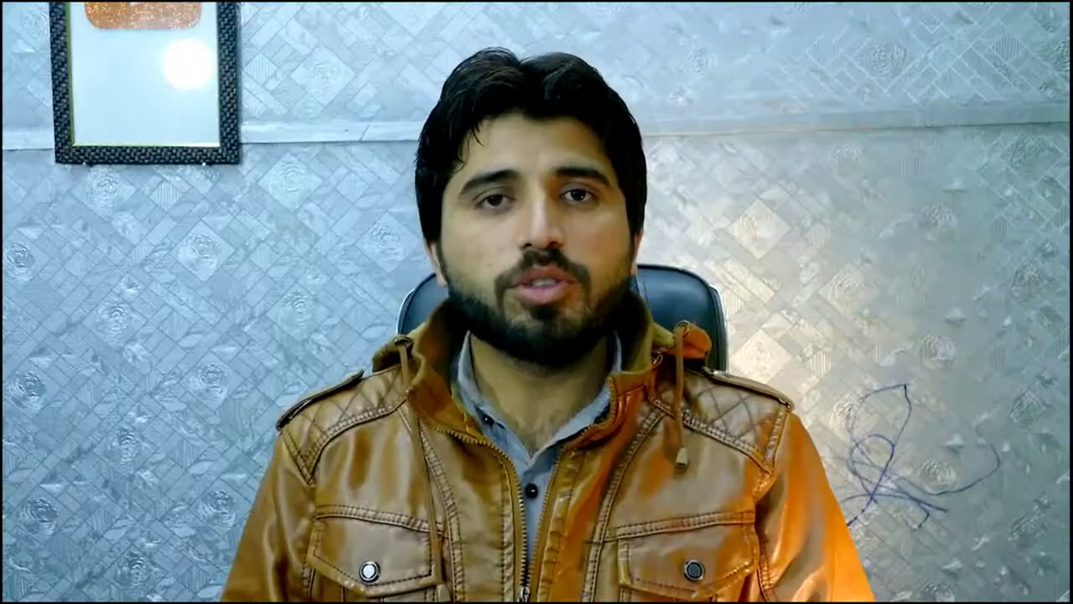
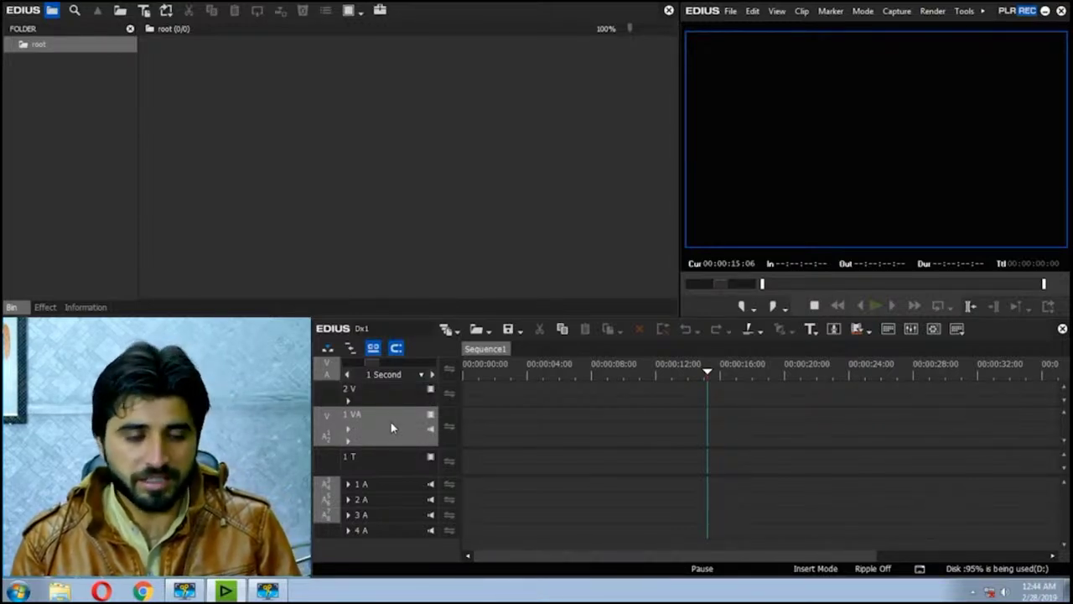
Step: Select the title track 1 T and the audio tracks 1 A, 2 A and 3 A in turn to examine the track types
left_click(383, 460)
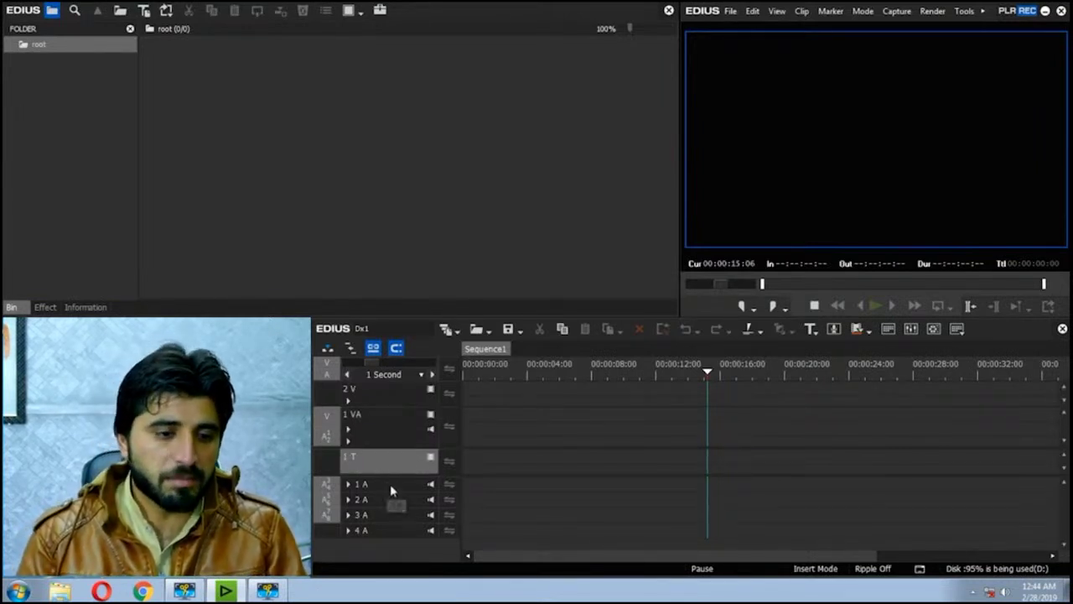
left_click(389, 486)
left_click(391, 499)
left_click(388, 513)
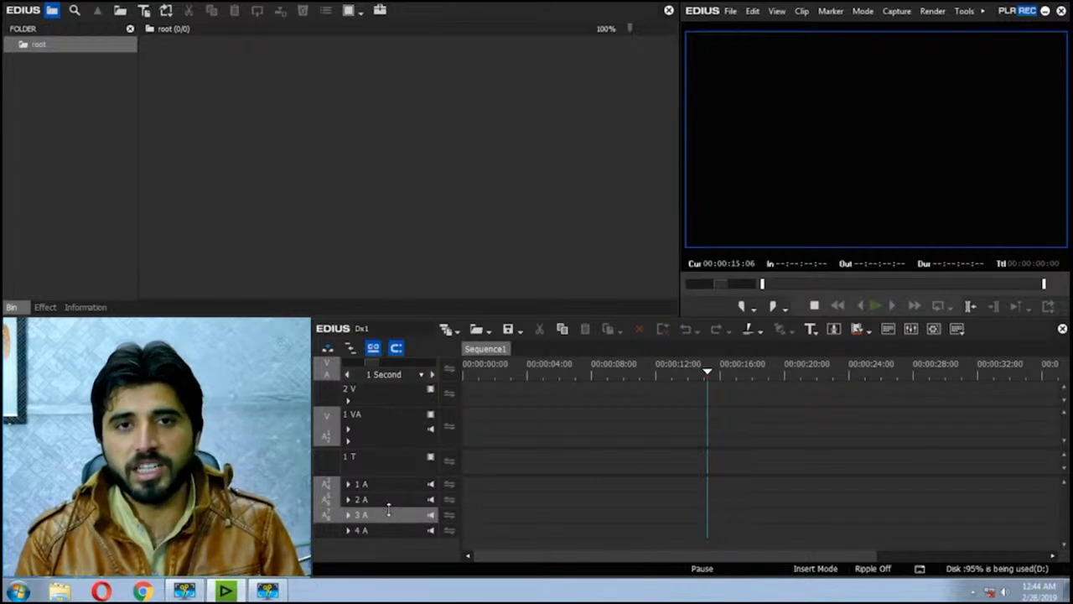
Step: Add 2 V tracks above the 2 V track in the timeline
left_click(399, 399)
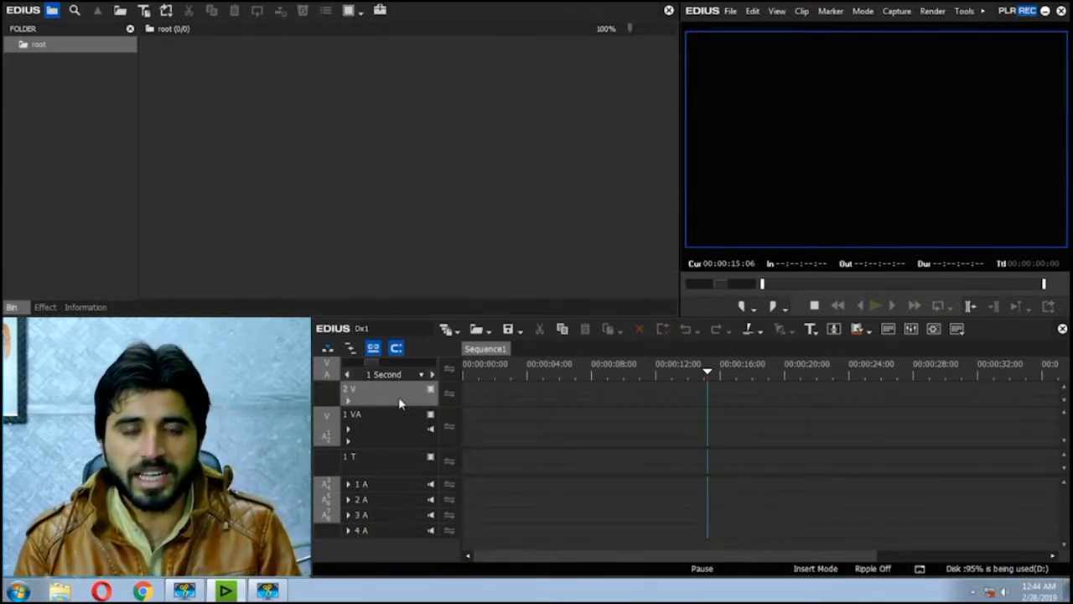
right_click(400, 401)
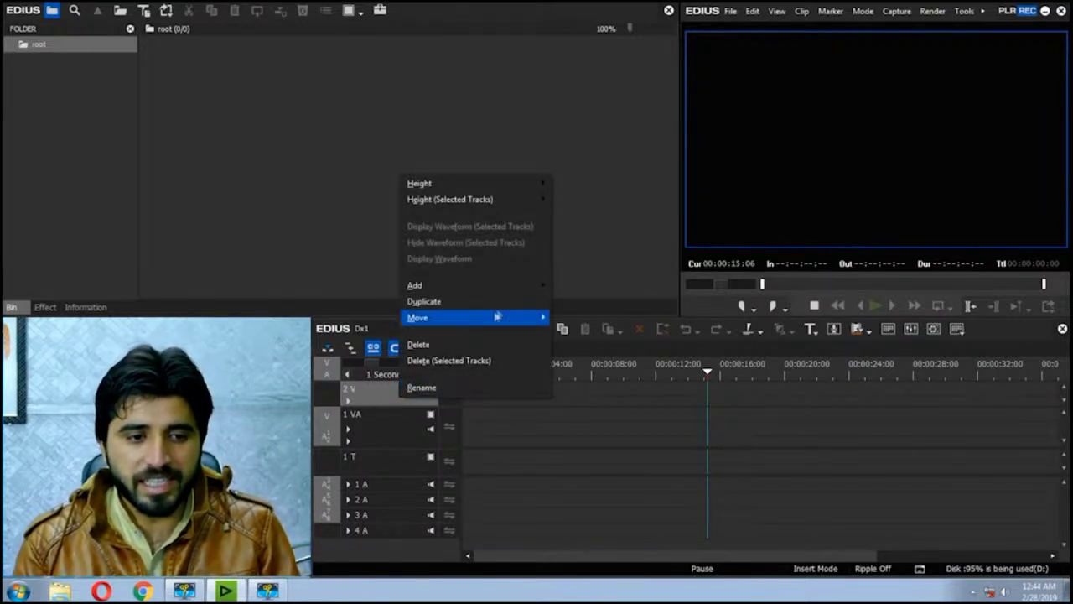
mouse_move(522, 286)
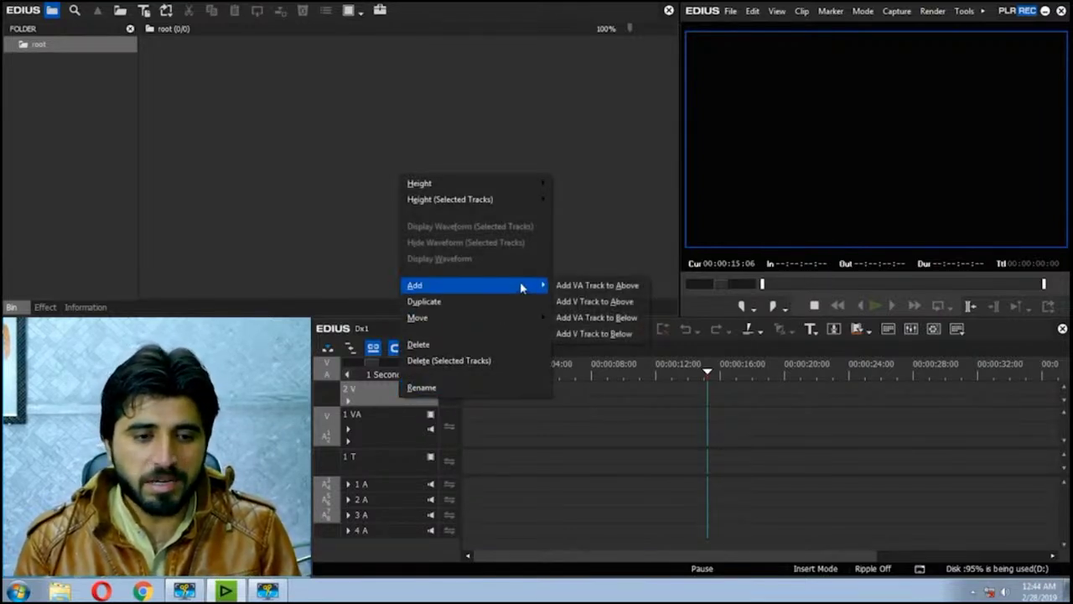
left_click(609, 302)
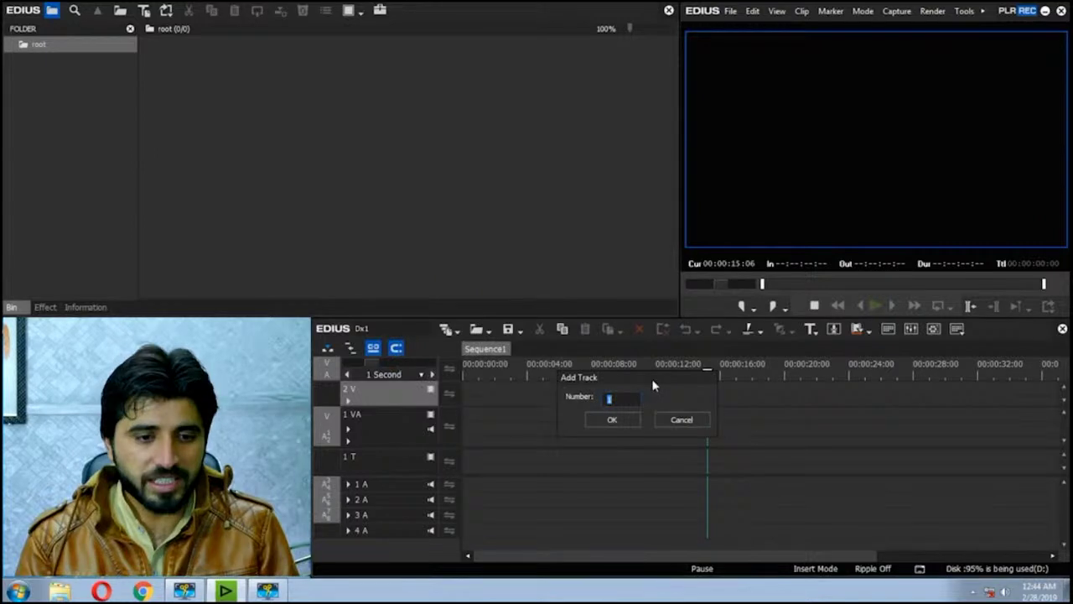
left_click_drag(654, 382, 659, 382)
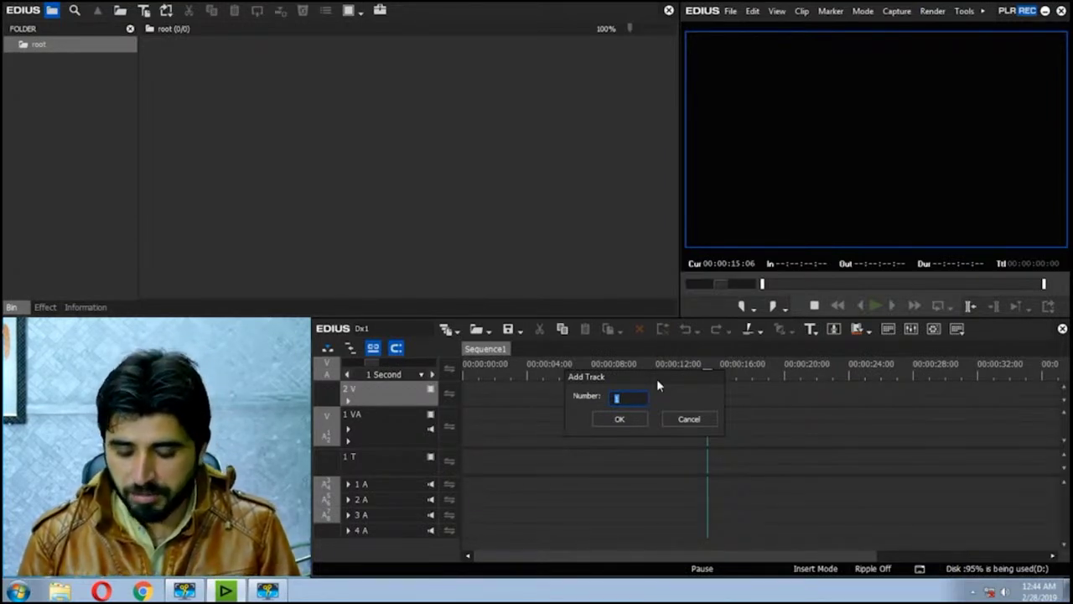
type("2")
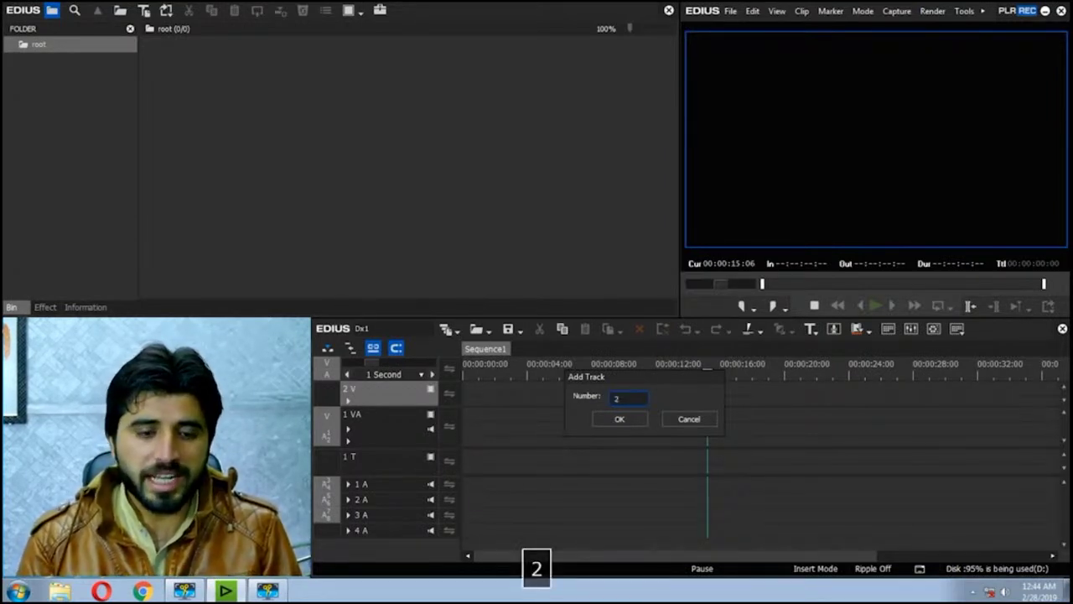
left_click(620, 419)
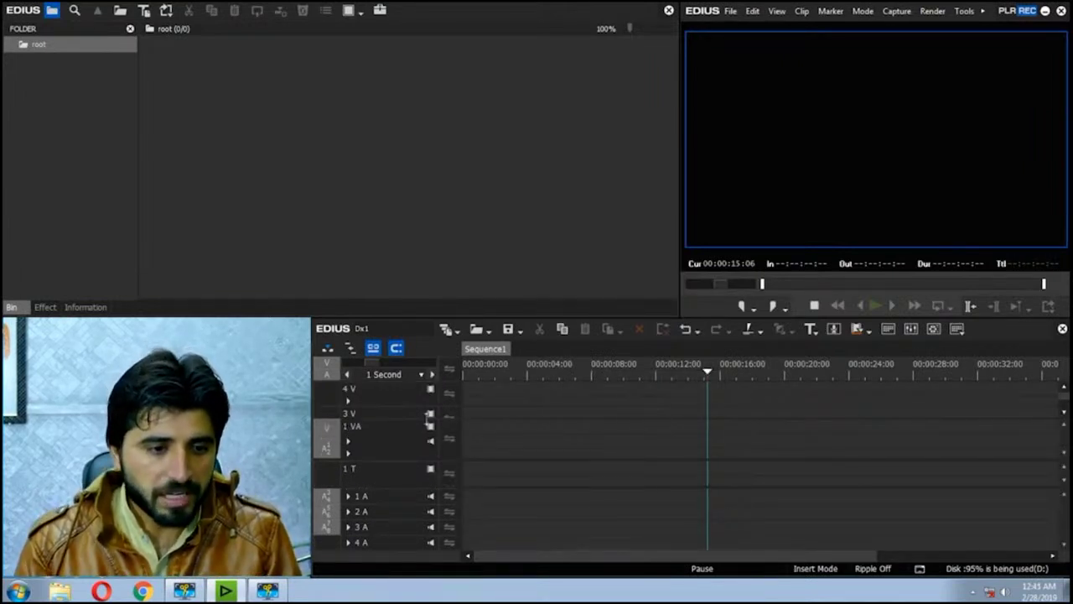
Step: Delete the two added video tracks above the 1 VA track, leaving a single V track
left_click(397, 390)
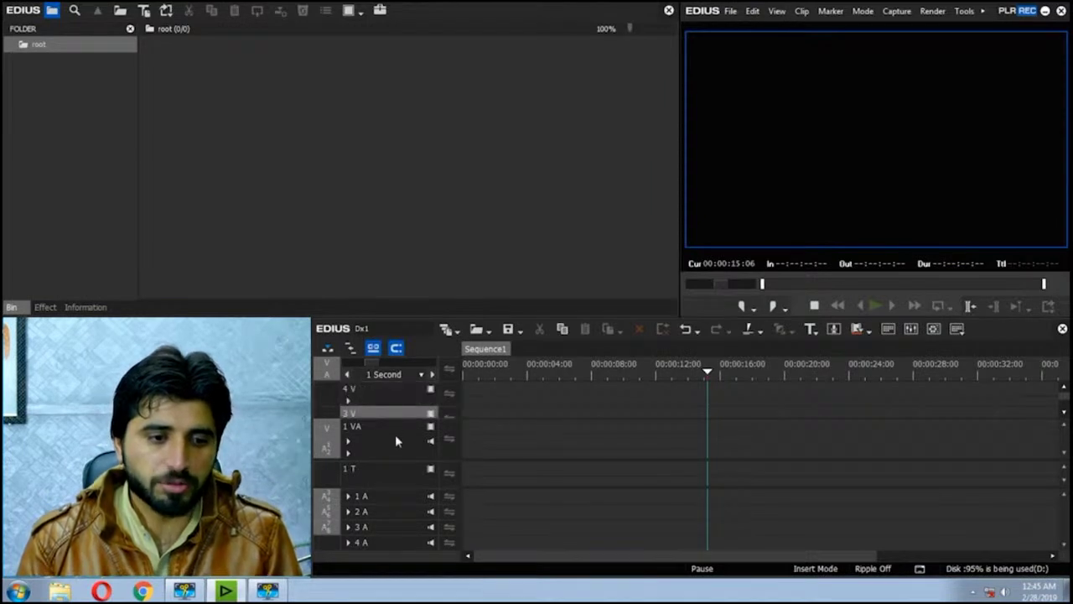
left_click(397, 440)
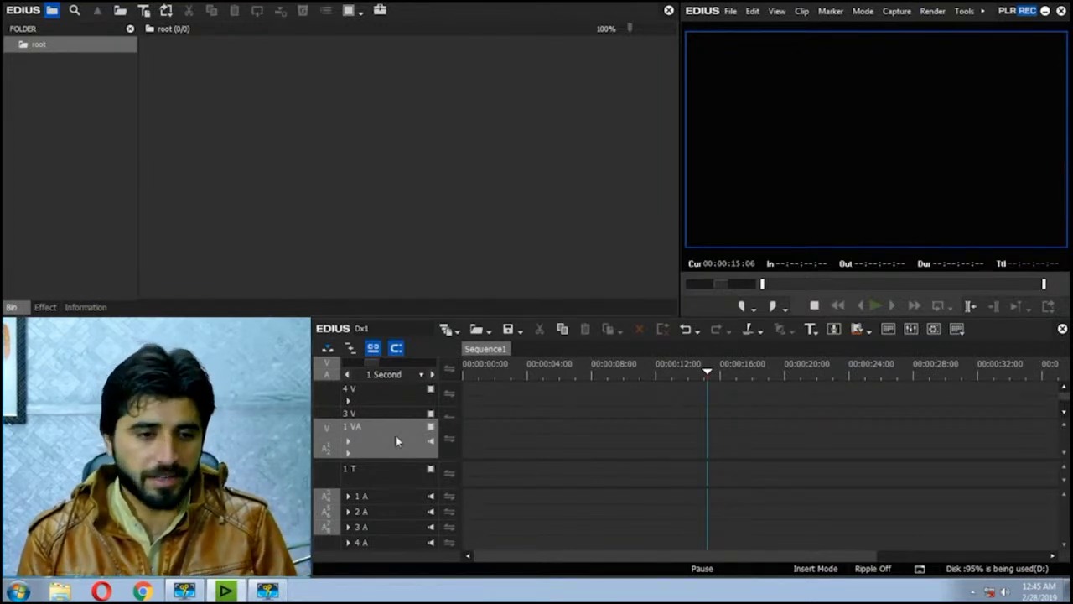
left_click(396, 400)
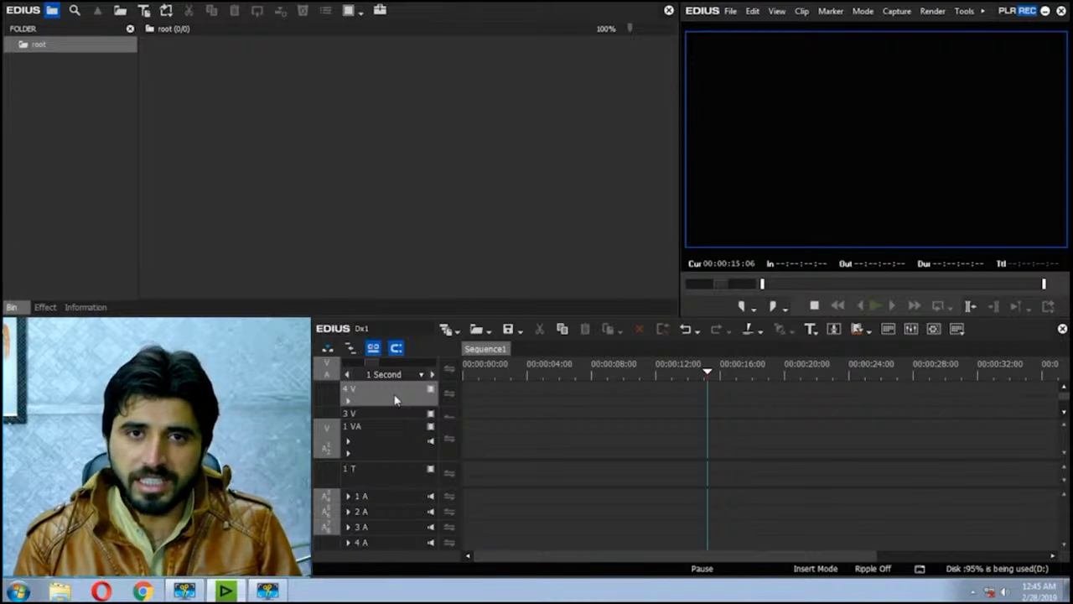
right_click(395, 400)
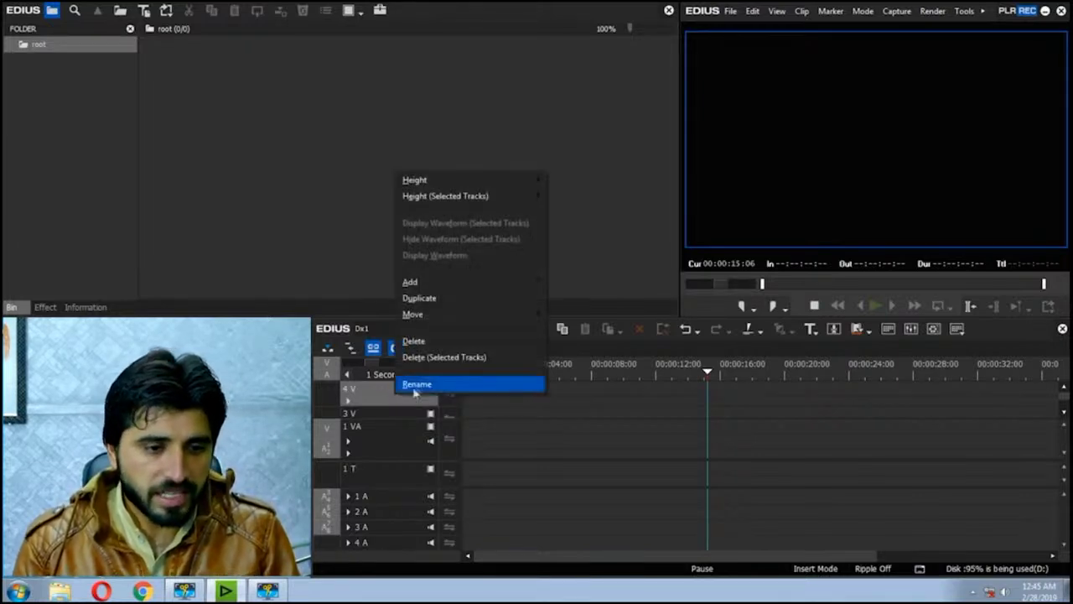
left_click(457, 348)
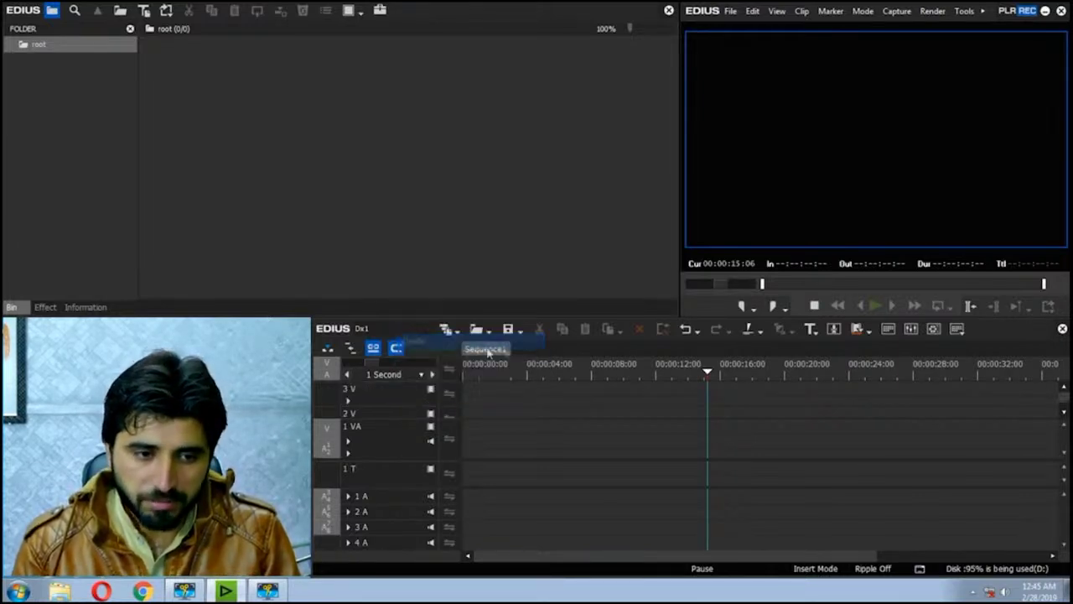
right_click(395, 390)
left_click(436, 338)
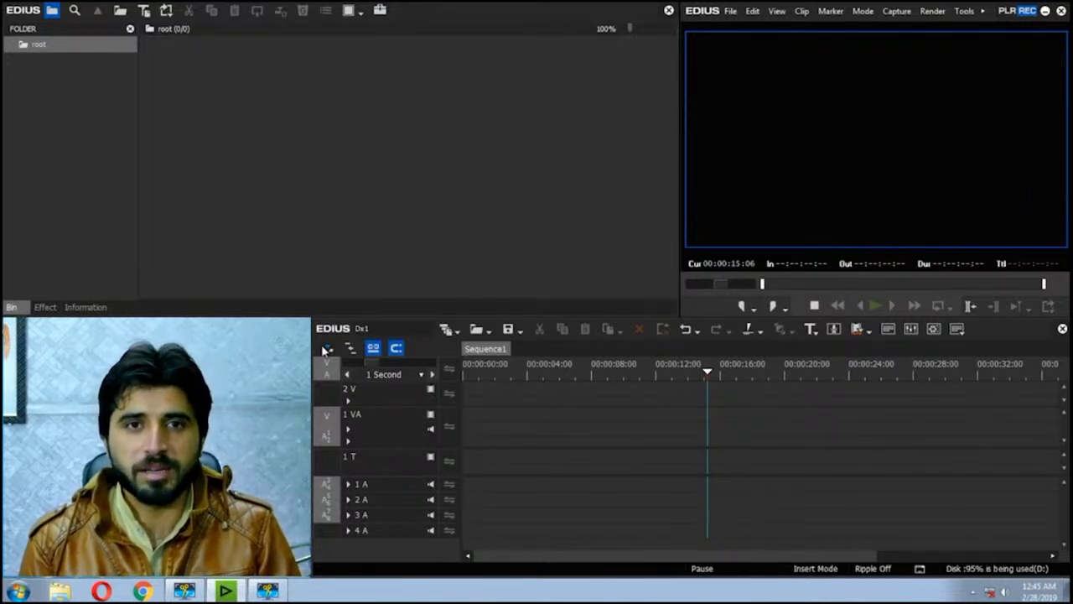
Step: Import 00004, 00028, 00031, 16551_2, Baground, OF OPENING and the Sawan Aaya Hai video from the Class 2 folder into the bin
right_click(420, 109)
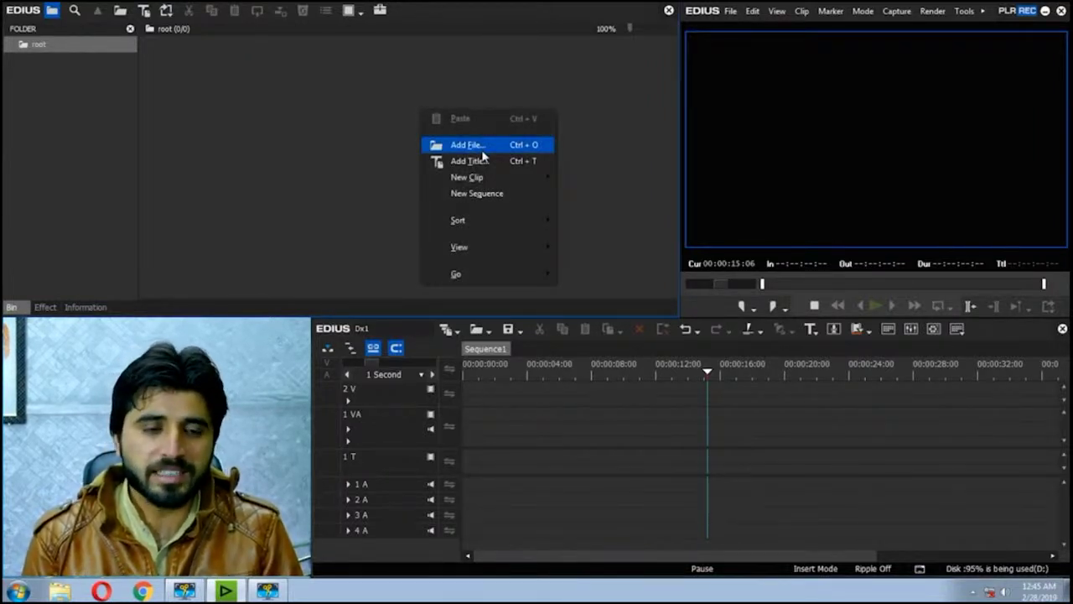
left_click(548, 98)
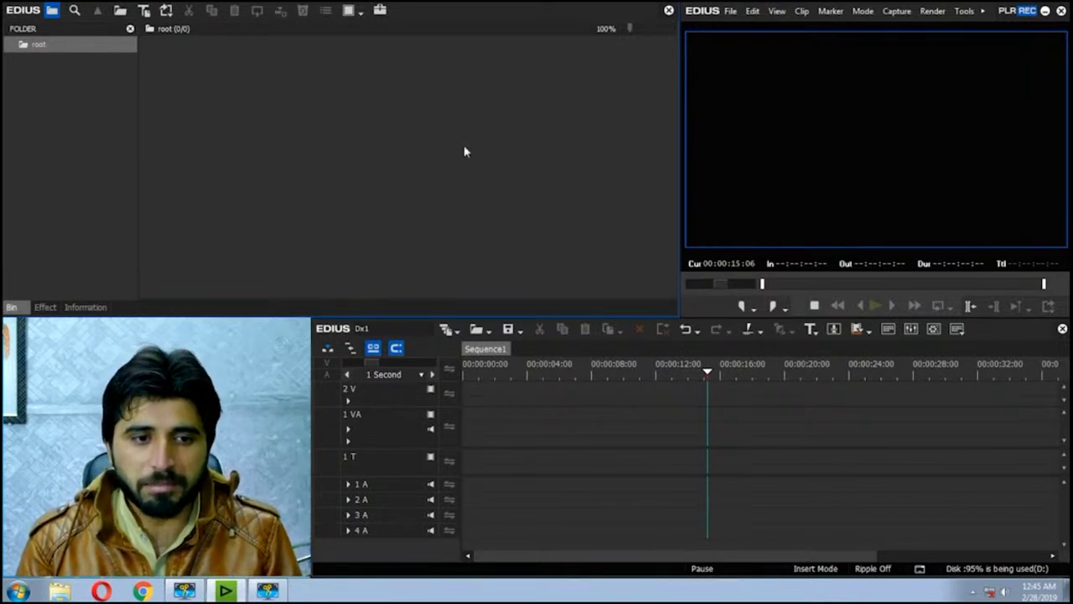
double_click(520, 156)
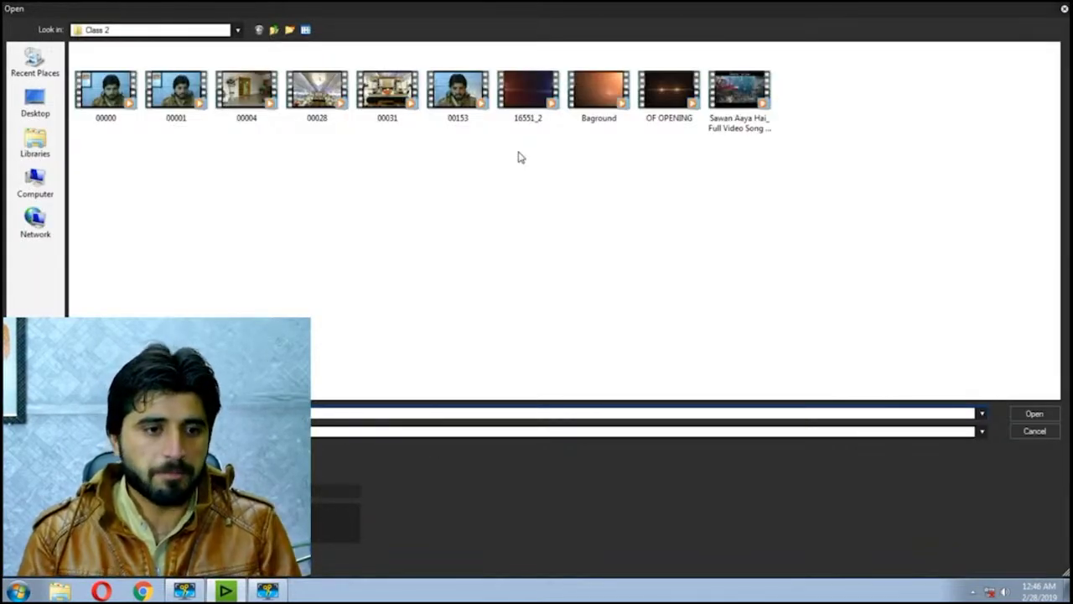
left_click_drag(224, 168, 411, 86)
left_click_drag(523, 161, 791, 72)
left_click(1034, 414)
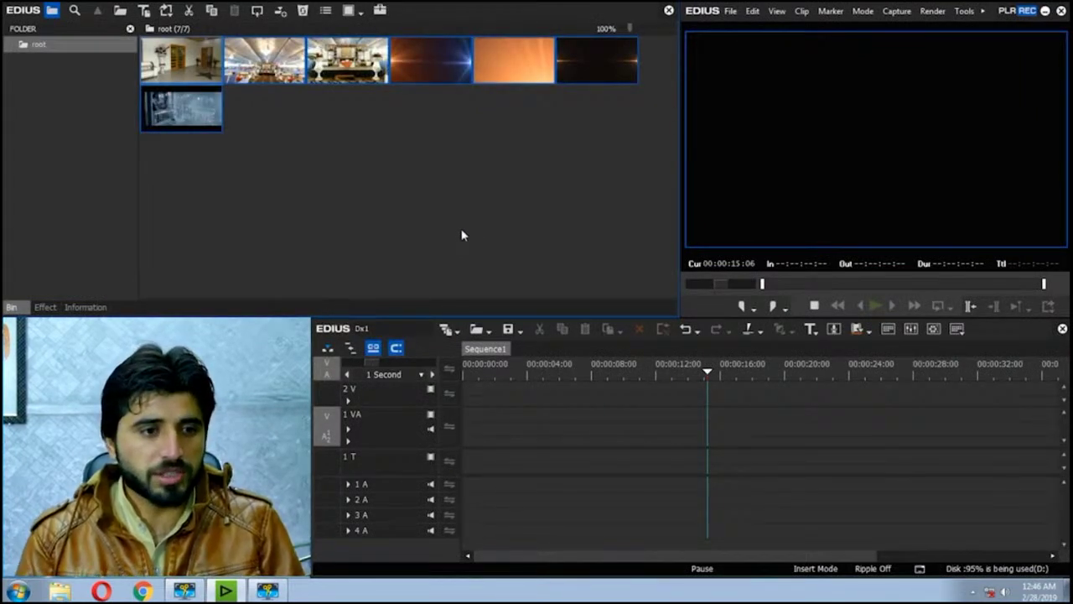
Step: Add the 00004 clip from the bin to the 1 VA track at the timeline cursor, and undo the addition
left_click(200, 60)
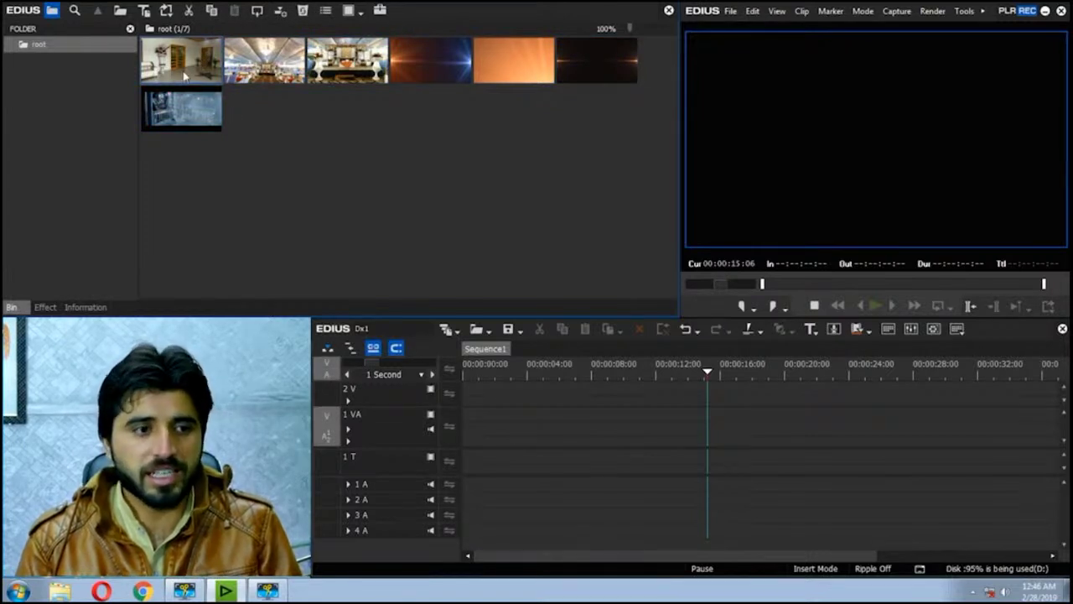
right_click(193, 55)
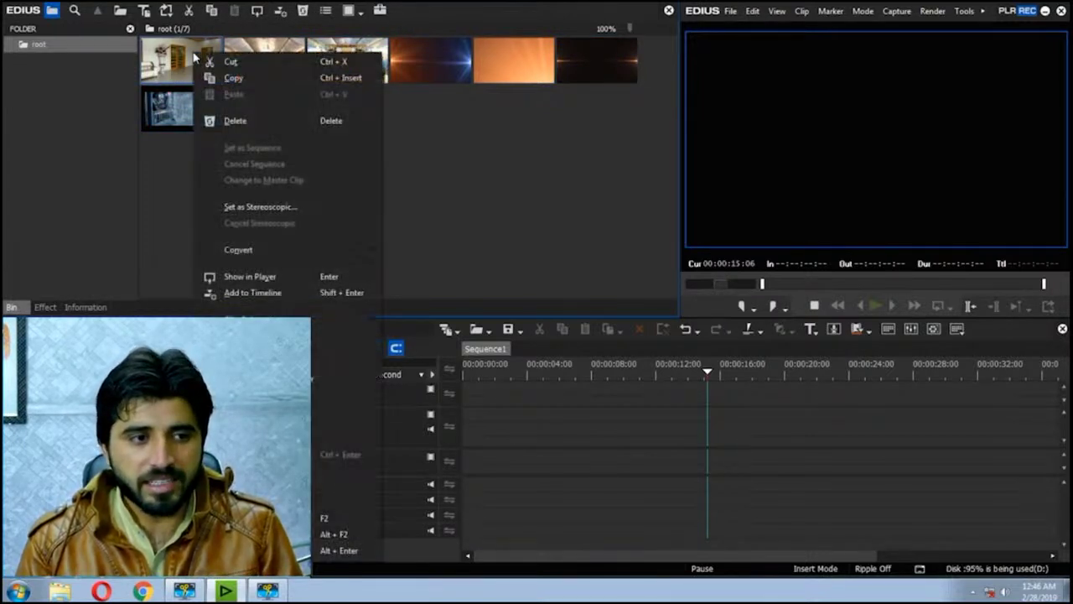
left_click(337, 293)
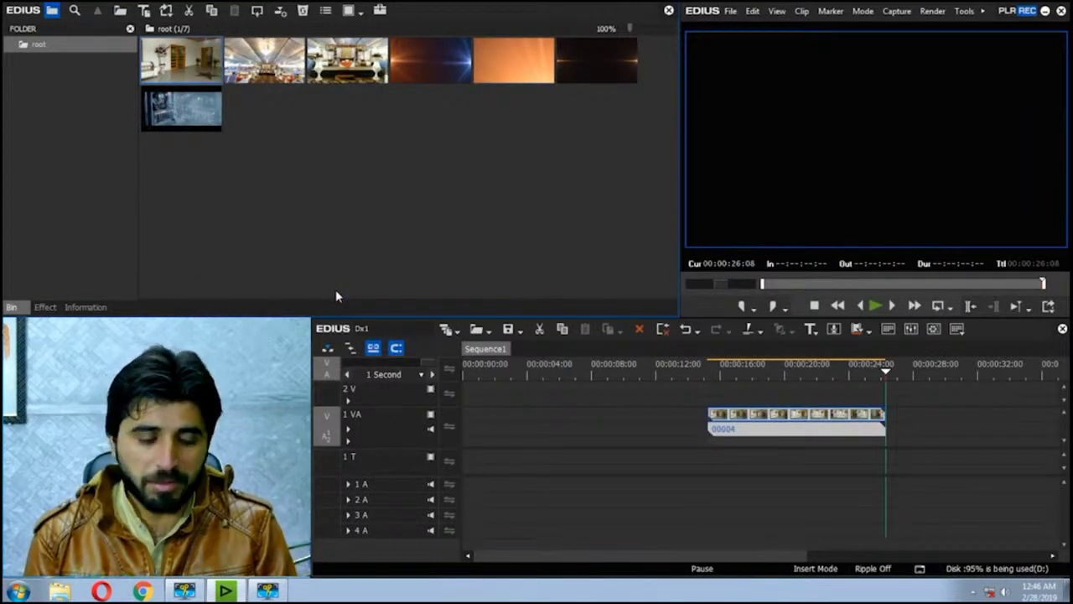
key("ctrl+z")
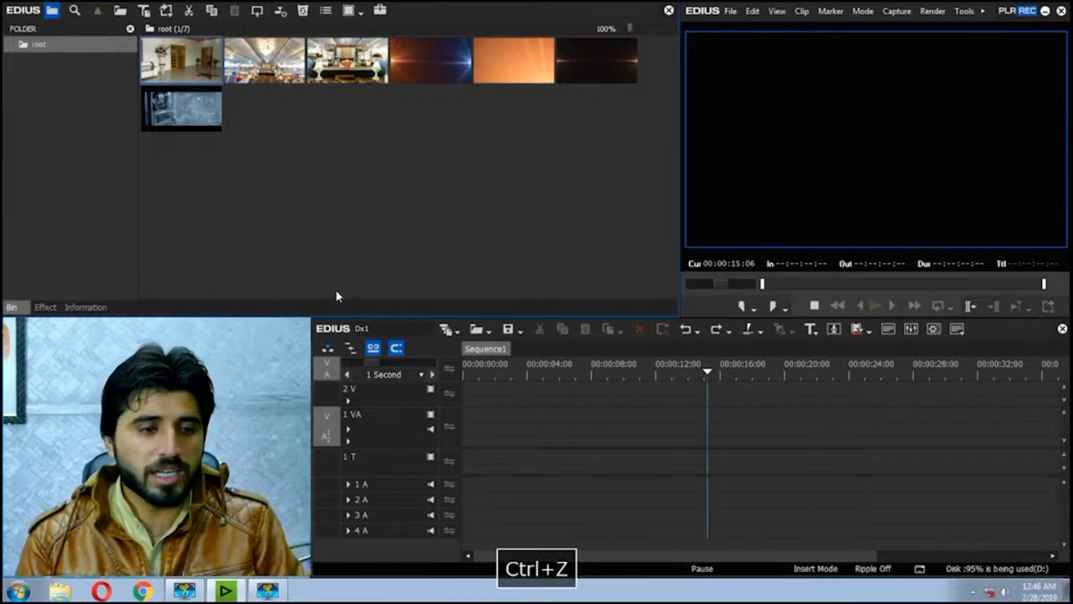
Step: Add the 00004 clip to the 1 VA track at 00:00:04:00 and return the timeline cursor to the clip's start
left_click(604, 376)
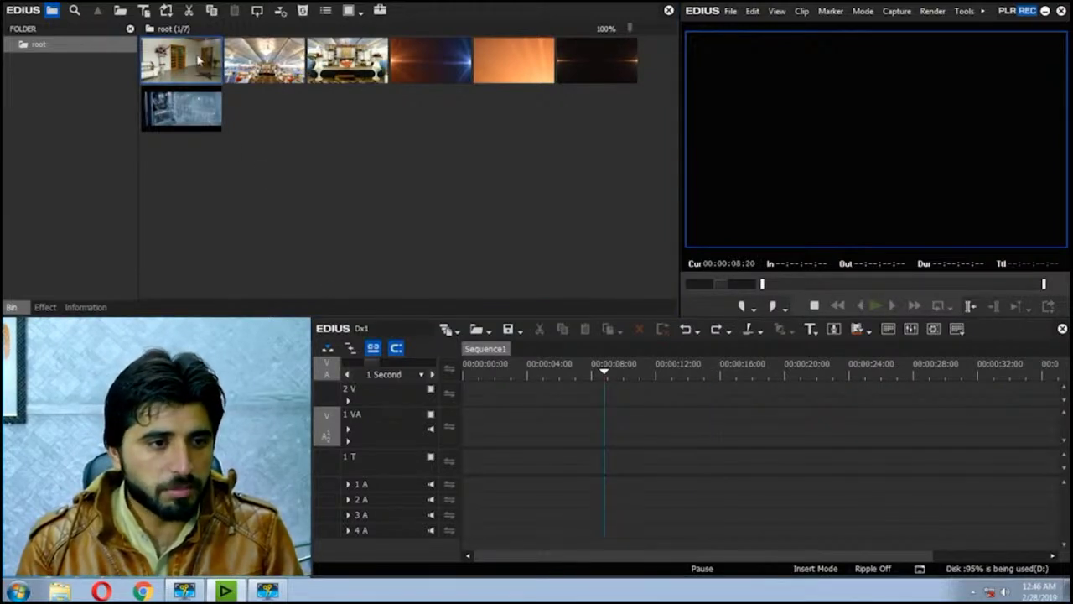
left_click_drag(587, 376, 527, 379)
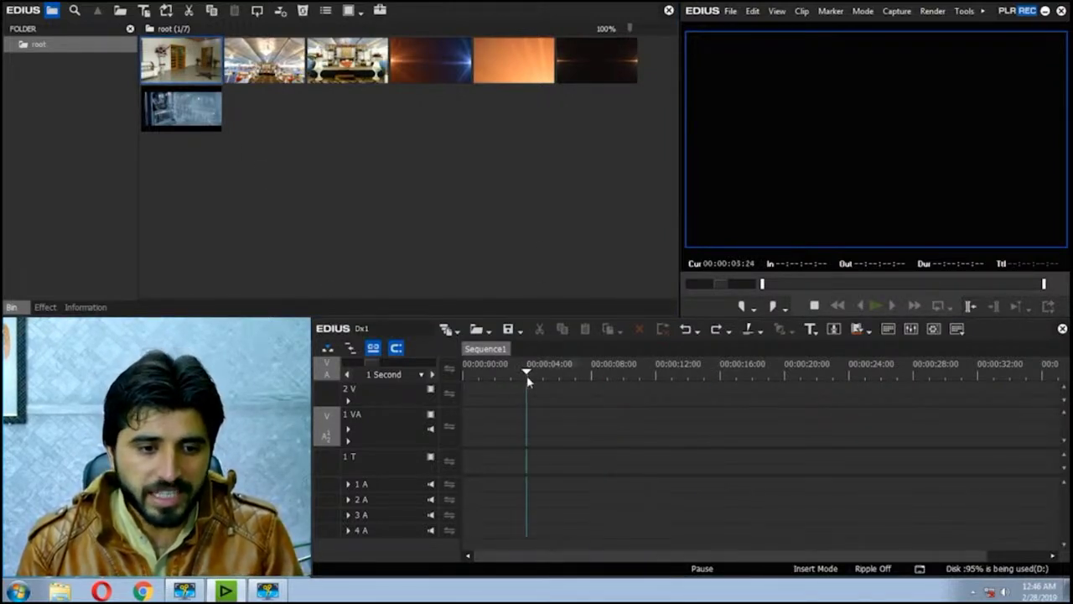
right_click(182, 89)
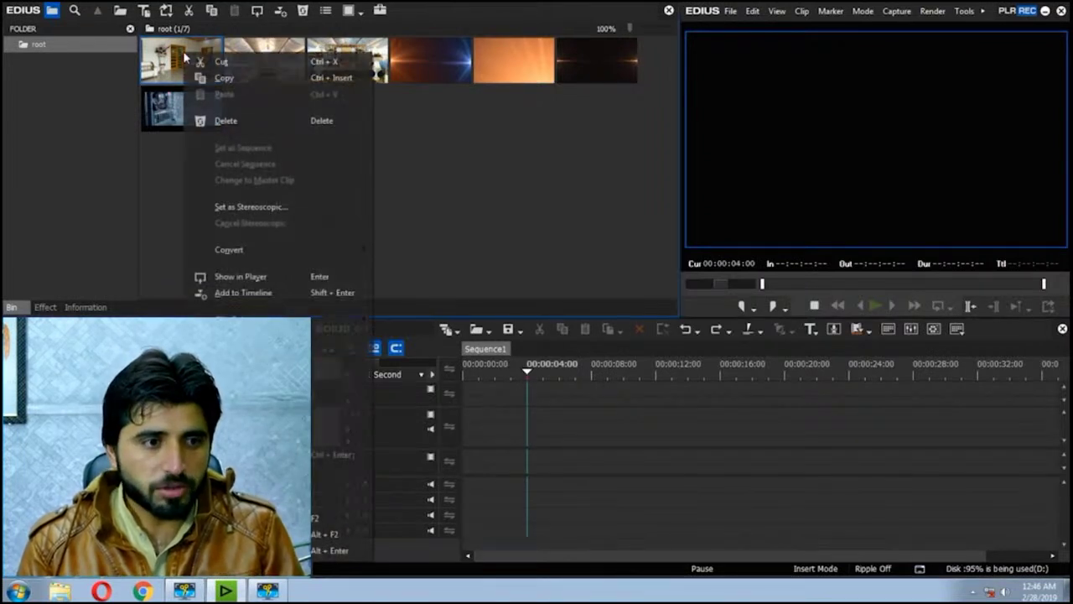
left_click(261, 296)
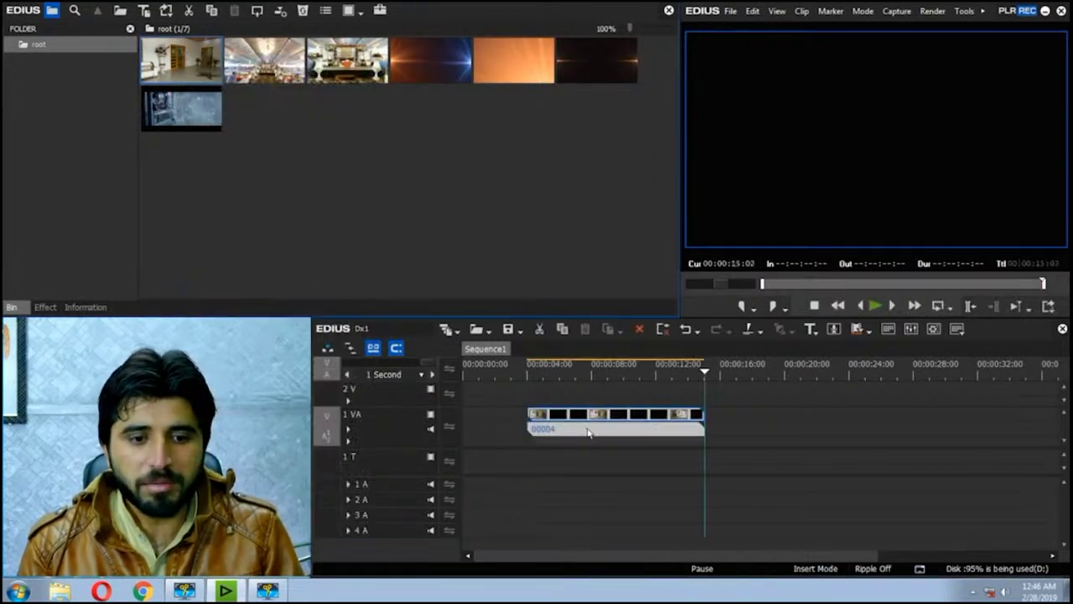
left_click(553, 375)
left_click_drag(553, 376, 528, 376)
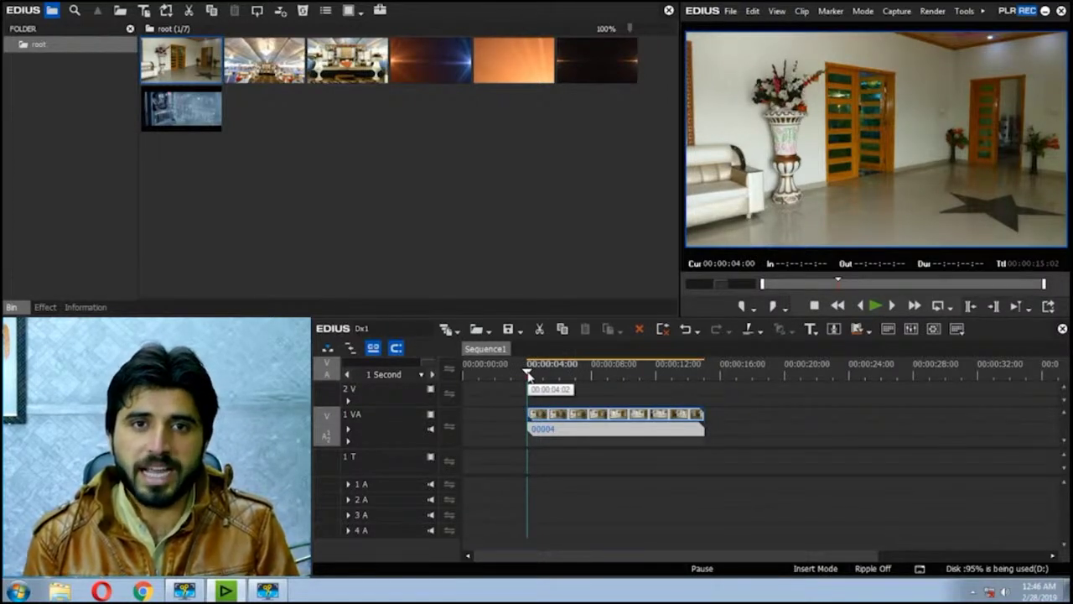
Step: Add the 00028 clip to the 1 VA track at 00:00:20:04, and undo the additions of both timeline clips
left_click(787, 375)
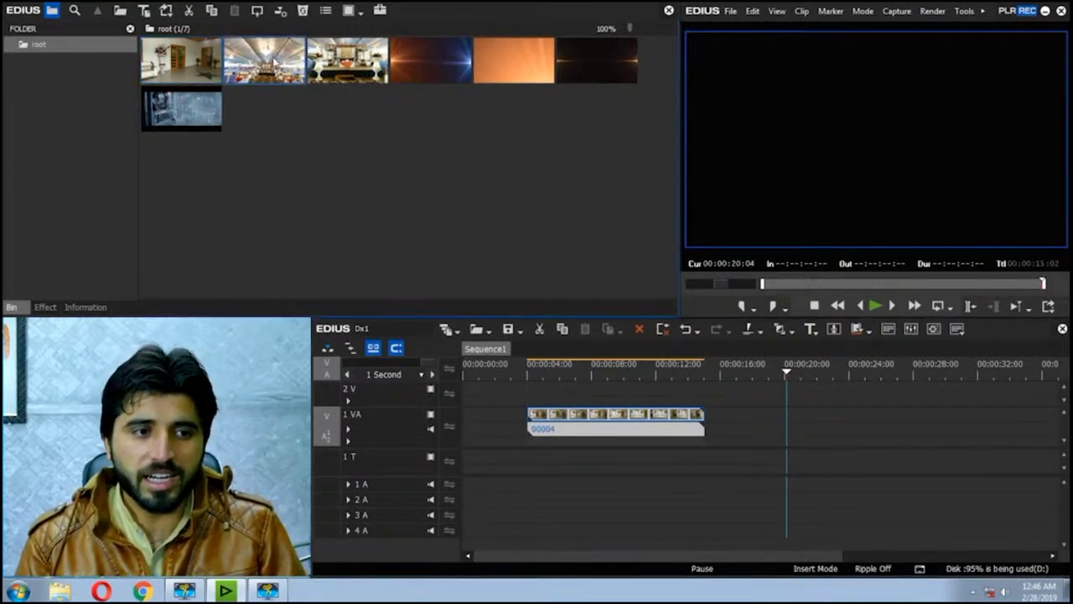
right_click(275, 62)
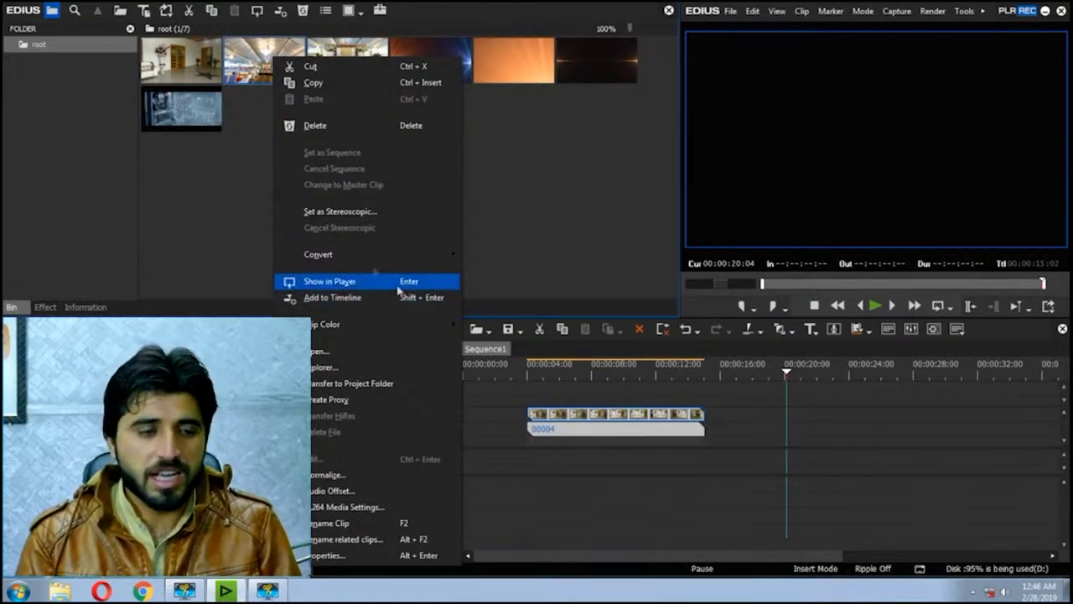
left_click(259, 77)
key("shift+Return")
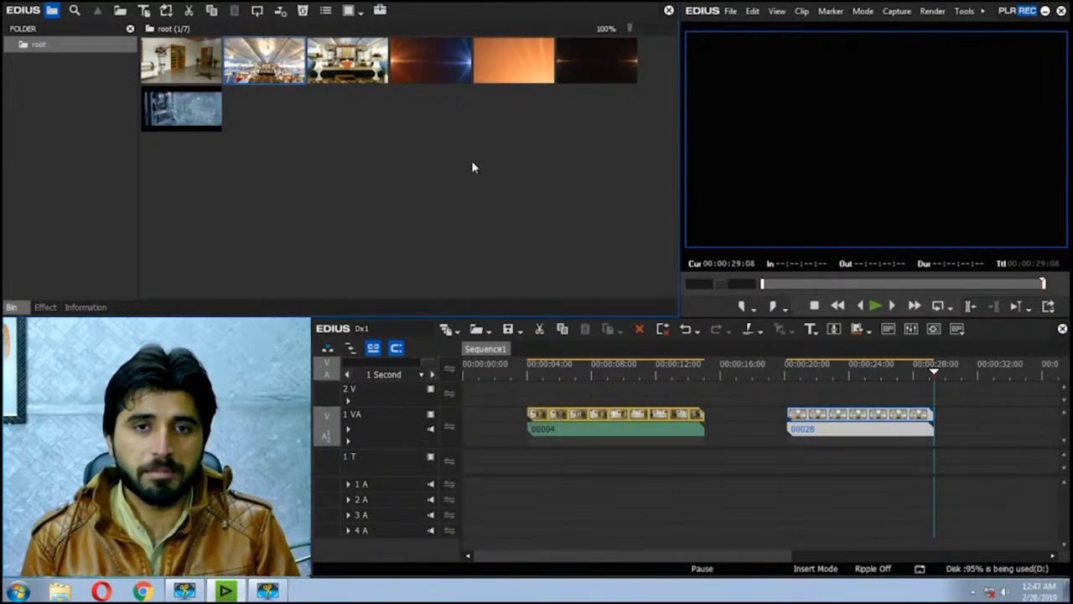
key("ctrl+z")
key("ctrl+z")
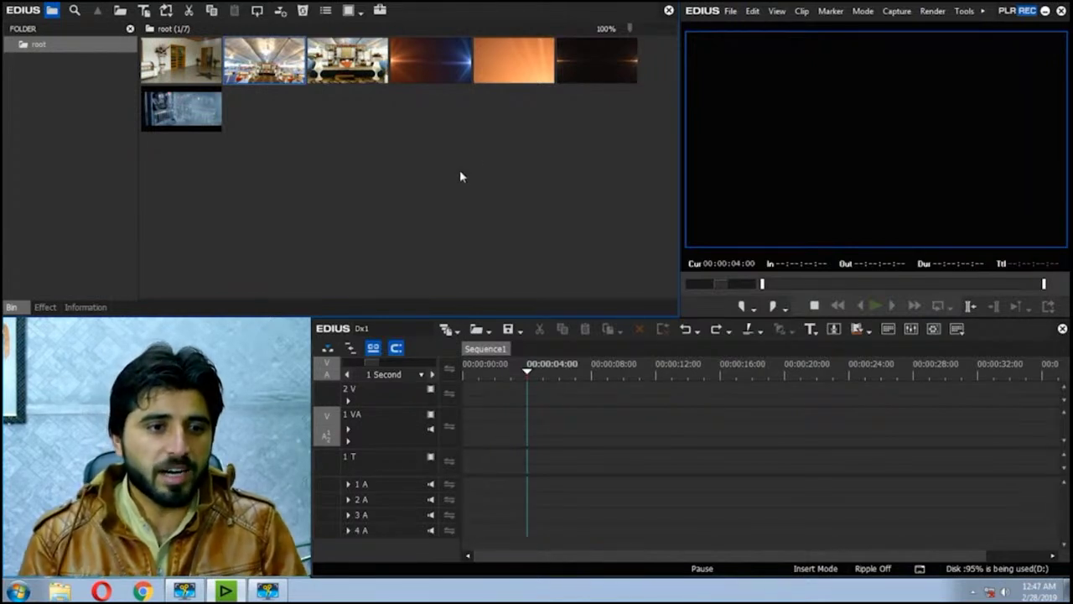
Step: Place the 00031 clip on the 1 VA track and close the gap before it so it starts the timeline
left_click(362, 69)
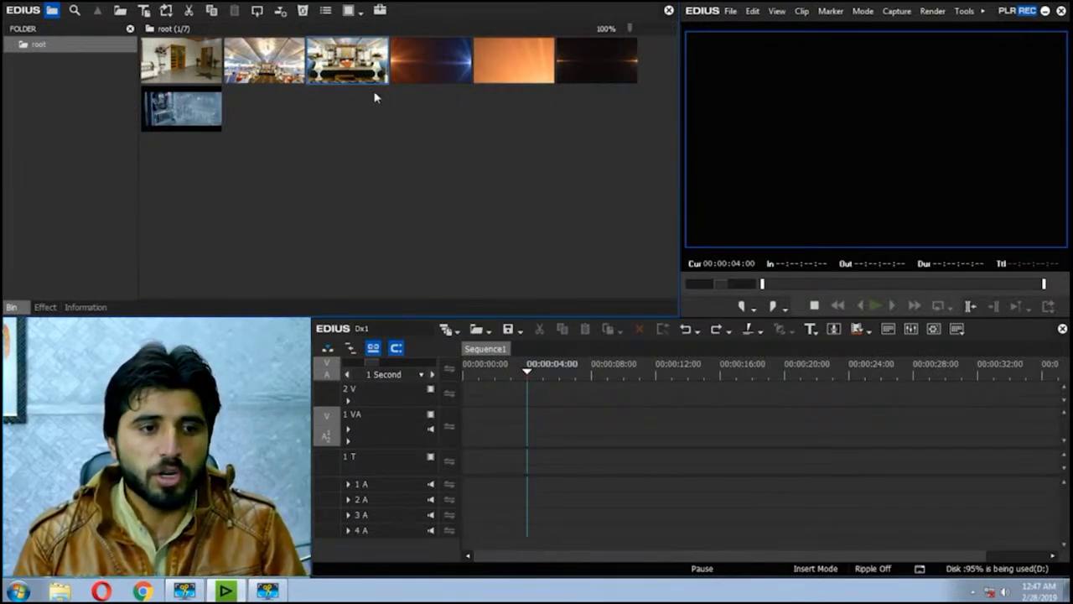
left_click_drag(355, 60, 537, 432)
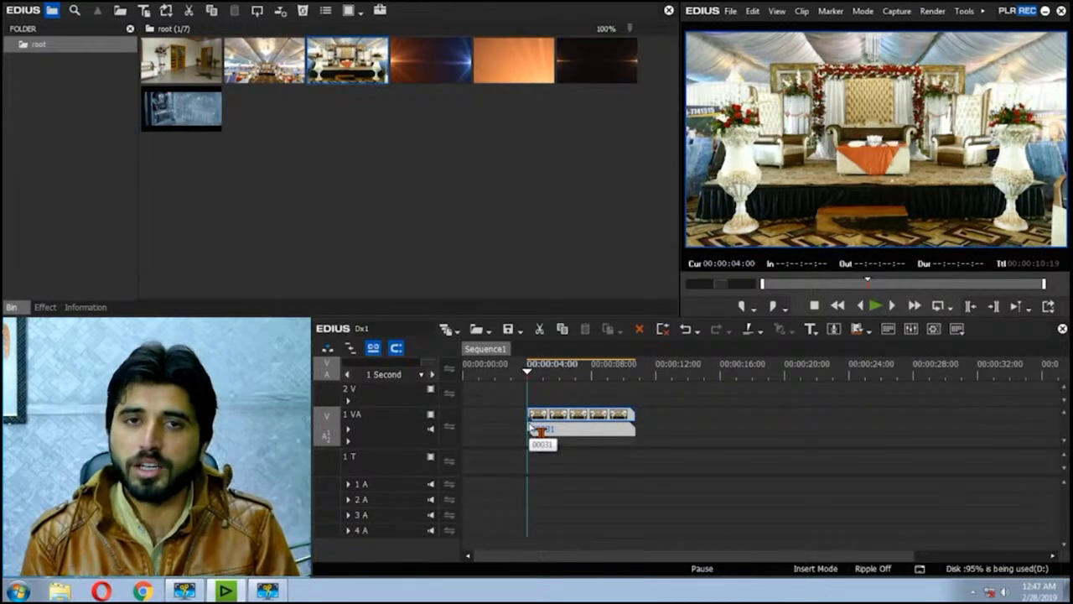
key("BackSpace")
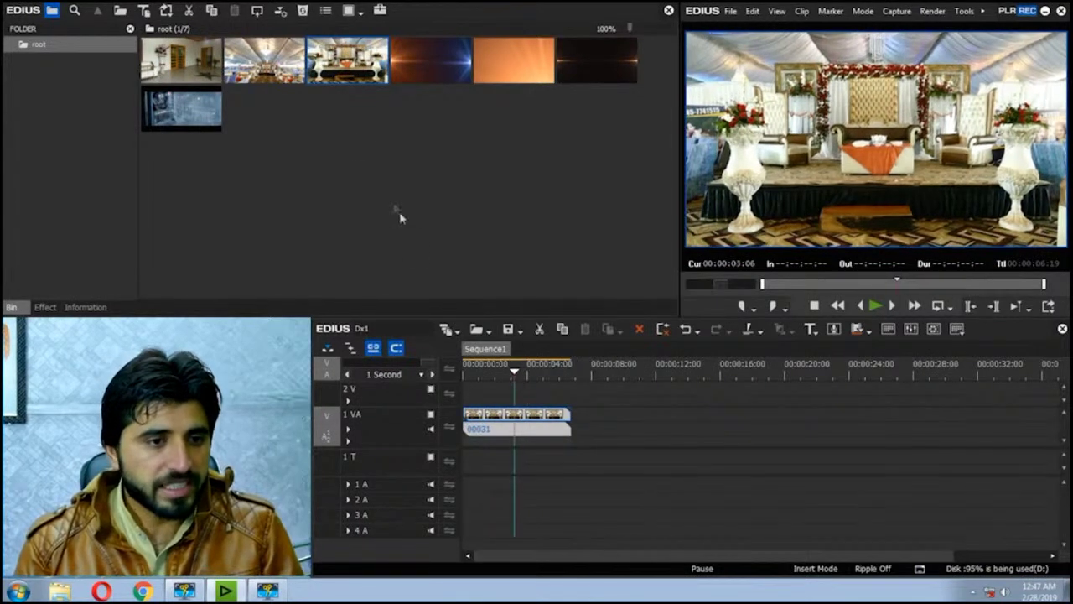
Step: Place the 00028 and 00004 clips behind 00031 on the 1 VA track without gaps, and move the timeline cursor to the start of 00028
left_click_drag(298, 68, 662, 420)
key("BackSpace")
left_click_drag(209, 121, 490, 379)
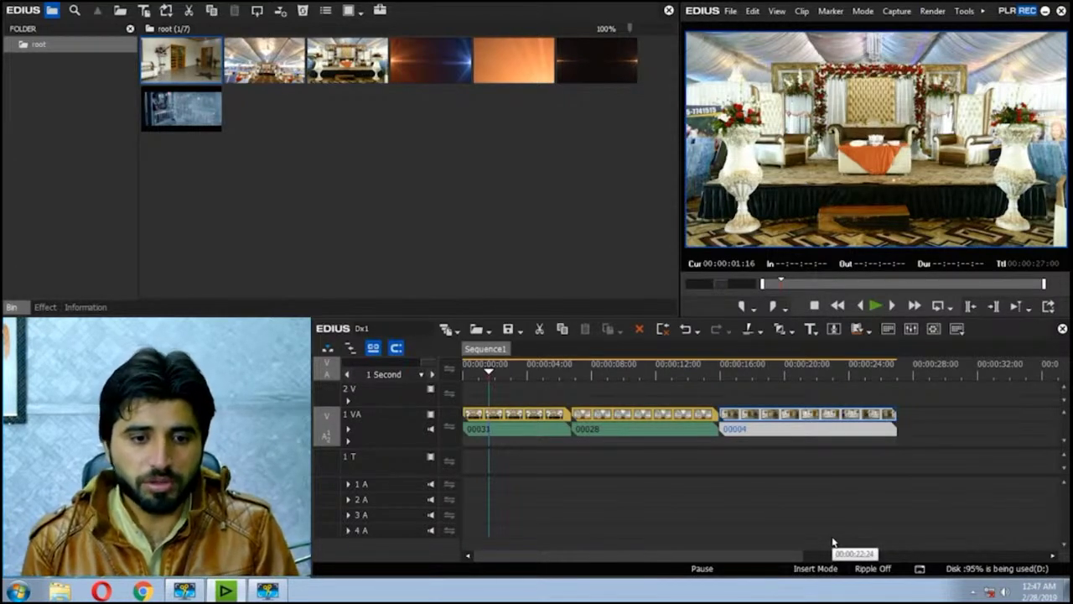
left_click_drag(545, 373, 574, 377)
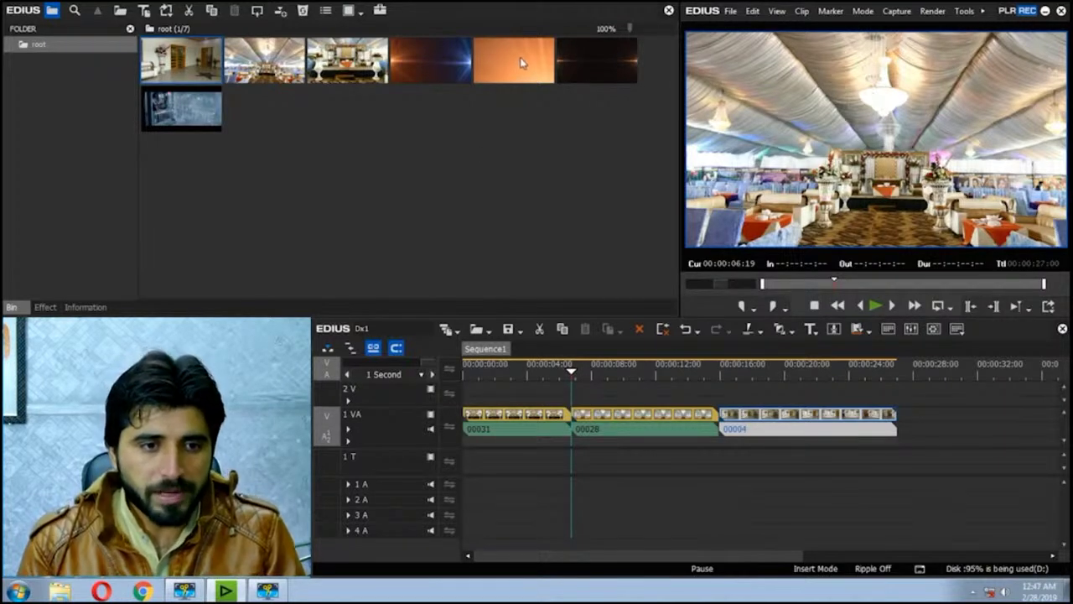
Step: Try placing the dark light-streak clip at the start of 00028 in insert and overwrite modes, undoing both and returning to insert mode
left_click_drag(590, 67, 576, 428)
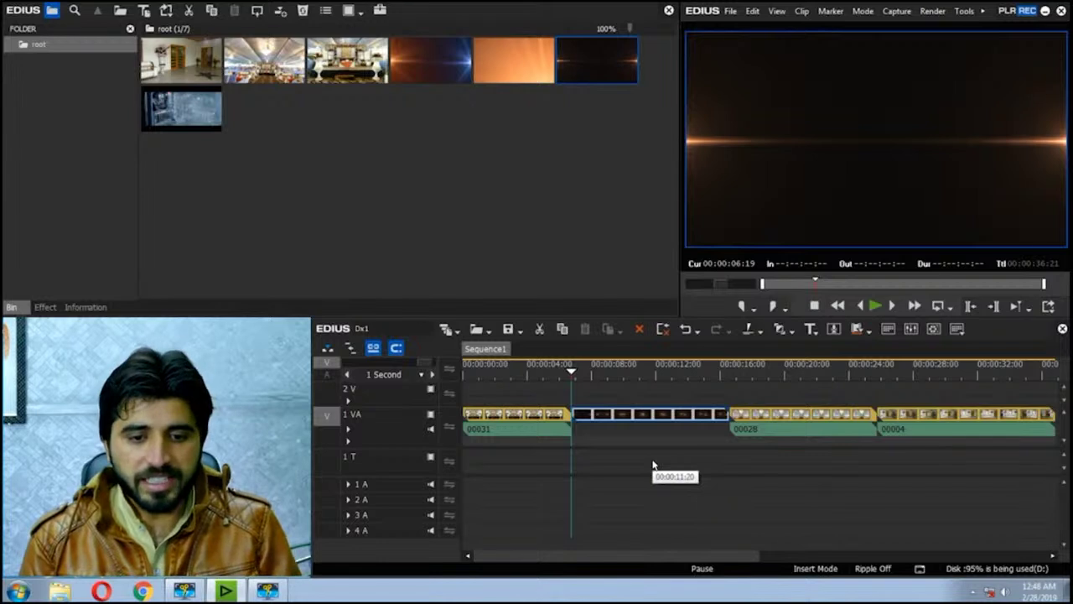
key("ctrl+z")
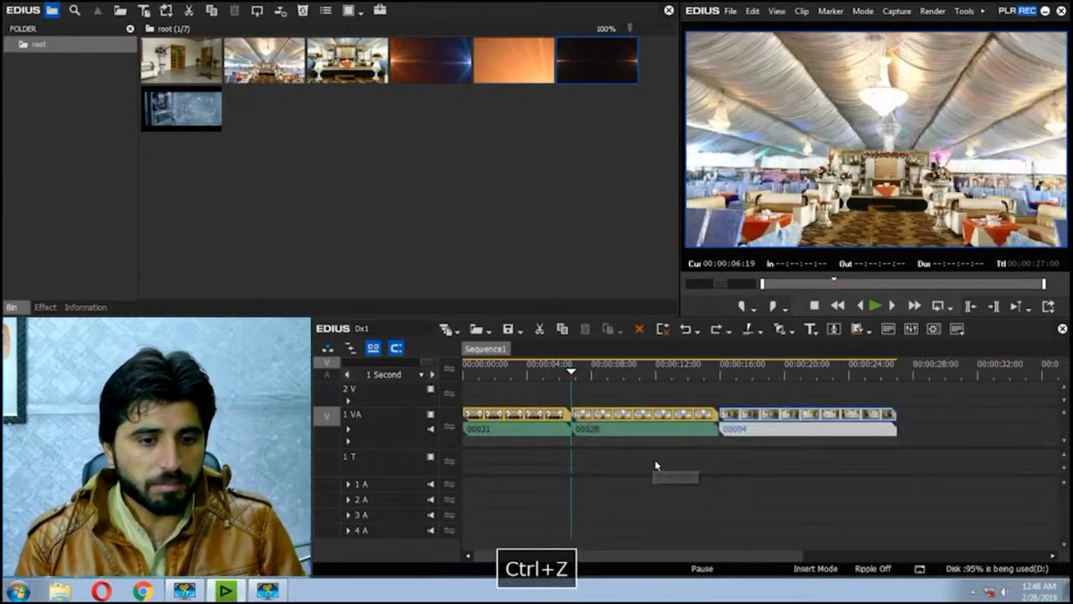
left_click(327, 350)
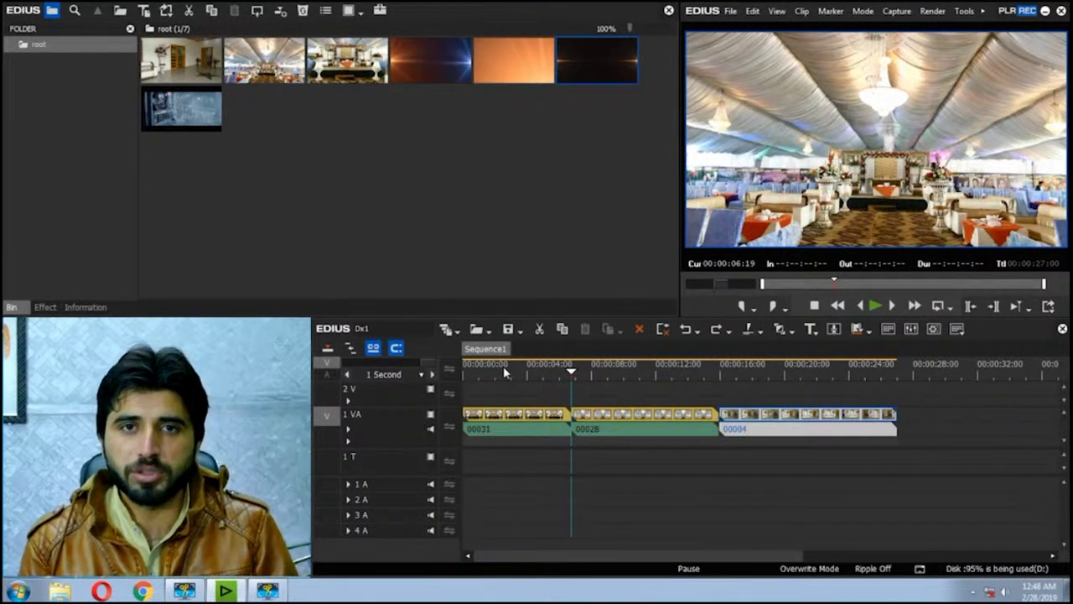
left_click_drag(592, 77, 573, 422)
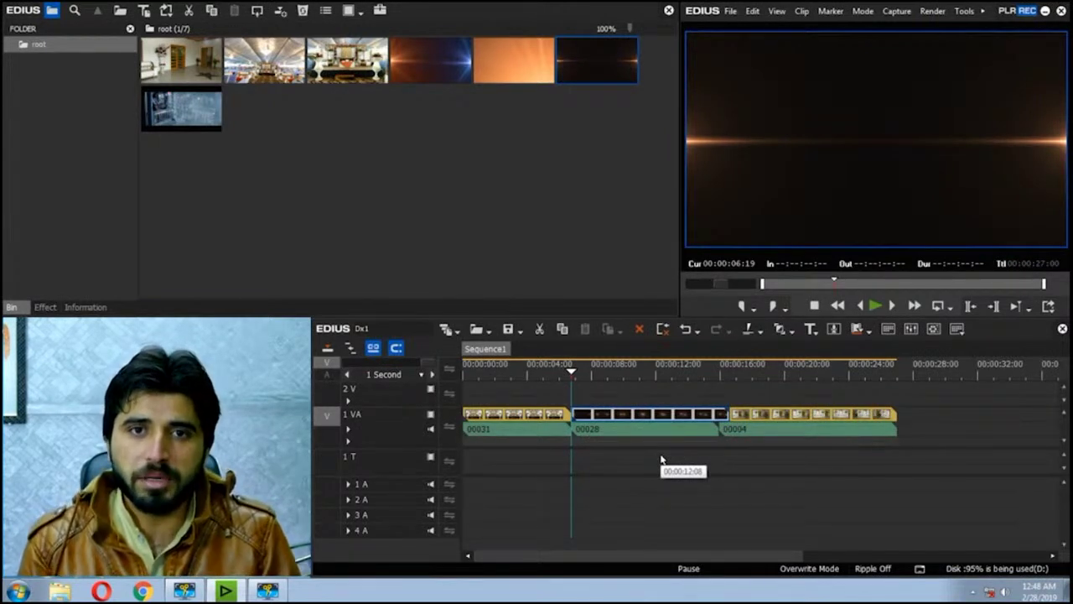
key("ctrl+z")
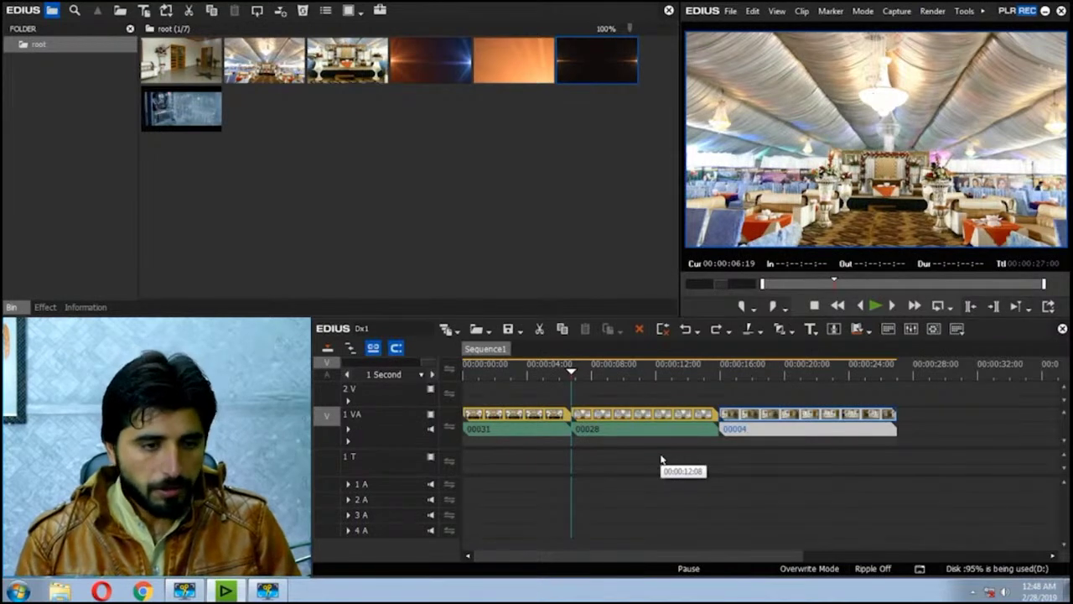
left_click(329, 351)
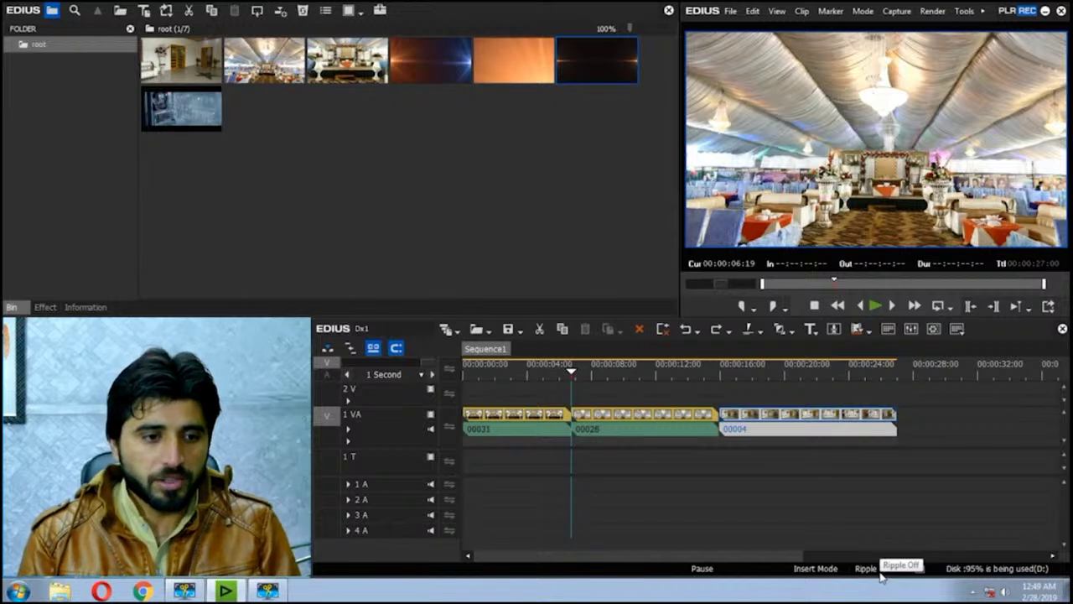
Step: With ripple mode on, split 00028 at 00:00:10:12 and try moving its first part to the 2 V track, undoing the move
left_click(351, 347)
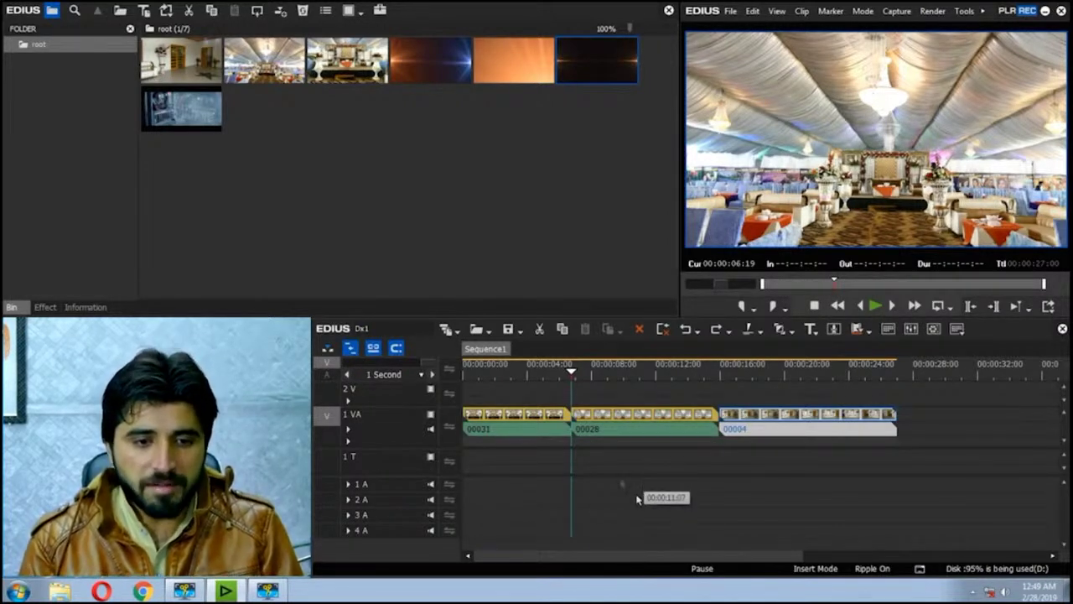
left_click(631, 374)
left_click(652, 420)
key("c")
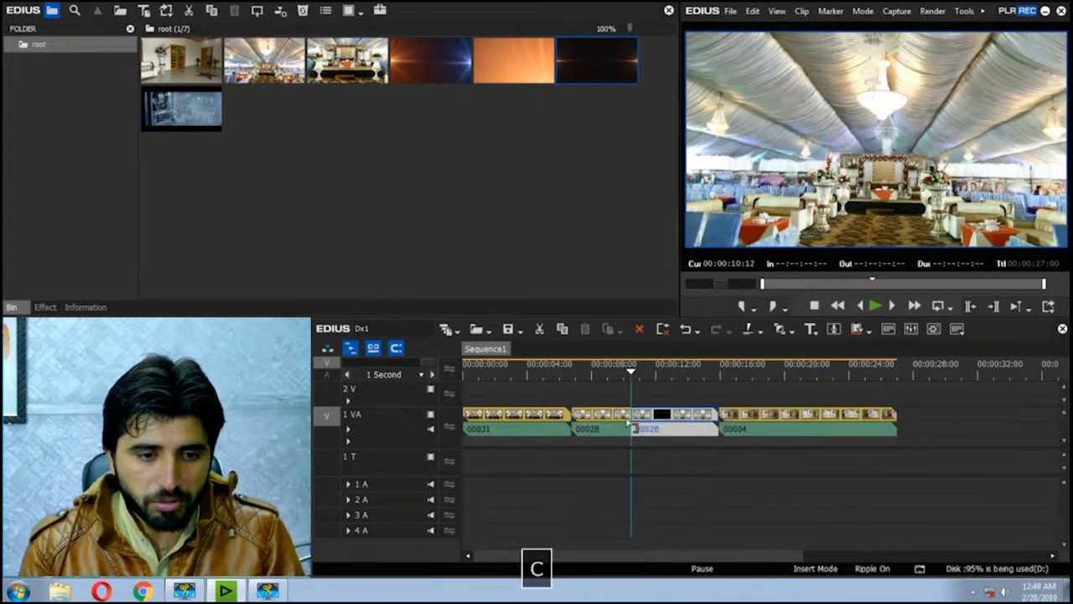
left_click(592, 417)
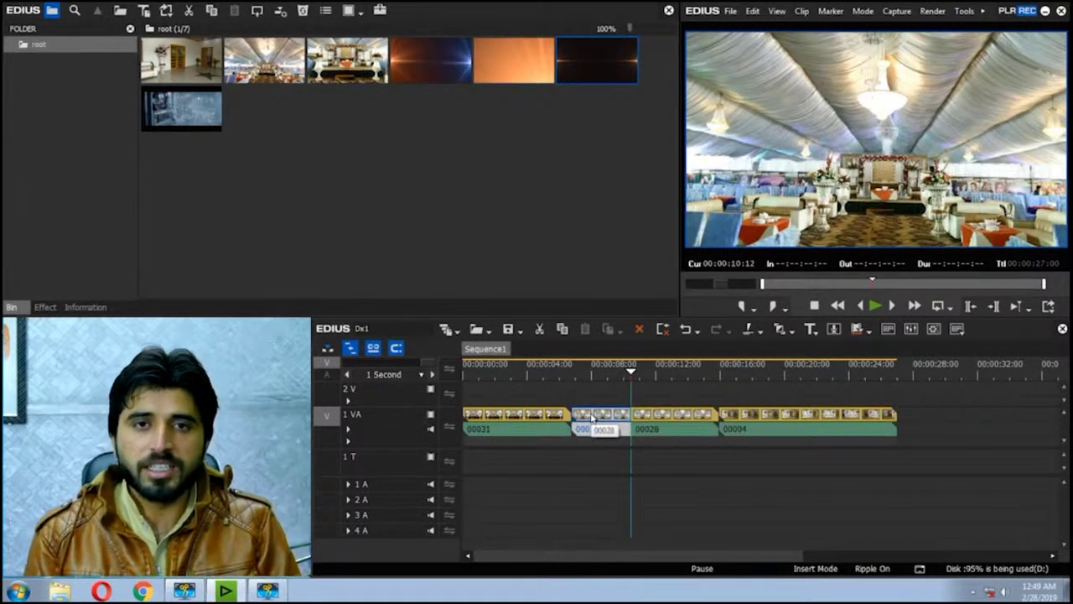
mouse_move(599, 418)
left_mouse_down()
mouse_move(600, 391)
mouse_move(598, 406)
left_mouse_up()
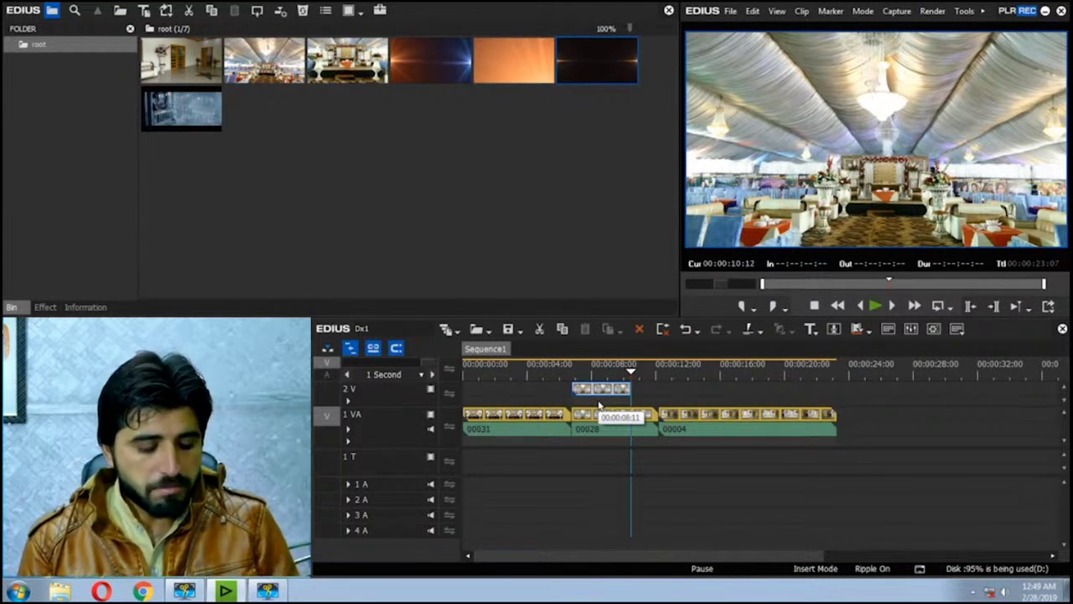
key("ctrl+z")
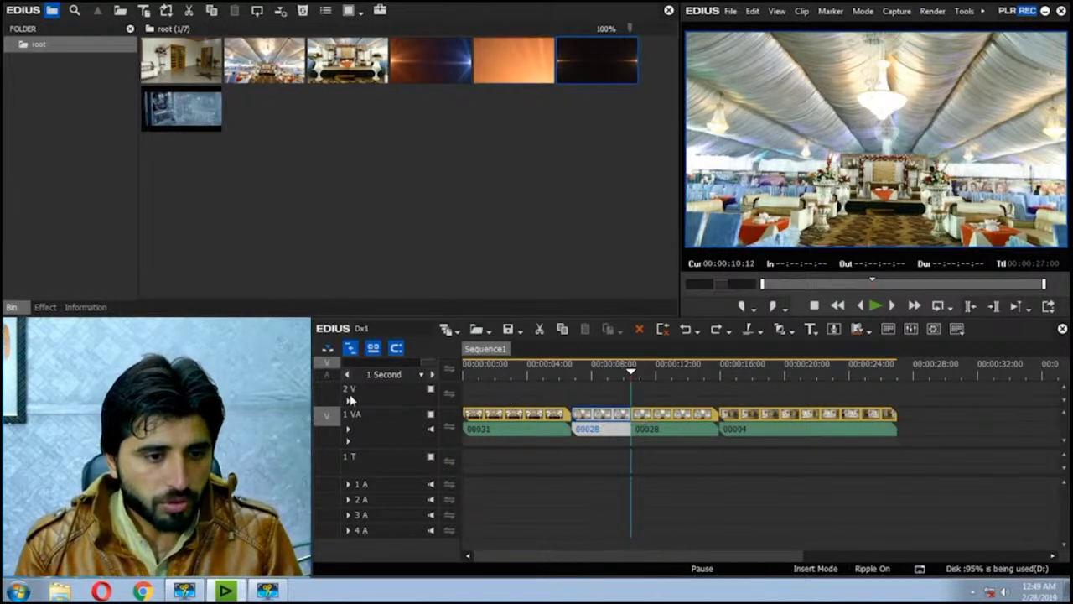
Step: Try moving the first part of 00028 to the 2 V track with ripple mode off, and undo the move and the split
left_click(351, 347)
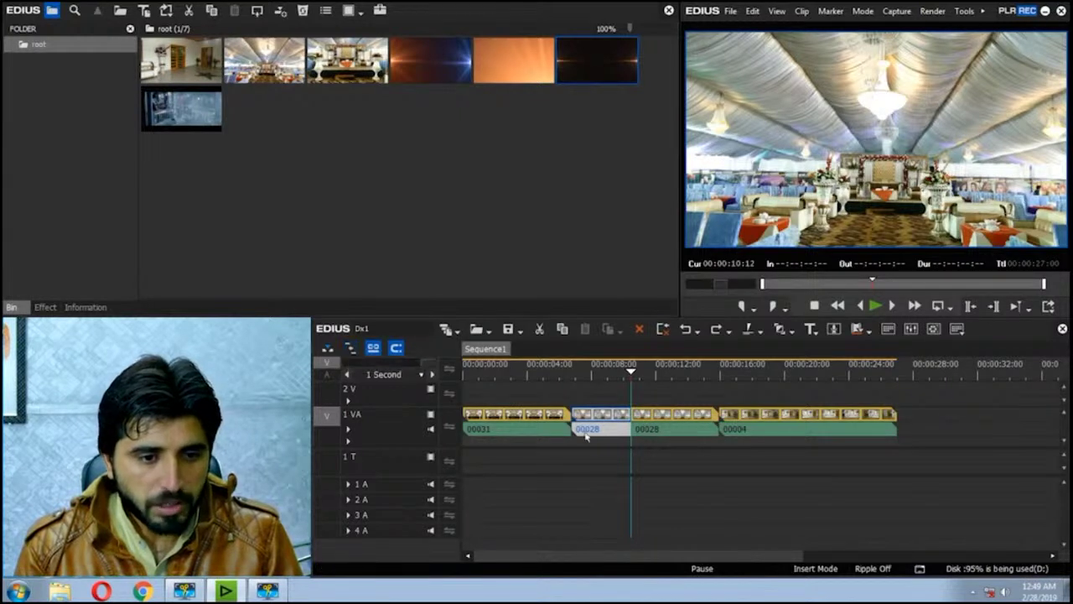
left_click(596, 422)
left_click_drag(598, 420, 596, 398)
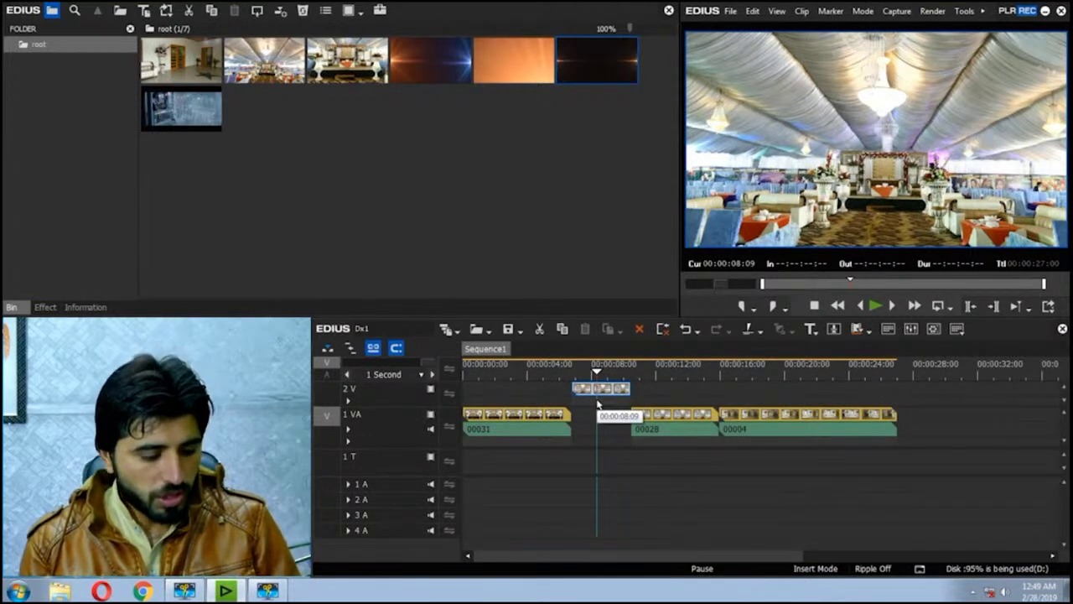
key("ctrl+z")
key("ctrl+z")
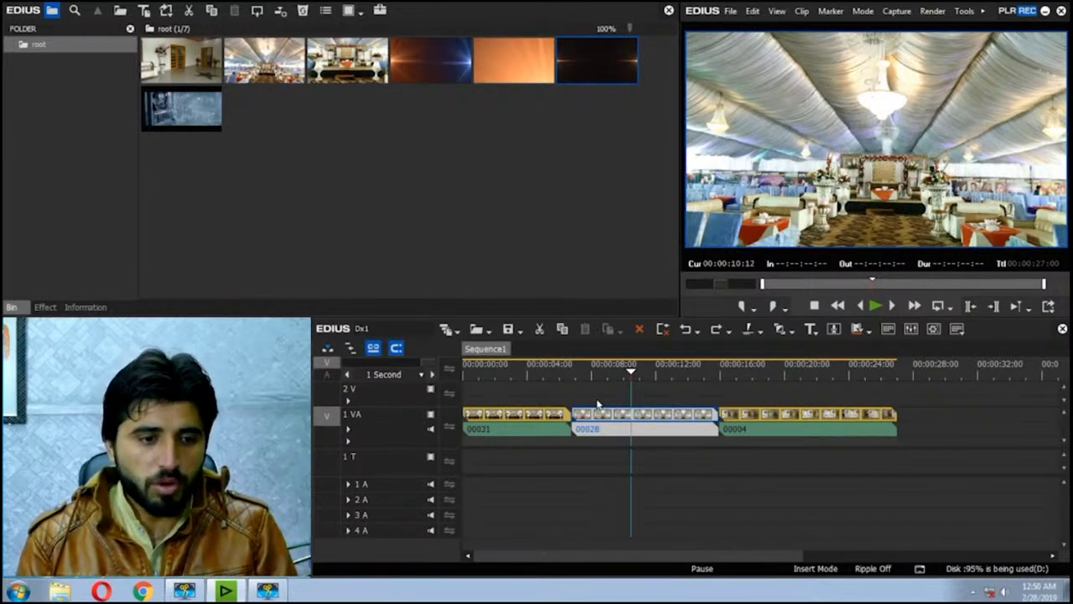
Step: With ripple mode on, split the 00028 clip at 00:00:08:16 and delete the part before the cut
left_click(351, 348)
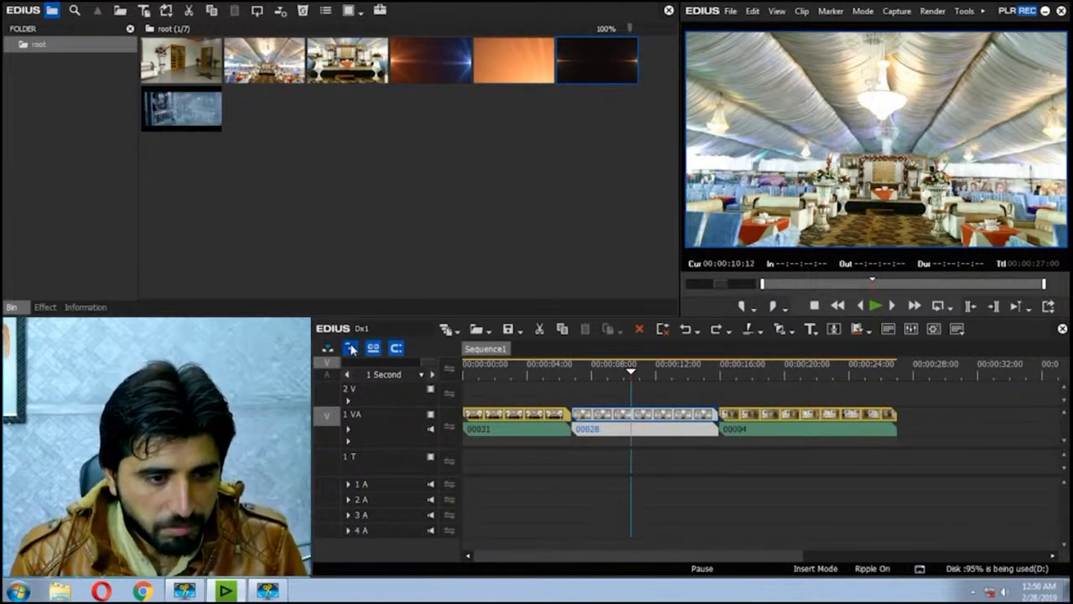
left_click_drag(631, 377, 601, 377)
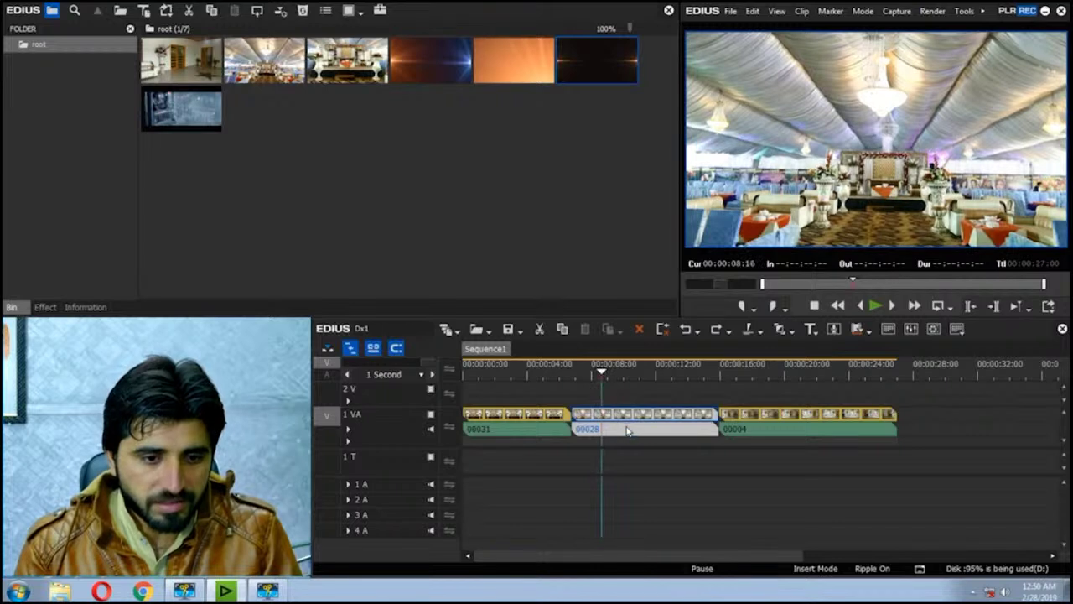
key("c")
left_click(592, 426)
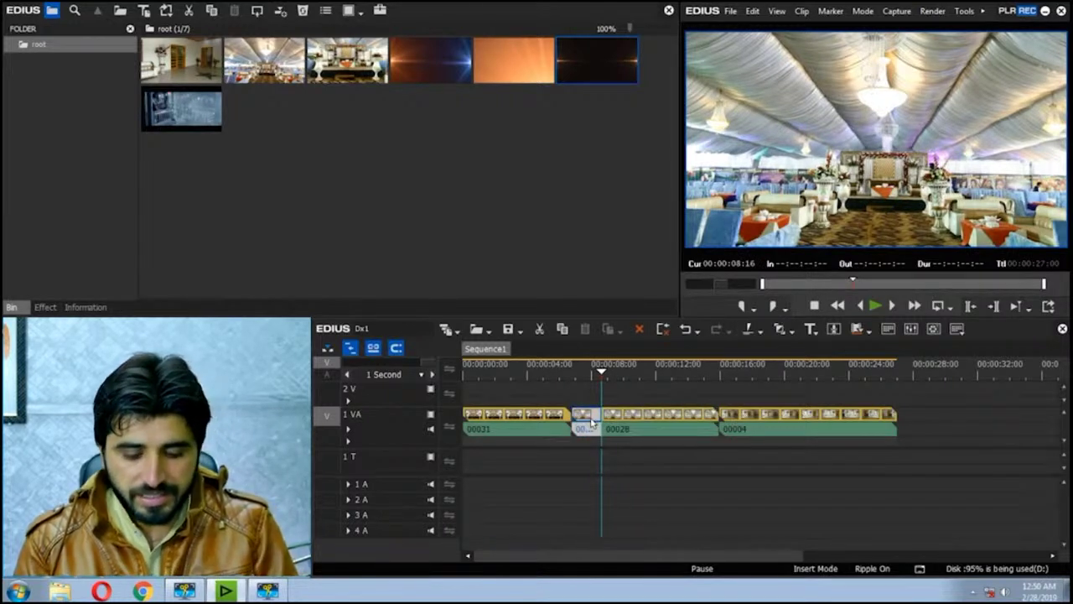
key("Delete")
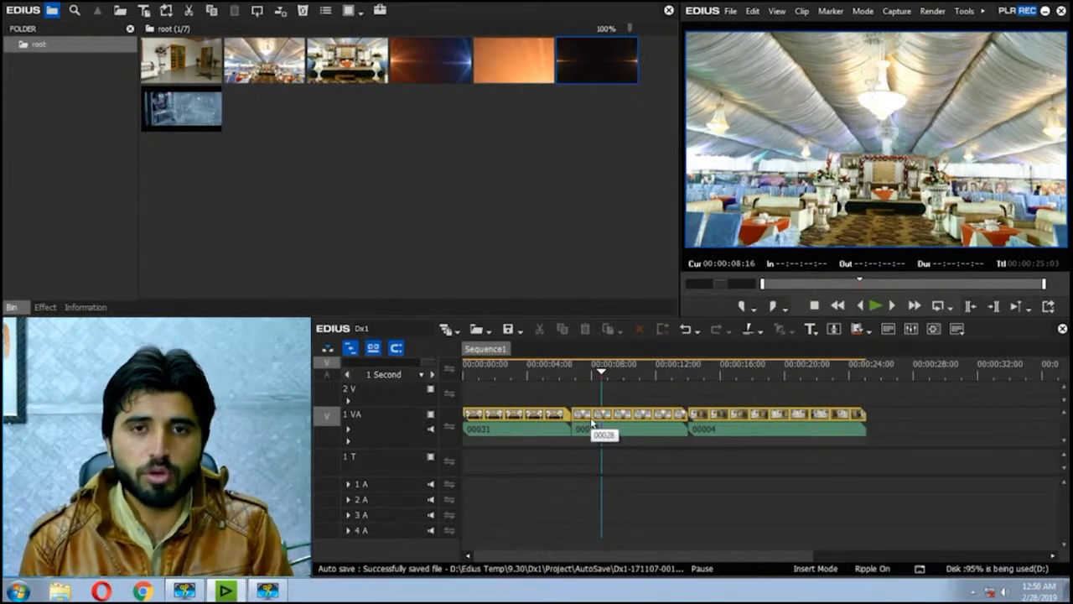
Step: Split the 00028 clip at 00:00:12:12 and delete the part after the cut
left_click(663, 371)
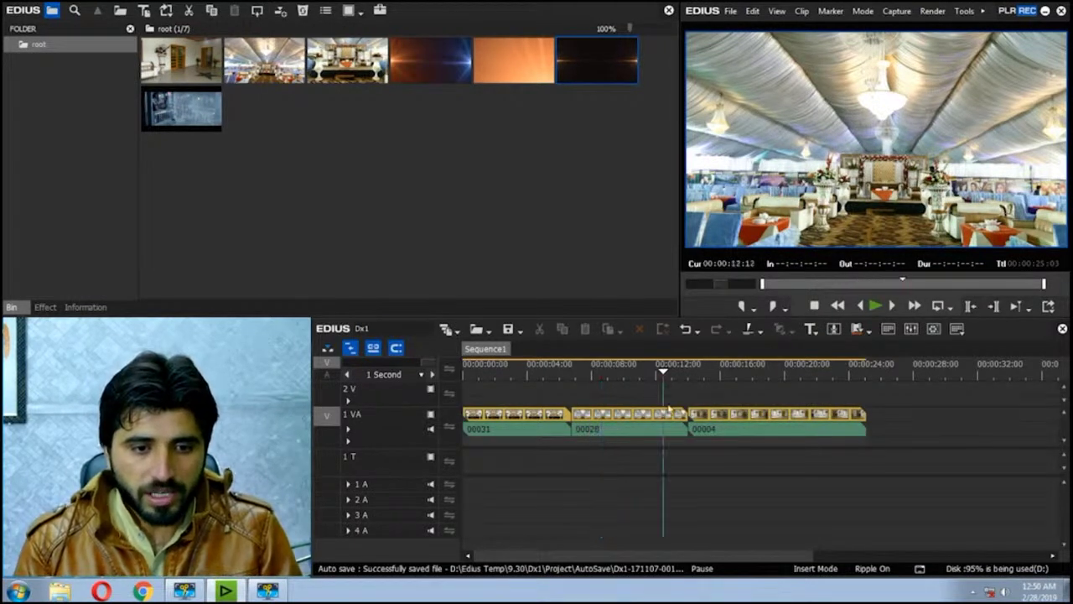
left_click(671, 423)
key("c")
left_click(673, 423)
key("Delete")
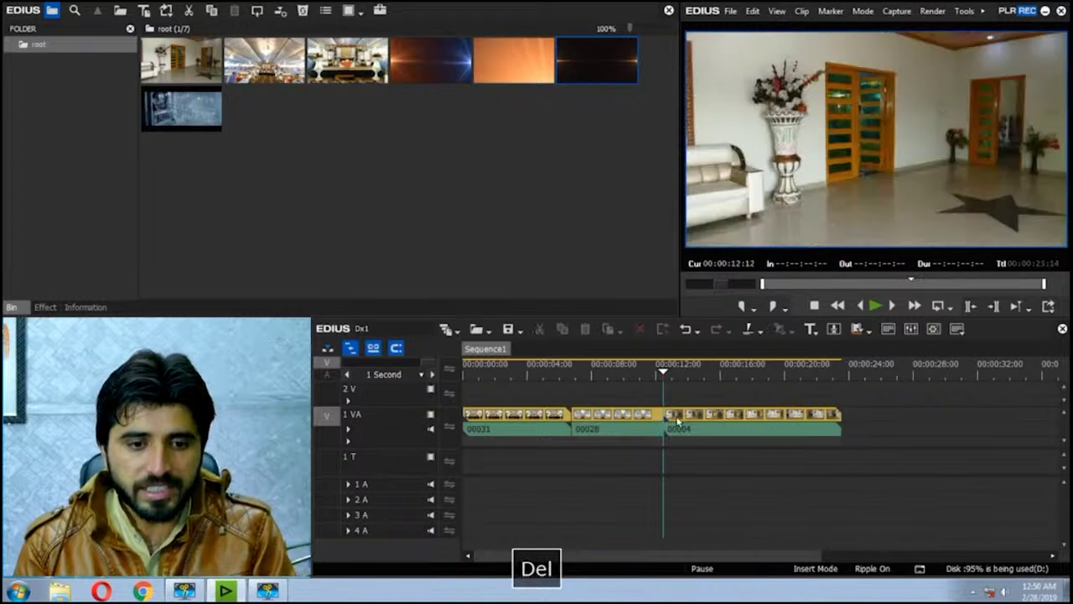
Step: Split the 00004 clip at 00:00:14:15 and delete the part before the cut
left_click(697, 370)
key("c")
left_click(709, 423)
key("Delete")
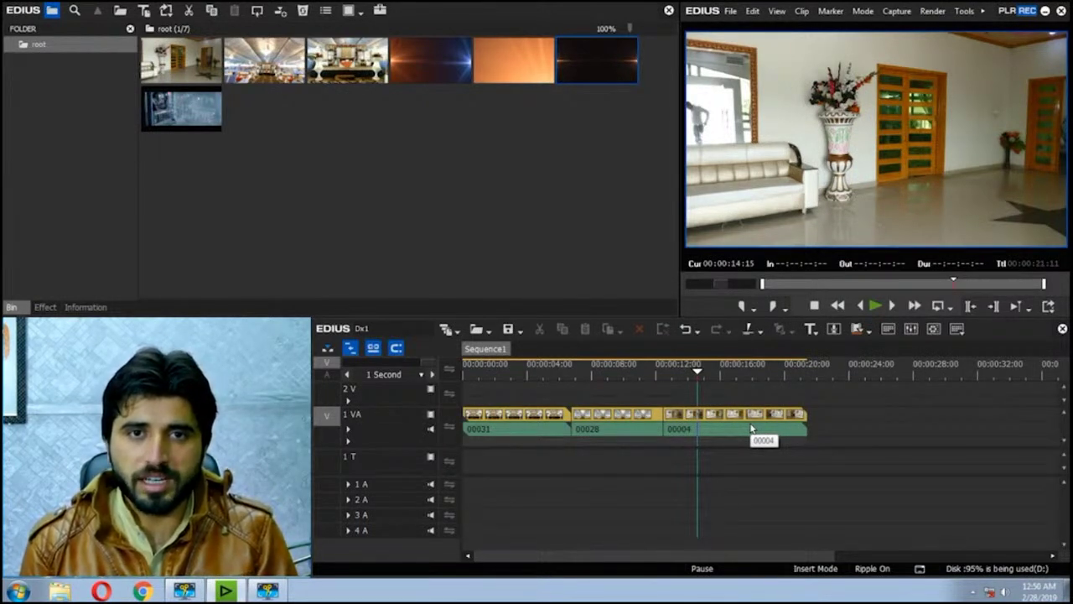
Step: With ripple mode off, space out the clips by moving 00004 to about 00:00:21:00 and 00028 to about 00:00:10:16 on 1 VA
left_click(352, 350)
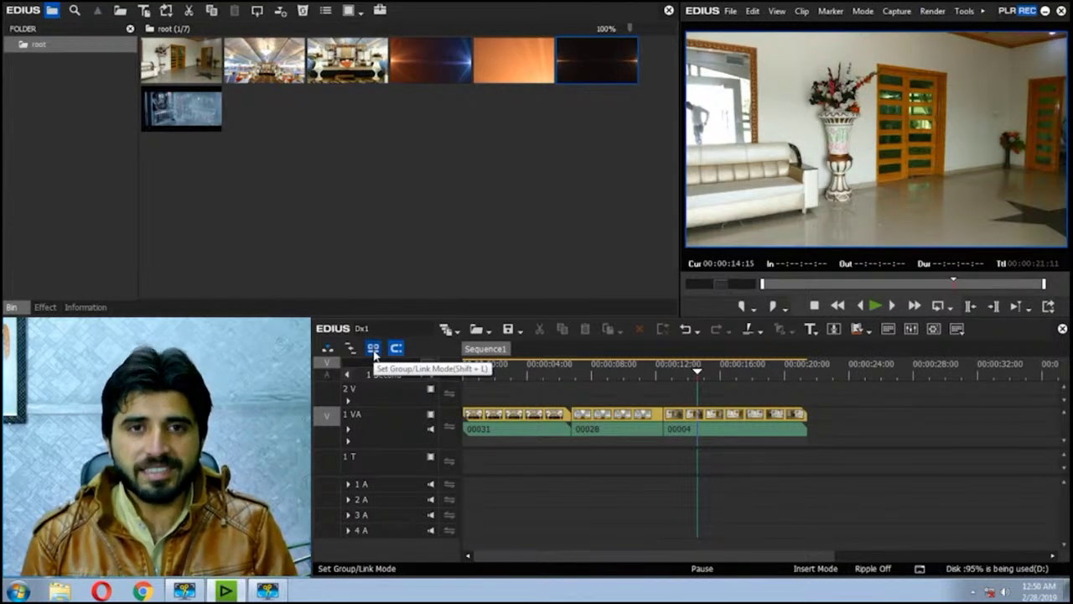
left_click(740, 418)
left_click_drag(739, 419, 878, 418)
left_click_drag(649, 420, 711, 426)
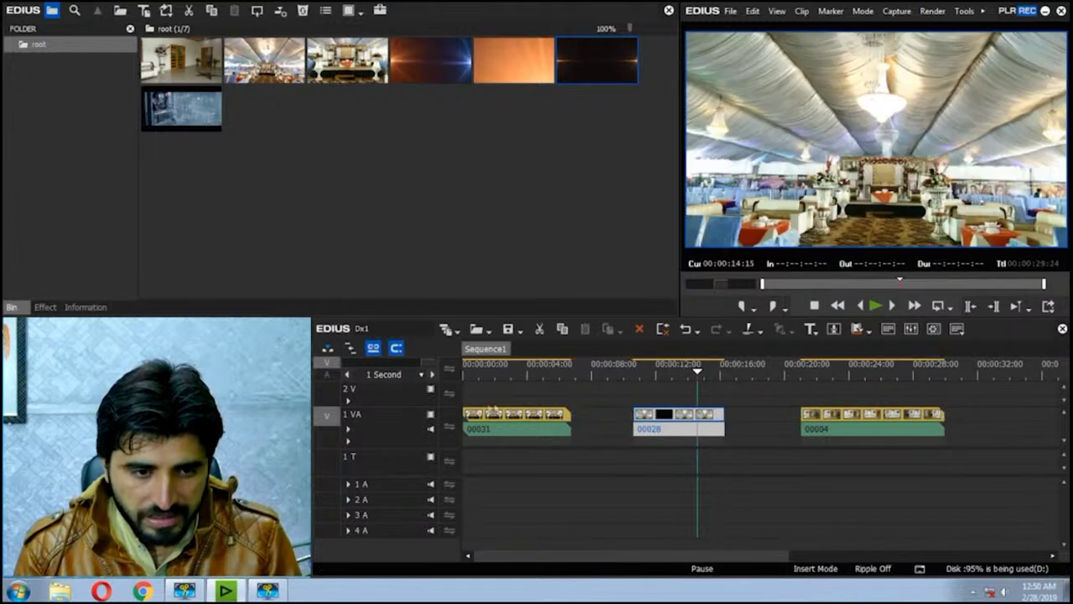
Step: Turn off Group/Link mode and select the video and the audio part of the 00028 clip separately
left_click(374, 351)
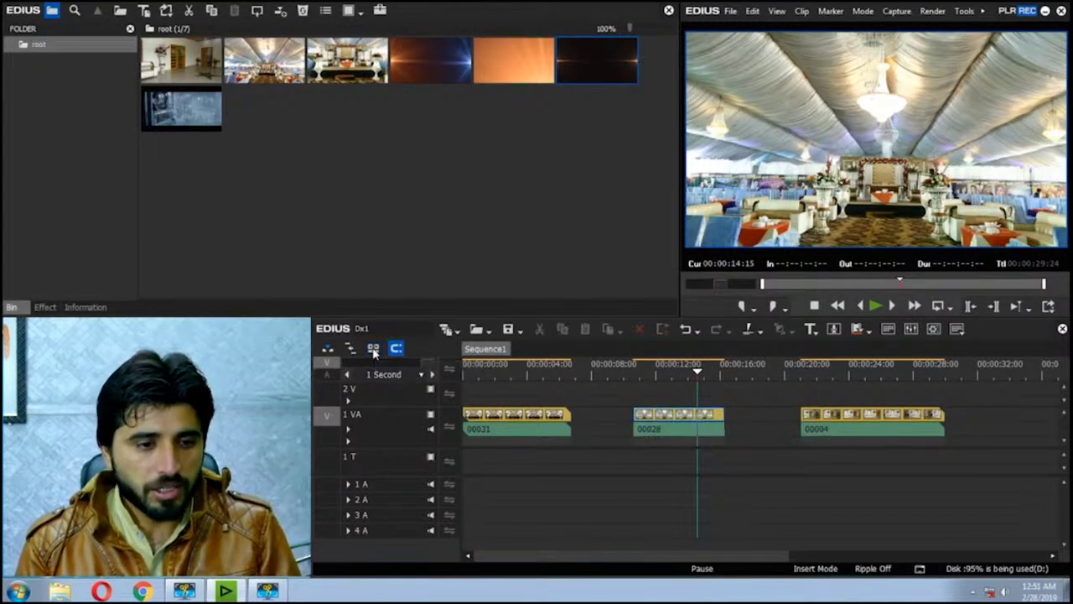
left_click(694, 419)
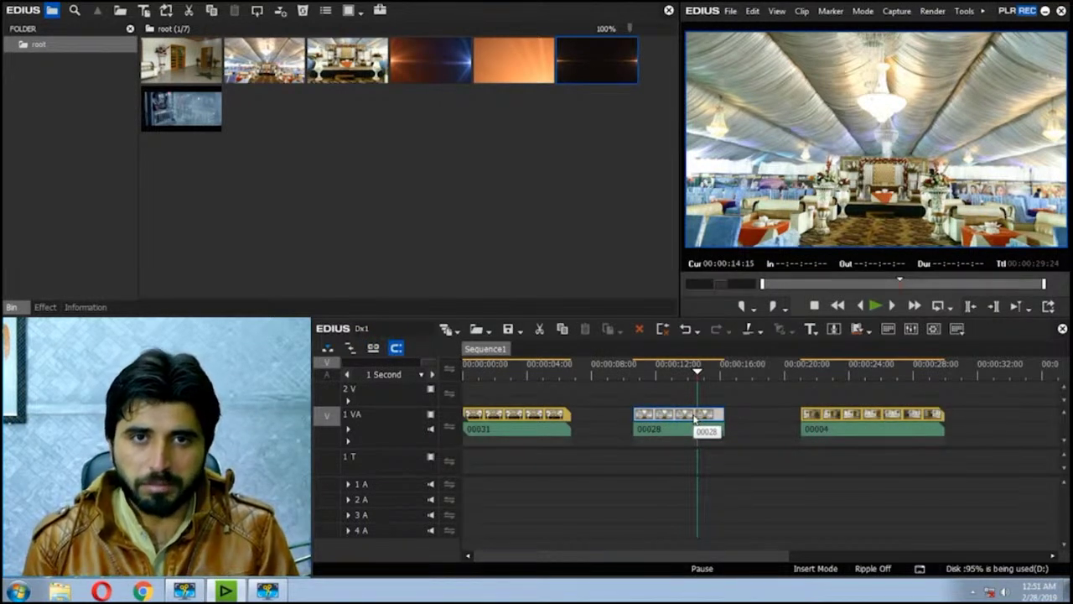
left_click(694, 433)
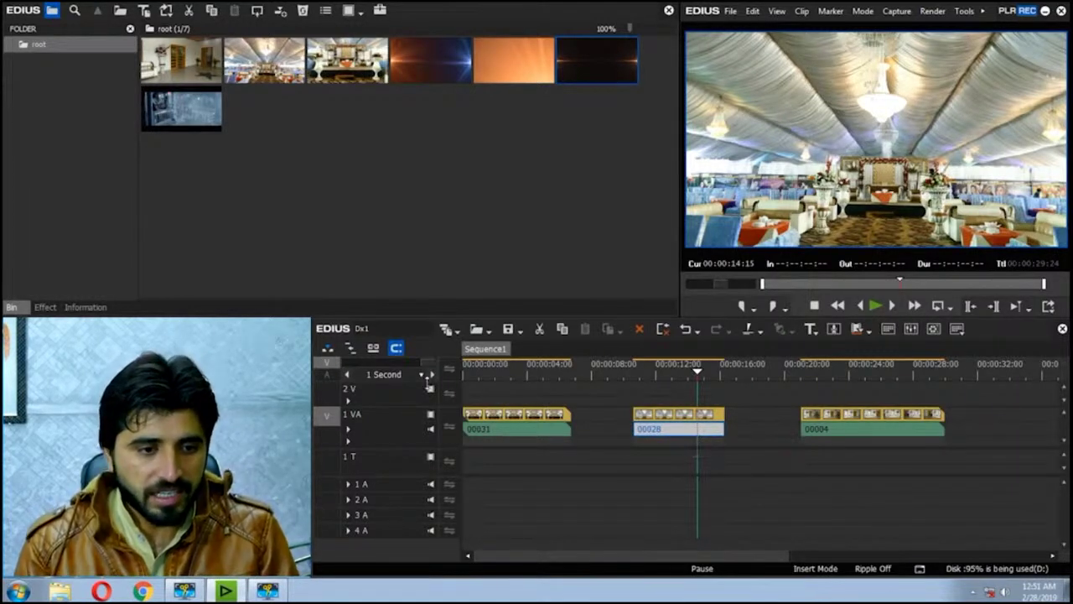
Step: Delete the whole 00028 clip with Group/Link mode turned back on, and undo the deletion
left_click(373, 347)
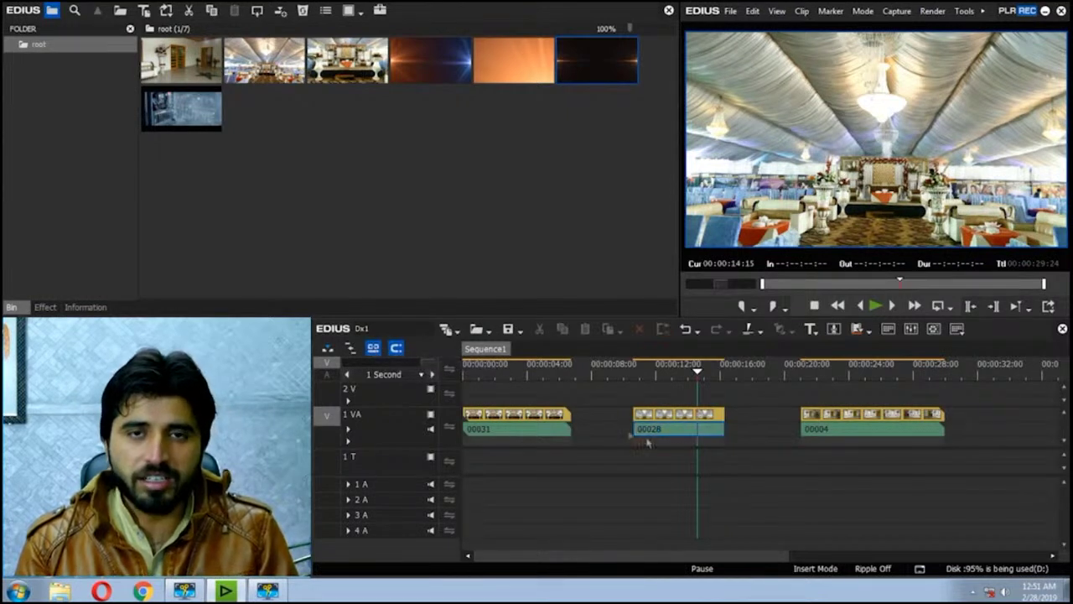
left_click(691, 416)
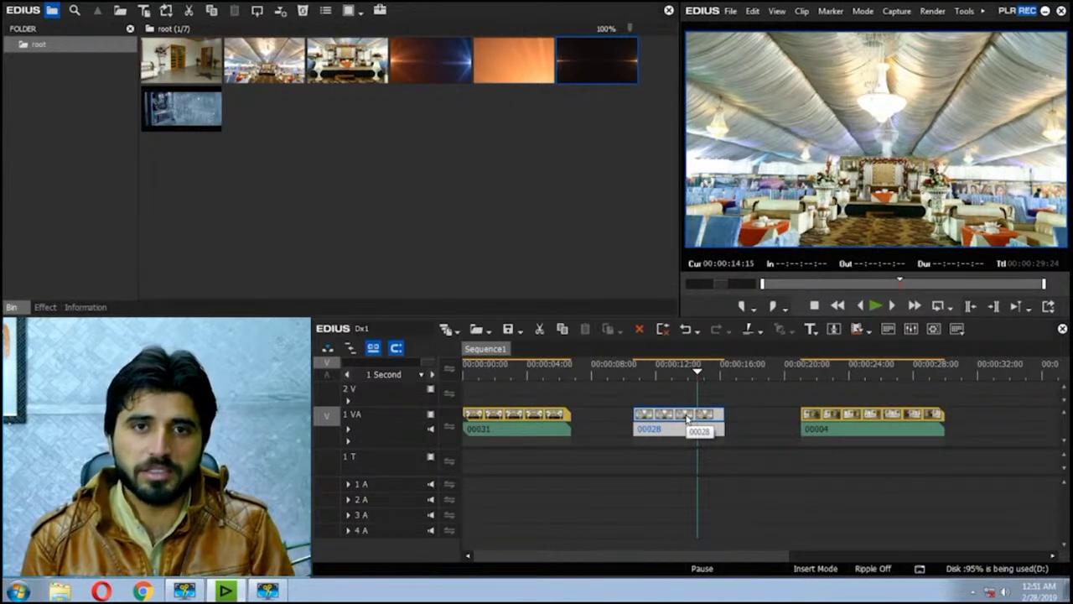
key("Delete")
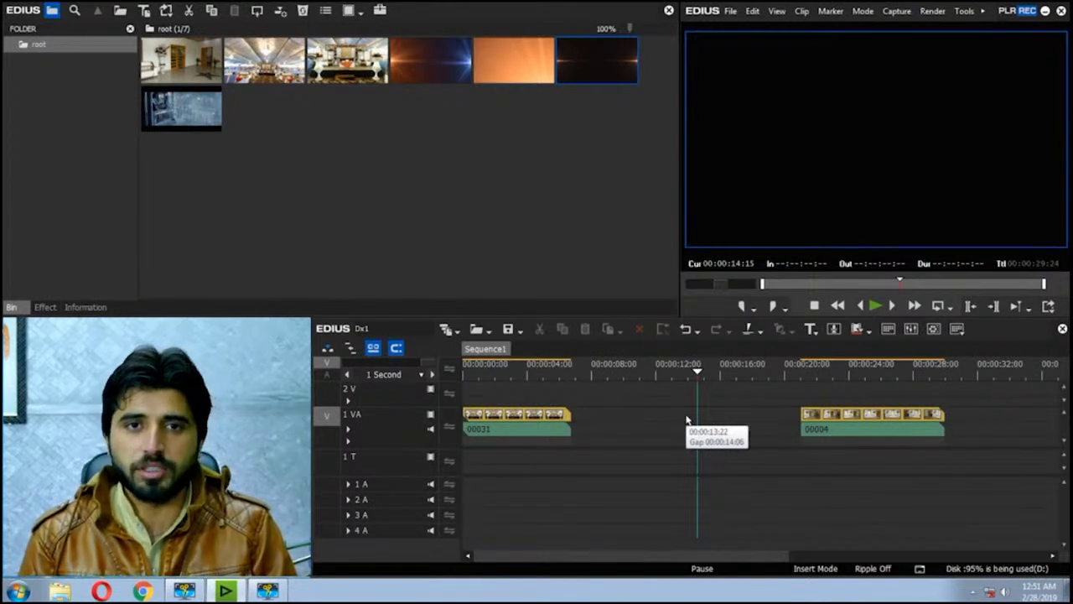
key("ctrl+z")
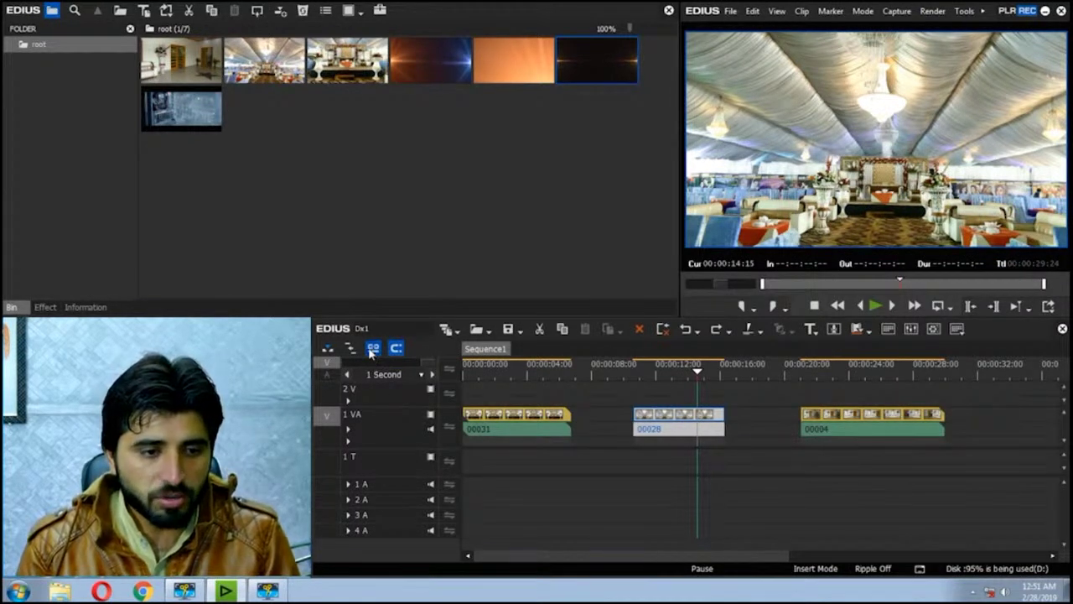
Step: Turn off Group/Link mode, delete only the audio part of the 00028 clip, and undo the deletion
left_click(662, 518)
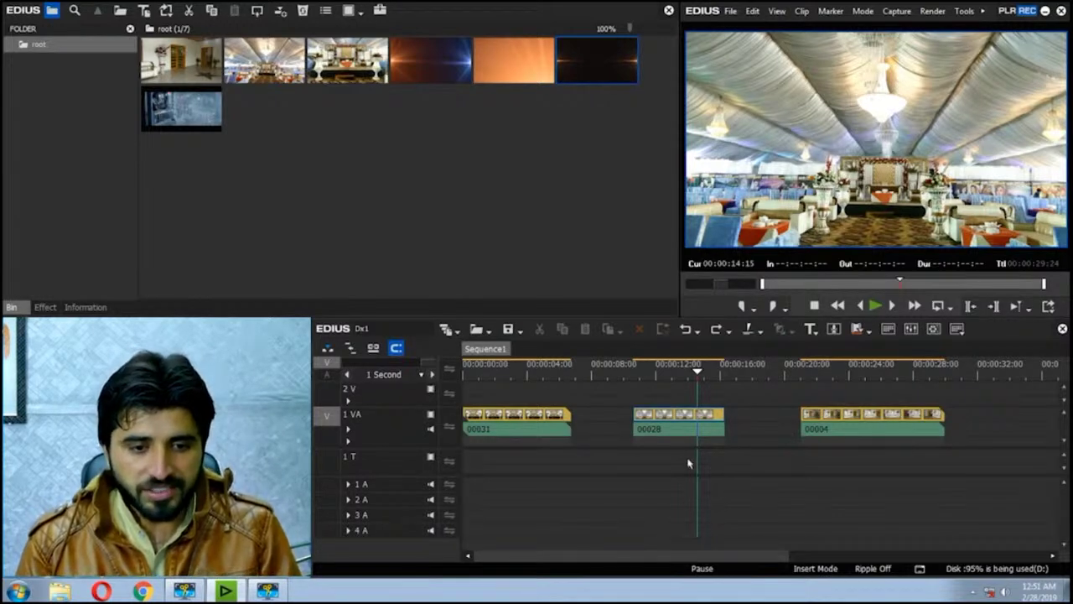
left_click(680, 431)
key("Delete")
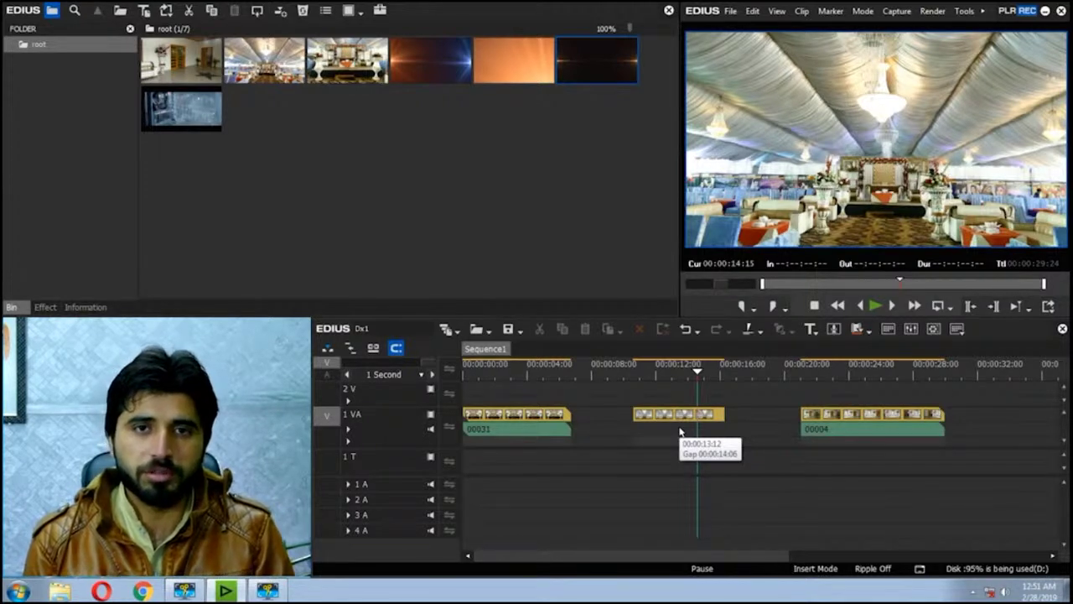
key("ctrl+z")
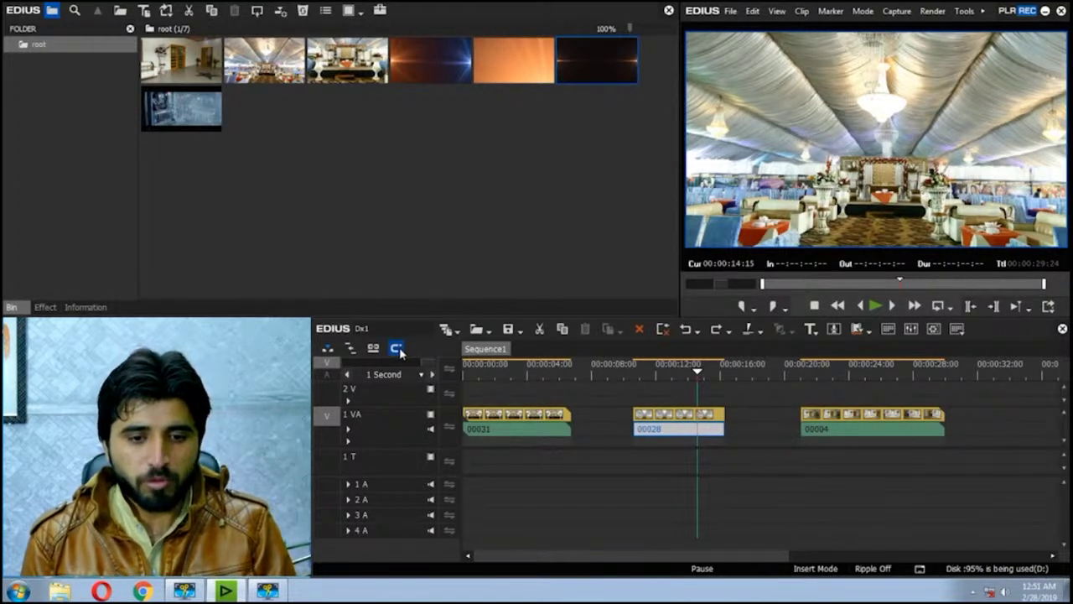
Step: Move 00028 without its audio to the 2 V track at about 00:00:07:15, and snap the start of 00004 to the timeline cursor at 00:00:15:20
left_click_drag(679, 413, 715, 379)
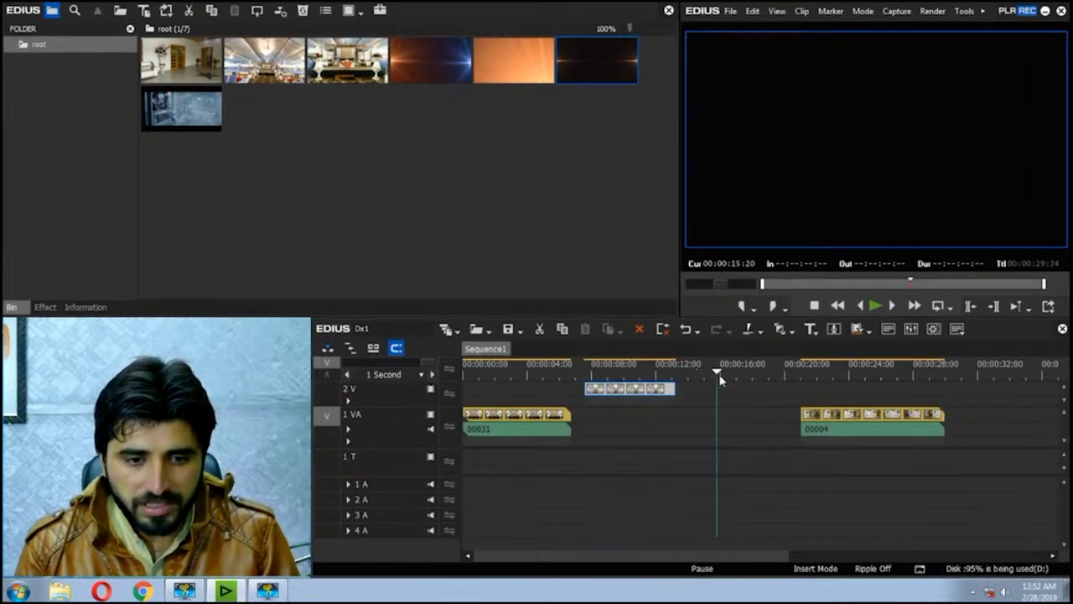
left_click(897, 420)
left_click_drag(899, 422, 817, 427)
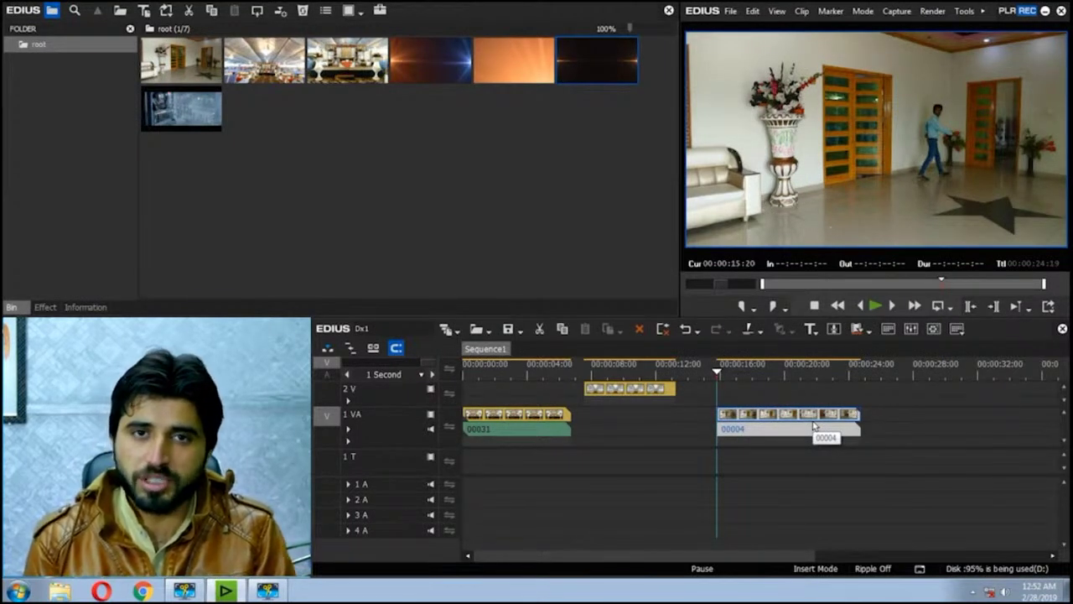
Step: Snap the start of the 00004 clip to the end of the 2 V clip, and undo the move
left_click_drag(801, 417, 771, 419)
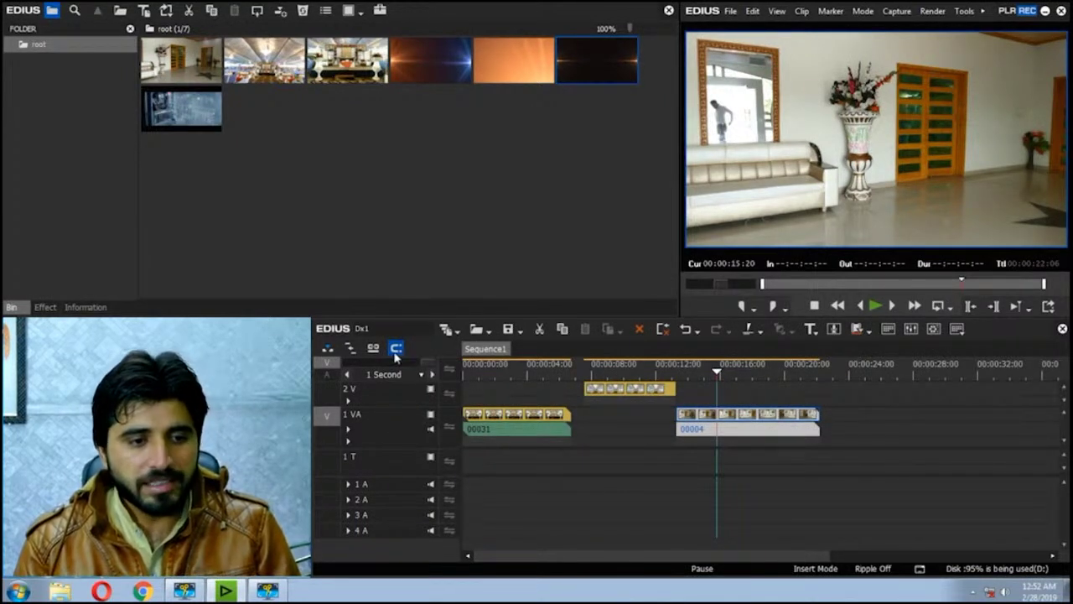
key("ctrl+z")
key("ctrl+z")
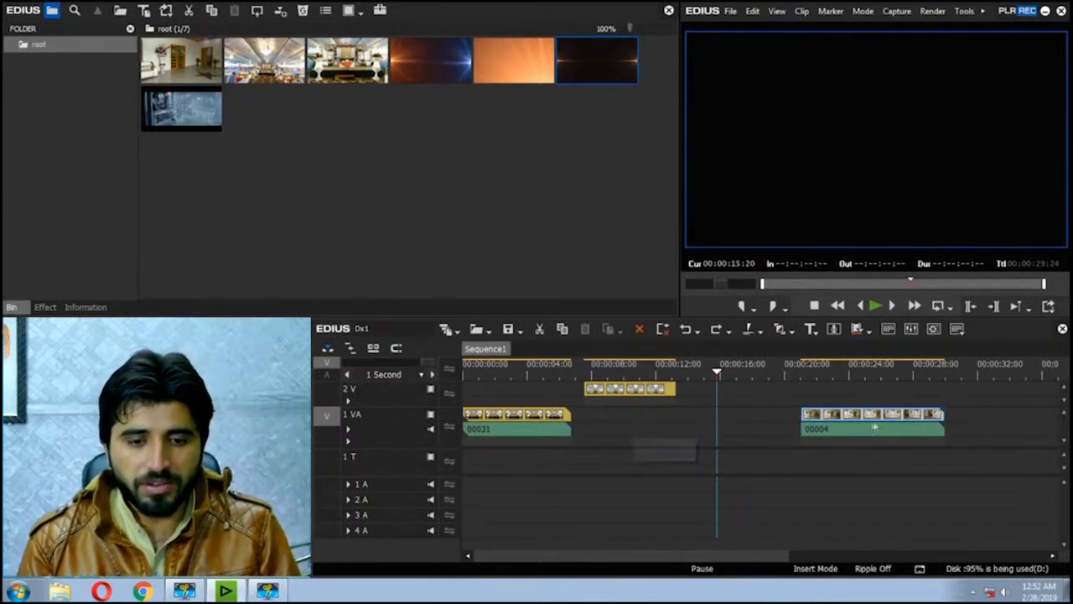
Step: Move the 00004 clip to start at about 00:00:13:14 on the 1 VA track, and turn Group/Link mode back on
left_click_drag(837, 417, 771, 436)
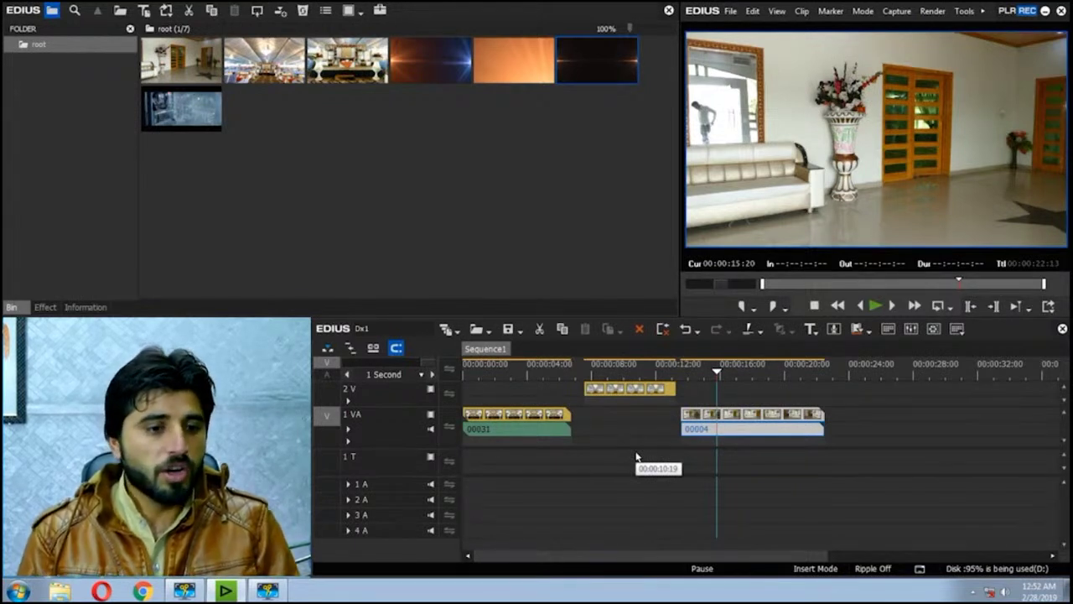
left_click(373, 347)
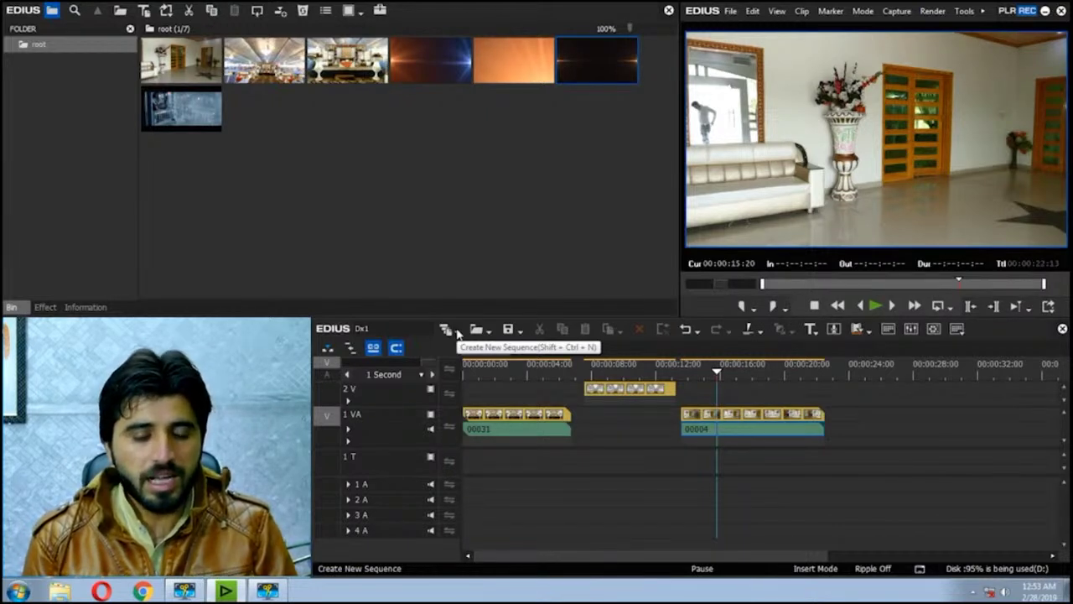
left_click(457, 333)
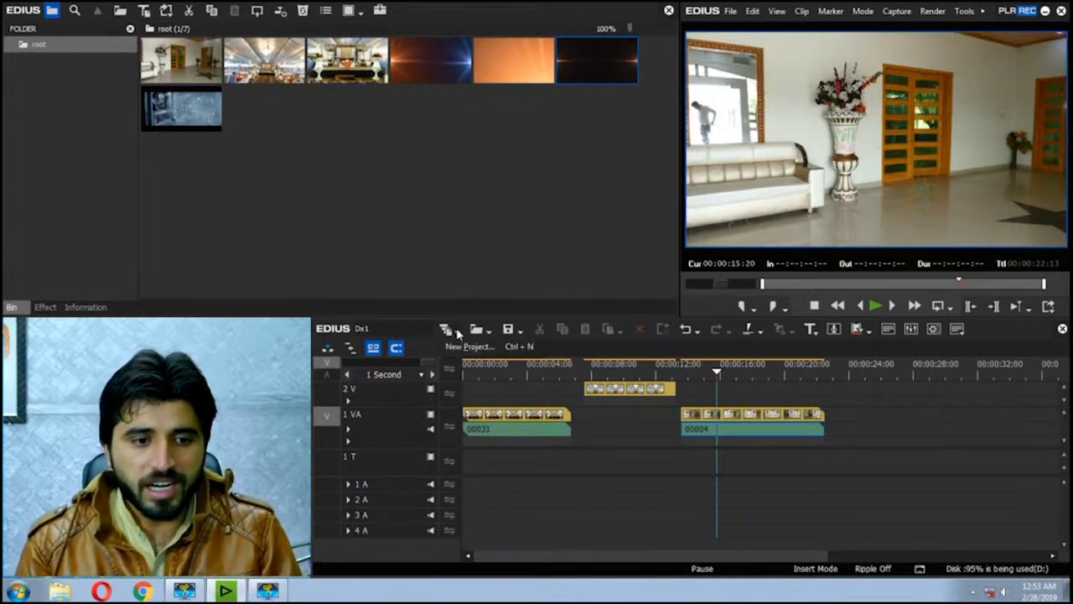
left_click(453, 331)
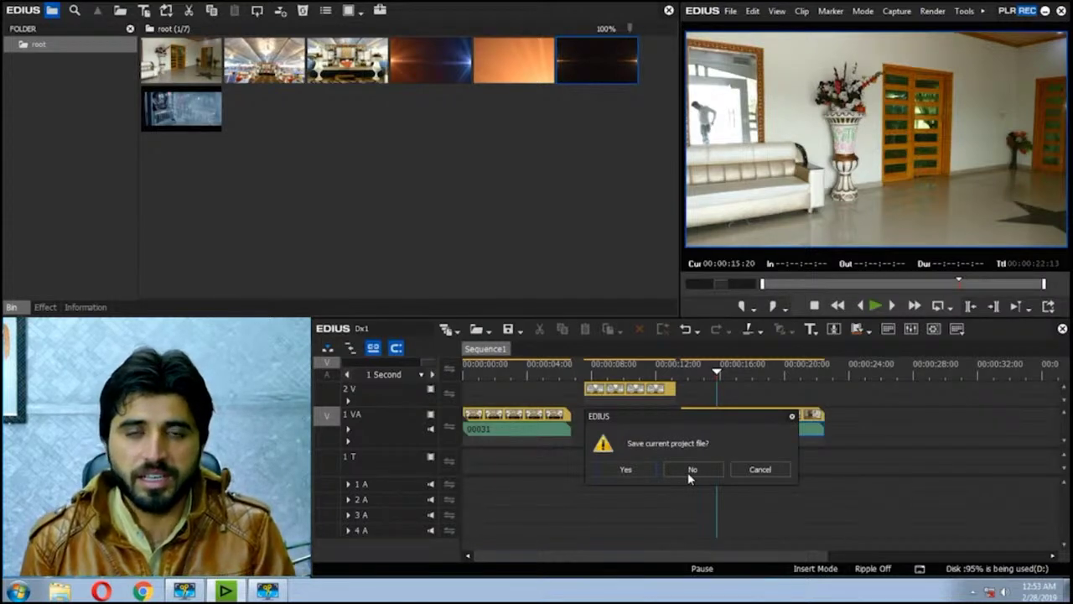
left_click(759, 470)
left_click(490, 336)
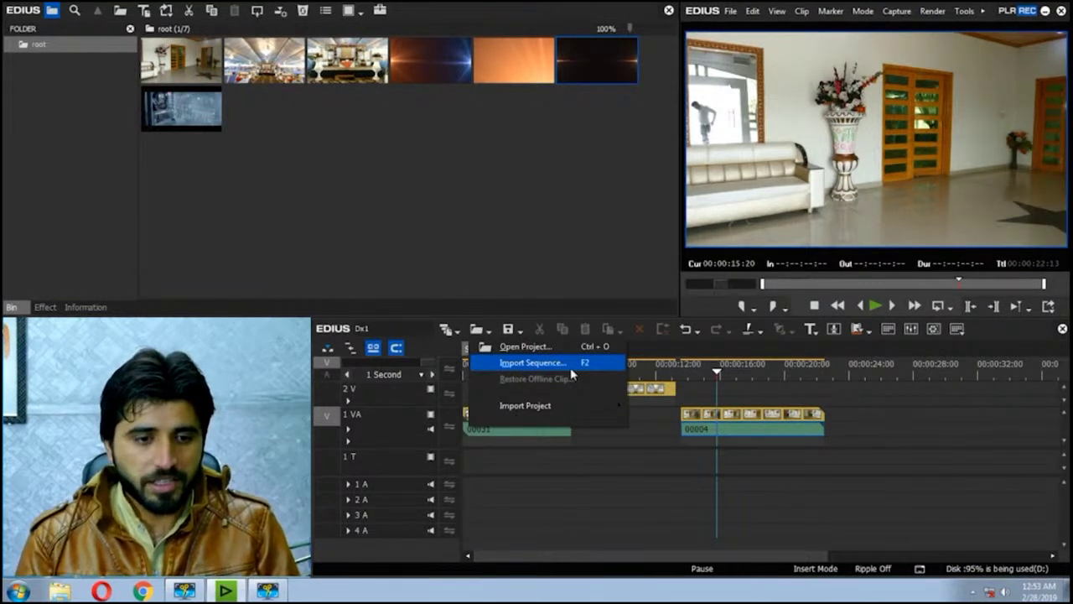
left_click(634, 493)
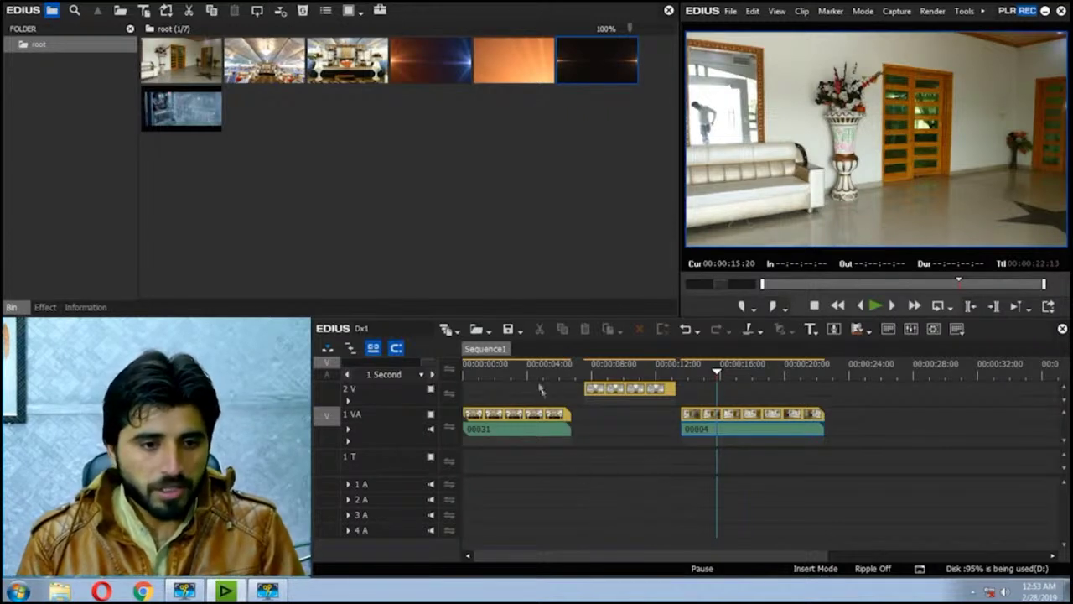
Step: Save the Dx1 project
left_click(511, 333)
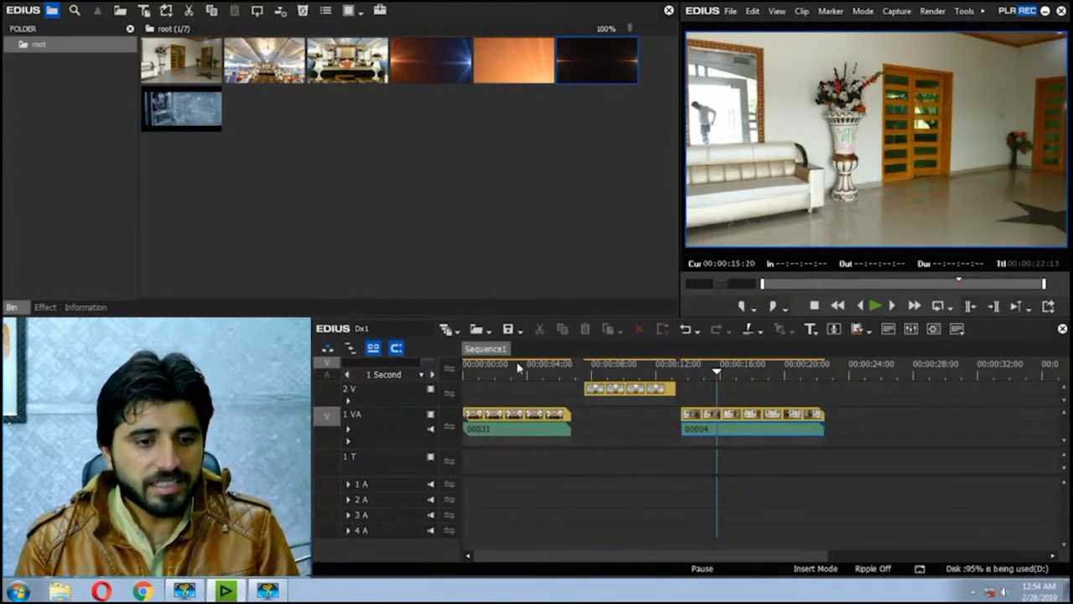
left_click(512, 333)
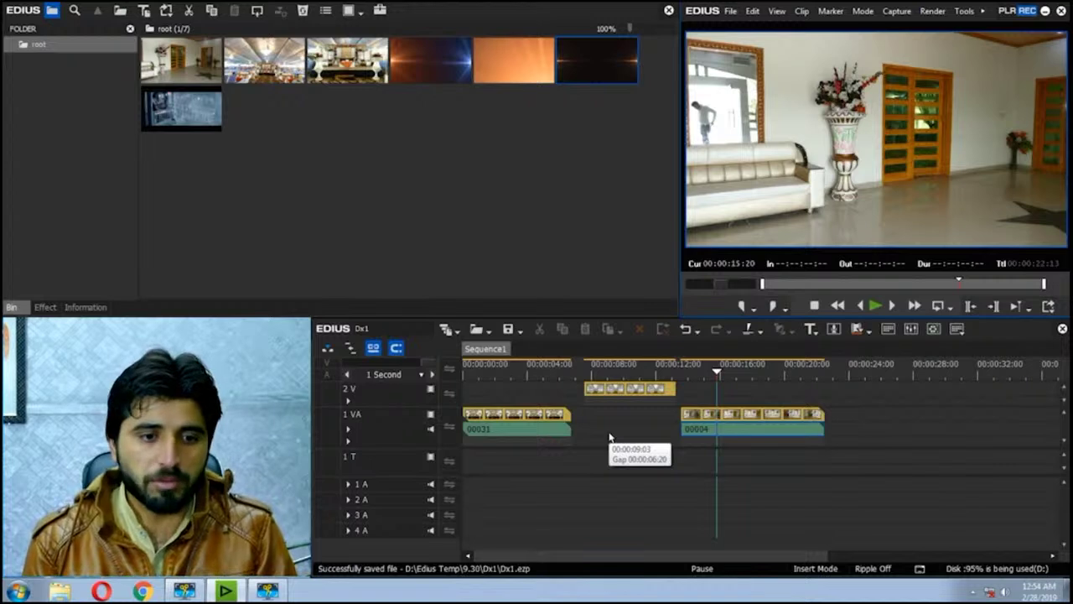
Step: Split the 00004 clip at 00:00:20:23
left_click(729, 424)
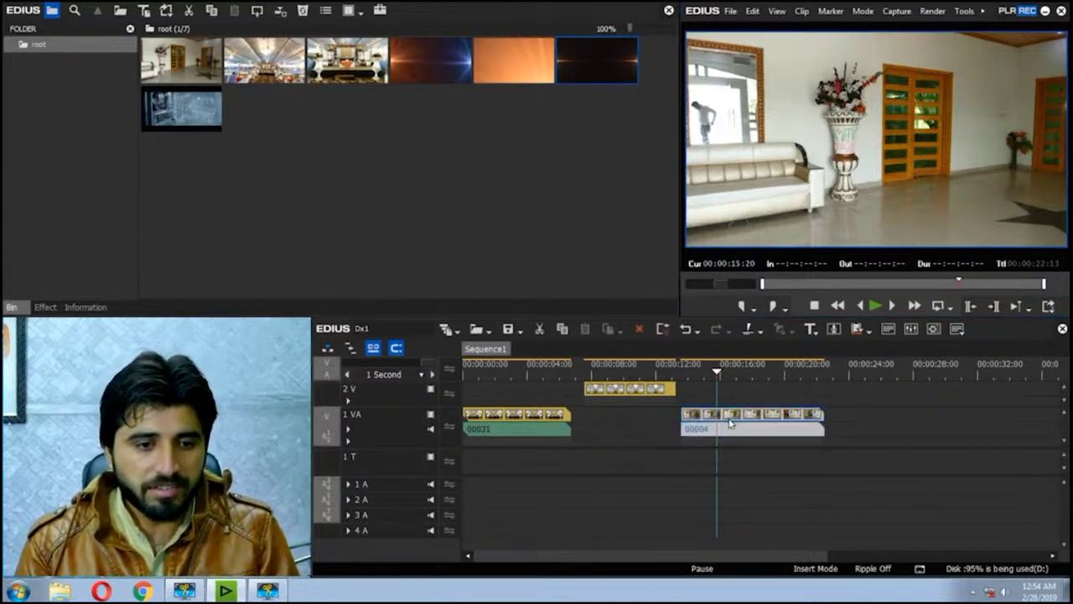
left_click(746, 375)
left_click_drag(750, 380, 799, 378)
key("c")
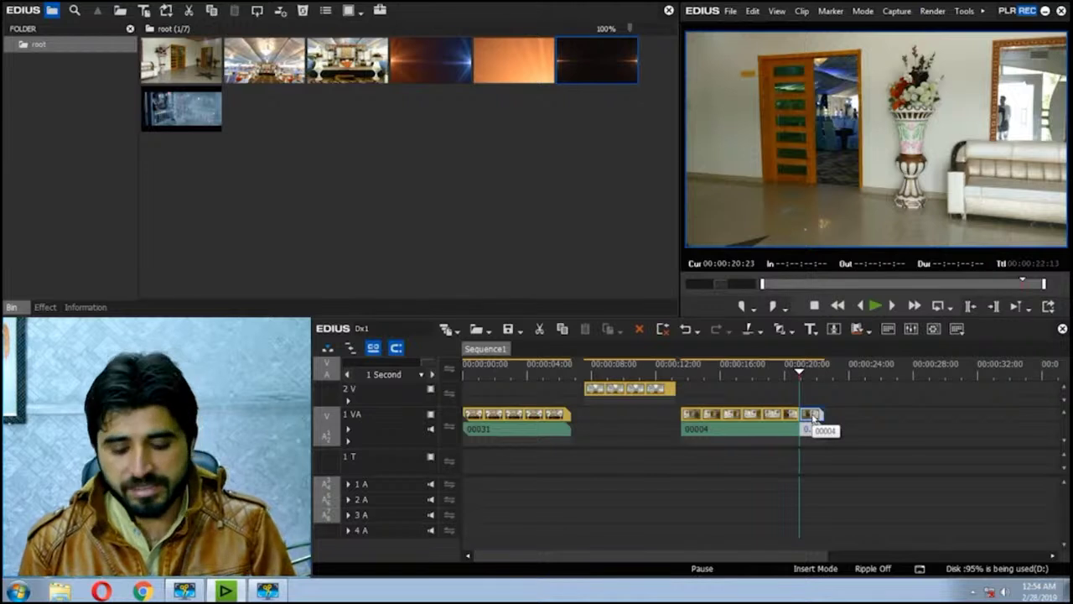
Step: Remove the split-off end piece of 00004 by deleting and by cutting it, undoing each removal, and delete the piece once more
key("Delete")
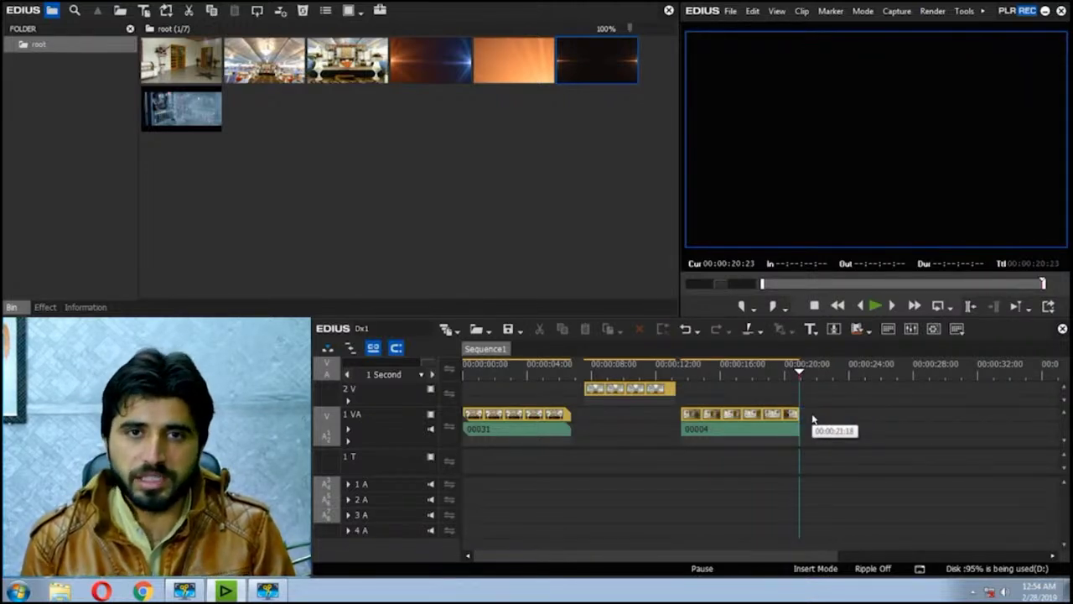
key("ctrl+z")
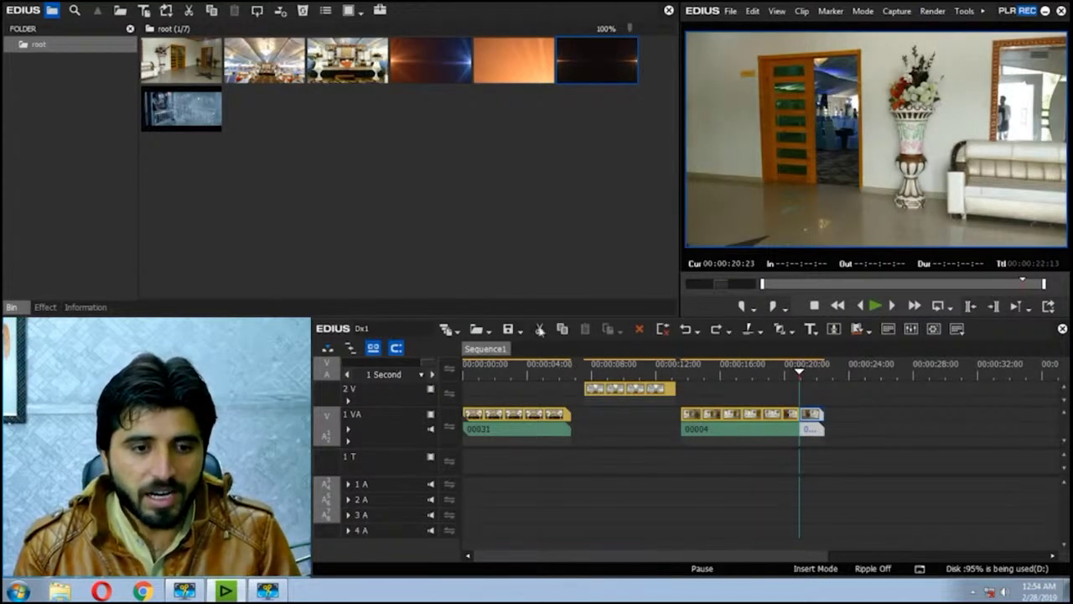
left_click(540, 330)
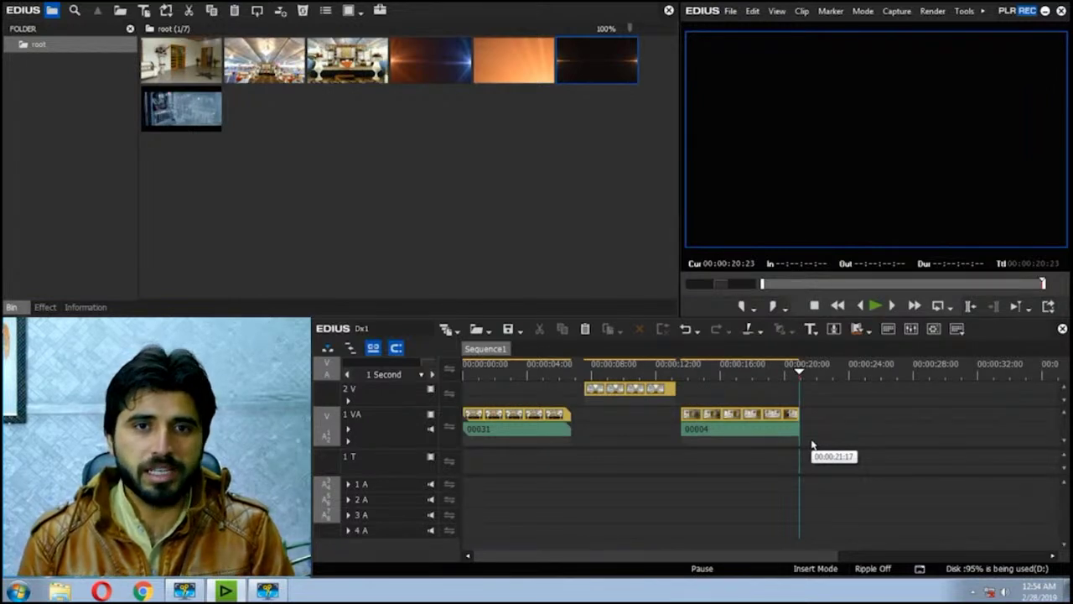
key("ctrl+z")
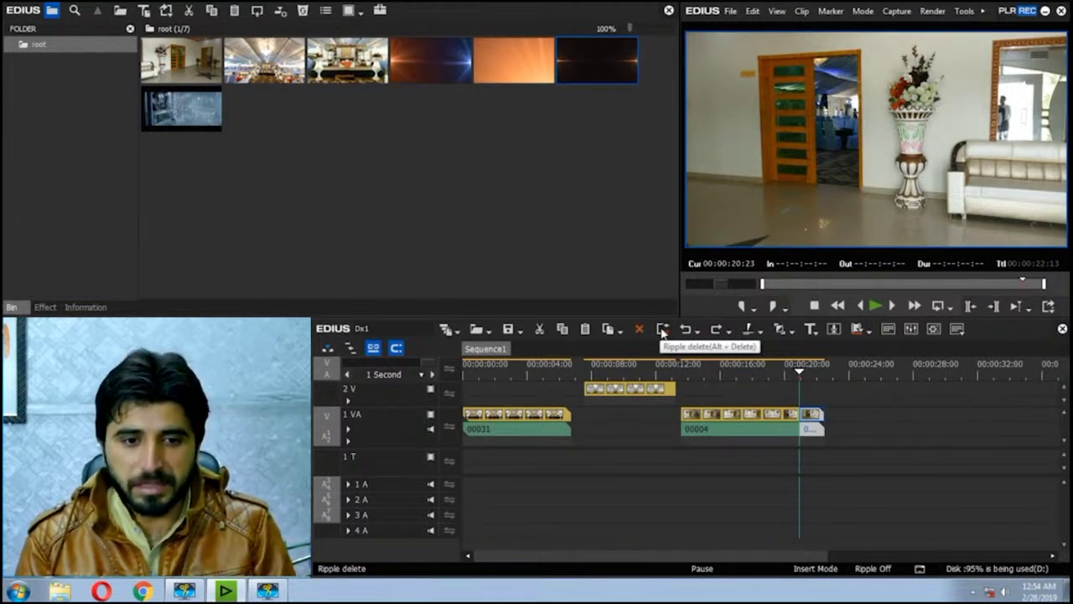
key("Delete")
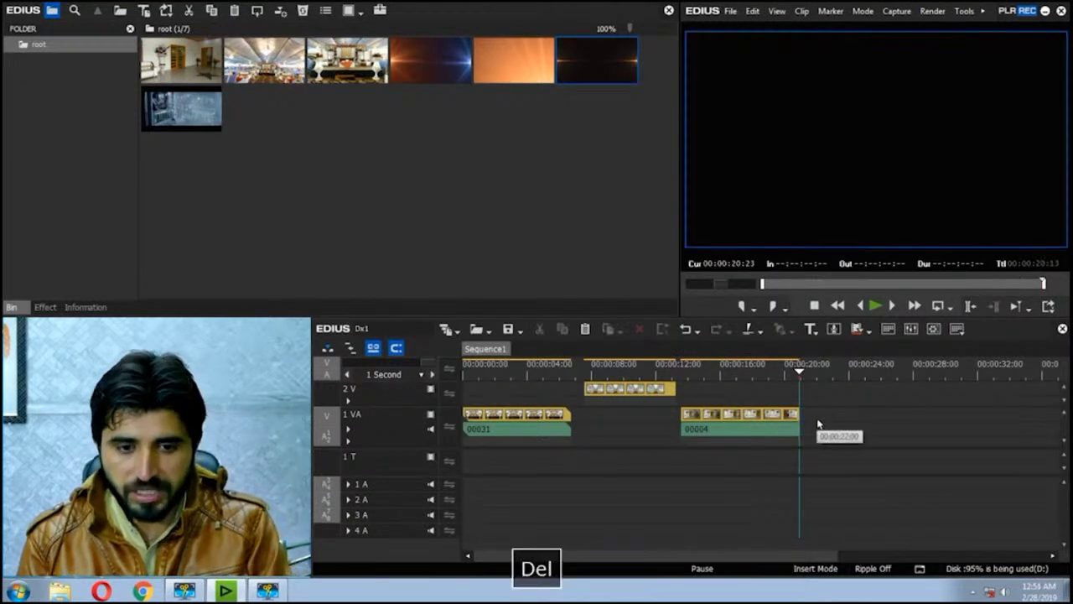
Step: Ripple-delete the remaining 00004 clip and the clip on the 2 V track, and undo both deletions
left_click(734, 407)
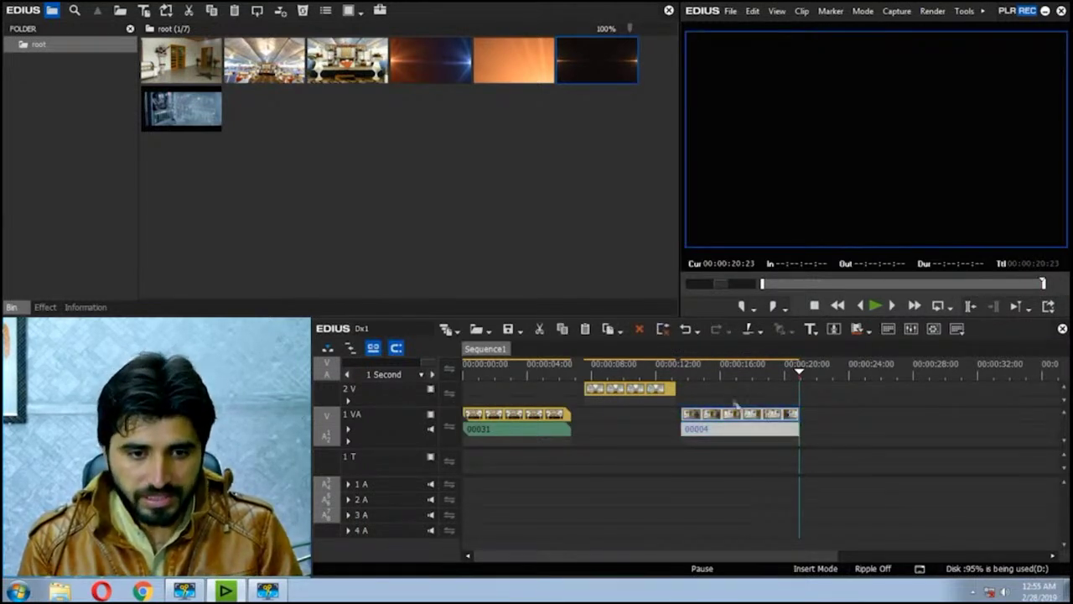
left_click(663, 329)
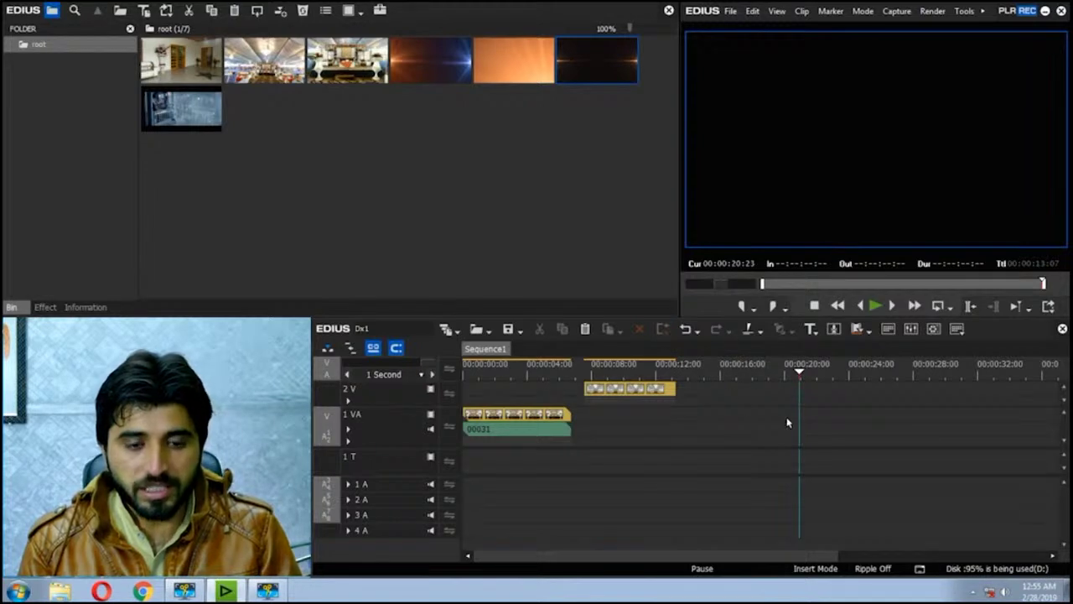
left_click(659, 390)
left_click(662, 328)
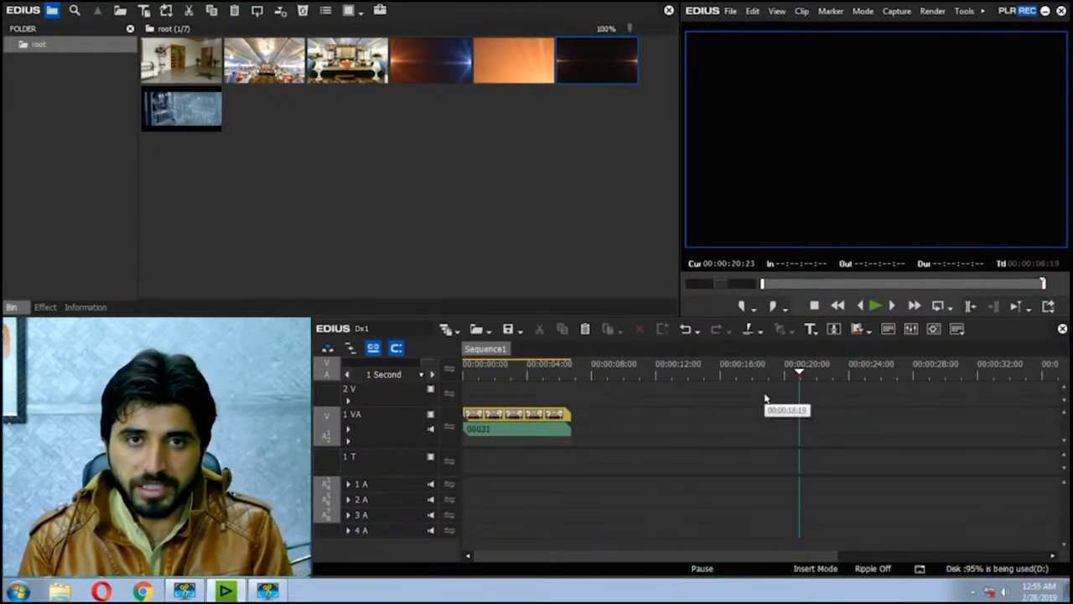
left_click(687, 331)
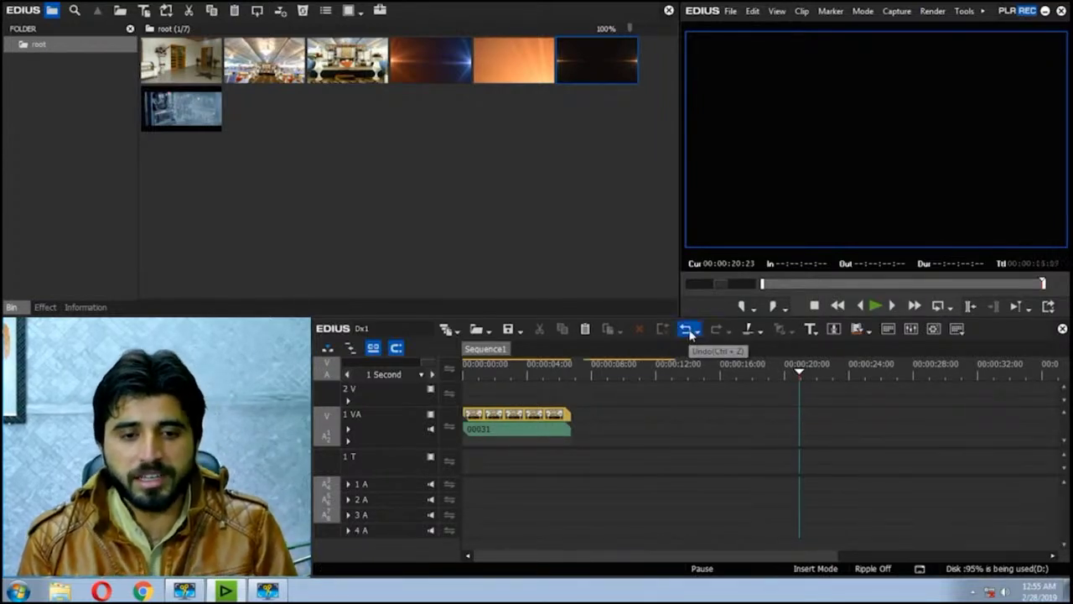
left_click(688, 331)
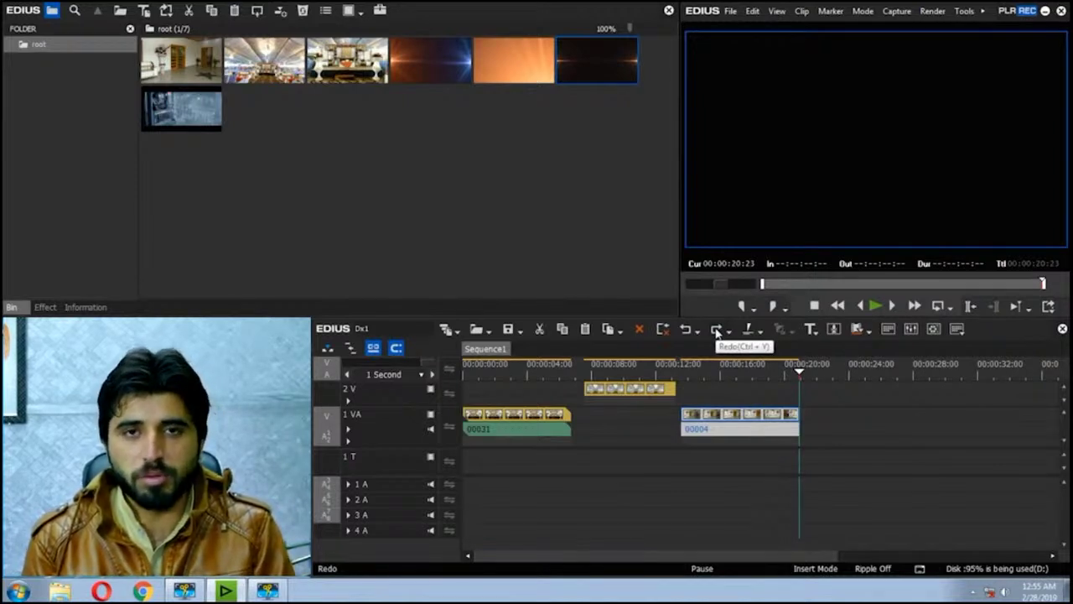
left_click(759, 330)
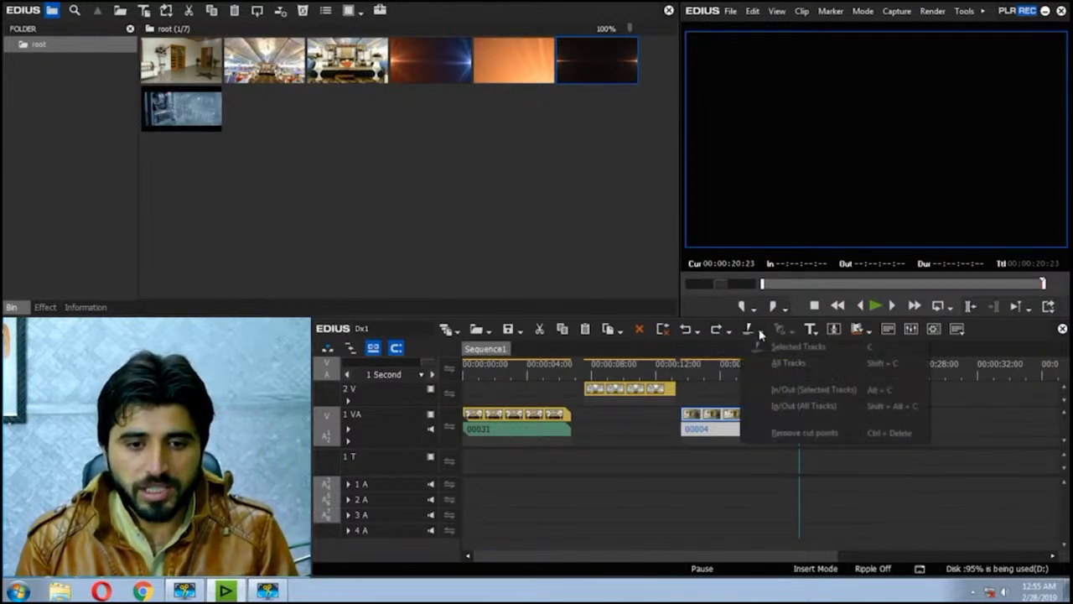
left_click(745, 486)
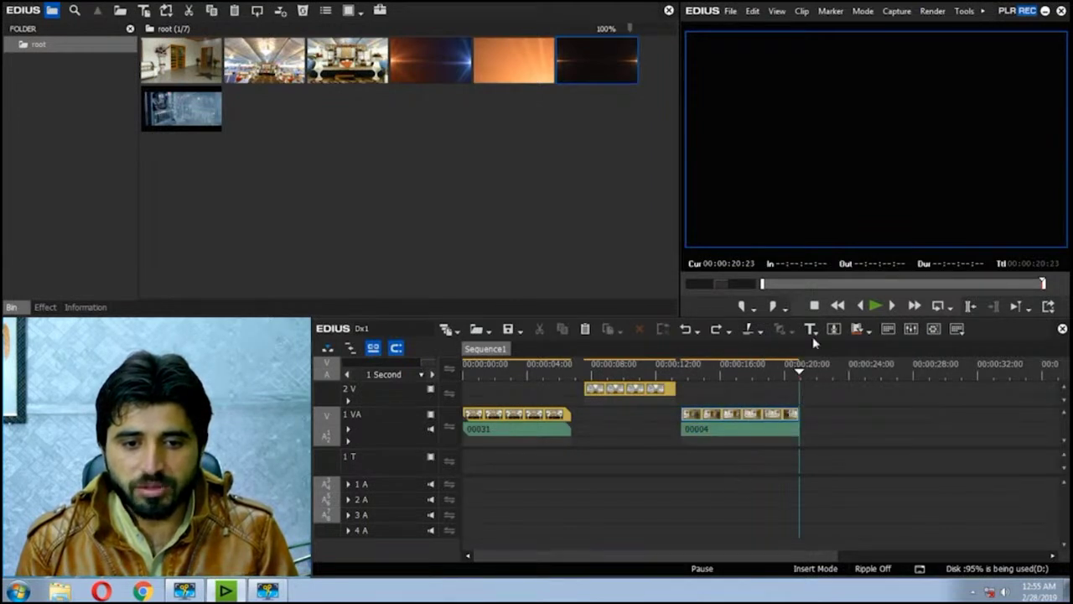
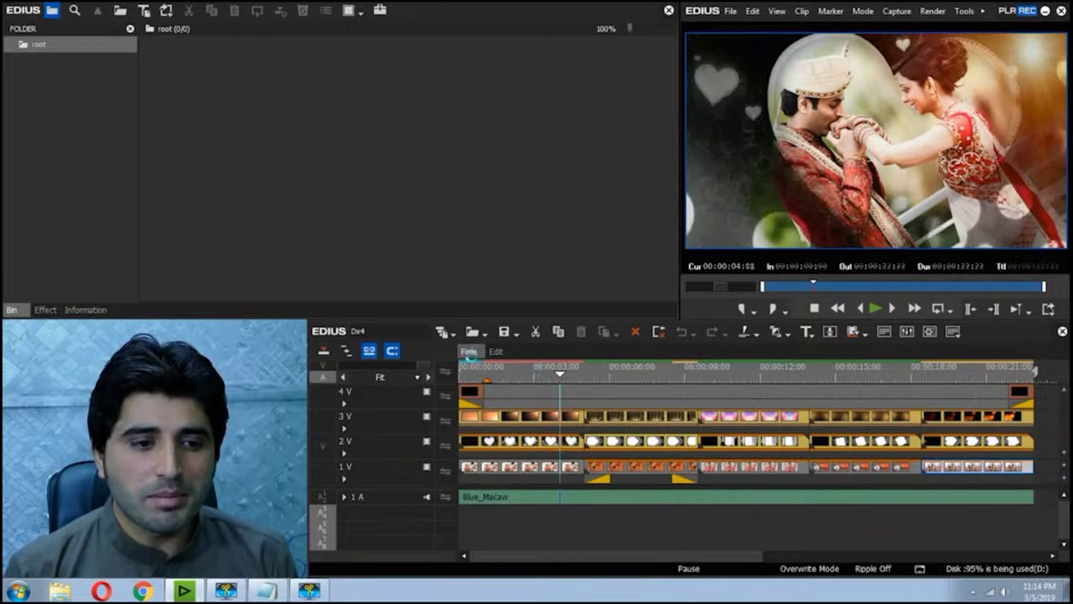
Step: Switch to the Finle sequence and delete the Edit sequence from the Dx4 project
right_click(470, 352)
left_click(541, 465)
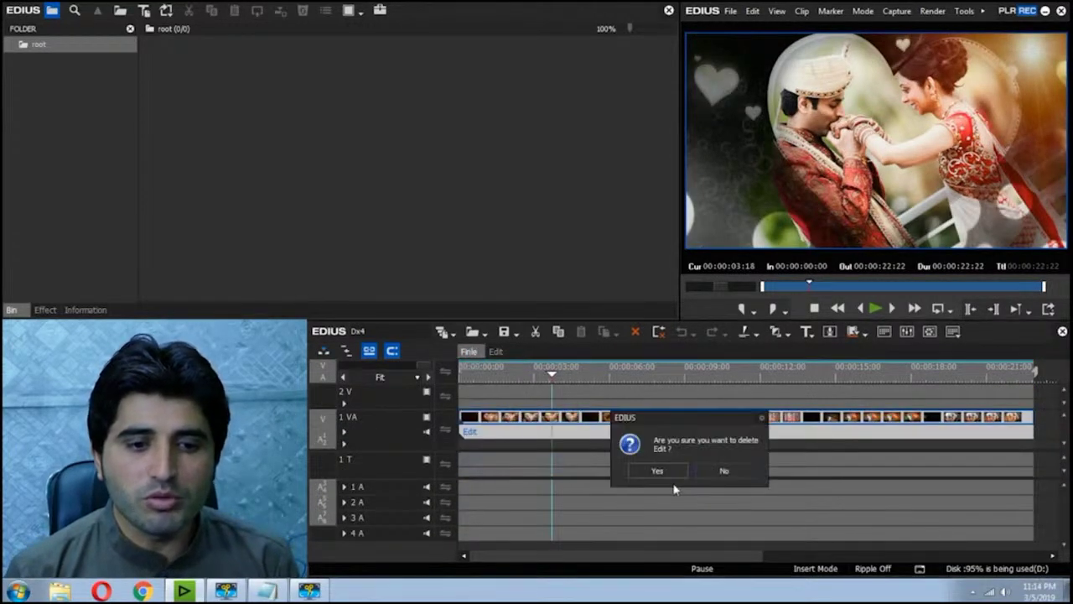
left_click(654, 470)
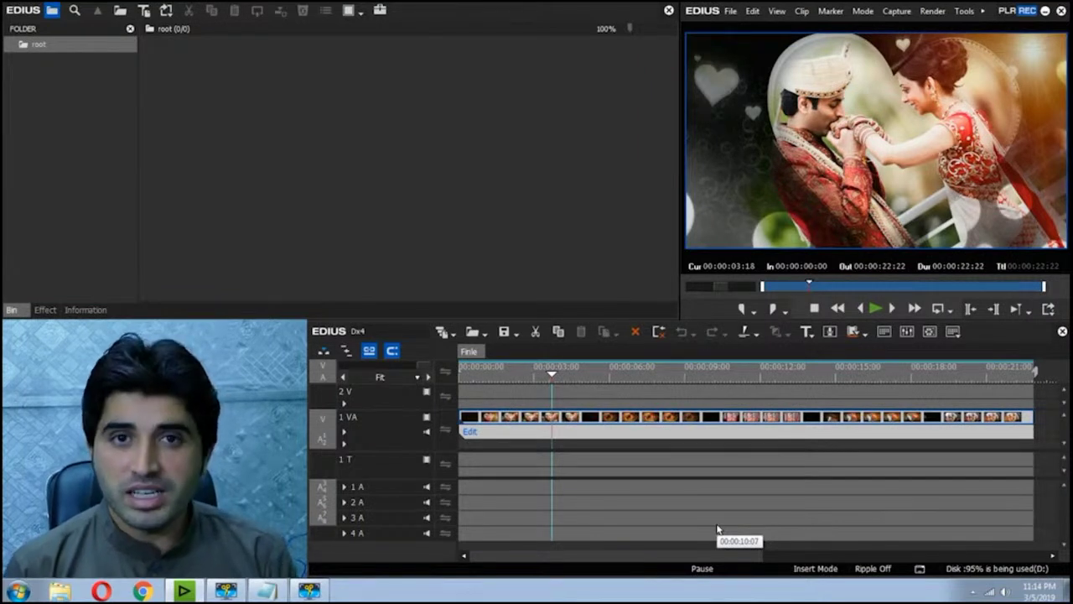
Step: Save the project as SlideShow - Class 3 New in G:\2 Video Editing School\Class 3, replacing the existing project file
key("ctrl+shift+s")
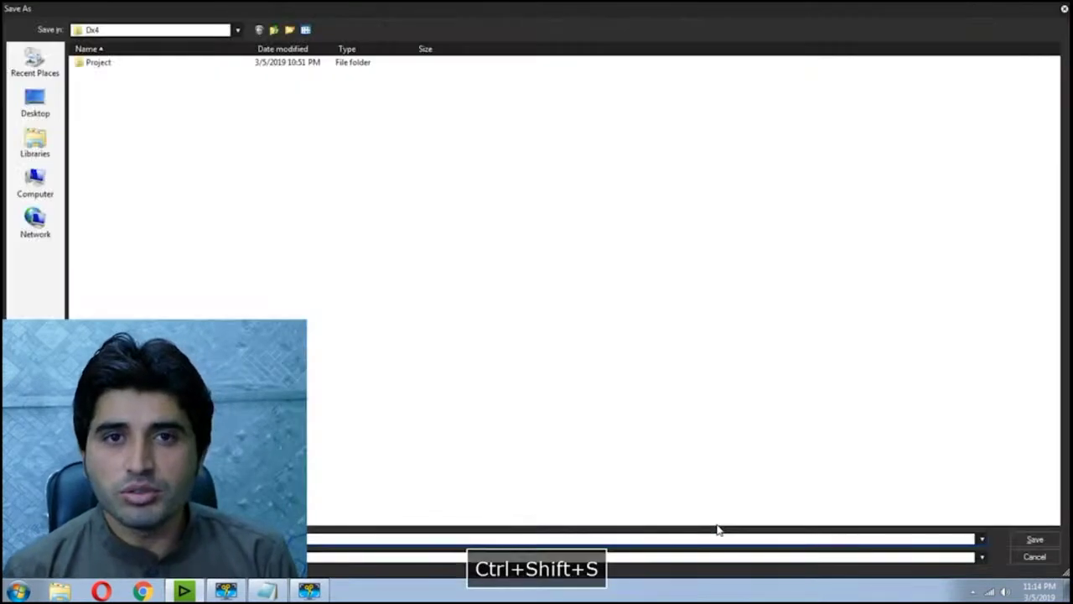
key("BackSpace")
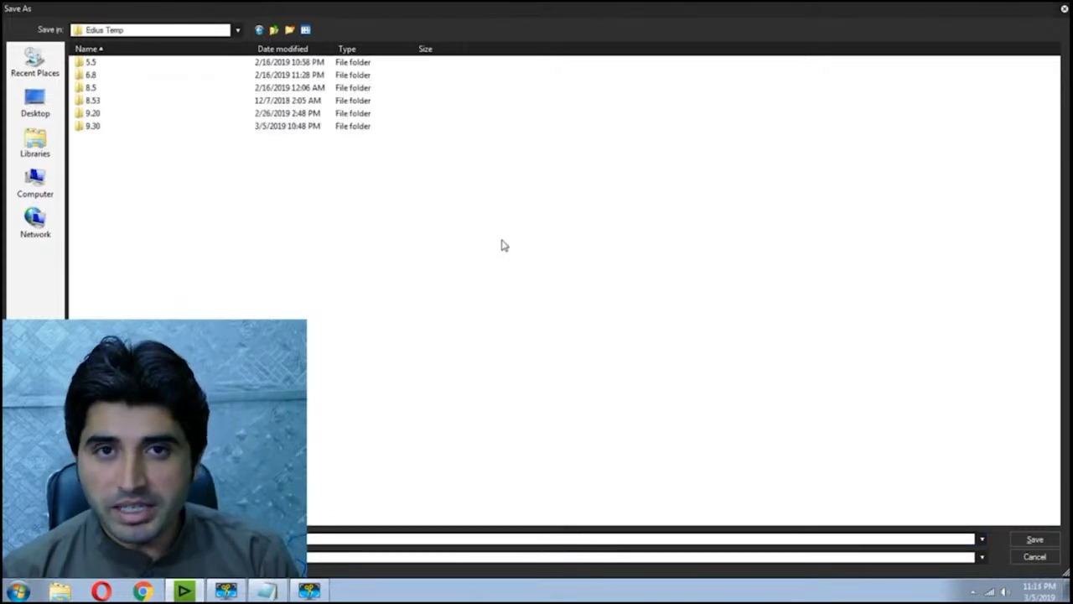
key("BackSpace")
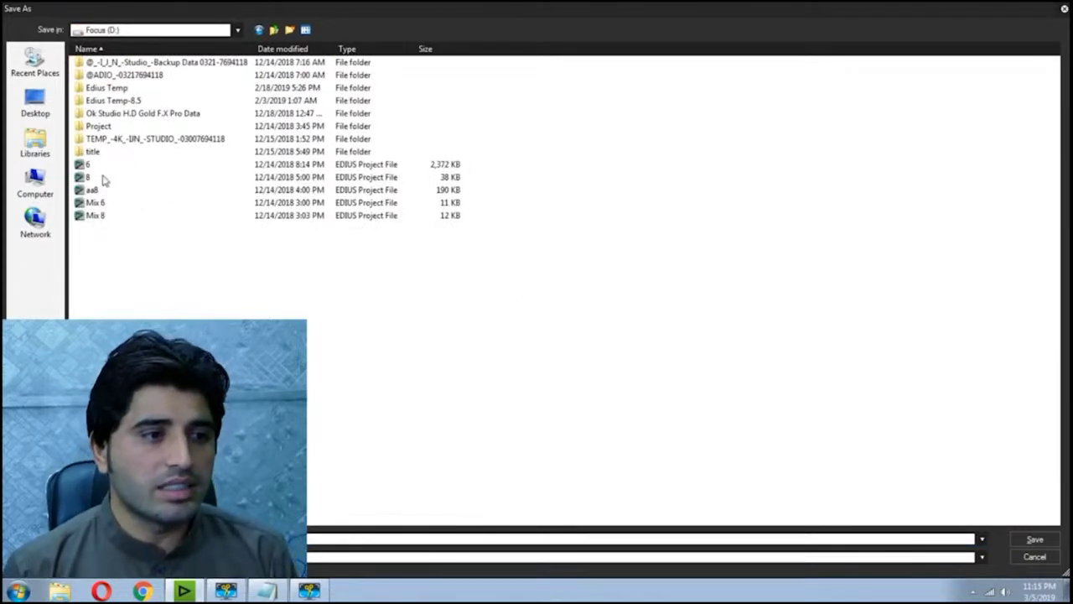
left_click(36, 183)
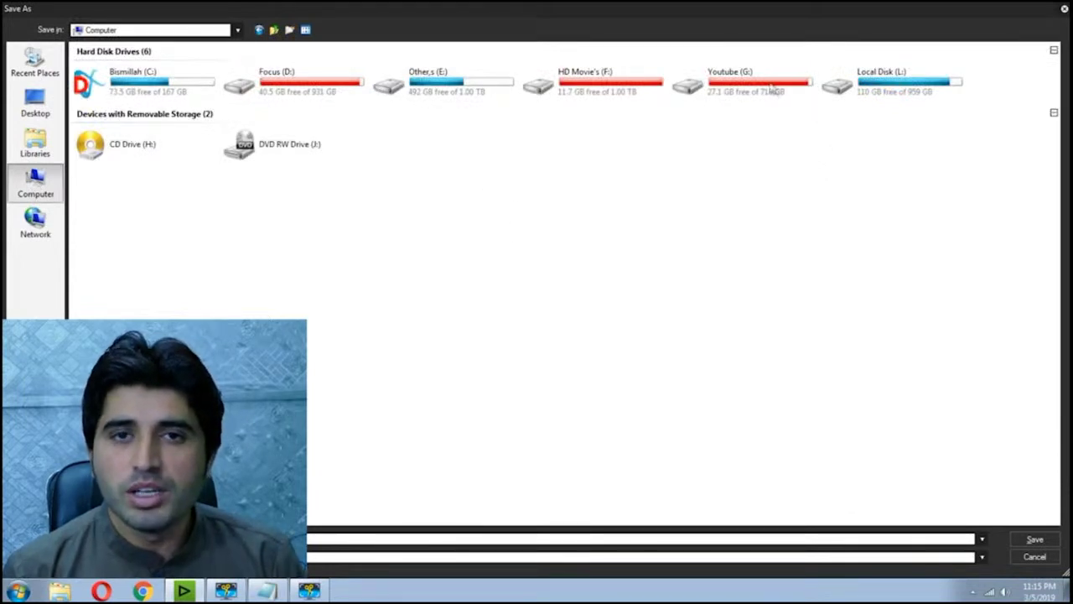
double_click(742, 75)
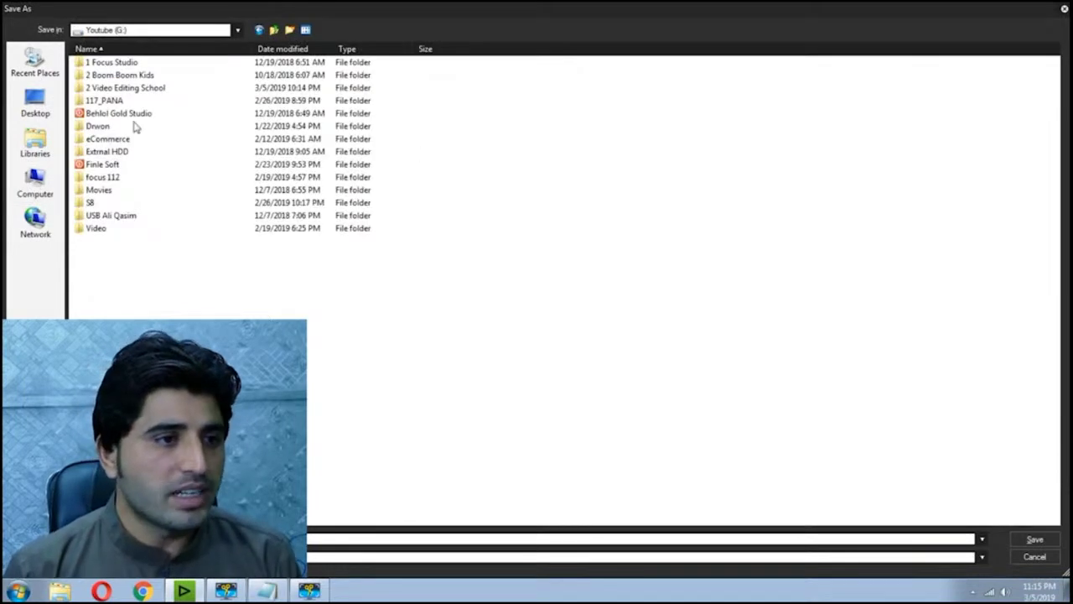
double_click(113, 89)
double_click(325, 102)
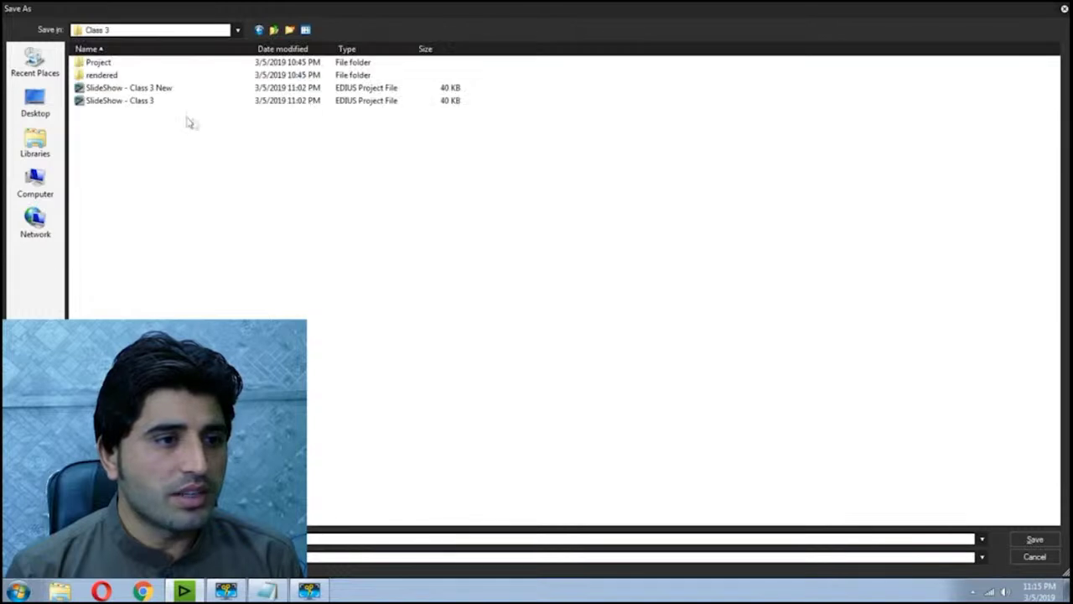
left_click(144, 89)
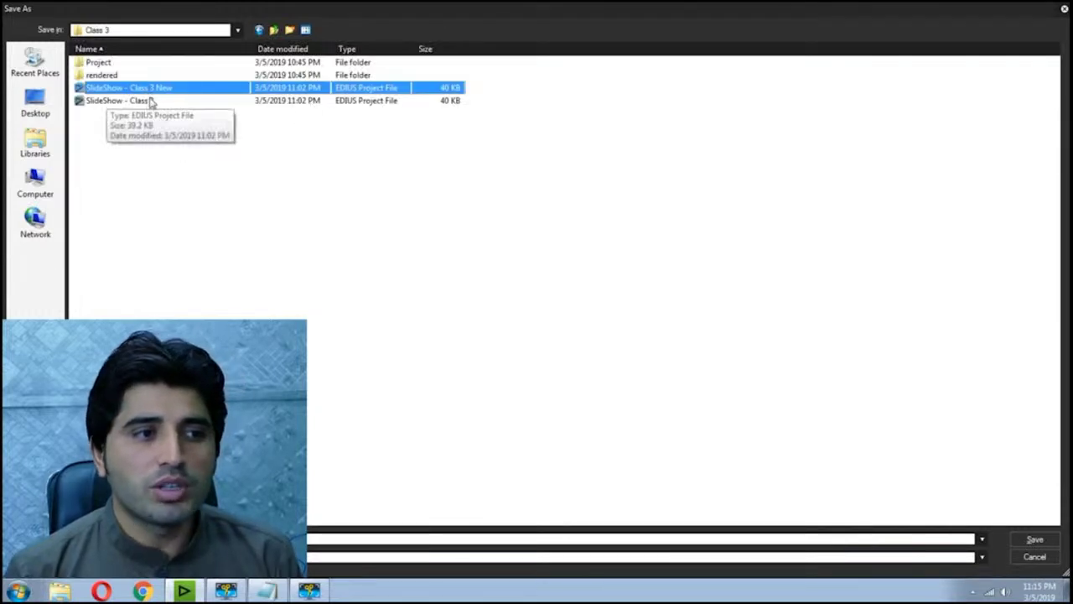
left_click(1034, 539)
key("Return")
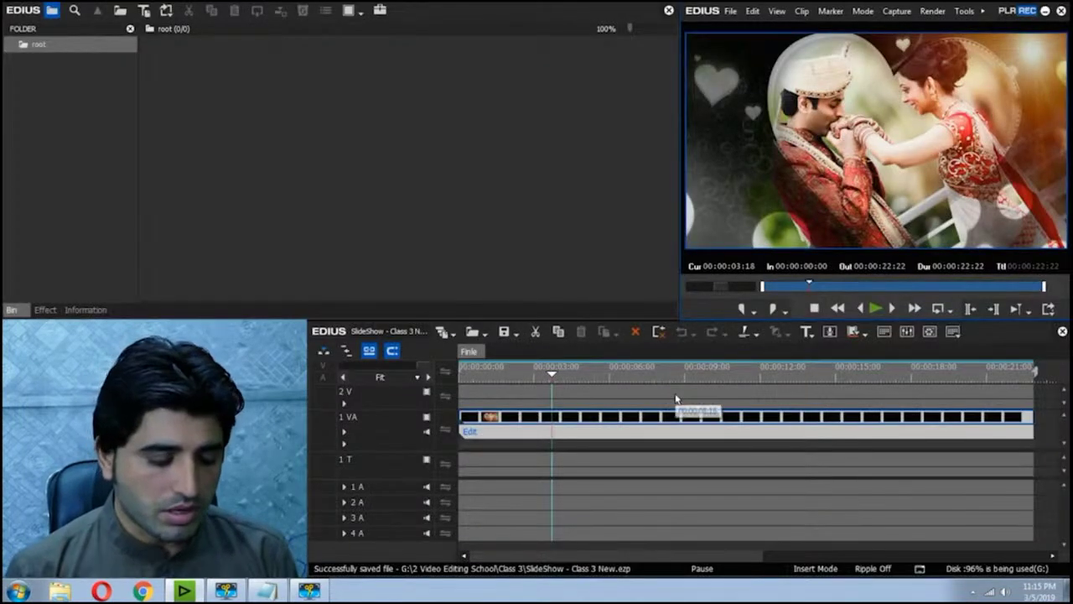
Step: Create a new project Dx4 with the HD 1280x720 25p 16:9 10bit preset and delete the default sequence from the bin
key("ctrl+n")
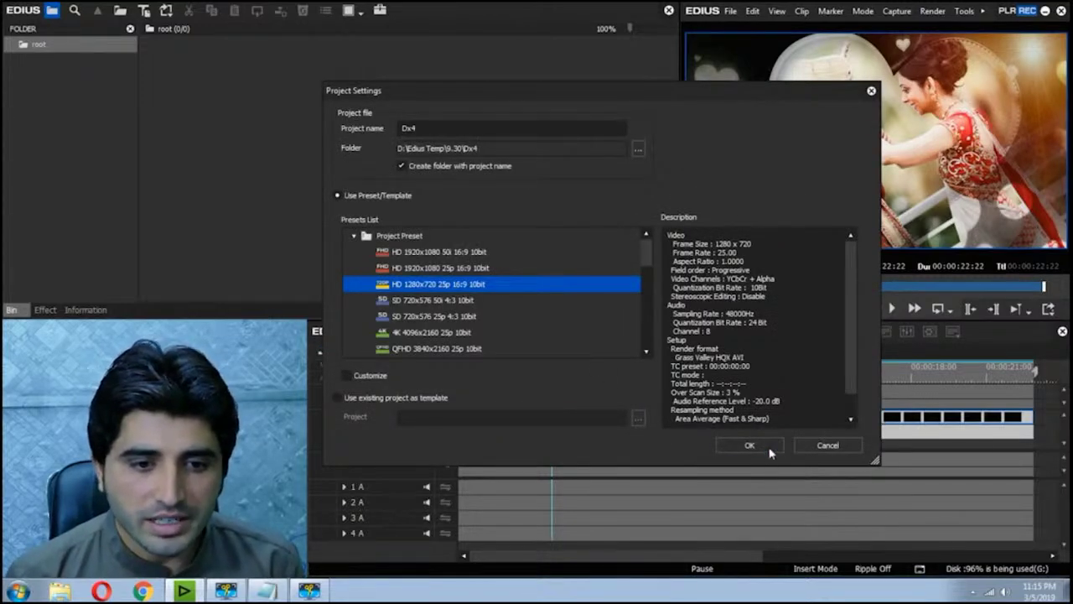
left_click(769, 447)
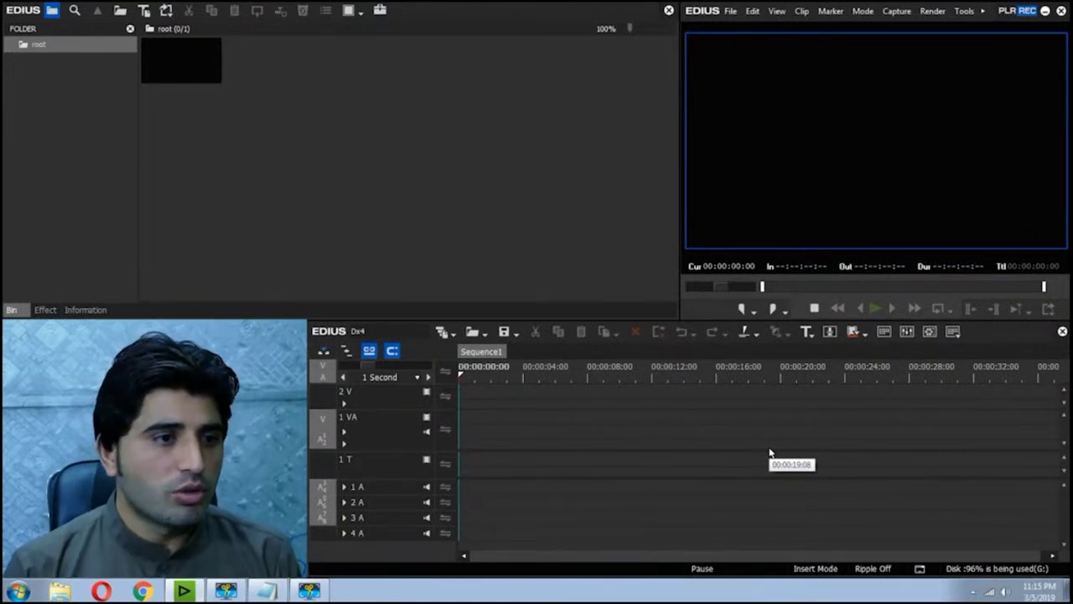
left_click(84, 155)
key("Delete")
left_click(307, 177)
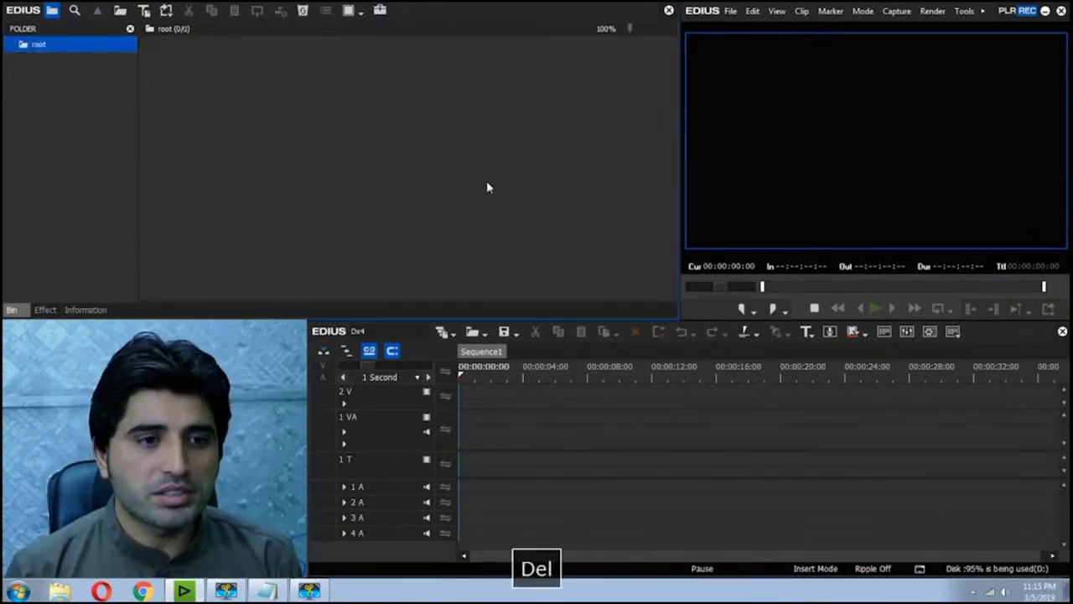
Step: Start adding clips to the bin, browse to the home folder's Downloads folder and show its contents as extra large icons
double_click(486, 187)
left_click(37, 104)
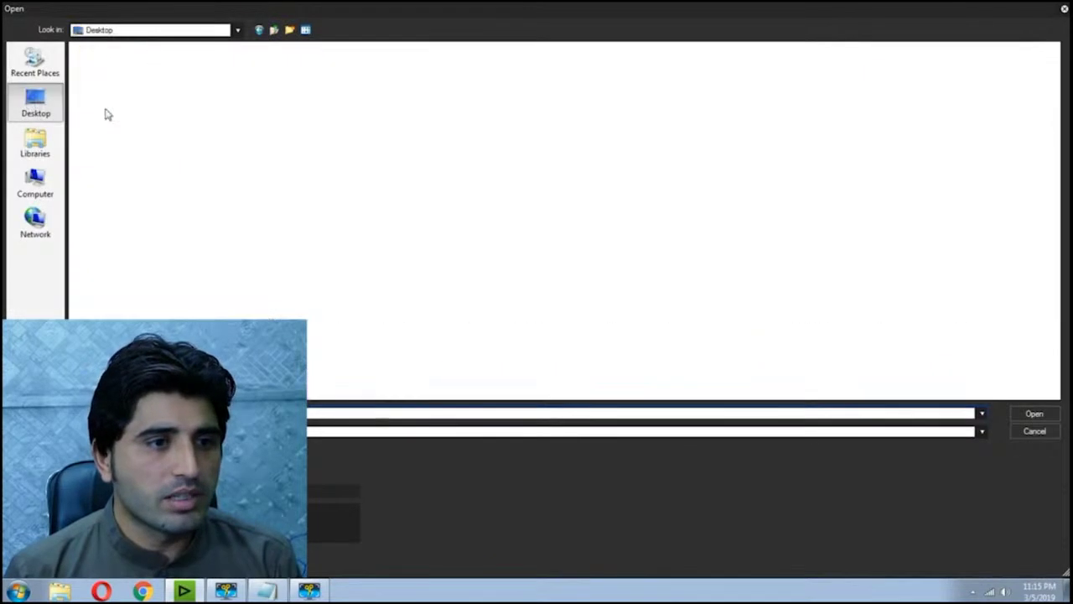
double_click(101, 75)
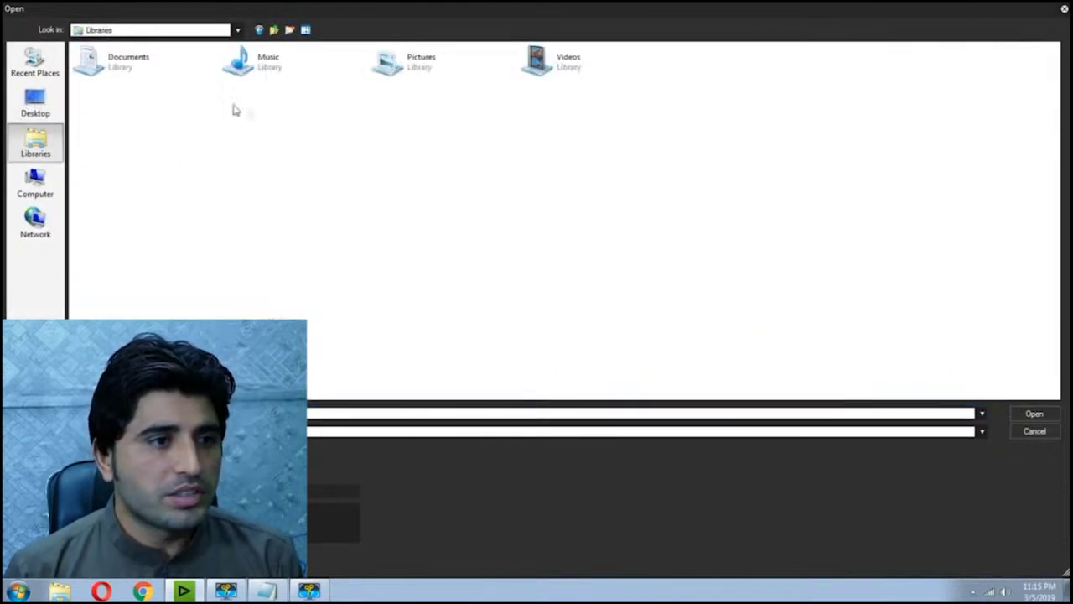
double_click(130, 62)
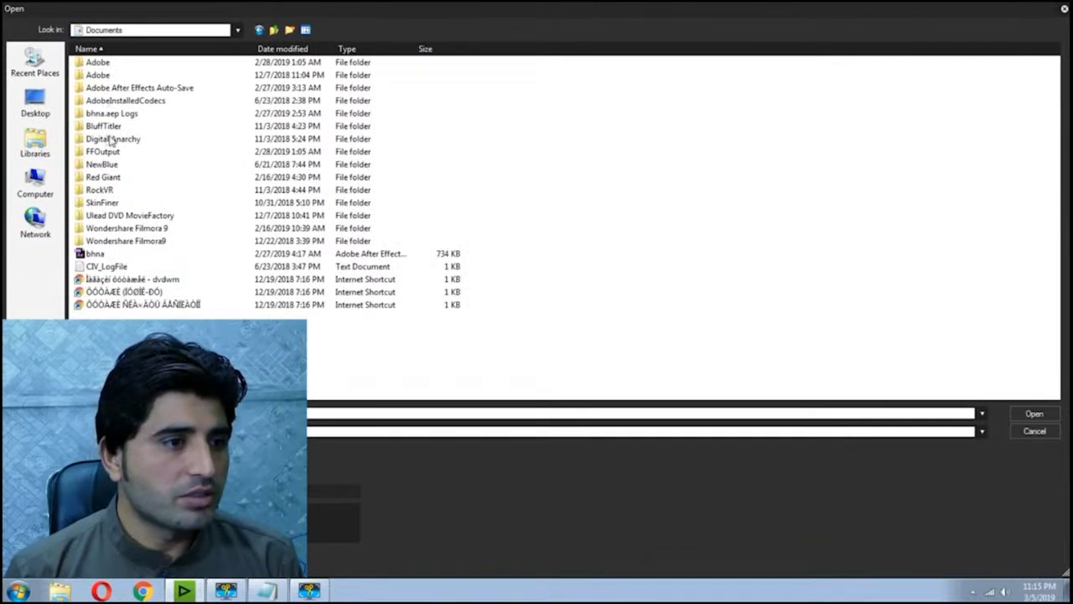
left_click(36, 104)
double_click(277, 73)
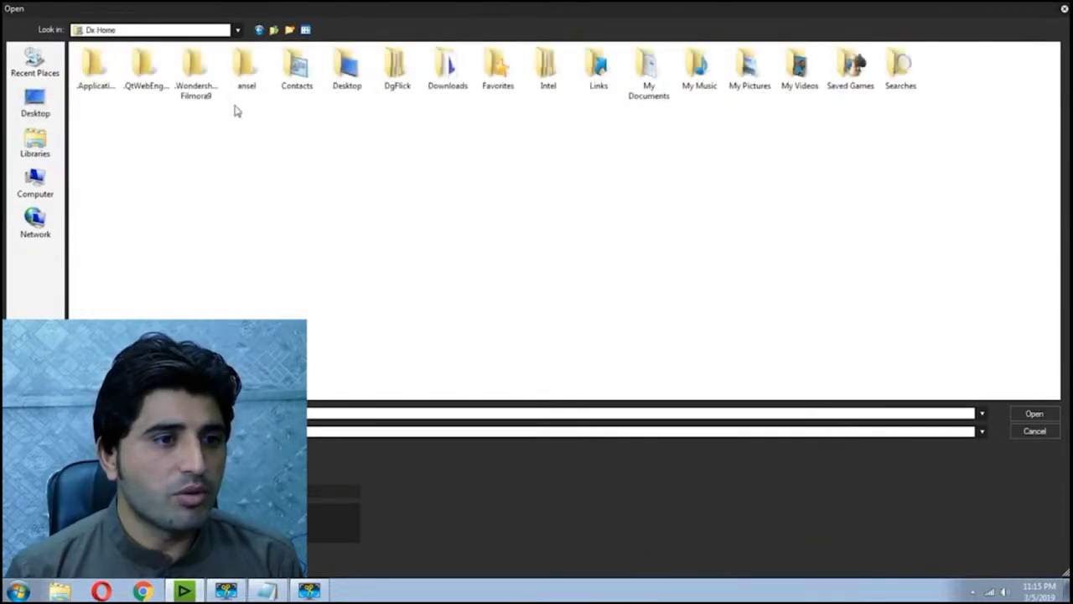
double_click(649, 88)
key("BackSpace")
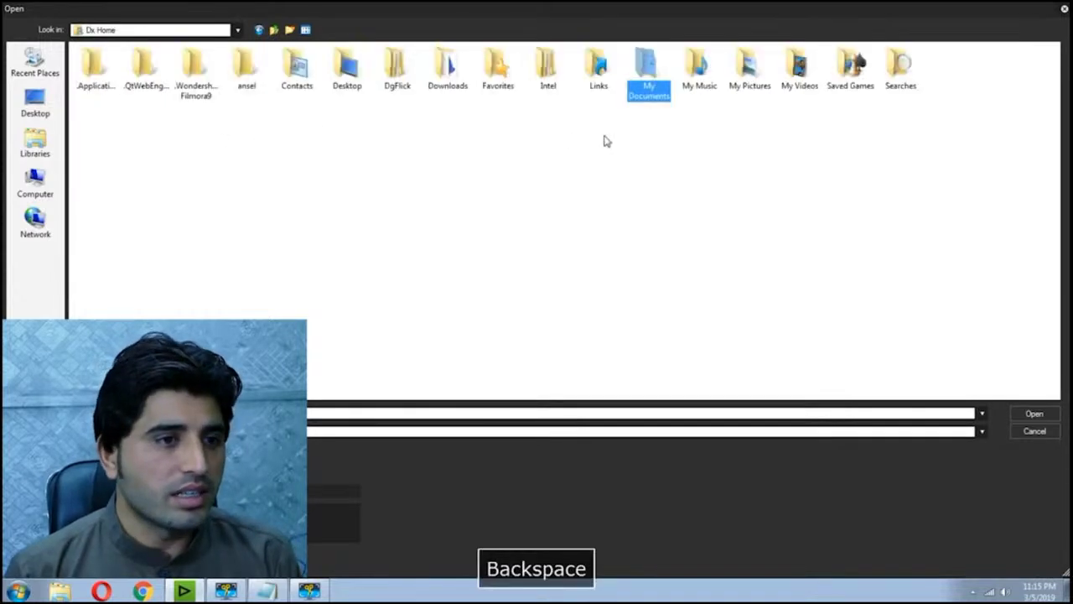
double_click(439, 80)
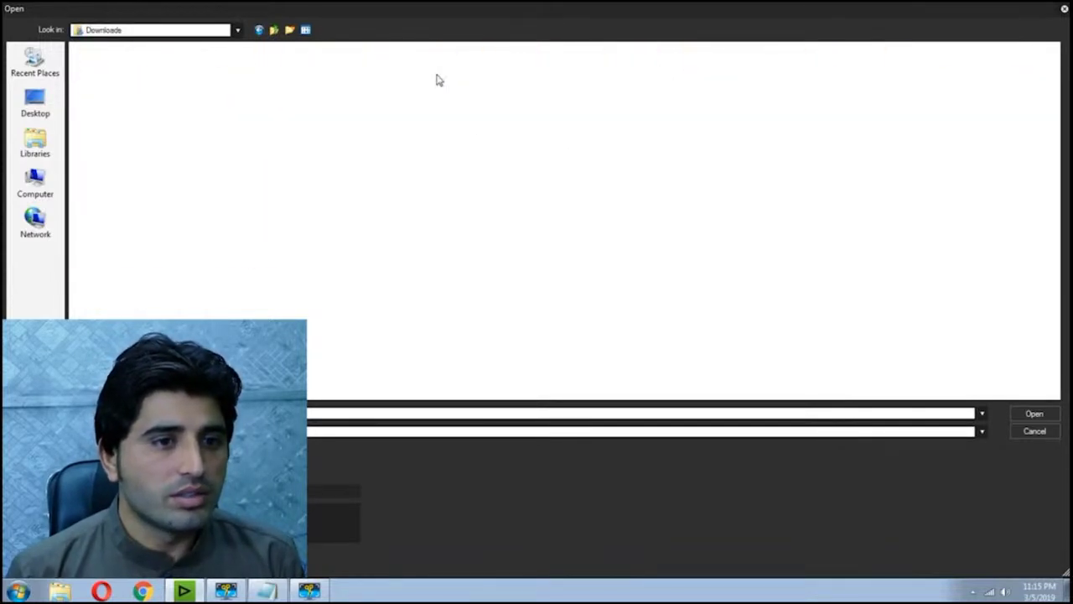
left_click(315, 30)
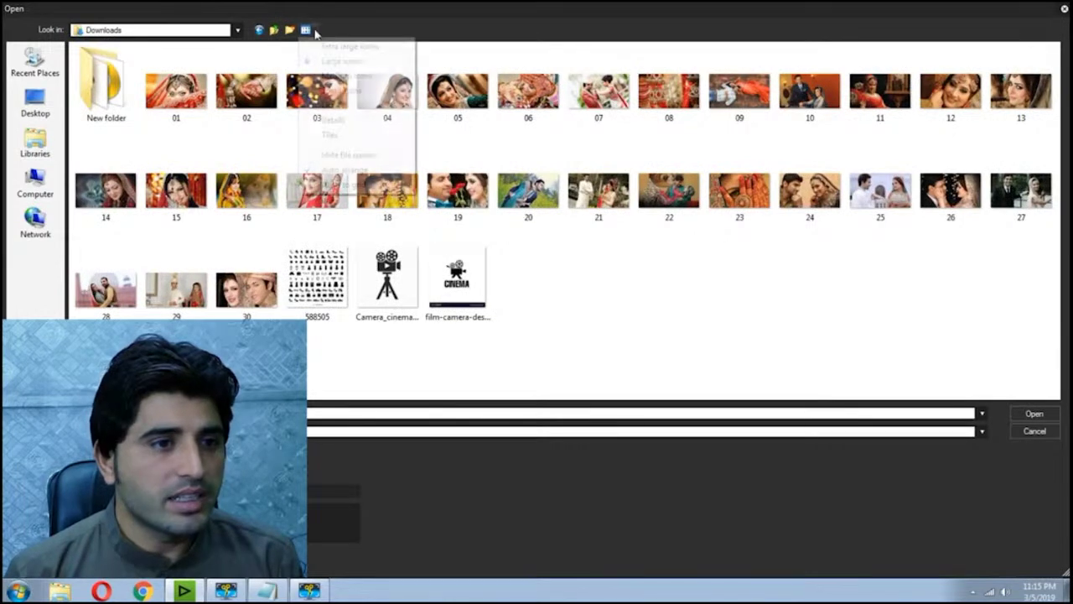
left_click(344, 47)
Step: Add photos 02, 13, 20, 21 and 30 from the Downloads folder to the bin
left_click(594, 165)
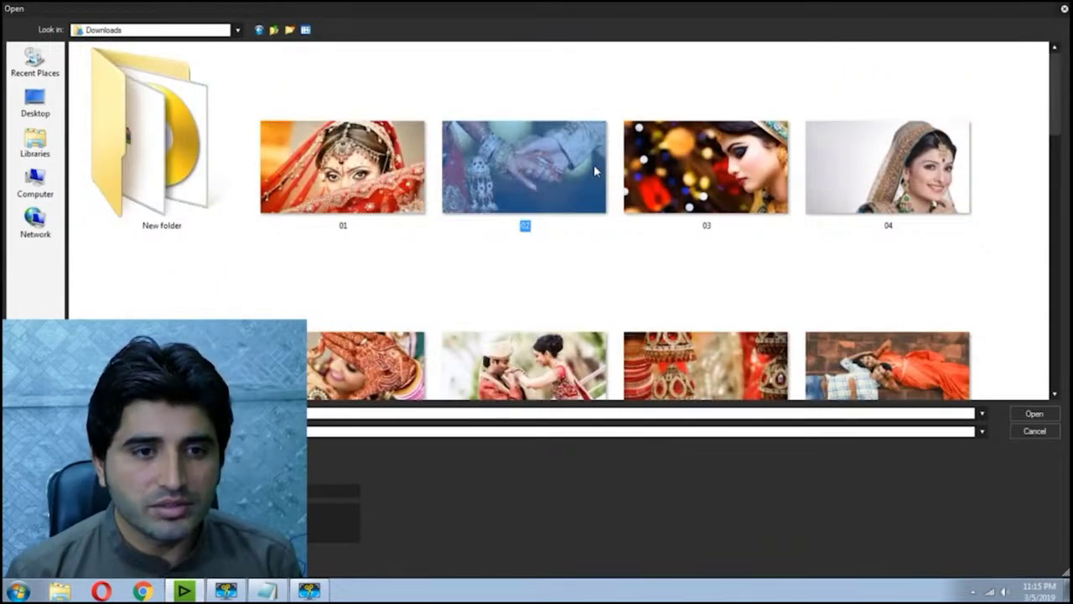
scroll(730, 193, "down", 2)
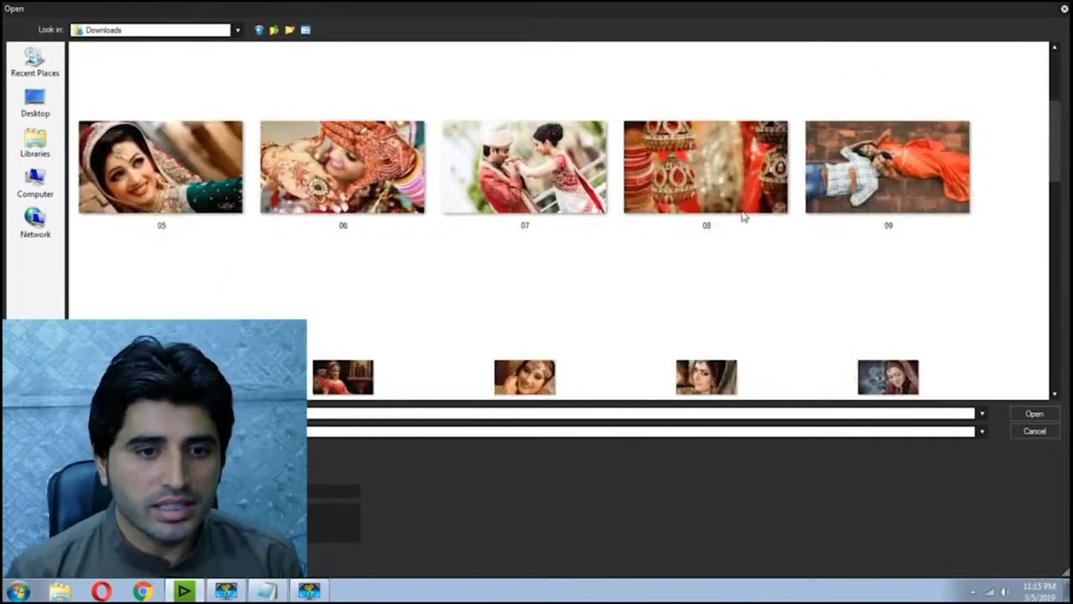
left_click(715, 164, "ctrl")
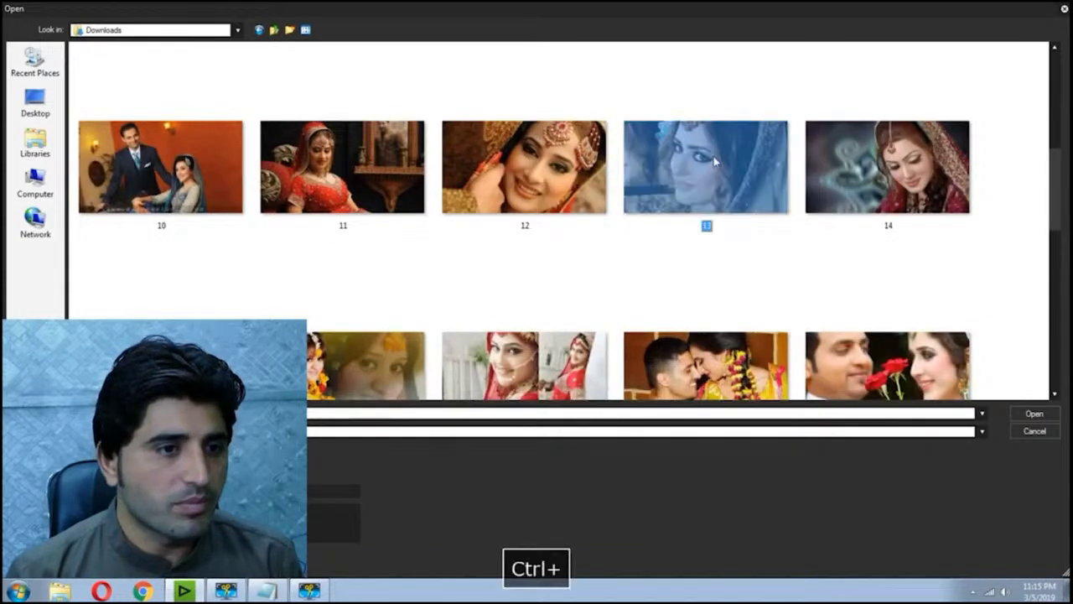
scroll(441, 197, "down", 1)
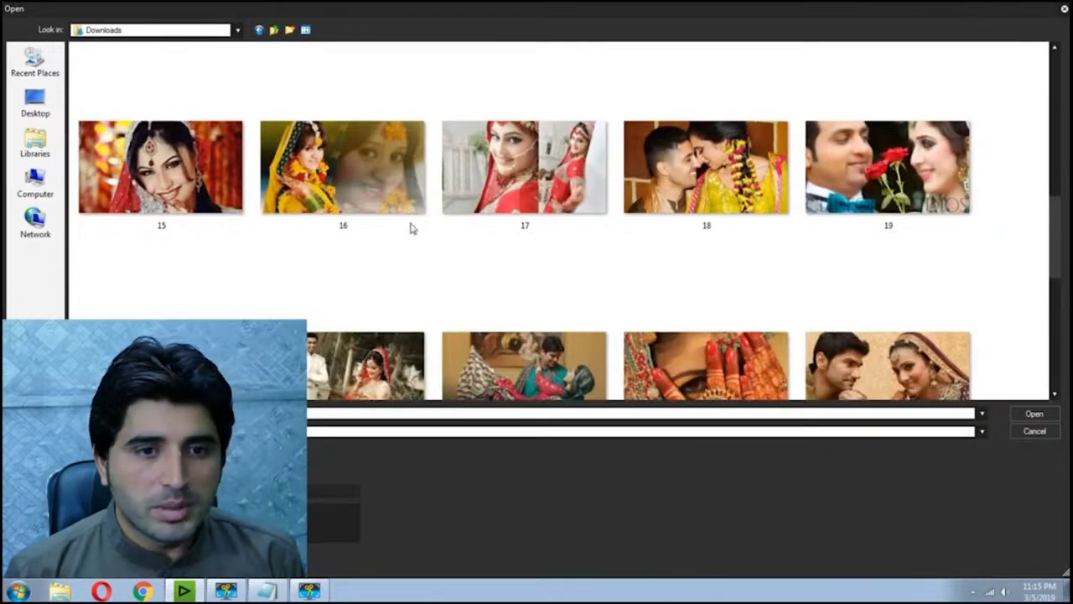
scroll(597, 274, "down", 1)
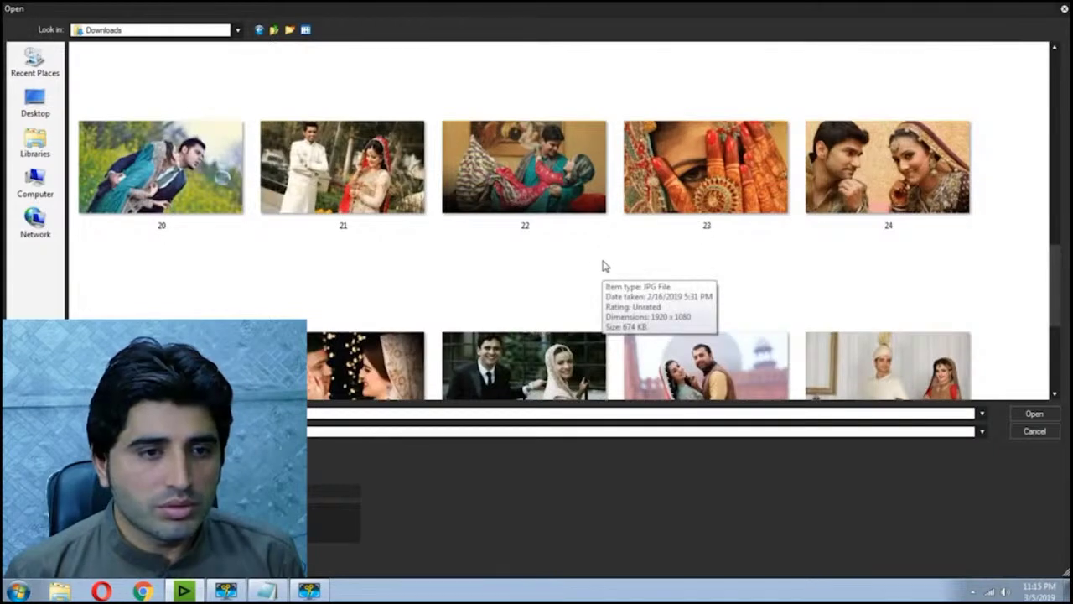
left_click(333, 235, "ctrl")
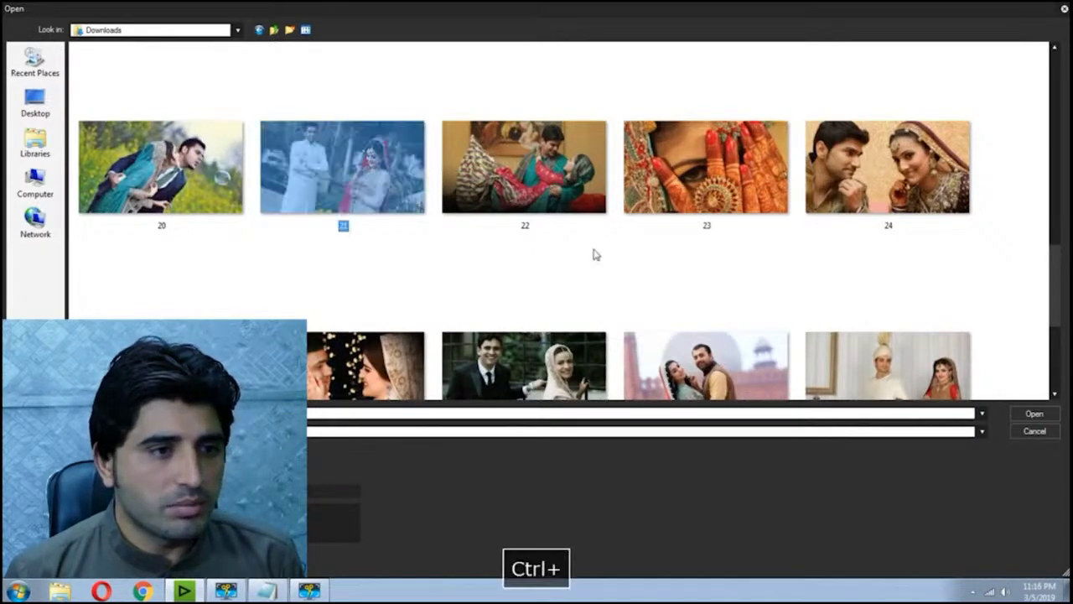
scroll(503, 241, "down", 1)
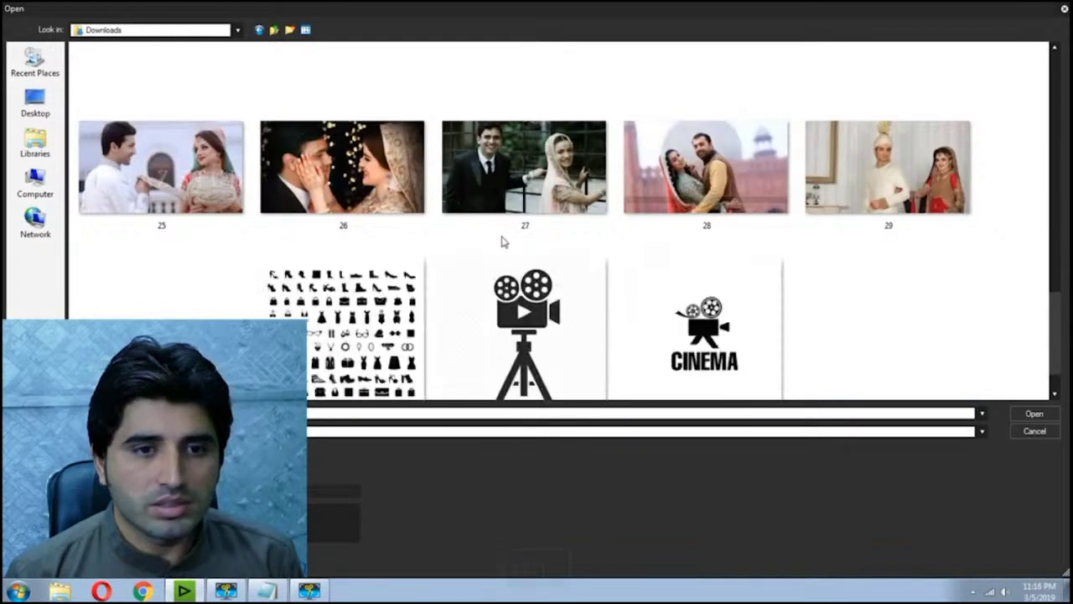
scroll(503, 241, "down", 1)
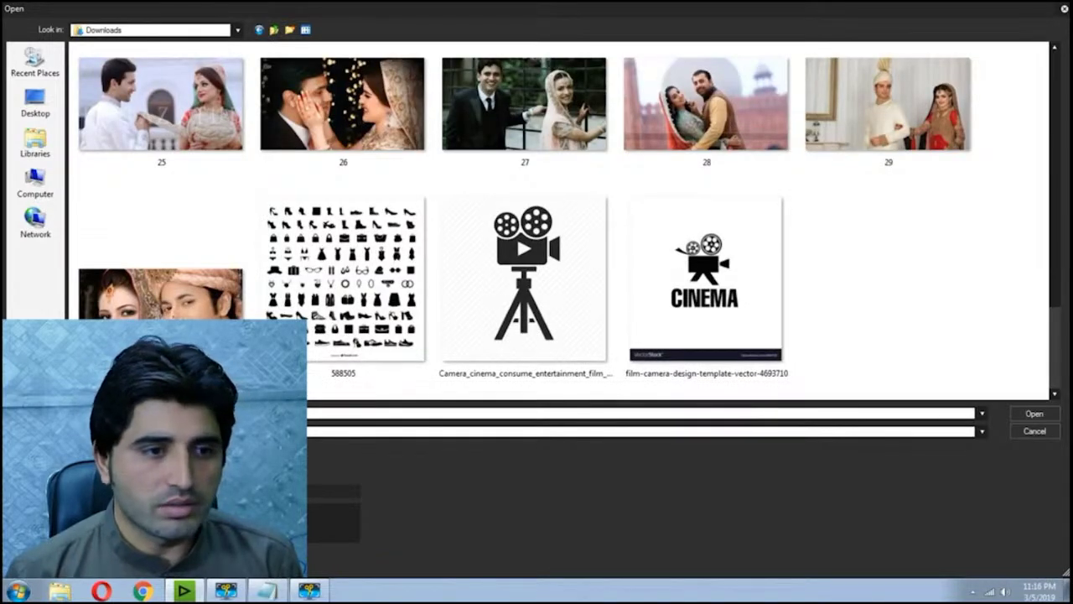
left_click(180, 311, "ctrl")
left_click(1036, 414)
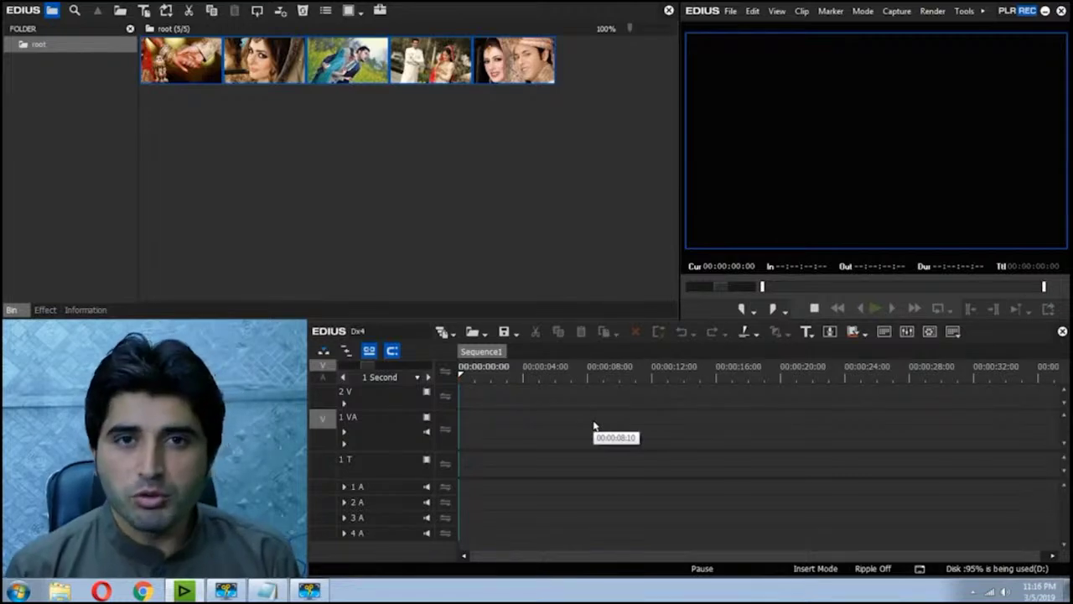
Step: Start a sequence import and choose SlideShow - Class 3 New from the Class 3 folder as the source project
key("F2")
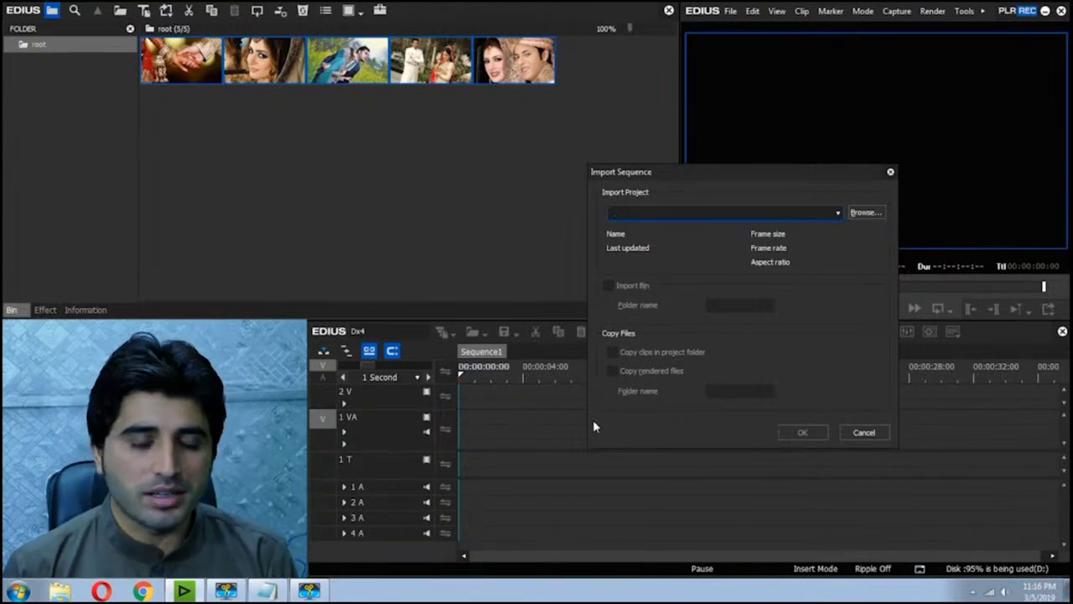
left_click(873, 215)
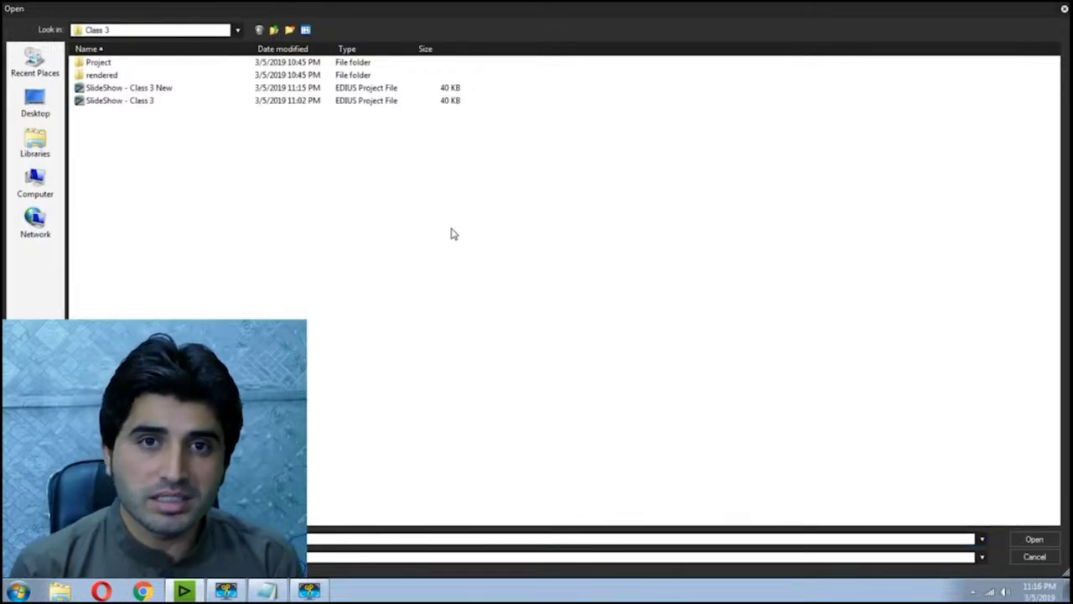
left_click(143, 91)
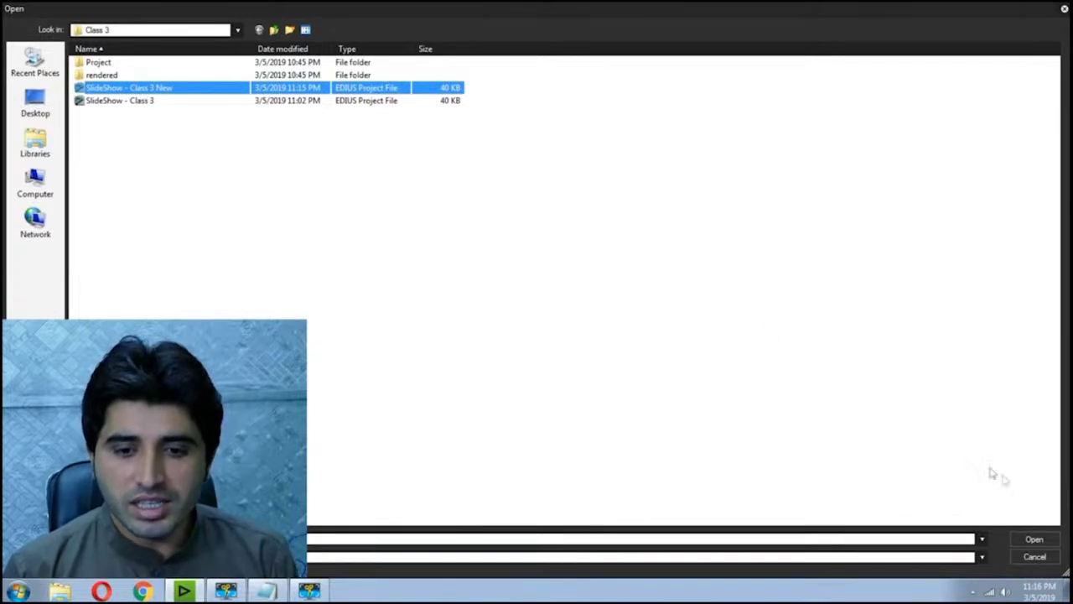
left_click(1036, 540)
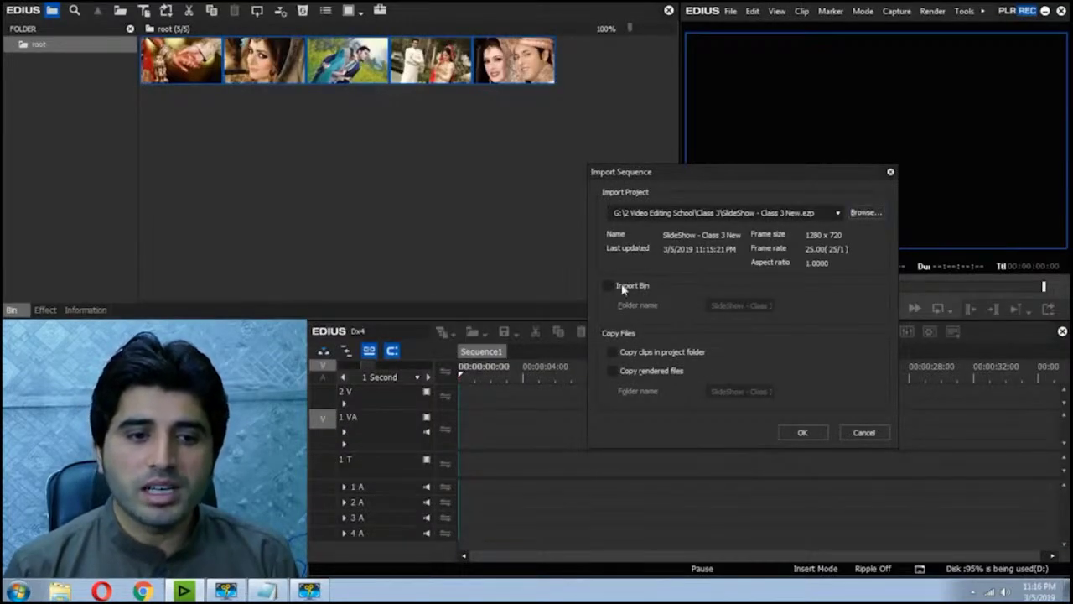
Step: Try the Import Bin and Copy clips in project folder options, and switch both off again
left_click(623, 288)
left_click(664, 359)
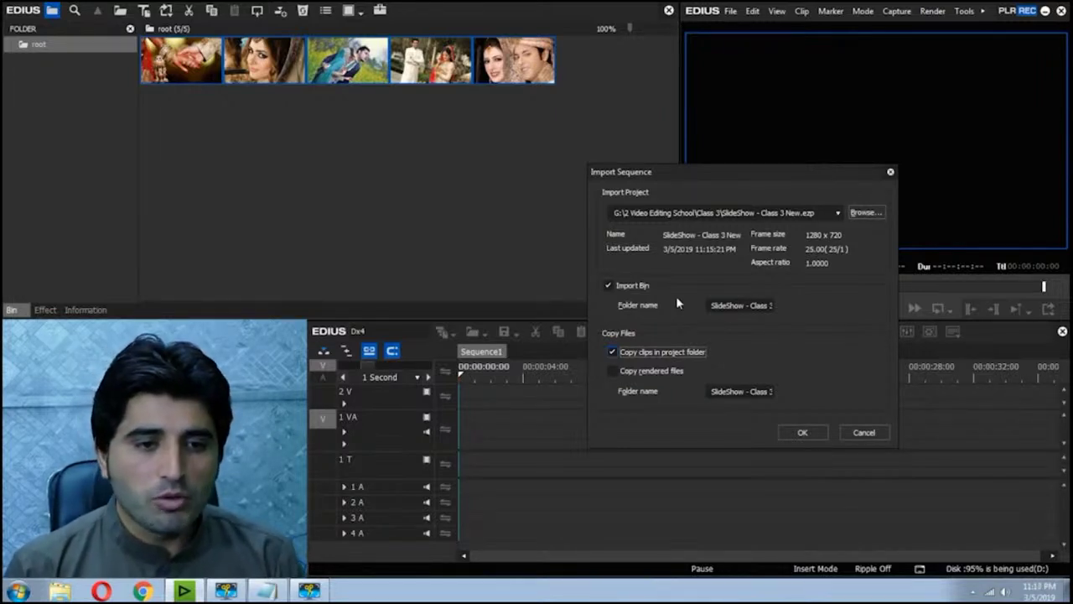
left_click(666, 352)
left_click(634, 287)
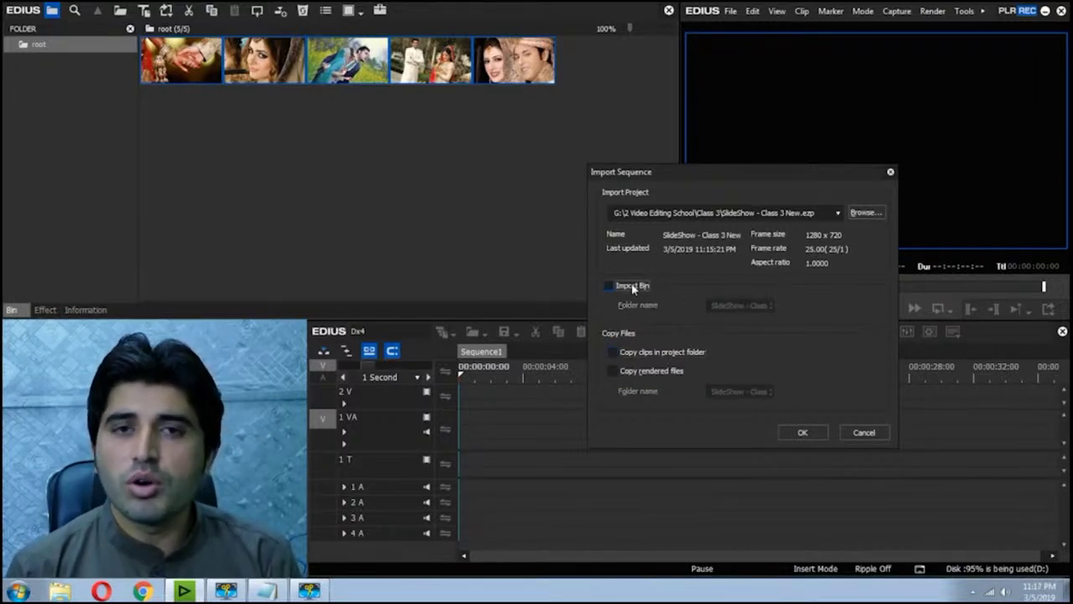
Step: Confirm the sequence import and open the Photo 1 sequence nested in the Edit sequence, with the playhead at its start
left_click(803, 433)
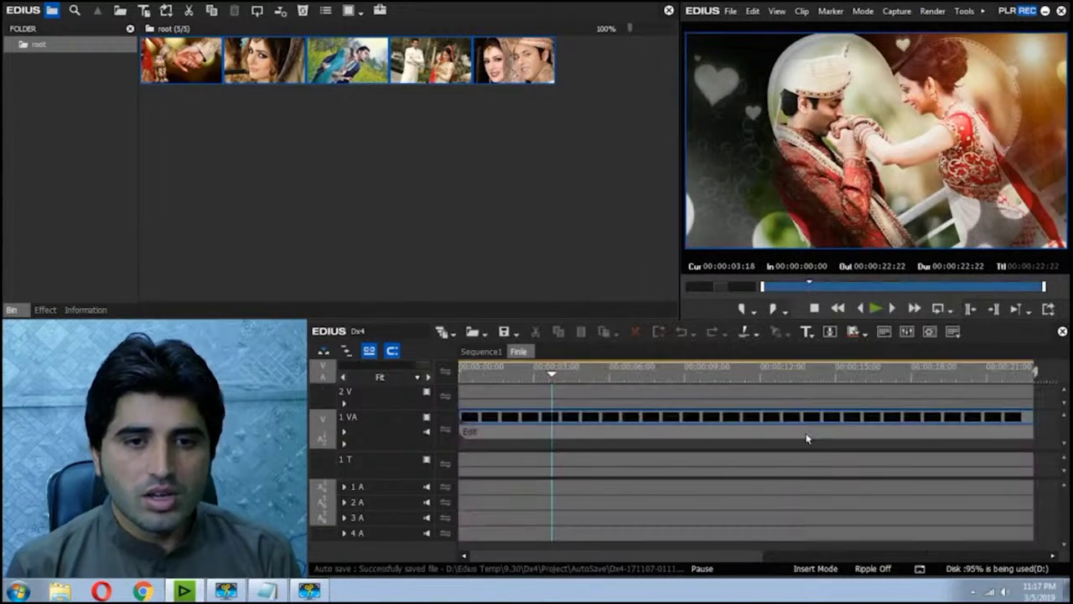
left_click(698, 414)
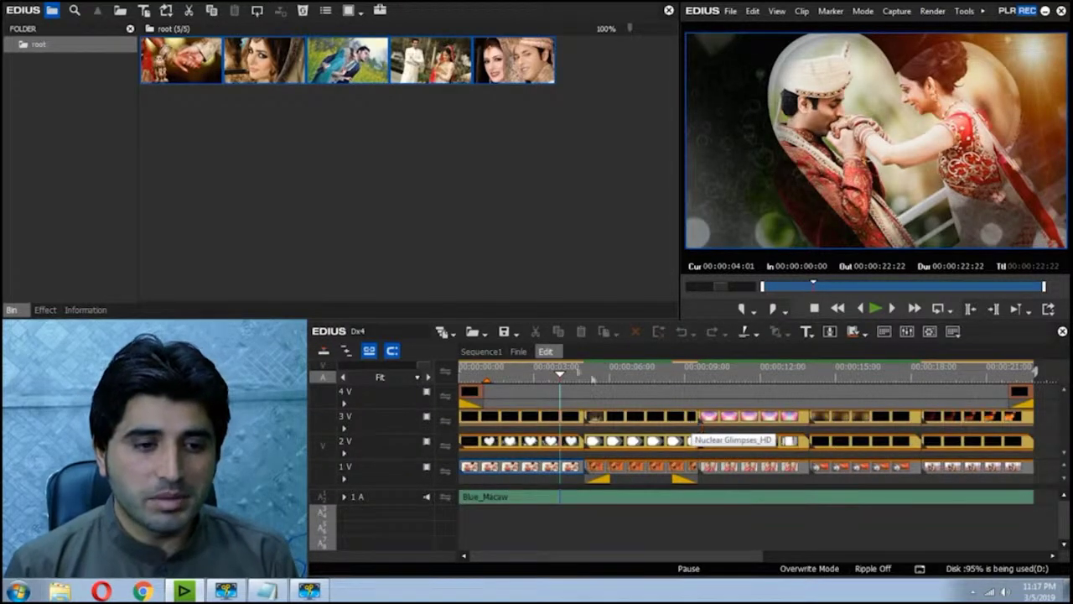
left_click(531, 369)
left_click(545, 467)
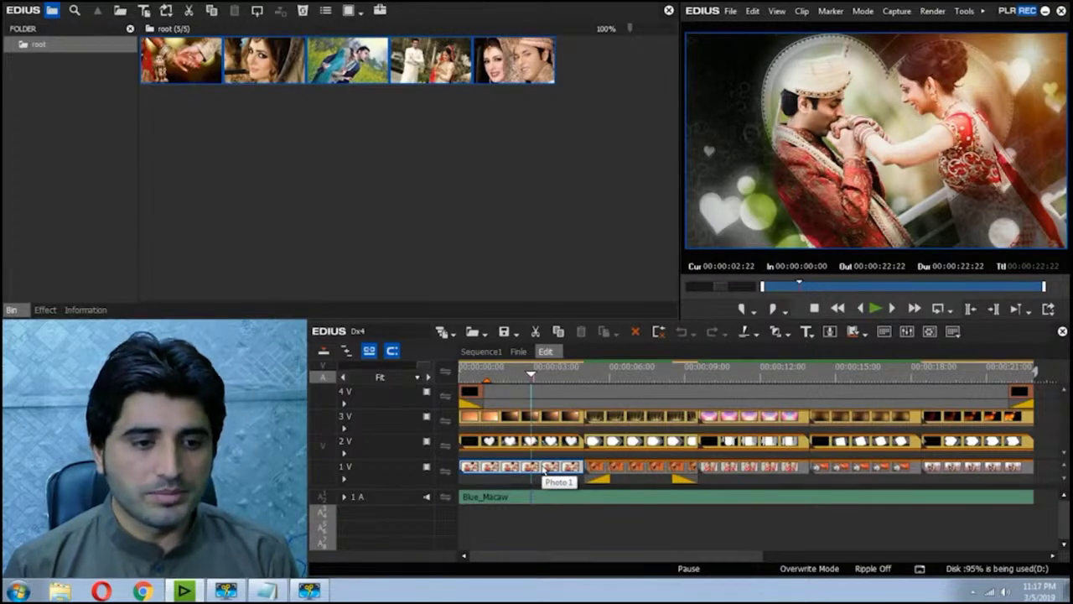
double_click(543, 472)
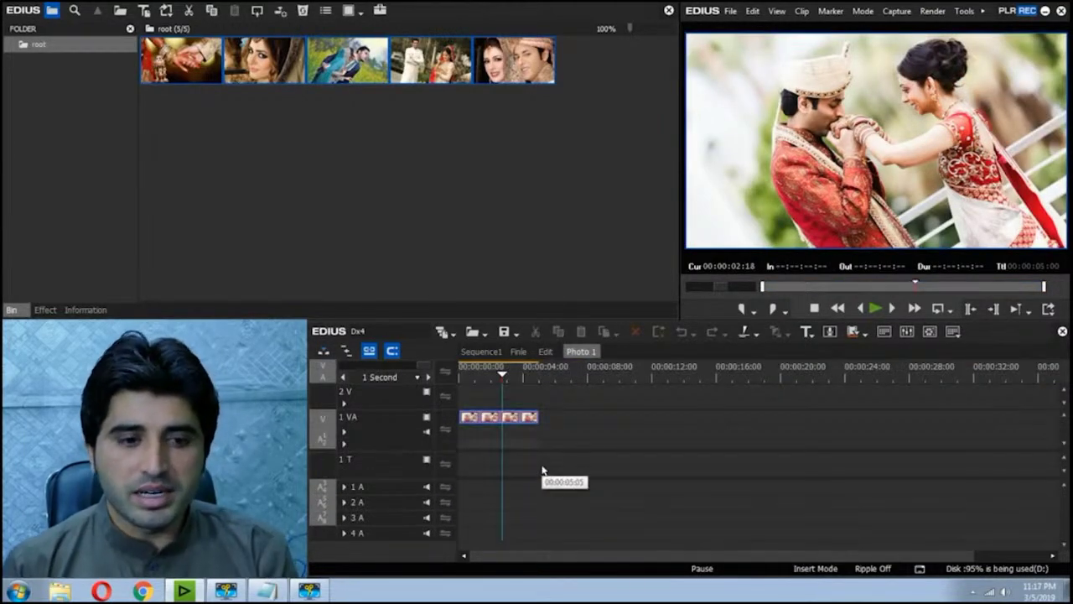
key("Home")
scroll(688, 448, "up", 2)
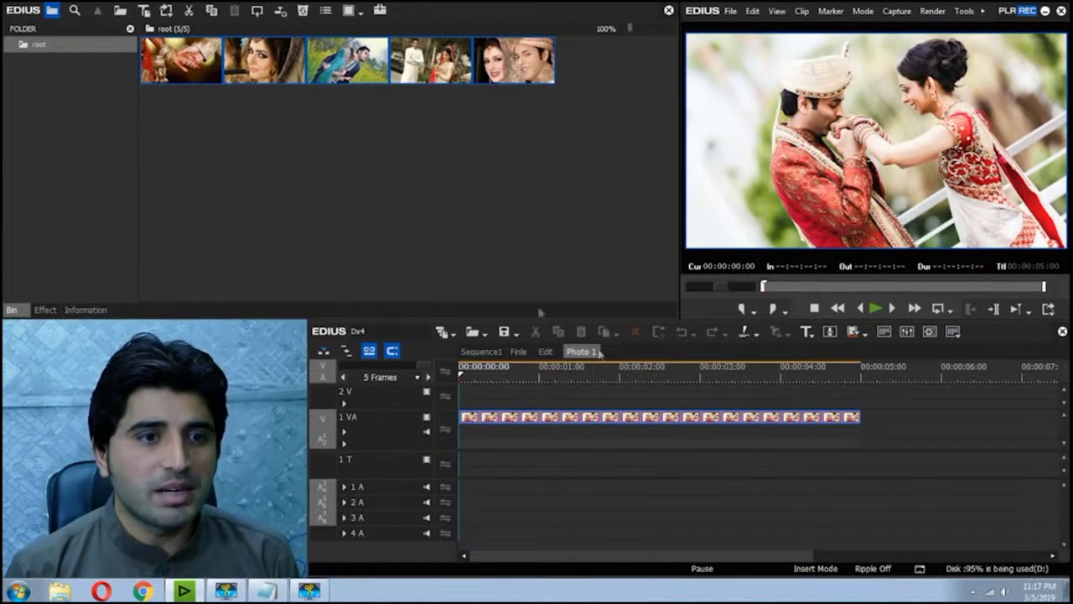
left_click_drag(389, 89, 922, 395)
key("BackSpace")
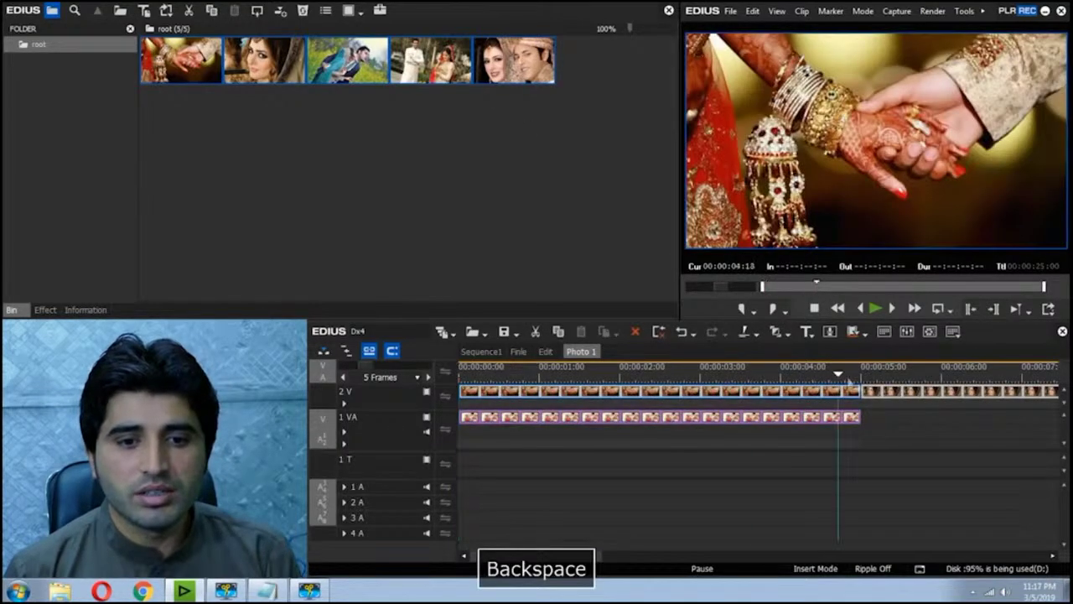
key("ctrl+z")
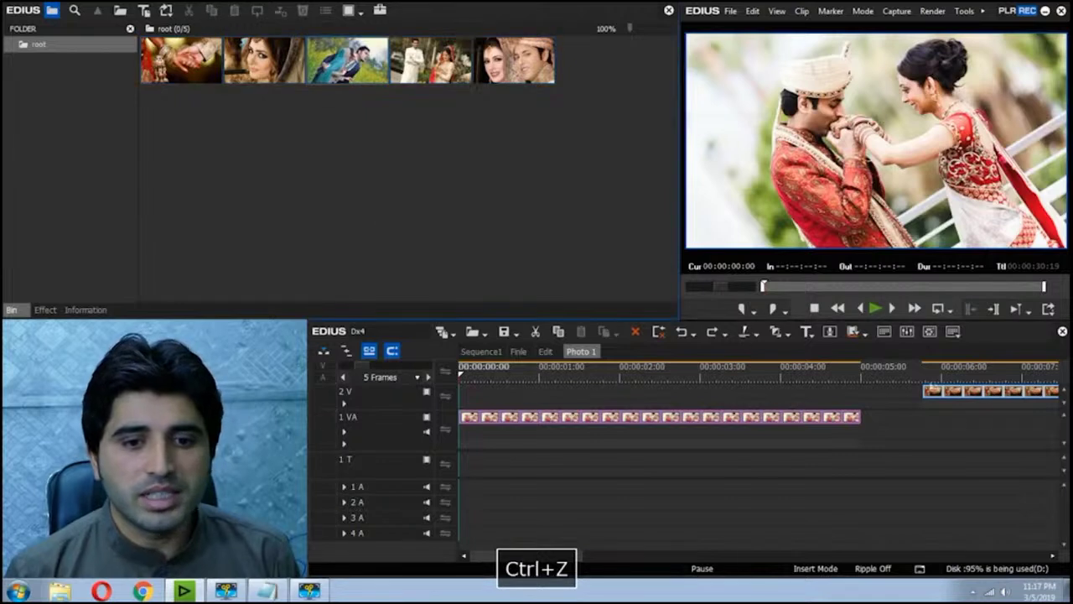
key("ctrl+z")
Step: Place only photo 20 from the bin on the 2 V track of Photo 1, at the start above photo 07
left_click(662, 379)
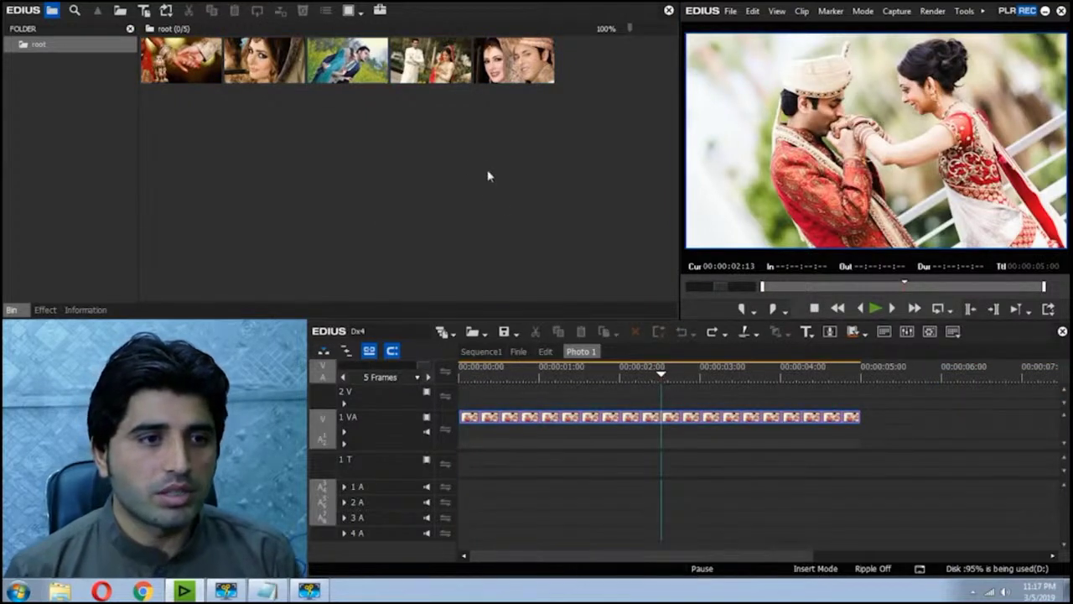
left_click(347, 61)
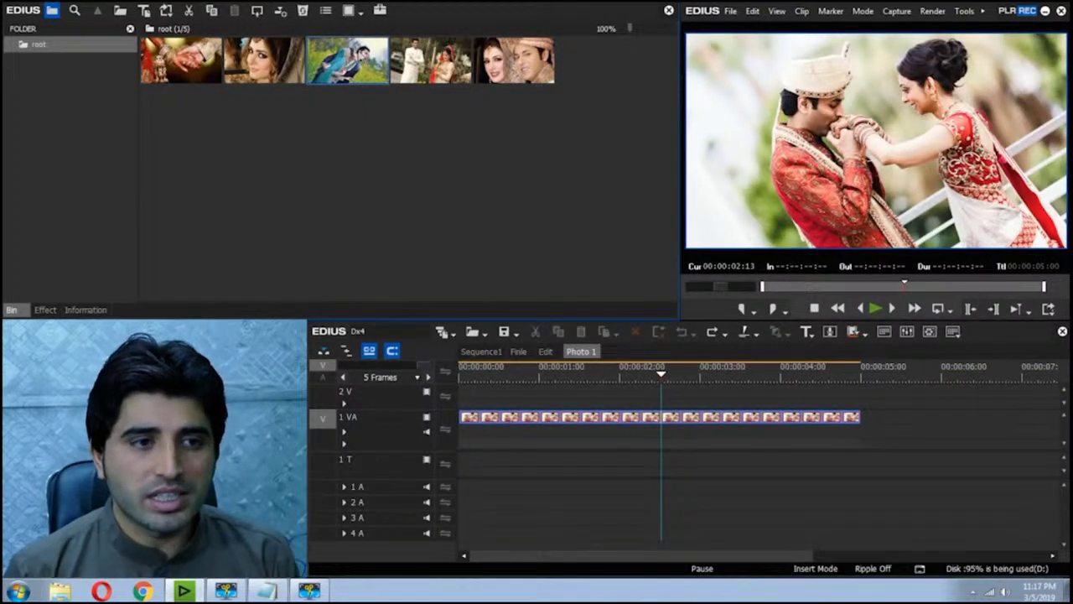
key("BackSpace")
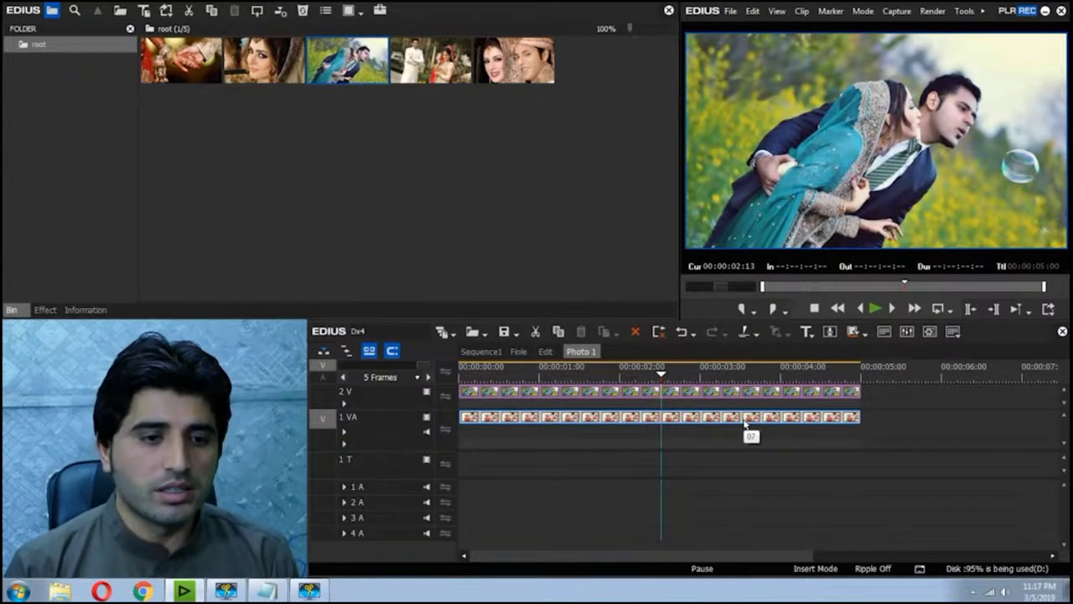
Step: Return to the Edit sequence and play it from the start to check the new photo in the heart-frame segment
left_click(545, 351)
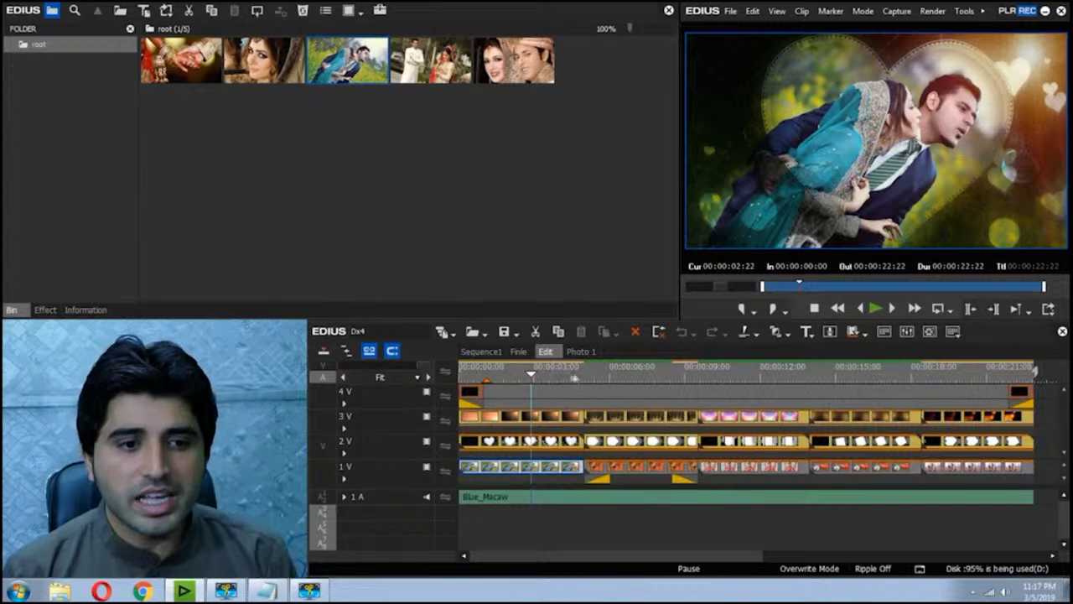
key("space")
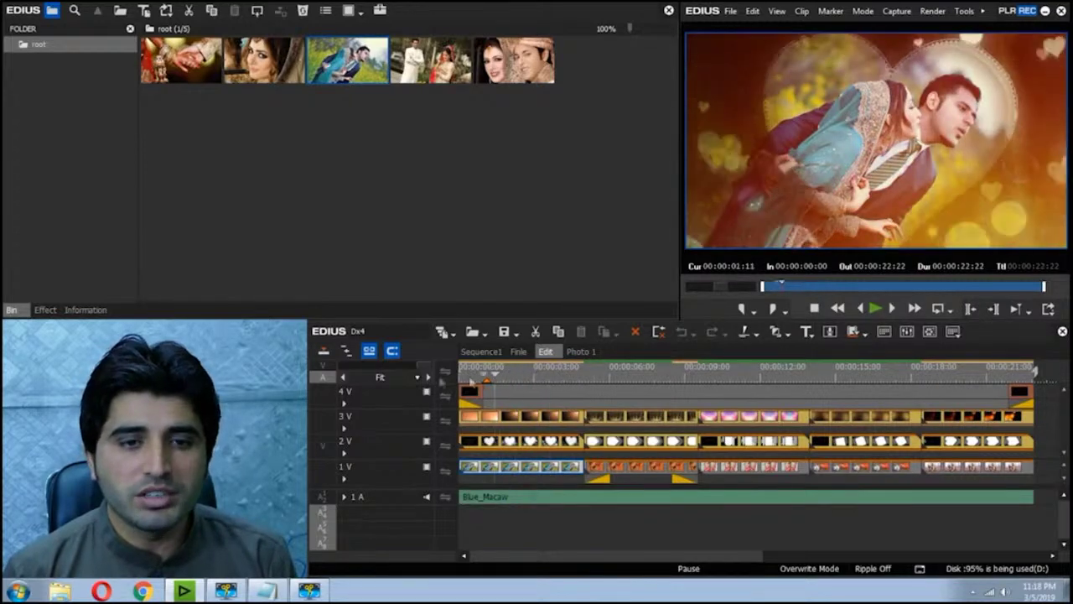
key("Home")
key("space")
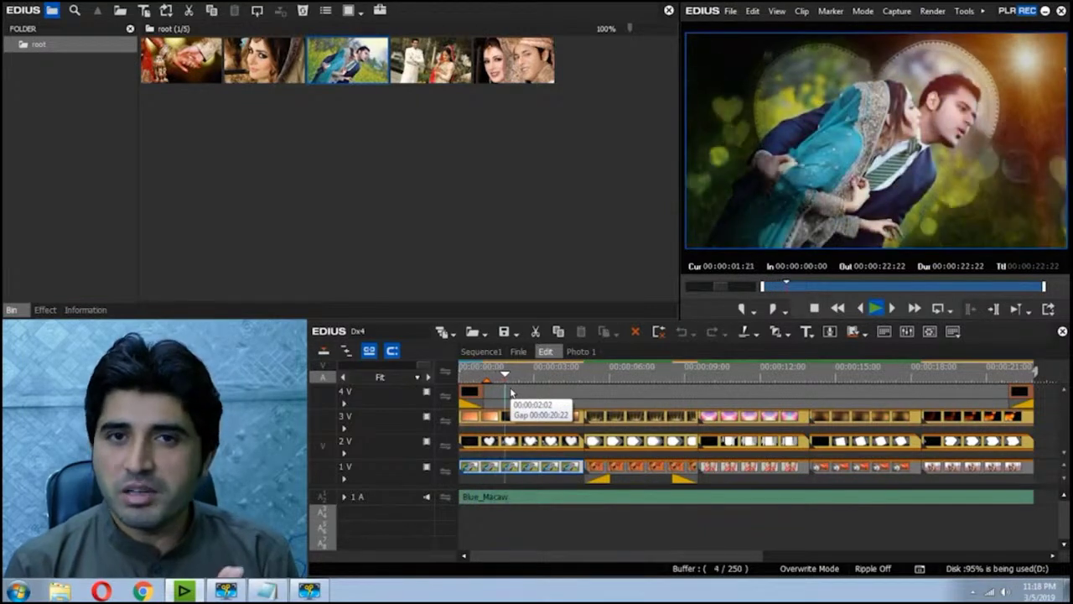
key("space")
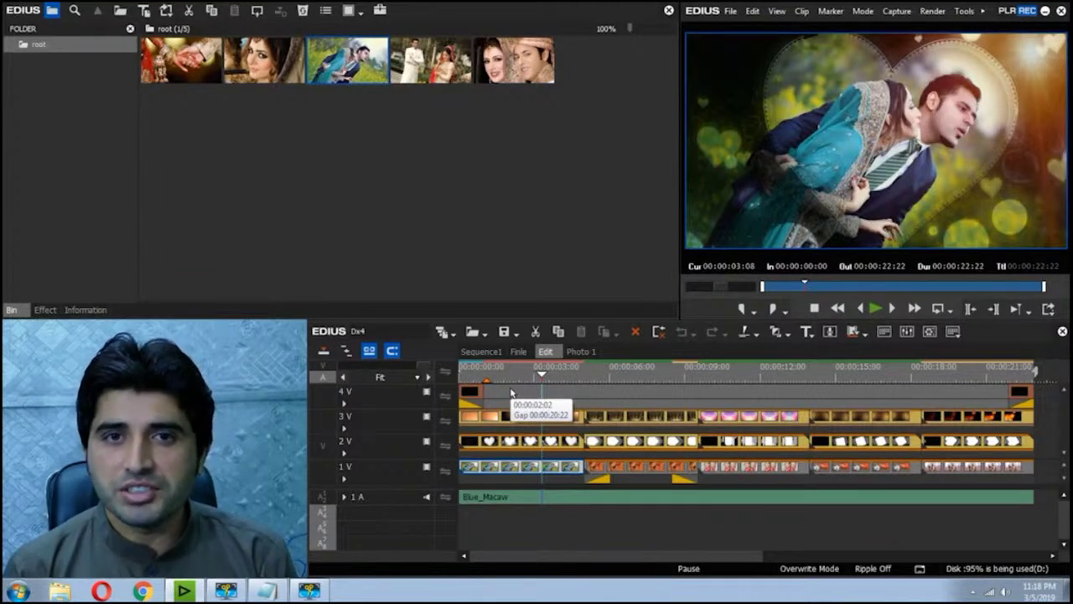
Step: Open the nested Photo 2 sequence and place the bride portrait on 2 V at the start, trimmed to the length of the photo below
double_click(653, 474)
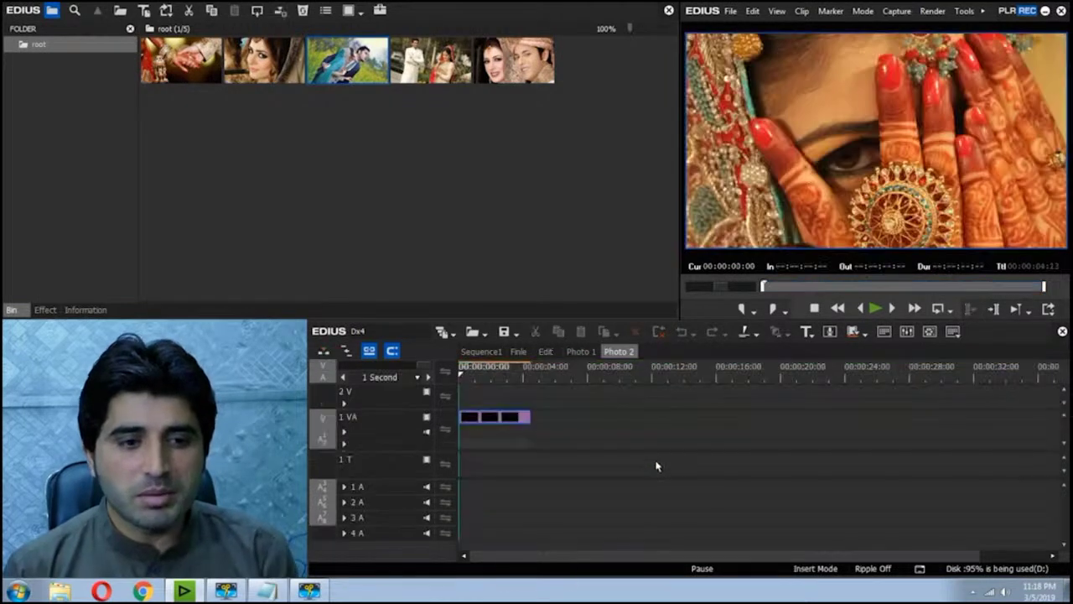
key("Home")
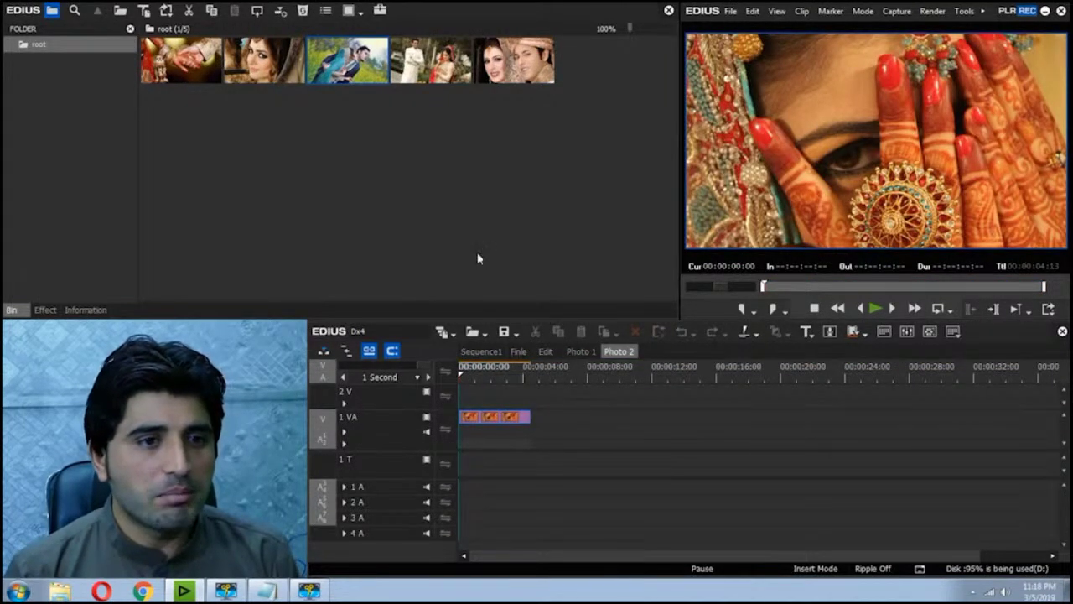
left_click_drag(283, 72, 711, 395)
key("BackSpace")
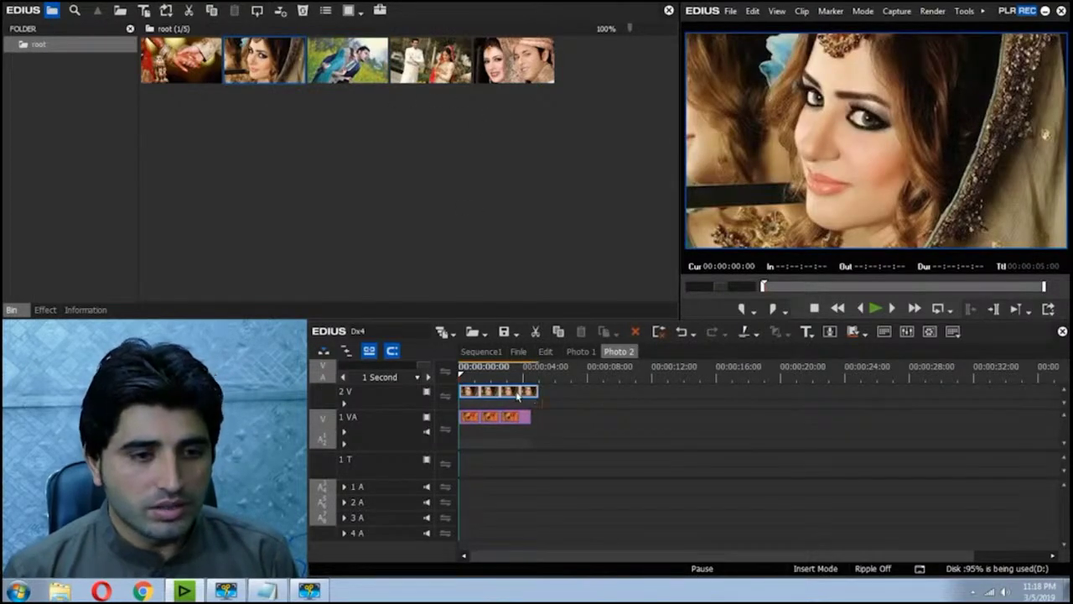
key("s")
key("c")
key("Delete")
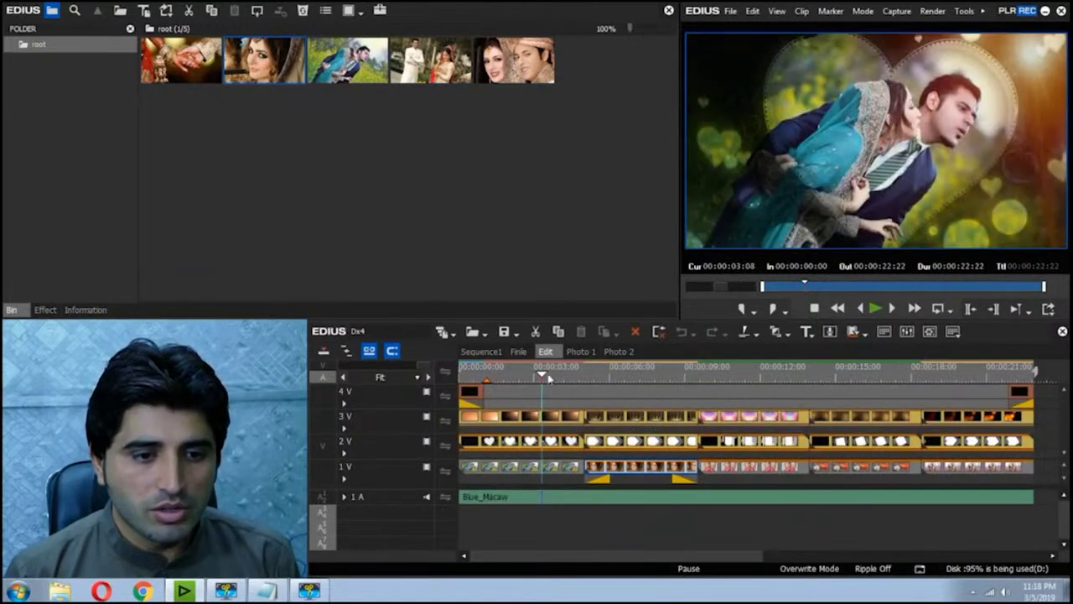
Step: Play the Edit sequence across the second photo segment to check the bride portrait with its effects
mouse_move(549, 379)
left_mouse_down()
mouse_move(615, 386)
mouse_move(555, 387)
left_mouse_up()
key("space")
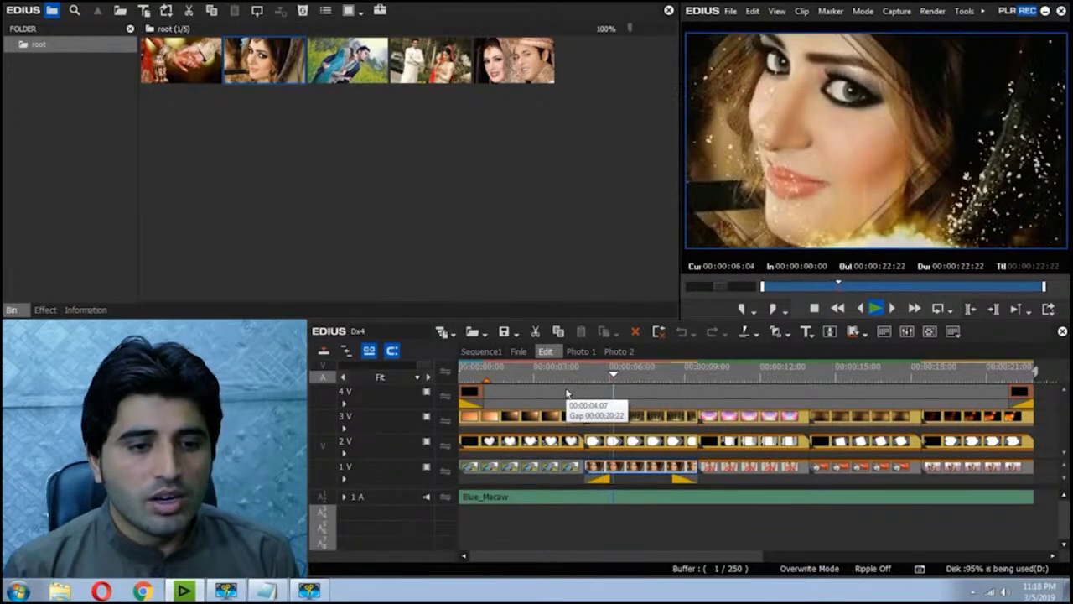
key("space")
Step: Open the nested Photo 3 sequence and place the standing couple photo on 2 V, cutting off the excess beyond the photo below
left_click(749, 401)
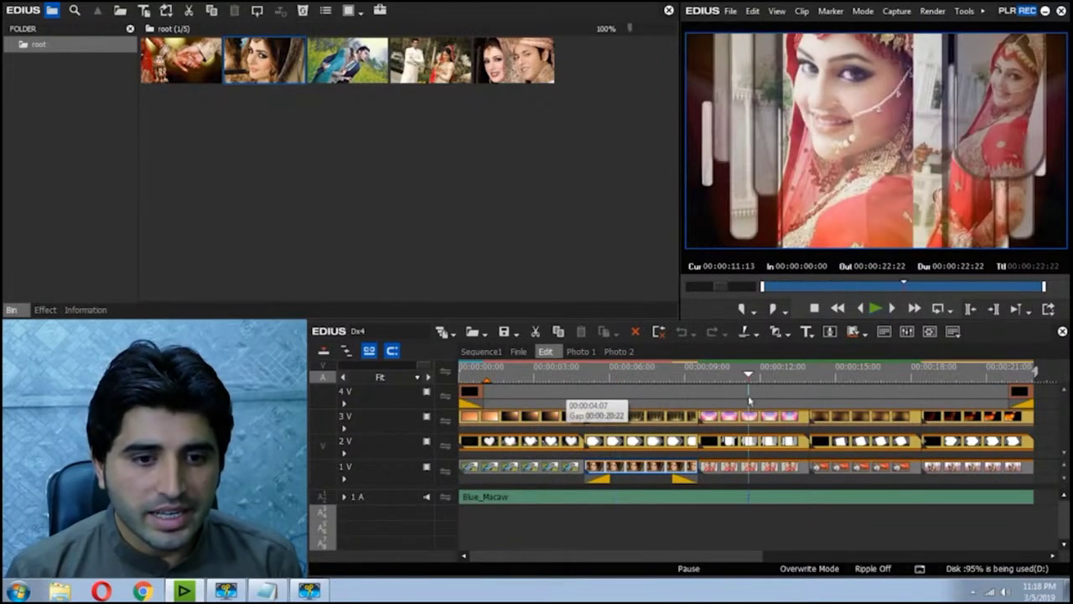
double_click(771, 468)
left_click(492, 210)
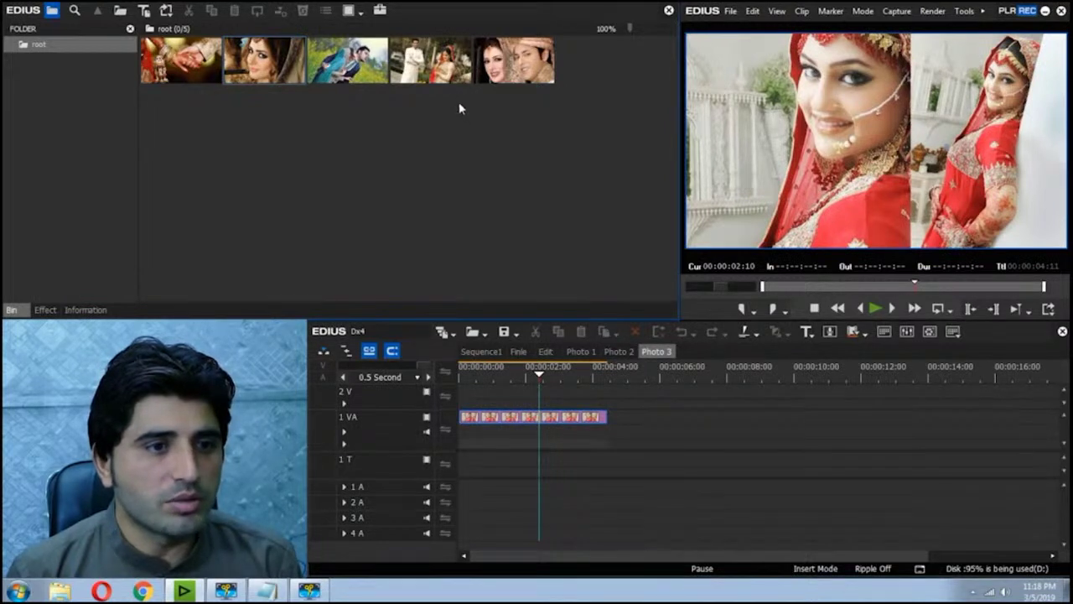
left_click_drag(457, 78, 693, 401)
key("BackSpace")
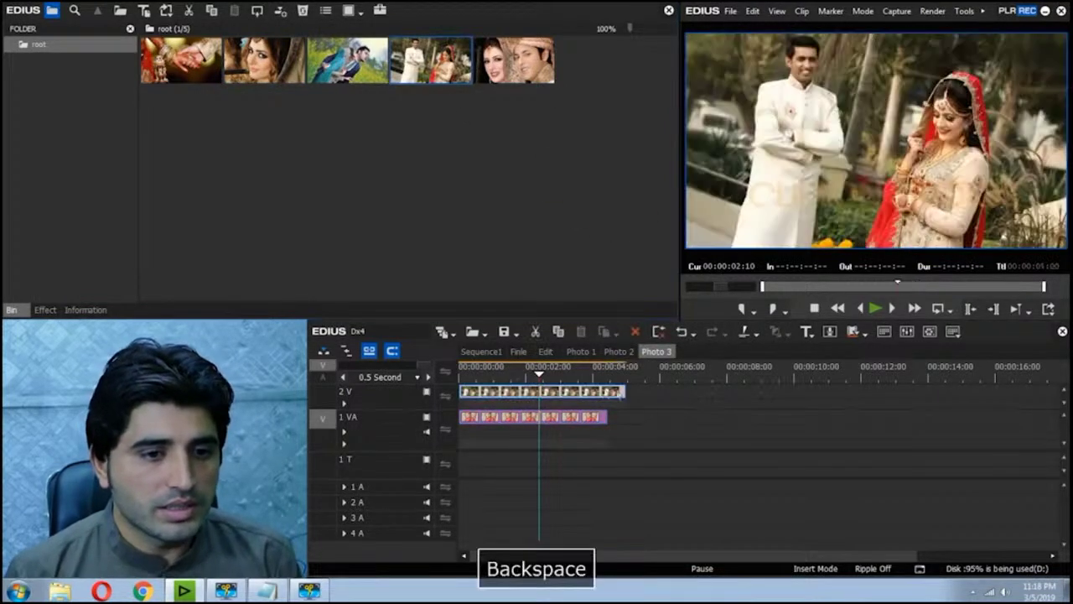
left_click(619, 399)
key("c")
key("Delete")
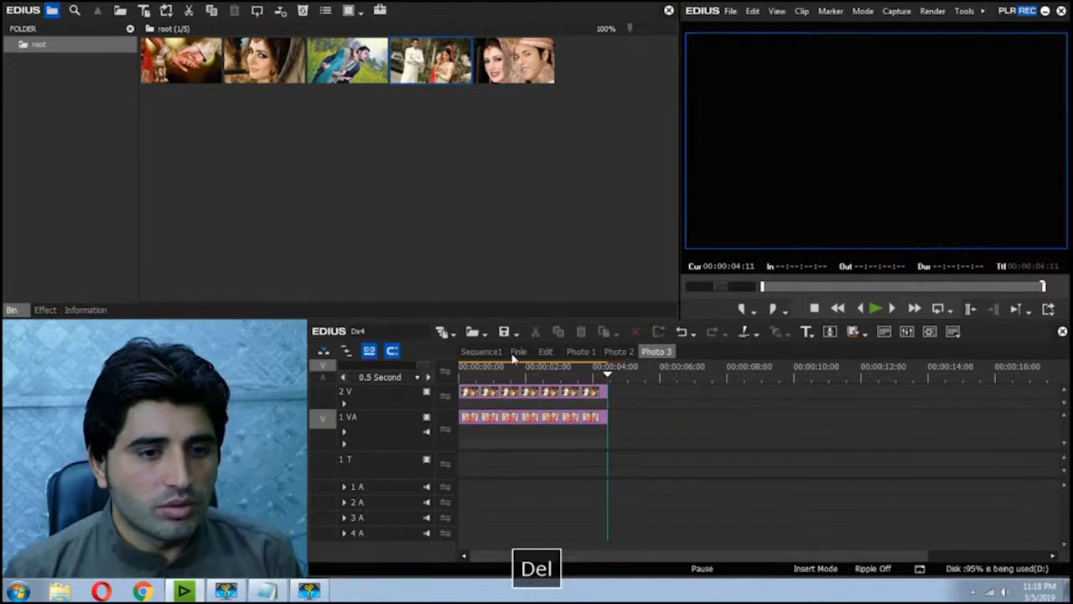
Step: Return to the Edit sequence and play the third segment to check the standing couple photo
left_click(547, 352)
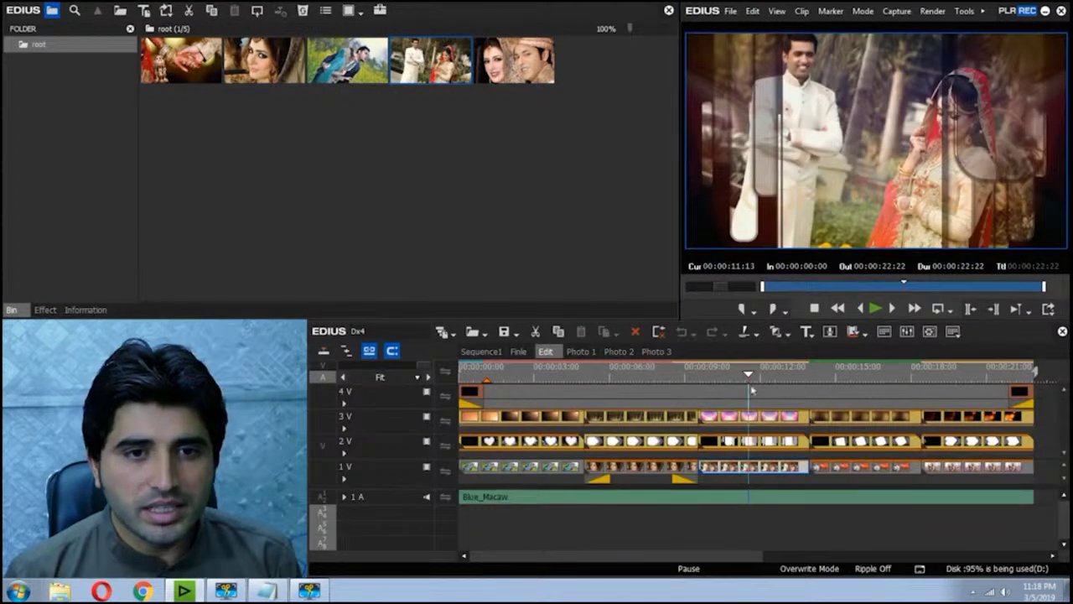
left_click(708, 375)
key("space")
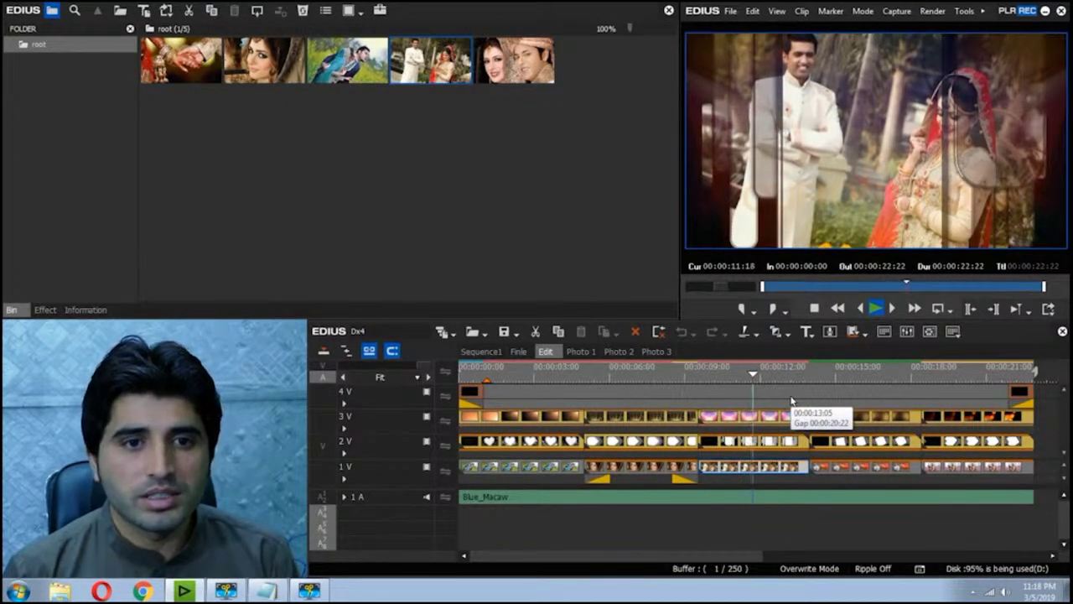
key("space")
Step: Open the nested Photo 4 sequence and place the holding-hands photo on 2 V, trimmed to the end of the photo below
double_click(870, 472)
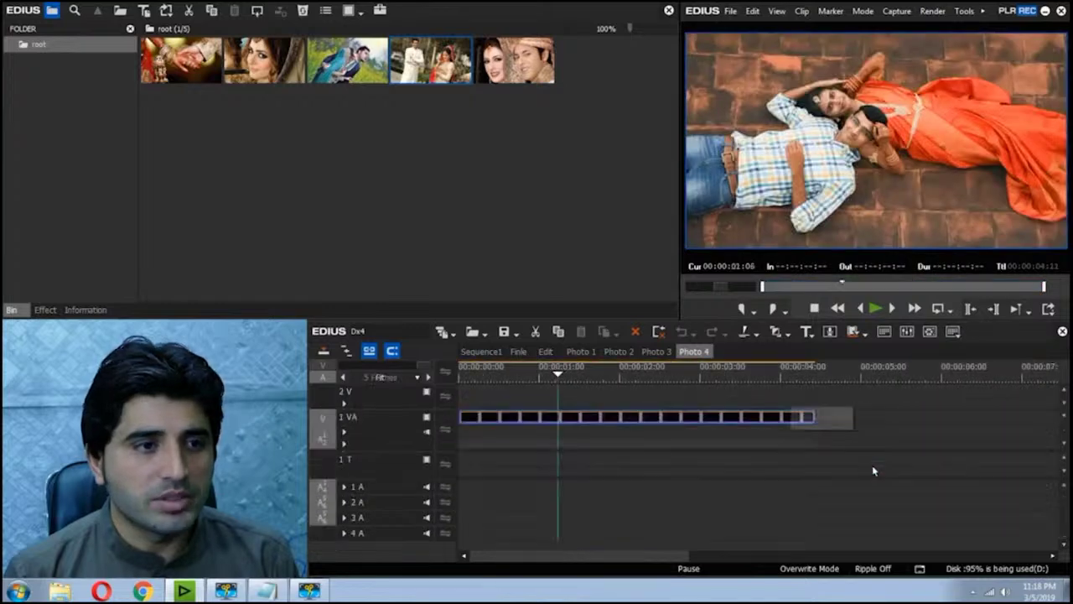
left_click_drag(181, 72, 872, 405)
key("BackSpace")
key("s")
key("c")
key("Home")
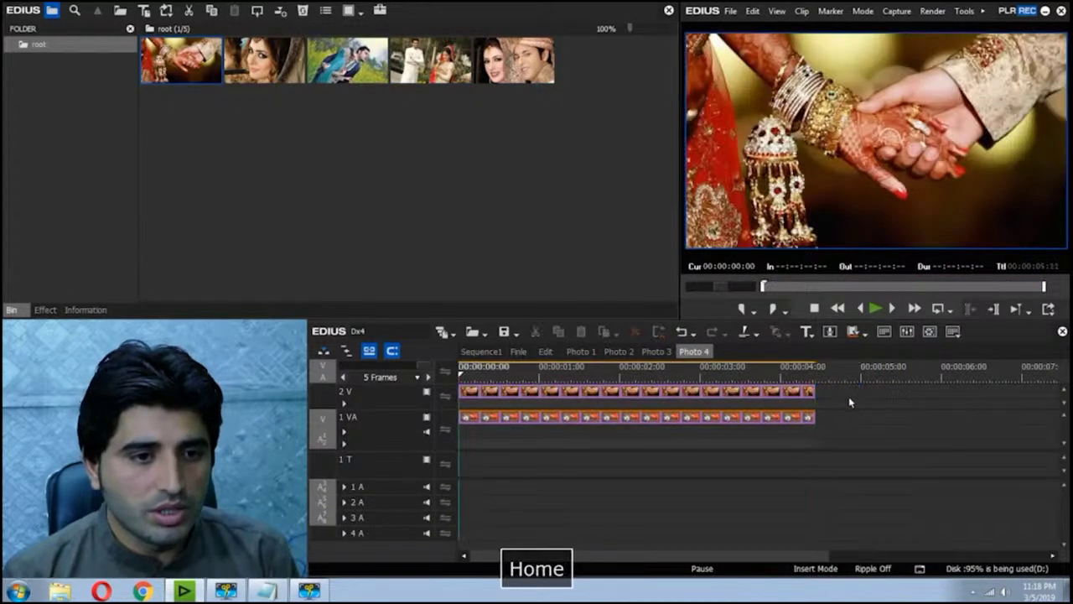
Step: Open the Photo 5 sequence from Edit and place the close-up couple photo on 2 V, trimmed to the length of the photo below
left_click(545, 351)
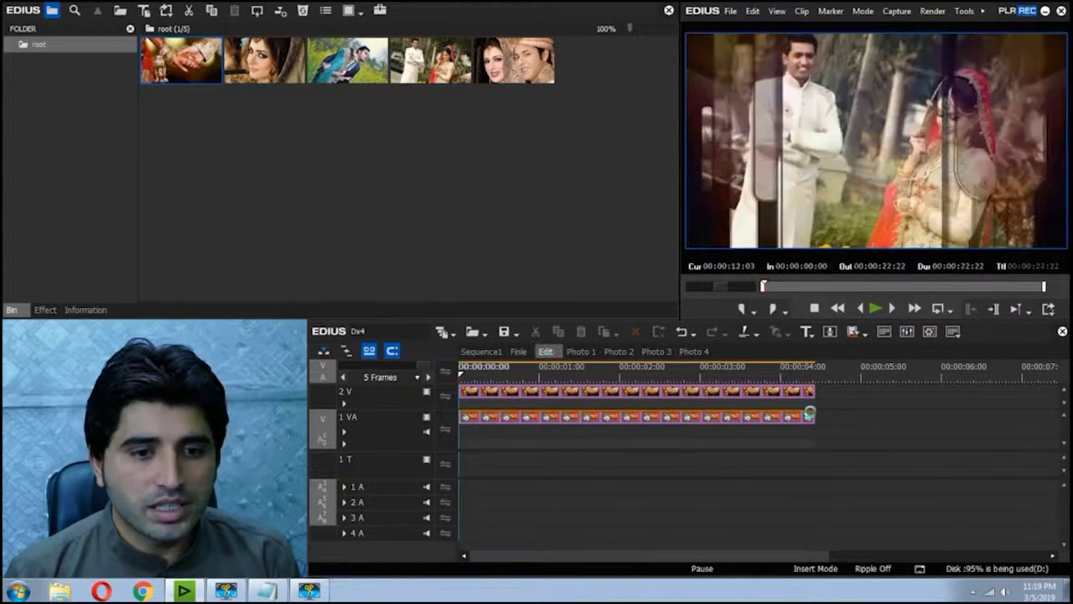
left_click_drag(779, 389, 941, 394)
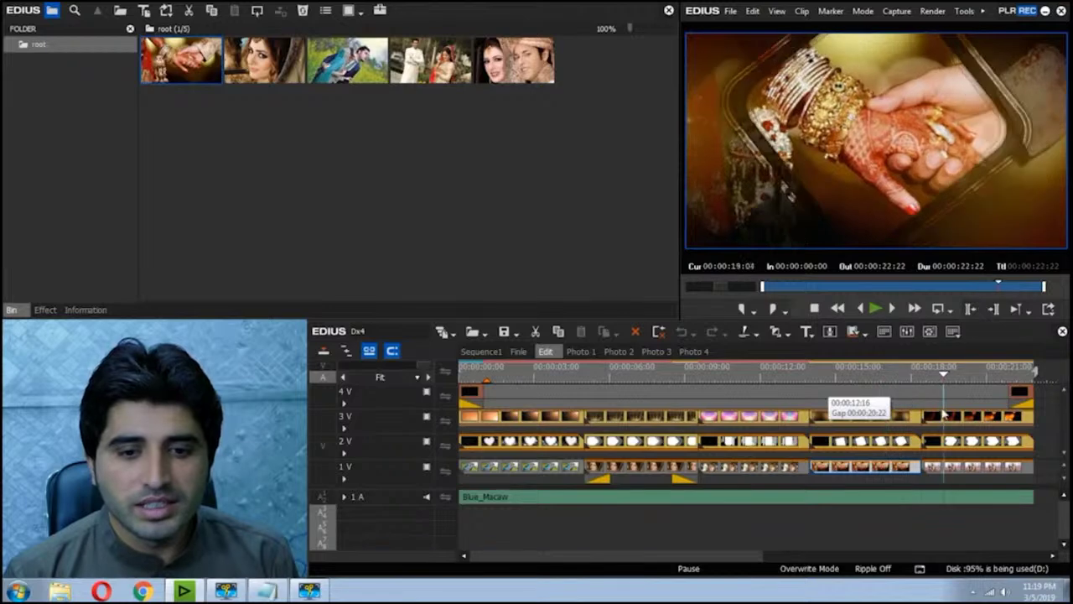
double_click(965, 466)
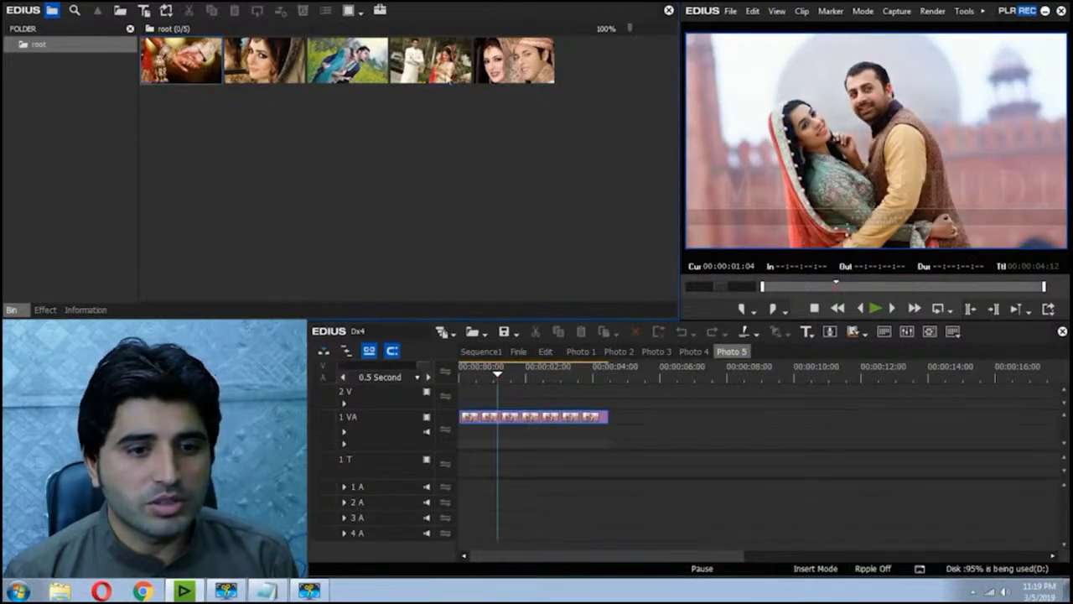
left_click_drag(444, 71, 700, 401)
key("Delete")
left_click_drag(515, 61, 597, 391)
key("BackSpace")
key("s")
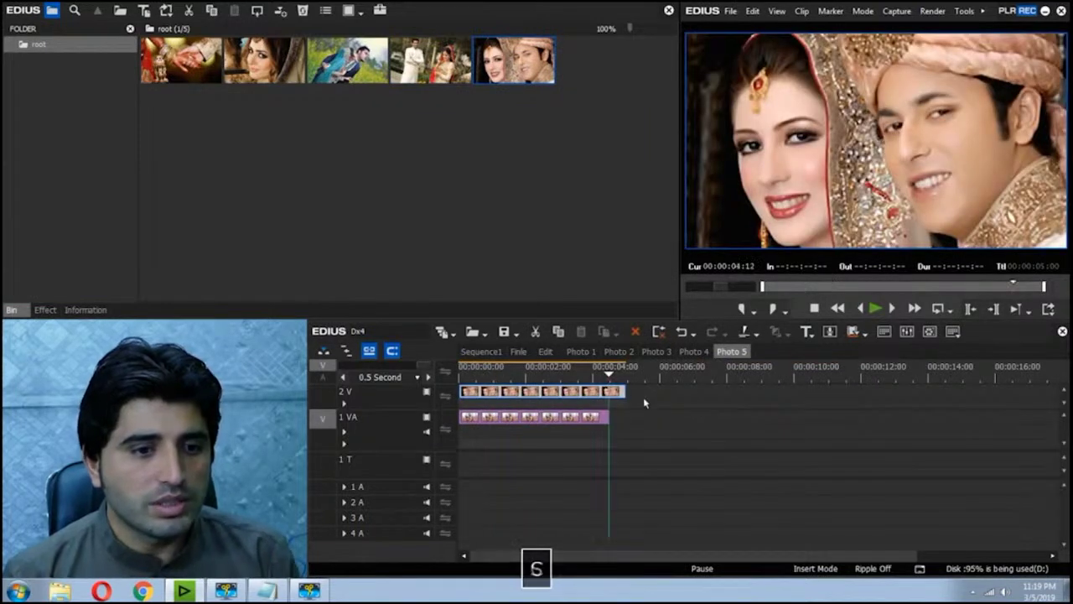
key("c")
key("Delete")
Step: Return to the Edit sequence and play the transition into the fifth segment to check the close-up couple photo
left_click(545, 352)
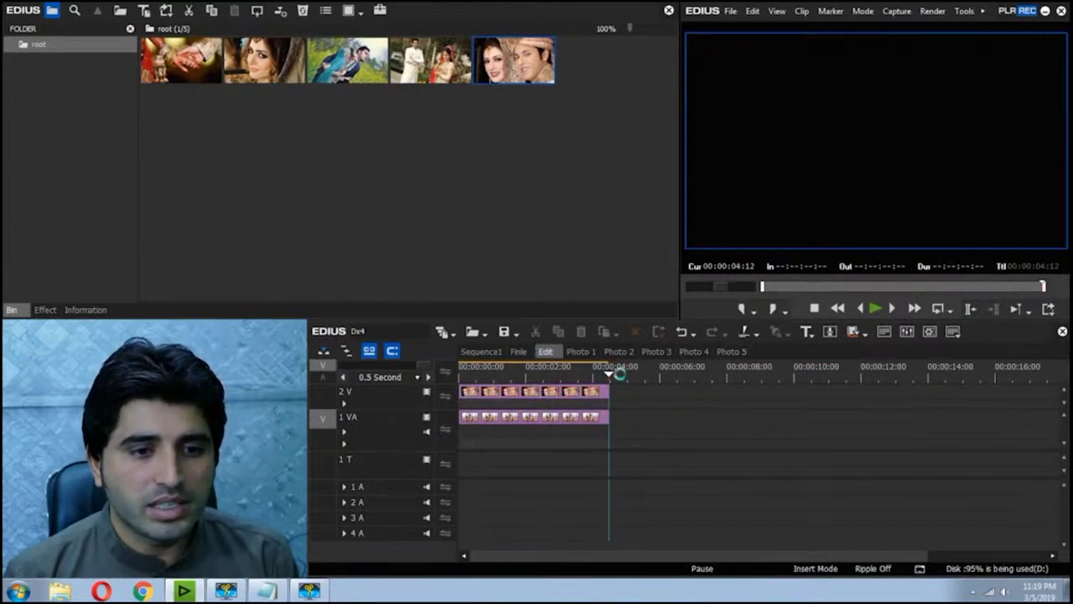
left_click_drag(961, 376, 905, 381)
key("space")
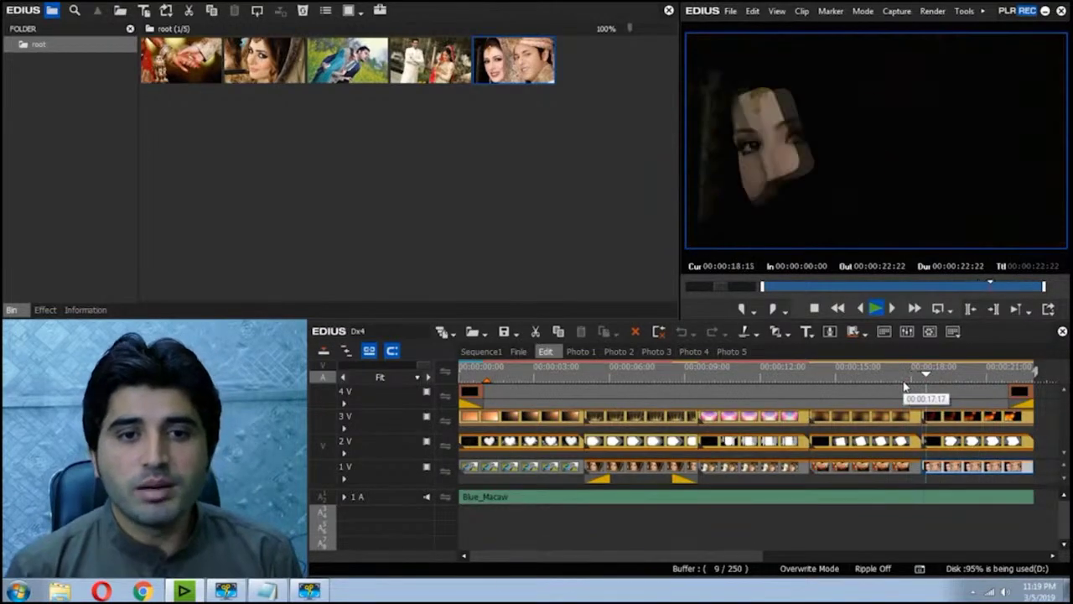
key("space")
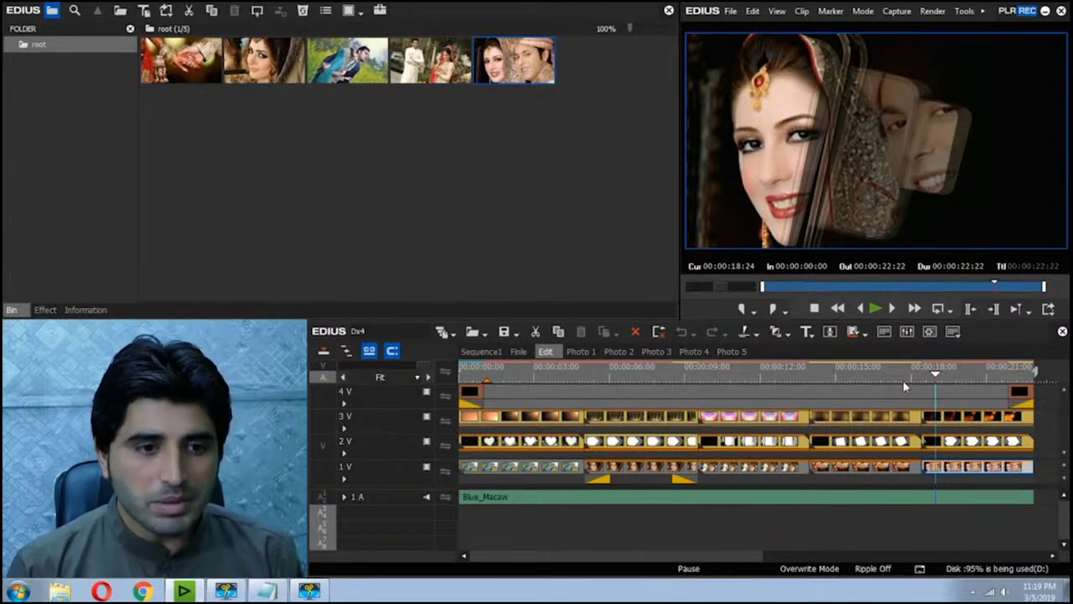
Step: Close the Photo 5 and Photo 4 sequences on the timeline
left_click(520, 352)
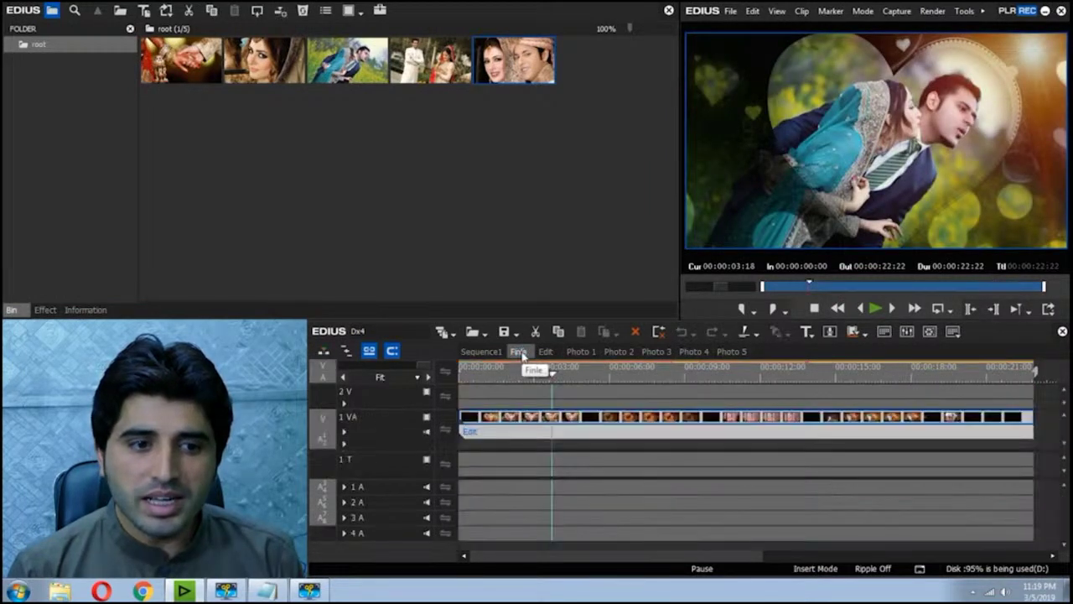
right_click(519, 352)
left_click(729, 352)
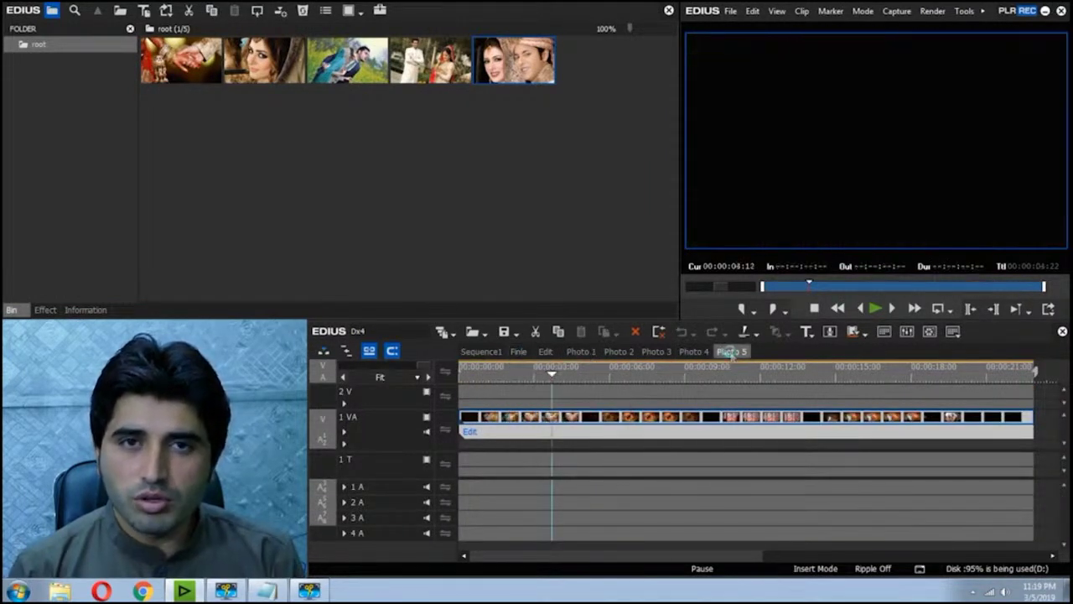
right_click(731, 354)
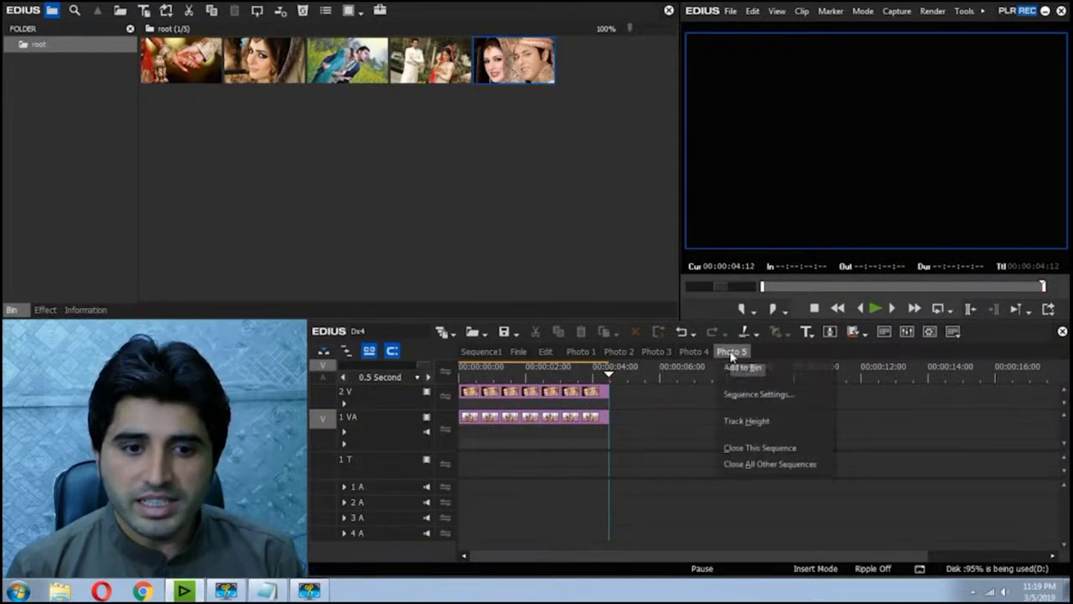
left_click(774, 449)
left_click(674, 473)
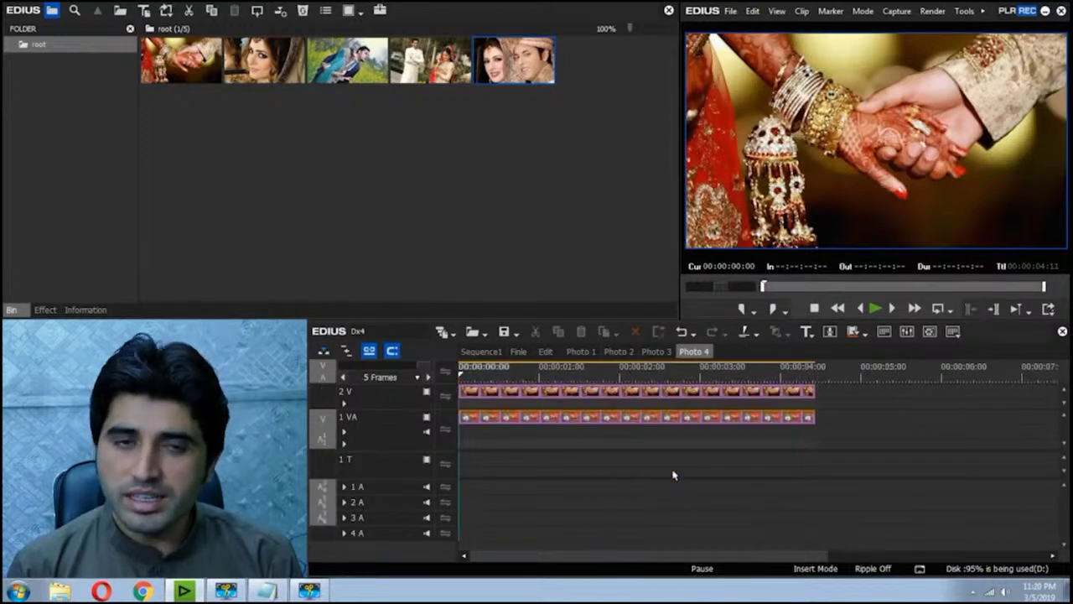
right_click(696, 354)
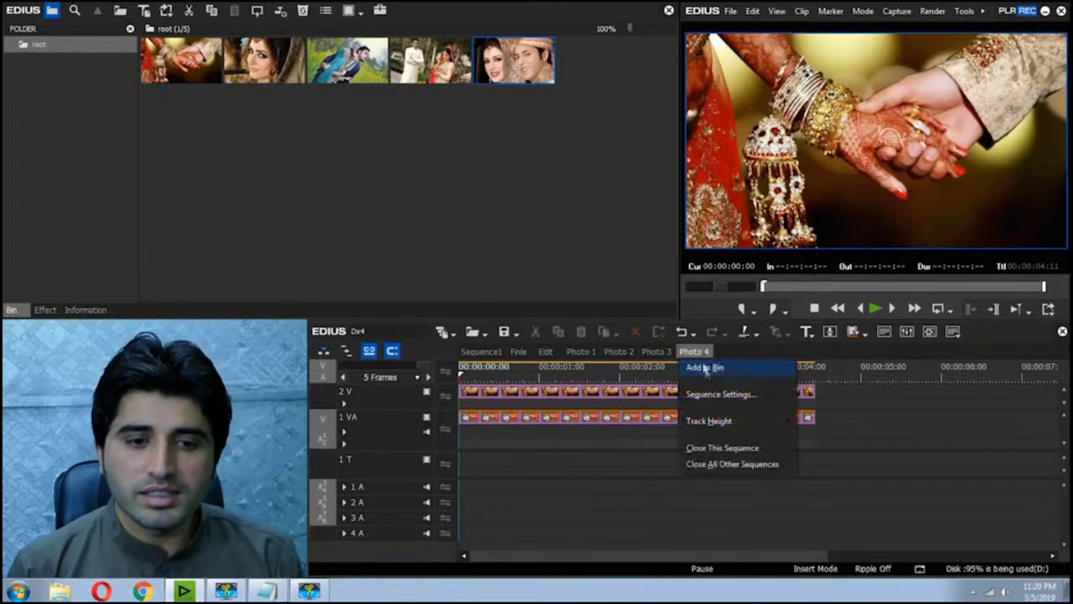
left_click(721, 448)
left_click(661, 468)
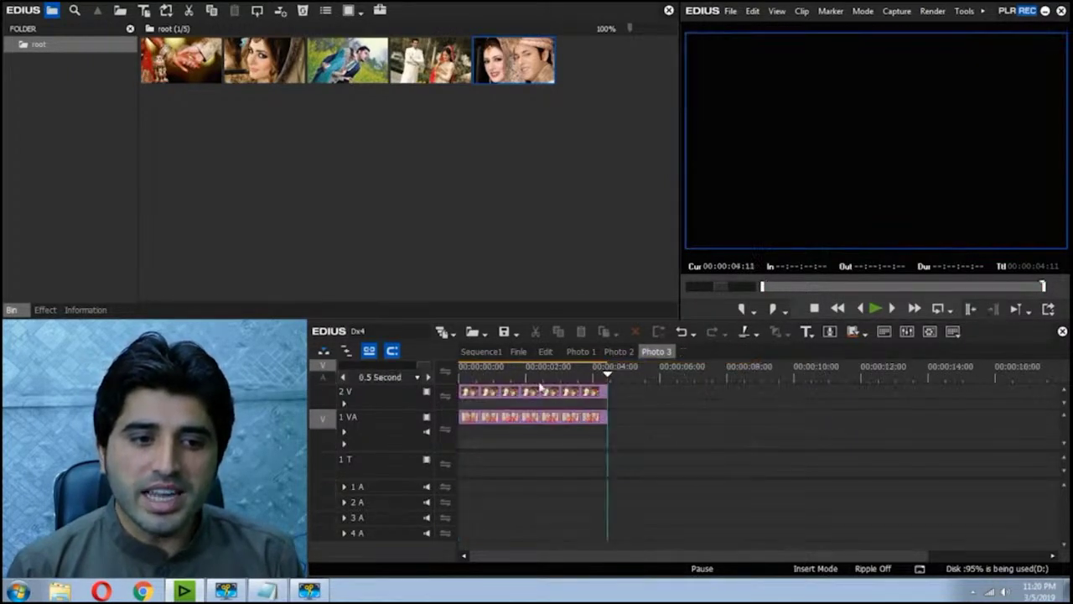
Step: Close all open sequences except Finle
left_click(519, 352)
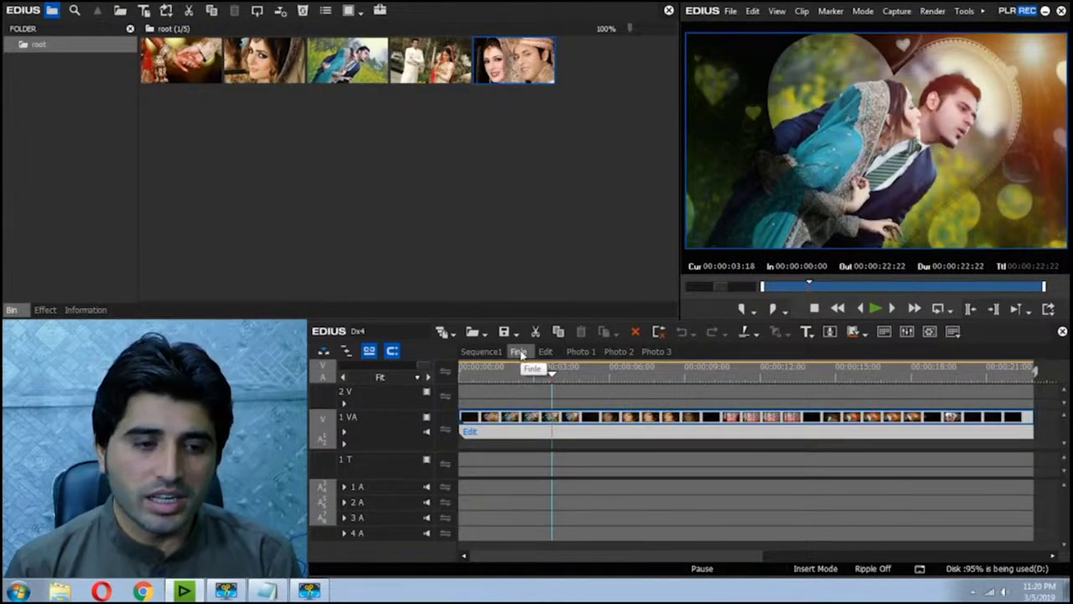
right_click(521, 352)
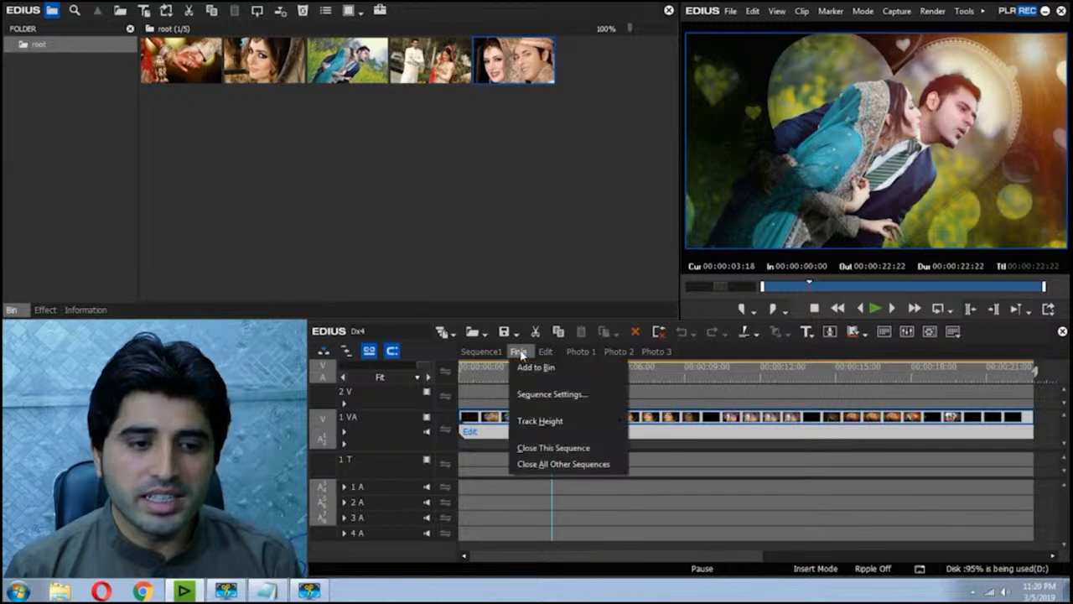
left_click(549, 467)
left_click(647, 486)
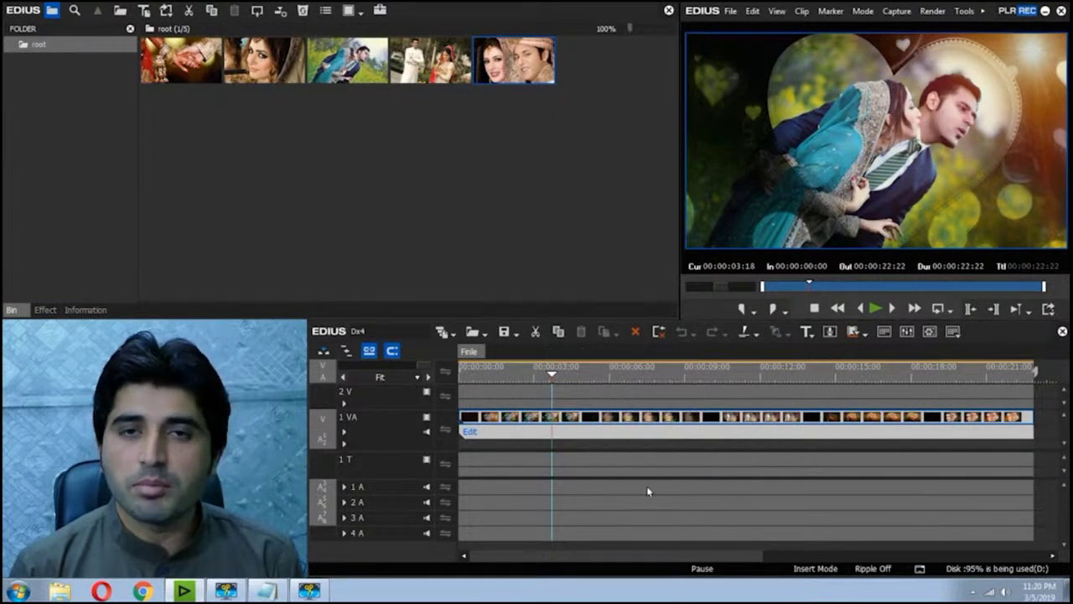
Step: Reopen the Edit sequence nested in Finle and create a new empty sequence
double_click(660, 417)
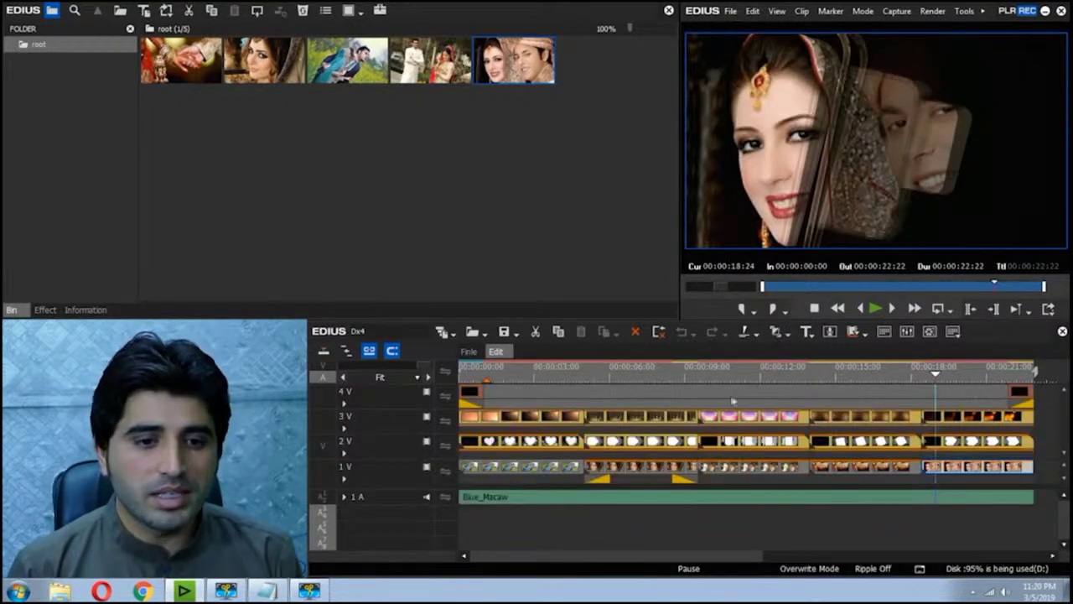
left_click(735, 374)
key("ctrl+shift+n")
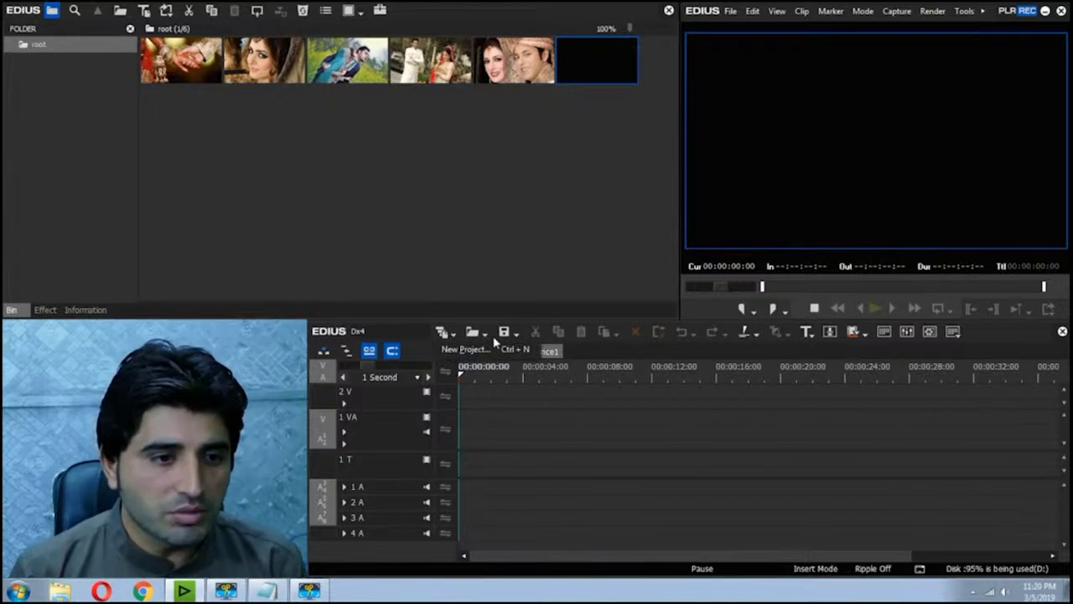
Step: Create three more empty sequences in the project
left_click(441, 332)
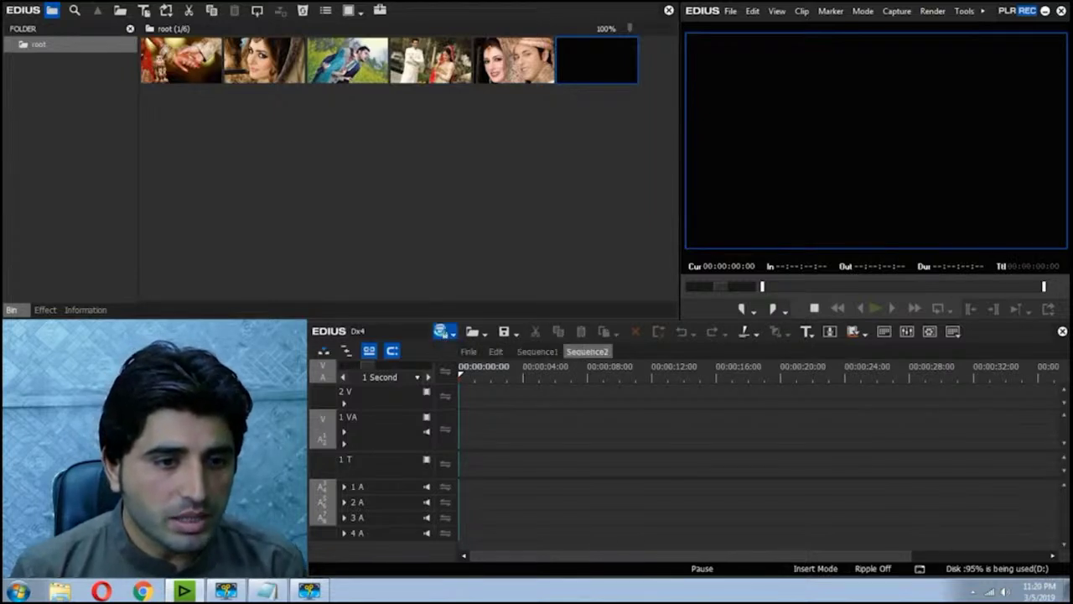
left_click(442, 331)
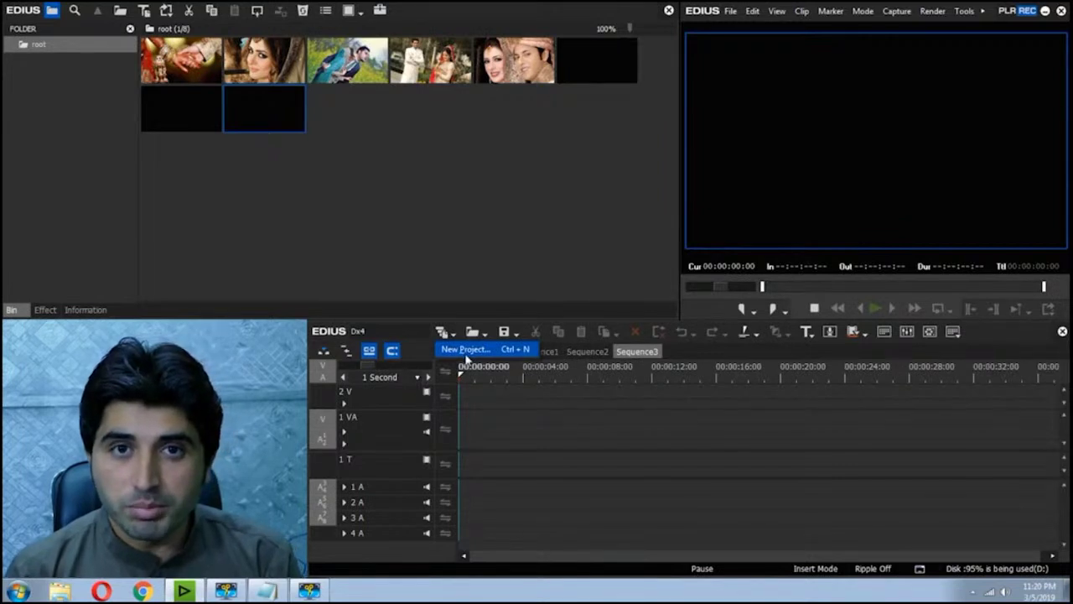
left_click(584, 414)
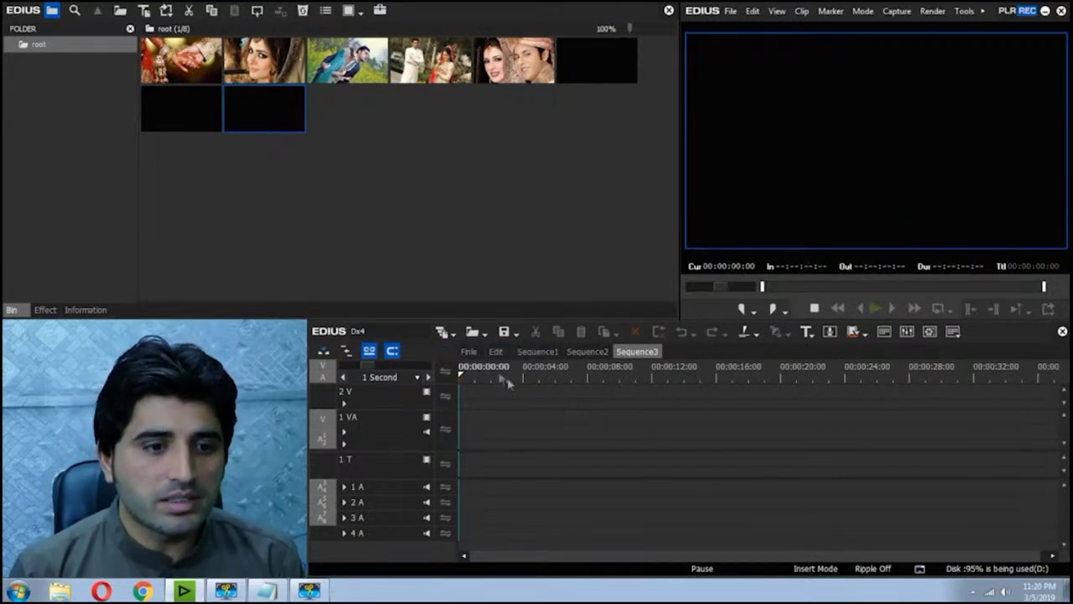
left_click(442, 333)
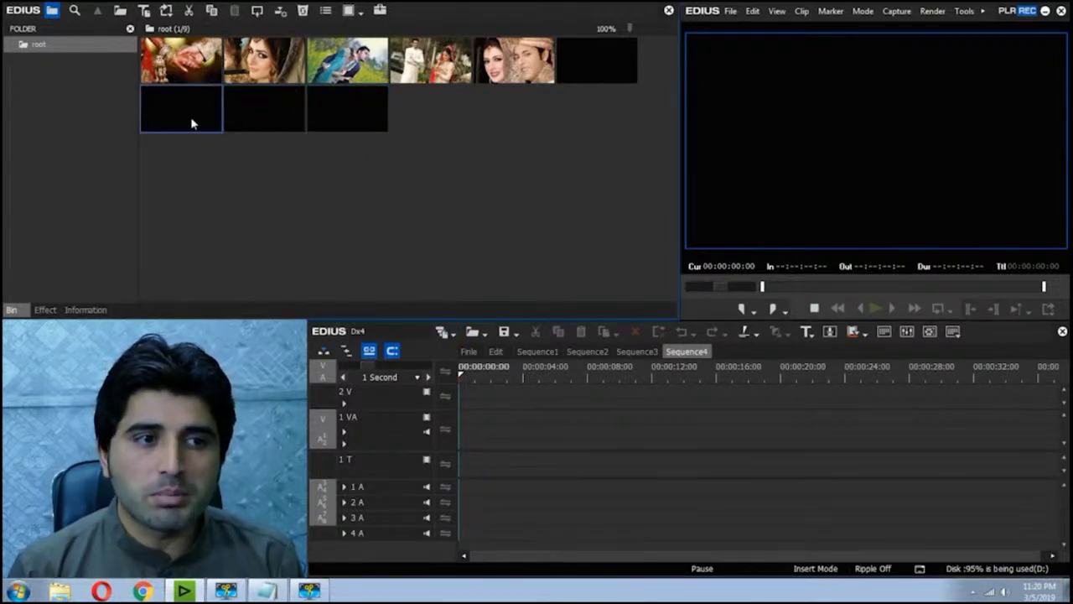
left_click(599, 75)
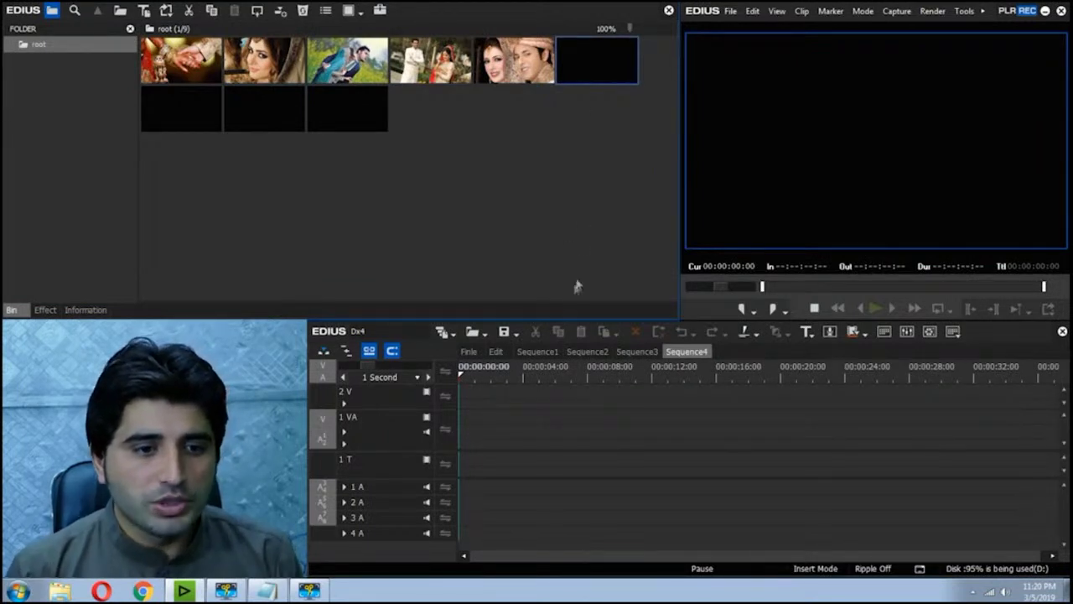
Step: Rename Sequence1 as 01
left_click(541, 353)
right_click(542, 355)
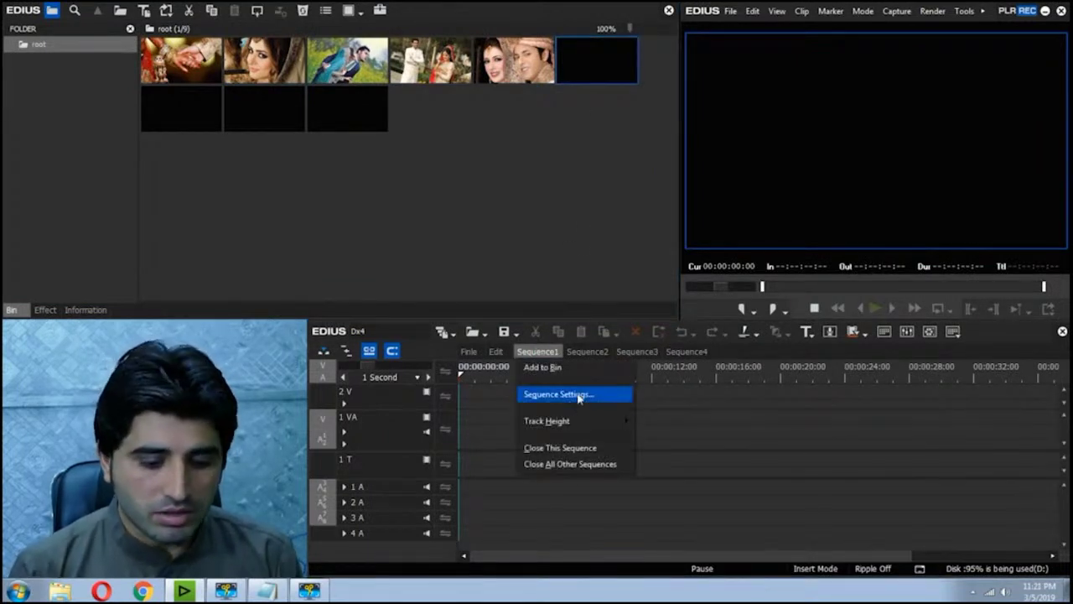
left_click(557, 393)
type("01")
key("Return")
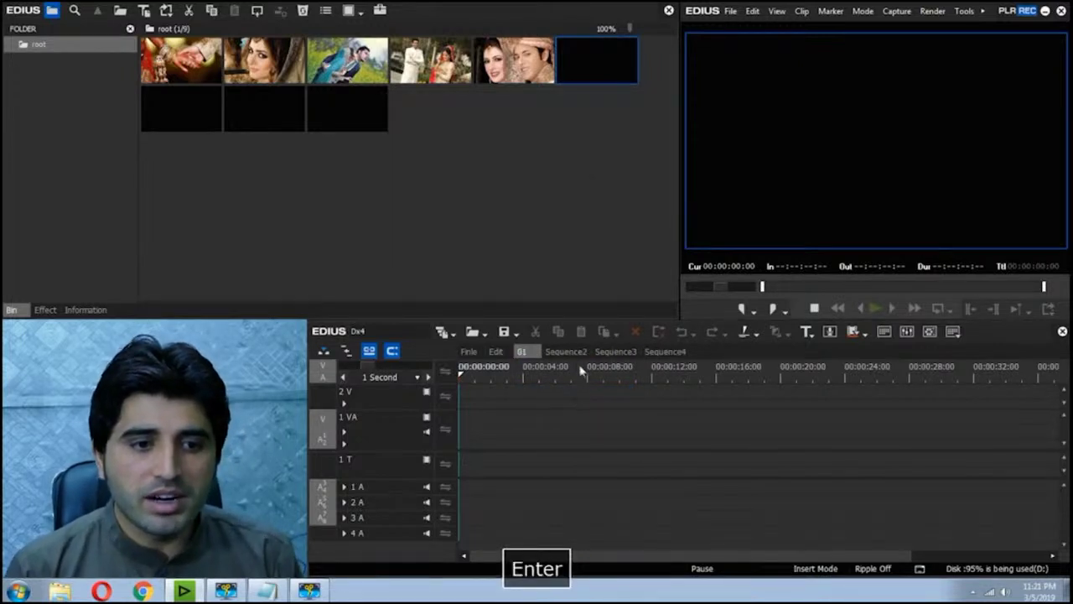
Step: Rename Sequence2 as 02
left_click(575, 352)
right_click(577, 354)
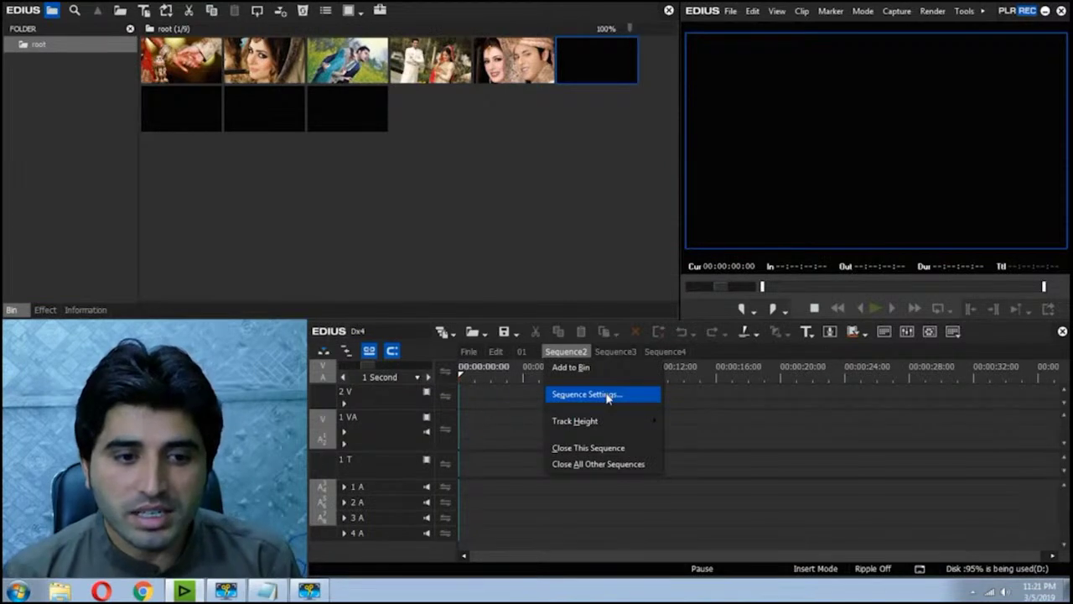
key("Return")
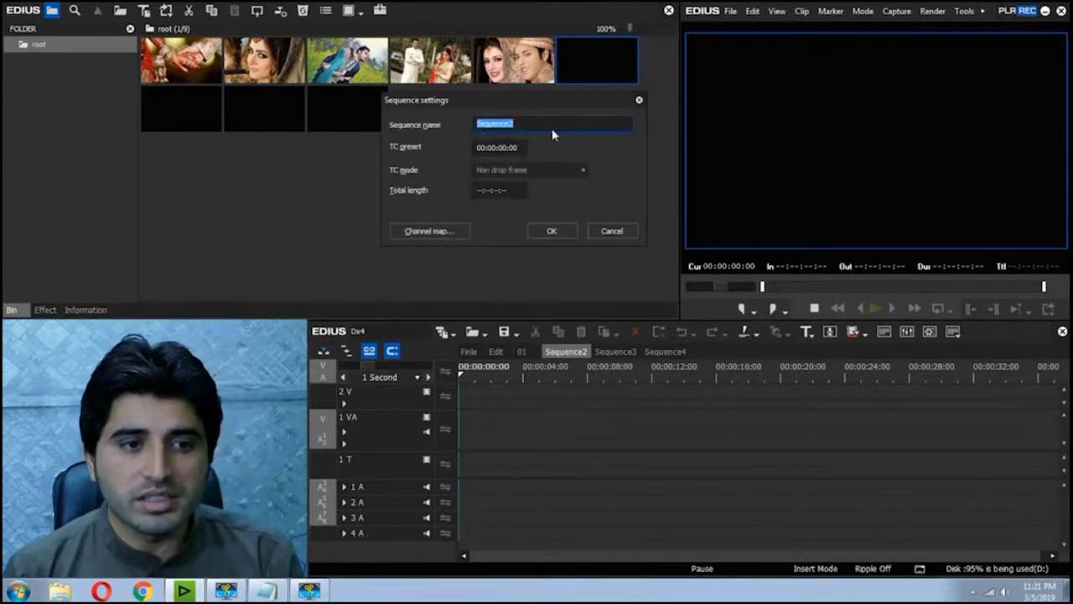
key("BackSpace")
type("01")
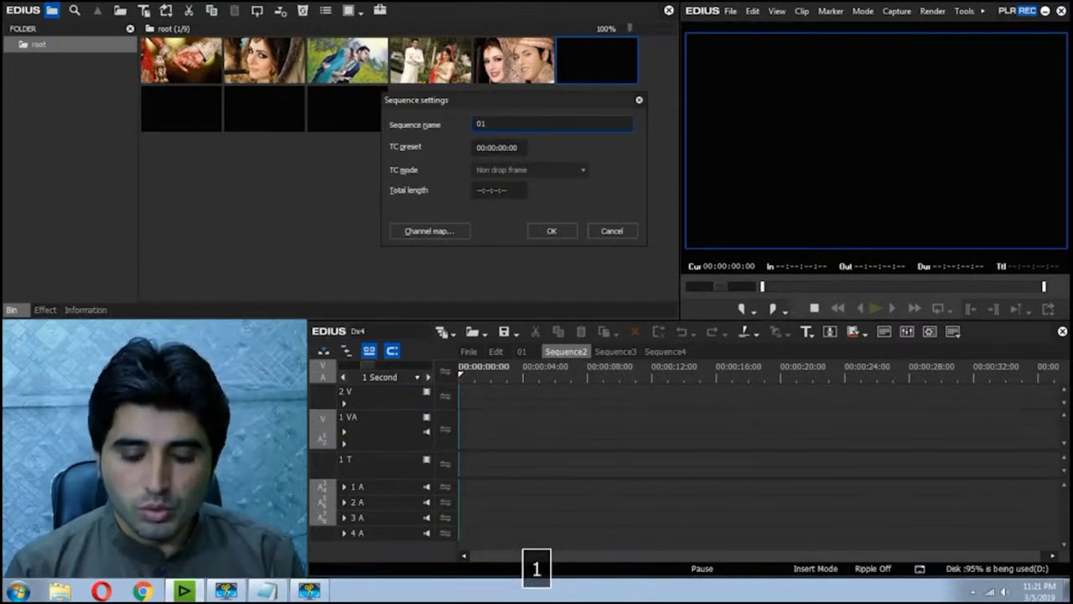
key("BackSpace")
type("2")
key("Return")
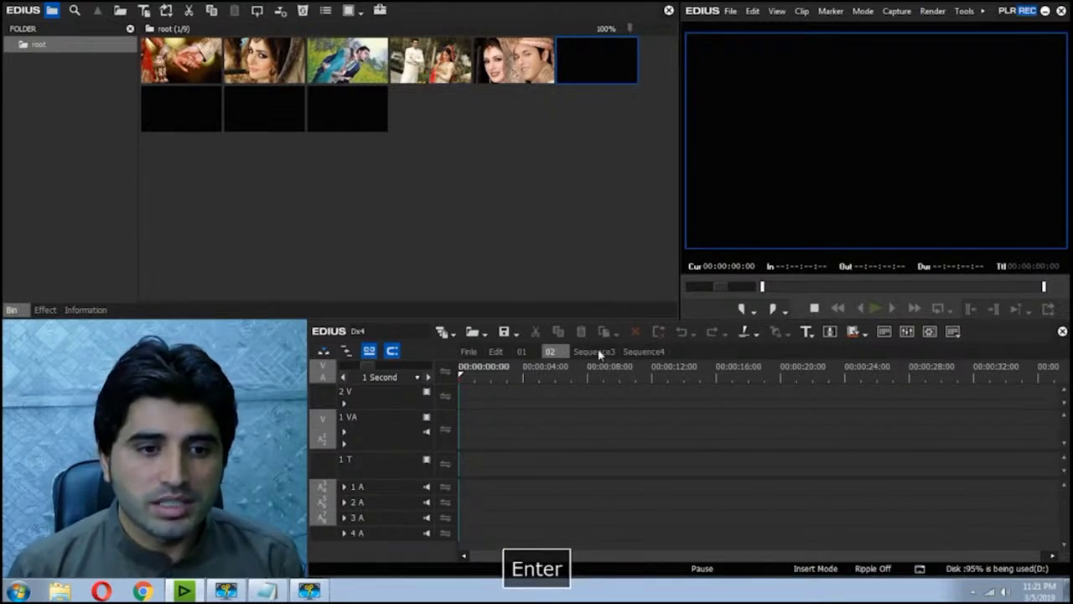
Step: Rename Sequence3 as 03 and set its total length to 10 seconds
right_click(599, 353)
left_click(625, 393)
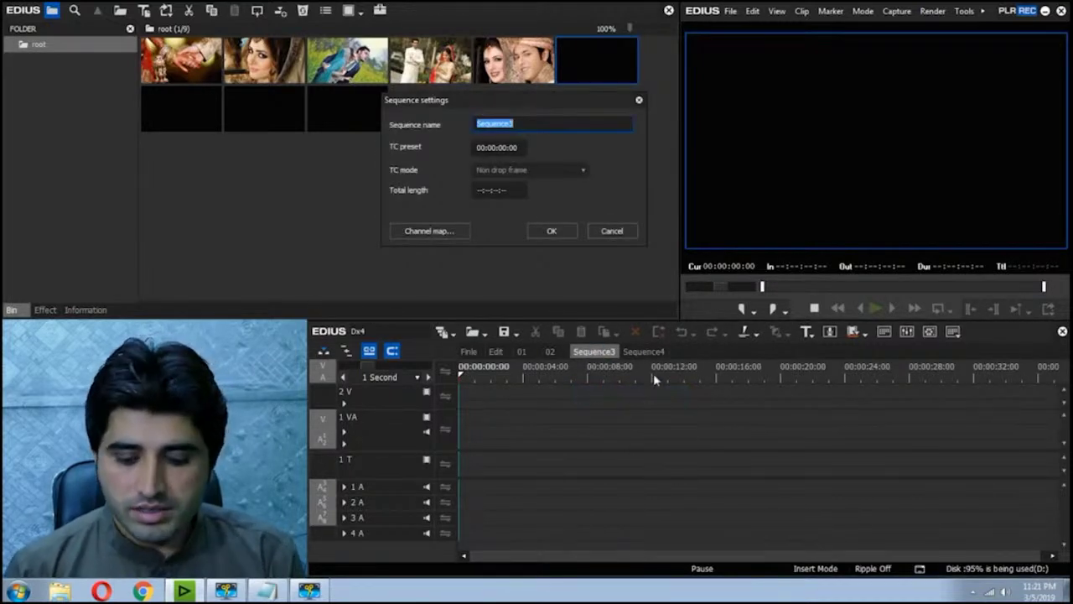
type("03")
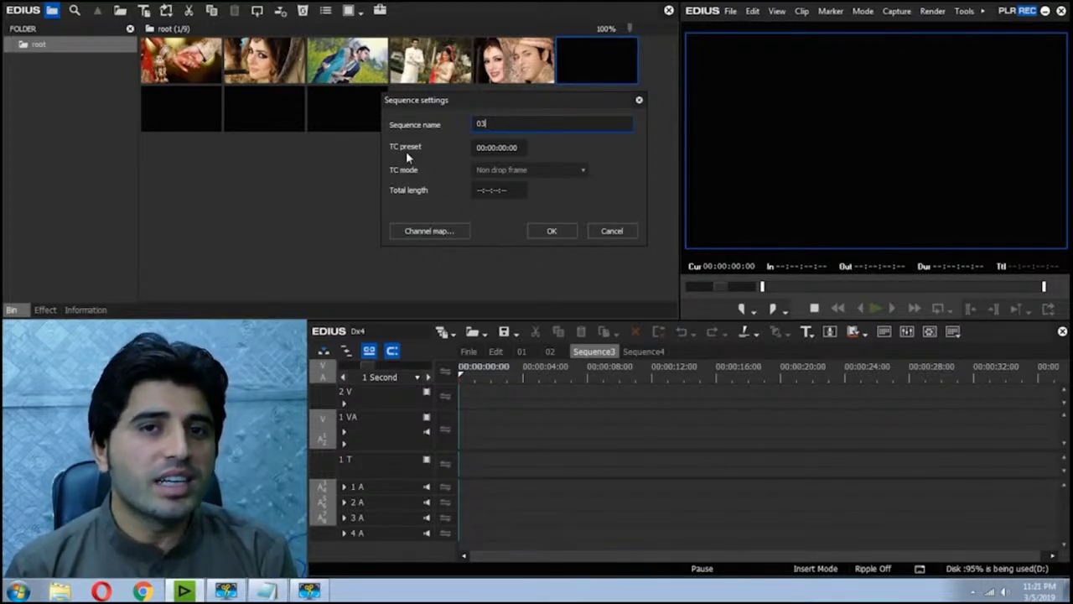
left_click(496, 191)
type("1")
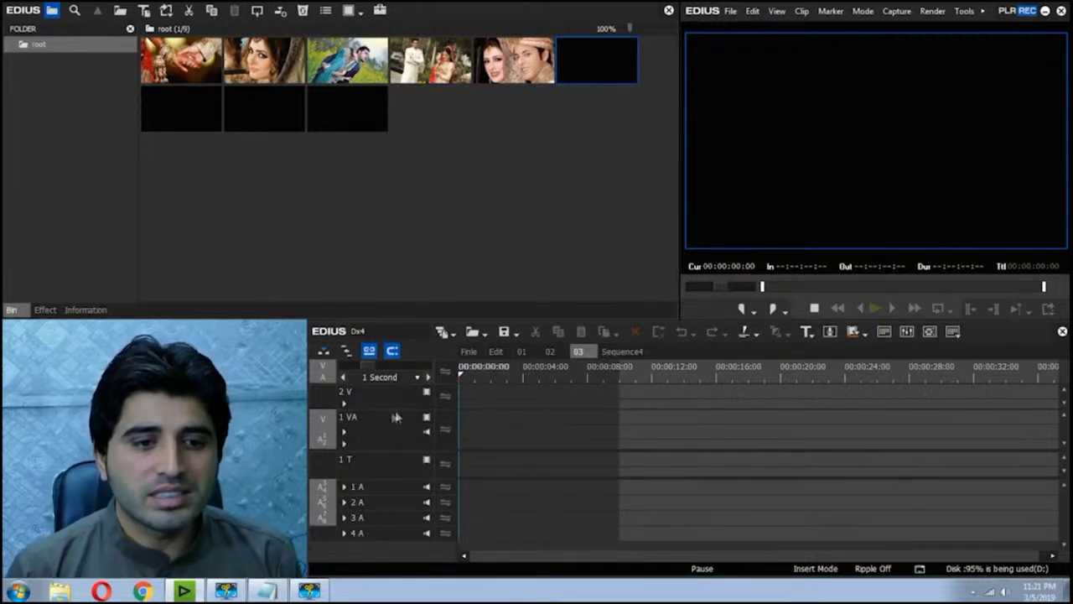
scroll(592, 436, "up", 1)
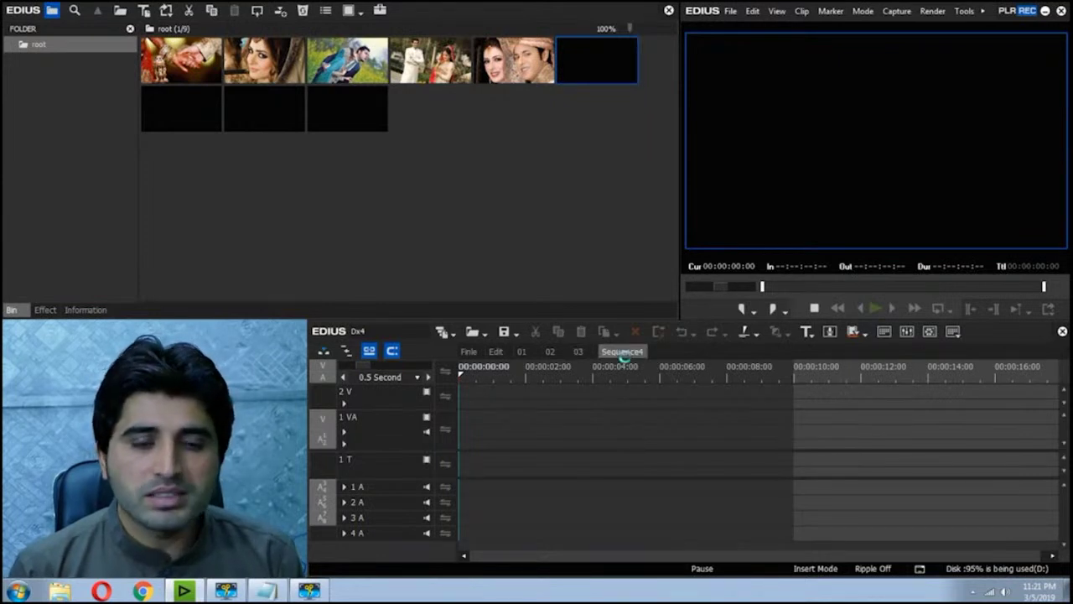
scroll(624, 356, "down", 1)
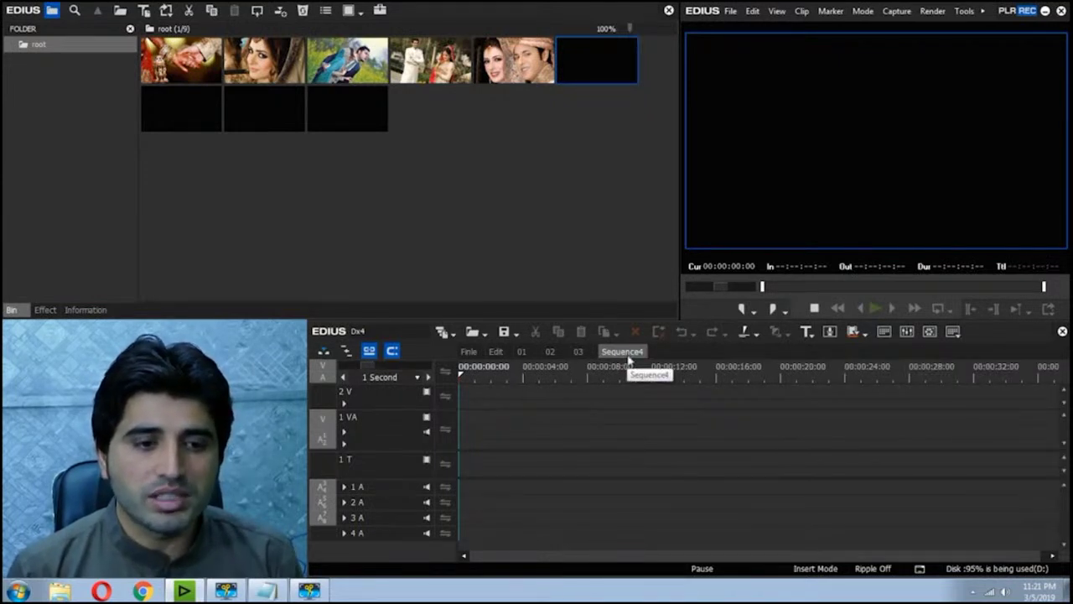
Step: Rename Sequence4 as 04
right_click(629, 359)
left_click(654, 394)
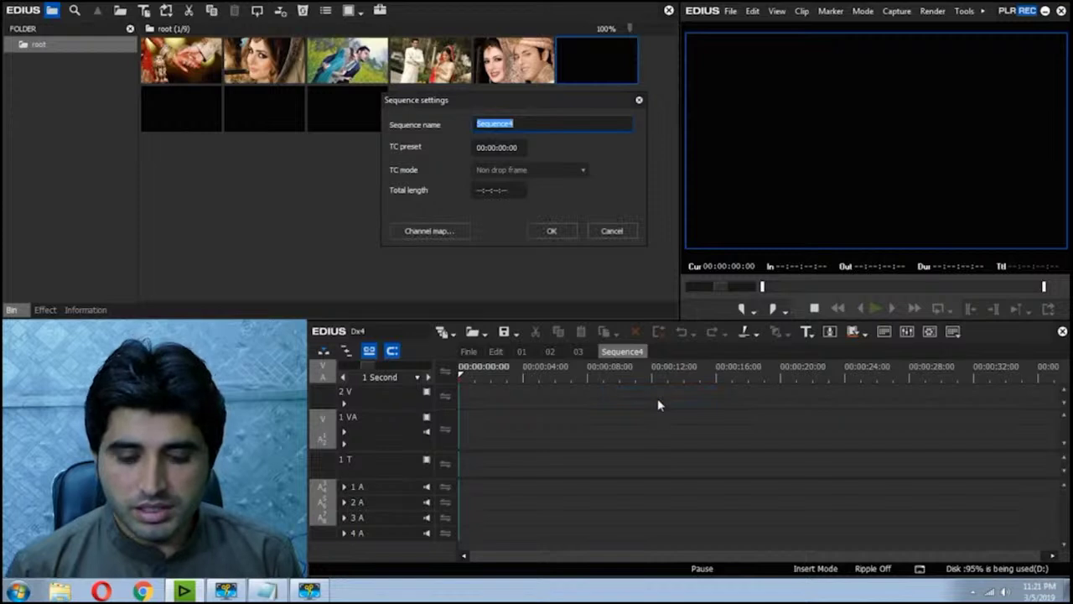
type("04")
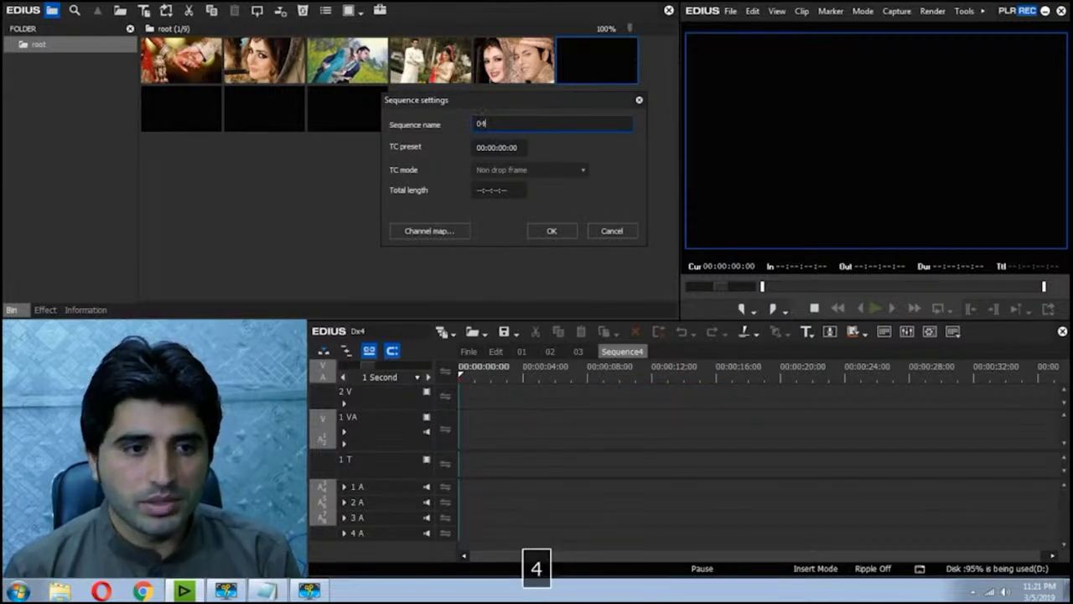
key("Return")
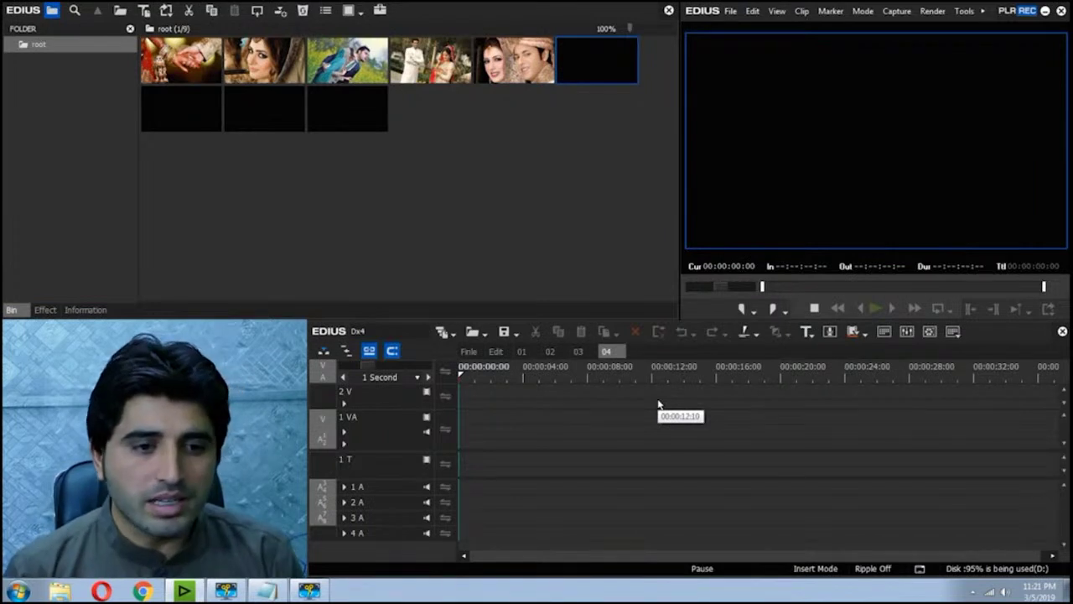
Step: Place the holding-hands photo at the start of track 1 VA in sequence 04 and the bride portrait likewise in sequence 03
left_click_drag(188, 64, 663, 425)
key("BackSpace")
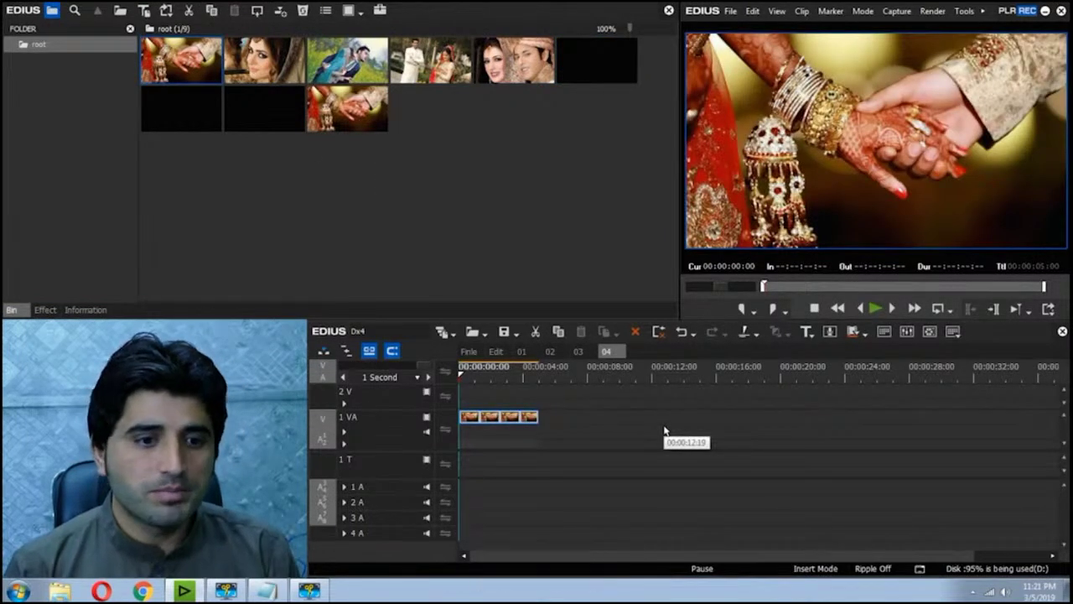
left_click(578, 352)
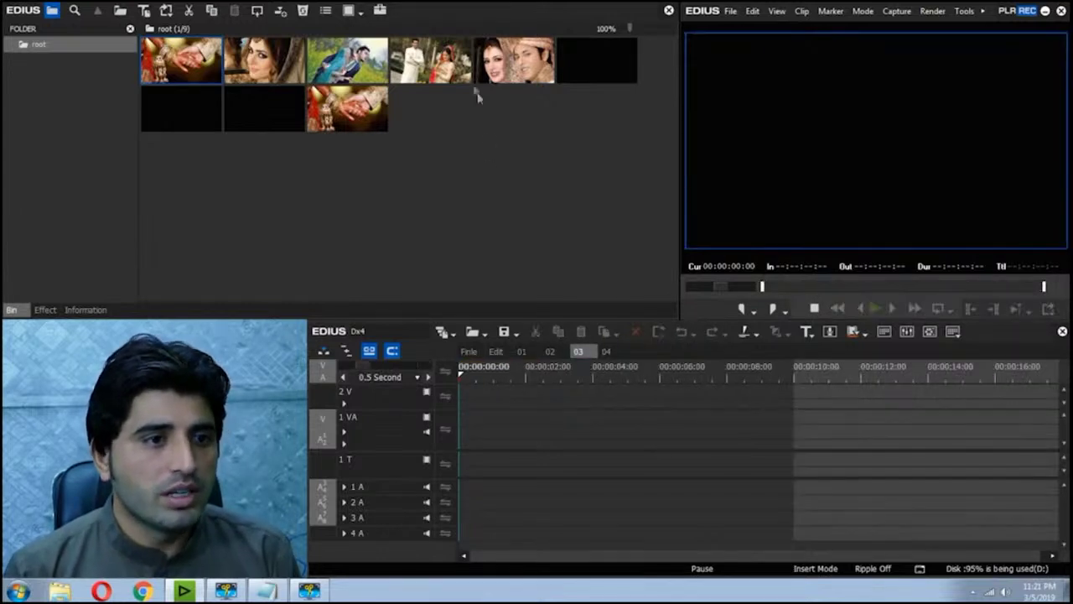
left_click_drag(296, 63, 652, 444)
key("BackSpace")
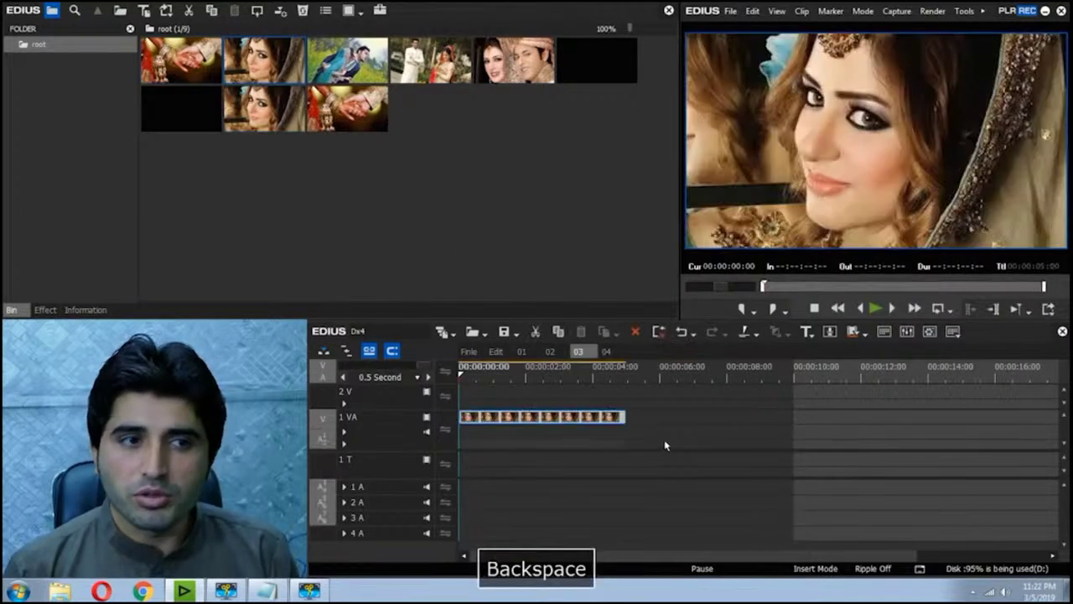
left_click_drag(347, 59, 776, 424)
key("BackSpace")
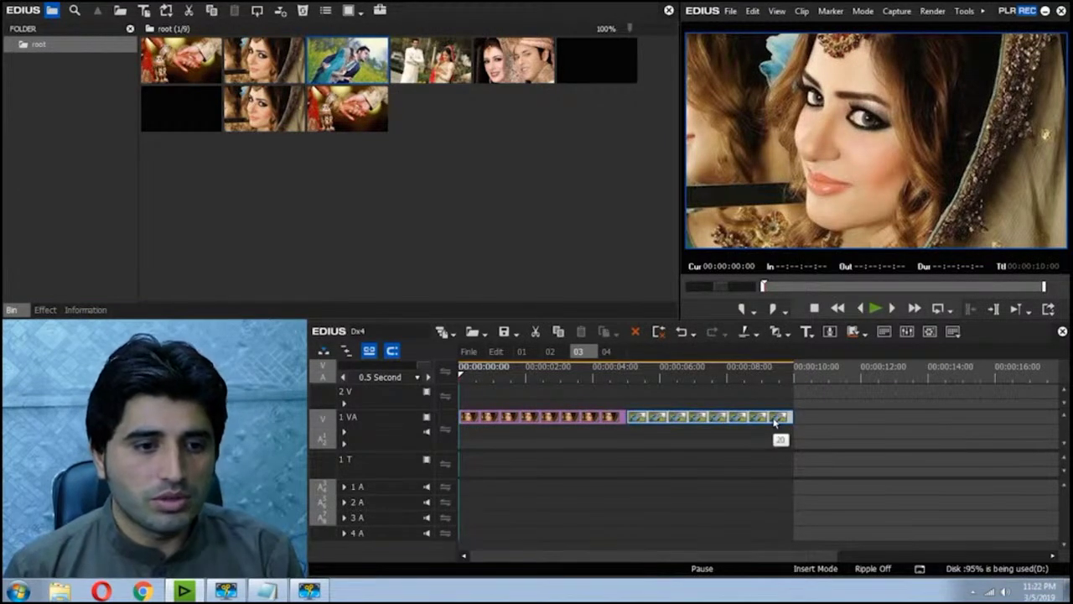
key("Delete")
Step: Place the standing couple photo on track 1 VA of sequence 02 and the close-up couple photo on track 1 VA of sequence 01
left_click(550, 351)
left_click_drag(431, 61, 650, 432)
key("BackSpace")
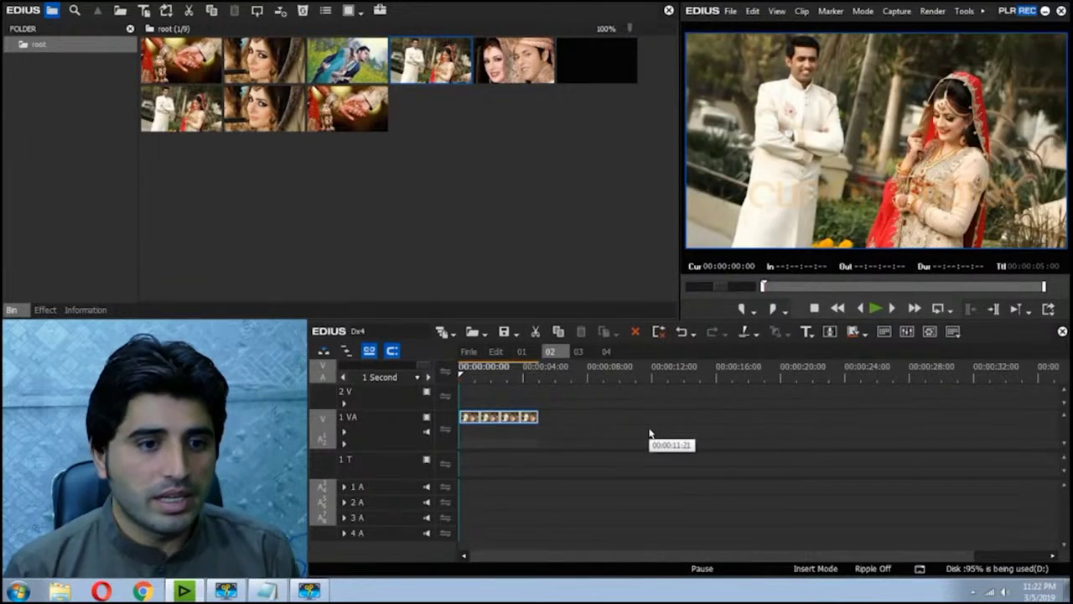
left_click(521, 352)
left_click_drag(514, 60, 627, 418)
key("BackSpace")
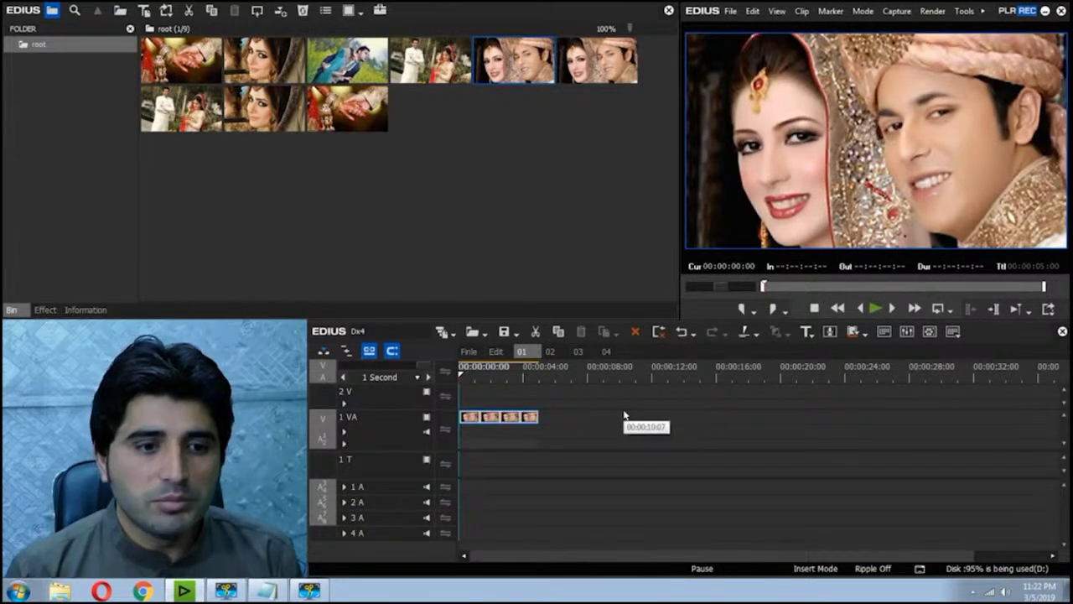
left_click(550, 351)
left_click(578, 351)
left_click(605, 351)
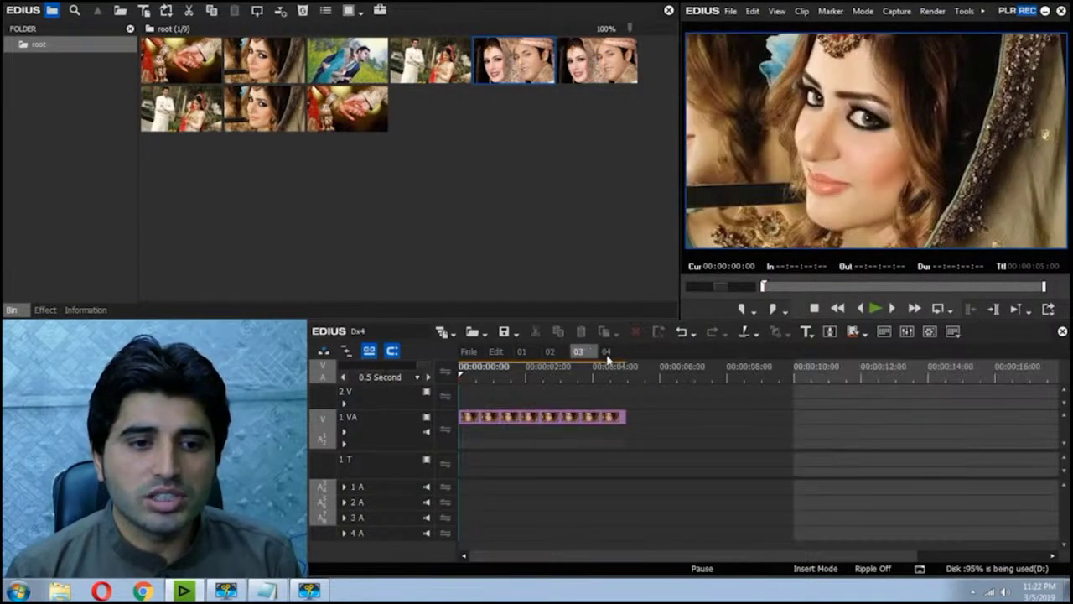
scroll(684, 415, "down", 1)
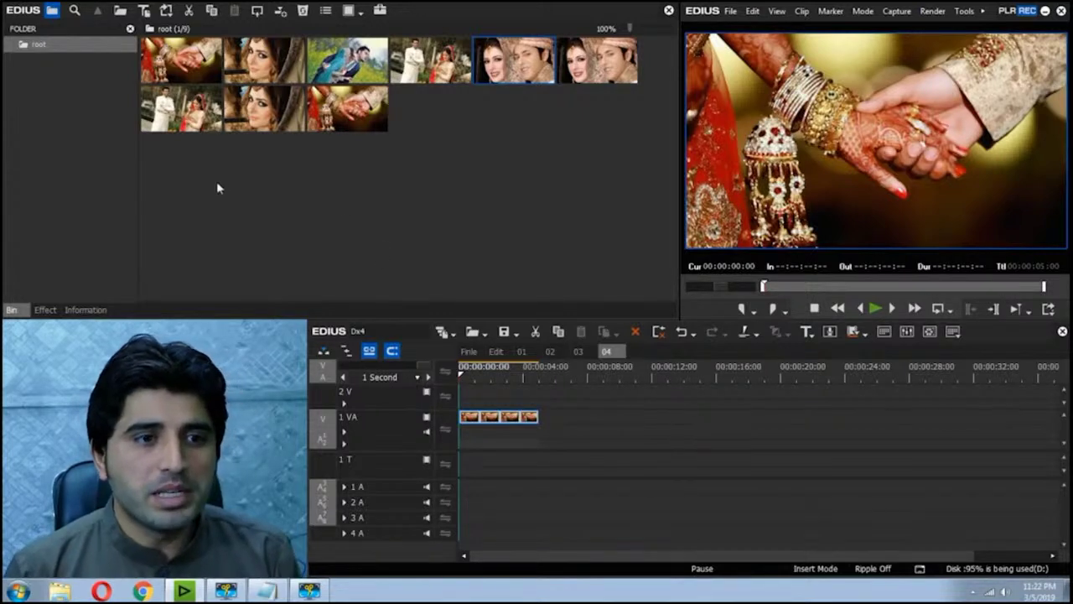
Step: Delete all photos and the sequences 01 to 04 from the root bin folder
left_click_drag(217, 181, 604, 75)
key("Delete")
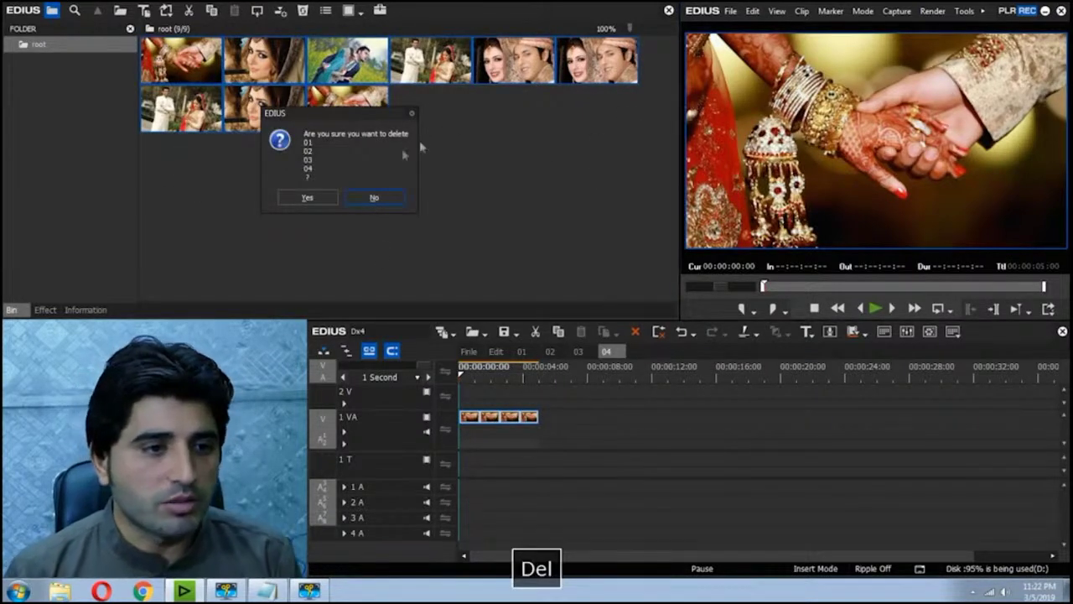
left_click(307, 197)
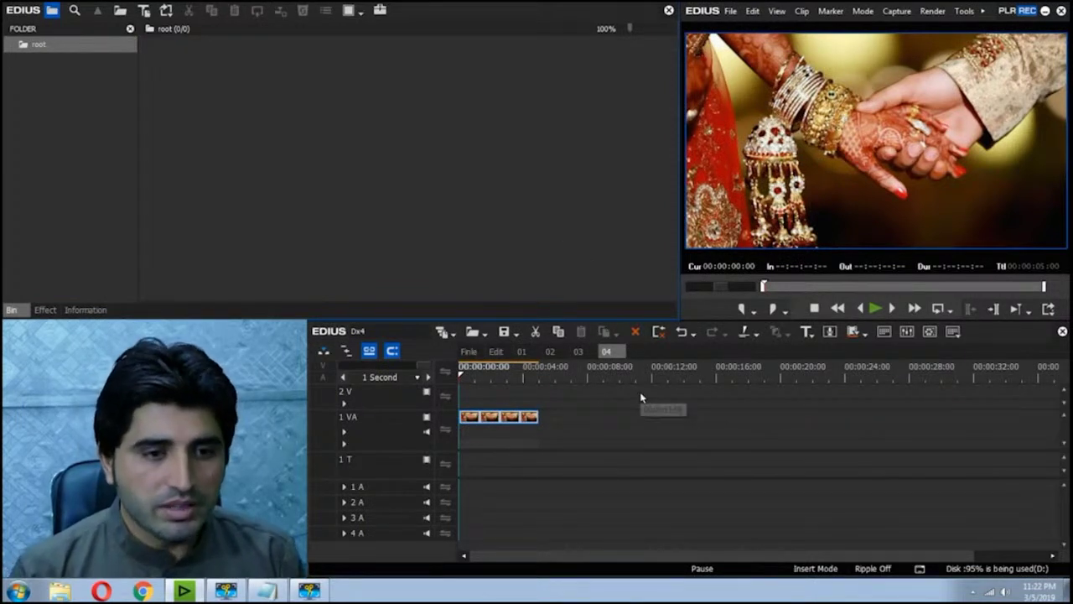
Step: Create a new empty sequence and name it Finel - 2
key("ctrl+shift+n")
right_click(653, 352)
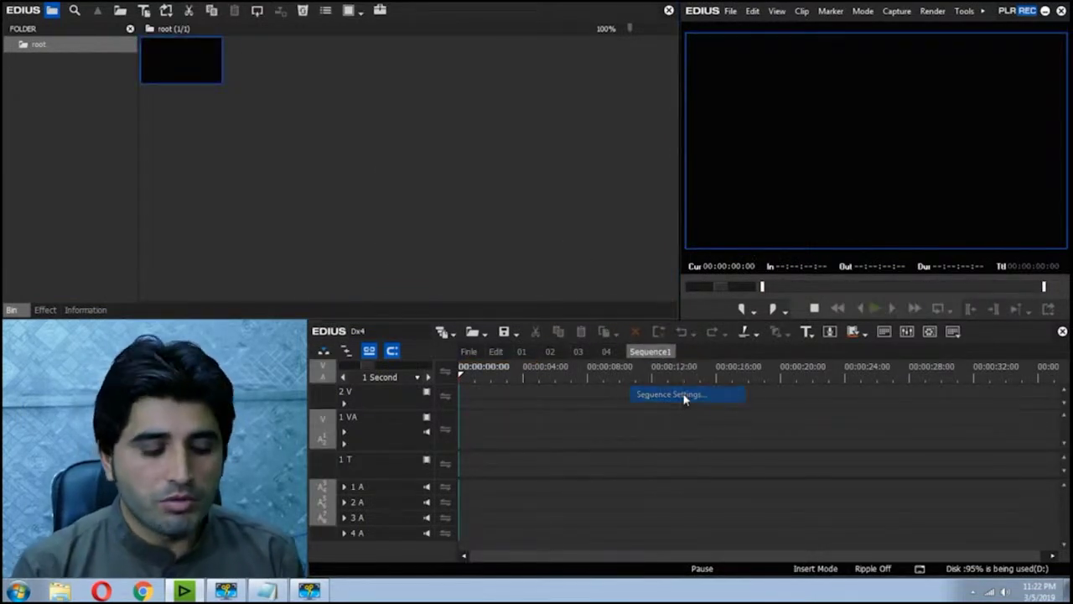
left_click(684, 393)
key("BackSpace")
type("Final")
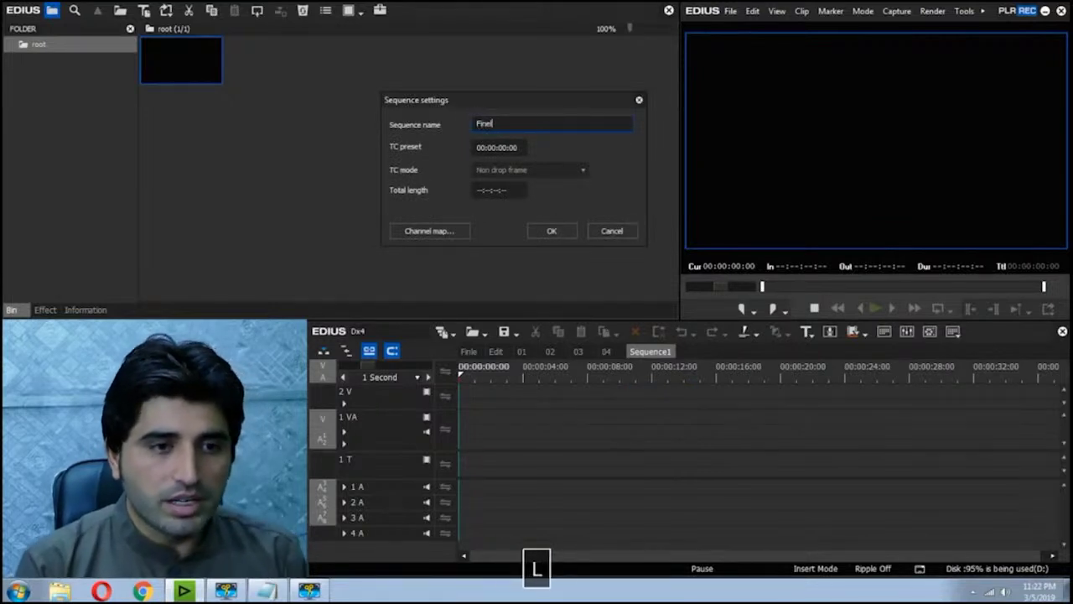
type(" - 2")
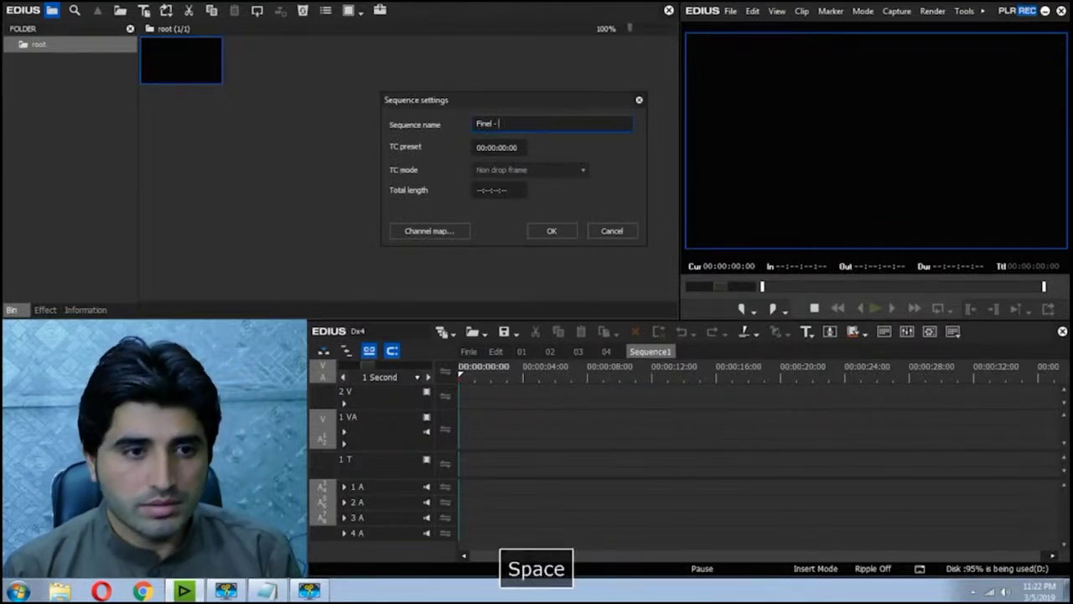
key("Return")
Step: Move the Finel - 2 sequence ahead of all other open sequences and close the Finle sequence
left_click_drag(644, 352, 495, 359)
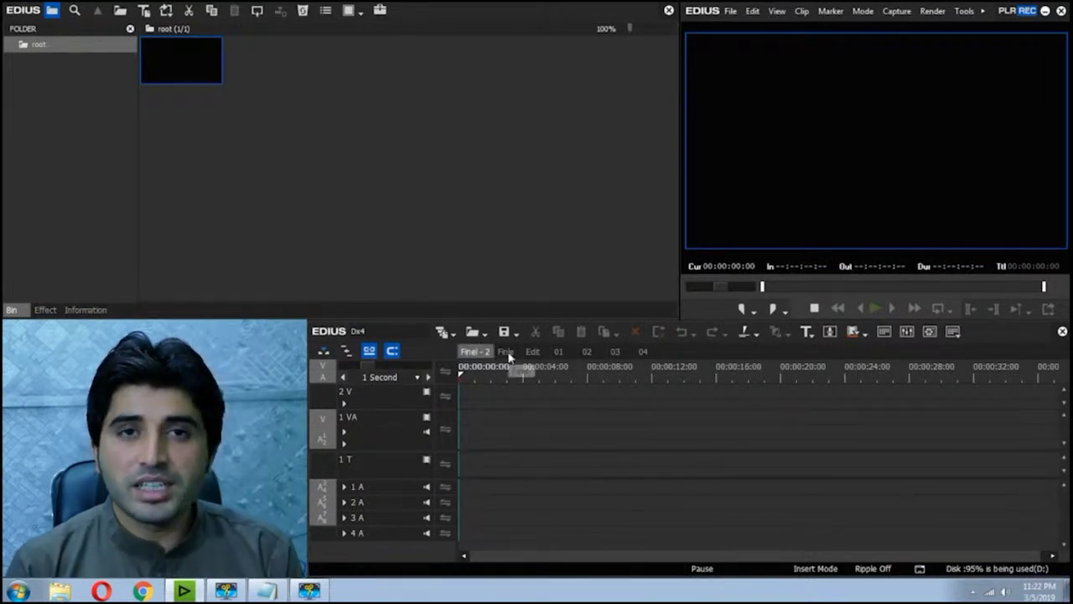
right_click(509, 358)
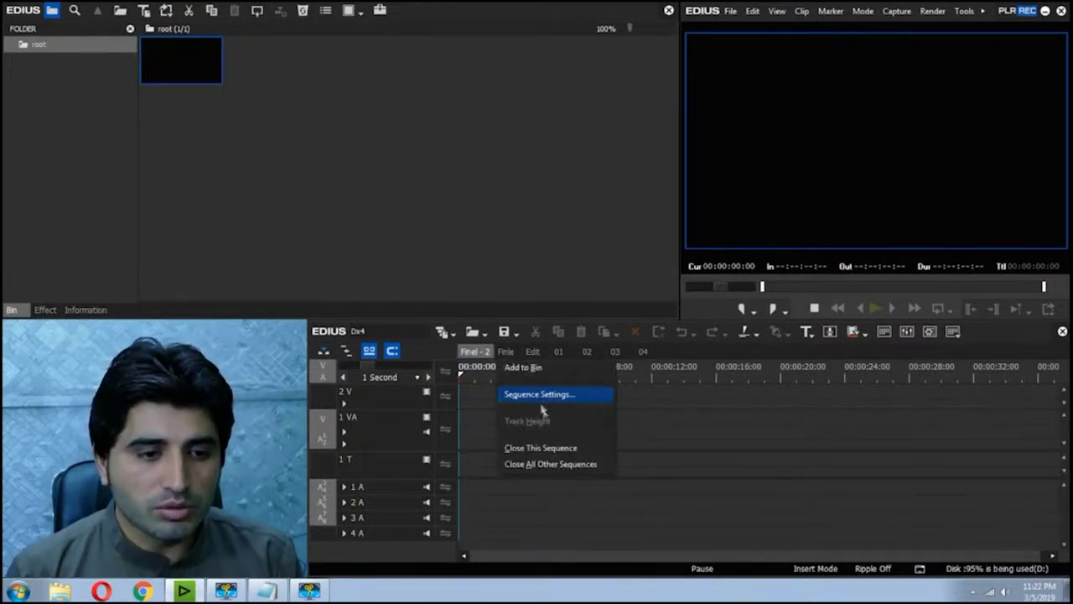
left_click(545, 448)
left_click(657, 471)
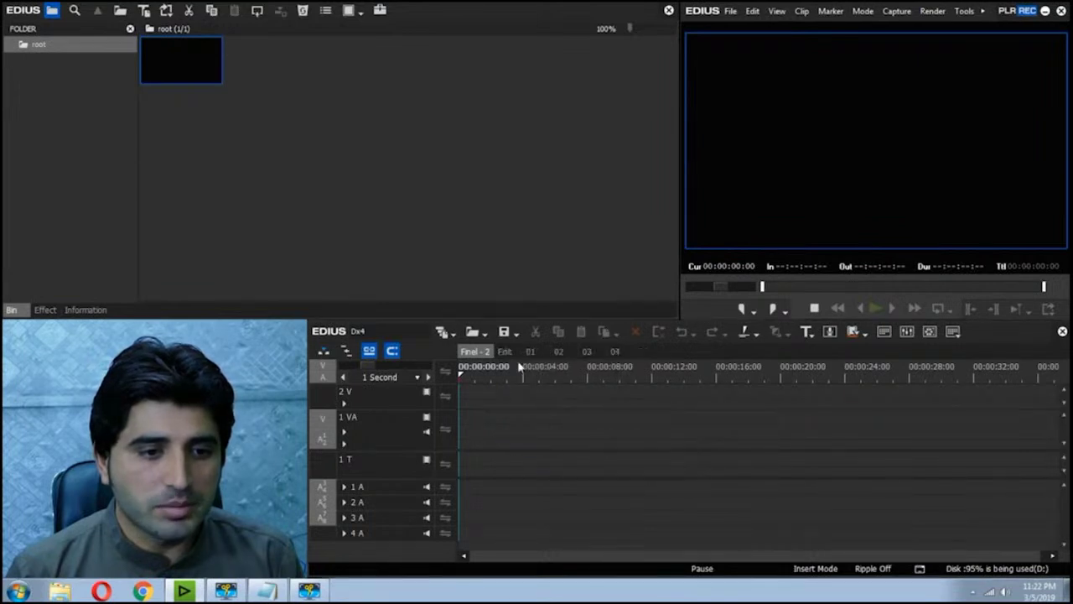
Step: Close the Edit sequence and confirm its deletion
right_click(501, 356)
left_click(555, 448)
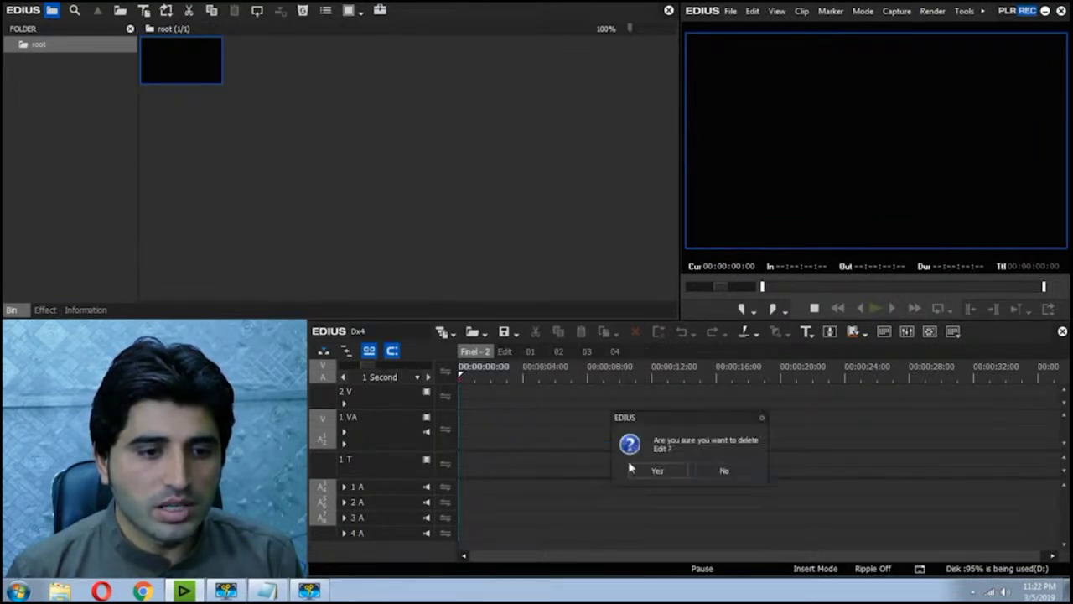
left_click(646, 470)
Step: Check the photo placed in each of the sequences 01 to 04, and return to the Finel - 2 sequence
left_click(509, 355)
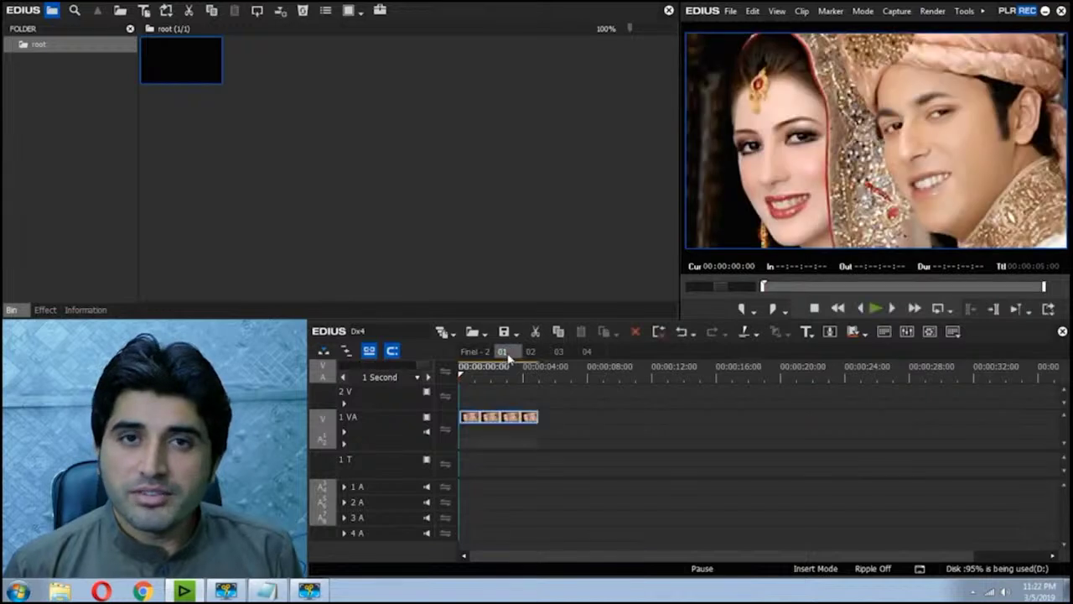
left_click(530, 351)
left_click(558, 351)
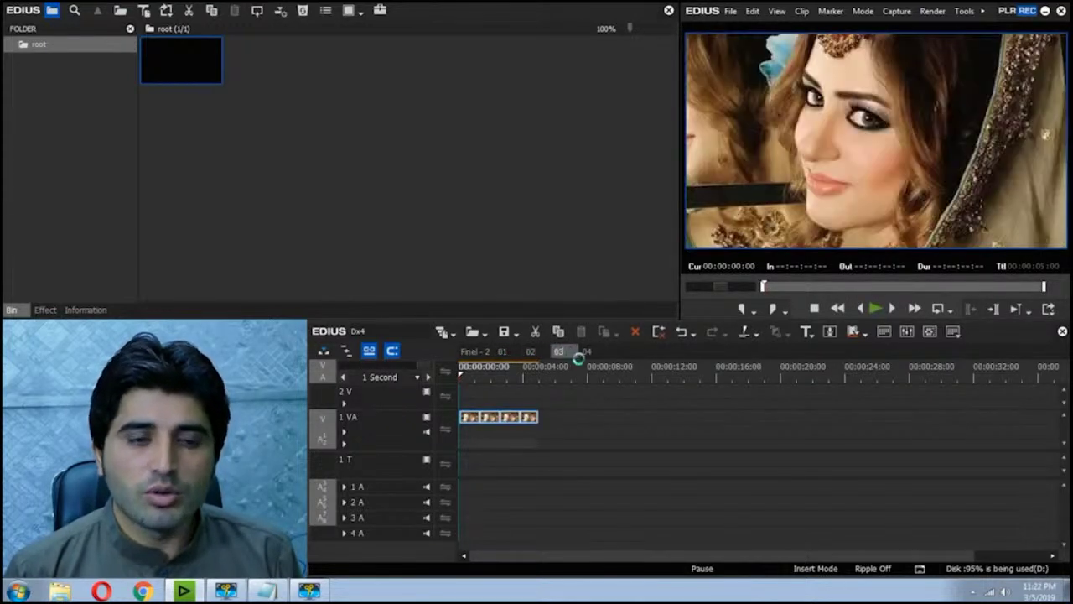
left_click(587, 351)
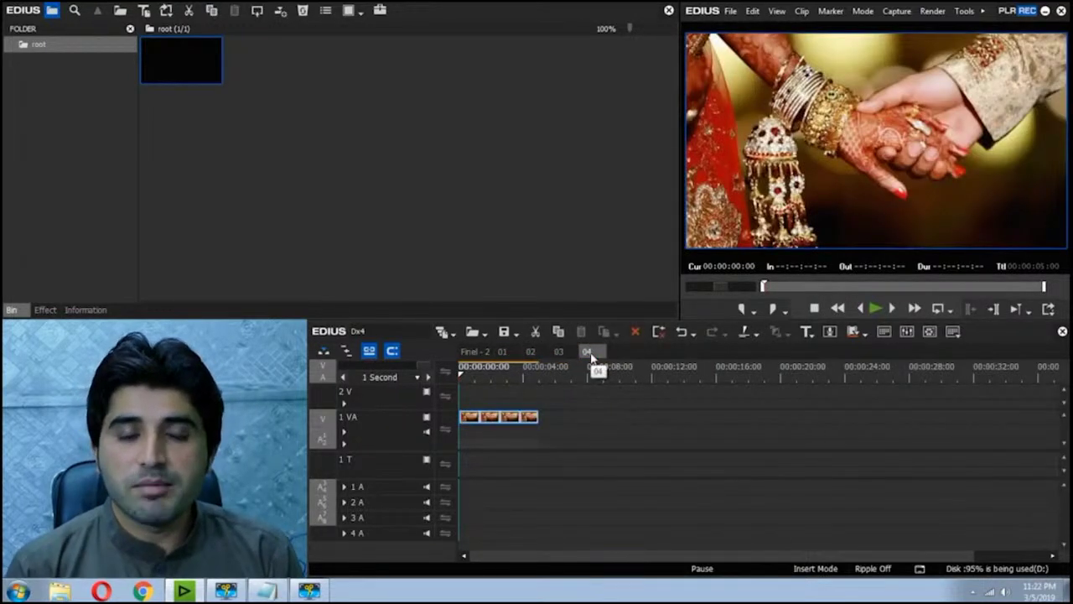
left_click(474, 351)
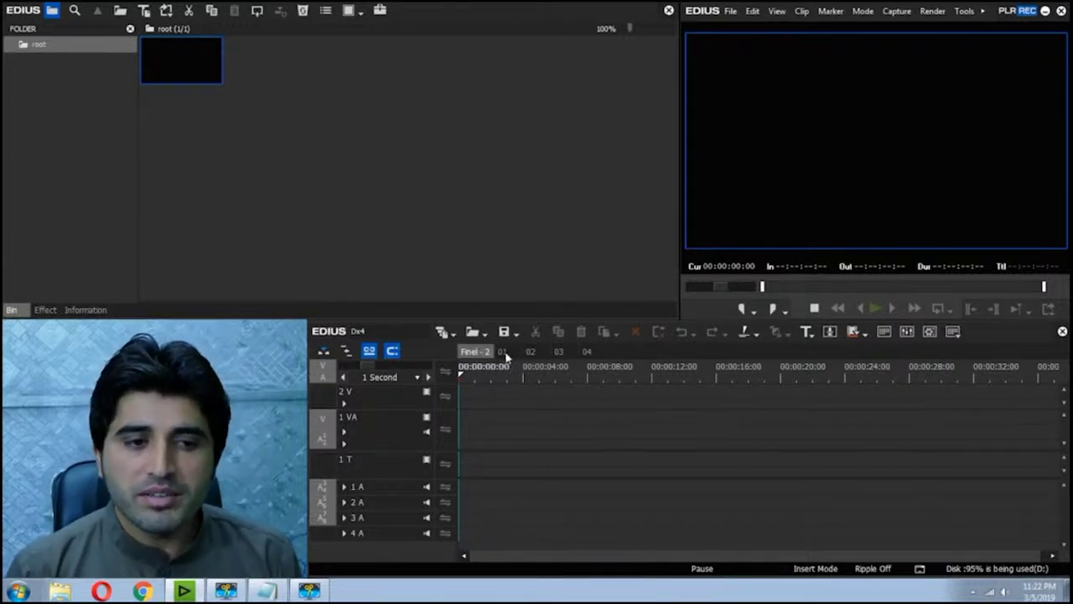
Step: Add sequence 01 to the bin's root folder and return to the Finel - 2 sequence
left_click(505, 353)
right_click(511, 354)
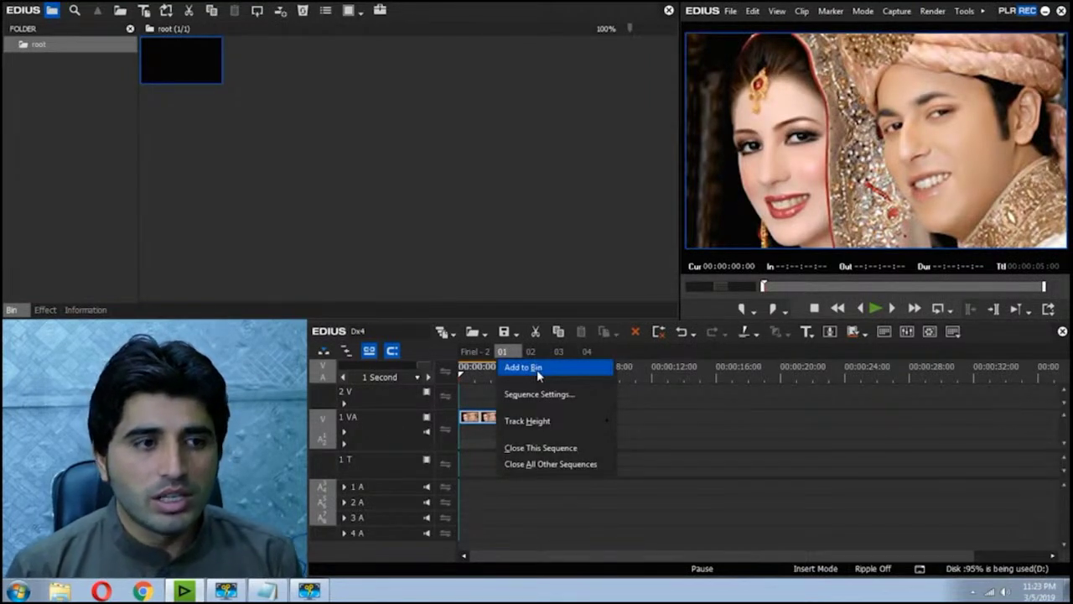
left_click(536, 369)
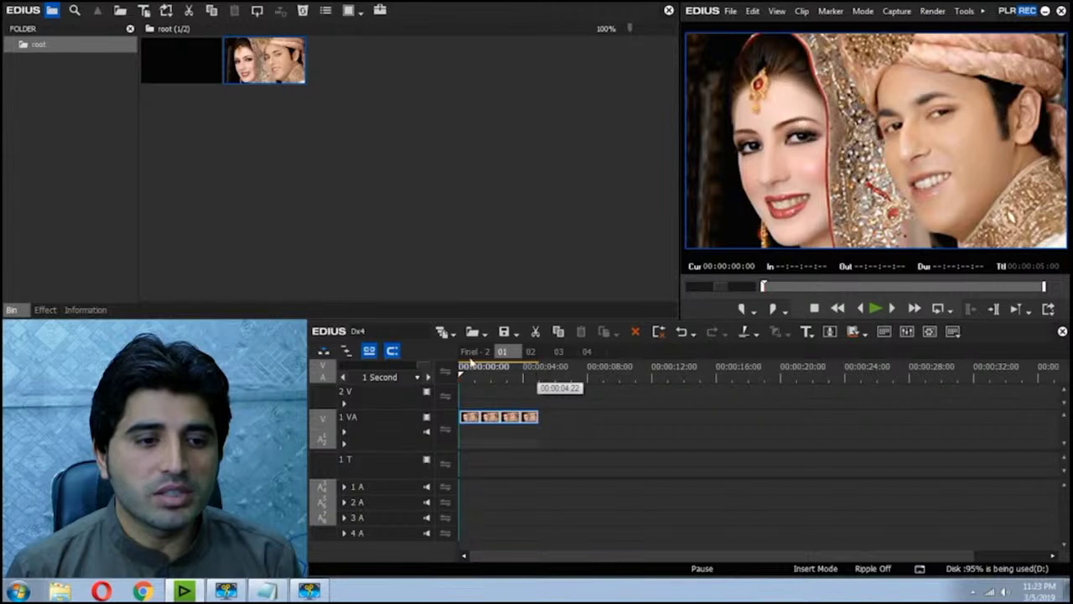
left_click(474, 352)
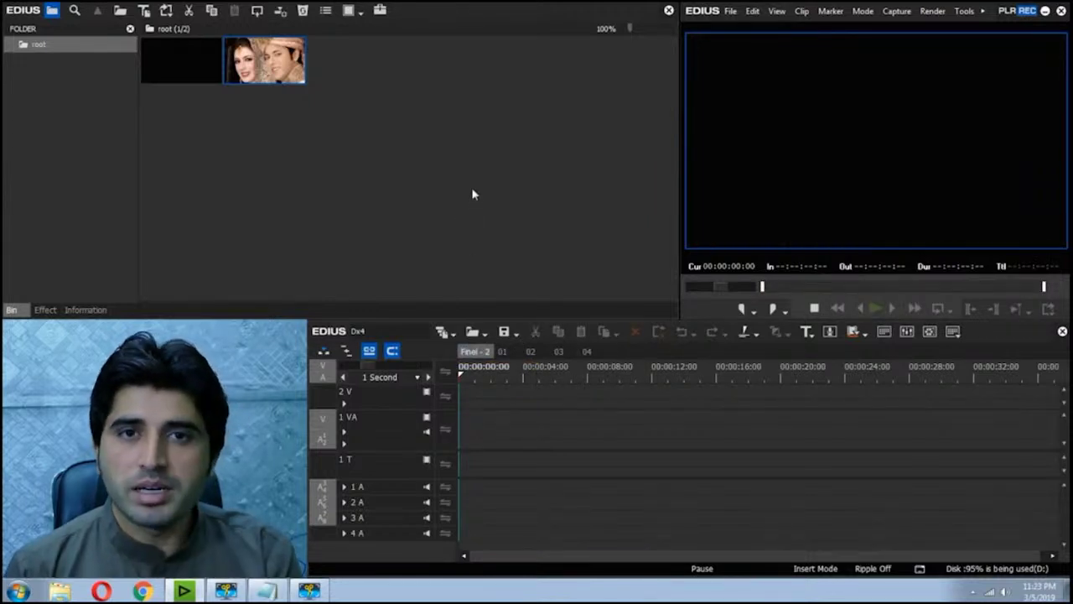
Step: Place the couple close-up sequence 01 from the bin at the start of the 1 VA track and check it
left_click_drag(276, 57, 461, 428)
scroll(670, 433, "up", 1)
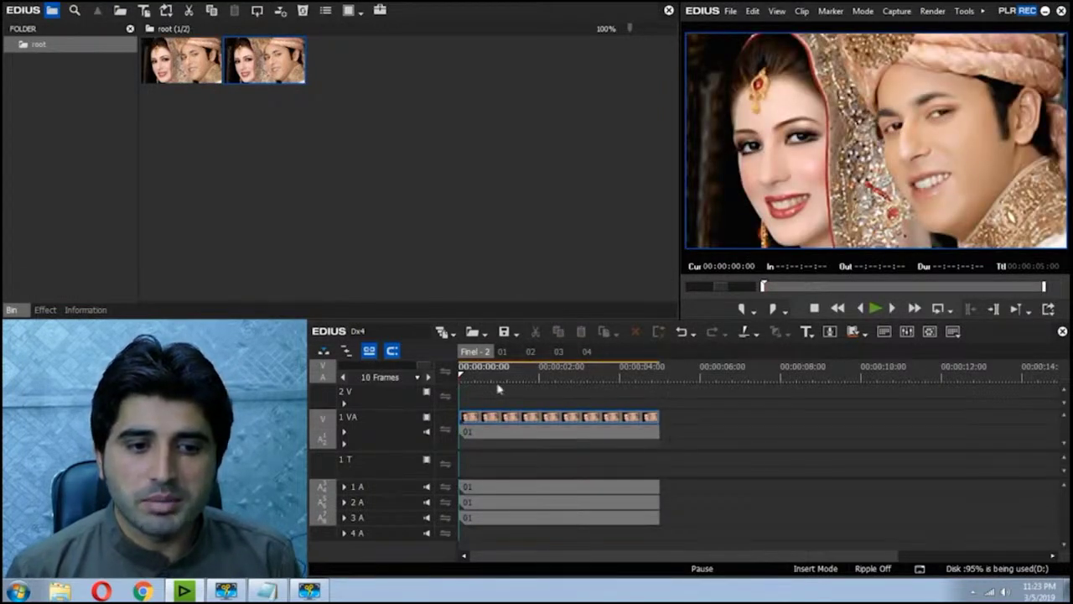
left_click_drag(499, 388, 567, 392)
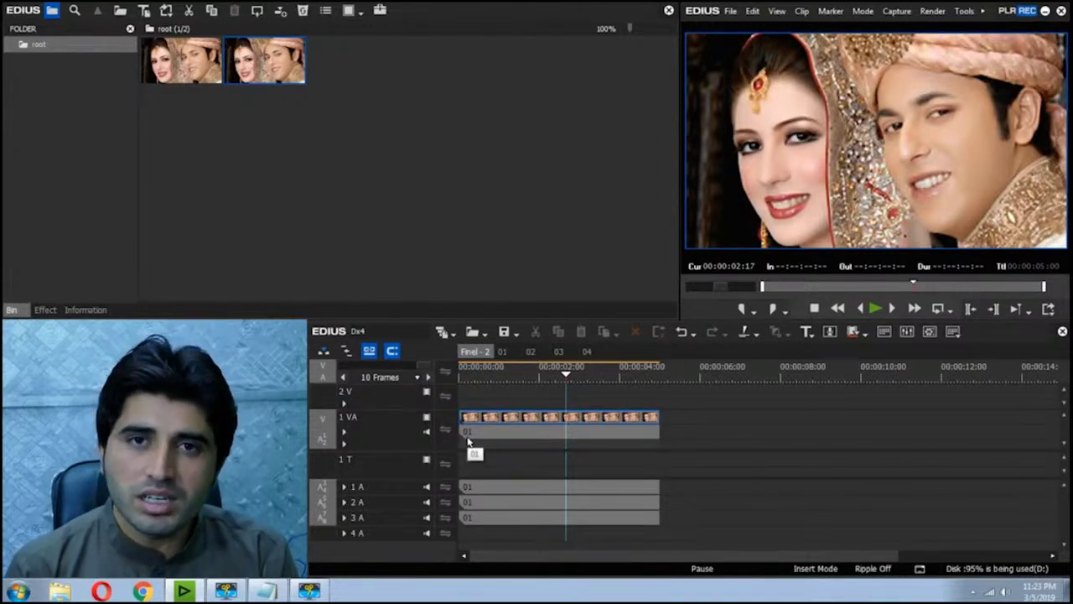
Step: Add sequences 02, 03 and 04 to the bin
right_click(535, 357)
left_click(554, 367)
right_click(565, 355)
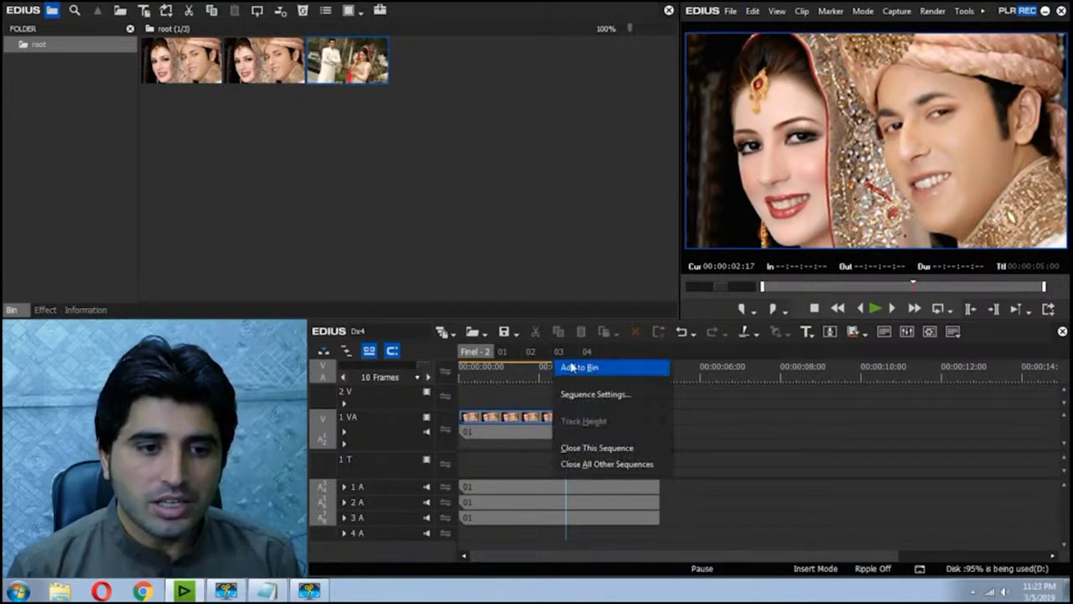
left_click(587, 366)
right_click(592, 357)
left_click(597, 369)
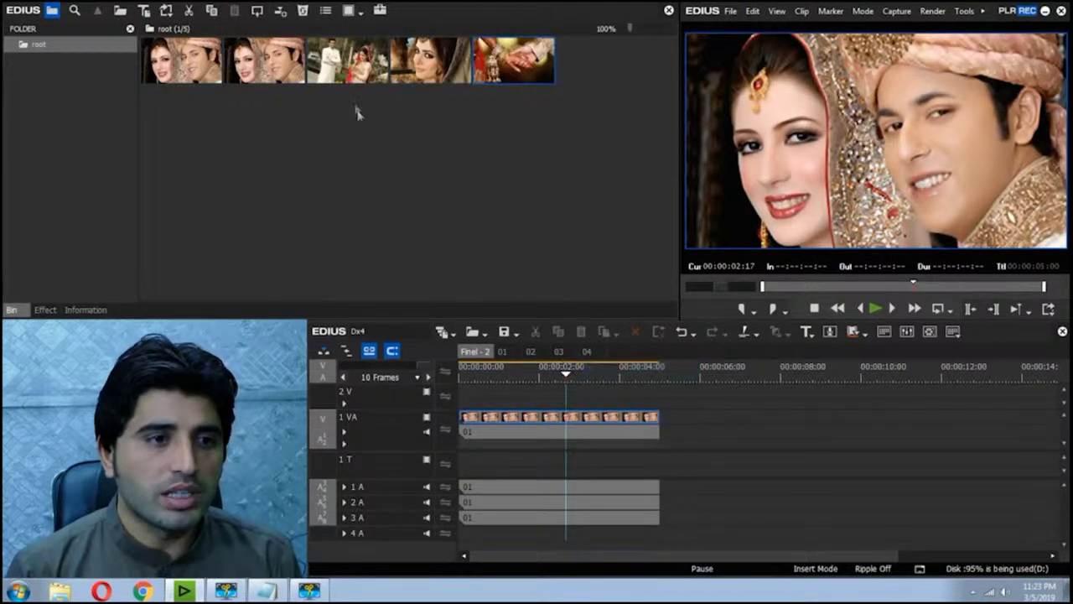
Step: Place sequences 02, 03 and 04 directly after 01 on the 1 VA track, and close all other open sequences
left_click(327, 67, "shift")
left_click_drag(327, 67, 818, 417)
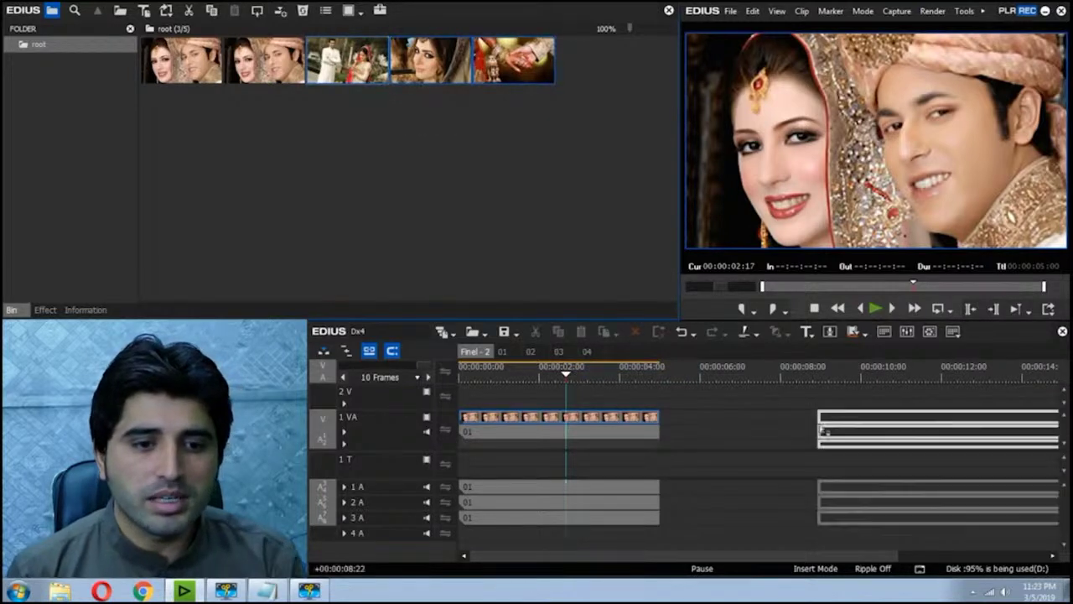
key("BackSpace")
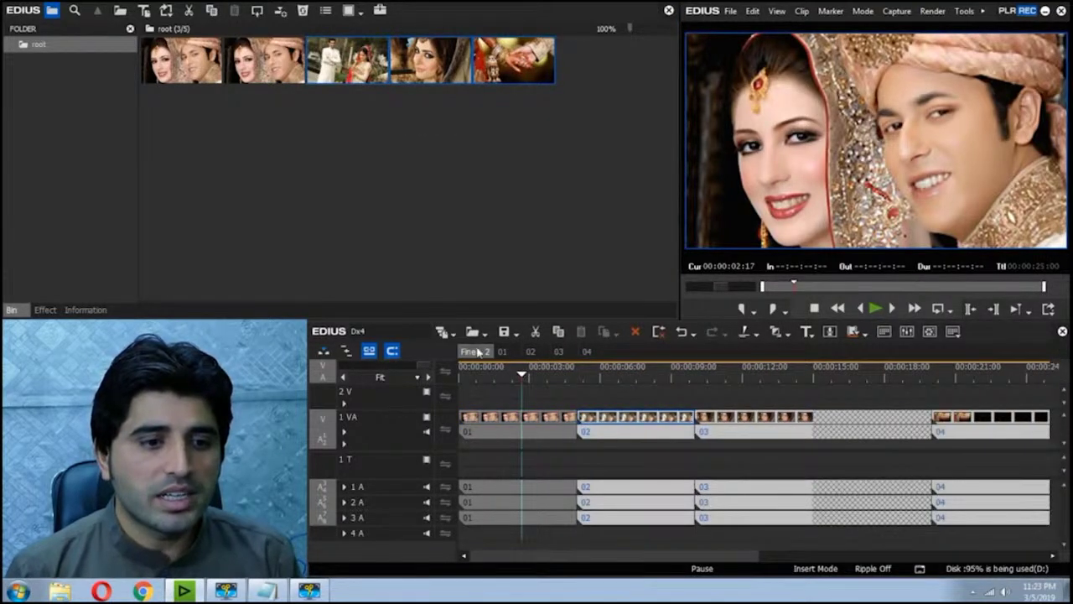
right_click(472, 352)
left_click(537, 468)
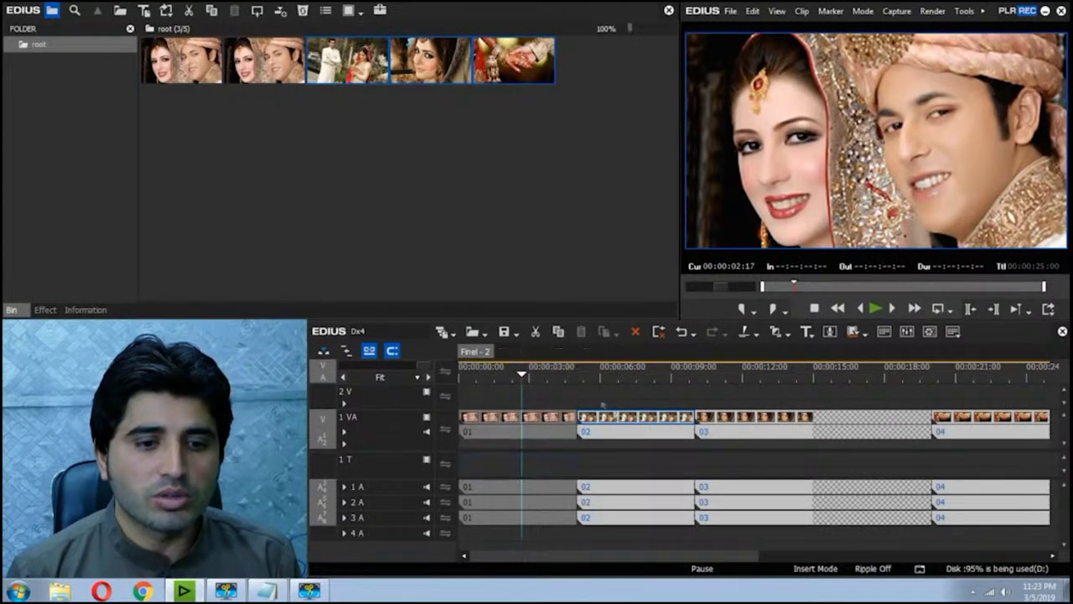
Step: Cut sequence 03 at 00:00:15:00 where its blank section begins, and ripple delete the blank remainder so 04 follows directly
left_click(695, 432)
left_click(786, 416)
key("ctrl+minus")
key("ctrl+plus")
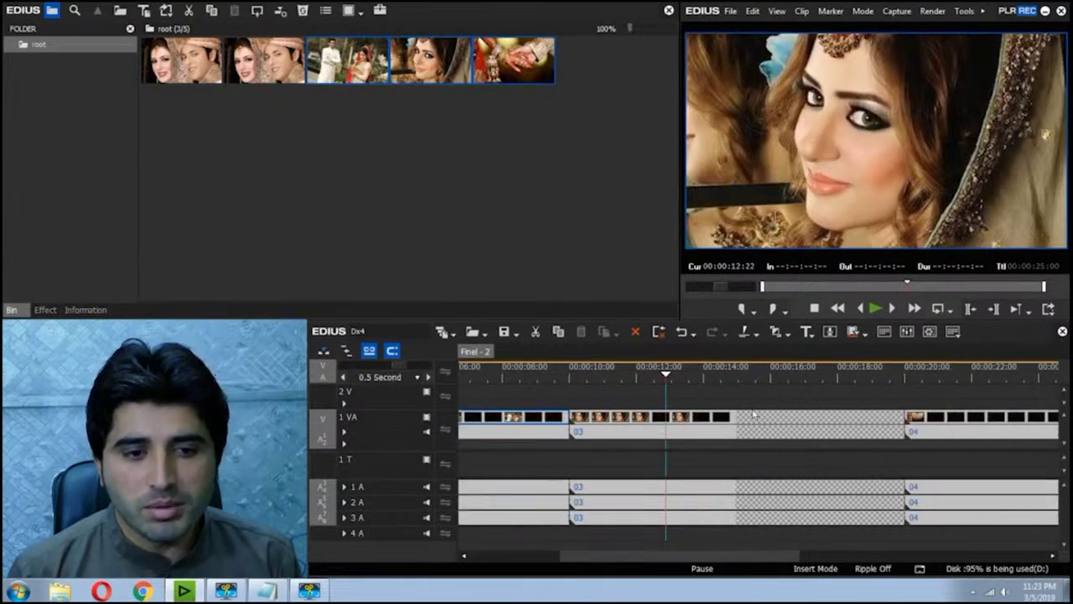
left_click_drag(683, 376, 738, 390)
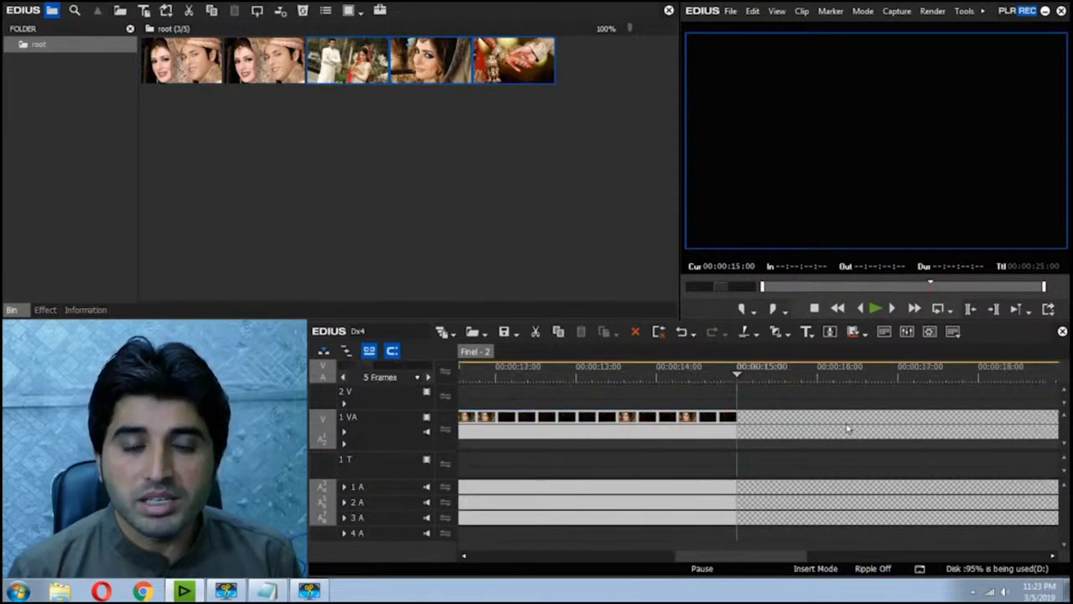
key("ctrl+plus")
key("ctrl+plus")
key("ctrl+plus")
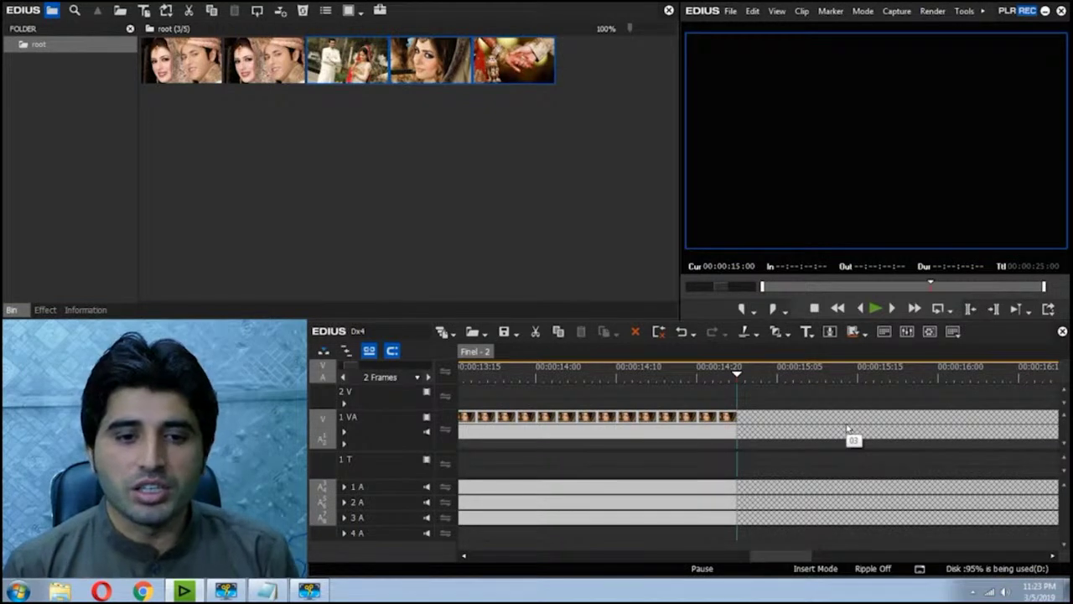
key("ctrl+minus")
key("ctrl+minus")
key("ctrl+minus")
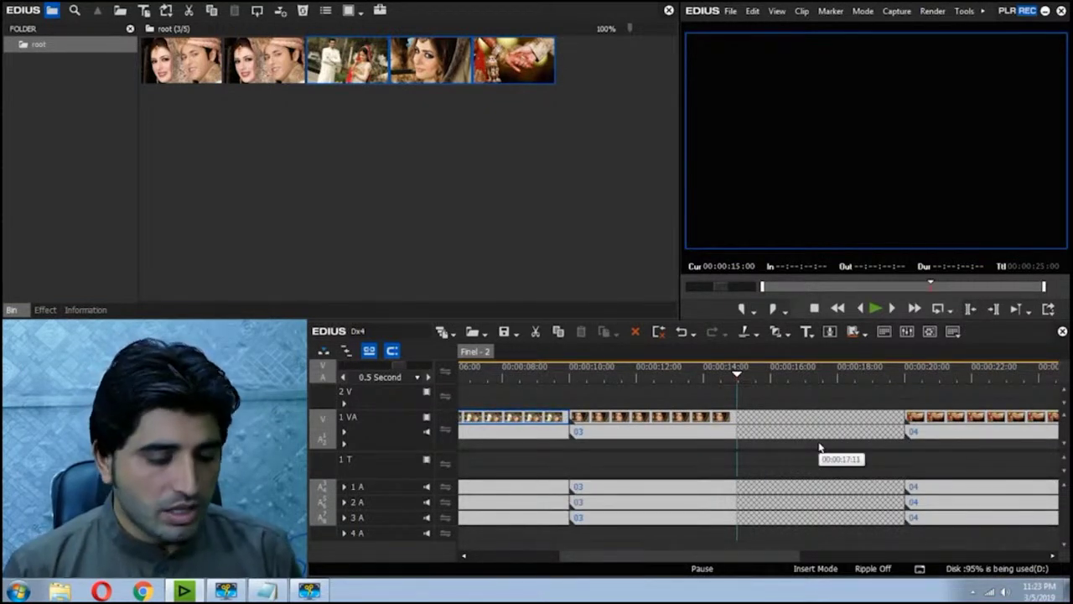
key("c")
left_click(818, 435)
key("Delete")
key("BackSpace")
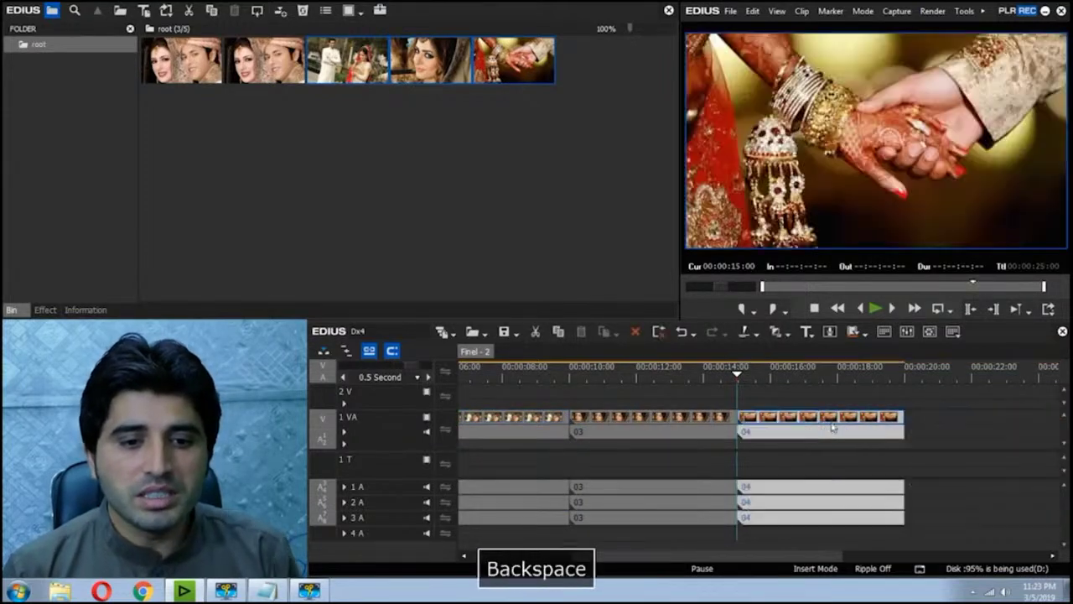
left_click(964, 447)
key("ctrl+minus")
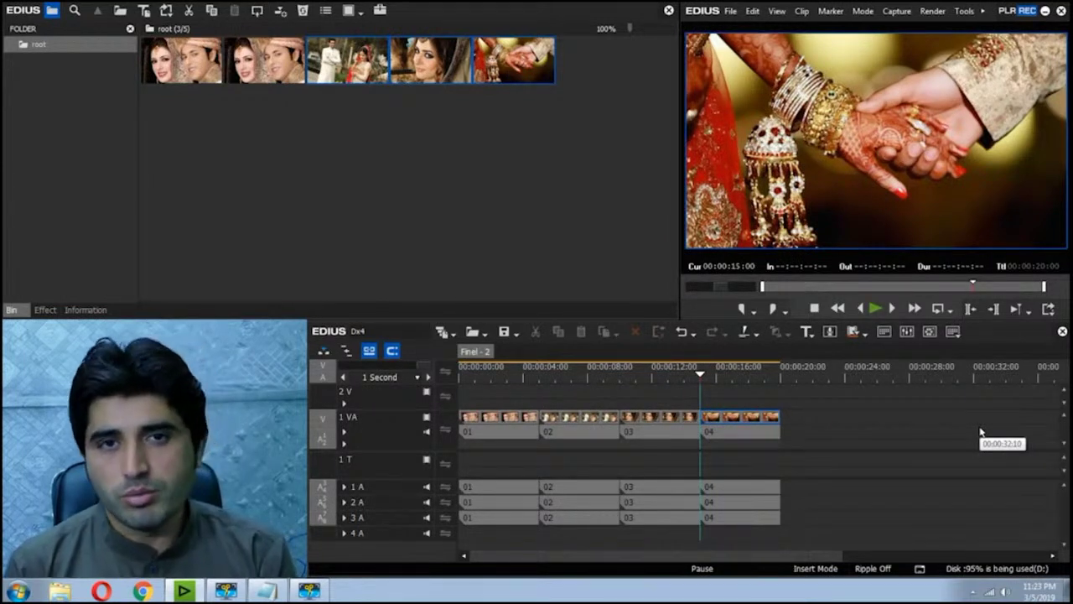
Step: Open nested sequence 01, apply the 2D Border Wipe transition to the start of its clip, and extend it over the clip's full length
key("Home")
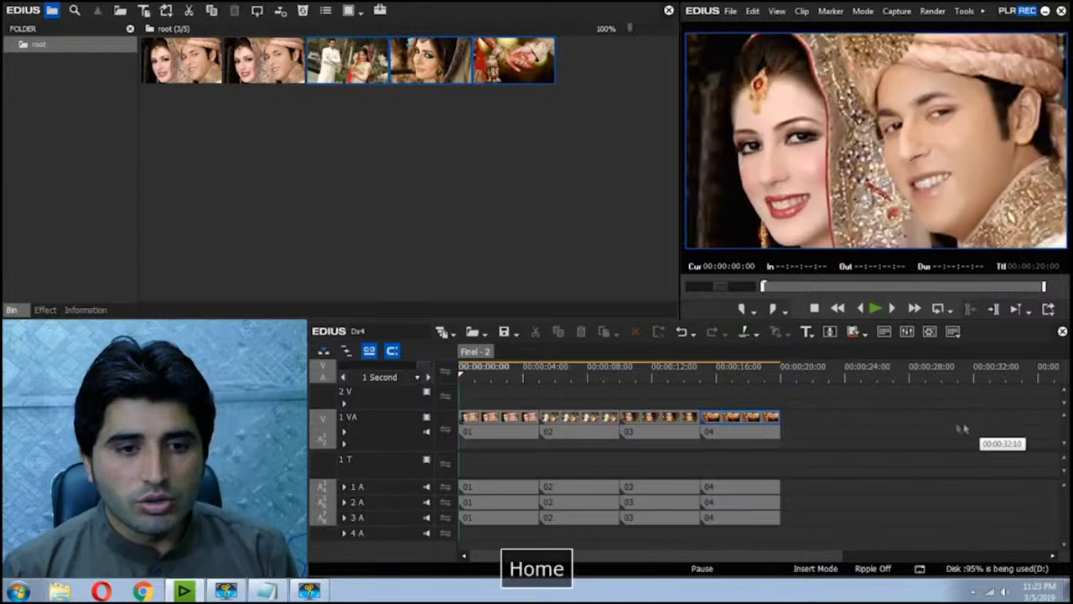
left_click(690, 381)
left_click(654, 381)
left_click(492, 383)
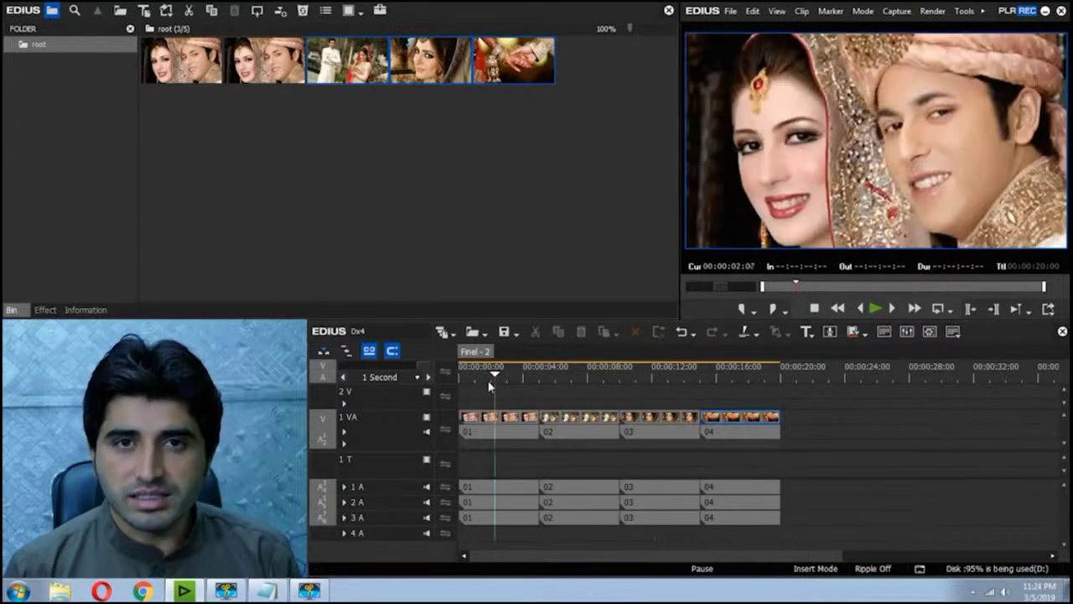
left_click(514, 422)
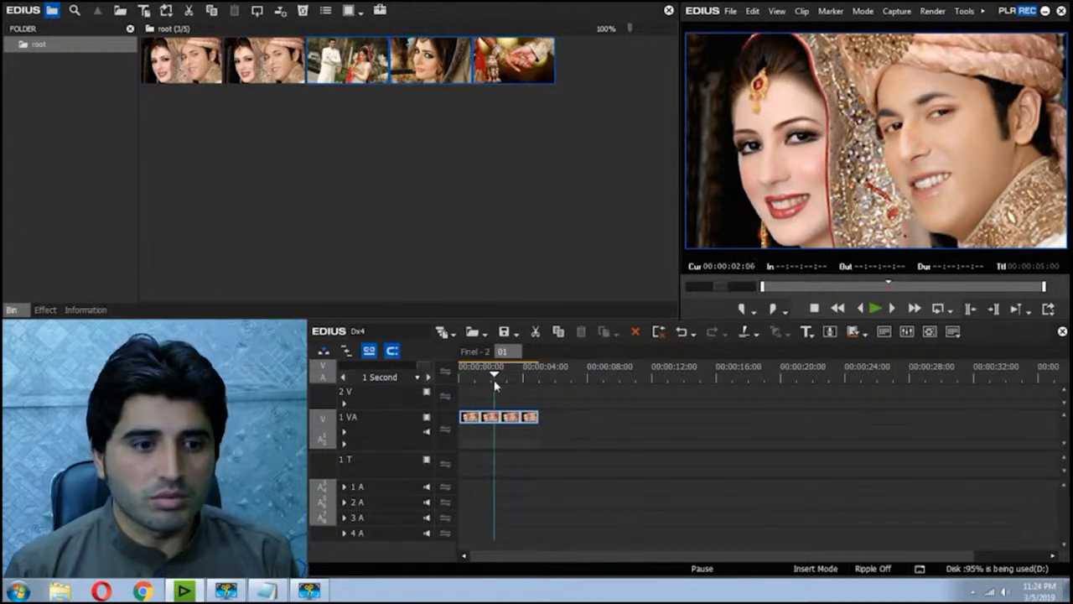
left_click(491, 449)
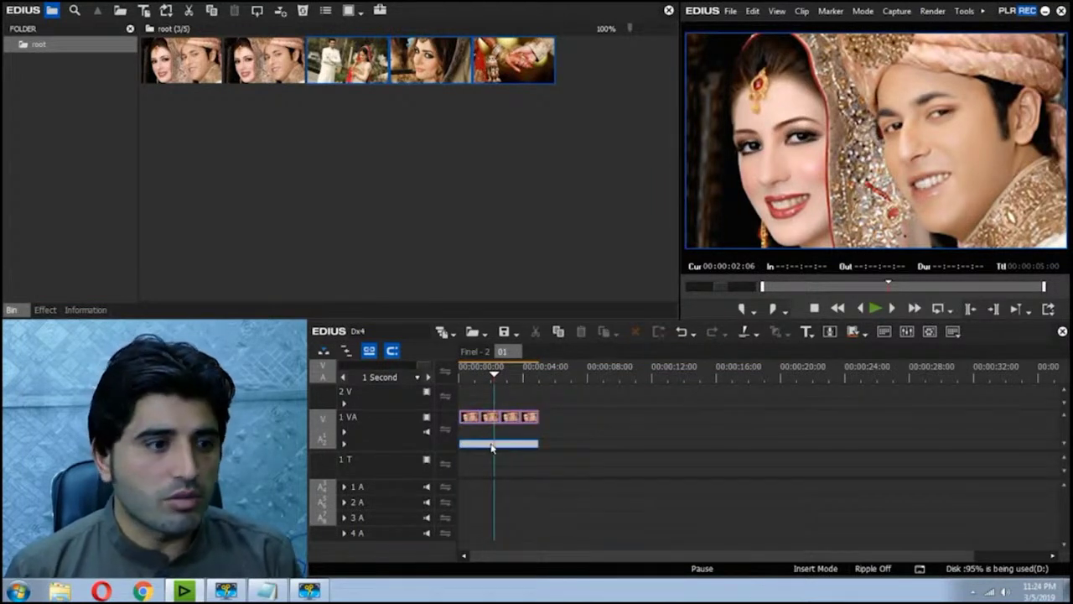
left_click(45, 310)
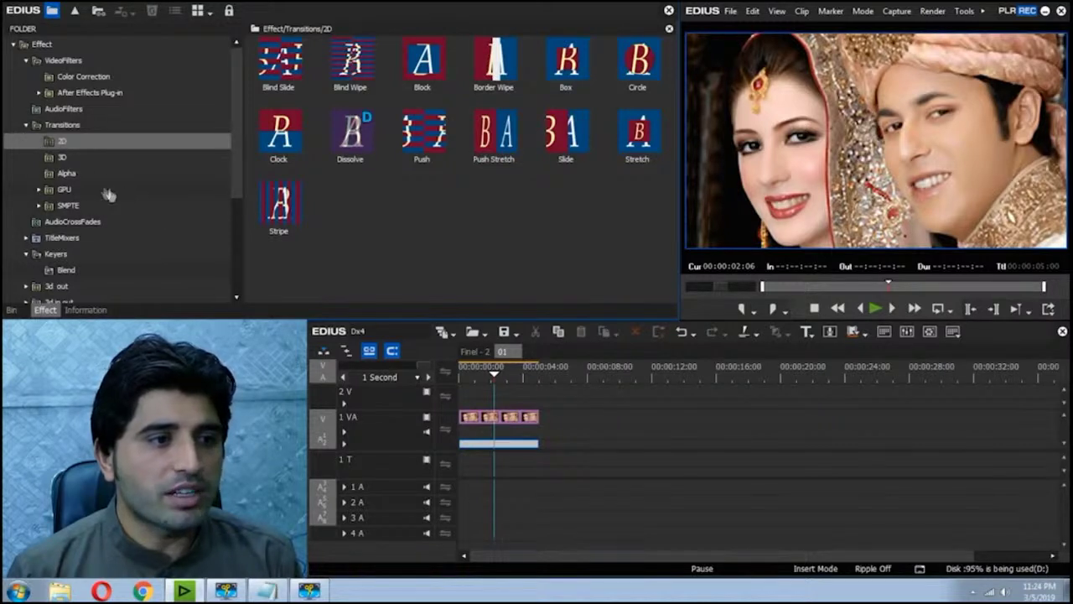
left_click_drag(497, 59, 472, 452)
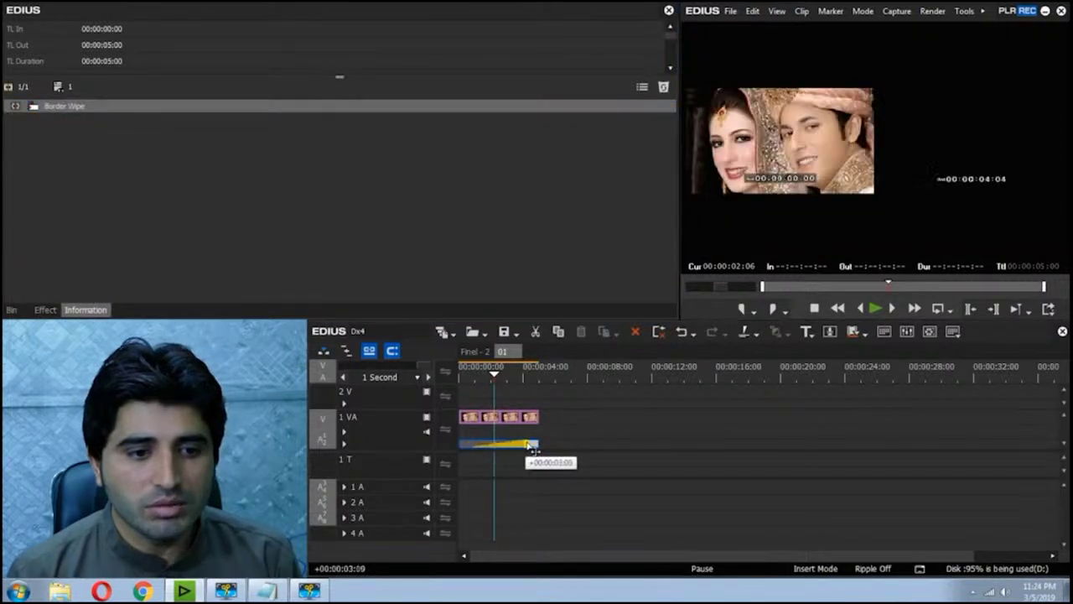
Step: Preview the Border Wipe in sequence 01 and in the Finel - 2 sequence, comparing the transition in both
key("Home")
key("space")
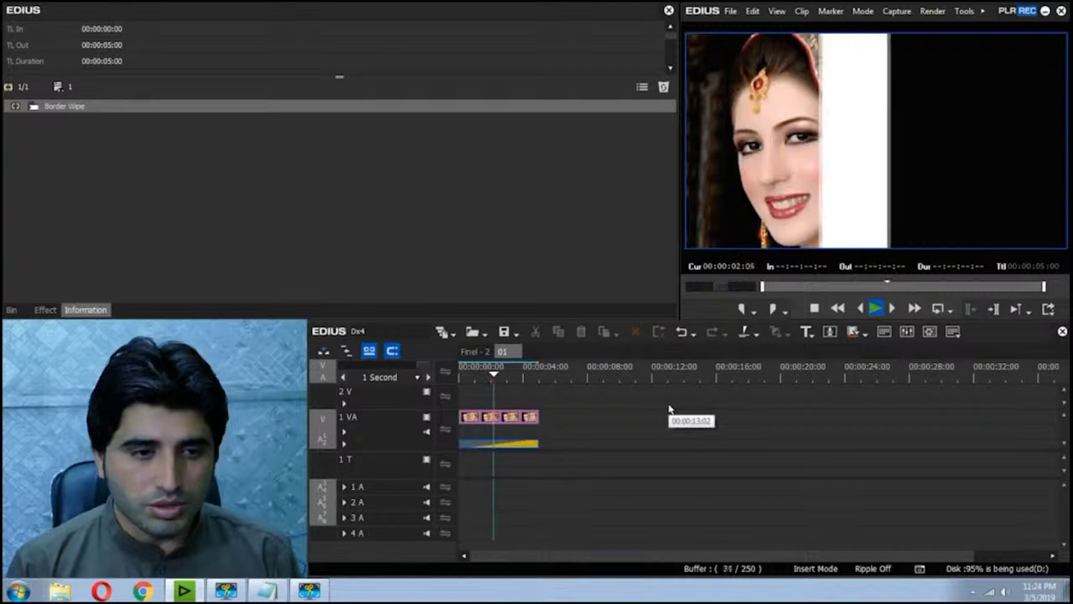
key("space")
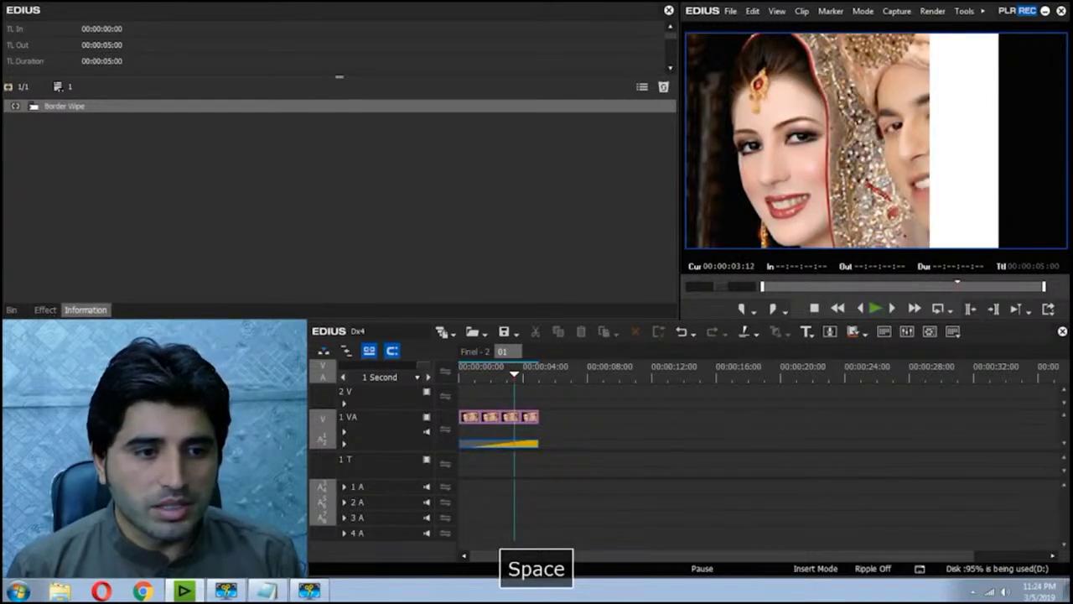
left_click(475, 351)
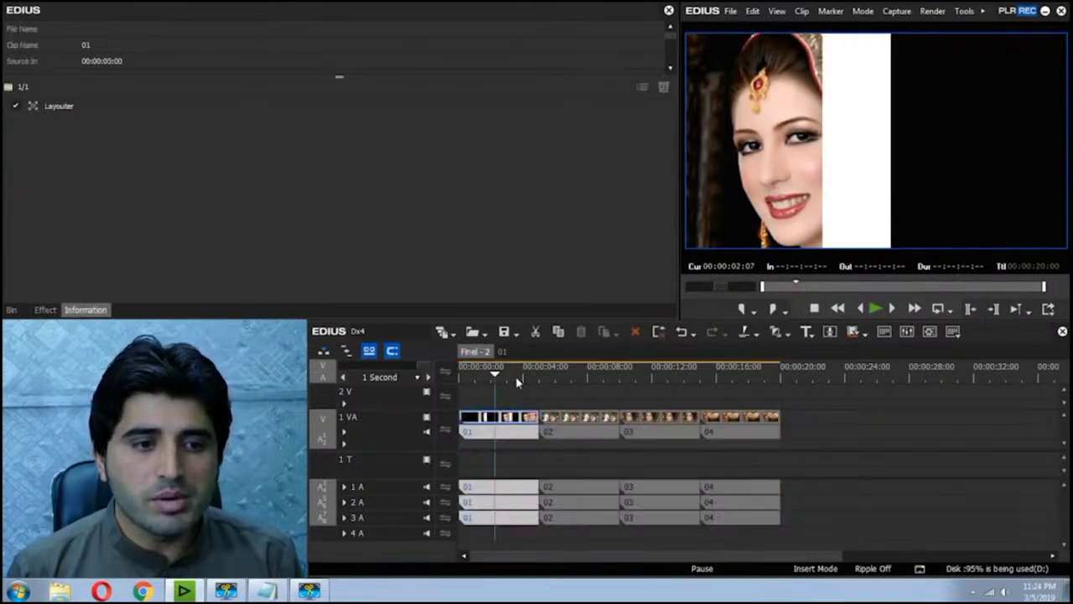
key("space")
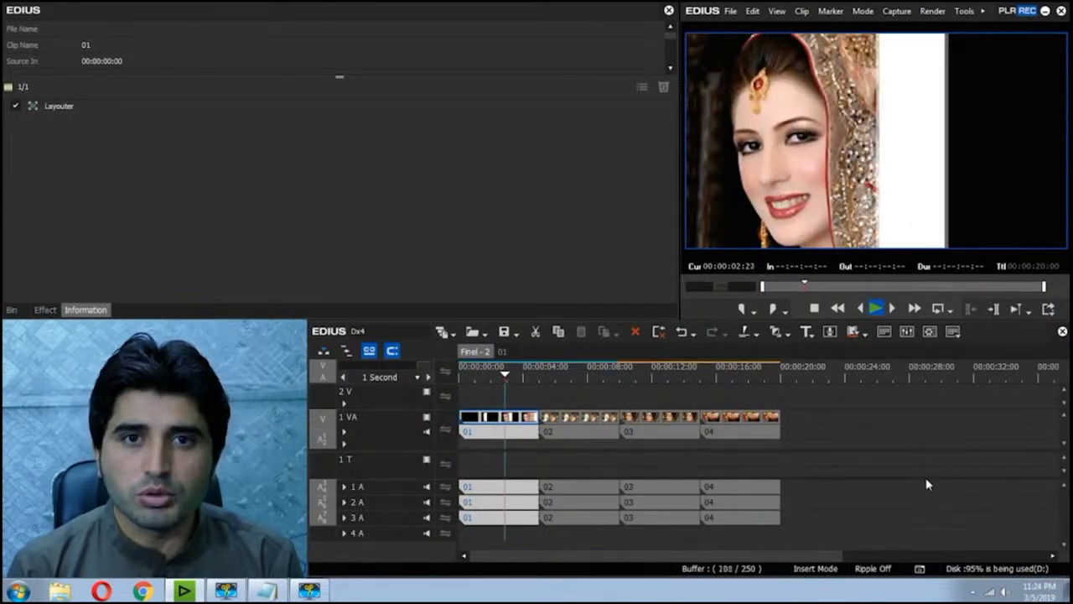
key("space")
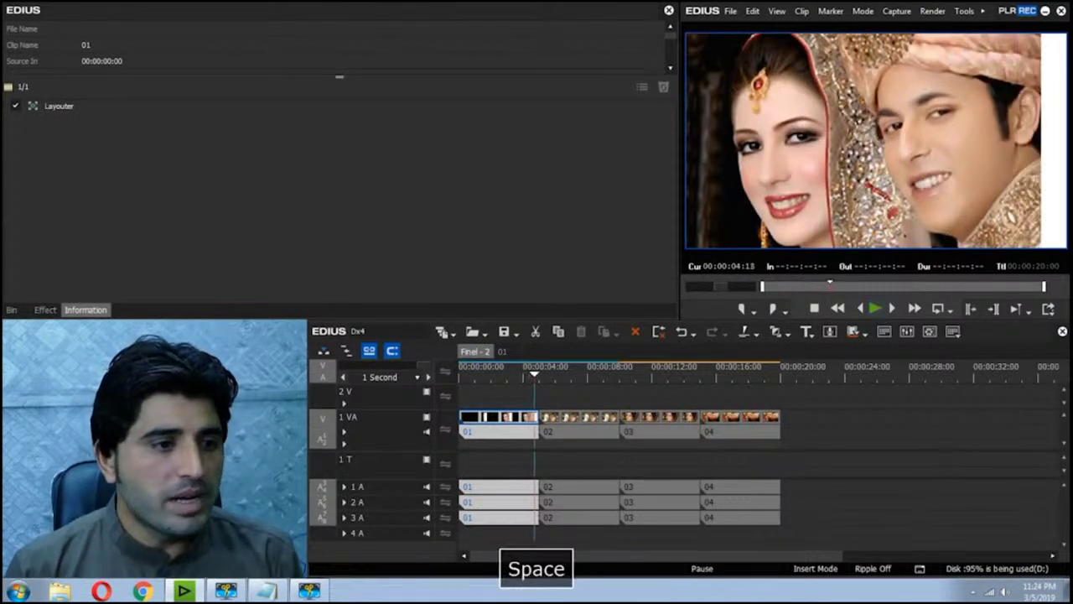
left_click(46, 310)
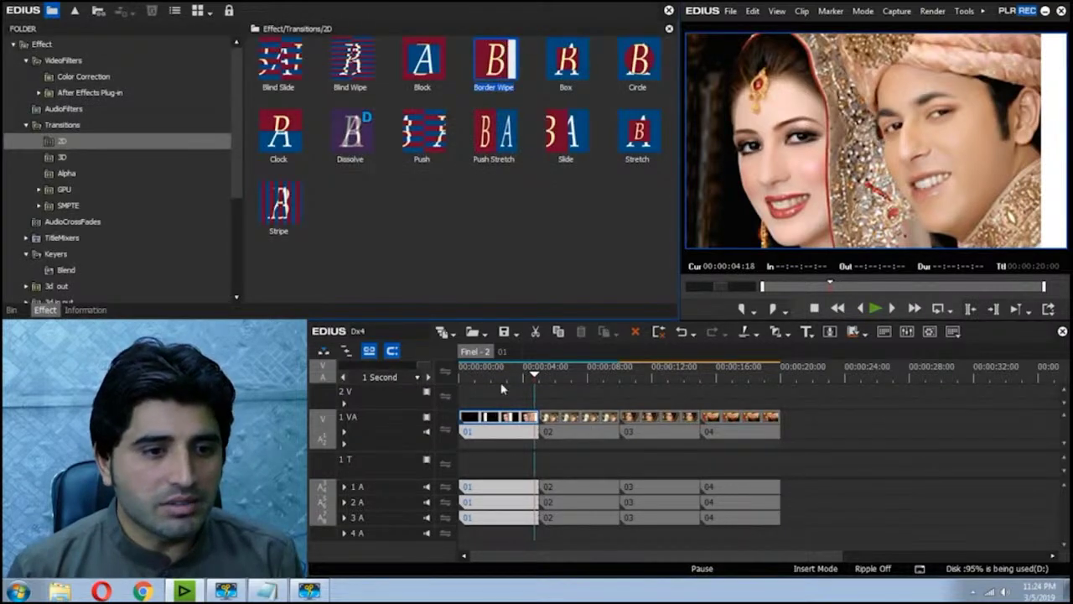
left_click(502, 351)
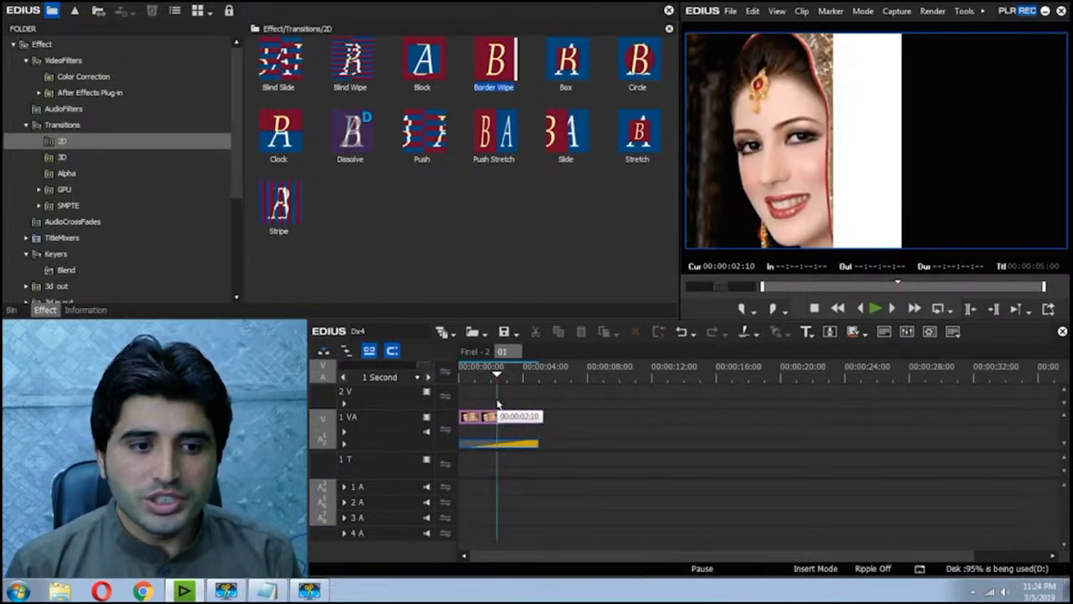
left_click(505, 447)
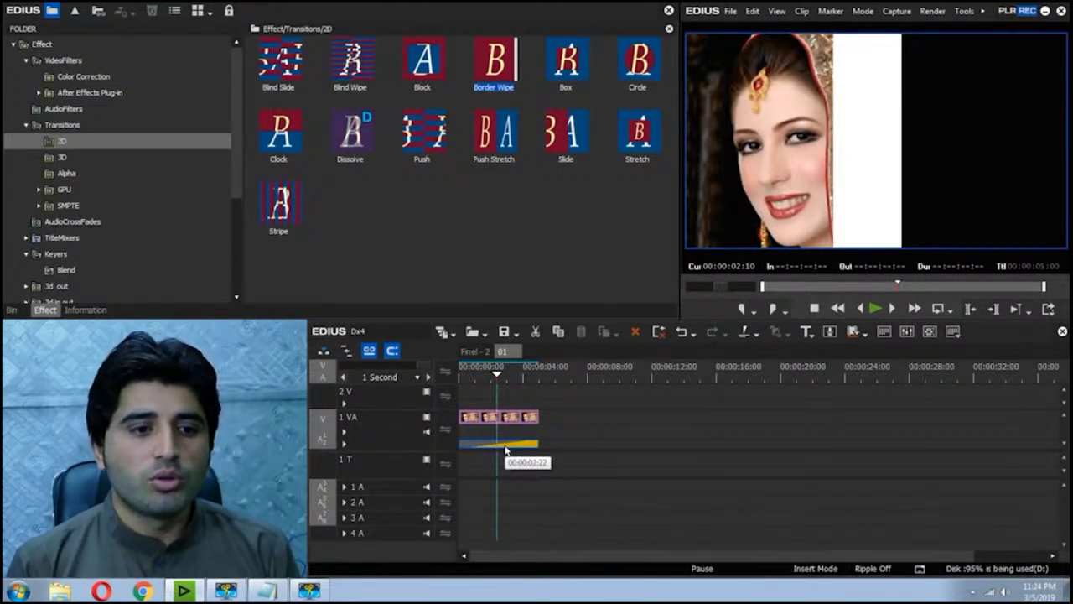
left_click(474, 351)
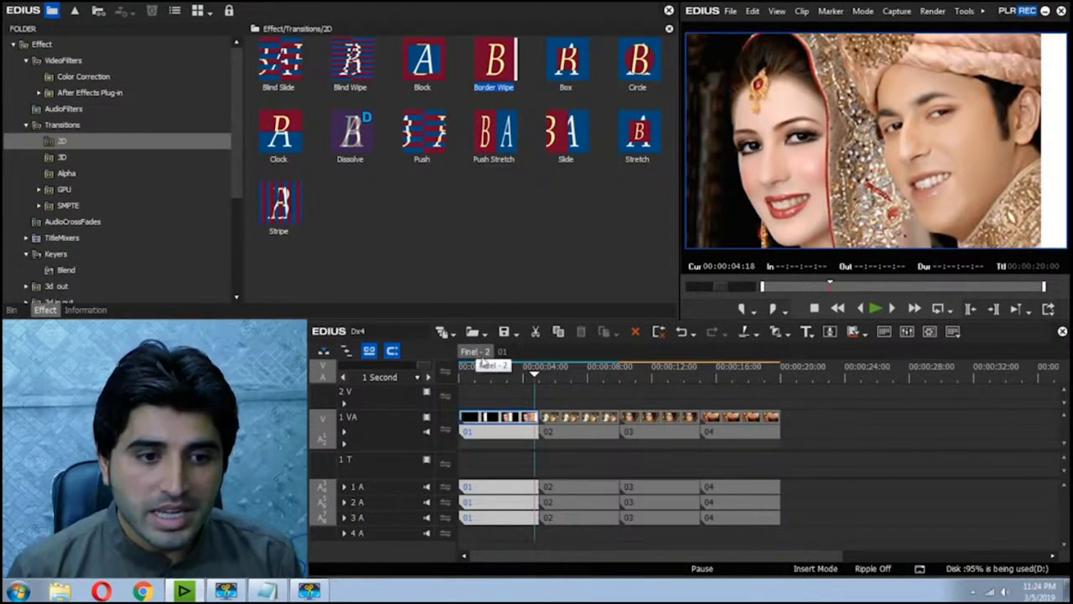
mouse_move(499, 379)
left_mouse_down()
mouse_move(467, 379)
mouse_move(520, 381)
mouse_move(460, 378)
mouse_move(501, 387)
left_mouse_up()
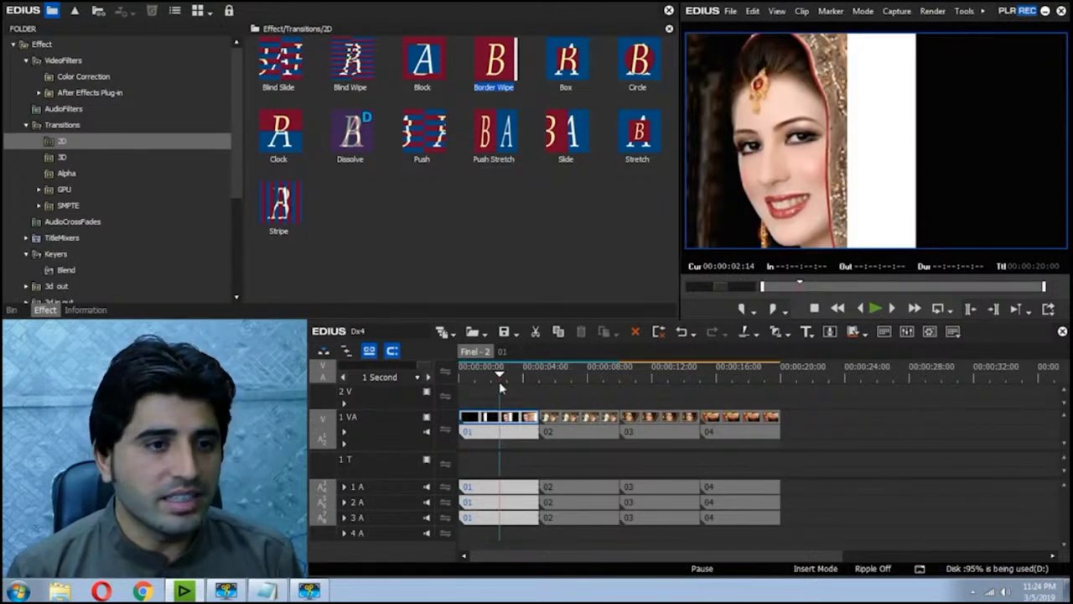
Step: Apply the Border Wipe transition to the end of the nested 01 clip in the Finel - 2 sequence and lengthen it
left_click_drag(514, 76, 499, 453)
left_click(472, 380)
left_click_drag(472, 380, 504, 427)
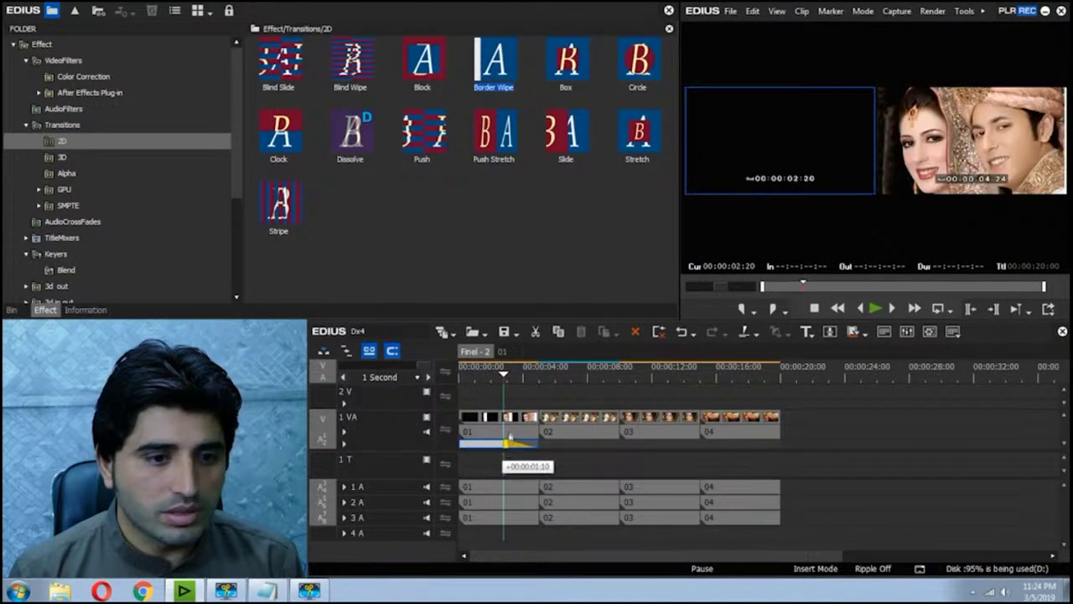
Step: In sequence 01, set the border width of the clip's Border Wipe transition to 5%
key("Home")
left_click(500, 373)
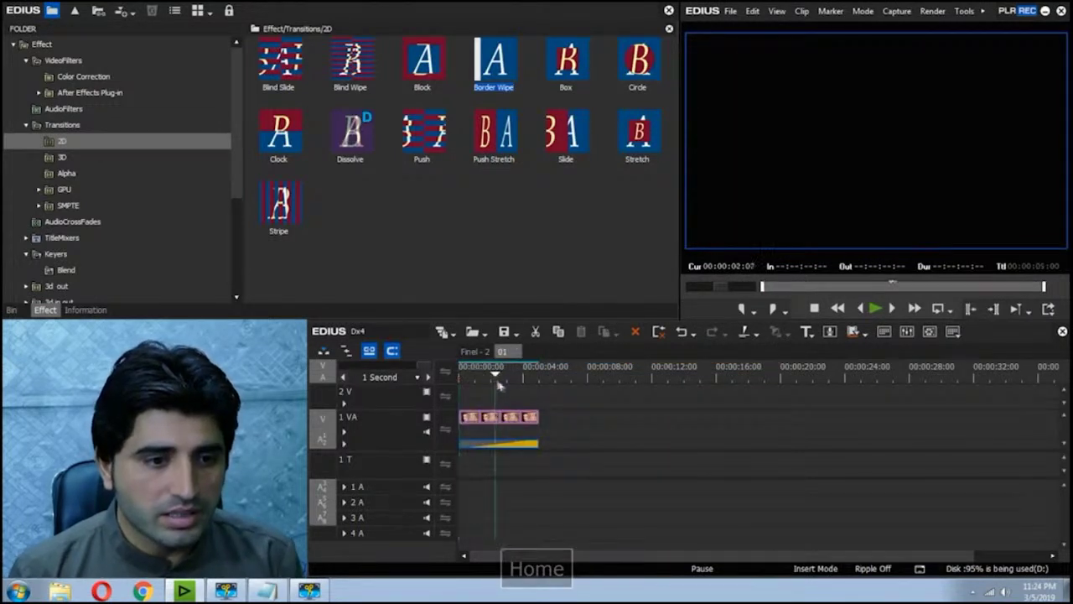
left_click(95, 310)
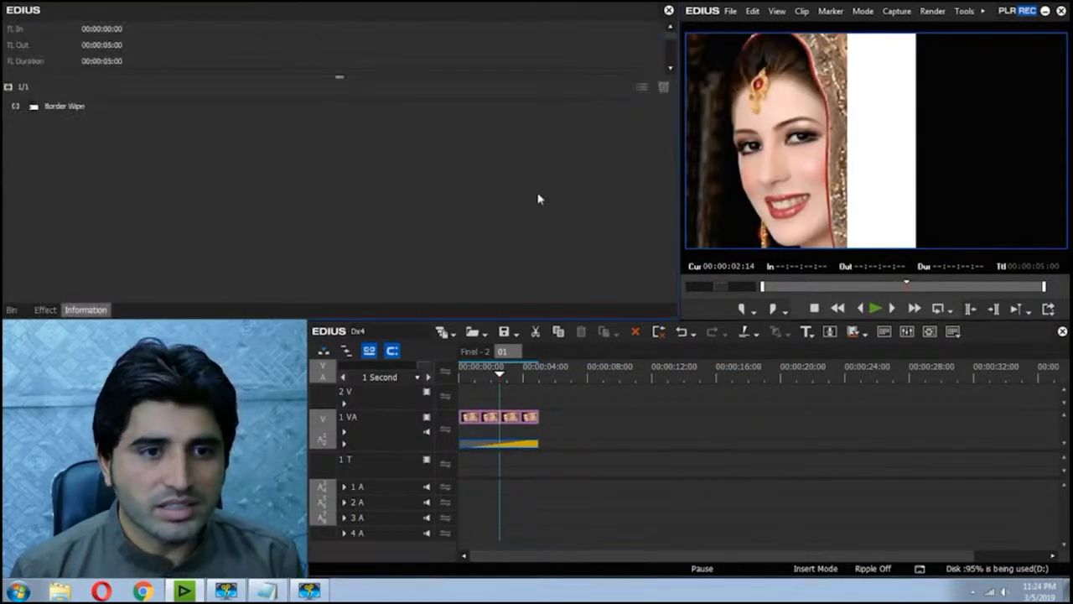
double_click(640, 108)
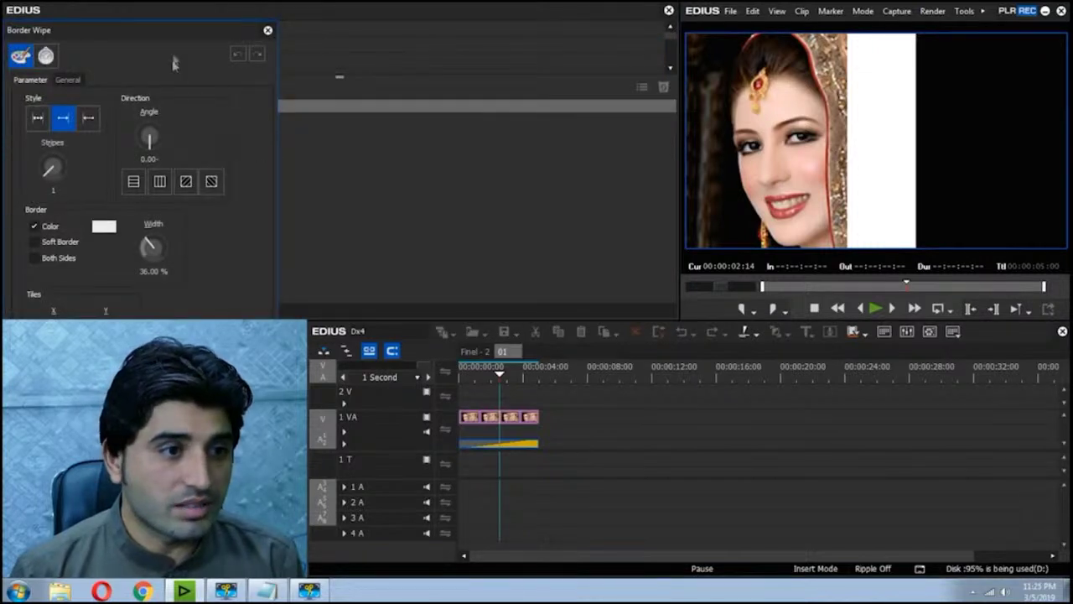
left_click_drag(186, 37, 290, 67)
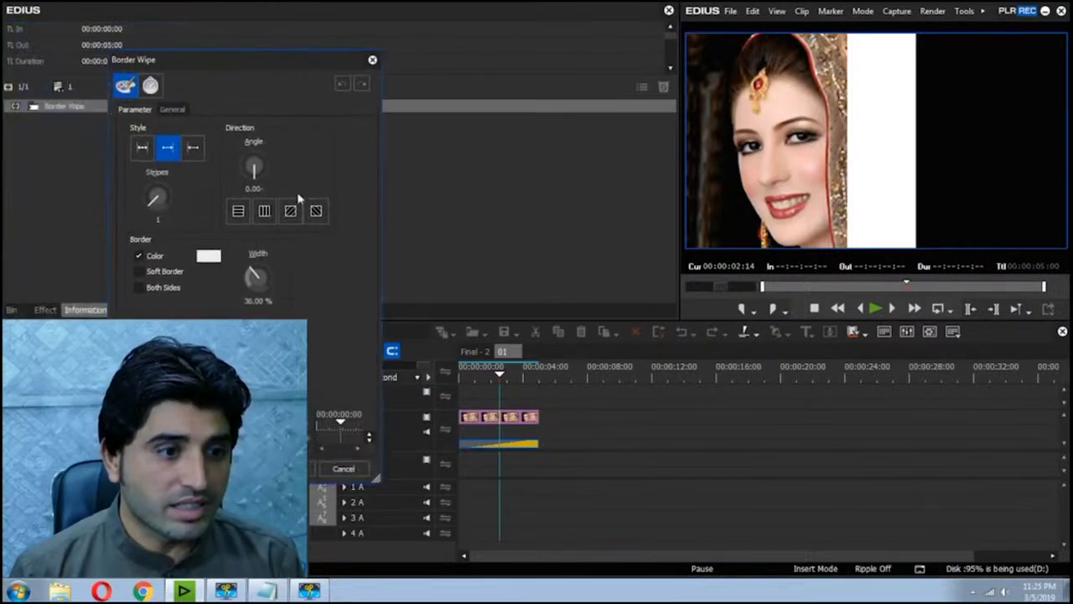
left_click(250, 301)
type("05")
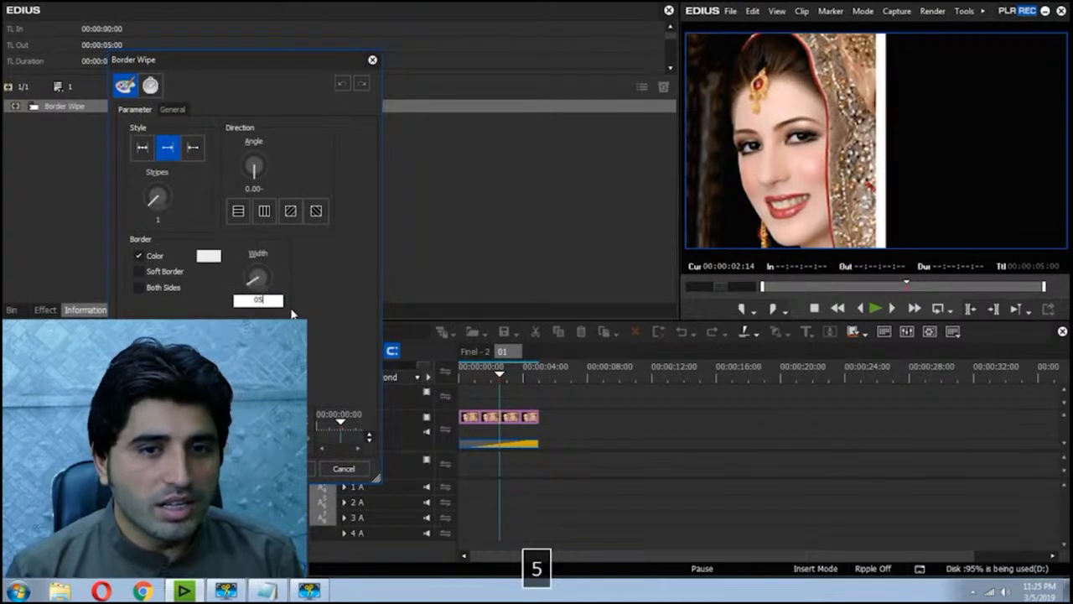
key("Return")
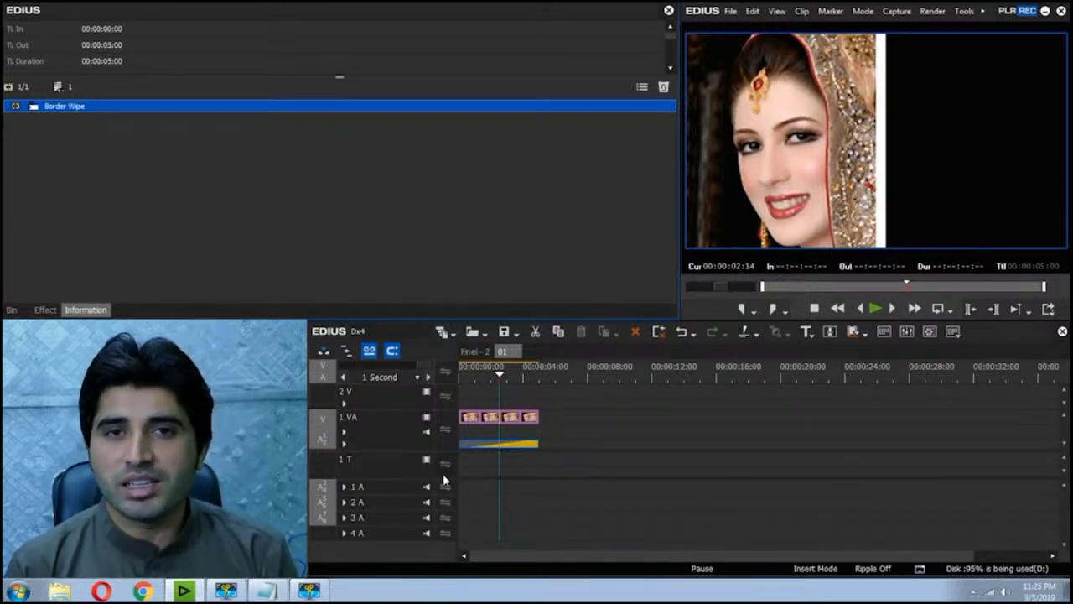
Step: Play the Finel - 2 sequence from the start to check the narrowed border and the wipe ending nested clip 01
left_click(474, 351)
key("Home")
scroll(524, 396, "up", 2)
key("space")
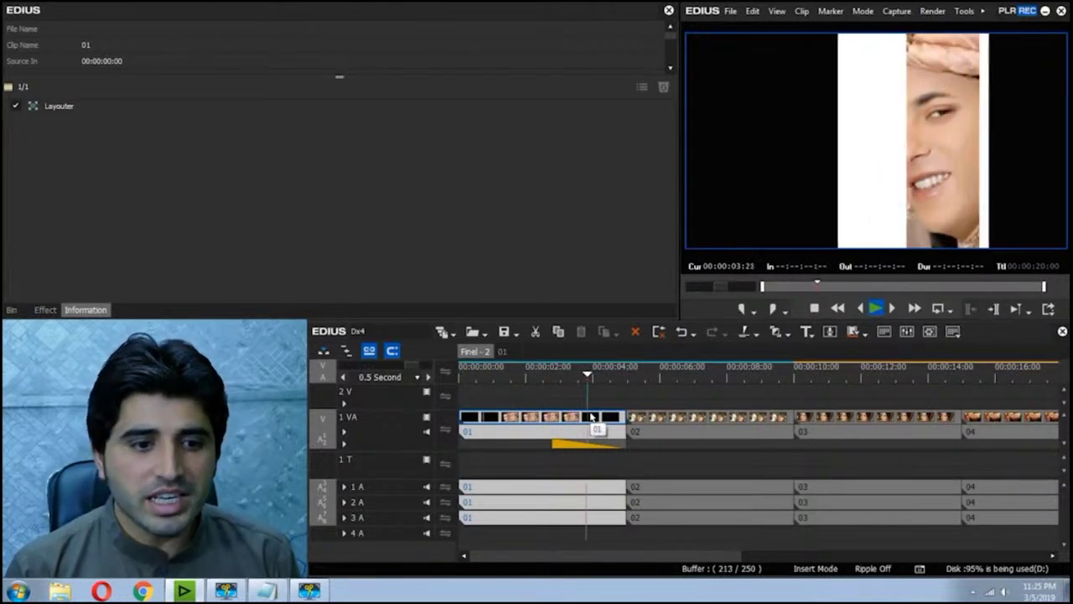
key("space")
Step: Set the border width of the Border Wipe at the end of nested clip 01 in Finel - 2 to 5%
left_click(583, 447)
double_click(164, 107)
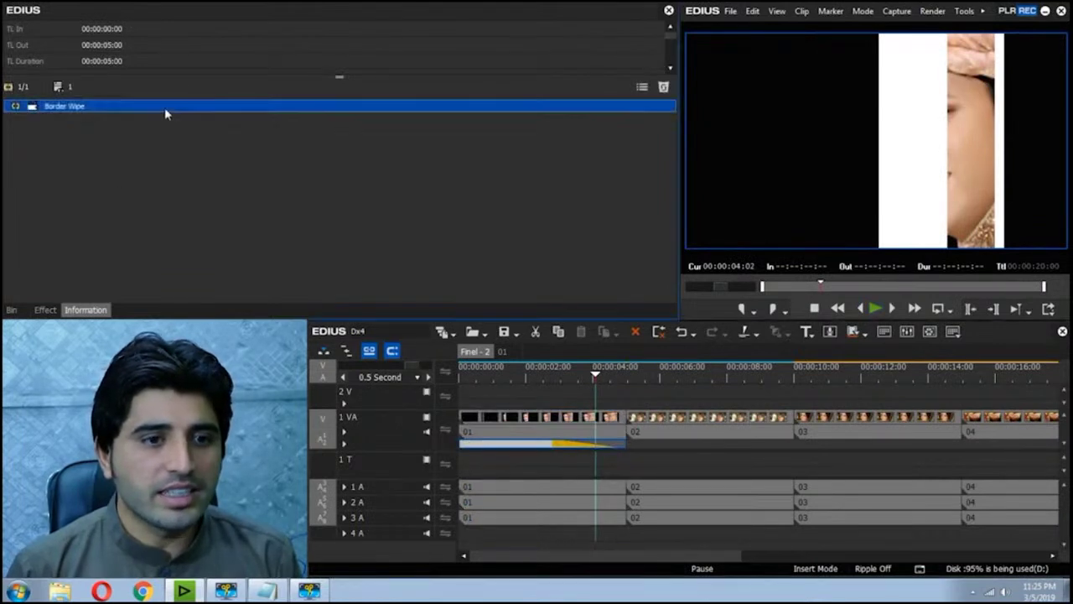
left_click(260, 300)
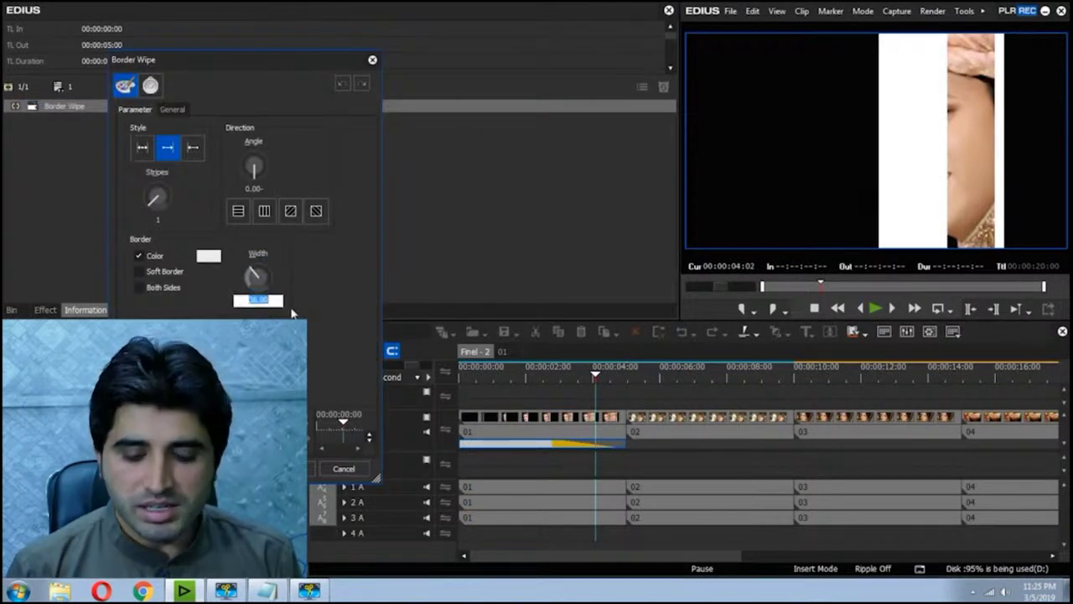
type("5")
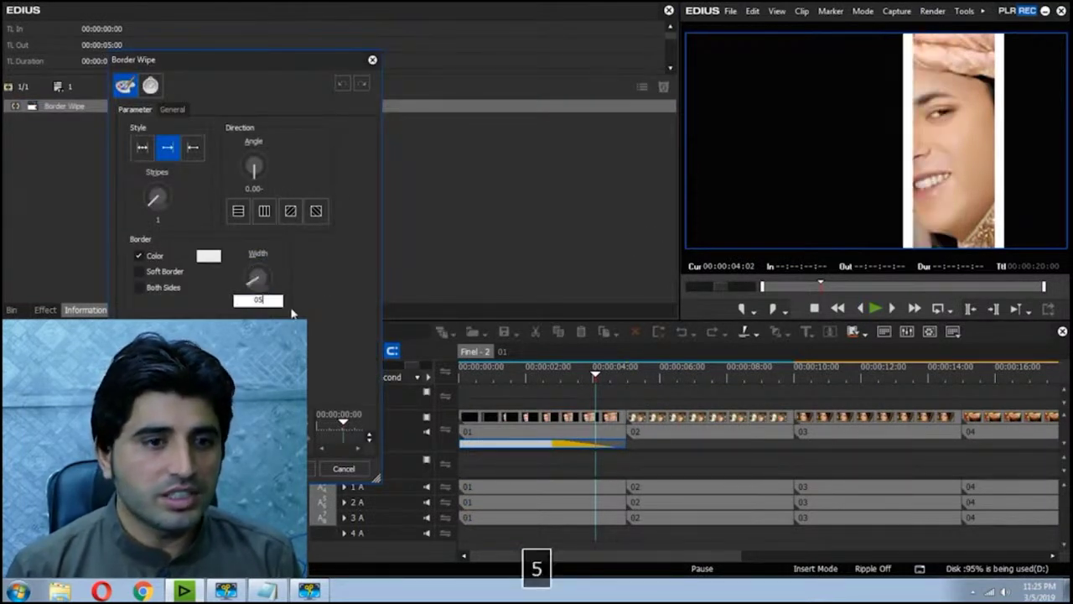
left_click(205, 258)
left_click(144, 165)
left_click(375, 272)
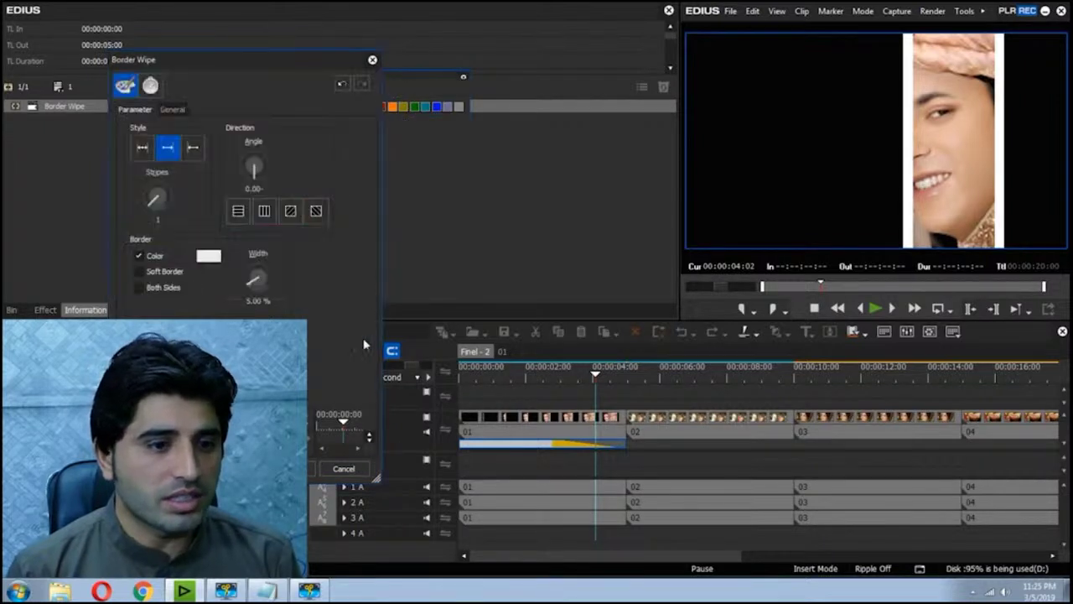
left_click(319, 462)
Step: Lengthen the Border Wipe at the end of nested clip 01 by about 23 frames and play Finel - 2 from the start
key("Home")
key("space")
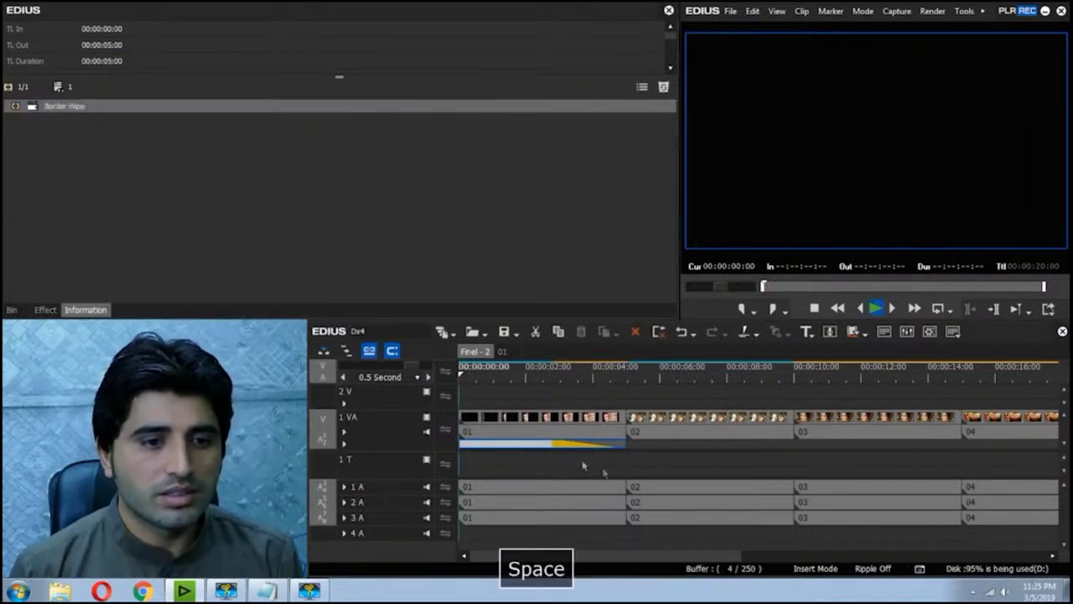
key("space")
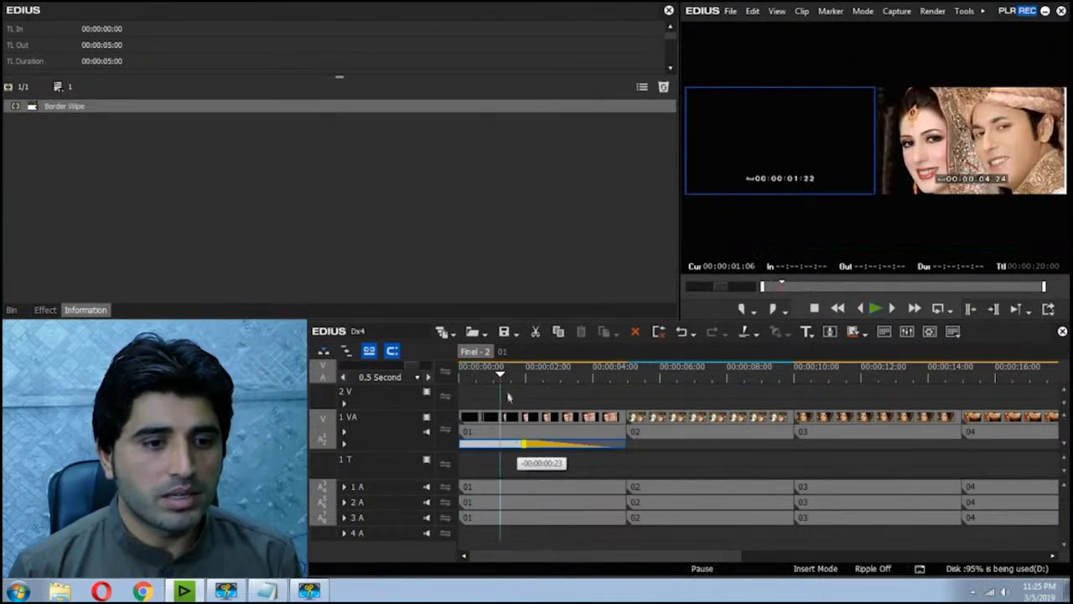
key("Home")
key("space")
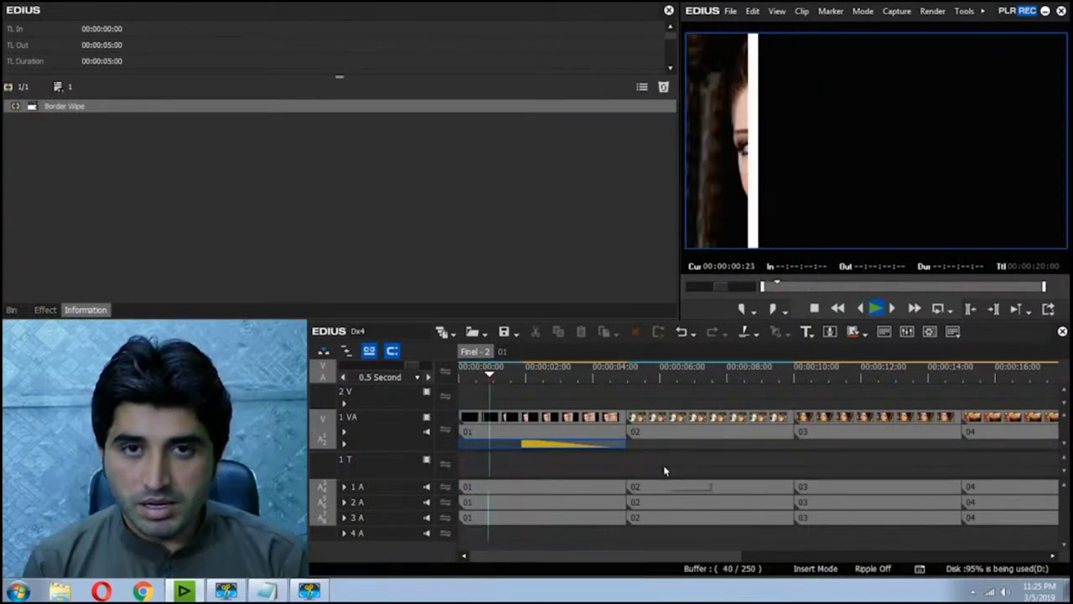
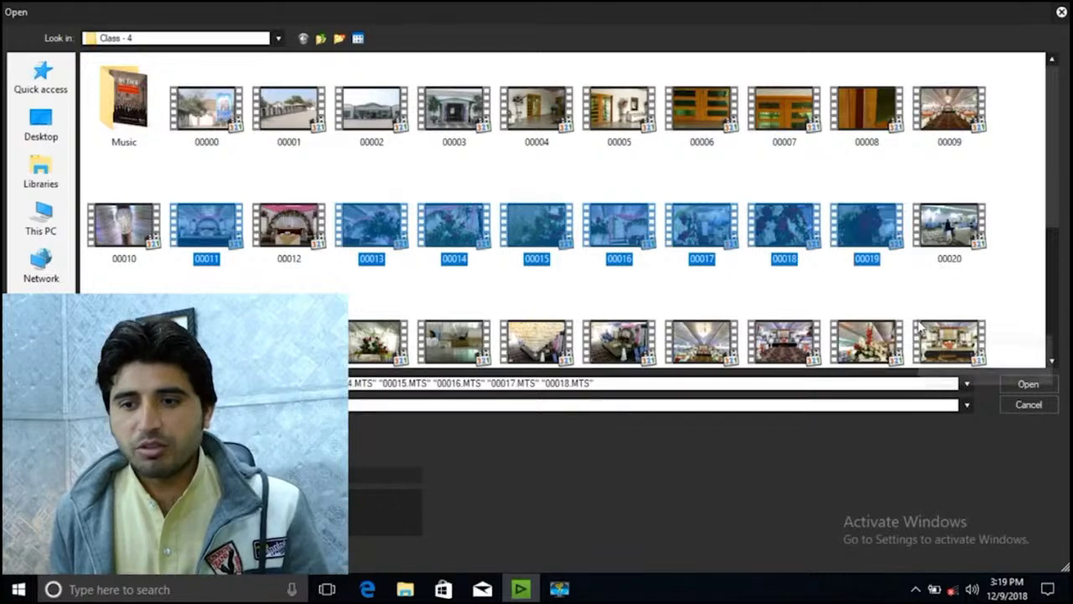
Step: Import clips 00011, 00013 to 00019, 00022 and 00024 from the Class - 4 folder, and rename the root bin folder as Cam Video
left_click(366, 344, "ctrl")
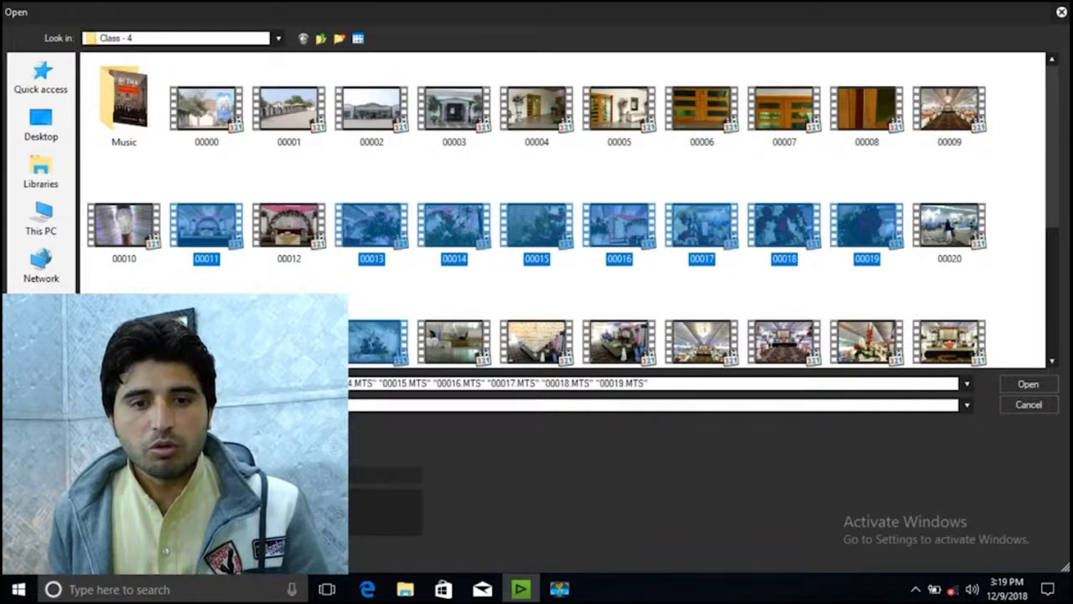
left_click(1028, 383)
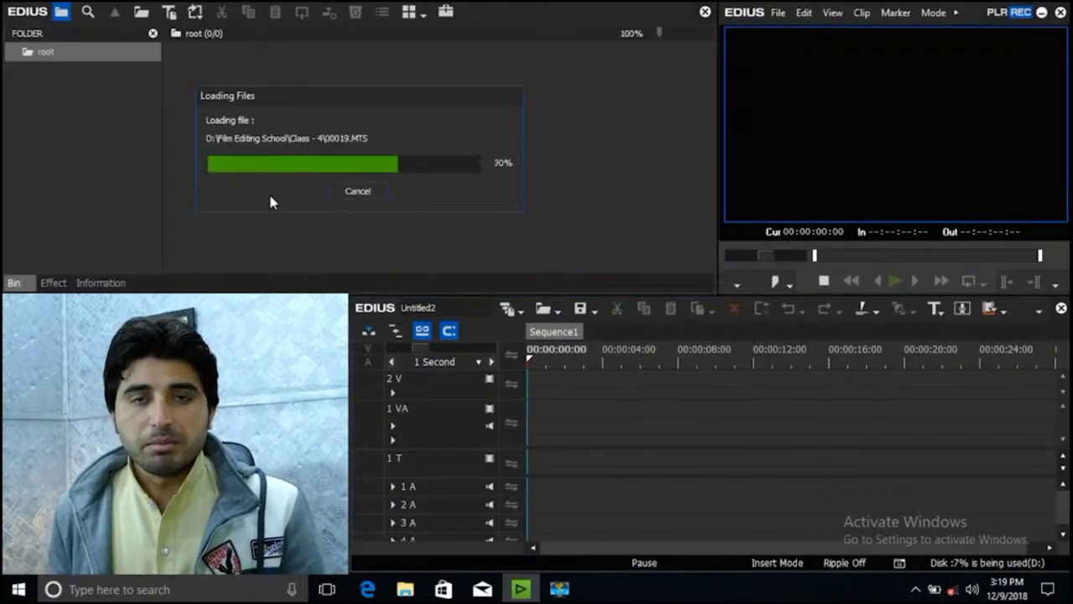
right_click(47, 58)
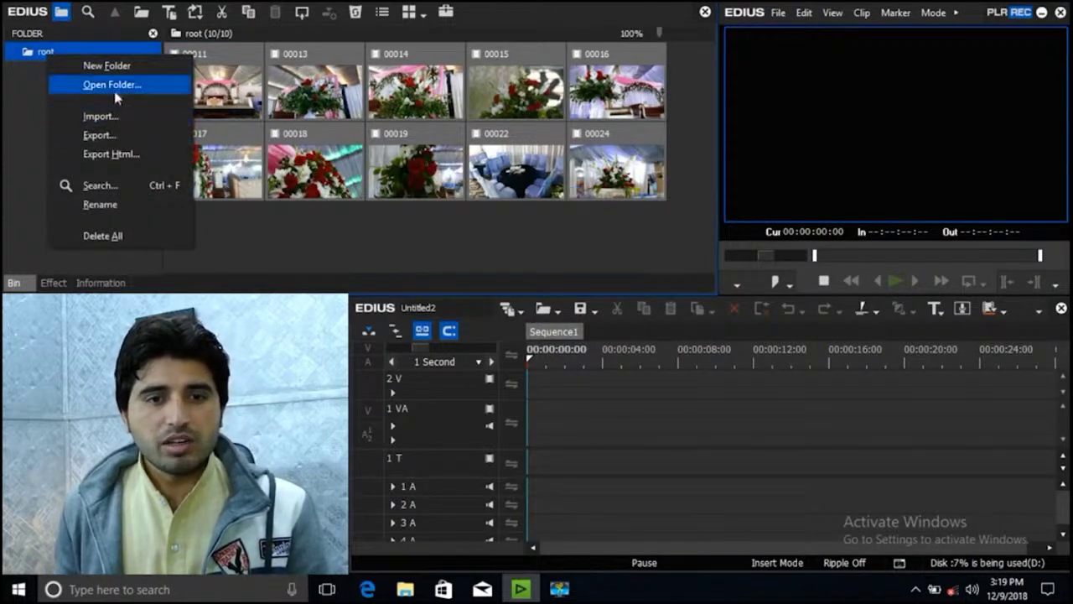
left_click(100, 204)
key("BackSpace")
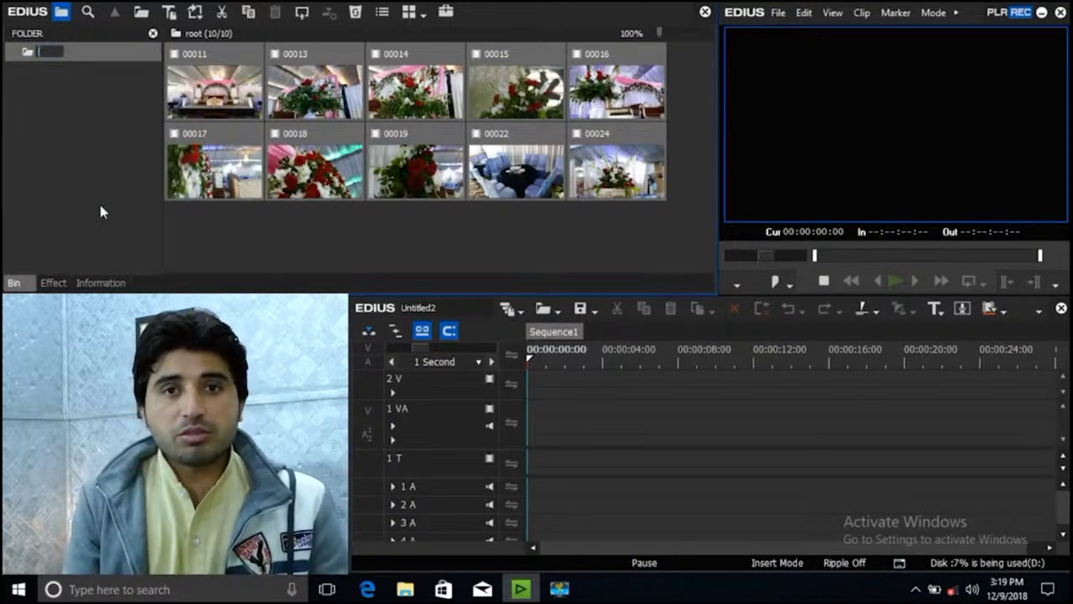
type("Cam")
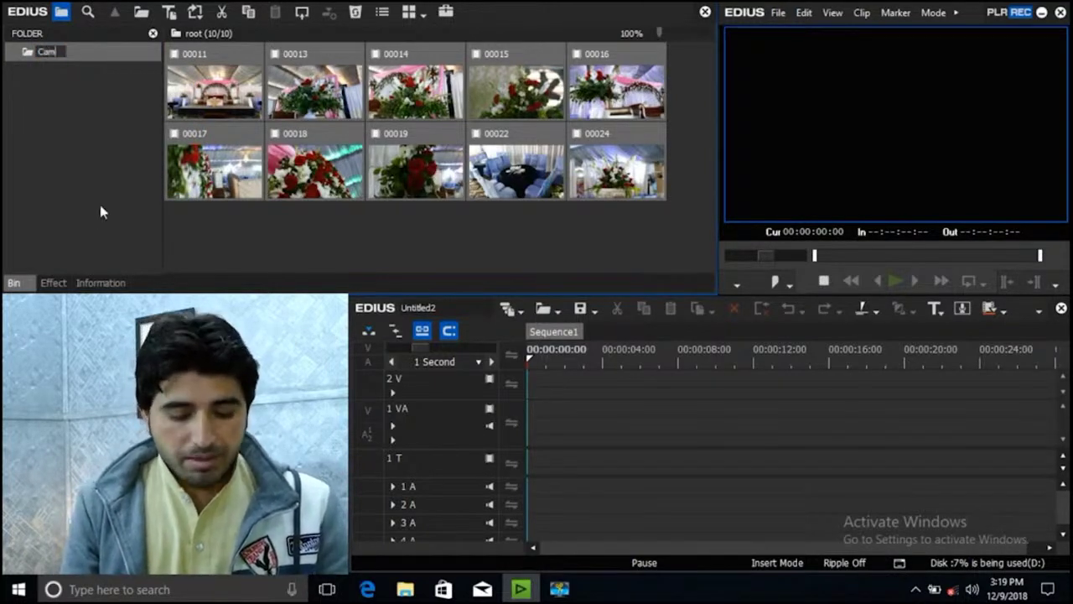
type(" Wideo")
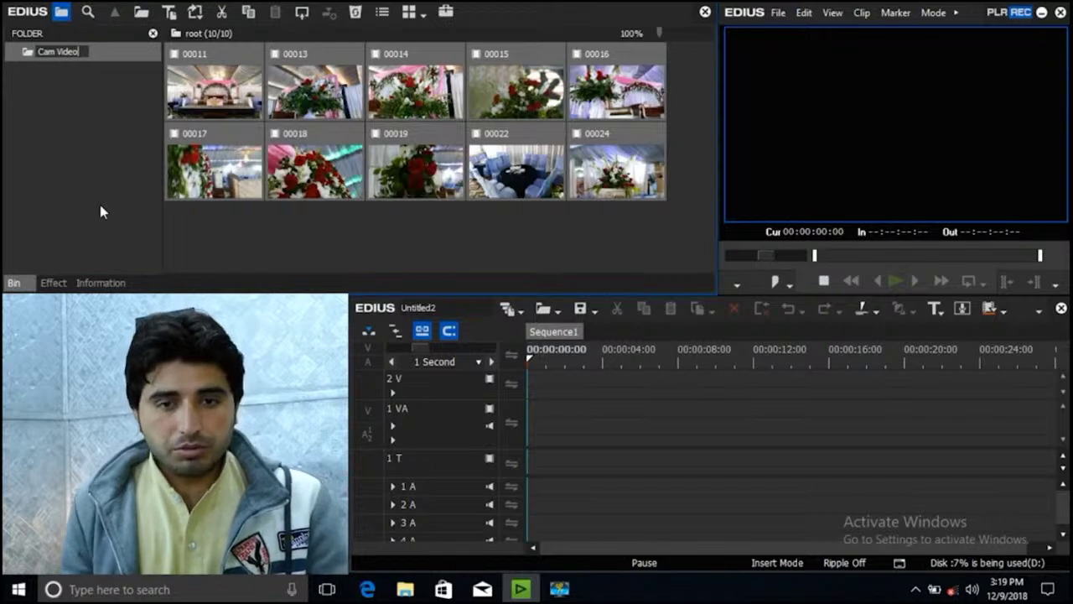
key("Return")
Step: Create a new folder named Audio inside the Cam Video bin folder
right_click(117, 139)
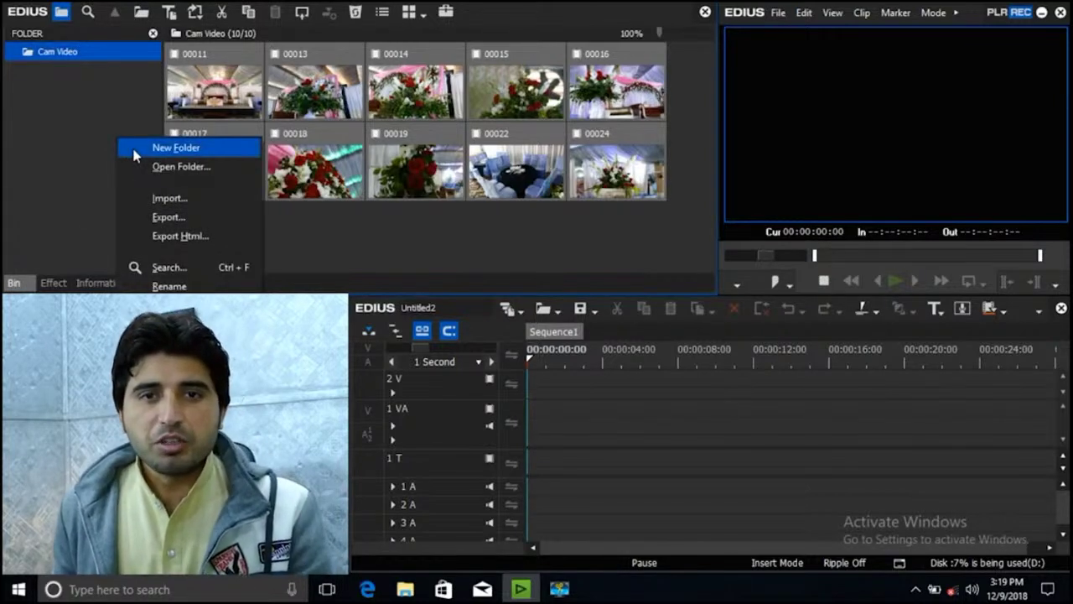
left_click(136, 150)
key("BackSpace")
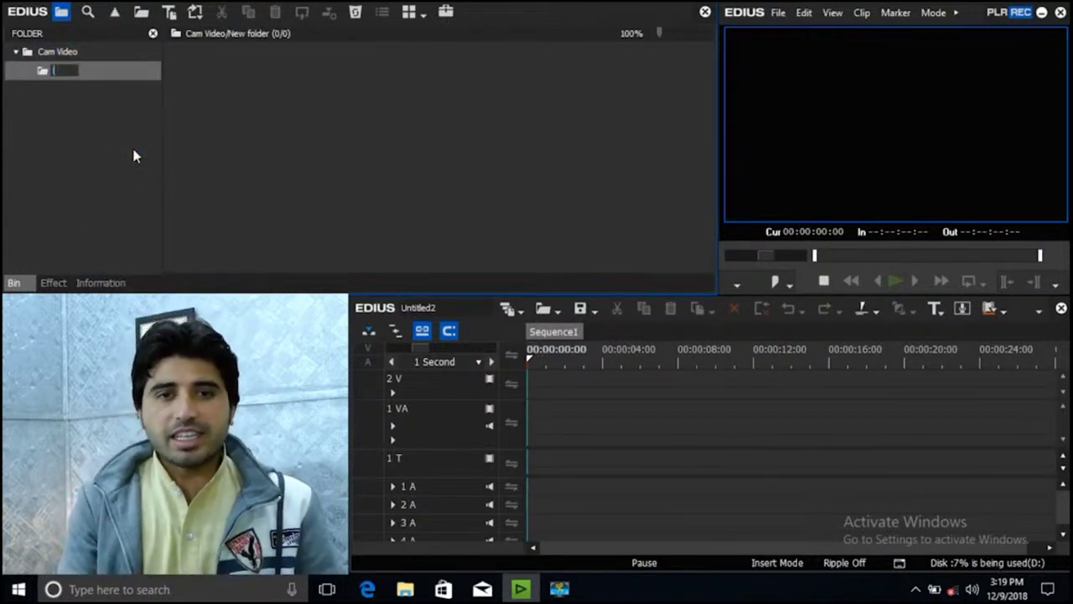
type("Audio")
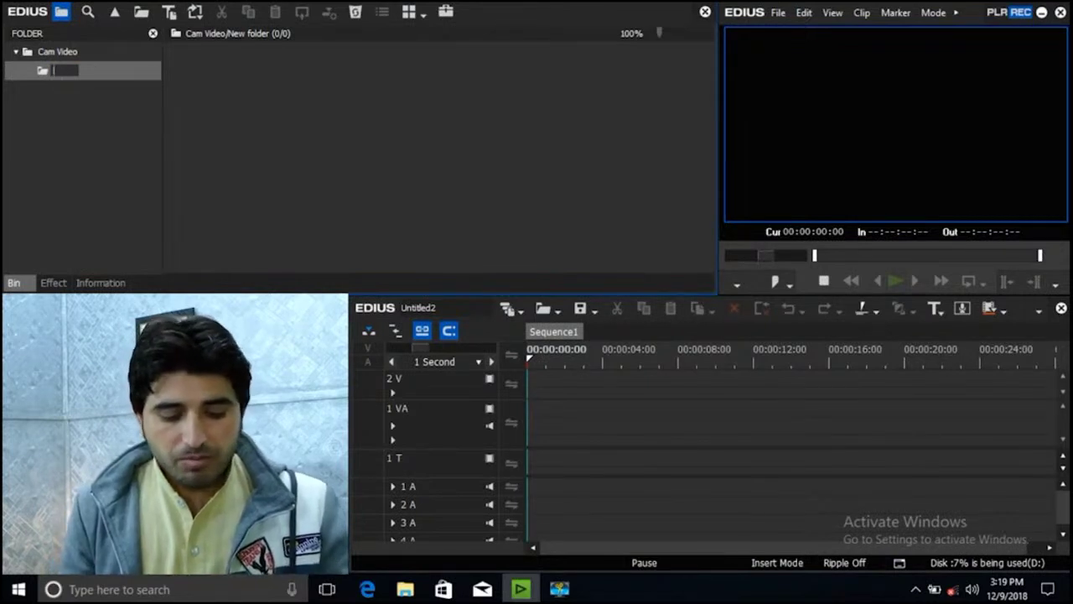
key("Return")
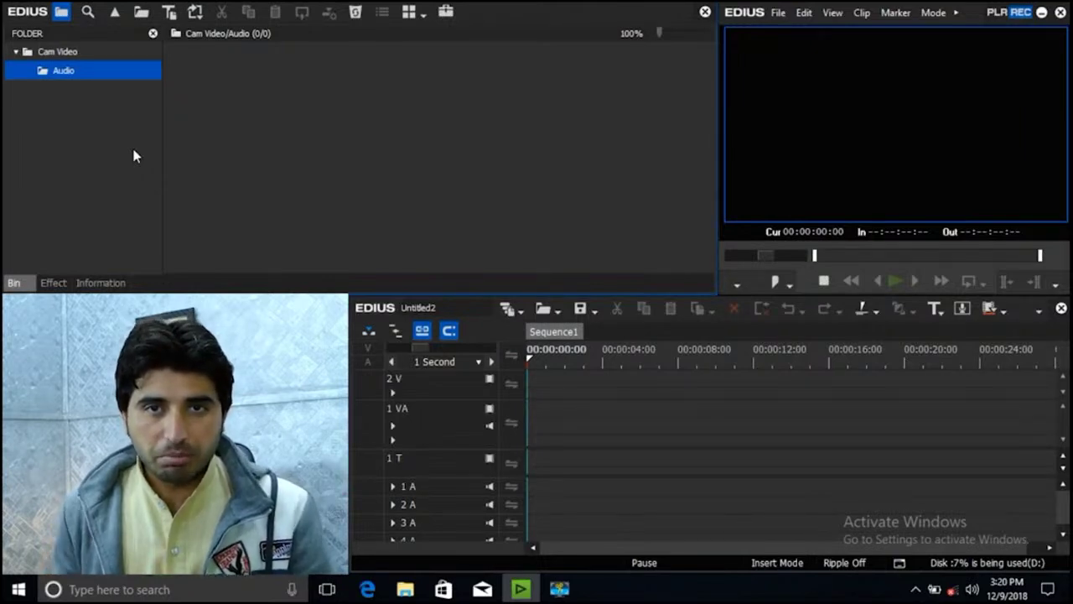
Step: Import the A_to_the_O track from the Music subfolder of Class - 4 into the Audio bin folder
double_click(388, 130)
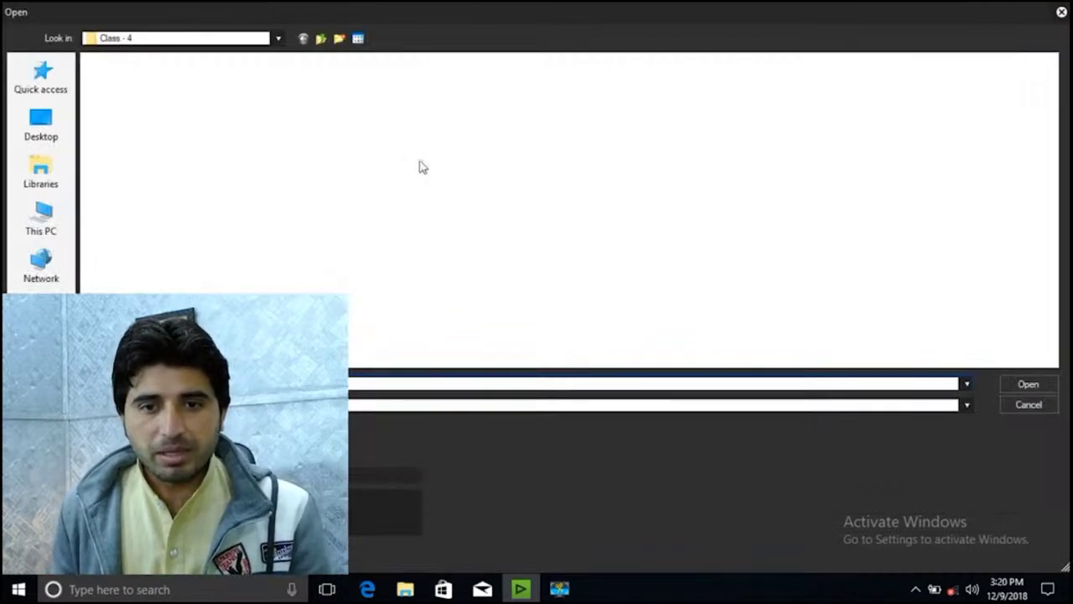
double_click(128, 122)
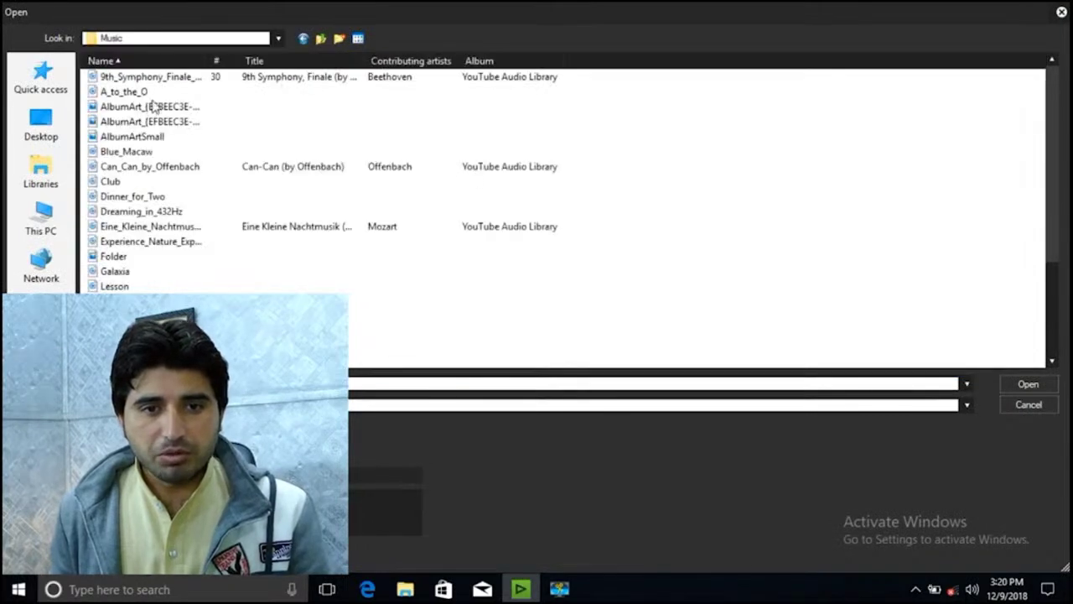
left_click(126, 92)
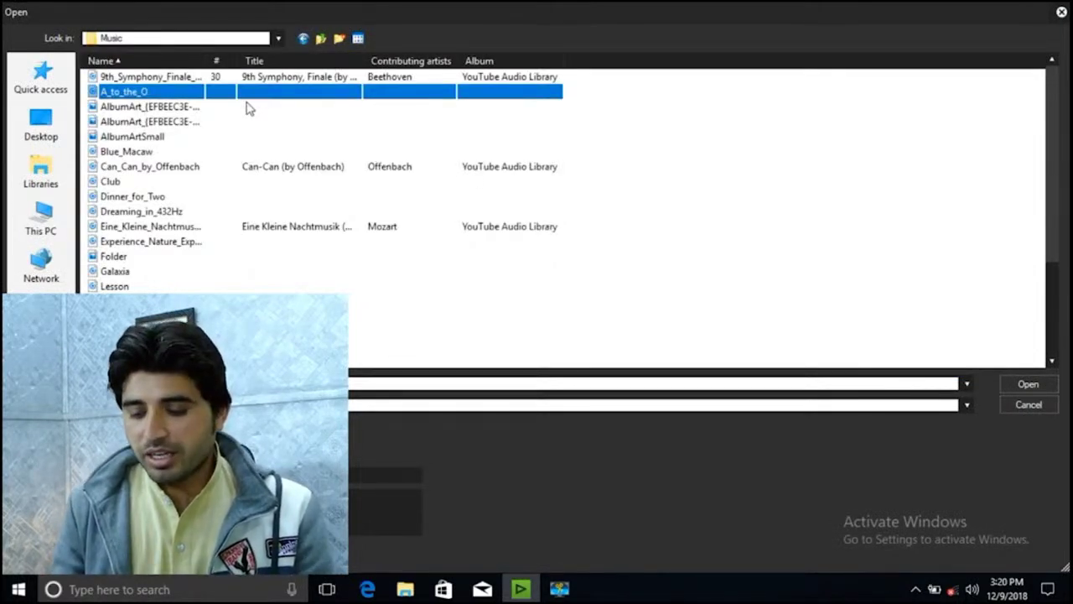
key("Return")
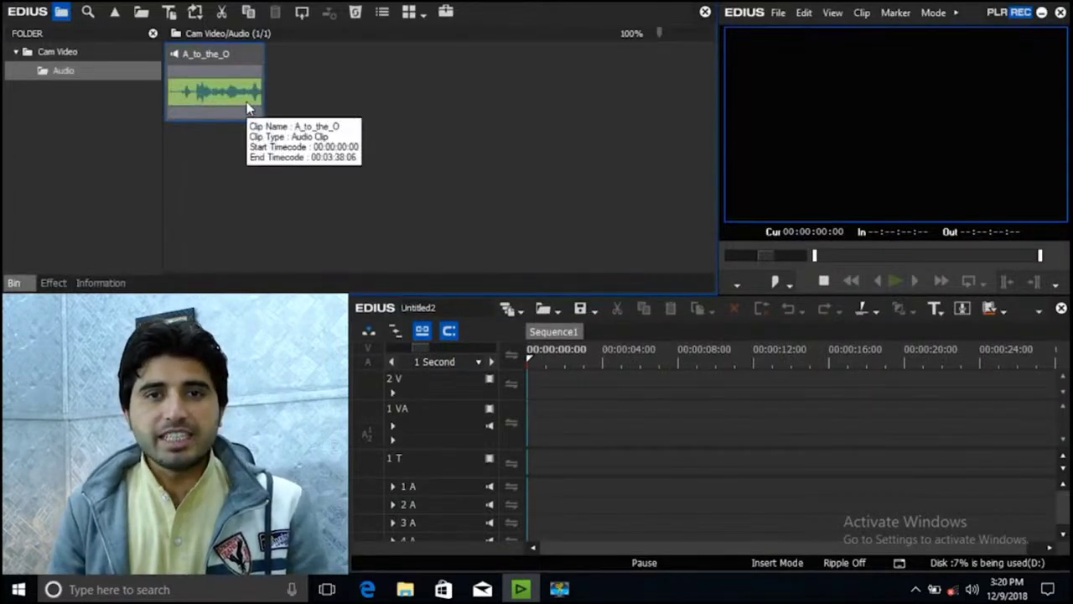
Step: Place all ten video clips from the Cam Video folder in a row on the 1 VA track, leaving a short gap at the timeline's start
left_click(25, 53)
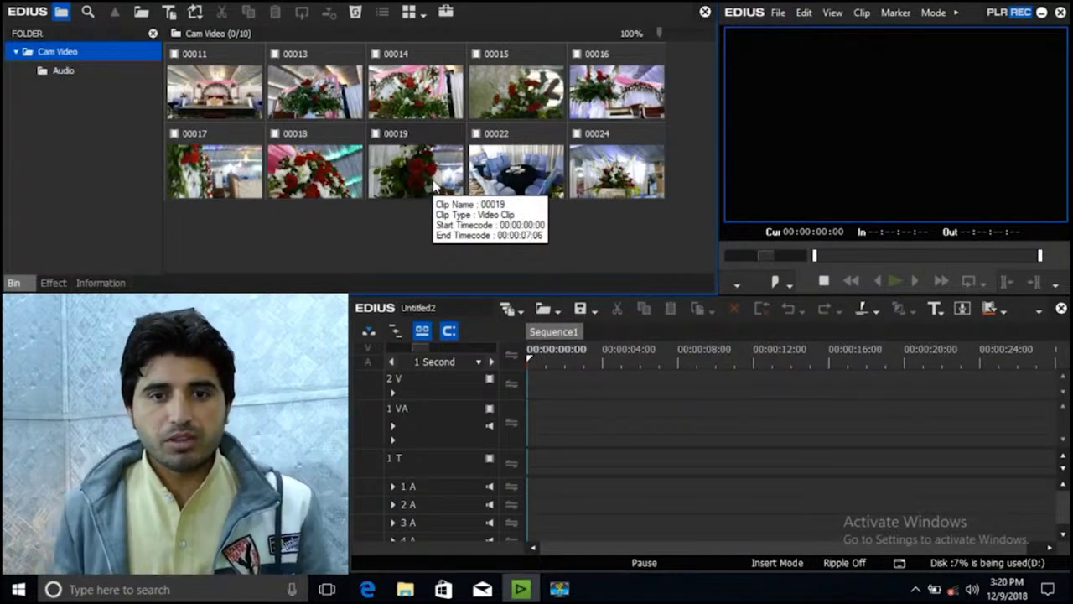
left_click(221, 89)
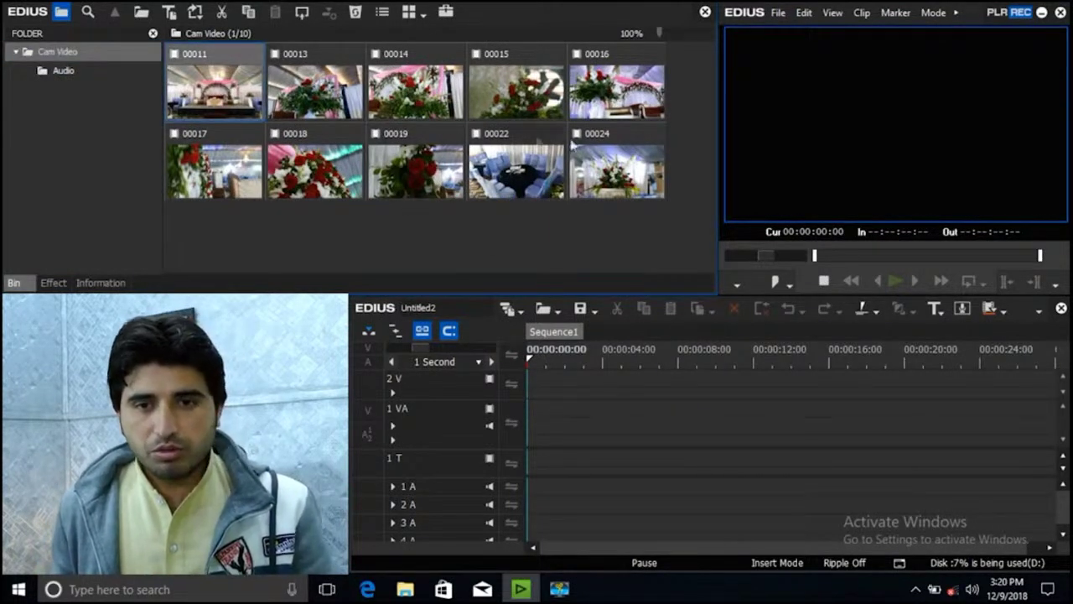
left_click(641, 174, "shift")
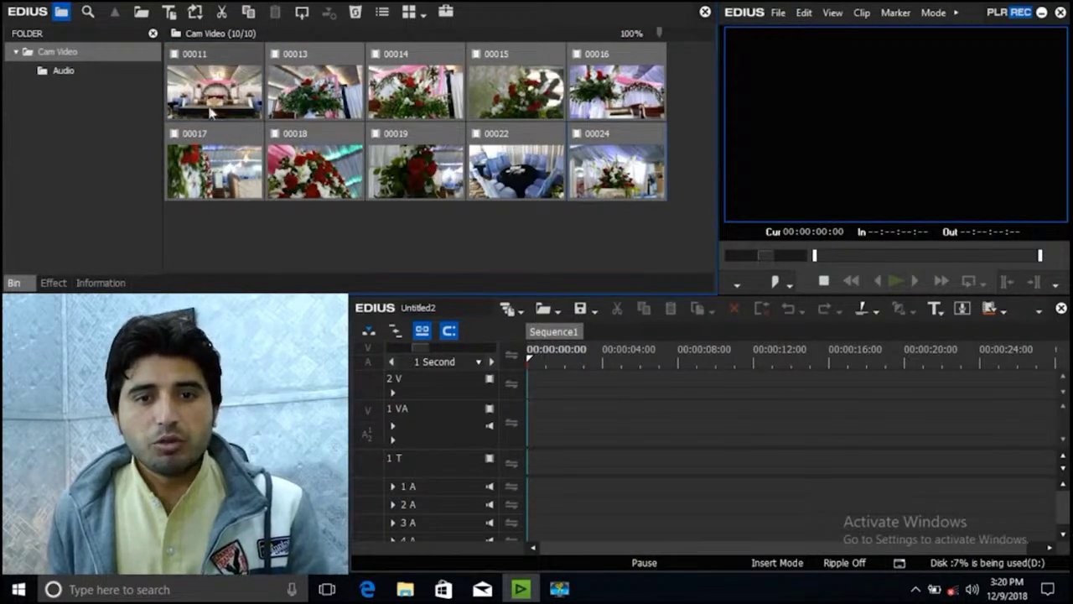
left_click_drag(206, 89, 562, 426)
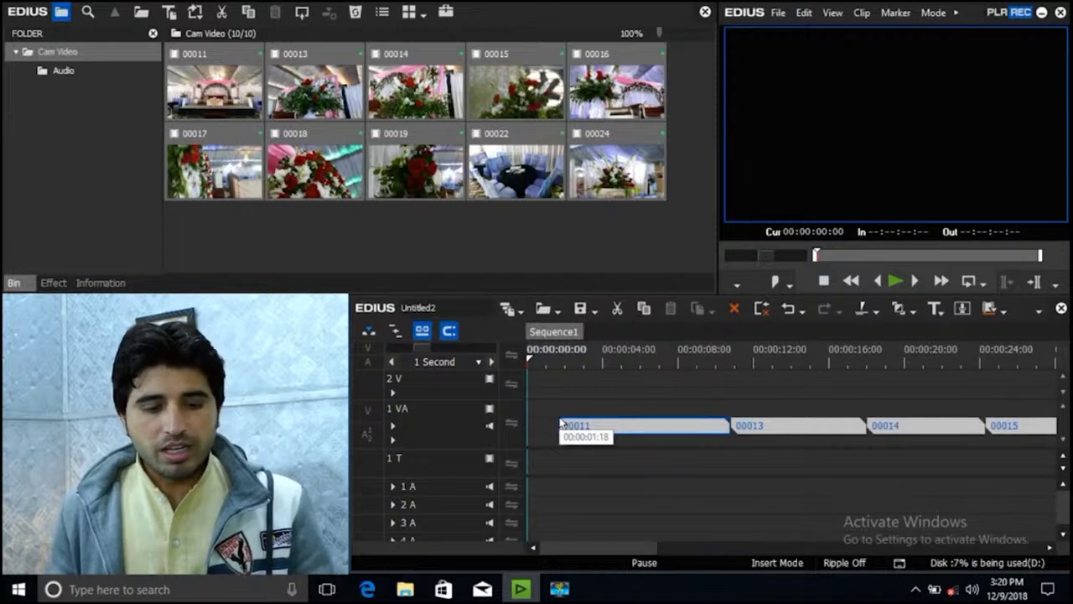
key("ctrl+z")
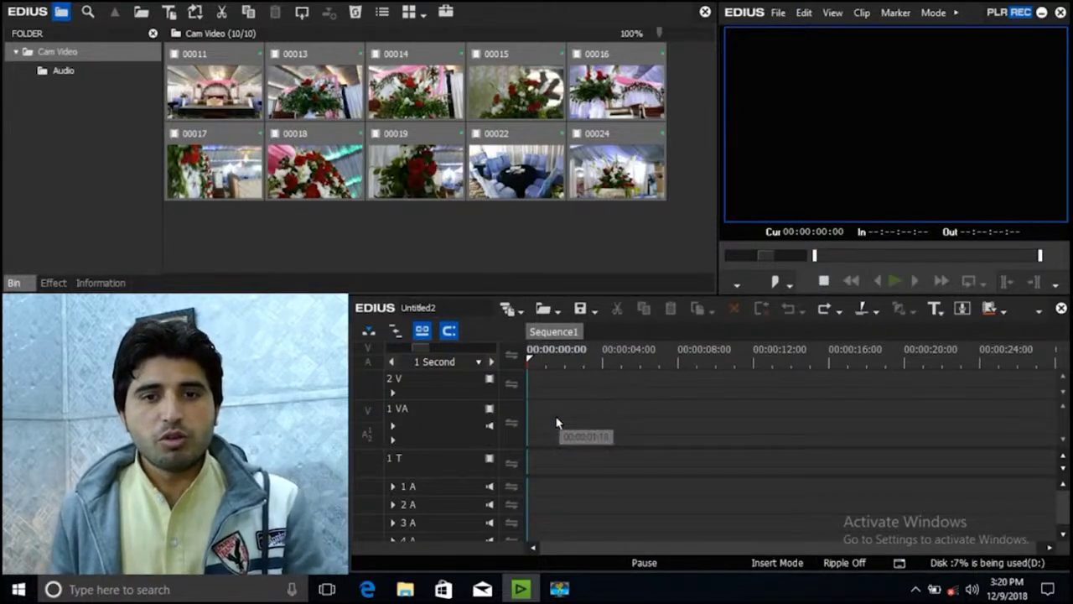
left_click_drag(220, 84, 576, 420)
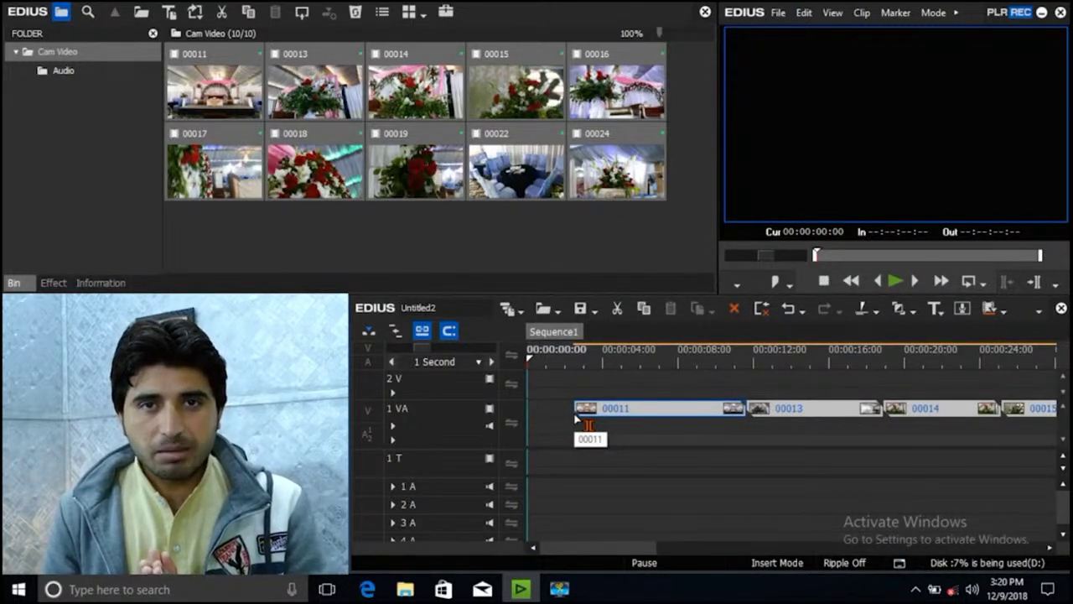
Step: Undo the placement of the ten clips and try placing only their audio on the 1 VA track
key("ctrl+z")
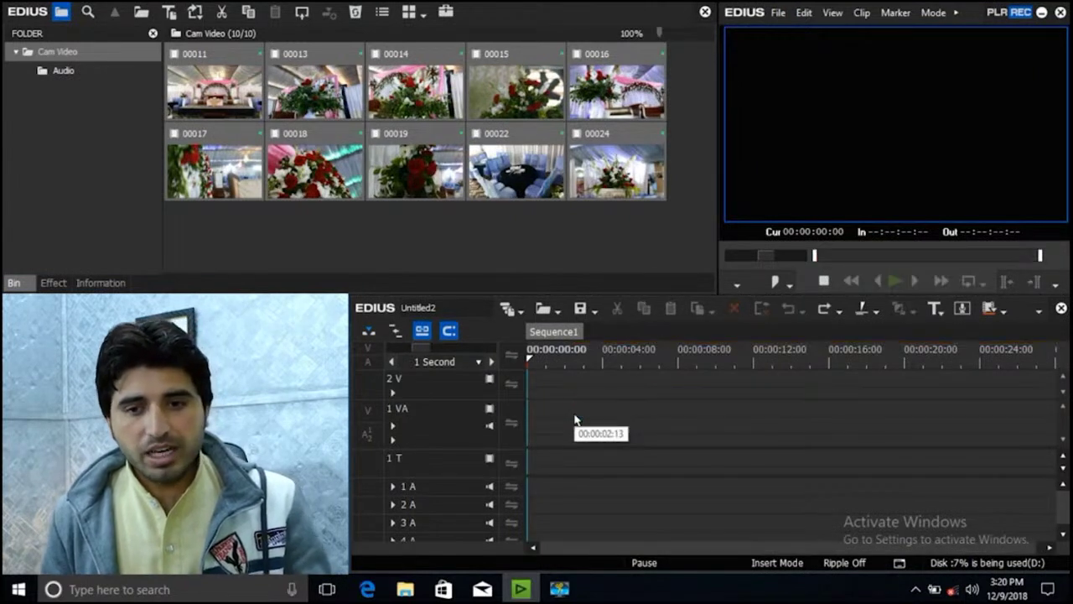
left_click(368, 364)
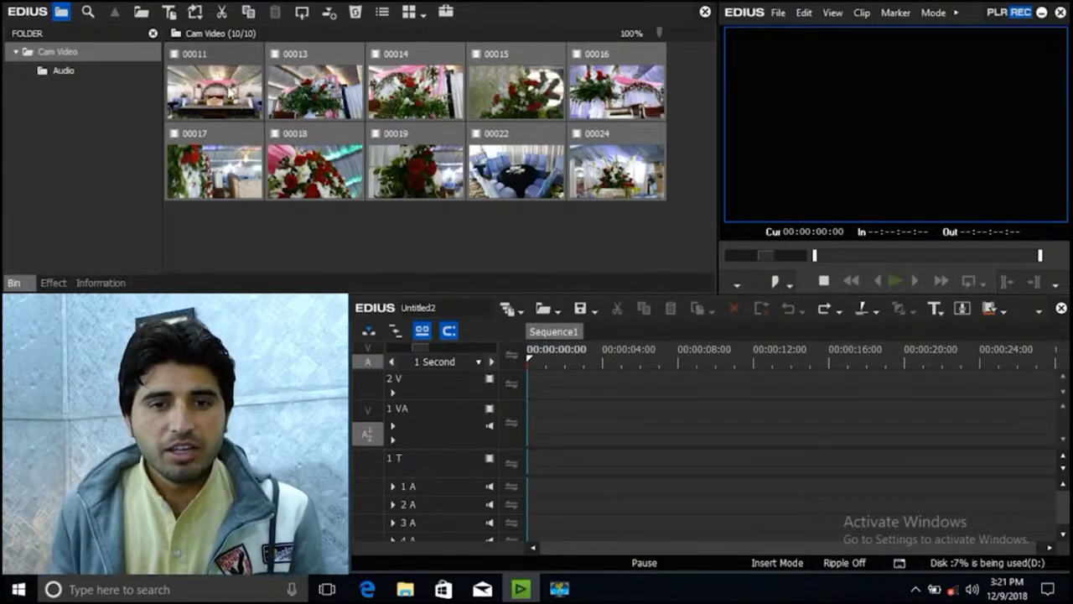
left_click_drag(213, 88, 620, 427)
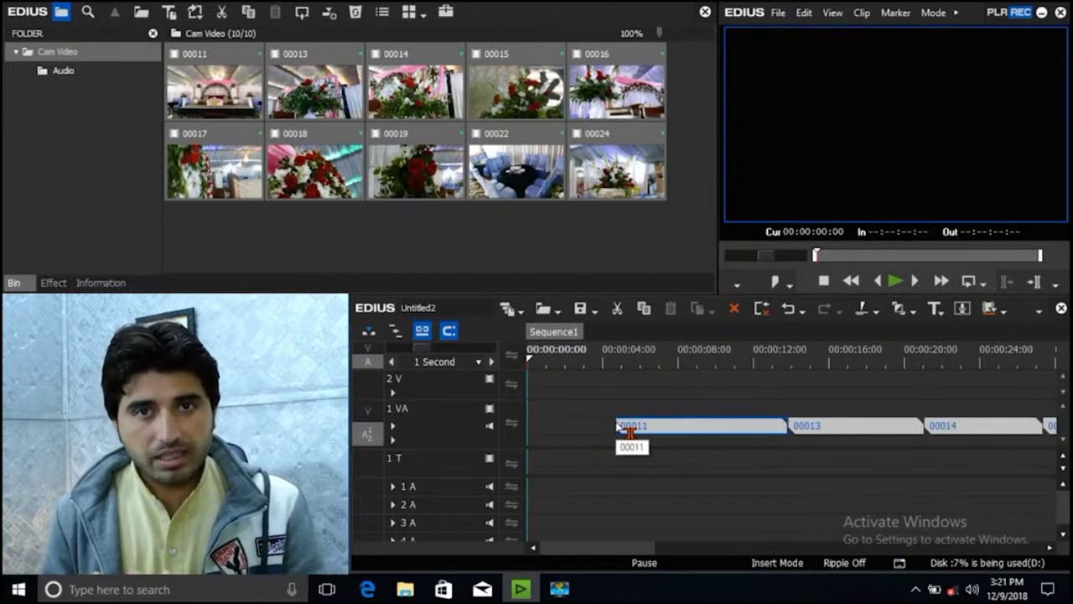
key("ctrl+z")
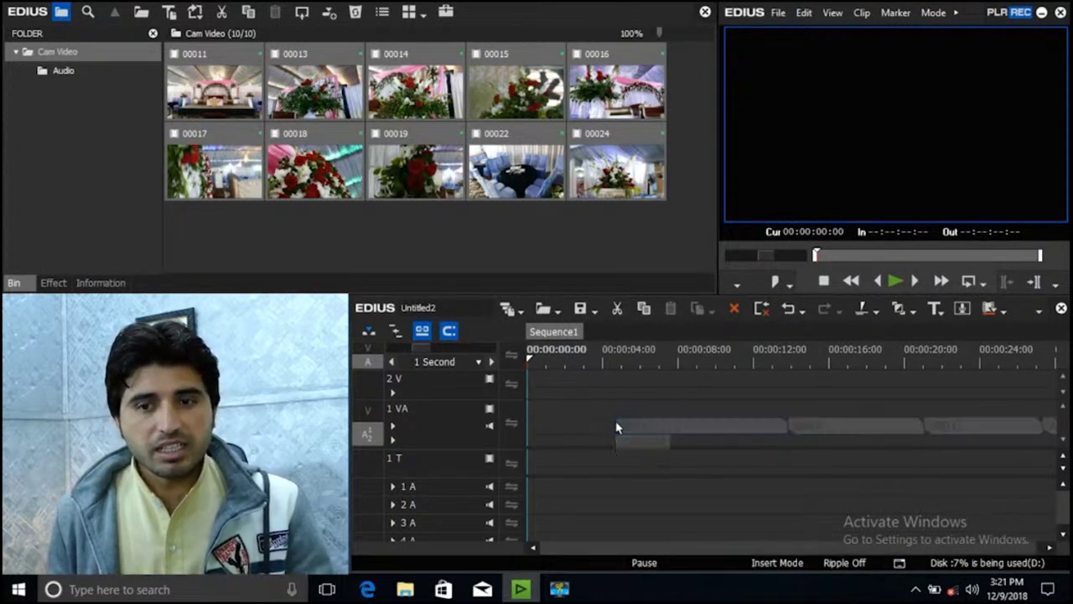
Step: Try placing the ten clips with both video and audio on the 1 VA track, leaving a gap at the start
left_click(365, 350)
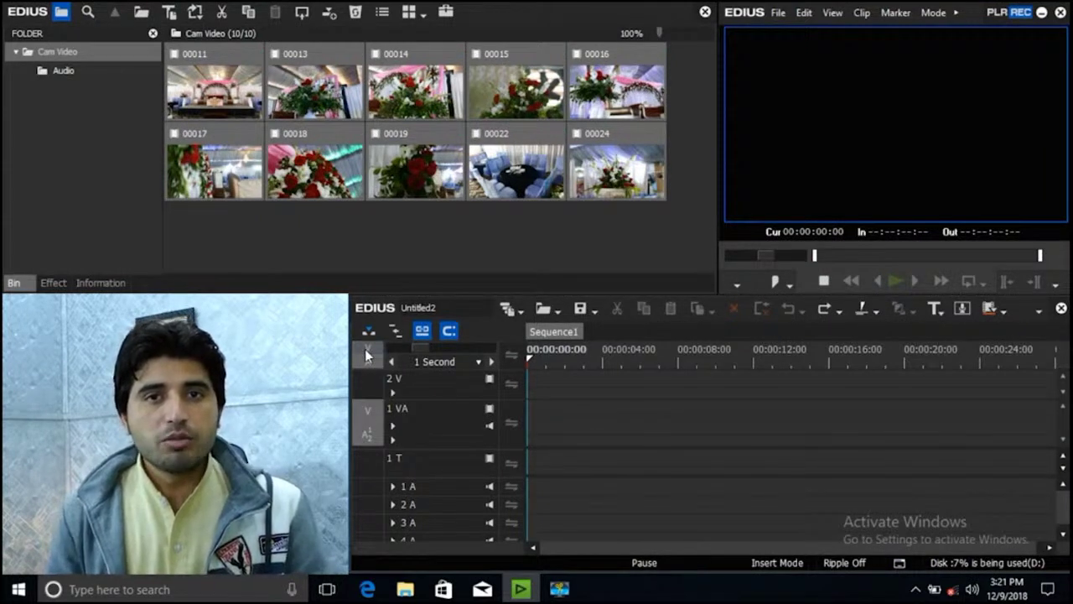
left_click_drag(214, 90, 639, 425)
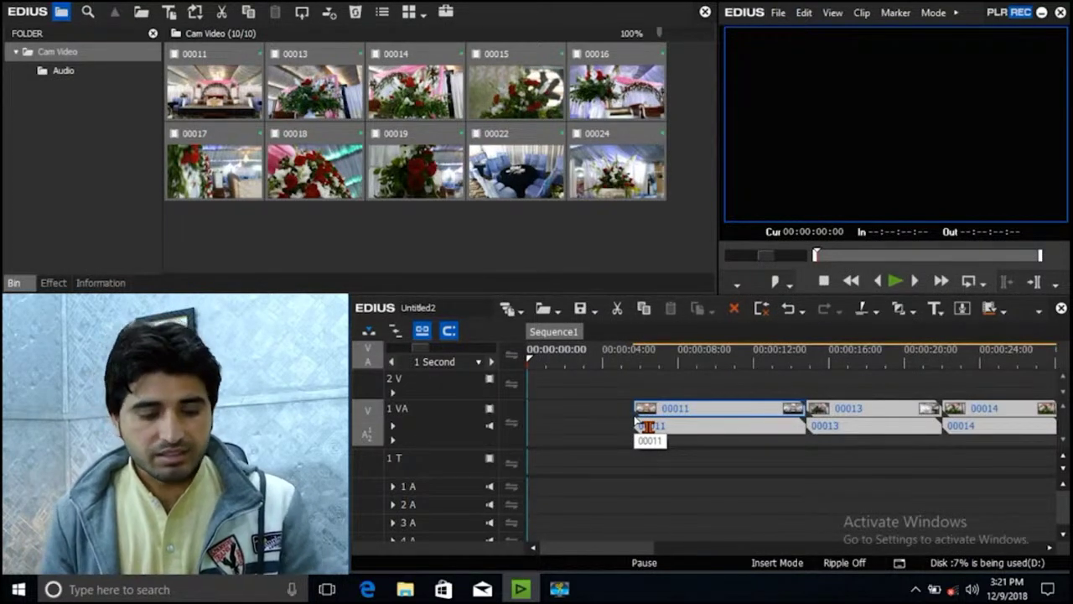
key("ctrl+z")
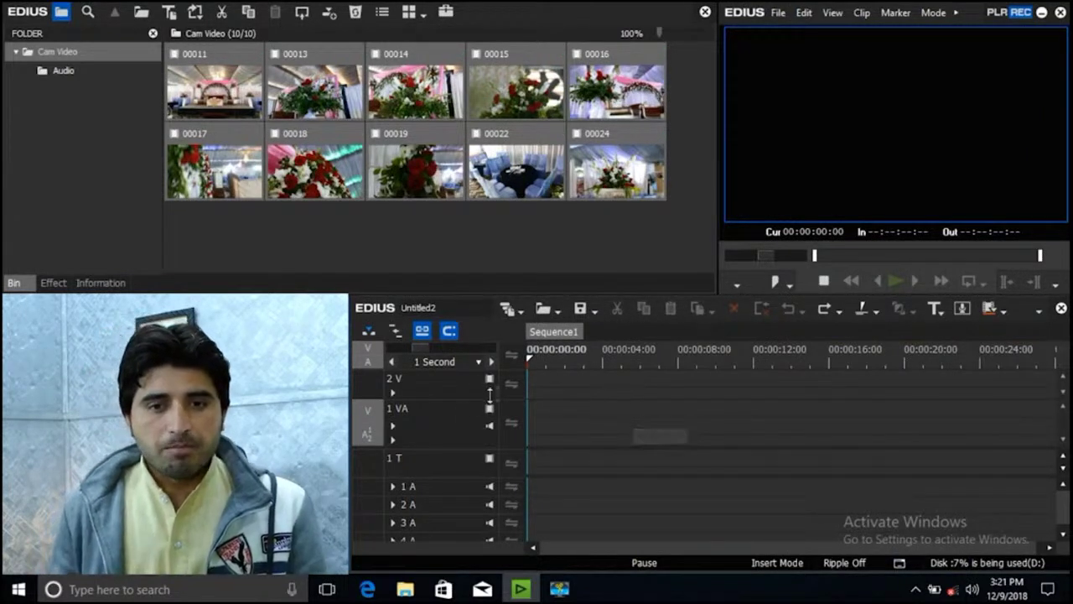
Step: Try placing only the video of the ten clips at the start of the 1 VA track, with the audio channel unassigned
left_click(370, 359)
left_click(371, 360)
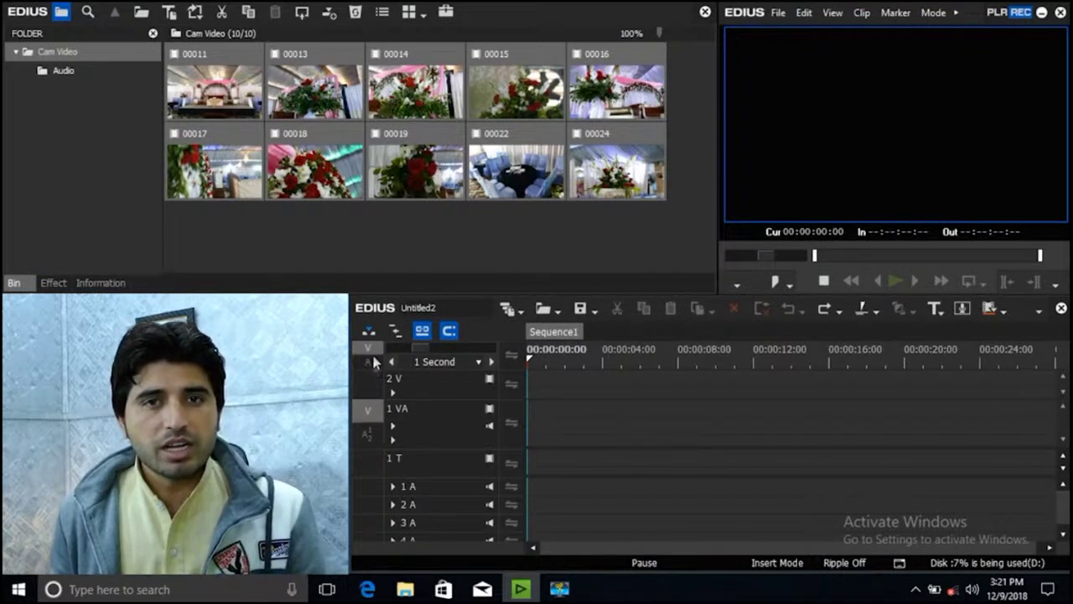
left_click_drag(615, 391, 622, 432)
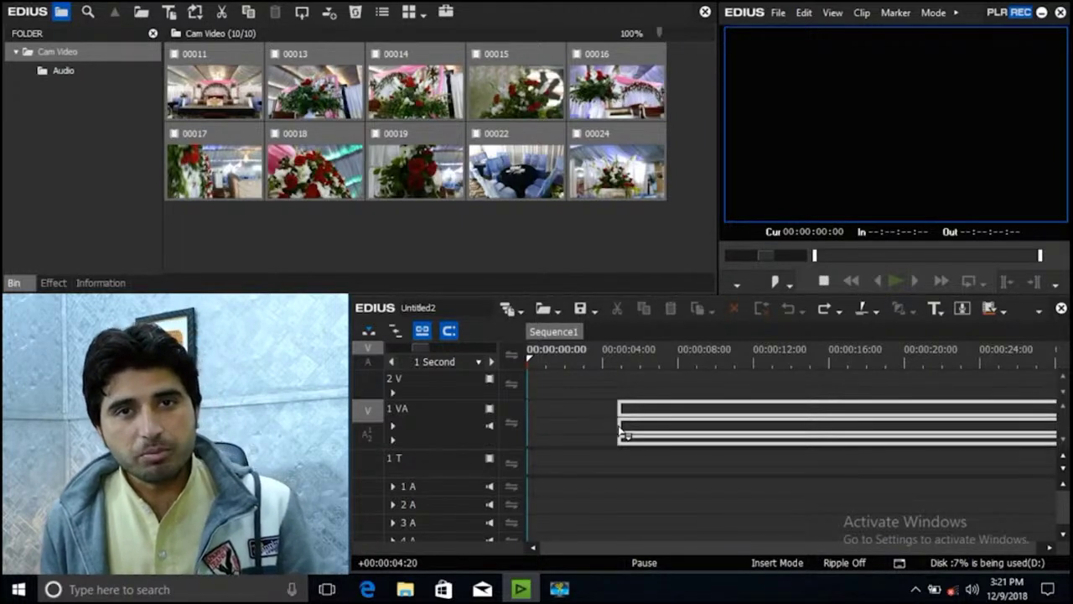
left_click_drag(621, 432, 623, 417)
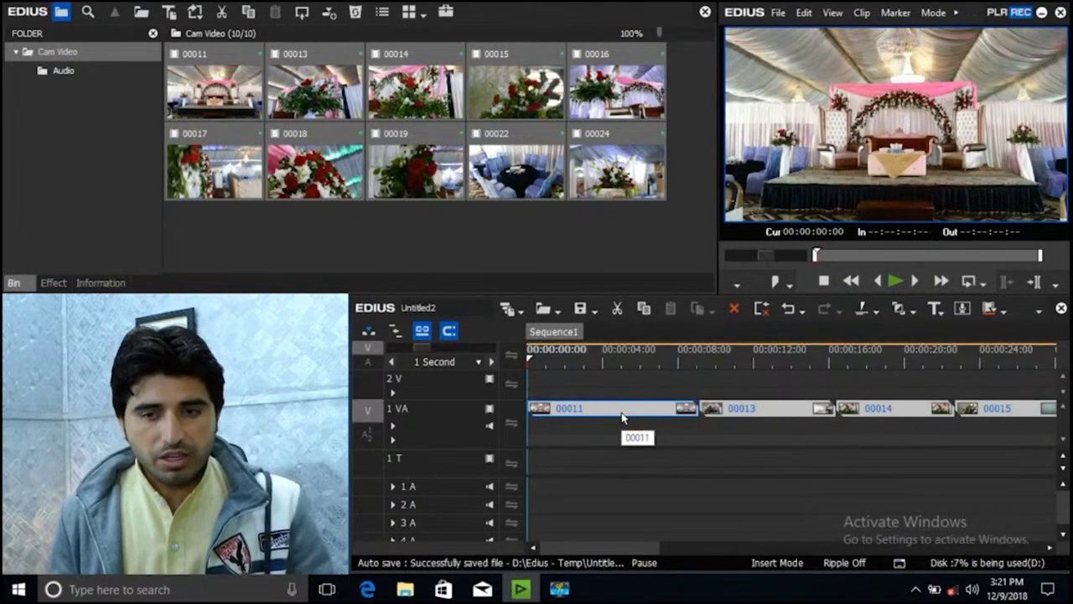
key("ctrl+z")
key("ctrl+z")
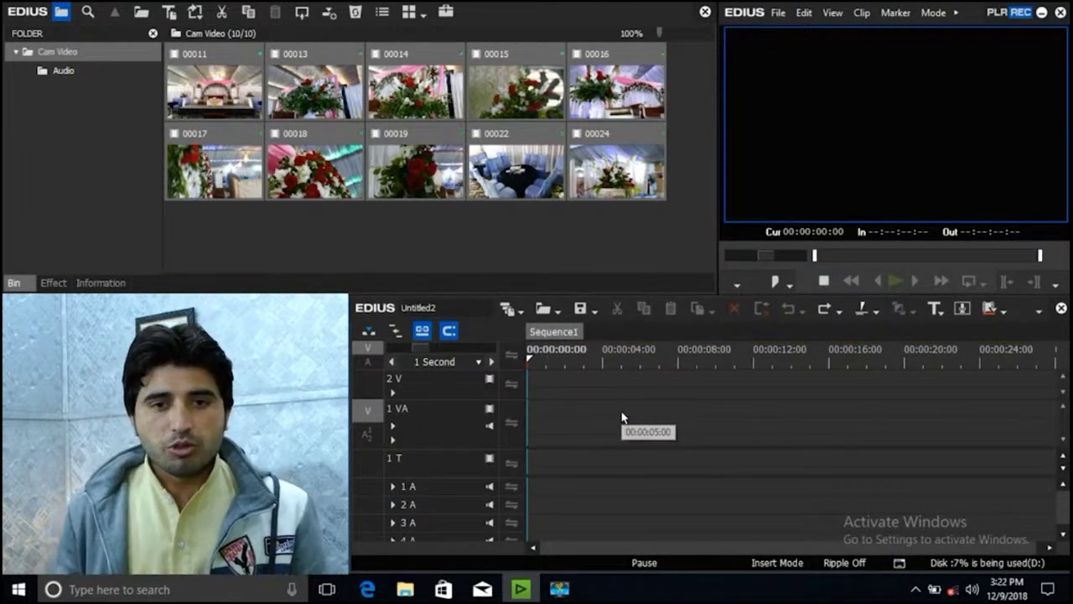
Step: Place all ten clips with both video and audio at the start of the 1 VA track and fit them in the timeline
left_click(372, 361)
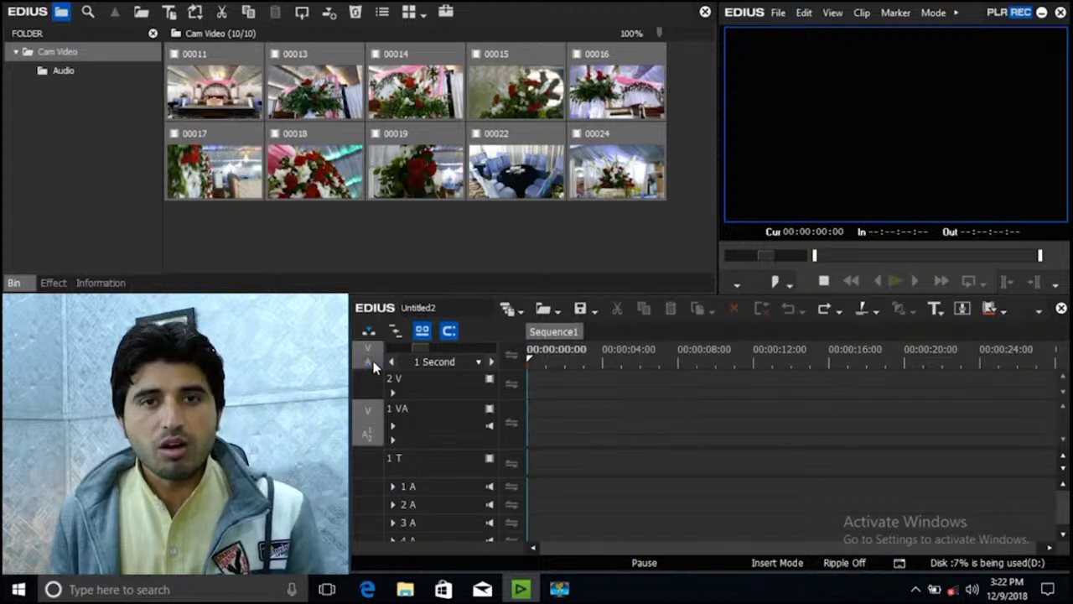
left_click_drag(252, 115, 571, 435)
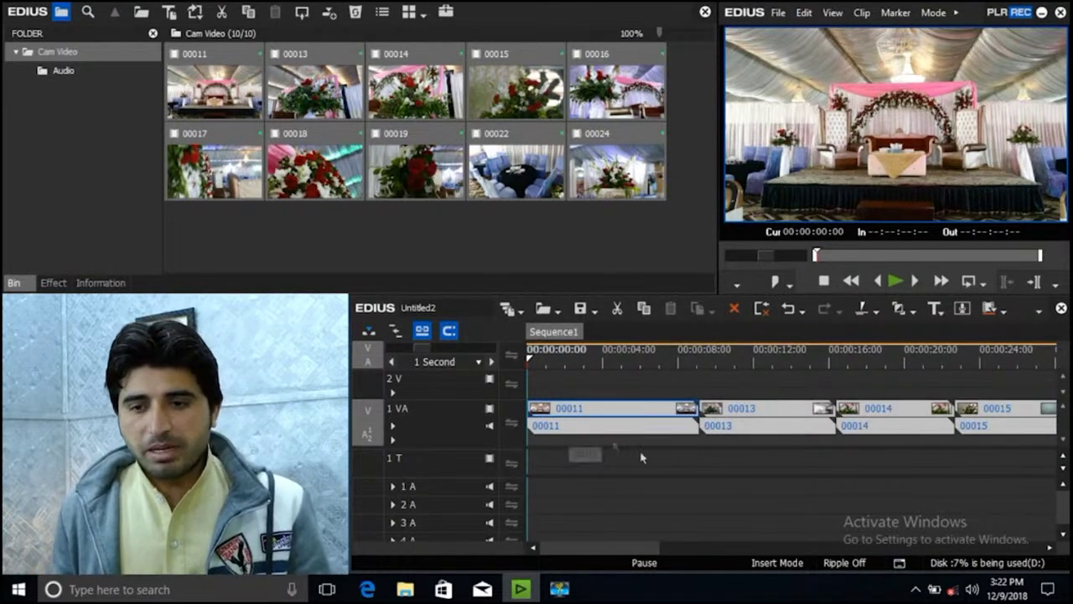
key("ctrl+0")
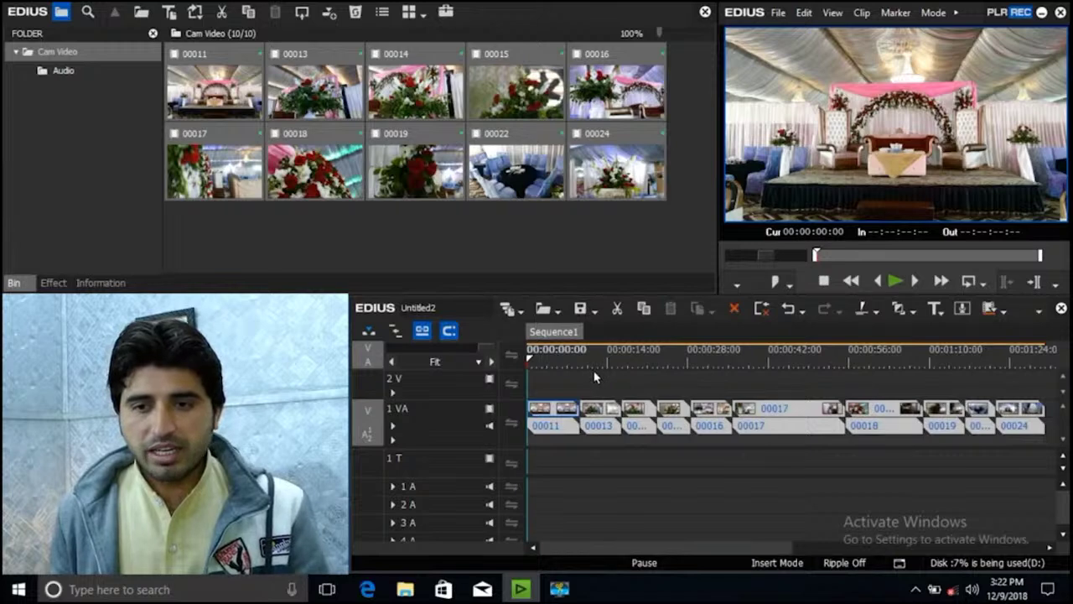
Step: Play and scrub through the placed clips on the timeline, with the system volume raised to 100
left_click(553, 356)
key("space")
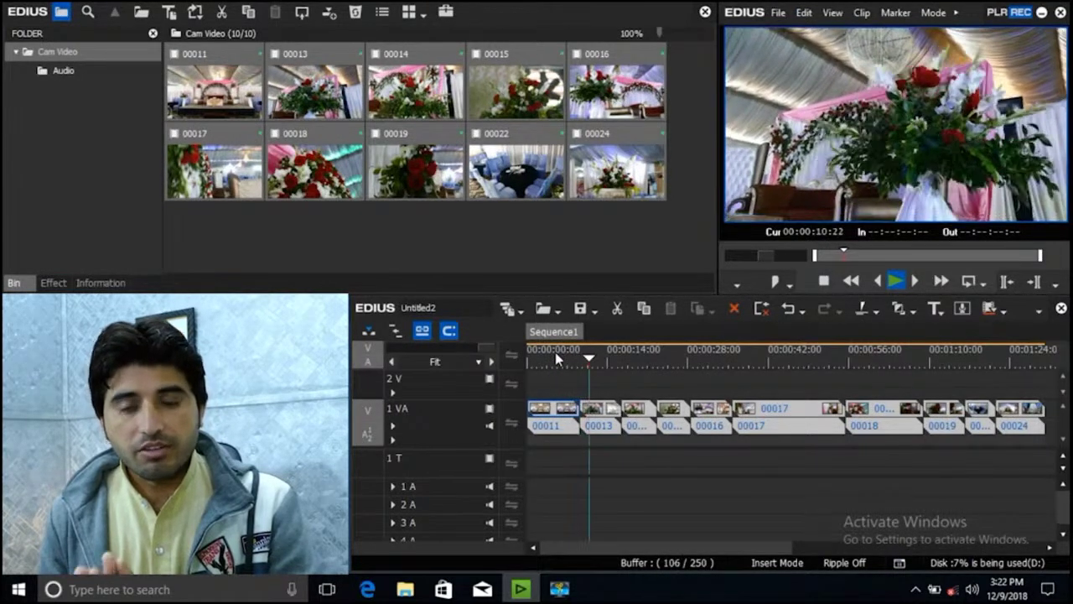
key("space")
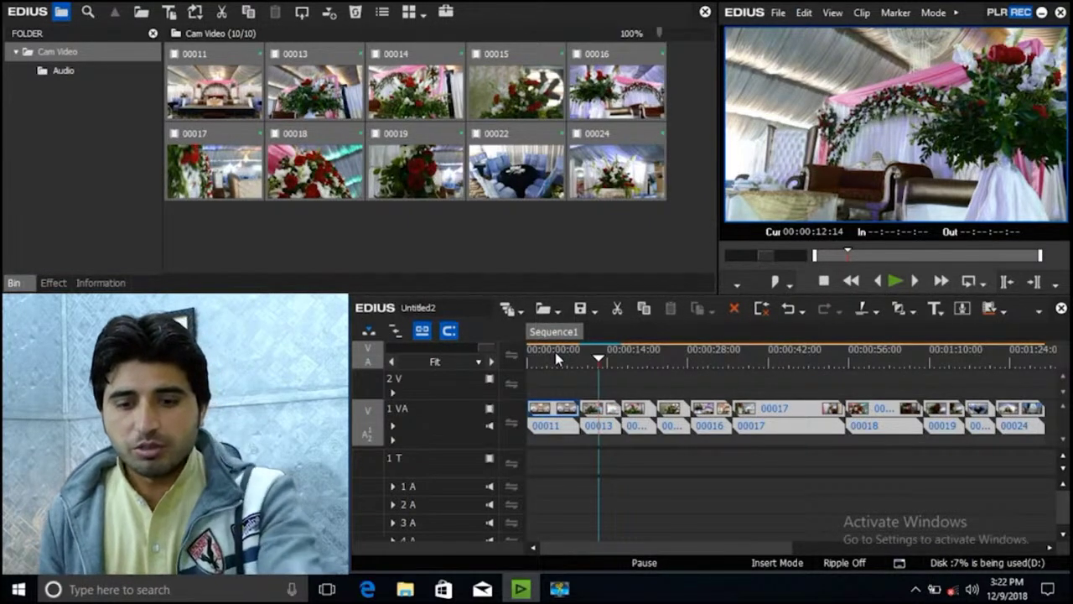
key("XF86AudioRaiseVolume")
key("XF86AudioRaiseVolume")
key("XF86AudioRaiseVolume")
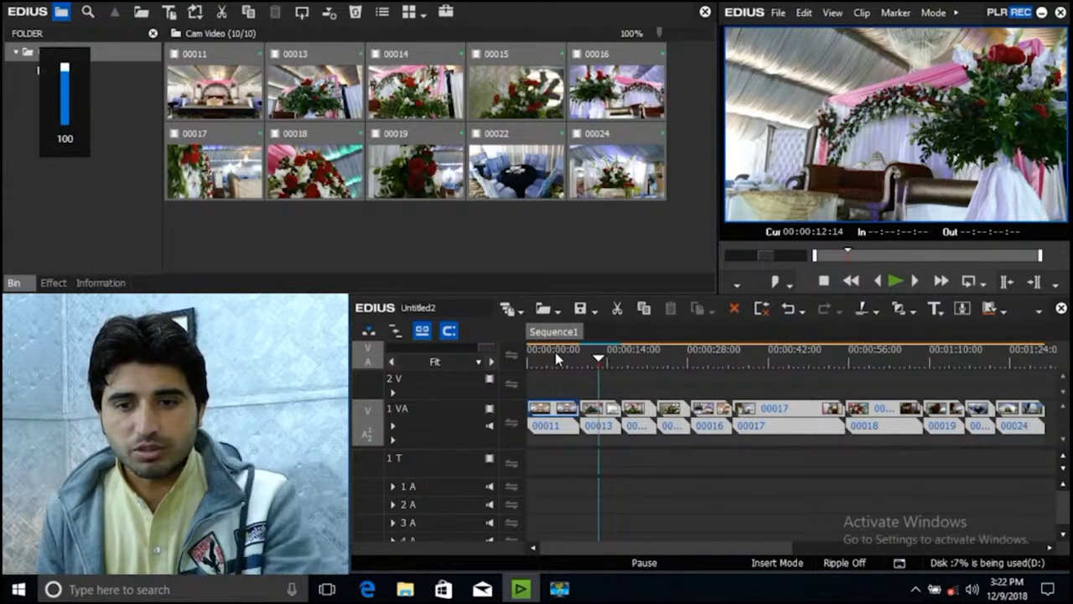
key("space")
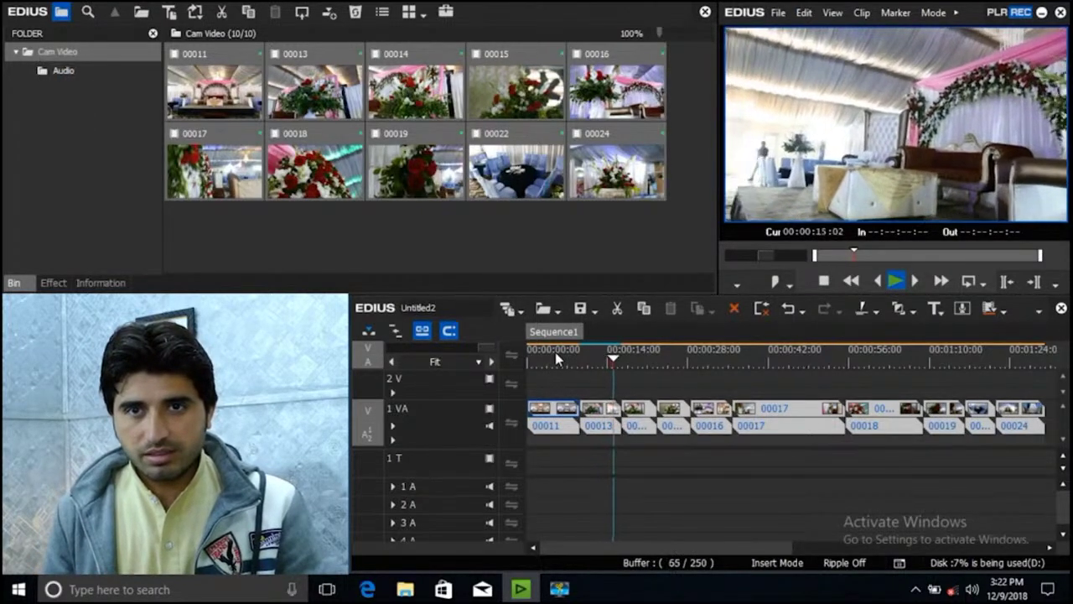
key("space")
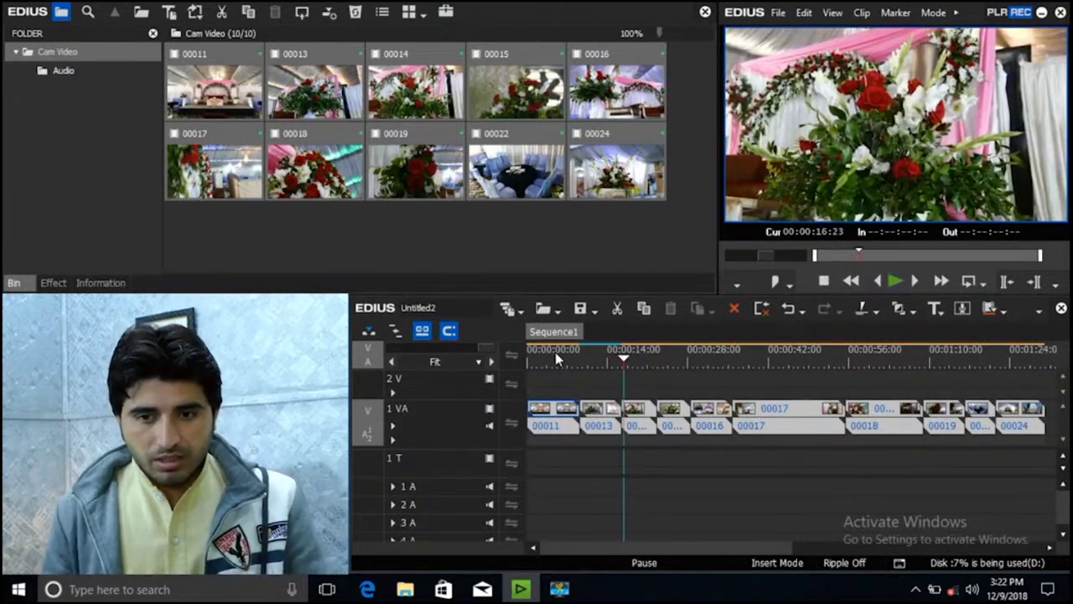
left_click_drag(627, 363, 774, 377)
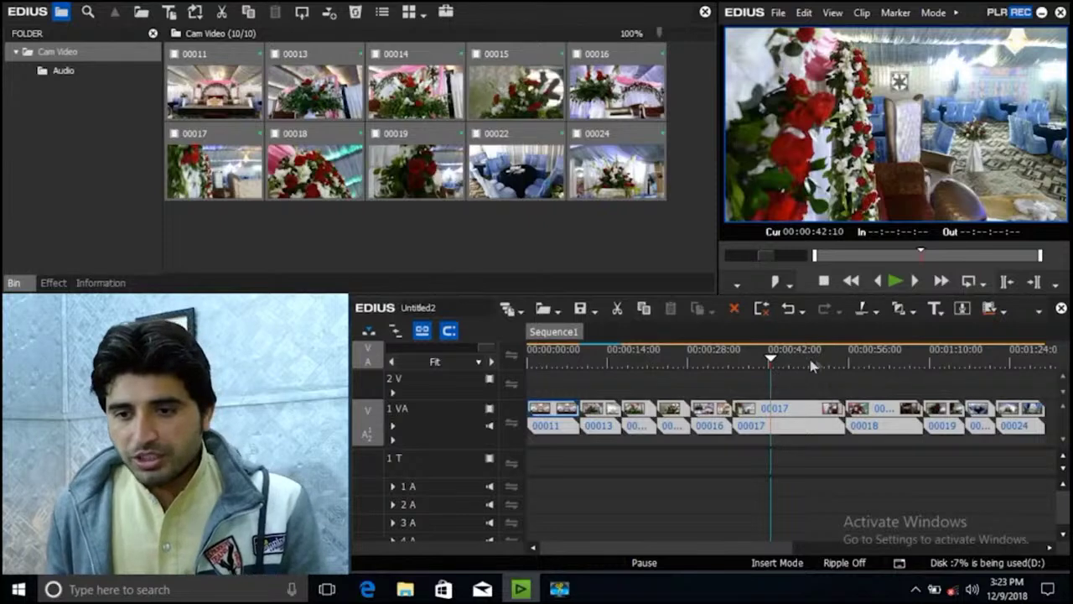
left_click(803, 362)
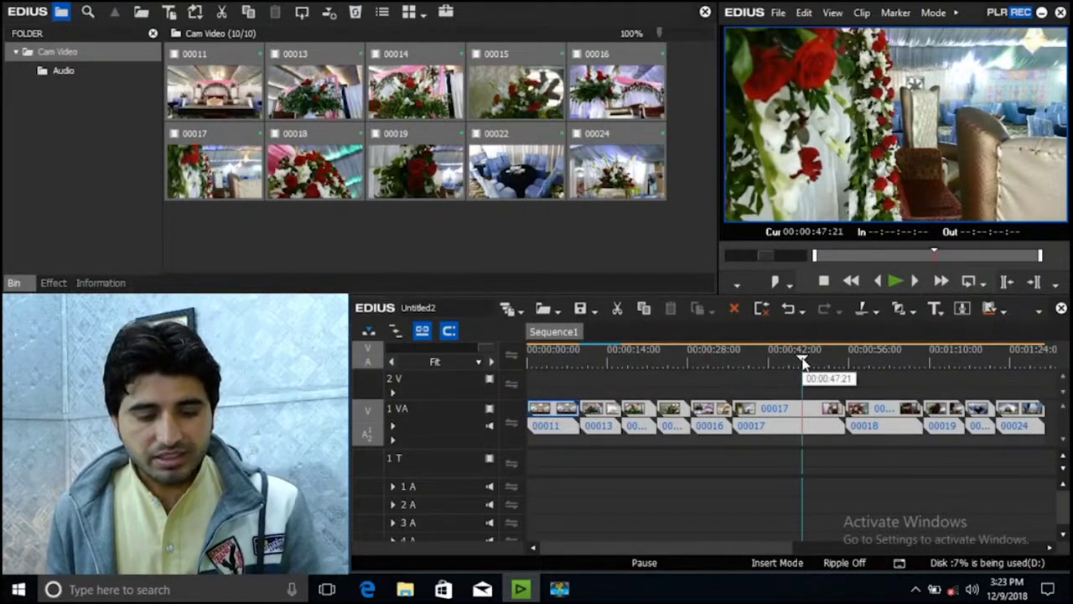
Step: Create a new sequence and name it Edit
left_click(506, 310)
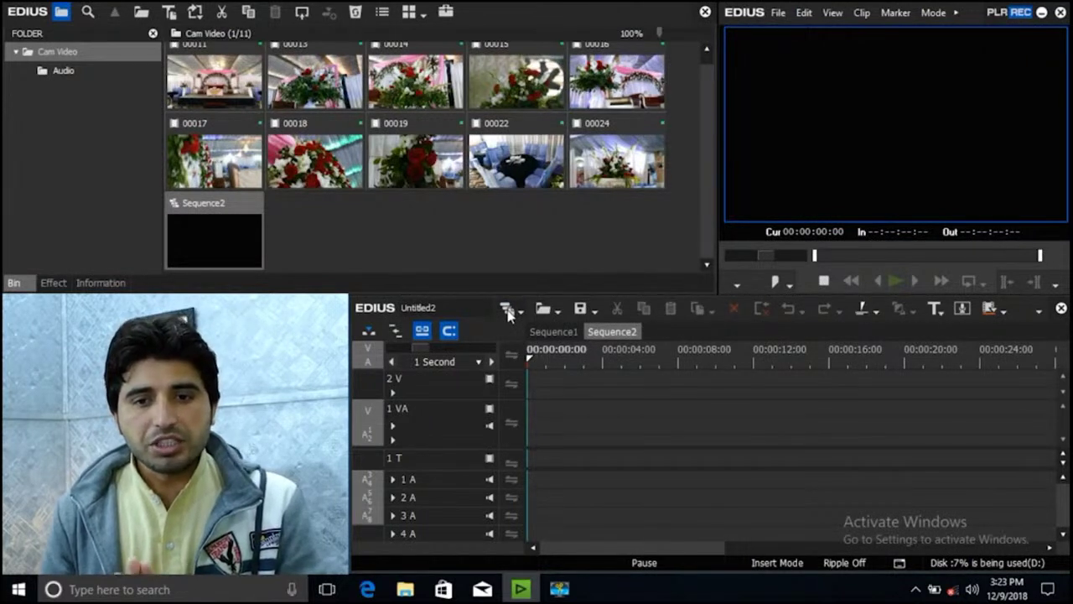
right_click(599, 335)
left_click(643, 379)
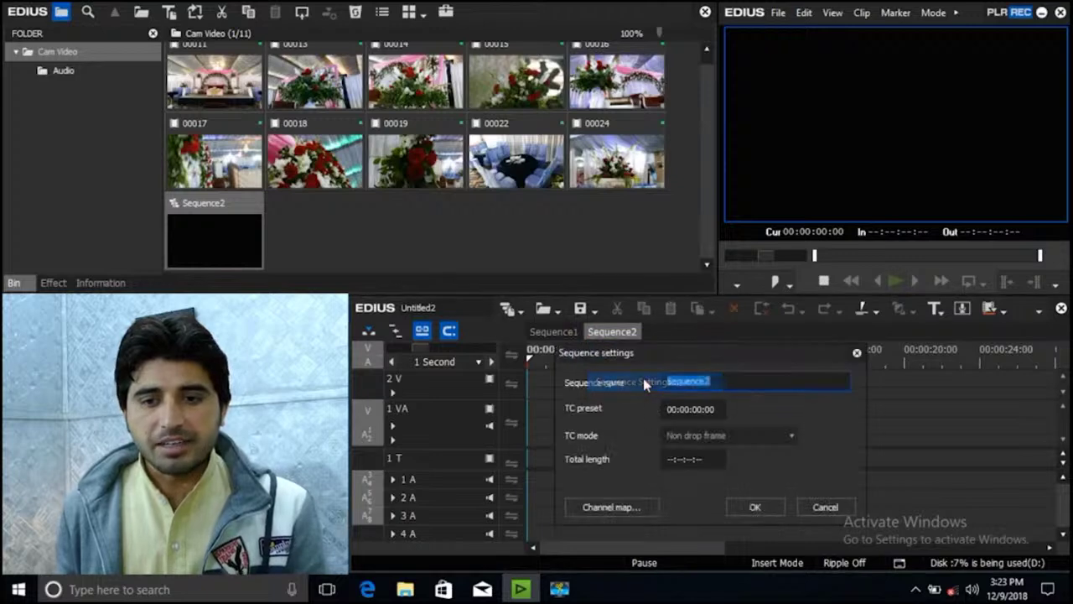
type("Edit")
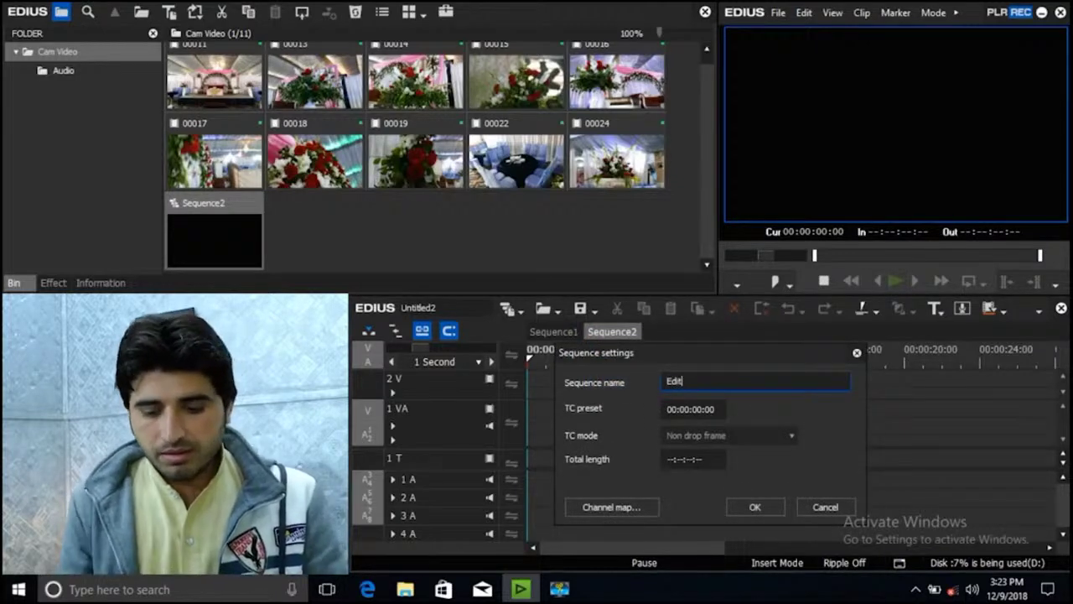
key("Return")
Step: Rename Sequence1, which holds the camera clips, as Master Cam
left_click(561, 332)
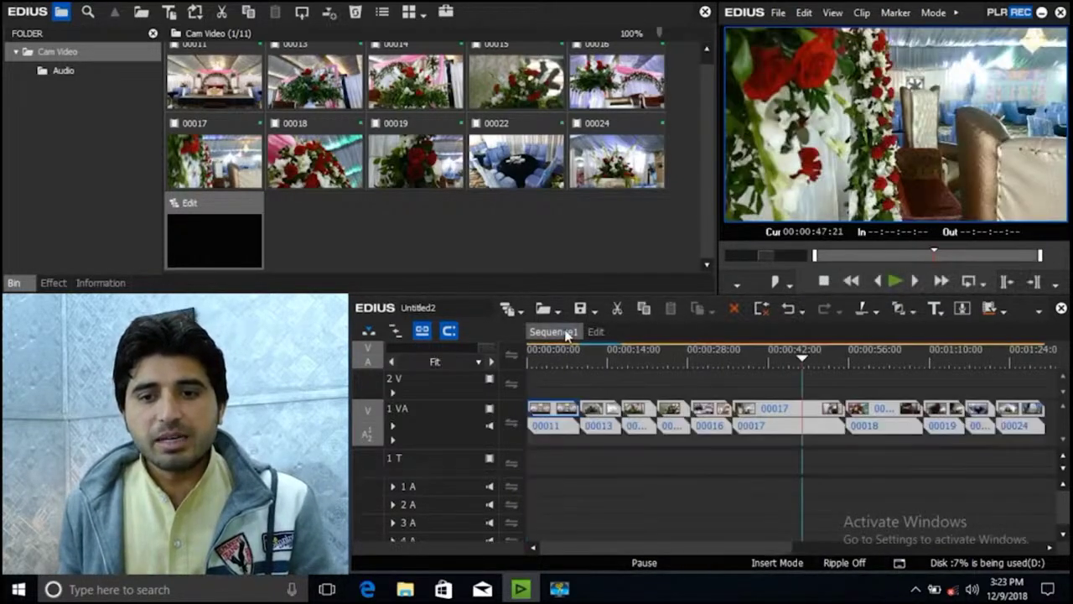
right_click(567, 334)
left_click(579, 382)
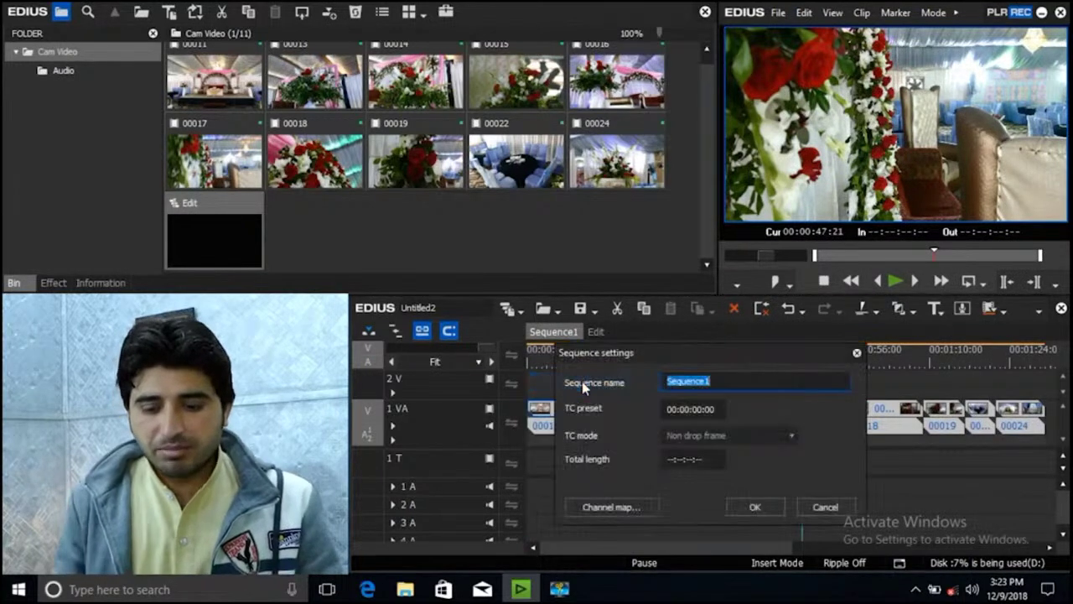
type("Master Cam")
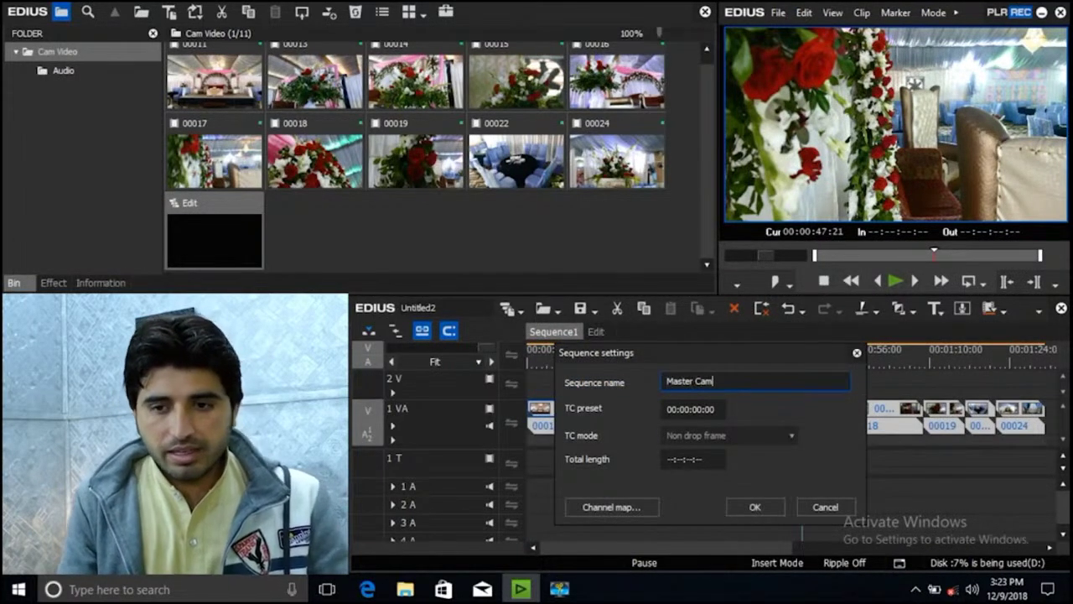
key("Return")
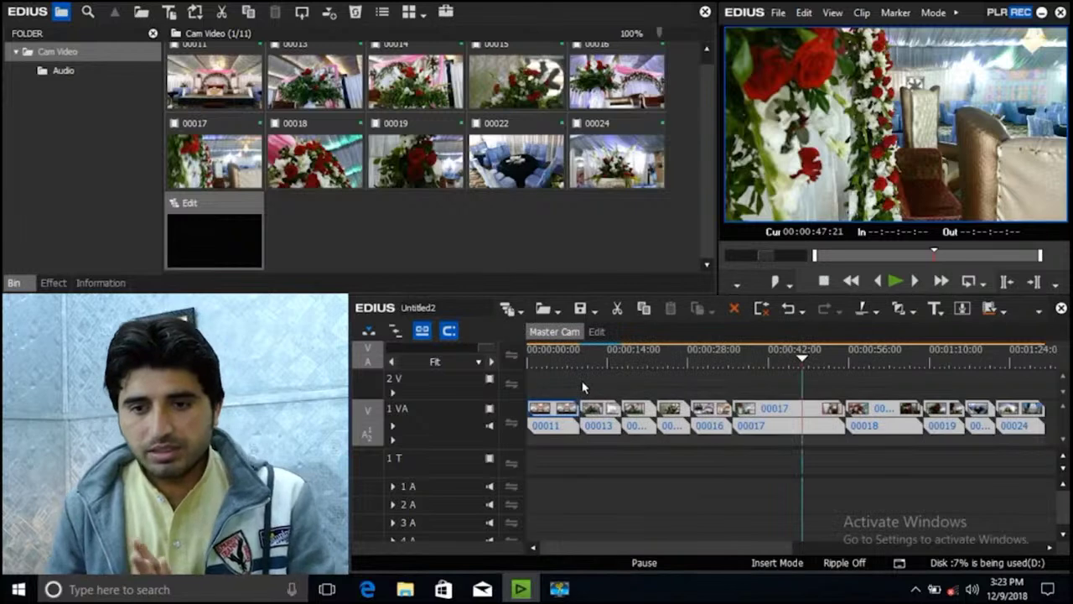
Step: Add the Master Cam sequence to the bin and place it at the start of the 1 VA track in the Edit sequence
right_click(557, 339)
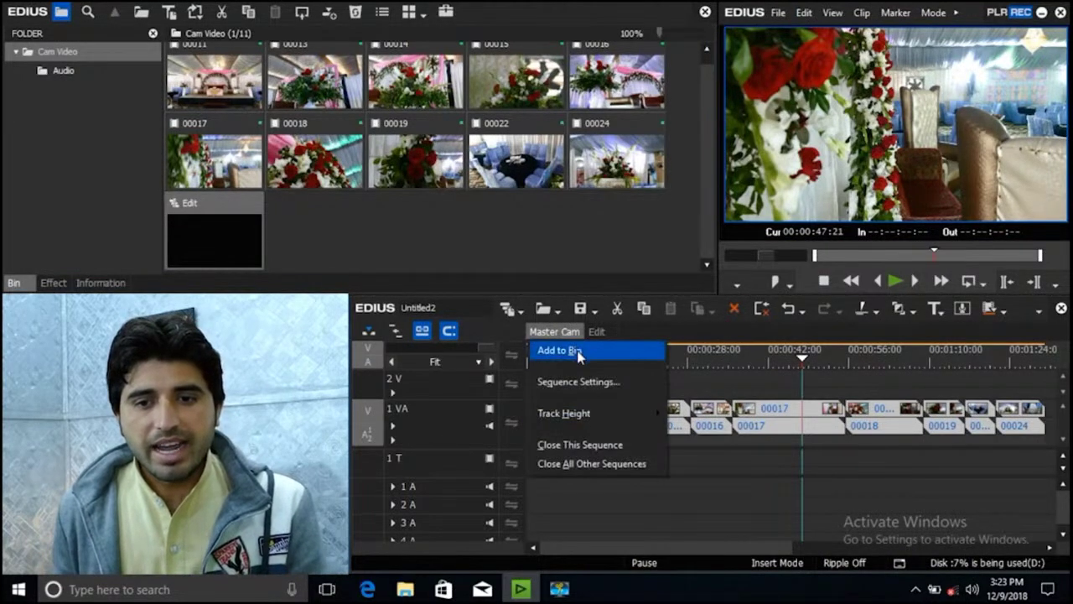
left_click(577, 351)
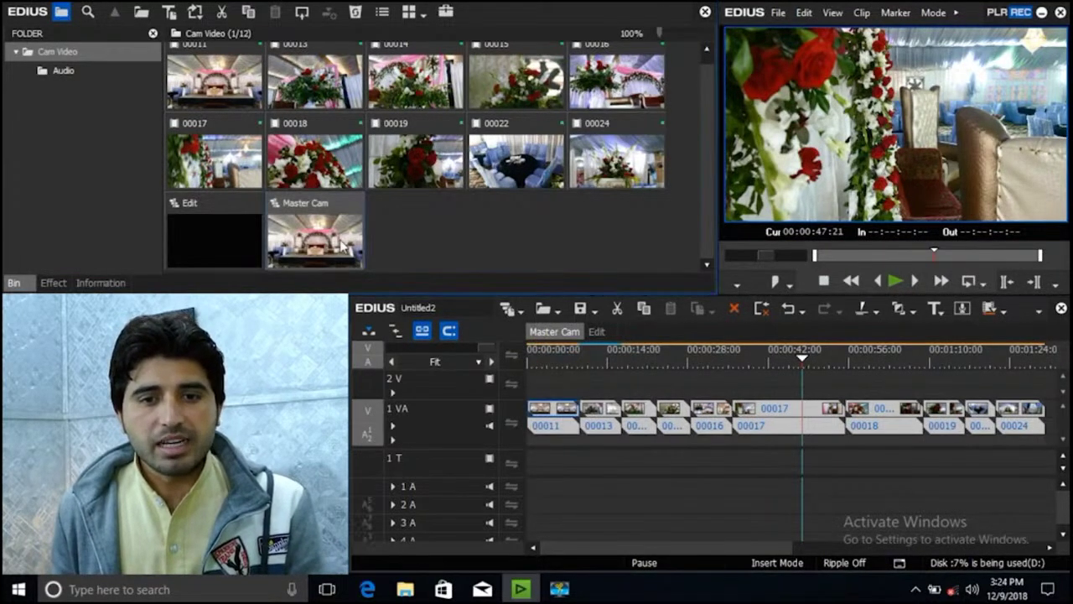
left_click(597, 332)
left_click_drag(318, 243, 611, 423)
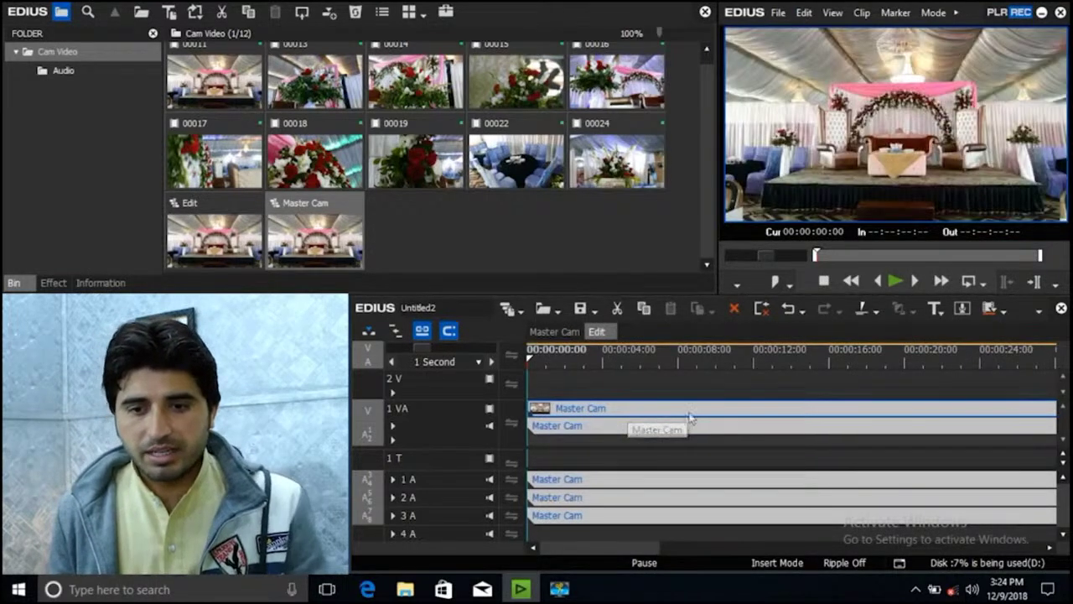
scroll(686, 412, "down", 2)
key("ctrl+0")
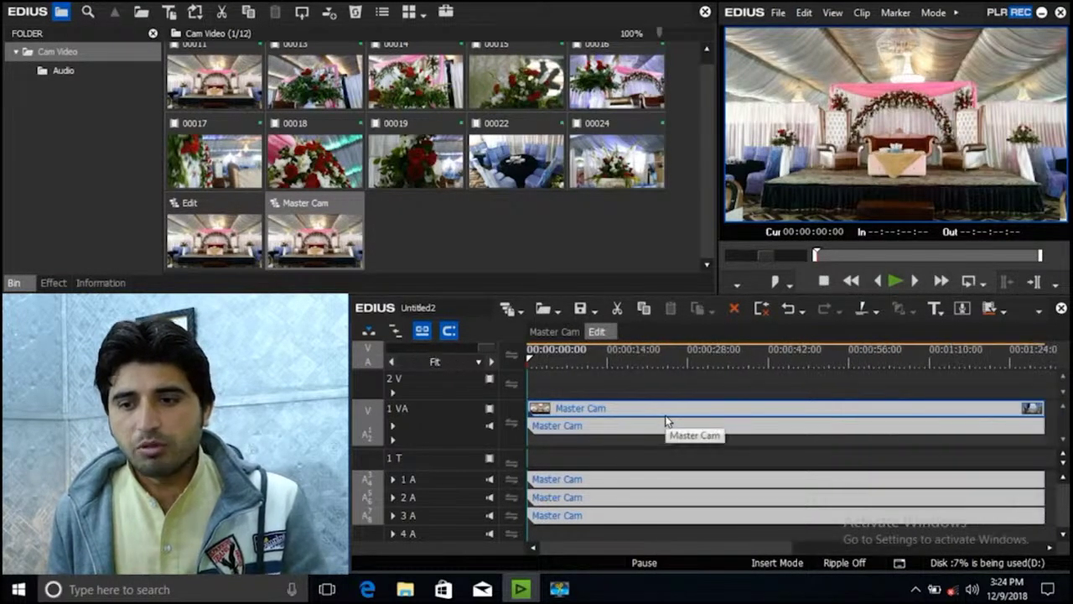
Step: Play the nested Master Cam clip in the Edit sequence from the beginning to review its footage
key("space")
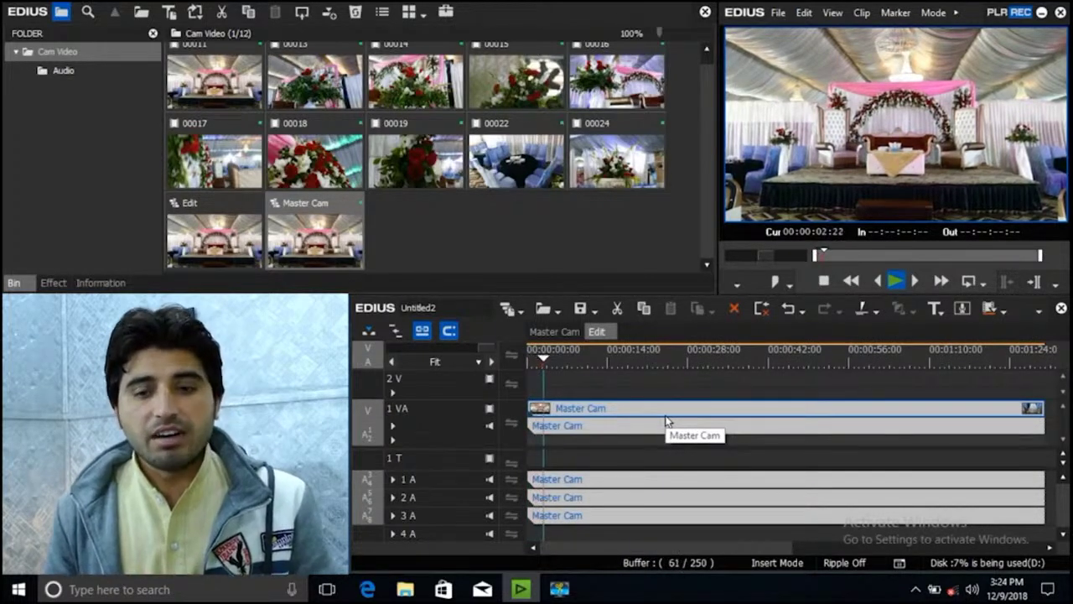
key("space")
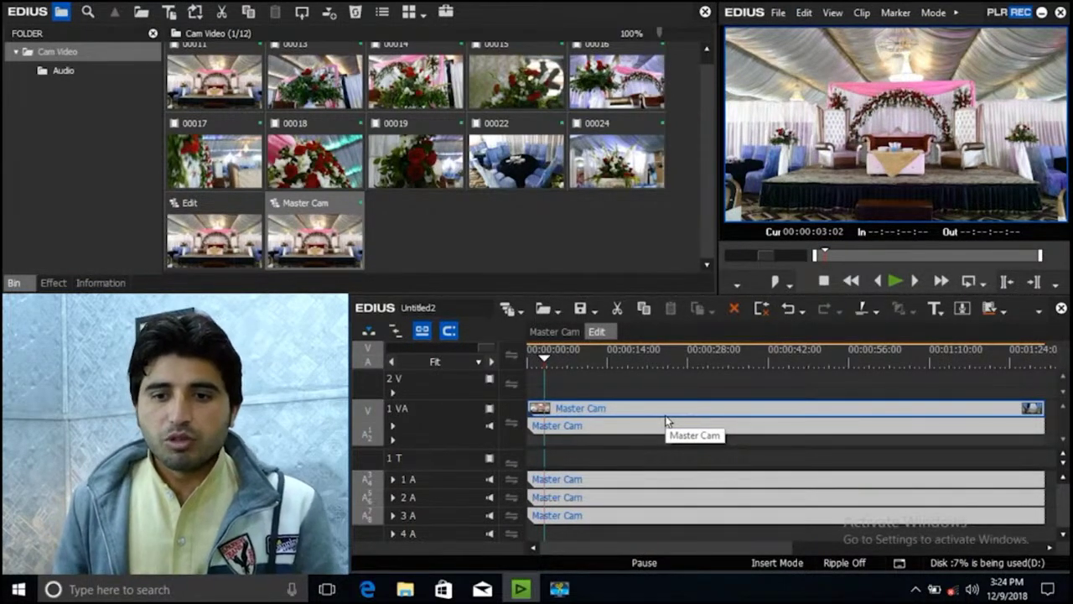
key("space")
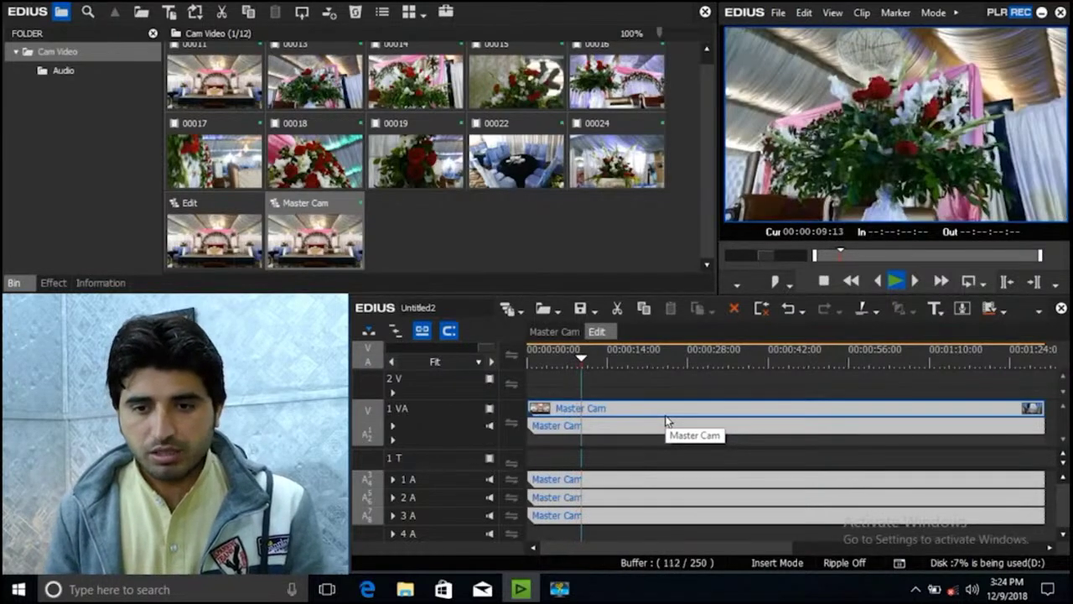
Step: Stop playback, try deleting all the grouped Master Cam clips from the Edit sequence, and undo the deletion
left_click(646, 488)
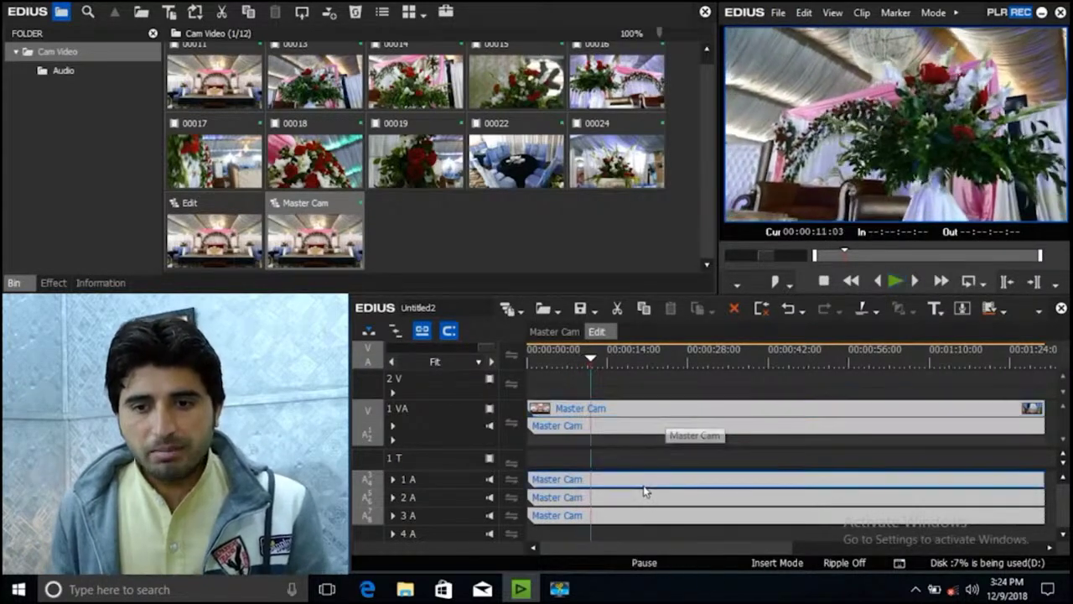
key("ctrl+a")
key("Delete")
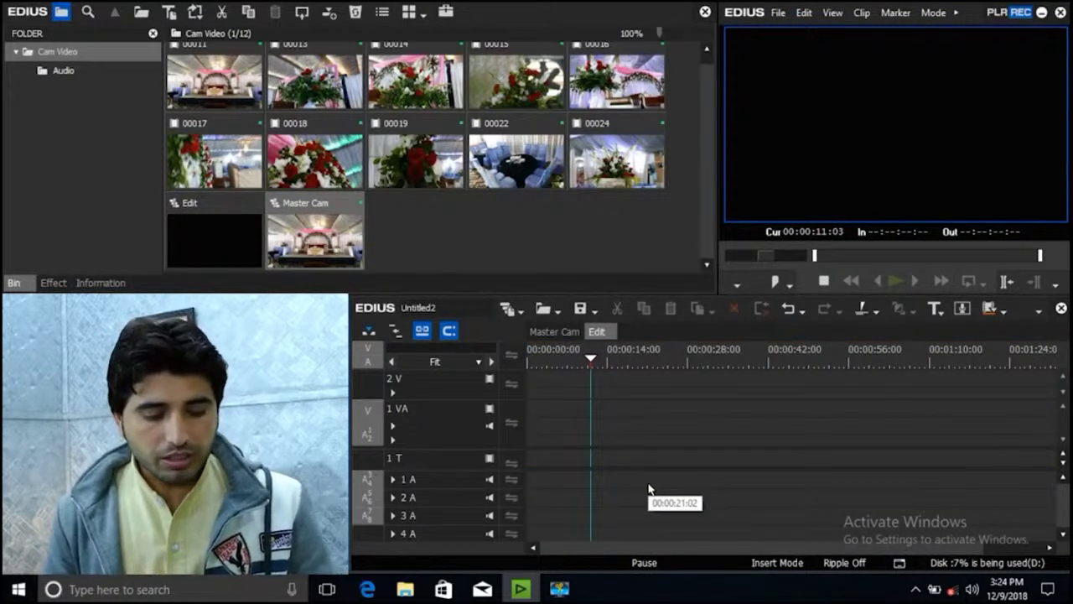
key("ctrl+z")
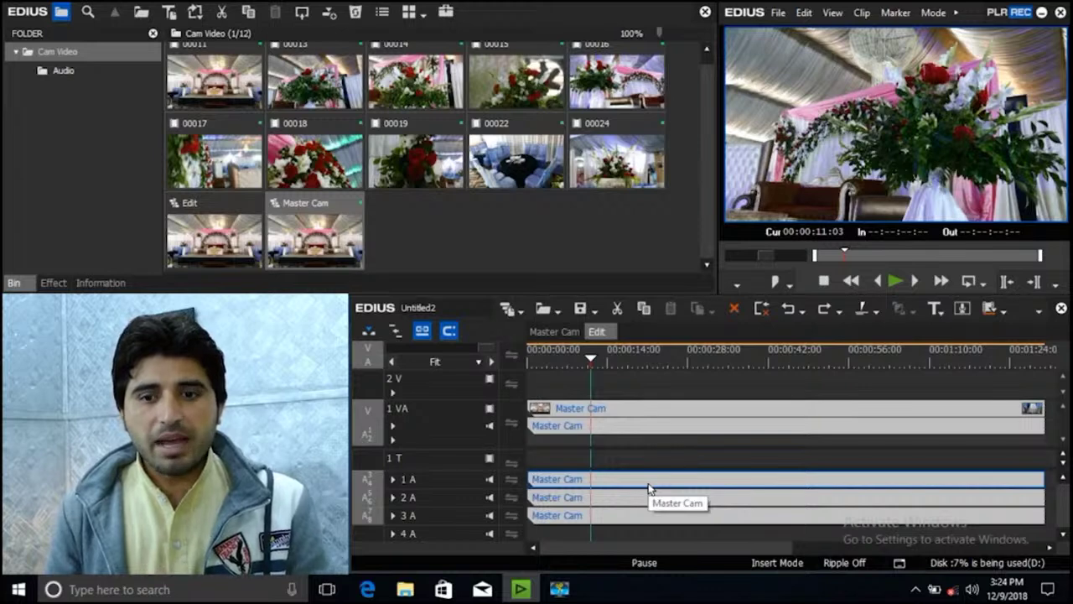
Step: Ungroup the Master Cam clips in the Edit sequence and select its audio clips on 1 A, 2 A, 3 A and 1 VA individually
right_click(594, 429)
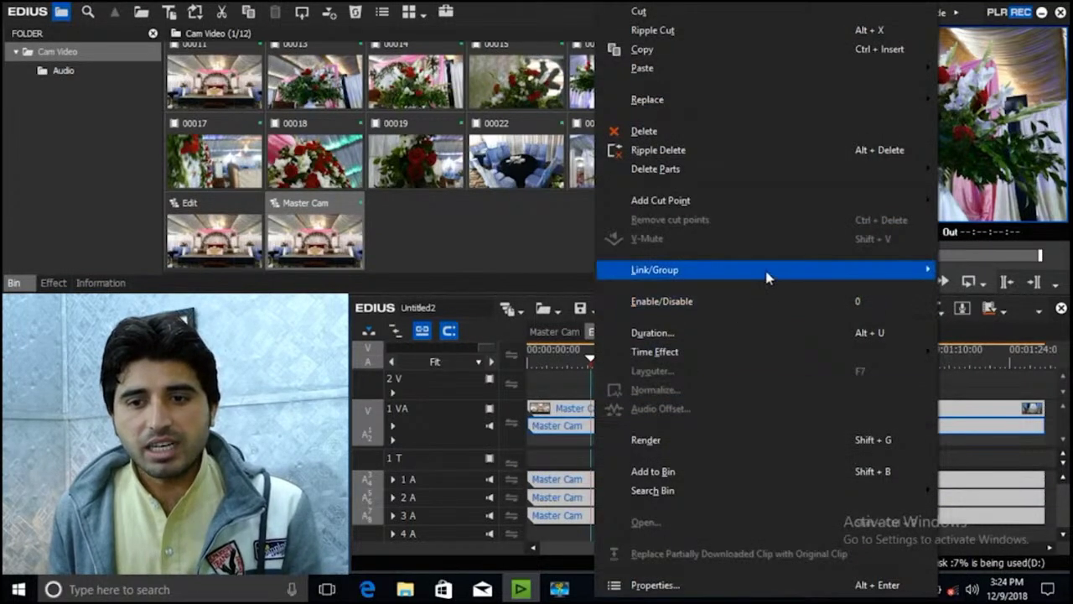
mouse_move(767, 277)
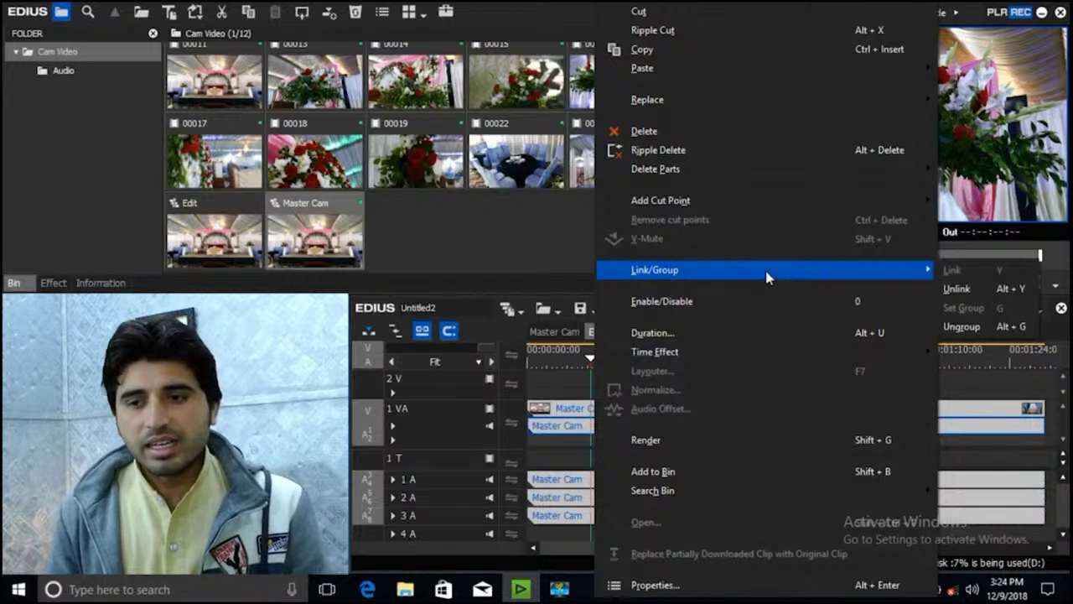
left_click(966, 327)
left_click(660, 485)
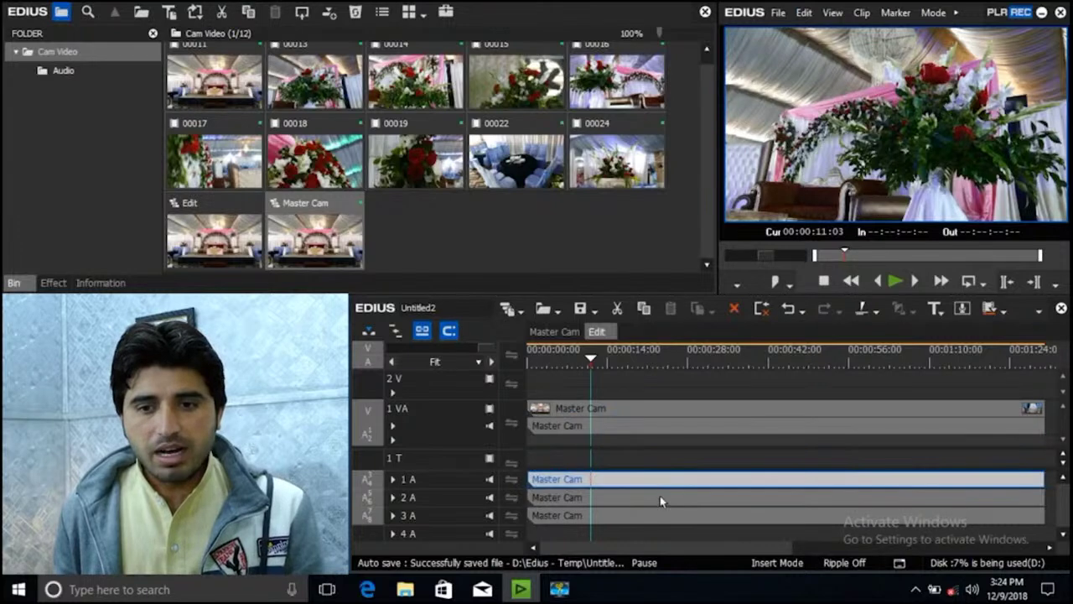
left_click(660, 497)
left_click(659, 515)
left_click(654, 428)
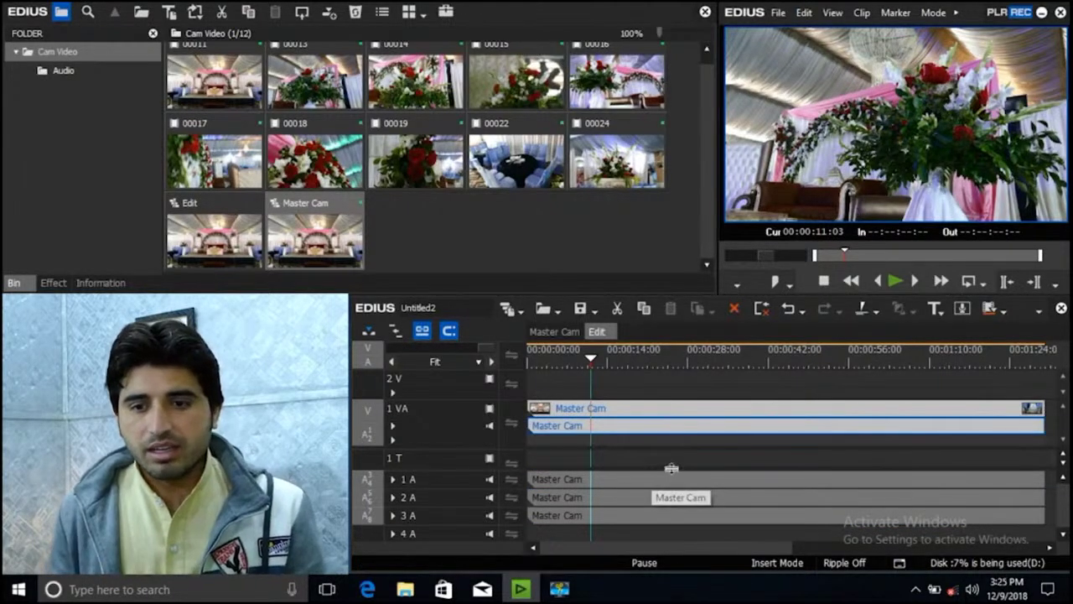
Step: Delete the ungrouped Master Cam audio clips from tracks 1 A, 2 A and 3 A
left_click_drag(646, 549, 690, 498)
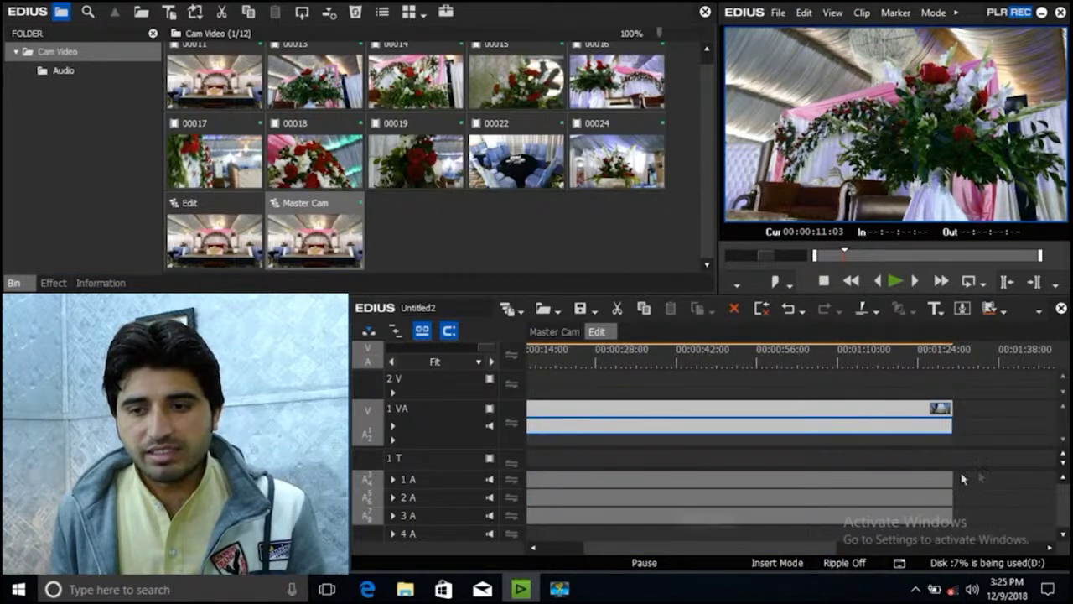
left_click(890, 505)
key("Delete")
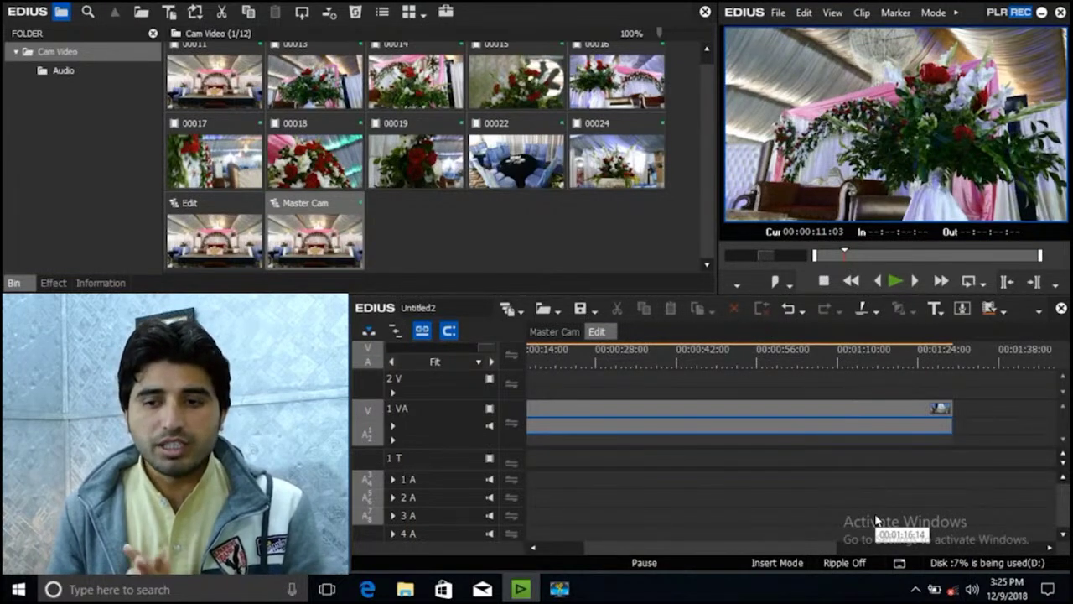
Step: Play the Edit sequence from the beginning to check the Master Cam clip with only its 1 VA audio
key("Home")
key("space")
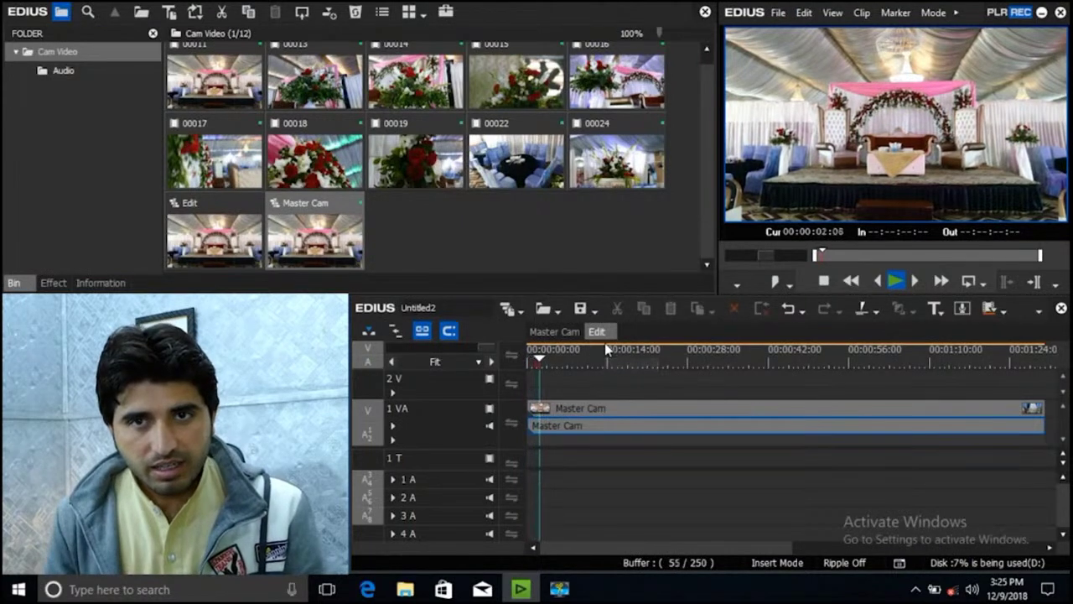
key("space")
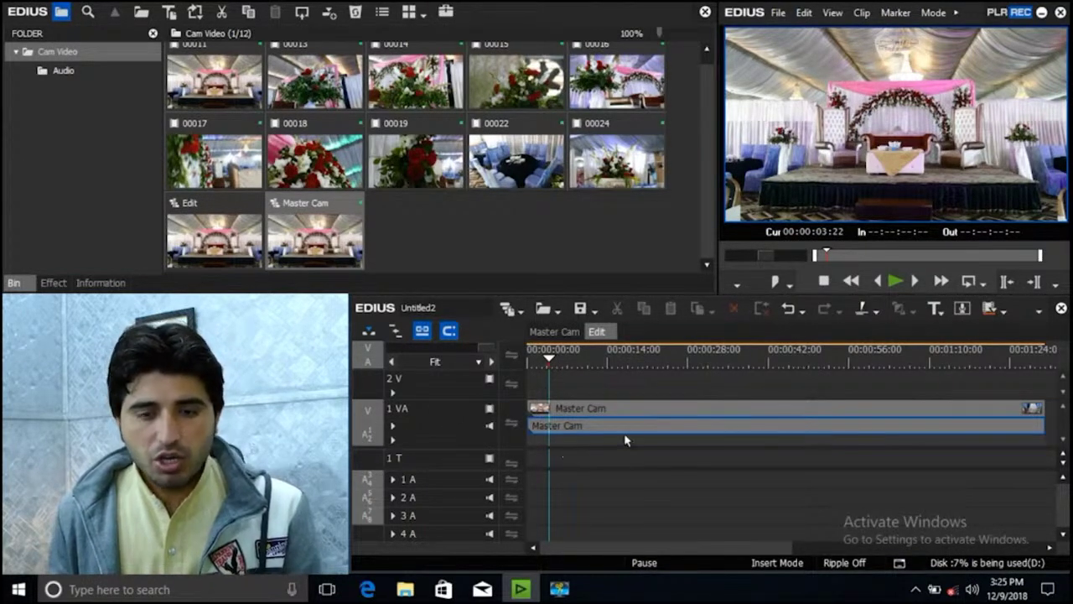
Step: Undo the audio deletion, the ungrouping and the placement of Master Cam until the Edit timeline is empty
key("ctrl+z")
key("ctrl+z")
key("ctrl+z")
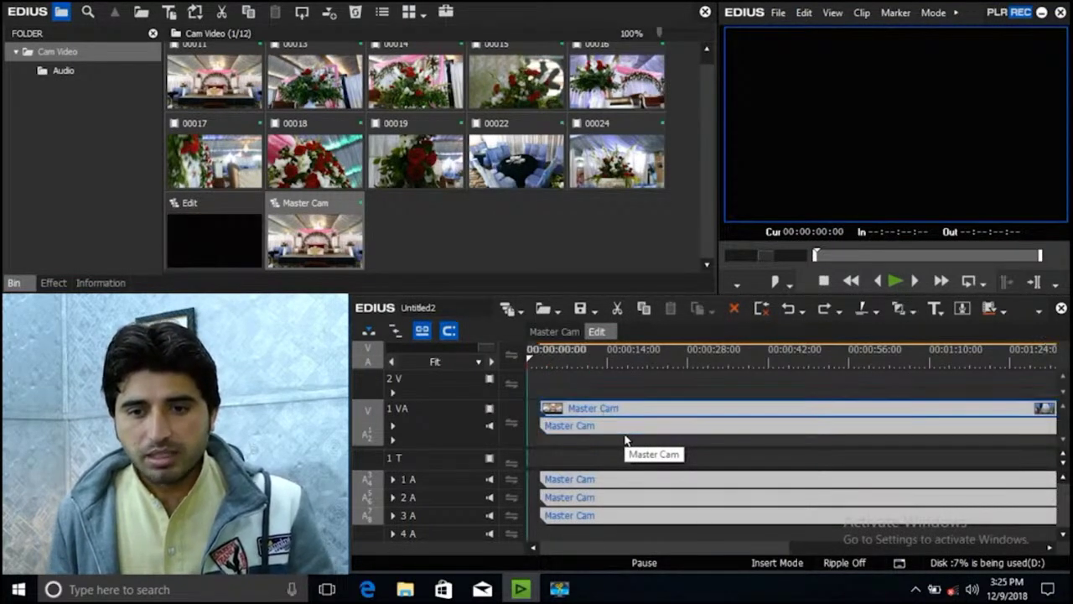
key("ctrl+z")
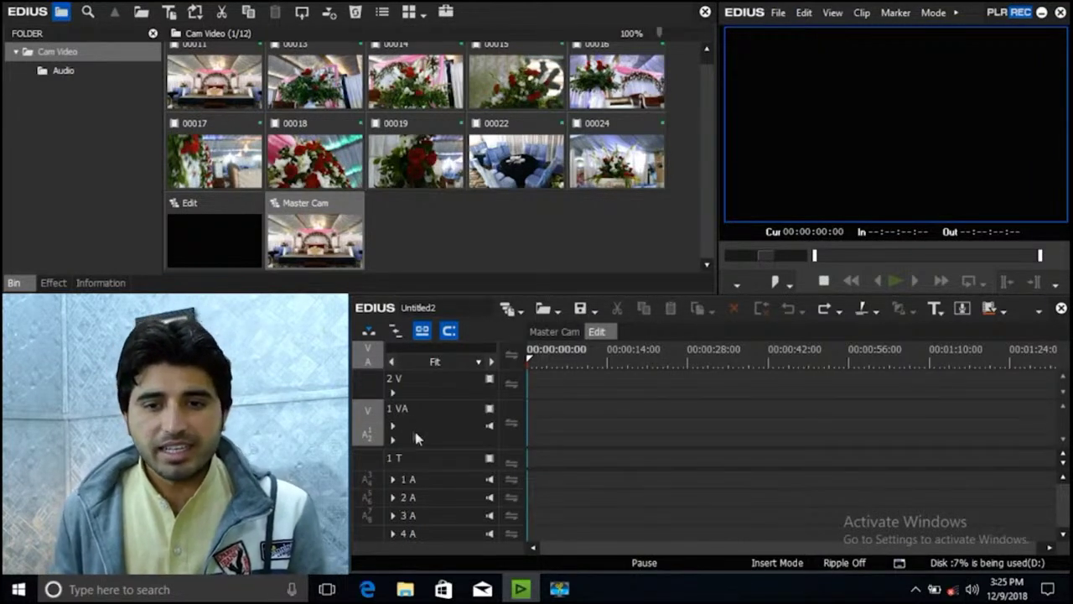
Step: Try placing the Master Cam sequence on 1 VA with audio only on that track, and delete it again
left_click_drag(324, 260, 593, 428)
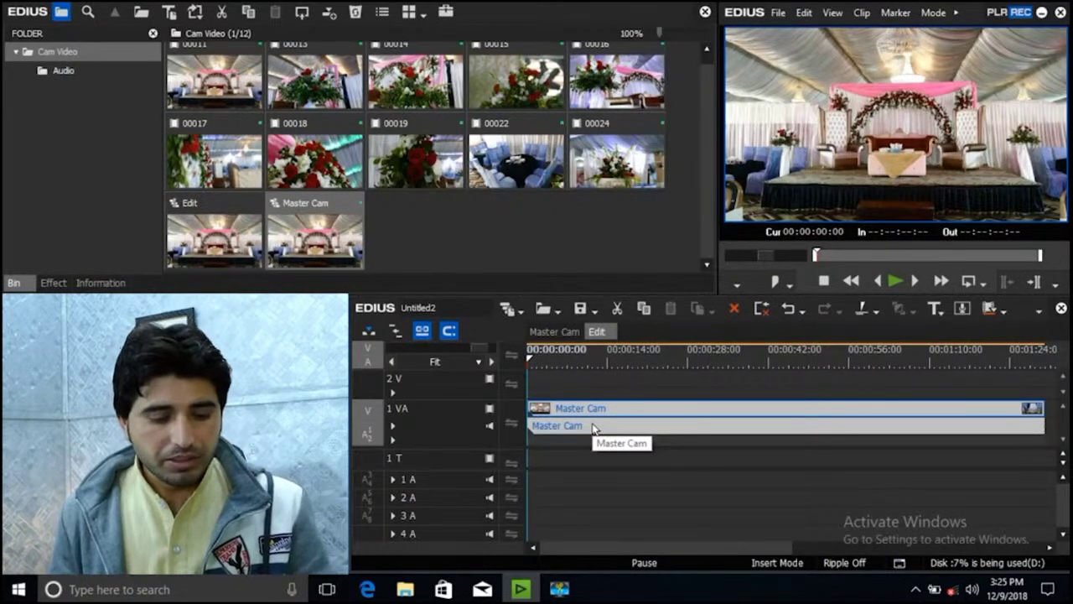
left_click_drag(593, 428, 635, 429)
key("Delete")
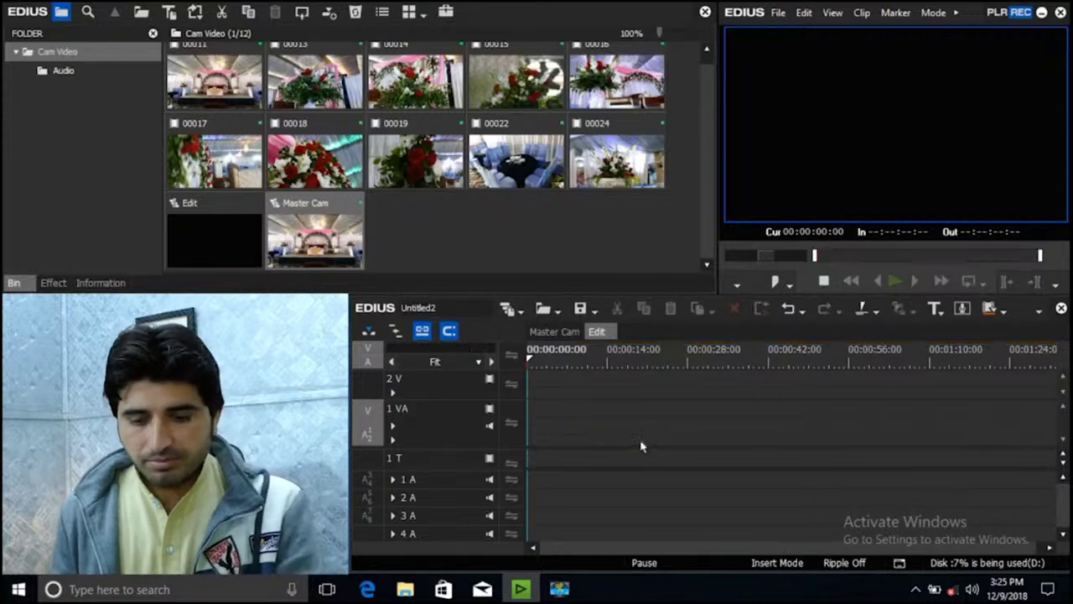
Step: Try placing the Master Cam sequence on the 2 V track with its audio on 2 A, and undo the placement
left_click_drag(318, 235, 612, 369)
left_click(570, 366)
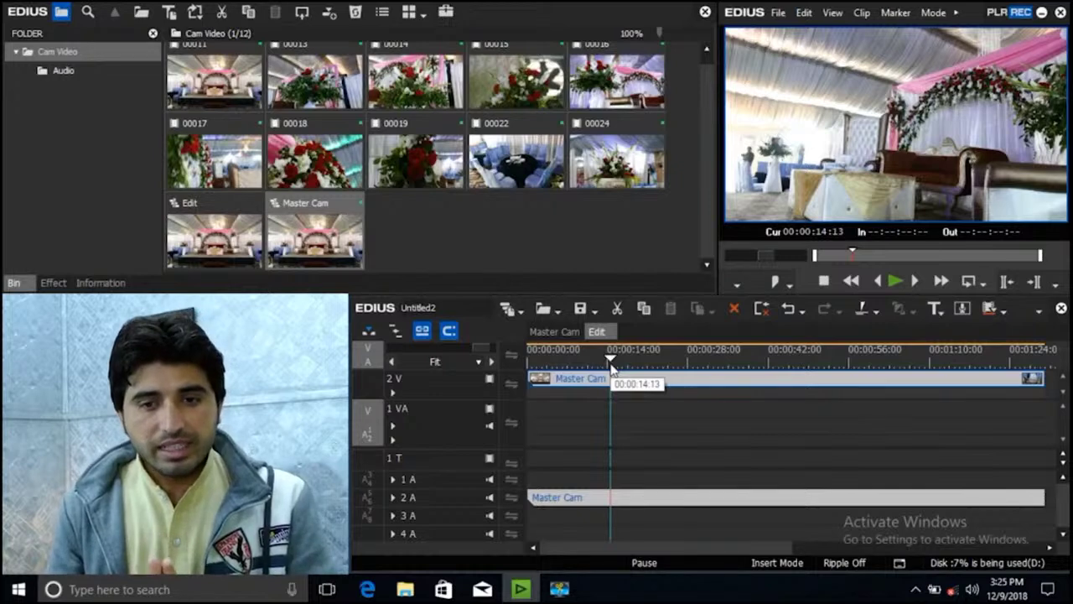
left_click_drag(612, 369, 612, 370)
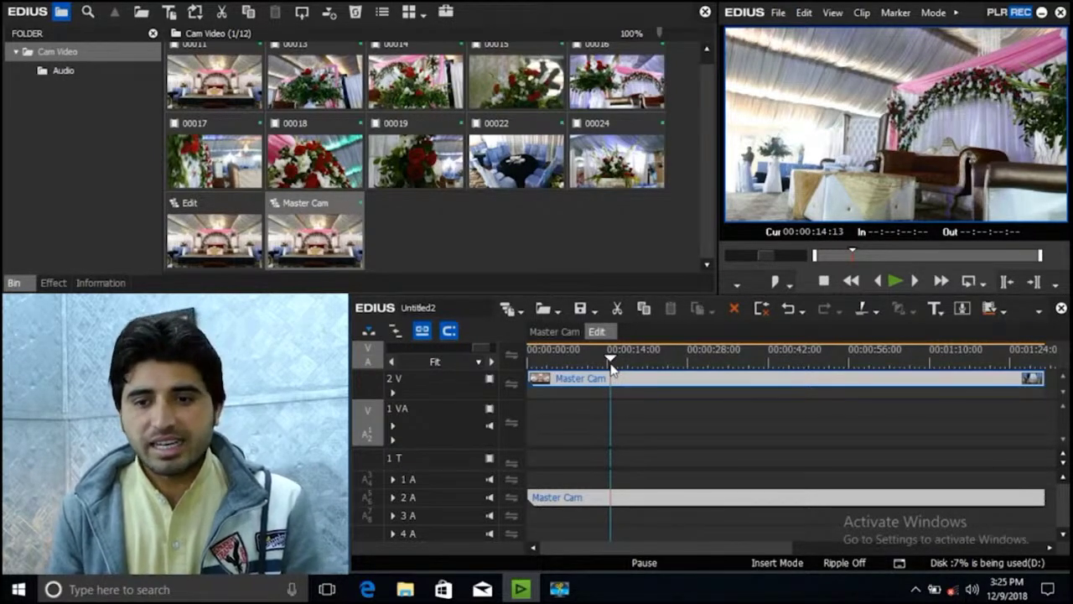
key("ctrl+z")
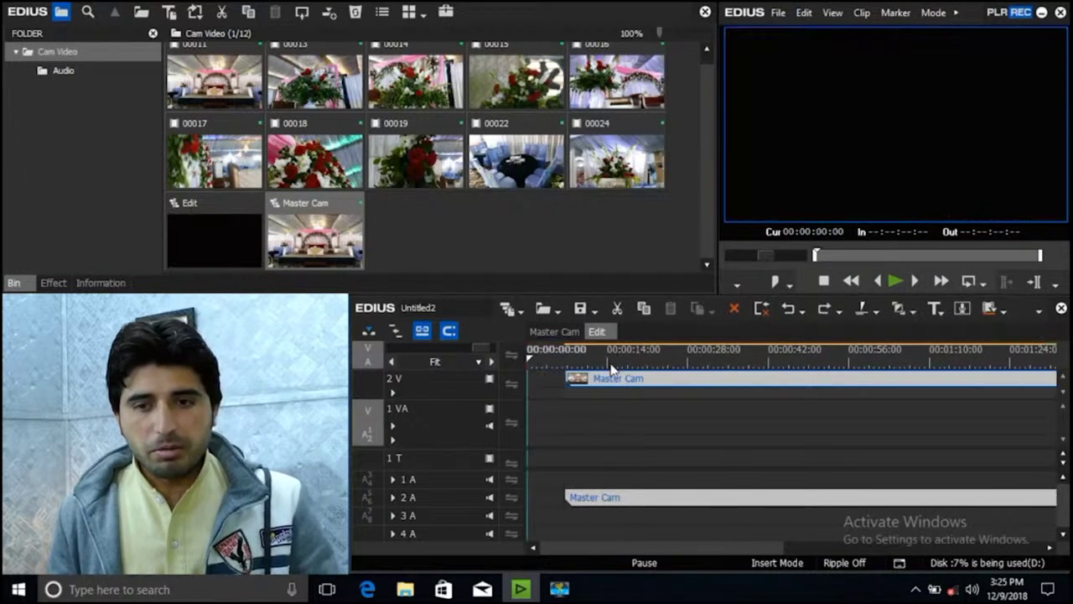
Step: Place the Master Cam sequence at the start of the 1 VA track and delete its extra audio clips from 1 A, 2 A and 3 A
left_click_drag(315, 239, 589, 428)
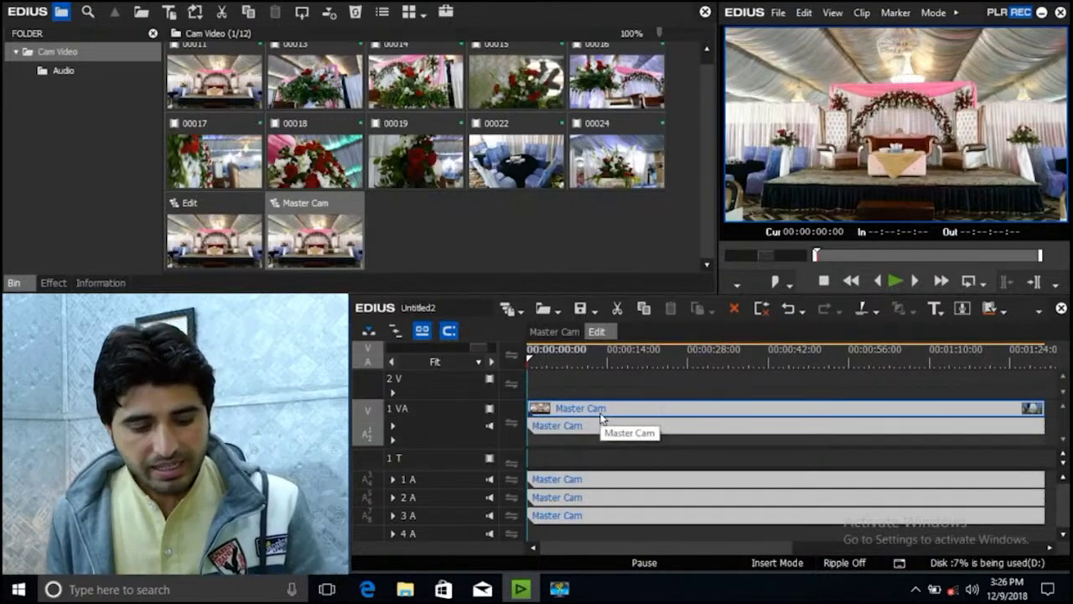
left_click(703, 515)
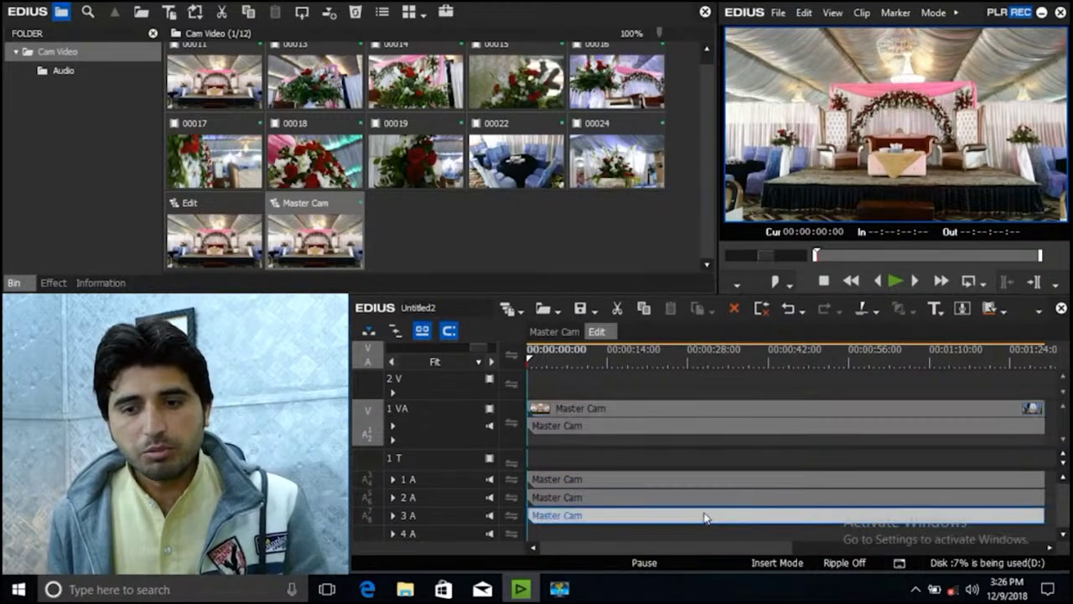
left_click(730, 478, "shift")
key("Delete")
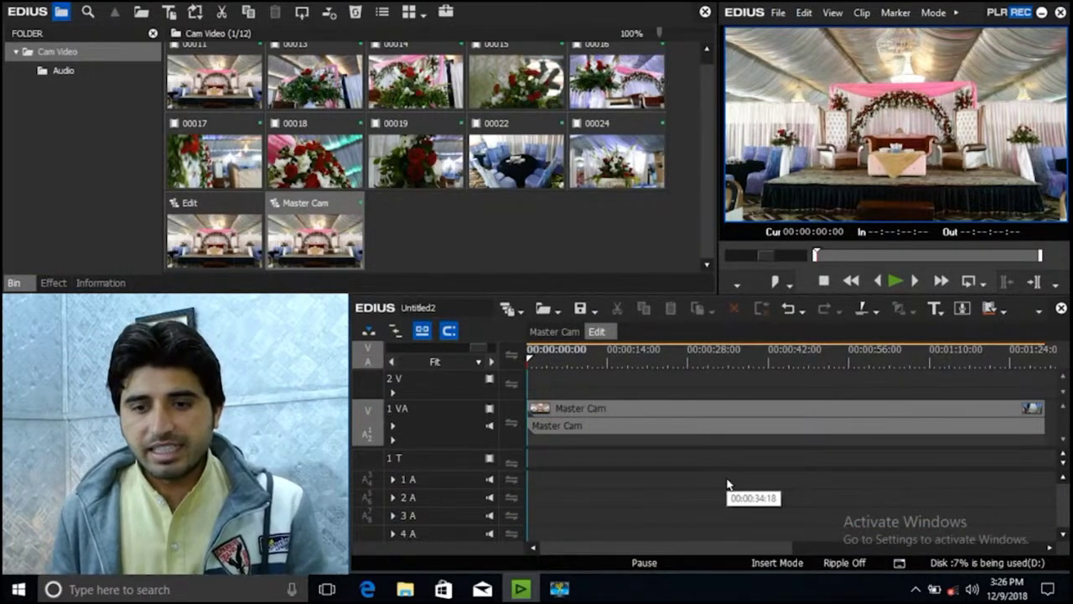
Step: Try moving the linked Master Cam audio from 1 VA to the 1 A track, and undo the move
left_click(646, 425)
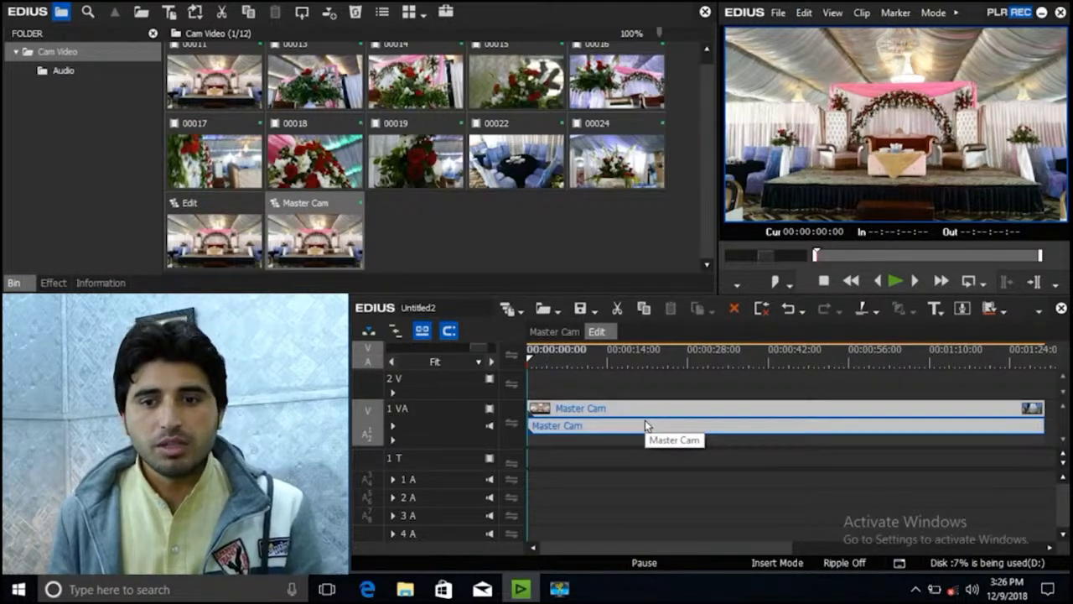
left_click_drag(628, 431, 618, 487)
scroll(729, 502, "down", 1)
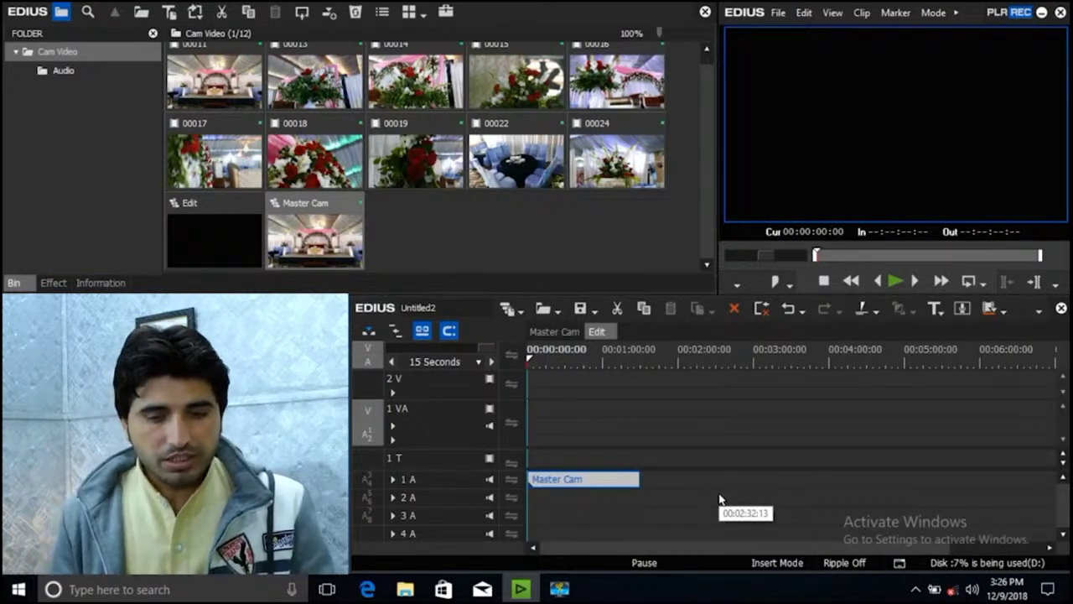
key("ctrl+z")
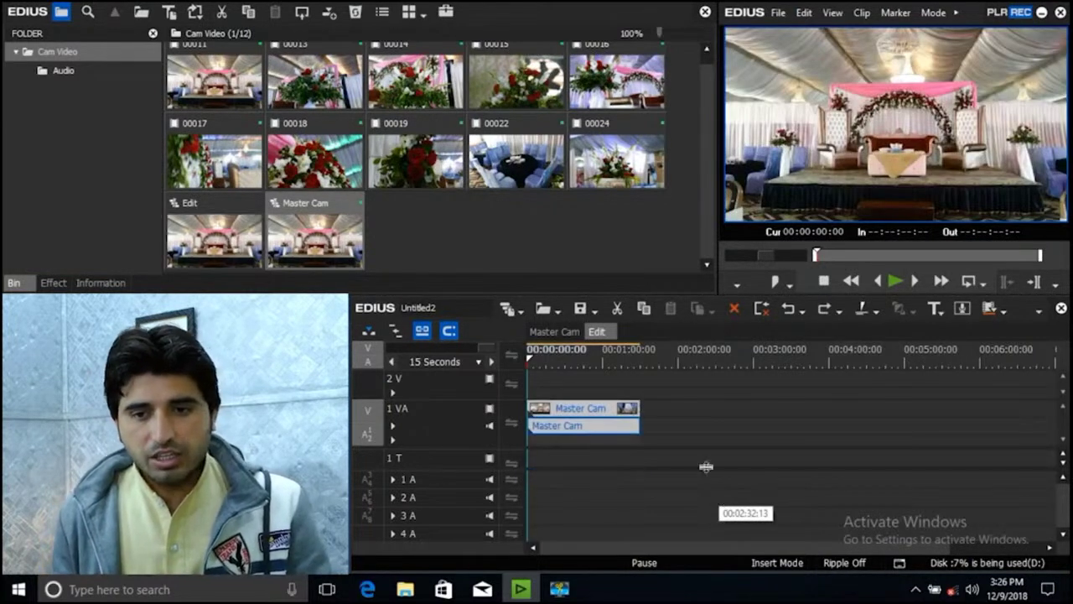
Step: Unlink the Master Cam clip's audio from its video and move the audio down to the 1 A track
right_click(599, 430)
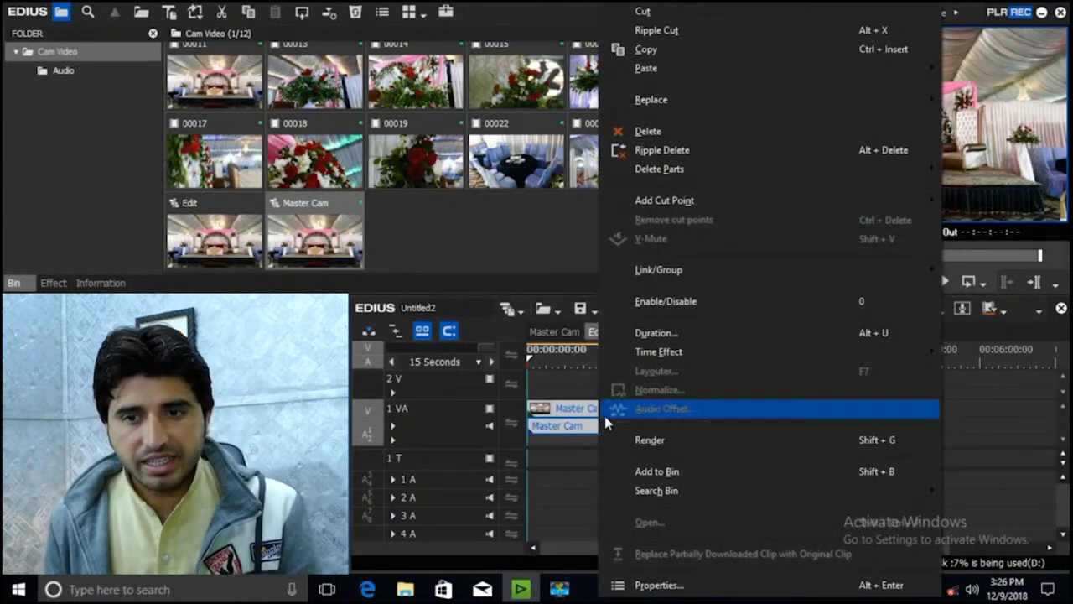
mouse_move(731, 278)
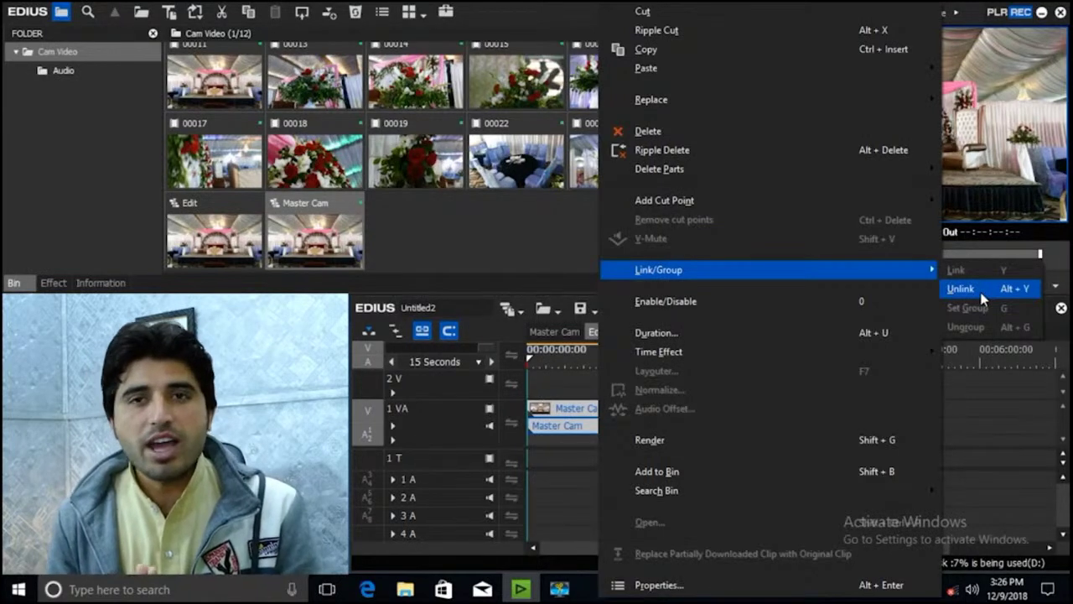
left_click(584, 431)
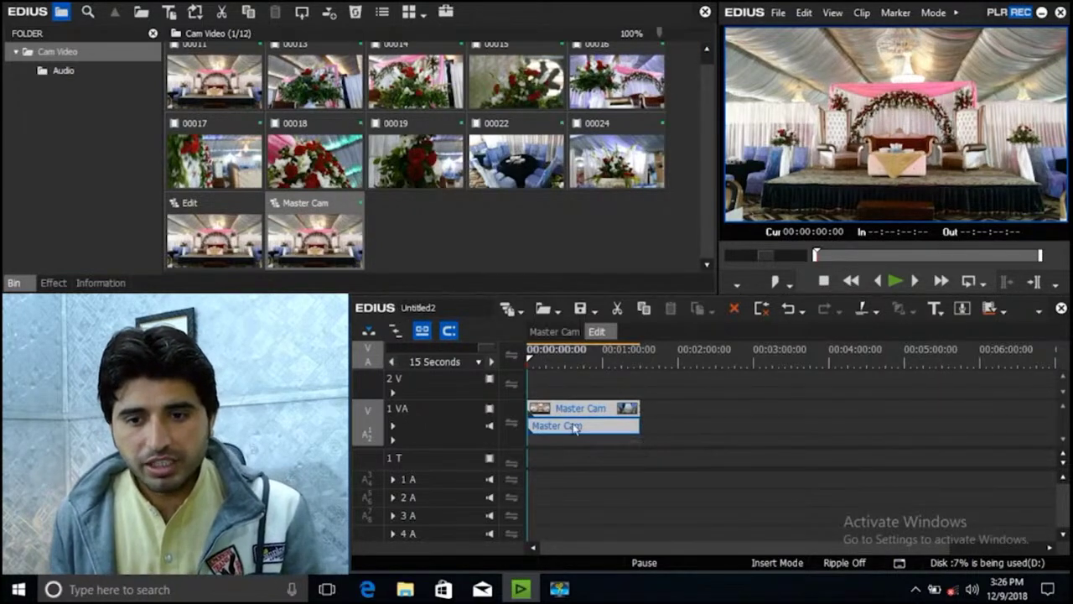
left_click_drag(577, 429, 568, 479)
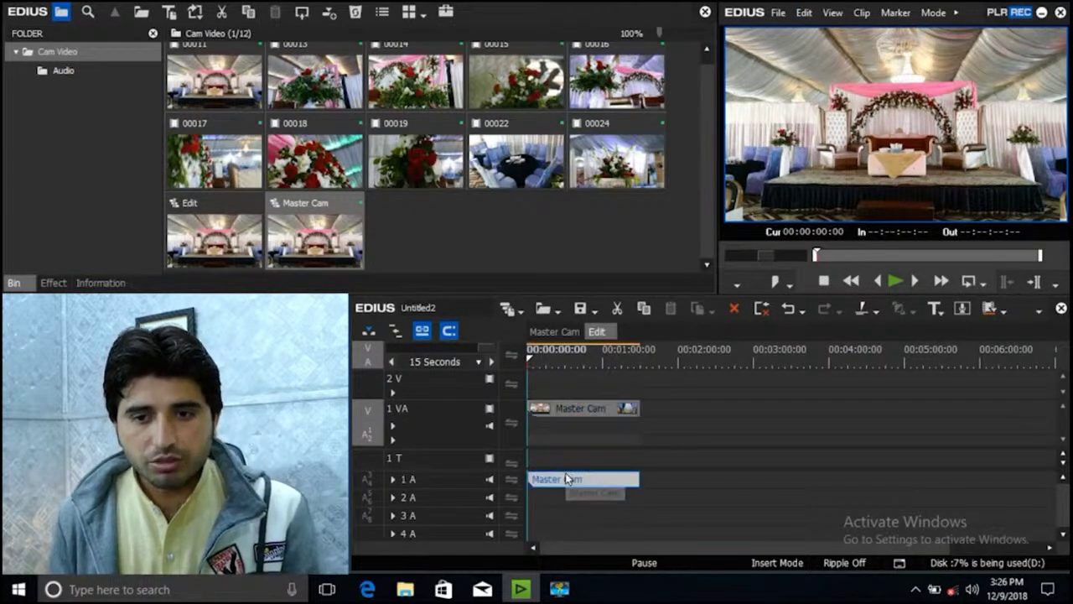
scroll(568, 479, "up", 1)
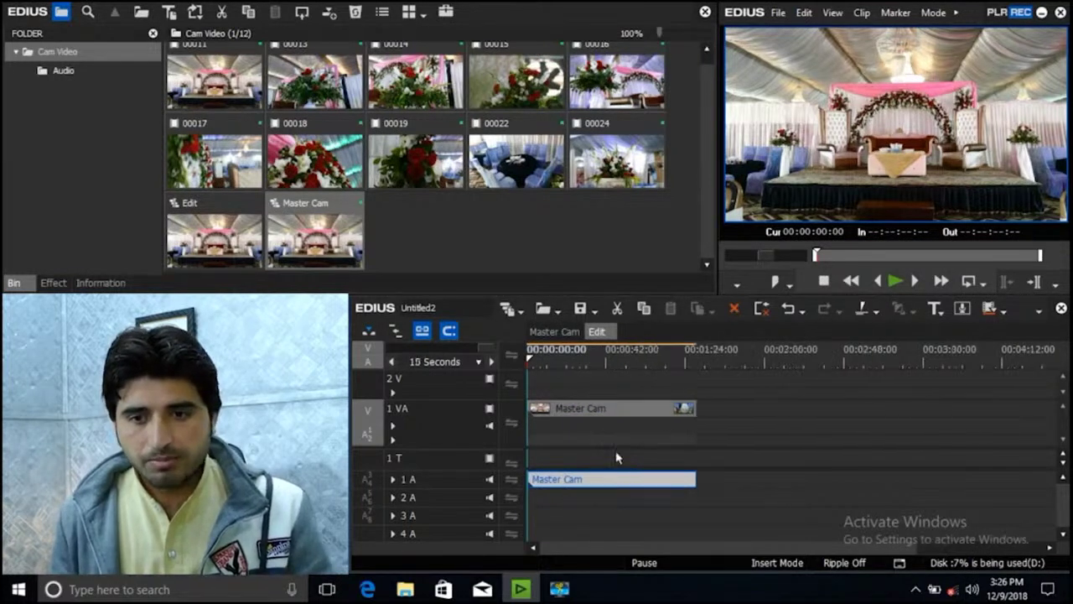
Step: Play the Edit sequence briefly and mute the 1 A track holding the unlinked audio
key("space")
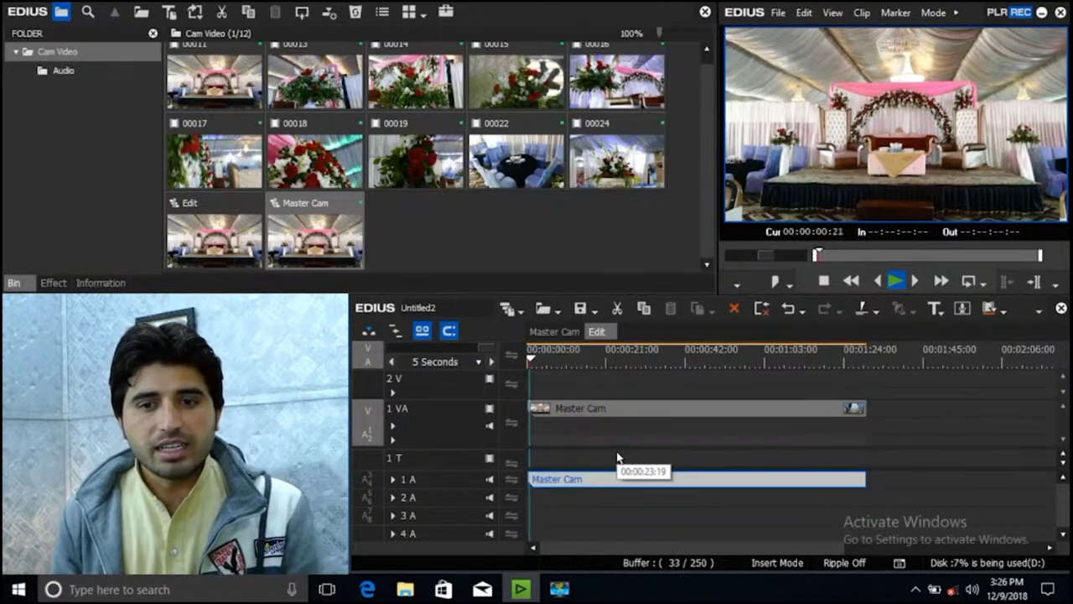
key("space")
left_click(491, 478)
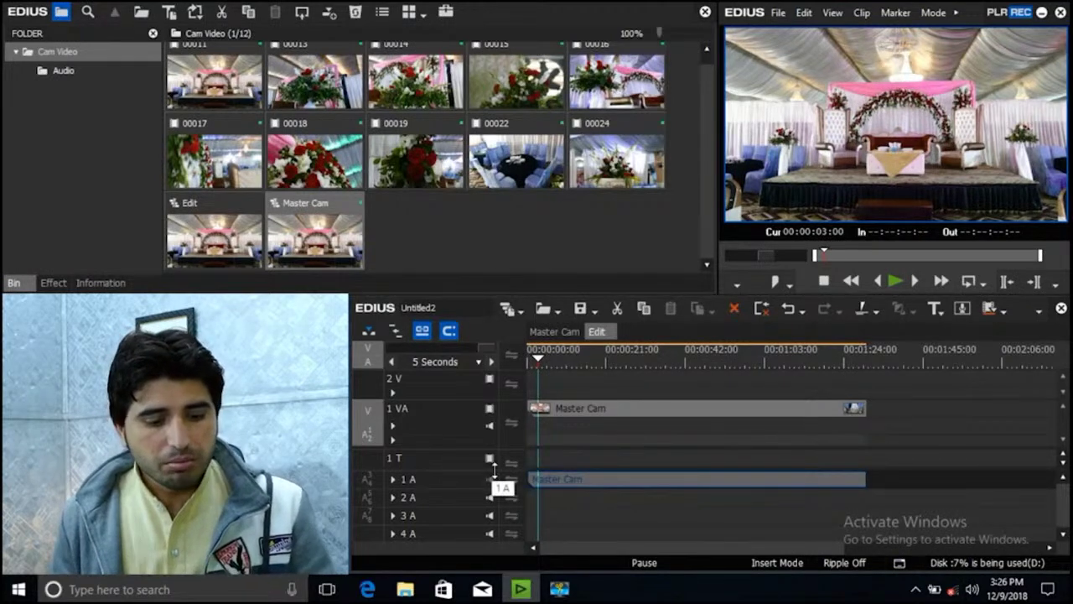
Step: Undo the audio move and the unlinking of the Master Cam clip
key("ctrl+z")
key("ctrl+z")
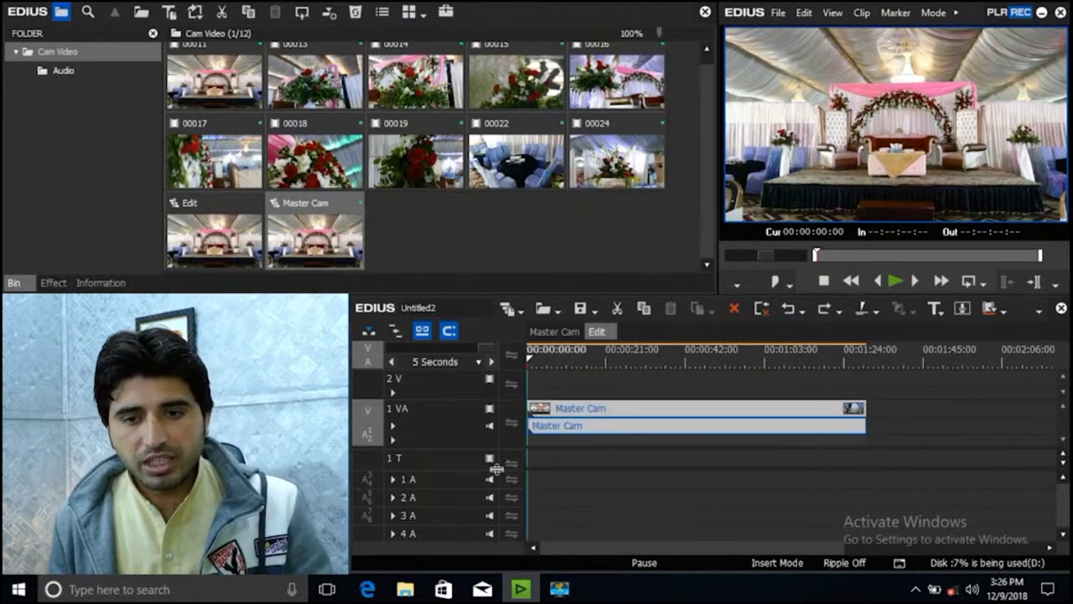
Step: Mute the audio of the 1 VA track, play the sequence to check it, and unmute the track
left_click(490, 428)
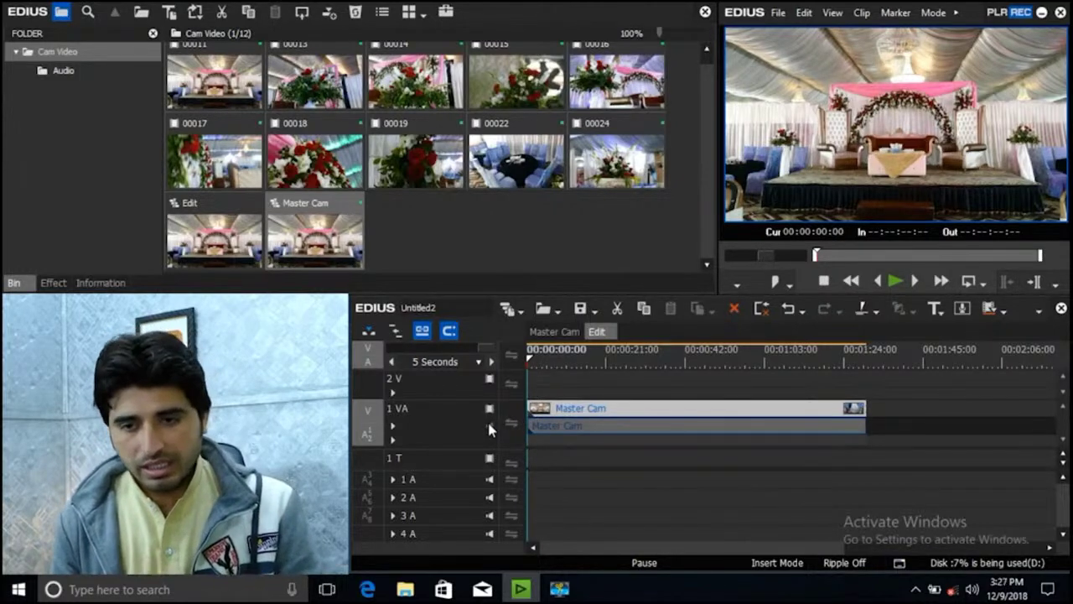
key("space")
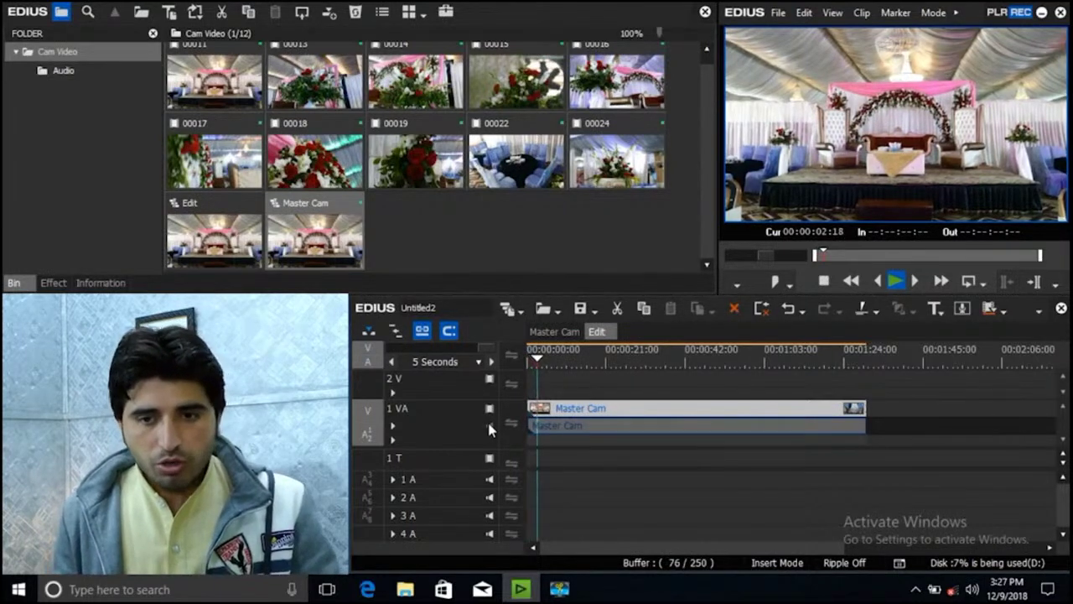
left_click(491, 428)
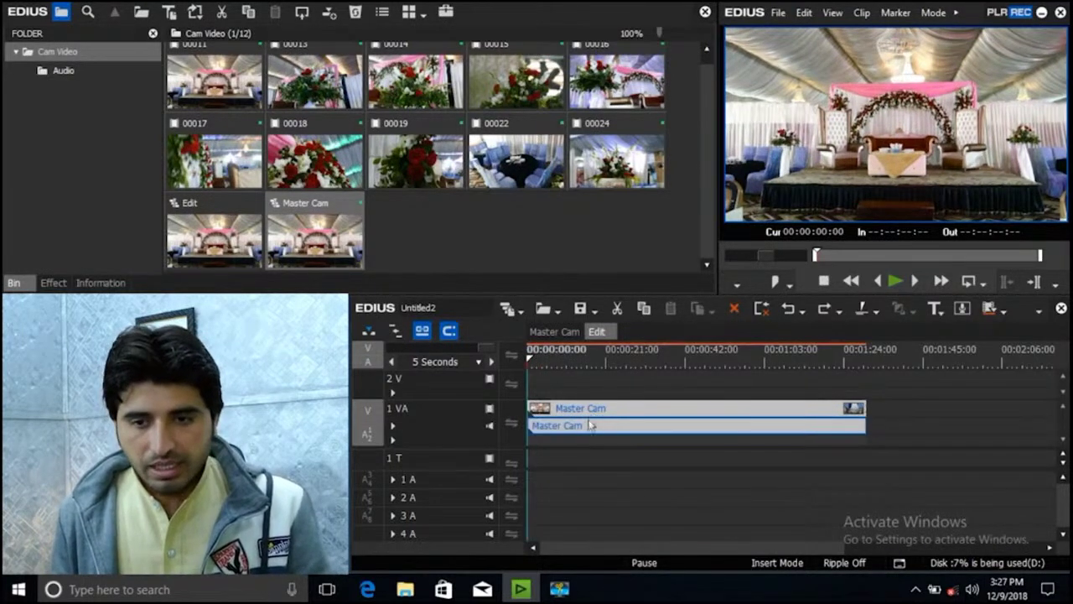
Step: Replace the Master Cam clip's audio in the Edit sequence with the A_to_the_O clip at the start of the 1 A track
left_click(598, 429)
left_click_drag(593, 476, 585, 479)
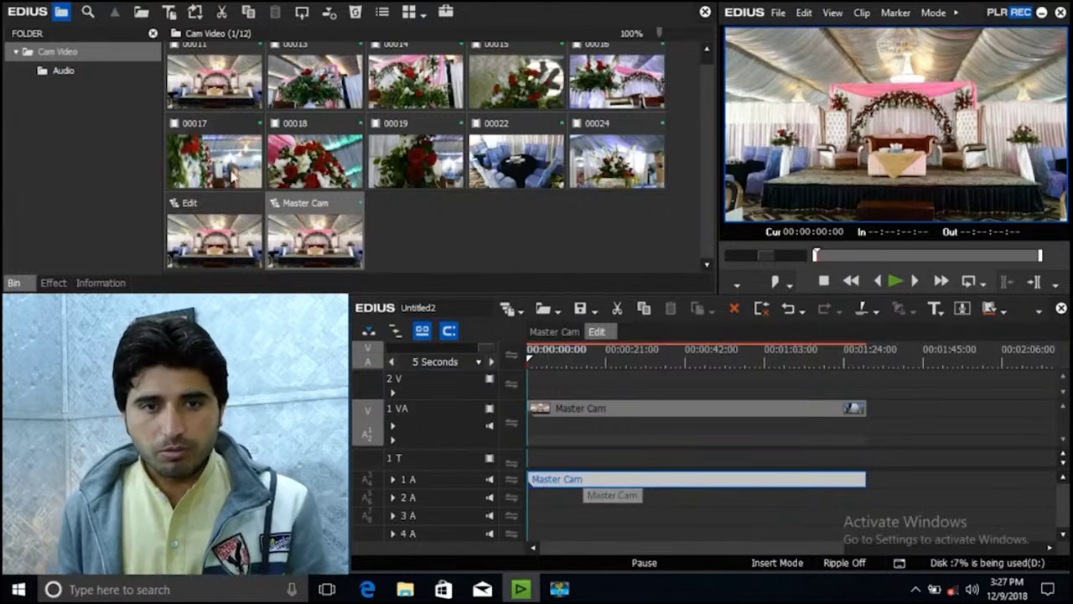
left_click(64, 72)
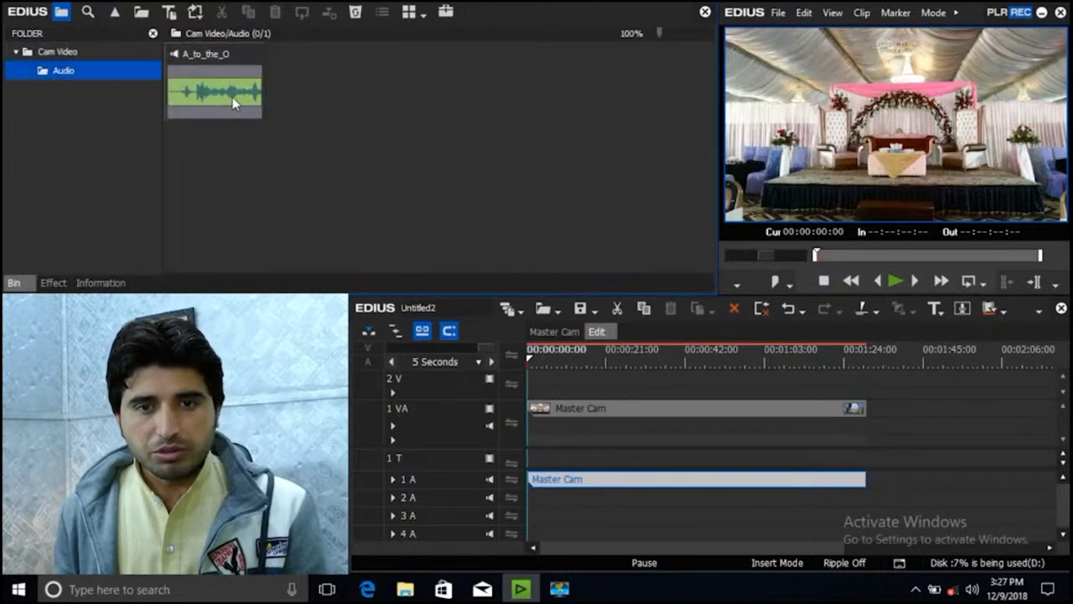
left_click_drag(225, 97, 531, 500)
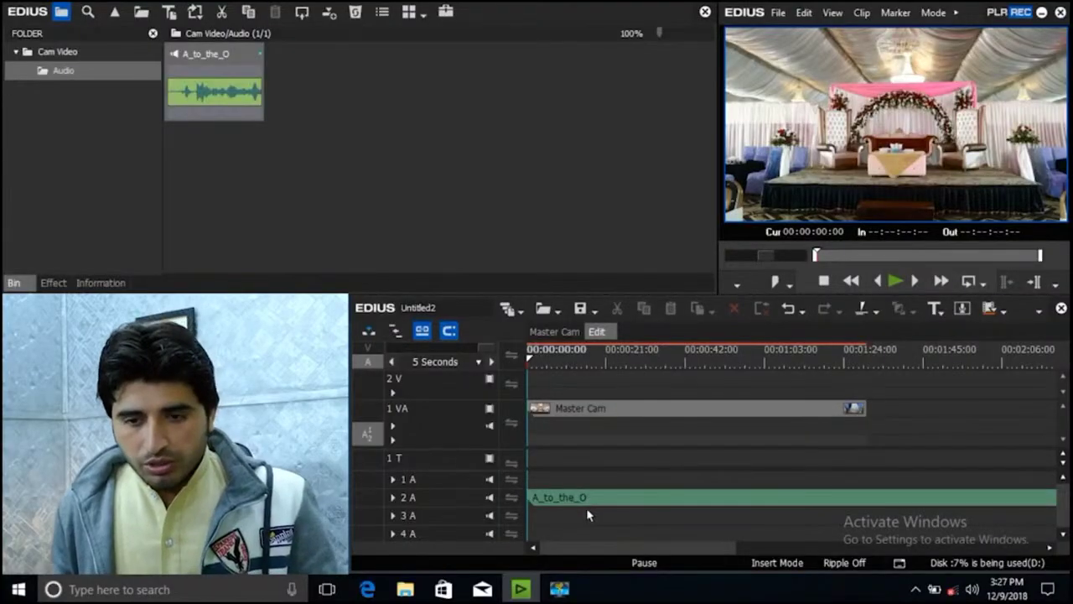
left_click_drag(592, 503, 580, 487)
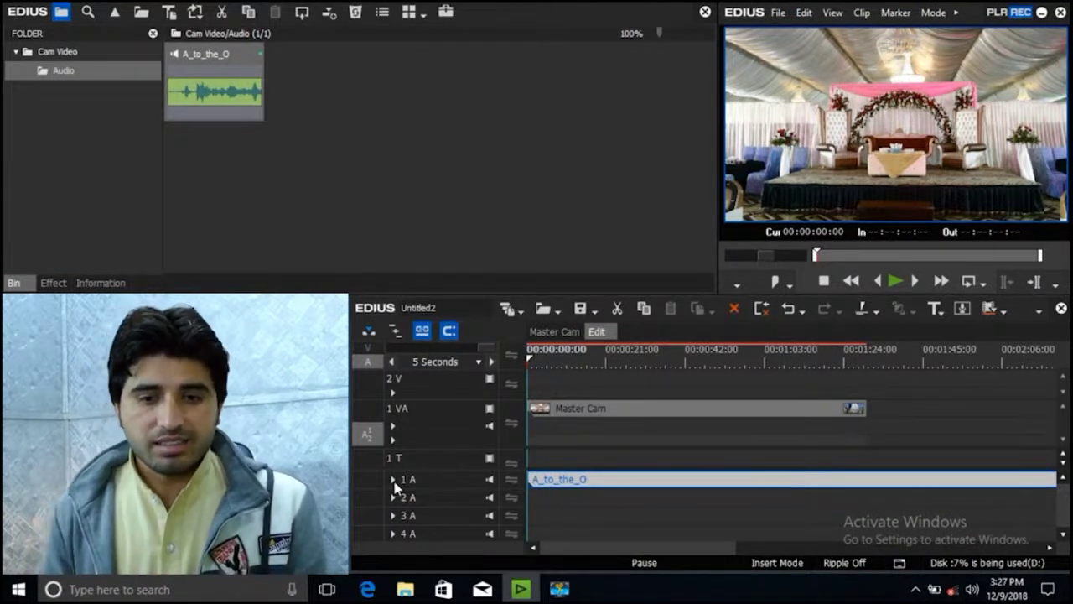
Step: Expand the 1 A track to show its audio waveform and delete the empty 1 T title track
left_click(466, 484)
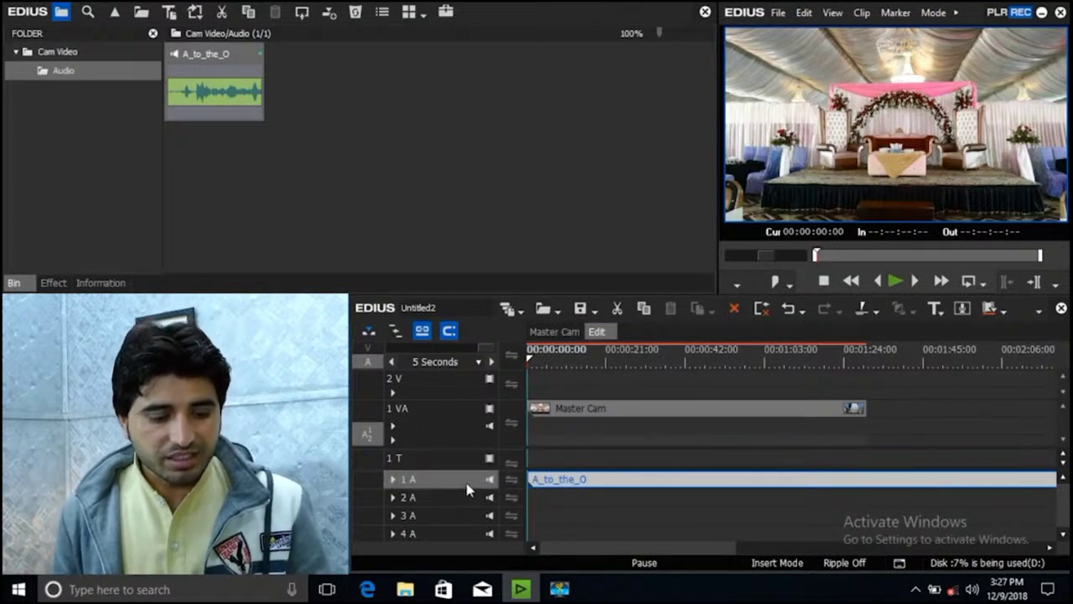
double_click(466, 483)
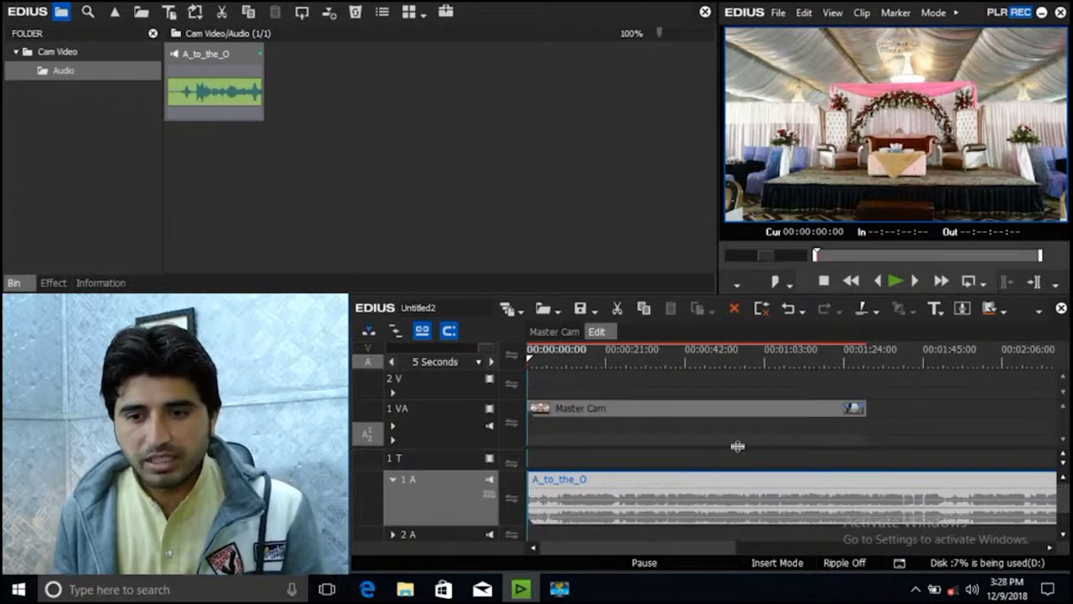
left_click(442, 462)
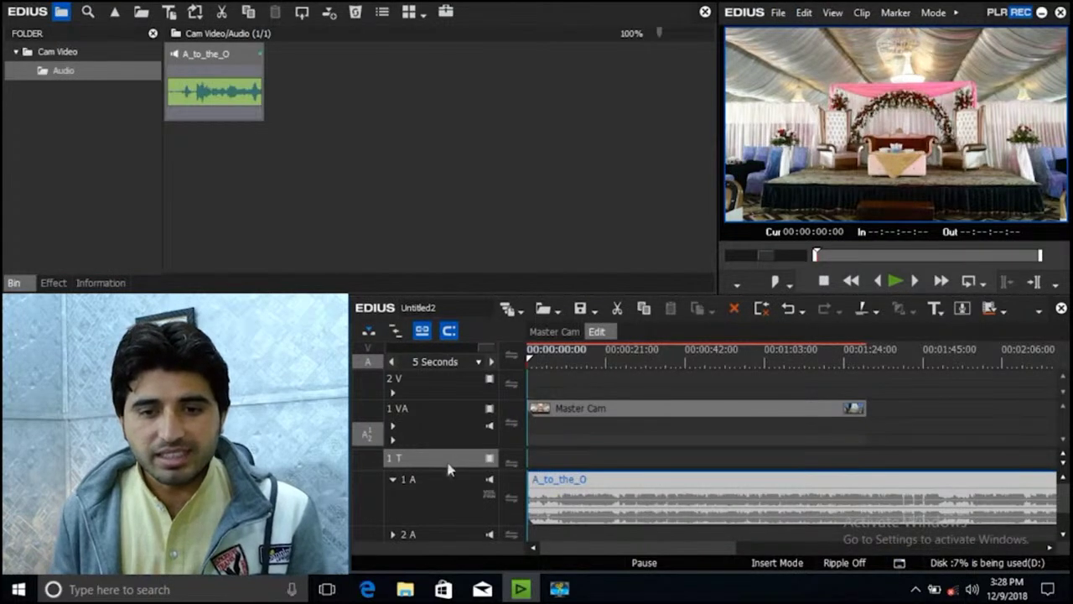
right_click(450, 463)
left_click(475, 396)
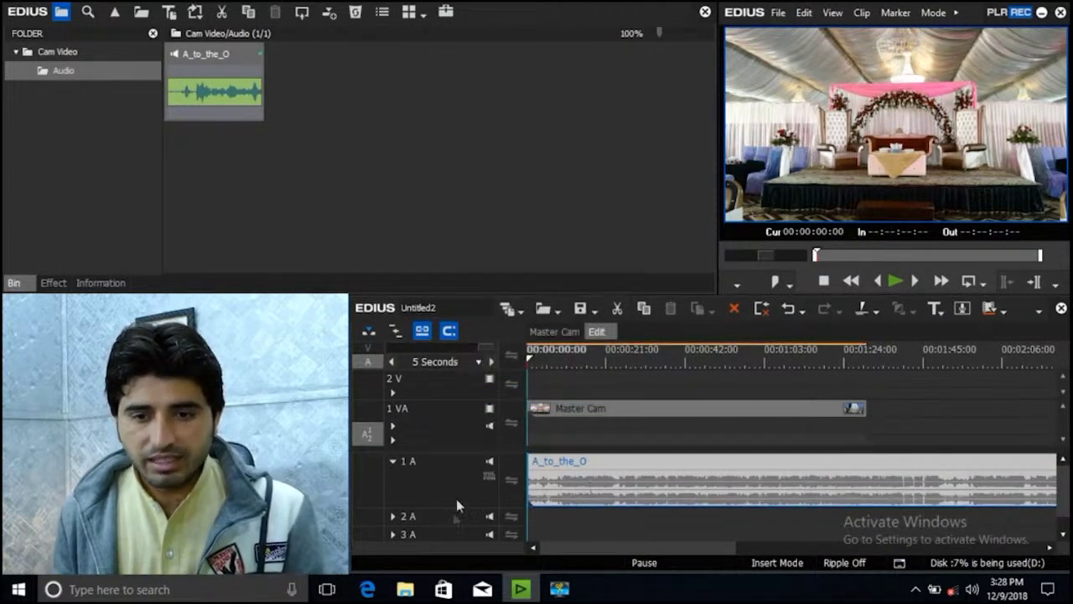
Step: Move the Master Cam video up to the 2 V track and delete the emptied 1 VA track
left_click_drag(581, 407, 560, 396)
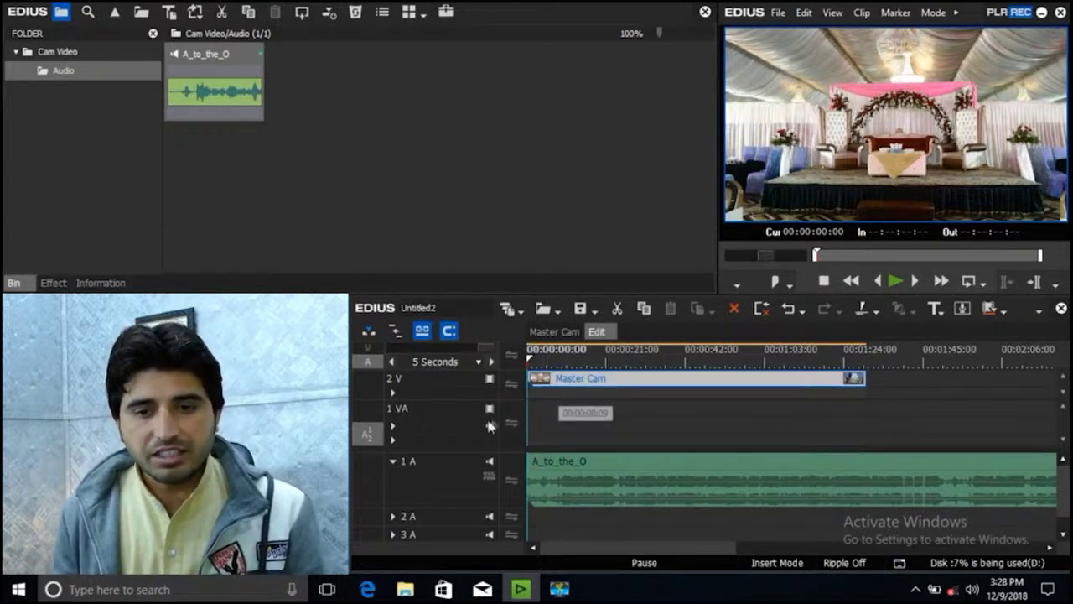
left_click(457, 431)
right_click(457, 431)
left_click(506, 366)
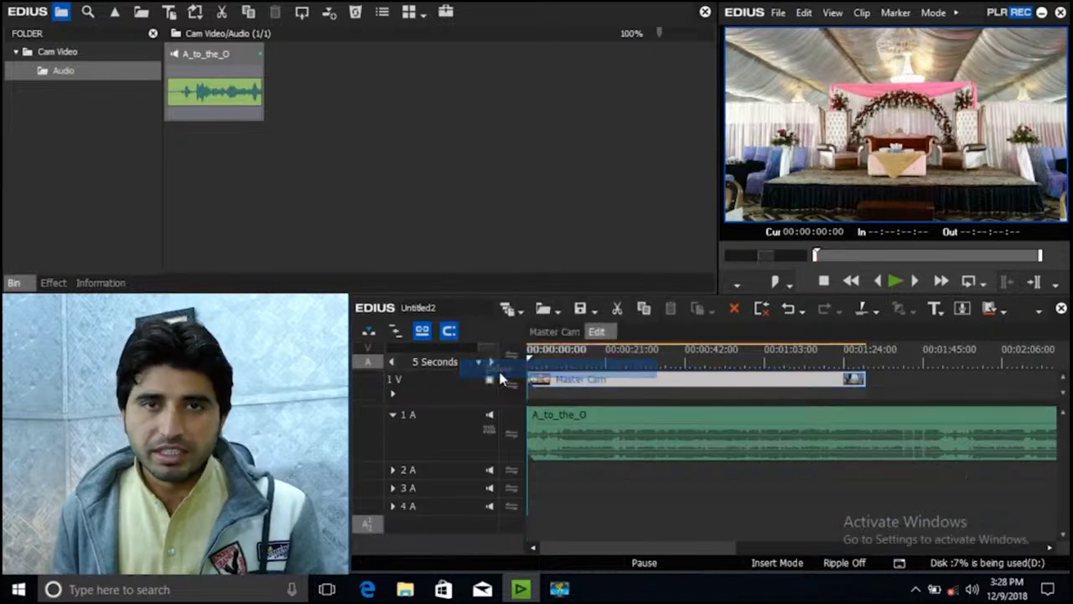
Step: Add one VA track to the Edit sequence above the Master Cam video
left_click(643, 359)
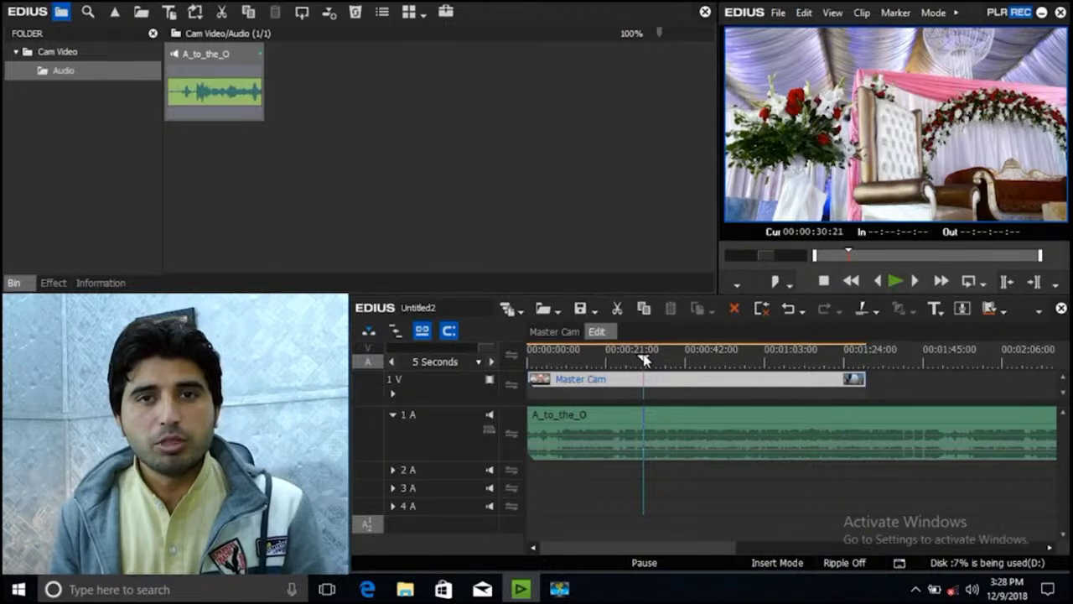
right_click(446, 550)
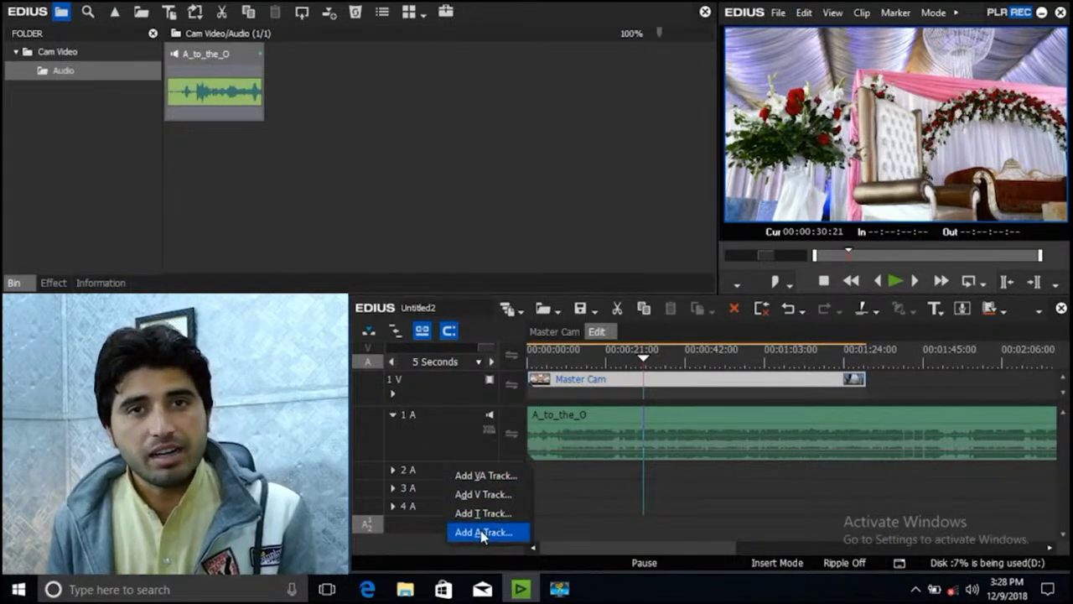
left_click(485, 475)
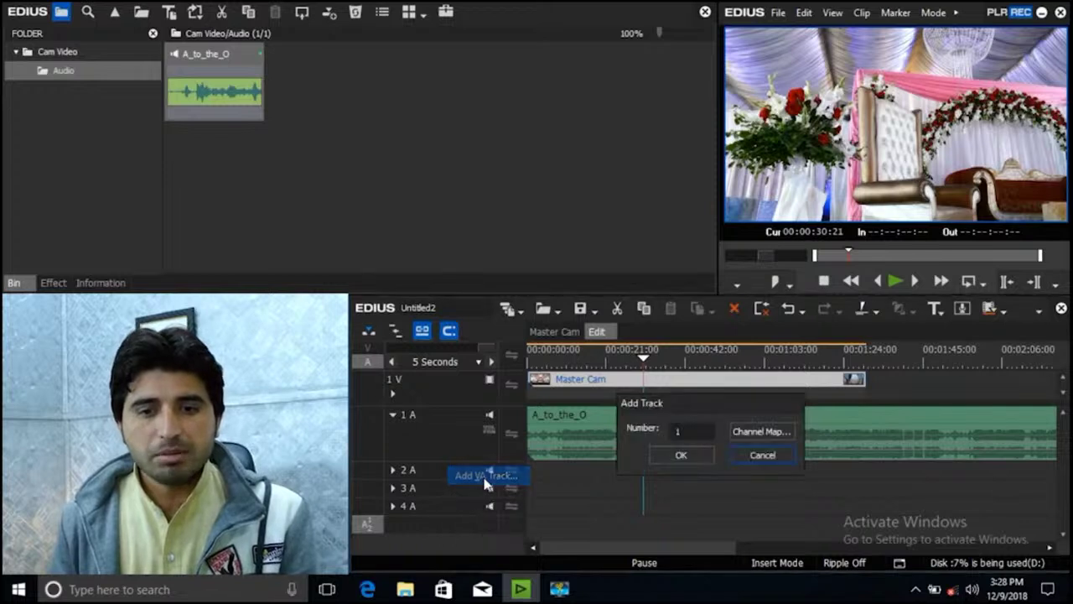
left_click(681, 455)
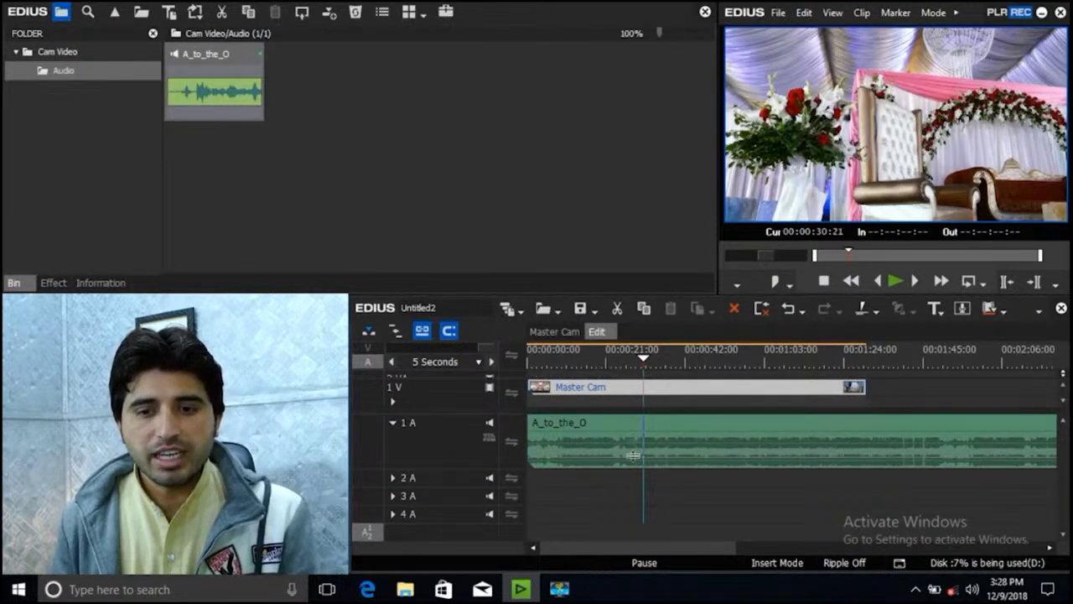
left_click(582, 429)
left_click(555, 359)
left_click(555, 359)
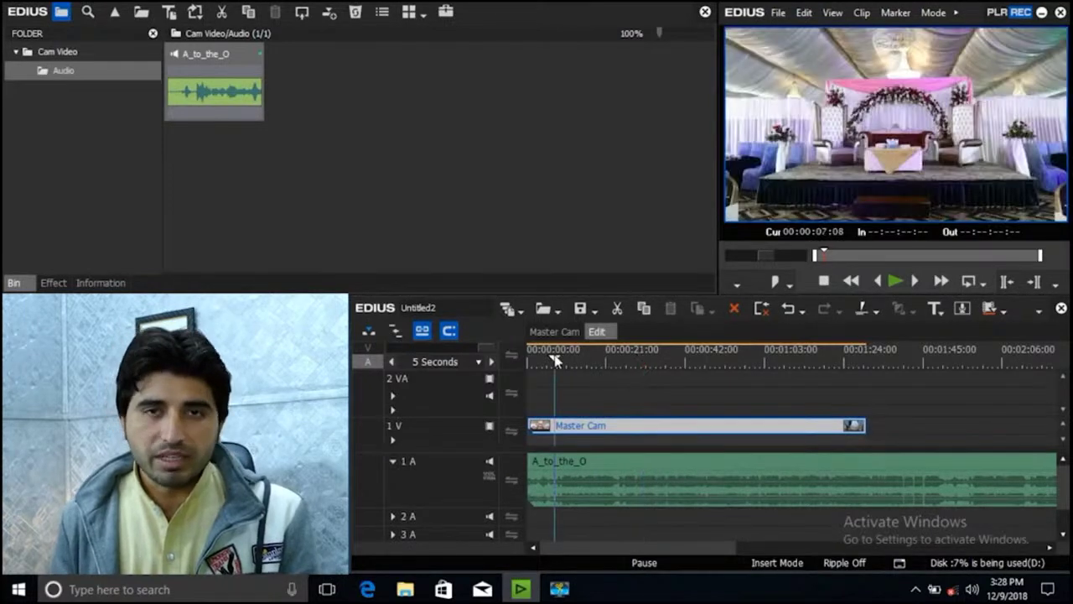
Step: Delete the newly added 2 VA track
left_click(449, 383)
right_click(449, 383)
left_click(493, 322)
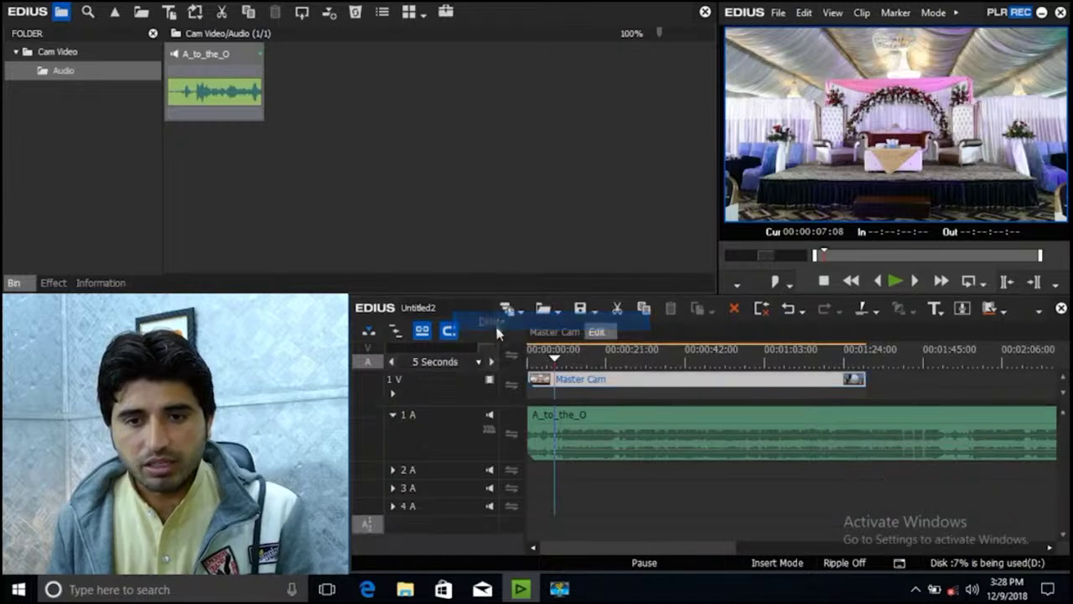
Step: Play the Edit sequence briefly from the beginning and return the playhead to the start
left_click(548, 361)
left_click_drag(549, 369, 506, 375)
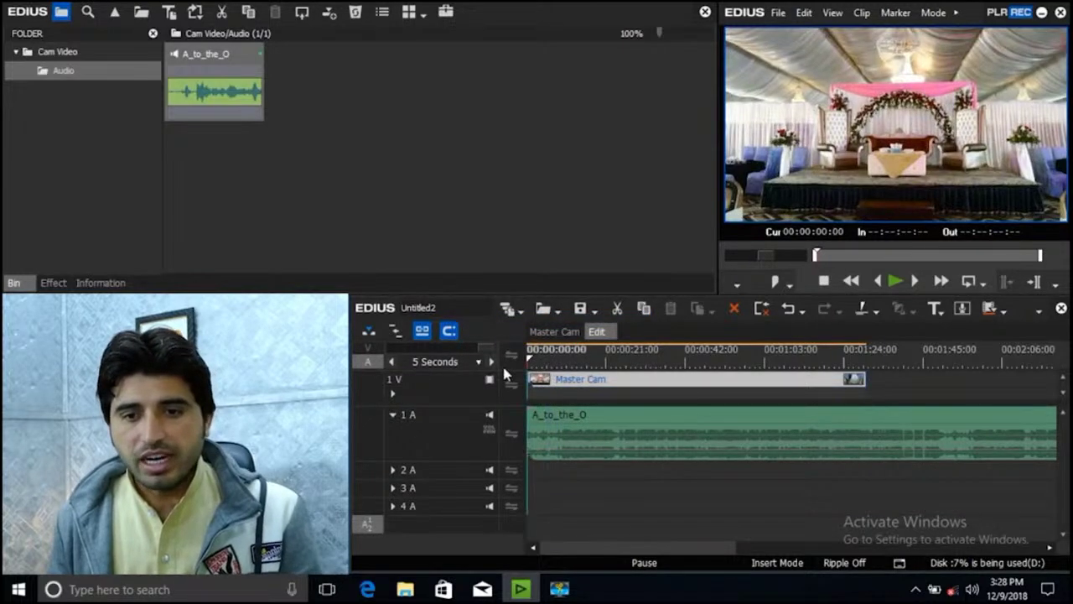
key("space")
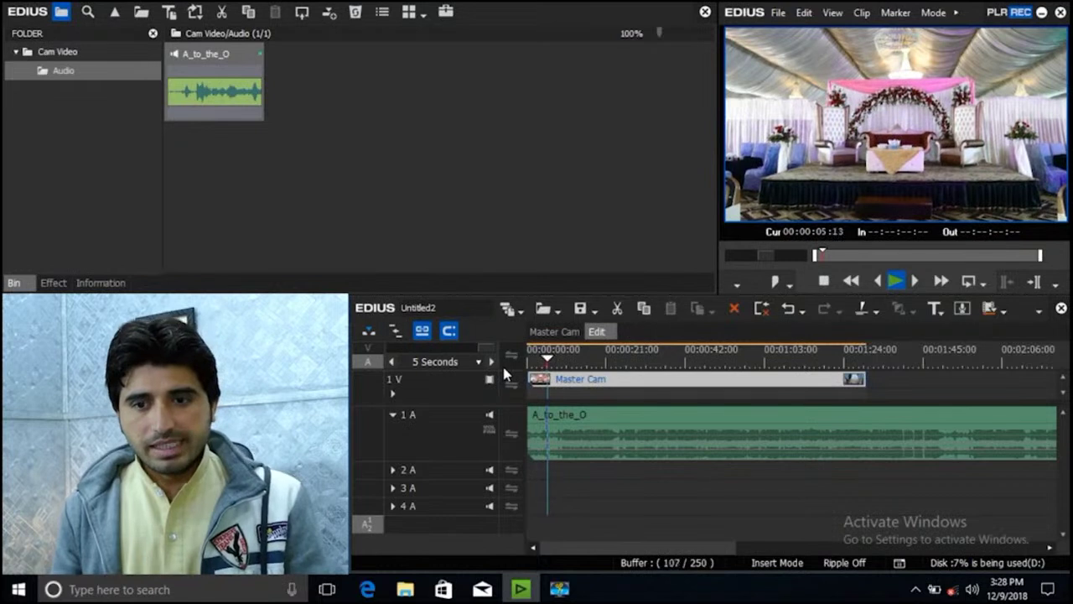
key("space")
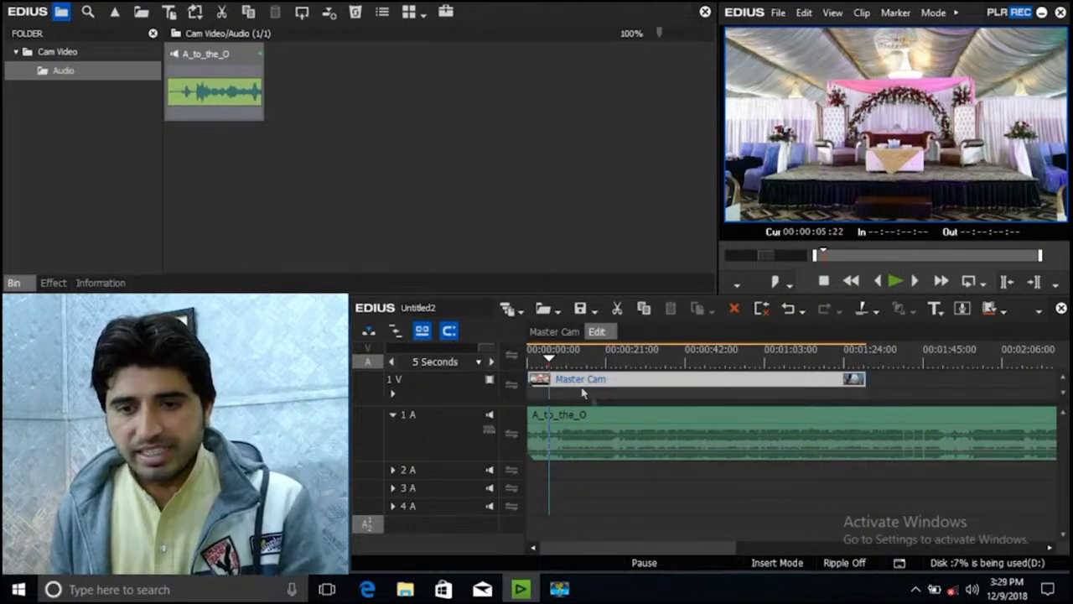
left_click(569, 362)
key("Home")
Step: Compare the Master Cam and A_to_the_O clips at several timeline scales, from Fit to 10 Frames
scroll(578, 380, "up", 1)
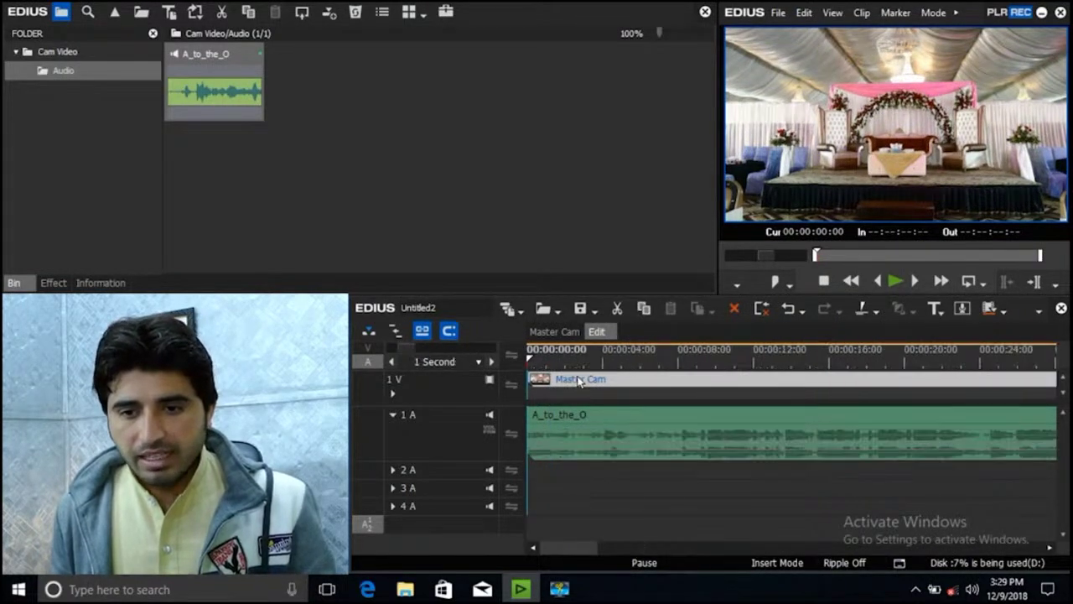
scroll(578, 380, "up", 1)
scroll(579, 380, "down", 1)
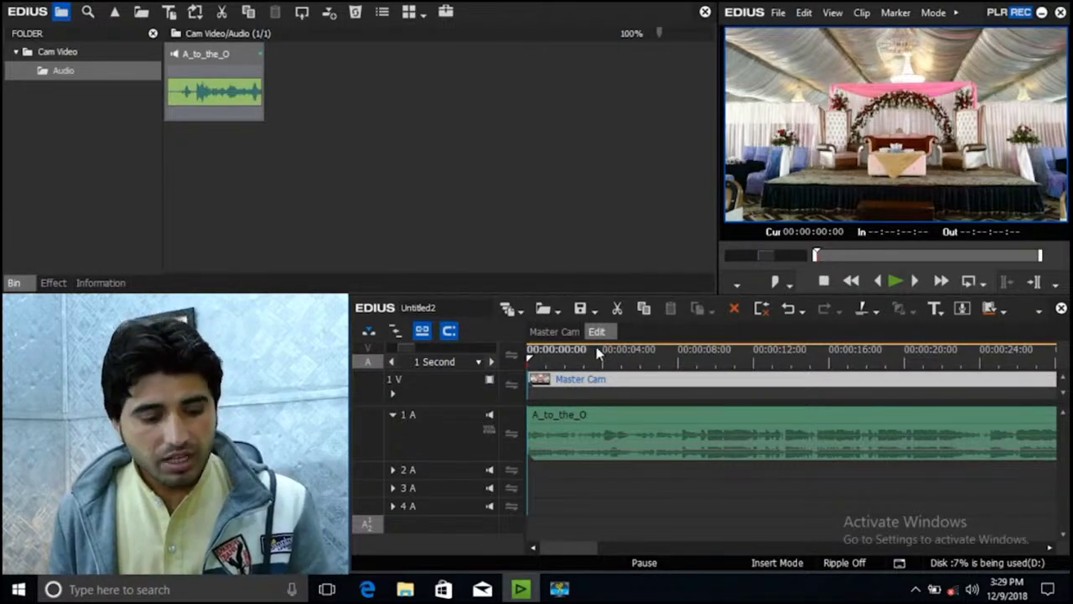
scroll(605, 384, "down", 2)
scroll(605, 384, "down", 1)
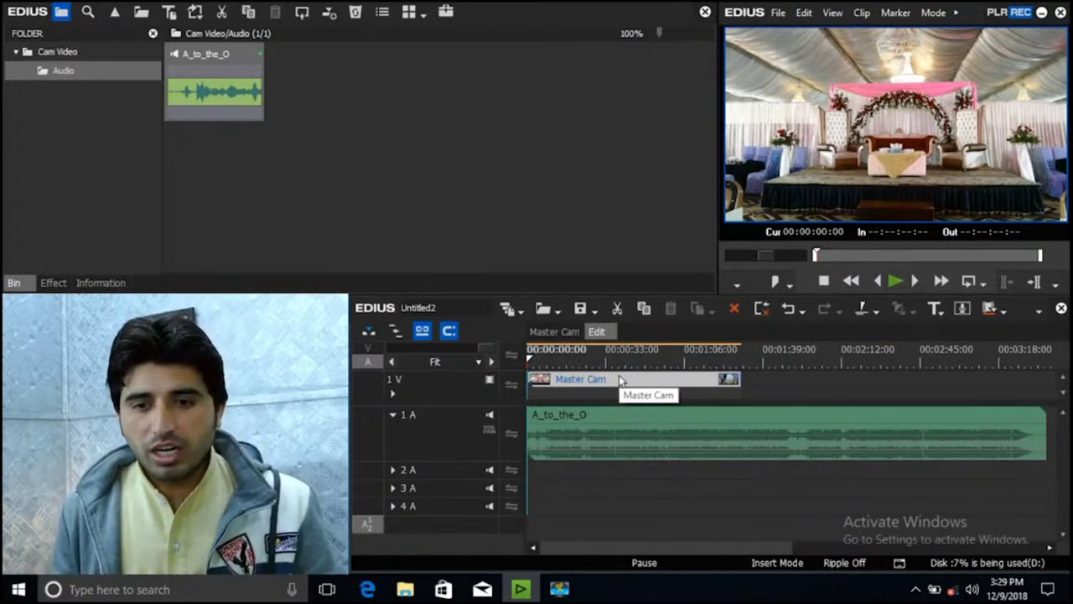
scroll(620, 374, "up", 4)
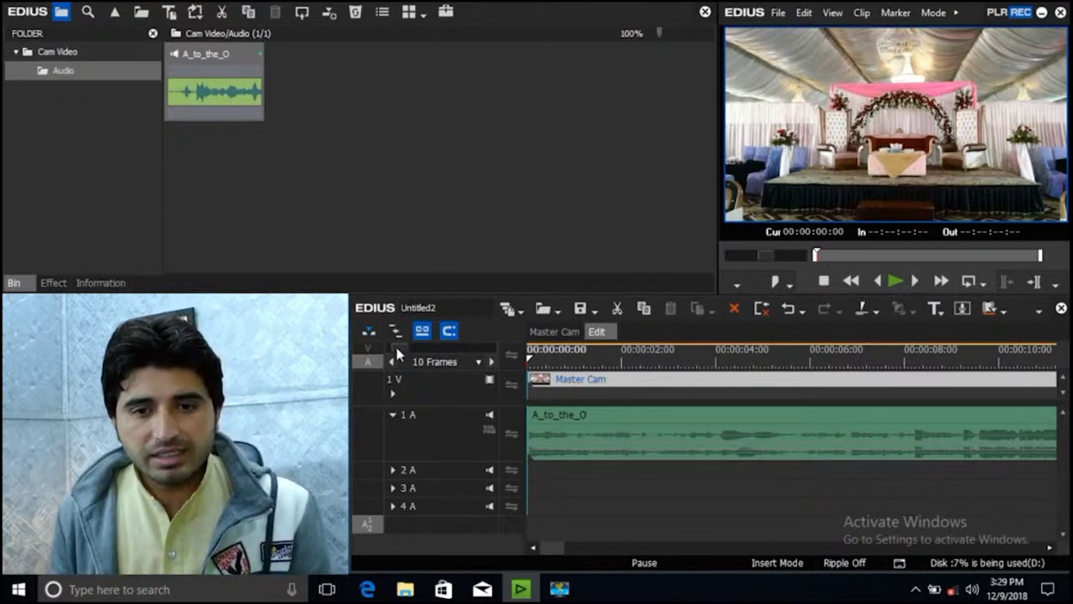
mouse_move(398, 351)
left_mouse_down()
mouse_move(483, 348)
mouse_move(408, 344)
left_mouse_up()
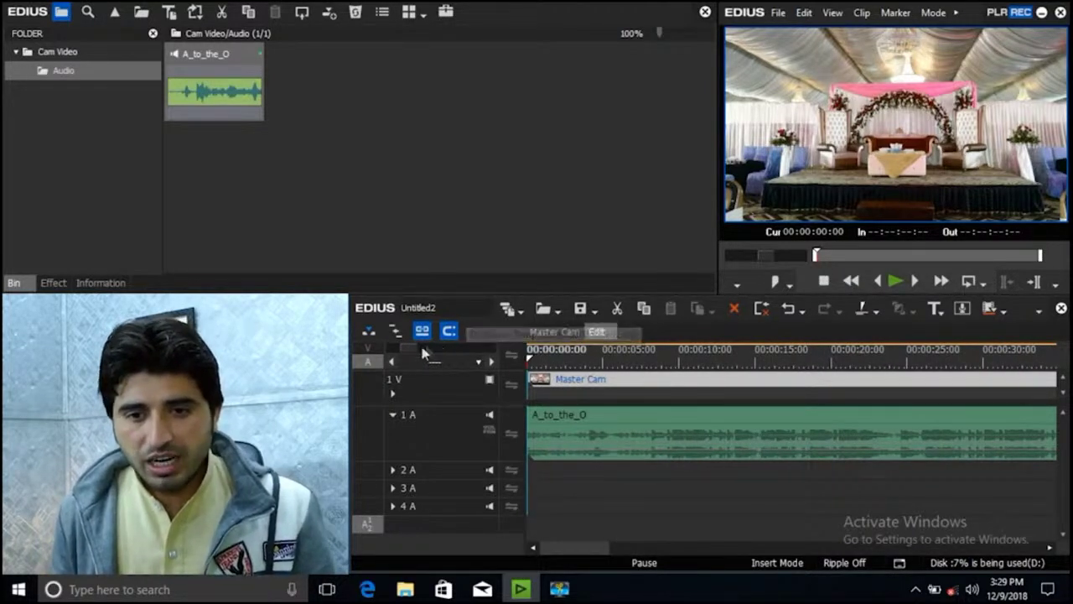
left_click_drag(411, 349, 402, 345)
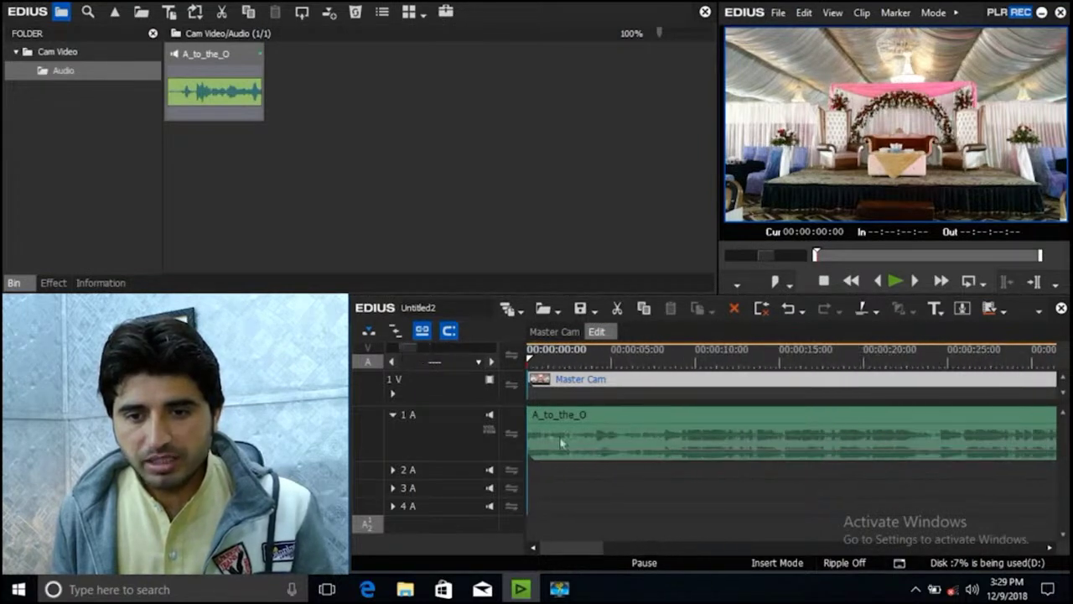
Step: Set the 1 A track's height to 4 to enlarge the A_to_the_O waveform
left_click(611, 421)
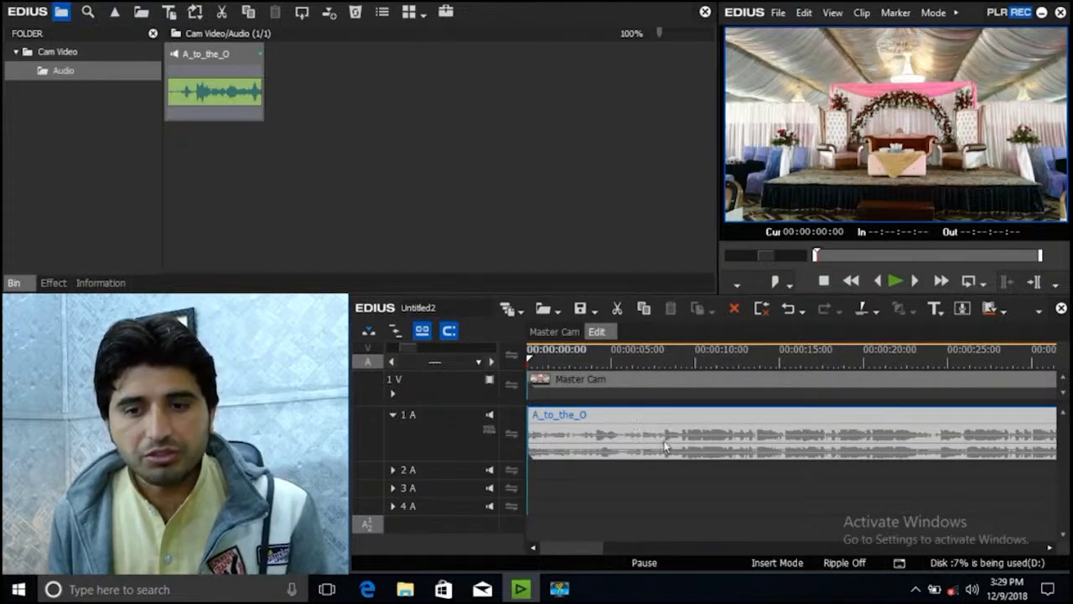
left_click(446, 443)
right_click(446, 436)
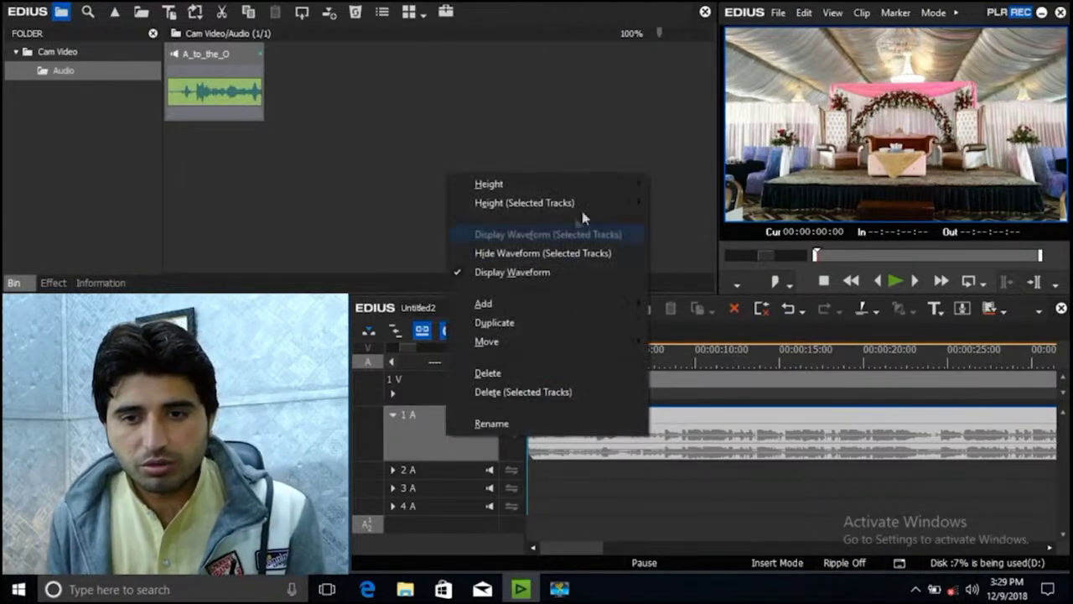
mouse_move(605, 194)
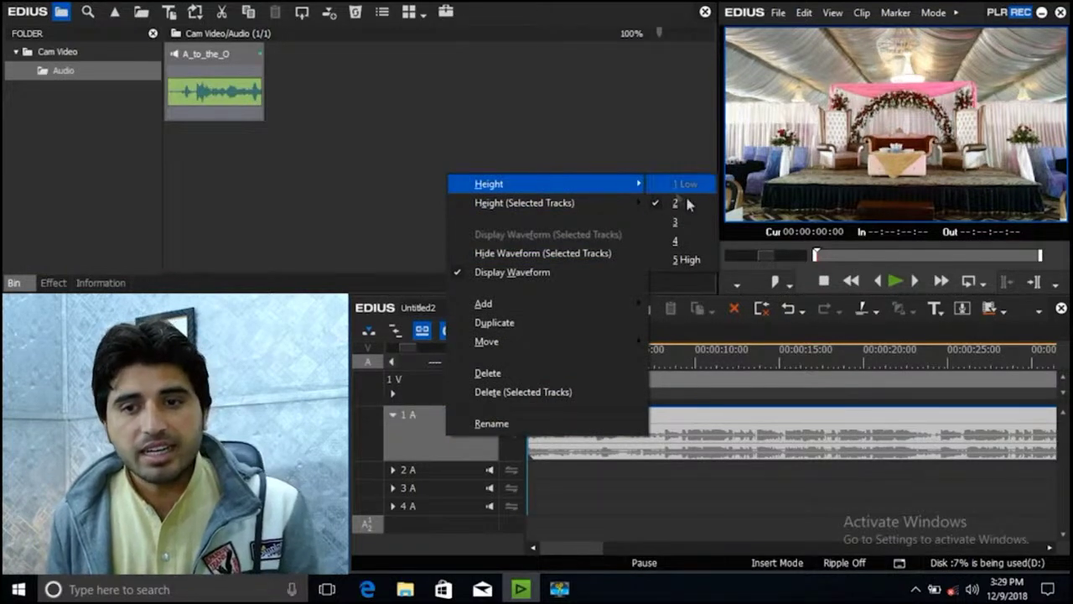
left_click(679, 243)
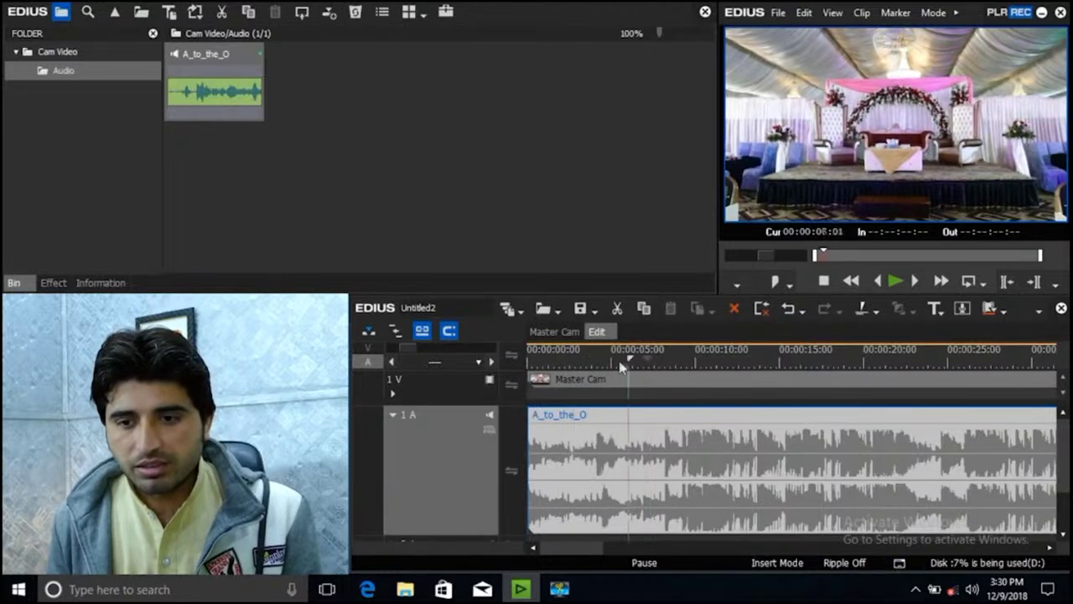
Step: Examine the beats in the A_to_the_O waveform around 00:00:08:00 at frame-level scale, playing that section
scroll(623, 378, "up", 2)
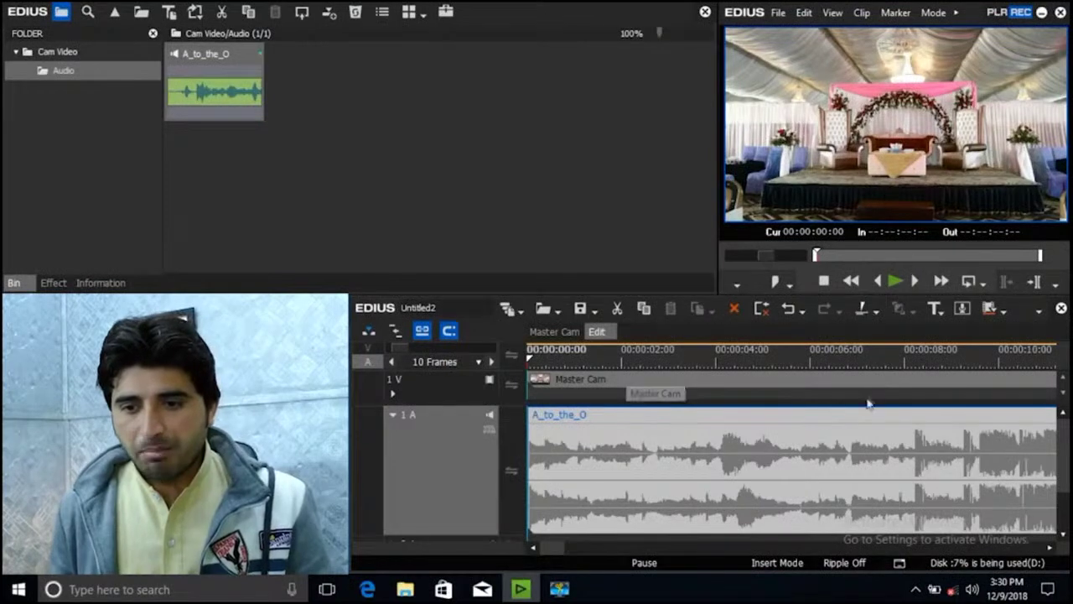
left_click(922, 360)
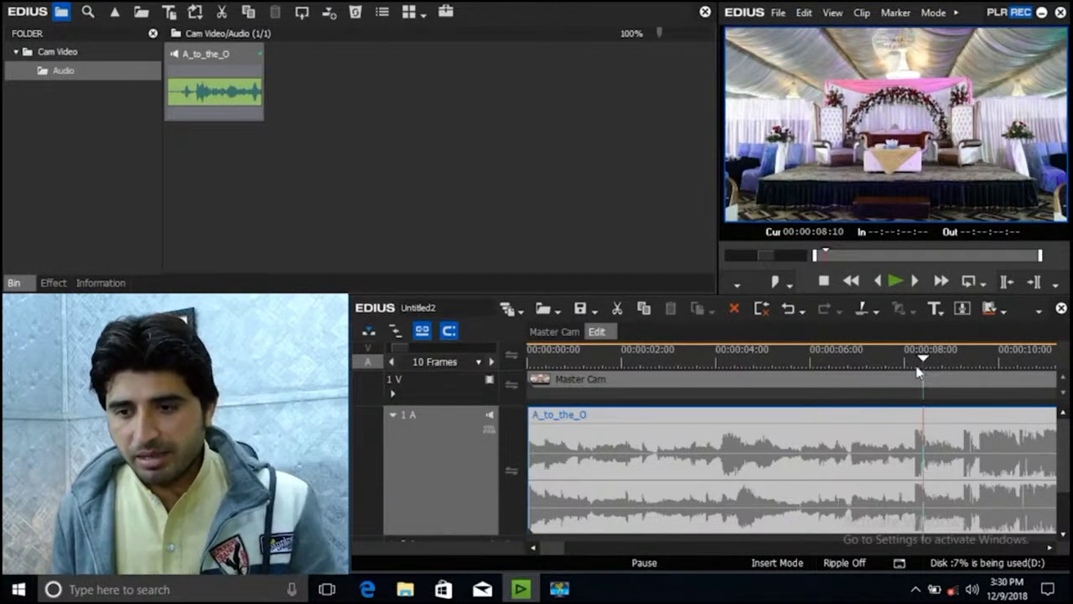
scroll(920, 362, "up", 2)
left_click_drag(904, 375, 560, 400)
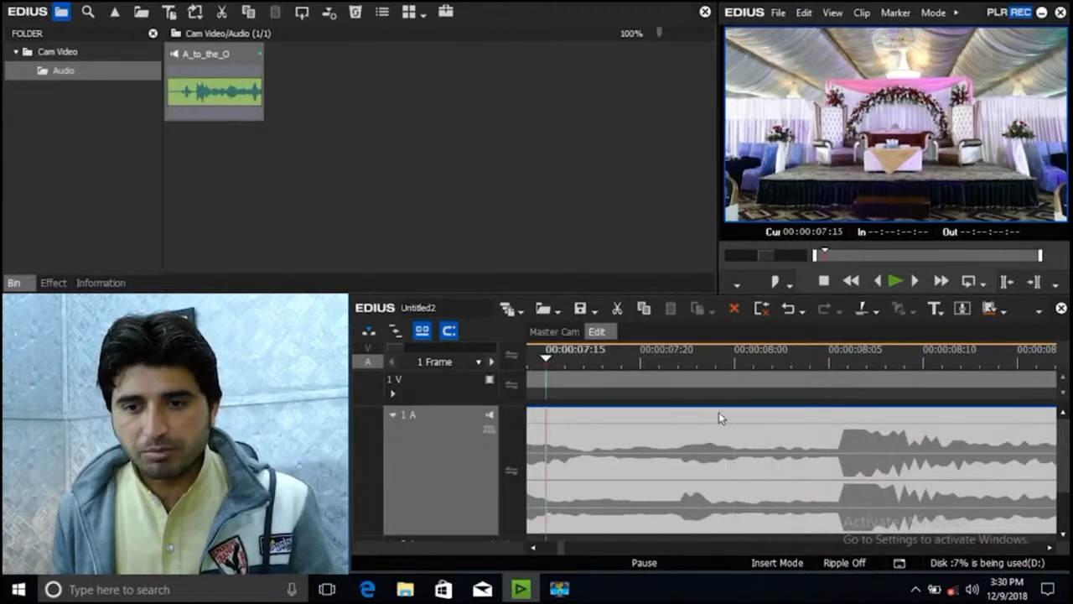
key("space")
key("space")
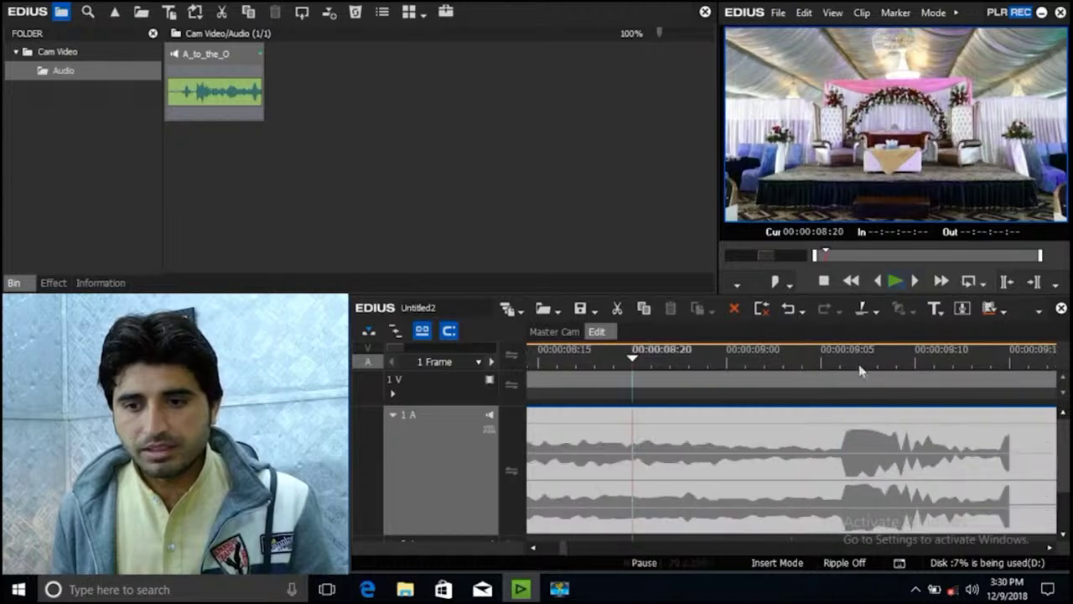
scroll(520, 369, "right", 5)
scroll(500, 380, "left", 13)
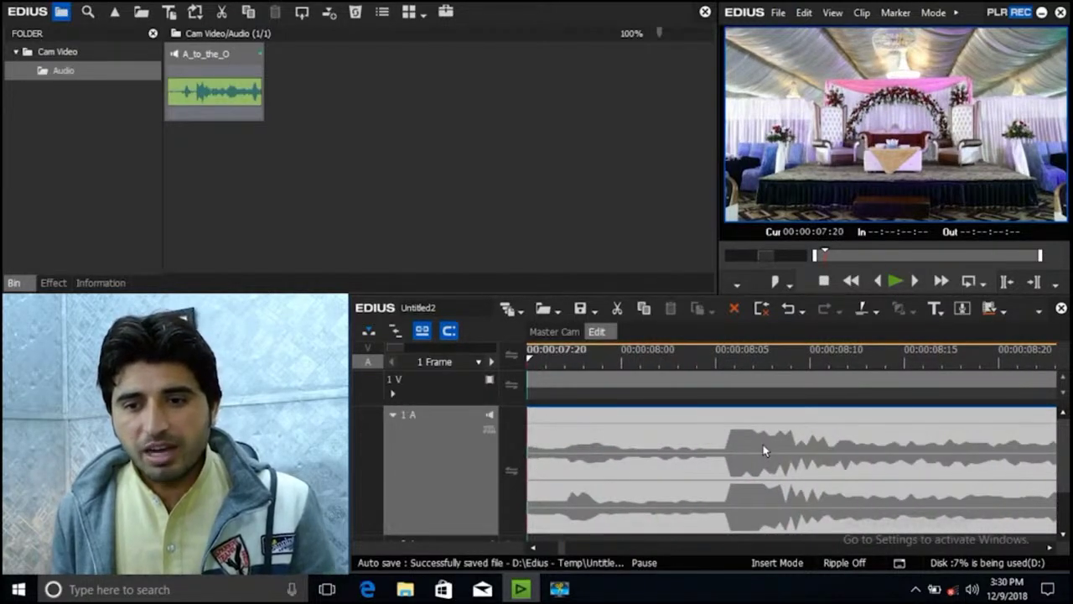
scroll(763, 444, "down", 1)
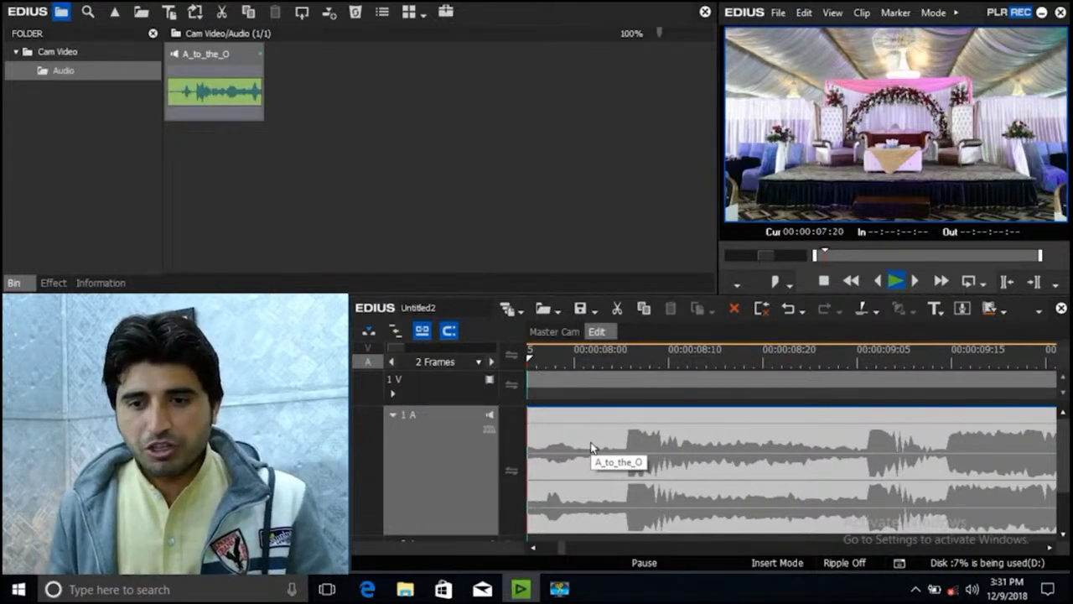
Step: Play the A_to_the_O section from 00:00:07:20 to about 00:00:11:22, comparing it with the overview at a 5 Seconds scale
key("space")
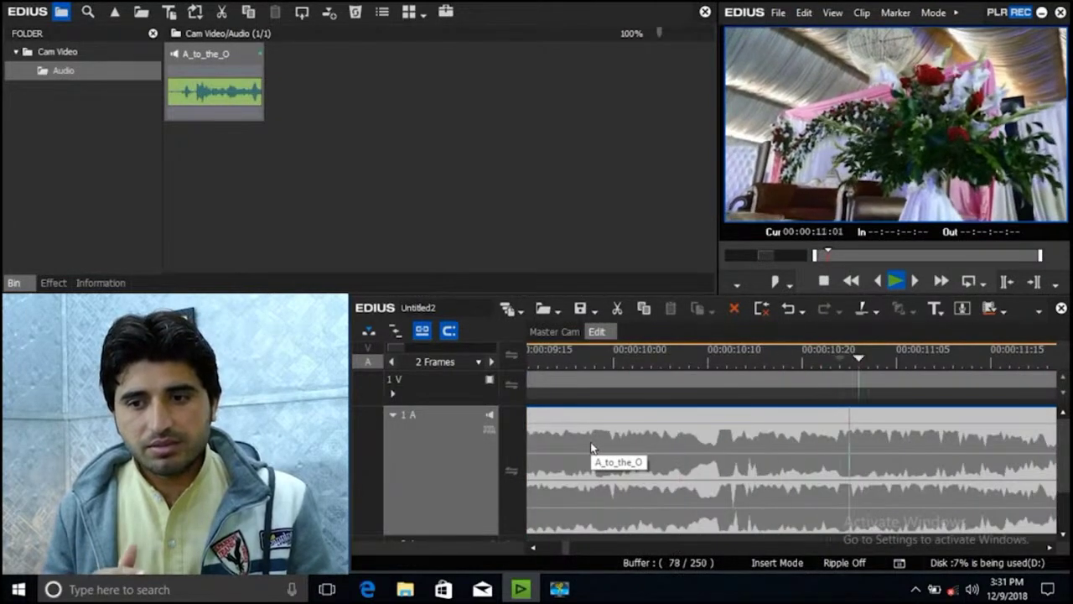
key("space")
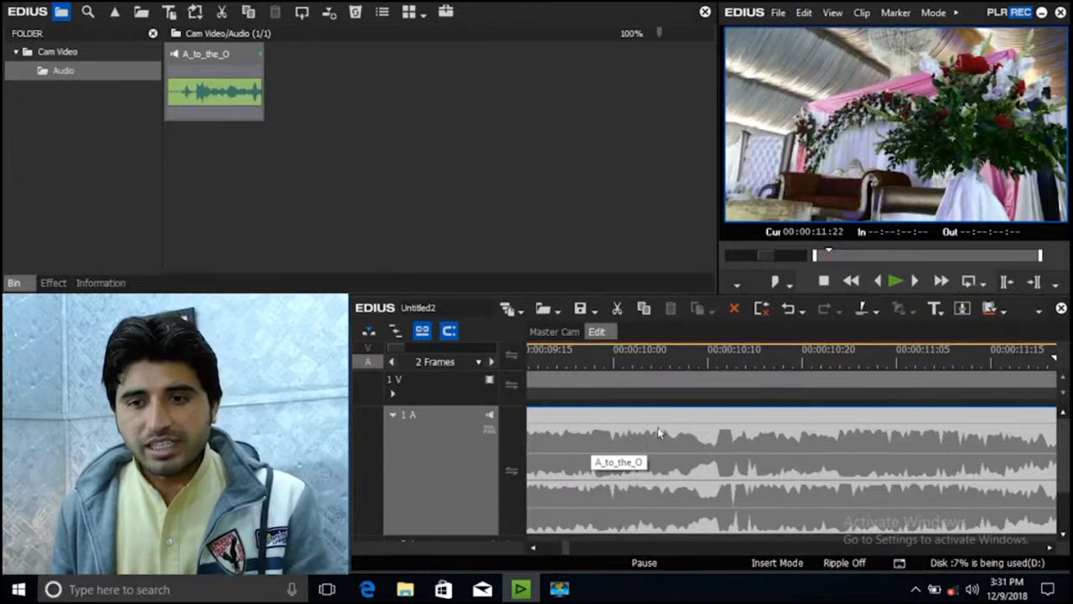
scroll(709, 423, "down", 5)
scroll(734, 379, "down", 1)
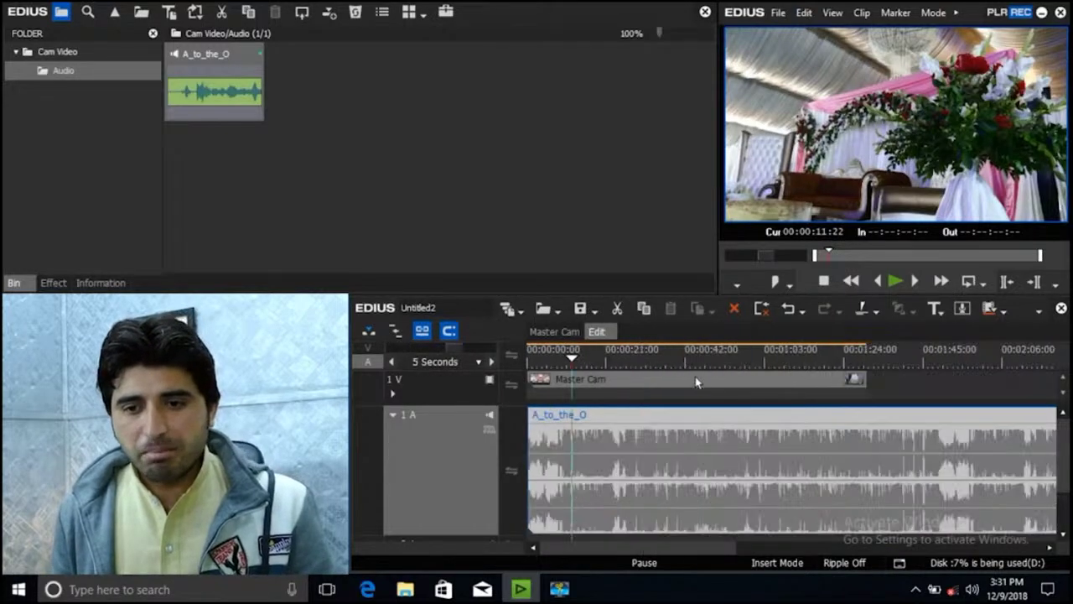
Step: Try splitting A_to_the_O at 00:00:43:04 and deleting the whole audio clip, undoing each edit
left_click(689, 359)
key("c")
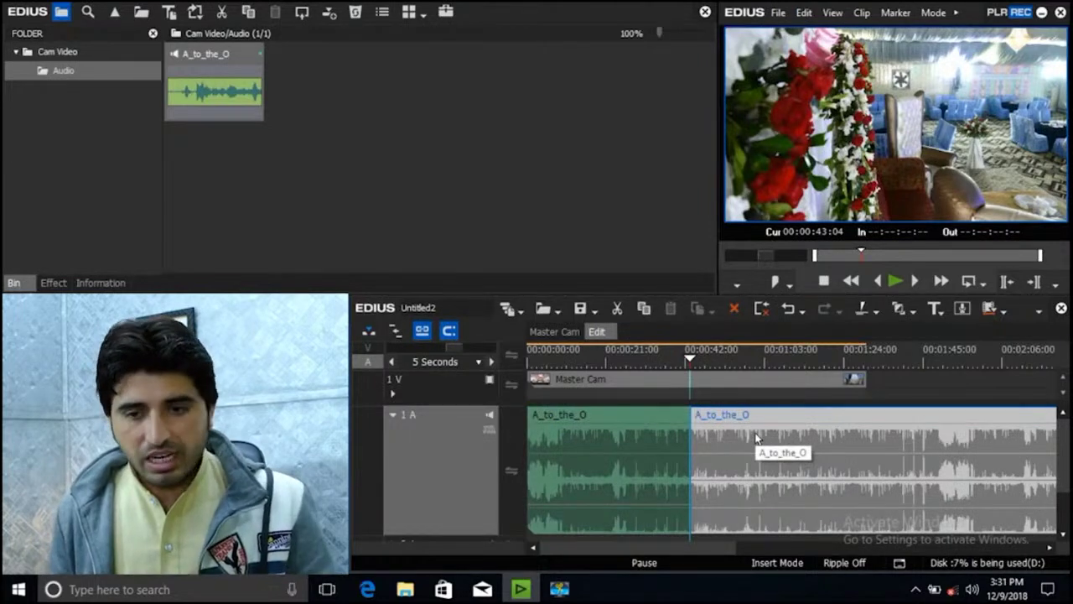
key("ctrl+z")
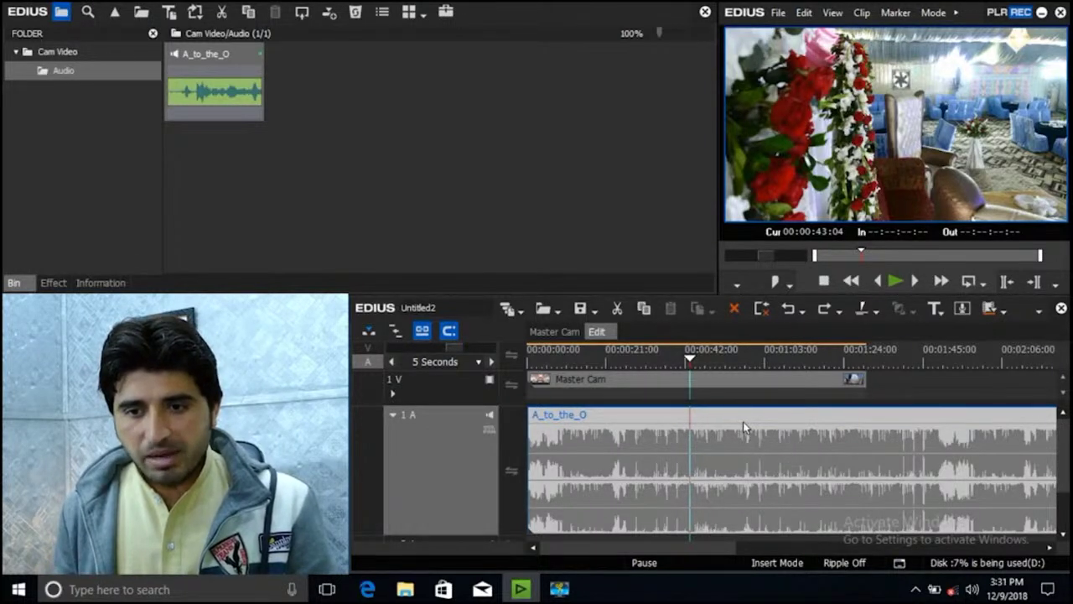
key("Delete")
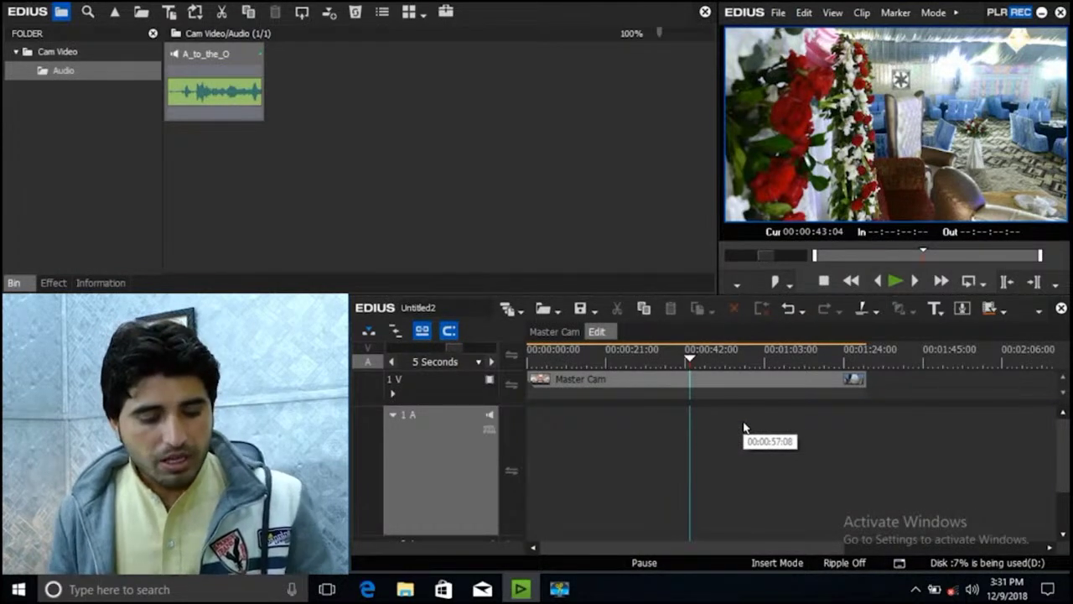
key("ctrl+z")
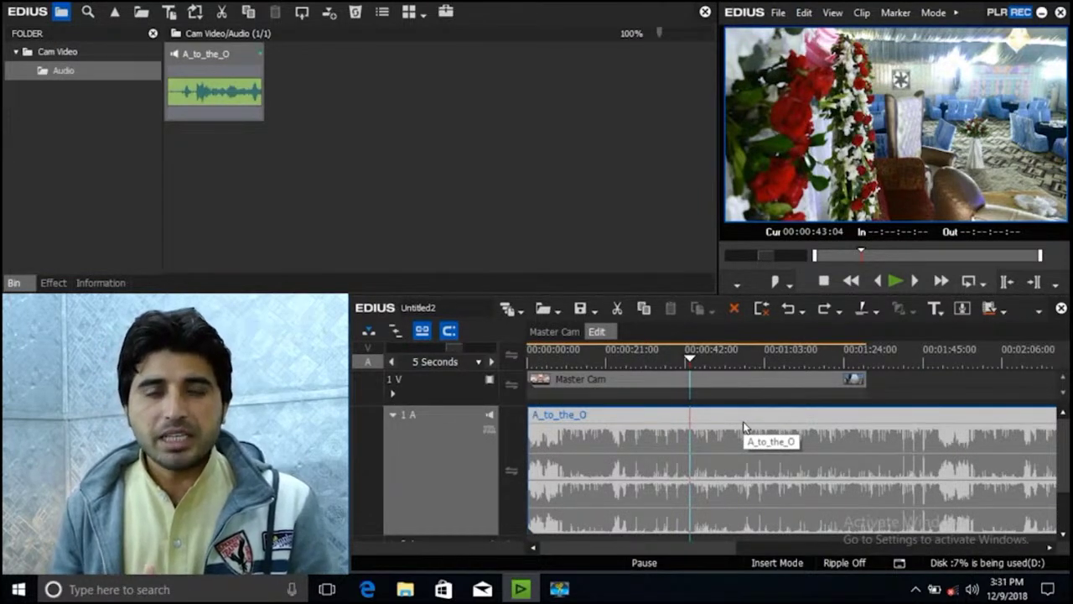
Step: Split the A_to_the_O clip at 00:00:43:04 in the Edit sequence
key("c")
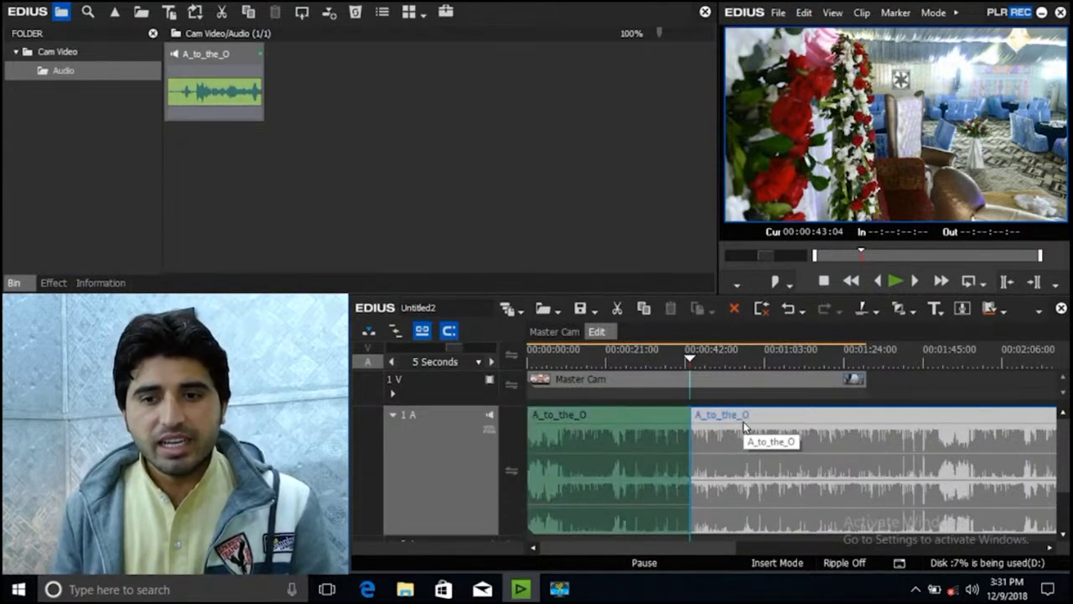
Step: Try splitting A_to_the_O at 00:00:21:07 and Master Cam at 00:00:51:22, and undo both cuts
left_click_drag(689, 360, 608, 361)
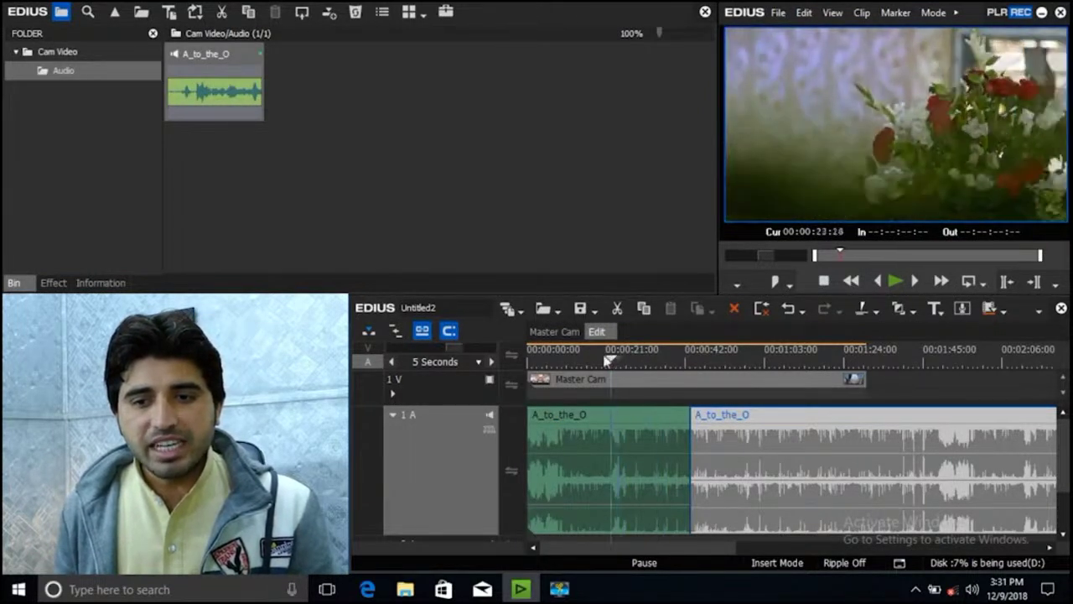
key("c")
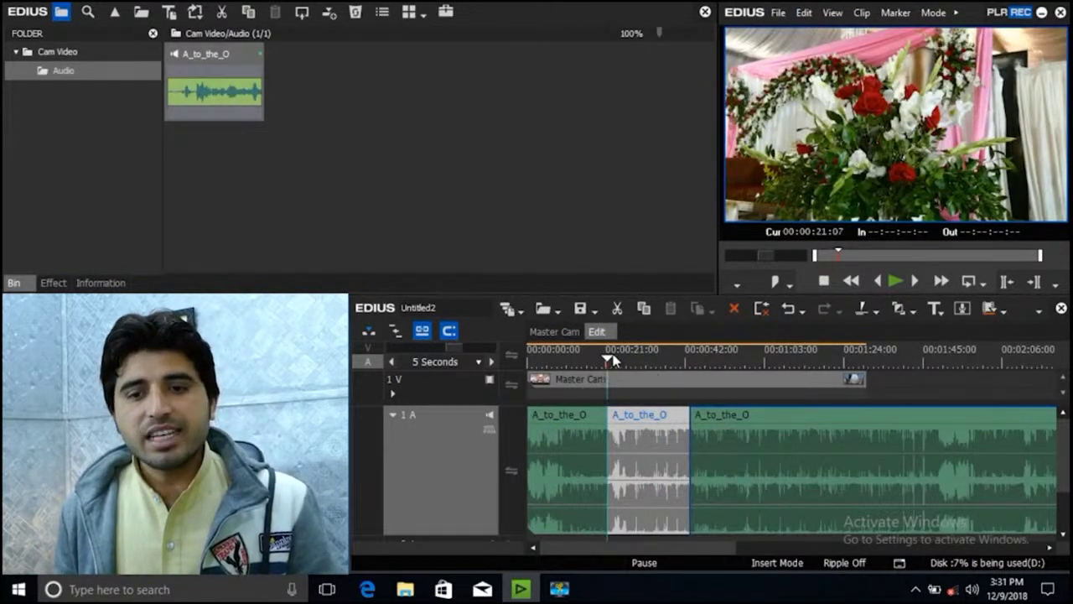
left_click_drag(607, 361, 728, 374)
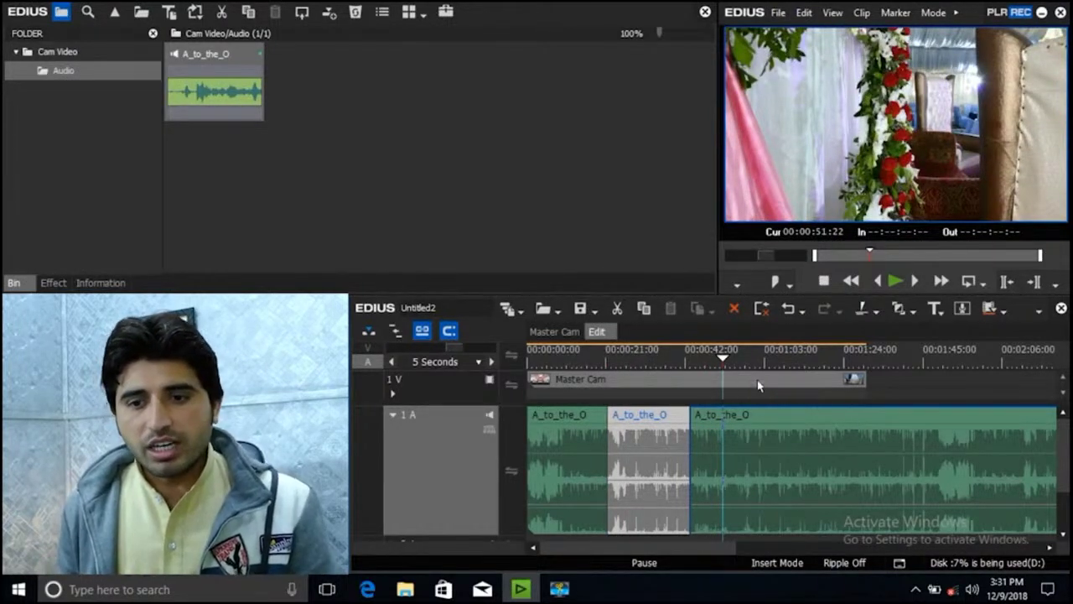
left_click(758, 384)
key("c")
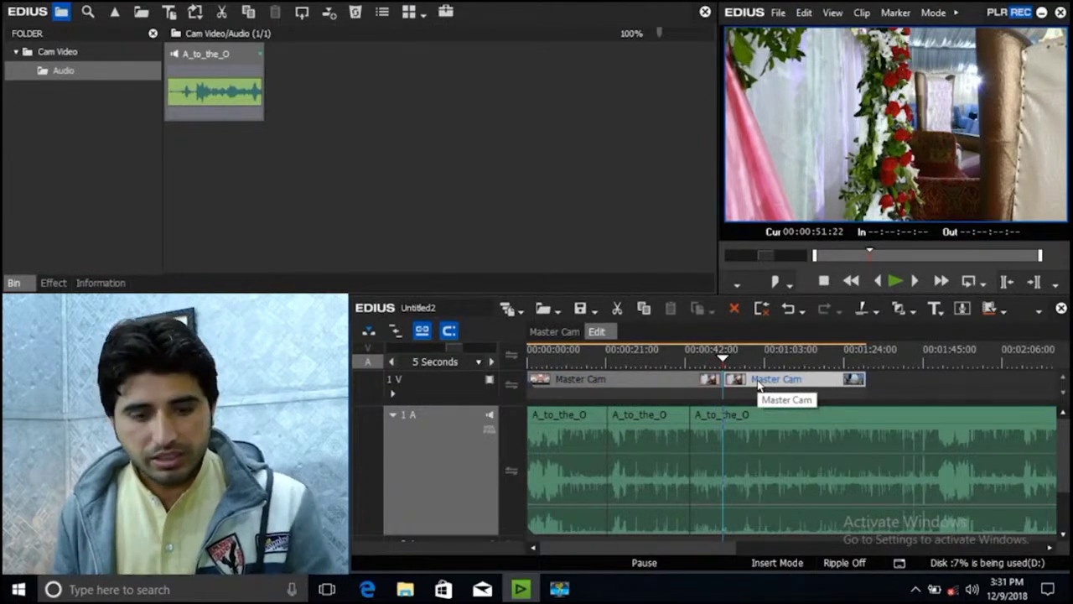
key("ctrl+z")
key("ctrl+z")
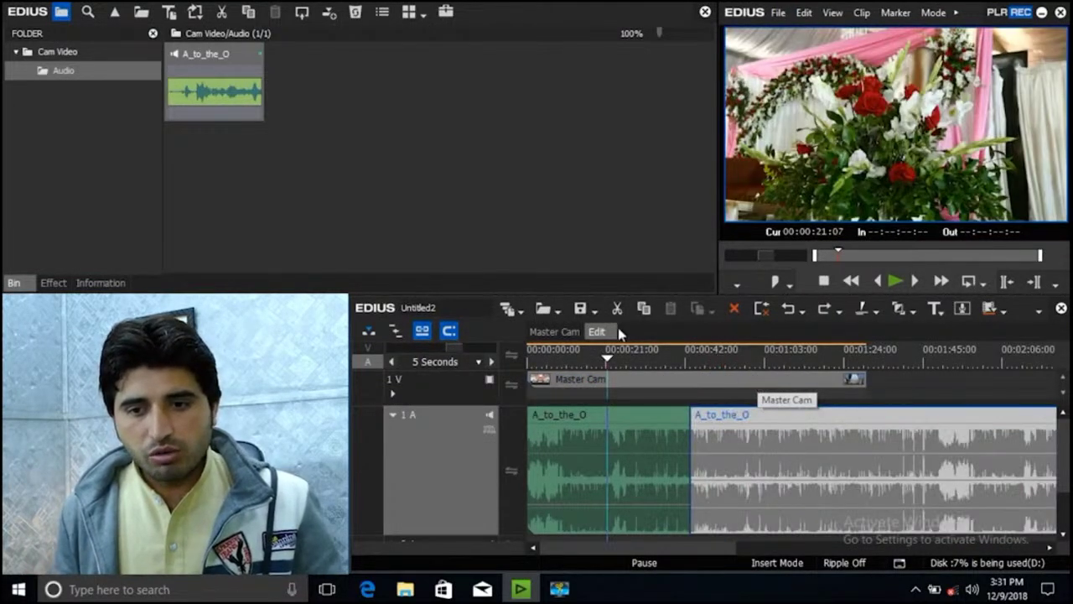
Step: Delete the part of A_to_the_O that follows the cut at 00:00:43:04
left_click(687, 361)
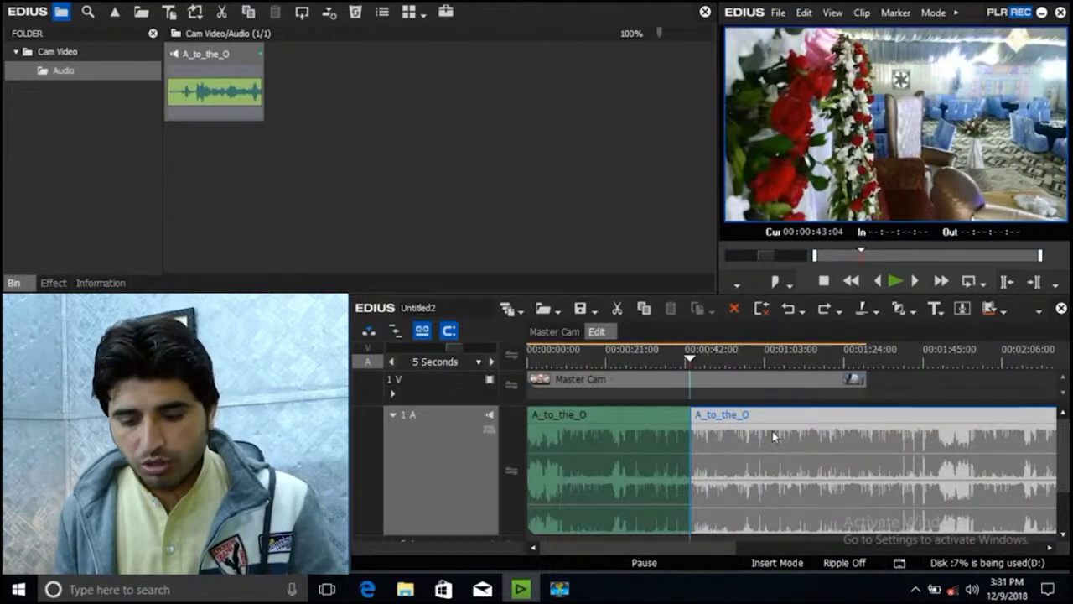
key("Delete")
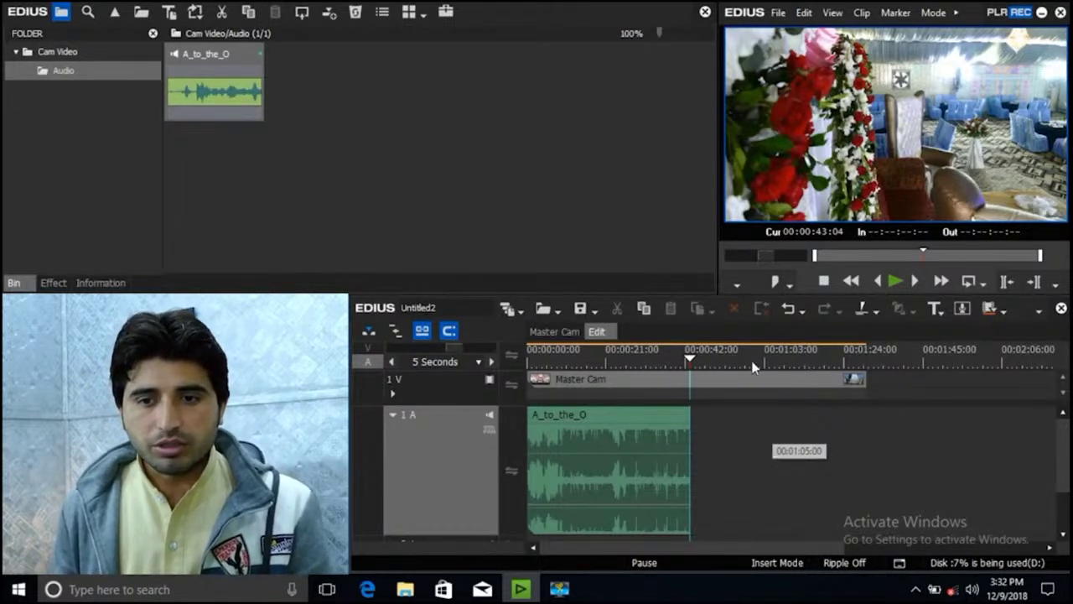
Step: Import Club from the Music folder into the Audio bin and place it directly after A_to_the_O on track 1 A
double_click(532, 177)
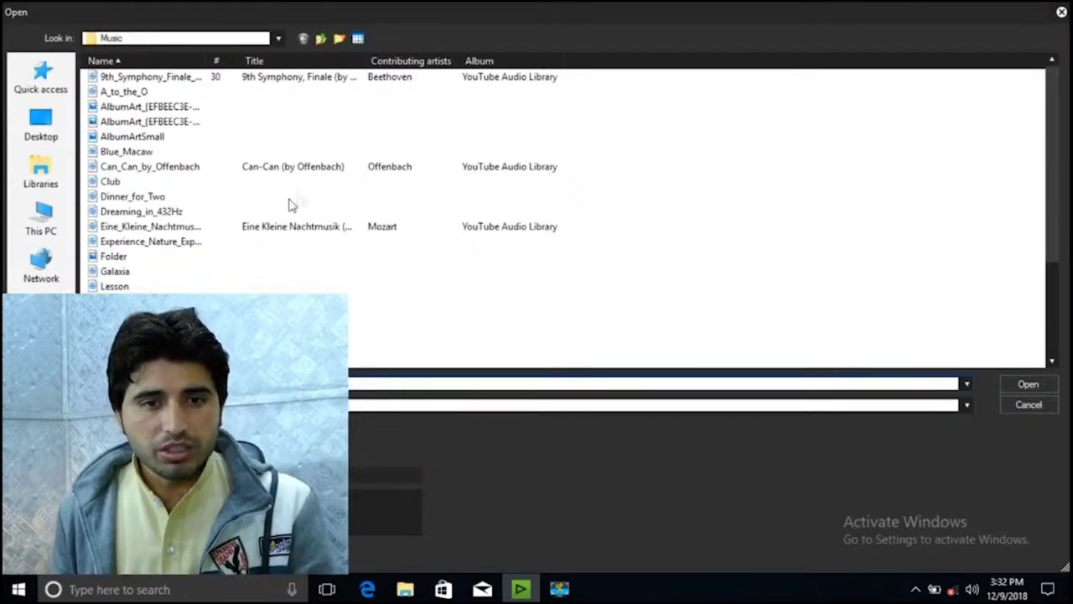
double_click(118, 182)
left_click_drag(315, 90, 698, 462)
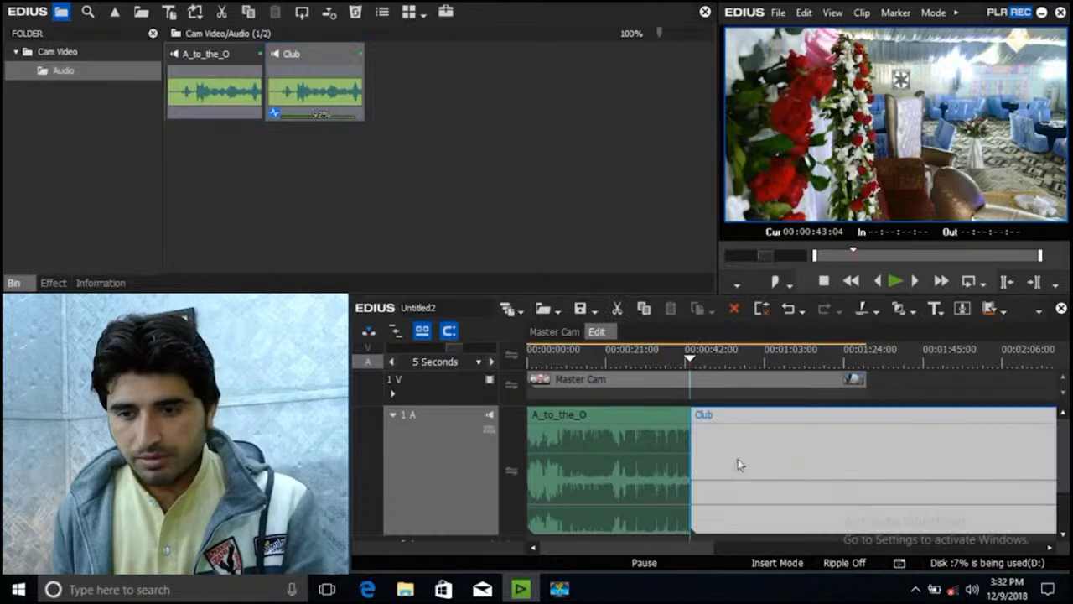
Step: Play across the join between A_to_the_O and Club twice at a 0.5 Second timeline scale
scroll(712, 400, "up", 3)
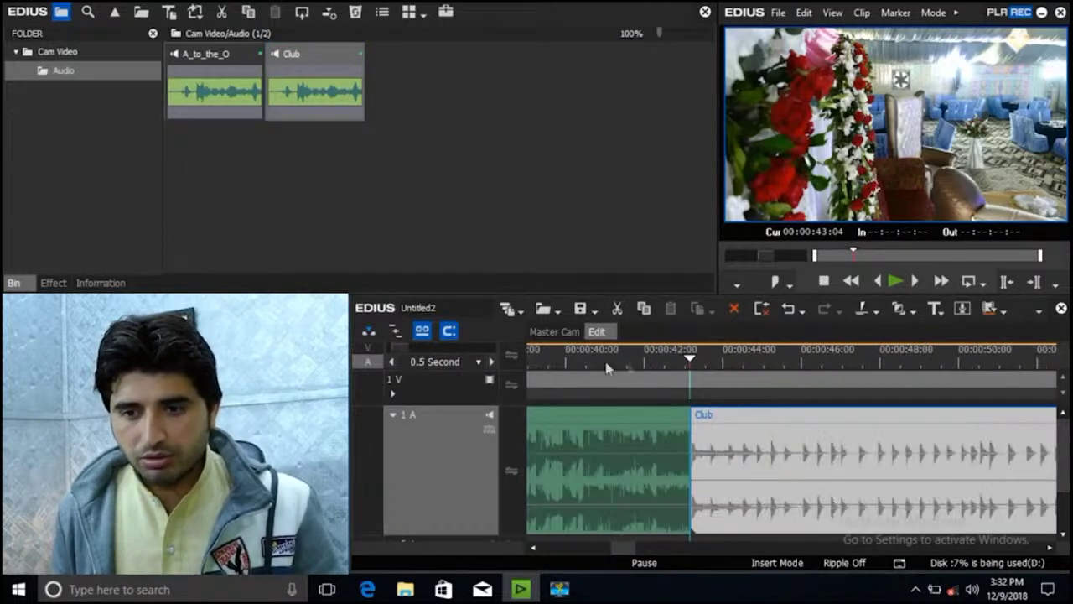
left_click(605, 366)
key("space")
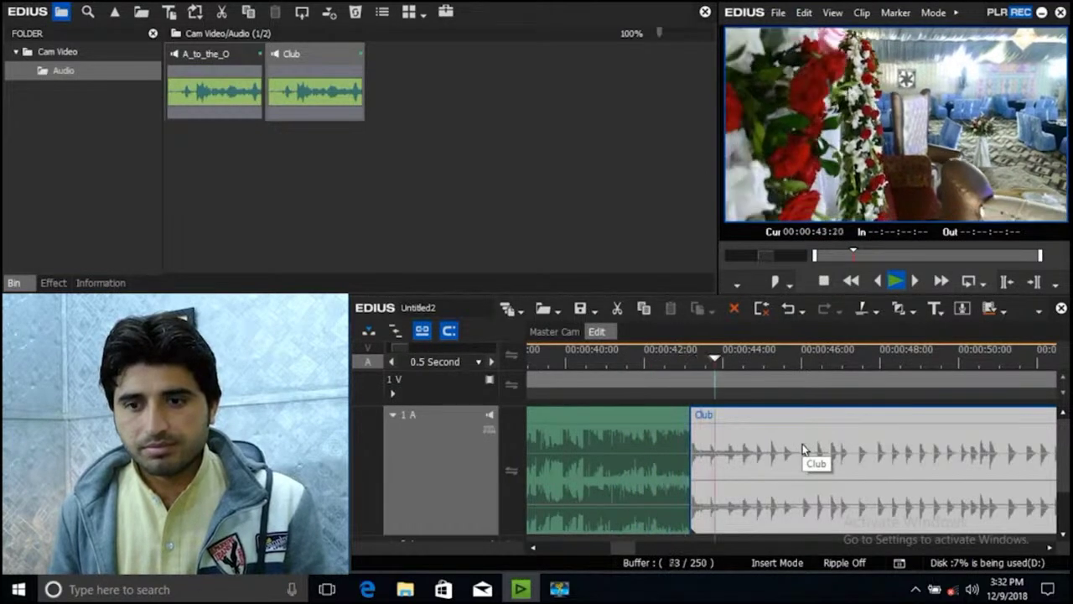
key("space")
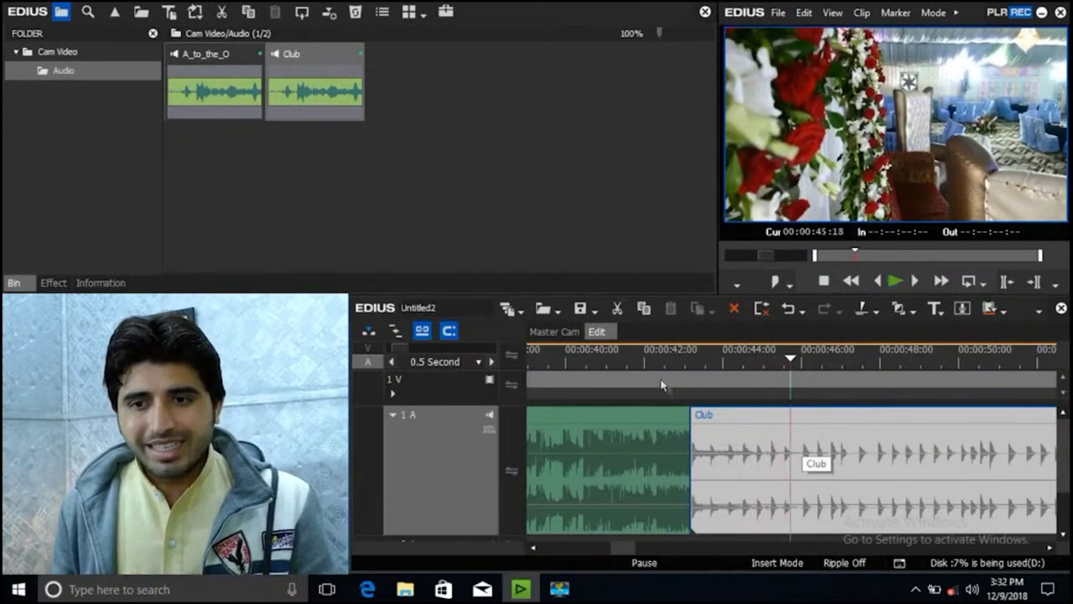
left_click_drag(649, 362, 621, 362)
key("space")
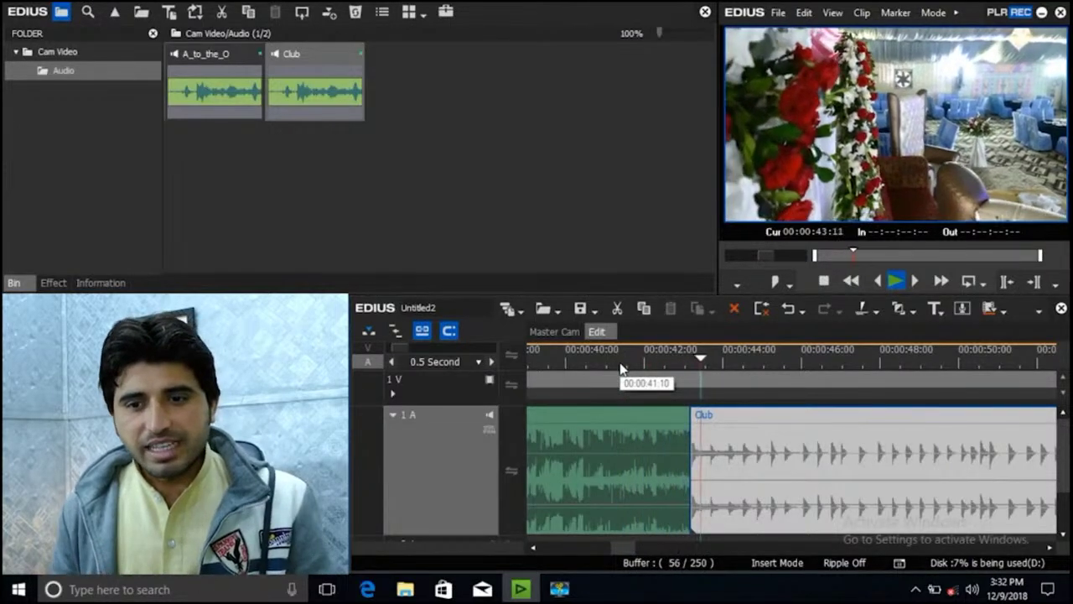
key("space")
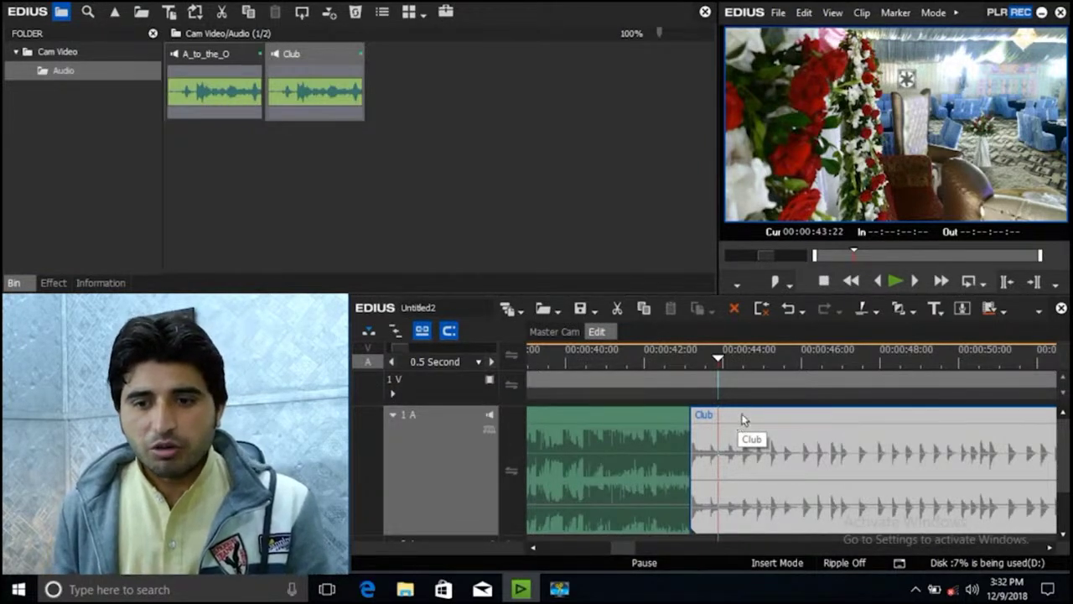
Step: Add an audio crossfade between A_to_the_O and Club on track 1 A and play it from 00:00:40:13
left_click(630, 414)
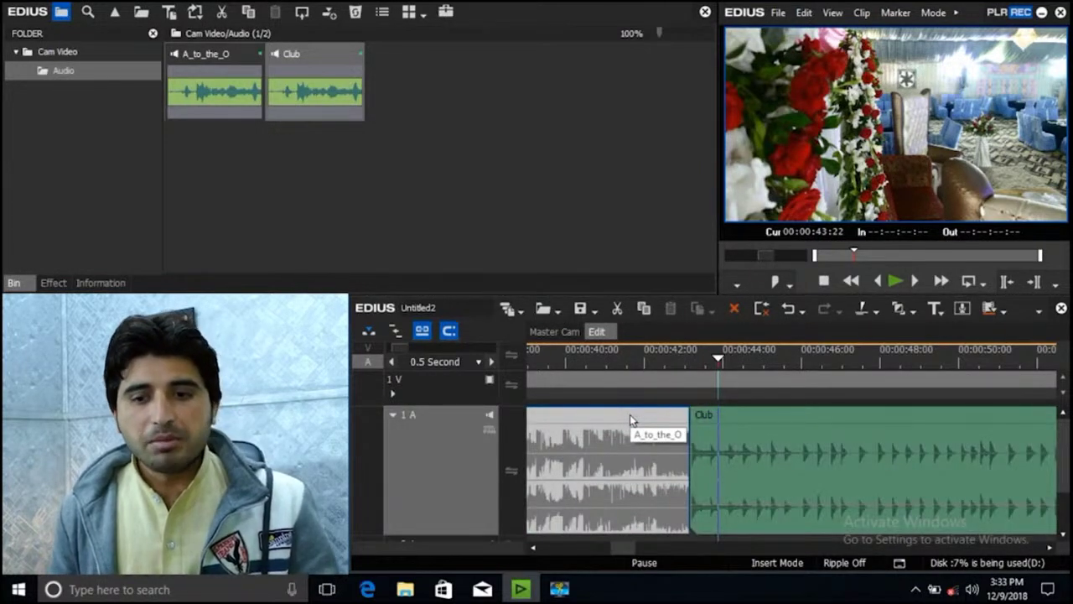
left_click(780, 424)
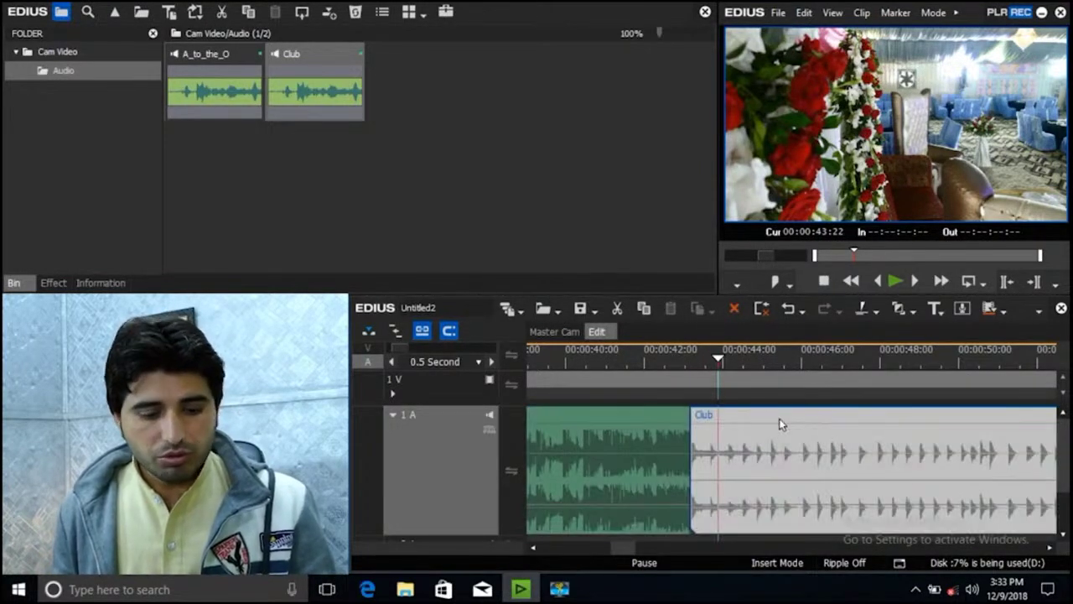
left_click(780, 423)
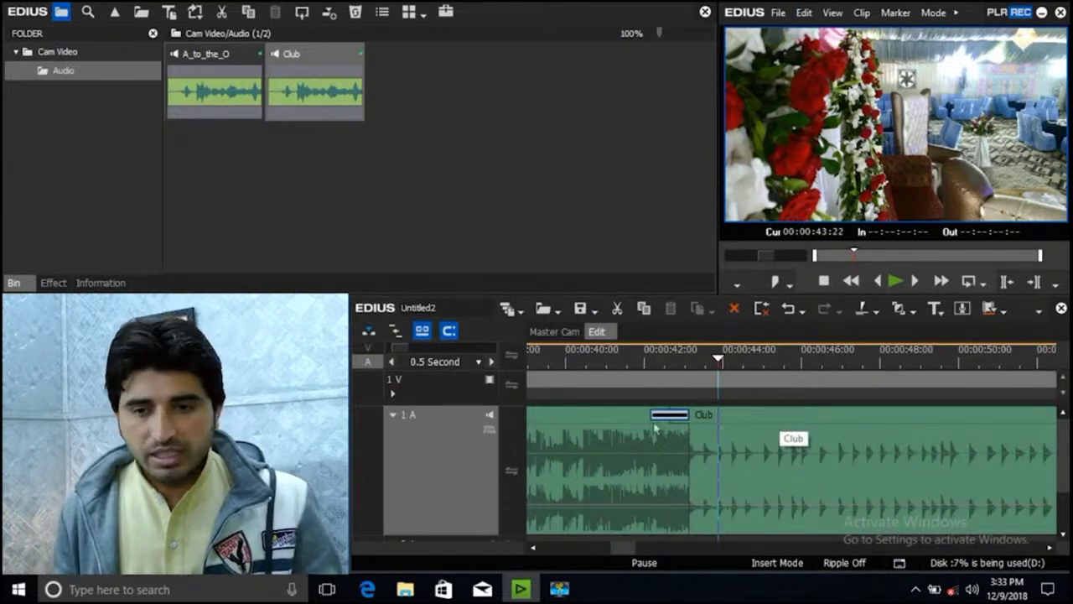
left_click(596, 408)
left_click(744, 437)
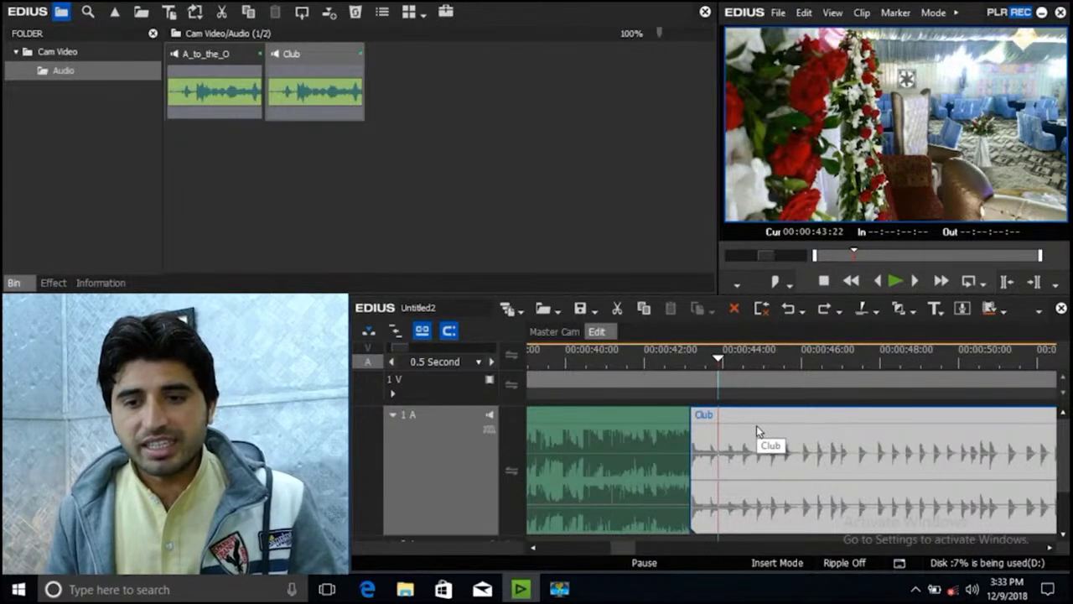
left_click(757, 425)
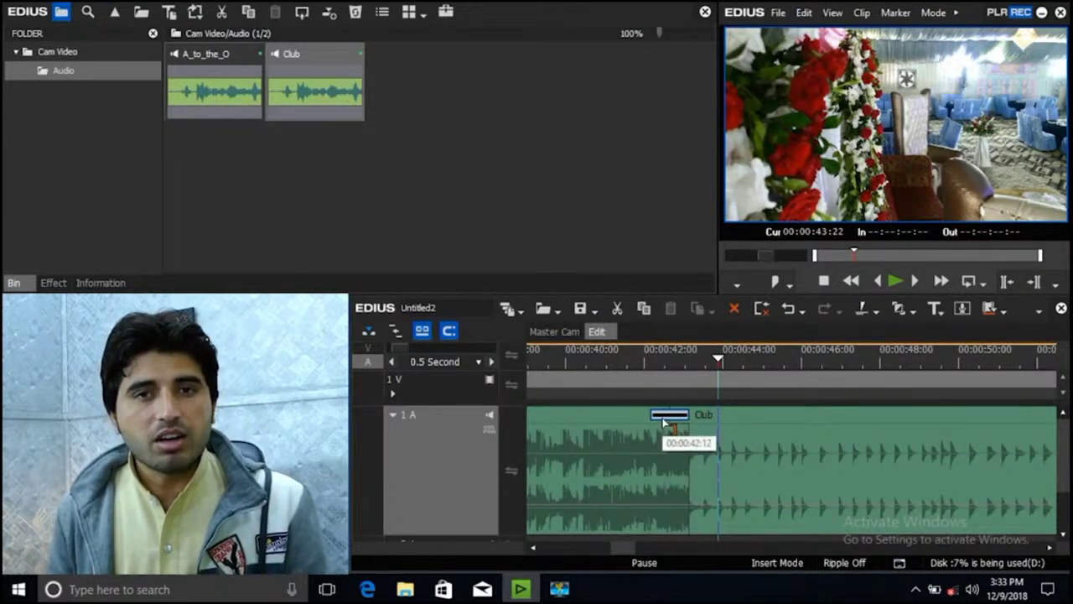
left_click(587, 363)
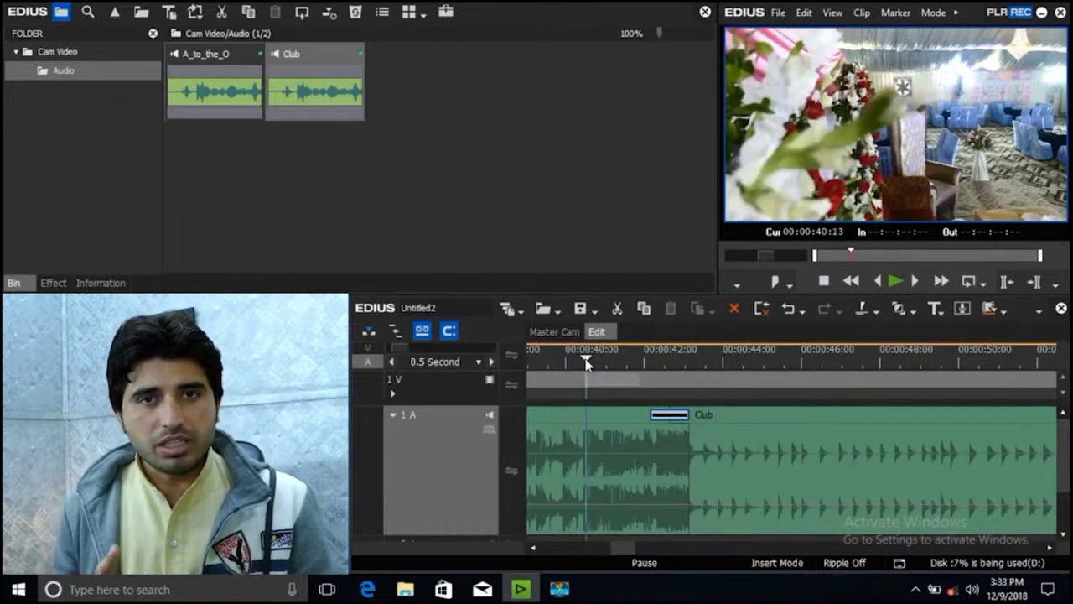
key("space")
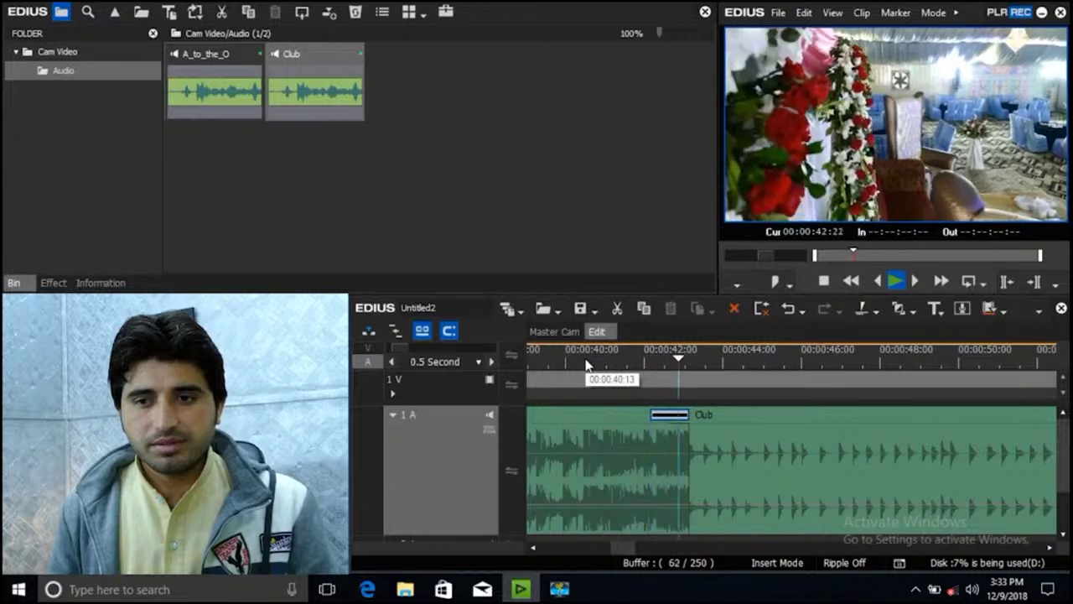
key("space")
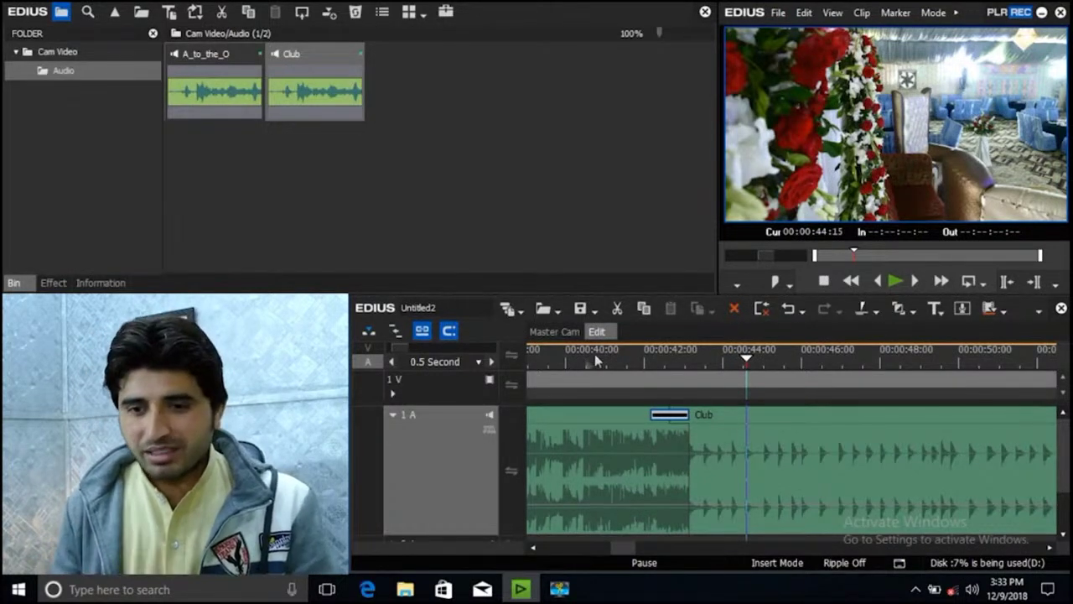
Step: Lengthen the crossfade between A_to_the_O and Club to about three seconds and play through it
left_click_drag(687, 414, 772, 413)
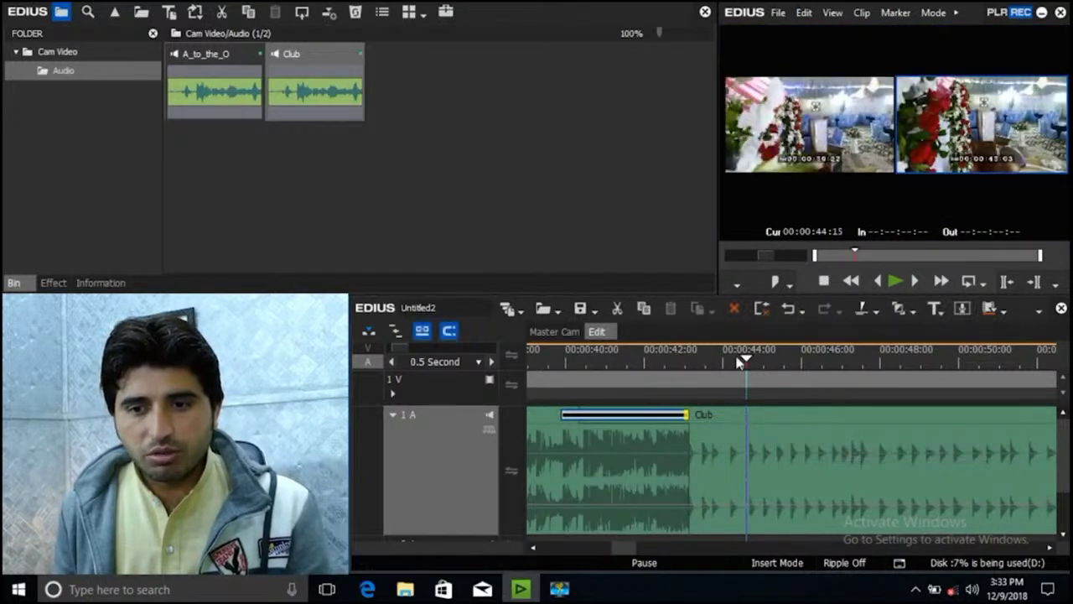
left_click(541, 361)
key("space")
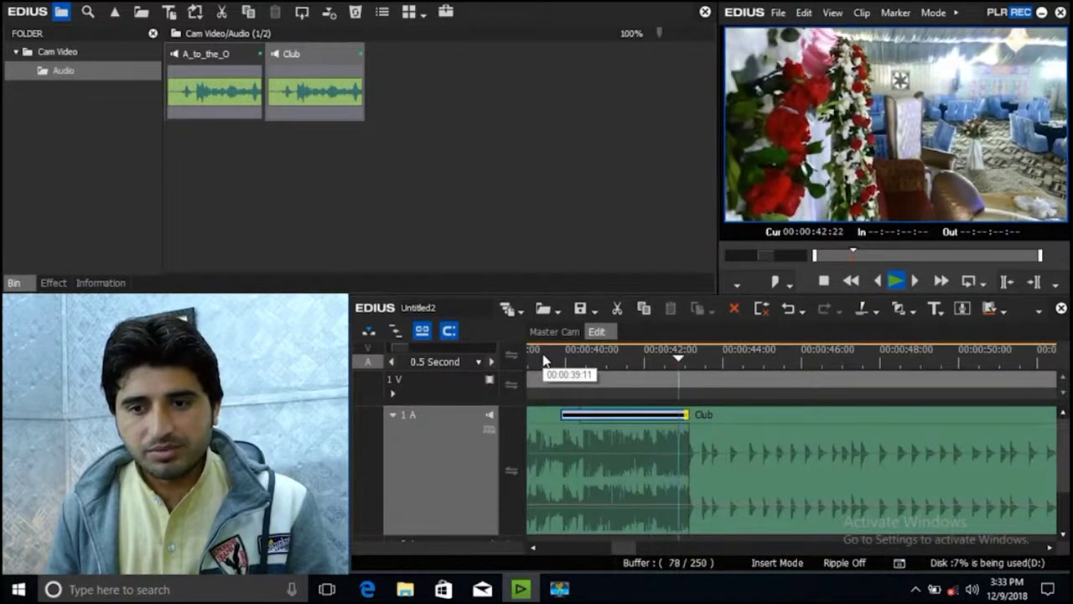
key("space")
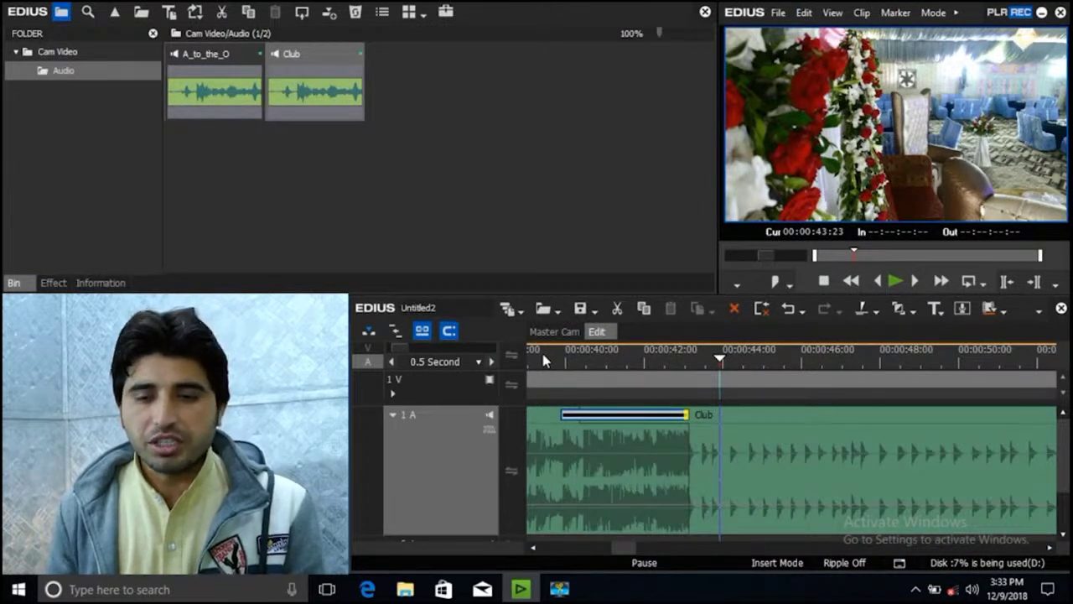
Step: Remove the crossfade between A_to_the_O and Club and show the volume line on track 1 A
left_click(648, 422)
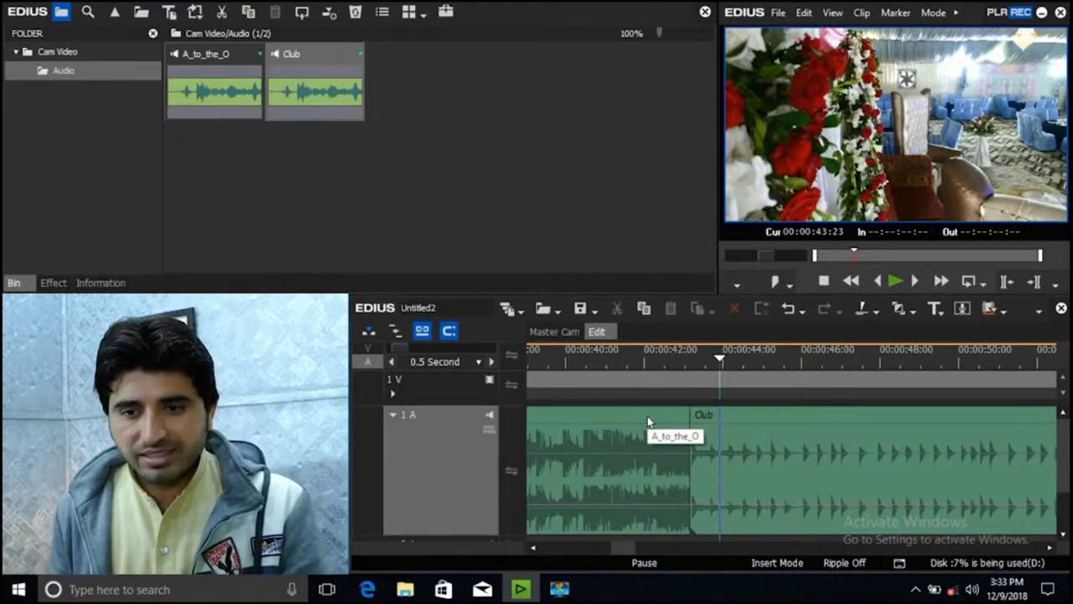
left_click(487, 429)
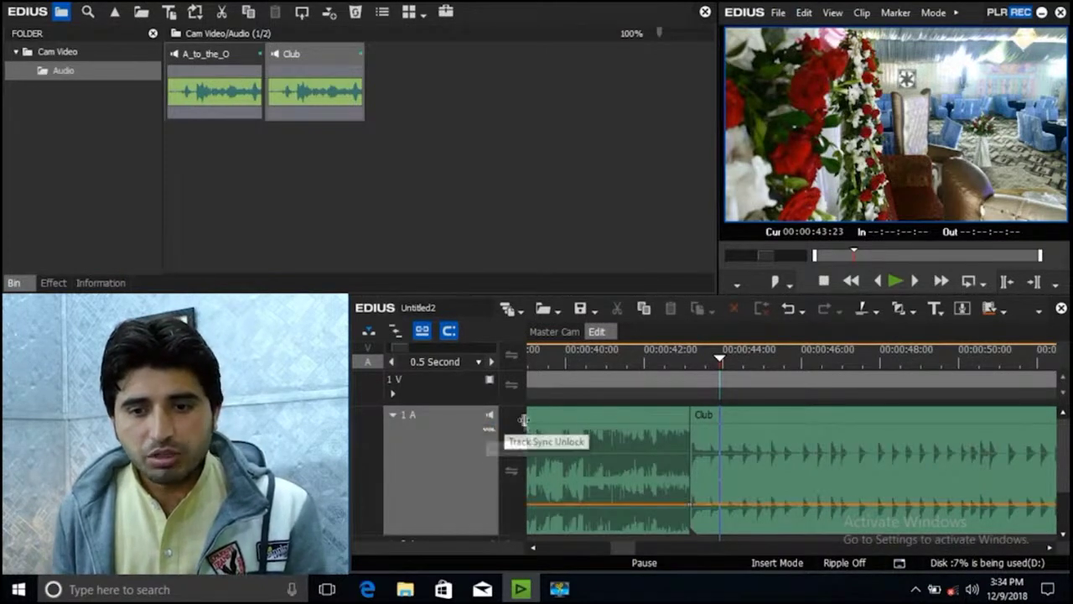
Step: Fade out A_to_the_O on its volume line from about 00:00:40:09 down to the join with Club
left_click_drag(693, 363, 581, 375)
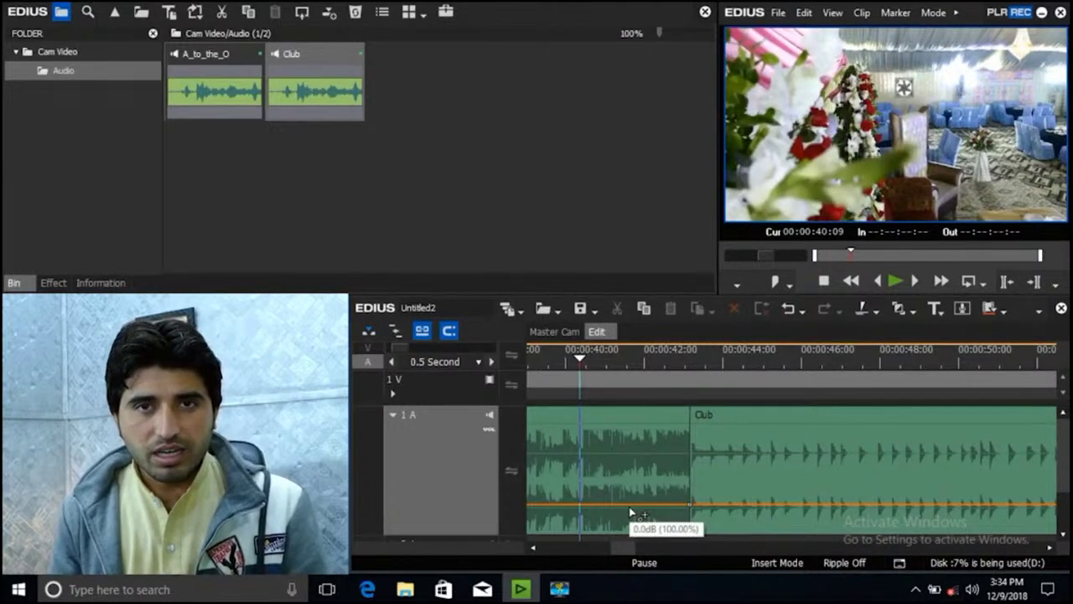
left_click(584, 510)
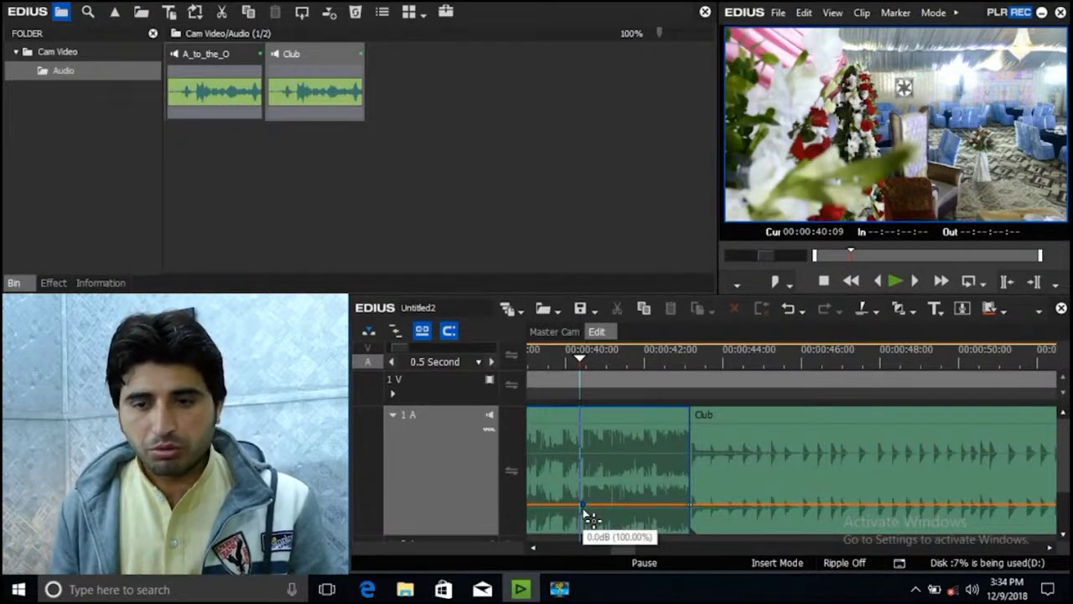
left_click(691, 511)
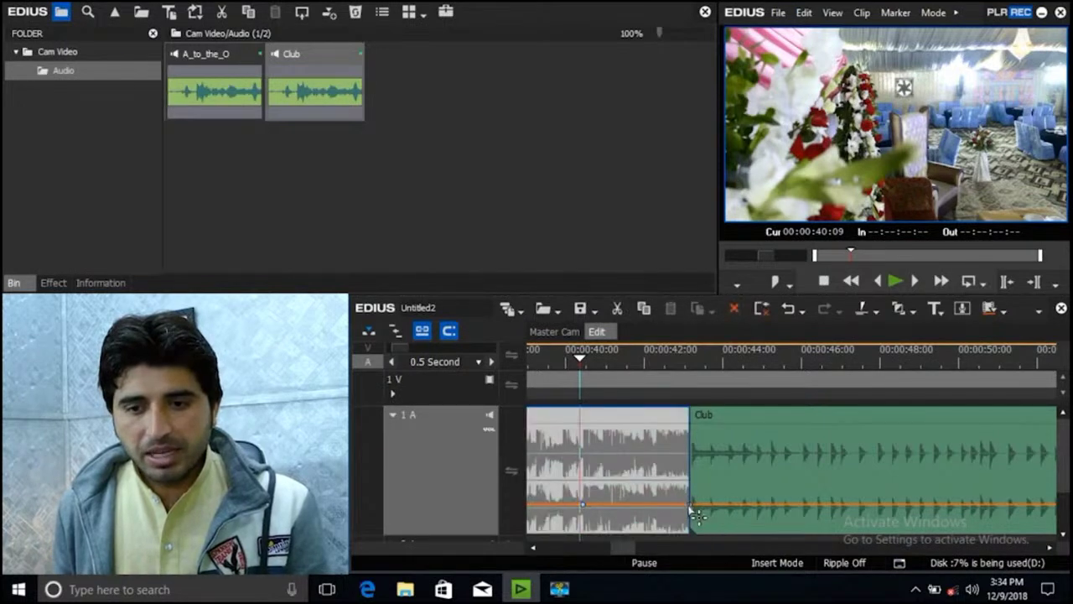
left_click_drag(694, 510, 696, 534)
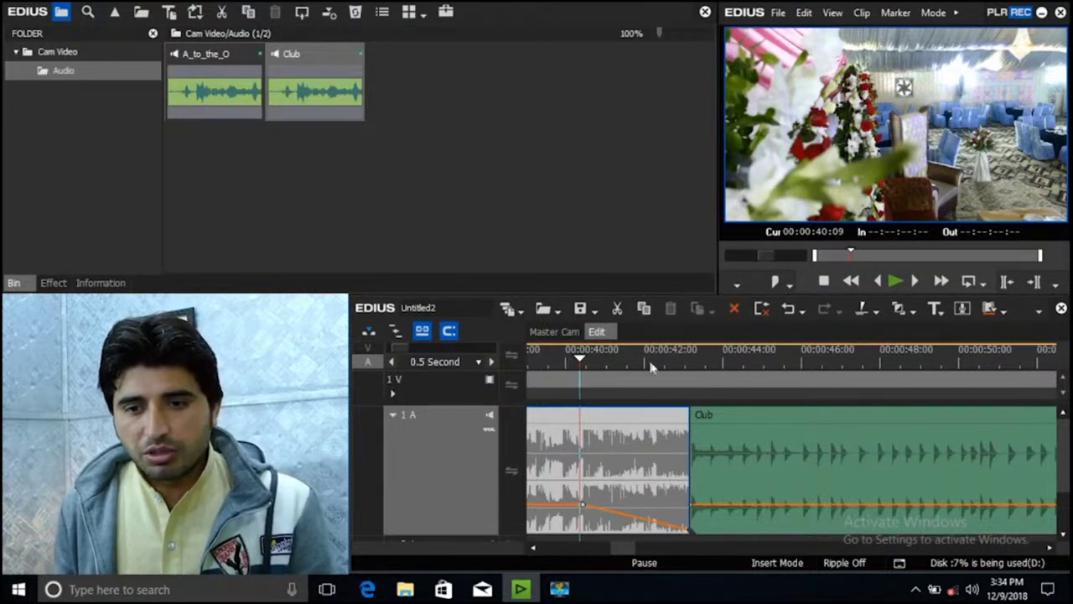
Step: Fade in Club on its volume line from the join up to full level just after 00:00:45:14
left_click_drag(647, 363, 795, 521)
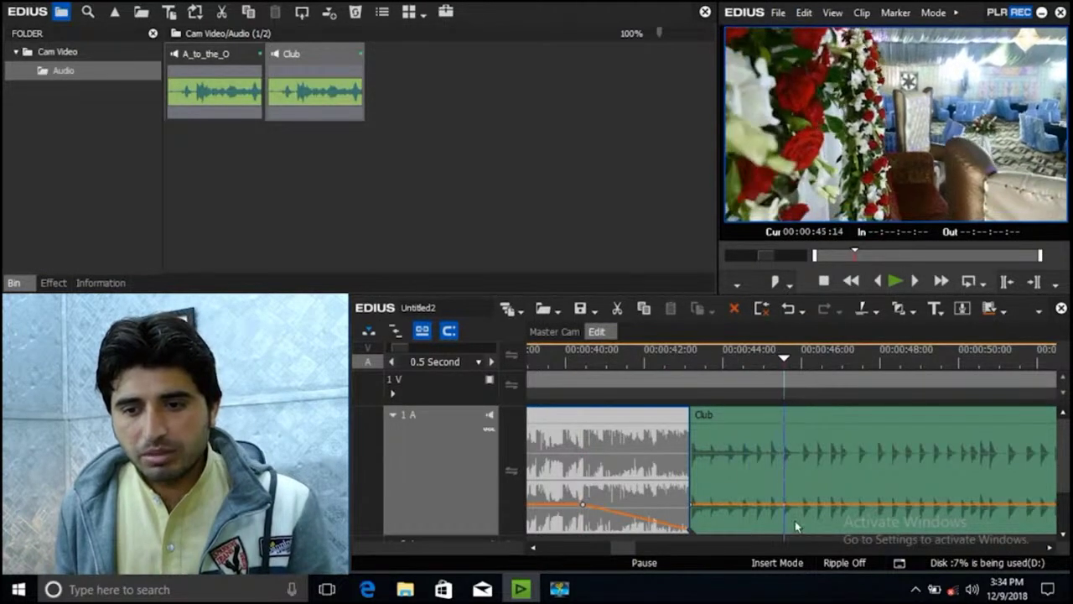
left_click(796, 505)
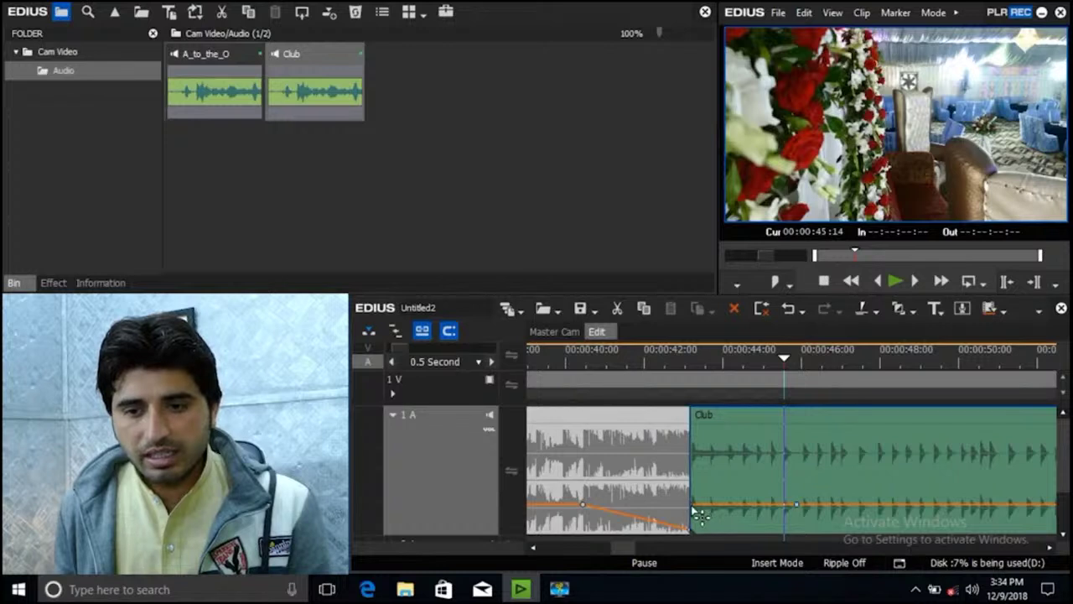
left_click_drag(692, 505, 689, 537)
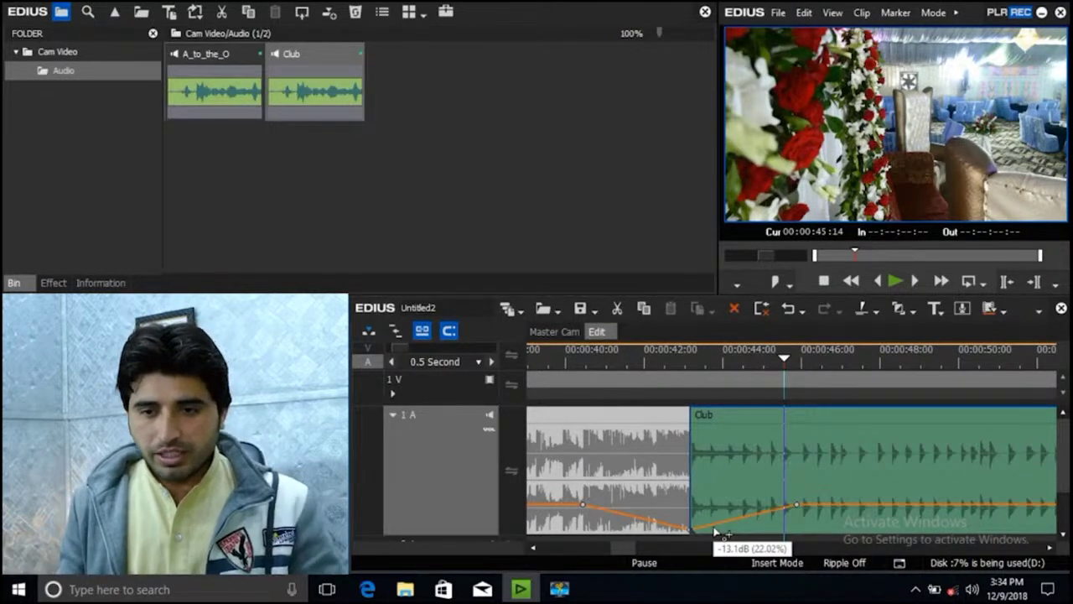
Step: Play through the volume fades between A_to_the_O and Club
left_click(616, 373)
key("space")
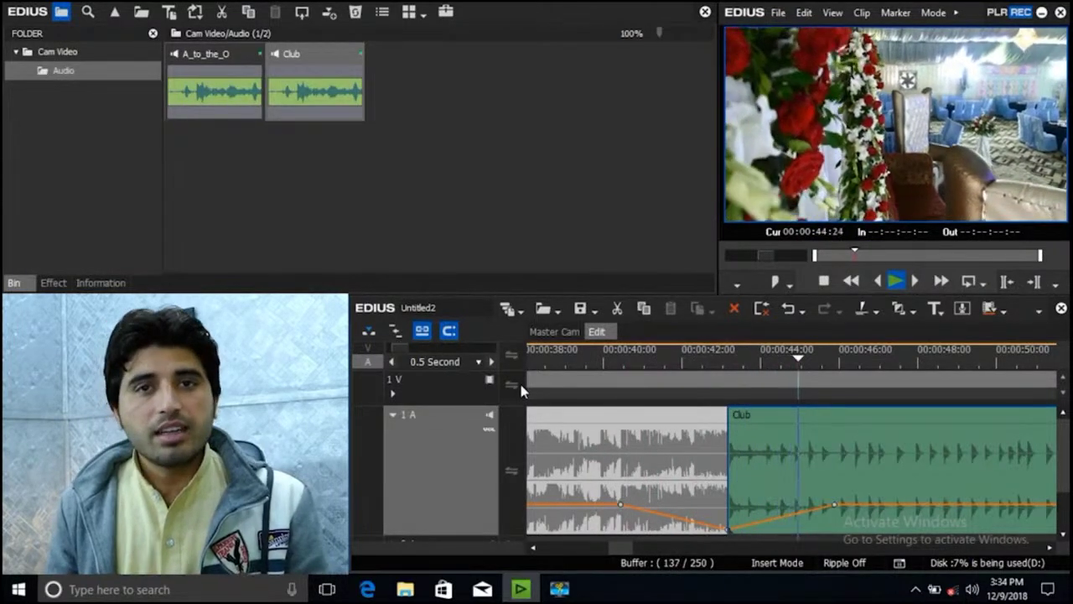
key("space")
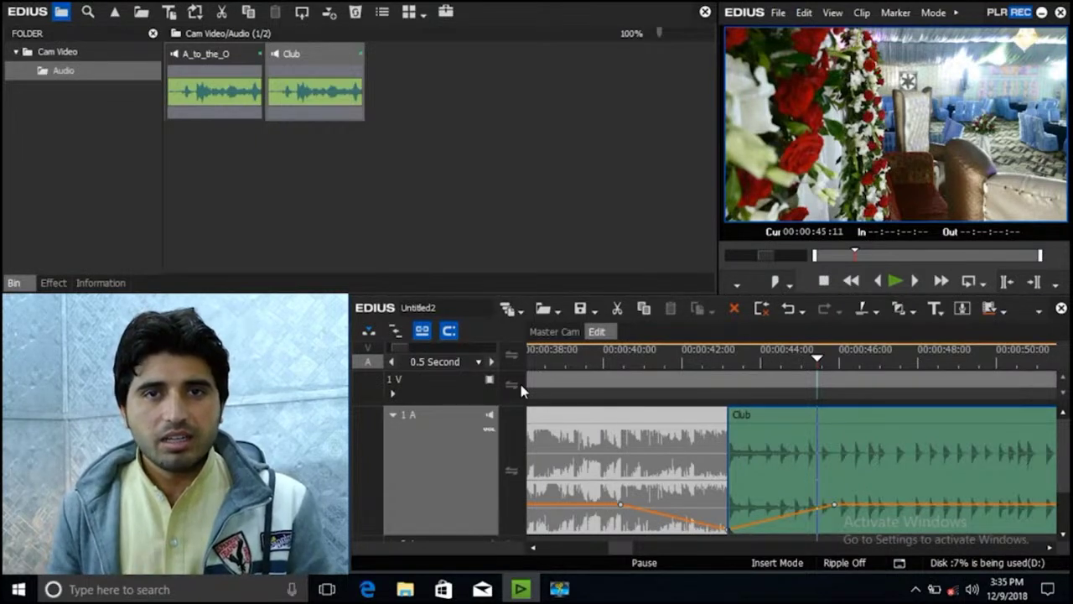
Step: Delete the section of Master Cam between the start of Club and 00:00:58:00, and close the gap on track 1 V
scroll(603, 414, "down", 5)
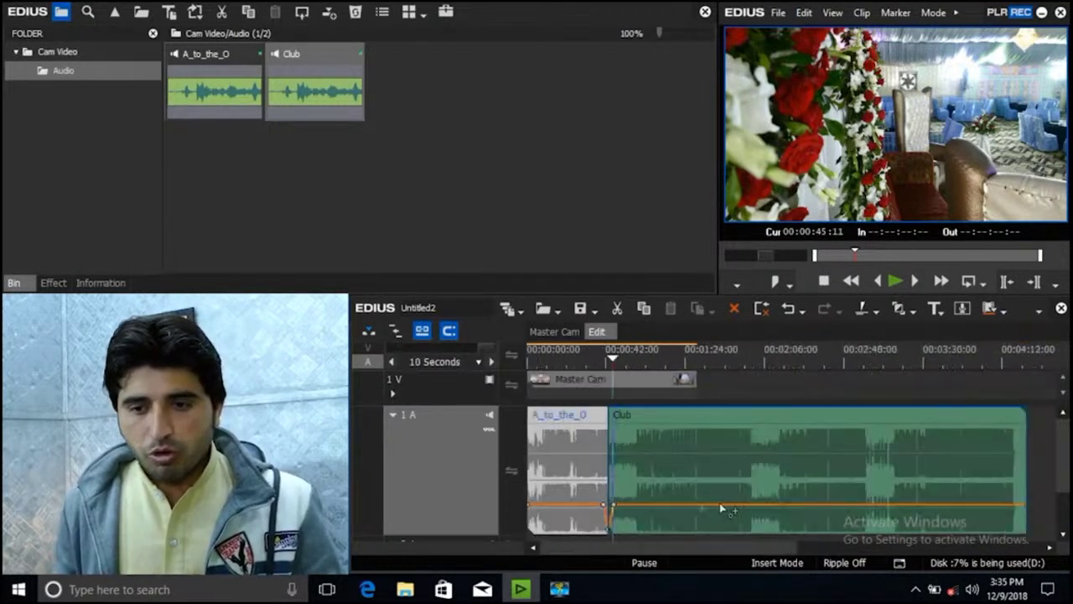
mouse_move(676, 506)
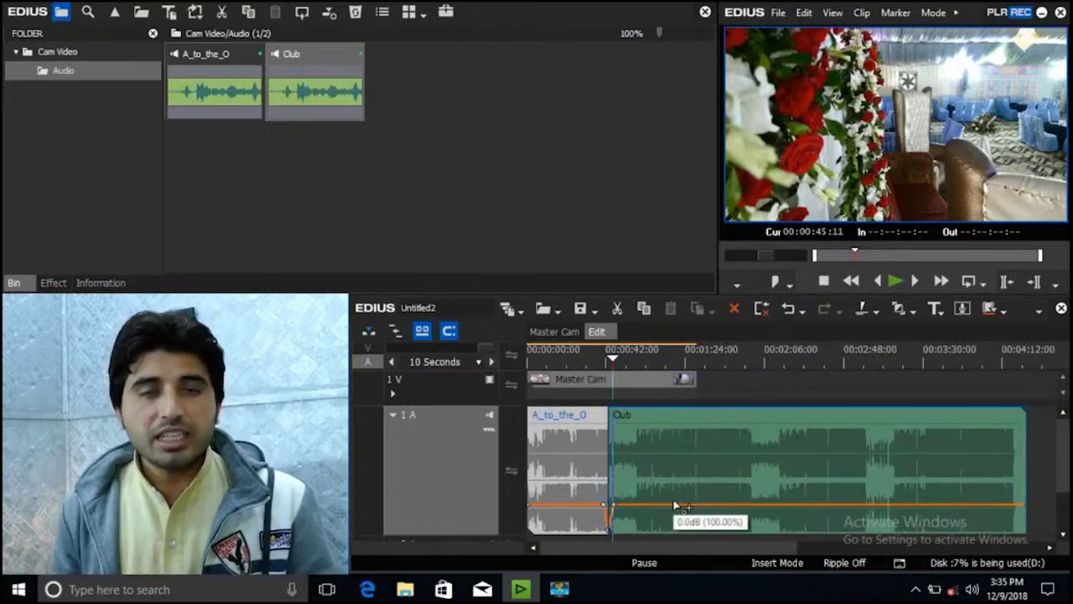
scroll(624, 432, "up", 2)
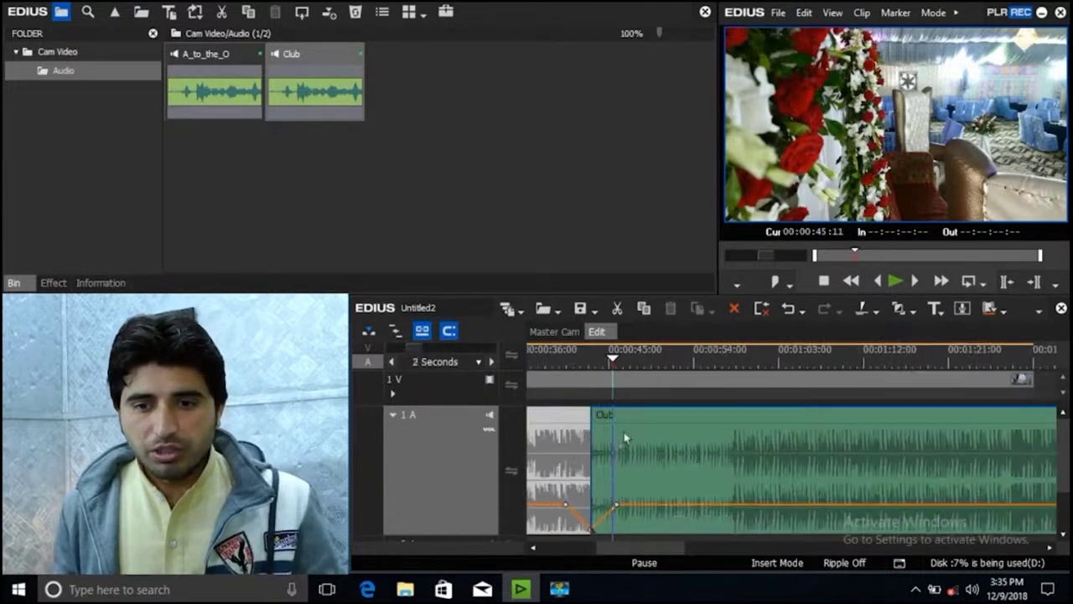
left_click(630, 387)
left_click_drag(612, 359, 732, 368)
key("c")
key("Delete")
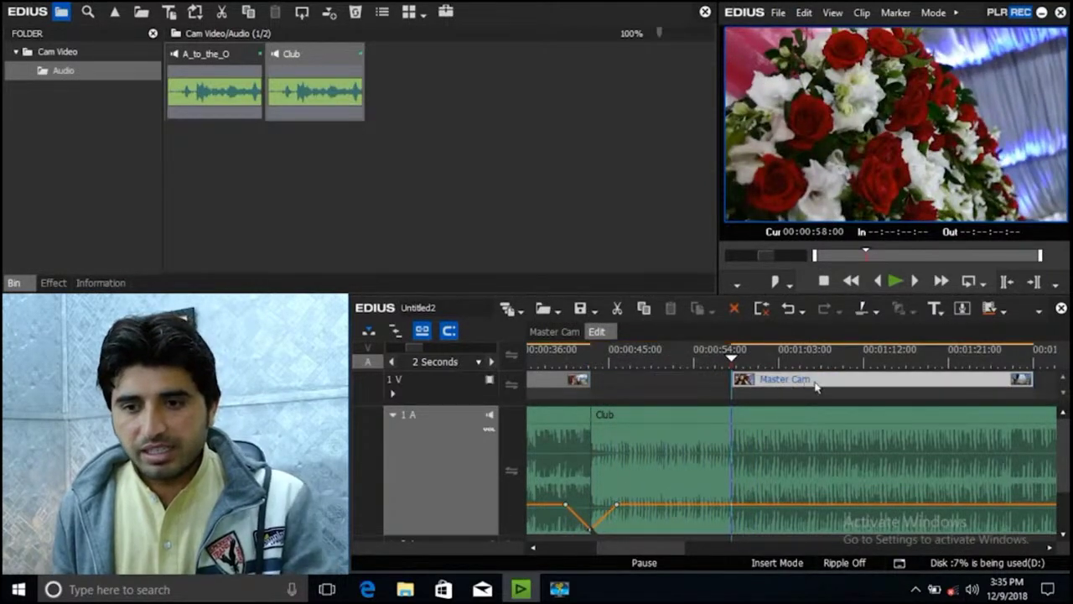
left_click_drag(819, 388, 683, 388)
key("a")
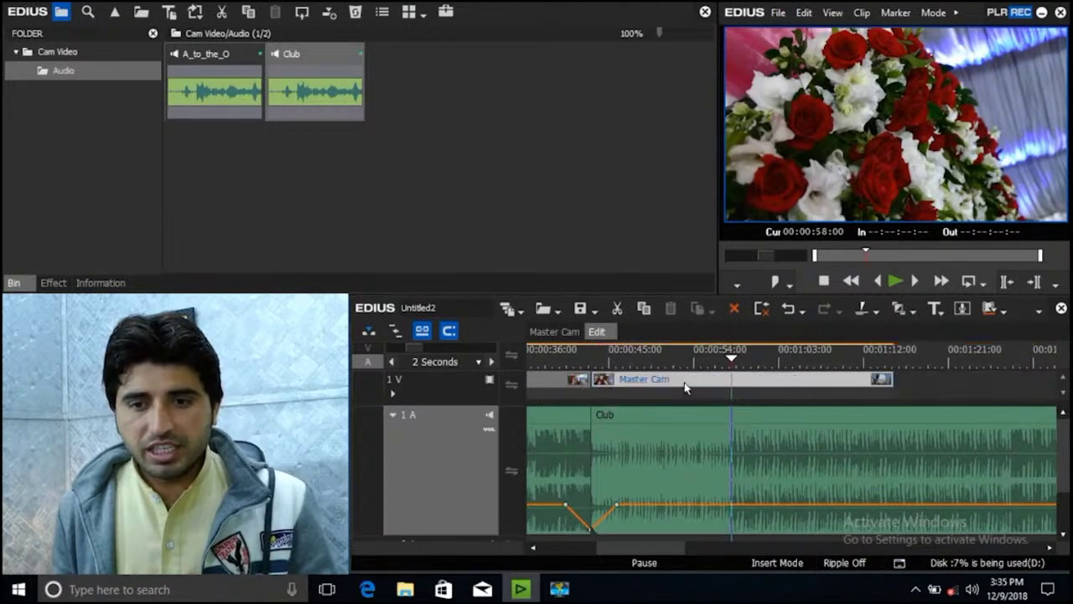
Step: Add a 2D Dissolve transition at the cut between the two Master Cam clips at 00:00:43:04
scroll(644, 394, "up", 5)
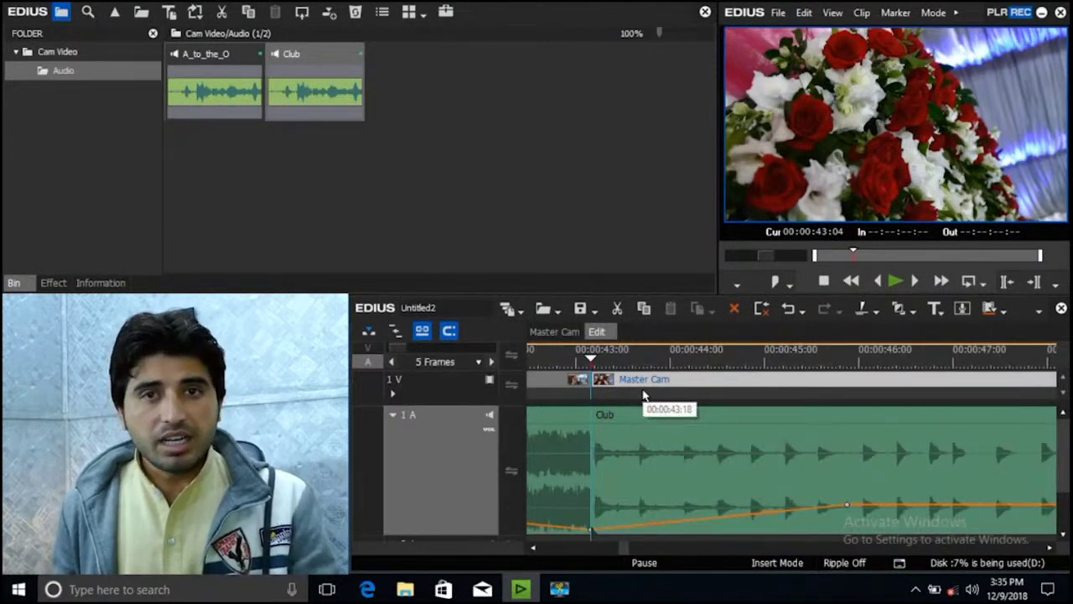
left_click(65, 287)
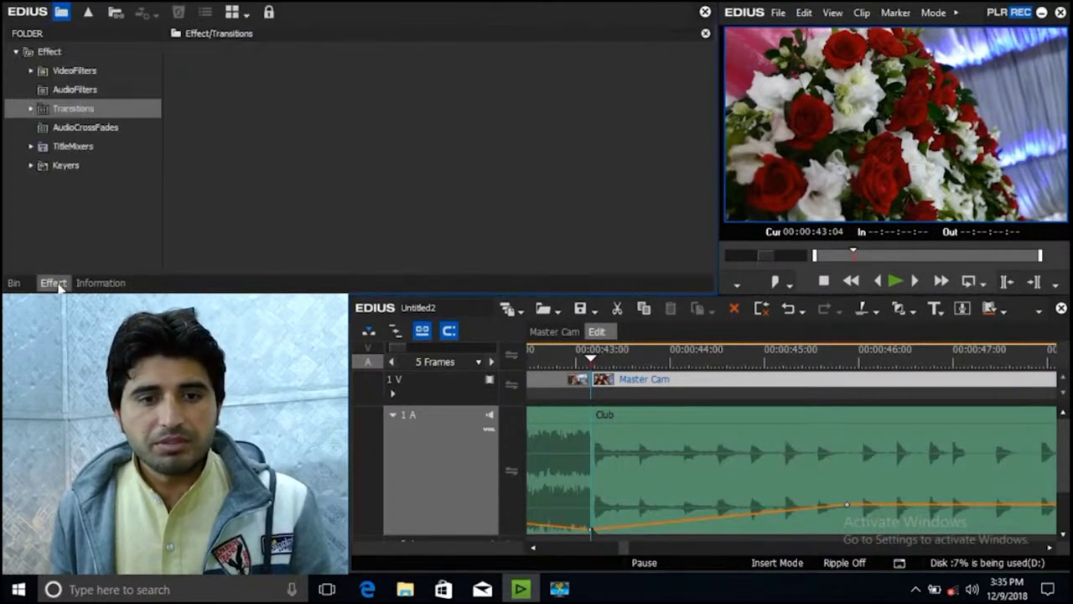
left_click(31, 112)
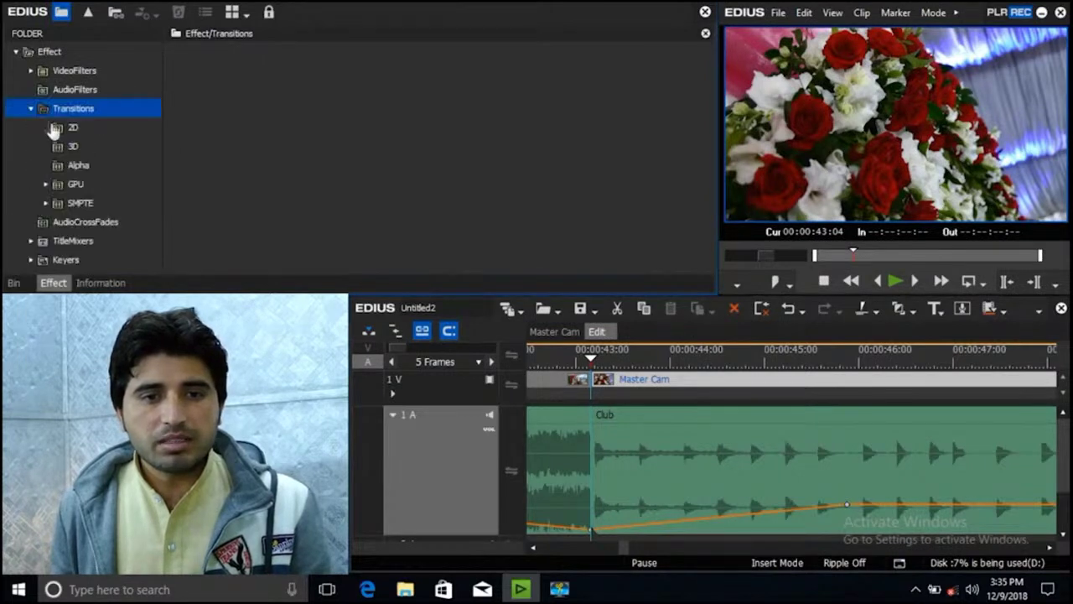
left_click(72, 128)
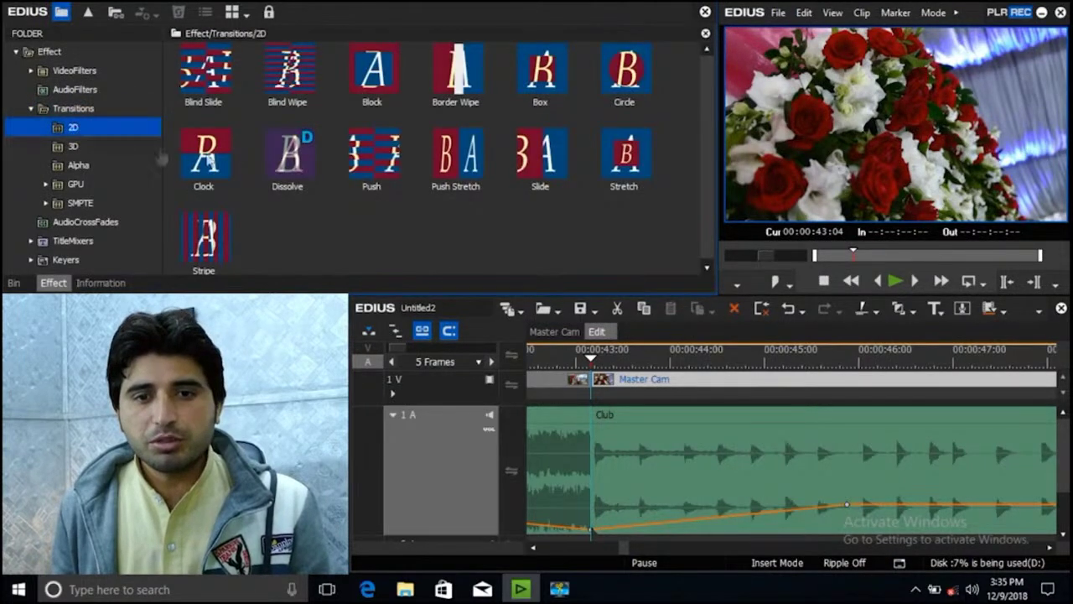
left_click(288, 172)
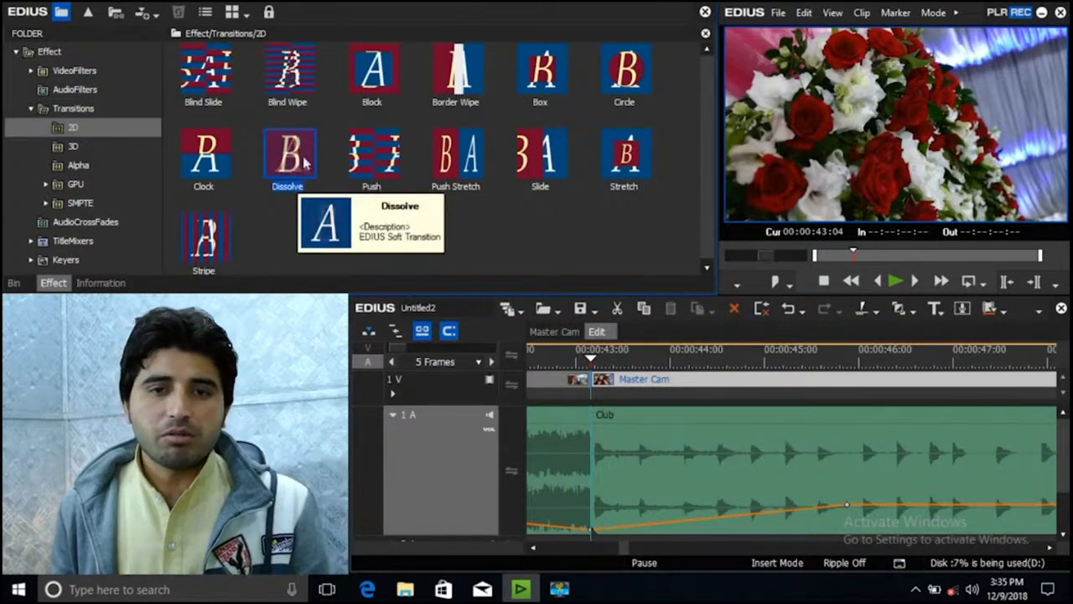
left_click_drag(299, 171, 604, 400)
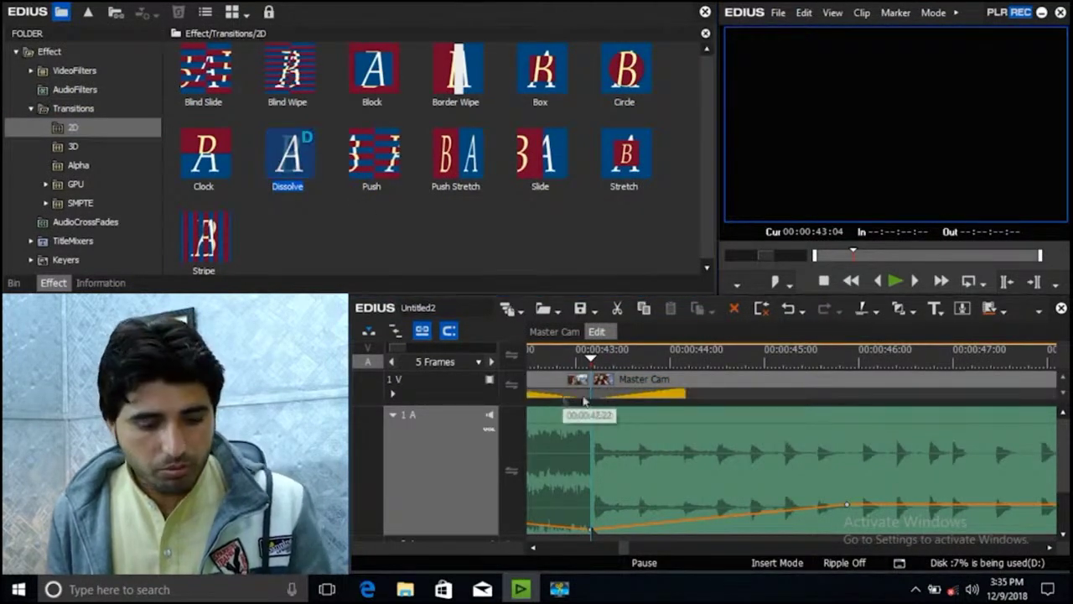
Step: Lengthen the Dissolve between the Master Cam clips to run from 00:00:41:07 to 00:00:44:20
scroll(563, 403, "up", 3)
left_click(801, 356)
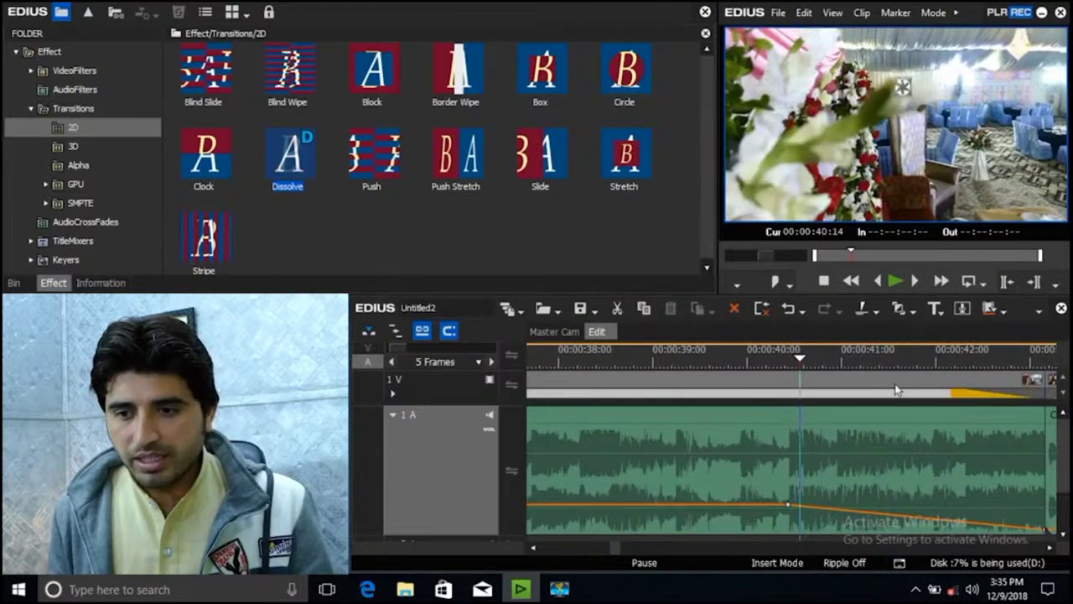
left_click_drag(951, 394, 889, 403)
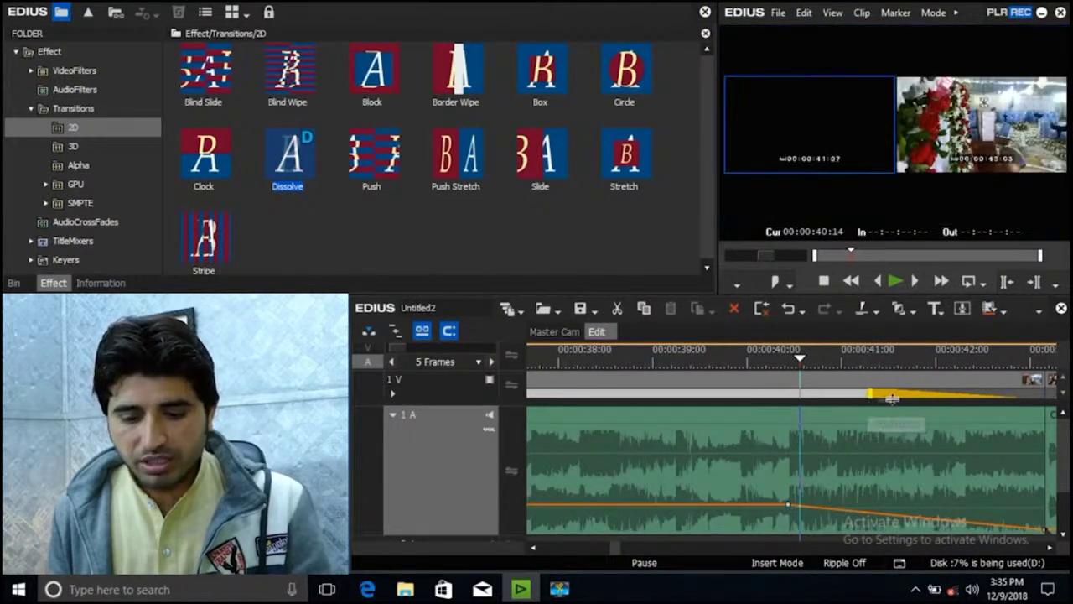
scroll(944, 403, "down", 2)
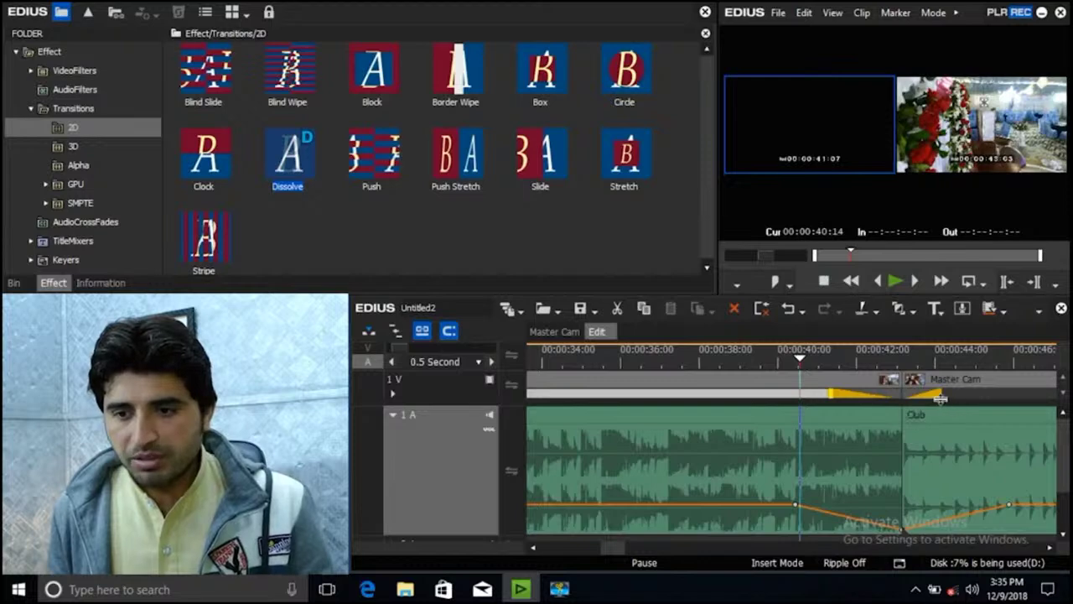
left_click_drag(946, 405, 960, 404)
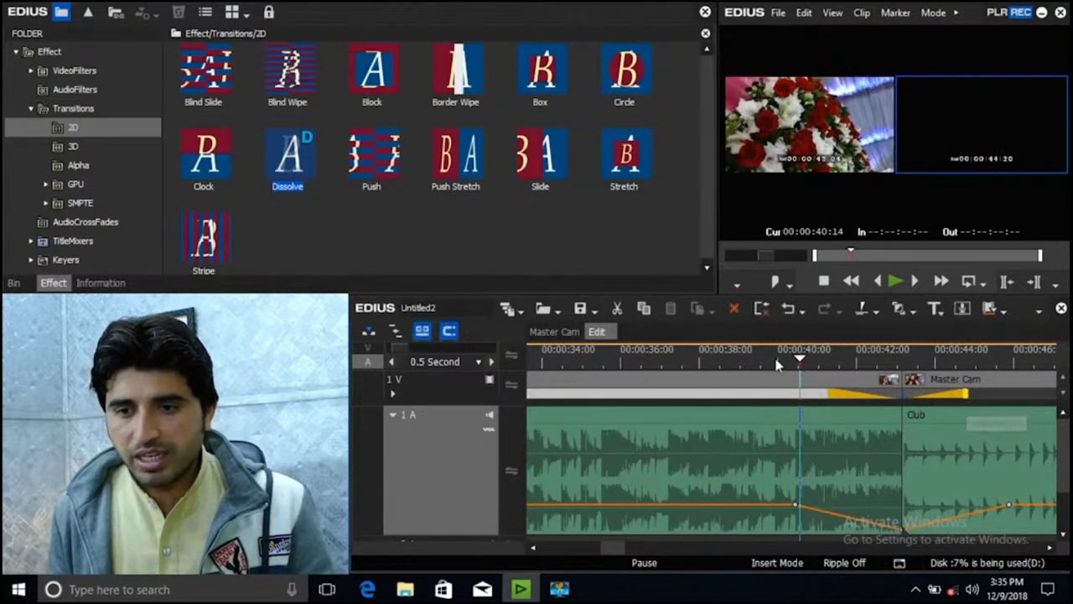
Step: Play across the join to check the Dissolve together with the music fades
left_click(776, 362)
key("space")
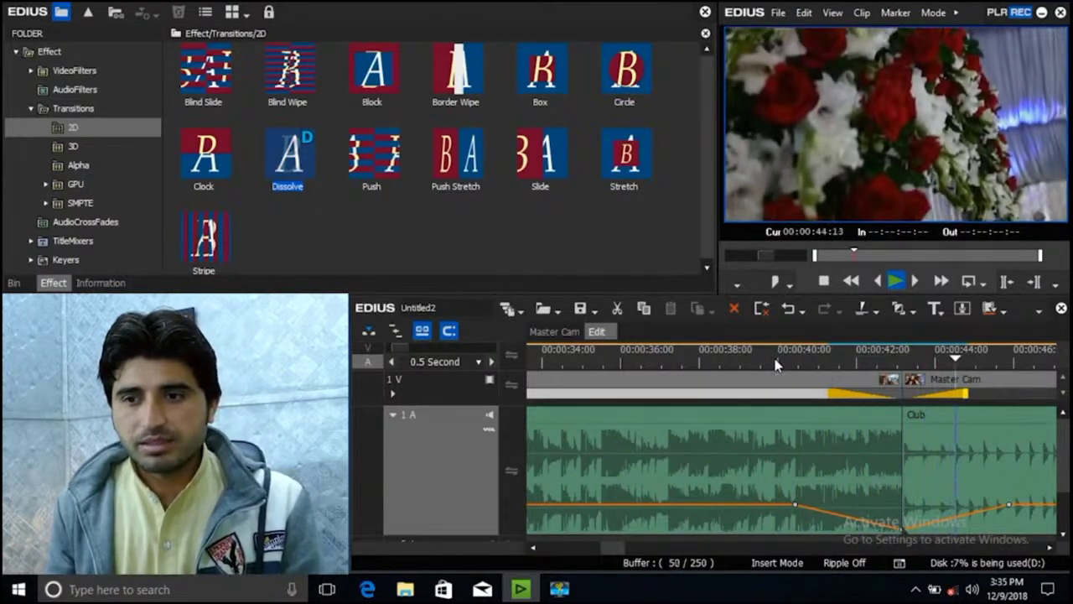
key("space")
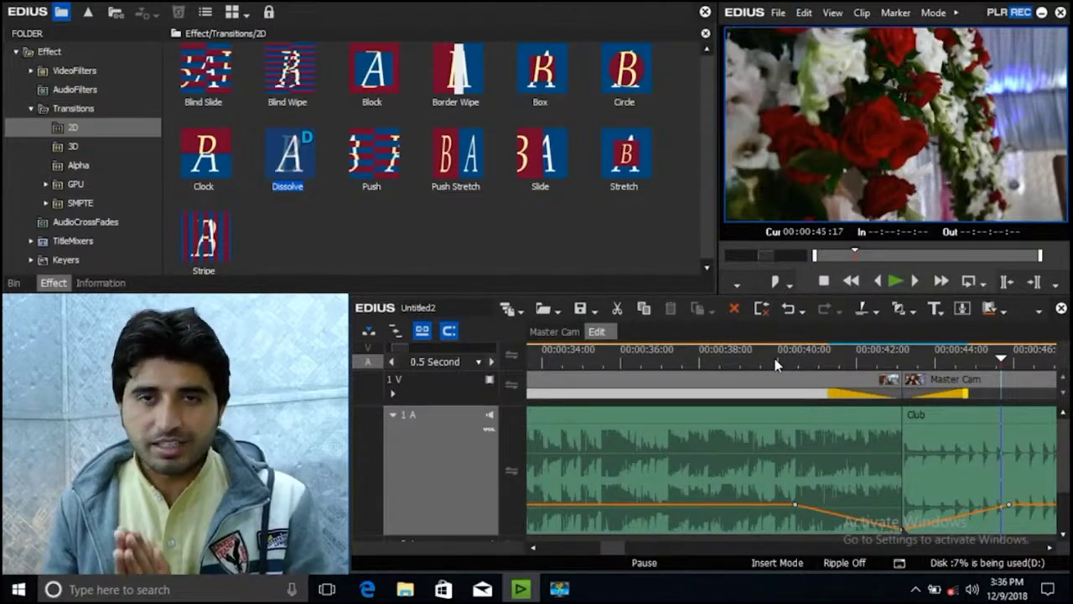
Step: Collapse track 1 A, fit the whole timeline in view and delete all clips from the Edit sequence
left_click(391, 415)
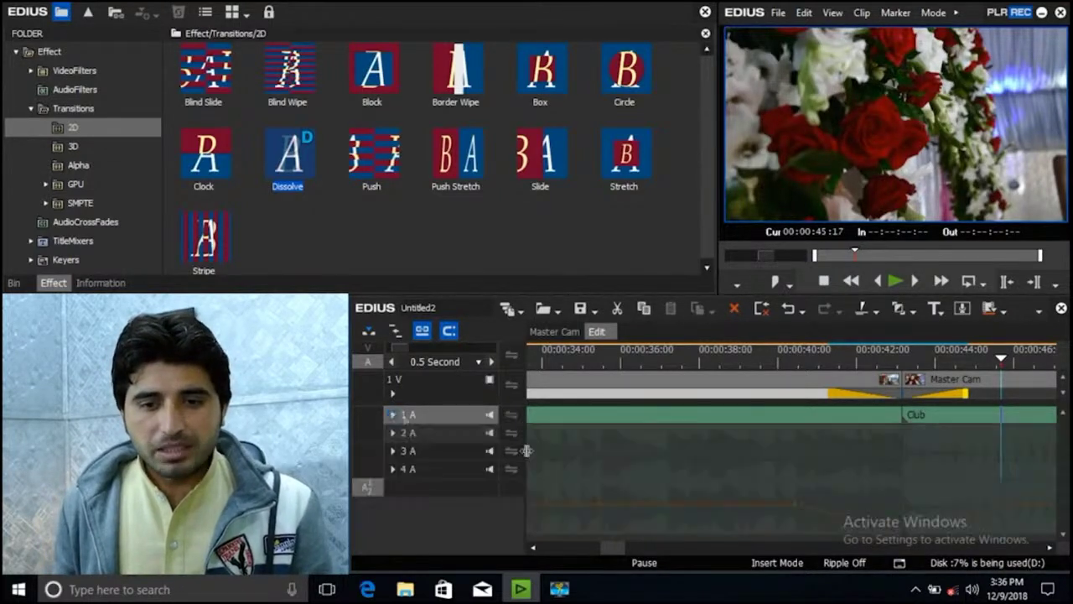
key("ctrl+0")
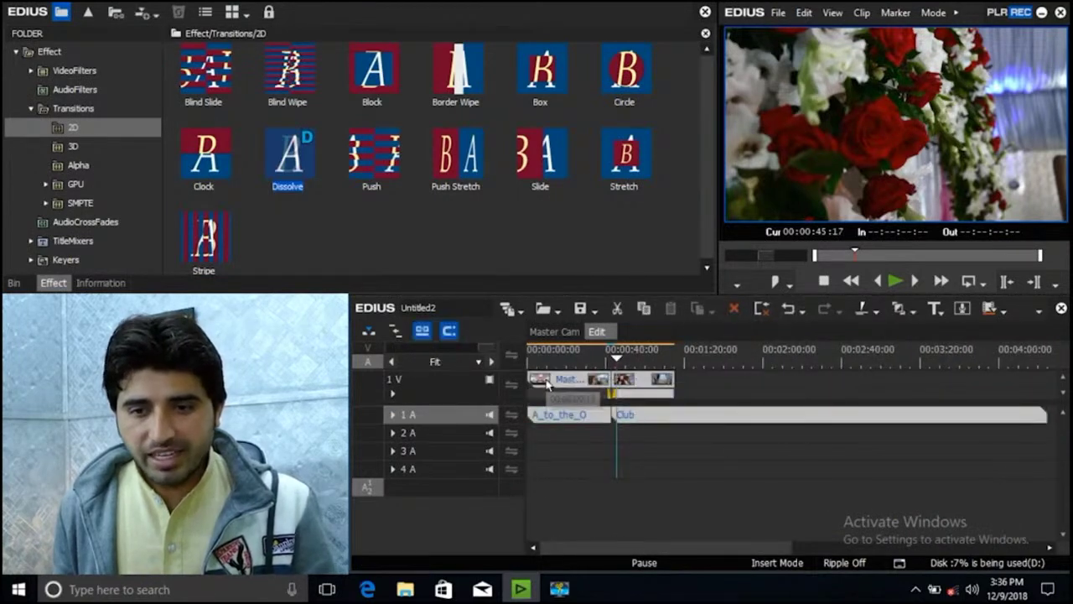
key("Delete")
Step: Place Master Cam from the Cam Video folder at the start of the Edit sequence and remove its audio clips
left_click(13, 283)
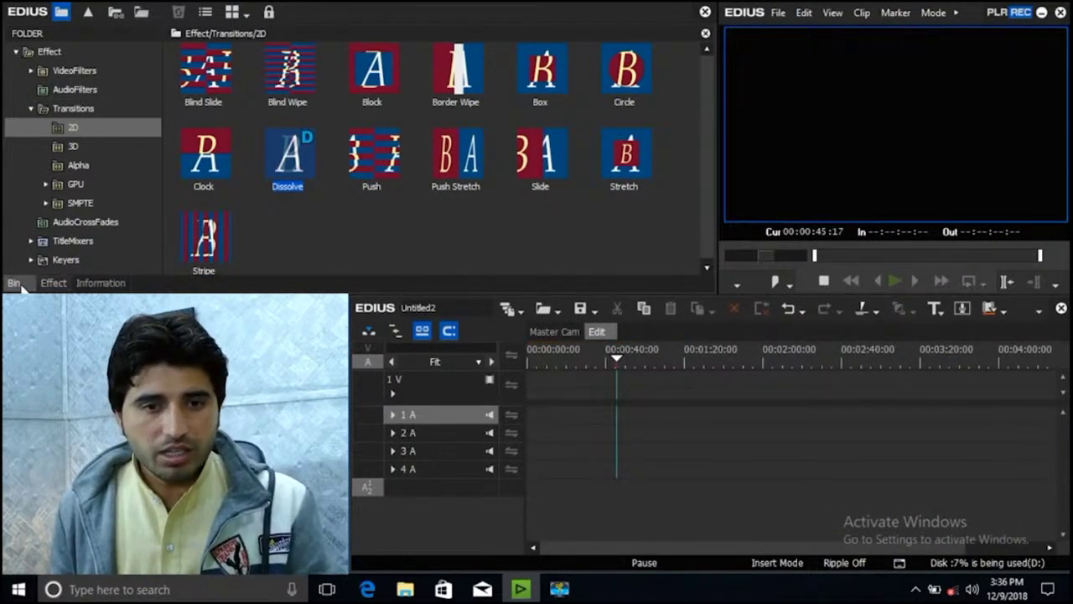
left_click(55, 53)
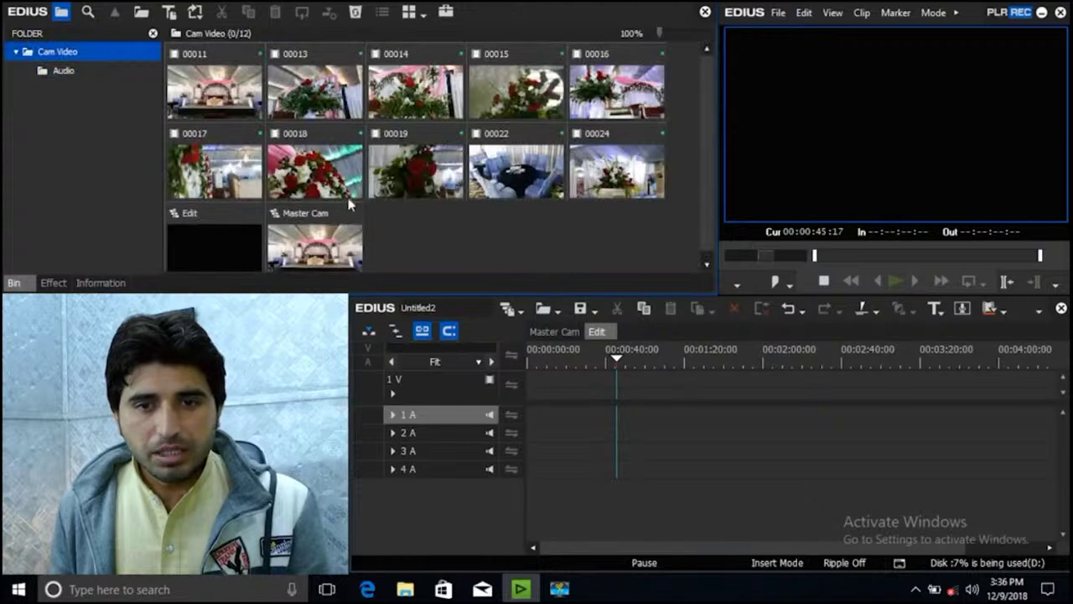
left_click_drag(333, 260, 689, 373)
left_click_drag(647, 435, 654, 380)
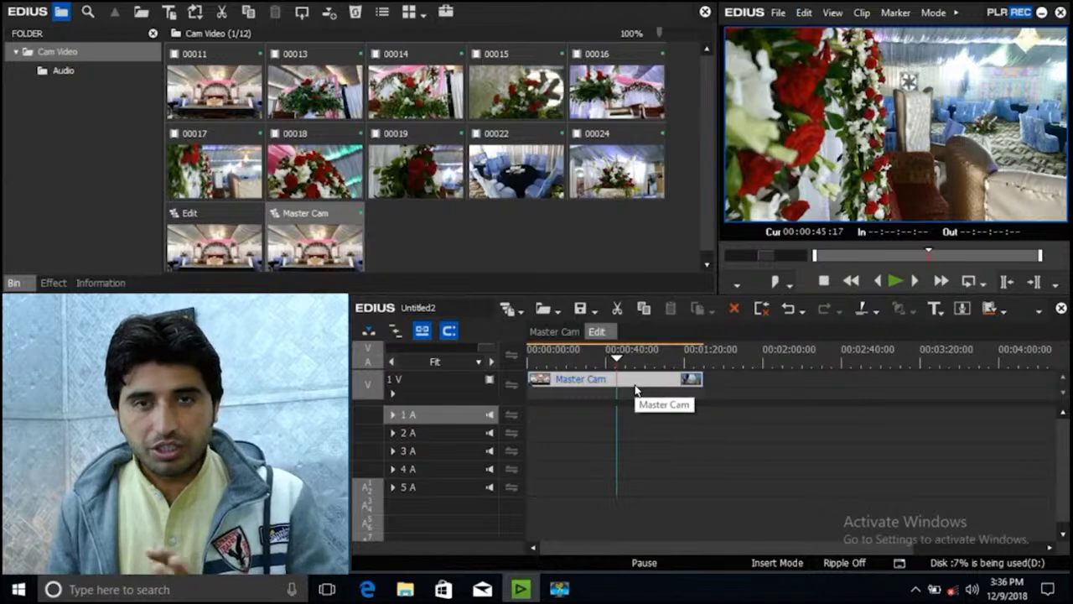
key("ctrl+z")
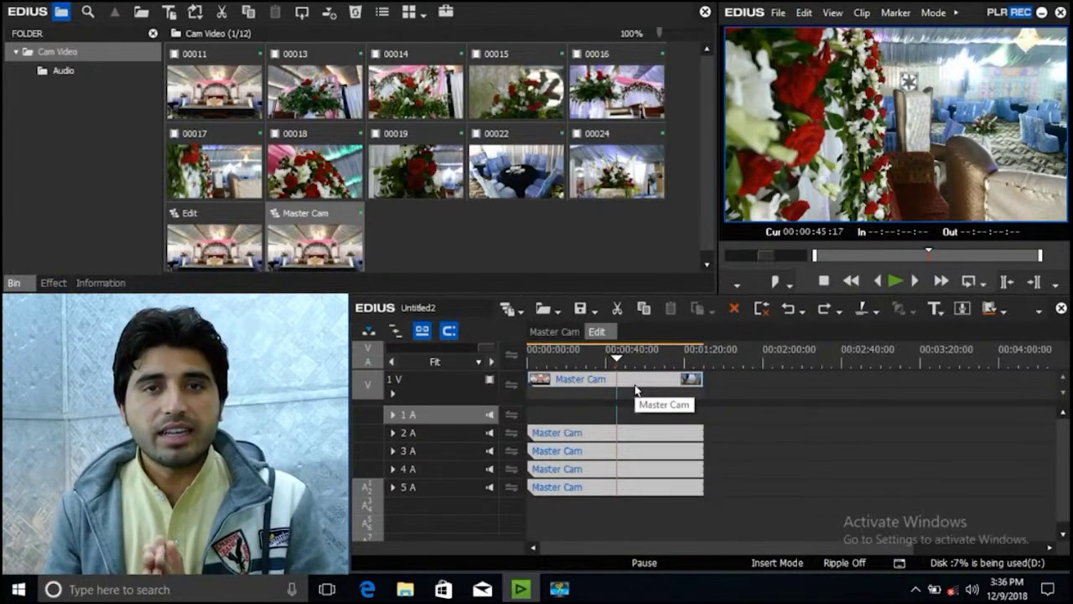
key("ctrl+y")
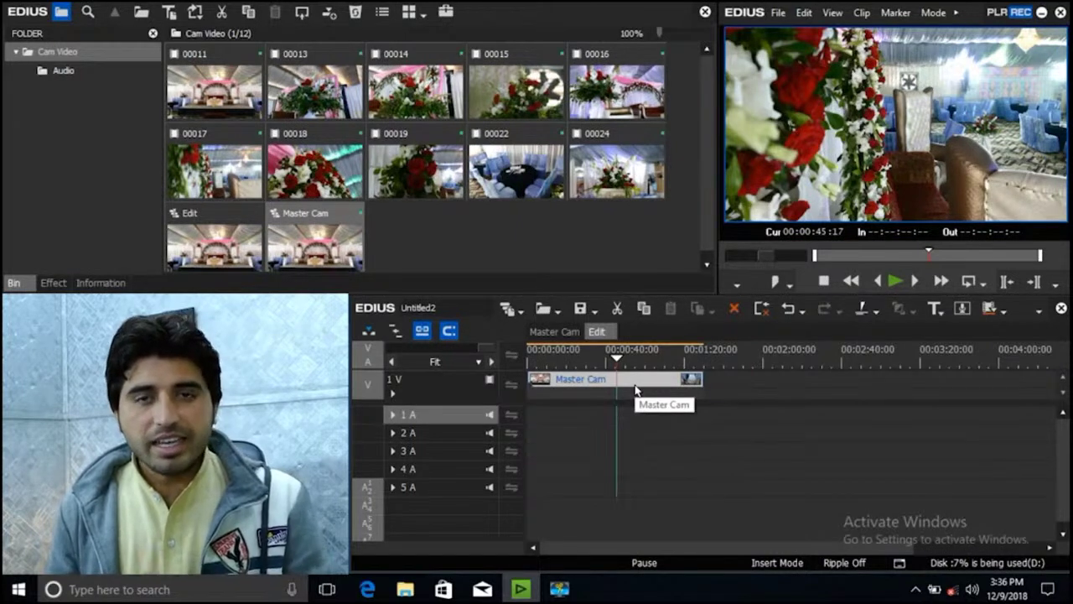
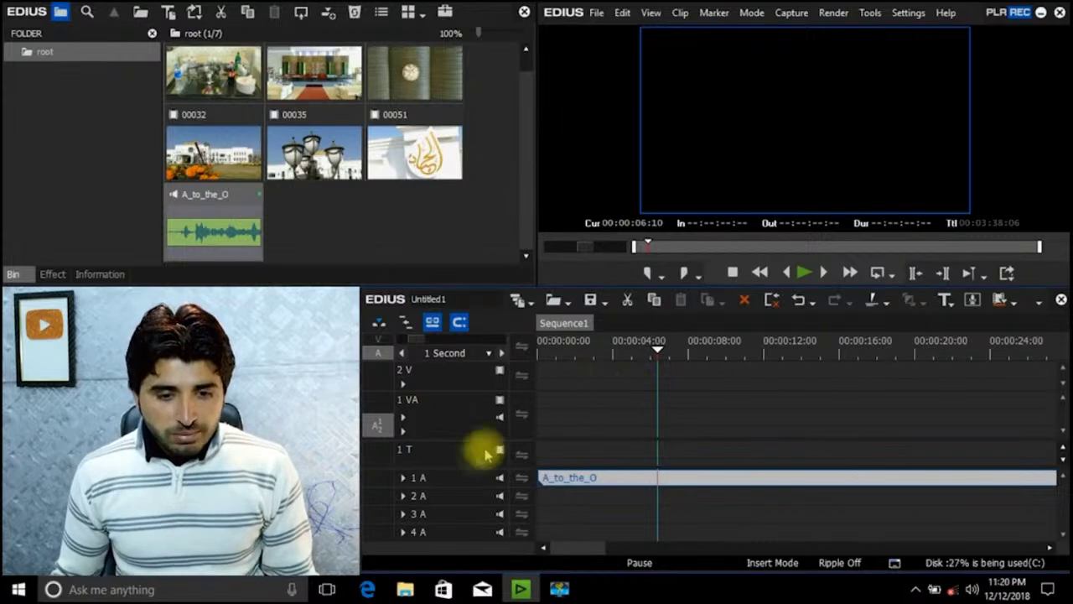
Step: Expand audio track 1 A to show its waveform, set its height to 5 High, and return to the sequence start
left_click(404, 478)
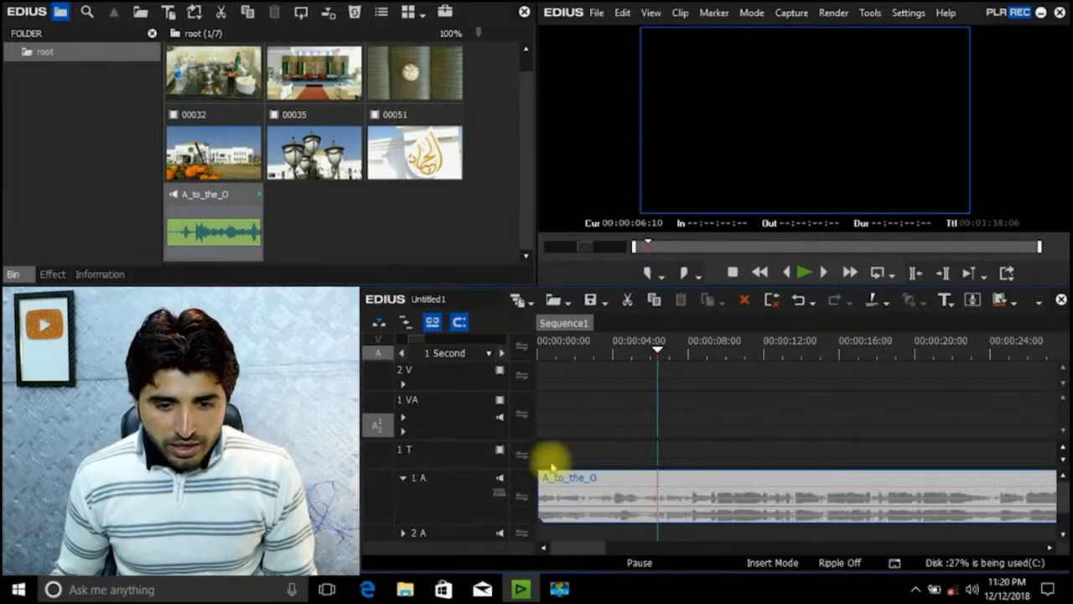
left_click(647, 350)
left_click_drag(633, 356, 587, 357)
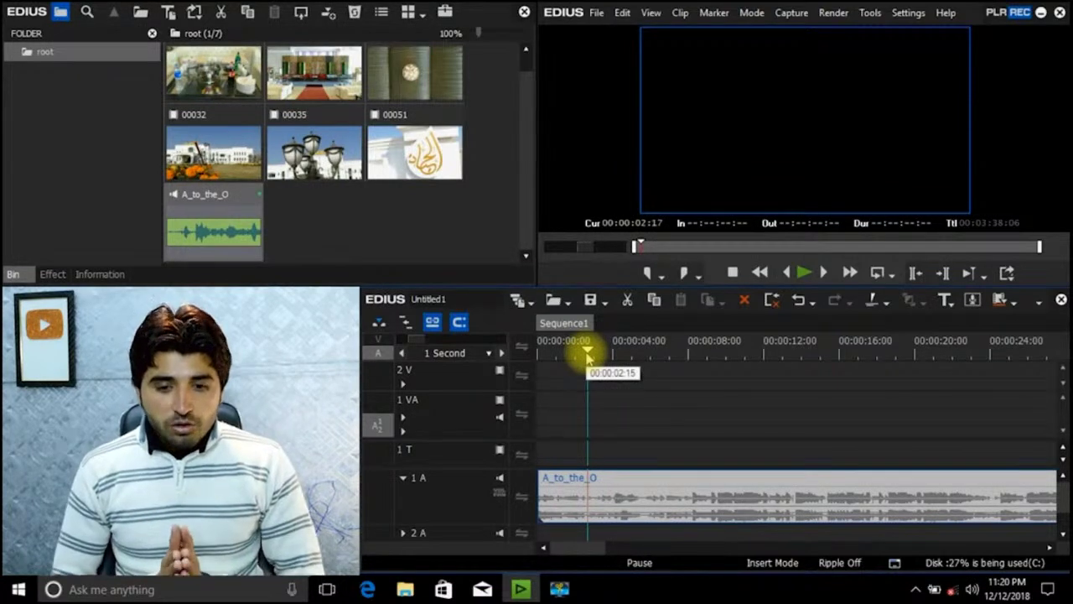
right_click(463, 478)
mouse_move(635, 234)
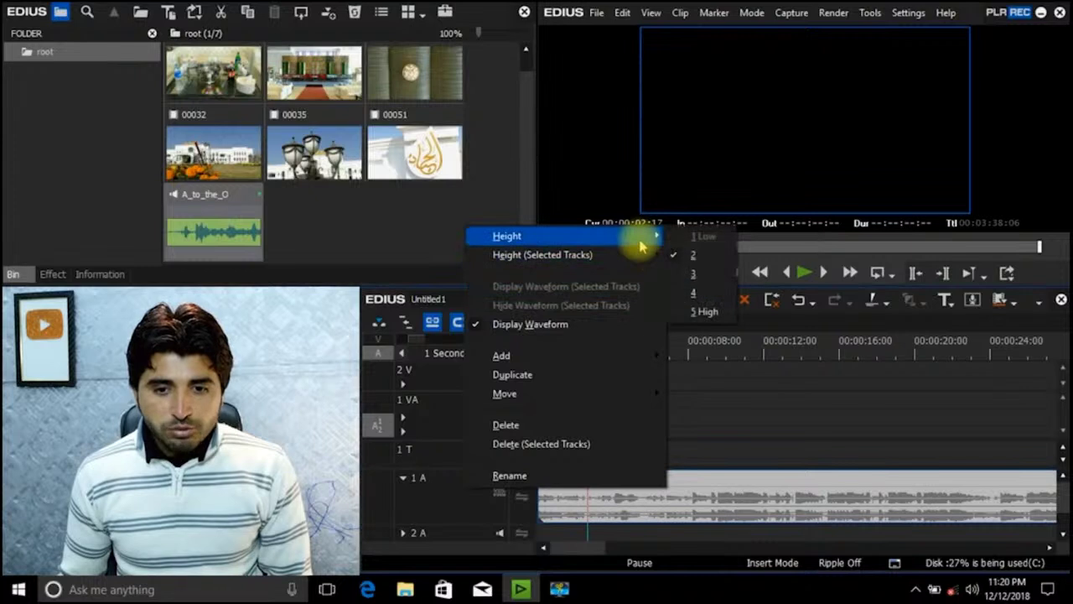
left_click(711, 314)
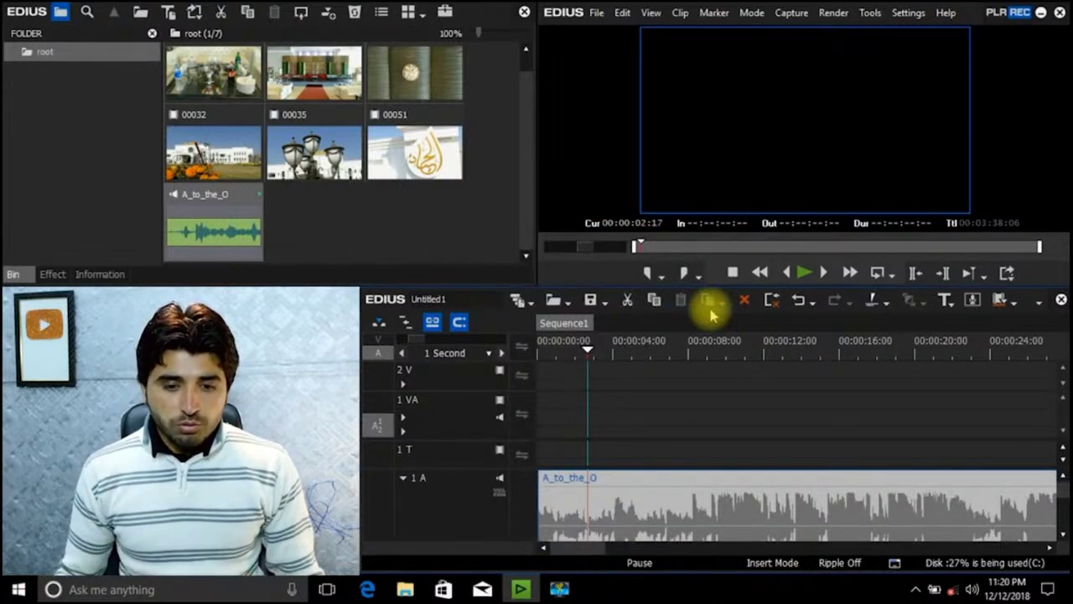
scroll(746, 390, "up", 2)
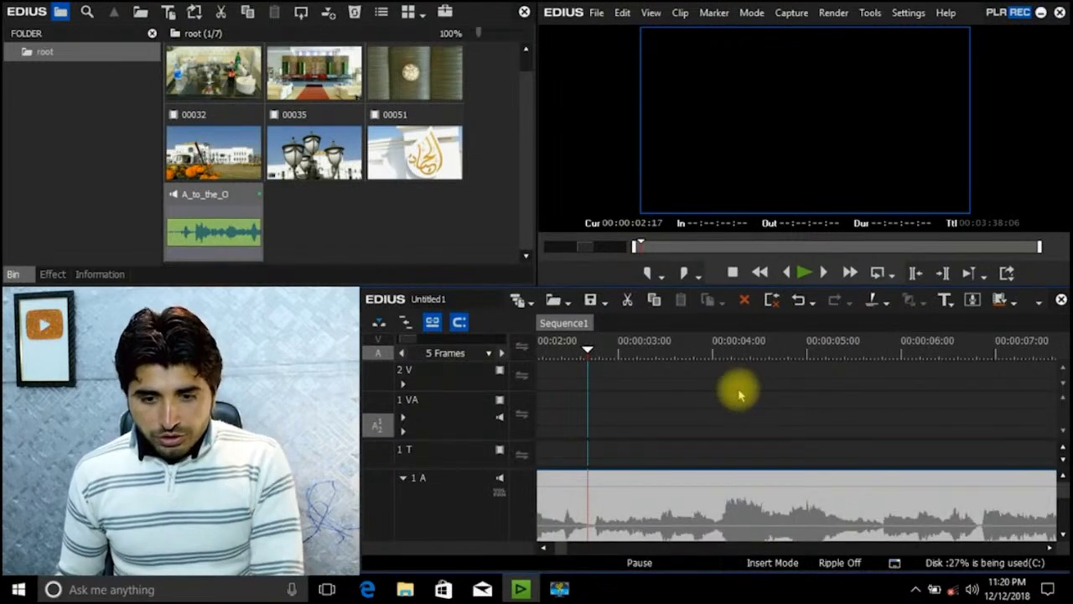
key("Home")
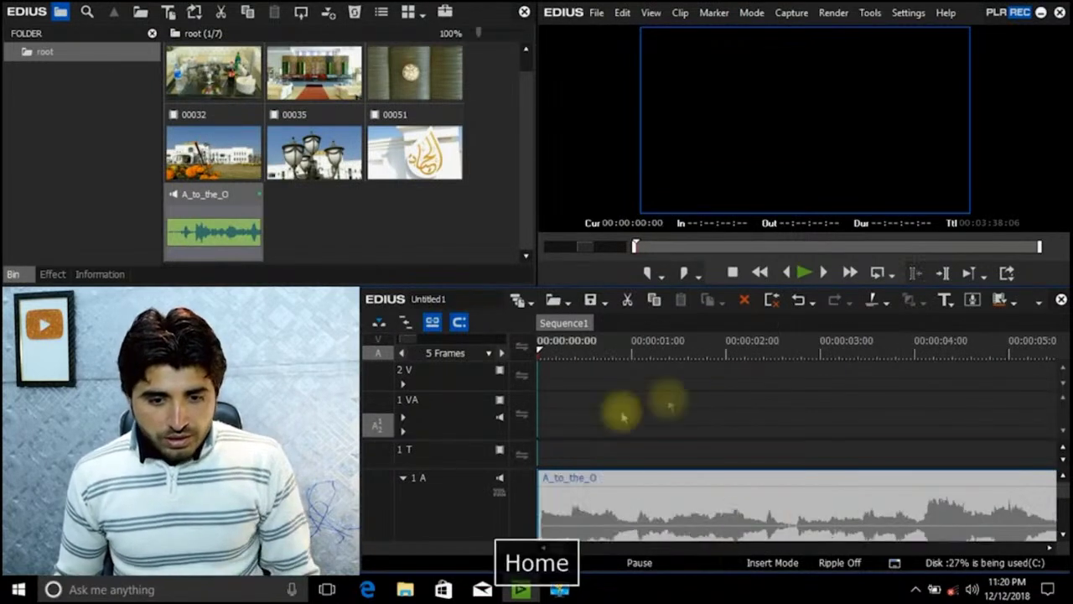
Step: Delete the empty tracks 1 VA and 1 T from the sequence
right_click(474, 426)
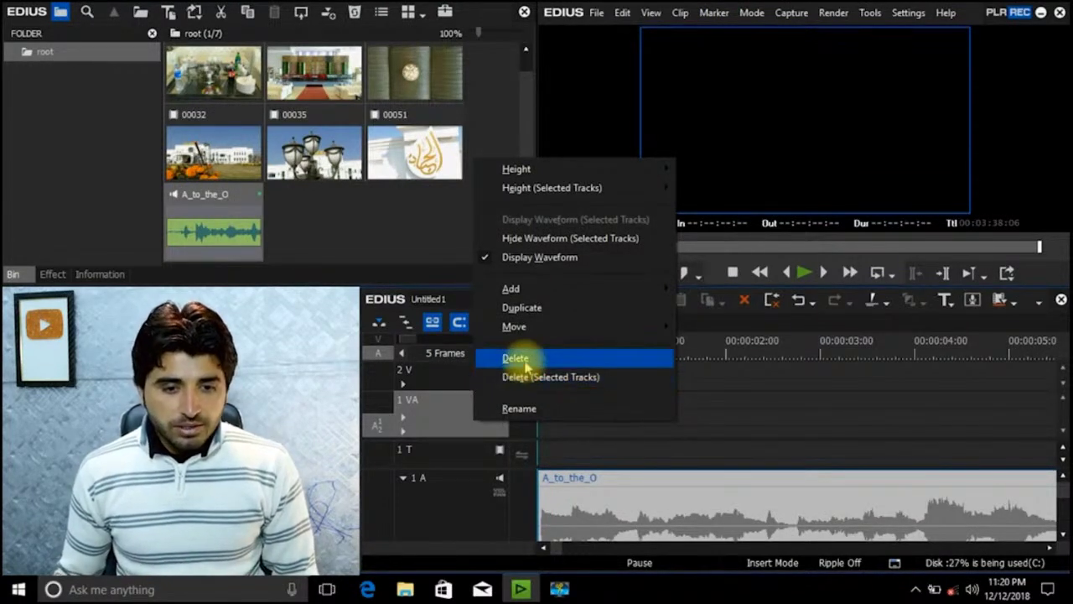
left_click(515, 358)
left_click(455, 410)
right_click(455, 410)
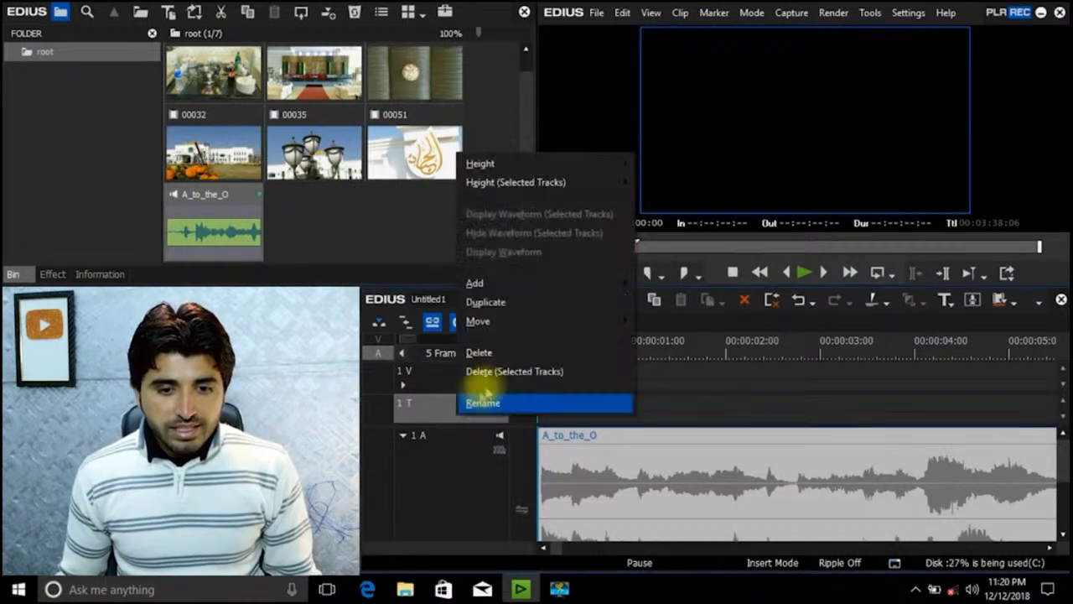
left_click(496, 353)
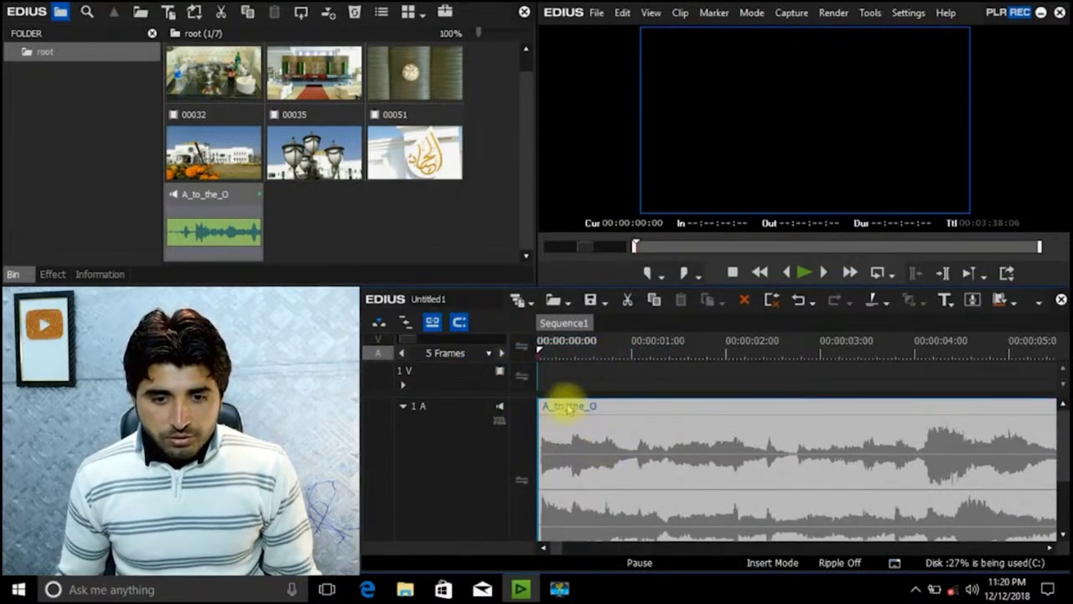
Step: Add a sequence marker at 00:00:00:23 over the A_to_the_O clip
left_click_drag(559, 355, 533, 357)
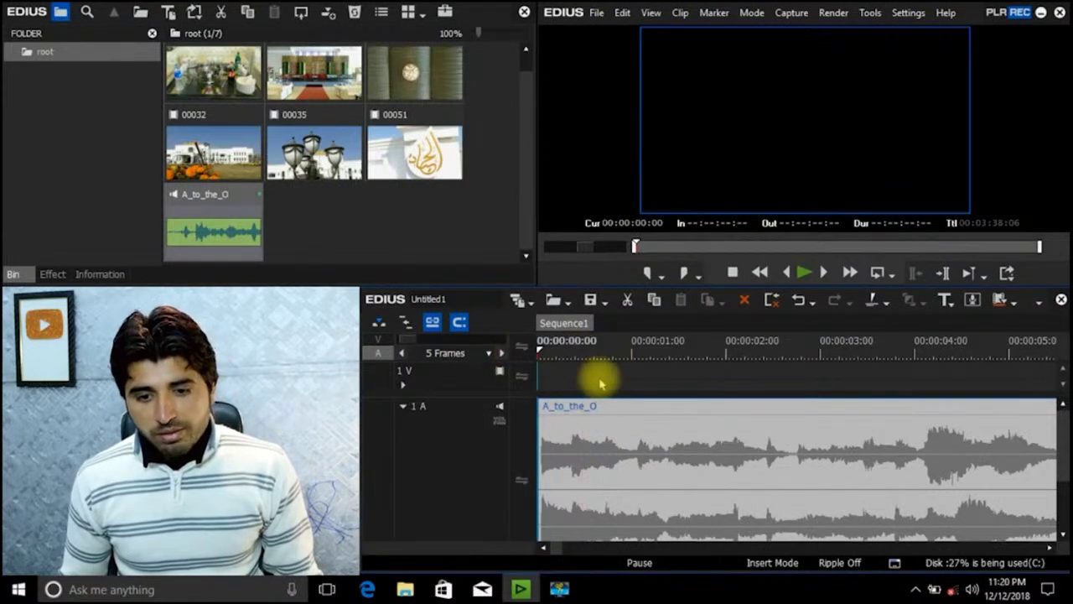
scroll(599, 376, "up", 1)
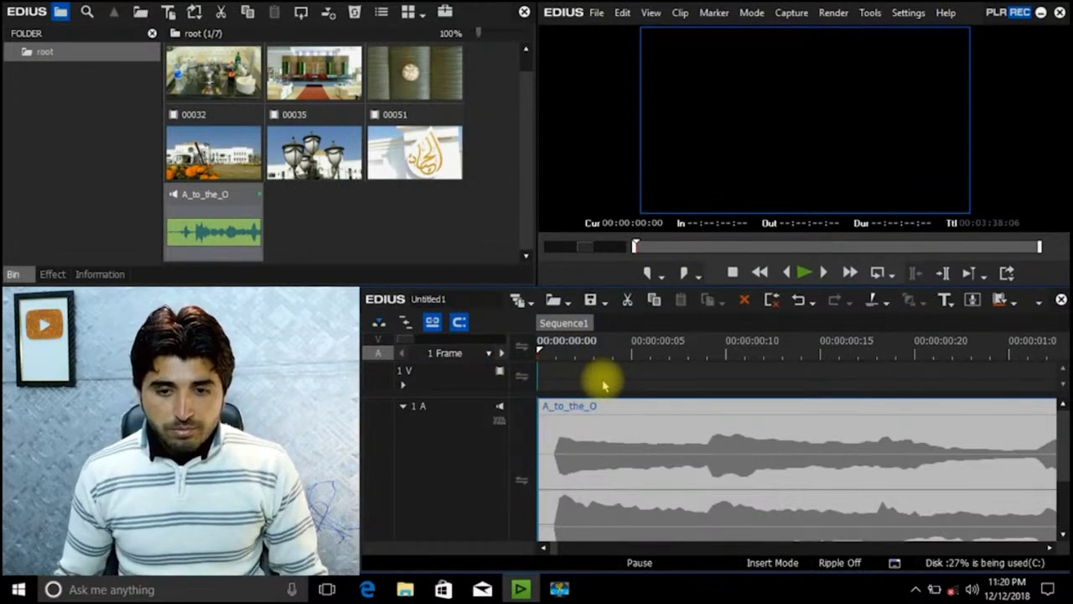
scroll(608, 374, "down", 1)
left_click_drag(594, 354, 625, 354)
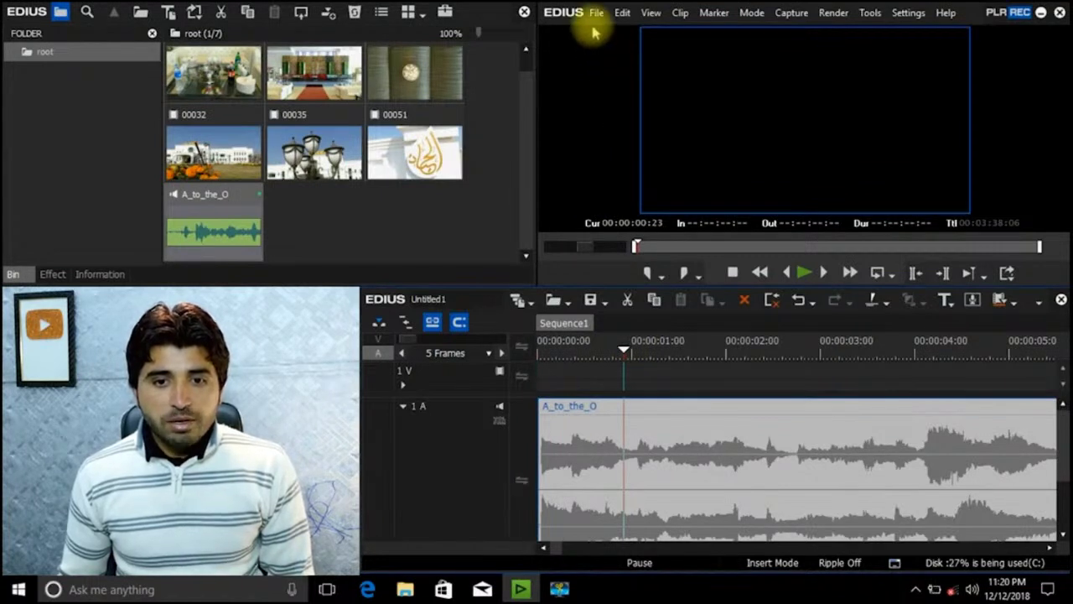
left_click(712, 16)
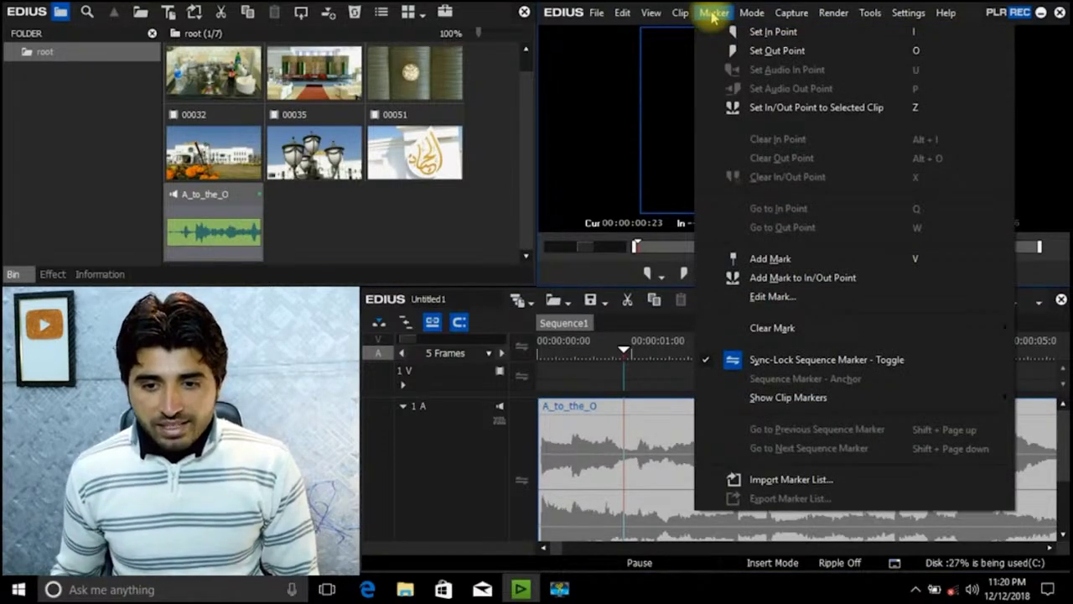
left_click(772, 259)
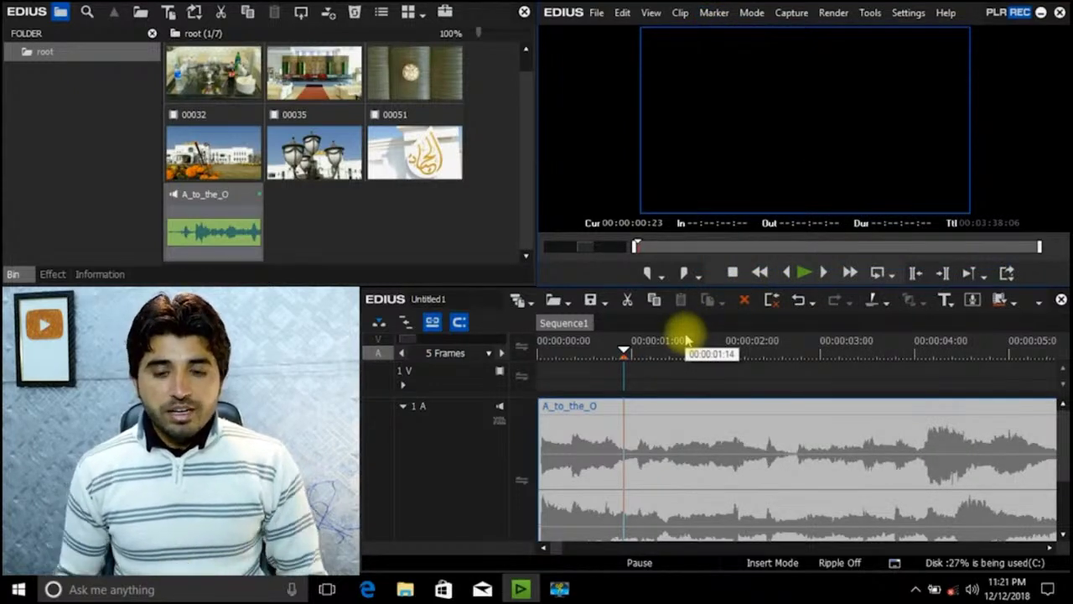
Step: Add a second sequence marker at 00:00:01:05, and undo the trial markers
scroll(659, 372, "up", 1)
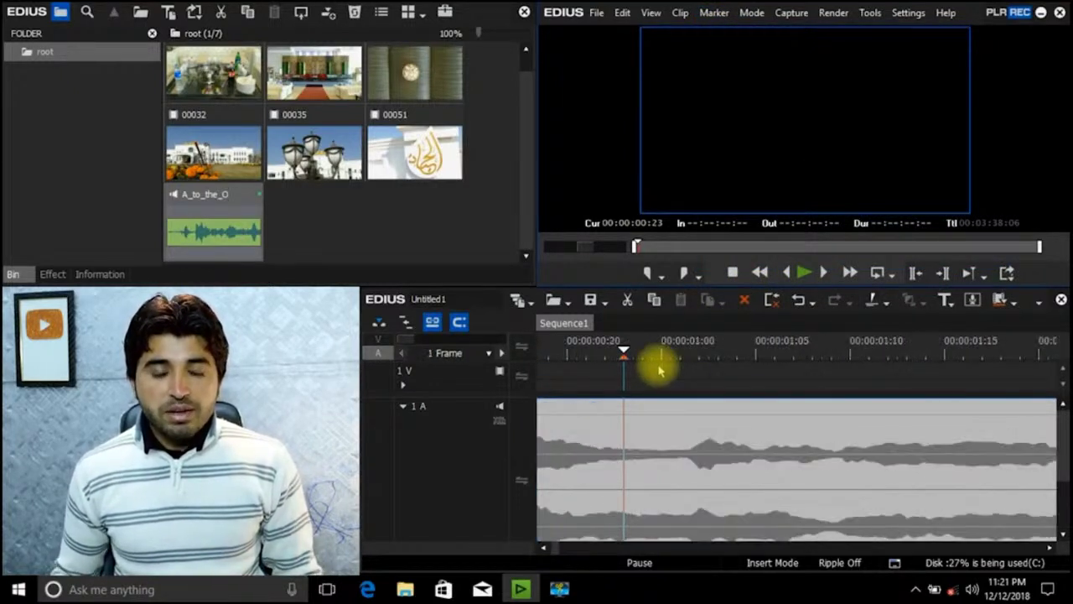
left_click(681, 349)
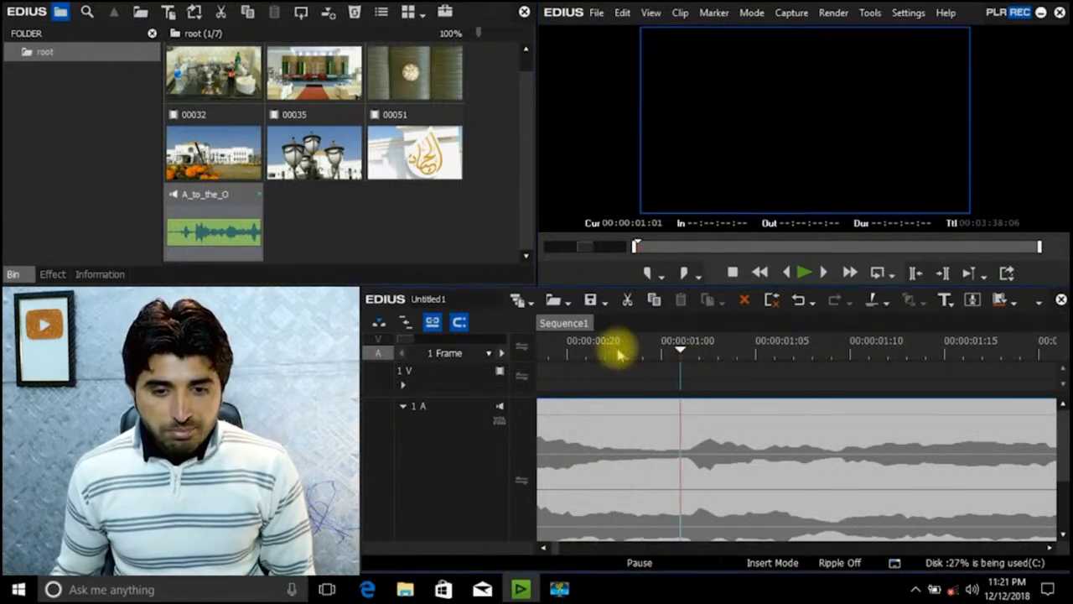
left_click(642, 348)
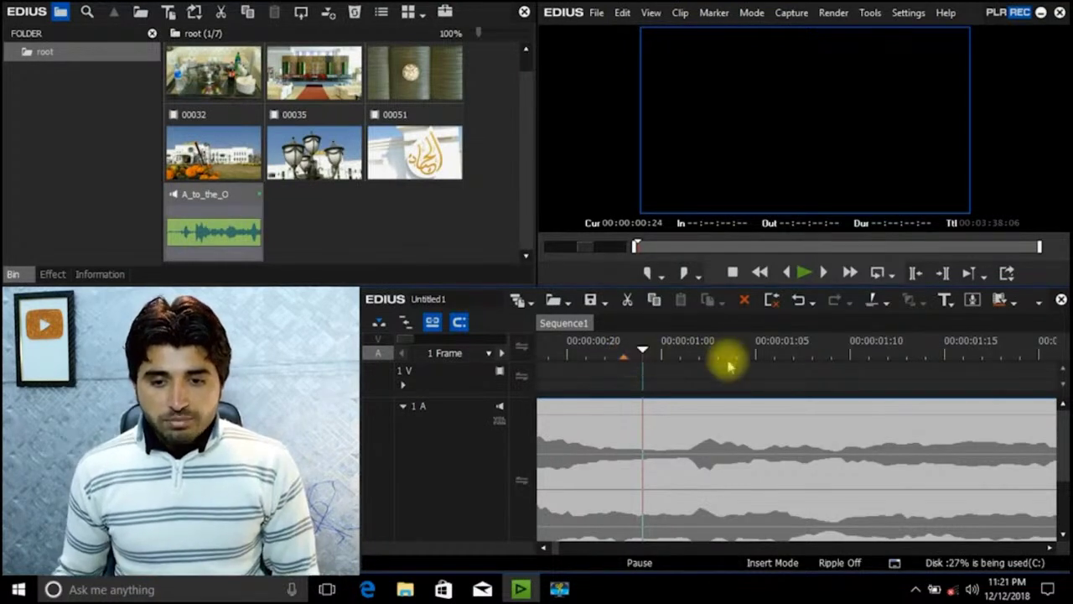
left_click_drag(683, 352, 819, 359)
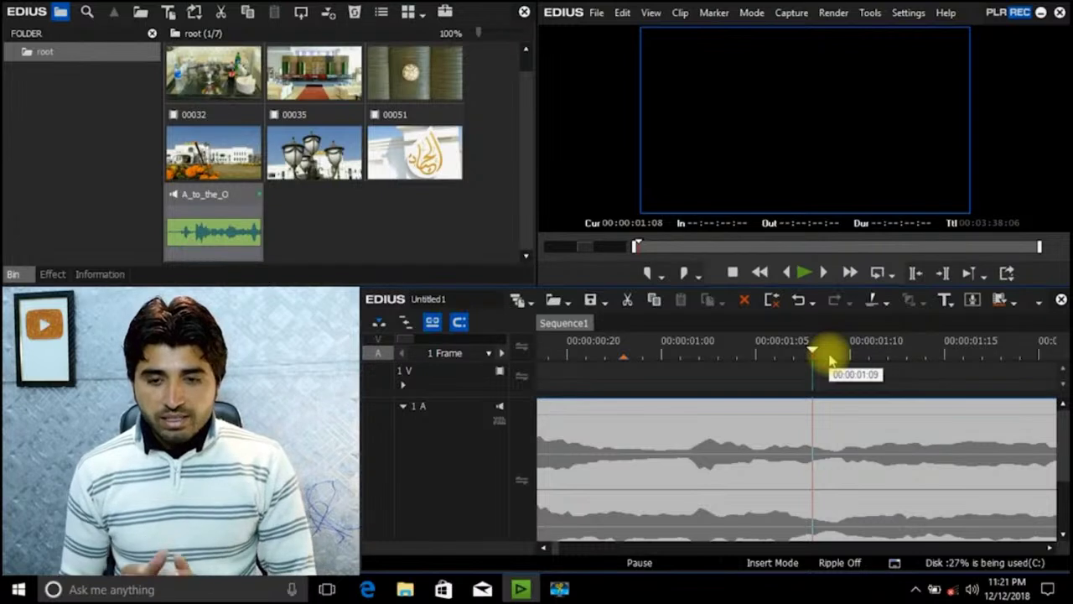
left_click_drag(783, 355, 758, 356)
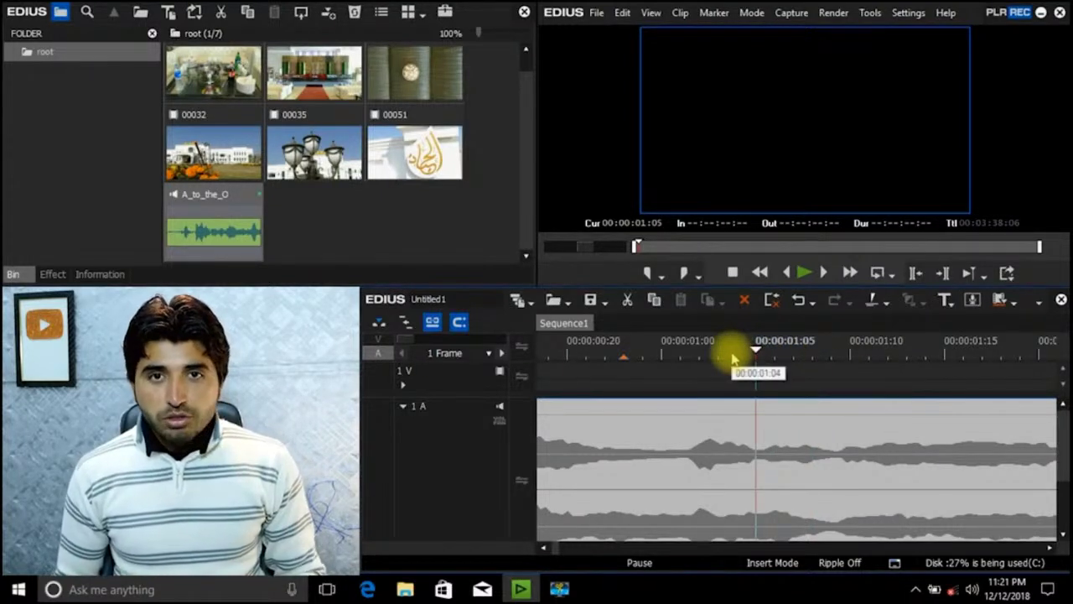
key("v")
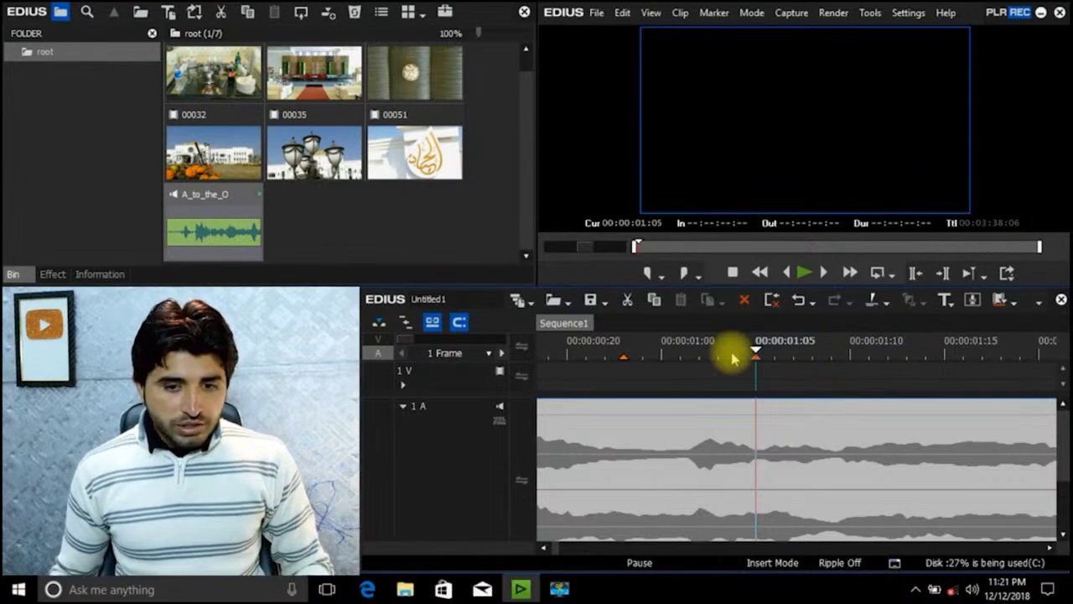
key("ctrl+z")
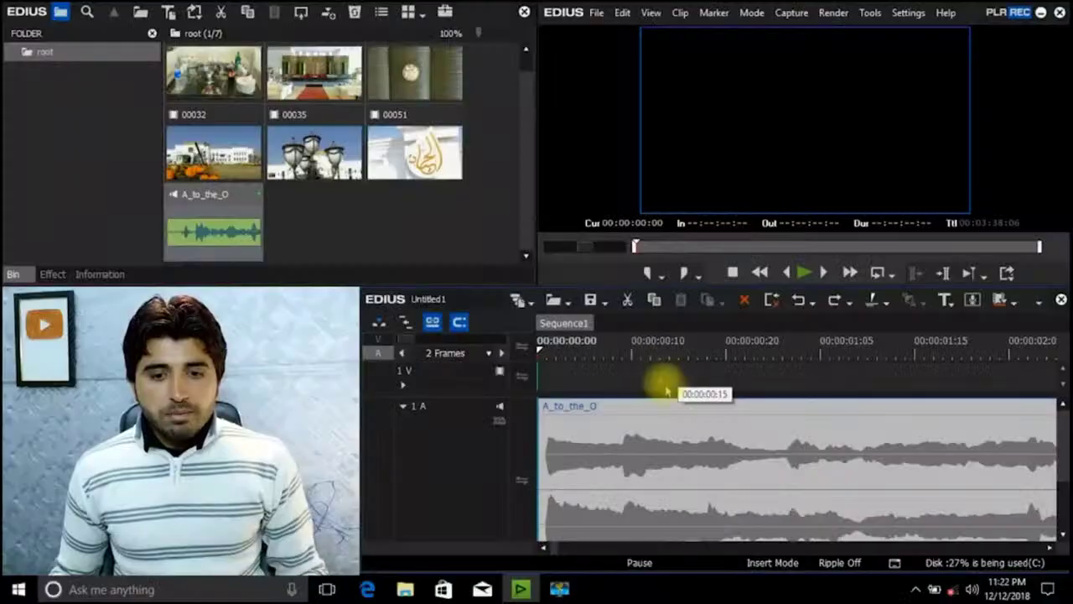
Step: Play the music from the start and add sequence markers on the waveform peaks at 00:00:00:09 and 00:00:00:18
scroll(654, 385, "up", 4)
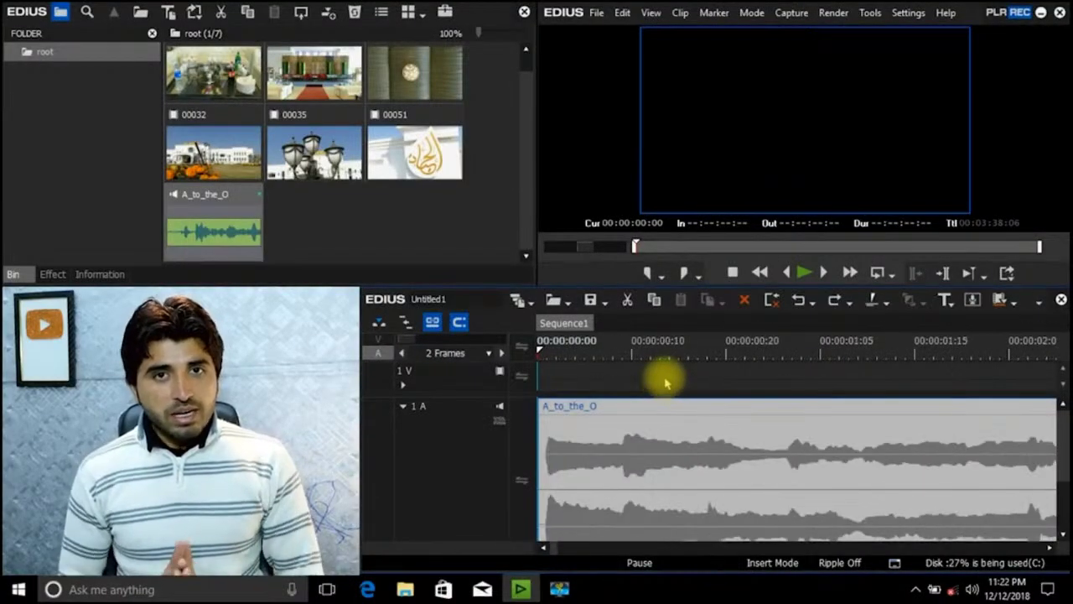
key("space")
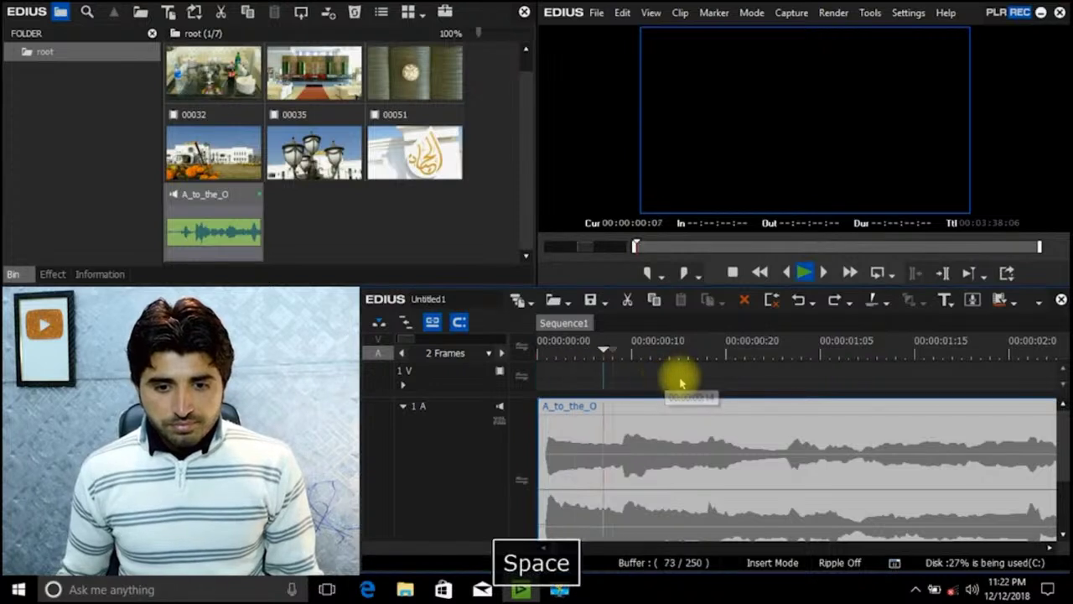
left_click(624, 364)
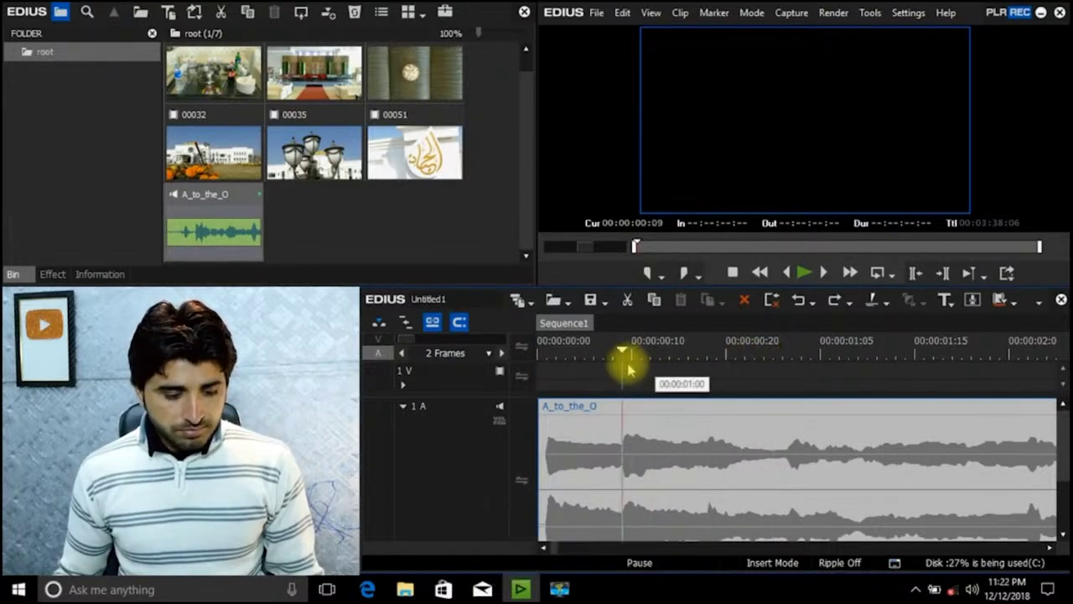
key("space")
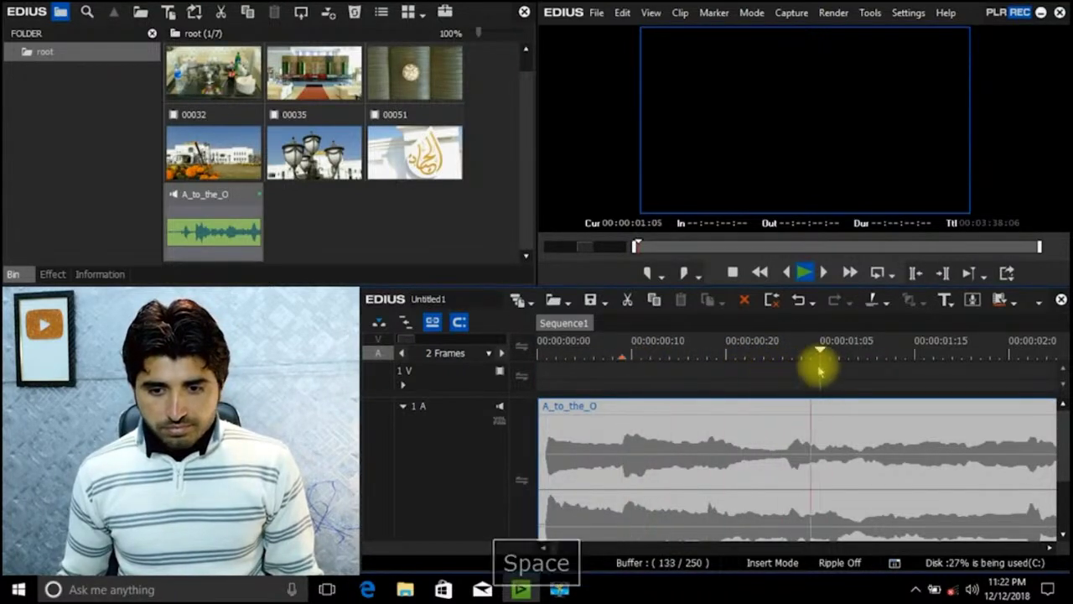
key("space")
left_click(711, 355)
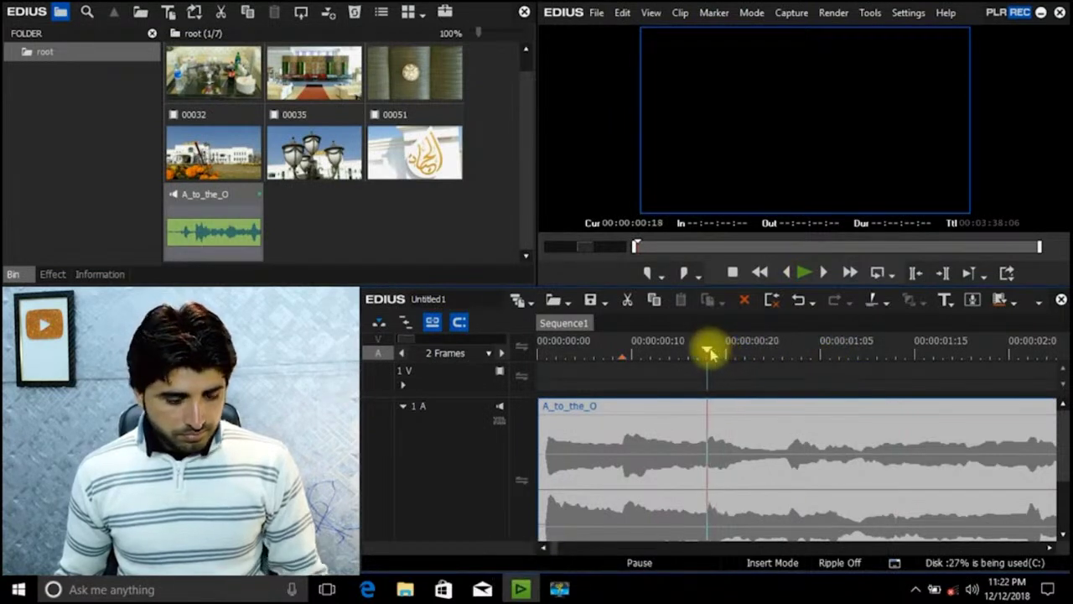
key("v")
Step: Replay the music and add sequence markers on the beats at 00:00:01:02 and 00:00:02:02
left_click(622, 354)
key("space")
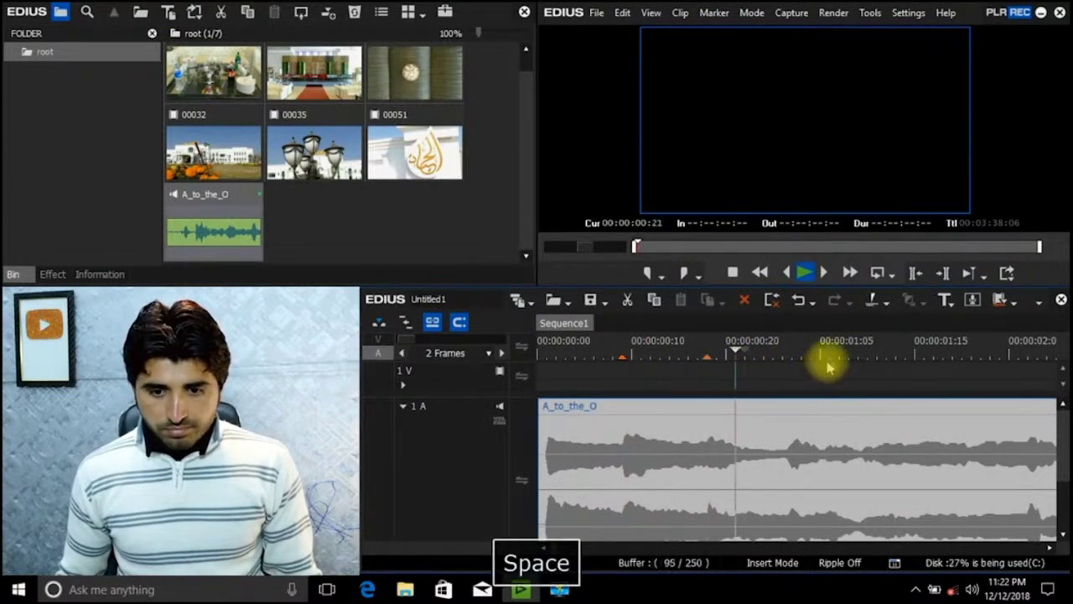
left_click(793, 355)
key("v")
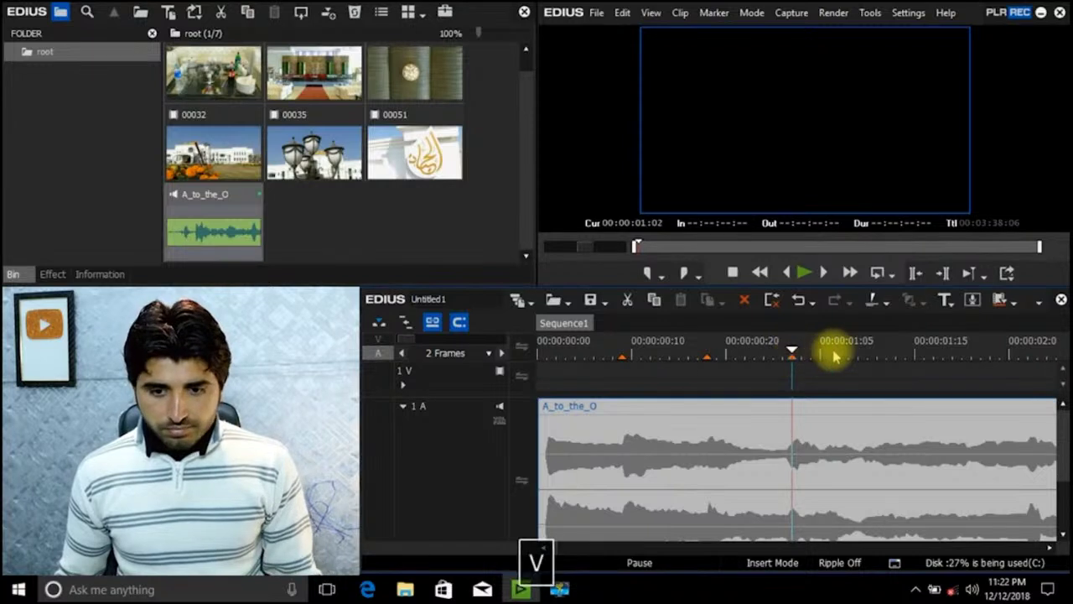
left_click(575, 354)
key("space")
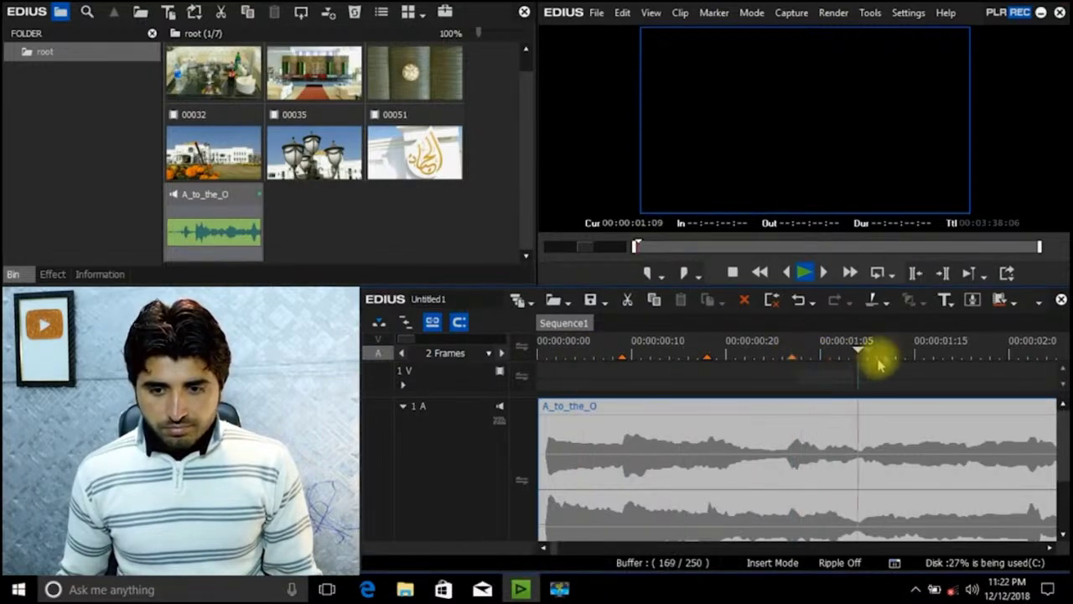
key("space")
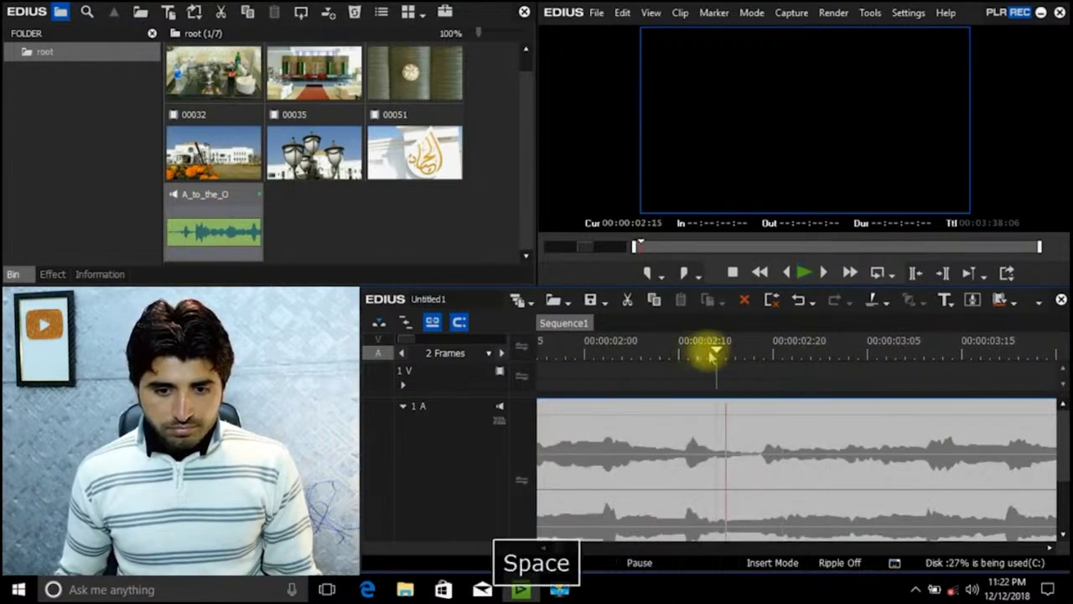
left_click(613, 355)
key("v")
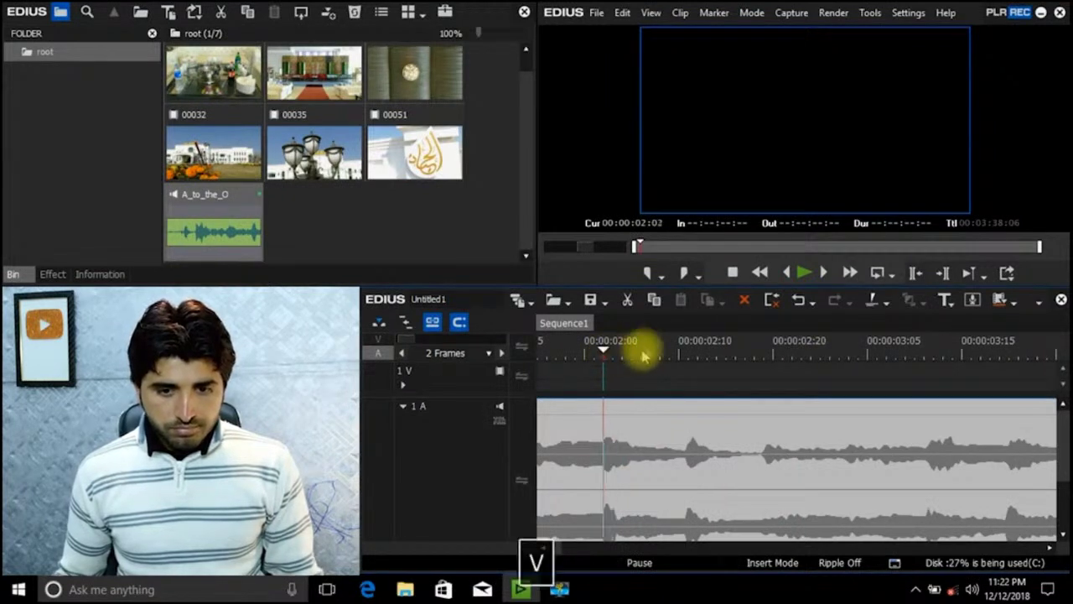
Step: Play the following section and add sequence markers on the peaks at 00:00:02:19 and 00:00:02:11
left_click(555, 354)
key("space")
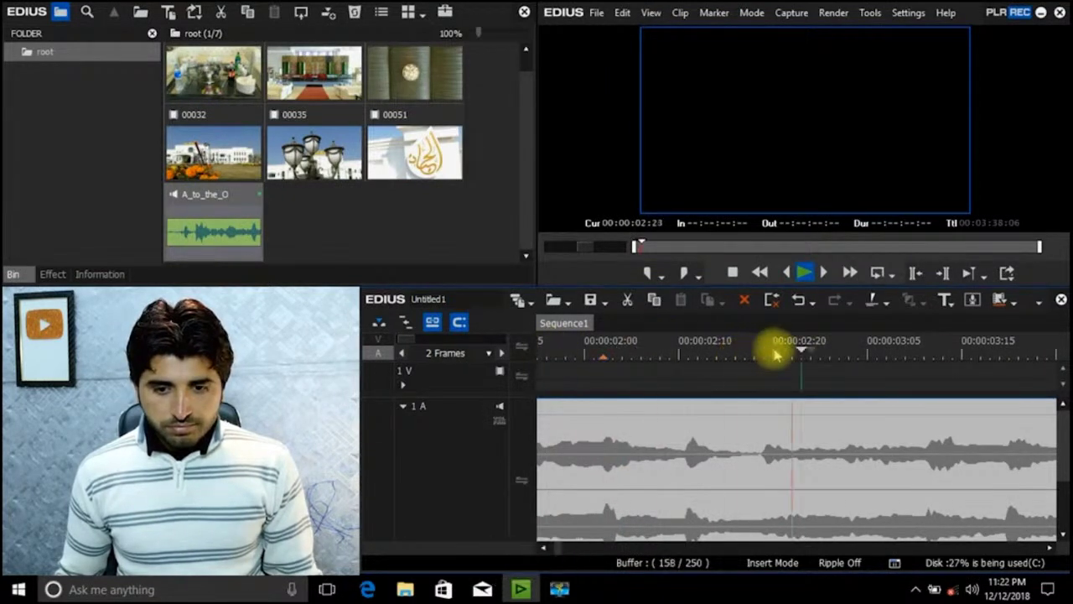
key("space")
left_click(764, 354)
key("v")
left_click_drag(762, 351, 688, 353)
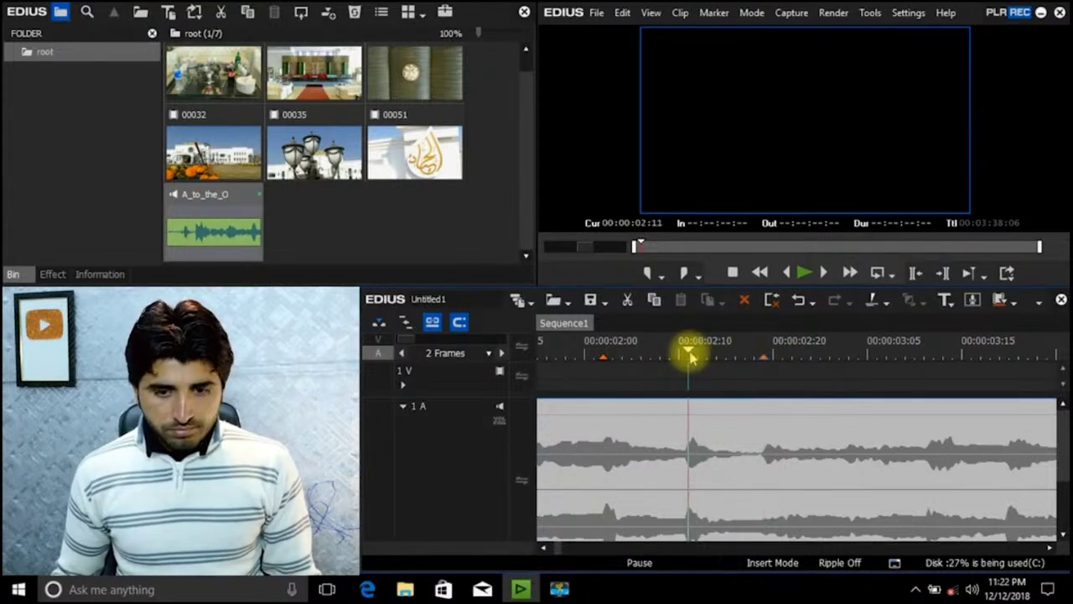
key("v")
Step: Listen past the last markers, add a sequence marker on the peak at 00:00:03:12, and resume playback
key("space")
key("space")
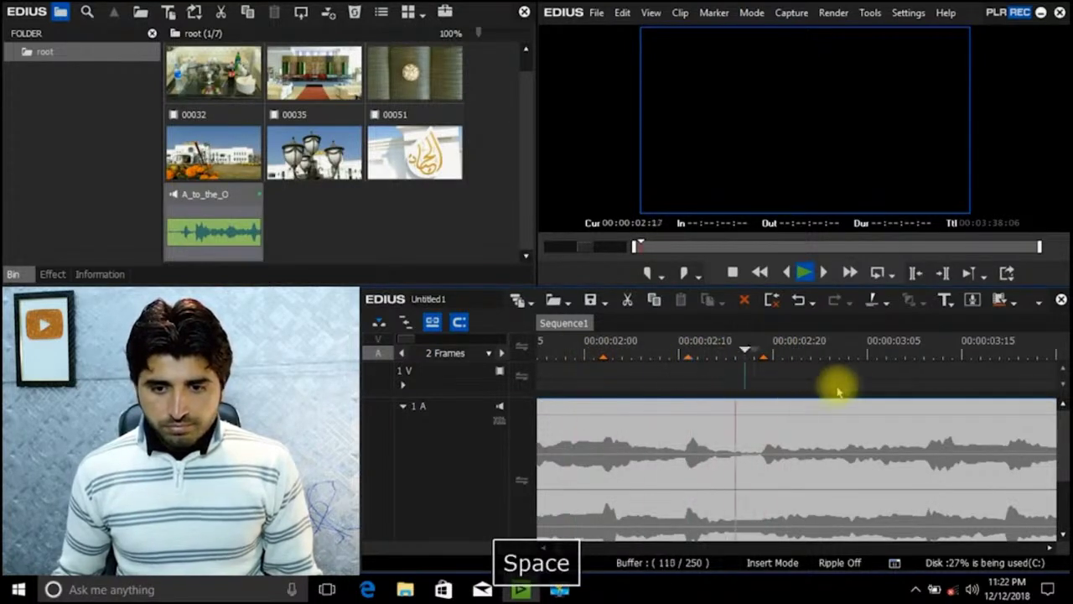
key("space")
mouse_move(970, 355)
left_mouse_down()
mouse_move(924, 359)
mouse_move(934, 361)
left_mouse_up()
key("v")
key("space")
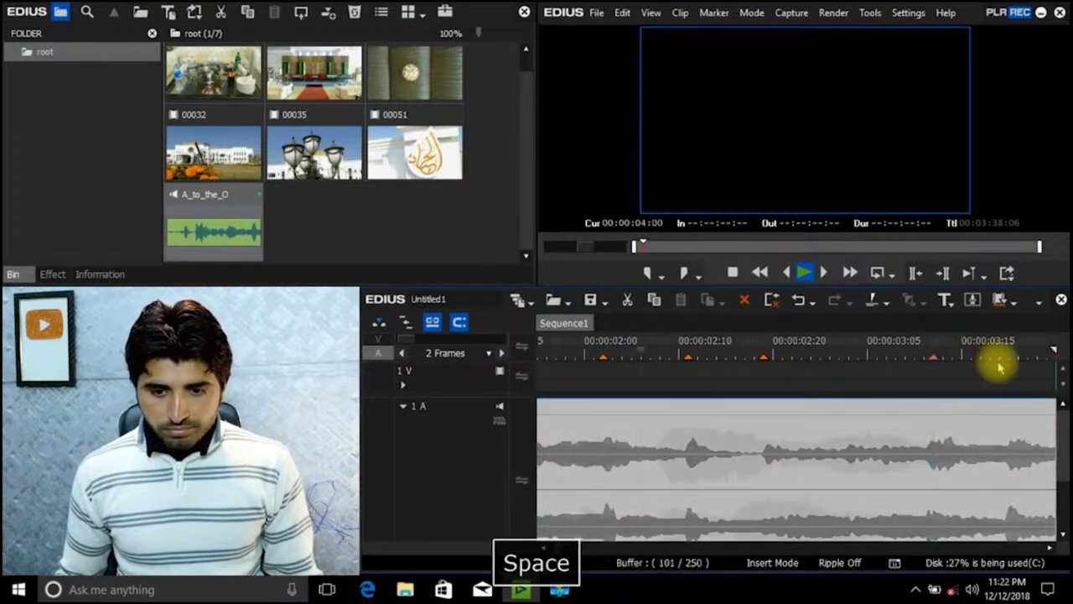
Step: Pause playback and add a sequence marker on the waveform peak at 00:00:04:04
key("space")
left_click_drag(739, 362, 638, 350)
key("v")
scroll(704, 357, "down", 3)
scroll(637, 351, "up", 3)
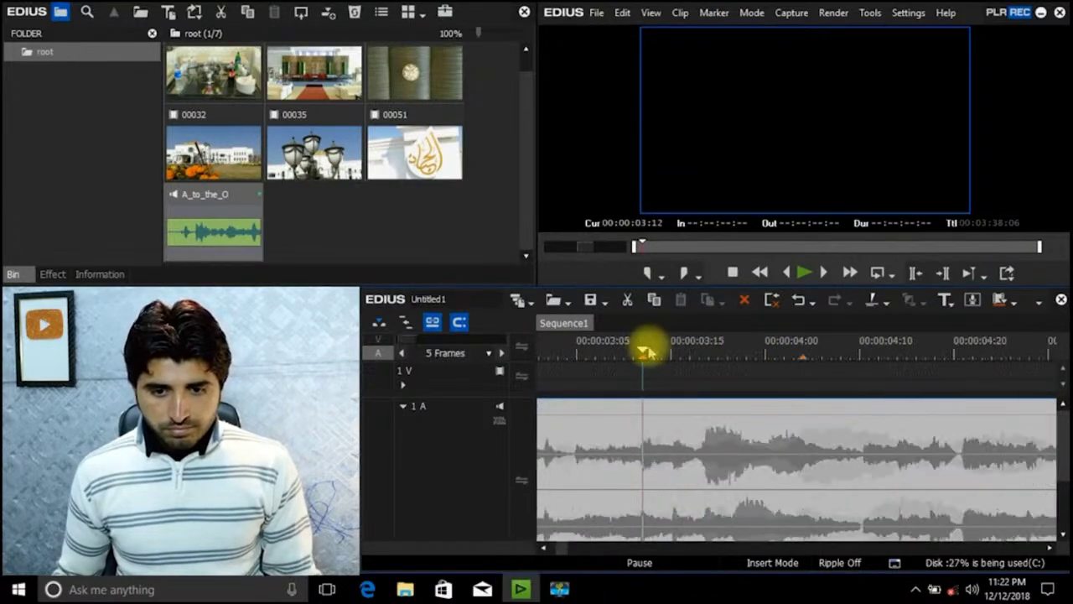
Step: Replay the section, add a sequence marker on the peak at 00:00:03:20, and return the playhead to the sequence start
key("space")
key("space")
left_click_drag(752, 352, 717, 349)
key("v")
scroll(822, 363, "down", 2)
key("Home")
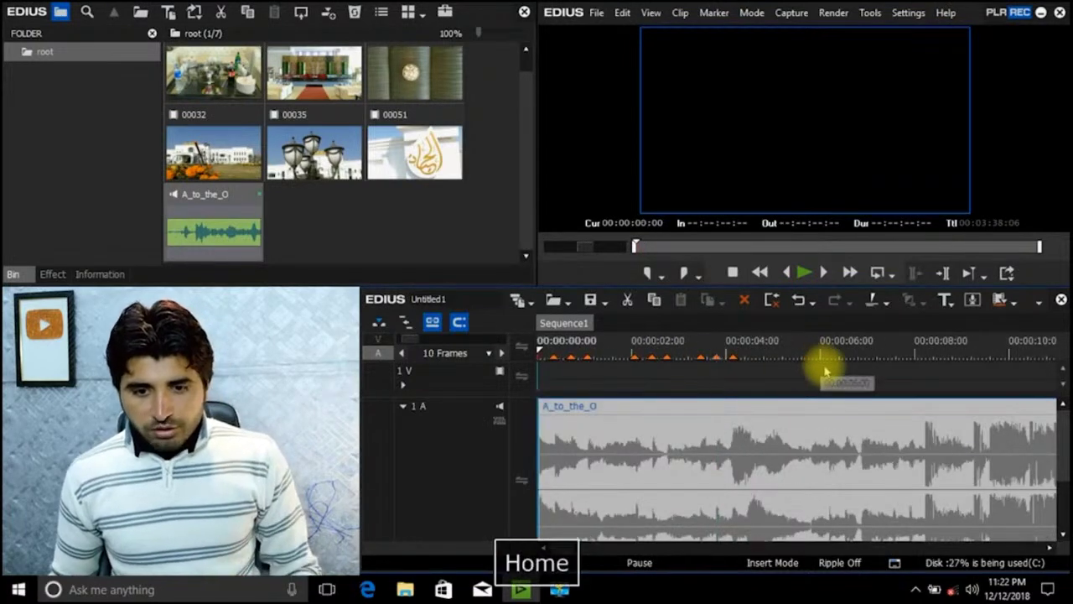
Step: Go to the sequence marker at 00:00:04:04 and give it the comment "High Bit"
scroll(863, 366, "up", 2)
scroll(878, 374, "down", 1)
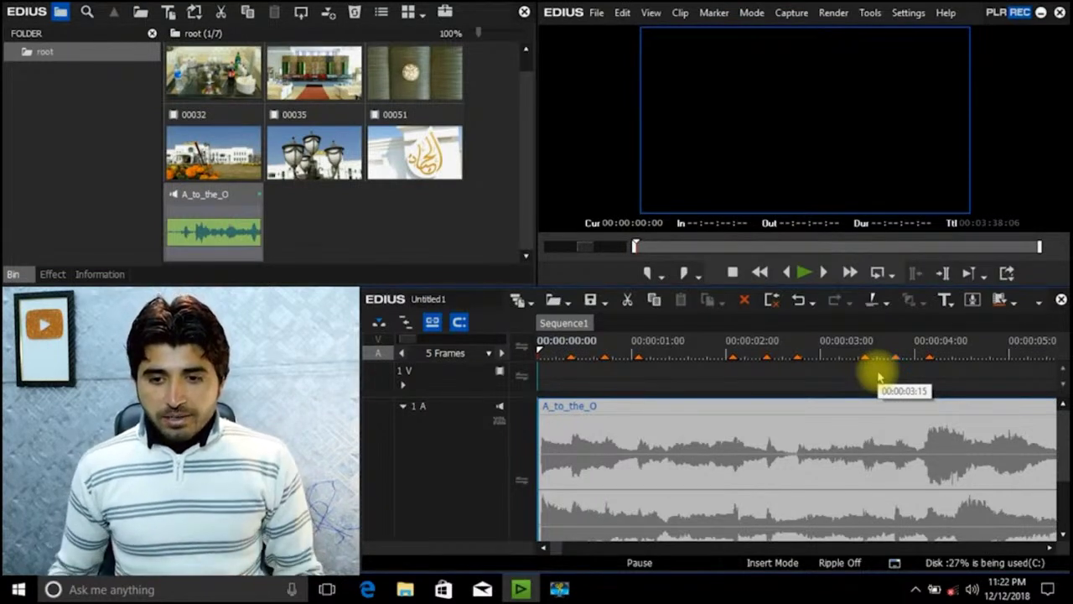
left_click(929, 351)
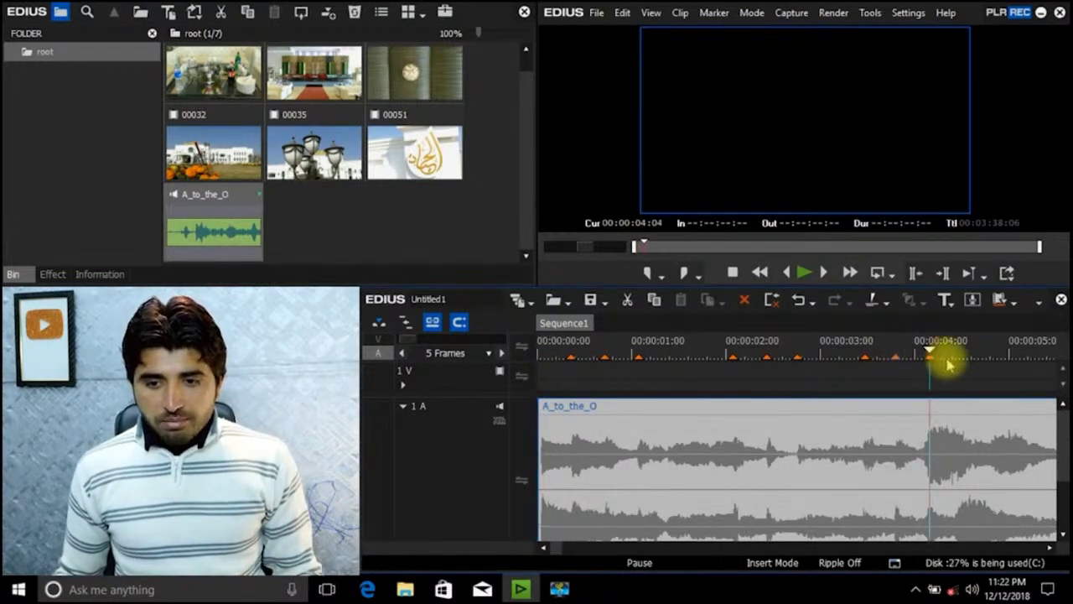
scroll(948, 365, "up", 2)
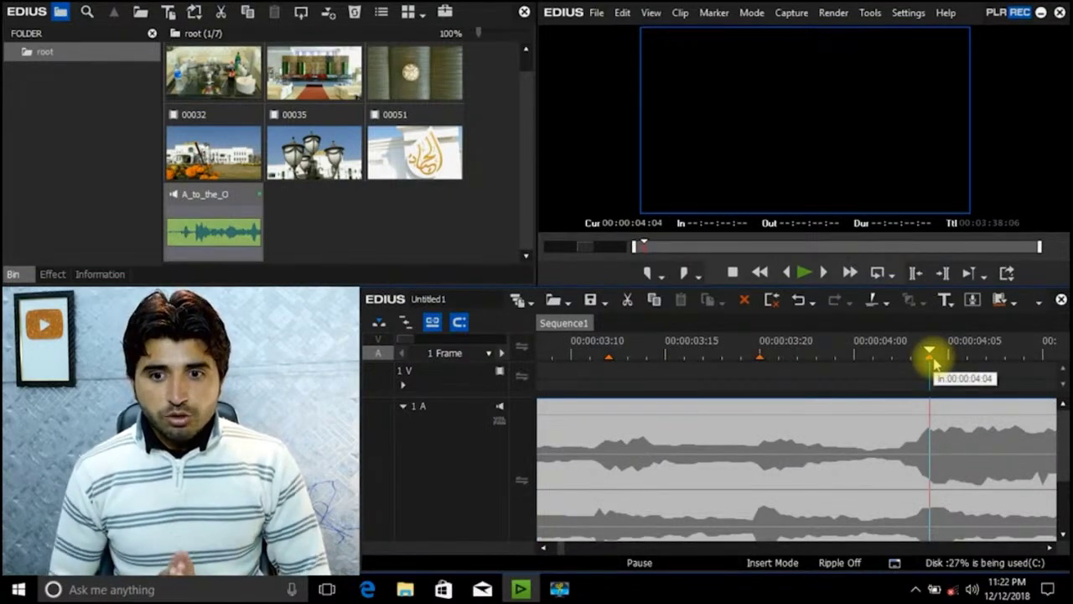
left_click(715, 13)
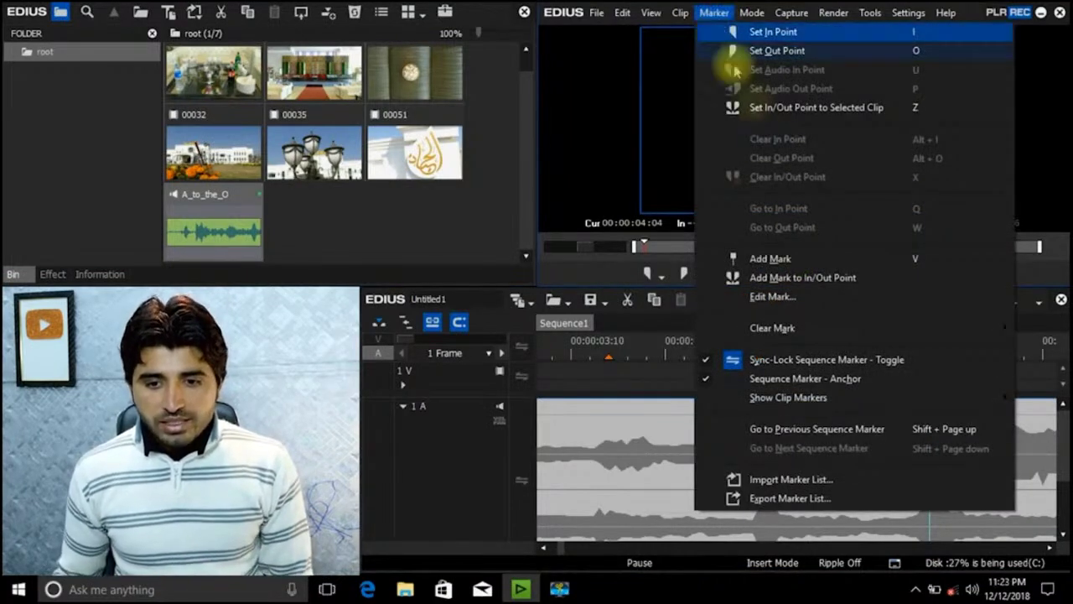
left_click(784, 296)
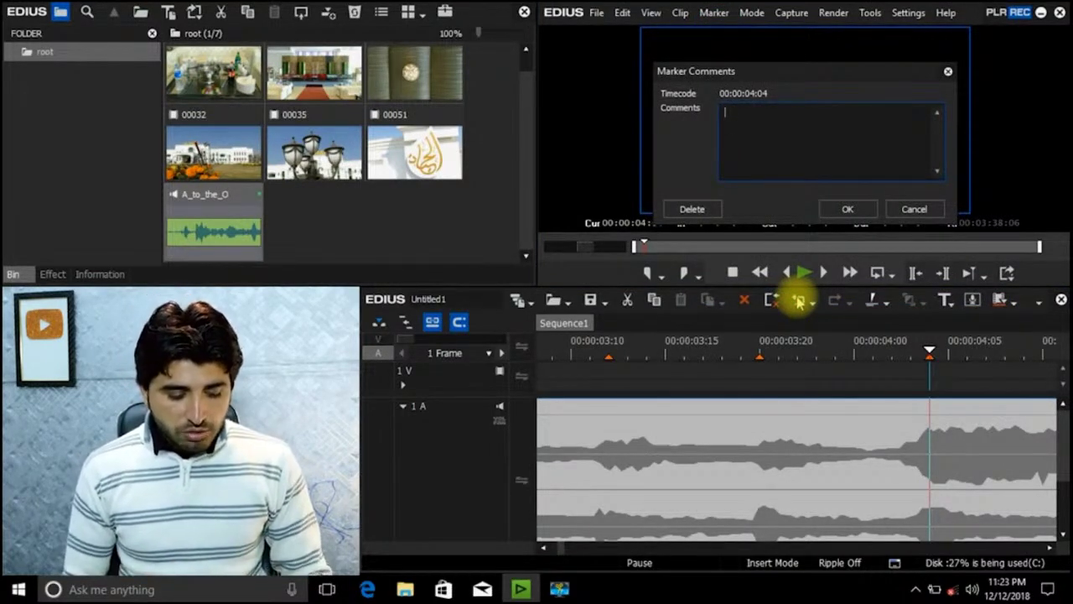
type("High")
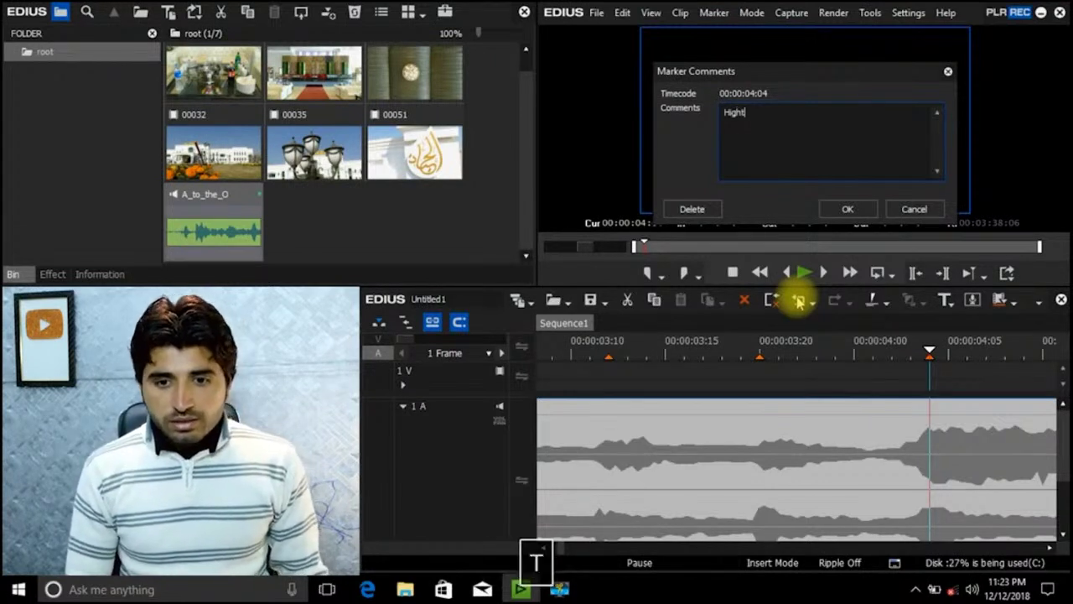
type("t")
key("BackSpace")
type("Bit")
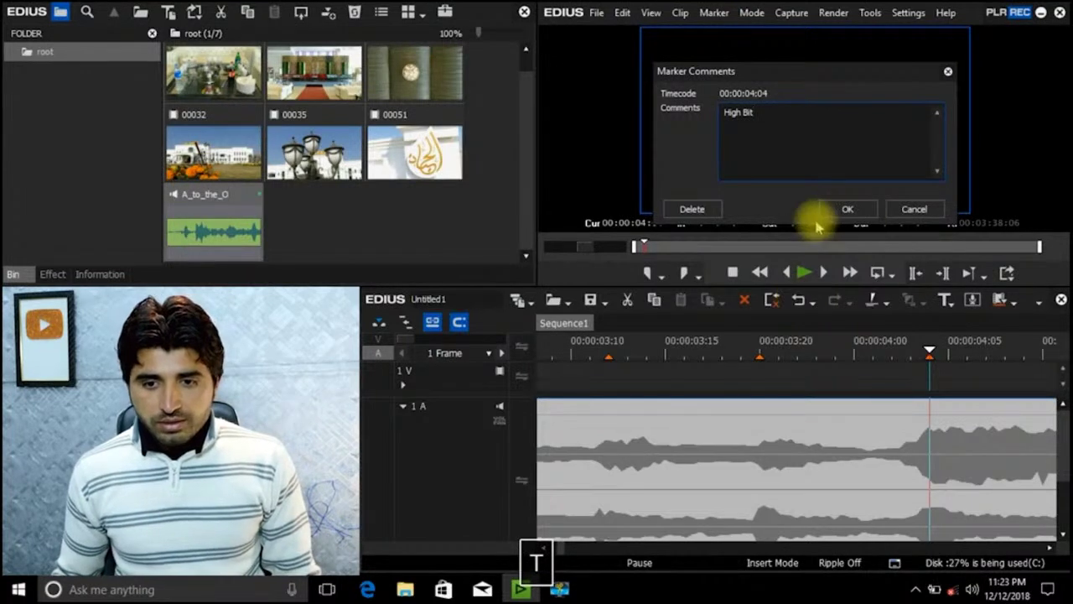
left_click(848, 209)
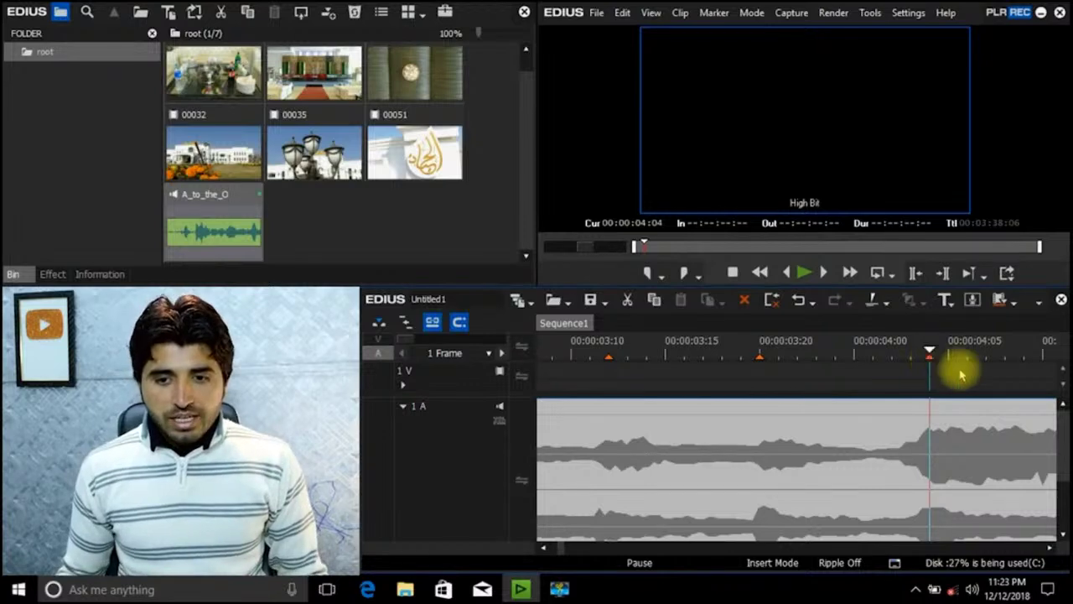
Step: Go to the sequence marker at 00:00:03:20 and give it the comment "Simpal Bit"
scroll(922, 360, "down", 1)
left_click(895, 354)
scroll(931, 363, "up", 1)
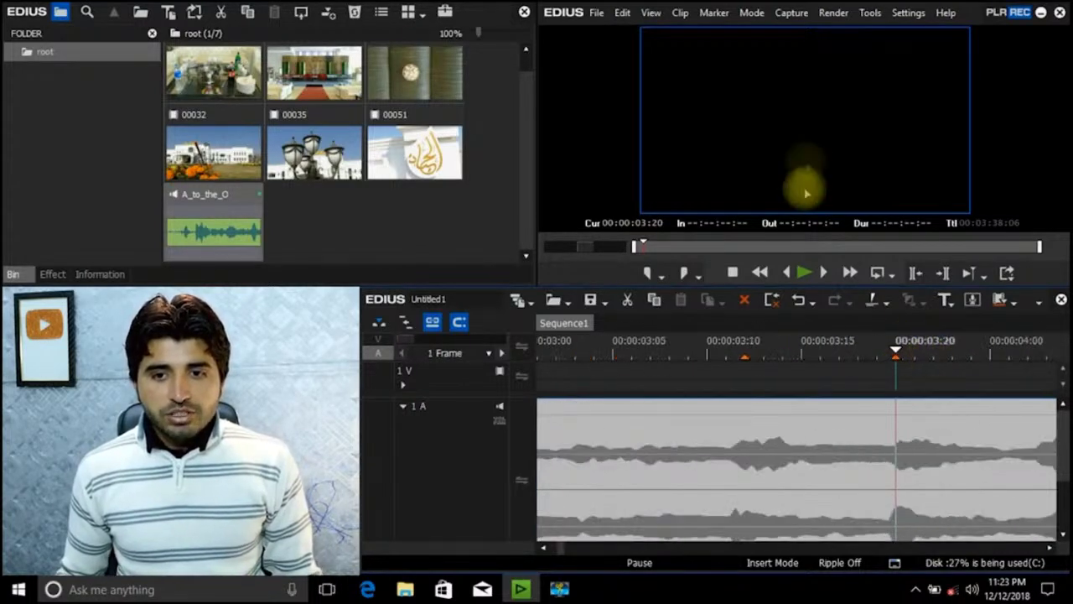
left_click(752, 13)
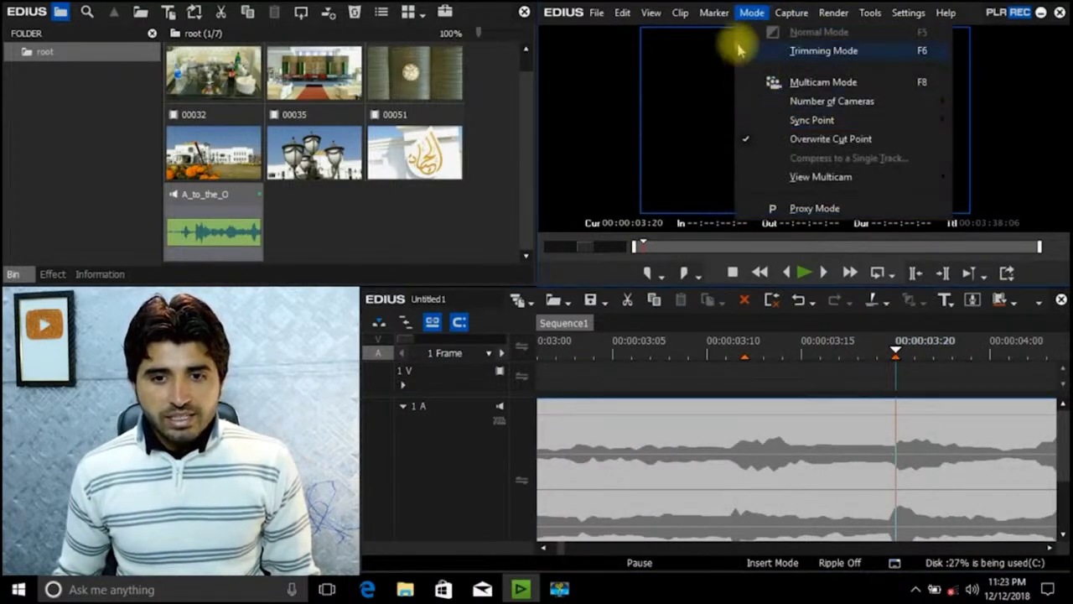
mouse_move(715, 15)
left_click(773, 298)
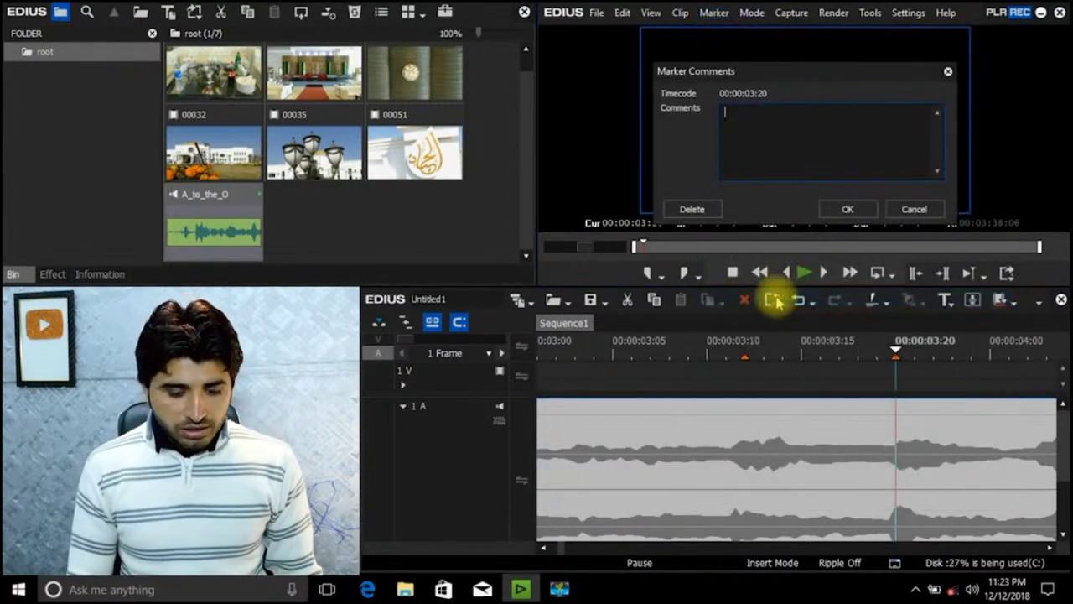
type("Simpal ")
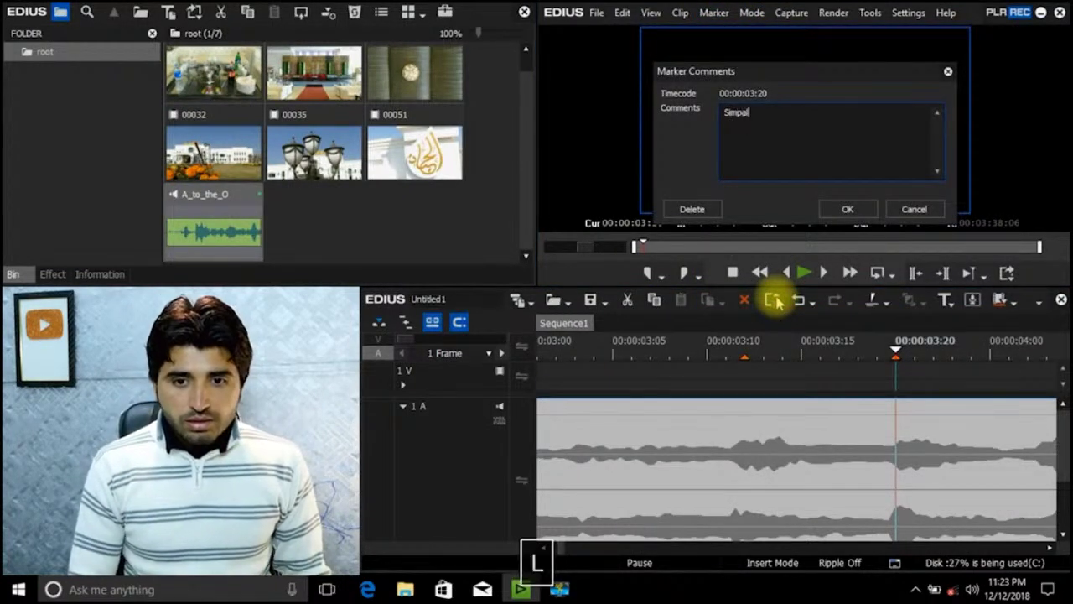
type("Bl")
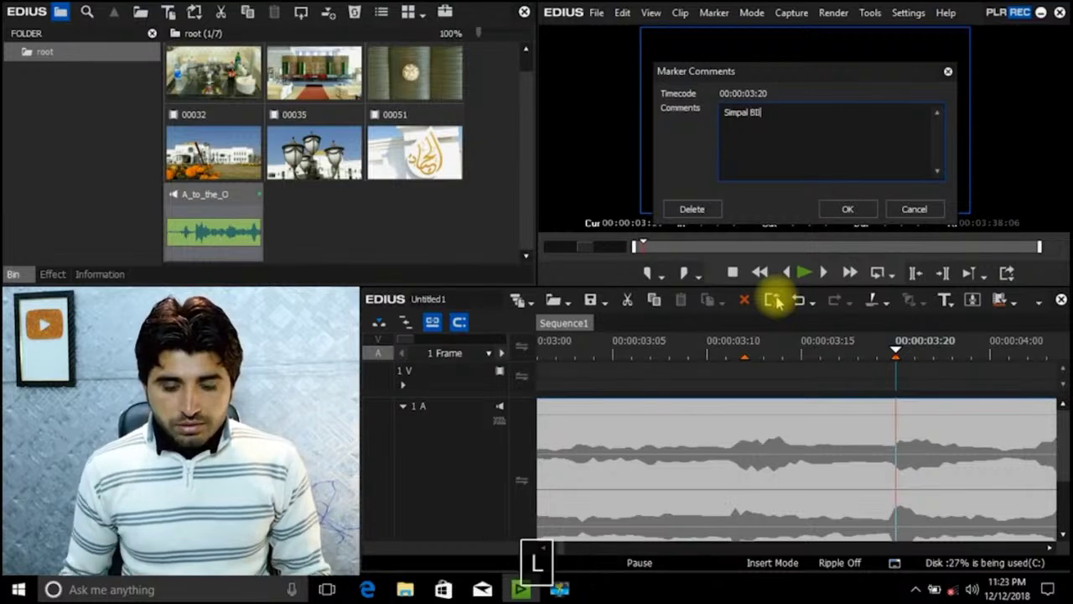
key("BackSpace")
type("it")
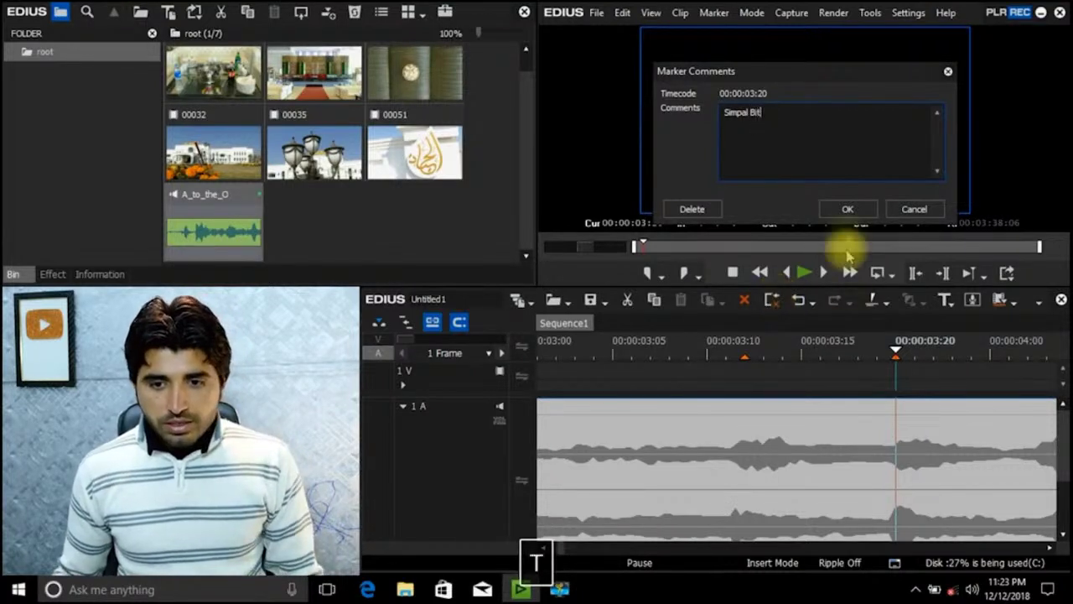
left_click(855, 210)
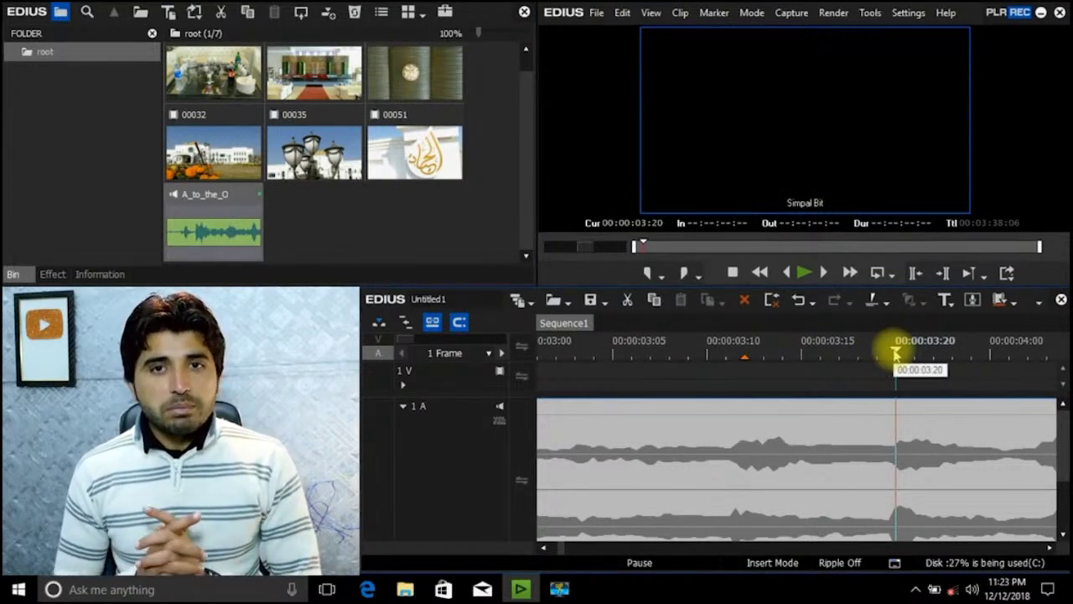
Step: Inspect the sequence marker at 00:00:03:12 on the waveform, and return the playhead to the sequence start
scroll(898, 352, "down", 3)
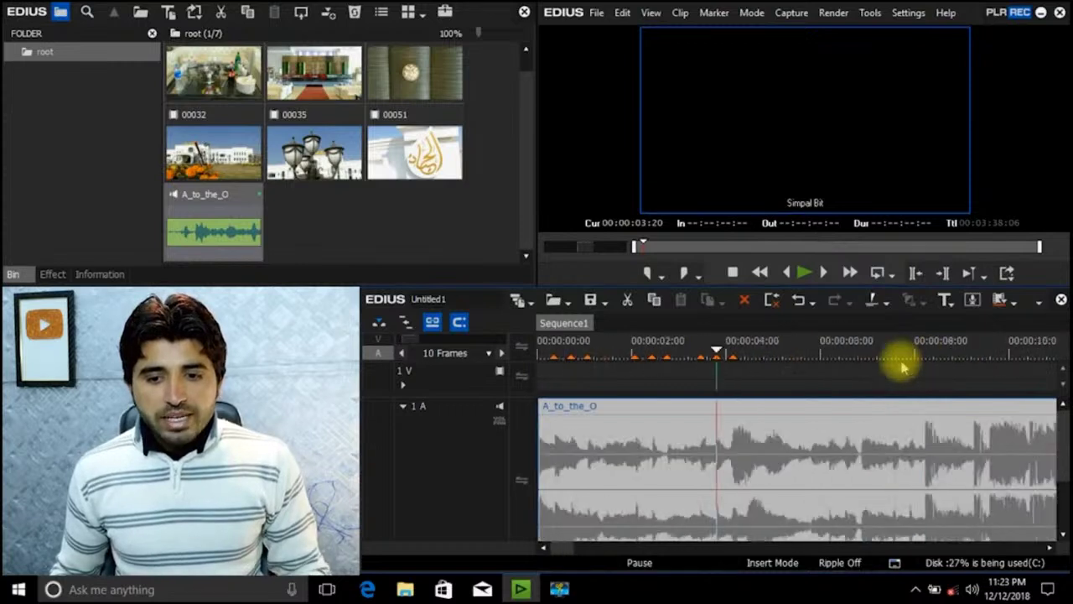
left_click(702, 352)
scroll(719, 352, "up", 3)
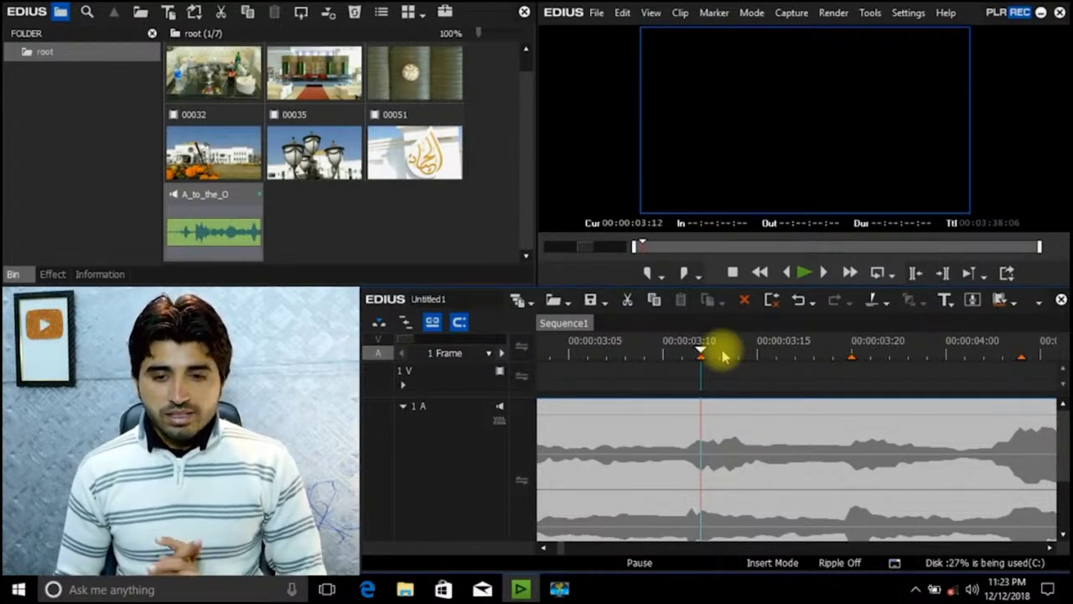
scroll(803, 369, "down", 3)
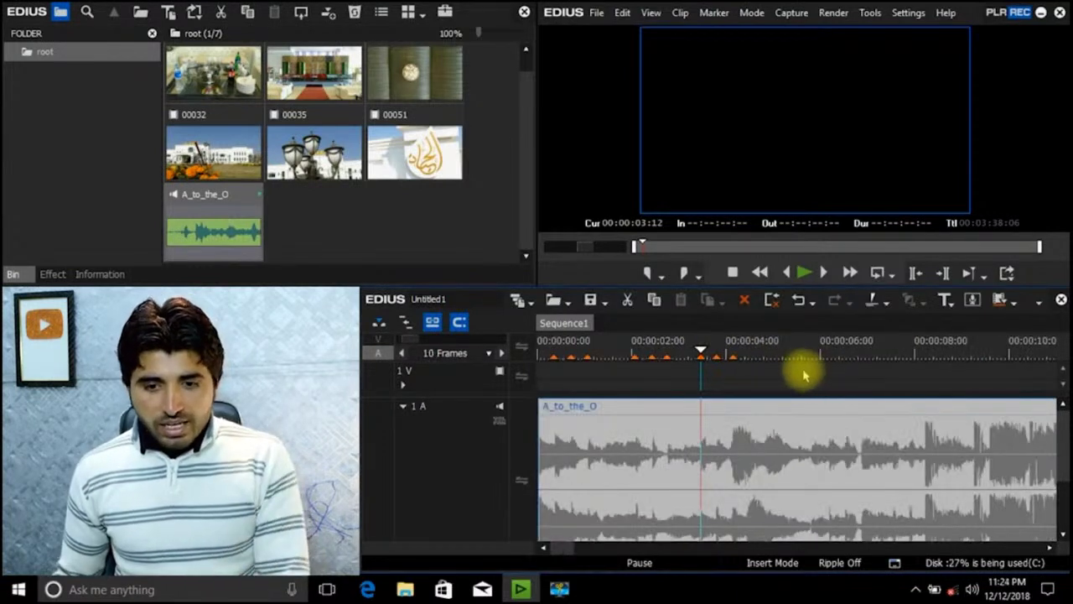
key("Home")
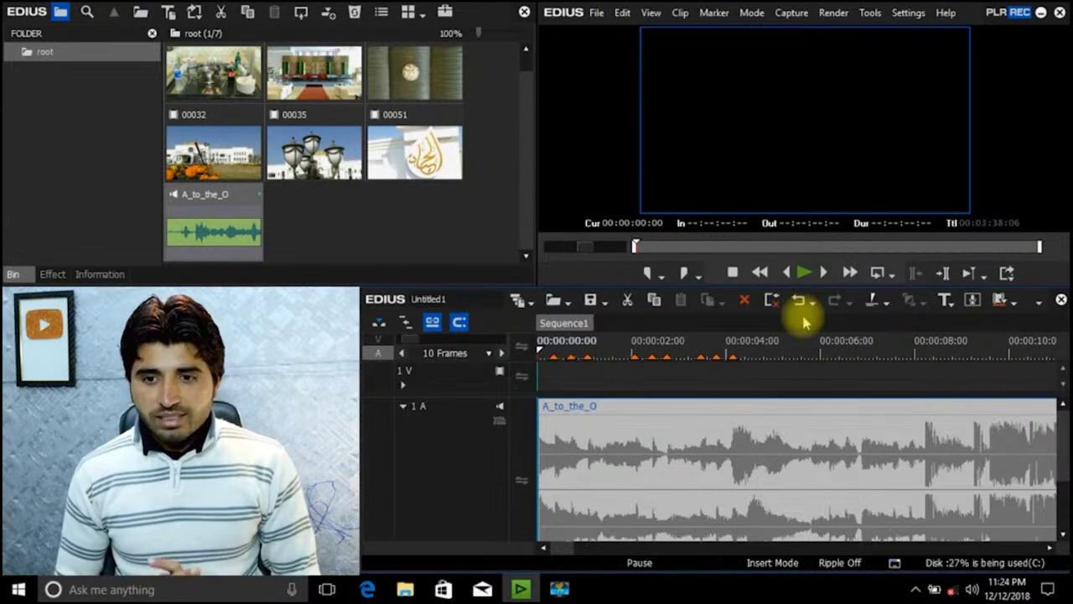
Step: Open the button customization in User Settings and choose the Timeline toolbar for editing
left_click(908, 12)
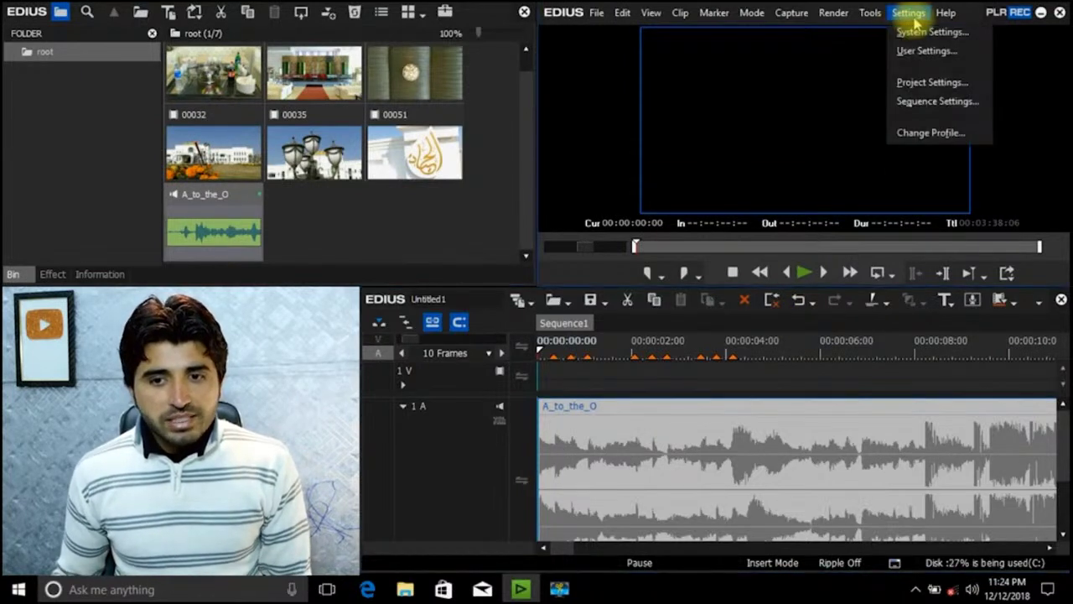
left_click(913, 50)
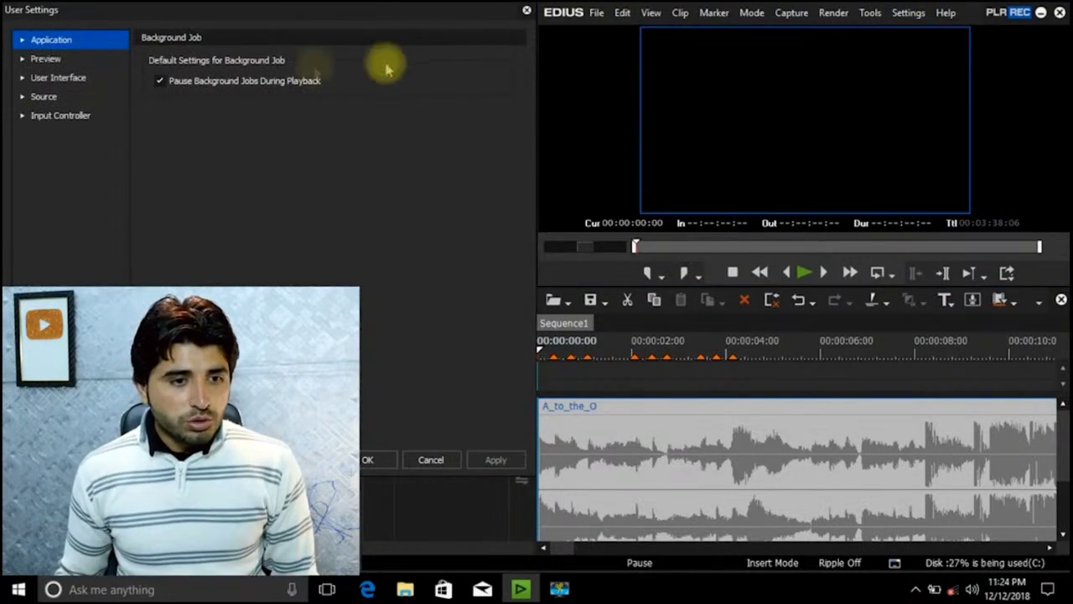
left_click(22, 78)
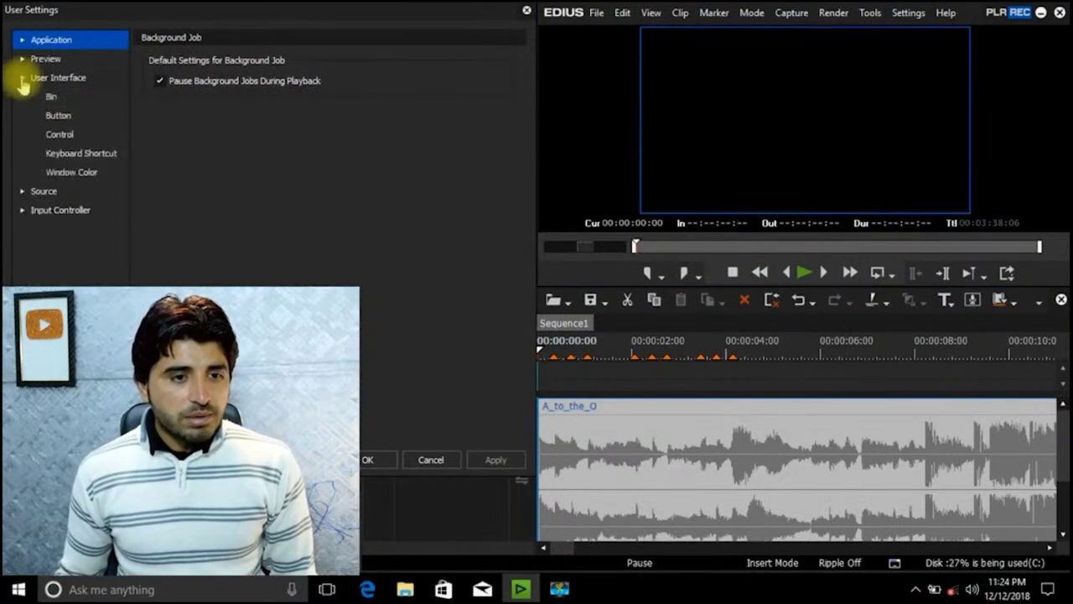
left_click(58, 117)
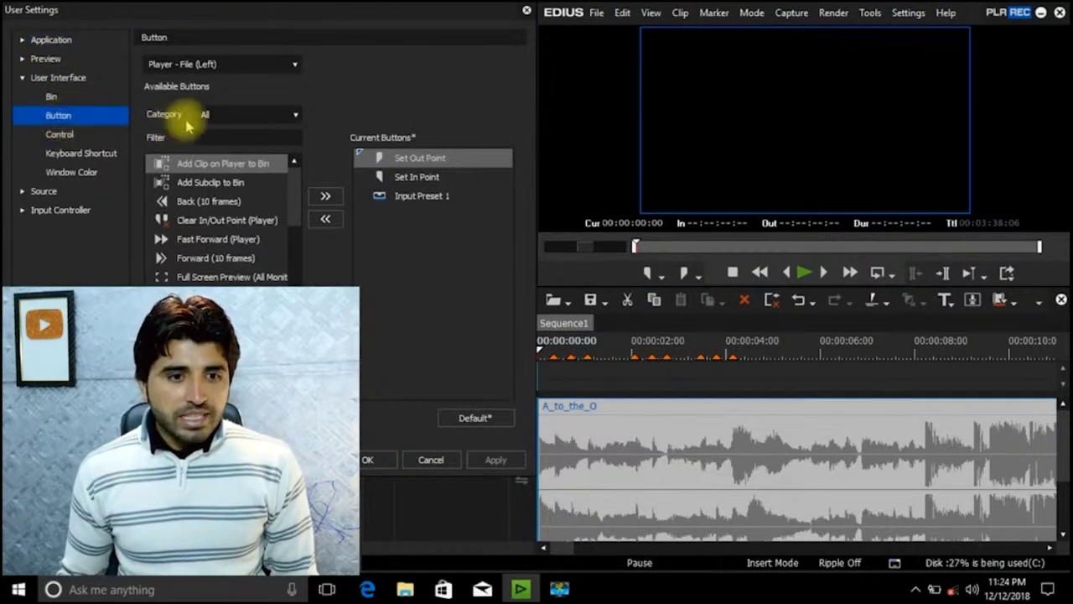
left_click(224, 67)
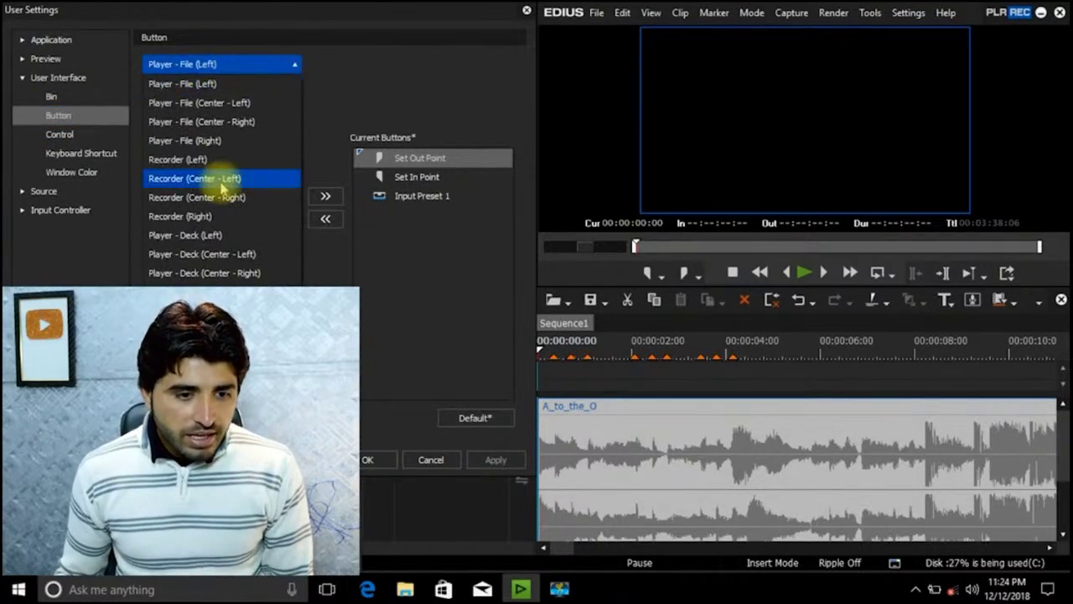
left_click(192, 328)
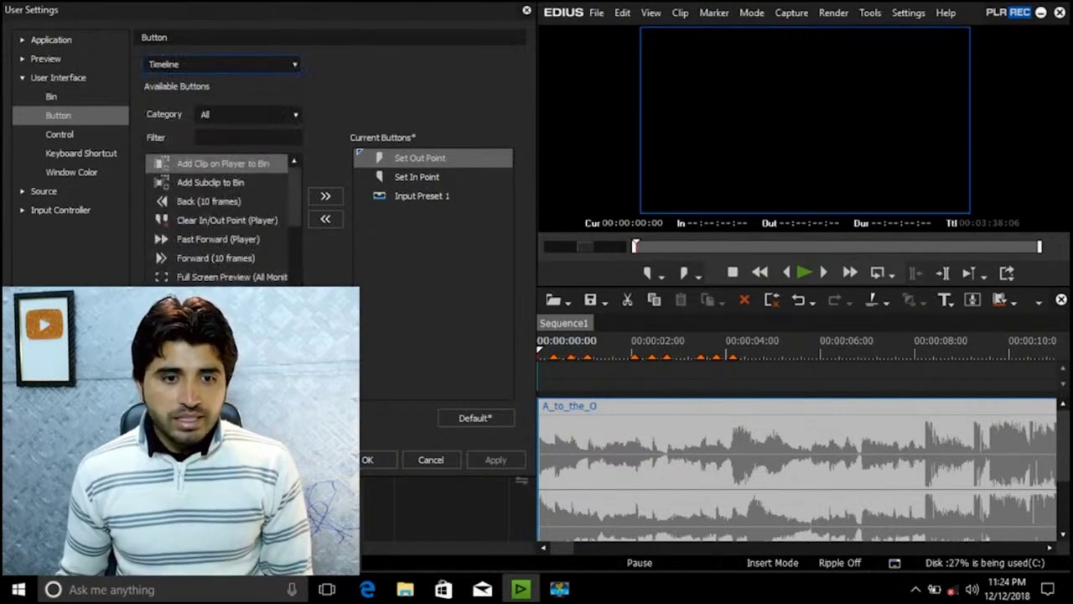
Step: Add the Set Sequence Marker/Clear Sequence Marker (Toggle) button from the Marker category to the timeline toolbar and apply the settings
left_click(249, 114)
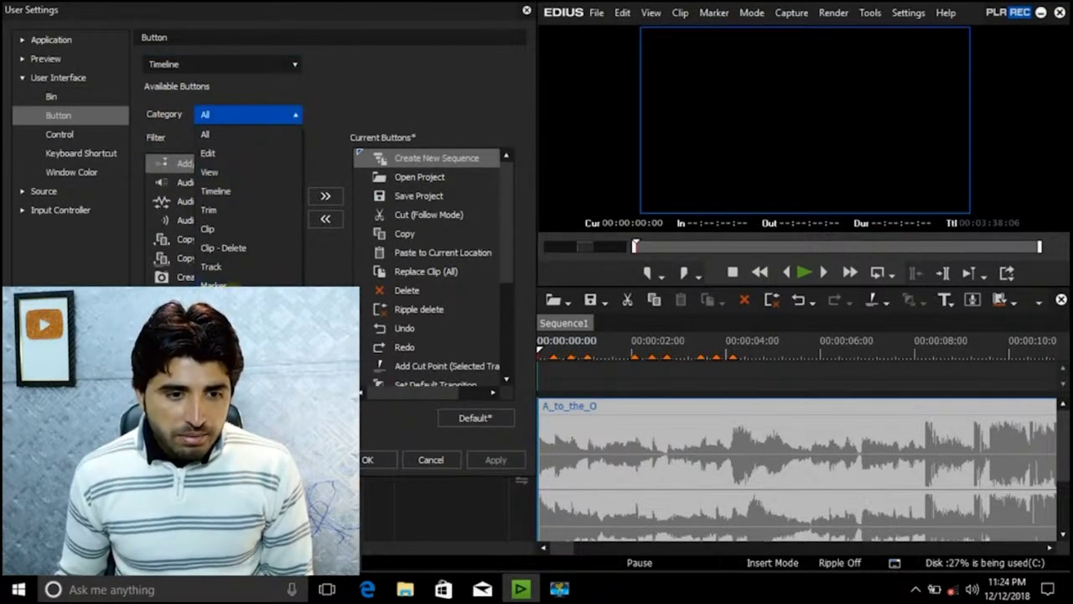
left_click(226, 284)
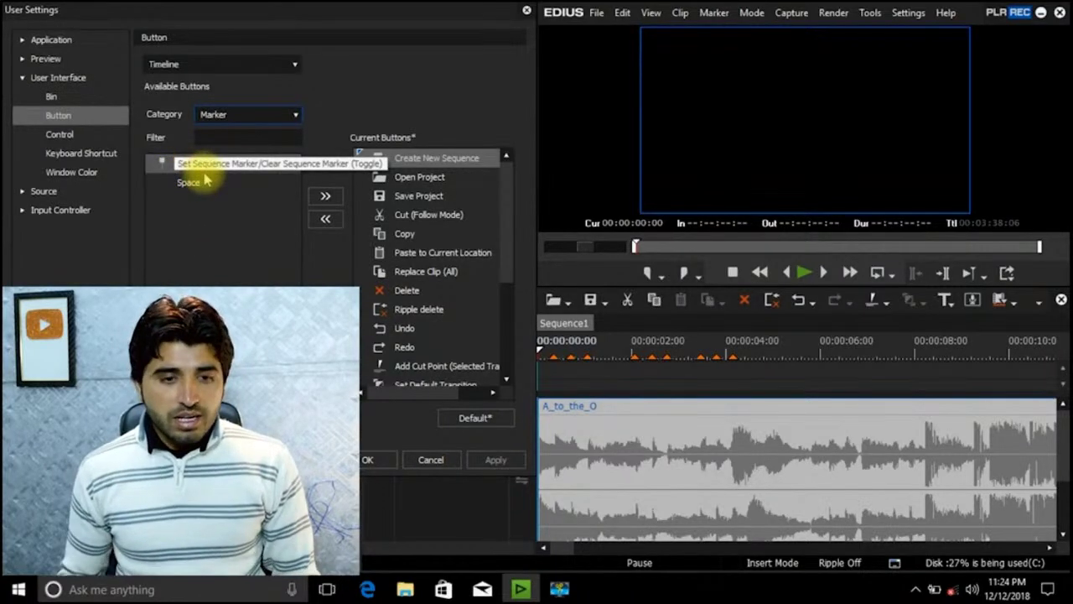
left_click(231, 165)
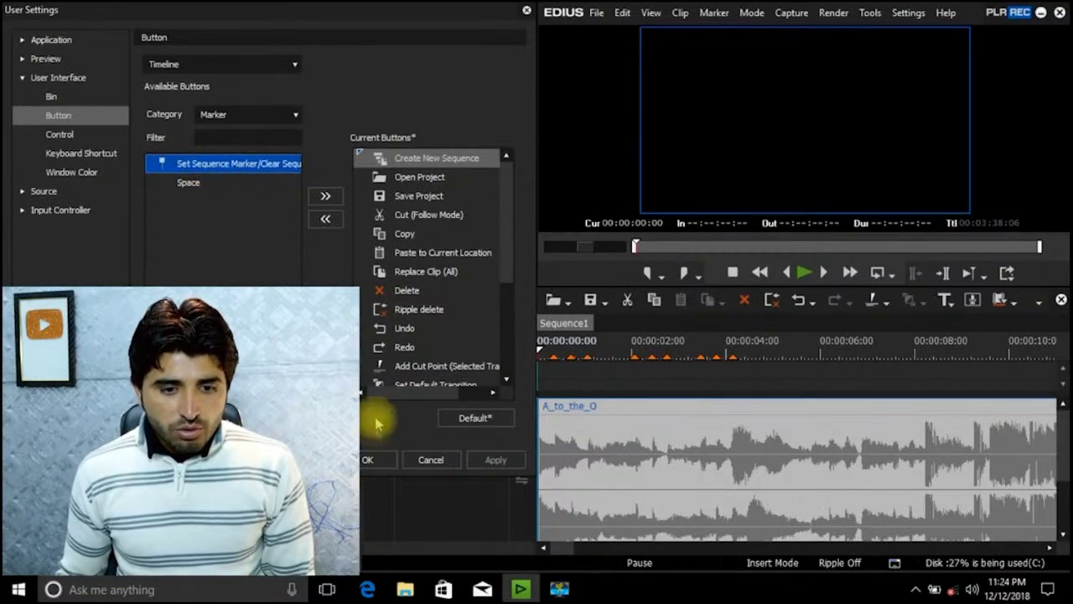
left_click(326, 198)
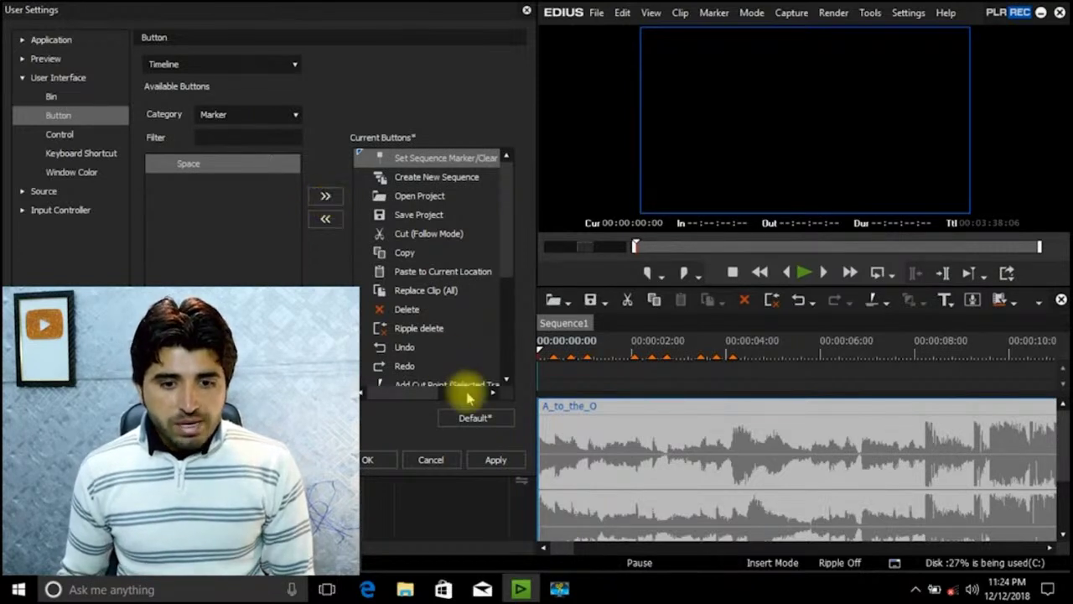
left_click(494, 459)
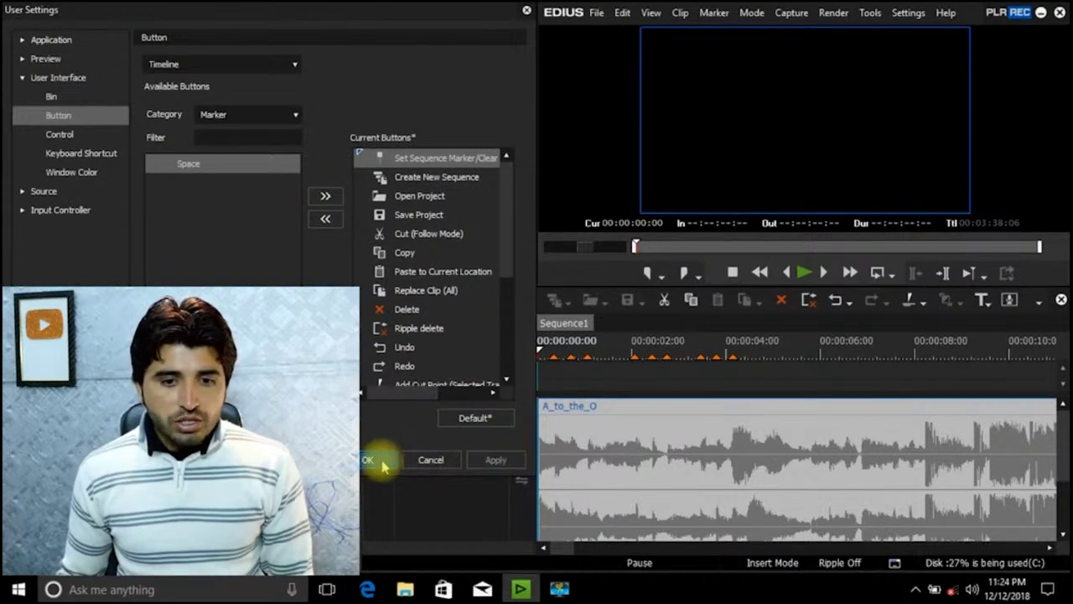
left_click(373, 460)
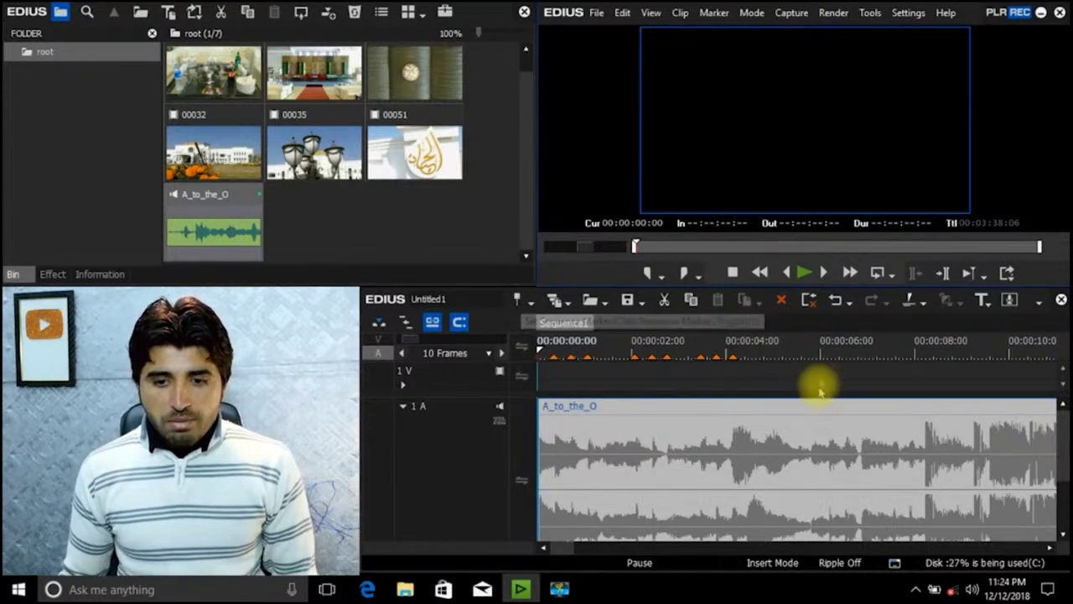
Step: Add a sequence marker at the sharp rise in the waveform just after 00:00:08:00
left_click_drag(872, 353, 925, 353)
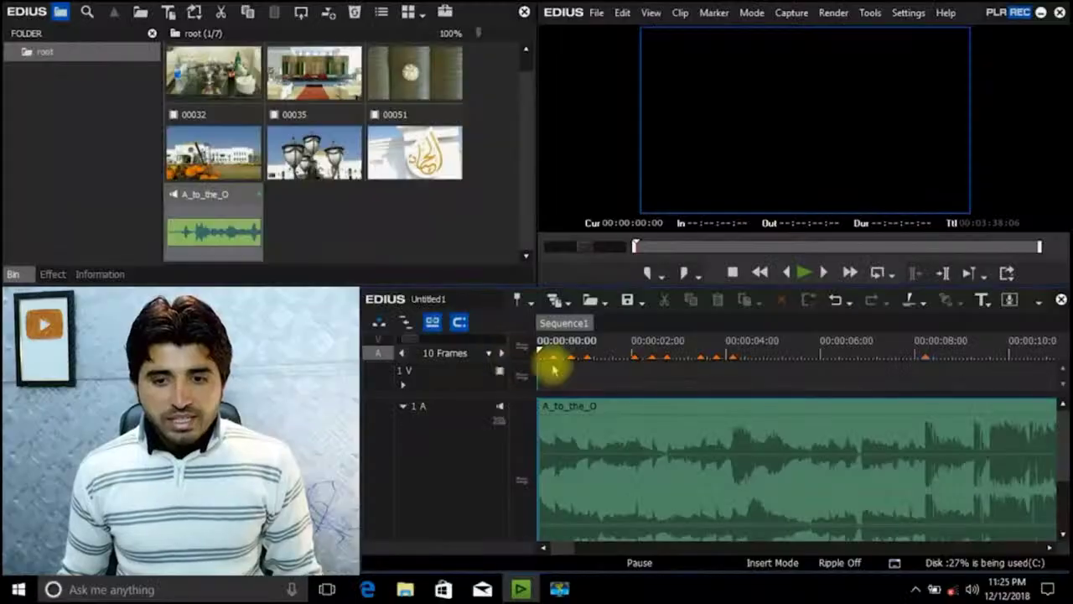
scroll(587, 360, "down", 1)
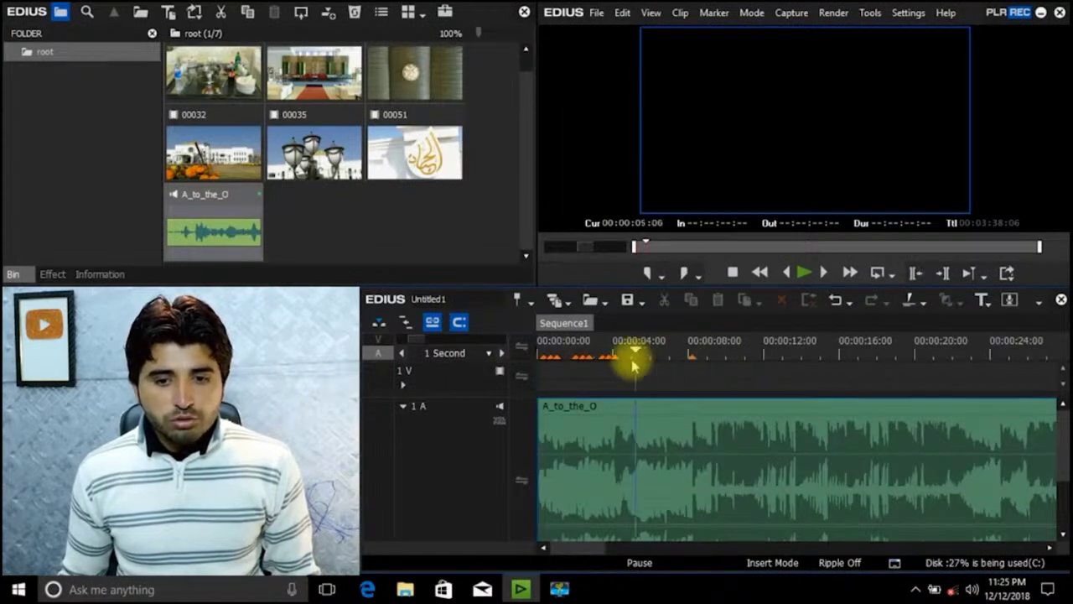
Step: Export the sequence's marker list as a CSV file named Mark 5 into the Class 5 folder on Local Disk (E:)
left_click(634, 357)
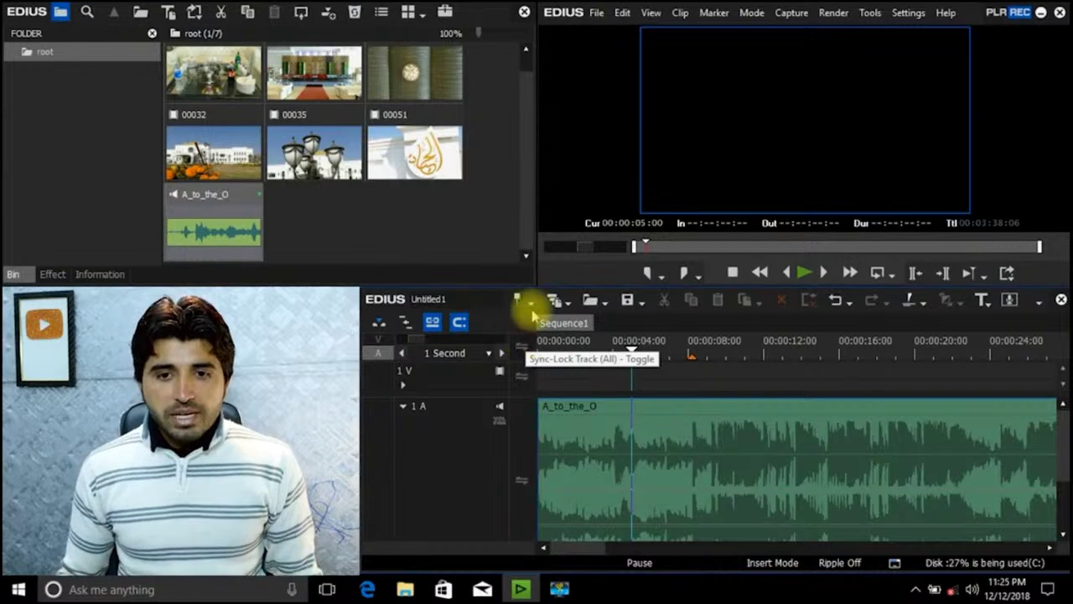
left_click(713, 13)
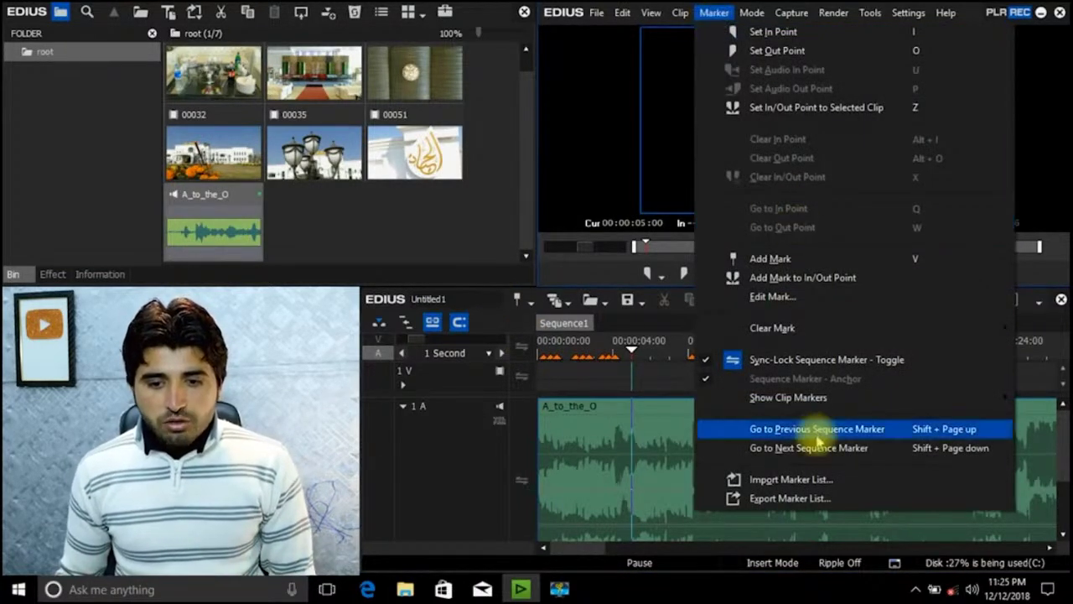
left_click(820, 501)
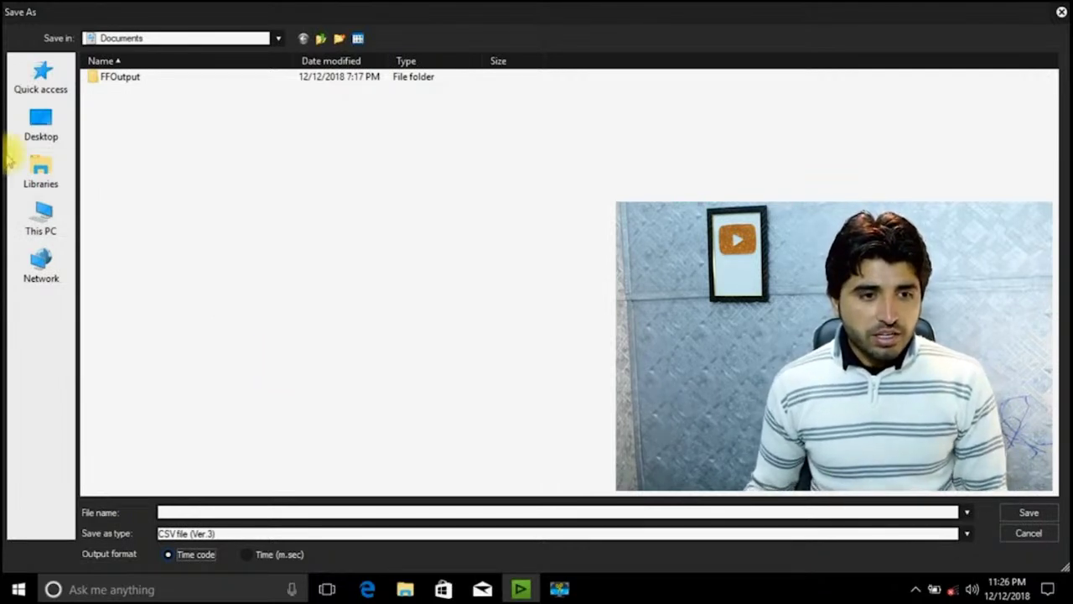
left_click(44, 125)
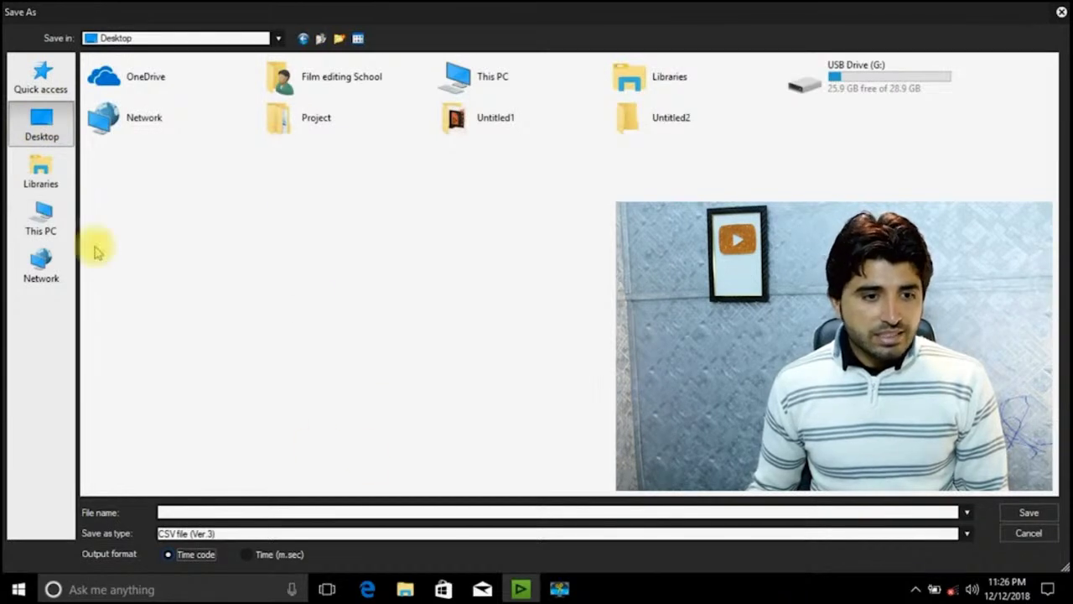
left_click(41, 222)
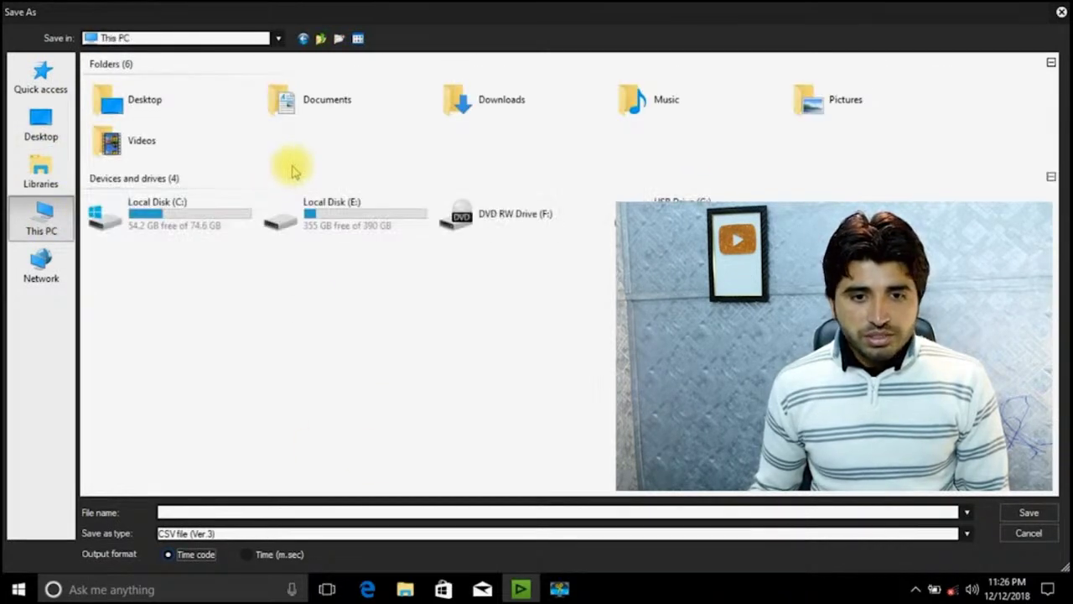
double_click(335, 215)
double_click(168, 113)
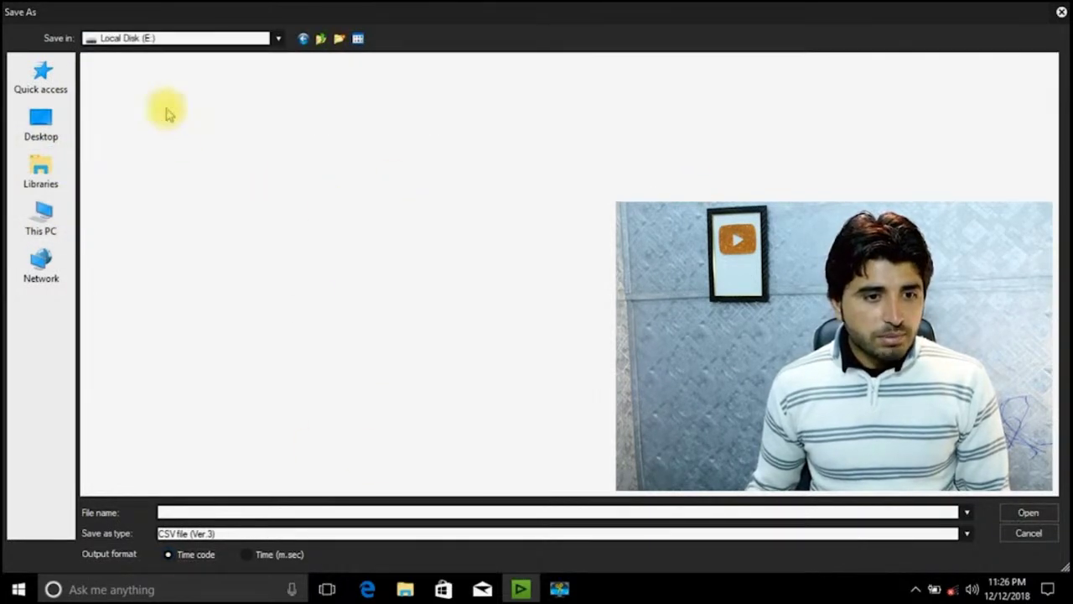
double_click(121, 100)
left_click(295, 512)
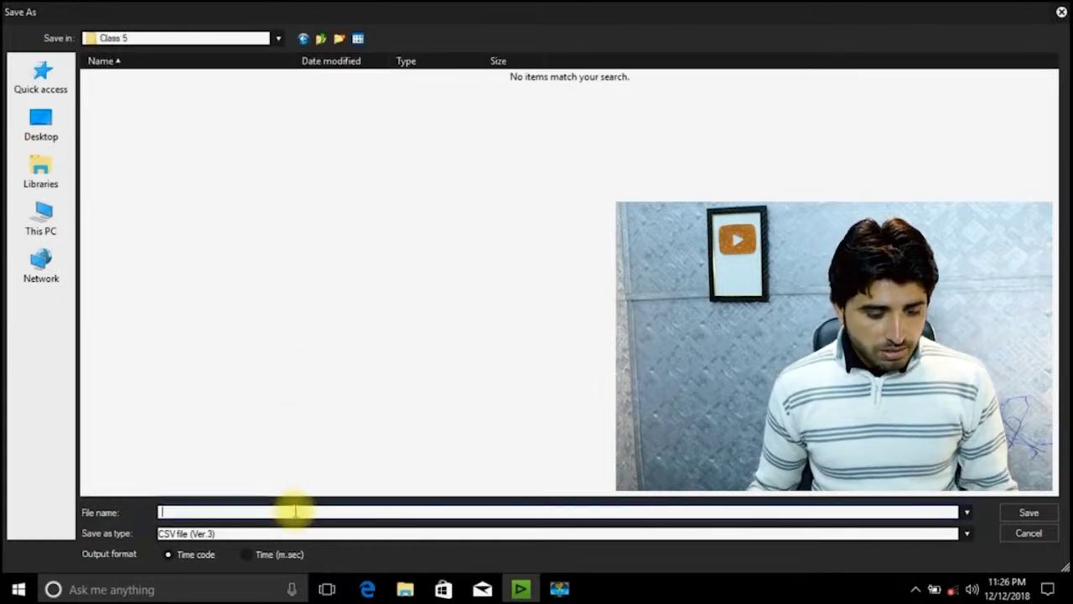
type("Mark ")
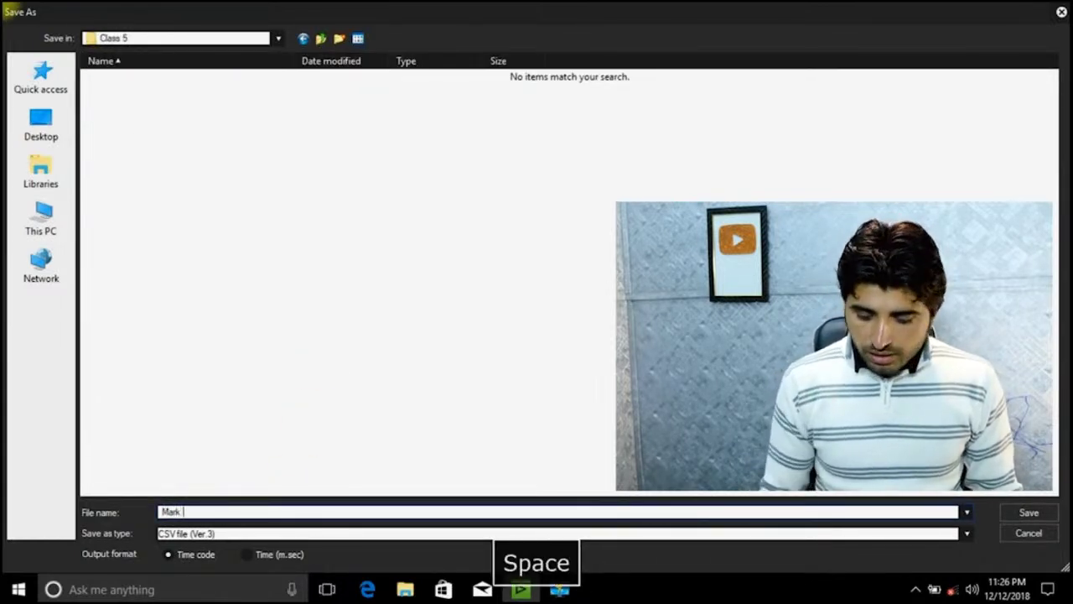
type("5")
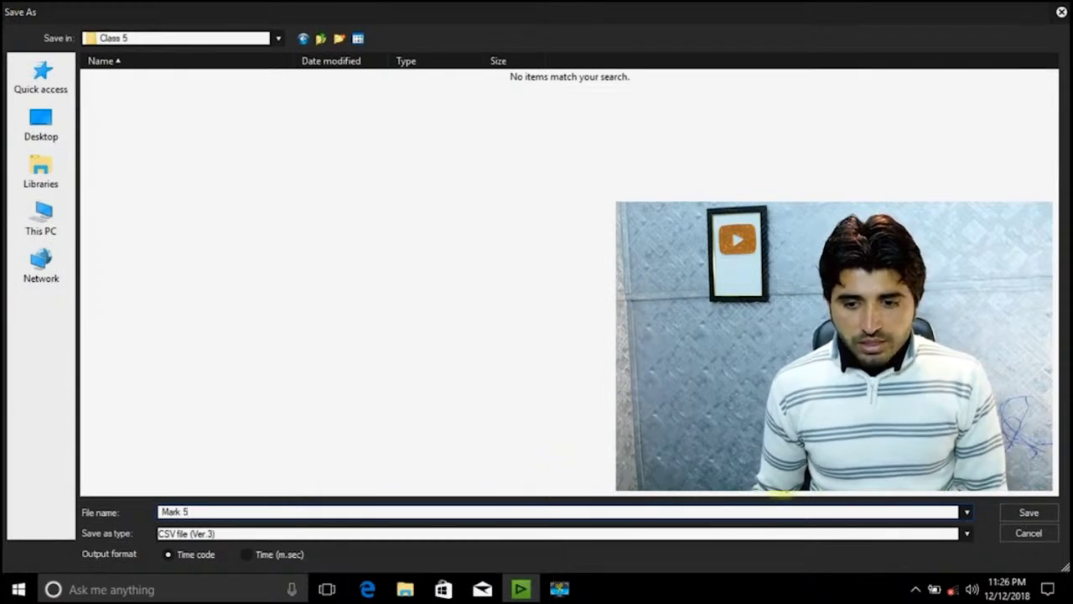
left_click(1025, 511)
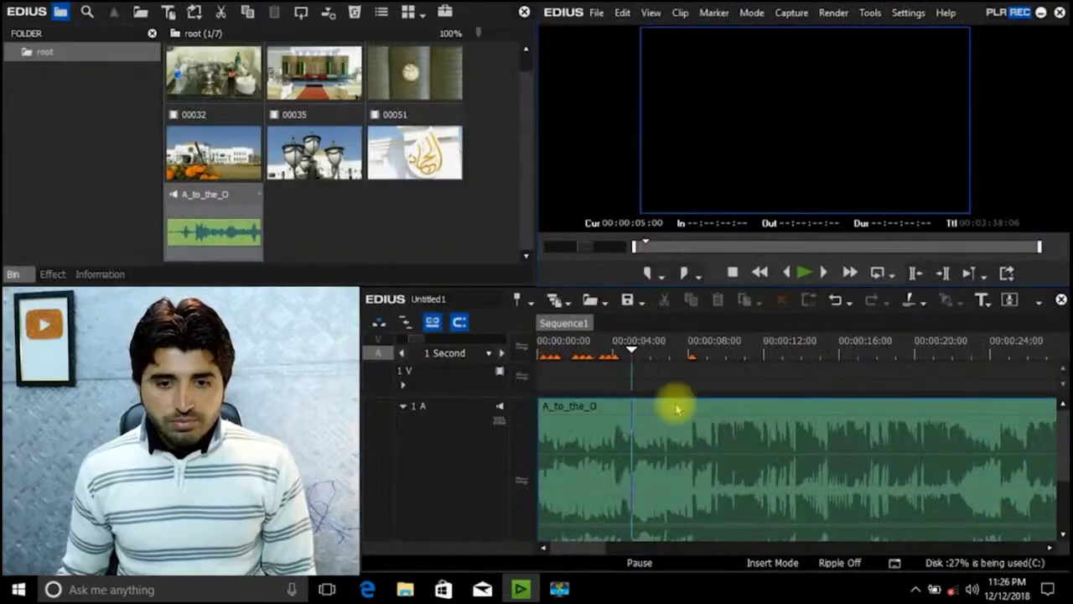
Step: Create a new sequence and place the A_to_the_O music clip at the start of its 1 A track
left_click_drag(637, 359, 690, 355)
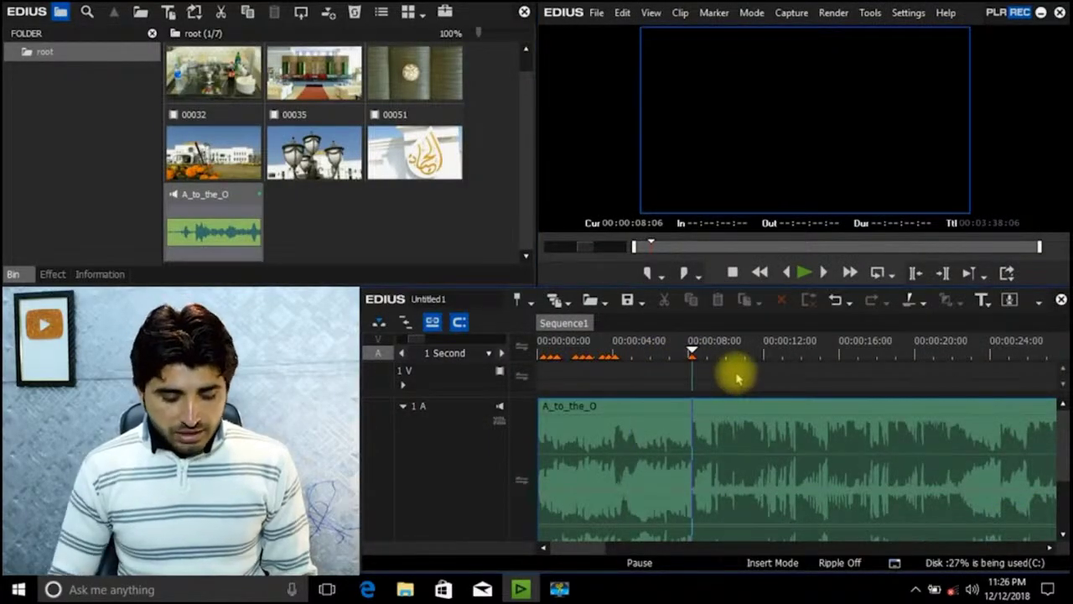
key("ctrl+shift+n")
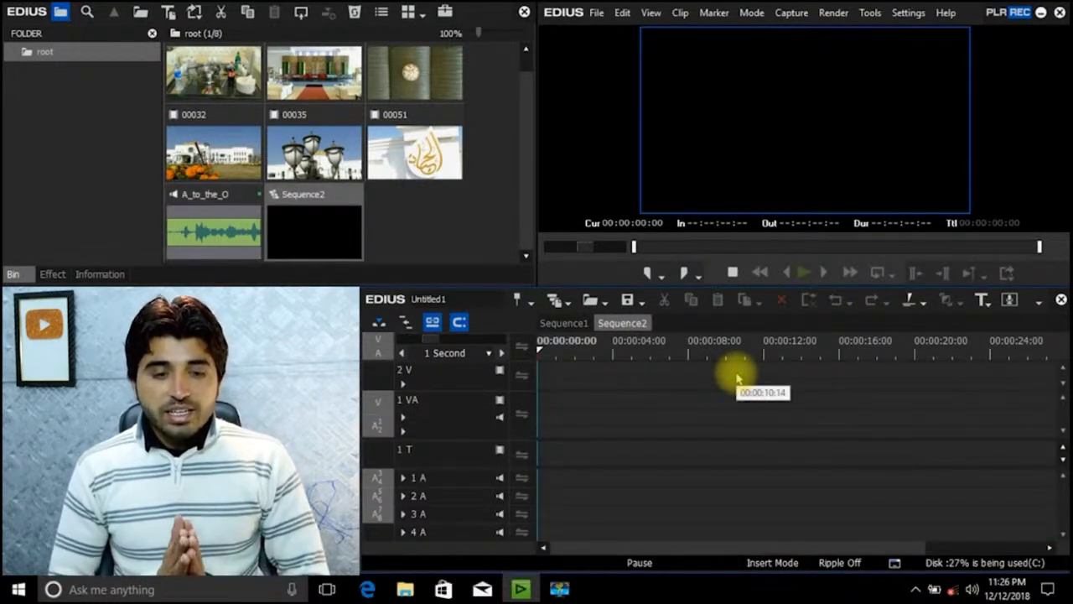
left_click_drag(243, 228, 596, 484)
left_click(285, 227, "ctrl")
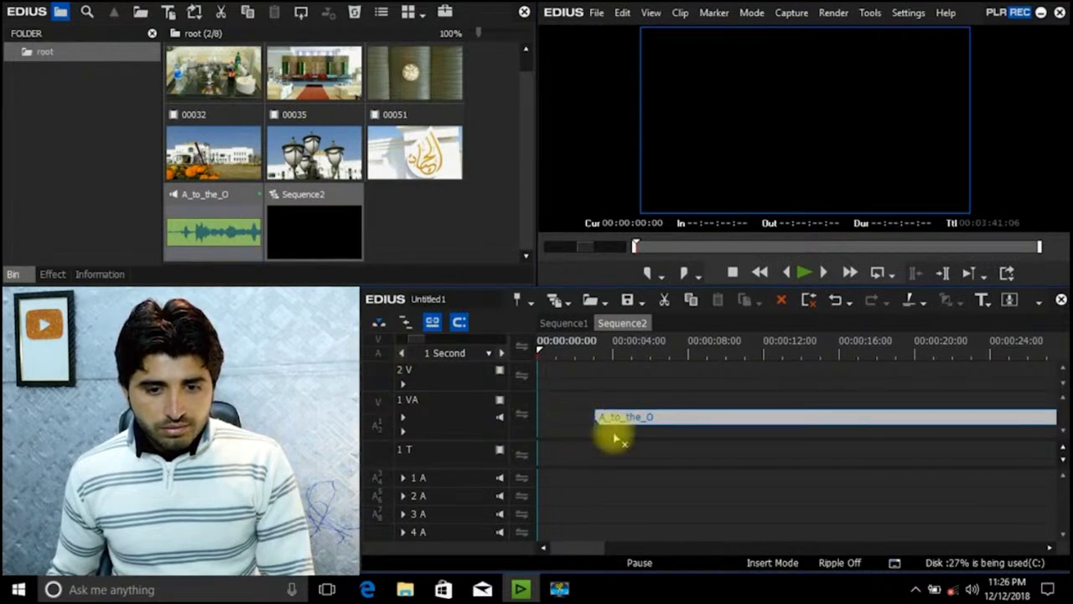
left_click_drag(613, 432, 559, 479)
Step: Import the marker list Mark 5.csv from the Class 5 folder on Local Disk (E:) into Sequence2
left_click(620, 355)
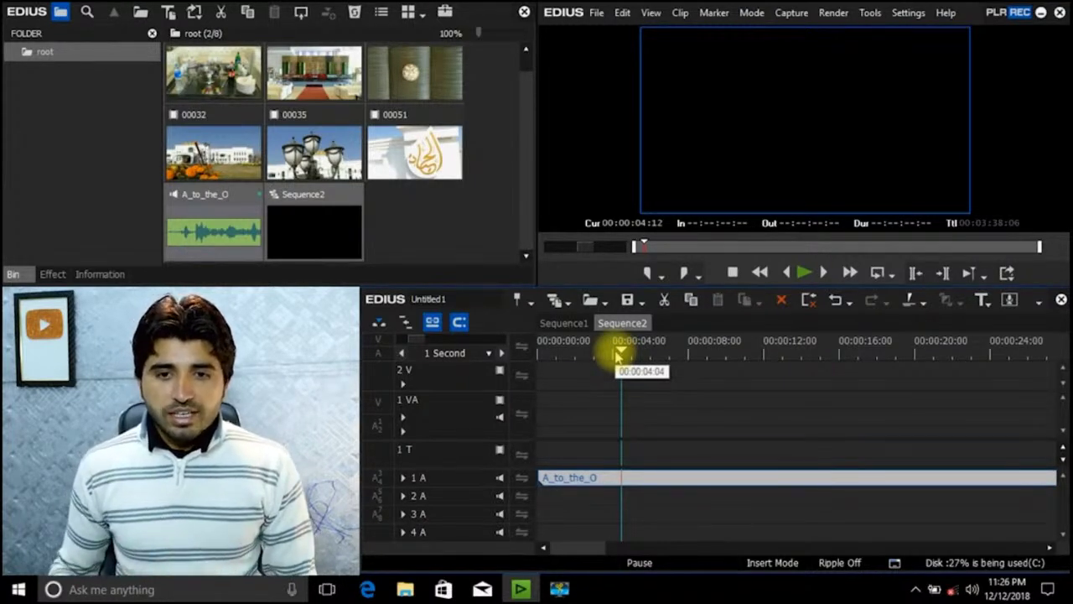
left_click(714, 13)
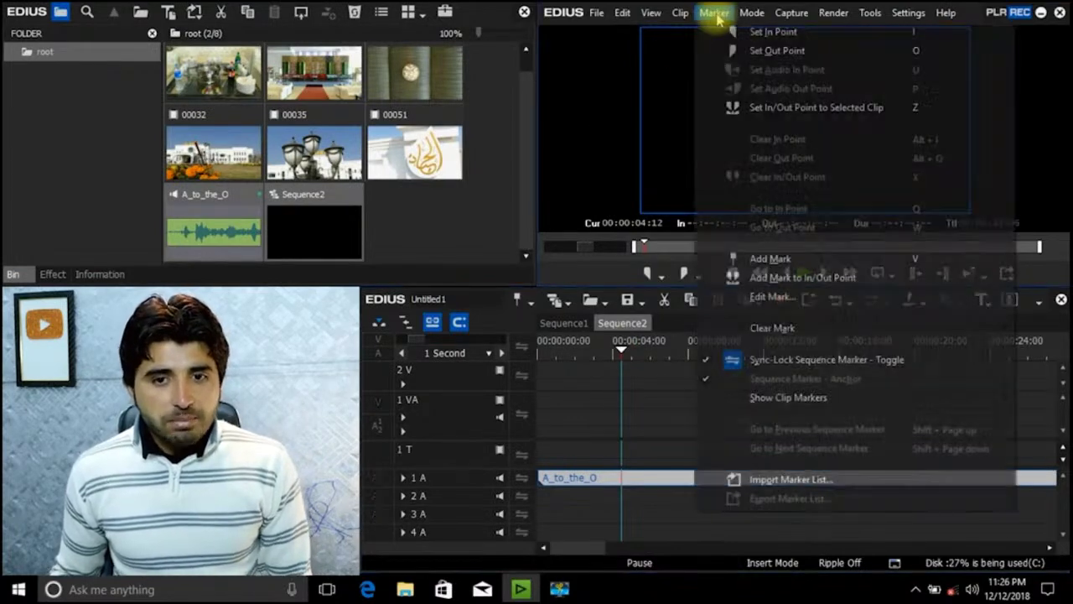
left_click(786, 482)
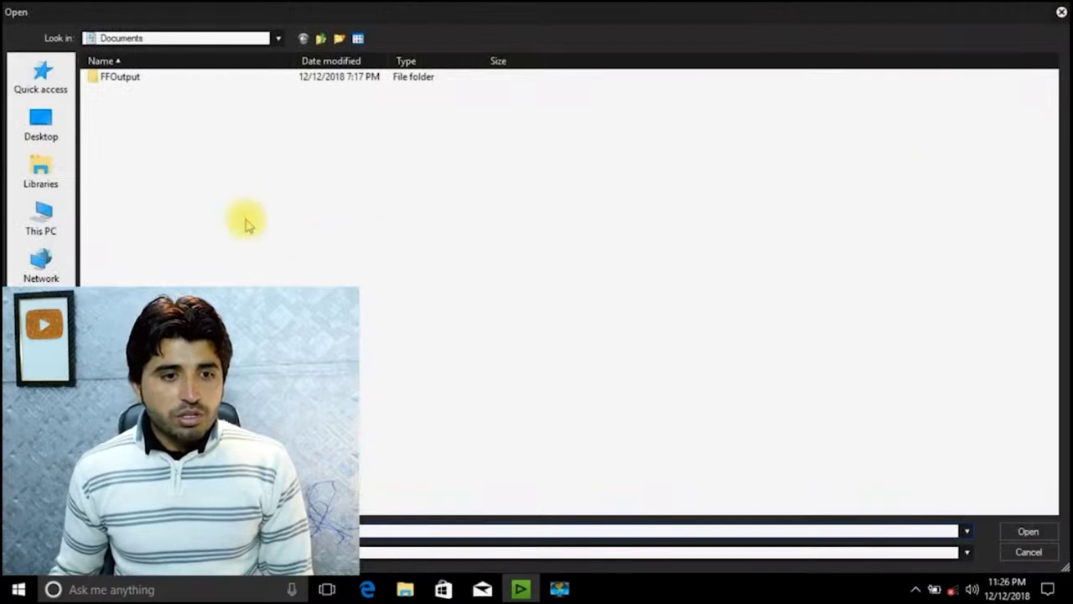
left_click(41, 130)
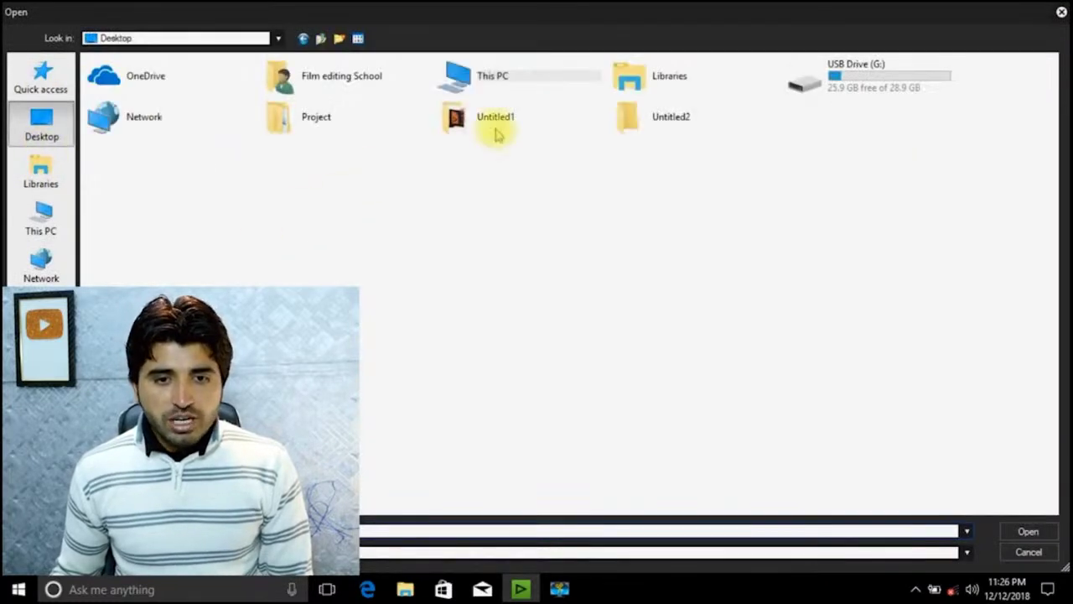
double_click(477, 87)
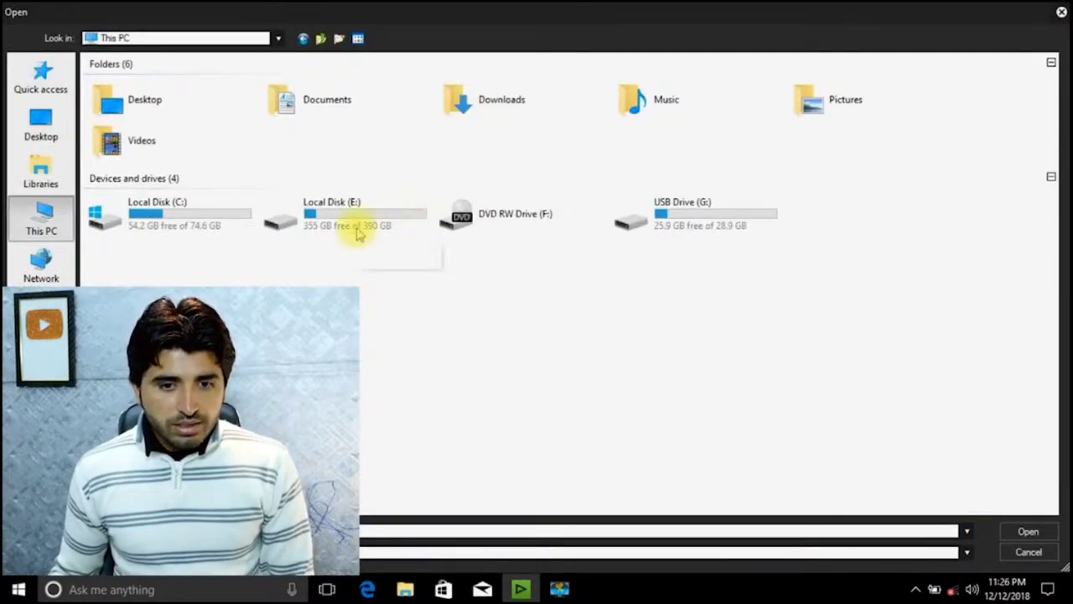
double_click(353, 228)
double_click(141, 107)
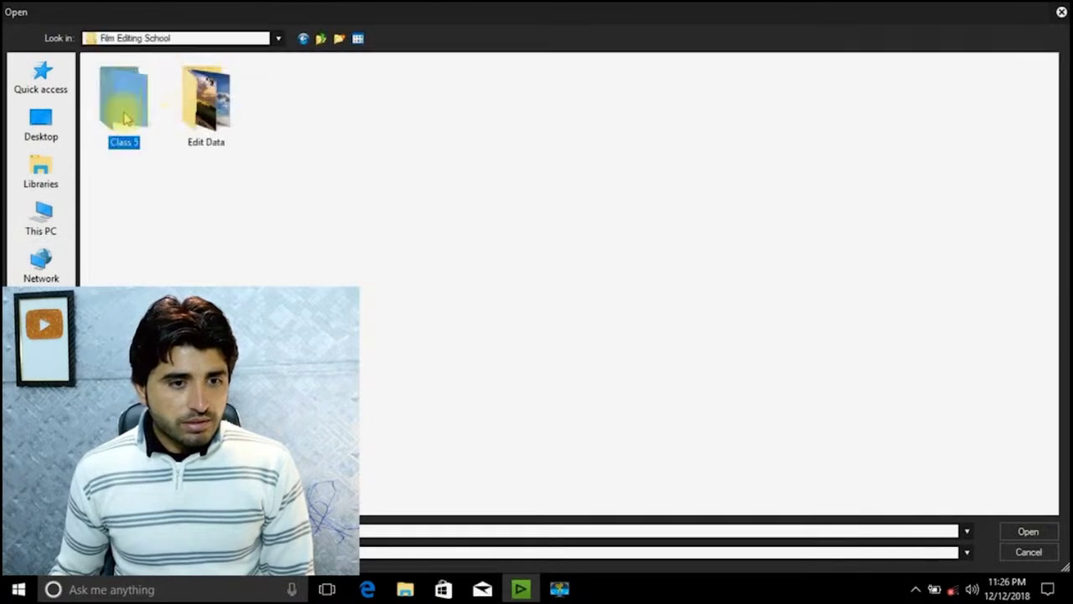
double_click(124, 105)
left_click(117, 80)
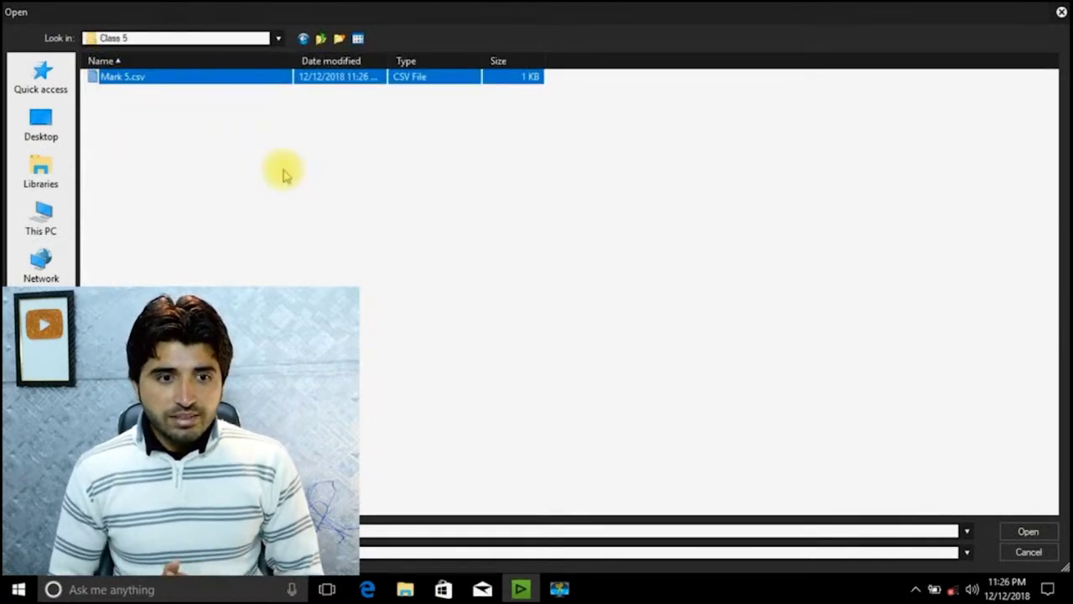
left_click(1028, 531)
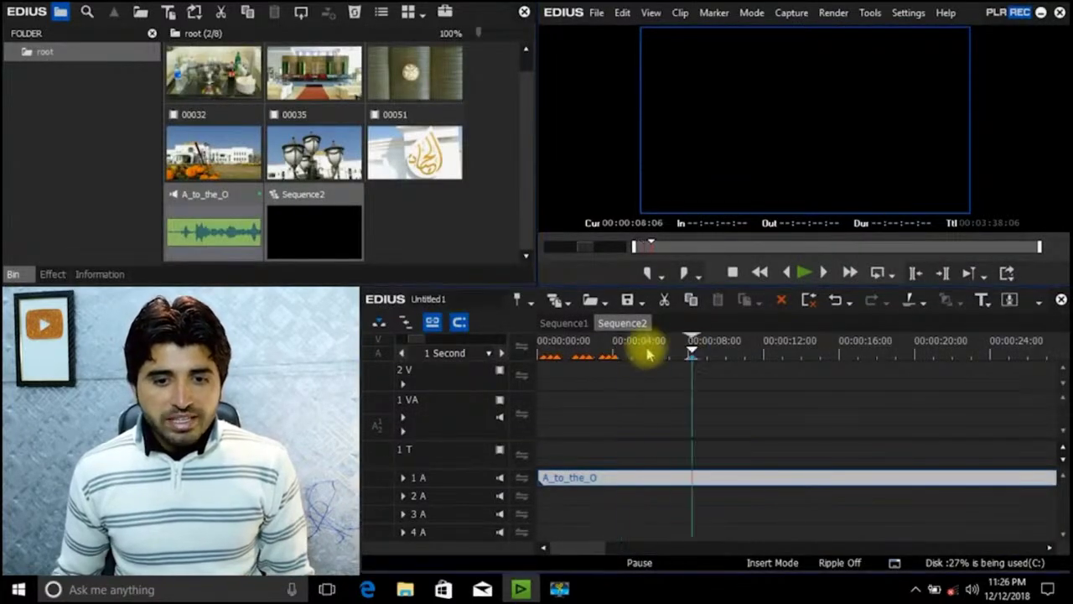
Step: Scrub through the imported markers in Sequence2 to check their positions and comments
left_click_drag(642, 347, 498, 352)
scroll(587, 368, "up", 2)
left_click_drag(564, 354, 733, 352)
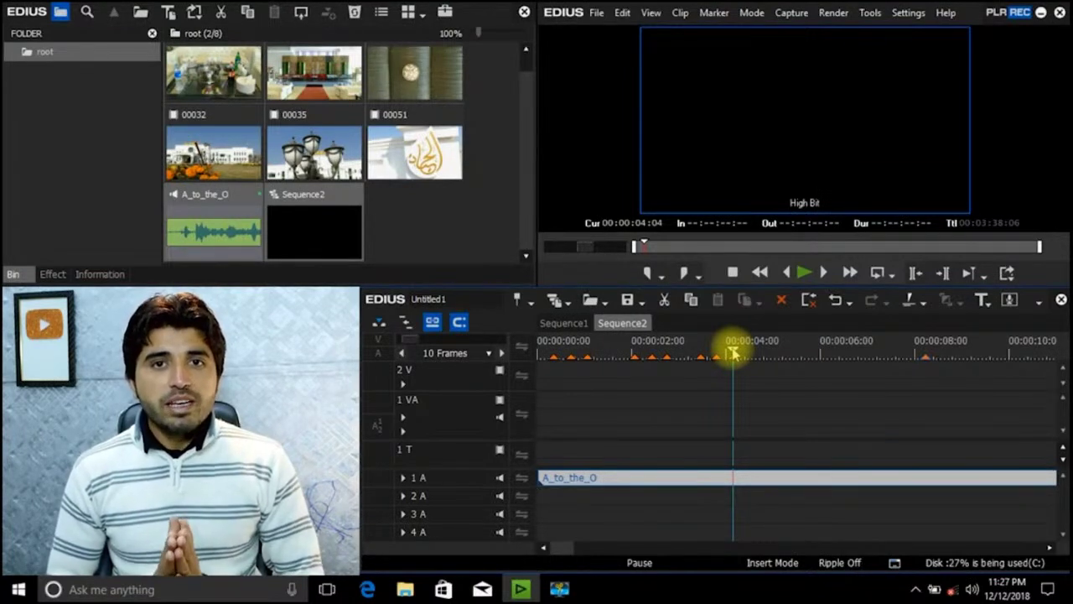
Step: In Sequence1, place clip 00051 without audio on the 1 V track at 00:00:10:14 and add a sequence marker at its start
left_click(564, 322)
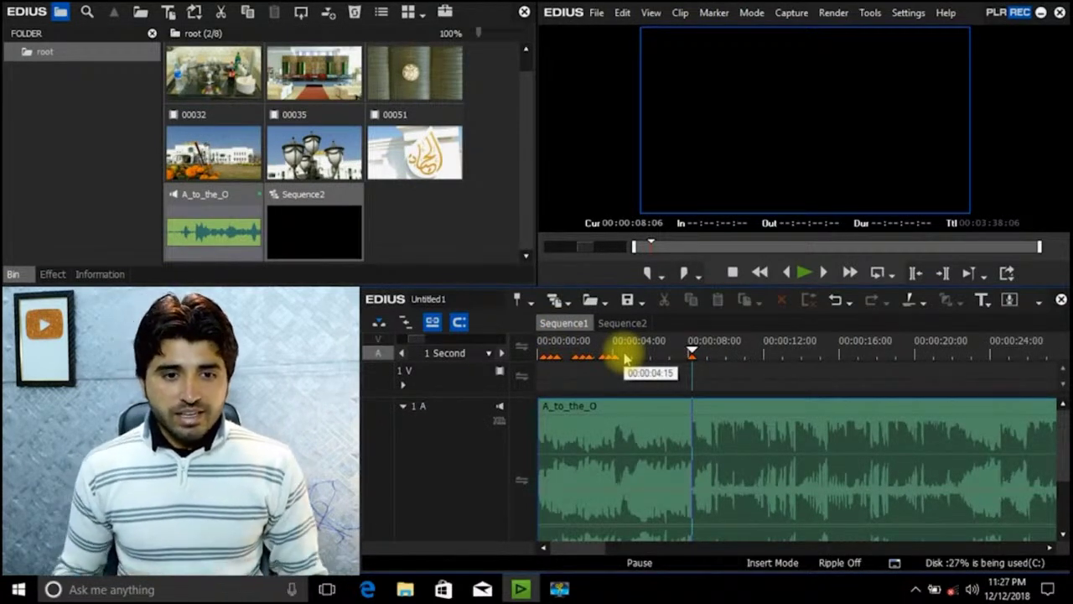
left_click_drag(417, 147, 734, 361)
key("alt+a")
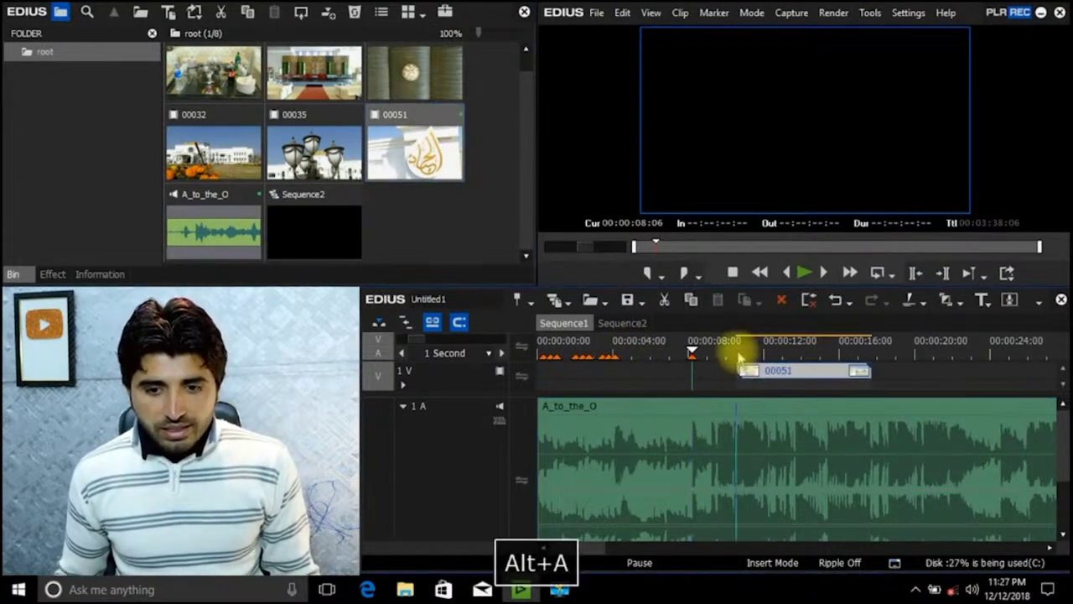
left_click(737, 356)
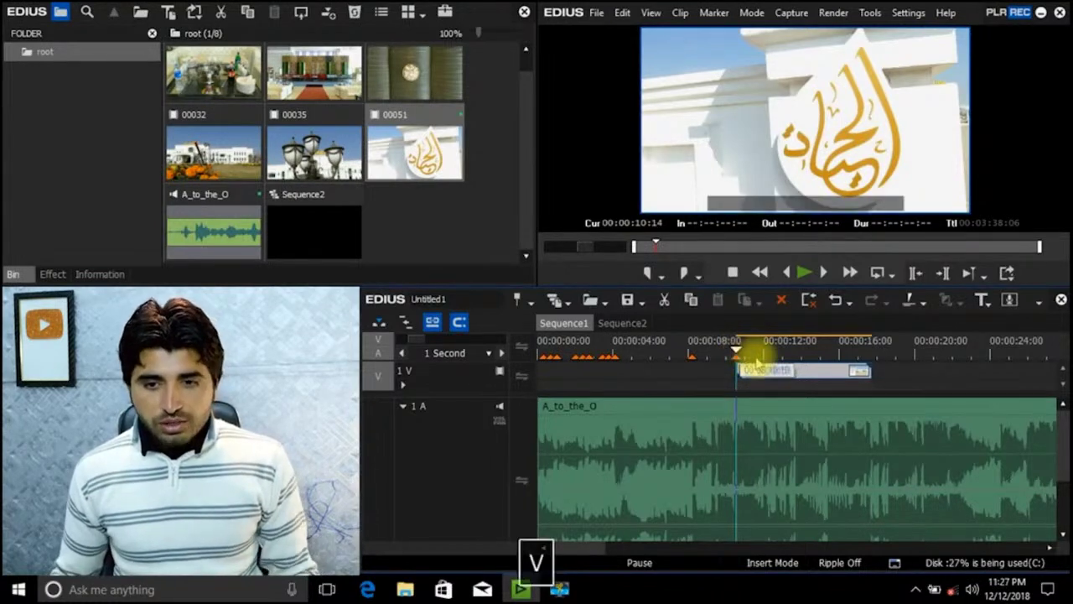
Step: Cut clip 00051 at 00:00:14:13, delete the part after the cut, and add a sequence marker there
scroll(739, 357, "down", 2)
left_click_drag(740, 353, 922, 360)
key("c")
left_click(766, 372)
key("Delete")
key("c")
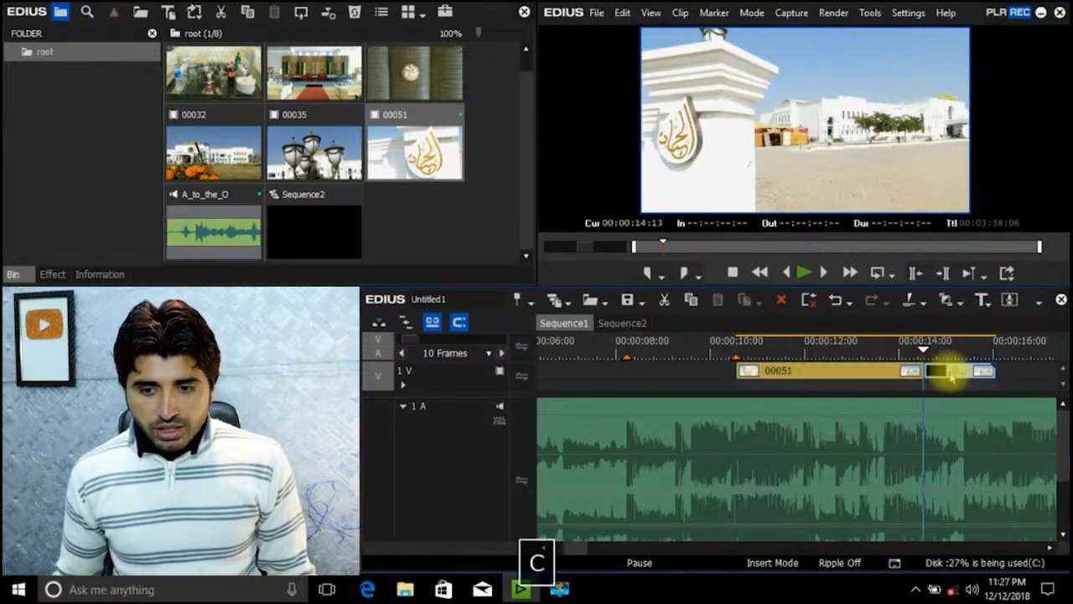
left_click(951, 373)
key("Delete")
key("v")
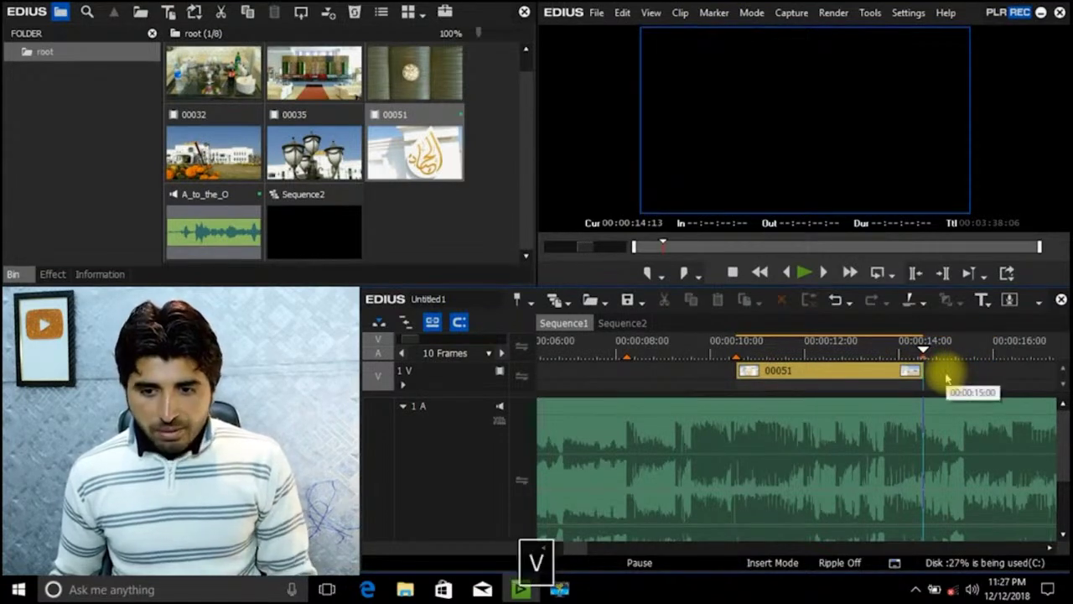
Step: Return the playhead to the start of clip 00051 and set the clip's speed rate to 50%
left_click(763, 351)
left_click_drag(763, 350, 735, 349)
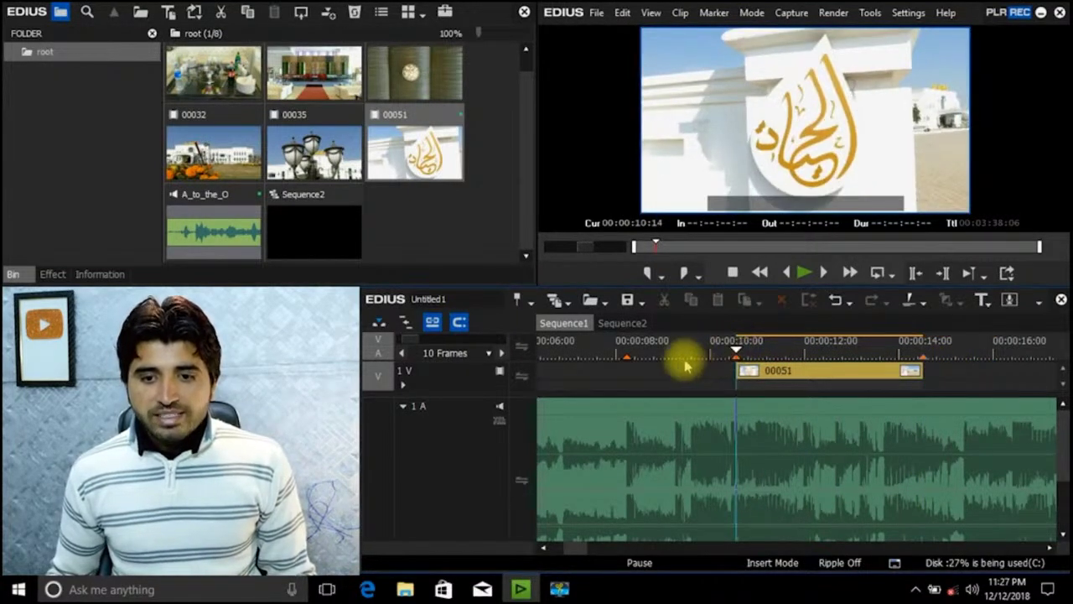
scroll(795, 372, "down", 1)
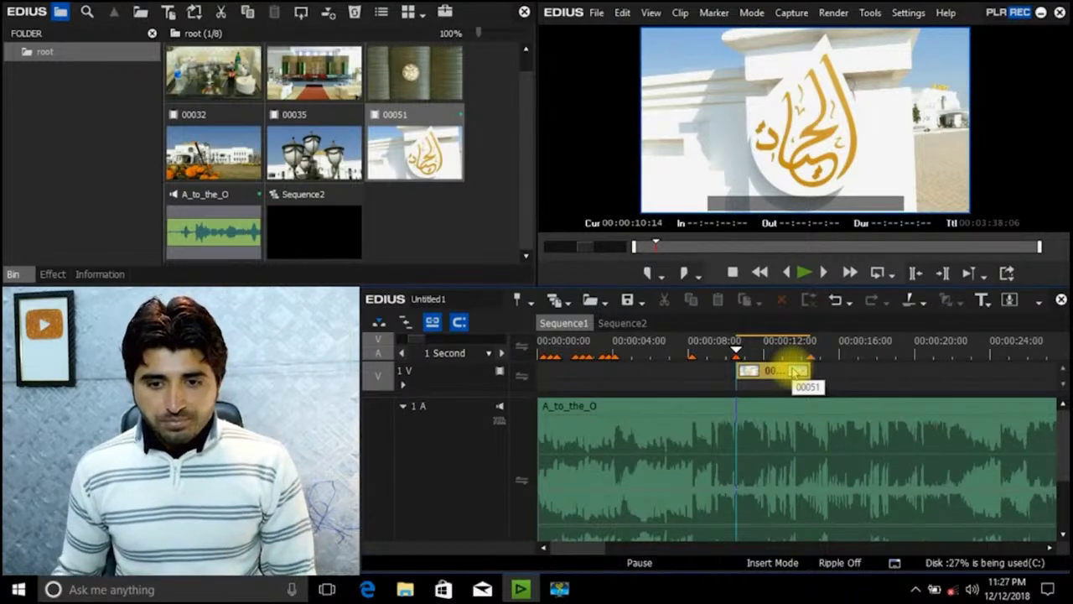
left_click(777, 373)
right_click(778, 377)
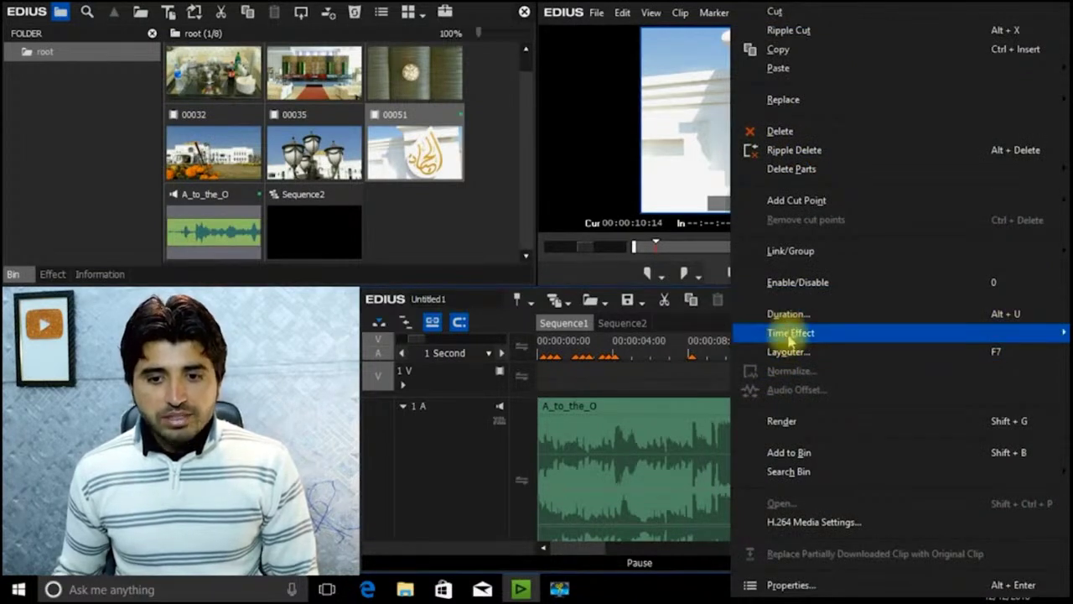
mouse_move(789, 339)
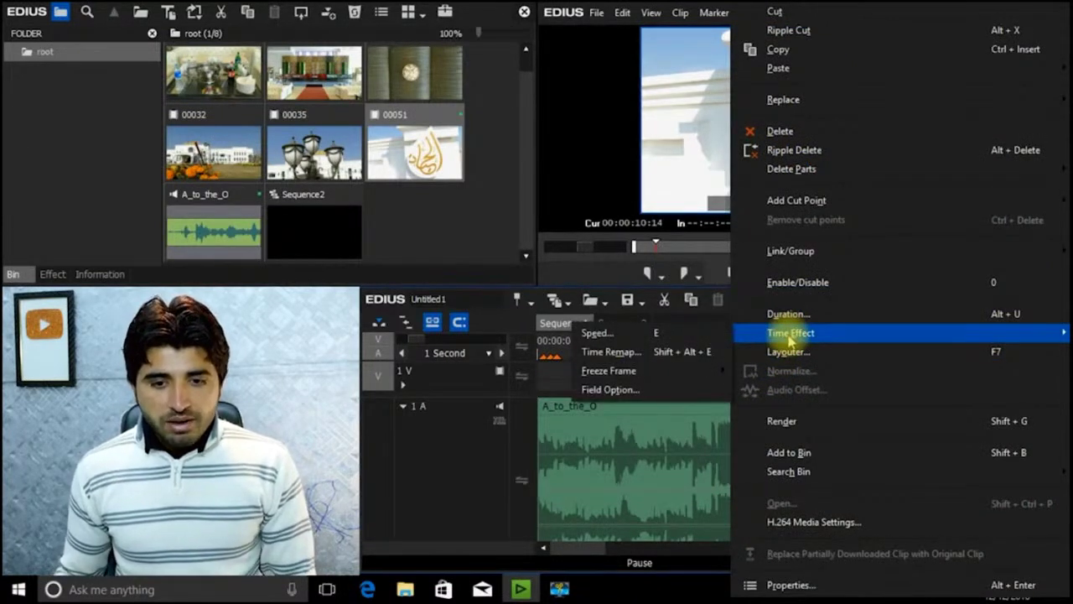
left_click(652, 335)
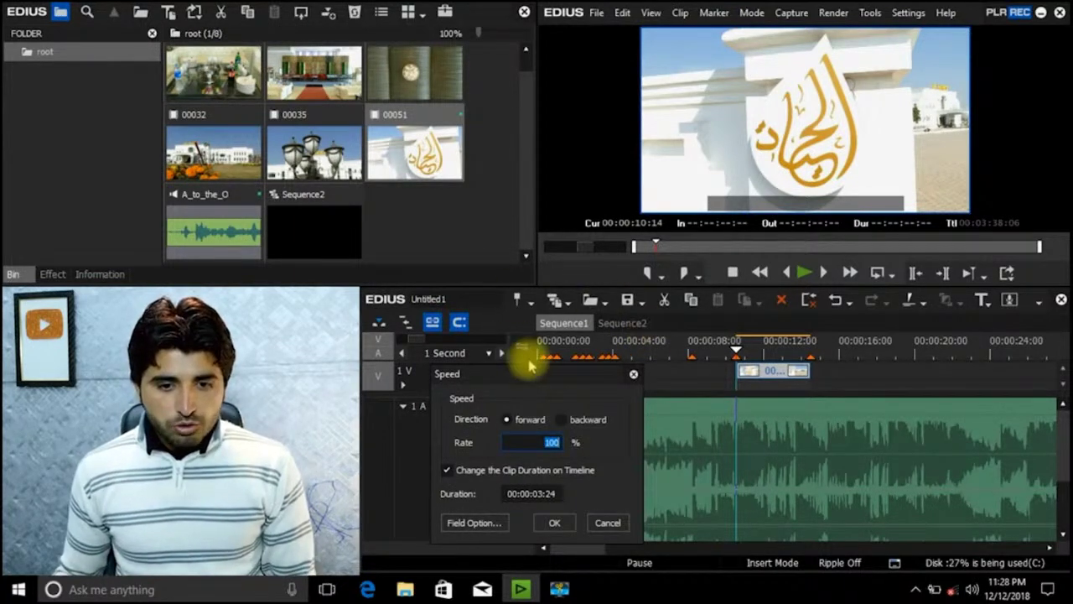
left_click_drag(531, 373, 587, 58)
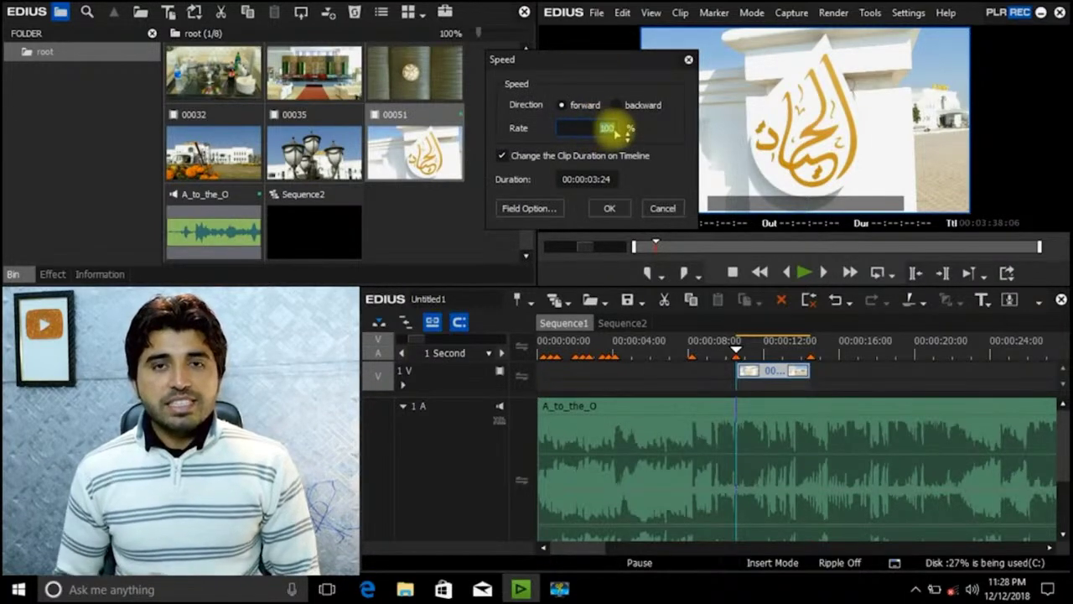
type("50")
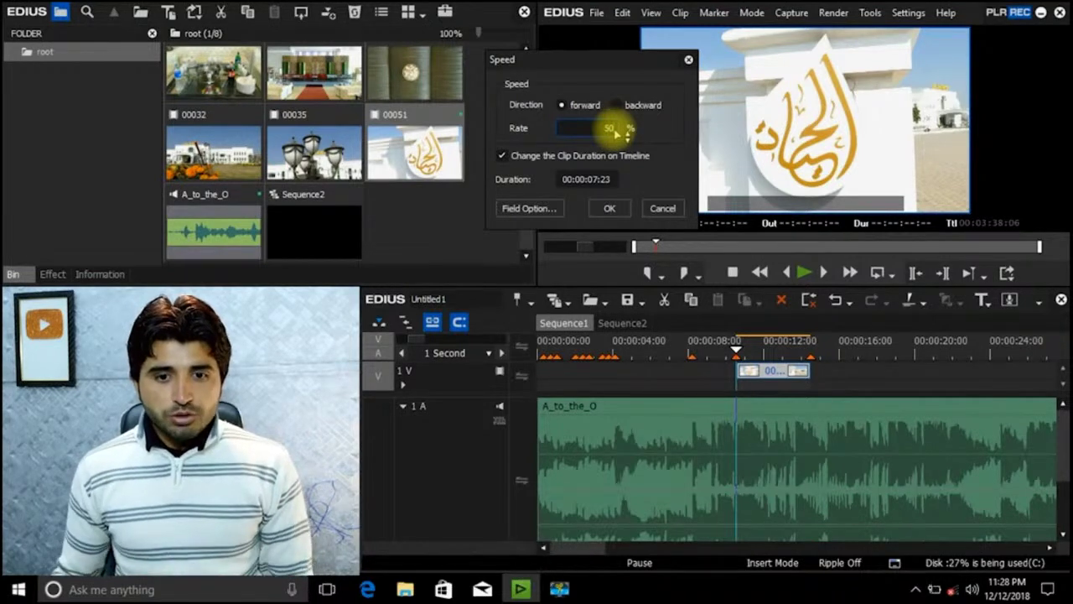
left_click(612, 210)
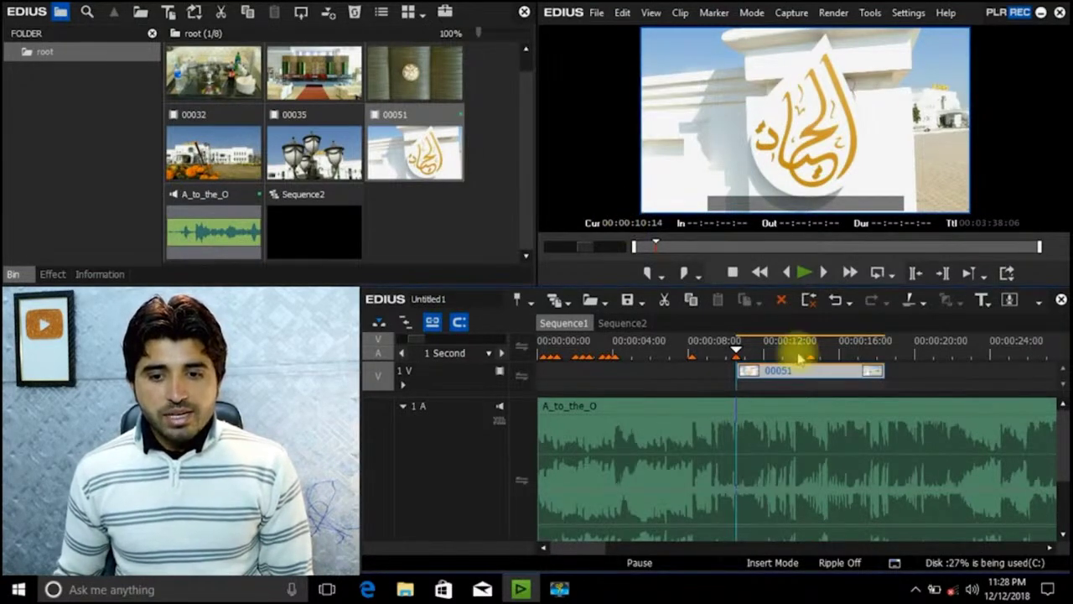
Step: Check the stretched end of clip 00051 against its end marker and undo the last speed change
left_click_drag(790, 347, 811, 349)
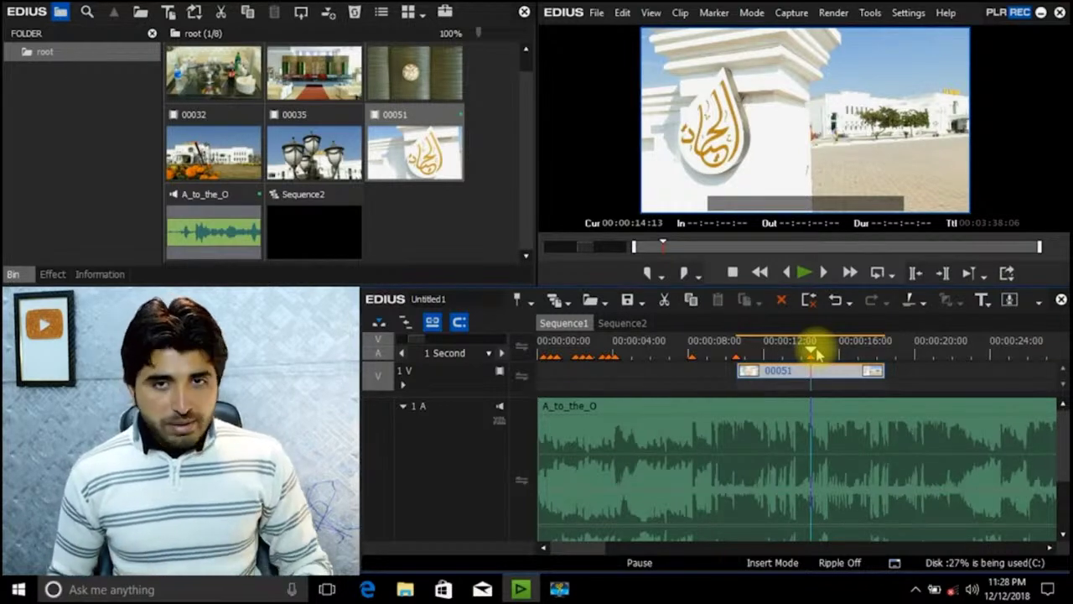
key("ctrl+z")
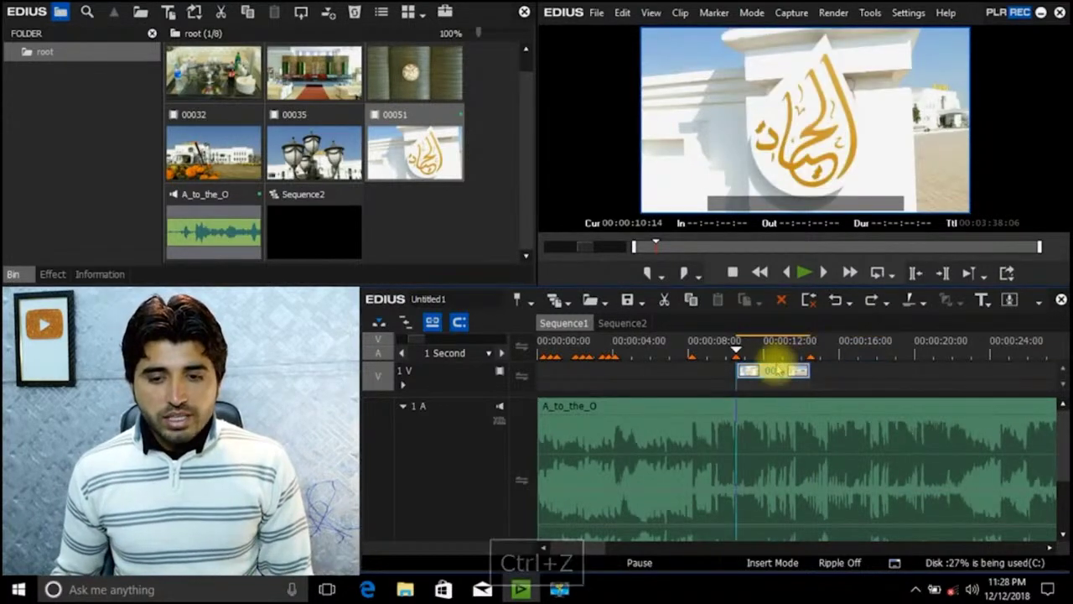
Step: Set clip 00051's speed rate to 50% without changing its duration on the timeline, and play it back
key("alt+e")
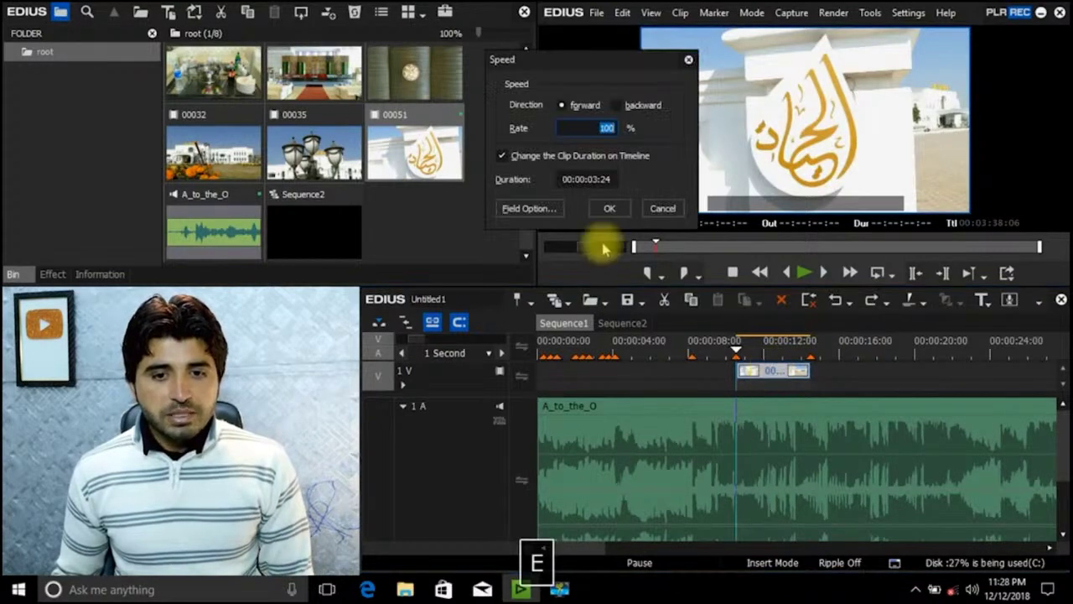
type("50")
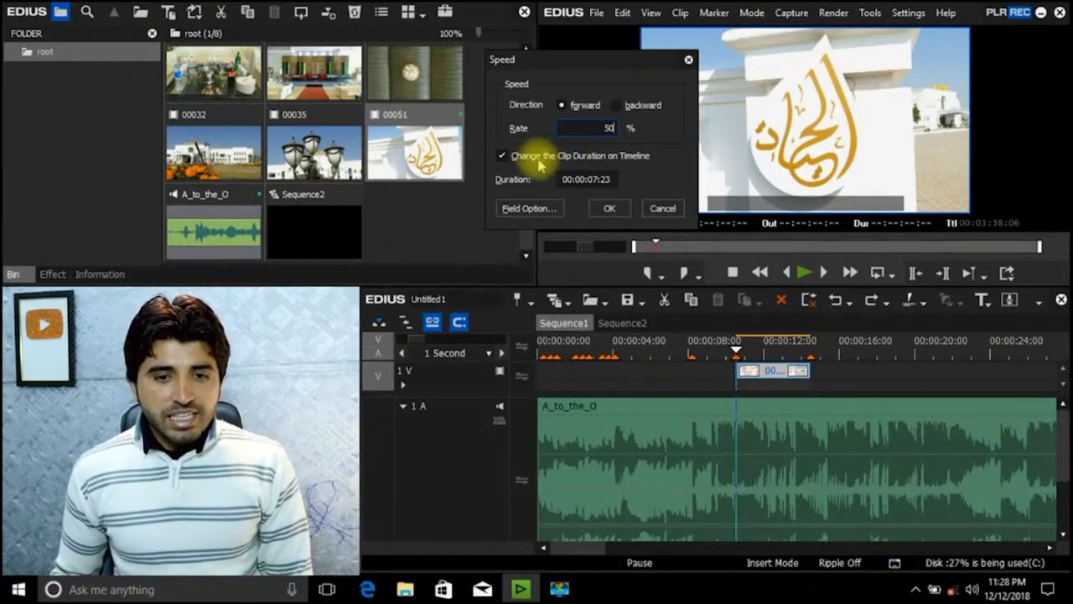
left_click(504, 157)
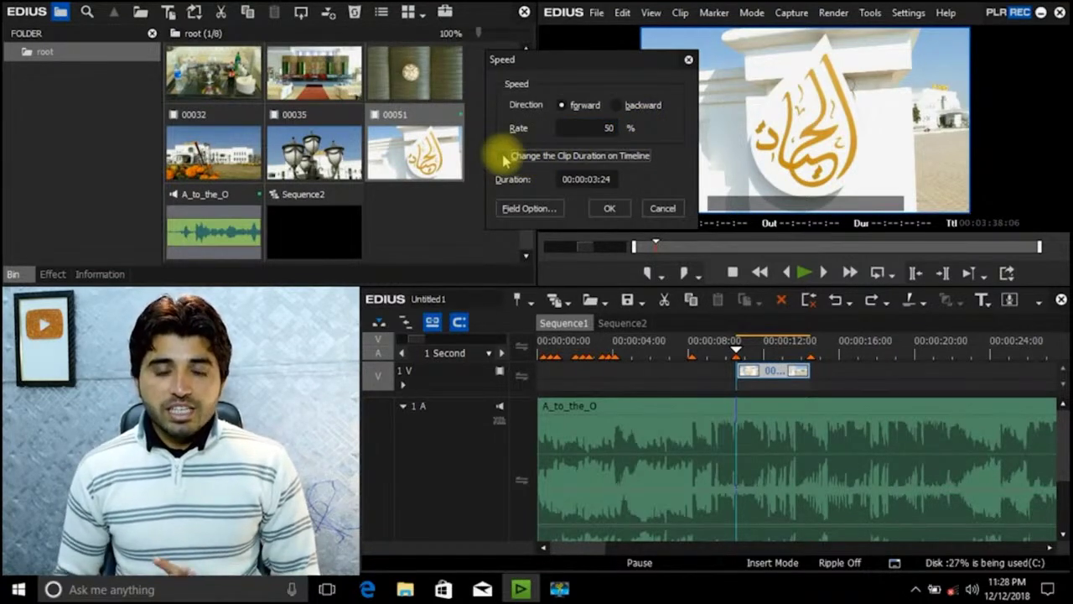
left_click(608, 208)
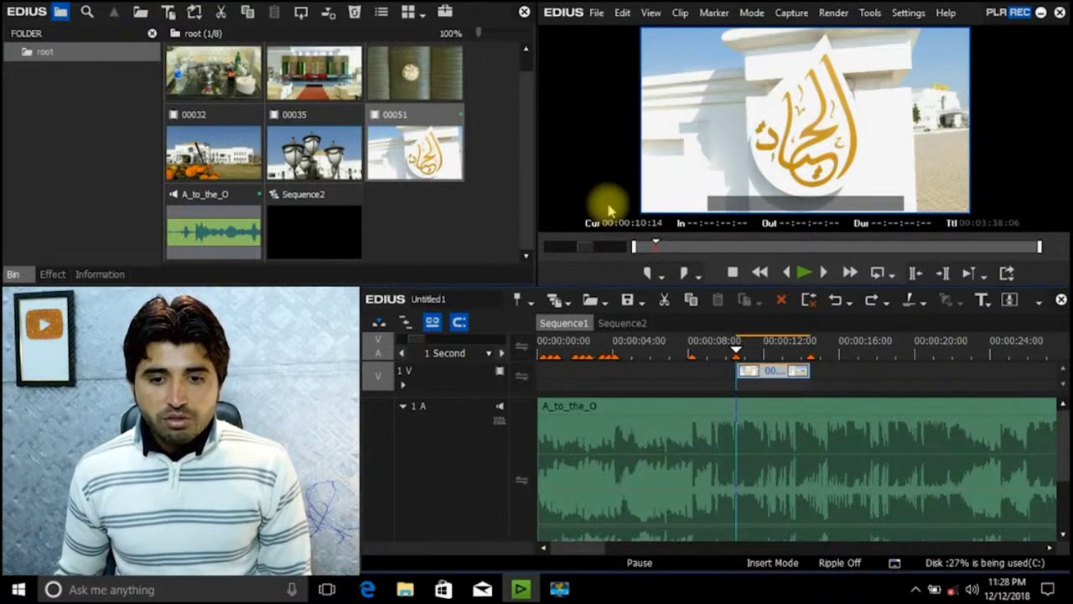
key("space")
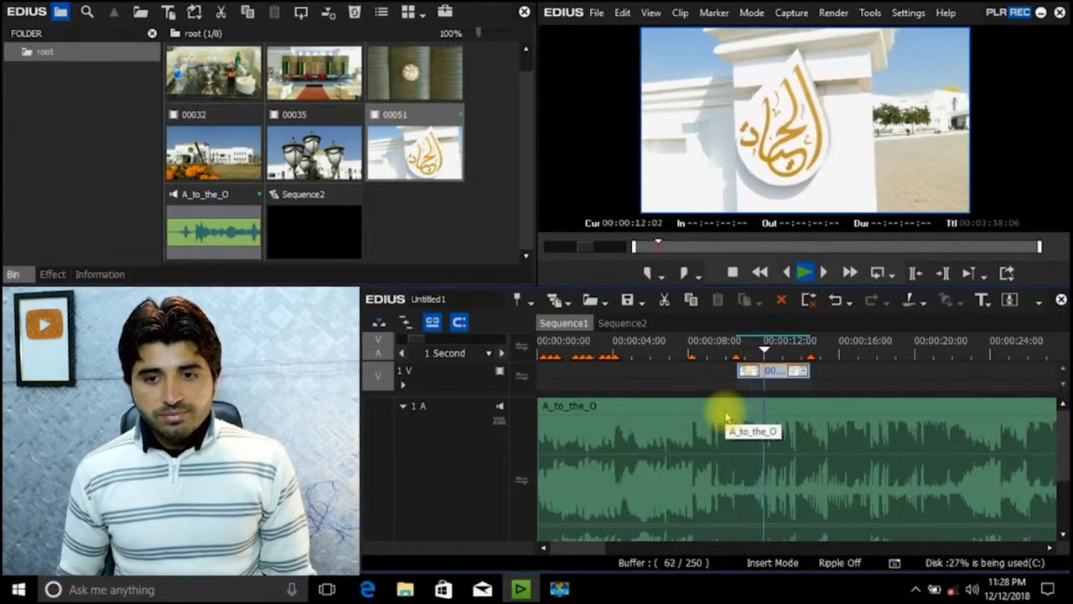
key("space")
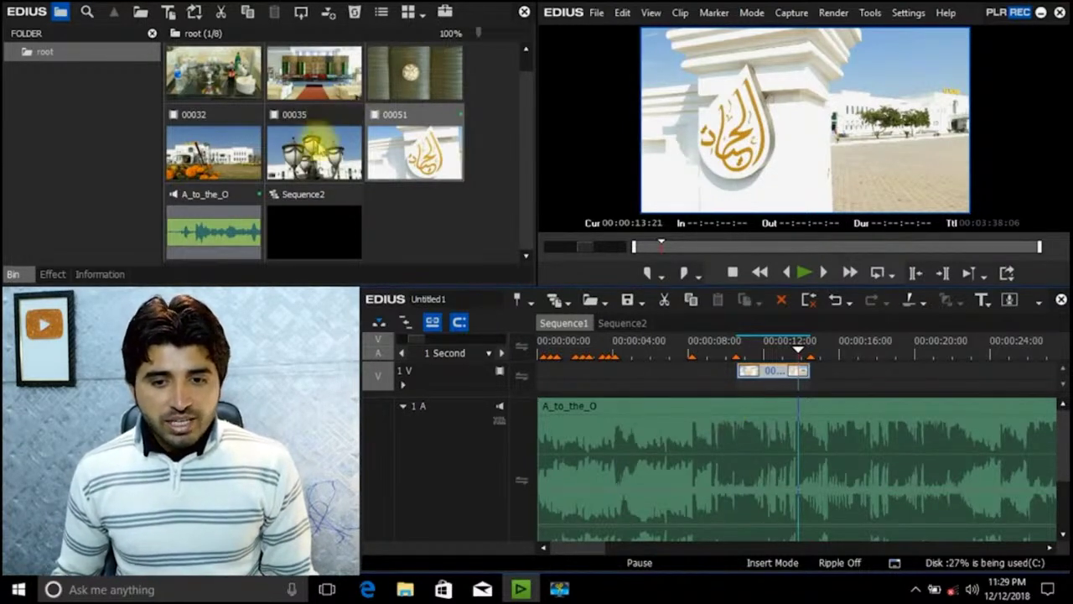
Step: Add clip 00035 after and clip 00032 before clip 00051 on the 1 V track, without audio and with the gaps closed
left_click_drag(315, 151, 834, 373)
key("alt+a")
key("BackSpace")
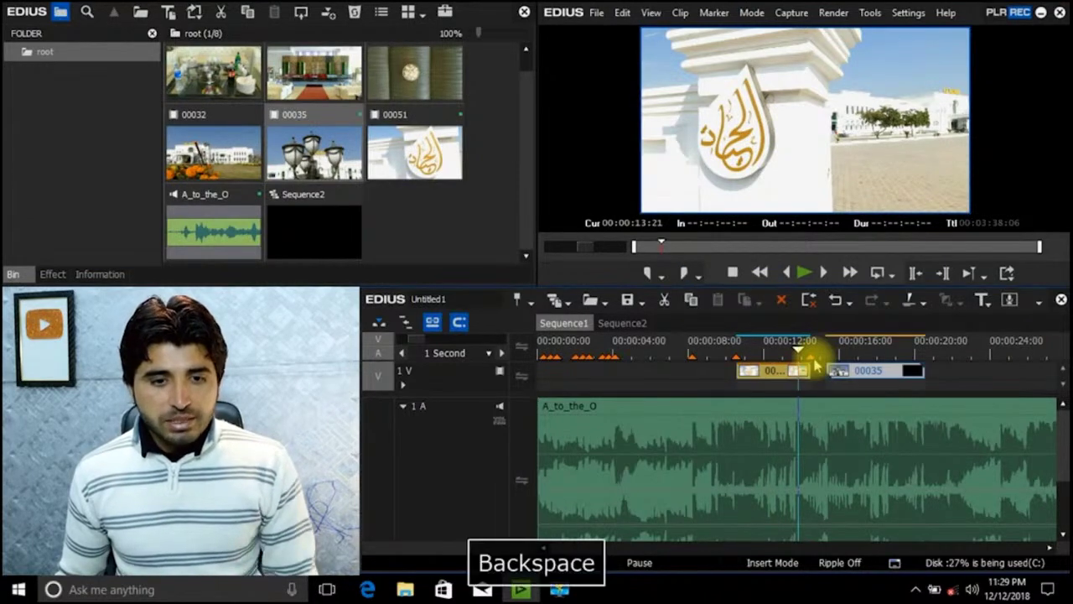
left_click_drag(214, 151, 770, 377)
key("alt+a")
key("BackSpace")
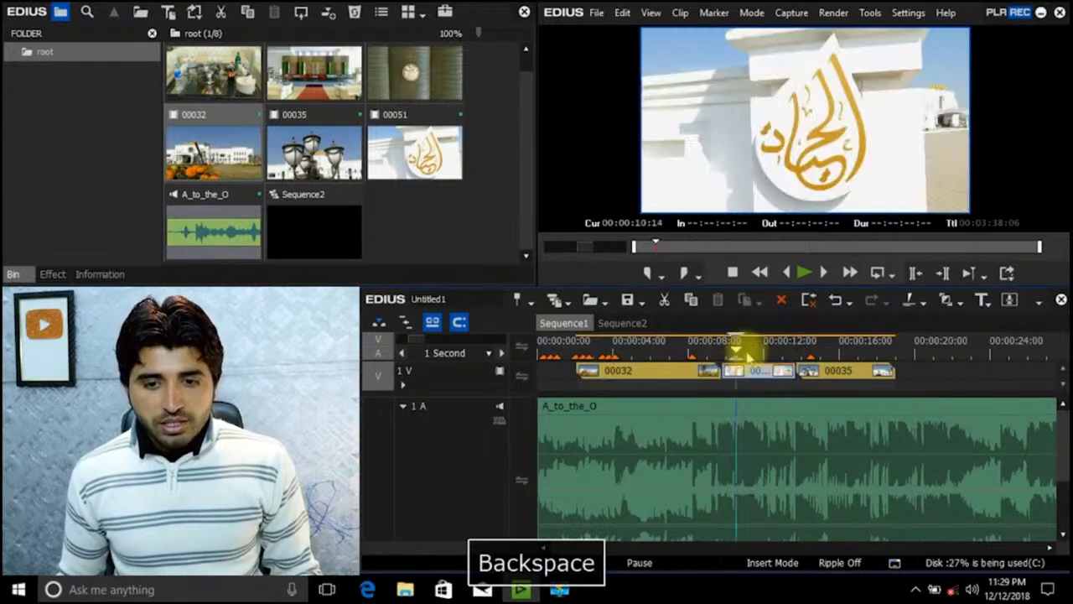
Step: Try a 30% speed rate on clip 00051 with Change the Clip Duration on Timeline enabled, and undo it
key("alt+e")
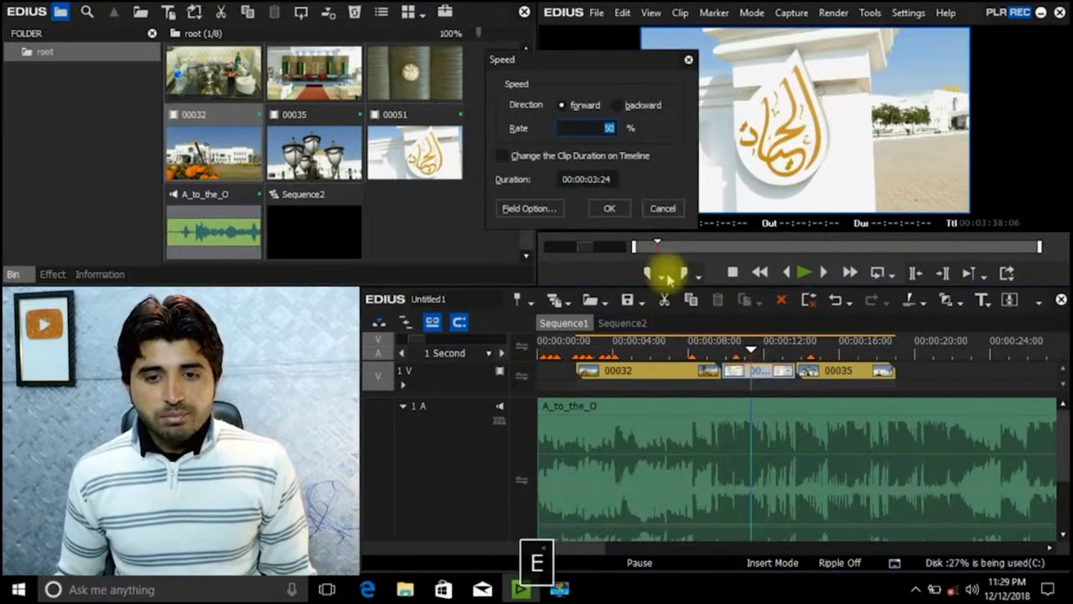
left_click(662, 208)
key("alt+e")
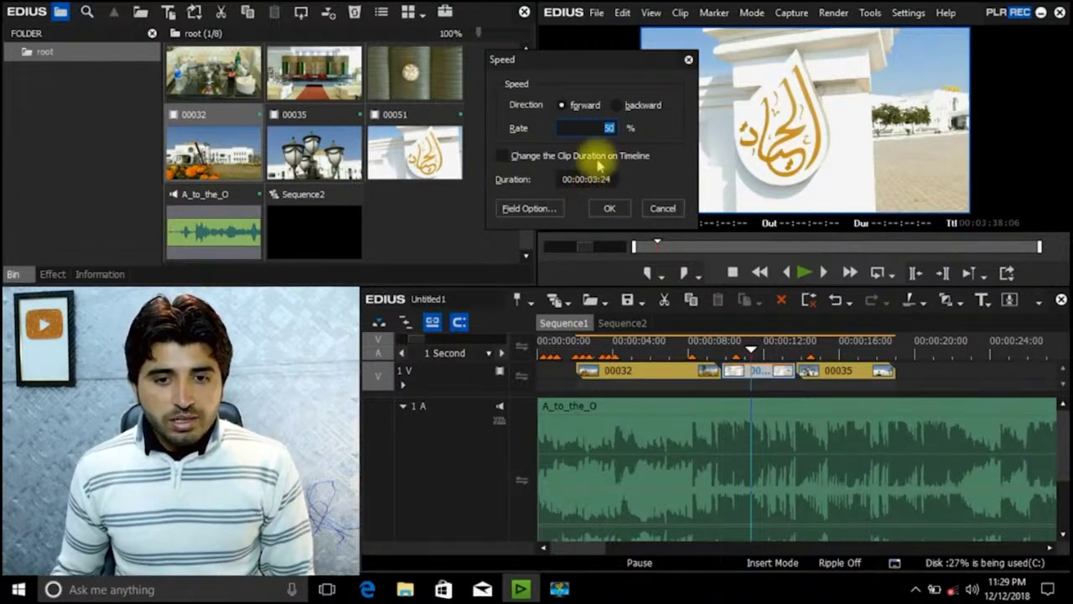
left_click(593, 156)
type("30")
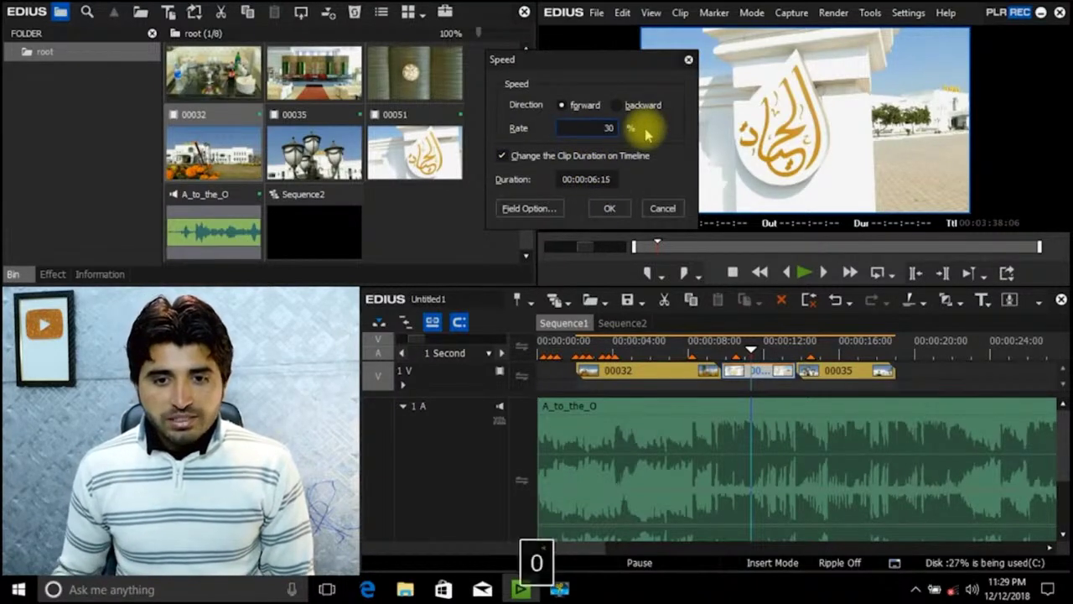
left_click(610, 208)
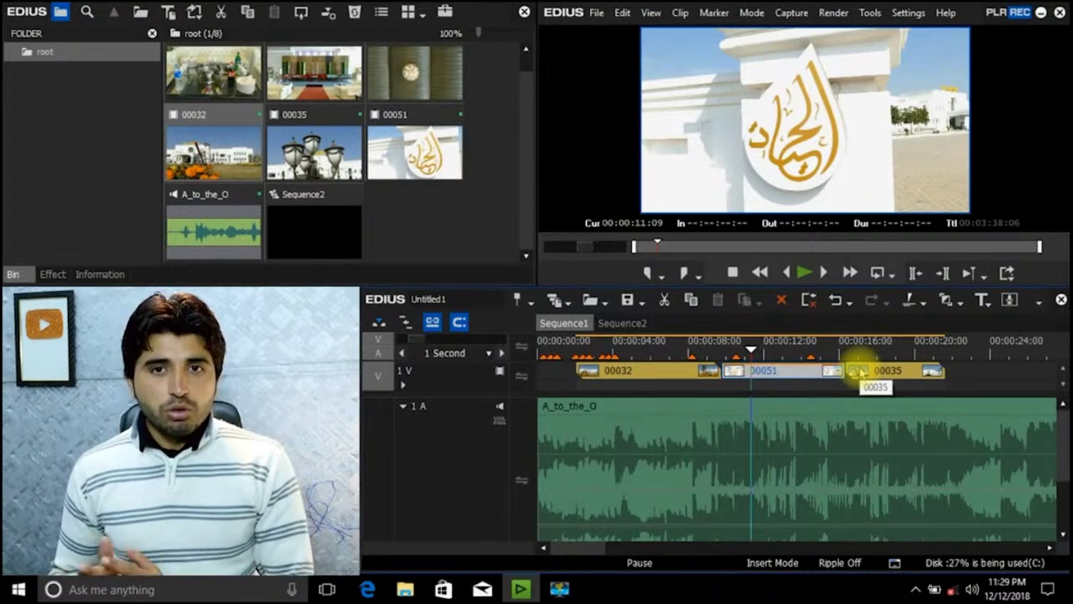
key("ctrl+z")
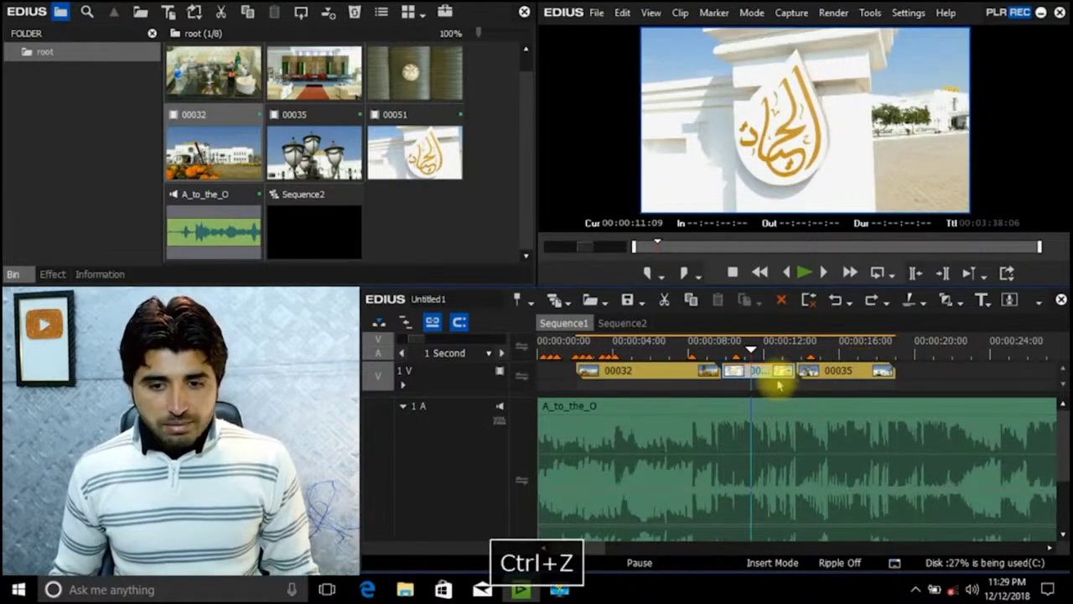
Step: Try a 30% speed rate on clip 00051 with its timeline duration kept, and undo it
key("alt+e")
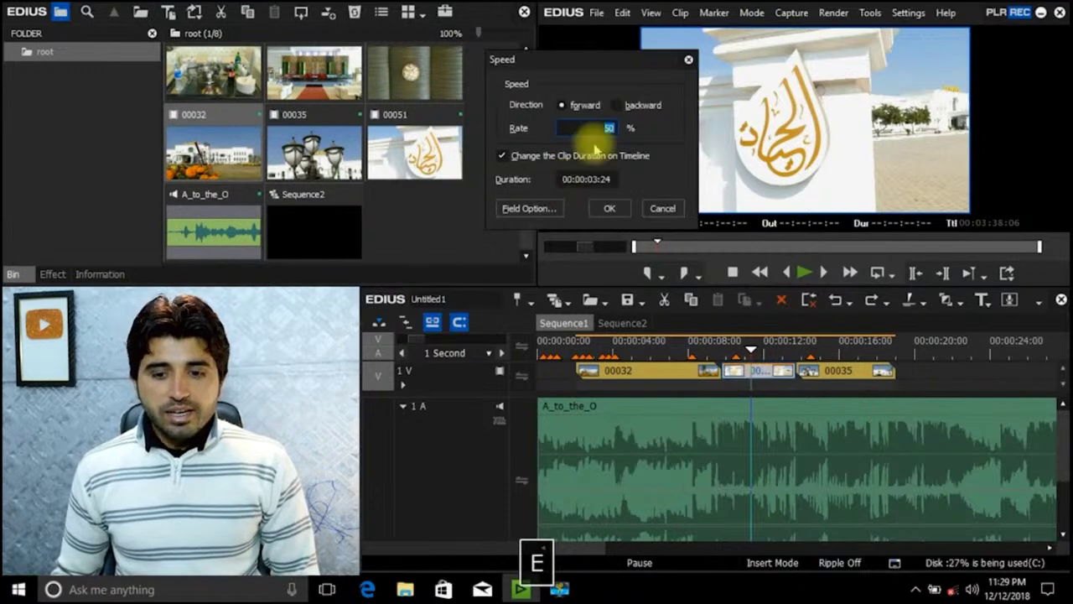
type("0")
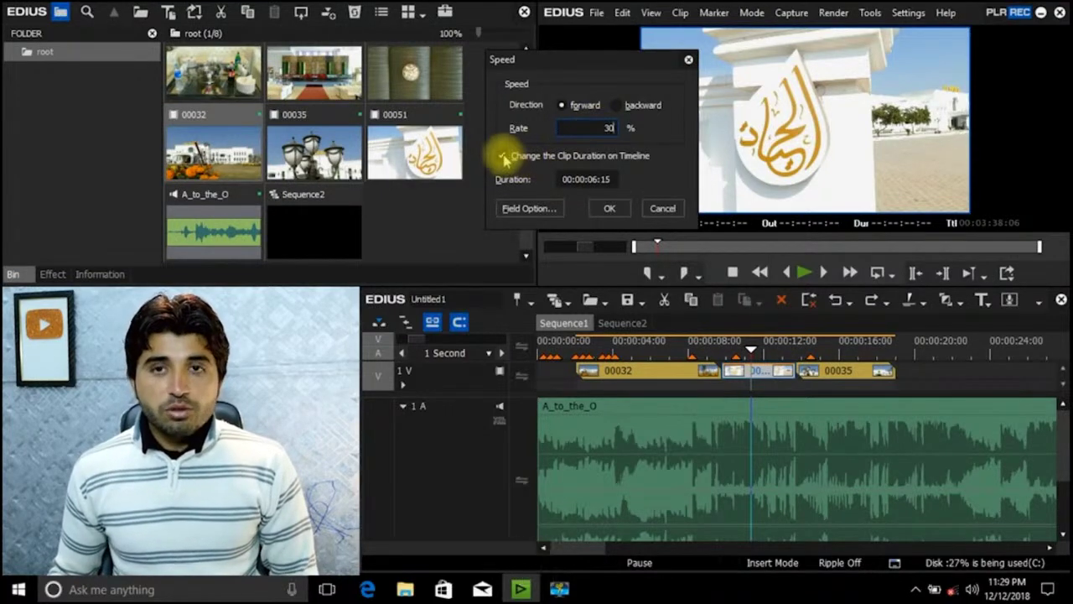
left_click(501, 155)
left_click(609, 208)
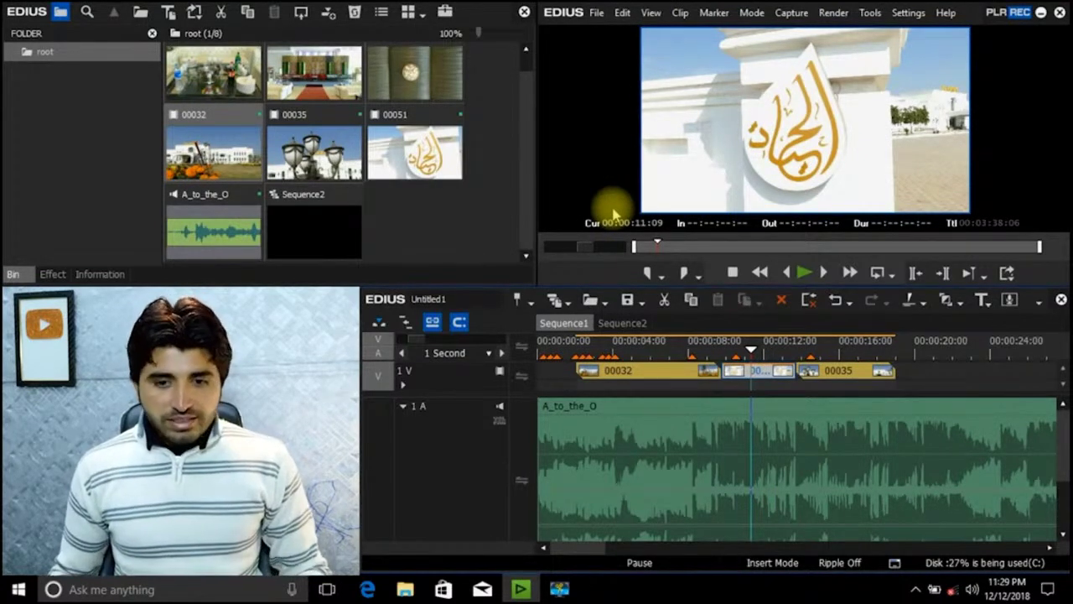
key("ctrl+z")
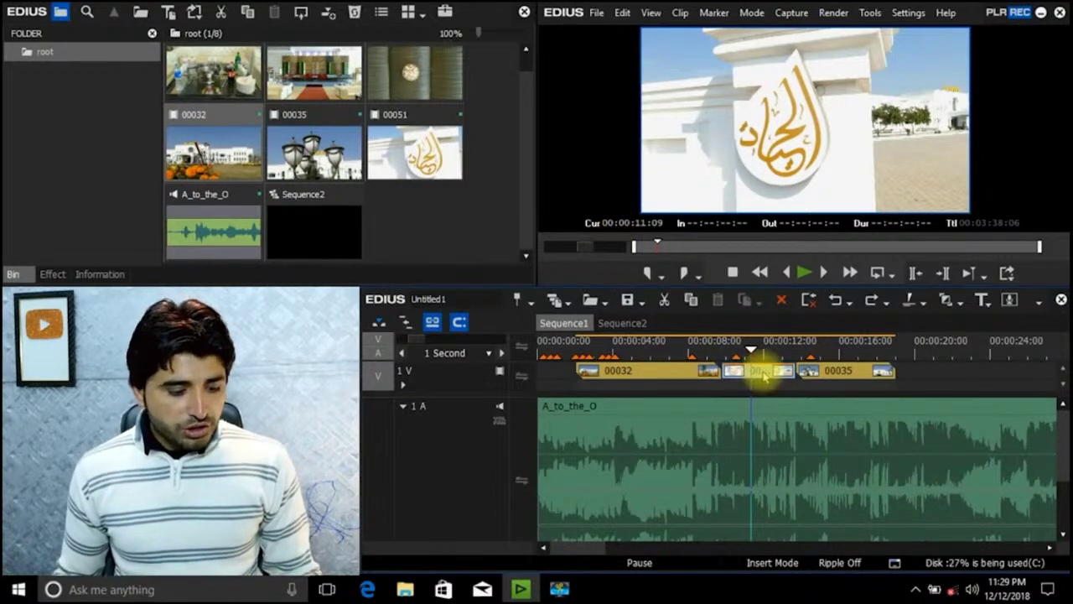
Step: Set the processing option to Always deinterlace in the speed field options of clip 00051
key("alt+e")
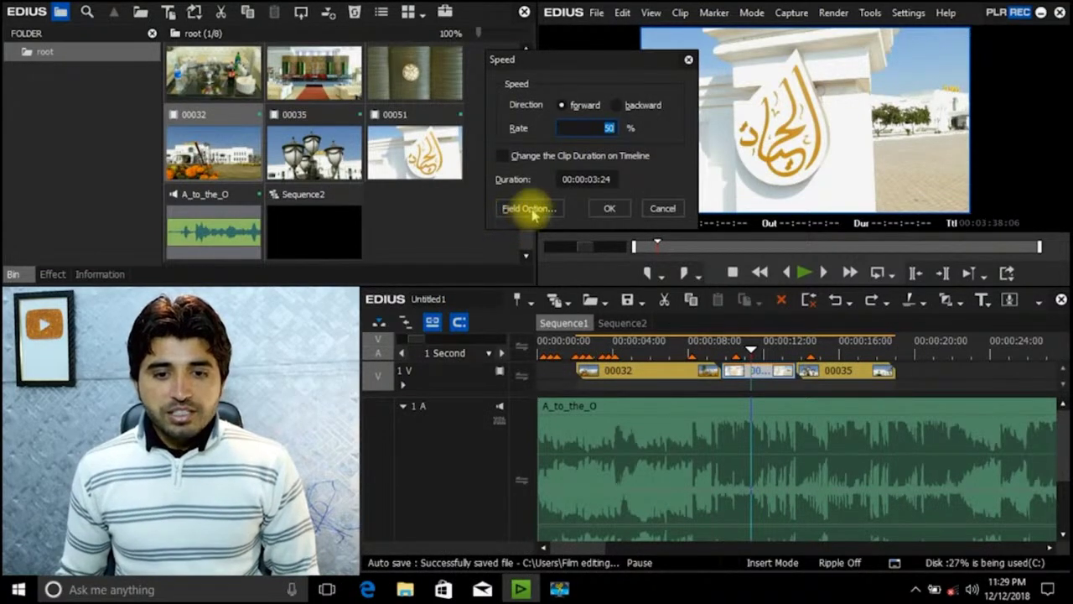
left_click(530, 210)
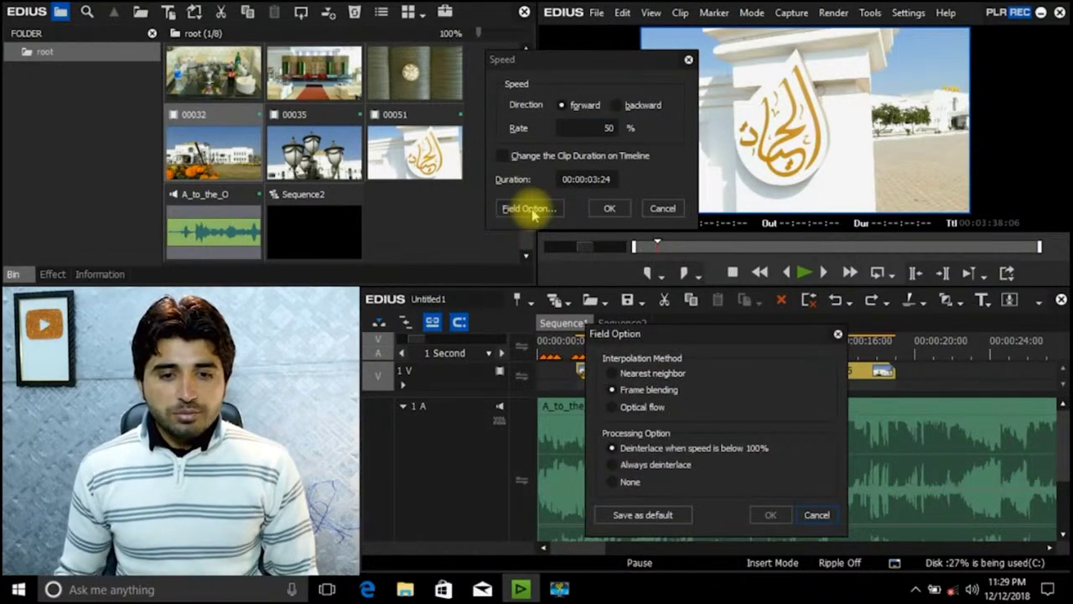
left_click_drag(712, 338, 302, 145)
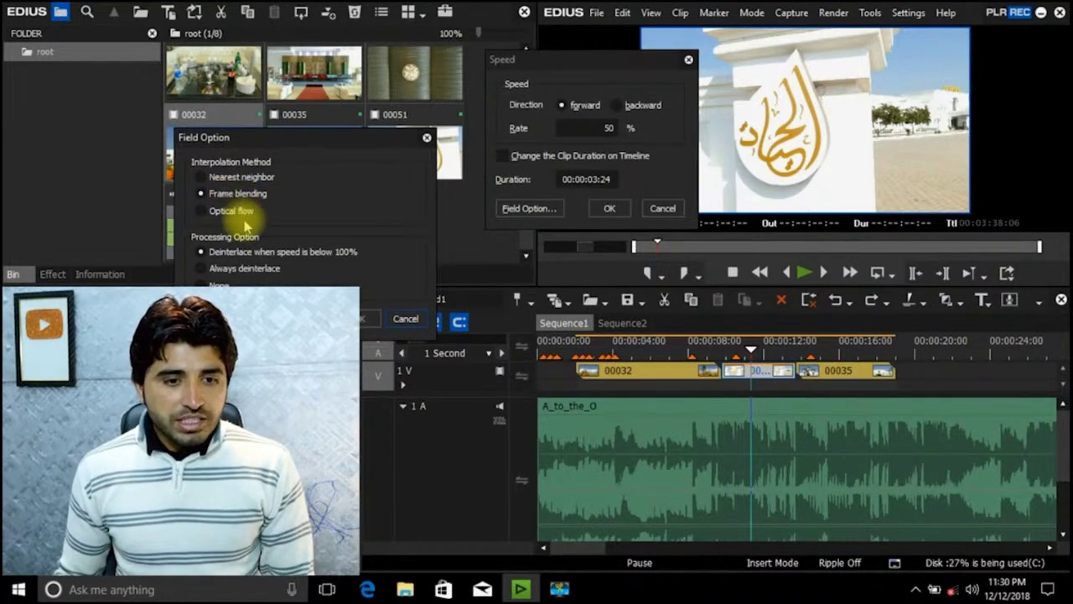
left_click(221, 270)
left_click(368, 319)
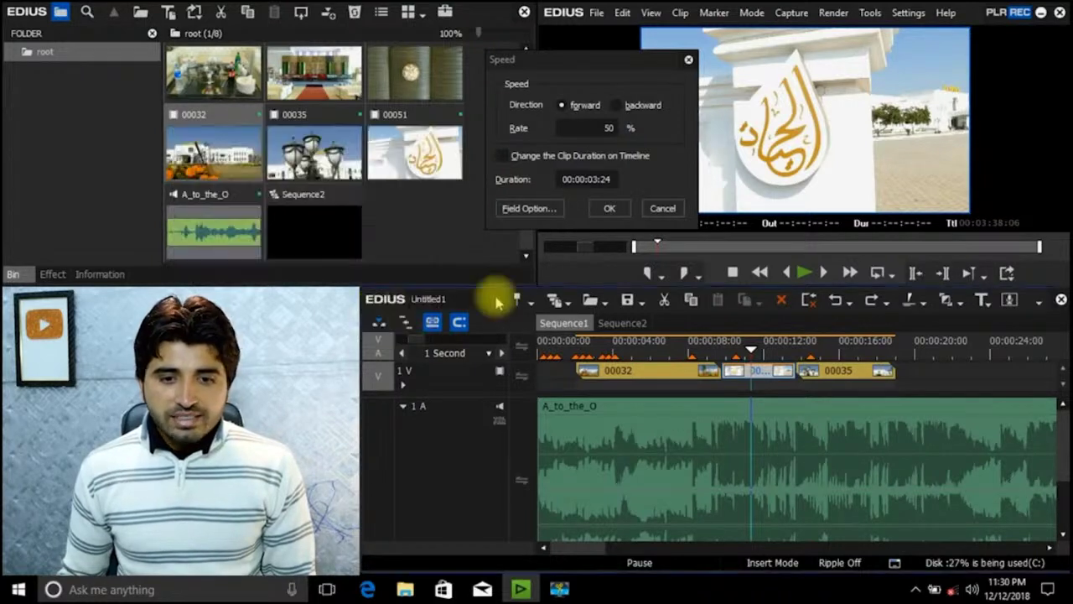
left_click(607, 209)
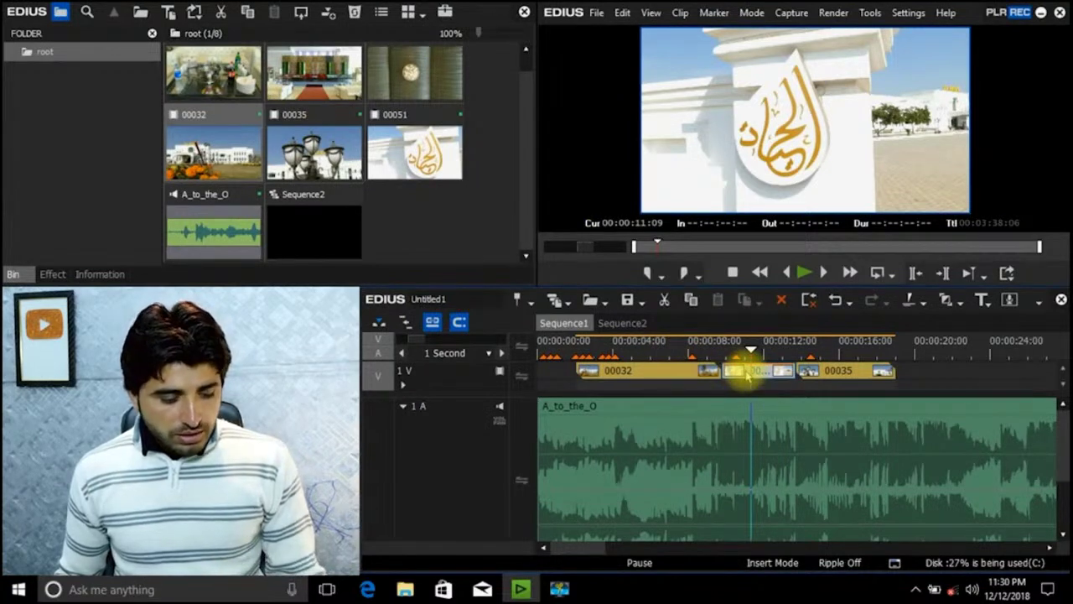
Step: Review the interpolation and processing options in clip 00051's speed field options
key("alt+e")
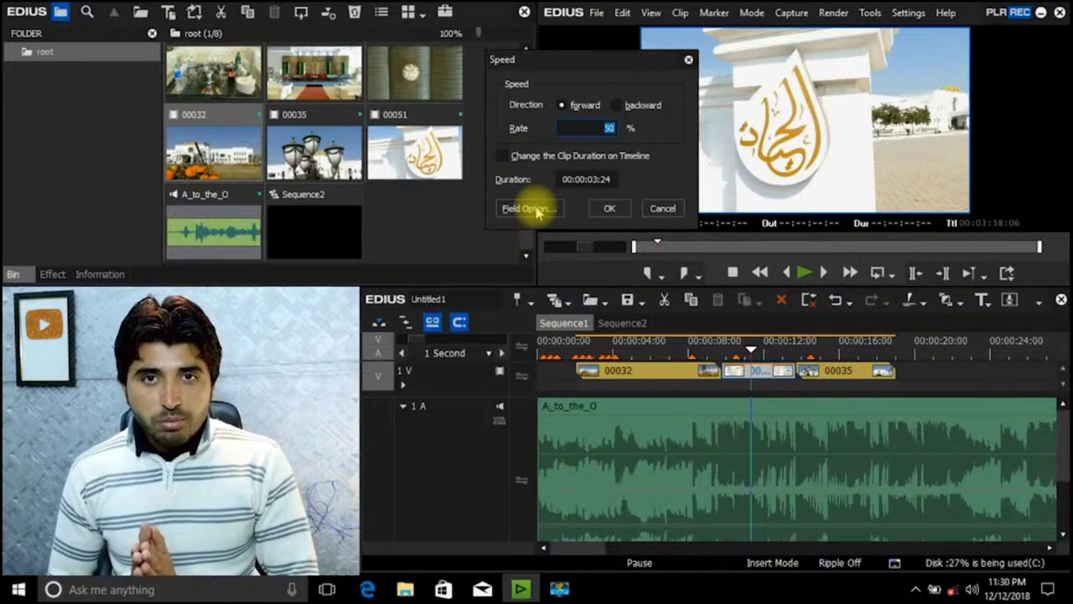
left_click(528, 209)
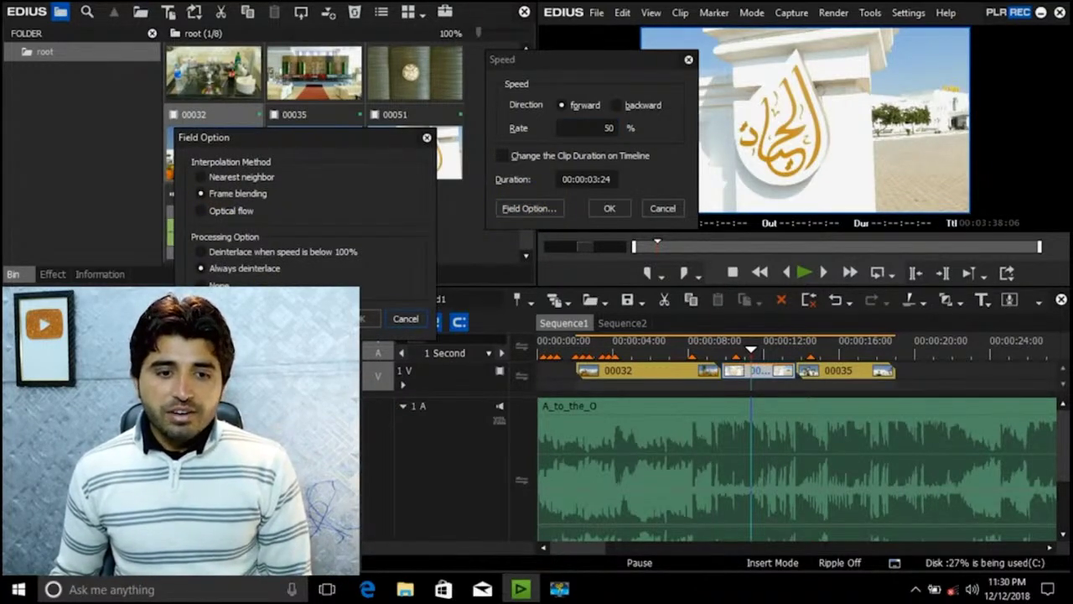
left_click(405, 319)
left_click(609, 208)
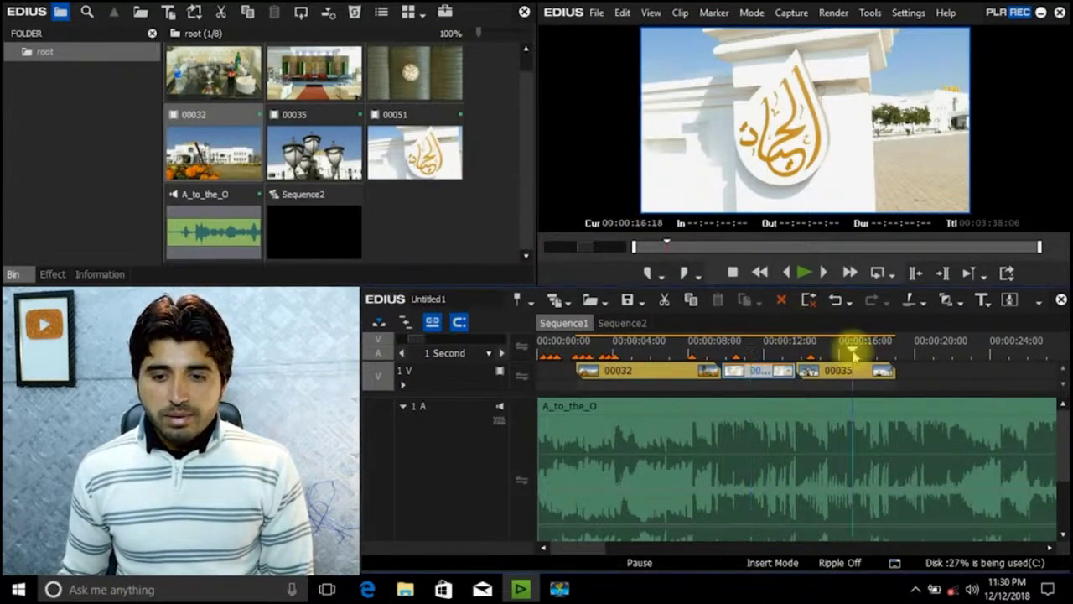
Step: Set the speed rate of clip 00035 to 50% without changing its duration on the timeline
left_click(853, 369)
key("alt+e")
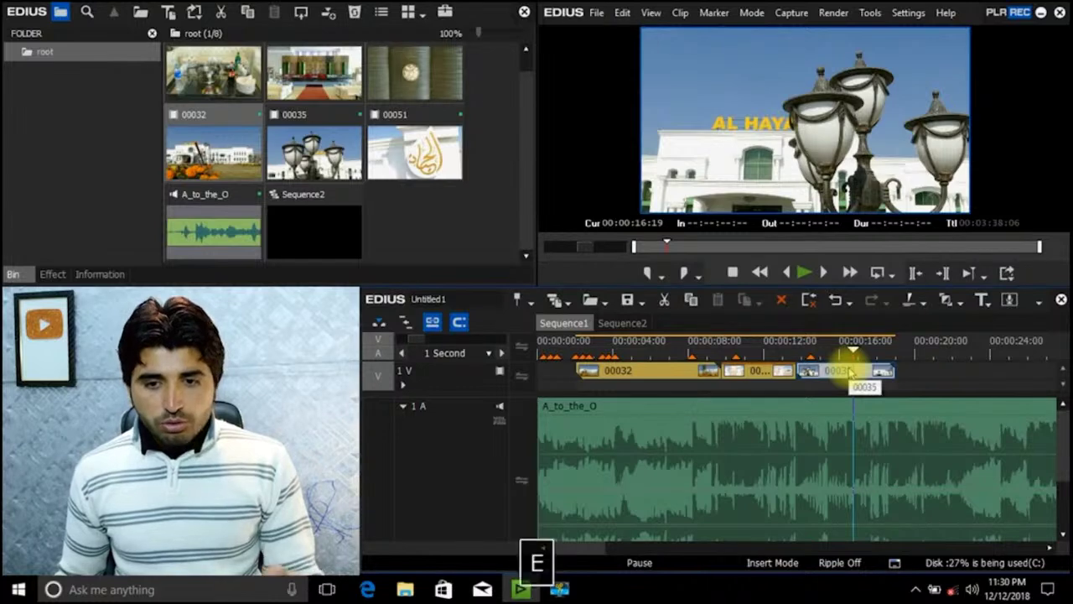
left_click(528, 209)
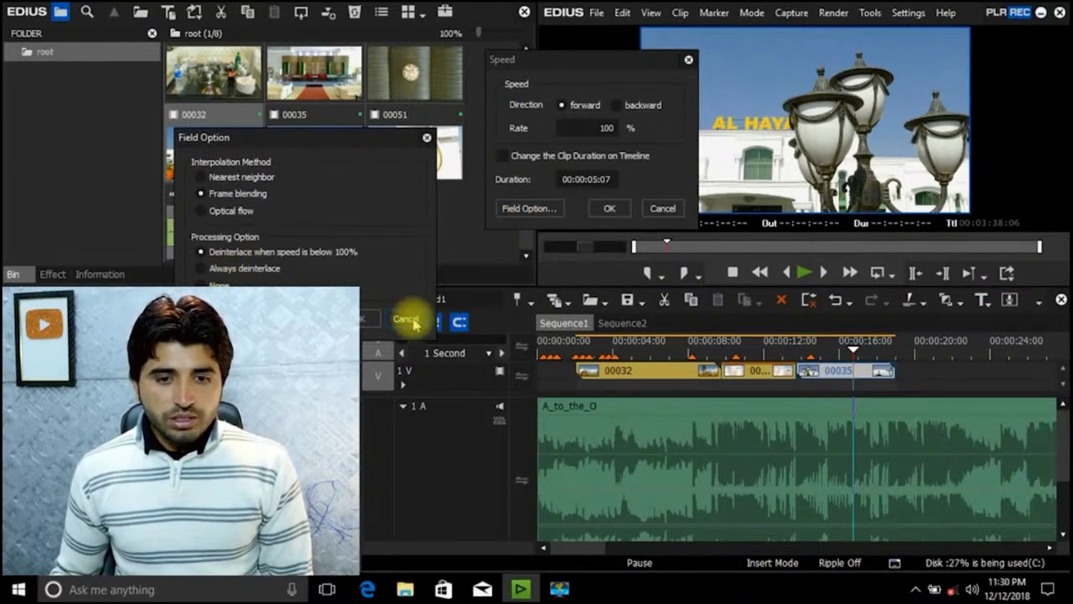
left_click(409, 319)
double_click(602, 128)
type("50")
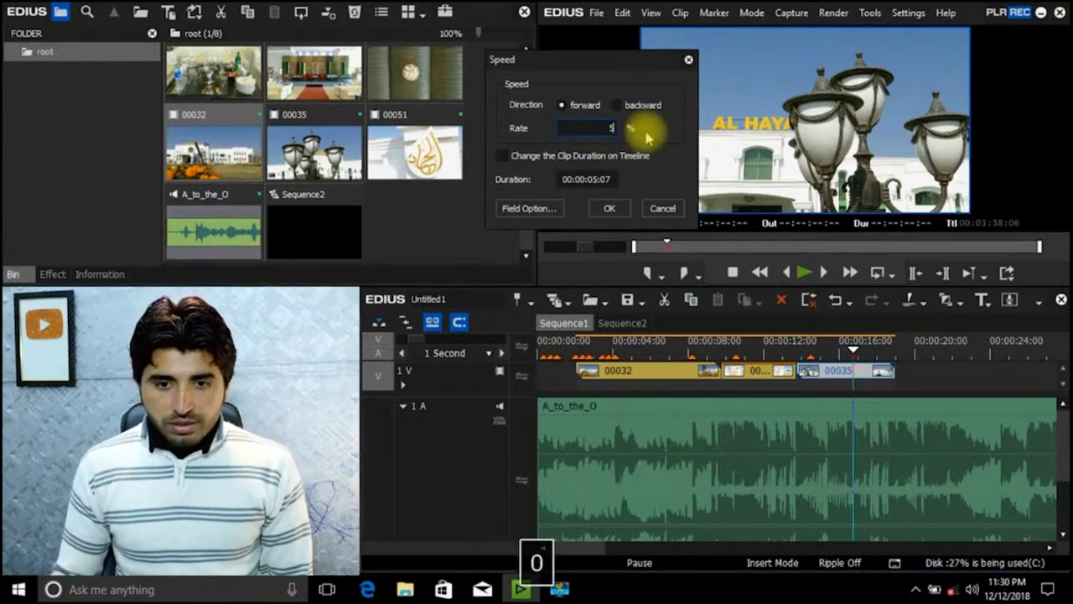
key("Return")
Step: Set the processing option of clip 00035 to Always deinterlace in its speed field options
key("alt+e")
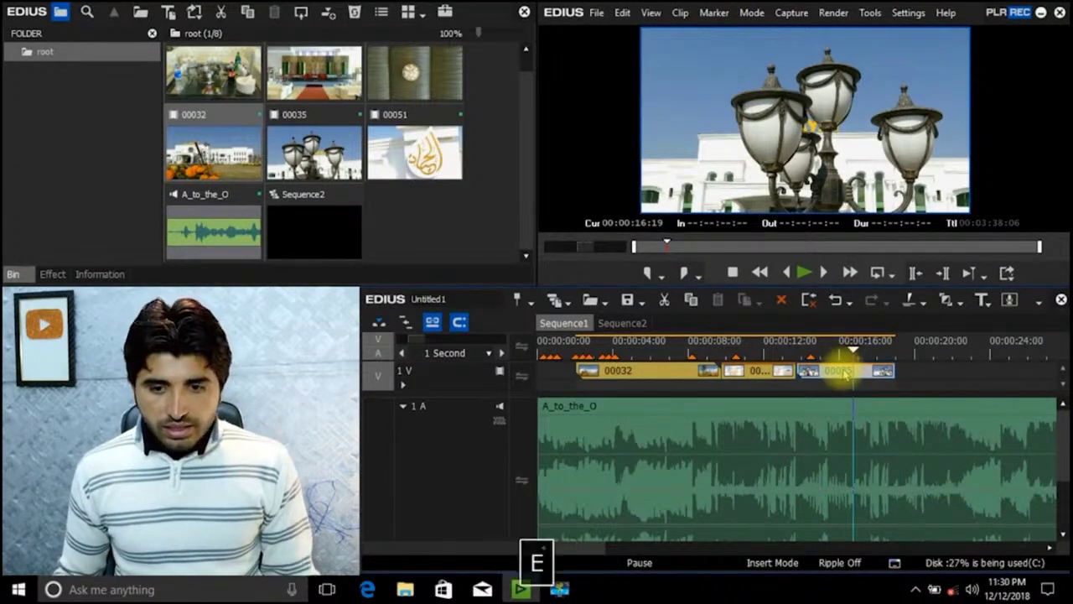
left_click(537, 208)
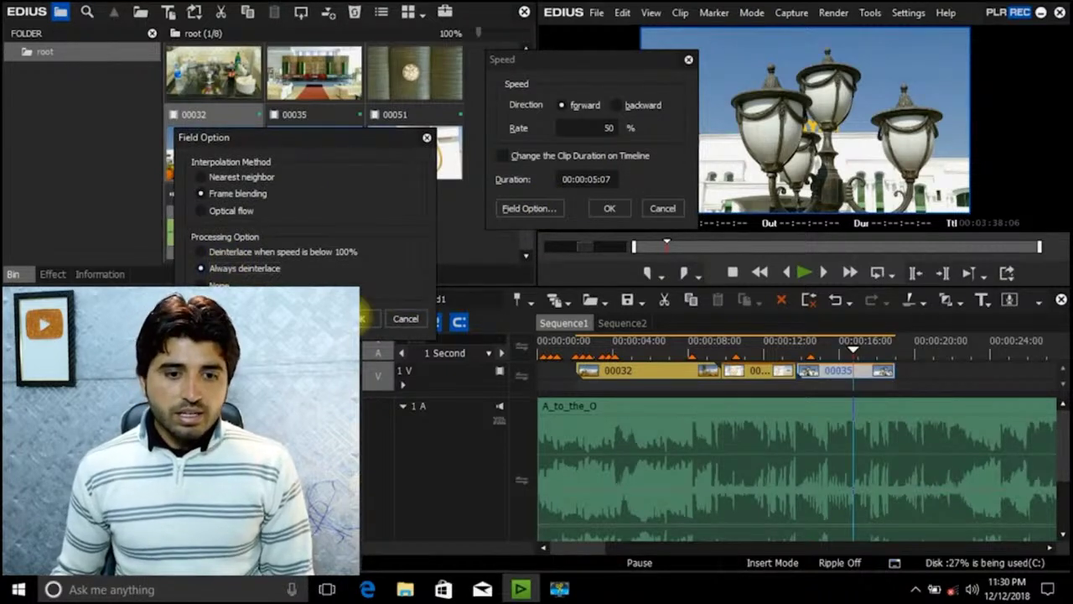
left_click(363, 320)
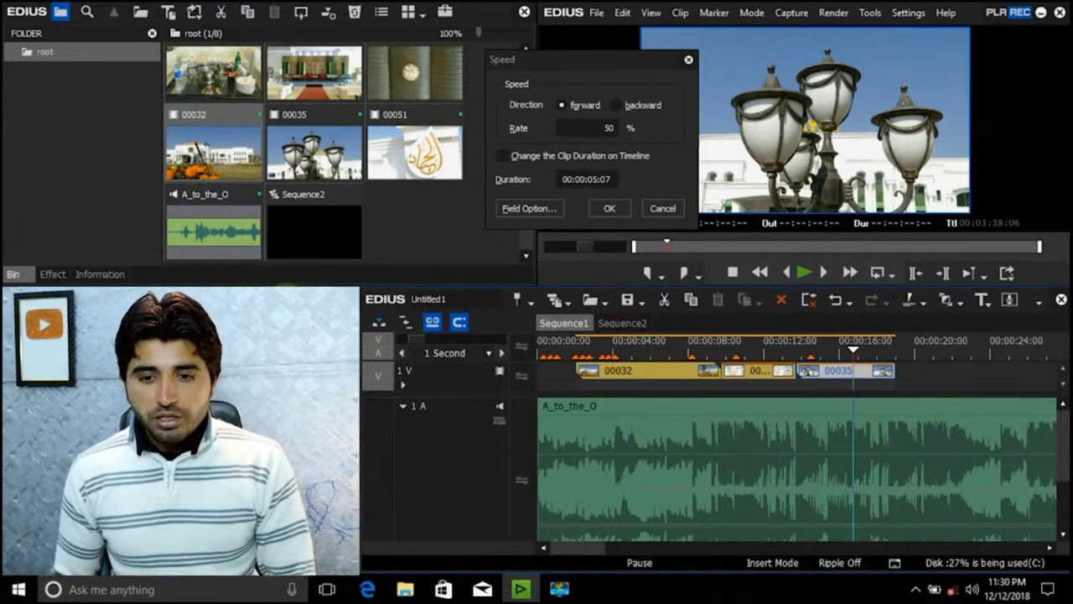
left_click(609, 208)
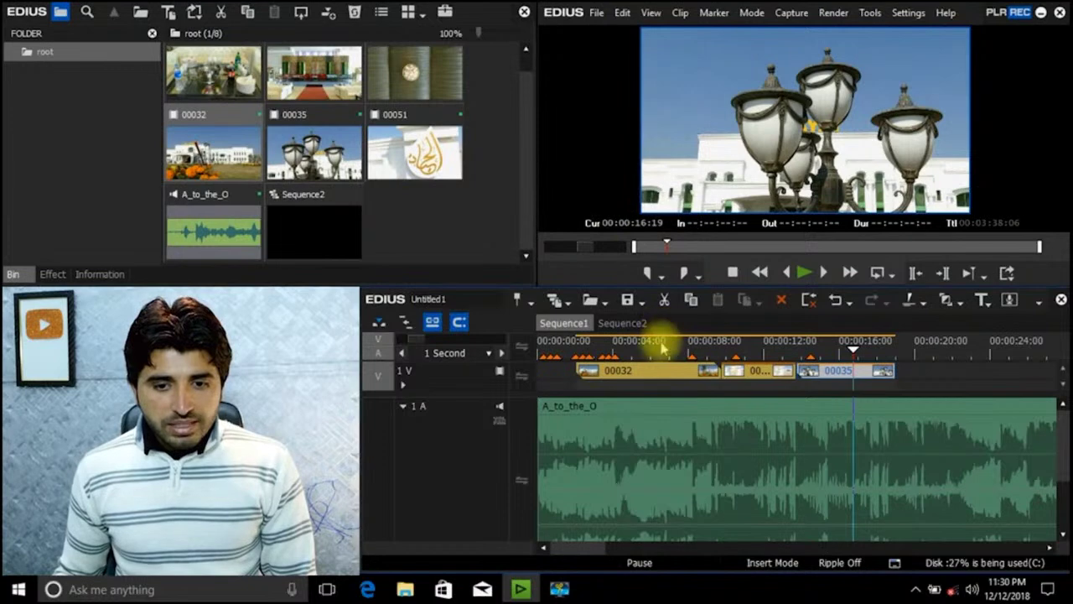
Step: Set the processing option of clip 00032 to Always deinterlace in its speed field options, keeping frame blending and the 100% rate
left_click(658, 378)
key("alt+e")
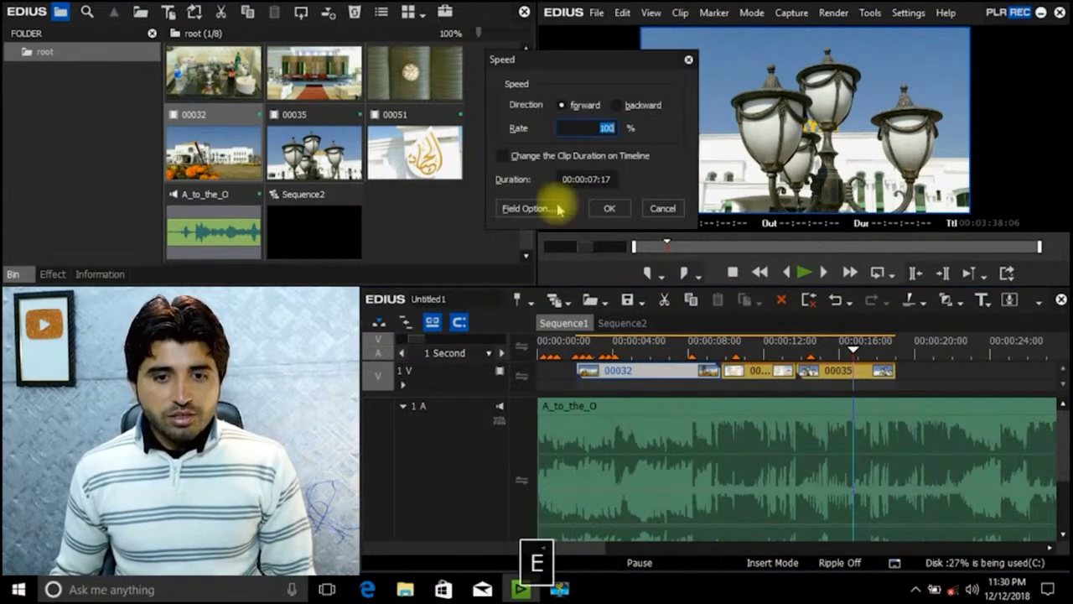
left_click(539, 211)
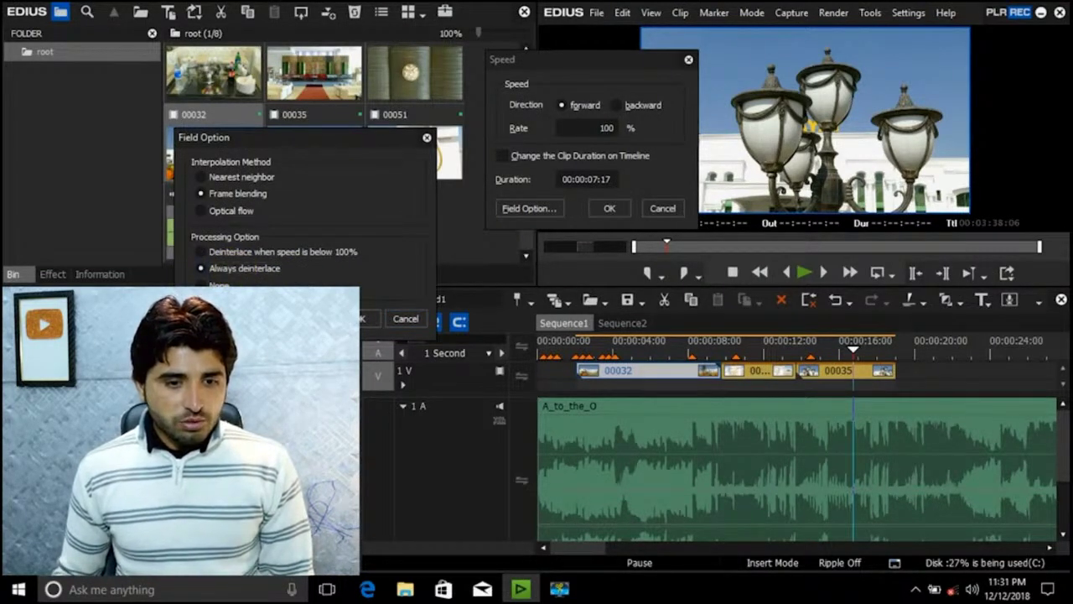
left_click(362, 319)
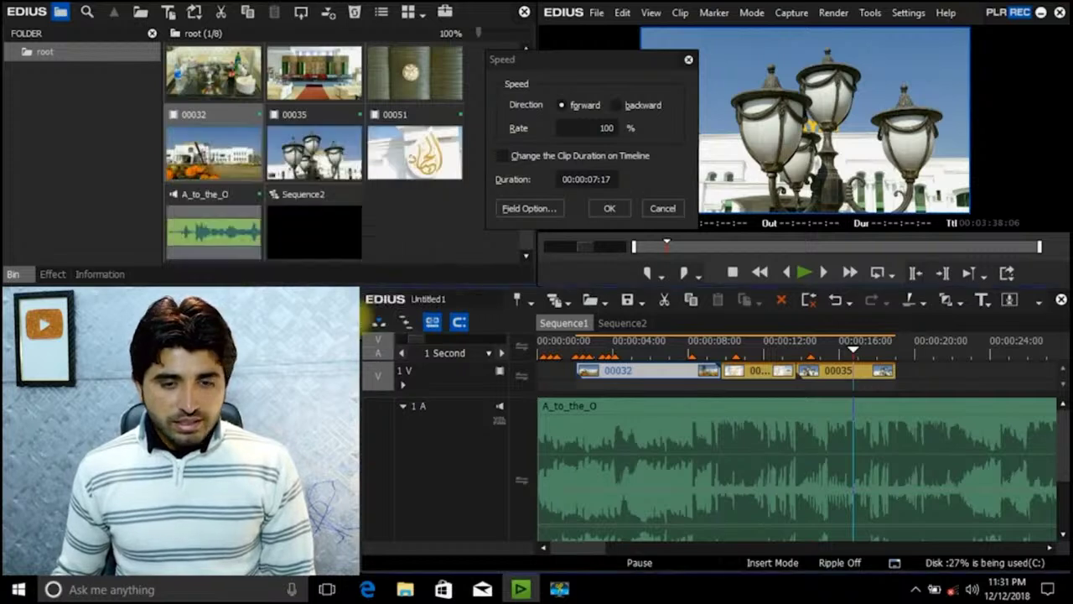
left_click(529, 208)
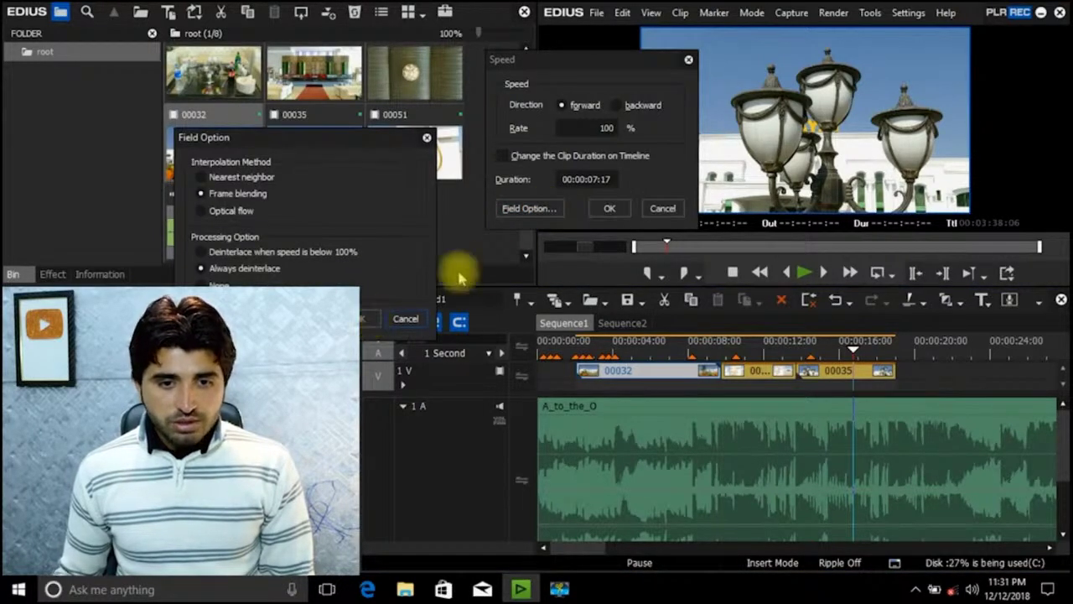
left_click(367, 317)
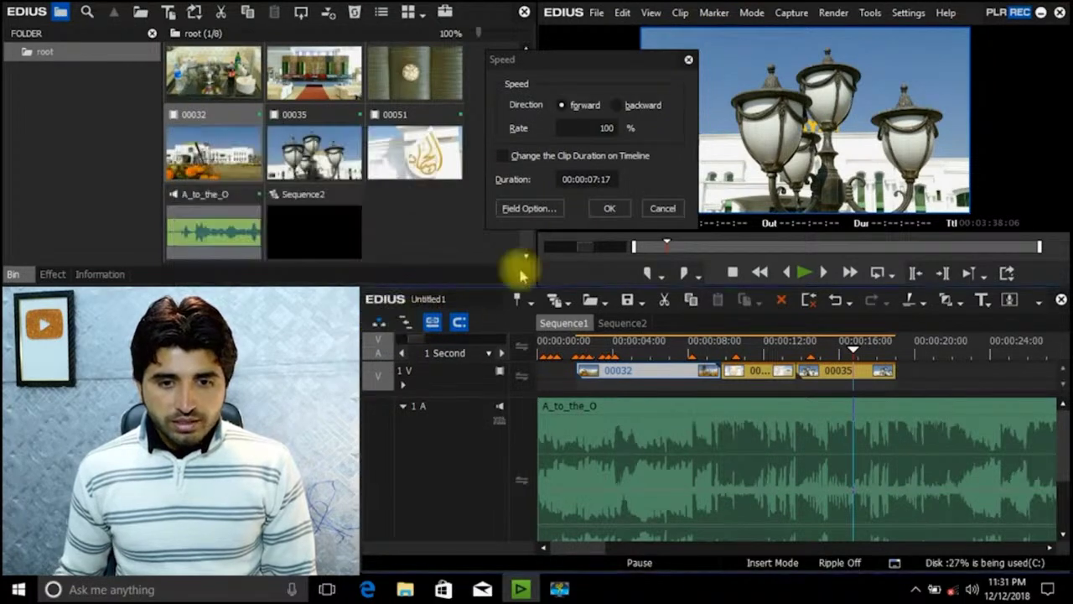
left_click(610, 210)
Step: Cut clip 00032 on the video track at 00:00:05:16 and 00:00:07:02 to separate a short middle section
left_click(644, 344)
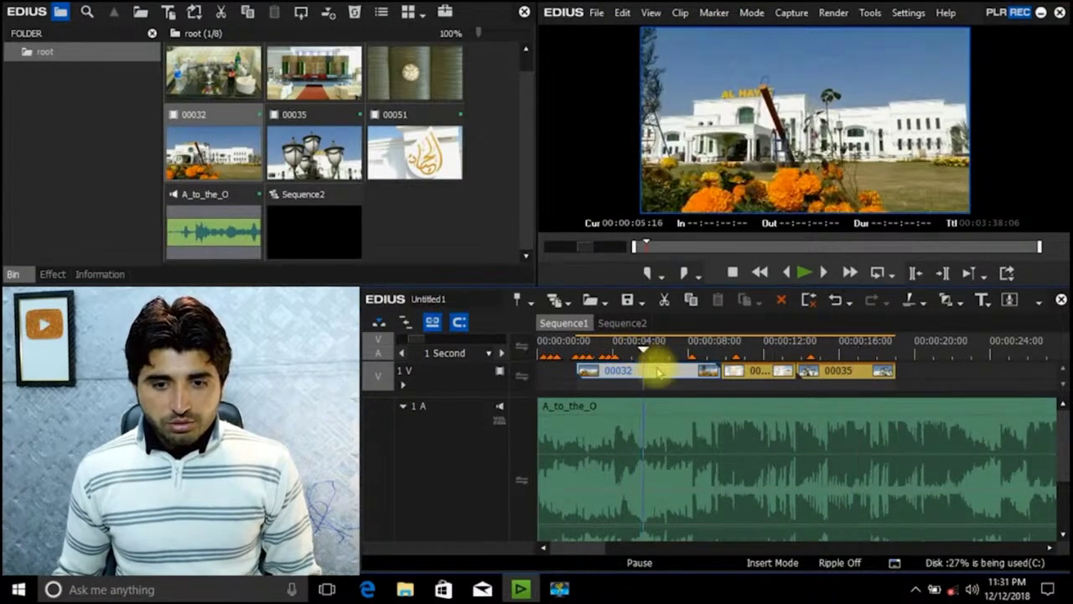
key("c")
left_click_drag(653, 354, 669, 368)
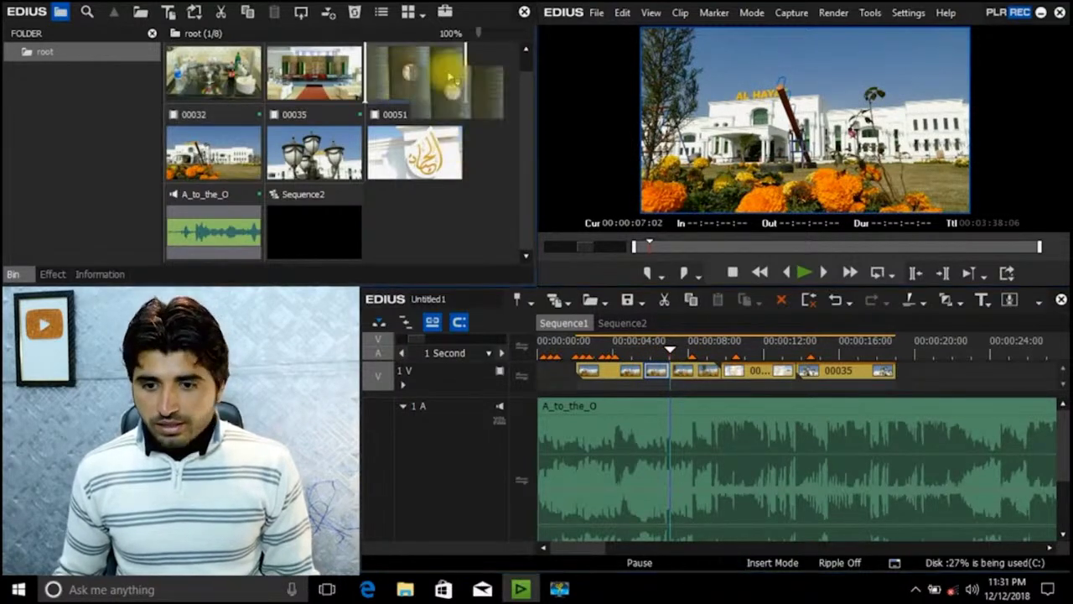
Step: Set the playback speed of the curtain clip, the last one on the 1V track, to 50%
key("alt+a")
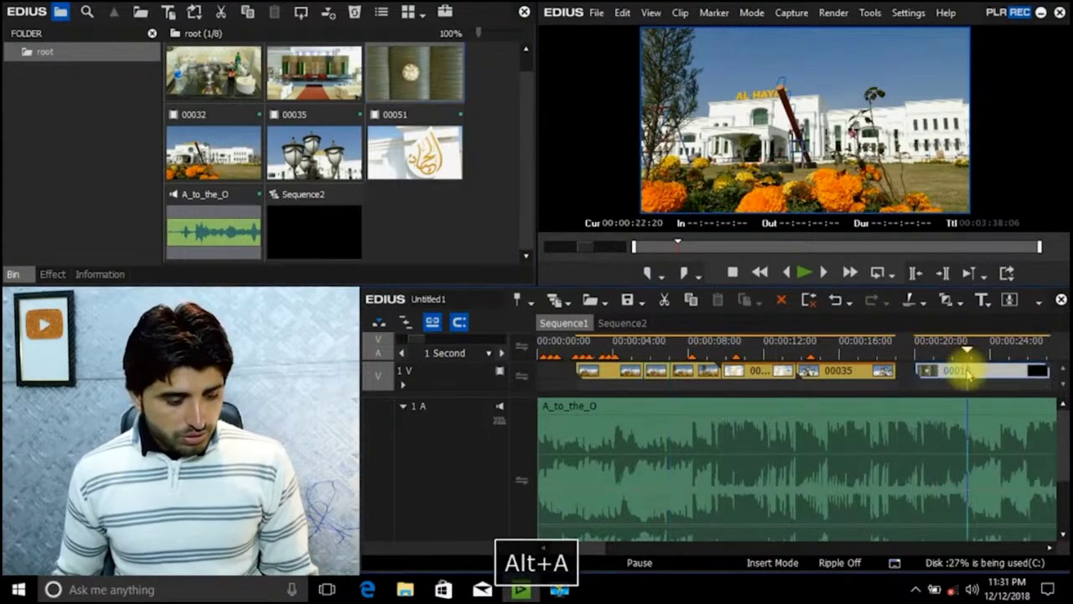
key("e")
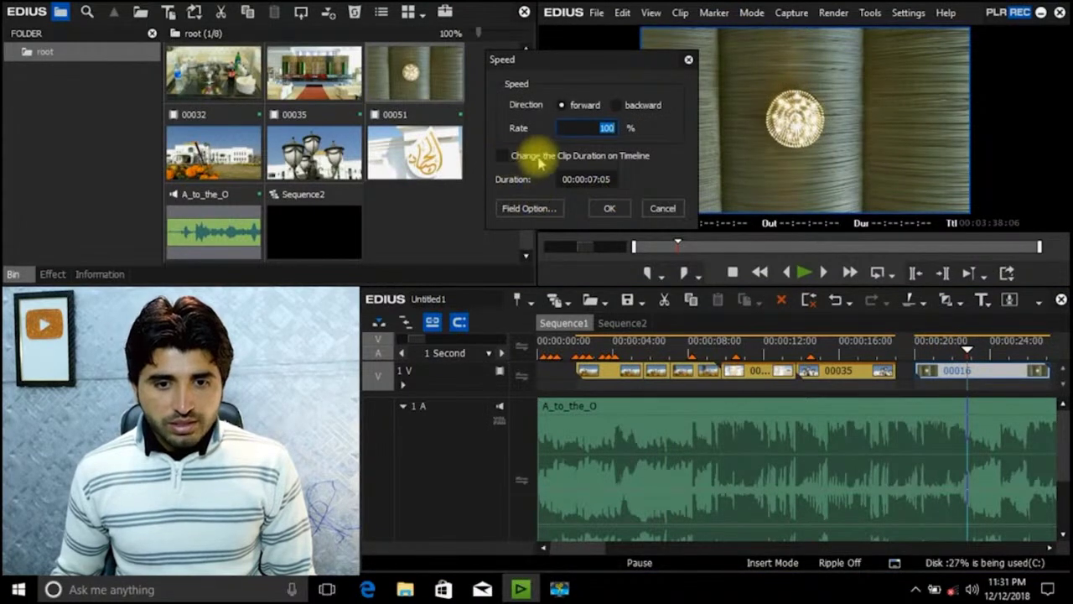
type("40")
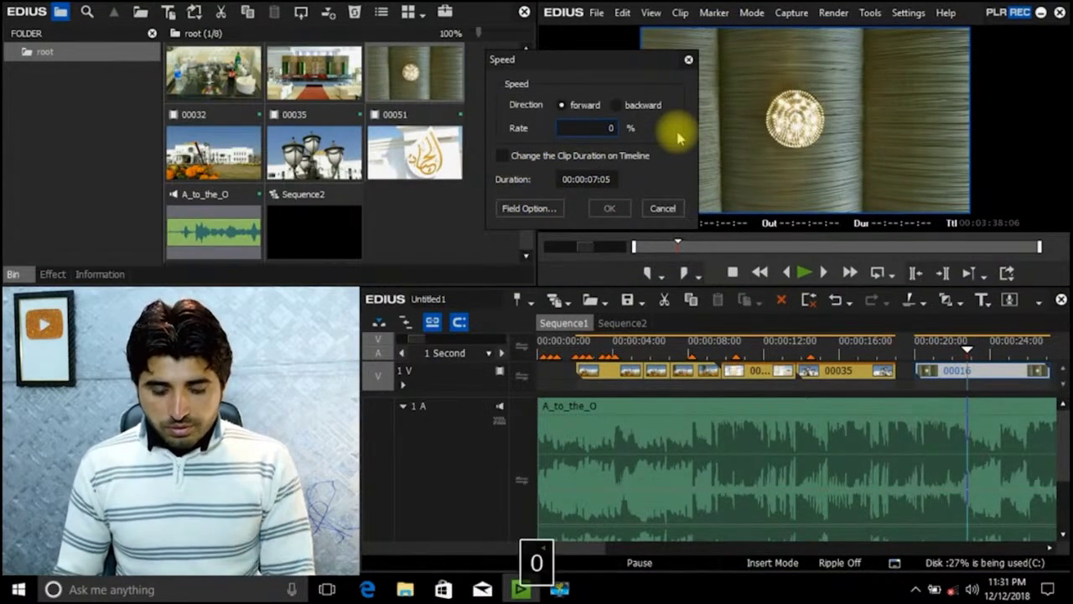
key("BackSpace")
type("0")
key("Return")
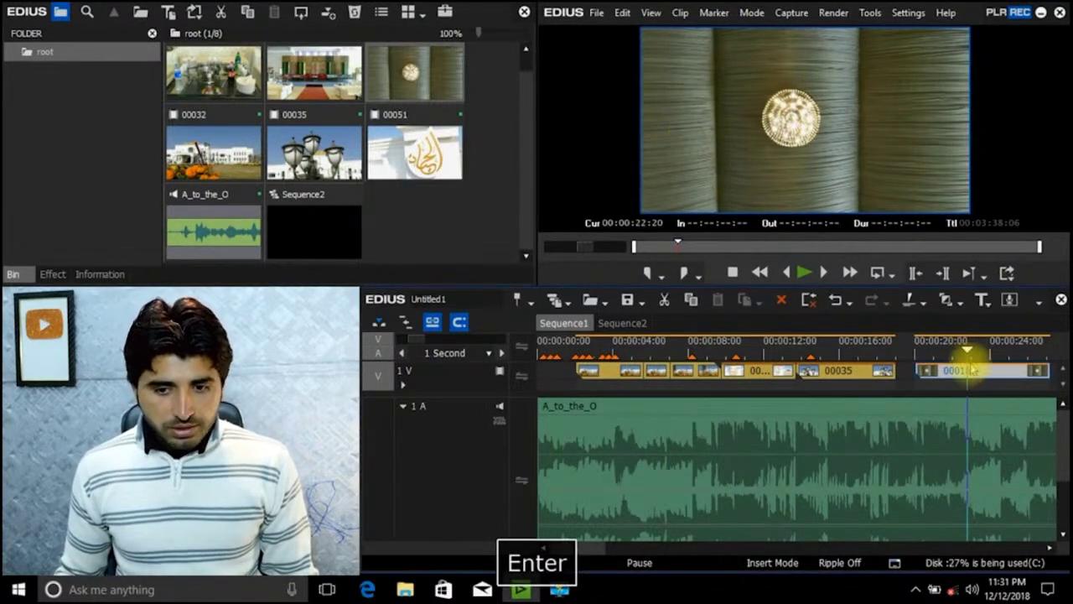
Step: Examine the field options in the curtain clip's speed settings, leaving them as they are
key("alt+e")
left_click(528, 216)
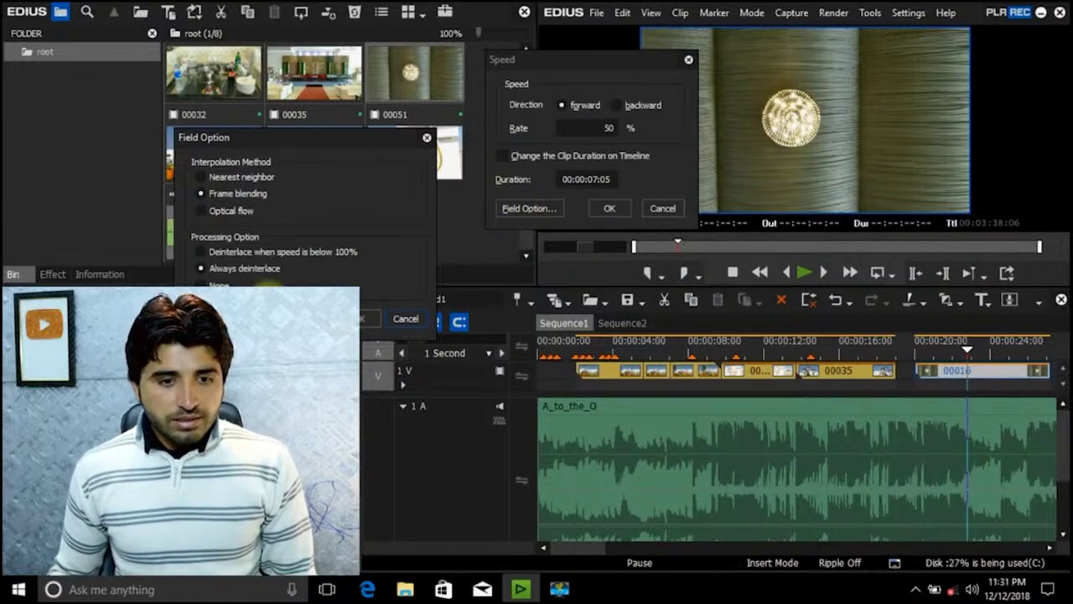
left_click(394, 321)
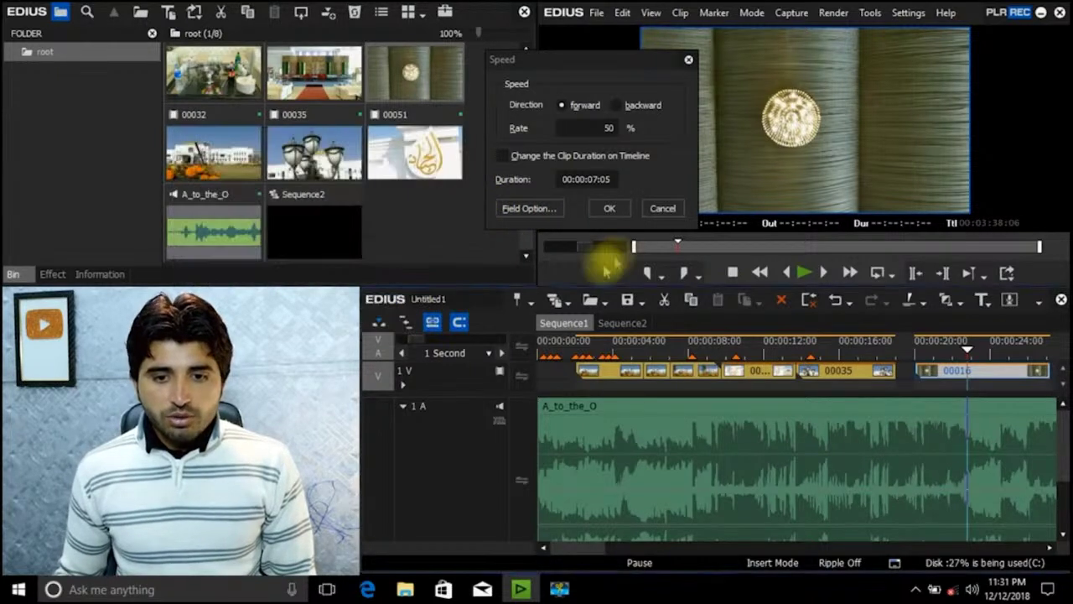
left_click(663, 208)
Step: Delete all clips from the 1V track and place the street-lamp clip on it at about 8 seconds
left_click(959, 374)
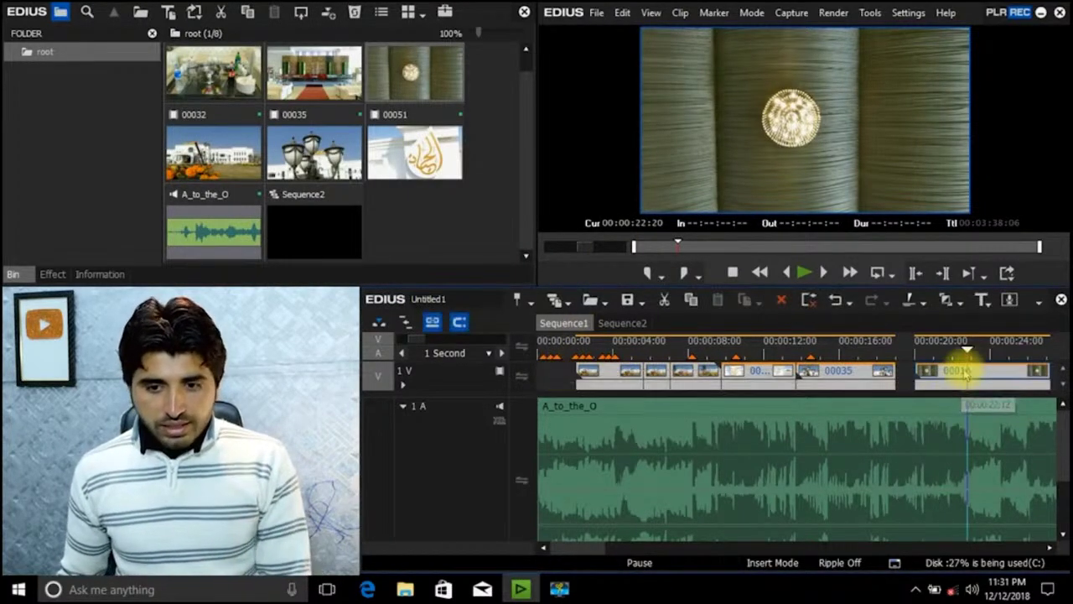
key("Delete")
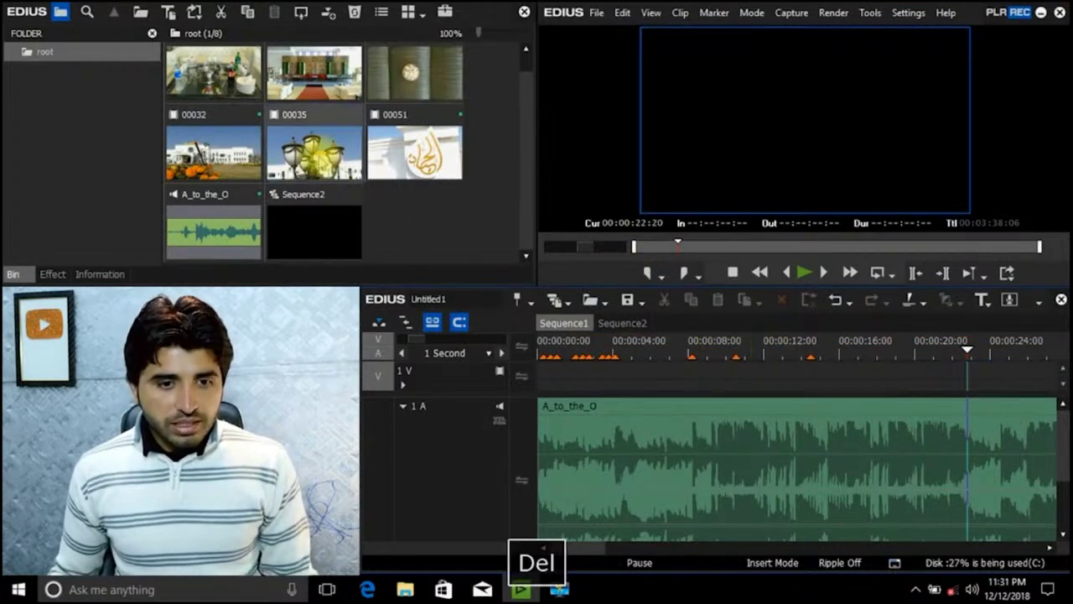
left_click(704, 366)
Step: Play the street-lamp clip, split it just before the 10-second mark, and delete the part before the cut
key("space")
scroll(711, 357, "up", 3)
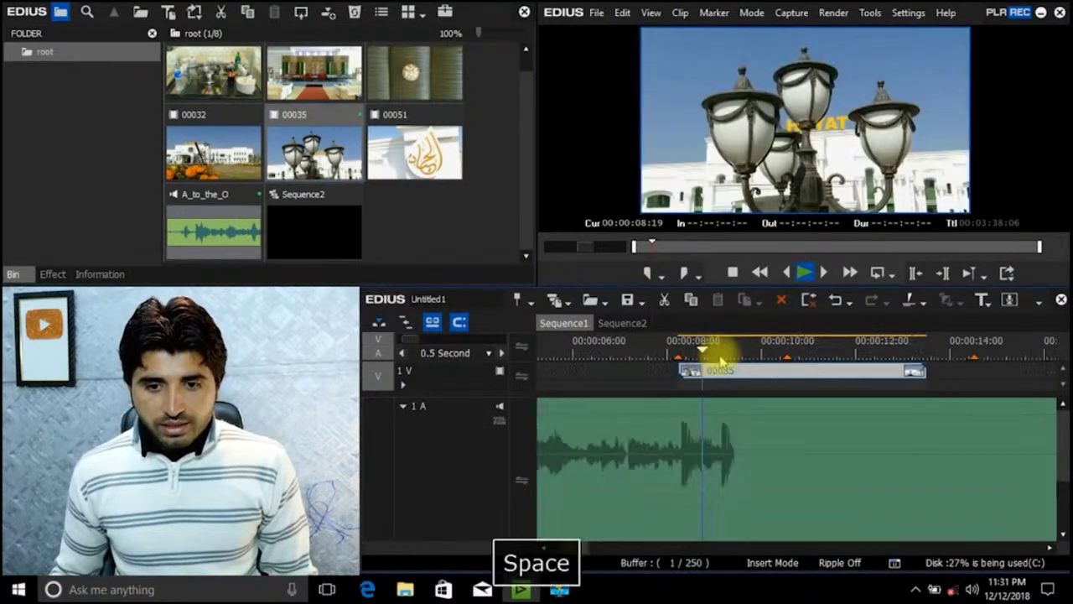
key("c")
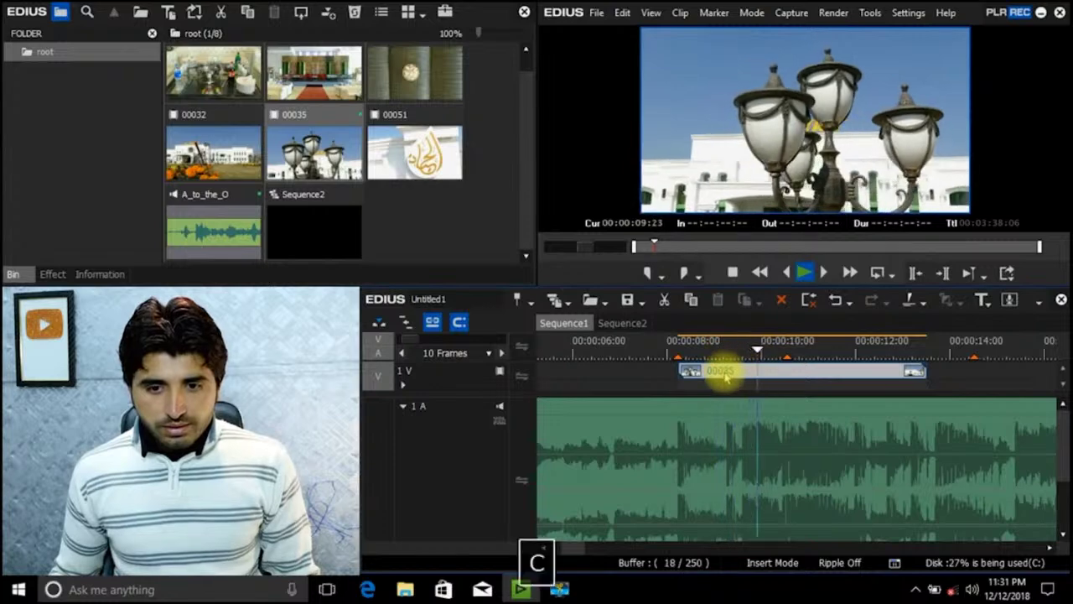
key("Delete")
key("space")
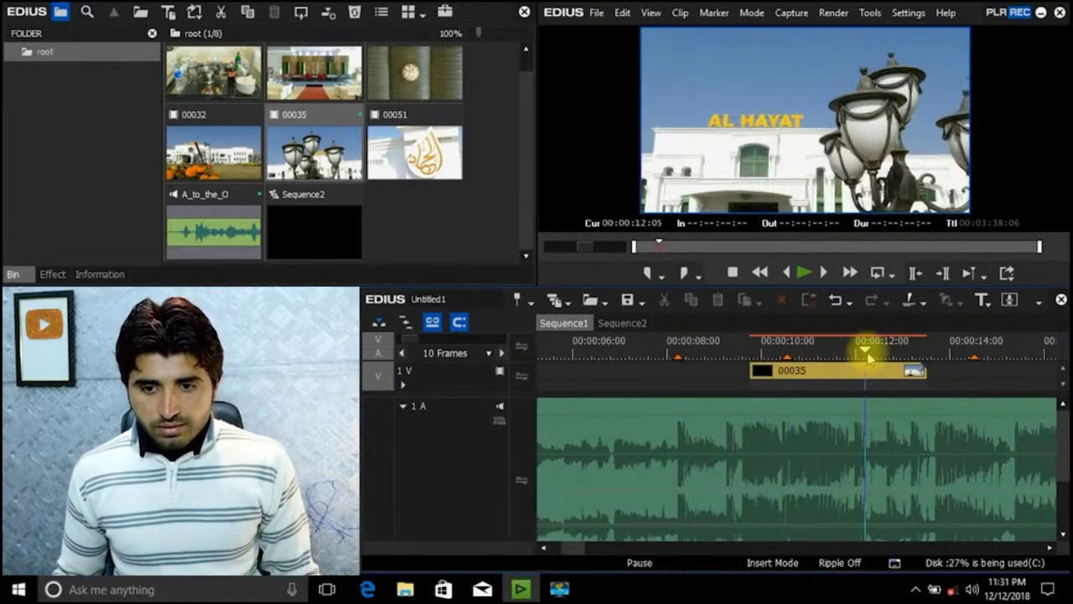
Step: Split the remaining street-lamp clip at 00:00:12:05 and delete the part after the cut
key("c")
left_click(827, 369)
key("Delete")
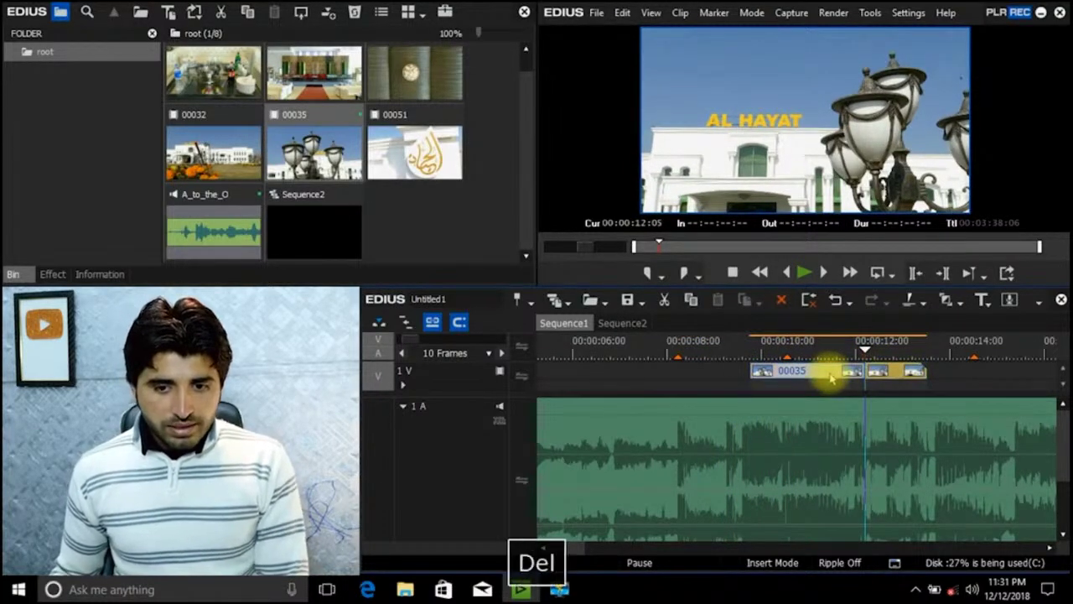
key("ctrl+z")
key("Delete")
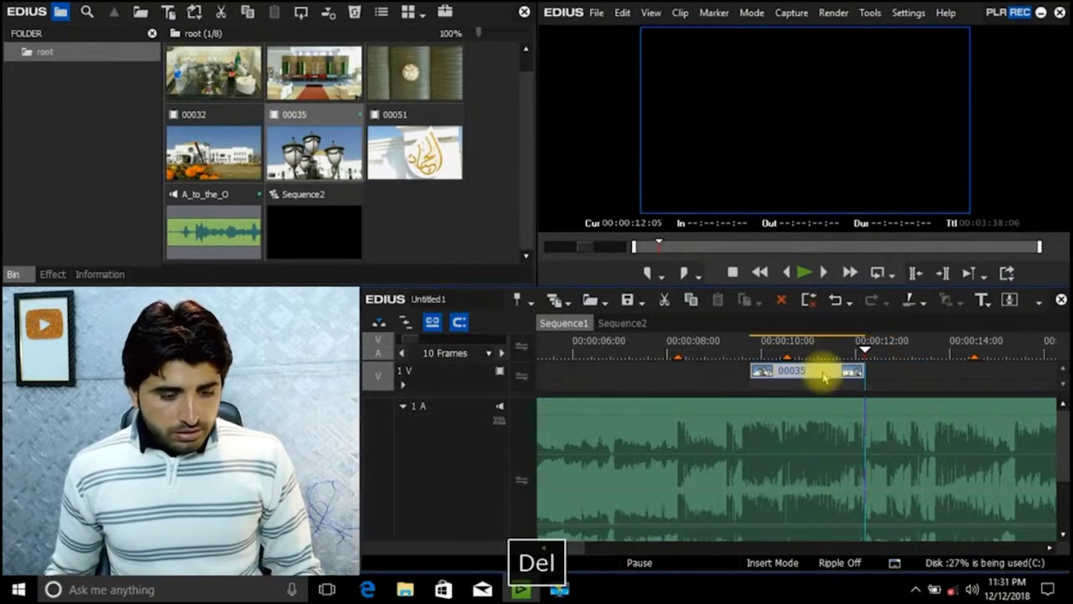
Step: Set the trimmed street-lamp clip's speed to 50%, using Frame blending and Always deinterlace as field options
key("alt+e")
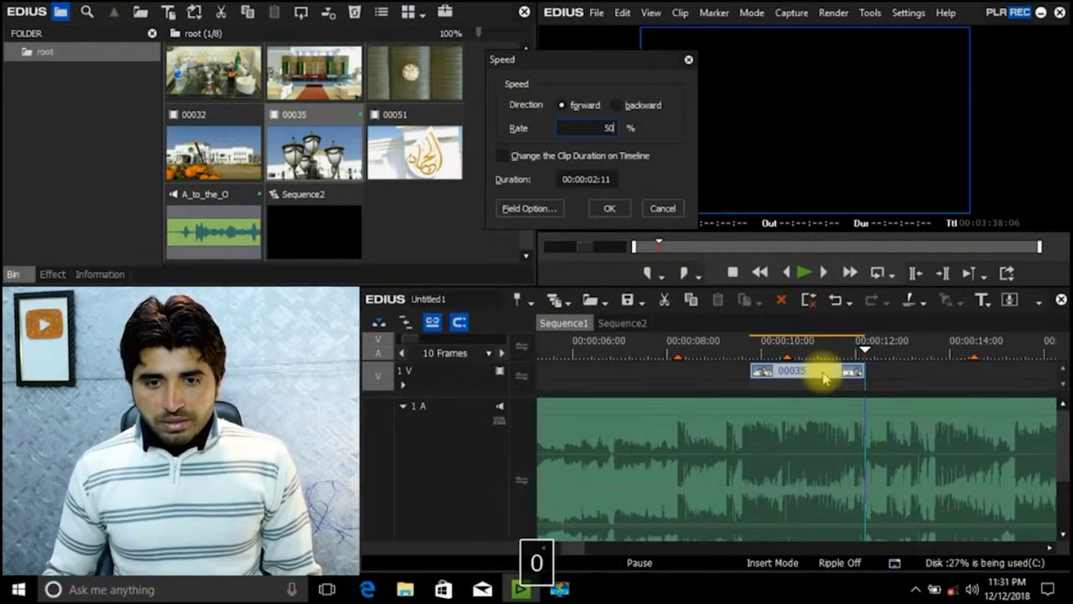
left_click(526, 210)
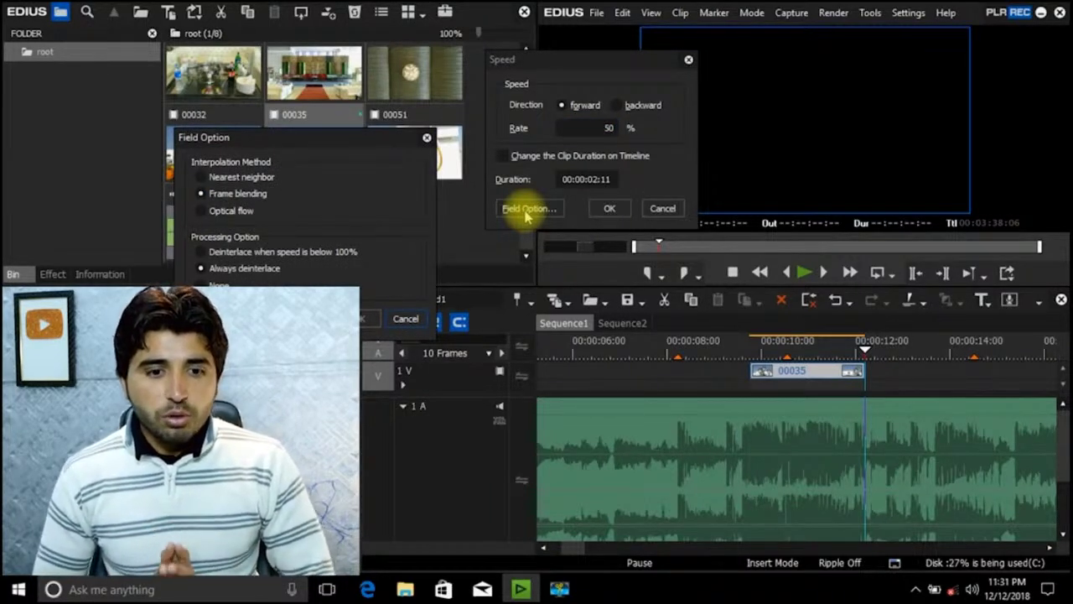
left_click(373, 319)
left_click(610, 211)
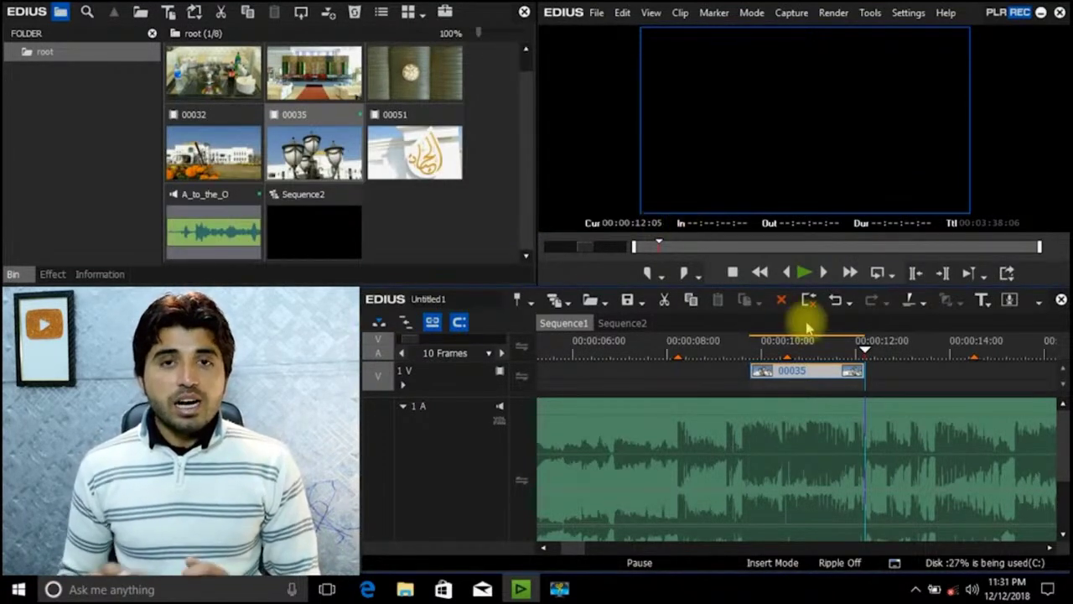
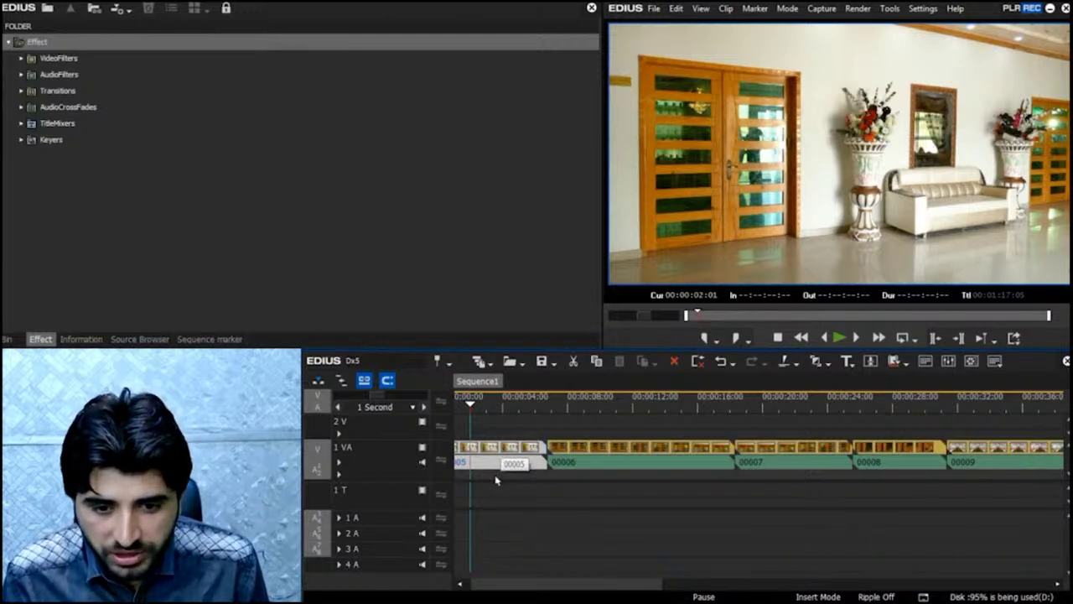
Step: Show the effect palette's folder view and list the contents of the VideoFilters folder
left_click(498, 482)
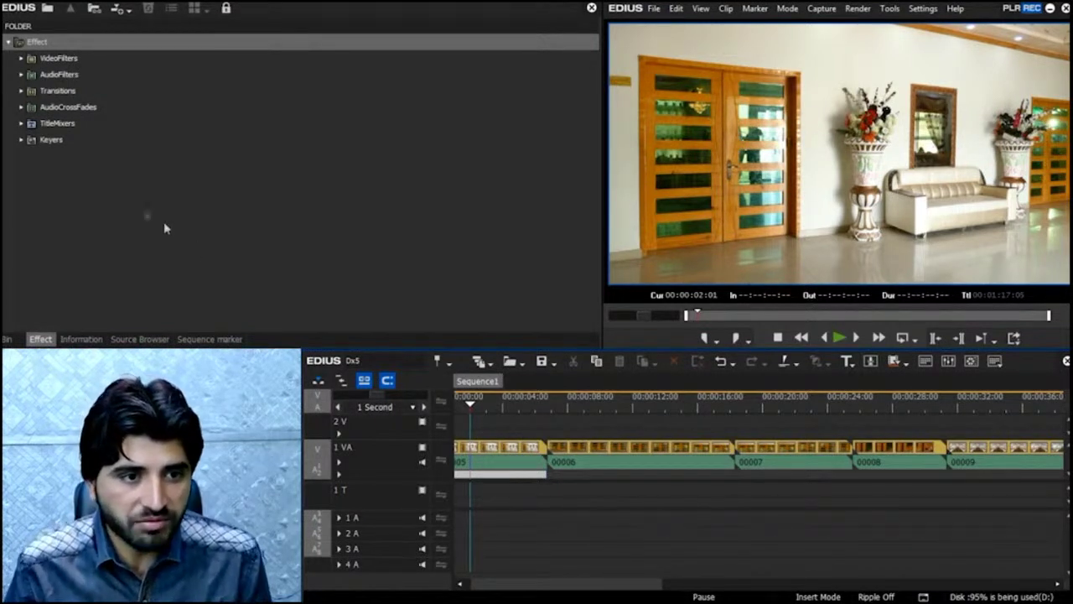
double_click(25, 59)
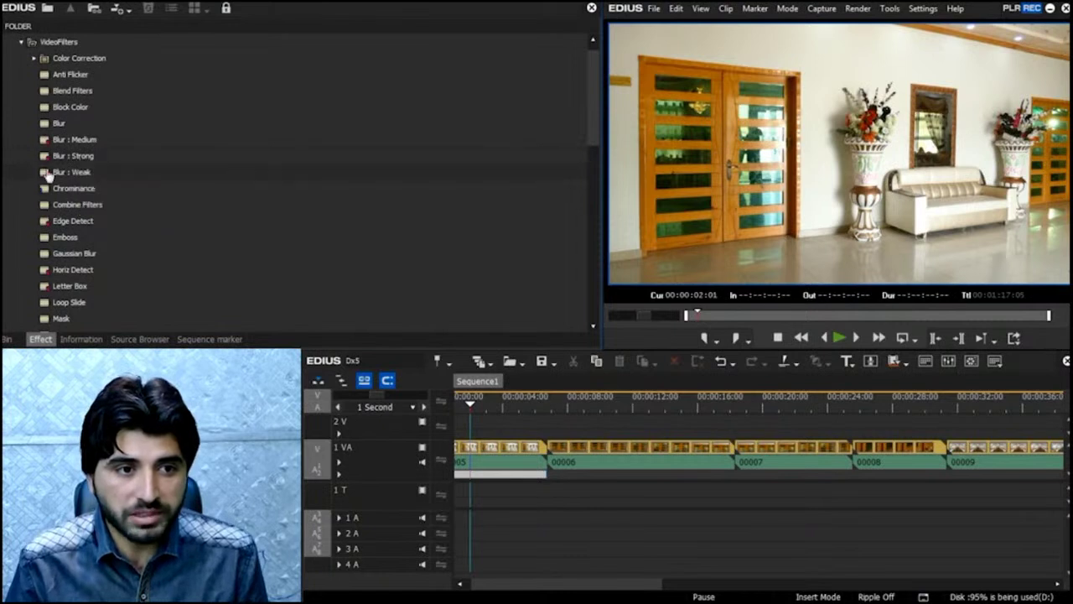
left_click(48, 10)
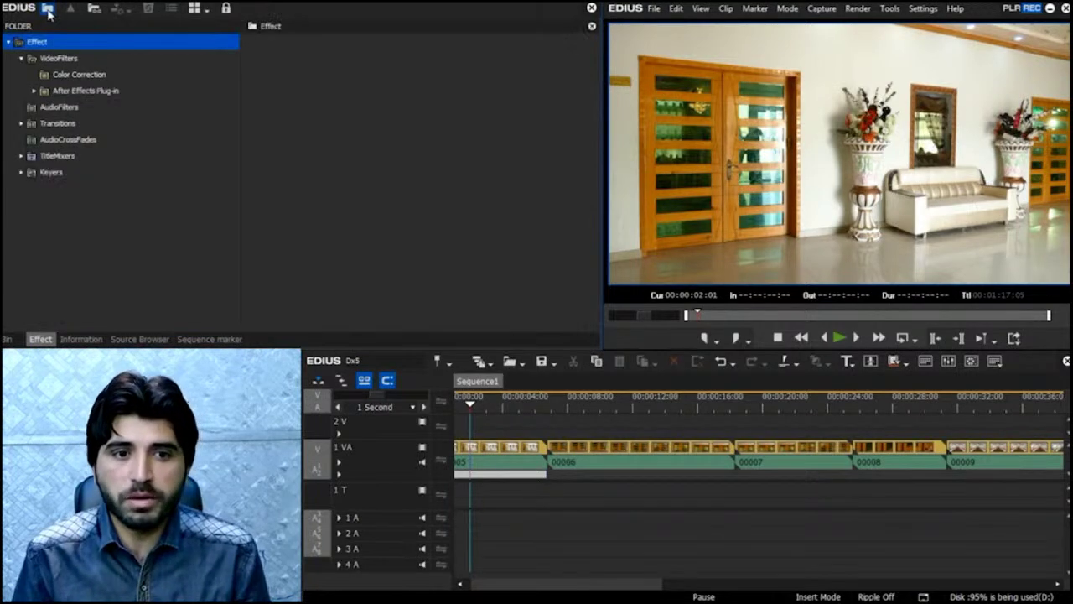
left_click(51, 57)
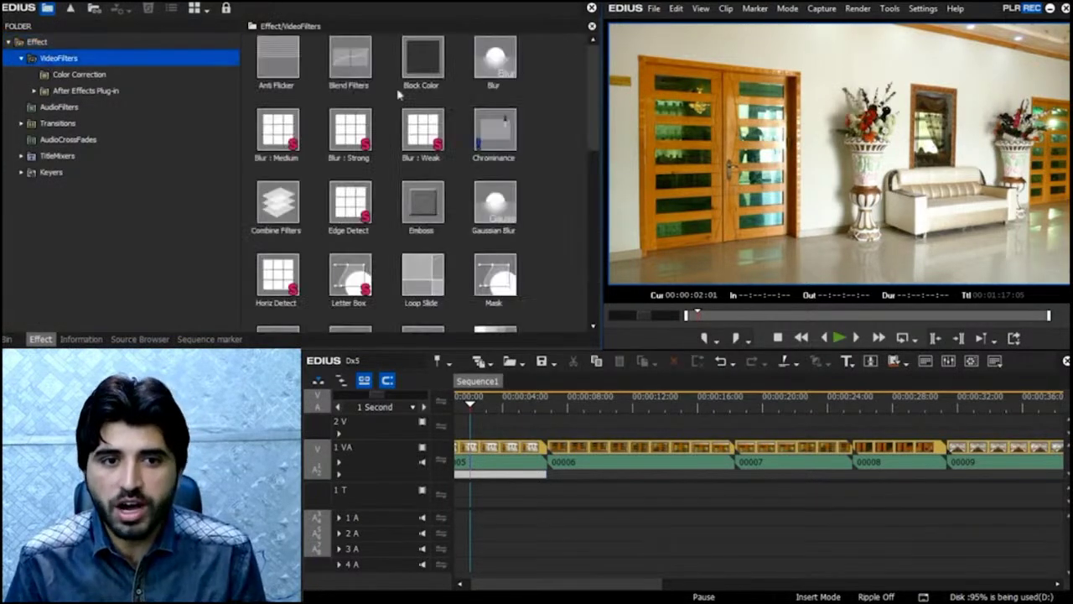
Step: Apply the Loop Slide video filter to clip 00005 on the 1 VA track and select the clip
left_click(355, 70)
left_click(364, 125)
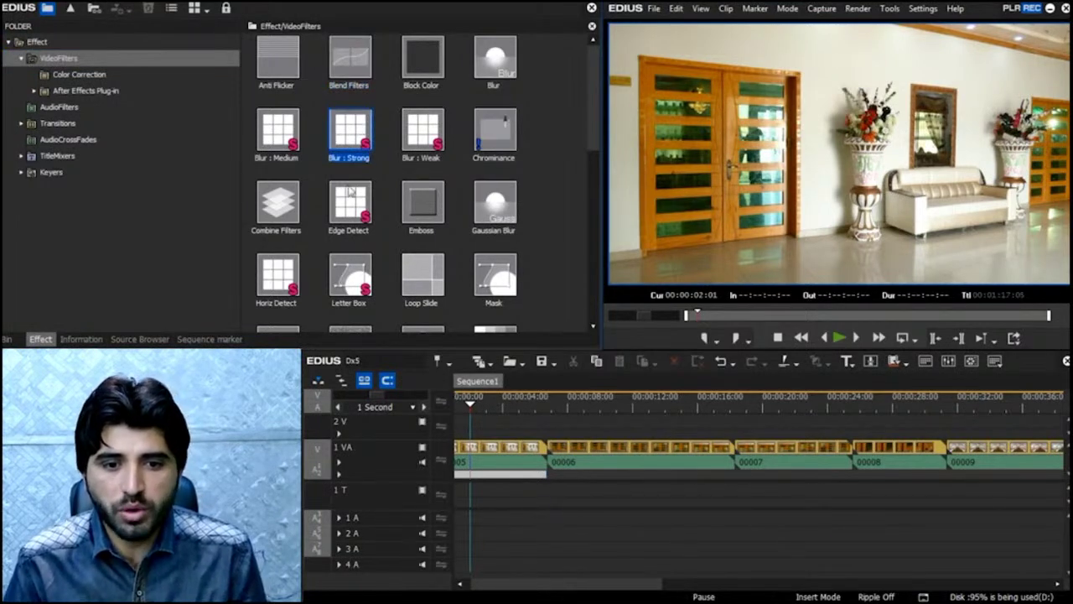
left_click(427, 286)
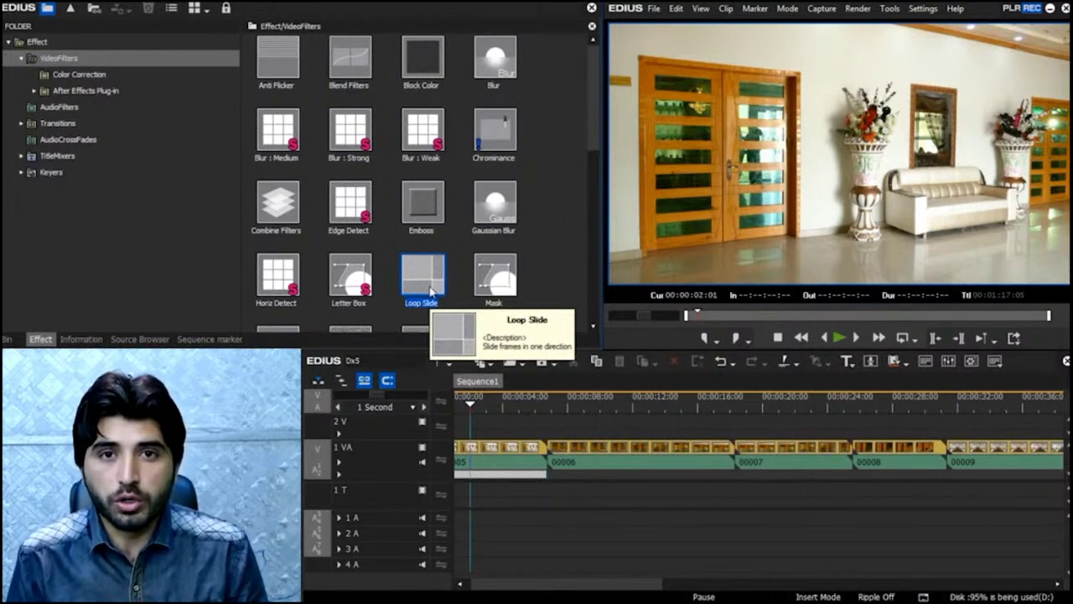
left_click_drag(429, 290, 501, 447)
left_click(501, 453)
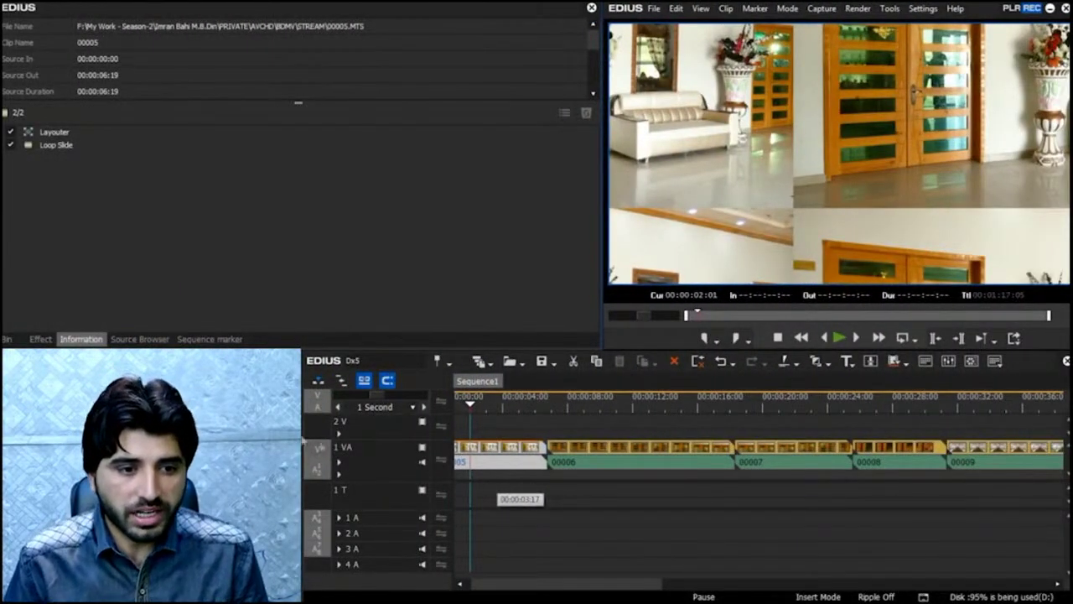
Step: Compare the effects applied to clip 00005 with those applied to clip 00006
left_click(82, 134)
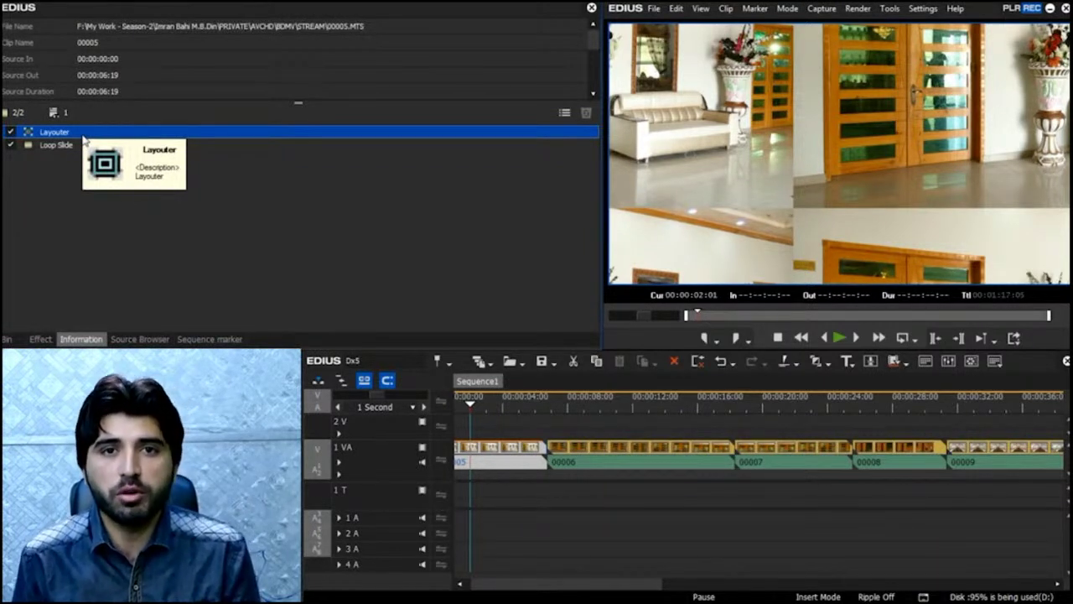
left_click(624, 406)
left_click(624, 451)
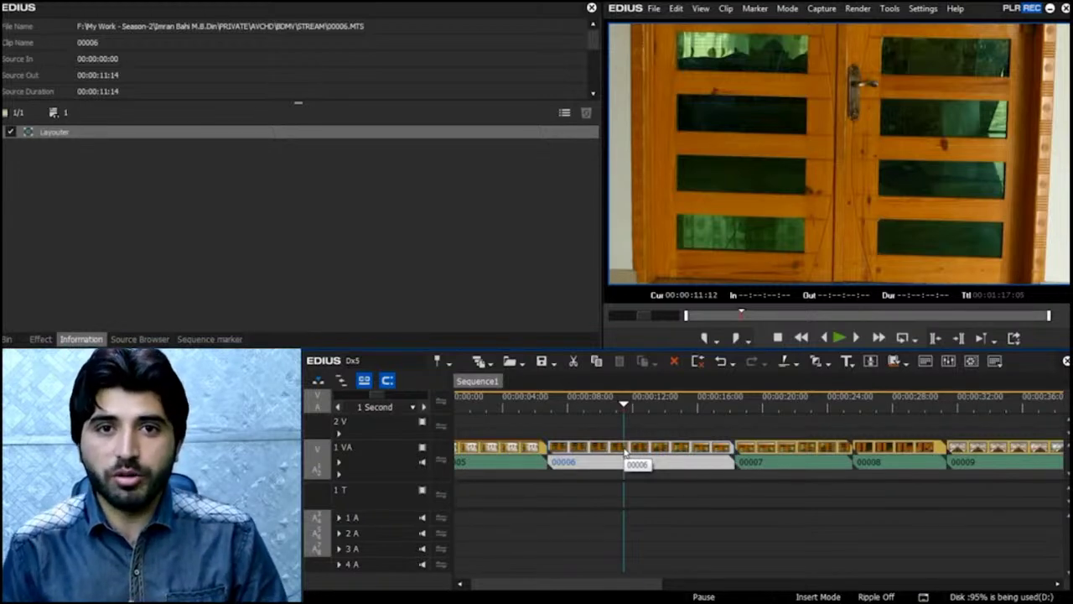
left_click(503, 408)
left_click(520, 455)
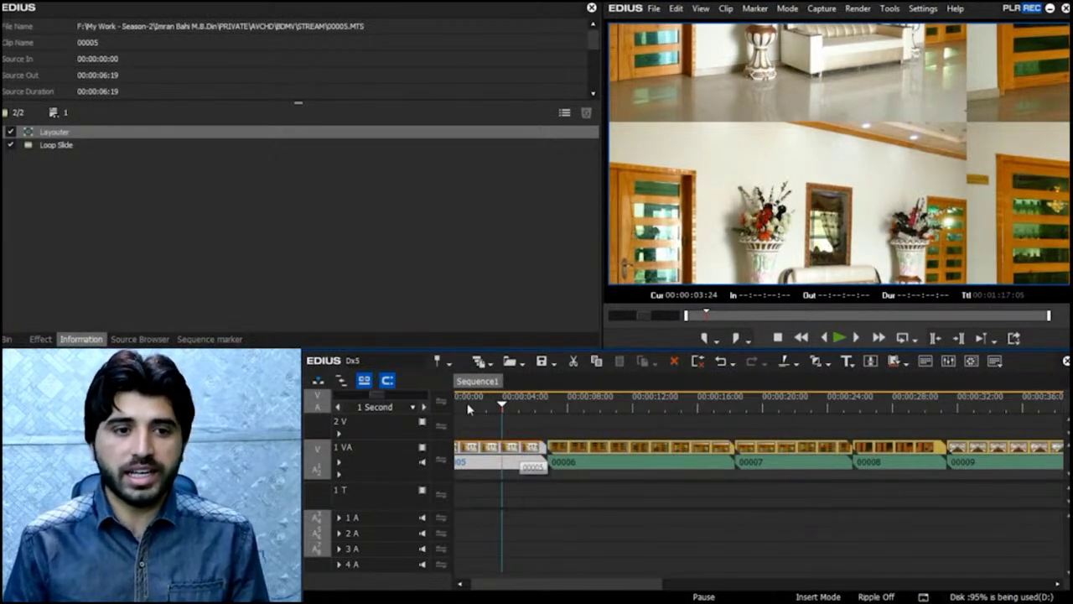
Step: Examine the horizontal and vertical slide settings of the Loop Slide filter on clip 00005
left_click(102, 149)
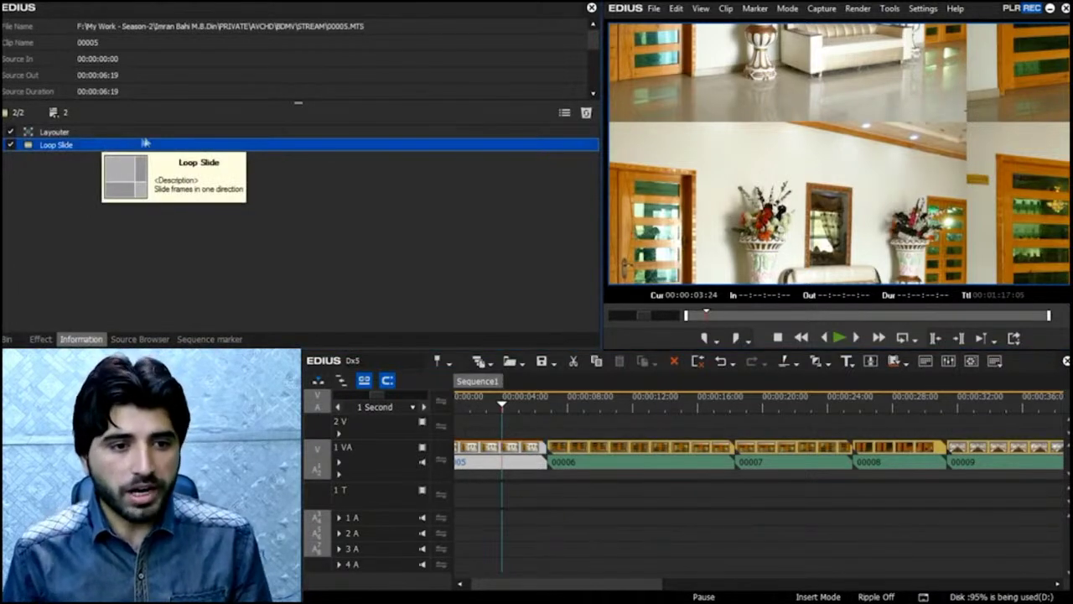
left_click(565, 115)
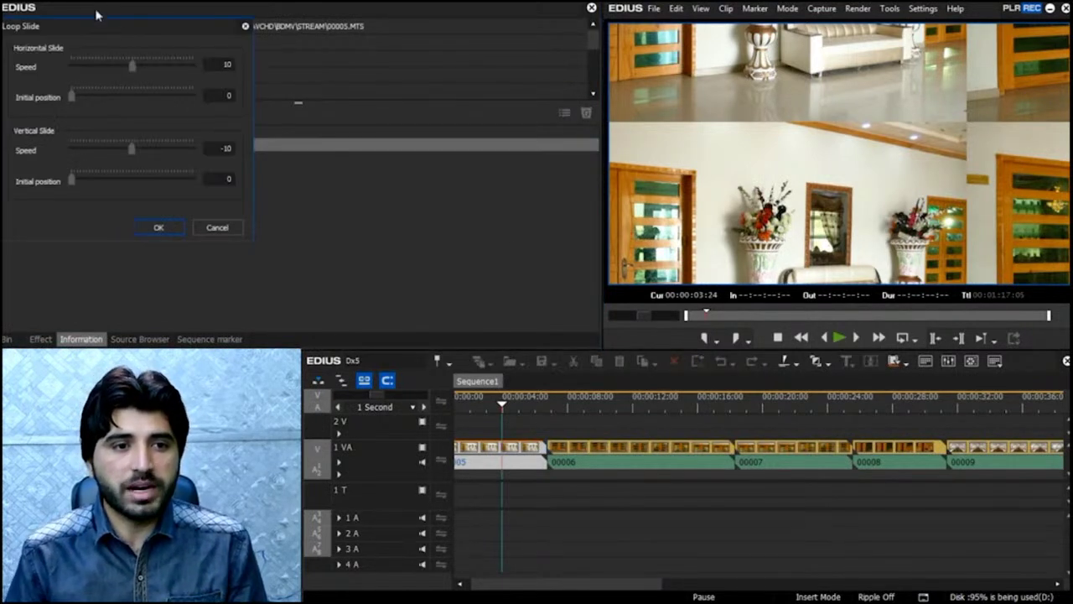
left_click_drag(107, 27, 384, 170)
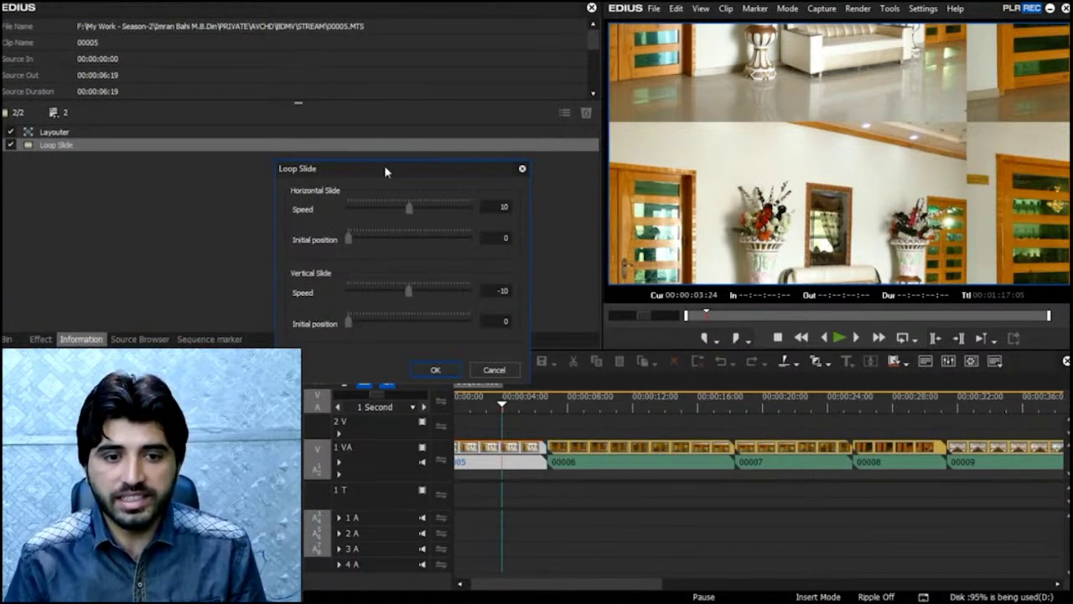
left_click(524, 170)
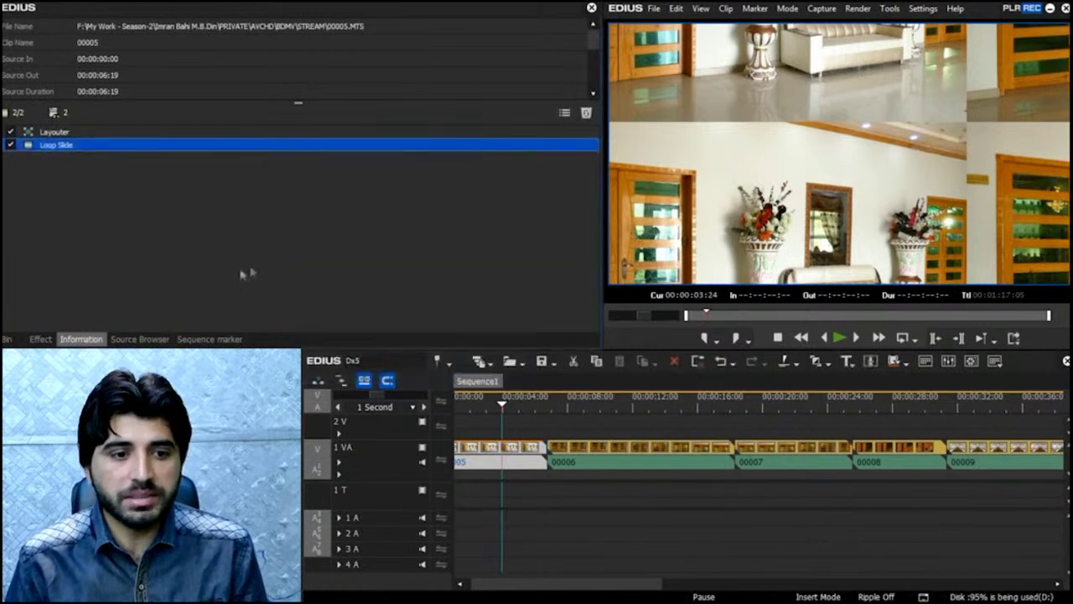
Step: Apply the Old Movie/Film video filter to clip 00005 and move the playhead to 00:00:01:22
left_click(42, 339)
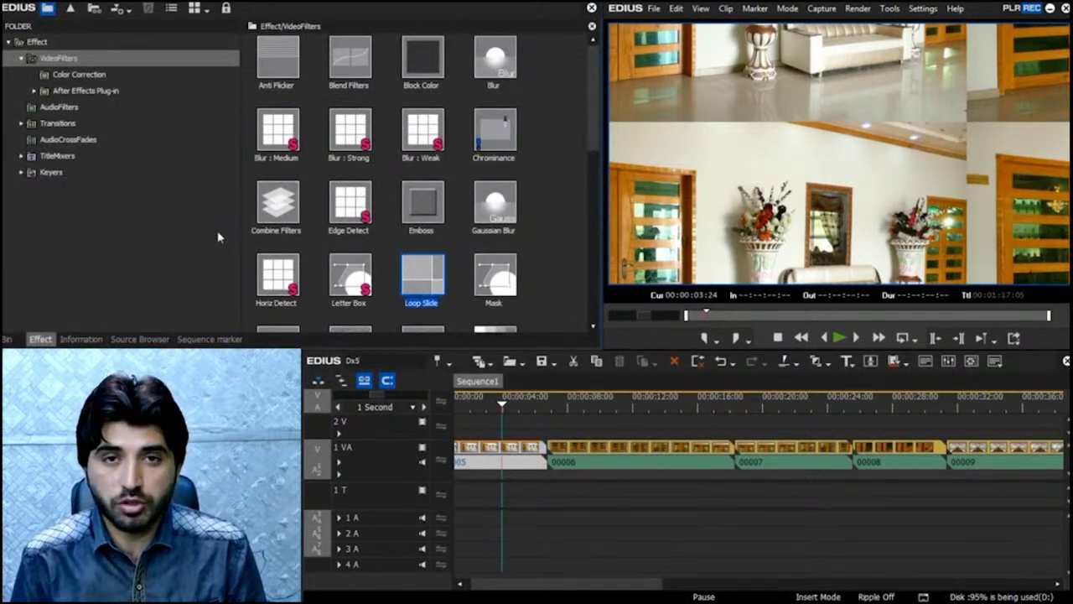
left_click(494, 275)
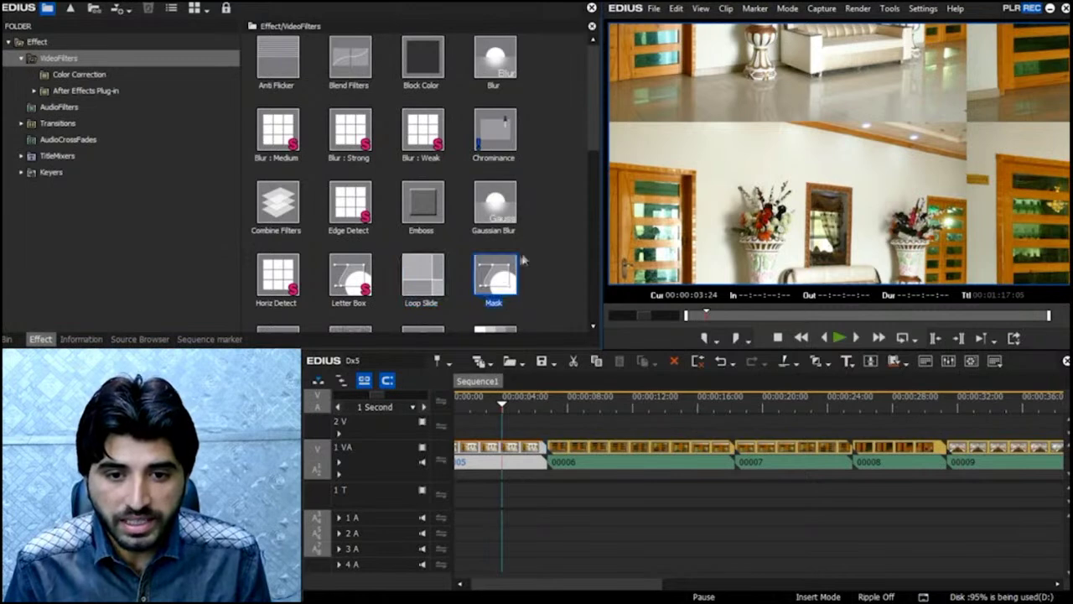
scroll(522, 248, "down", 3)
left_click(424, 208)
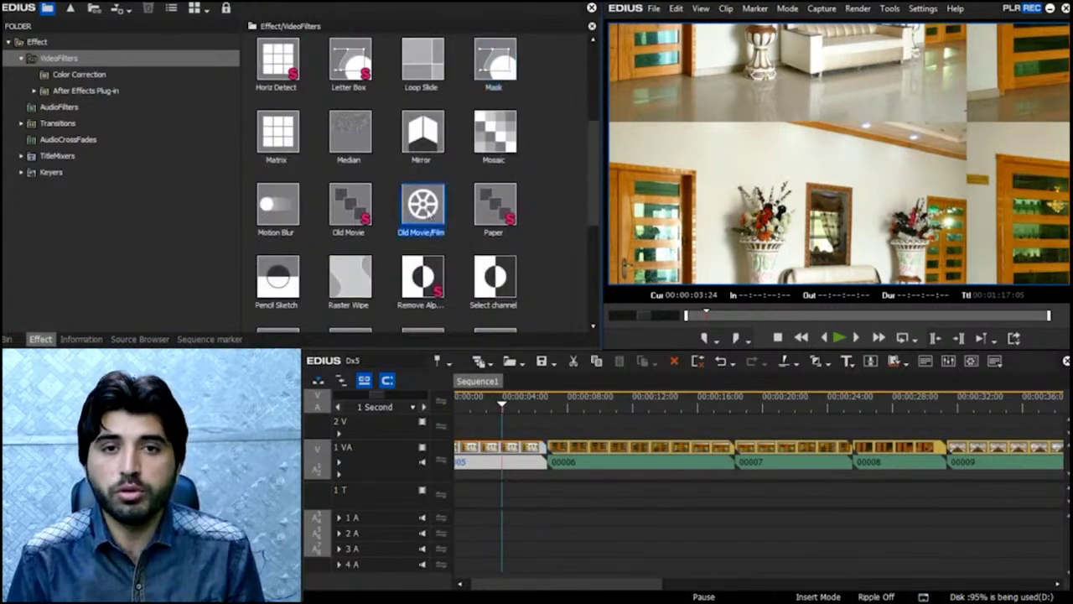
left_click_drag(429, 214, 467, 410)
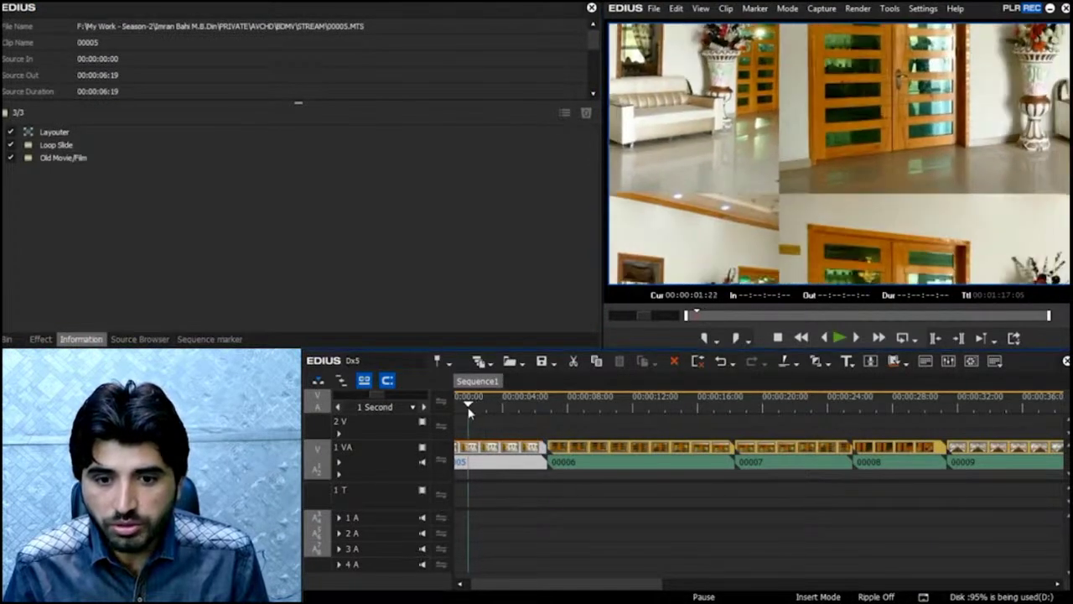
Step: Play clip 00005 from 00:00:01:22 to preview the Old Movie/Film filter
left_click(424, 465)
key("space")
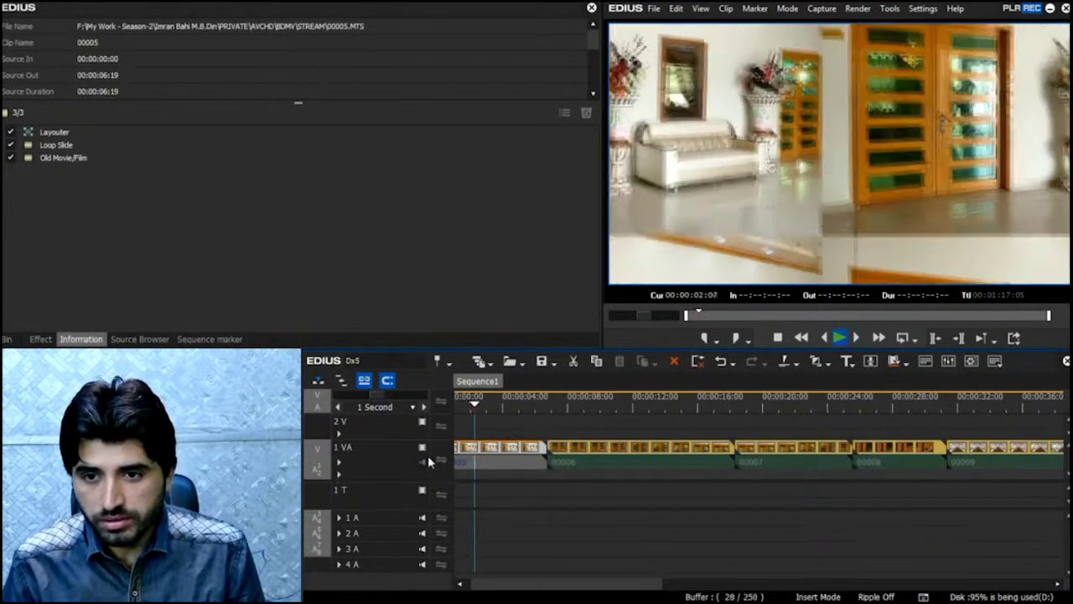
key("space")
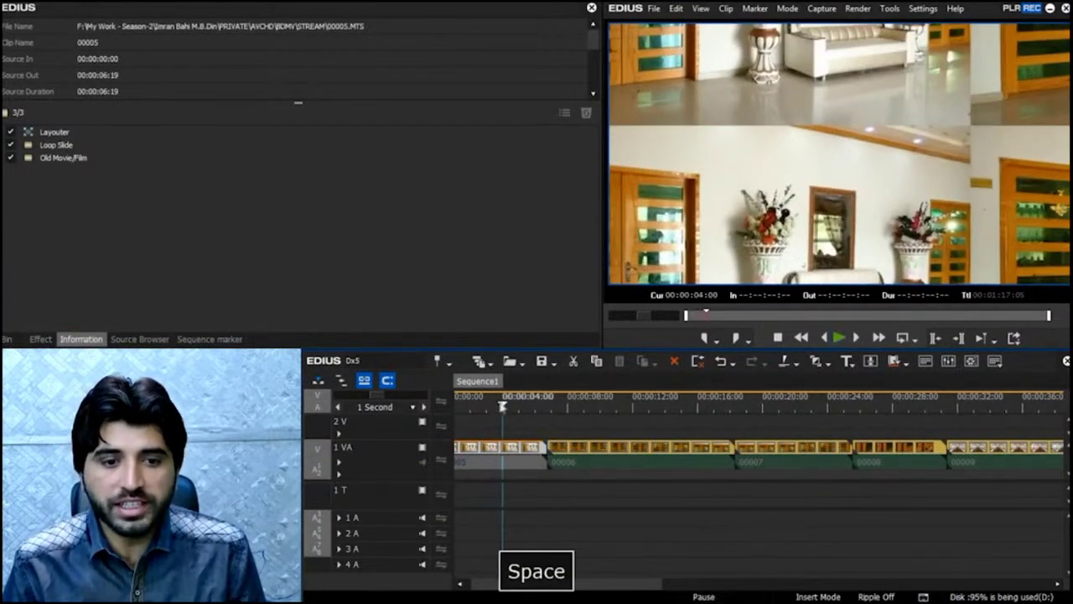
Step: Examine the dust, scratch noise, frame jitter and flicker settings of the Old Movie/Film filter on clip 00005
left_click(89, 158)
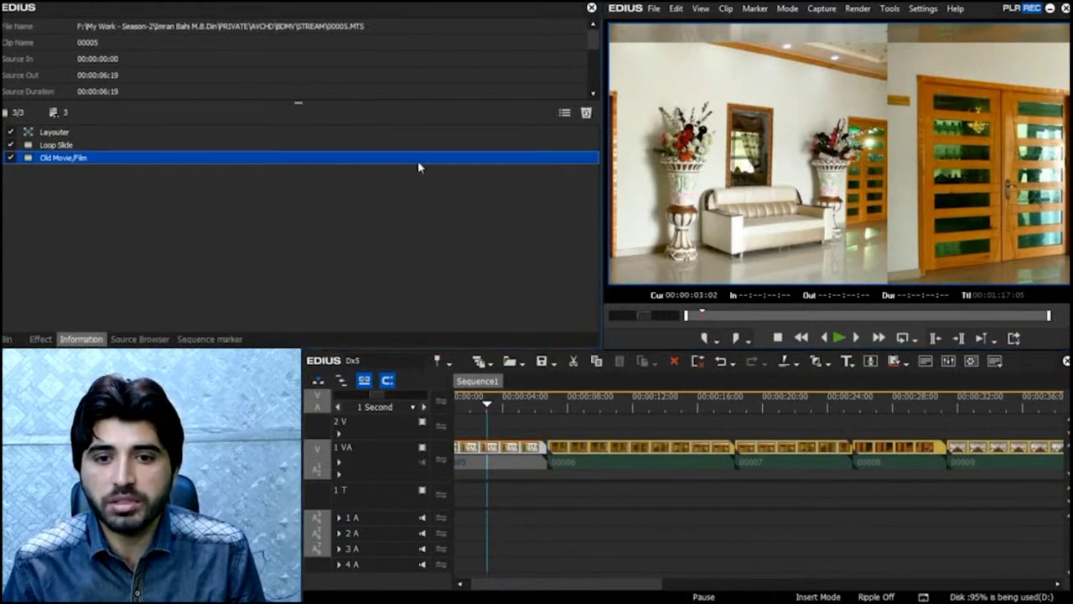
left_click(565, 114)
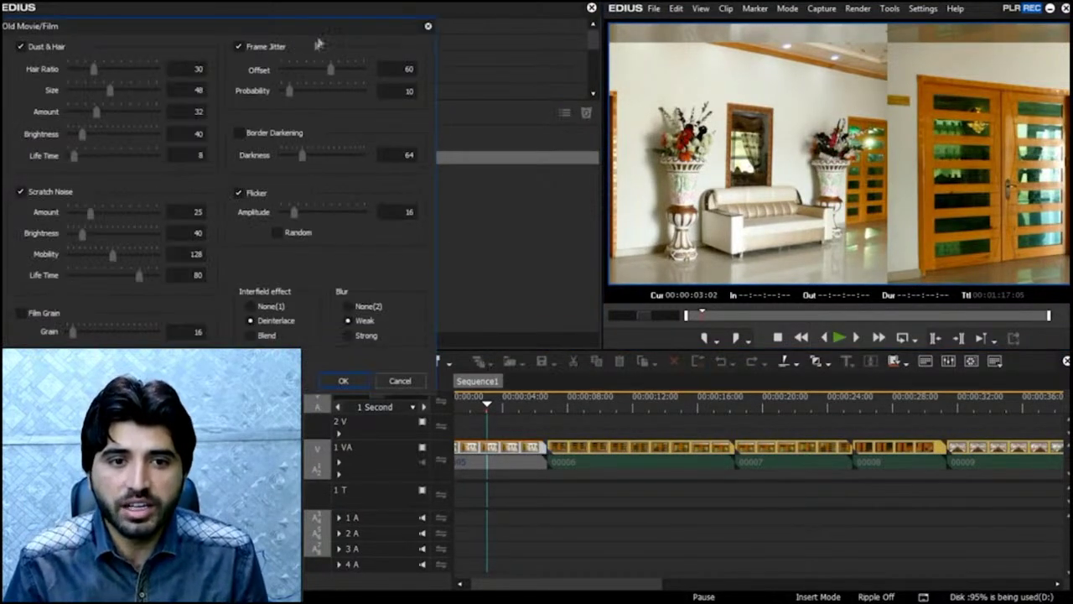
left_click_drag(337, 27, 427, 91)
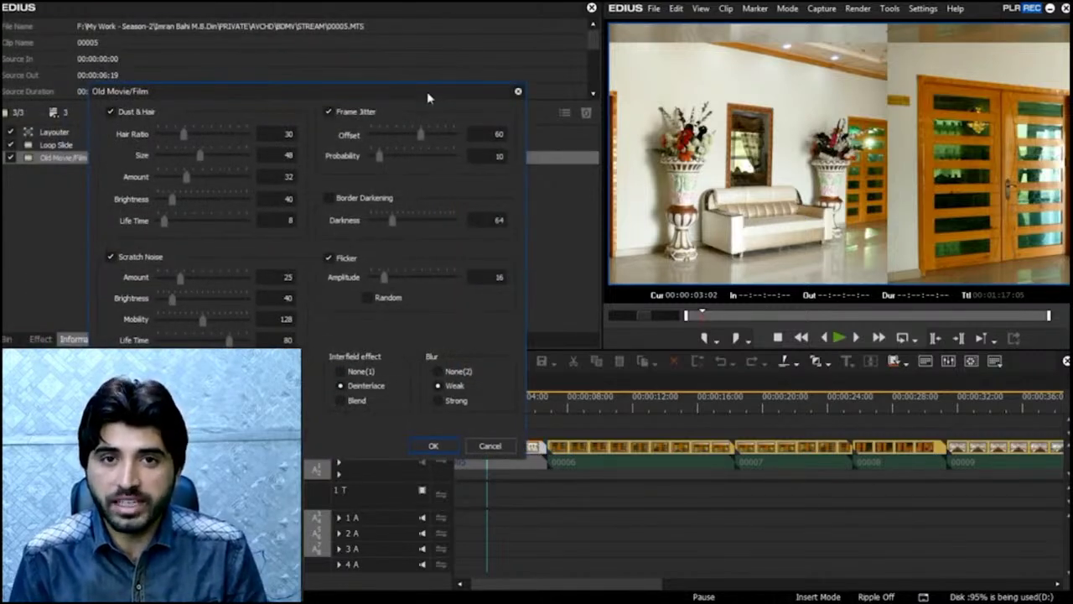
left_click(519, 91)
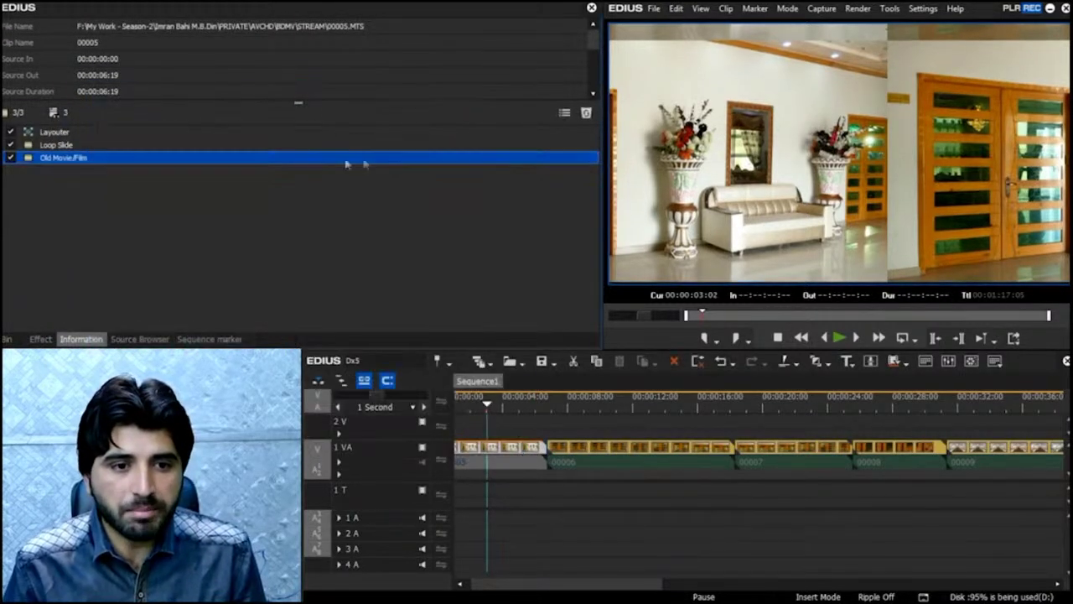
double_click(237, 157)
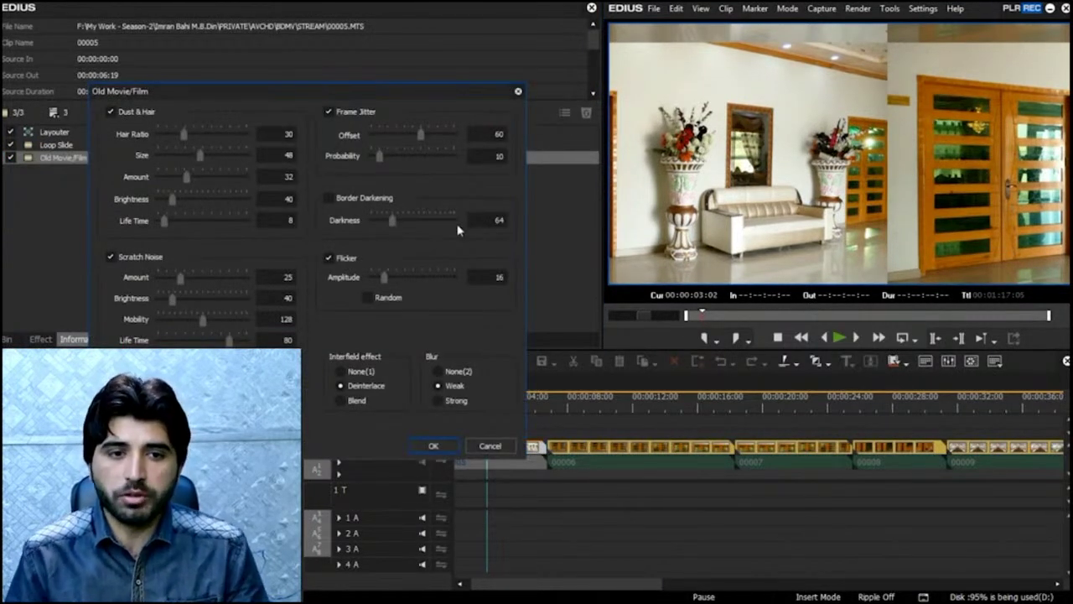
left_click(518, 90)
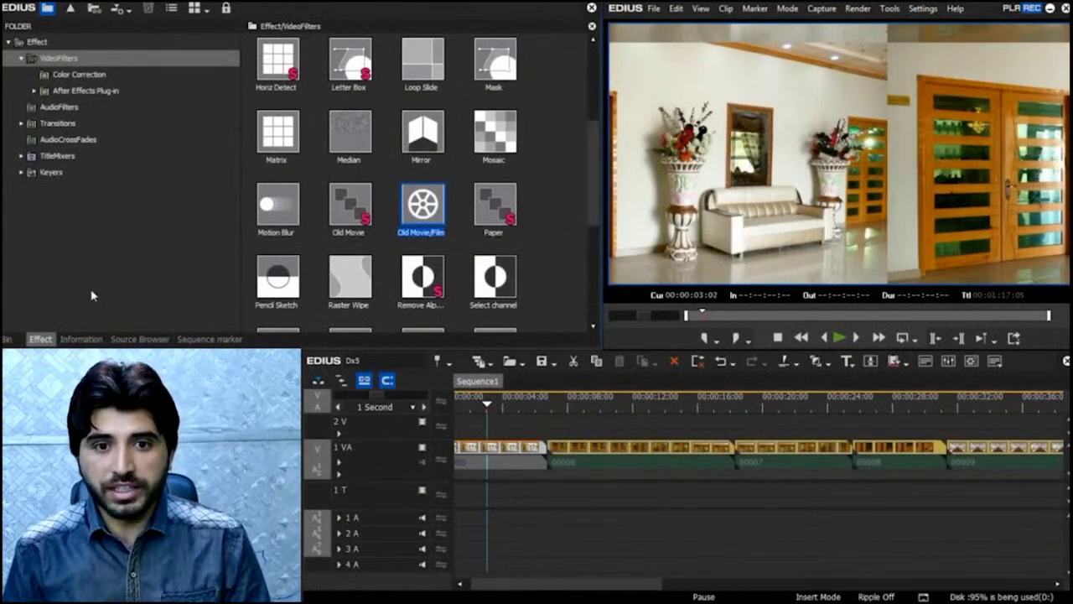
Step: Try the Mirror filter on the mixer area of clip 00005, and apply the Paper video filter to the clip
left_click(474, 472)
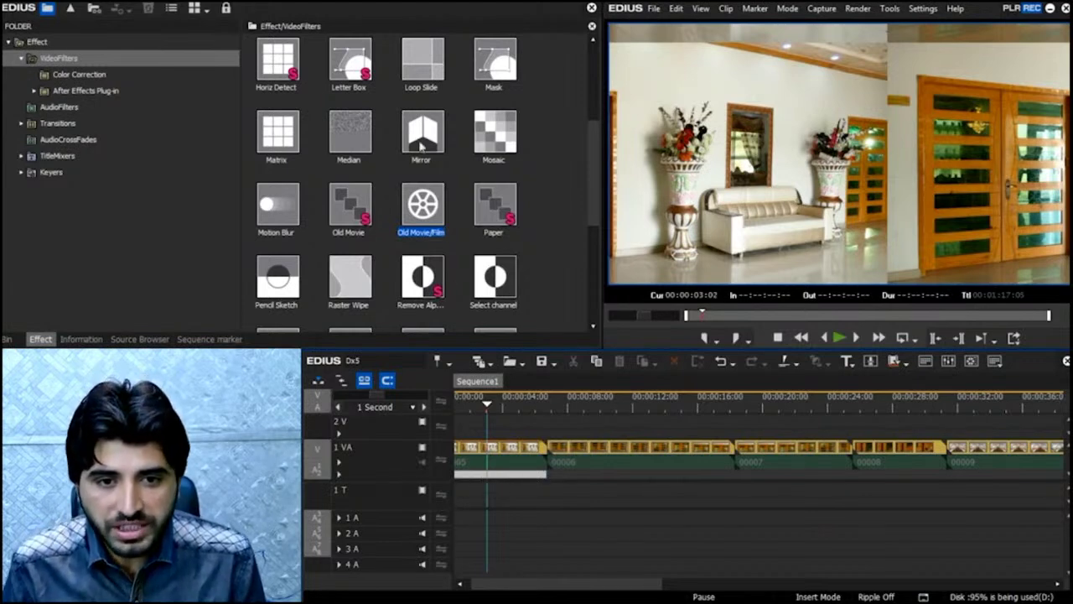
left_click_drag(421, 133, 537, 481)
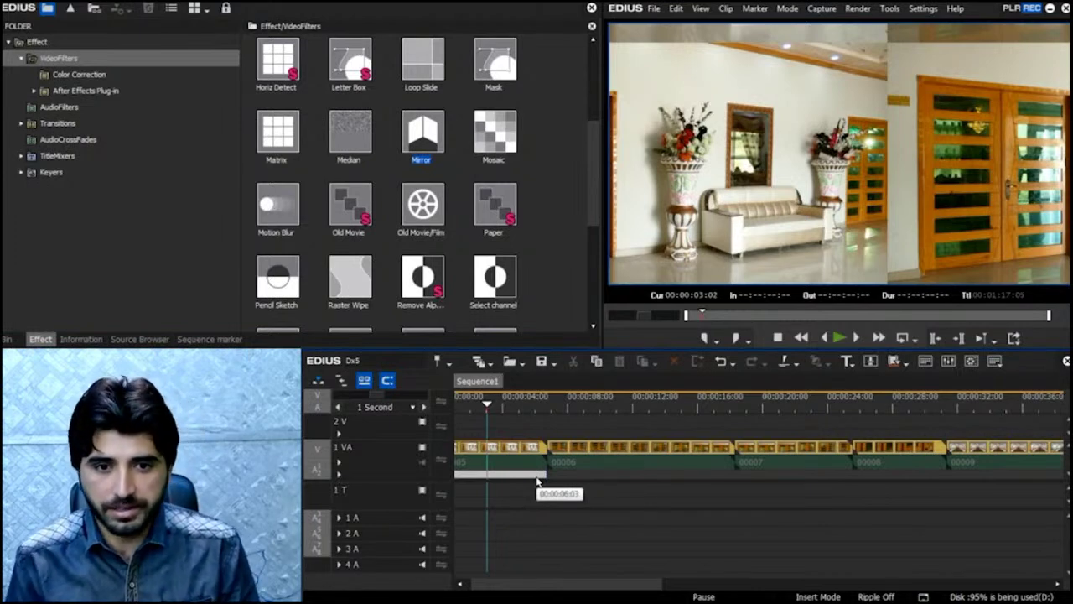
left_click(529, 452)
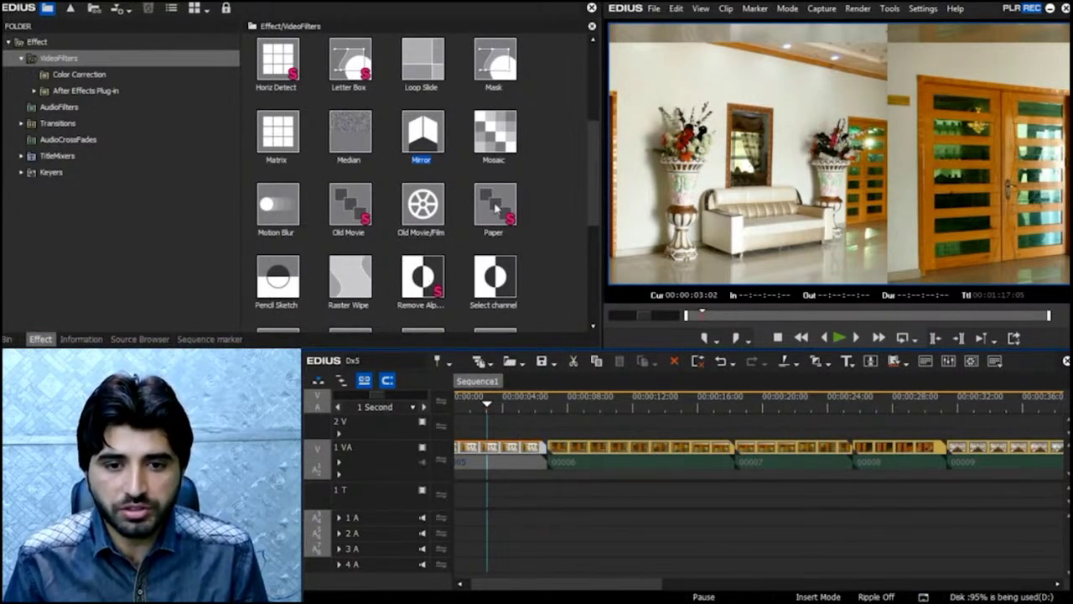
mouse_move(497, 210)
left_mouse_down()
mouse_move(506, 426)
mouse_move(495, 446)
left_mouse_up()
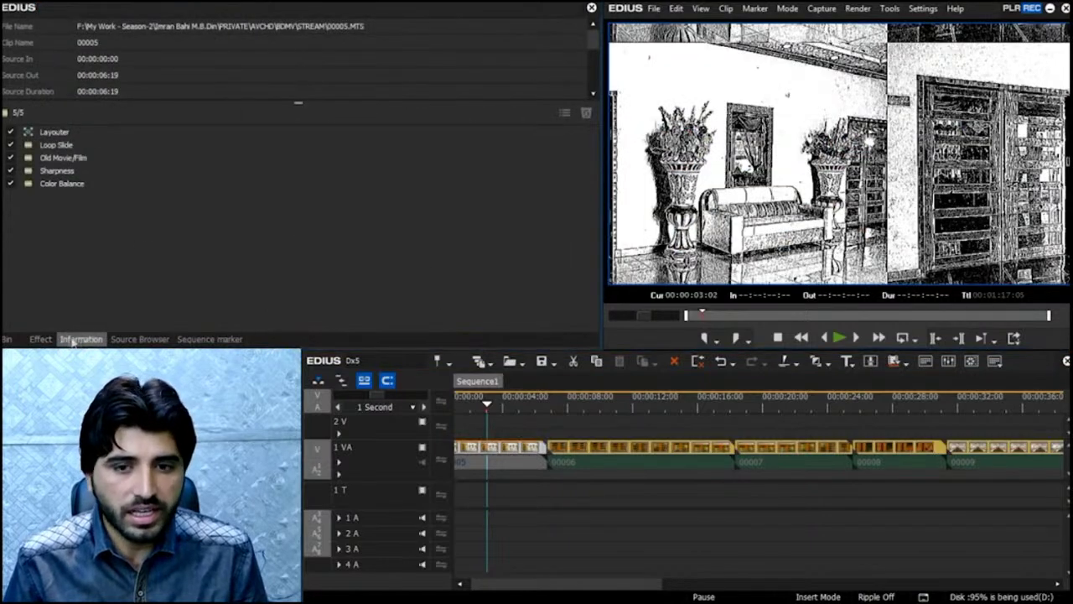
Step: Apply the Motion Blur video filter to clip 00005 and play the clip from its start
left_click(41, 339)
left_click_drag(281, 215, 501, 447)
left_click_drag(487, 404, 455, 405)
key("space")
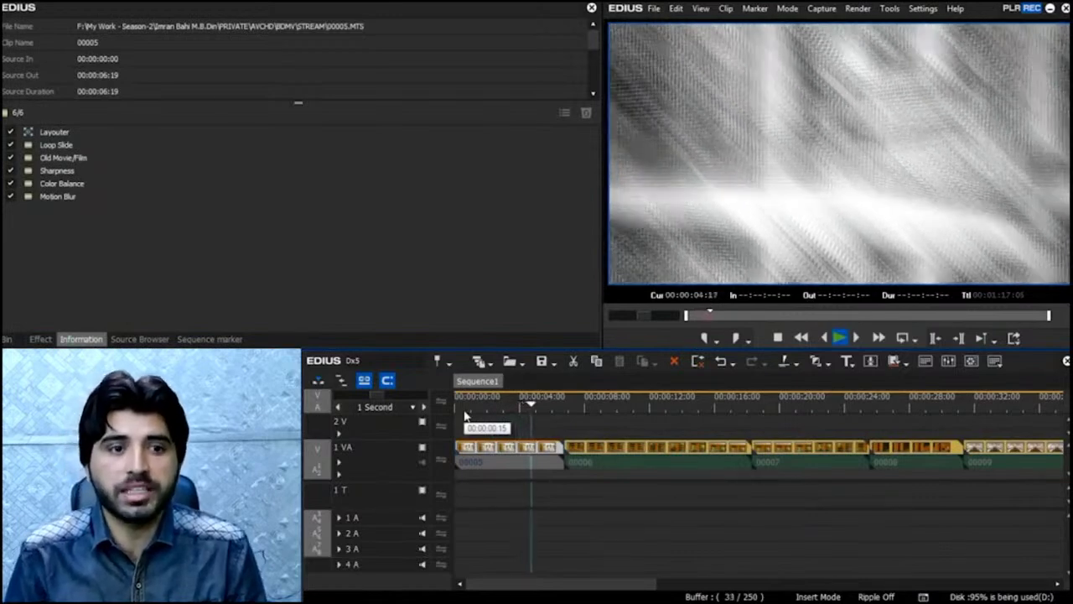
key("space")
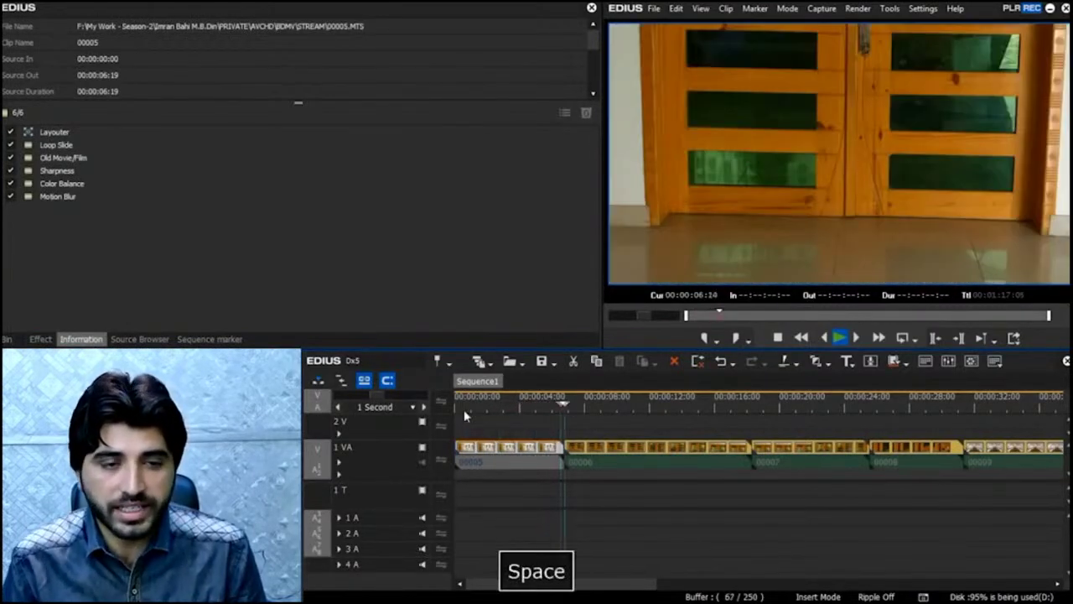
Step: Delete all filters from Loop Slide through Motion Blur on clip 00005, keeping only the Layouter
left_click(69, 198)
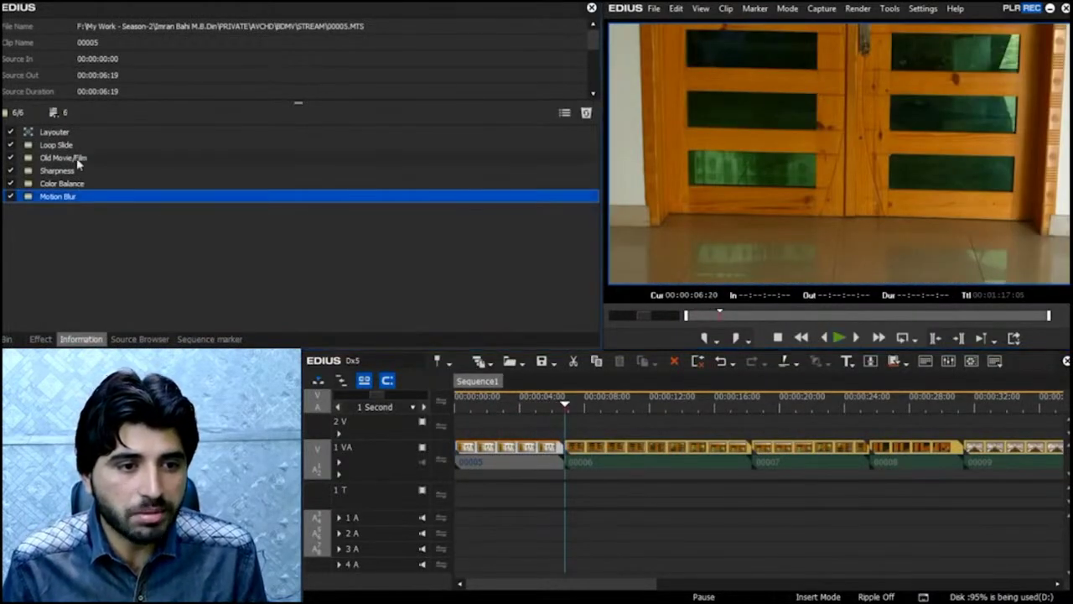
left_click(70, 146, "shift")
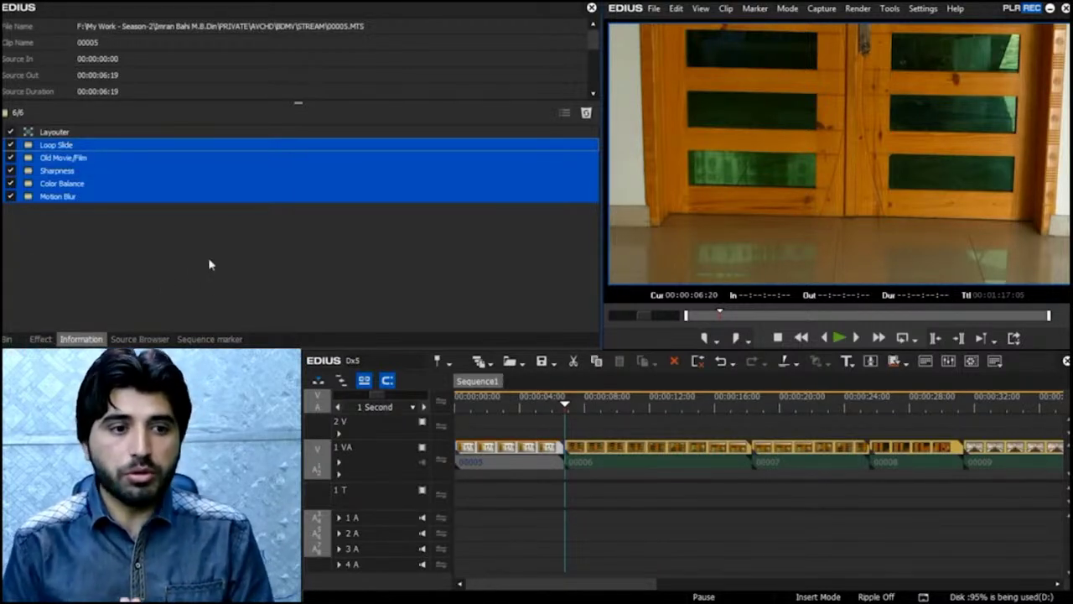
key("Delete")
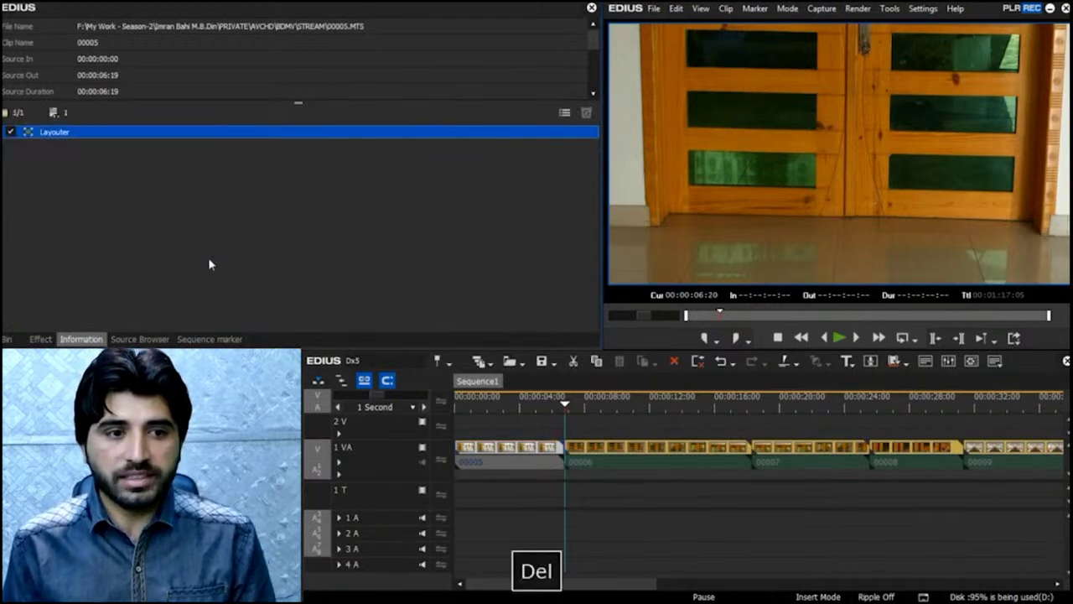
Step: Add the 2D Blind Slide transition to the start of clip 00005's mixer area on the 1 VA track
left_click(513, 404)
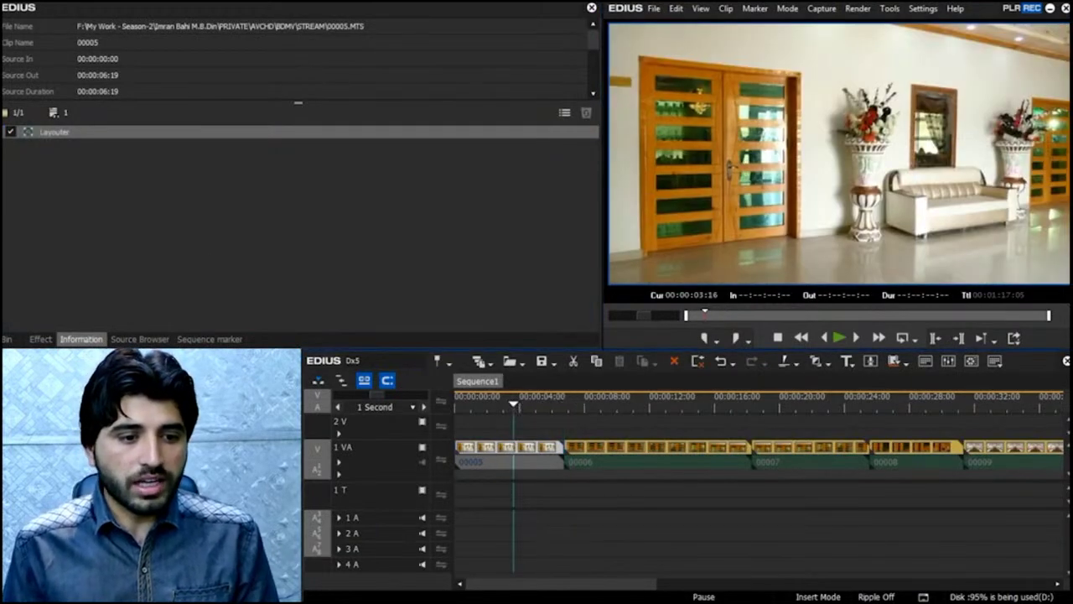
left_click(41, 339)
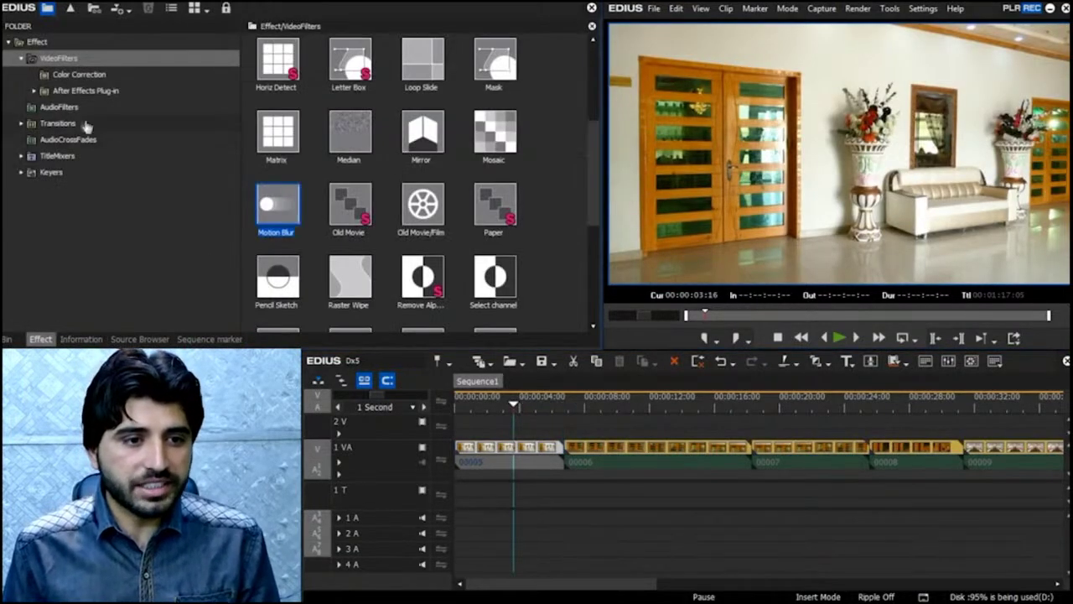
left_click(21, 125)
left_click(57, 140)
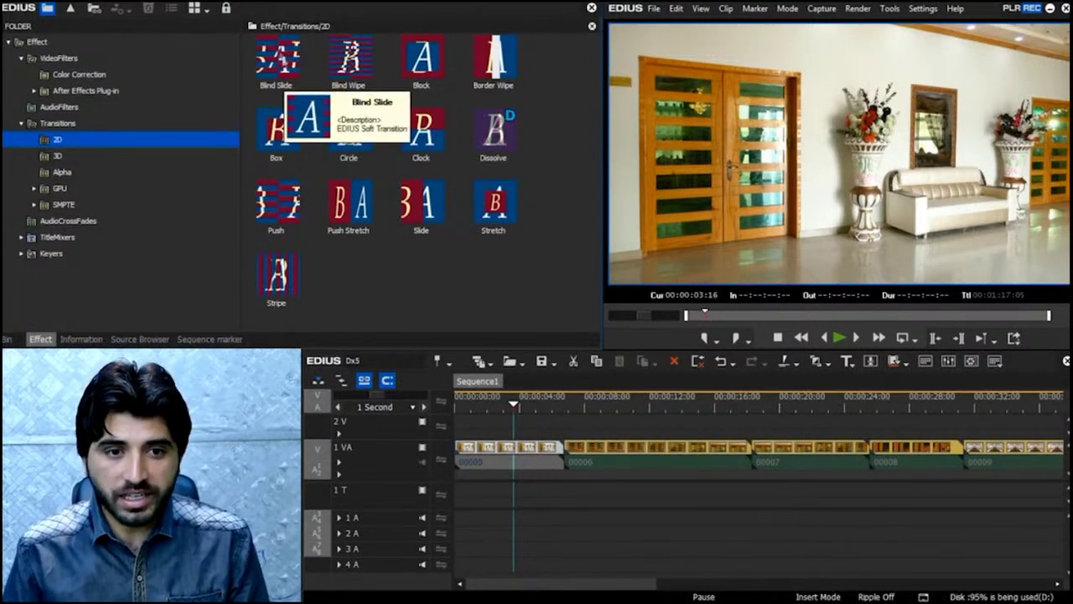
left_click_drag(279, 77, 478, 478)
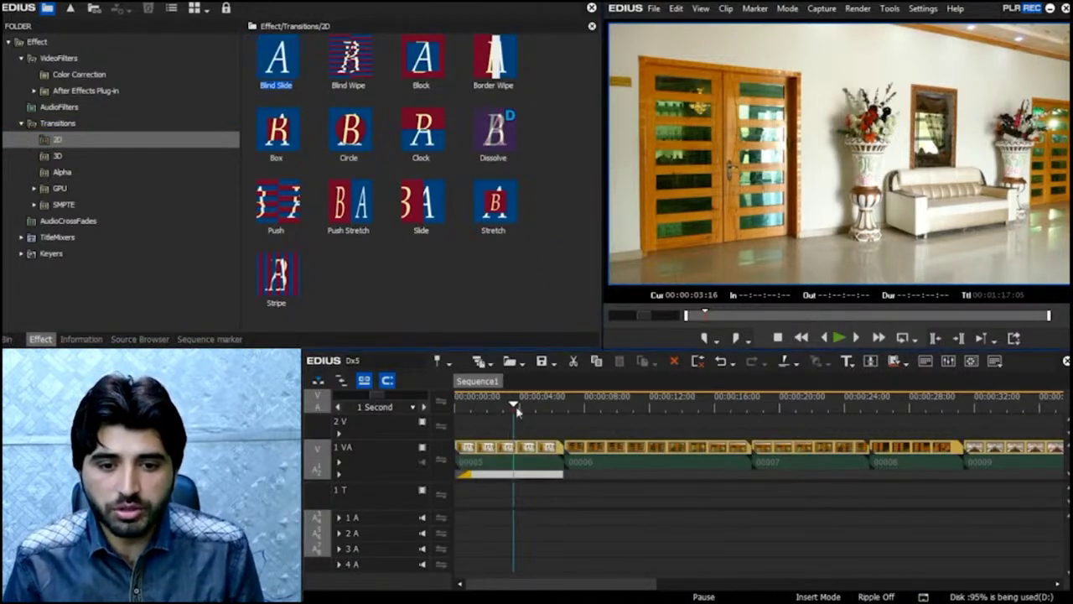
Step: Play the opening of clip 00005 in a magnified timeline to preview its Blind Slide transition
left_click(458, 403)
scroll(498, 414, "up", 4)
key("space")
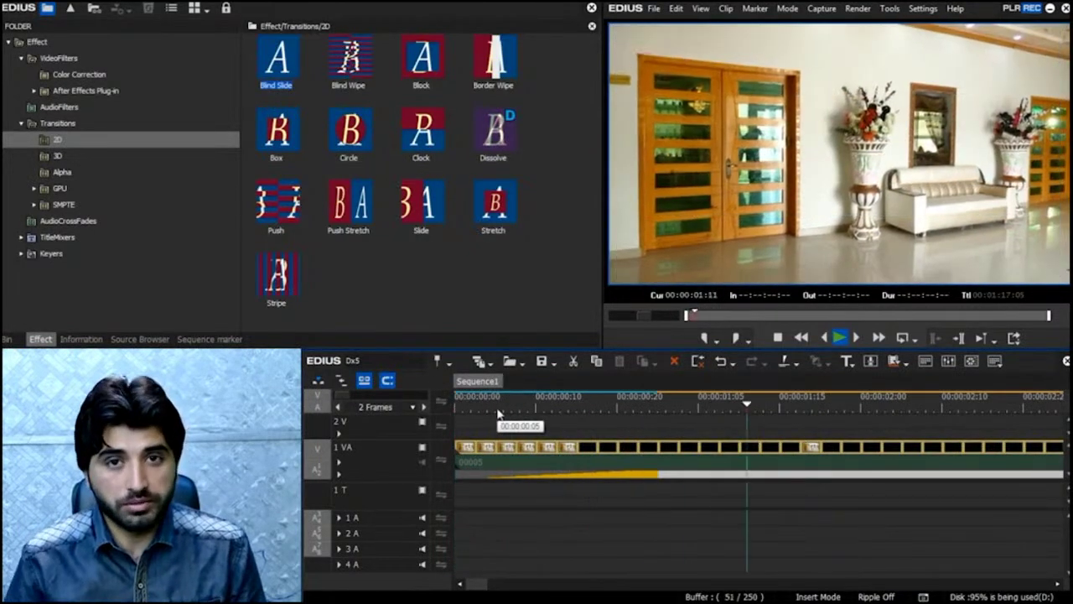
scroll(498, 414, "down", 1)
key("space")
left_click(496, 411)
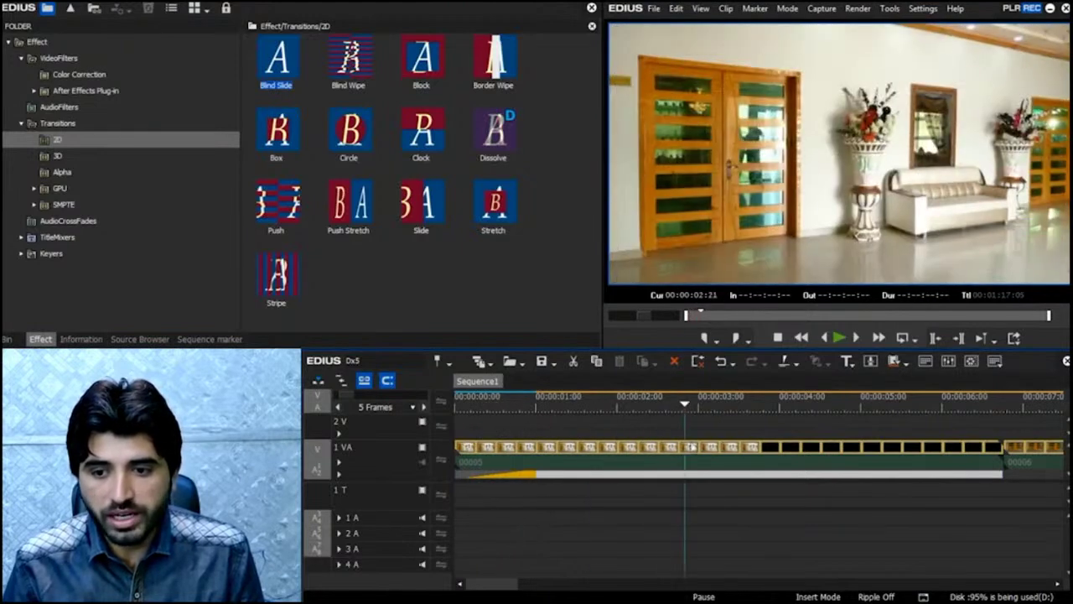
Step: Try a Blind Slide transition at the end of clip 00005, inspect it in the clip's effects, and undo it
scroll(719, 465, "down", 2)
key("s")
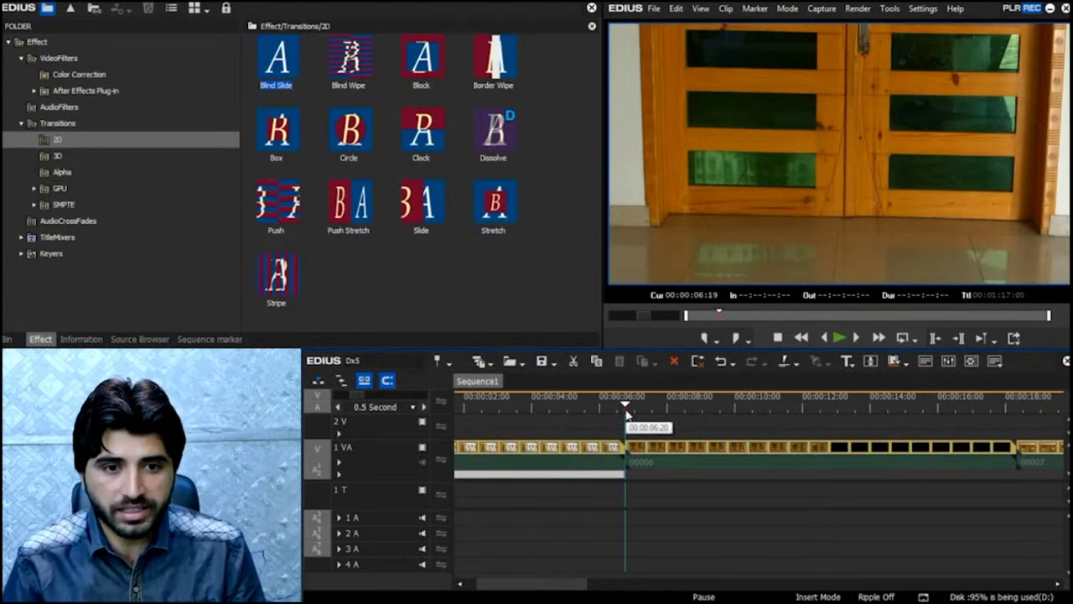
left_click_drag(283, 64, 625, 450)
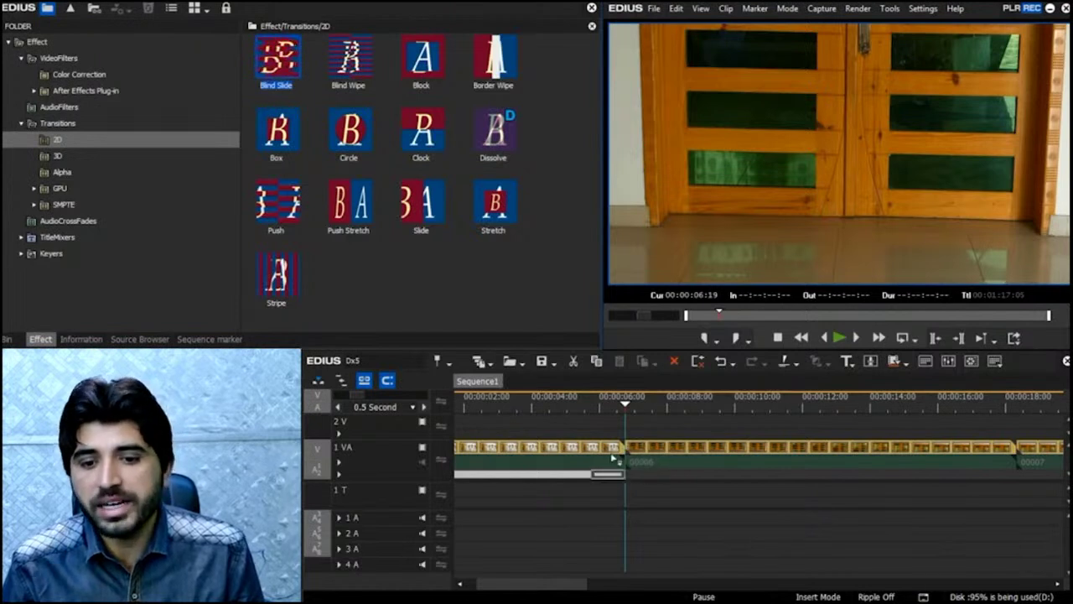
left_click(616, 451)
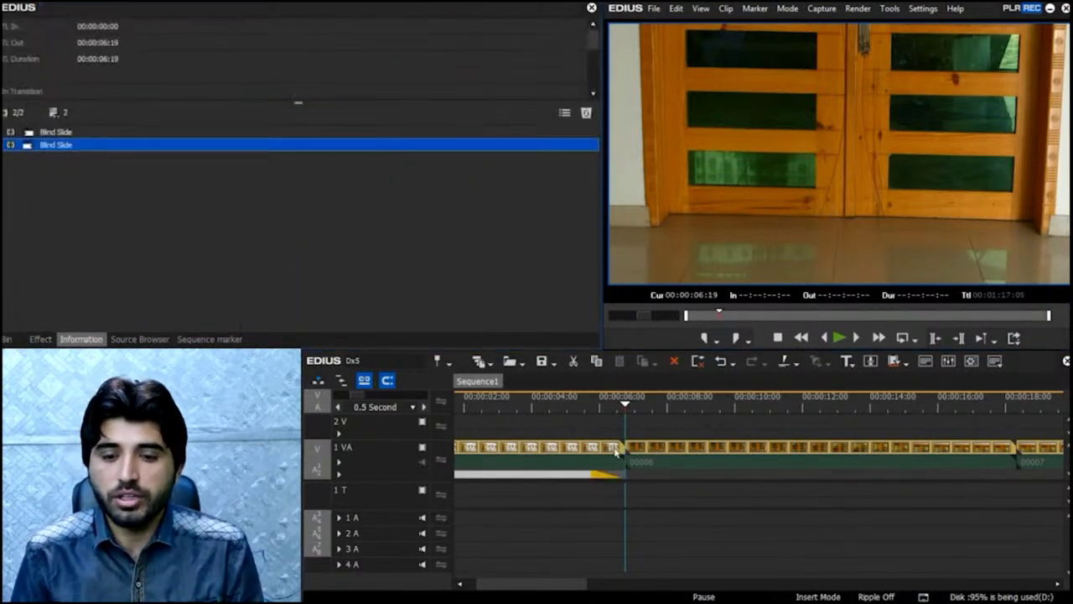
key("ctrl+z")
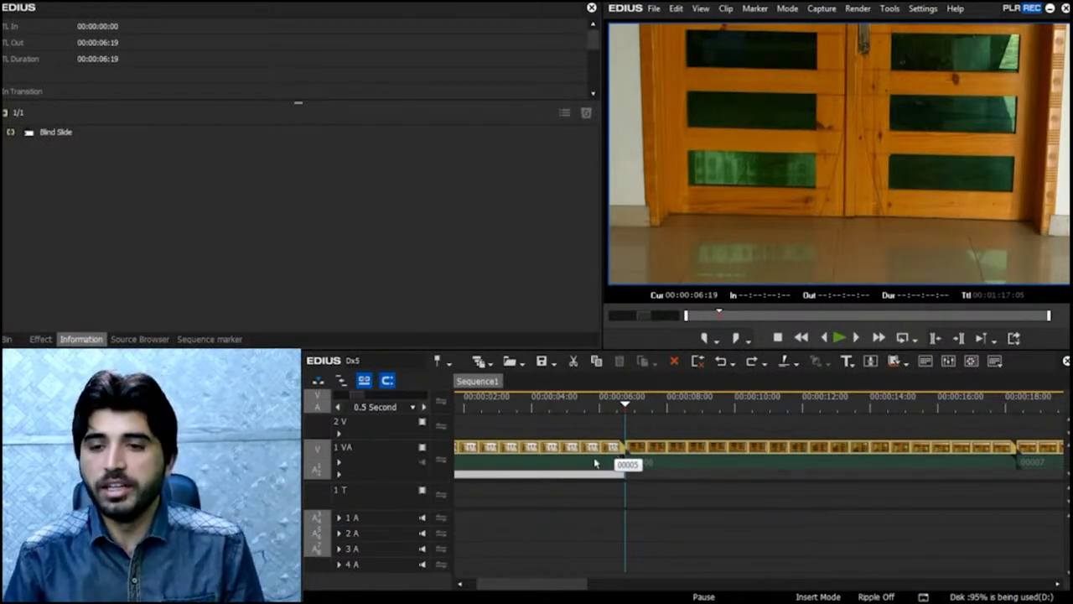
Step: Turn off Extend Clips when Applying Transition/Cross Fade in the timeline user settings and apply the change
left_click(923, 8)
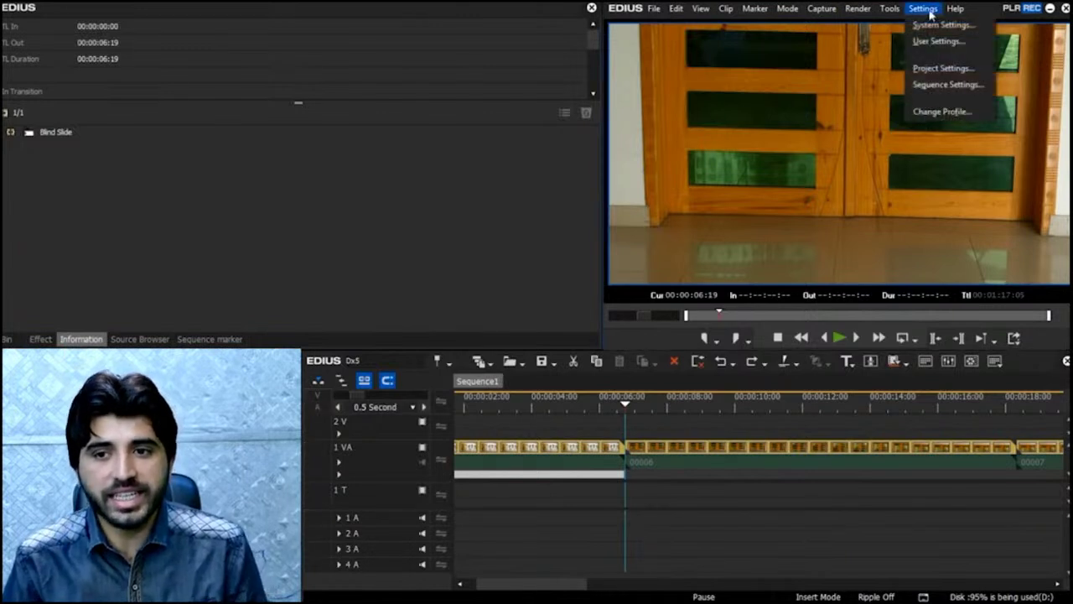
left_click(932, 42)
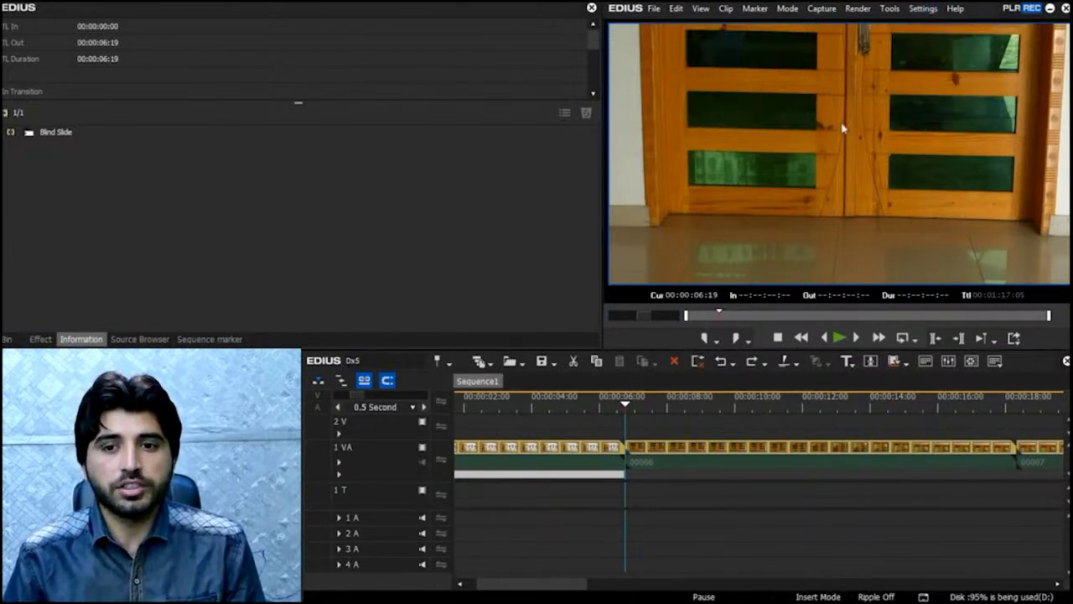
left_click_drag(784, 61, 691, 77)
left_click(543, 101)
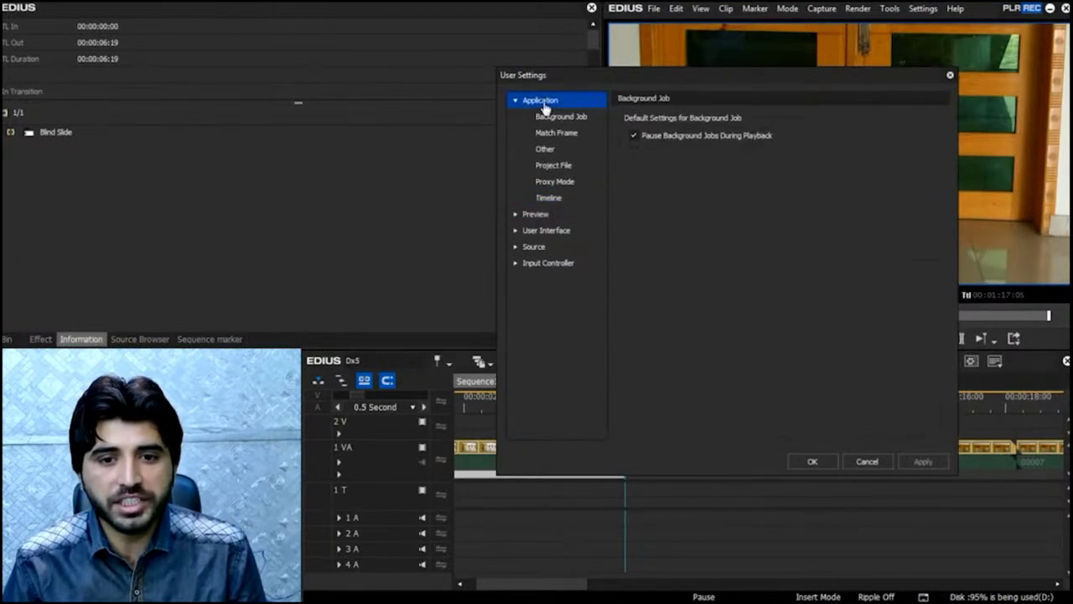
left_click(553, 202)
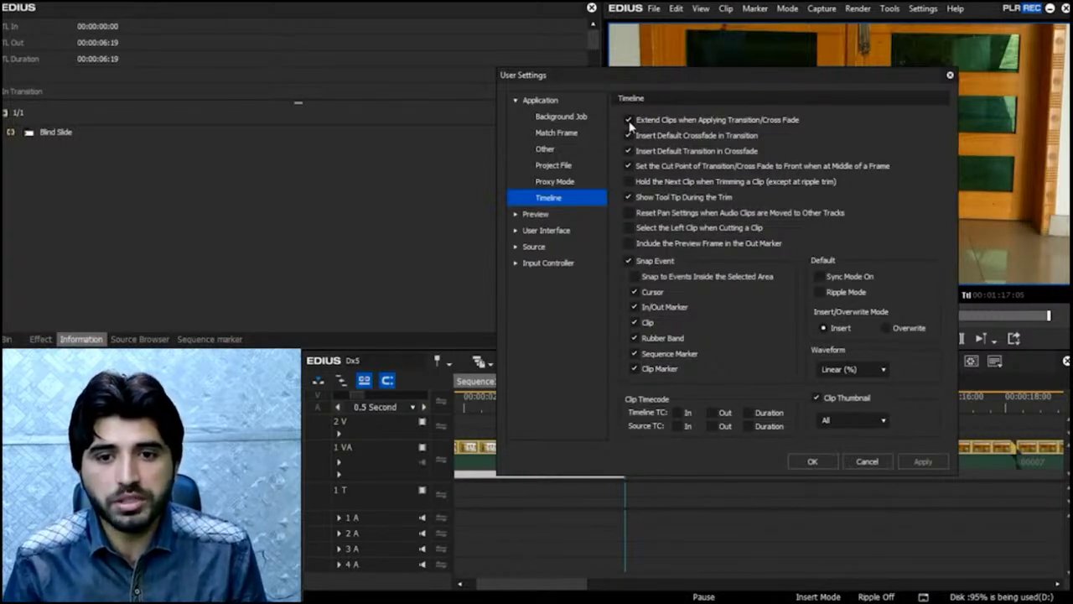
left_click(629, 121)
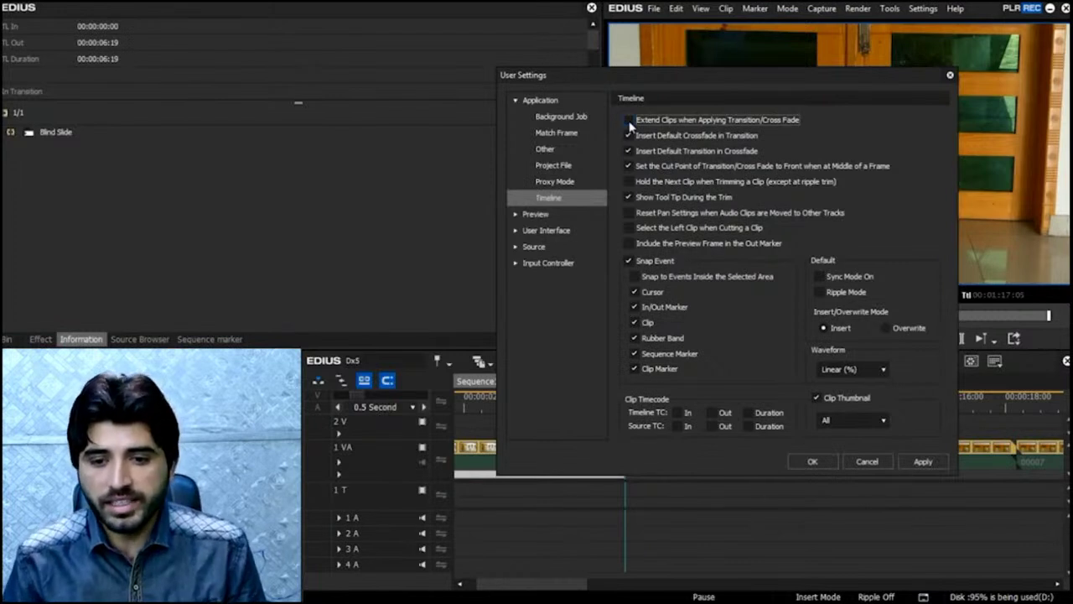
left_click(923, 462)
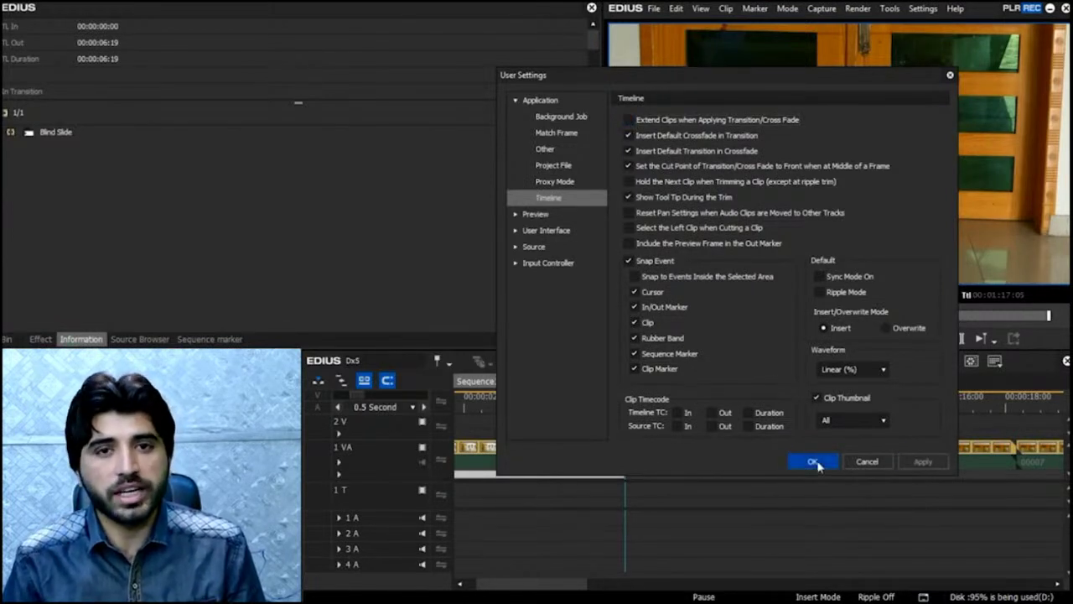
left_click(814, 462)
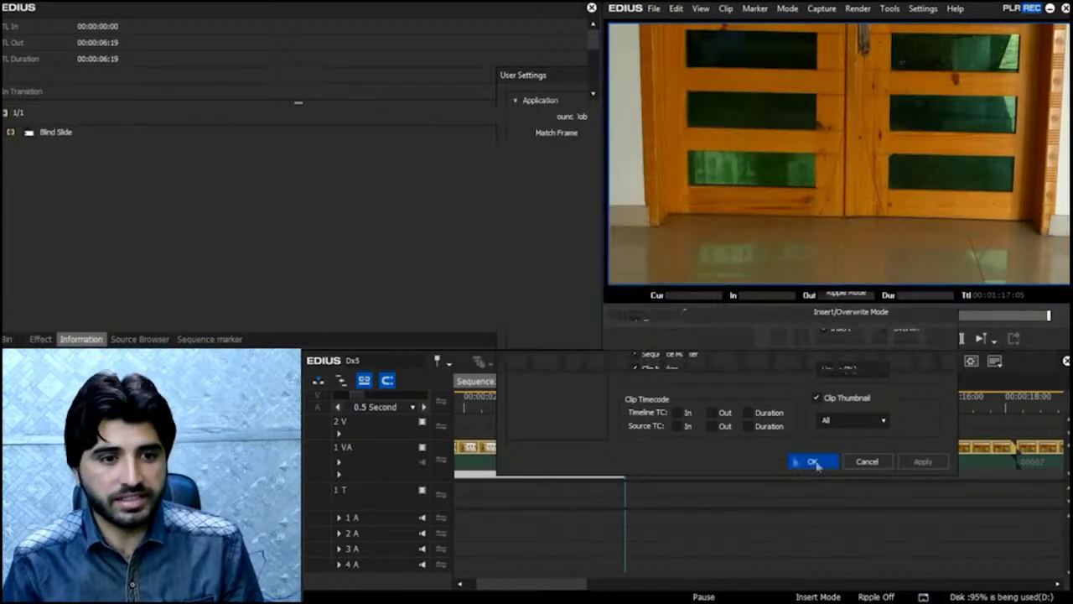
Step: Add the 2D Blind Slide transition at the cut between clips 00005 and 00006 on the 1 VA track and play it
left_click(40, 339)
left_click_drag(281, 65, 625, 451)
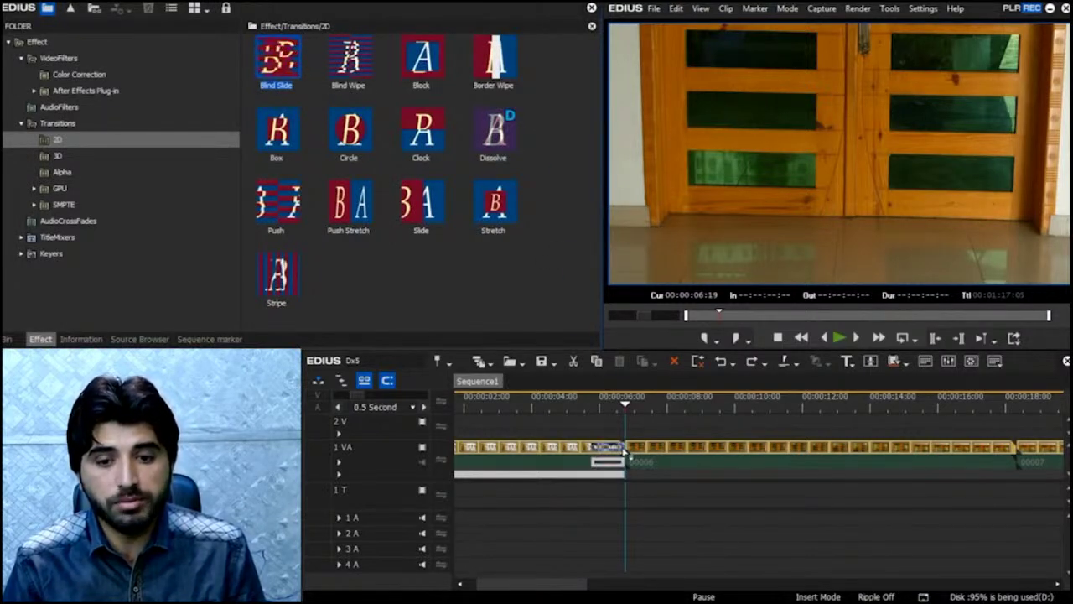
left_click_drag(623, 407, 589, 407)
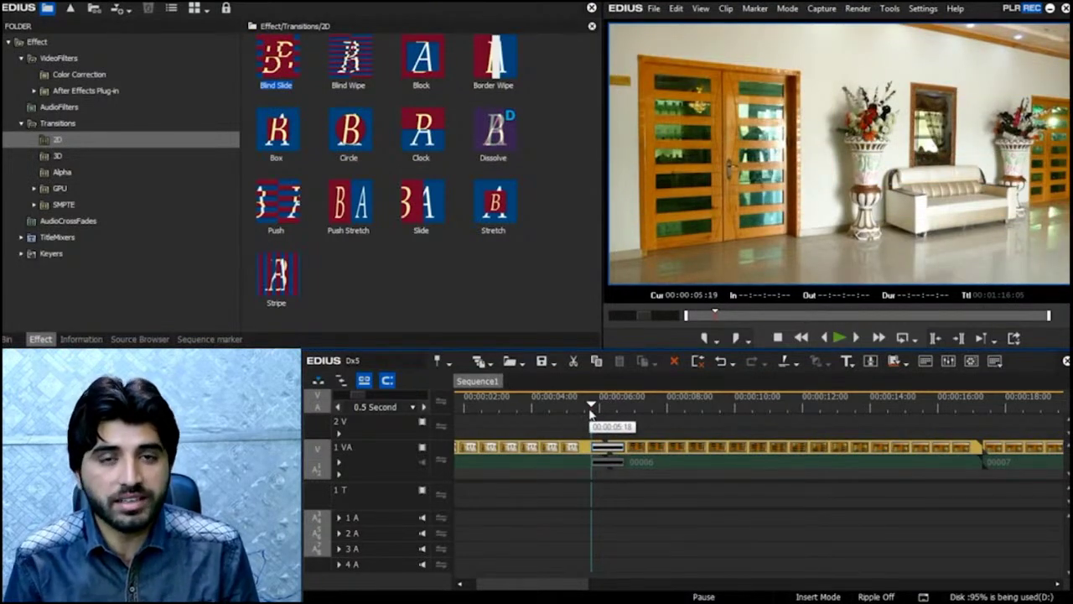
key("space")
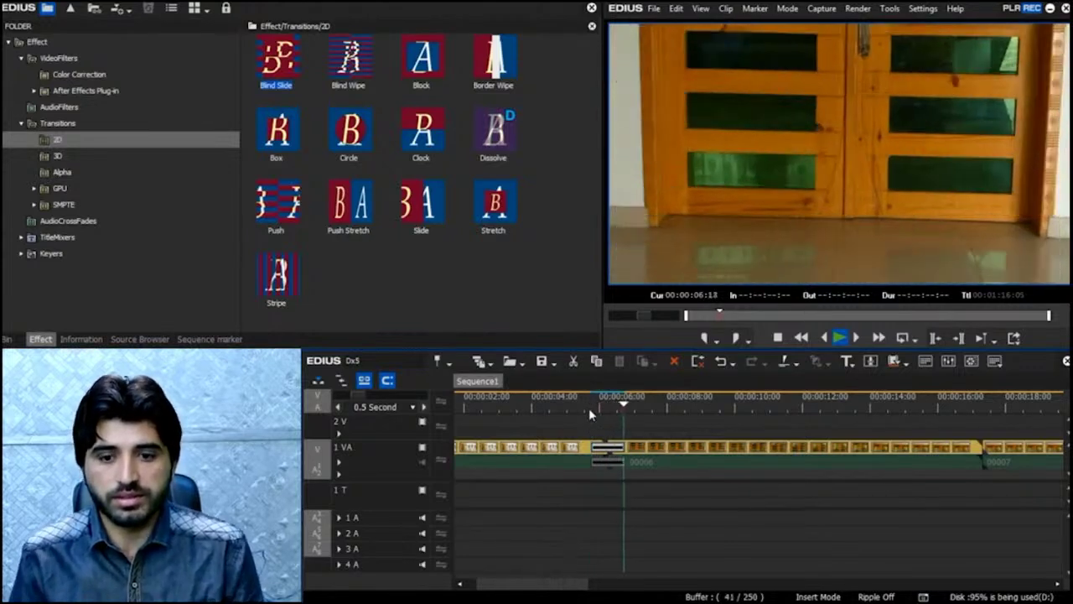
key("space")
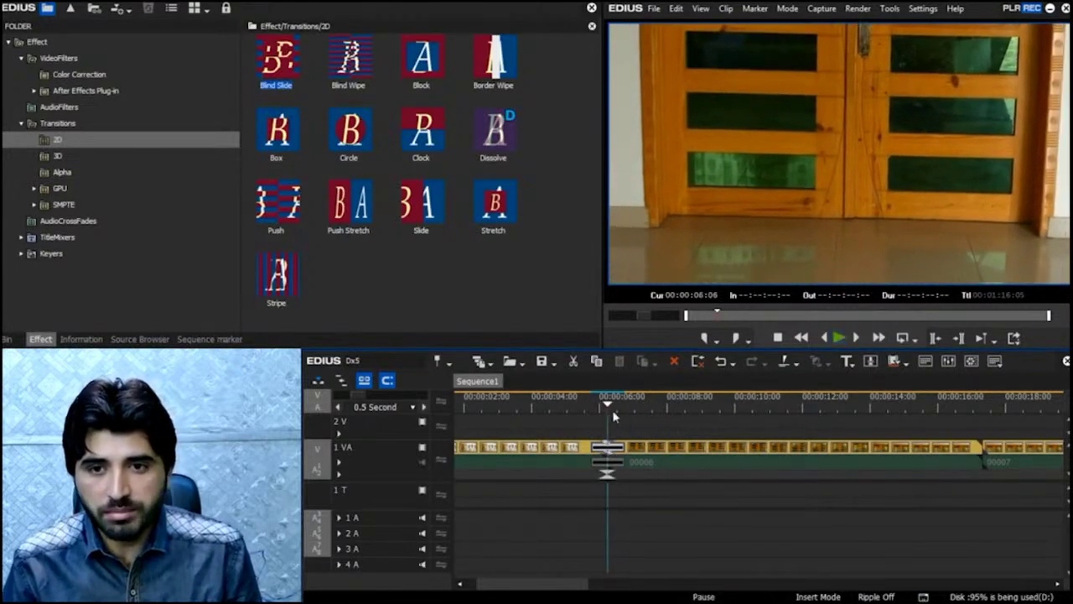
Step: Park the playhead at 00:00:00:10 and turn off Enable overscan handling for the Blind Slide transition between clips 00005 and 00006
scroll(649, 400, "up", 1)
scroll(649, 393, "up", 2)
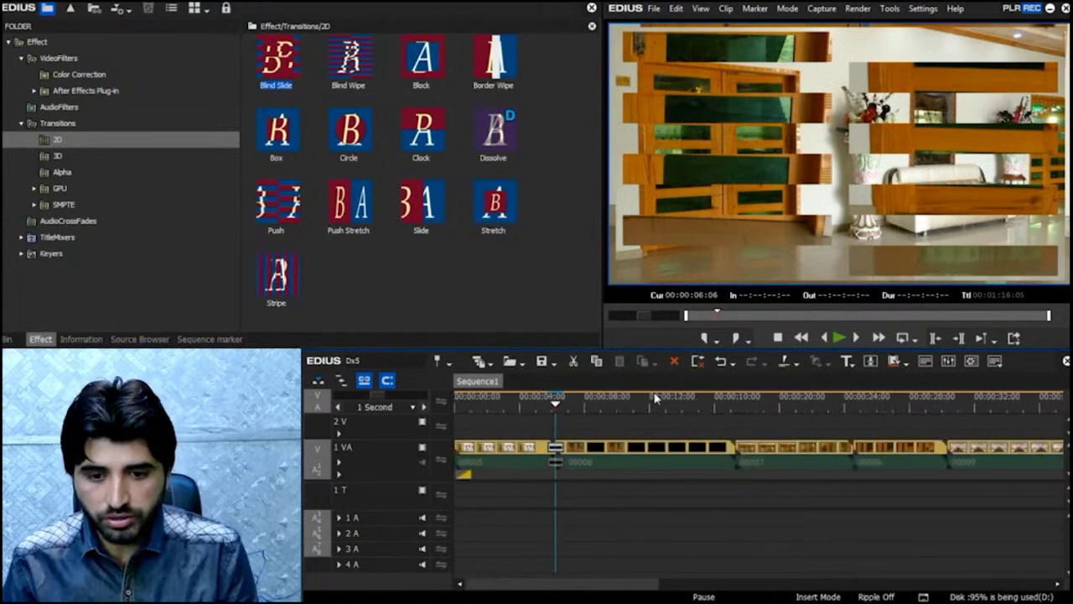
key("Home")
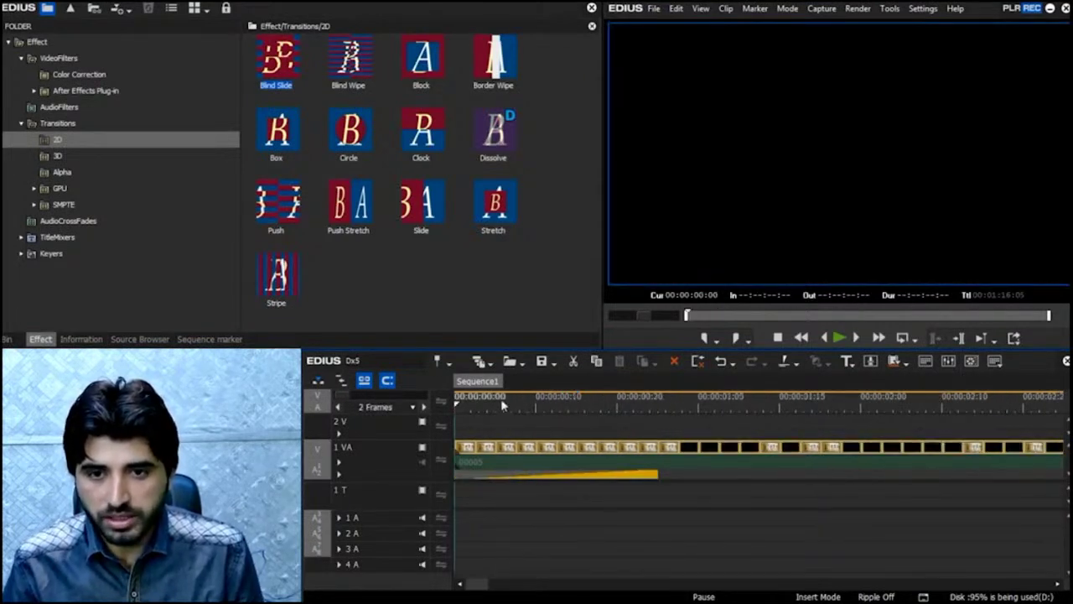
left_click(536, 404)
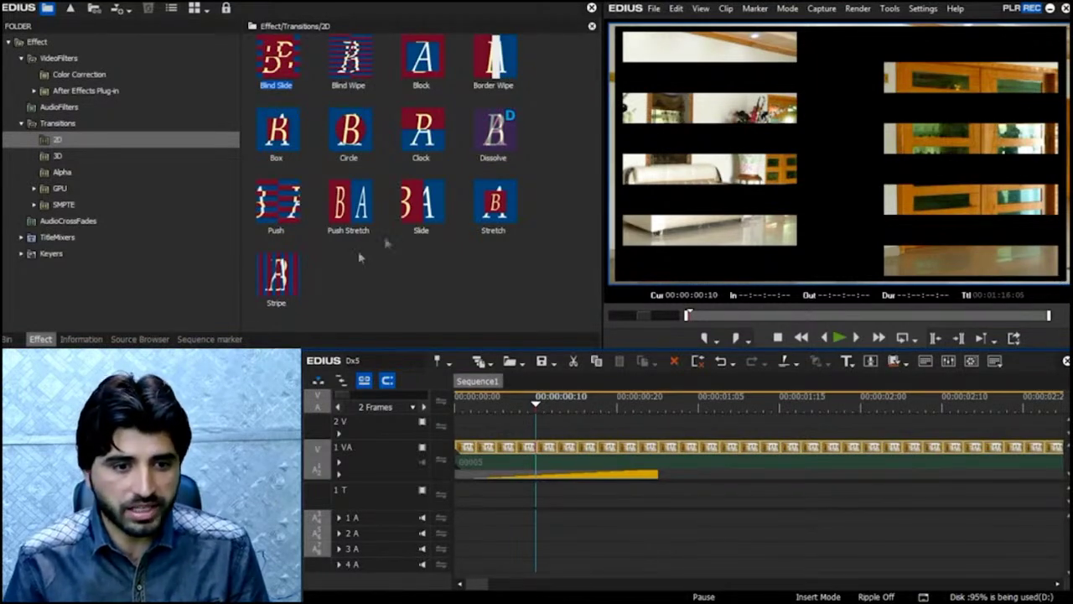
left_click(79, 339)
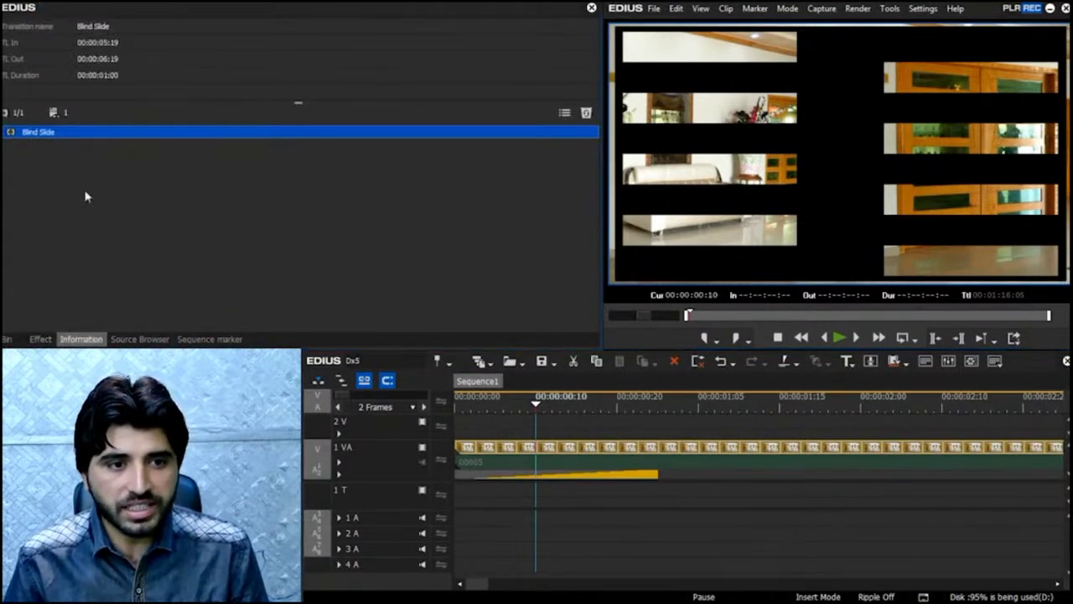
left_click(563, 114)
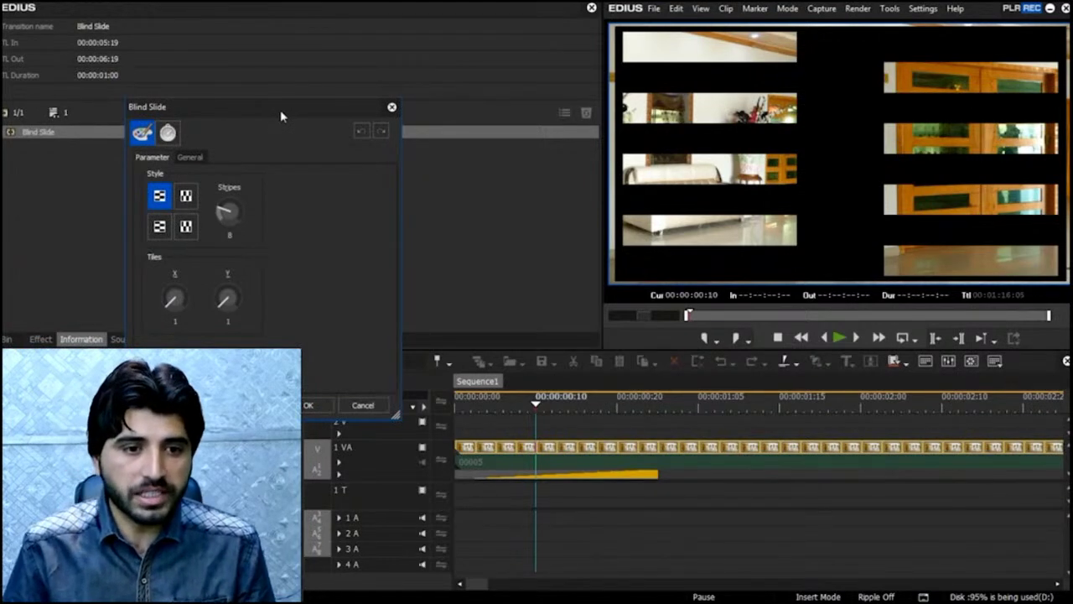
left_click(191, 158)
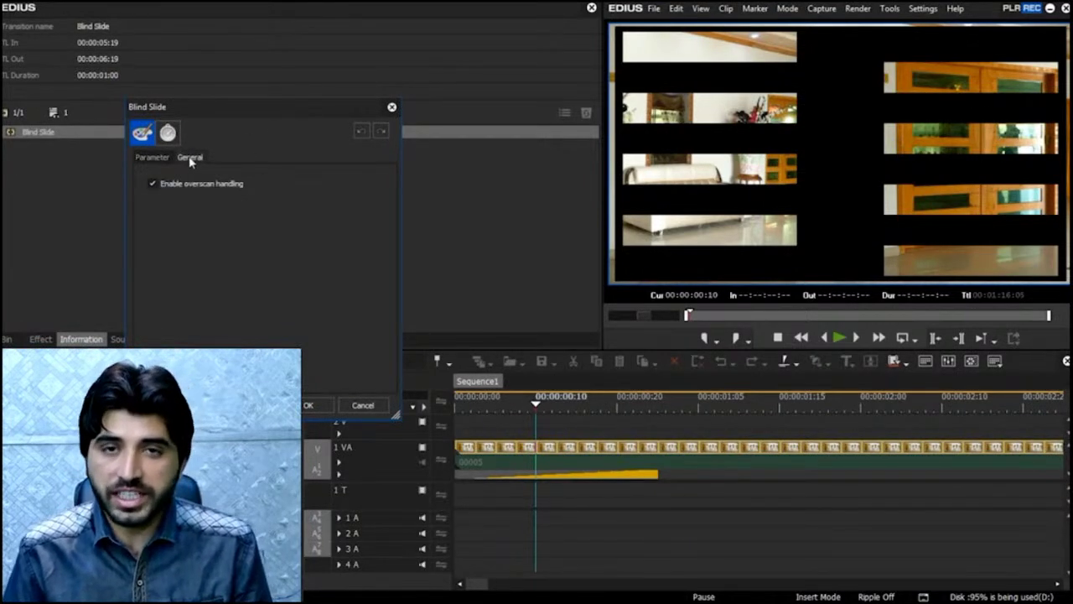
left_click(154, 185)
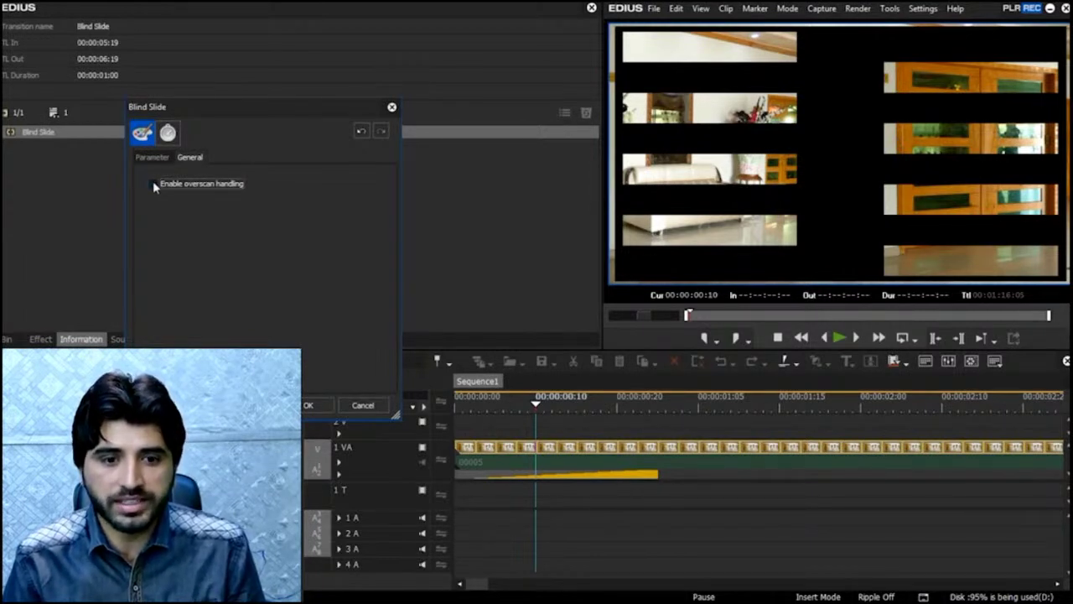
left_click(307, 405)
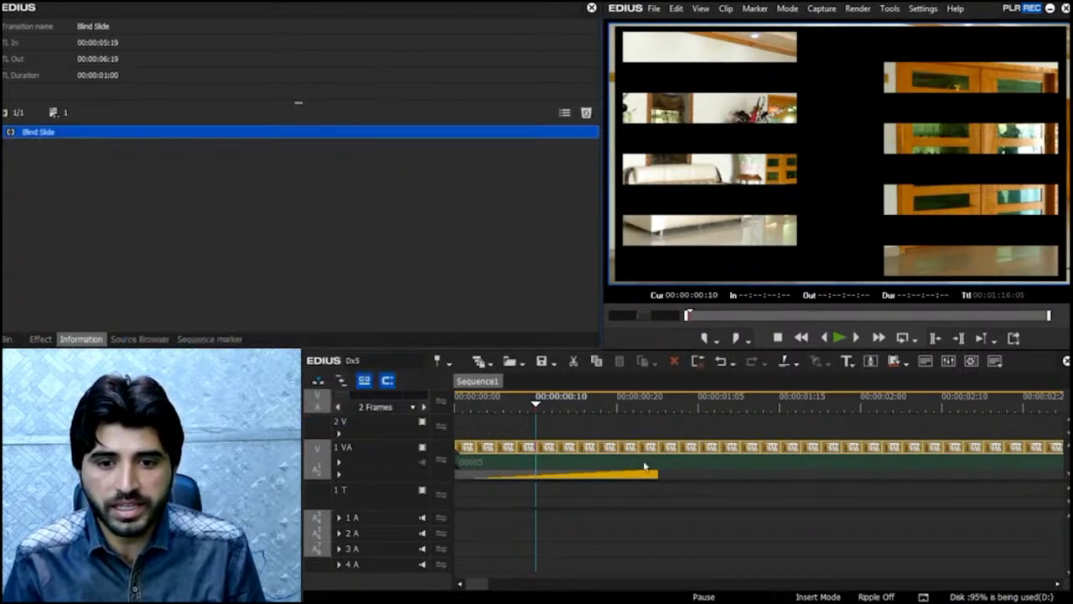
Step: Play clip 00005's opening Blind Slide transition from the sequence start and park the playhead at 00:00:00:15
key("Home")
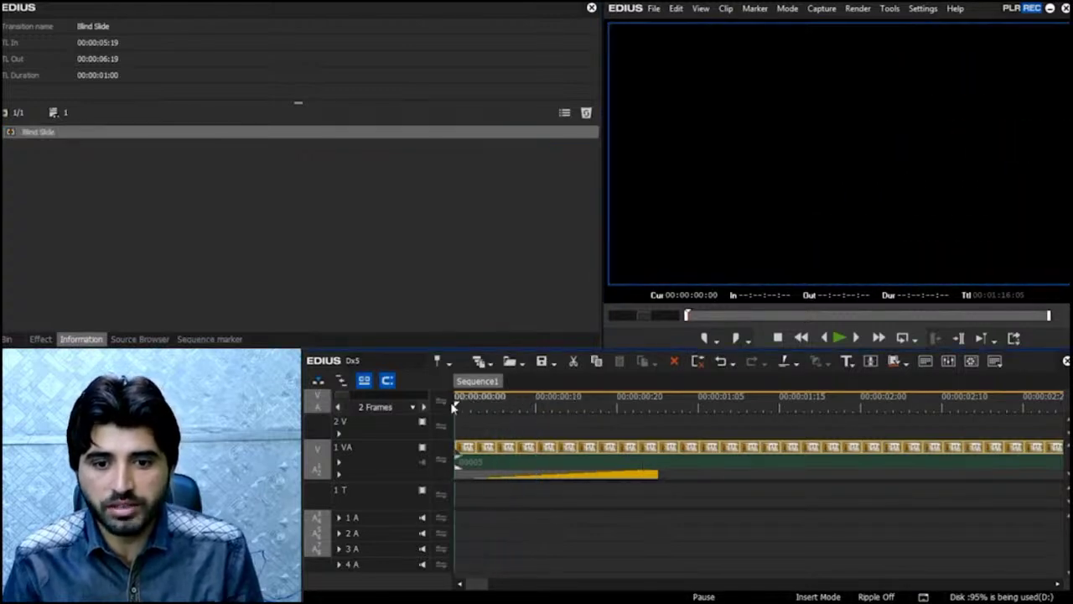
key("space")
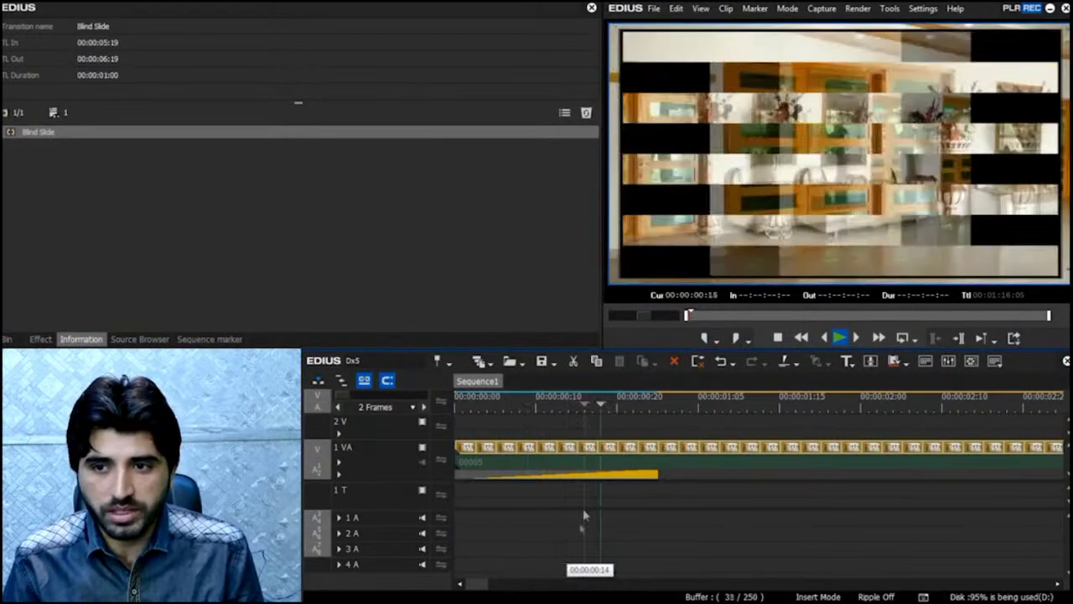
key("space")
left_click(576, 406)
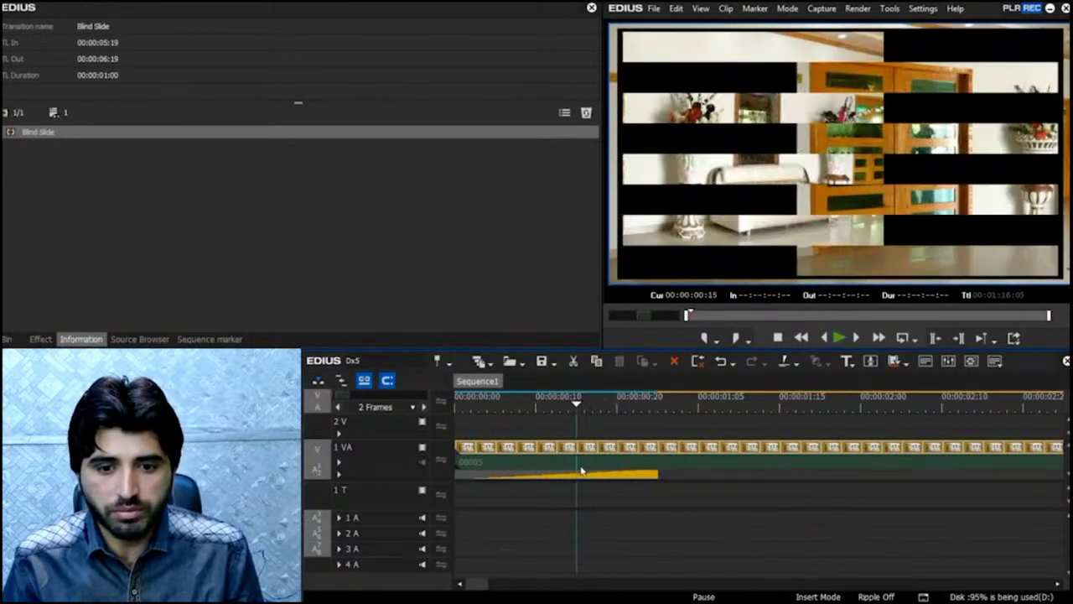
Step: Open the settings of clip 00005's opening Blind Slide transition and examine its progress timing, moving back to the first frame
left_click(583, 478)
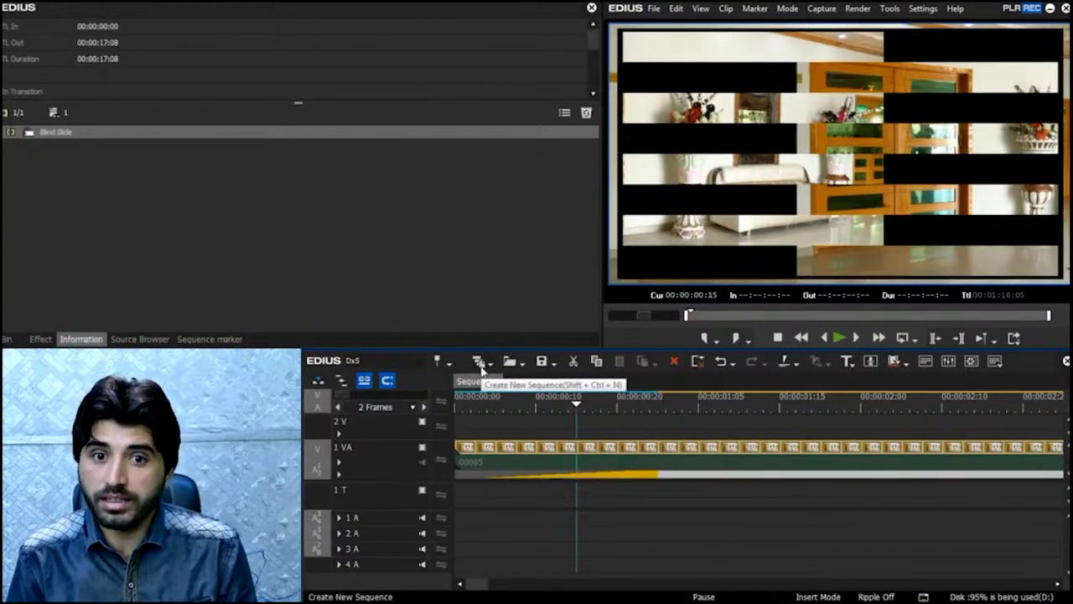
left_click(565, 113)
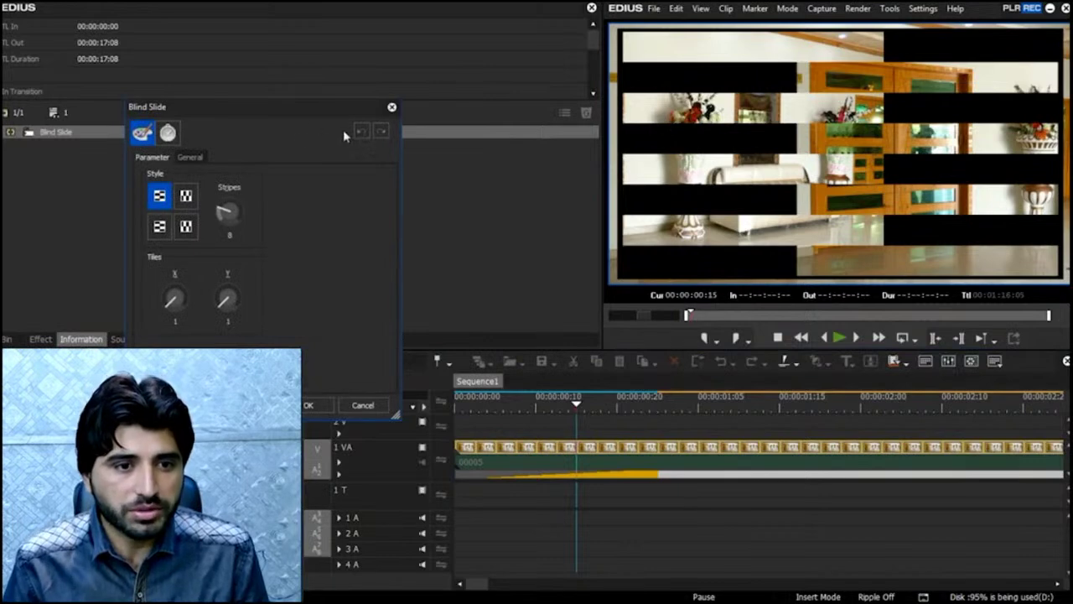
left_click(169, 134)
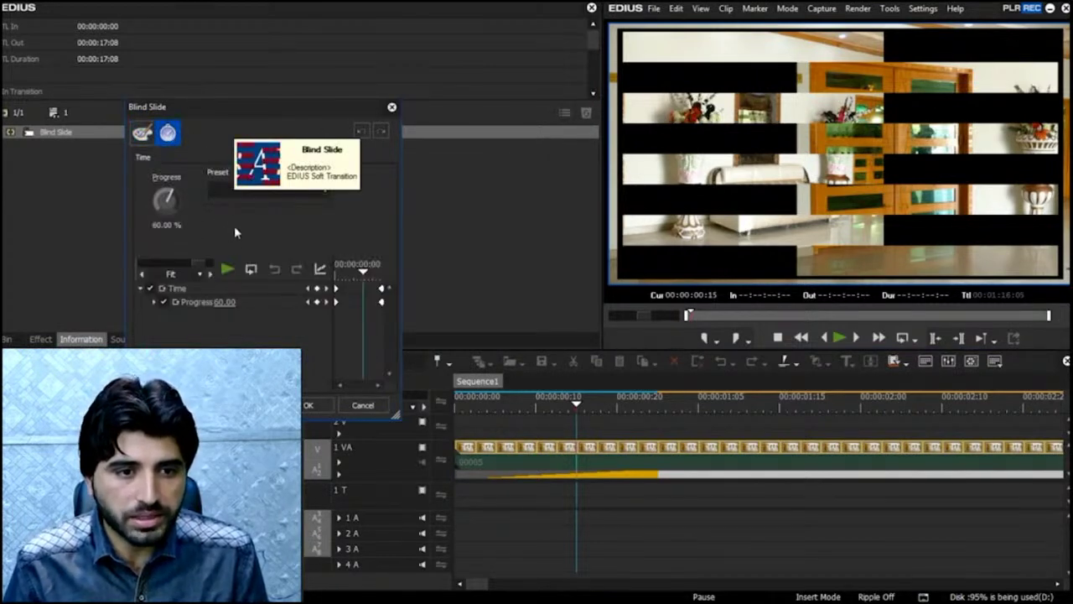
left_click(332, 273)
mouse_move(332, 277)
left_mouse_down()
mouse_move(377, 277)
mouse_move(337, 277)
left_mouse_up()
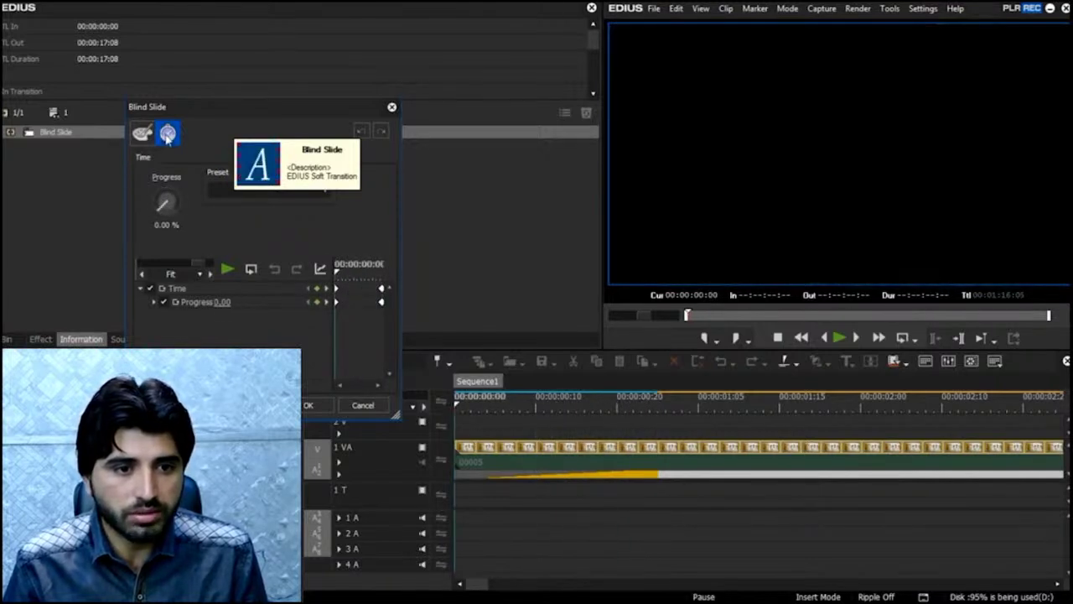
Step: Widen the Blind Slide settings window and turn off Enable overscan handling for clip 00005's opening transition
left_click(143, 132)
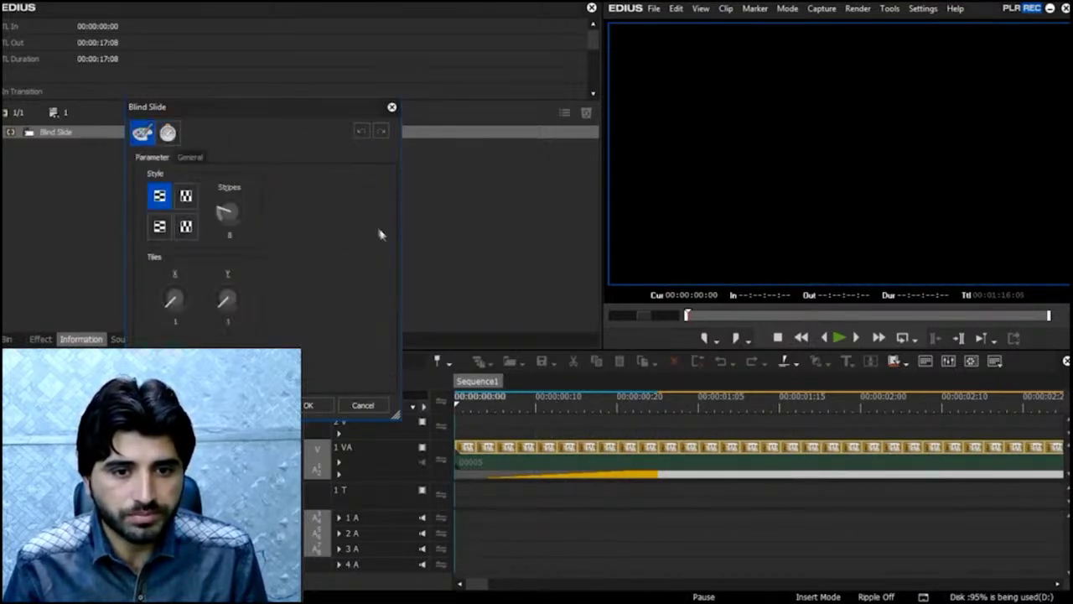
left_click_drag(401, 239, 584, 239)
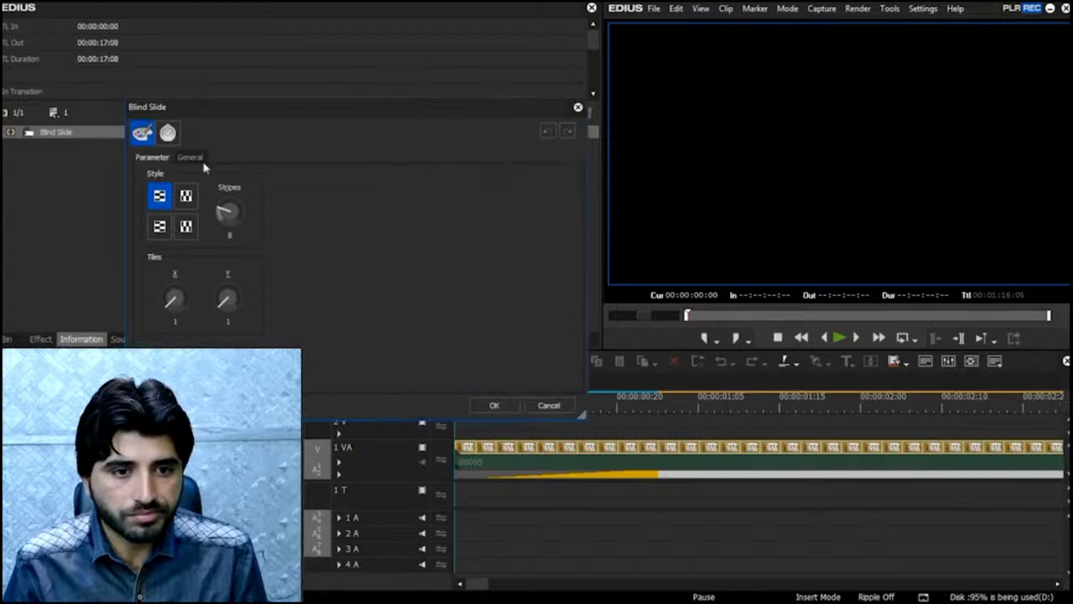
left_click(190, 157)
left_click(153, 185)
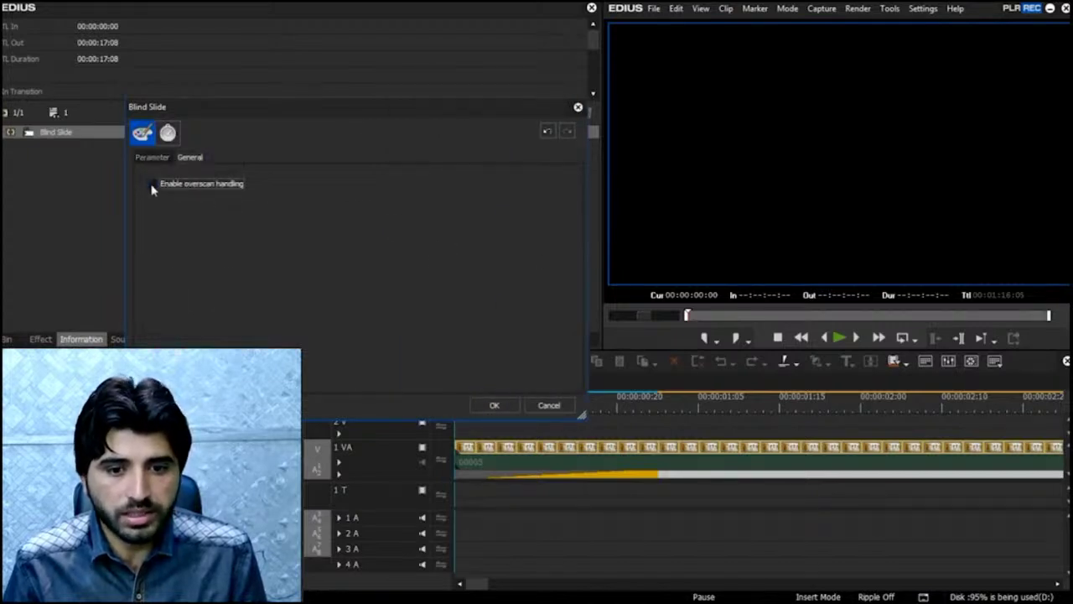
left_click(493, 405)
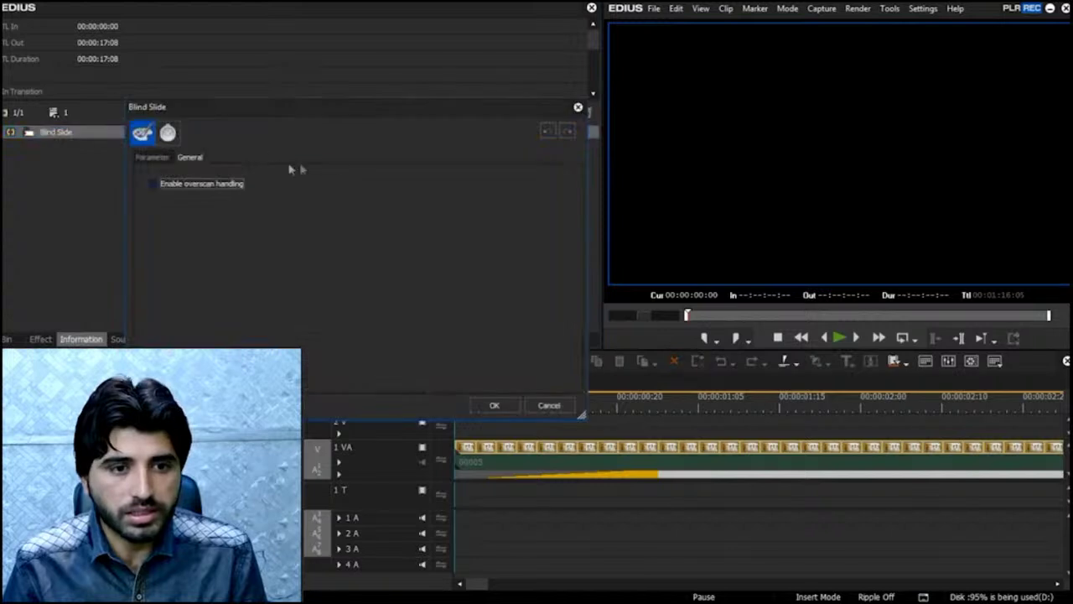
left_click(494, 406)
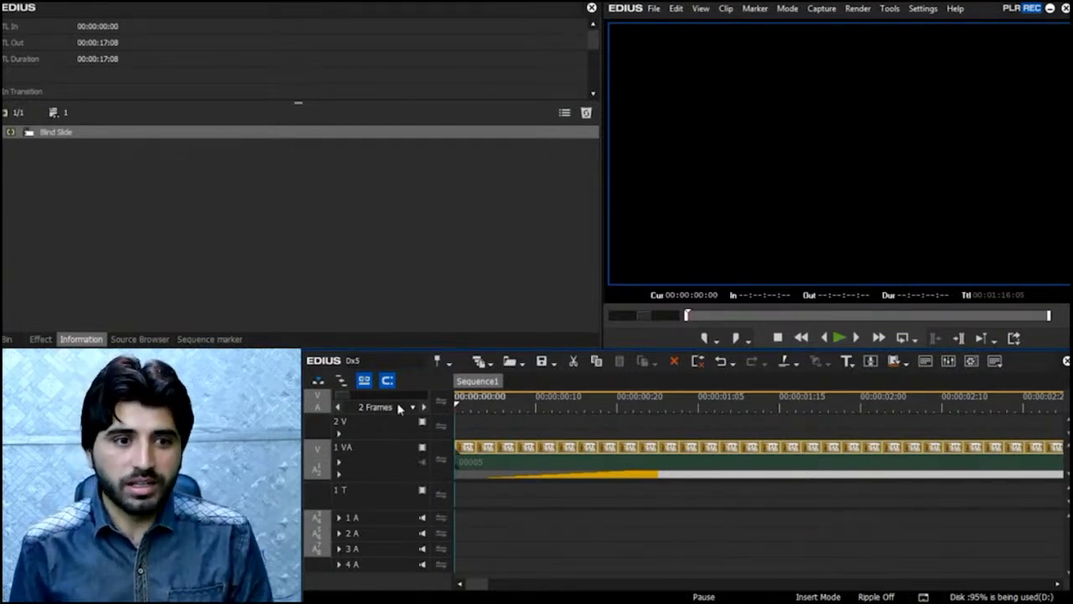
Step: Recheck the opening Blind Slide's settings, play the transition, and park the playhead at 00:00:00:08
double_click(504, 134)
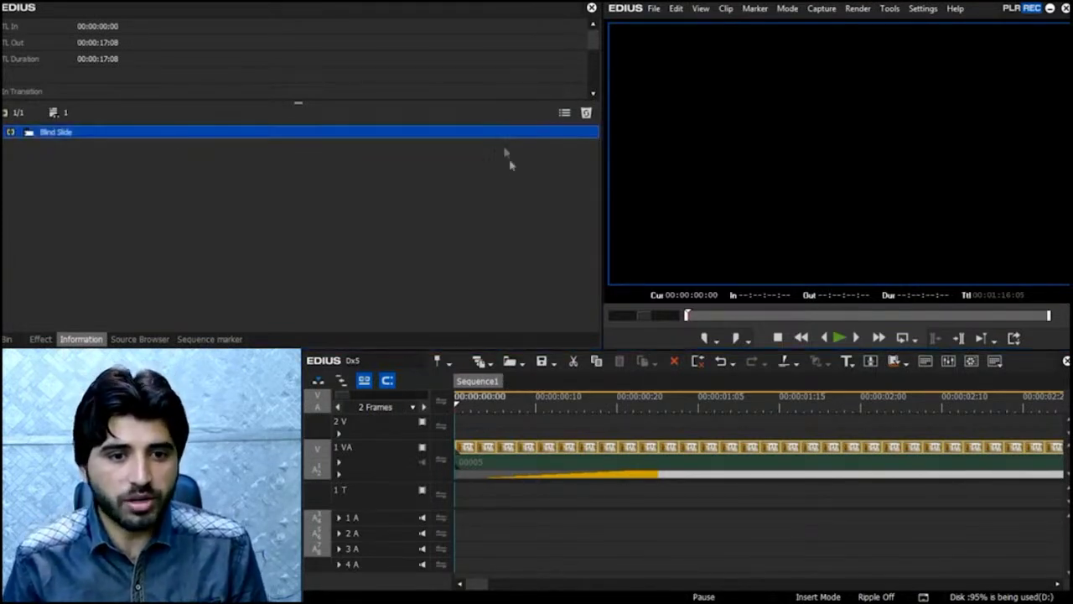
left_click(491, 406)
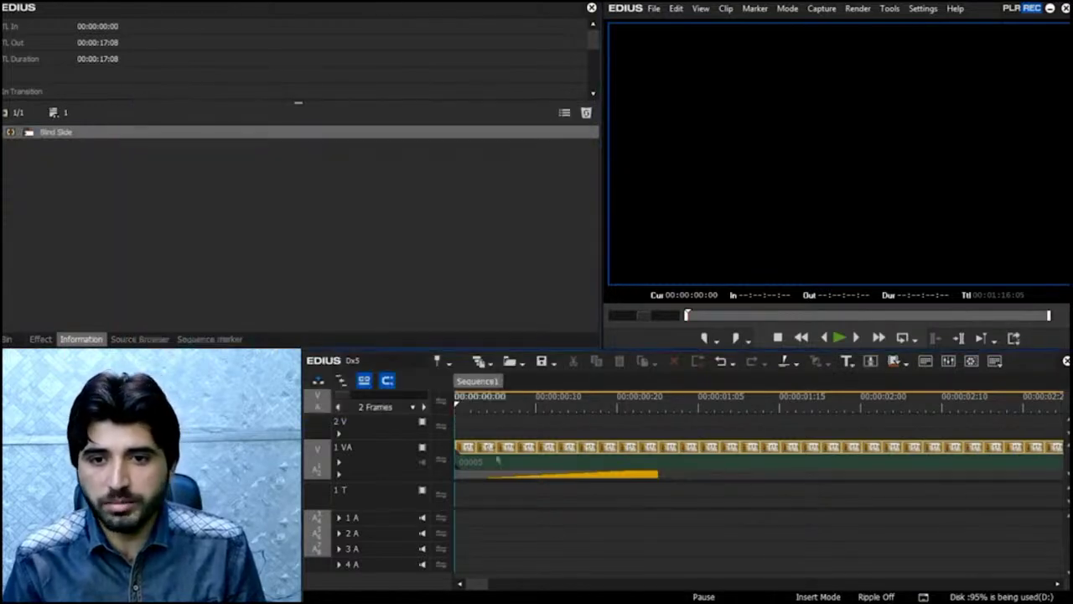
key("space")
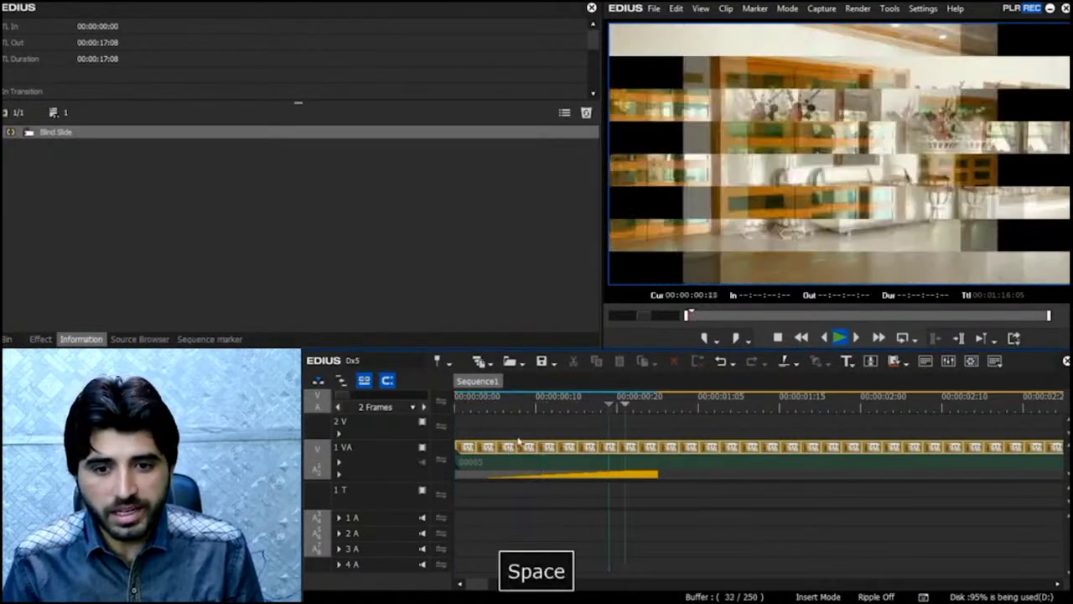
left_click(528, 417)
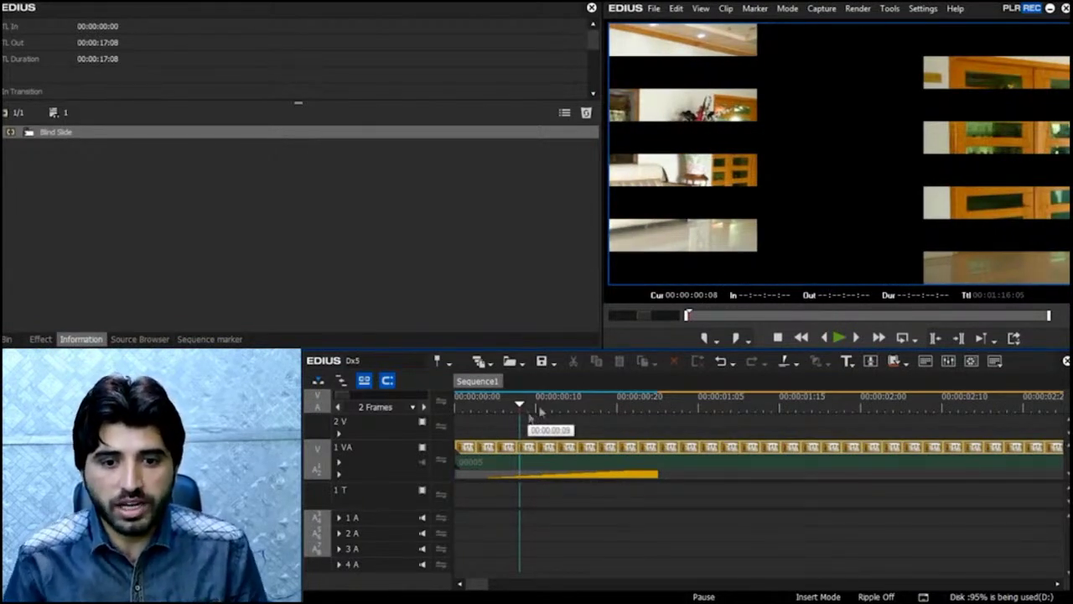
Step: Turn Enable overscan handling on for clip 00005's opening Blind Slide transition to compare the frame edges
double_click(327, 134)
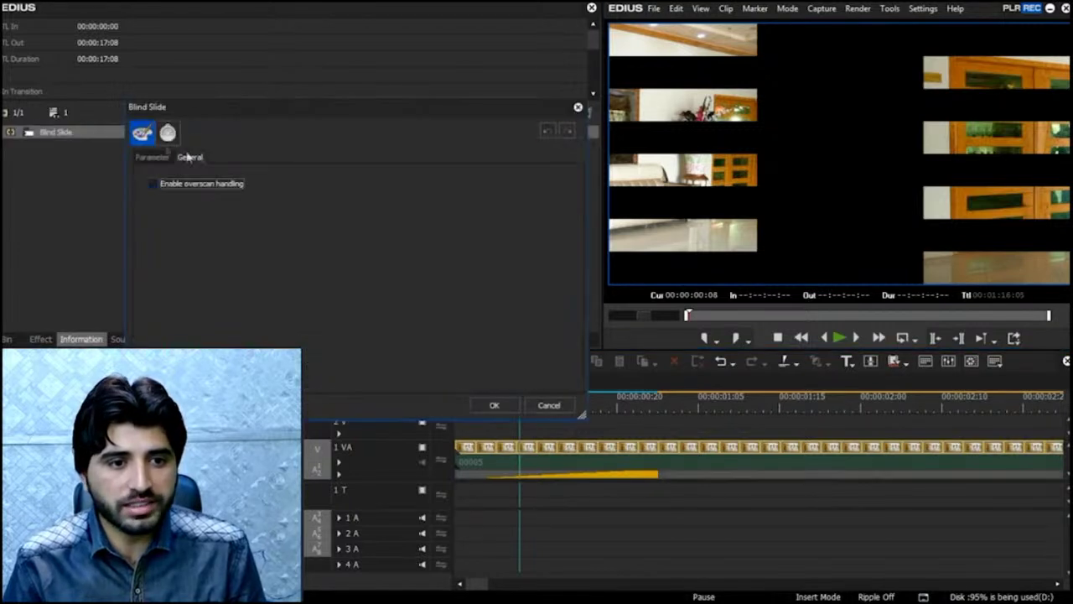
left_click(160, 184)
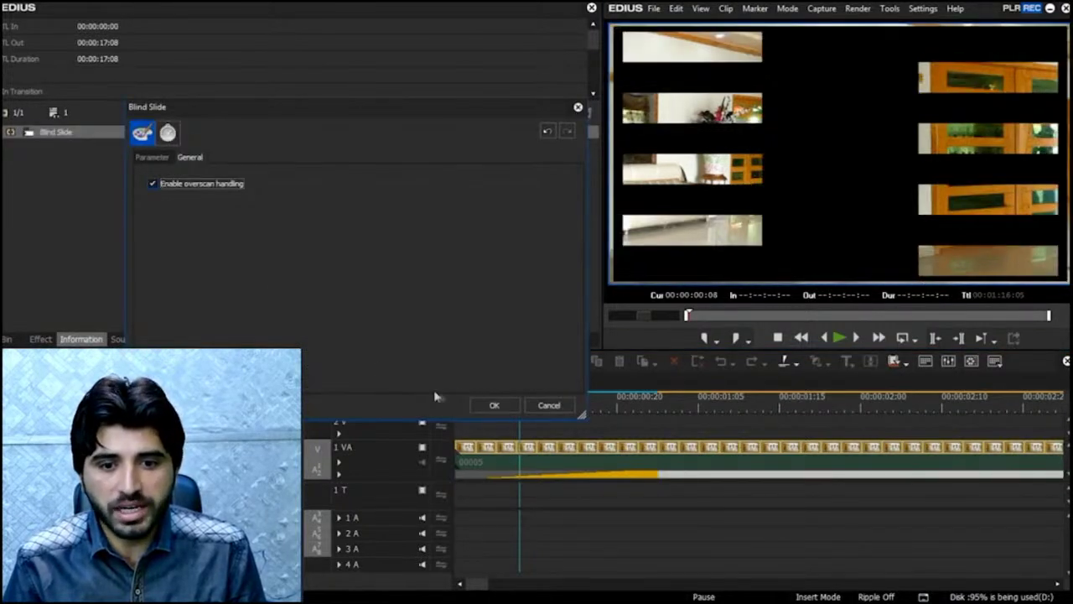
left_click(493, 408)
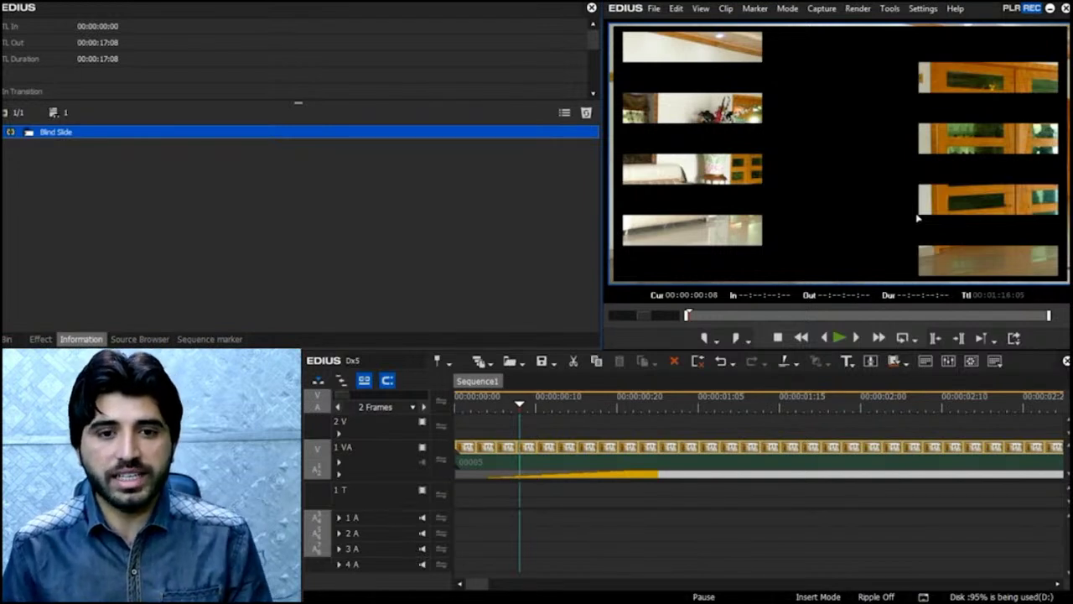
Step: Turn Enable overscan handling back off for clip 00005's opening Blind Slide transition and play the sequence
double_click(527, 132)
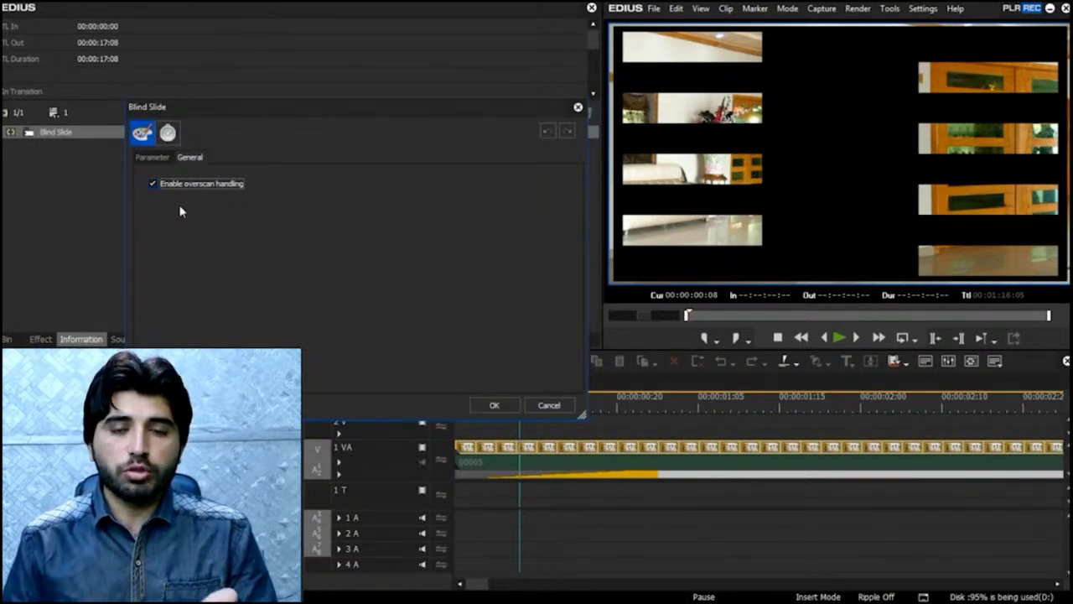
left_click(204, 185)
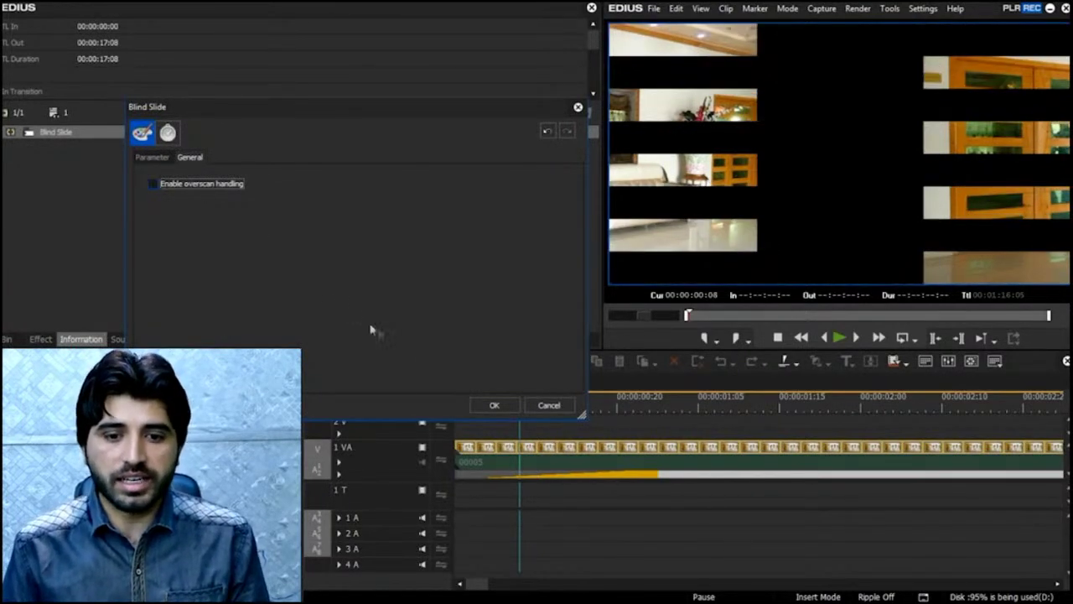
left_click(499, 405)
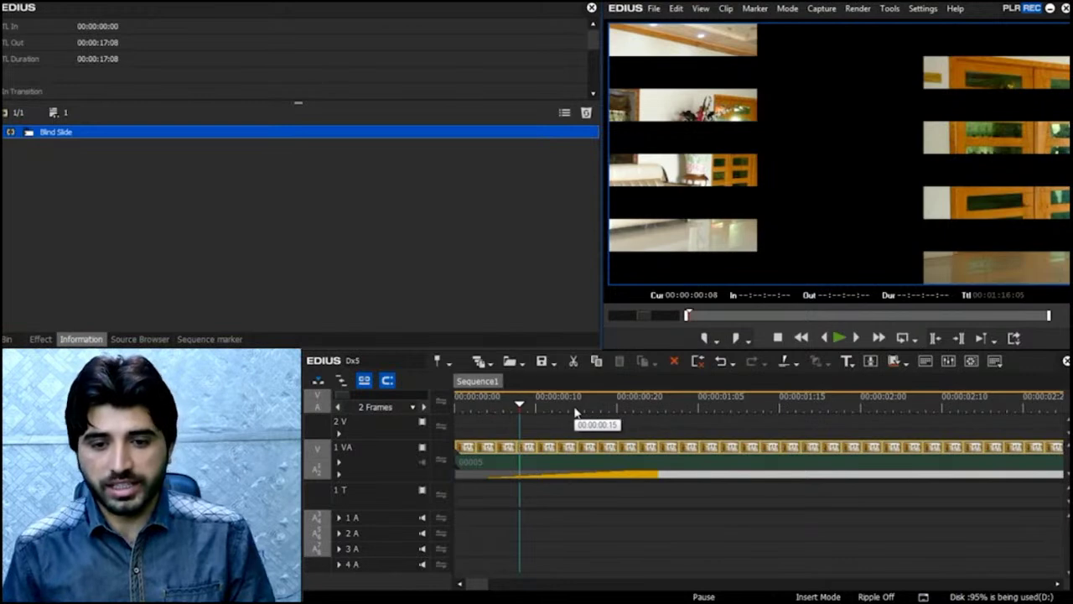
key("space")
key("s")
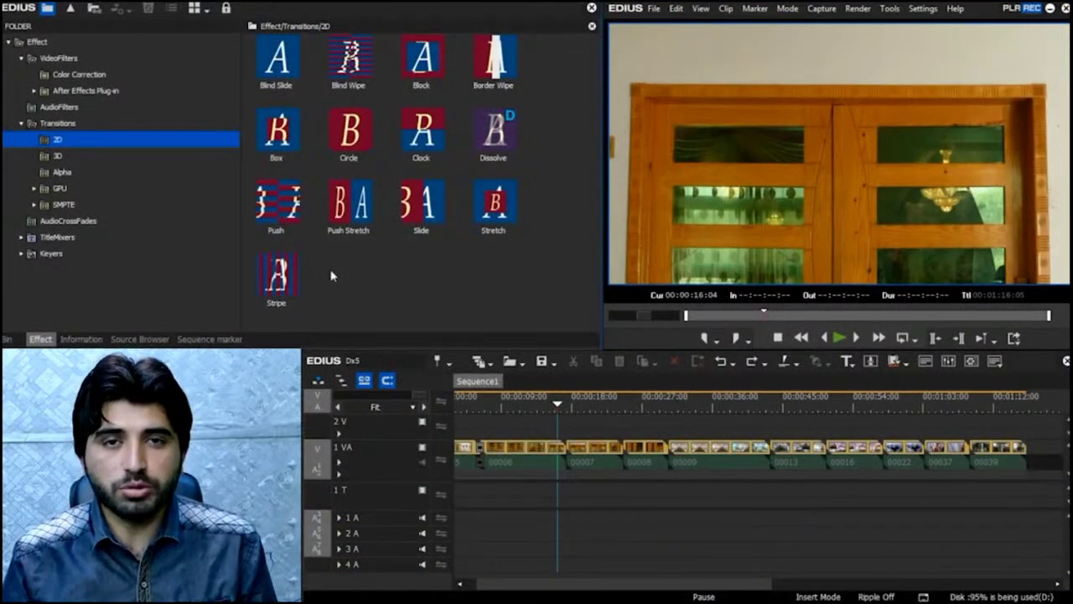
Step: Try a Circle transition at the cut between clips 00006 and 00007, play it, and undo it
left_click(349, 137)
left_click_drag(350, 128, 573, 448)
scroll(573, 448, "up", 5)
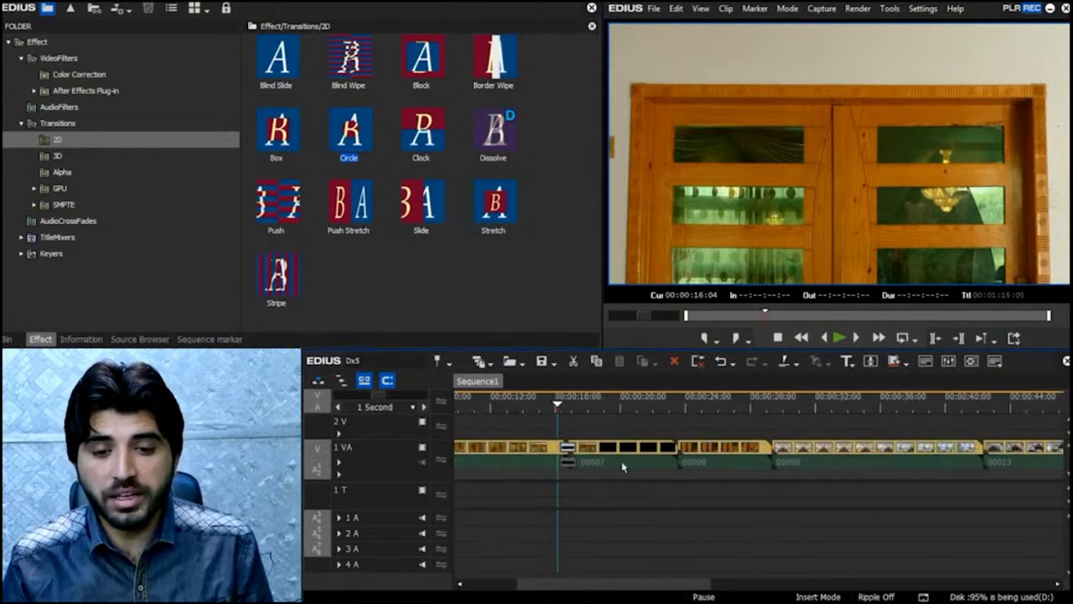
key("space")
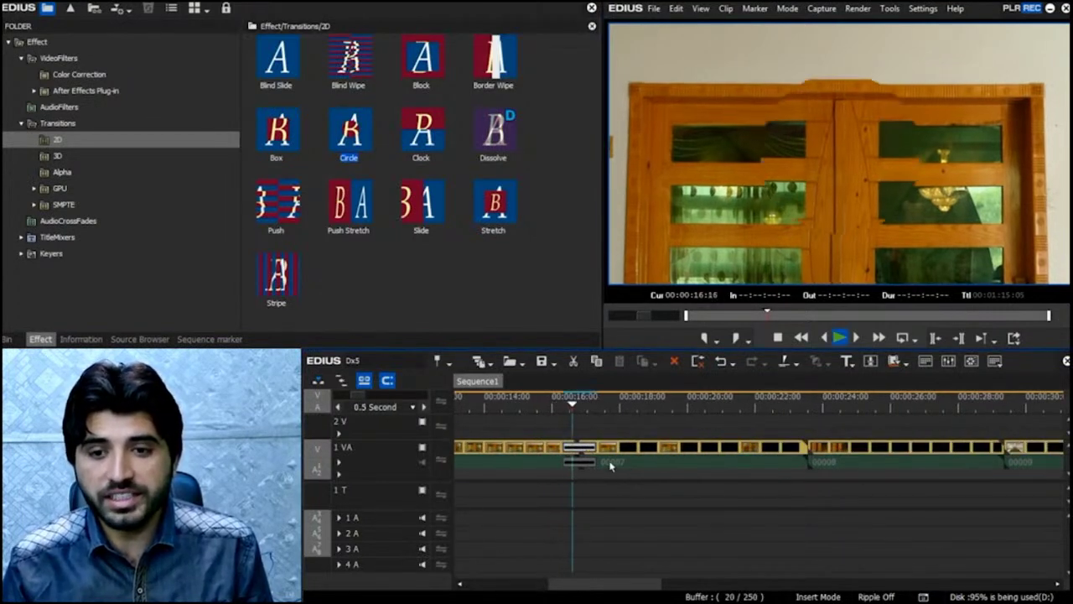
key("space")
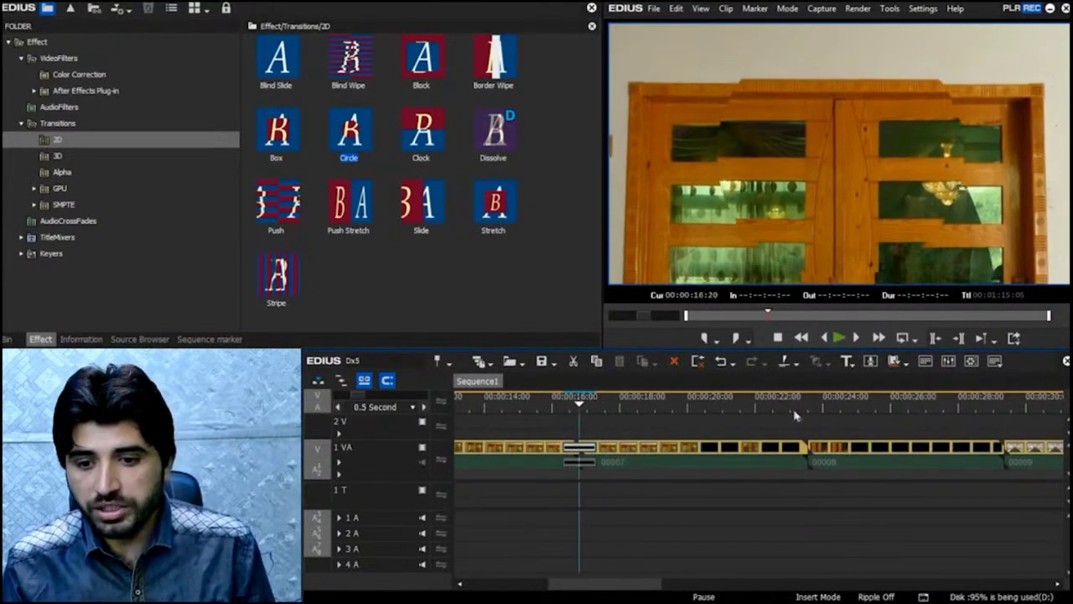
key("ctrl+z")
Step: Add a Circle transition between clips 00007 and 00008, play it, and park the playhead at 00:00:24:04
left_click(841, 402)
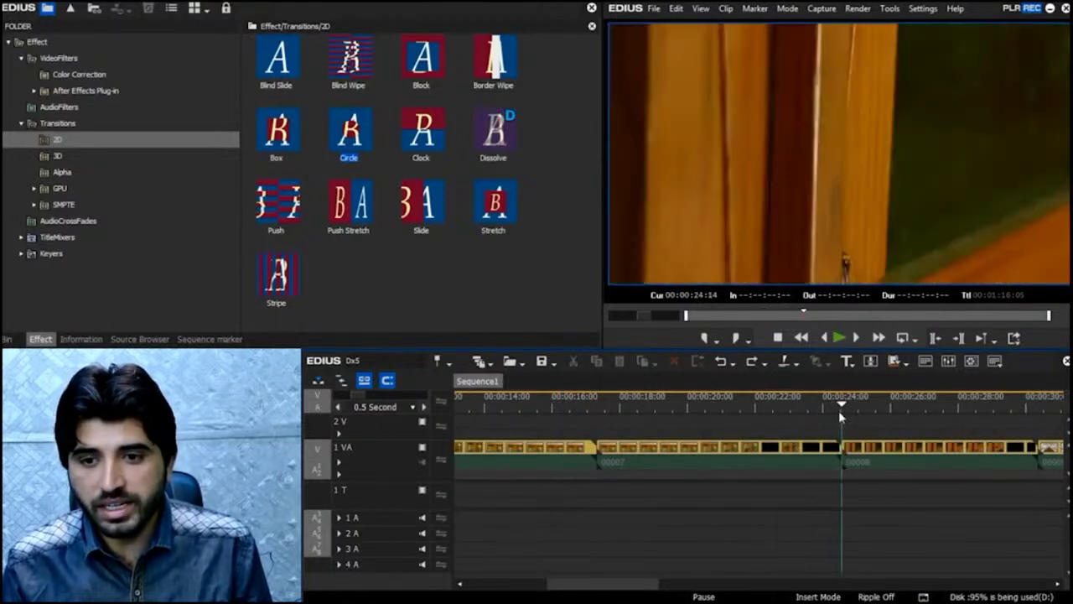
left_click_drag(366, 142, 826, 447)
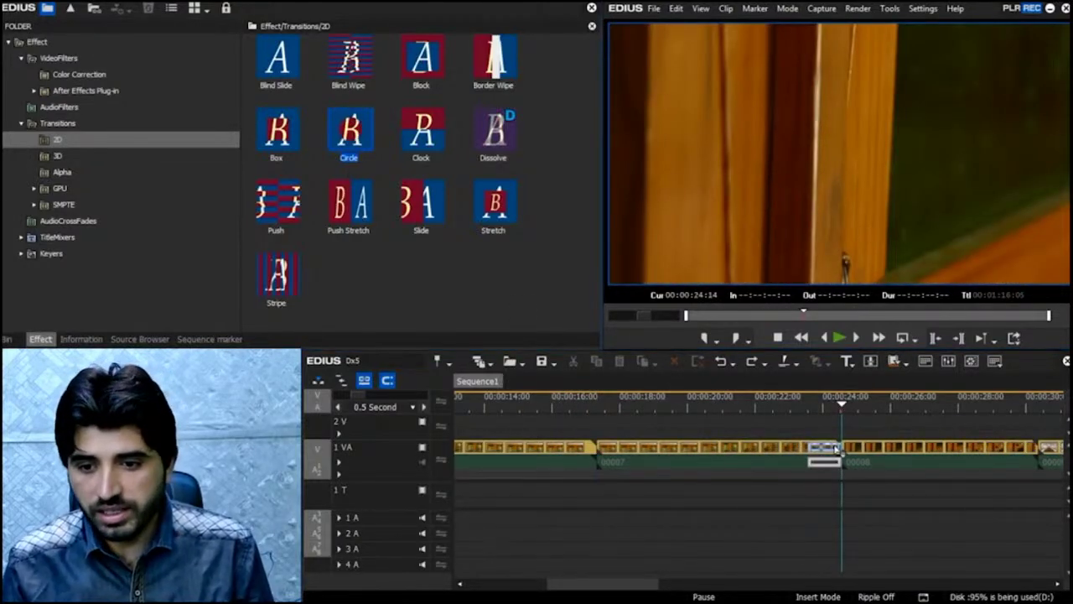
key("space")
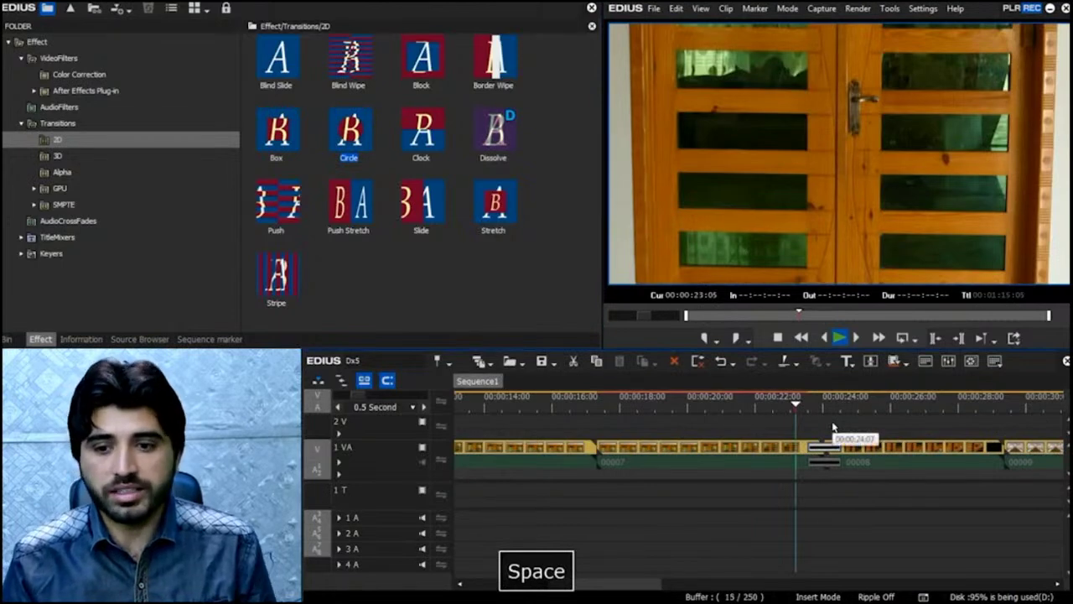
key("space")
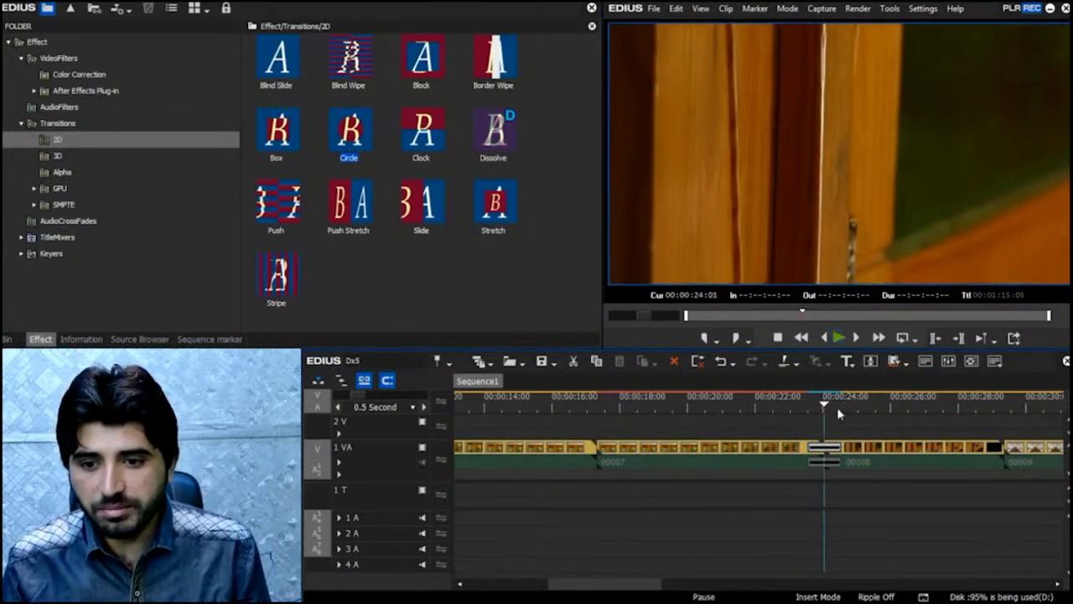
scroll(829, 406, "up", 2)
key("Right")
key("Right")
key("Right")
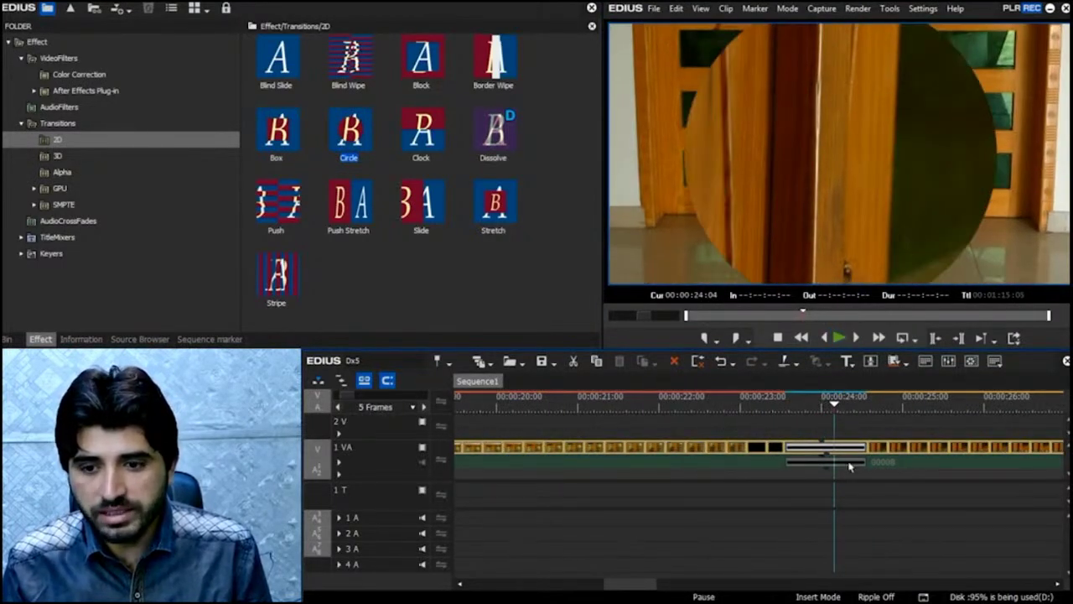
Step: Review the Parameter and General settings of the Circle transition between clips 00007 and 00008, leaving them as they are
left_click(95, 337)
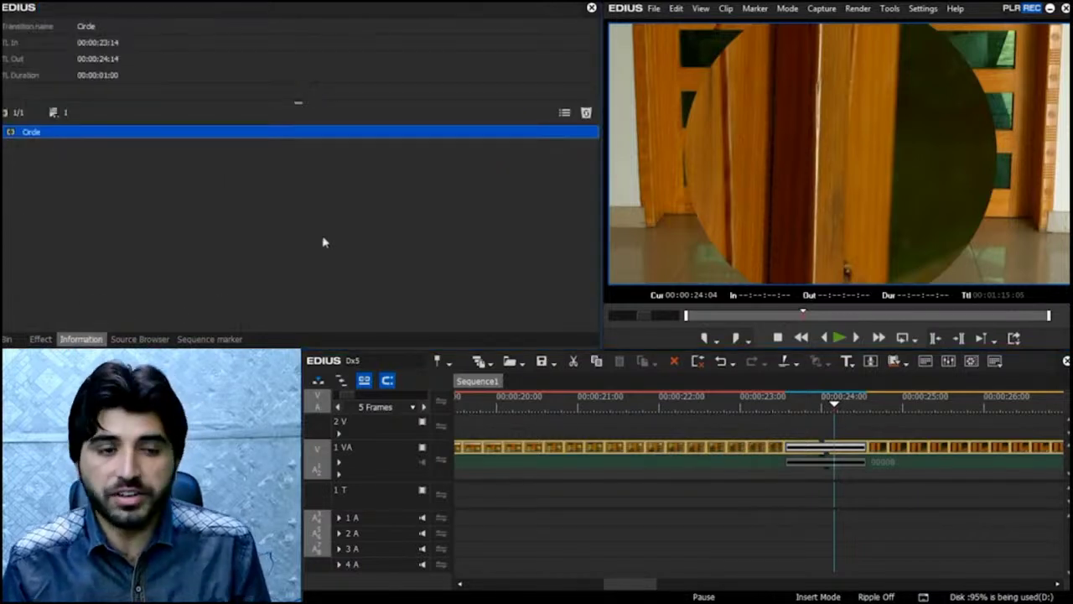
left_click(565, 111)
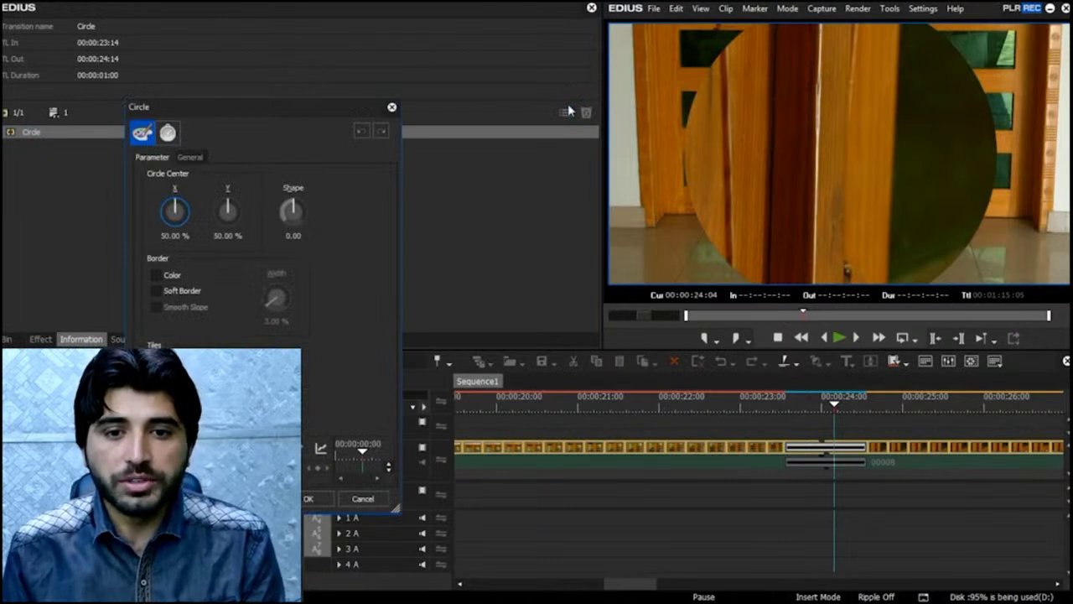
left_click(190, 157)
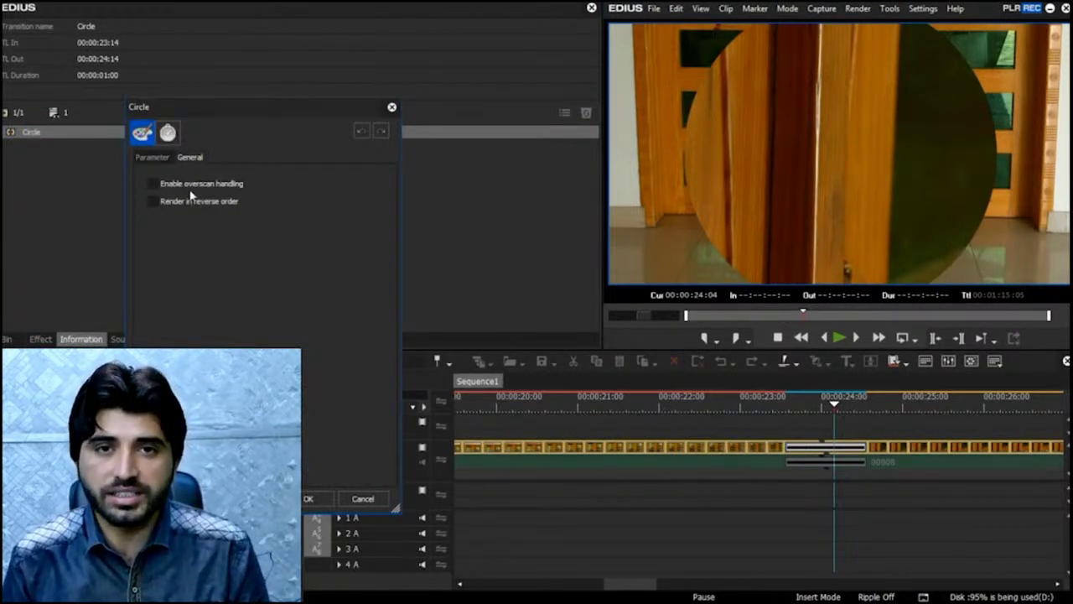
left_click(307, 498)
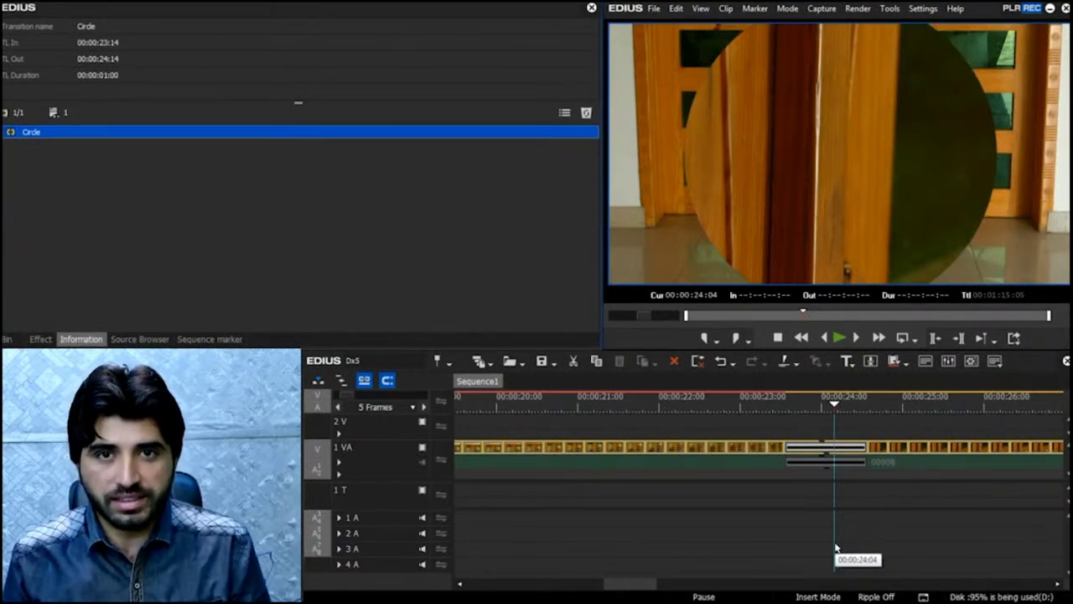
left_click(719, 527)
scroll(719, 528, "down", 5)
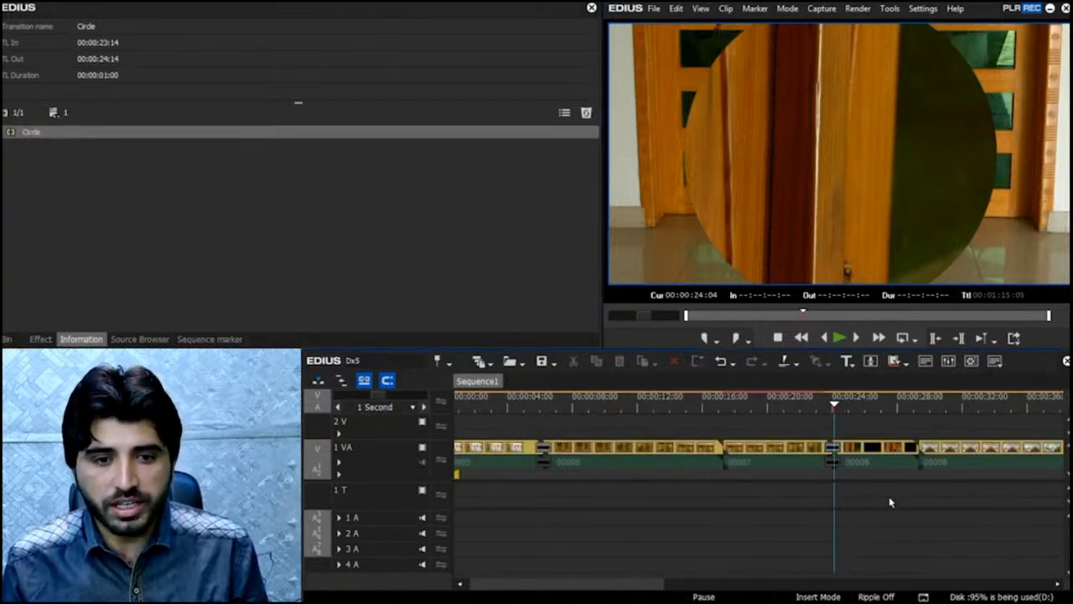
Step: Examine the TitleMixers effect group, including Slide A, and the 1 T title track, and return to the Transitions group
left_click(40, 339)
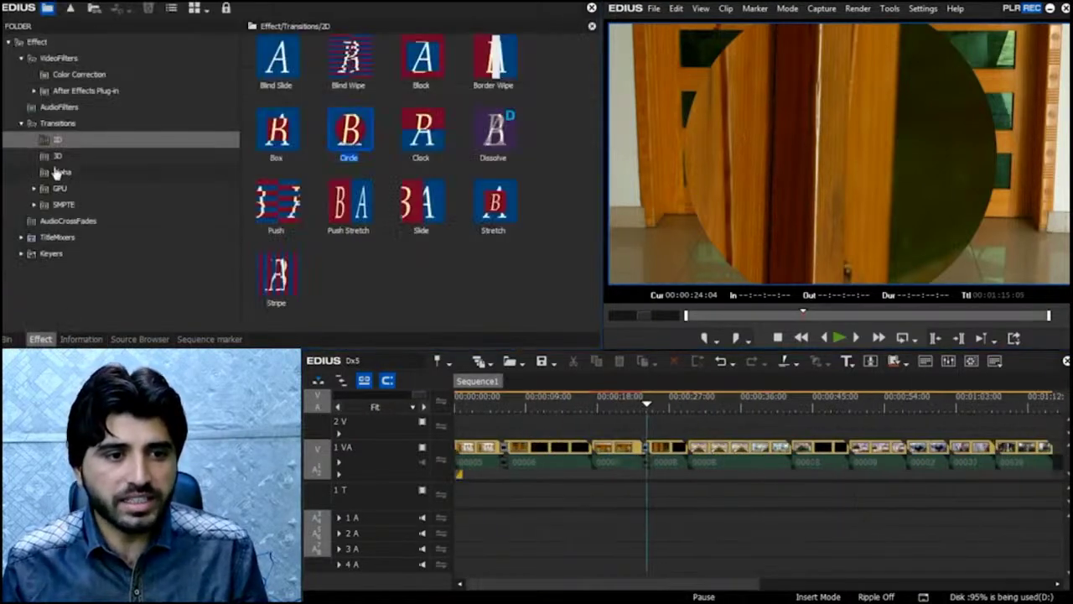
left_click(61, 237)
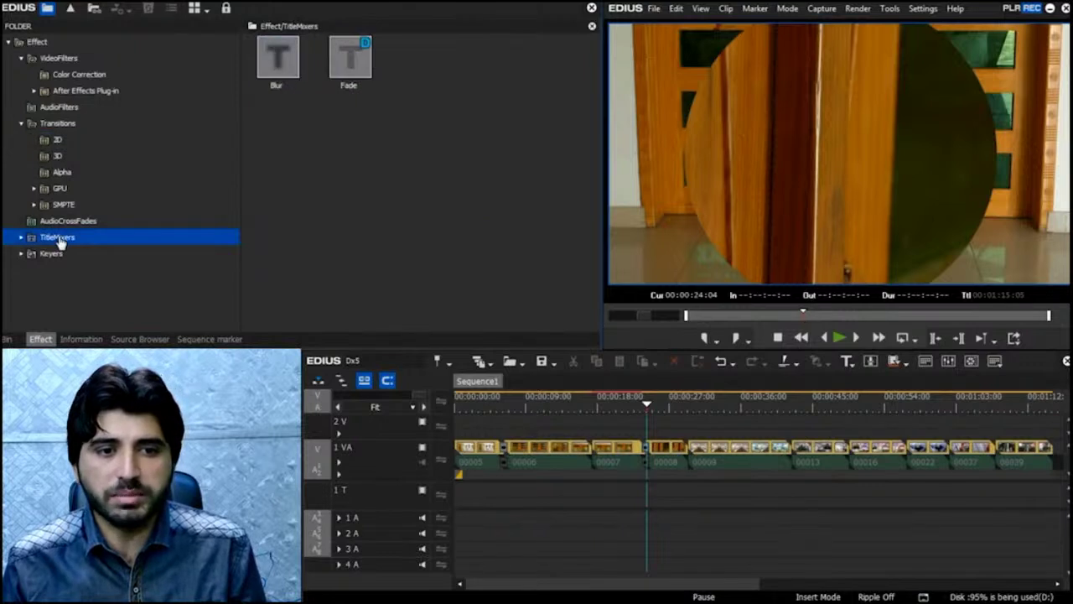
left_click(22, 238)
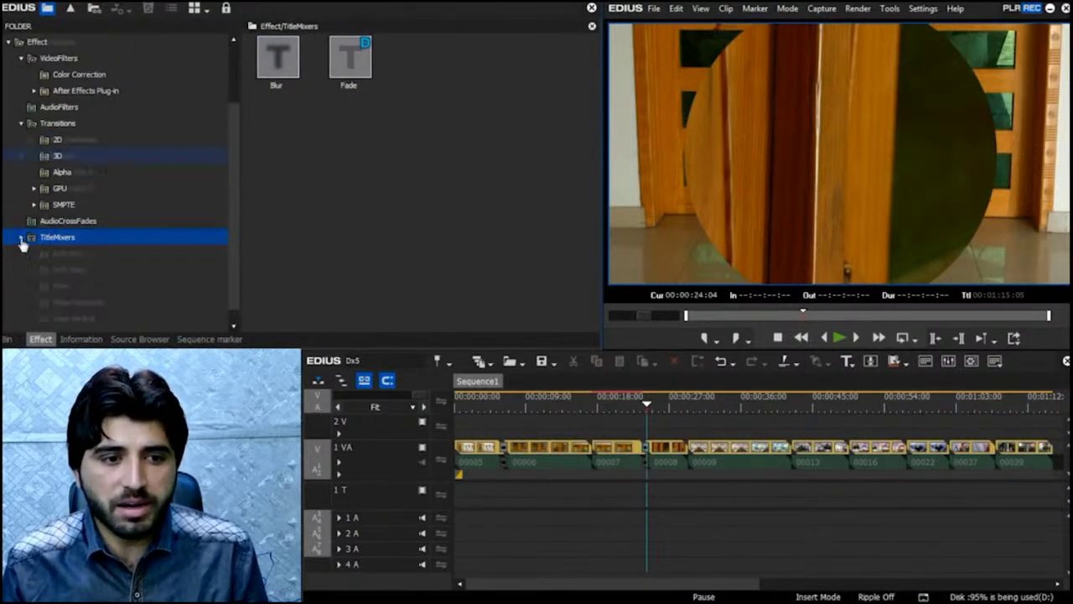
left_click(60, 205)
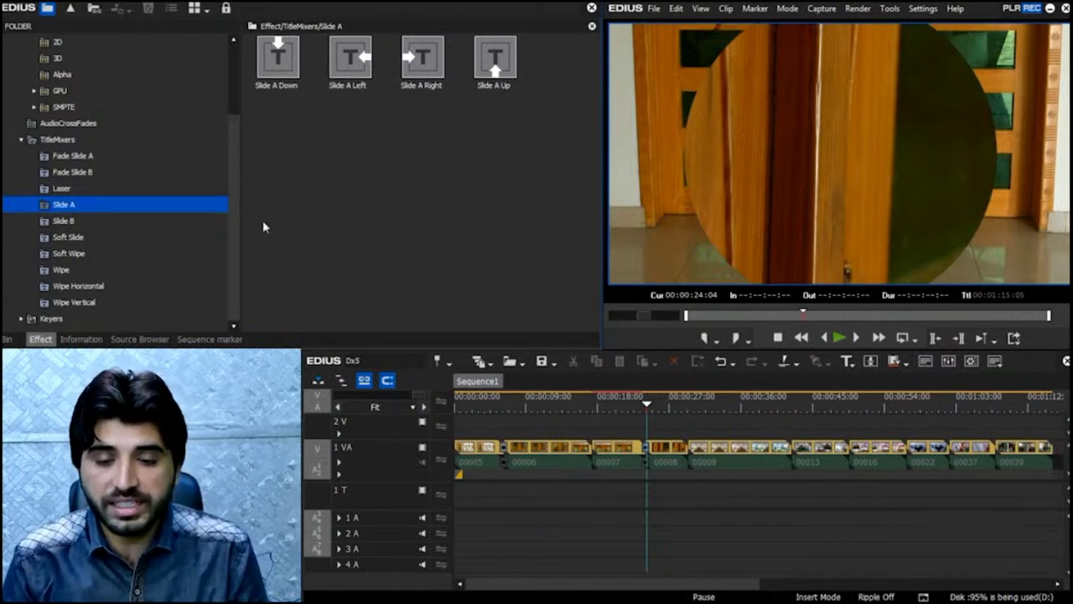
left_click(570, 496)
left_click(395, 498)
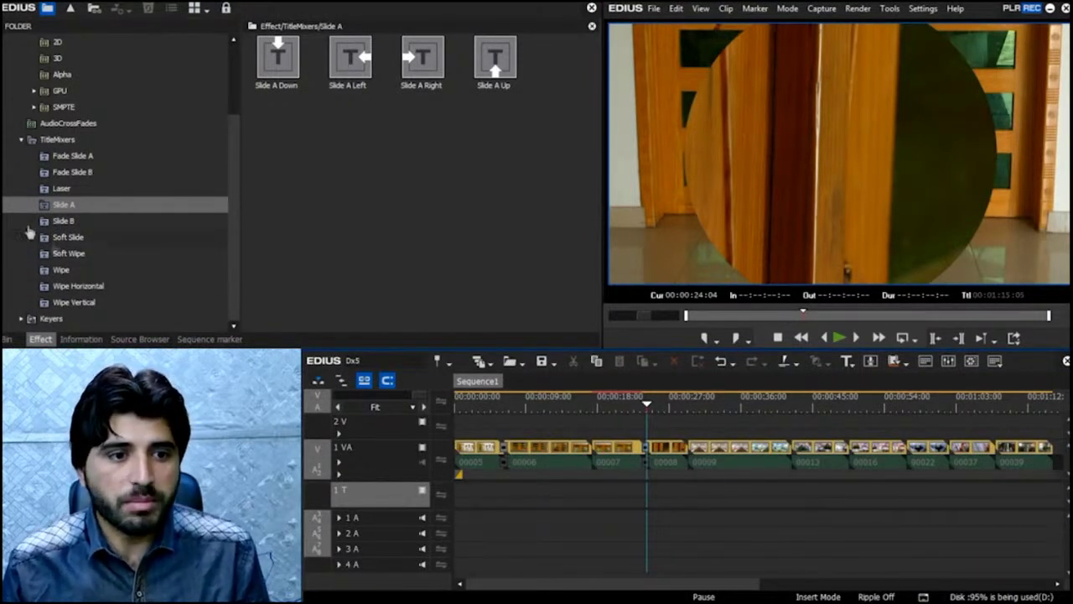
double_click(30, 141)
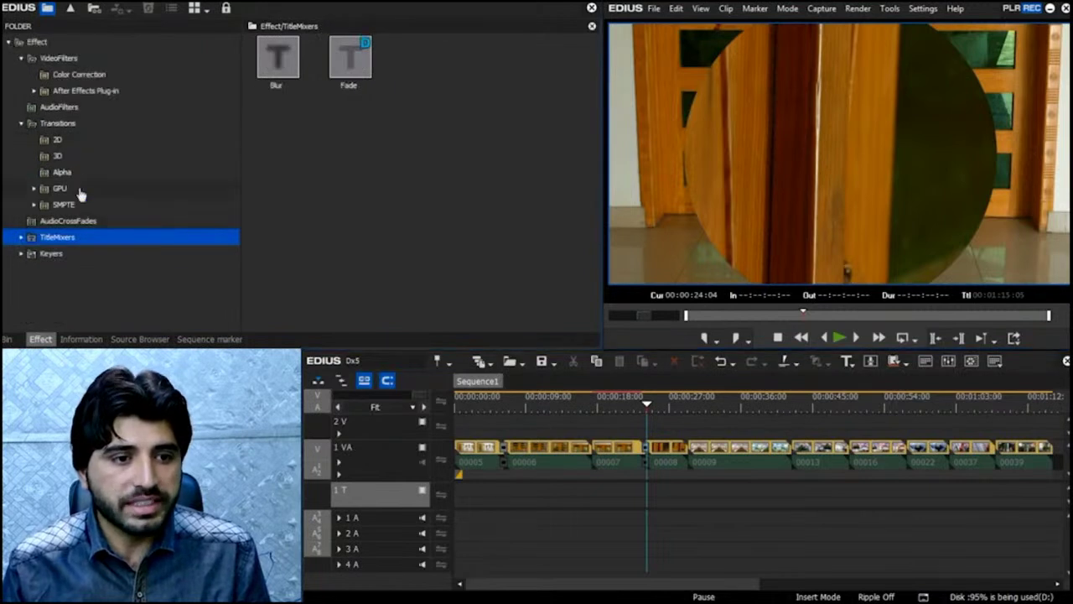
left_click(67, 122)
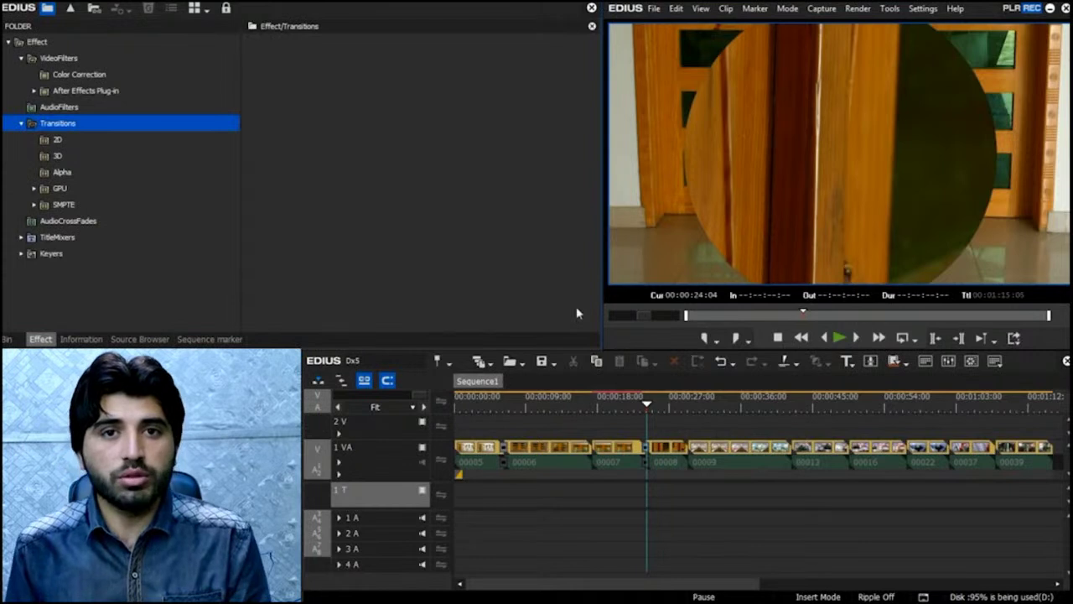
Step: Select clips 00006 through 00039 on the 1 VA track and highlight the default Dissolve among the 2D transitions
left_click(851, 541)
key("ctrl+KP_Subtract")
left_click_drag(770, 420, 476, 526)
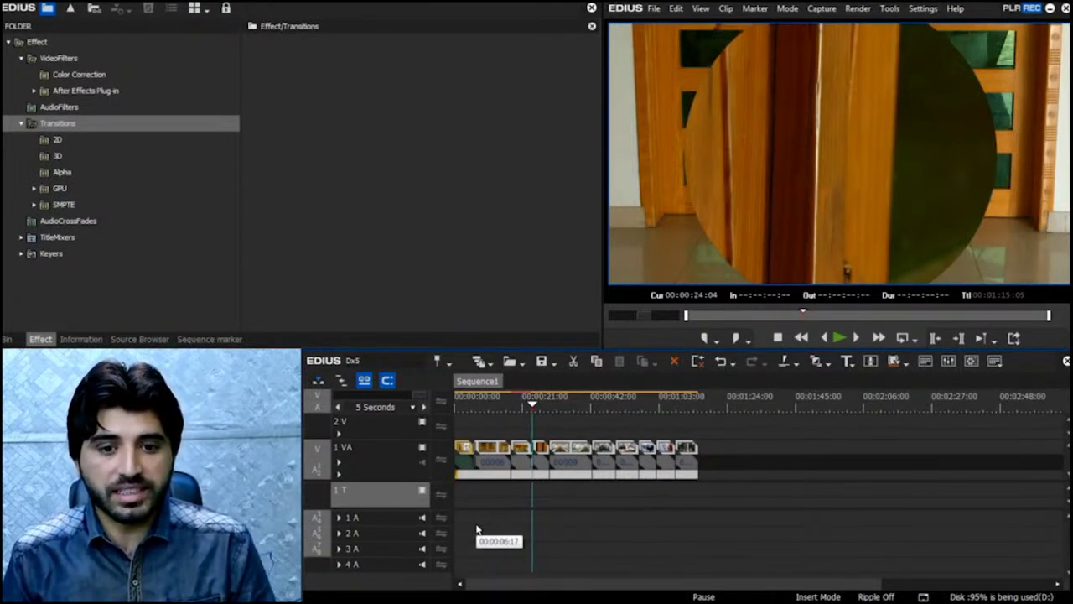
left_click(52, 139)
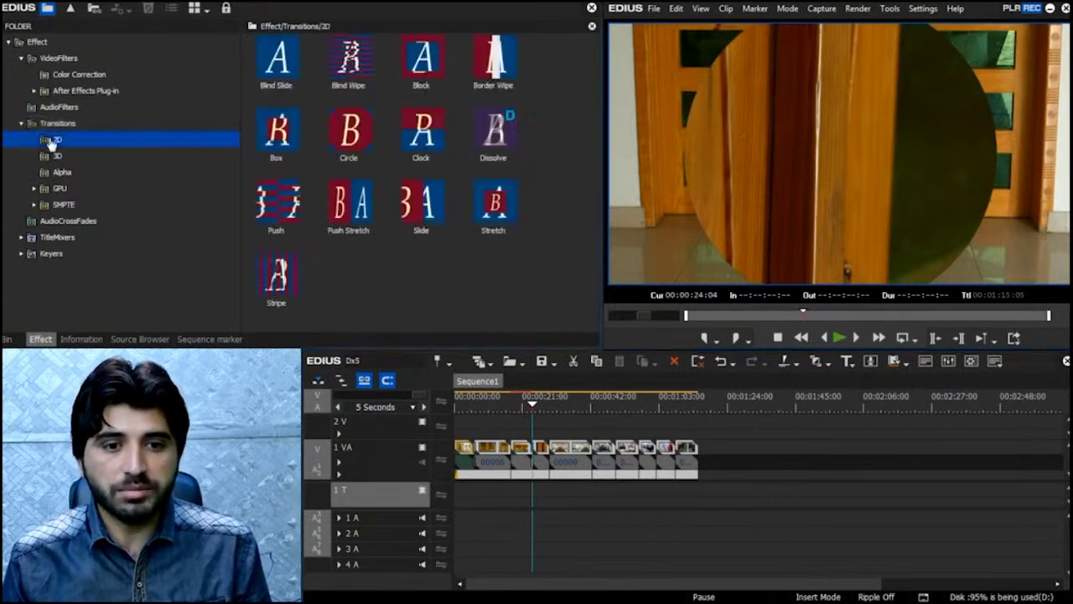
left_click(495, 133)
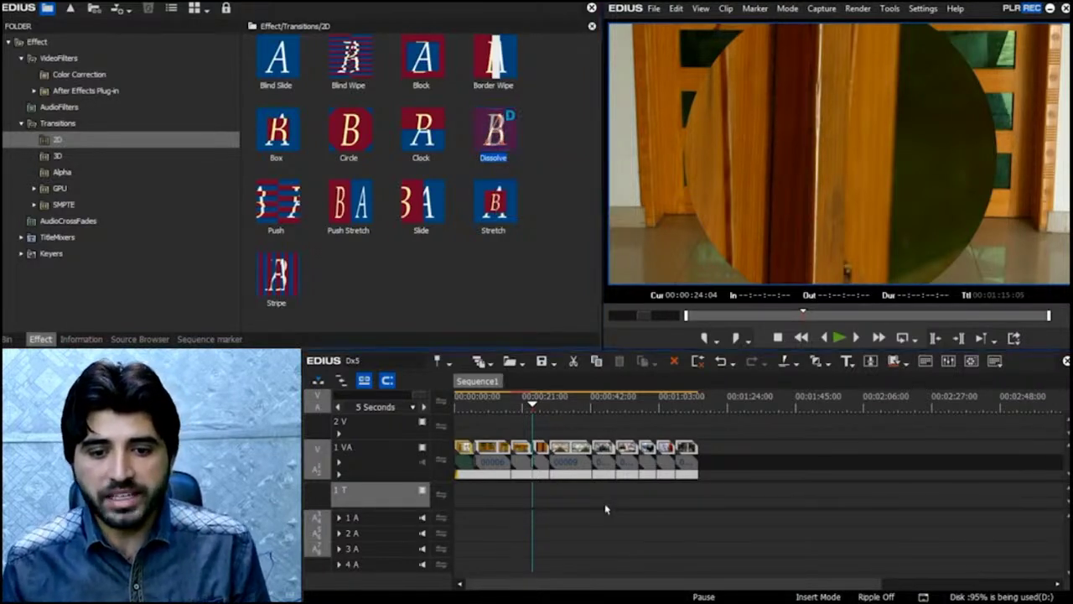
Step: Add the default Dissolve transition at the cut between clips 00008 and 00009 and play it
scroll(607, 506, "up", 1)
key("s")
scroll(642, 479, "up", 3)
scroll(972, 462, "down", 2)
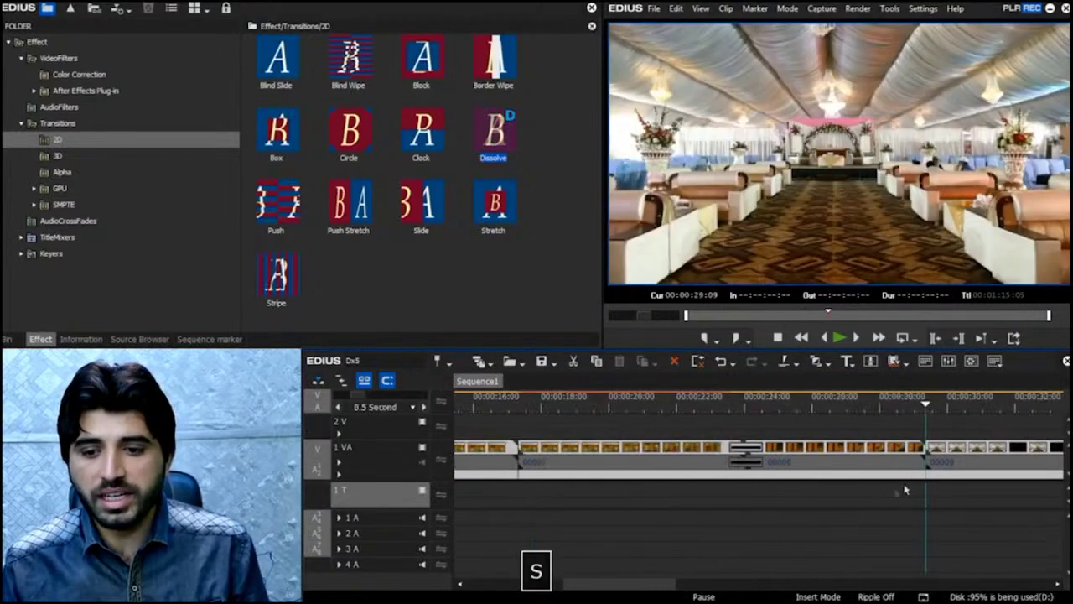
key("d")
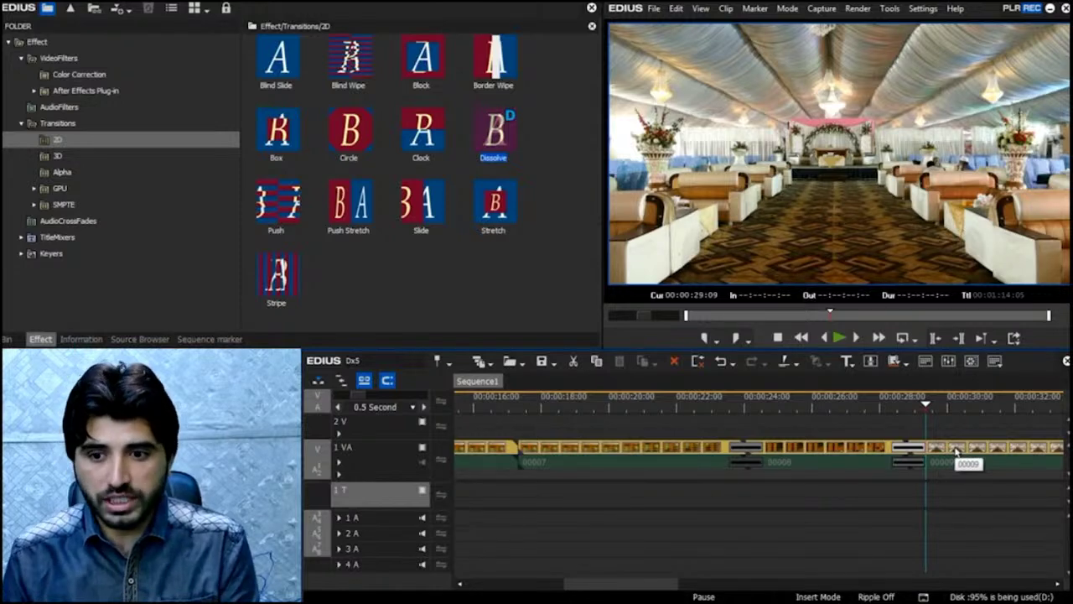
left_click(882, 407)
key("space")
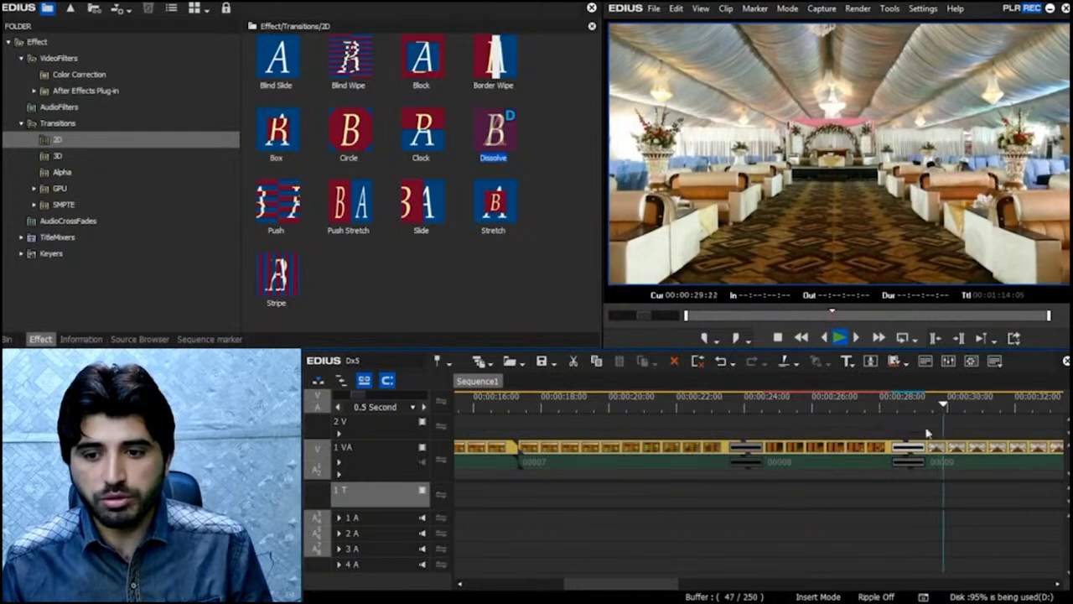
Step: Add the default Dissolve transition at the cut between clips 00009 and 00013 and play it
key("s")
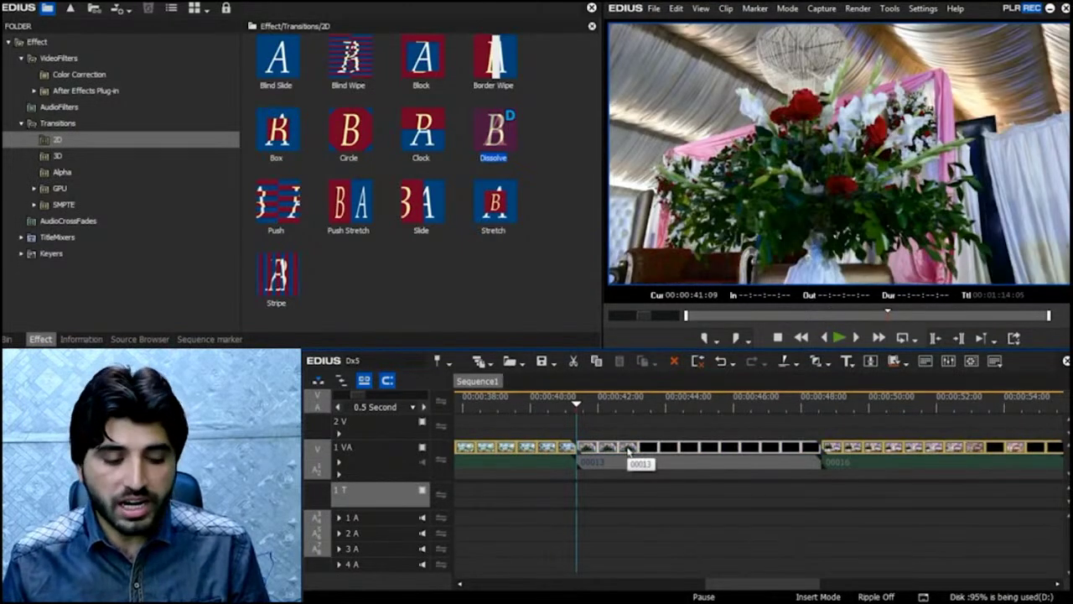
key("d")
key("space")
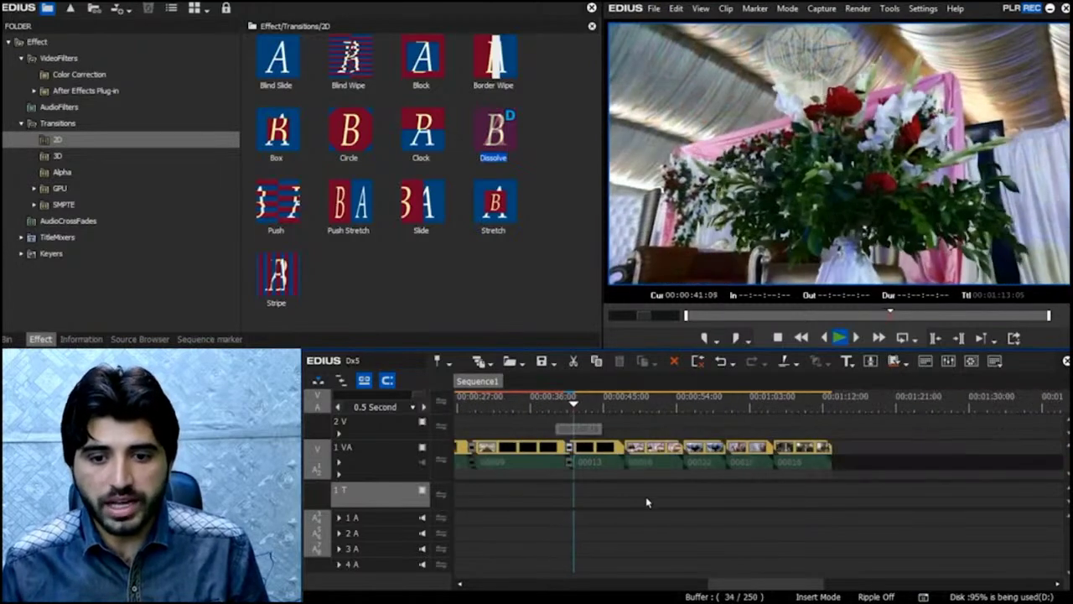
scroll(642, 503, "down", 2)
key("space")
Step: Apply the default Dissolve transition to clips 00022, 00037 and 00039 together and play the result
left_click_drag(941, 422, 696, 507)
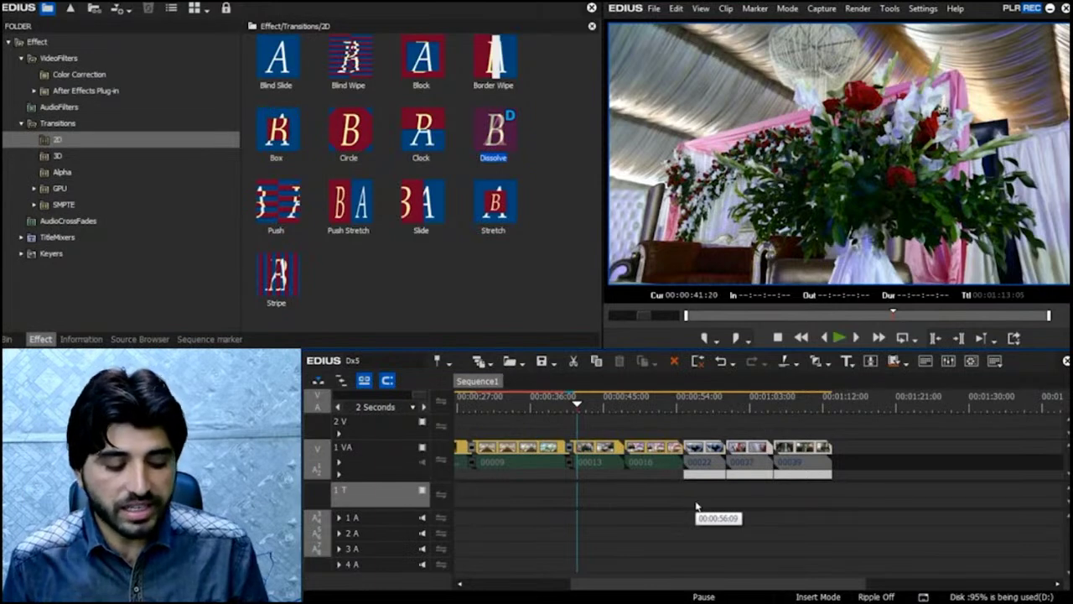
key("d")
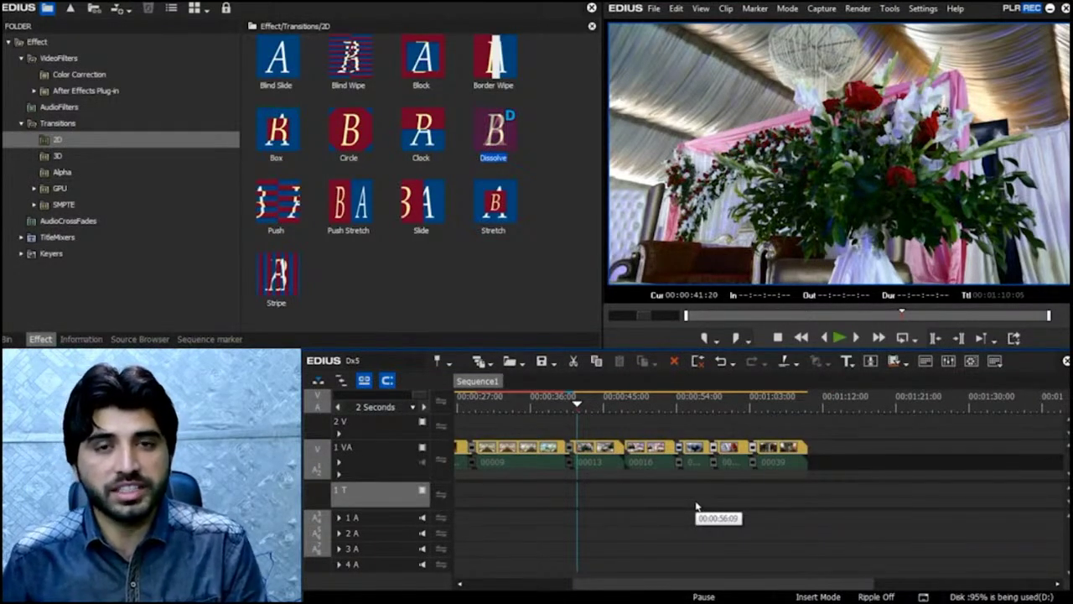
key("s")
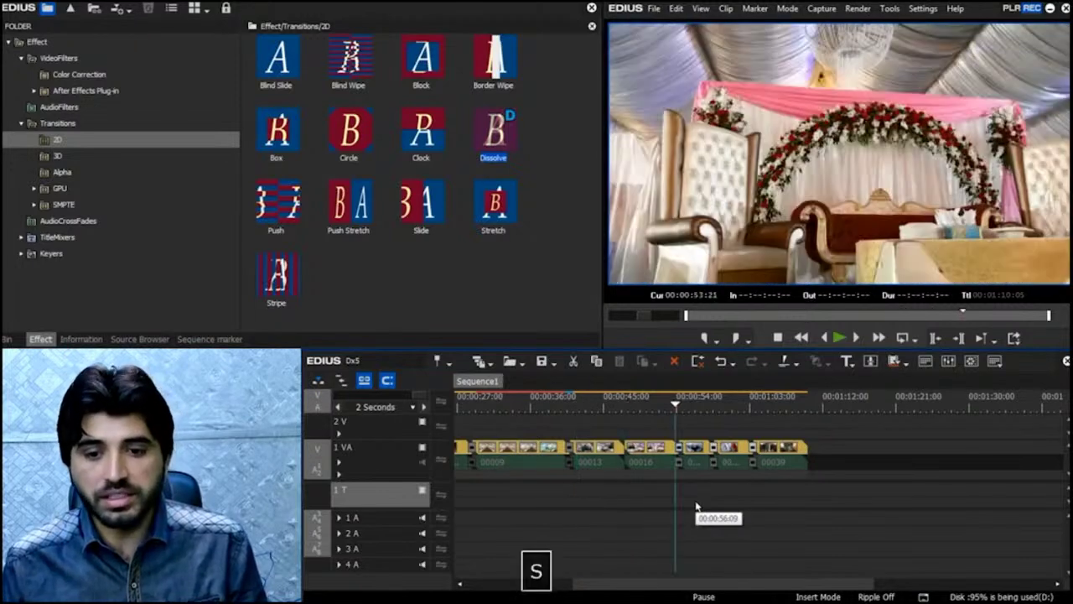
key("space")
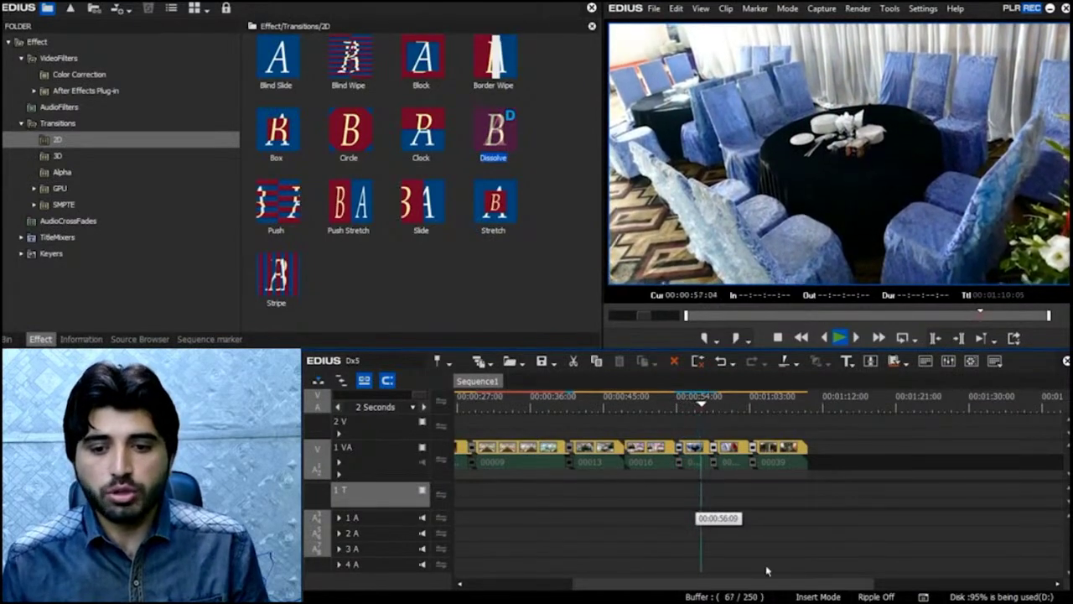
Step: Return to the sequence start, select all clips on 1 VA, and apply the default Dissolve to the remaining cuts
scroll(808, 551, "down", 2)
key("Home")
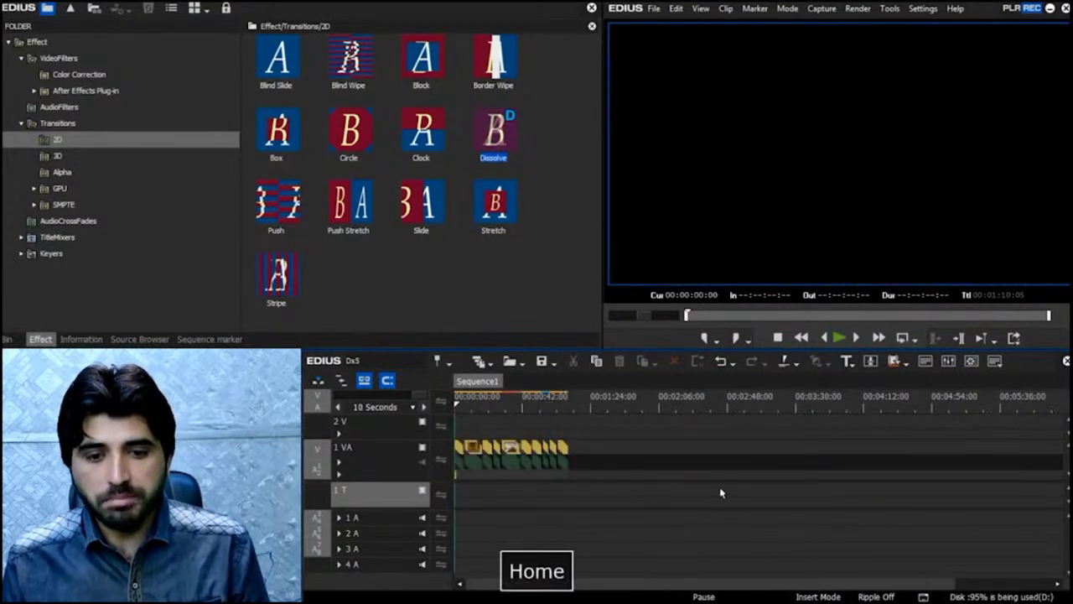
scroll(789, 484, "up", 1)
scroll(805, 478, "up", 1)
left_click_drag(1048, 428, 457, 531)
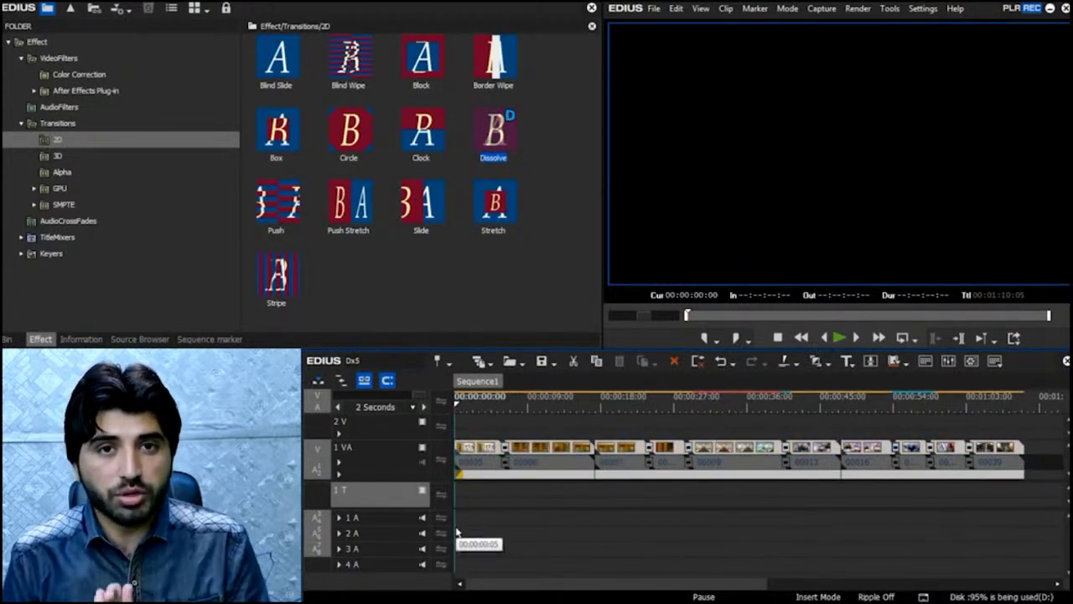
key("d")
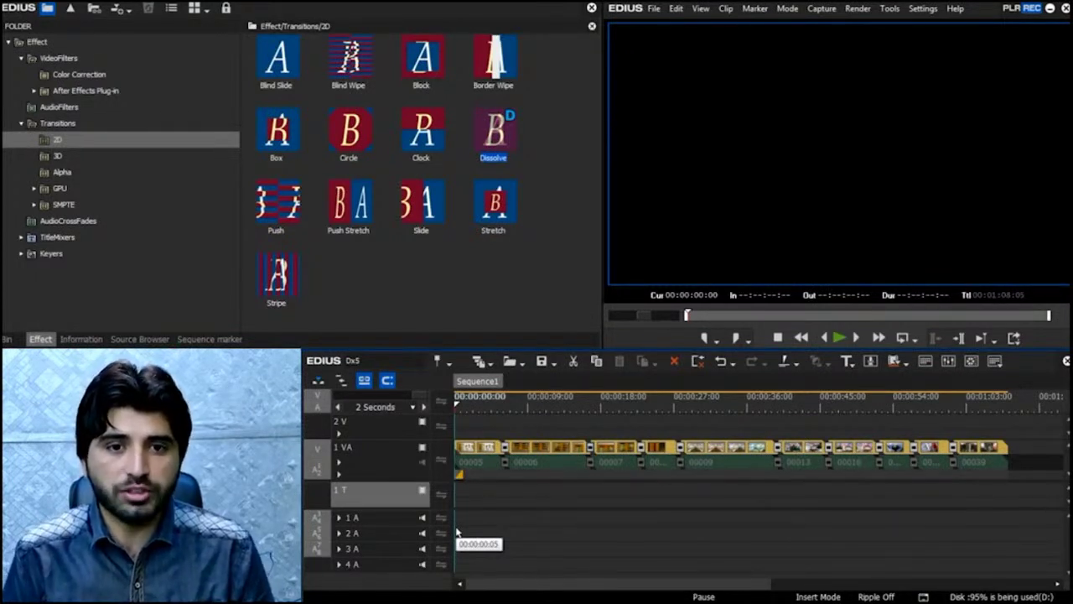
Step: Play the sequence from the start with all clips fitted in the timeline to review the Dissolve transitions
key("s")
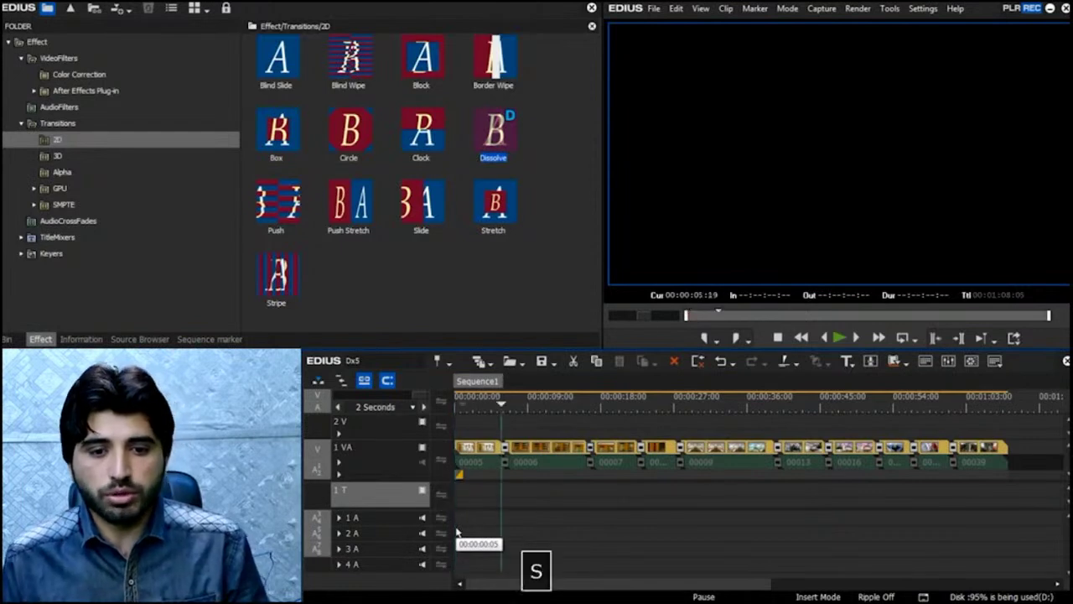
key("a")
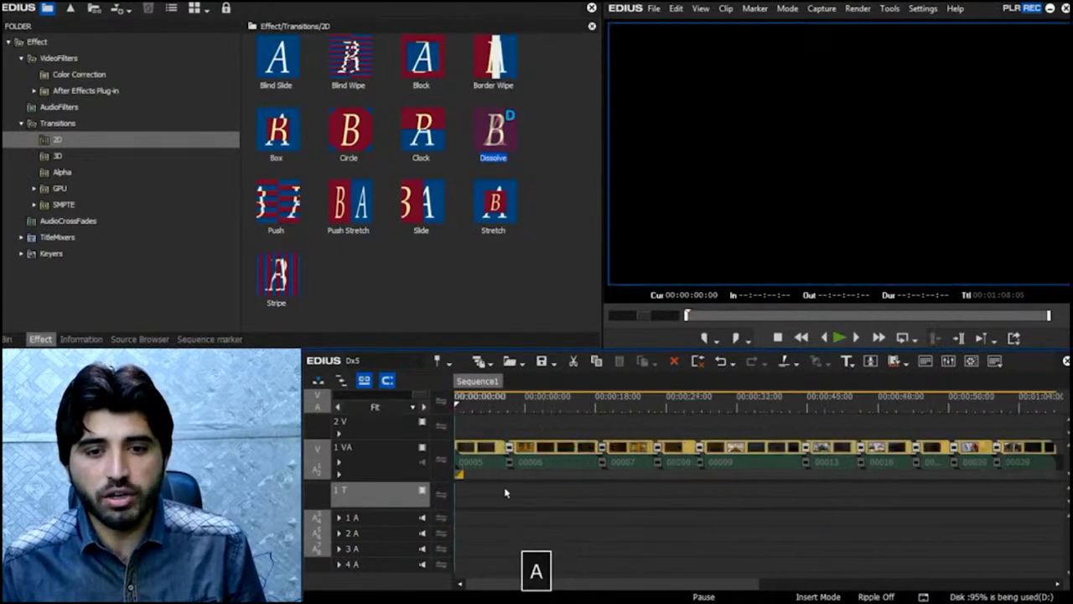
key("space")
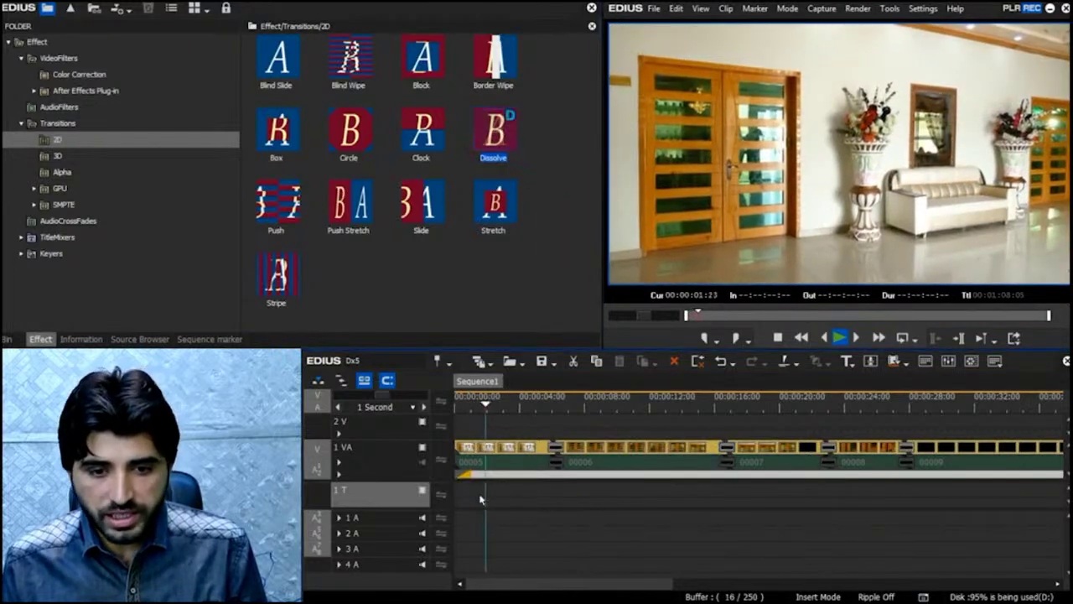
left_click(501, 159)
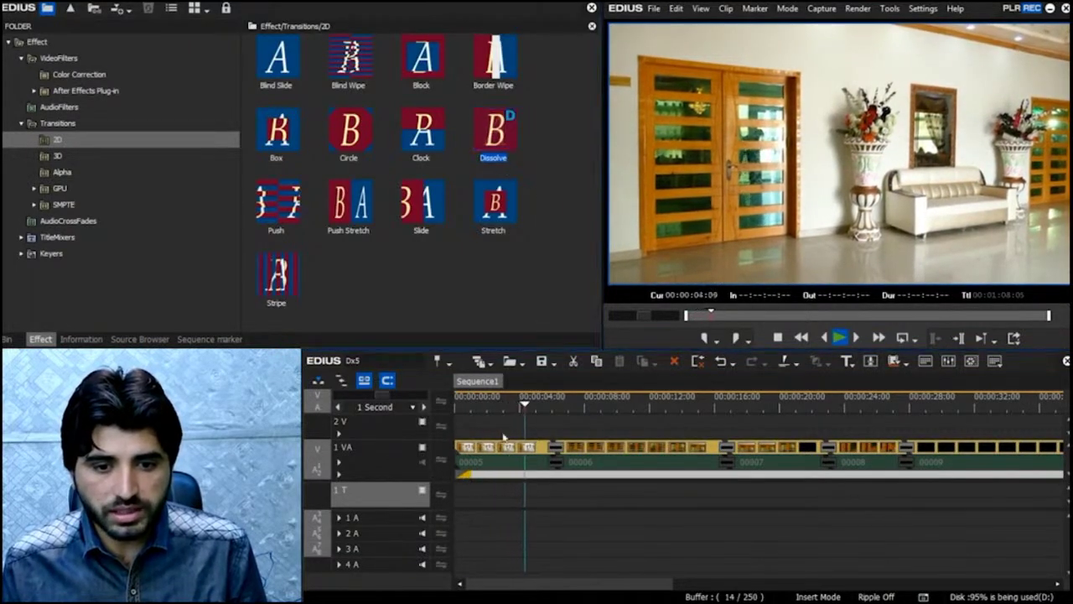
key("space")
key("space")
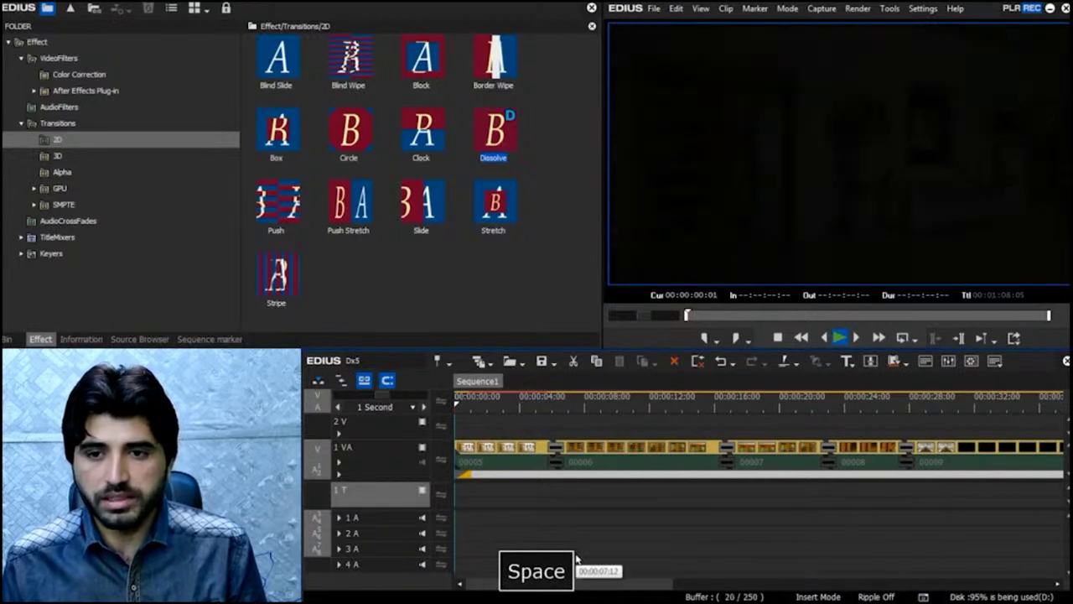
key("ctrl+0")
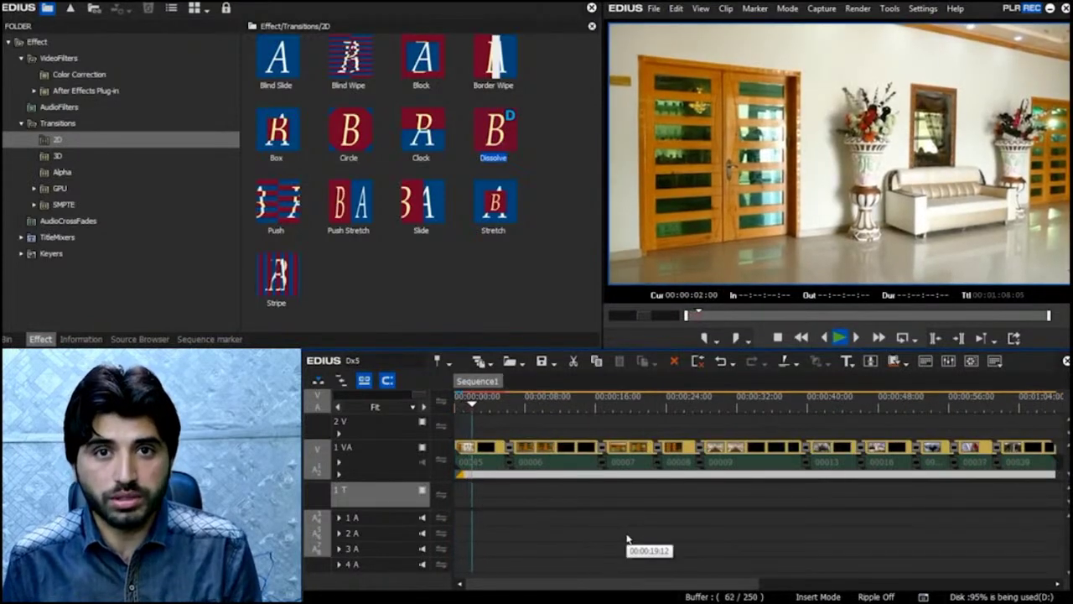
key("space")
key("space")
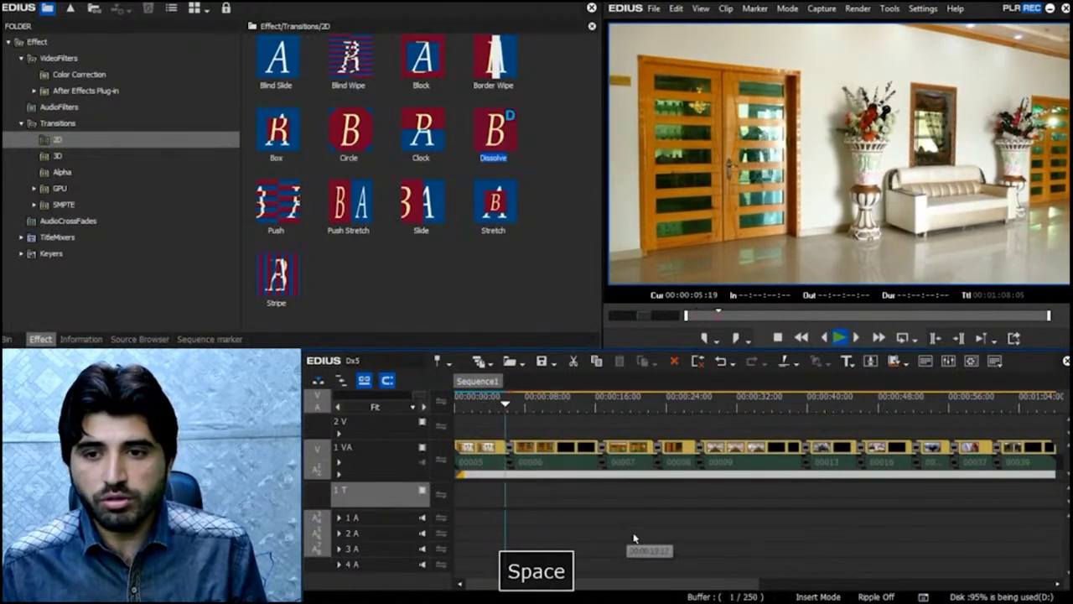
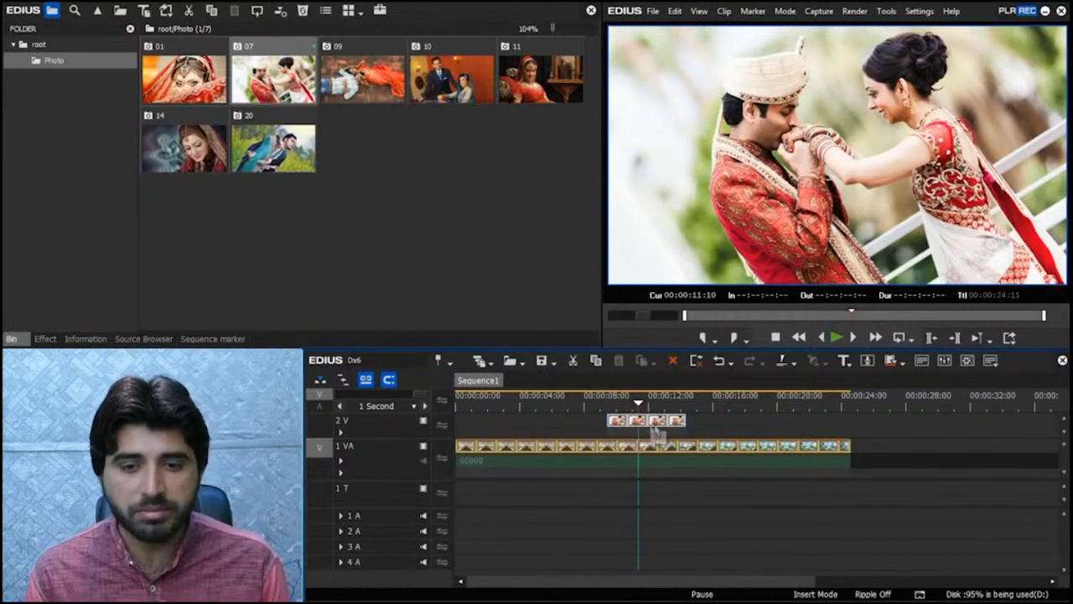
Step: View the clip information and applied effects of photo 07 on 2 V and clip 00009 on 1 VA
left_click(85, 339)
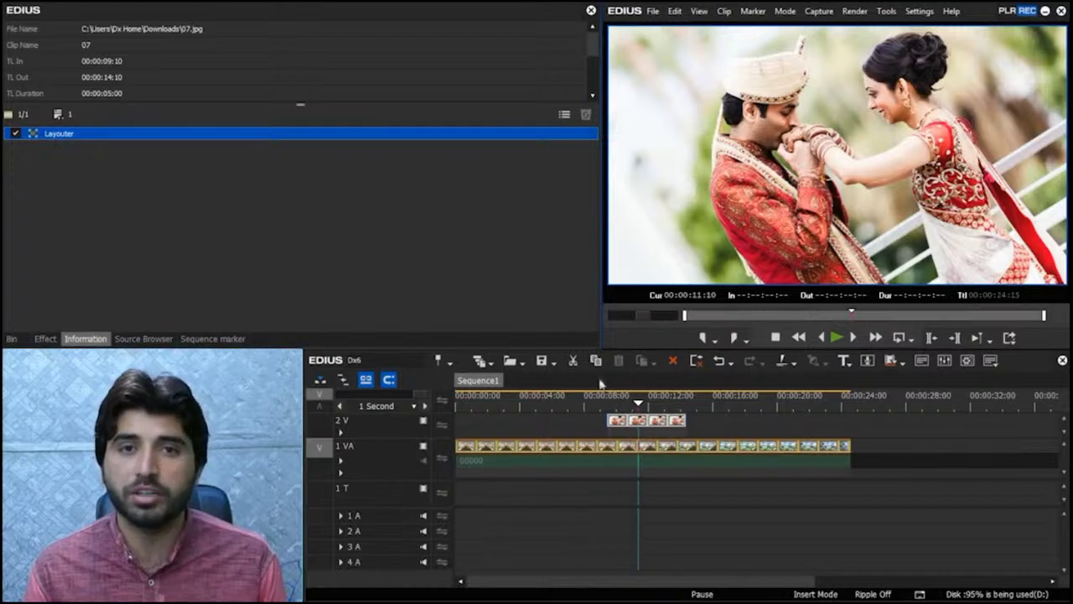
left_click(559, 400)
left_click(563, 451)
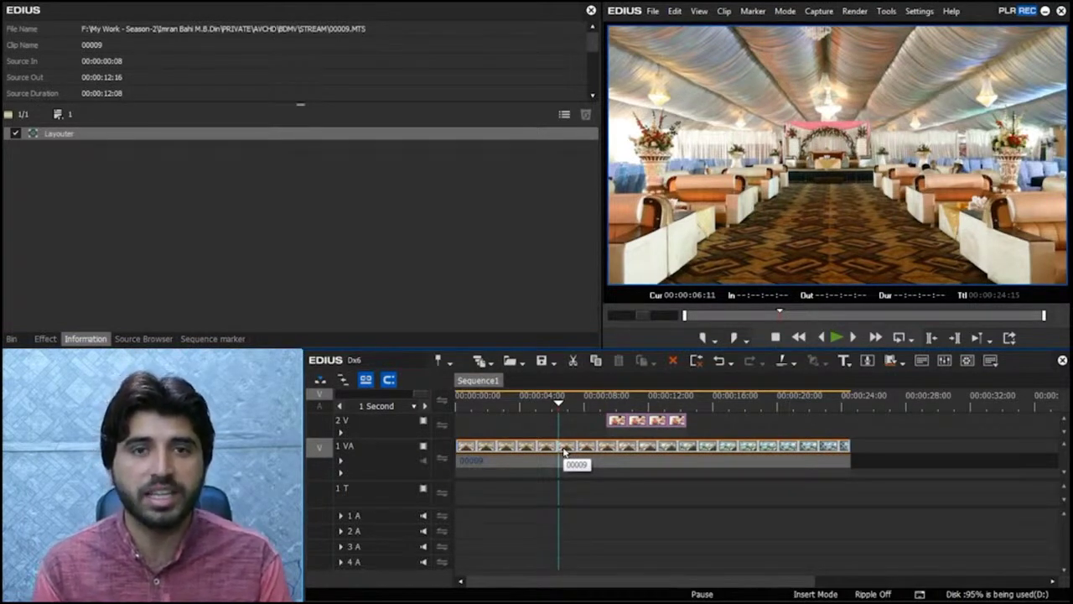
Step: Select photo 07 on 2 V with the playhead at 00:00:10:21, open its Layouter and enlarge the keyframe area
left_click(647, 421)
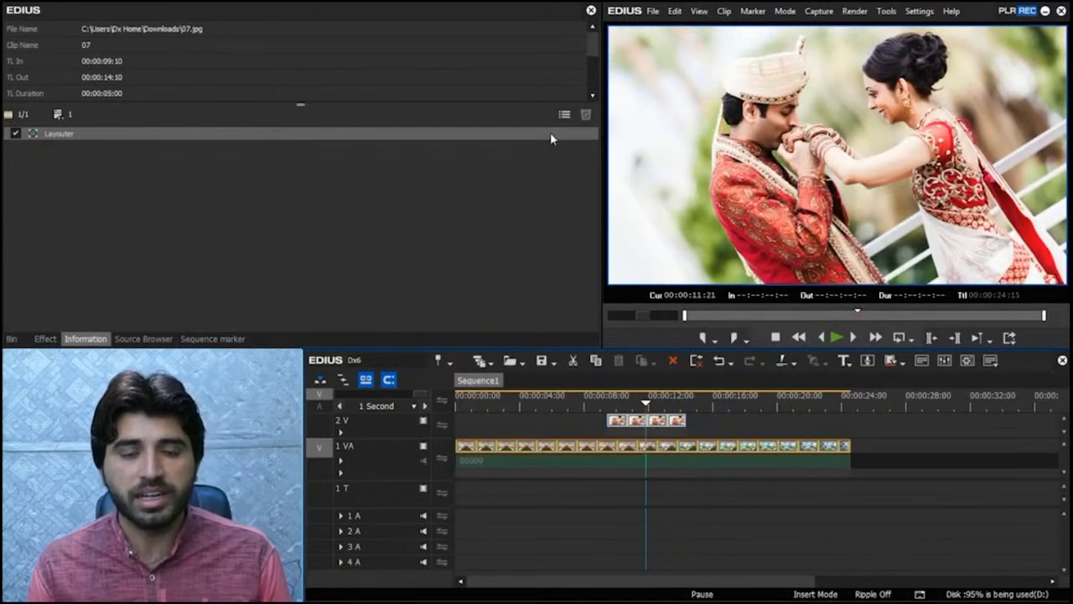
left_click(631, 406)
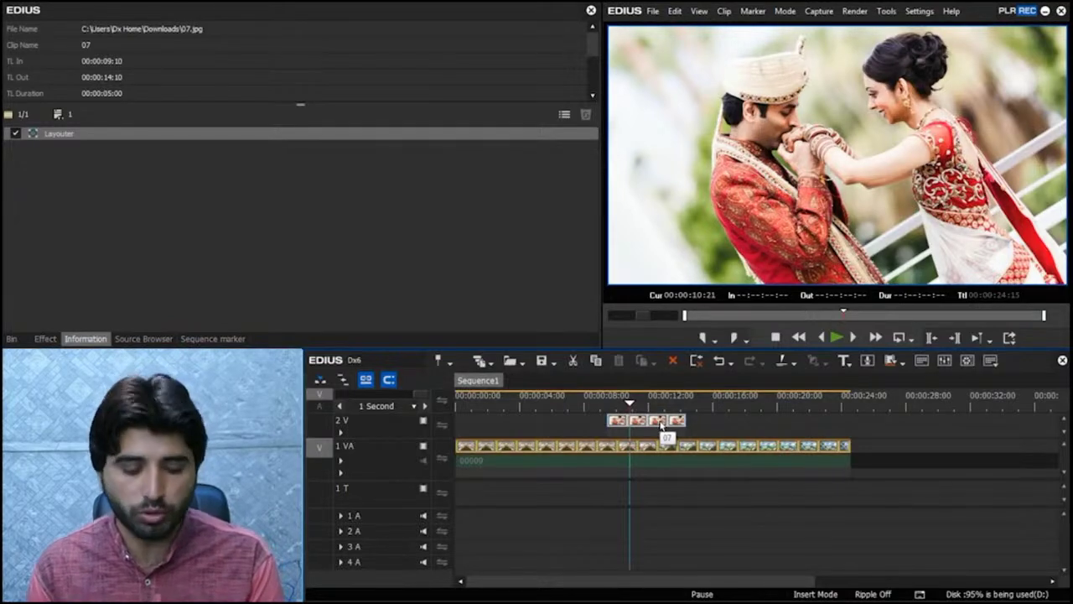
key("F7")
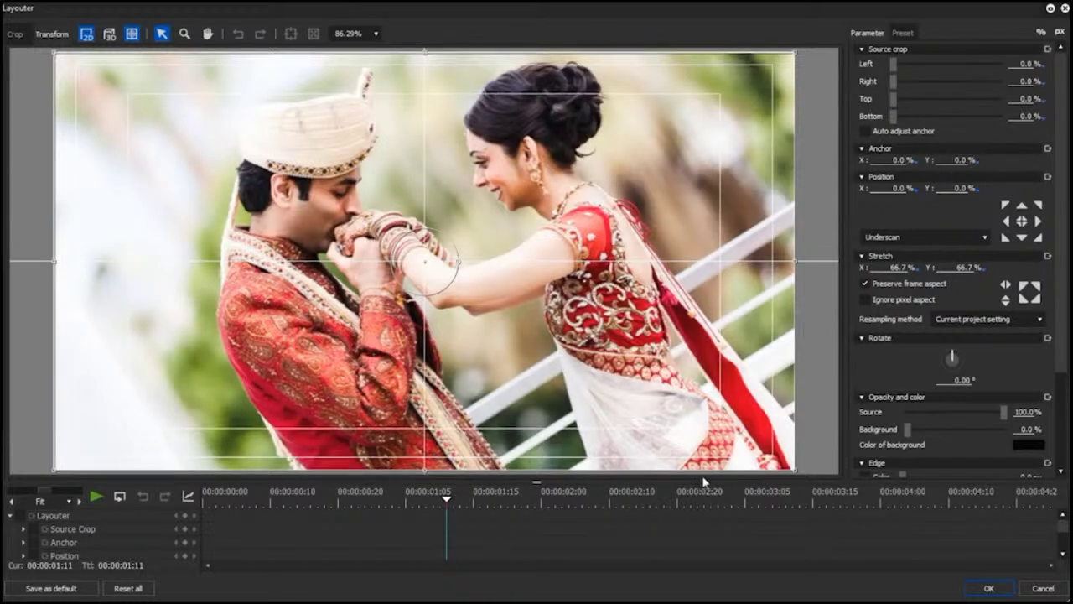
left_click_drag(698, 482, 702, 394)
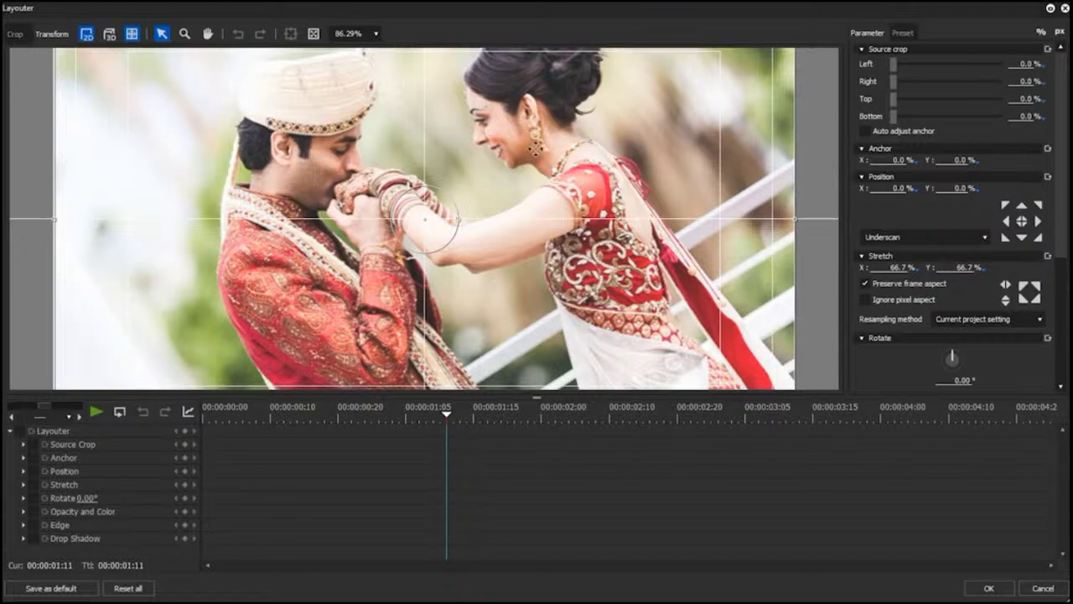
Step: Crop the photo by about 18.40% on the left and 7.70% on the right, with the whole image fitted in the preview
left_click(14, 35)
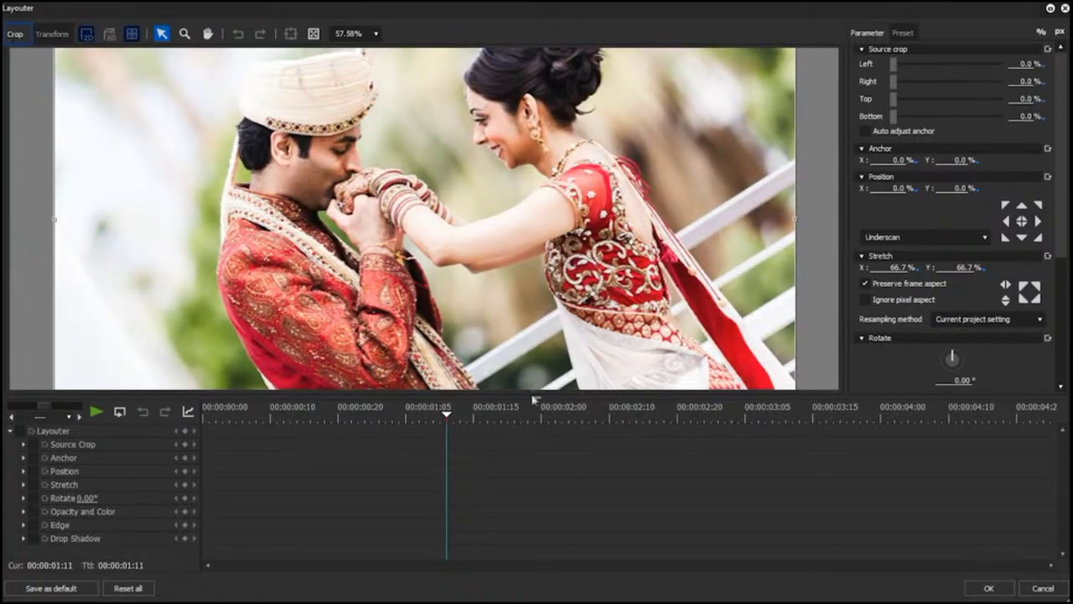
left_click_drag(534, 401, 537, 461)
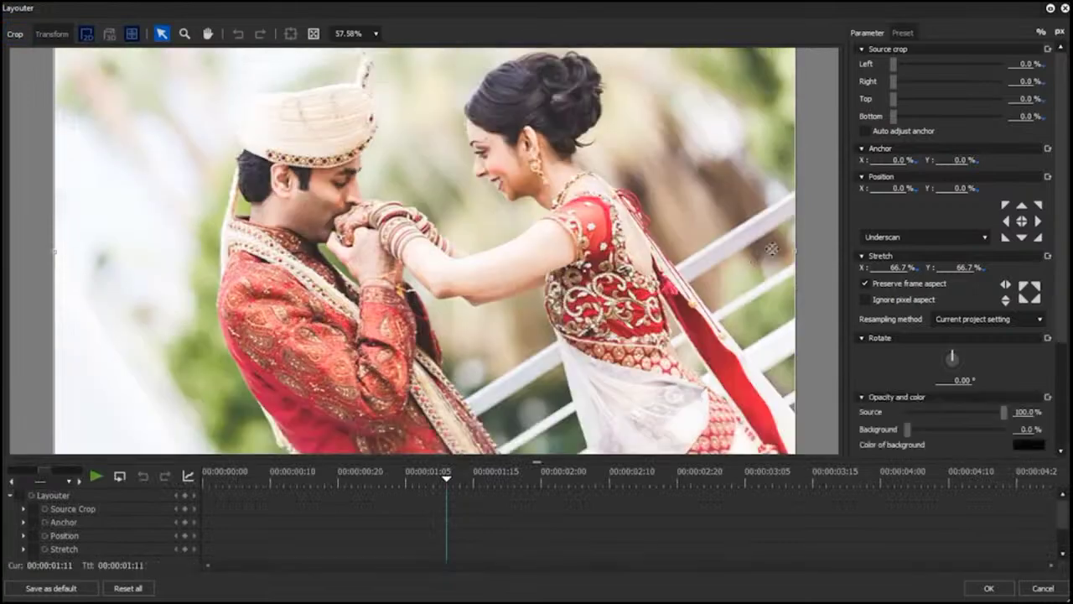
left_click_drag(797, 256, 739, 256)
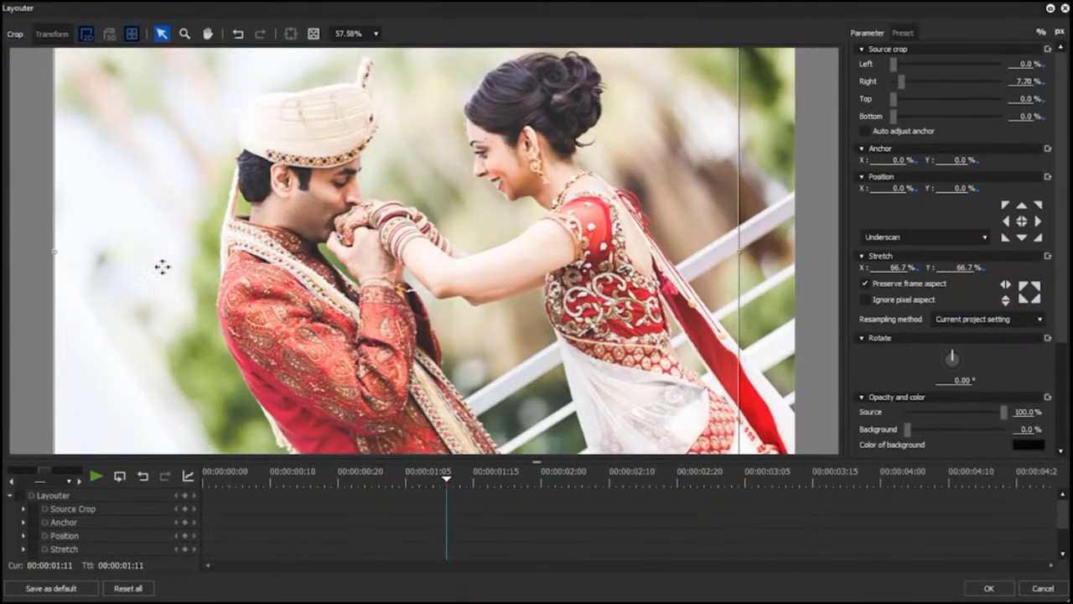
left_click_drag(54, 254, 193, 267)
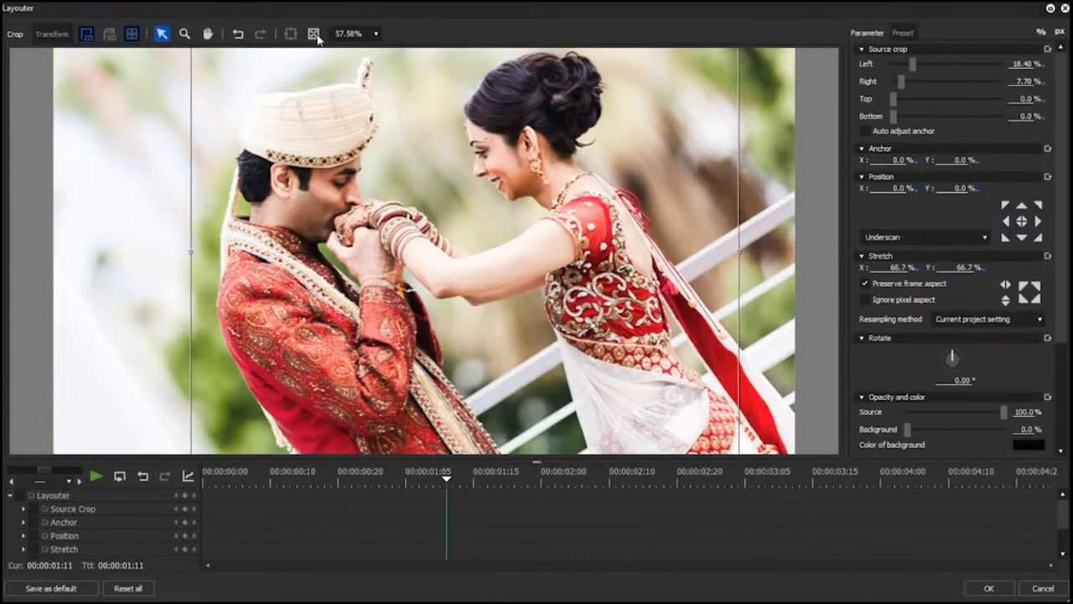
left_click(315, 35)
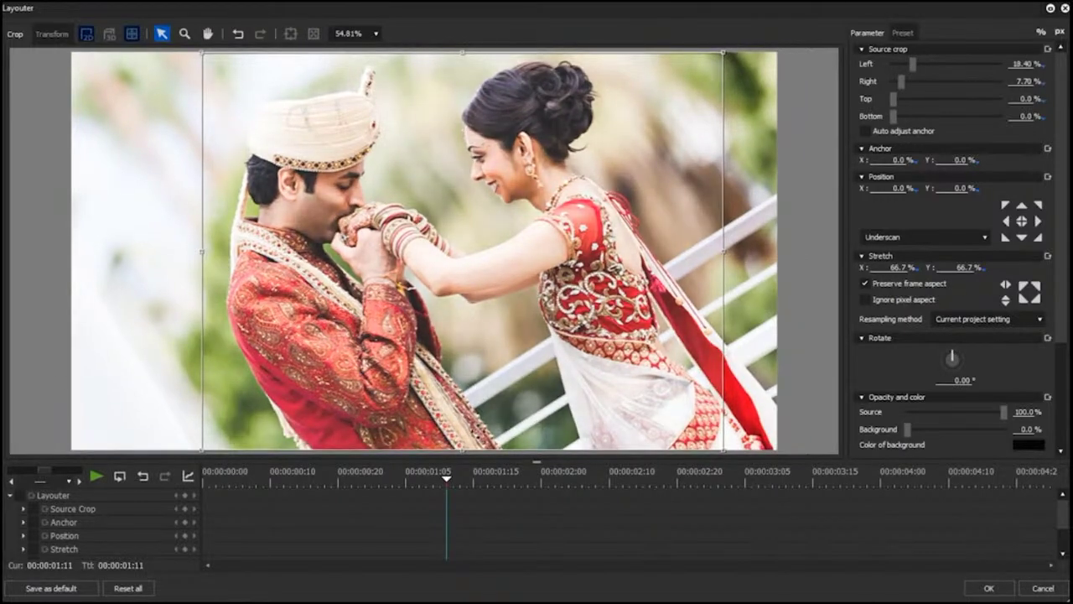
Step: Check the cropped photo in Transform mode, then reset the left and right source crop to 0.00%
left_click(59, 35)
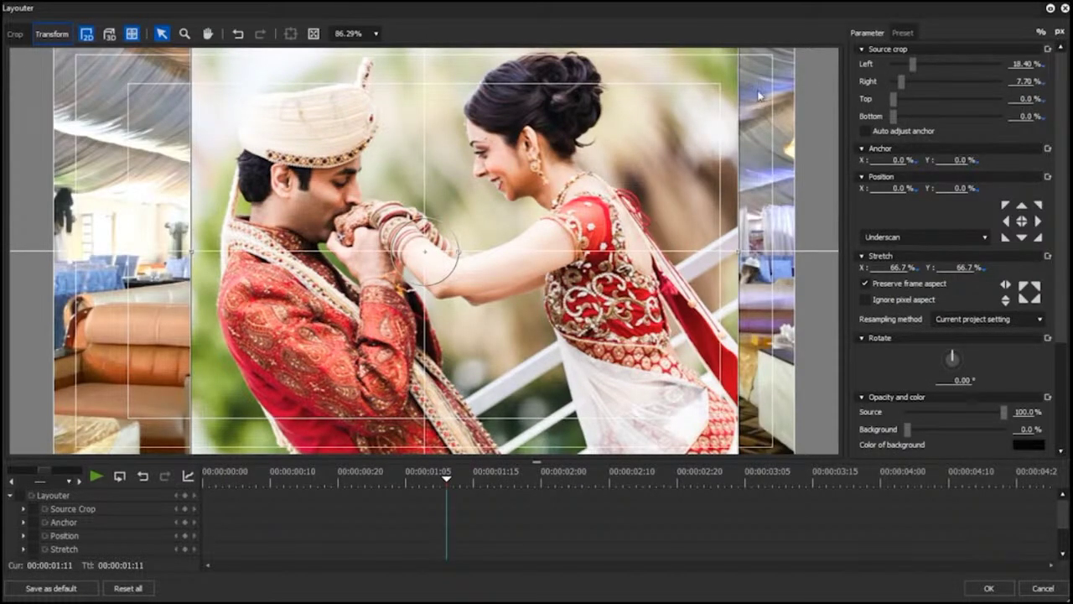
left_click(15, 34)
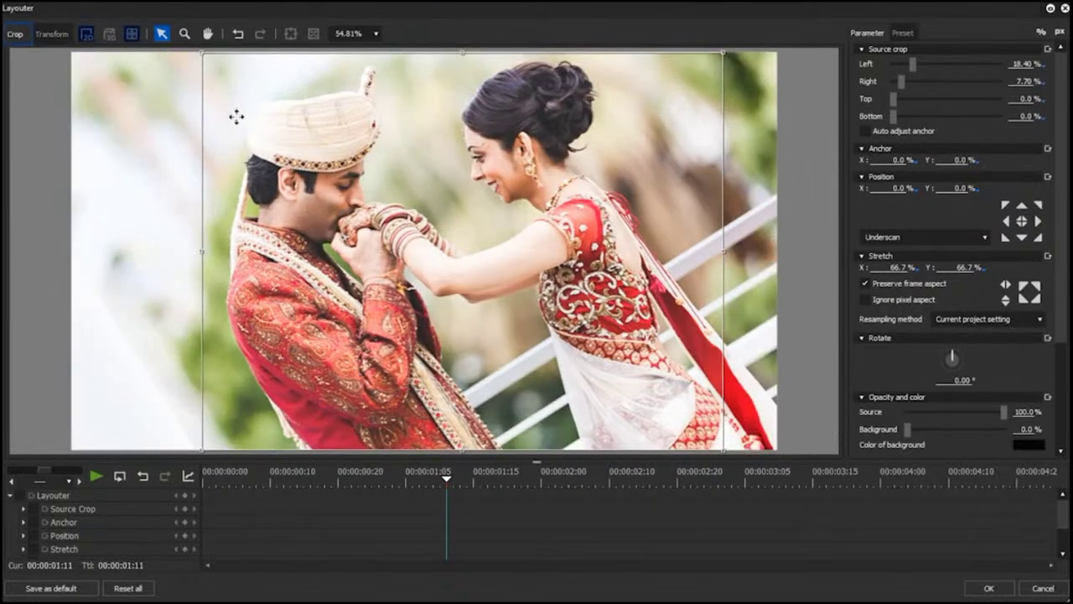
left_click_drag(203, 258, 69, 250)
left_click_drag(767, 267, 807, 268)
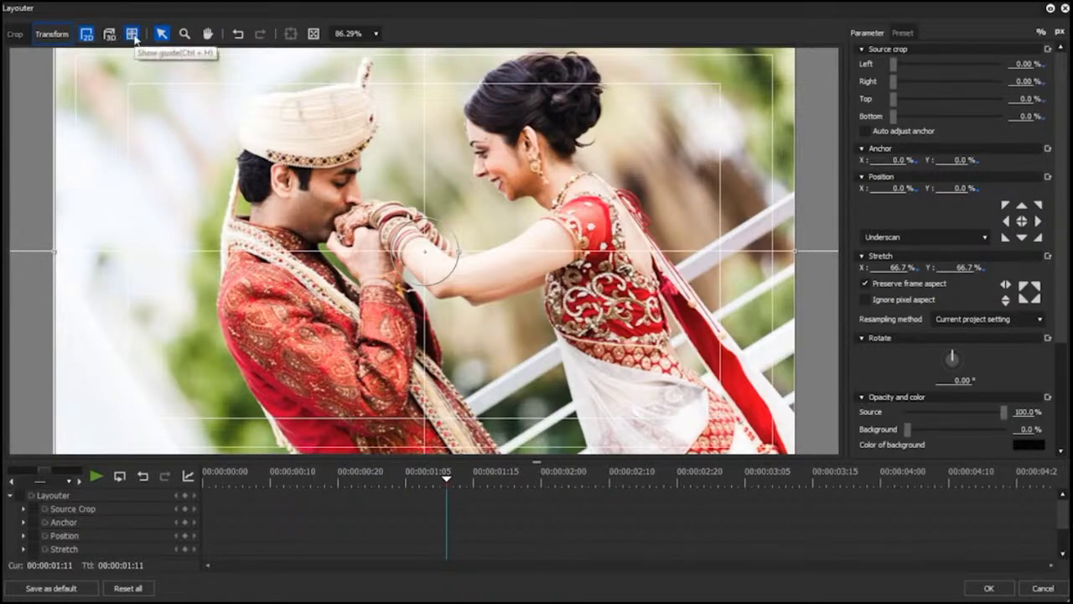
Step: Switch the guides off and on again, and move the photo to about X -9.30%, Y 21.10% in Transform mode
left_click(132, 35)
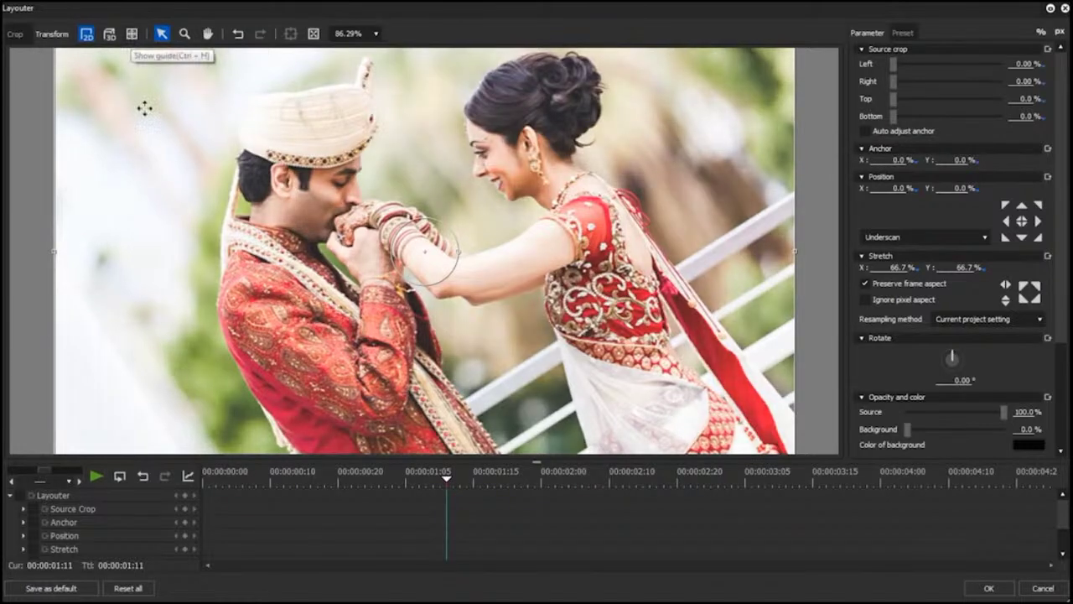
left_click(132, 35)
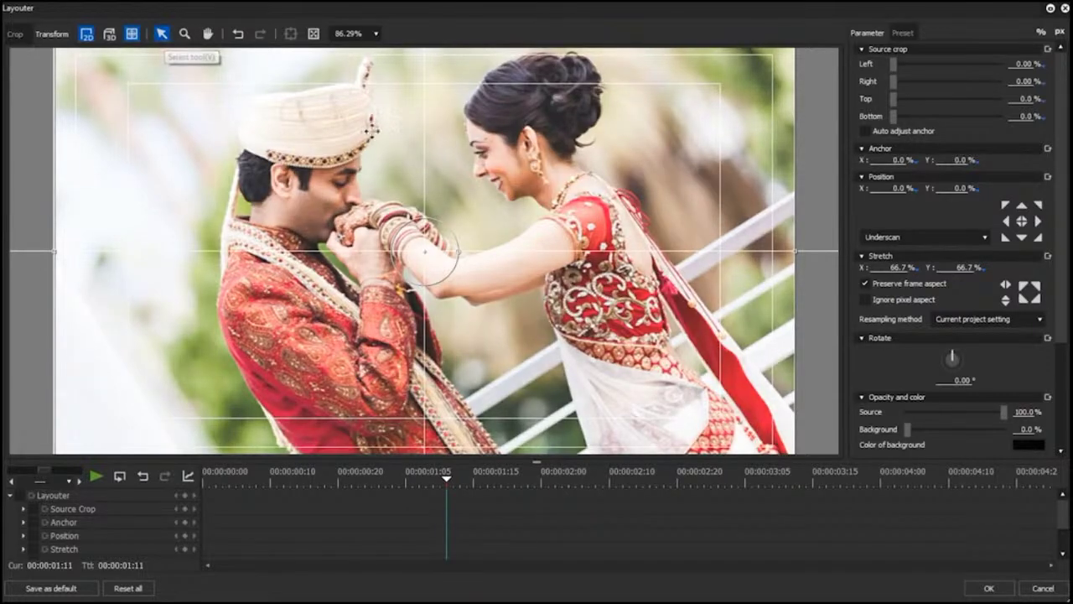
left_click_drag(642, 162, 383, 228)
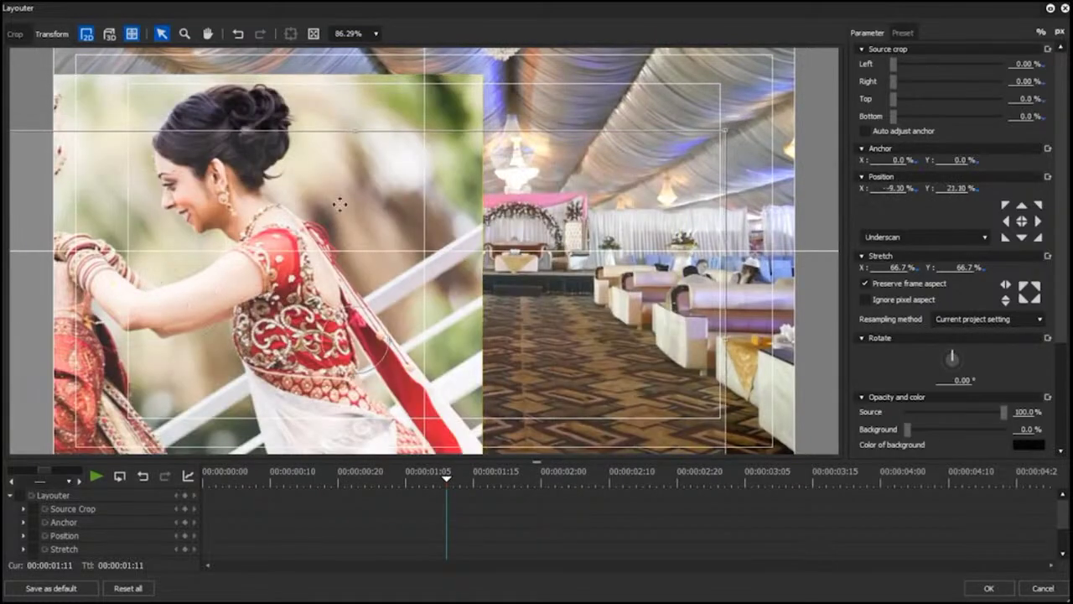
Step: View the Layouter preview at 125% and 400% magnification, and fit it back to the window
left_click(185, 35)
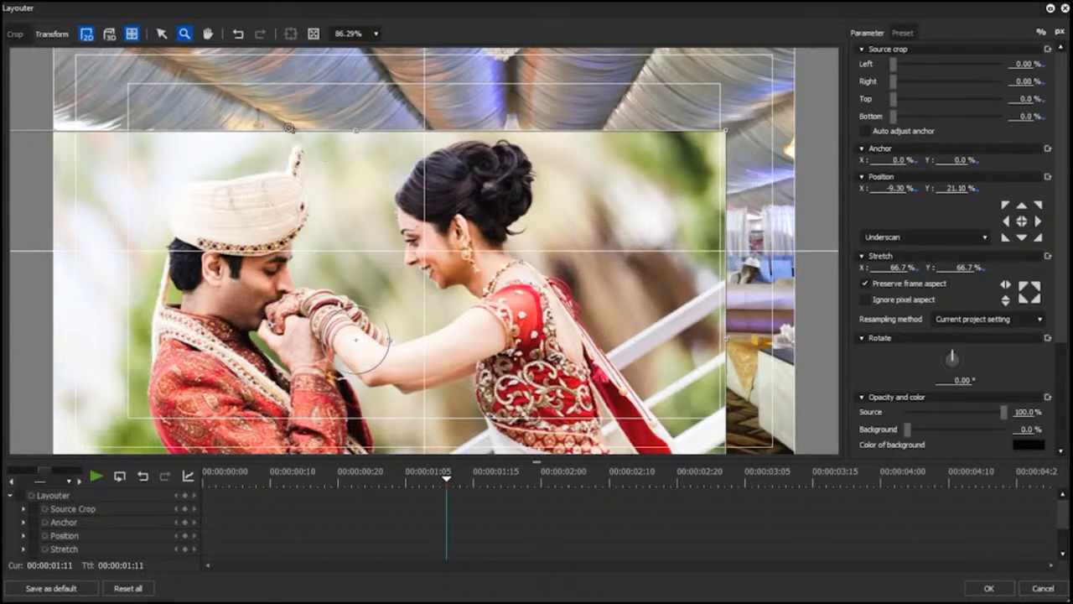
left_click(375, 34)
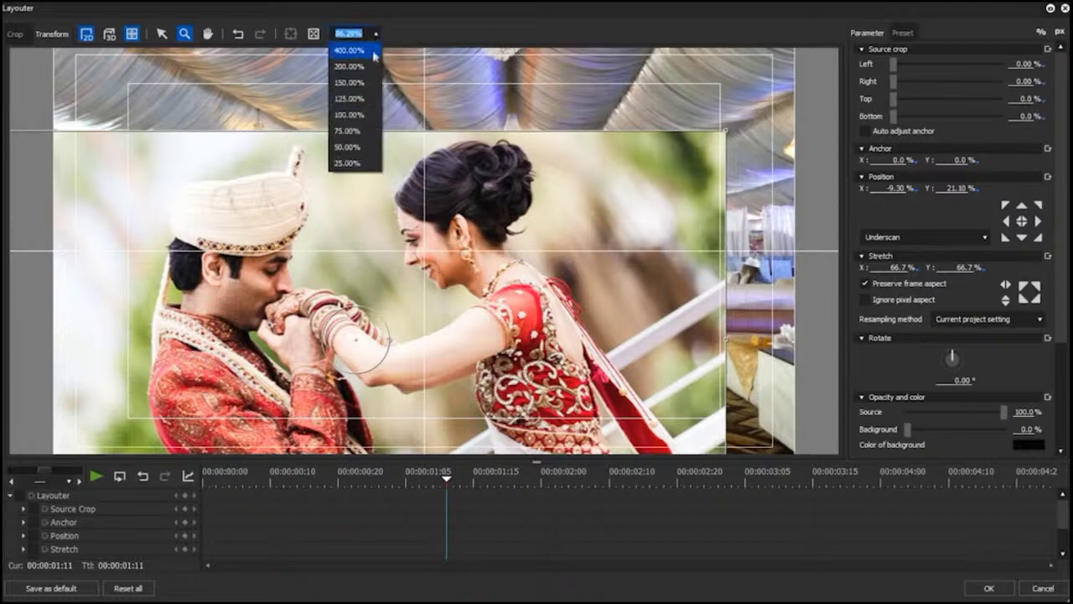
left_click(366, 99)
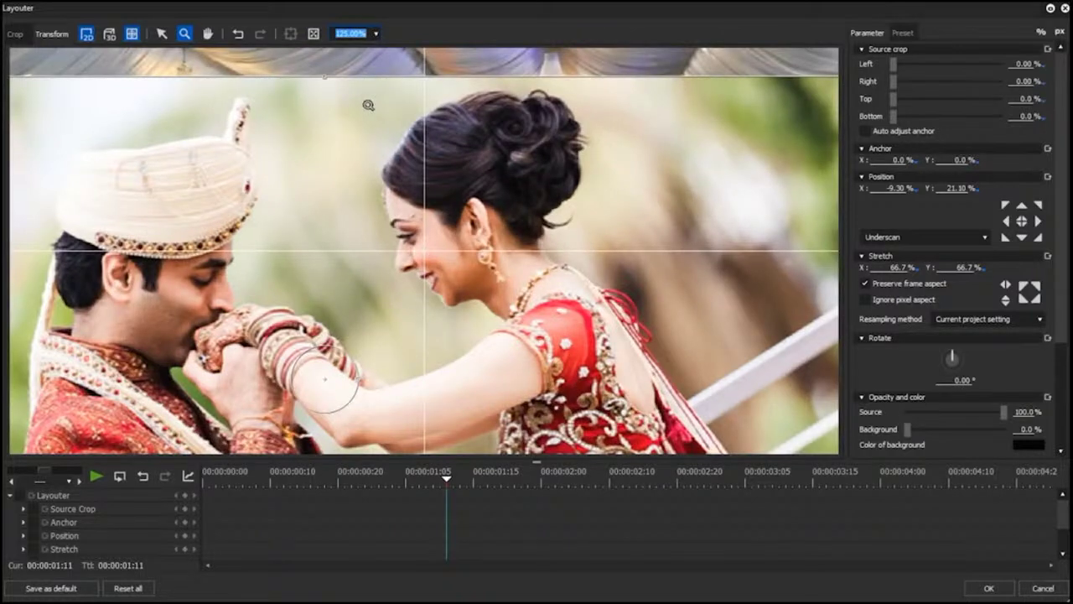
left_click(375, 33)
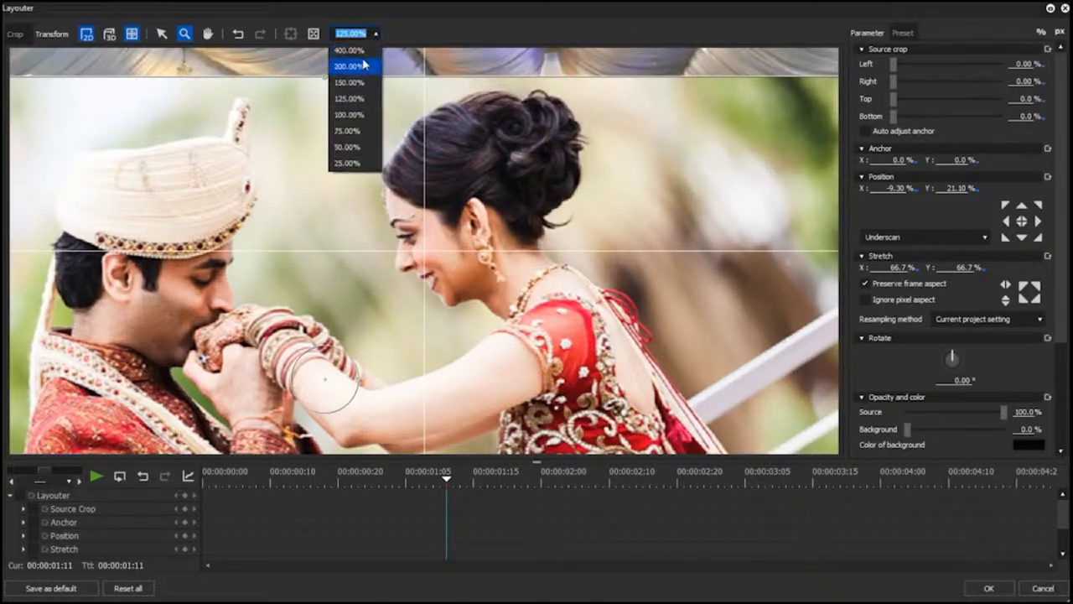
left_click(362, 52)
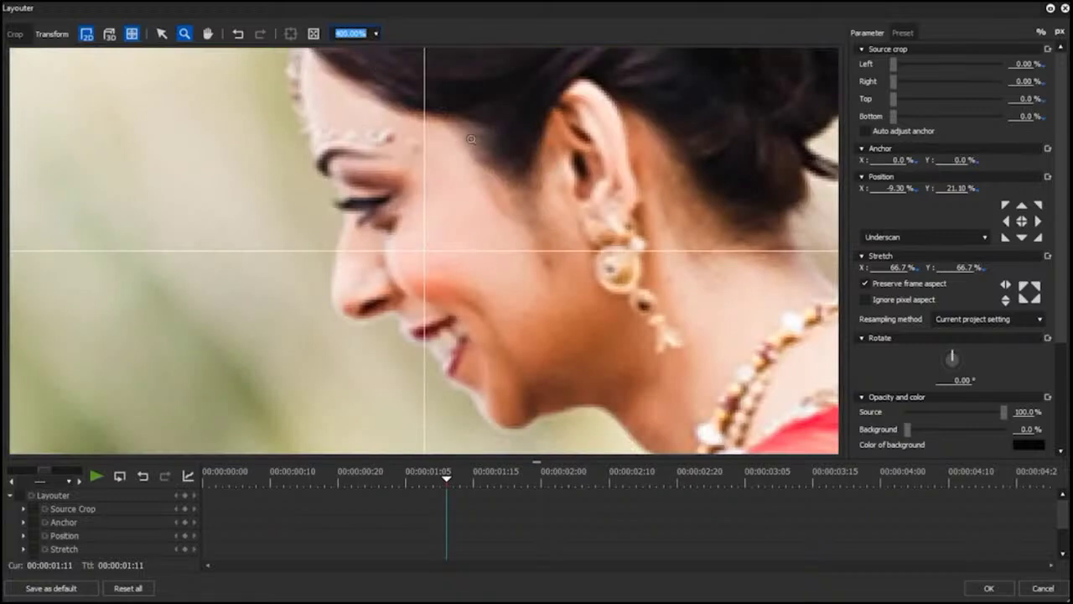
left_click(314, 34)
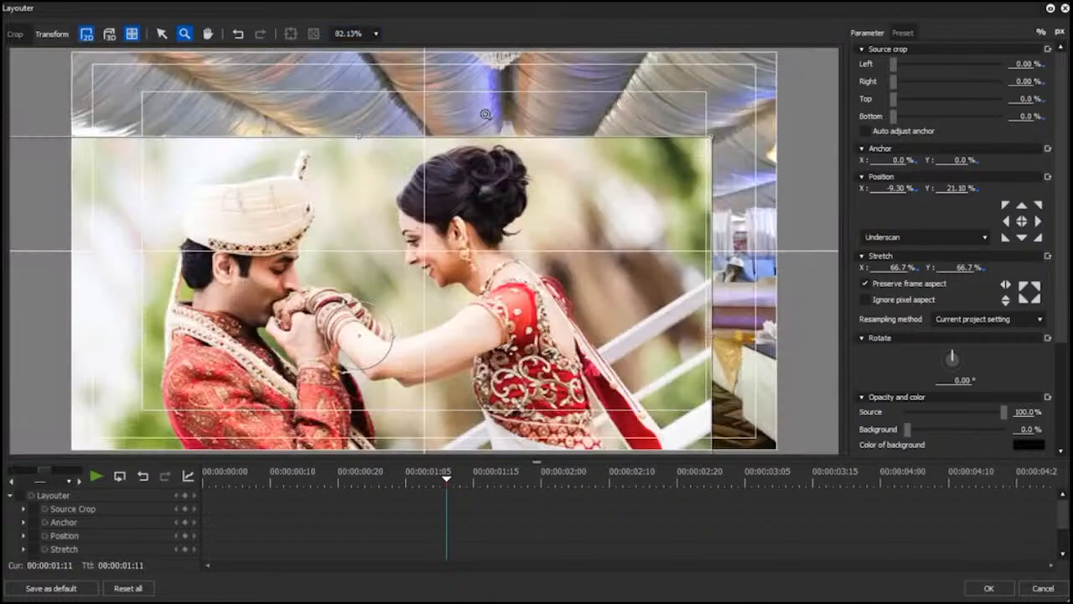
Step: Pan around the Layouter preview with the Hand tool, including at 200% magnification, and return to the Select tool
left_click(209, 34)
left_click_drag(732, 89, 367, 59)
left_click_drag(579, 230, 362, 198)
left_click(372, 36)
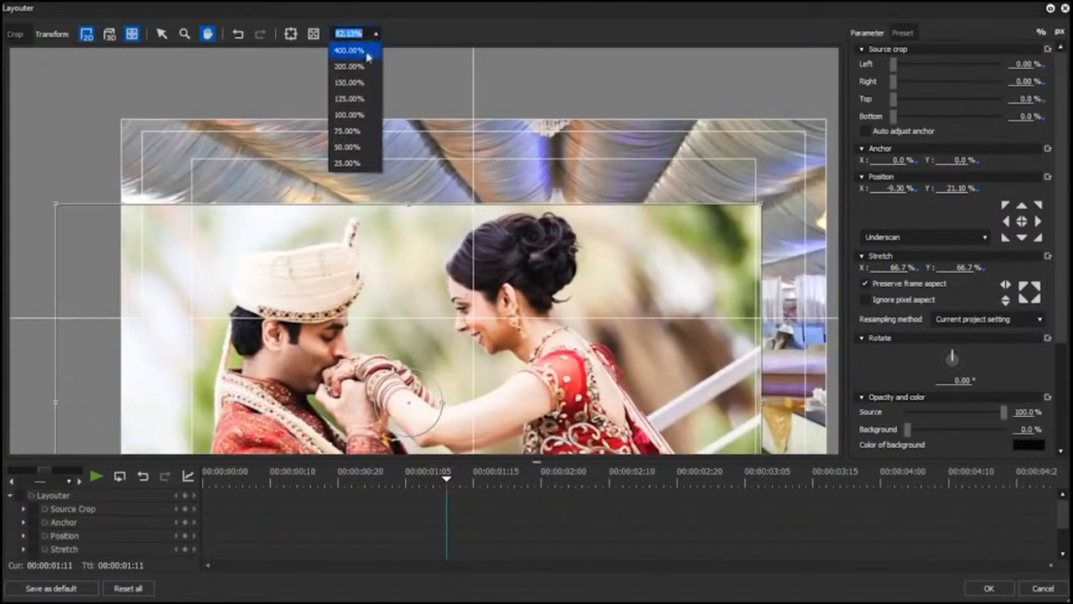
left_click(349, 66)
left_click_drag(207, 157, 560, 290)
left_click_drag(409, 311, 440, 281)
left_click_drag(472, 343, 460, 196)
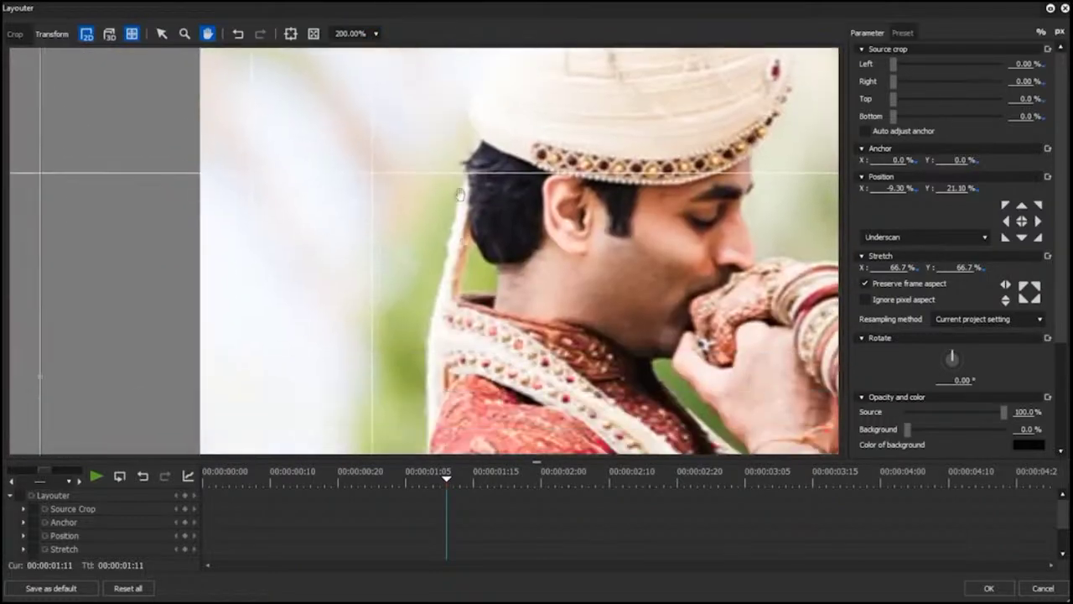
left_click_drag(496, 318, 469, 193)
left_click_drag(469, 335, 334, 402)
mouse_move(370, 252)
left_mouse_down()
mouse_move(614, 270)
mouse_move(537, 240)
mouse_move(339, 375)
left_mouse_up()
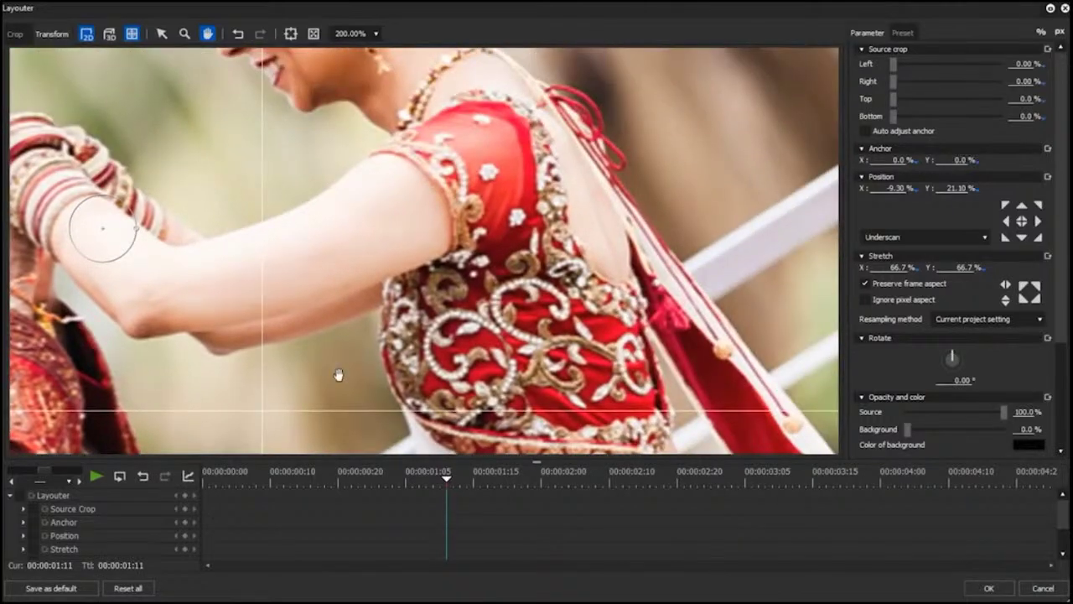
left_click(161, 34)
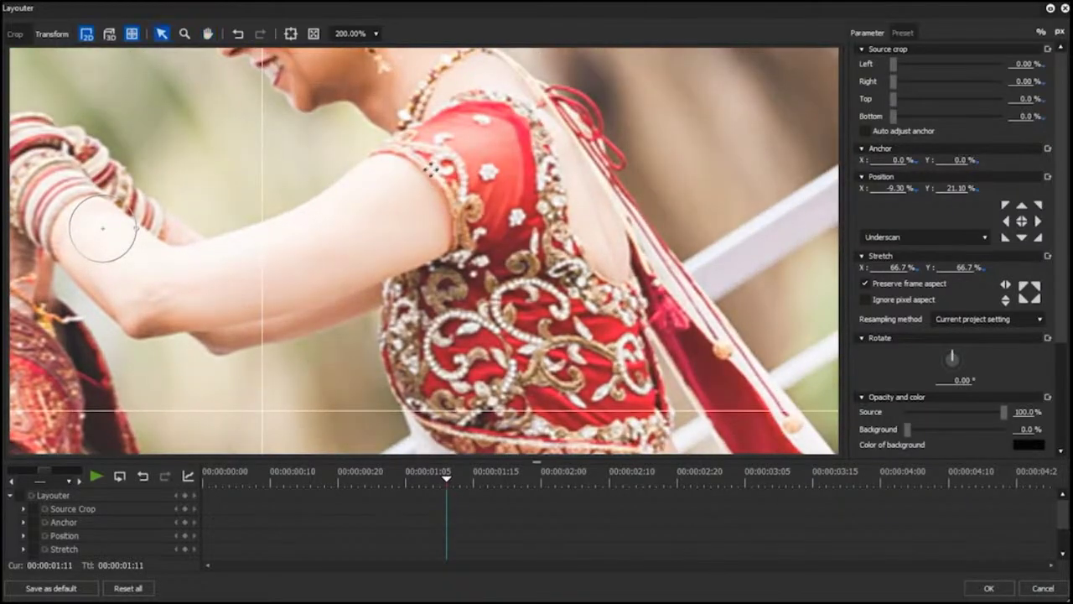
Step: Move the photo to about X 11.70%, Y 37.20%, then pan the preview with the Hand tool and fit it to the window
left_click_drag(651, 310, 479, 225)
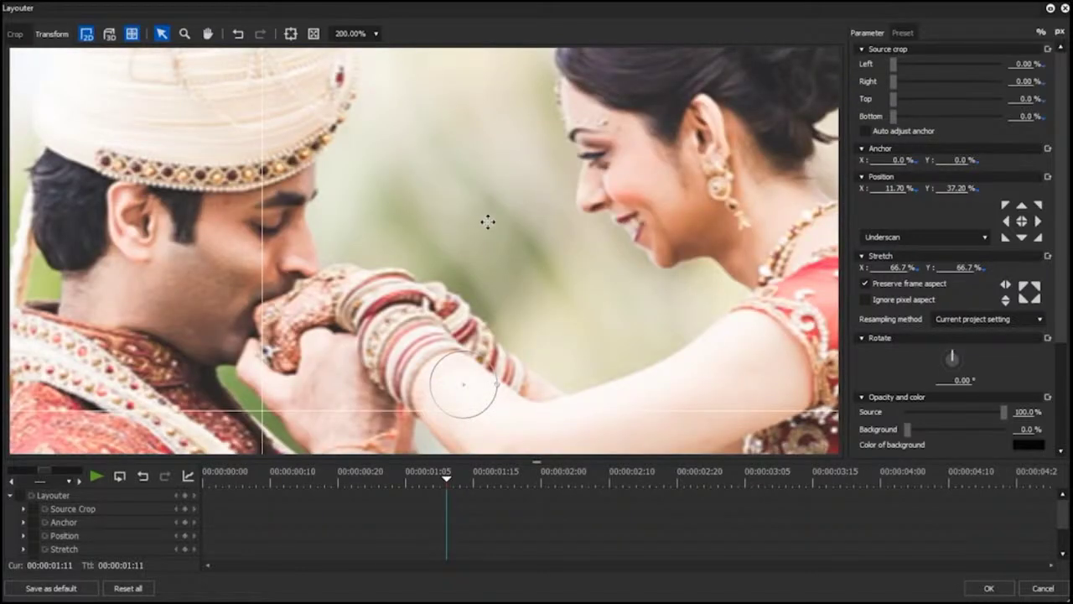
left_click(208, 33)
left_click_drag(252, 84, 486, 328)
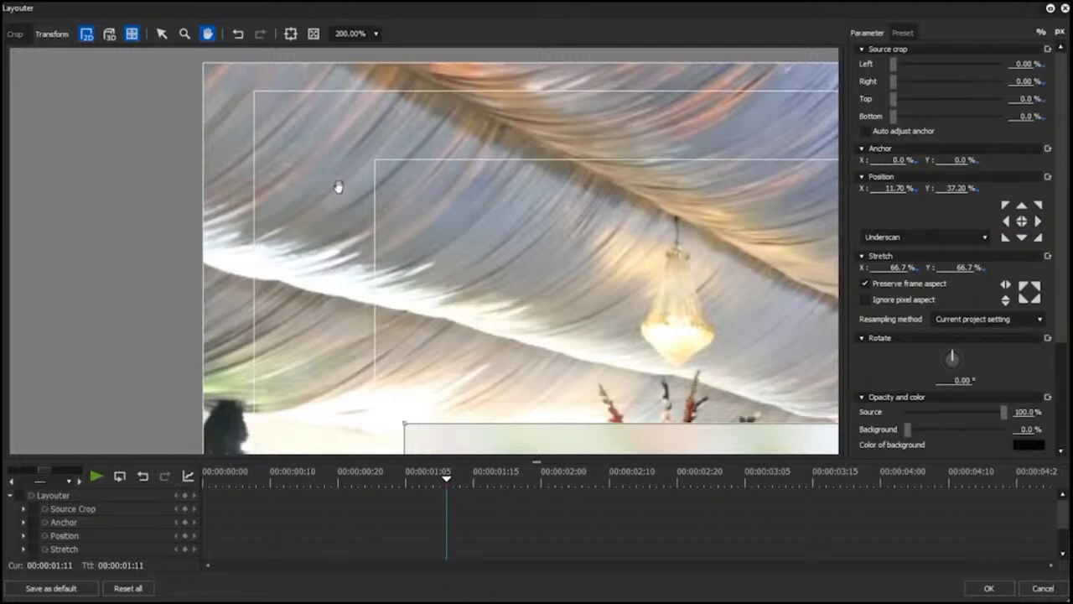
left_click(292, 34)
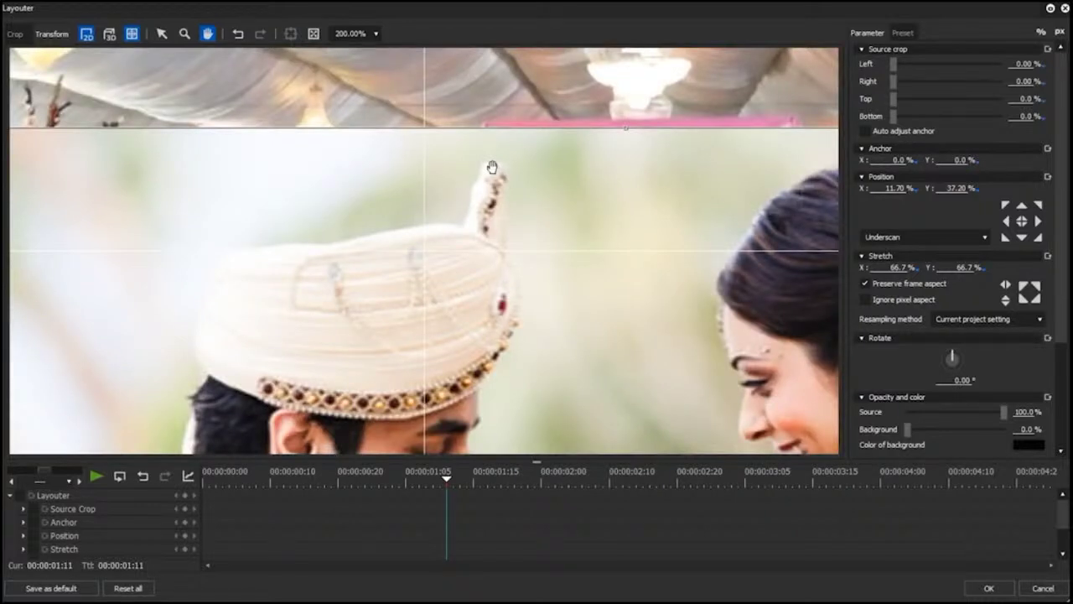
left_click(314, 33)
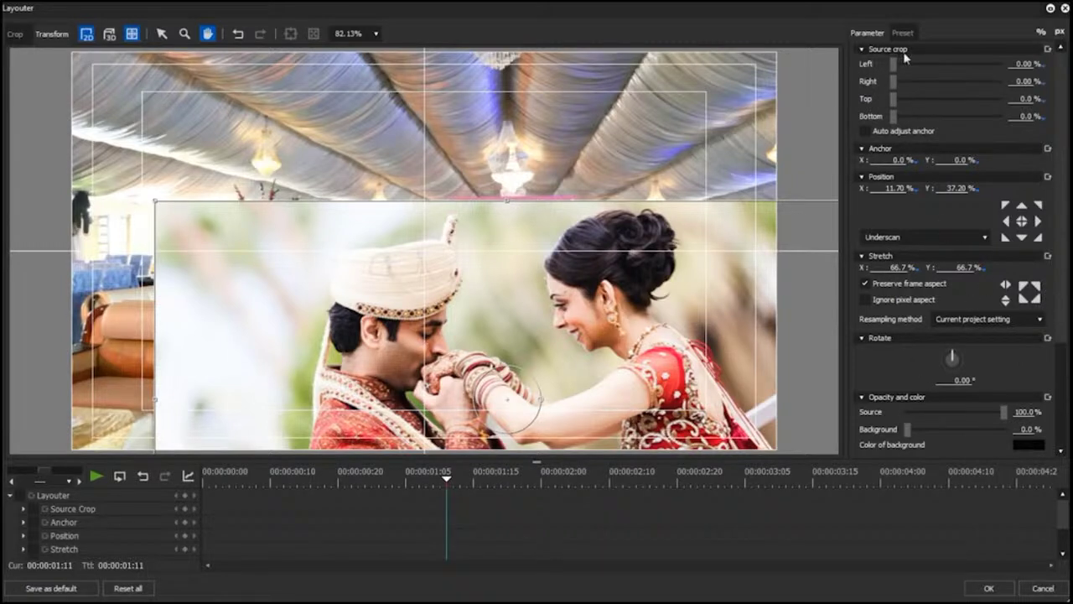
Step: Set the photo's stretch to 100% with the frame aspect preserved
double_click(877, 268)
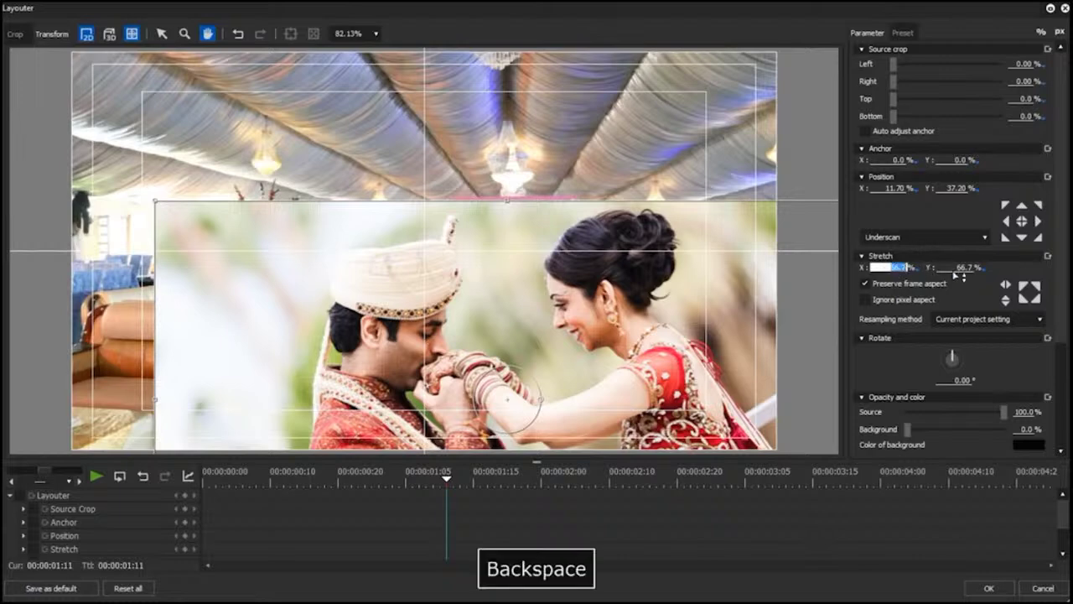
key("BackSpace")
double_click(962, 269)
type("100")
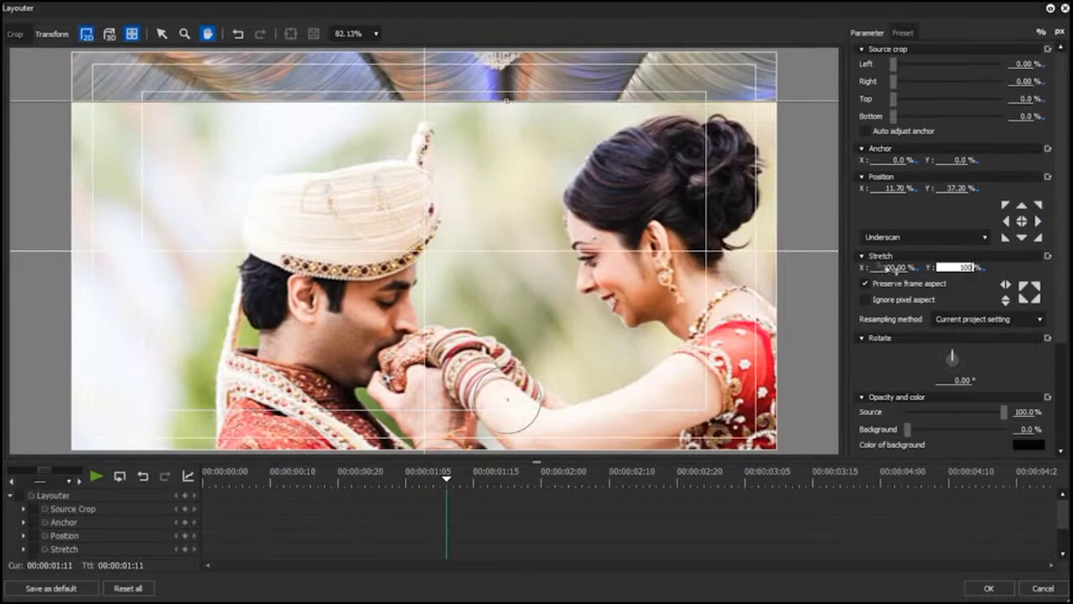
Step: Try a photo stretch of 6.7%, and set it to 66.7%
double_click(964, 275)
key("BackSpace")
type("6.7")
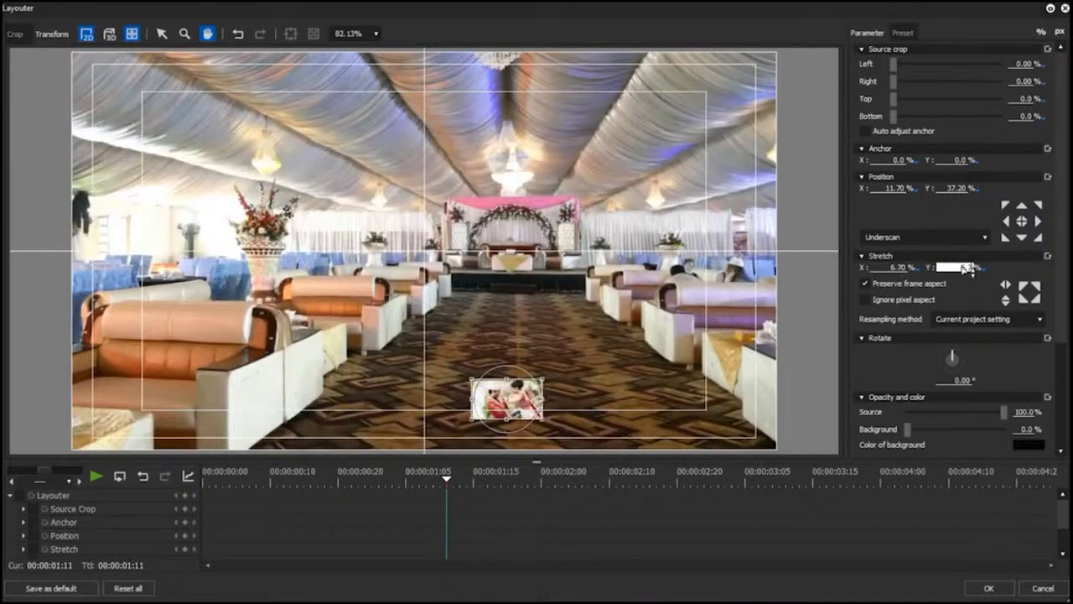
key("BackSpace")
key("BackSpace")
key("BackSpace")
type("66.")
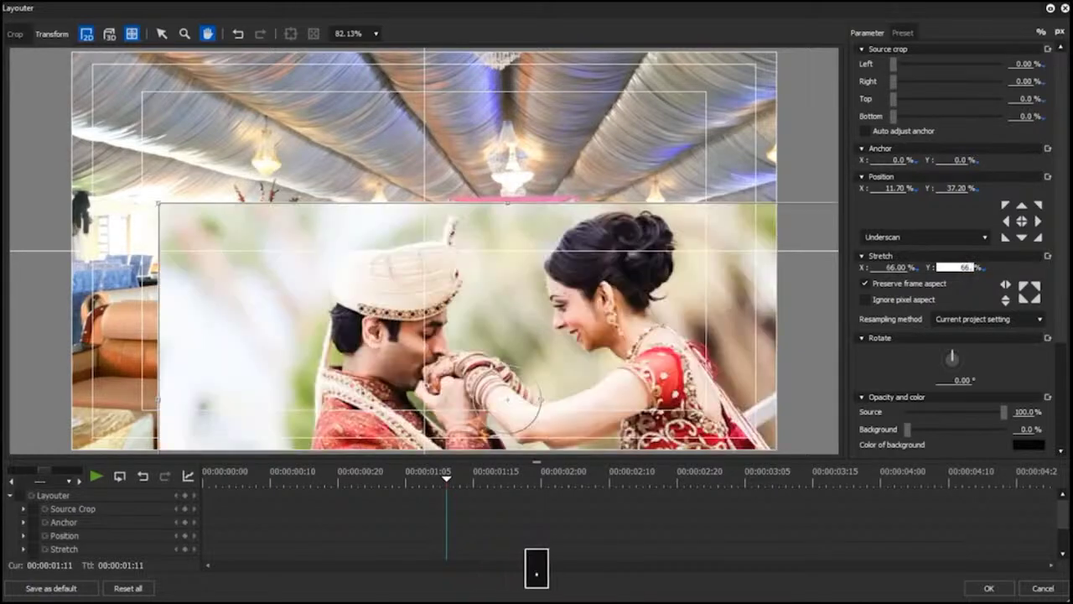
type("7")
Step: Clear the photo's X and Y position values to 0.00%
left_click(888, 188)
key("BackSpace")
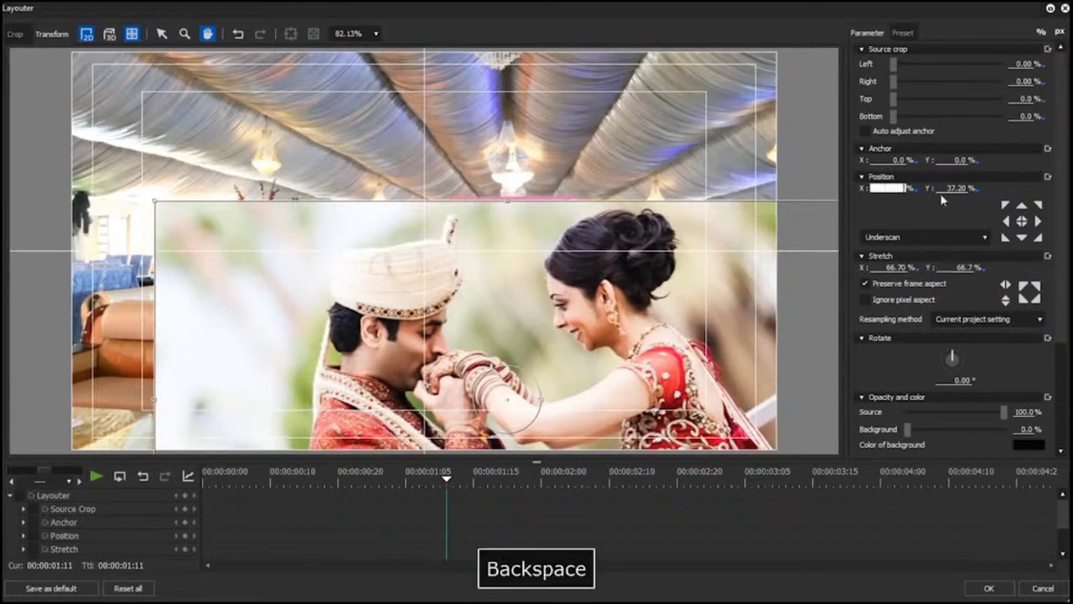
left_click(954, 188)
key("BackSpace")
left_click(48, 157)
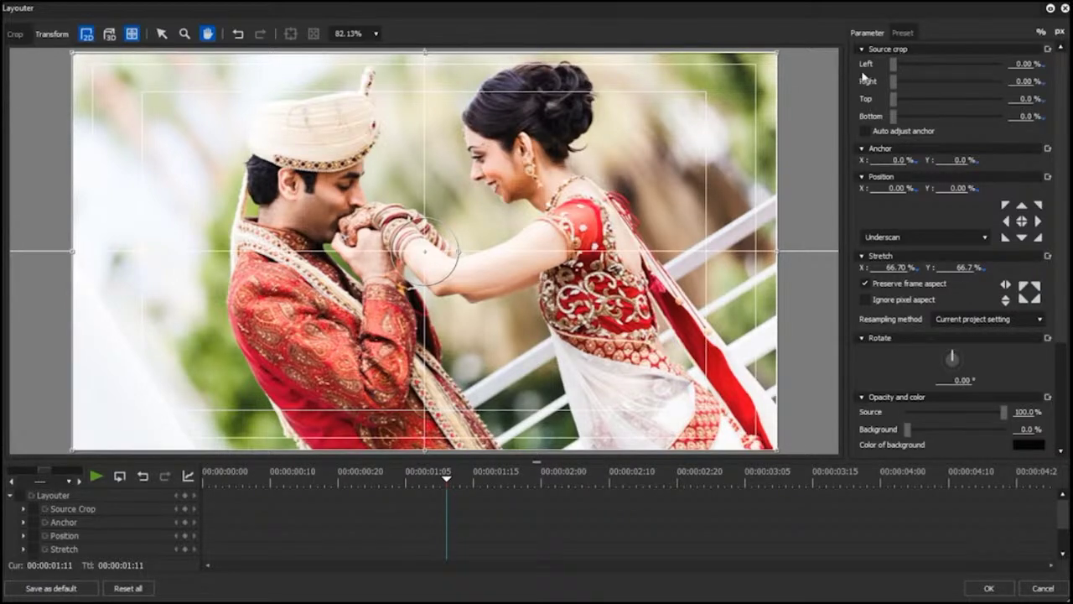
Step: Set the photo's left, right, top and bottom source crop to 25% each
left_click(1020, 65)
type("25")
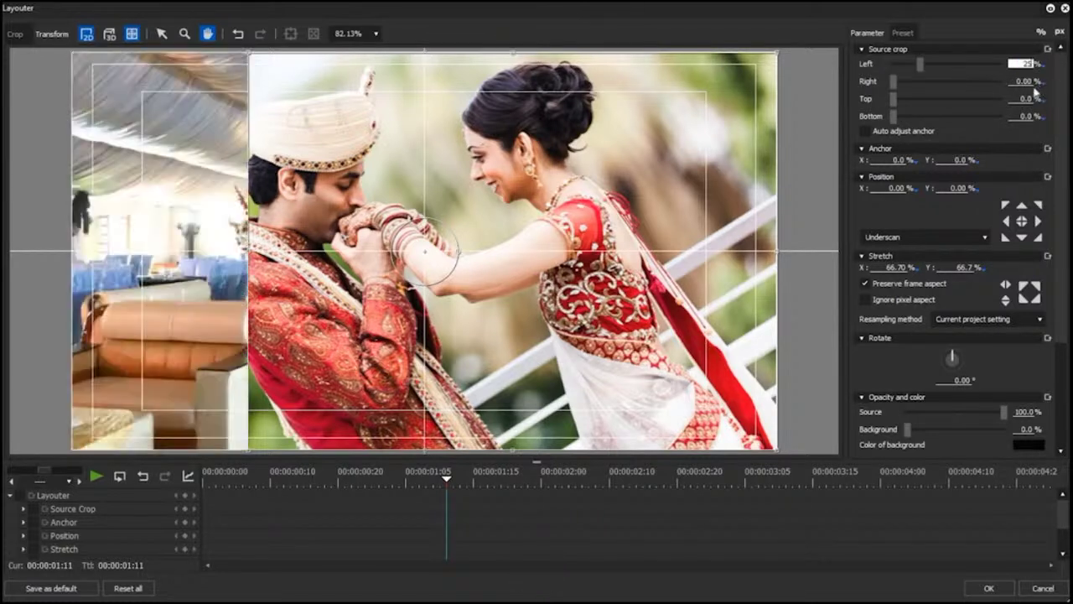
left_click(1021, 81)
type("25")
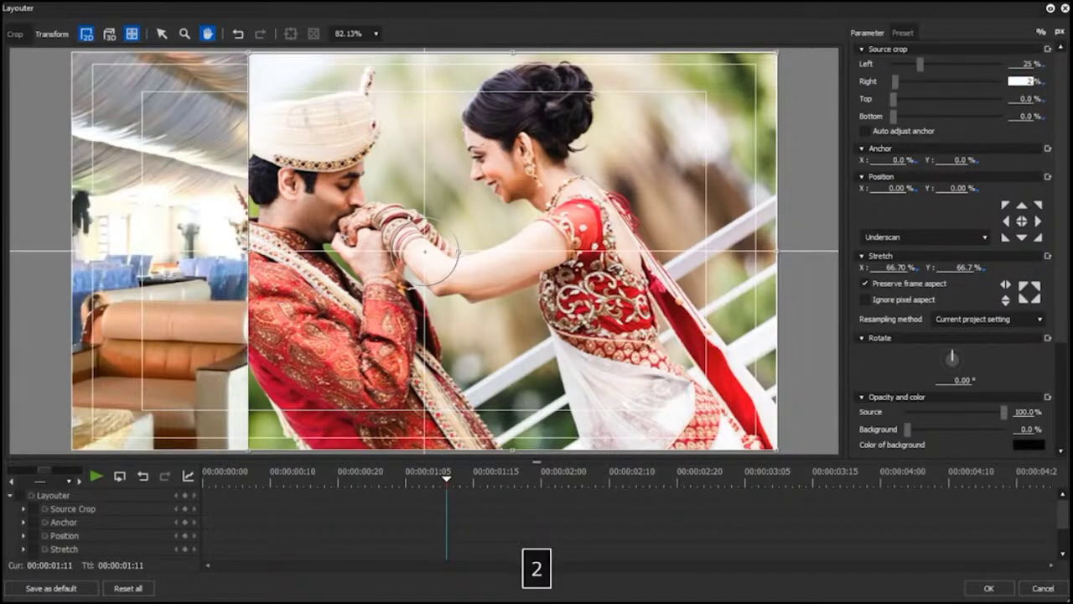
left_click(1020, 99)
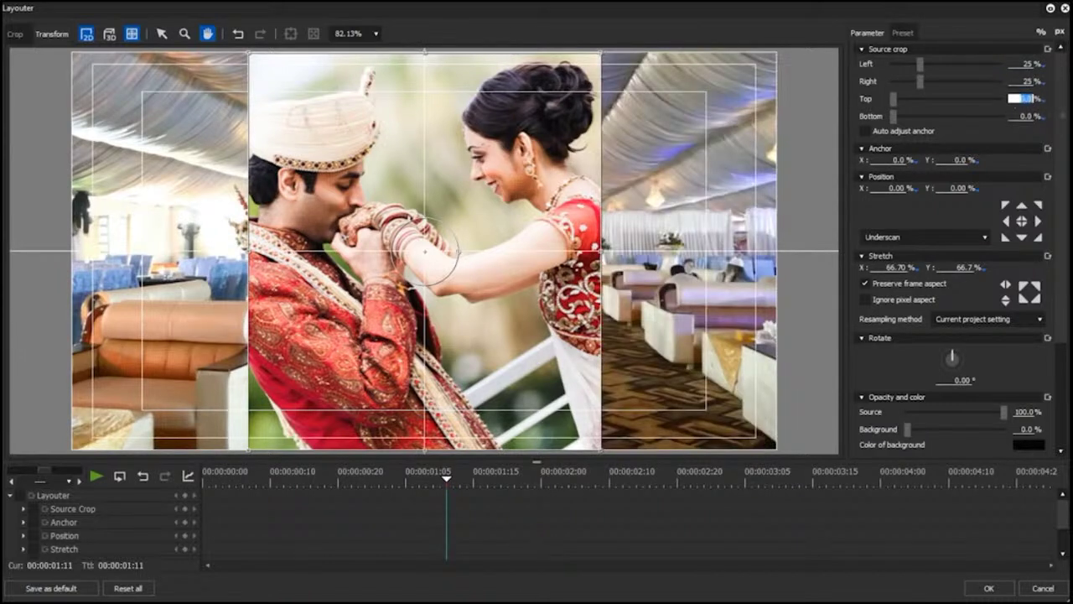
type("25")
left_click(1021, 117)
type("25")
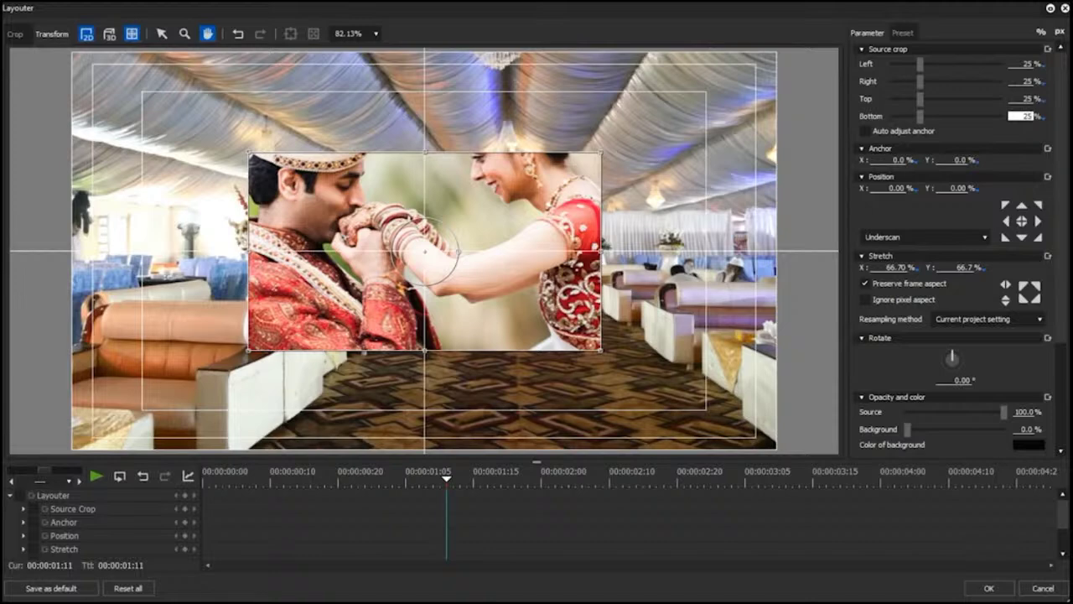
Step: Reset the source crop on all four sides of the photo to 0.00%
key("BackSpace")
double_click(1024, 98)
key("BackSpace")
double_click(1024, 82)
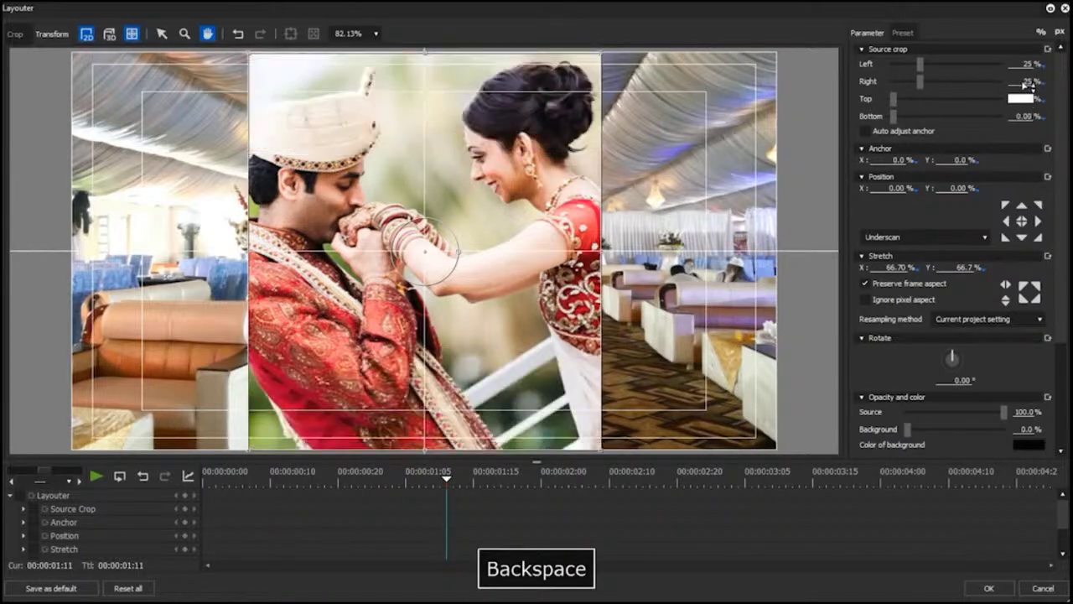
key("BackSpace")
double_click(1024, 63)
key("BackSpace")
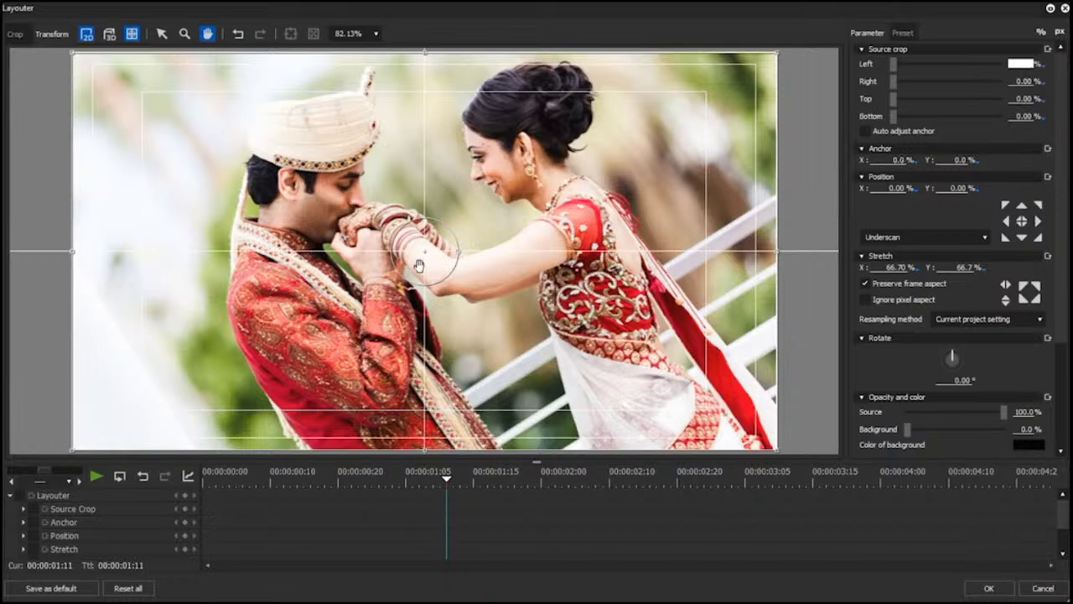
Step: Try an anchor X of 10% with the preview at 400% magnification, and clear the anchor after fitting the preview to the window
left_click(376, 34)
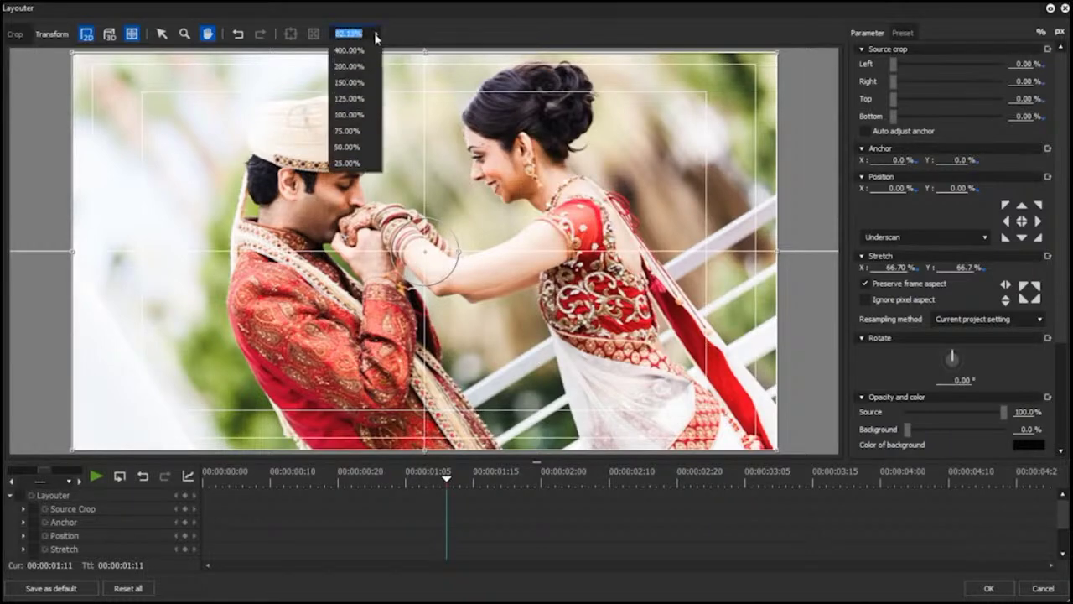
left_click(369, 65)
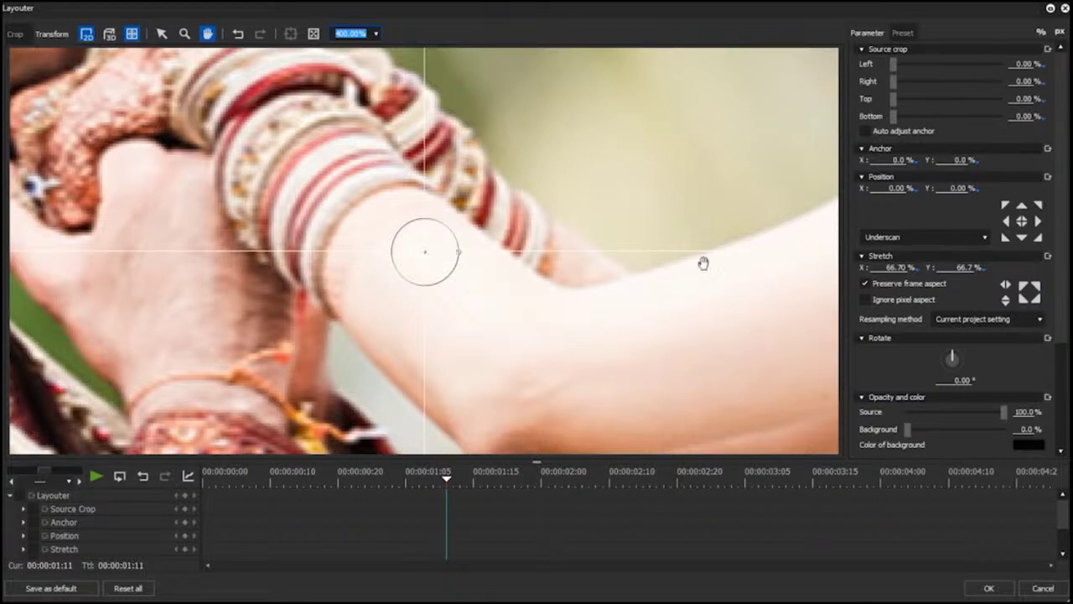
left_click(897, 160)
type("100")
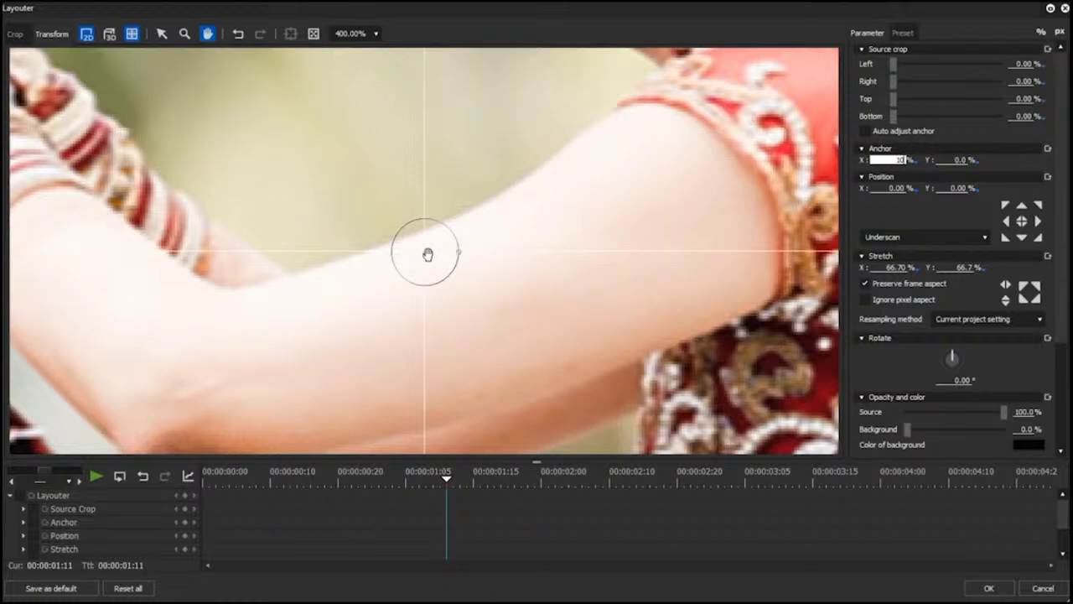
left_click(313, 34)
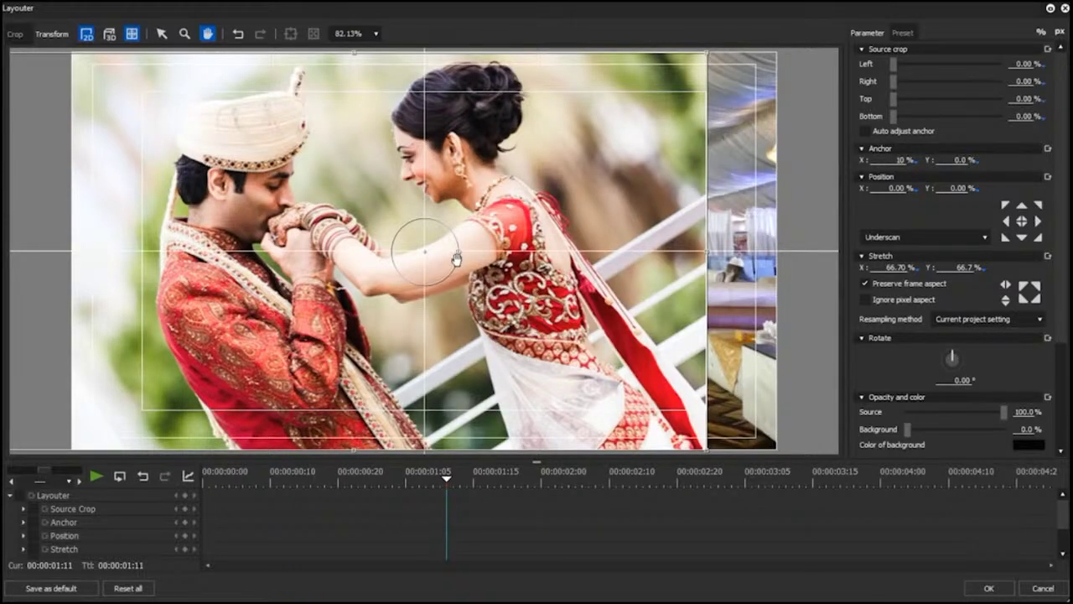
left_click(894, 159)
key("BackSpace")
Step: Try offsetting the photo's position by 10% in X and by 10% in Y, clearing each value after its test
left_click(891, 189)
type("10")
key("Return")
key("BackSpace")
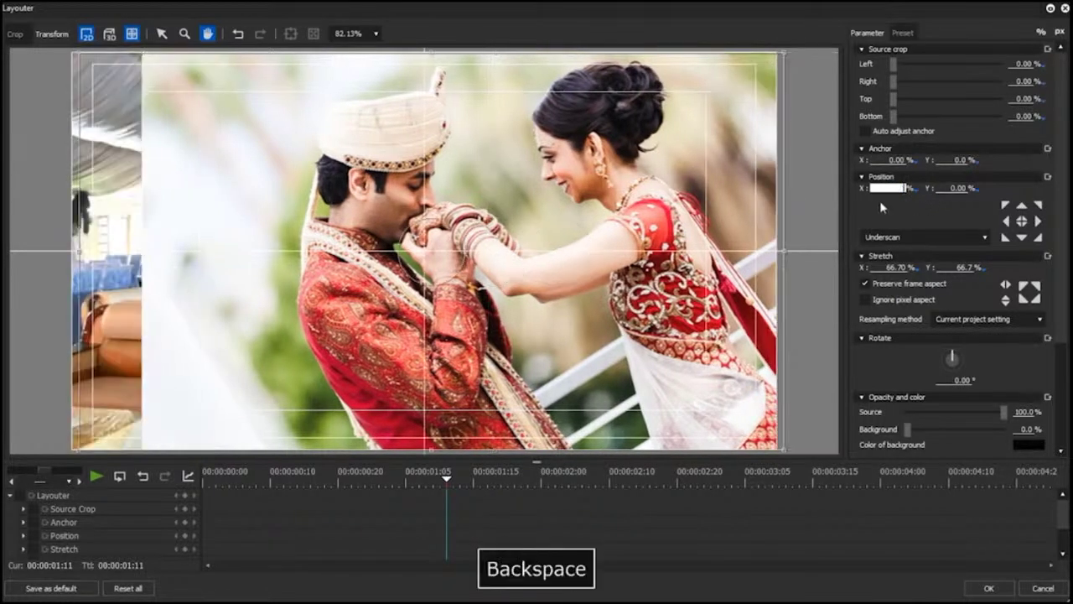
left_click(951, 188)
type("10")
key("Return")
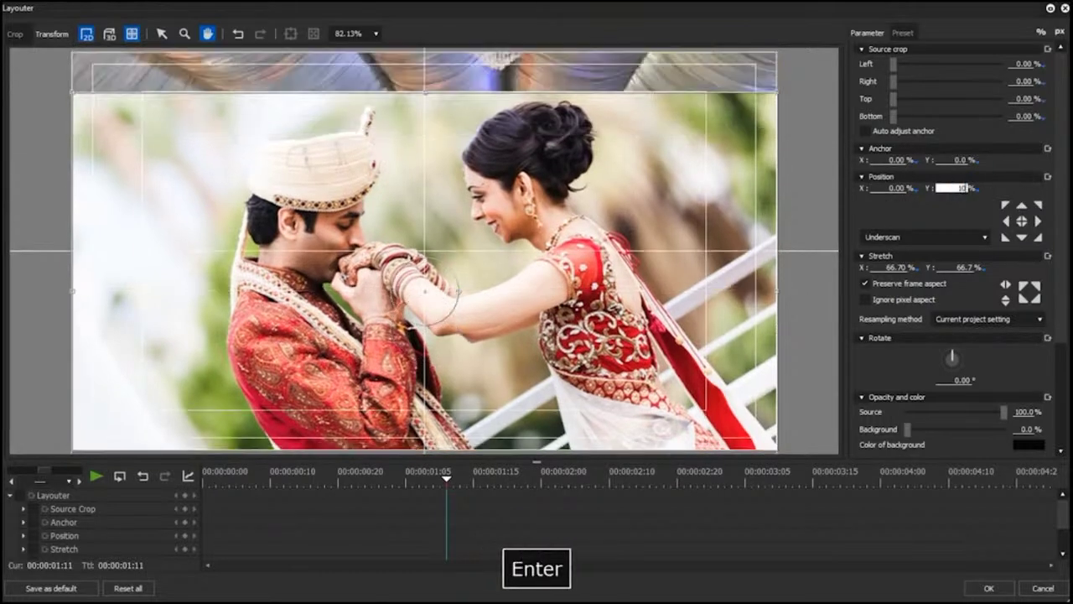
key("BackSpace")
Step: Try a photo position of X -10%, and clear the value
left_click(910, 191)
type("-10")
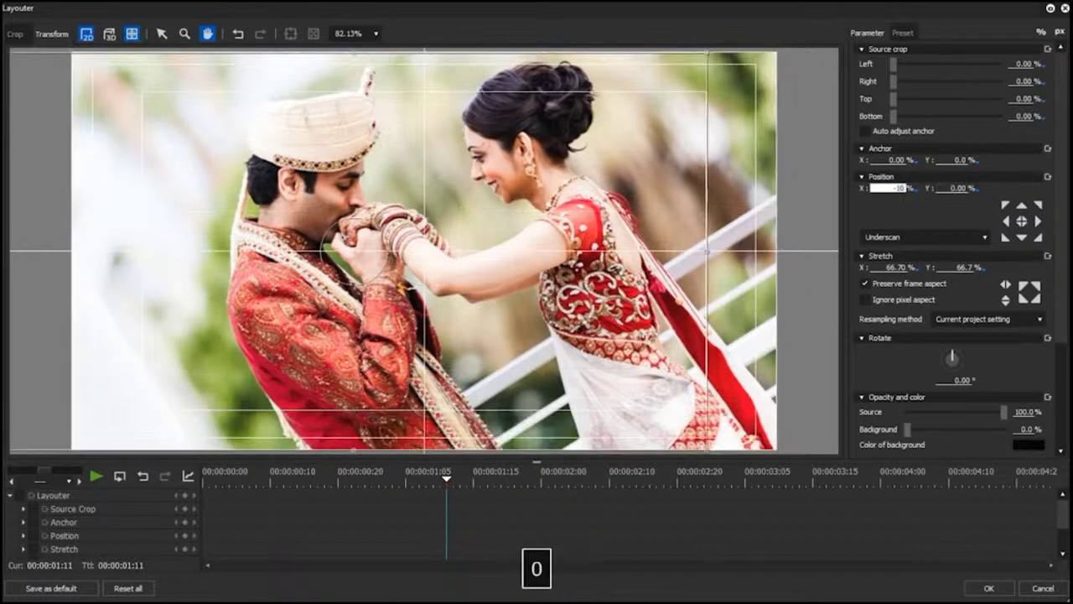
key("Return")
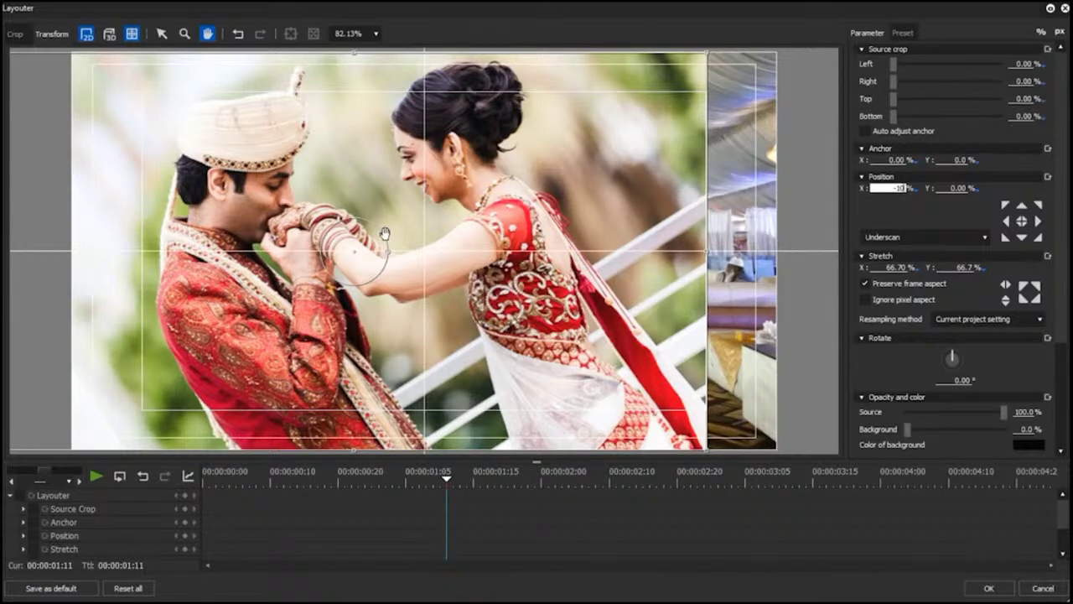
key("ctrl+z")
key("BackSpace")
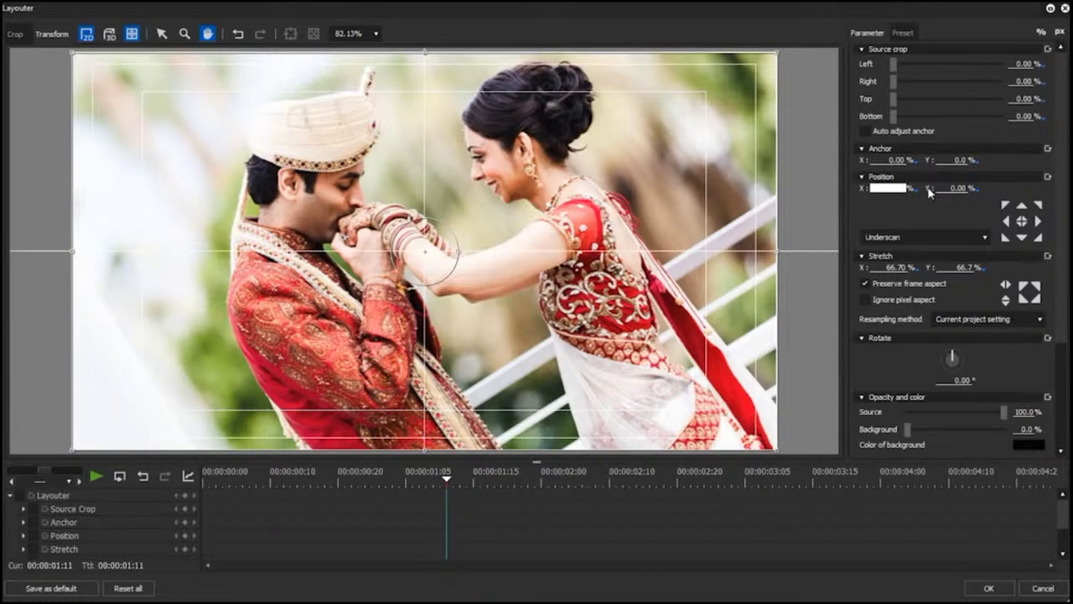
Step: Pan the Layouter preview with the Hand tool and fit it back to the window
left_click(555, 232)
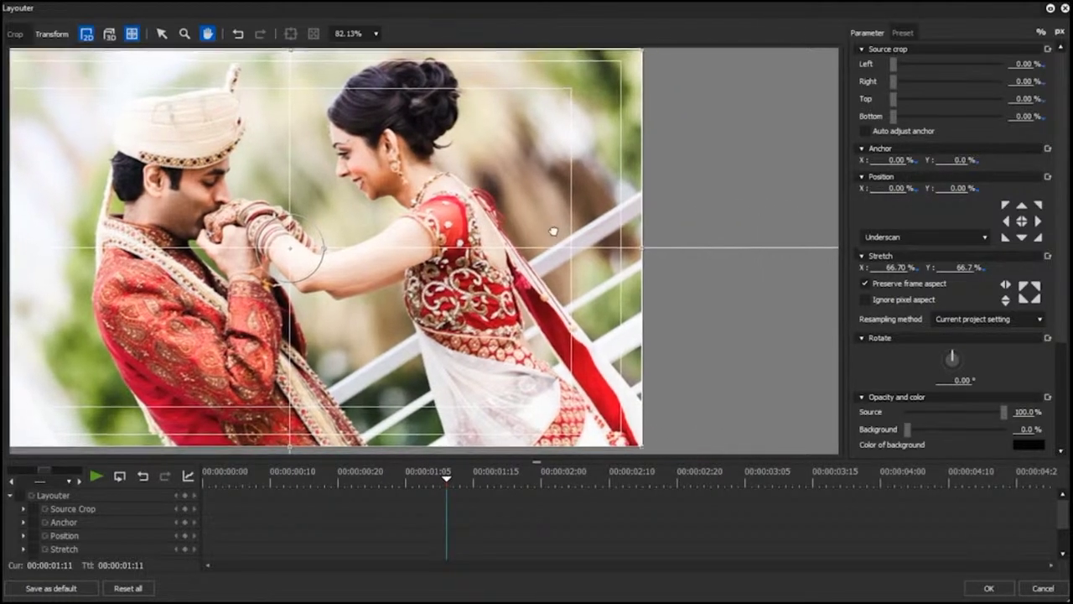
left_click(314, 33)
left_click(314, 35)
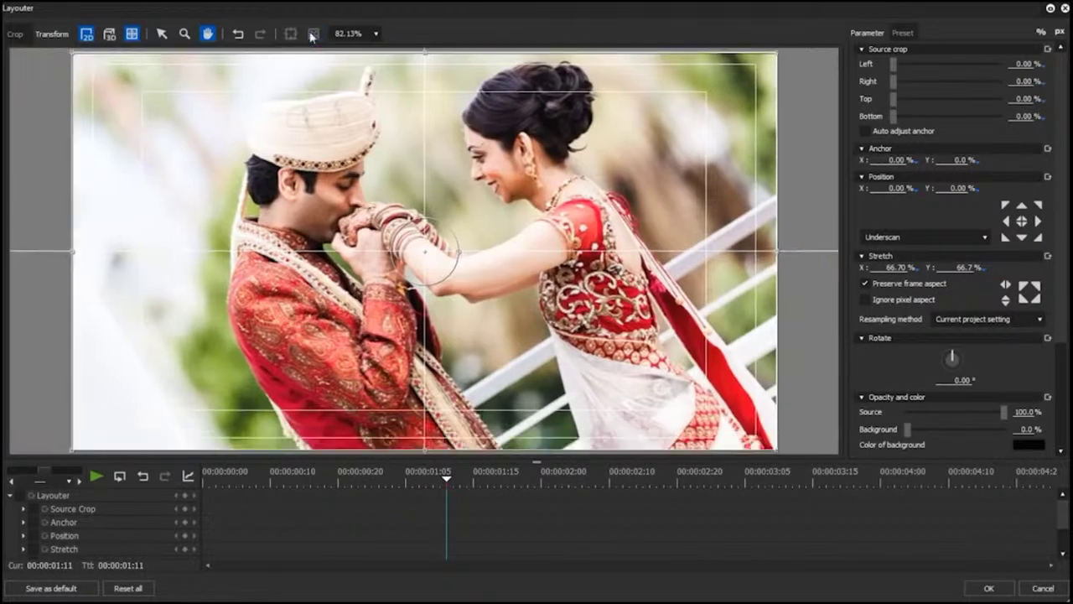
Step: Move the photo to about X 5.40%, Y 7.60% with the Select tool, and clear both position values
left_click(161, 34)
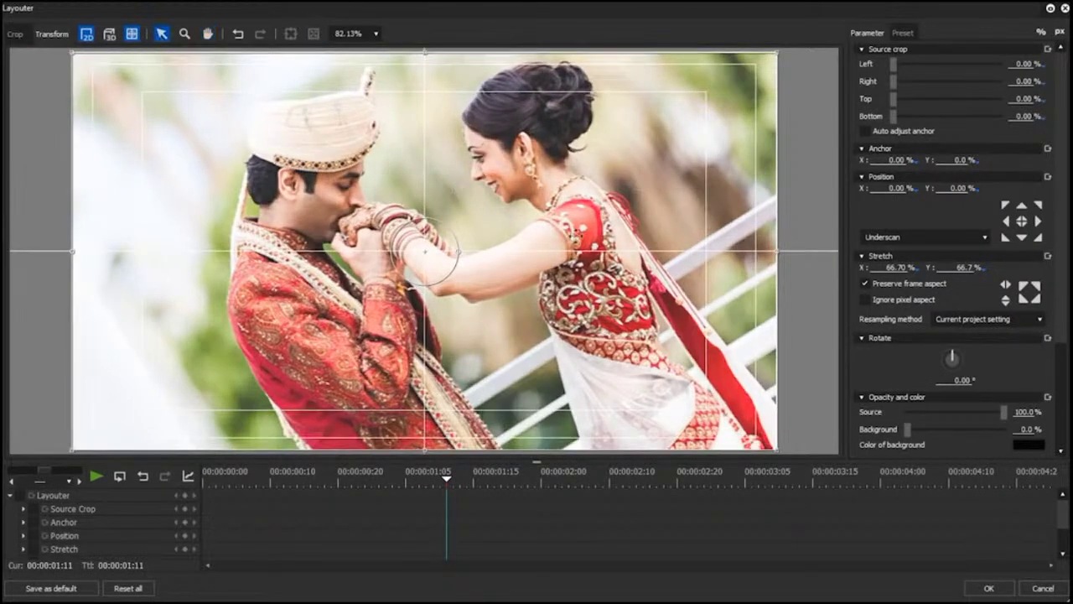
mouse_move(427, 252)
left_mouse_down()
mouse_move(115, 240)
mouse_move(72, 251)
left_mouse_up()
left_click_drag(359, 252, 364, 249)
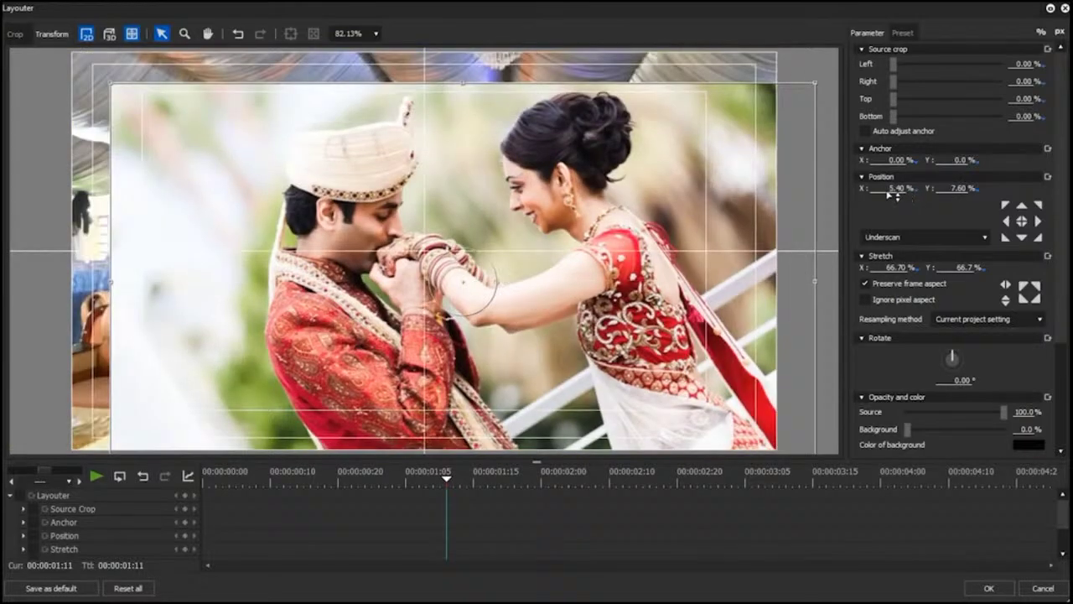
double_click(889, 188)
key("BackSpace")
double_click(973, 189)
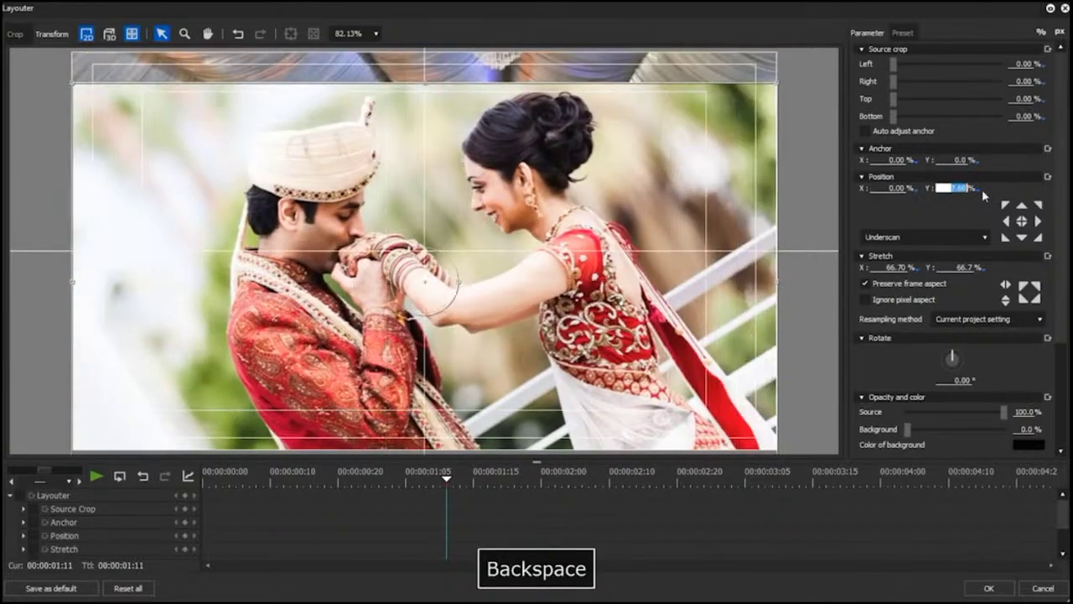
key("BackSpace")
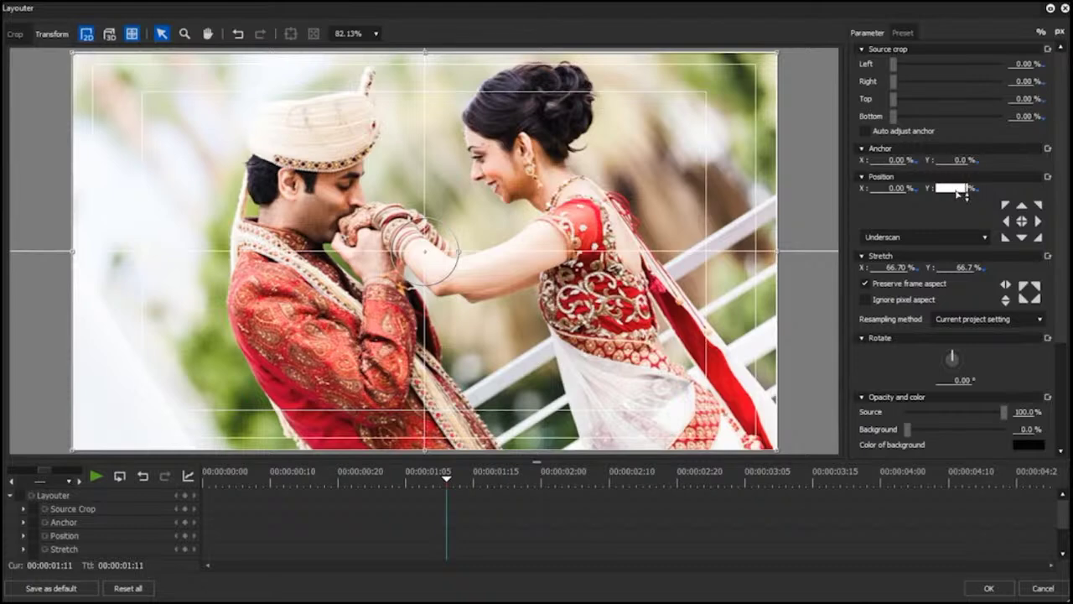
Step: Set the photo's position X to -110%, outside the frame, and view the preview at 50% magnification
double_click(895, 188)
type("-110")
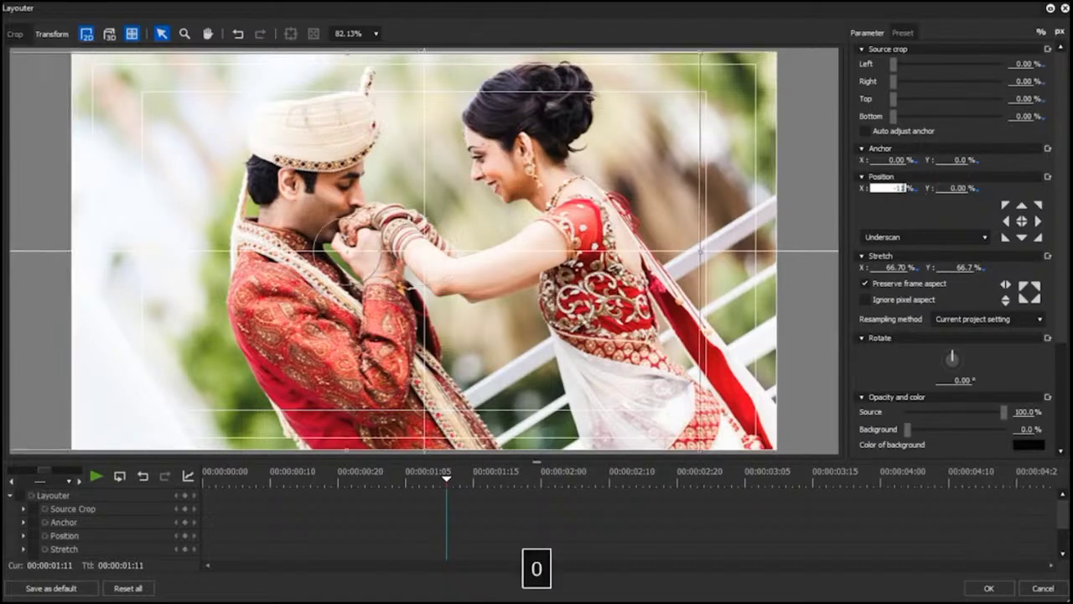
key("Return")
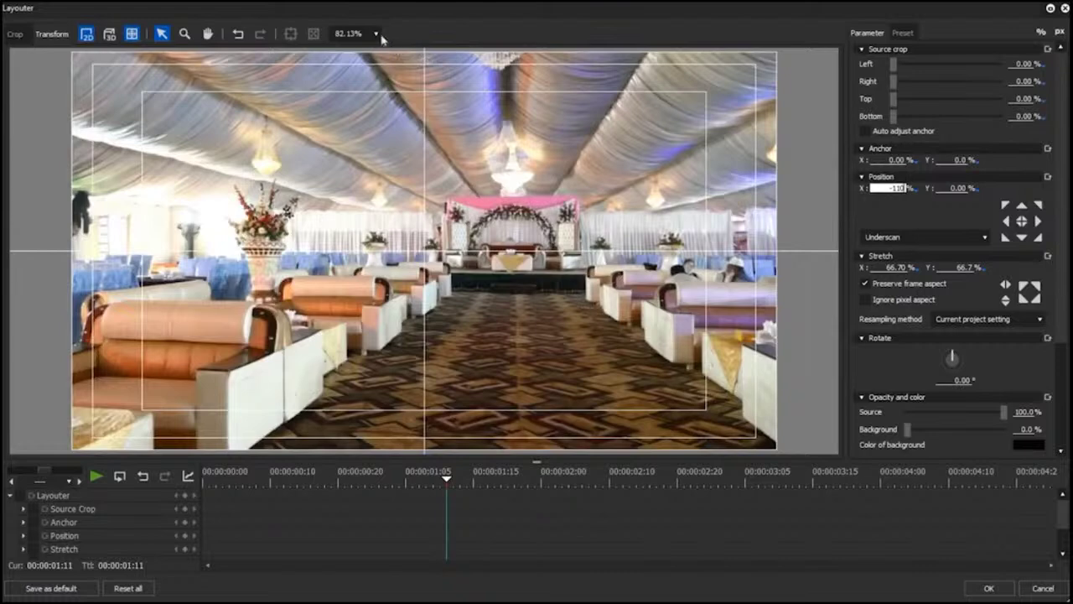
left_click(376, 34)
left_click(348, 146)
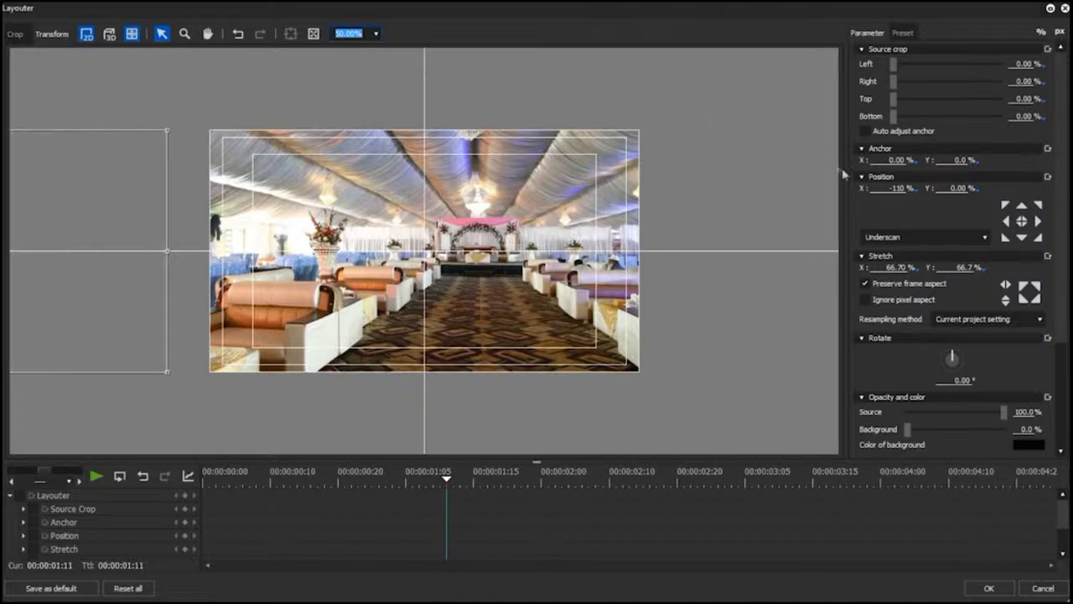
Step: Try a photo position of X -100%, and clear the value
left_click(891, 193)
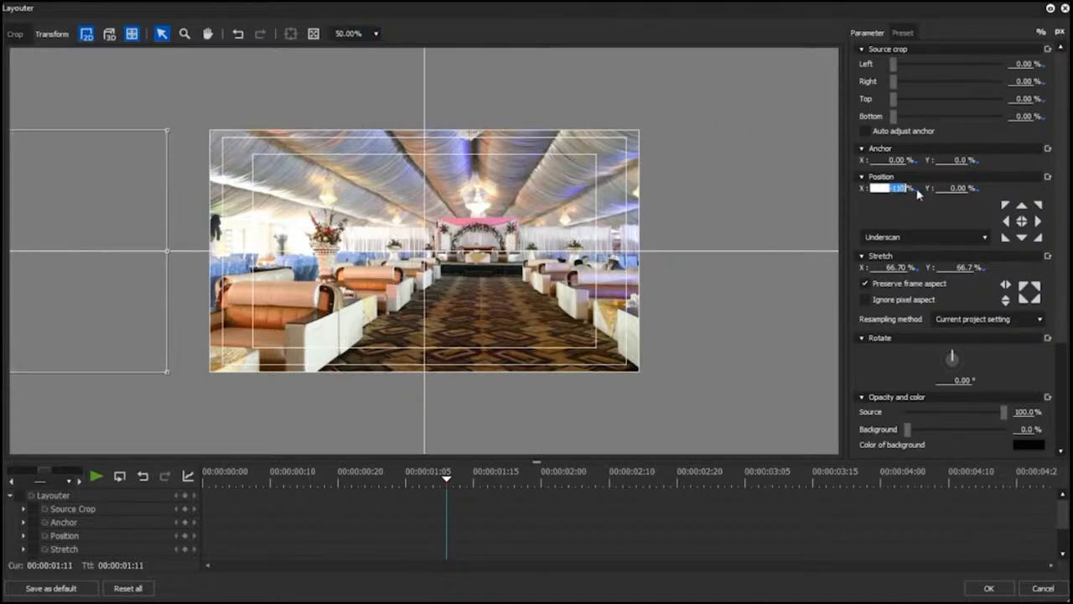
type("-100")
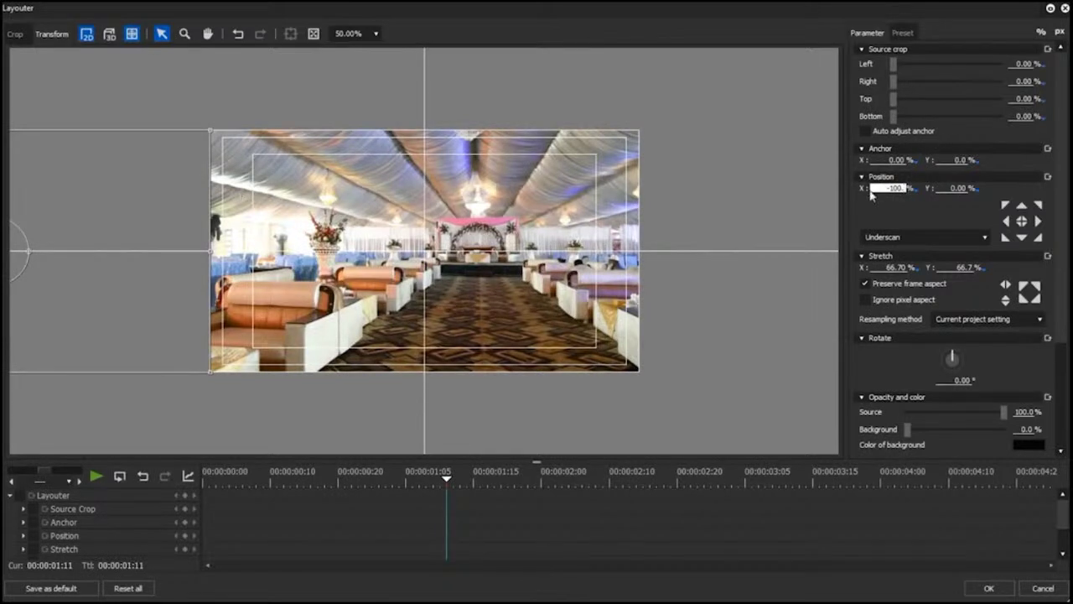
key("BackSpace")
Step: Try a photo position of Y 100%, clear the value, and apply the layout
left_click(955, 189)
key("BackSpace")
type("100")
key("Return")
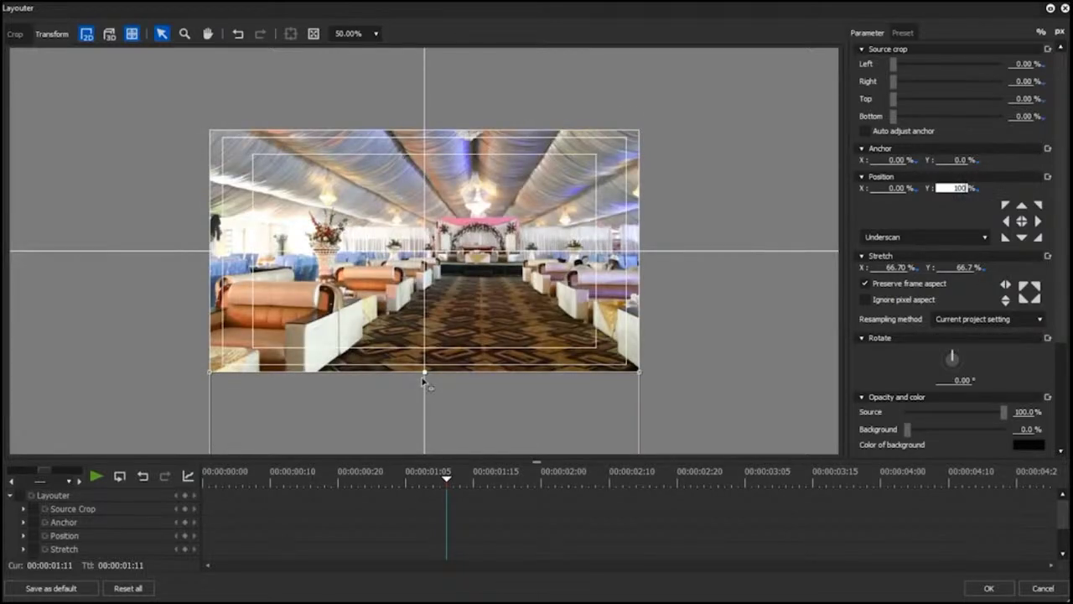
key("BackSpace")
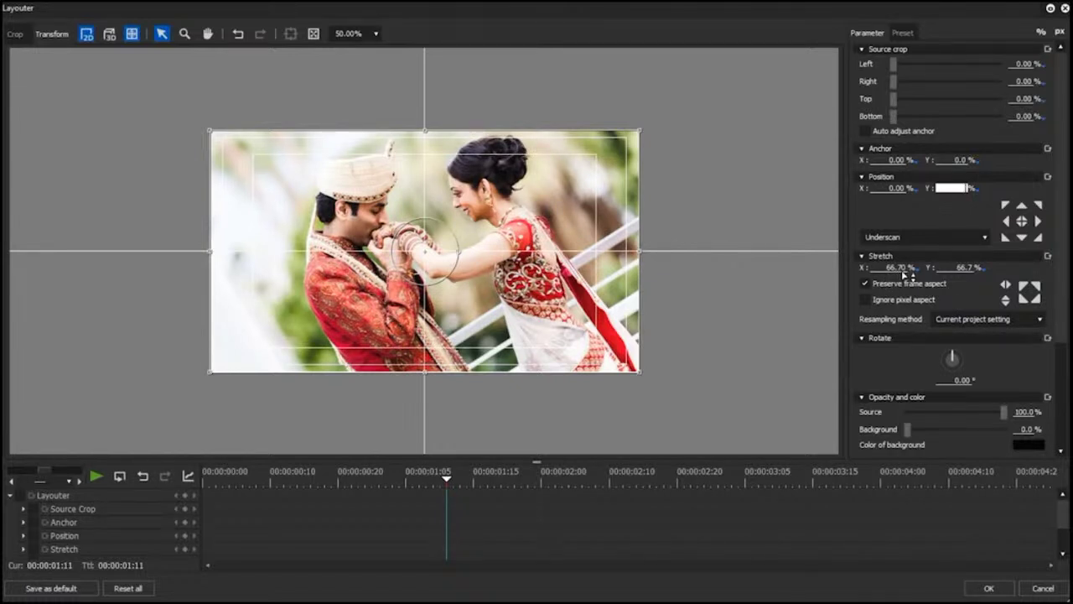
left_click(989, 588)
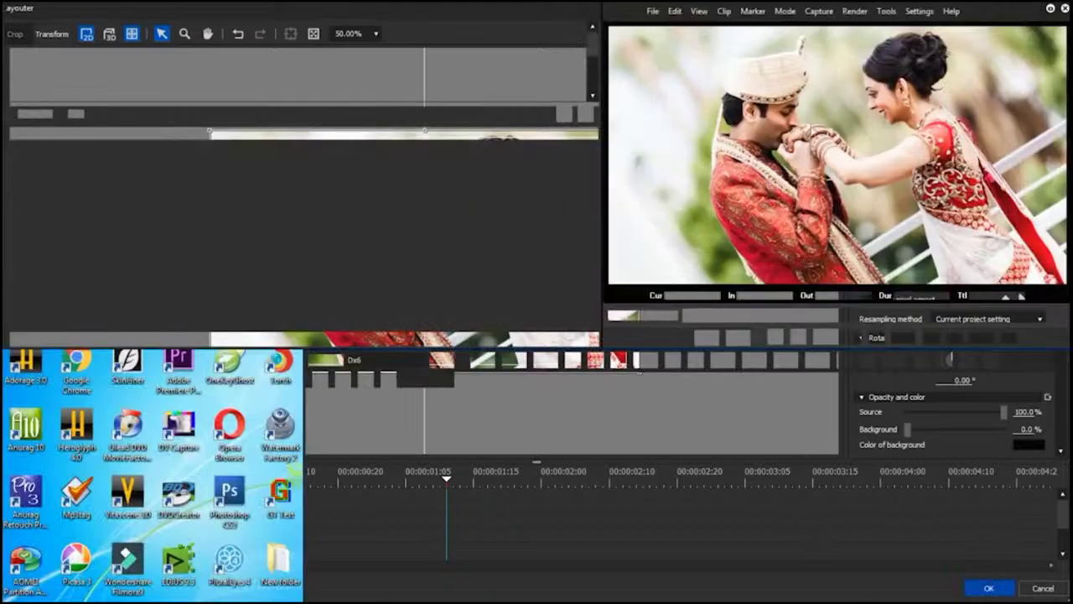
Step: Switch the project settings to the HD 1920x1080 25p 16:9 10bit preset
left_click(919, 11)
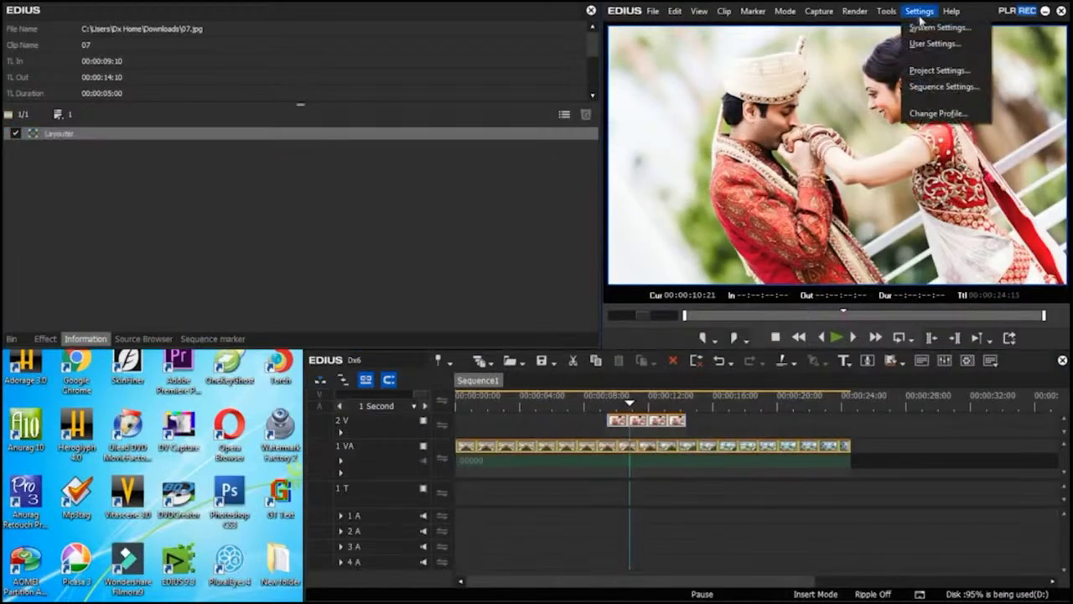
left_click(940, 71)
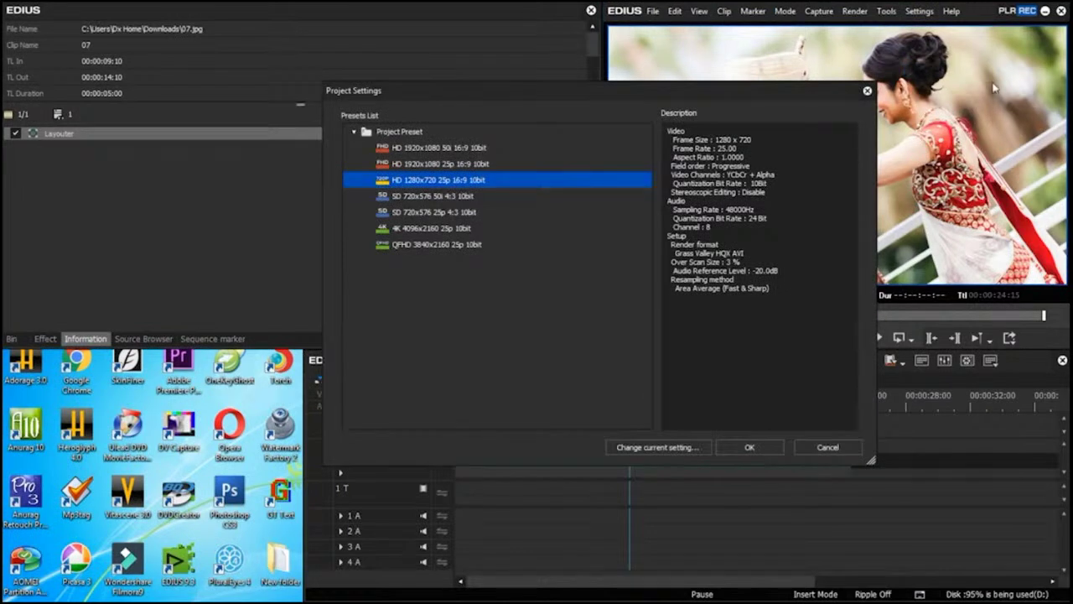
left_click(482, 163)
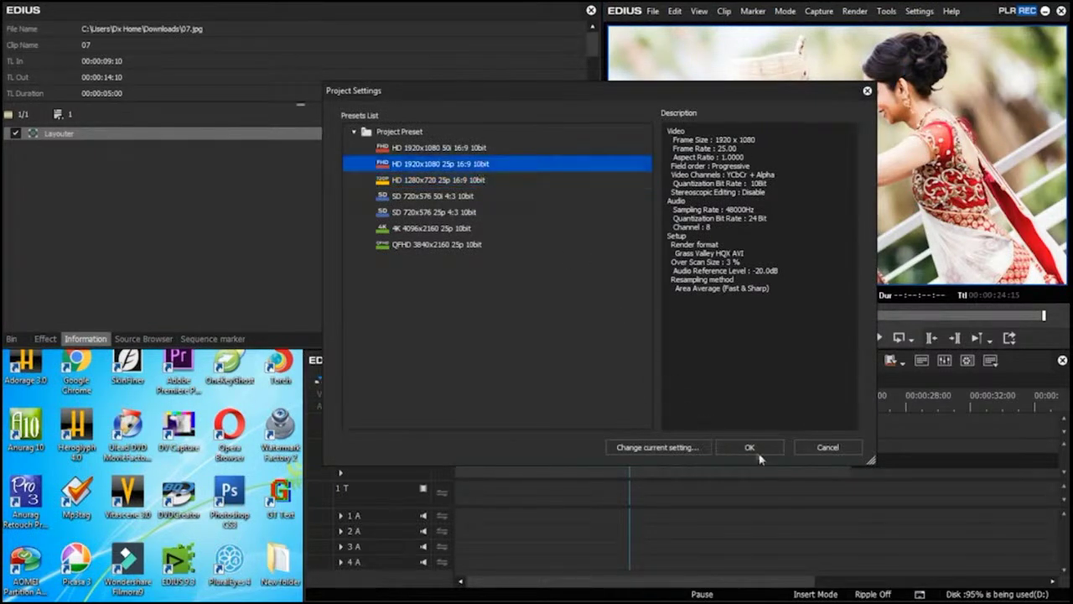
left_click(762, 450)
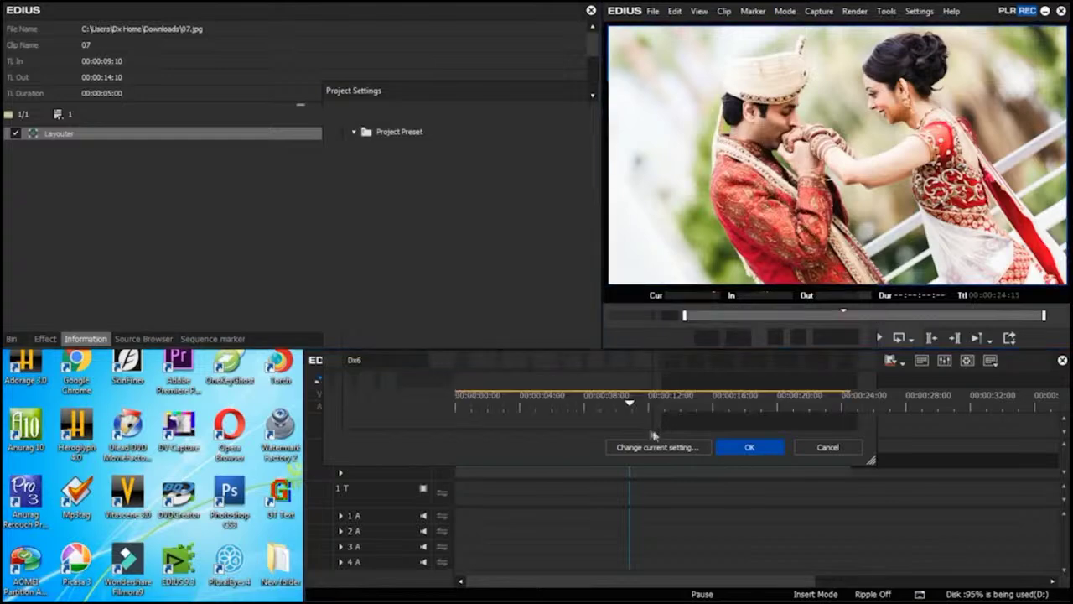
Step: Open the photo's Layouter again and set its stretch to 100%
key("F7")
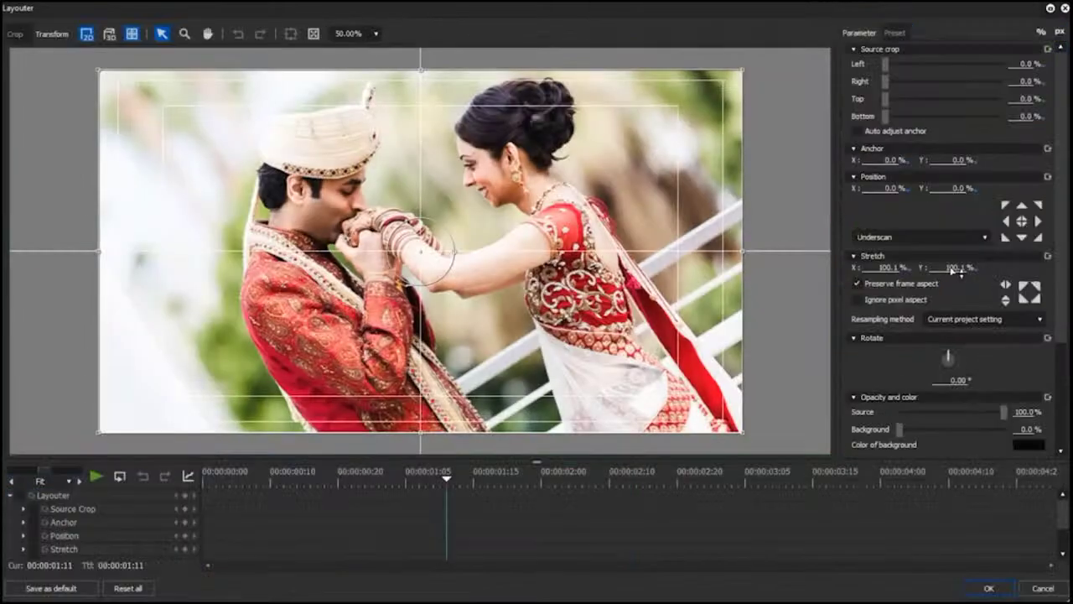
left_click_drag(929, 268, 979, 270)
type("100")
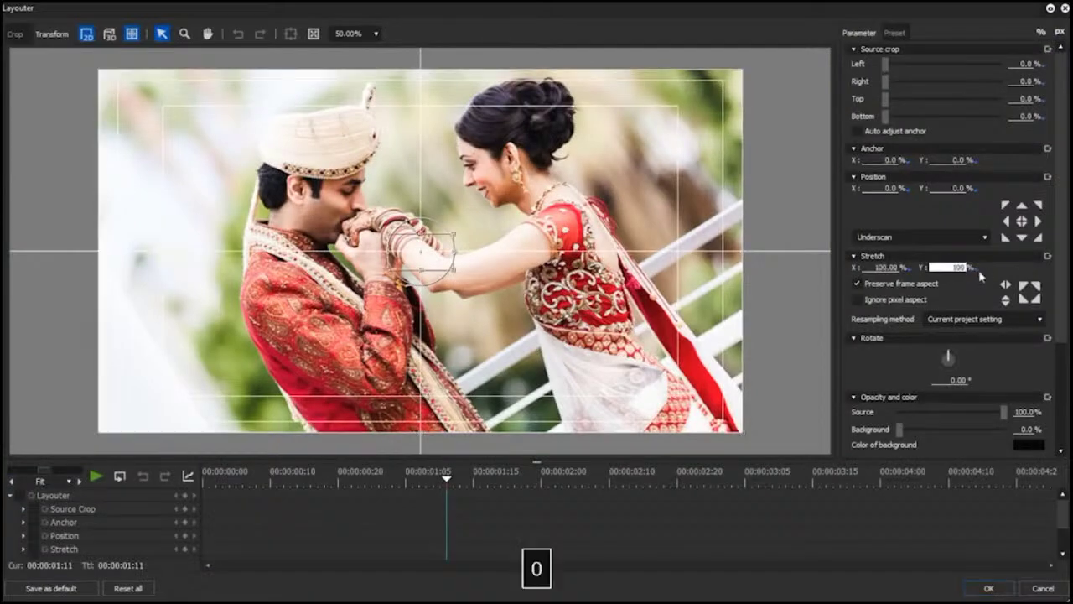
key("Return")
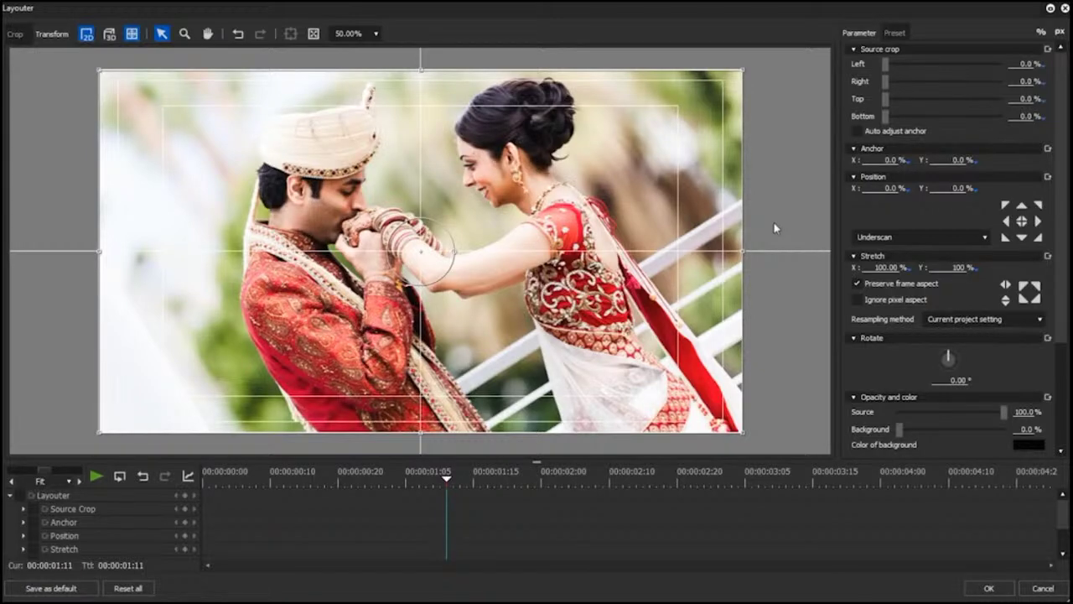
Step: Go to the start of the Layouter timeline and set the photo's stretch to 50%
key("Home")
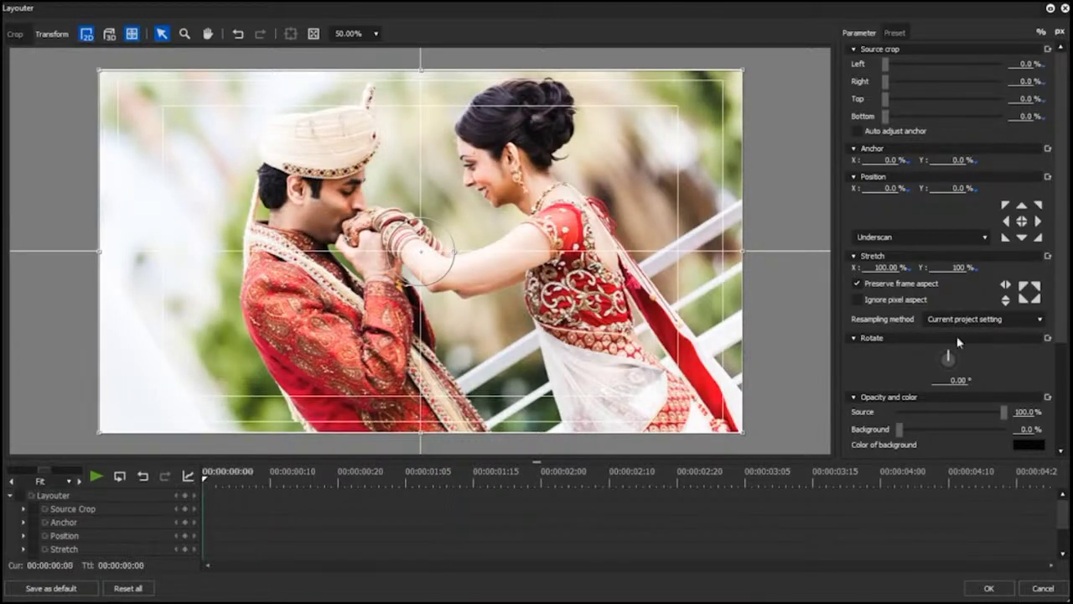
left_click(948, 267)
type("50")
key("Return")
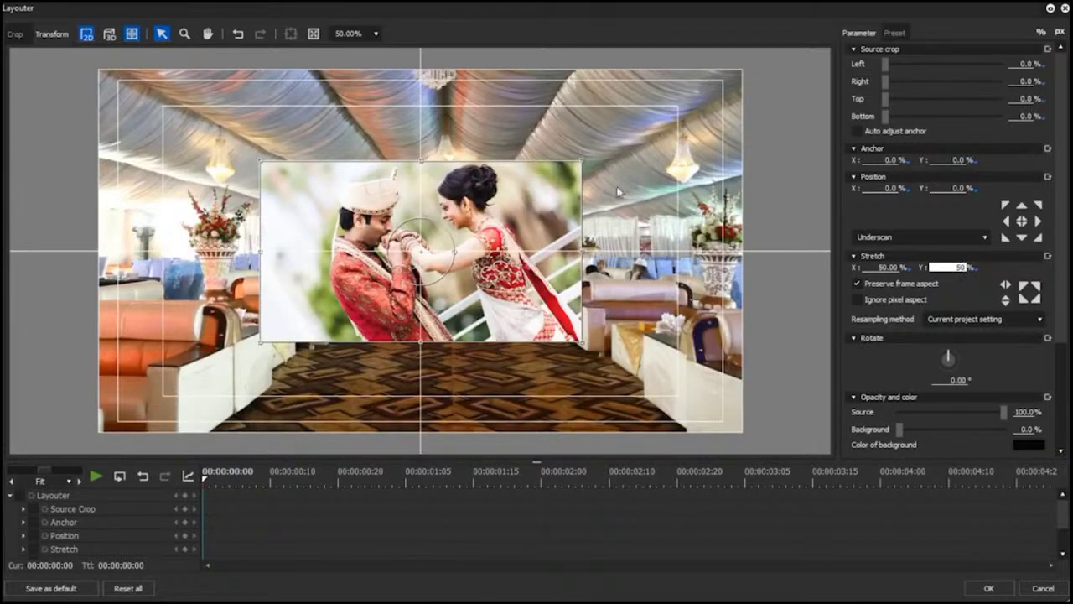
Step: Set the photo's position to X -25%, Y 25%, in the lower-left quarter of the frame
left_click(877, 191)
type("-2")
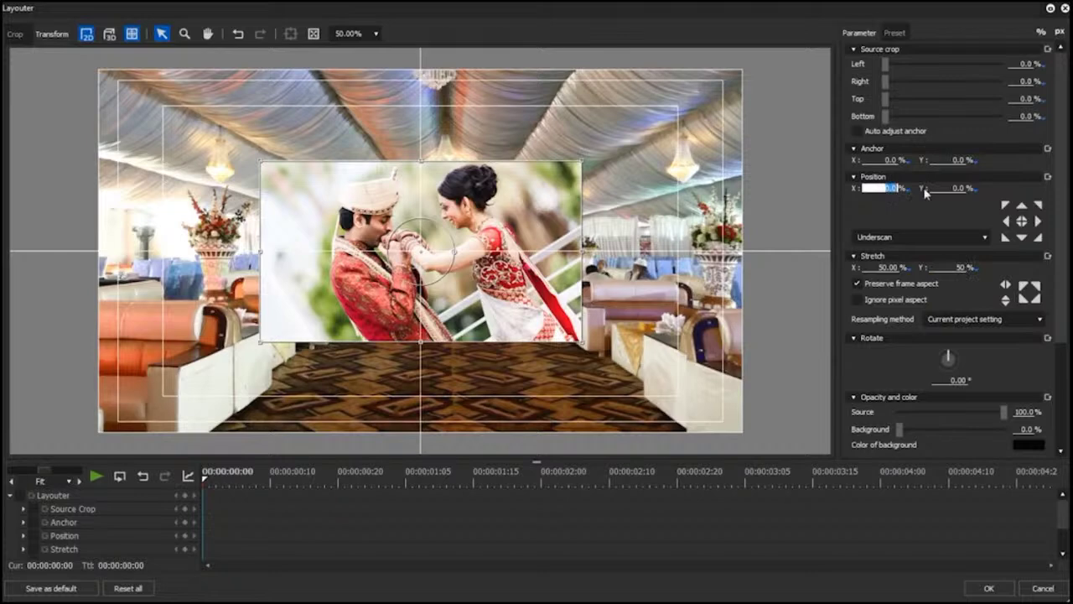
type("5")
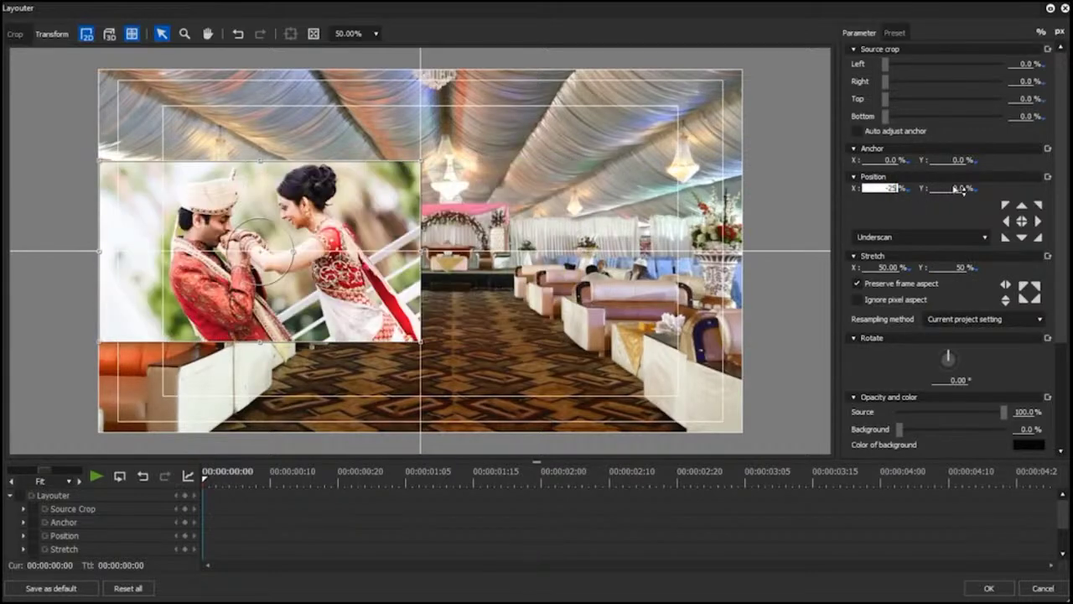
key("Tab")
type("25")
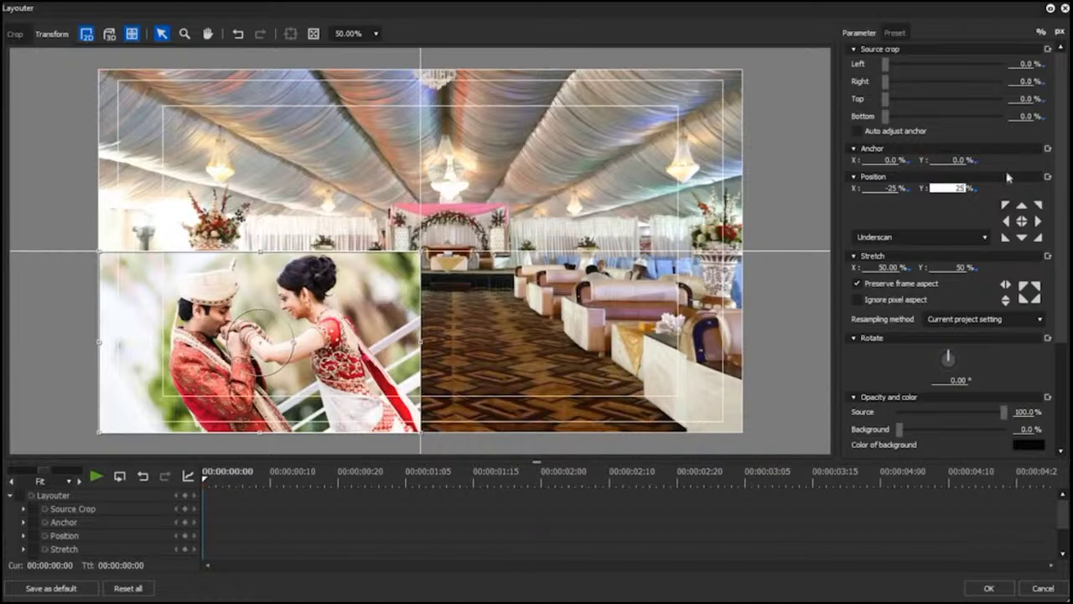
Step: Change the photo's position to X 25%, Y -25%, in the upper-right quarter of the frame, and apply the layout
left_click(948, 187)
type("-")
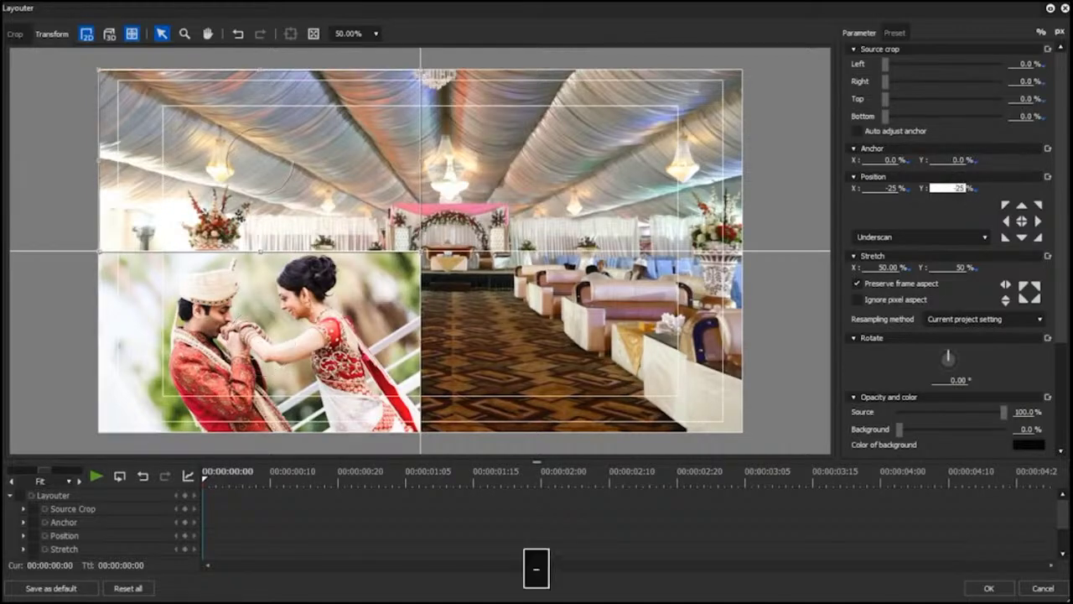
left_click(880, 188)
key("BackSpace")
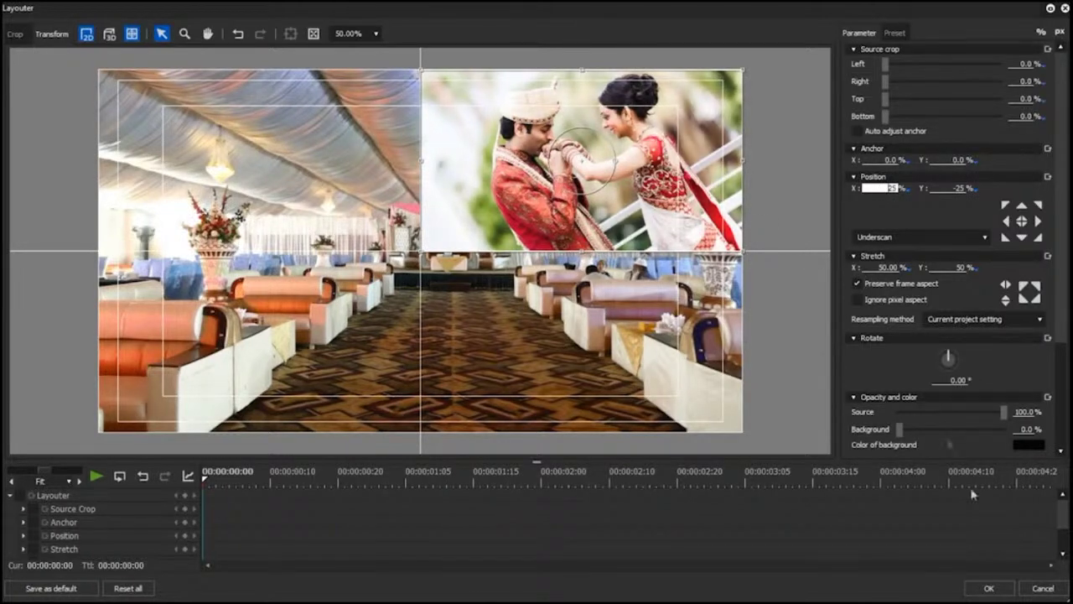
left_click(988, 588)
Step: Move the timeline cursor to about 00:00:12:11, reopen the photo's Layouter, and set the stretch to 100%
left_click_drag(606, 401, 662, 414)
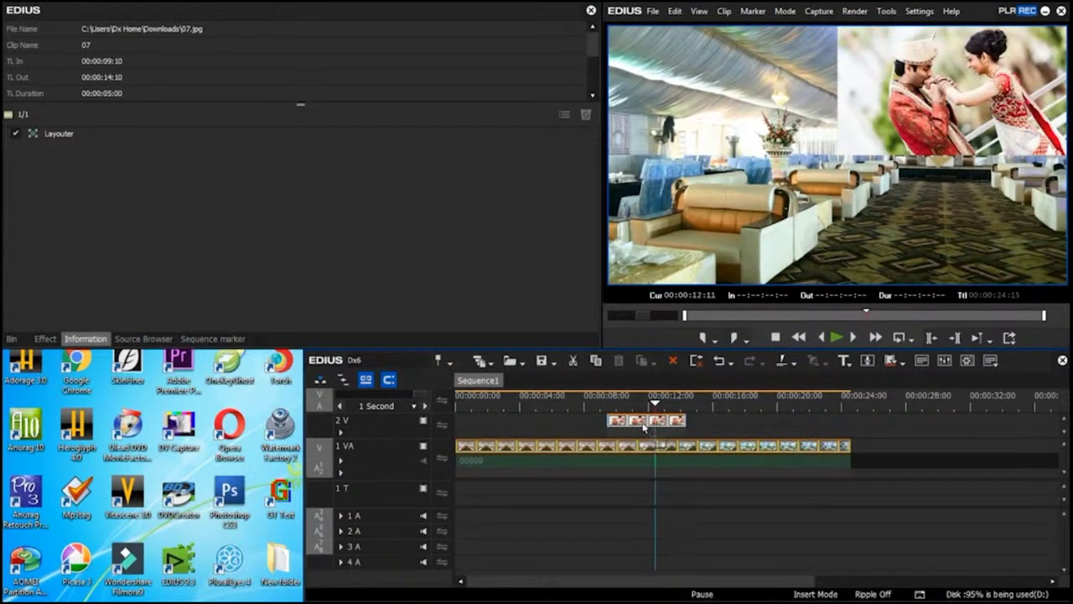
key("F7")
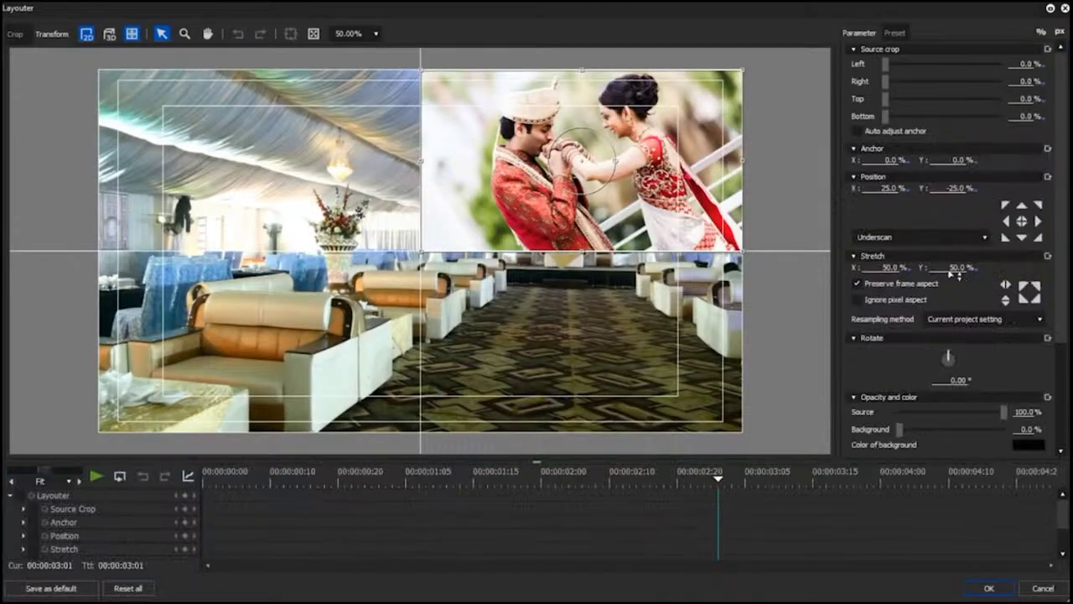
left_click(951, 268)
type("100")
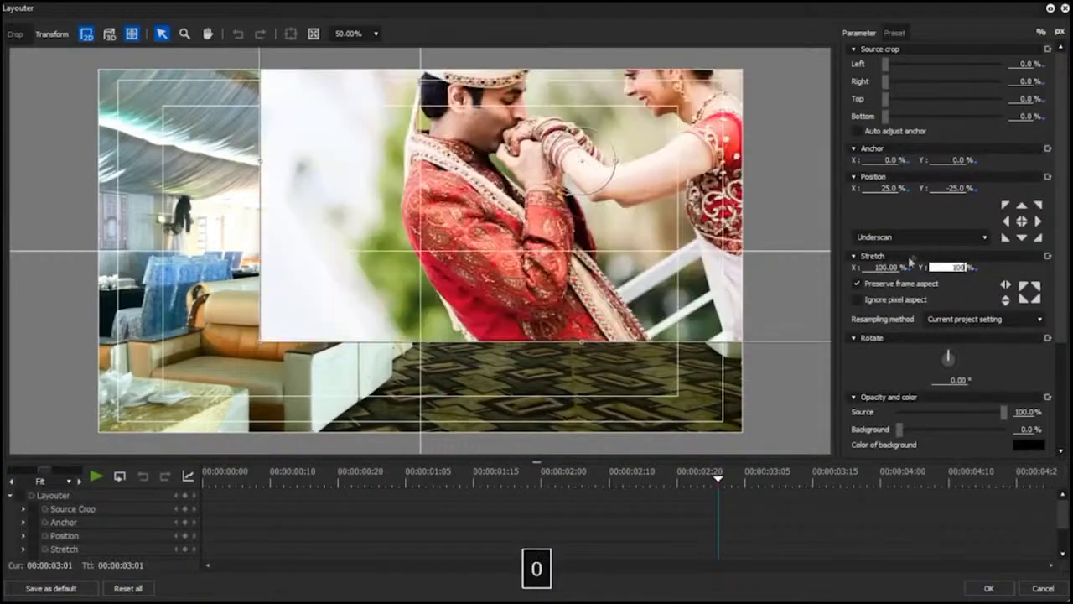
Step: Clear the photo's X and Y position values and set its stretch to 50%
left_click(939, 192)
key("BackSpace")
key("shift+Tab")
key("BackSpace")
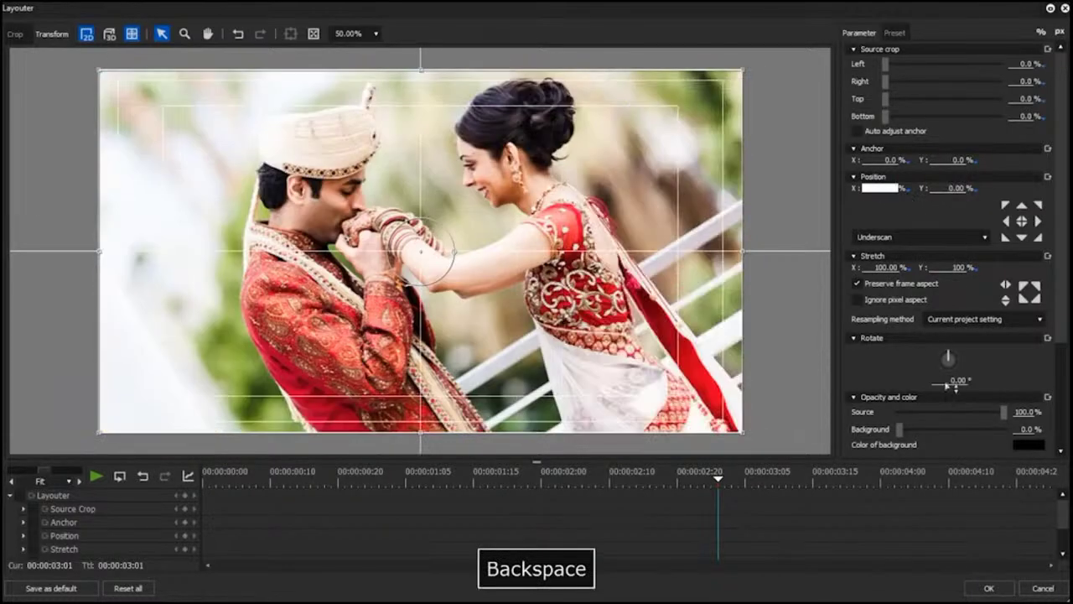
left_click(951, 269)
type("50")
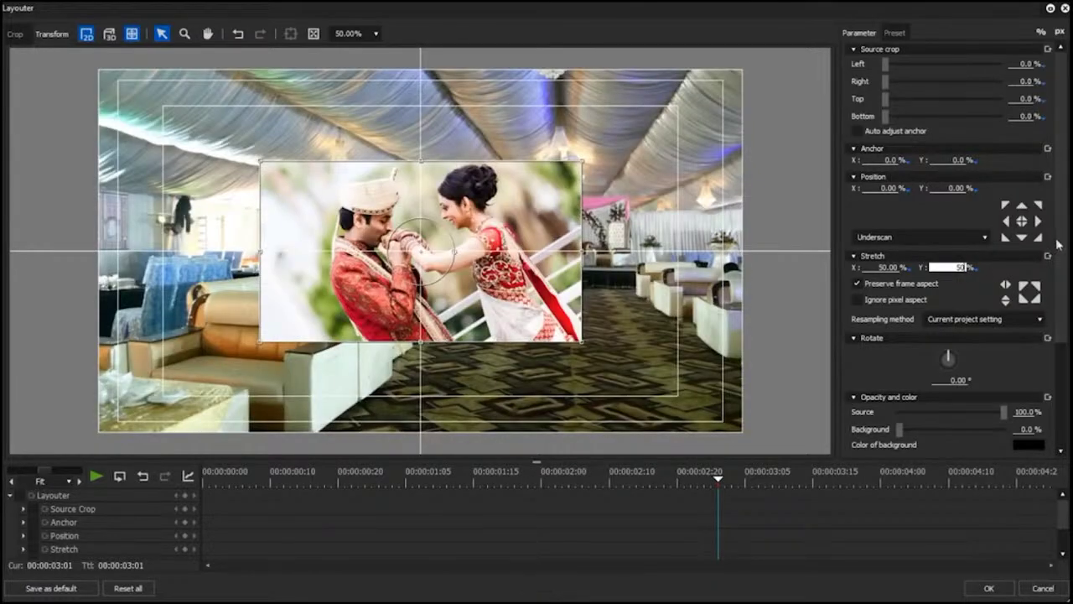
Step: Try a source opacity of about 62.2% on the photo, and return it to 100%
left_click_drag(1061, 247, 1065, 325)
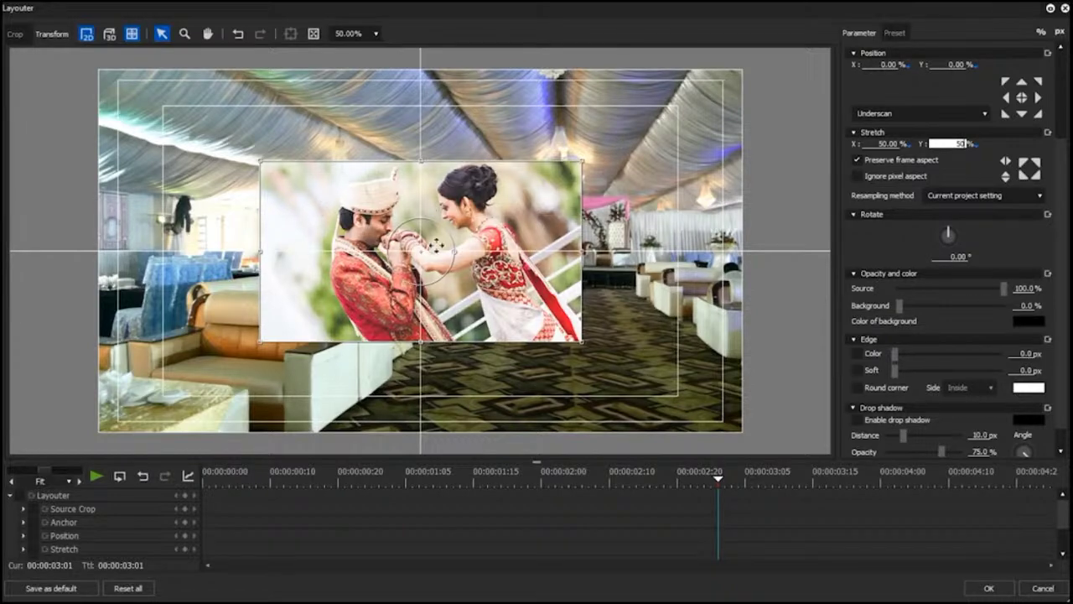
left_click_drag(1005, 296, 965, 298)
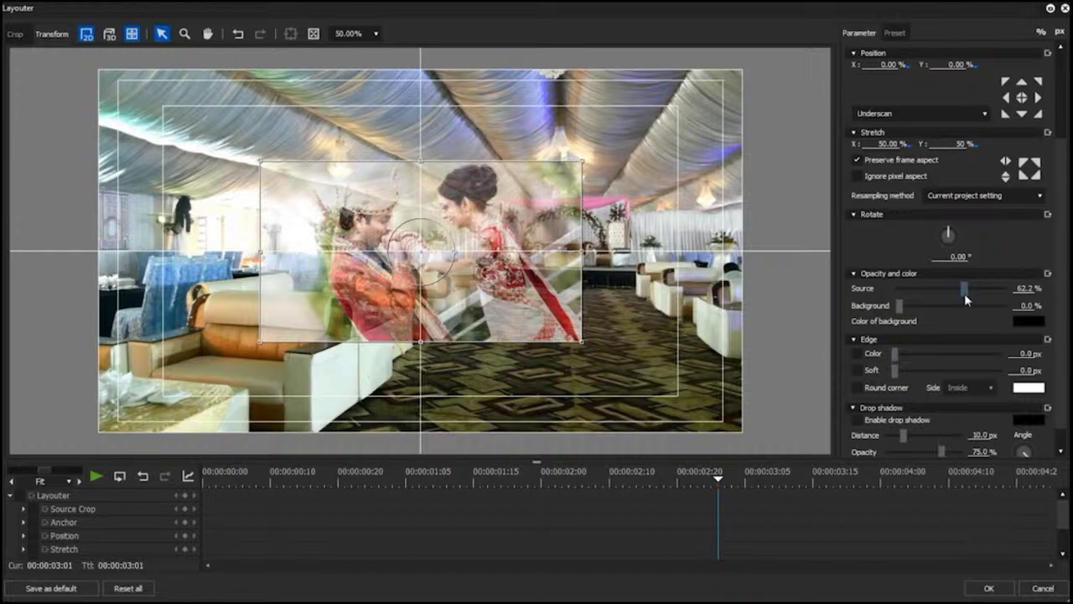
left_click_drag(970, 289, 1005, 289)
Step: Try a red background at 100% opacity behind the photo, and return the background opacity to 0%
left_click_drag(900, 306, 941, 310)
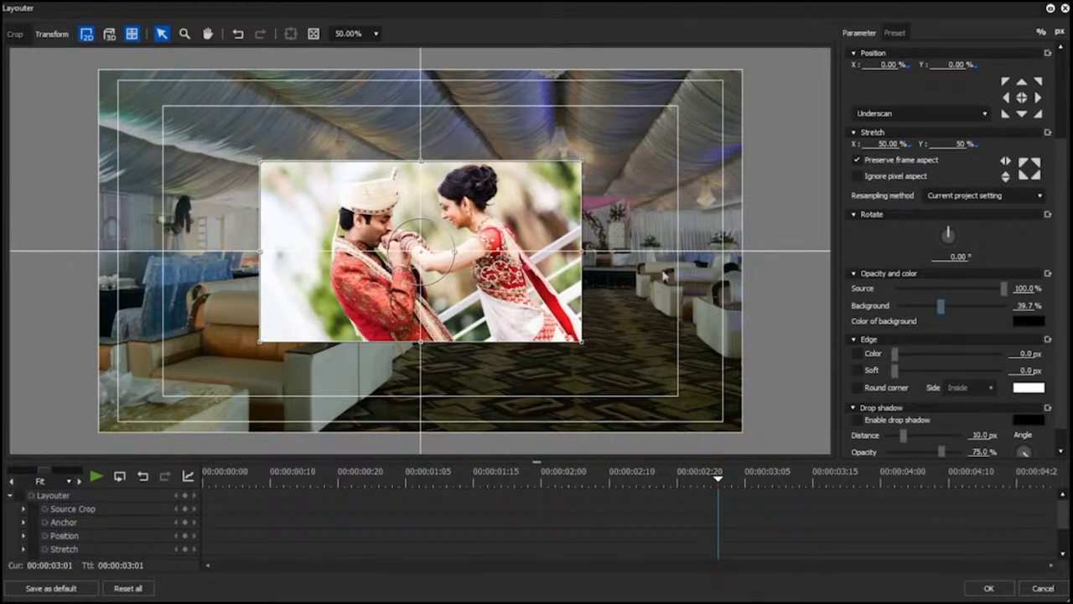
left_click_drag(941, 307, 998, 324)
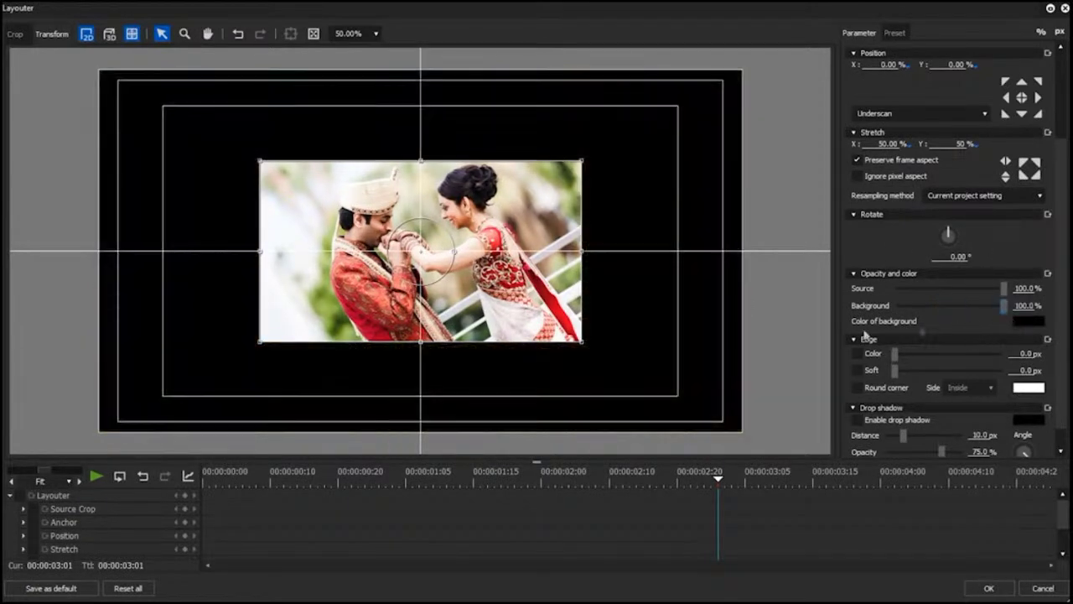
left_click(1036, 322)
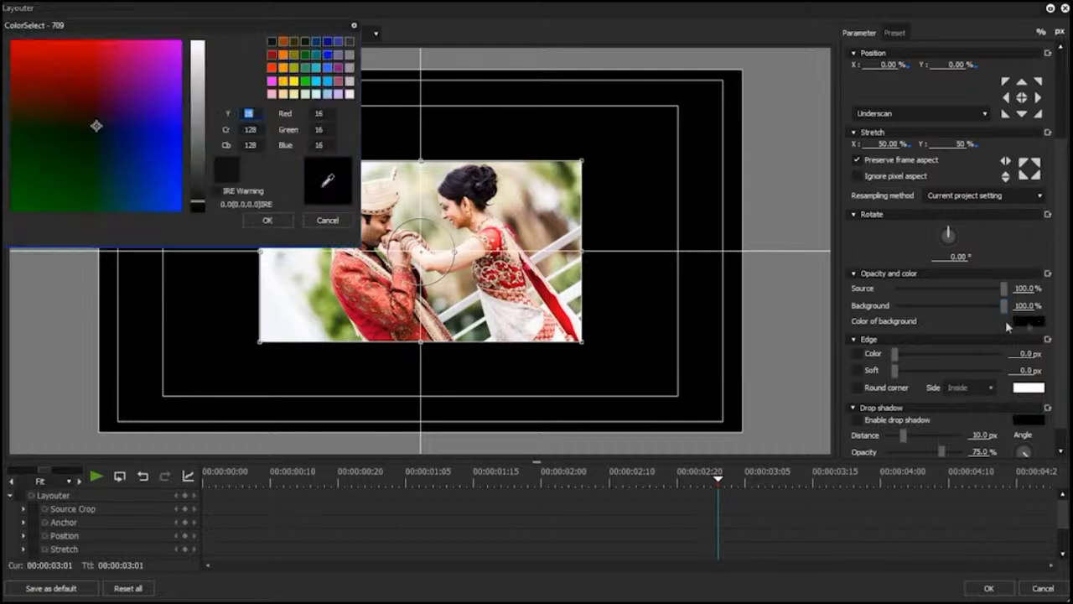
left_click(46, 61)
left_click(270, 221)
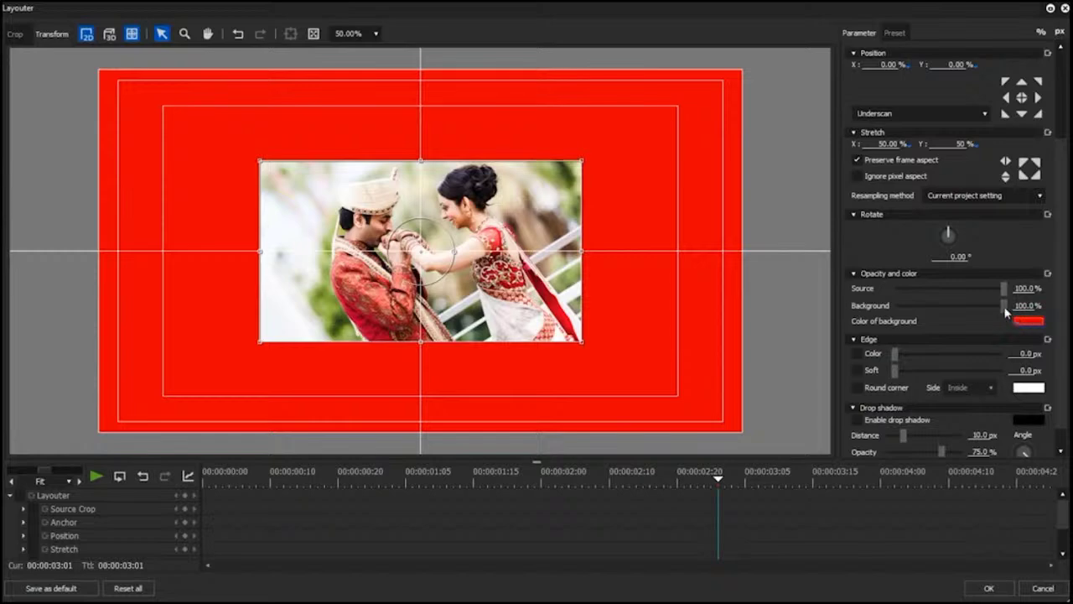
left_click_drag(1005, 306, 886, 305)
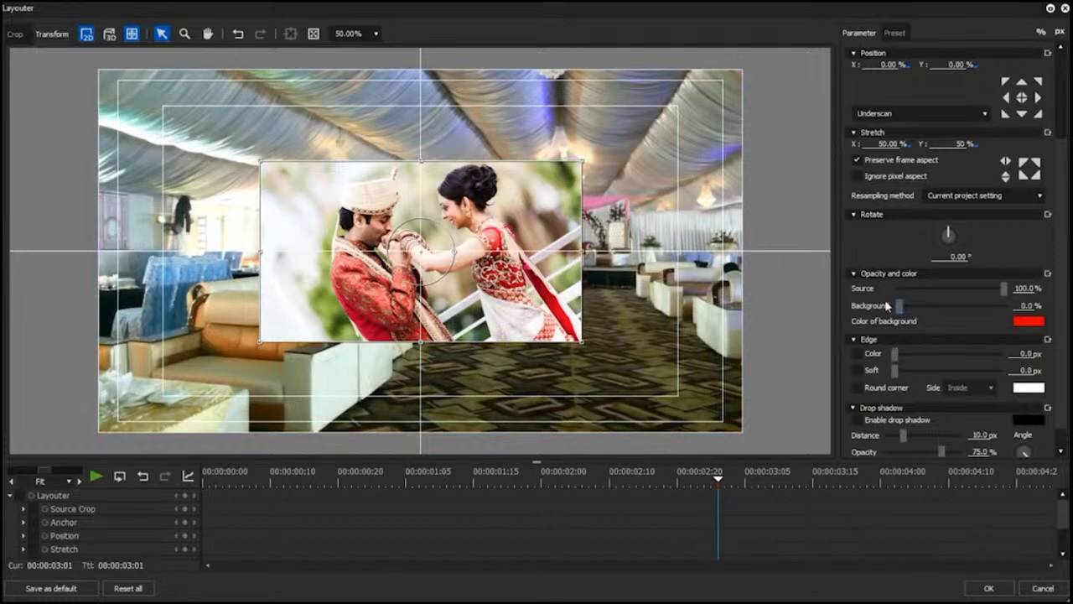
Step: Enable the edge color around the photo with a width of 10 px
left_click(856, 354)
left_click(1036, 356)
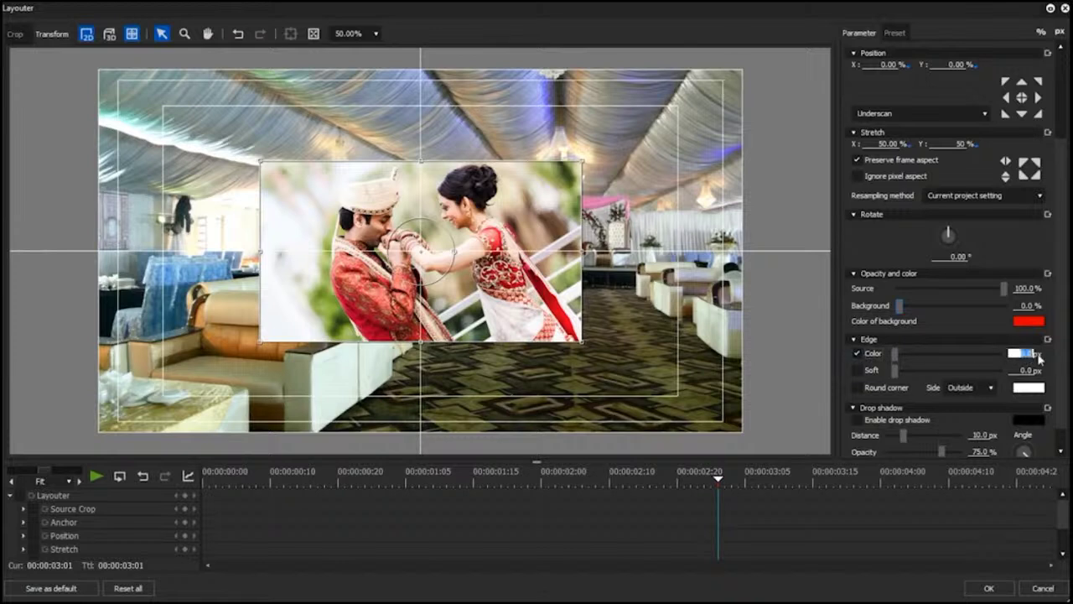
type("10")
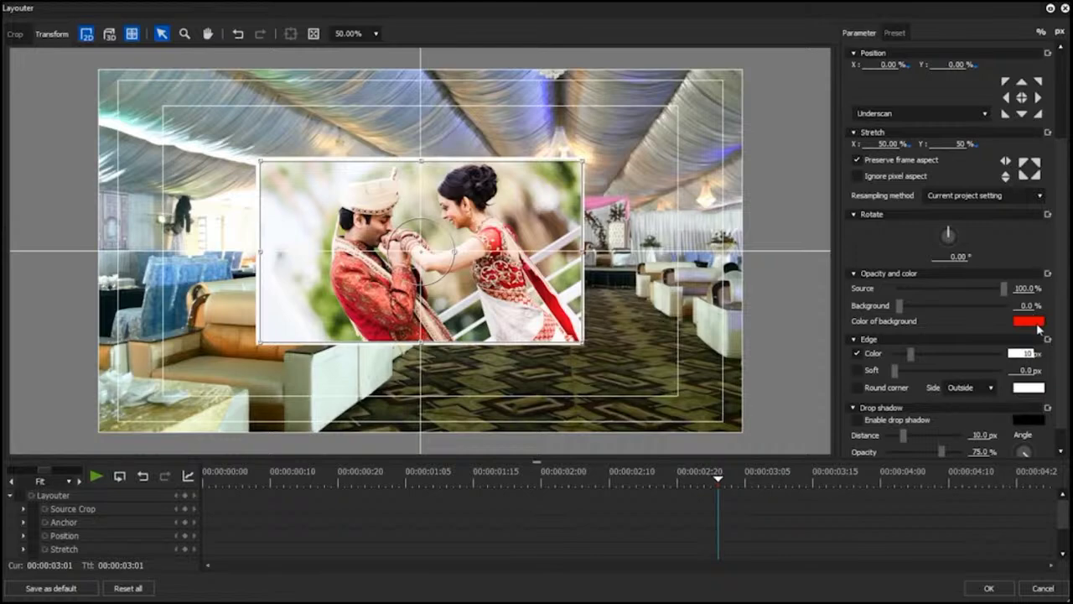
Step: Change the background color to the magenta swatch
left_click(1037, 324)
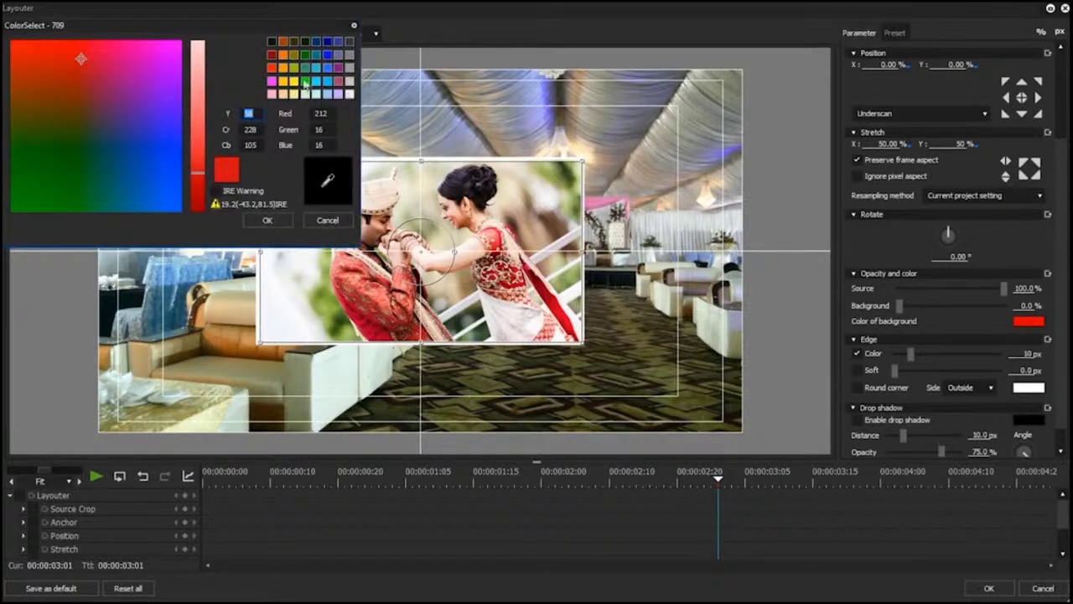
left_click(271, 81)
left_click(267, 219)
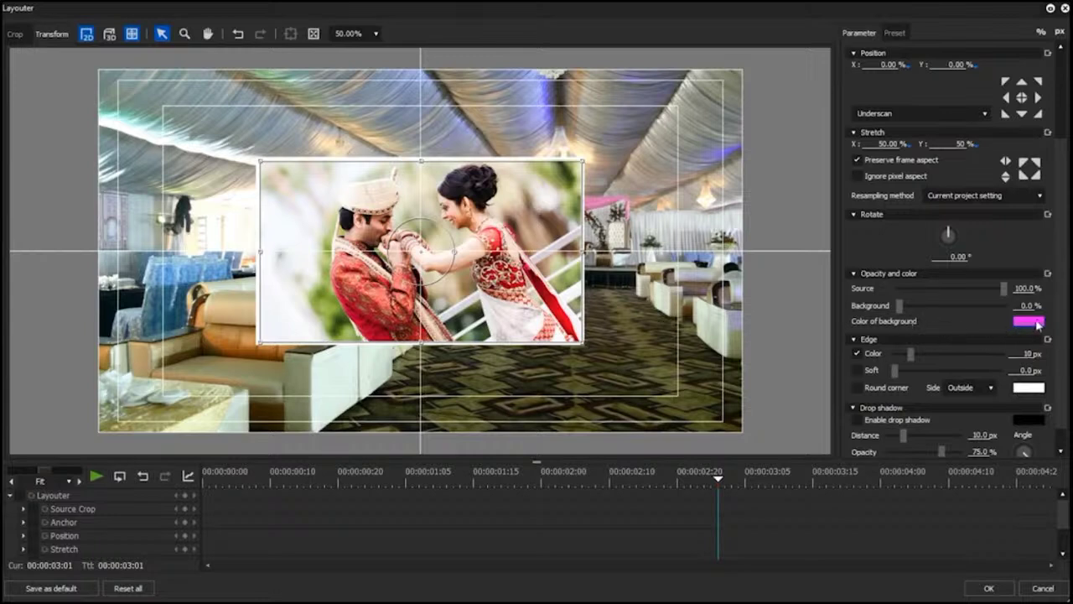
Step: Change the photo's edge color to the magenta swatch
left_click(1031, 389)
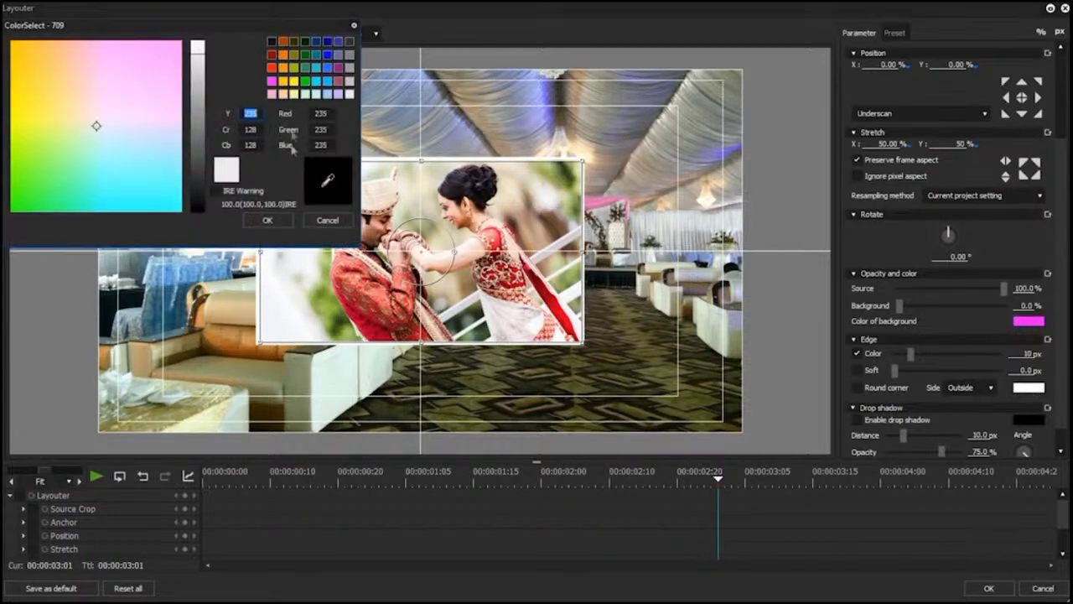
left_click(272, 68)
left_click(272, 81)
left_click(267, 219)
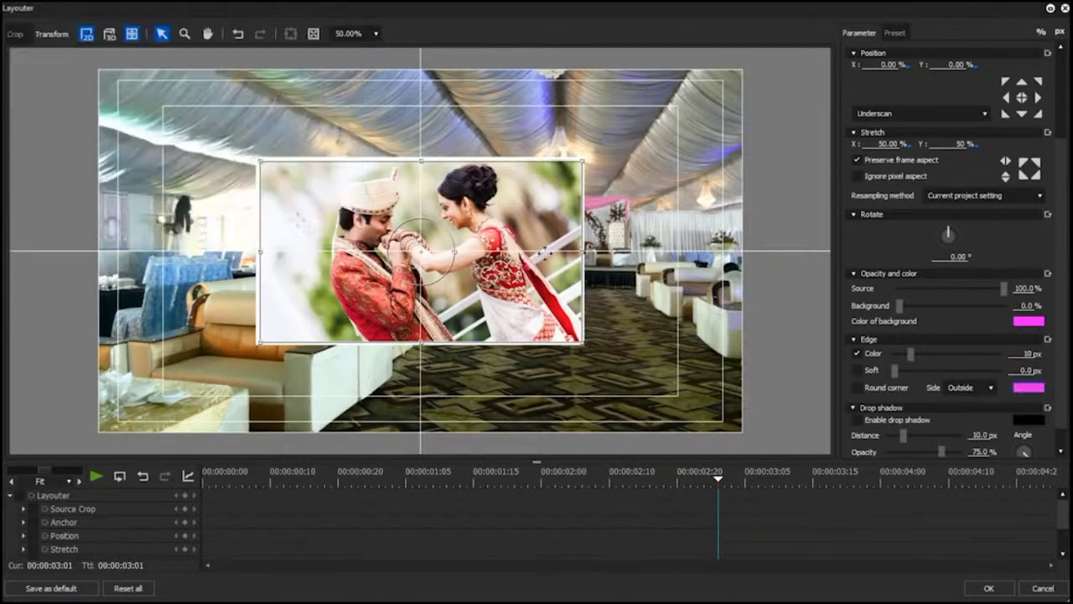
Step: Set the background color to the black swatch
left_click(1030, 322)
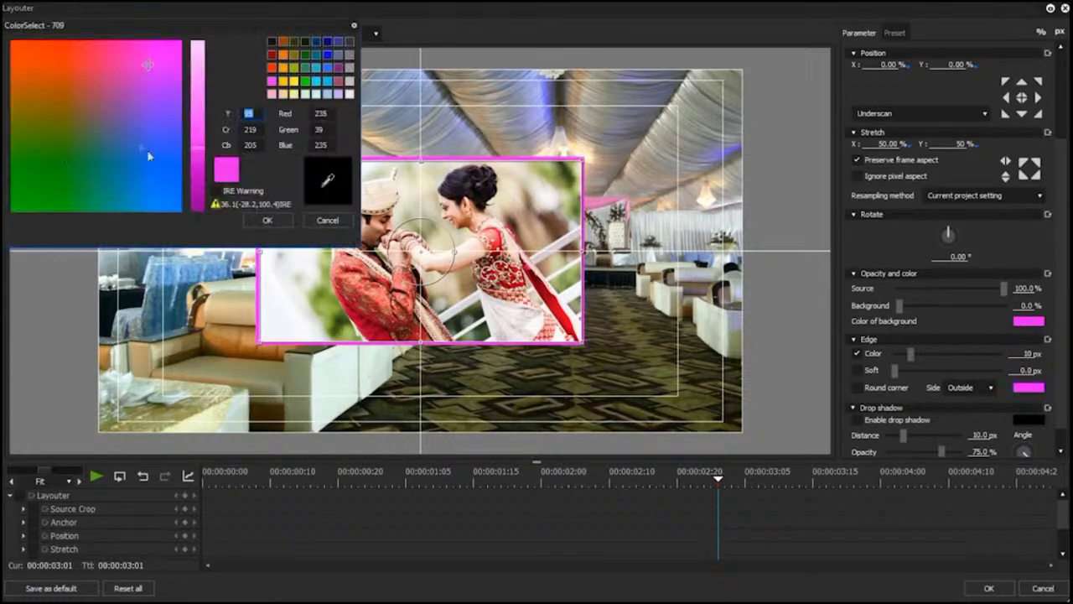
left_click(272, 43)
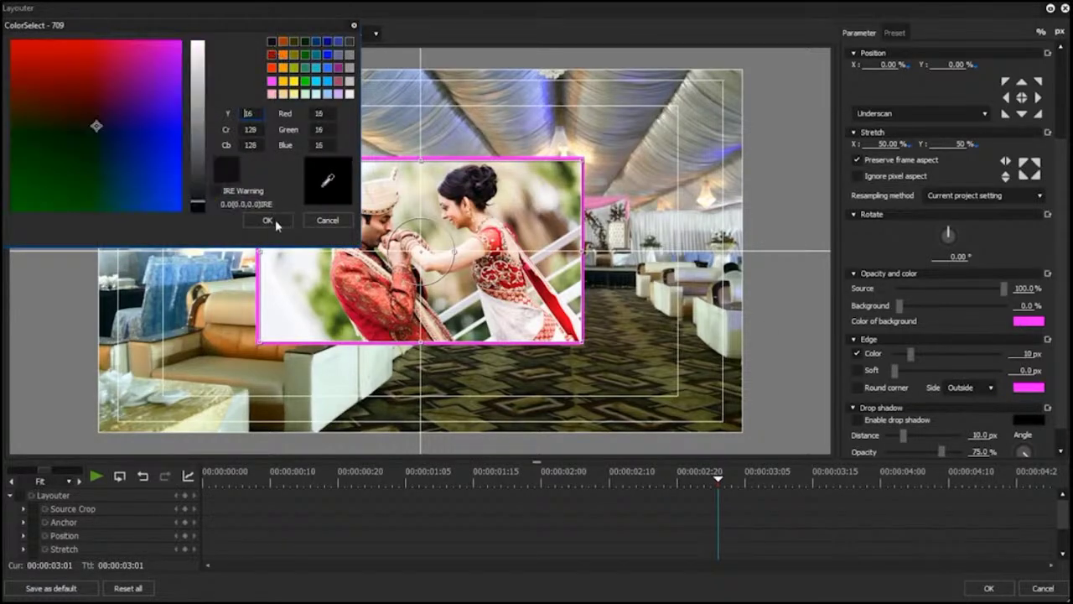
left_click(268, 219)
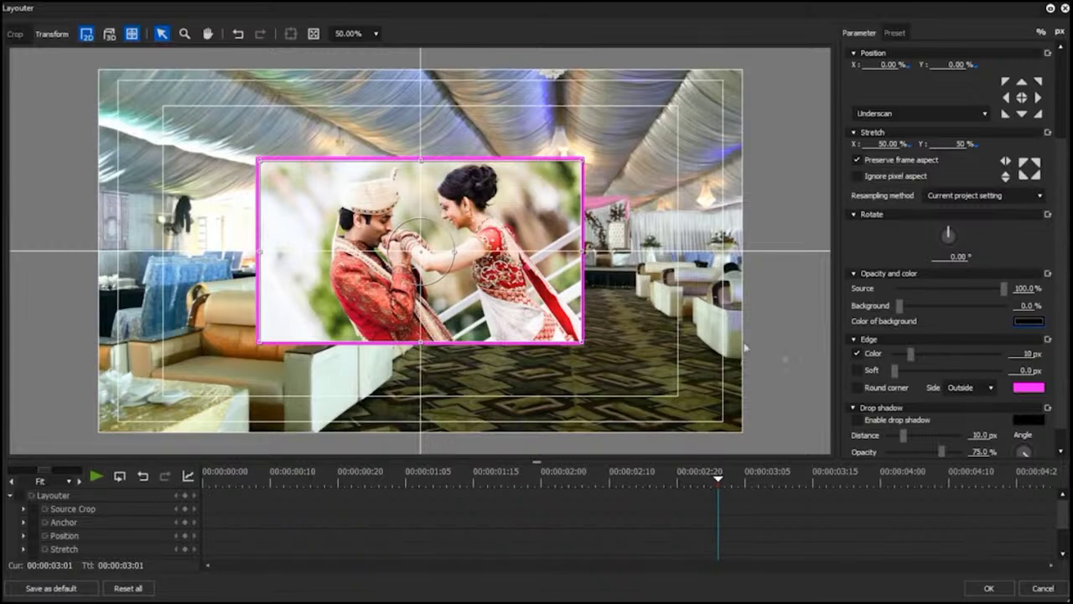
Step: Set the width of the photo's edge color to 50 px
left_click(1032, 354)
type("25")
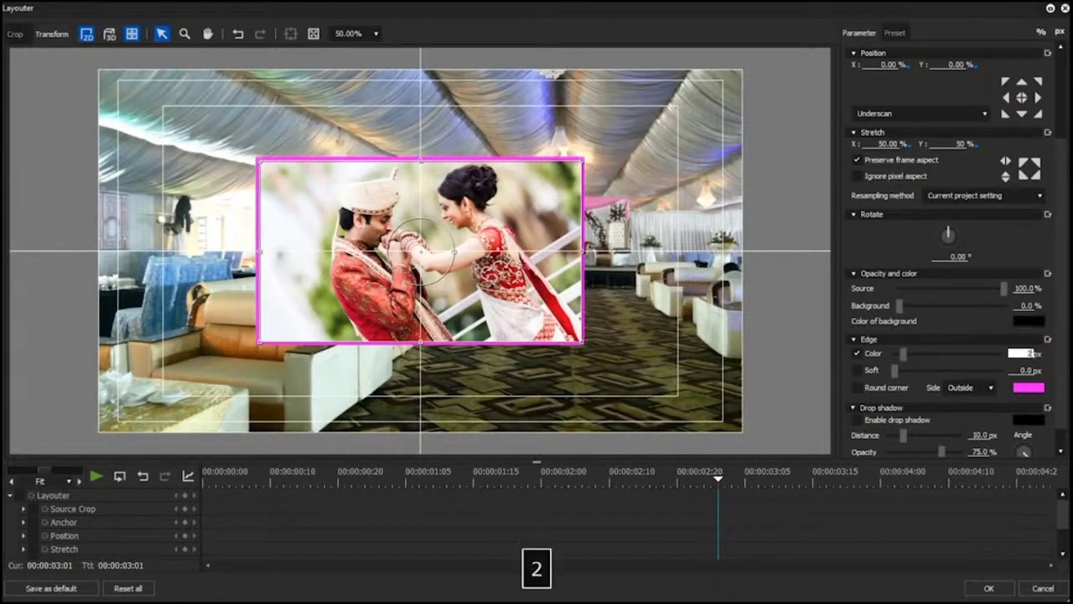
key("BackSpace")
type("50")
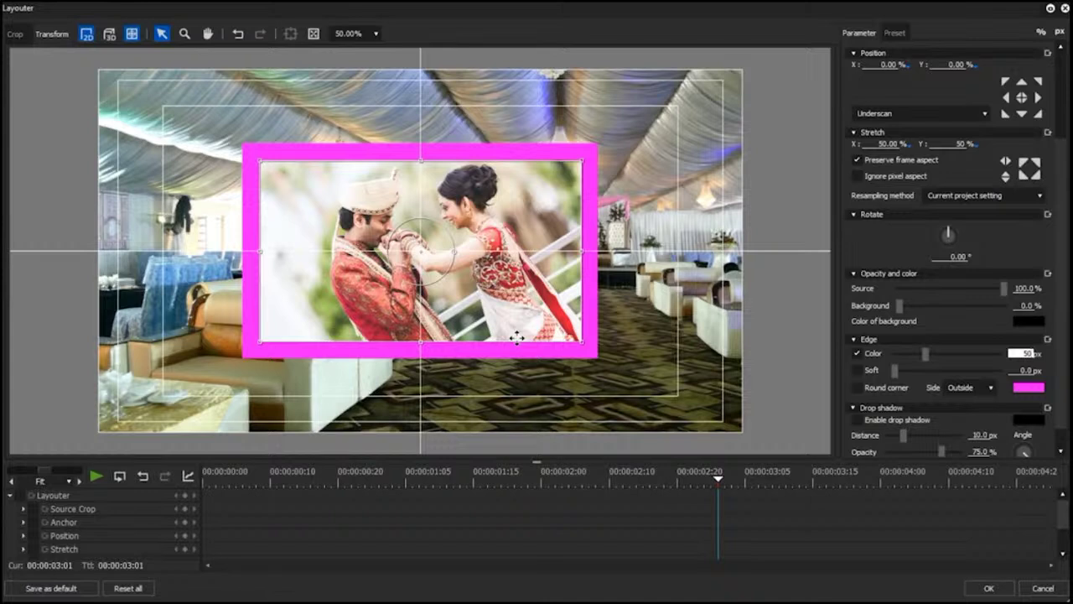
Step: Enable the soft edge, try a strong softness, and set a 15 px edge color width with 10 px softness
left_click(858, 370)
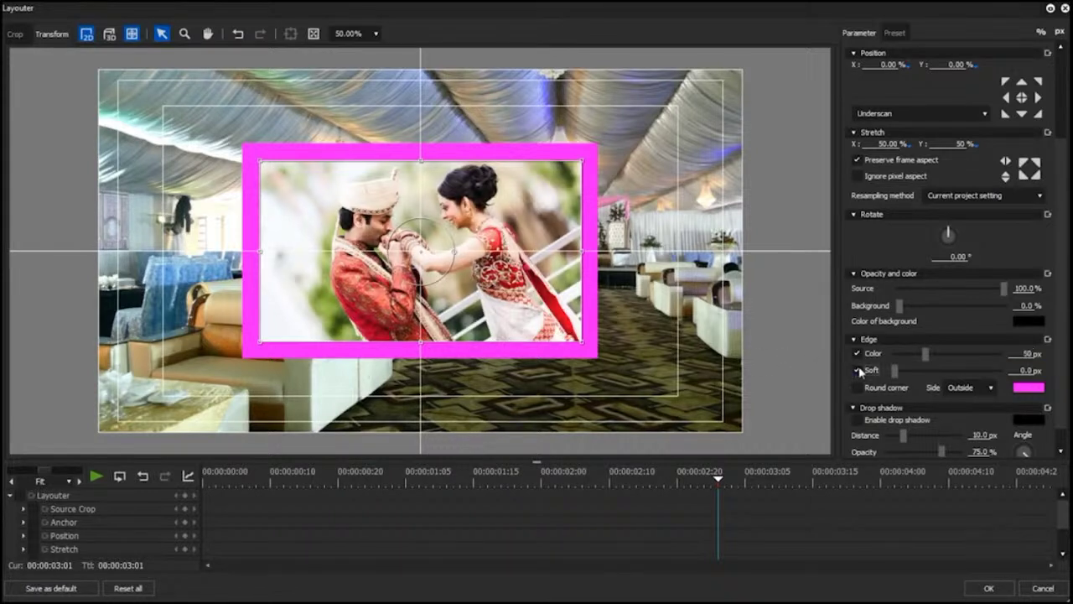
left_click_drag(896, 371, 932, 367)
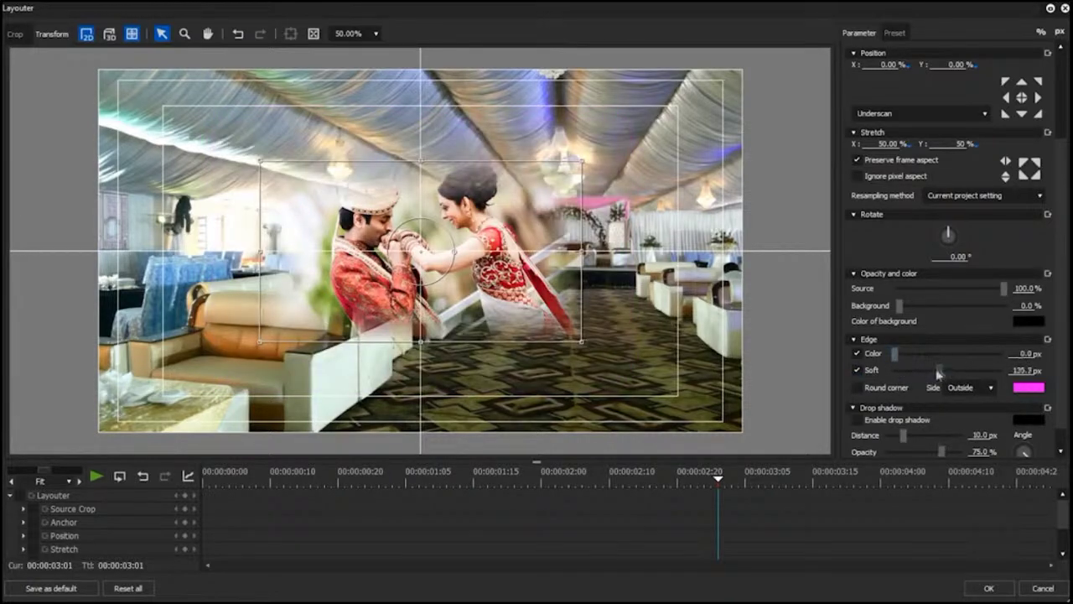
left_click(1023, 353)
type("5")
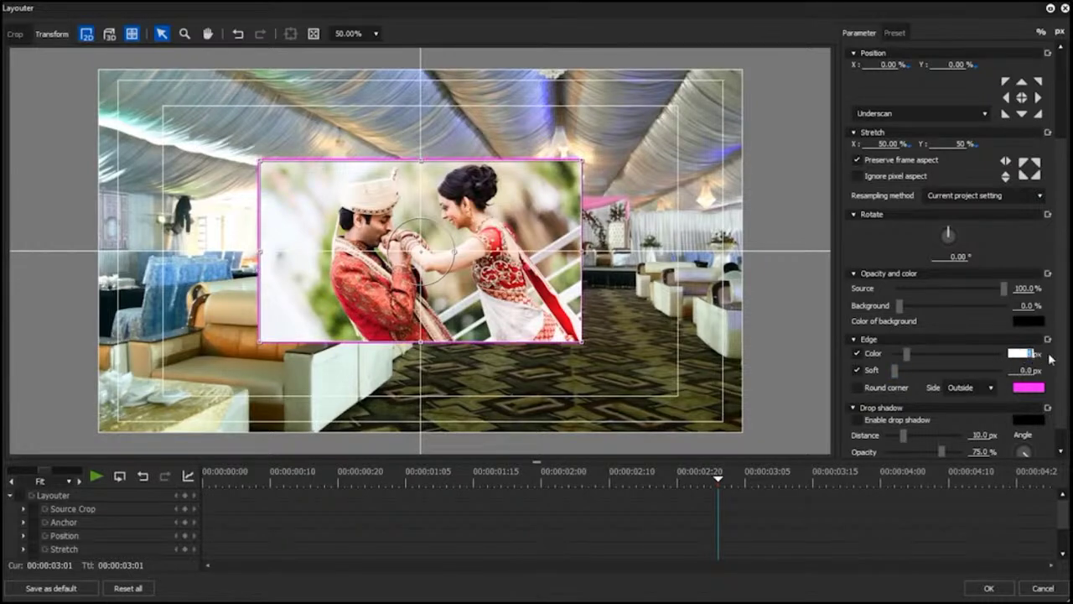
type("5")
left_click(1021, 371)
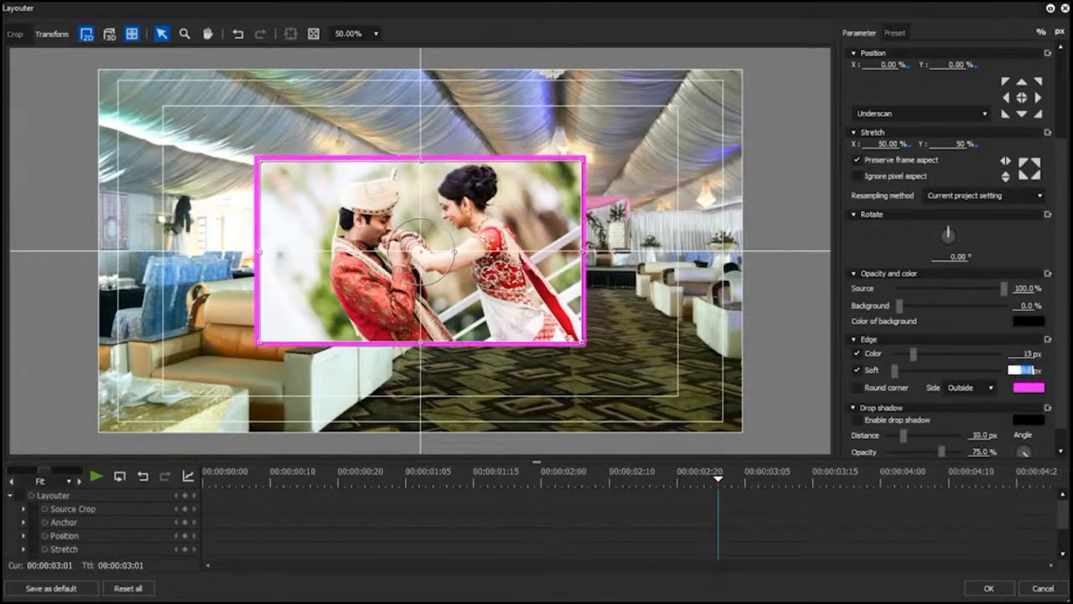
type("10")
left_click(377, 252)
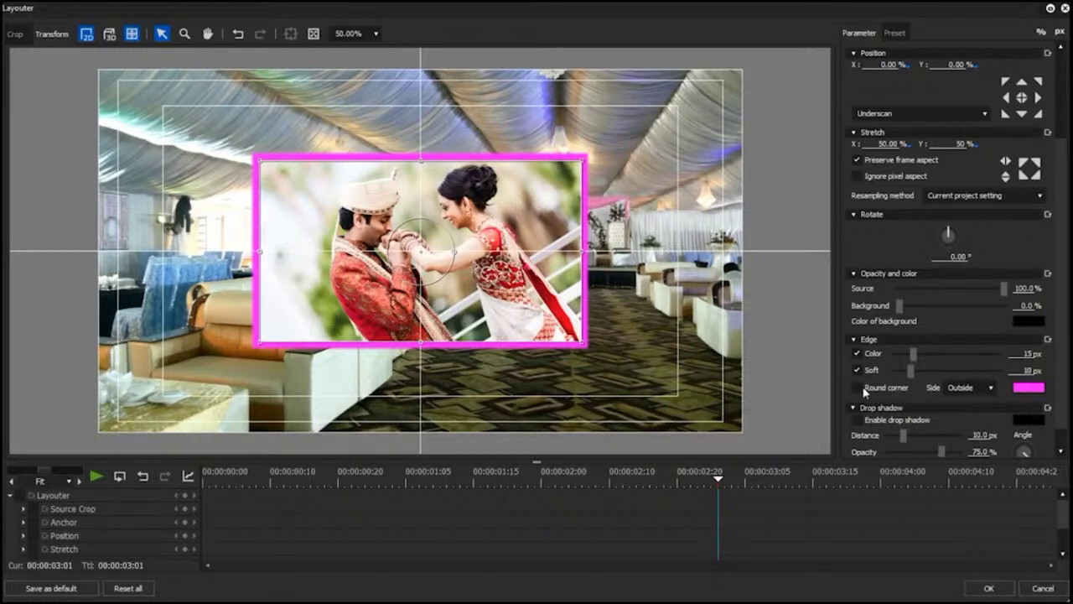
Step: Try the Inside and Both options for the edge side, and return it to Outside
left_click(985, 391)
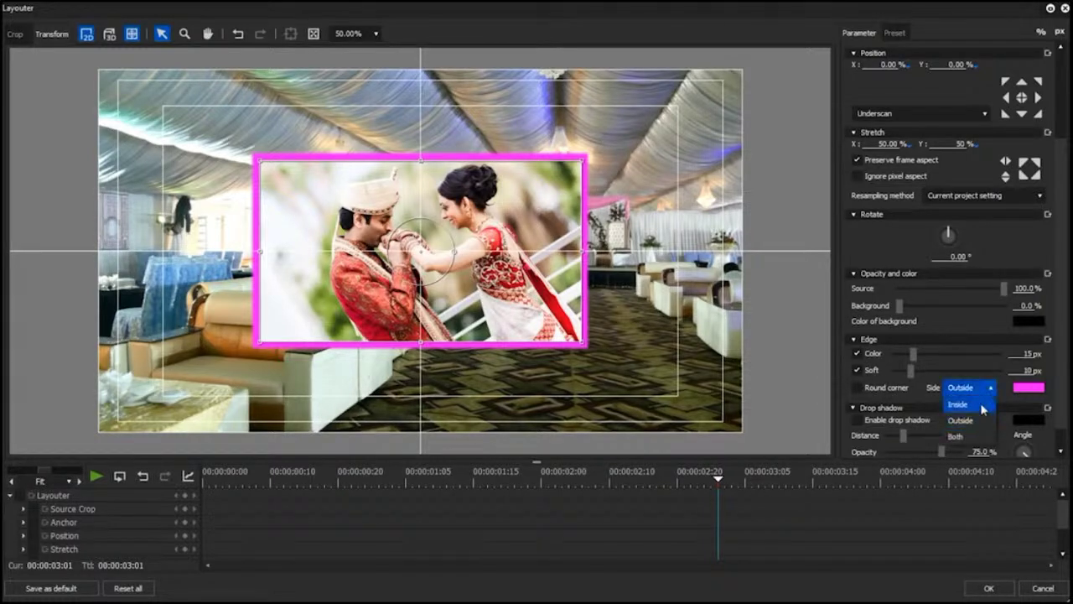
left_click(983, 406)
left_click(981, 389)
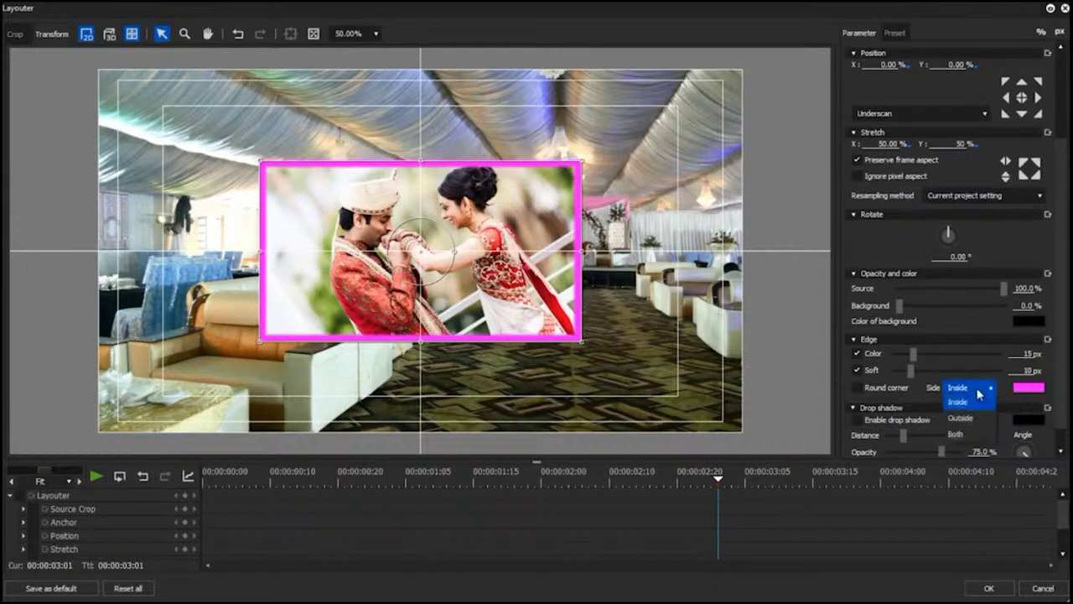
left_click(957, 436)
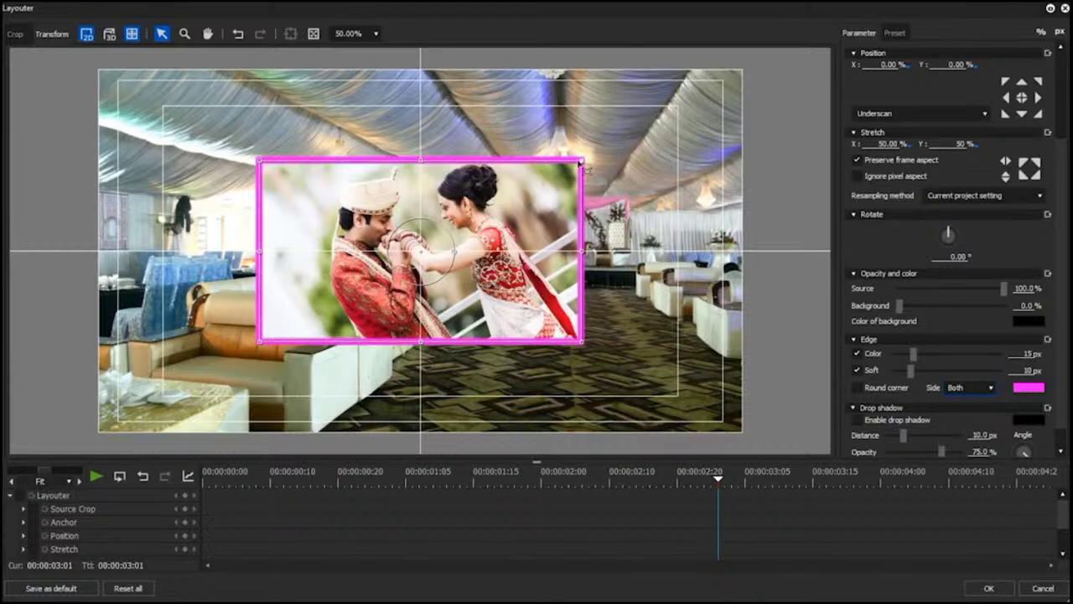
left_click(991, 388)
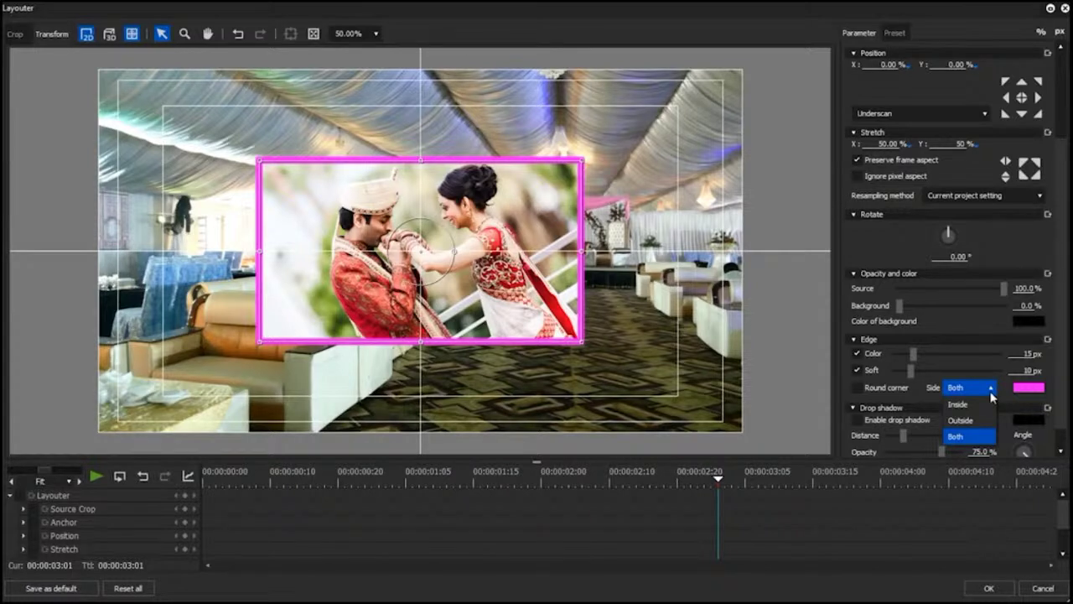
left_click(976, 408)
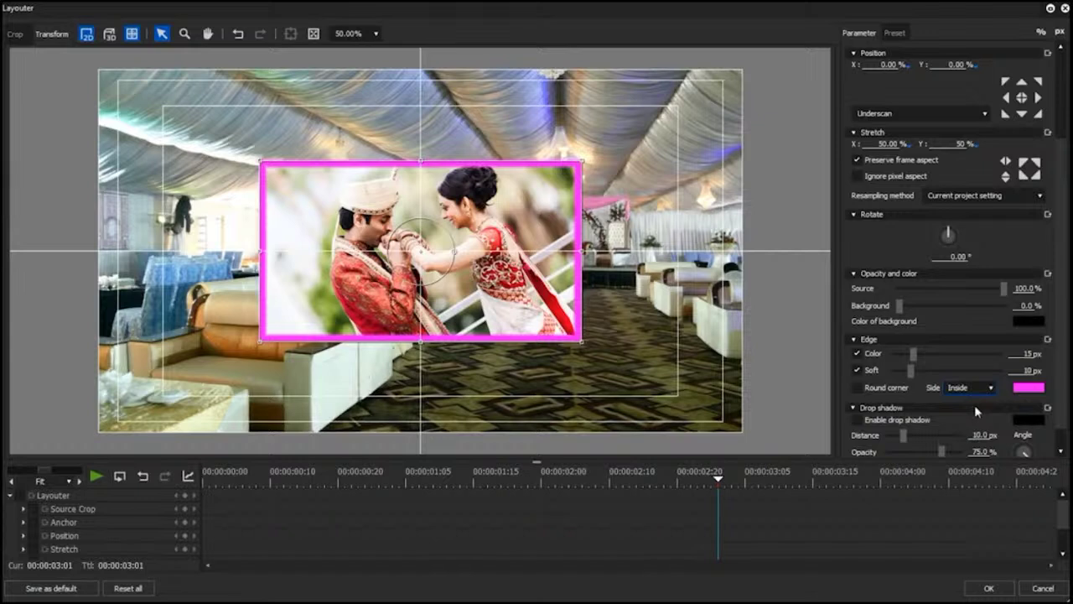
left_click(974, 407)
left_click(972, 407)
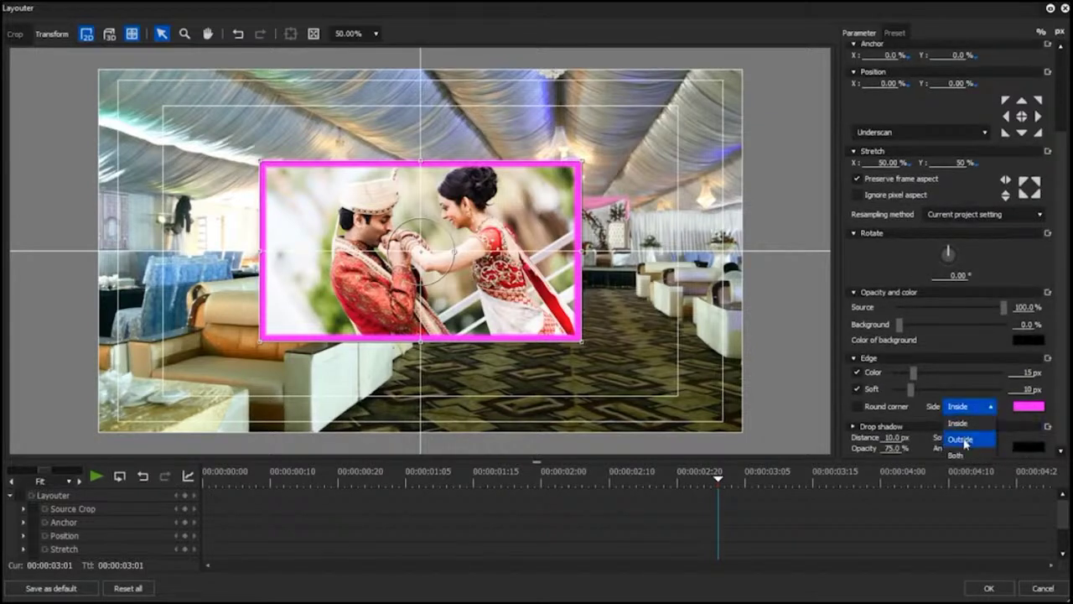
left_click(964, 440)
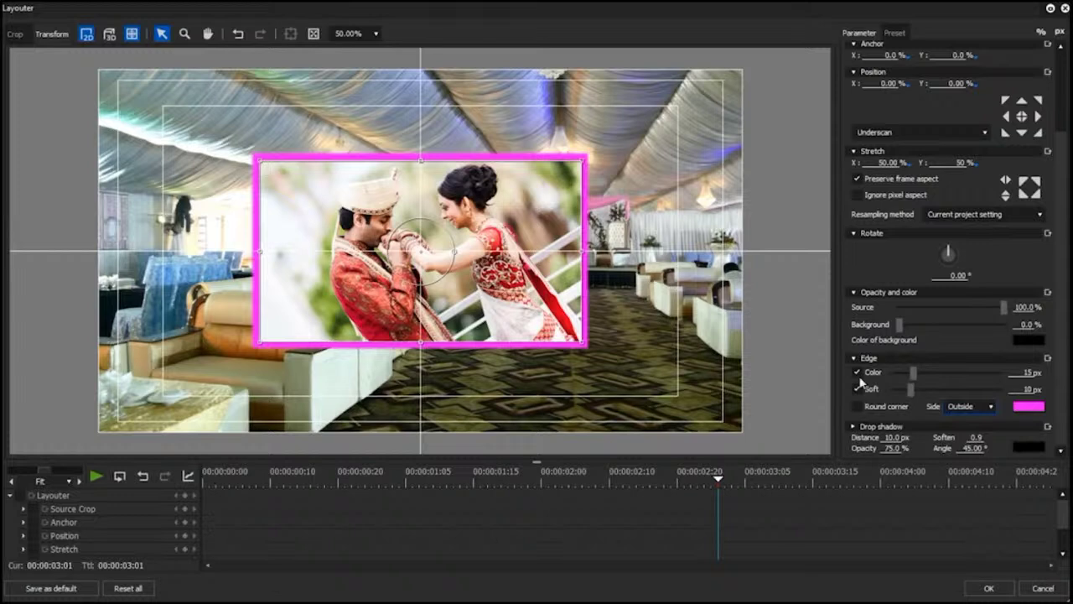
Step: Reset the edge color and softness to 0 px and disable both around the photo
scroll(986, 413, "down", 1)
left_click_drag(915, 373, 894, 373)
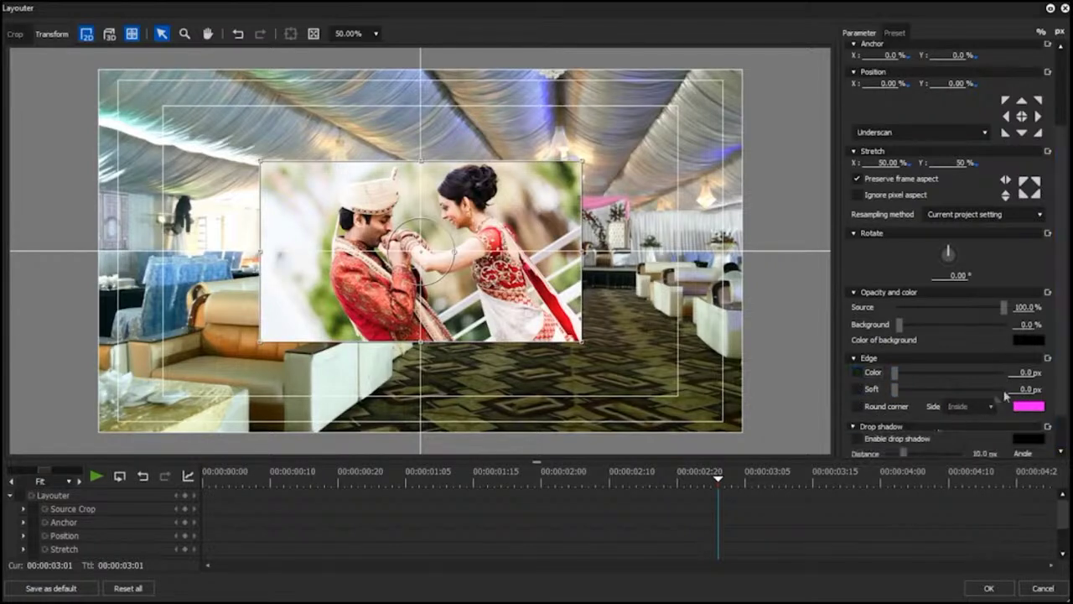
Step: Enable the drop shadow with a distance of about 18.5 px, opacity of 100% and soften of about 0.2
scroll(1061, 372, "down", 1)
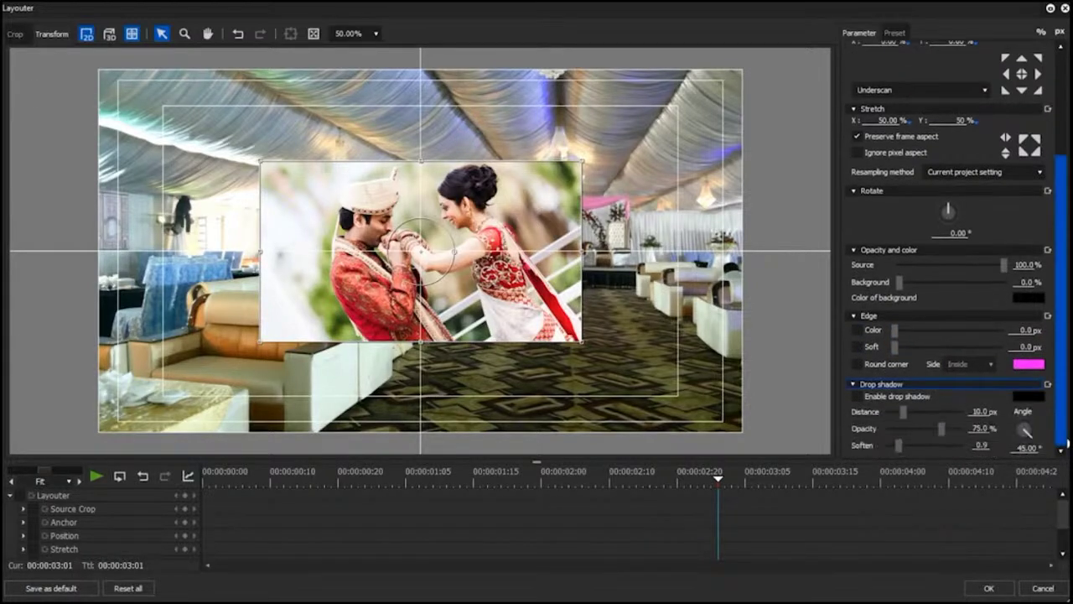
left_click(859, 397)
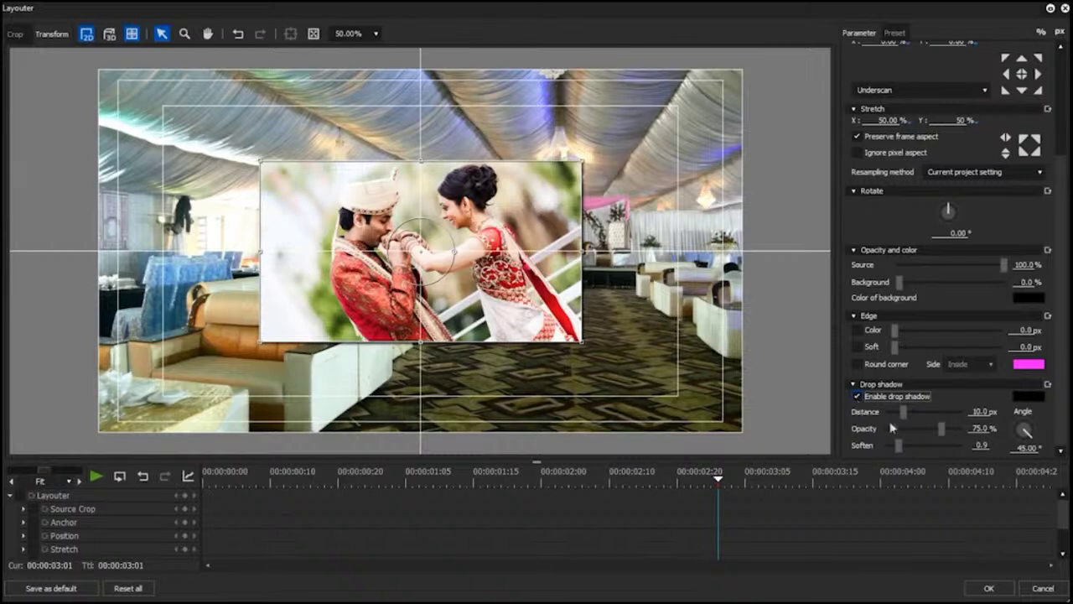
left_click_drag(907, 417, 960, 430)
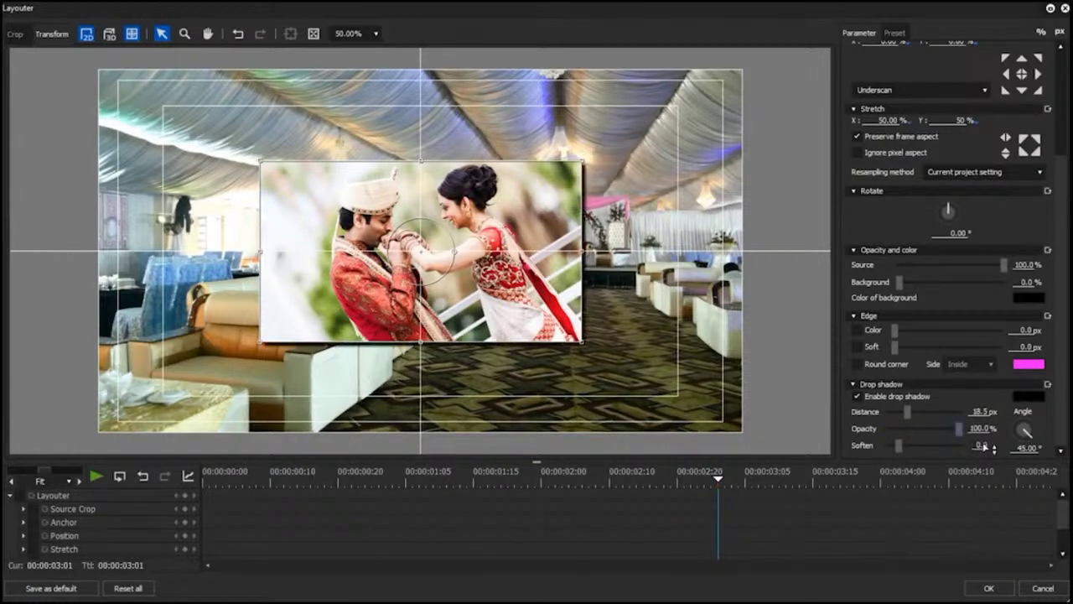
left_click(898, 447)
left_click_drag(923, 447, 894, 453)
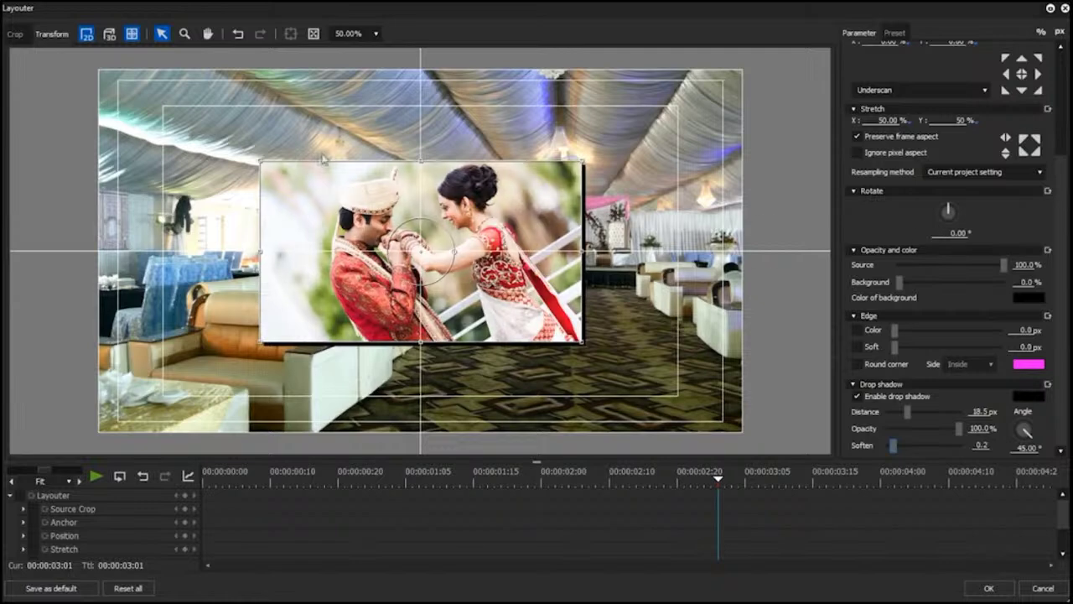
Step: Try rotating the photo to 45°
left_click(955, 234)
type("45")
key("Return")
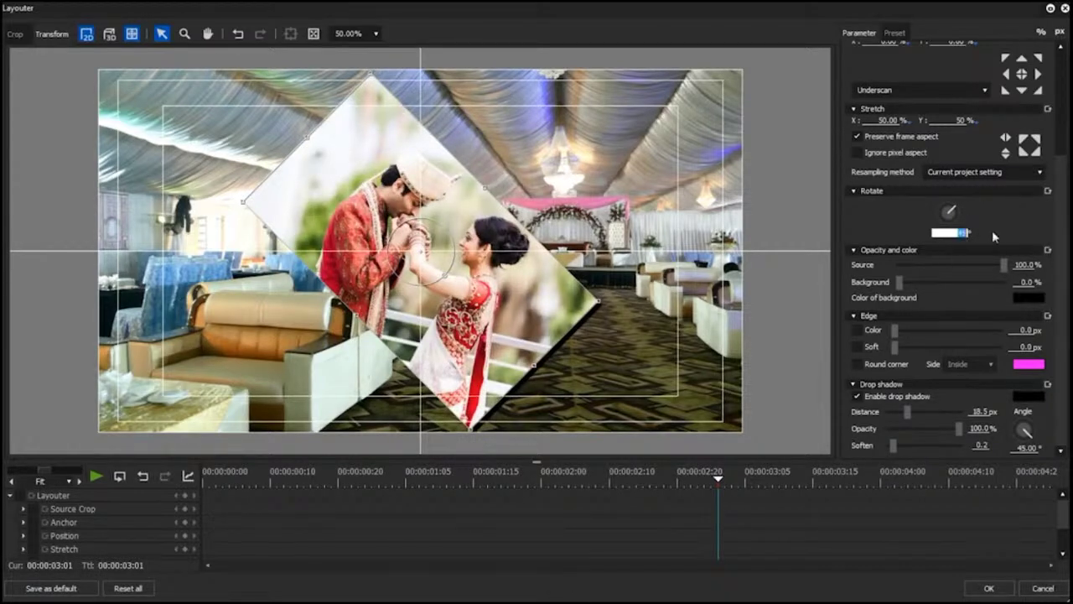
Step: Rotate the photo to 90°, place it at about X 32.9%, Y -1.7%, and apply the layout
key("BackSpace")
type("90")
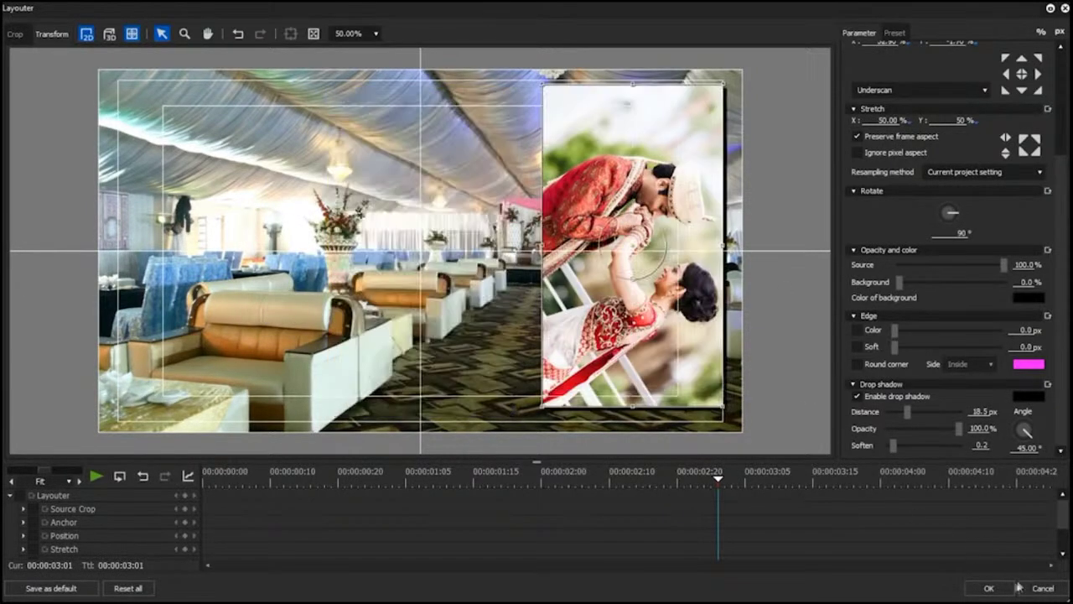
left_click(990, 587)
Step: Reopen the photo's Layouter with the playhead at about 00:00:11:19, enlarge the keyframe area and fit the preview to the remaining space
left_click_drag(605, 406, 644, 406)
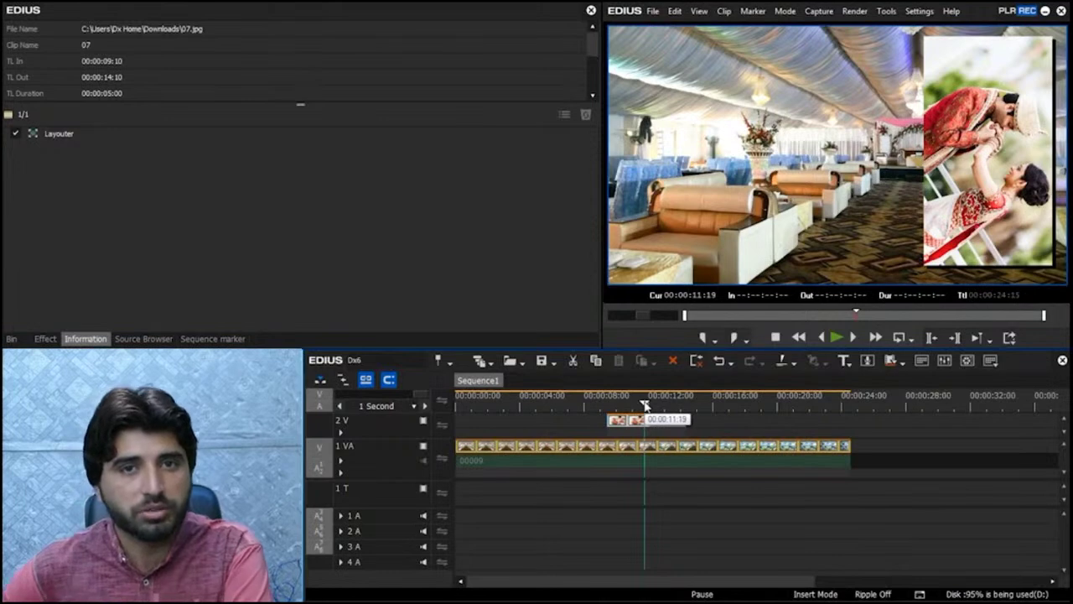
key("F7")
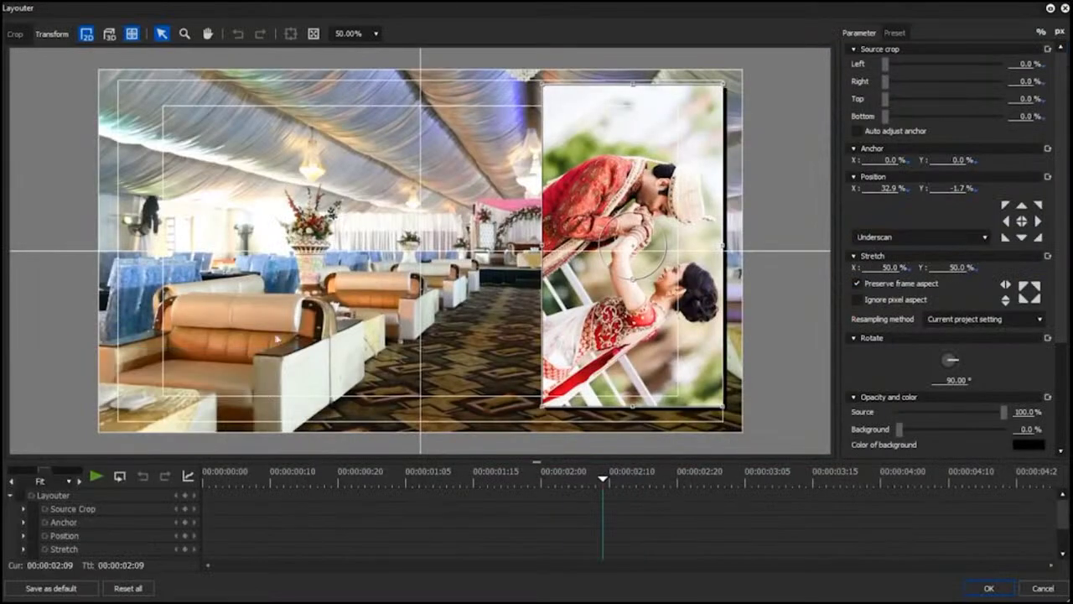
left_click_drag(538, 463, 543, 380)
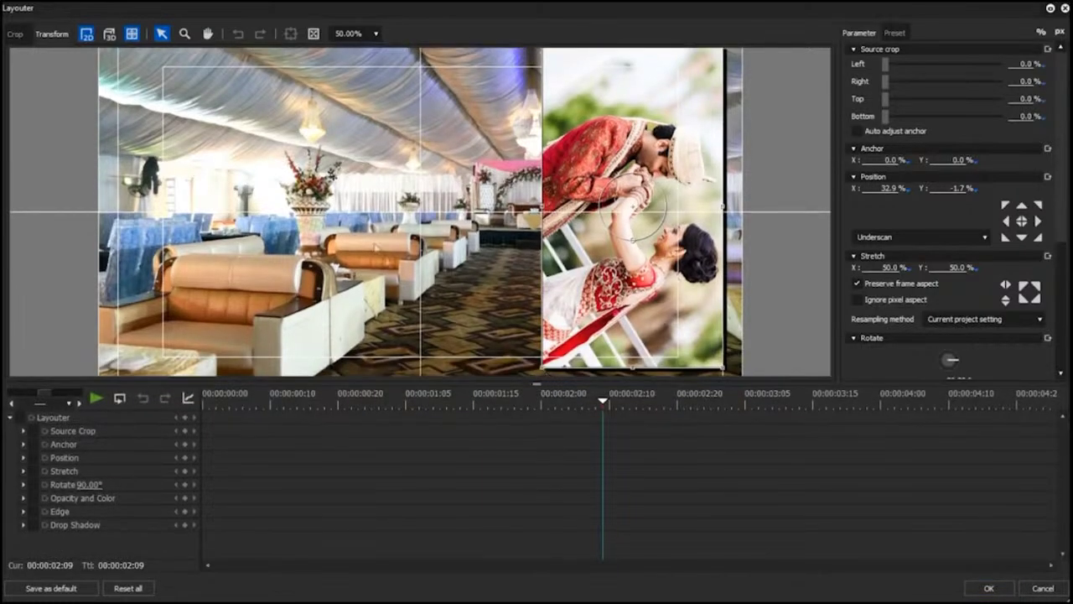
left_click(314, 34)
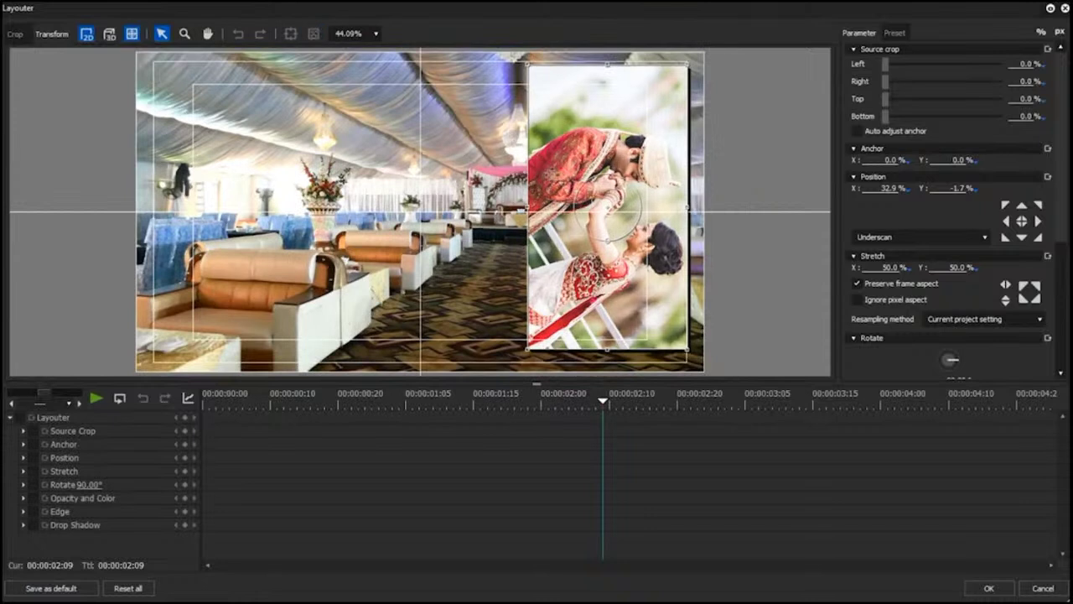
left_click(9, 418)
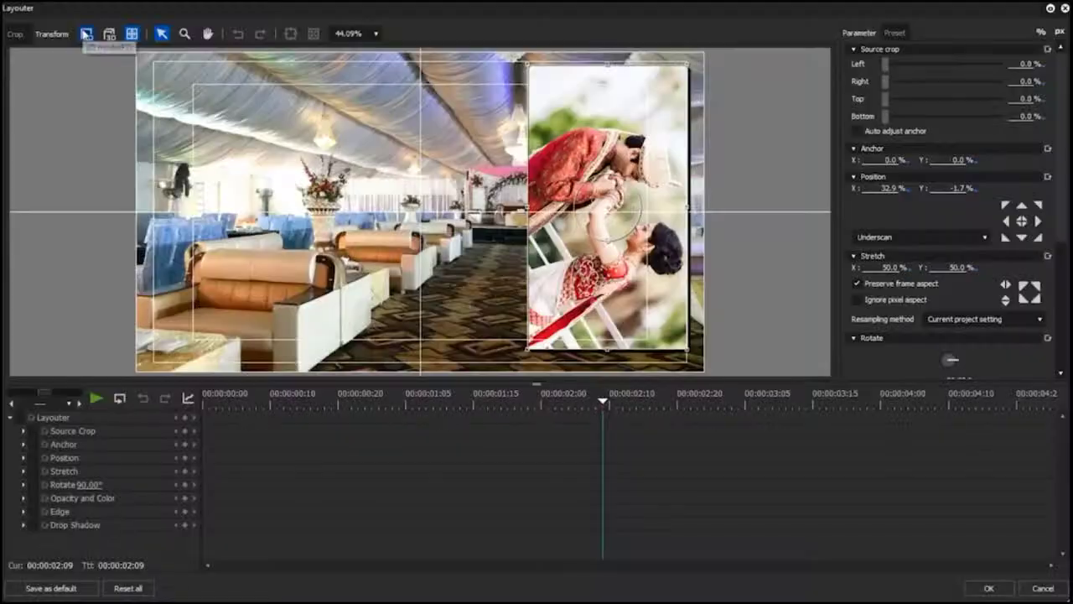
Step: Enable keyframing for all Layouter parameters and add a keyframe to each at 00:00:05:00
left_click_drag(553, 406, 192, 398)
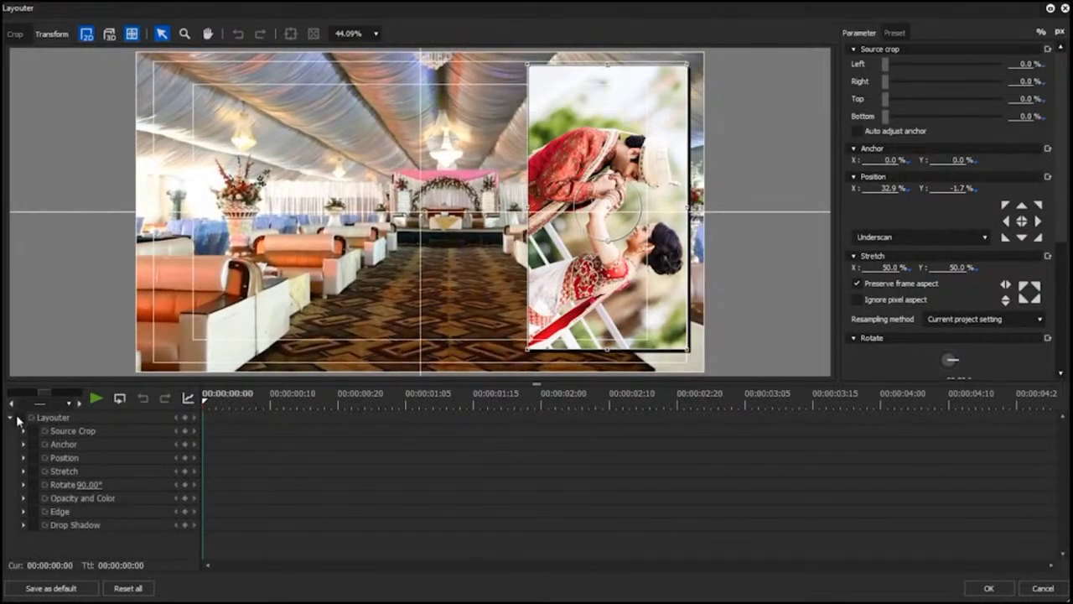
left_click(20, 418)
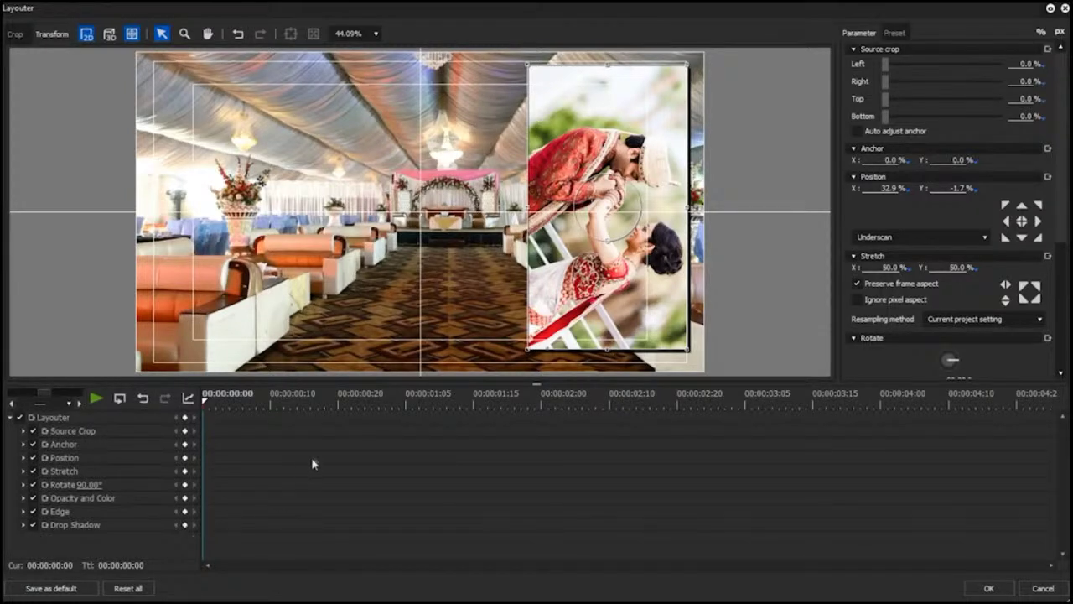
left_click_drag(339, 409, 1055, 467)
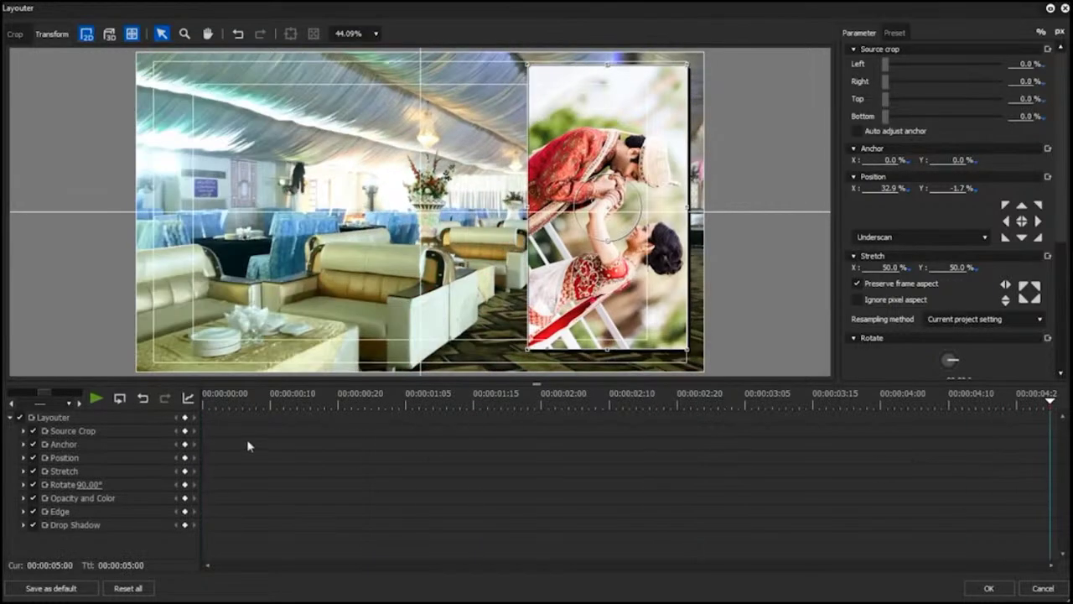
left_click(186, 418)
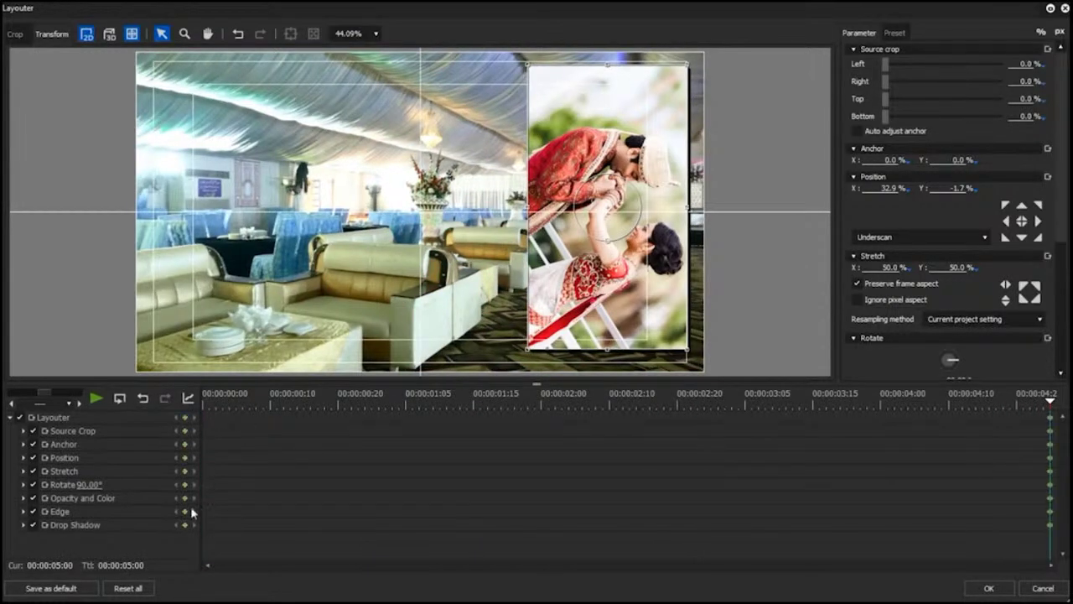
Step: Go to 00:00:00:00 in the keyframe area and reset the photo's position to X 0%, Y 0%
left_click_drag(1036, 411, 192, 427)
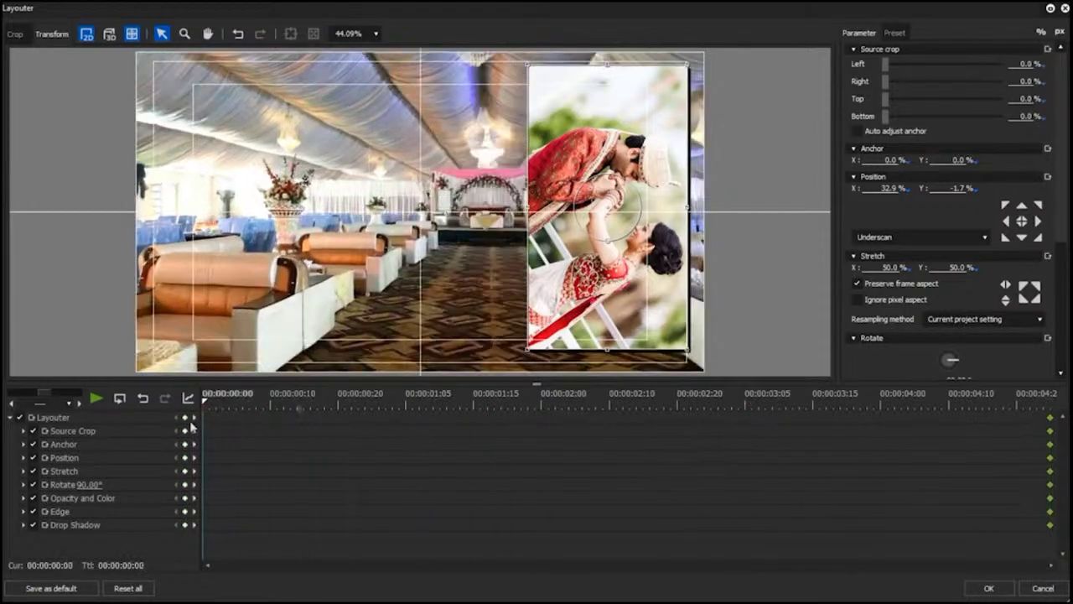
double_click(880, 190)
key("BackSpace")
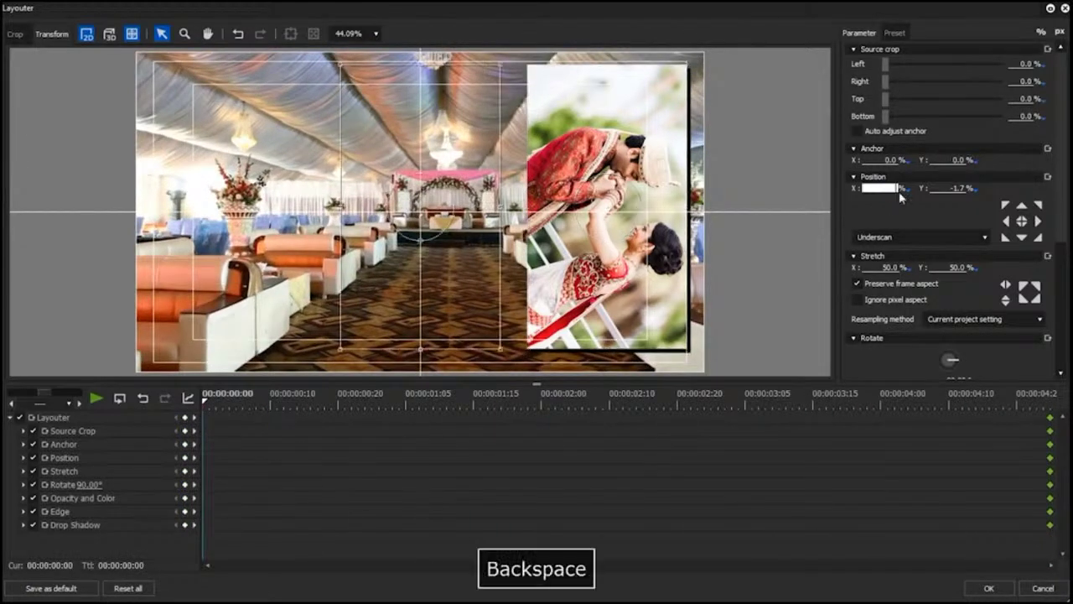
double_click(947, 188)
key("BackSpace")
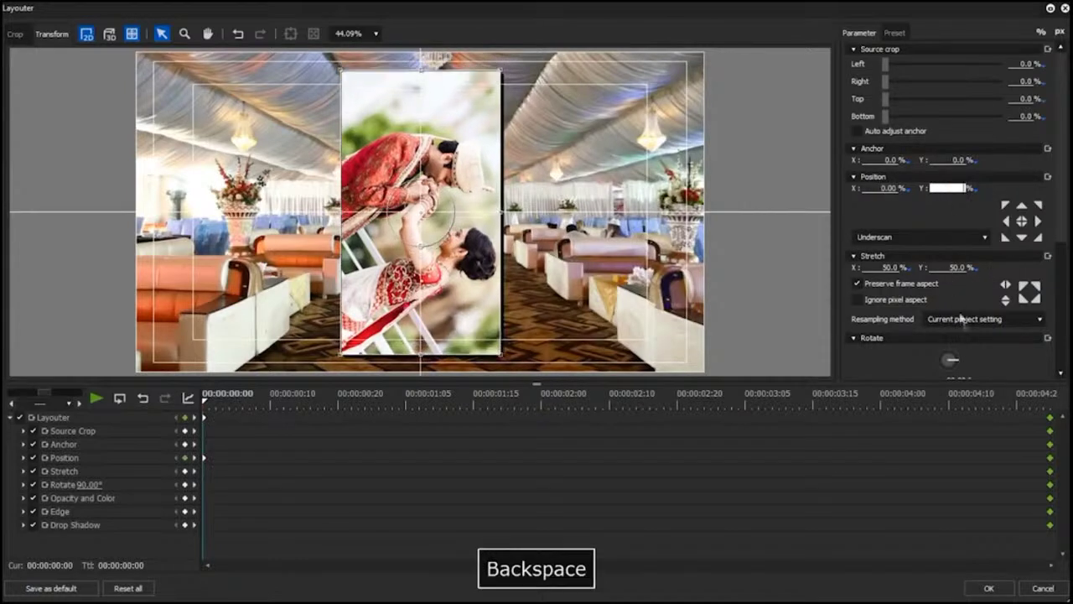
Step: Rotate the photo to -90° at 00:00:00:00 and place it at about X -32.8%, Y -0.6%
scroll(1064, 228, "down", 3)
scroll(945, 282, "down", 1)
double_click(949, 273)
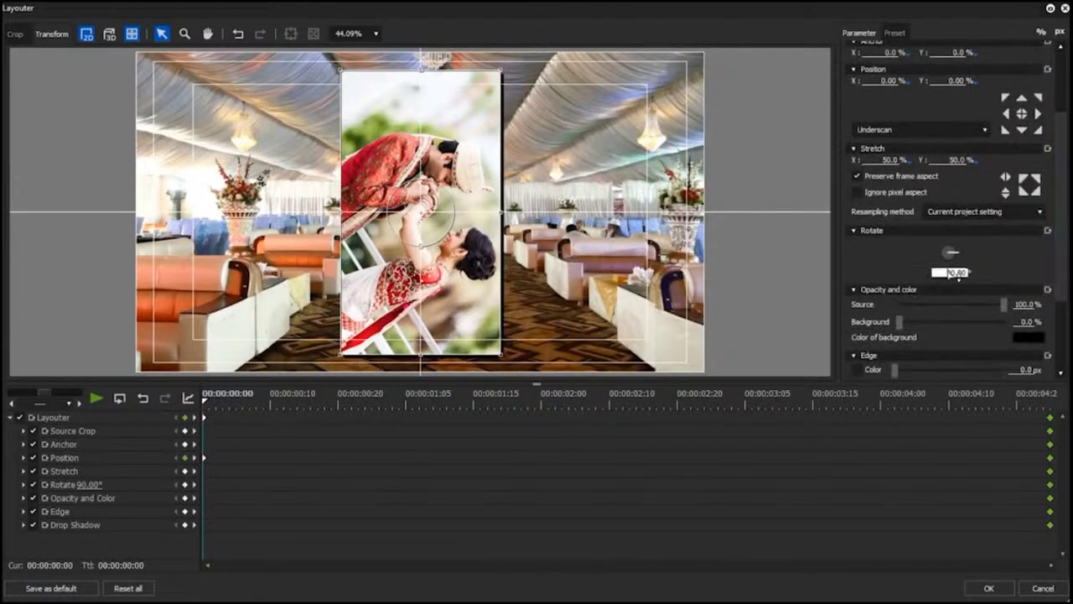
type("-90")
key("Return")
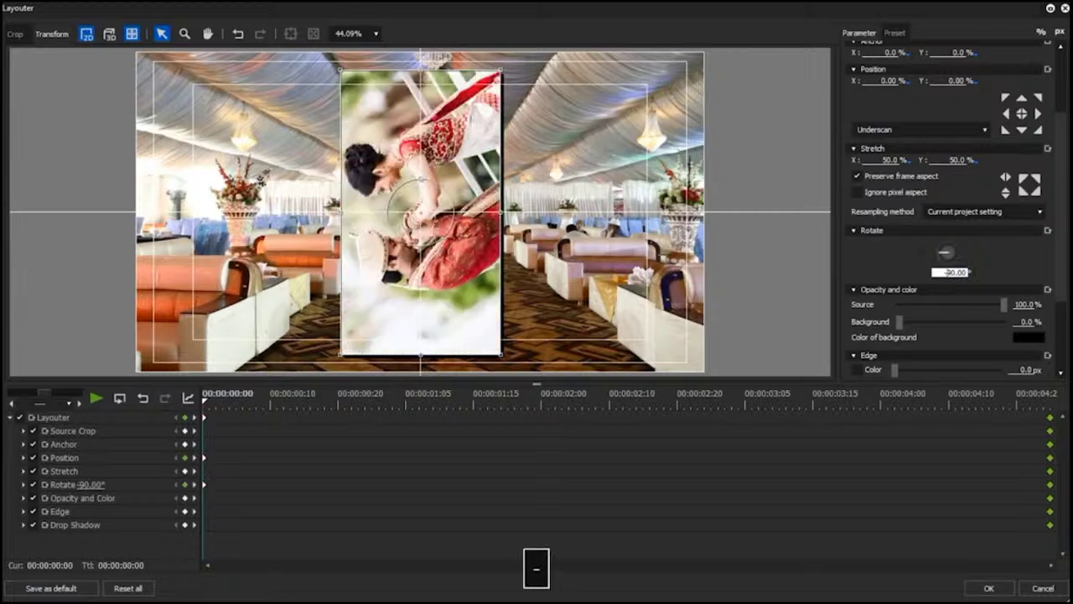
left_click_drag(356, 192, 266, 188)
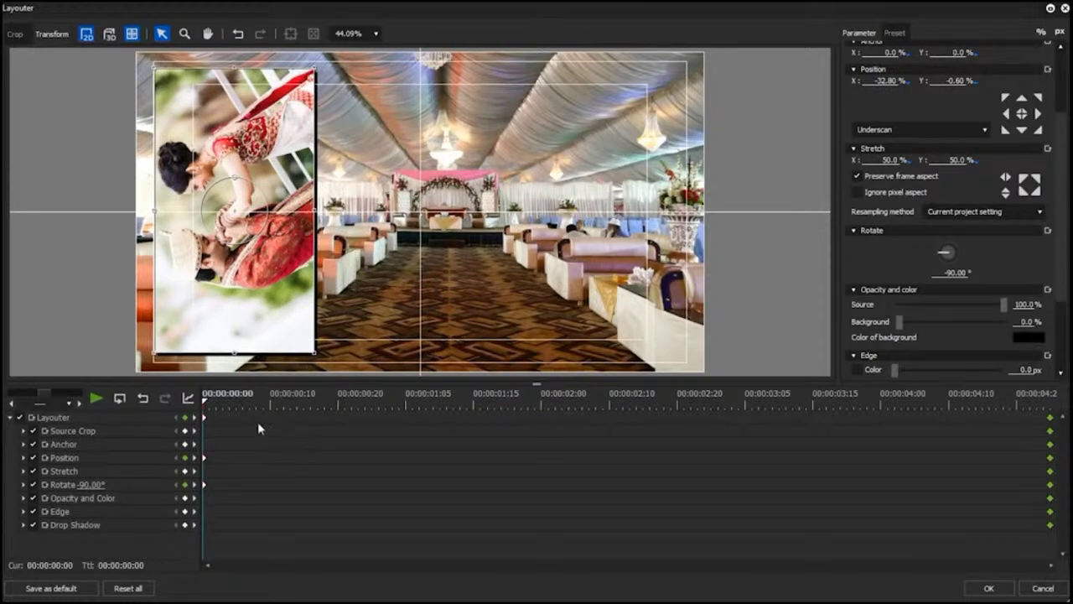
Step: Check the photo's end and start keyframes, apply the layout, and play the animated photo in the timeline
left_click(1052, 398)
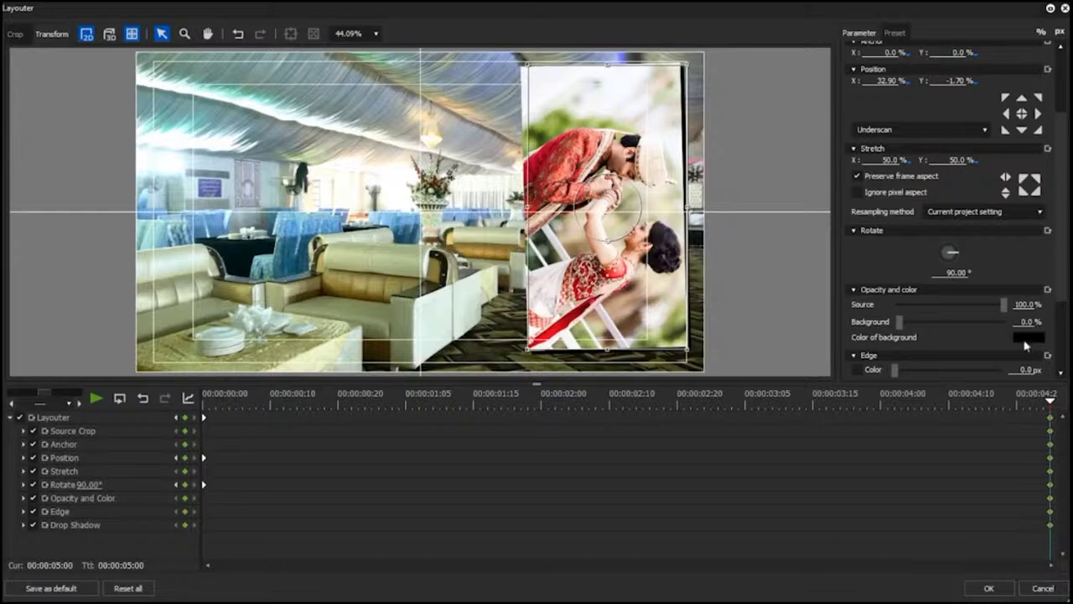
left_click_drag(1042, 405, 172, 420)
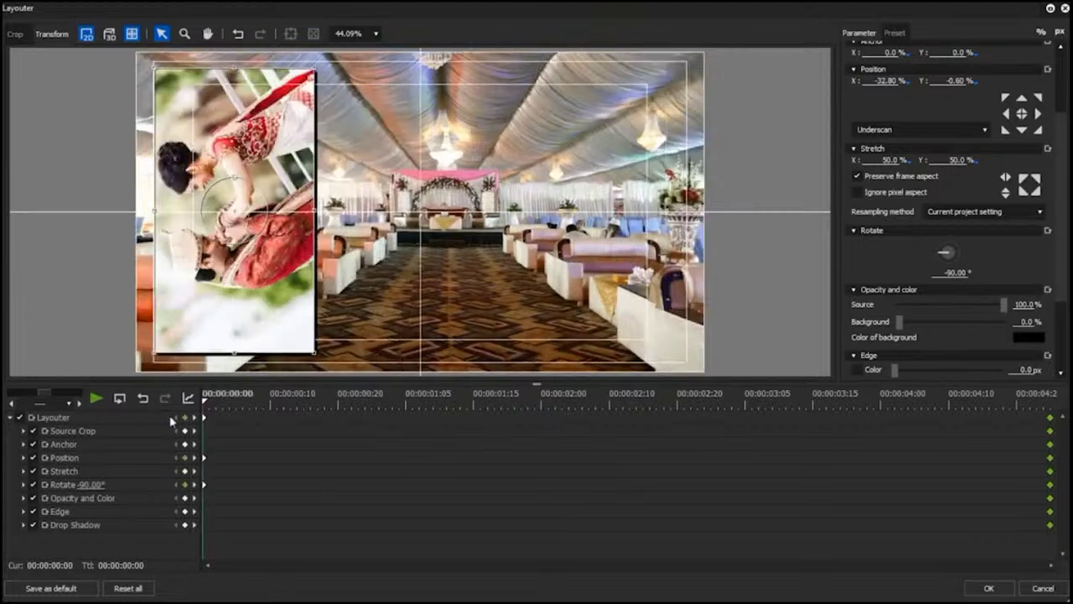
left_click(989, 590)
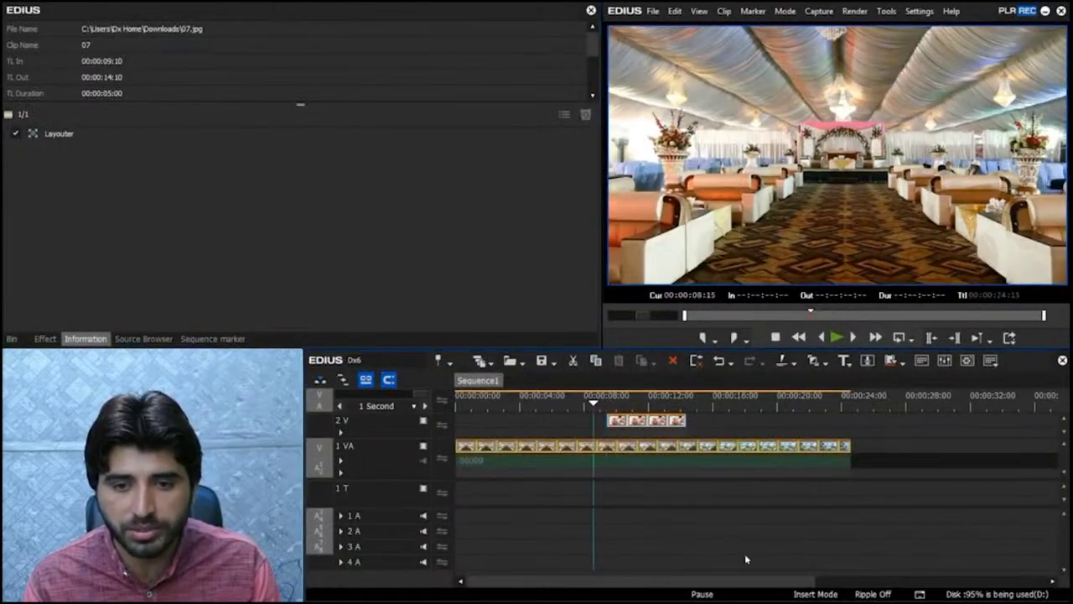
key("space")
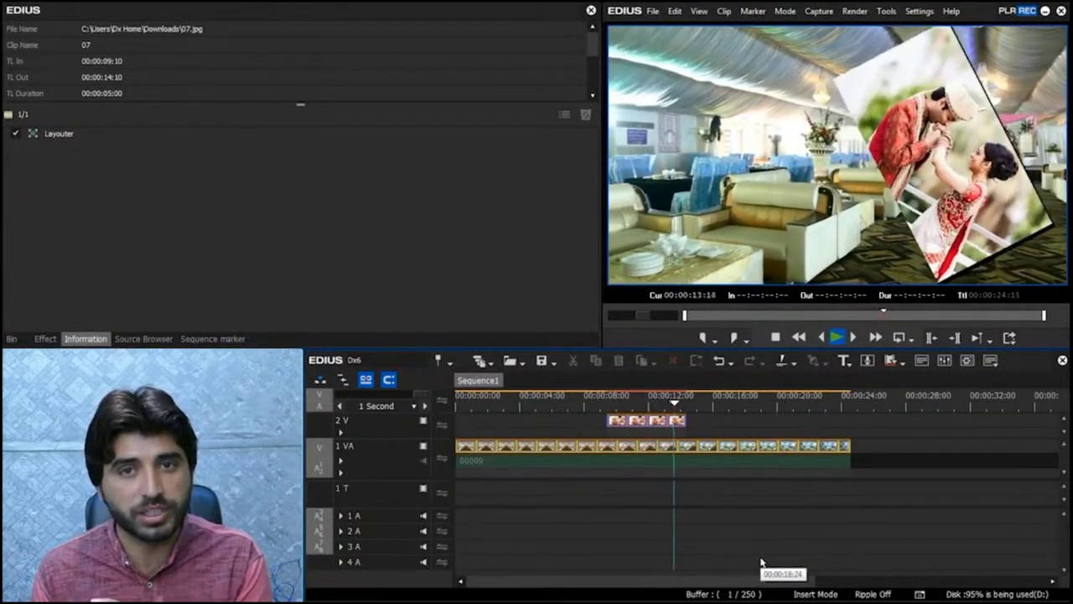
key("space")
Step: Disable the background video clip on 1 VA and replay the photo's animation from just before the photo clip
left_click(463, 449)
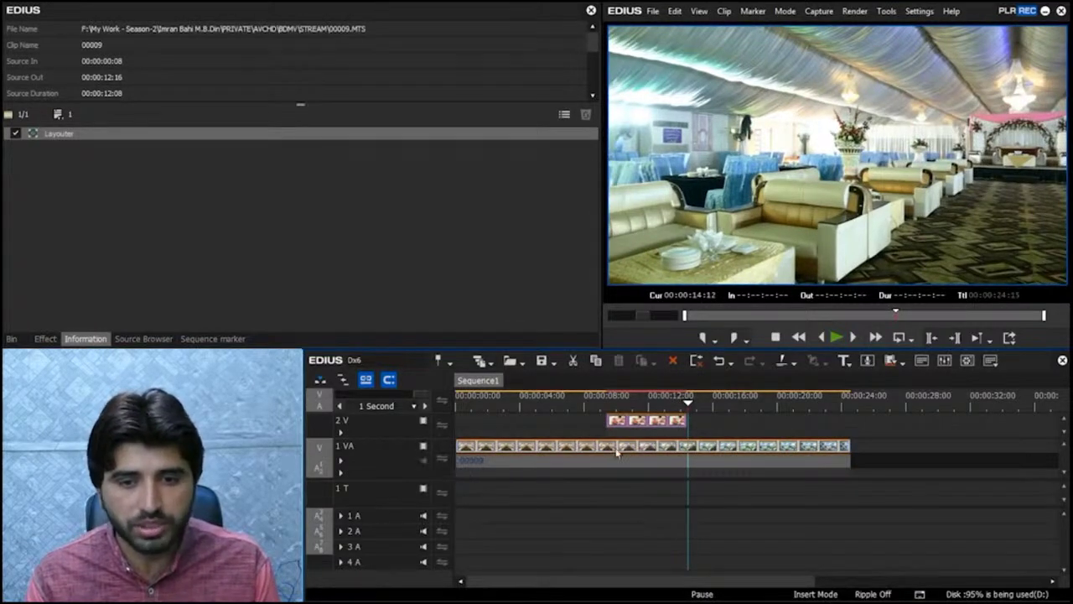
key("0")
left_click_drag(685, 406, 597, 406)
key("space")
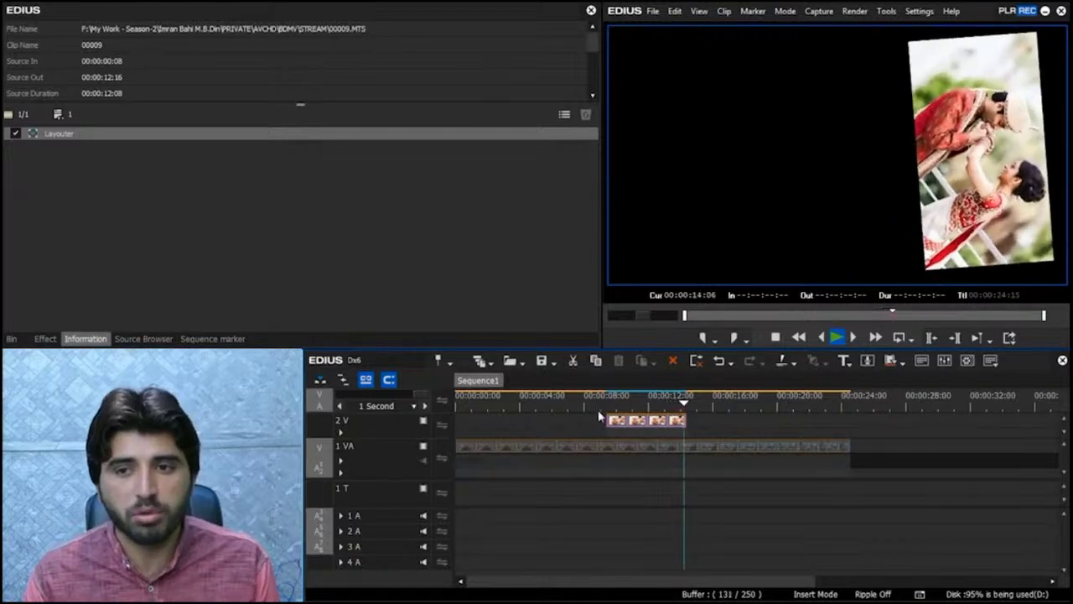
key("space")
Step: Reopen the photo's Layouter and reset its position to X 0%, Y 0% at 00:00:00:00
left_click(644, 424)
key("F7")
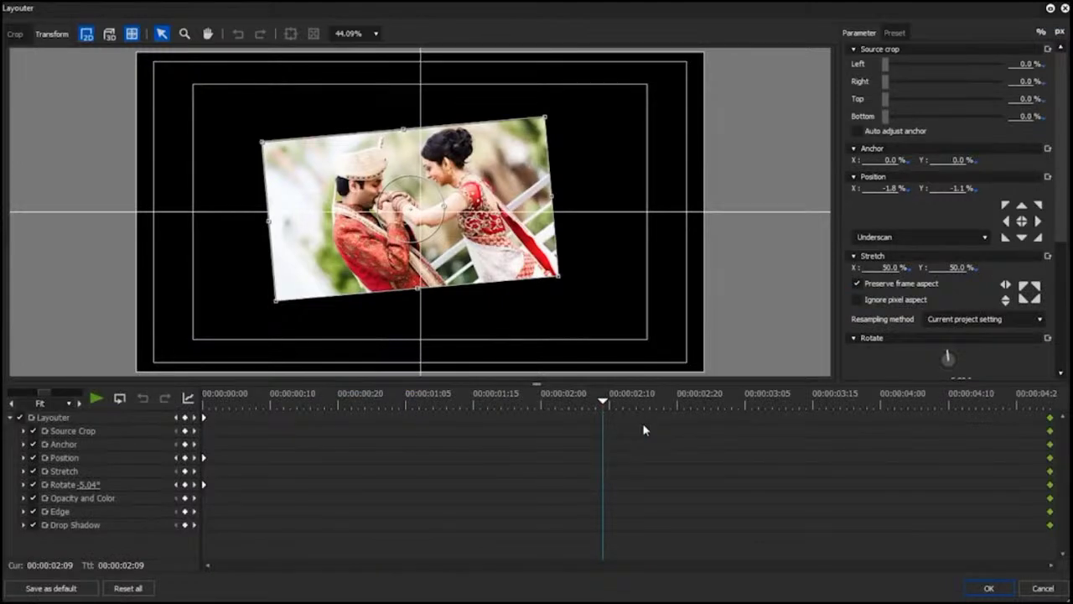
left_click_drag(578, 400, 204, 407)
left_click(940, 190)
key("BackSpace")
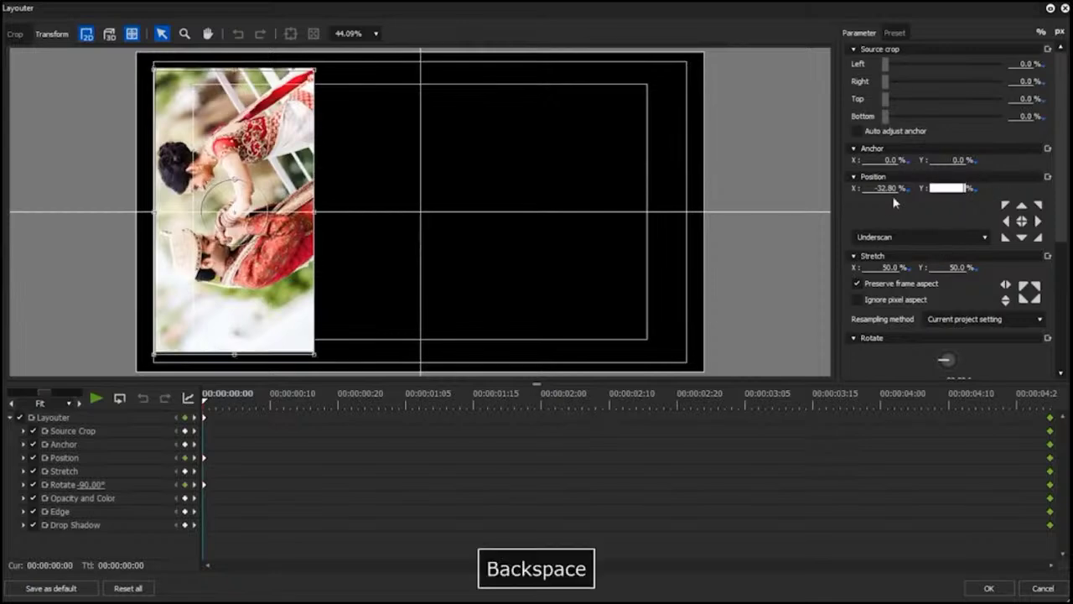
left_click(888, 188)
key("BackSpace")
Step: Set the photo's stretch to 100% and its rotation to 0° at 00:00:00:00
left_click(952, 267)
type("100")
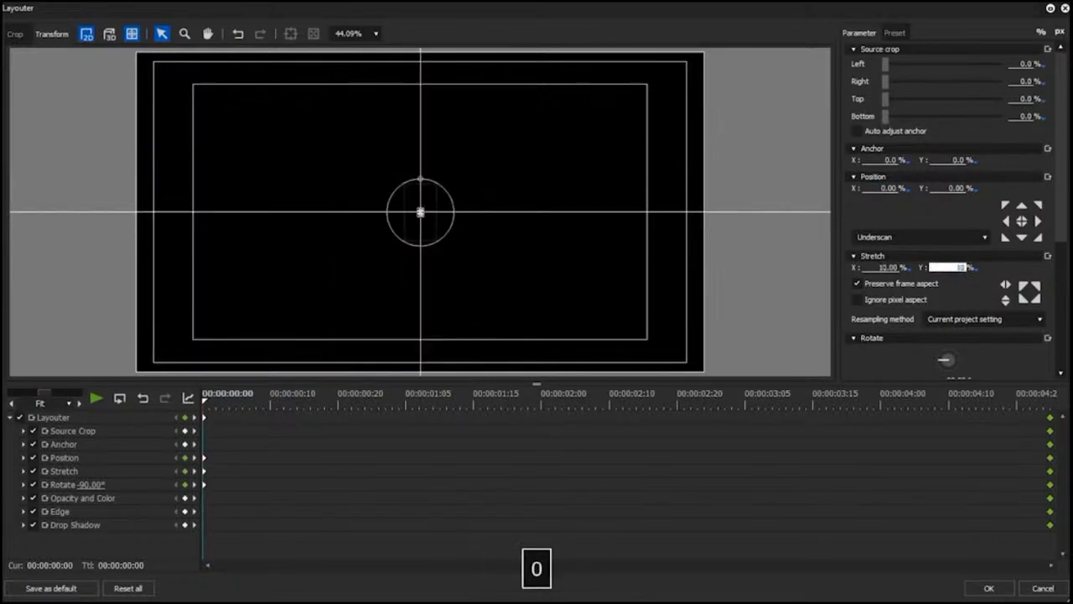
scroll(1022, 302, "down", 3)
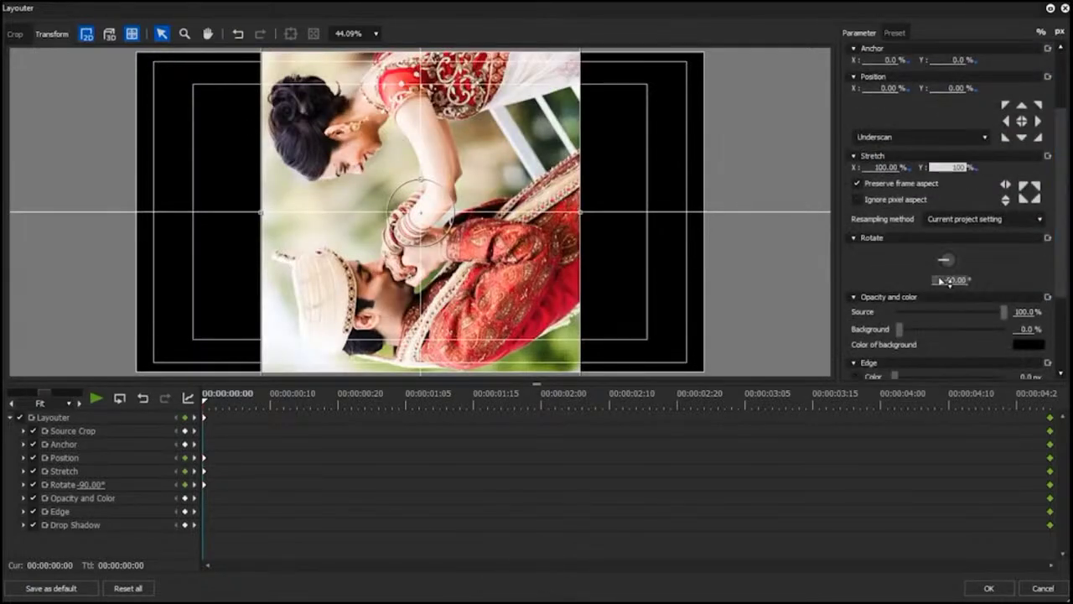
left_click(942, 280)
key("BackSpace")
Step: At 00:00:05:00, set the photo's rotation to 0°, shrink it to about 34.7%, and move it off-frame to about X -67.9%, Y 24.6%
key("End")
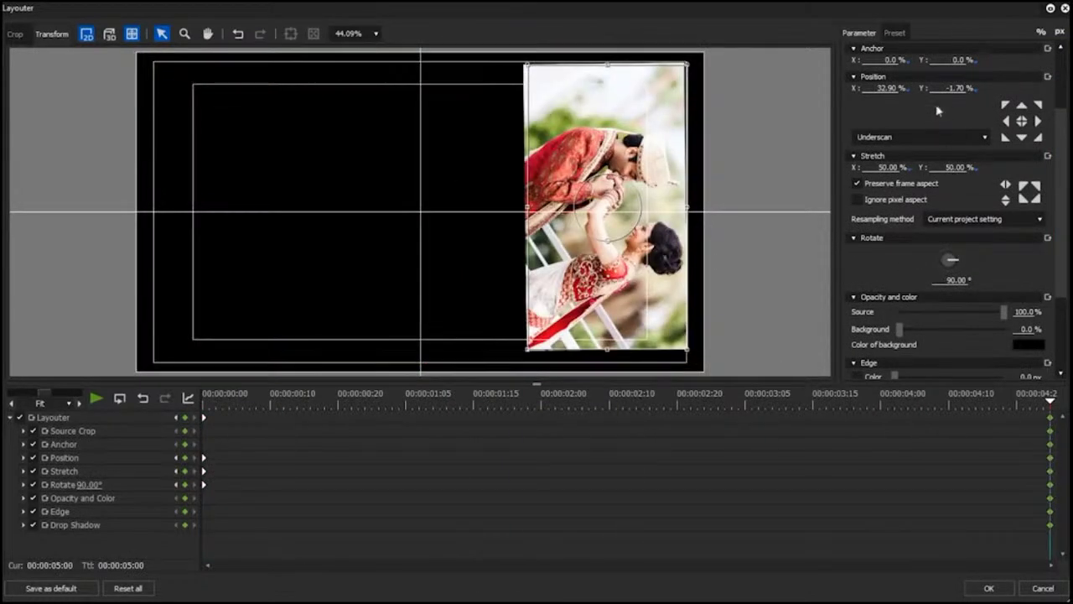
key("BackSpace")
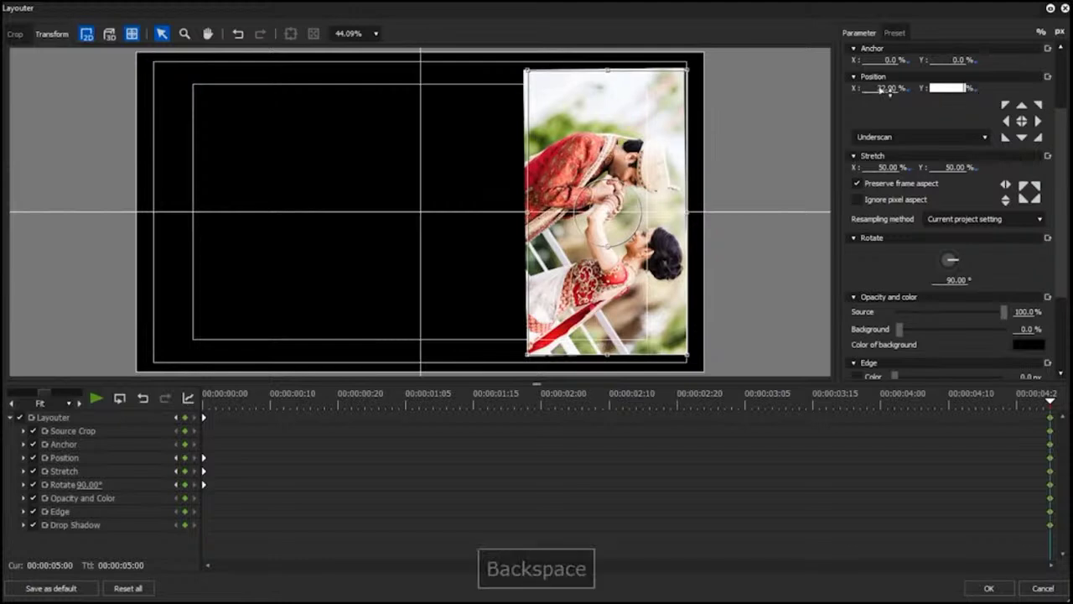
left_click(914, 95)
key("BackSpace")
left_click(944, 282)
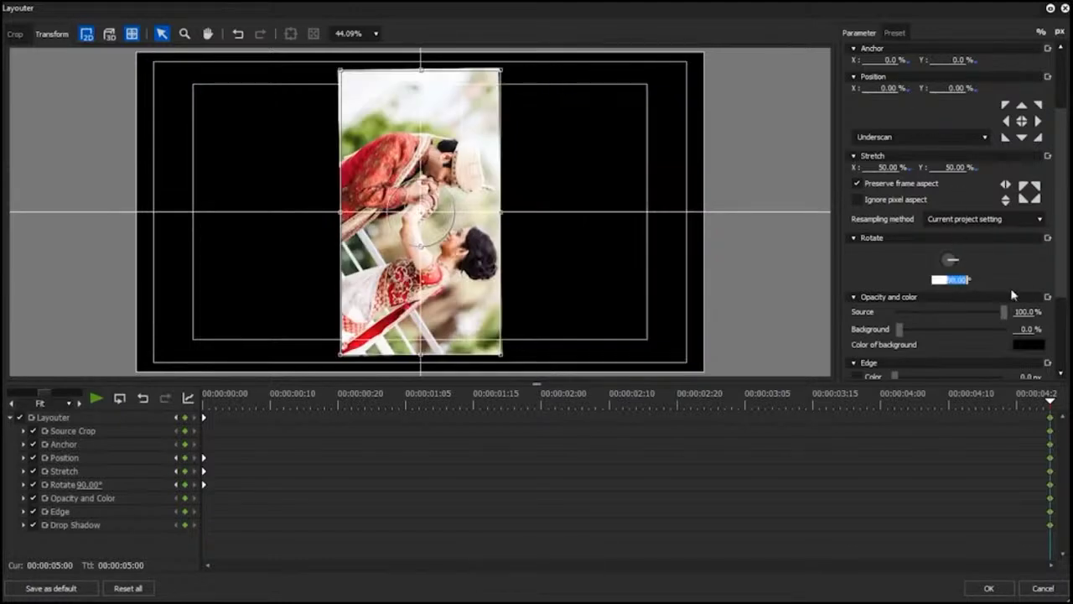
type("1")
key("BackSpace")
type("0")
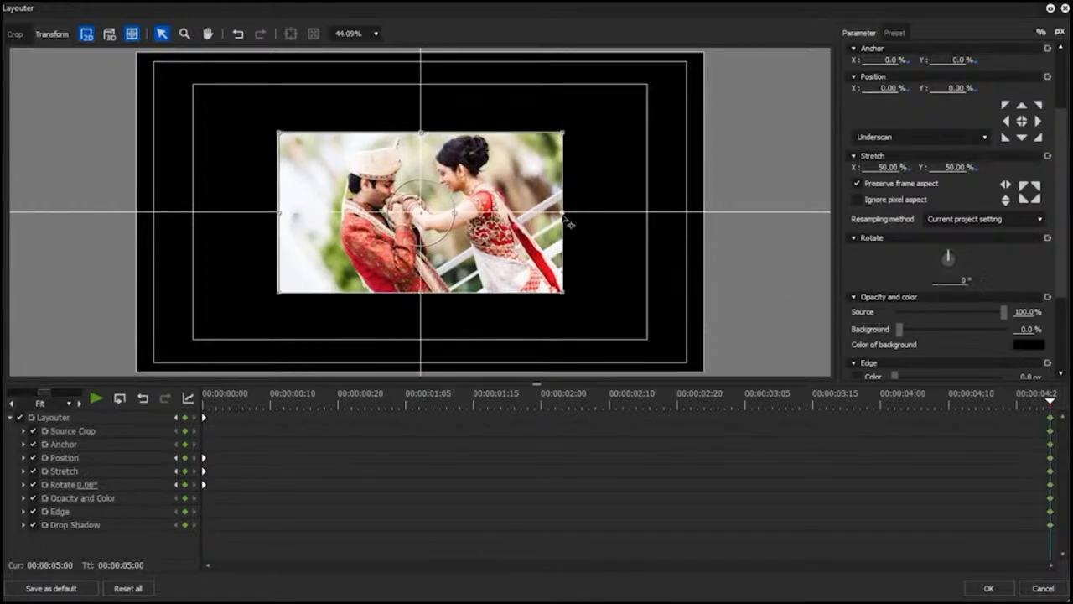
left_click_drag(569, 222, 627, 273)
left_click_drag(562, 282, 110, 278)
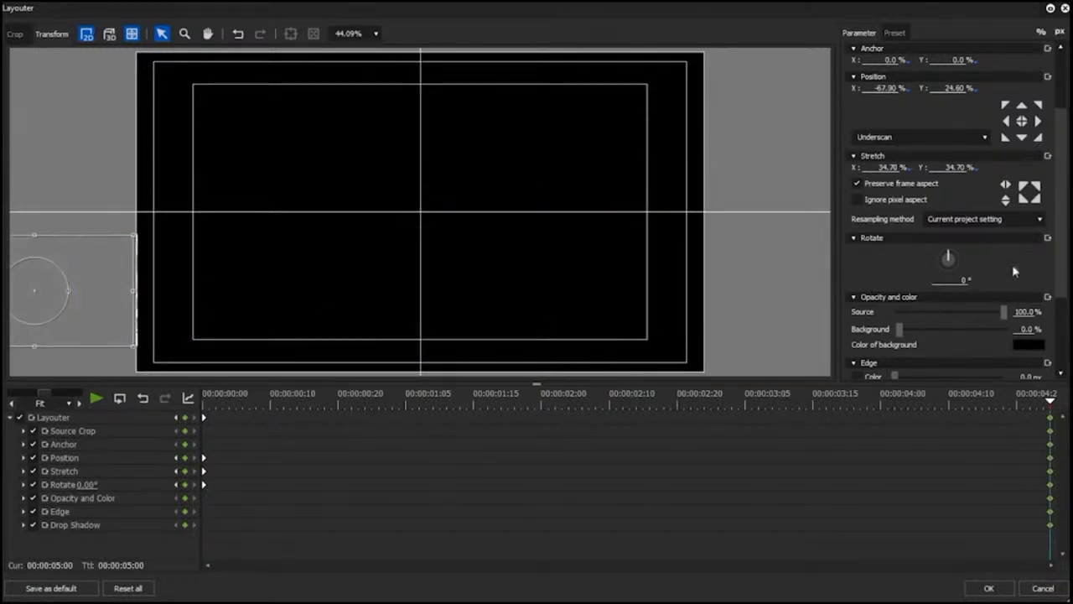
Step: Enable the photo's magenta edge colour with a width of 10 px
left_click_drag(1068, 234, 1068, 344)
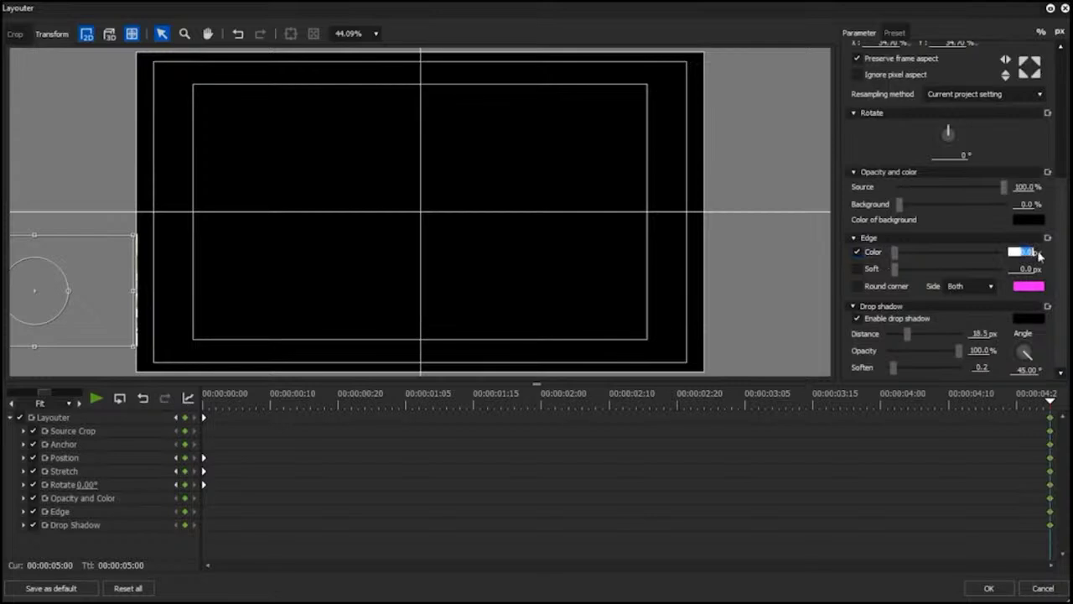
type("10")
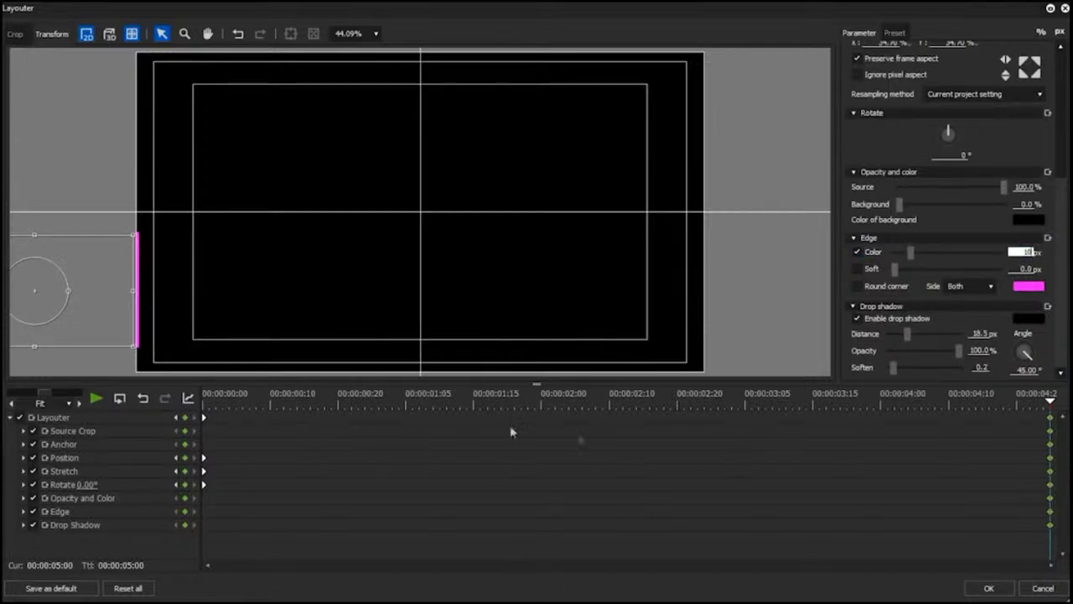
Step: Copy the keyframes of all Layouter parameters at 00:00:05:00 and paste them at 00:00:00:00
left_click_drag(960, 419, 108, 404)
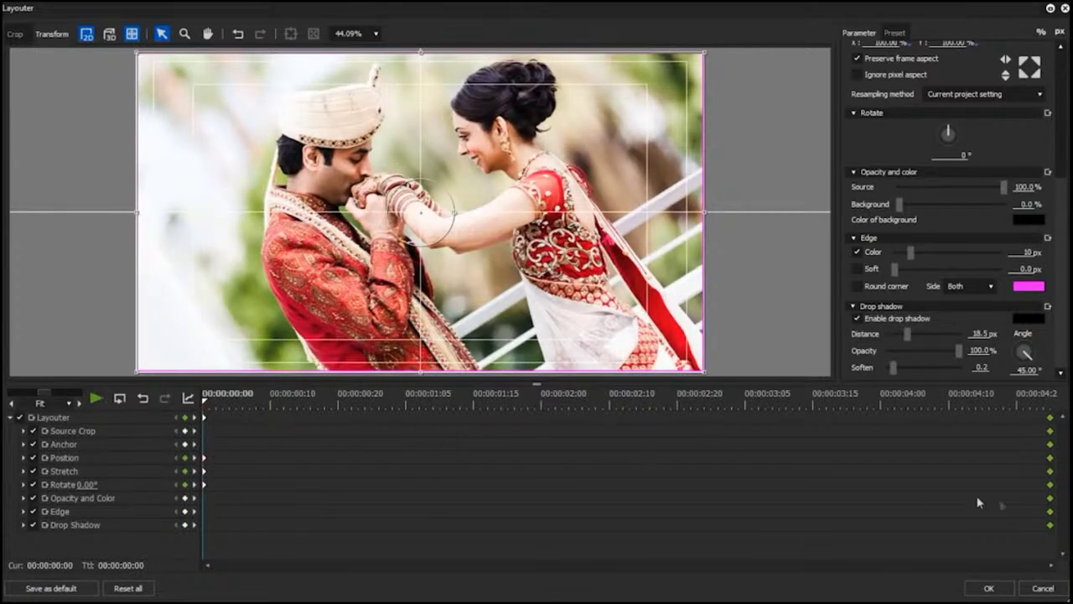
key("ctrl+c")
left_click_drag(1047, 540, 1053, 416)
right_click(1053, 423)
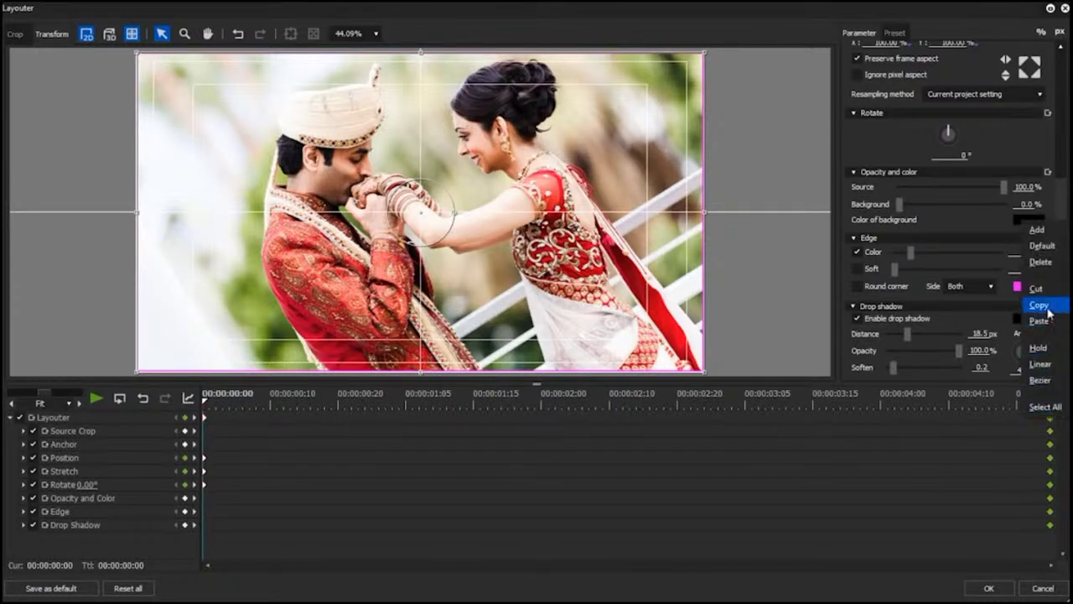
left_click(1039, 307)
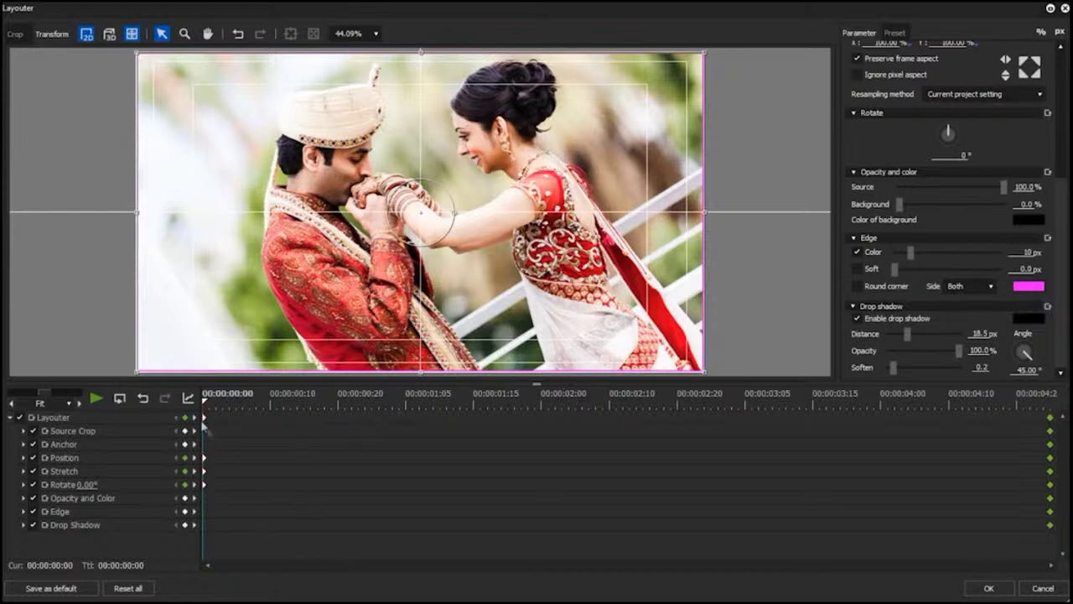
left_click_drag(237, 419, 200, 488)
right_click(204, 464)
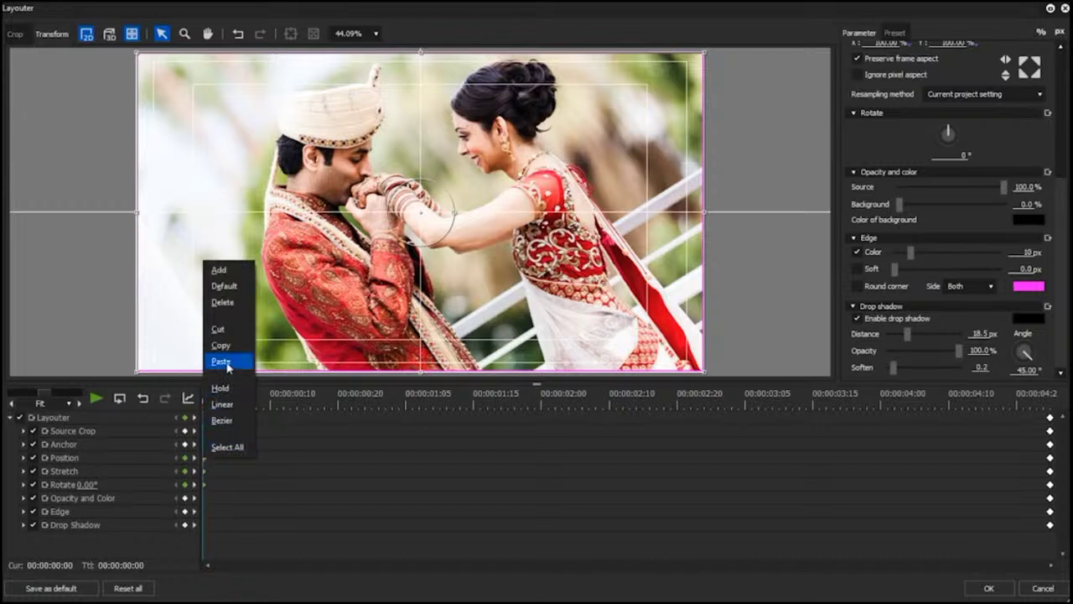
left_click(220, 361)
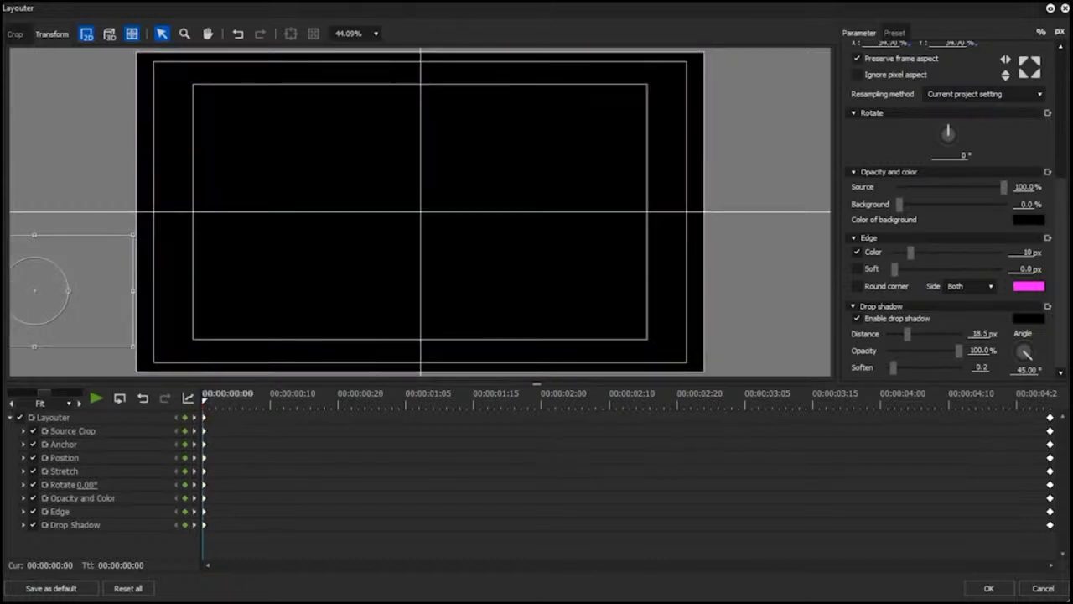
Step: Change the photo's start position X at 00:00:00:00 to positive 67.90%, placing it off the opposite side of the frame
key("space")
key("space")
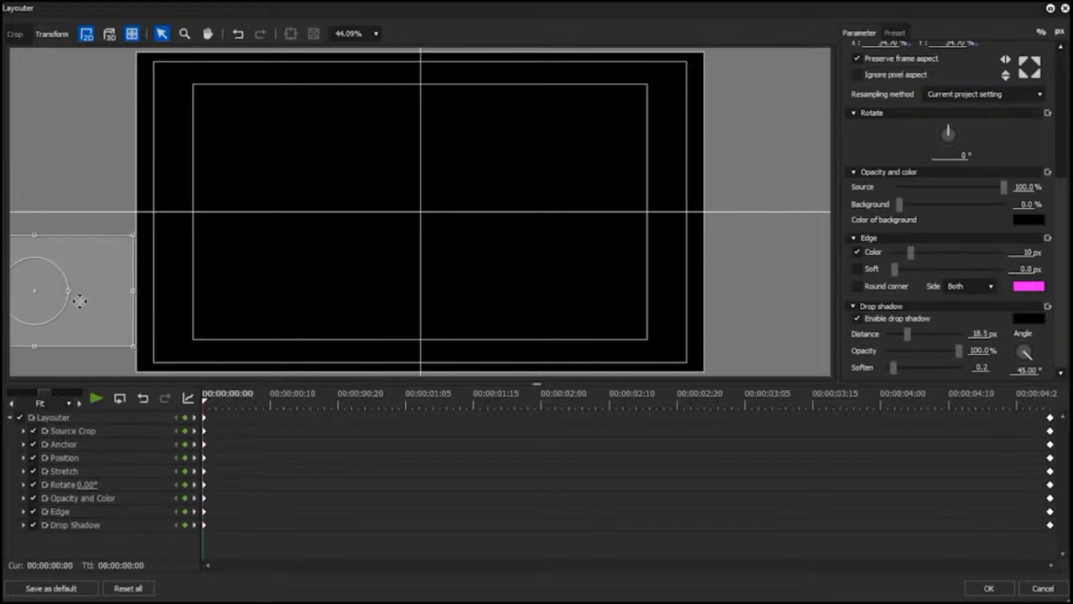
left_click_drag(1059, 271, 1037, 220)
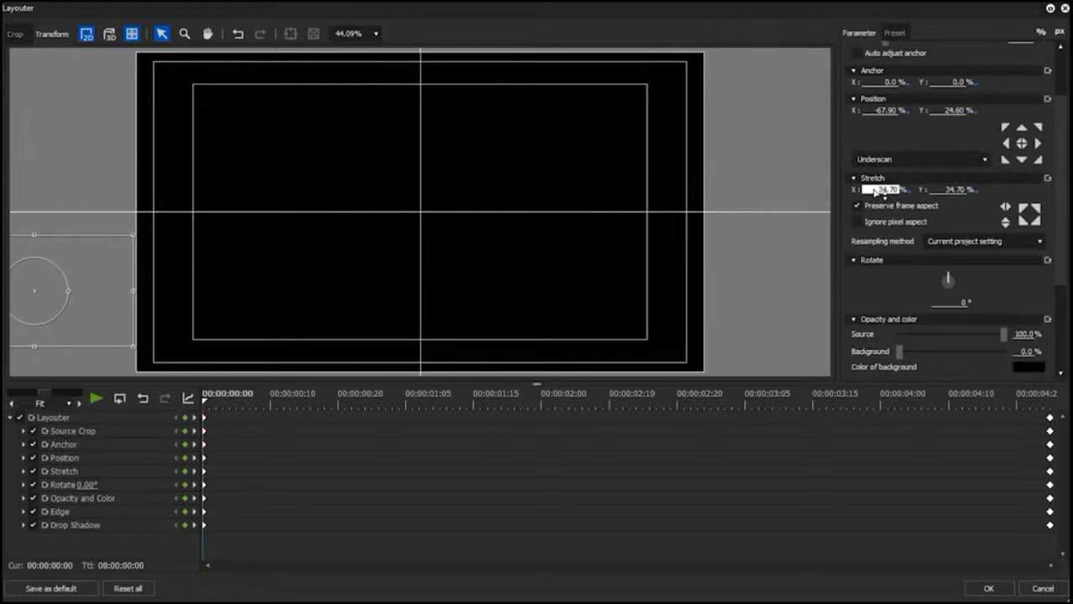
key("minus")
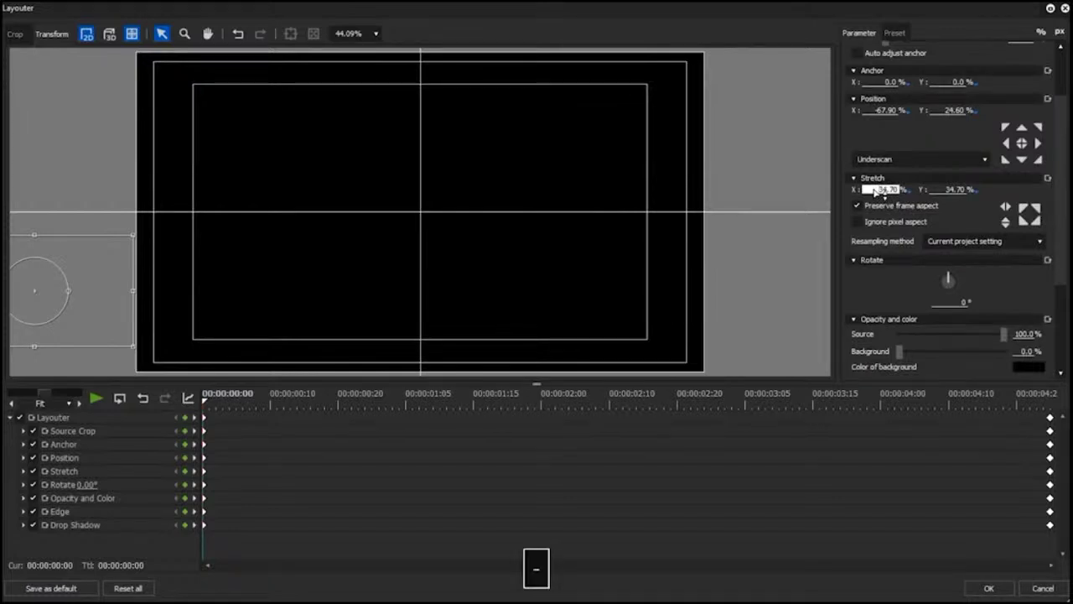
left_click(869, 111)
key("Right")
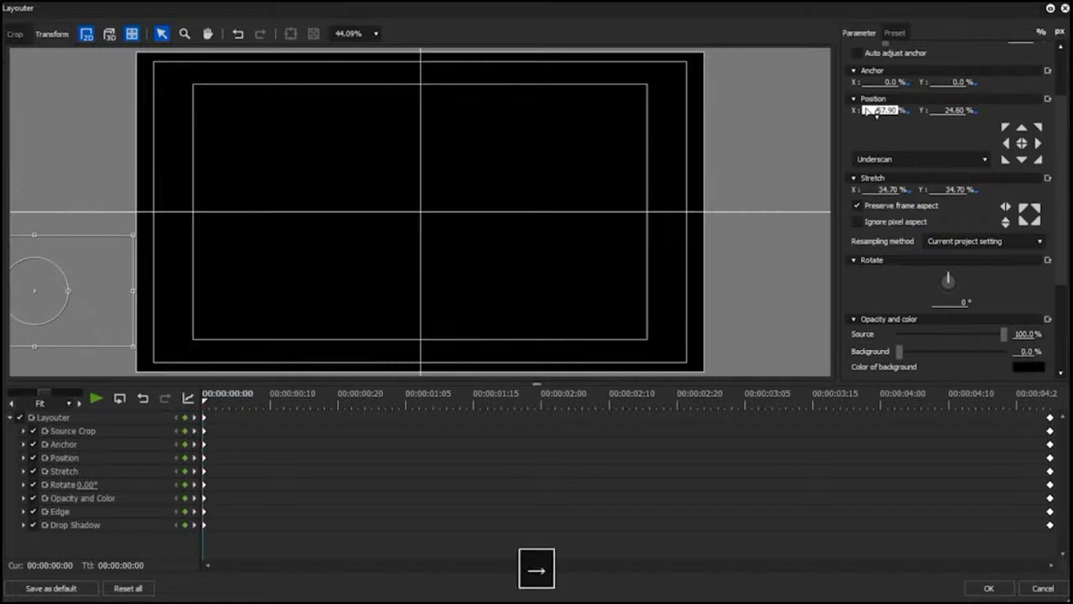
key("BackSpace")
Step: Check the photo's keyframe at 00:00:05:00, apply the layout, and play the photo's horizontal move in the timeline
left_click_drag(212, 400, 1053, 470)
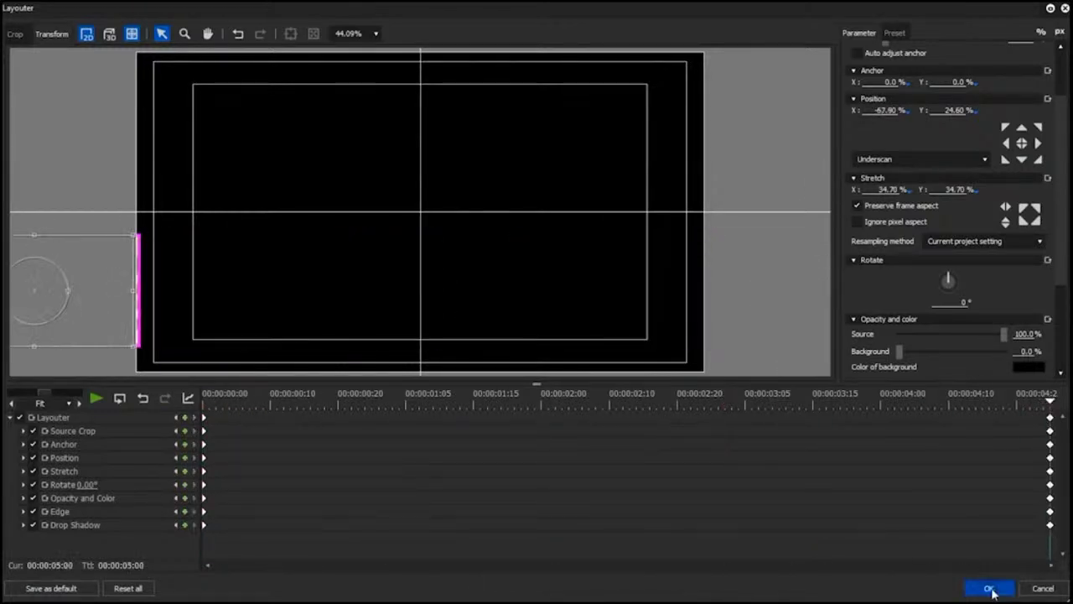
left_click(992, 589)
key("space")
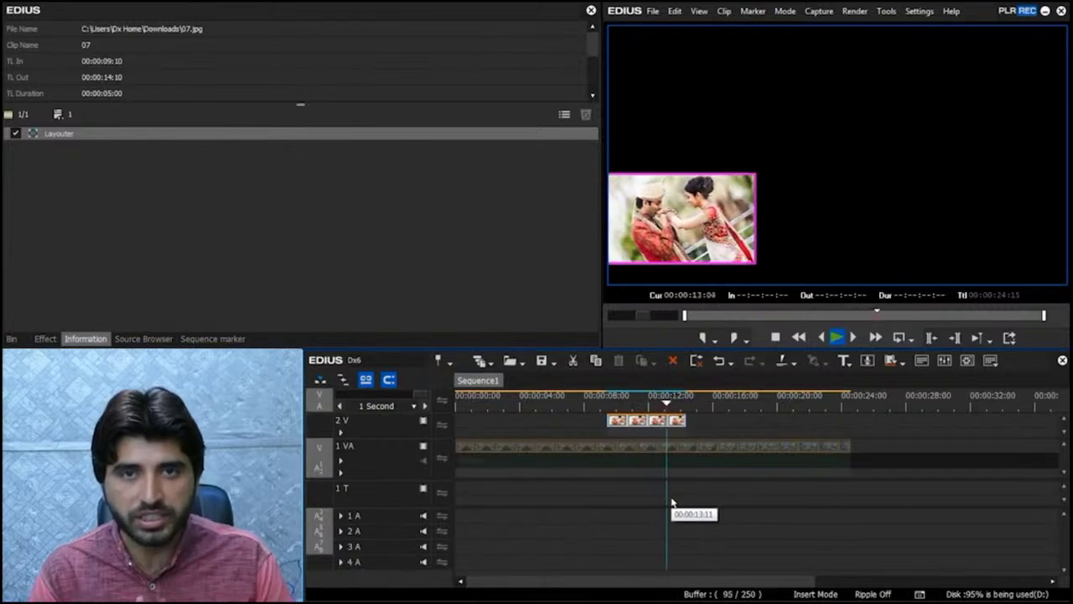
key("space")
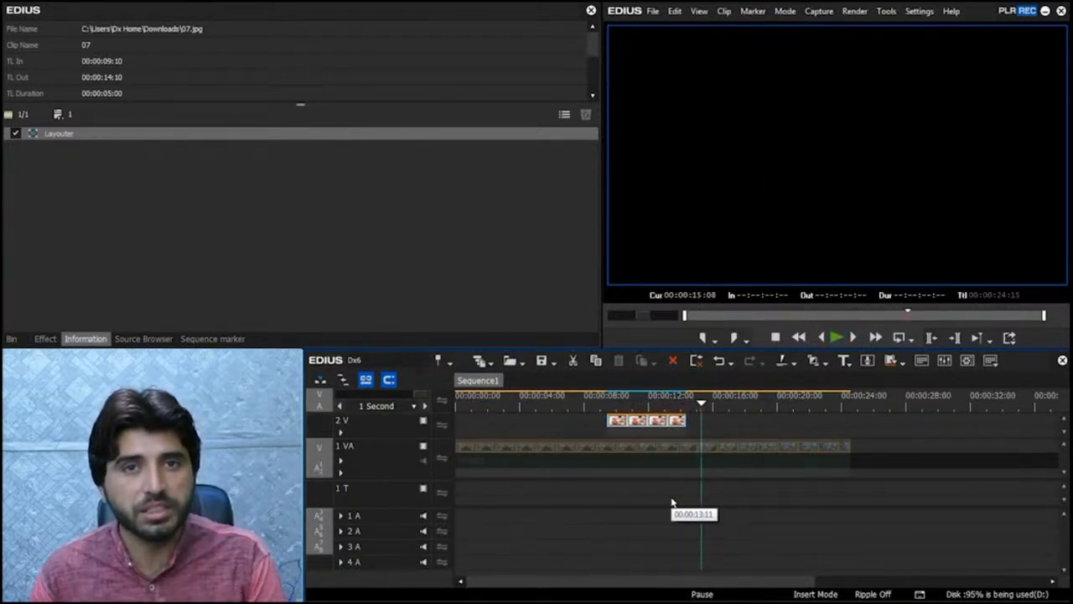
Step: Lengthen the photo clip to end at 00:00:17:20, move its final Layouter keyframes to the new end, apply, and play the slower move
left_click_drag(688, 422, 742, 432)
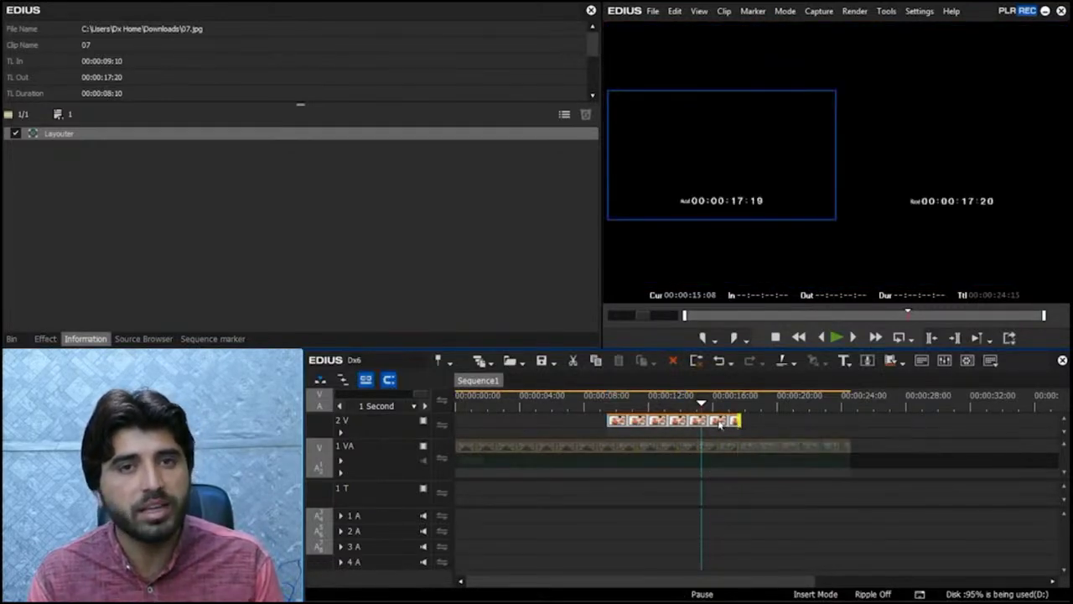
key("F7")
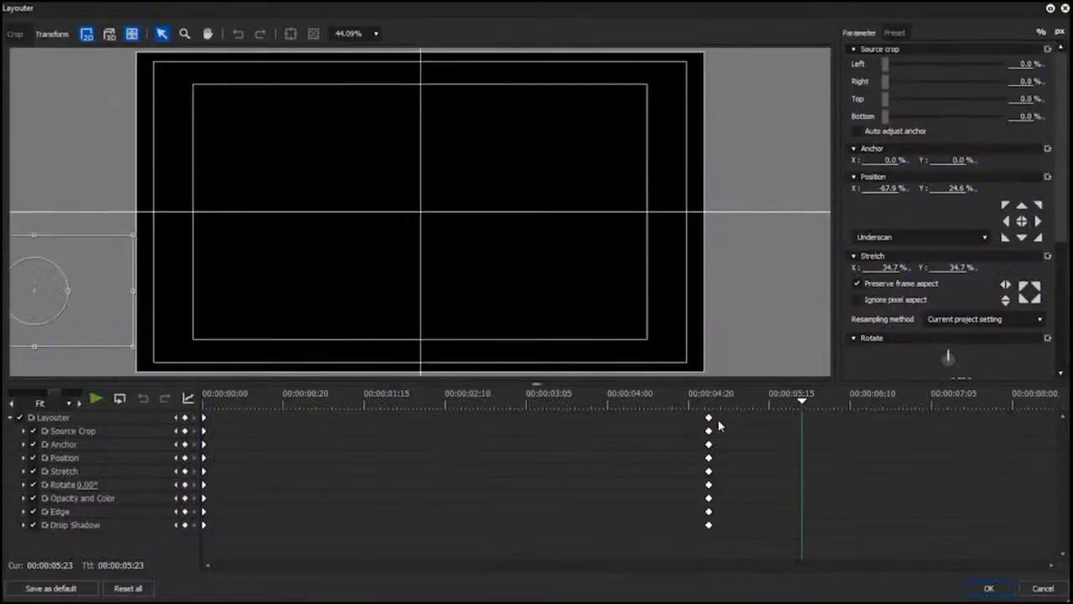
left_click_drag(673, 421, 829, 561)
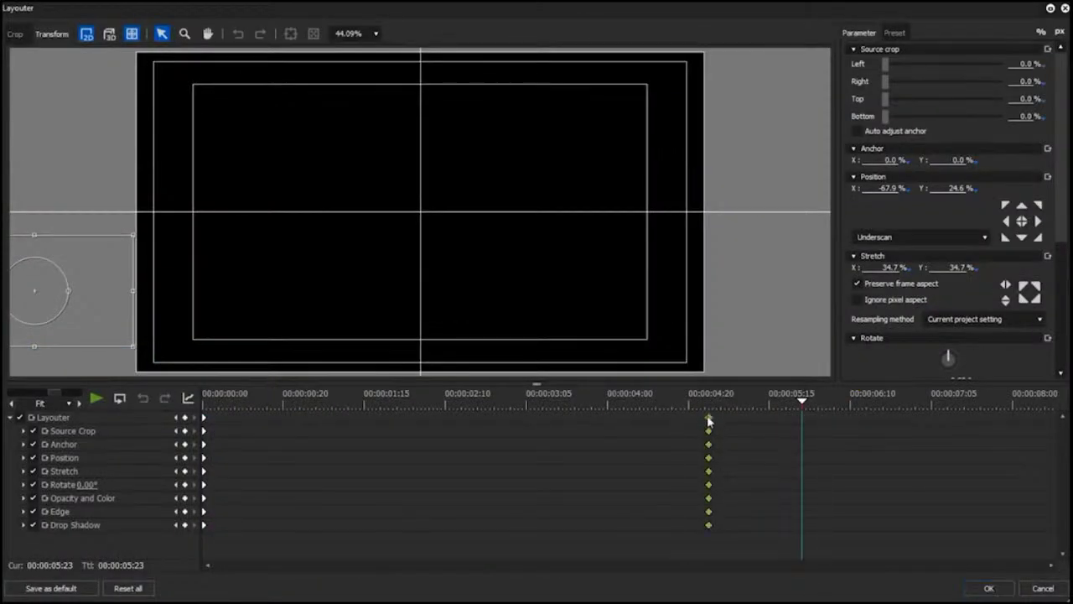
left_click_drag(721, 430, 1063, 445)
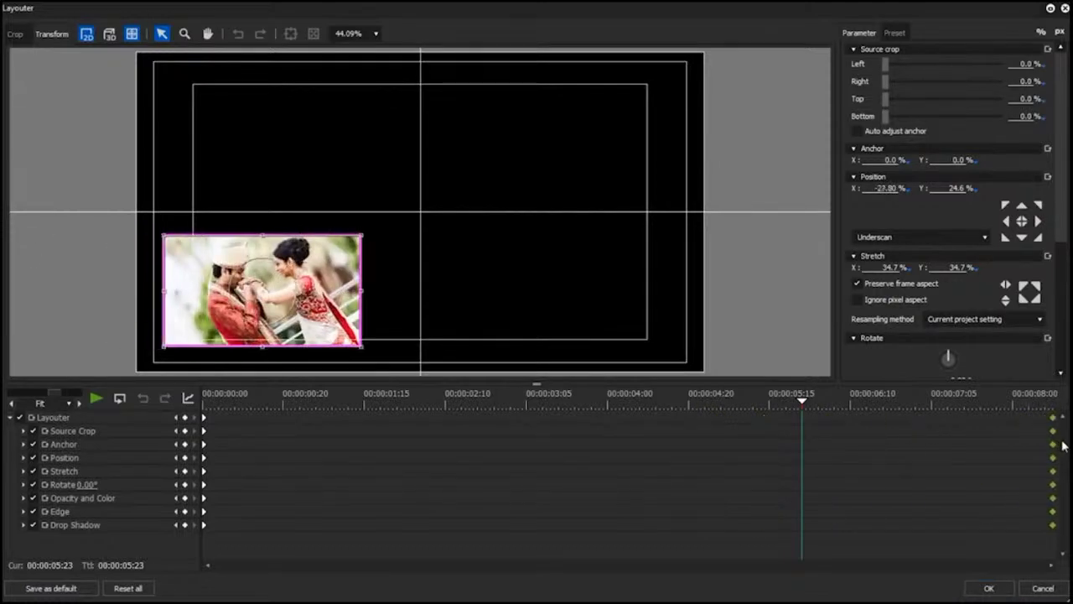
left_click_drag(879, 403, 1048, 403)
left_click(989, 588)
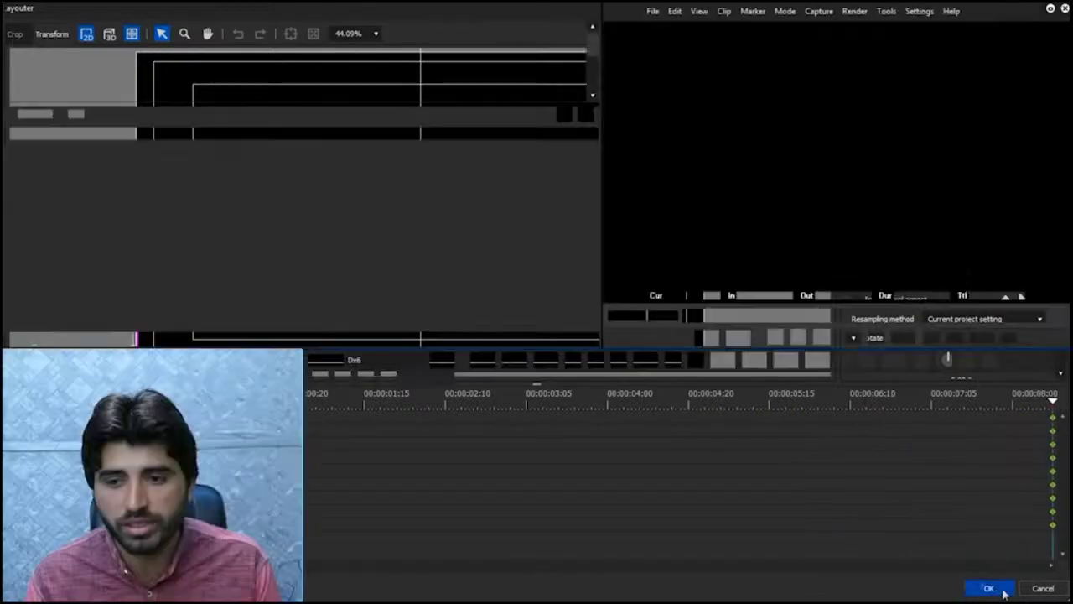
key("space")
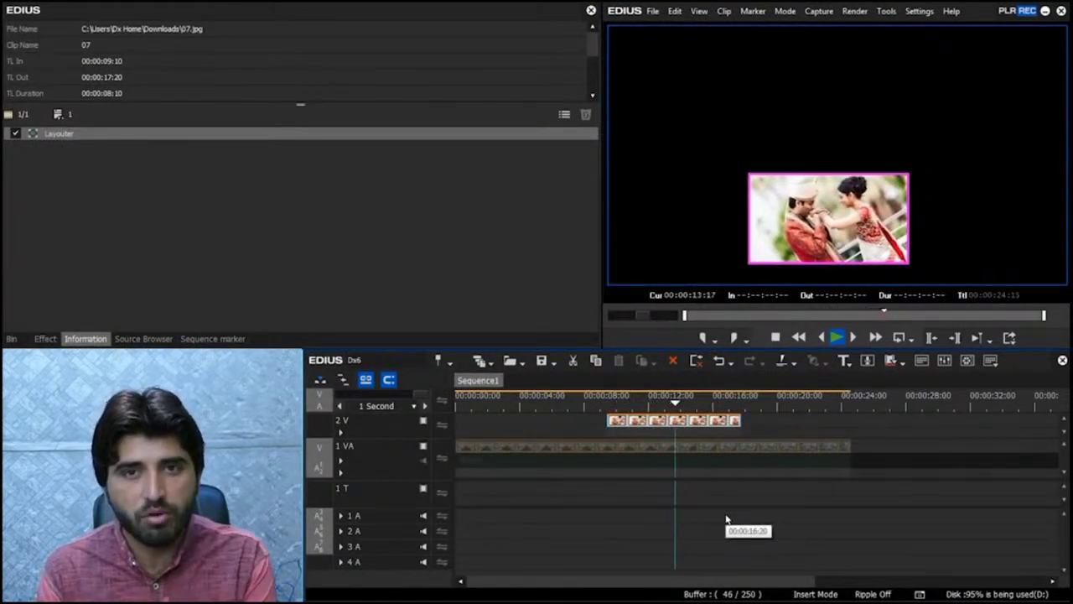
key("space")
Step: Add 3 video tracks above track 2 V and enlarge the video track area to show them all
right_click(405, 423)
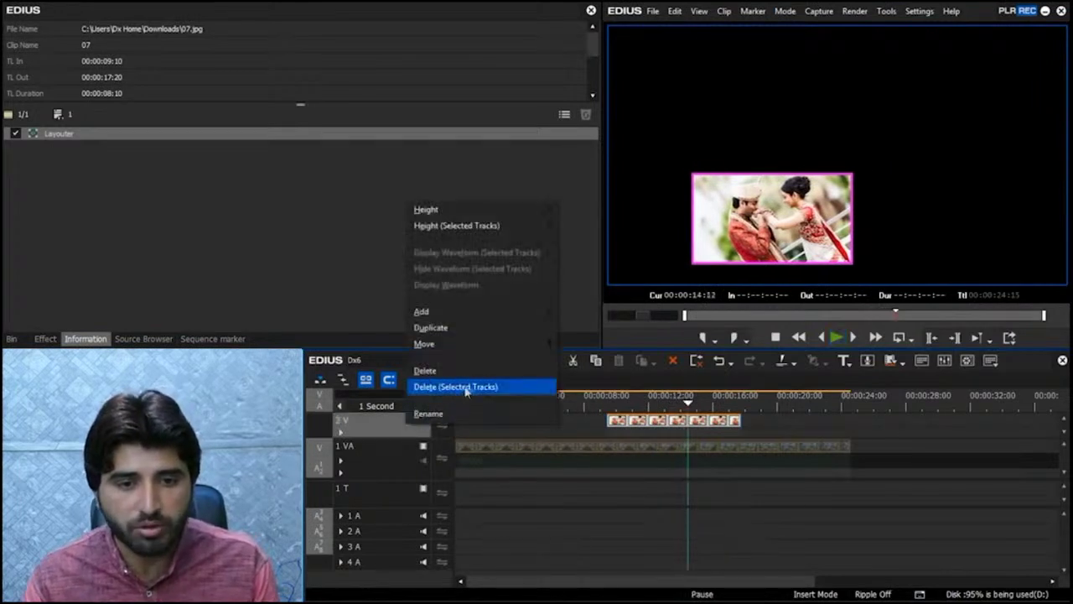
mouse_move(513, 317)
left_click(598, 327)
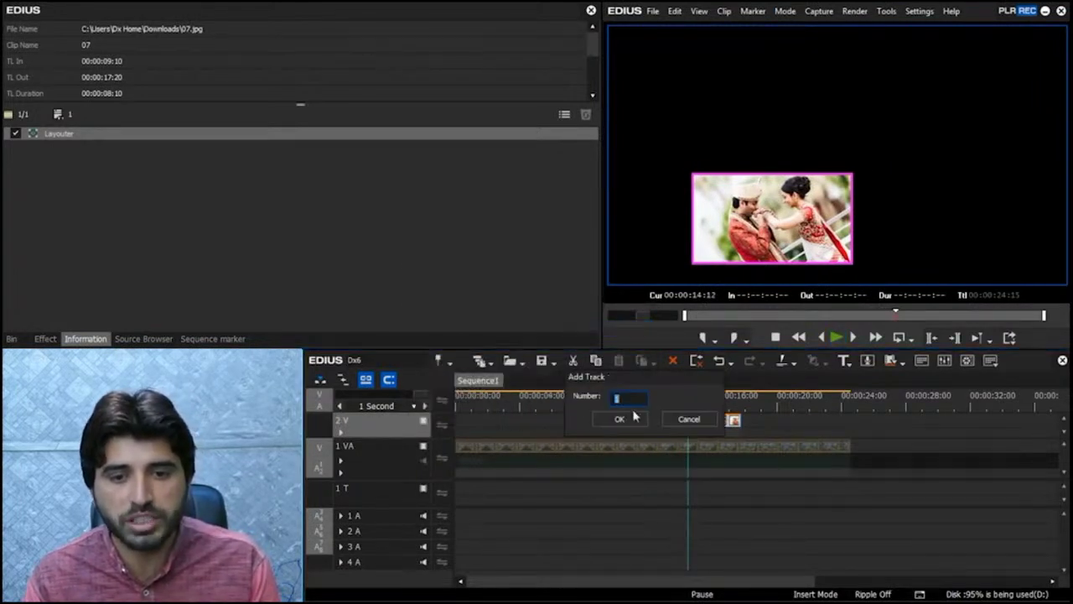
type("3")
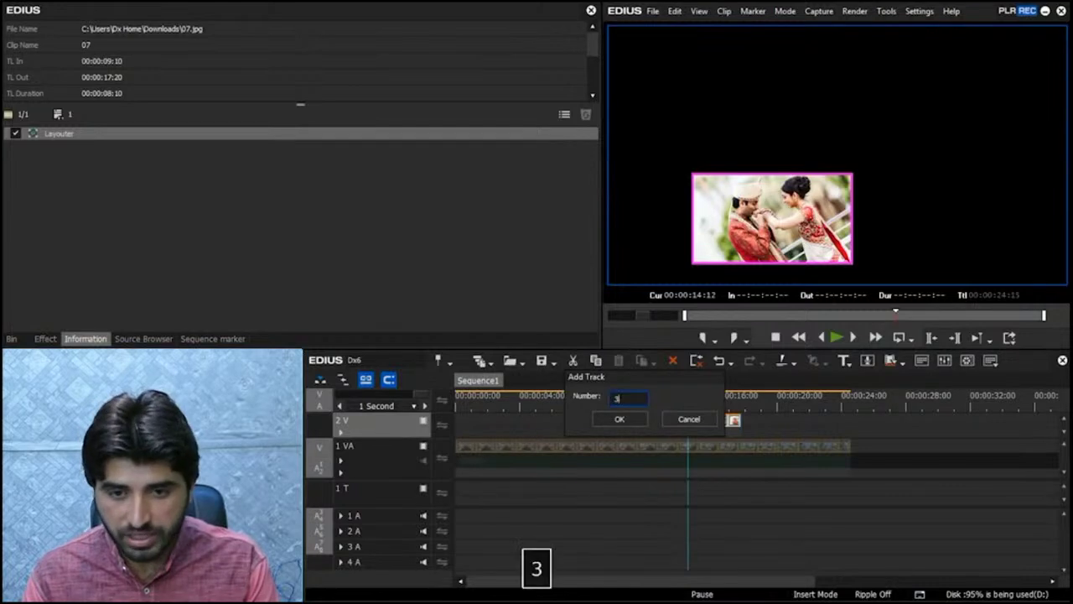
key("Return")
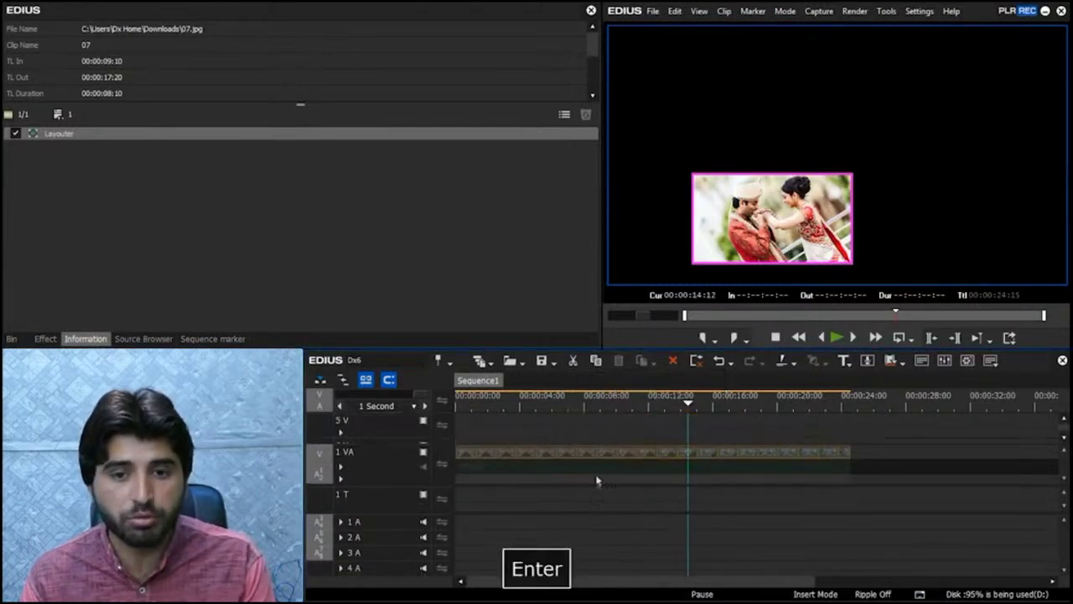
left_click_drag(645, 485, 688, 503)
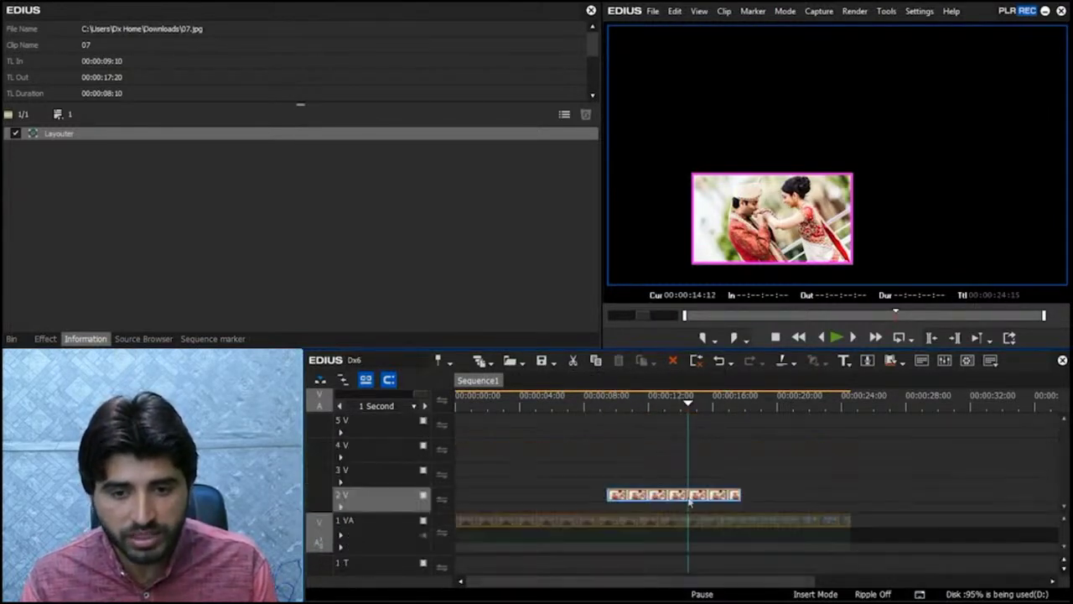
Step: Place photos 09, 10 and 11 on tracks 3 V, 4 V and 5 V, each starting at 00:00:09:10
left_click(12, 338)
left_click_drag(362, 78, 608, 475)
left_click_drag(453, 78, 610, 451)
left_click_drag(540, 77, 667, 426)
Step: Extend the clips on tracks 3 V, 4 V and 5 V to end at 00:00:17:20, level with the 2 V clip
left_click_drag(687, 477, 743, 470)
left_click_drag(686, 451, 744, 451)
left_click_drag(689, 428, 741, 436)
left_click_drag(741, 499, 741, 500)
Step: Copy the Layouter animation of the 2 V photo onto the photos on tracks 3 V, 4 V and 5 V
left_click(84, 339)
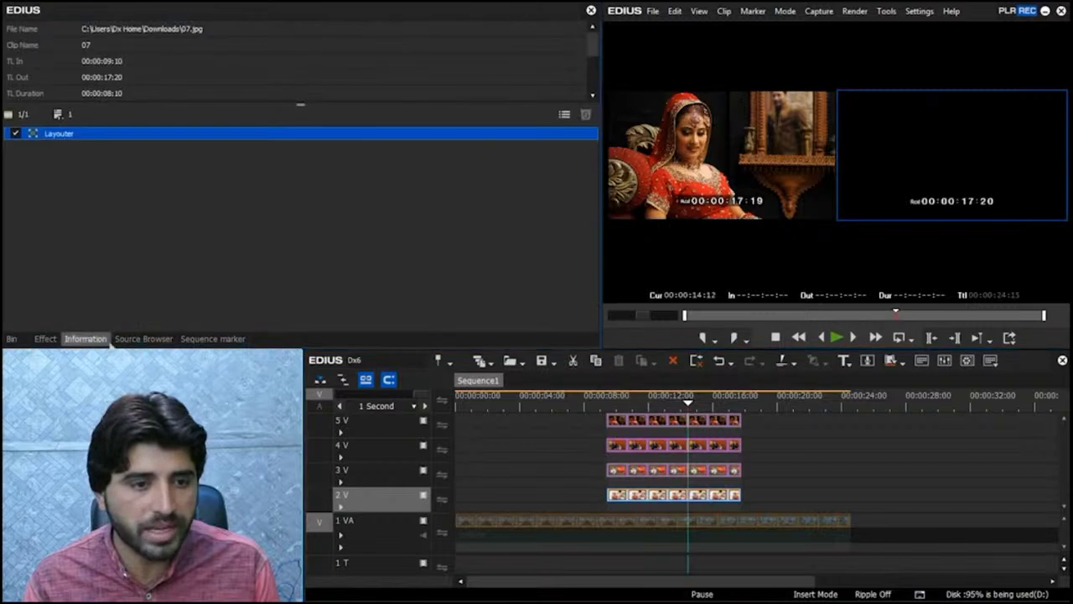
left_click(664, 500)
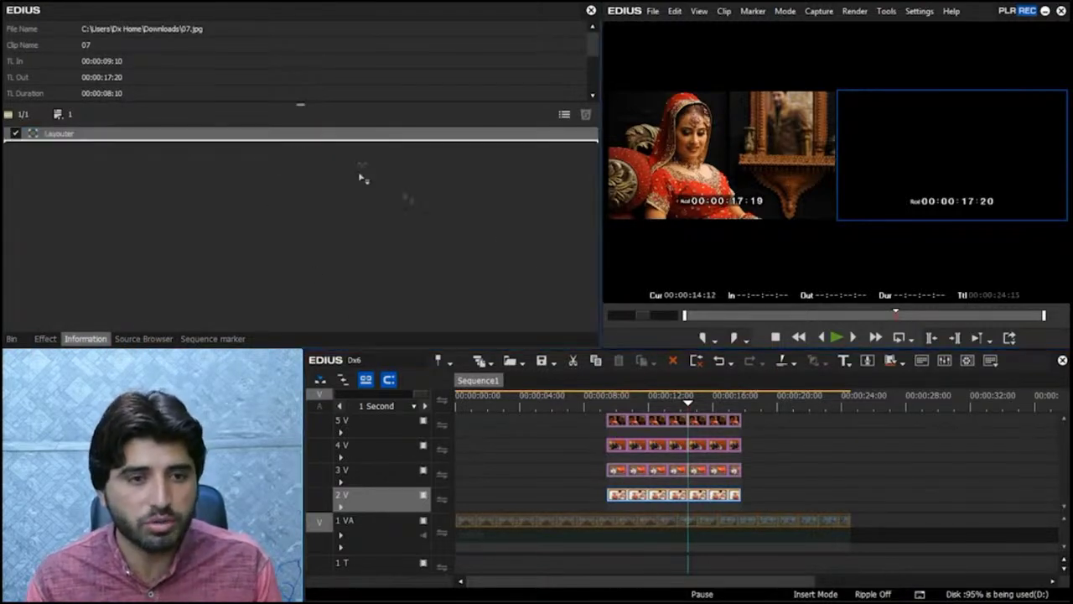
left_click(649, 471)
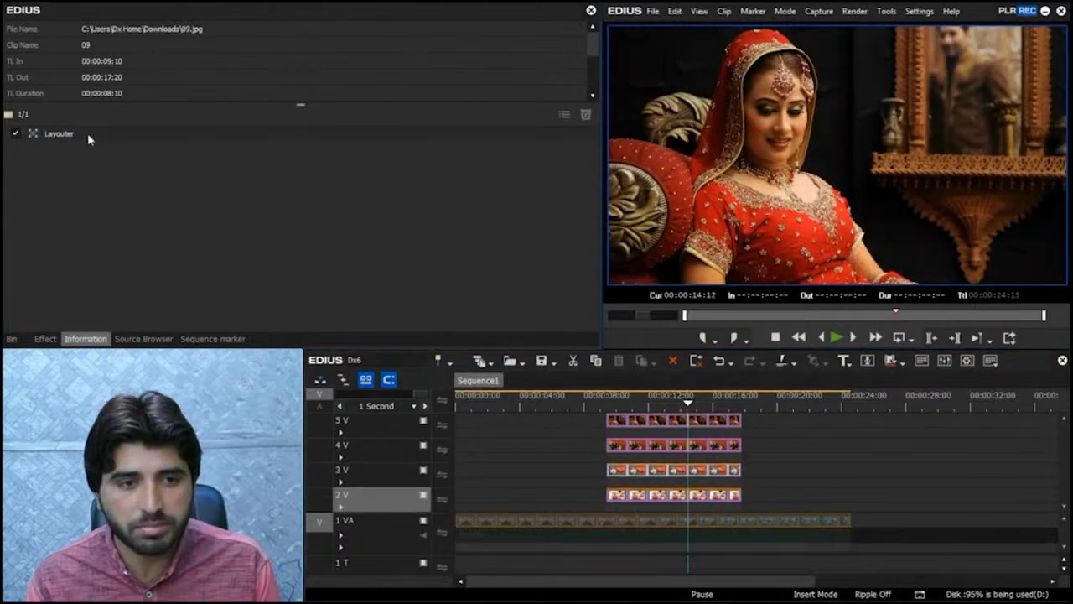
left_click(89, 137)
left_click(662, 444)
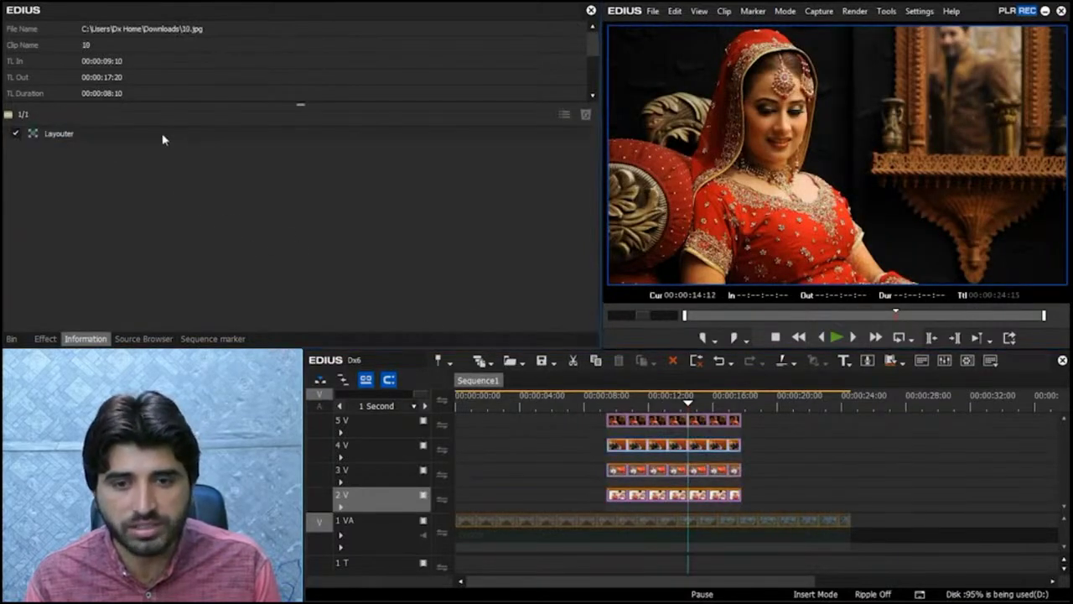
left_click(164, 140)
left_click(652, 420)
Step: Shift the clips on tracks 3 V, 4 V and 5 V together to start at 00:00:12:00
left_click(630, 405)
left_click_drag(631, 406, 686, 406)
left_click_drag(790, 419, 701, 480)
left_click(605, 503)
Step: Play until the first photo is fully in frame, start the 3 V clip at 00:00:11:21, and push the clips above to 00:00:16:11
scroll(665, 410, "up", 1)
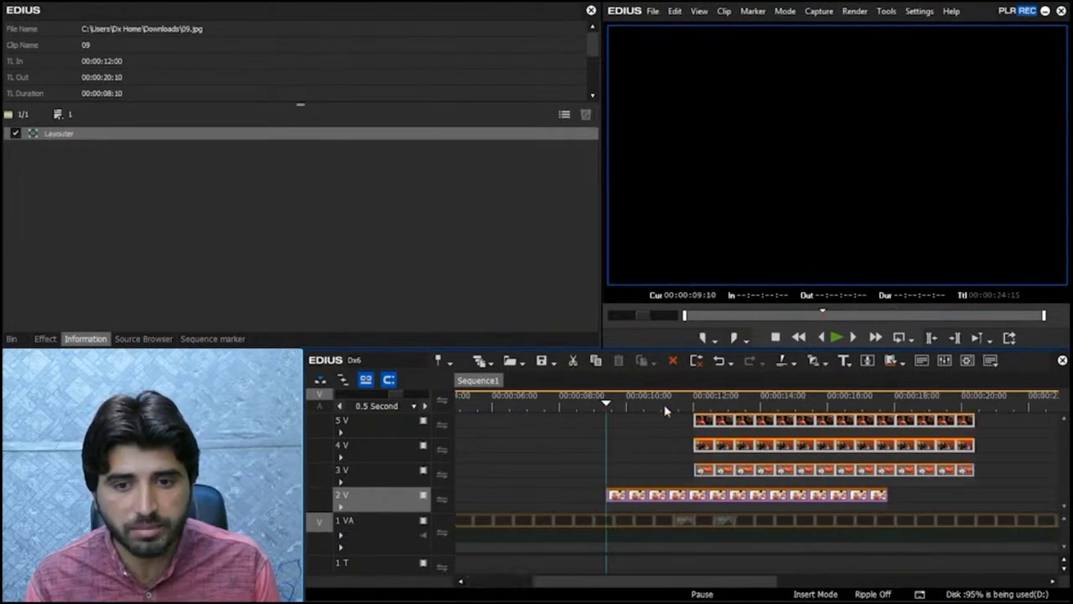
key("space")
scroll(653, 419, "up", 1)
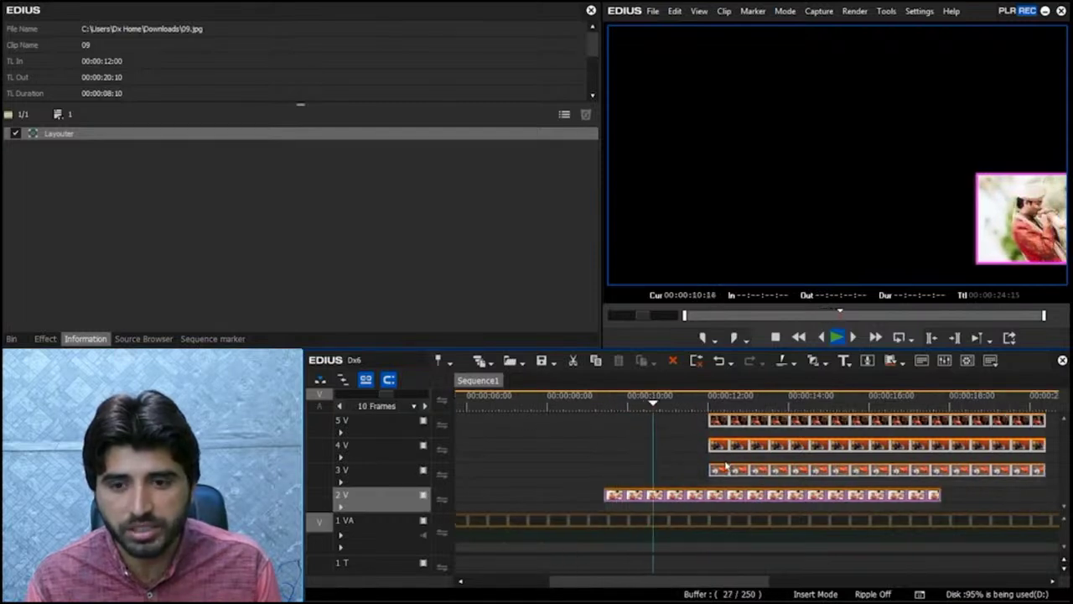
key("space")
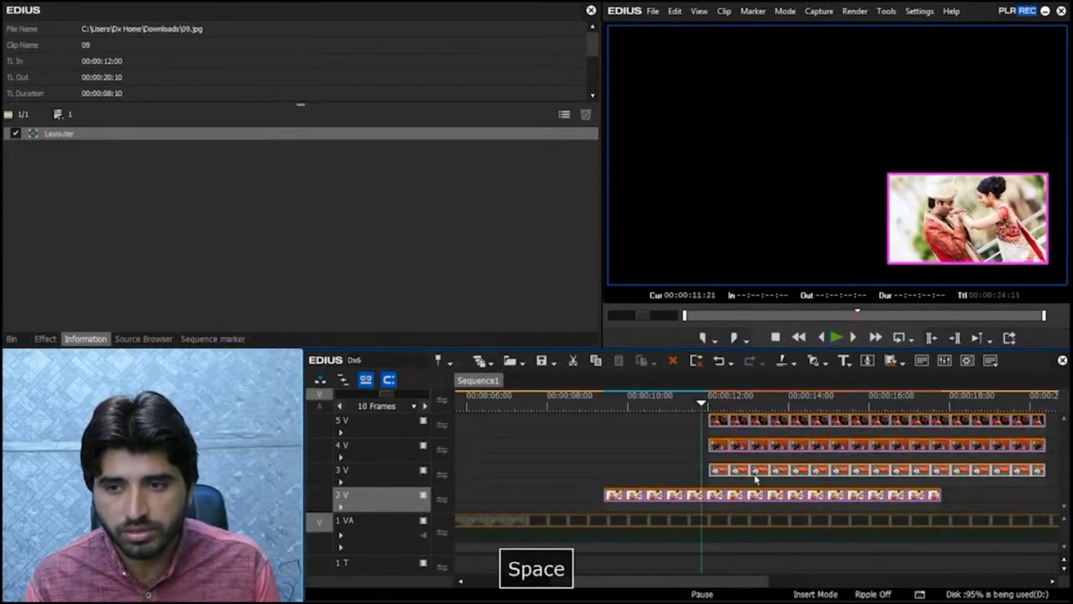
left_click_drag(763, 471, 864, 446)
Step: Find the frame where the second photo is evenly spaced from the edge and start the 4 V clip there at 00:00:14:07
key("space")
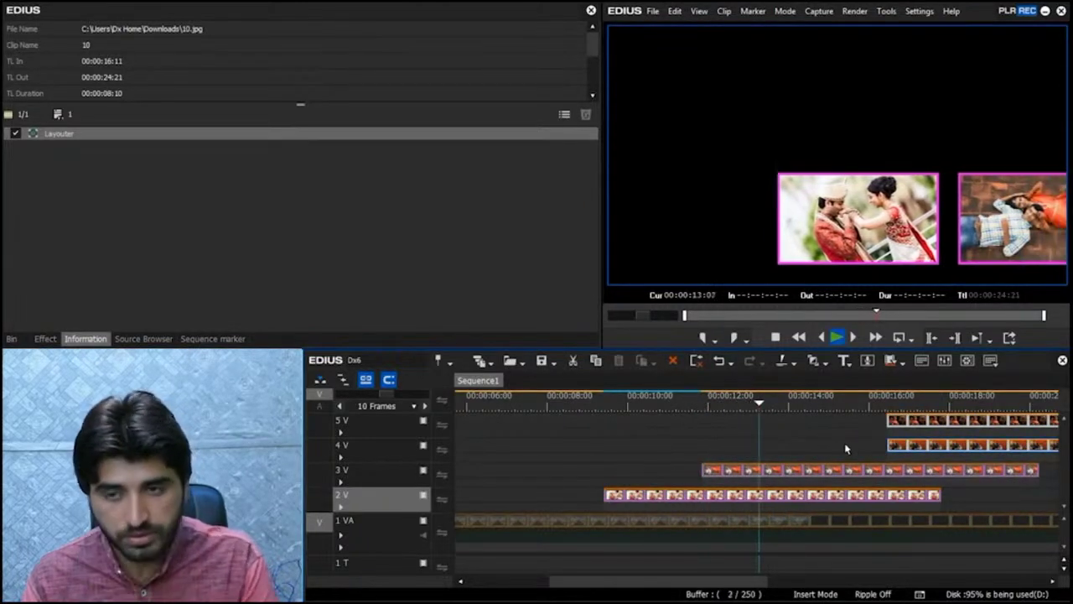
key("space")
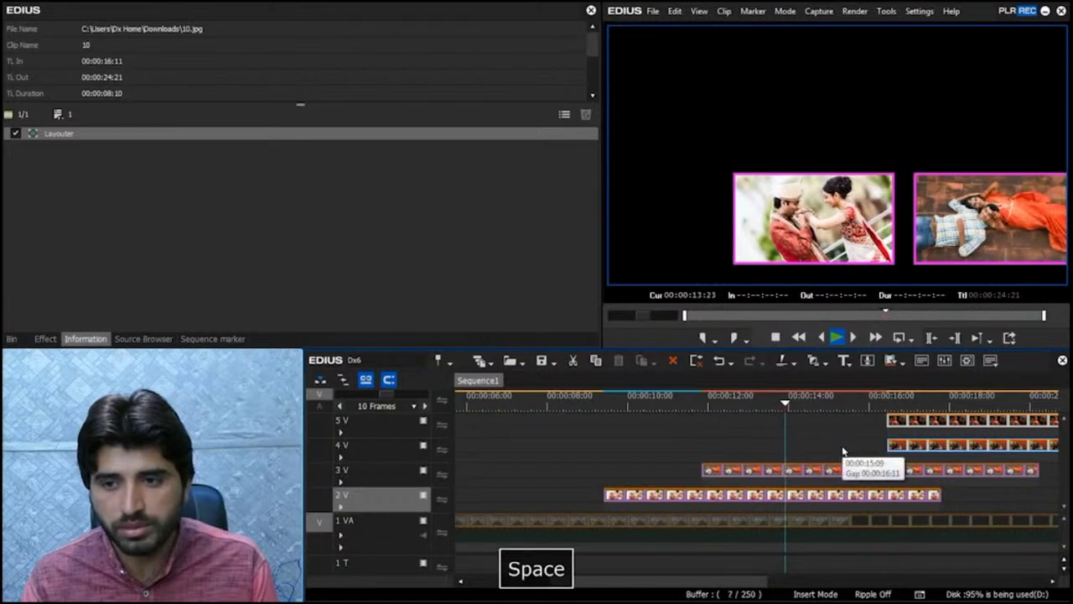
key("space")
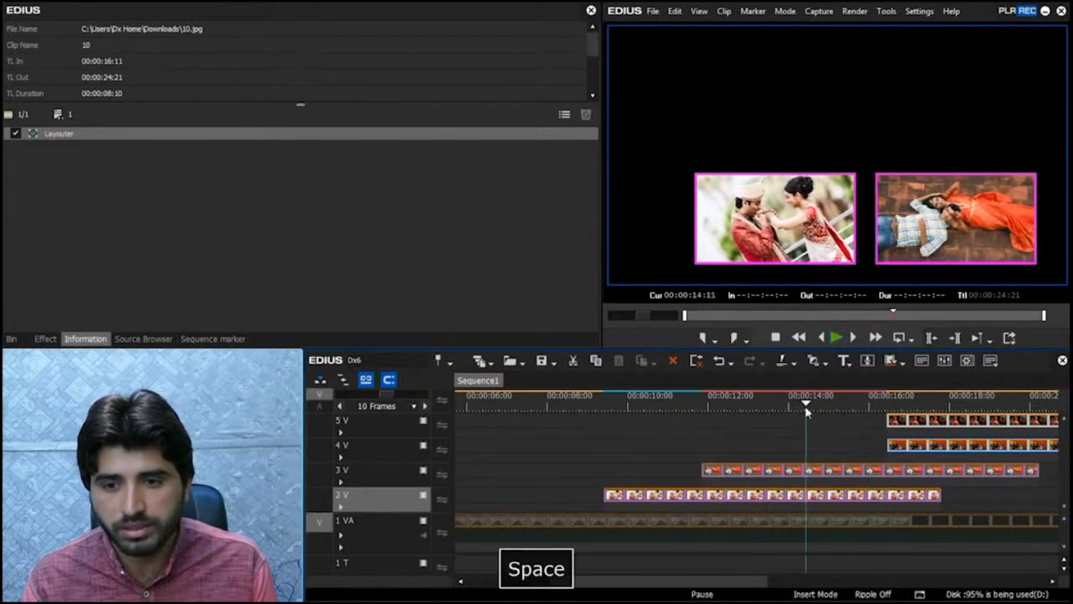
key("Left")
key("Left")
key("Left")
key("Left")
key("Left")
key("Left")
key("Left")
key("Left")
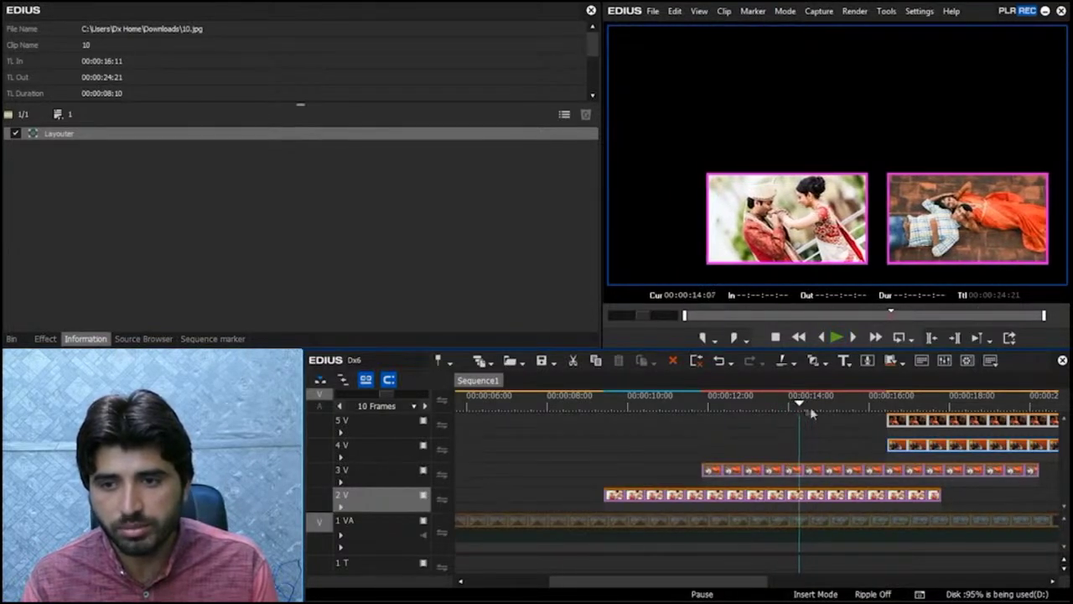
left_click_drag(927, 450, 838, 449)
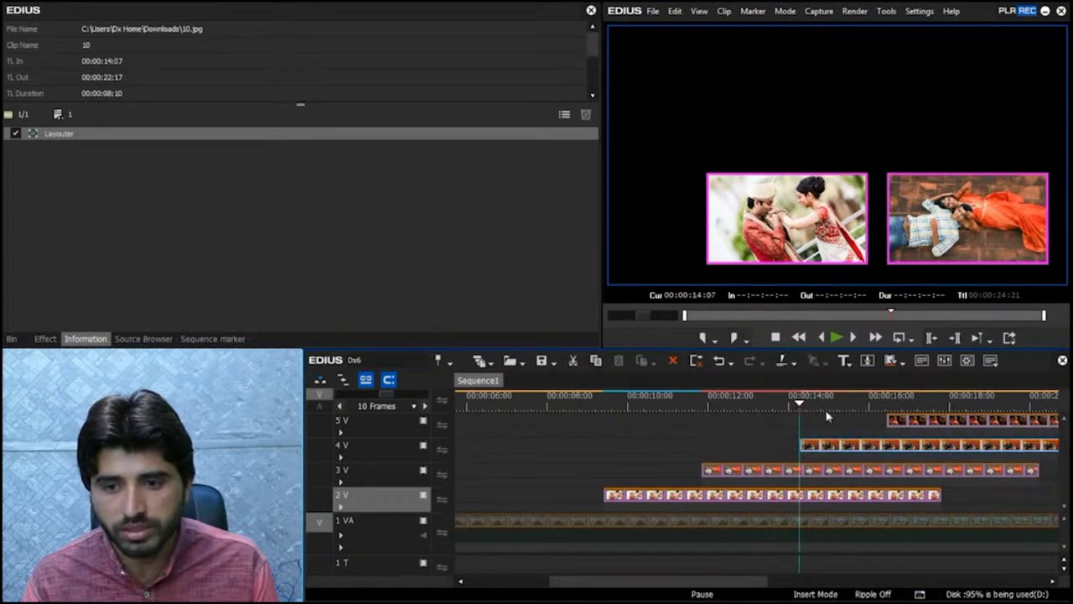
Step: Find the matching frame for the third photo and start the 5 V clip there at 00:00:16:18
left_click_drag(825, 405, 945, 429)
key("Left")
key("Left")
key("Left")
key("Left")
left_click_drag(964, 429, 943, 429)
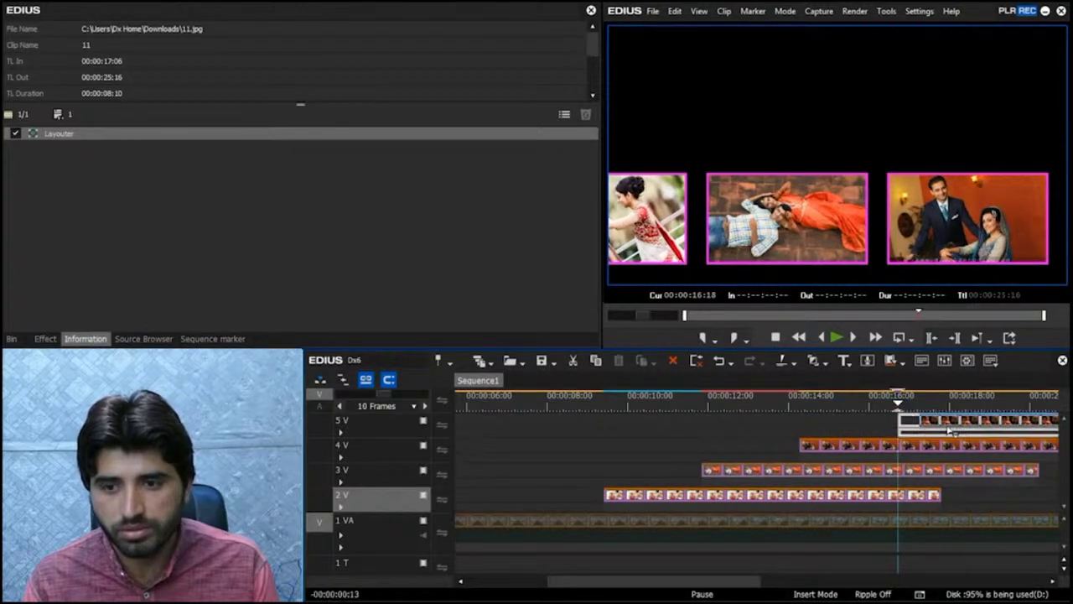
Step: Play the staggered photo strip from just before the first photo, with the whole sequence fitted in the timeline
left_click(632, 405)
left_click(593, 406)
key("space")
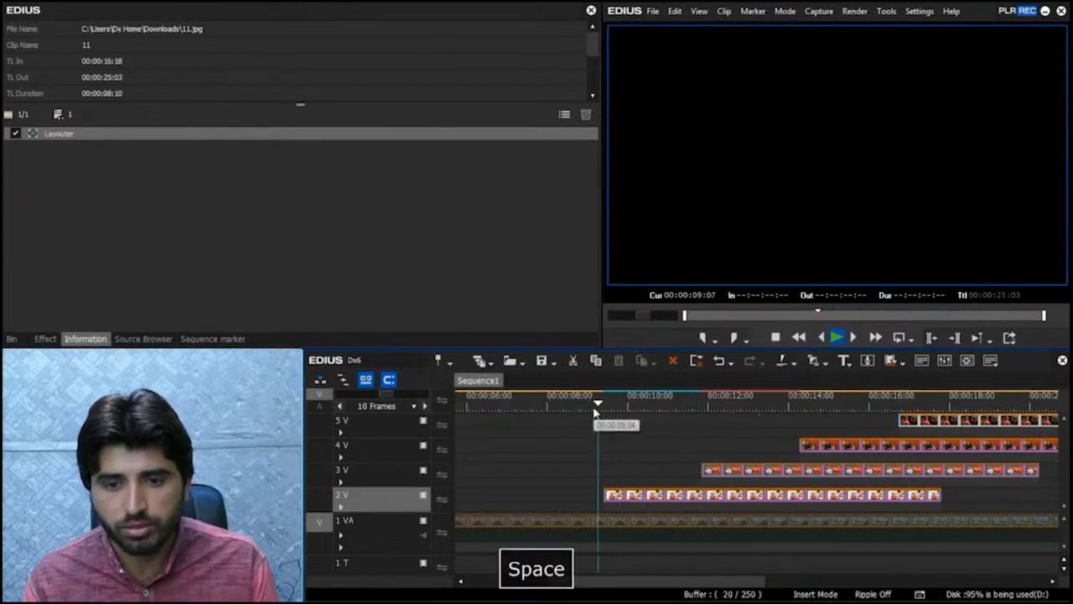
key("ctrl+0")
key("ctrl+minus")
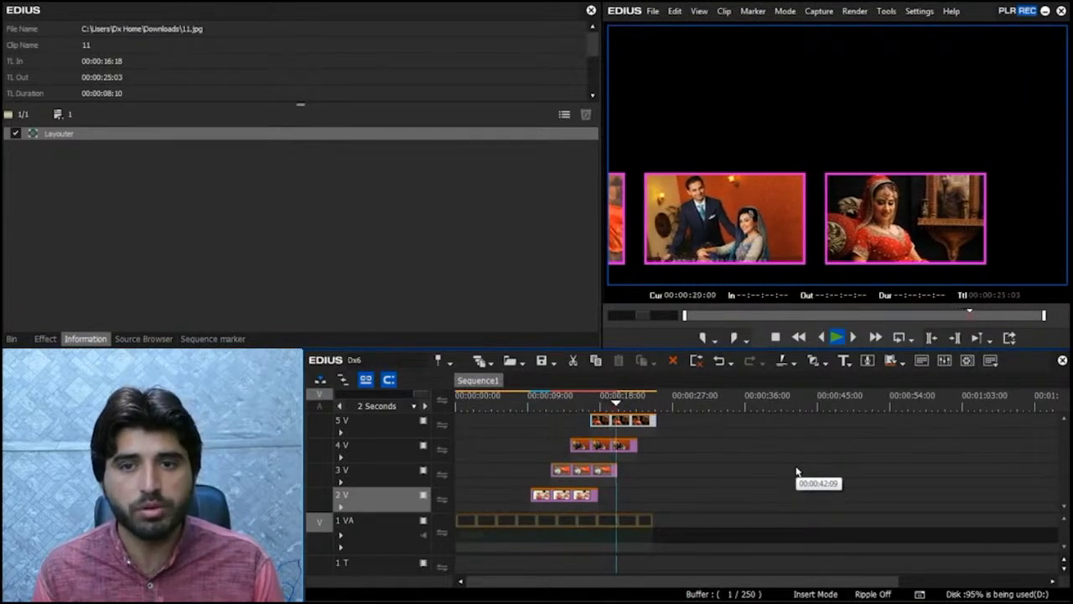
left_click_drag(623, 409, 618, 477)
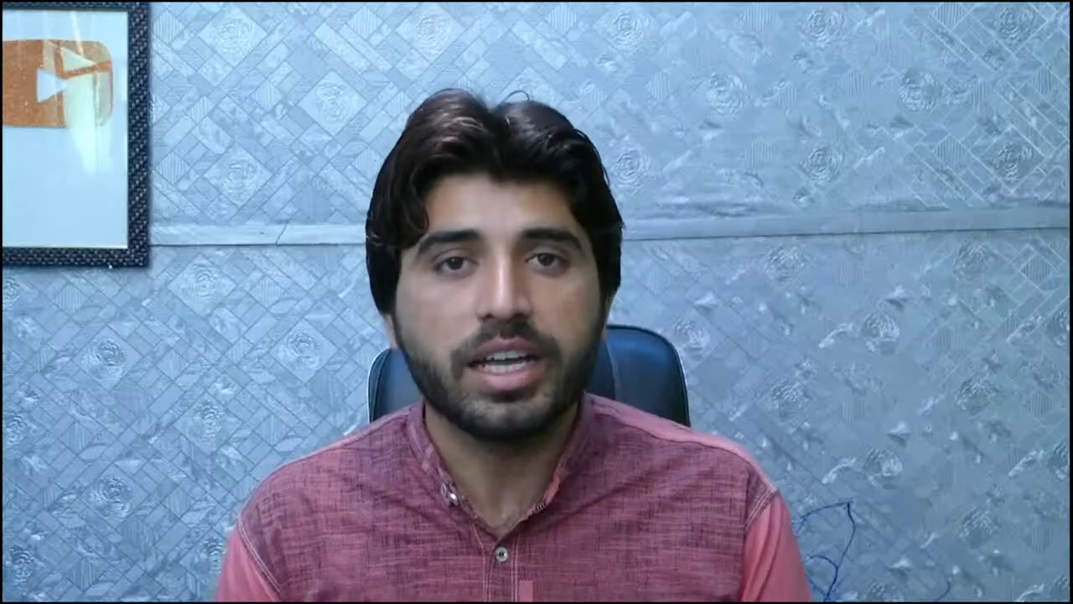
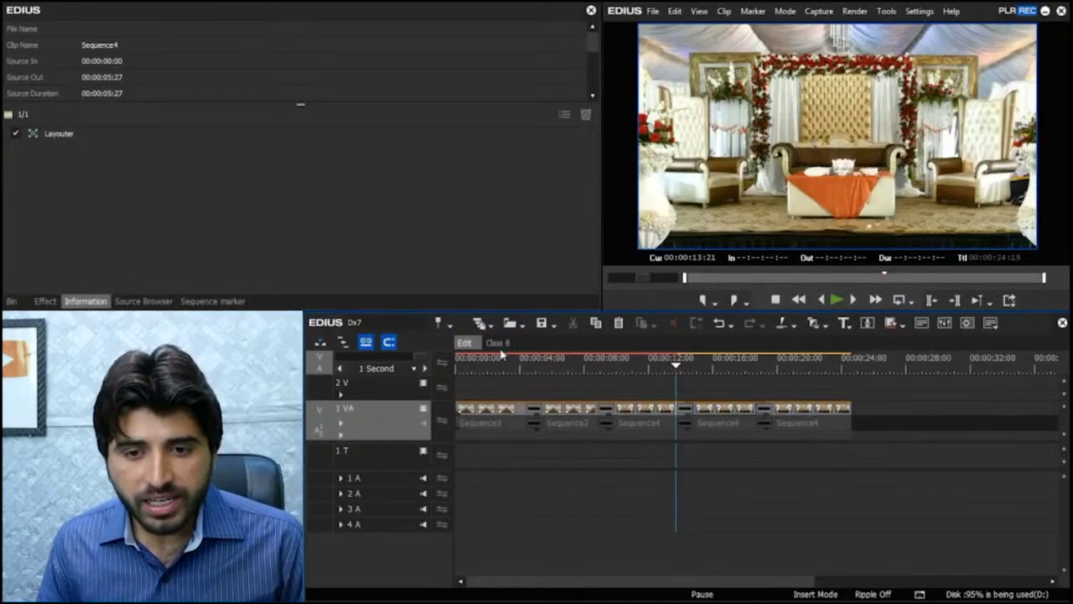
Step: Switch to the Class 8 sequence and open the Layouter for the Sequence3 clip
left_click(498, 344)
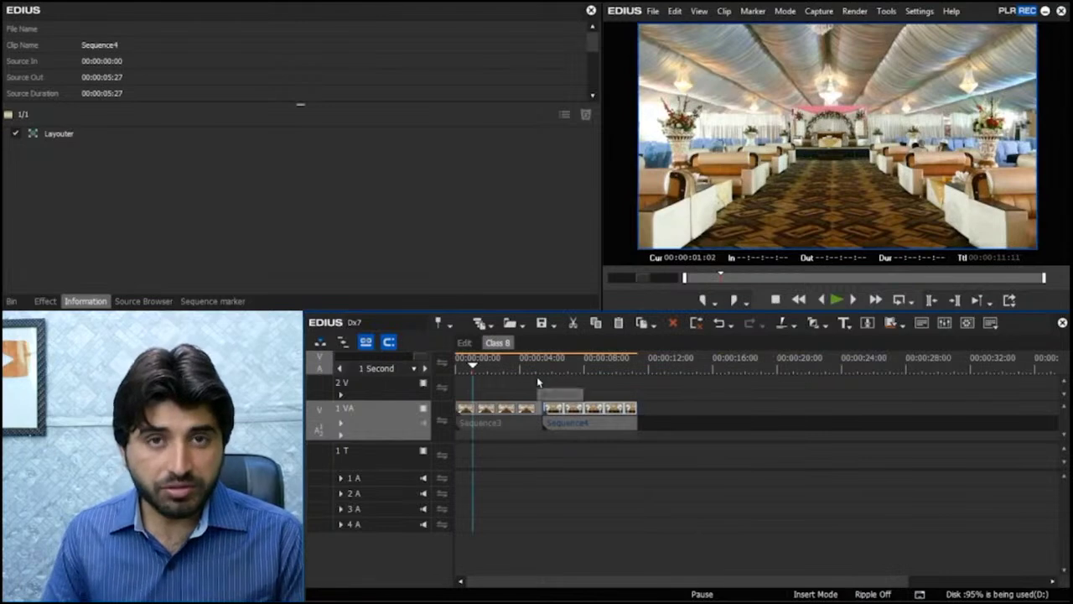
left_click(528, 374)
left_click_drag(528, 377, 484, 387)
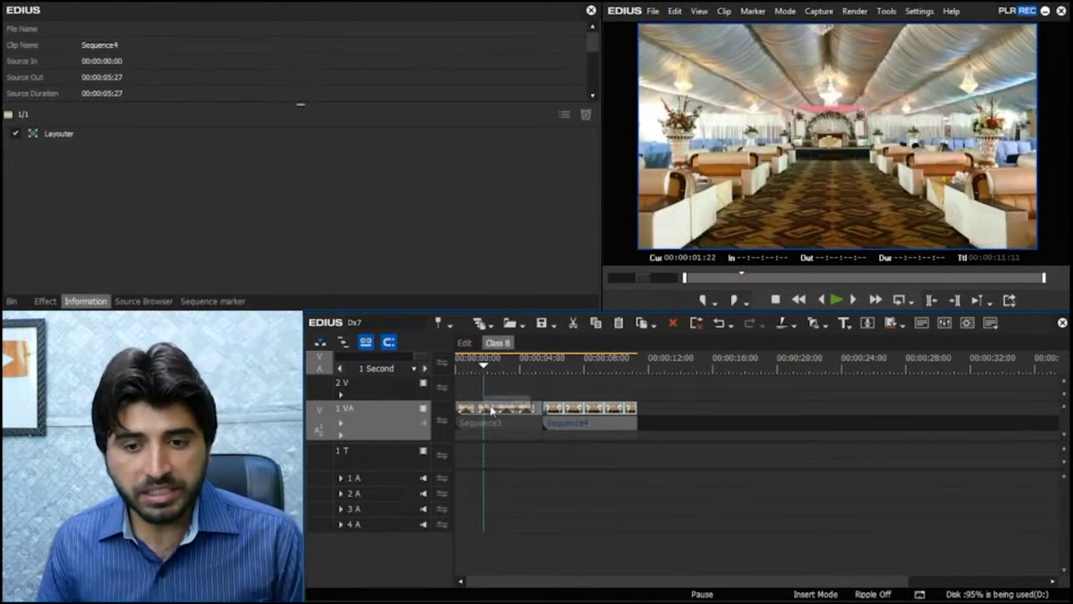
left_click(489, 409)
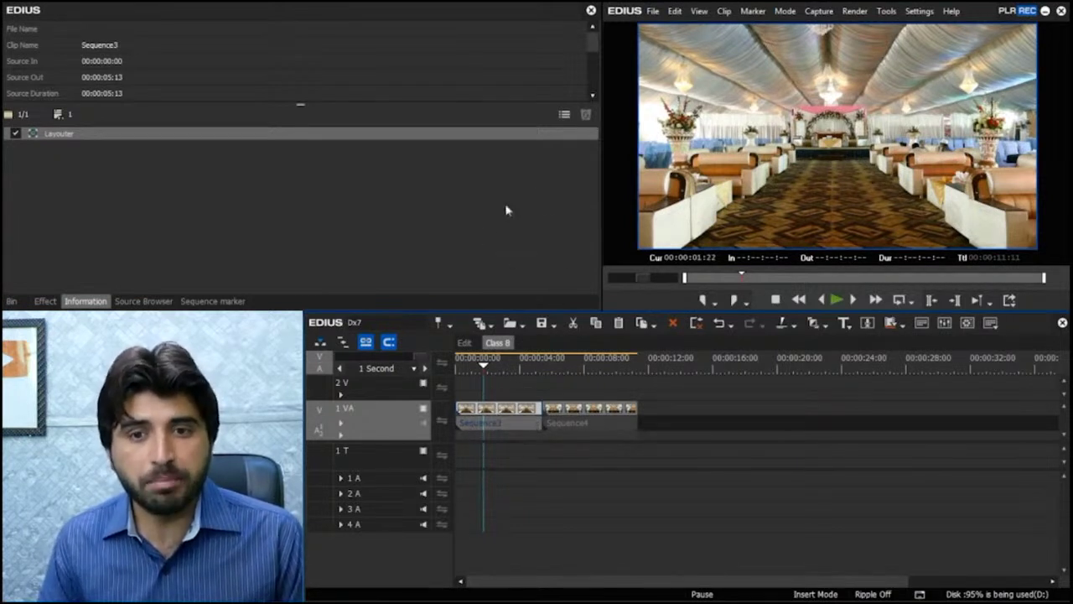
left_click(566, 115)
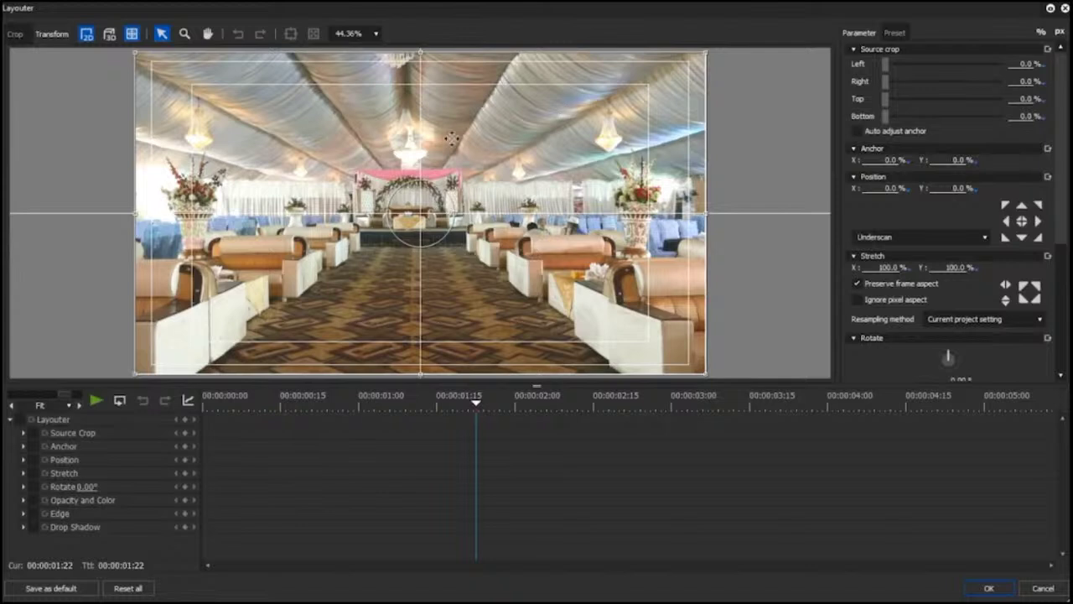
Step: Enable keyframing for all Layouter parameters and add keyframes at 00:00:00:00 on the Sequence3 clip
left_click(251, 404)
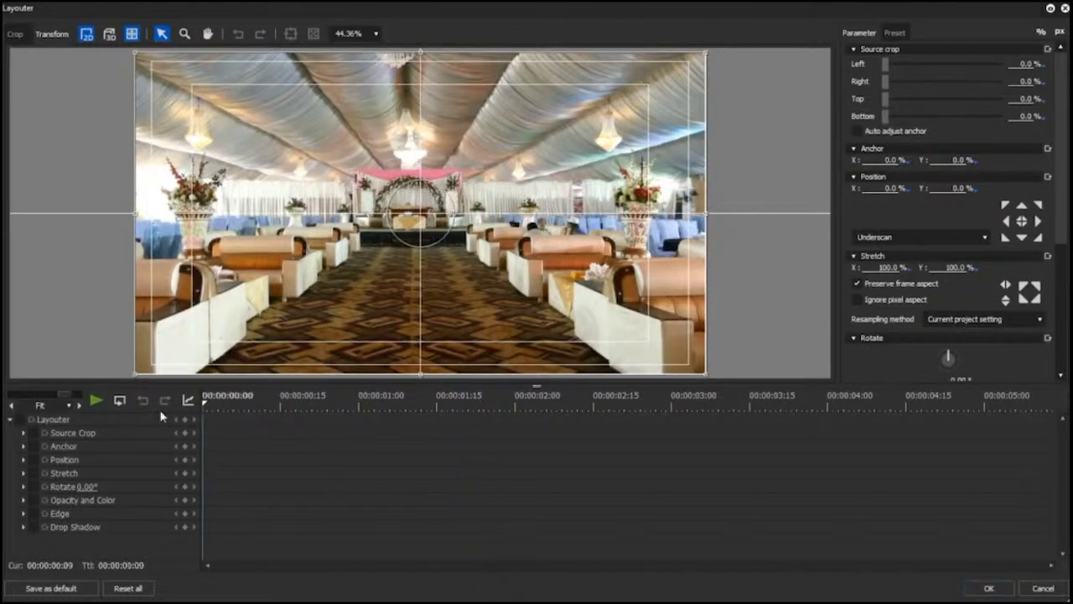
left_click(19, 419)
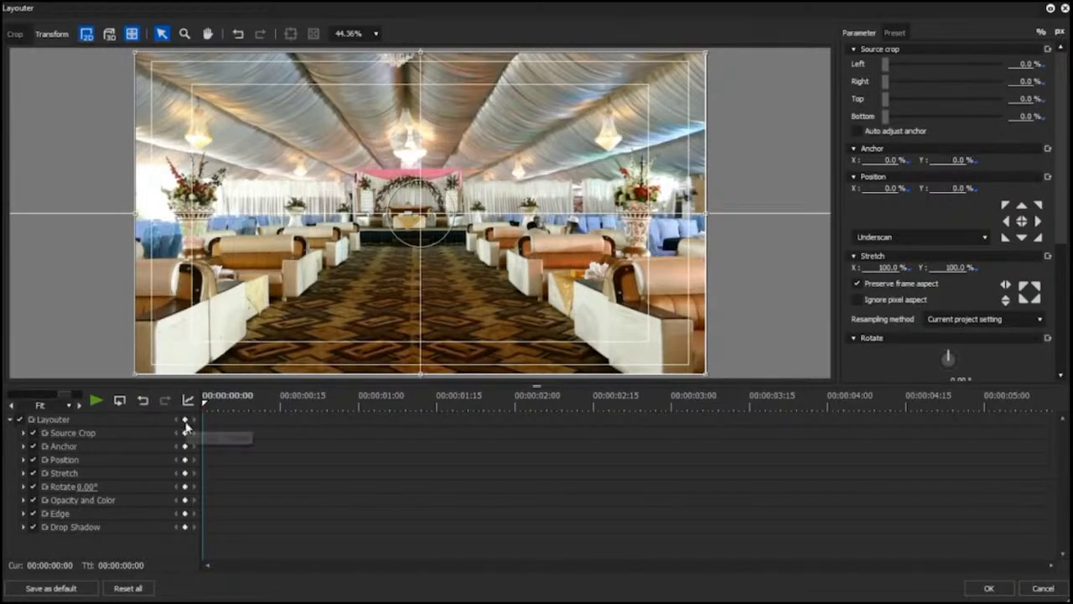
left_click(184, 422)
left_click(314, 404)
left_click_drag(332, 406, 171, 399)
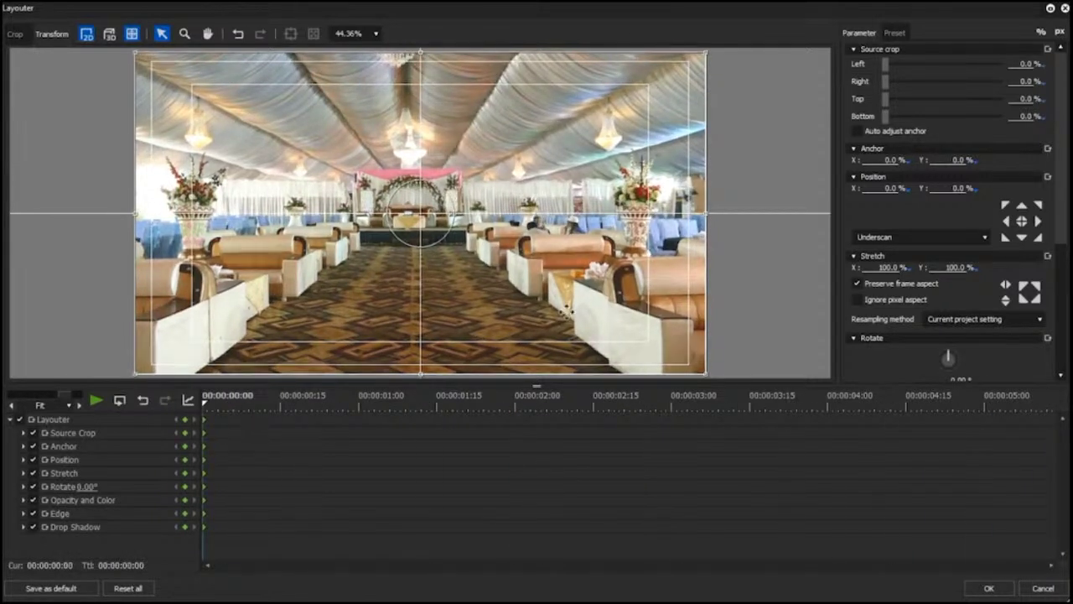
Step: At 00:00:00:00, enlarge the picture to about 121.6% and shift it to about X 1.10%, Y 0.20%
left_click_drag(706, 214, 779, 216)
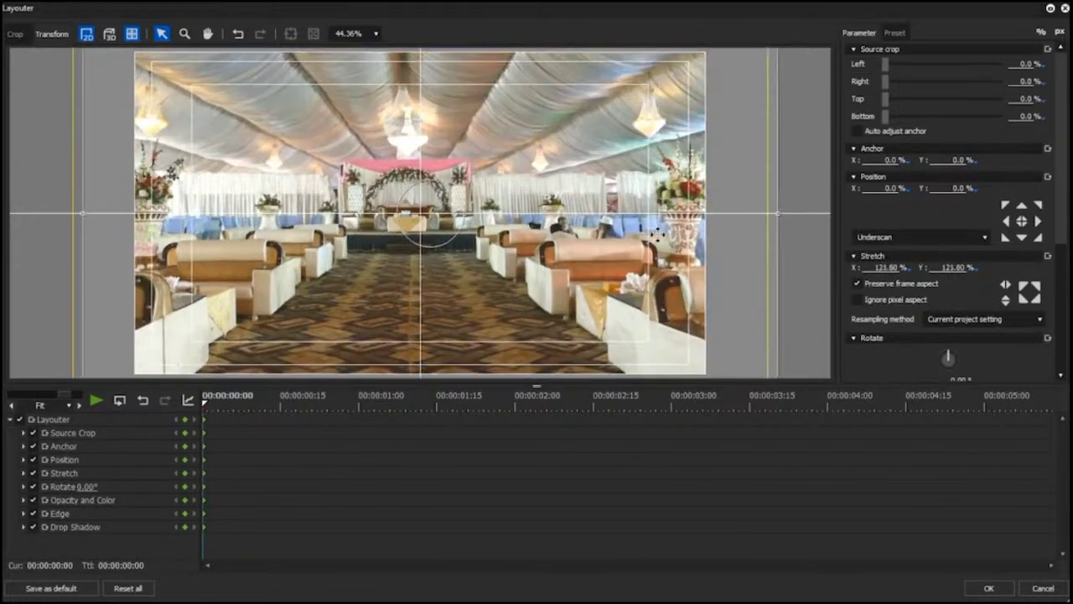
left_click_drag(647, 234, 651, 239)
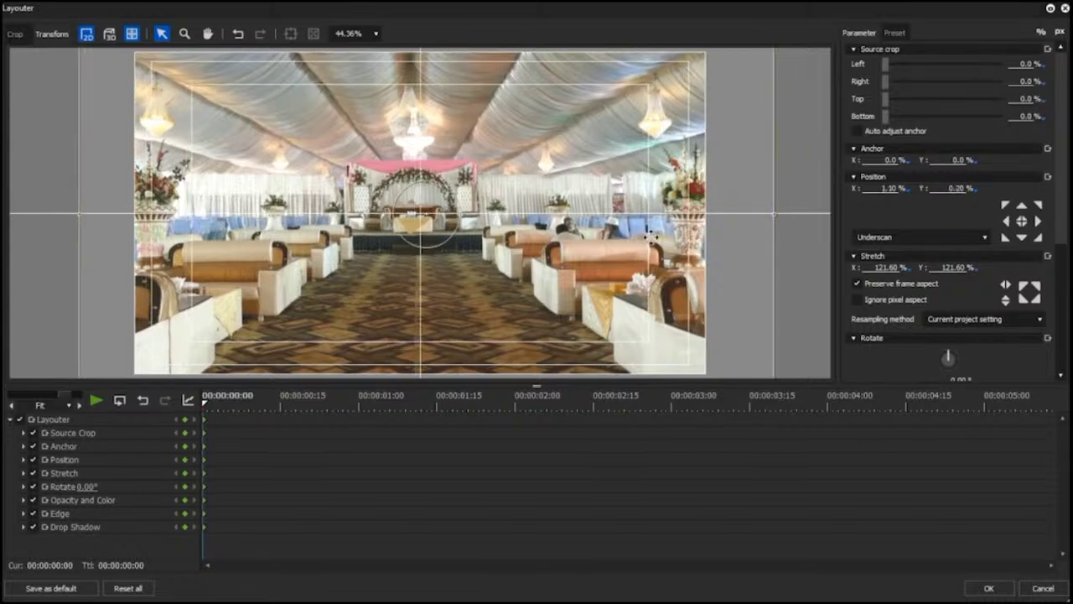
Step: At 00:00:05:13, set the stretch to 100% and both position values to 0%
left_click_drag(218, 403, 1054, 403)
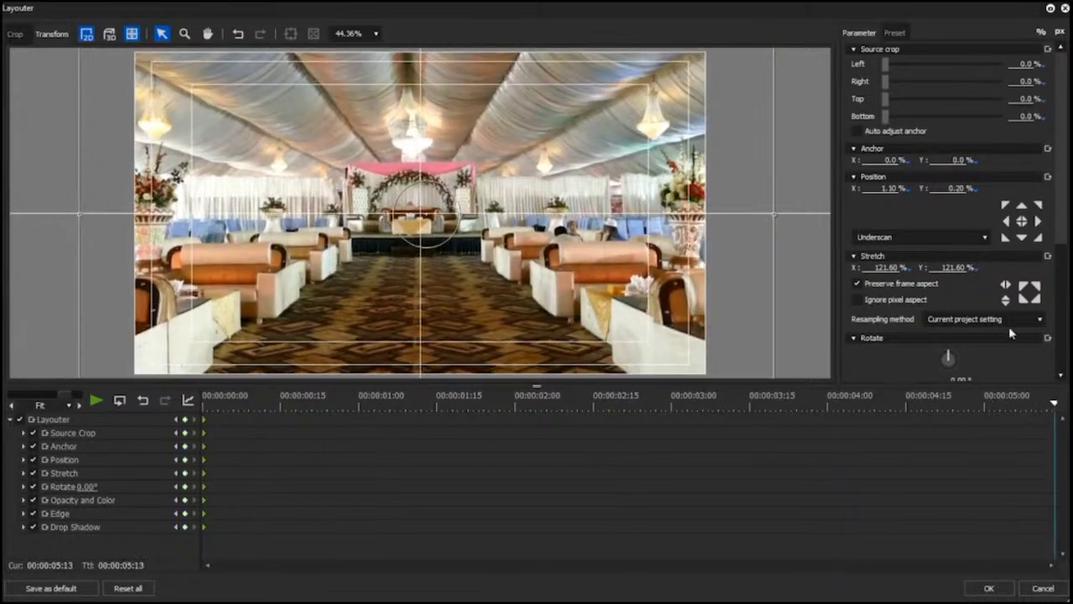
double_click(952, 268)
type("100")
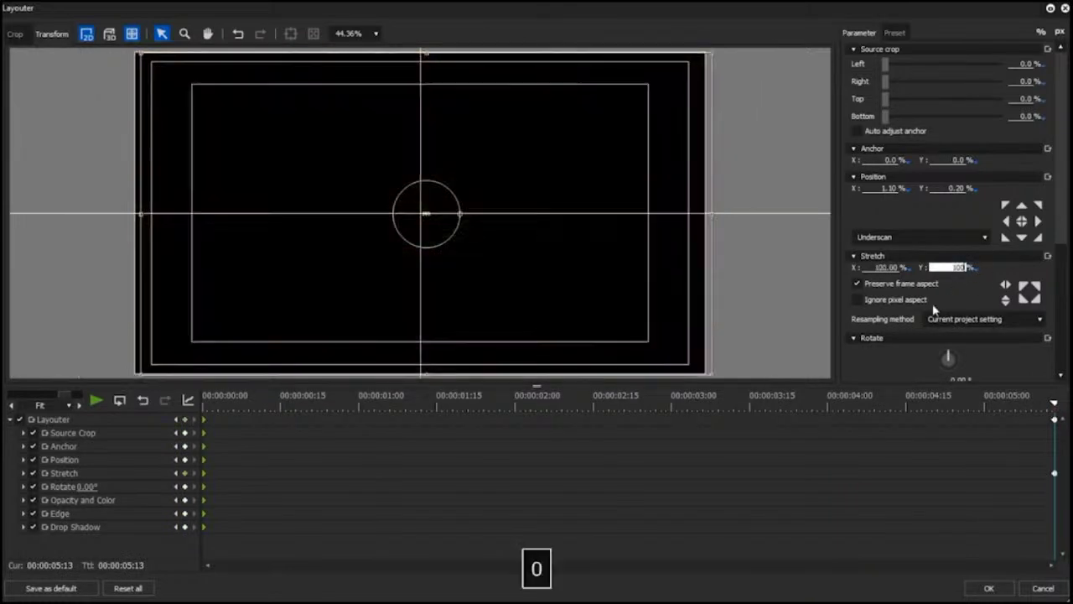
double_click(888, 188)
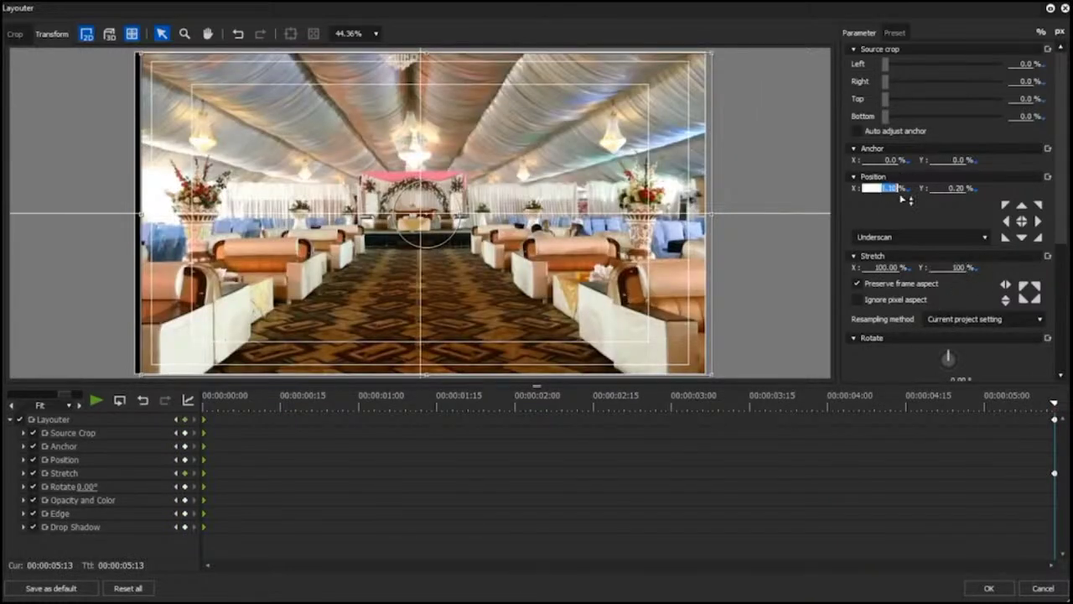
key("BackSpace")
key("Tab")
key("BackSpace")
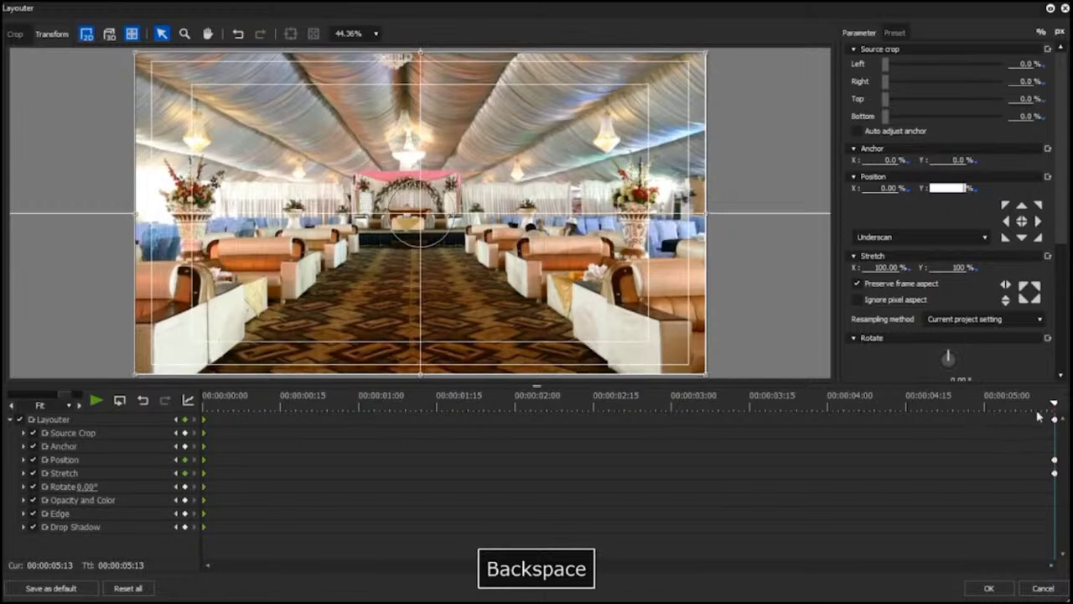
Step: Scrub through the zoom-out animation, apply the Layouter settings and play the Class 8 sequence from its start
left_click_drag(942, 409, 424, 418)
left_click(204, 419)
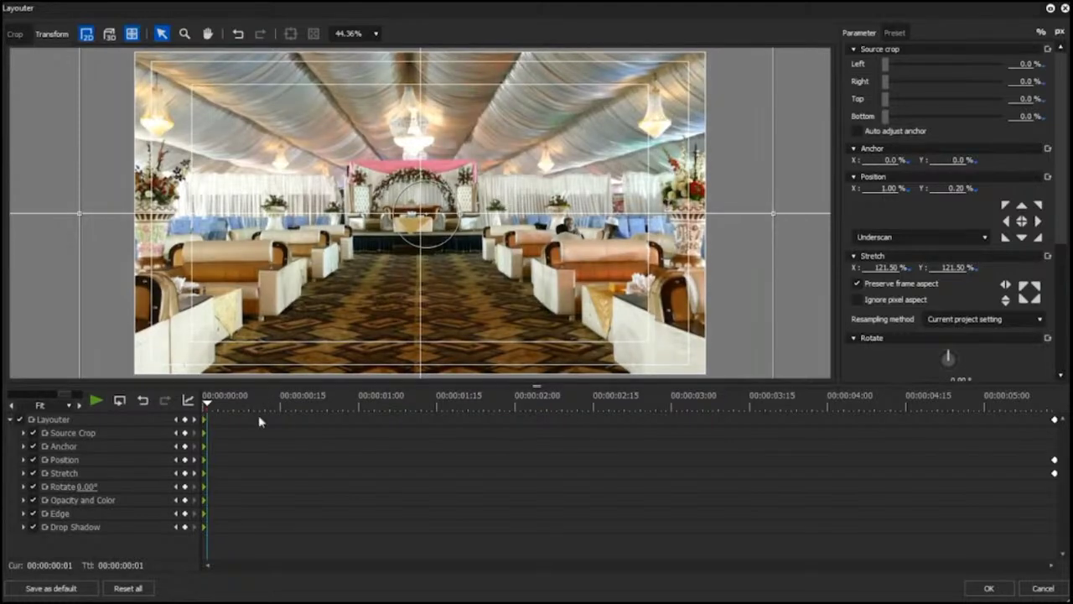
left_click_drag(244, 406, 508, 411)
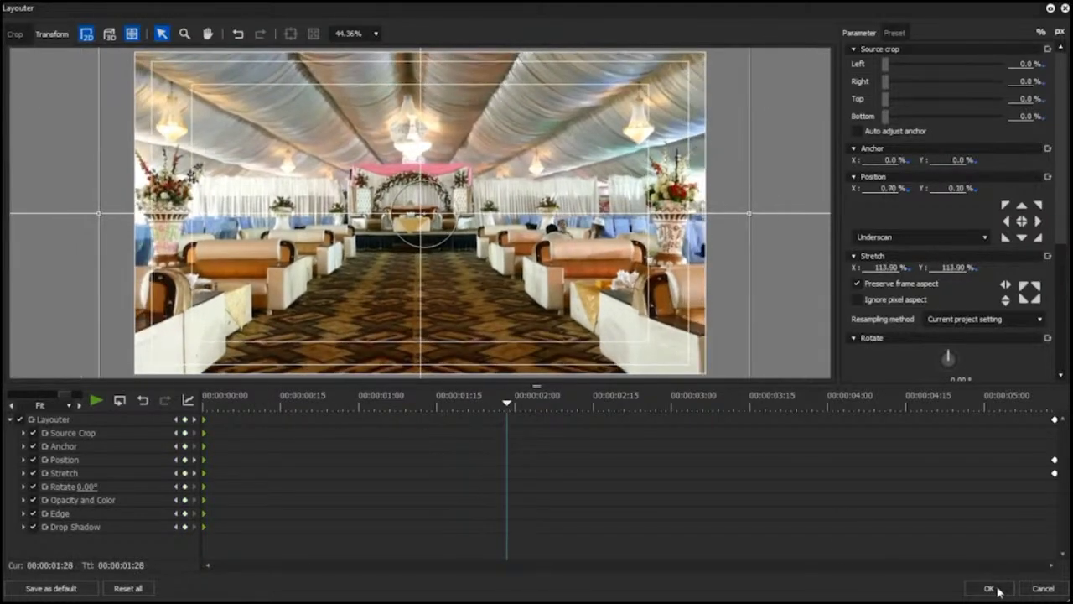
left_click(996, 589)
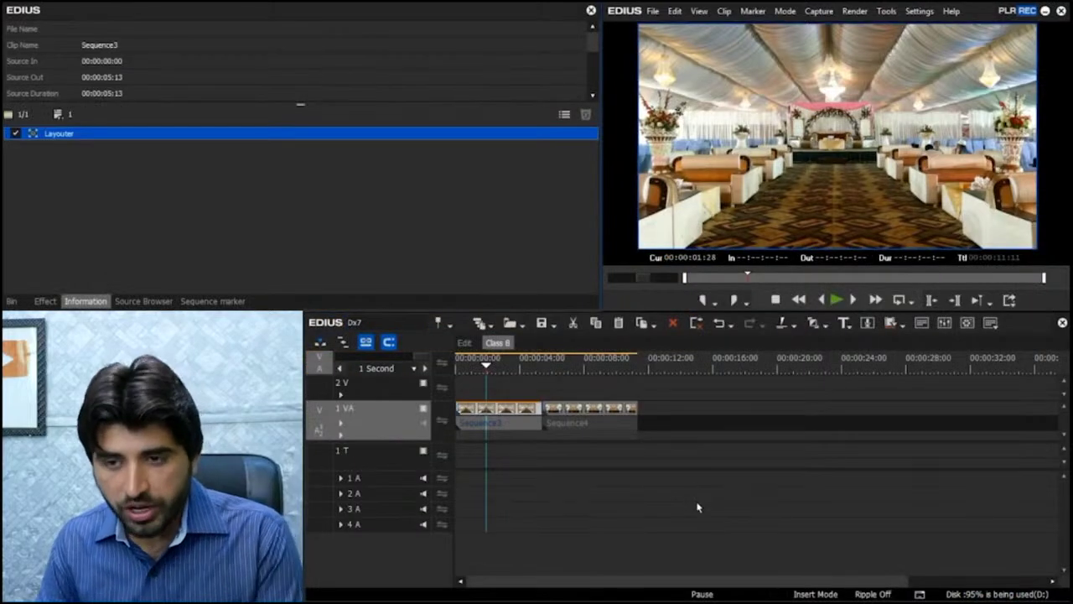
key("Home")
key("space")
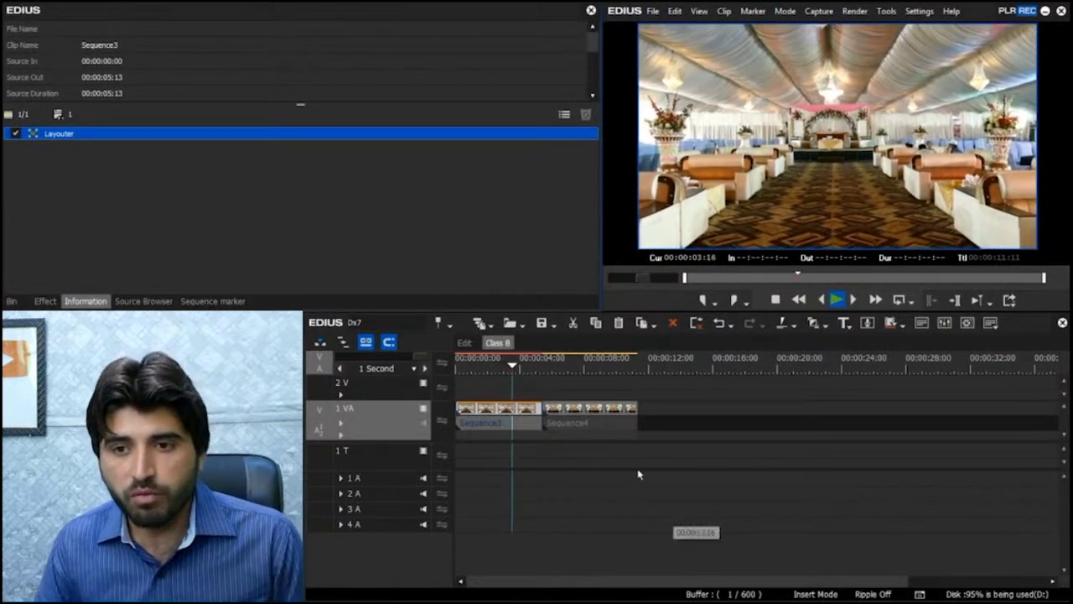
Step: Move the Sequence4 clip out to about 00:00:26 and paste a copy of the Sequence3 clip directly after the original
left_click_drag(587, 411, 916, 411)
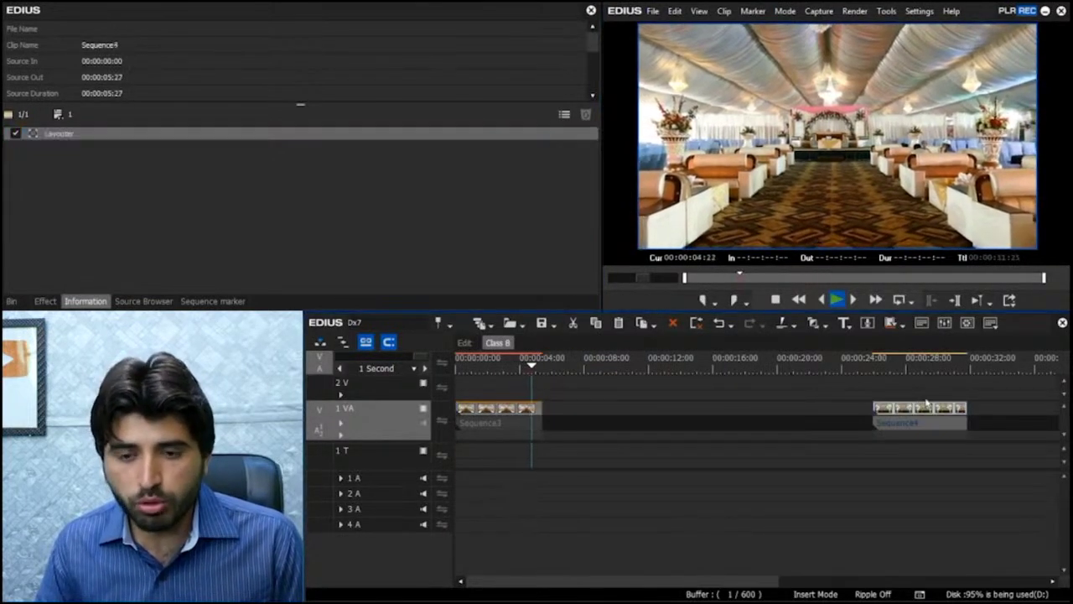
key("space")
key("ctrl+c")
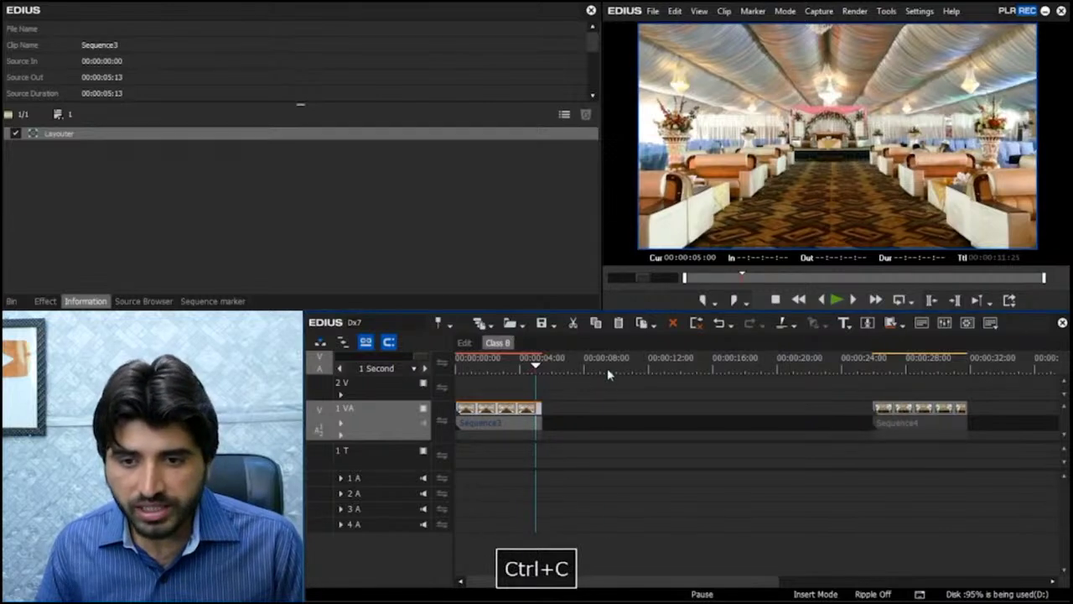
left_click(501, 423)
key("a")
key("ctrl+v")
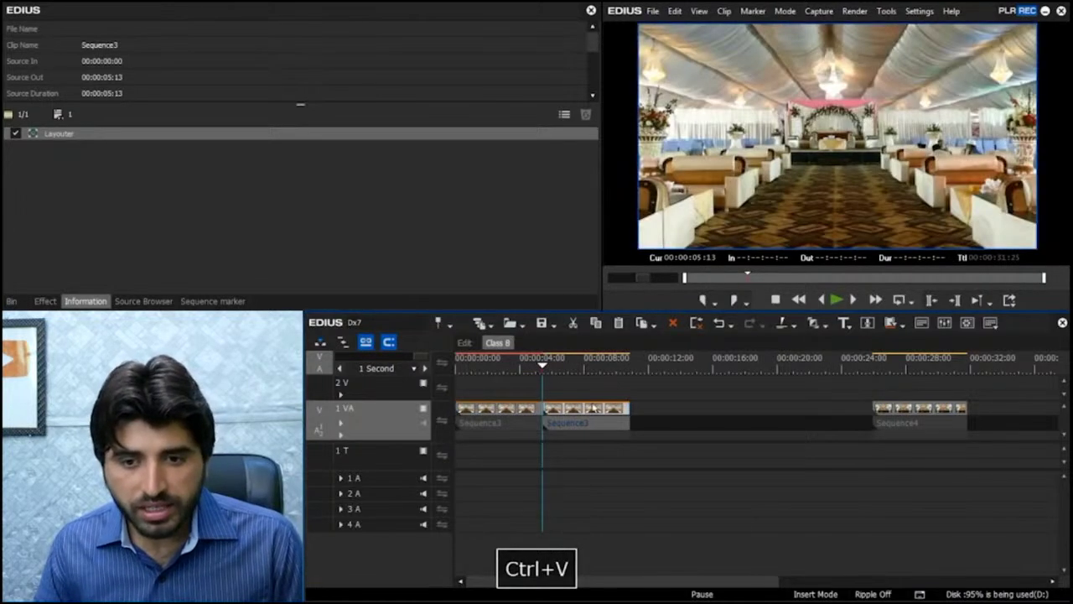
Step: Open the Layouter for the copied Sequence3 clip and reset all its parameters and keyframes
key("F7")
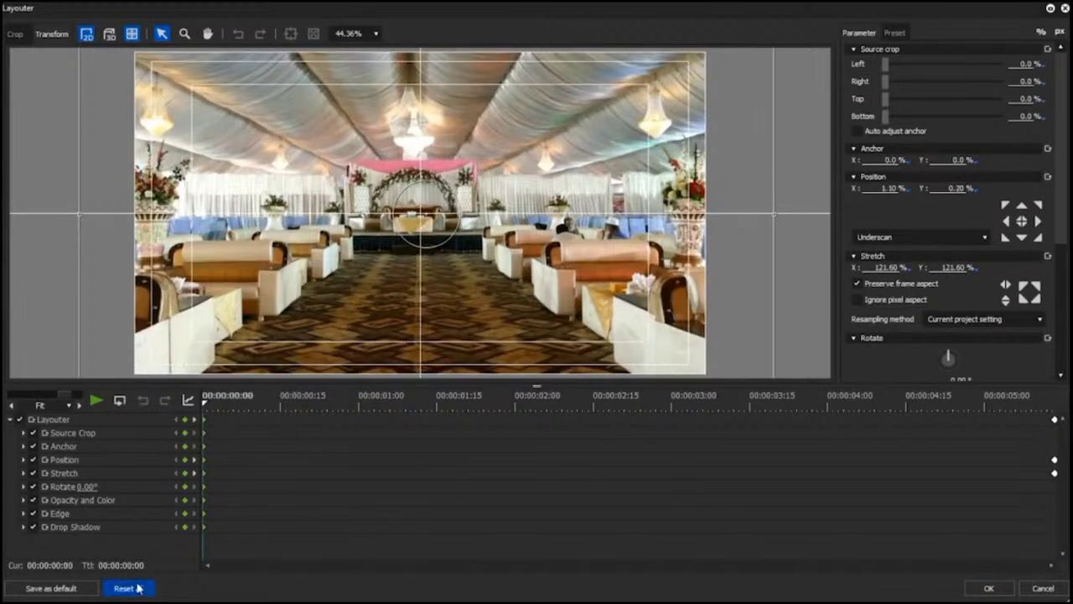
left_click(137, 587)
left_click(504, 334)
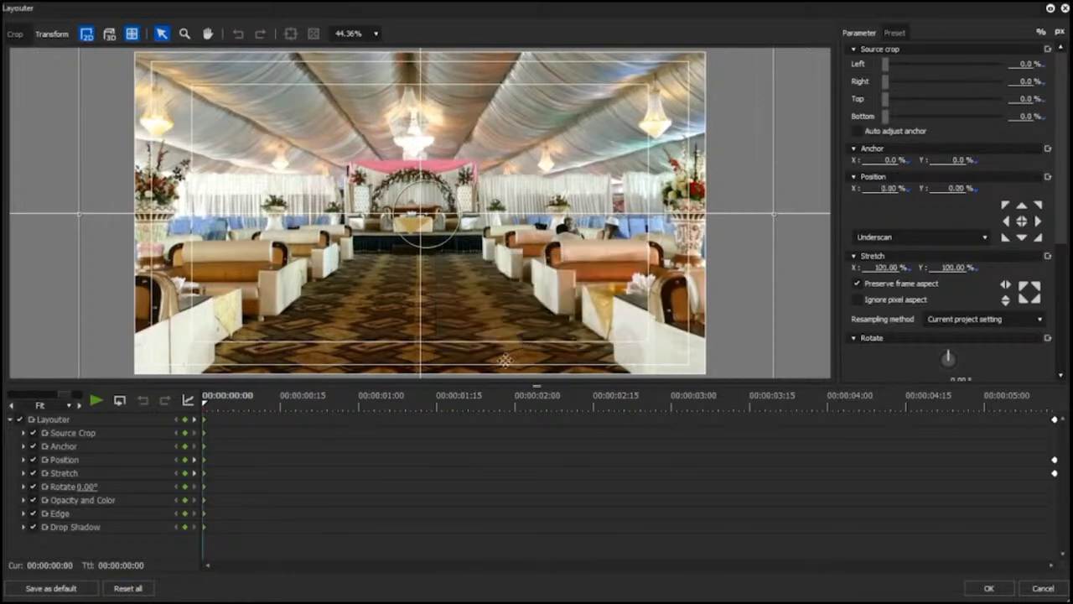
left_click_drag(252, 401, 161, 438)
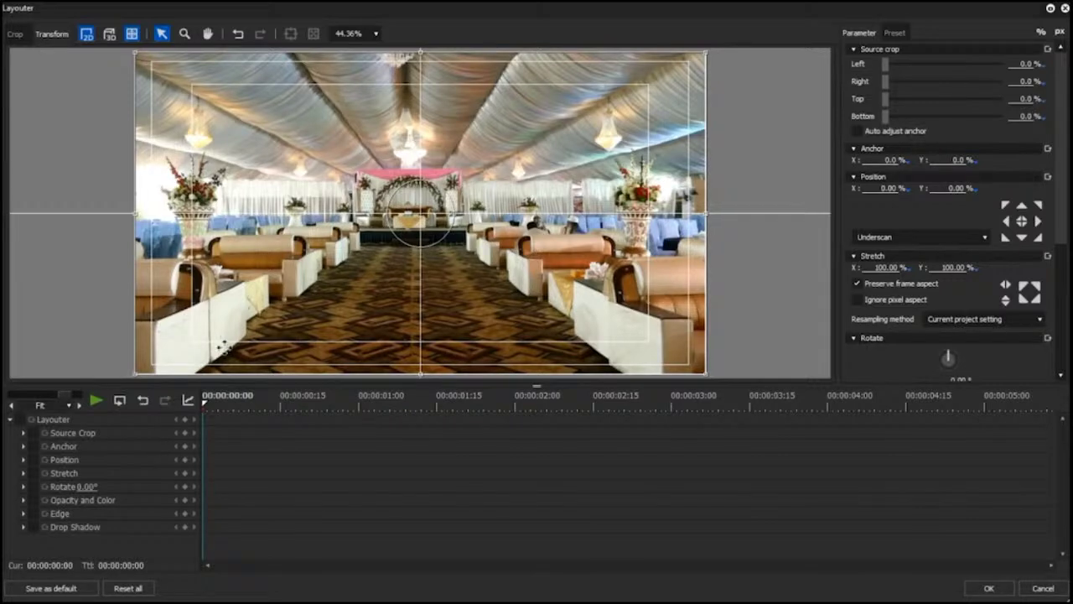
Step: Set the copied clip's stretch to 125% and its position to X -12.10%, Y 0%
double_click(946, 268)
type("125")
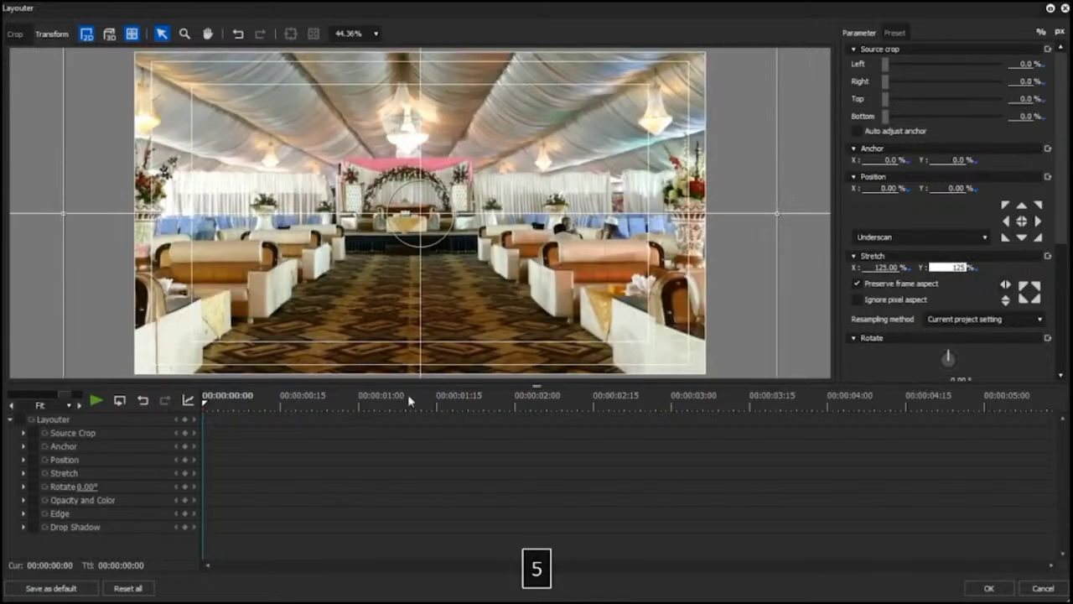
key("Return")
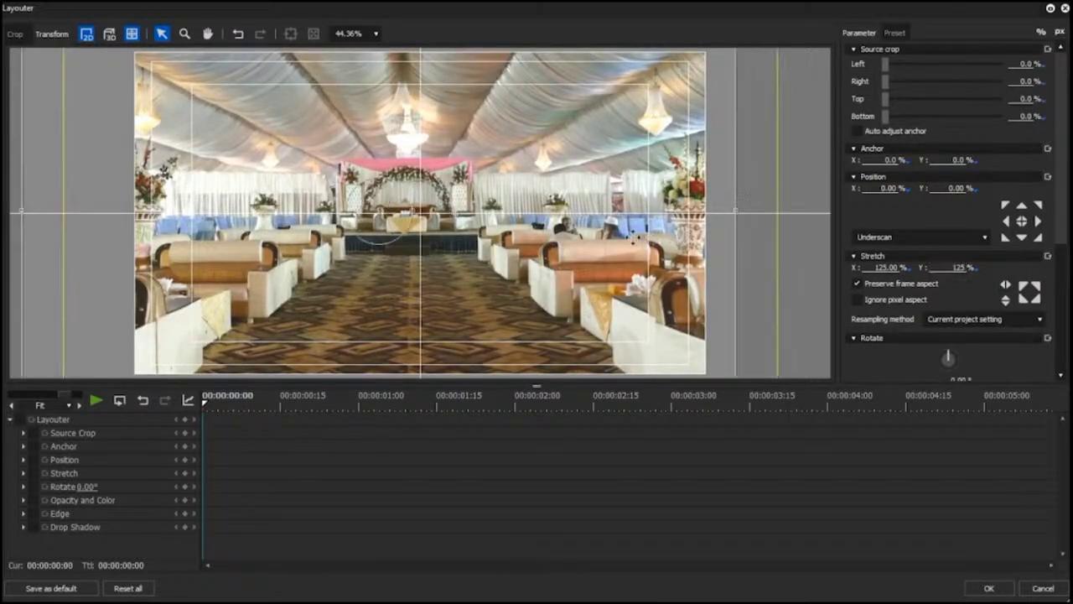
left_click_drag(610, 239, 542, 239)
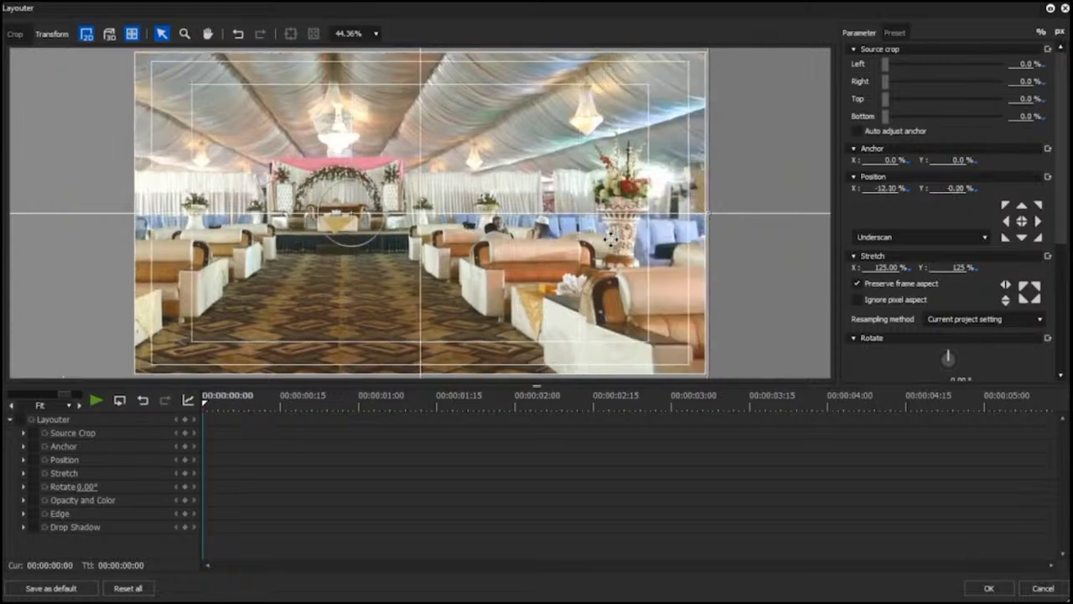
left_click_drag(937, 188, 992, 198)
key("BackSpace")
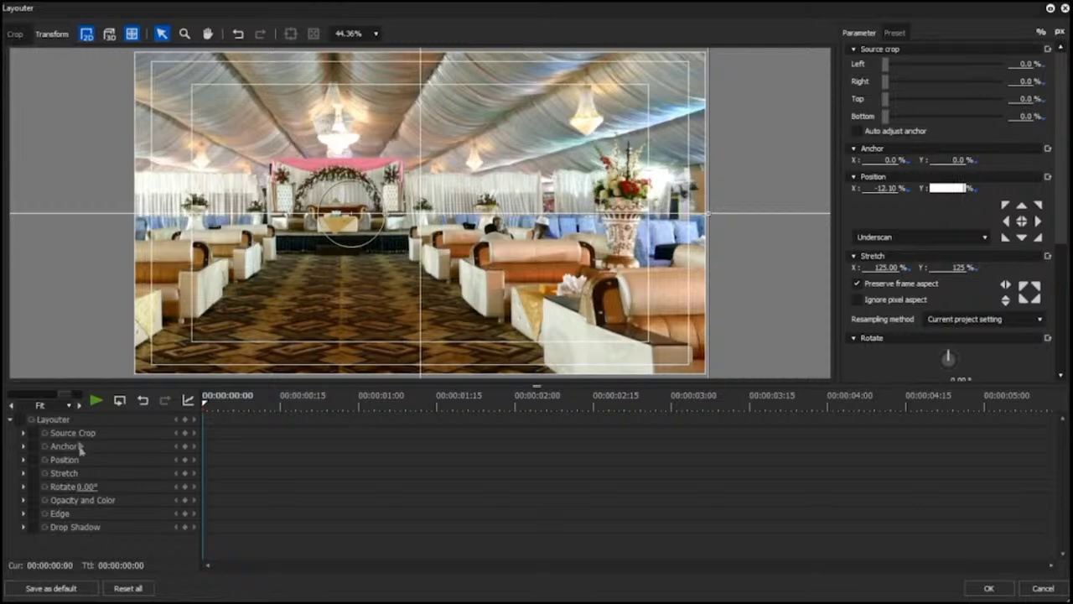
Step: Enable keyframing for all Layouter parameters and key position Y 0% and stretch 125% at 00:00:00:00
left_click(20, 421)
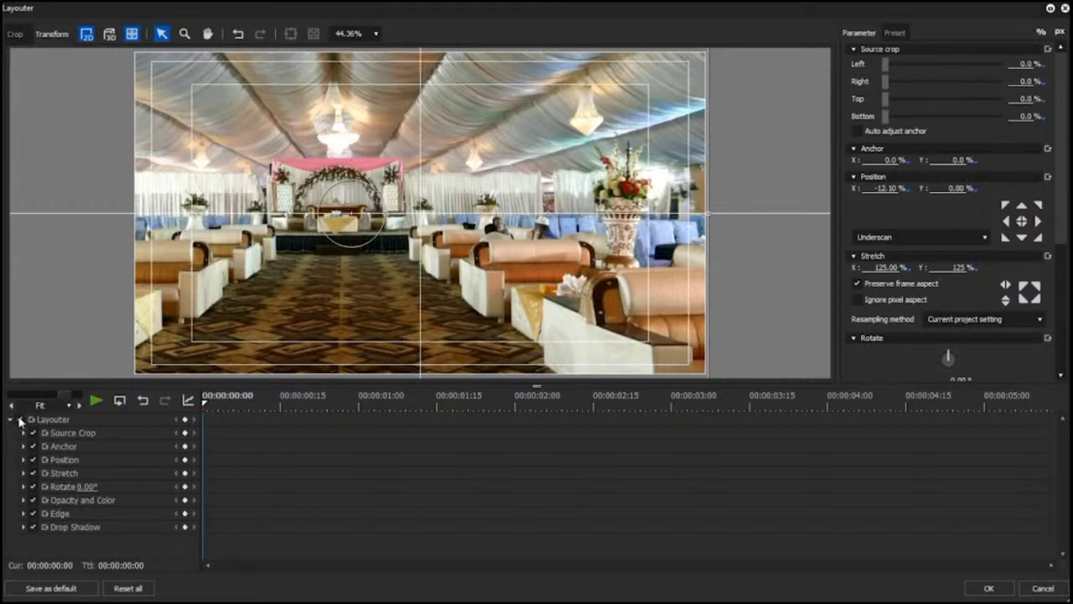
mouse_move(619, 266)
left_mouse_down()
mouse_move(646, 260)
mouse_move(619, 262)
left_mouse_up()
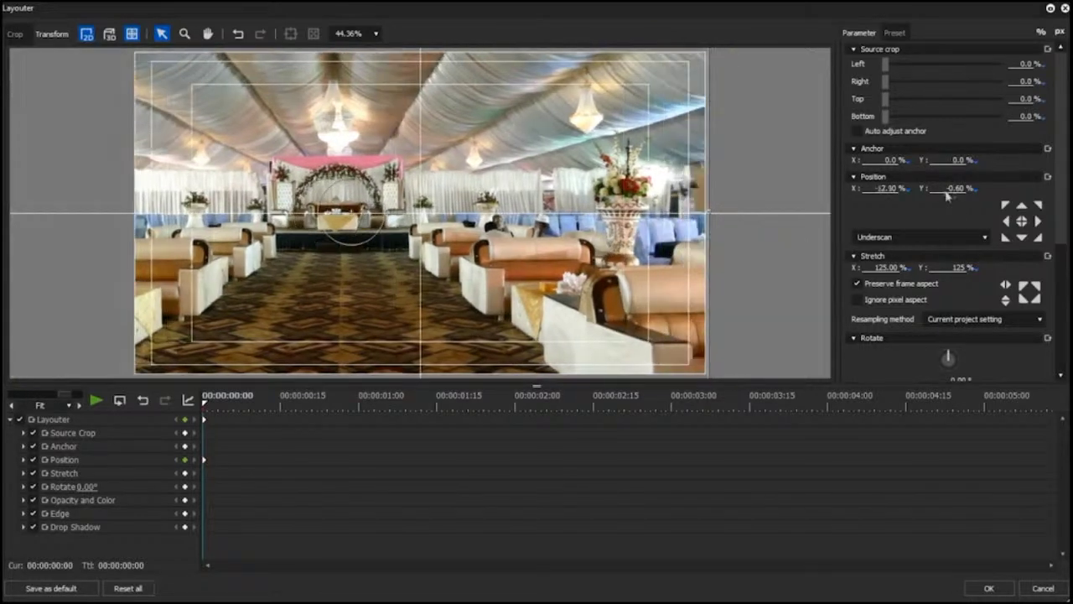
double_click(947, 190)
key("BackSpace")
double_click(956, 268)
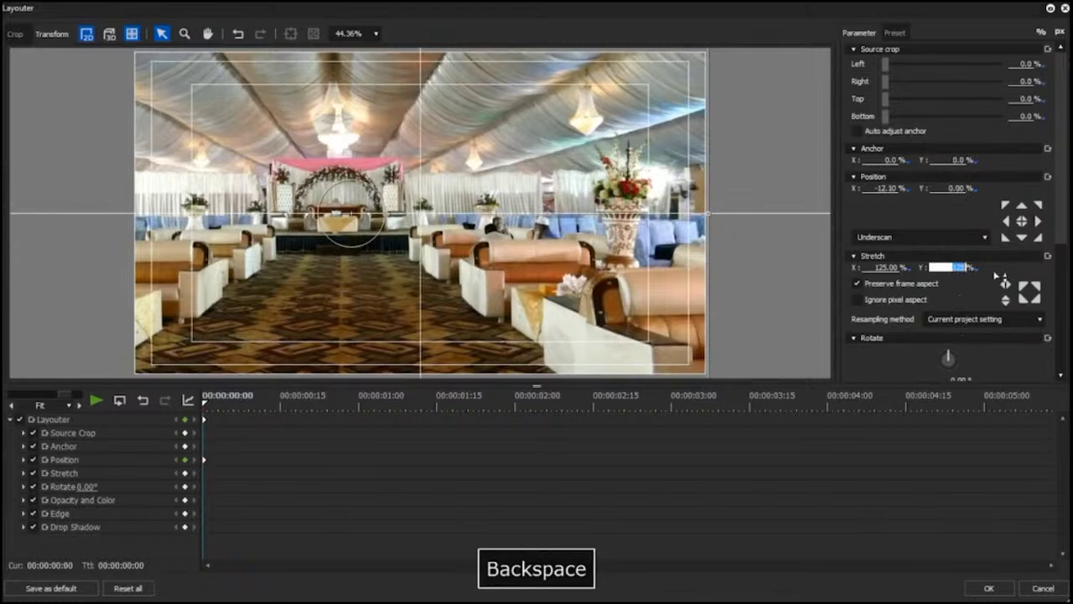
type("125")
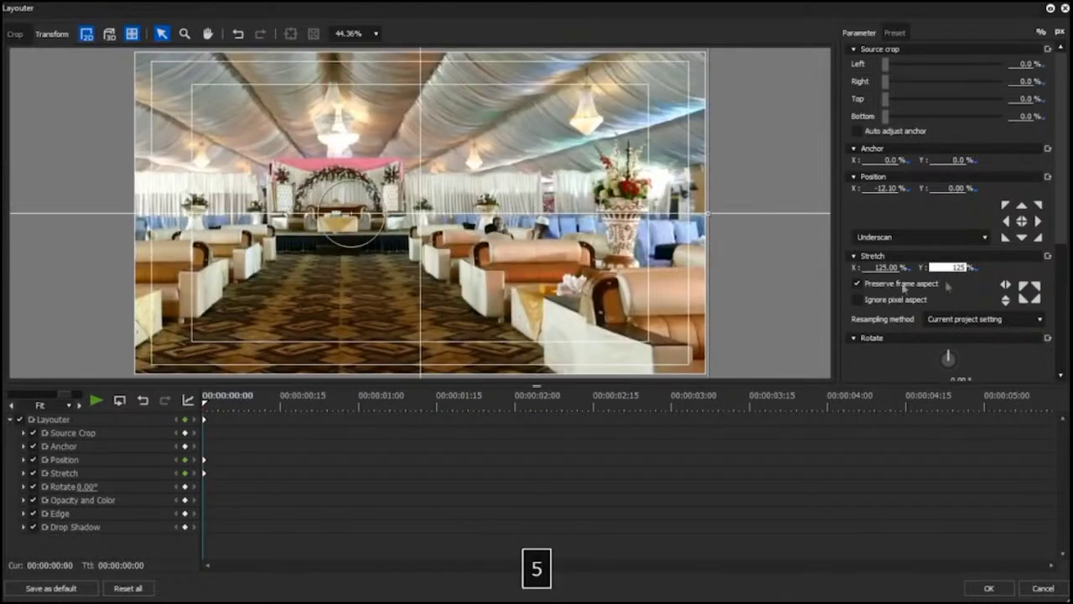
Step: At 00:00:05:13, set the X position to 12.10% and apply the Layouter settings
left_click_drag(228, 409, 1054, 444)
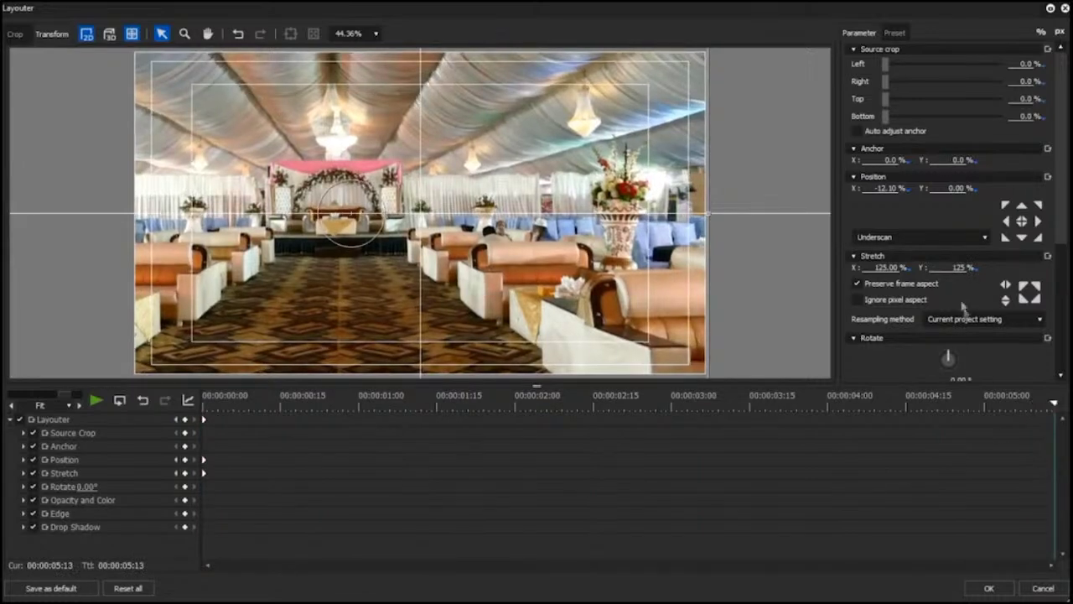
left_click(877, 190)
key("BackSpace")
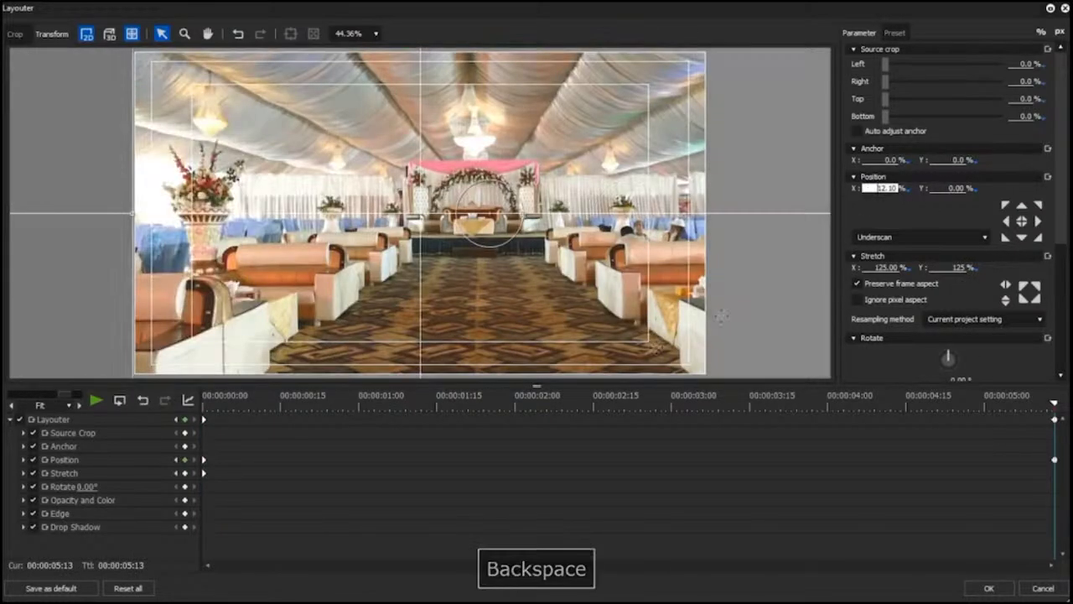
left_click(989, 588)
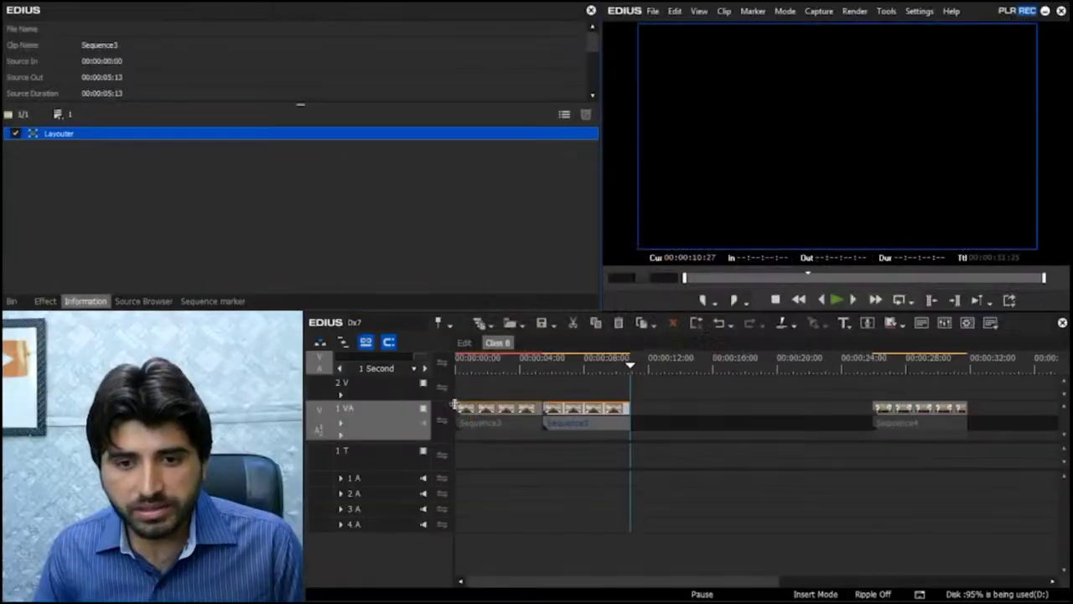
Step: Play the second Sequence3 clip from near its start to review the sideways pan
left_click(544, 361)
key("space")
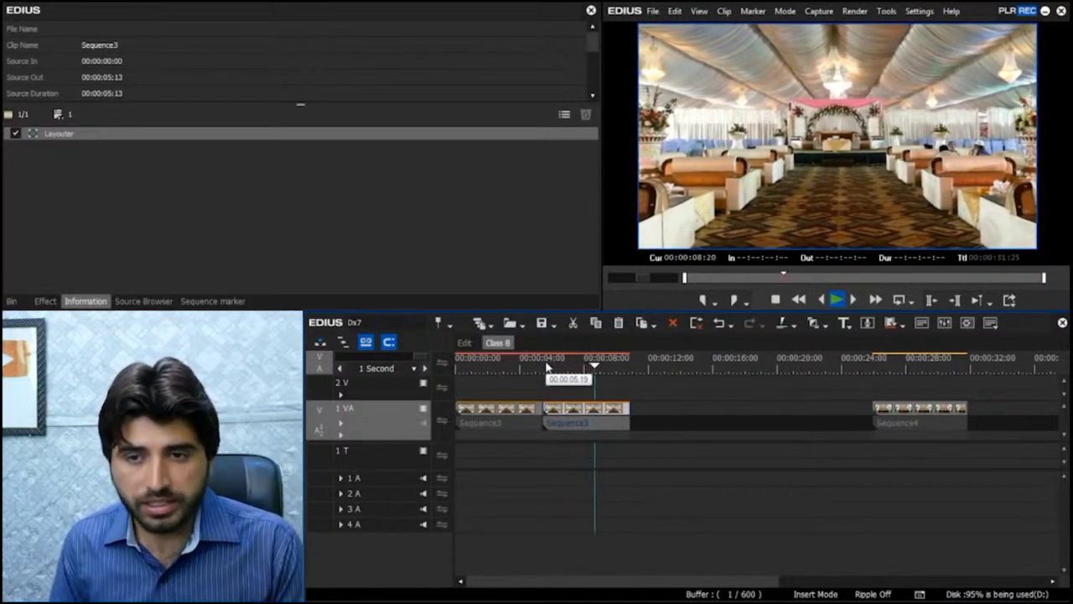
key("space")
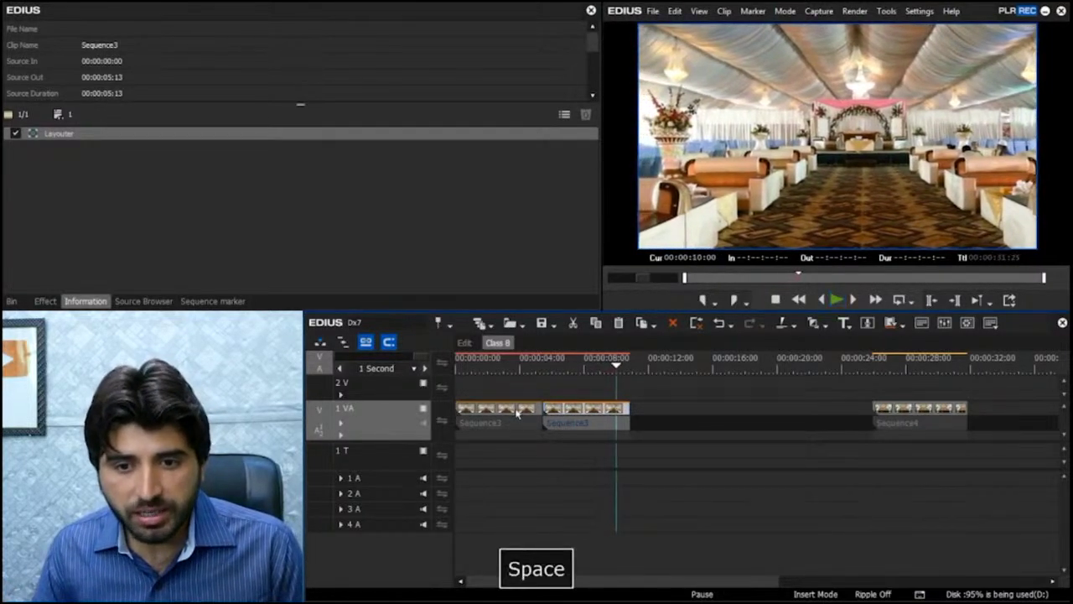
Step: Paste a copy of the first Sequence3 clip after the second one and close the gap between them
left_click(497, 416)
key("ctrl+c")
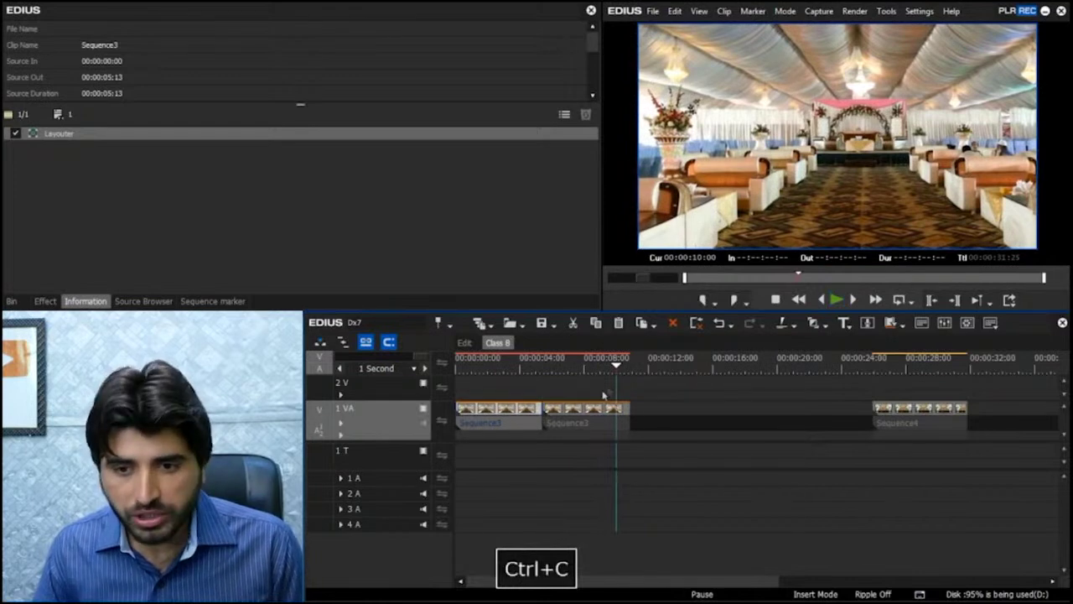
left_click(672, 359)
key("ctrl+v")
key("BackSpace")
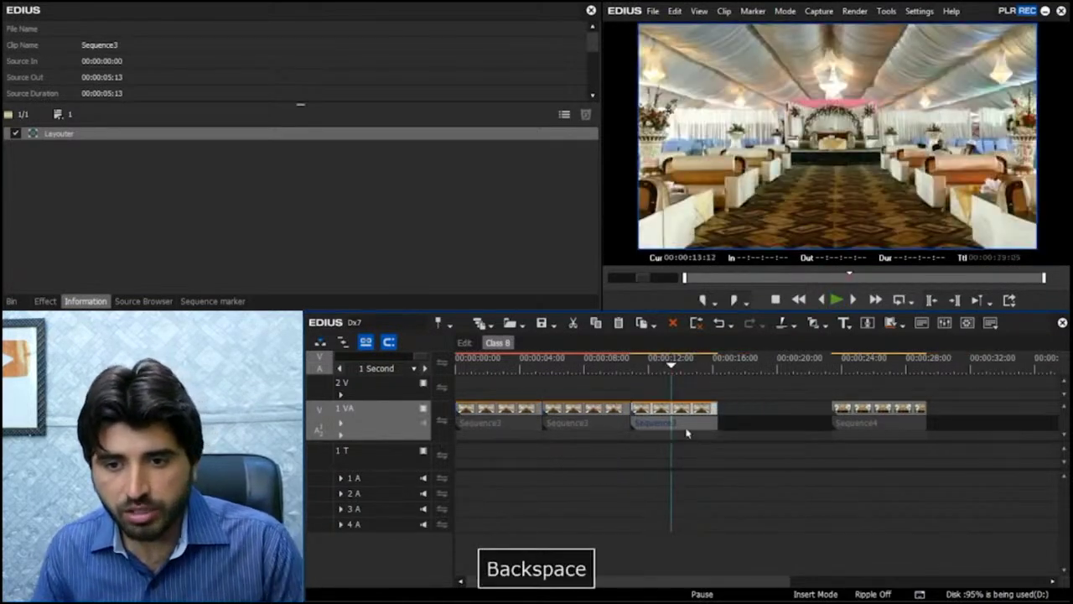
Step: Open the Layouter for the third Sequence3 clip and swap its start and end keyframes to reverse the zoom
key("F7")
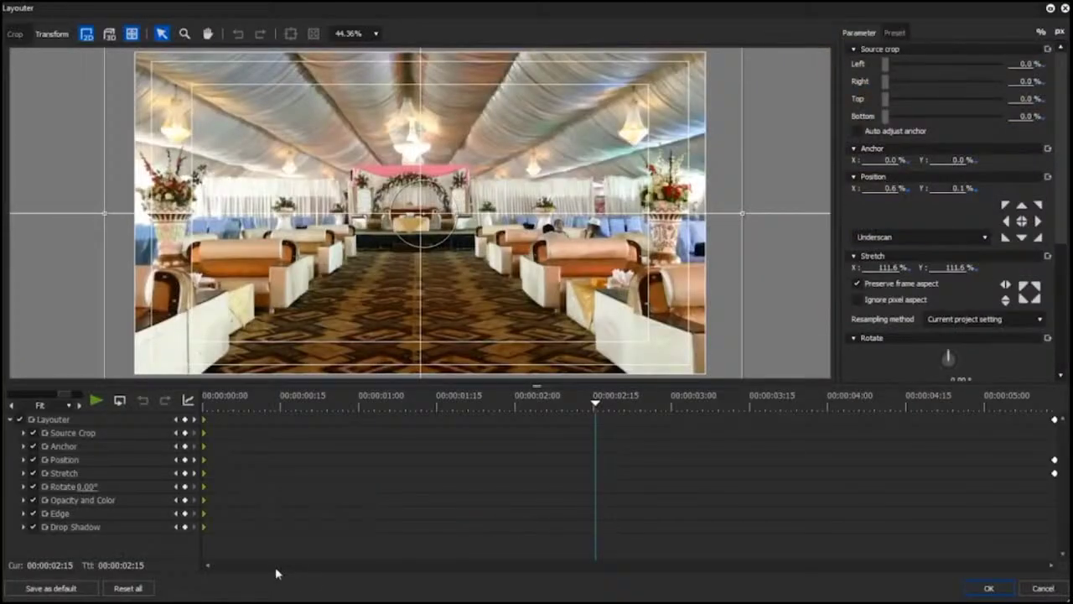
key("Home")
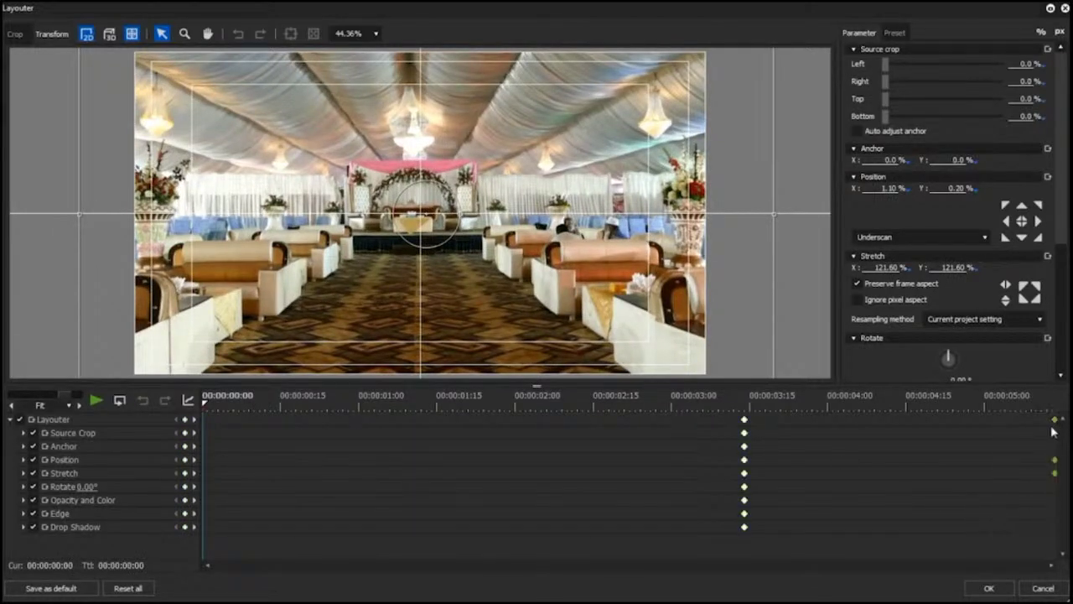
key("Delete")
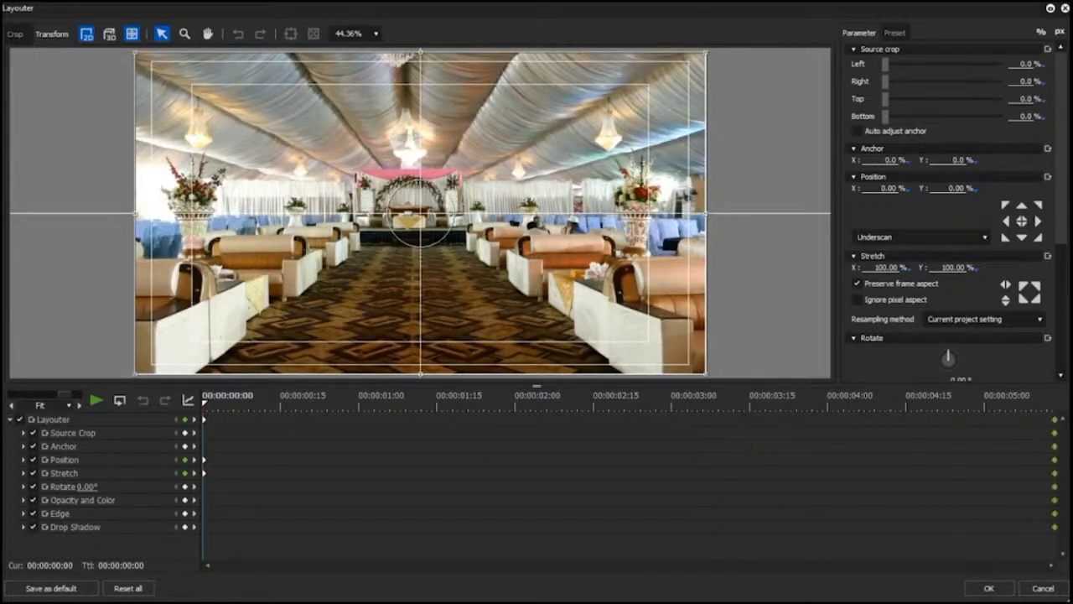
Step: Set the stretch to 125% at the 00:00:05:13 keyframe and return to 00:00:00:00
left_click(1056, 408)
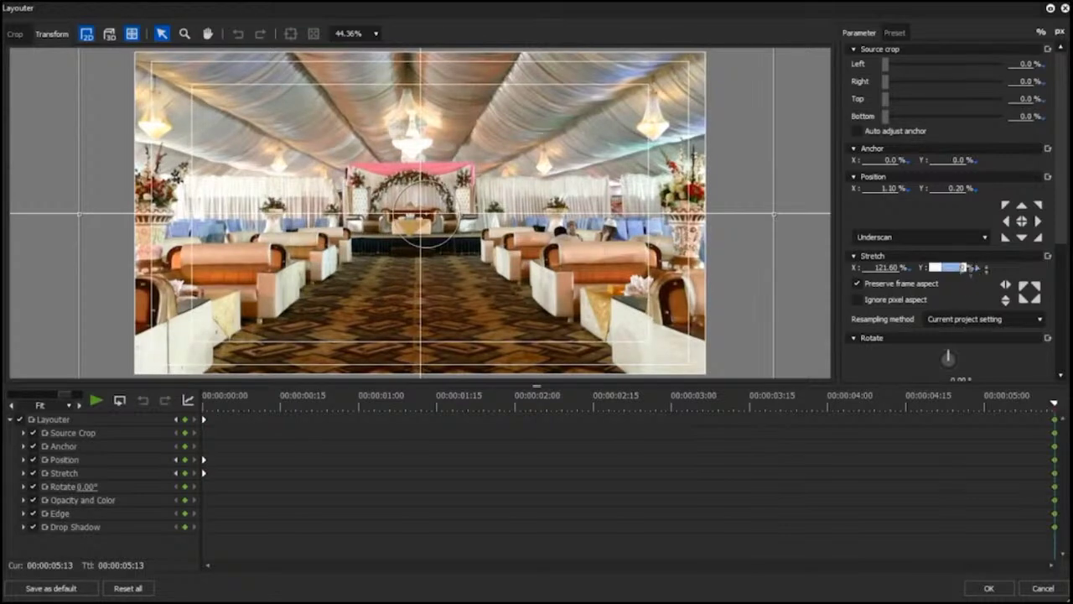
type("125")
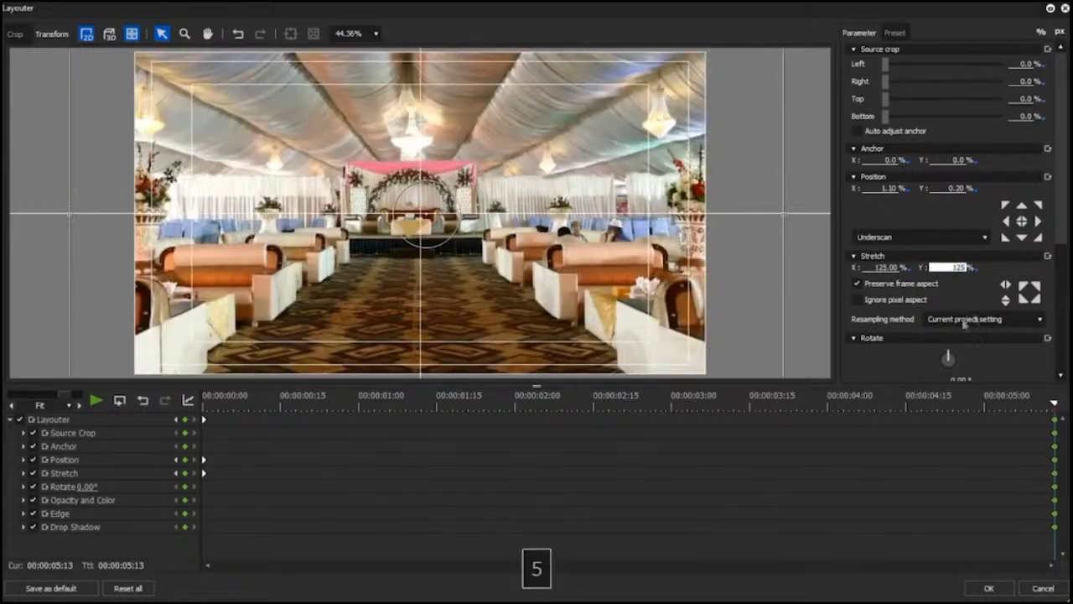
left_click(36, 409)
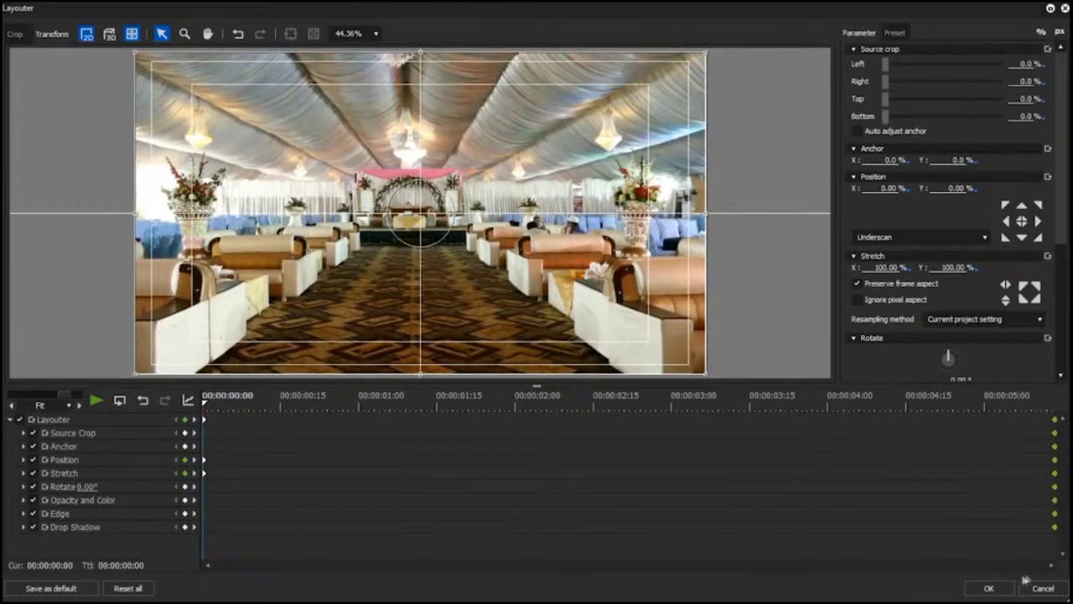
Step: Apply the zoom layout to the third Sequence3 clip and play back the timeline to check it
left_click(989, 589)
key("space")
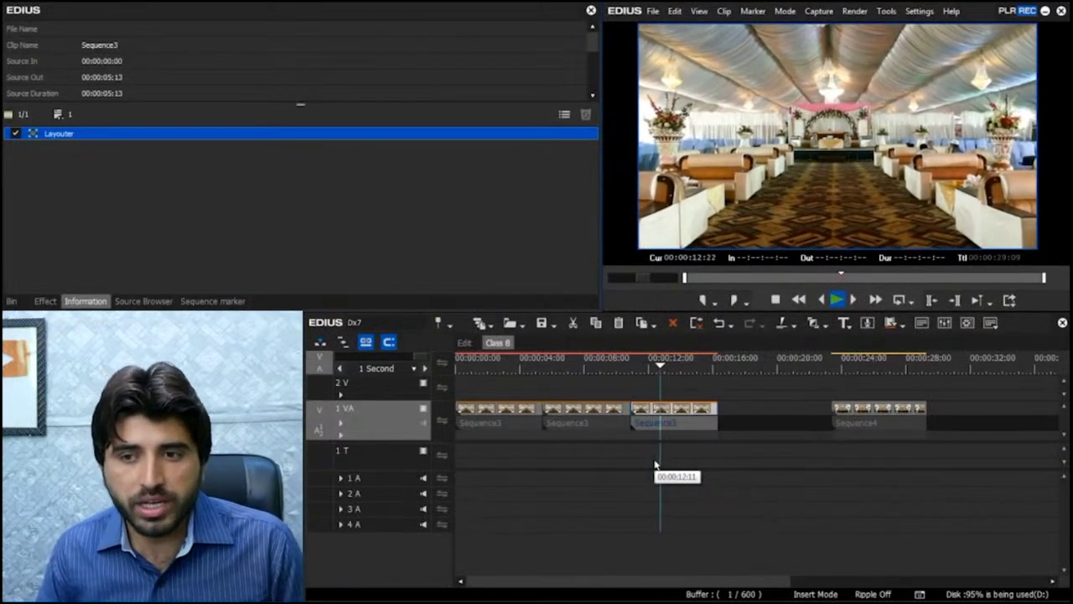
key("space")
left_click_drag(664, 367, 499, 369)
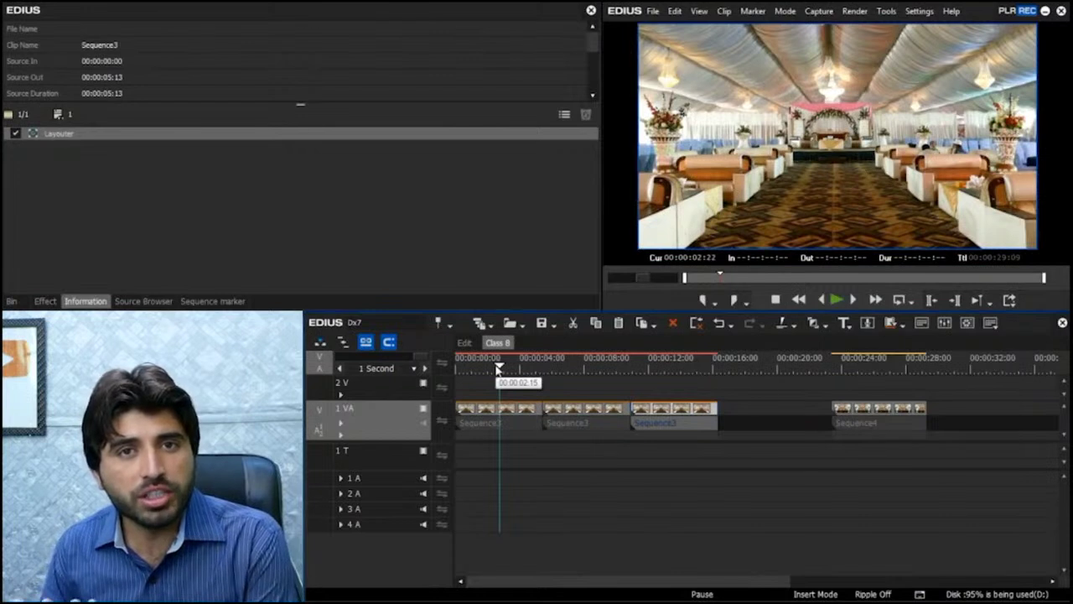
Step: In the third Sequence3 clip's layout, set the rotation to -8° at the end keyframe, 00:00:05:13
left_click(670, 363)
key("F7")
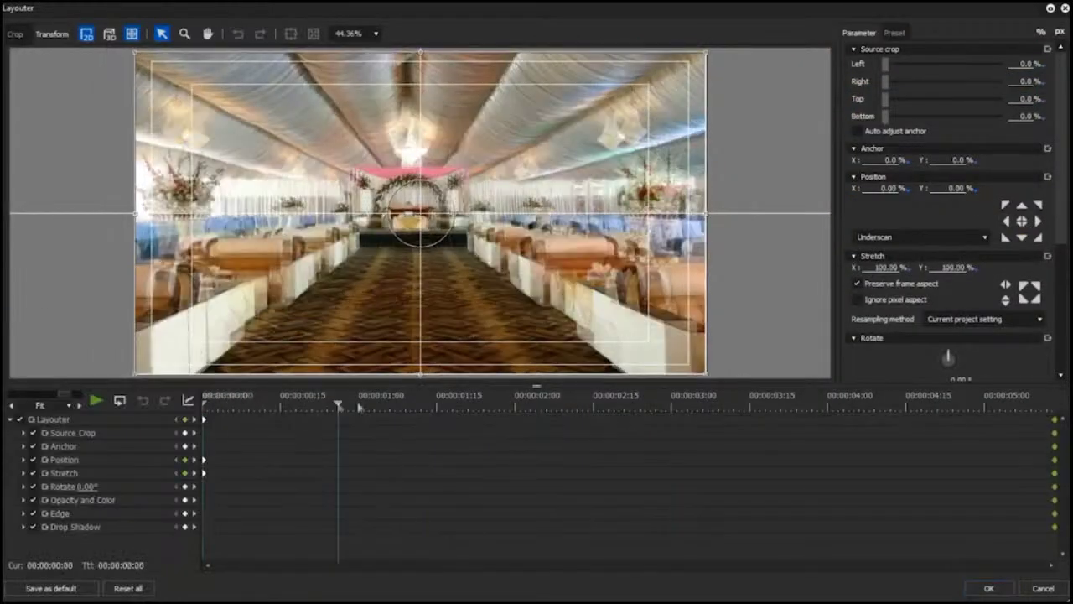
key("space")
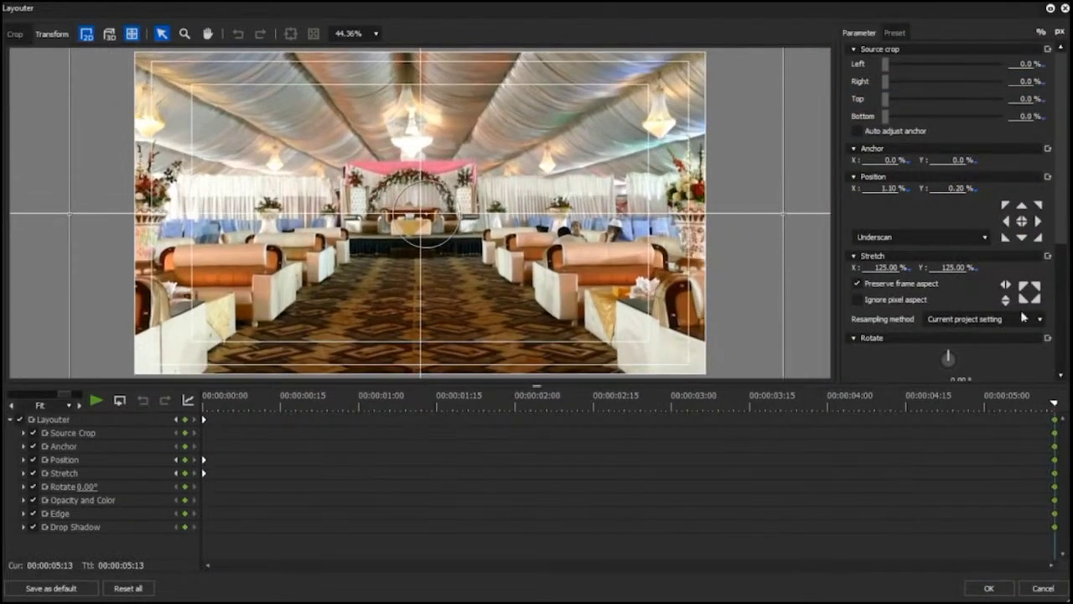
scroll(1063, 228, "down", 3)
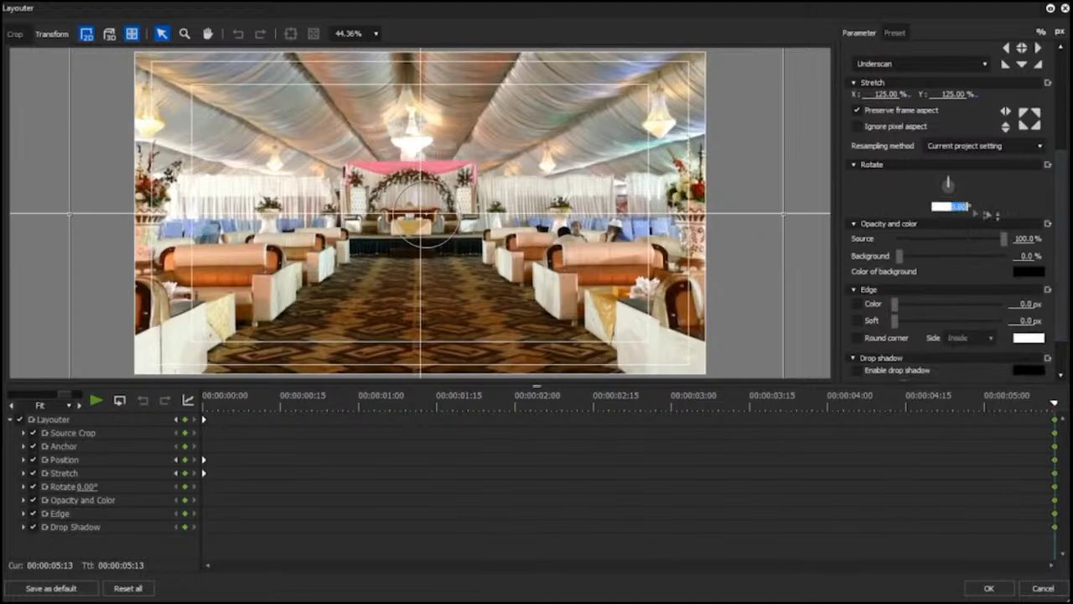
type("5")
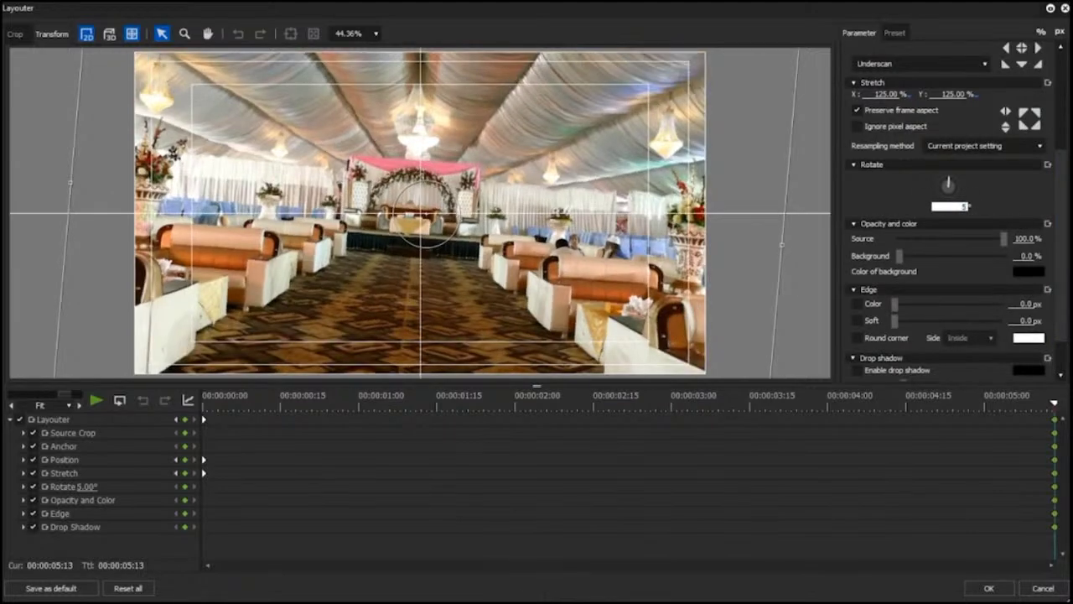
key("BackSpace")
type("7")
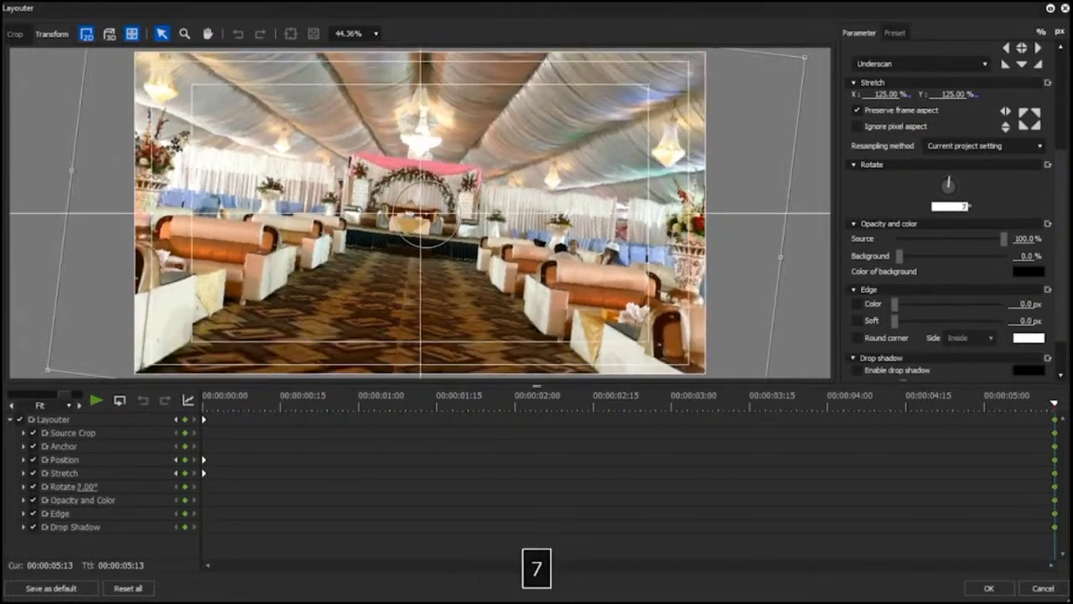
key("BackSpace")
type("8")
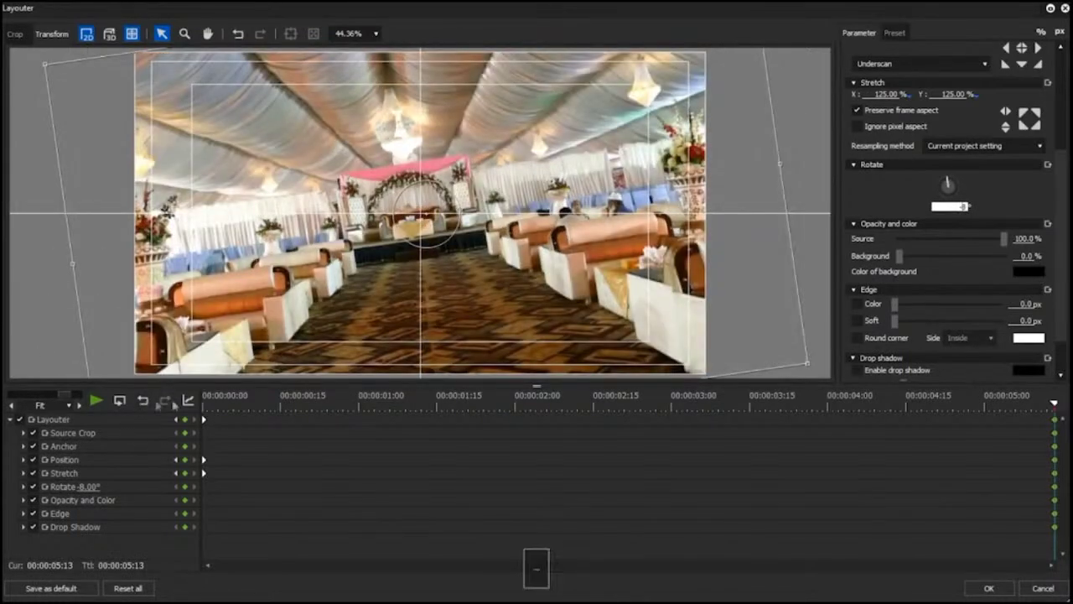
Step: Clear the rotation at the start of the third Sequence3 clip, apply the layout and play the animation
key("BackSpace")
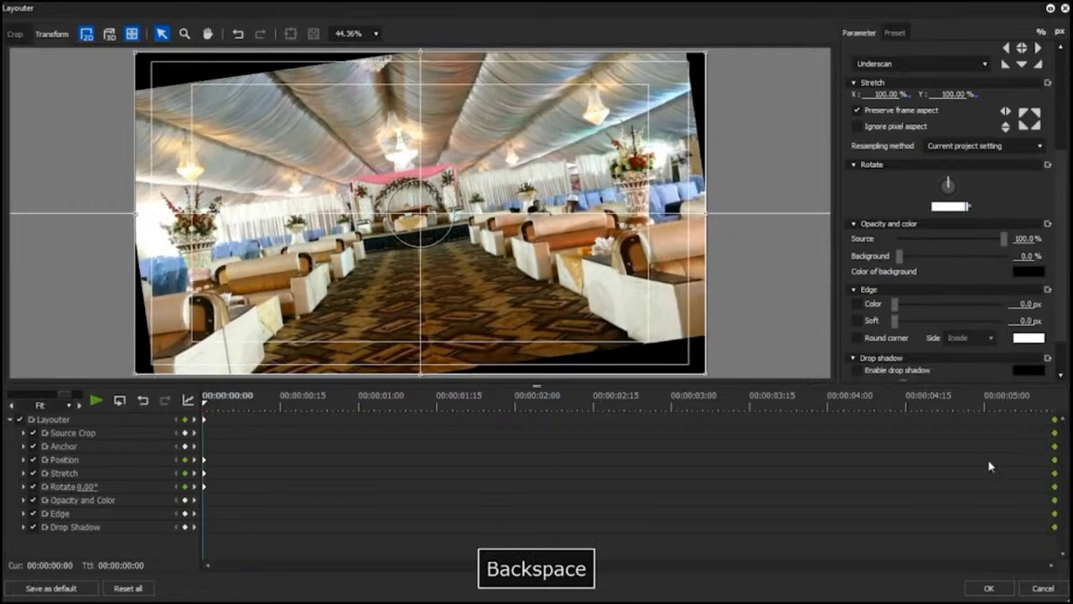
left_click(987, 587)
key("space")
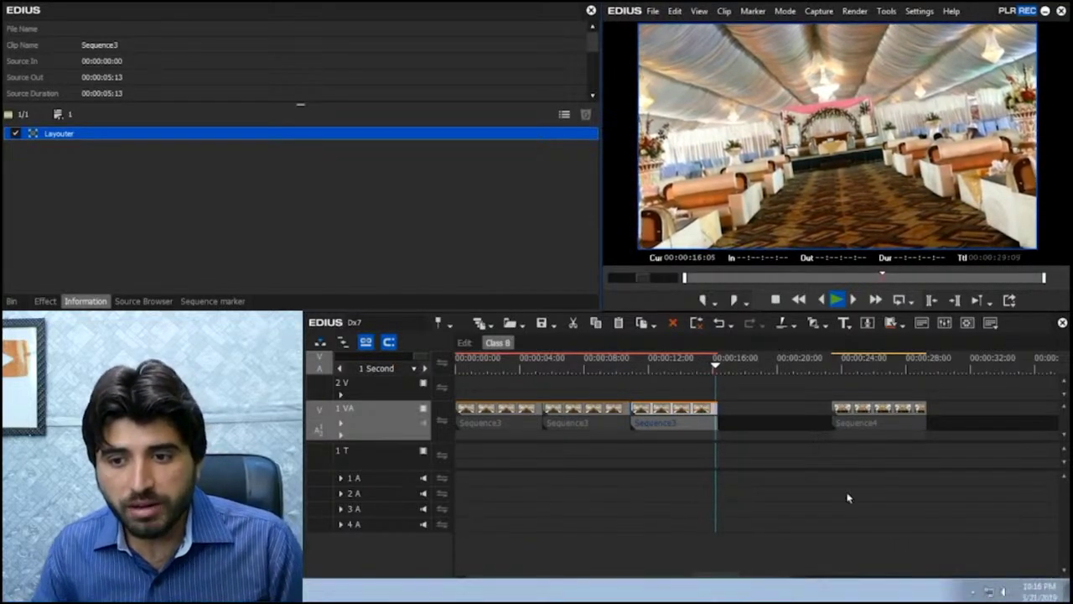
Step: Close the gap before the Sequence4 clip so it directly follows the third Sequence3 clip, and preview it
left_click(873, 423)
key("BackSpace")
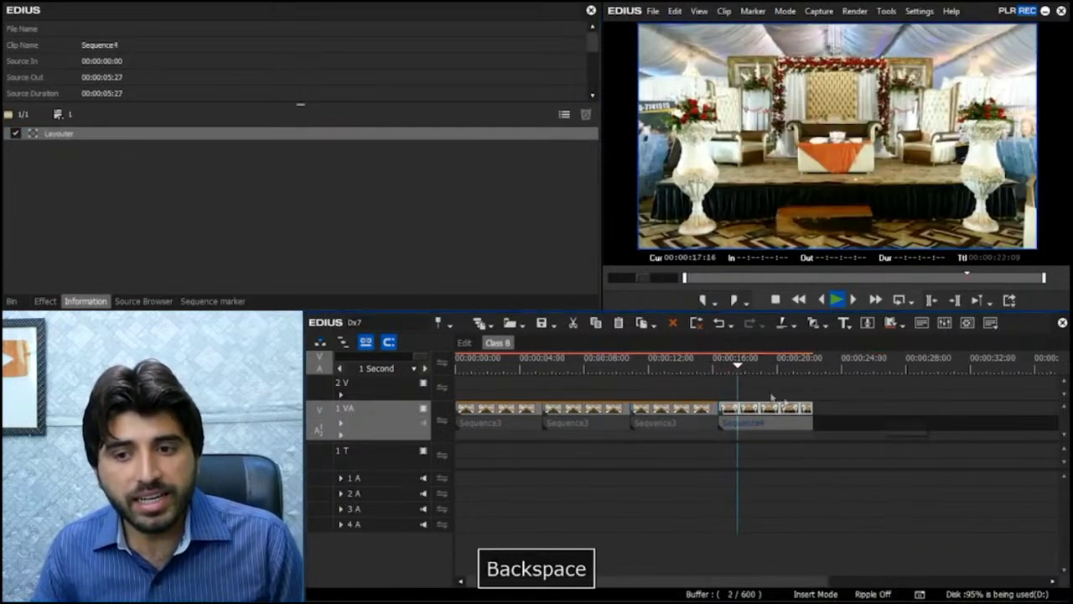
key("space")
Step: At the start of Sequence4's layout, set the stretch to 127.50 % and the position to Y -14.00 %, clearing the X offset
key("F7")
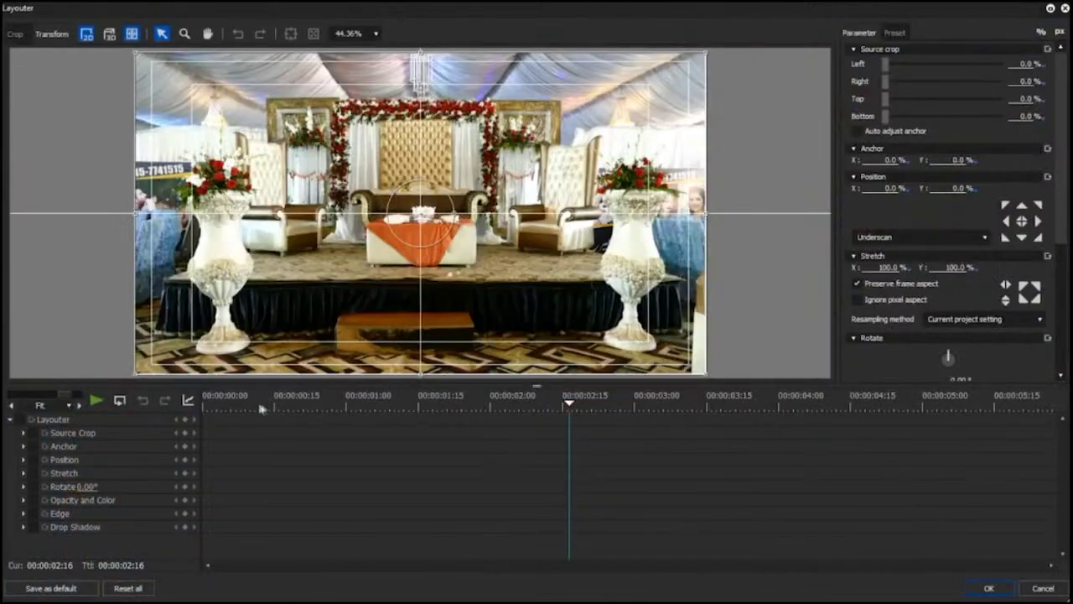
left_click_drag(706, 213, 785, 218)
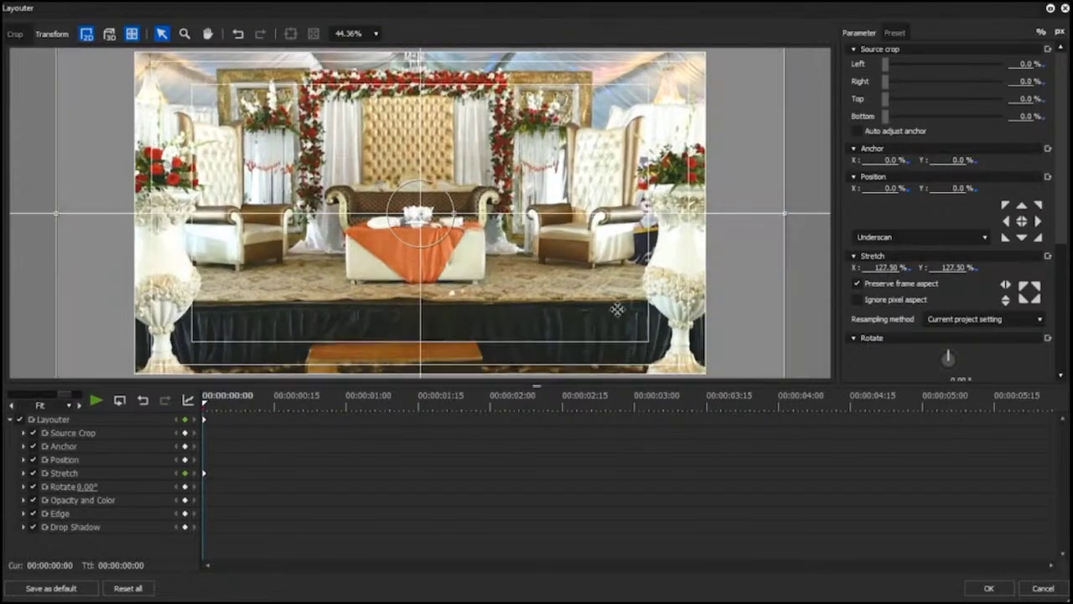
left_click_drag(633, 373, 638, 329)
key("BackSpace")
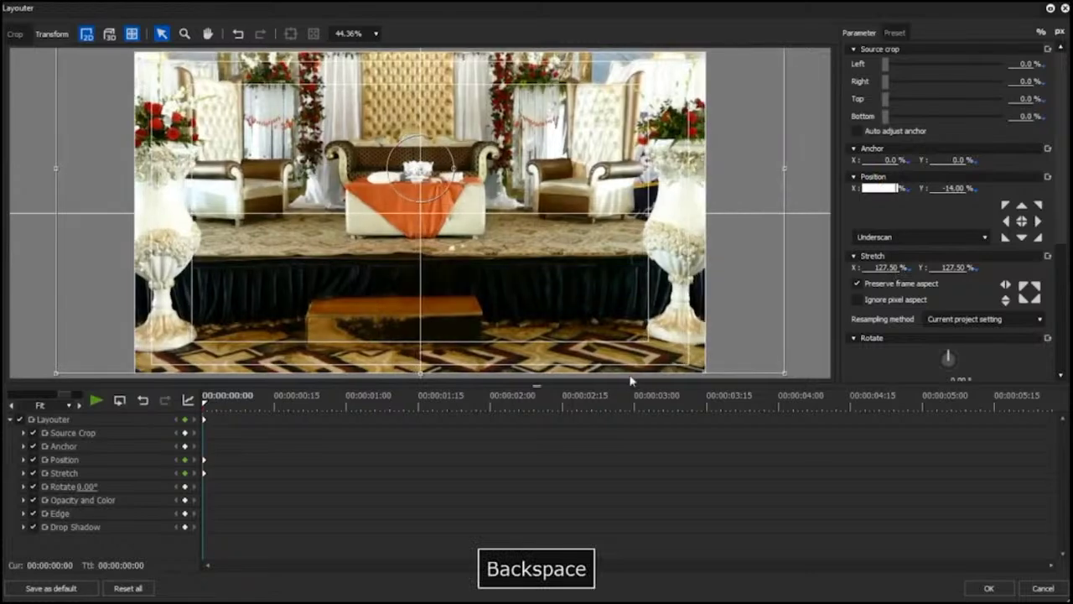
Step: Set Sequence4's end position to Y 14.00 % at 00:00:05:27, apply the layout and play the vertical pan
key("End")
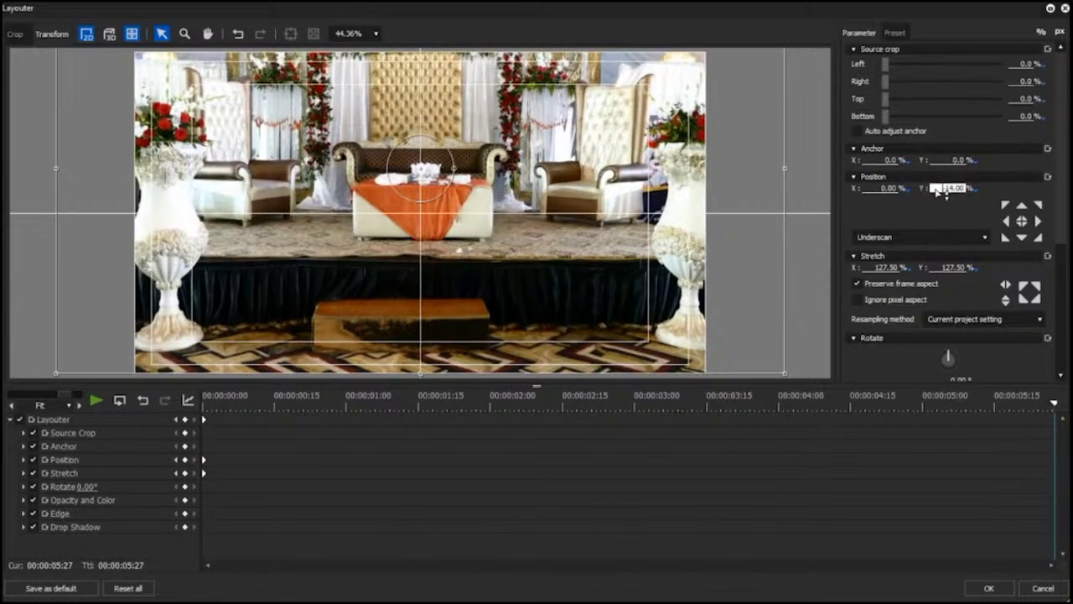
key("BackSpace")
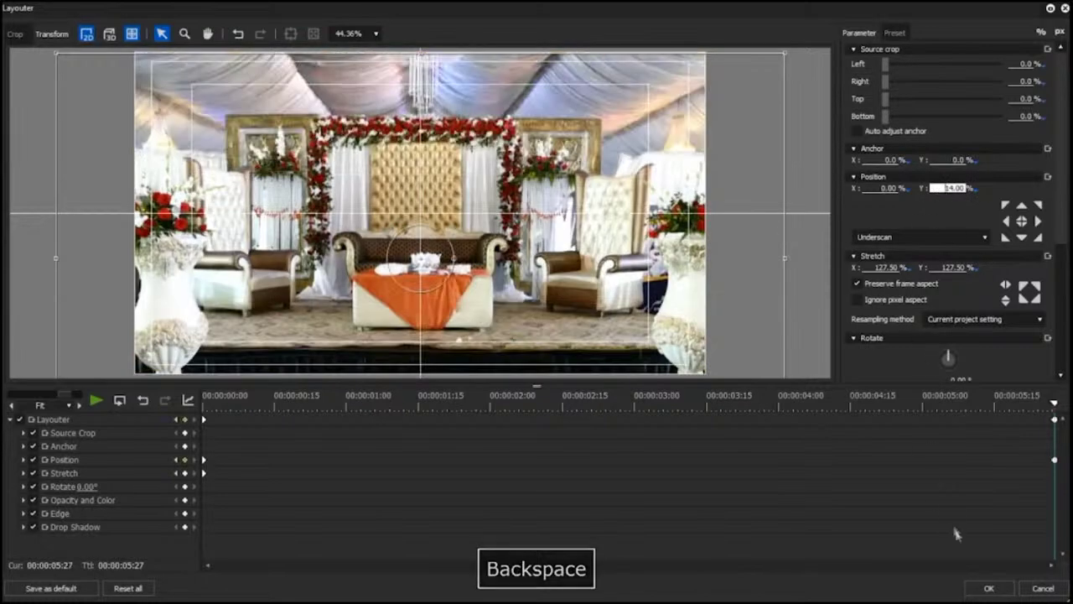
left_click(990, 588)
key("space")
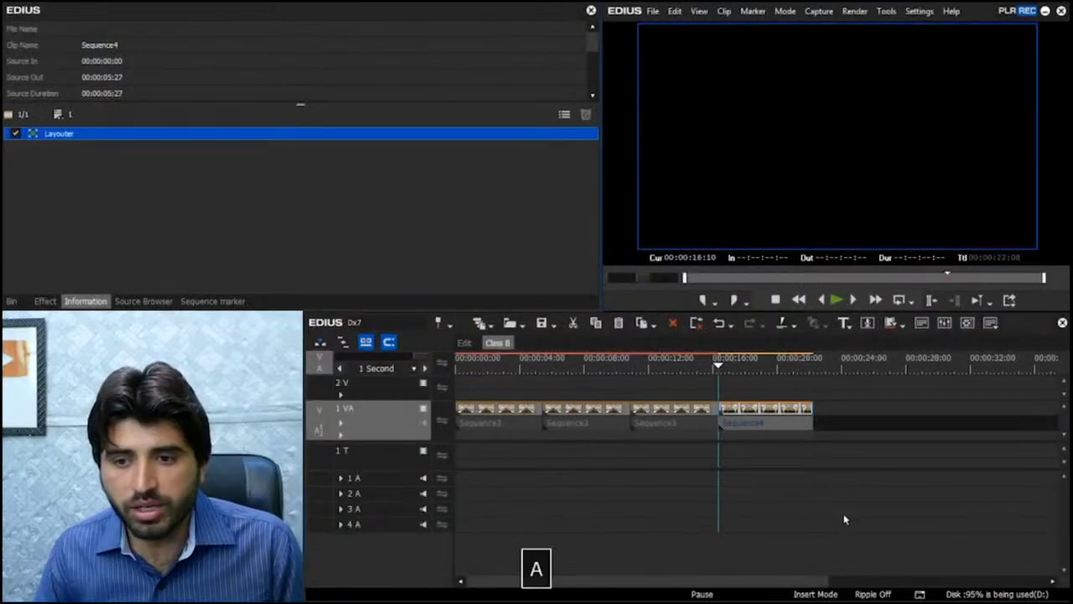
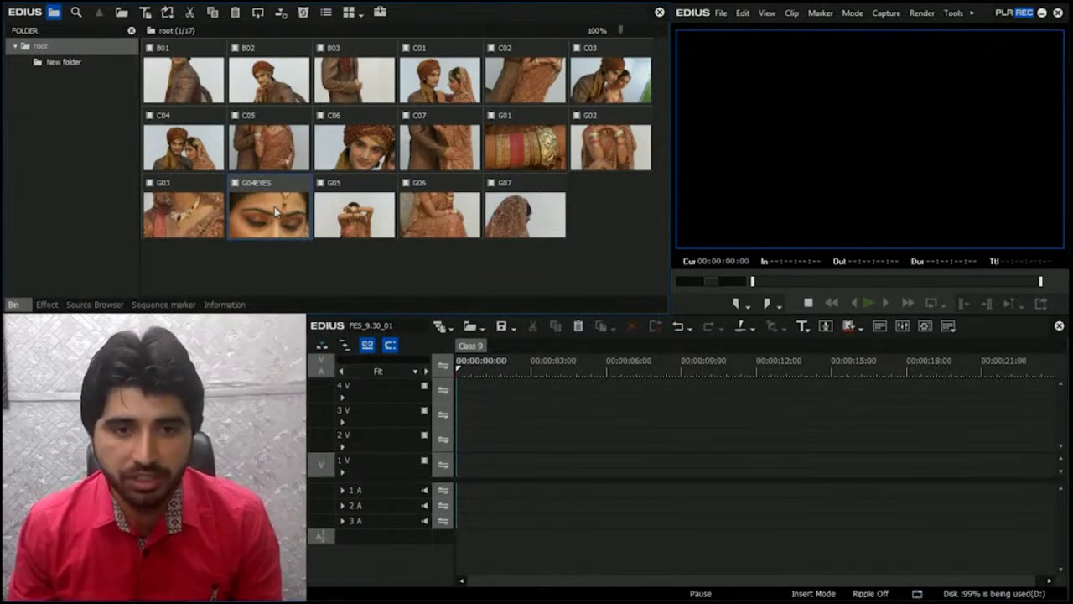
Step: Place the G04EYES clip at the start of track 2V without its audio and trim its end to 00:00:06:11
left_click_drag(274, 206, 527, 439)
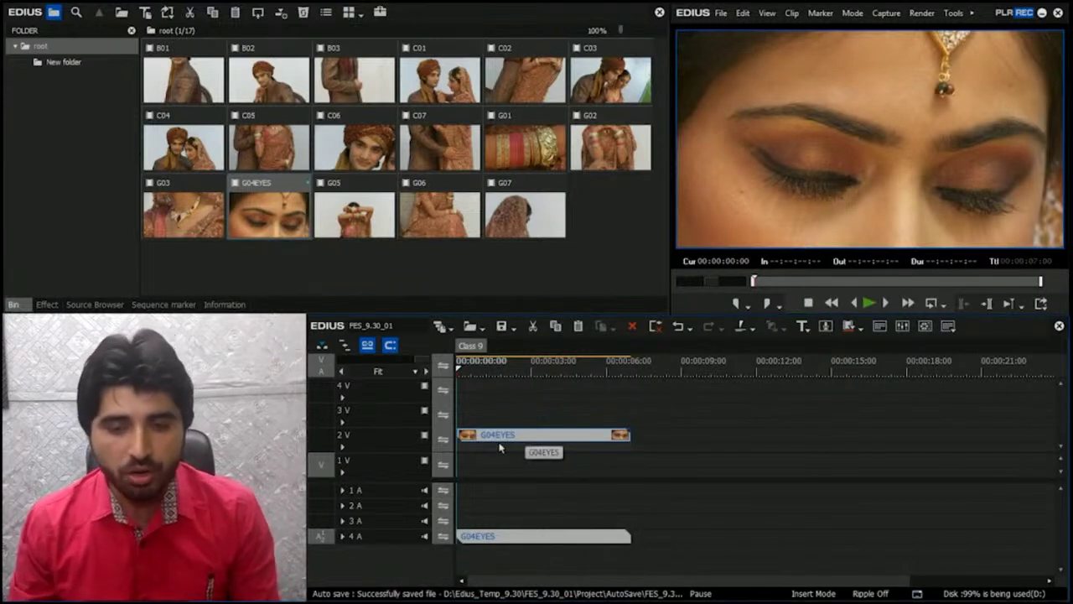
left_click(480, 369)
left_click_drag(480, 371, 617, 373)
left_click(625, 435)
left_click_drag(625, 436, 625, 435)
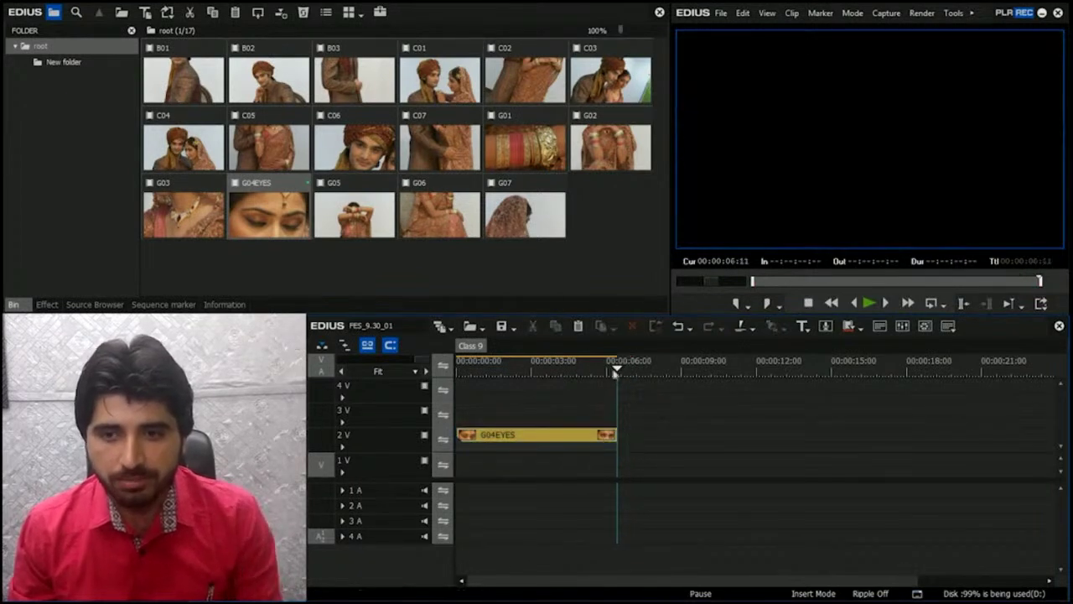
Step: Slow the G04EYES clip to a 50 % speed rate and play it back from the start
left_click(565, 402)
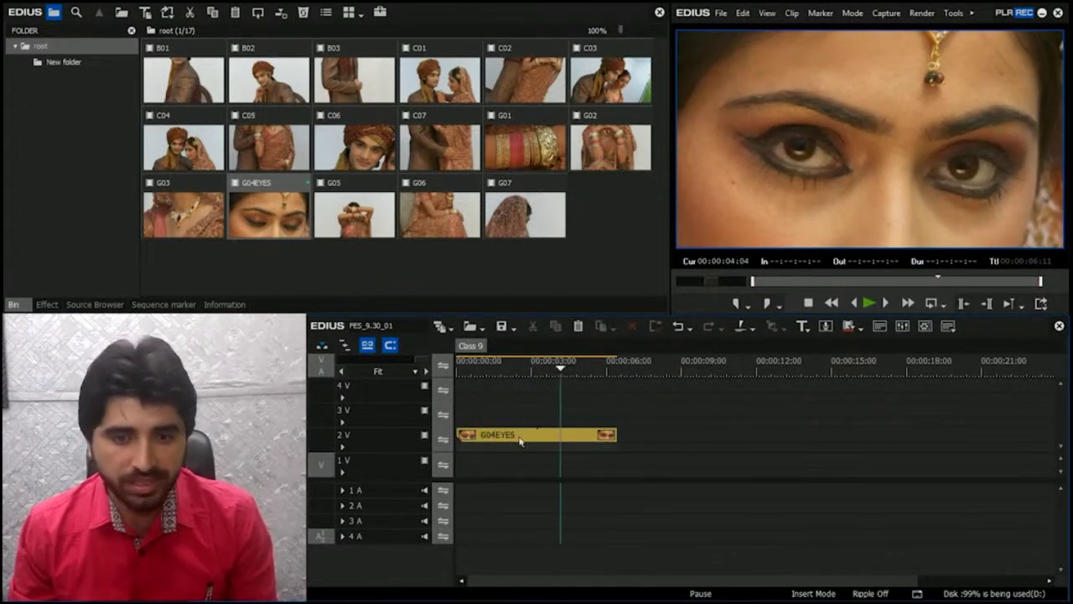
left_click(560, 434)
key("alt+e")
type("50")
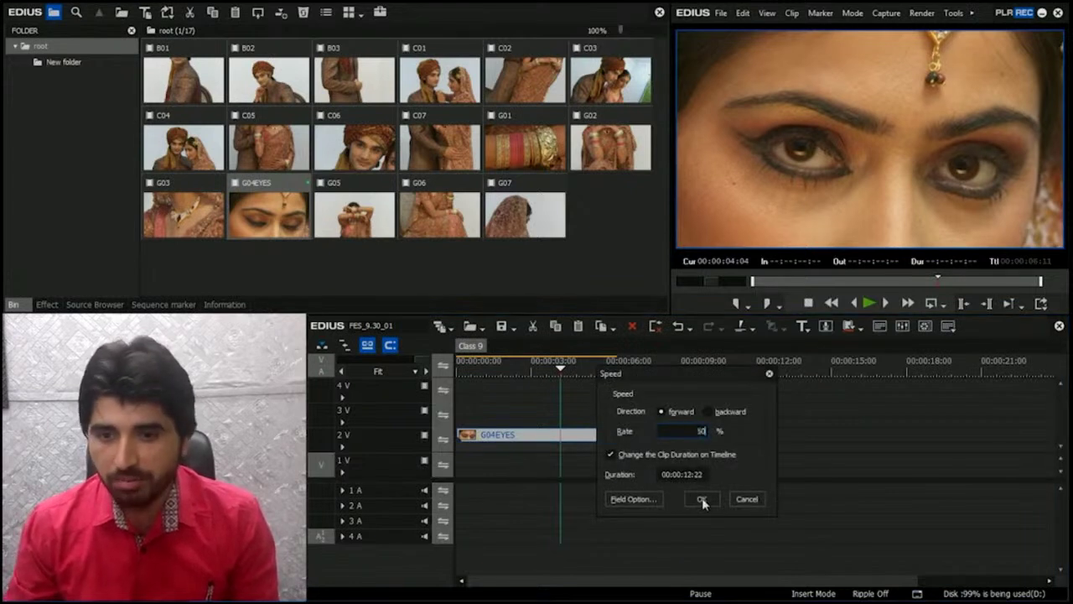
left_click(702, 499)
key("space")
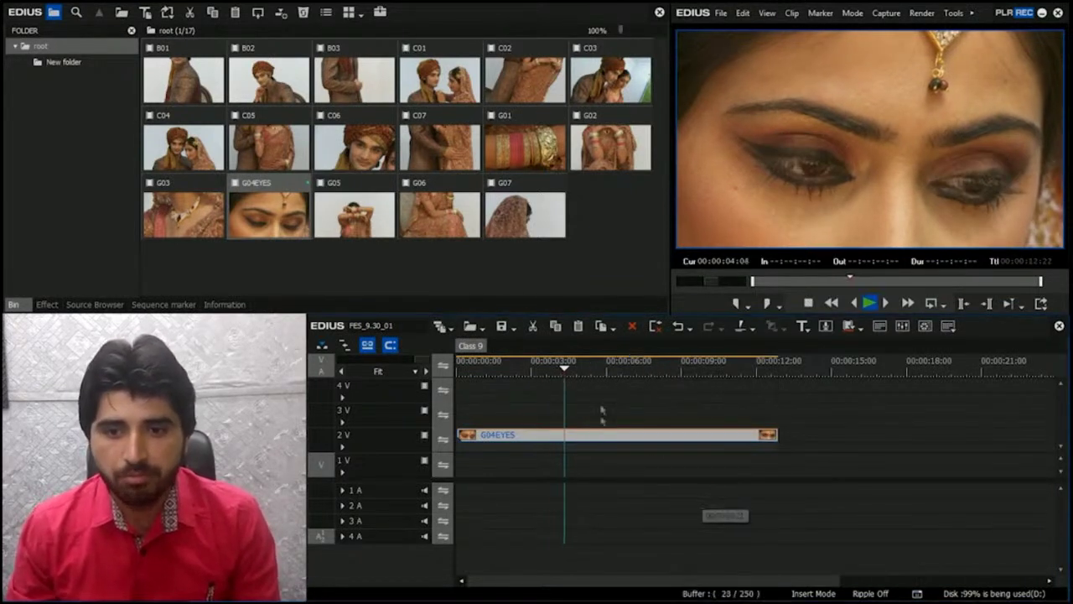
key("space")
key("Home")
key("space")
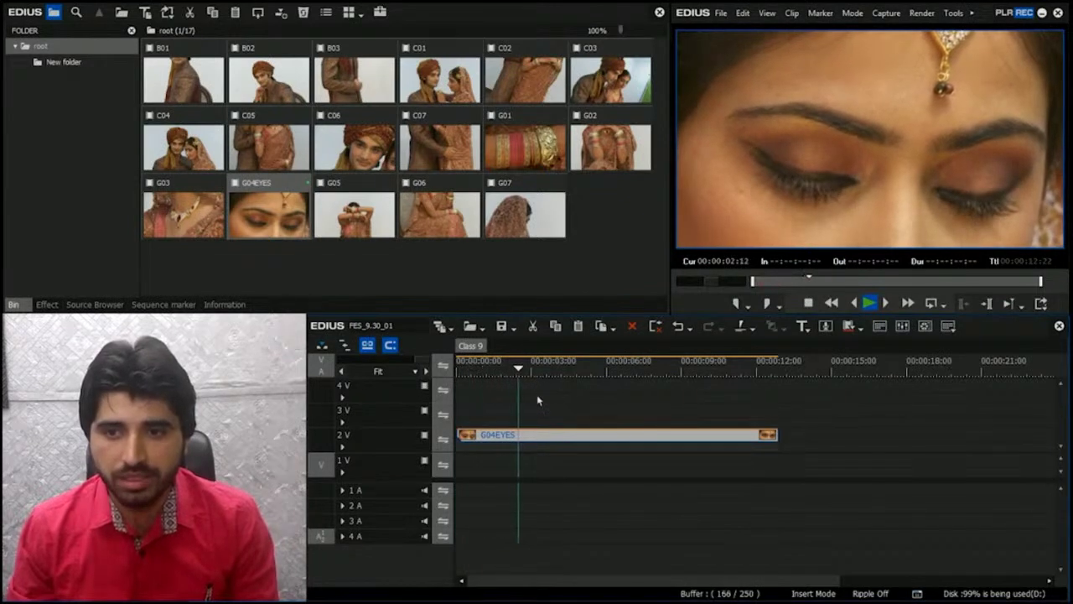
Step: Cut G04EYES at 00:00:01:20 and remove its opening part, closing the gap at the timeline start
left_click(500, 376)
key("alt+bracketleft")
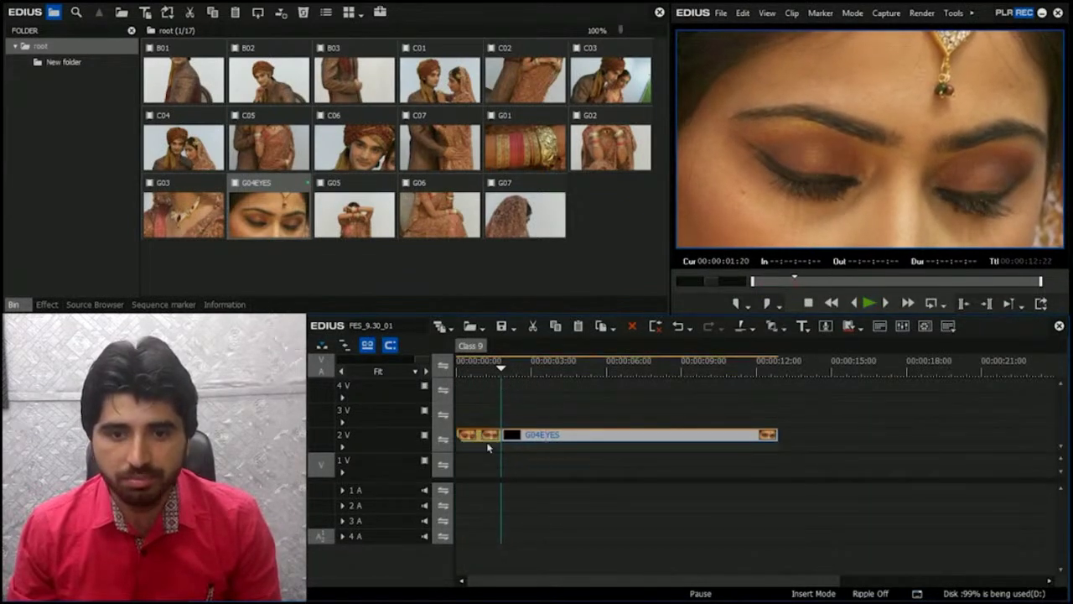
left_click_drag(513, 385, 693, 384)
Step: Place the G03 clip on track 3V directly at the end of G04EYES and preview it
left_click_drag(216, 238, 736, 411)
left_click(737, 375)
left_click(780, 417)
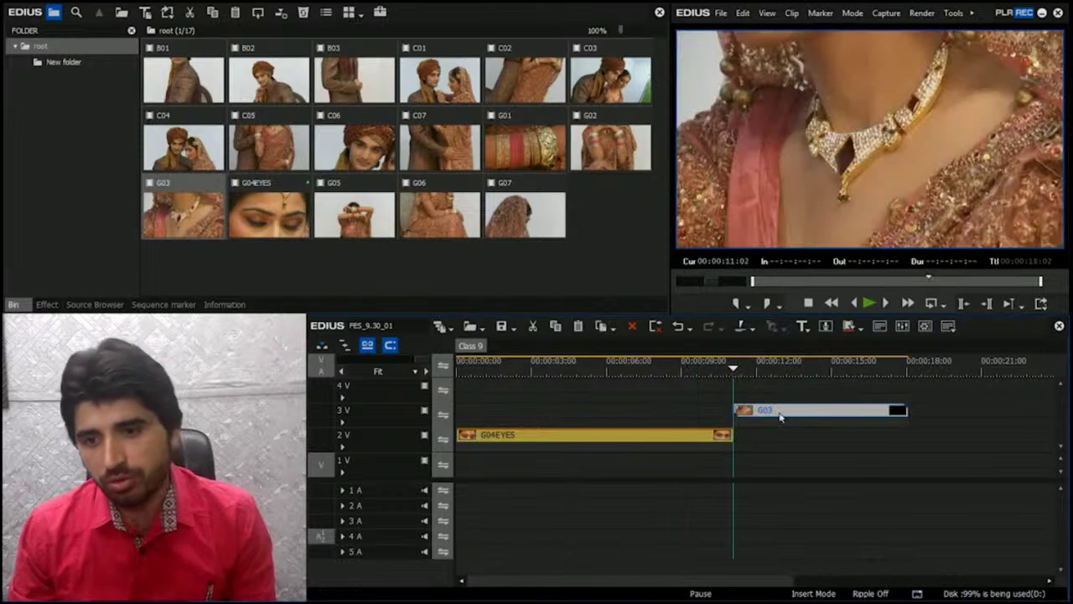
key("space")
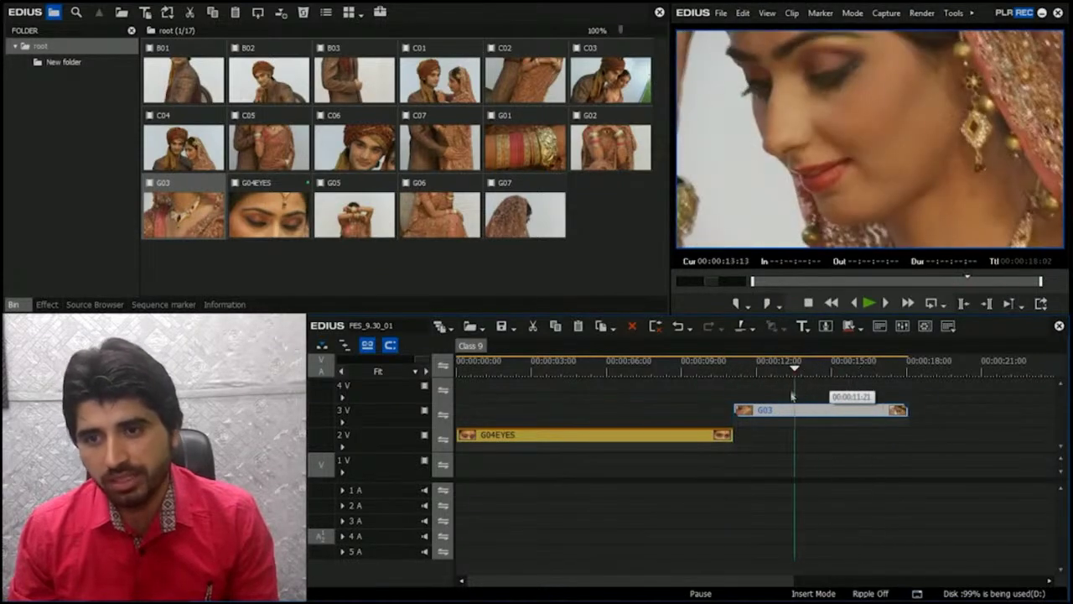
Step: Set the G03 clip's speed rate to 50 %
key("alt+e")
type("50")
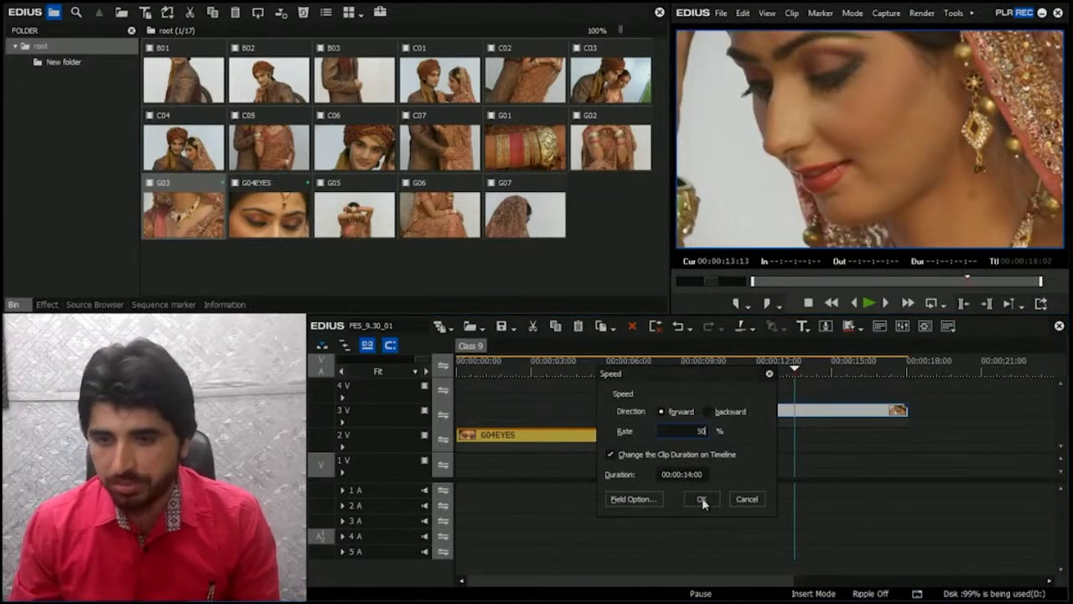
left_click(699, 498)
Step: Trim the opening of G03, keeping it aligned with the end of G04EYES, and trim its end to 00:00:21:10
left_click_drag(738, 411, 802, 426)
key("space")
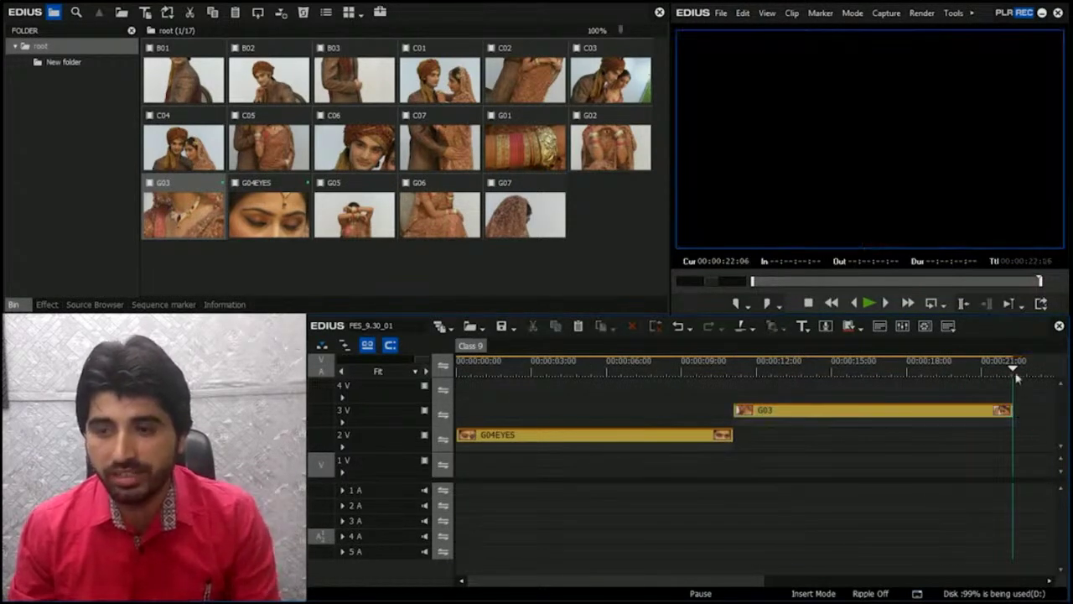
left_click(995, 373)
key("Left")
key("Left")
key("Left")
left_click(1002, 413)
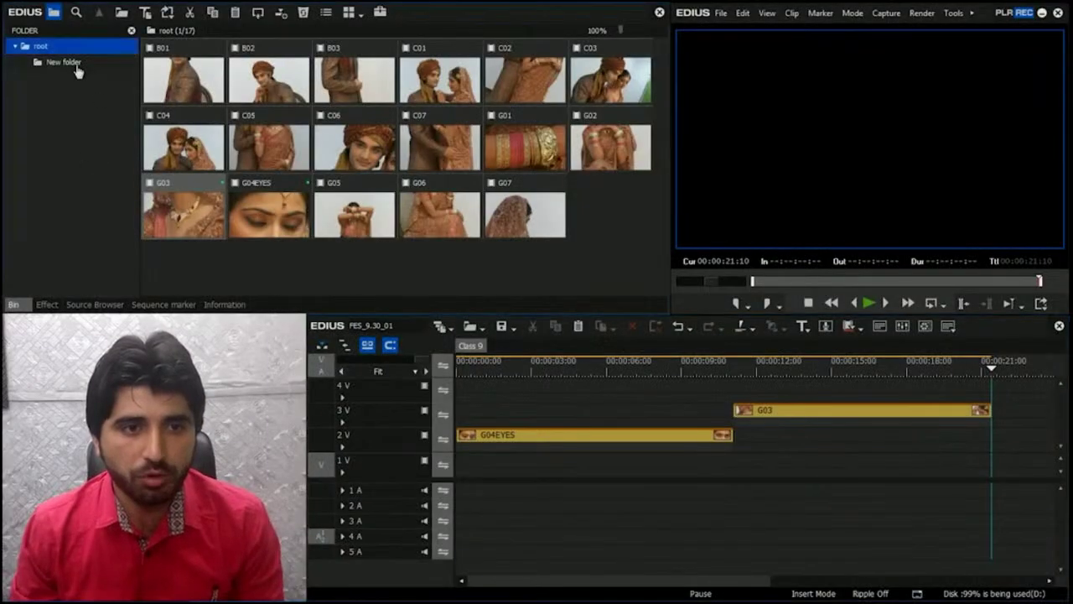
Step: Delete the bin folder named New folder from under root
left_click(76, 67)
key("Delete")
left_click(312, 178)
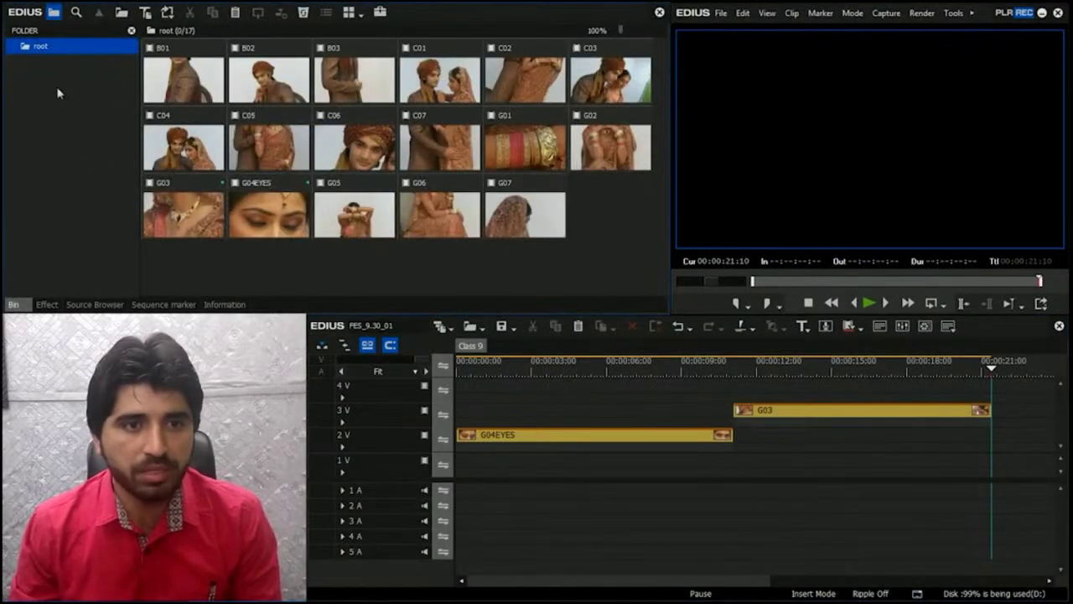
Step: Create a bin folder under root and name it effects
right_click(61, 91)
left_click(83, 99)
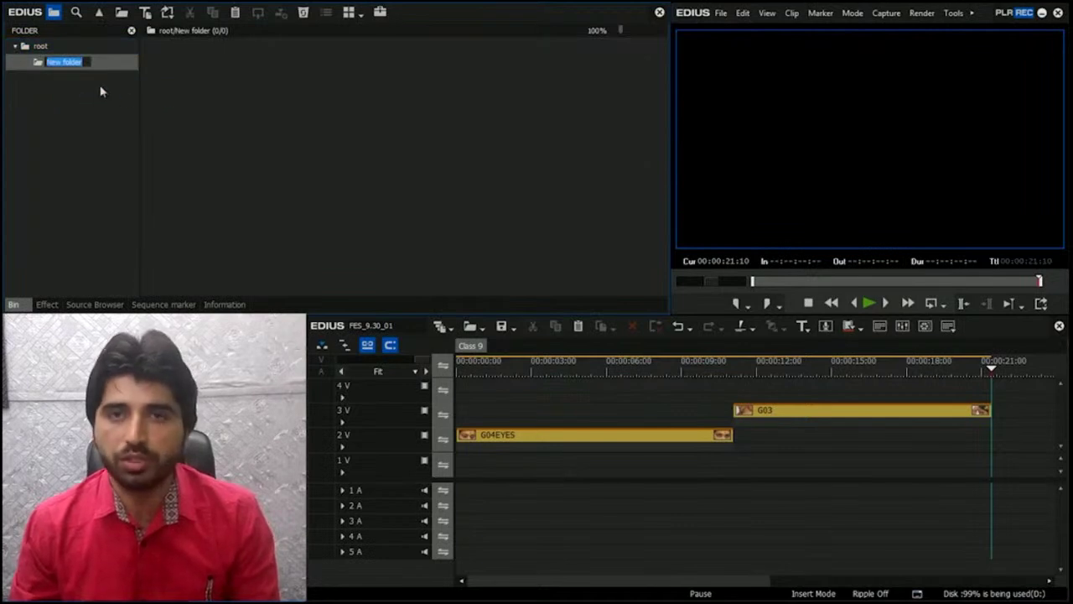
key("BackSpace")
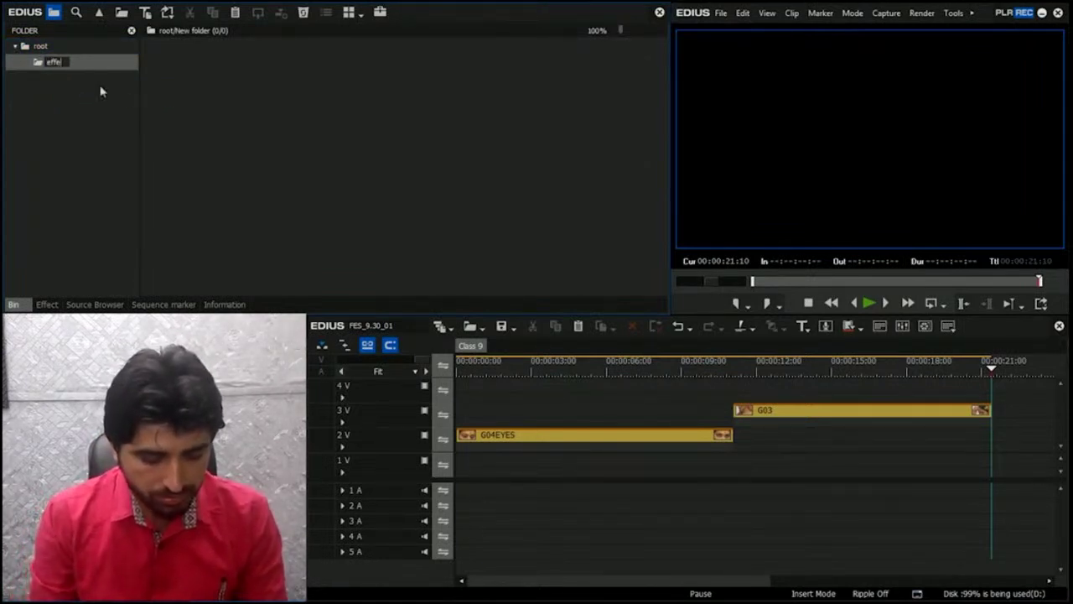
key("Return")
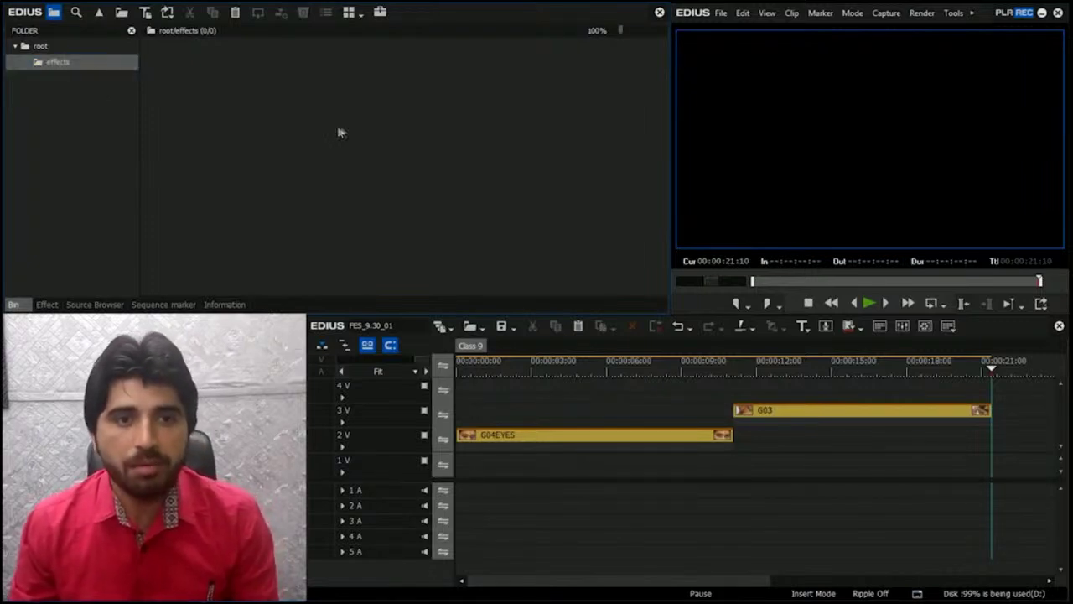
Step: Start a new Color Matte clip in the effects folder and set its first colour to white
right_click(410, 112)
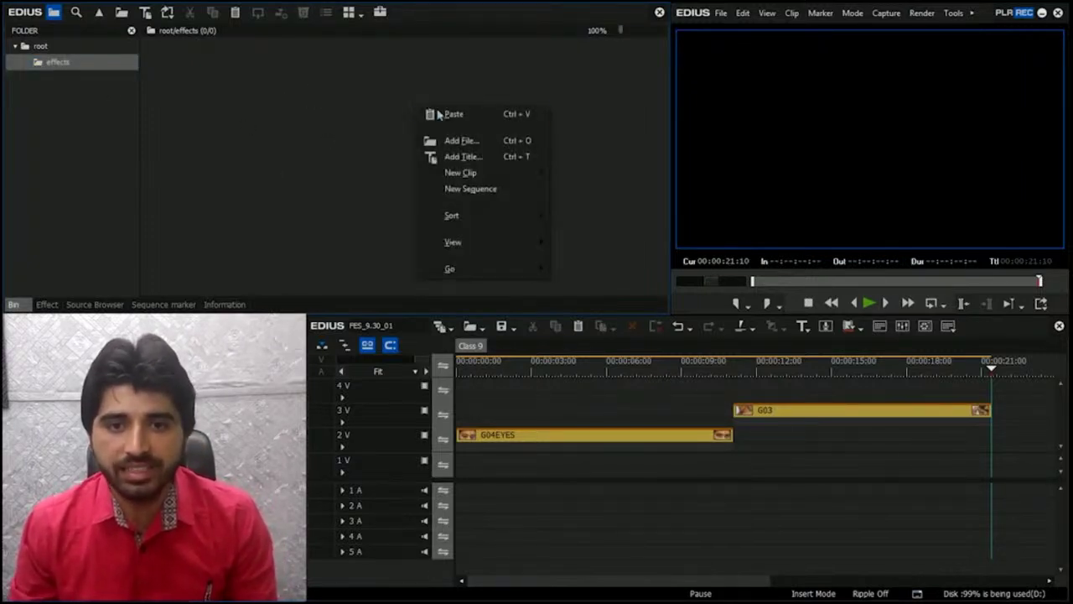
mouse_move(506, 176)
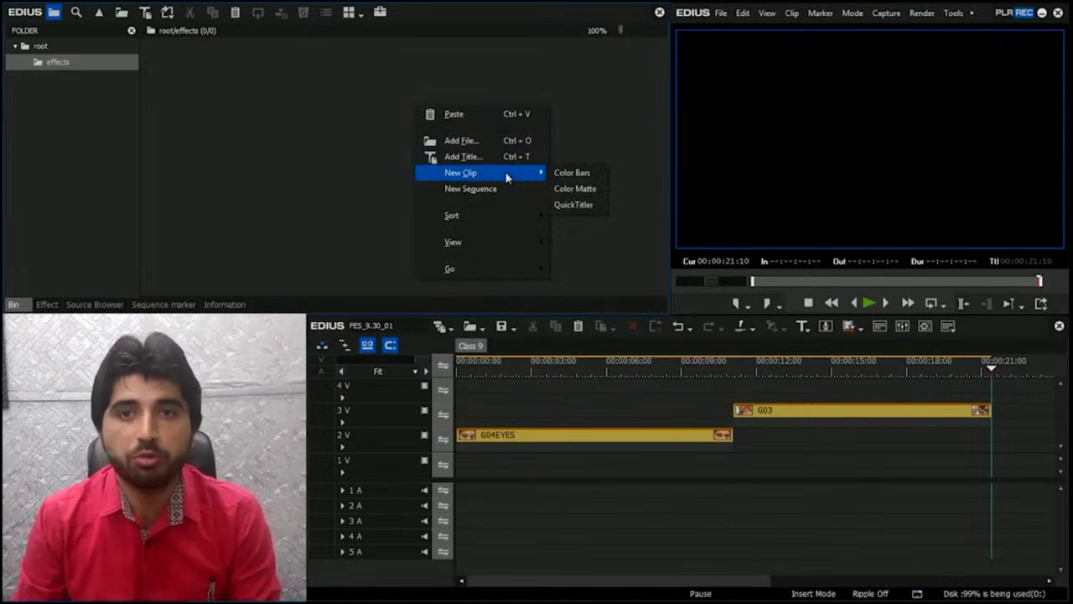
left_click(569, 192)
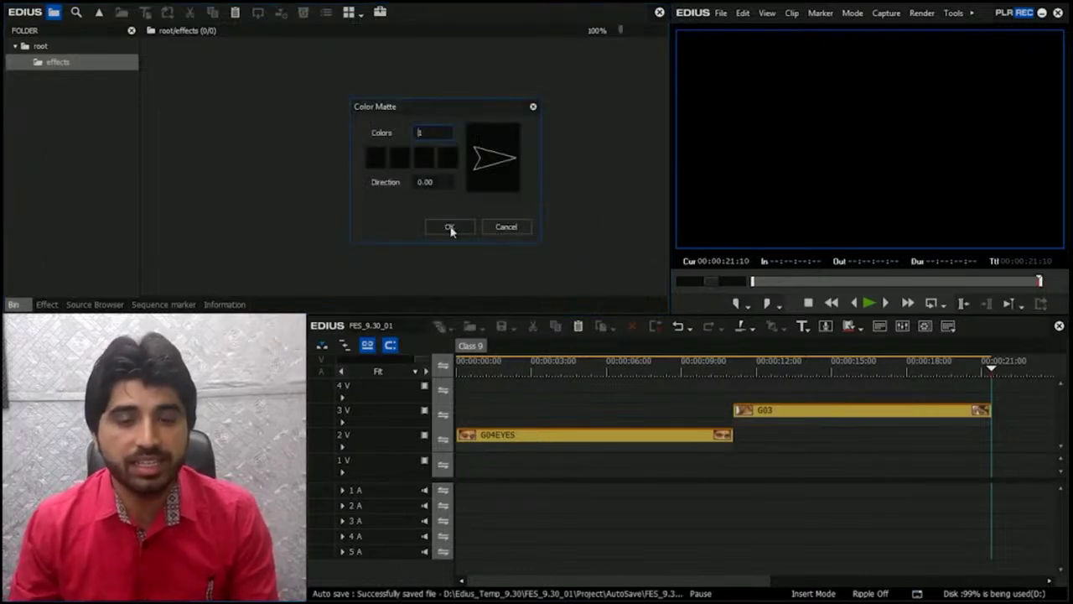
left_click(383, 166)
left_click(549, 136)
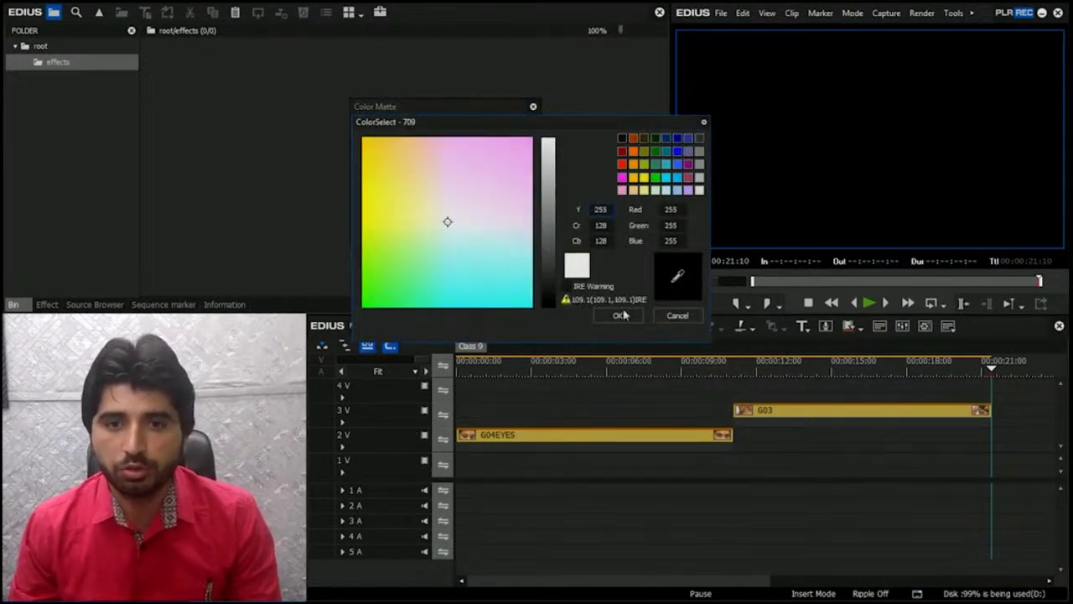
left_click(618, 315)
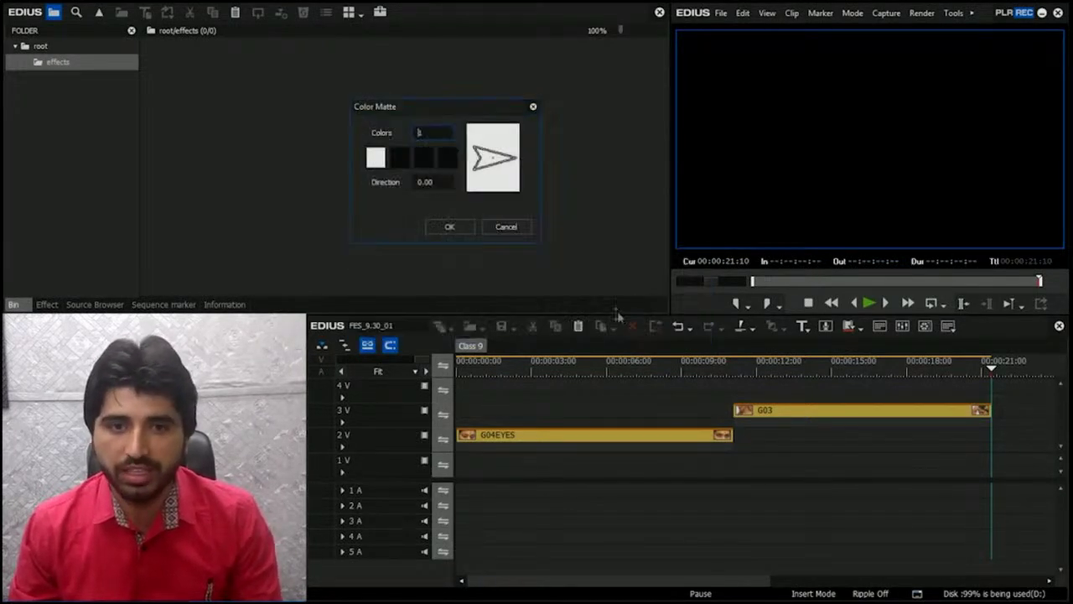
Step: Set the matte's second, third and fourth colours to red, blue and yellow
left_click(406, 162)
left_click(379, 145)
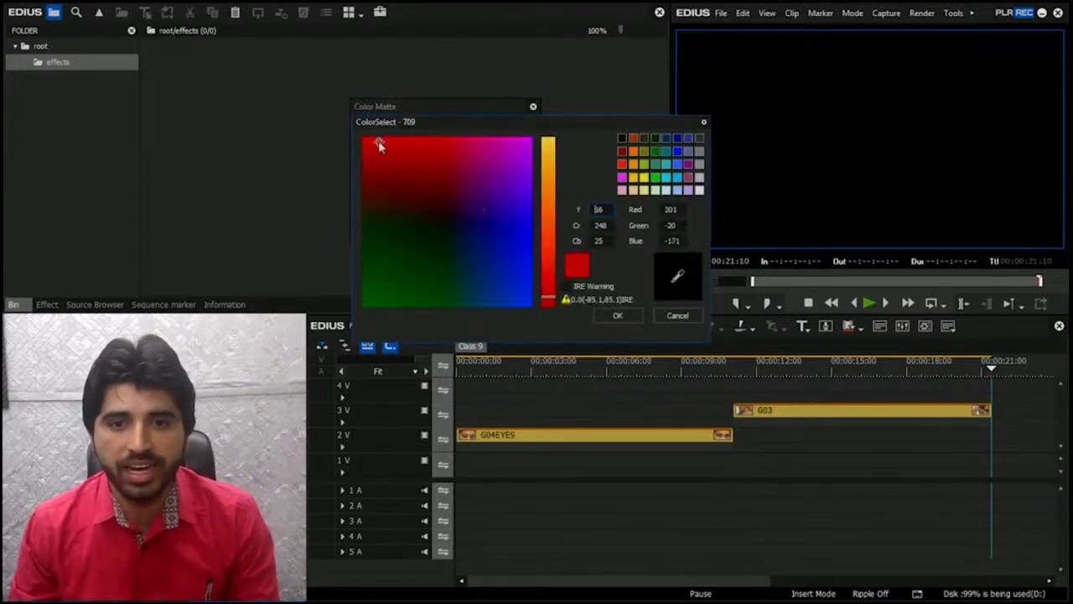
left_click(618, 315)
left_click(422, 162)
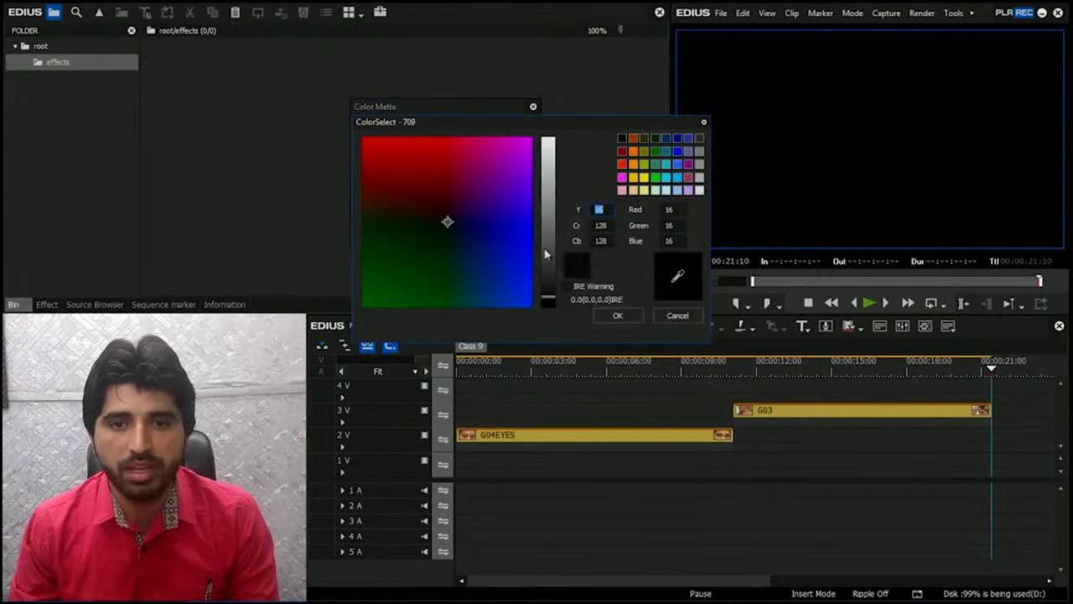
left_click(508, 242)
left_click(618, 315)
left_click(448, 163)
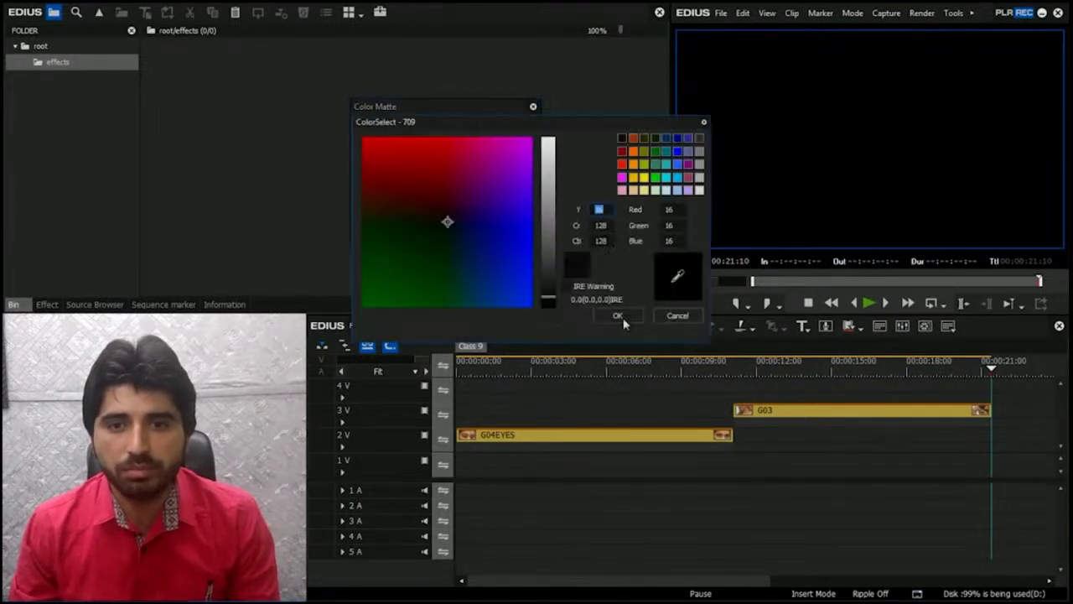
left_click(642, 177)
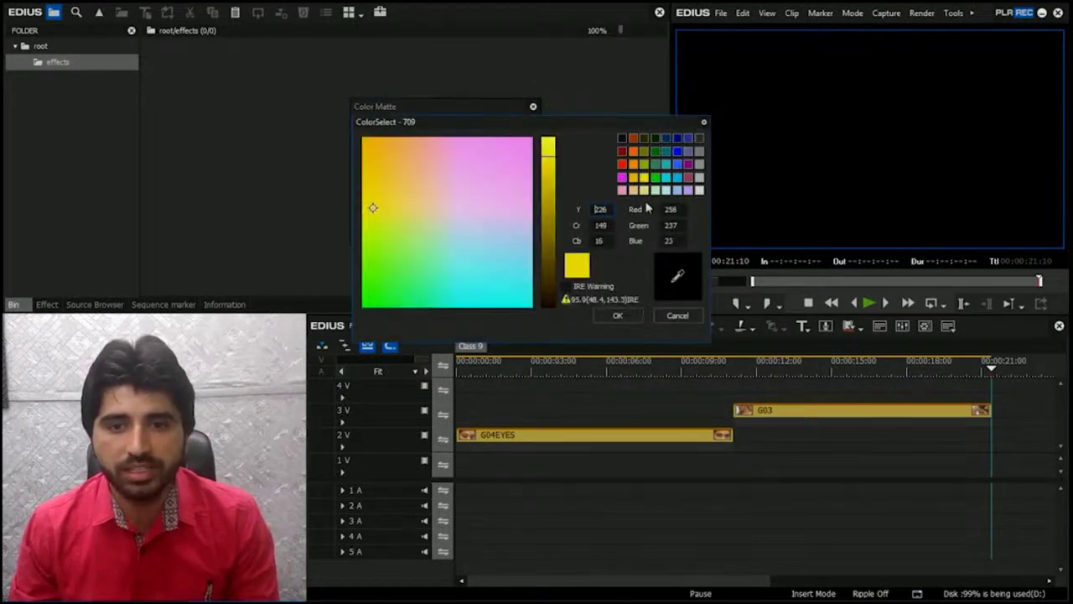
left_click(631, 316)
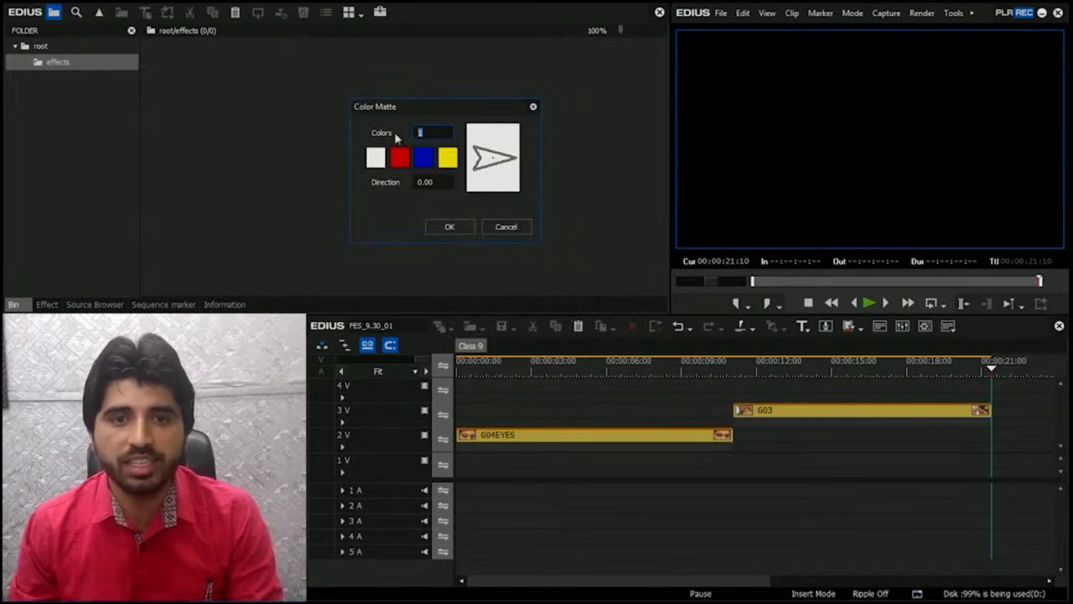
Step: Preview the matte with its number of colours set to 2, 3 and 4
type("2")
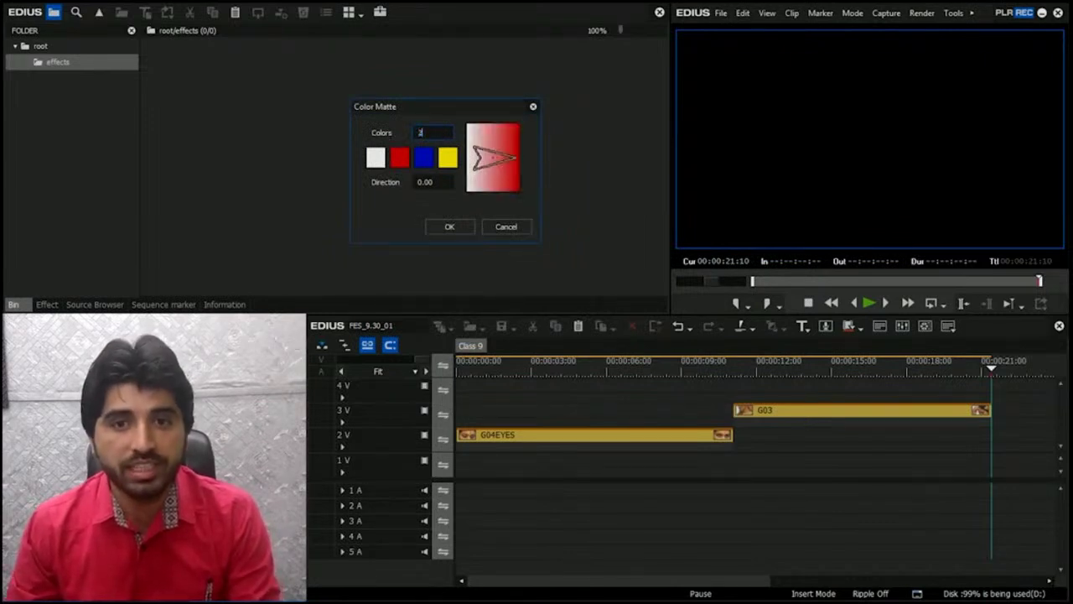
key("BackSpace")
type("3")
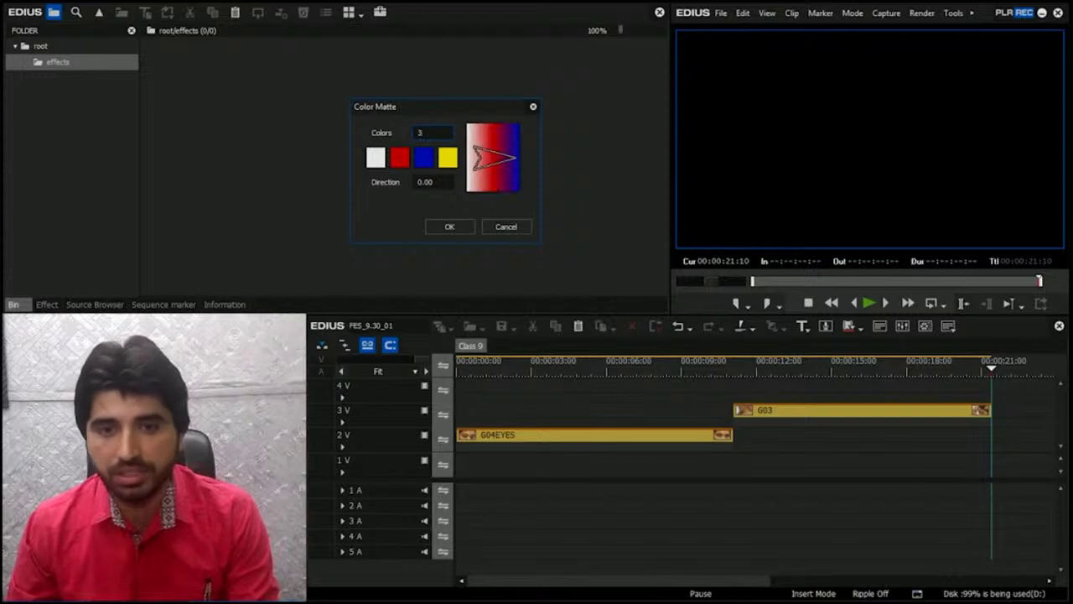
key("BackSpace")
type("4")
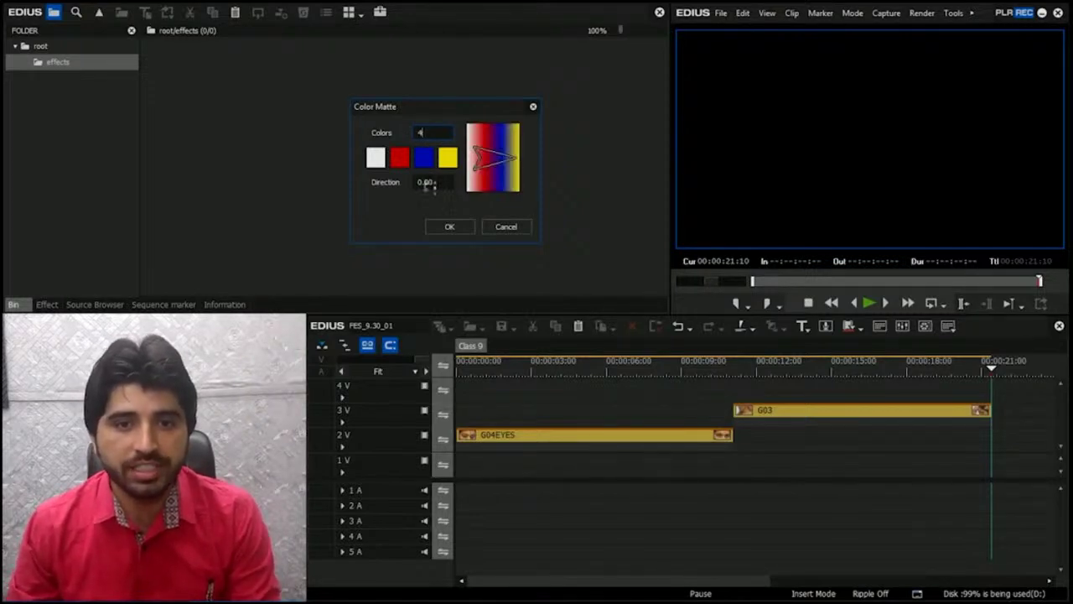
Step: Try gradient directions of 45, 90 and 180 for the matte
key("Tab")
type("45")
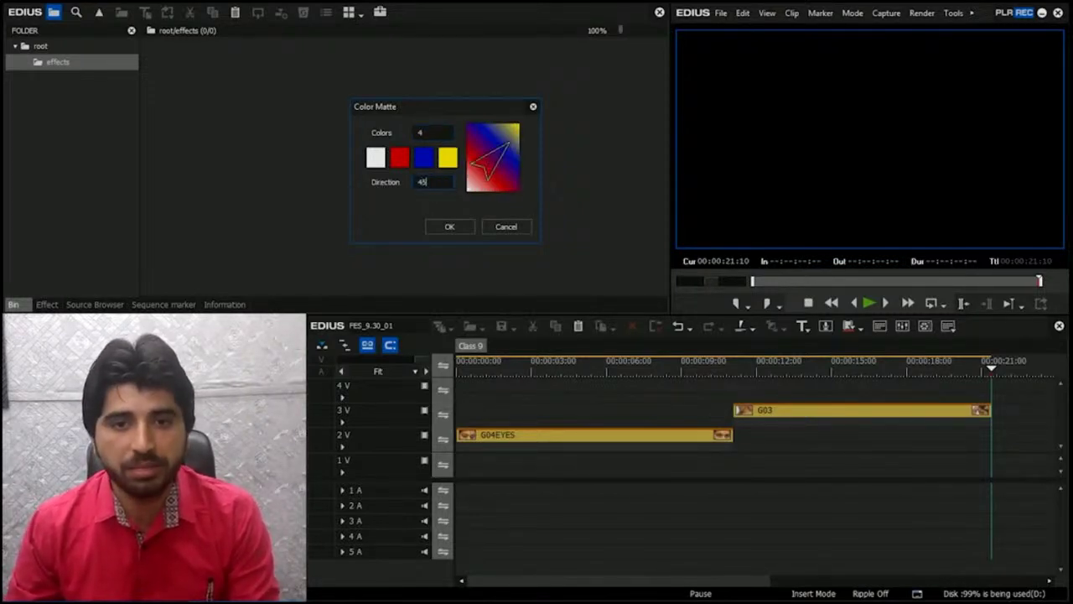
key("BackSpace")
key("BackSpace")
type("90")
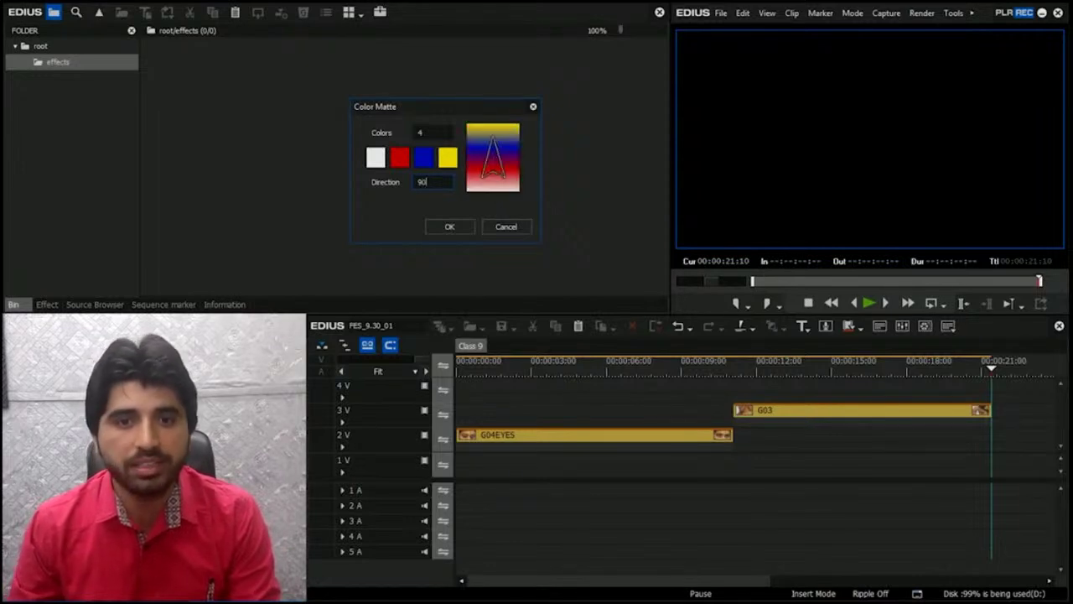
key("BackSpace")
key("BackSpace")
type("180")
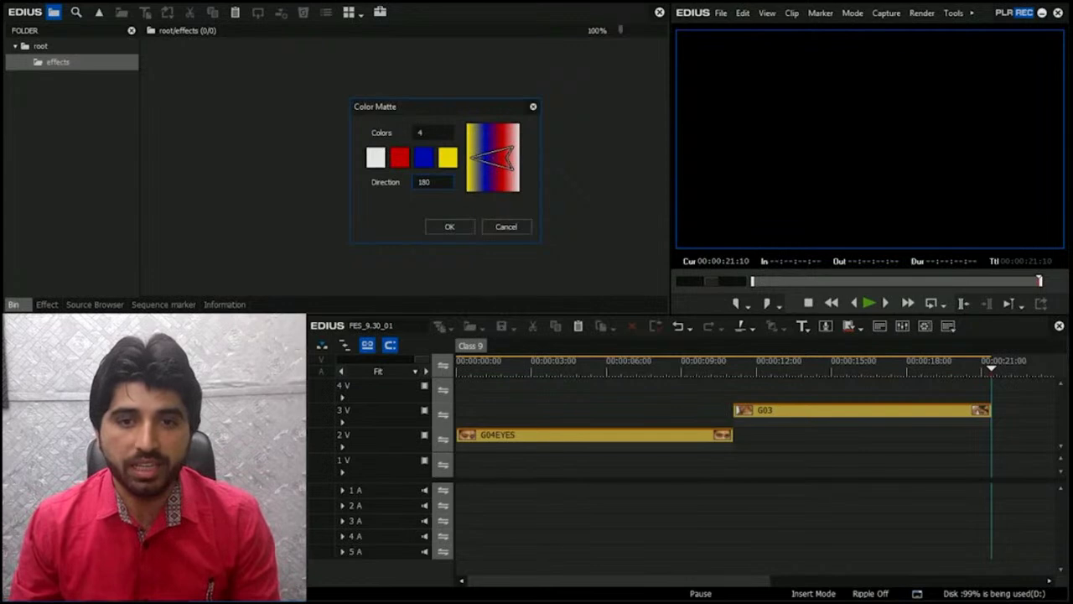
Step: Clear the matte's direction and number of colours, and add it to the effects folder as a plain white clip
key("BackSpace")
key("BackSpace")
key("BackSpace")
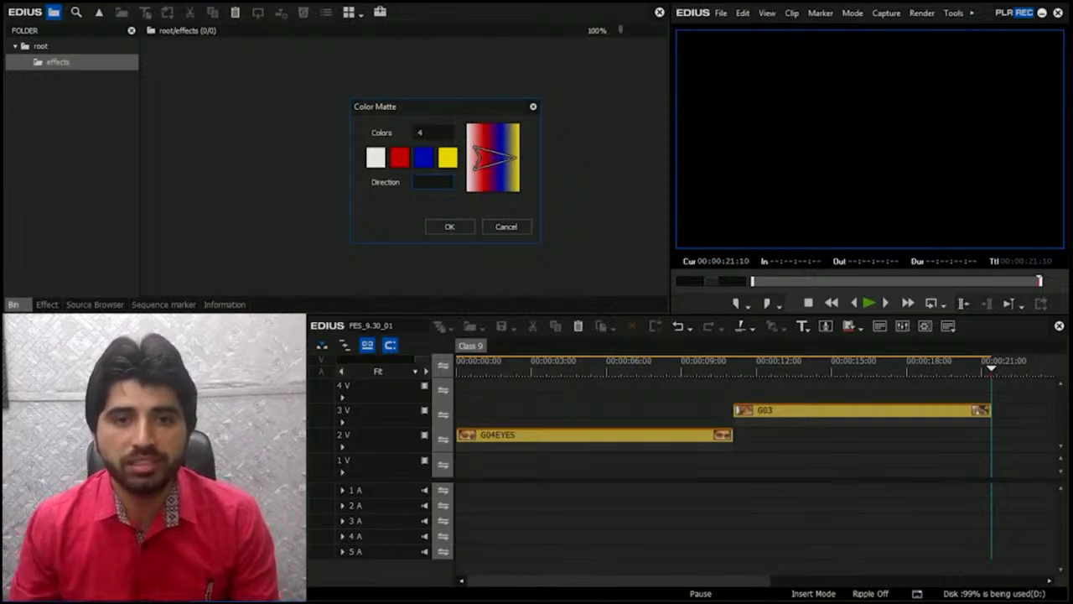
left_click(431, 132)
key("BackSpace")
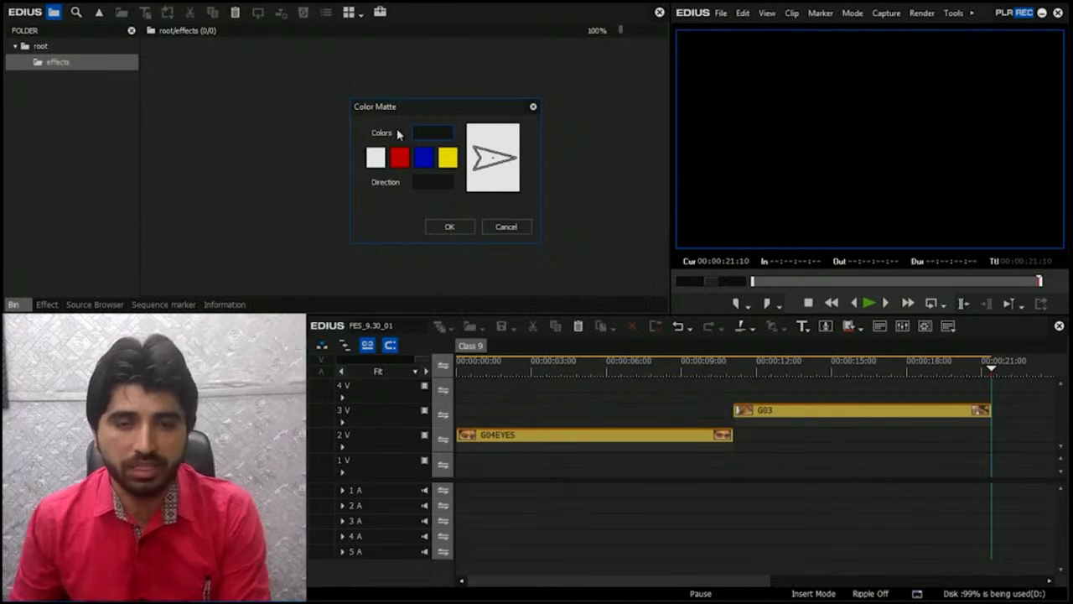
left_click(449, 228)
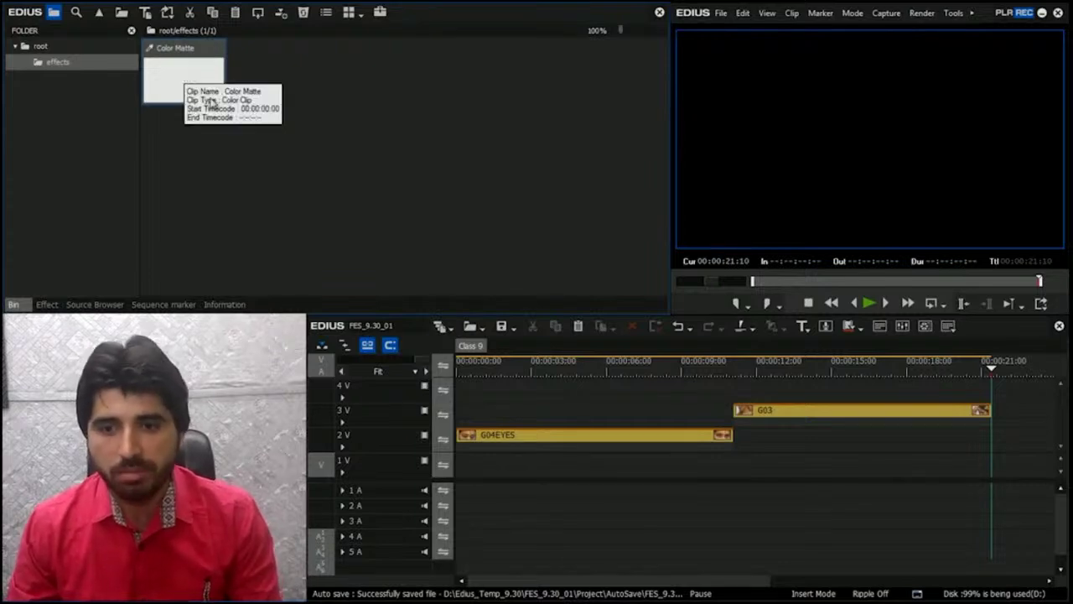
Step: Move G03 up to track 4V and slide it earlier to overlap the end of G04EYES by about 3 seconds
left_click(762, 411)
left_click_drag(761, 411, 761, 385)
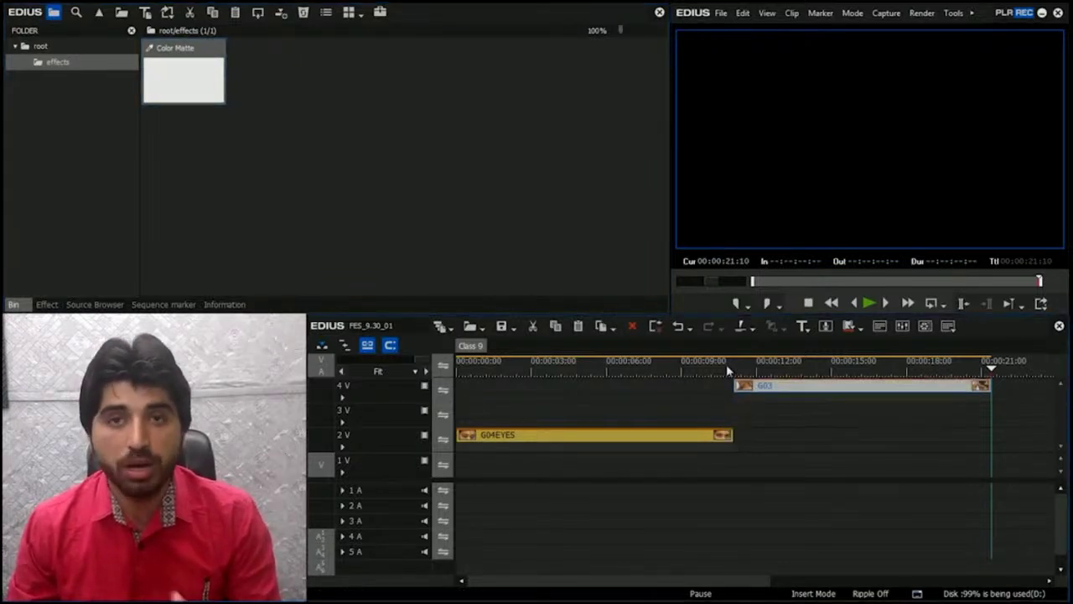
left_click(724, 370)
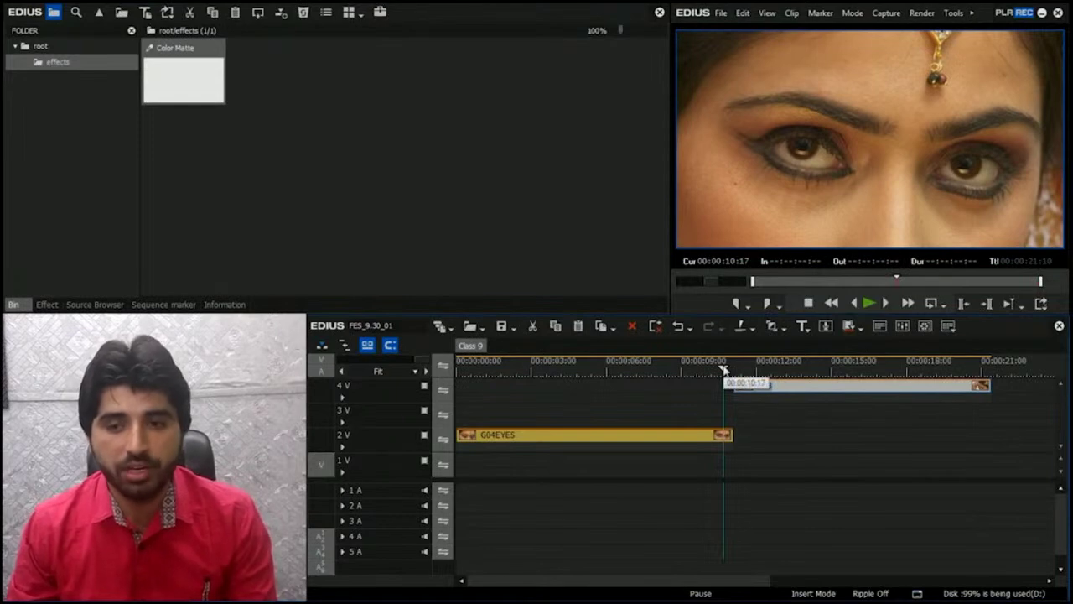
left_click_drag(780, 385, 685, 369)
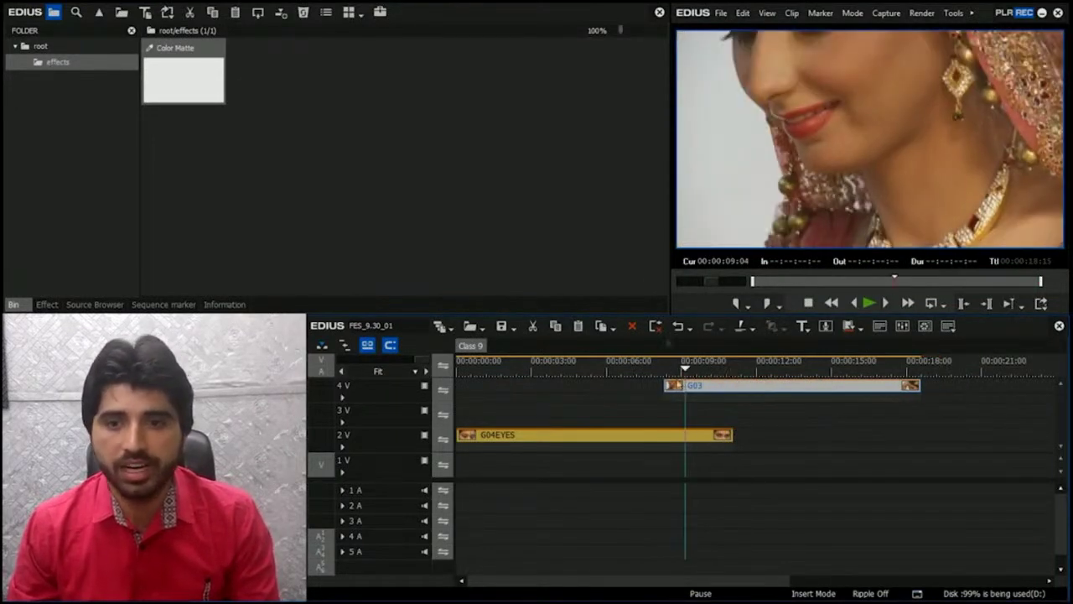
Step: Place the Color Matte on track 3V under G03's start, trimmed to end with G04EYES at 00:00:11:02 and without its audio
left_click_drag(192, 84, 717, 385)
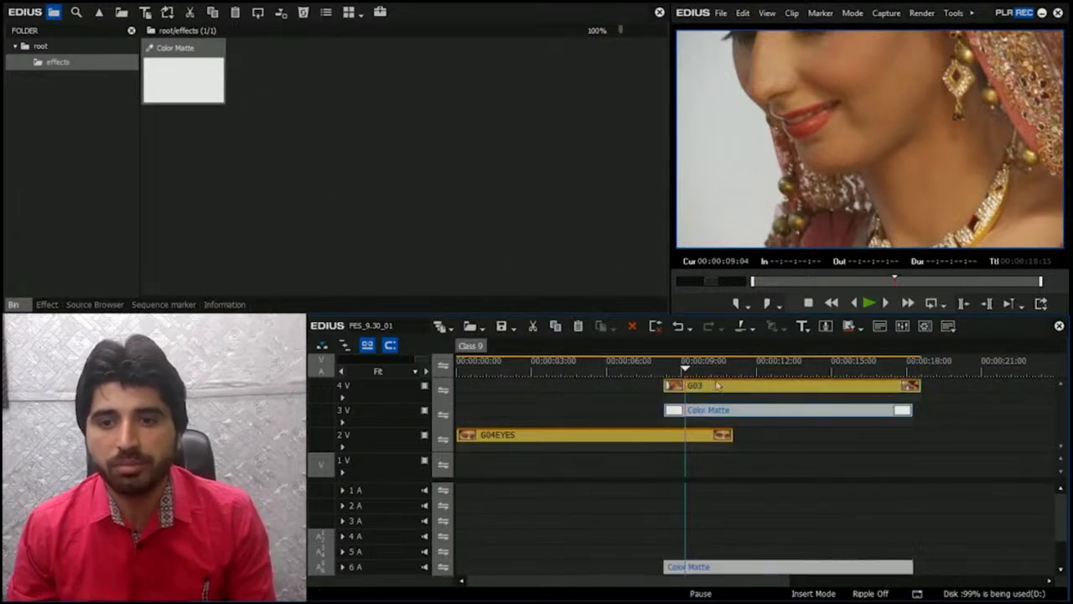
key("s")
key("c")
key("Delete")
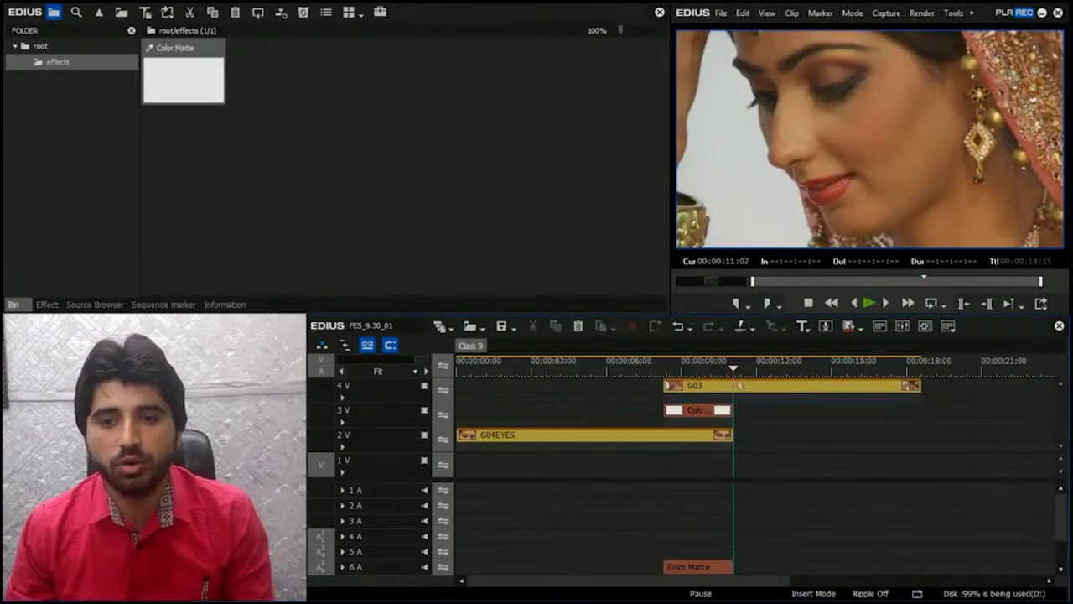
left_click(717, 411)
Step: Extend the Color Matte's start back to 00:00:08:02 and shift G03 so both clips start together
left_click(706, 410)
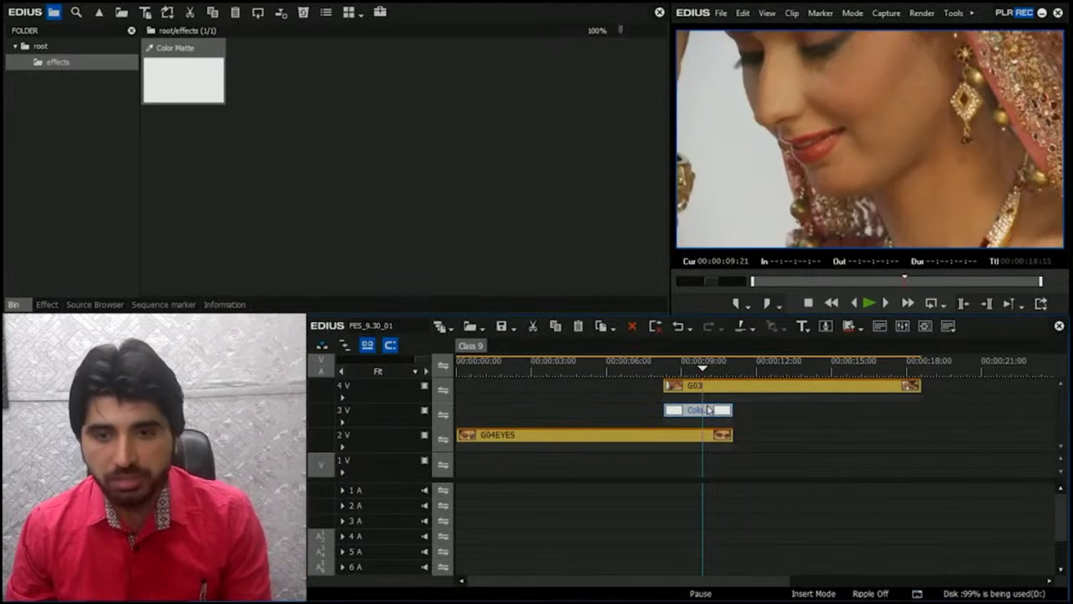
key("alt+u")
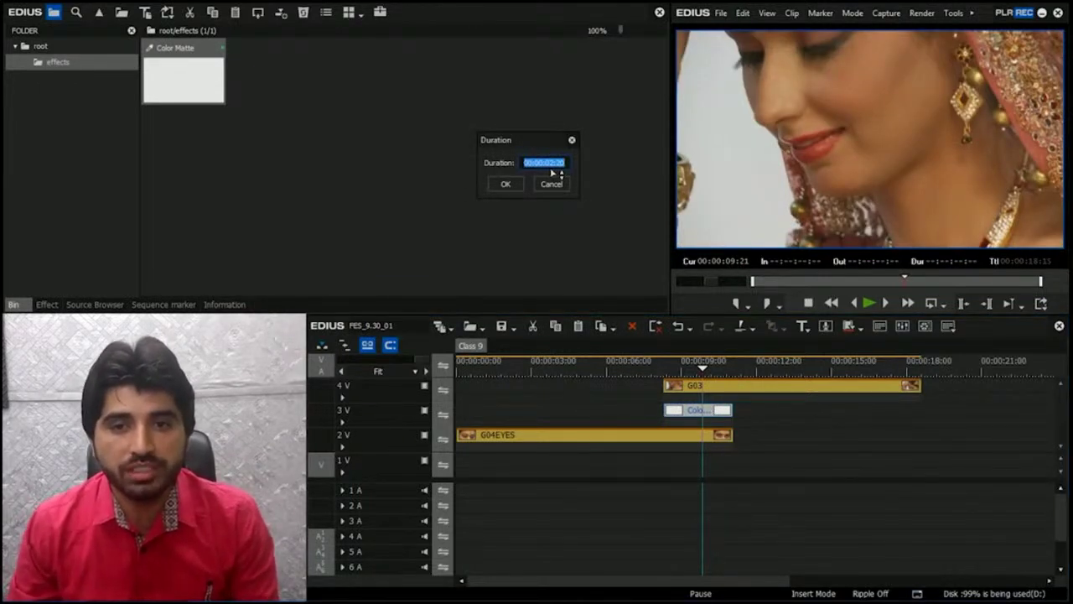
left_click(550, 163)
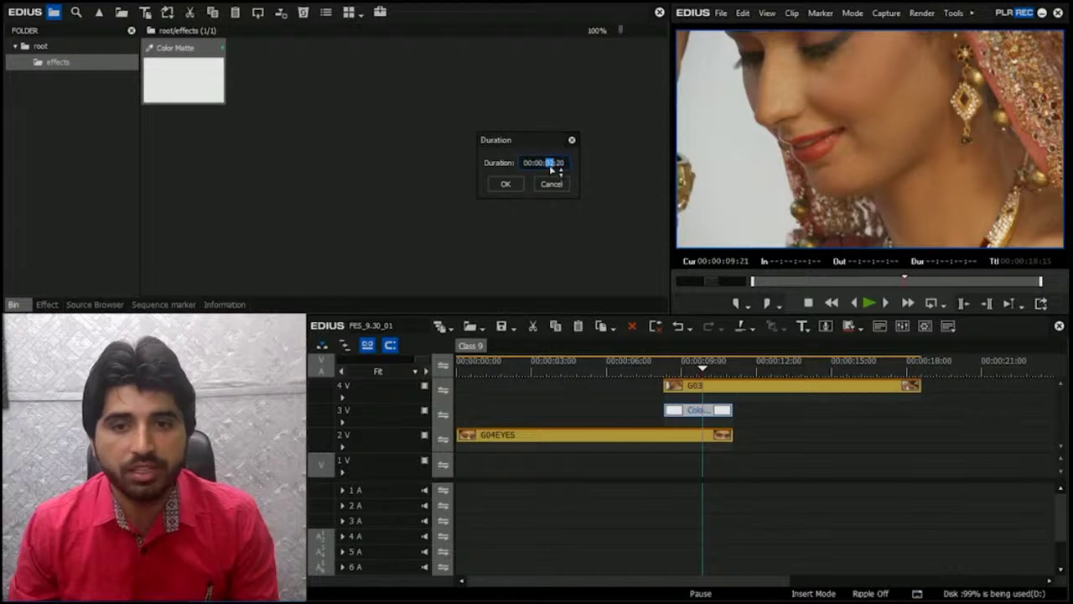
key("Return")
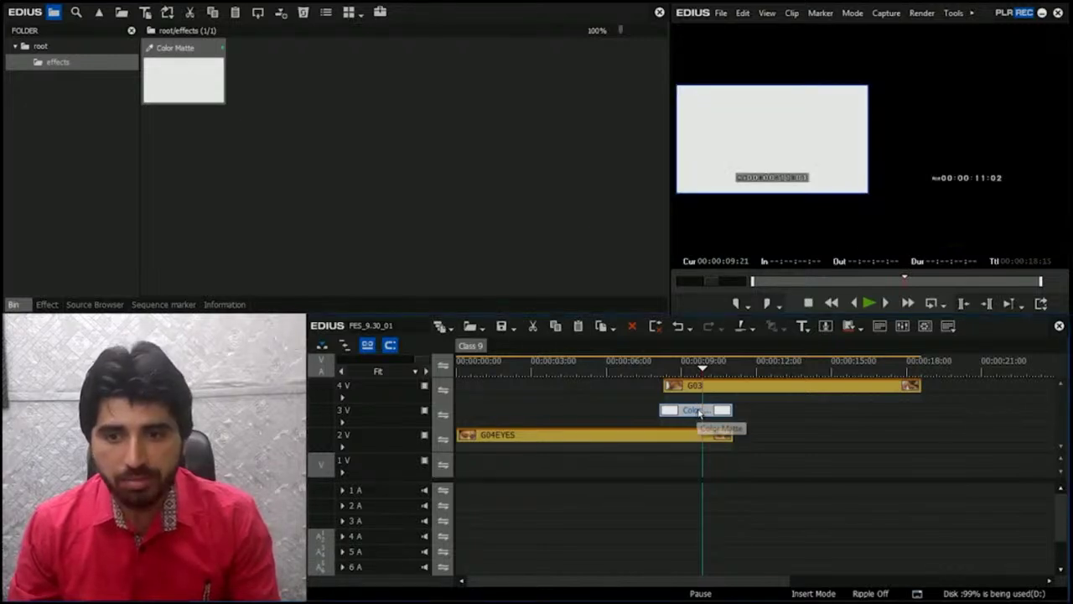
left_click(658, 367)
scroll(675, 369, "up", 3)
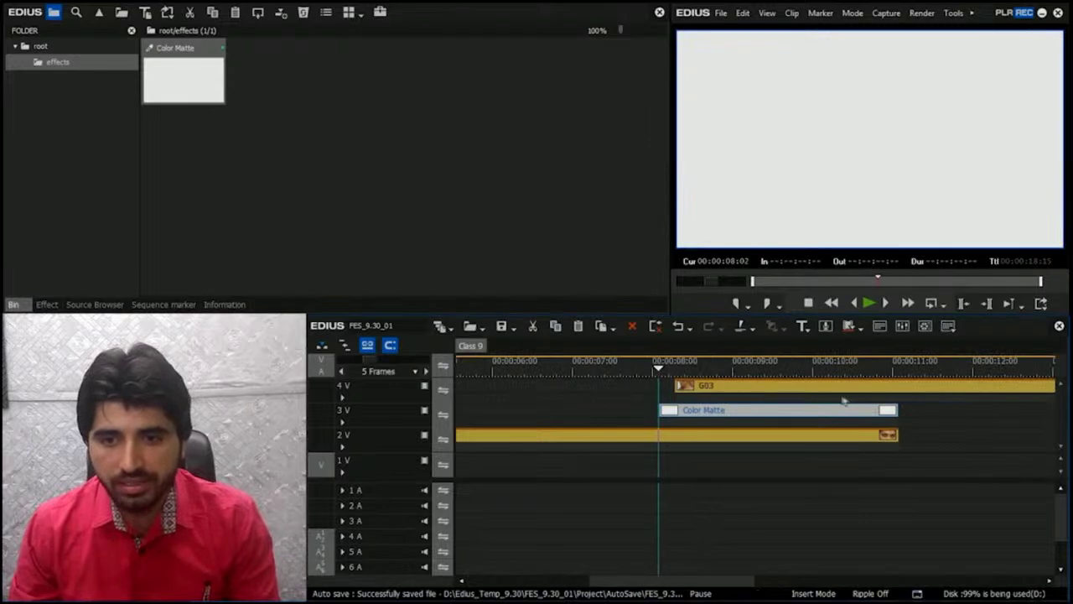
left_click_drag(812, 397, 795, 396)
key("space")
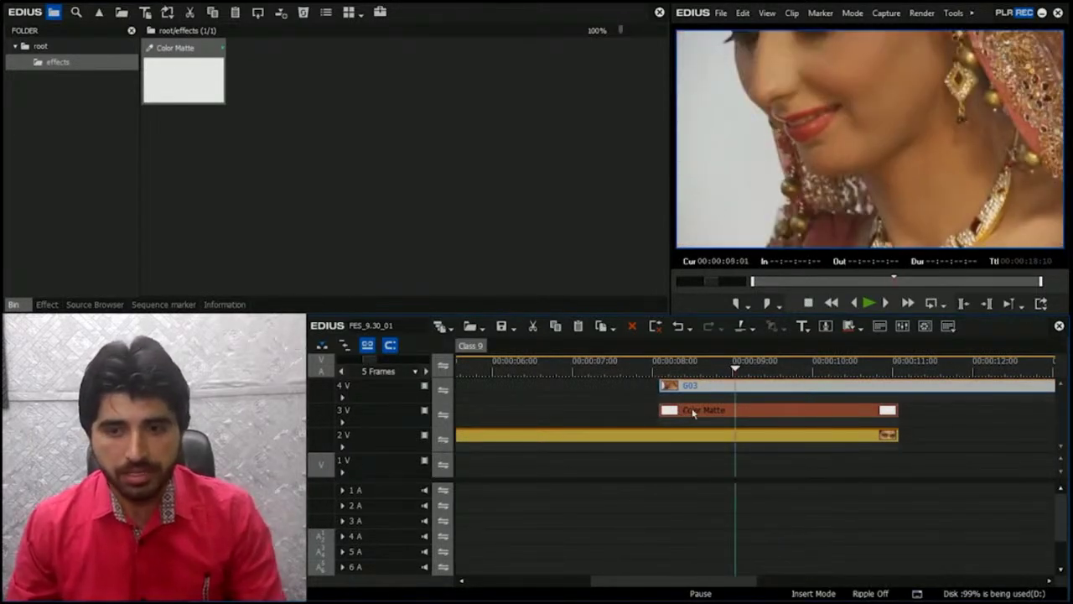
Step: Open the Color Matte on track 3V in Layouter, view the canvas at 25%, and stretch the matte to 200%
left_click(694, 411)
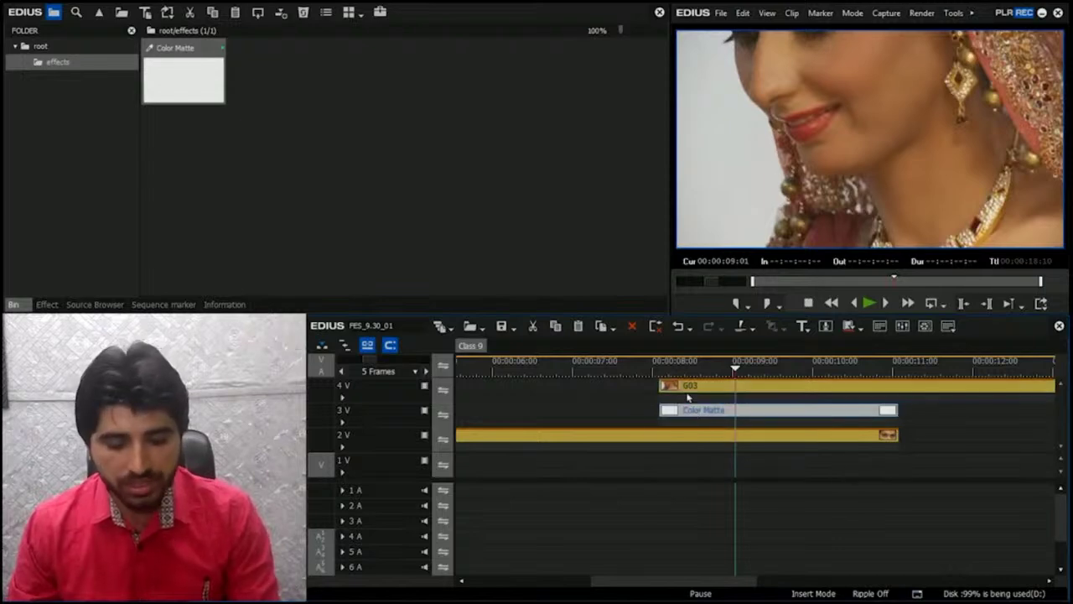
left_click_drag(735, 371, 723, 370)
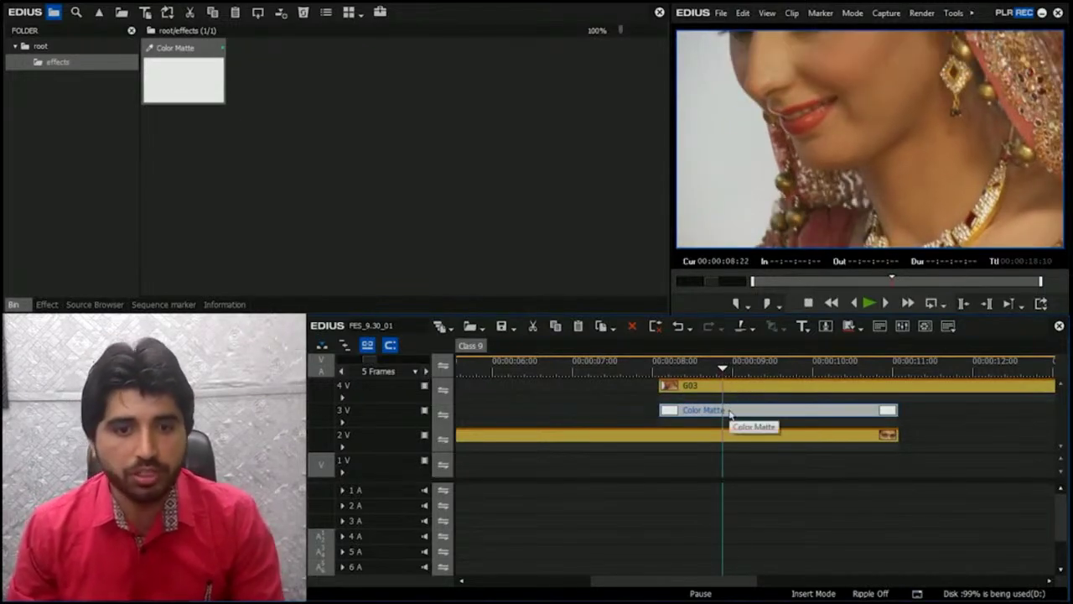
key("F7")
left_click_drag(426, 397, 126, 394)
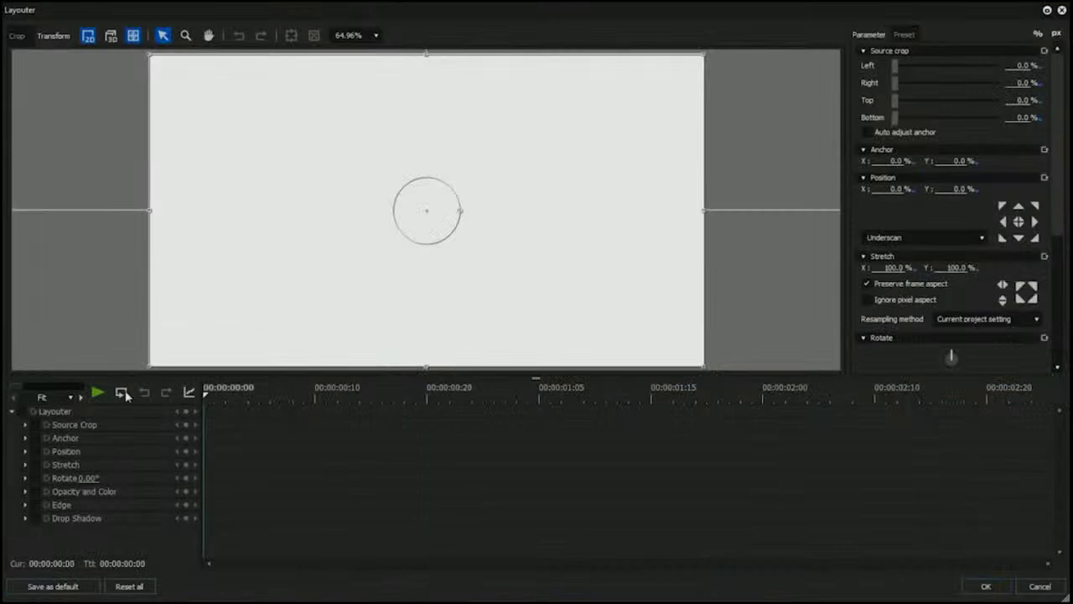
left_click(375, 35)
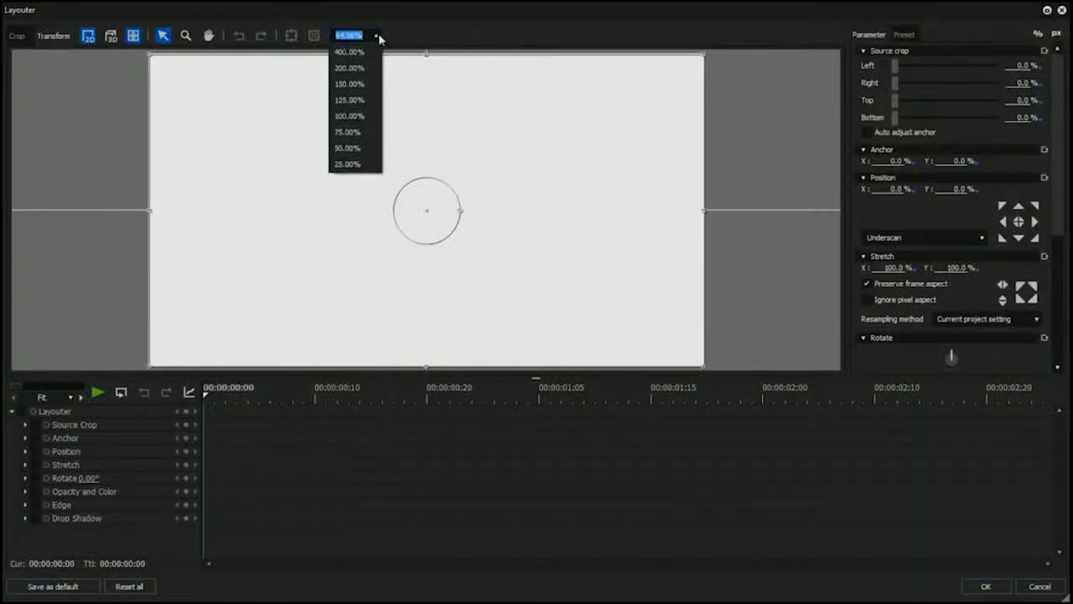
left_click(364, 165)
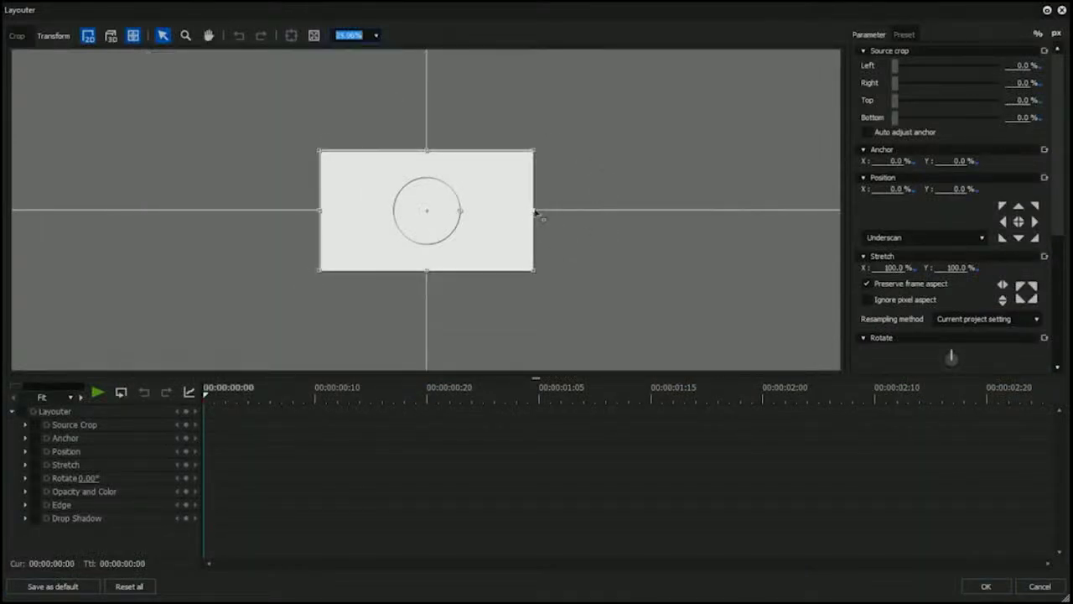
left_click(948, 268)
type("200")
key("Return")
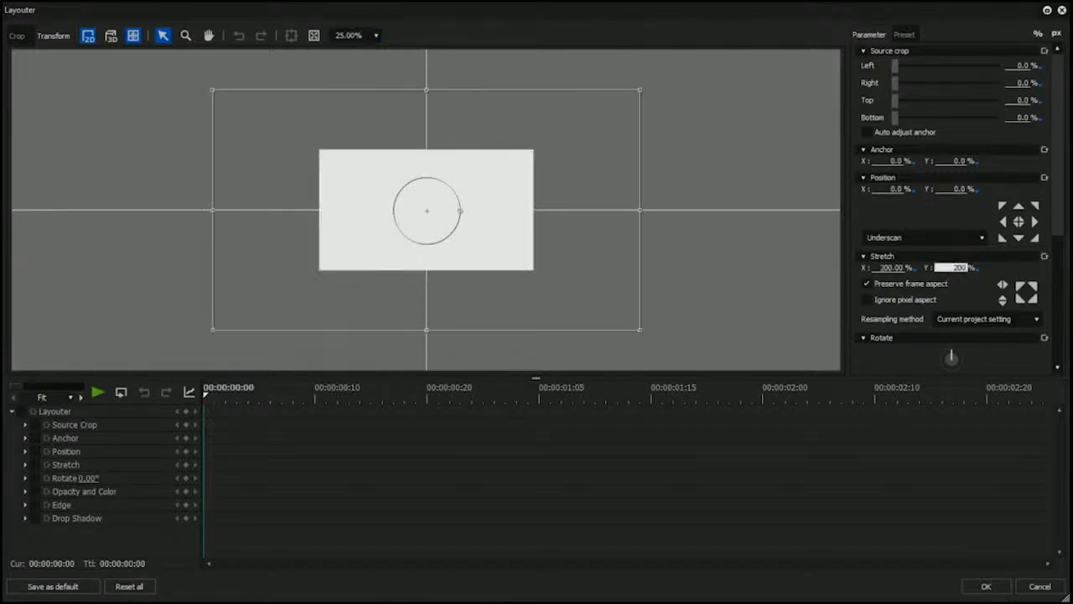
Step: Set the Color Matte's rotation to 45° in Layouter
scroll(951, 209, "down", 5)
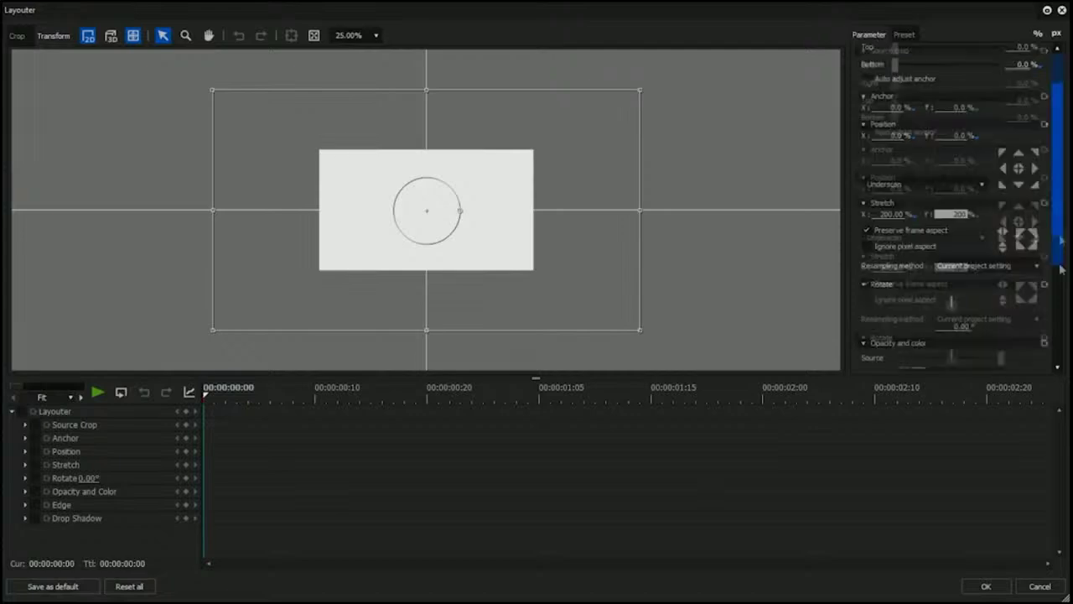
left_click(955, 150)
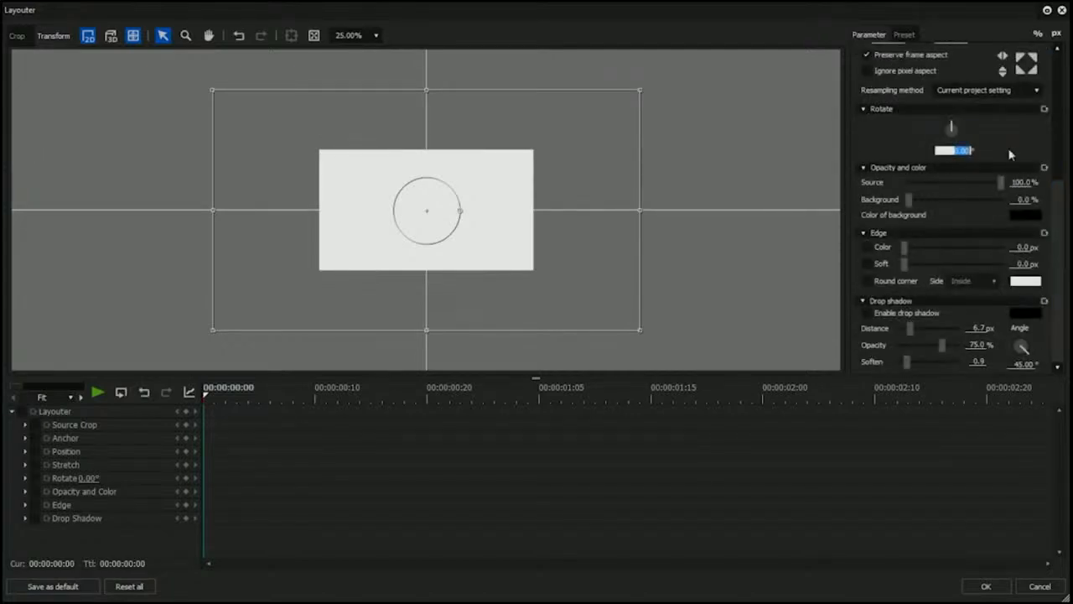
type("45")
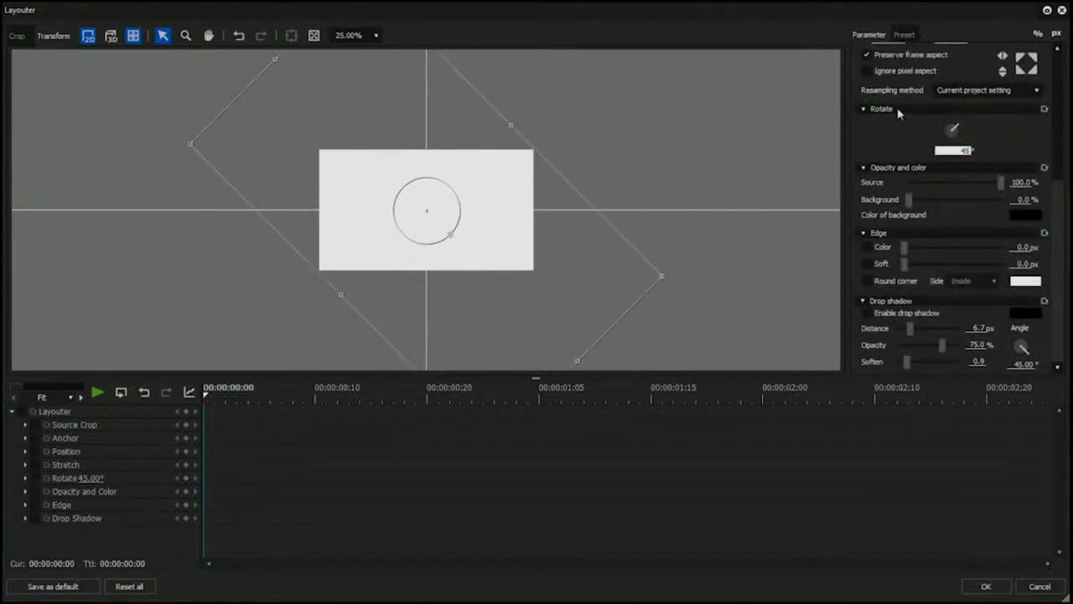
Step: Move the matte out of the frame past its upper-right corner, at about X 91.6% and Y -123.3%
scroll(1065, 210, "up", 5)
left_click(889, 190)
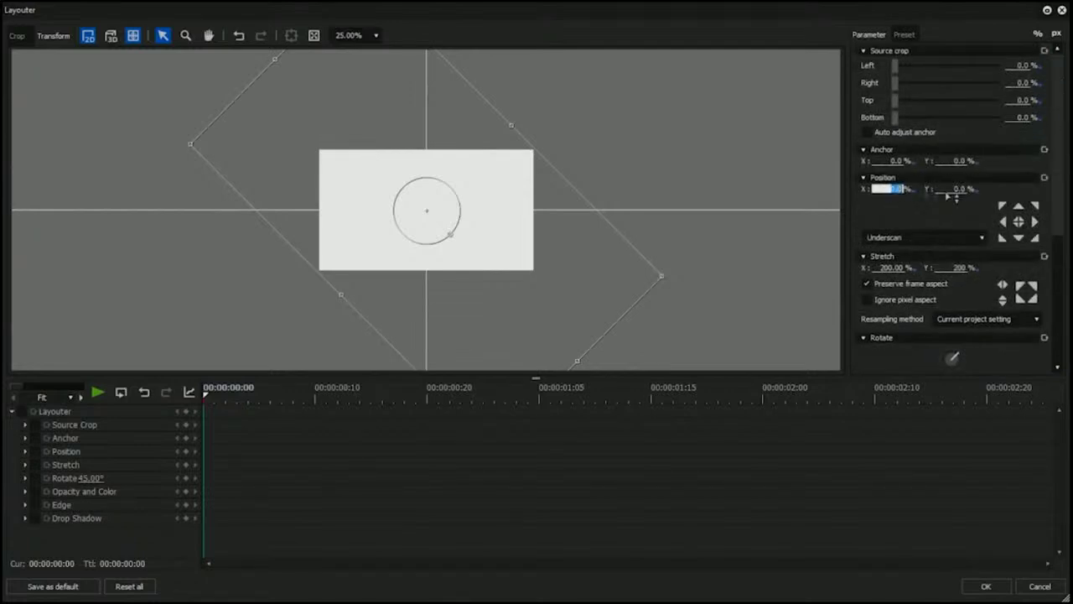
type("50")
left_click(952, 190)
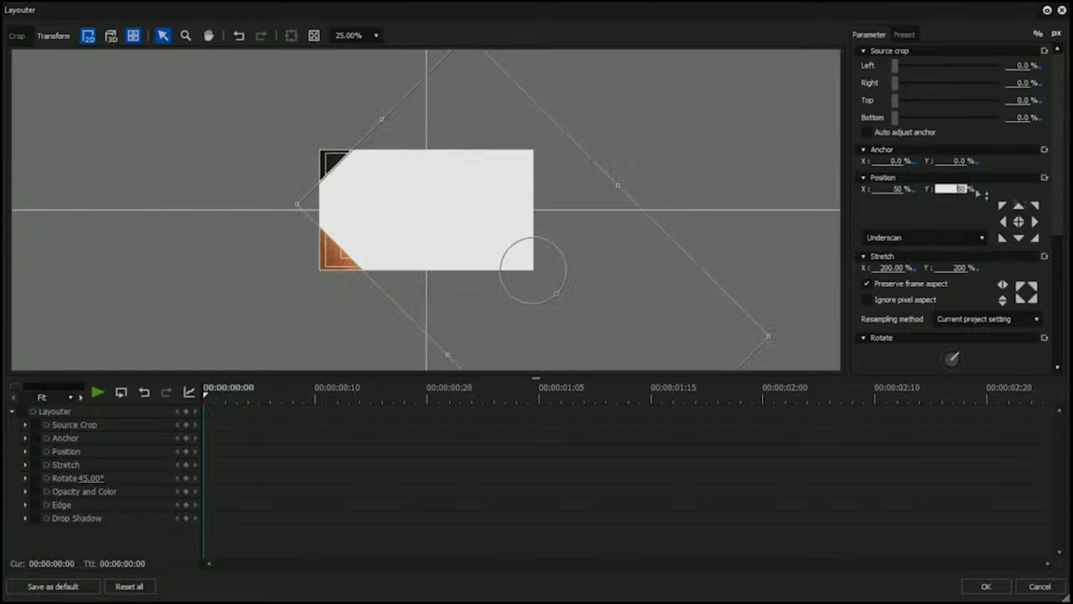
left_click(892, 190)
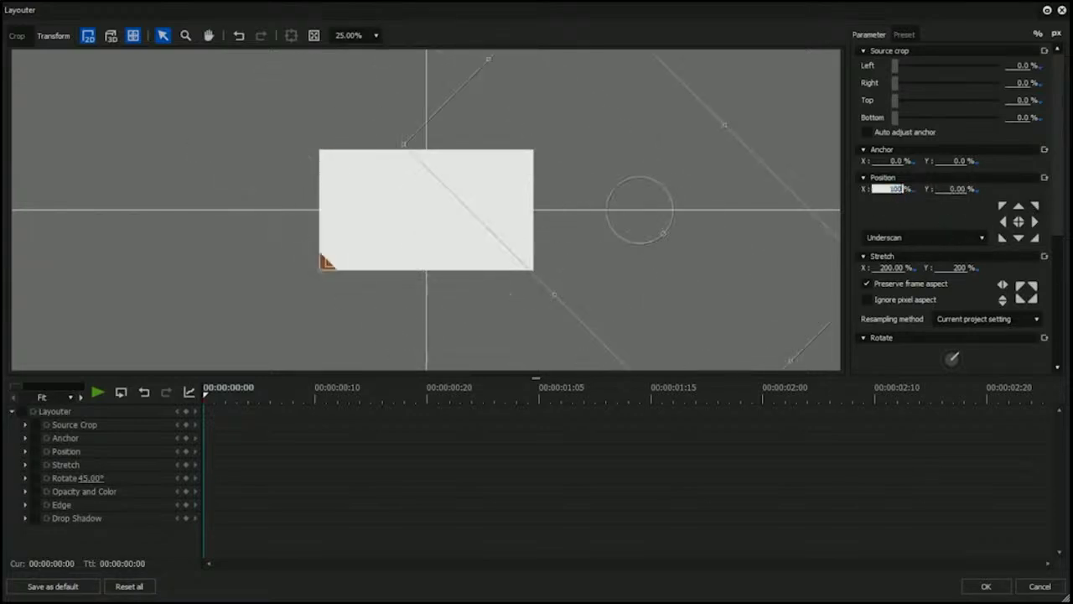
type("100")
key("Return")
left_click_drag(502, 136, 531, 125)
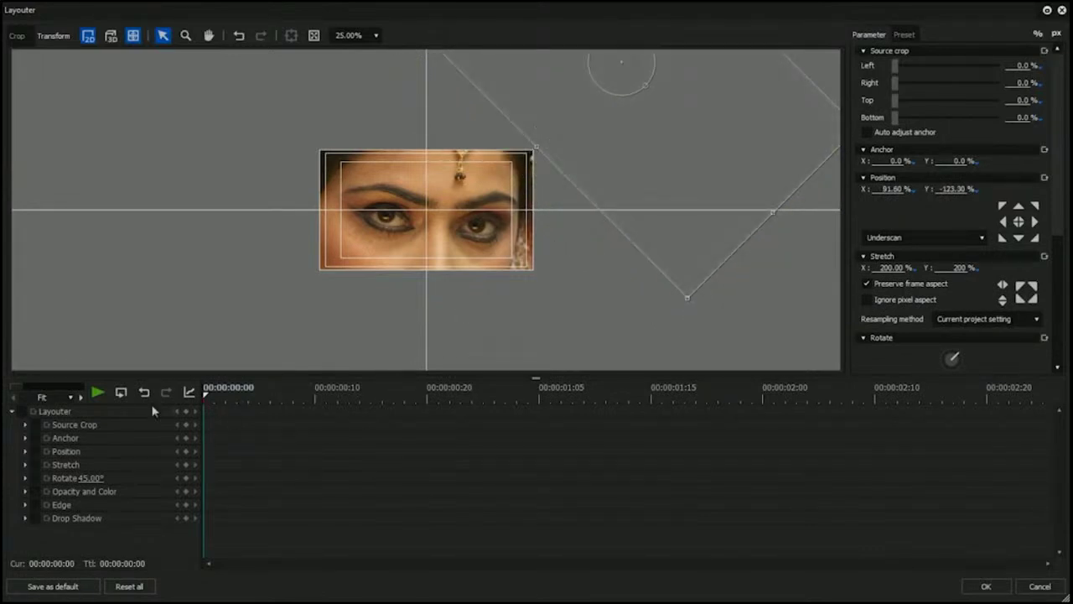
Step: Enable Layouter keyframes at the start and, at 00:00:03:00, move the matte over the whole frame
left_click(20, 412)
left_click_drag(239, 401, 1058, 416)
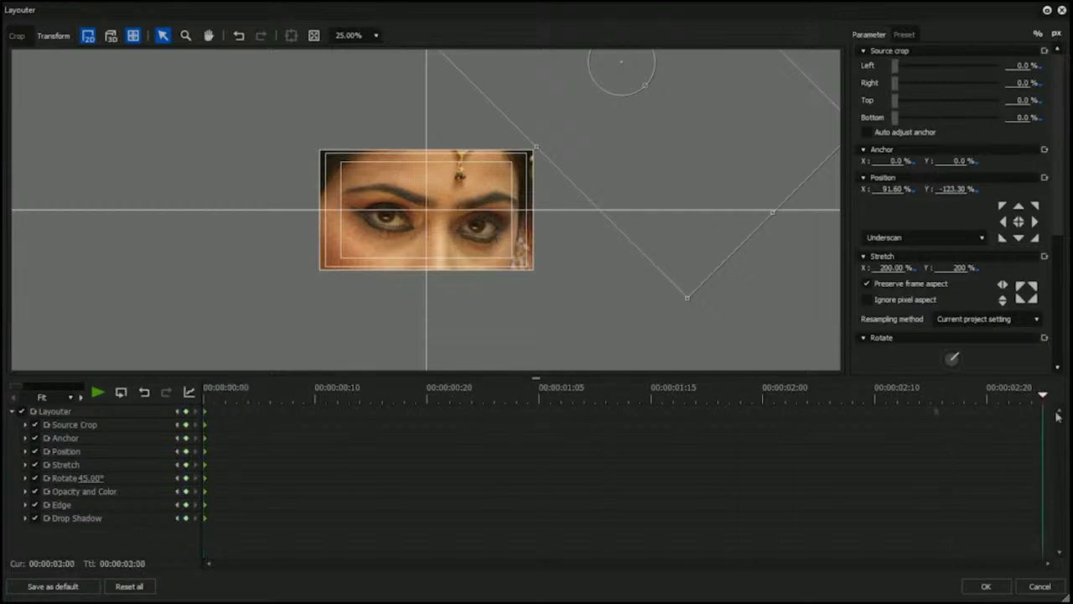
left_click_drag(598, 139, 422, 173)
left_click_drag(1029, 413, 742, 406)
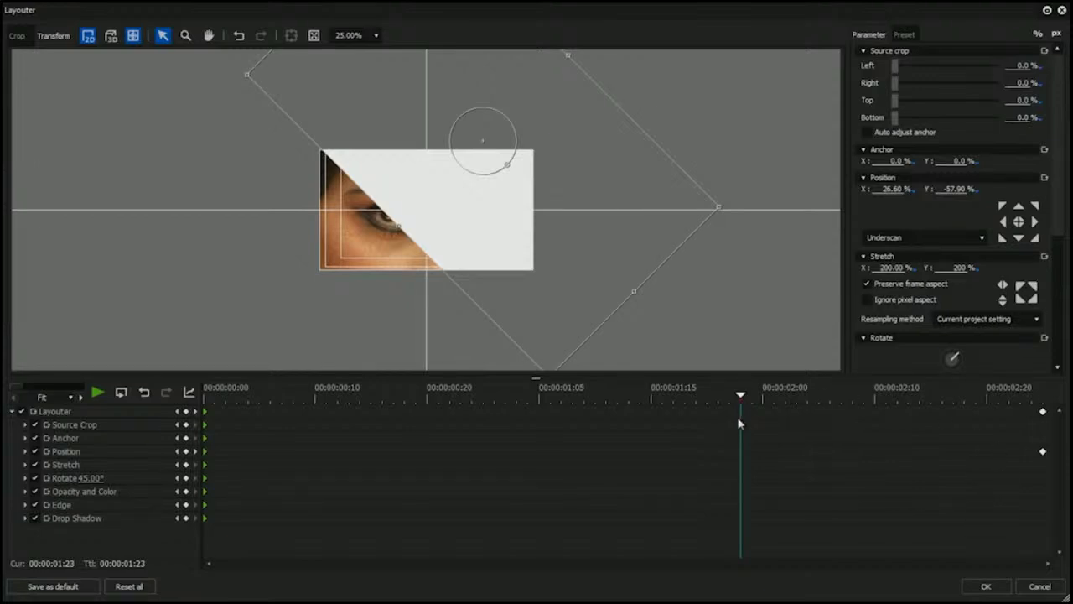
Step: Animate the matte's rotation from 0° at the first keyframe to 45° at 00:00:03:00 and apply the layout
left_click_drag(738, 423, 203, 420)
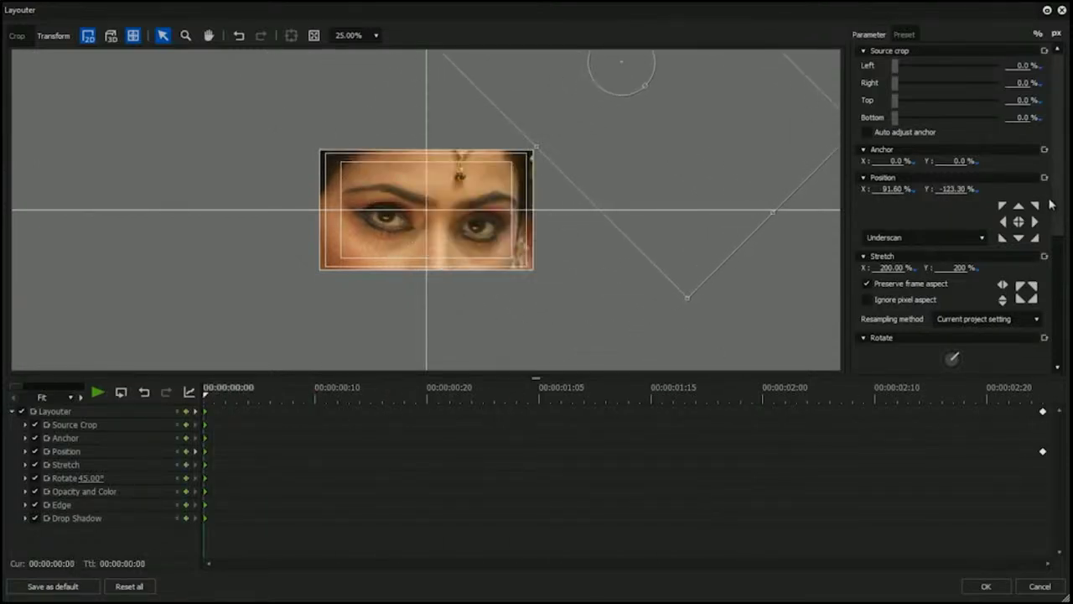
scroll(1062, 300, "down", 5)
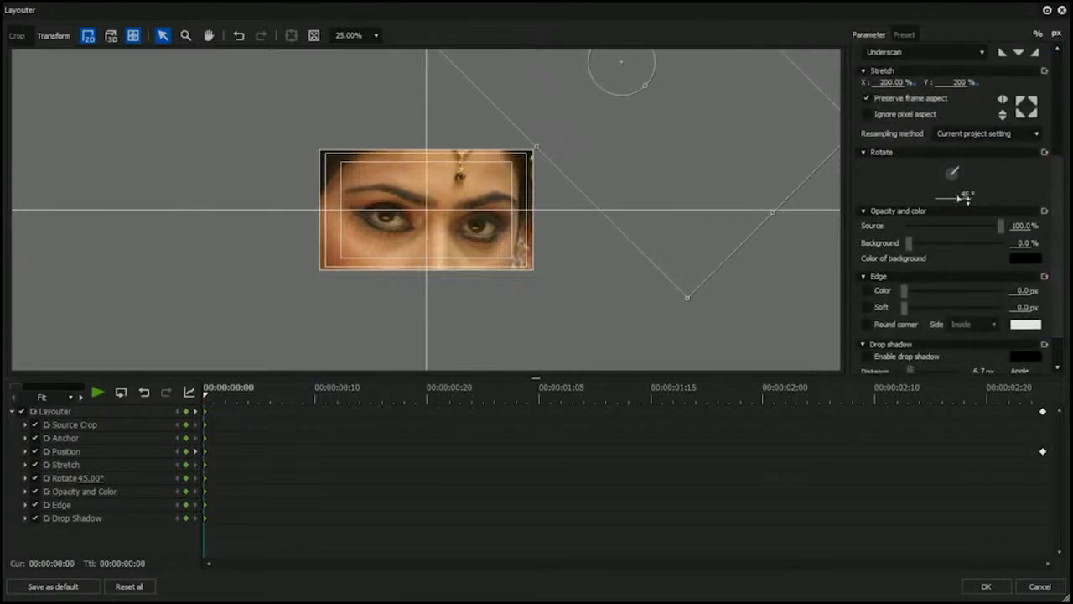
double_click(964, 198)
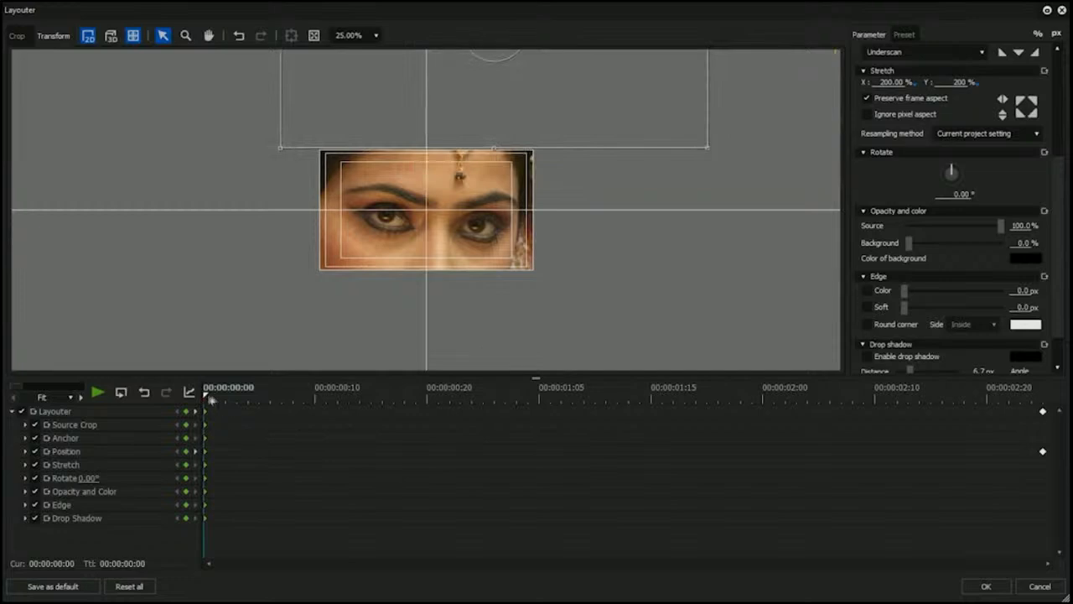
left_click_drag(210, 400, 1043, 394)
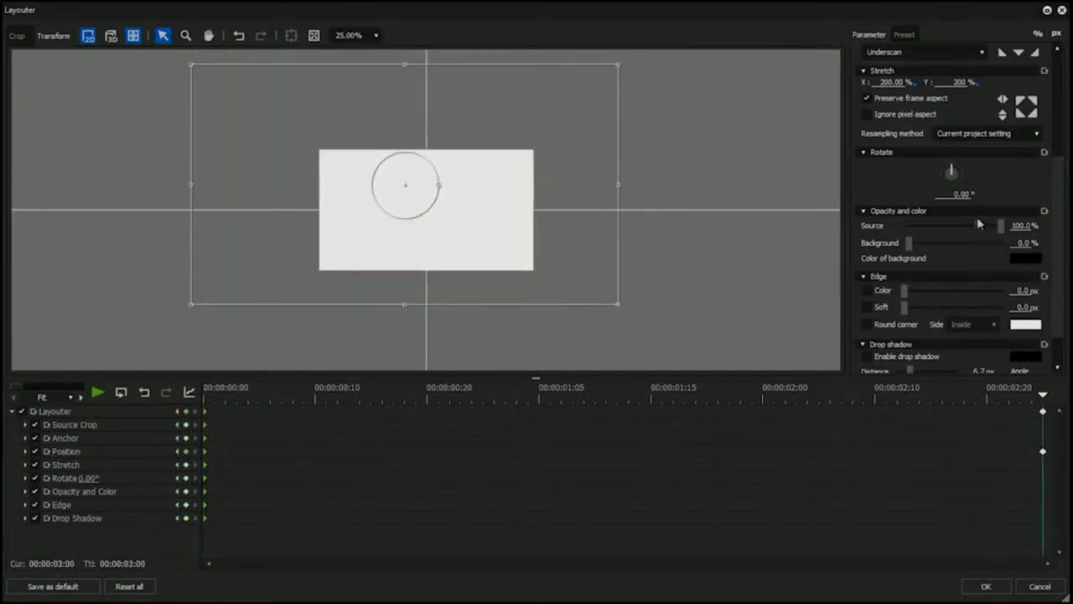
double_click(958, 194)
type("45")
key("Return")
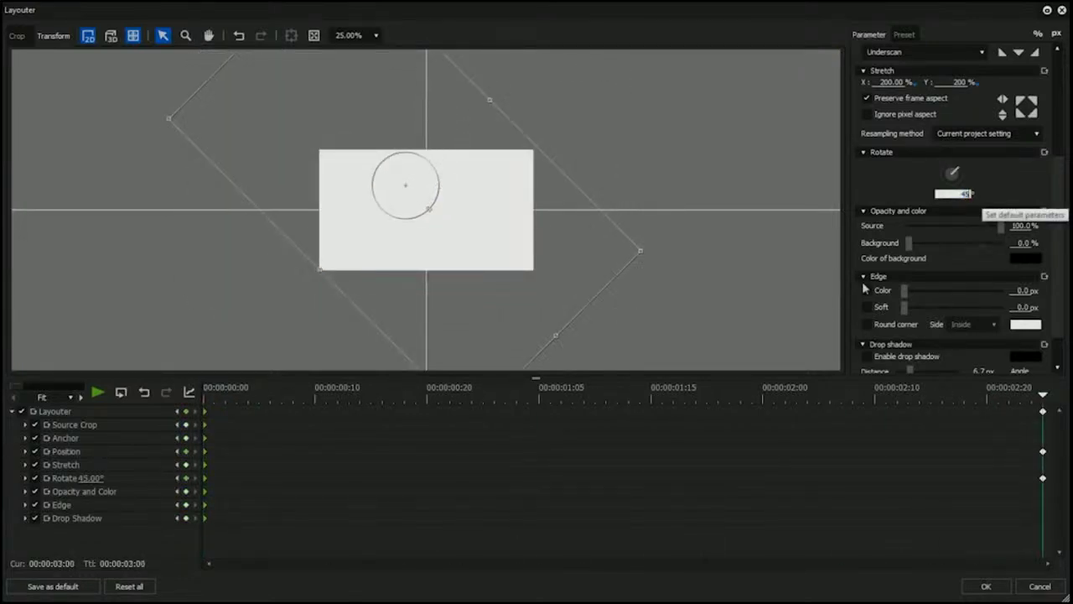
left_click_drag(1021, 401, 1048, 461)
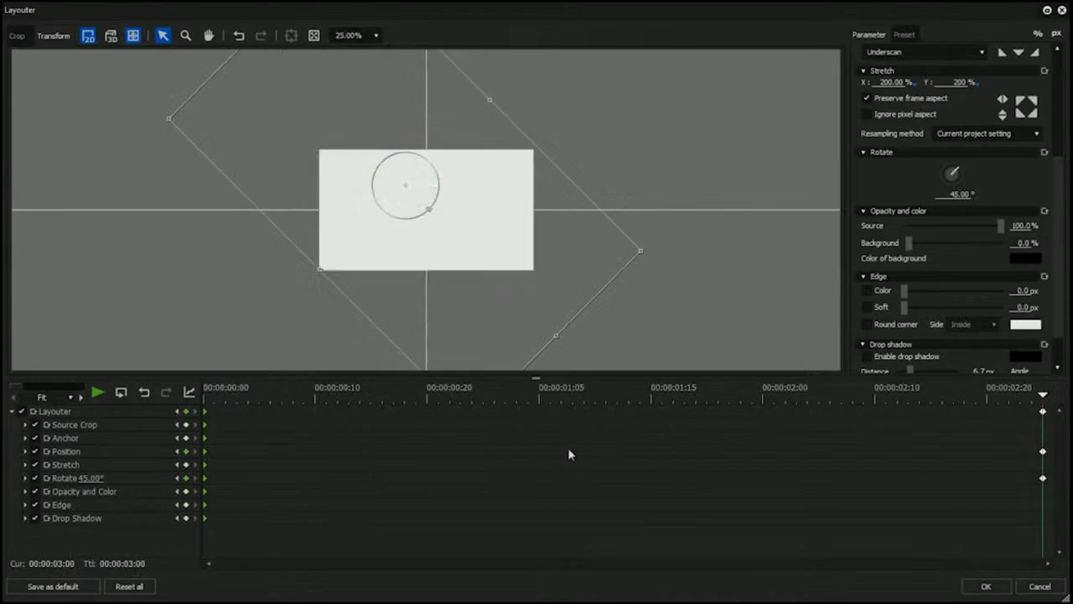
left_click(986, 587)
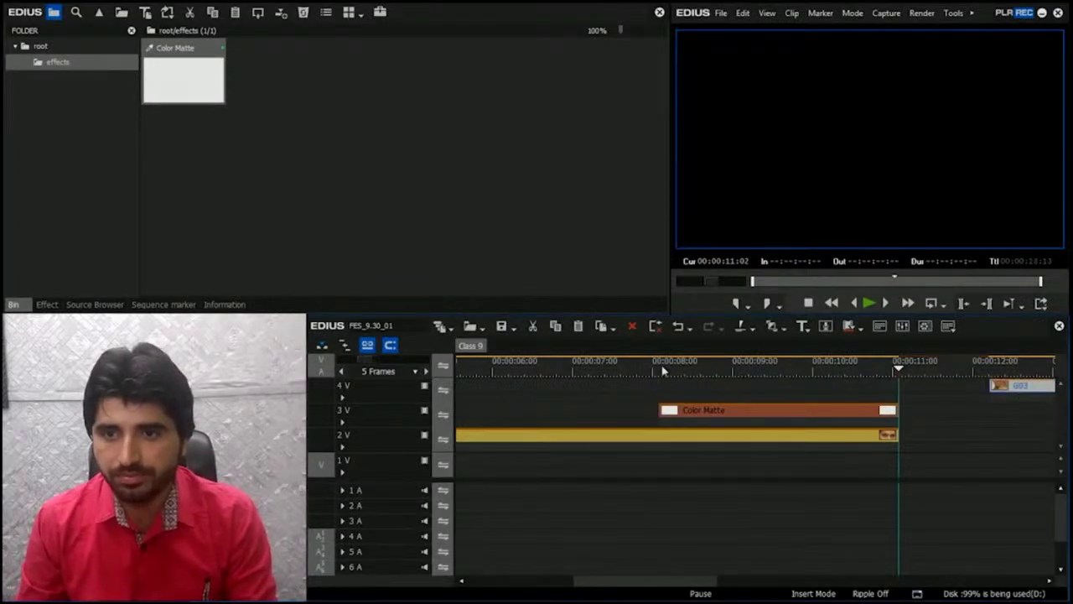
Step: Play back the white matte wipe and slide G03 on track 4V back to start together with the Color Matte
left_click(663, 371)
key("space")
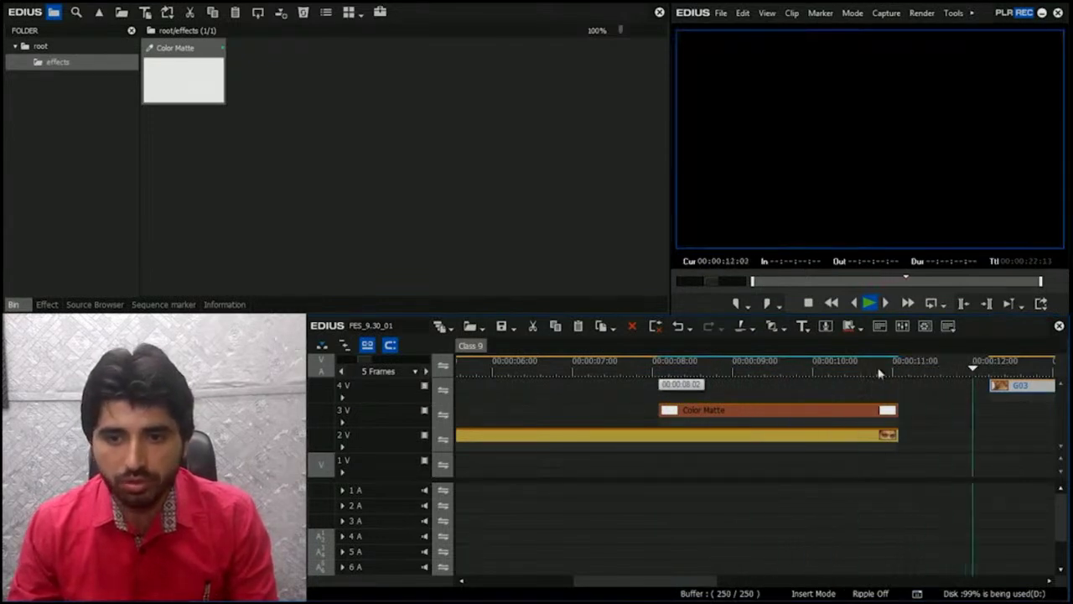
left_click(762, 370)
left_click_drag(1020, 386, 690, 386)
Step: Reopen the Color Matte in Layouter and set its end keyframes to Bezier interpolation
left_click(761, 411)
key("F7")
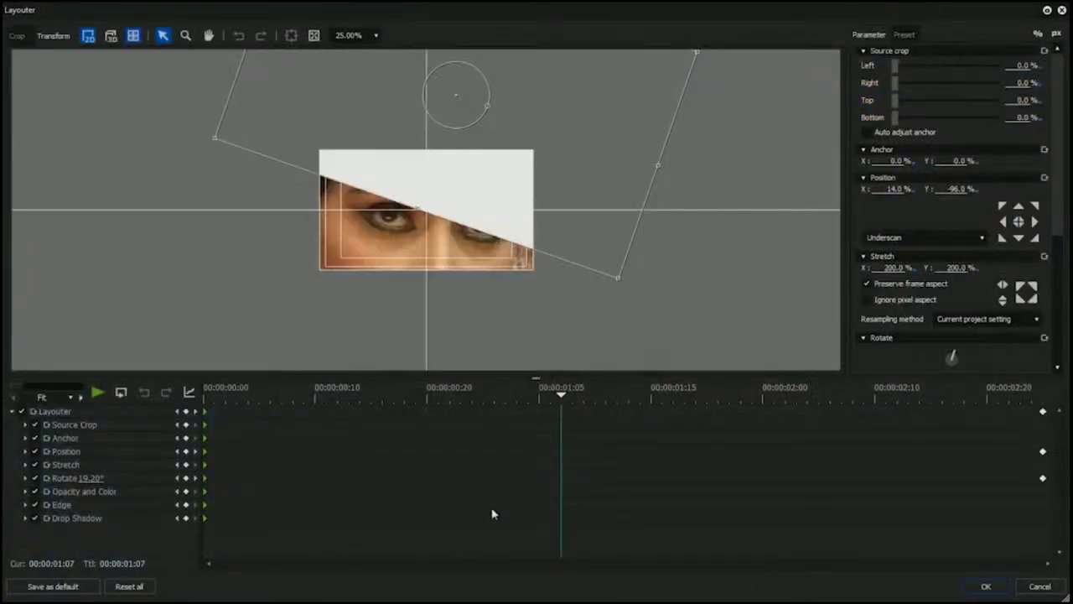
left_click(608, 423)
right_click(1043, 413)
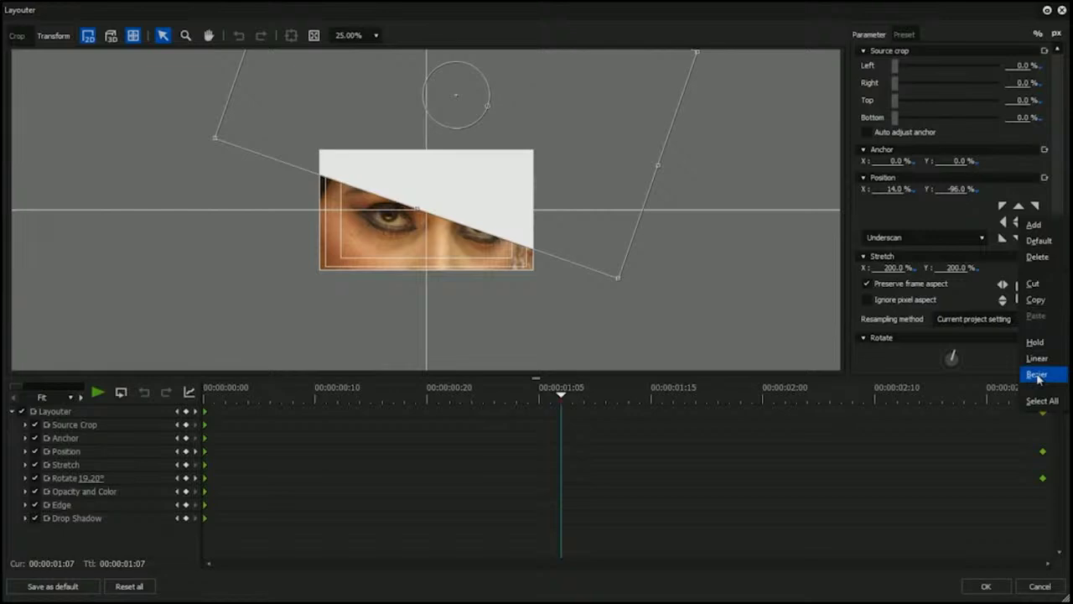
left_click(1037, 375)
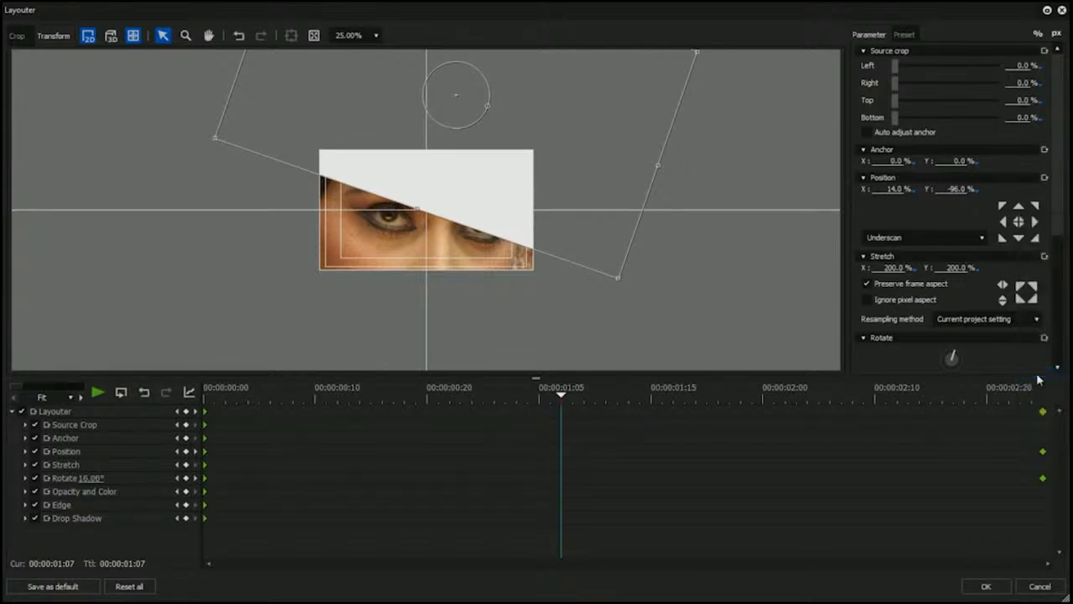
left_click(990, 586)
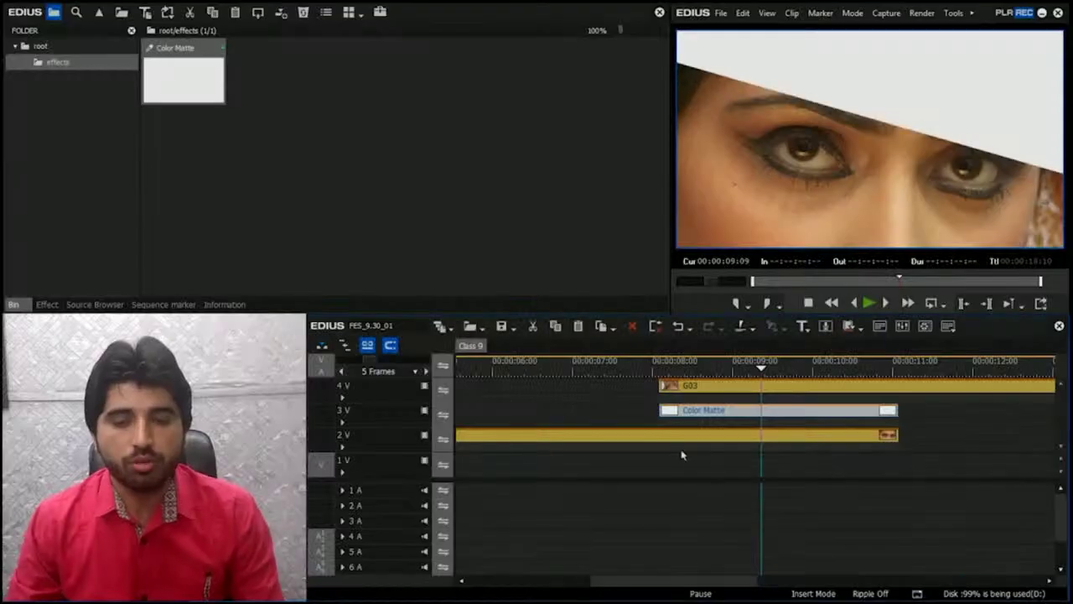
Step: Play back the overlap from the Color Matte's start at 00:00:08:02 and stop around 00:00:09:20
key("Left")
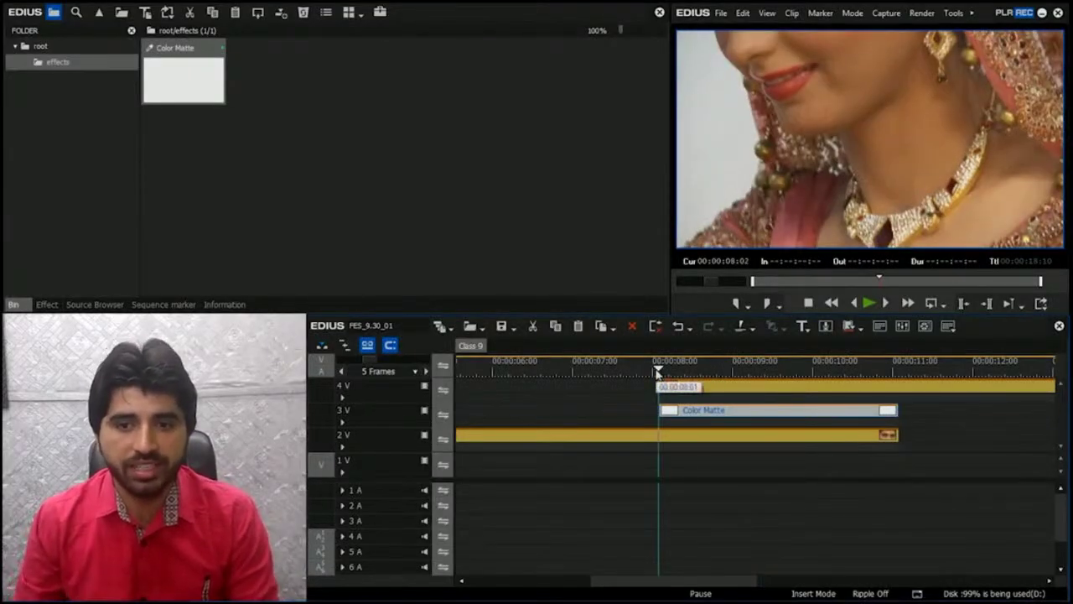
key("space")
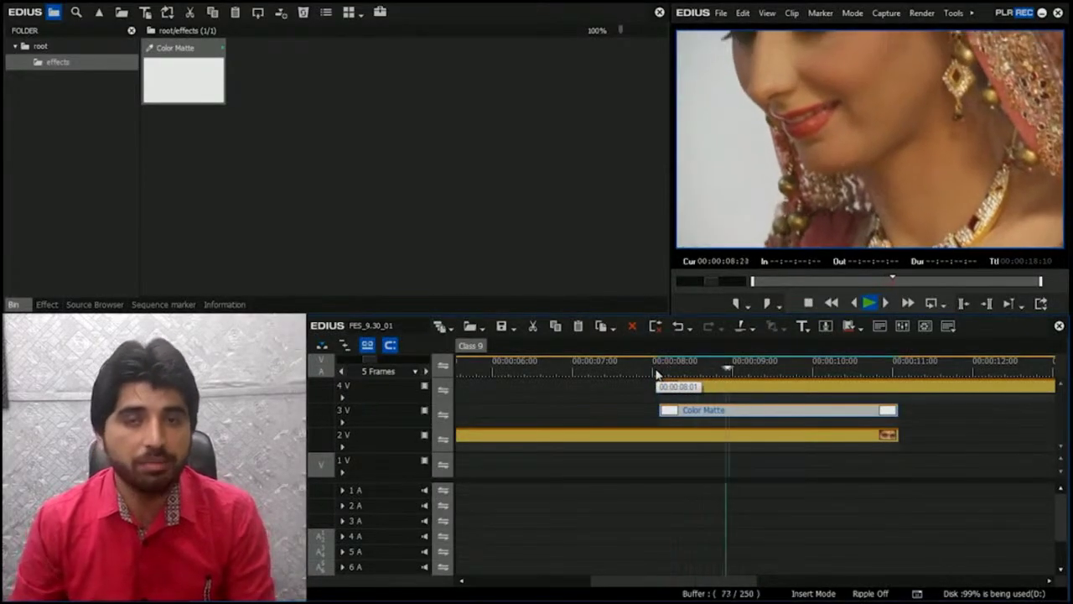
left_click(799, 363)
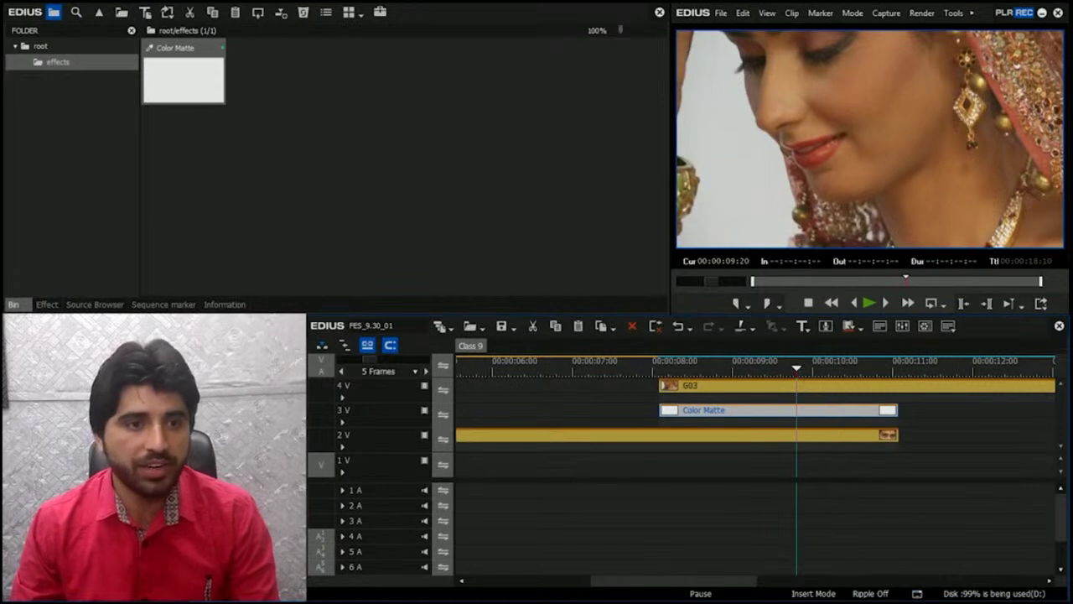
Step: Apply a single Track Matte keyer to G03 on track 4V and play the transition from just before the Color Matte
left_click(55, 305)
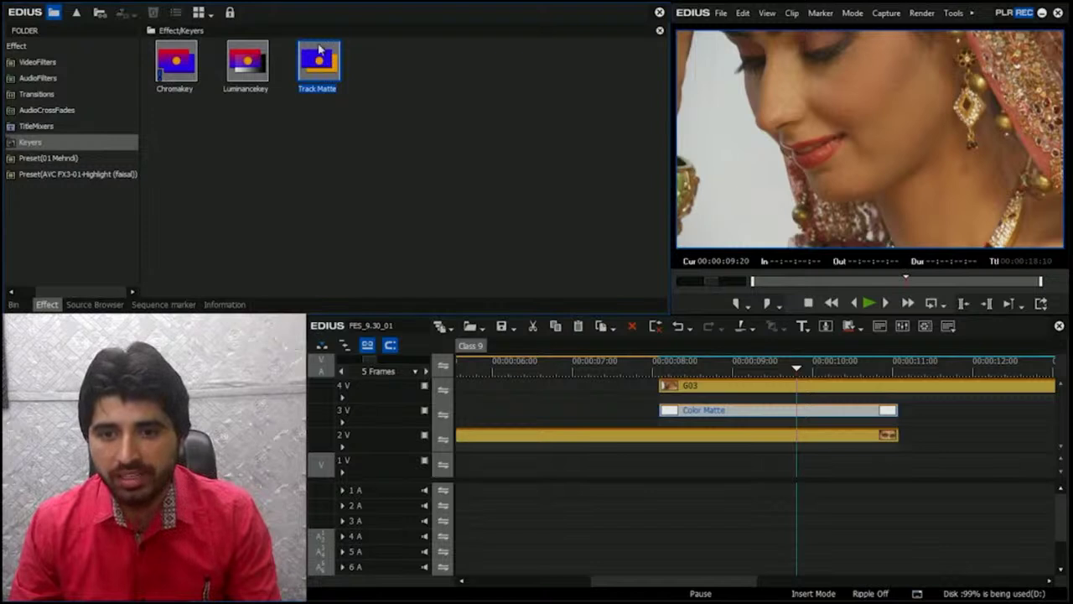
mouse_move(342, 77)
left_click_drag(319, 63, 723, 388)
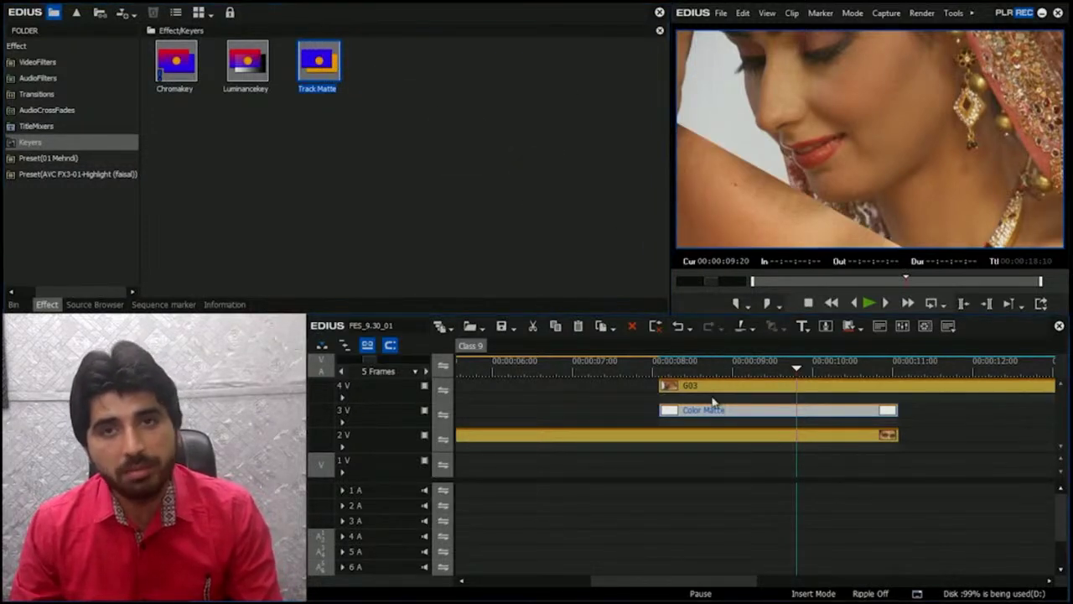
left_click(714, 403)
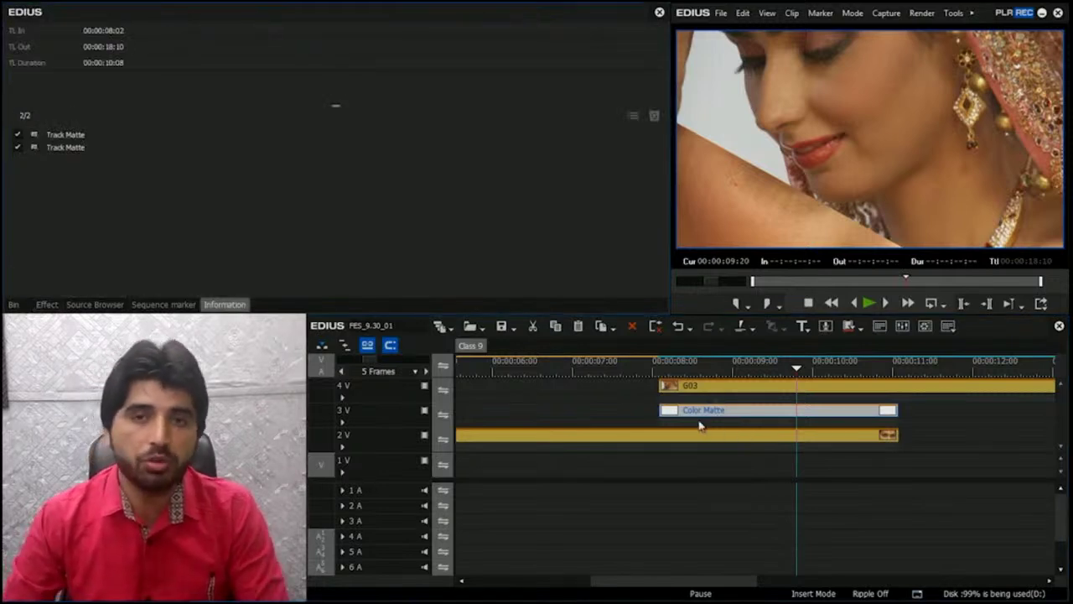
left_click(700, 425)
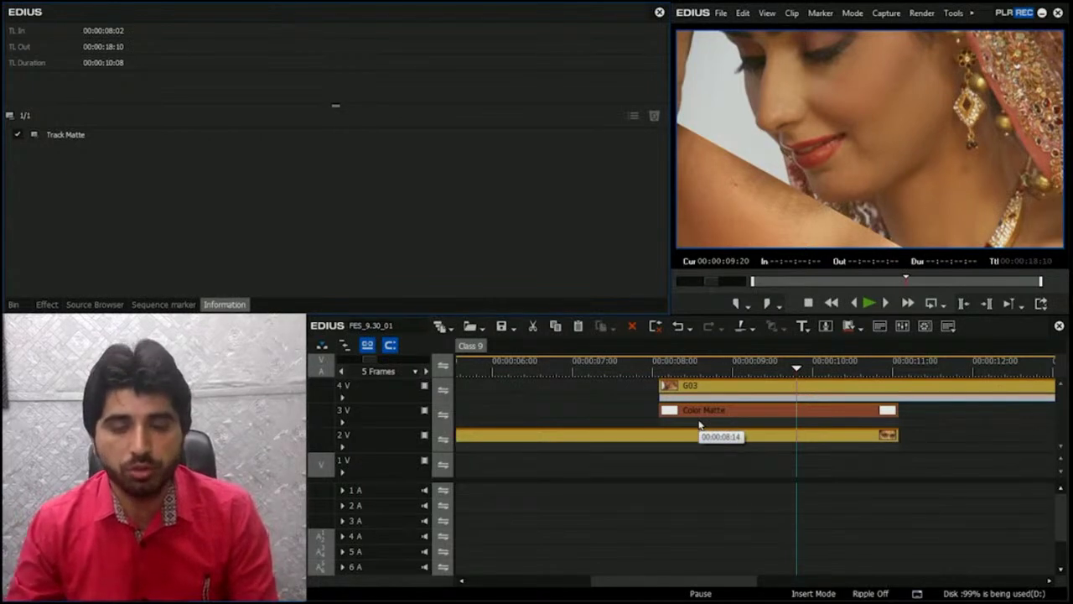
left_click(648, 364)
key("space")
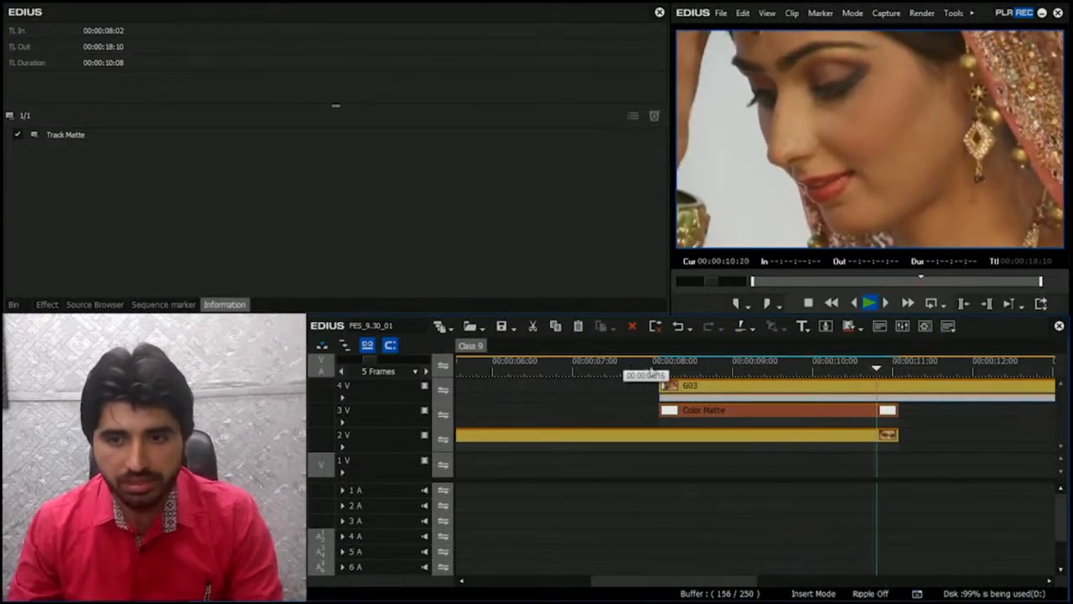
Step: Open the Color Matte in Layouter and enable an outside edge colour 50 px wide at 00:00:01:08
left_click(765, 411)
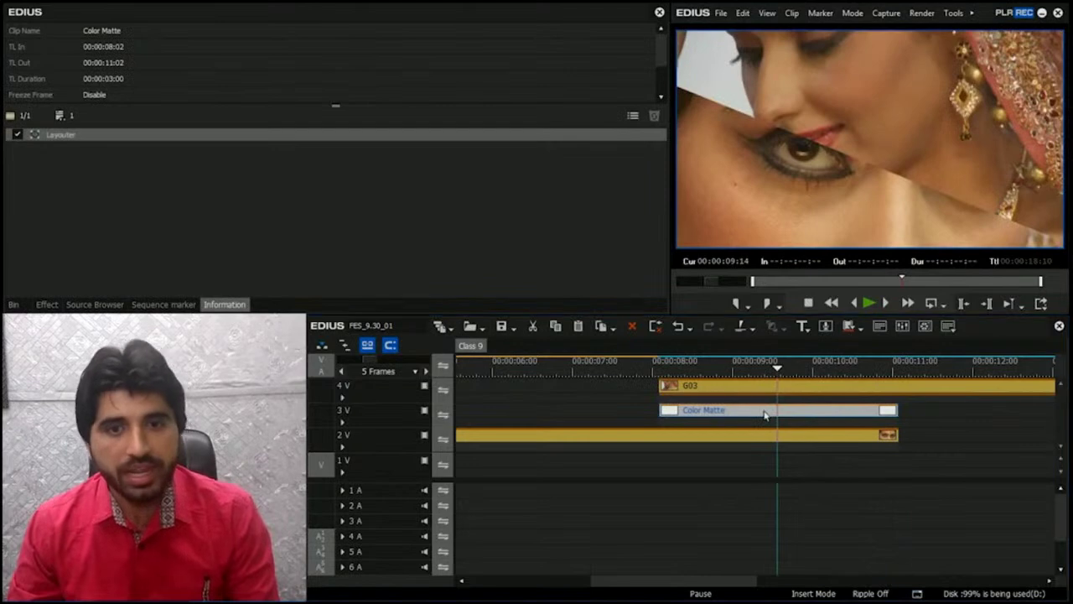
key("F7")
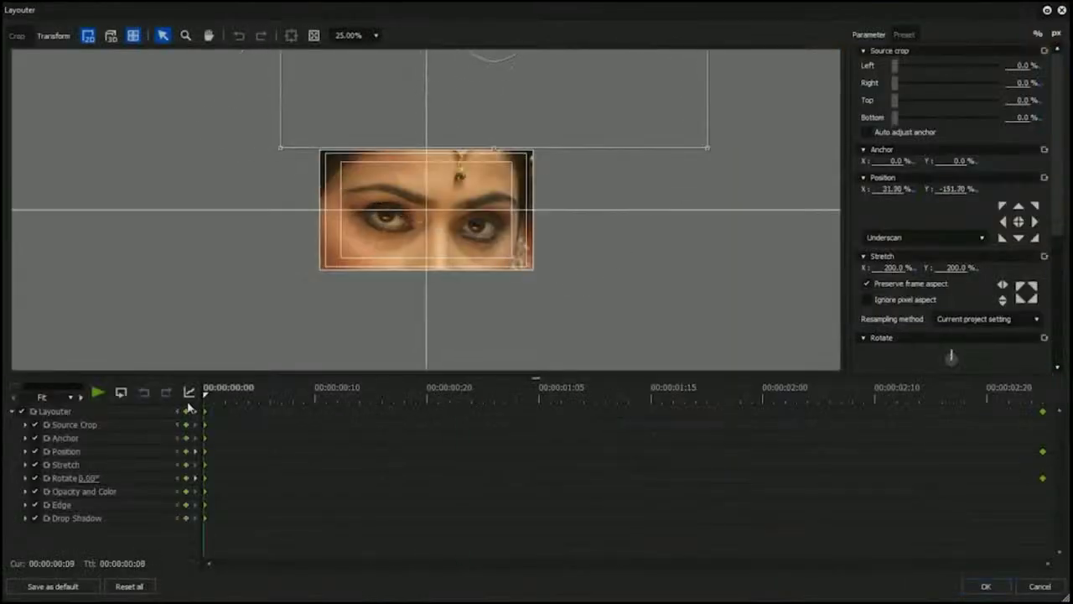
left_click_drag(231, 404, 1055, 478)
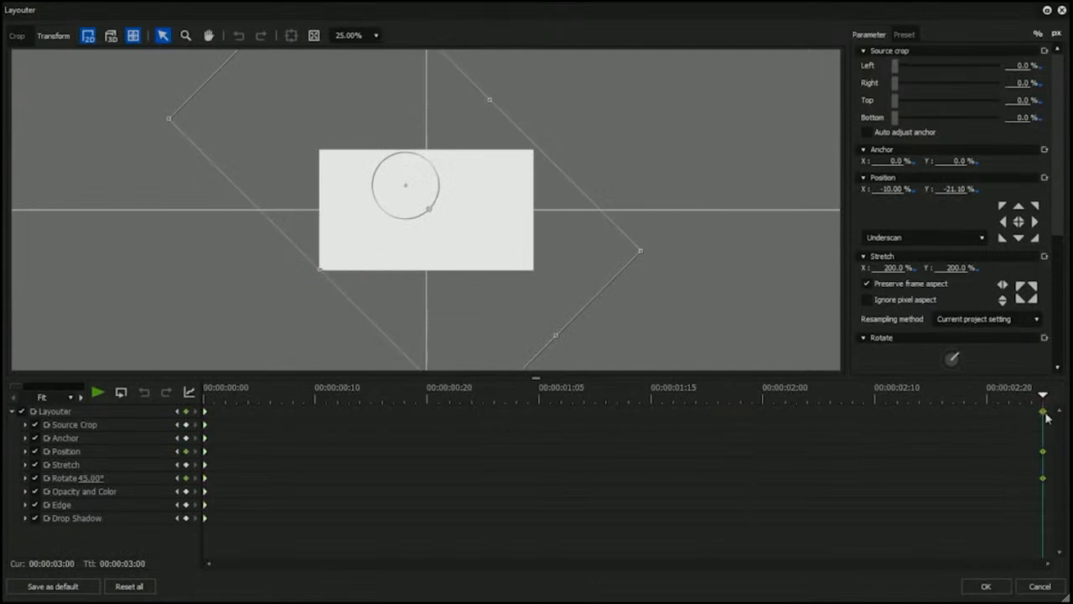
left_click_drag(998, 394, 573, 394)
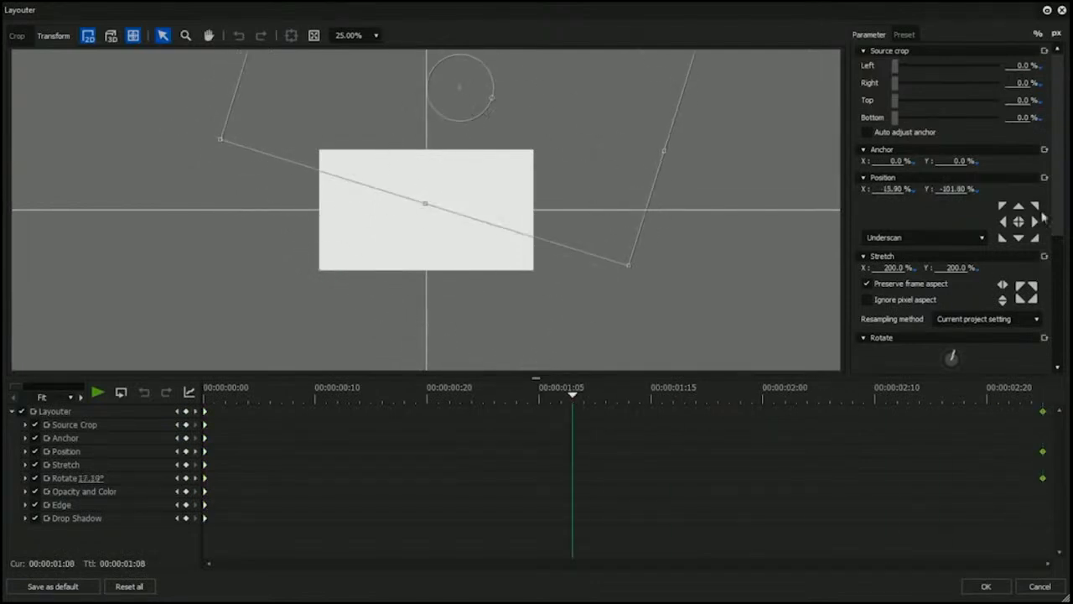
scroll(1043, 217, "down", 5)
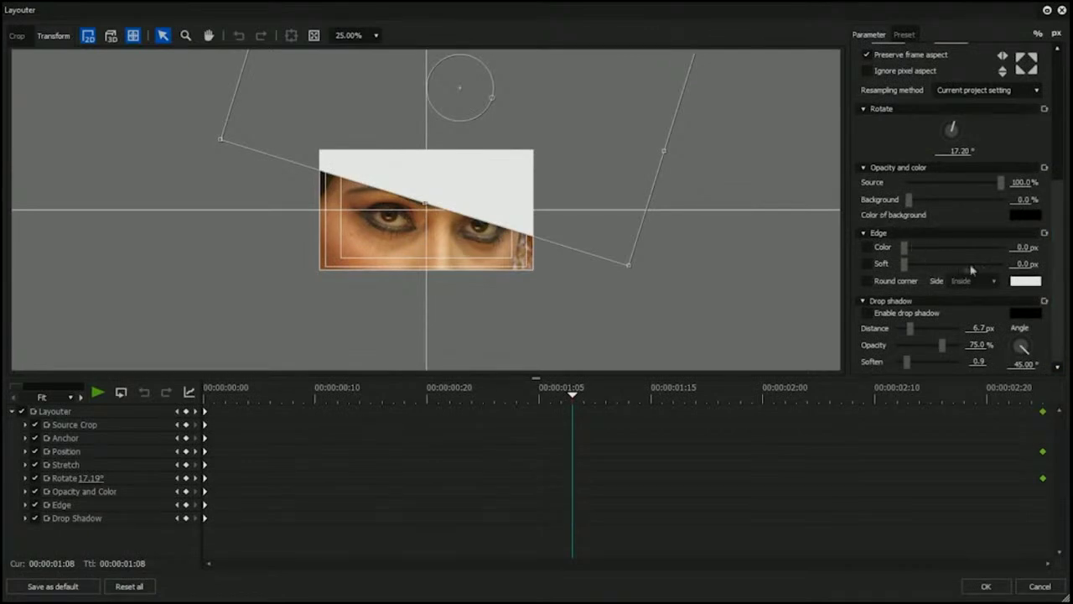
left_click(867, 247)
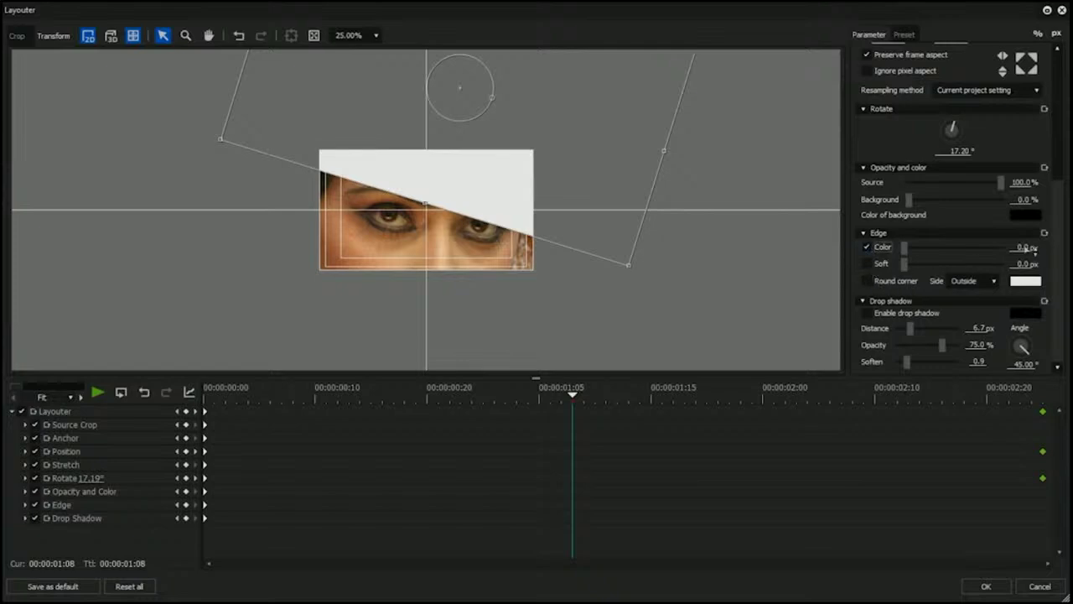
left_click(1024, 248)
type("10")
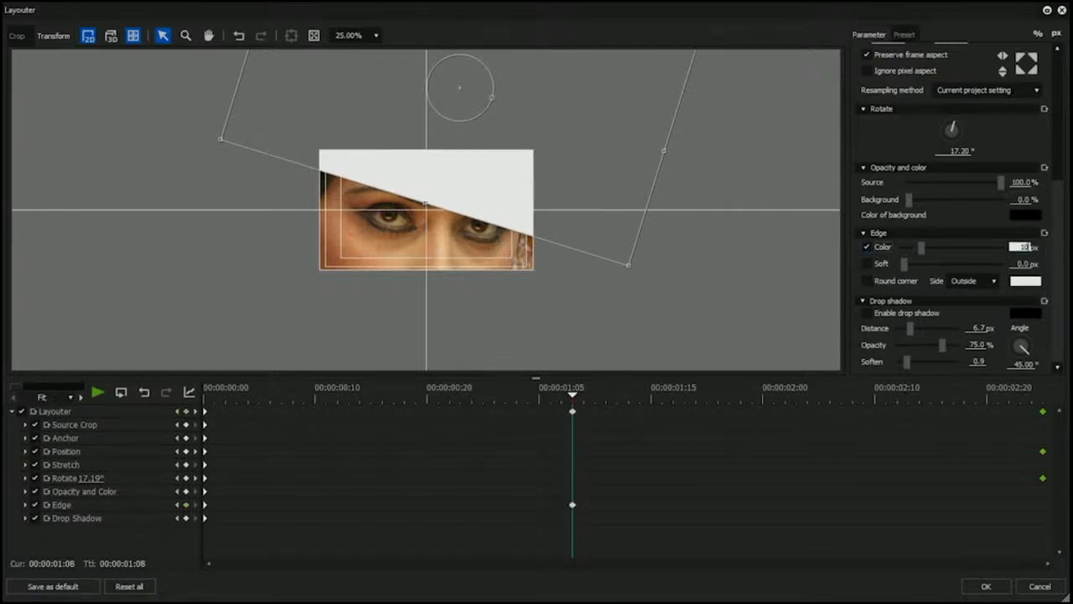
key("Return")
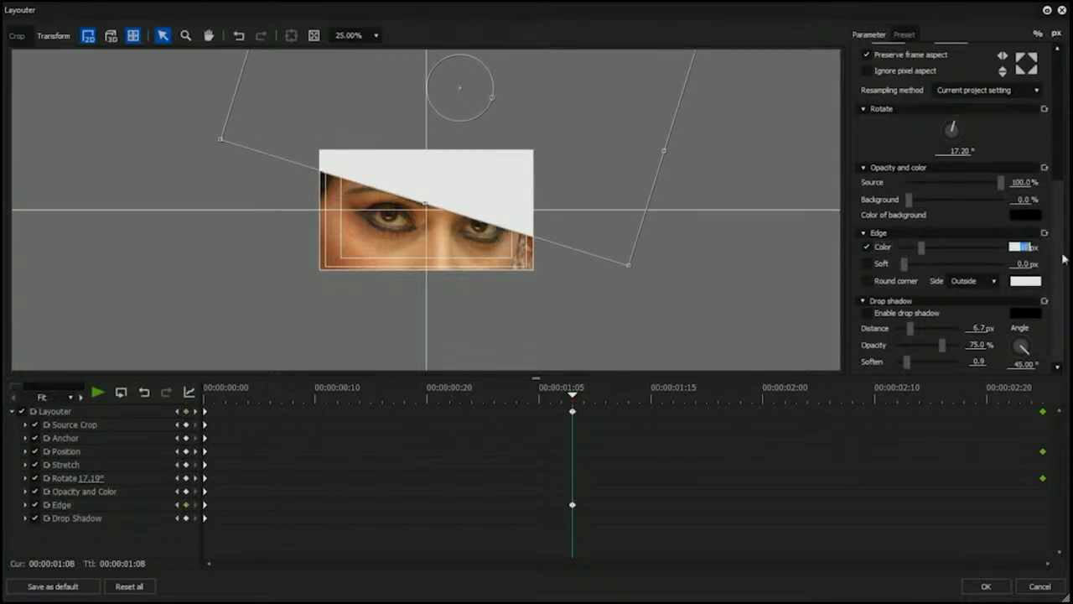
type("50")
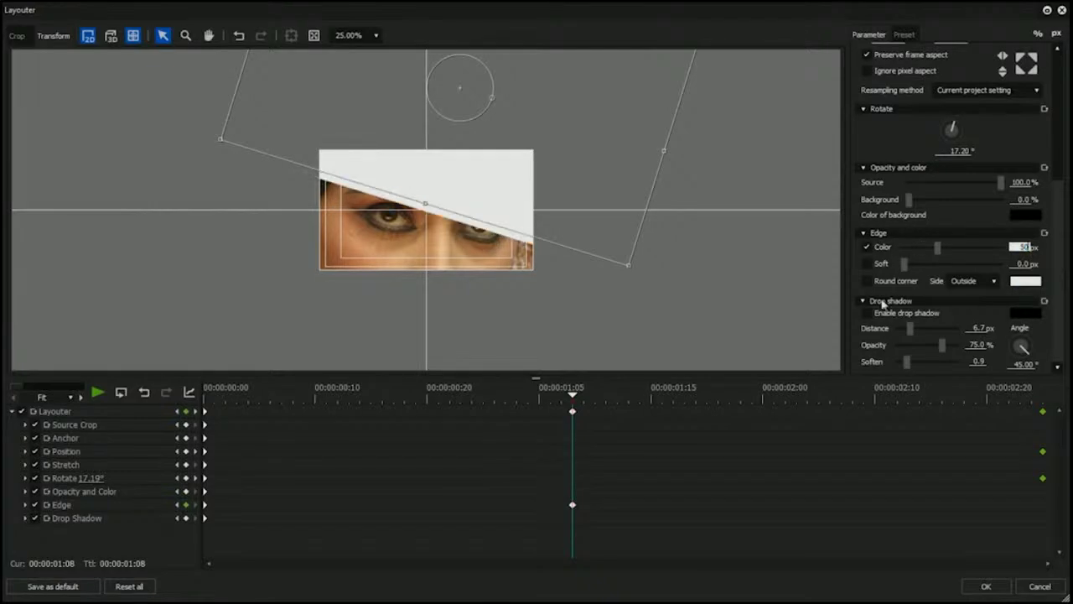
Step: Set the matte's edge colour to a light grey with red, green and blue at 186
left_click(1026, 281)
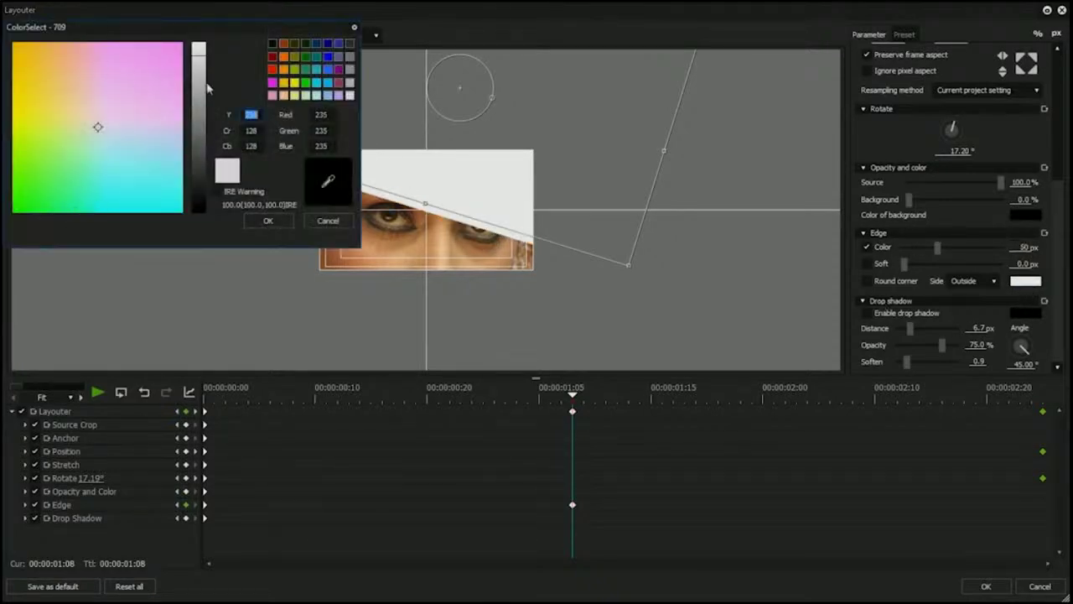
left_click_drag(208, 88, 206, 122)
left_click(267, 221)
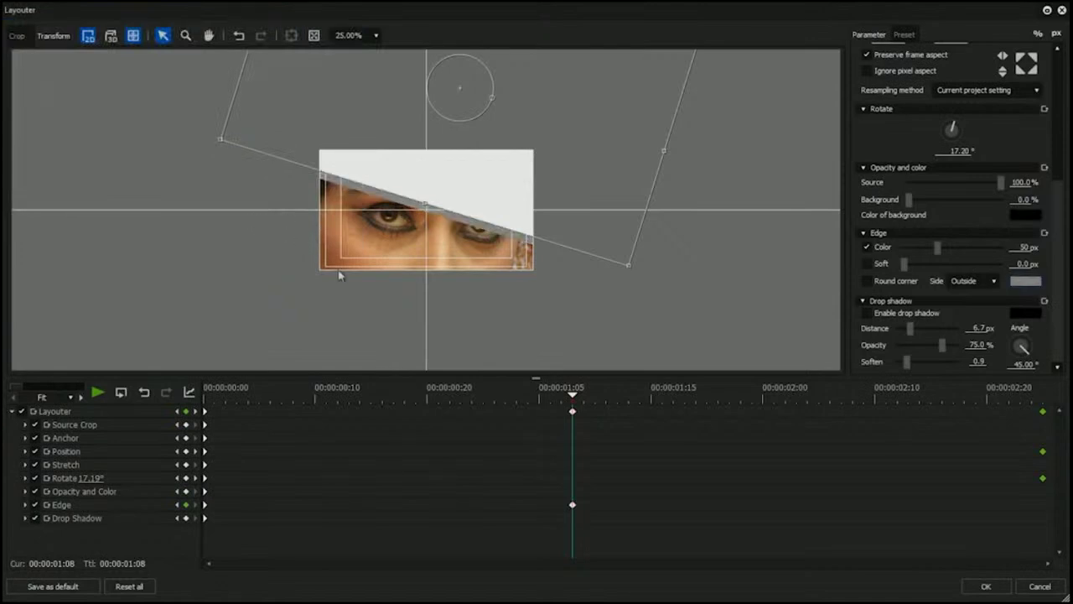
left_click(1034, 284)
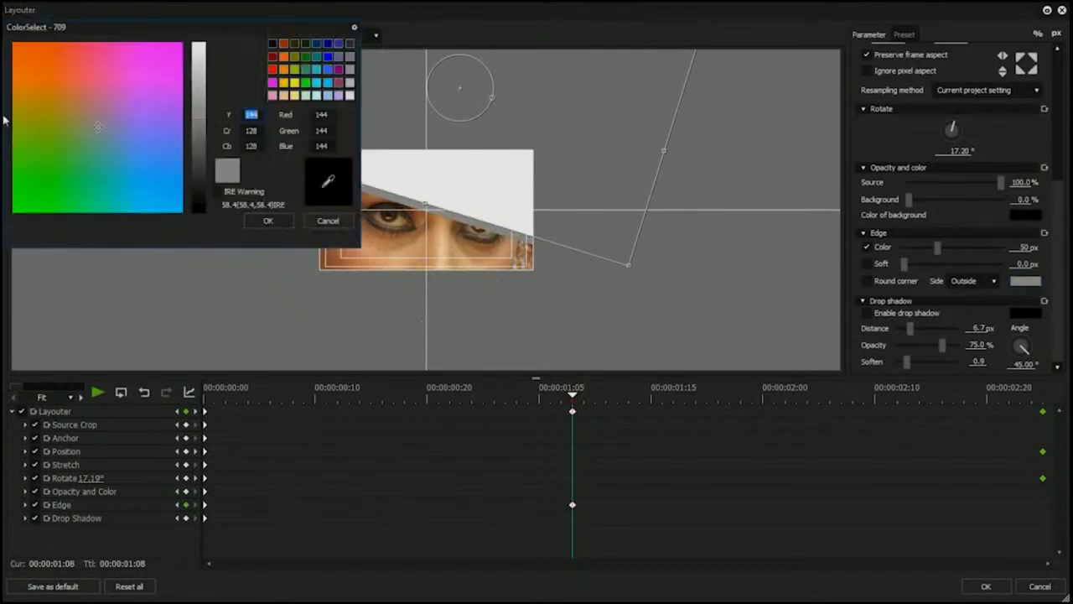
left_click_drag(205, 124, 203, 90)
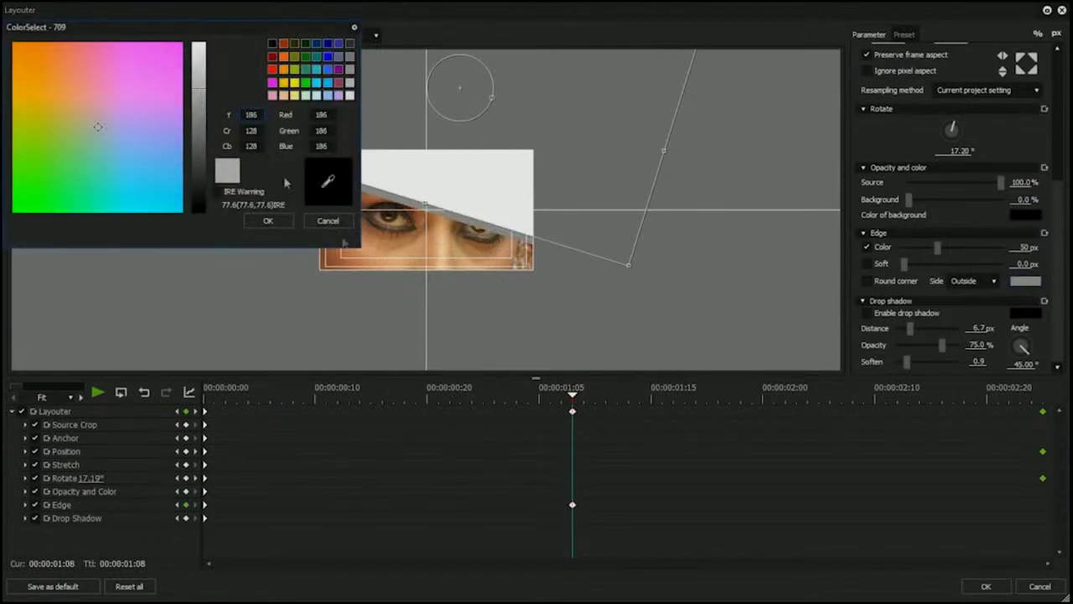
left_click(268, 221)
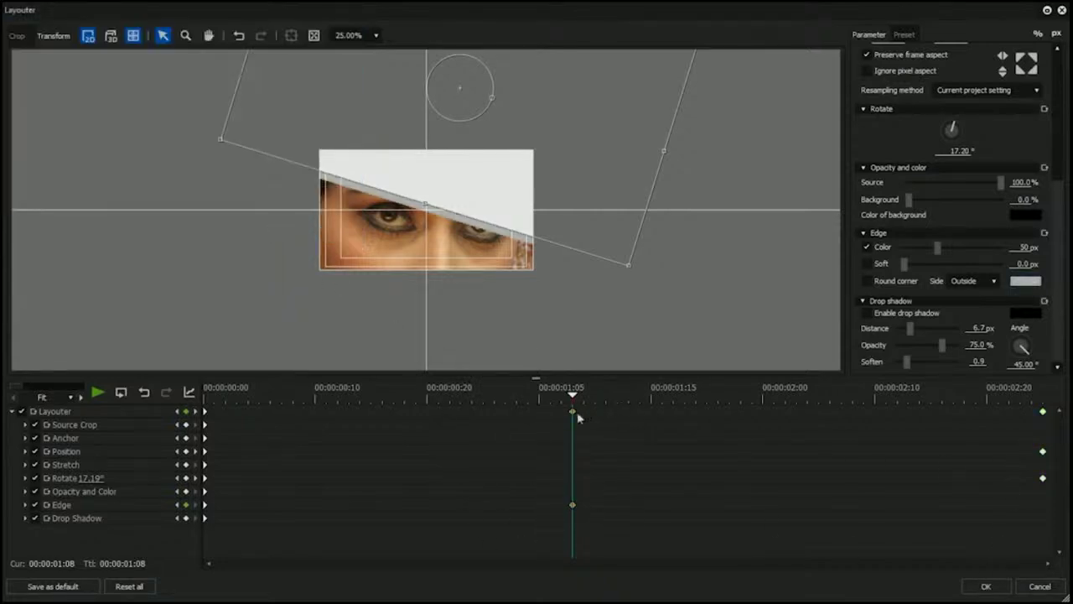
Step: Move the edge keyframe to the matte's first frame, apply the layout, and scrub the transition to 00:00:09:14
left_click(198, 391)
left_click(417, 392)
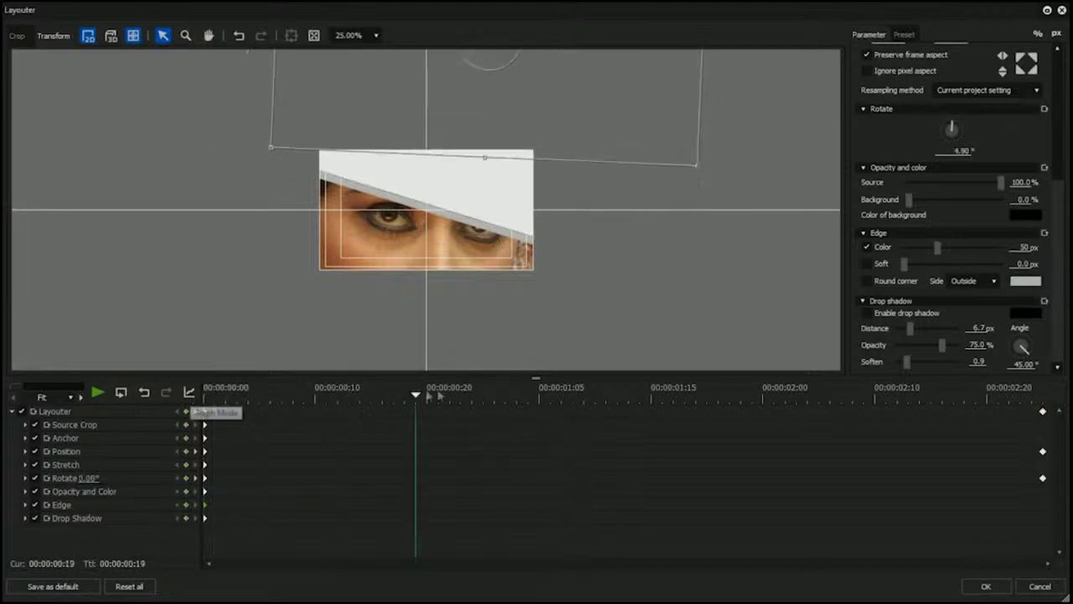
left_click(802, 414)
left_click(820, 416)
left_click(942, 435)
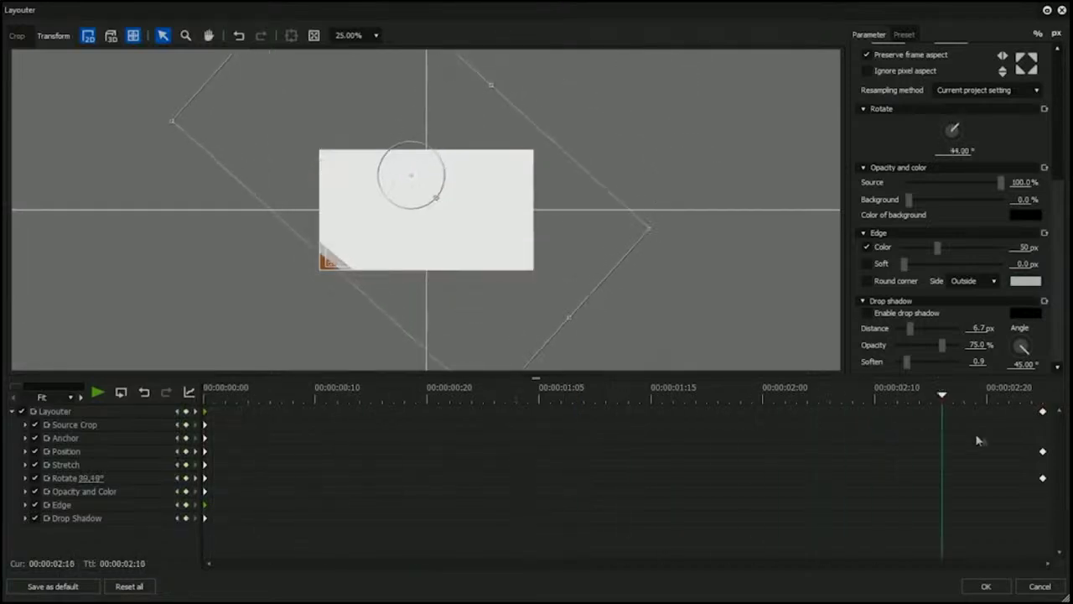
left_click(1048, 451)
left_click(986, 586)
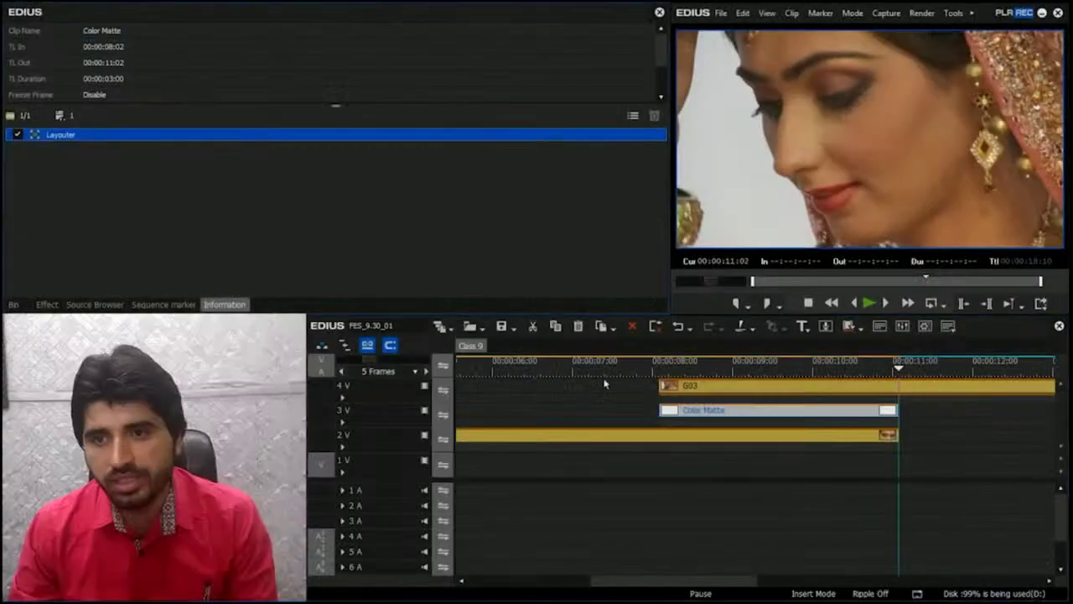
left_click(688, 369)
left_click_drag(687, 369, 778, 367)
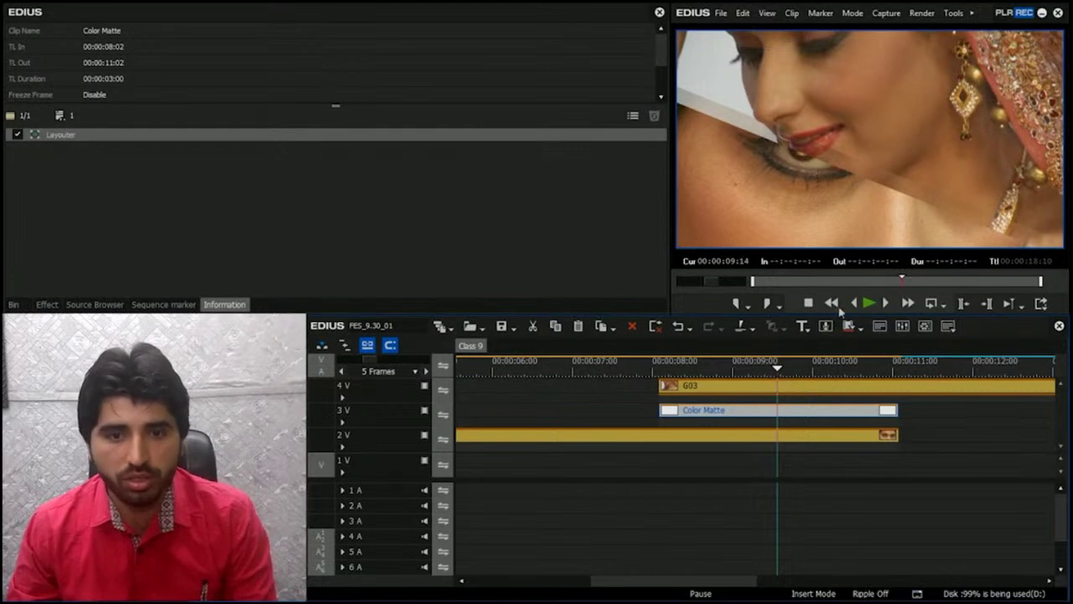
Step: Reopen the Color Matte in Layouter and darken its edge colour to a dark grey at 00:00:01:11
key("F7")
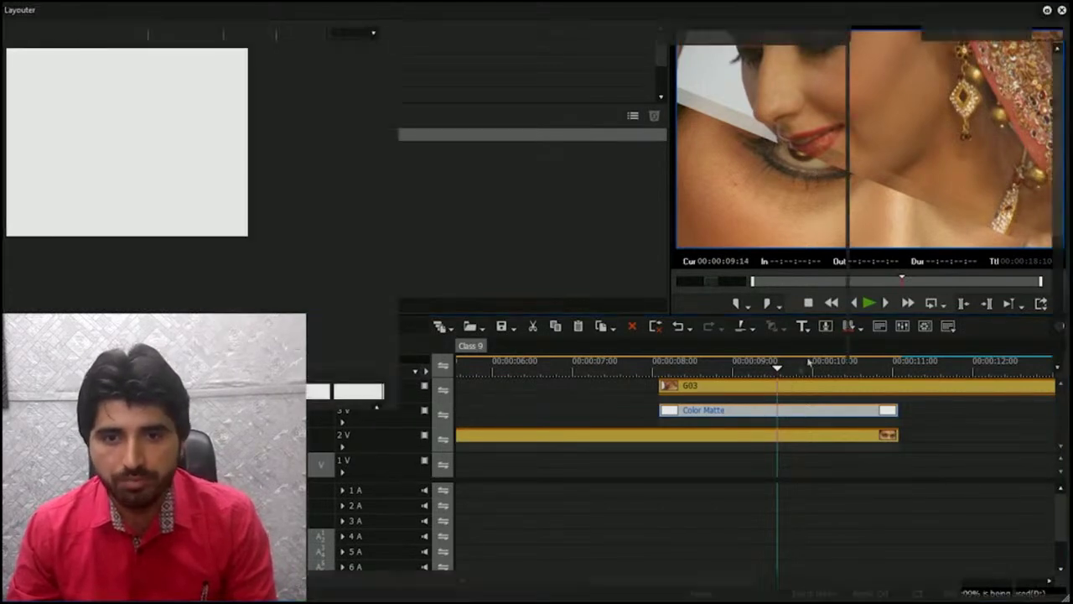
left_click(604, 451)
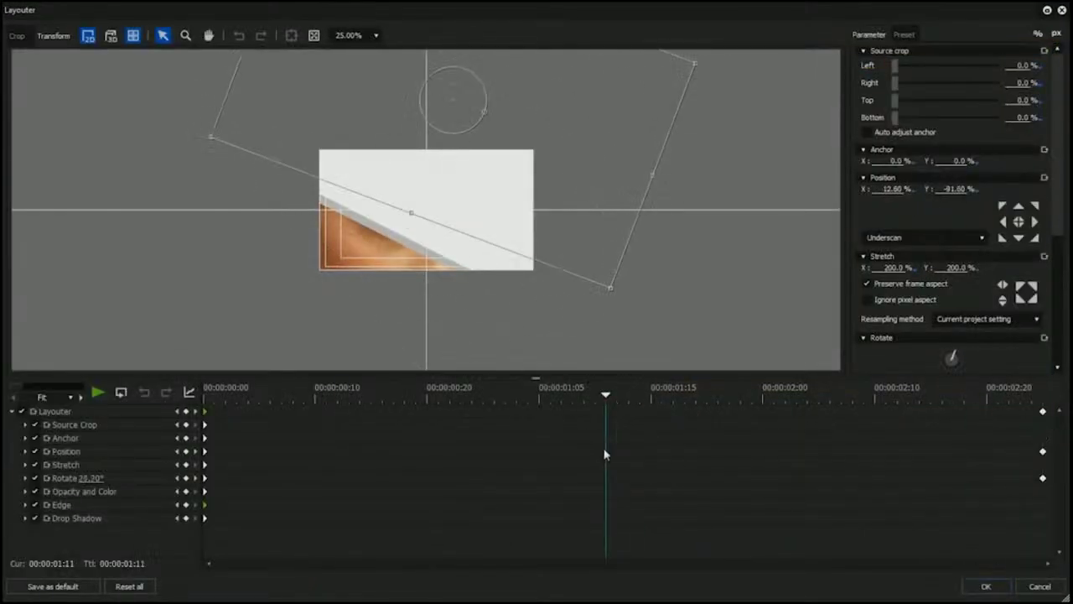
scroll(977, 321, "down", 5)
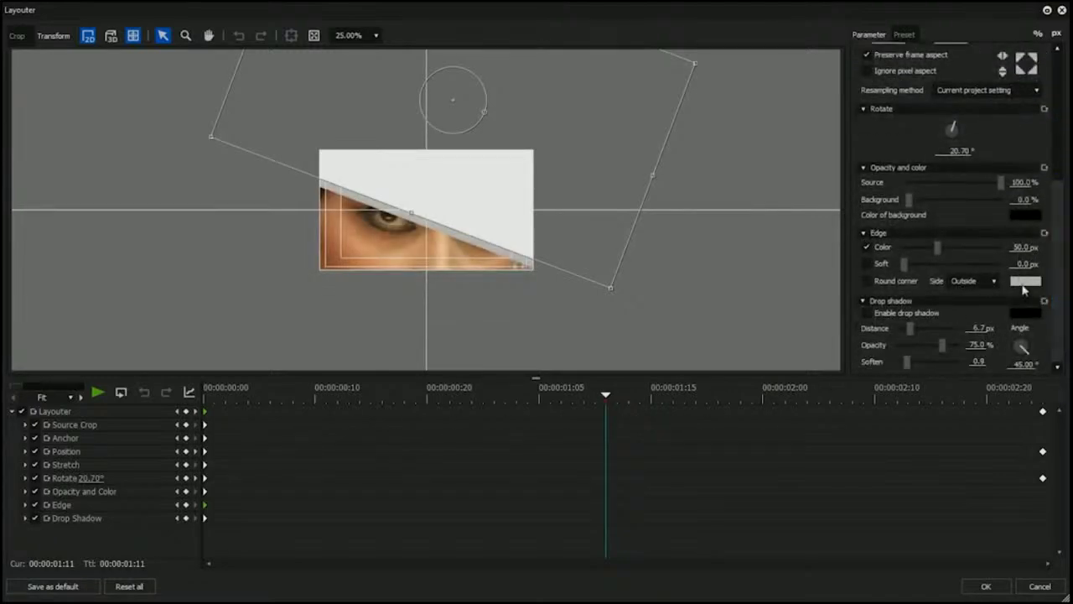
left_click(1023, 283)
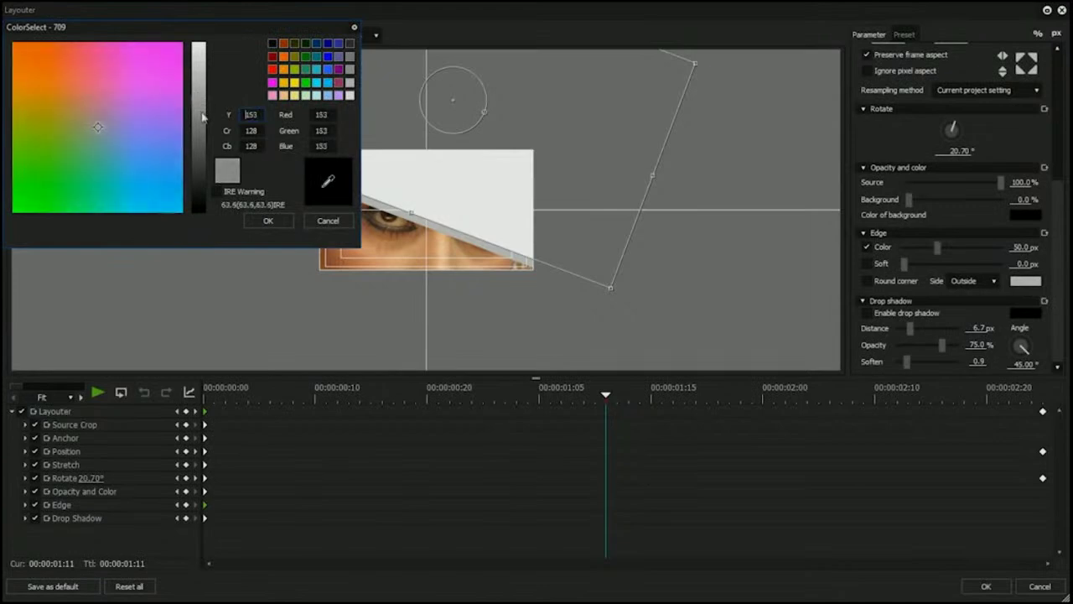
left_click_drag(202, 118, 205, 159)
left_click(280, 225)
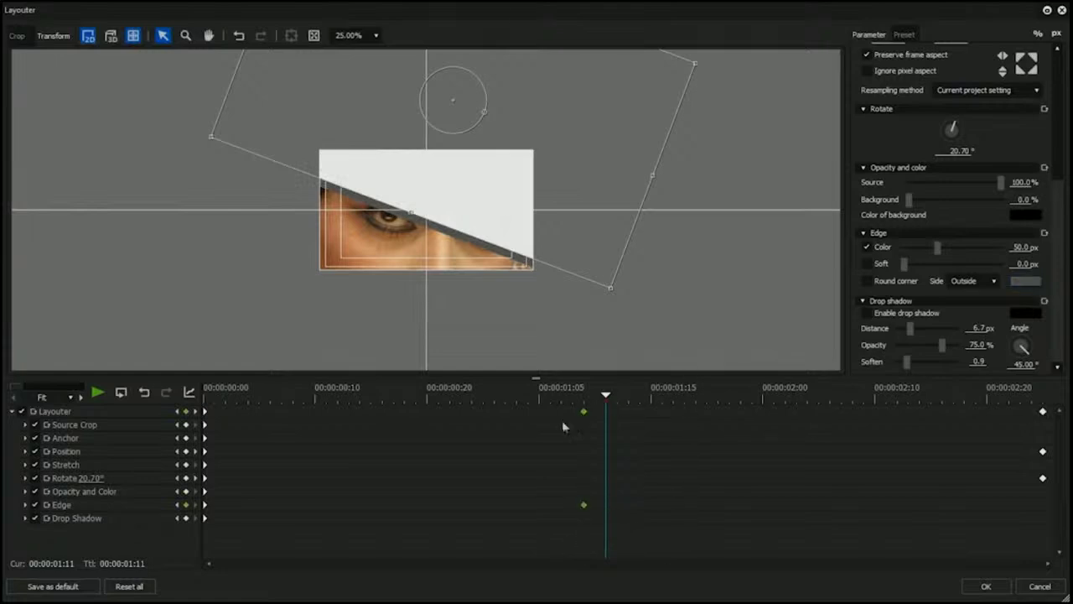
Step: Move the dark grey edge keyframe to 00:00:00:00 and scrub through the matte's wipe
left_click_drag(251, 395, 176, 399)
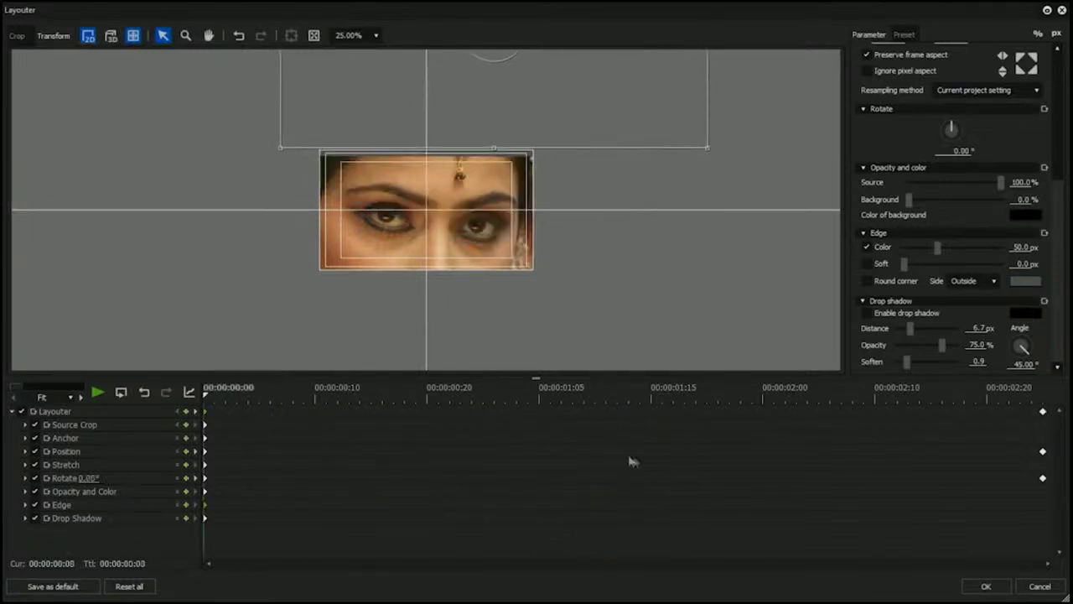
left_click_drag(600, 395, 622, 403)
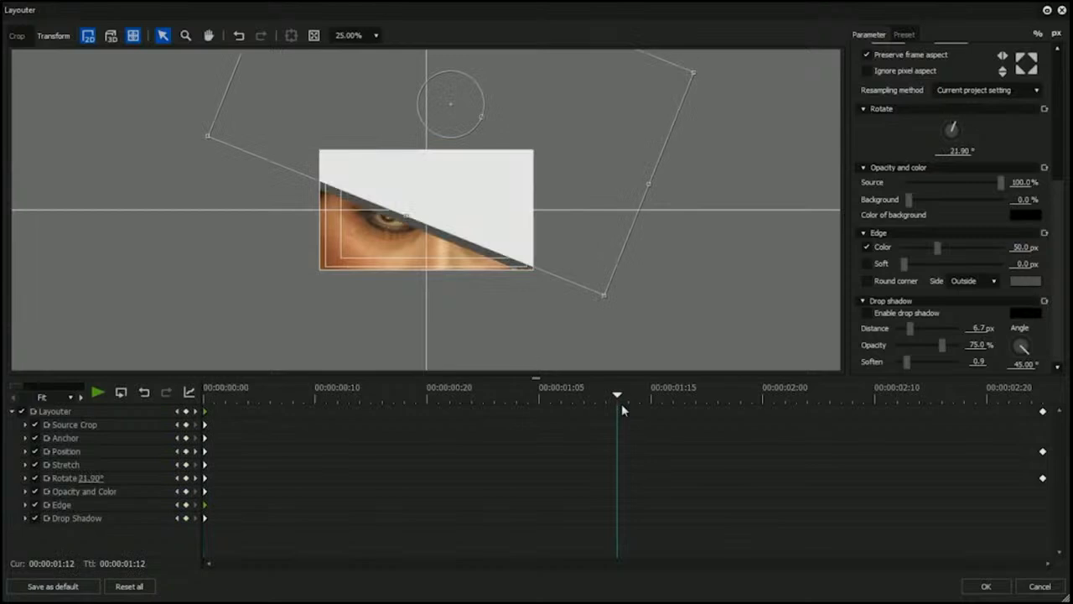
left_click_drag(599, 403, 206, 397)
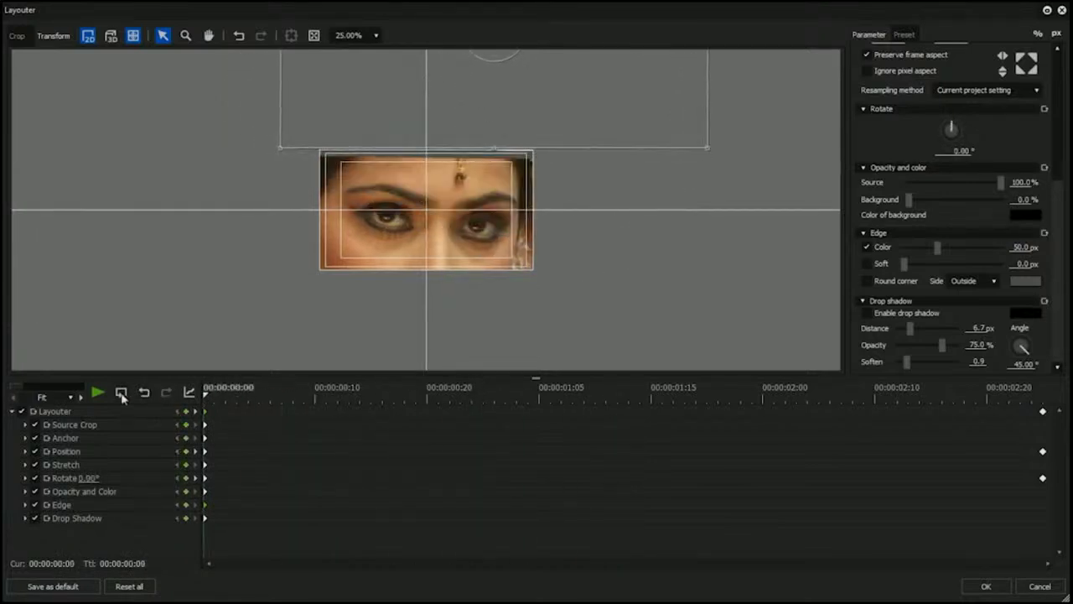
Step: At the first frame, shift the Color Matte slightly up and left until its edge clears the frame, and apply the layout
left_click(718, 395)
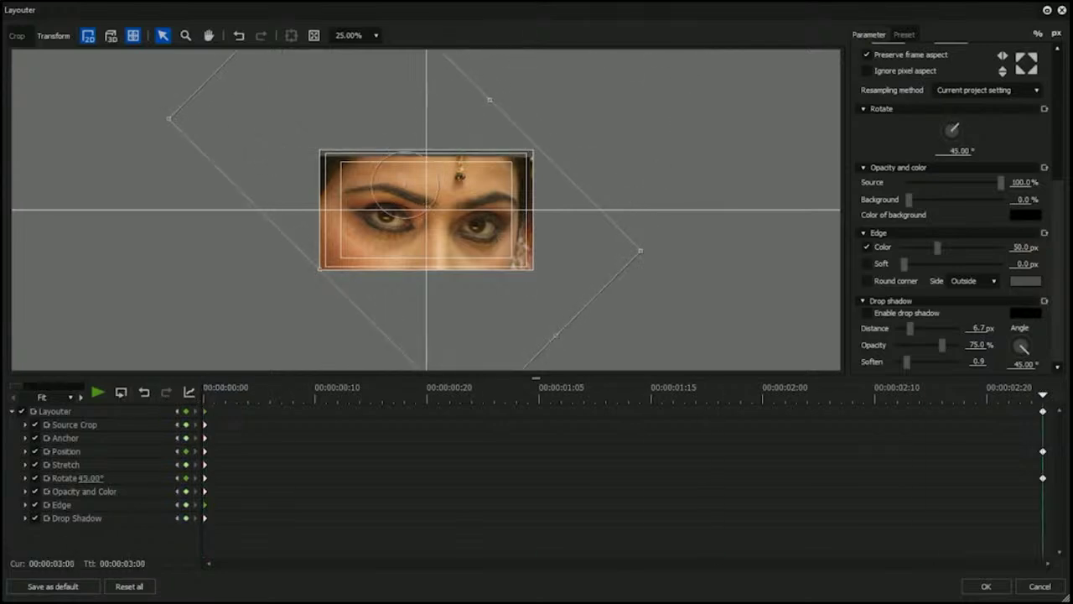
left_click_drag(715, 394, 161, 429)
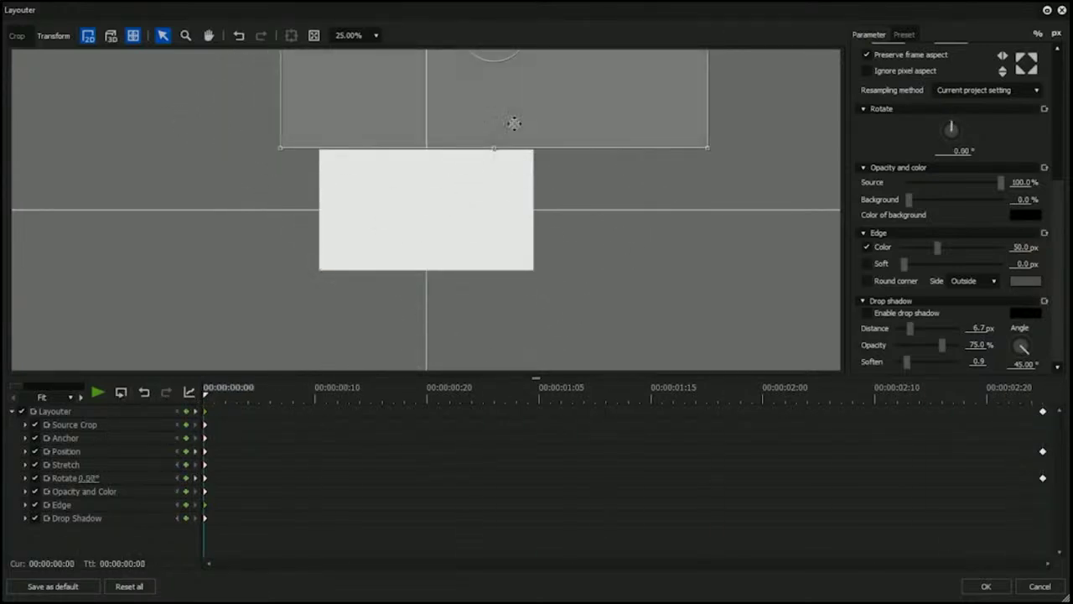
left_click_drag(478, 126, 481, 120)
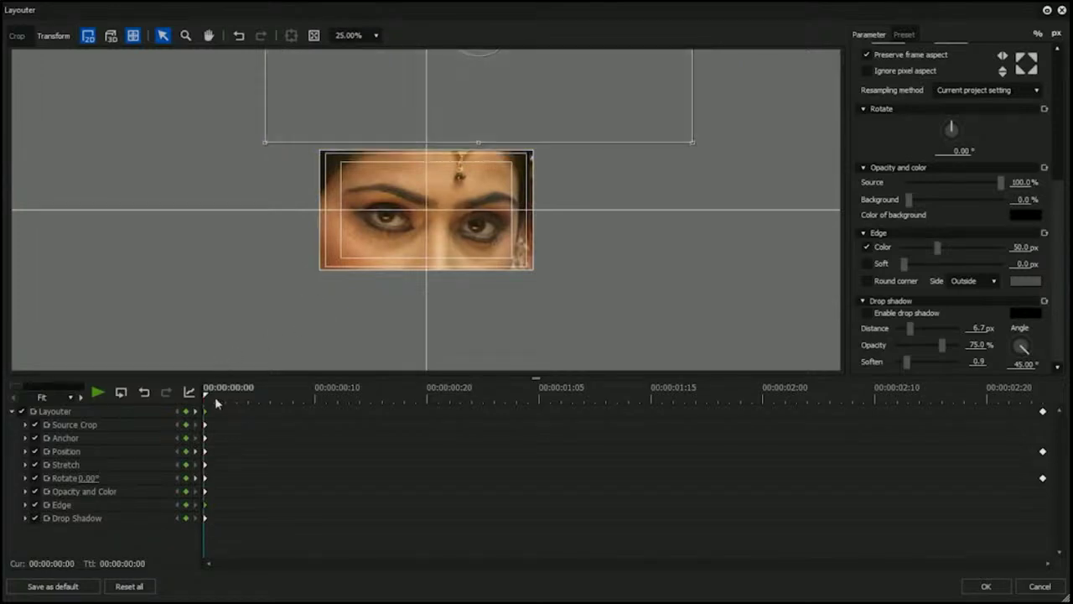
left_click_drag(216, 405, 1054, 367)
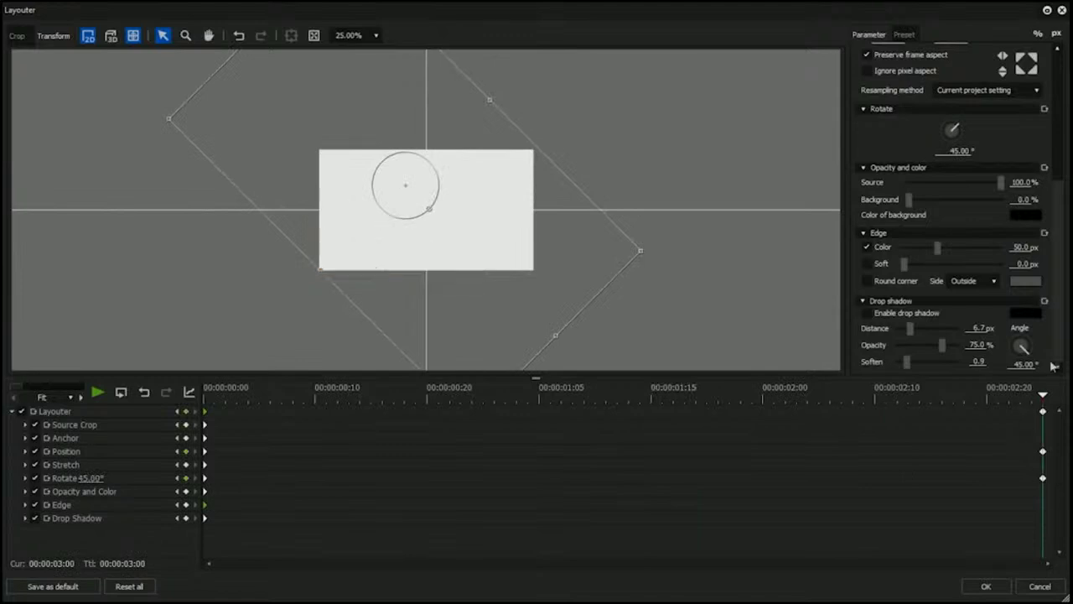
left_click(986, 586)
Step: Play the edged transition several times from just before the Color Matte and stop at 00:00:09:22
left_click_drag(722, 369, 659, 371)
key("space")
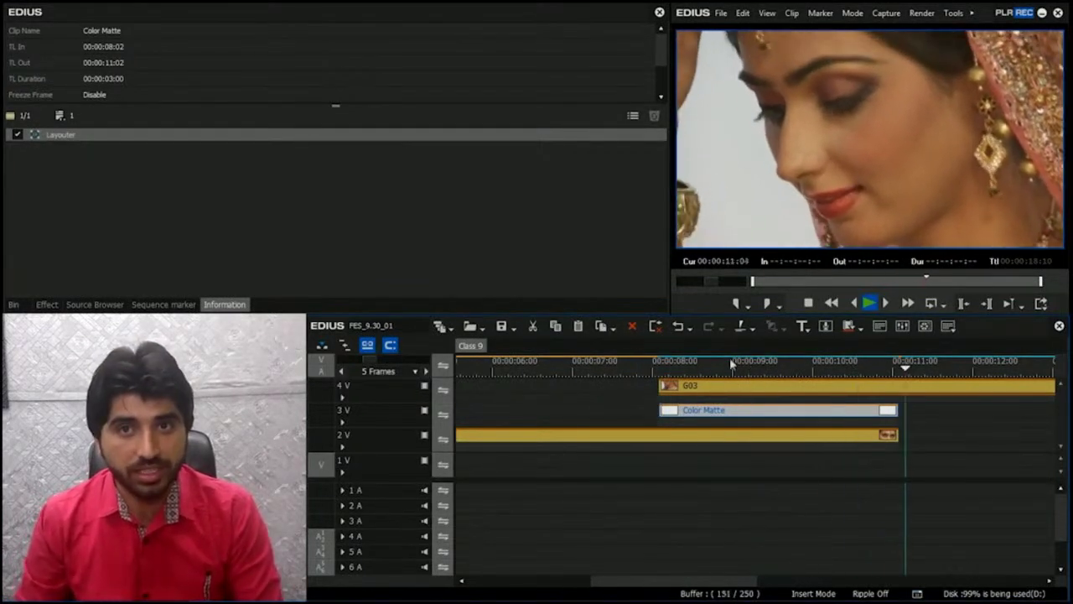
left_click(650, 365)
key("space")
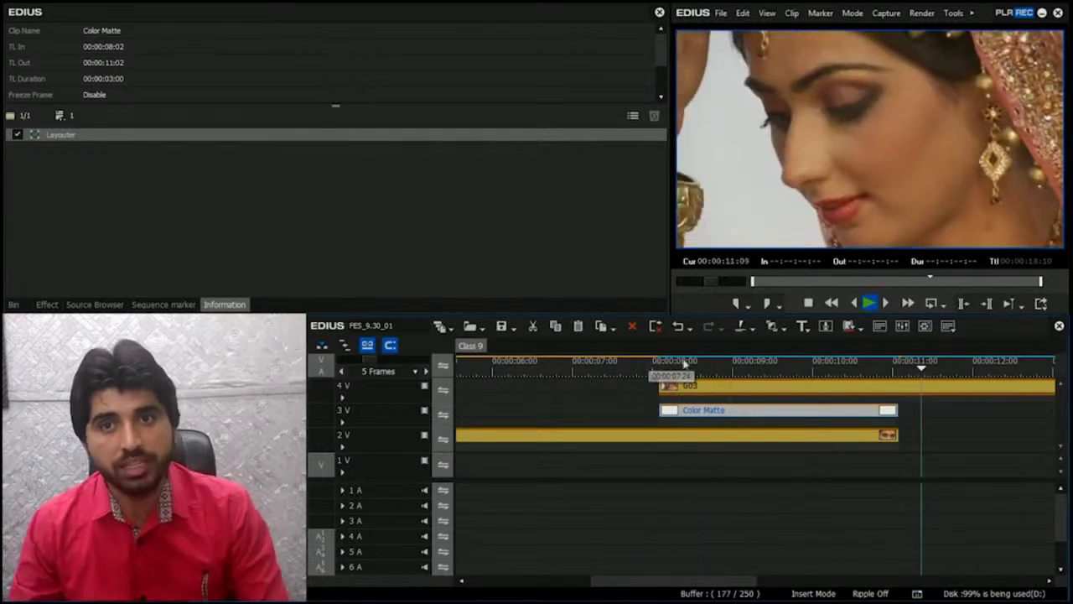
left_click(623, 367)
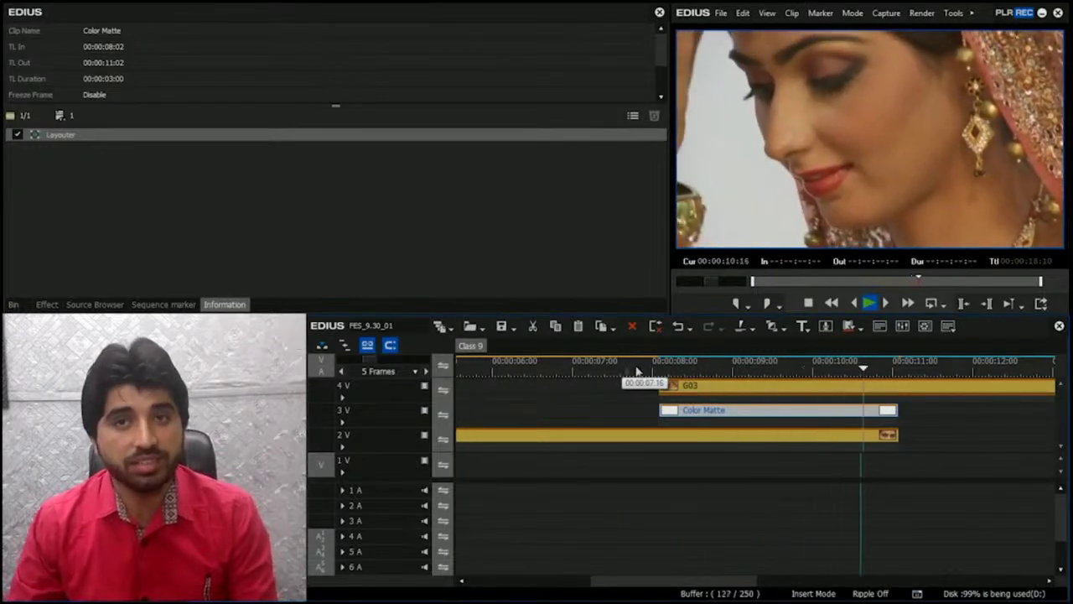
key("space")
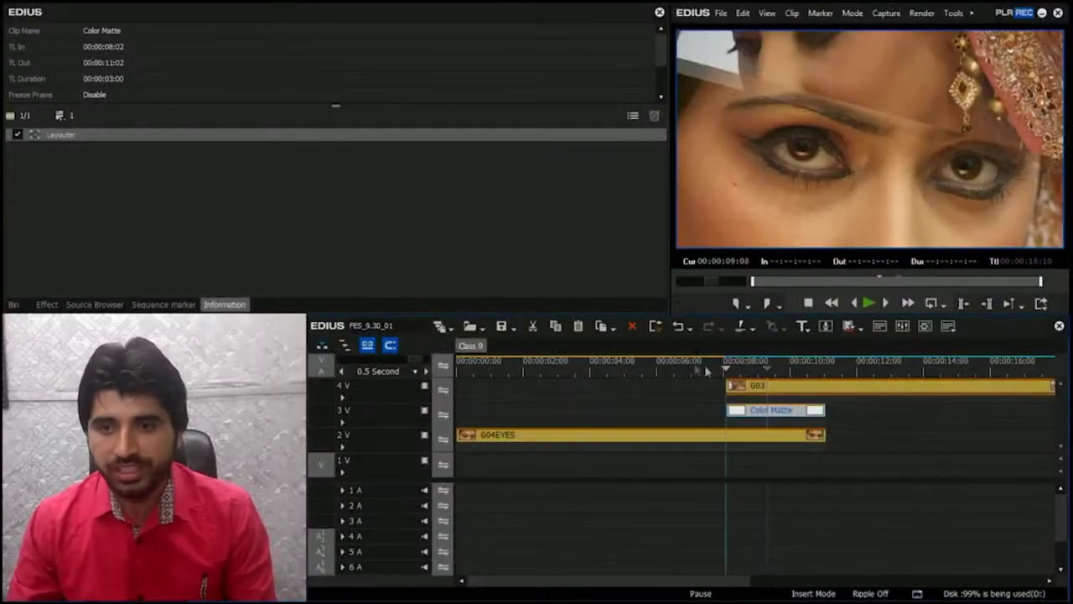
key("space")
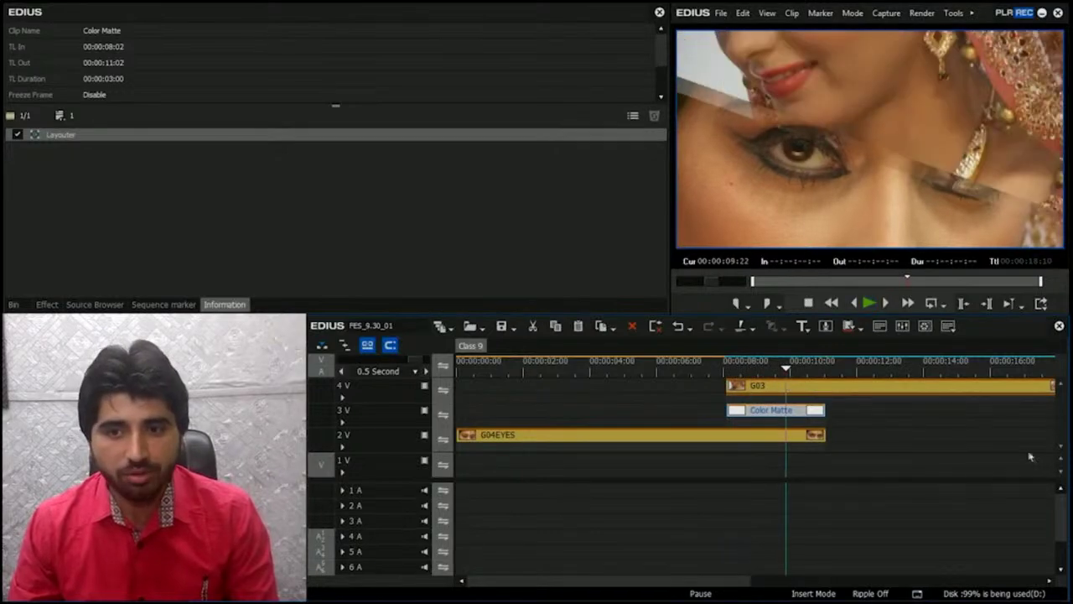
Step: Add the G05 clip from the root bin folder to track 2 V well after G03 and scrub through it
key("ctrl+0")
left_click_drag(514, 387, 613, 389)
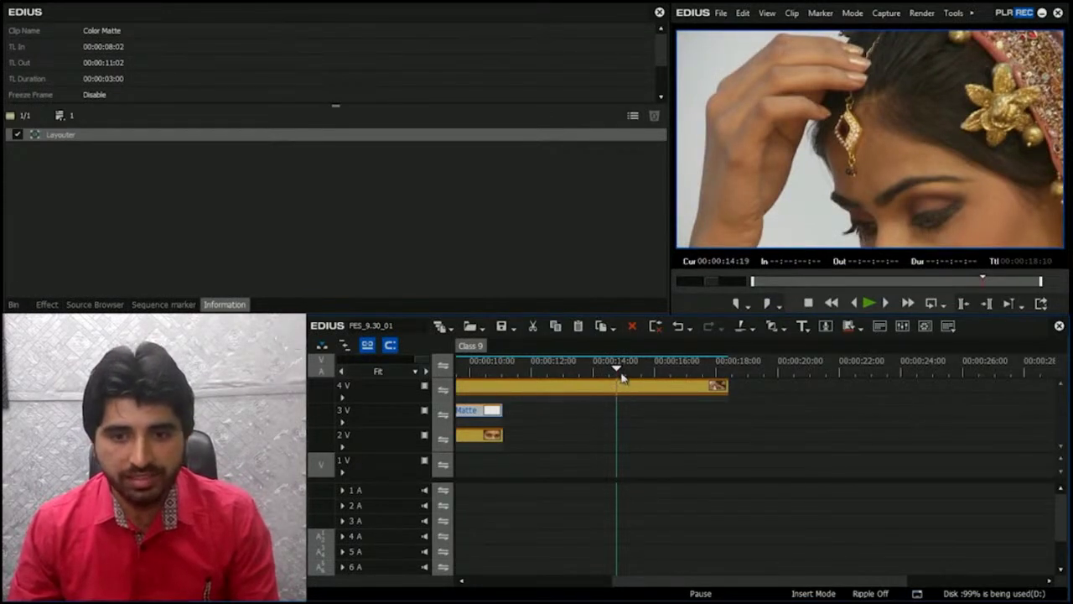
scroll(622, 378, "down", 1)
left_click(14, 304)
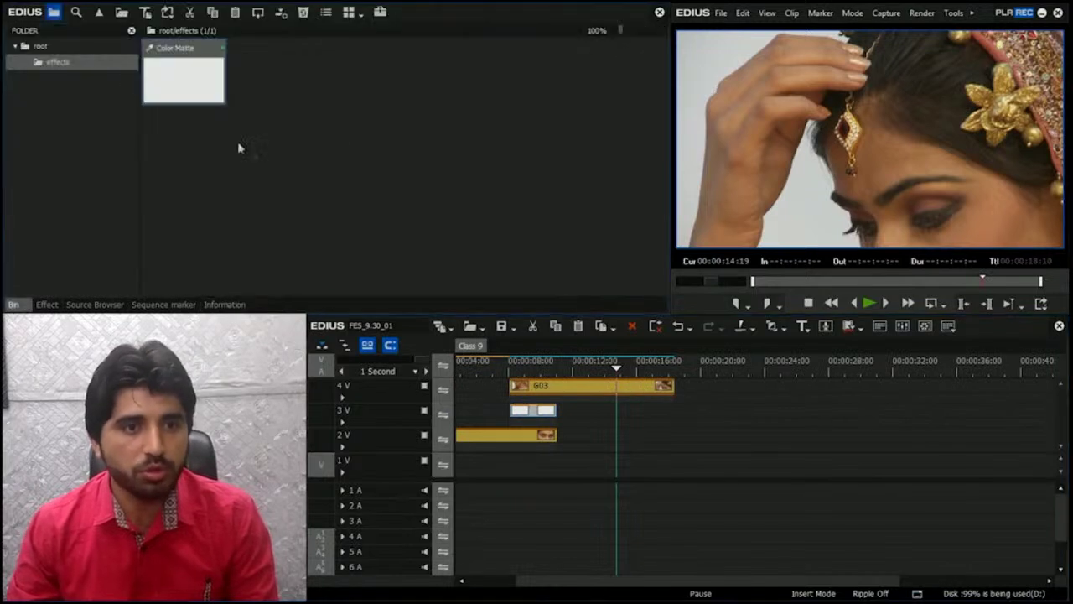
left_click(44, 50)
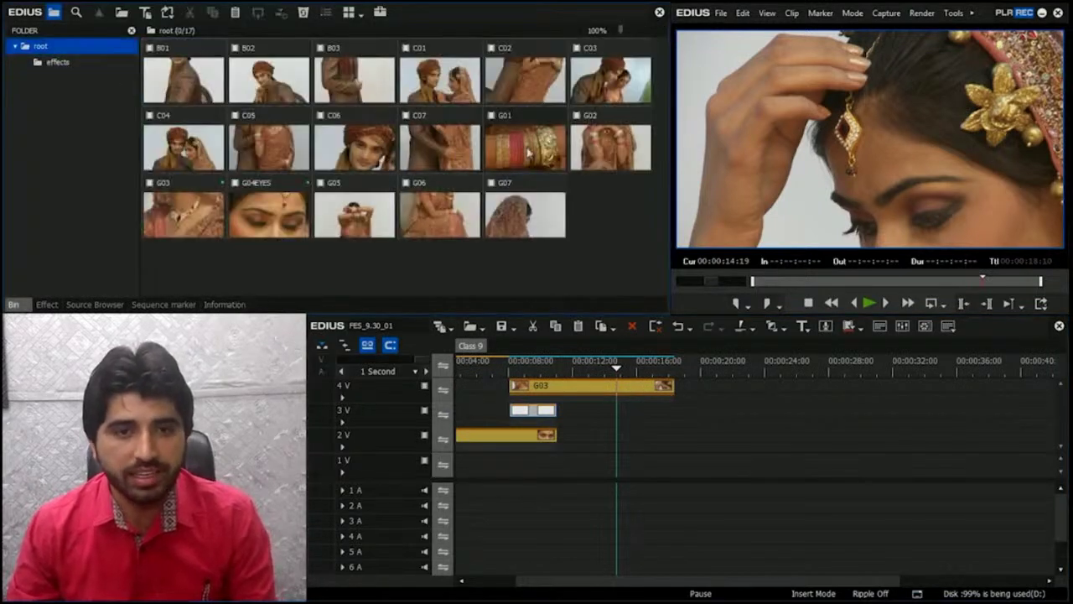
left_click_drag(363, 212, 793, 432)
left_click(796, 367)
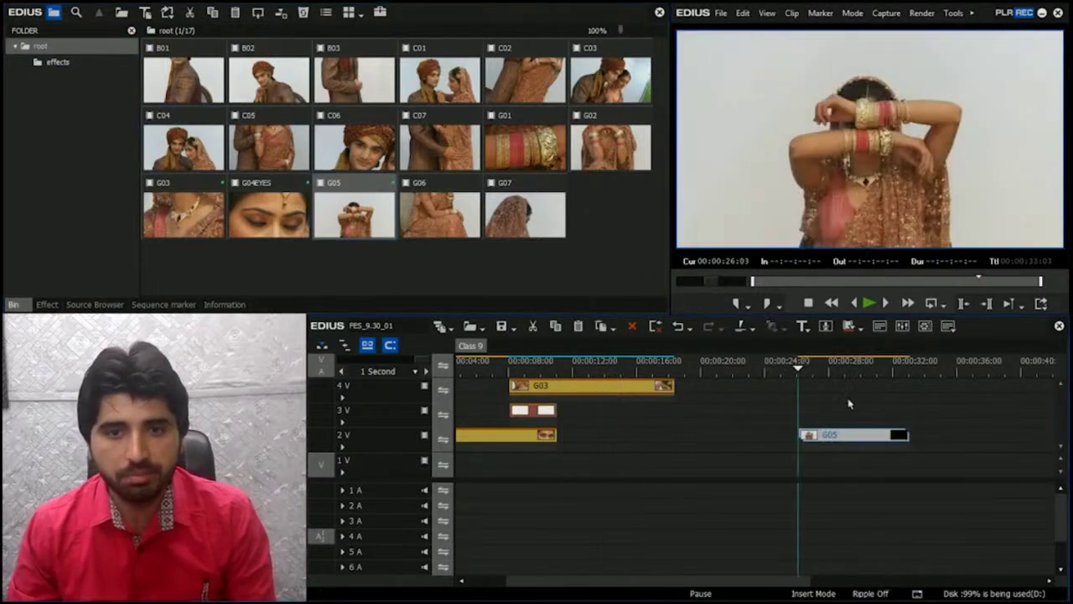
left_click_drag(842, 374, 902, 370)
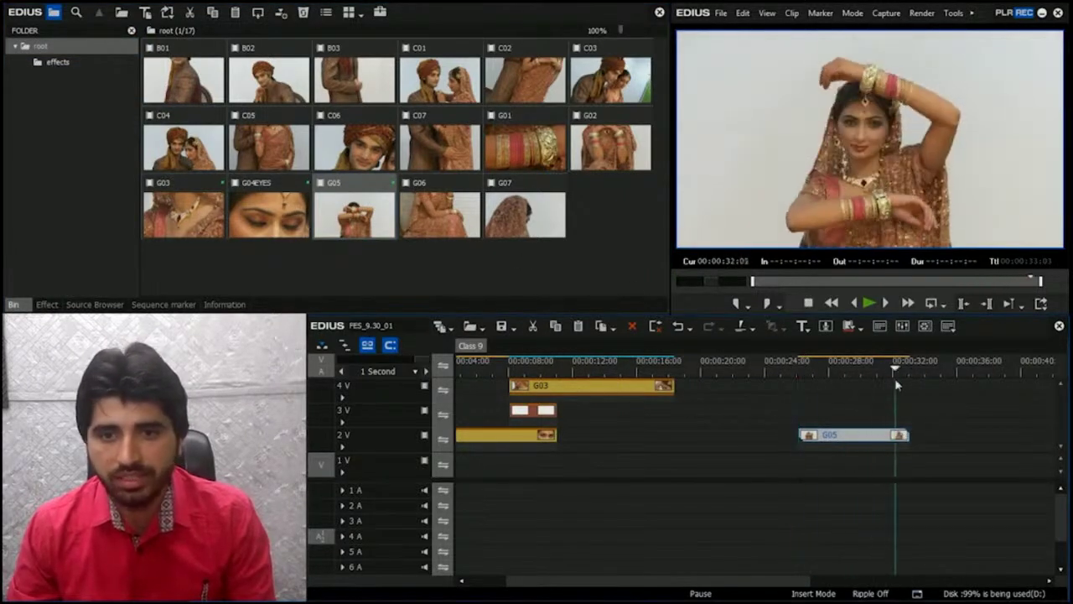
Step: Preview G07 from the bin, place it on track 3 V, and move it past the end of G05
double_click(529, 220)
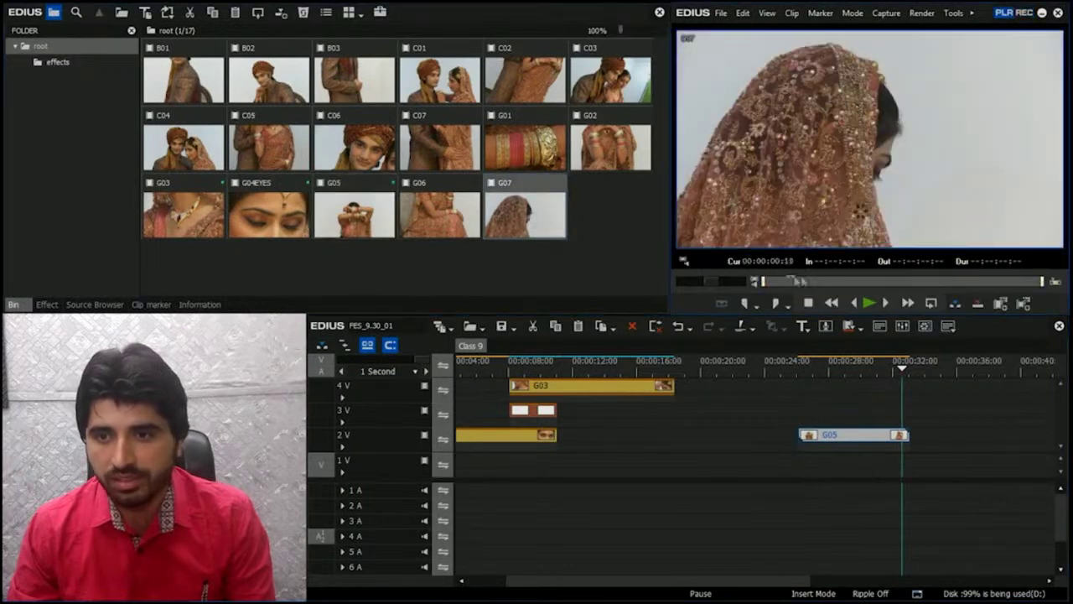
left_click_drag(795, 282, 950, 286)
left_click_drag(756, 285, 807, 411)
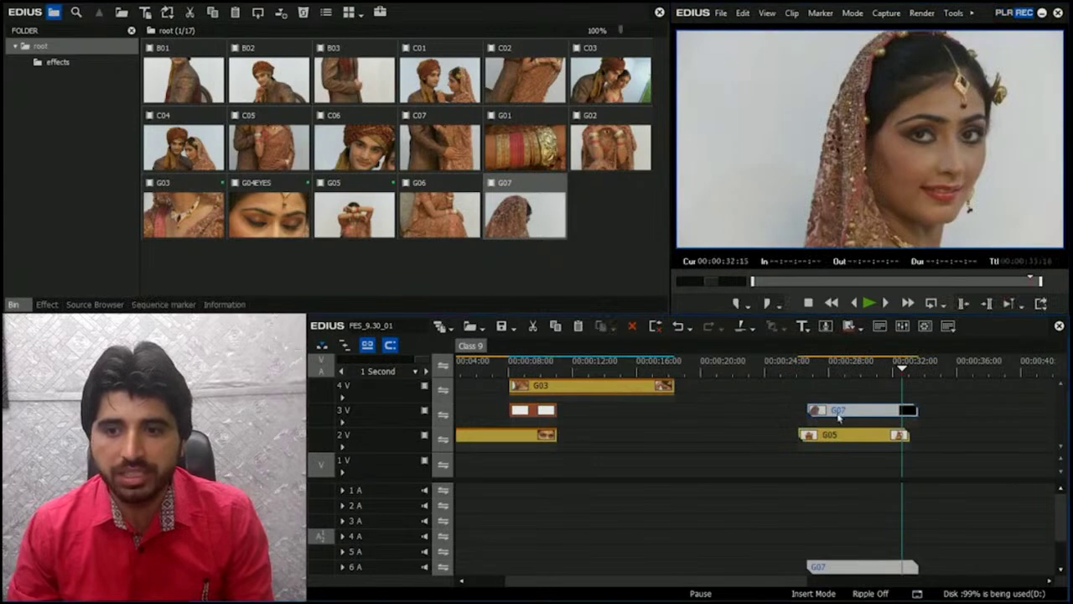
left_click(815, 387)
left_click(1002, 410)
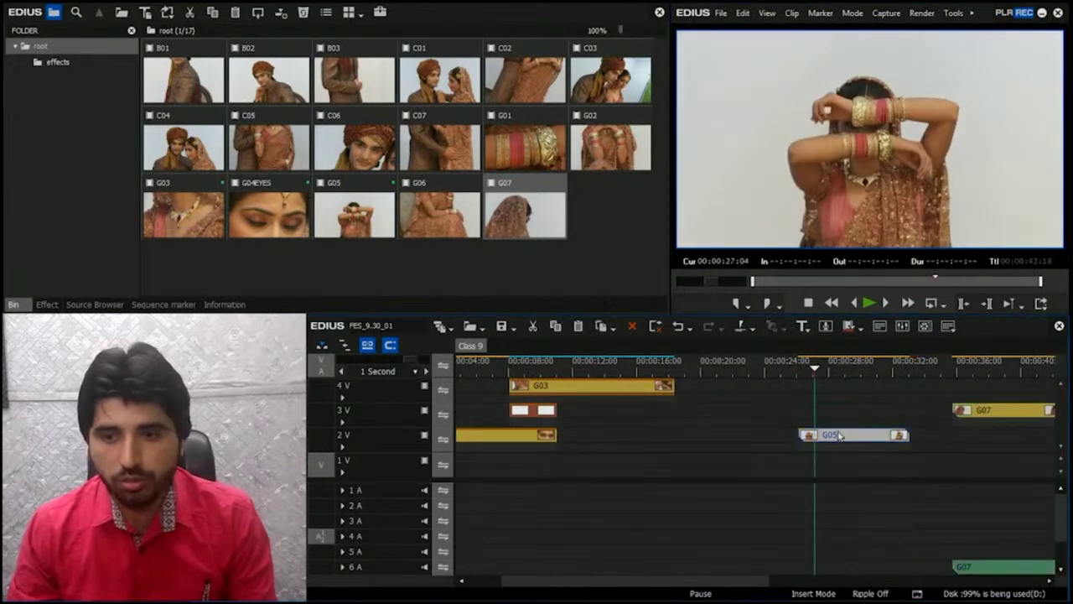
Step: Slow G05 to 50% speed and remove its opening part
key("alt+e")
type("50")
left_click(703, 499)
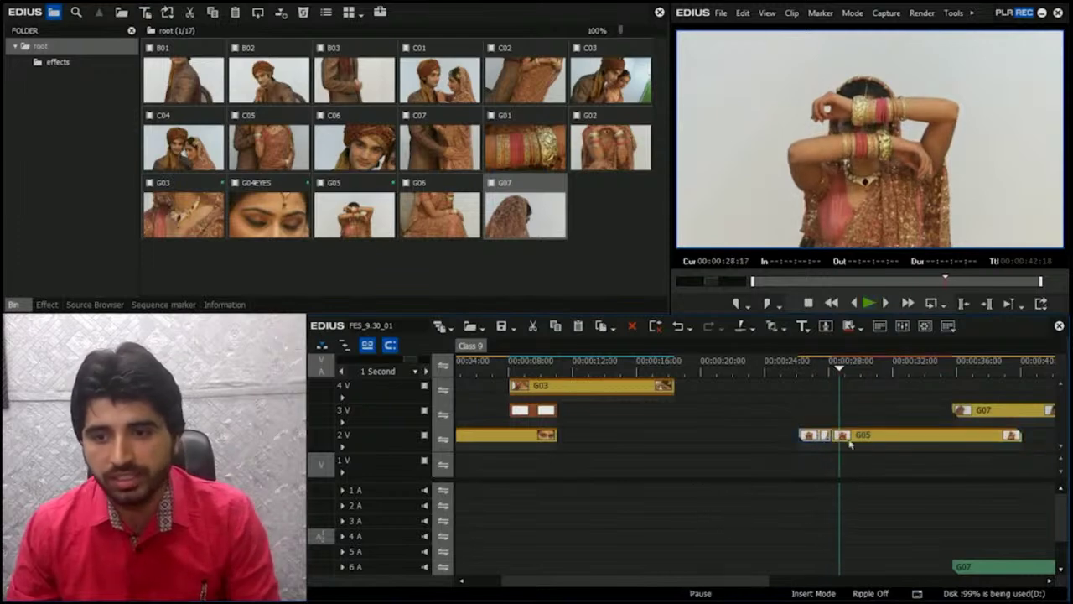
left_click_drag(800, 434, 832, 434)
Step: Cut G05 at 00:00:37:17, delete the remainder, and move G07 on track 3 V above it
left_click(887, 374)
left_click_drag(889, 374, 982, 374)
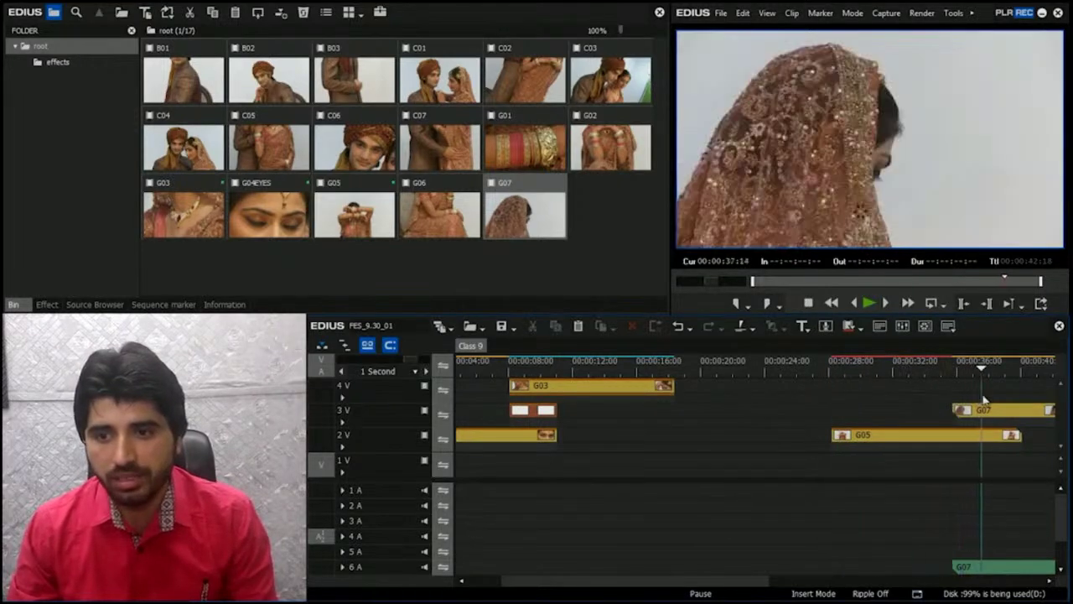
key("c")
key("Delete")
left_click_drag(1018, 411, 893, 417)
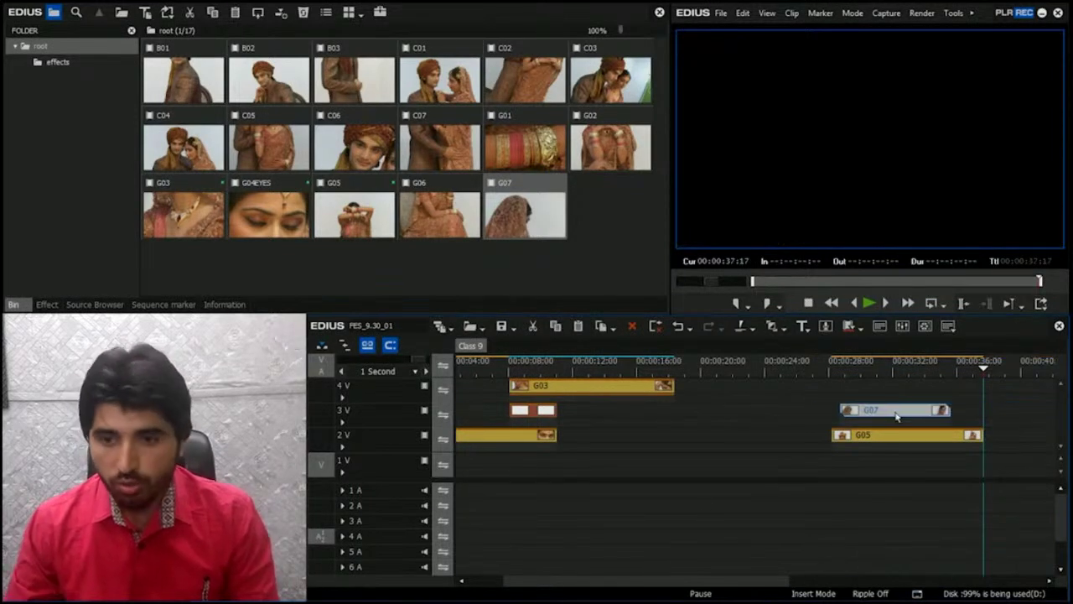
Step: Slow G07 to 50% speed and trim it so it starts and ends together with G05
key("alt+e")
type("5")
left_click(703, 501)
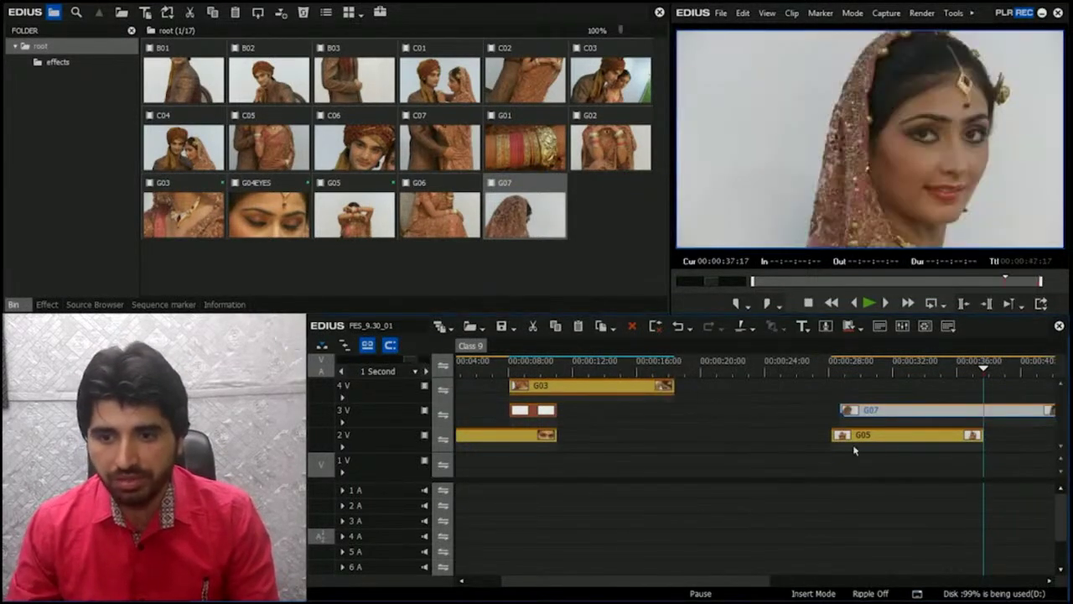
left_click_drag(911, 410, 897, 412)
mouse_move(879, 369)
left_mouse_down()
mouse_move(834, 369)
mouse_move(962, 385)
mouse_move(982, 377)
mouse_move(895, 377)
left_mouse_up()
key("c")
left_click(850, 419)
key("alt+Delete")
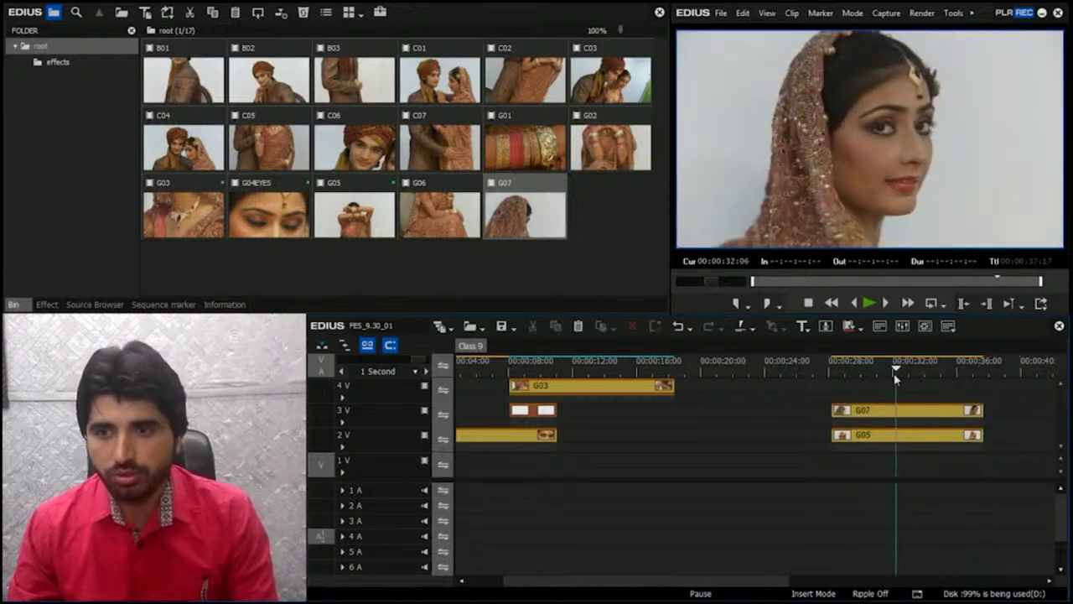
Step: Move G07 aside past G05 and place the Color Matte from the effects folder on track 3 V above G05
left_click(927, 410)
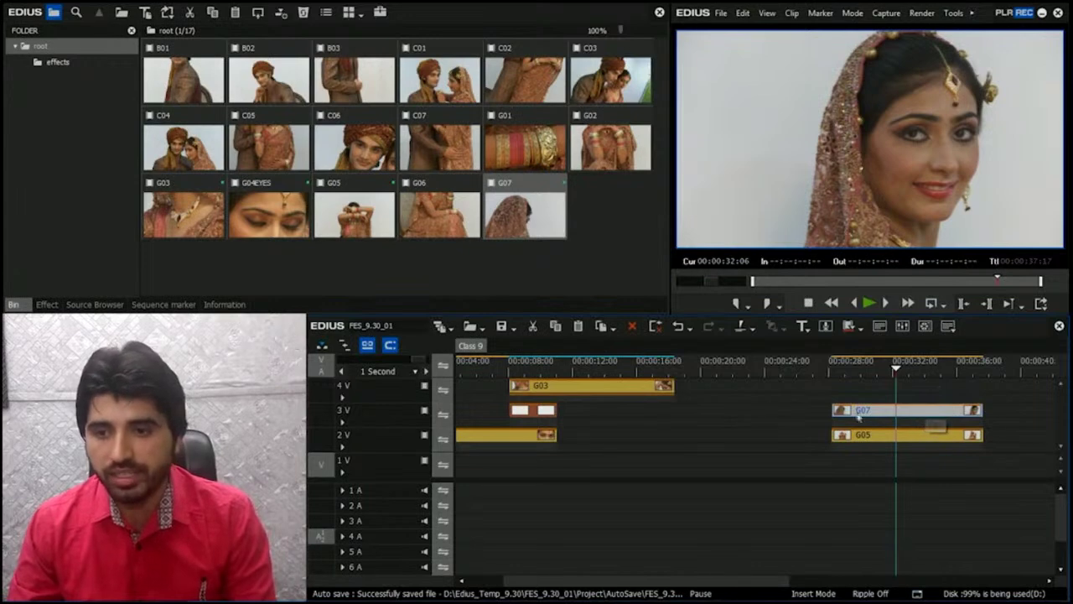
left_click_drag(858, 417, 1044, 410)
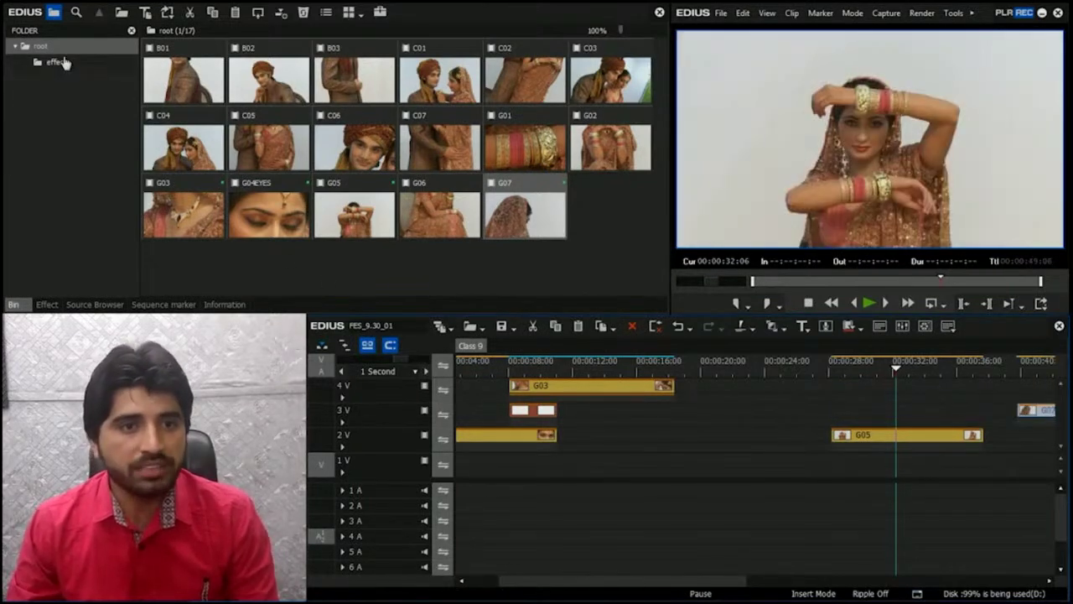
left_click(59, 63)
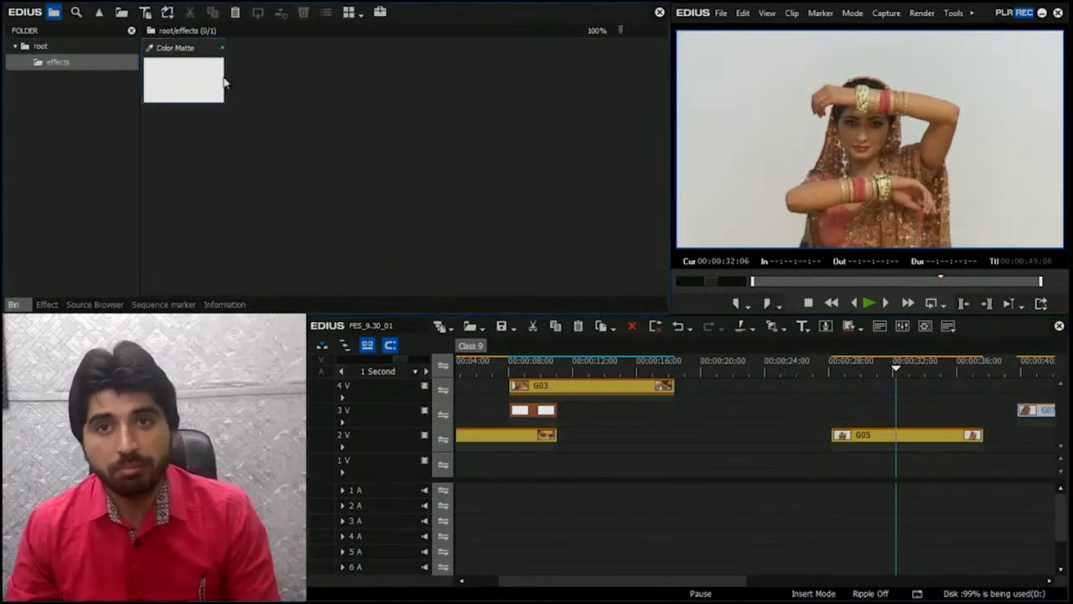
left_click_drag(224, 82, 837, 425)
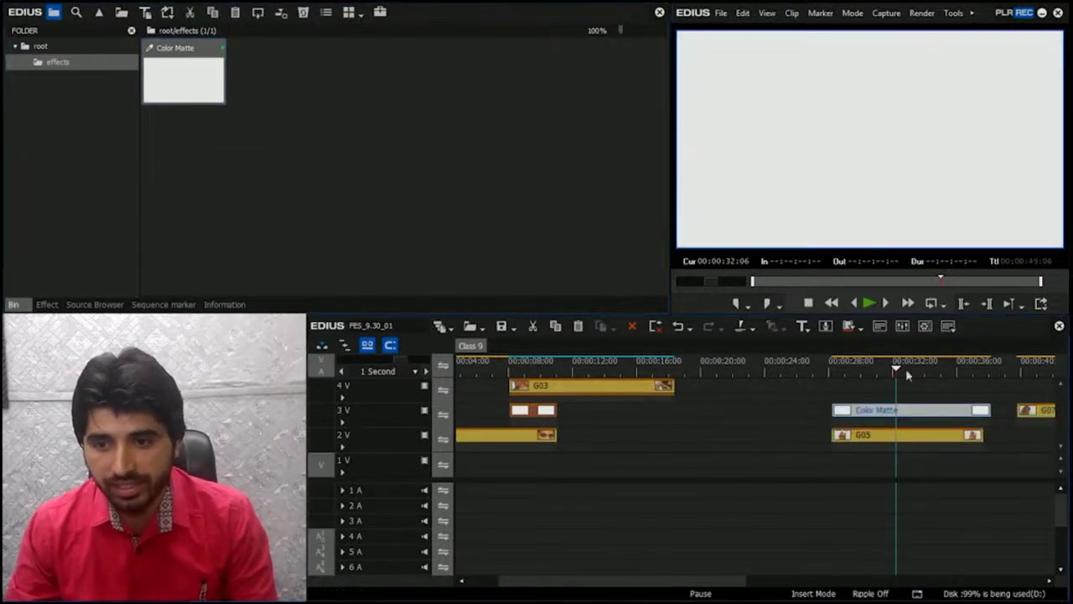
Step: Trim the Color Matte's end to match G05 and mark the timeline at 00:00:31:21
left_click(989, 410)
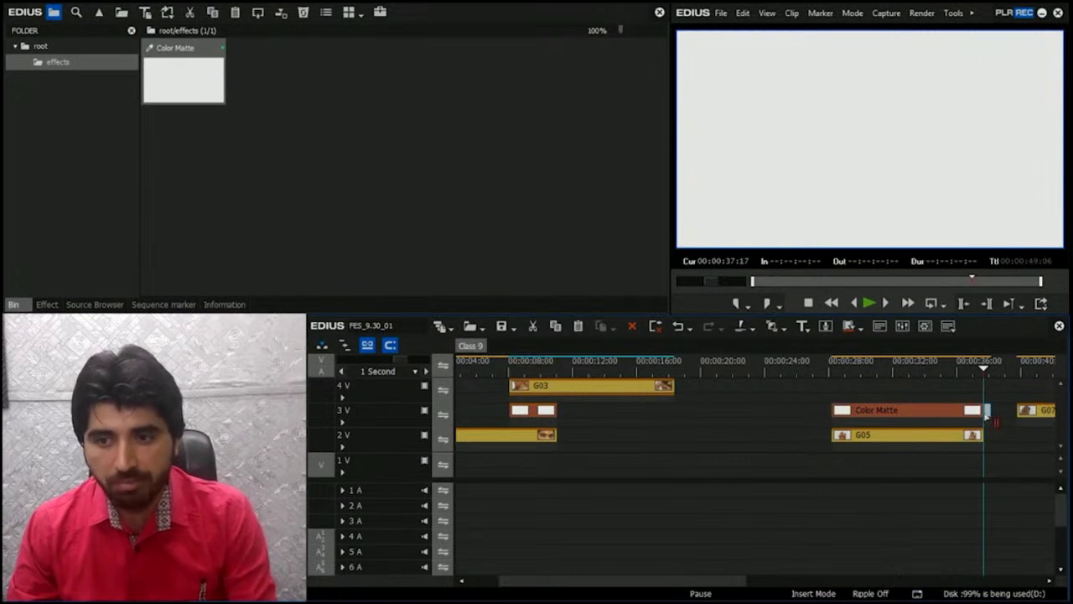
left_click(959, 416)
left_click_drag(832, 374, 891, 377)
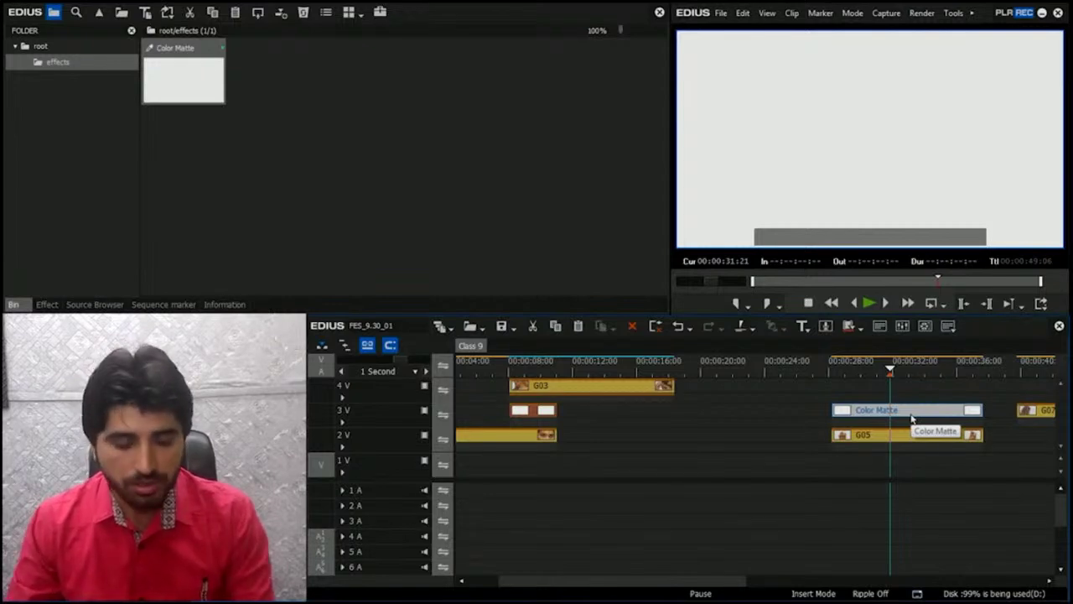
Step: Open the Color Matte in Layouter at 25% view zoom, stretch it to 175.60%, and rotate it 45°
key("F7")
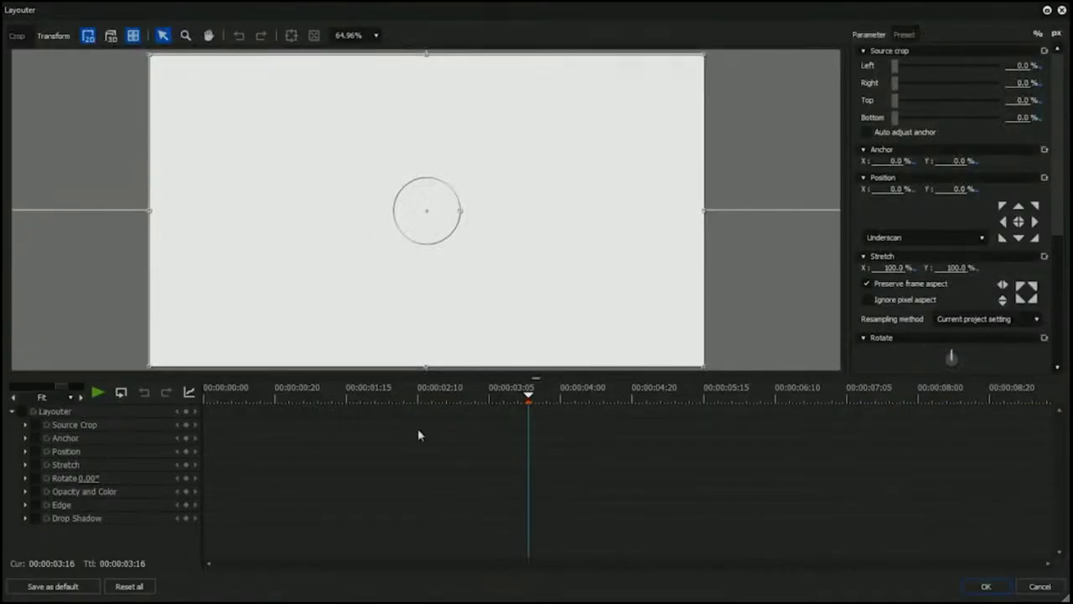
left_click(375, 36)
left_click(360, 164)
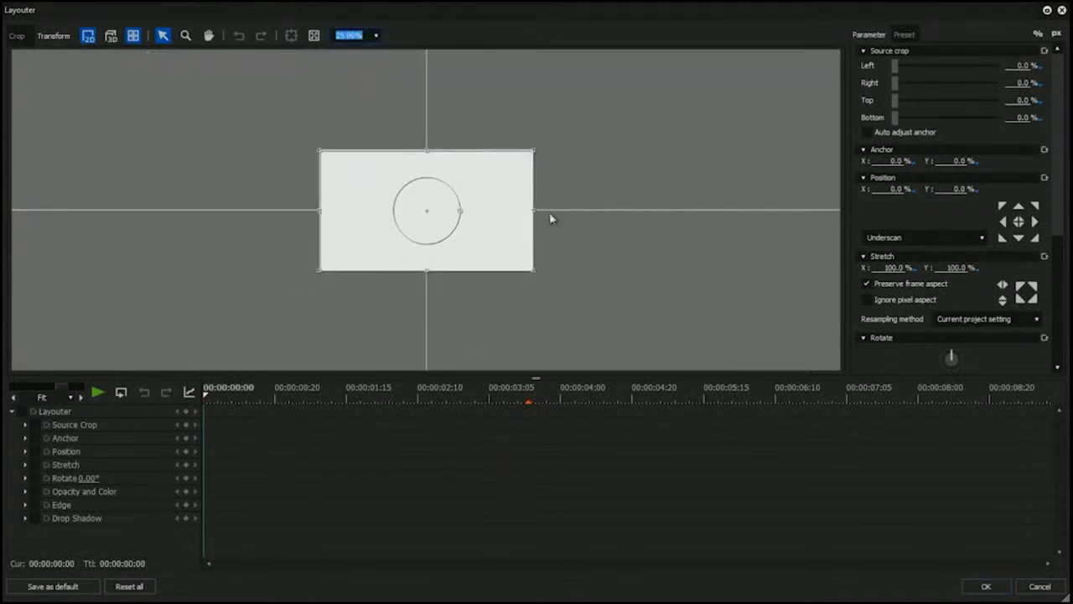
left_click_drag(536, 215, 617, 225)
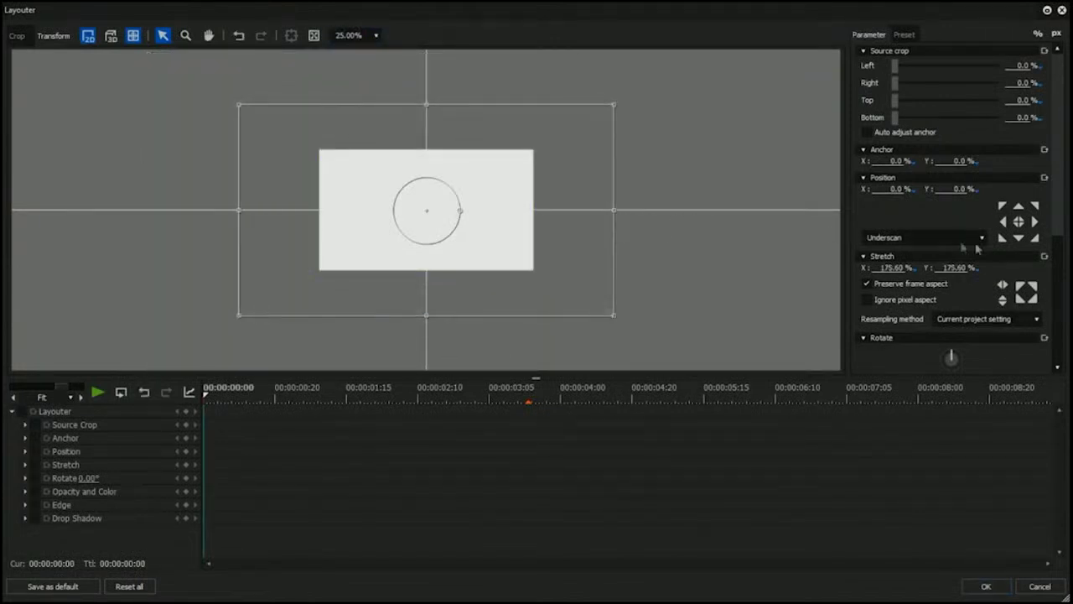
scroll(1020, 268, "down", 3)
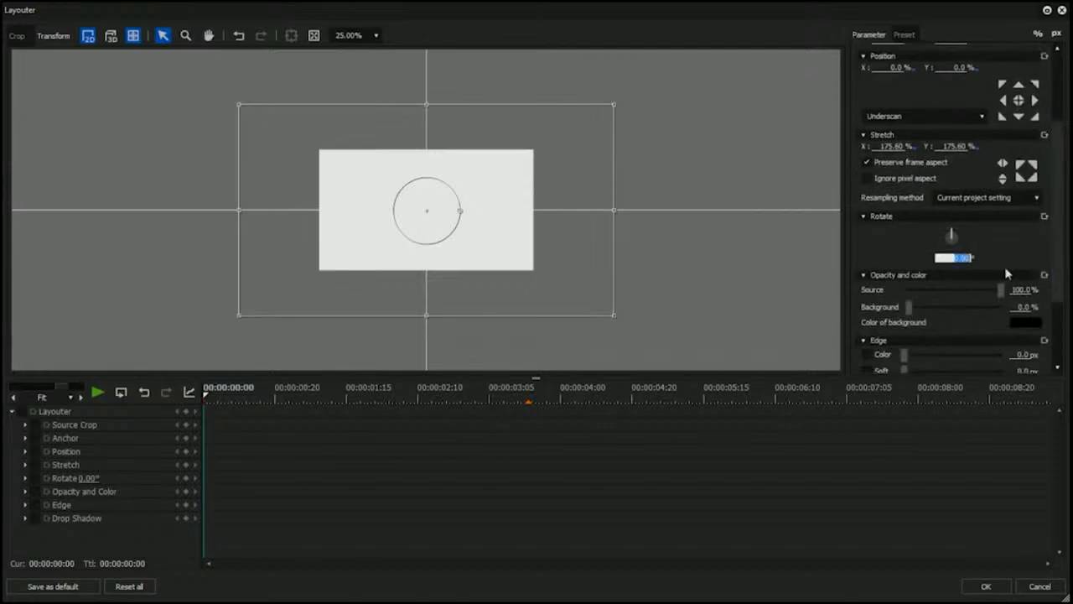
type("45")
Step: Keyframe the matte at X 42.20%, Y -55.00% at 00:00:03:16 and off the frame at X 86.60%, Y -113.20% at 00:00:00:00
left_click_drag(427, 211, 539, 198)
left_click(527, 402)
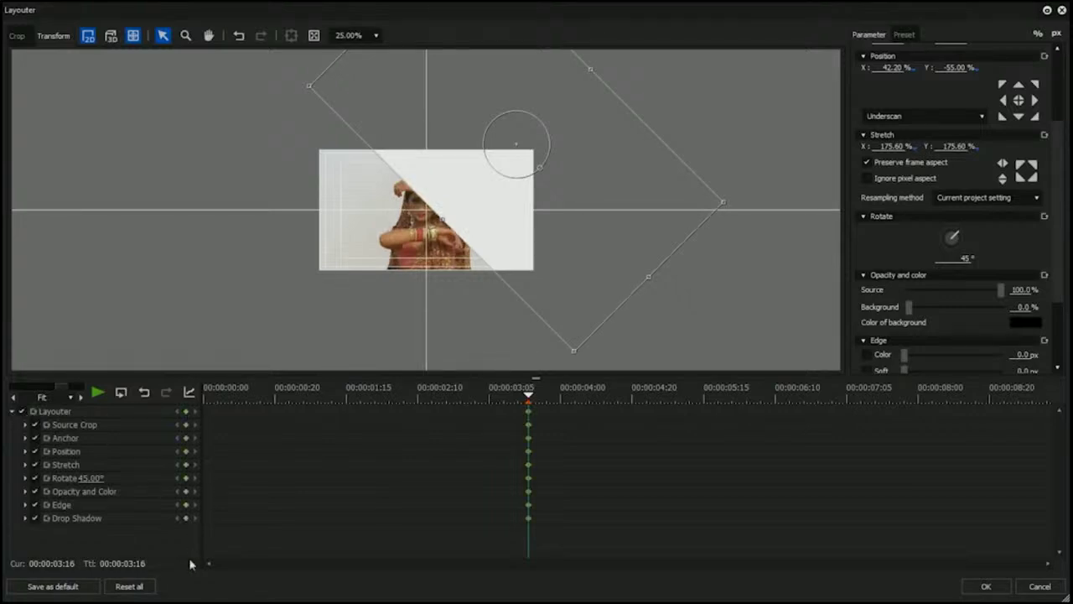
left_click(121, 392)
left_click_drag(496, 201, 582, 125)
left_click_drag(229, 408, 536, 394)
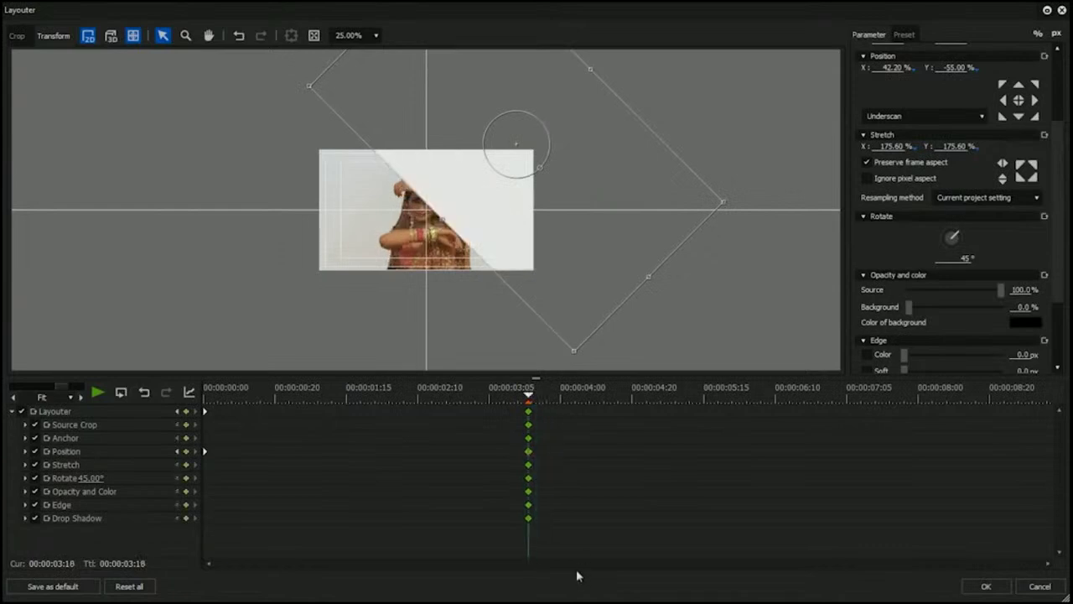
left_click_drag(600, 566, 179, 396)
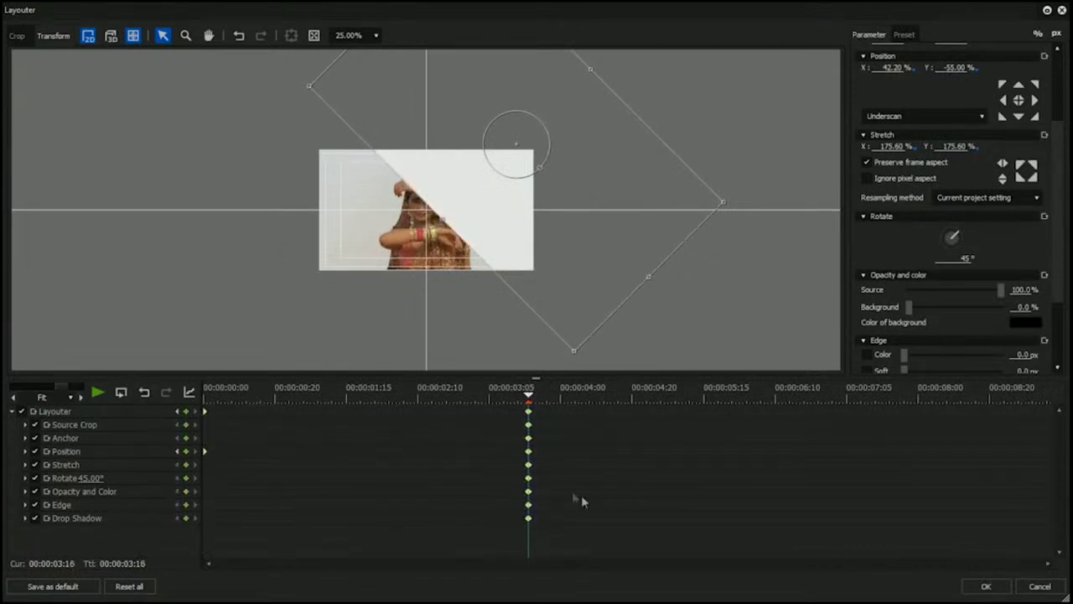
Step: Set the matte's keyframes to Bezier interpolation and apply the layout
right_click(529, 419)
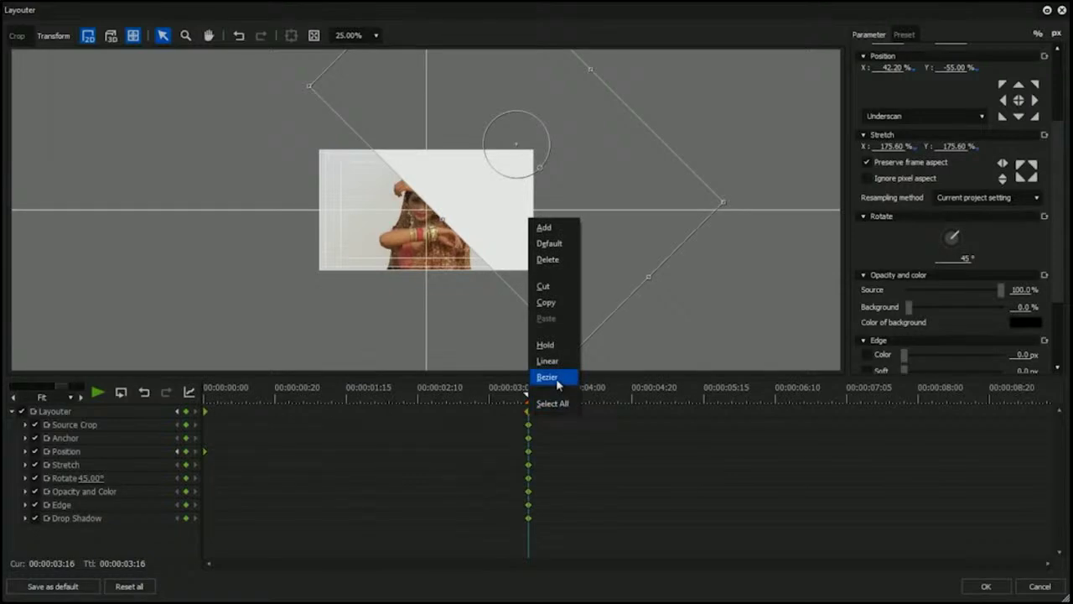
left_click(557, 380)
key("space")
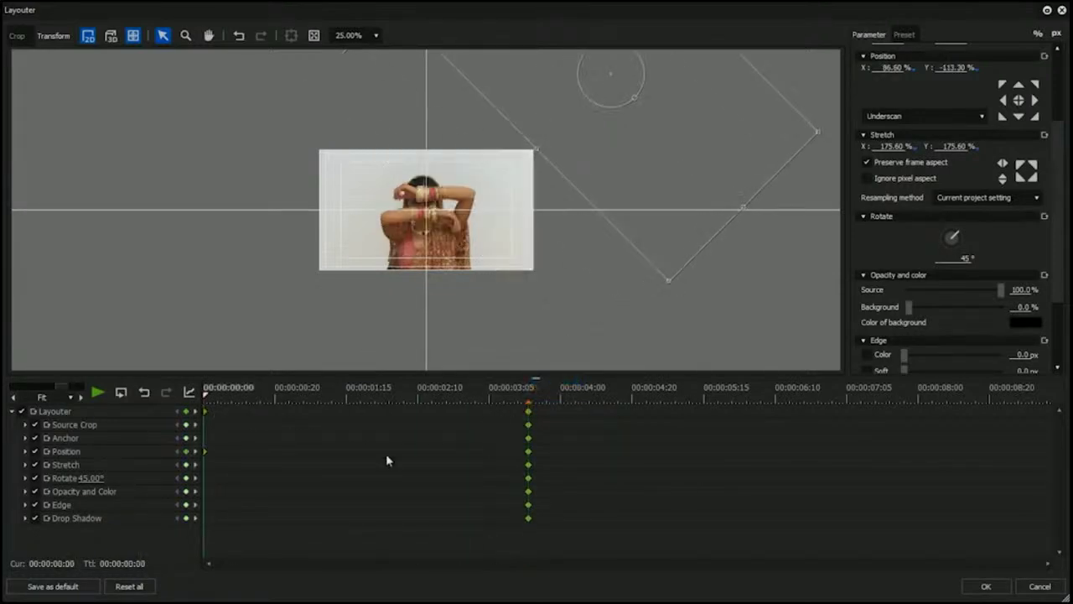
left_click(987, 587)
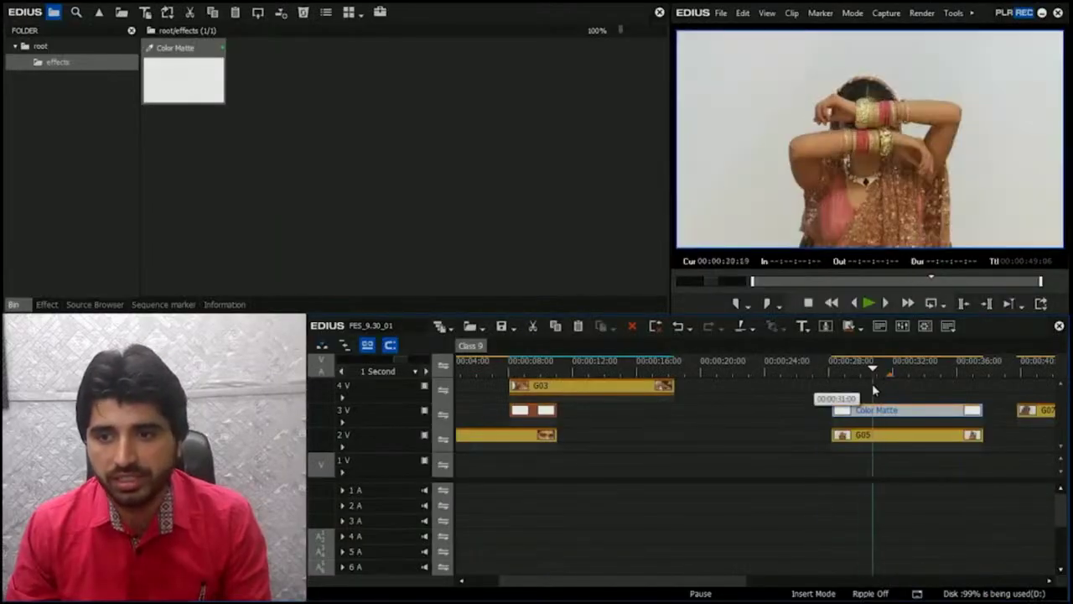
Step: Try G07 instead of G05 on track 2 V beneath the Color Matte, parking G05 on 4 V, and scrub the wipe
left_click(854, 401)
left_click_drag(853, 401, 950, 404)
left_click_drag(1053, 410, 932, 402)
left_click_drag(892, 434, 922, 445)
mouse_move(1044, 387)
left_mouse_down()
mouse_move(850, 390)
mouse_move(1044, 393)
left_mouse_up()
left_click_drag(925, 375, 965, 373)
Step: Try shifting G07 horizontally toward the uncovered side of the frame in Layouter, and undo the shift
left_click(934, 442)
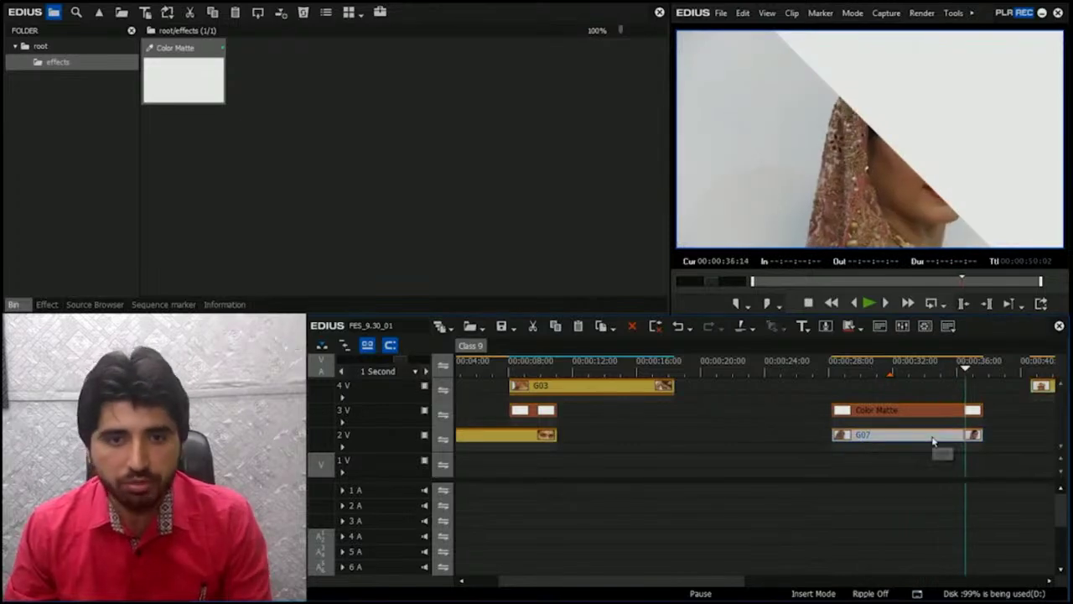
key("F7")
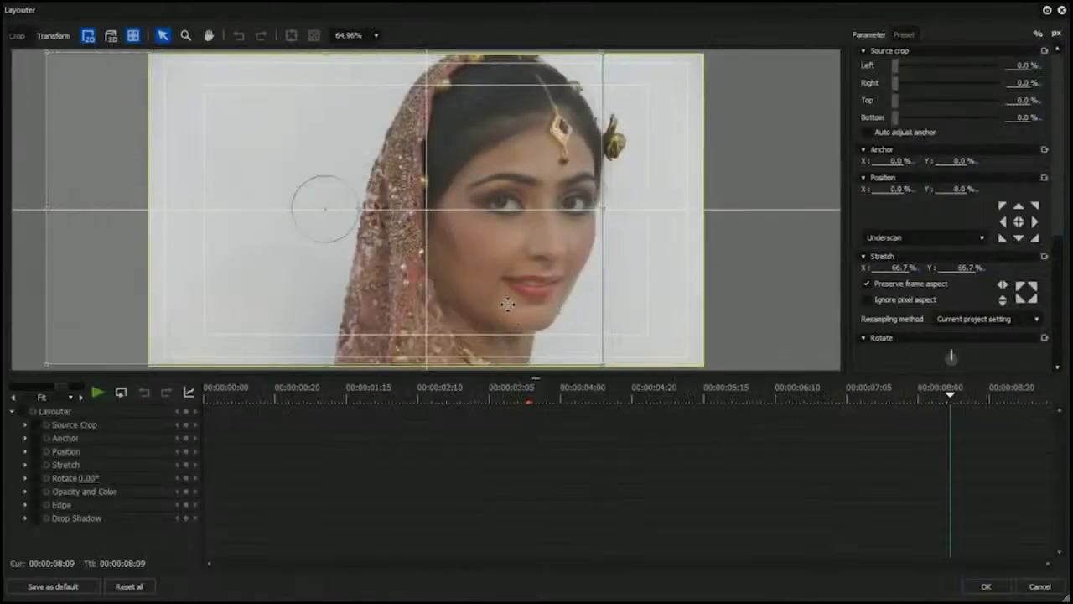
left_click_drag(507, 304, 392, 304)
left_click(986, 587)
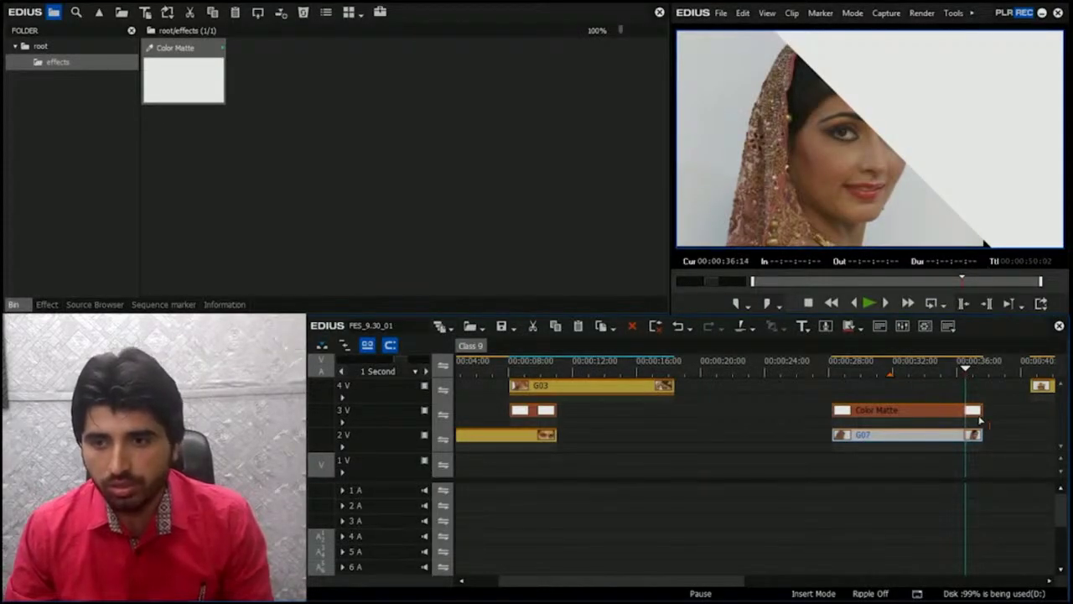
key("ctrl+z")
Step: Put G05 back on track 2 V beneath the Color Matte with G07 parked on 4 V, and scrub through the wipe
left_click_drag(967, 372, 914, 382)
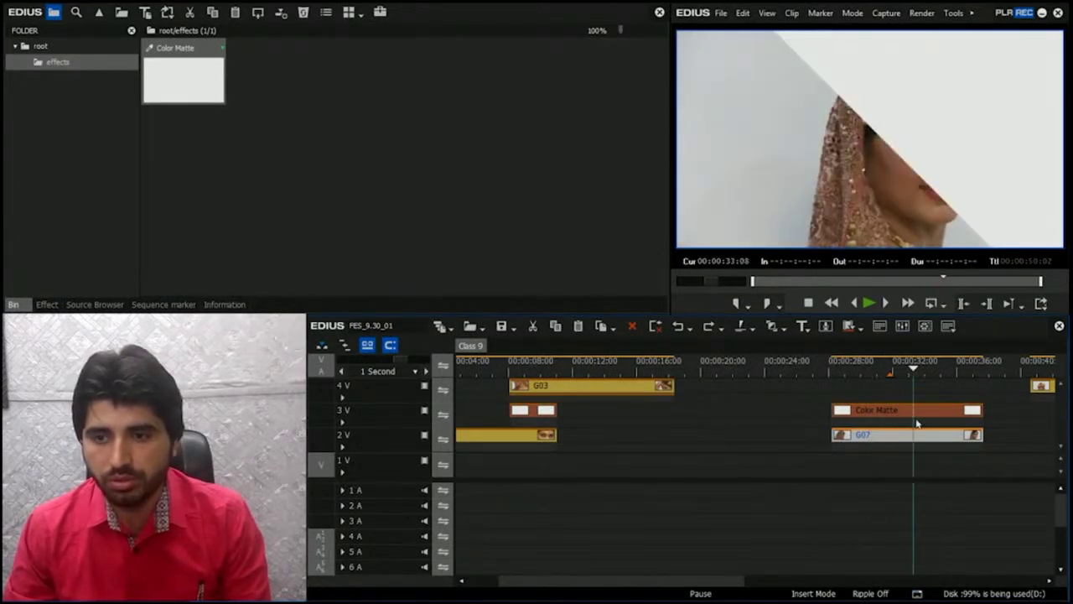
mouse_move(911, 442)
left_mouse_down()
mouse_move(911, 388)
mouse_move(855, 388)
mouse_move(843, 445)
mouse_move(899, 453)
mouse_move(894, 434)
left_mouse_up()
left_click(869, 373)
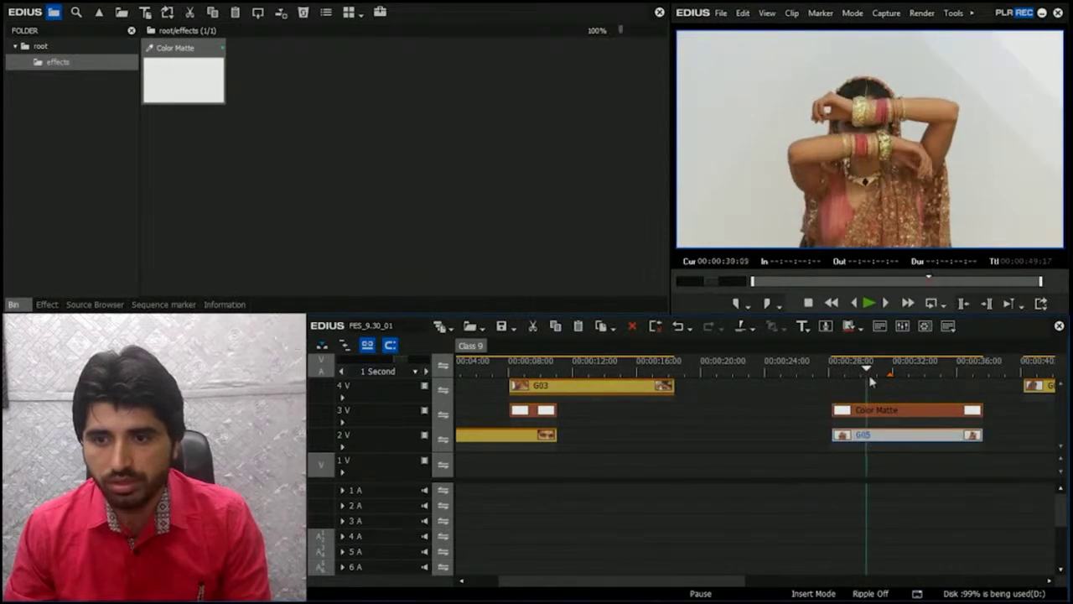
left_click_drag(870, 381, 921, 373)
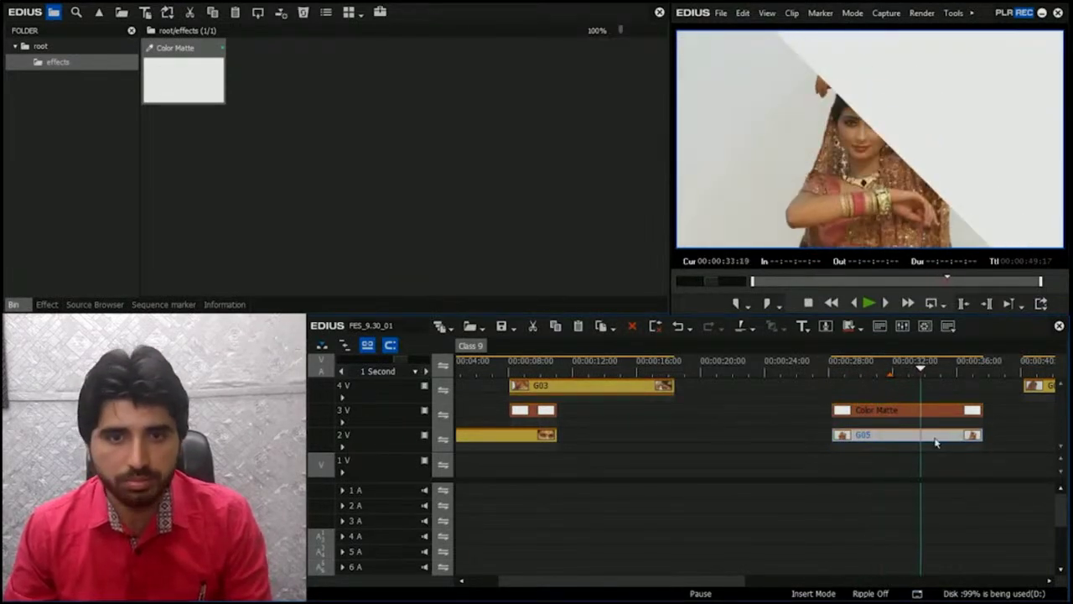
Step: In Layouter, shift G05 toward the uncovered side to X -22.30%, Y -11.10%, and set its stretch to 81%
key("F7")
left_click_drag(556, 235, 470, 239)
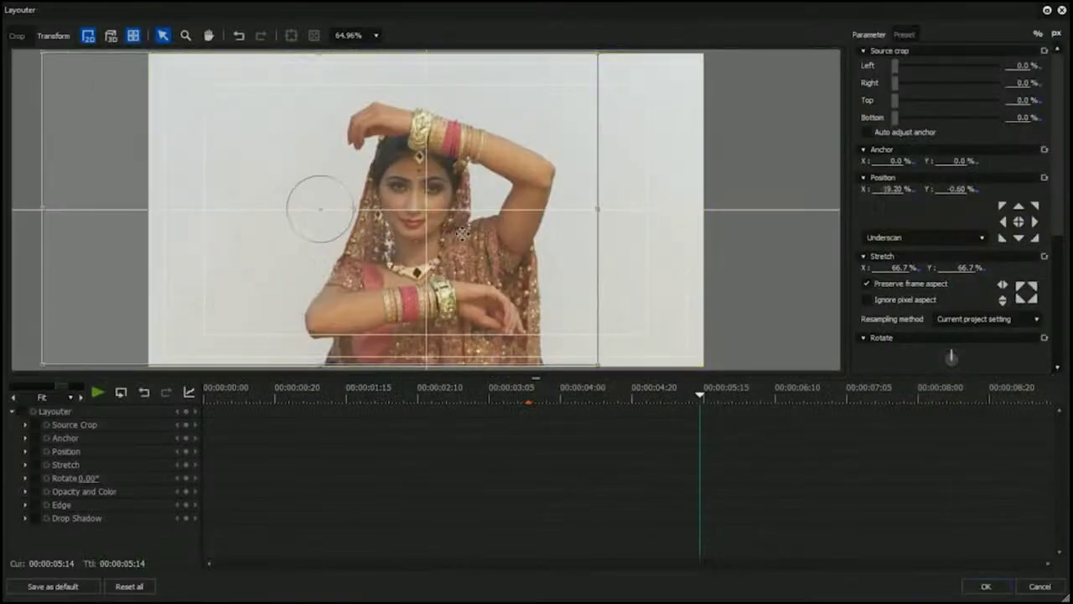
left_click_drag(597, 223, 642, 210)
left_click_drag(509, 258, 639, 180)
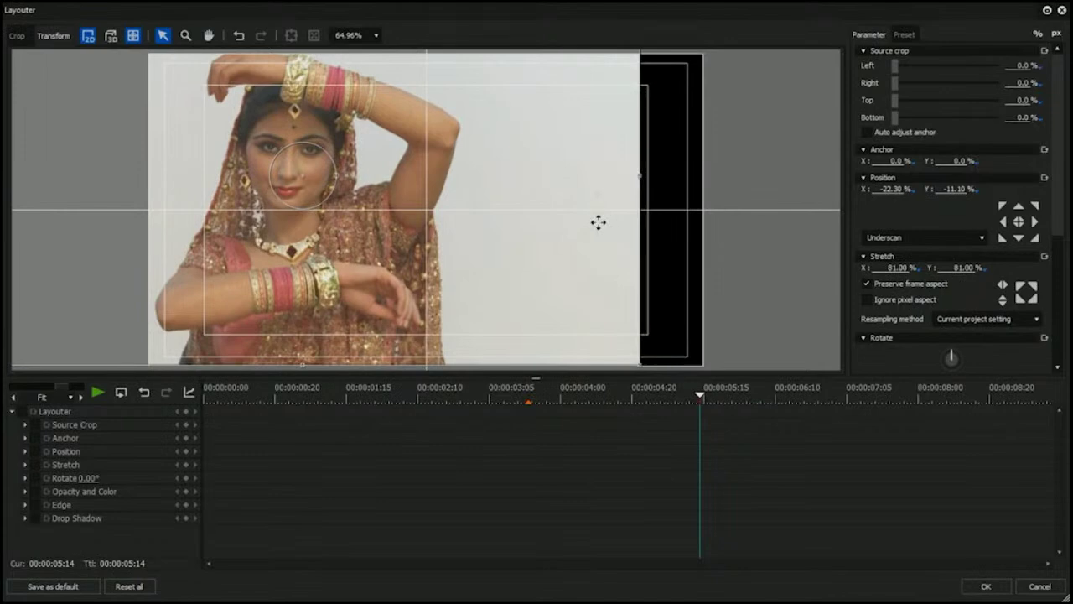
left_click(977, 590)
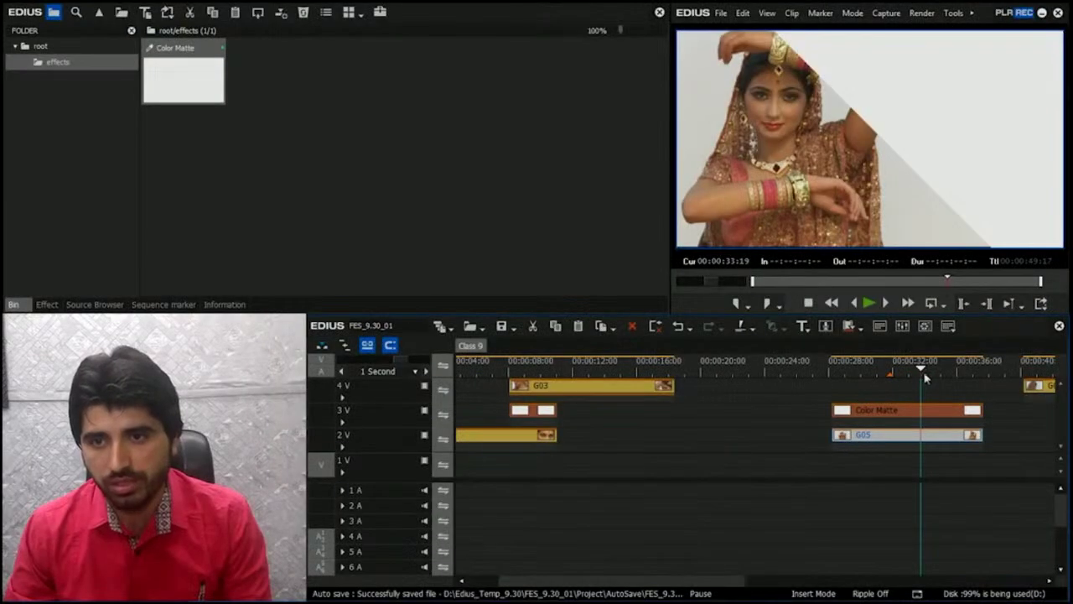
Step: Align G07 on 4 V above the Color Matte, apply the Track Matte keyer to it, and scrub the wipe
left_click_drag(925, 373, 958, 383)
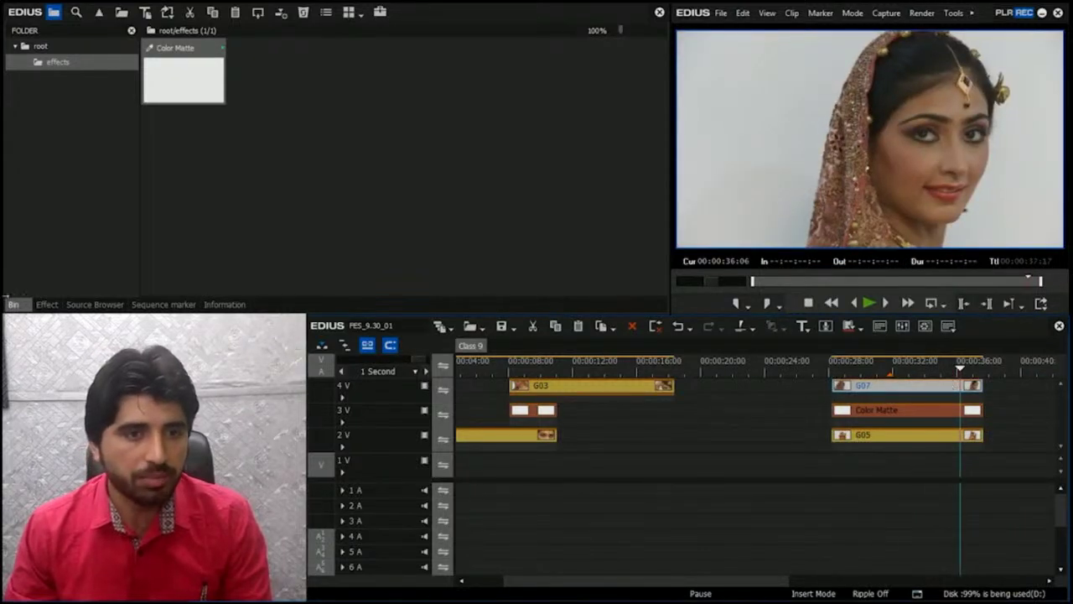
left_click(53, 304)
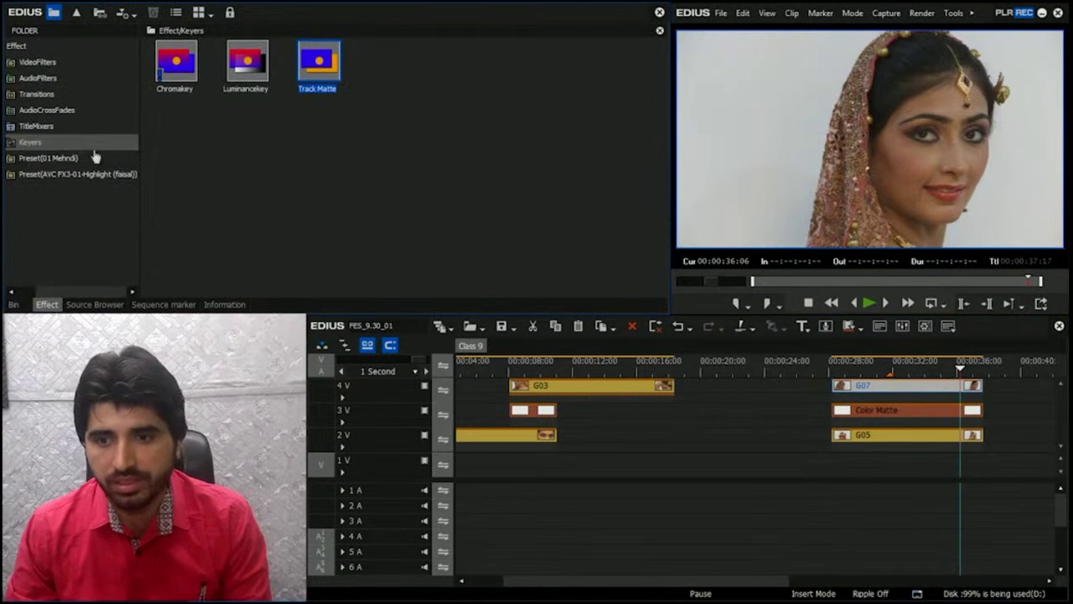
left_click_drag(337, 67, 862, 399)
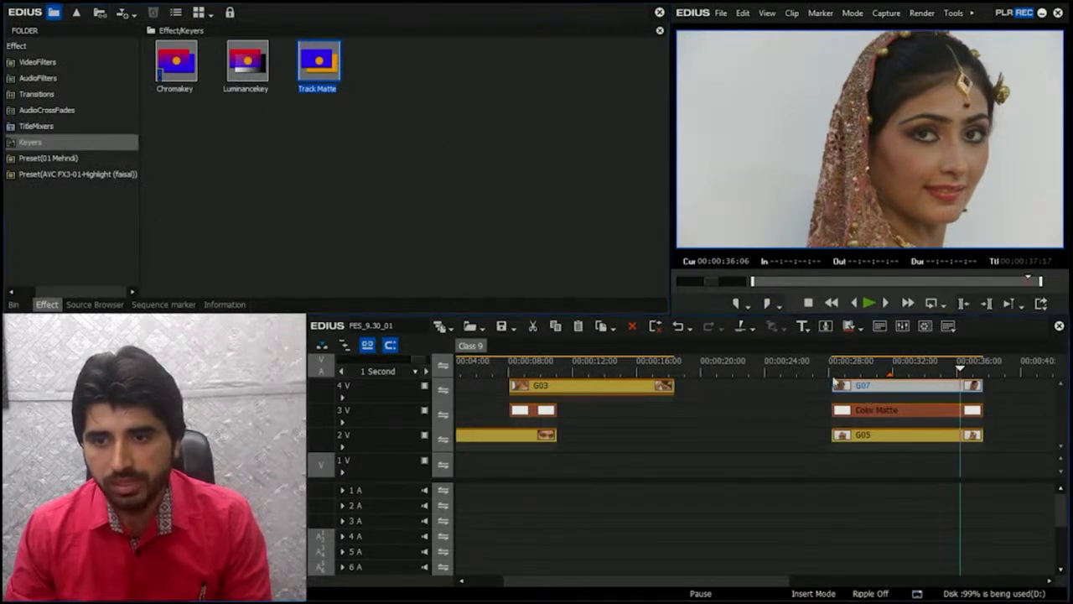
left_click(849, 371)
left_click_drag(881, 371, 929, 373)
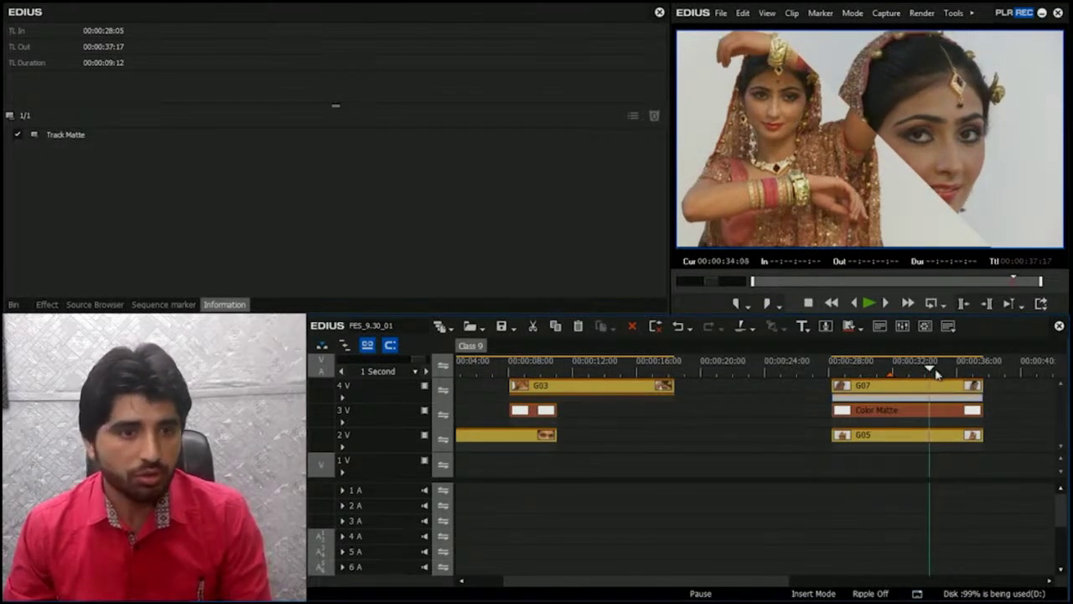
Step: Copy B02 from the root bin and replace the G07 clip on 4 V with it
left_click(14, 304)
left_click(38, 46)
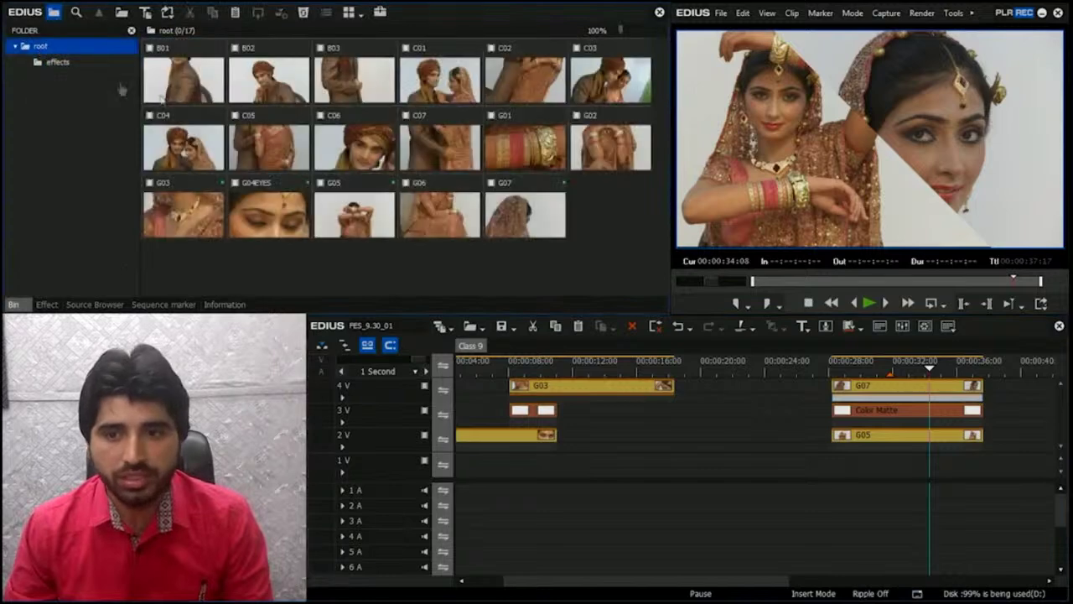
right_click(300, 69)
left_click(334, 87)
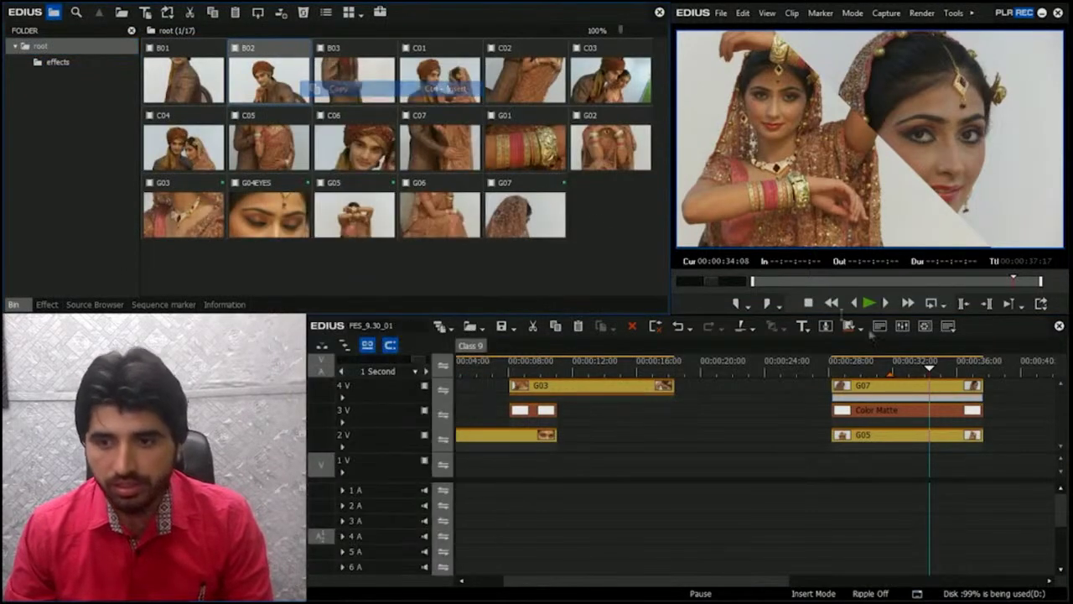
left_click(922, 390)
key("ctrl+r")
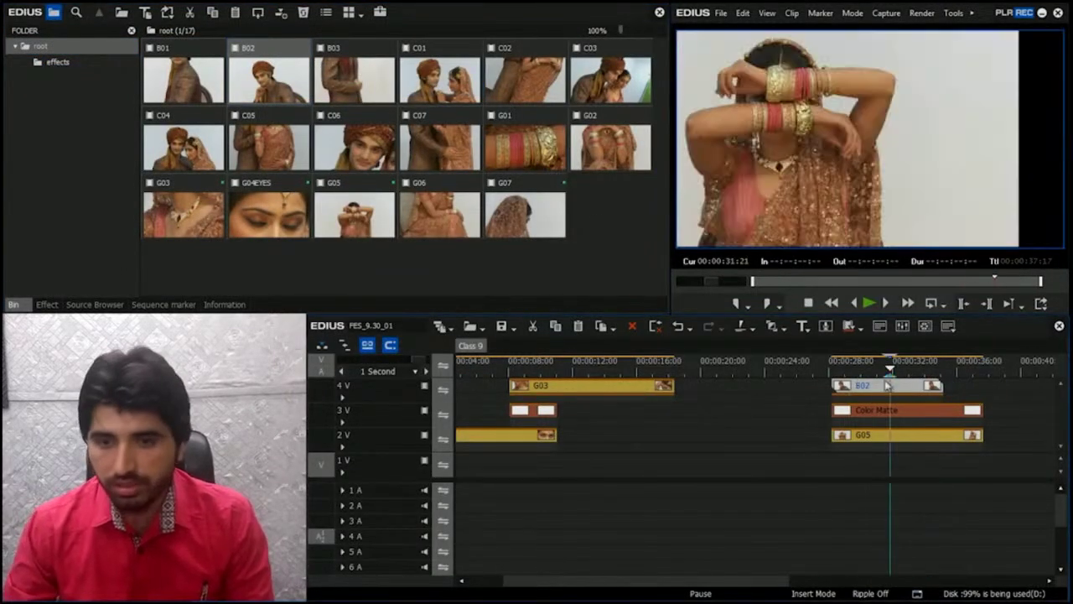
Step: Slow down B02's playback speed and trim its end to match the Color Matte's end
key("alt+e")
left_click(699, 499)
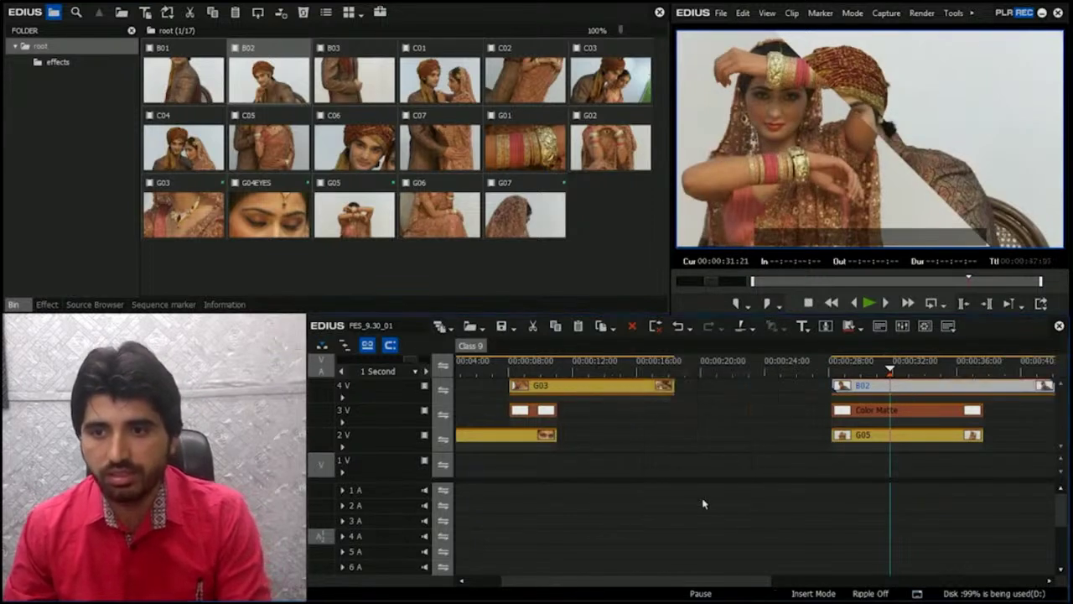
key("Page_Down")
key("ctrl+z")
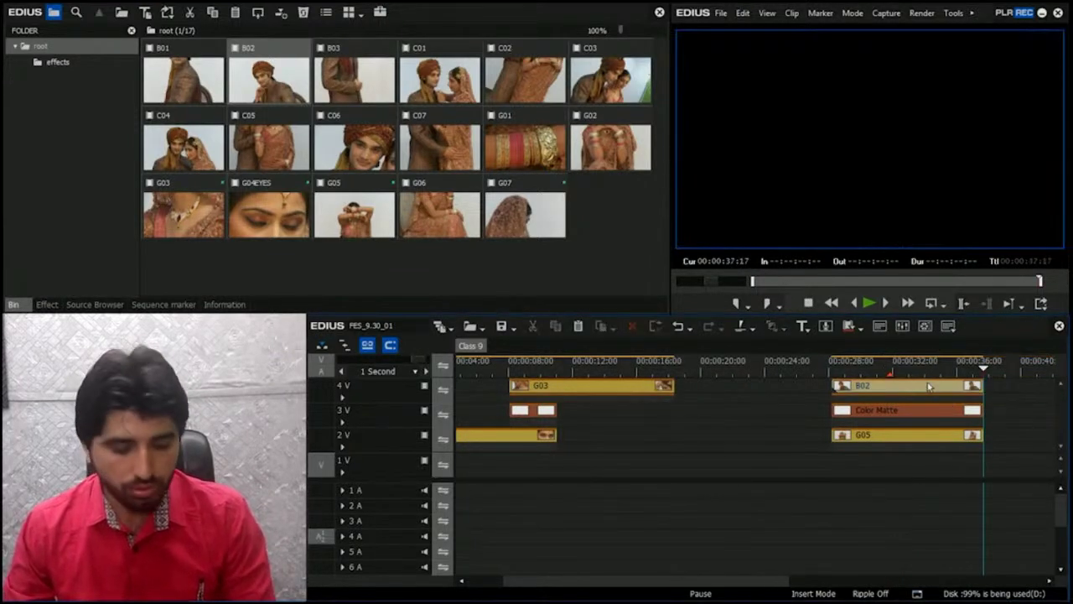
left_click(922, 386)
key("shift+F11")
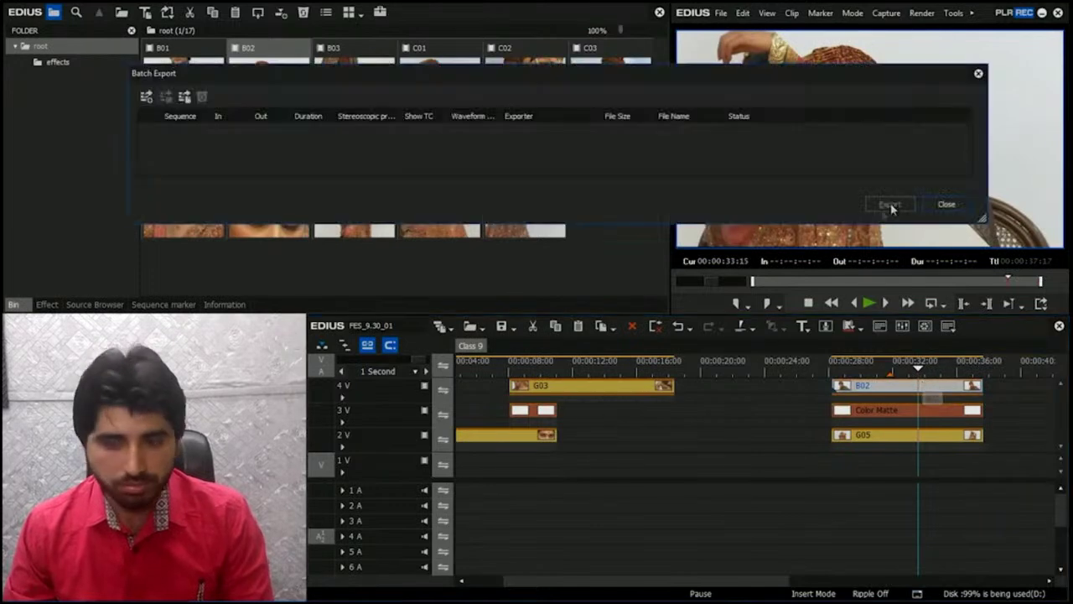
left_click(945, 204)
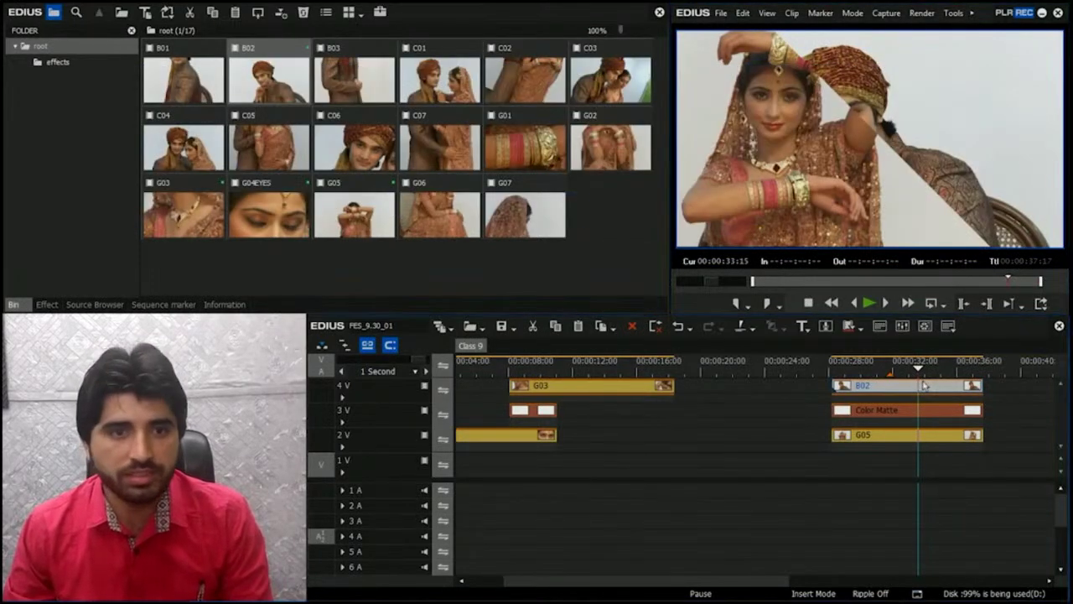
Step: In Layouter, position B02 at X 22.50%, Y -3.00% with 73.60% stretch, apply the layout, and scrub through the wipe
key("F7")
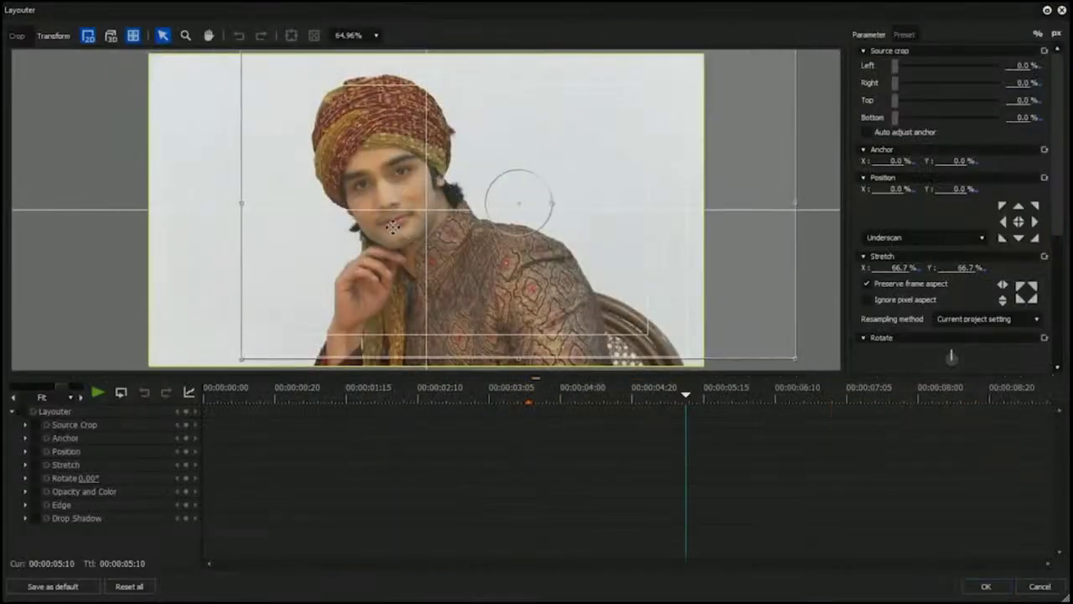
left_click_drag(402, 234, 404, 235)
left_click_drag(791, 206, 686, 231)
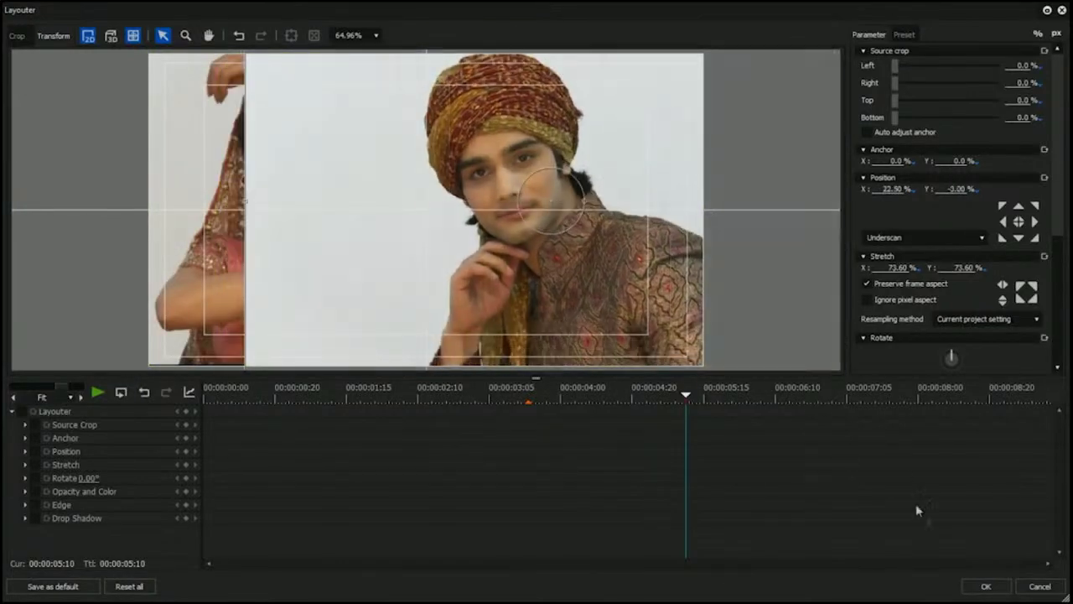
left_click(986, 586)
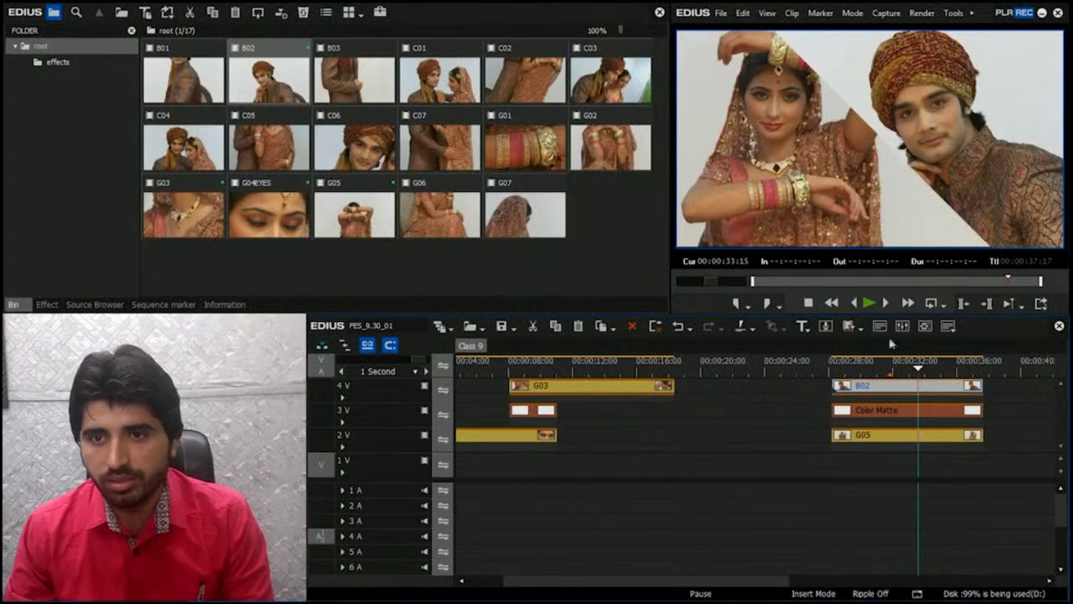
left_click_drag(902, 371, 963, 401)
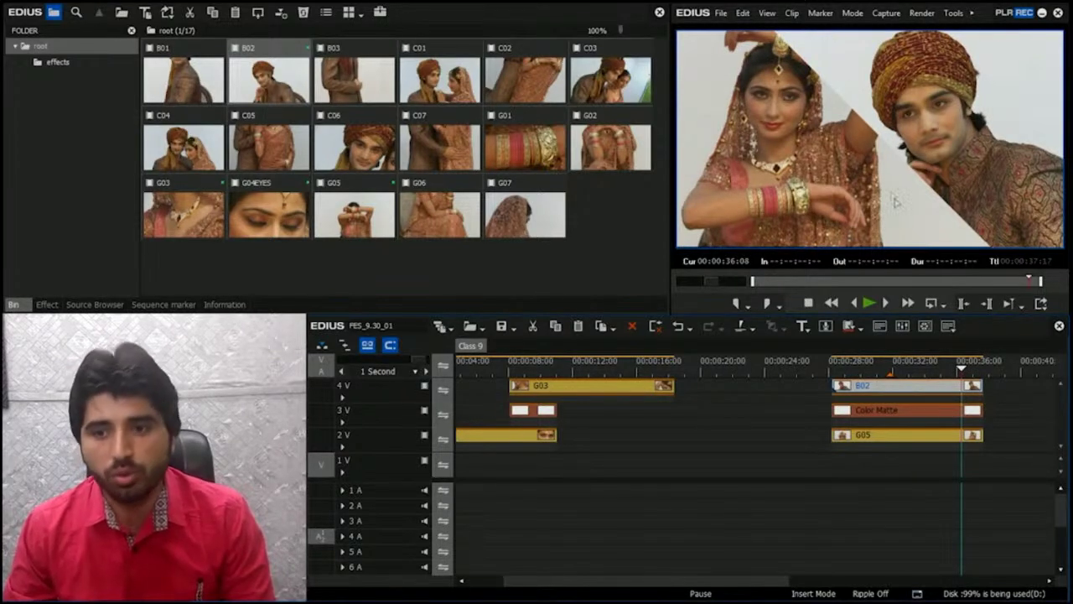
Step: At the Color Matte's 00:00:03:16 keyframe, set the rotation to 72° and move the matte to X 45.1%, Y -51.6%
left_click(927, 410)
key("F7")
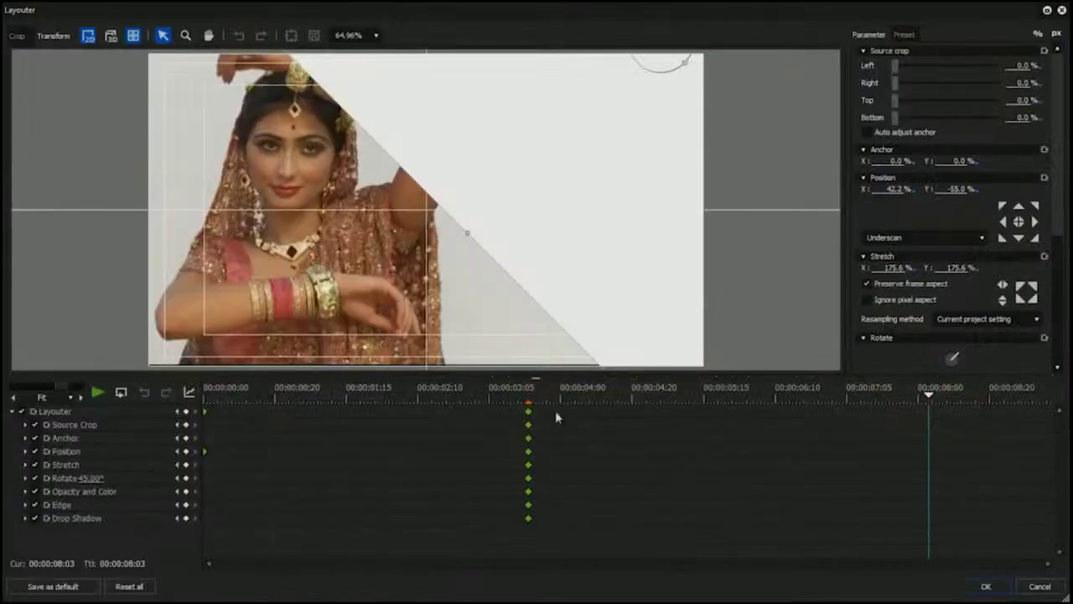
scroll(970, 250, "down", 5)
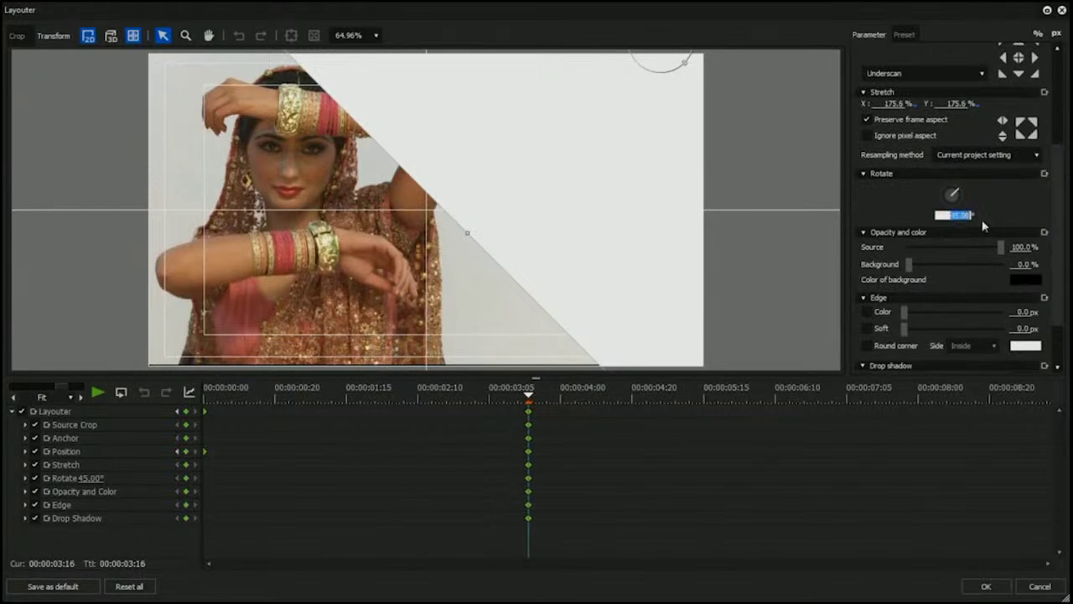
key("Up")
key("Up")
key("Up")
key("Up")
key("Up")
key("Up")
key("Up")
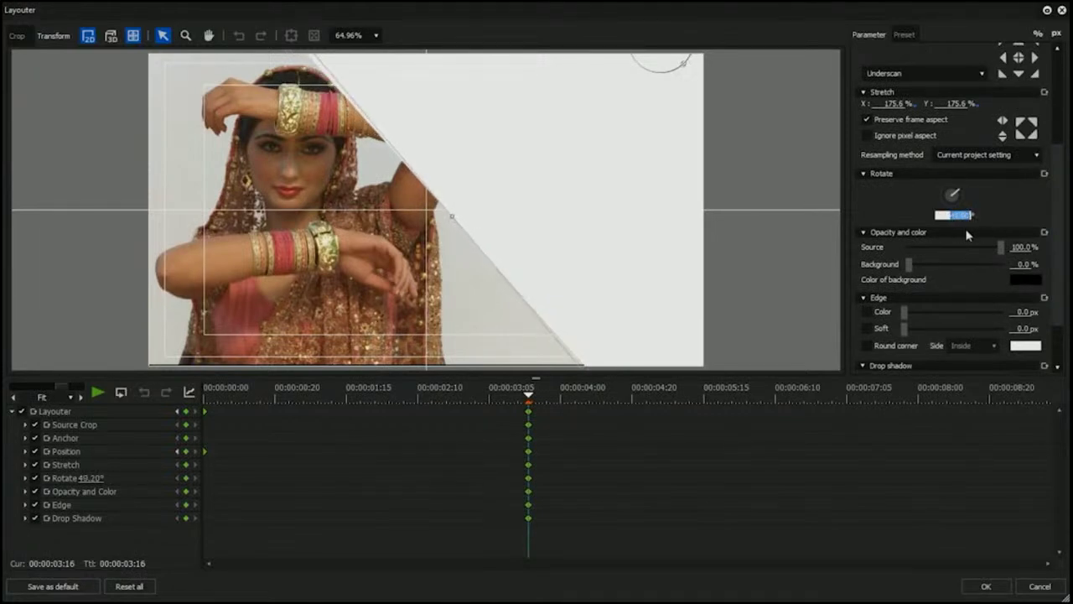
key("Down")
key("Down")
key("Down")
key("Down")
key("Down")
key("Down")
key("Down")
key("Down")
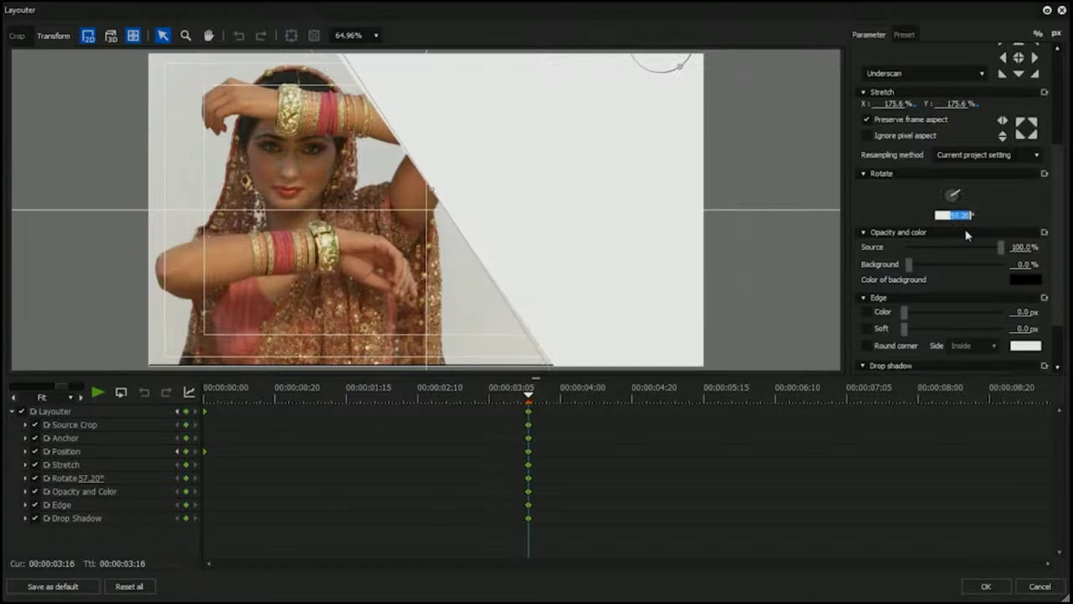
key("Up")
key("Up")
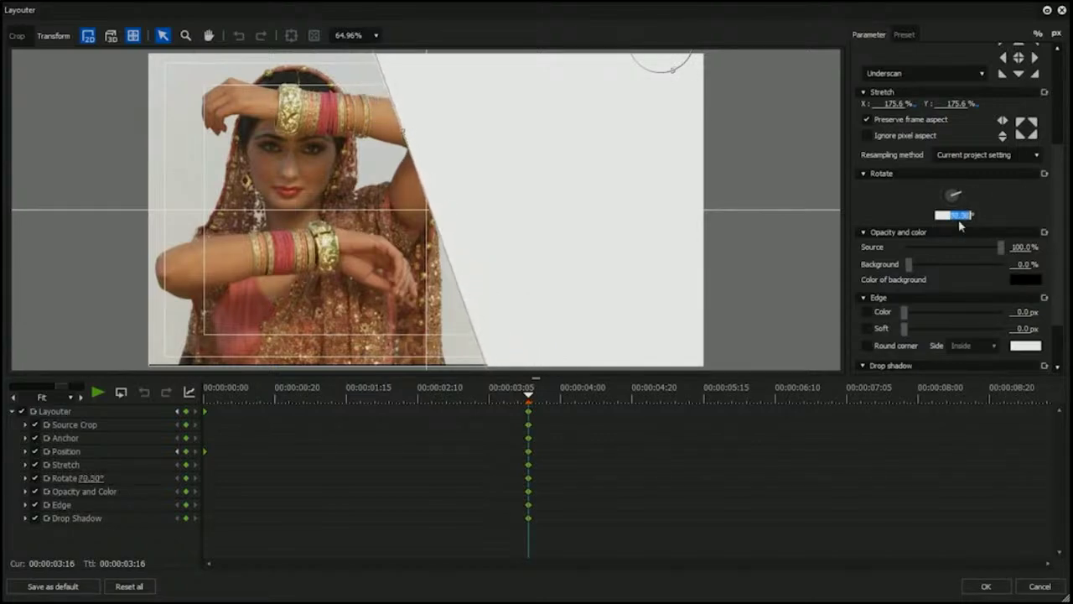
left_click_drag(527, 246, 548, 251)
Step: Give the Color Matte a 50 px outside edge at the 00:00:03:16 keyframe and colour the edge black
scroll(1058, 246, "down", 2)
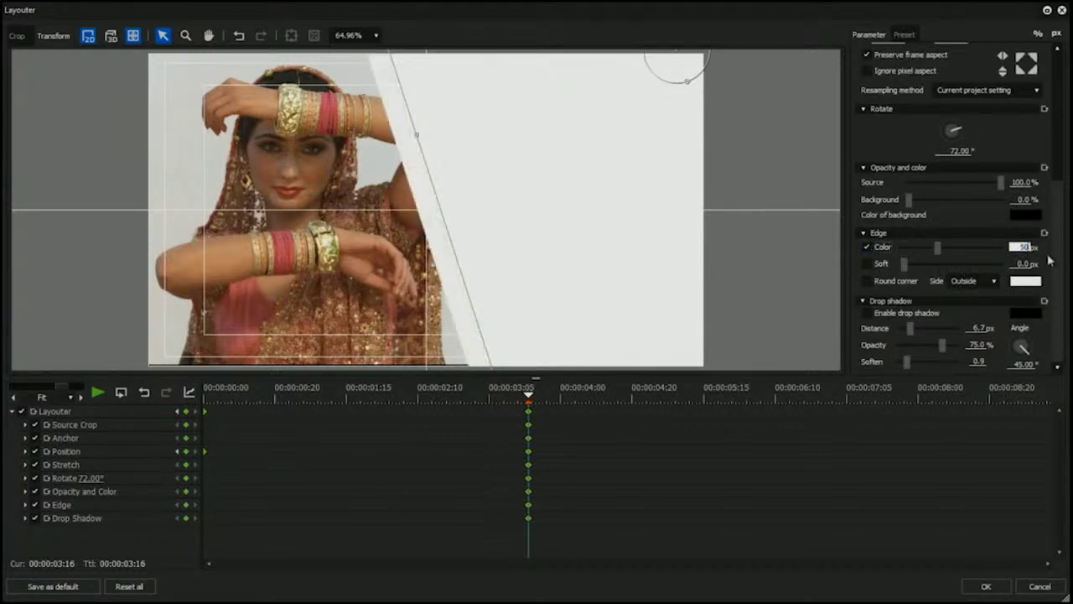
left_click(1013, 282)
left_click(198, 201)
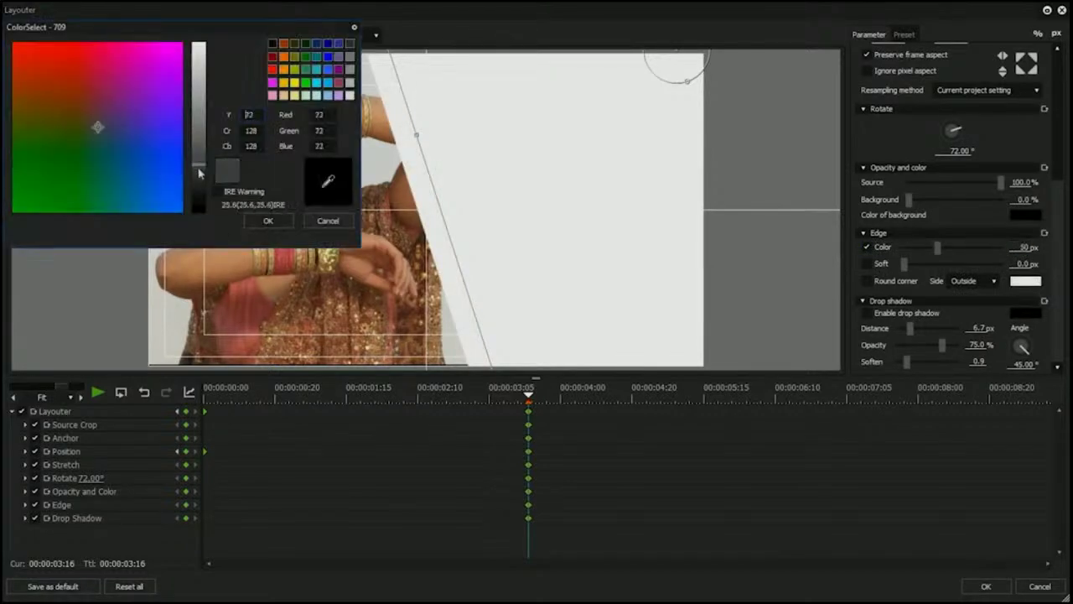
left_click(267, 220)
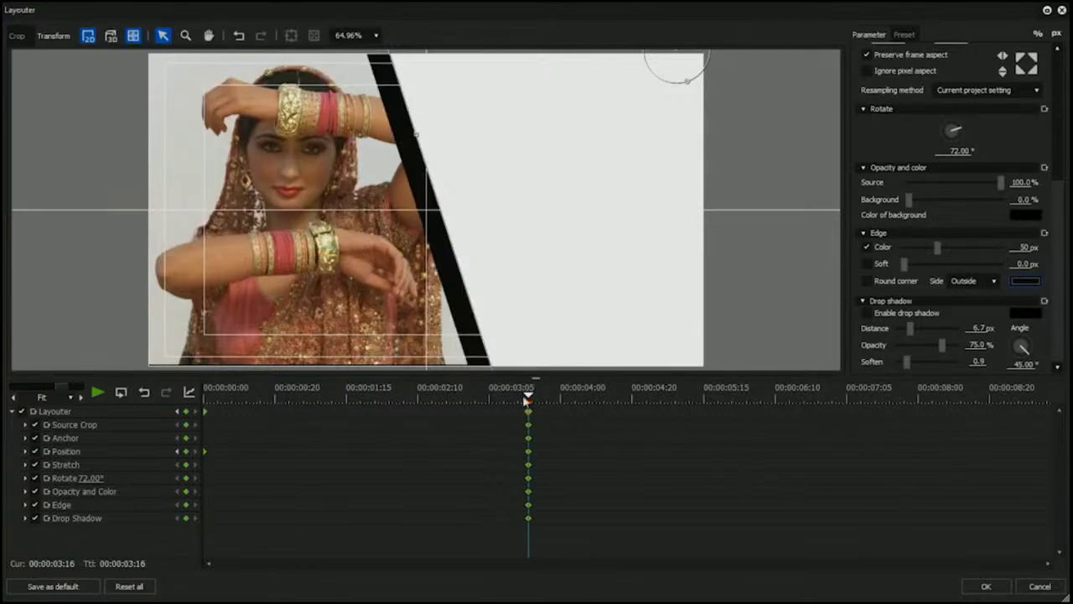
Step: Set an Edge keyframe with 0 px width at the Color Matte's start, preview the edge animation, and apply the layout
left_click_drag(527, 401, 205, 401)
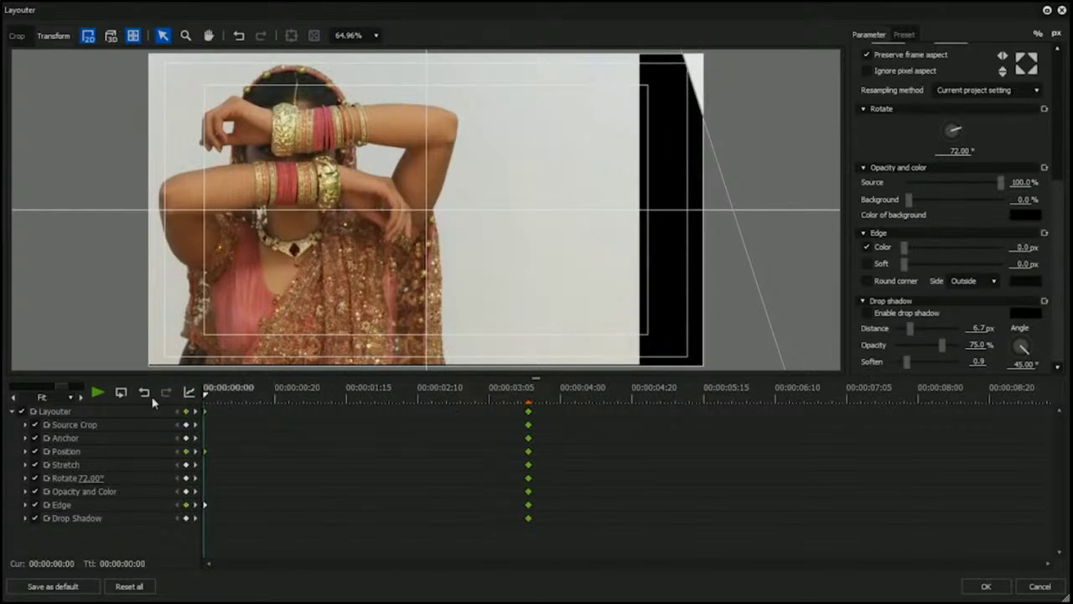
left_click_drag(205, 396, 529, 399)
left_click(986, 586)
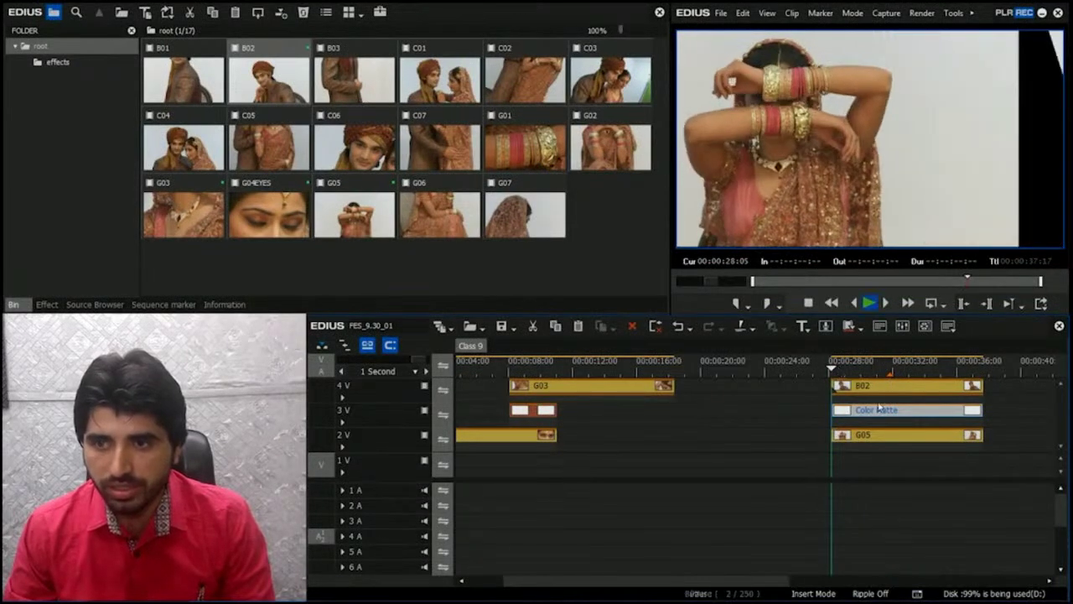
Step: Change the Color Matte's edge colour to magenta in Layouter at 00:00:03:16 and apply the layout
left_click(890, 366)
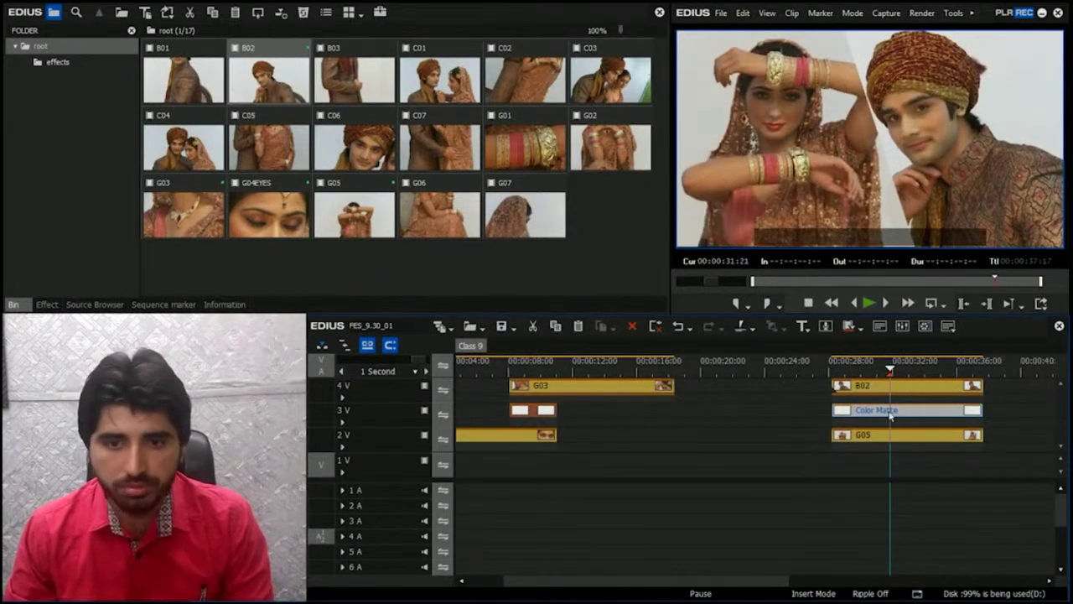
key("F7")
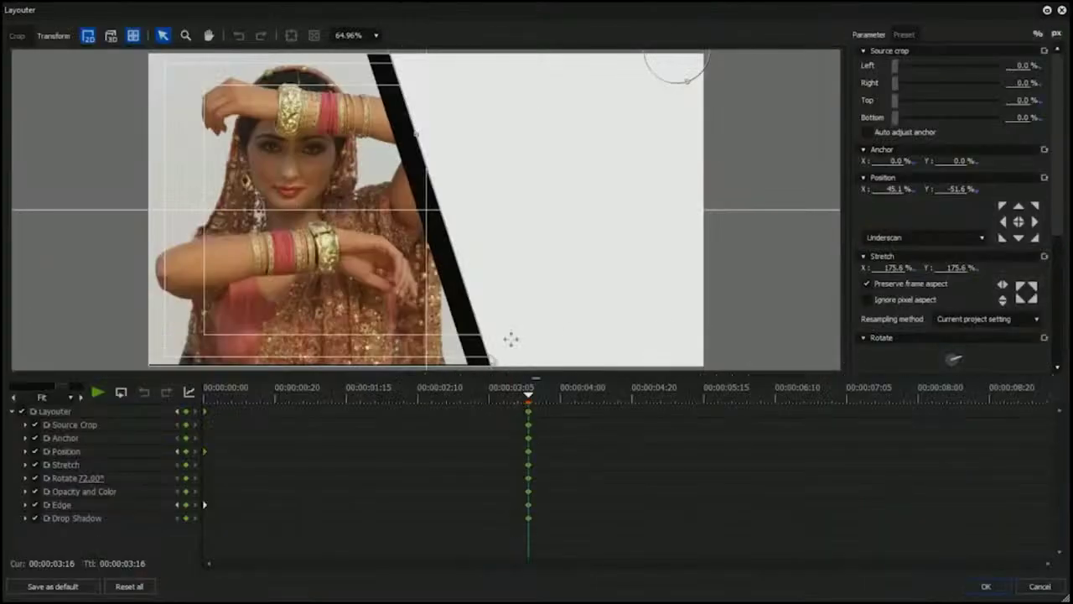
left_click_drag(1058, 209, 1058, 277)
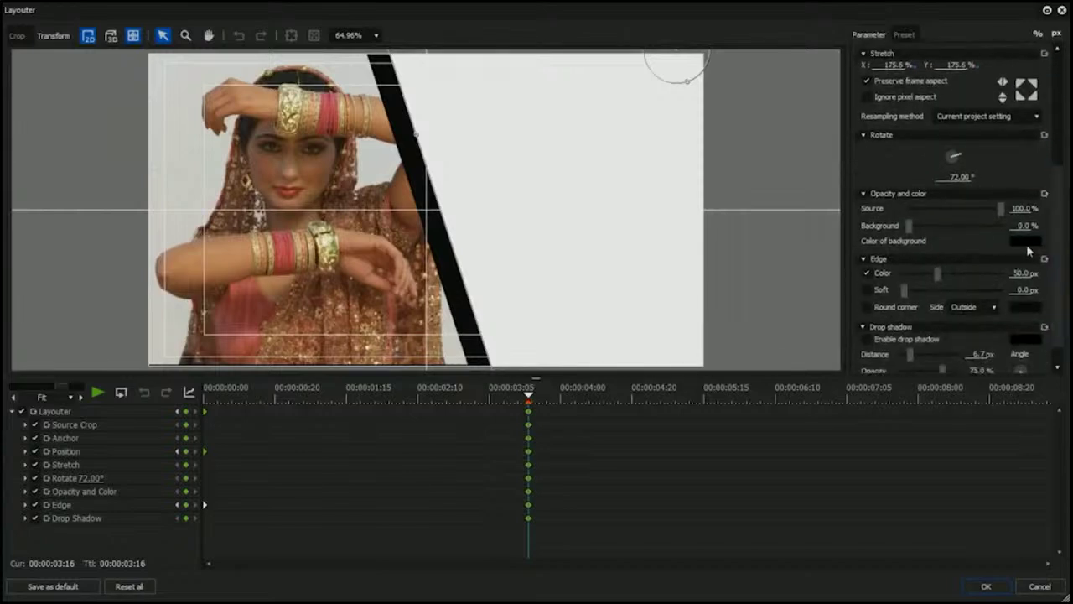
left_click(1024, 240)
left_click(322, 221)
left_click(1023, 308)
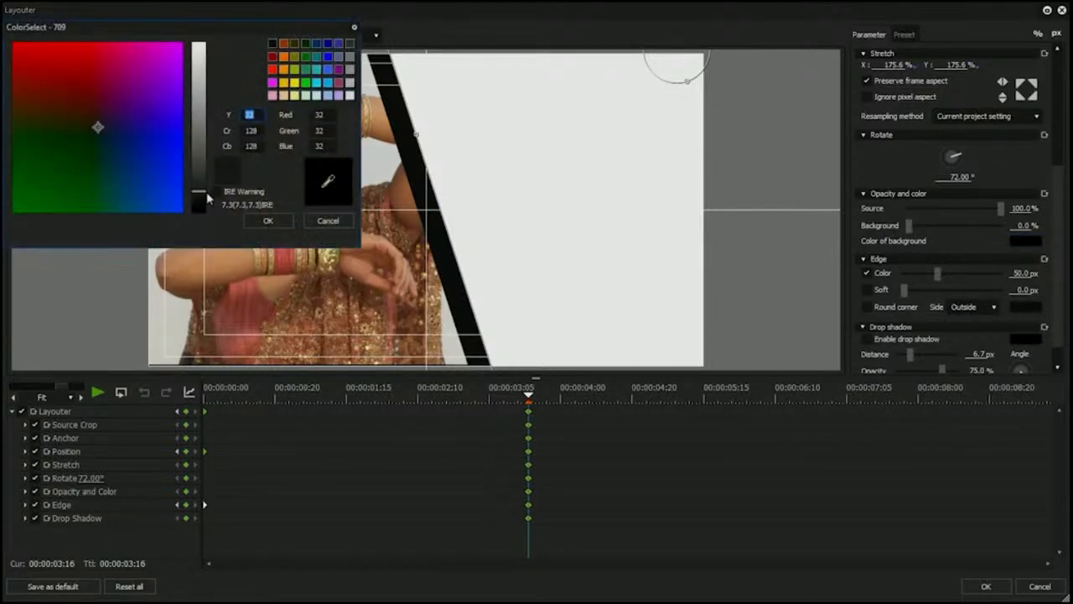
left_click_drag(208, 198, 208, 165)
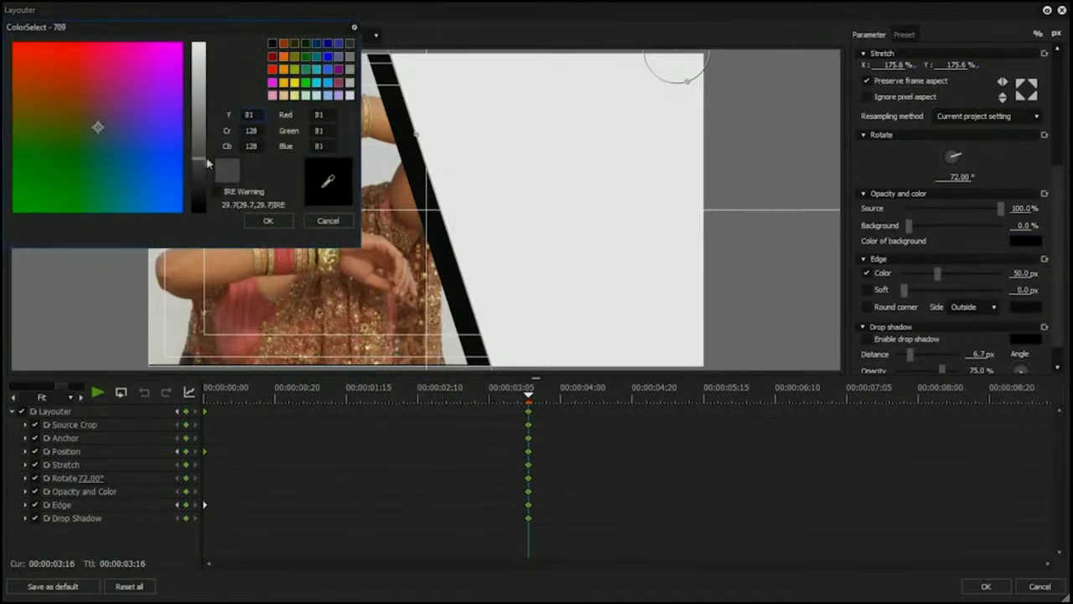
left_click(273, 83)
left_click(267, 221)
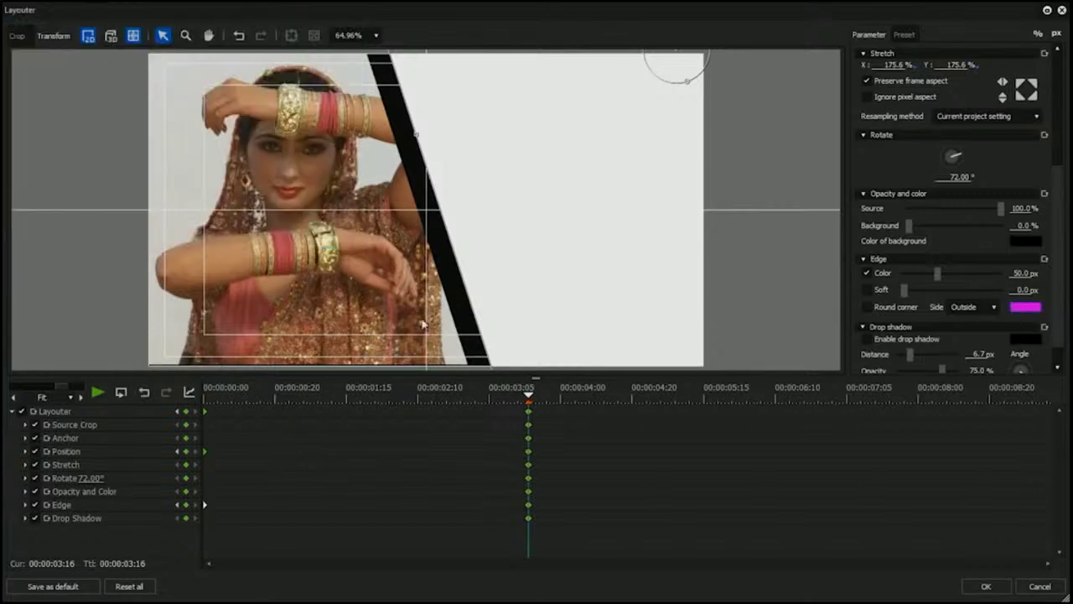
left_click(987, 586)
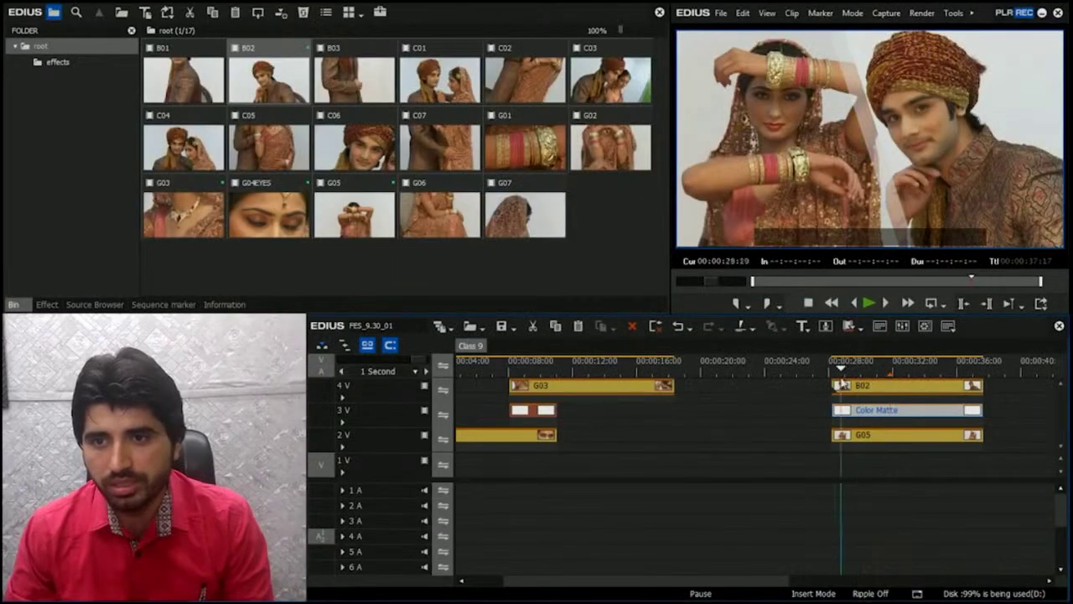
Step: Open the G05 clip's layout and add keyframes for all Layouter properties at 00:00:03:16
mouse_move(841, 369)
left_mouse_down()
mouse_move(890, 369)
mouse_move(831, 369)
left_mouse_up()
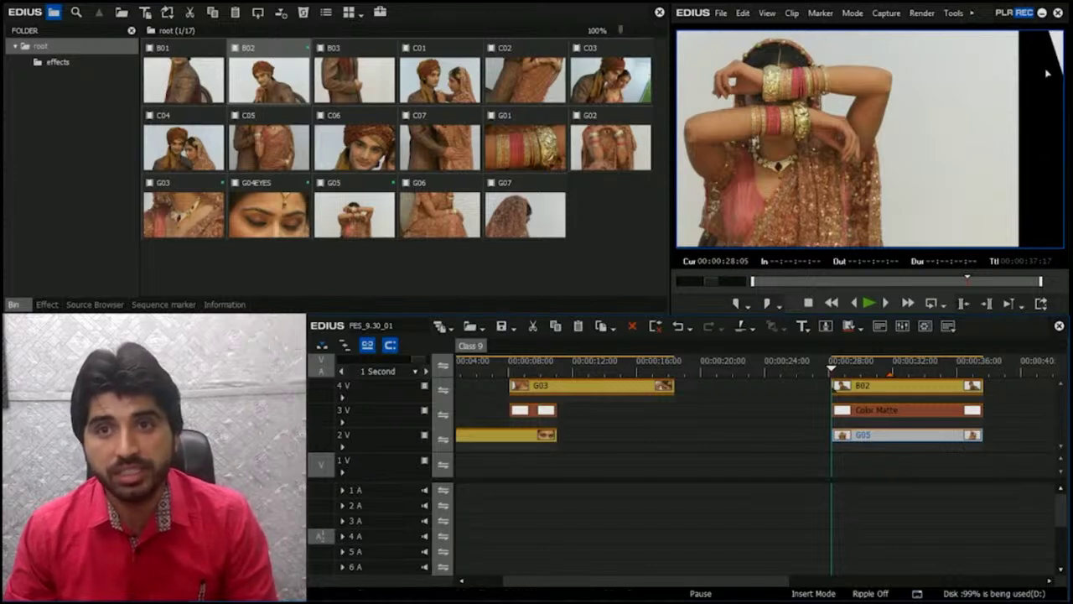
left_click(889, 445)
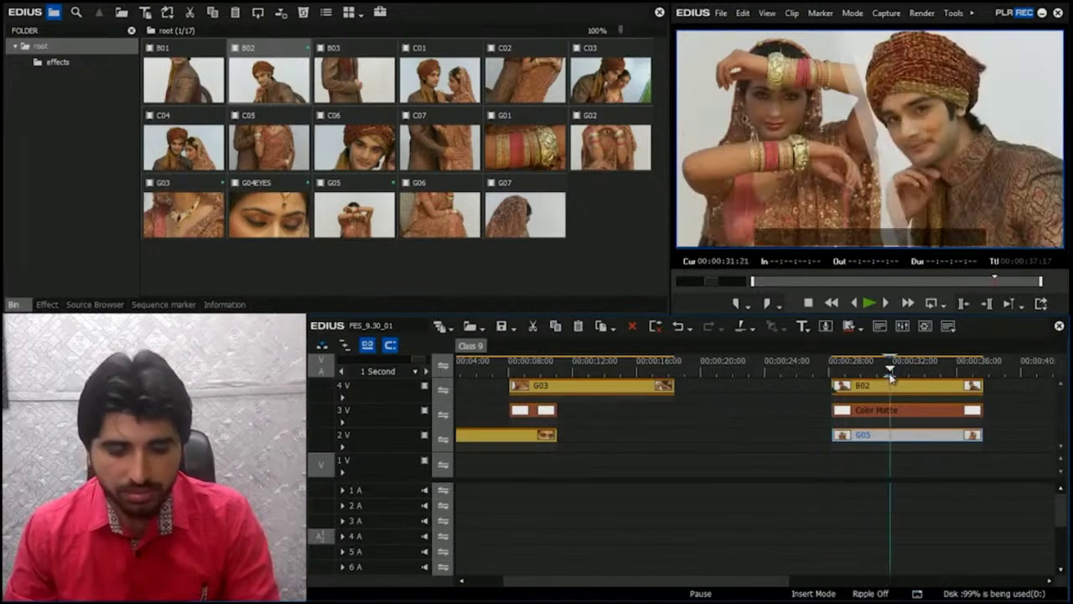
left_click(895, 436)
key("F7")
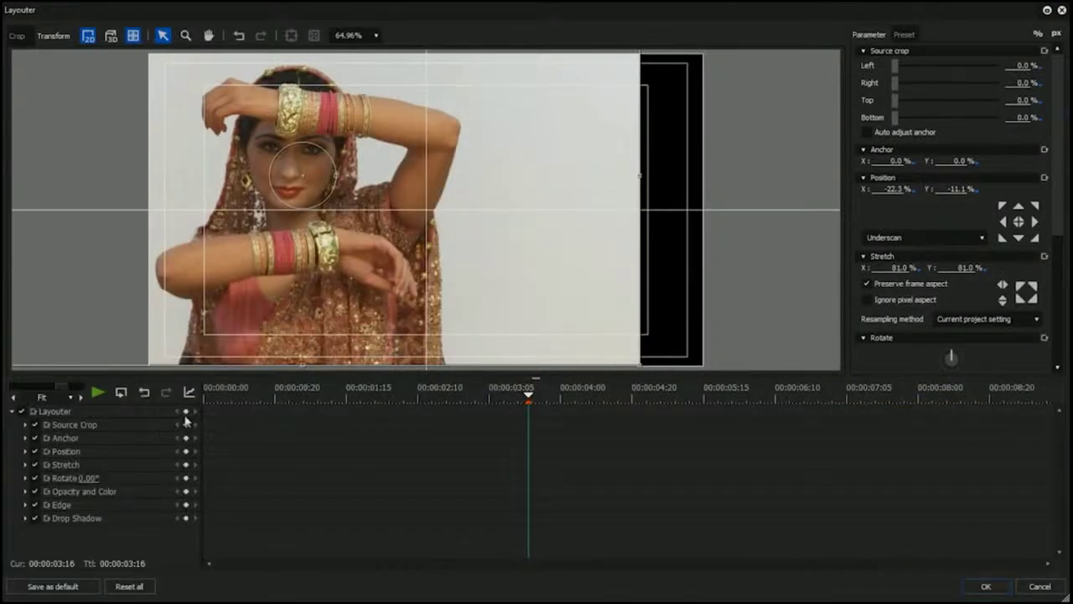
left_click(262, 411)
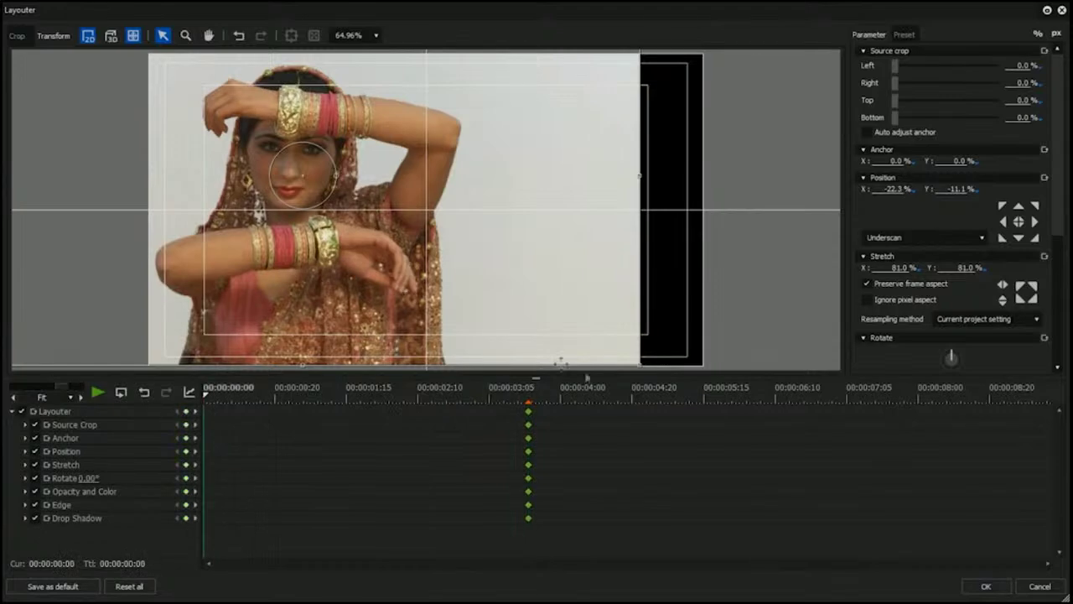
Step: At G05's start, move the clip to position X -9.90%, Y -6.00%, apply the layout and play the split
left_click_drag(465, 259, 537, 302)
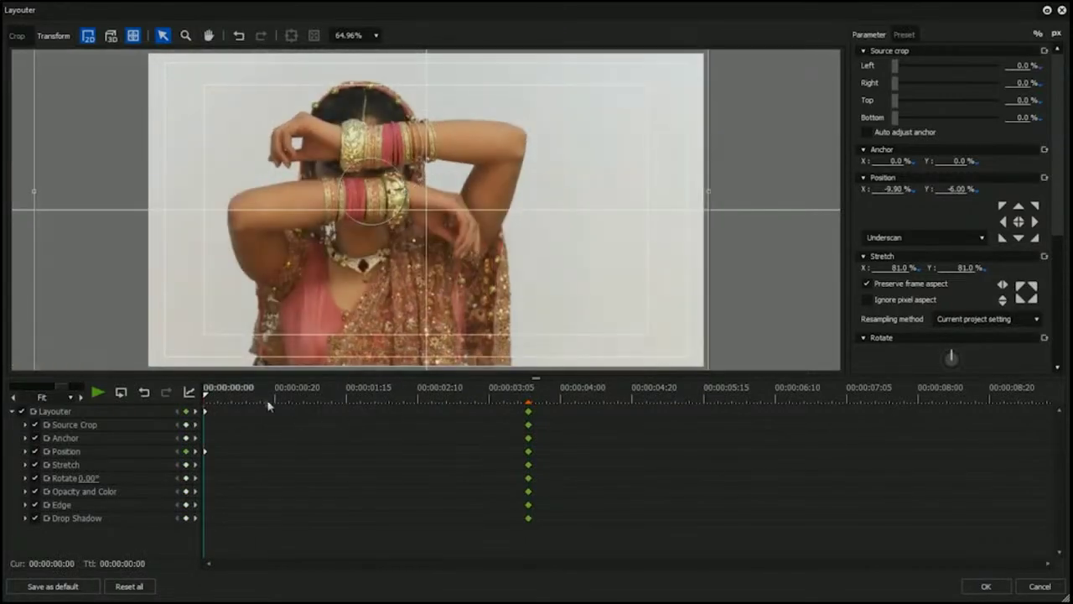
left_click(530, 400)
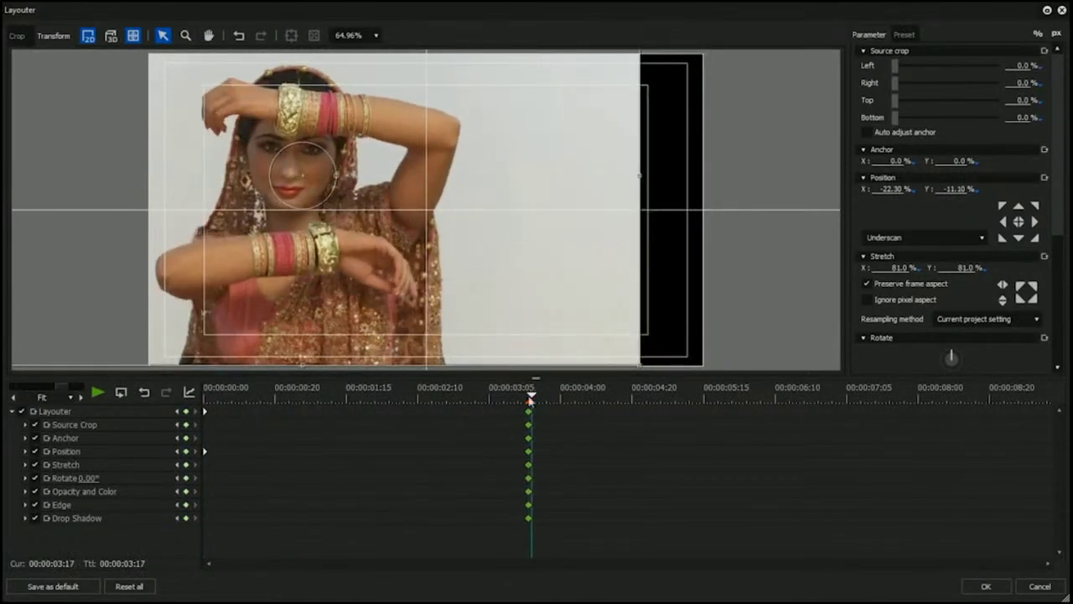
left_click_drag(531, 400, 529, 401)
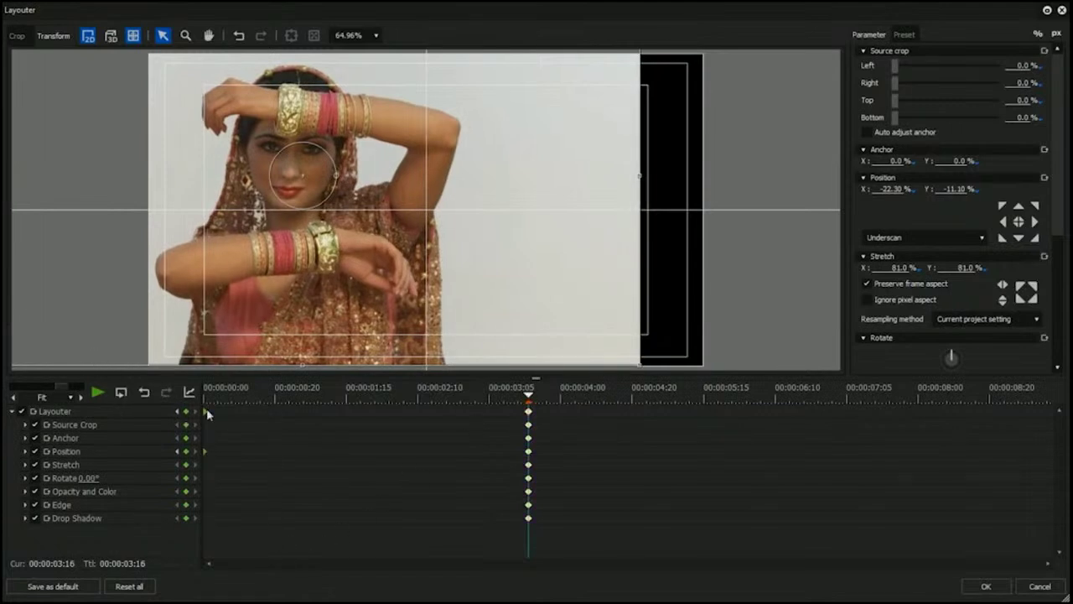
left_click_drag(254, 417, 568, 444)
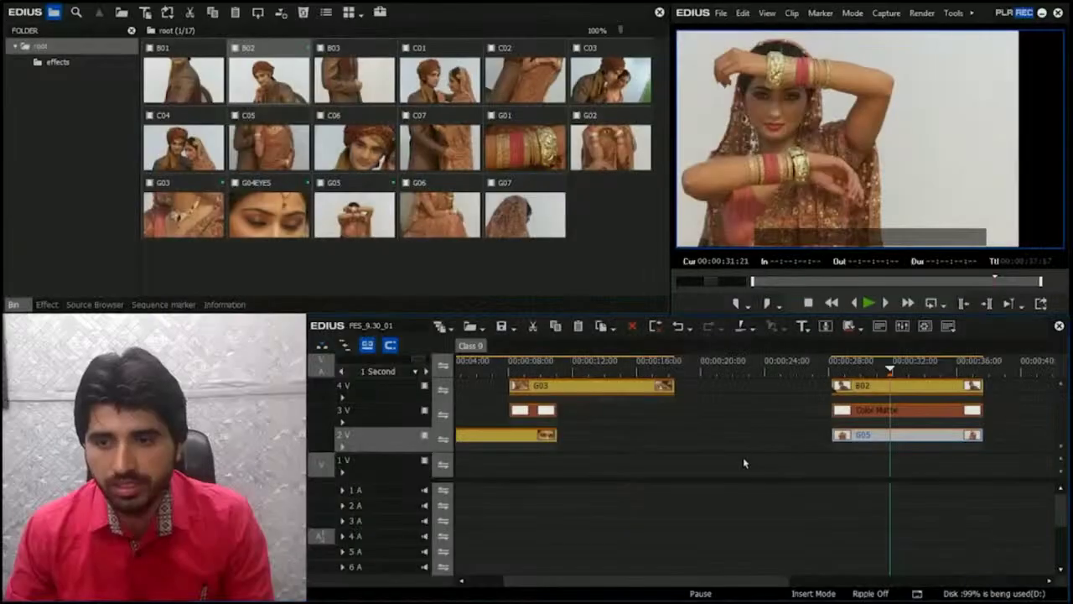
left_click(824, 385)
key("space")
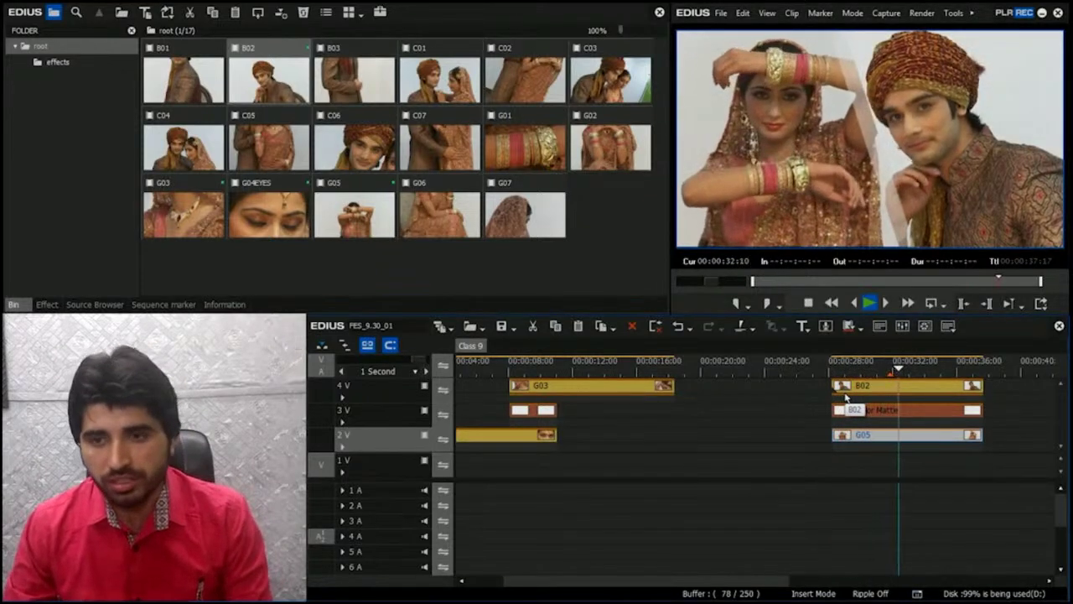
key("space")
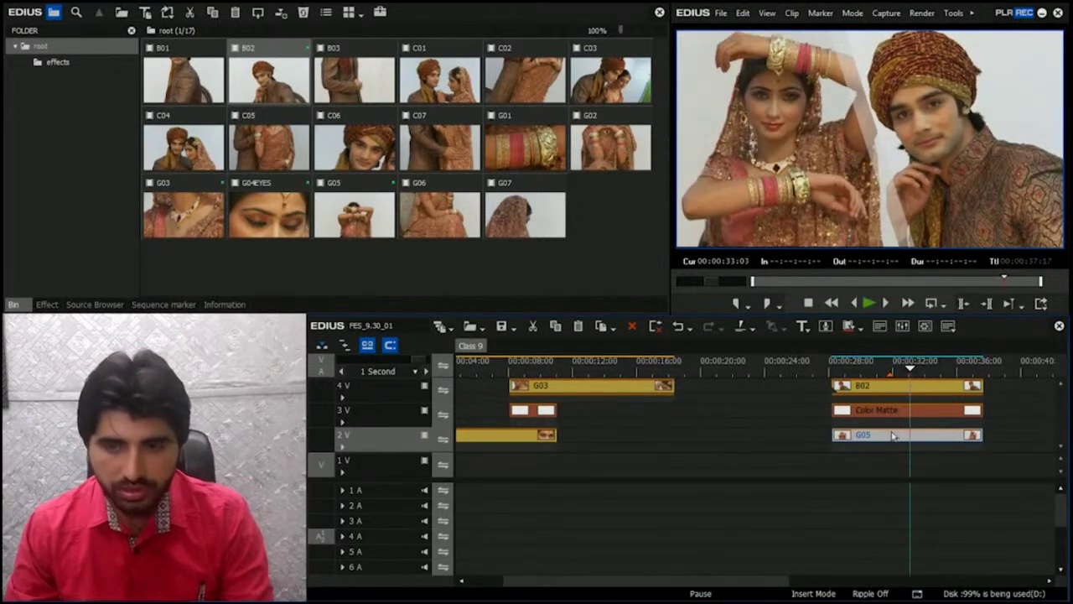
Step: Reopen G05's layout, edit its keyframes around 00:00:03:16, apply the layout and play the split again
key("F7")
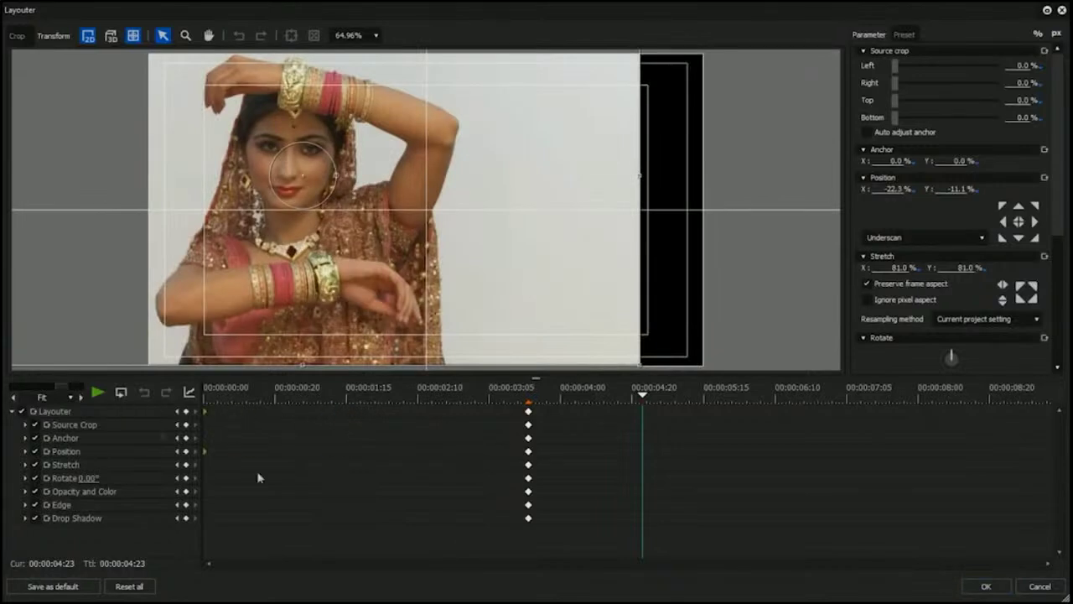
left_click_drag(681, 557, 215, 404)
right_click(530, 421)
left_click(549, 404)
left_click(986, 586)
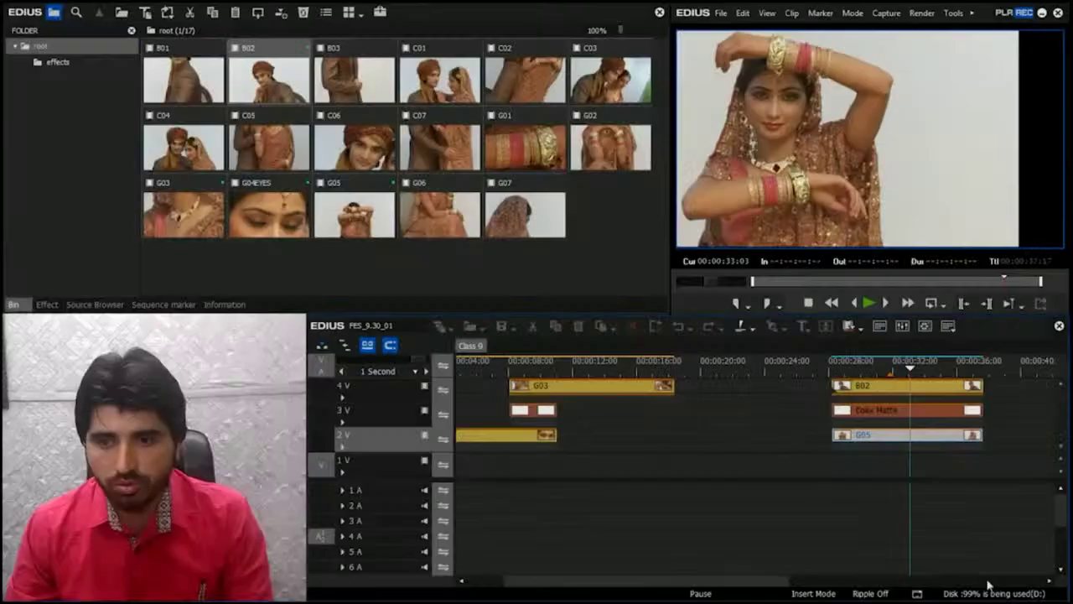
key("space")
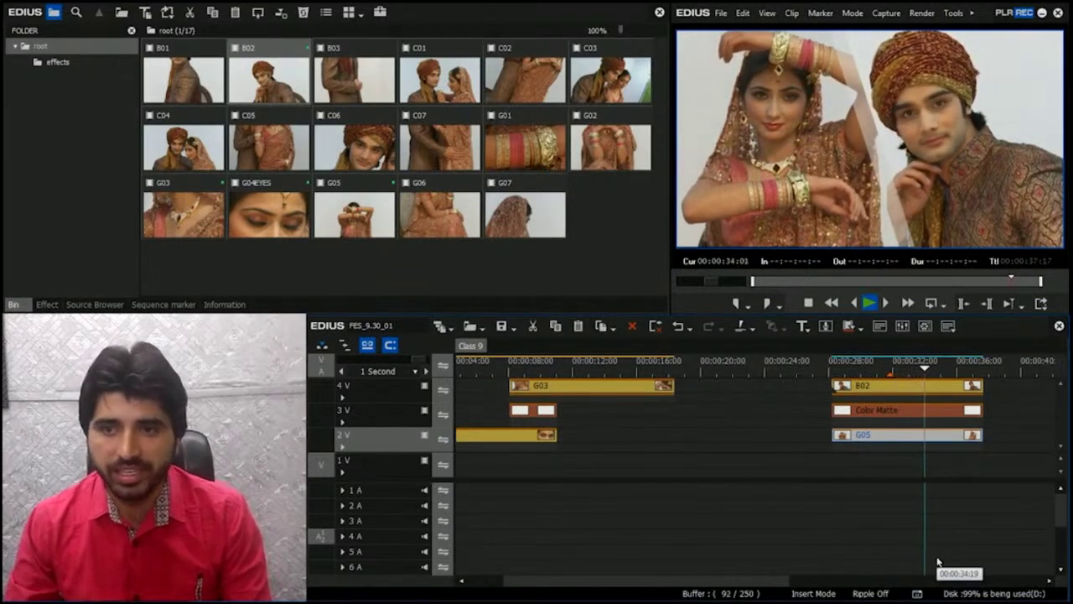
left_click(925, 368)
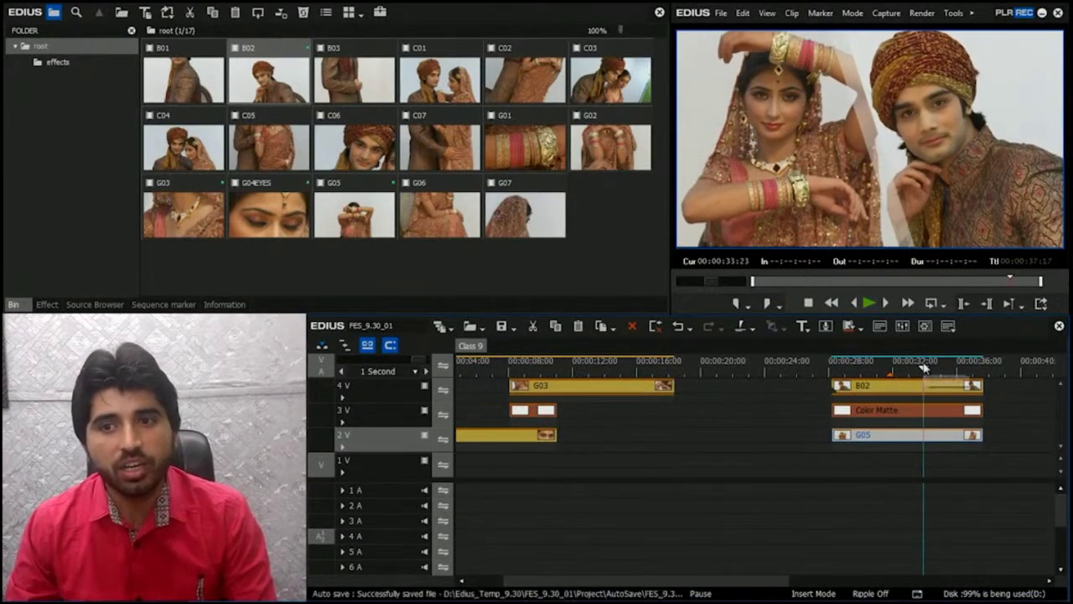
Step: Go back to the first matte transition and create an effect folder named "Layoter Eff"
mouse_move(541, 369)
left_mouse_down()
mouse_move(526, 371)
mouse_move(557, 370)
mouse_move(530, 374)
left_mouse_up()
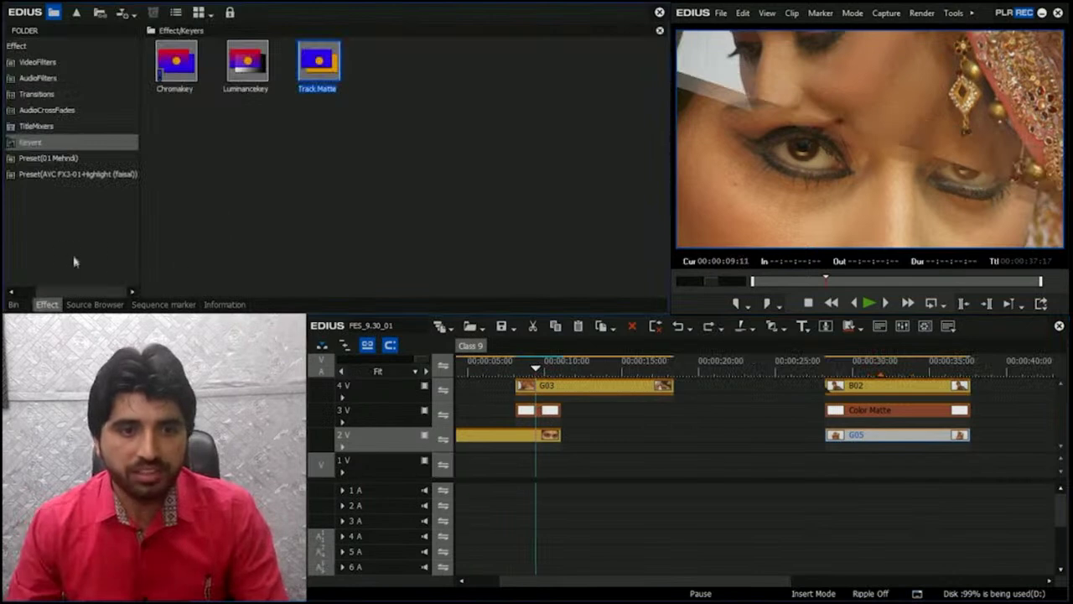
left_click_drag(93, 298, 8, 85)
left_click(42, 48)
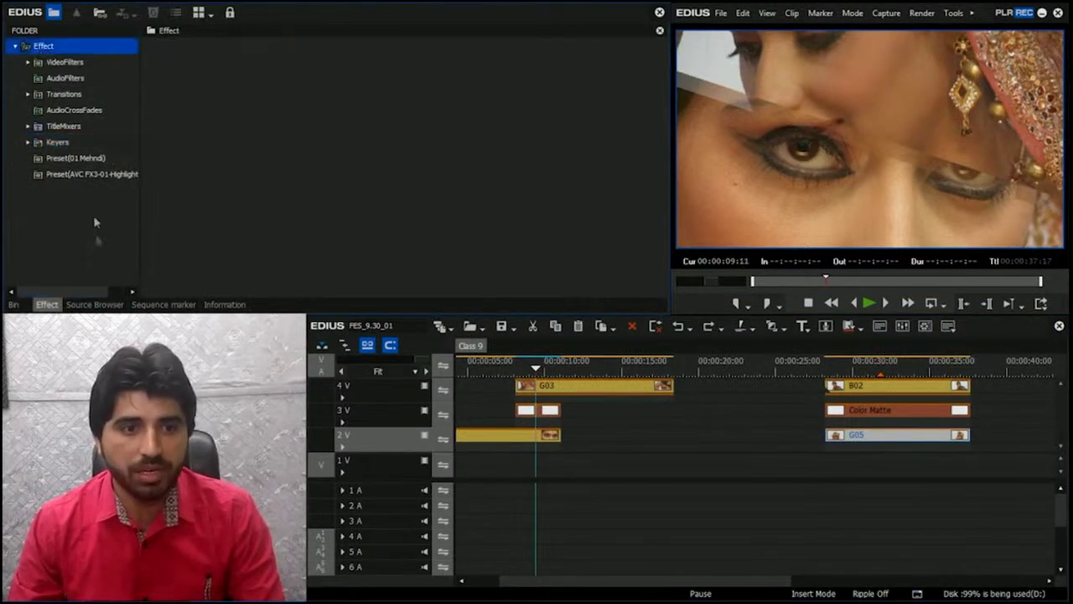
right_click(76, 213)
left_click(104, 221)
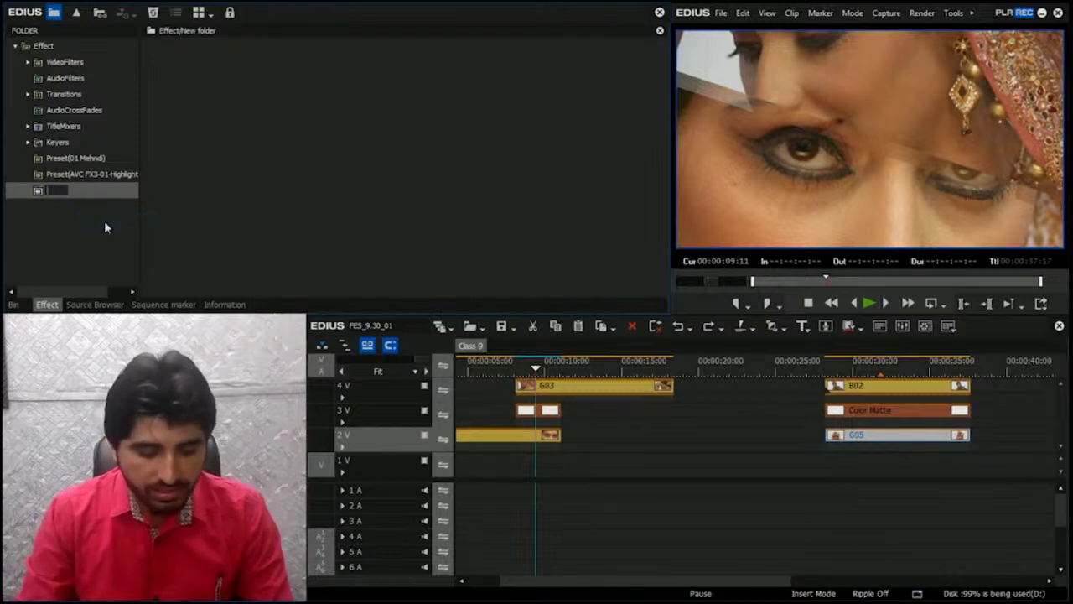
type("Layot")
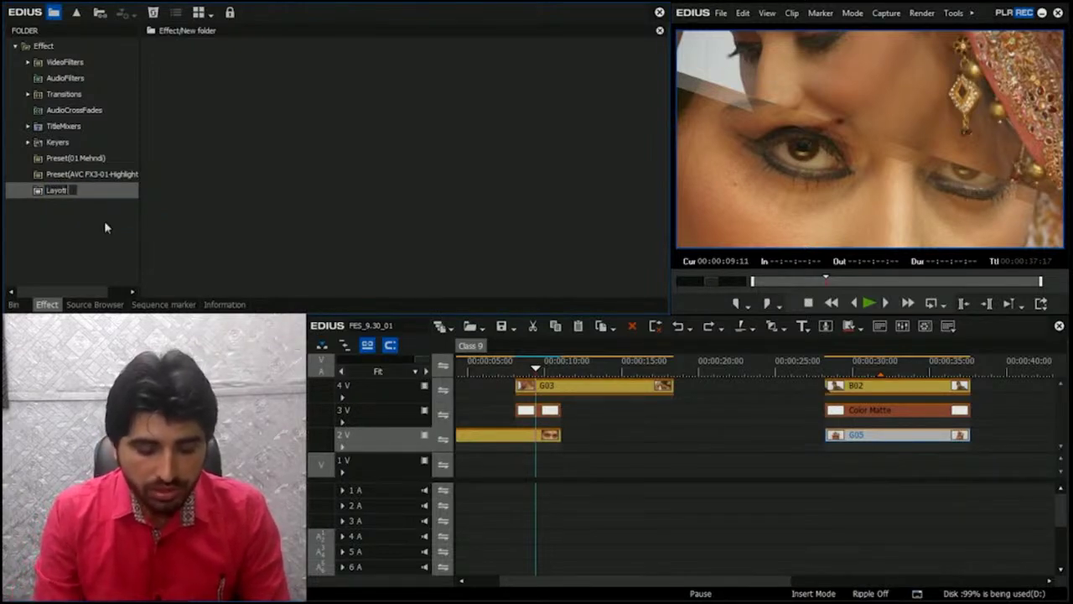
type("er Eff")
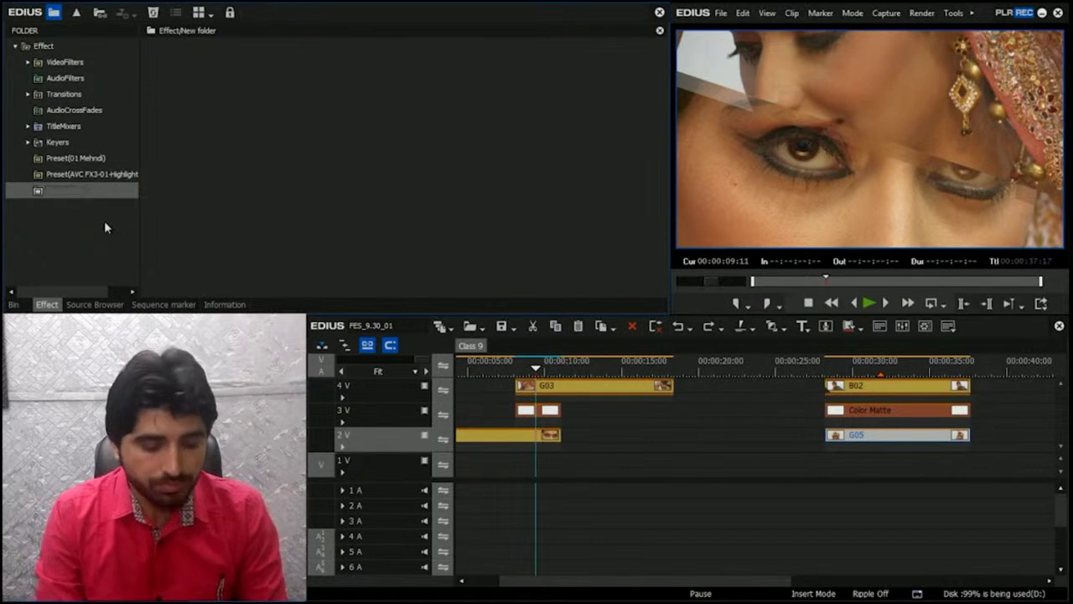
key("Return")
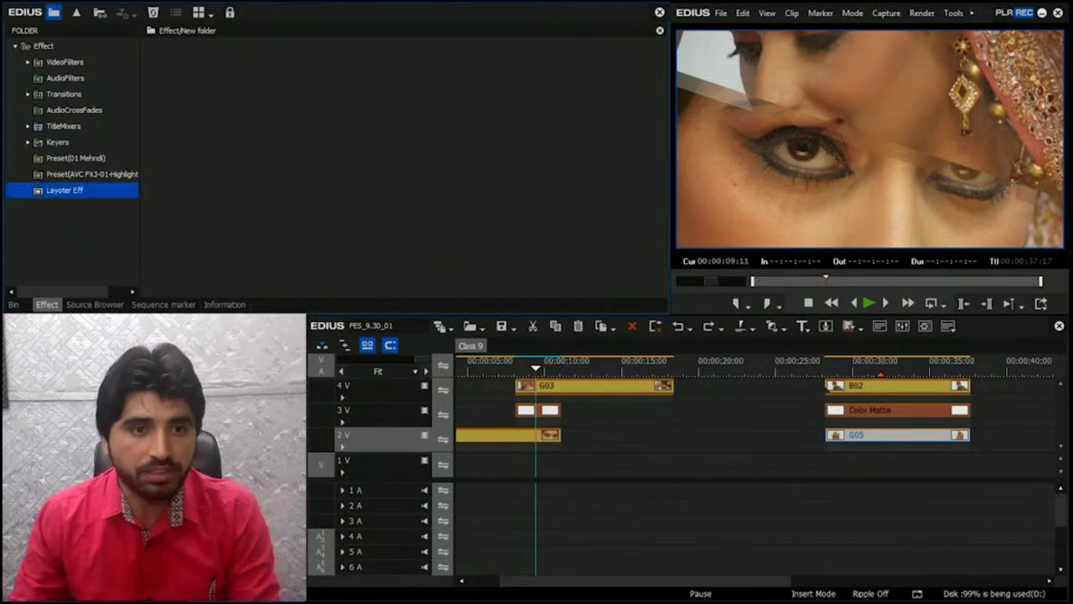
Step: Save the Layouter animation of the first transition's Color Matte as a user preset named "Lsider 45" in the Layoter Eff folder
left_click(224, 305)
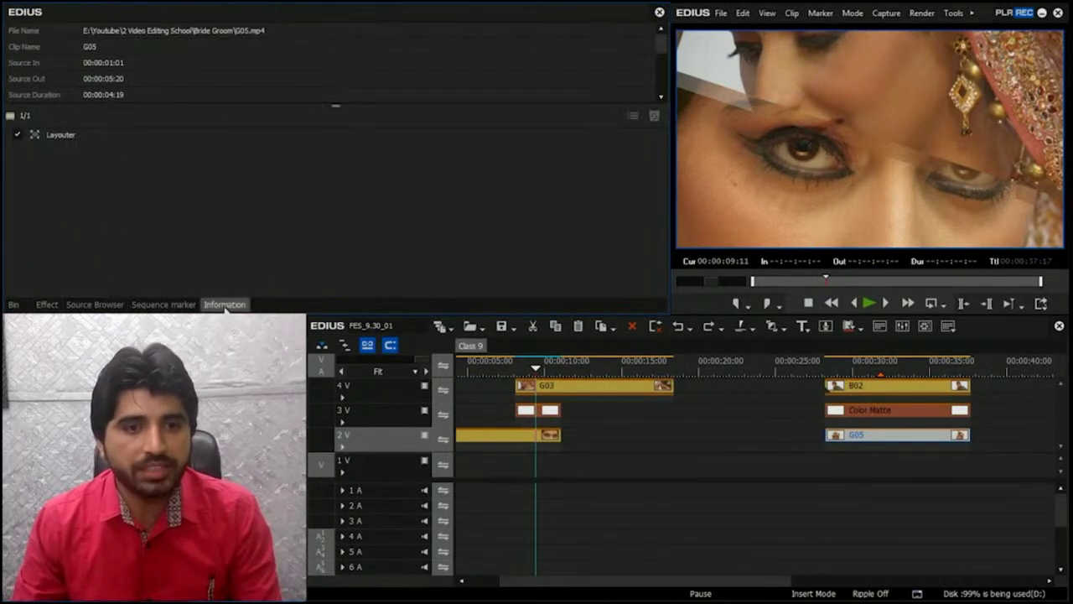
left_click(545, 411)
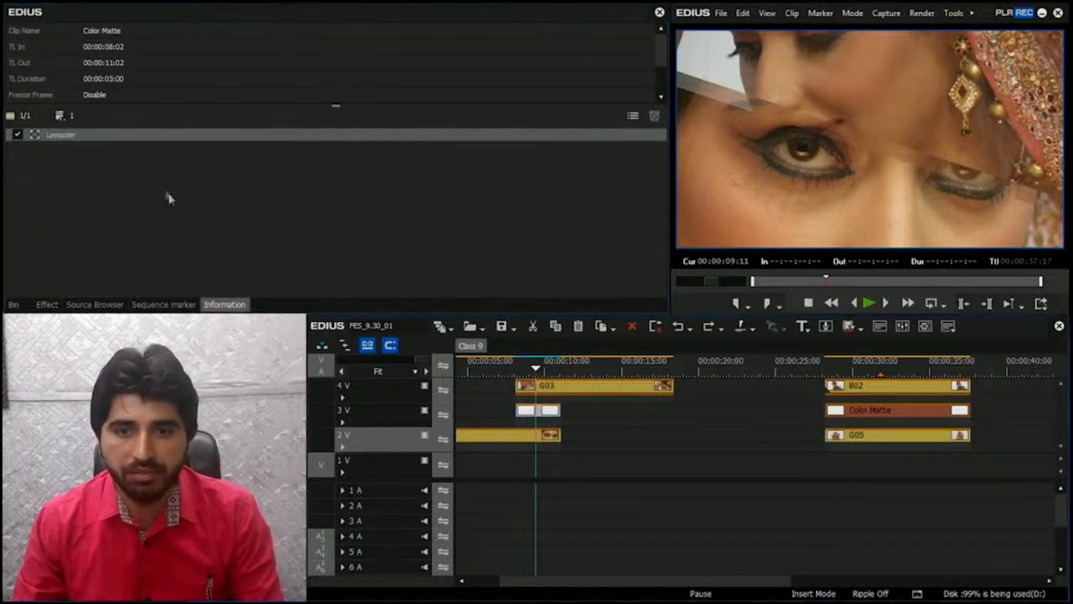
left_click(47, 304)
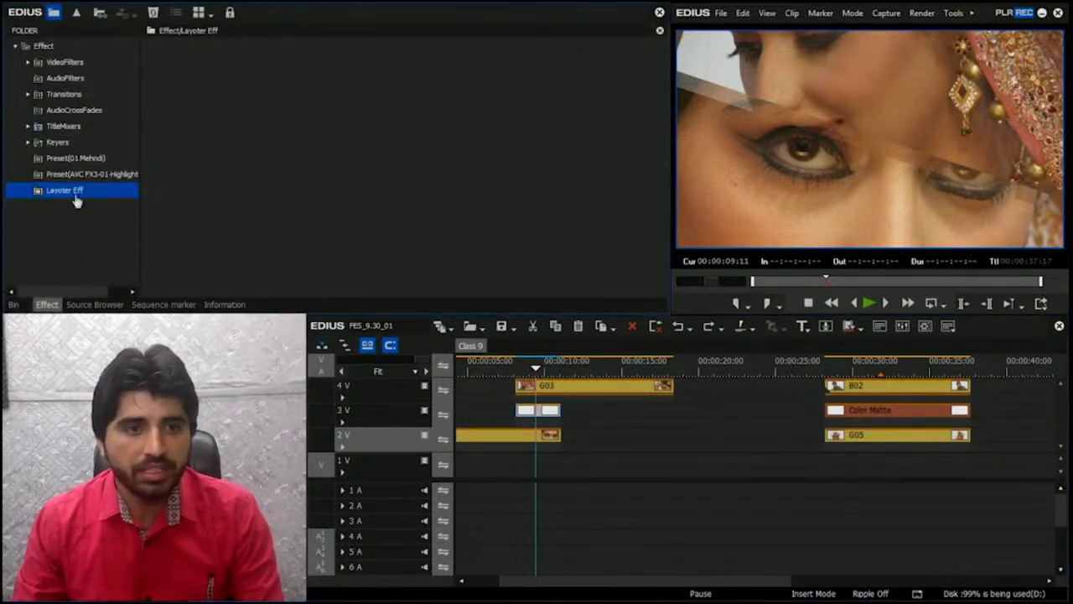
left_click(224, 305)
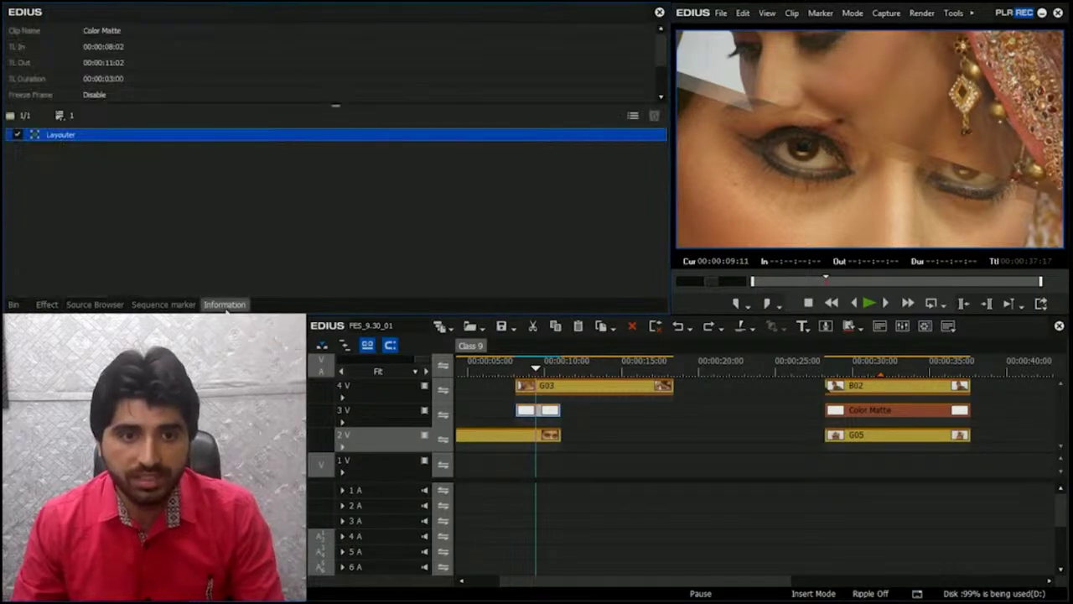
right_click(265, 136)
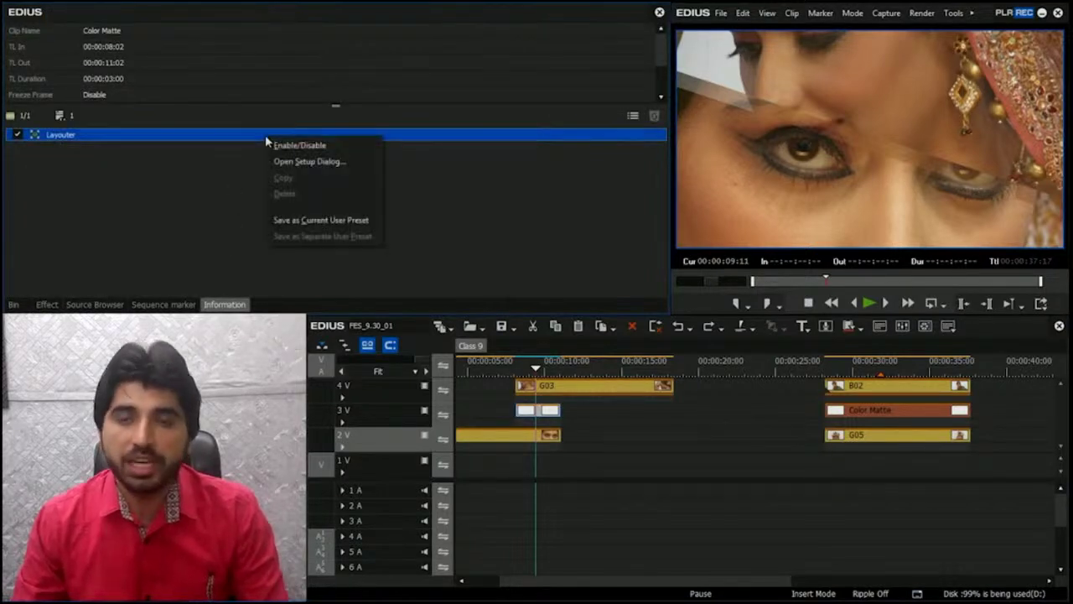
left_click(333, 223)
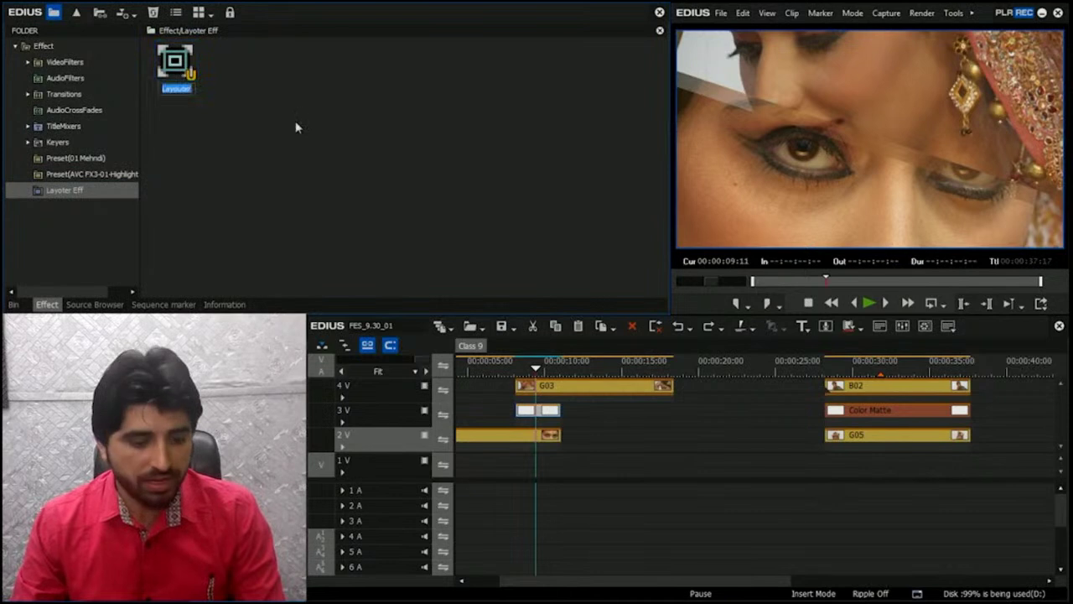
type("Lside")
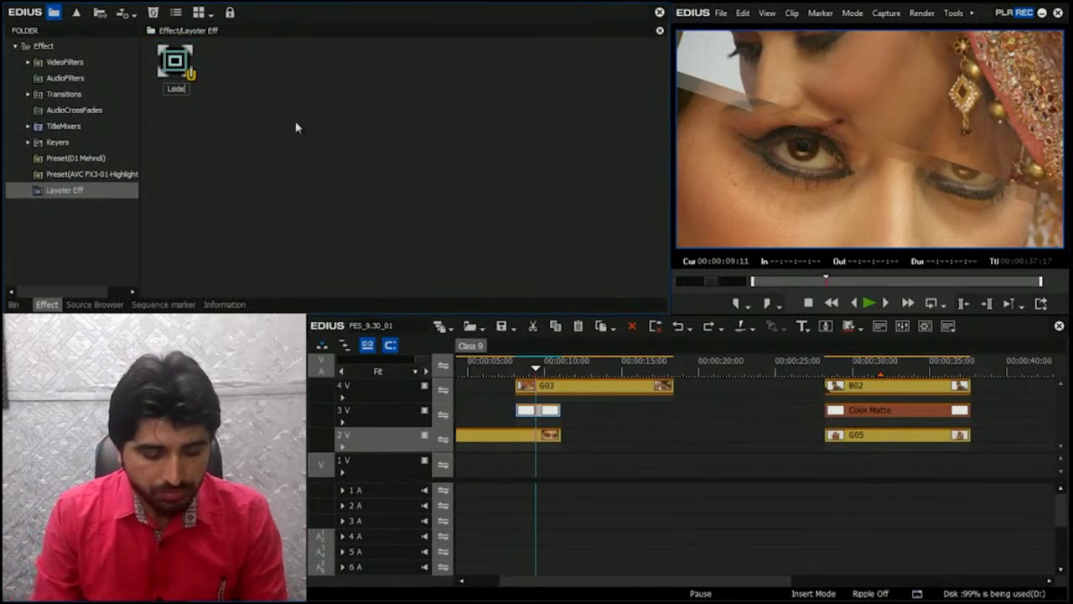
type("r")
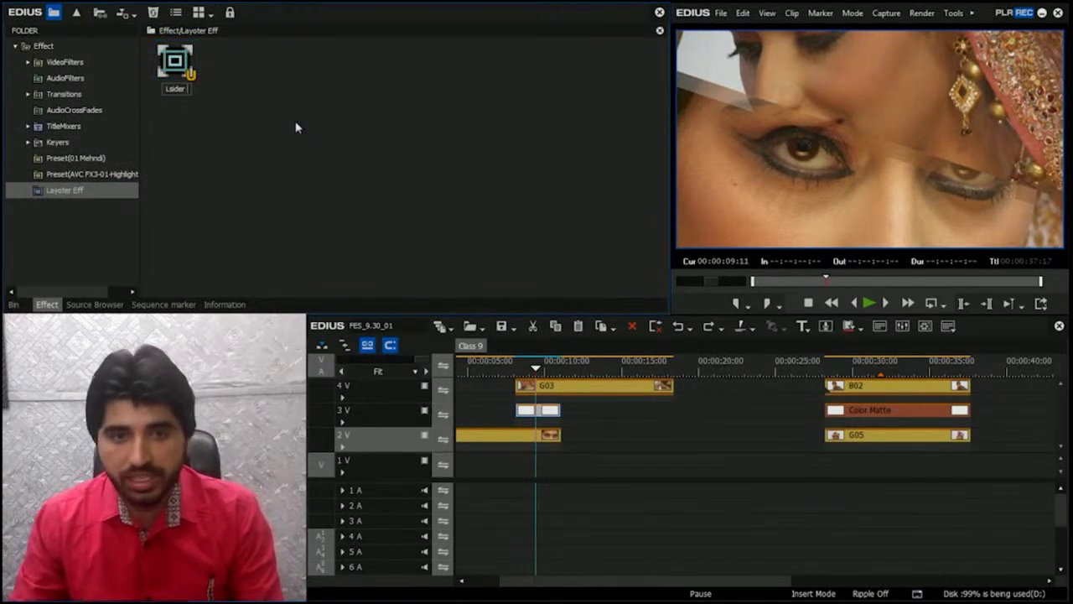
type(" 45")
key("Return")
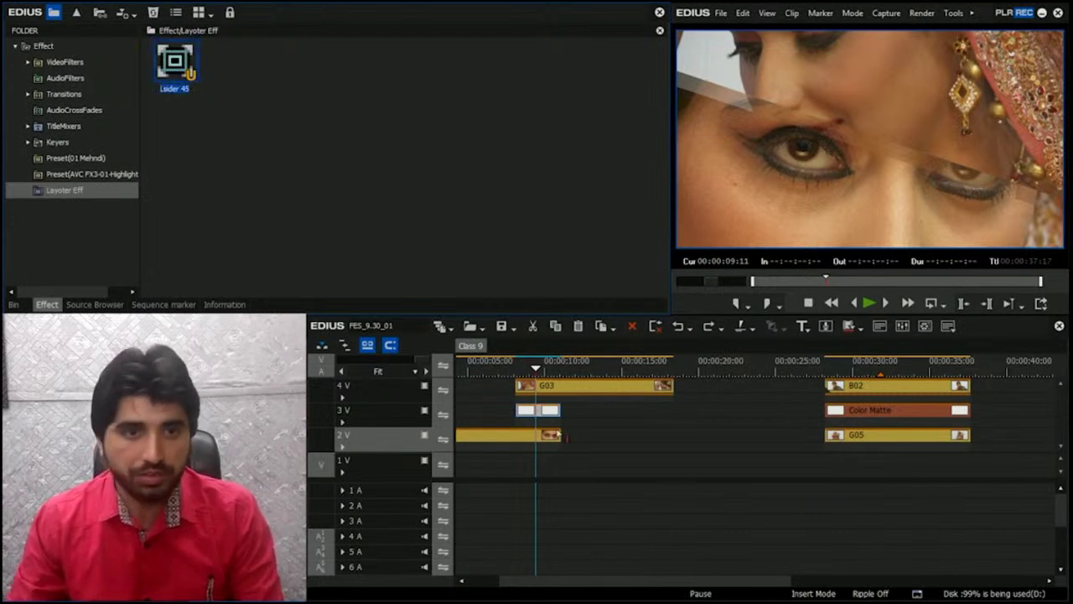
Step: Replace the first transition's Color Matte on track 3 V with a fresh Color Matte from the effects bin and play it
left_click_drag(541, 417, 263, 139)
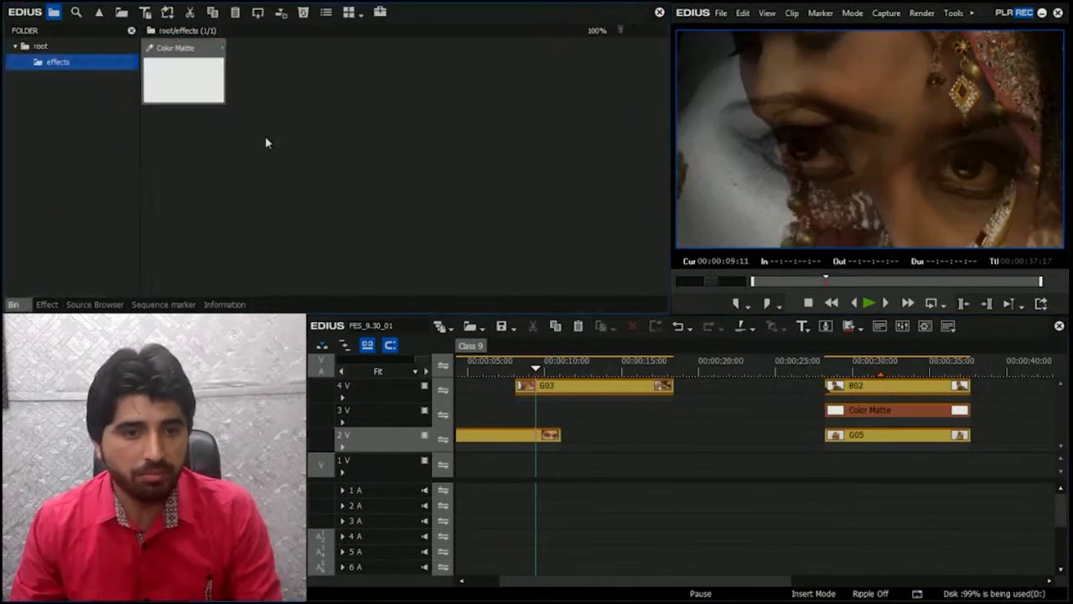
left_click_drag(184, 76, 511, 419)
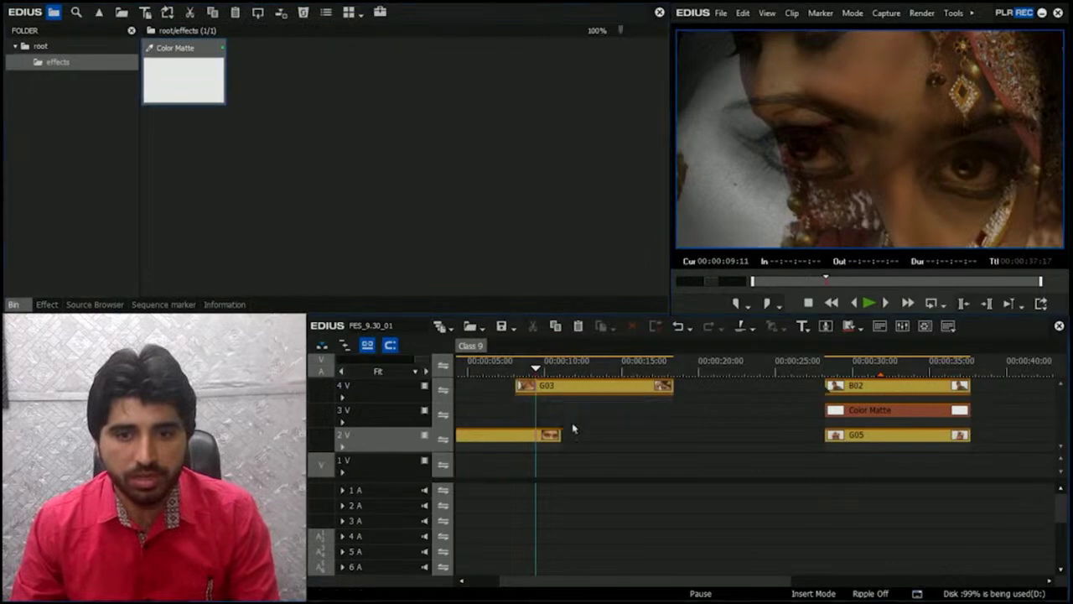
key("n")
key("space")
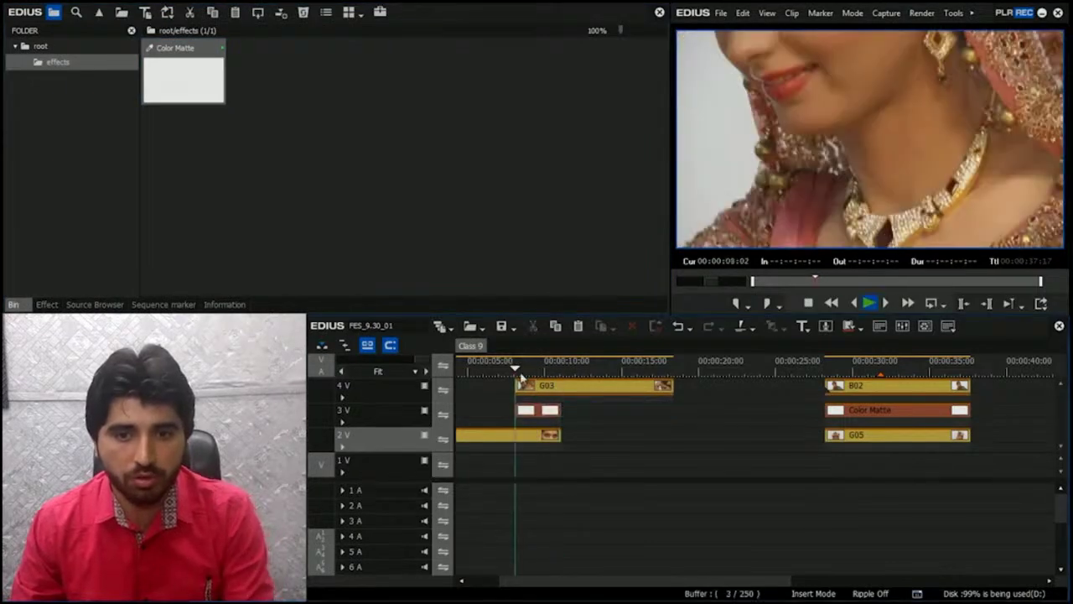
key("space")
Step: Apply the Lsider 45 preset to the fresh Color Matte on track 3 V and return to its start
left_click(47, 305)
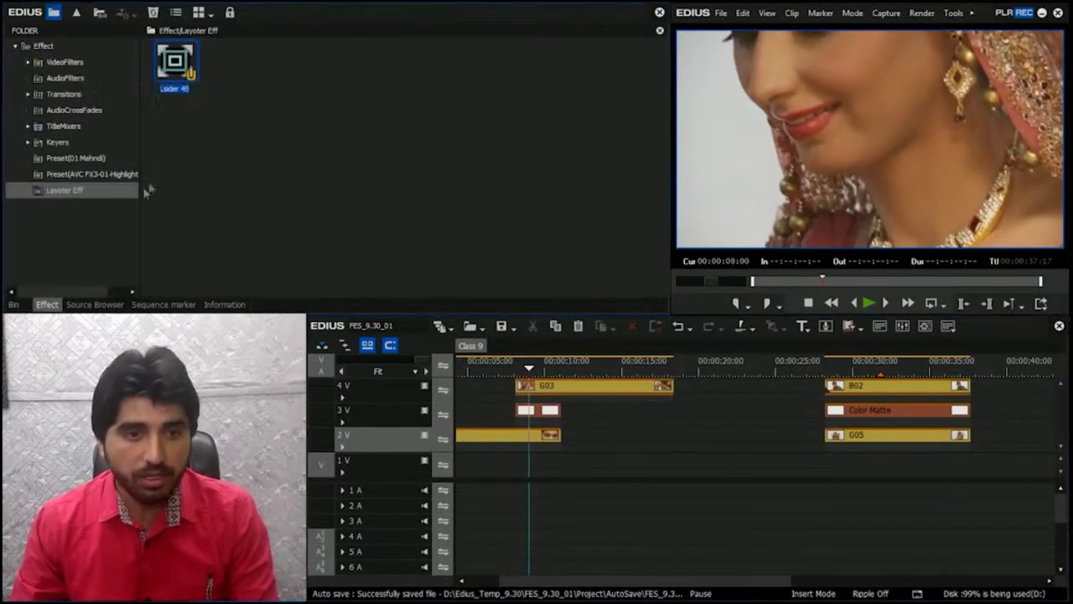
left_click_drag(190, 72, 541, 429)
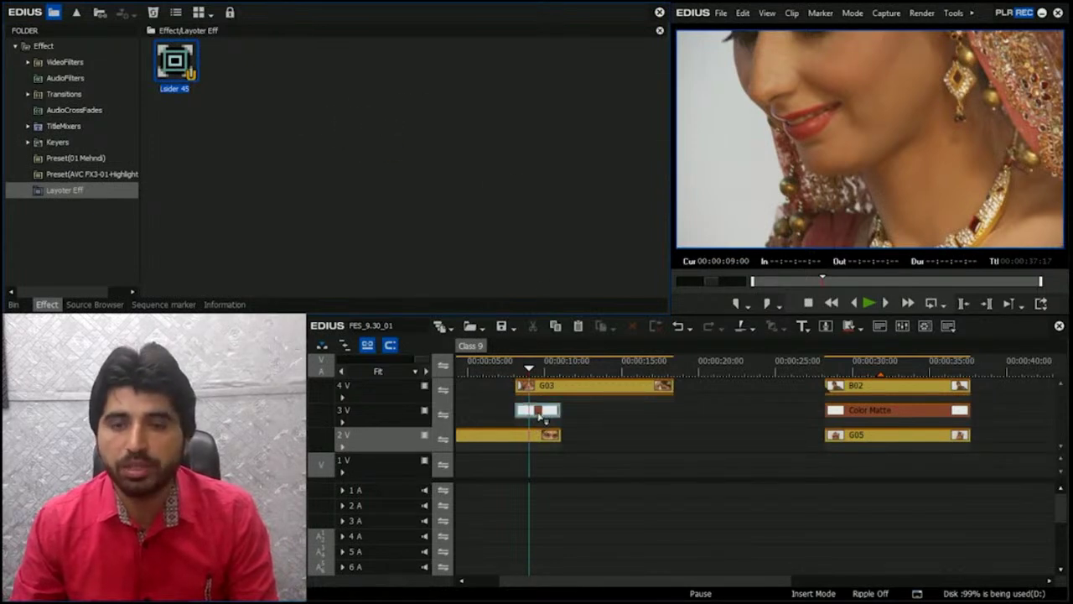
left_click(515, 371)
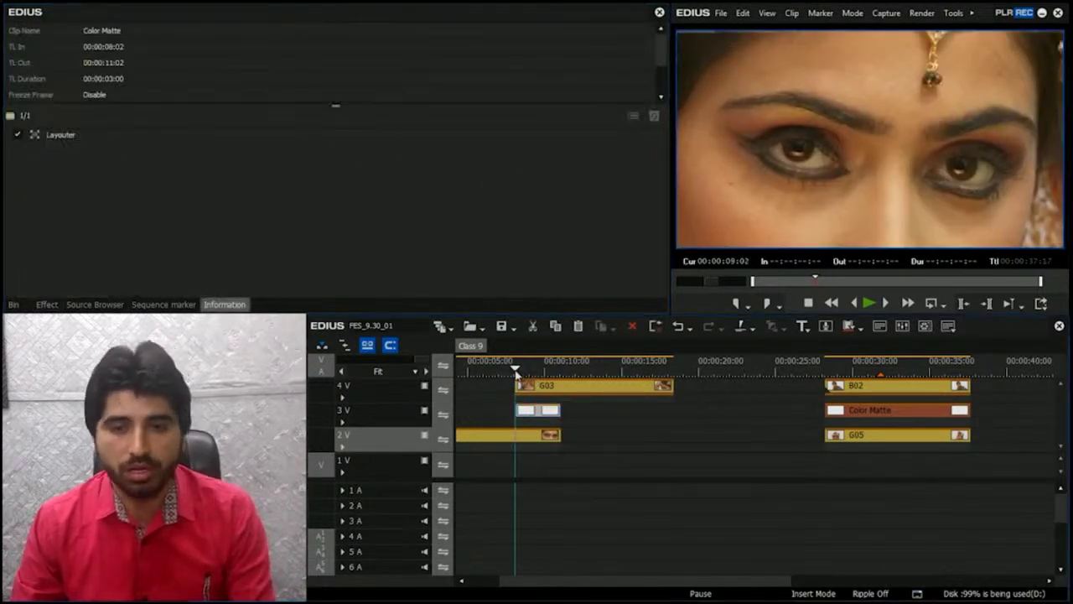
Step: Play the first matte transition with the Lsider 45 preset applied to the fresh Color Matte
key("space")
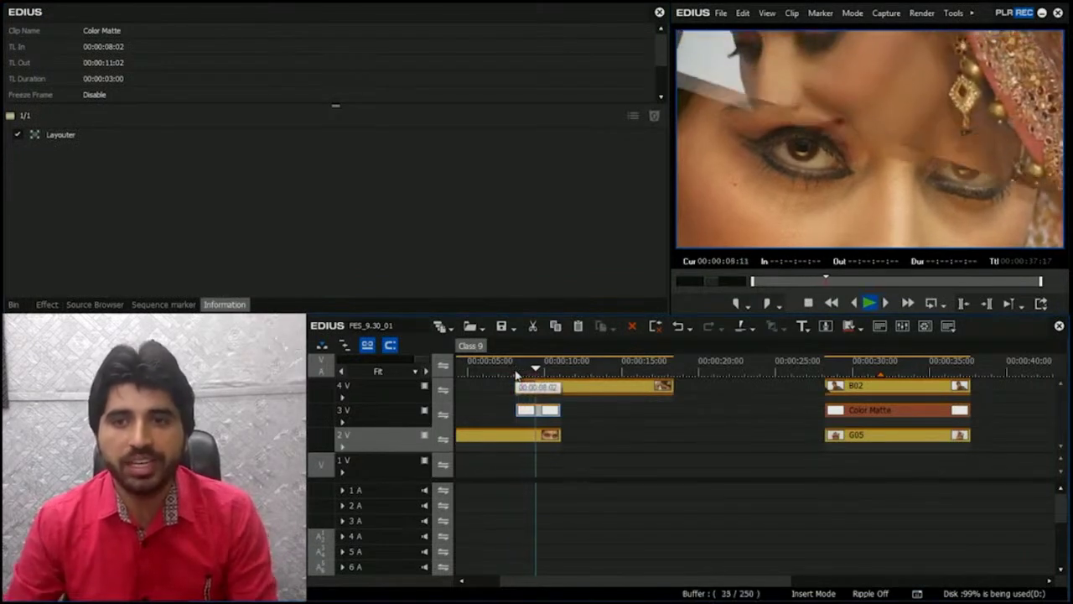
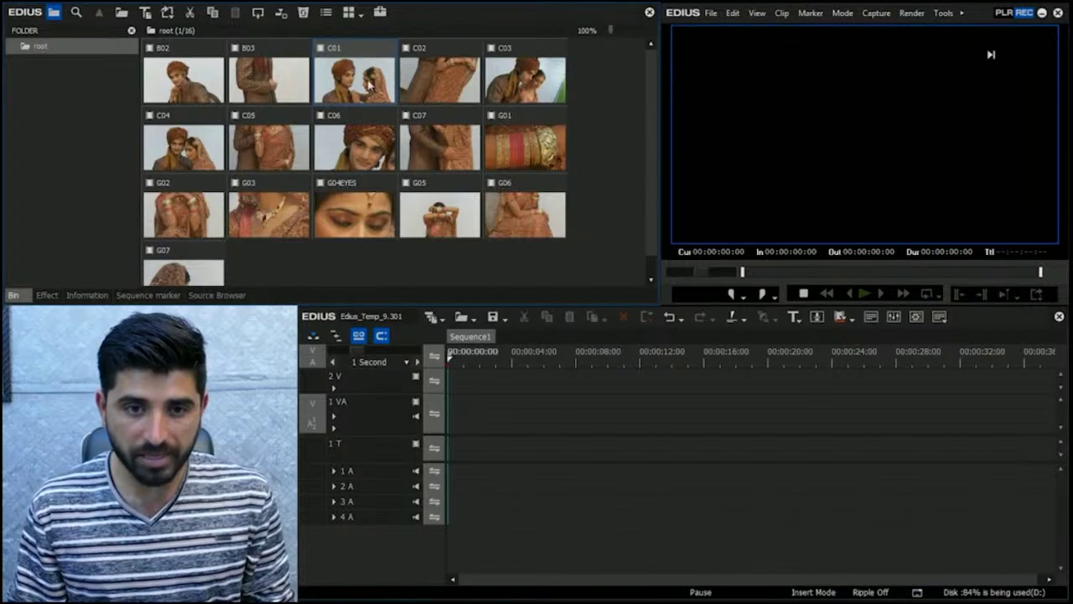
Step: Place the bin clips C01, C03, C06 and C07 one after another on the 1 VA track of Sequence1
left_click(370, 159, "ctrl")
left_click(458, 154, "ctrl")
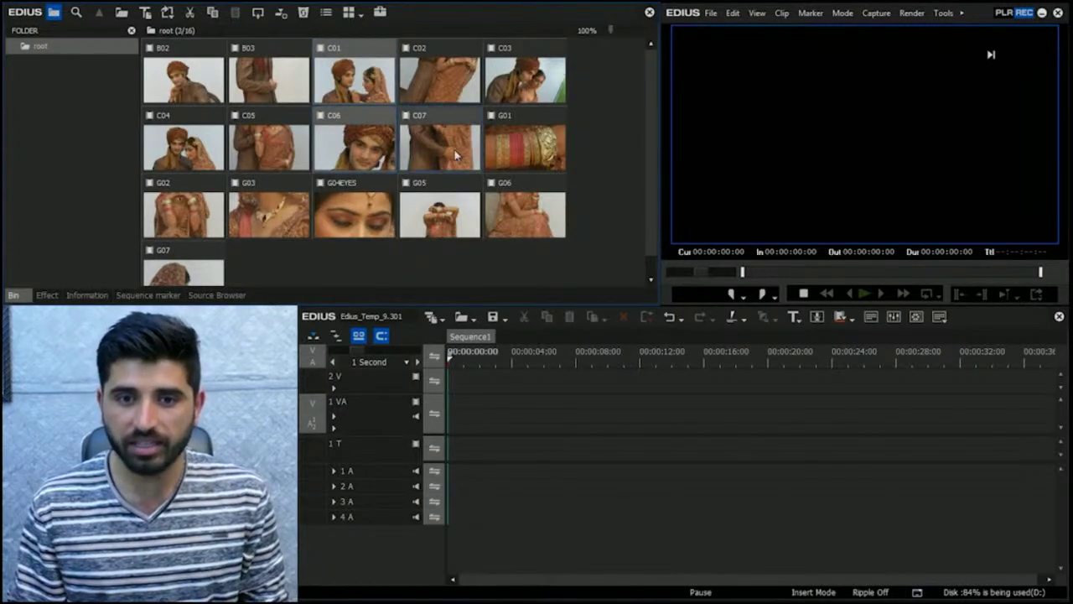
left_click(538, 87, "ctrl")
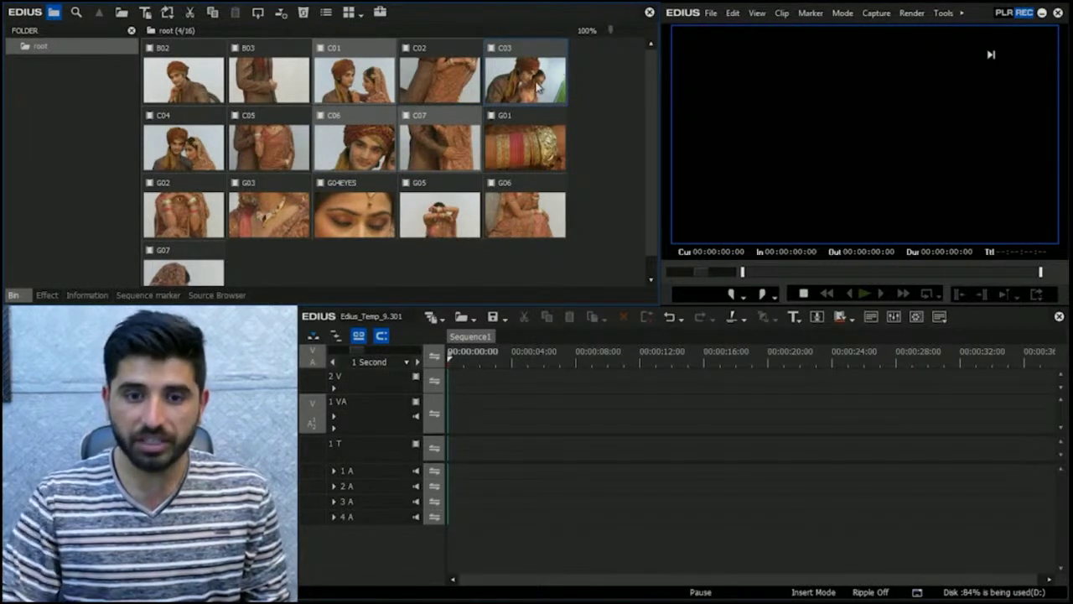
key("shift+Return")
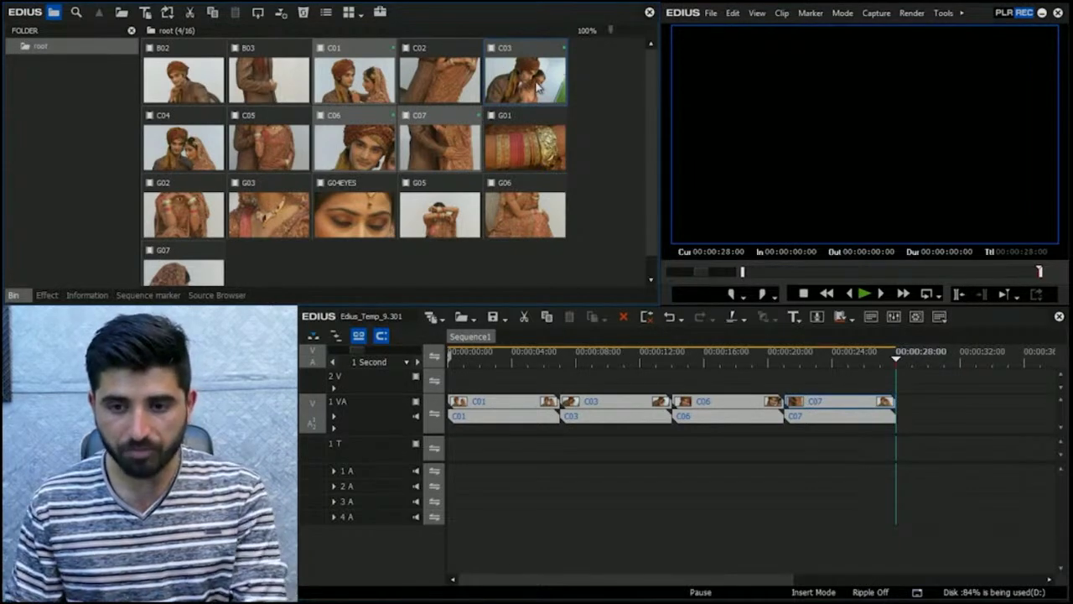
Step: Play Sequence1 from its start and scrub through the four clips to review them
left_click(708, 365)
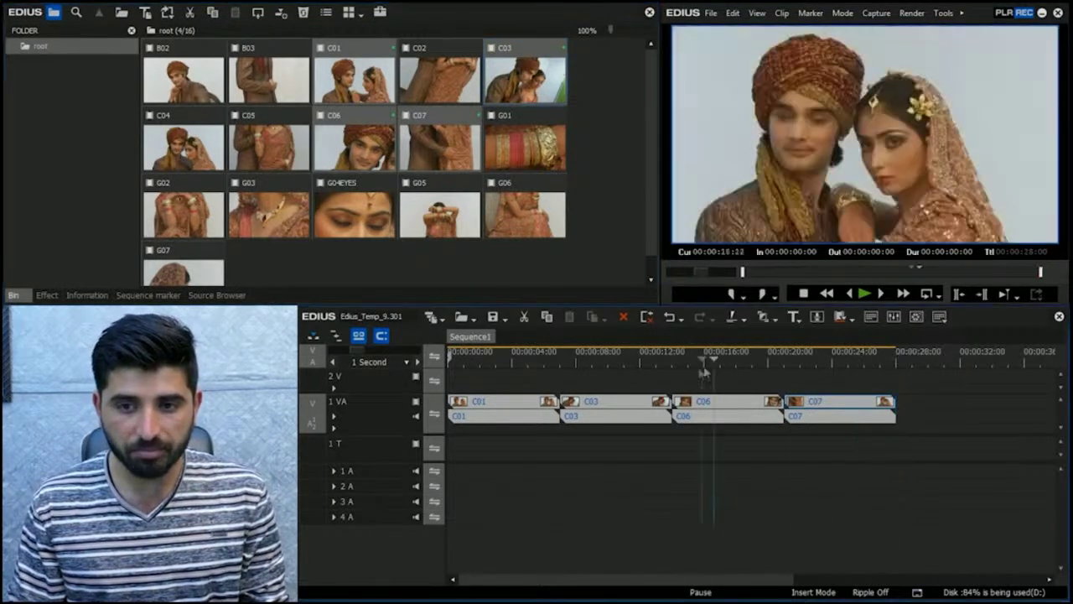
key("Home")
key("space")
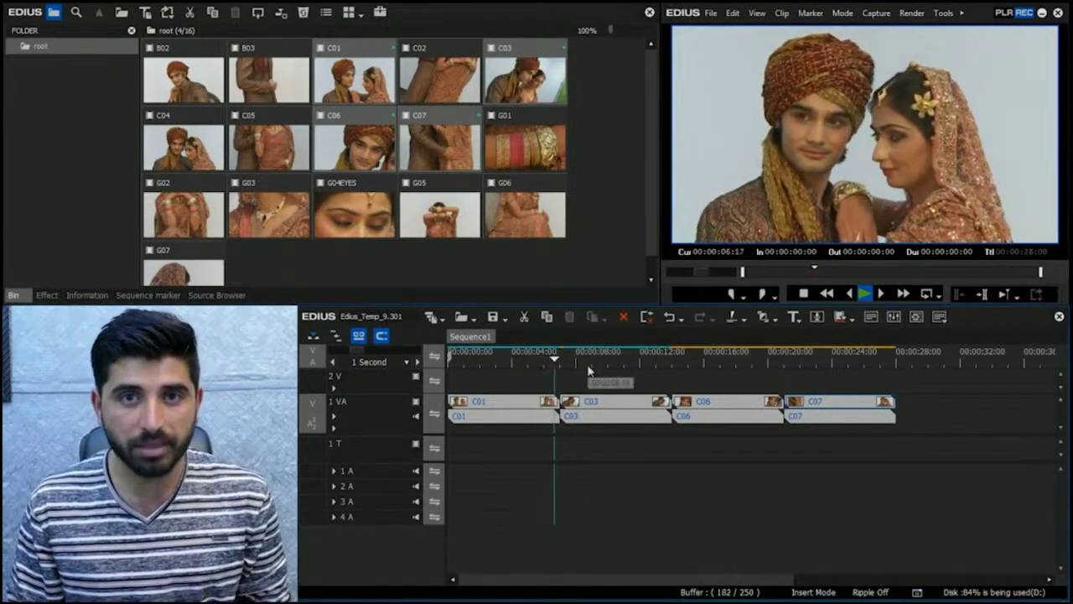
left_click_drag(587, 369, 874, 382)
left_click_drag(977, 381, 843, 428)
left_click_drag(797, 373, 827, 369)
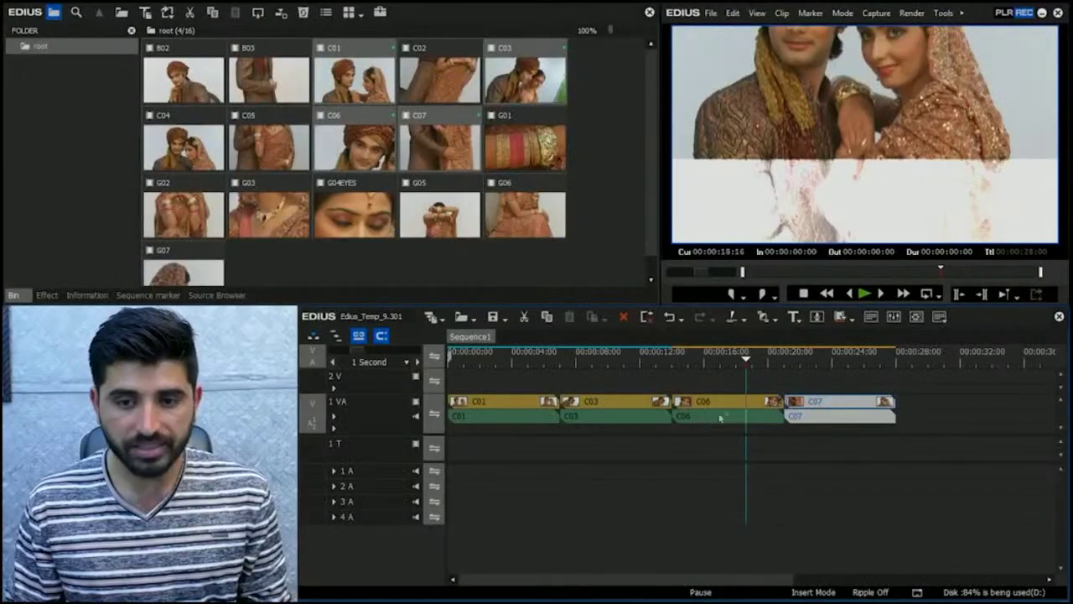
Step: Add the default transition at all three cuts between C01, C03, C06 and C07 on the 1 VA track
left_click(726, 411)
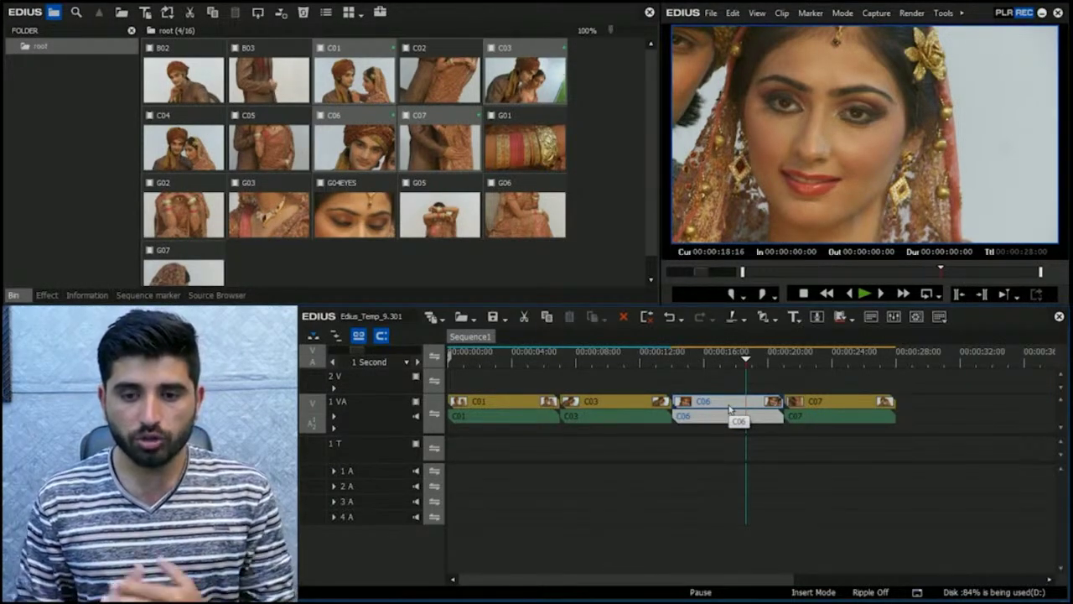
key("Page_Up")
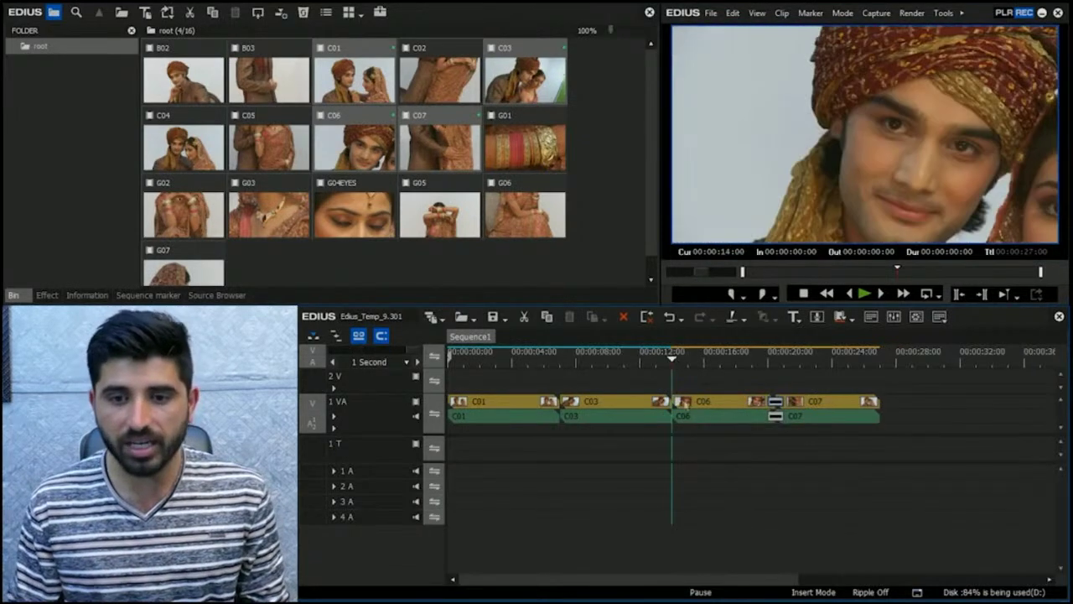
key("ctrl+p")
key("ctrl+p")
key("Page_Up")
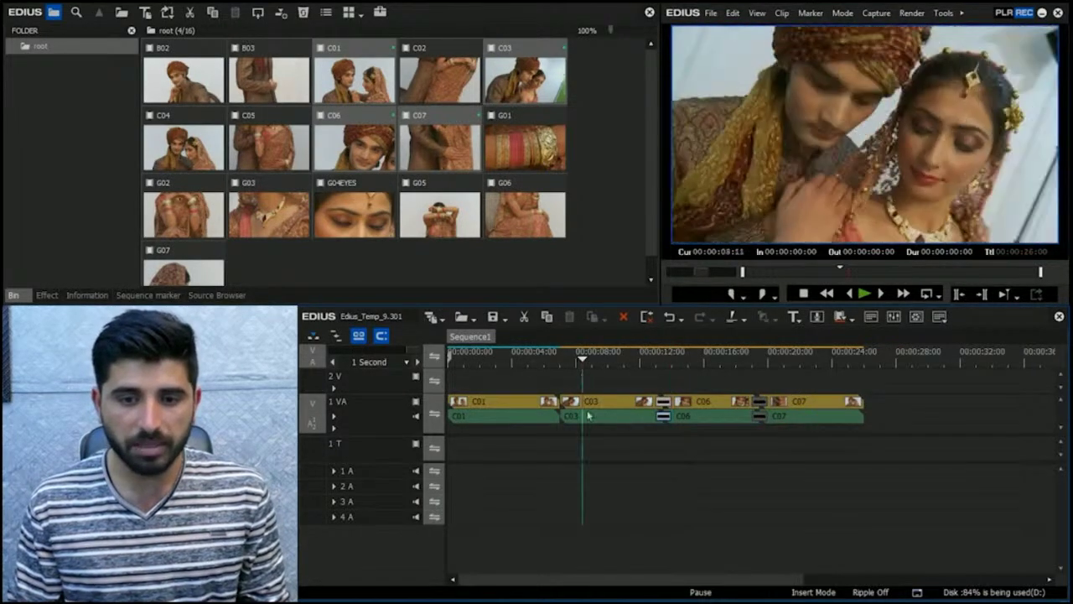
left_click(590, 414)
key("ctrl+p")
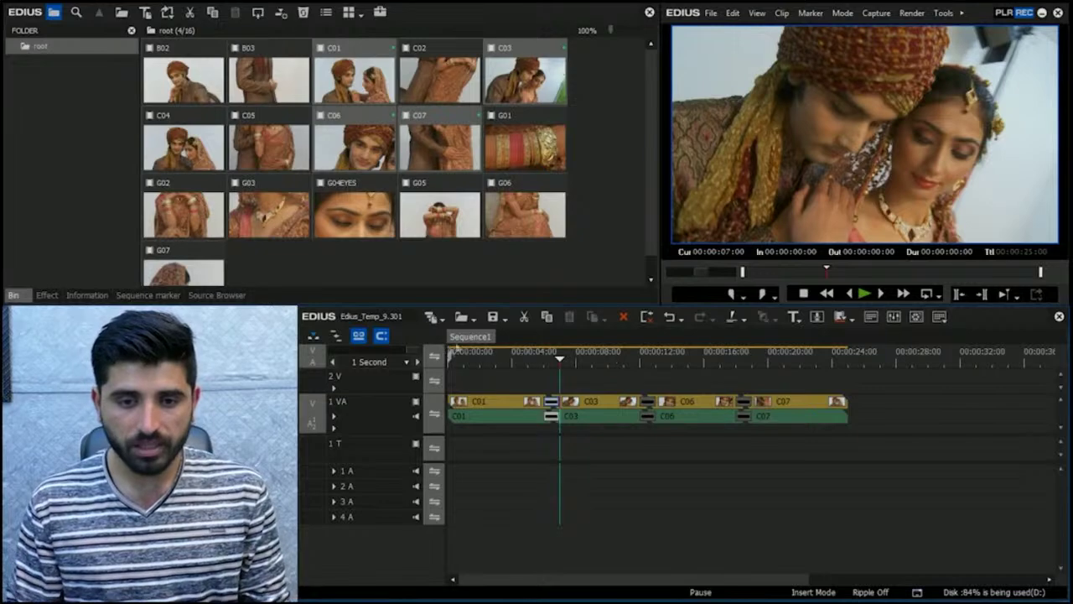
Step: Register Sequence1 in the bin and nest it at the start of the 1 VA track in a new sequence
right_click(475, 339)
left_click(494, 352)
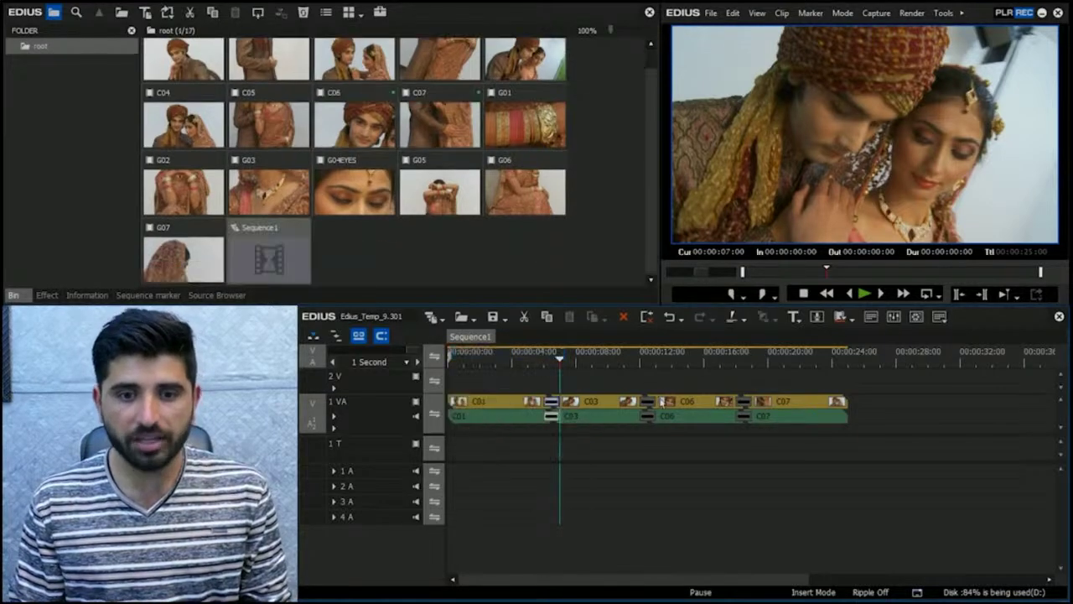
key("ctrl+shift+n")
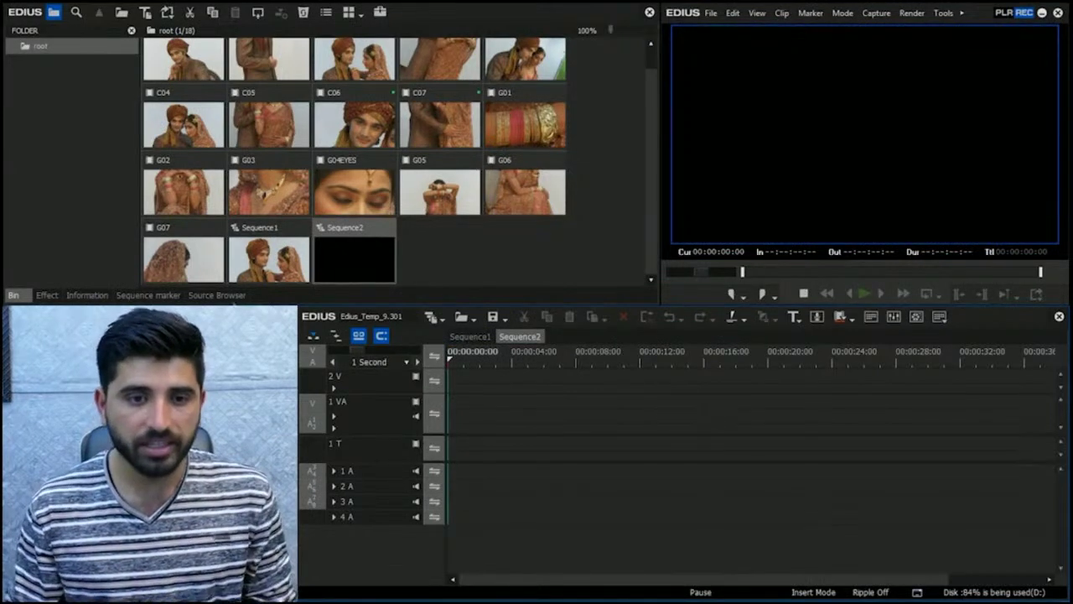
left_click_drag(270, 256, 581, 417)
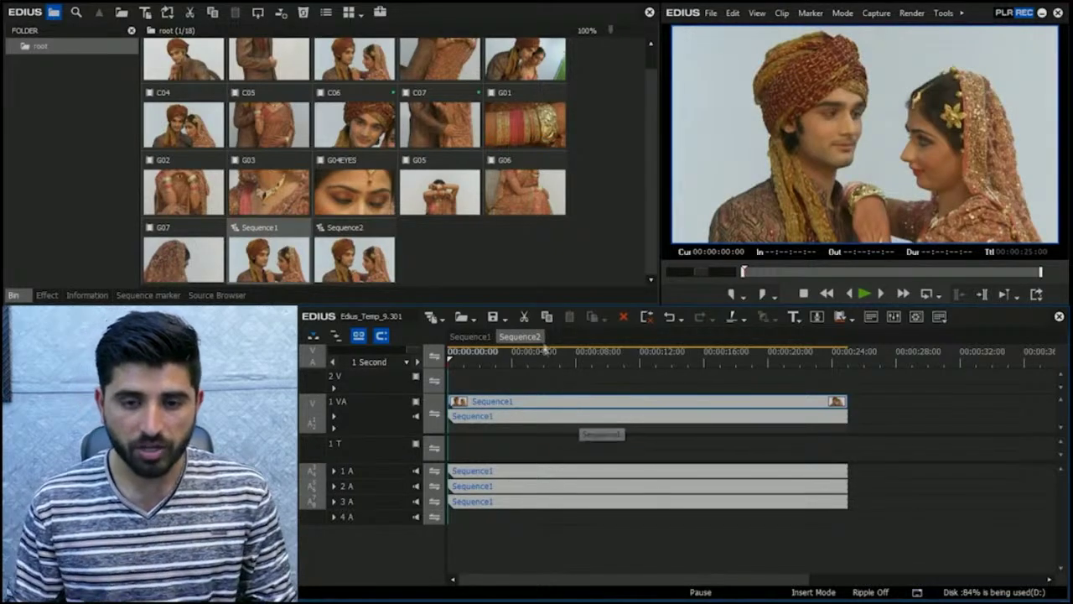
Step: Rename the new sequence as Produced and close the other open sequence
right_click(519, 336)
left_click(554, 379)
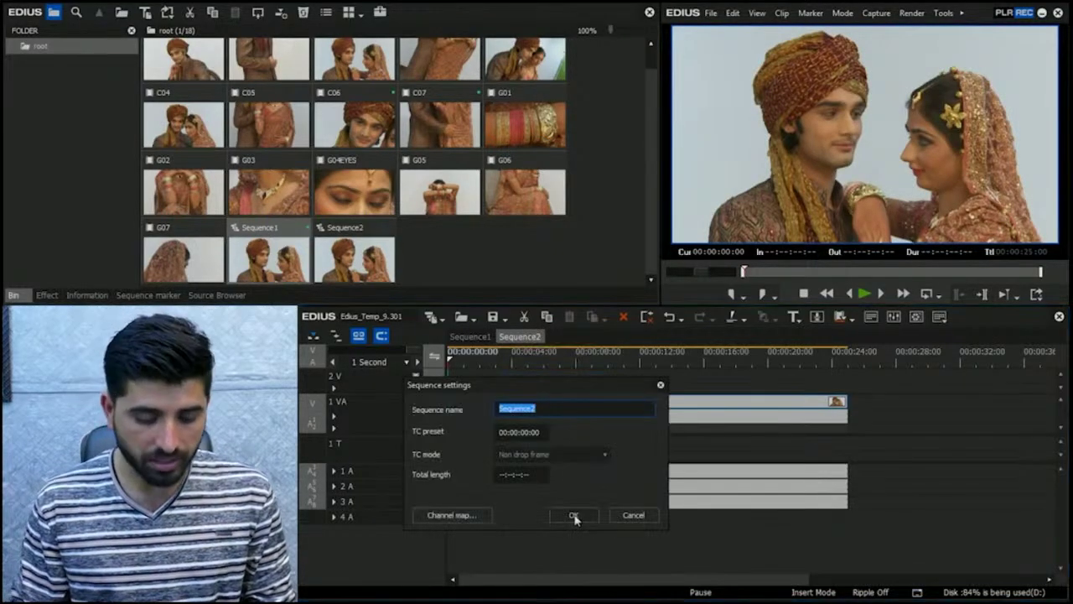
type("Produced")
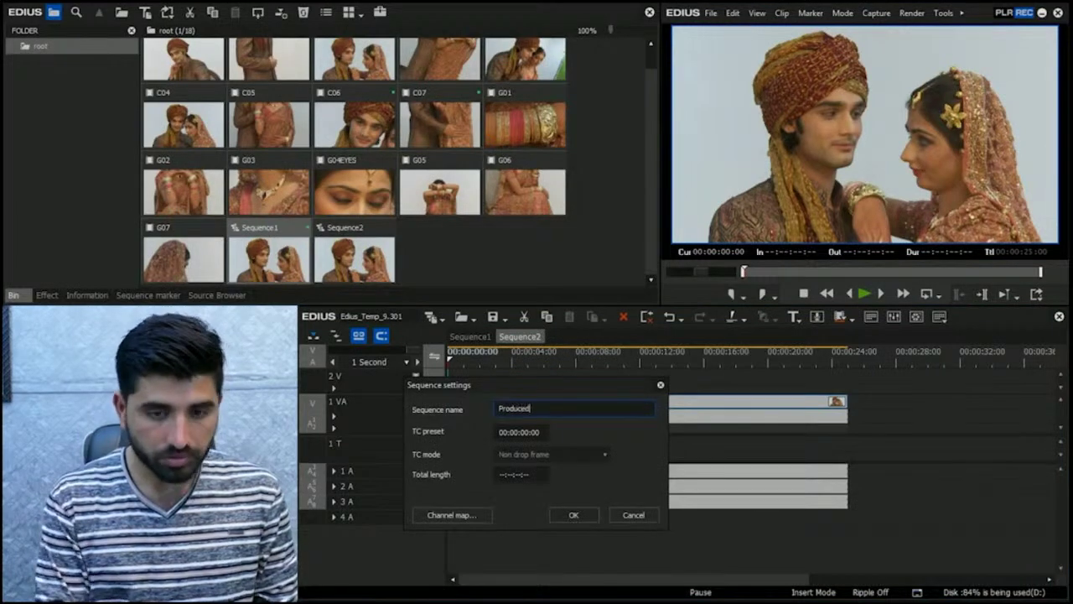
key("Return")
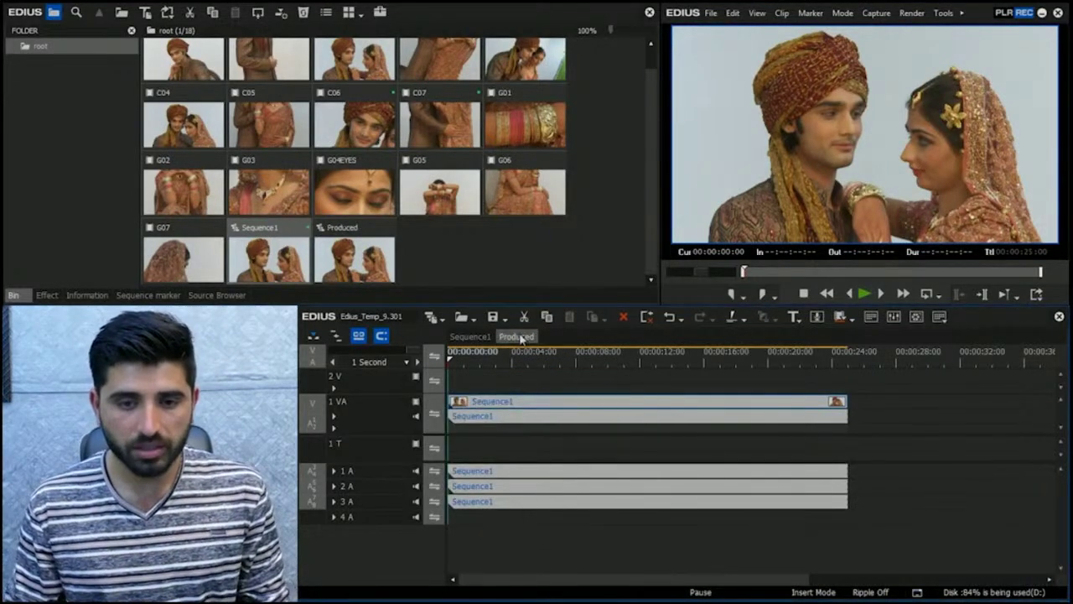
right_click(517, 336)
left_click(556, 449)
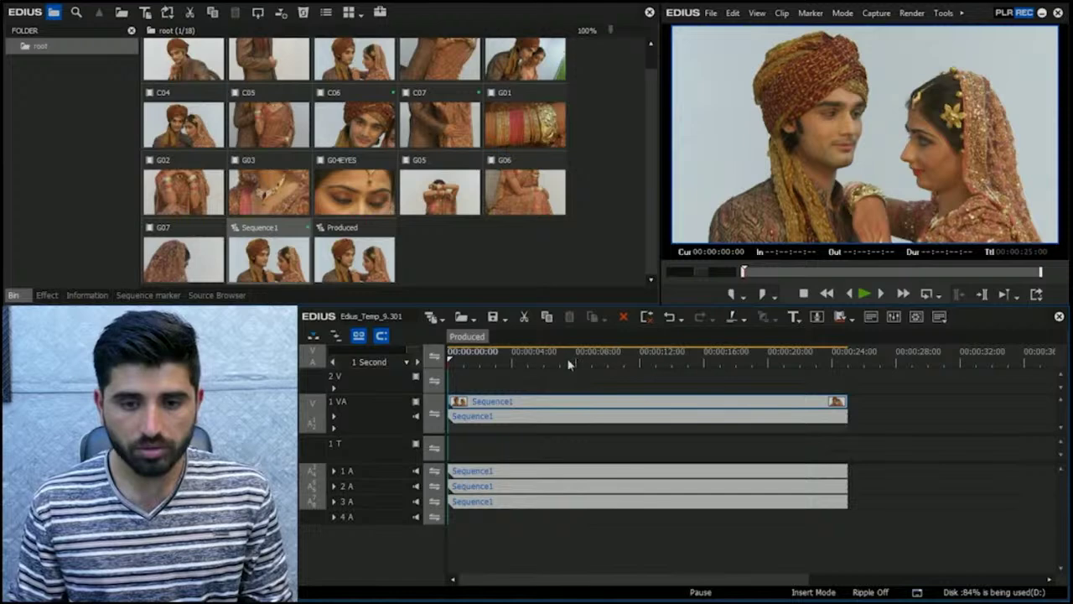
Step: Look through the Produced sequence and set its In point at the very start and its Out point at the end of the nested clip
left_click(607, 356)
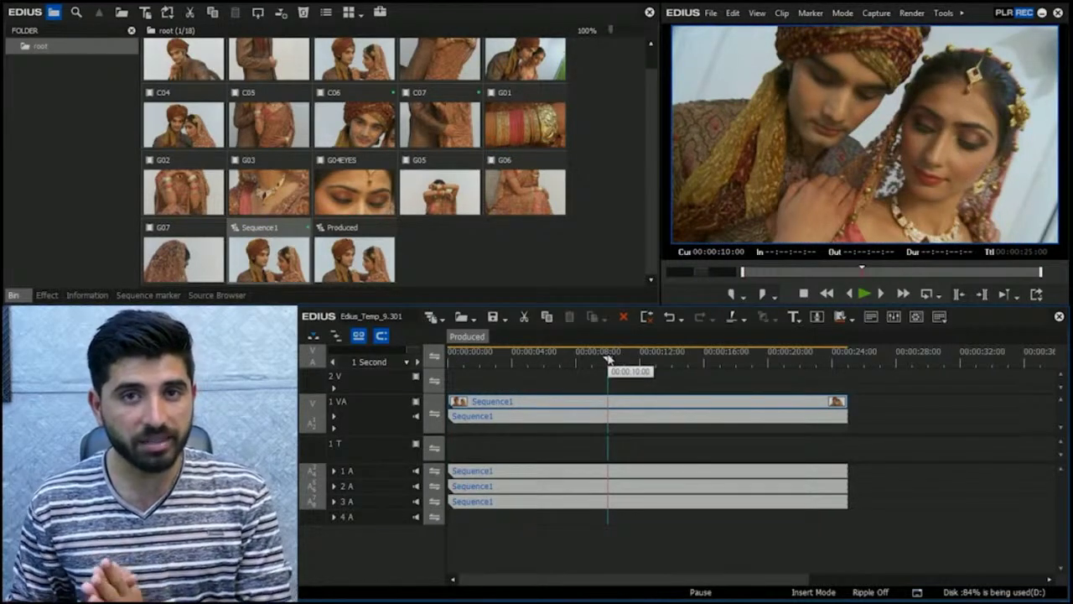
left_click_drag(608, 359, 592, 390)
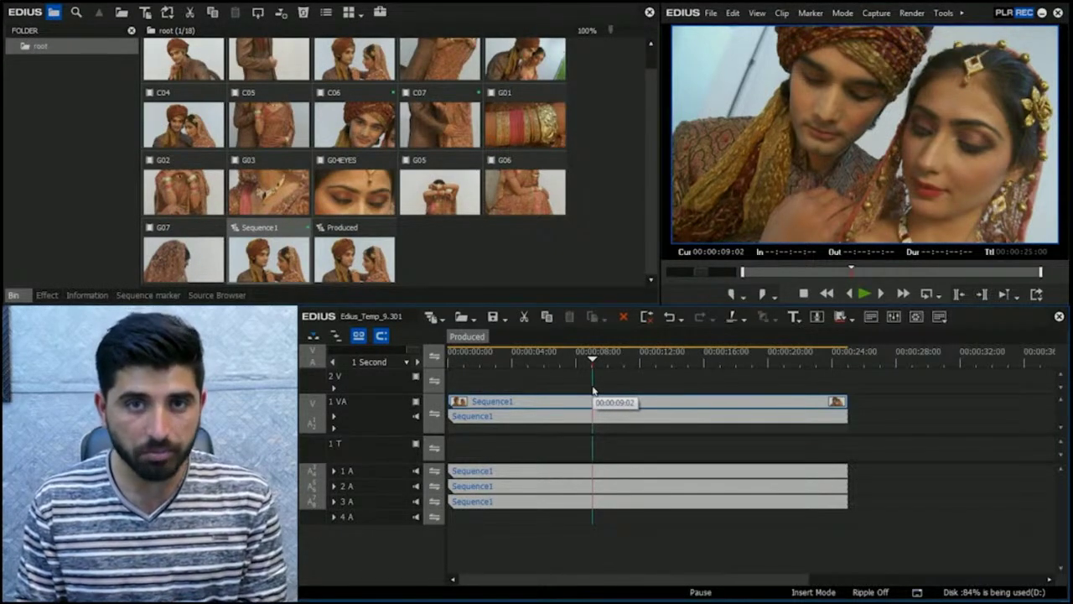
key("Home")
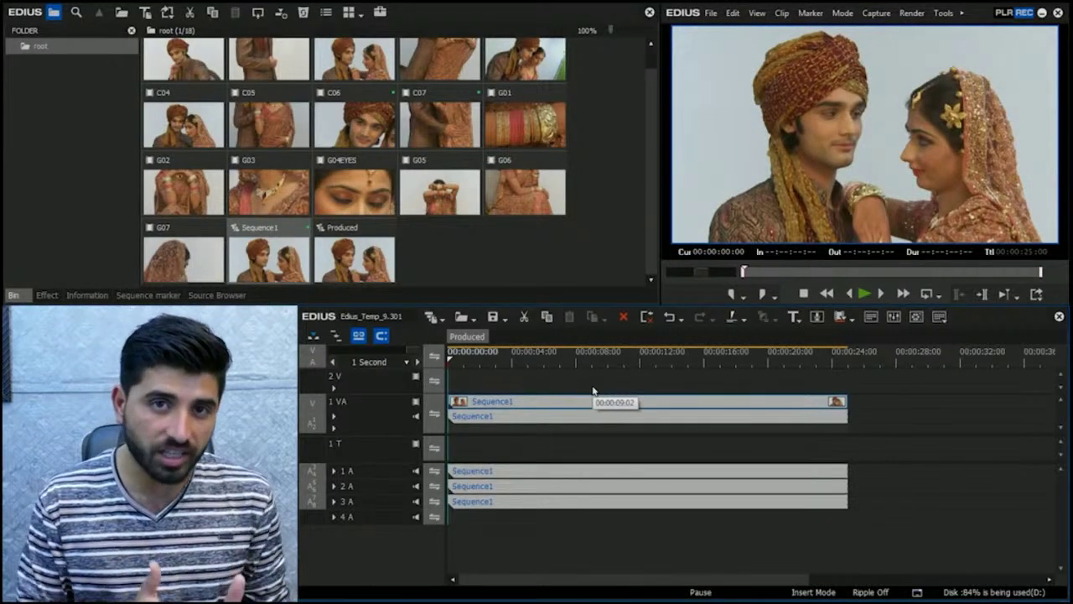
key("End")
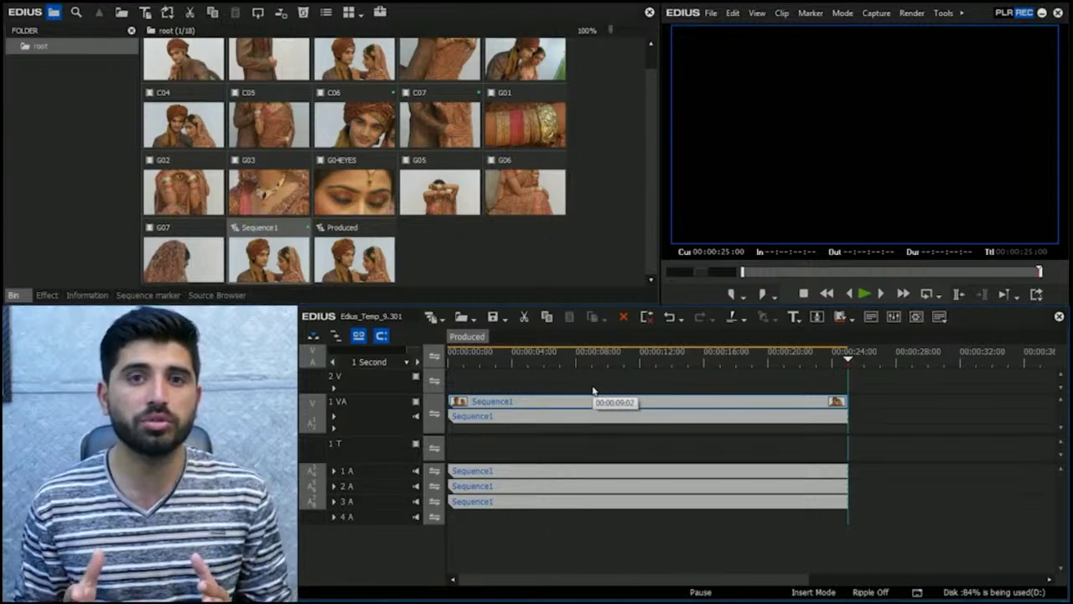
key("Home")
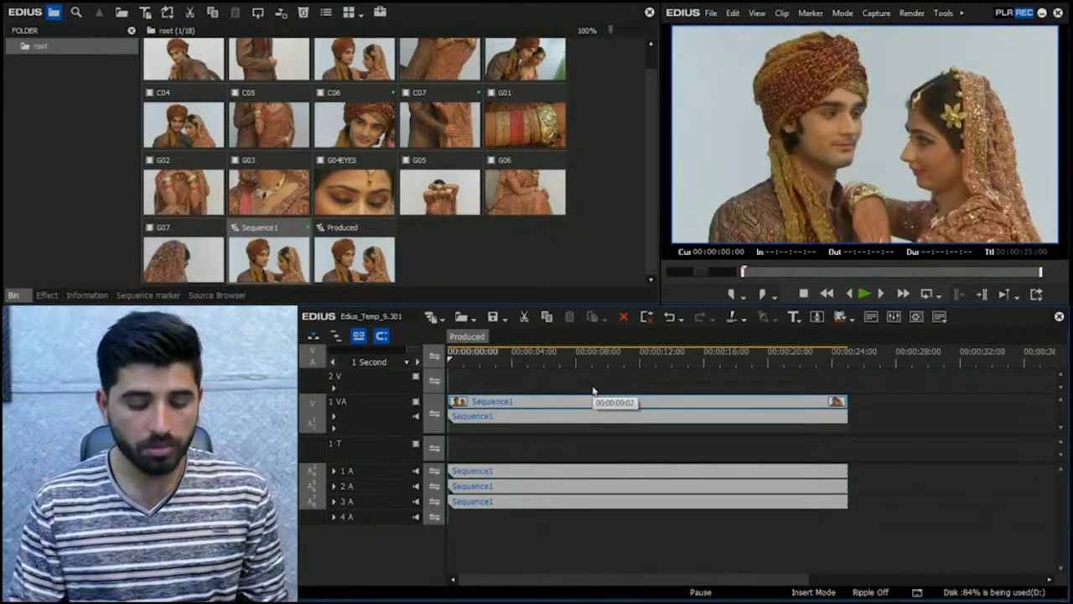
key("i")
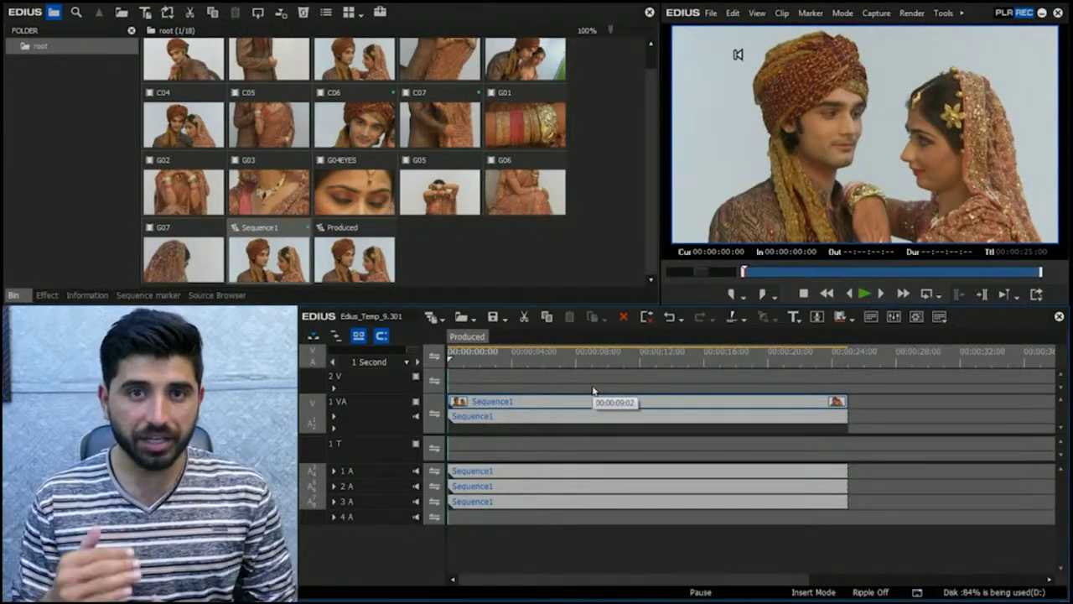
key("End")
key("o")
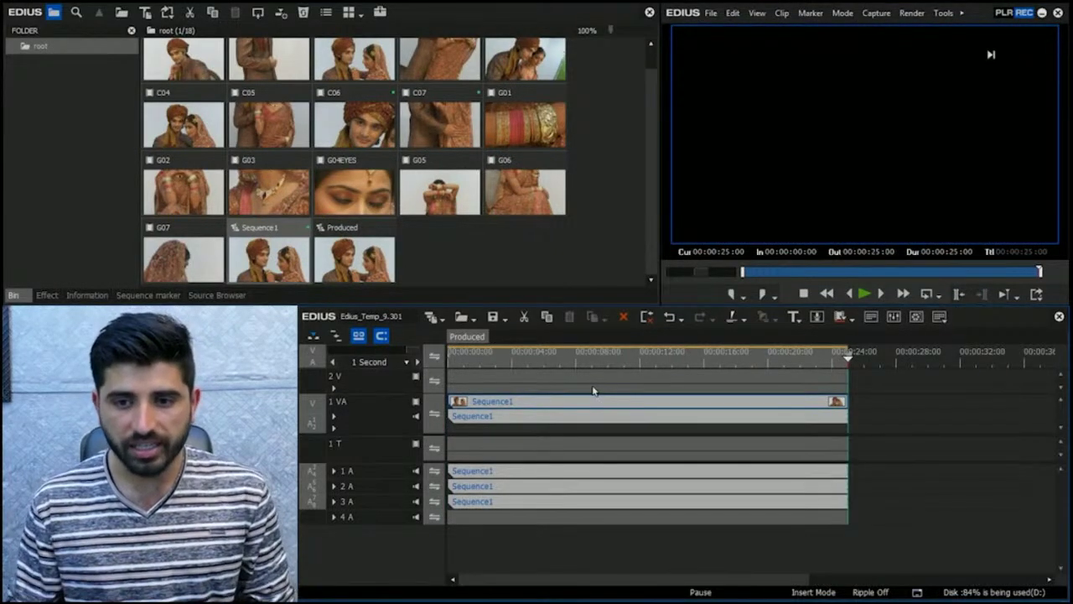
Step: Set the Produced sequence's In point at 00:00:04:00 and its Out point at 00:00:19:15
left_click(535, 355)
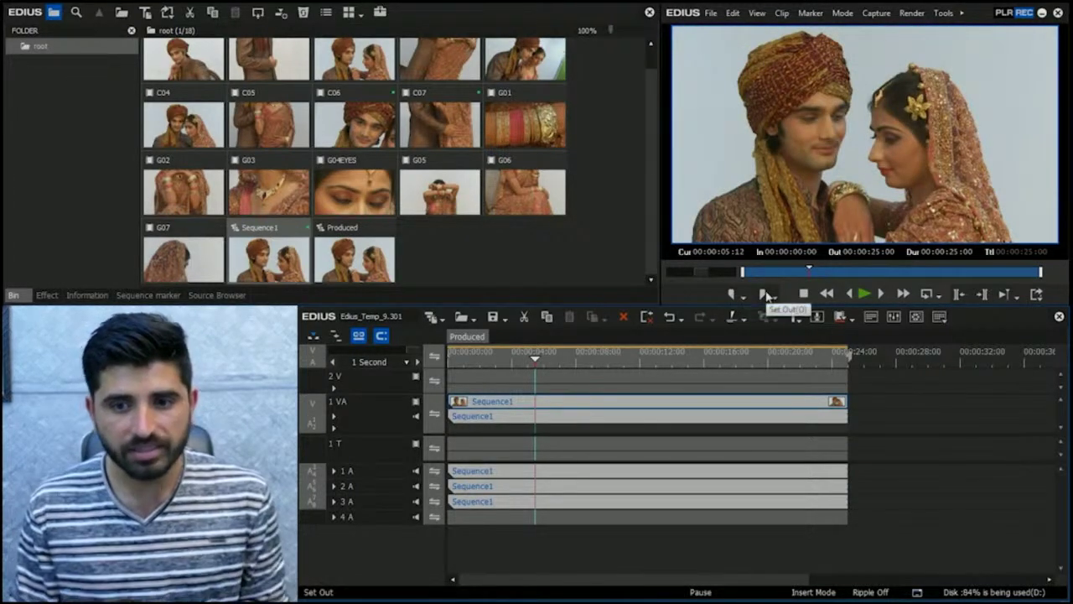
left_click(511, 356)
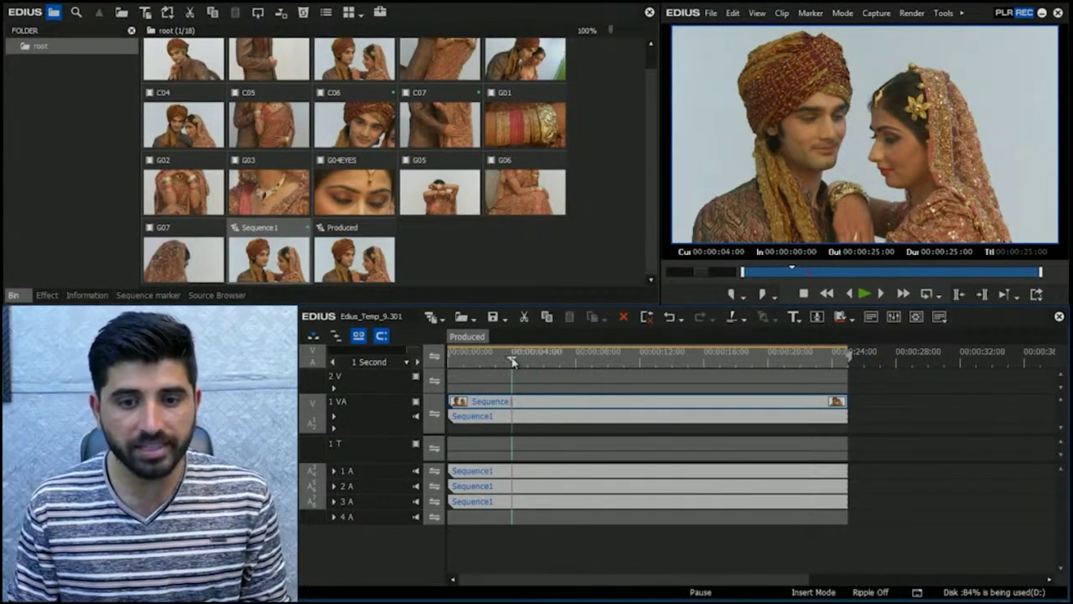
left_click(731, 294)
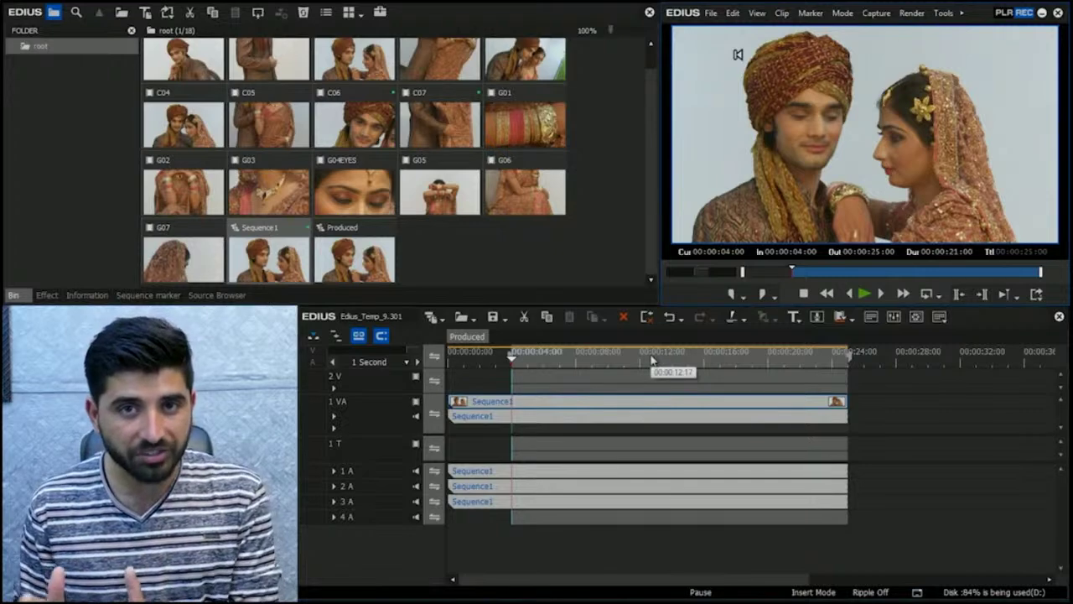
left_click(760, 361)
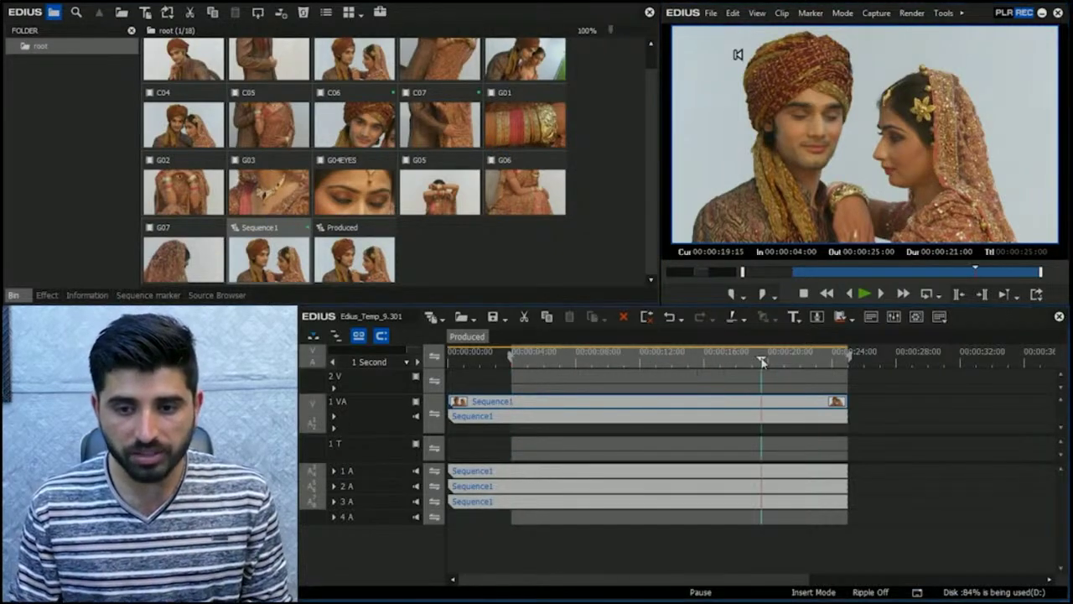
left_click(762, 294)
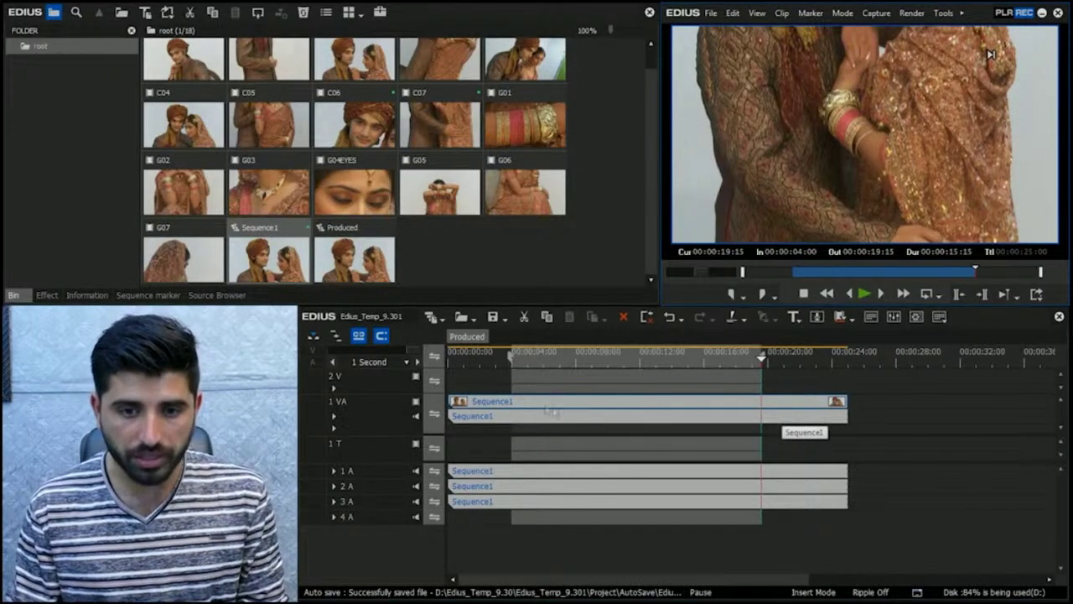
Step: Try an Out point at 00:00:01:03, ahead of the In point, and reset the In/Out range to the whole Produced sequence
left_click(465, 358)
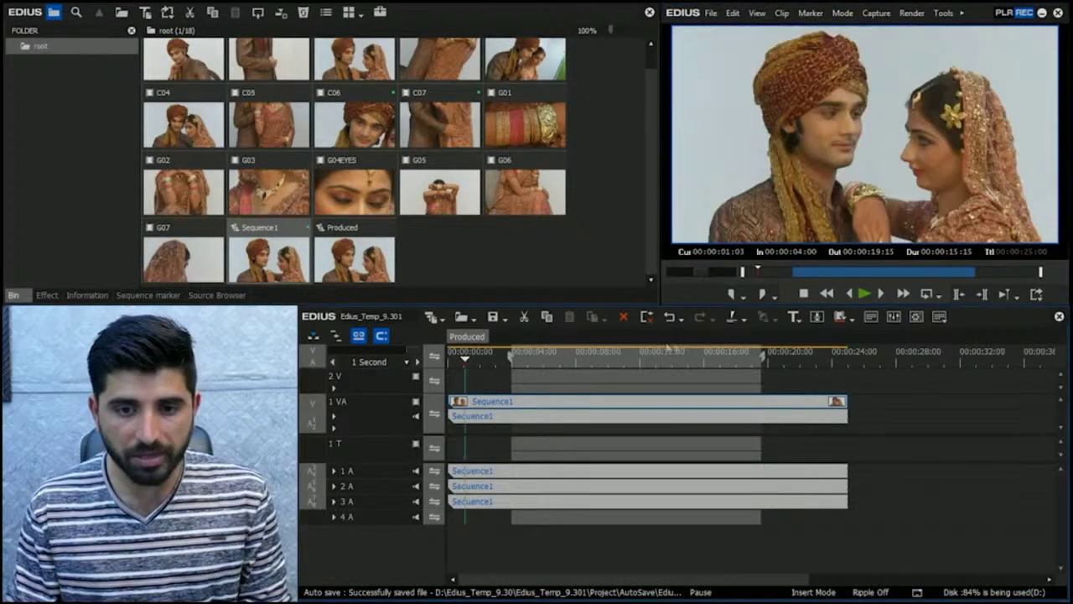
left_click(763, 295)
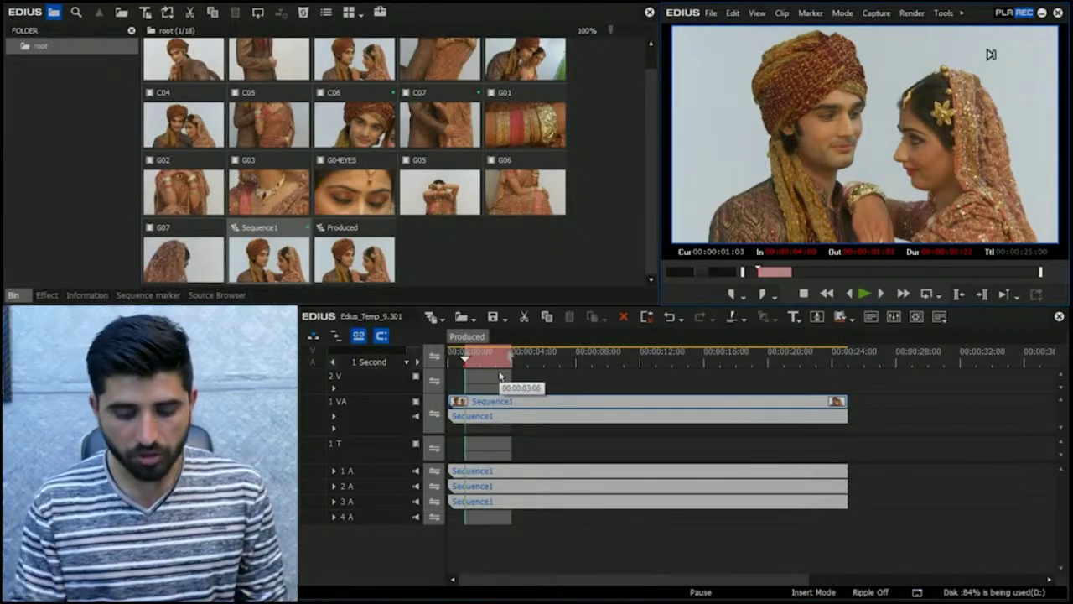
key("End")
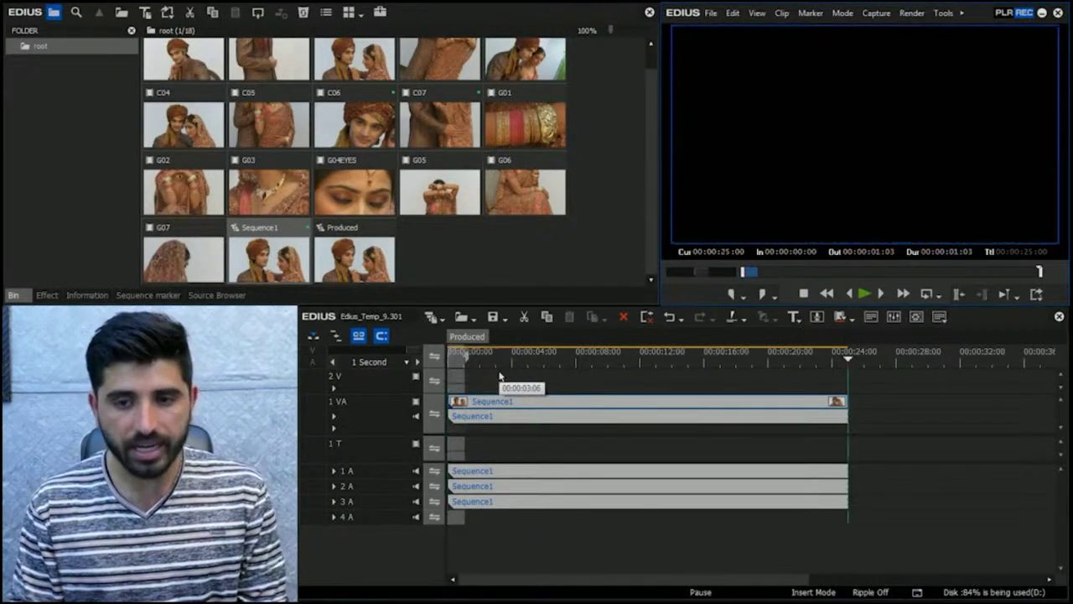
key("o")
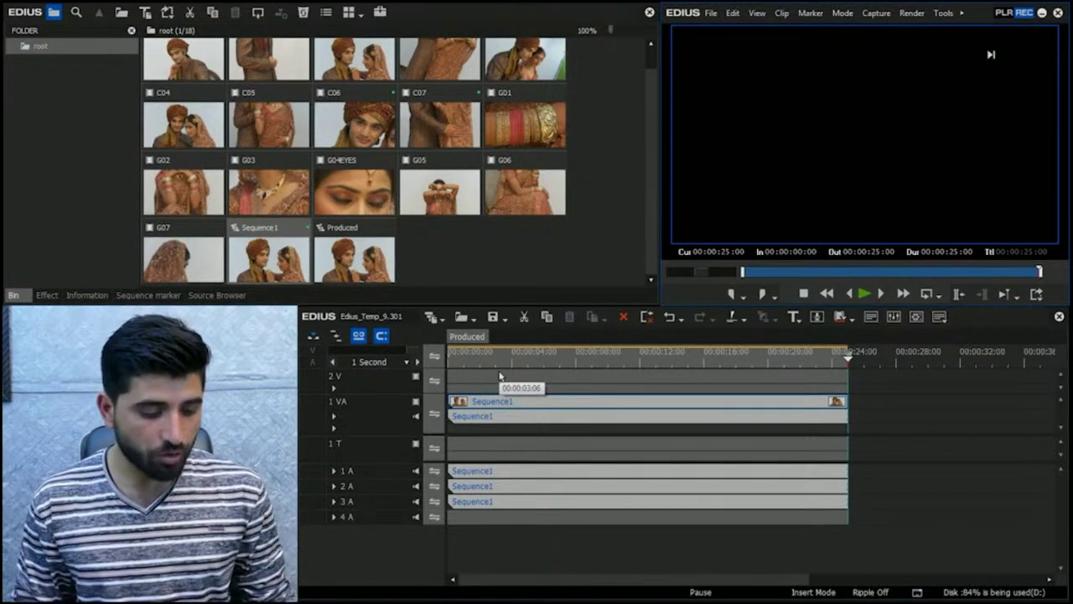
key("shift+F11")
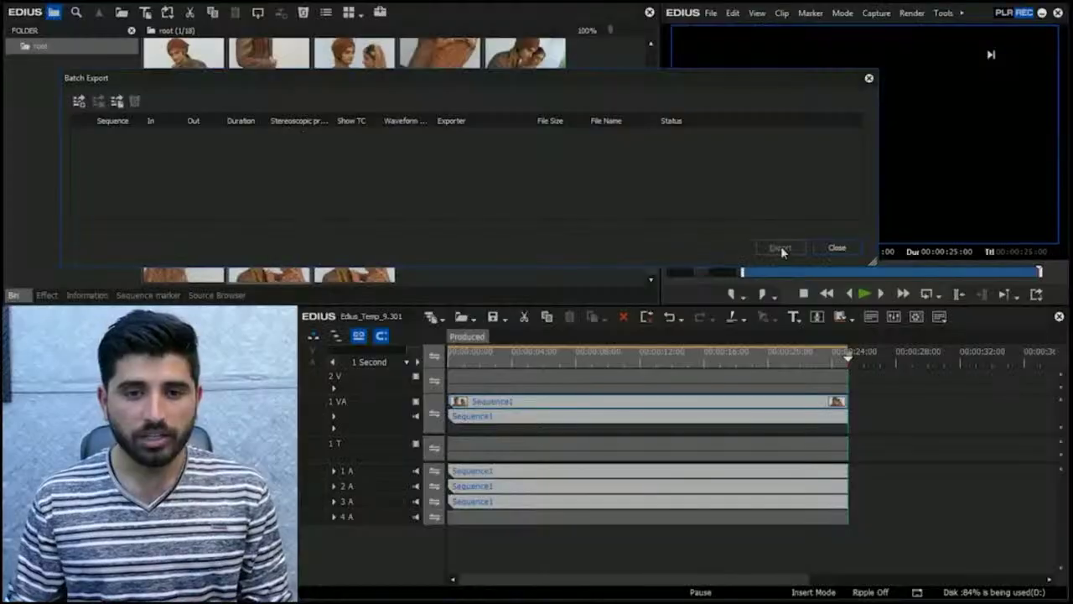
left_click_drag(554, 86, 616, 217)
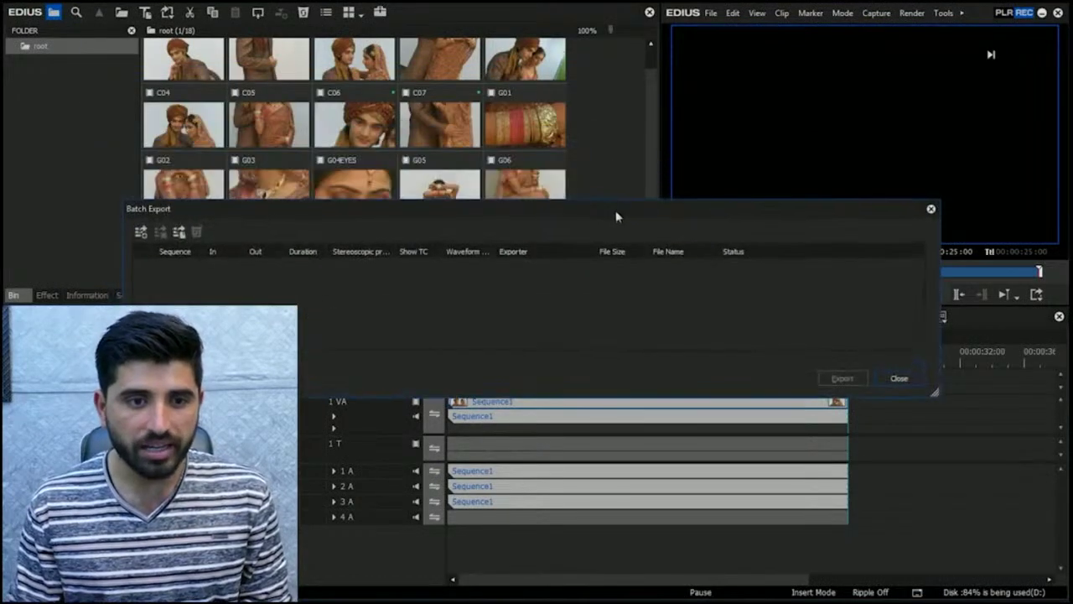
left_click(902, 379)
Step: Open the Batch Export window and place it clear of the timeline
left_click(708, 15)
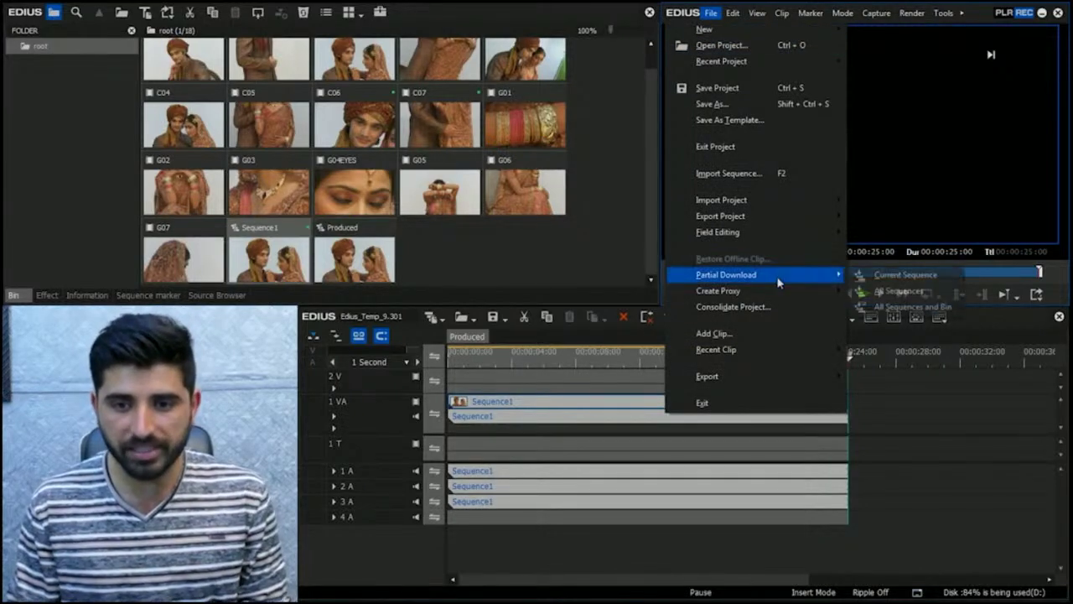
mouse_move(779, 291)
mouse_move(781, 386)
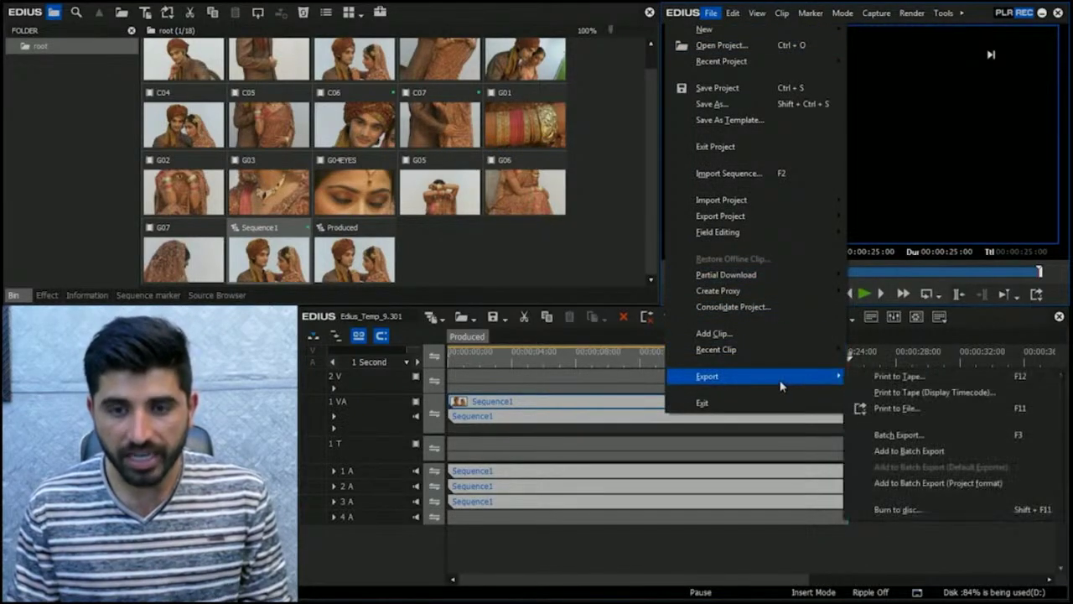
left_click(922, 438)
left_click_drag(506, 215, 467, 86)
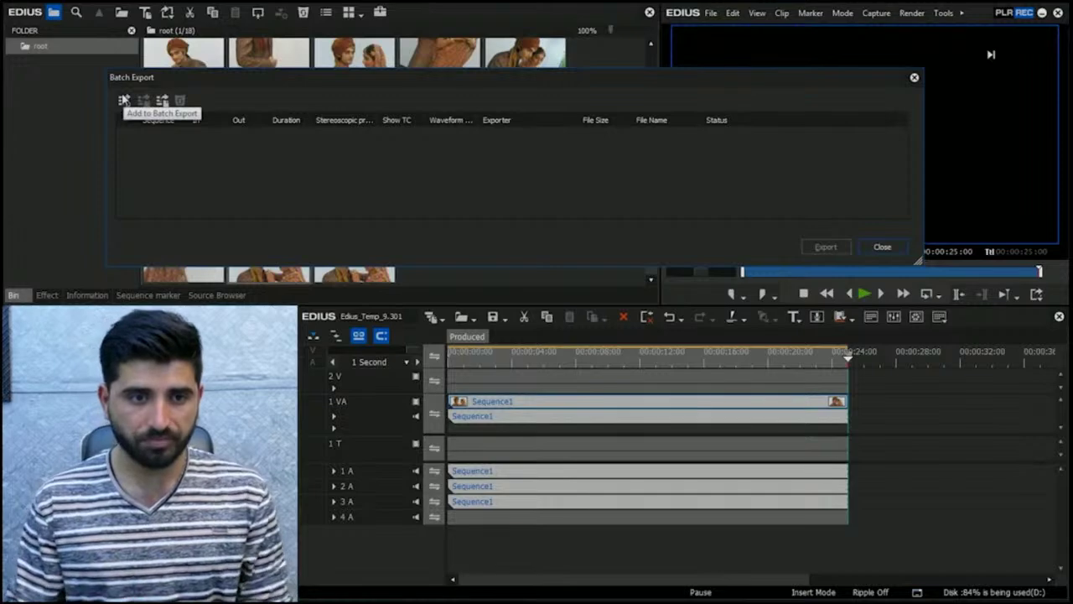
left_click(124, 102)
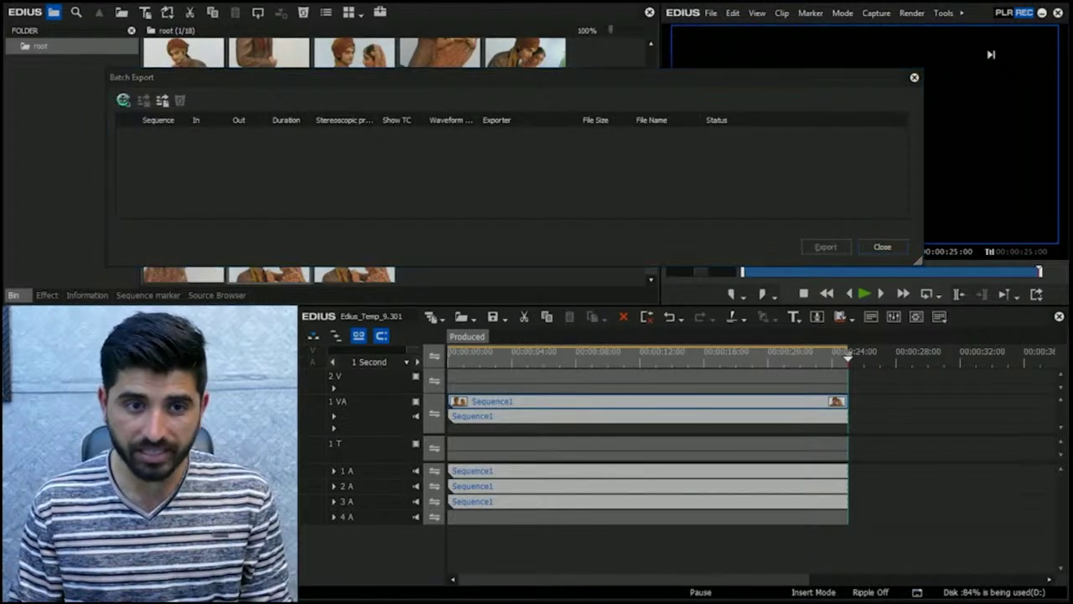
left_click_drag(608, 46, 567, 174)
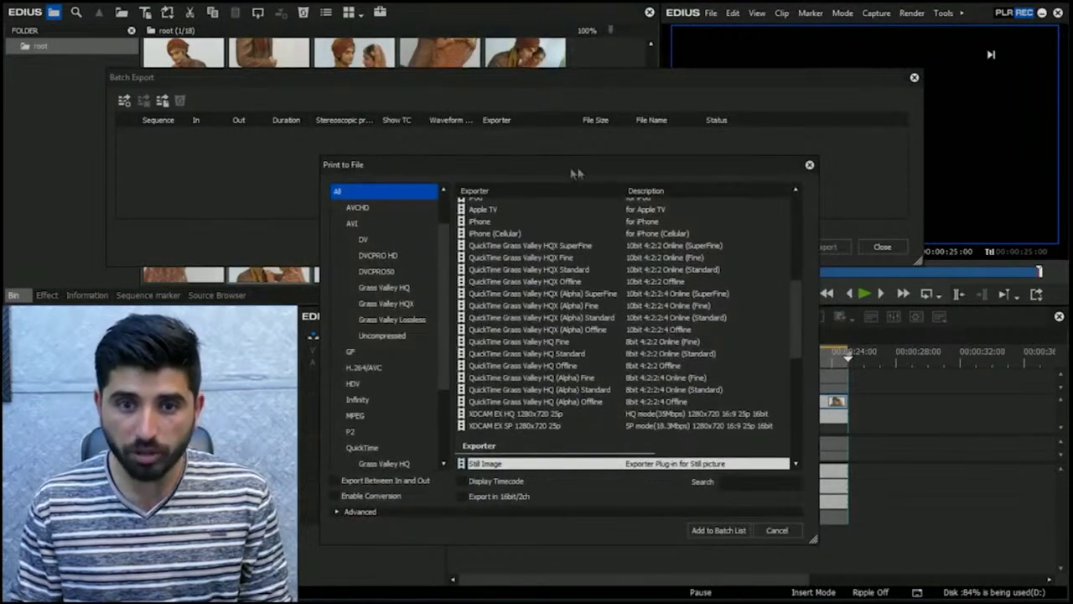
left_click(810, 164)
Step: Start a new batch export entry with the MPEG2 Program Stream exporter from the MPEG category
right_click(771, 153)
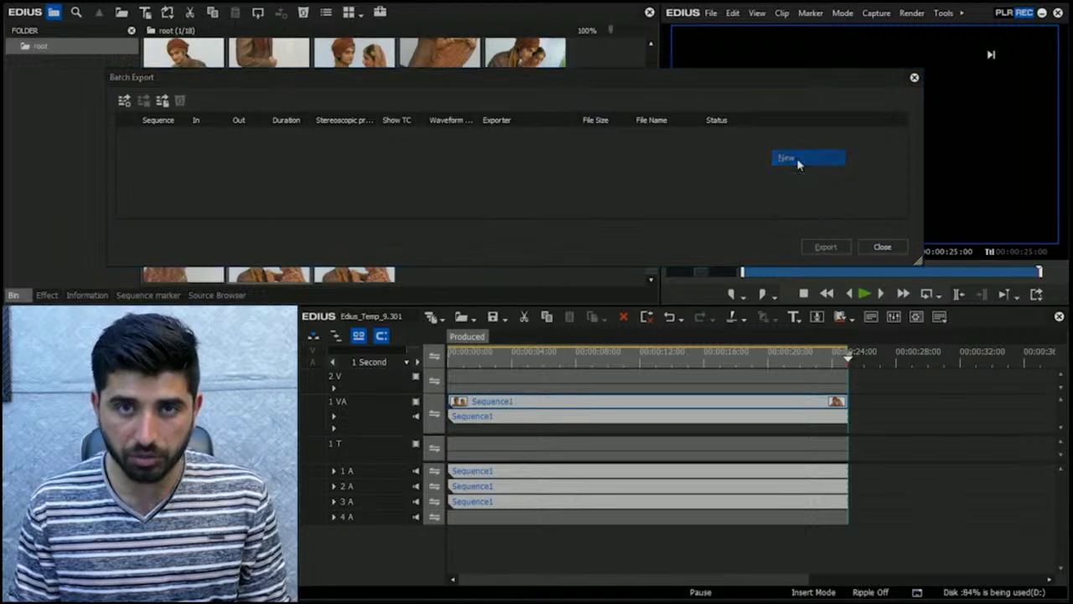
left_click(797, 158)
left_click_drag(647, 164, 765, 120)
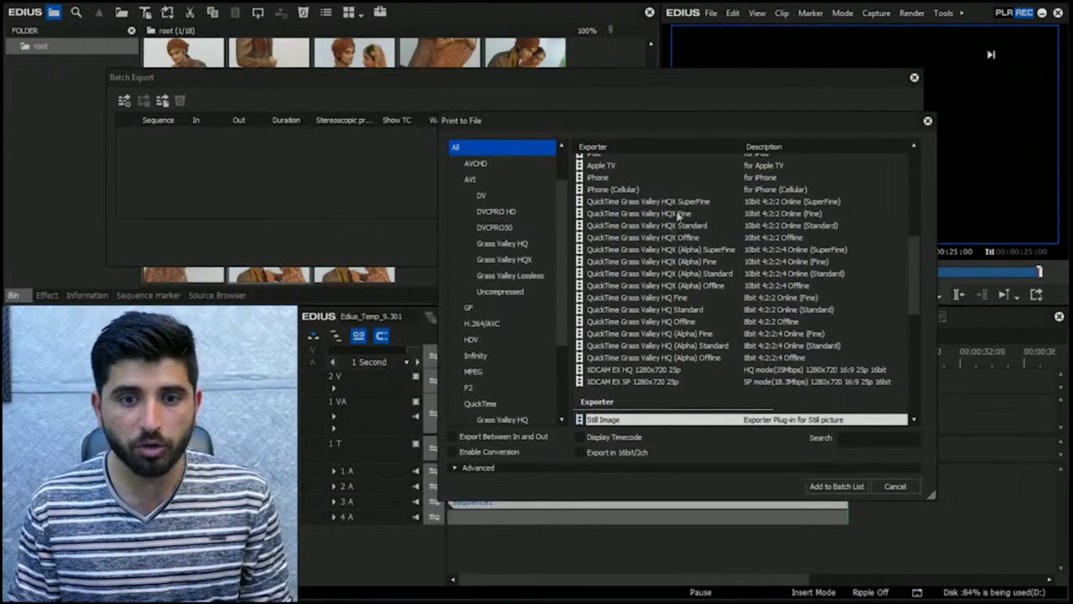
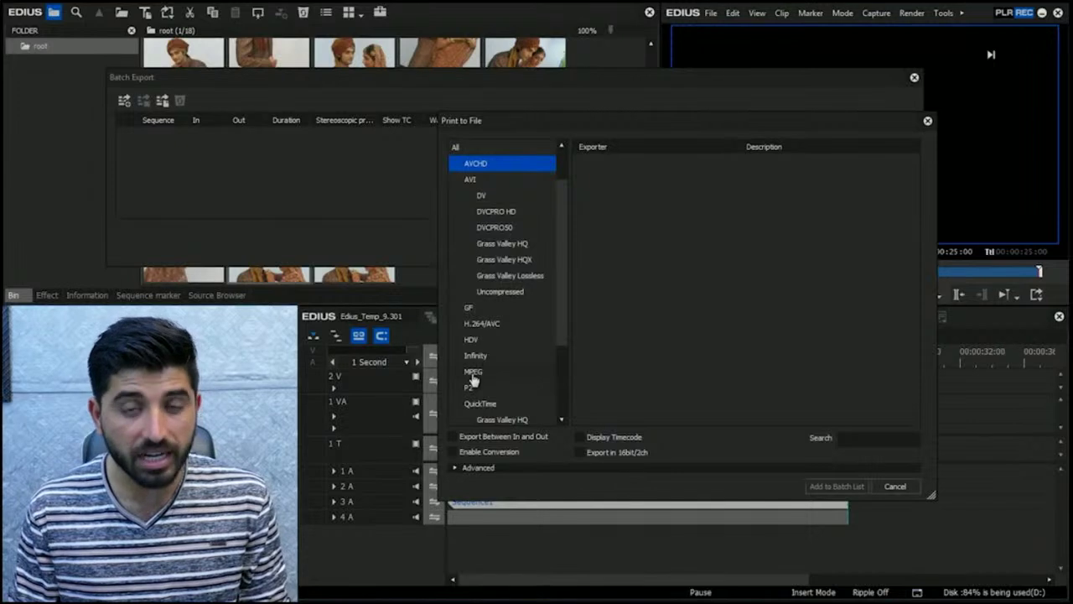
left_click(474, 374)
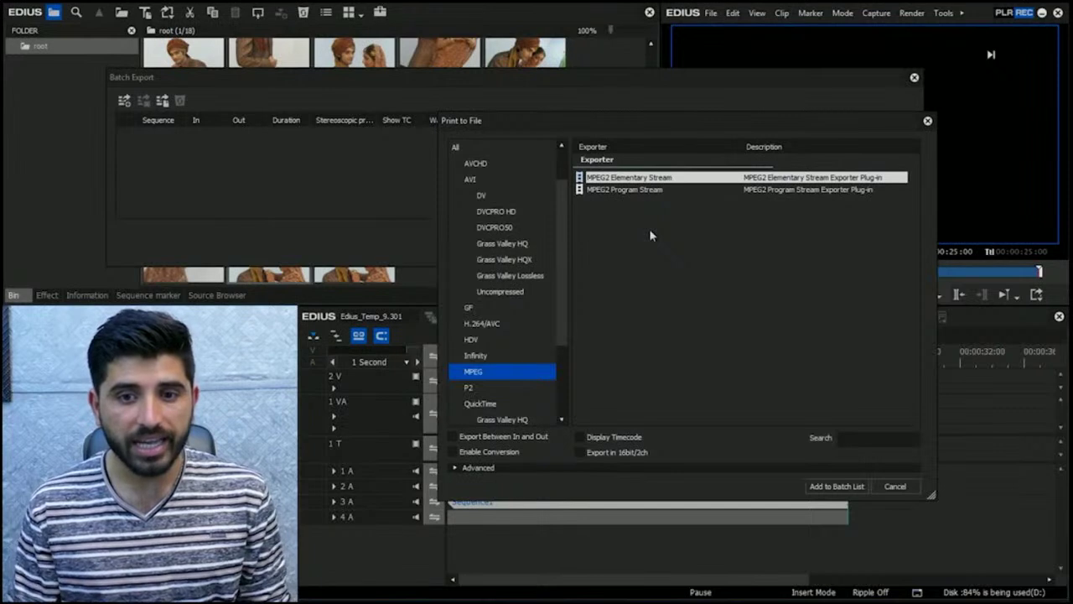
left_click(647, 190)
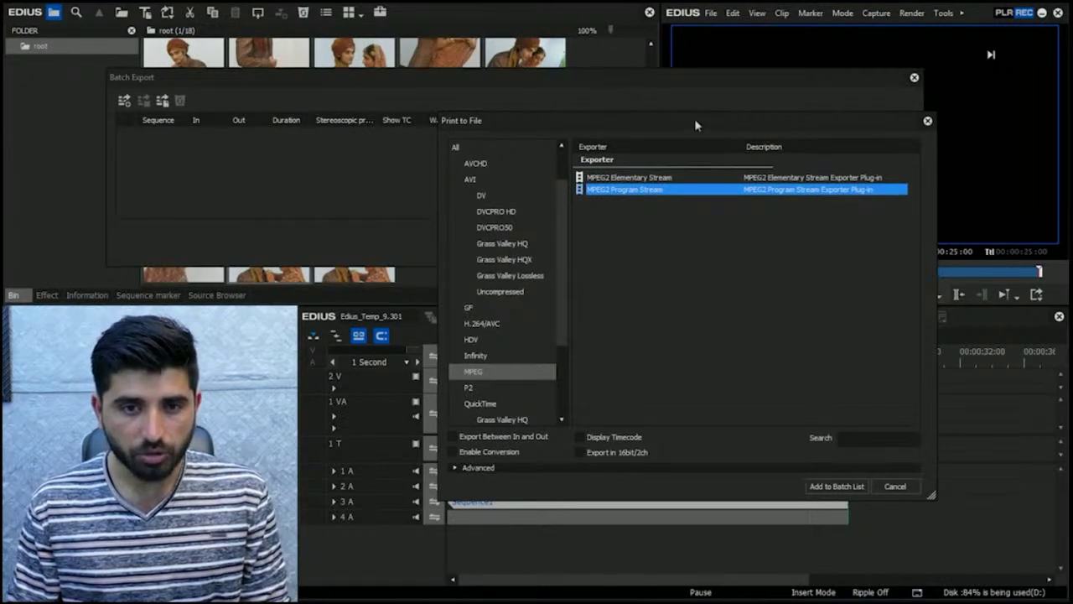
left_click_drag(694, 125, 660, 35)
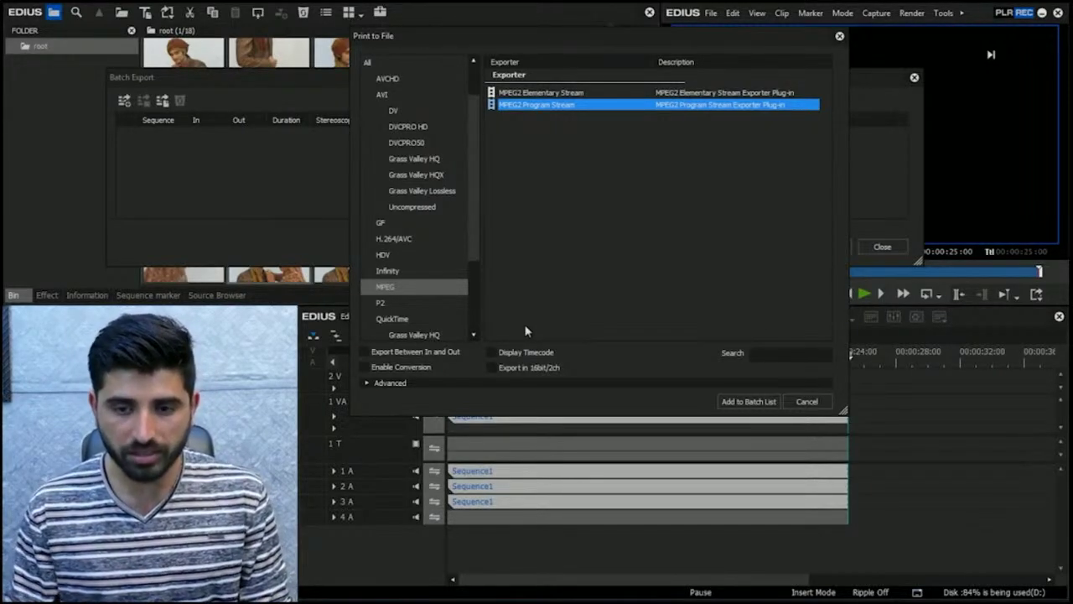
left_click(570, 93)
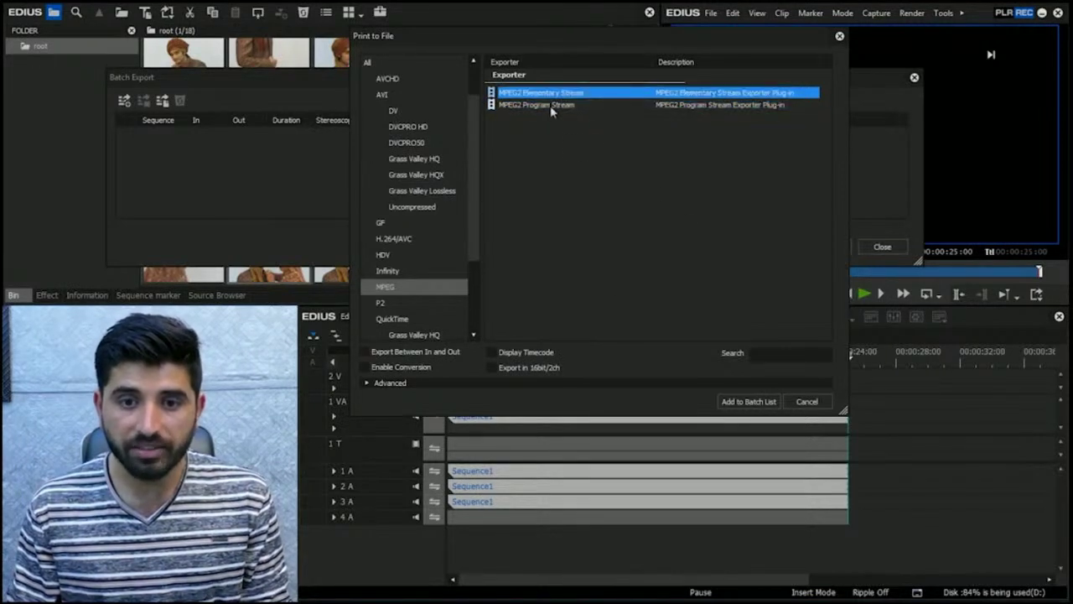
left_click(552, 105)
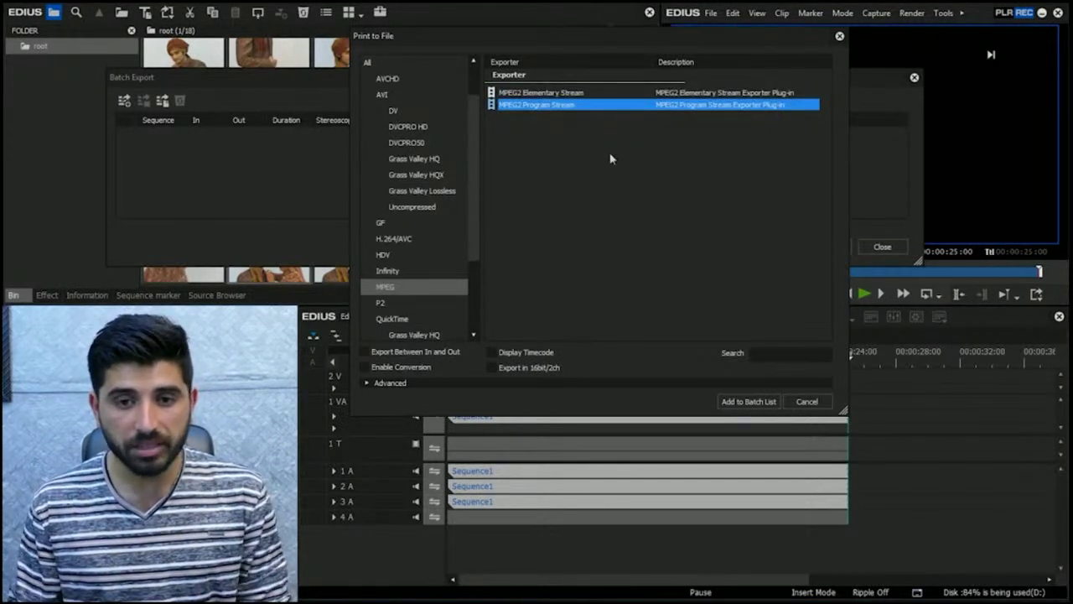
left_click(757, 406)
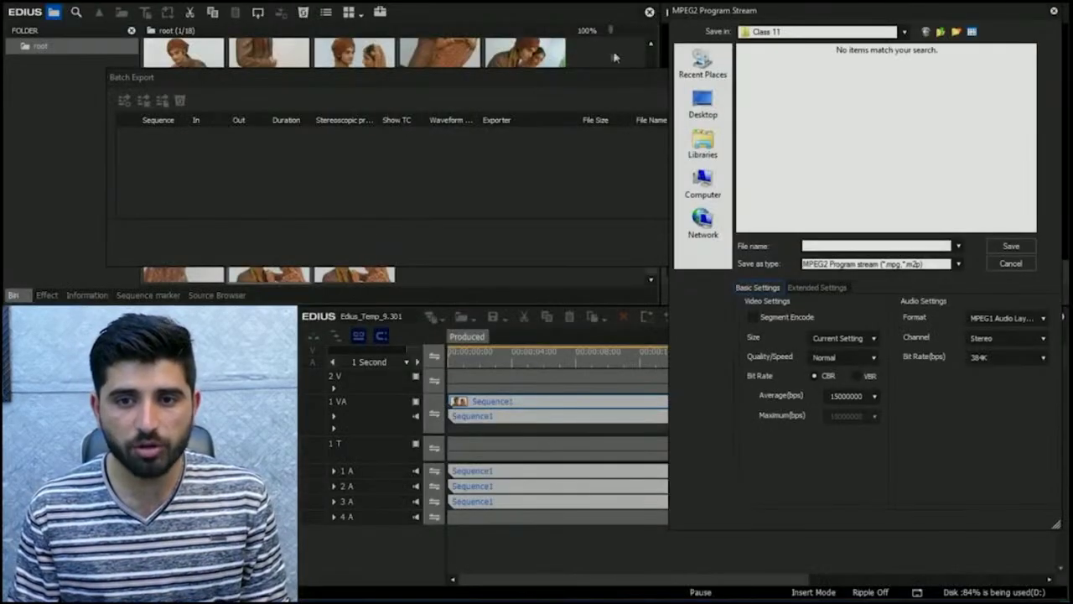
Step: Create a folder named Render on the Desktop and open it as the save location for the export
left_click_drag(792, 10, 595, 24)
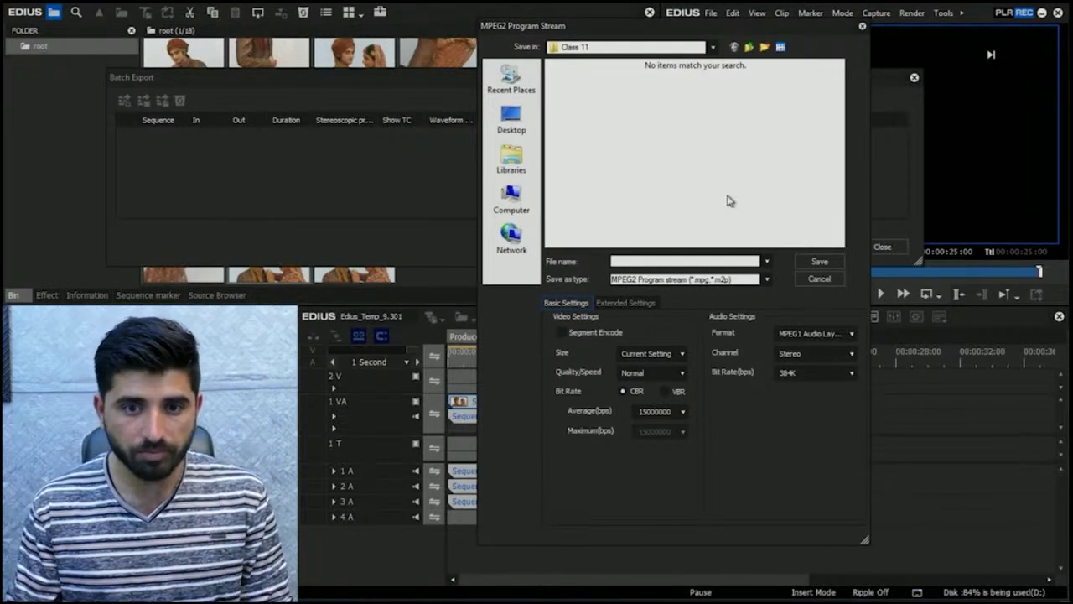
left_click(526, 126)
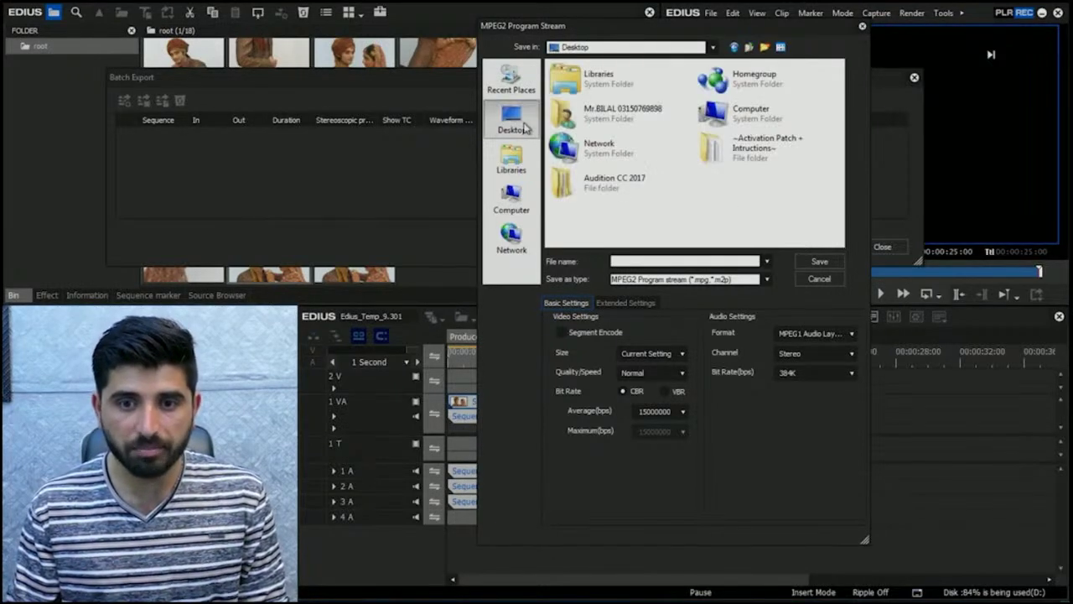
right_click(709, 201)
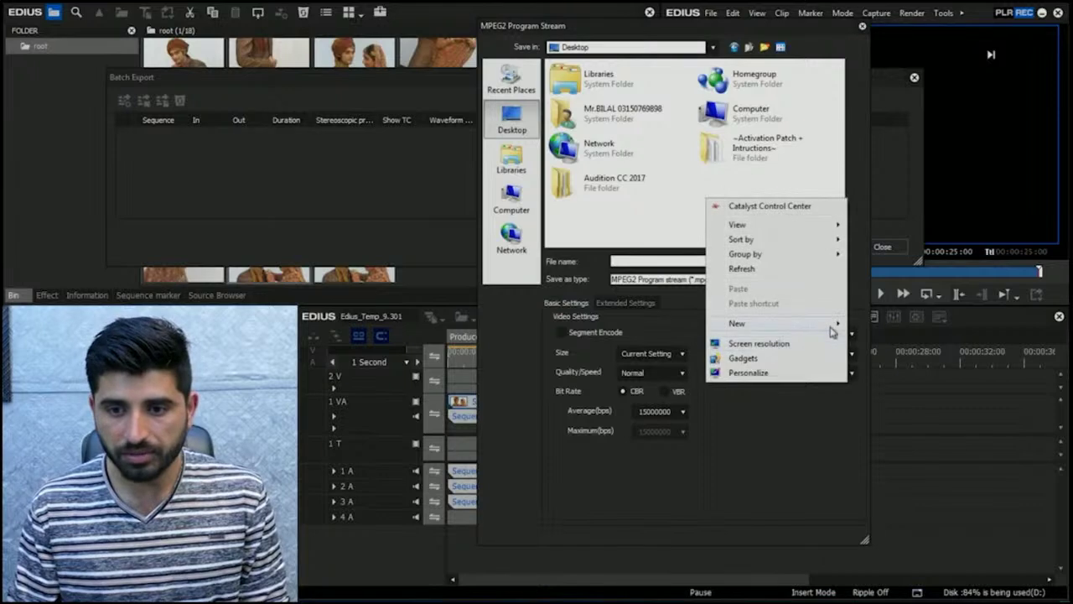
mouse_move(831, 333)
left_click(888, 325)
type("Re")
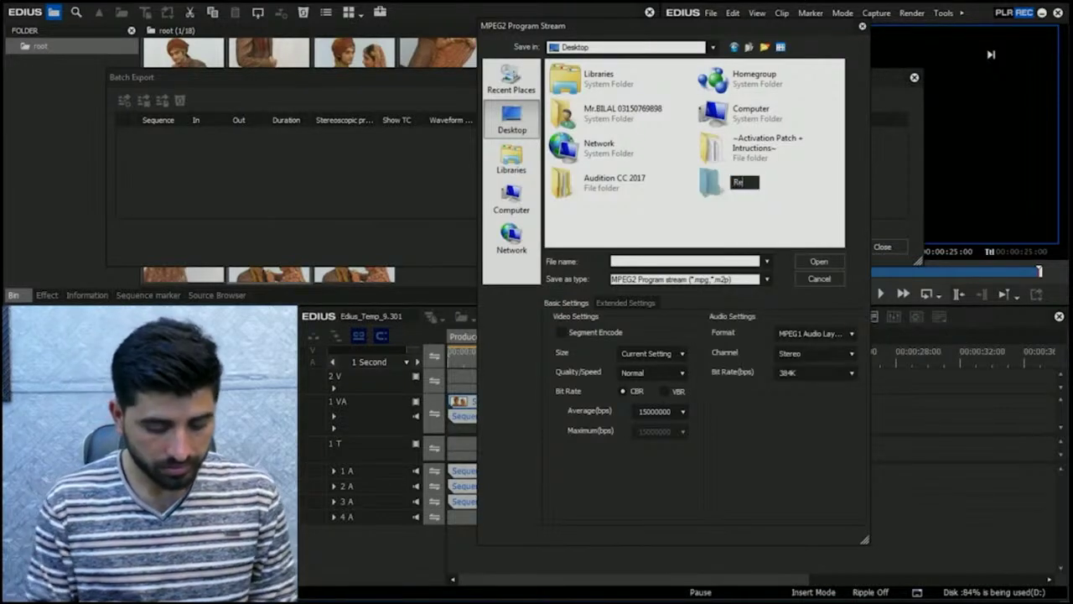
type("nder")
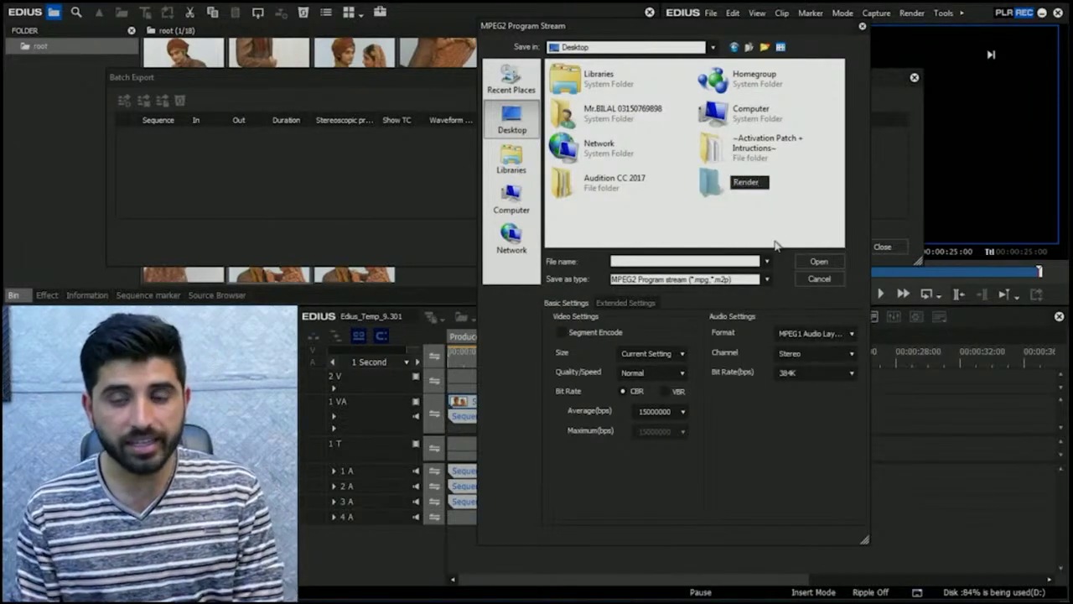
key("Return")
key("Return")
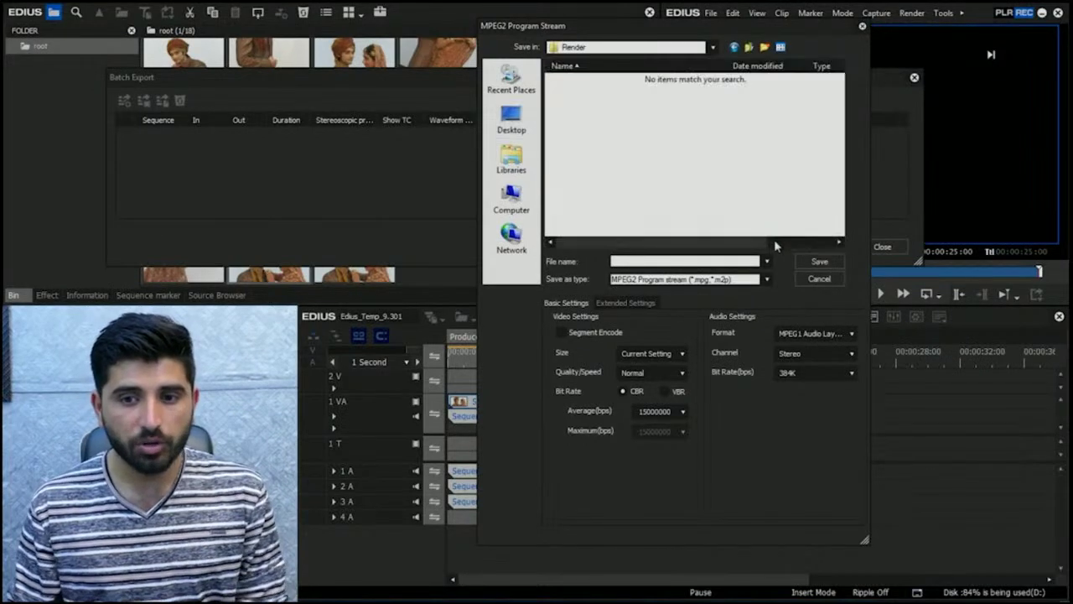
Step: Name the export file 001 and keep MPEG2 Program stream (*.mpg;*.m2p) as its file type
left_click(711, 262)
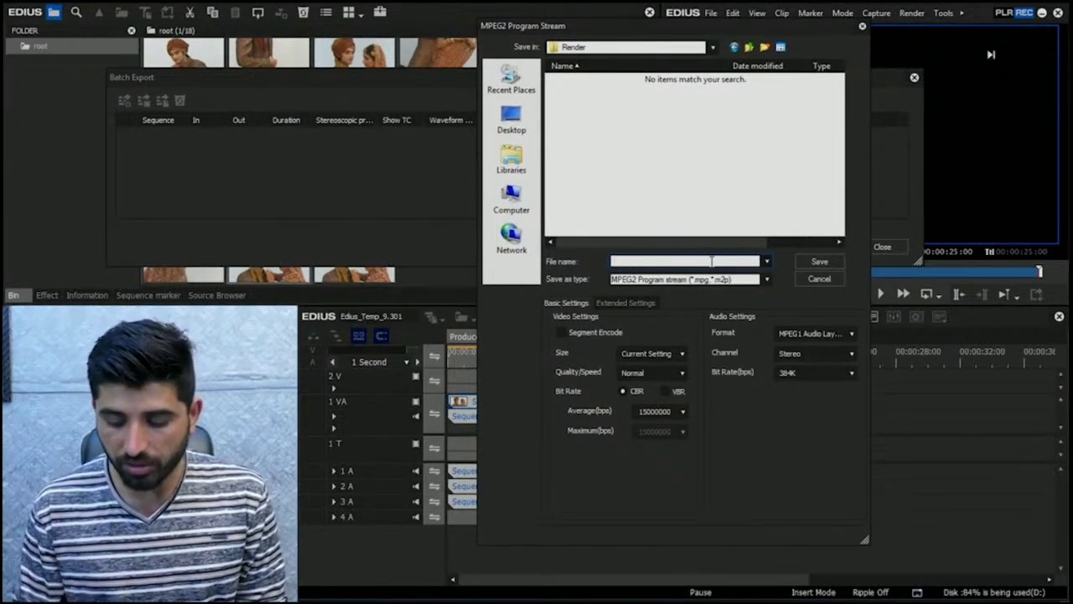
type("001")
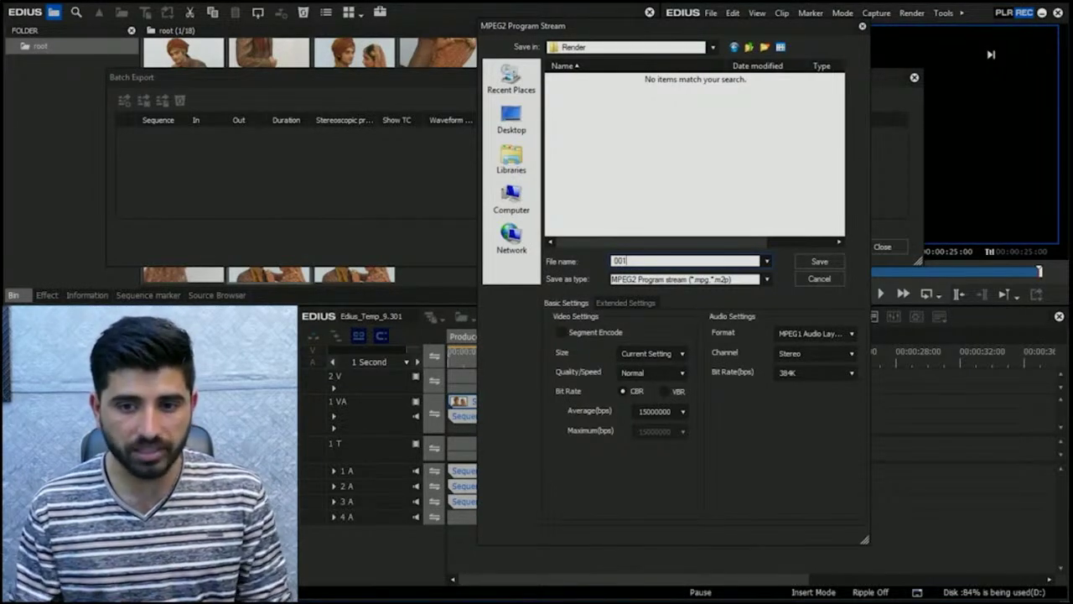
left_click(751, 283)
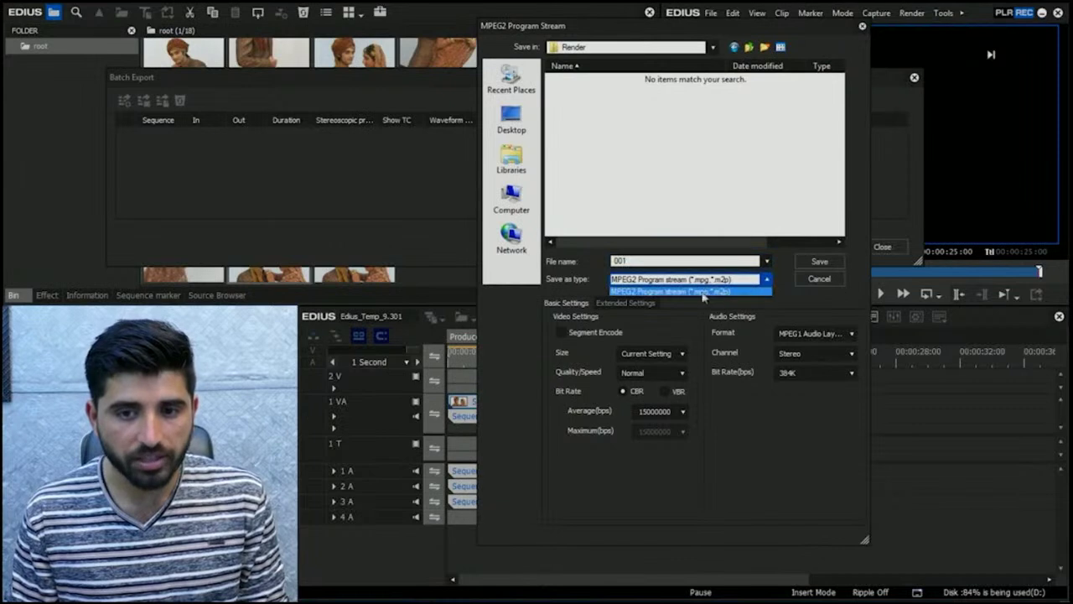
left_click(679, 291)
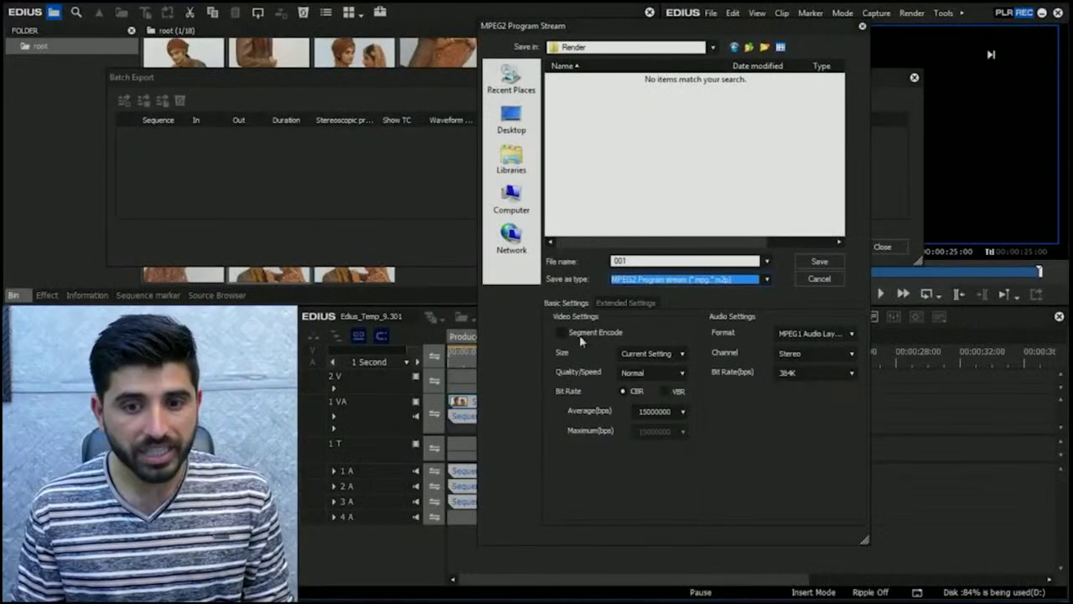
Step: Enable Segment Encode and set Quality/Speed to SuperFine, keeping the video size at Current Setting
left_click(577, 338)
left_click(576, 336)
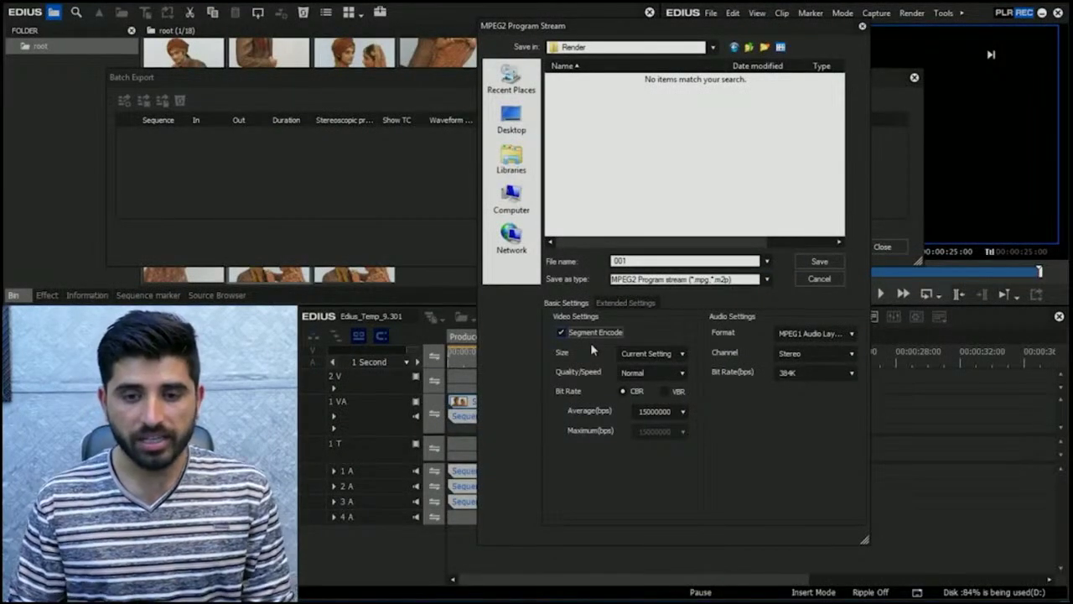
left_click(657, 355)
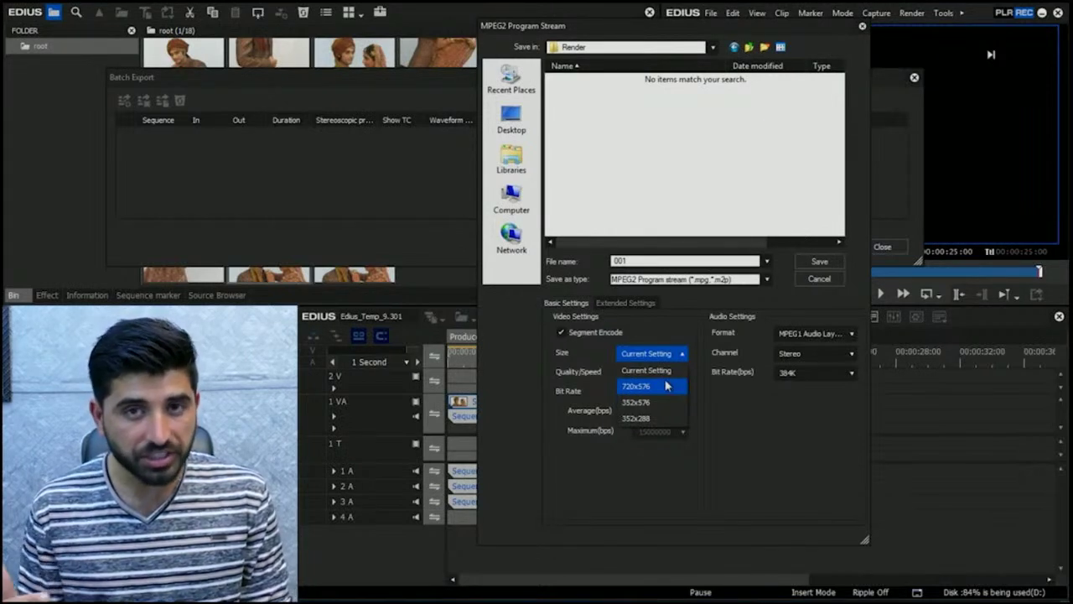
left_click(733, 417)
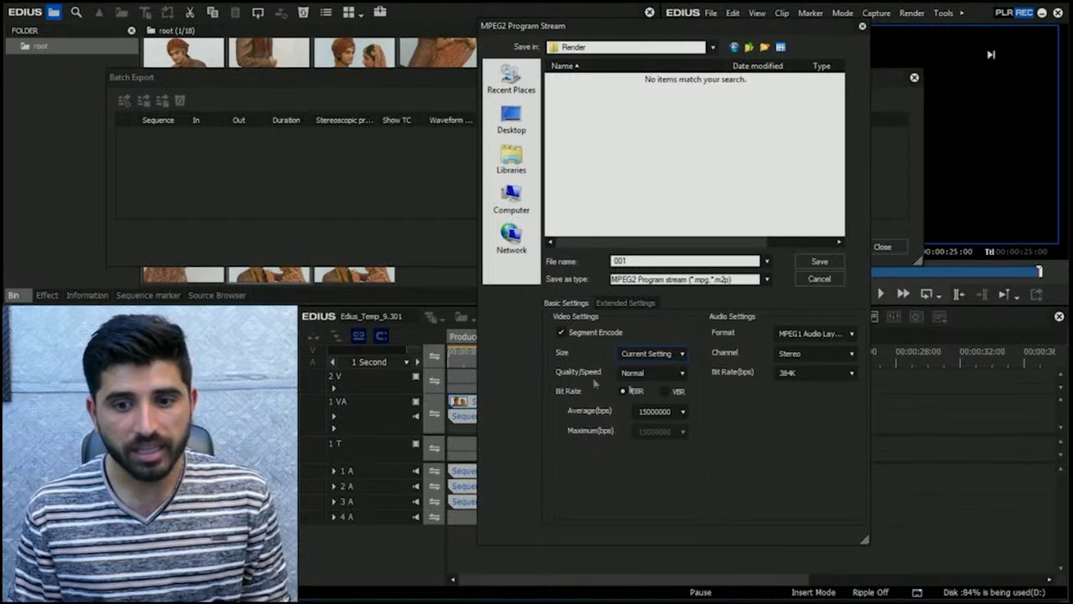
left_click(681, 374)
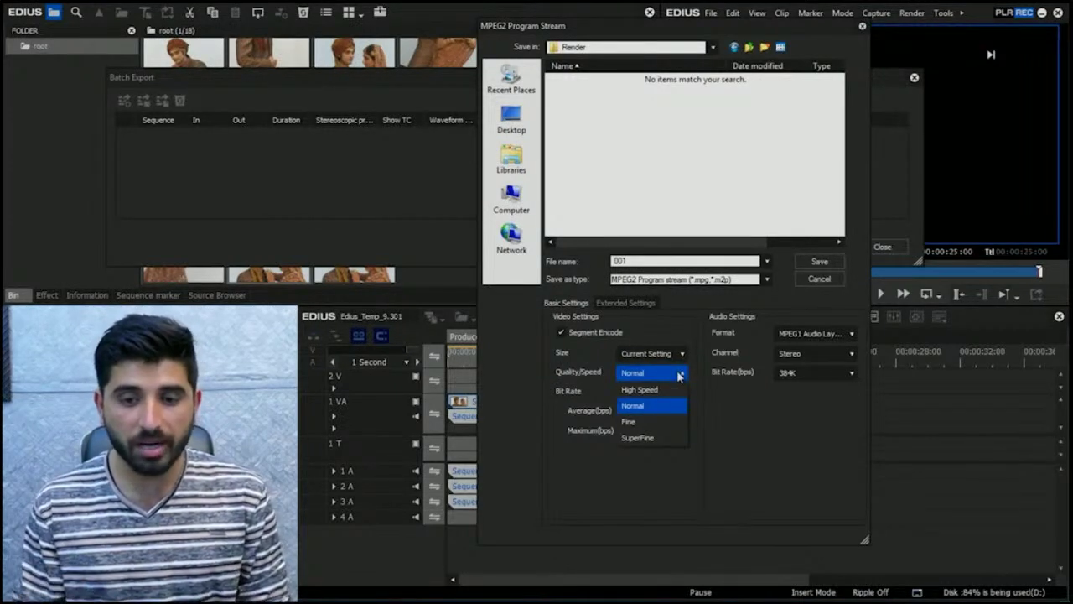
left_click(658, 439)
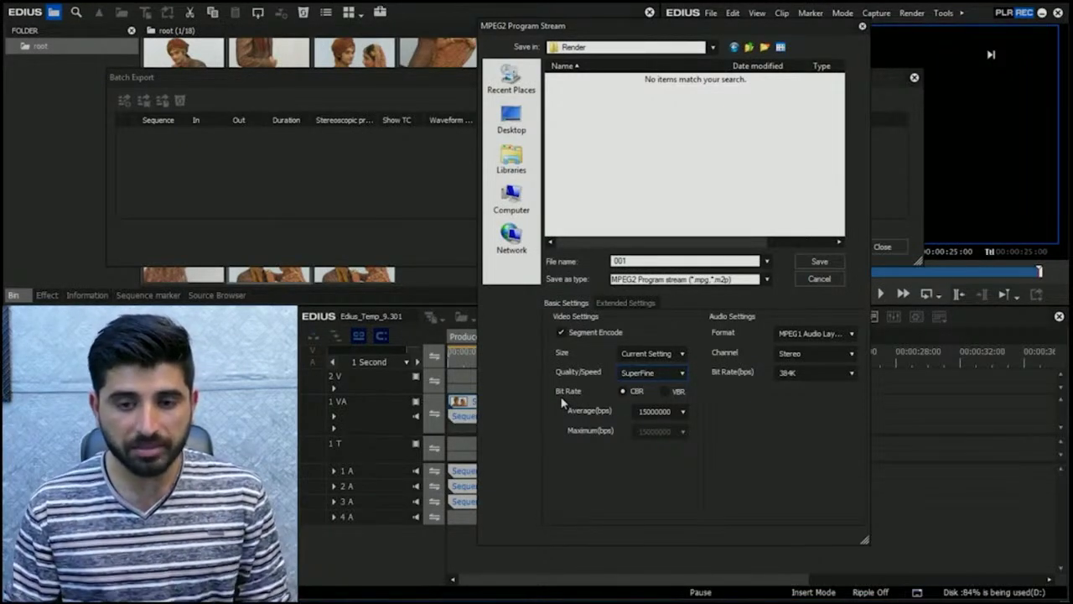
Step: Try the VBR bit rate mode in the video settings and return to CBR
left_click(663, 392)
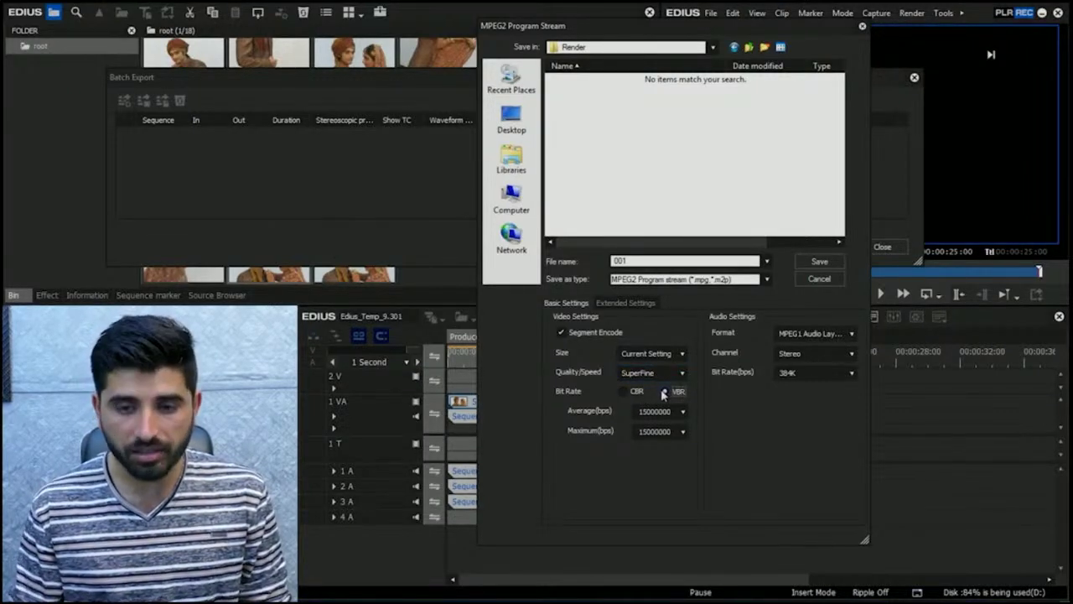
left_click(623, 393)
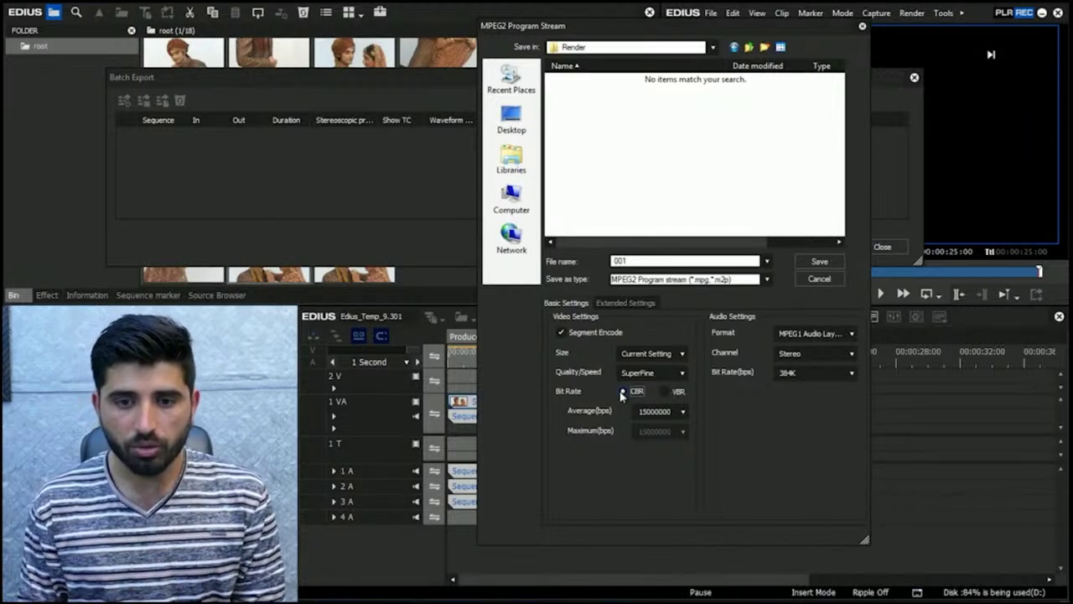
left_click(664, 391)
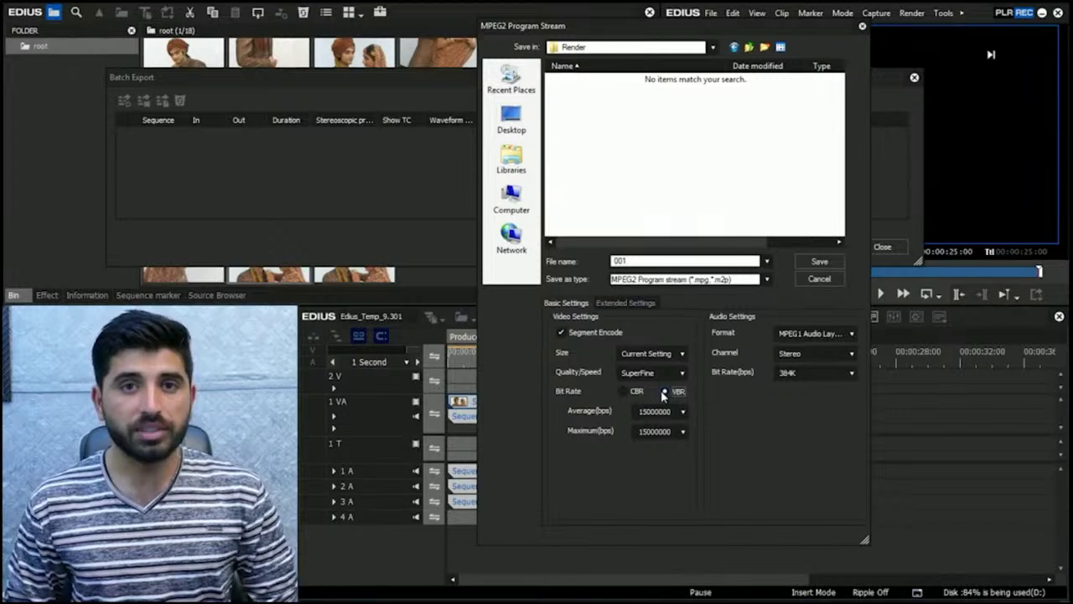
left_click(622, 390)
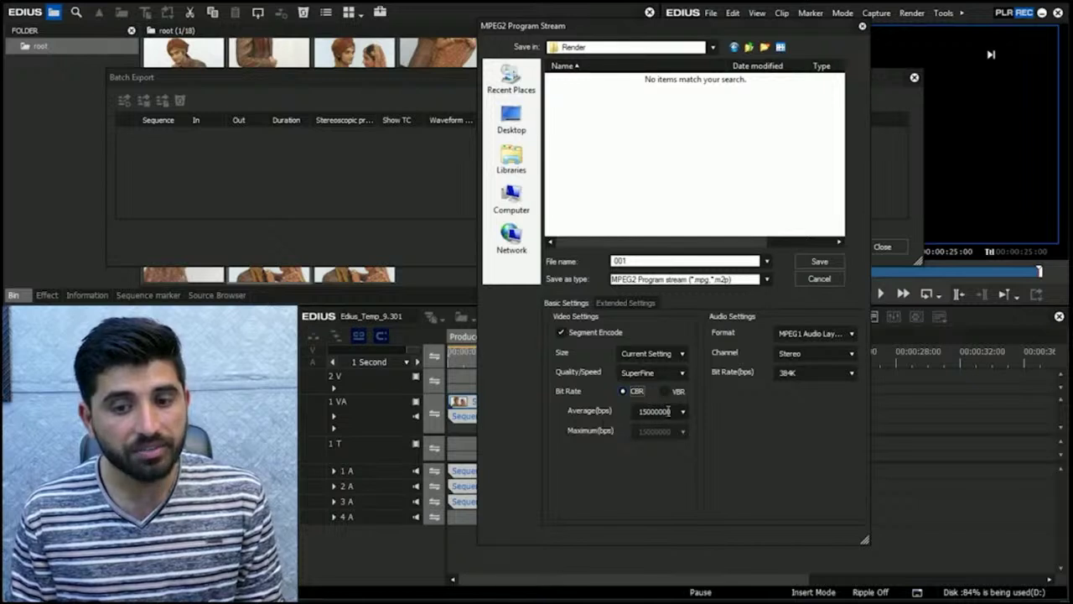
Step: Set the average bit rate to 15M and switch the bit rate mode to VBR with a maximum of 15M
left_click(683, 412)
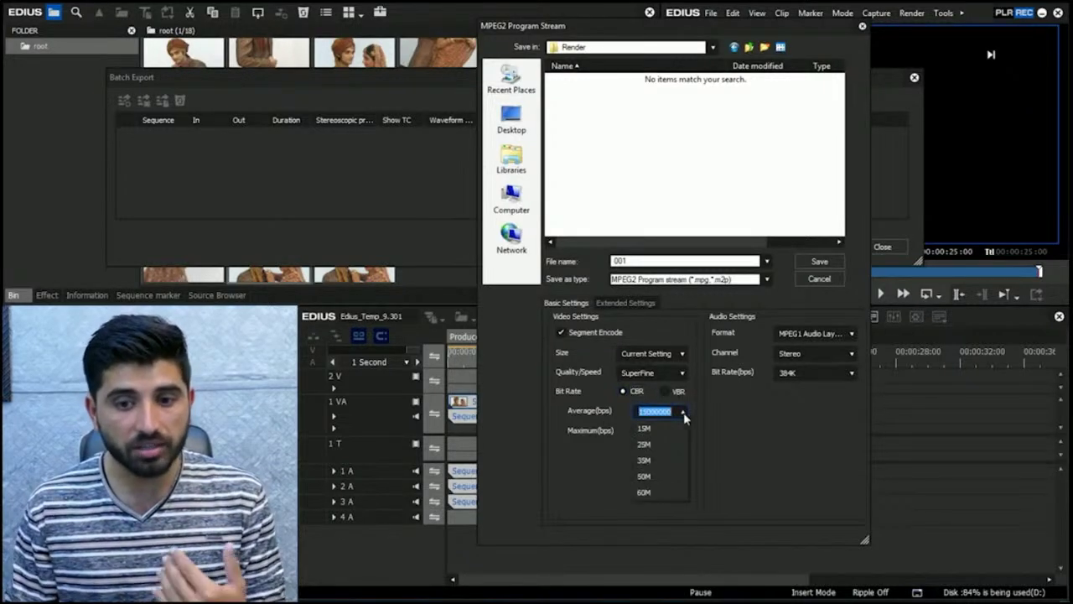
left_click(658, 428)
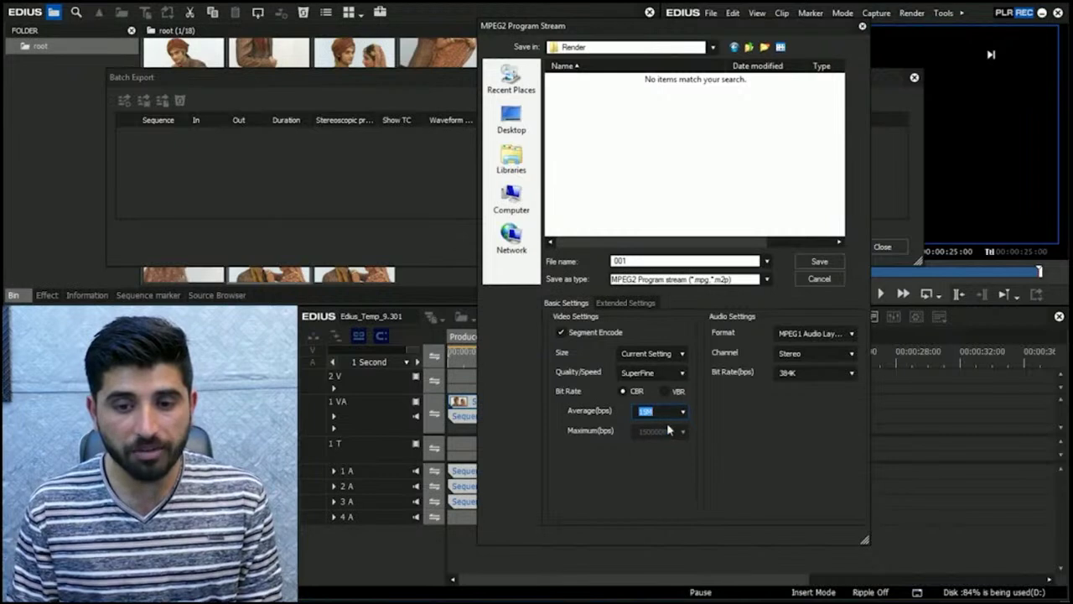
left_click(668, 392)
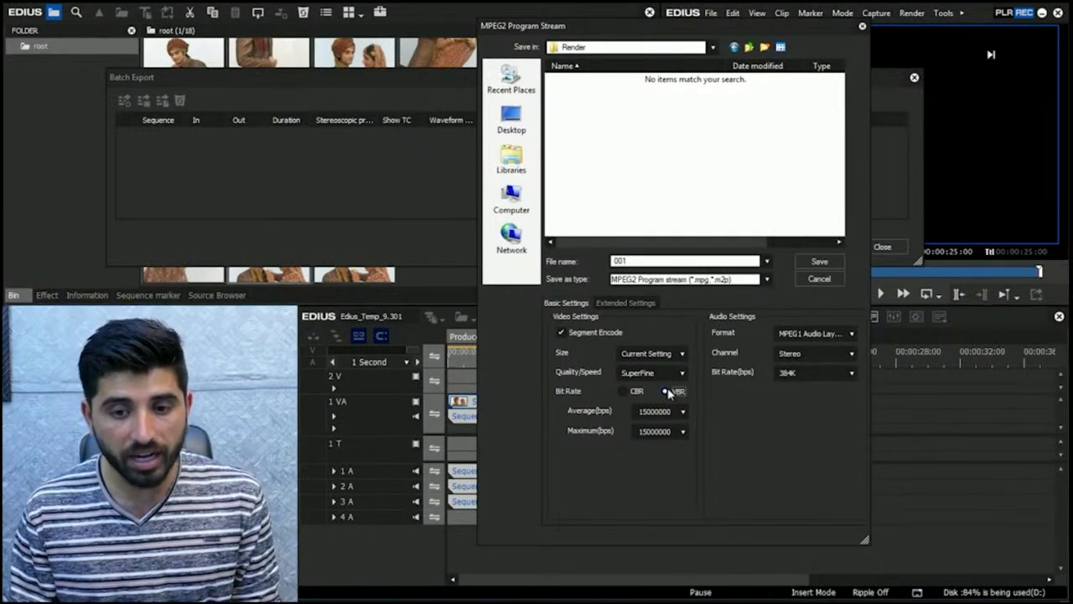
left_click(684, 431)
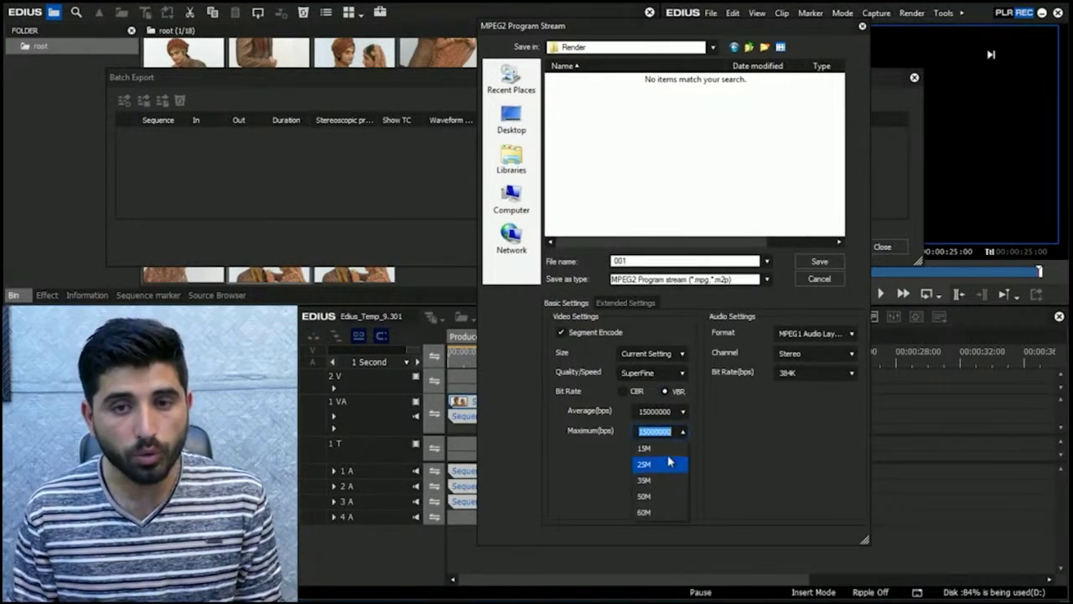
left_click(682, 450)
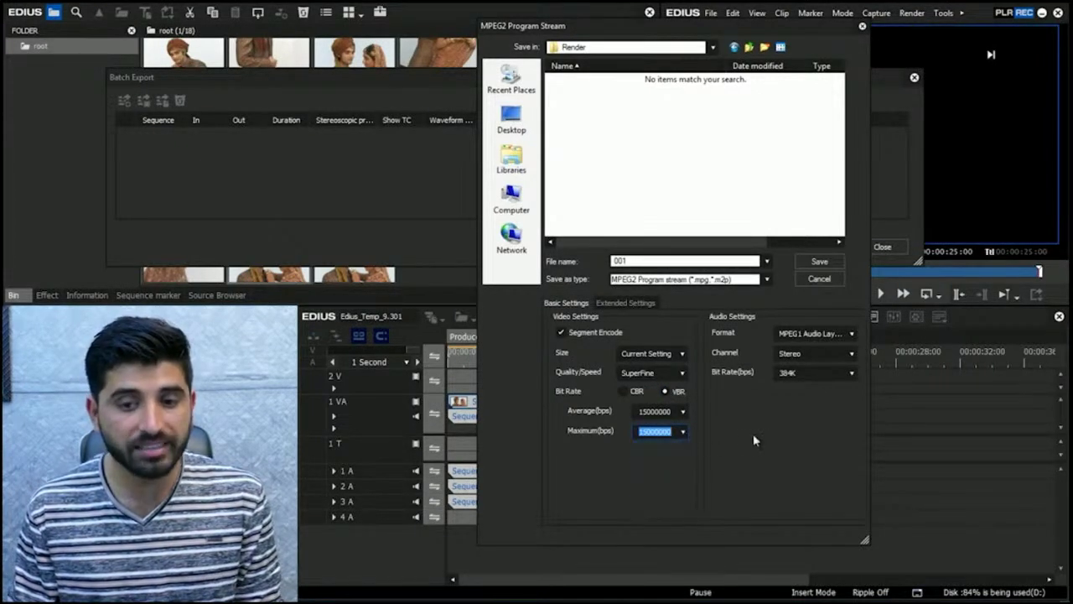
left_click(671, 410)
left_click(671, 433)
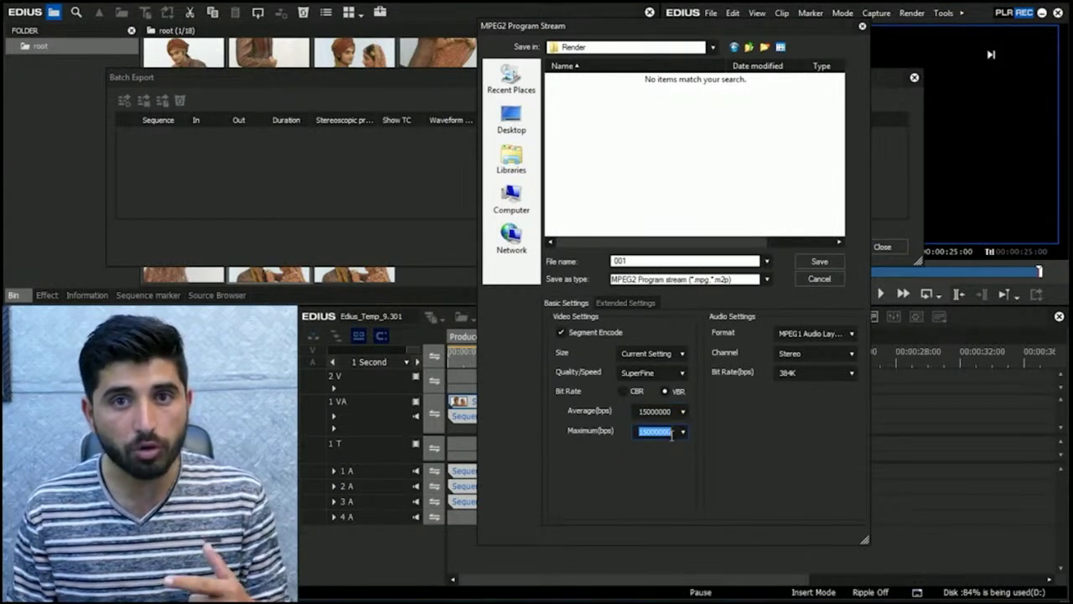
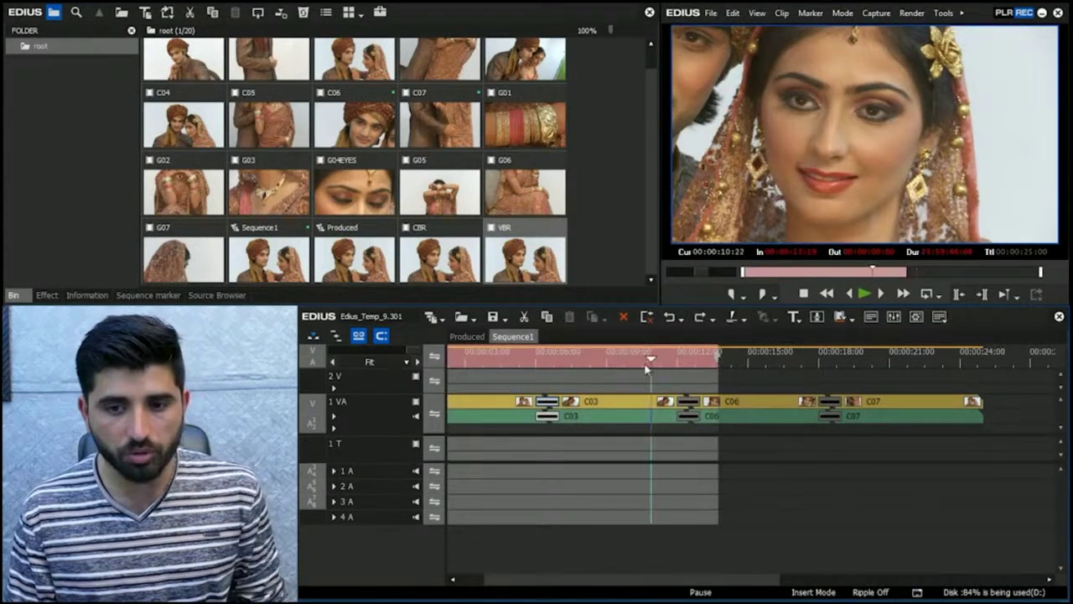
Step: Move the clips in Sequence1 so they no longer overlap in transitions and set the Out point at the end of clip C01
left_click_drag(897, 411, 981, 411)
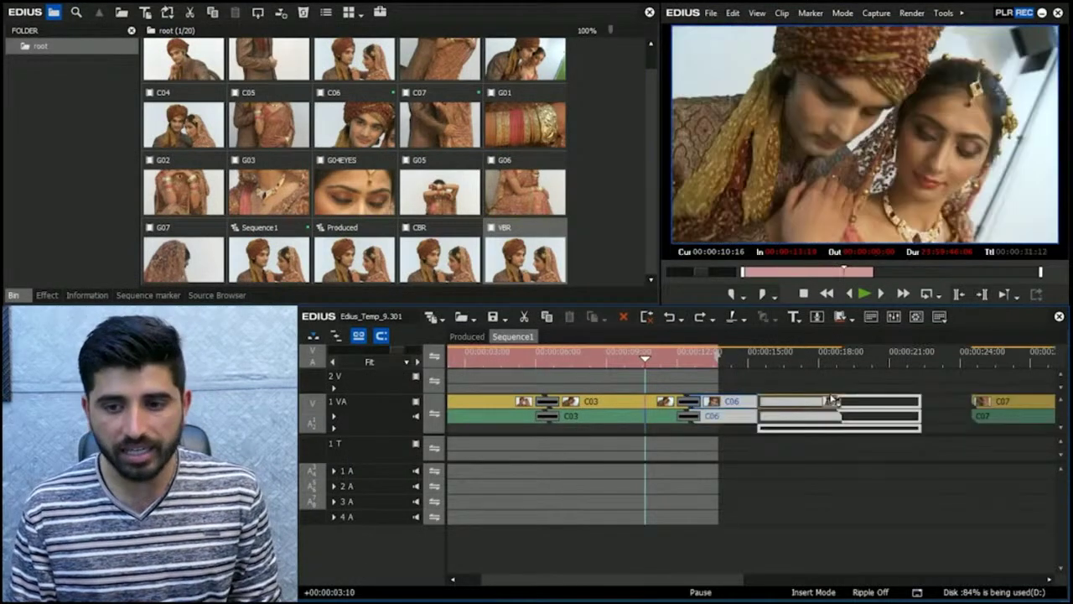
left_click_drag(553, 411, 591, 411)
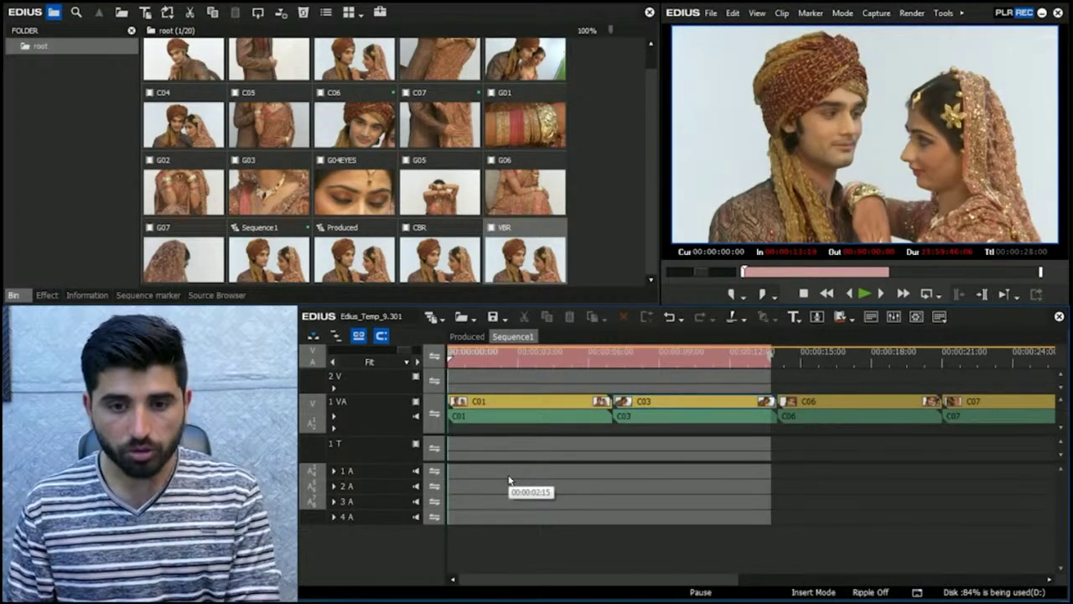
key("Home")
key("Page_Down")
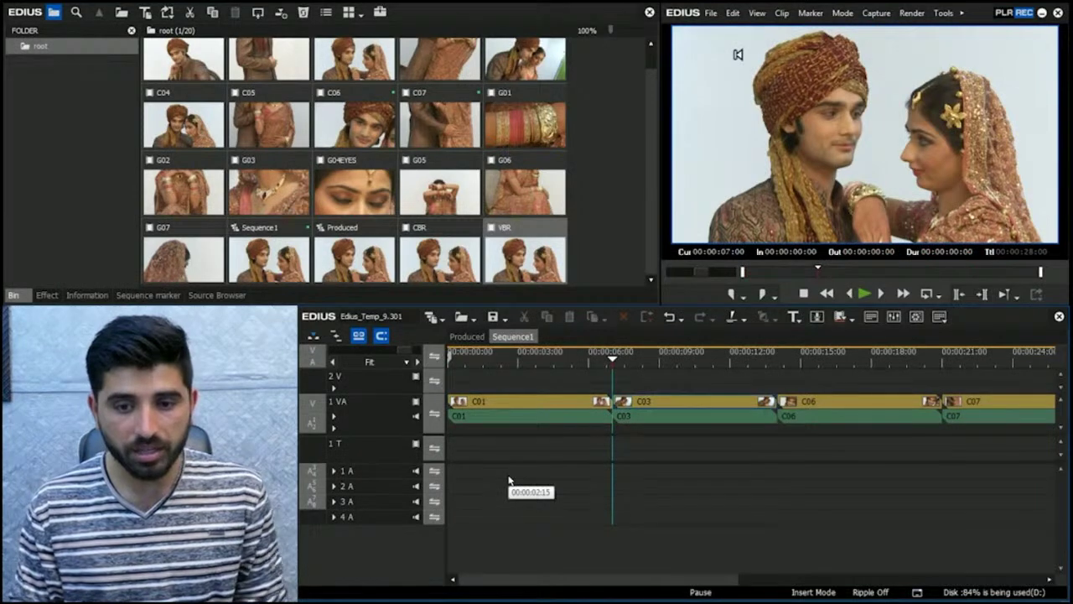
key("o")
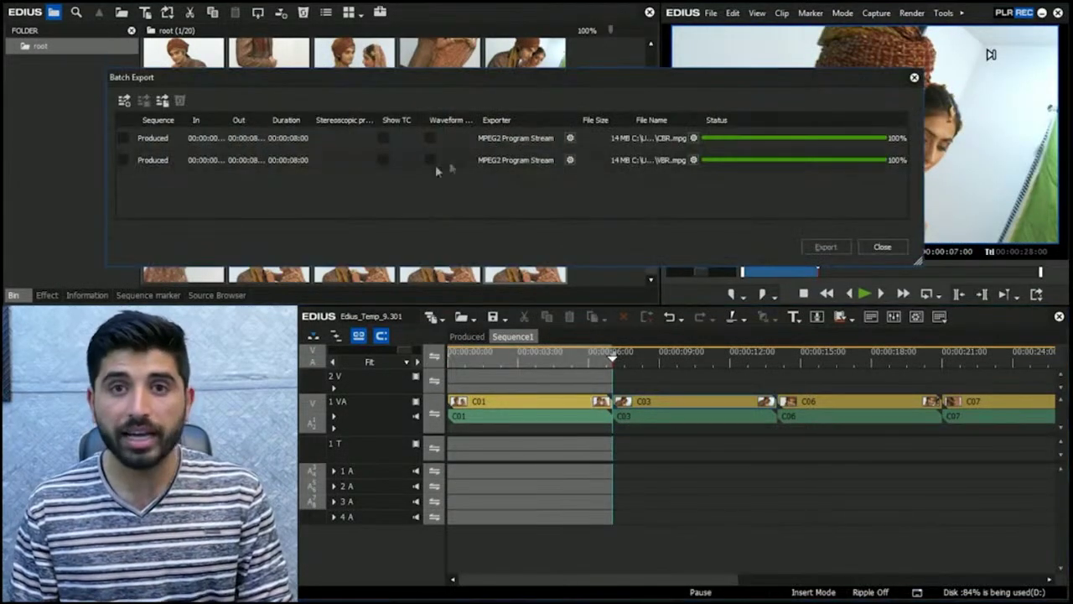
Step: Remove the two completed Produced export jobs from the Batch Export list
key("ctrl+a")
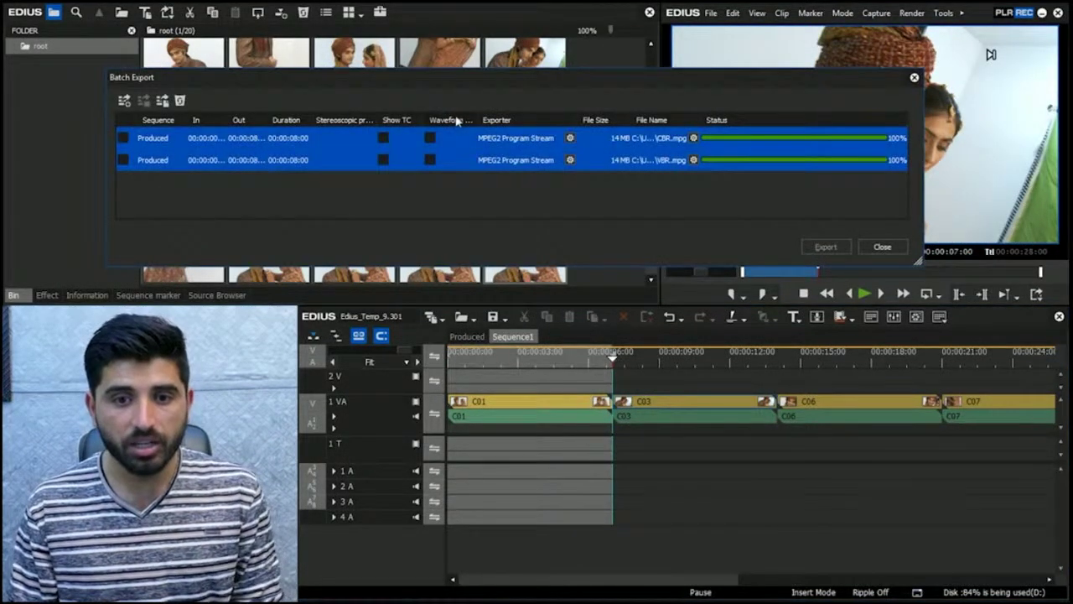
key("Delete")
left_click(496, 194)
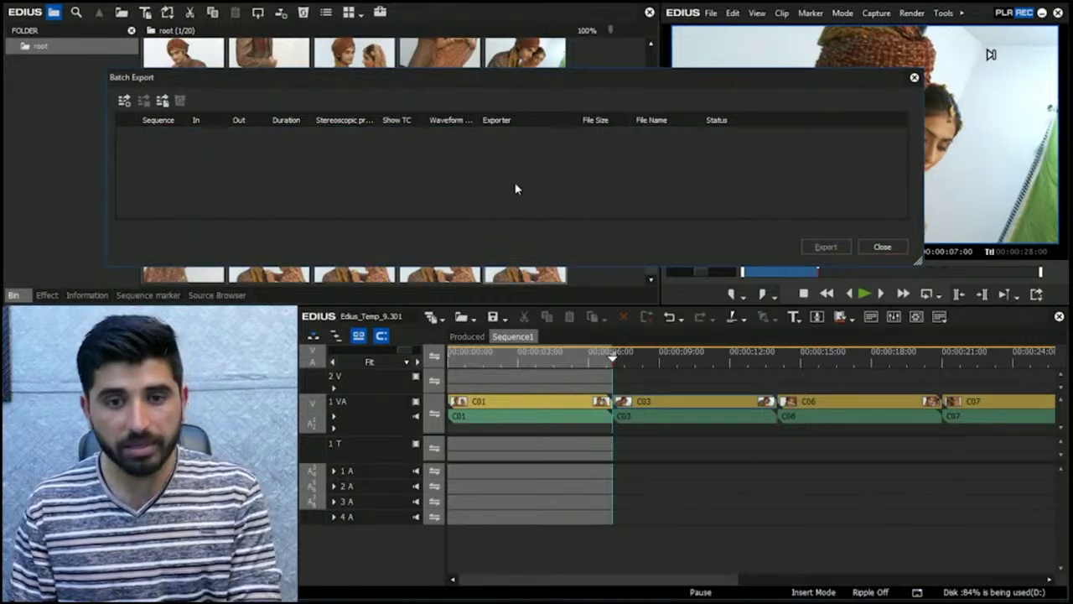
Step: Start a new batch export entry and restrict it to the range between In and Out
right_click(550, 148)
left_click(564, 150)
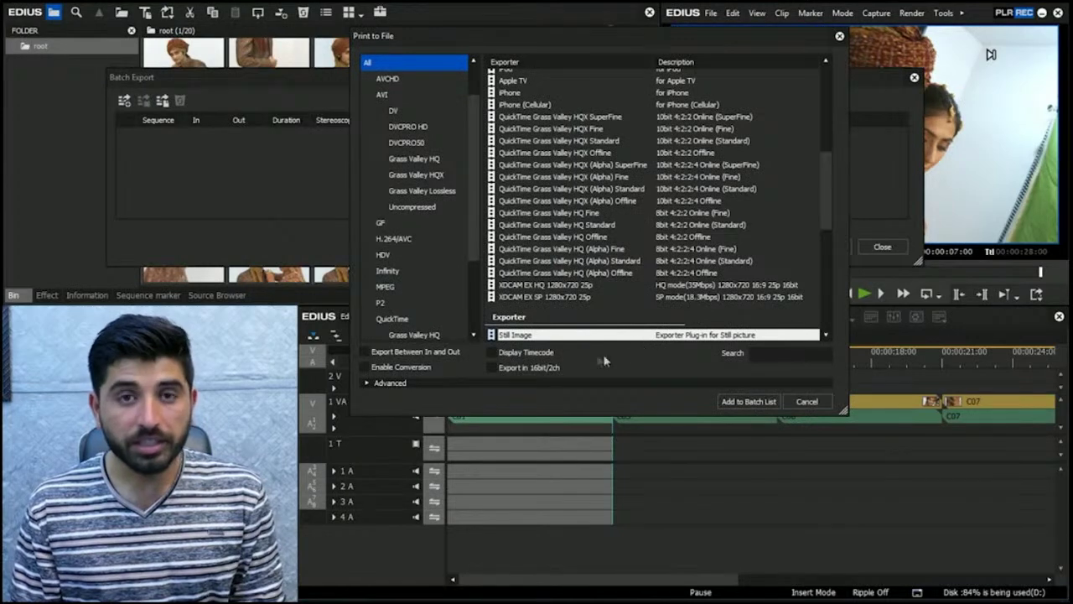
left_click_drag(627, 35, 359, 76)
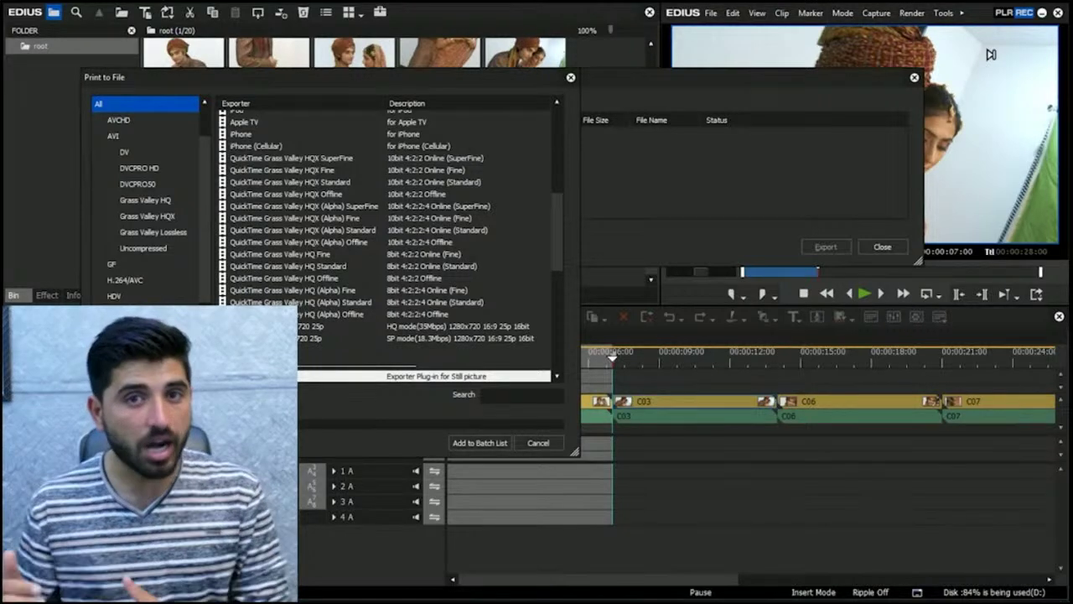
key("Tab")
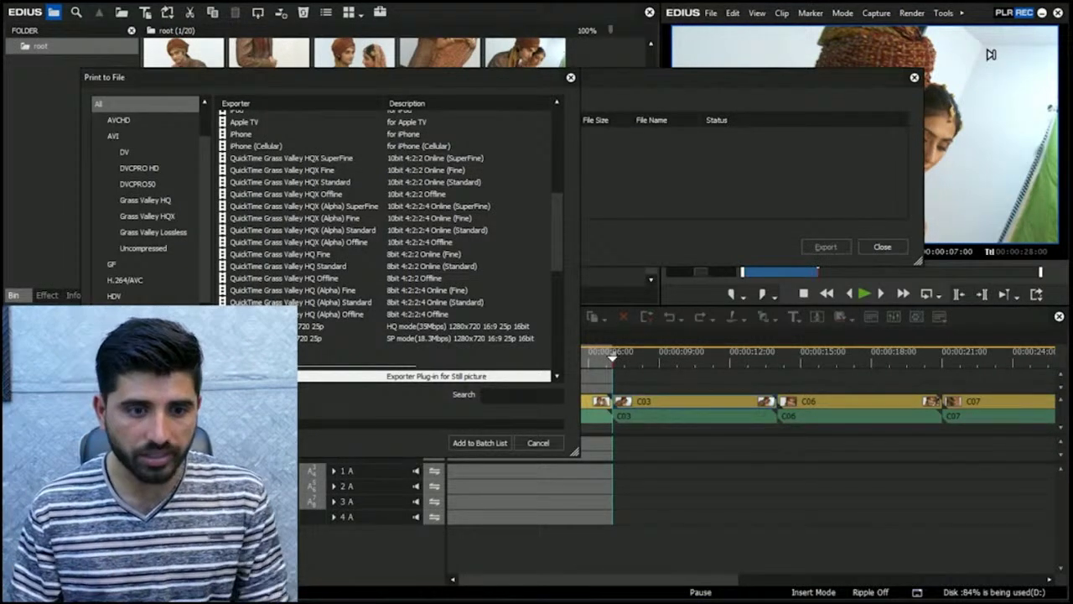
left_click_drag(415, 83, 775, 60)
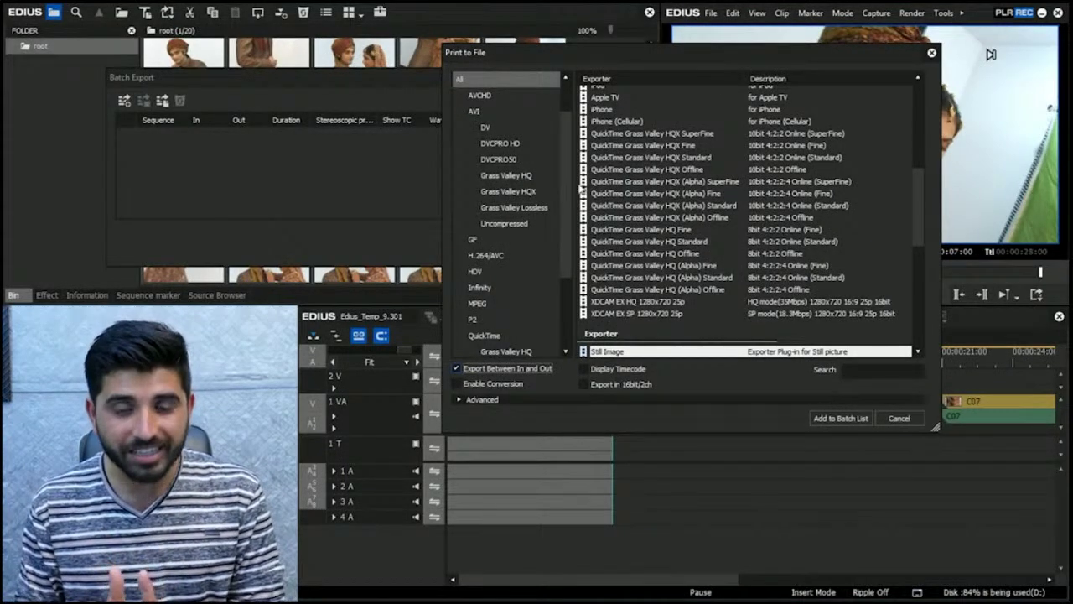
Step: Enable conversion in the advanced export options and change the video format to HD 1920 x 1080 25p
left_click(458, 399)
left_click_drag(806, 52, 811, 23)
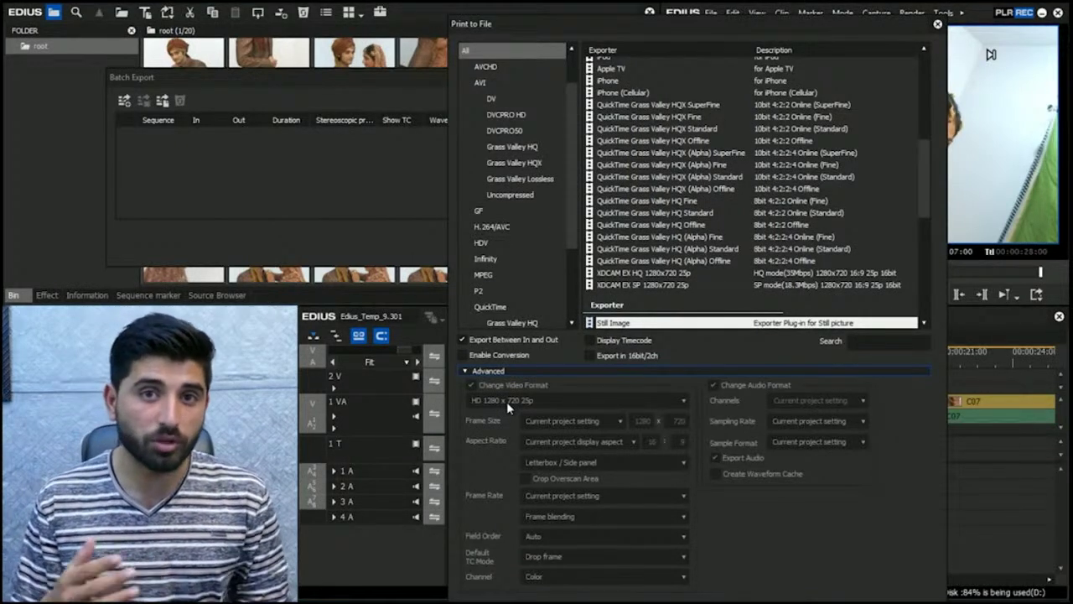
left_click(463, 355)
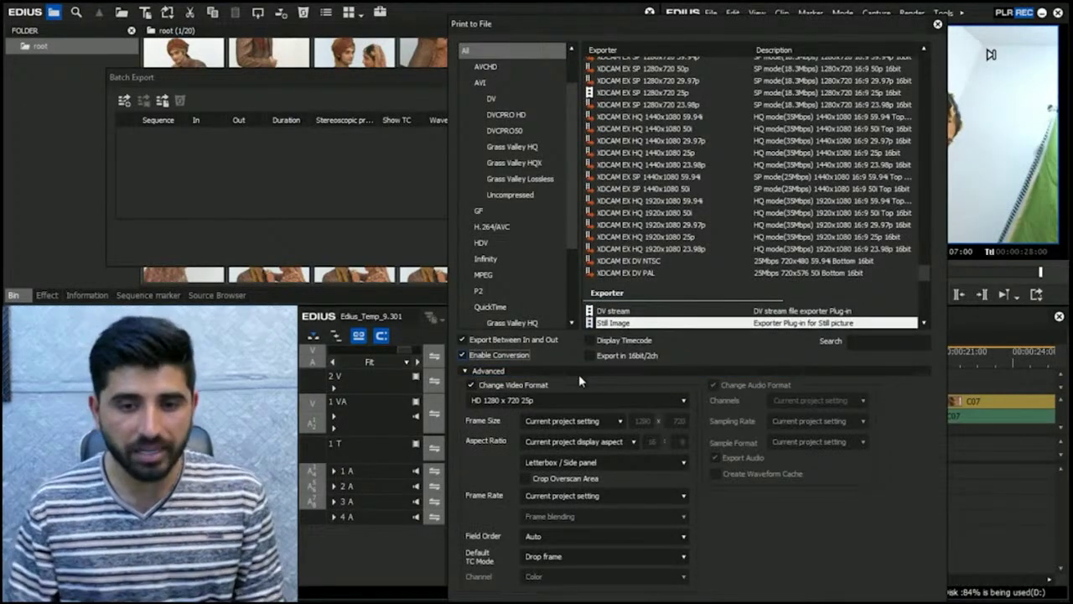
left_click(545, 400)
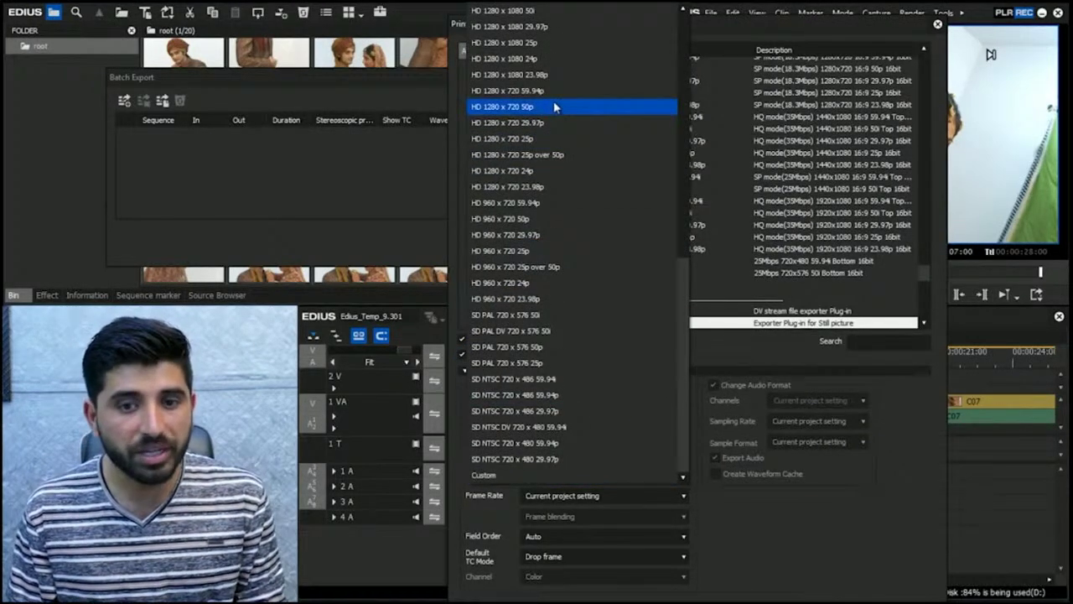
scroll(570, 123, "up", 10)
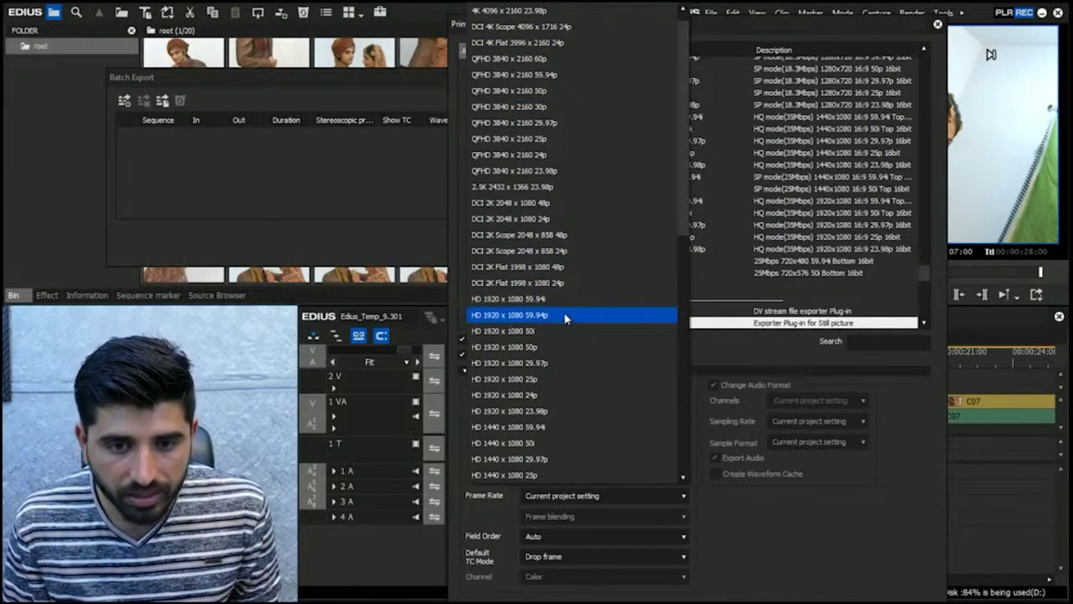
left_click(564, 379)
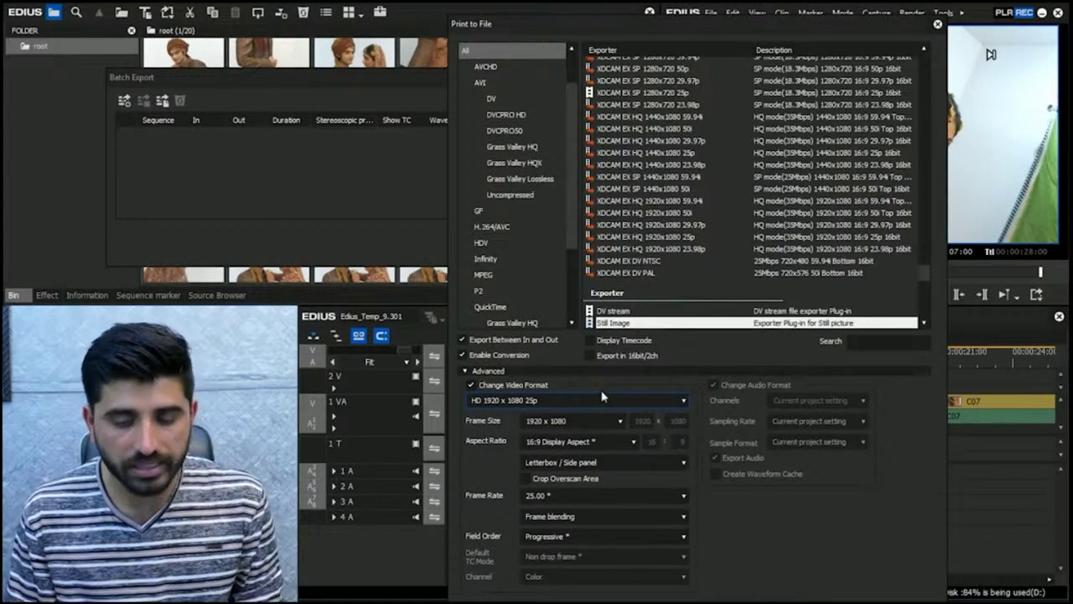
Step: Try frame rates of 50.00 and 60.00, return to 25.00 and collapse the advanced options
left_click(683, 497)
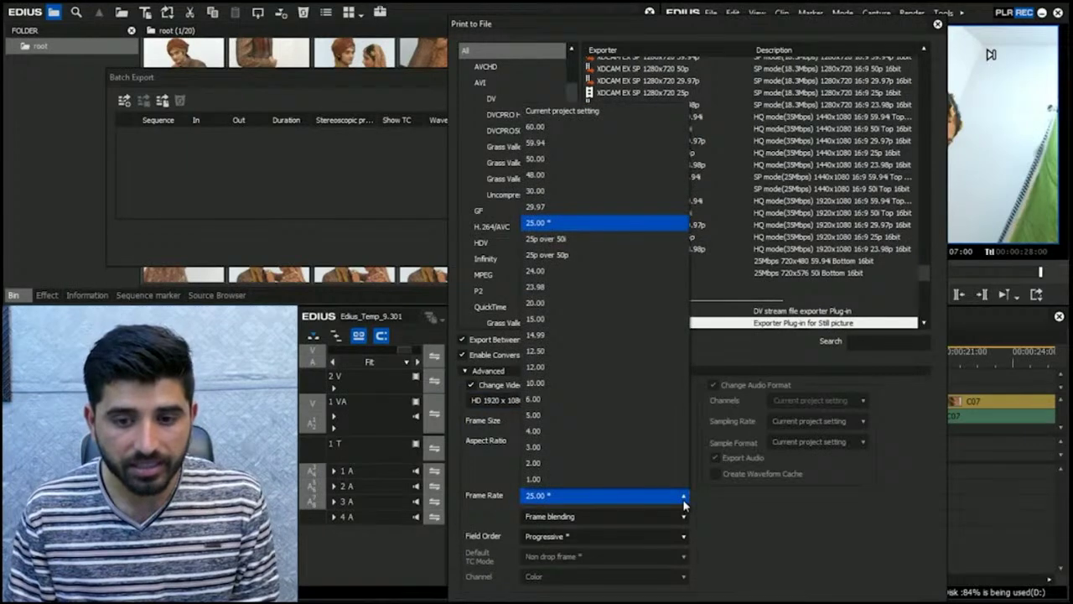
left_click(577, 158)
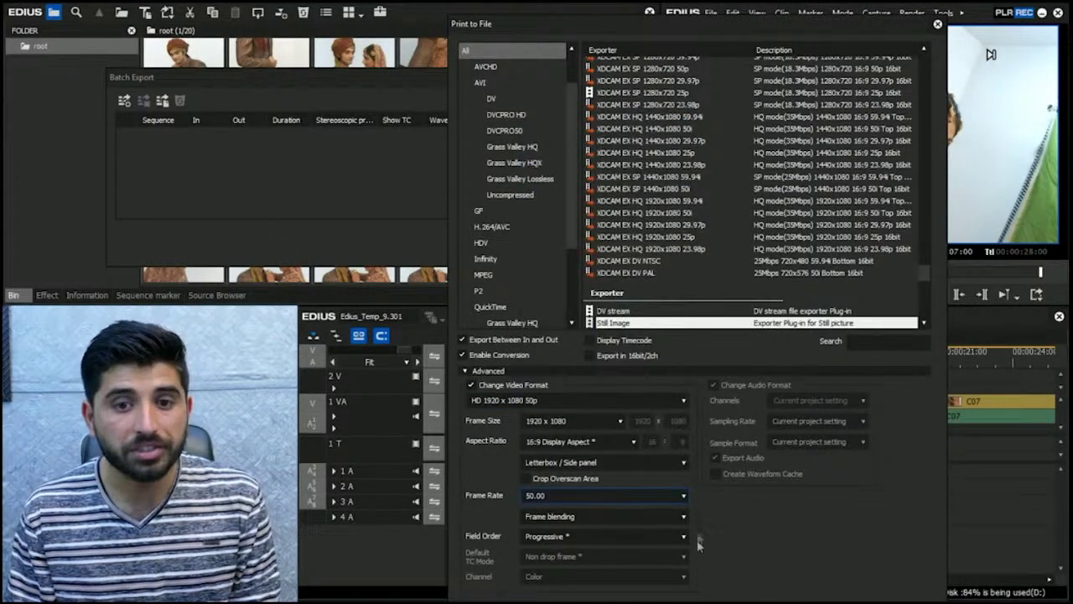
left_click(684, 496)
left_click(567, 127)
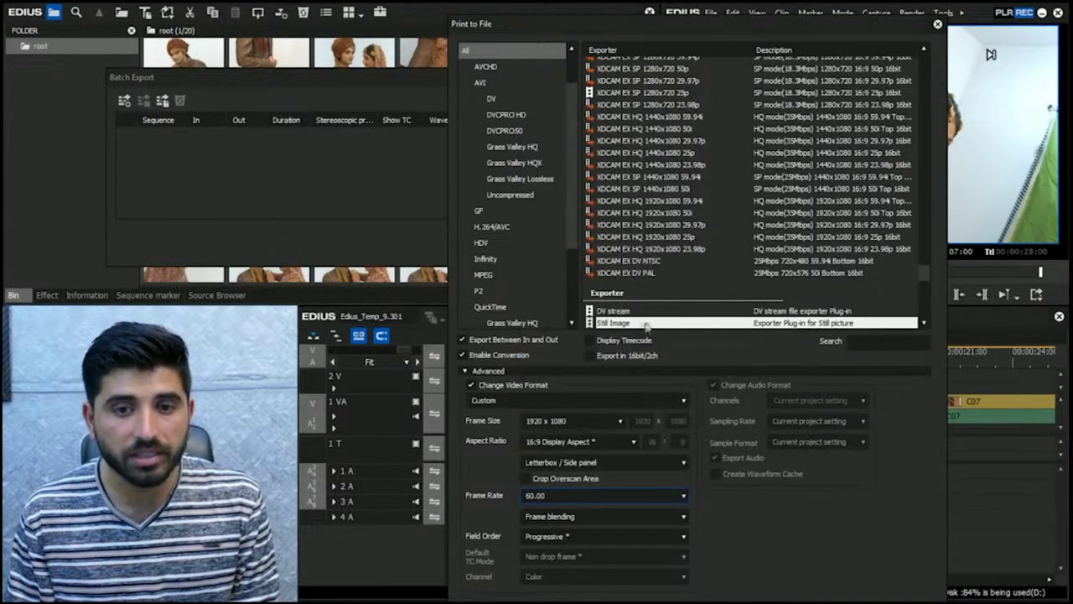
left_click(647, 500)
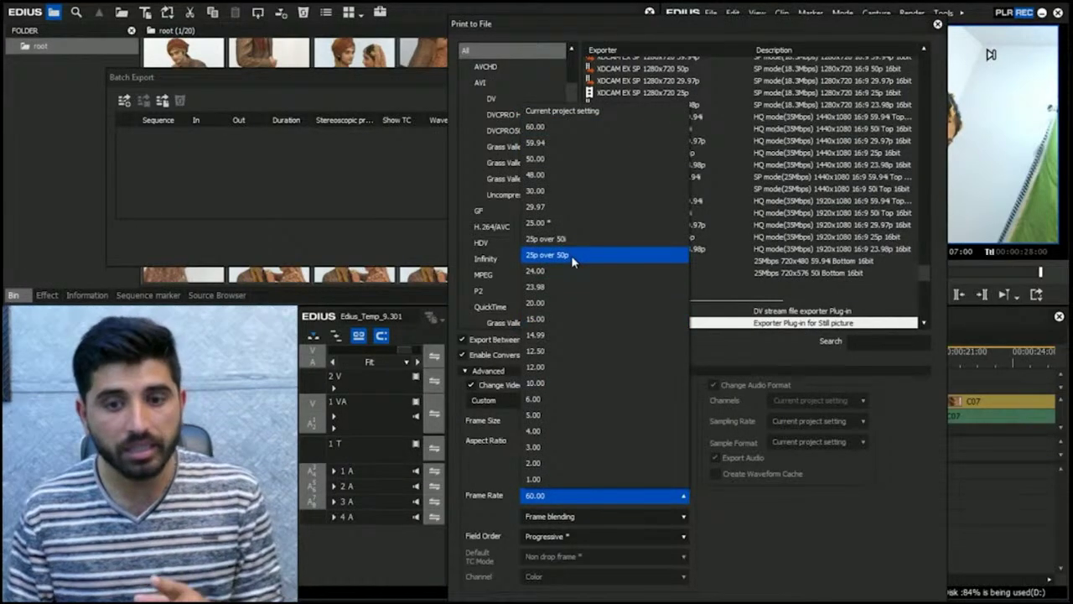
left_click(570, 223)
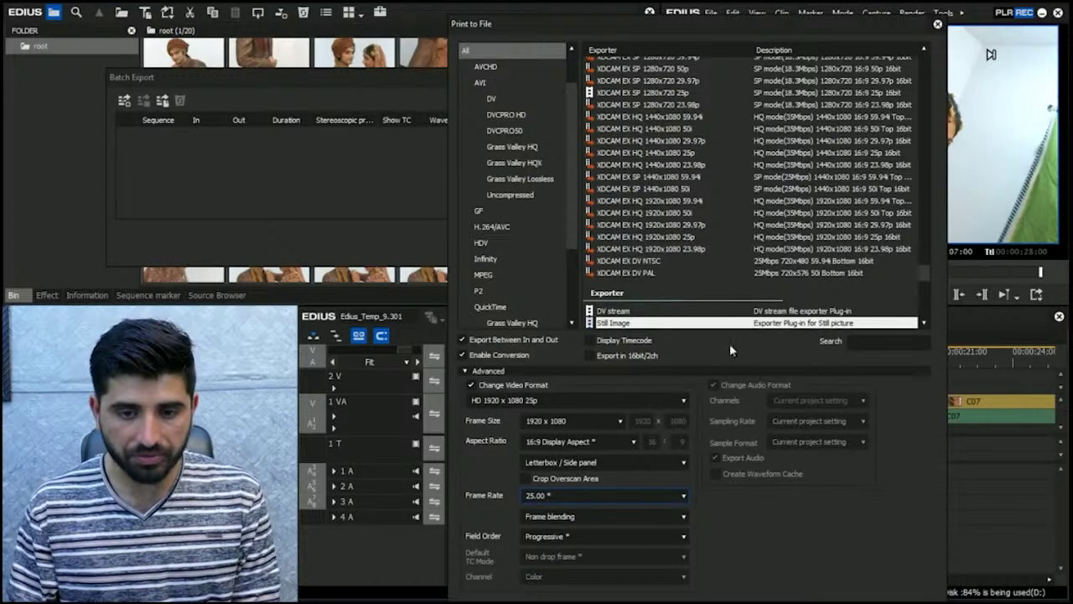
left_click(461, 372)
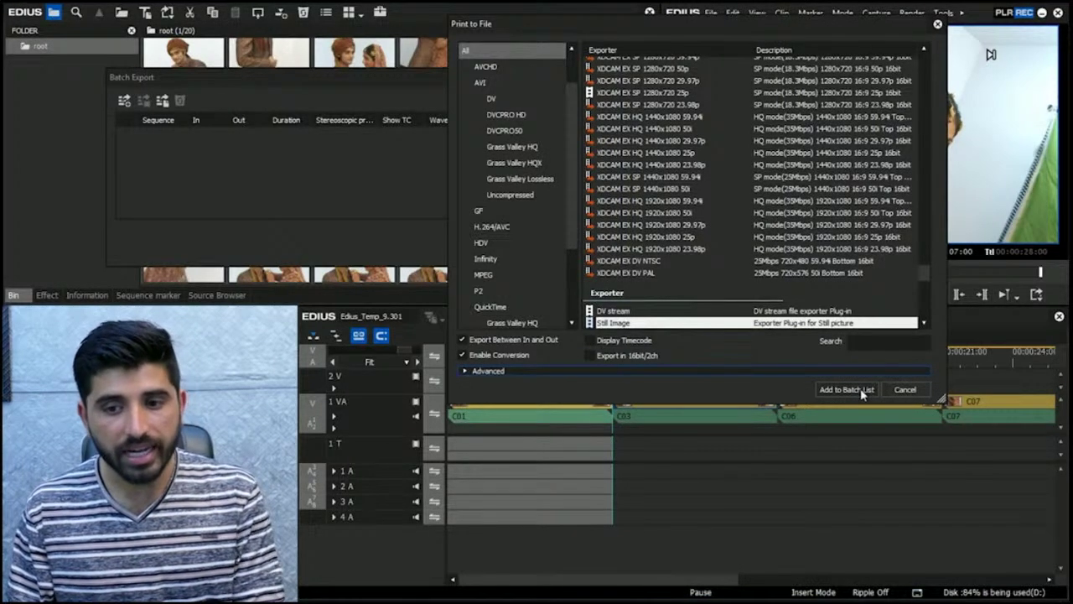
left_click(863, 390)
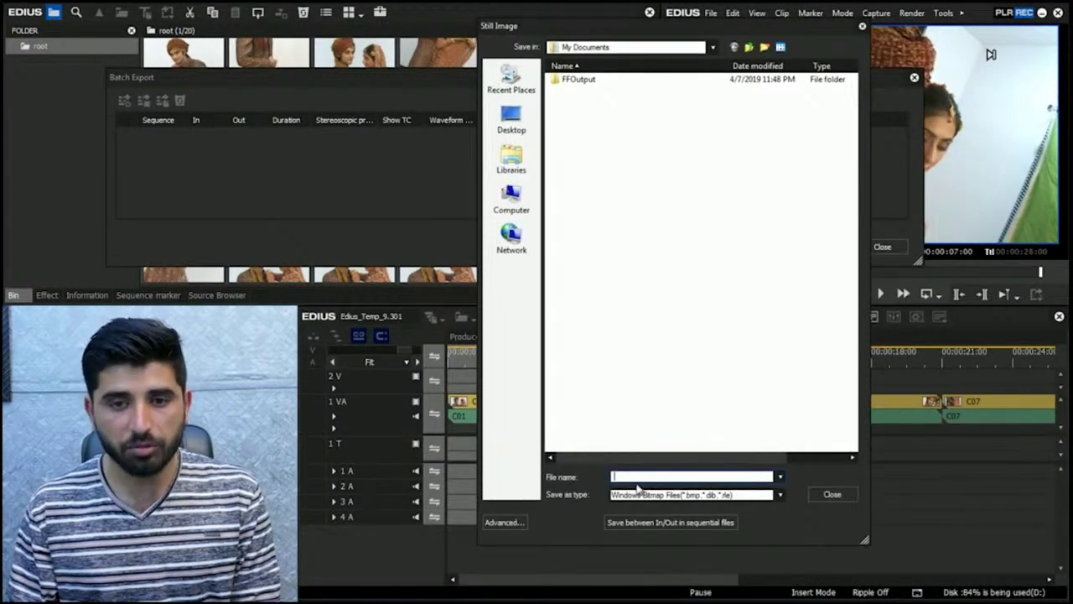
left_click(512, 119)
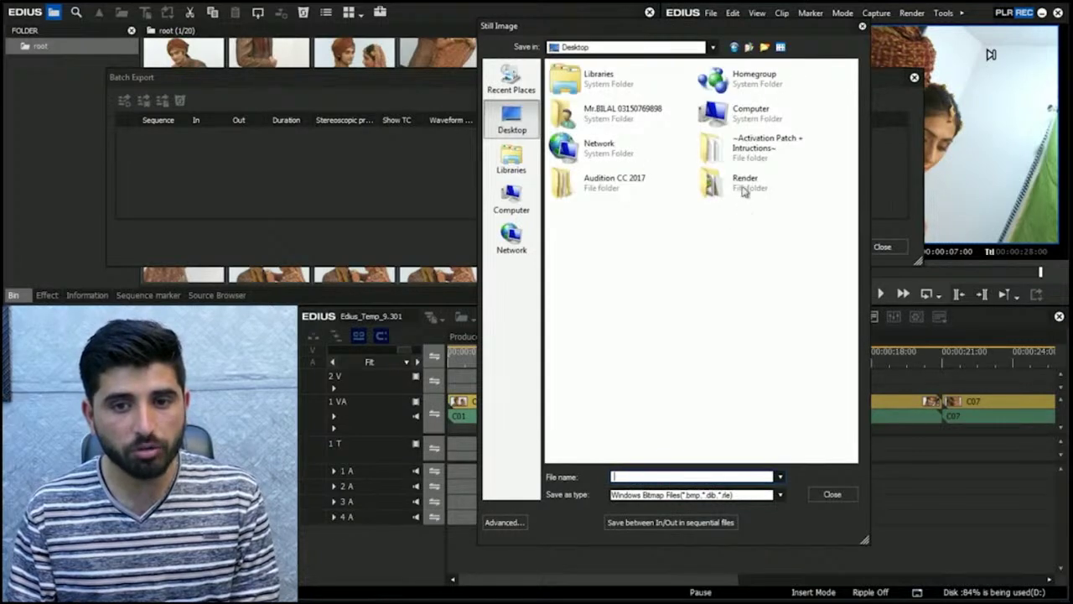
double_click(743, 200)
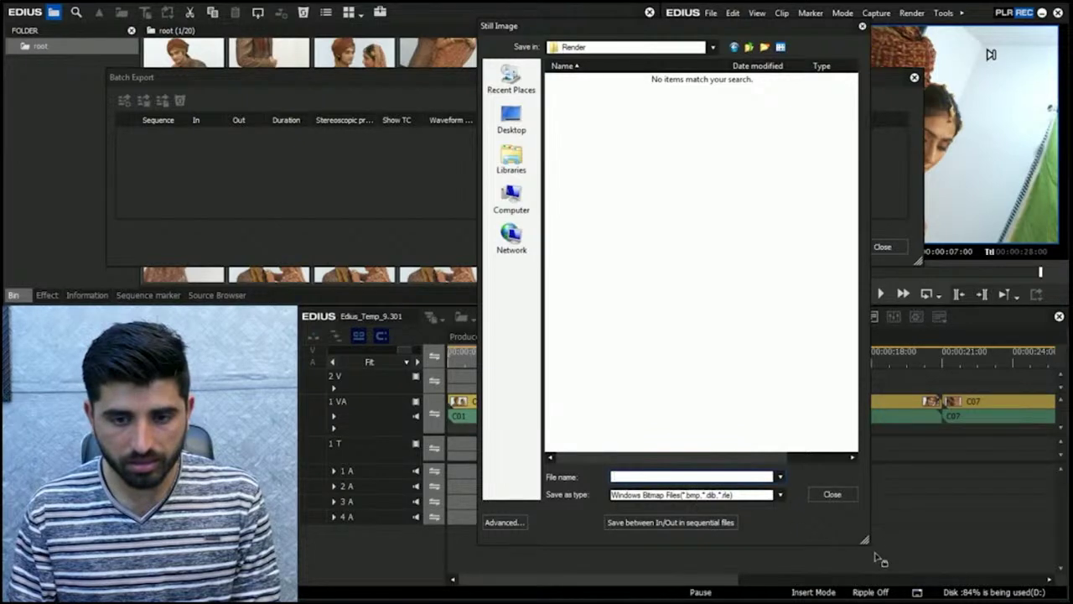
left_click_drag(864, 539, 901, 594)
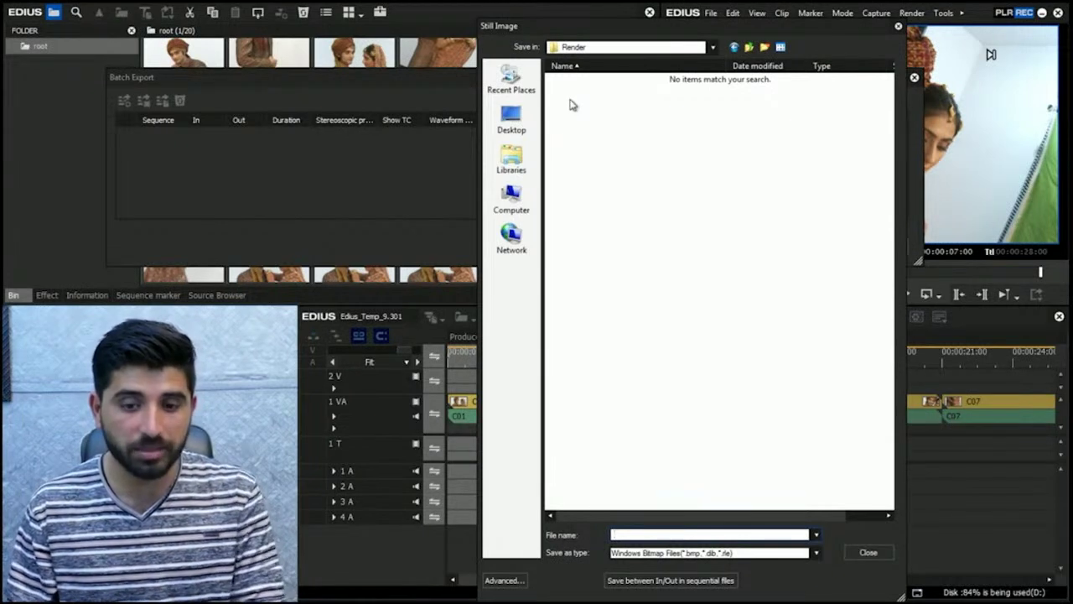
left_click(898, 27)
Step: Start another batch export entry and choose the MPEG2 Program Stream exporter from the MPEG category
right_click(613, 157)
left_click(670, 162)
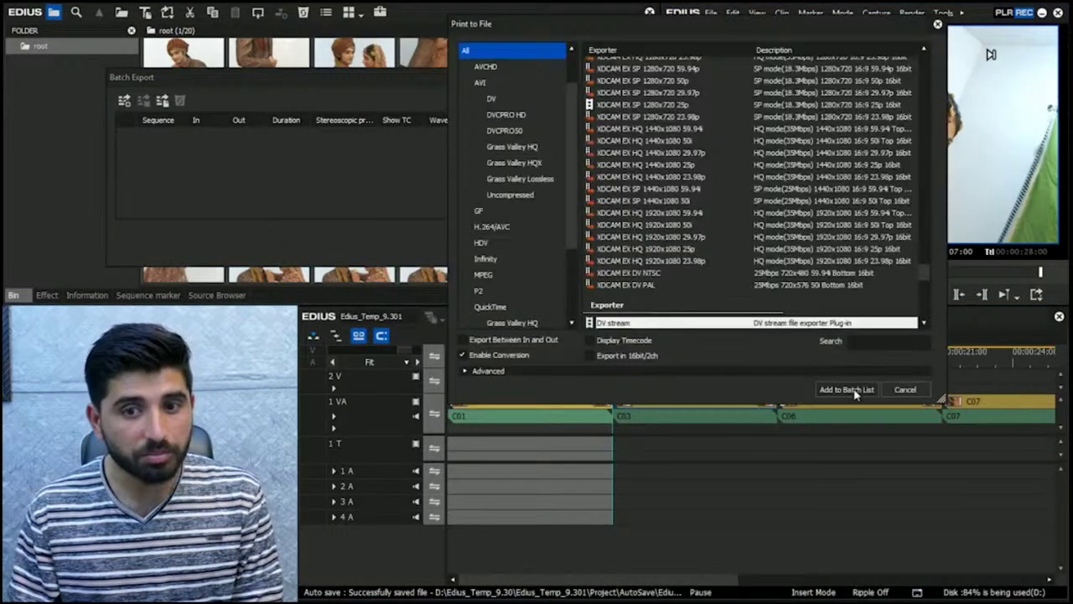
left_click(483, 277)
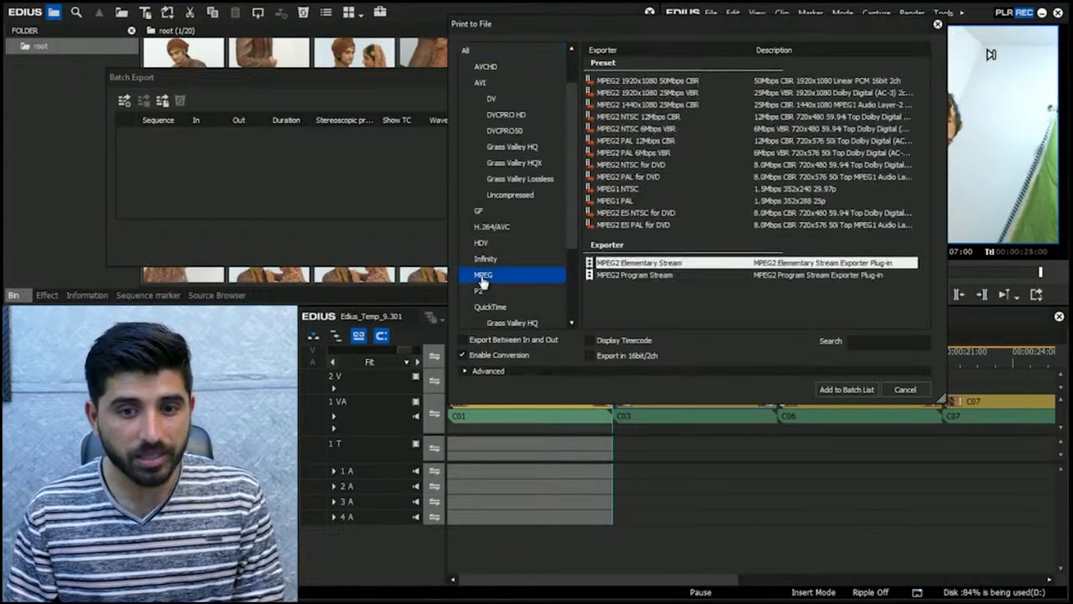
left_click(637, 276)
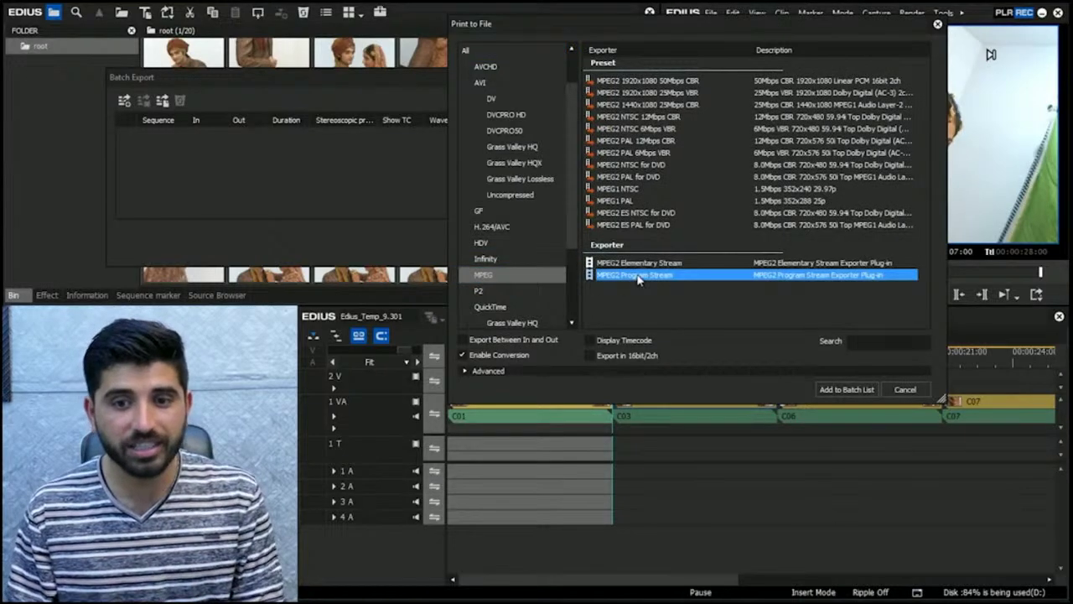
Step: Restrict the export to the range between In and Out and change its video format to HD 1920 x 1080 25p
left_click(478, 341)
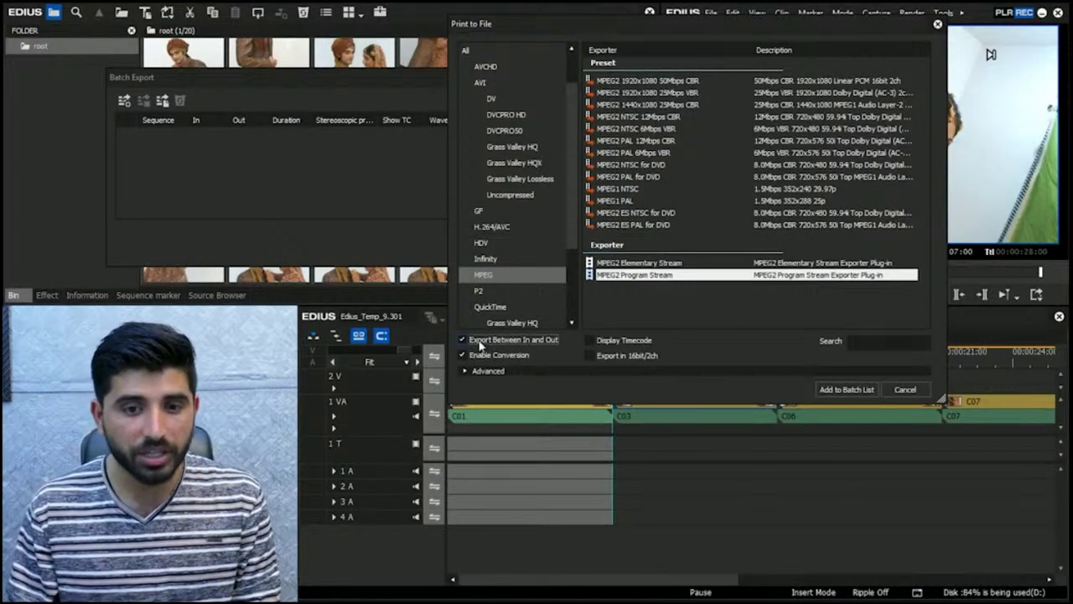
left_click(473, 370)
left_click(464, 383)
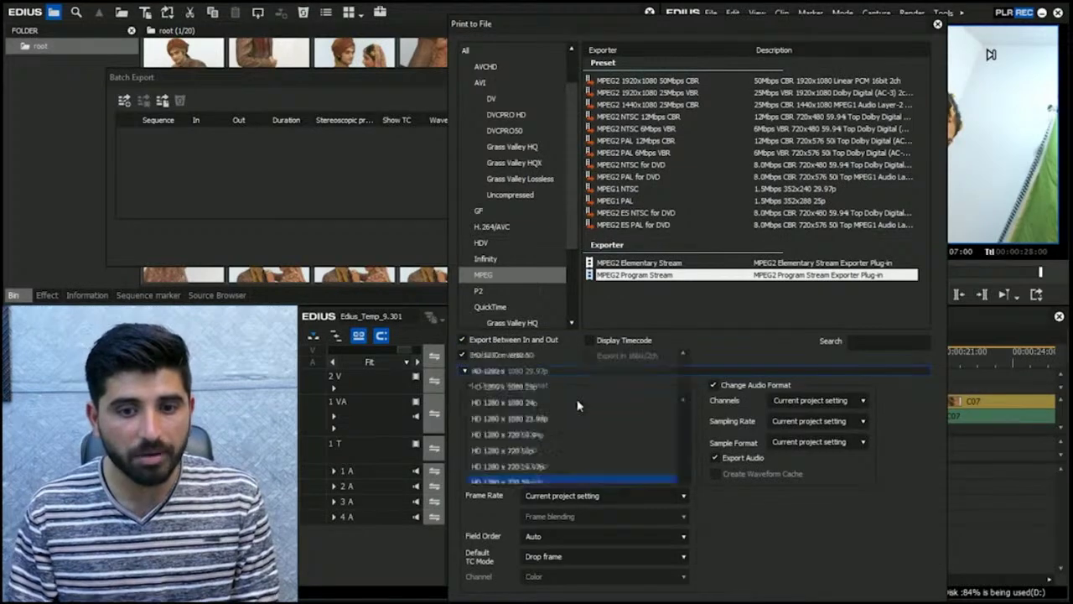
left_click(577, 402)
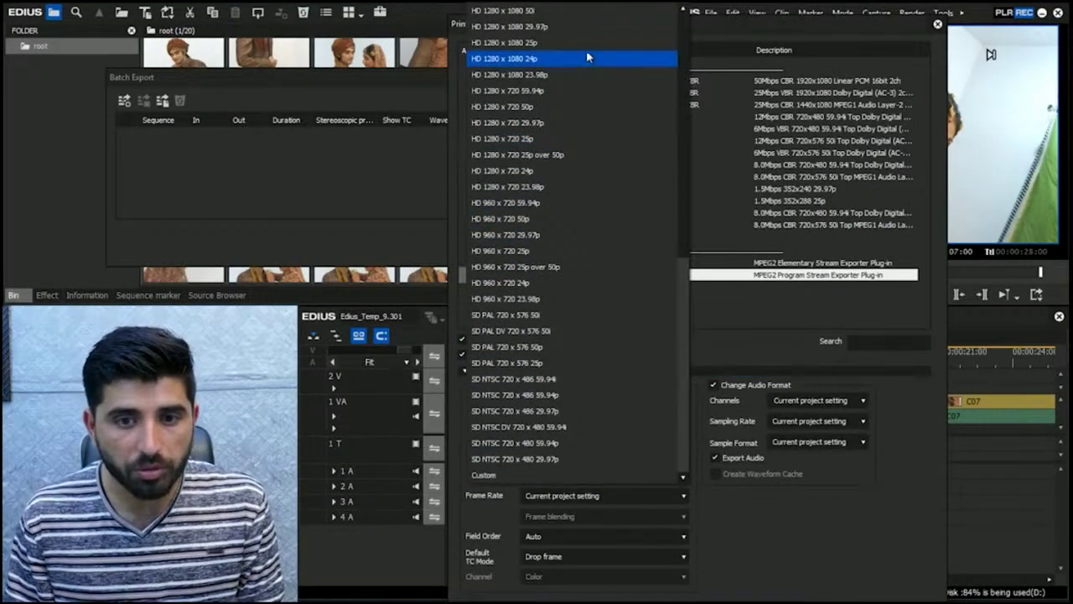
scroll(590, 21, "up", 3)
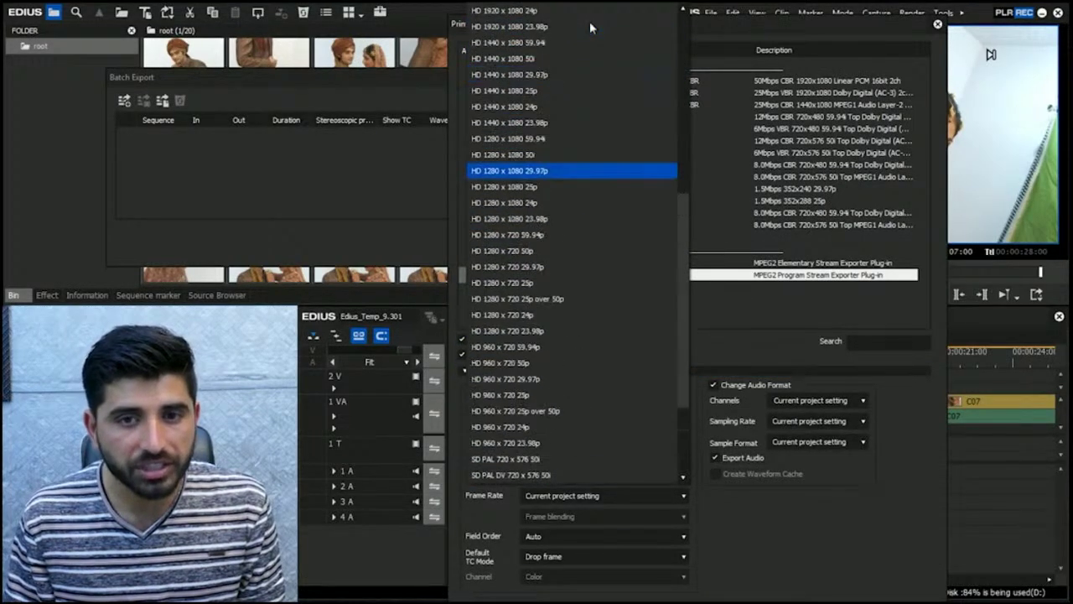
scroll(589, 21, "up", 2)
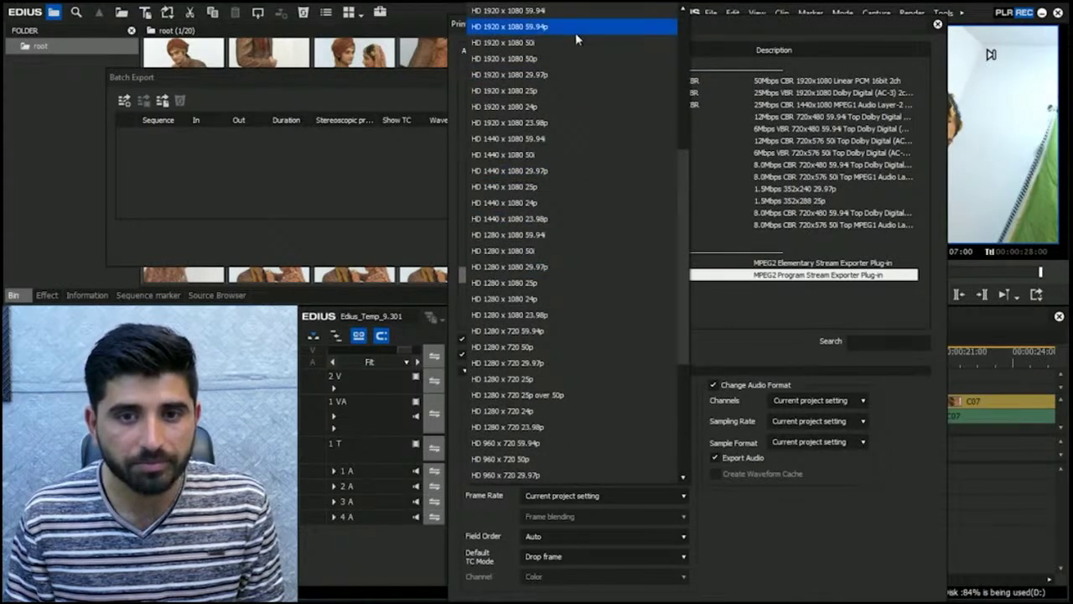
left_click(571, 90)
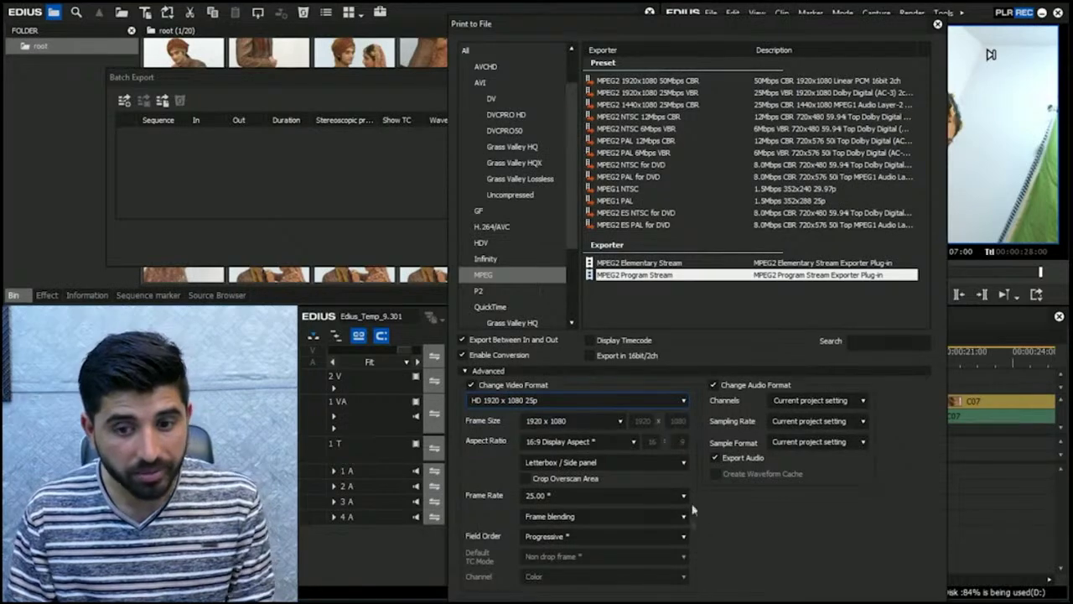
Step: Proceed to add the export to the batch list and name its output file 001 in the Render folder
left_click_drag(752, 24, 742, 13)
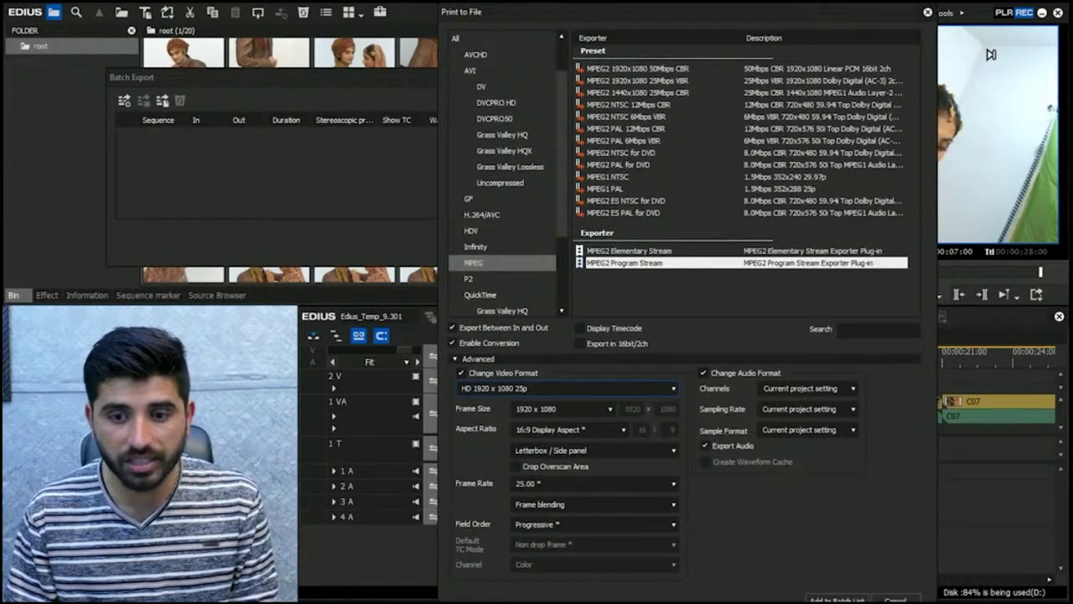
left_click_drag(835, 15, 813, 7)
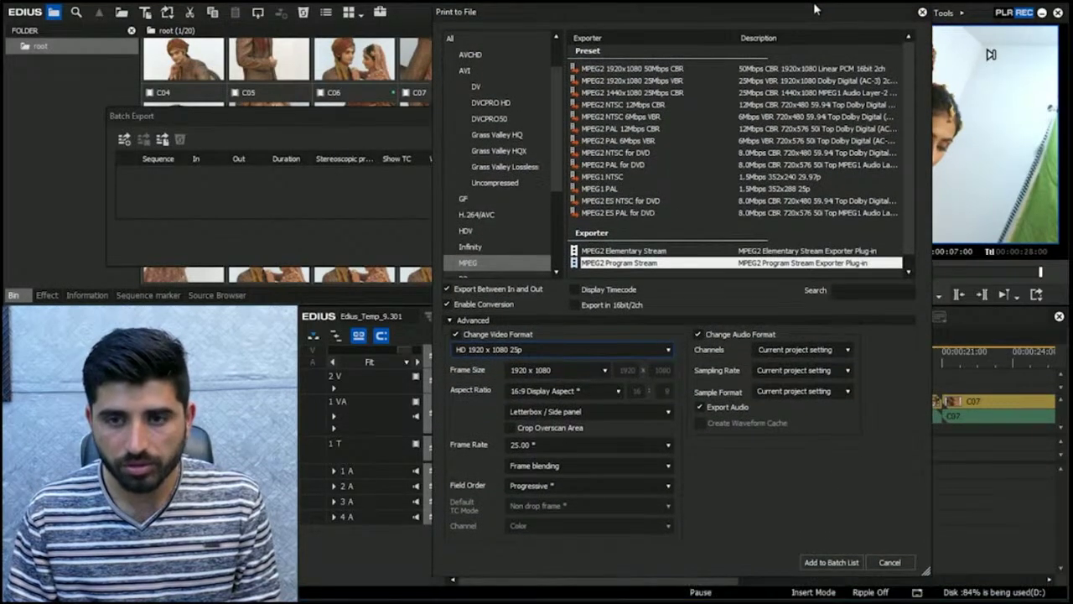
left_click(828, 561)
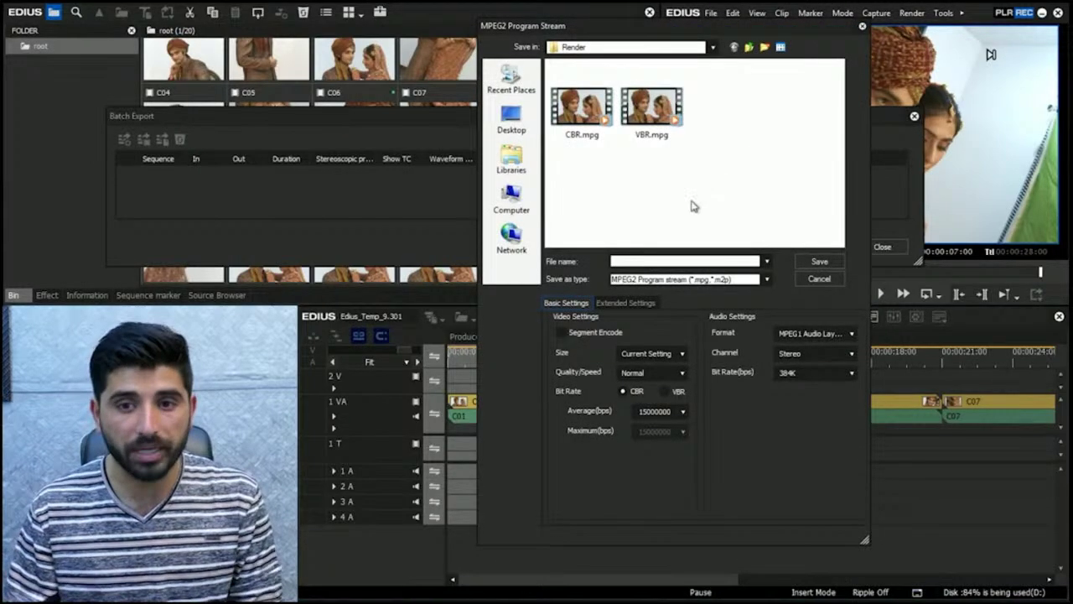
left_click(667, 261)
type("001")
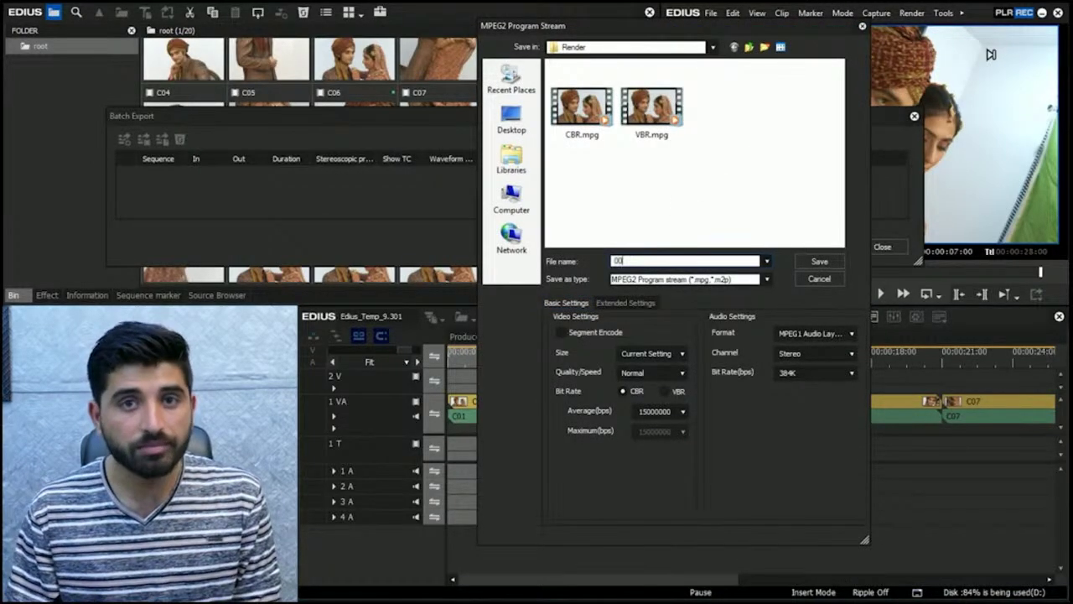
Step: Enable Segment Encode, set SuperFine quality and a VBR bit rate with a new maximum, and save the batch entry
left_click(596, 335)
left_click(662, 372)
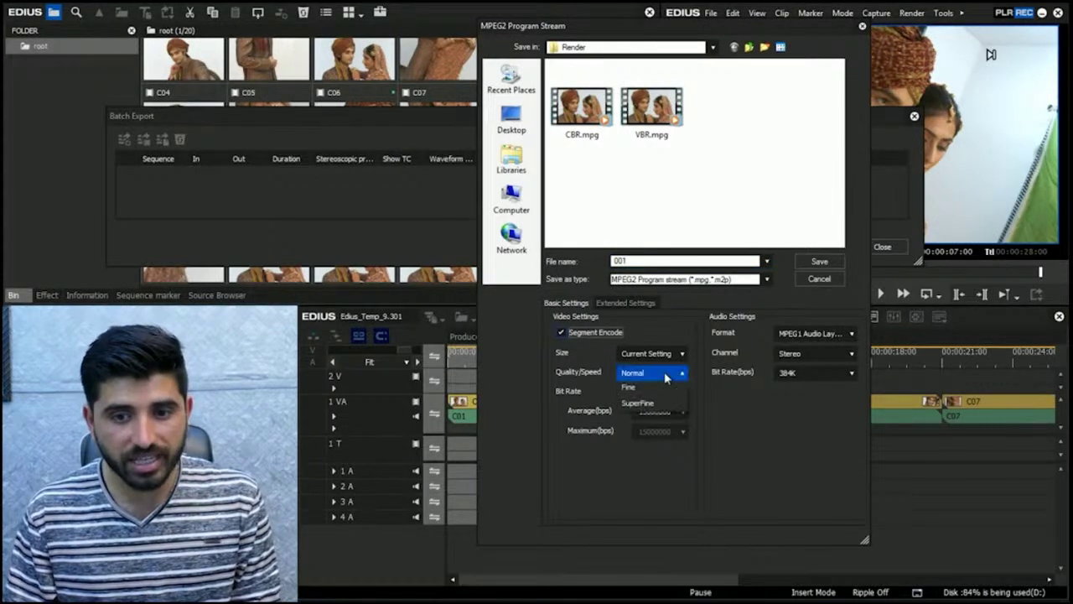
left_click(669, 437)
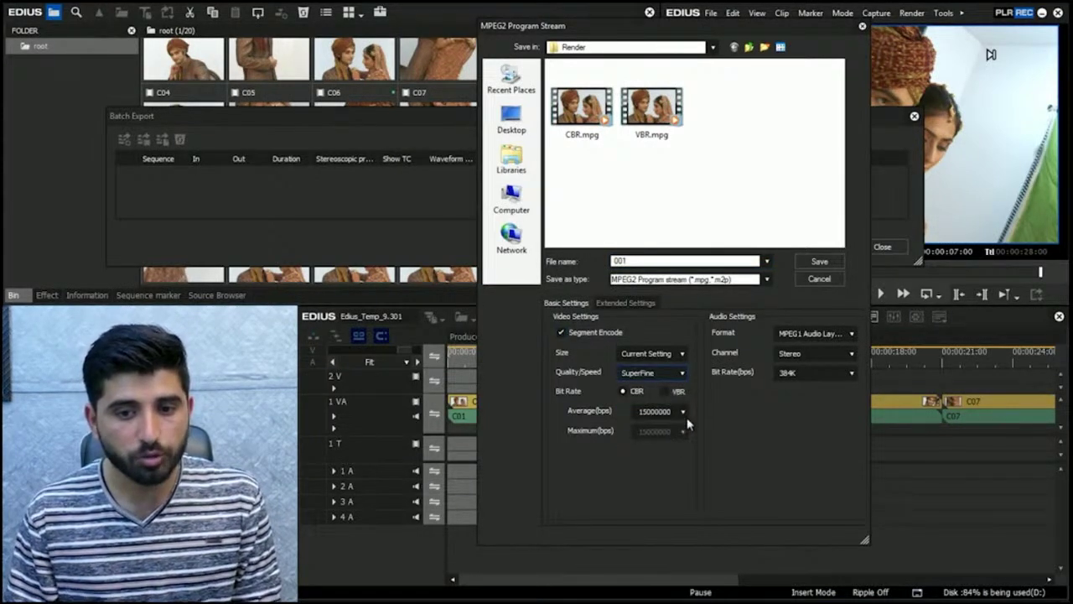
left_click(675, 392)
left_click(685, 431)
left_click(670, 480)
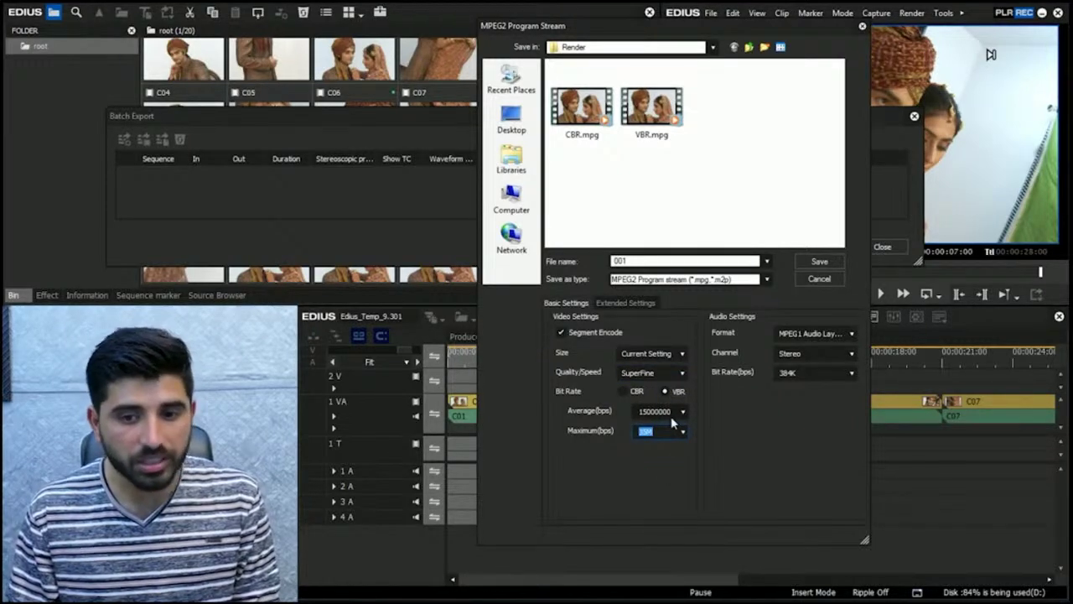
left_click(819, 262)
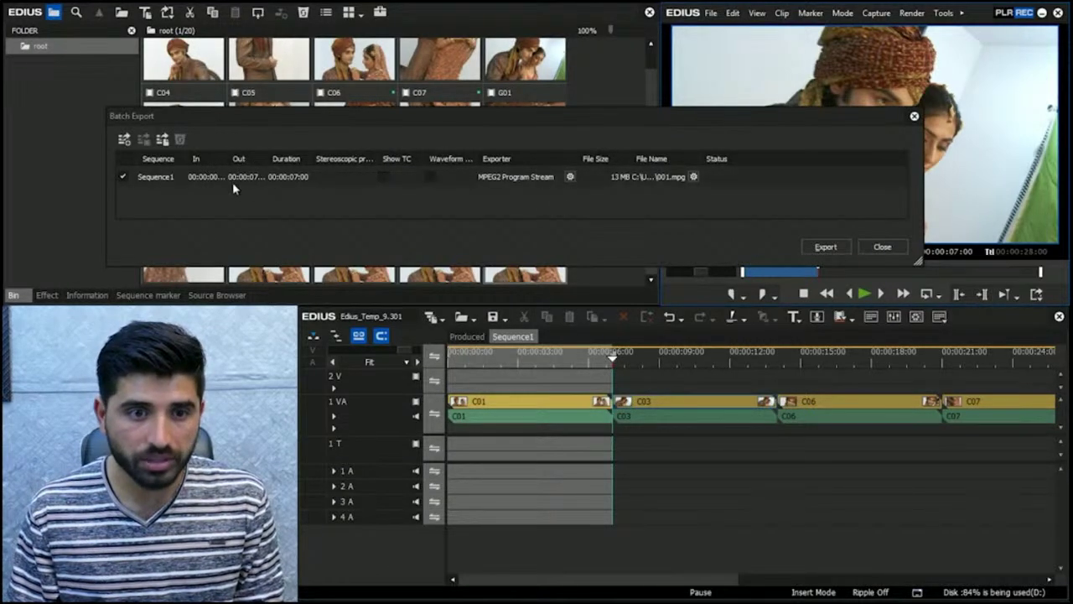
Step: Mark the range of clip C03 on the timeline with In and Out points
mouse_move(612, 359)
left_mouse_down()
mouse_move(595, 361)
mouse_move(777, 363)
left_mouse_up()
key("i")
key("o")
Step: Start a new batch export entry limited to the In and Out range, using the MPEG2 Program Stream exporter
right_click(634, 205)
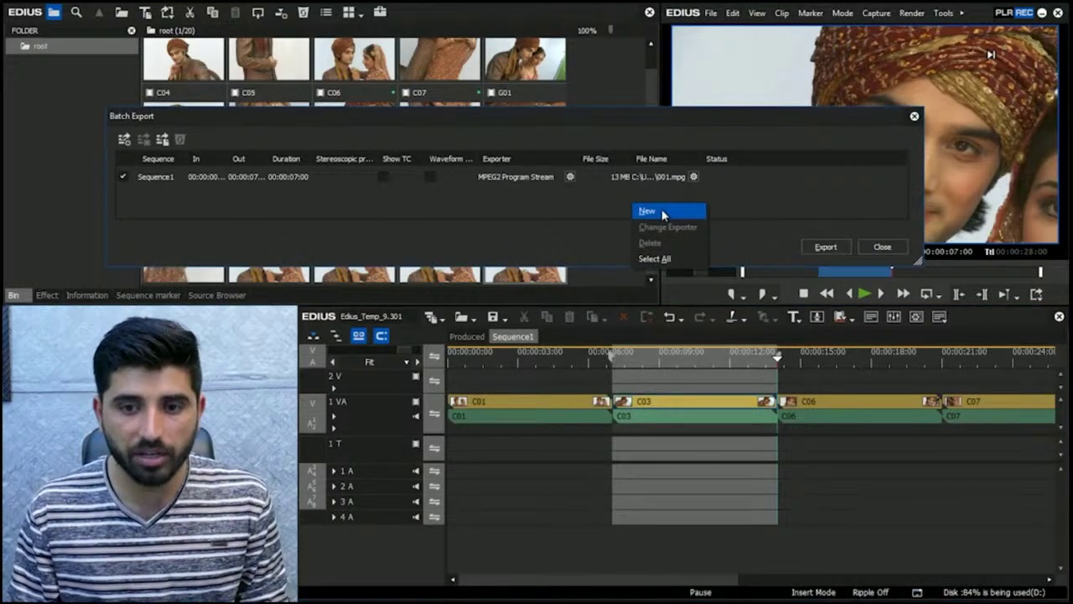
left_click(661, 211)
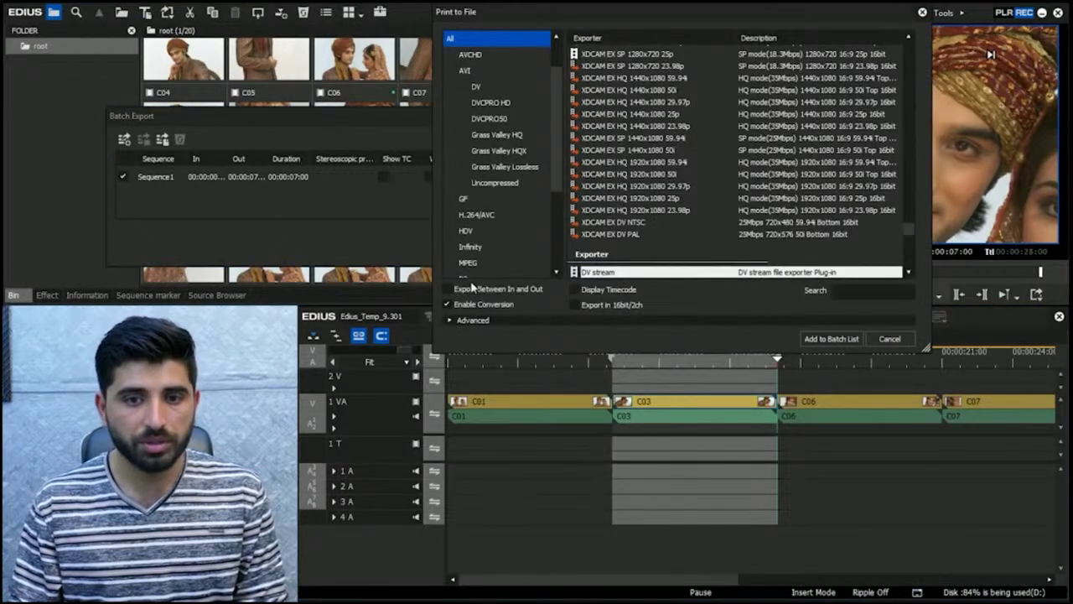
left_click(472, 289)
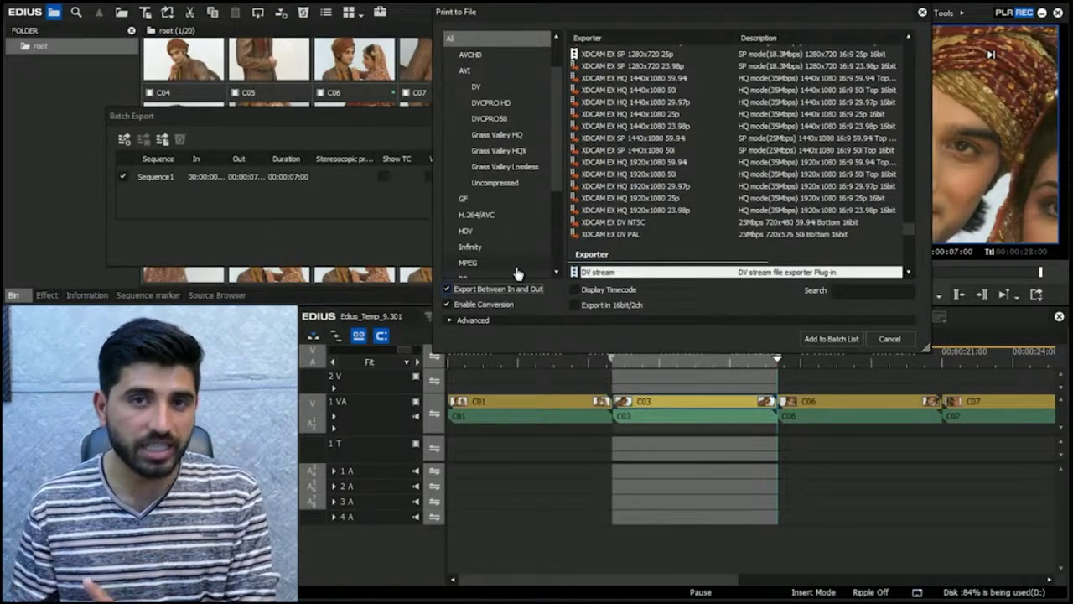
left_click(470, 264)
scroll(911, 193, "down", 1)
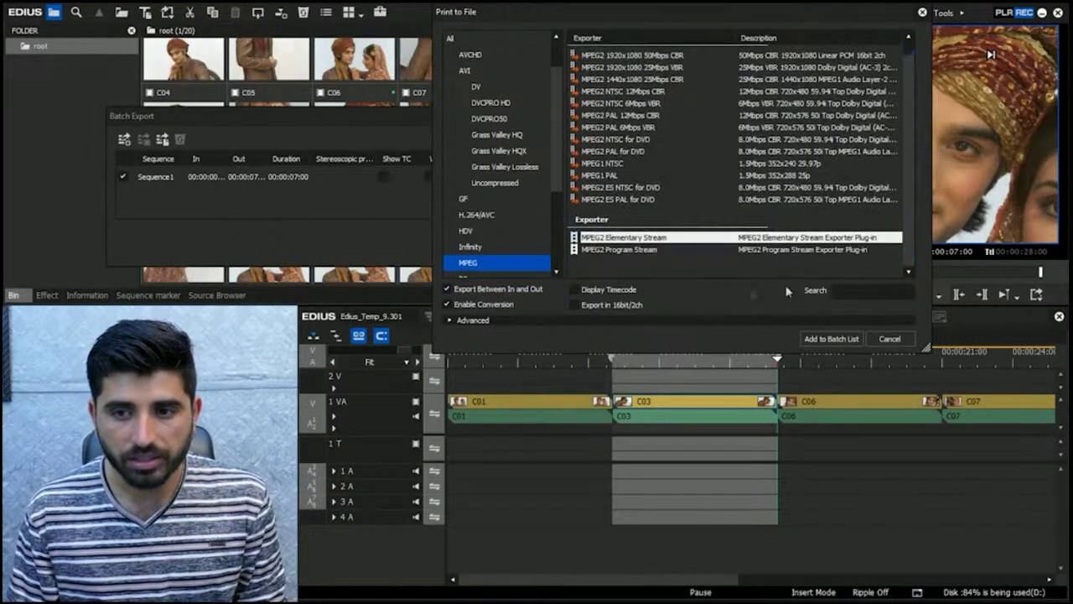
left_click(627, 252)
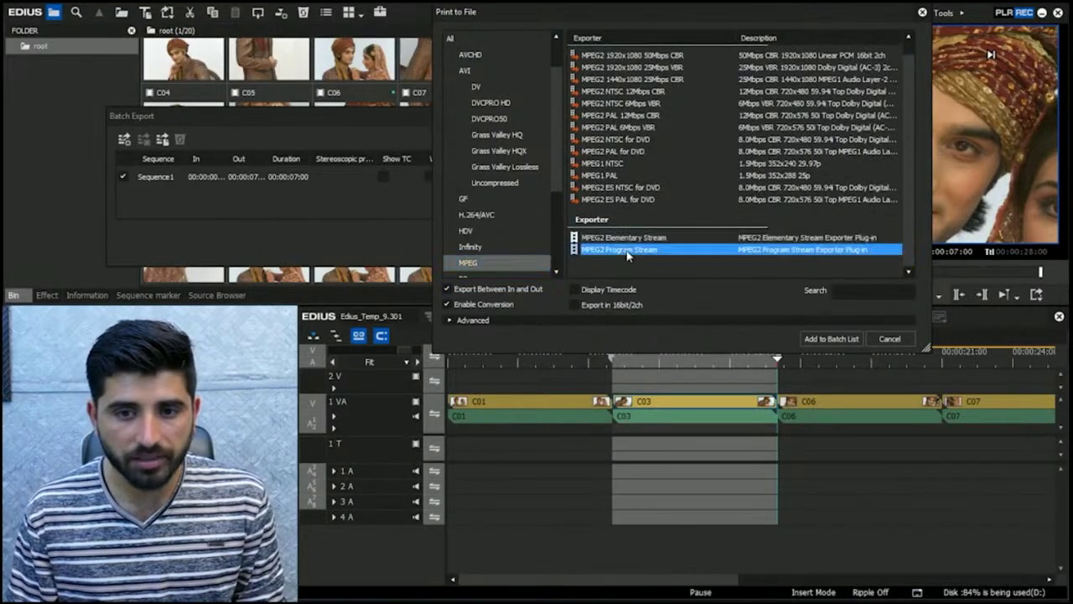
Step: Add the entry to the batch list as 002 with Segment Encode, SuperFine quality and a VBR bit rate
left_click(838, 339)
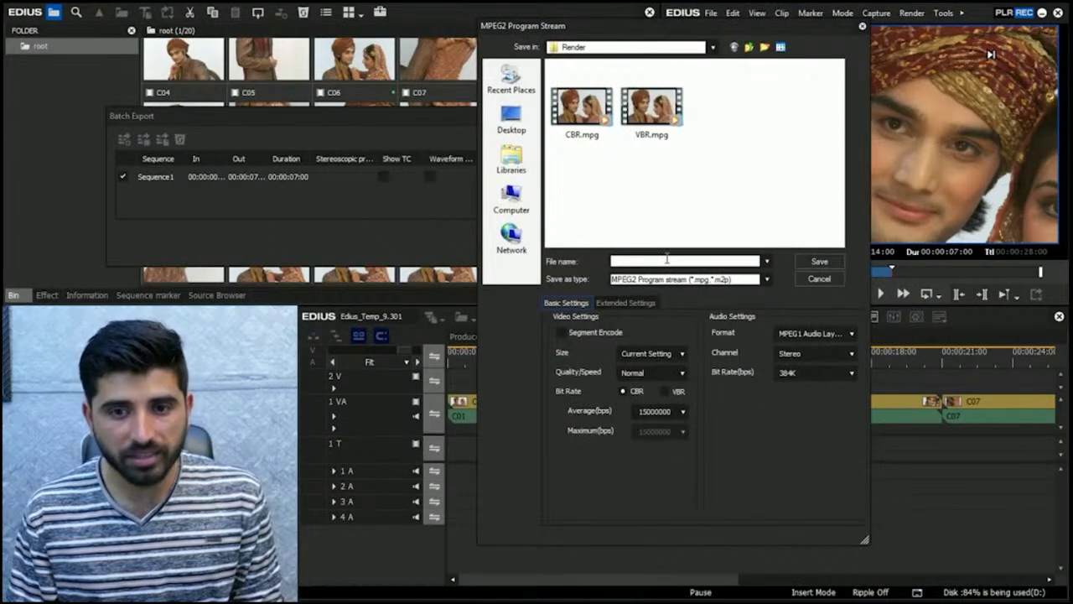
type("001")
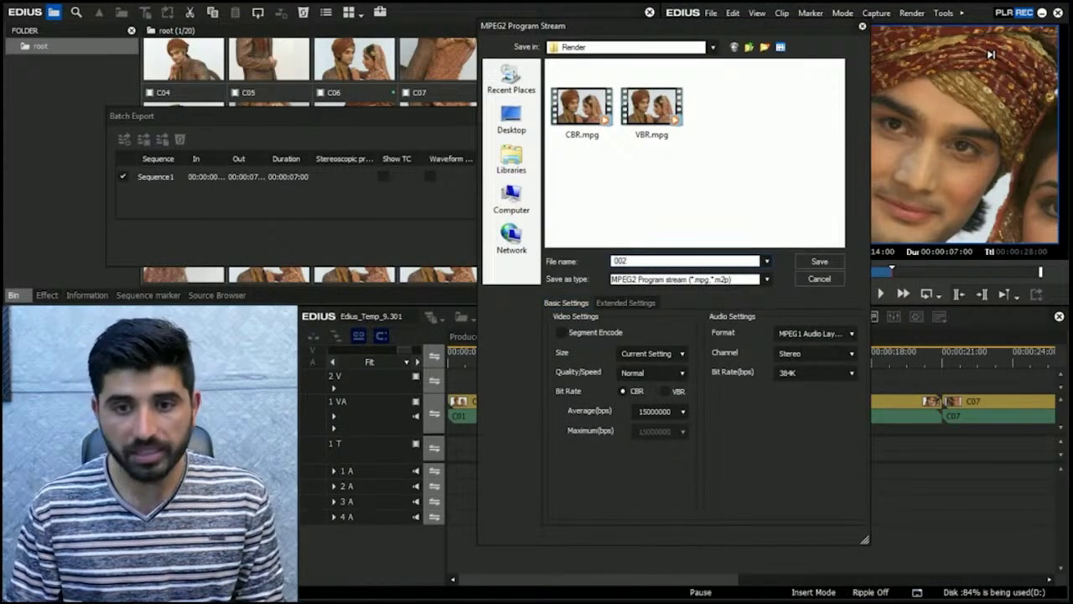
left_click(571, 333)
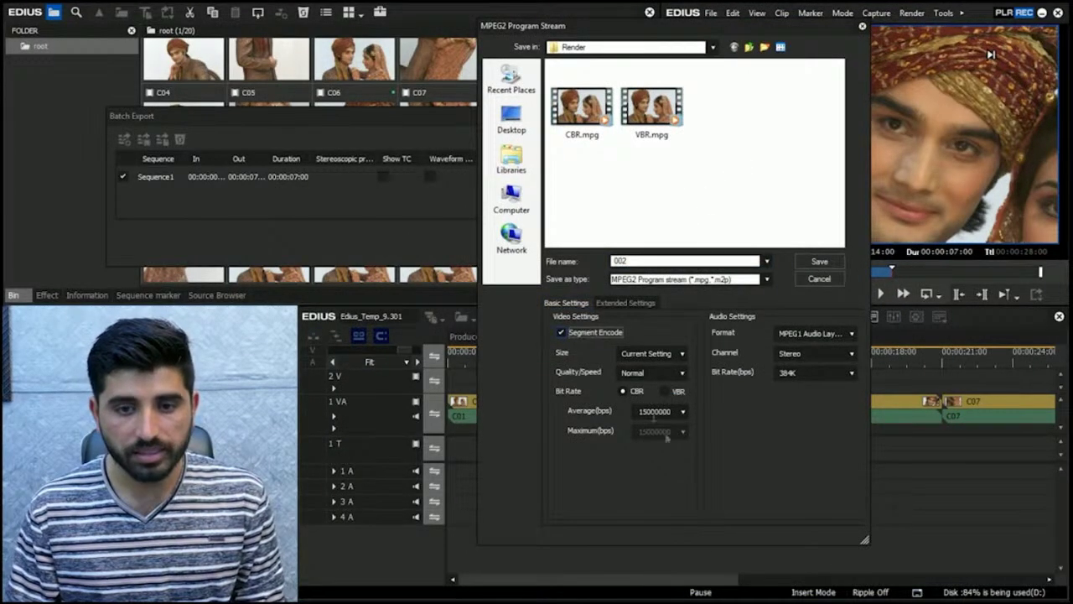
left_click(663, 373)
left_click(658, 431)
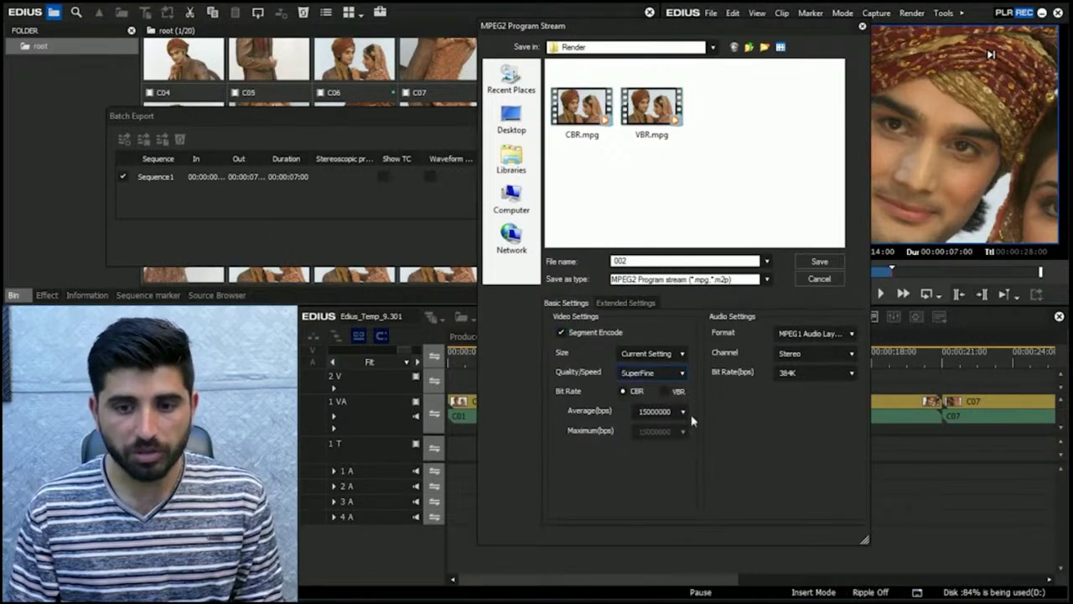
left_click(667, 390)
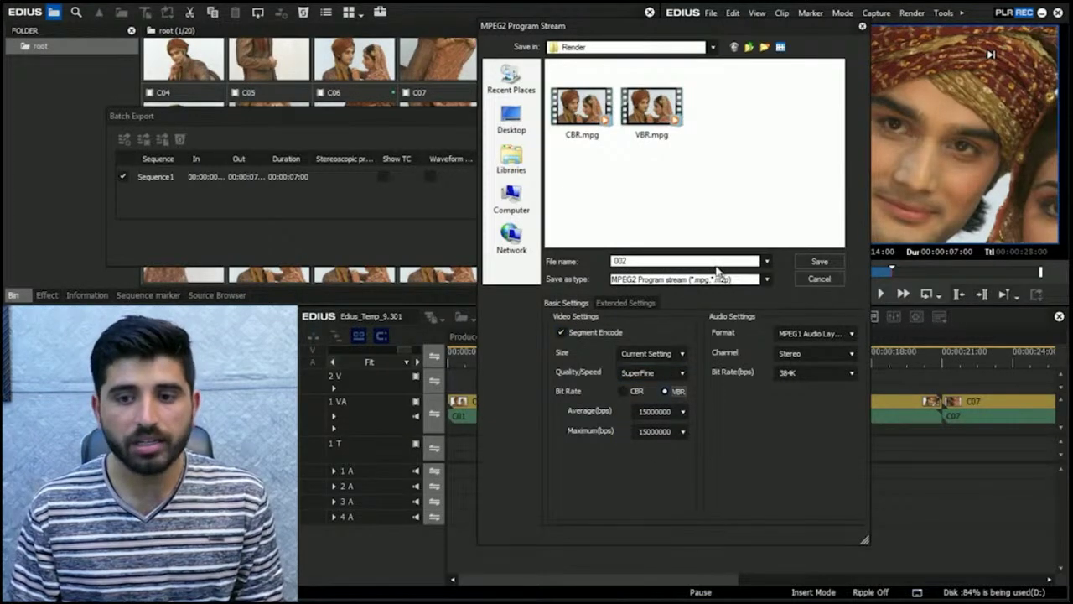
left_click(819, 261)
left_click_drag(448, 117, 500, 114)
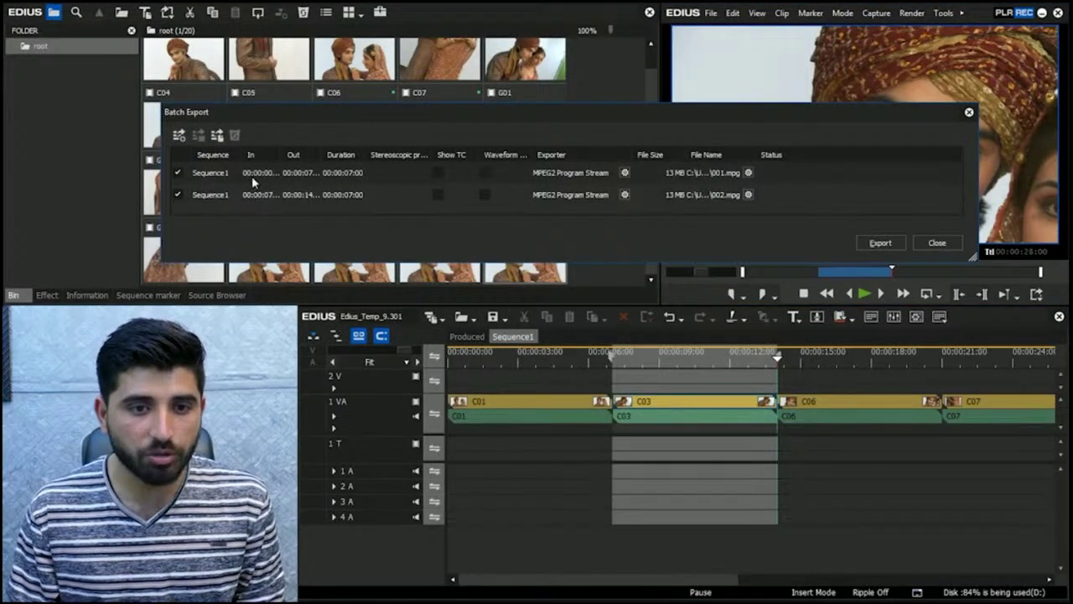
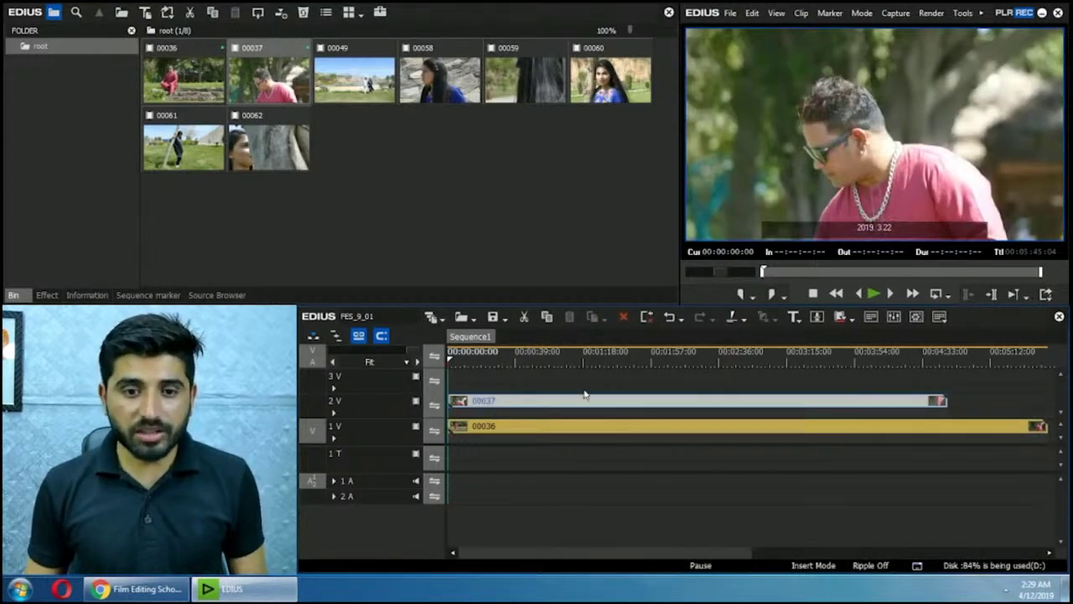
Step: Place the bin clips 00049 through 00062 together on the 3V track at the start of the sequence
left_click(571, 359)
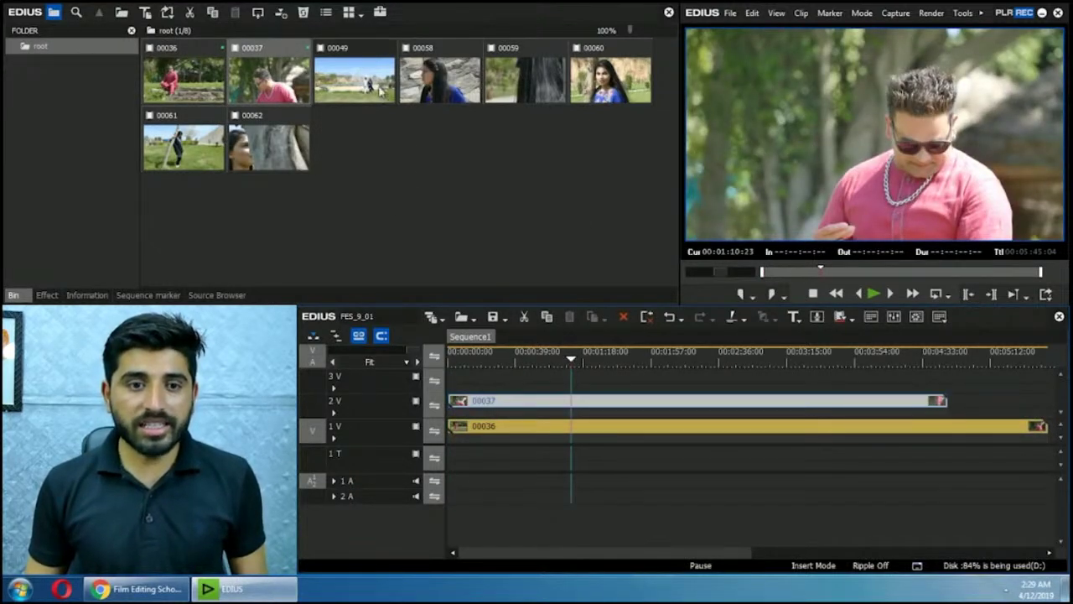
left_click(295, 157, "shift")
left_click_drag(295, 157, 603, 373)
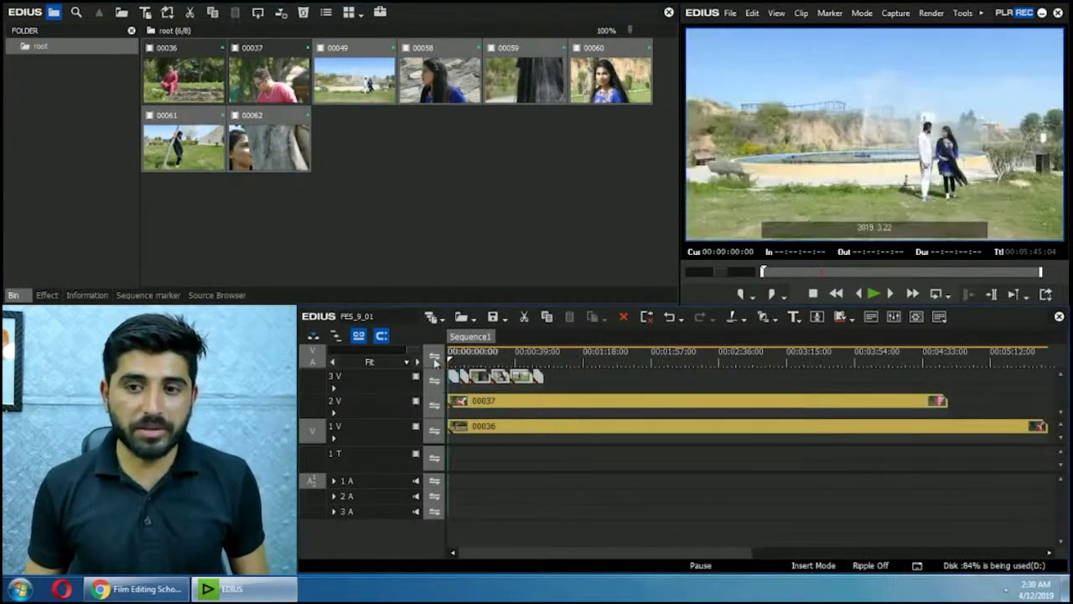
Step: Examine the clips on the 3V track by scrubbing through them from the start of the sequence
scroll(579, 376, "up", 3)
scroll(579, 376, "up", 1)
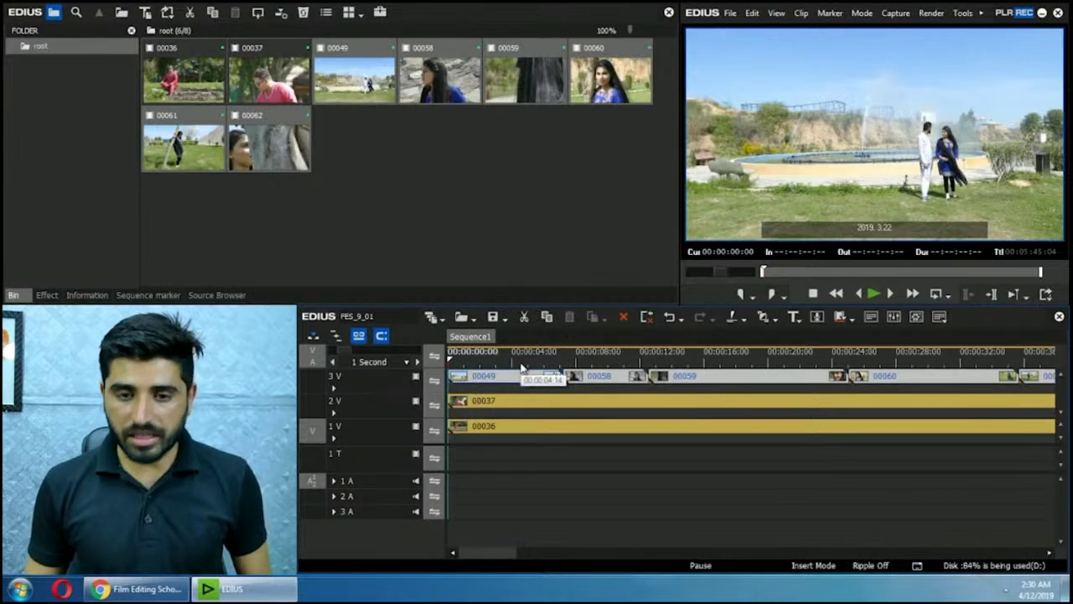
scroll(539, 359, "down", 2)
left_click(514, 356)
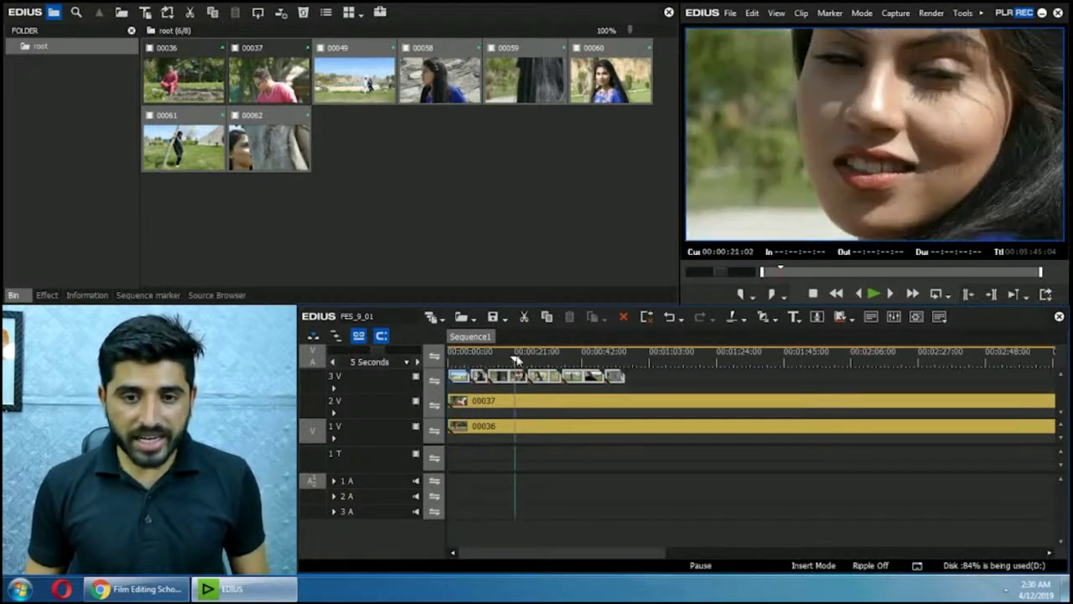
scroll(523, 350, "up", 1)
key("Home")
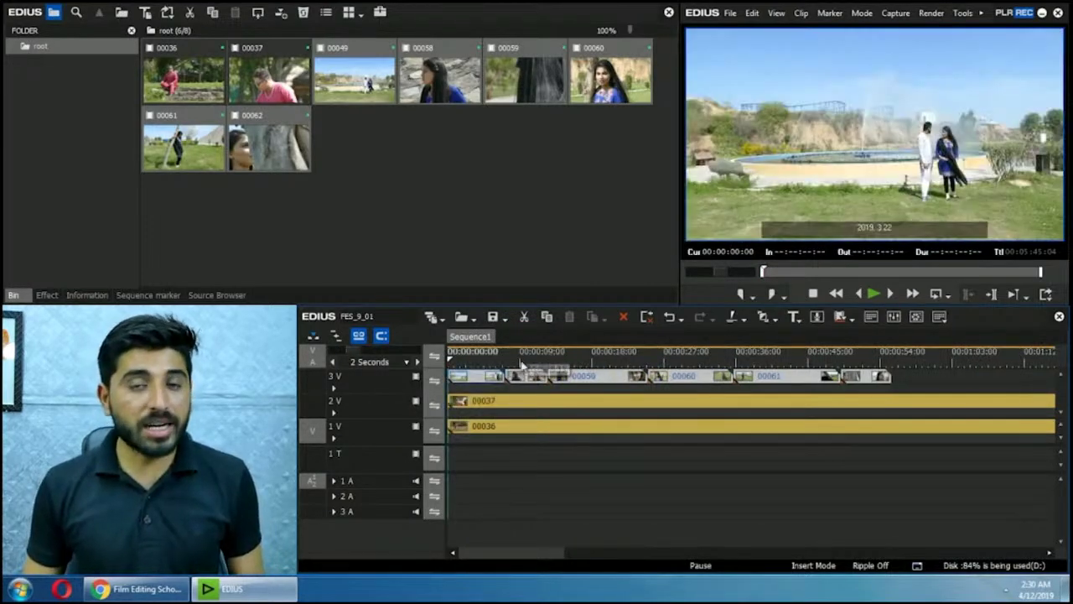
left_click_drag(476, 364, 692, 345)
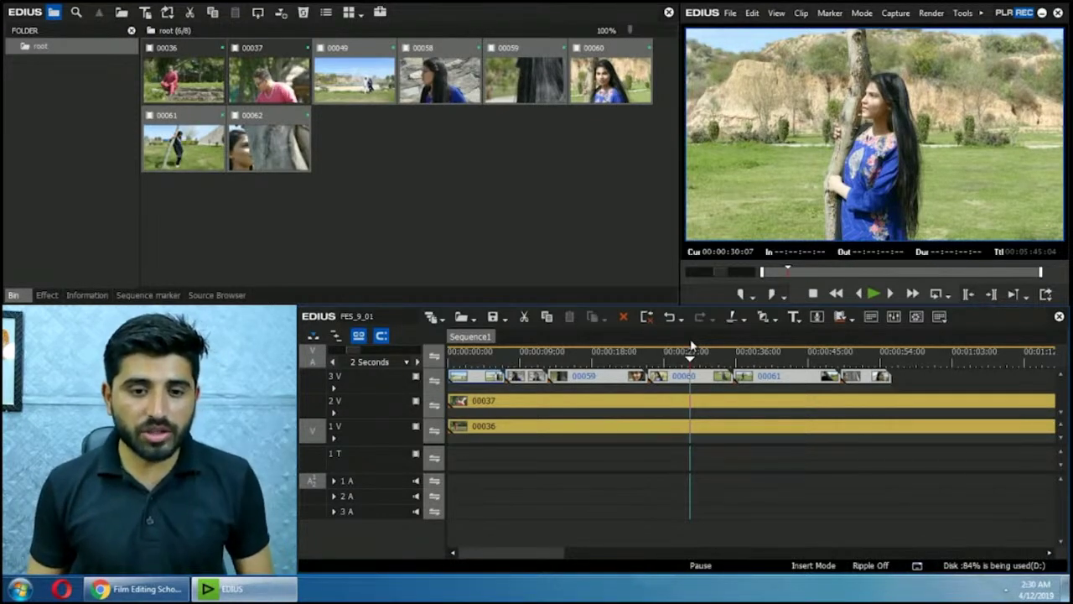
Step: Mute the video of the 3V track to view the track beneath it, and unmute it again
left_click(417, 377)
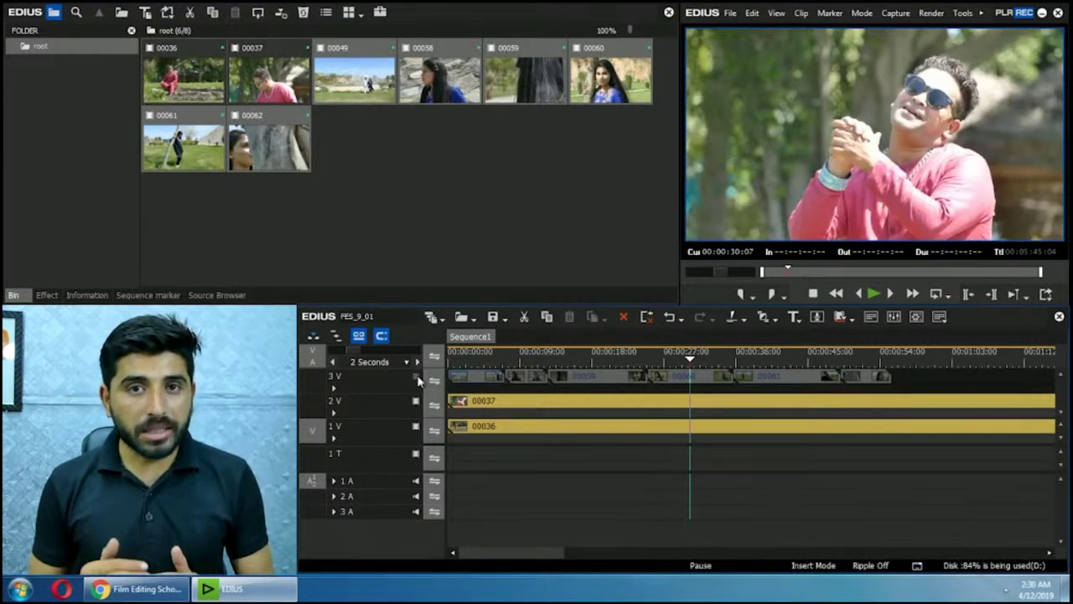
left_click(417, 377)
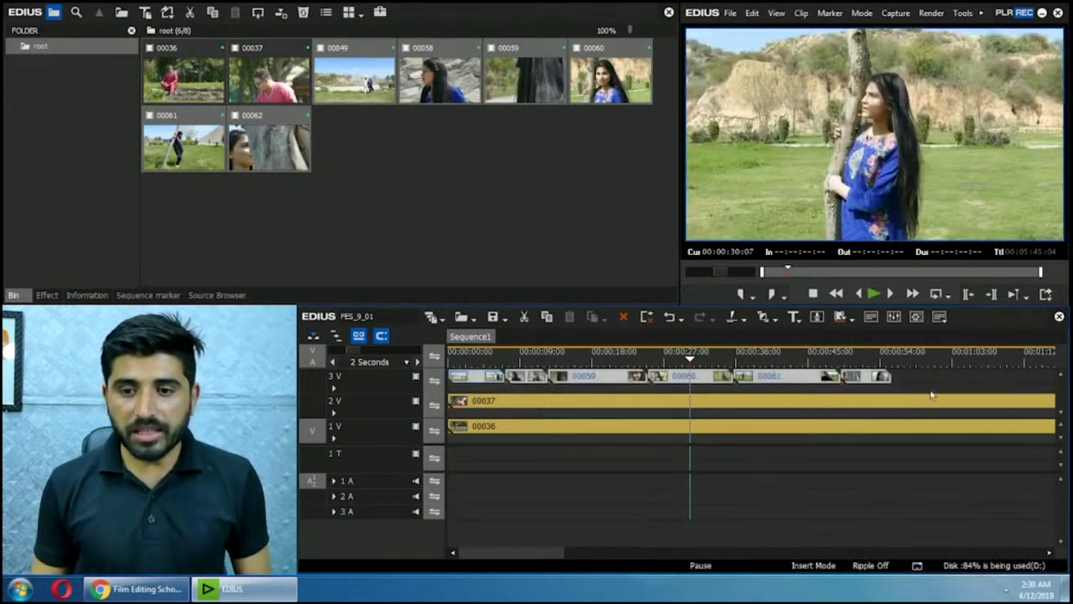
mouse_move(484, 375)
left_mouse_down()
mouse_move(738, 388)
mouse_move(476, 384)
left_mouse_up()
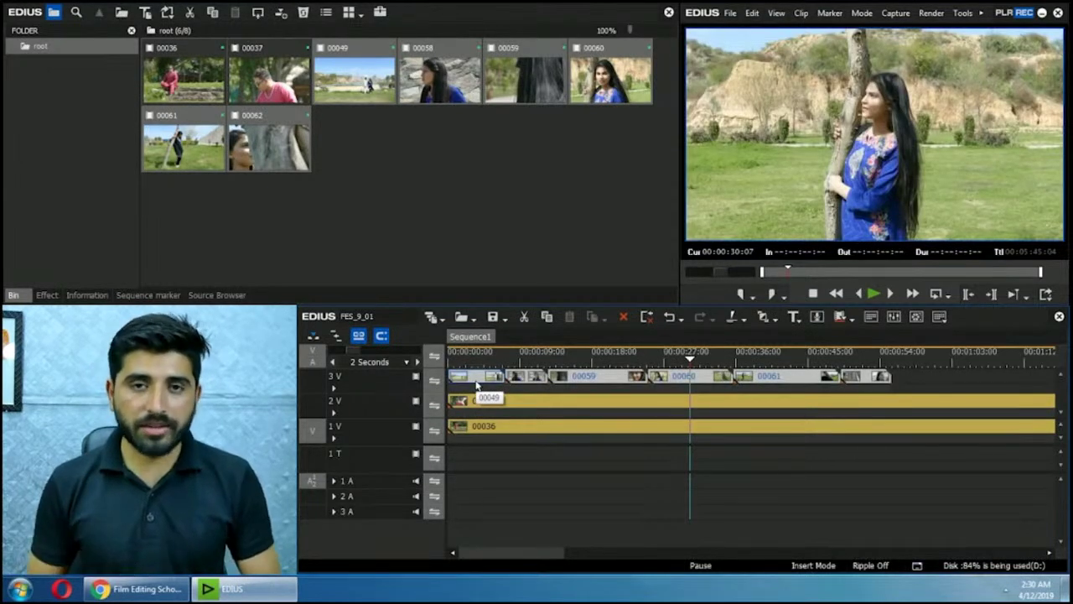
Step: Switch the sequence to Multicam Mode and view the three camera angles at an earlier point in clip 00059
left_click_drag(476, 385, 476, 385)
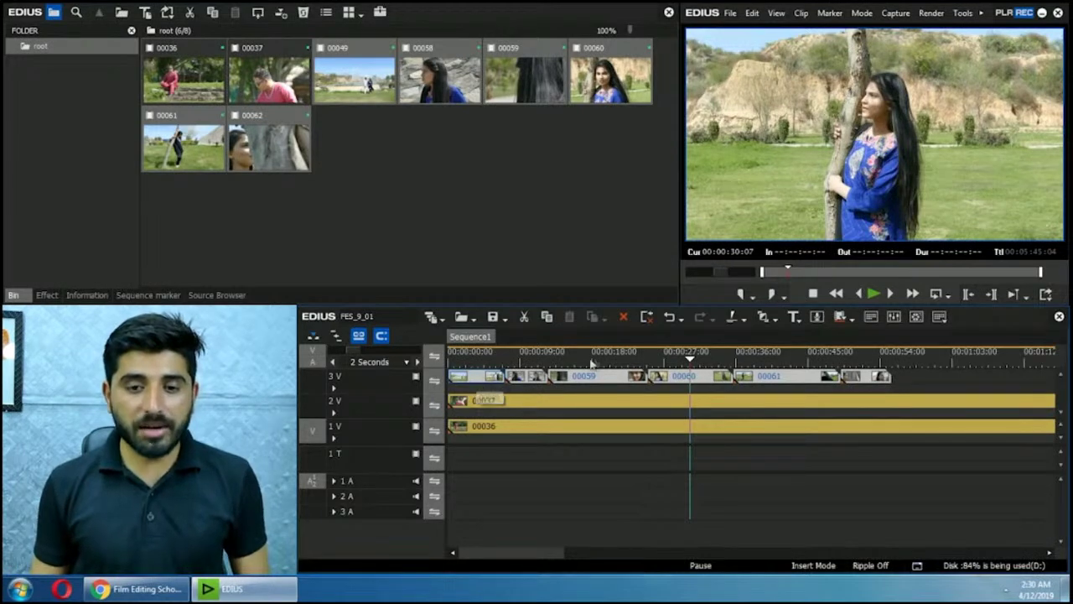
left_click_drag(610, 360, 585, 360)
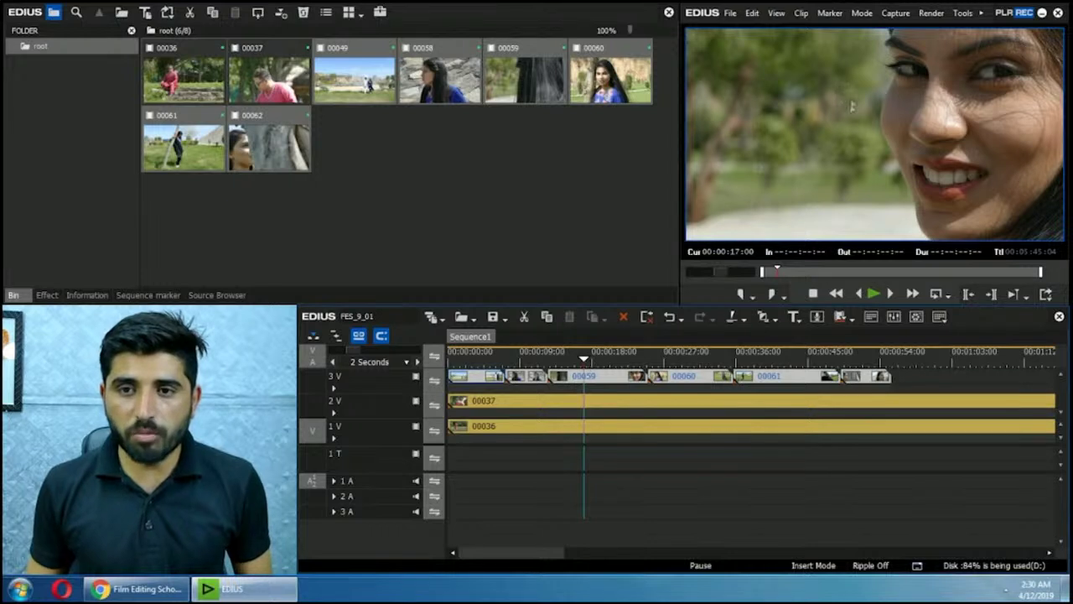
left_click(863, 14)
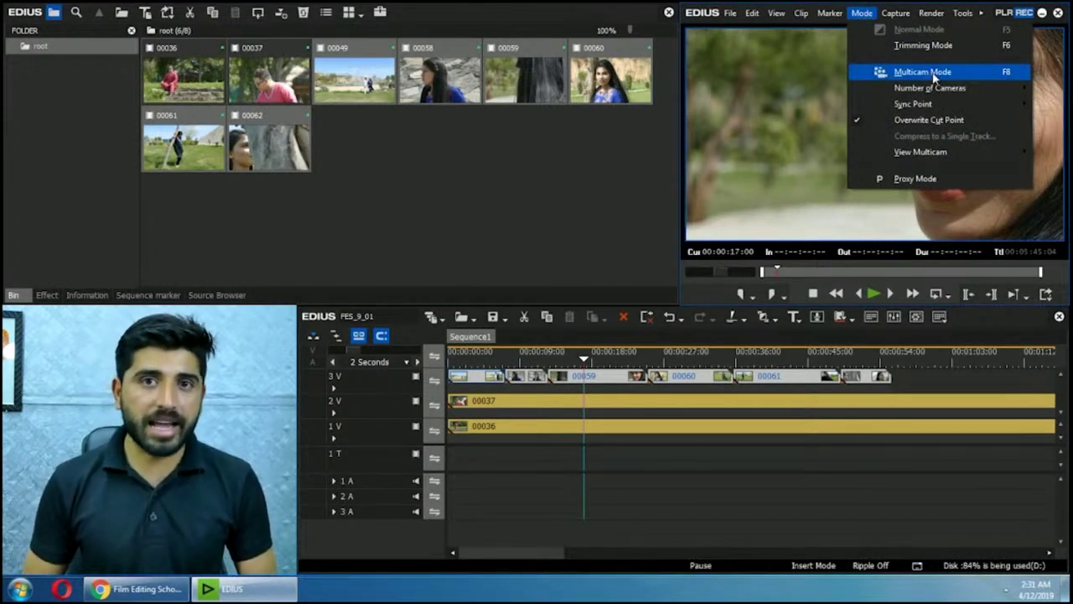
left_click(620, 360)
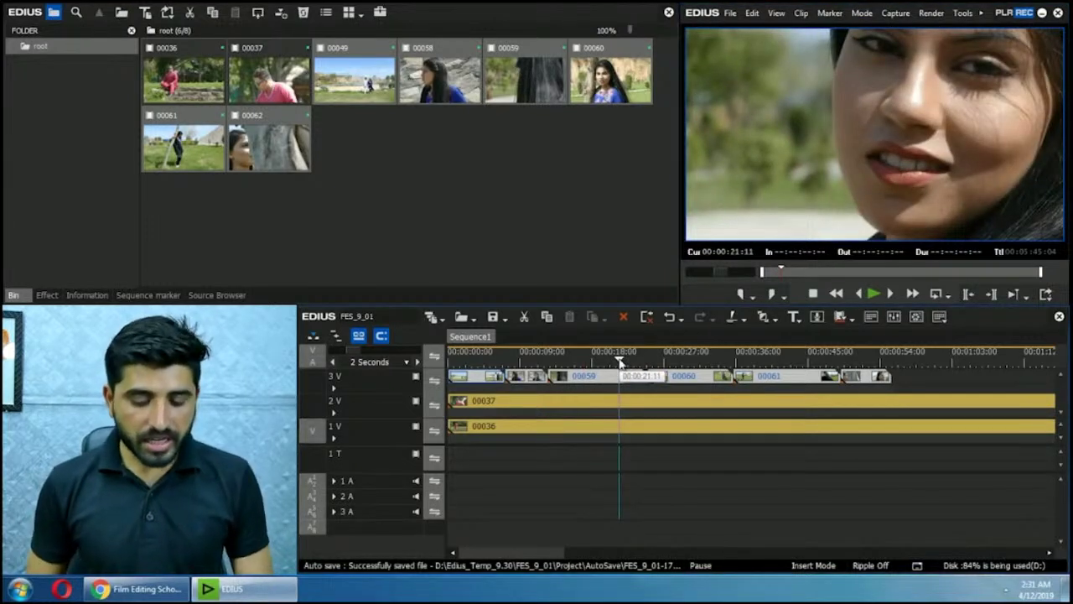
key("F8")
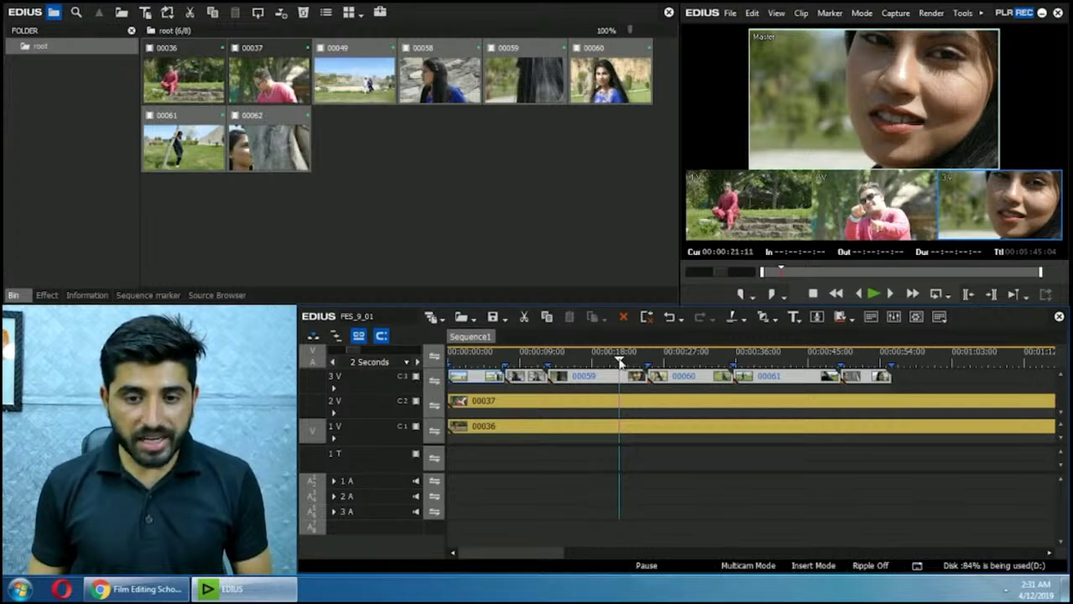
left_click(571, 359)
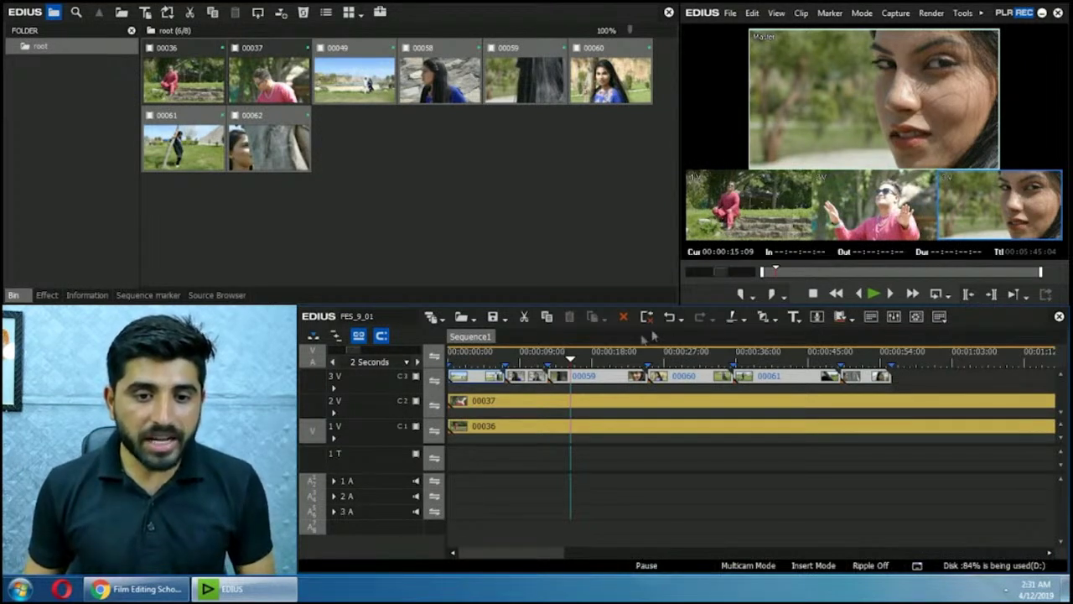
Step: Open the track options for the 1V track
right_click(374, 440)
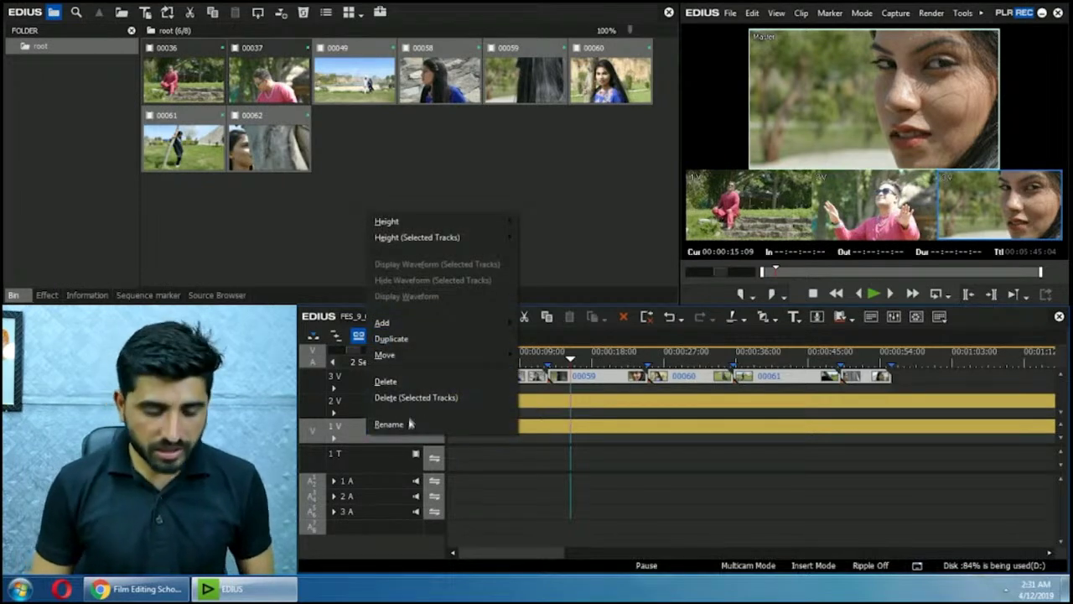
Step: Rename the 1 V video track as "Camra 1"
left_click(405, 425)
type("Camra 1")
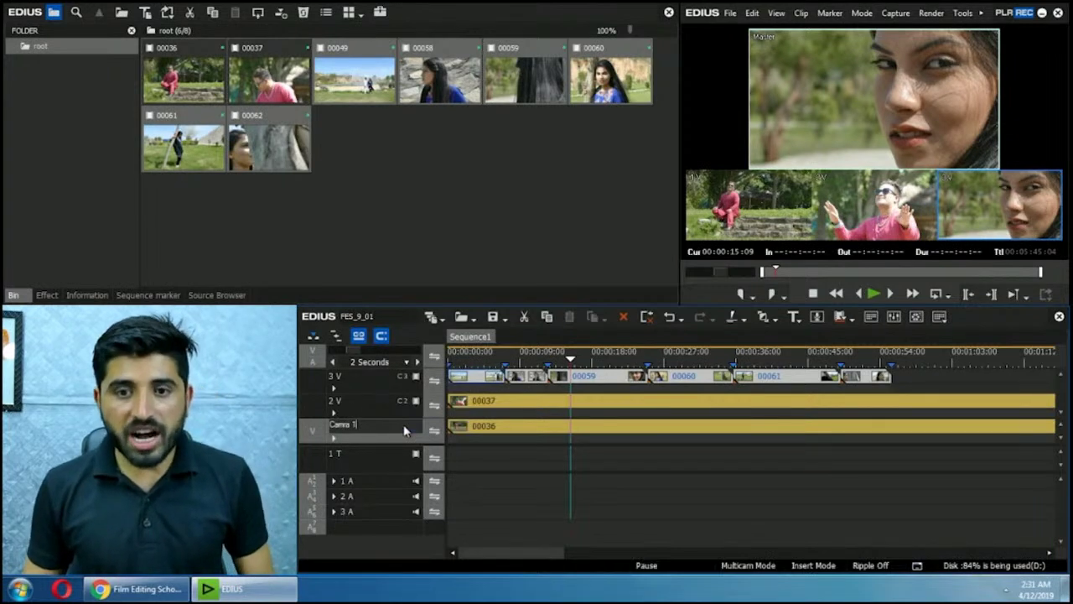
key("Return")
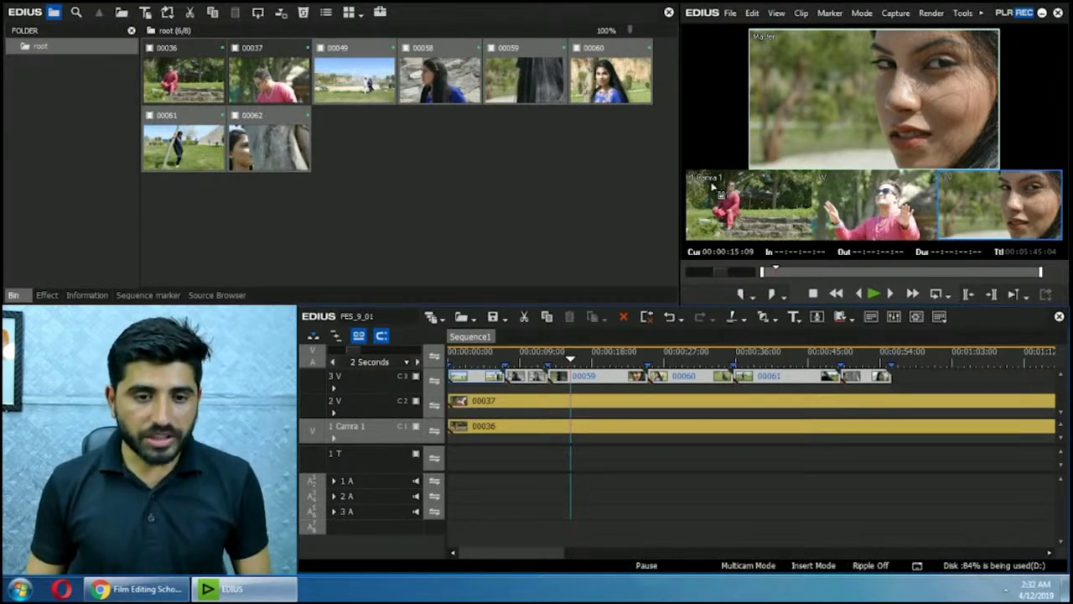
right_click(373, 404)
left_click(424, 374)
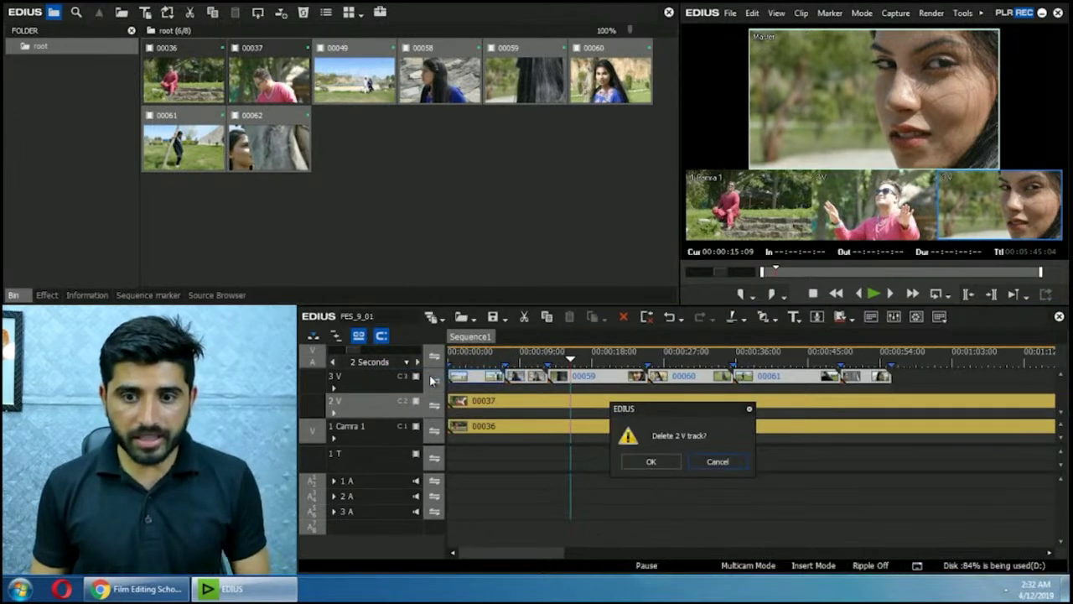
left_click(735, 462)
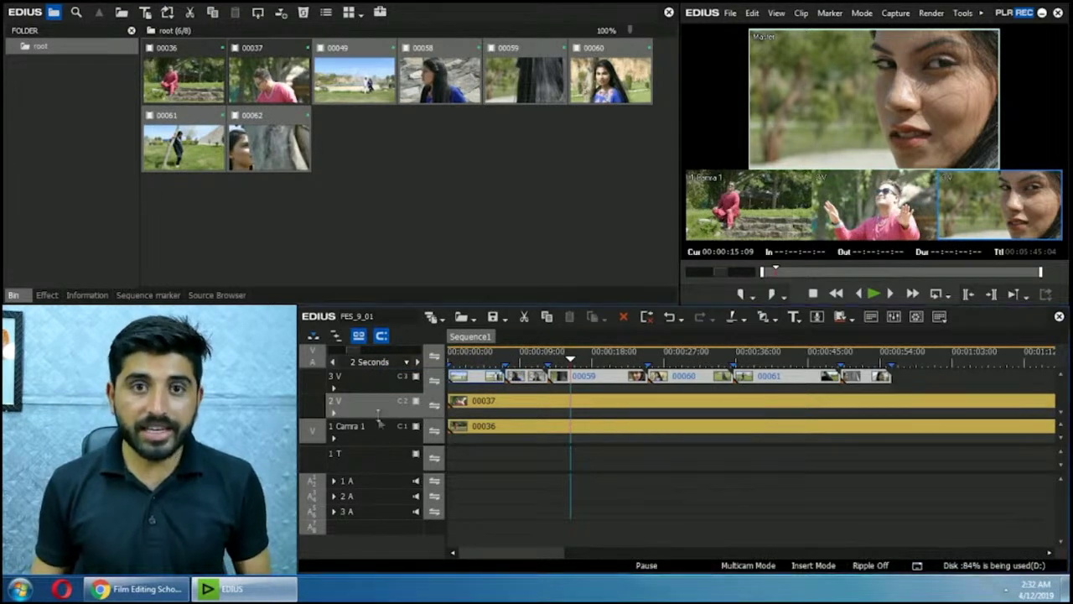
Step: Rename the 2 V video track as "Camra 2"
right_click(381, 403)
left_click(426, 394)
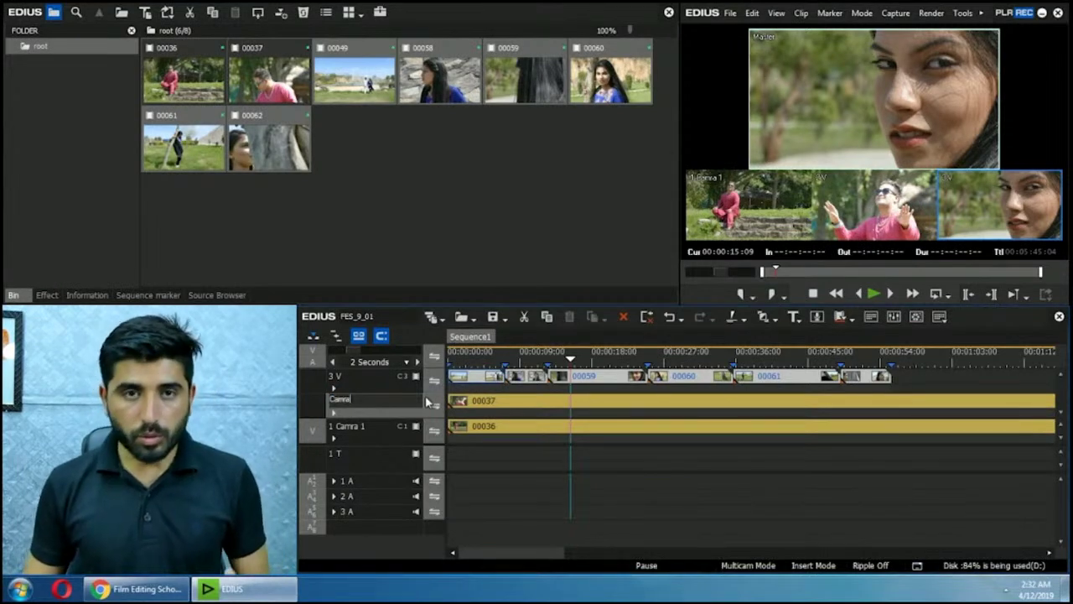
type("Camra 2")
key("Return")
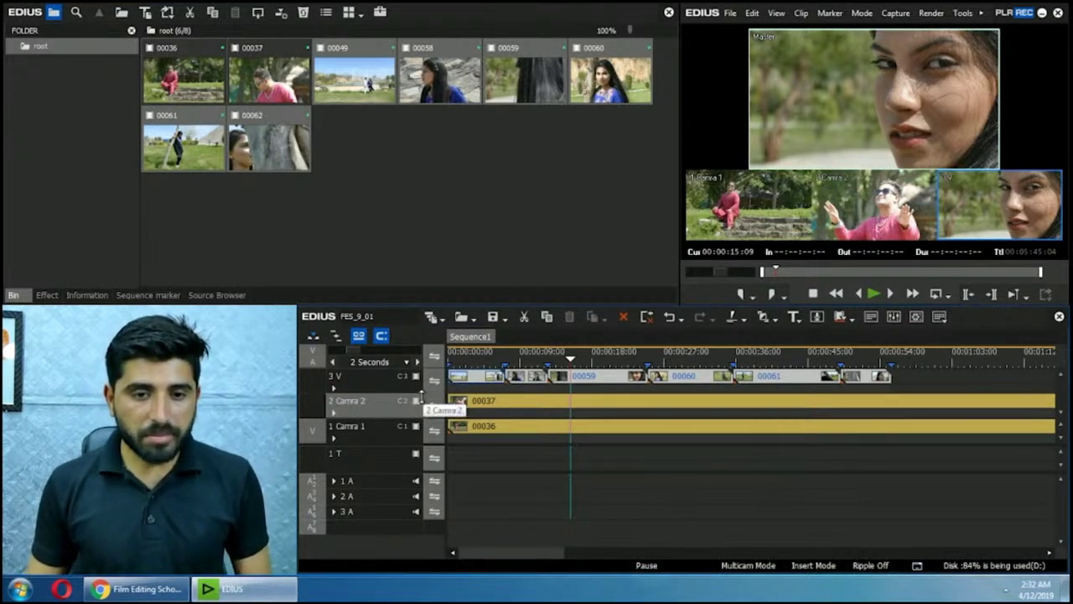
Step: Rename the 3 V video track as "Camra"
right_click(365, 389)
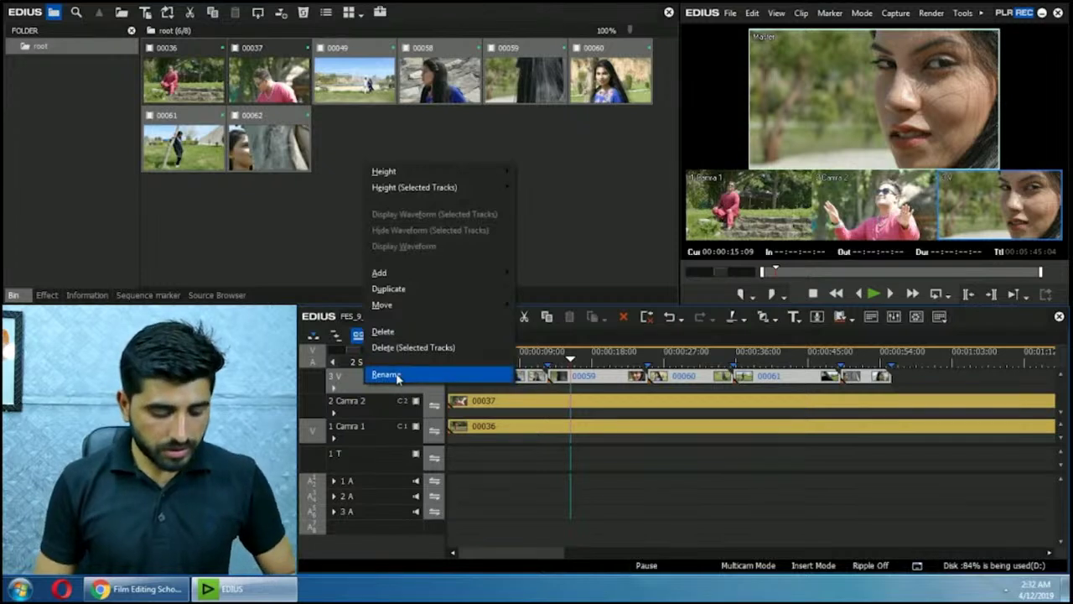
left_click(395, 375)
type("Camra")
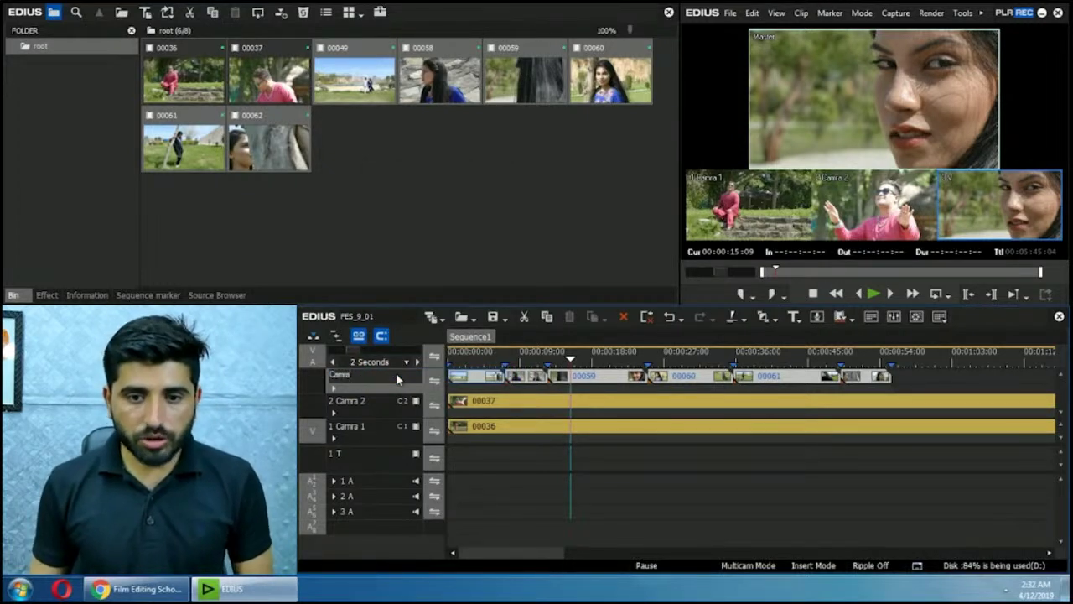
key("Return")
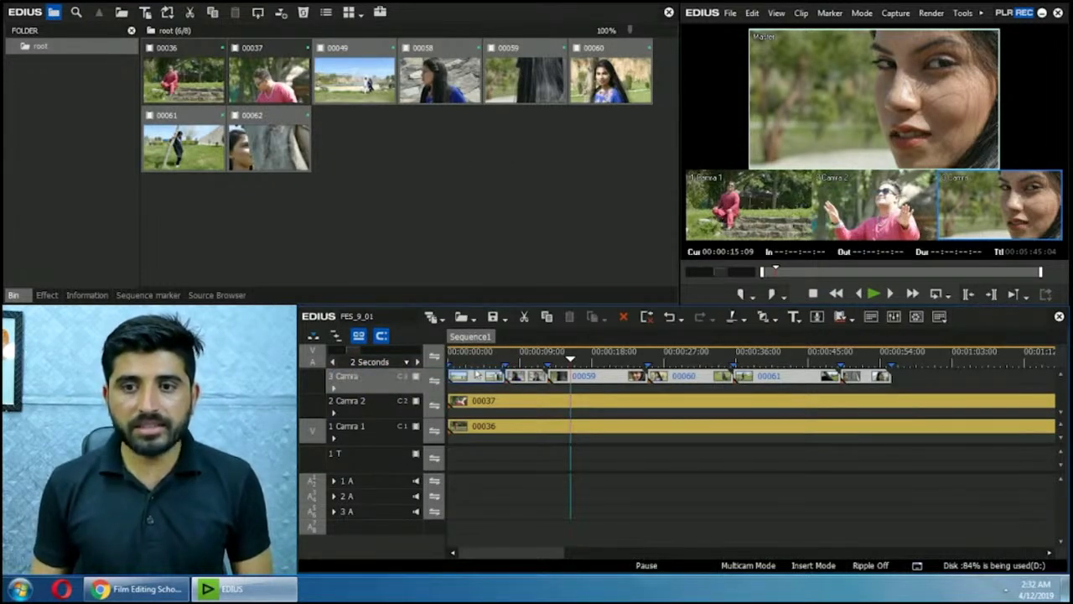
Step: Preview the three camera angles by playing the sequence from its beginning, with clip 00037 on the Camra 2 track selected
left_click(699, 361)
left_click(549, 361)
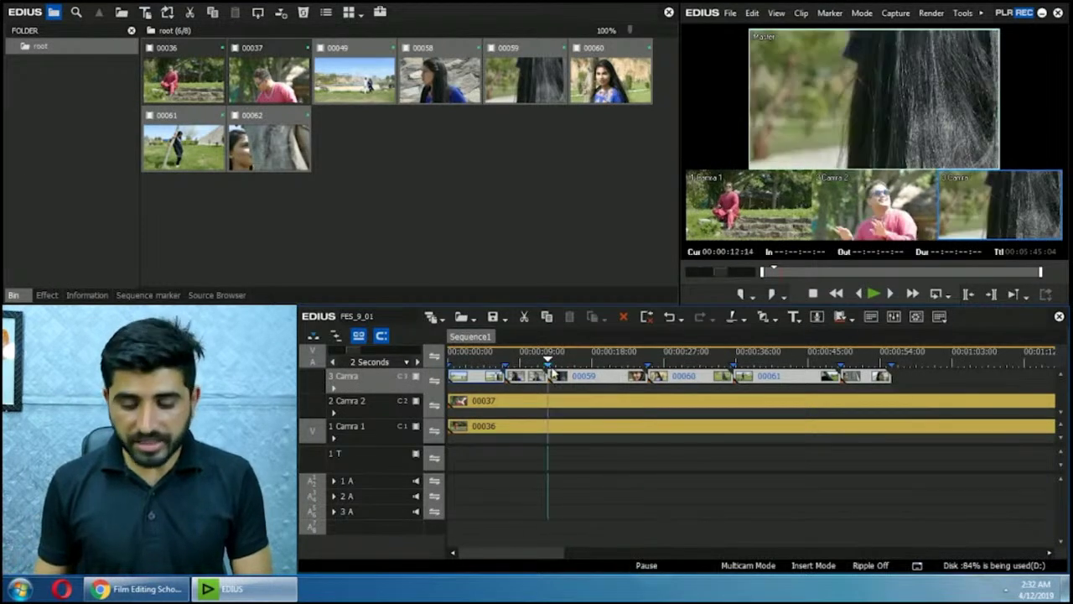
key("Home")
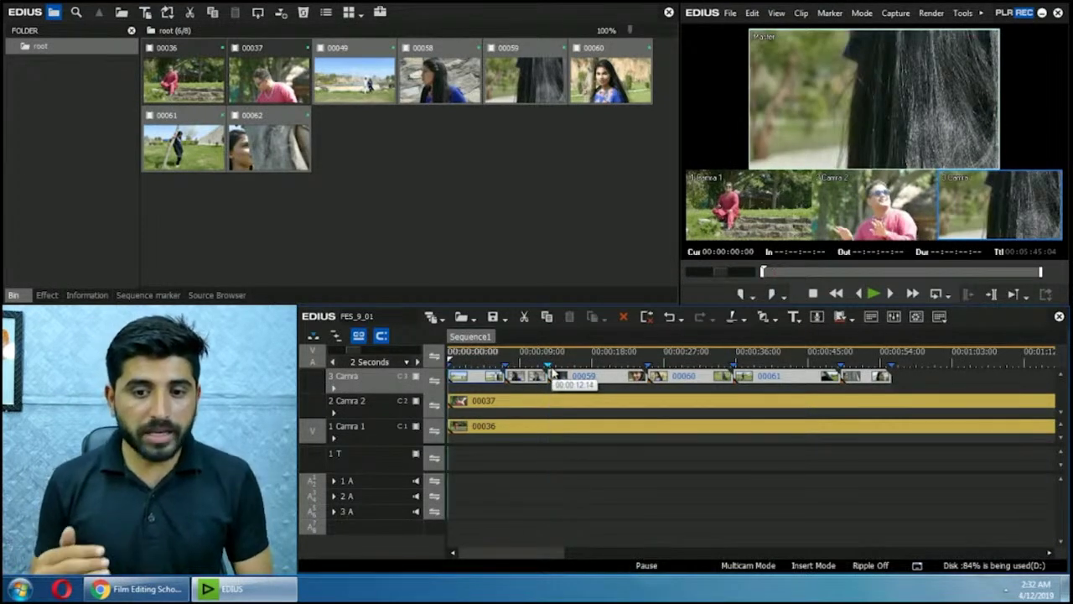
key("space")
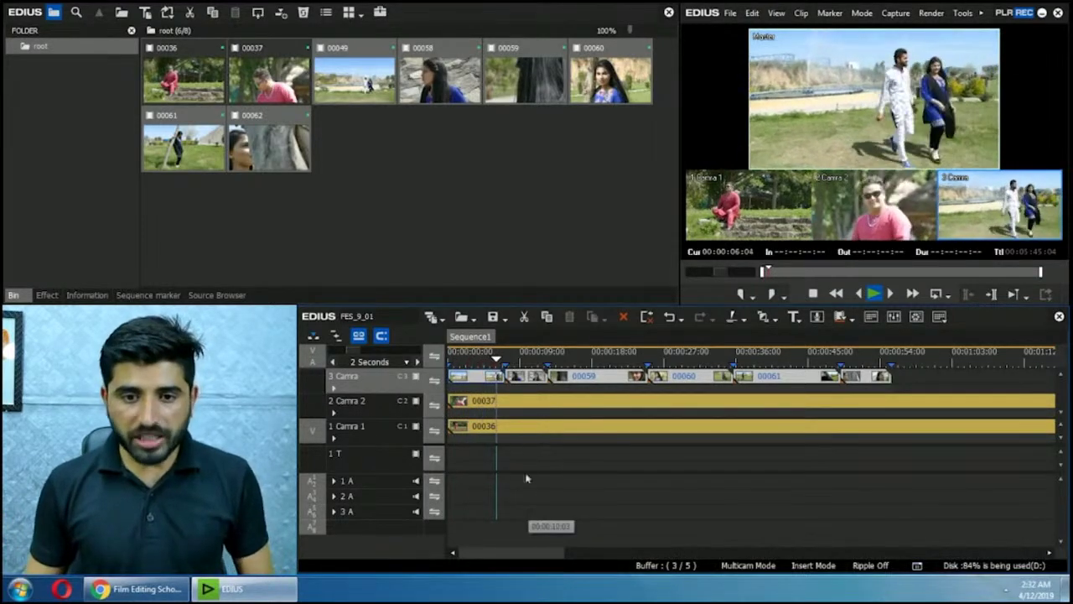
left_click(532, 403)
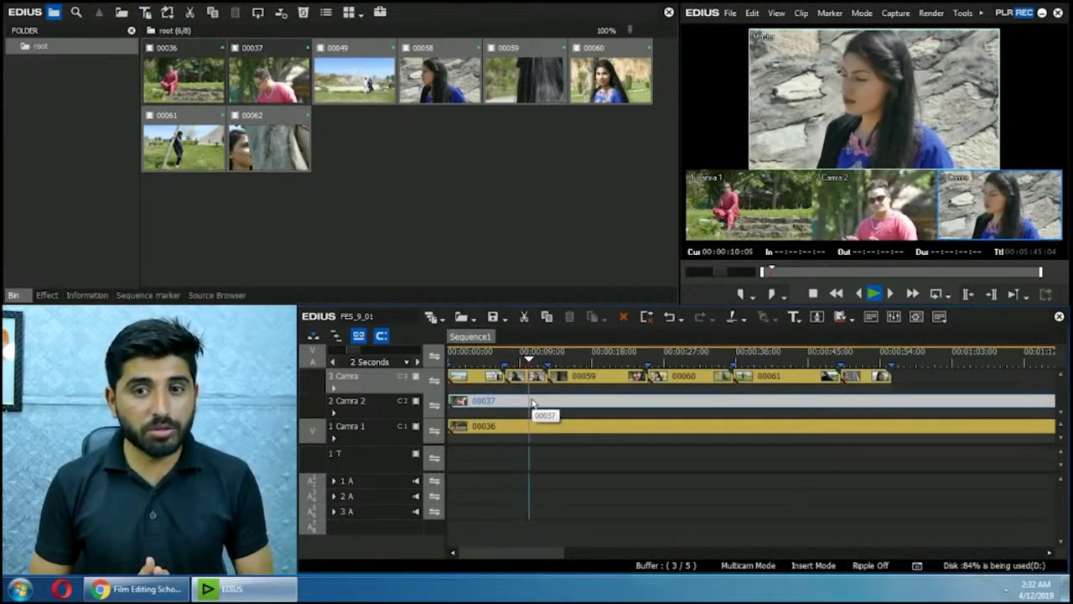
key("shift+space")
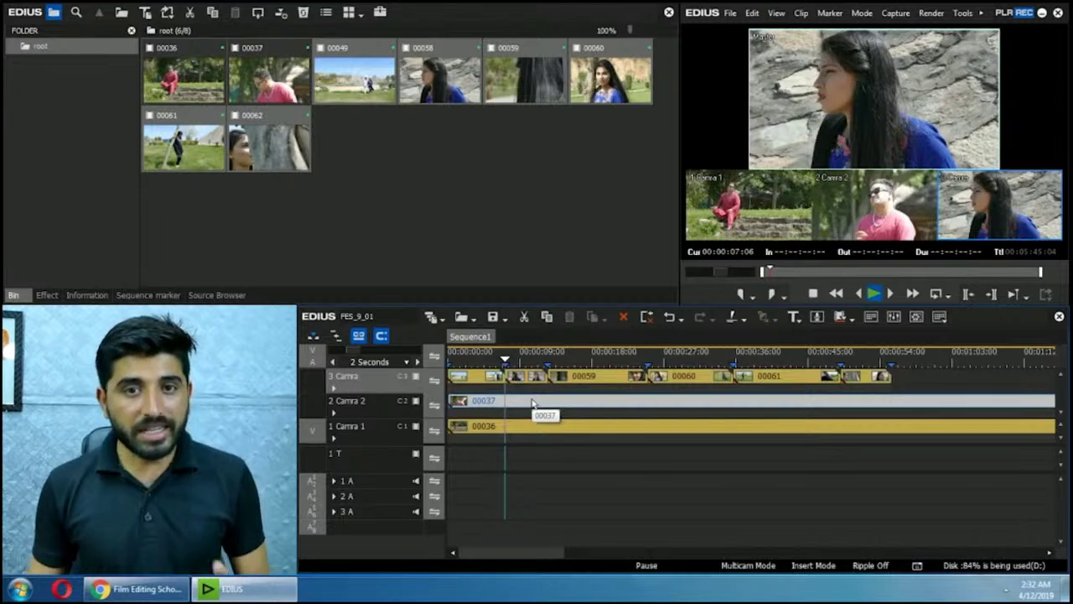
Step: Switch live during playback to cameras 2, 1, 3, 2, 1, 3 and 2, and stop at about 00:00:29:22 to create the cuts
left_click(872, 214)
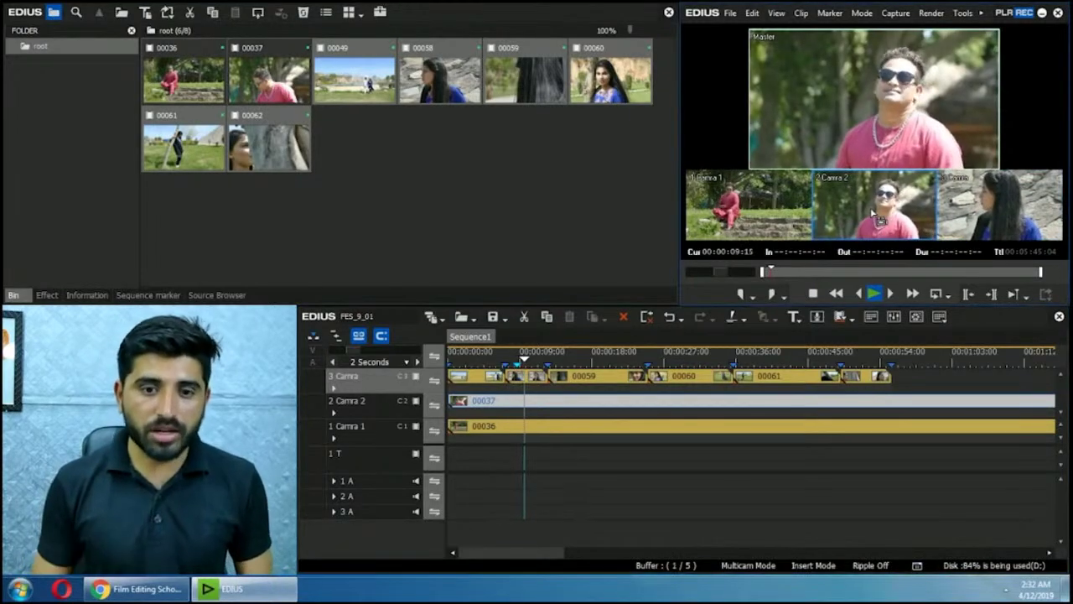
left_click(753, 208)
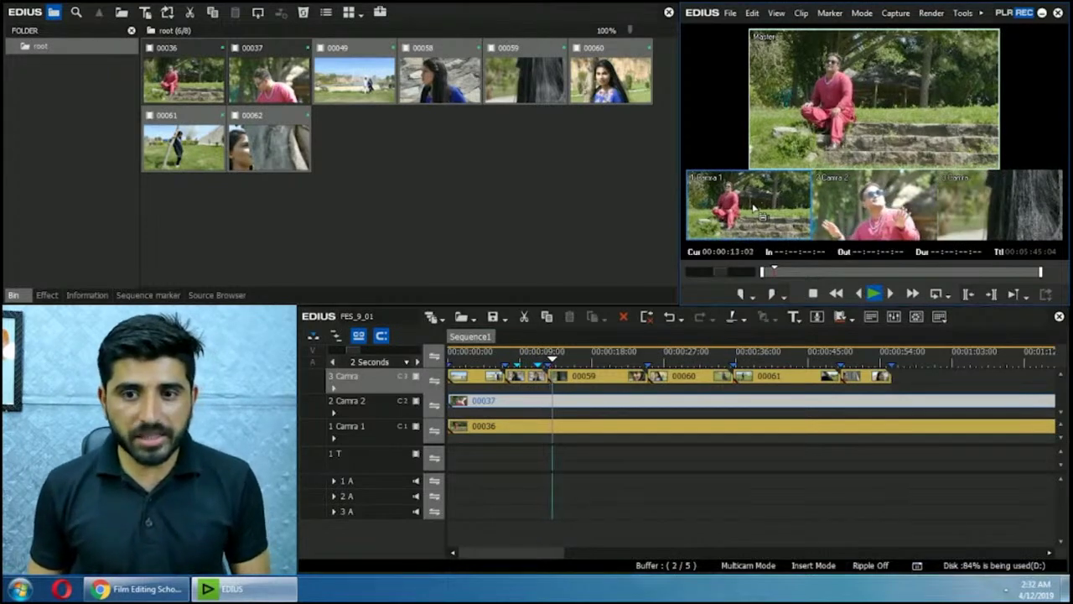
left_click(1010, 215)
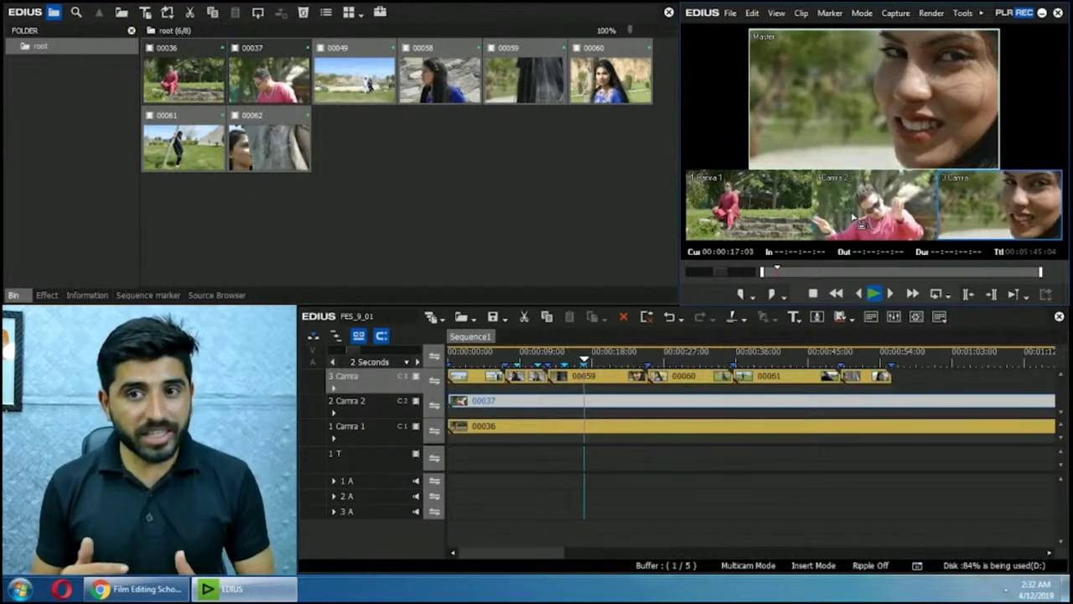
left_click(853, 217)
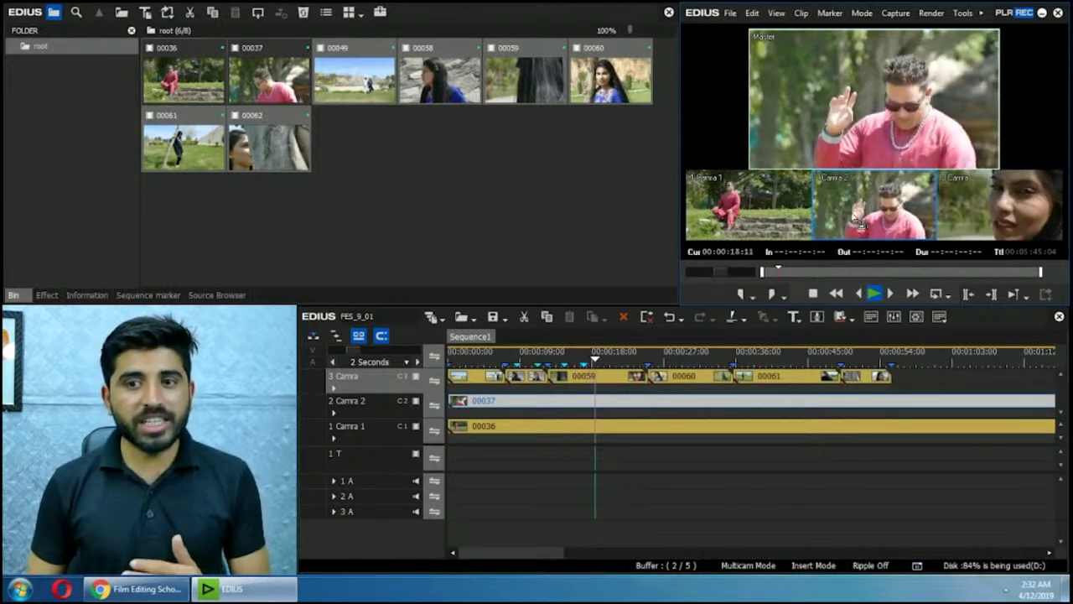
left_click(751, 210)
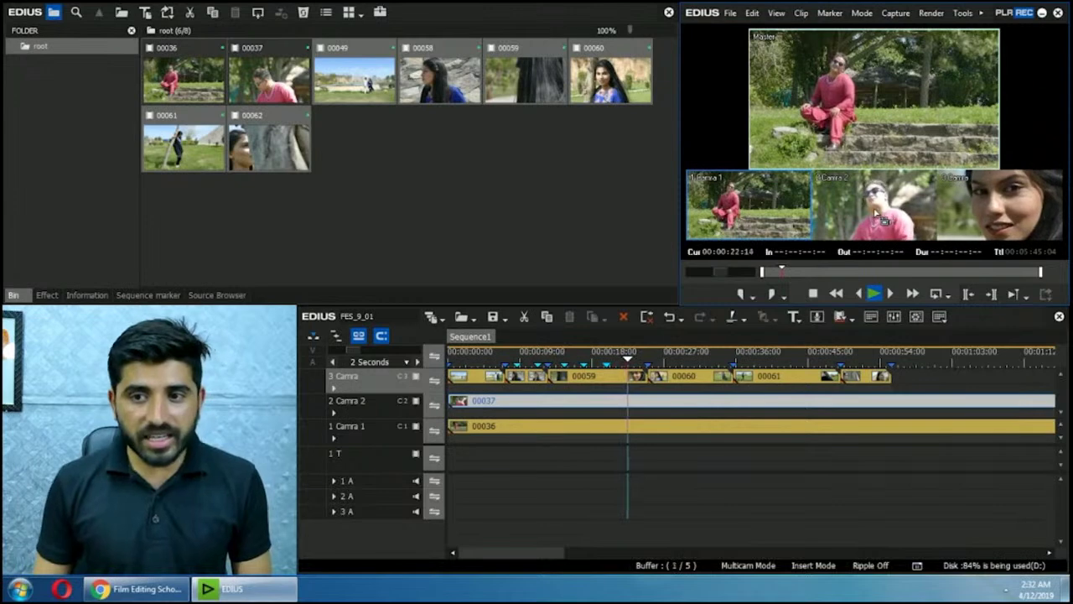
left_click(1024, 211)
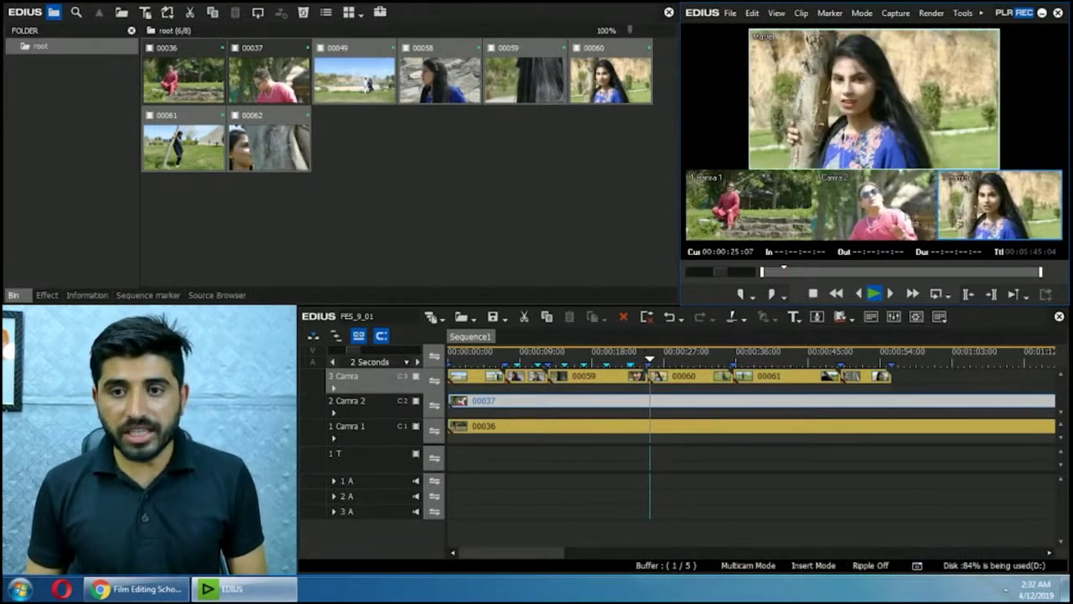
left_click(885, 223)
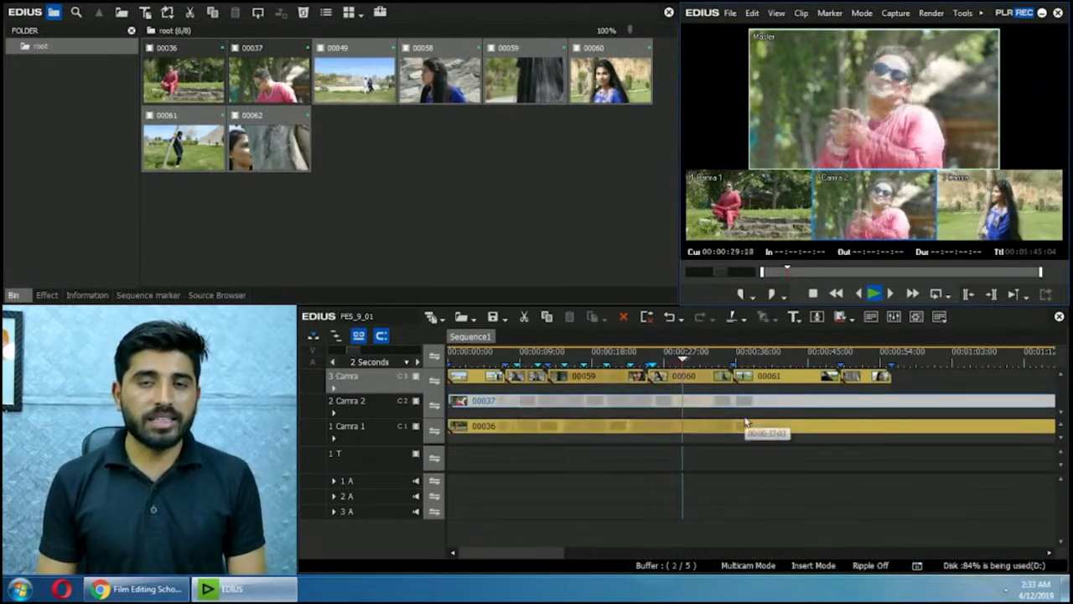
key("space")
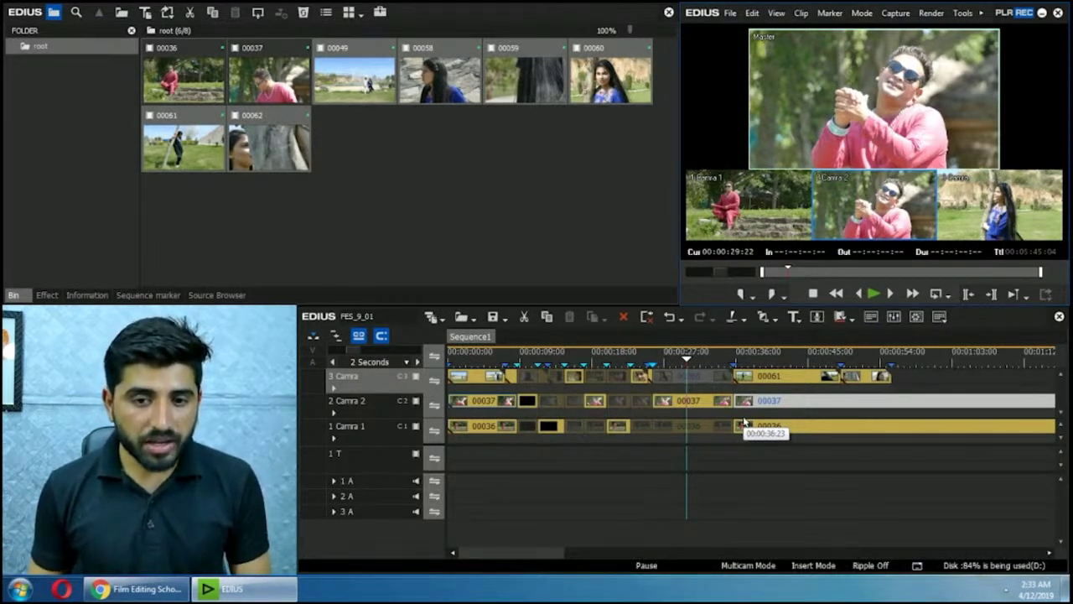
Step: Play back the multicam edit to review the switches between cameras 1, 3 and 2
left_click(640, 359)
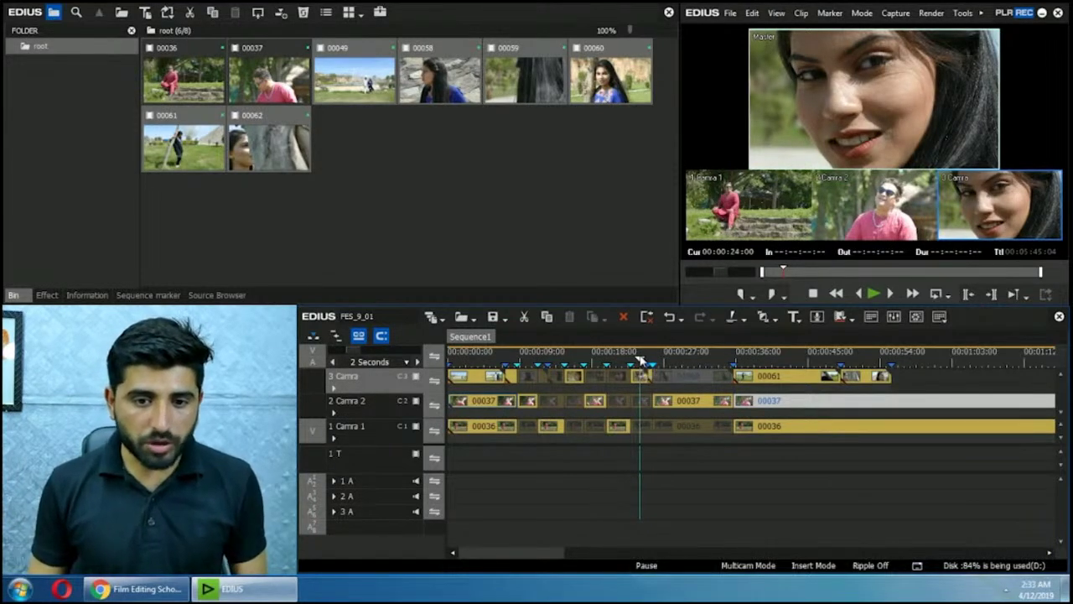
key("space")
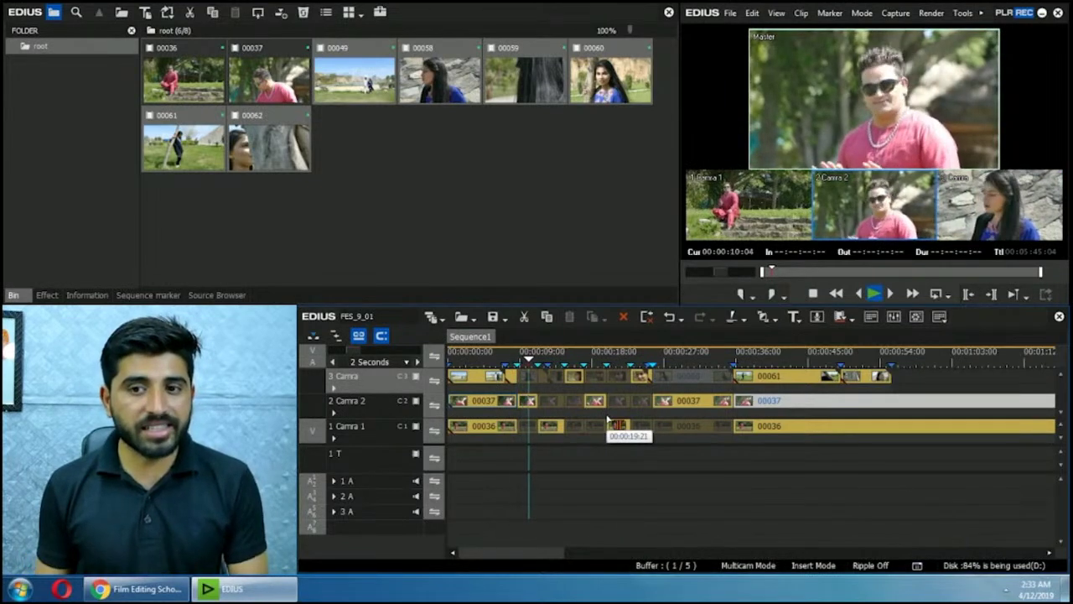
left_click(755, 207)
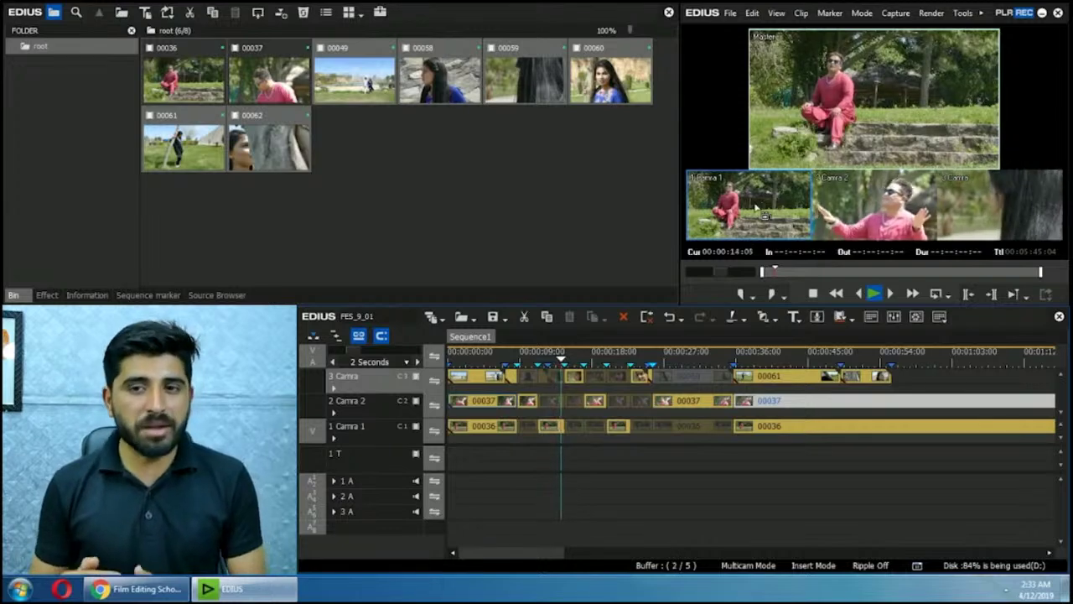
key("3")
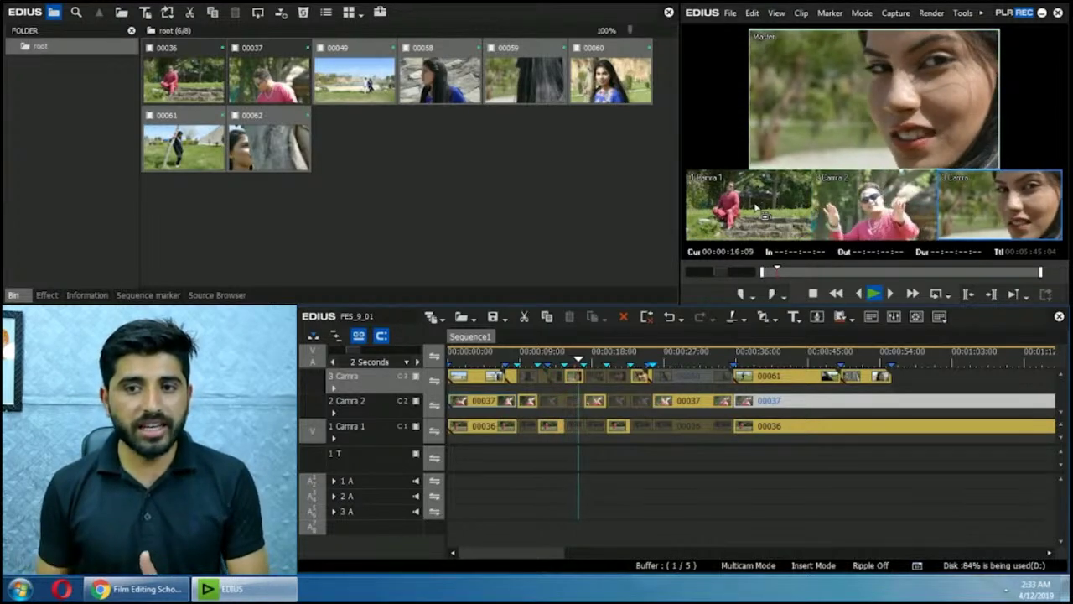
key("2")
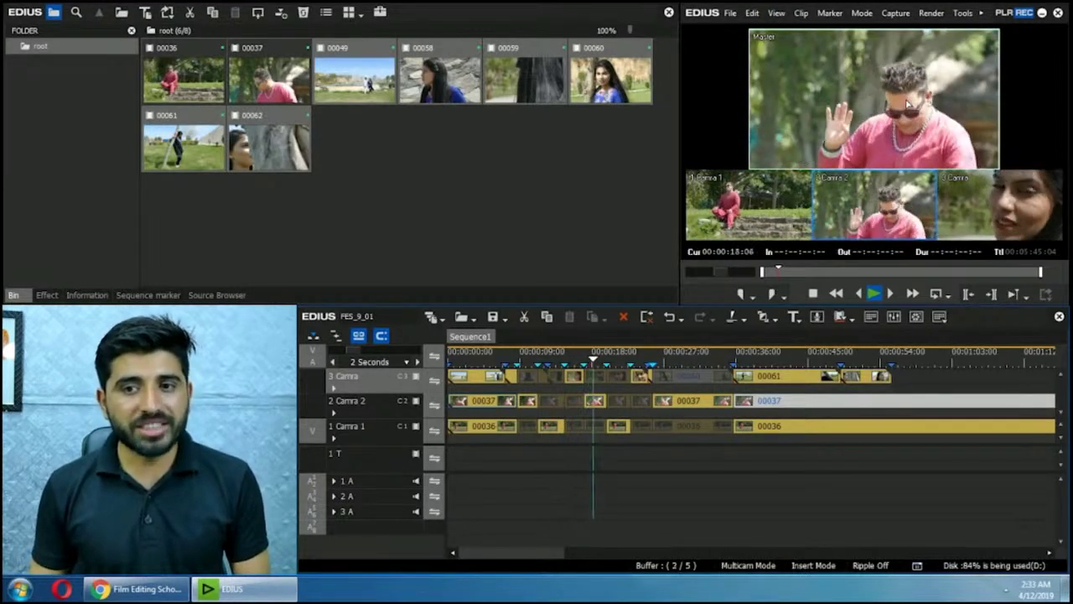
key("space")
Step: Turn off Multicam mode and review the edited sequence full-frame from about 9 seconds, stepping back over the last two edit points
key("F8")
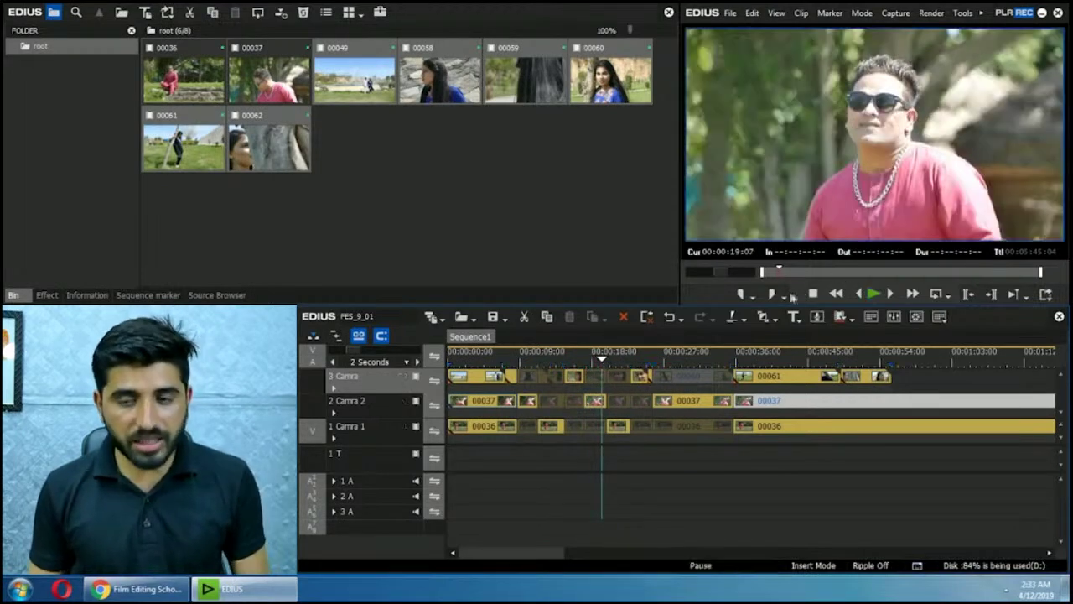
left_click_drag(587, 362, 520, 362)
key("space")
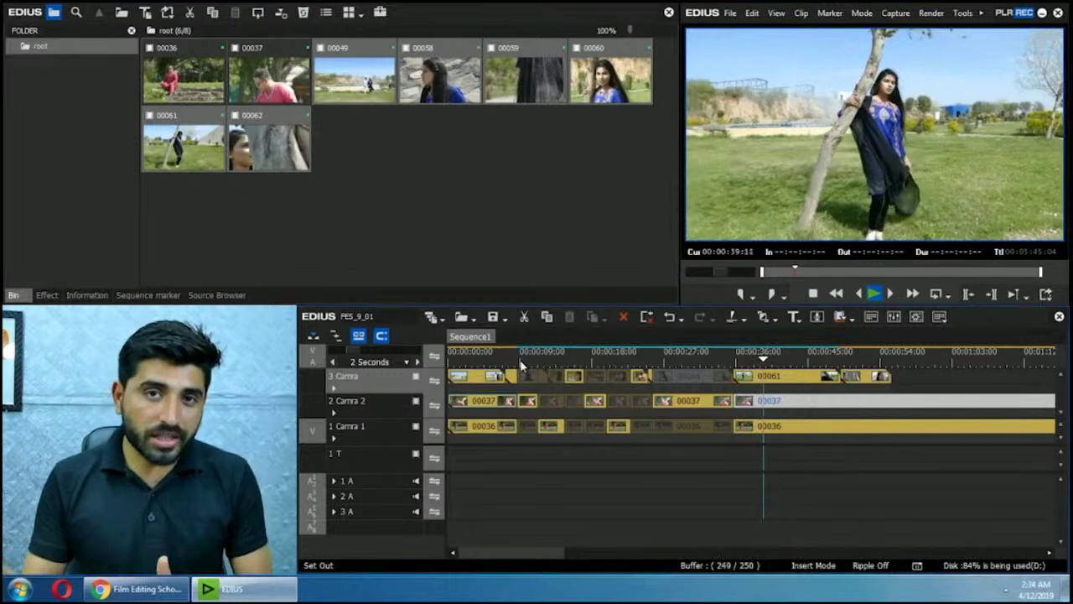
key("space")
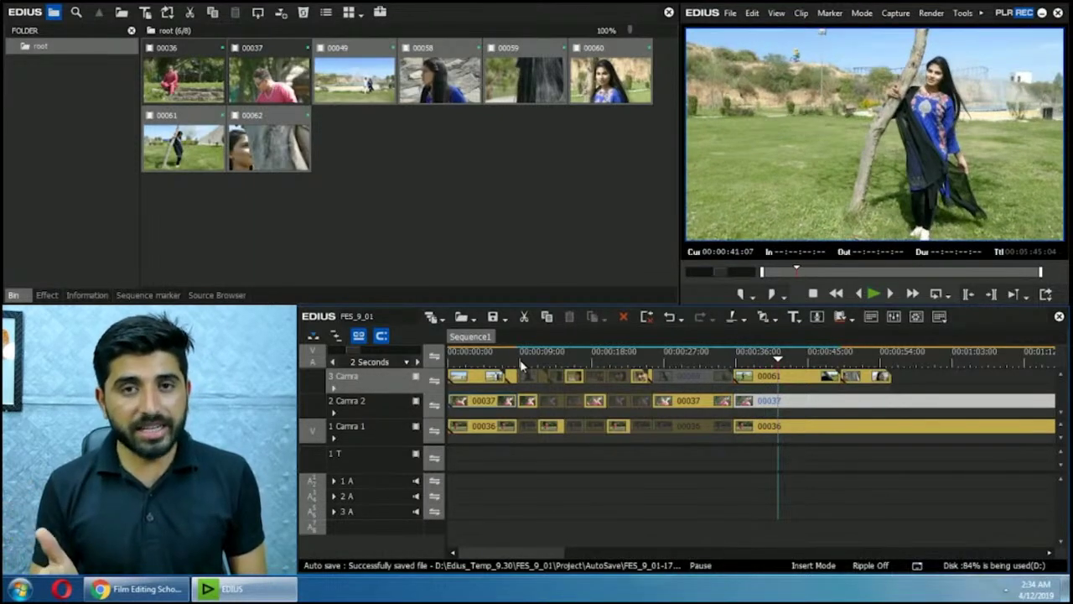
key("a")
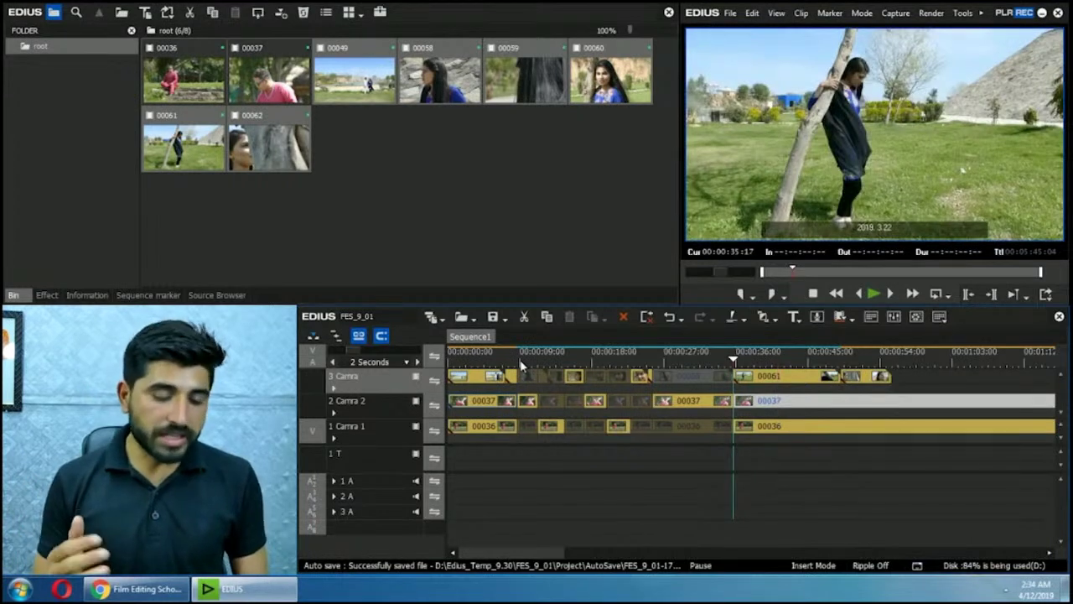
key("a")
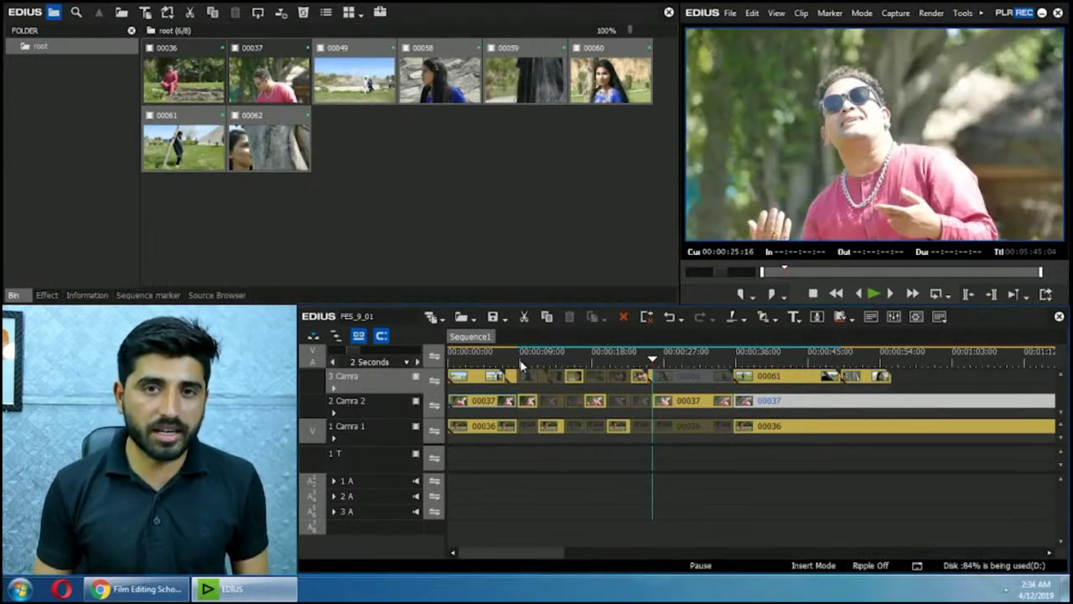
Step: Add three V tracks above the 3 Camra track
right_click(371, 389)
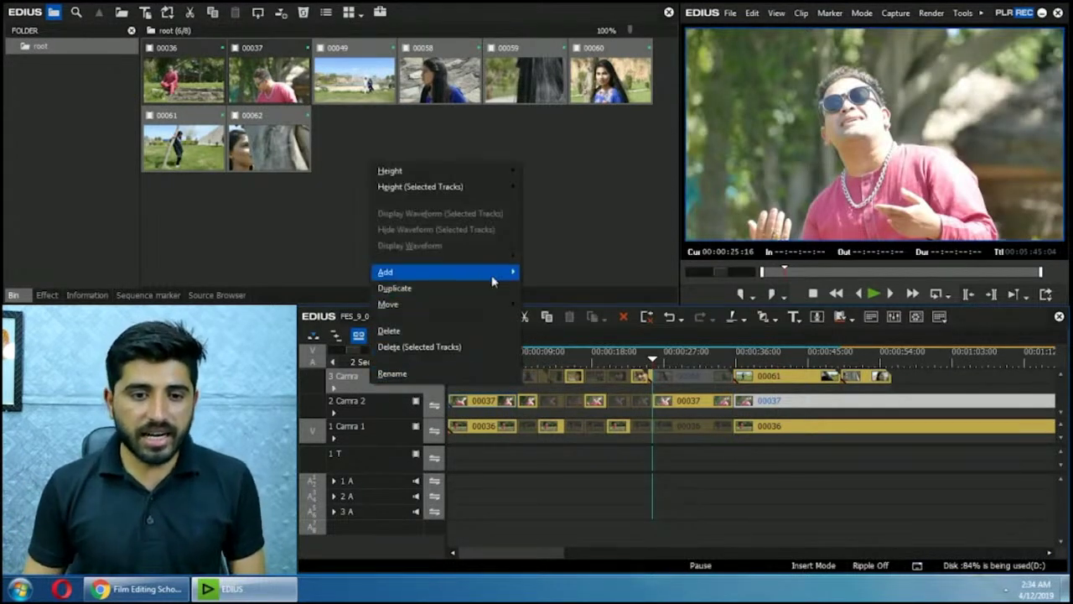
mouse_move(495, 273)
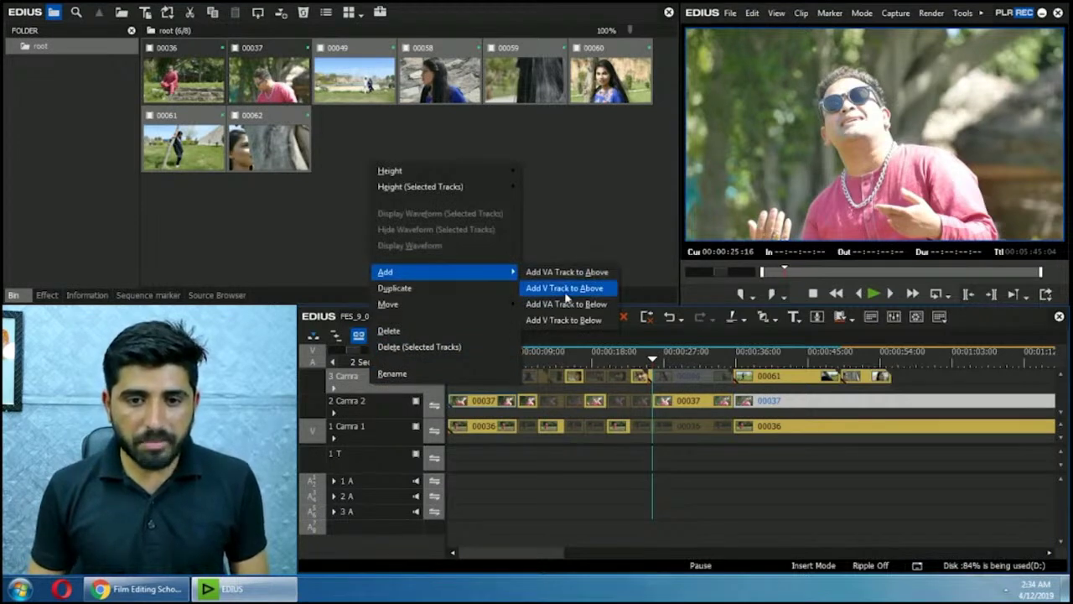
left_click(568, 289)
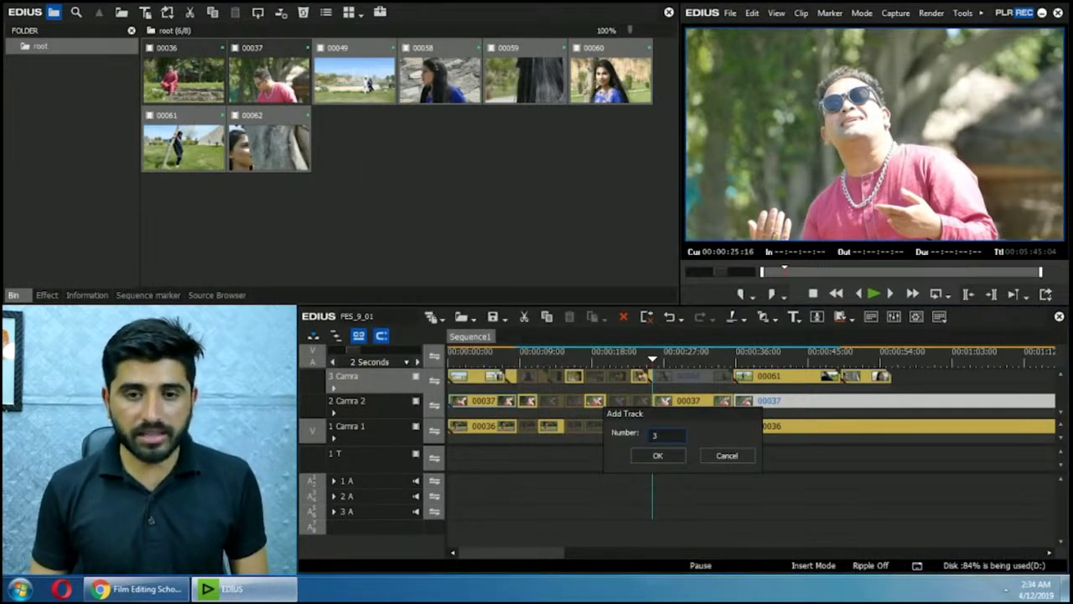
left_click(658, 456)
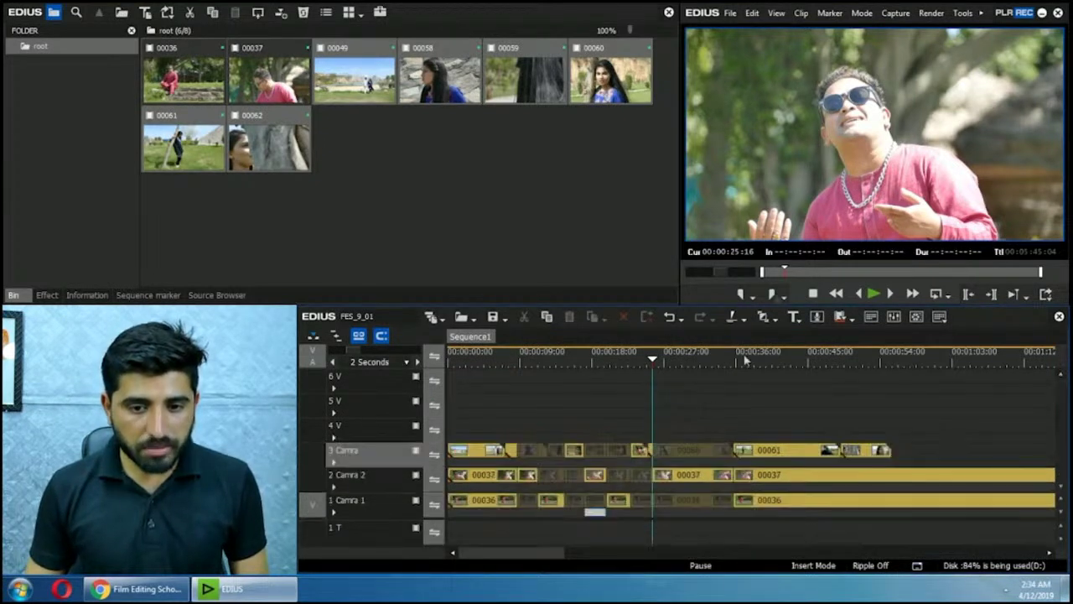
Step: Set the number of multicam cameras to 8 + Master, turn on Multicam Mode and move the playhead to 00:00:14:15
left_click(863, 13)
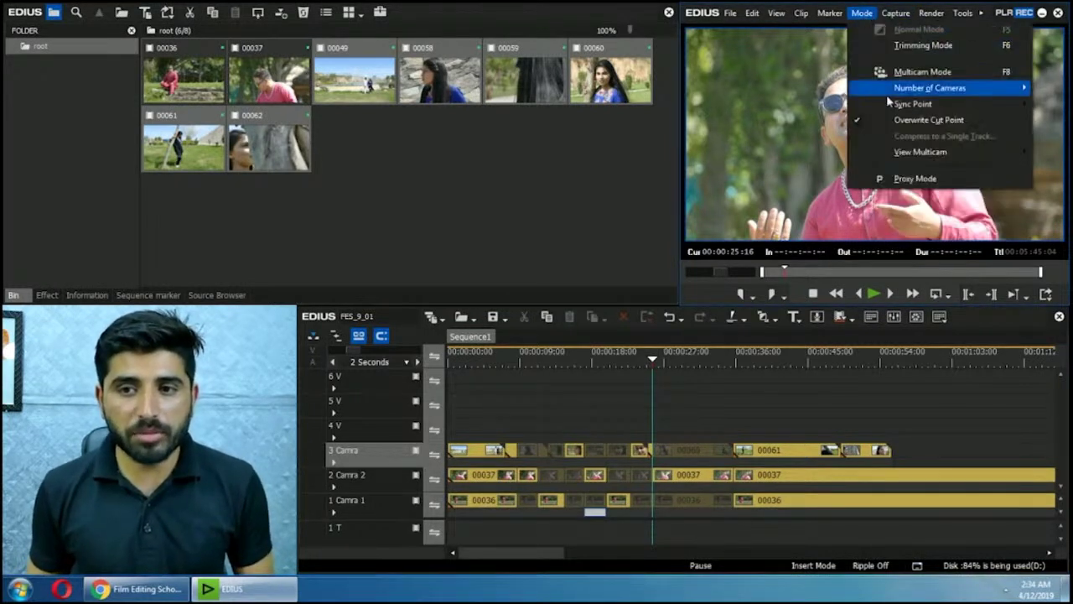
mouse_move(888, 94)
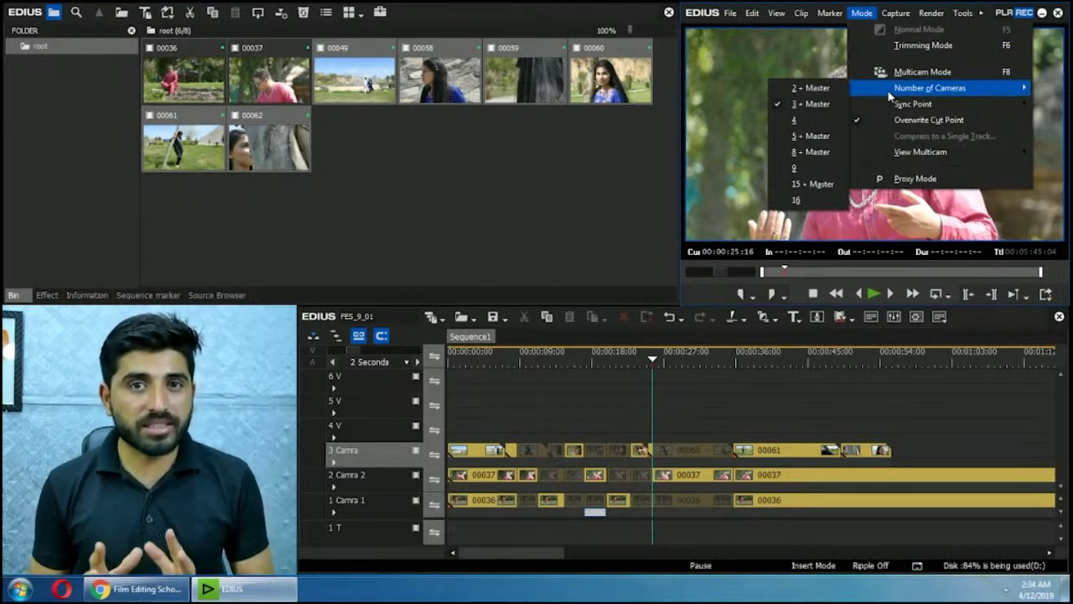
left_click(815, 152)
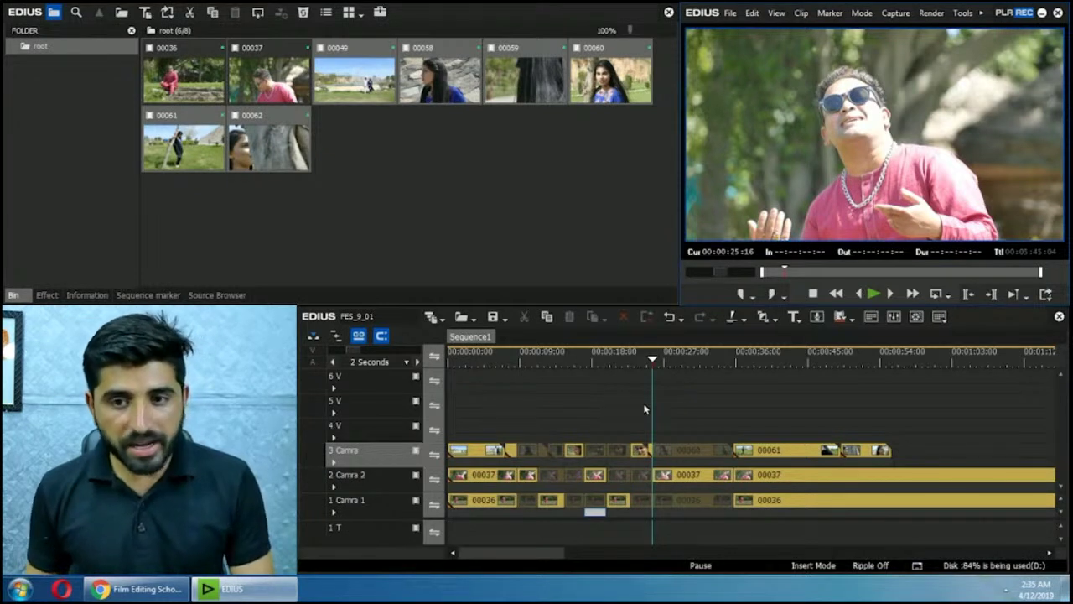
key("F8")
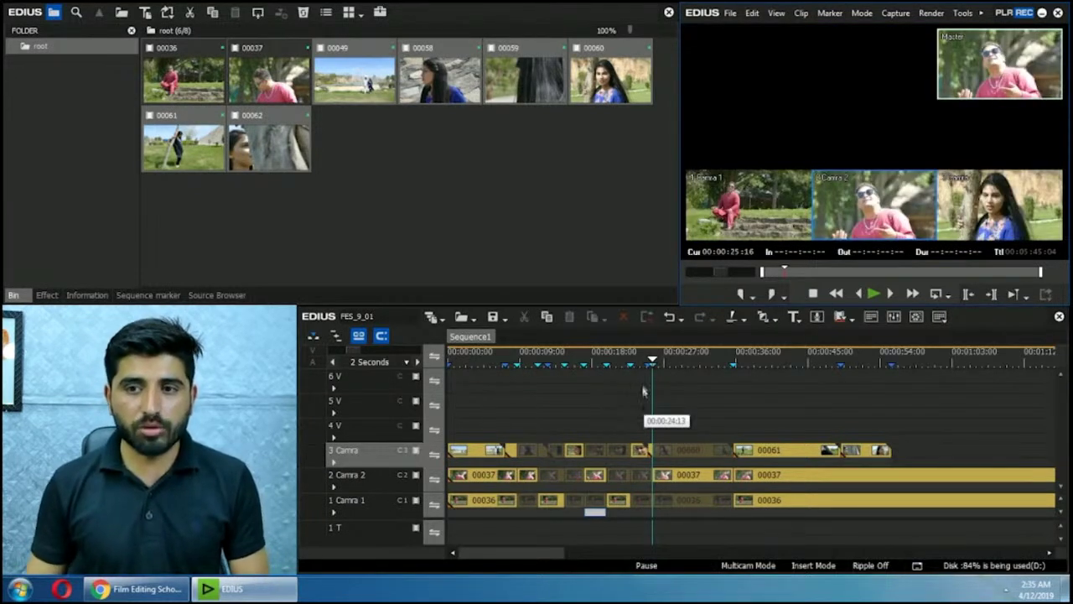
left_click_drag(653, 362, 568, 362)
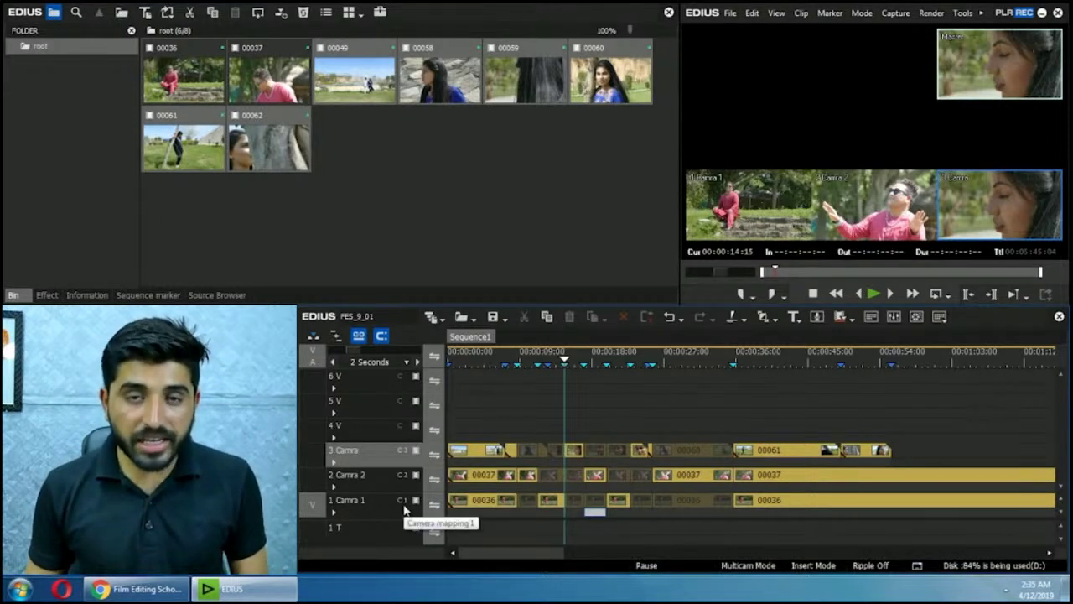
Step: Map track 4 V to Camera 4, track 5 V to Camera 5 and track 6 V to Camera 6
left_click(401, 434)
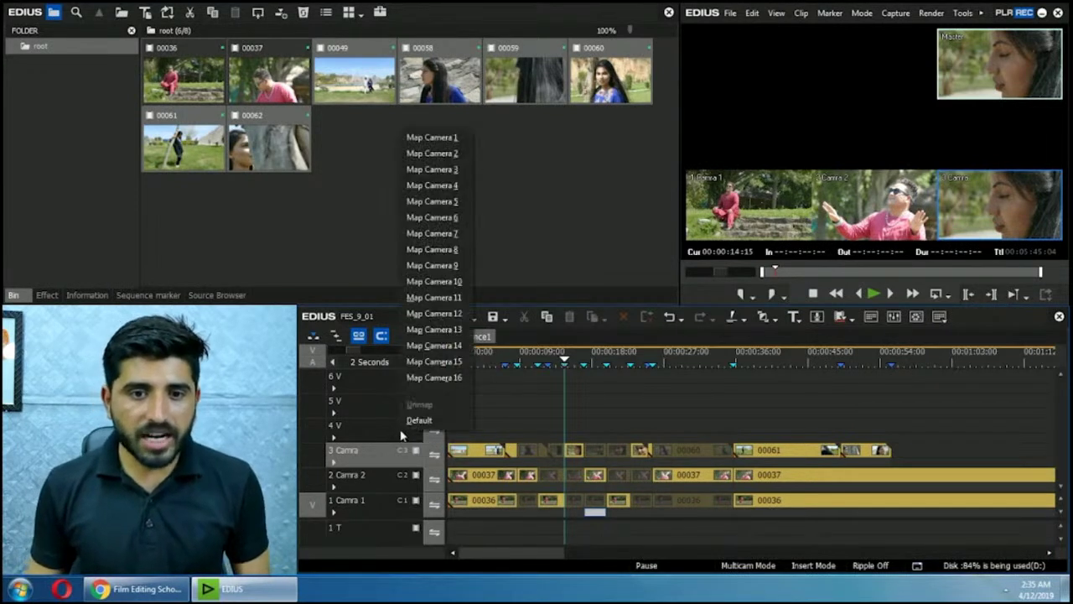
left_click(442, 185)
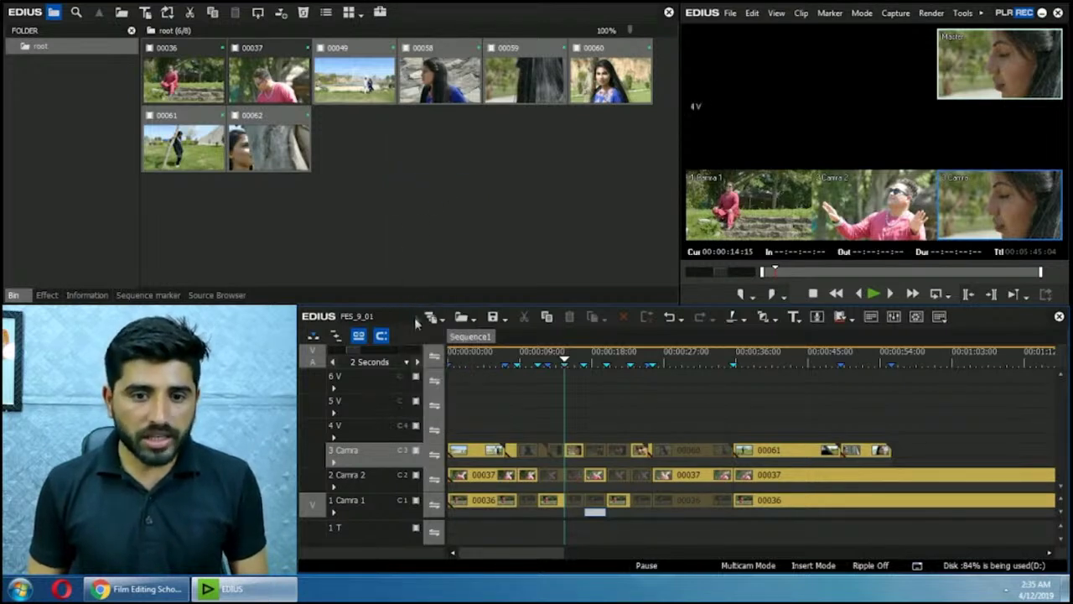
left_click(404, 408)
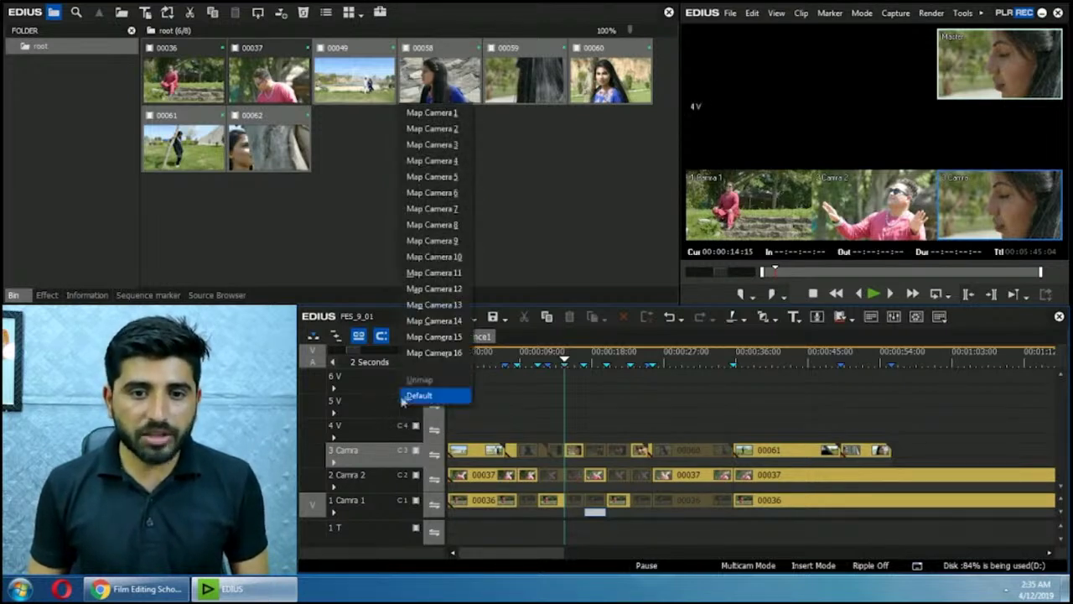
left_click(450, 180)
left_click(404, 376)
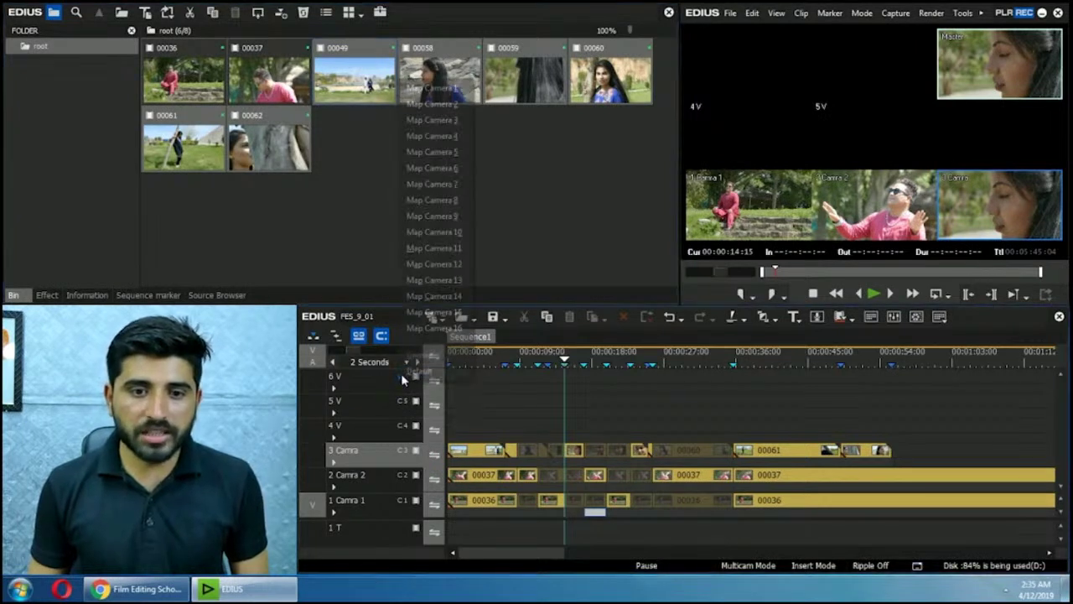
left_click(453, 169)
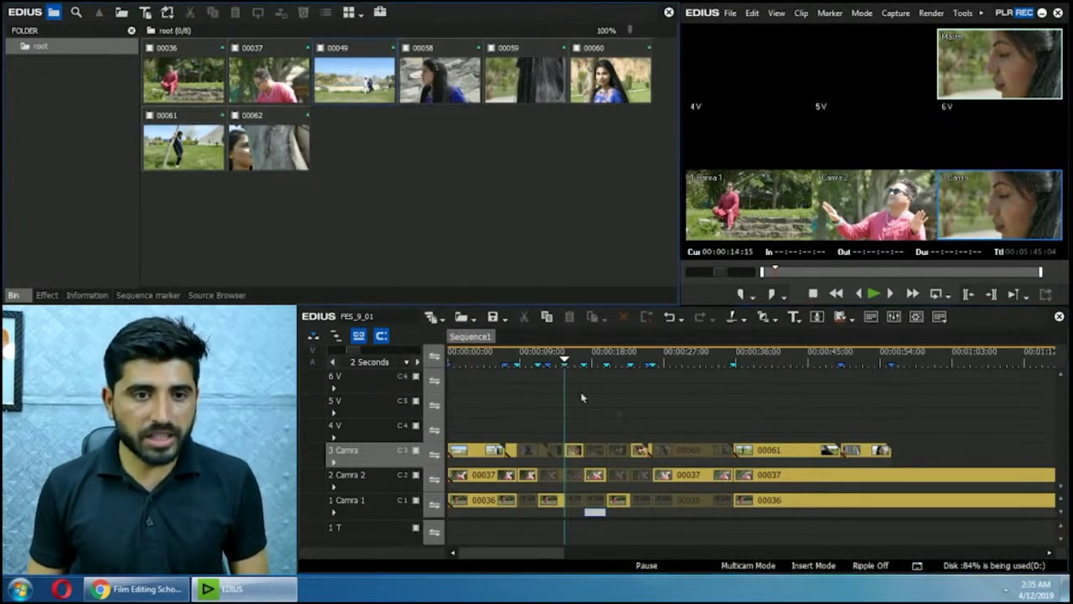
Step: Place clips 00061, 00060 and 00059 at the sequence start on tracks 4 V, 5 V and 6 V, and preview them at 00:00:01:09
left_click_drag(185, 147, 496, 426)
left_click_drag(258, 94, 377, 83)
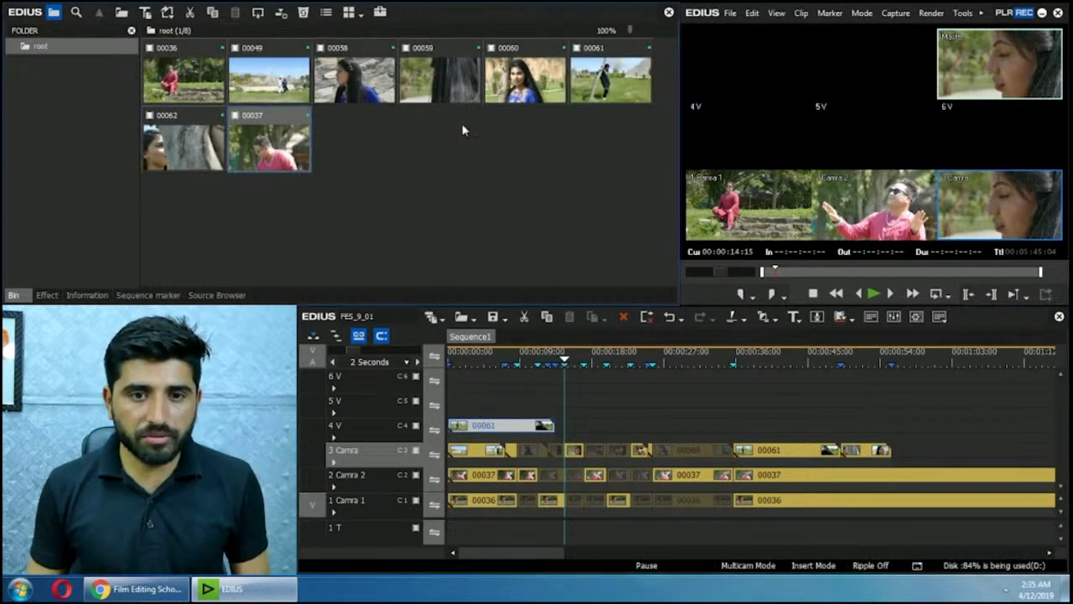
left_click_drag(525, 79, 491, 400)
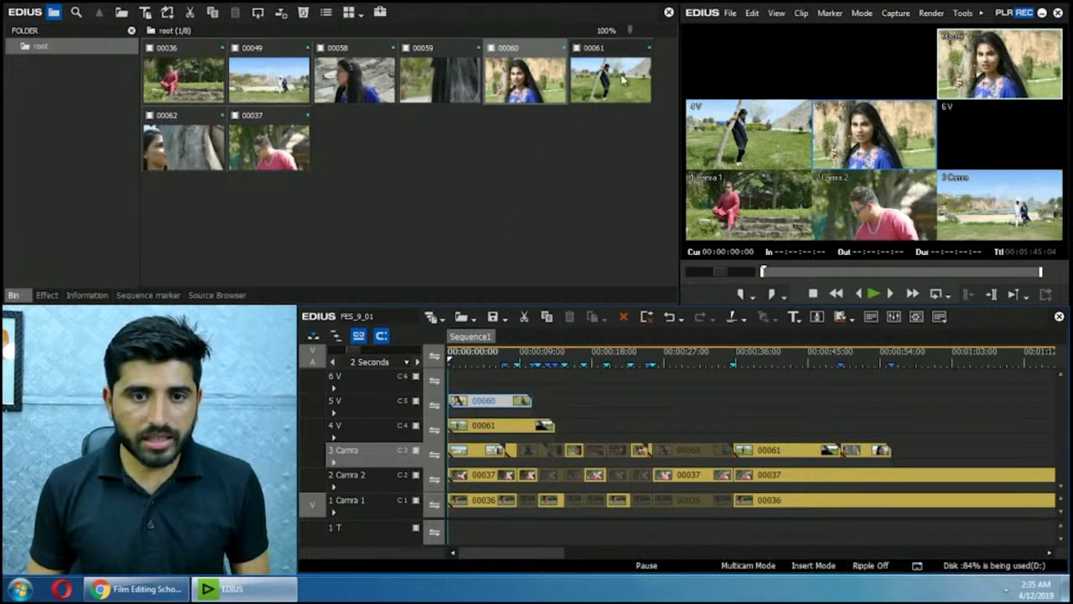
left_click_drag(442, 77, 466, 385)
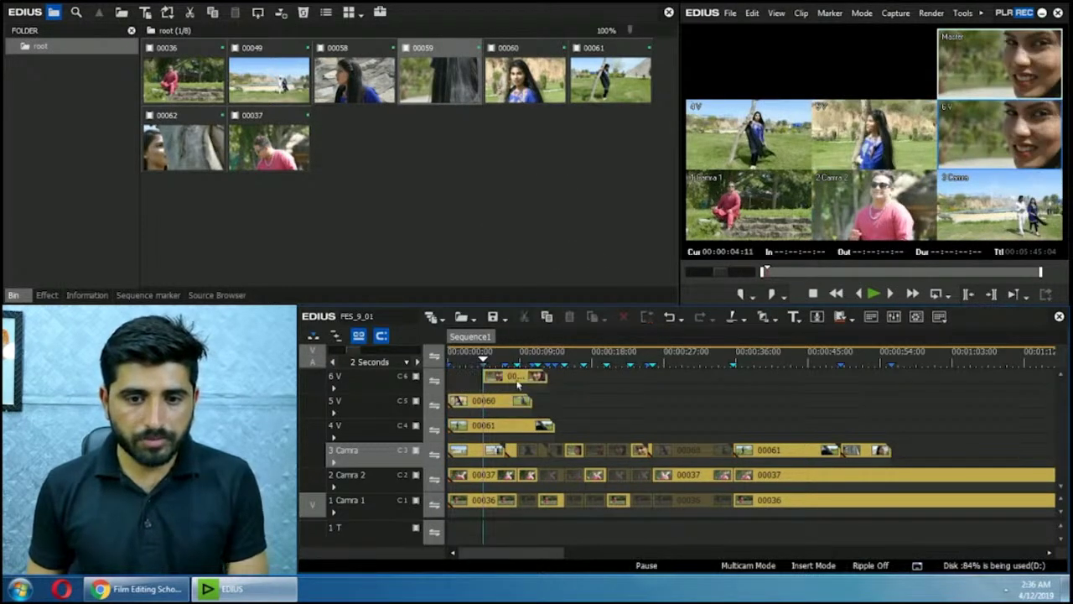
left_click(457, 358)
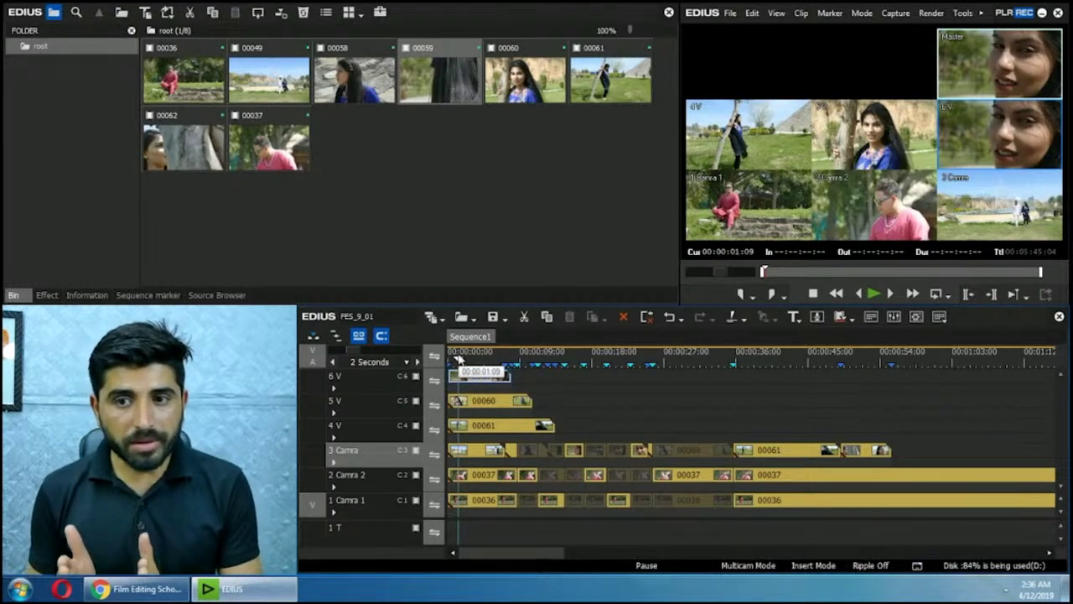
Step: Add two V tracks above track 6 V and place clip 00049 on 7 V and clip 00058 on 8 V at the start
right_click(375, 380)
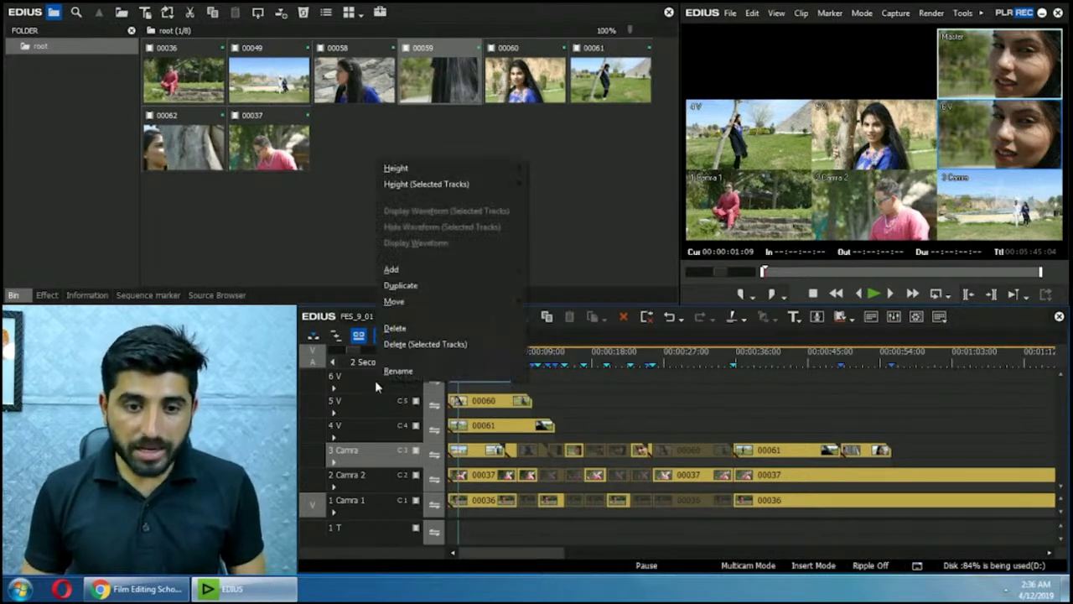
mouse_move(503, 270)
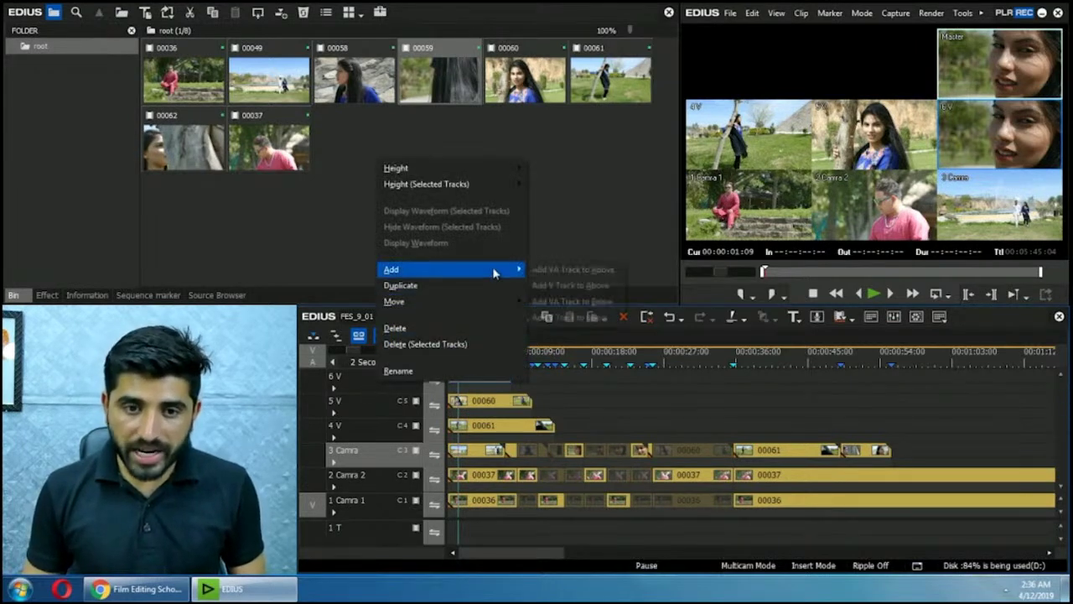
left_click(553, 285)
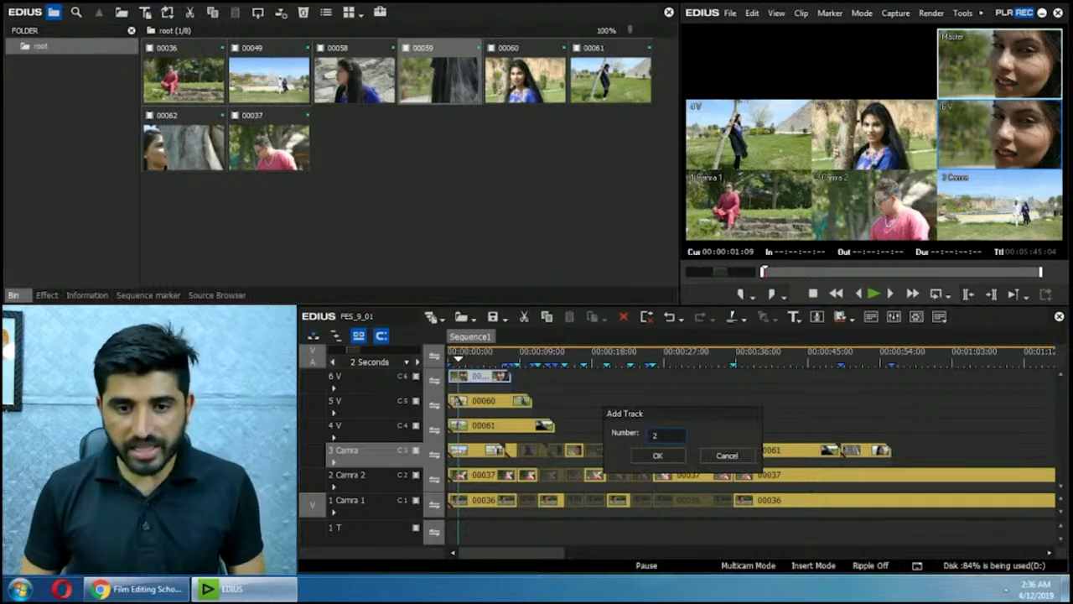
left_click(657, 456)
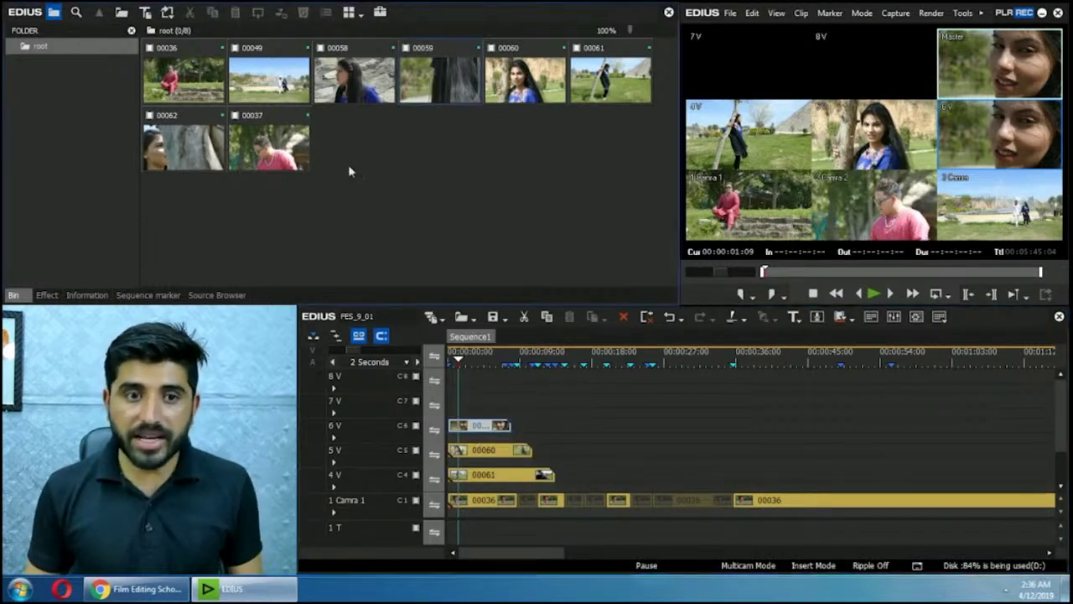
left_click_drag(267, 84, 457, 407)
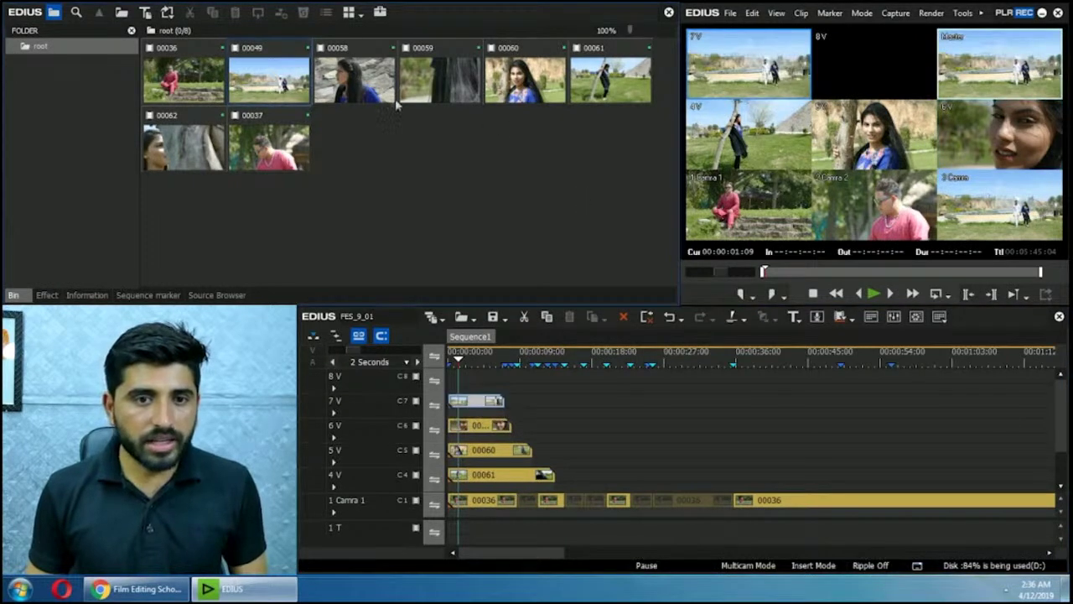
left_click_drag(354, 80, 467, 382)
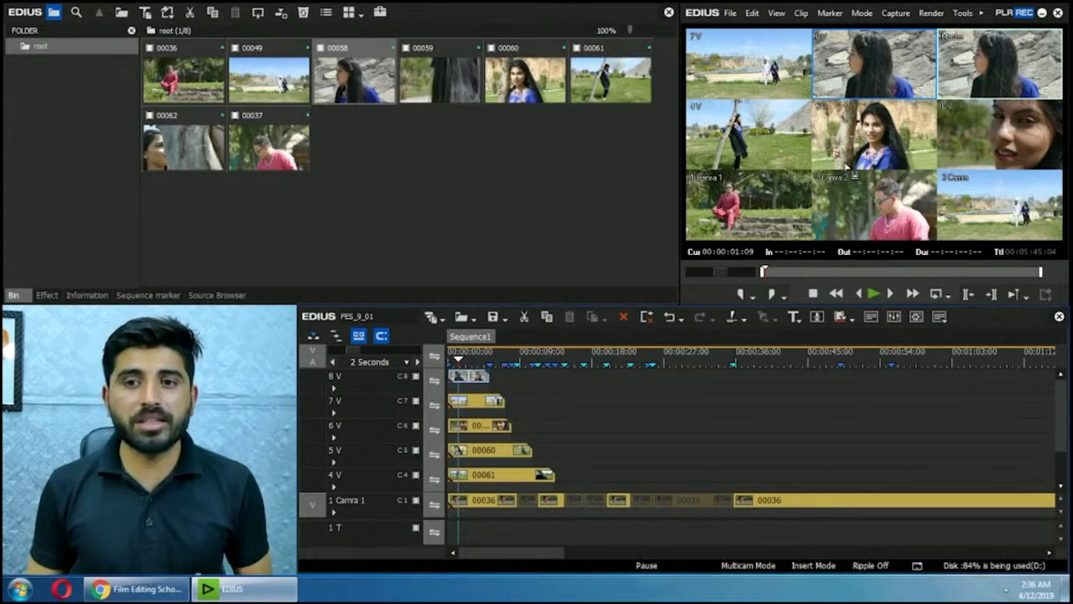
Step: Switch the number of multicam cameras to 2 + Master
left_click(861, 13)
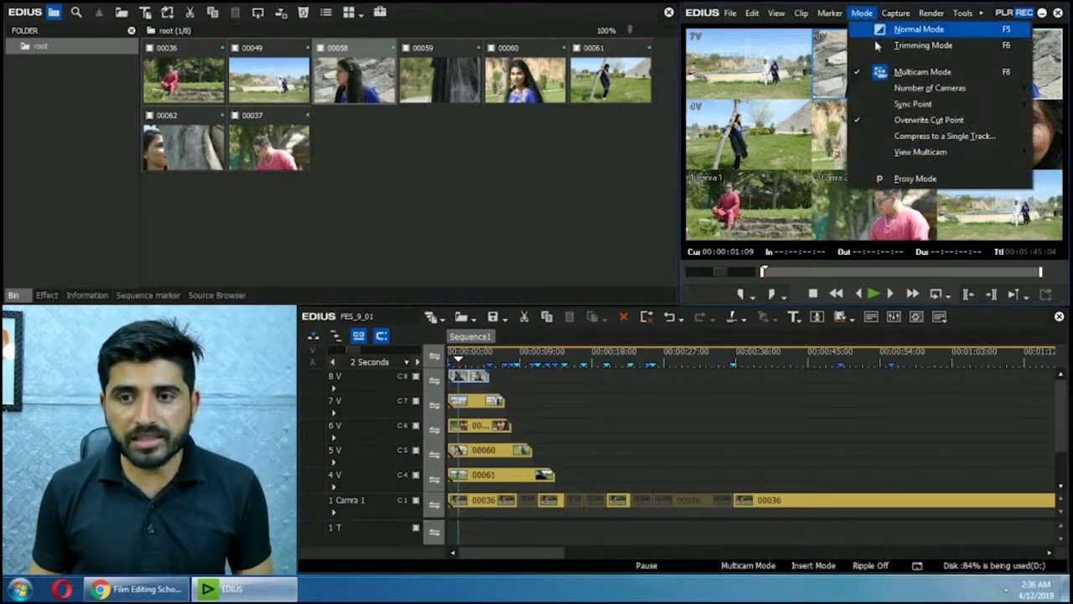
mouse_move(901, 90)
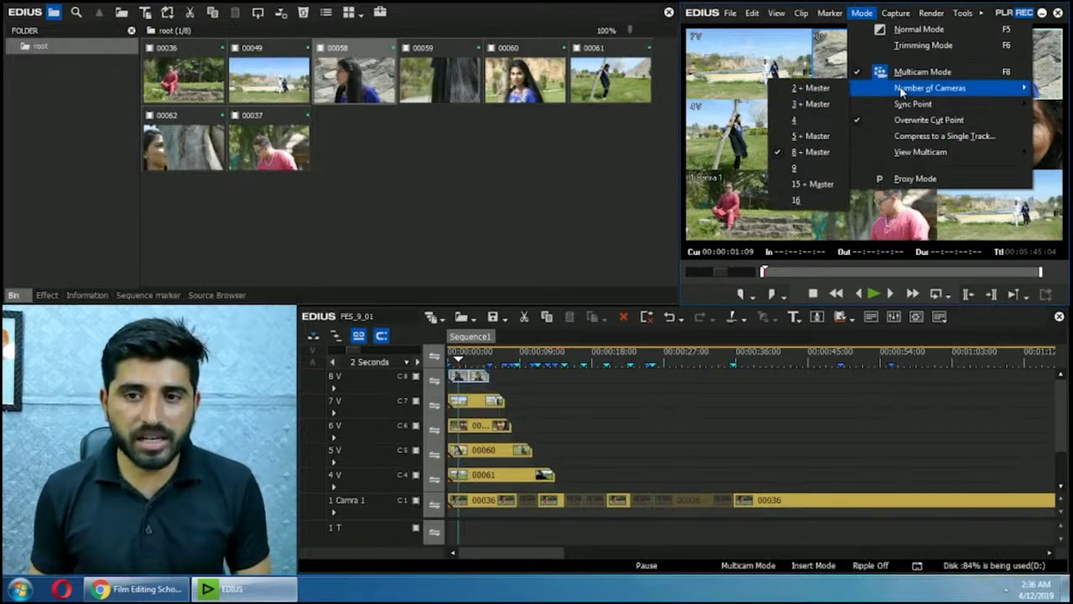
left_click(811, 87)
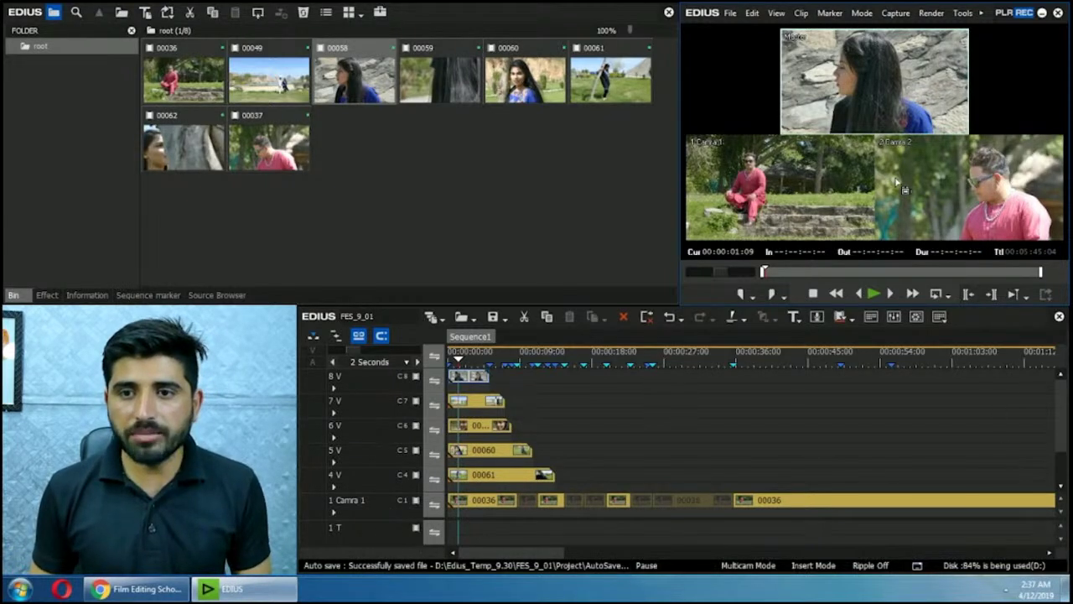
Step: Set the number of multicam cameras to 4, without a Master view
left_click(981, 13)
mouse_move(842, 15)
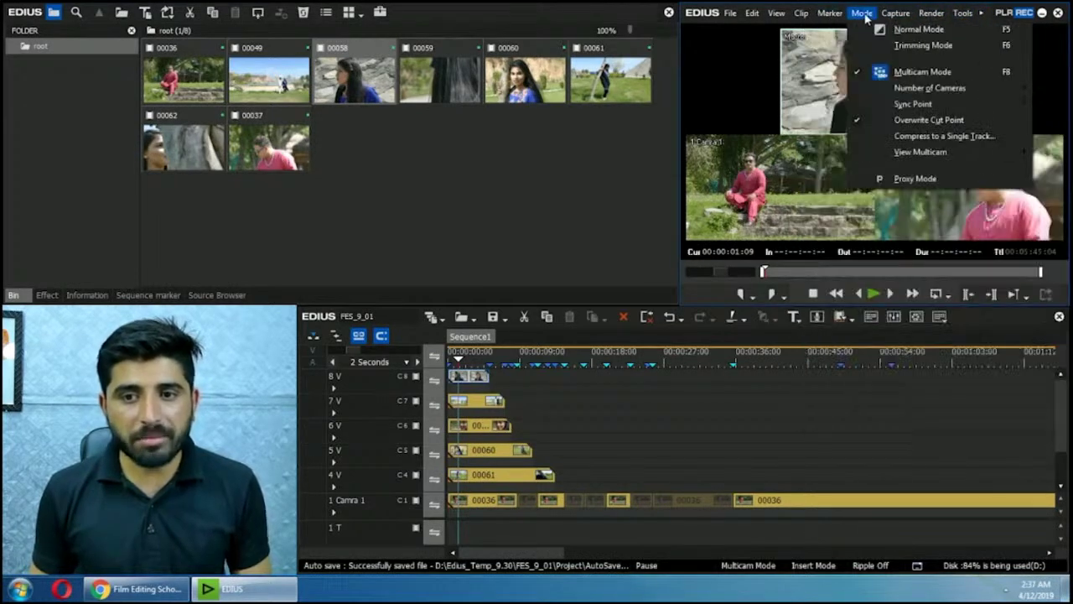
mouse_move(897, 90)
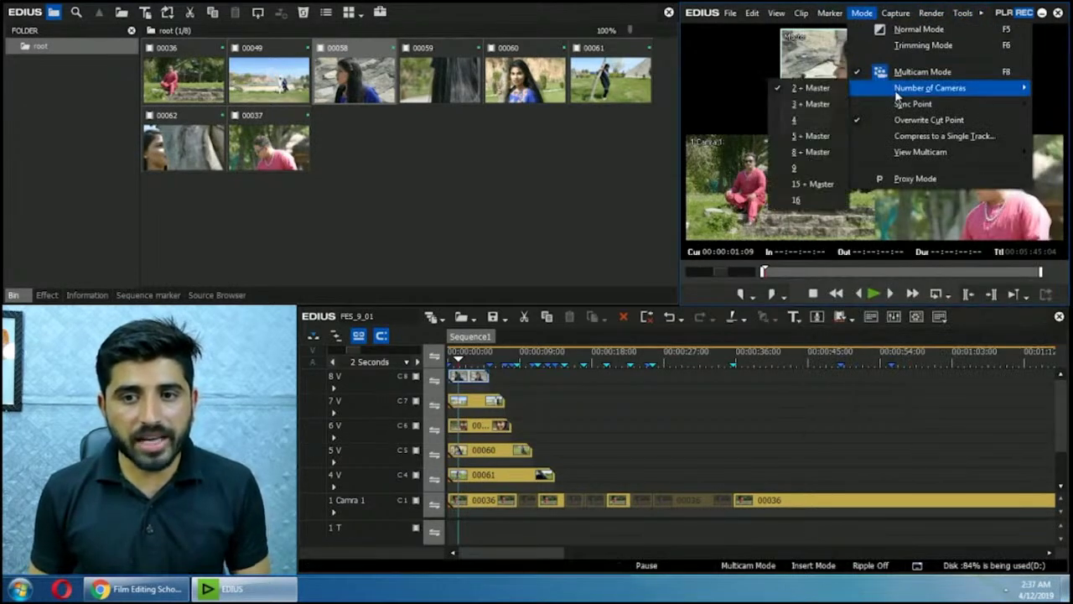
left_click(815, 121)
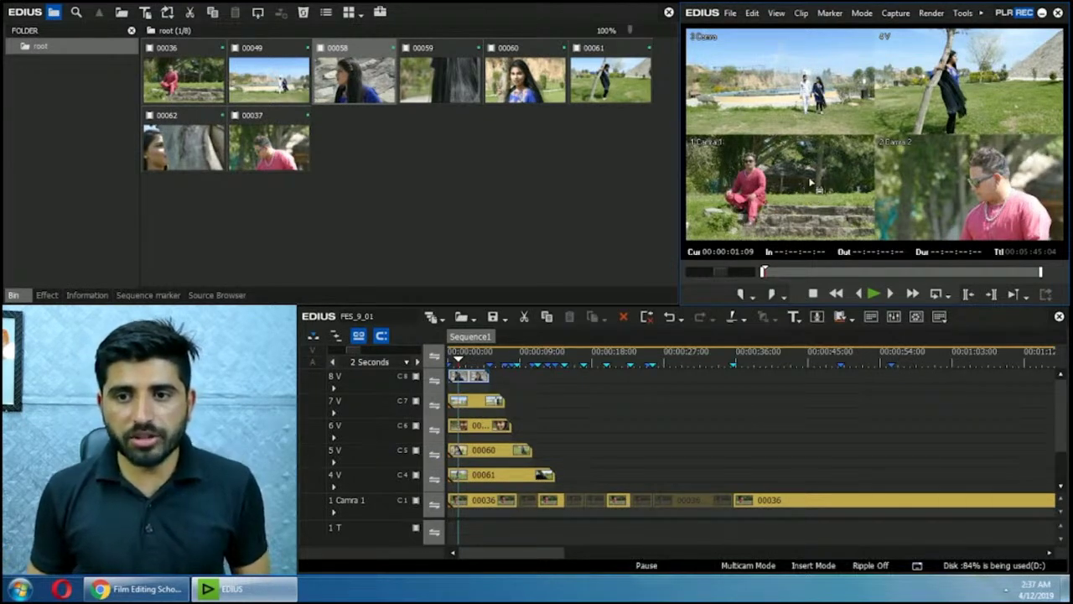
Step: Examine the View Multicam options for skipped frames, track names, full-screen preview and external monitor output
left_click(862, 12)
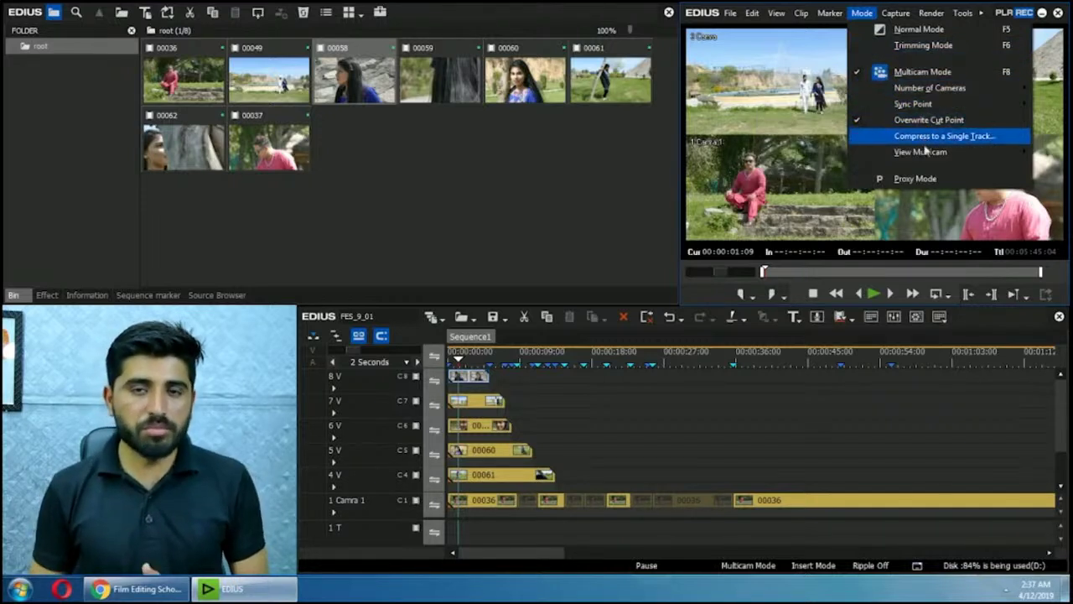
mouse_move(926, 153)
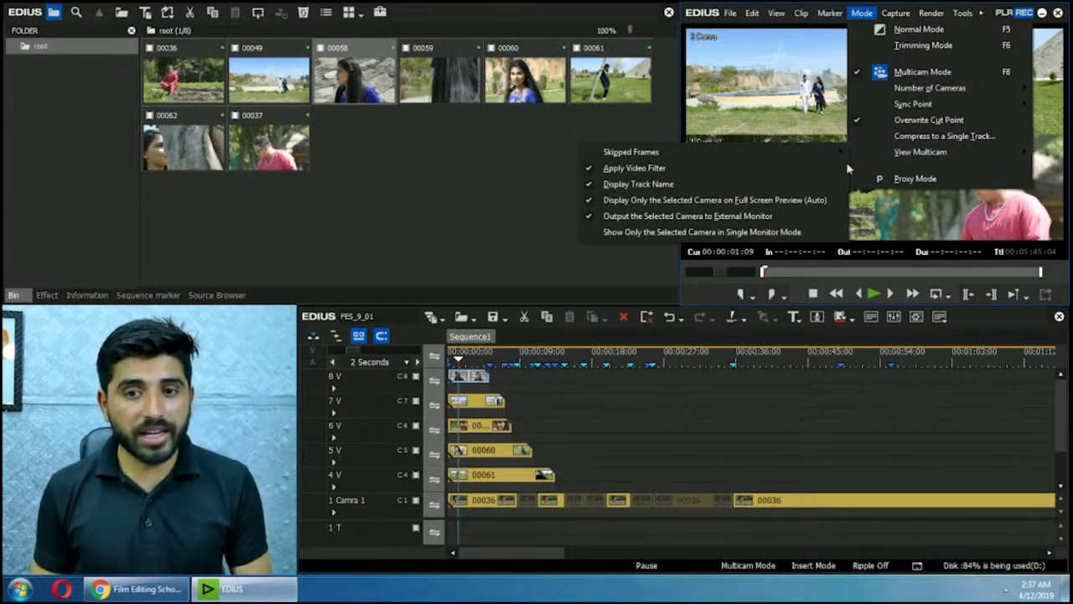
mouse_move(770, 158)
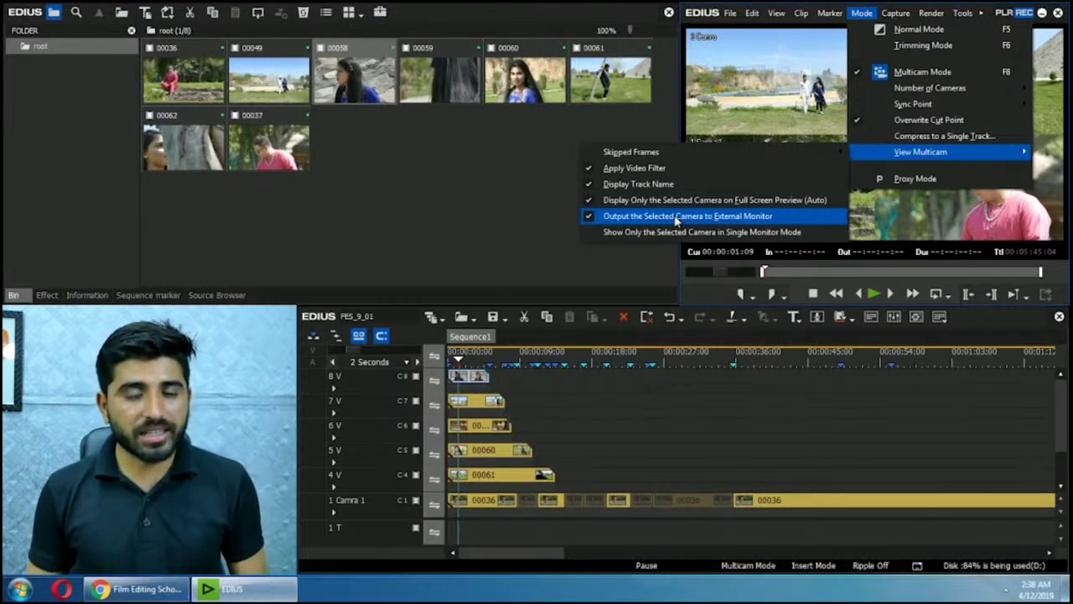
left_click(676, 200)
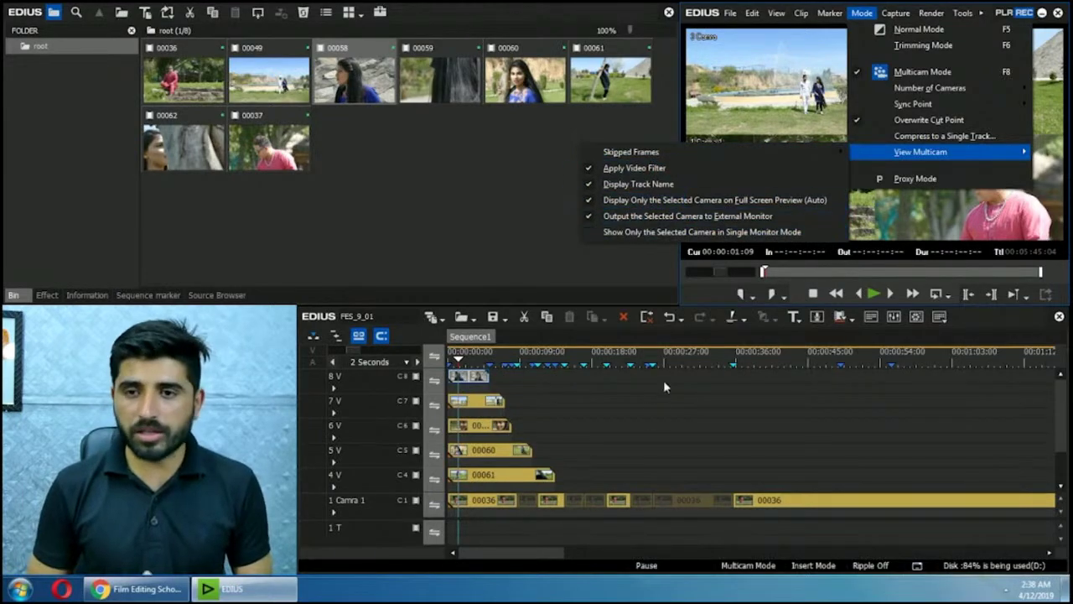
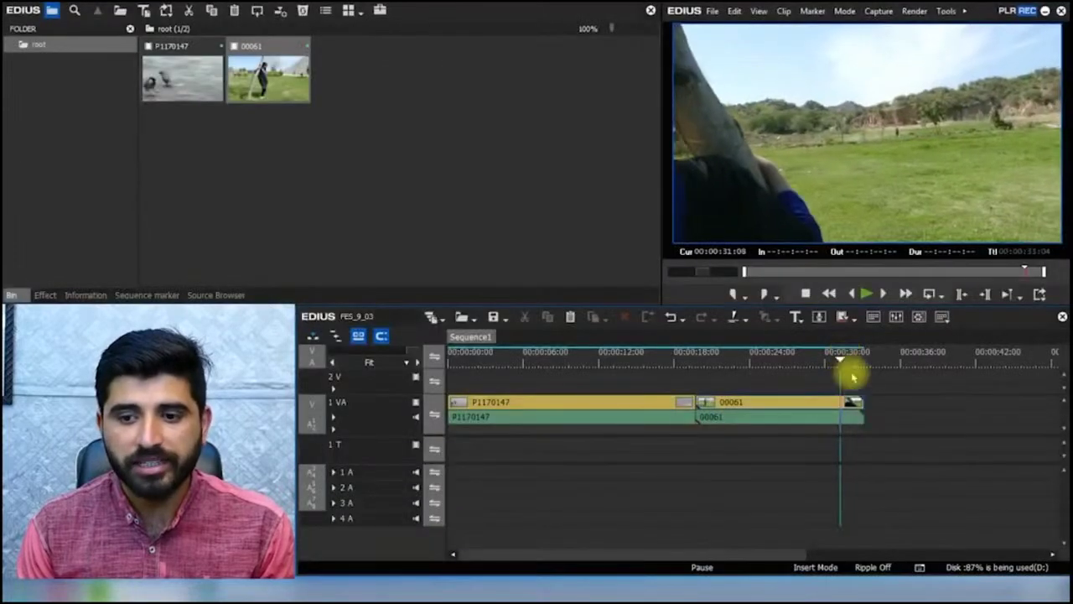
Step: Cut clip 00061 at 00:00:30:15, delete the part after the cut, and play the clip from its start
key("c")
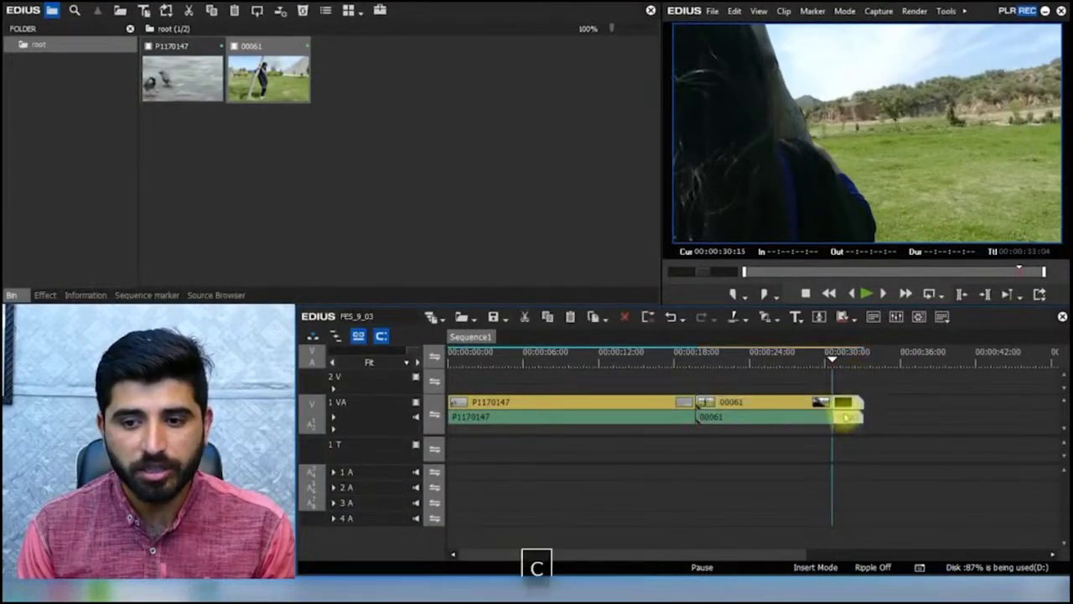
key("Delete")
key("a")
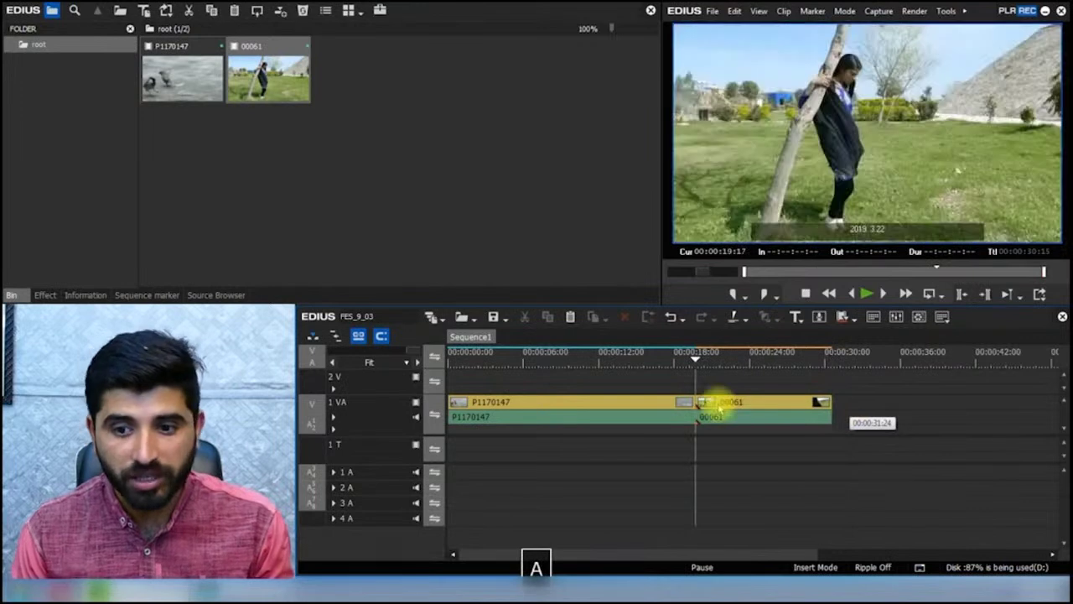
scroll(717, 405, "up", 1)
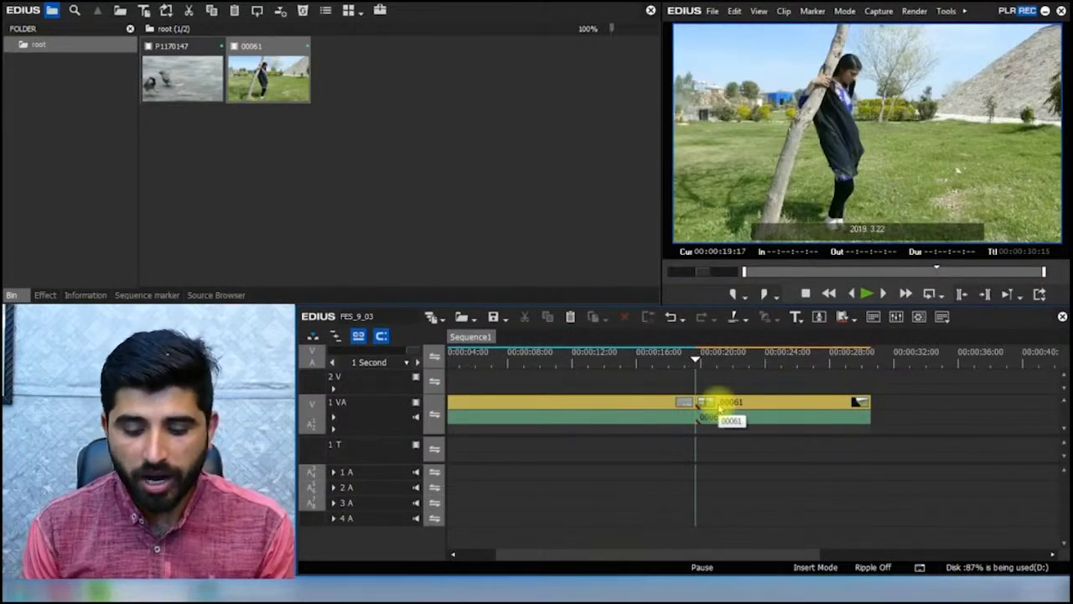
key("space")
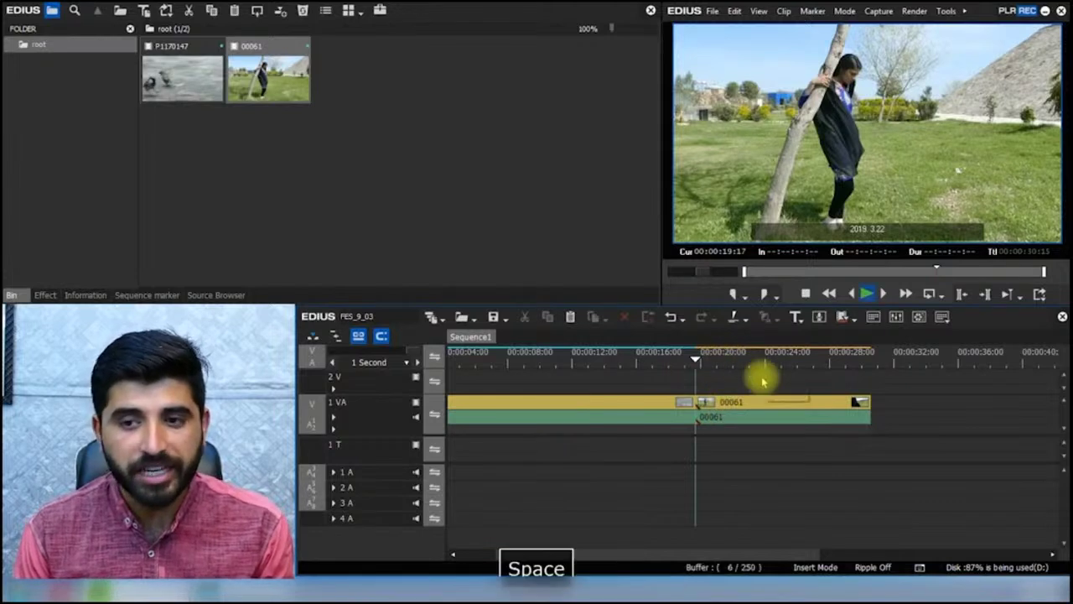
key("space")
Step: Check the Speed settings of clip 00061 and of clip P1170147
key("e")
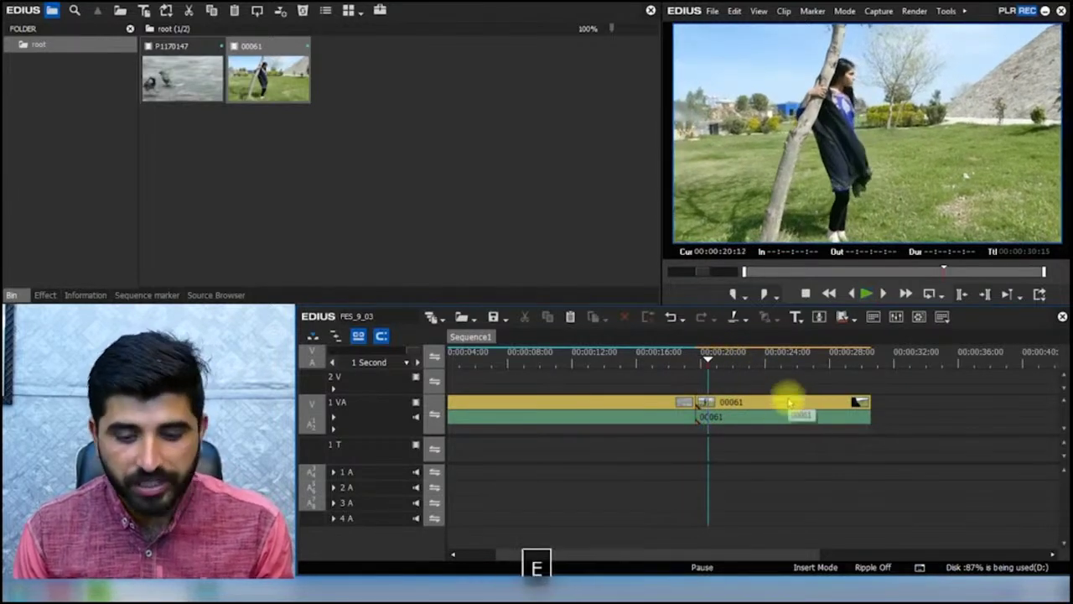
left_click(788, 402)
key("alt+e")
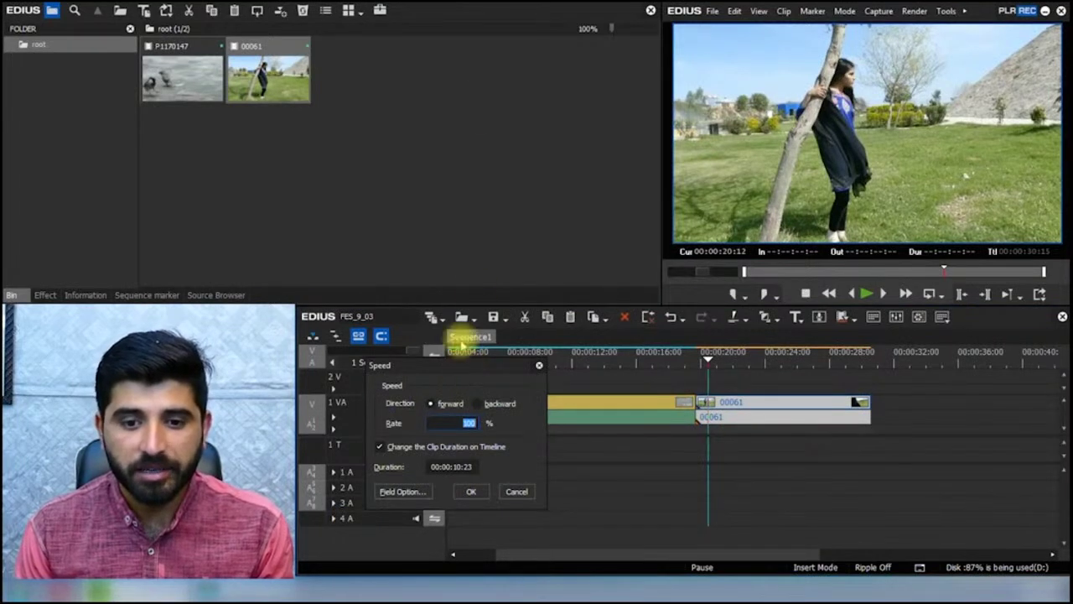
left_click_drag(462, 365, 487, 104)
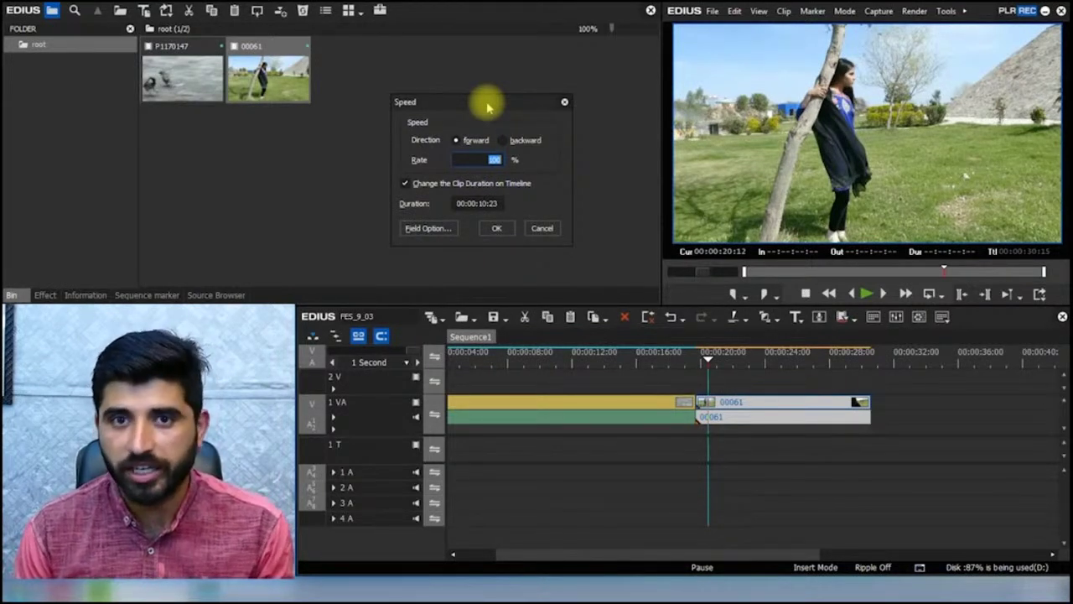
left_click(496, 228)
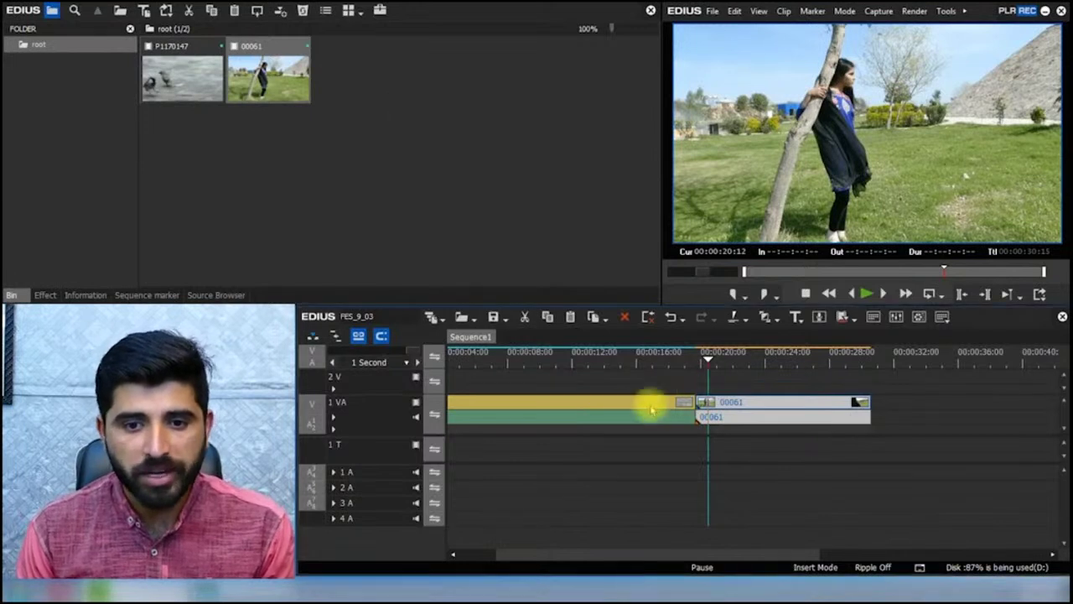
left_click(604, 358)
key("e")
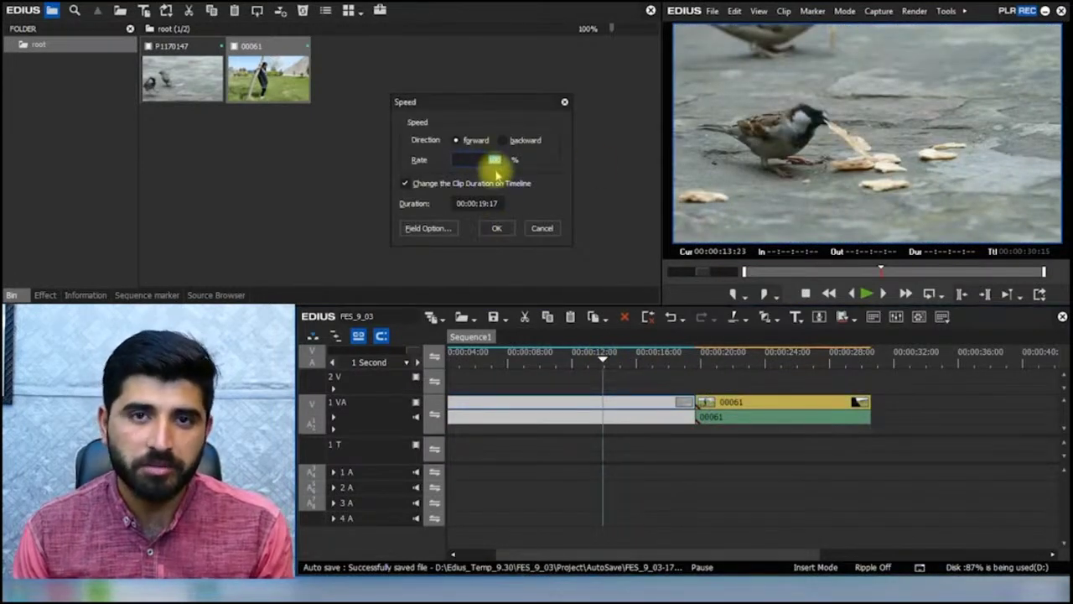
left_click(496, 230)
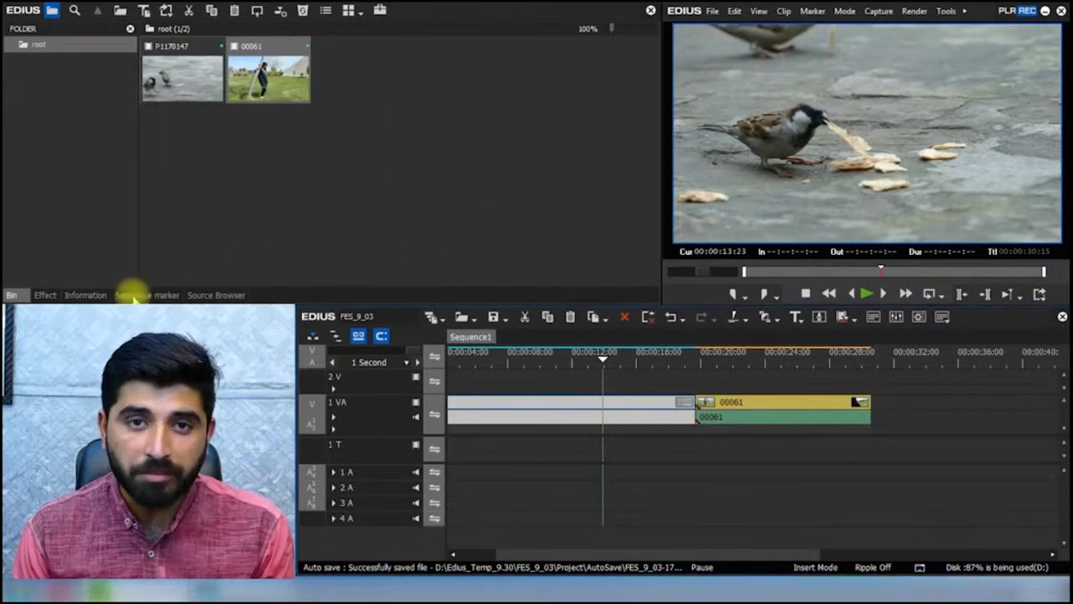
Step: Apply the Stabilizer and Rolling Shutter Correction video filter to clip P1170147 on track 1 VA
left_click(45, 294)
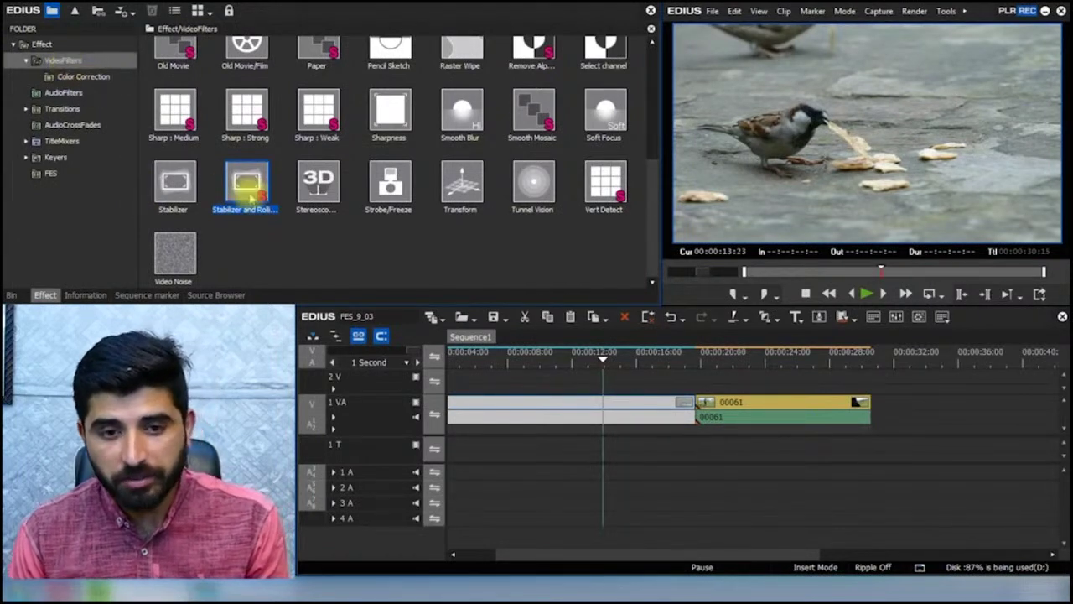
left_click(180, 192)
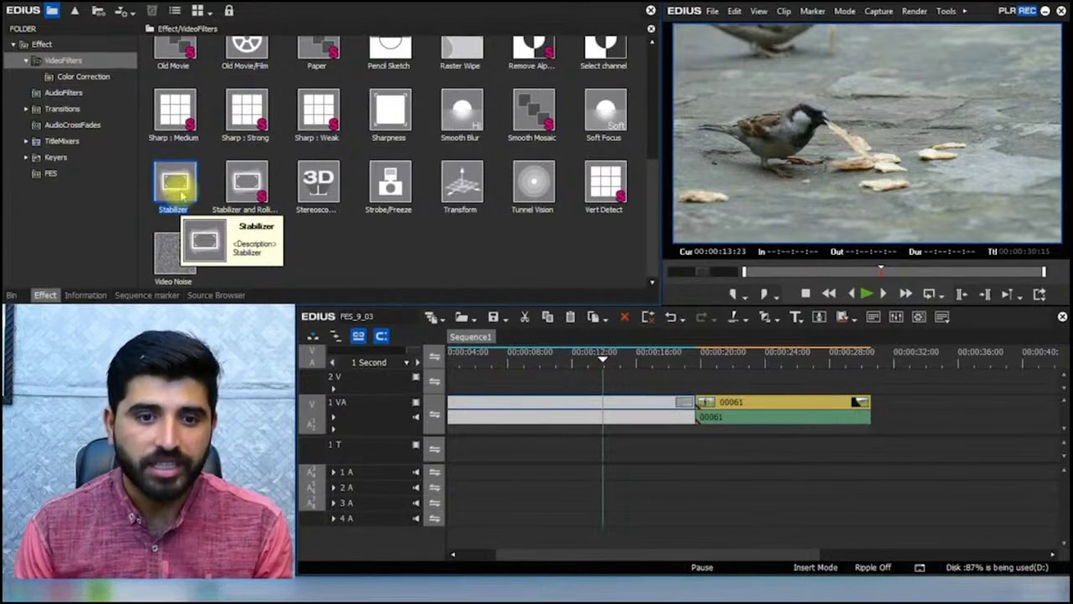
left_click(248, 182)
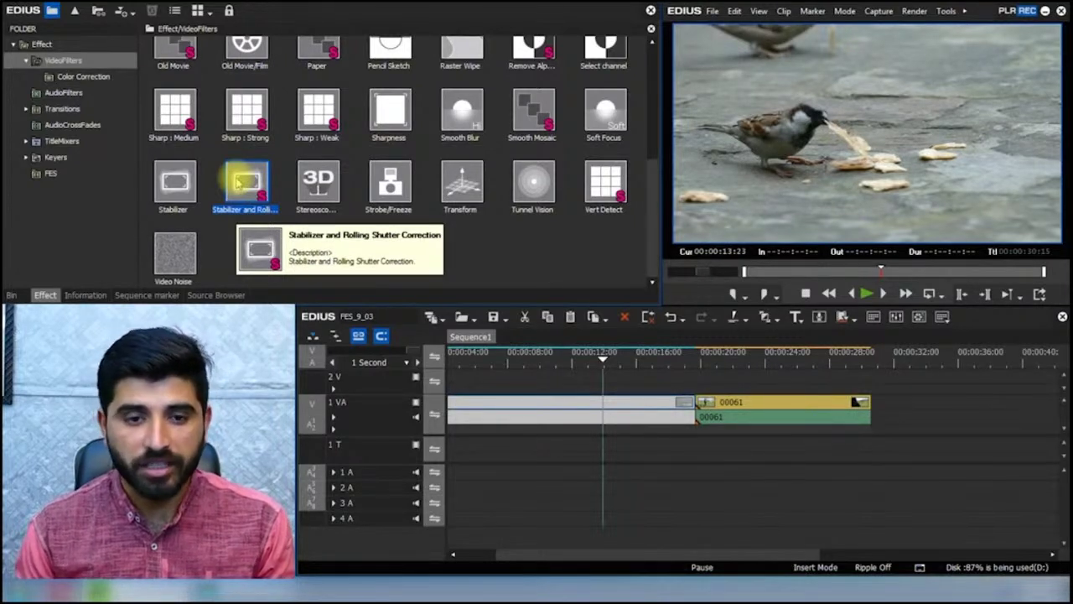
left_click_drag(245, 180, 553, 408)
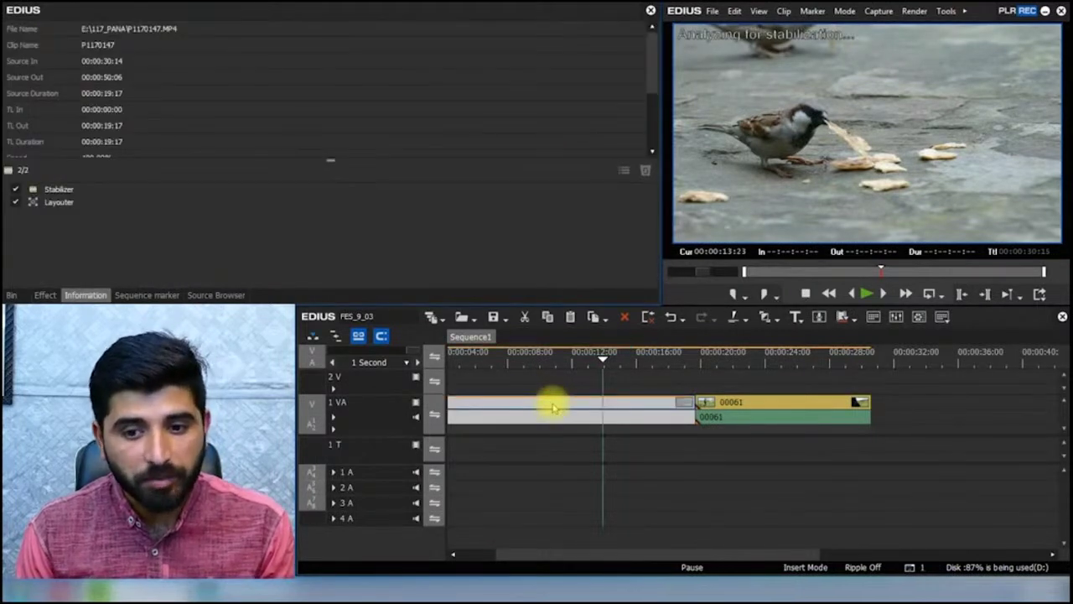
Step: Apply the Stabilizer and Rolling Shutter Correction filter to clip 00061 on track 1 VA
left_click(46, 295)
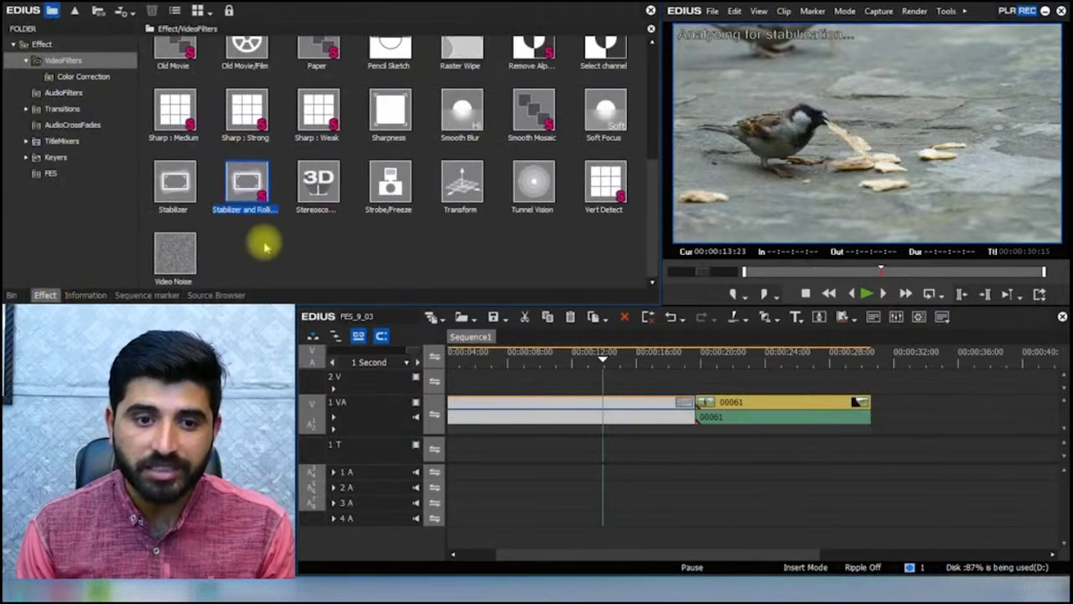
left_click_drag(245, 183, 759, 403)
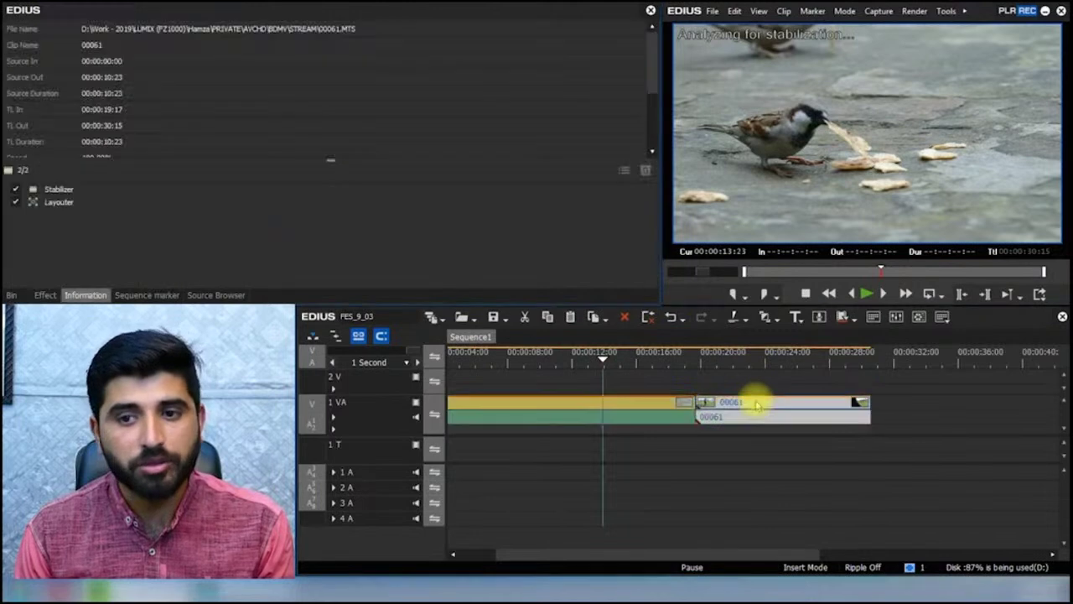
left_click_drag(714, 362, 581, 362)
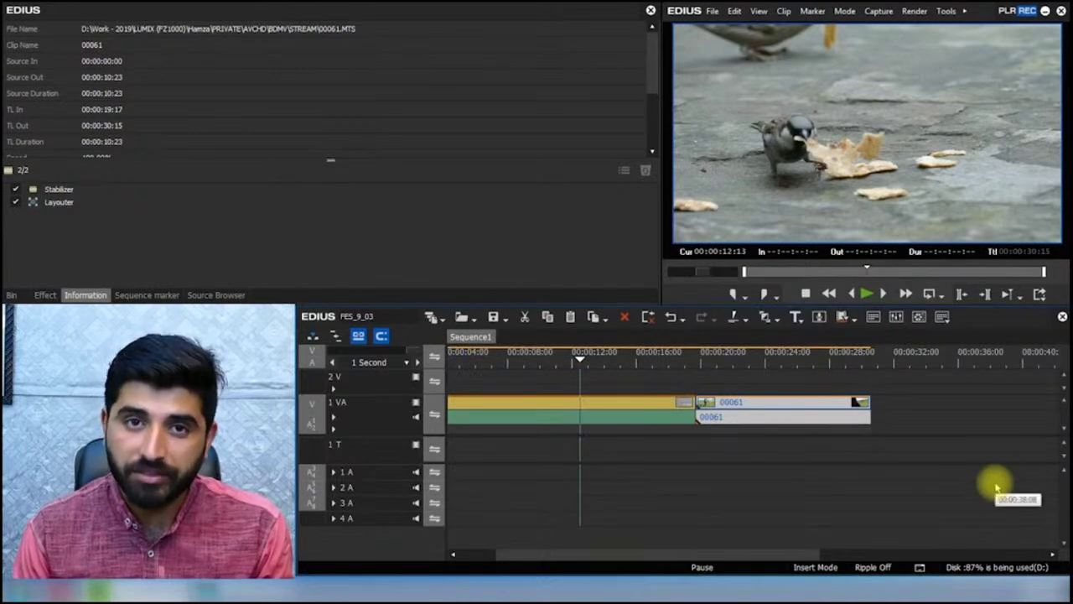
Step: Import clips 00026.MTS and 00029.MTS from the STREAM folder into the bin
left_click(888, 474)
scroll(917, 460, "down", 2)
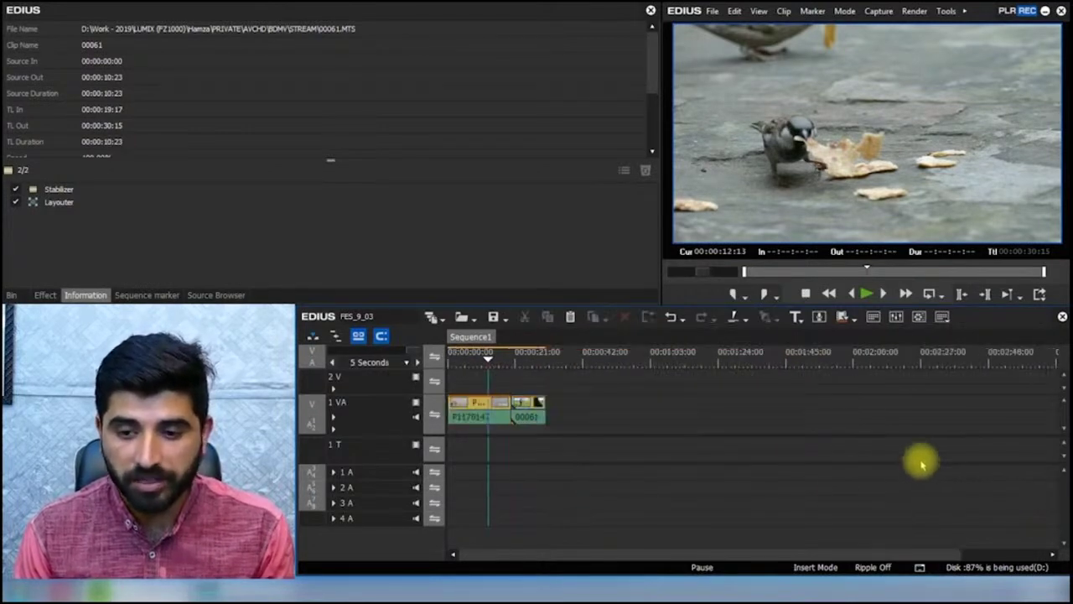
left_click(12, 294)
double_click(458, 166)
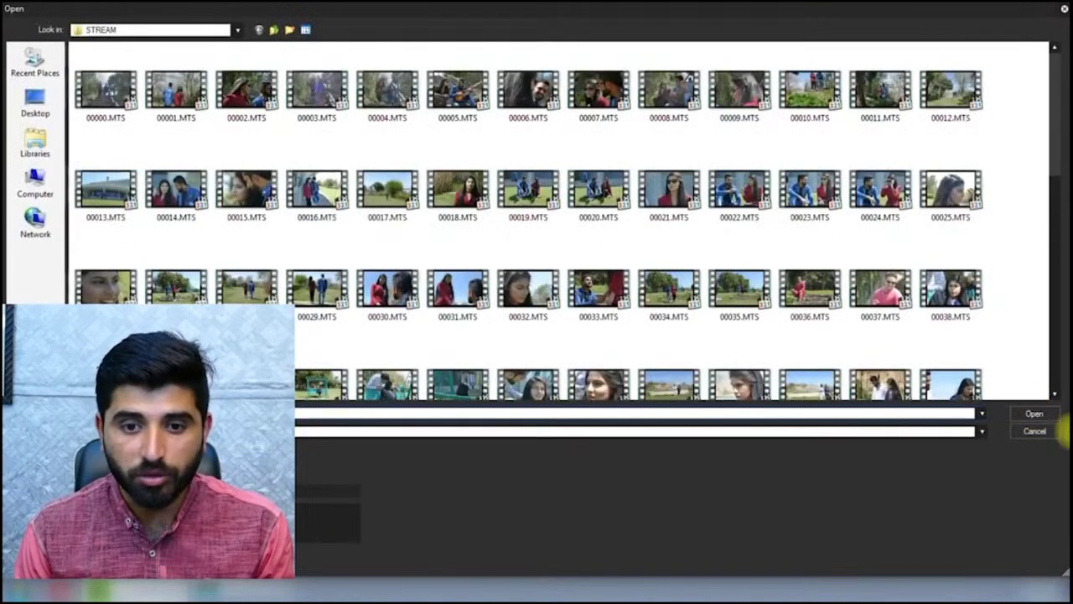
left_click(302, 287)
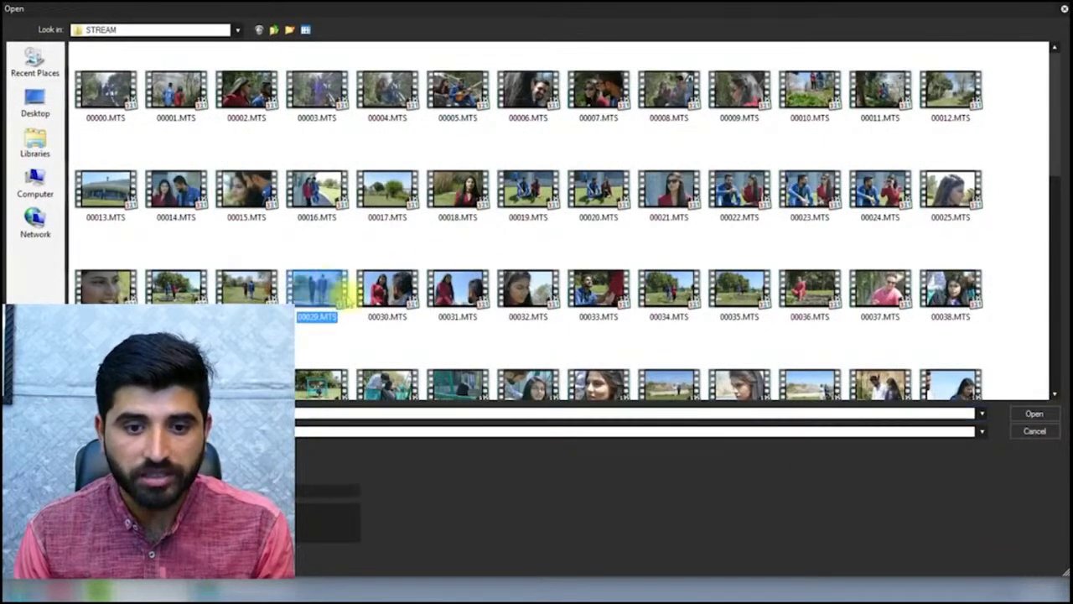
key("Return")
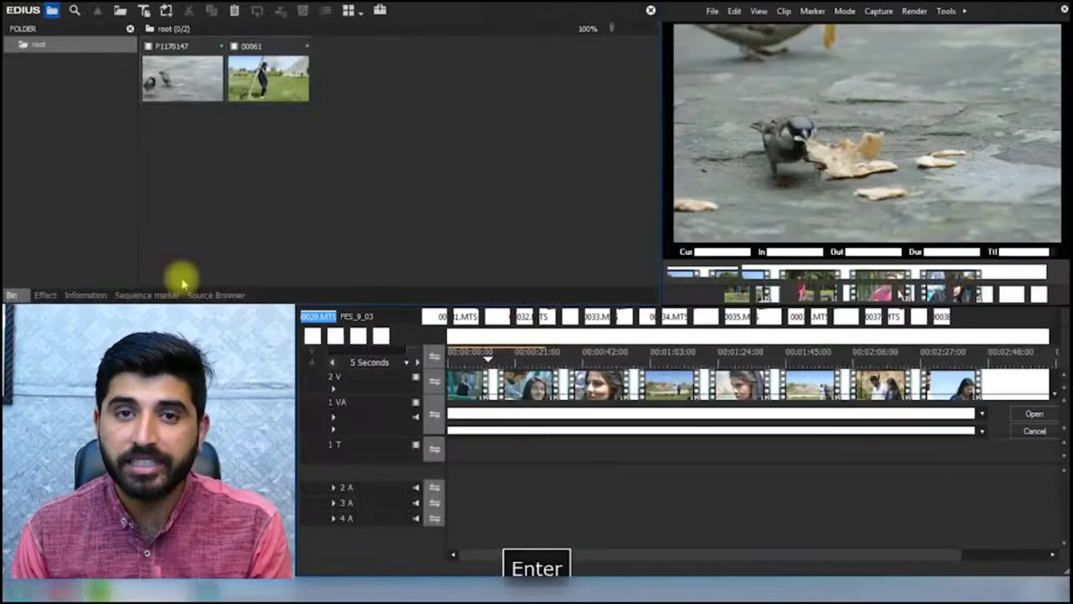
Step: Place clips 00026 and 00029 on track 1 VA at about 00:01:23 and apply Stabilizer and Rolling Shutter Correction to them
left_click_drag(354, 80, 717, 420)
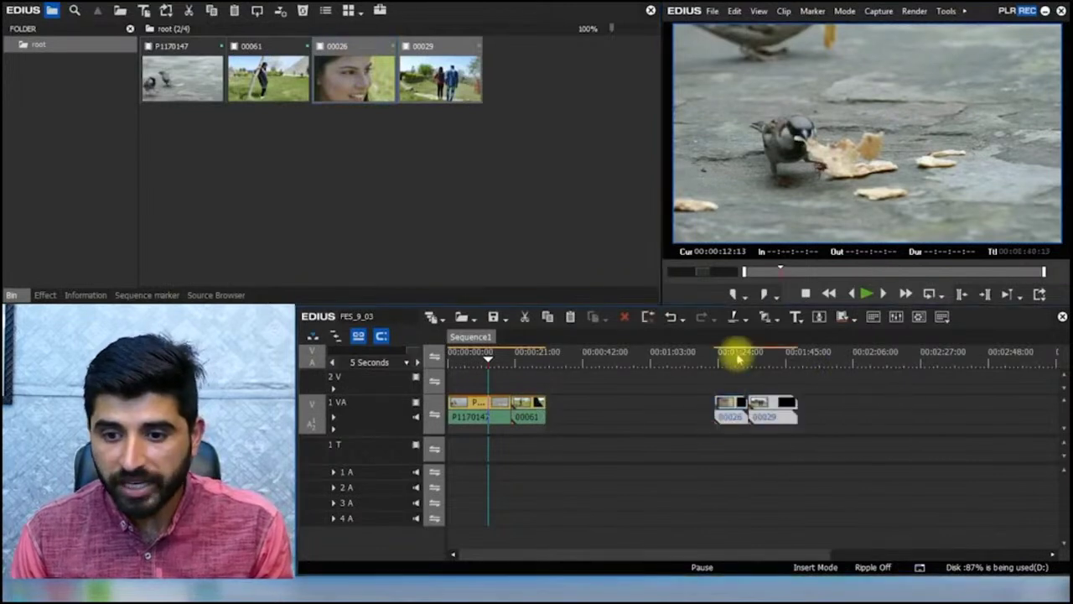
left_click(737, 354)
left_click(45, 296)
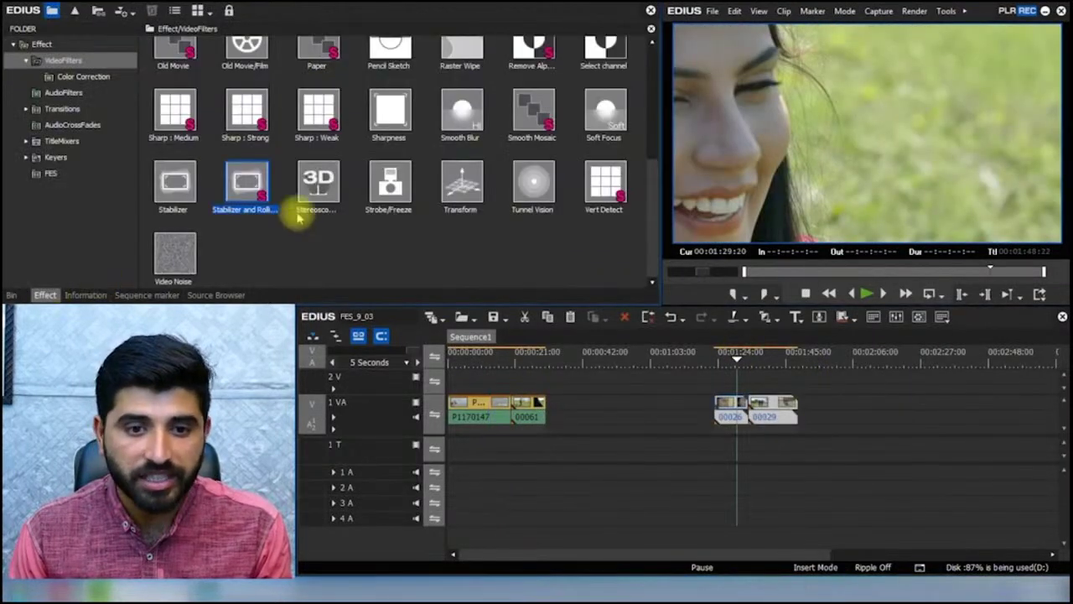
left_click_drag(244, 179, 743, 401)
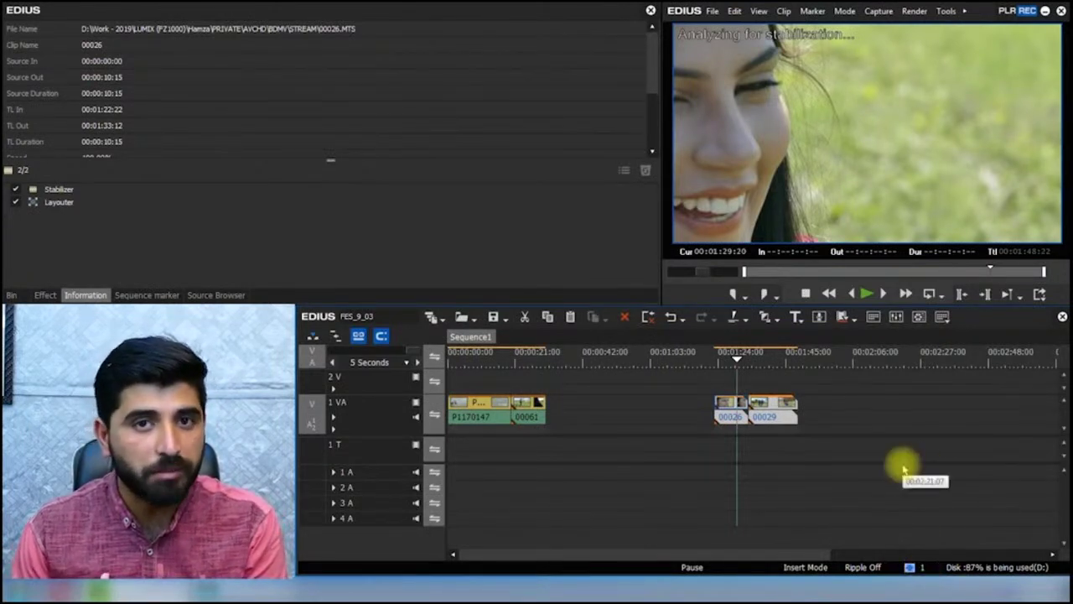
Step: Delete clips 00026 and 00029 from the timeline
left_click_drag(889, 495, 691, 376)
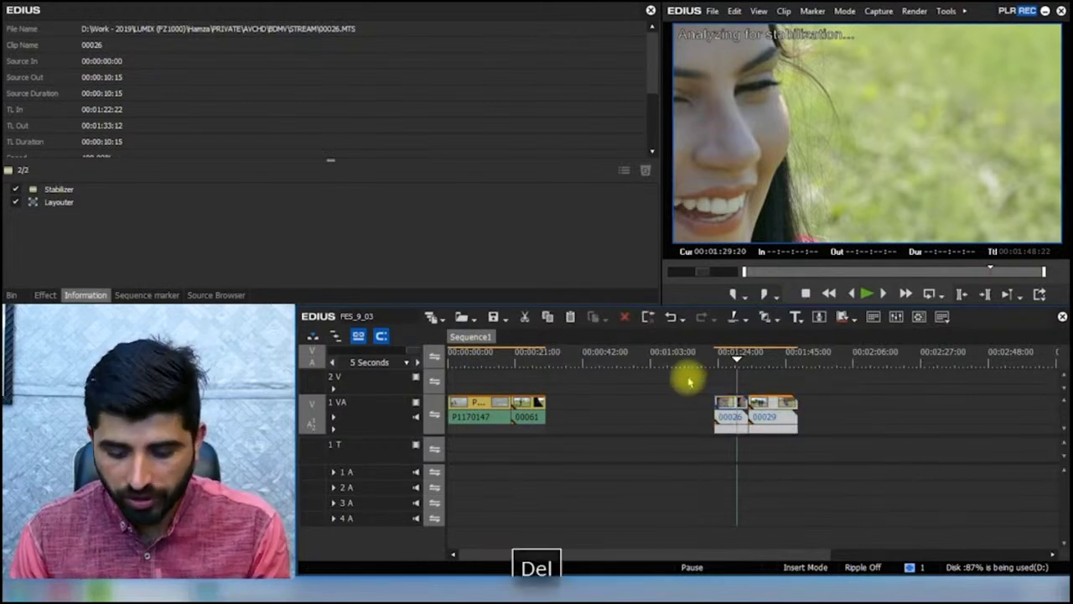
key("Delete")
Step: Play the stabilized clips P1170147 and 00061 from the start of the sequence to review their motion
key("Home")
scroll(685, 383, "up", 1)
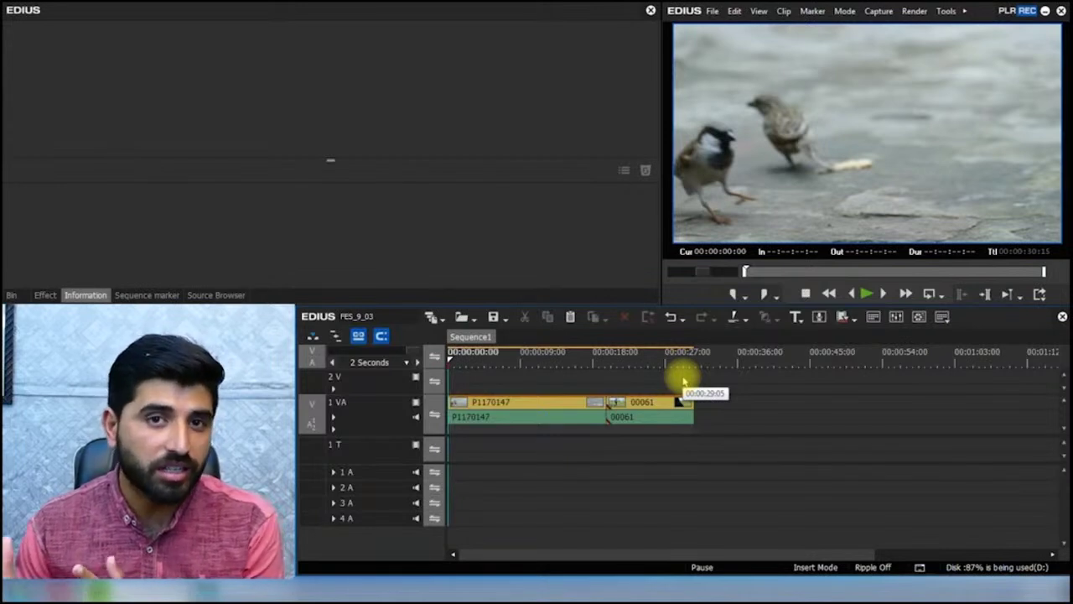
key("space")
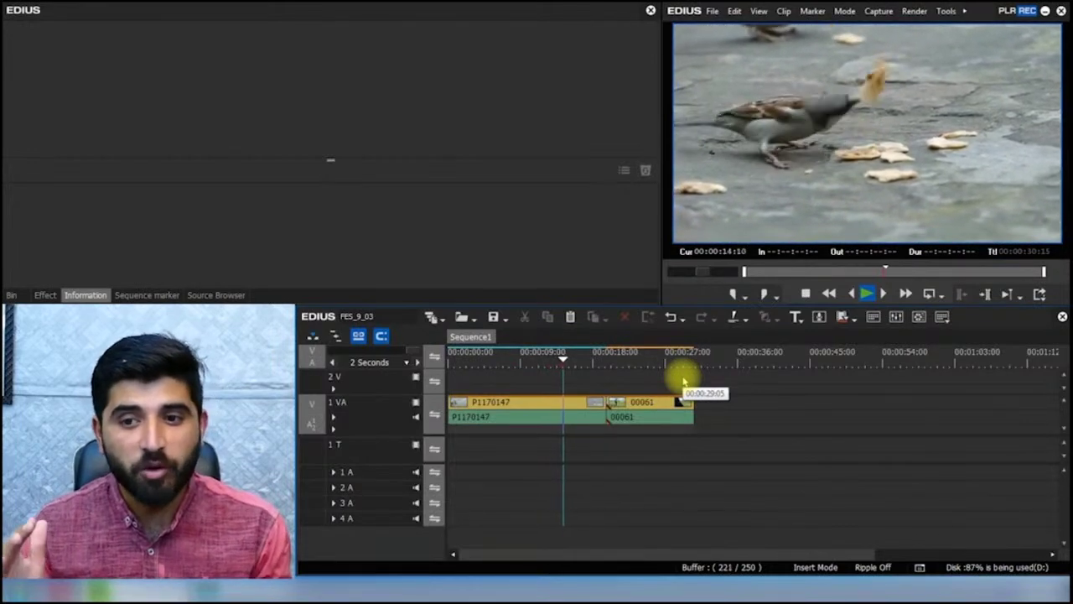
key("s")
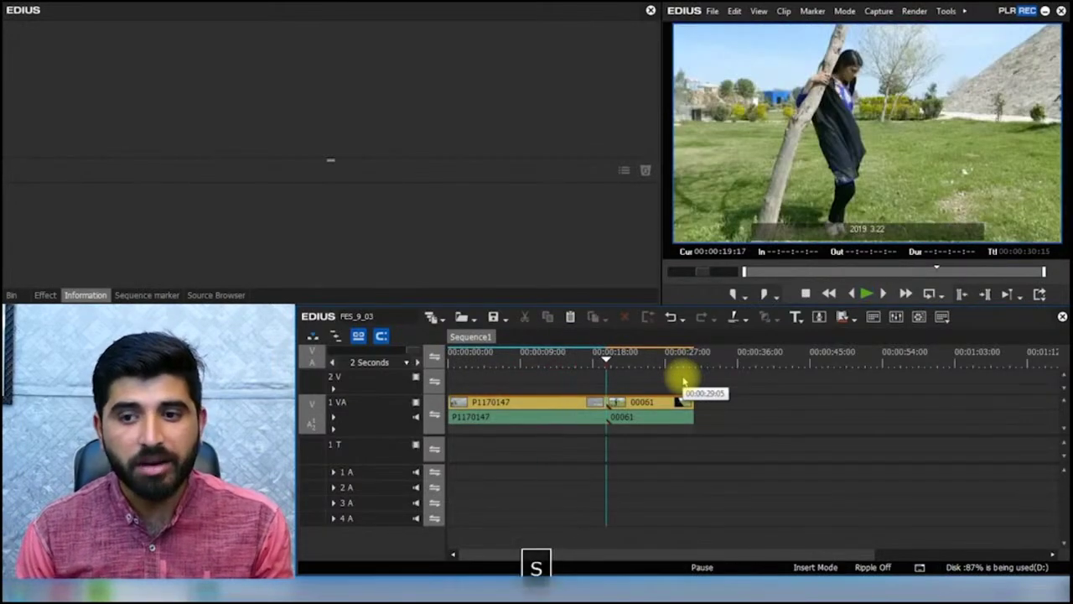
key("space")
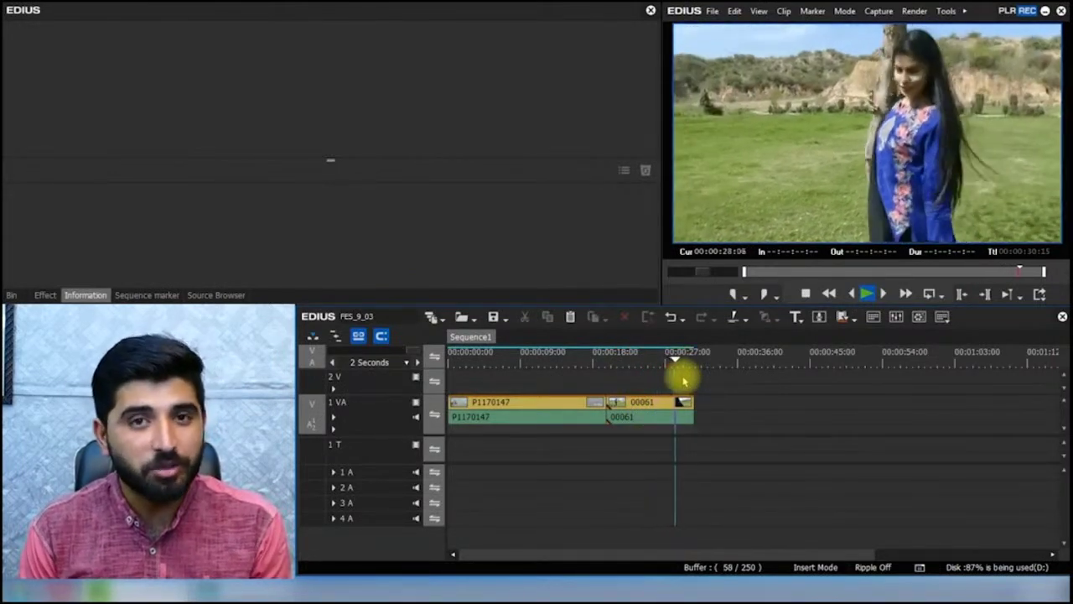
key("space")
left_click_drag(619, 361, 605, 360)
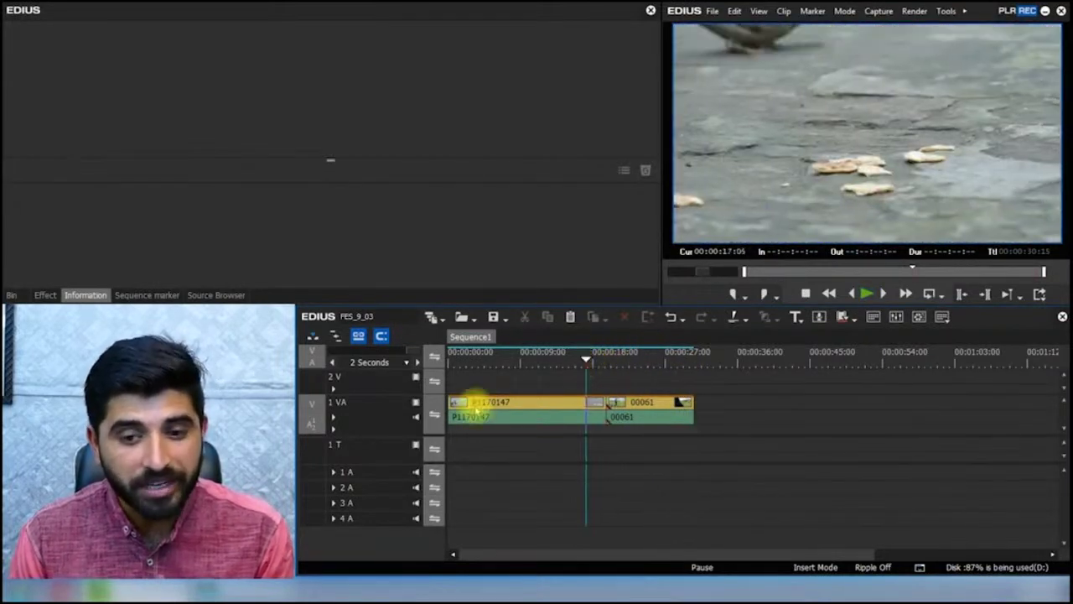
Step: Copy clip P1170147 from track 1 VA onto track 2 V, aligned with the original at 00:00:00:00
left_click(420, 415)
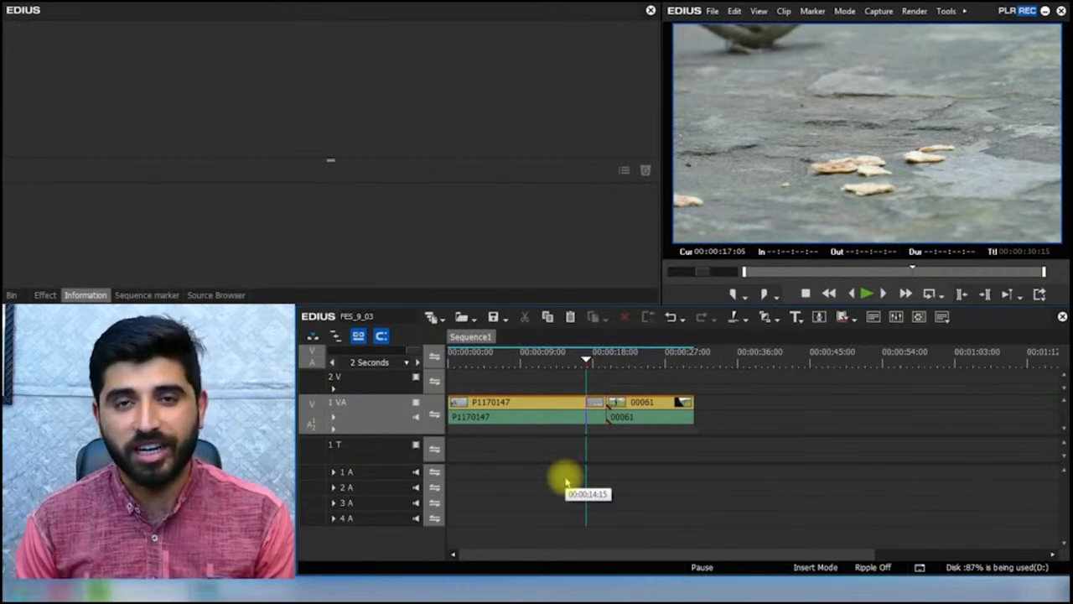
left_click(544, 408)
key("ctrl+c")
left_click(530, 359)
left_click(522, 361)
left_click(359, 378)
key("ctrl+v")
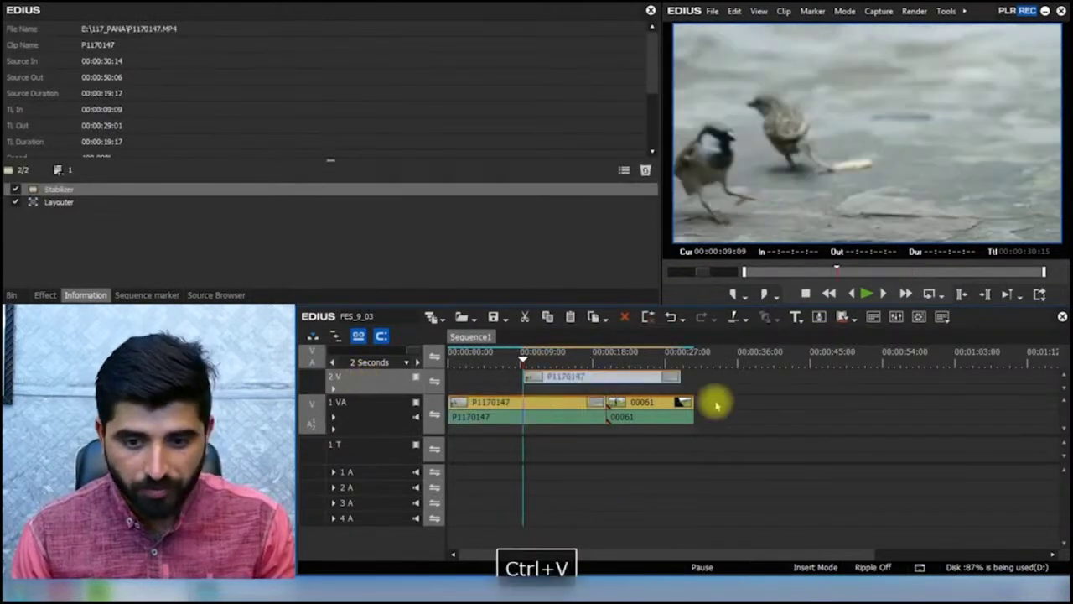
key("BackSpace")
Step: Crop the right side of the P1170147 copy on track 2 V by 50% in the Layouter
left_click(510, 358)
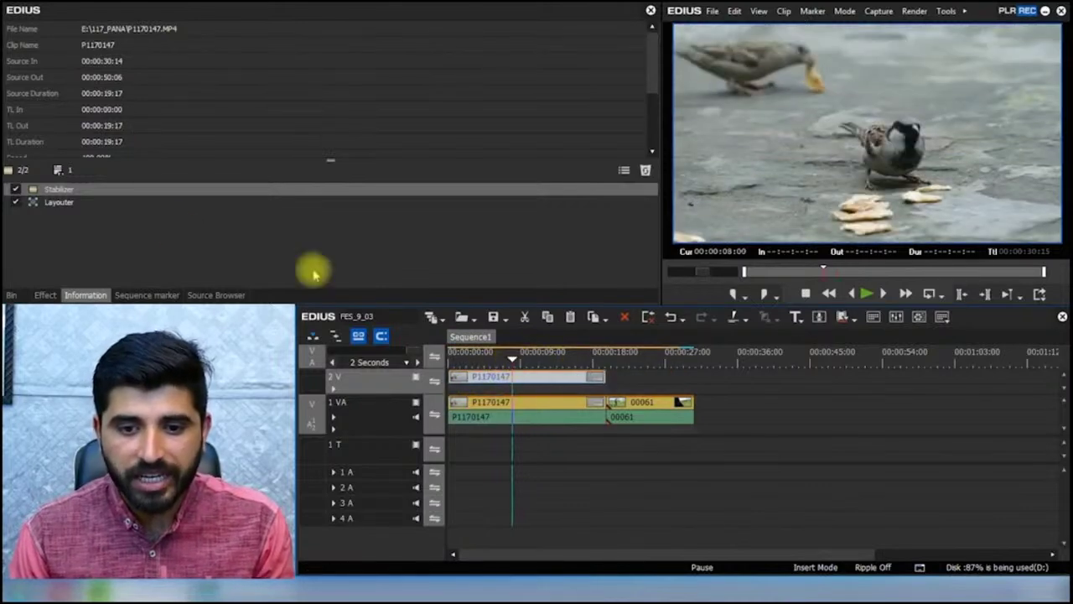
double_click(130, 201)
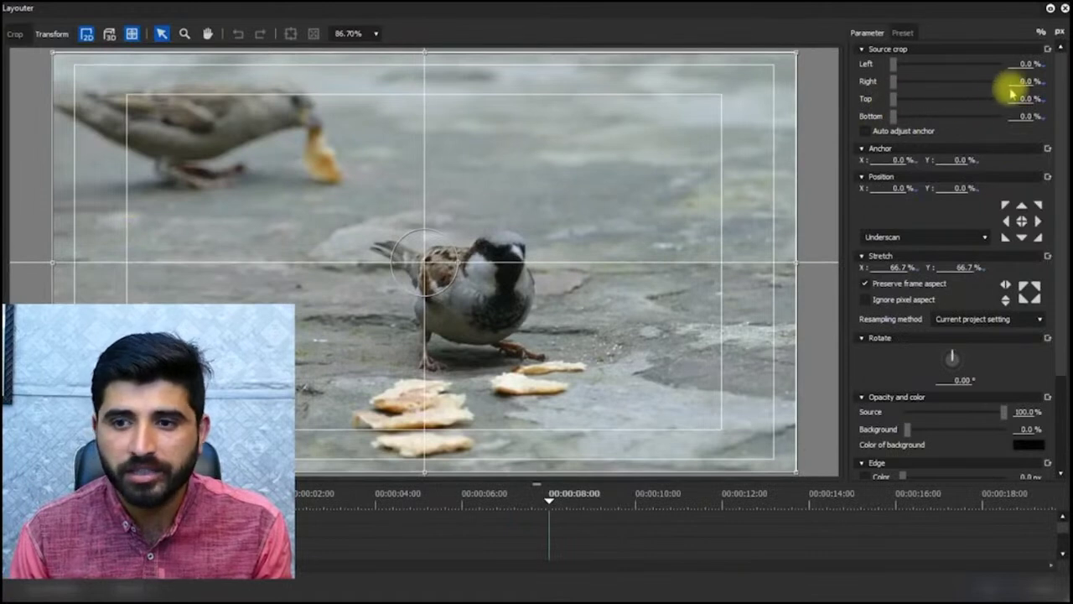
left_click(1022, 82)
type("50")
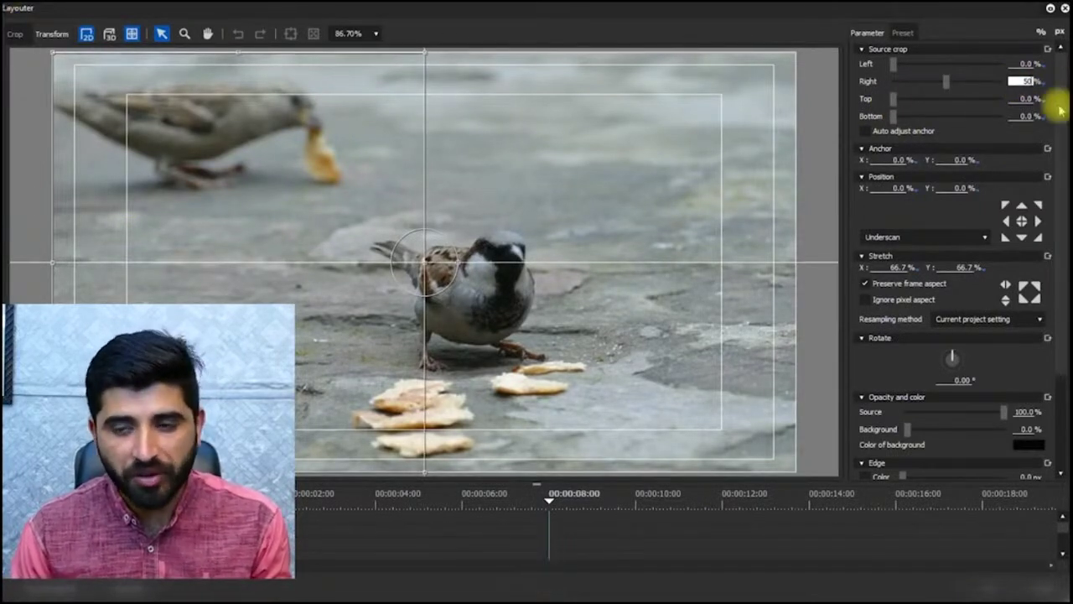
left_click(986, 585)
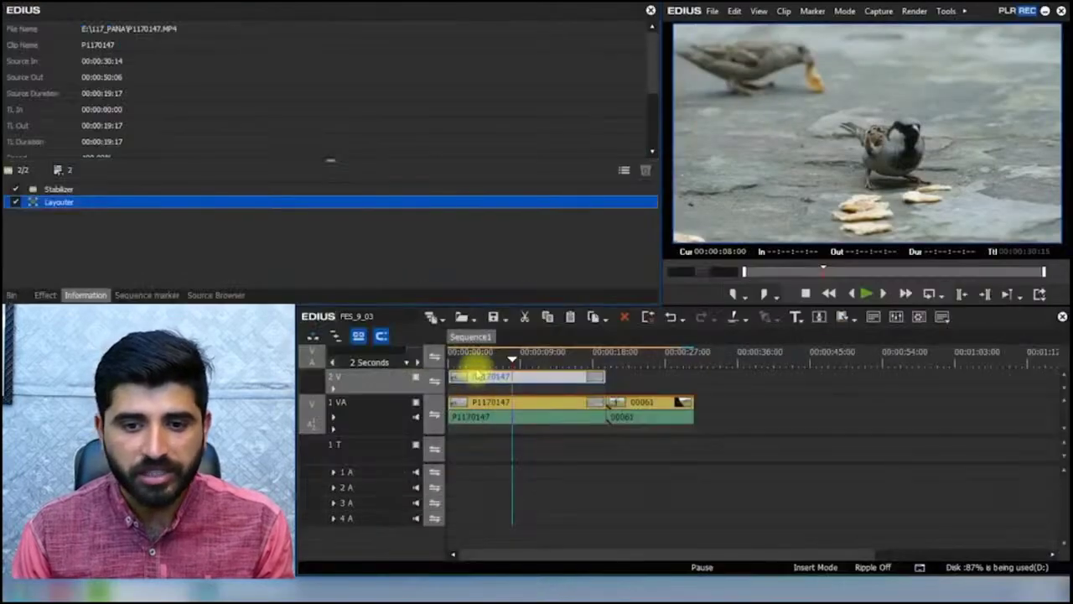
Step: Play the start of the sequence briefly and remove the Stabilizer from the P1170147 copy on track 2 V
key("space")
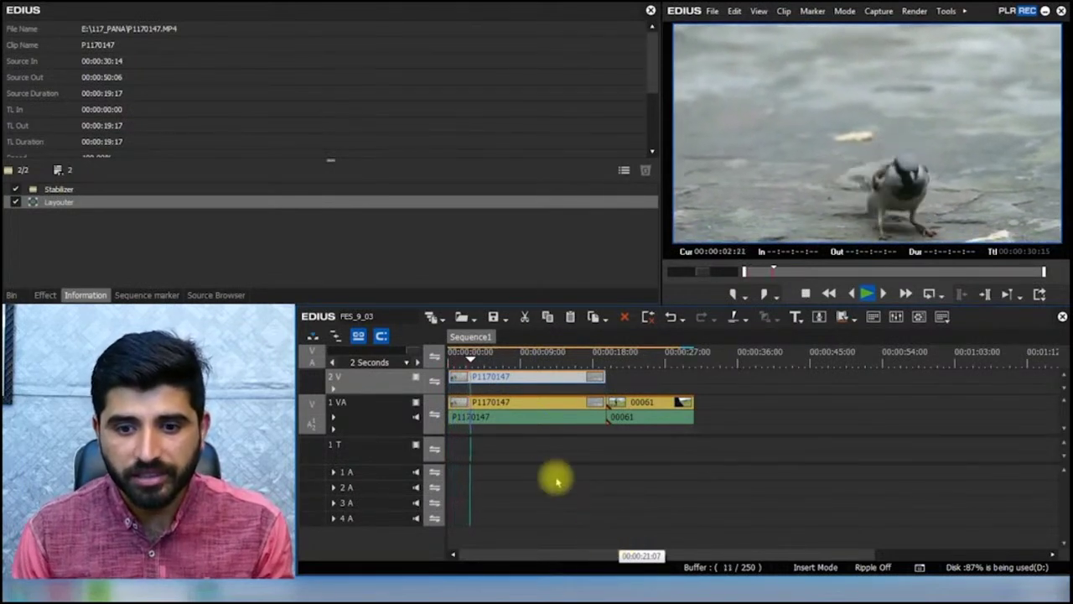
key("space")
left_click(129, 193)
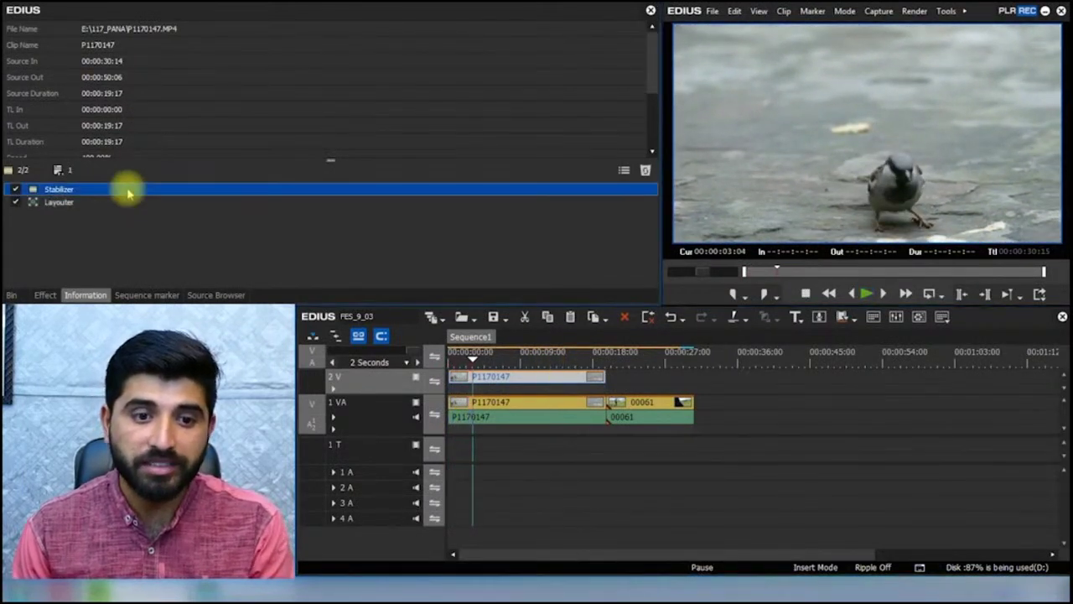
key("Delete")
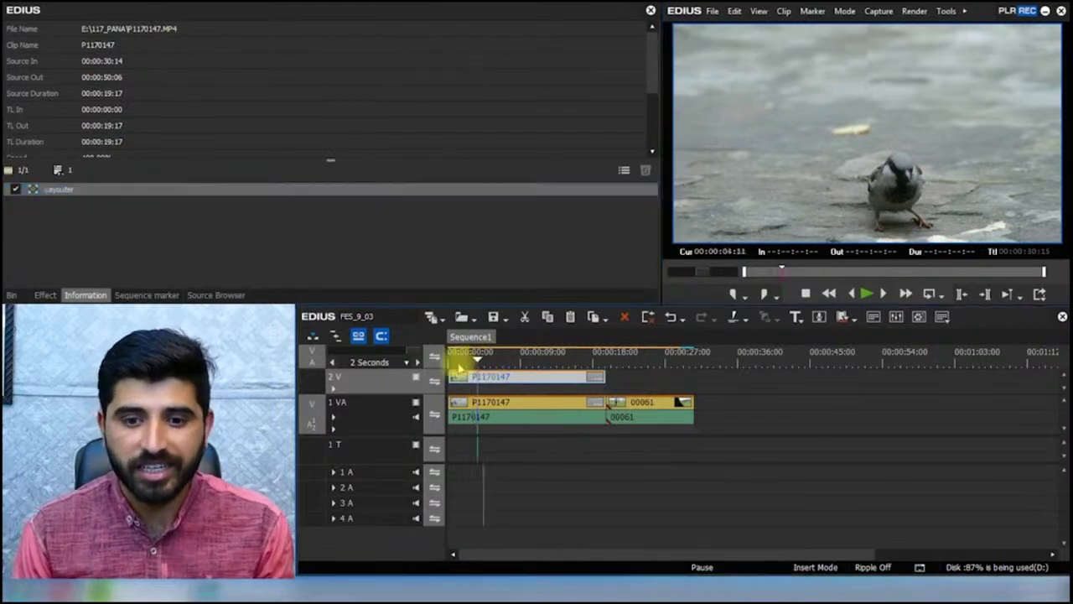
Step: Play the split-screen comparison of clip P1170147 from the start of the sequence
left_click_drag(472, 357, 409, 369)
key("space")
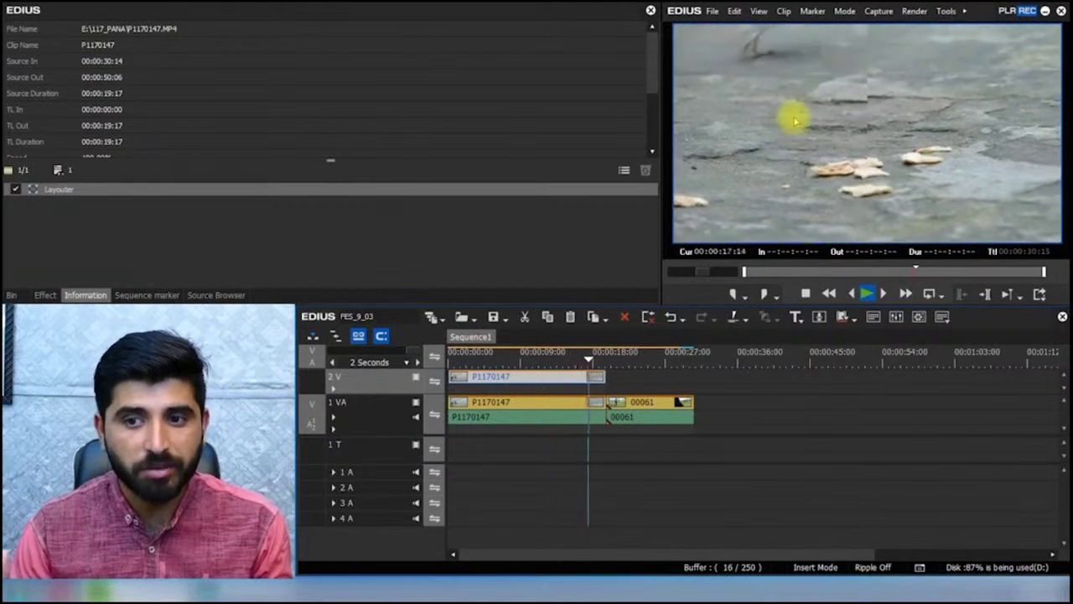
key("space")
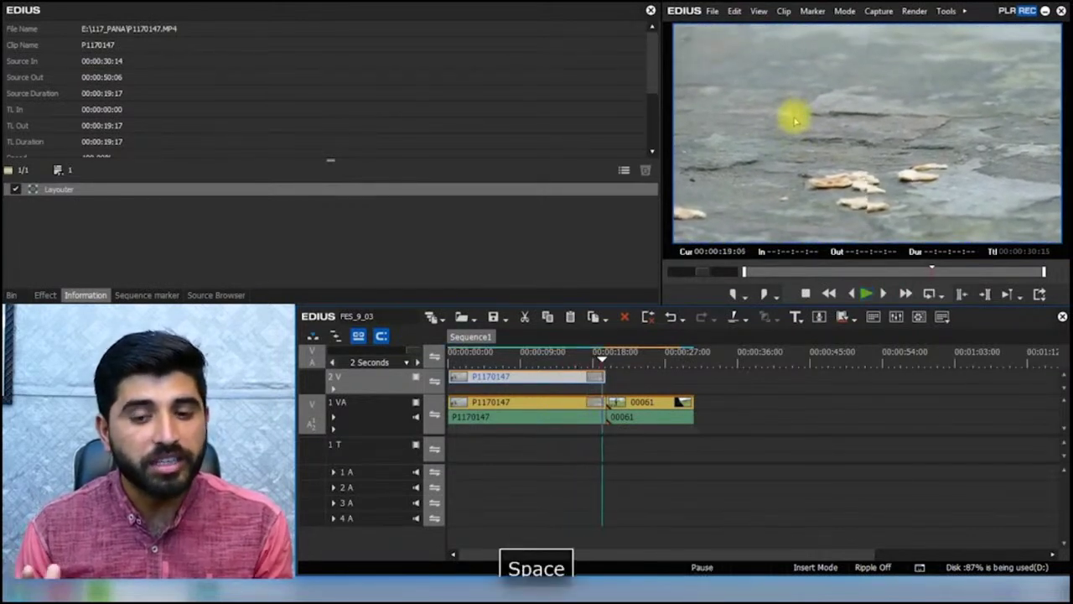
Step: Copy clip 00061 onto track 2 V at 00:00:19:17, aligned with the original, and remove the Stabilizer from the copy
left_click(667, 403)
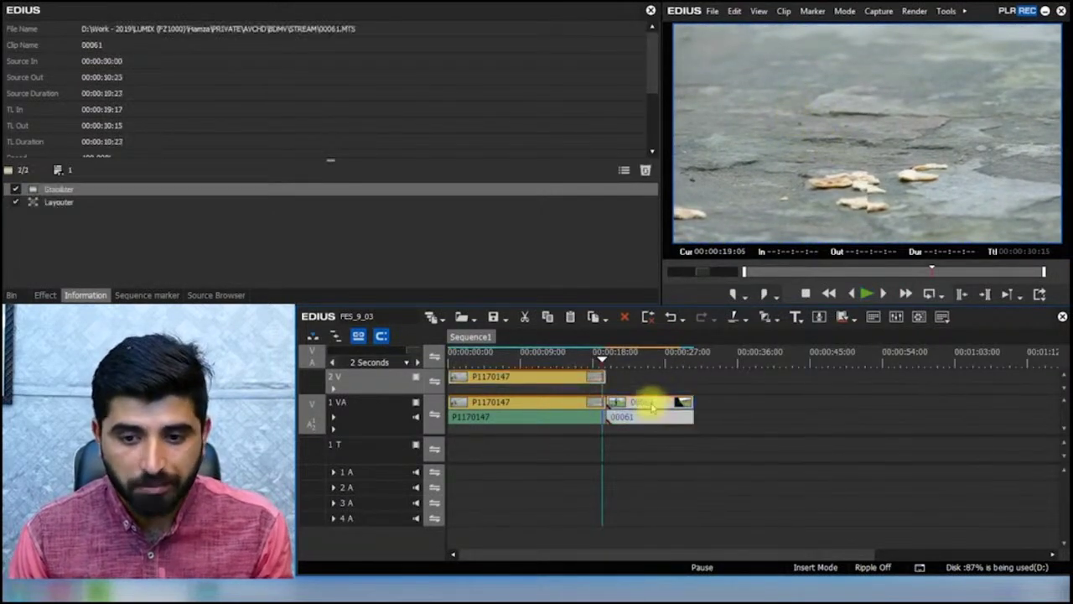
key("ctrl+c")
left_click(768, 356)
key("ctrl+v")
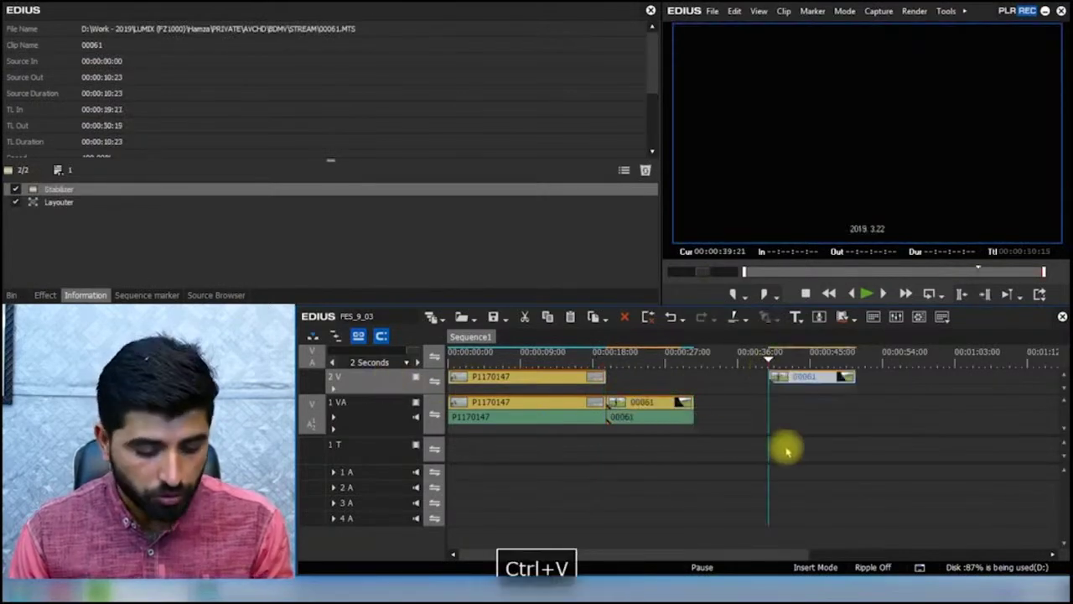
key("BackSpace")
left_click(615, 359)
left_click_drag(614, 359, 607, 359)
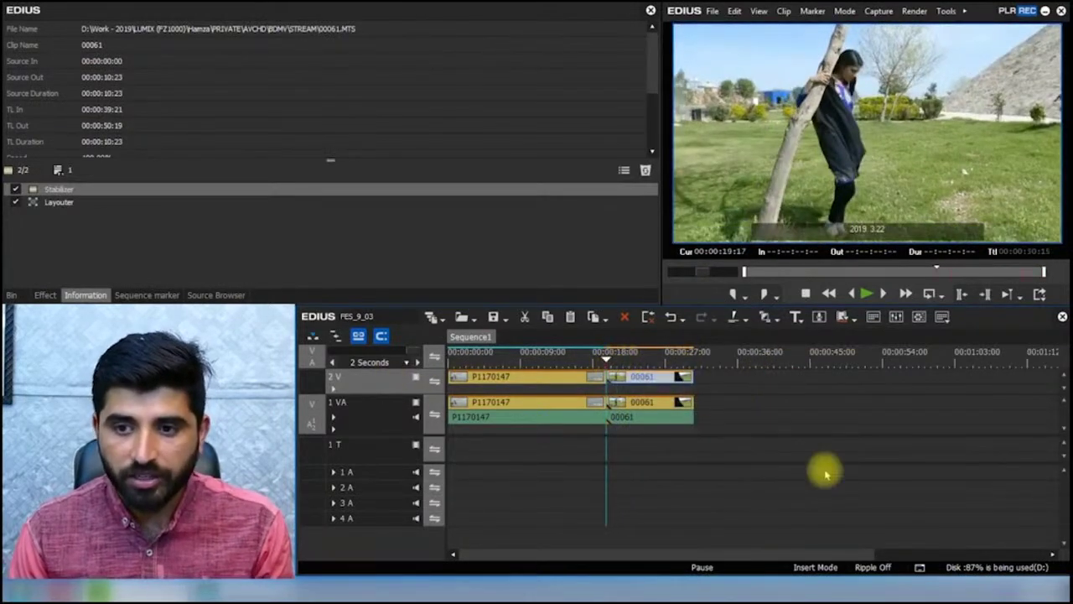
left_click(107, 191)
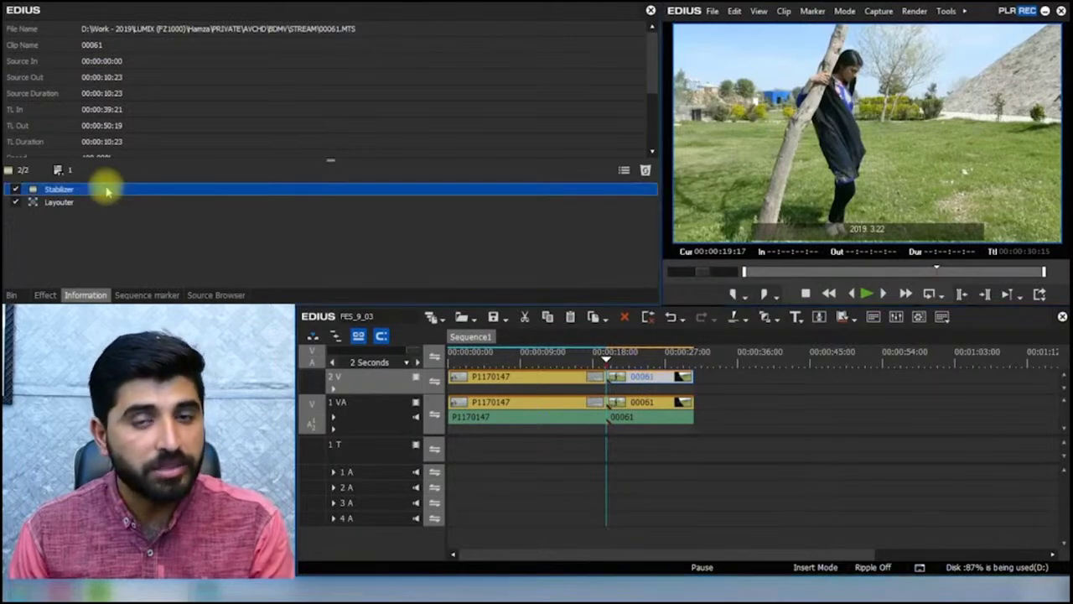
key("Delete")
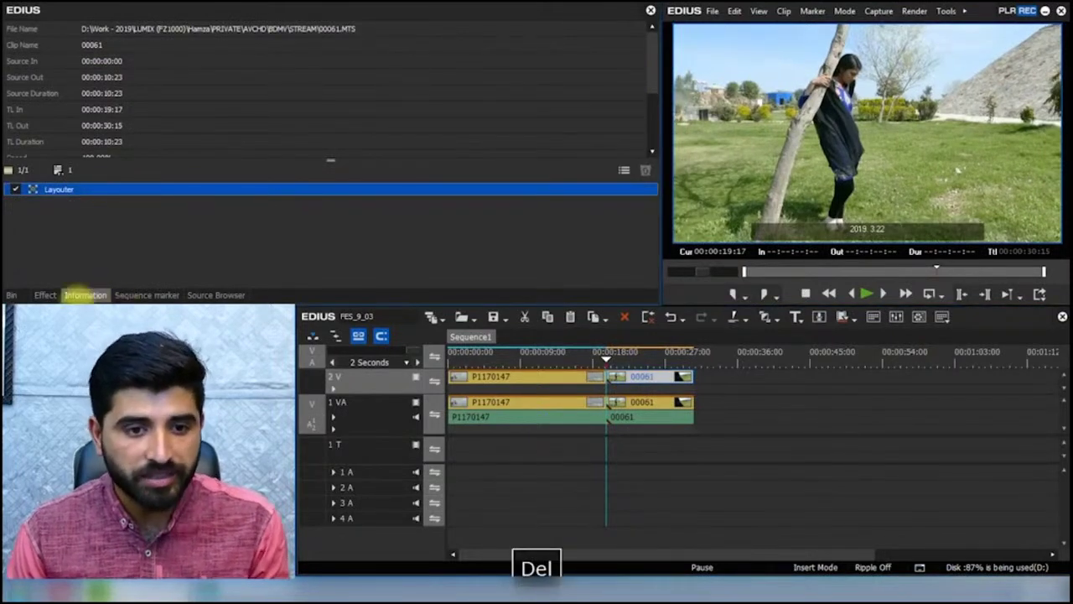
Step: Apply the Layouter crop from the P1170147 copy to the 00061 copy on track 2 V and play the split-screen result
left_click(550, 375)
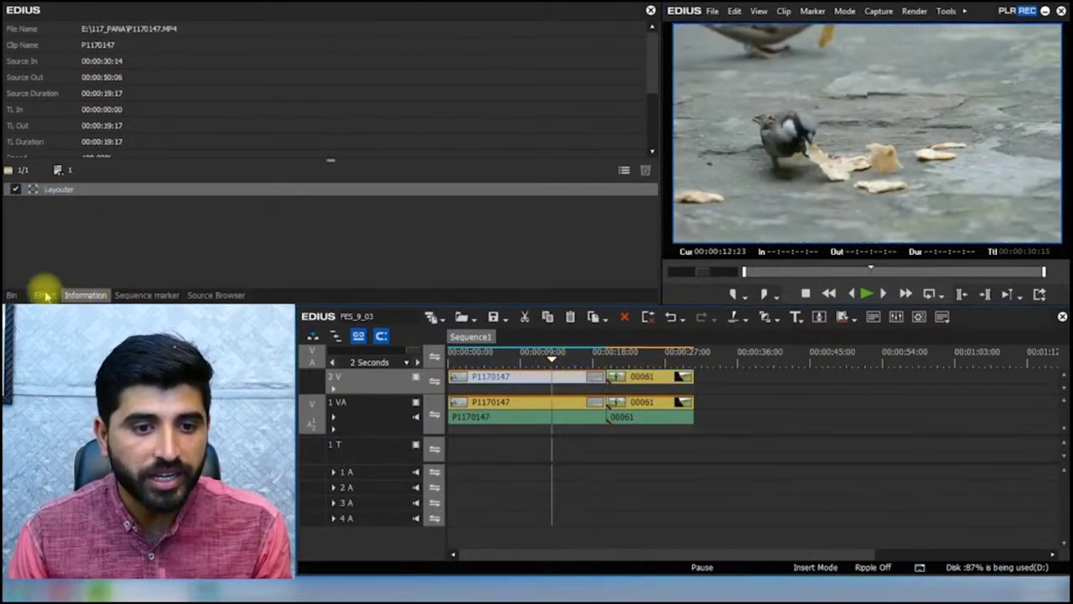
left_click(45, 294)
left_click(86, 294)
left_click(116, 192)
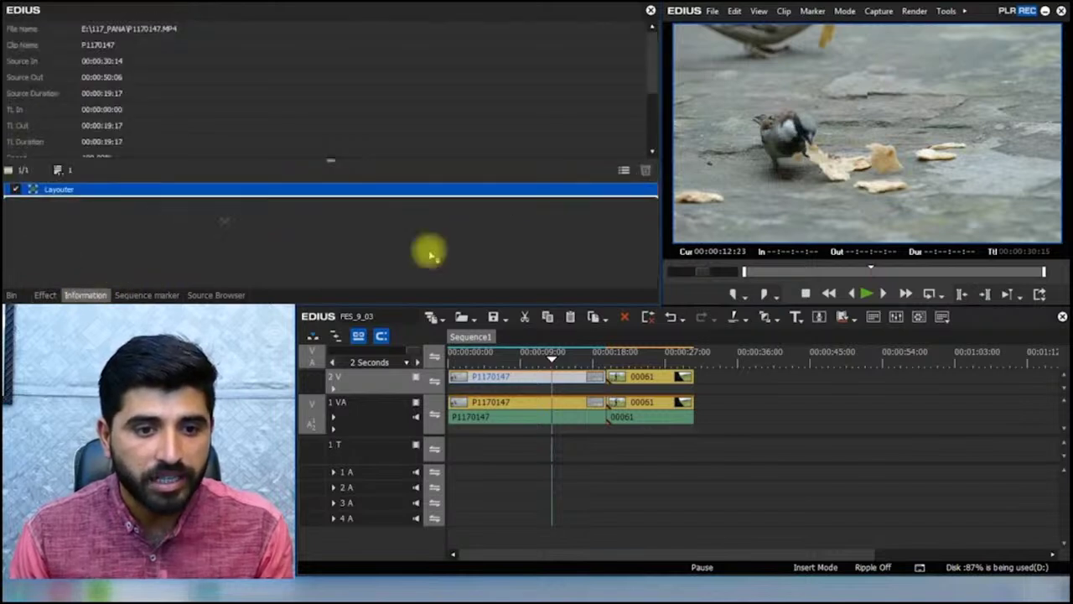
left_click(610, 375)
key("space")
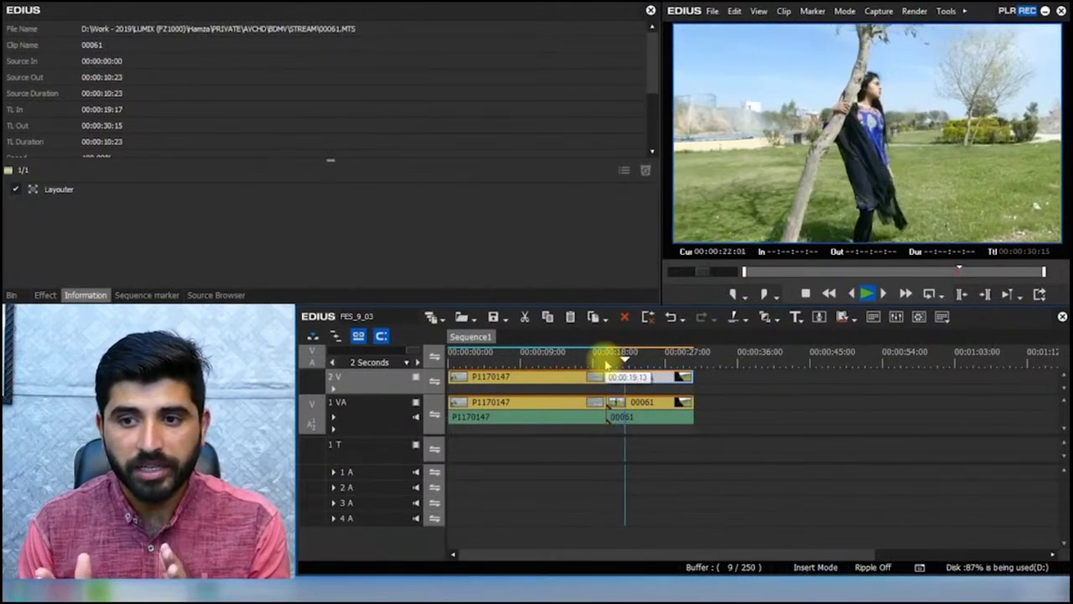
key("space")
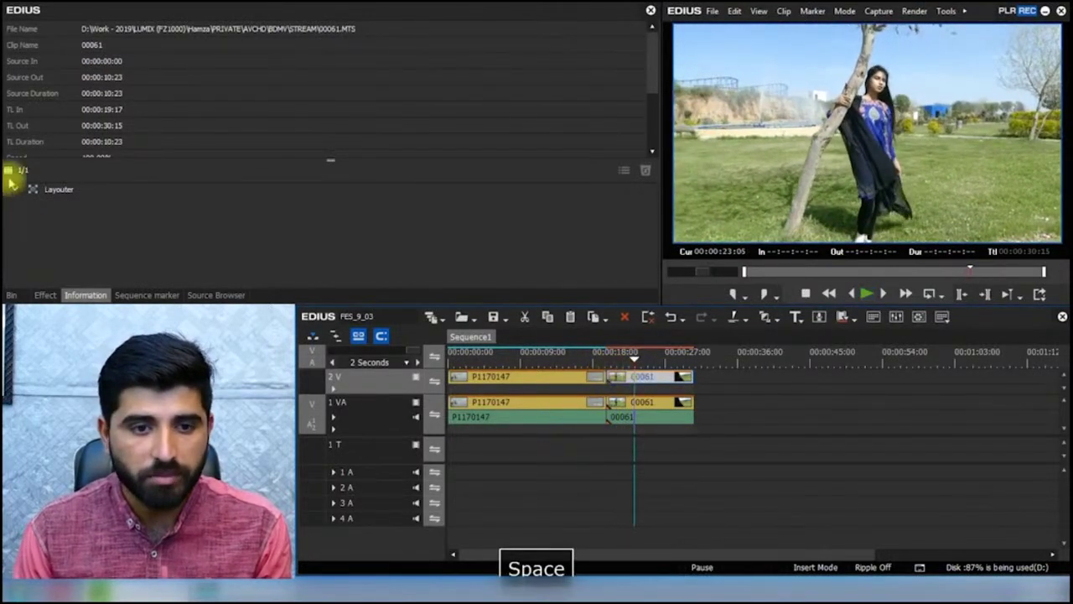
Step: In the Layouter of the 00061 copy, clear the right source crop to 0% and set the top crop to 50%
double_click(74, 189)
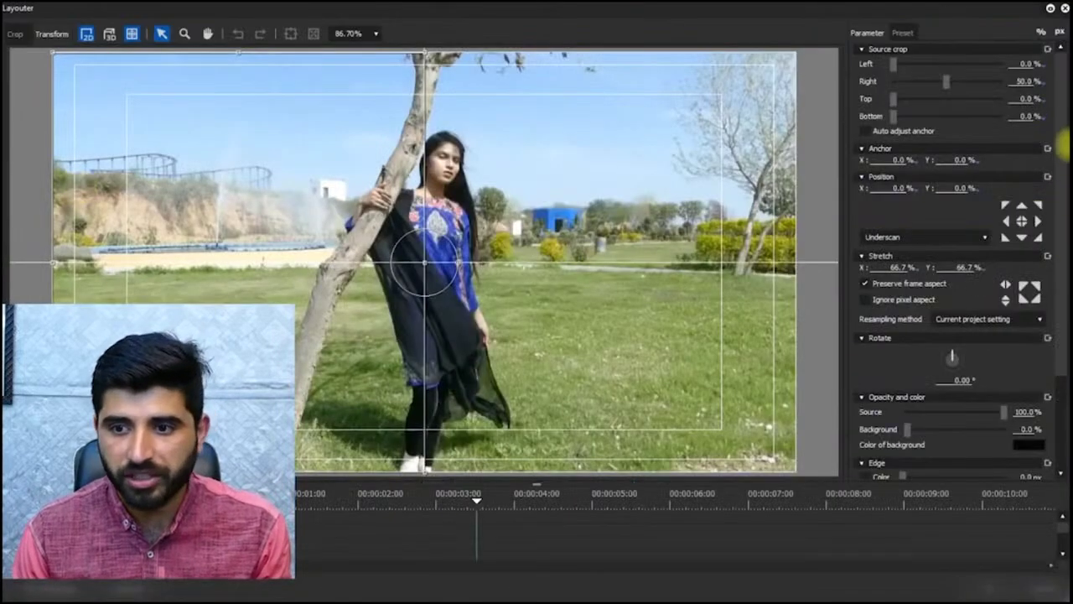
left_click(1023, 82)
key("BackSpace")
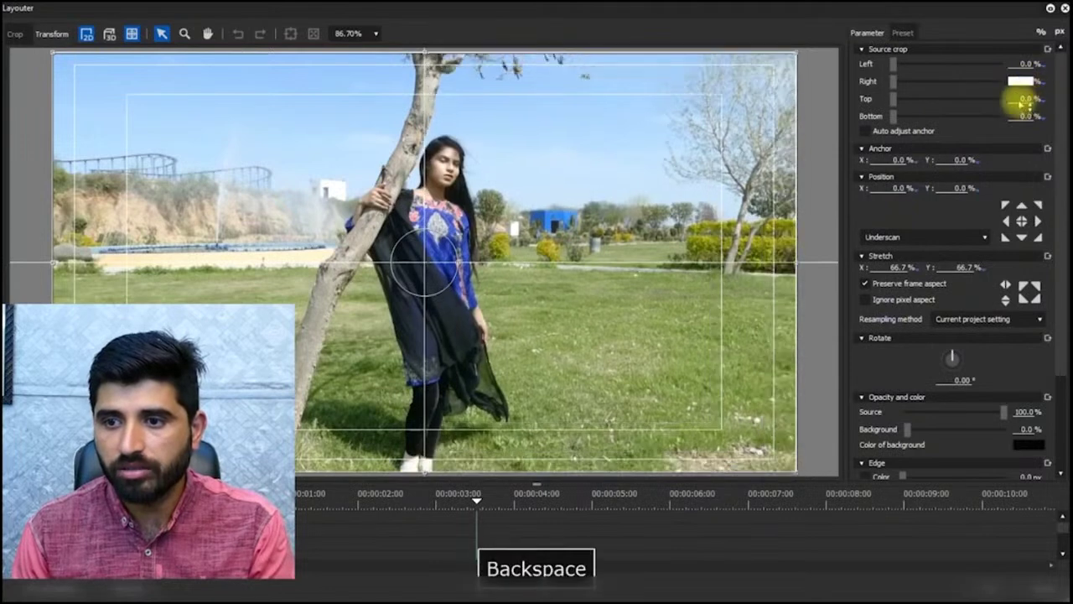
type("50")
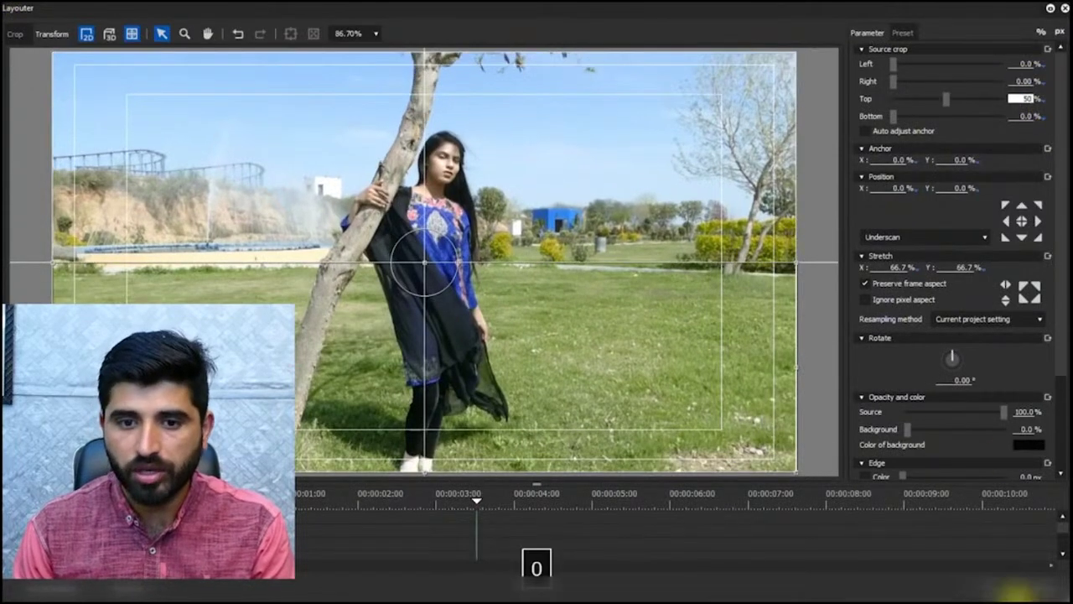
left_click(995, 579)
Step: Play the top-and-bottom comparison of clip 00061 from 00:00:19:17
key("a")
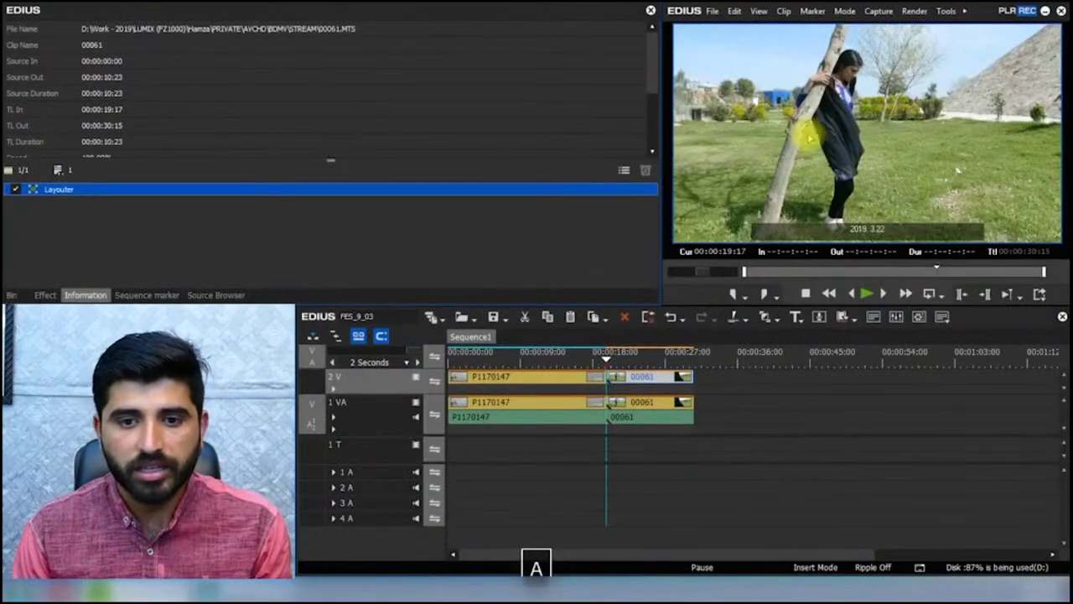
key("space")
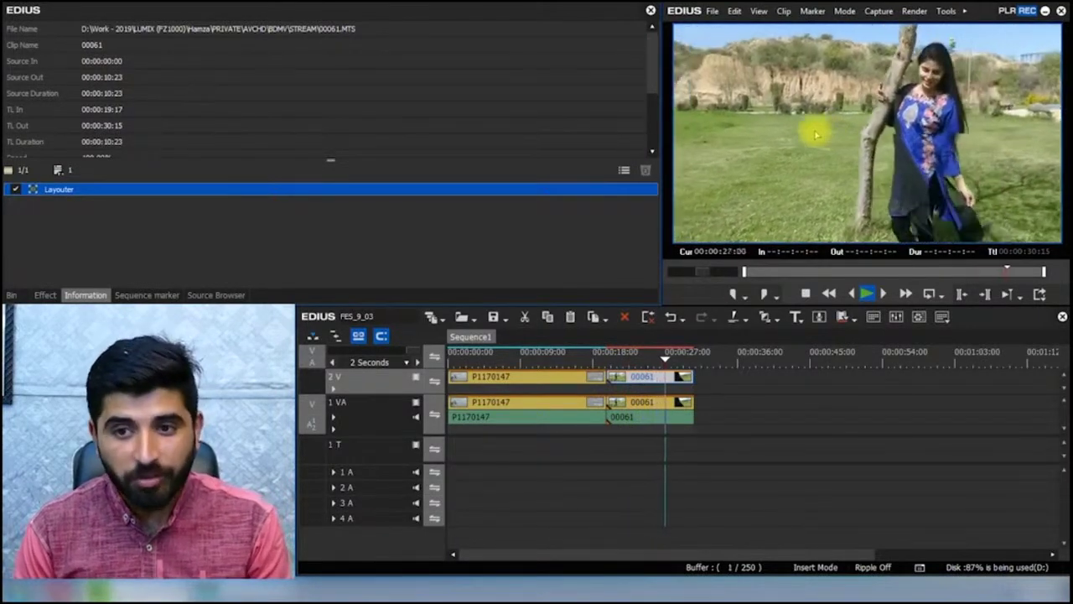
key("space")
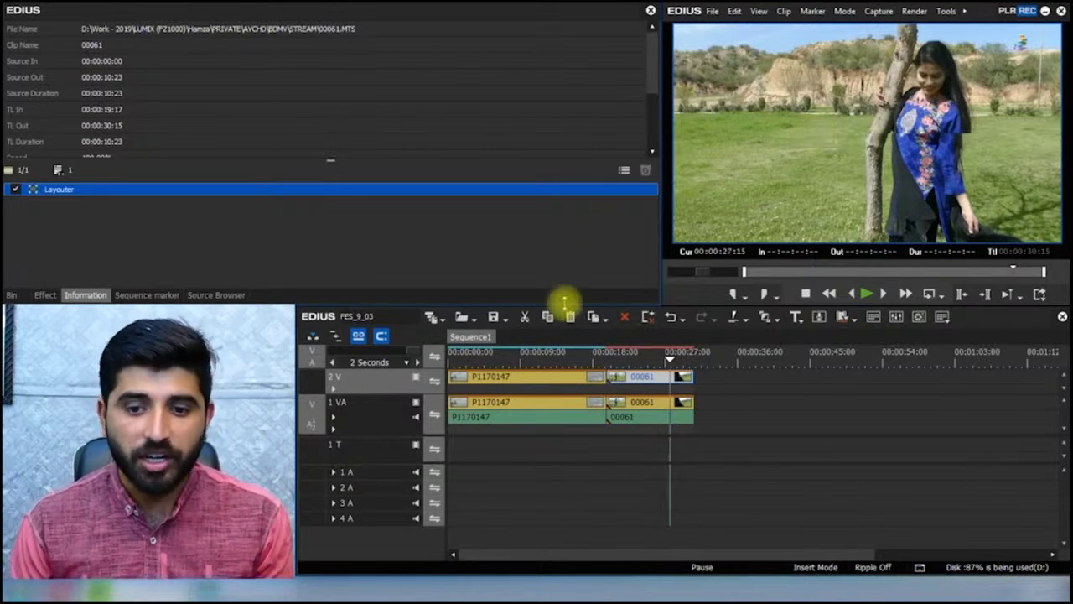
Step: Delete the copies of clips P1170147 and 00061 from track 2 V
left_click(543, 356)
left_click(558, 377)
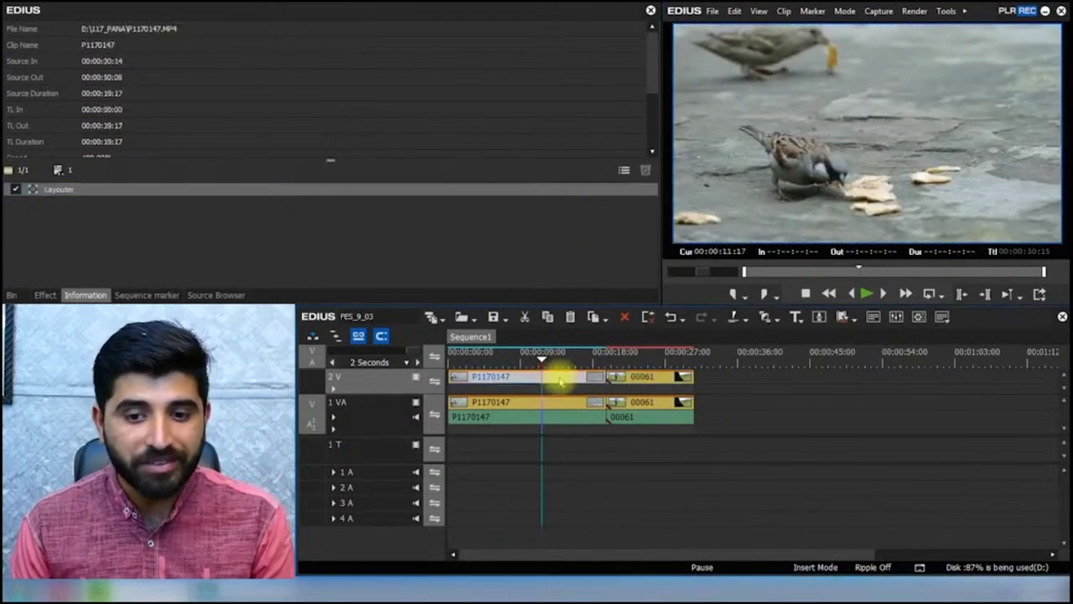
key("Delete")
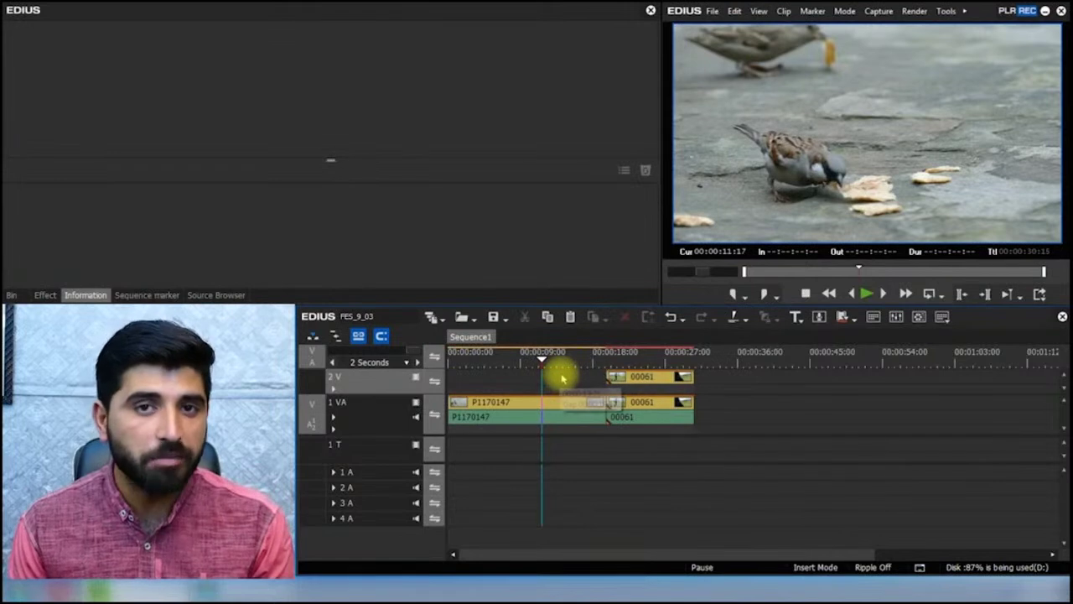
left_click(559, 359)
left_click(560, 403)
left_click(683, 376)
key("Delete")
Step: Raise the Stabilizer's 3D Rotate smoothness for clip P1170147 on track 1 VA to about a quarter of its range and play the clip briefly
left_click(563, 403)
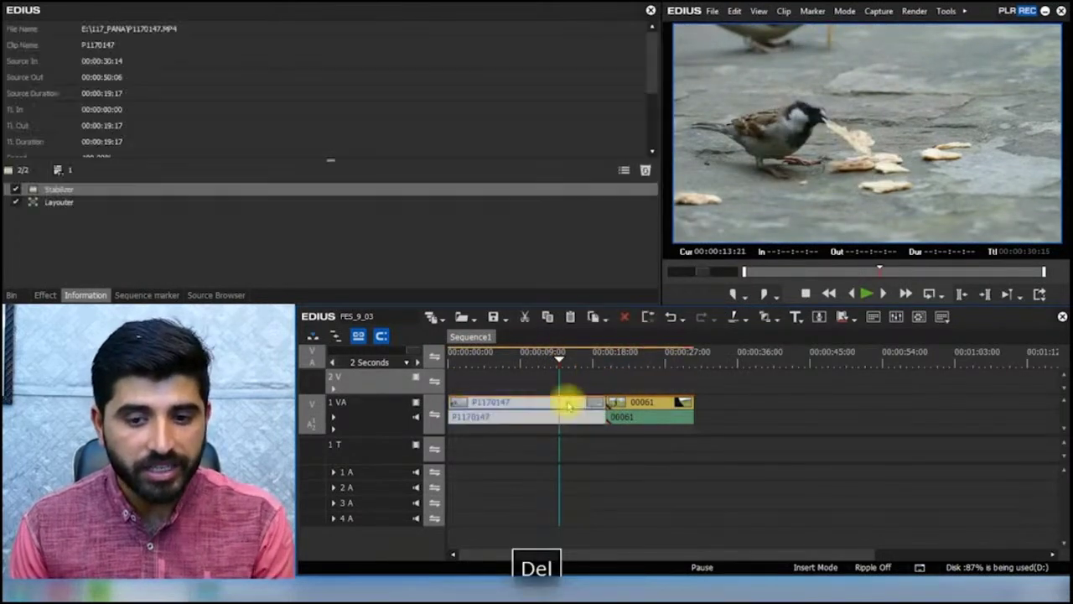
double_click(262, 192)
left_click_drag(197, 28, 846, 321)
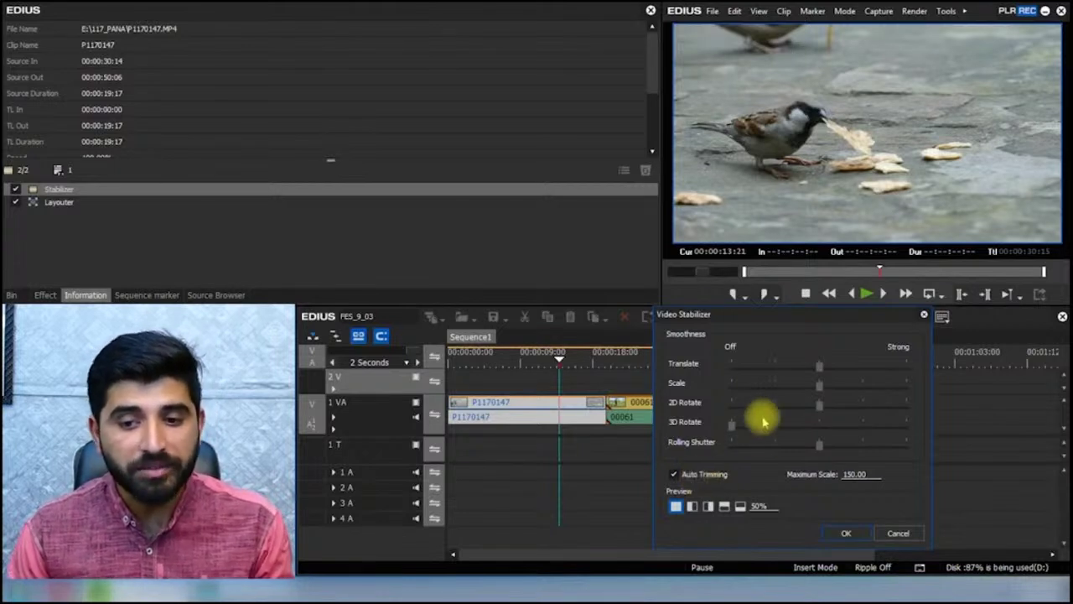
left_click_drag(728, 426, 826, 436)
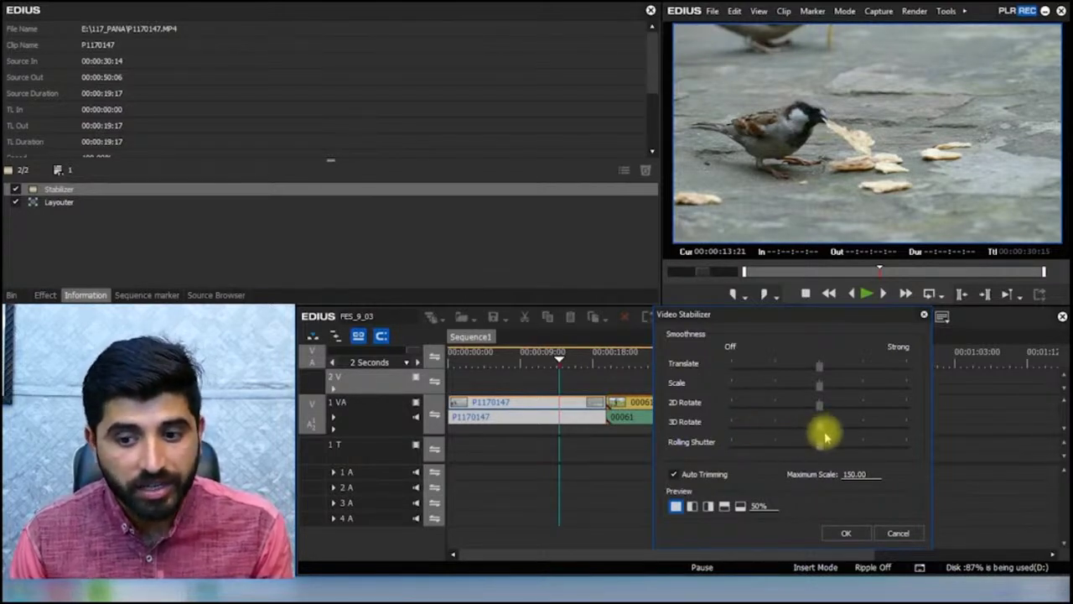
left_click_drag(827, 364, 824, 388)
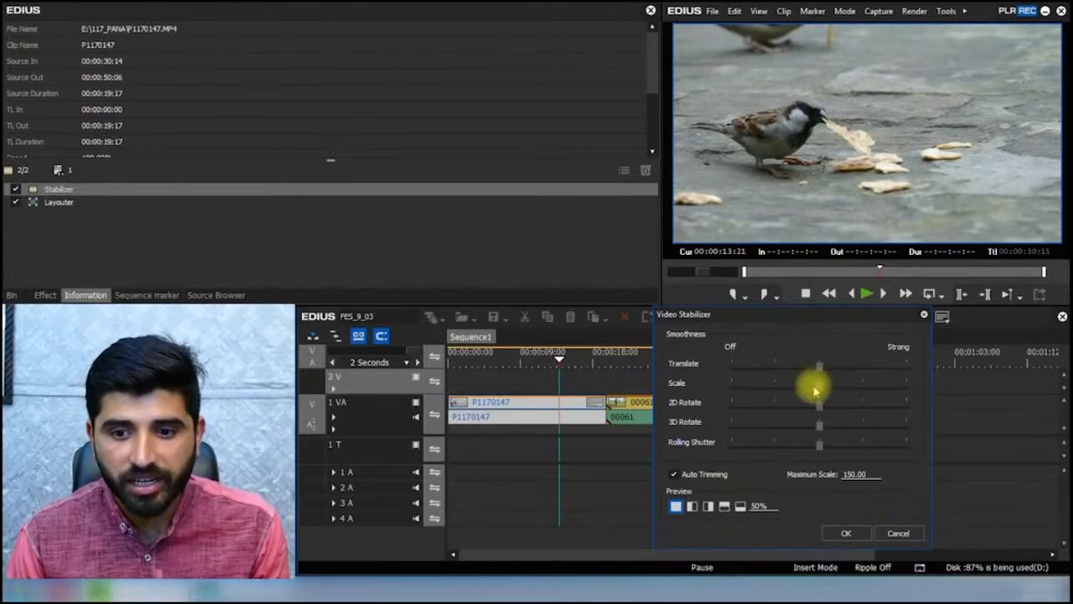
left_click_drag(819, 364, 818, 387)
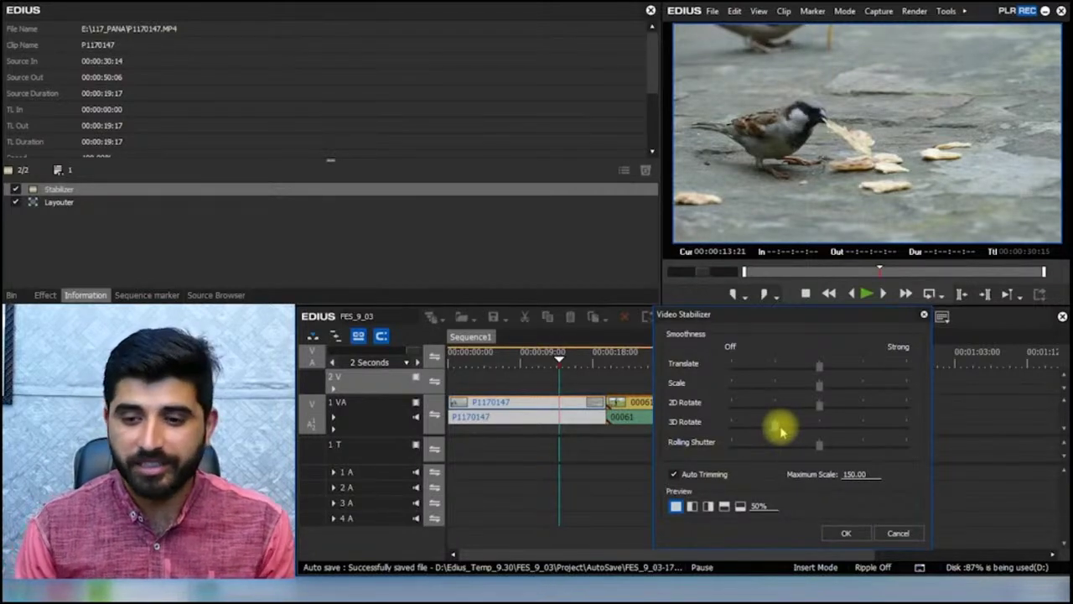
left_click(843, 513)
left_click_drag(520, 356, 479, 359)
key("space")
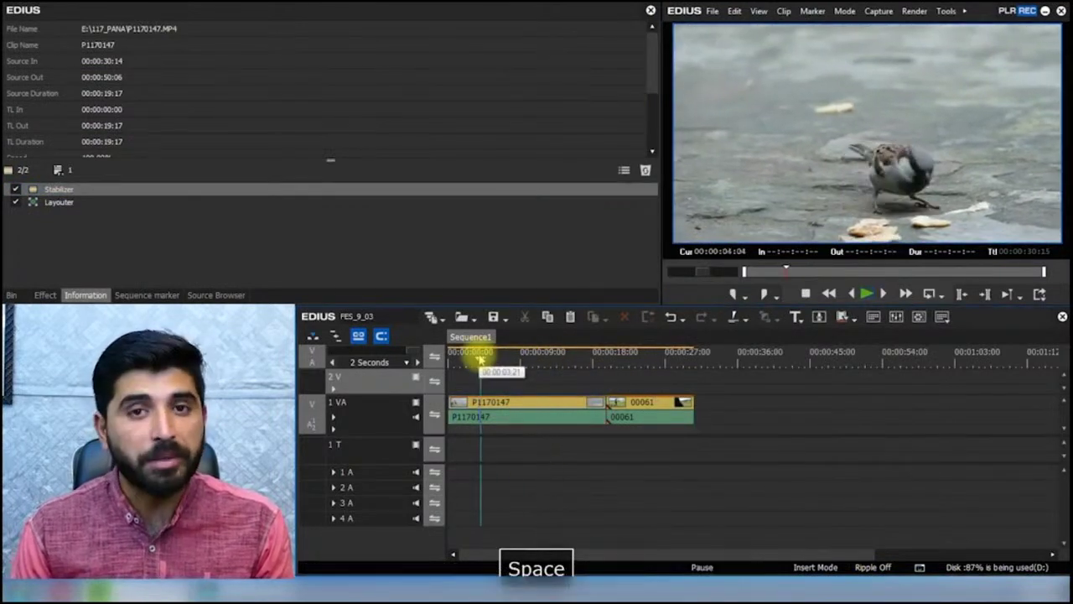
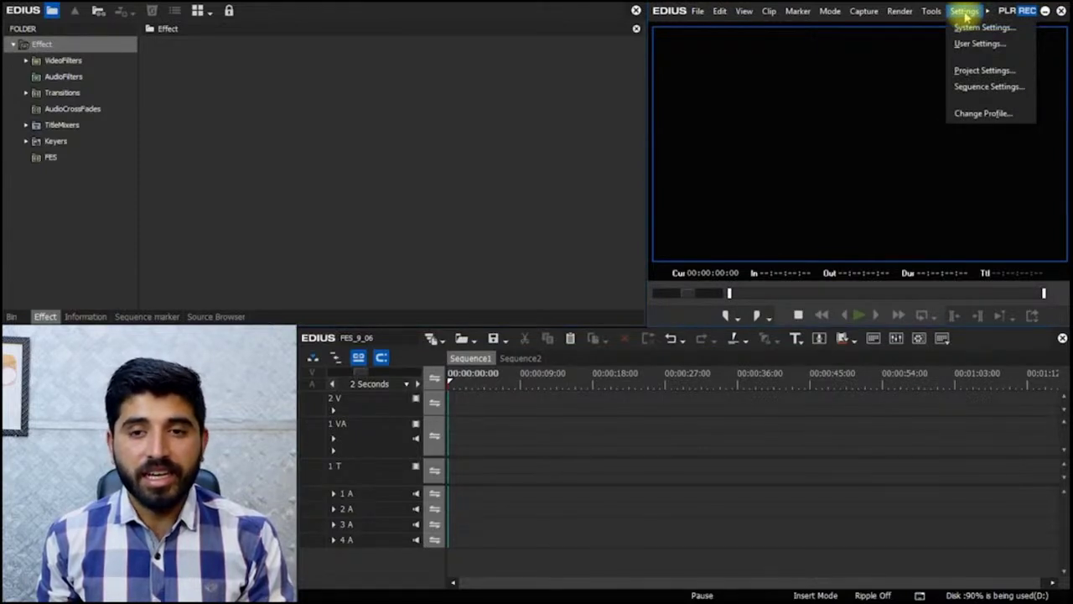
Step: Apply the HD 1280x720 25p 16:9 10bit preset in the project settings
left_click(971, 72)
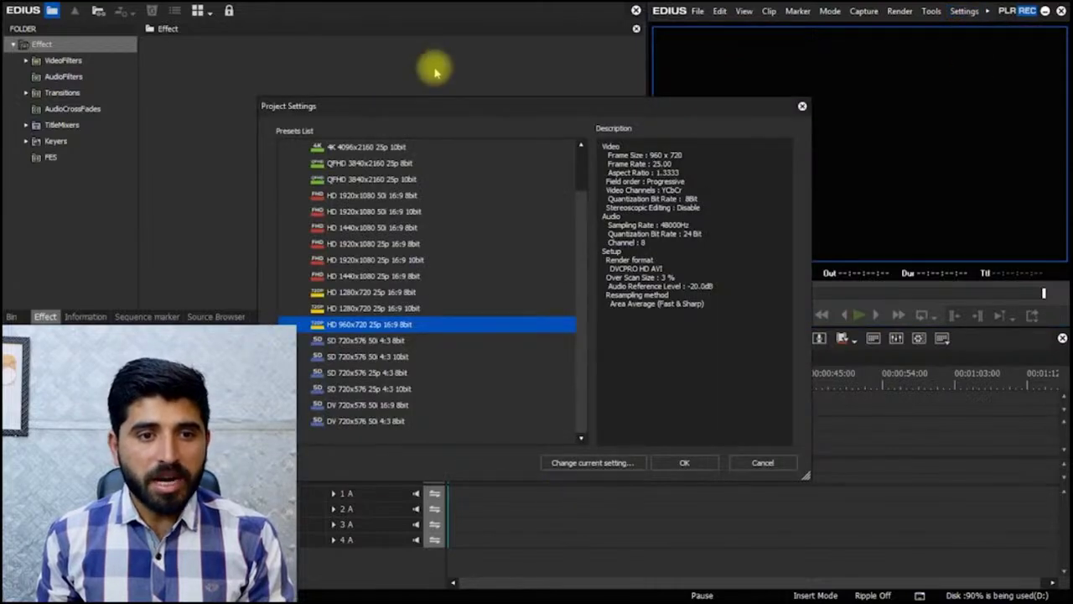
left_click_drag(495, 114, 705, 93)
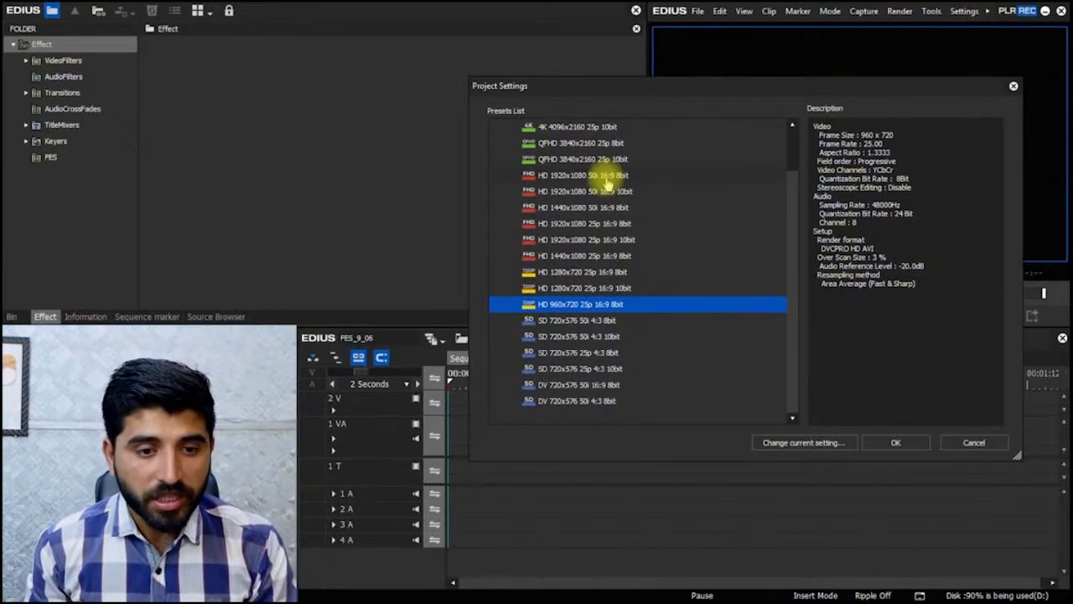
key("Up")
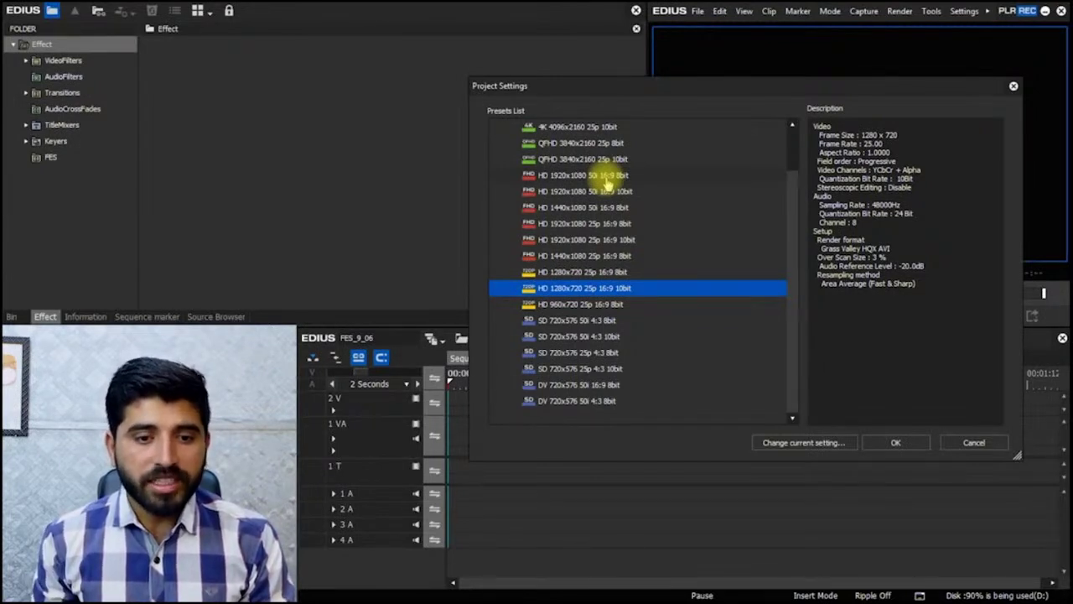
key("Return")
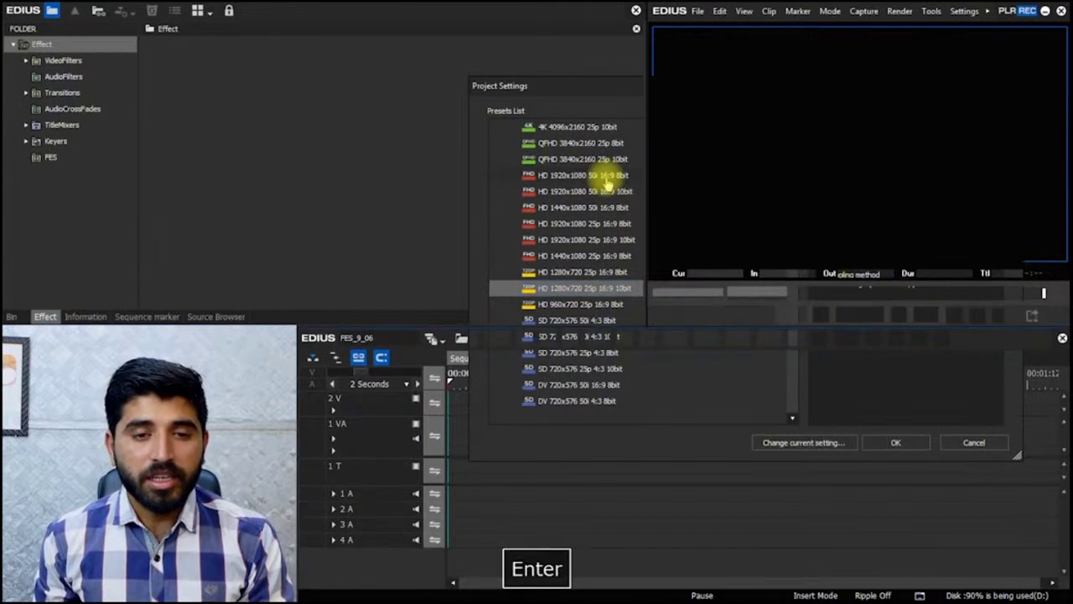
Step: Change the project preset to HD 1920x1080 50i 16:9 8bit
left_click(985, 13)
left_click(965, 12)
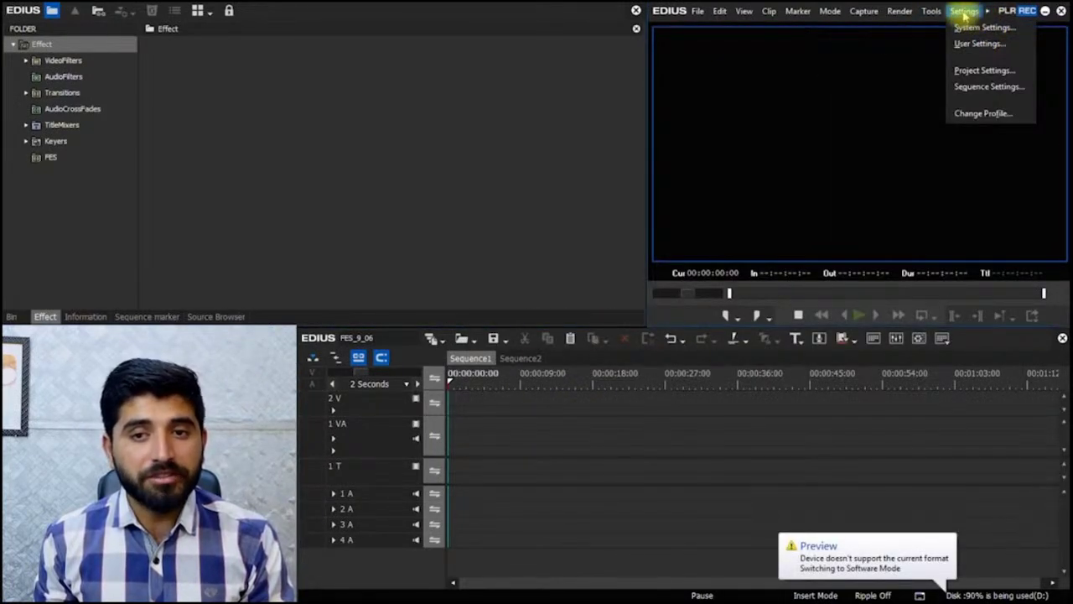
left_click(974, 73)
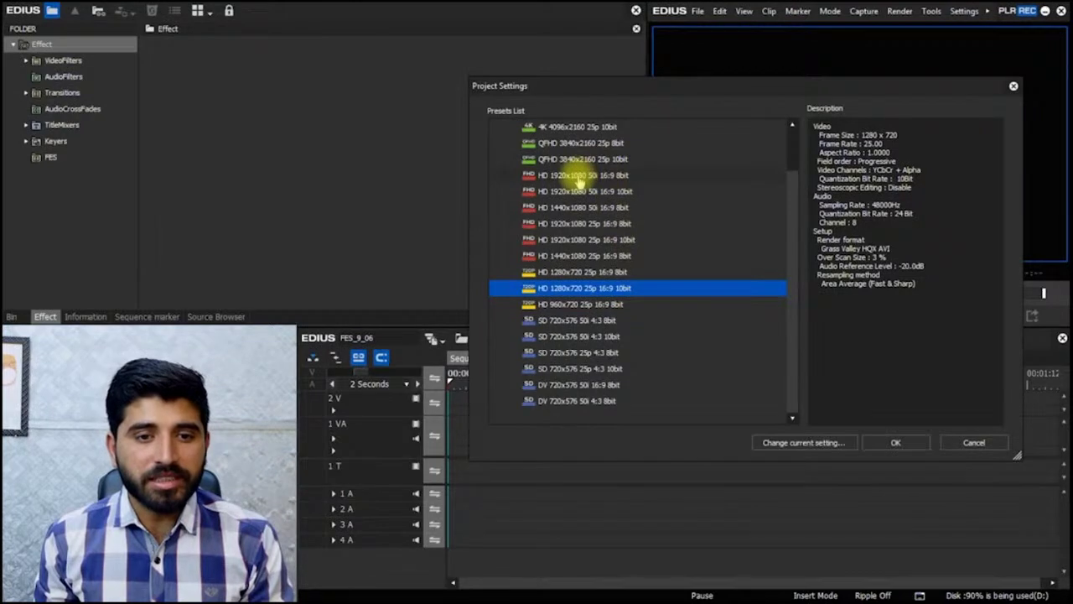
left_click(602, 175)
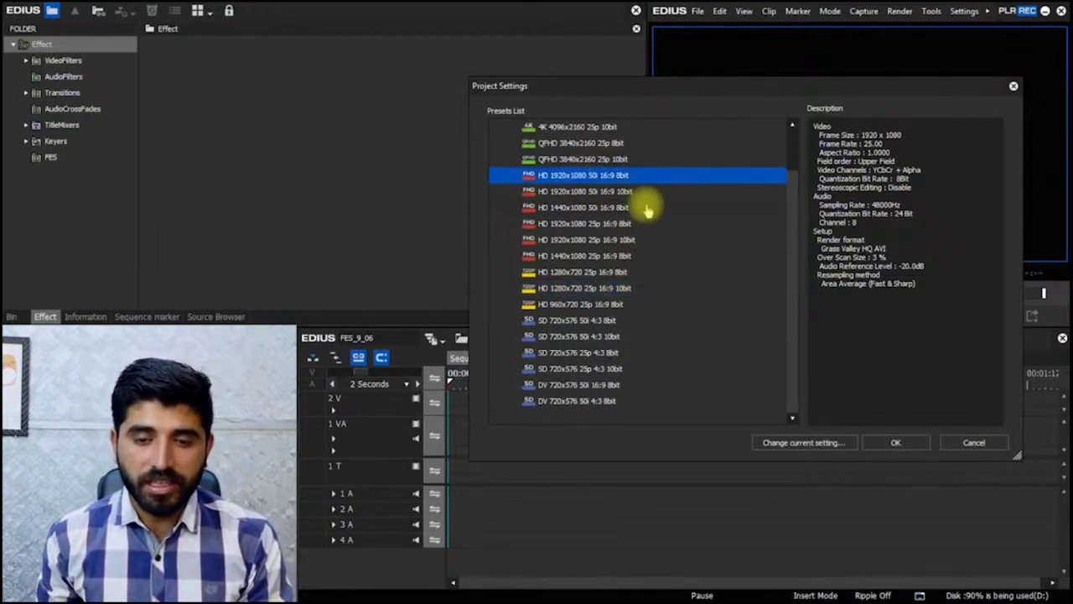
left_click(907, 442)
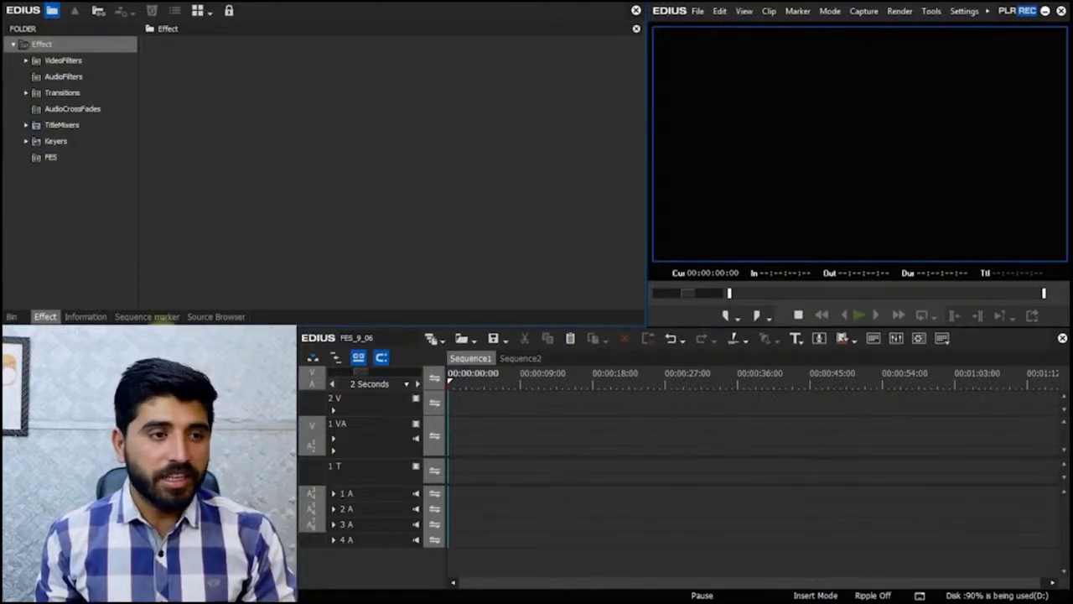
Step: Locate the Mask filter among the video filter effects
left_click(64, 61)
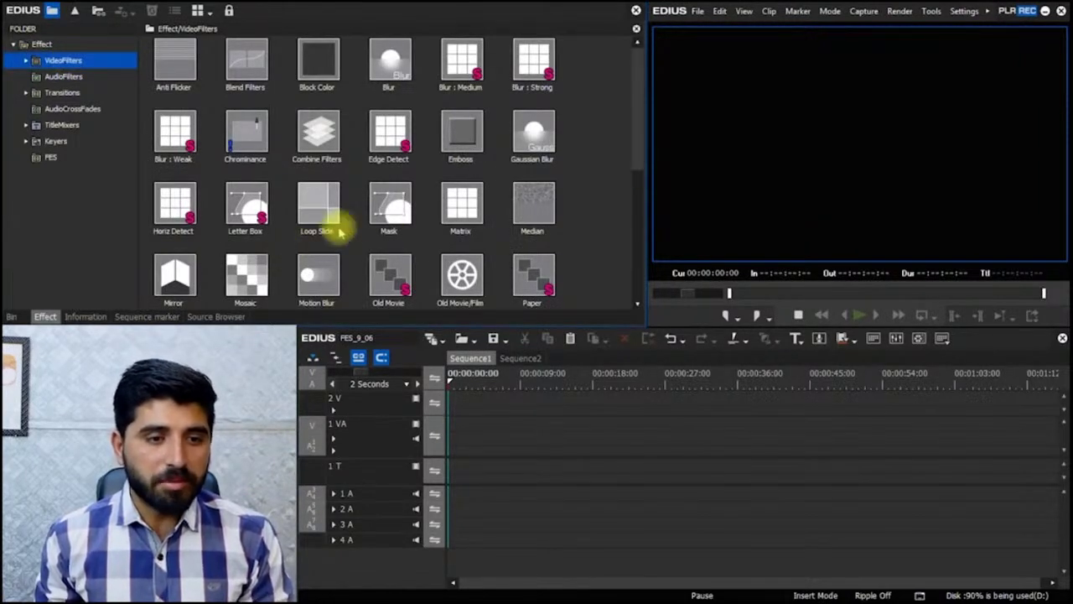
left_click(390, 205)
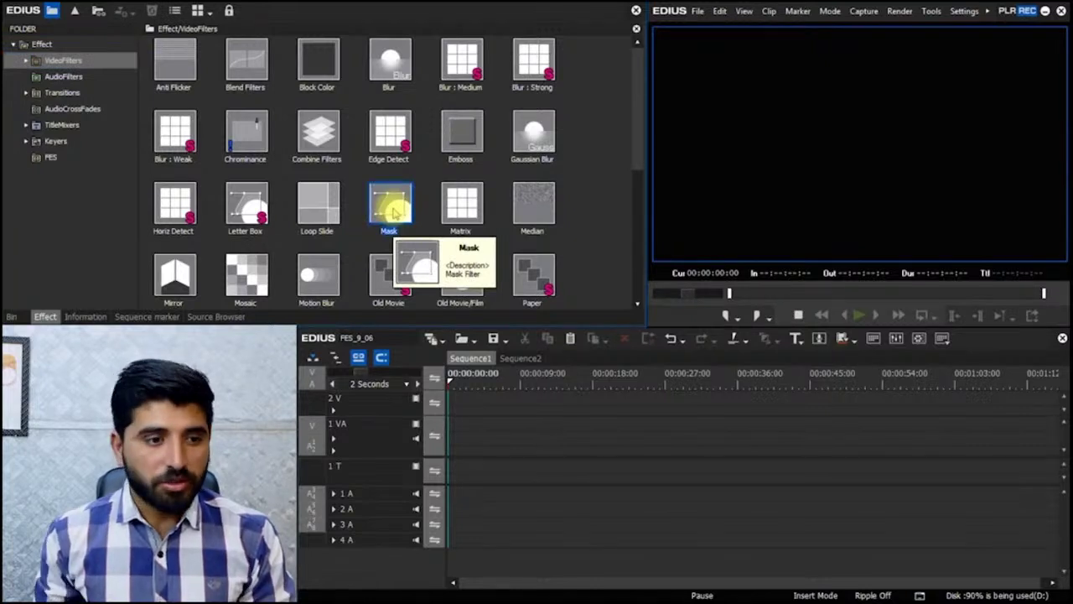
Step: Create a new white Color Matte clip with a single color in the bin's root folder
left_click(12, 317)
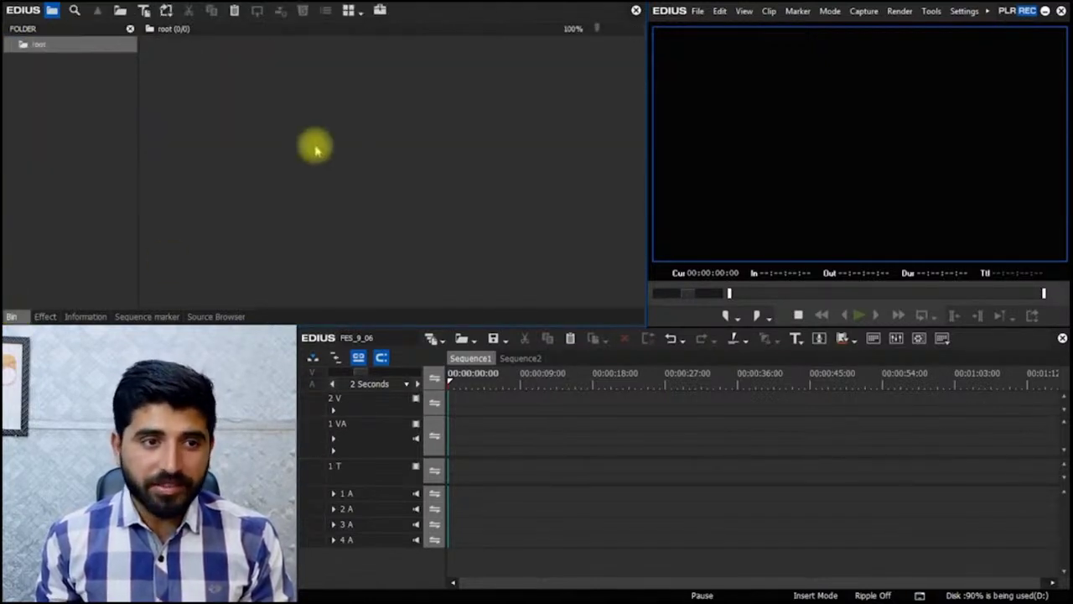
right_click(368, 102)
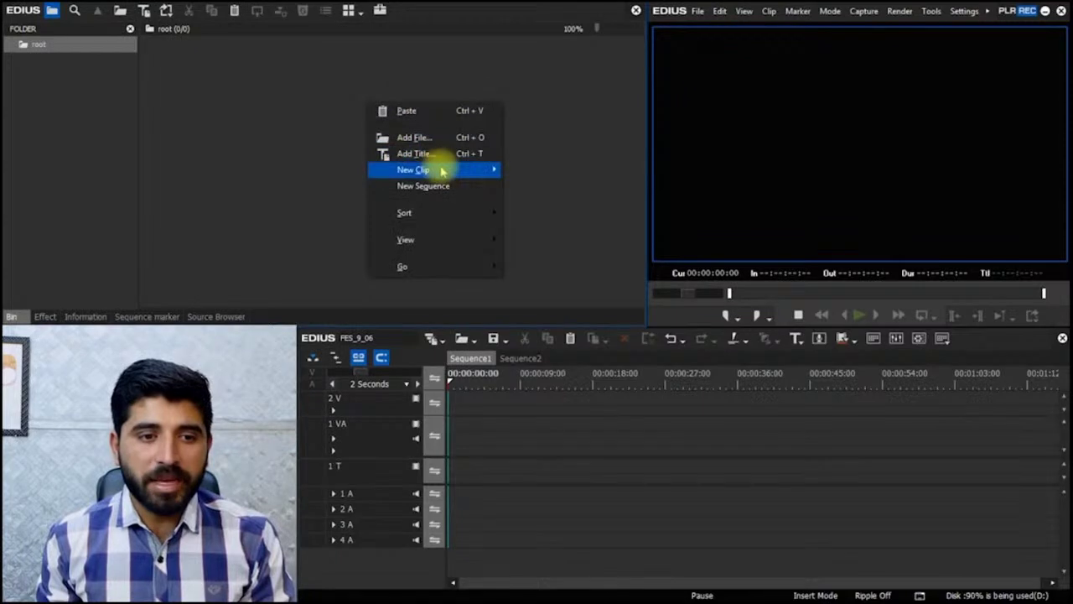
mouse_move(444, 172)
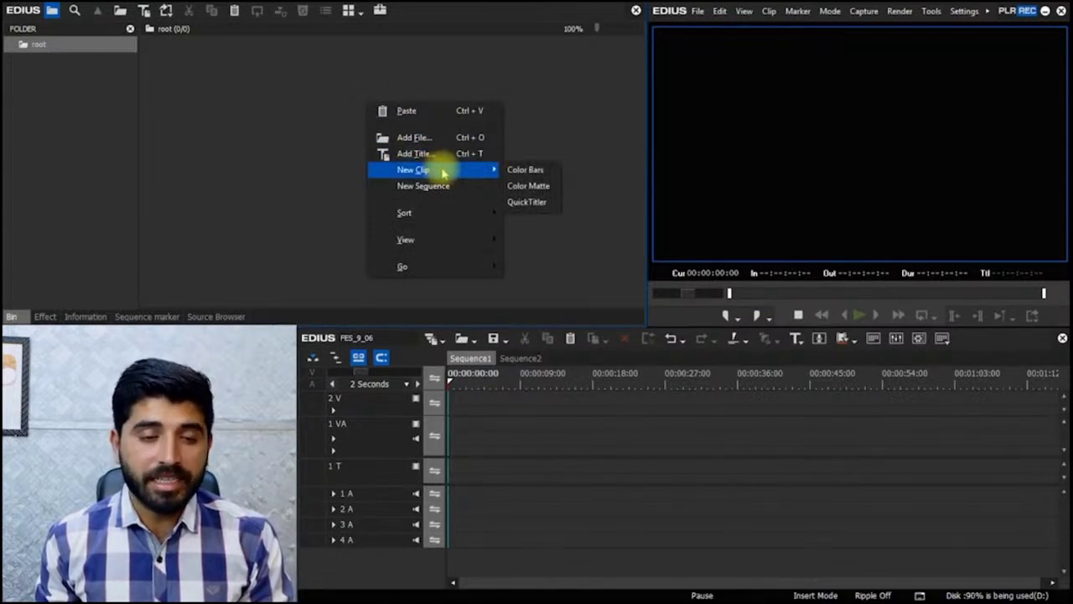
left_click(537, 194)
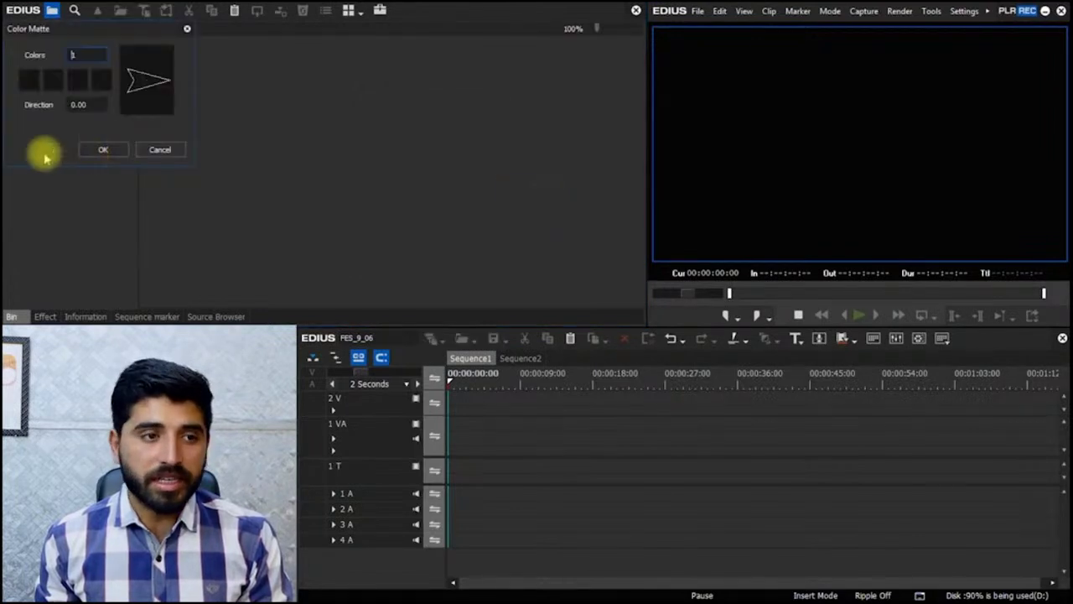
left_click(32, 77)
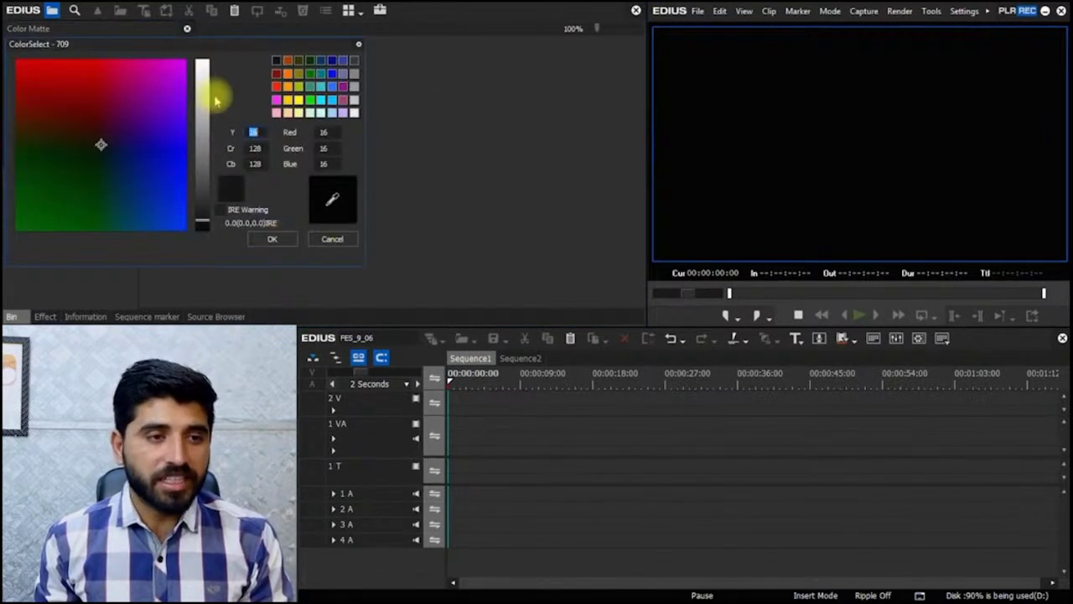
left_click(202, 64)
left_click(276, 239)
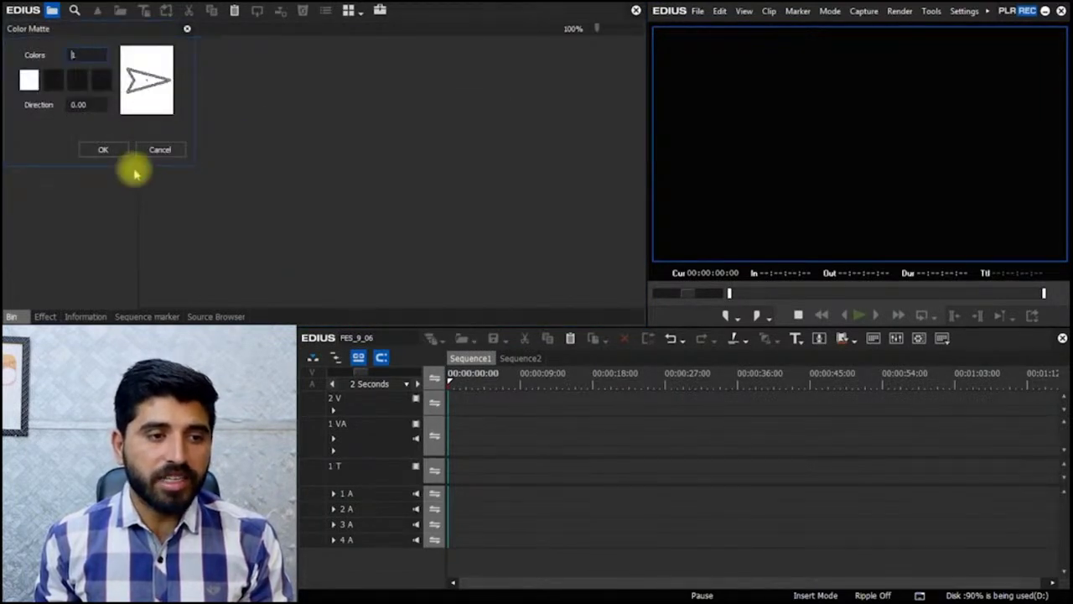
left_click(116, 148)
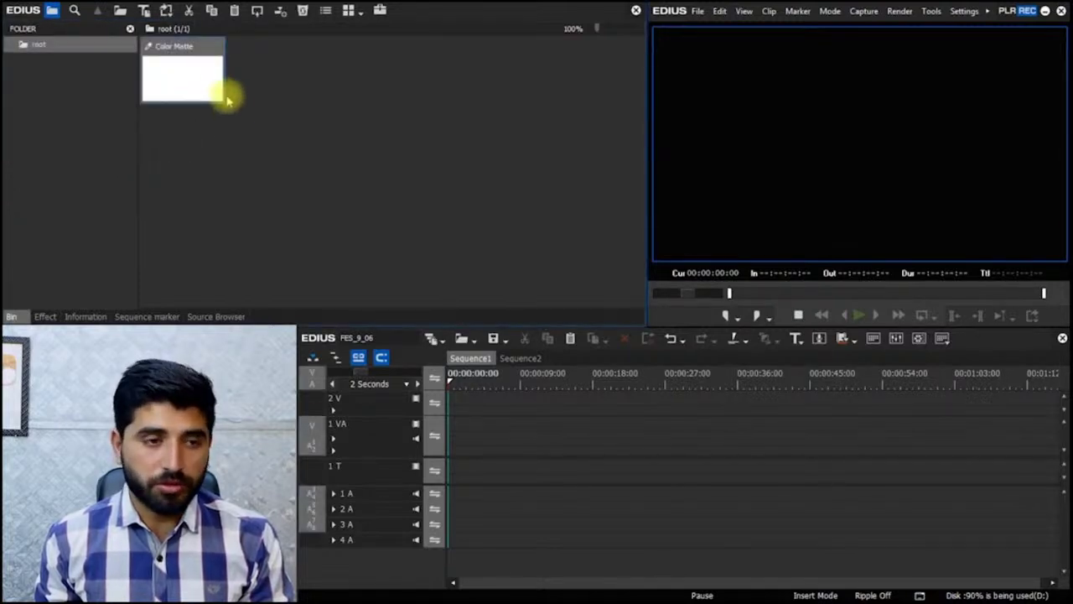
Step: Place the white Color Matte clip at the start of track 1 VA in Sequence1
left_click_drag(220, 94, 516, 432)
key("BackSpace")
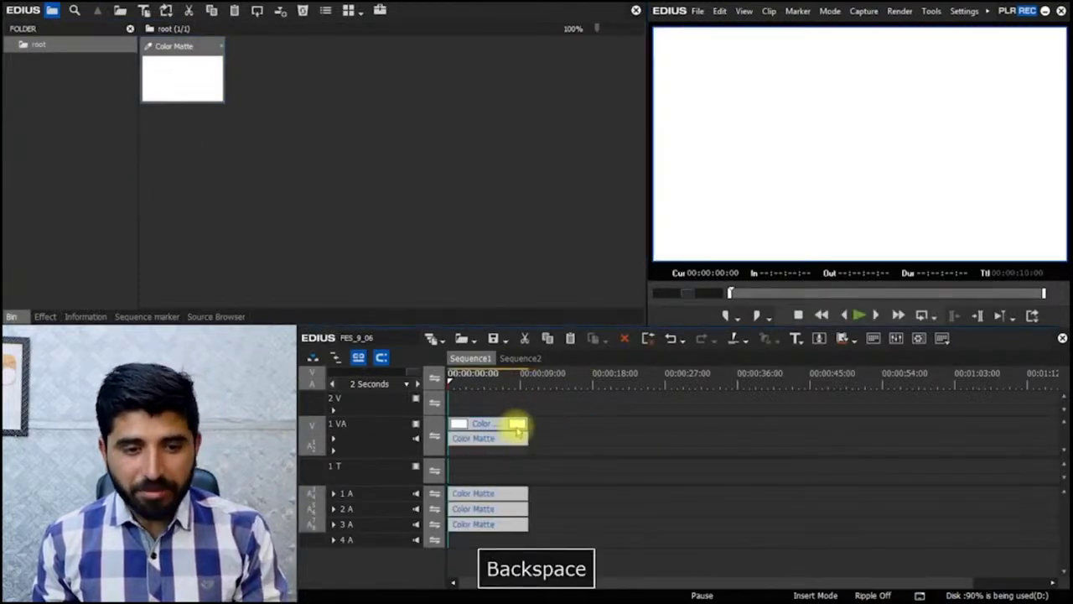
scroll(579, 416, "up", 4)
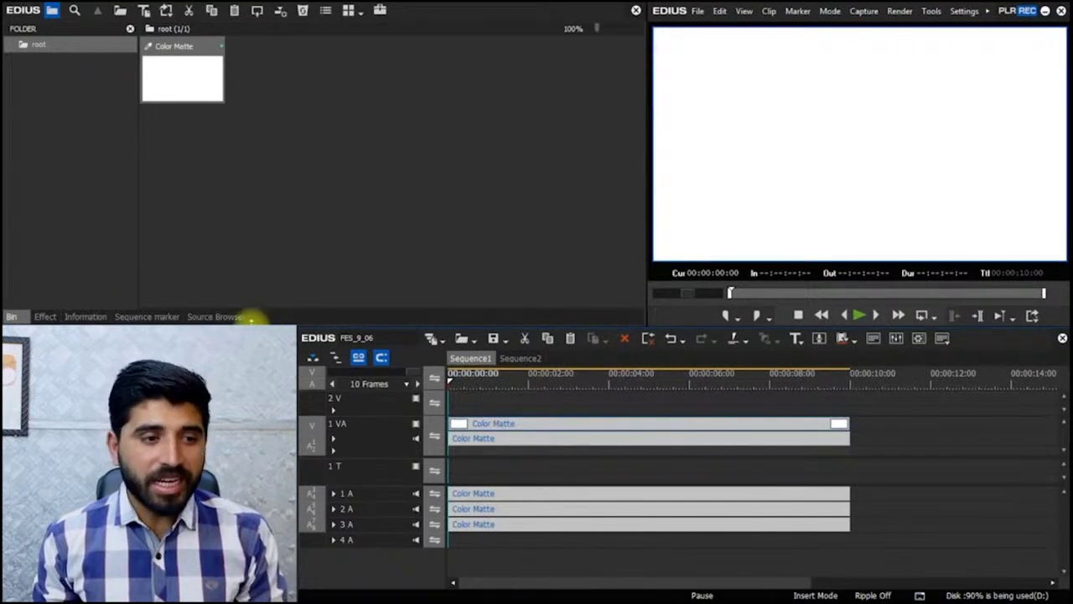
Step: Apply the Mask video filter to the Color Matte clip on track 1 VA and open its settings at 00:00:03:18
left_click(44, 317)
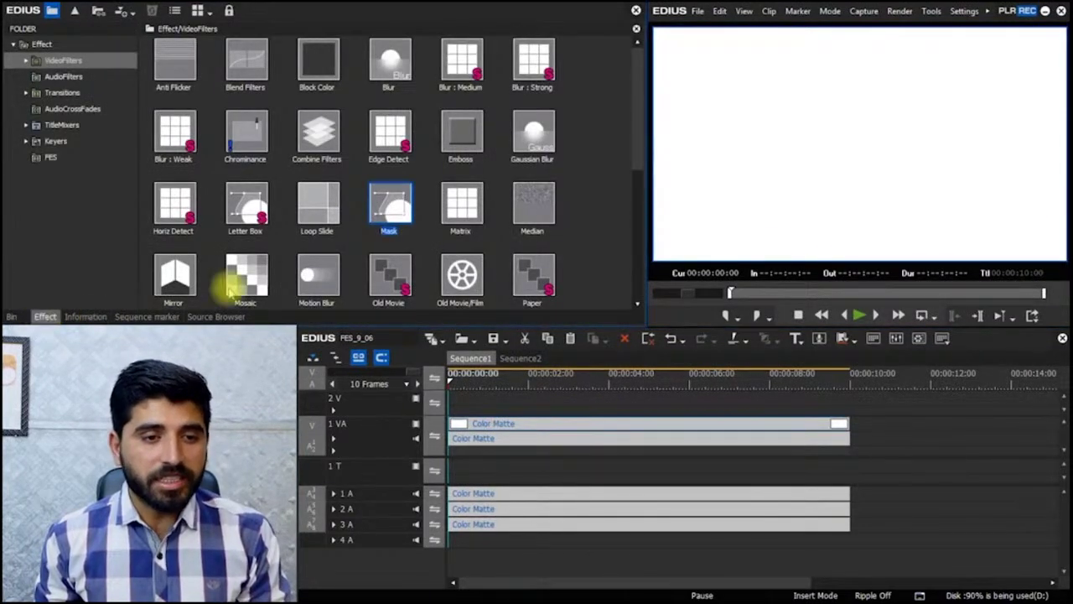
left_click_drag(391, 204, 621, 434)
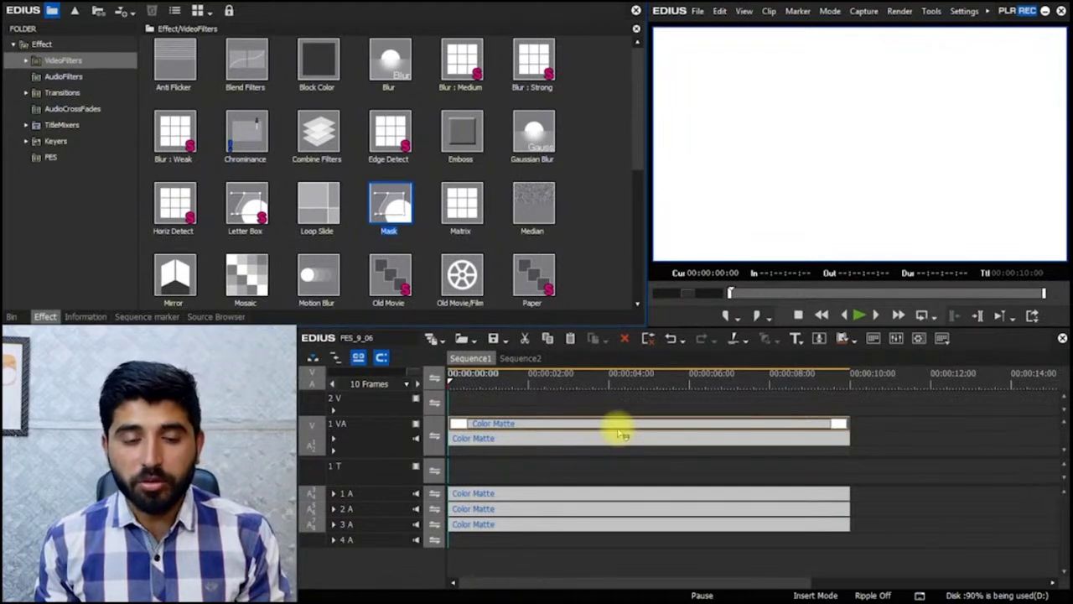
left_click_drag(620, 434, 620, 433)
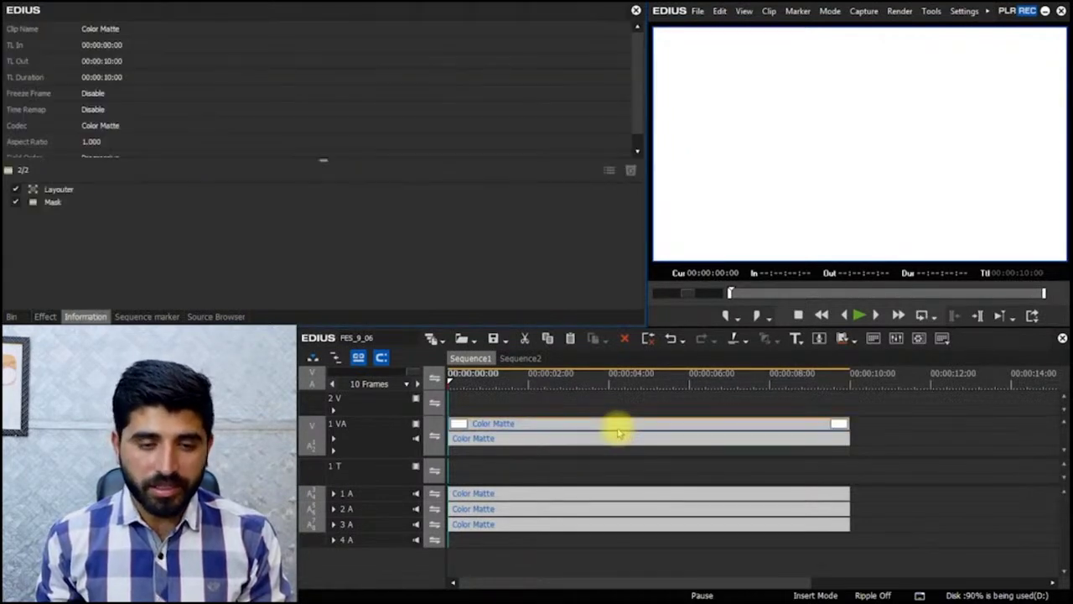
left_click(599, 376)
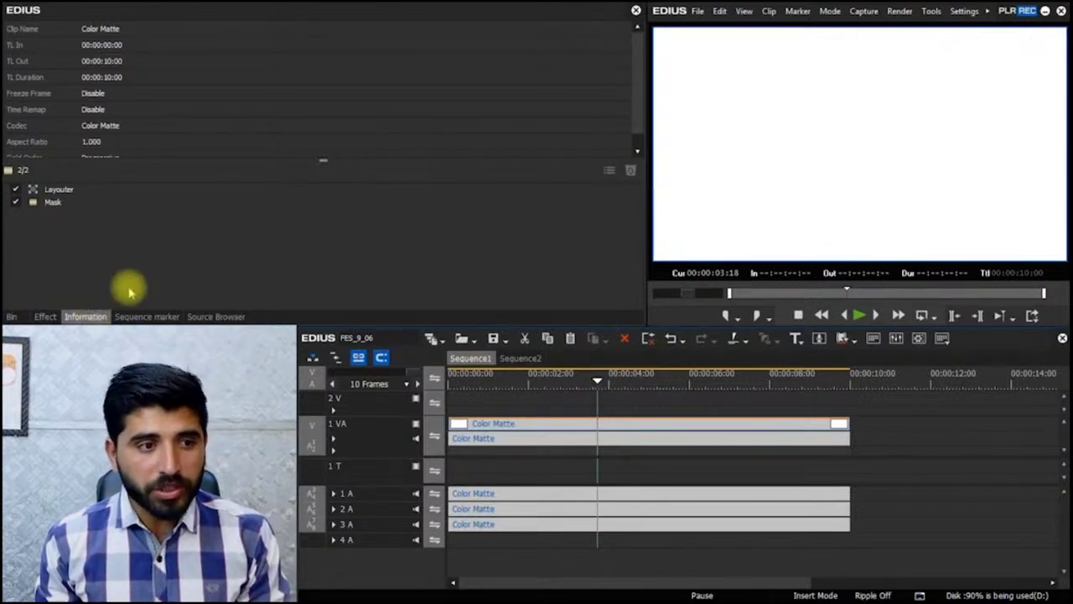
left_click(92, 202)
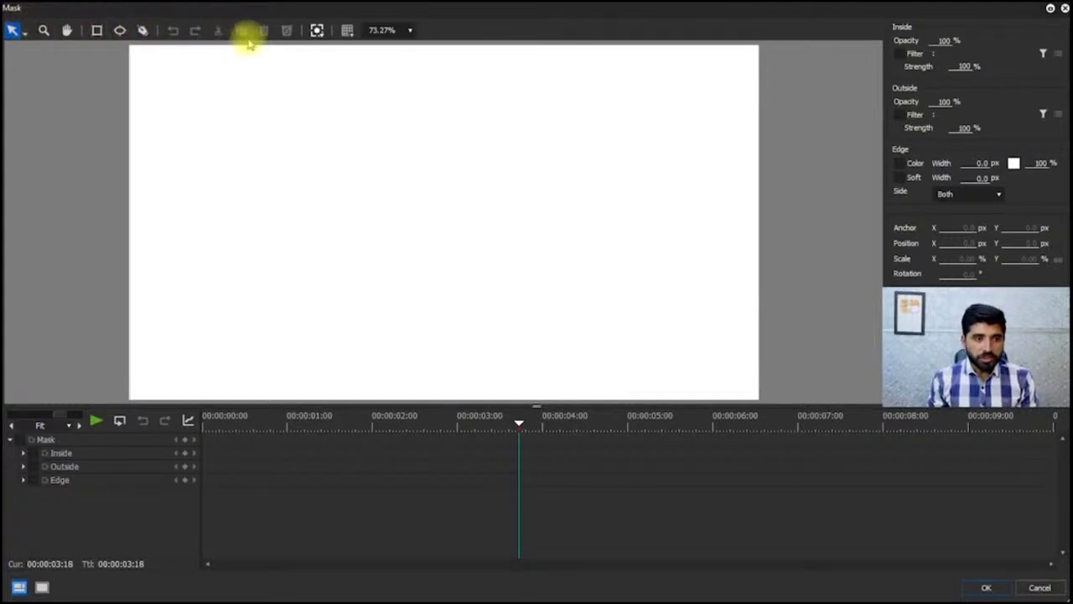
Step: Examine the mask editor's selection modes, zoom, drawing tools and display options, and return to the Select Object tool
left_click(27, 33)
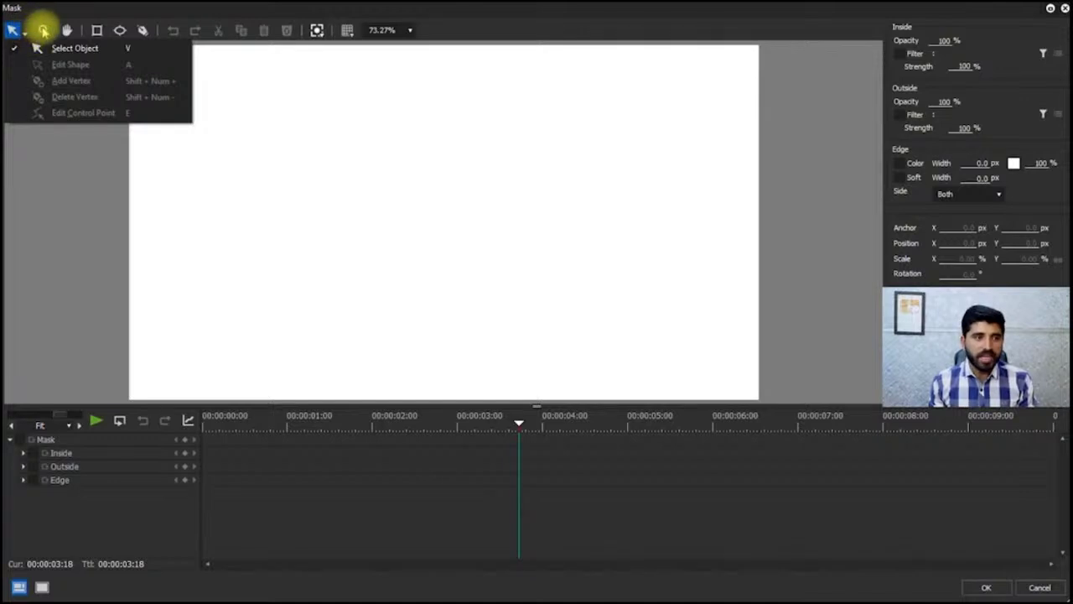
left_click(44, 30)
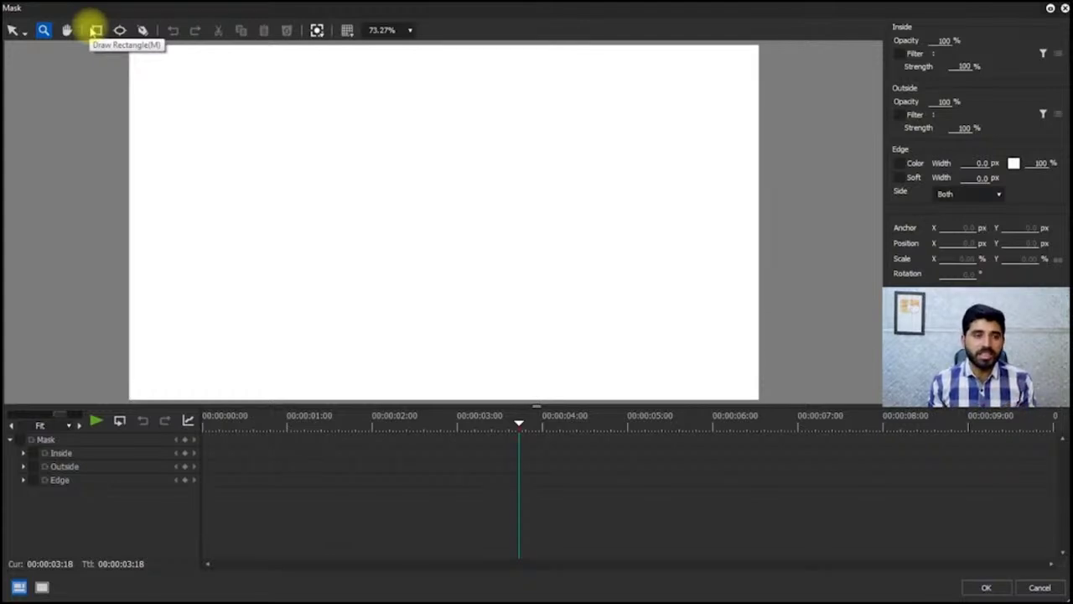
left_click(95, 30)
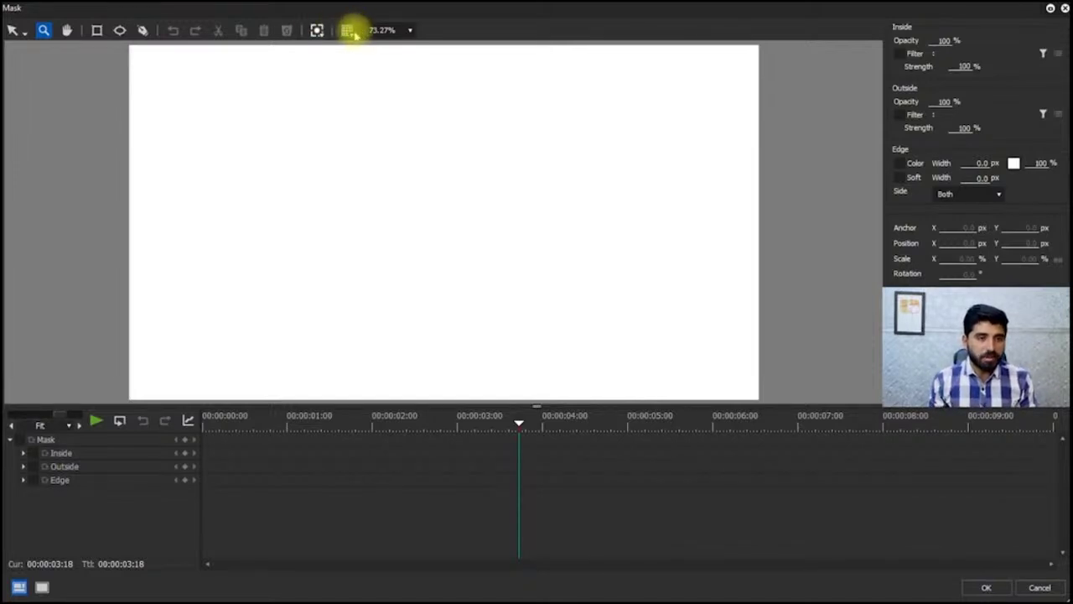
left_click(348, 30)
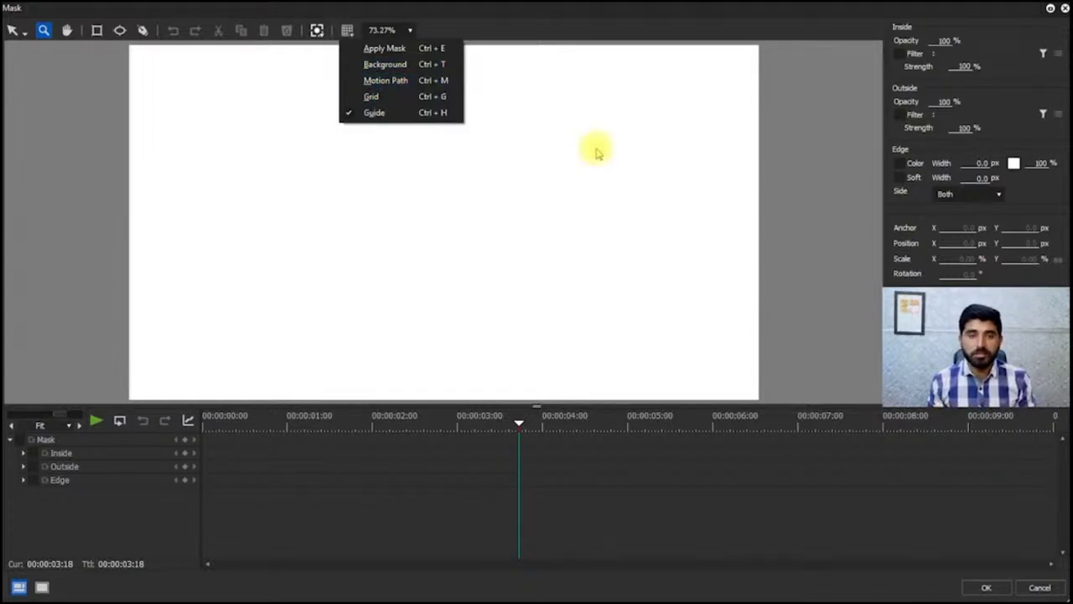
left_click(168, 72)
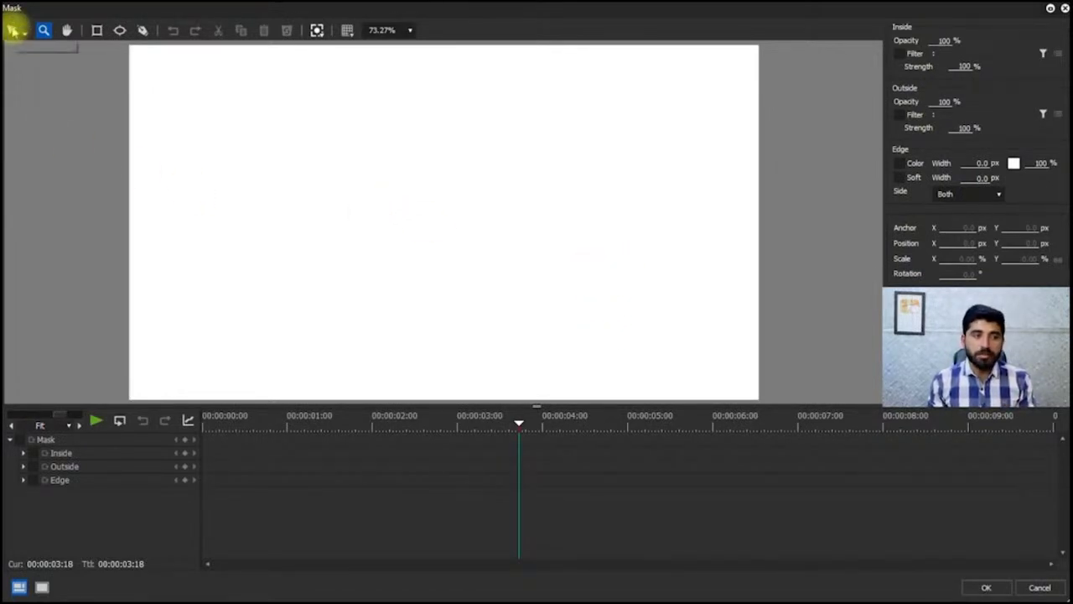
left_click(13, 30)
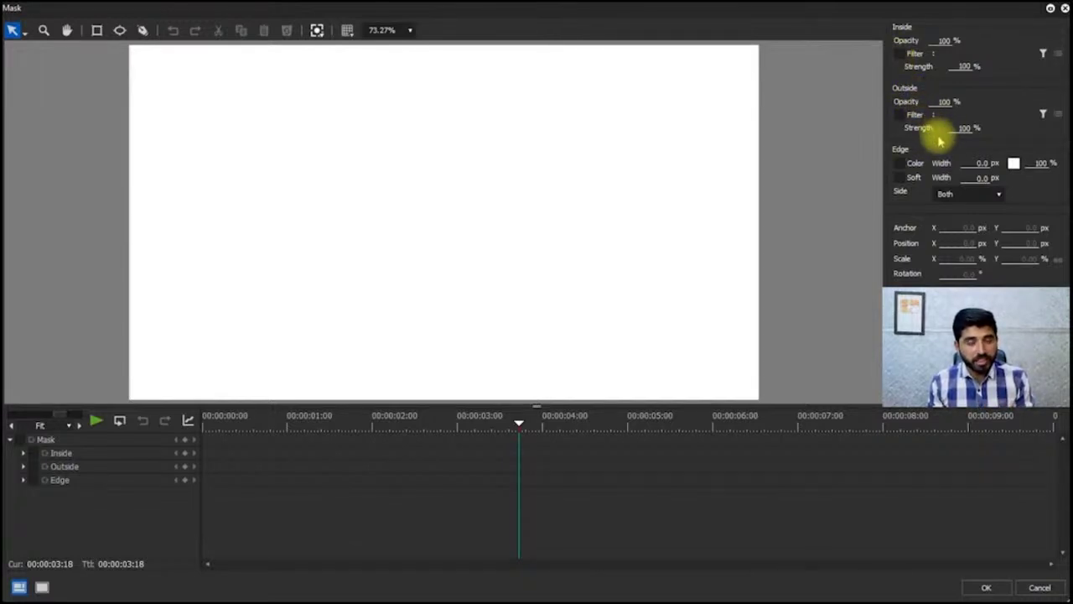
Step: Try enabling the mask's edge color and turn it off again
left_click(899, 163)
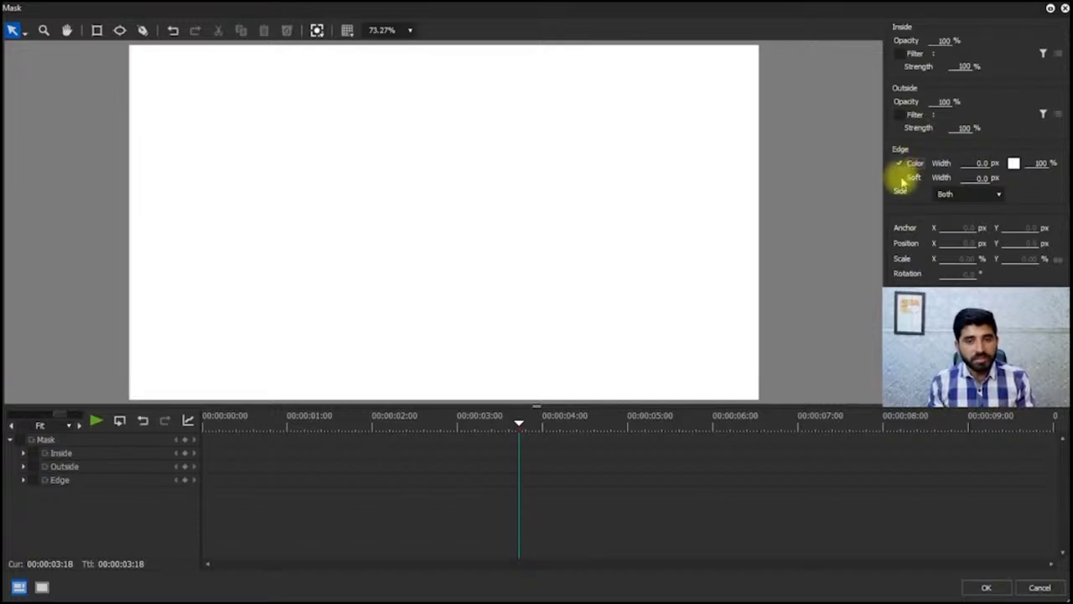
left_click(900, 163)
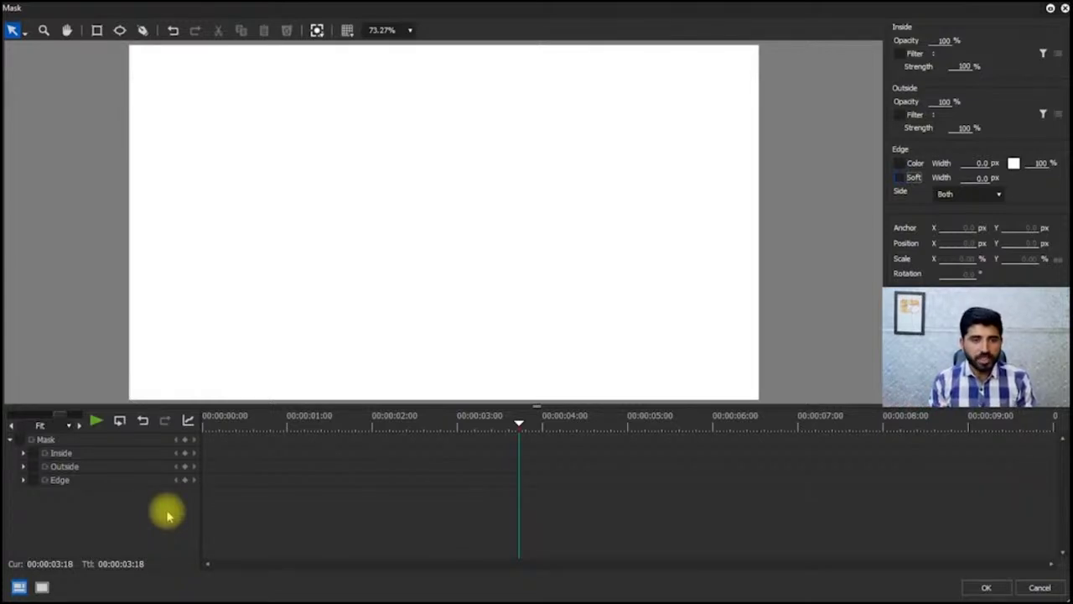
Step: Draw a rectangular mask shape centered at about X -38, Y -68 px on the white matte, and undo it
left_click(95, 29)
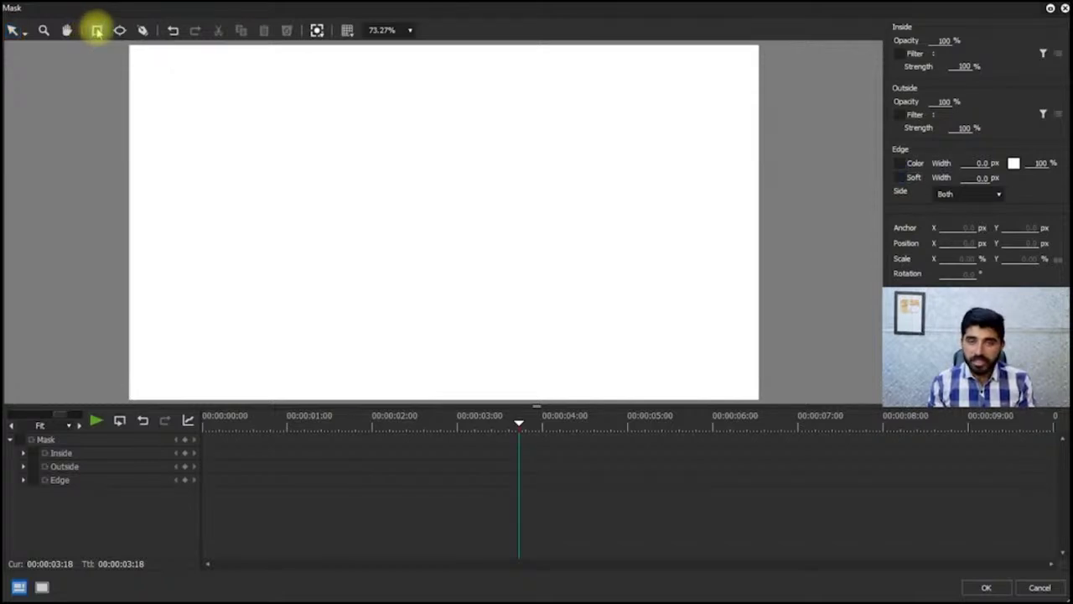
mouse_move(241, 82)
left_mouse_down()
mouse_move(360, 201)
mouse_move(538, 170)
mouse_move(579, 307)
mouse_move(311, 319)
mouse_move(618, 256)
mouse_move(611, 295)
left_mouse_up()
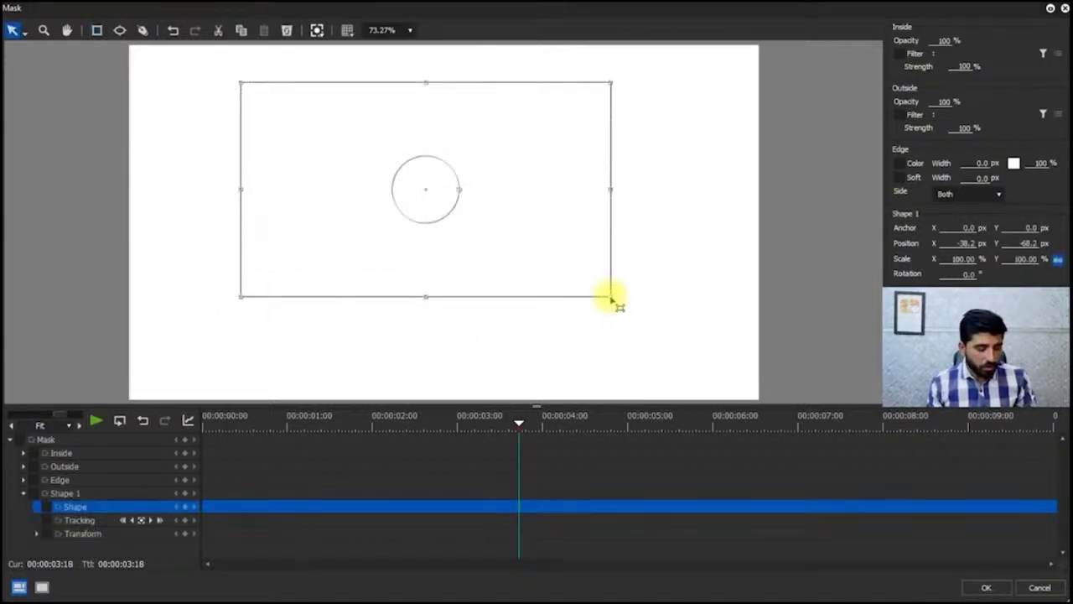
key("ctrl+z")
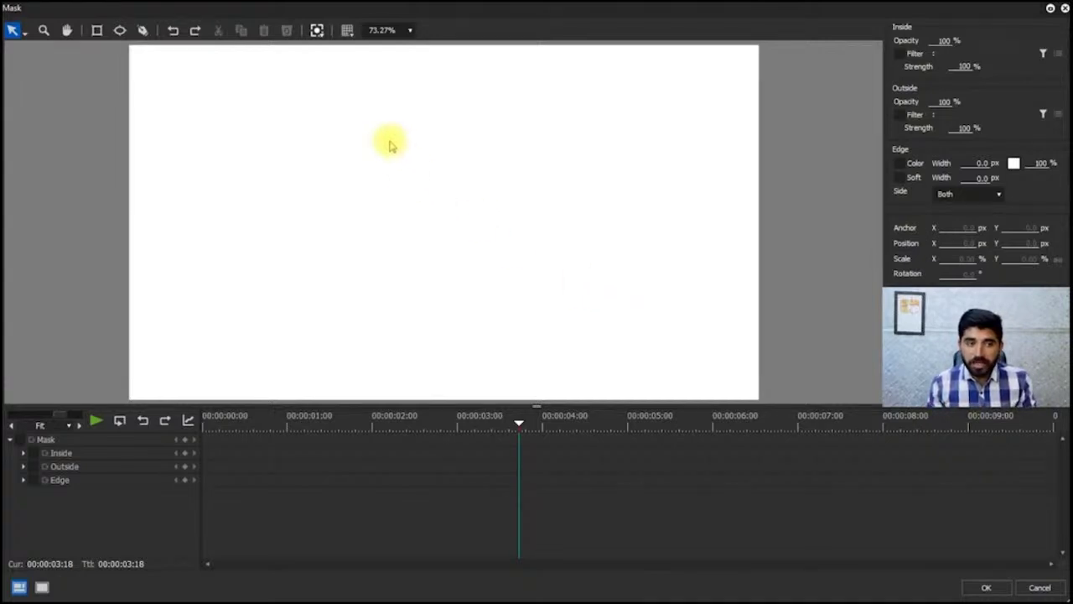
Step: Draw a square mask shape centered at about X -11, Y -17 px on the matte, and undo it
left_click(96, 31)
left_click_drag(314, 90, 564, 351)
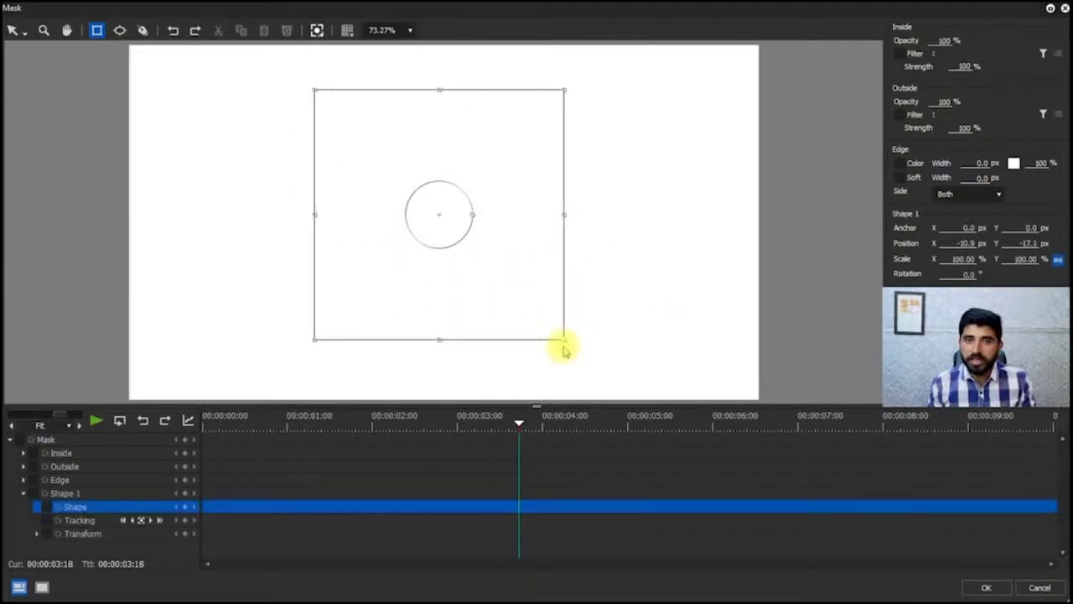
key("ctrl+z")
Step: Turn on the grid display over the mask editor's canvas
left_click(347, 31)
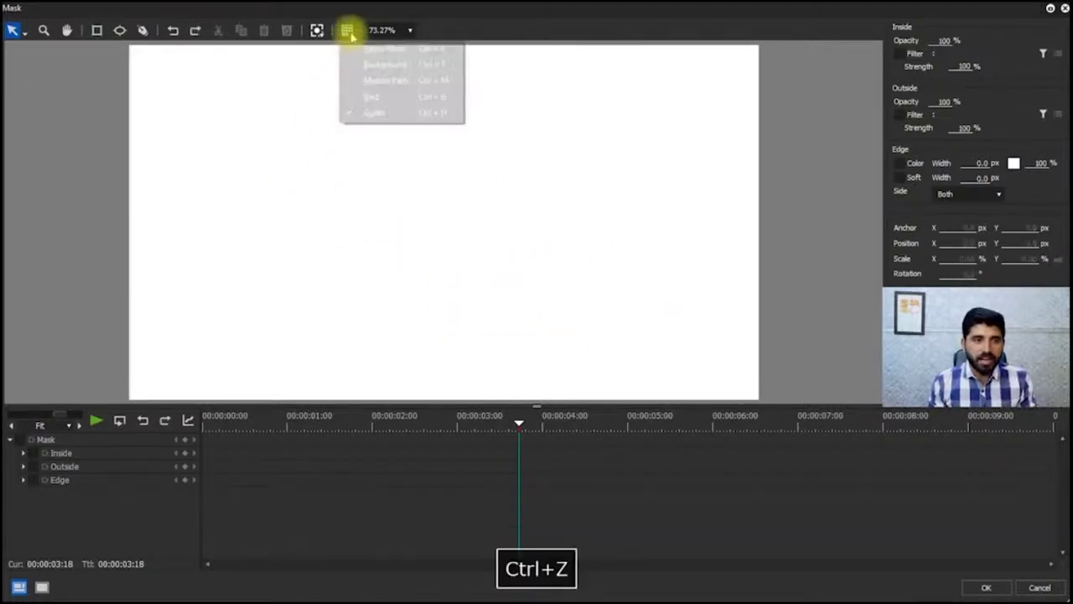
left_click(393, 99)
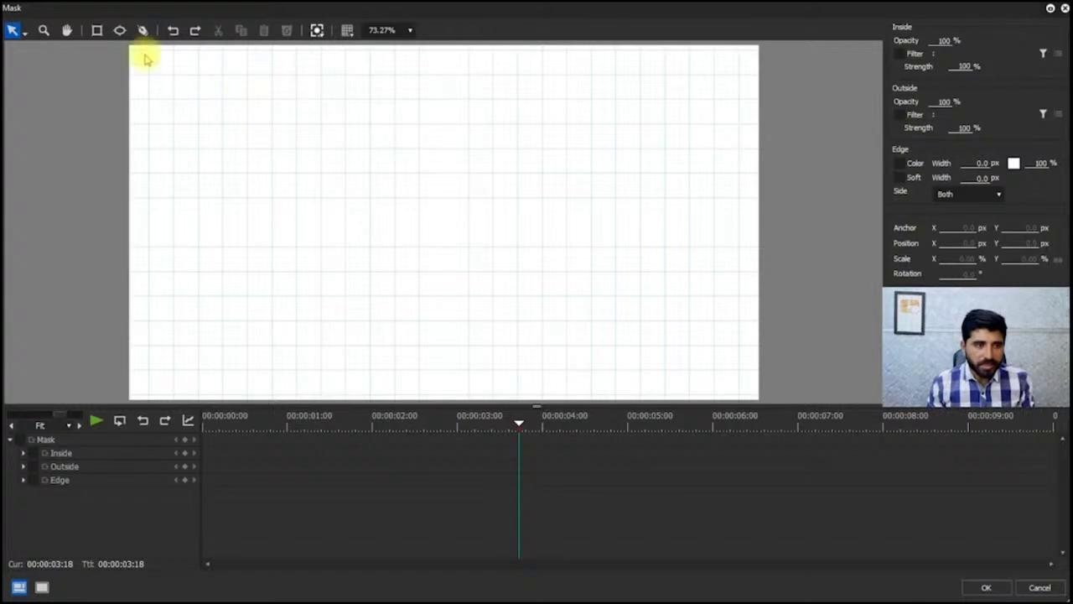
Step: Draw a small square mask shape along the grid, centered at about X -302, Y -152 px, and undo it
left_click(97, 31)
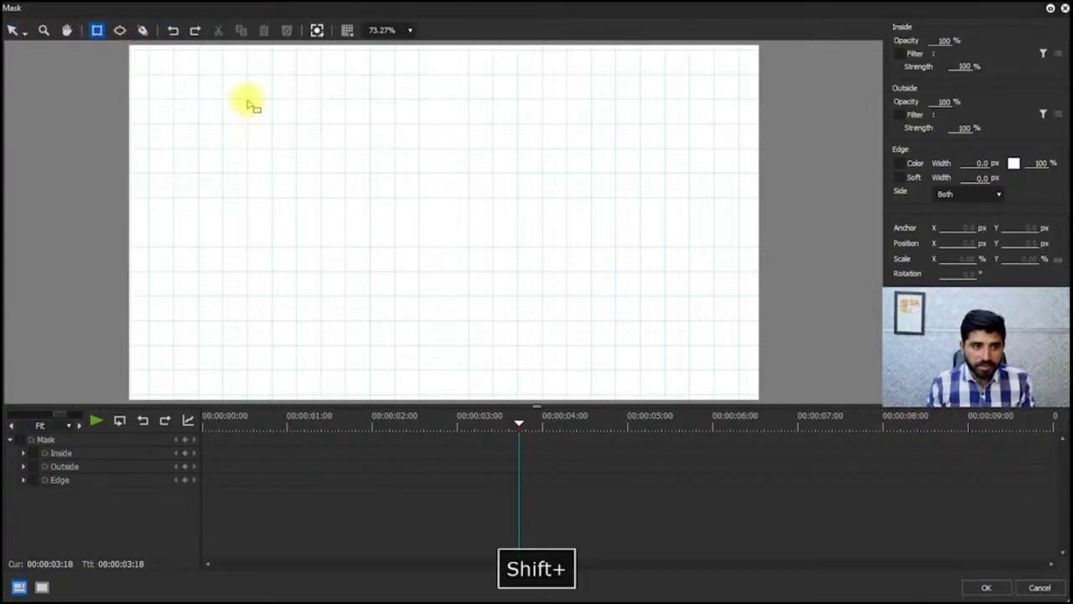
left_click_drag(248, 101, 350, 206)
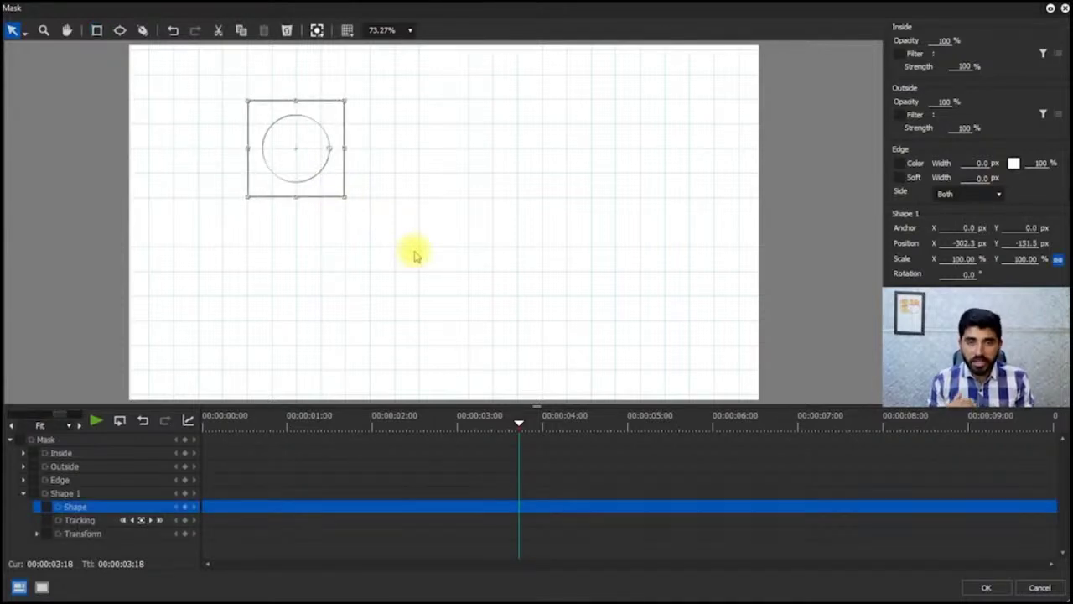
key("ctrl+z")
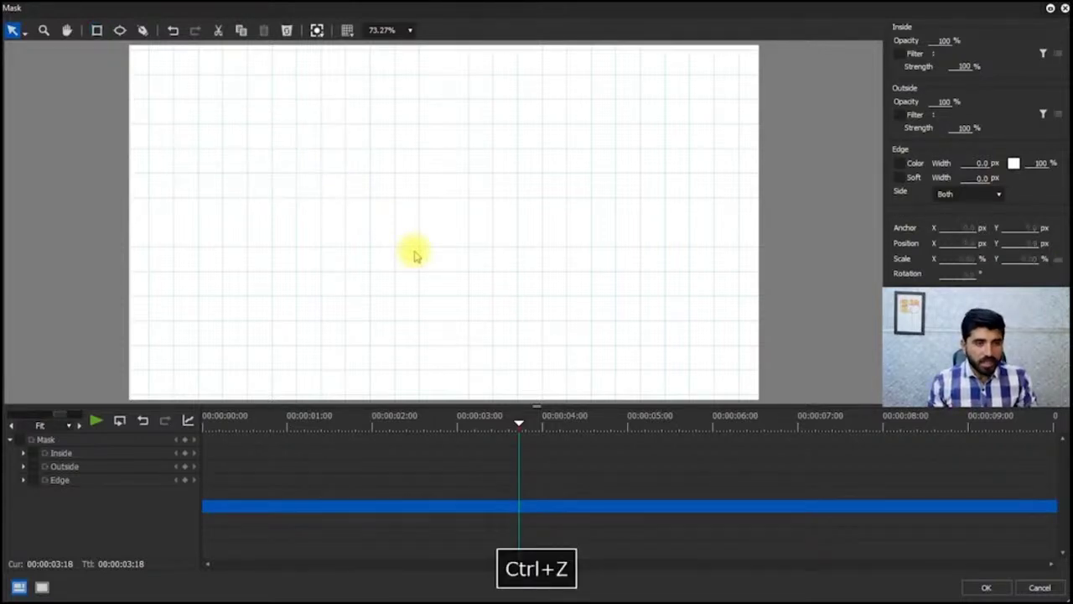
Step: Draw a closed zigzag path mask along the grid points, centered at about X -373, Y -173 px, and delete it
left_click(143, 30)
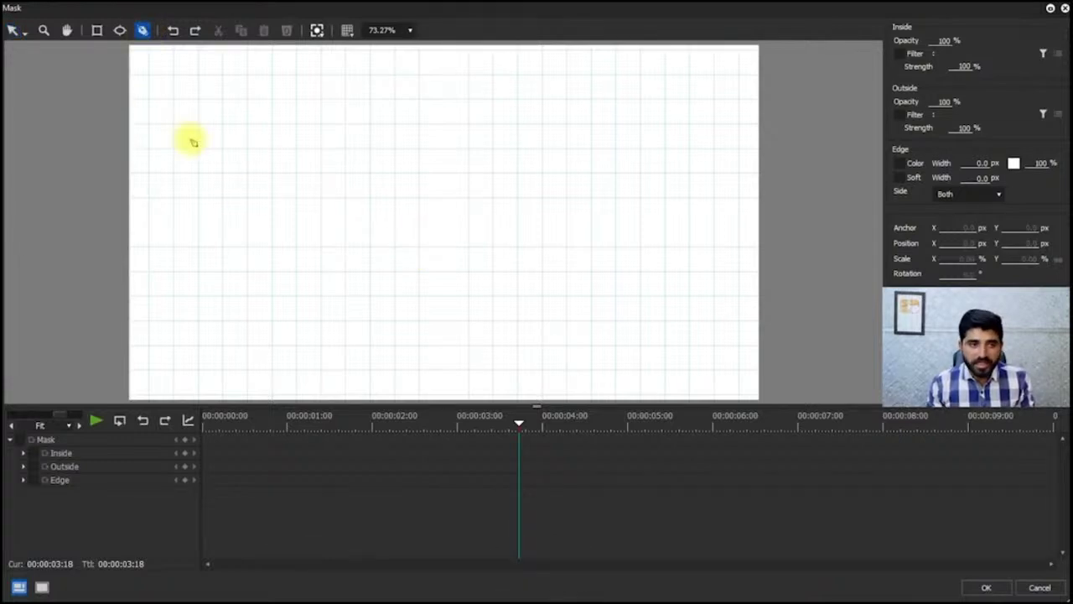
left_click(200, 198)
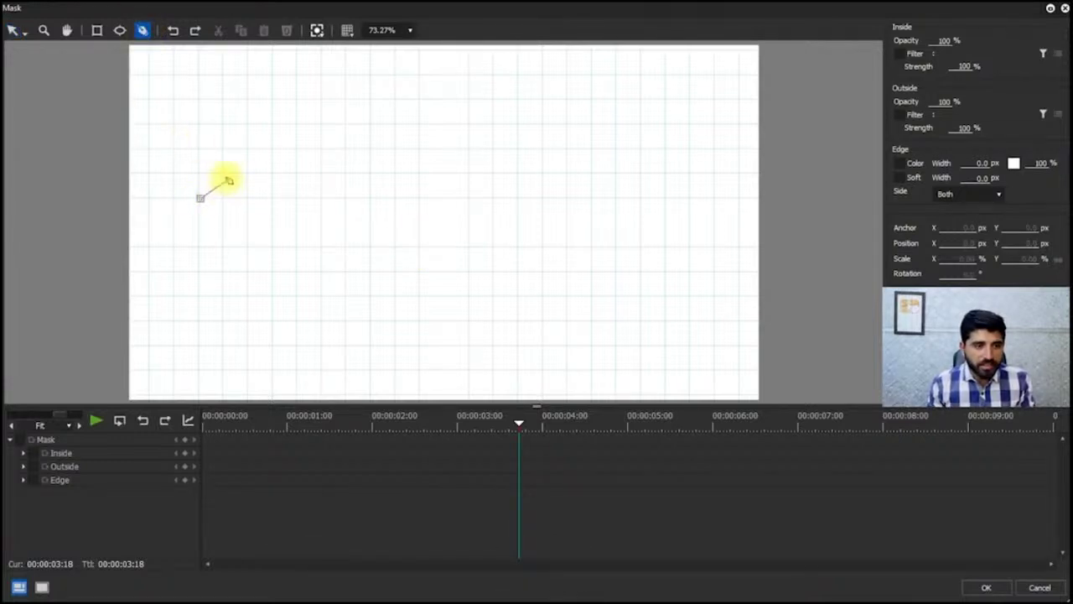
left_click(225, 174)
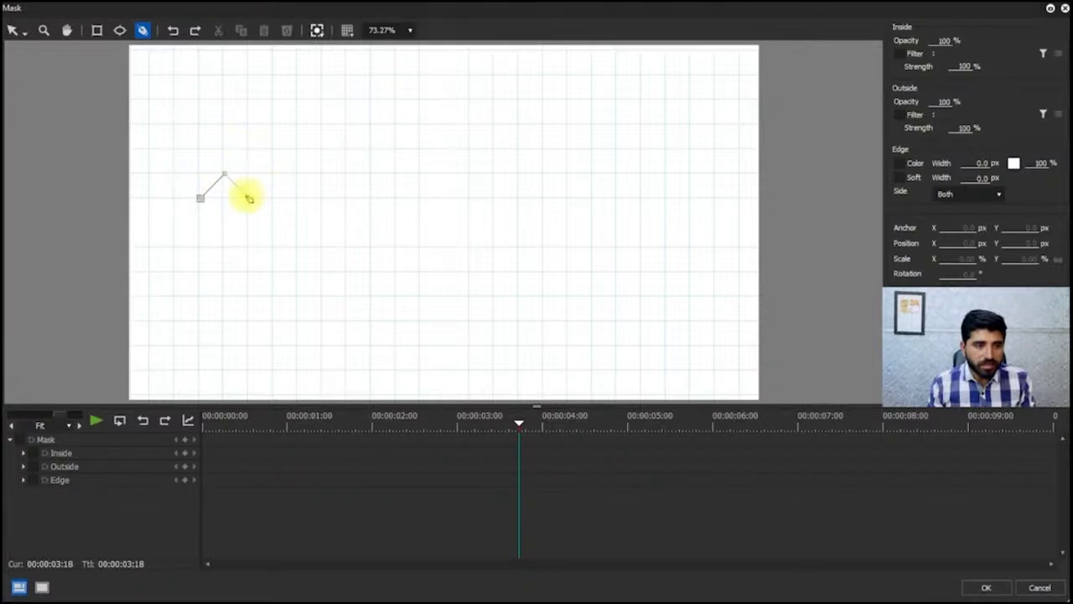
left_click(247, 197)
left_click(274, 174)
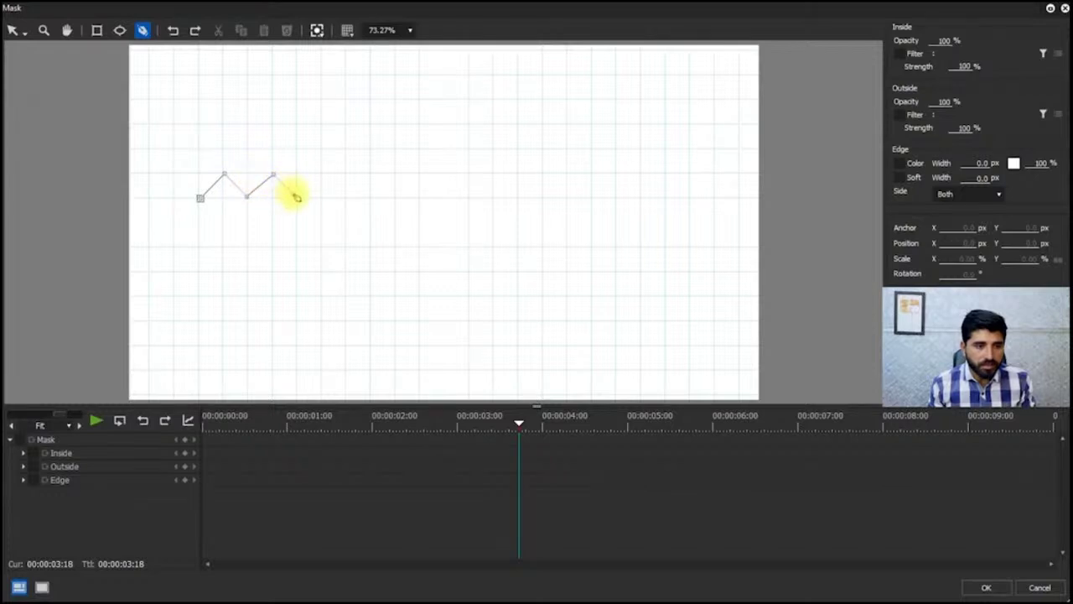
left_click(295, 198)
left_click(320, 174)
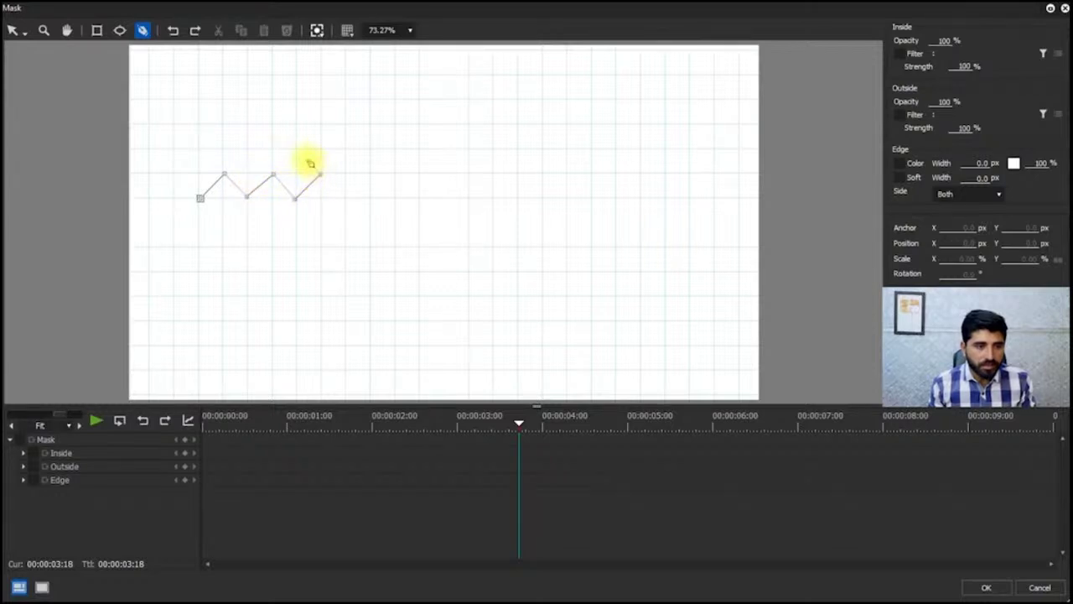
left_click(299, 151)
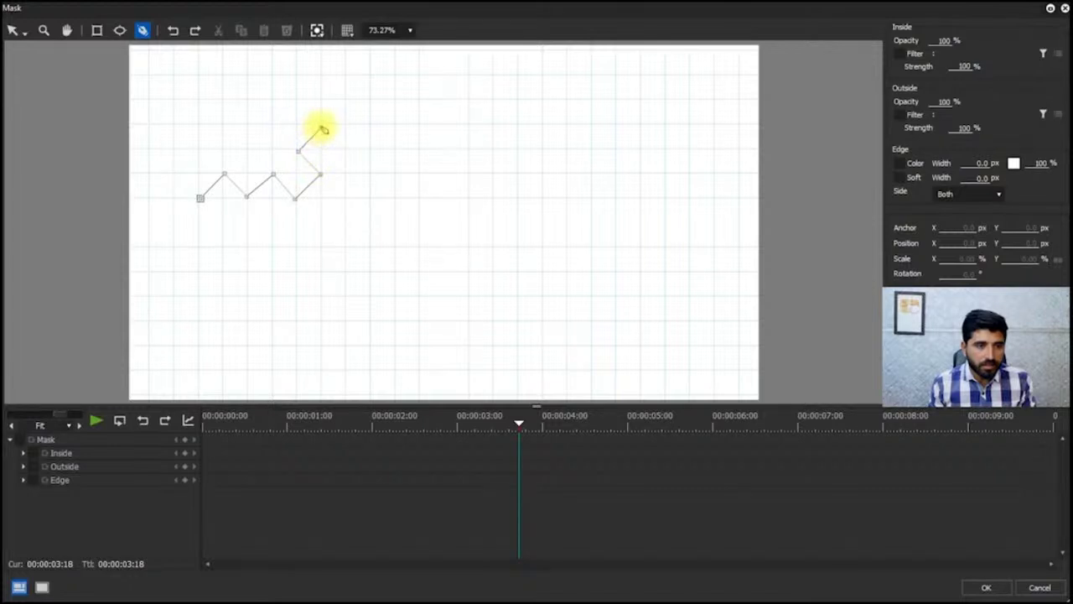
left_click(321, 126)
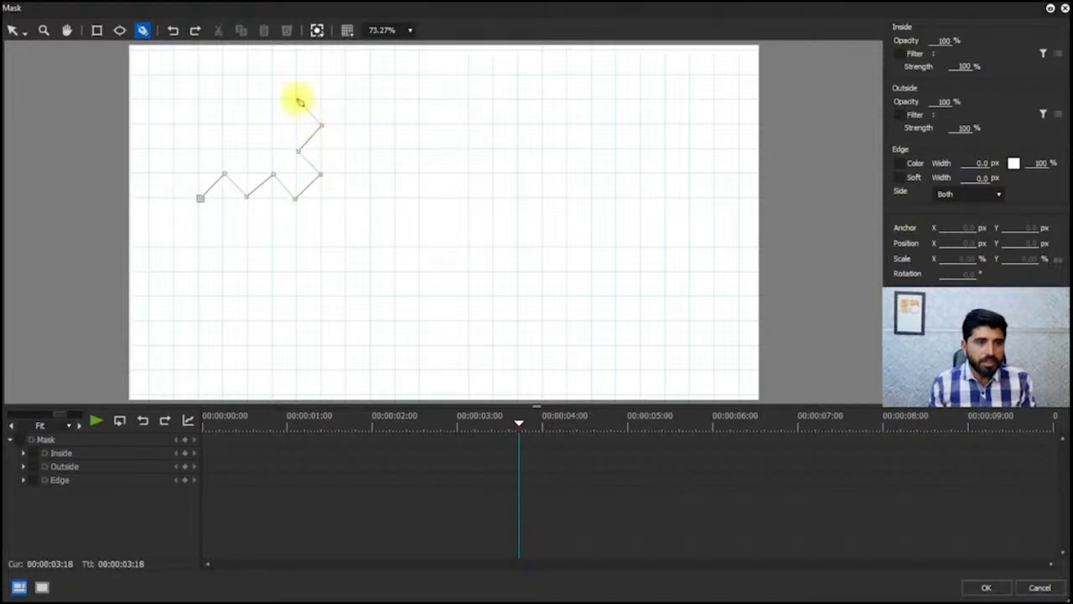
left_click(299, 100)
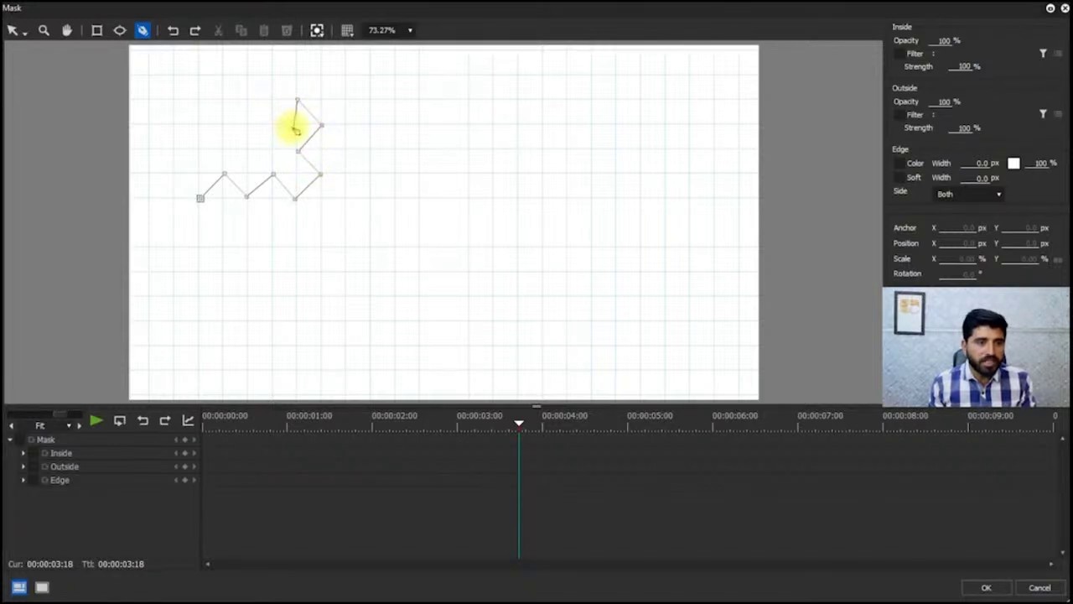
left_click(298, 79)
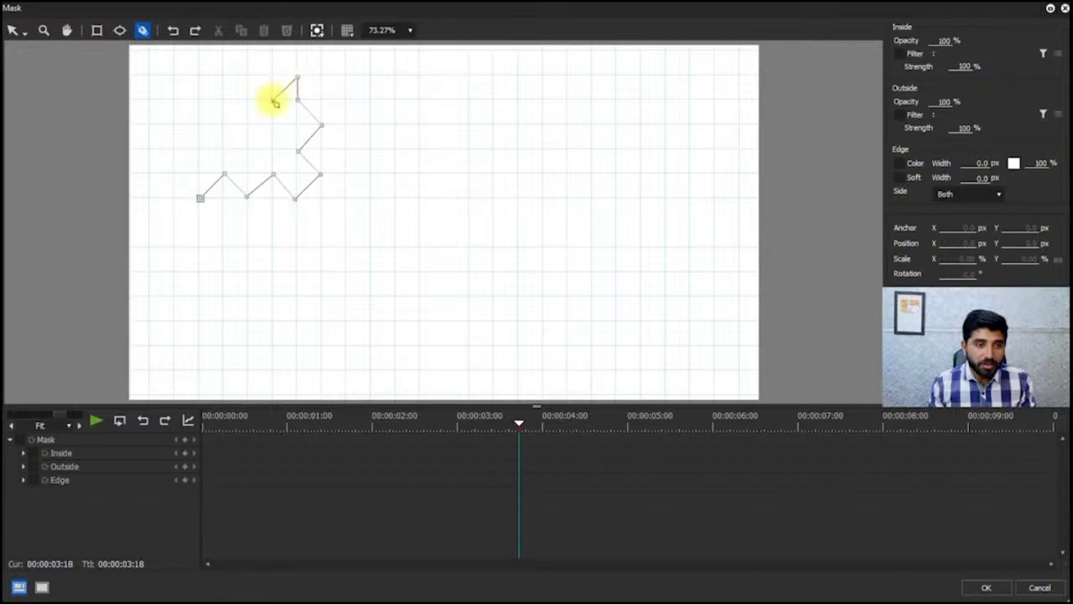
left_click(275, 103)
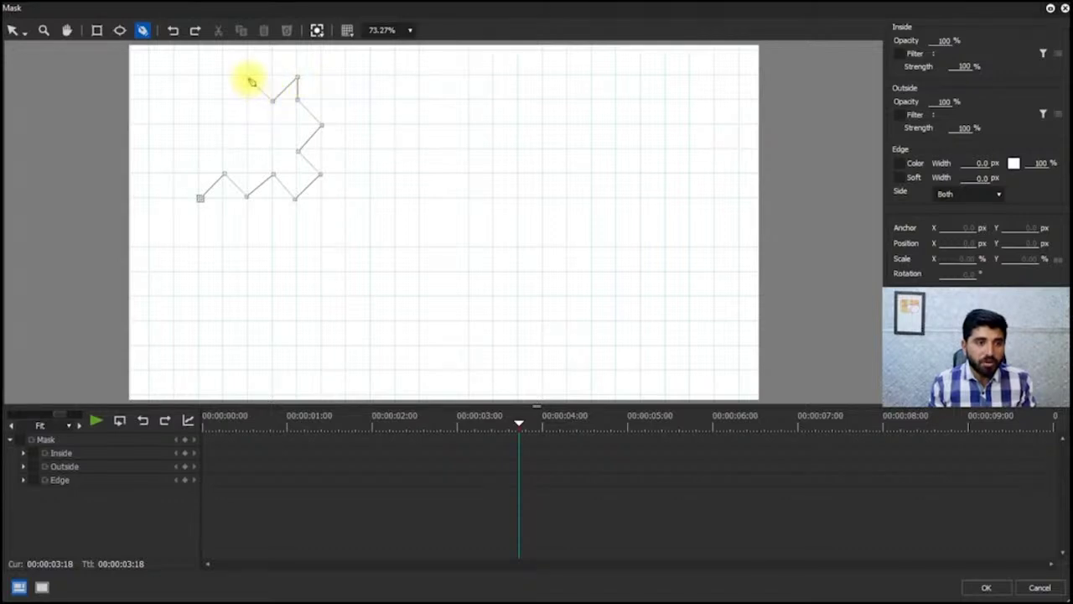
left_click(249, 78)
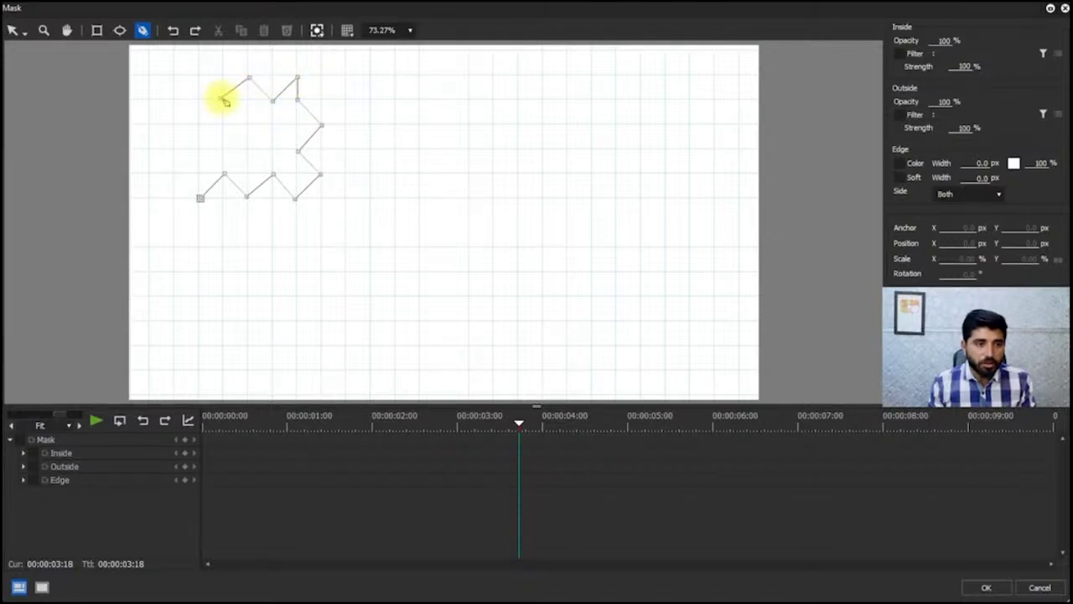
left_click(225, 100)
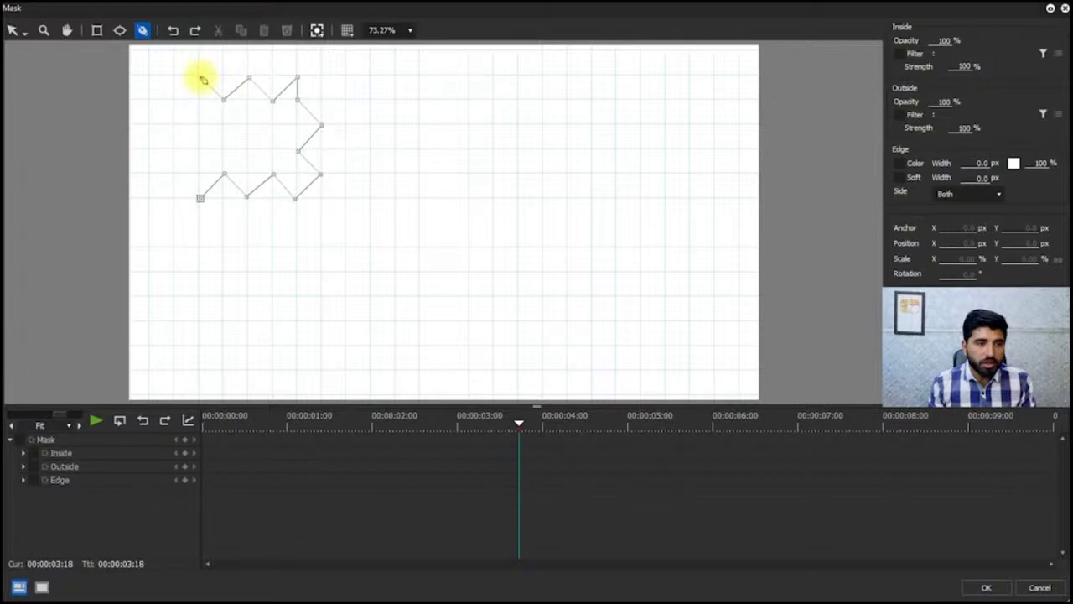
left_click(201, 78)
left_click(200, 198)
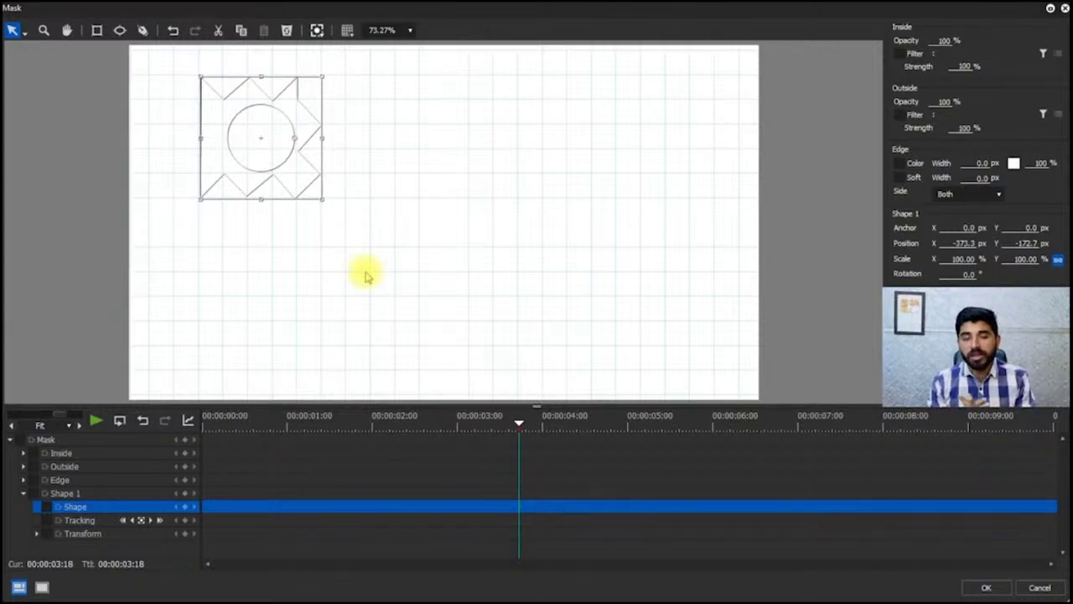
key("Delete")
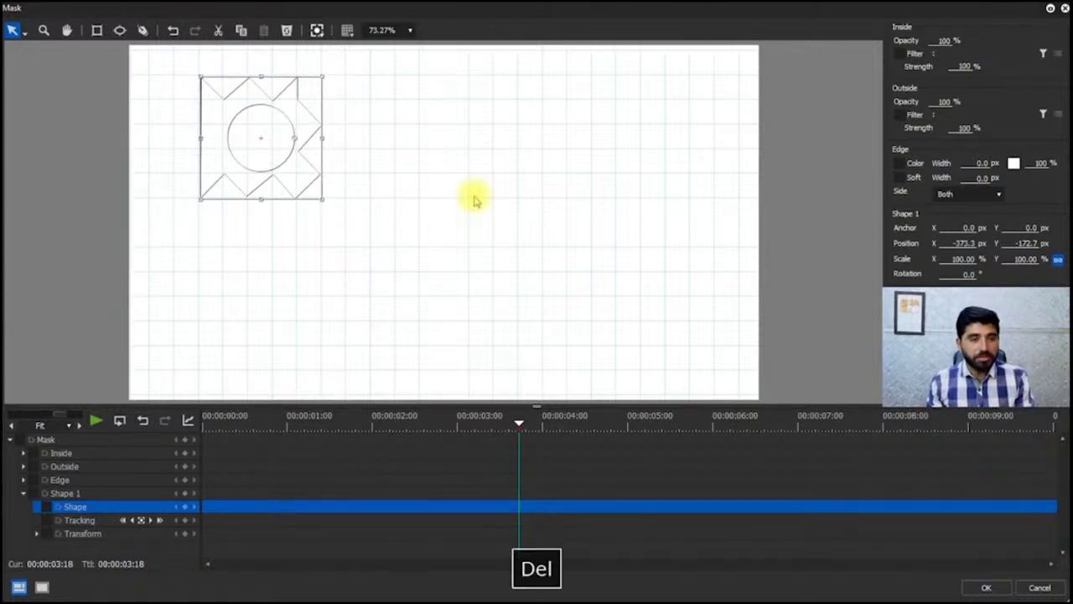
Step: Draw a square mask shape along the grid, centered at about X -252, Y -102 px, and return to the Select Object tool
left_click(97, 31)
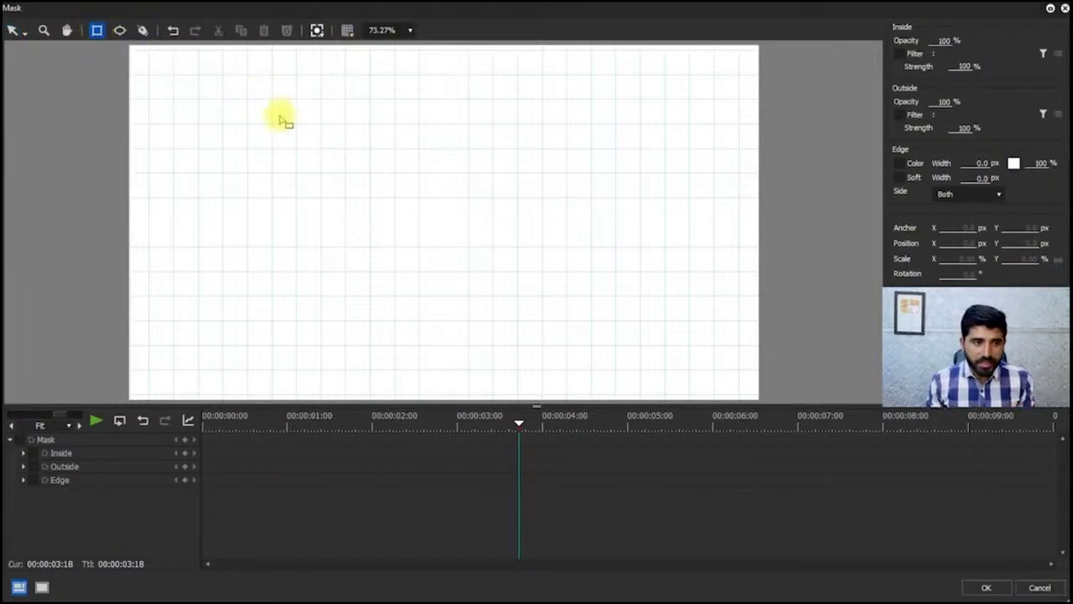
left_click_drag(249, 102, 391, 270)
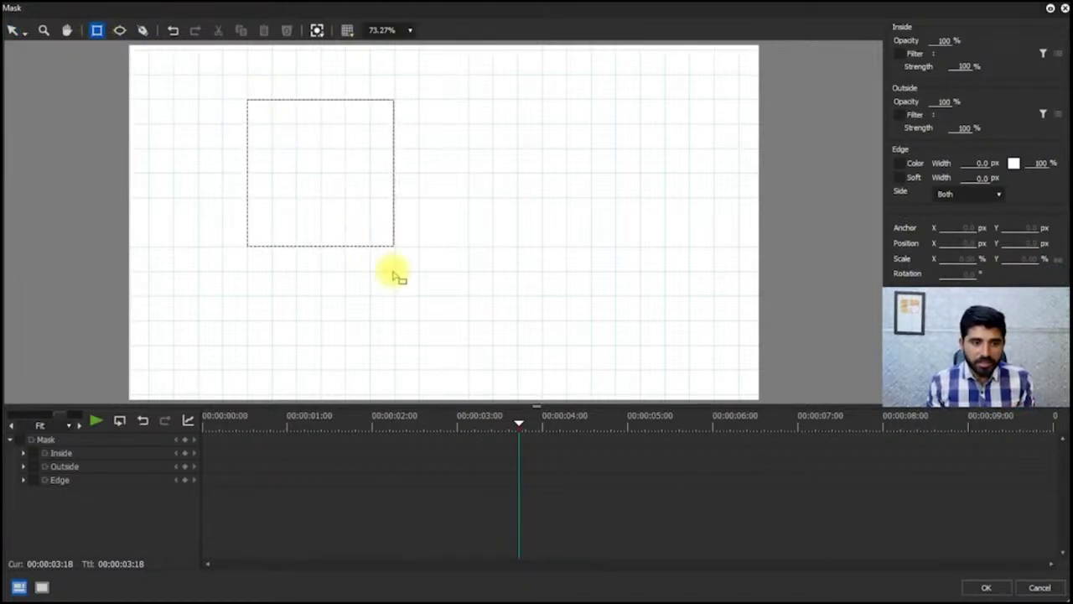
key("v")
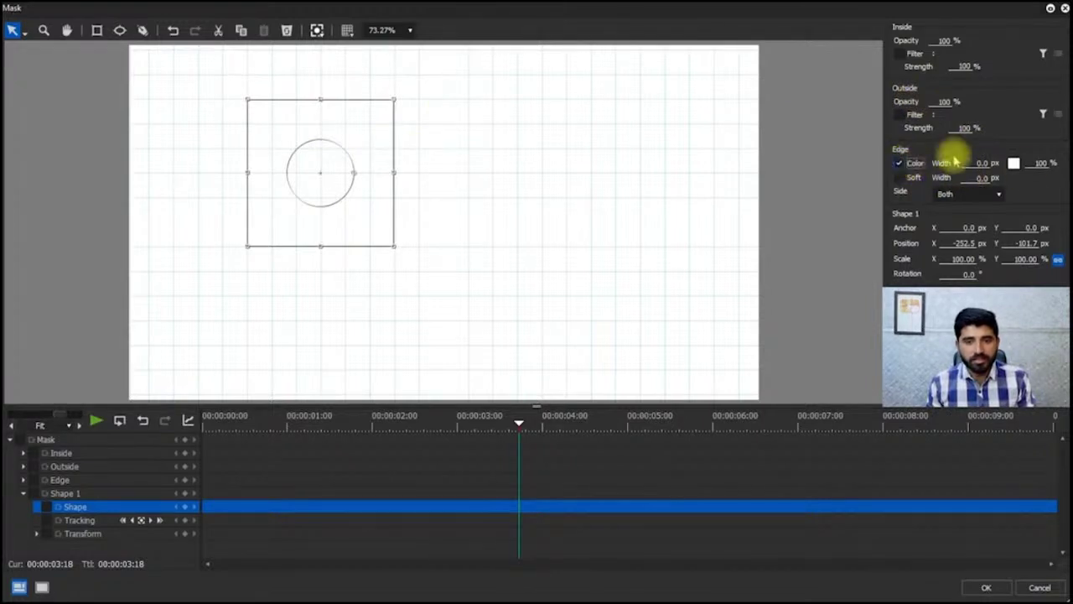
Step: Enable the mask's edge color, make it yellow and set its width to 10 px
left_click(1013, 163)
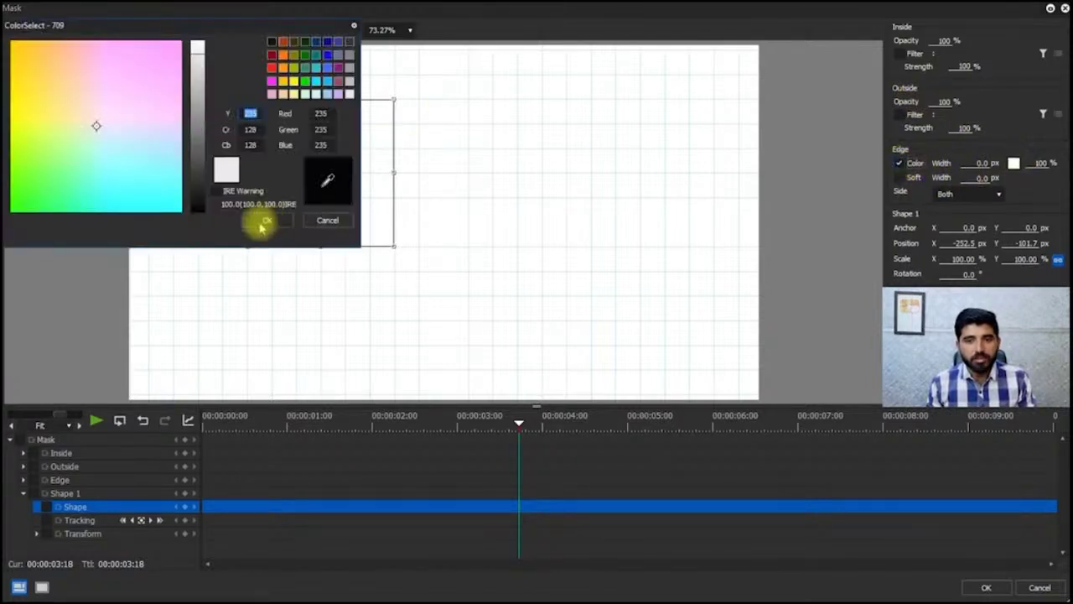
left_click(84, 111)
left_click(267, 219)
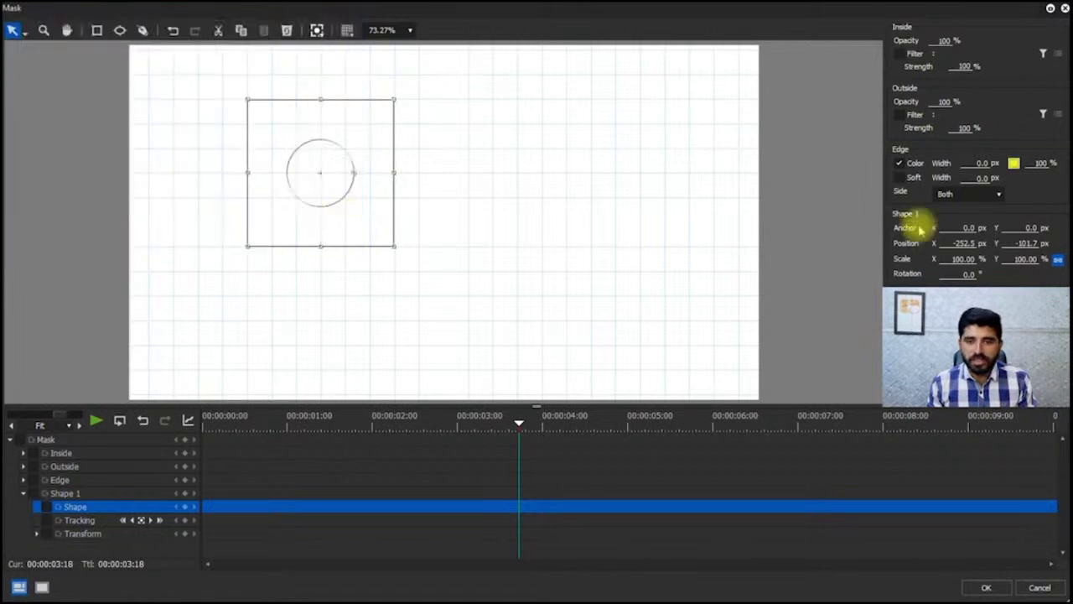
left_click(977, 164)
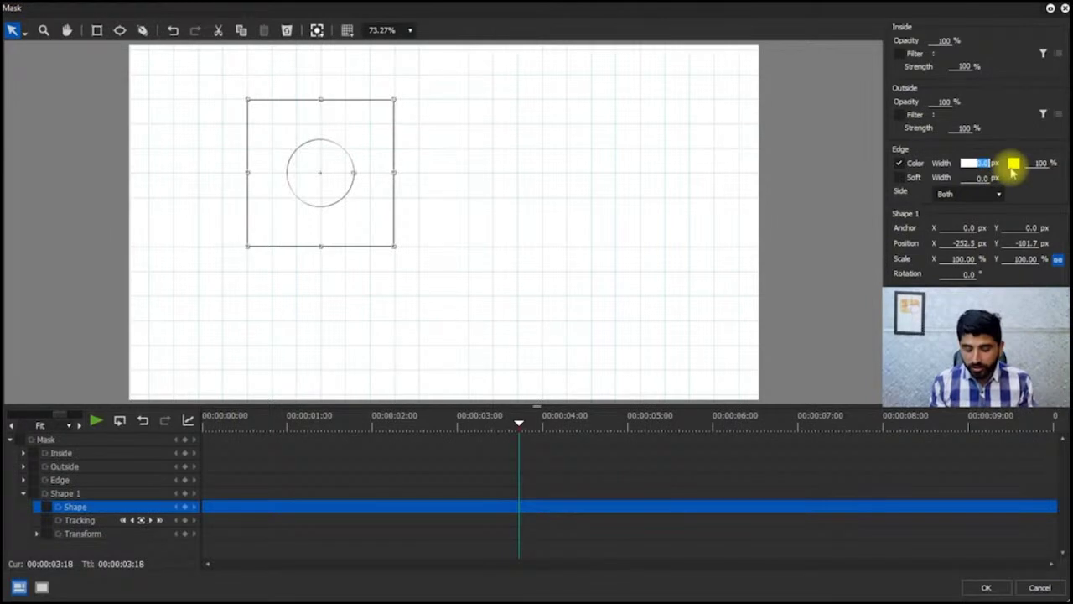
type("10")
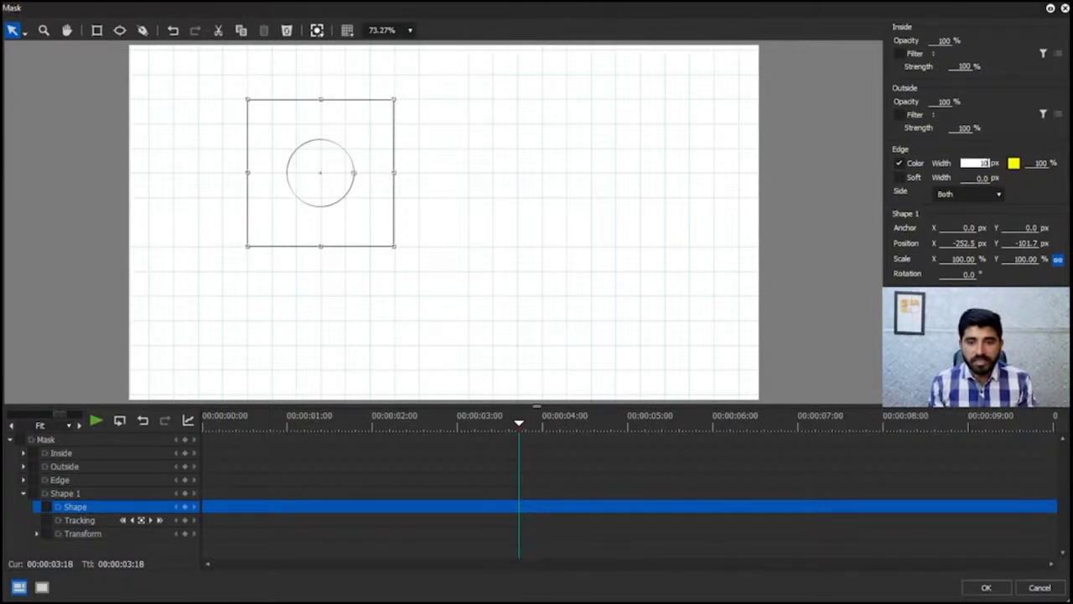
key("Return")
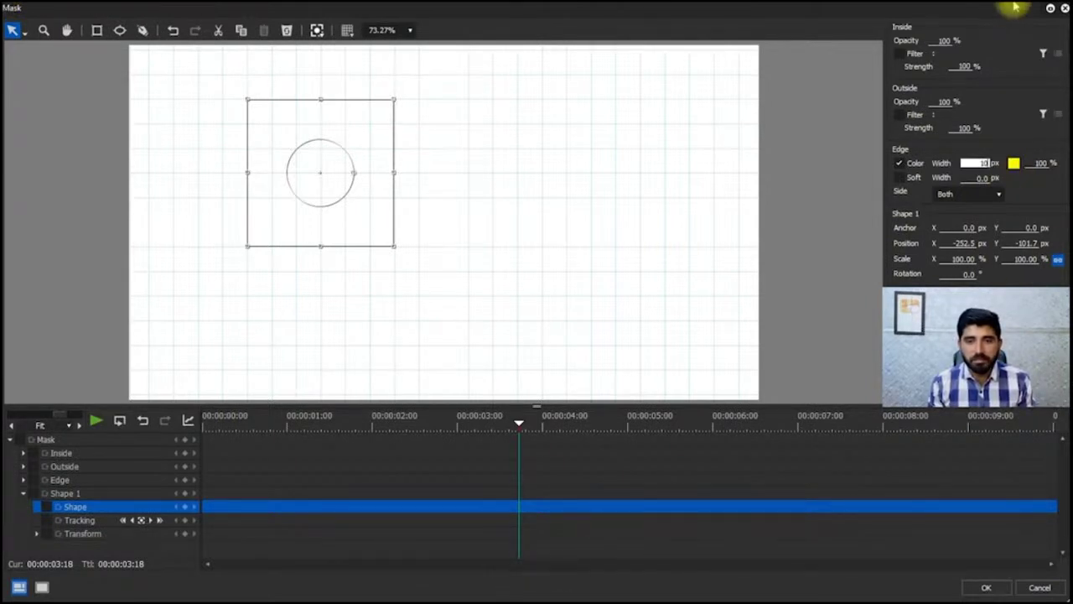
Step: Shrink the Mask window and place it beside the preview monitor, and set the edge color width to 50 px
left_click(1051, 10)
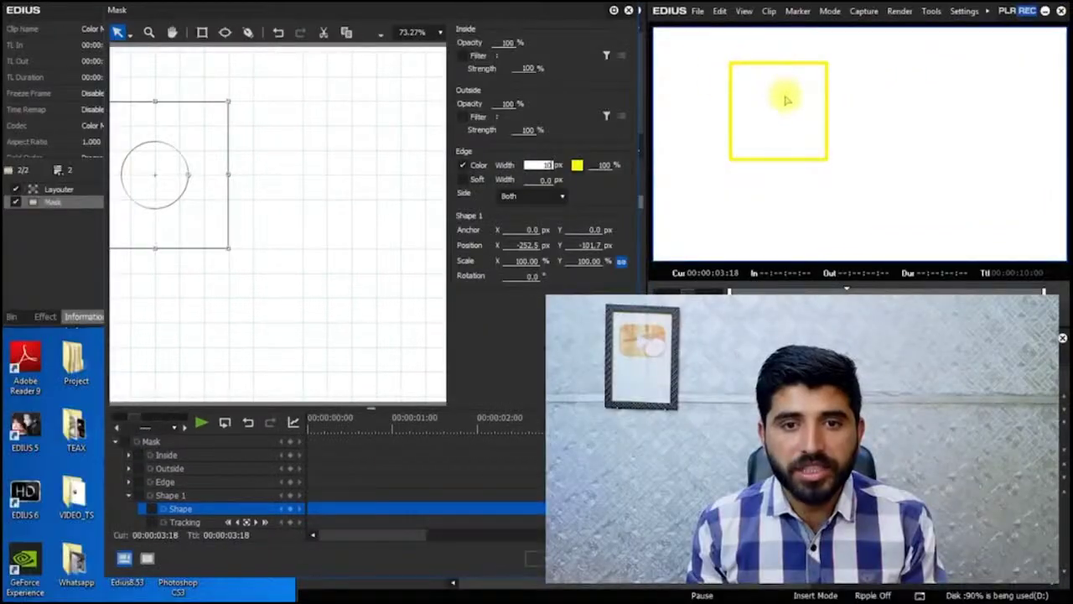
left_click_drag(561, 12, 458, 54)
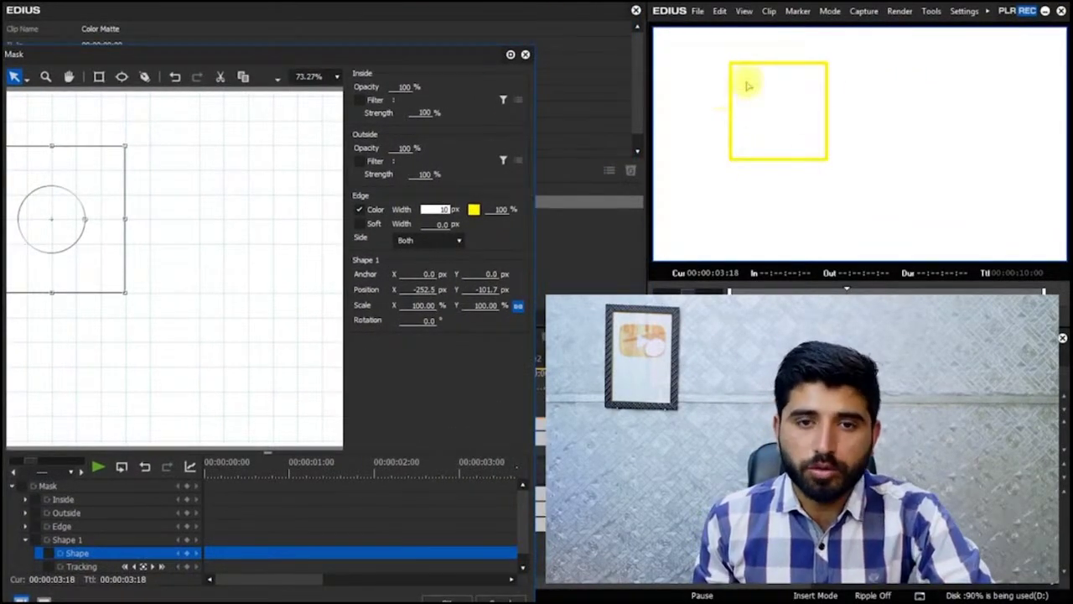
left_click(428, 210)
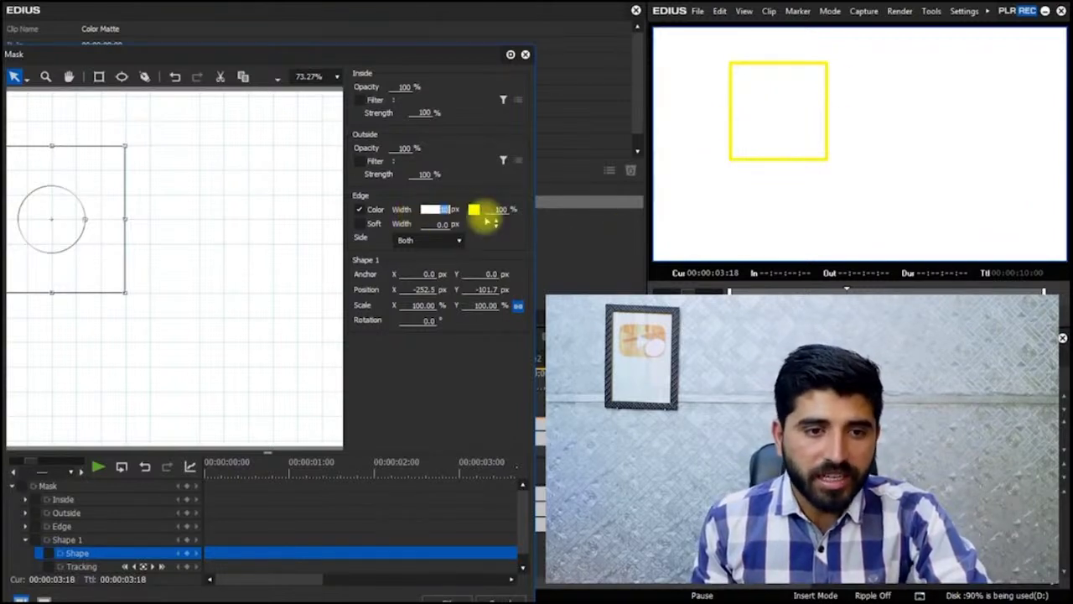
type("50")
key("Return")
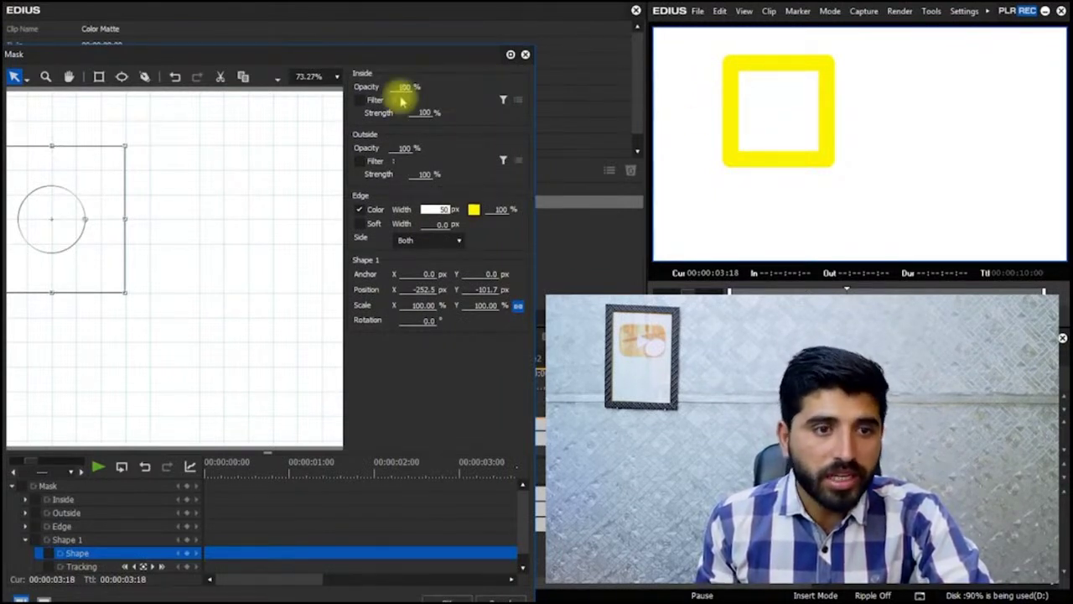
Step: Enable the mask's soft edge and set its width to 100 px
left_click(359, 224)
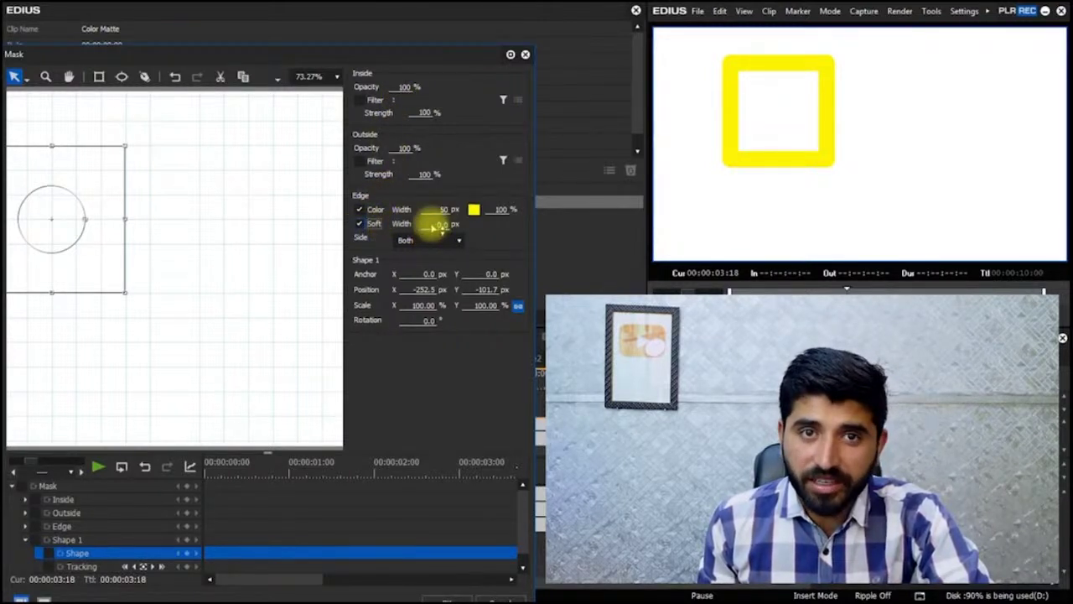
left_click(432, 224)
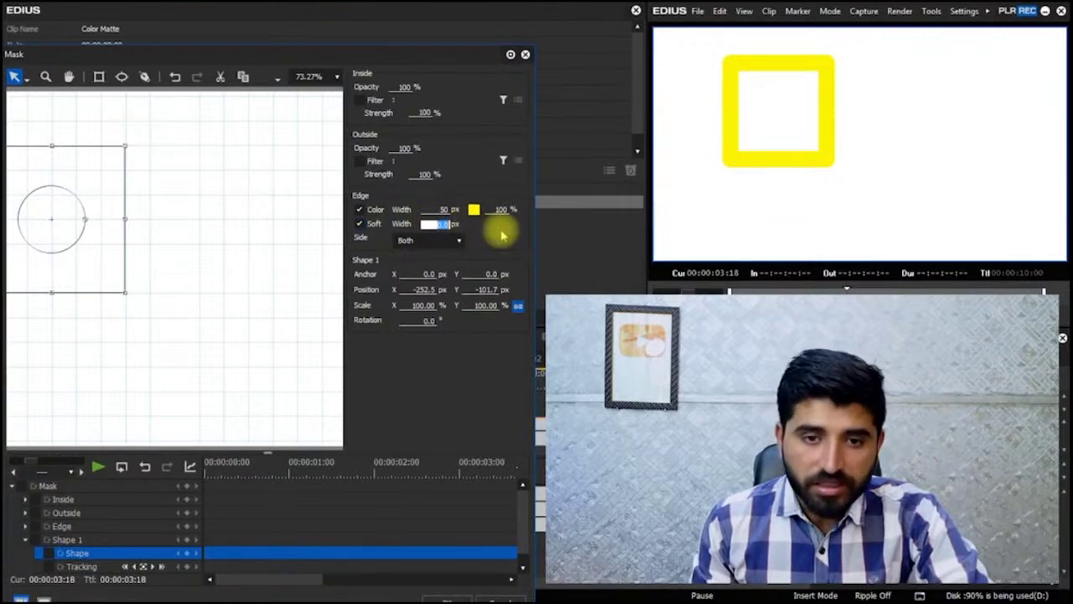
type("10")
key("BackSpace")
key("BackSpace")
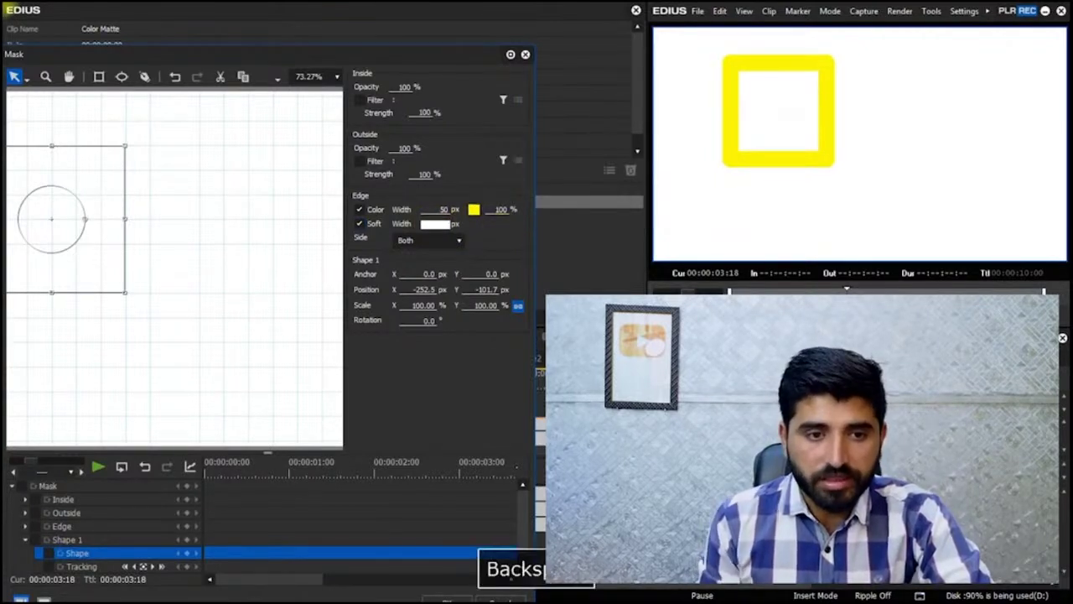
type("100")
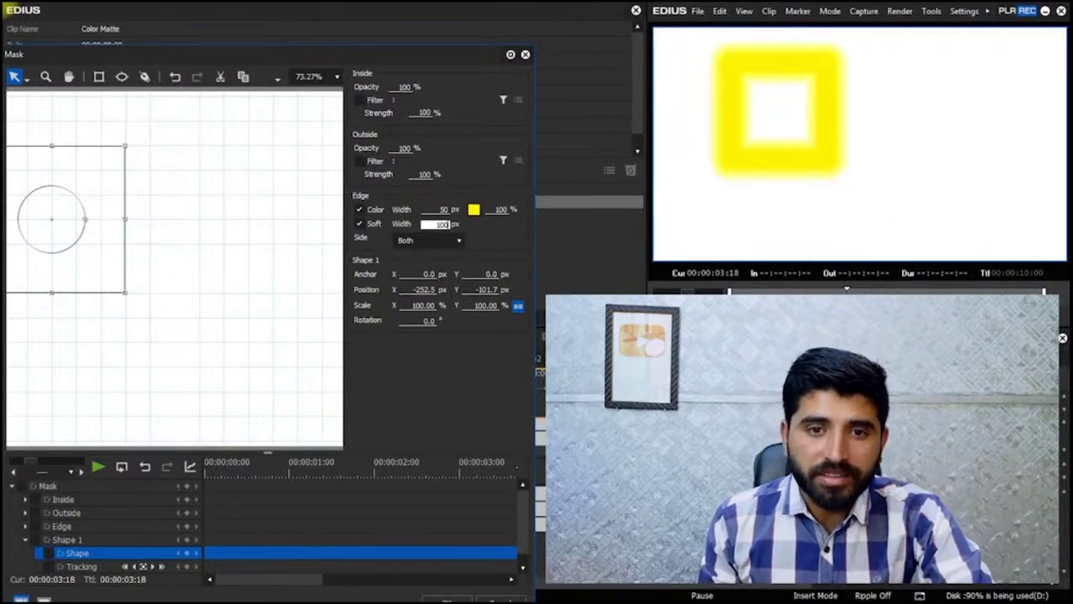
Step: Darken the mask's edge color to black
left_click(475, 210)
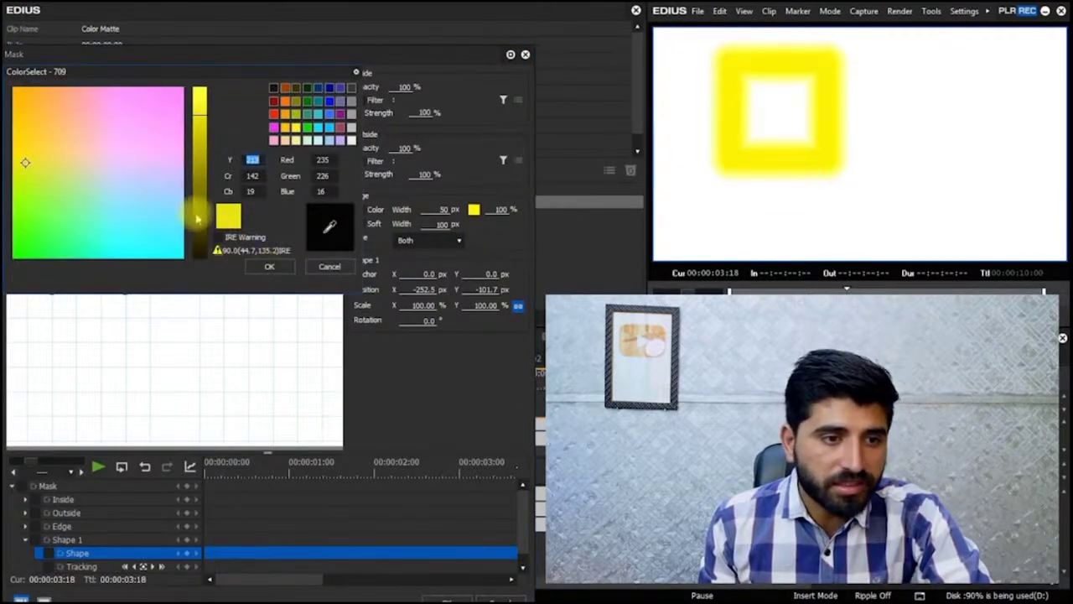
left_click_drag(199, 211, 203, 274)
left_click(269, 267)
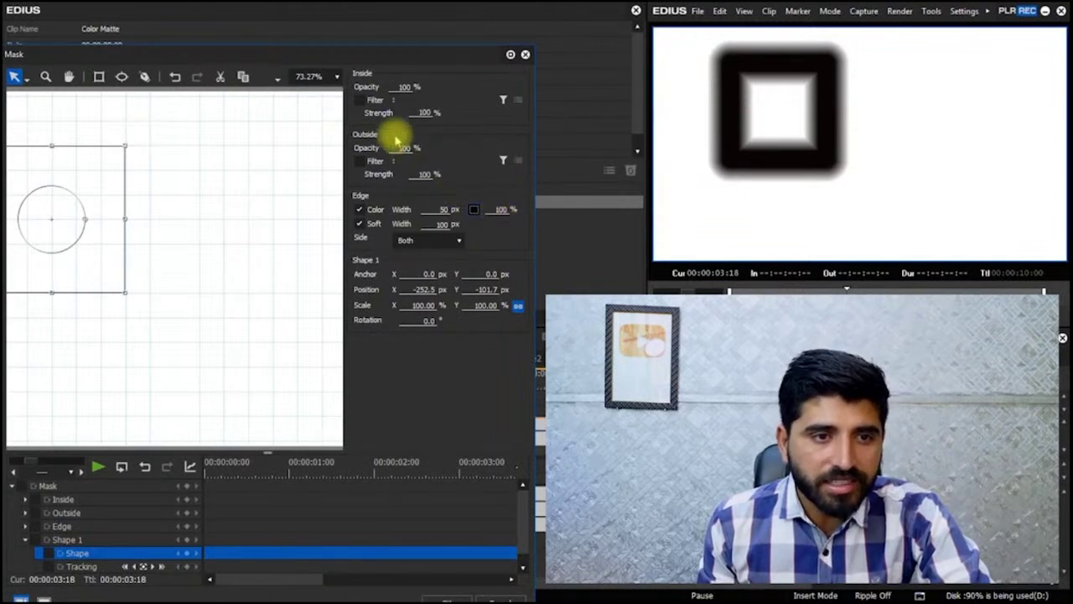
Step: Reset both the color width and the soft width of the mask's edge to 0 px
double_click(440, 209)
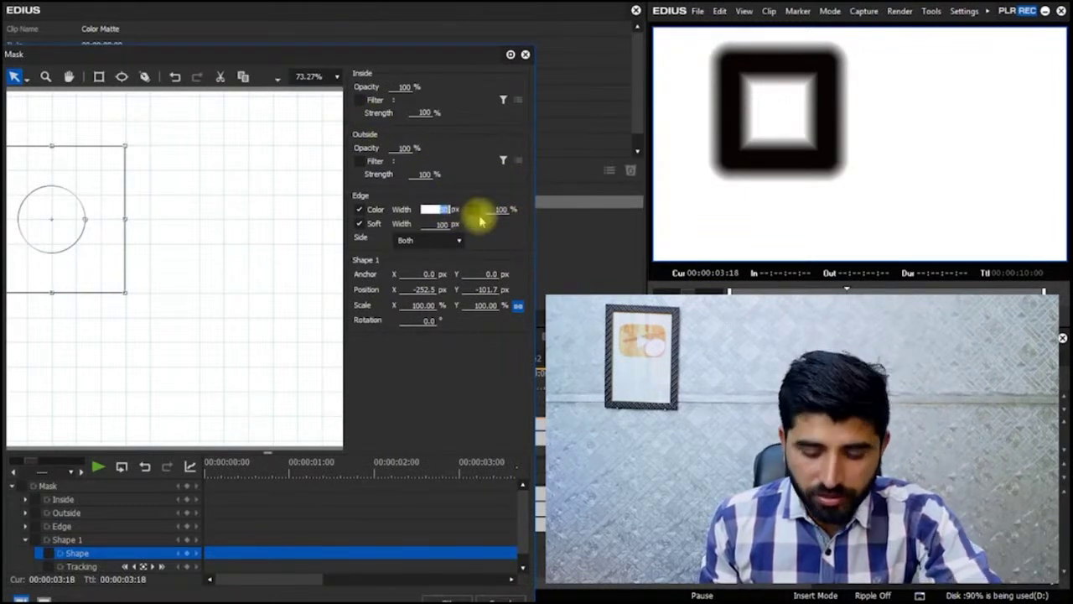
key("BackSpace")
double_click(434, 224)
key("BackSpace")
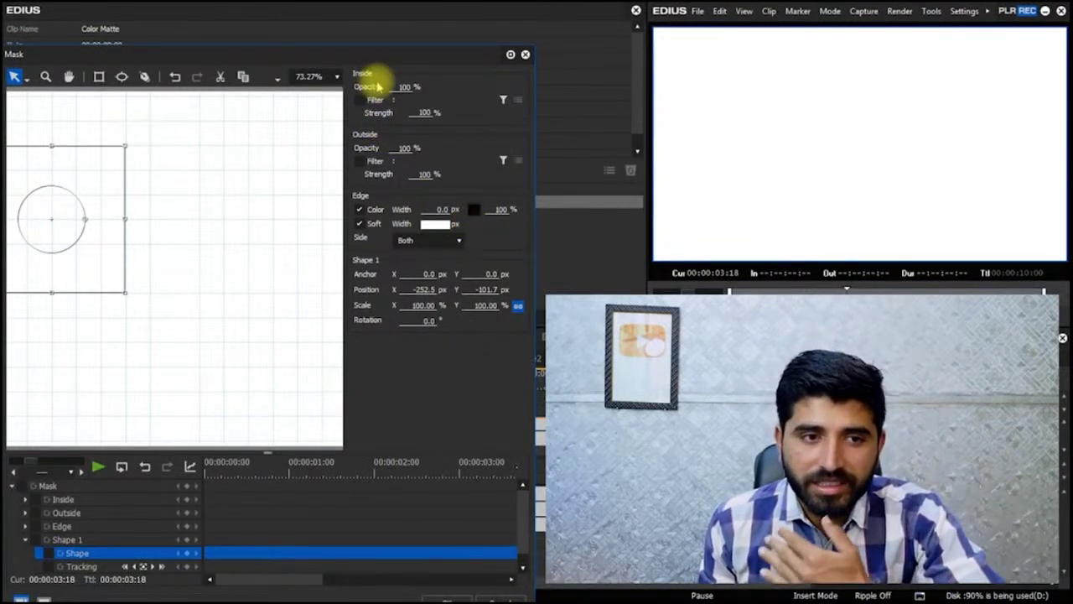
Step: Try an Inside opacity of 0% and restore it to 100%, and set the Outside opacity to 0%
double_click(404, 87)
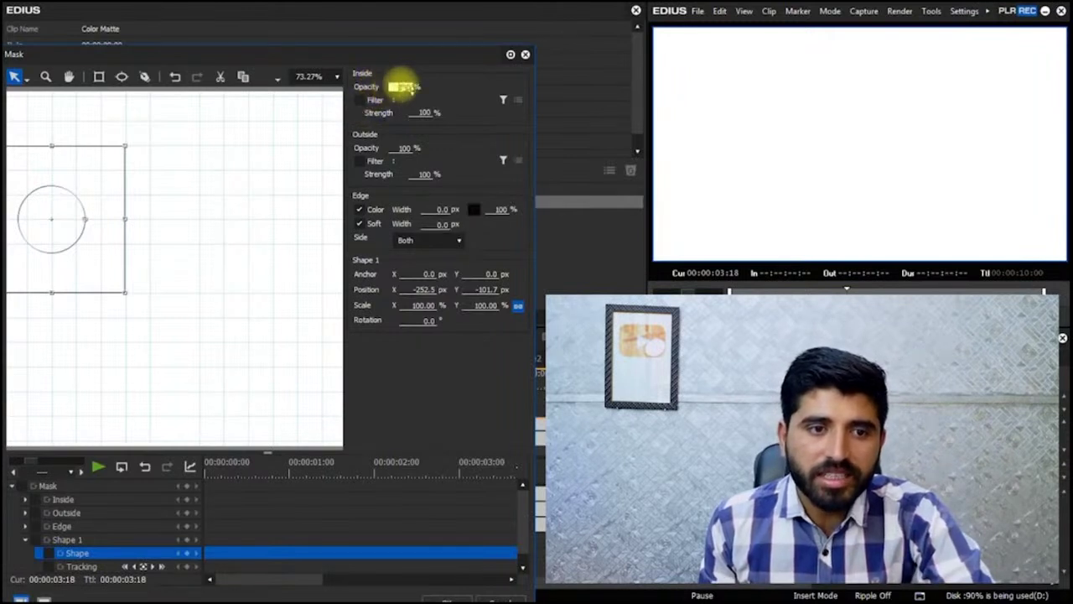
type("0")
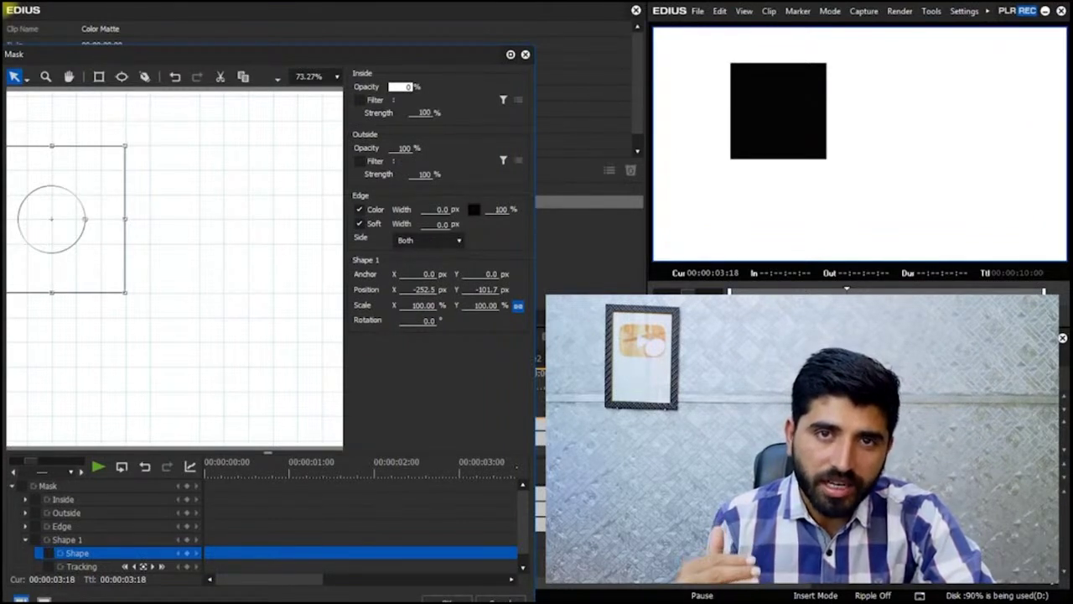
type("1")
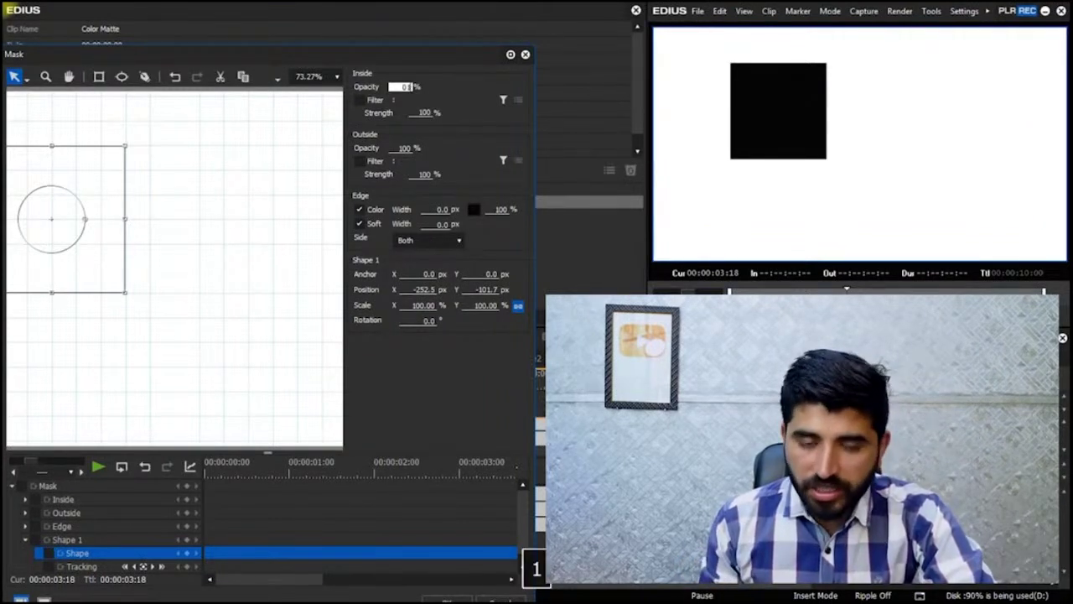
type("00")
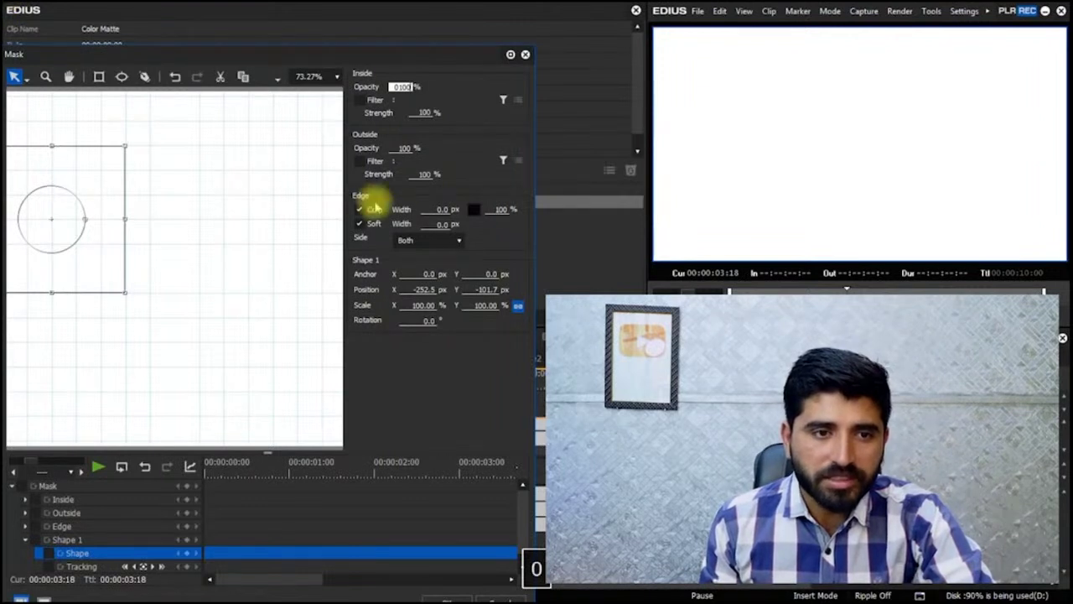
left_click(400, 148)
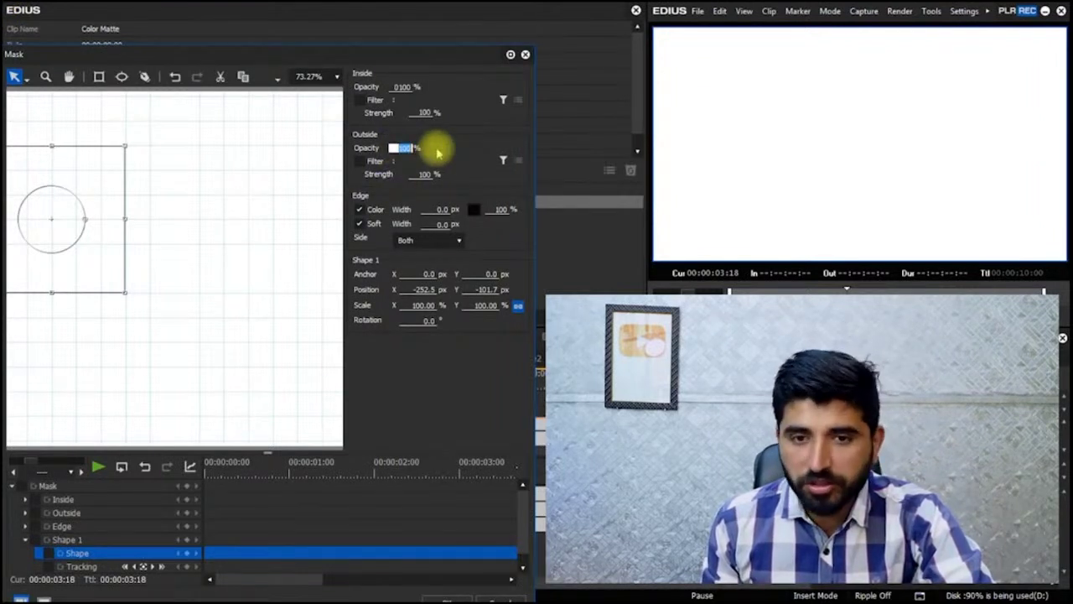
type("0")
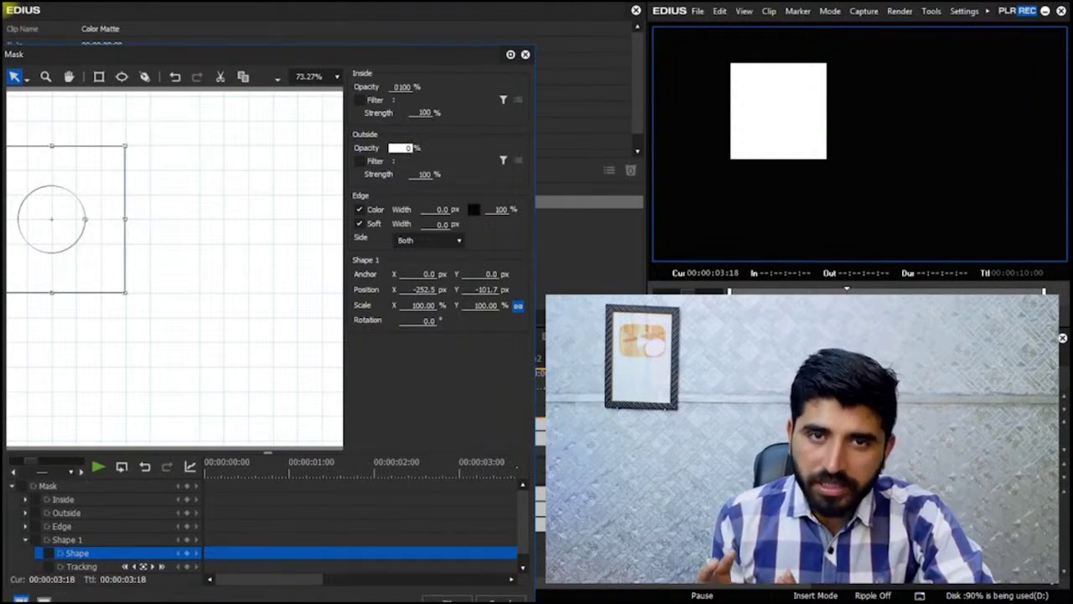
Step: Set the mask's edge color width to 10 px and make the edge red
left_click(434, 210)
type("10")
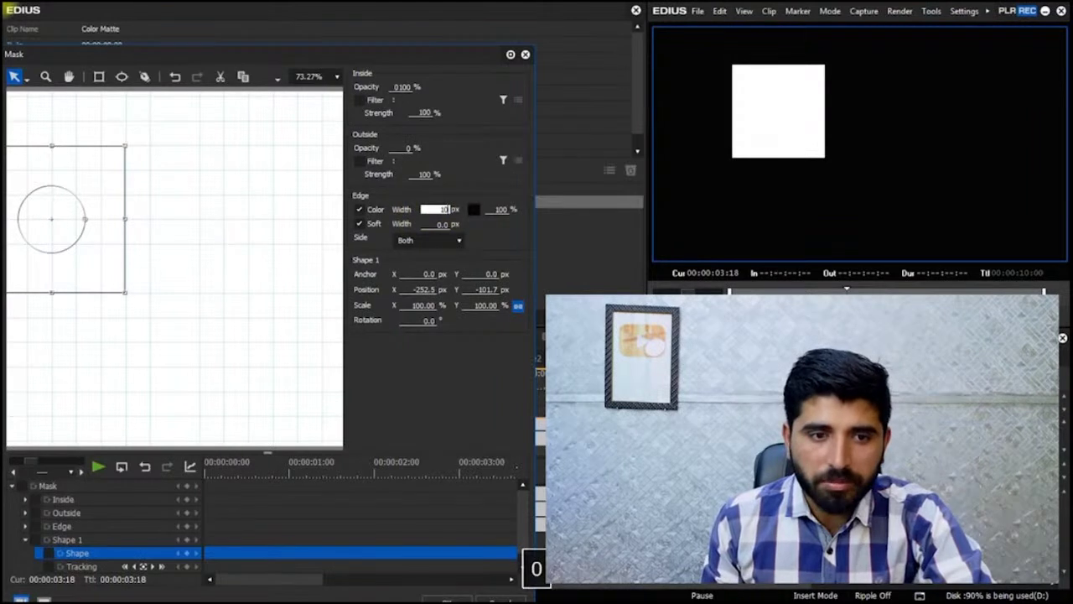
left_click(474, 209)
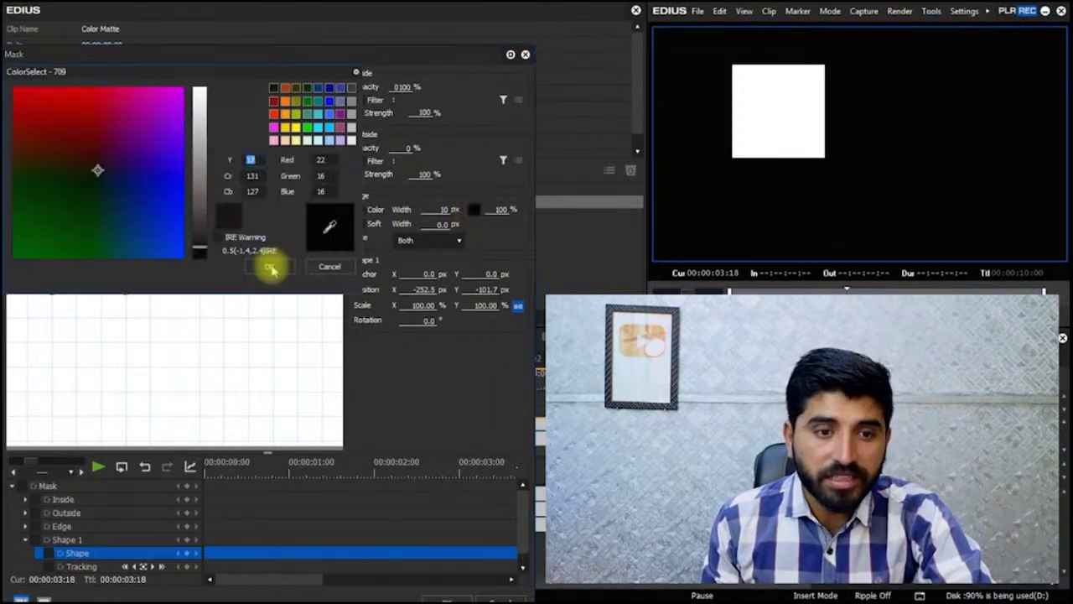
left_click(275, 108)
left_click(269, 265)
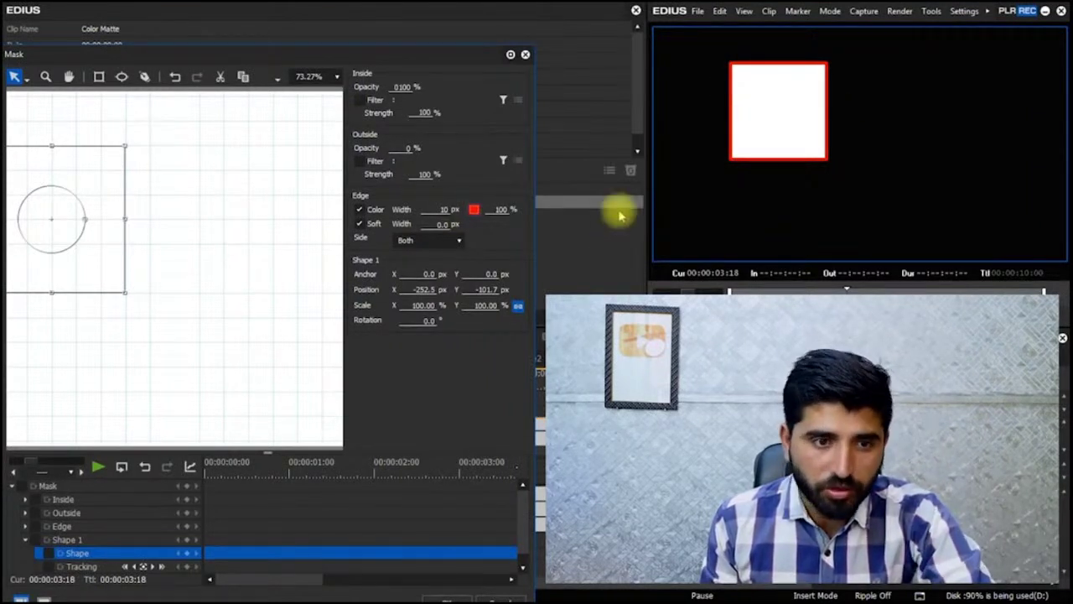
Step: Try a soft edge width of 5 px and clear the value again
left_click(436, 225)
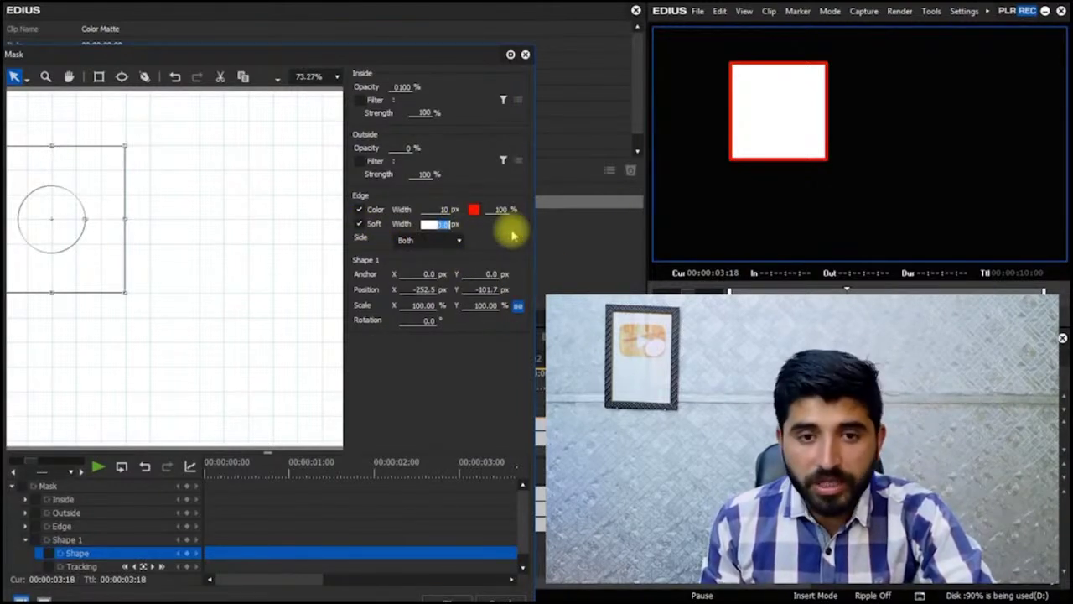
type("5")
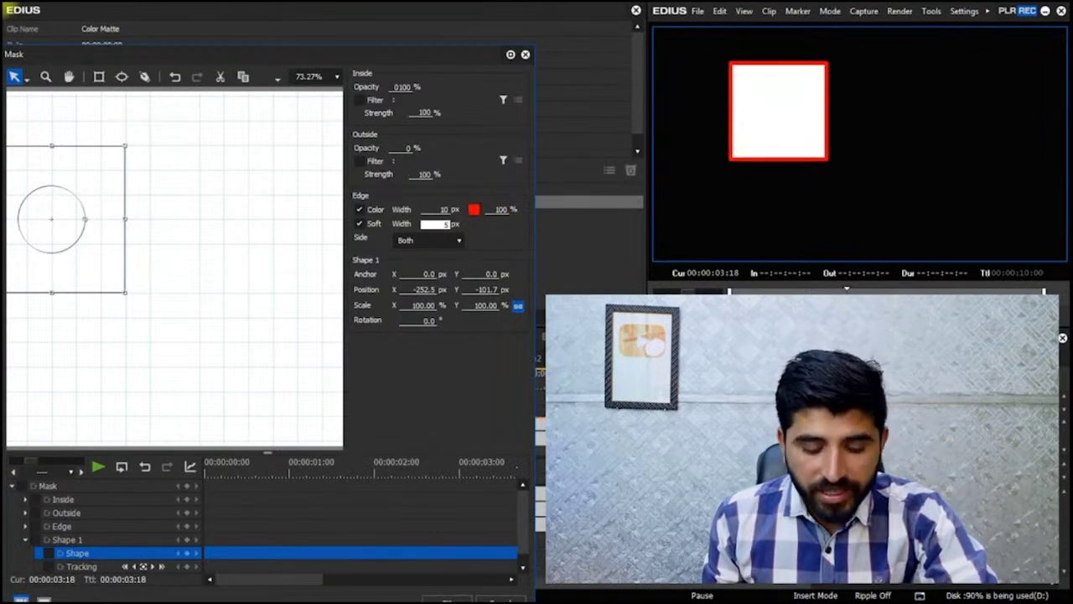
key("BackSpace")
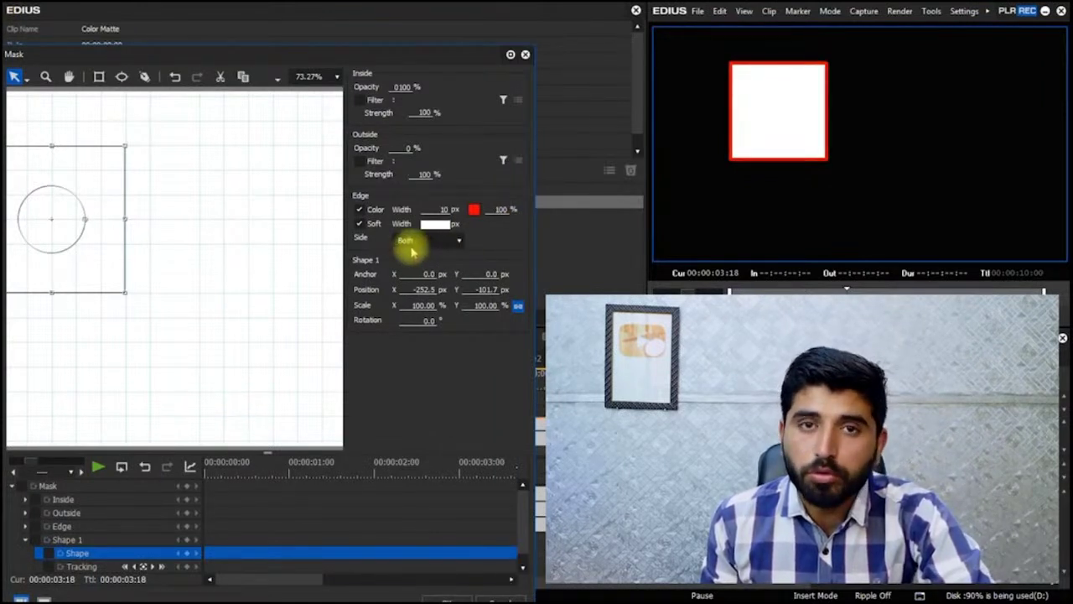
Step: Set the edge side to Inside and increase the edge color width to 50 px
left_click(449, 241)
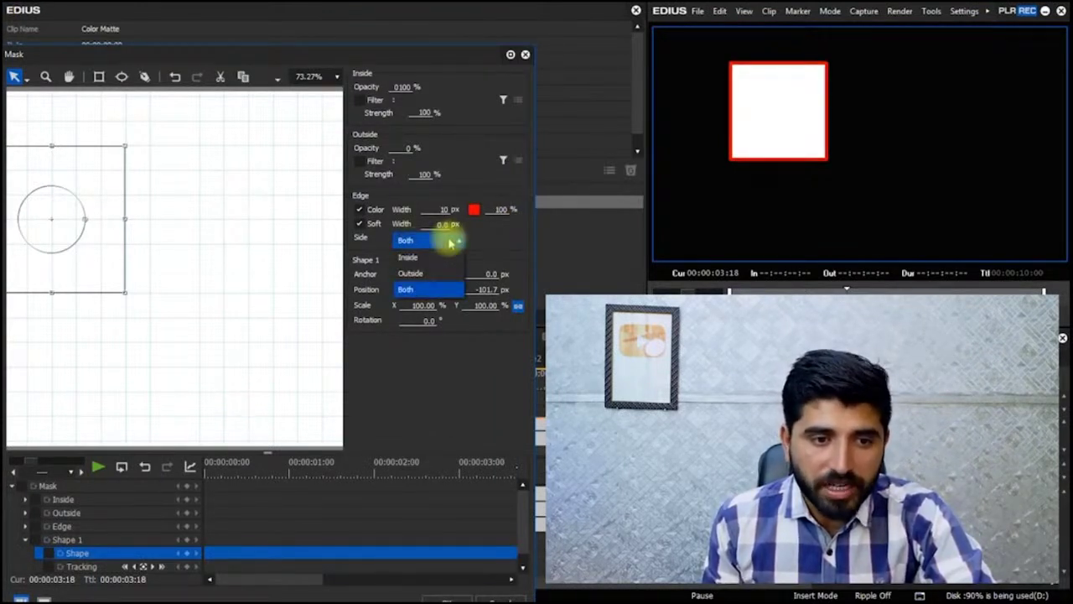
left_click(427, 259)
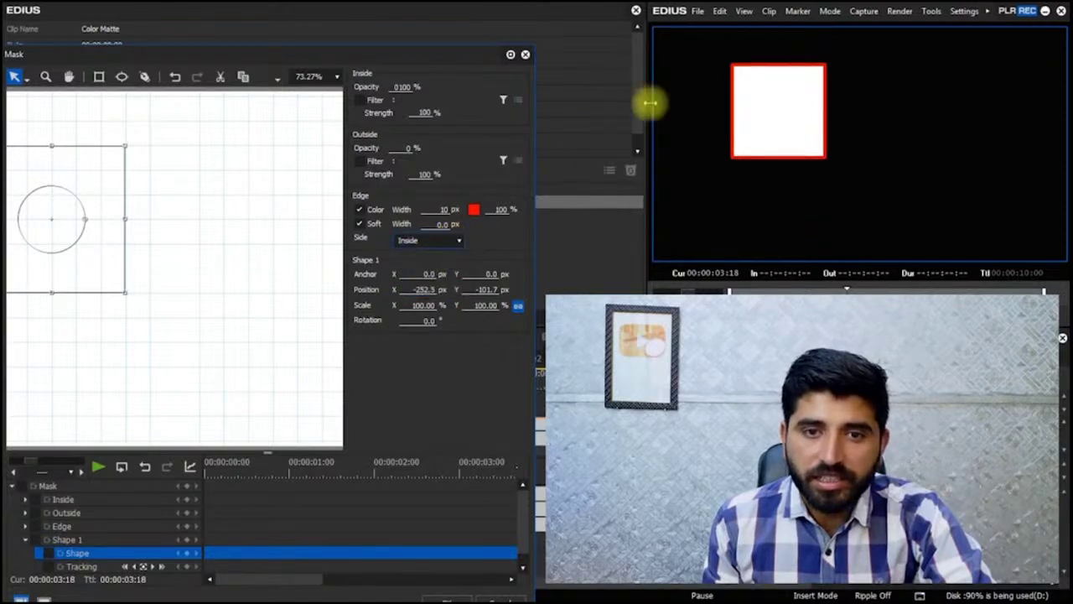
double_click(443, 210)
type("50")
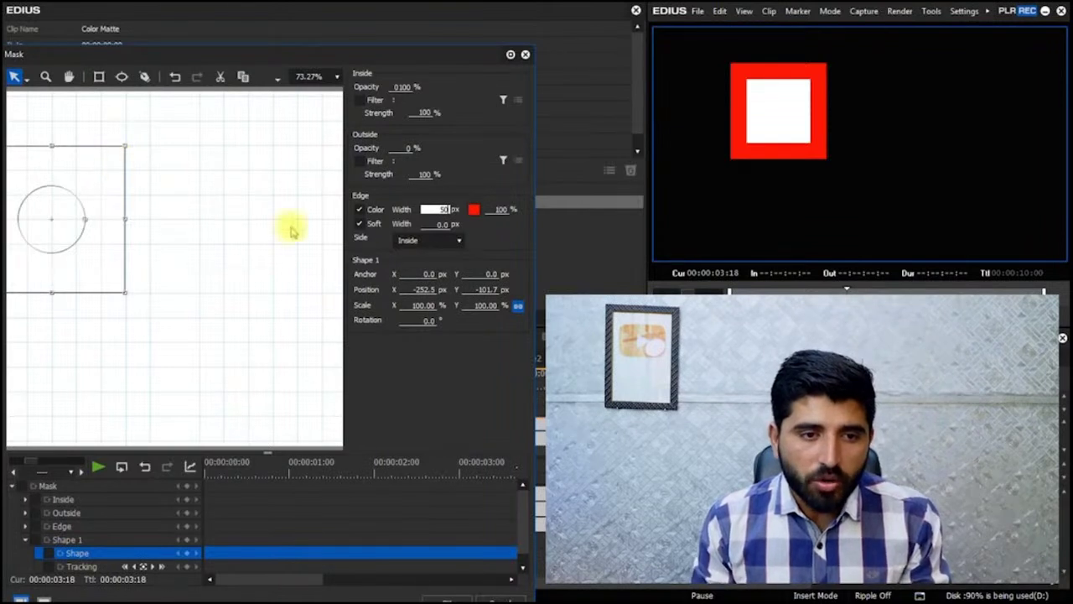
Step: Switch the edge side to Outside for comparison and return it to Inside
left_click(424, 241)
left_click(411, 274)
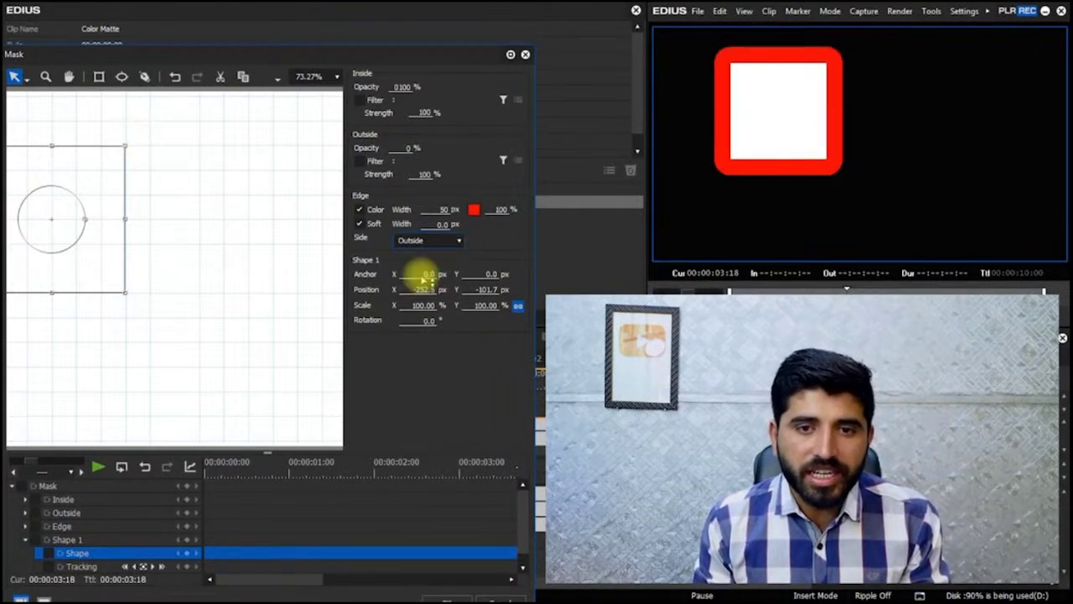
left_click(422, 241)
left_click(430, 259)
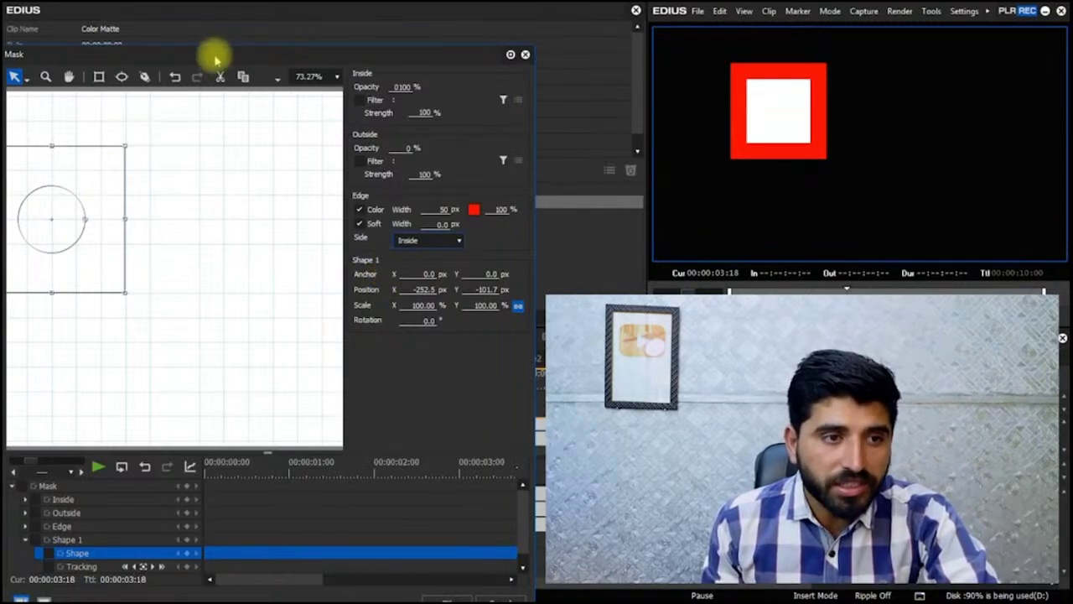
Step: In the maximized Mask window, set the square shape's anchor X to 50 px and its rotation to 50°
left_click(510, 54)
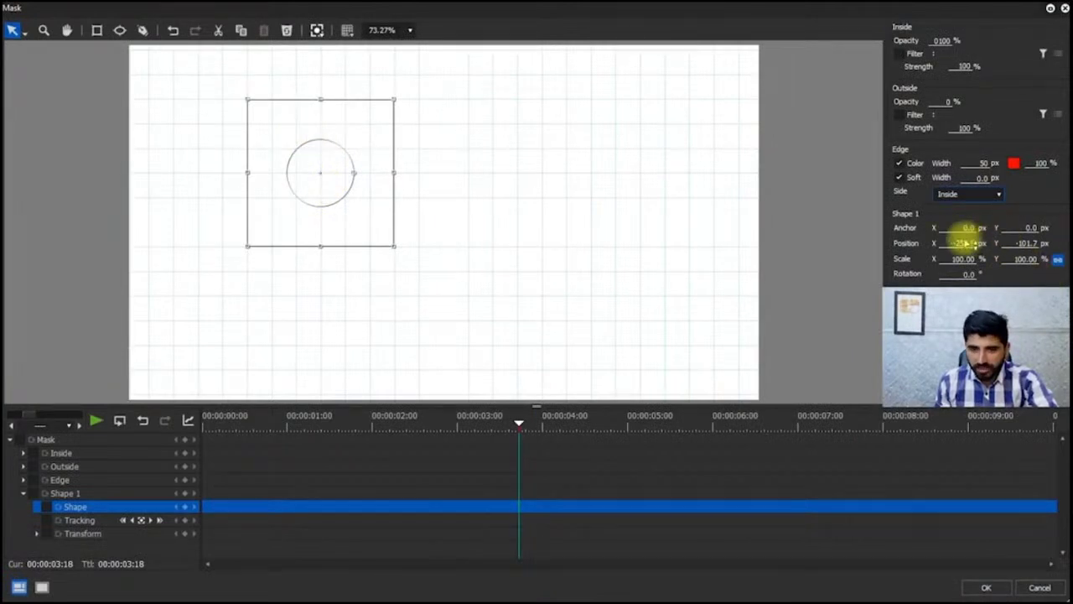
left_click(958, 228)
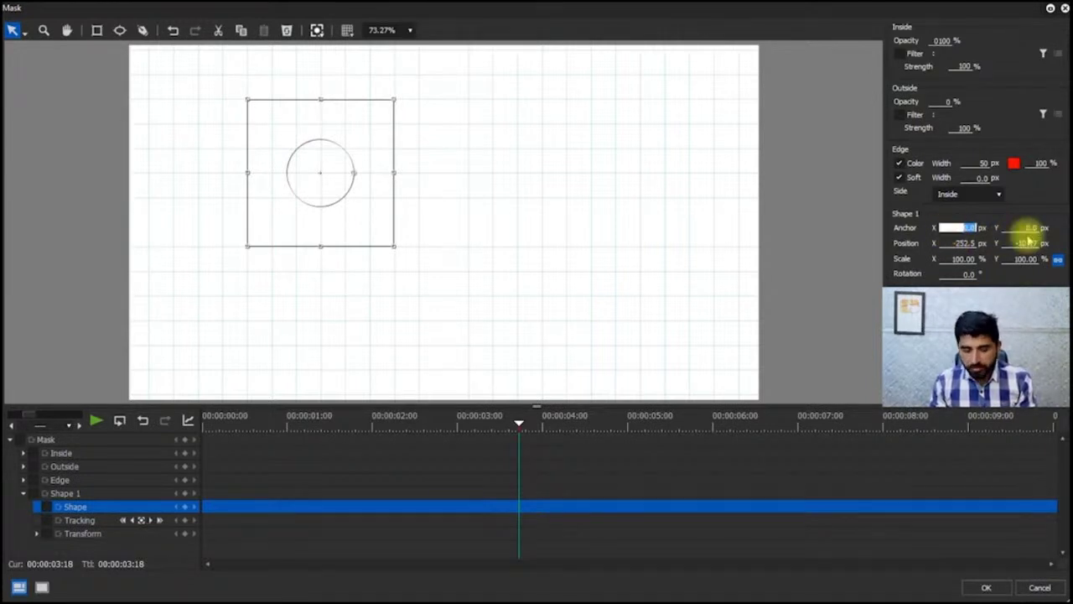
type("50")
key("BackSpace")
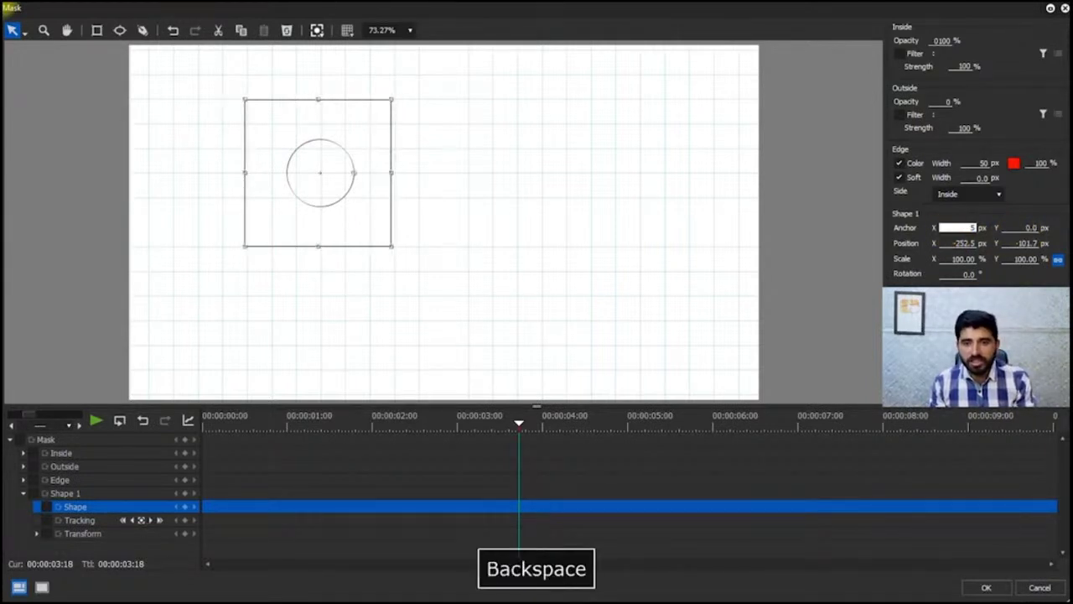
type("100")
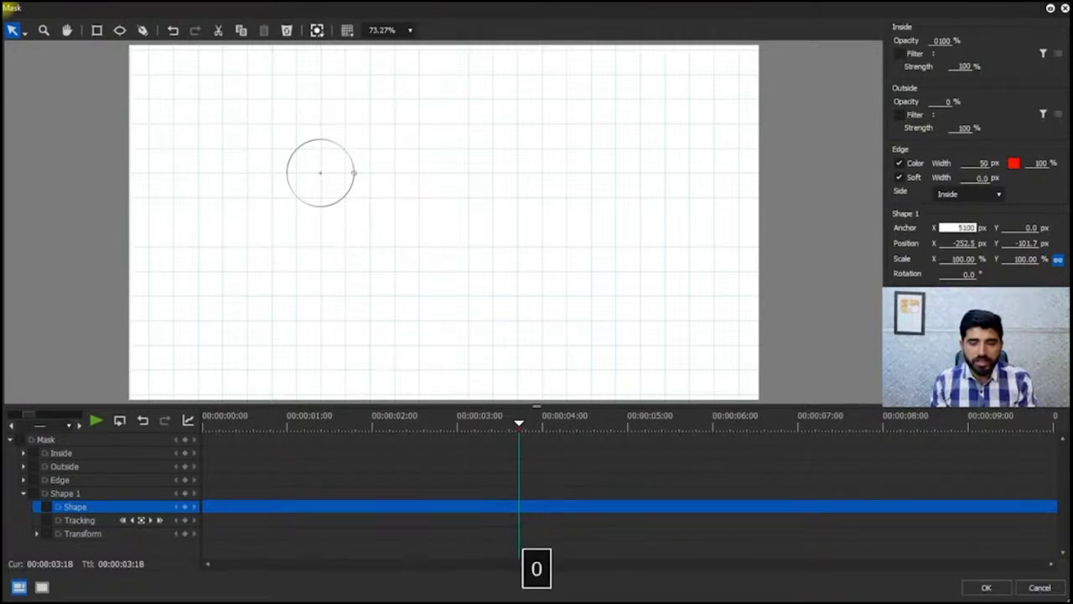
key("BackSpace")
key("BackSpace")
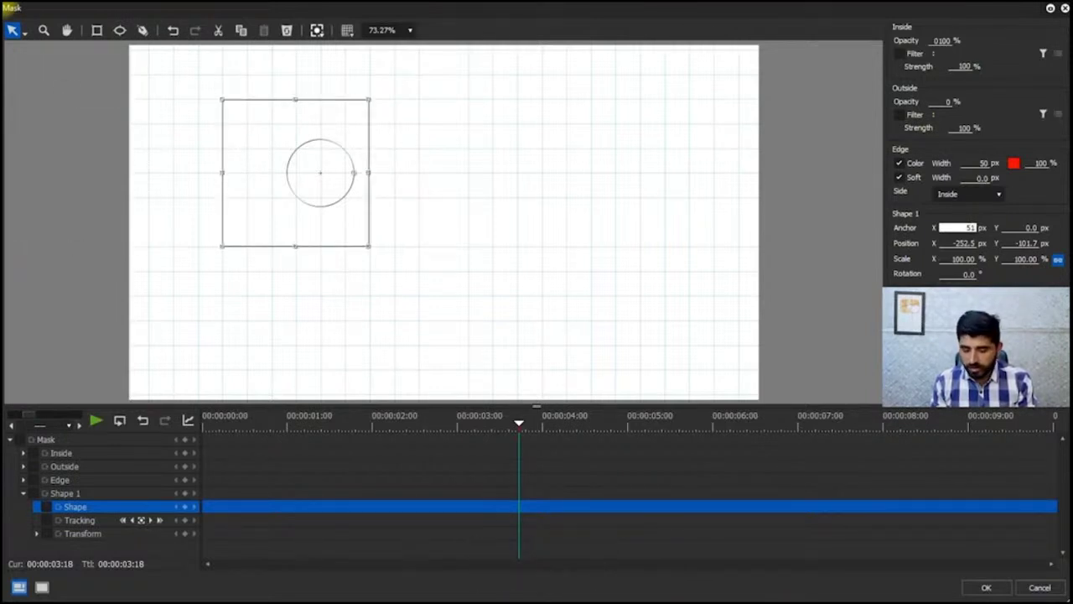
key("BackSpace")
type("0")
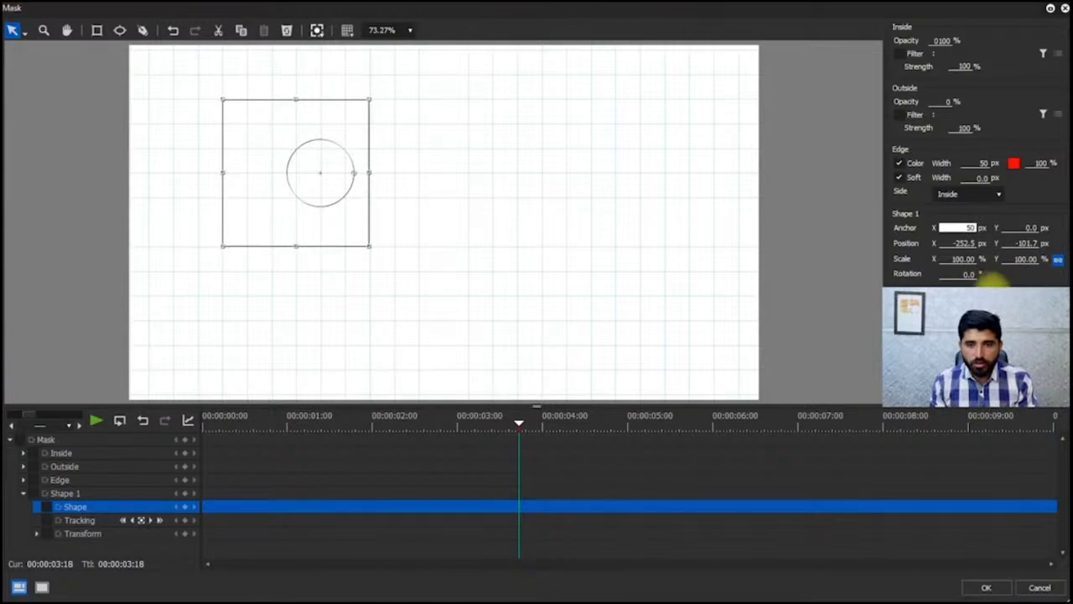
left_click(965, 275)
type("50")
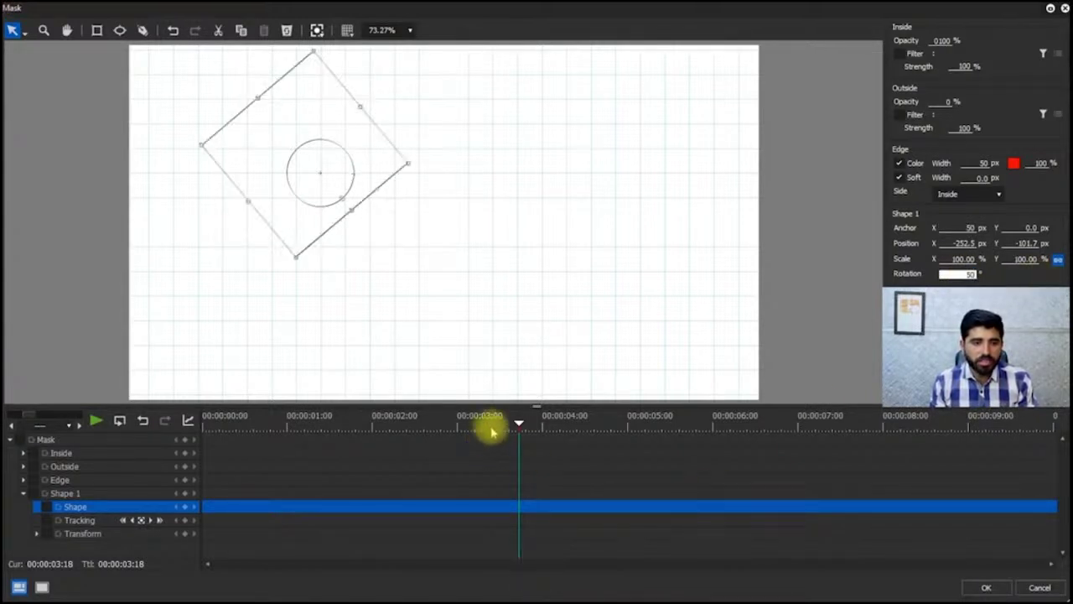
Step: Return the mask playhead to the start and reset the square's rotation and anchor X to 0
left_click_drag(491, 431, 162, 445)
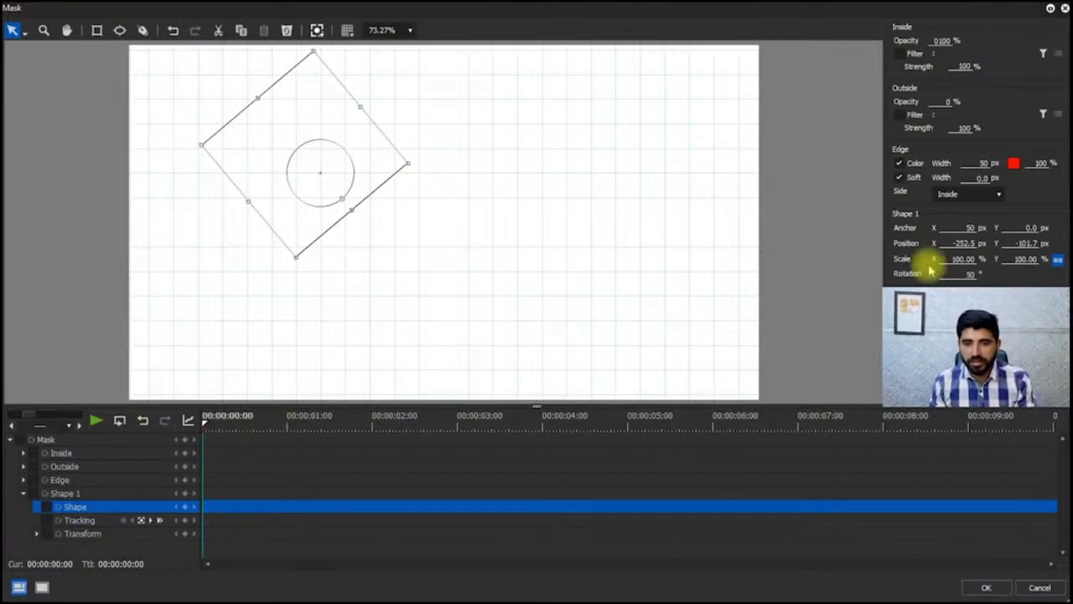
left_click(963, 228)
key("equal")
left_click(966, 275)
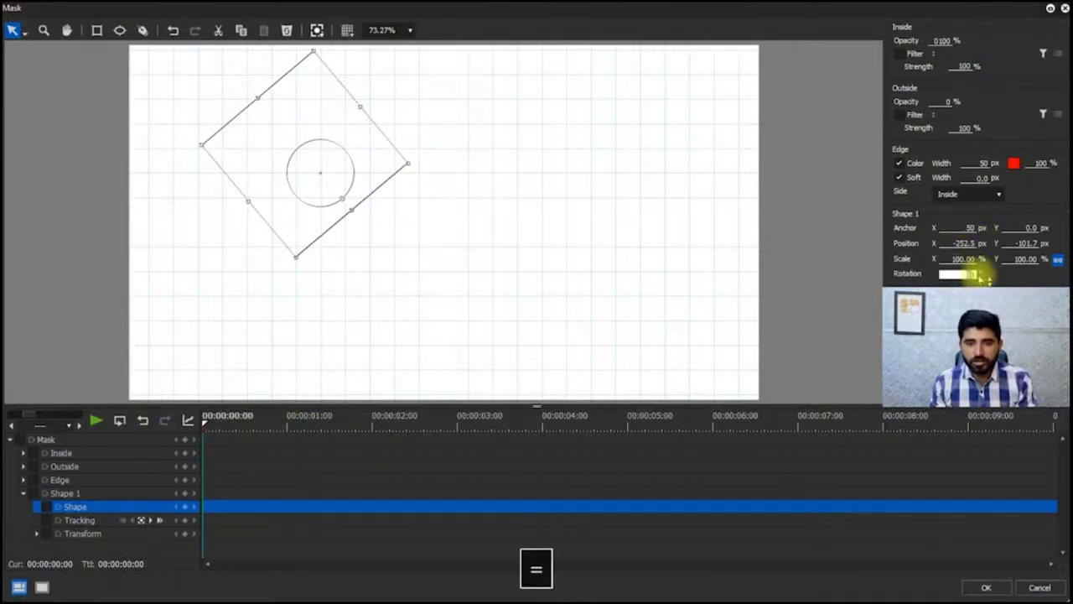
key("BackSpace")
left_click(954, 228)
key("BackSpace")
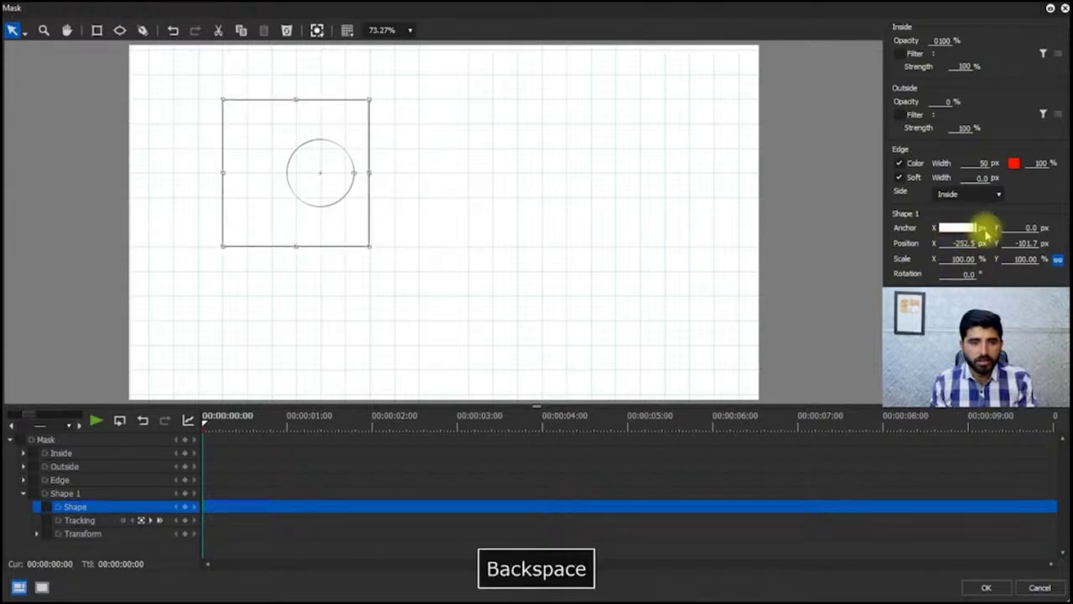
Step: Try a 50° rotation on the square around its centred anchor and clear the value again
left_click(966, 274)
type("50")
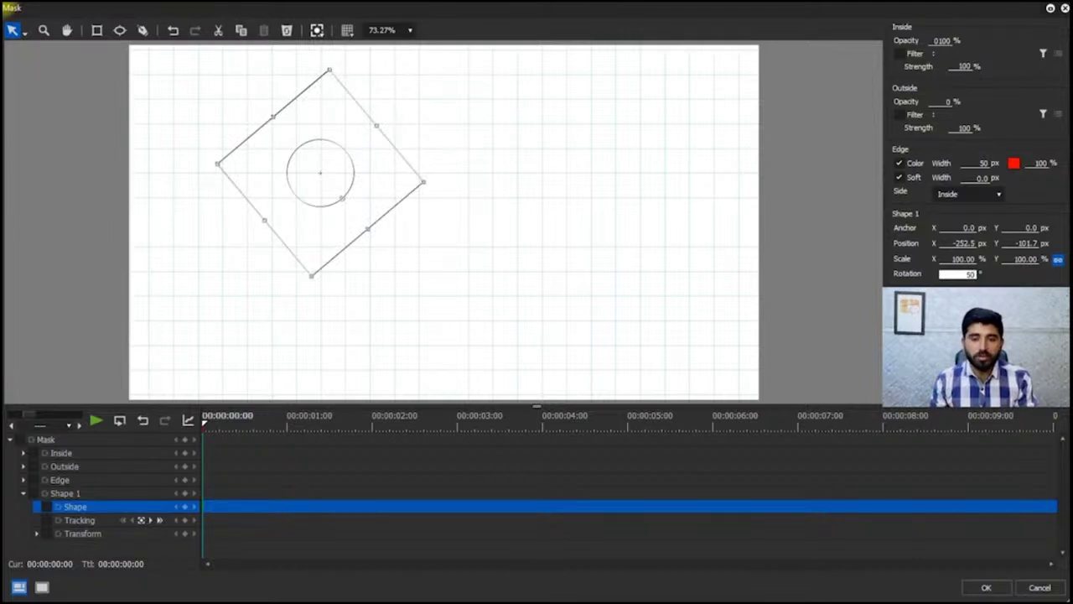
key("BackSpace")
key("BackSpace")
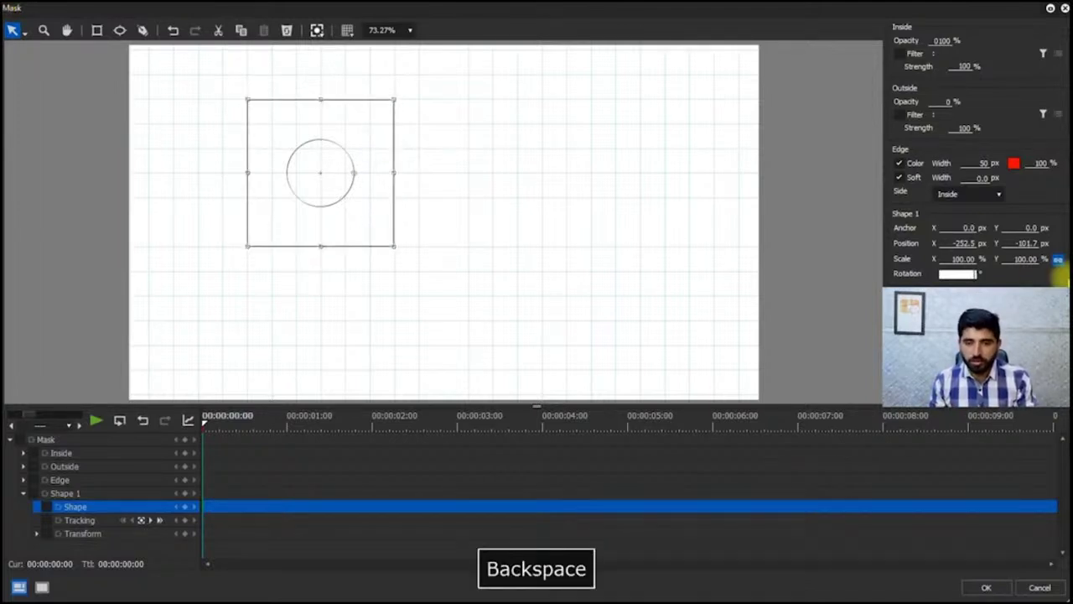
Step: Set the square's position to X 100 px and Y 100 px, and move it freehand to about X -57, Y 1 px
left_click(957, 242)
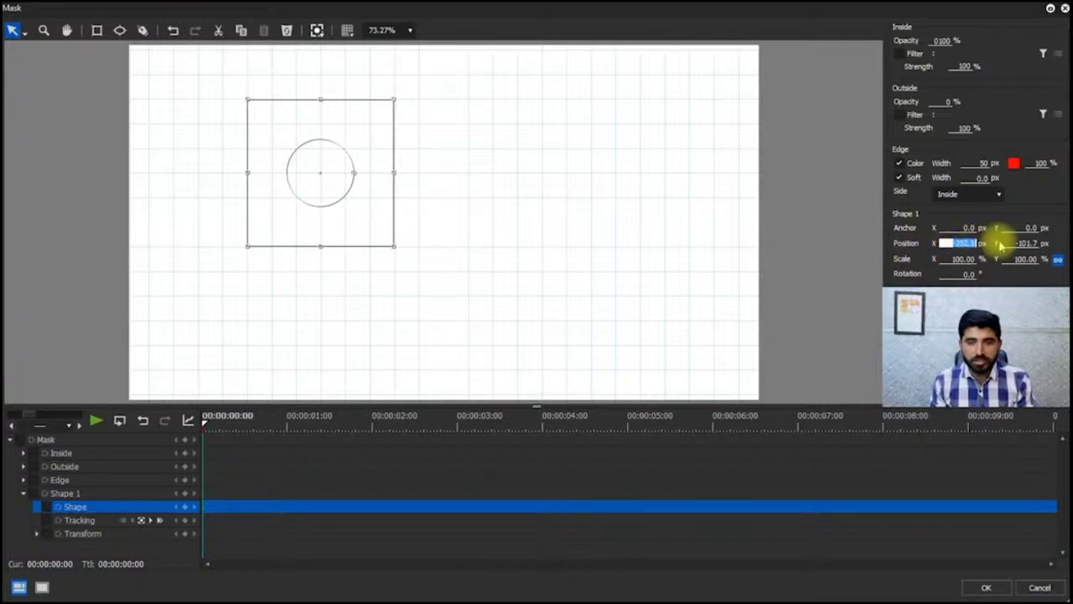
type("100")
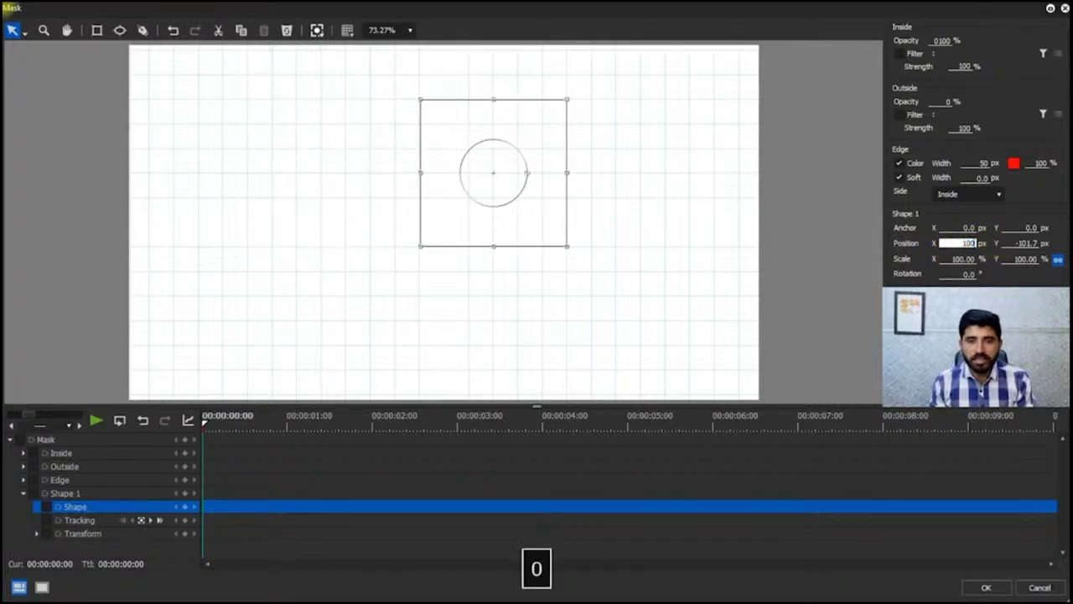
left_click(1019, 243)
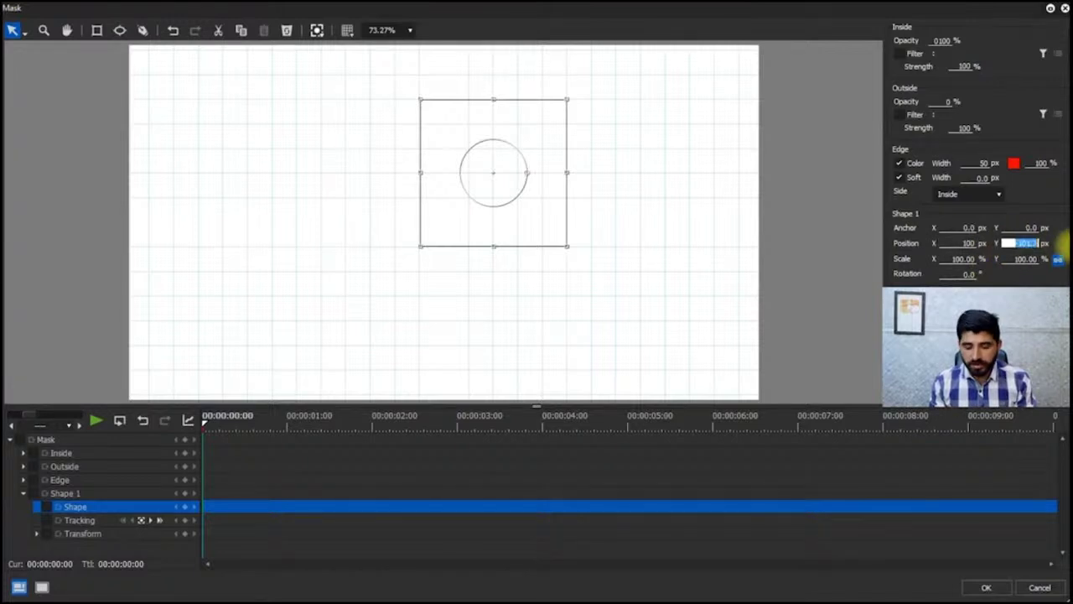
type("100")
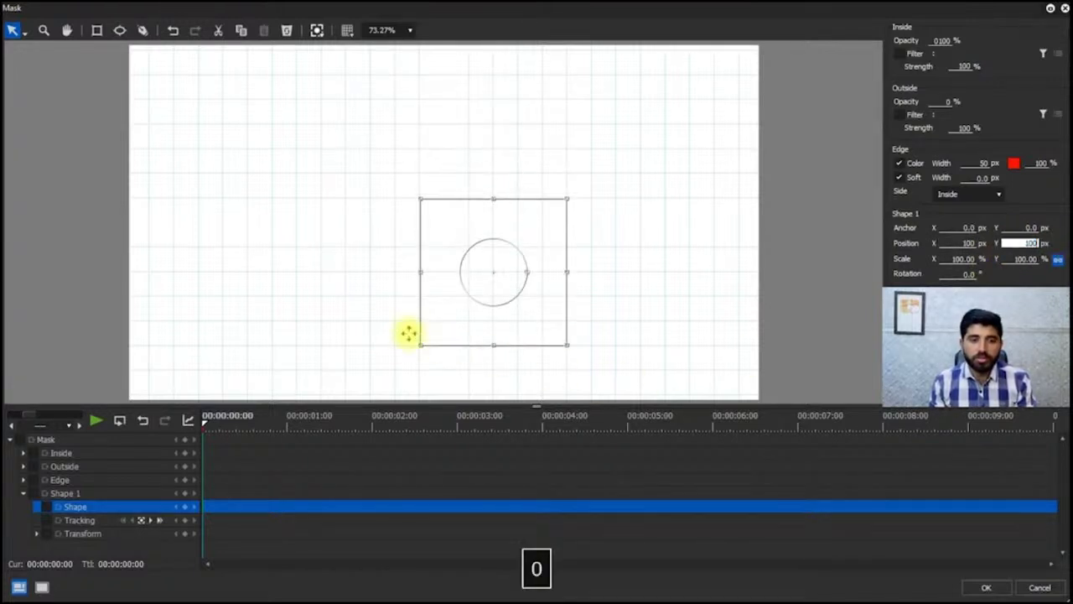
left_click_drag(497, 275, 422, 235)
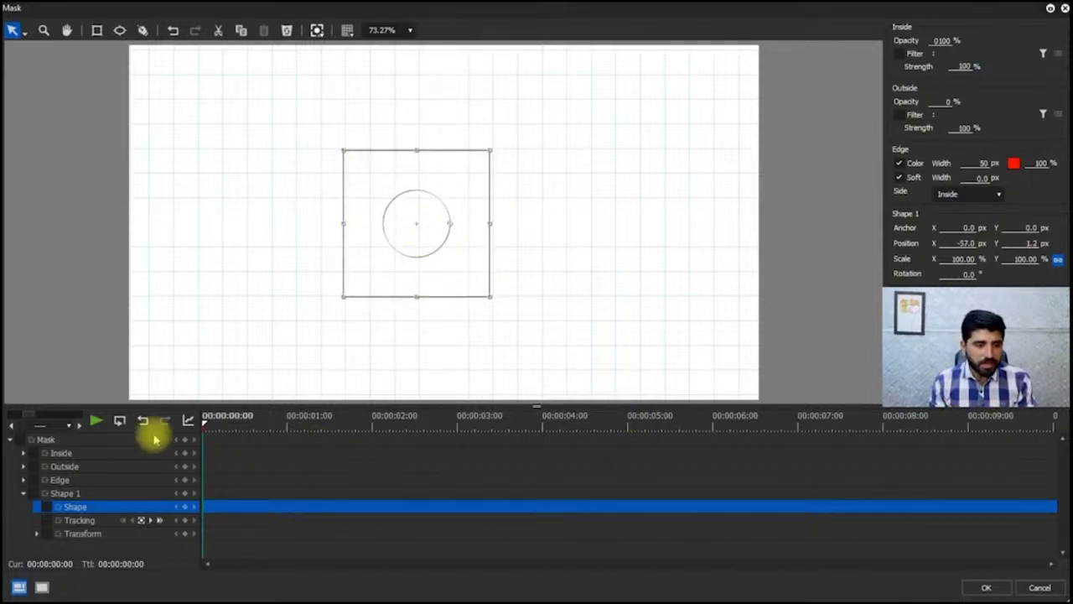
Step: Enable keyframes for the whole mask, move the square toward the frame's upper right near the clip's end, and apply the mask
left_click(22, 494)
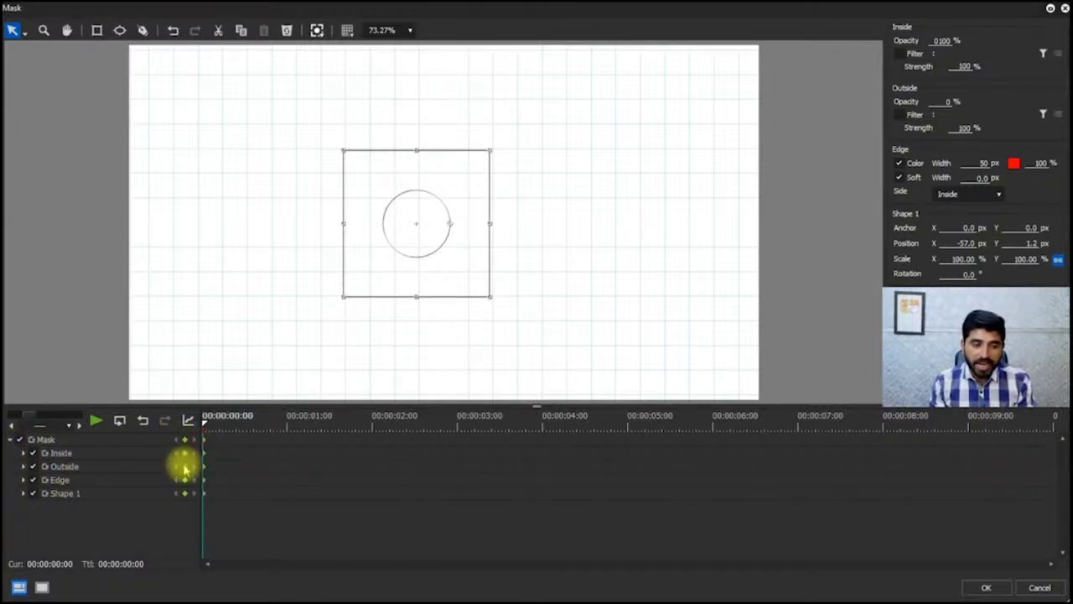
left_click_drag(232, 430, 1054, 422)
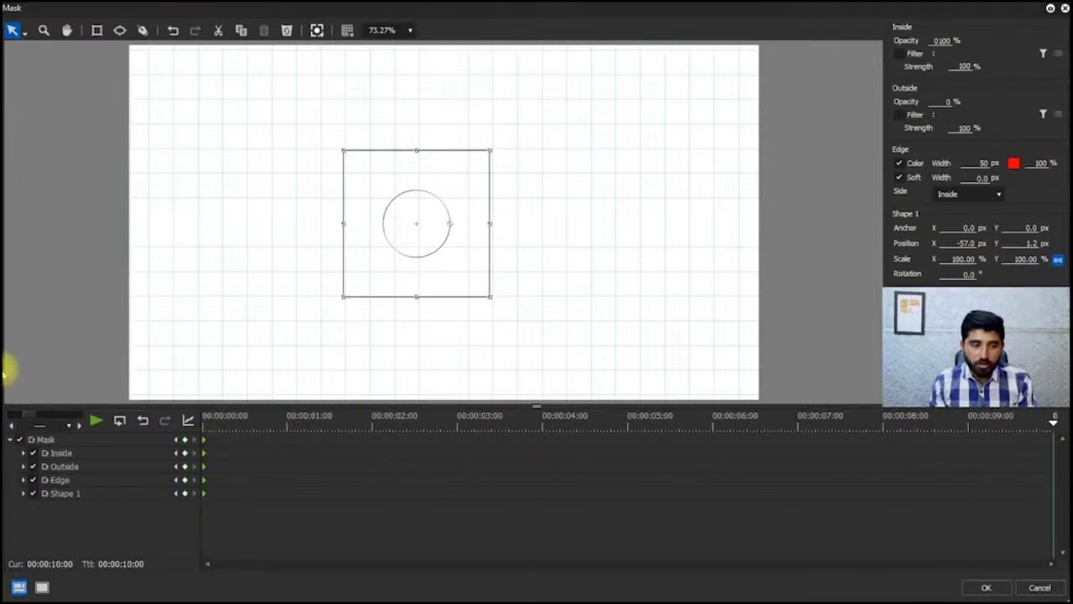
left_click_drag(426, 270, 682, 165)
left_click_drag(964, 424, 1061, 462)
key("Home")
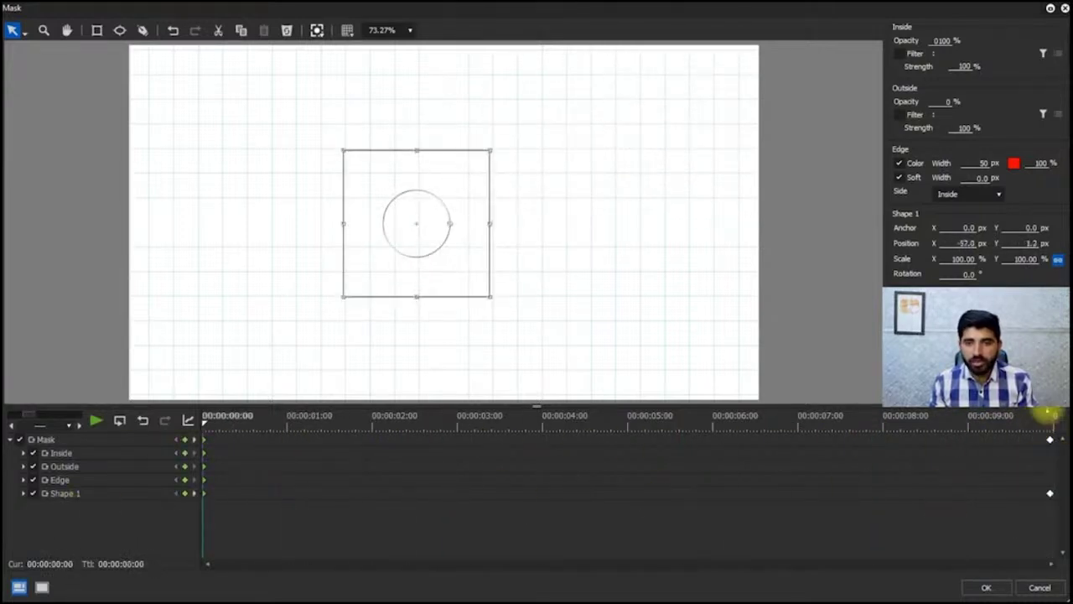
left_click(989, 589)
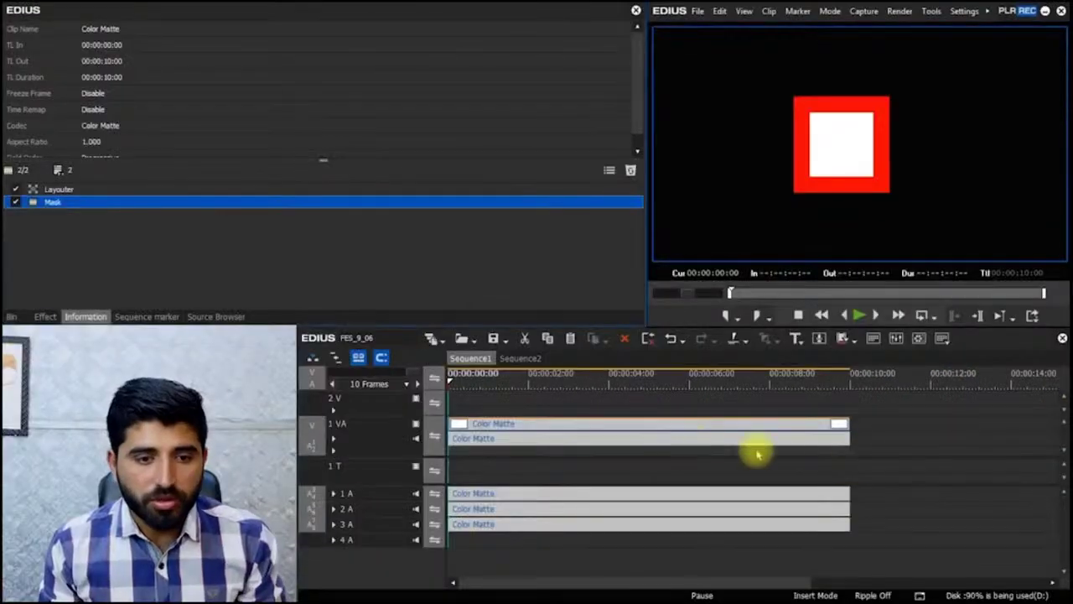
Step: Play and scrub through the timeline to preview the animated square mask
key("space")
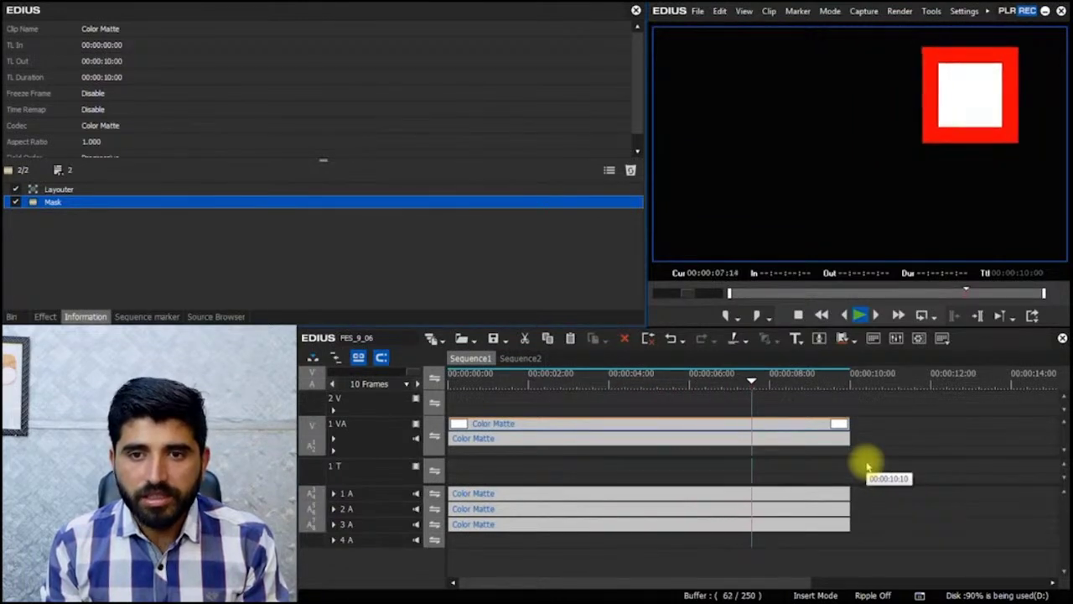
left_click(844, 384)
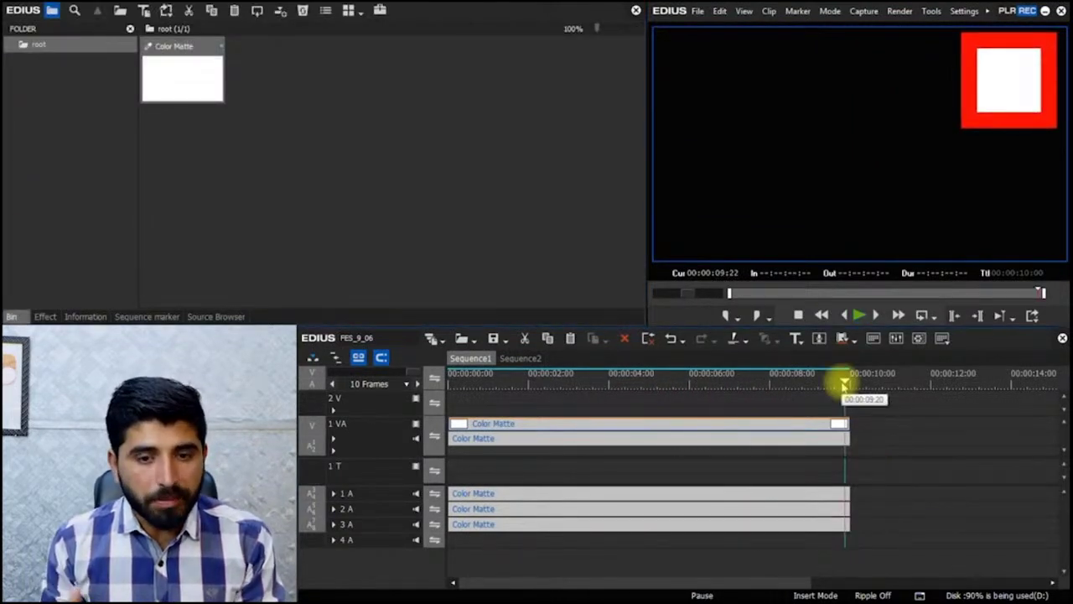
left_click_drag(845, 384, 635, 387)
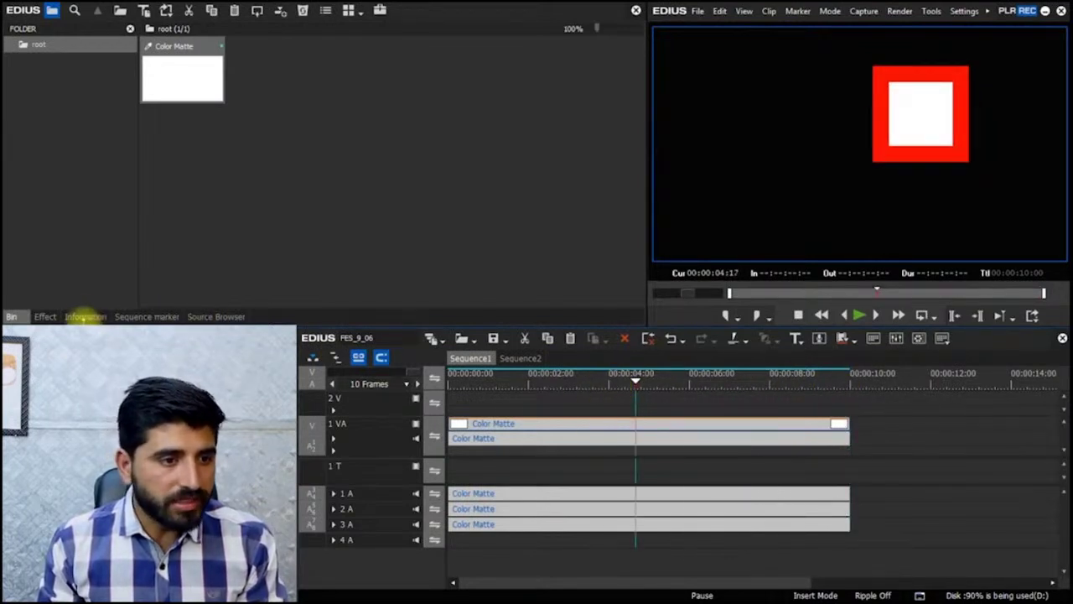
left_click(84, 317)
left_click(101, 201)
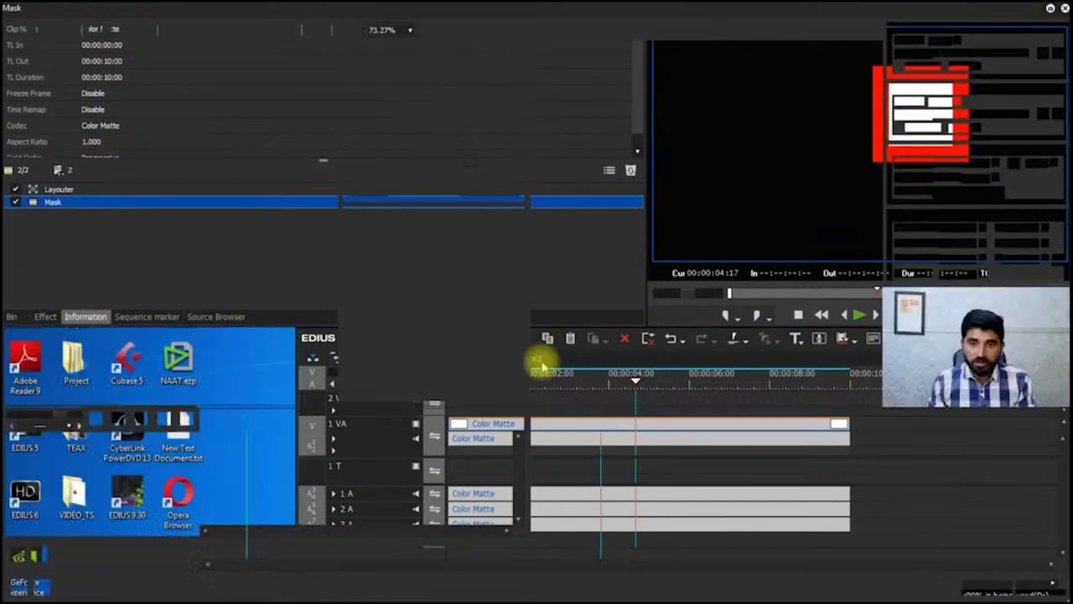
left_click(1040, 584)
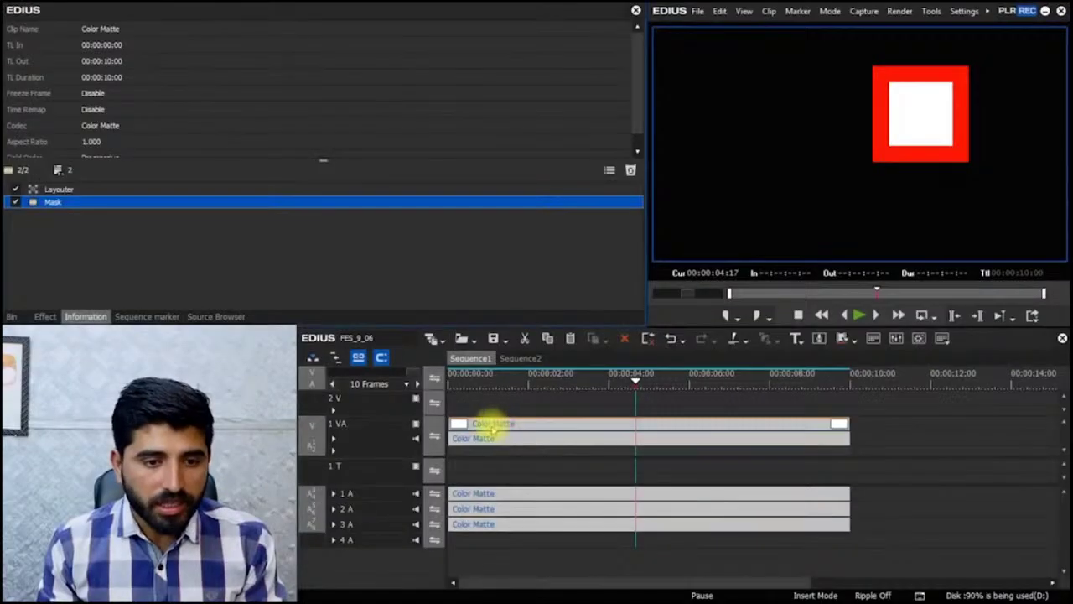
Step: Move the white Color Matte clip up to track 2 V and create a dark green Color Matte in the bin
left_click_drag(493, 425, 495, 400)
left_click(13, 316)
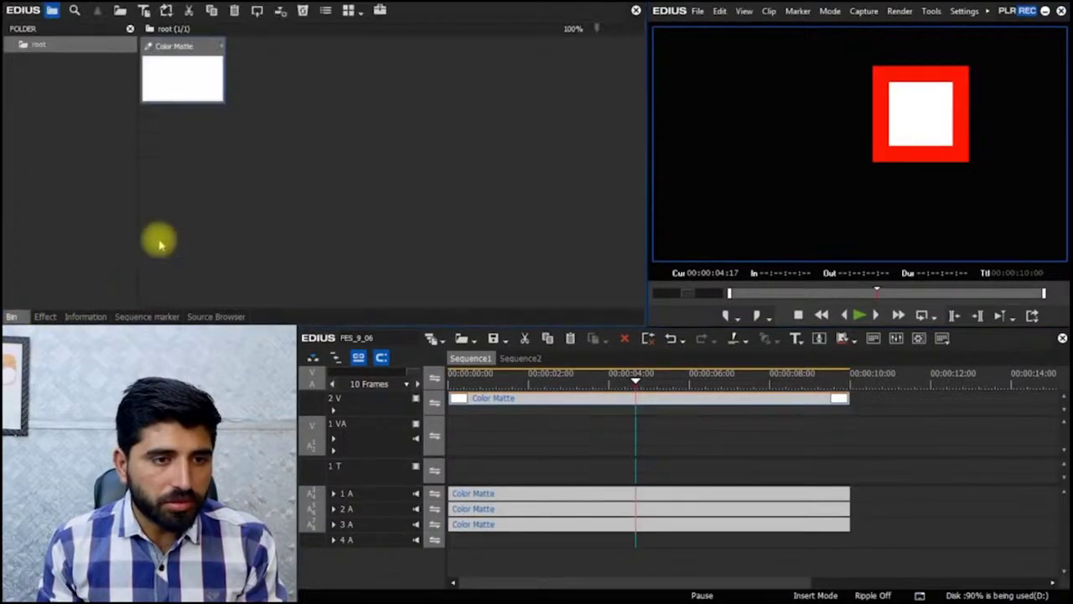
right_click(422, 109)
mouse_move(498, 177)
left_click(582, 194)
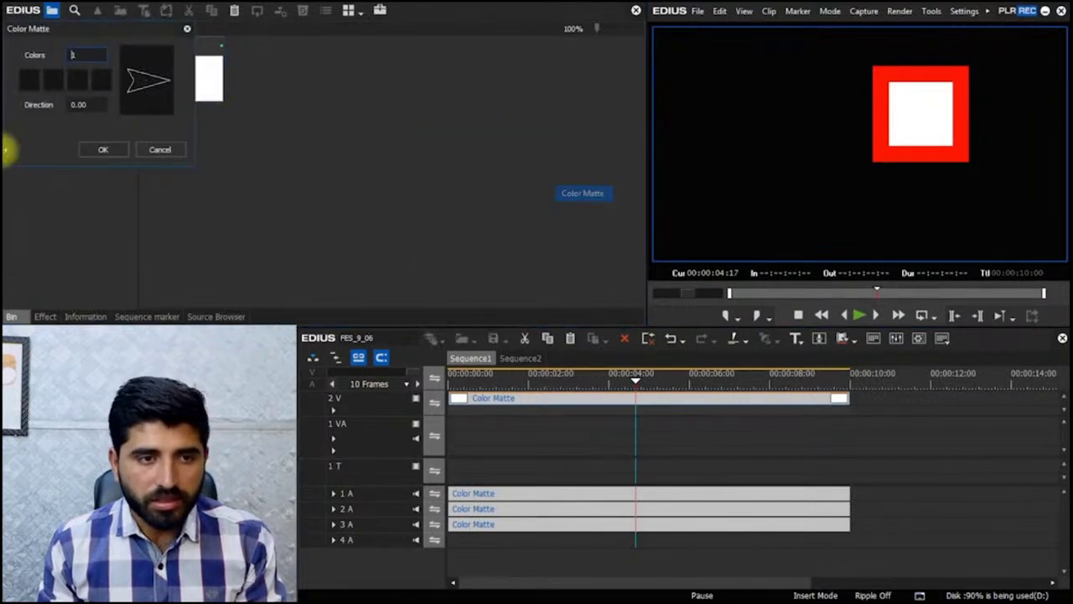
left_click(14, 79)
left_click(36, 81)
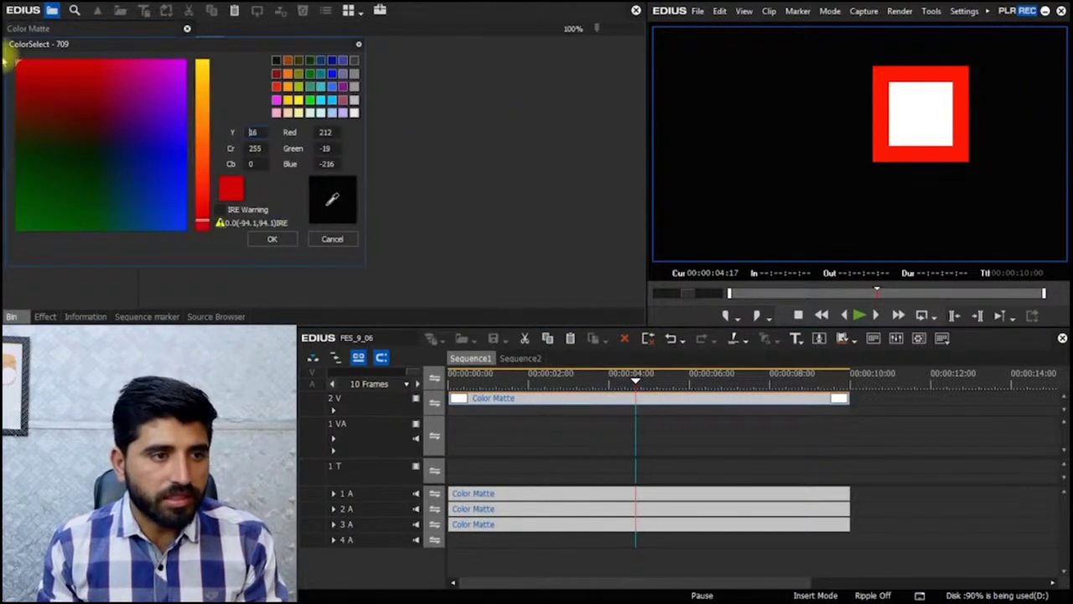
left_click(80, 140)
left_click_drag(61, 166, 18, 210)
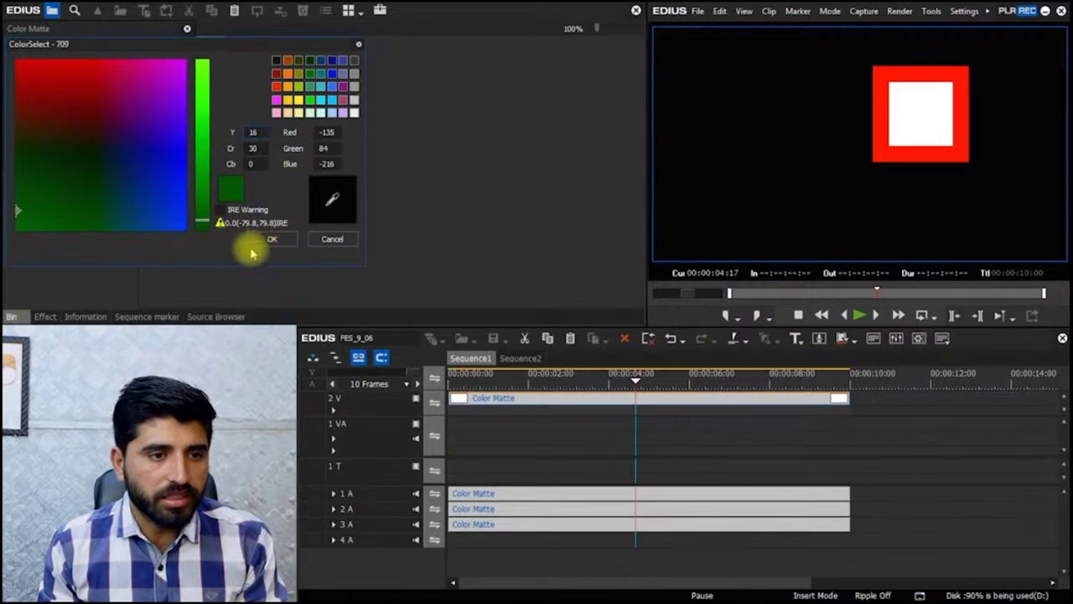
left_click(271, 239)
key("Return")
Step: Place the green matte on track 1 VA below the white clip, closing the gap before it and removing its audio
left_click_drag(269, 80, 1006, 456)
key("BackSpace")
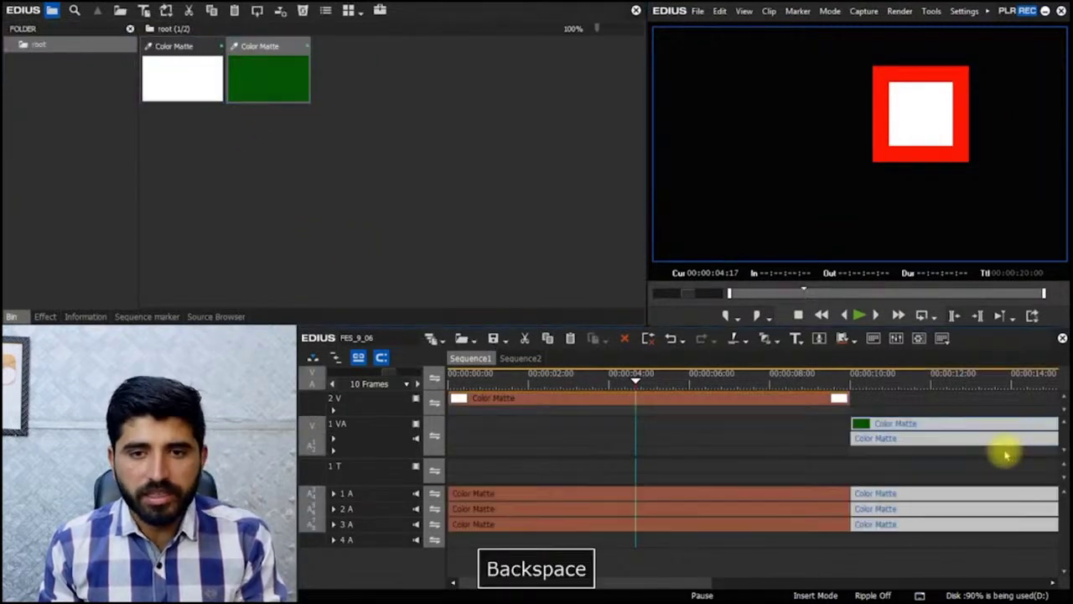
key("alt+a")
key("BackSpace")
Step: Play the sequence from near the start to preview the masked square moving over the green background
left_click(660, 378)
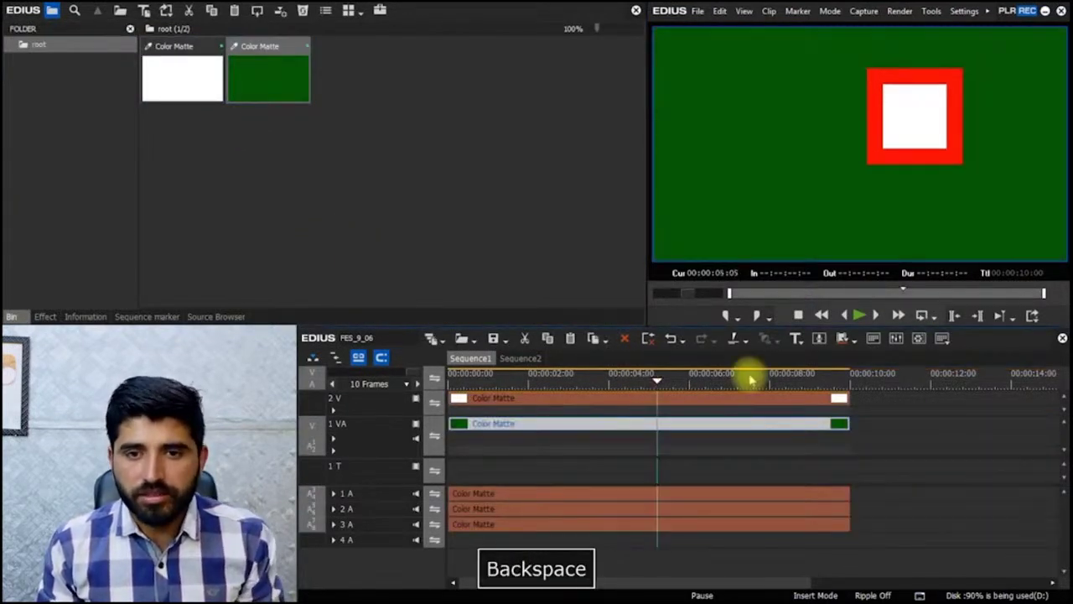
left_click(478, 378)
mouse_move(435, 381)
left_mouse_down()
mouse_move(673, 376)
mouse_move(453, 379)
left_mouse_up()
key("space")
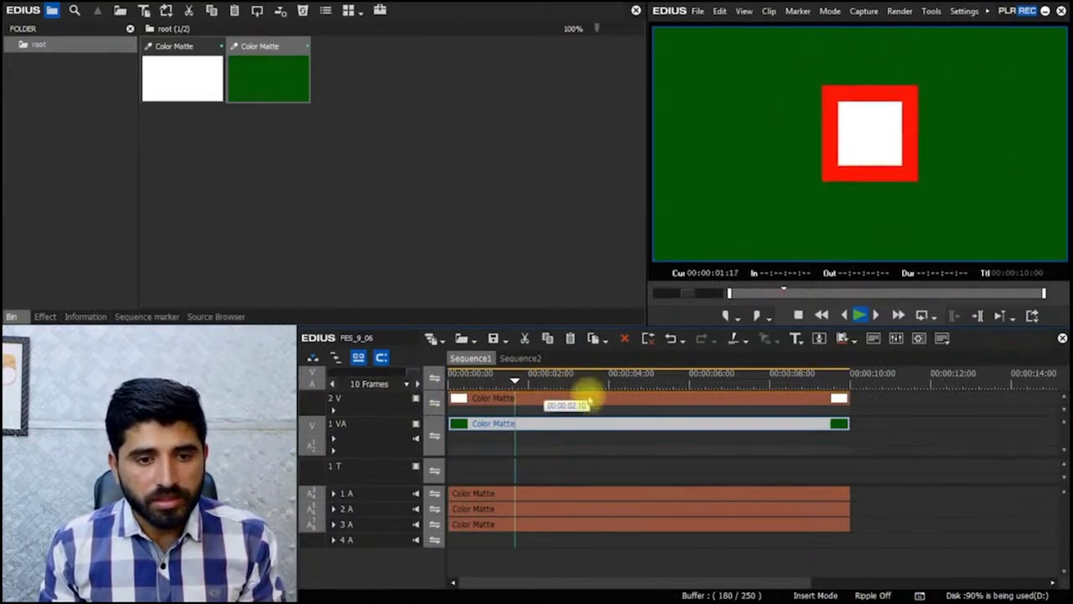
key("space")
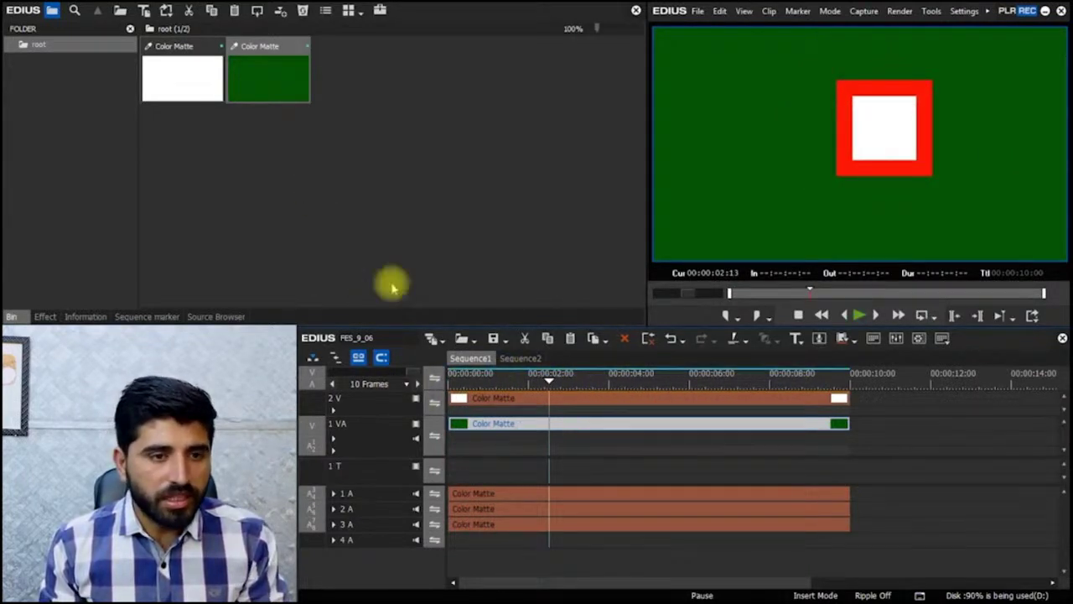
left_click(77, 317)
double_click(132, 190)
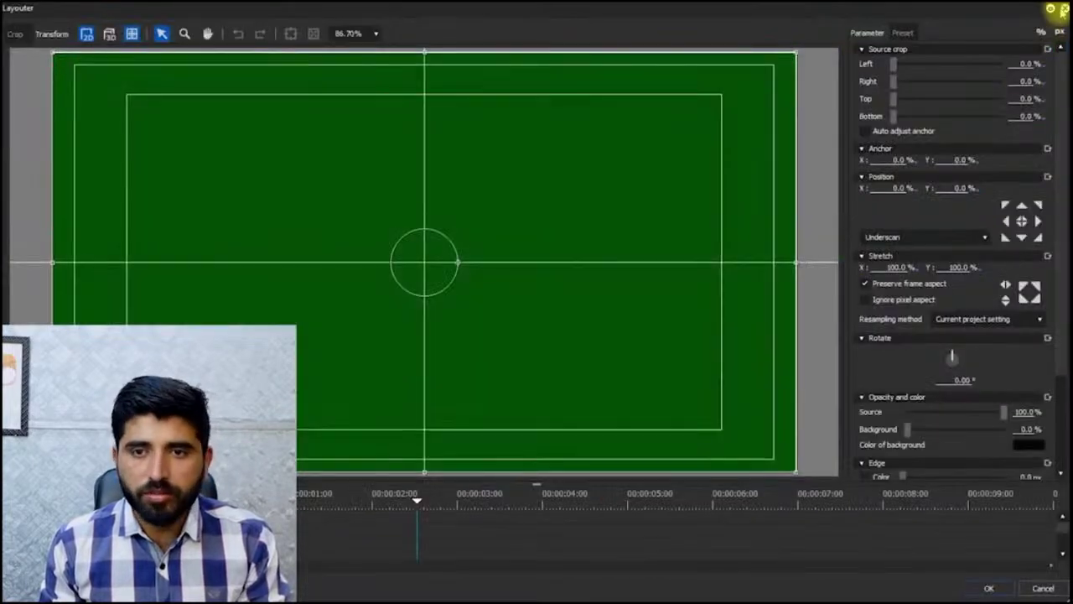
left_click(1062, 9)
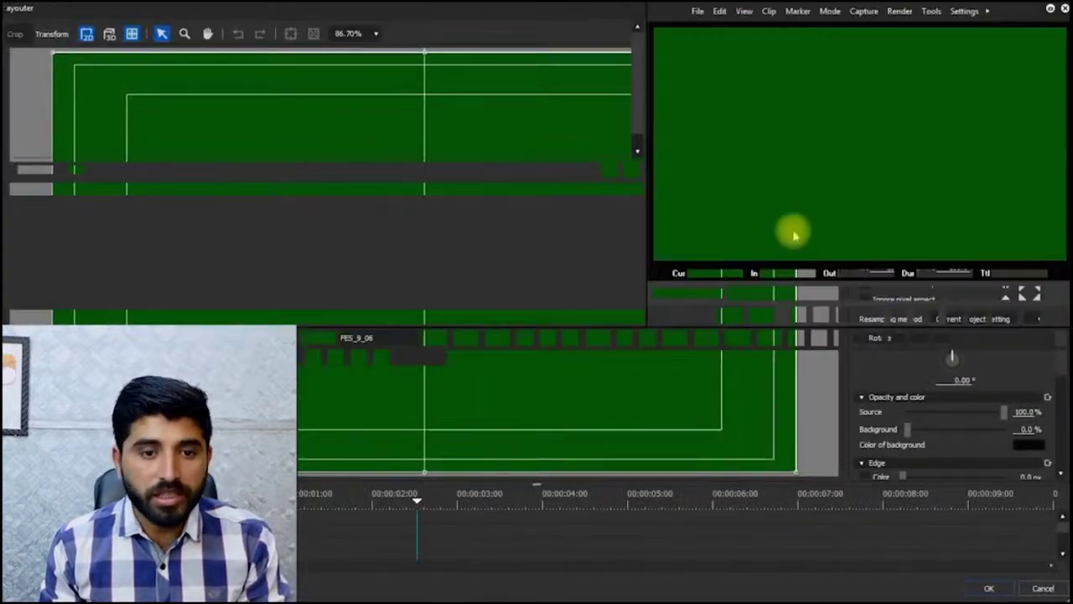
Step: In the white clip's Mask filter, set the square's position to X 0, Y 0 px and its rotation to 45° at the first frame
left_click(508, 419)
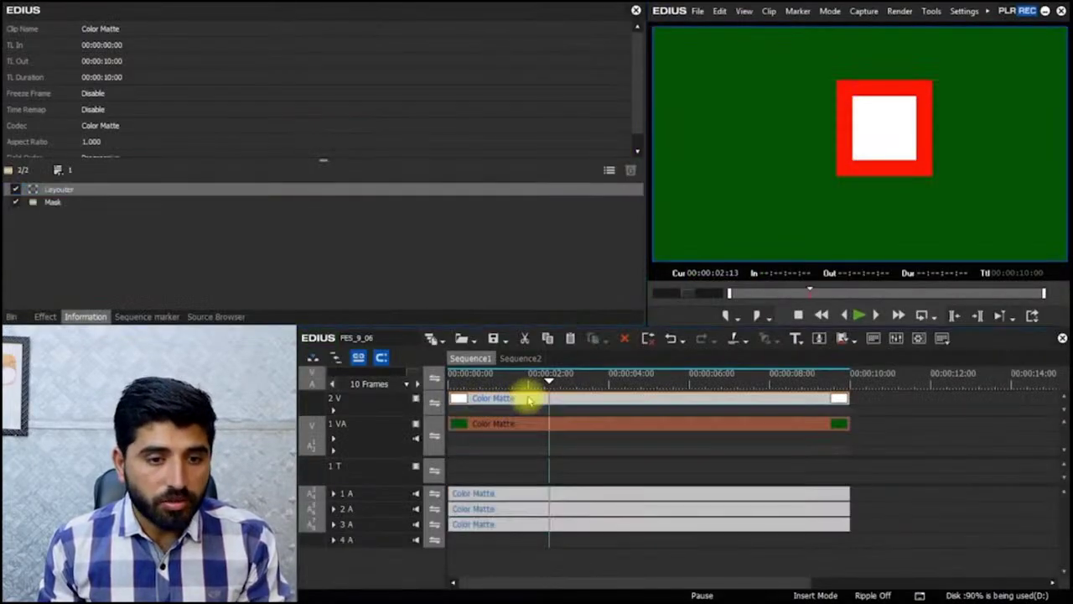
double_click(40, 202)
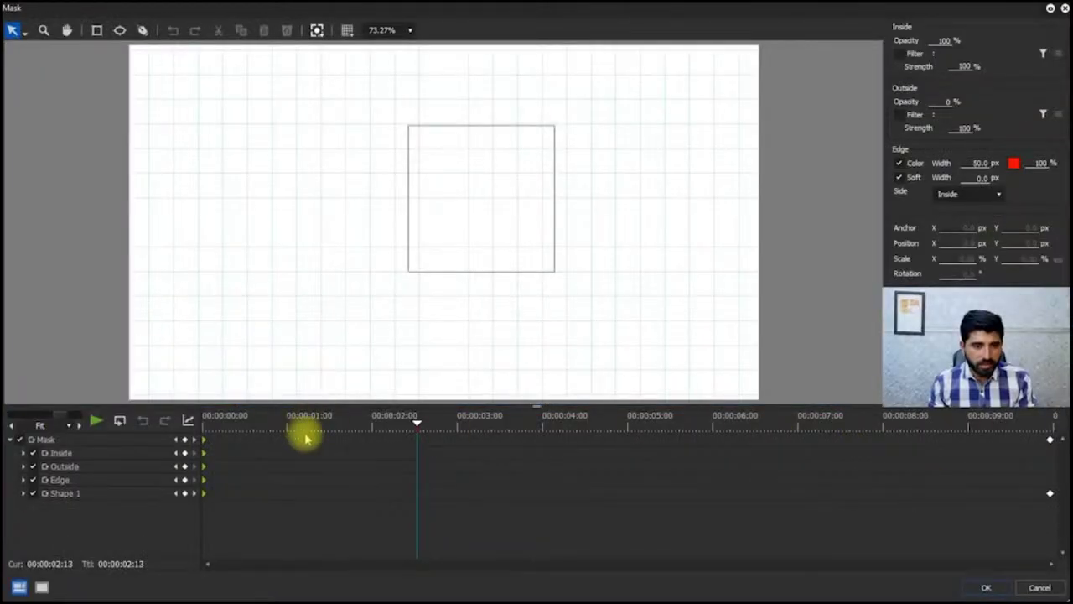
left_click_drag(413, 424, 96, 428)
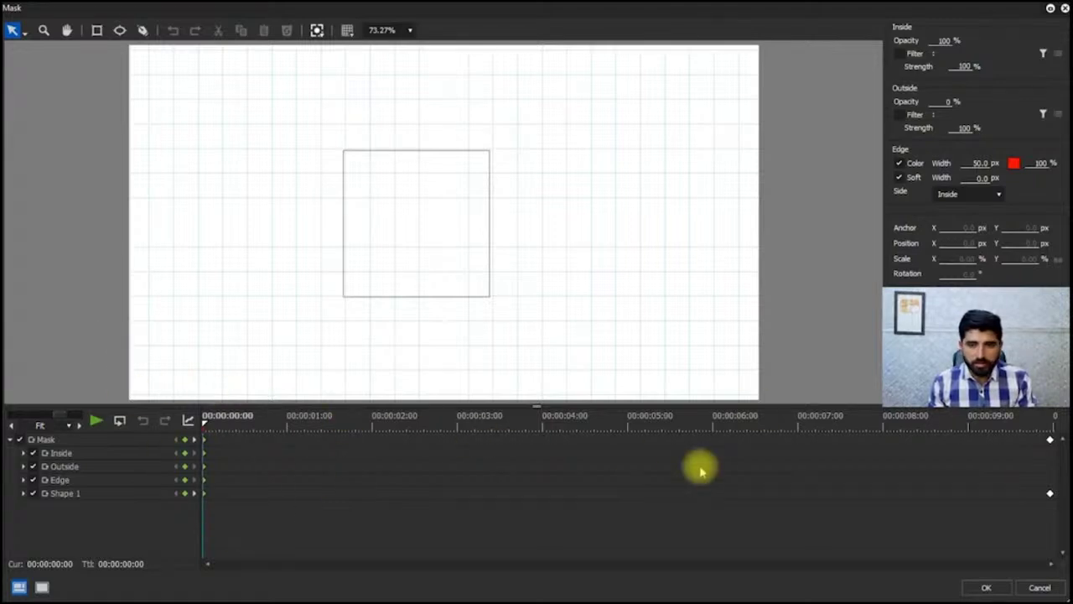
left_click(469, 153)
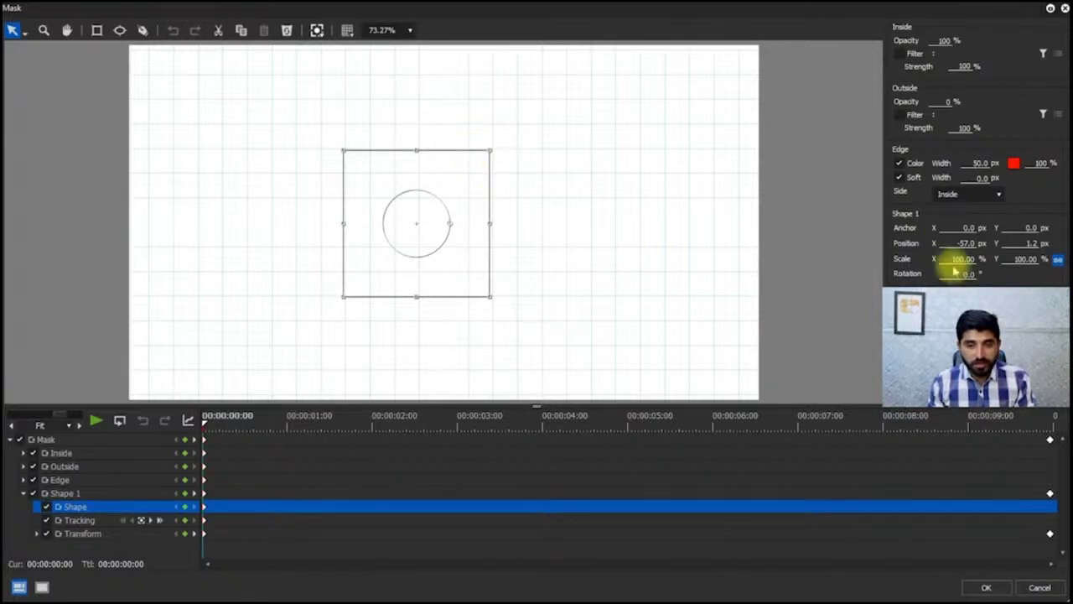
double_click(964, 243)
key("BackSpace")
left_click(1023, 243)
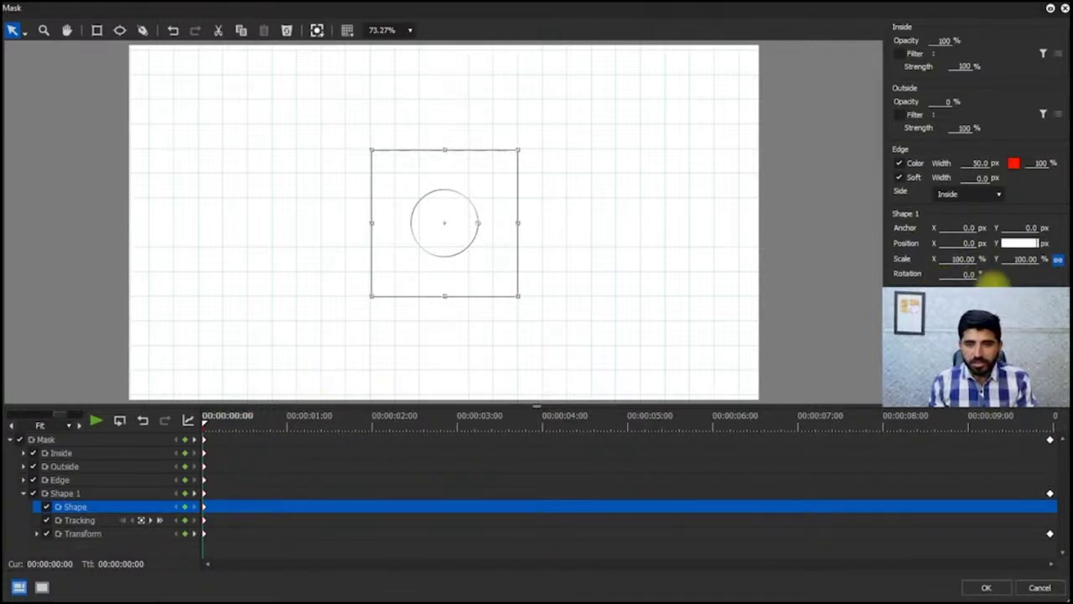
type("45")
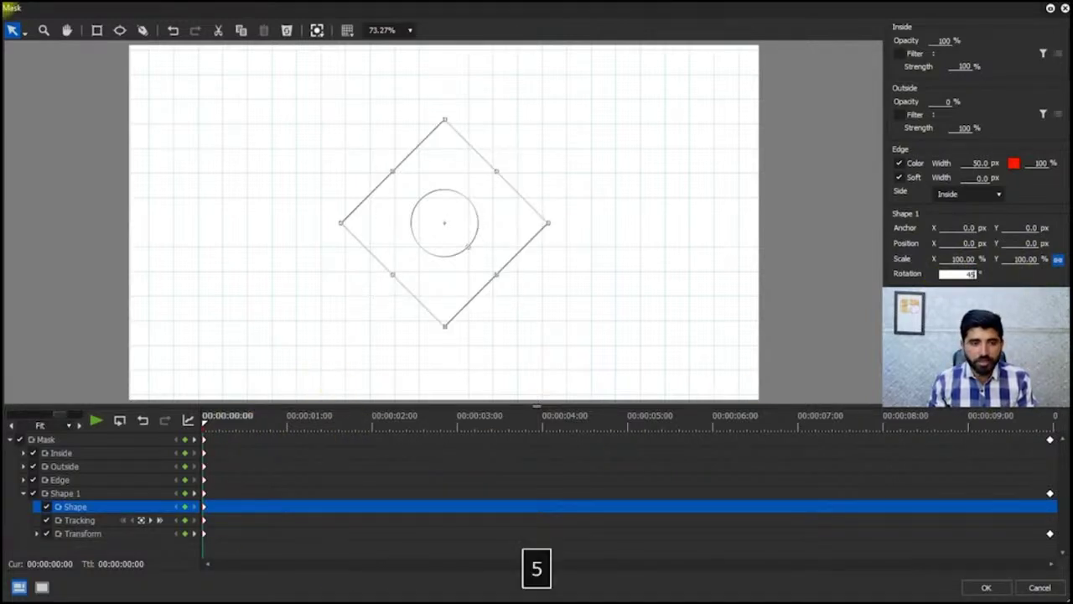
Step: At the last frame, set the mask square's rotation to 0° and its position to X 0, Y 0 px
left_click_drag(256, 427, 1050, 493)
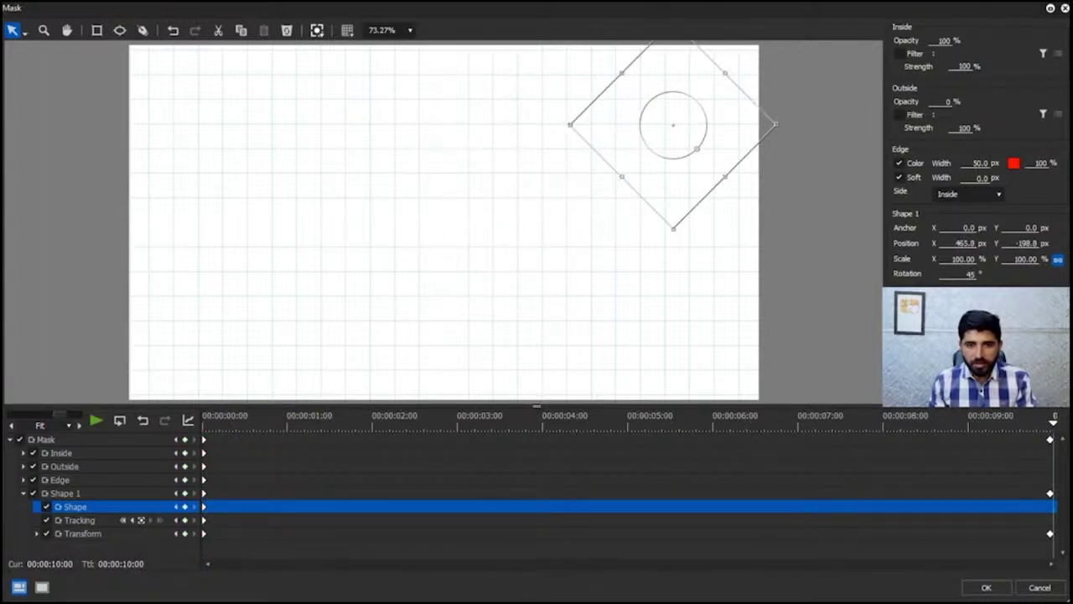
type("0")
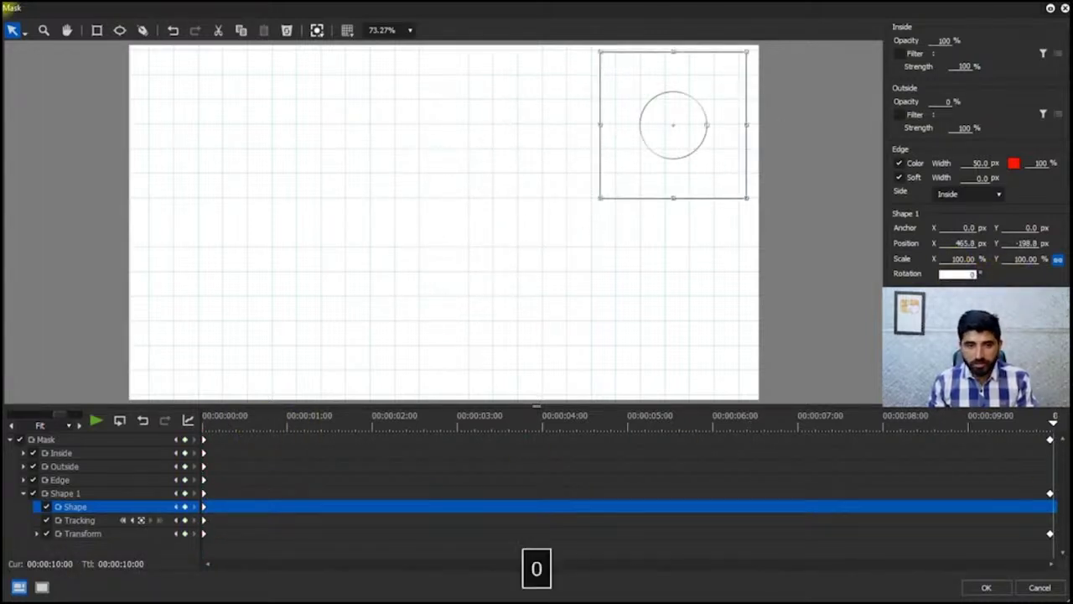
double_click(960, 243)
key("BackSpace")
double_click(1025, 242)
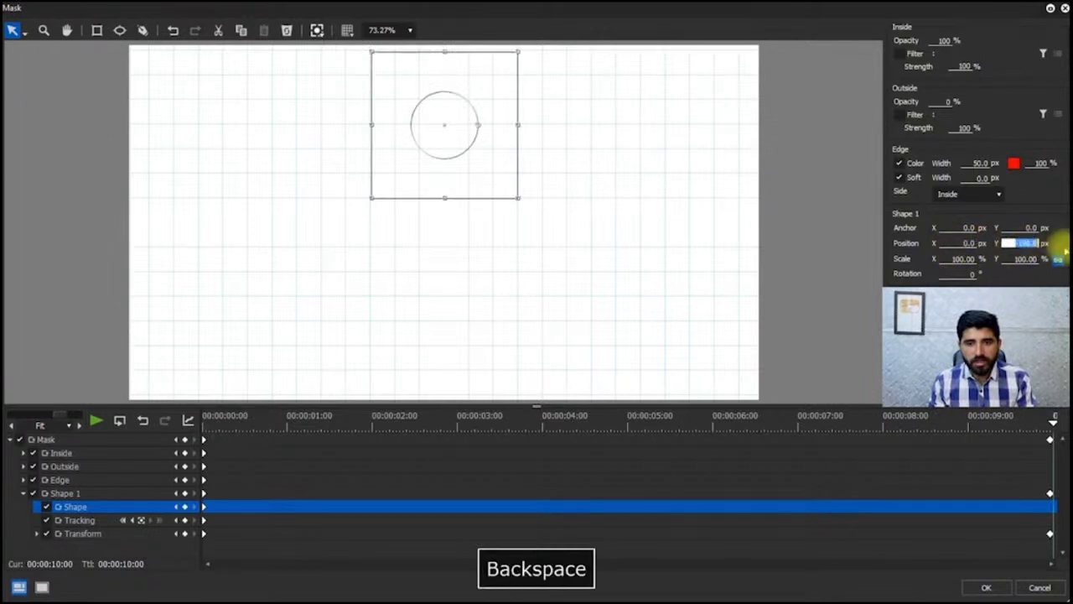
key("BackSpace")
left_click_drag(223, 428, 1064, 474)
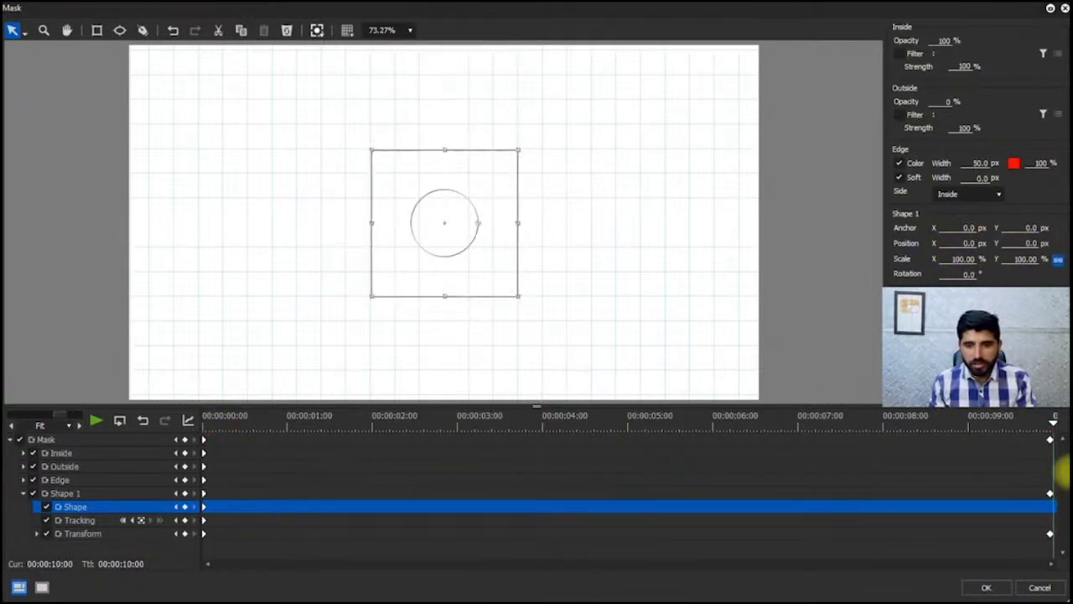
Step: Set the square's X position at the last frame to 450 px after trying 50, 10 and 500 px
double_click(962, 244)
type("50")
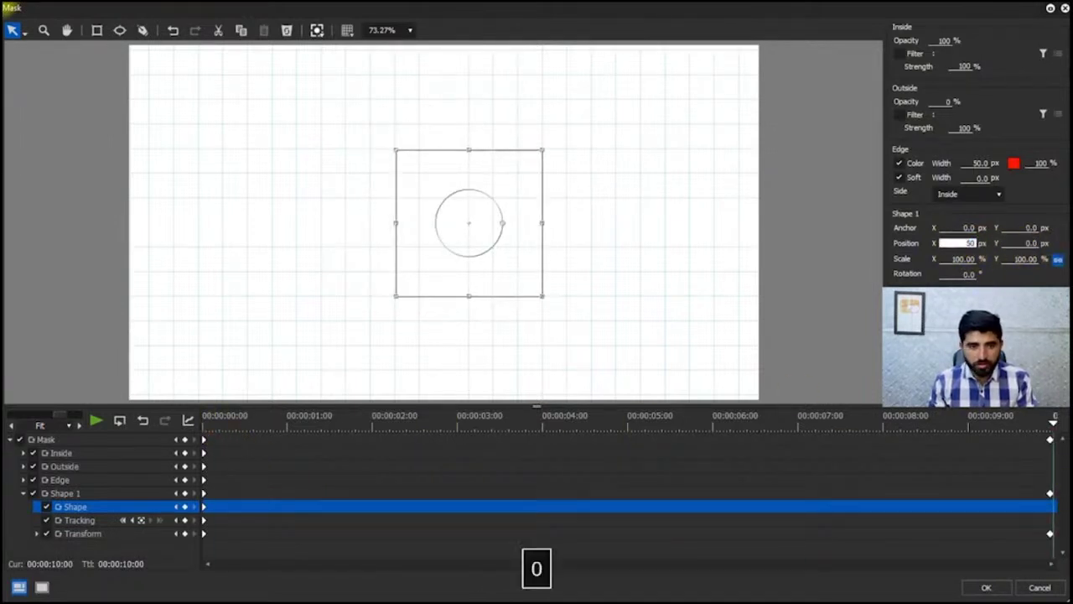
key("BackSpace")
key("BackSpace")
type("10")
key("BackSpace")
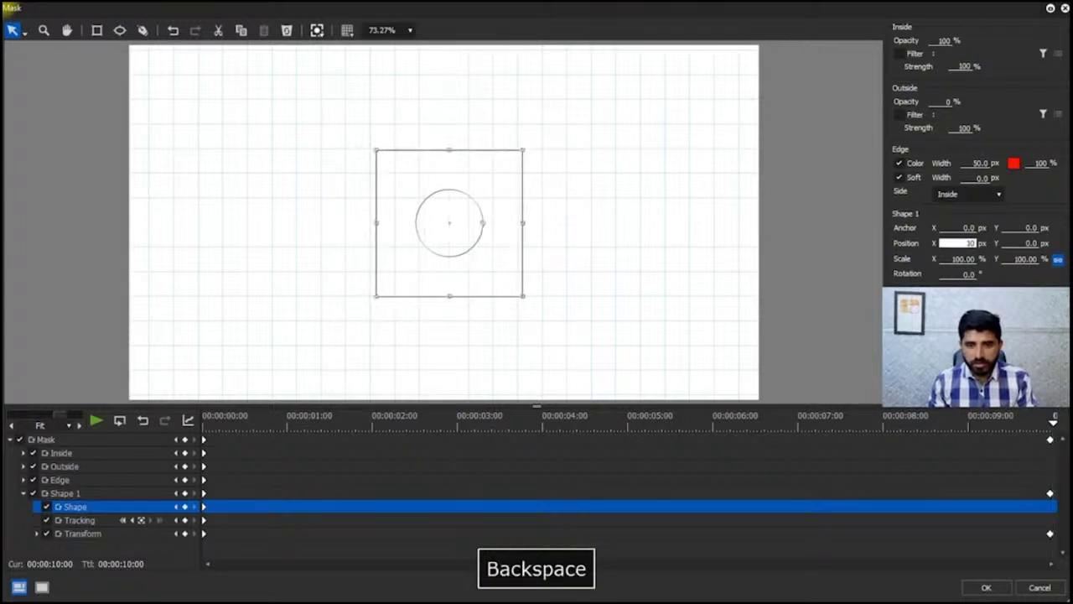
key("BackSpace")
type("10")
key("BackSpace")
key("BackSpace")
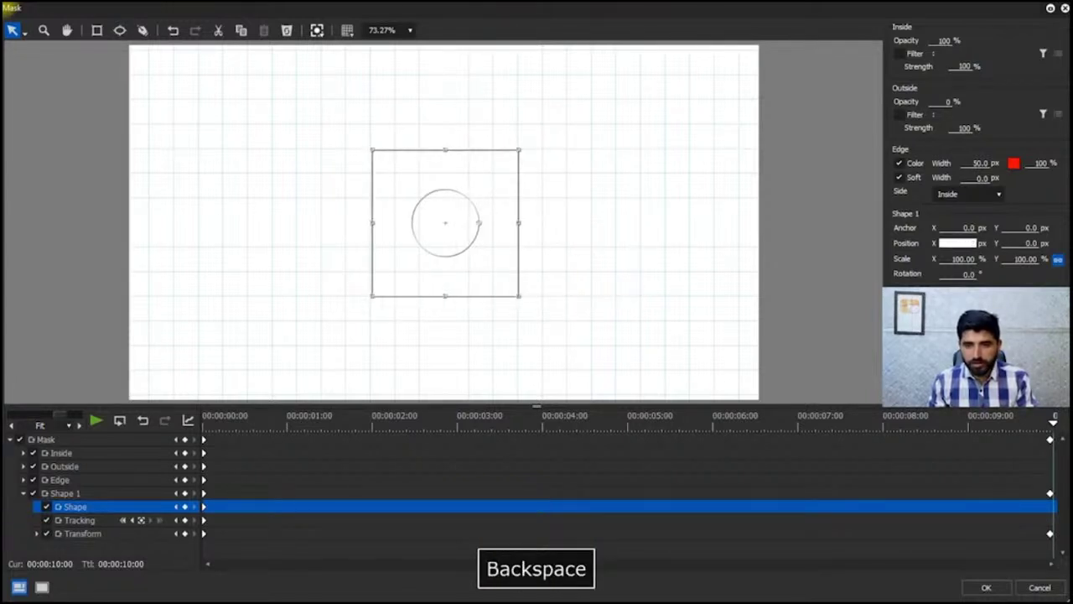
type("500")
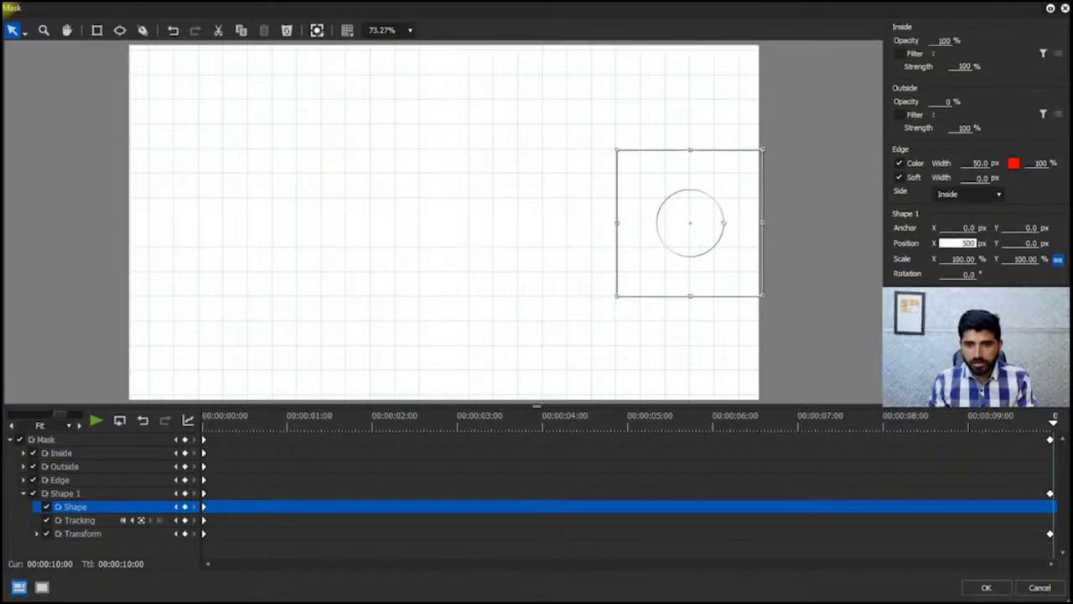
key("BackSpace")
key("BackSpace")
key("BackSpace")
type("450")
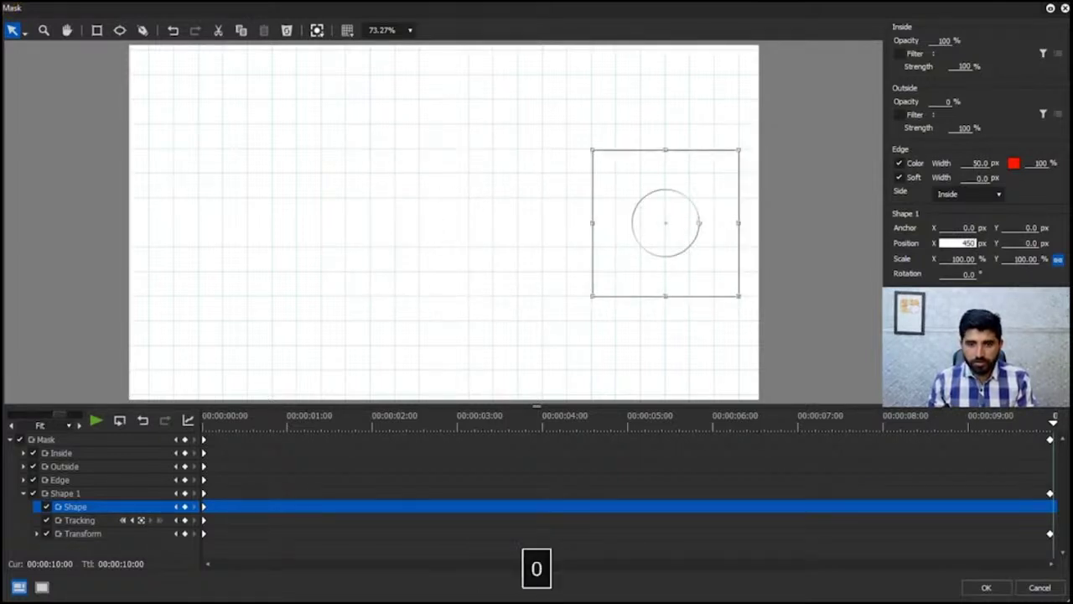
left_click_drag(1031, 432, 1054, 515)
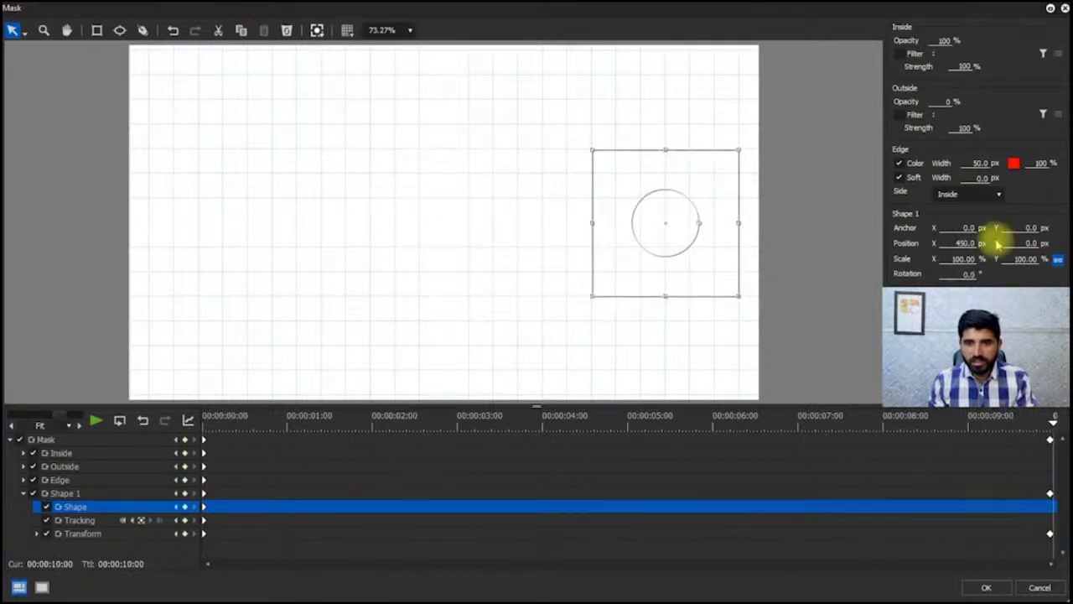
Step: Set the mask's edge color at the last frame to dark grey RGB 83, 83, 83, apply it and scrub the sequence to preview
left_click(1014, 162)
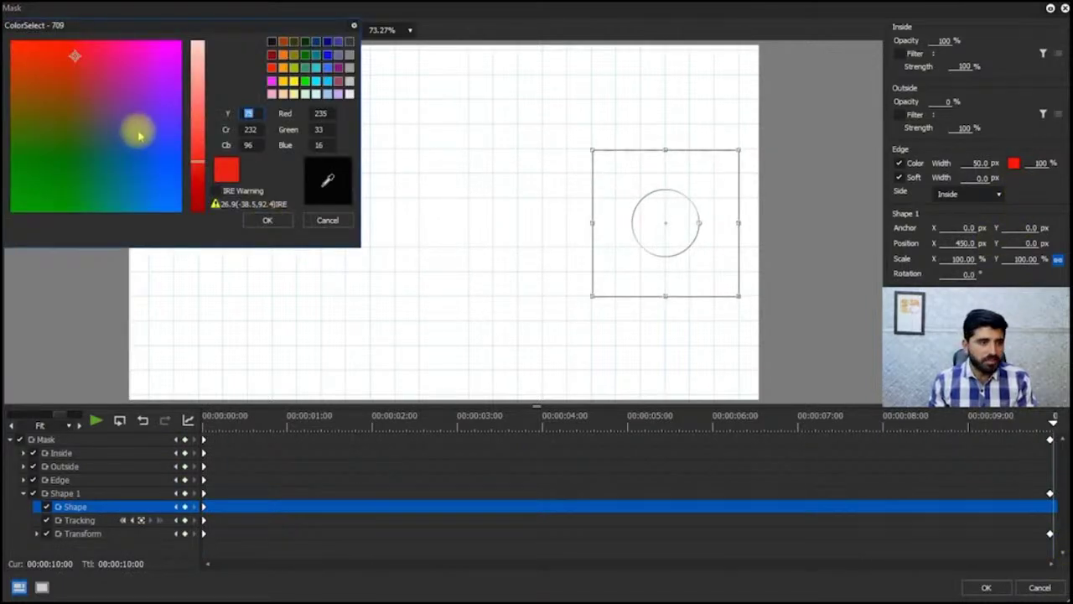
left_click(272, 42)
left_click(271, 54)
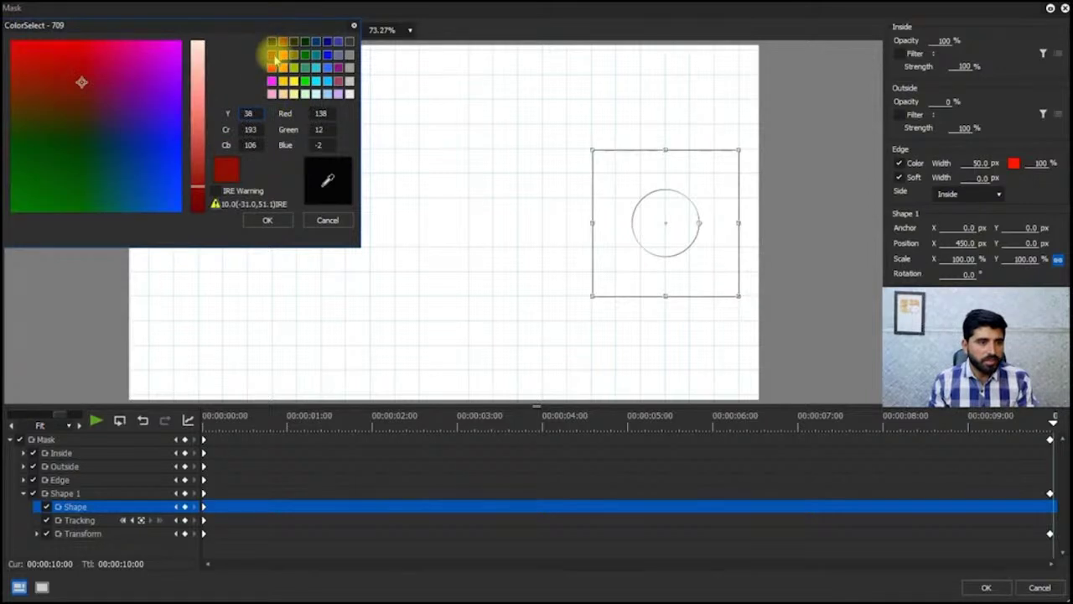
left_click_drag(84, 83, 55, 100)
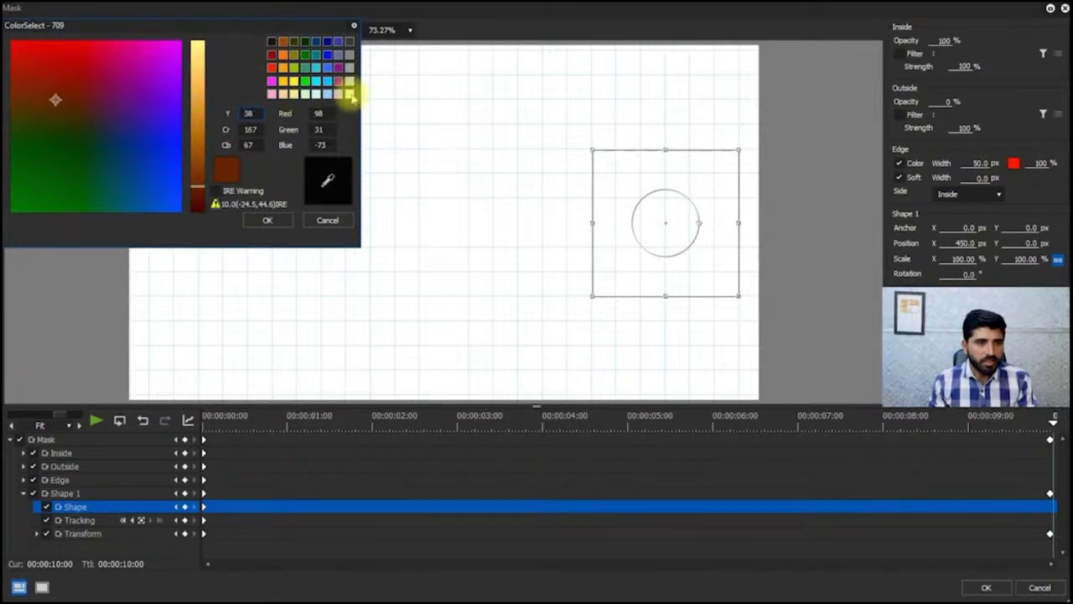
left_click(349, 94)
left_click_drag(196, 63, 197, 153)
left_click(267, 219)
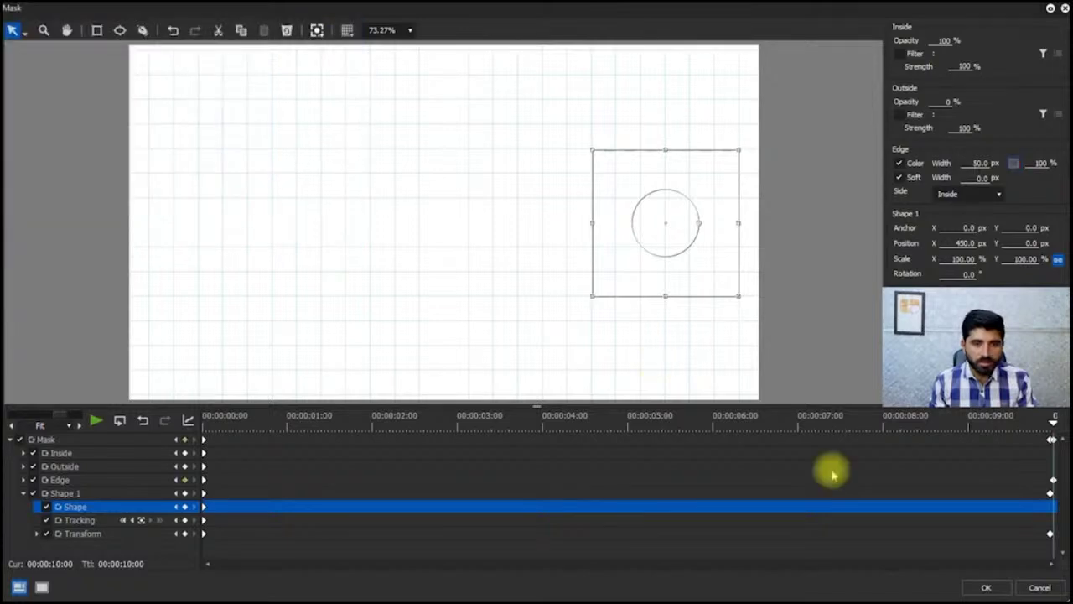
left_click(987, 589)
left_click_drag(738, 378, 764, 385)
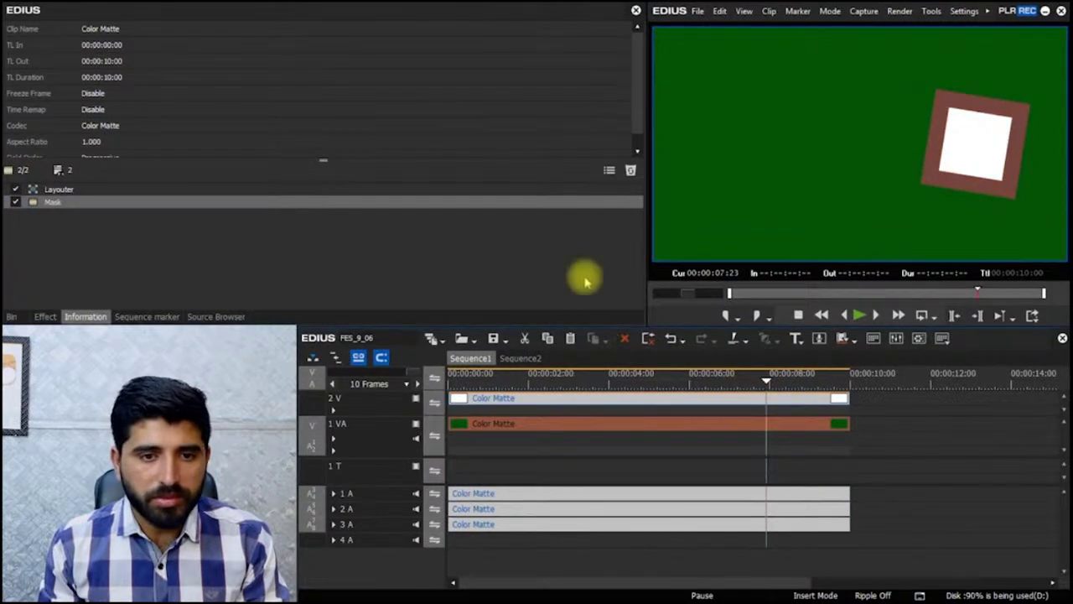
Step: Reopen the white clip's Mask filter, delete the shape keyframe near the end and check the edge color at the last frame
left_click(610, 170)
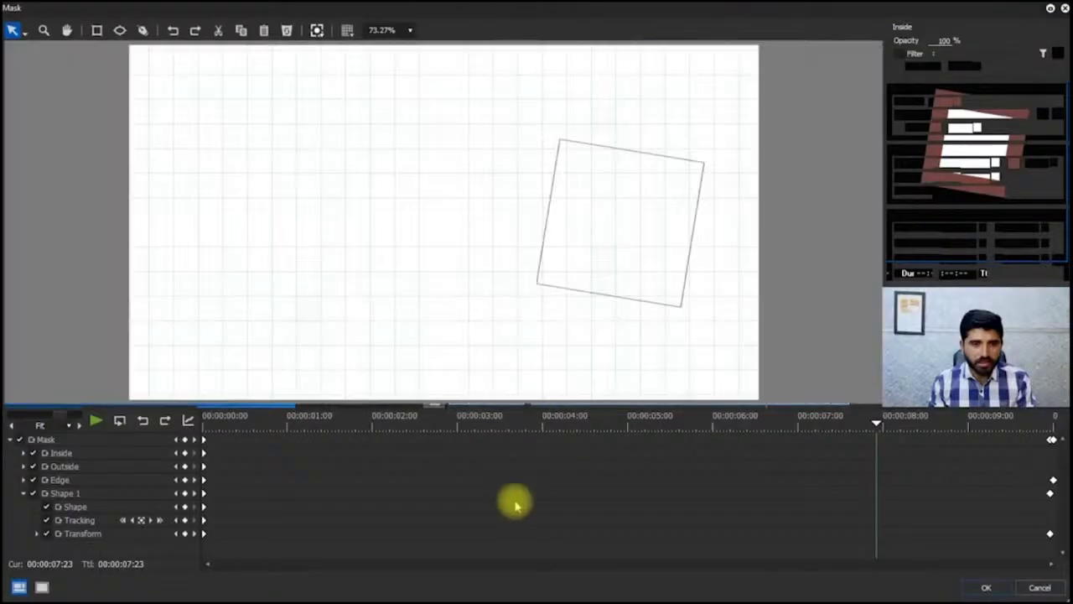
left_click(156, 421)
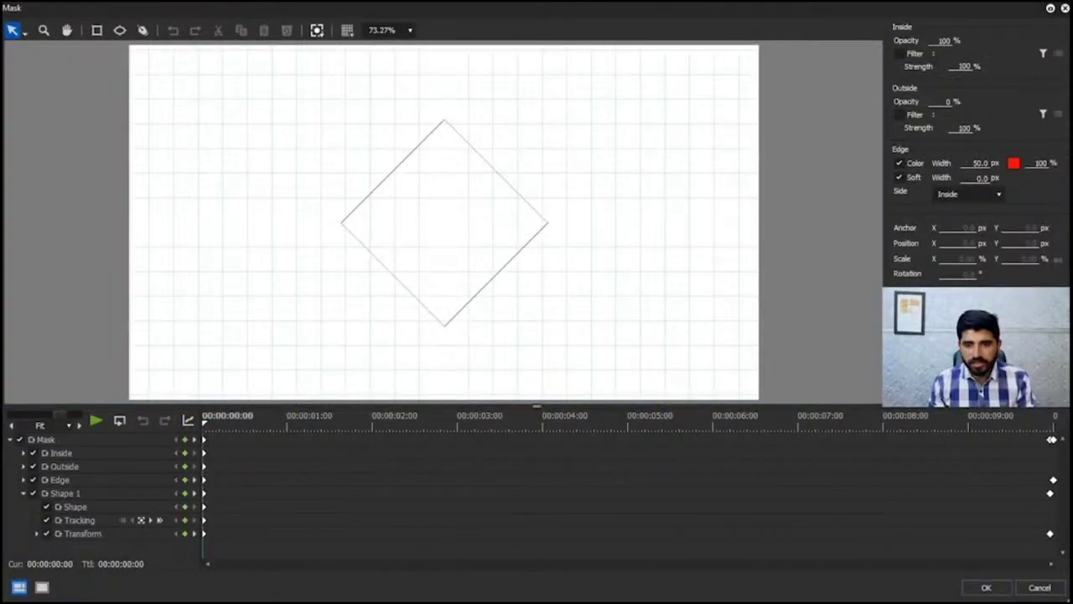
left_click(1055, 431)
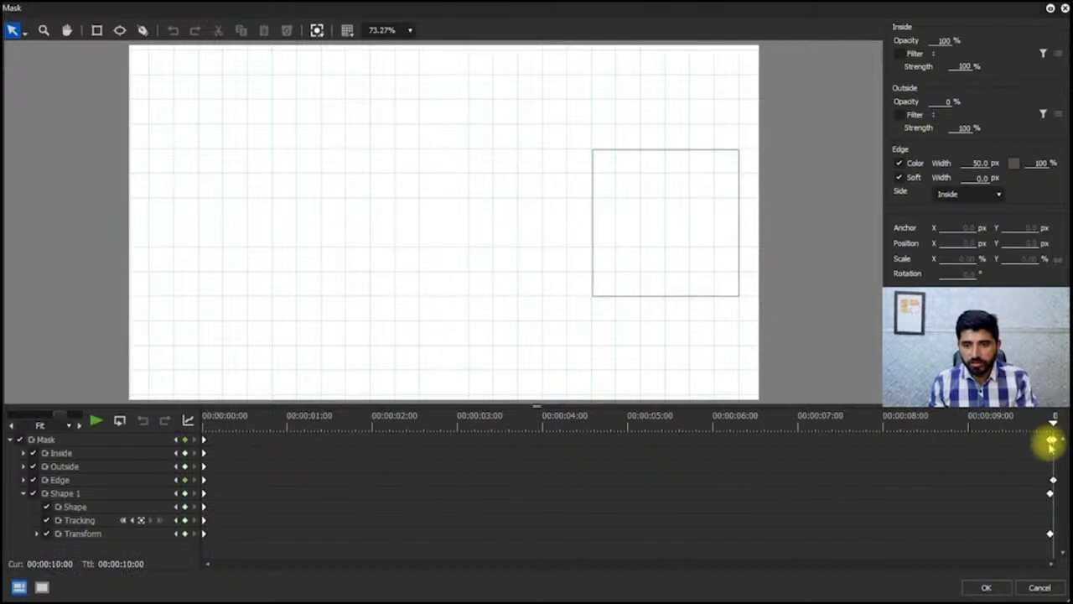
key("Delete")
left_click(1012, 162)
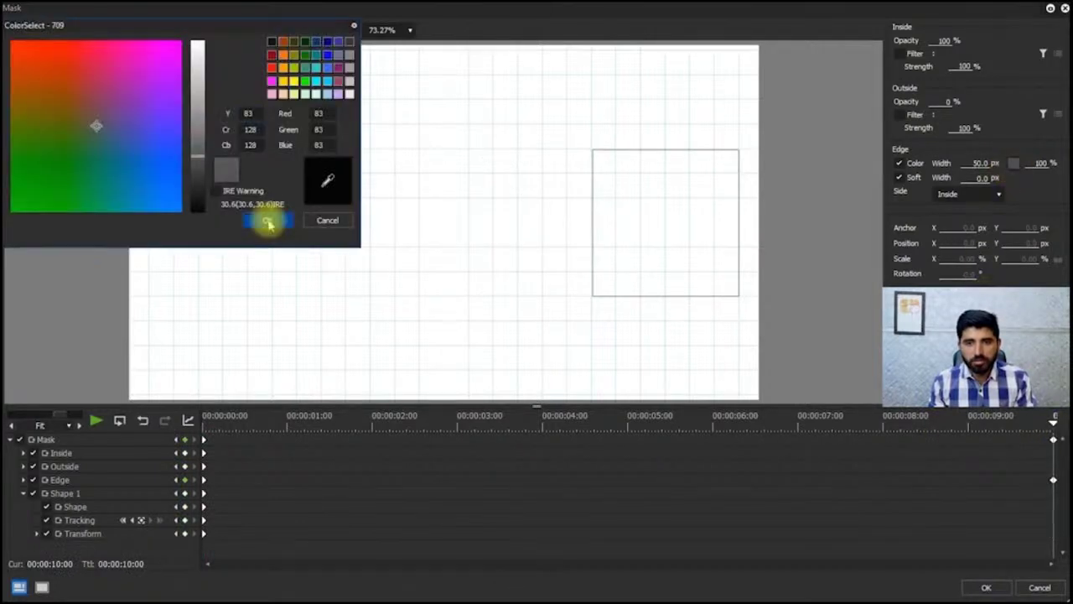
left_click(263, 220)
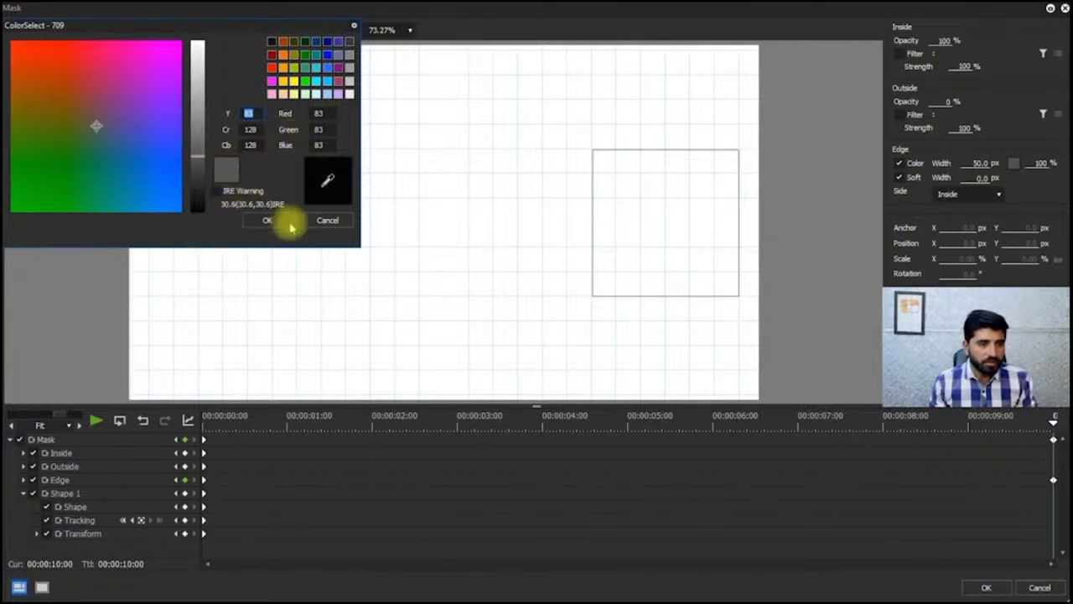
left_click(329, 221)
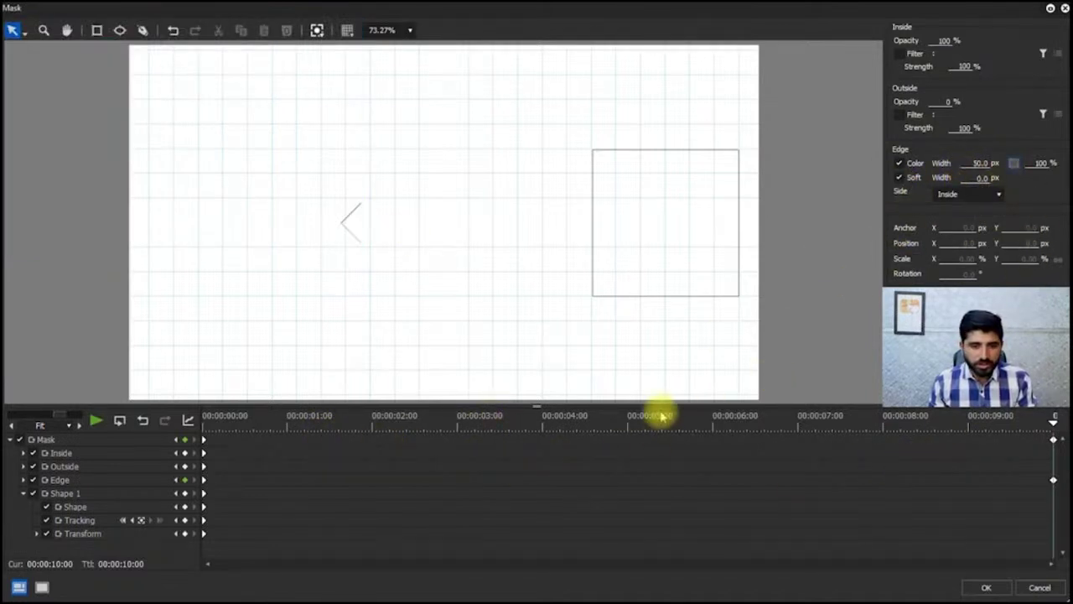
Step: Set the edge color to dark grey at the first frame too, apply the filter and preview the sequence
left_click_drag(663, 417, 7, 424)
left_click(1014, 164)
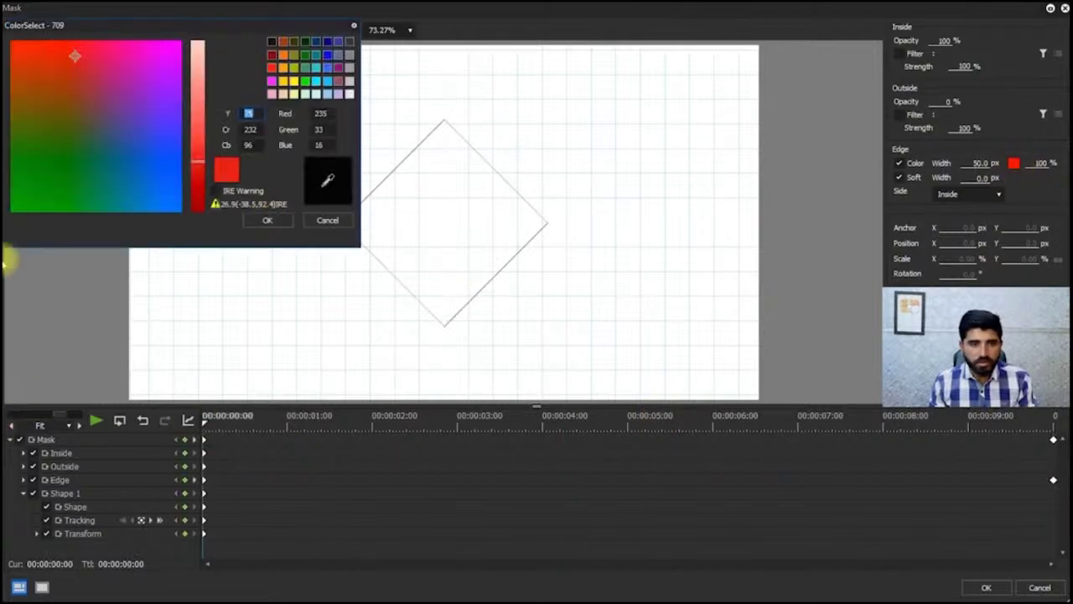
left_click(349, 93)
left_click_drag(190, 115, 195, 162)
left_click(268, 220)
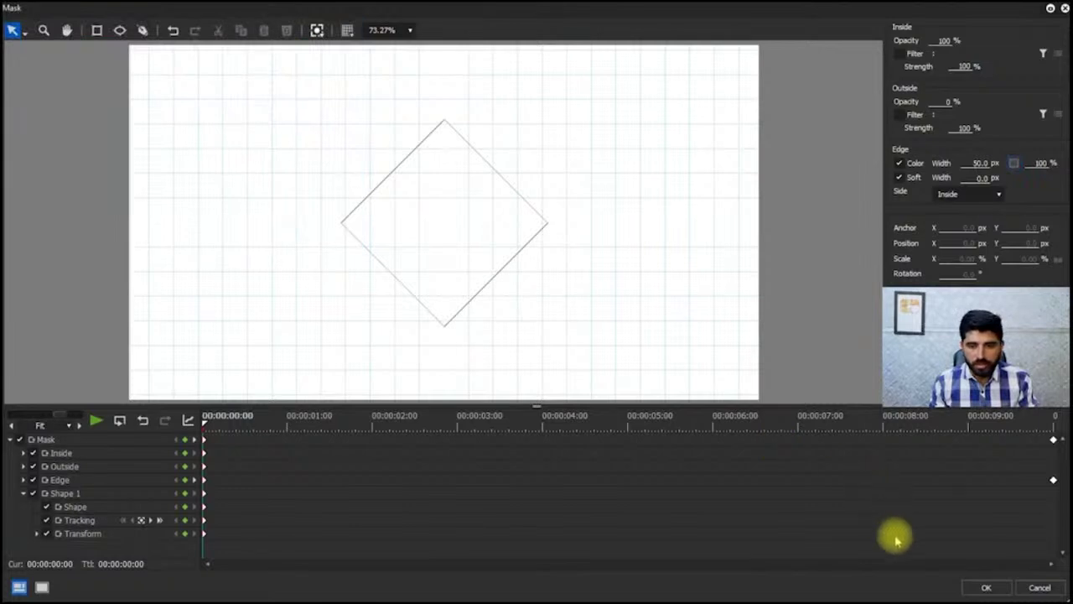
left_click(982, 587)
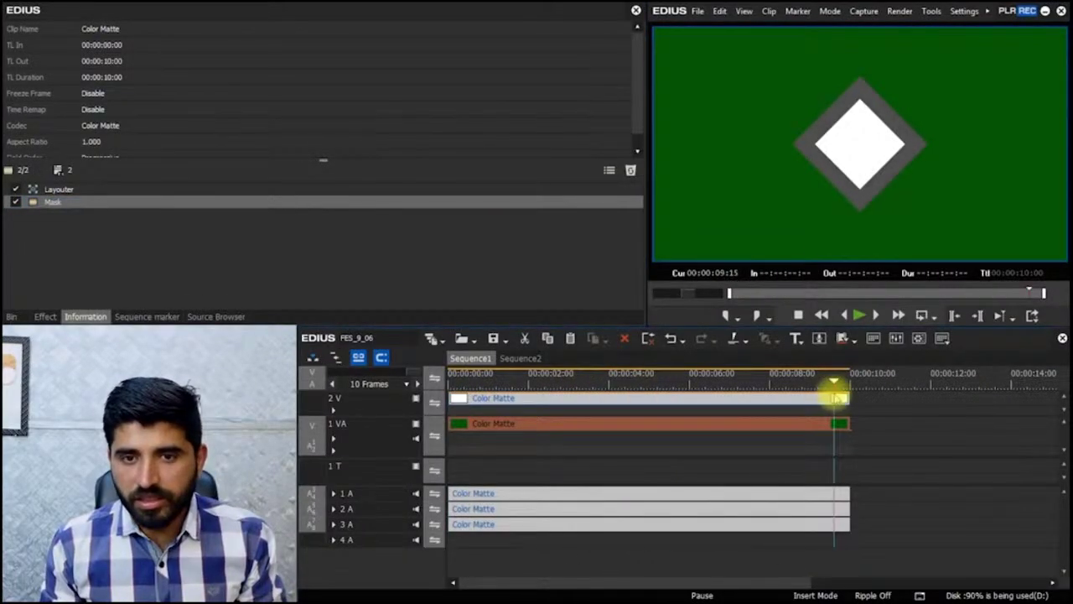
key("space")
left_click_drag(461, 376, 629, 375)
Step: Reopen the Mask filter and set the square's X position to 450 px and rotation to 0° at the last frame
double_click(53, 202)
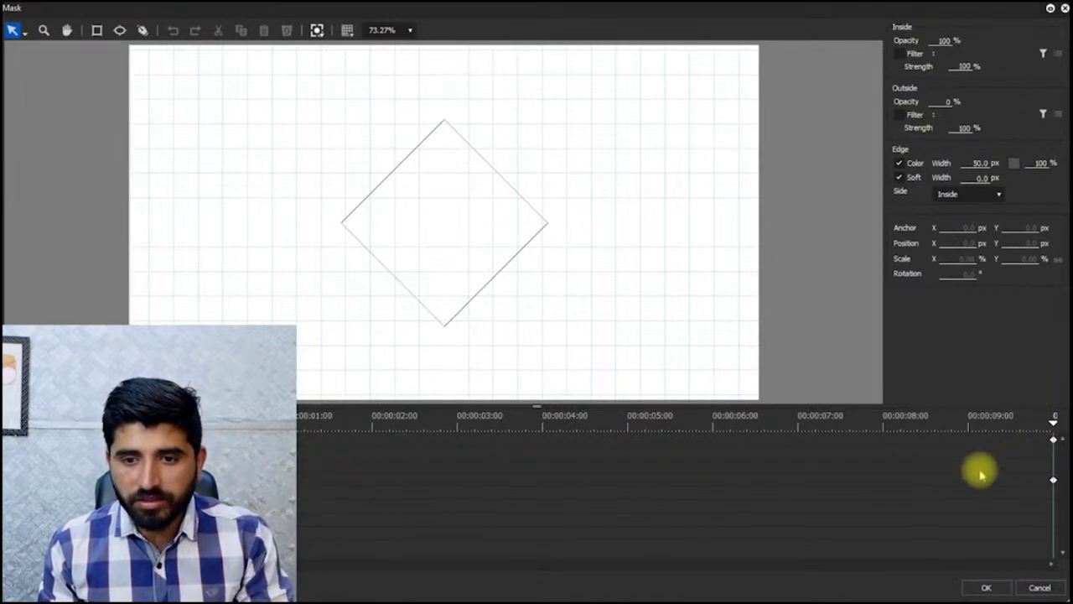
left_click(545, 225)
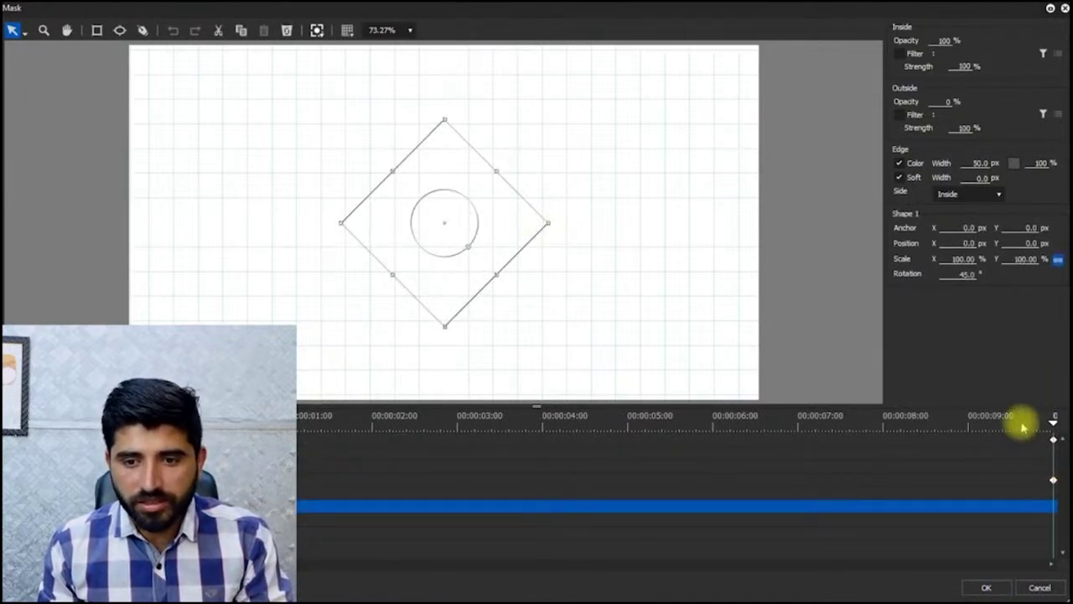
left_click_drag(1023, 428, 372, 420)
left_click(1053, 479)
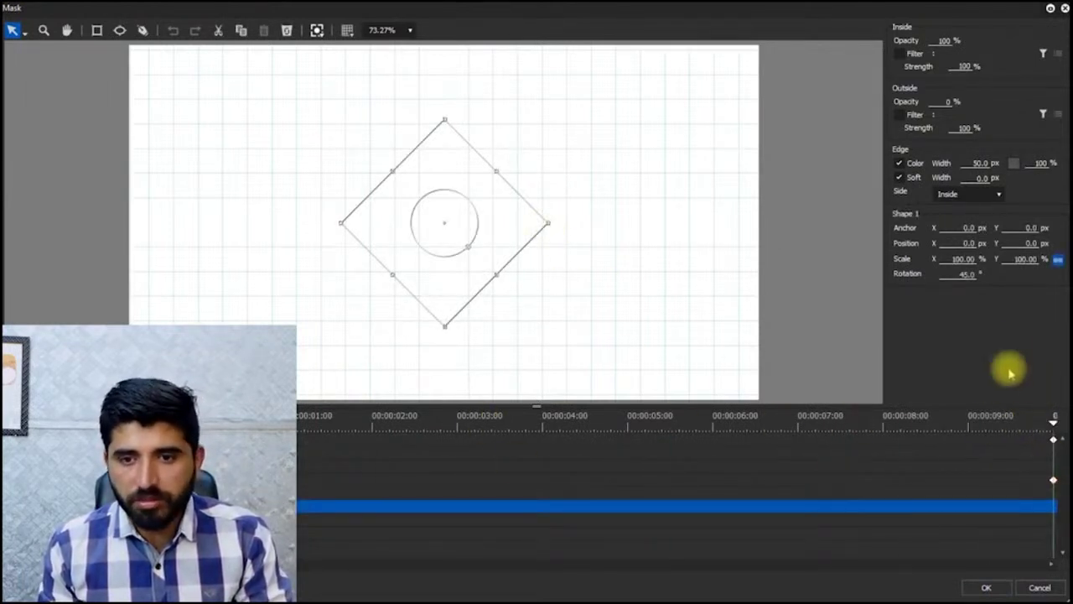
type("450")
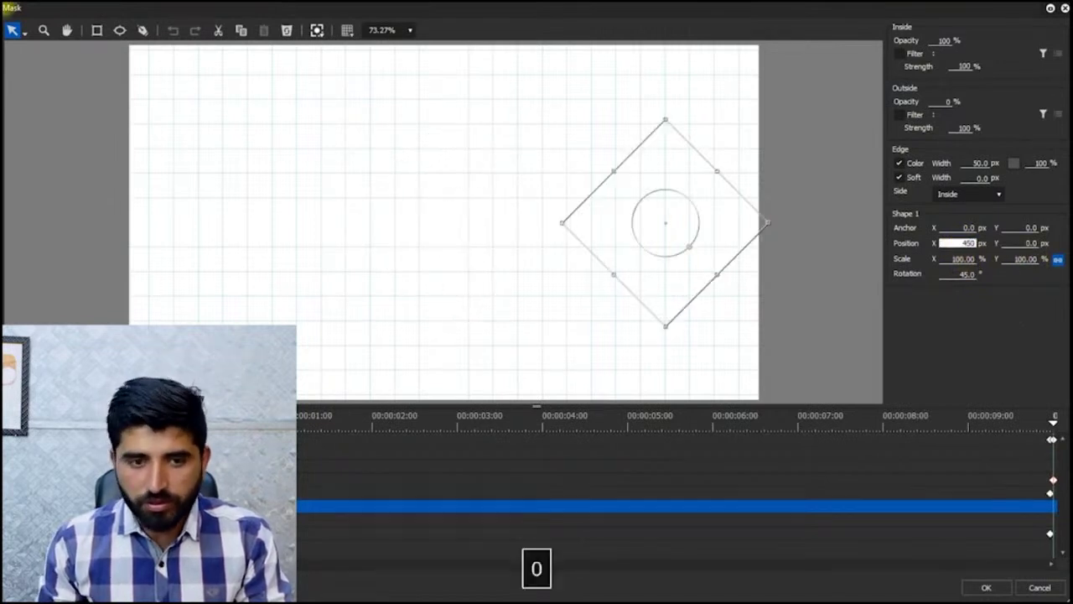
left_click(969, 275)
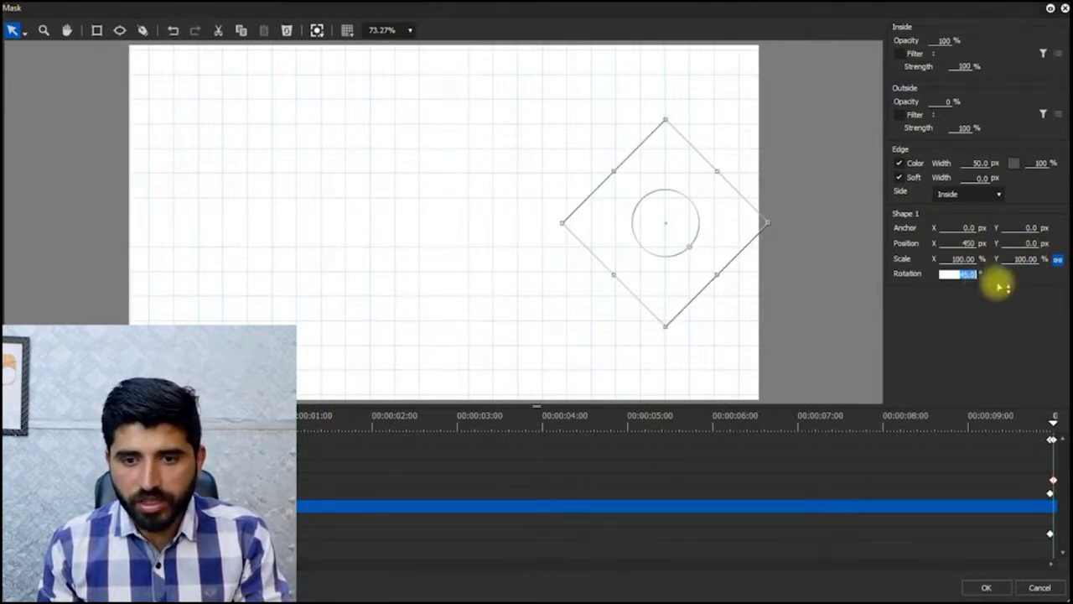
key("BackSpace")
left_click_drag(1049, 421, 423, 424)
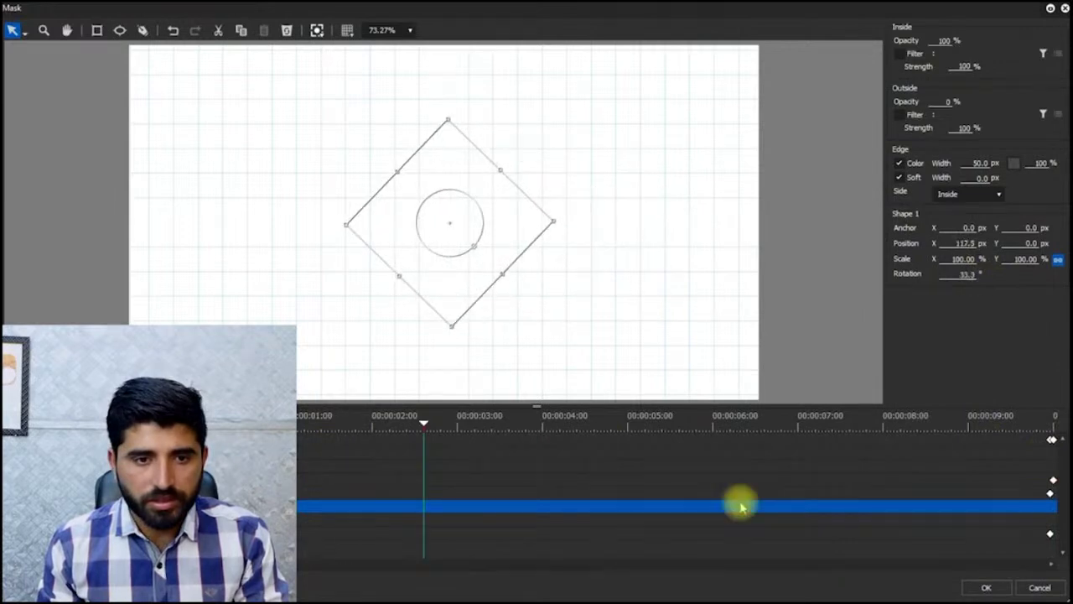
Step: Apply the Mask filter and play the sequence to preview the square sliding and rotating over the green background
left_click(987, 587)
key("space")
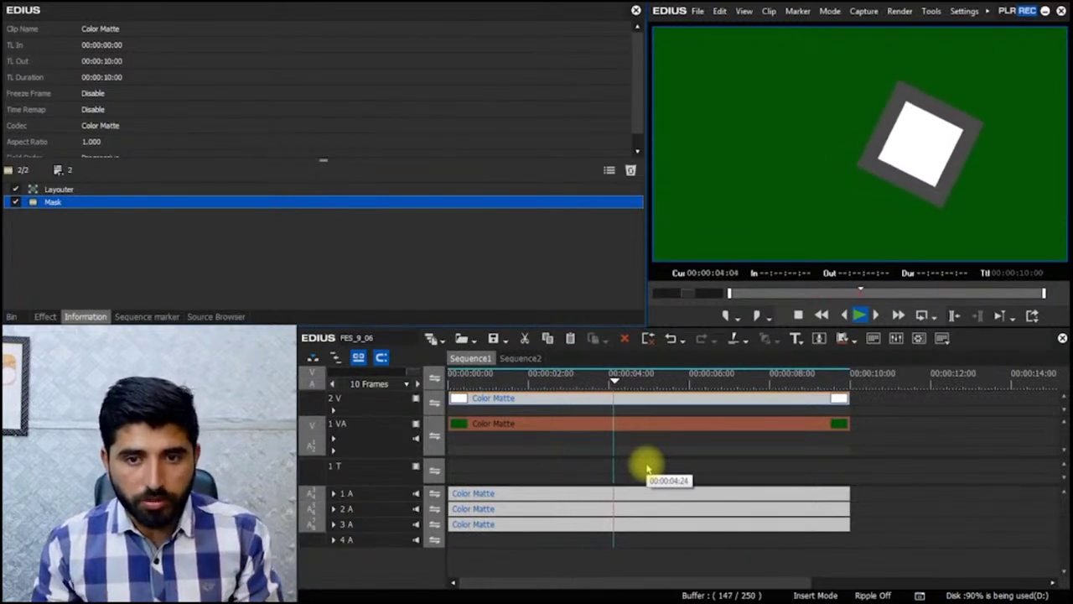
key("space")
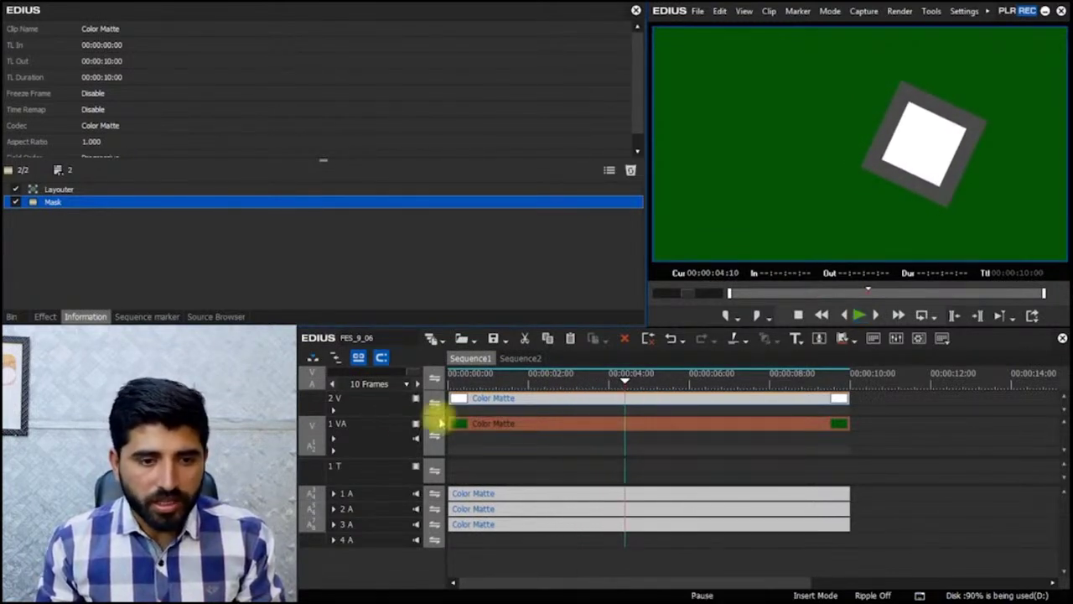
Step: Add a V track between the white clip's track and the green matte's track
right_click(377, 402)
mouse_move(503, 295)
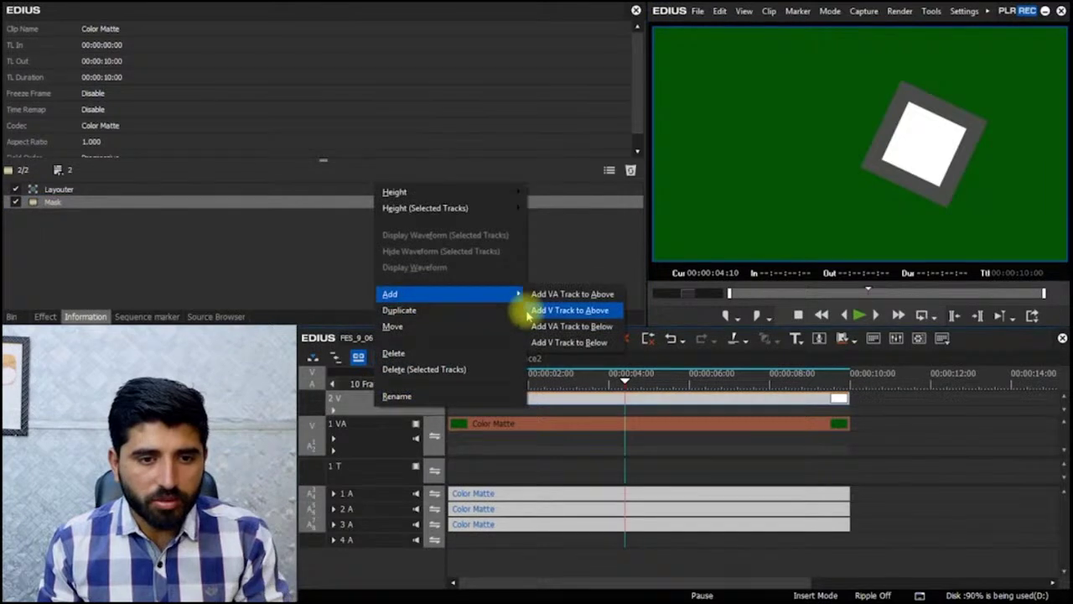
key("Return")
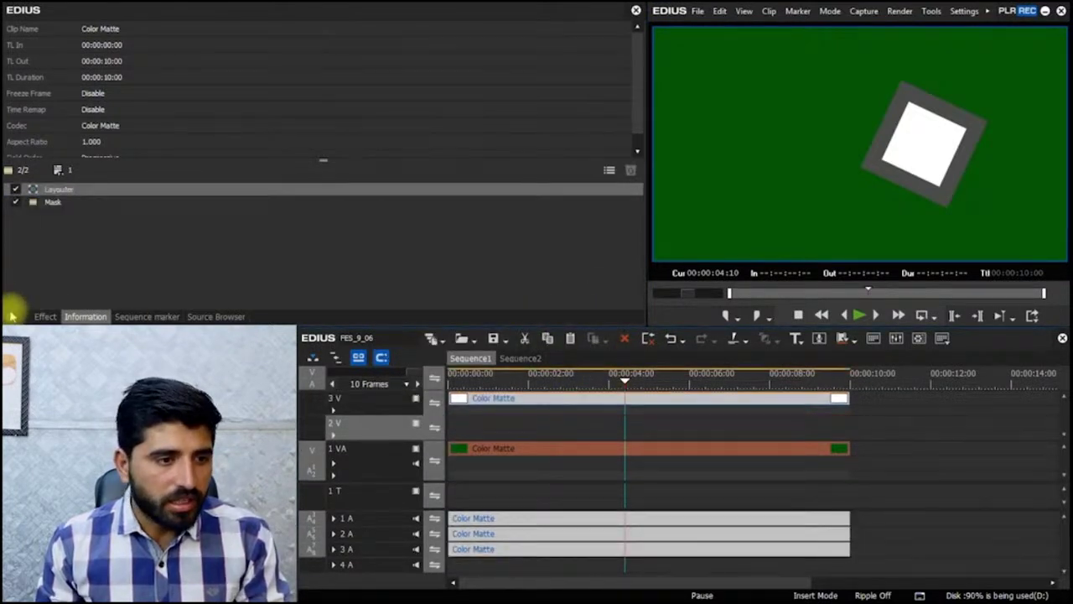
Step: Create a new yellow Color Matte clip in the bin
left_click(12, 315)
right_click(360, 176)
mouse_move(419, 241)
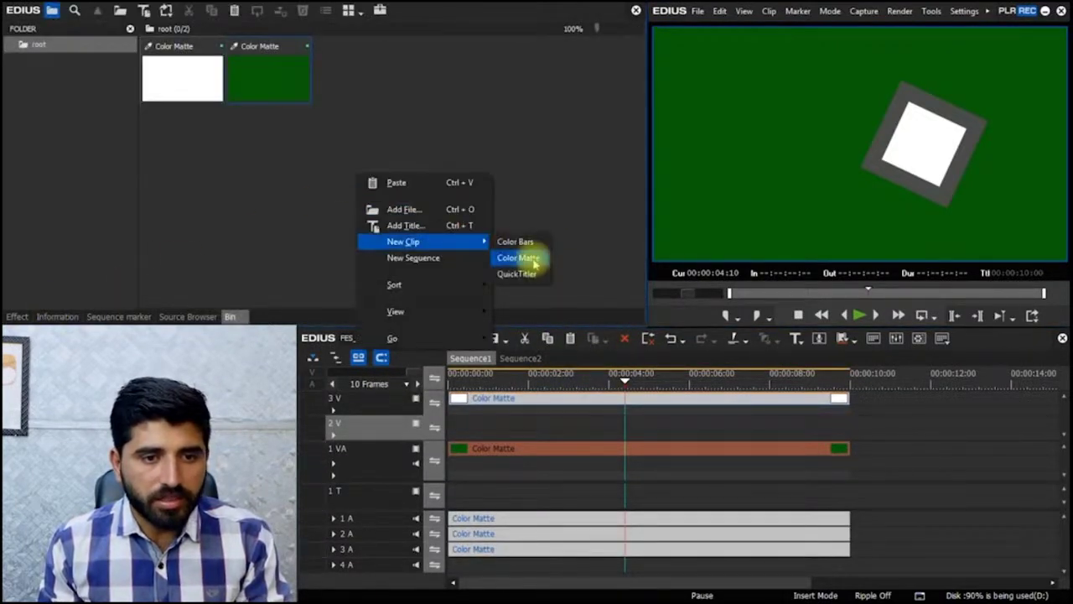
left_click(533, 260)
left_click(34, 69)
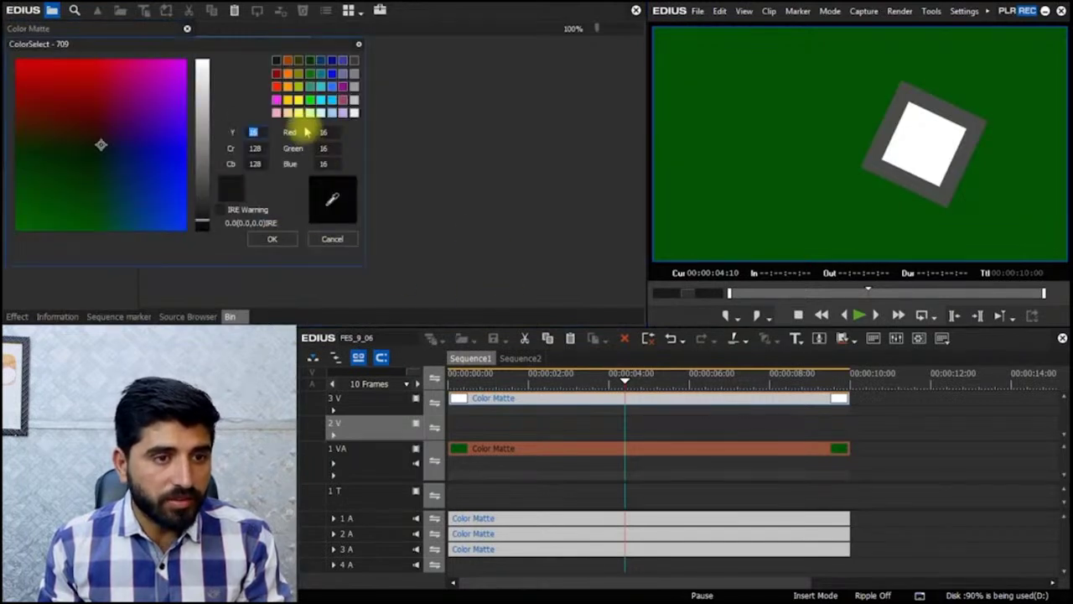
left_click(288, 100)
left_click(271, 238)
key("Return")
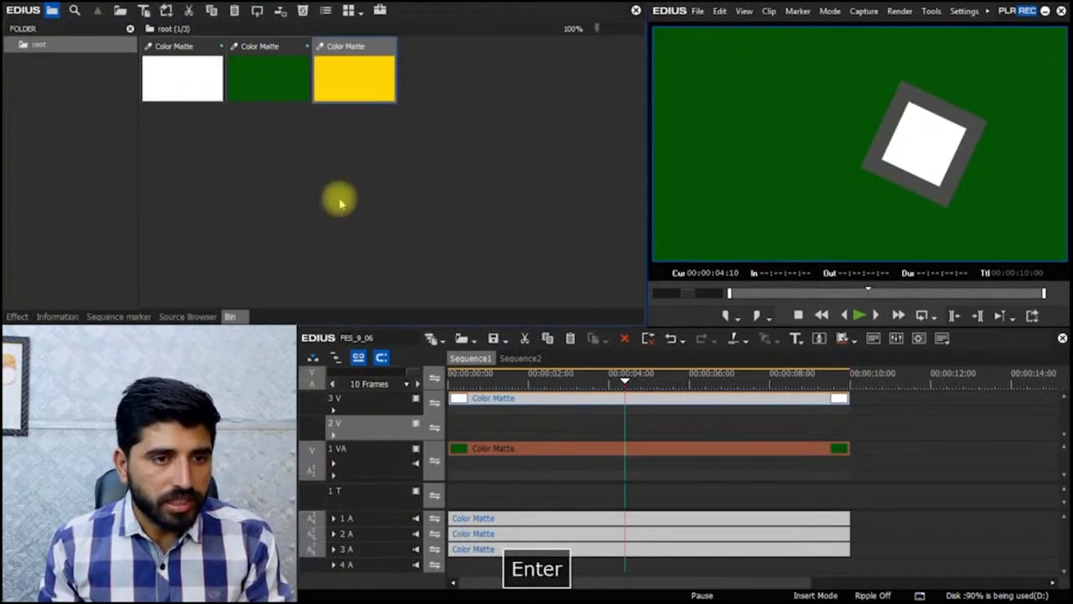
Step: Place the yellow Color Matte, without its audio, at the start of the 2 V track
left_click_drag(352, 92, 970, 422)
key("alt+a")
key("BackSpace")
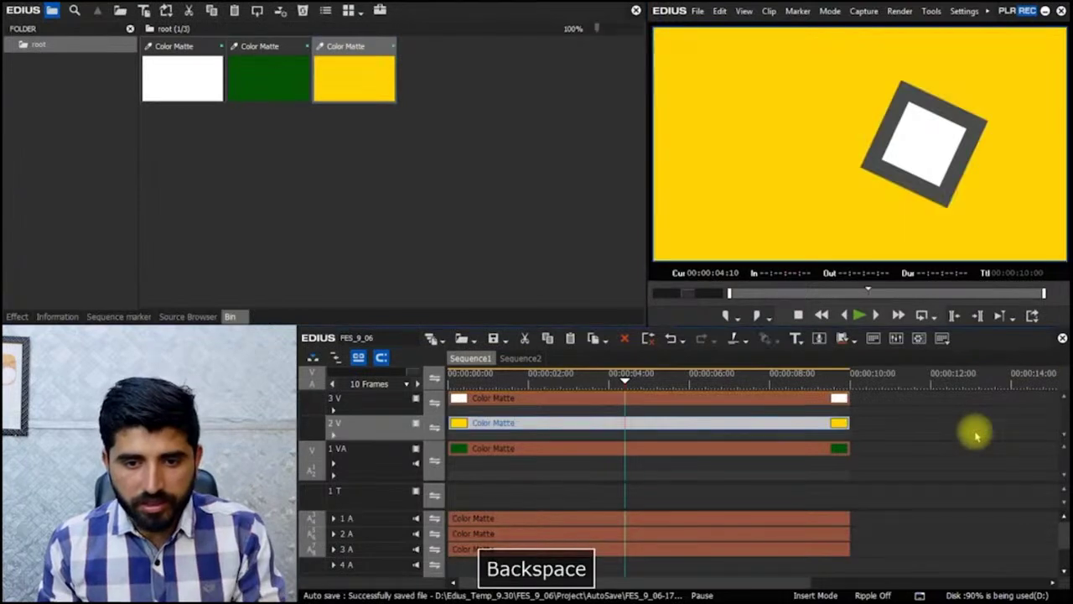
Step: Try the Track Matte keyer on the white clip in track 3 V and play the sequence from the start
left_click(18, 316)
left_click(61, 141)
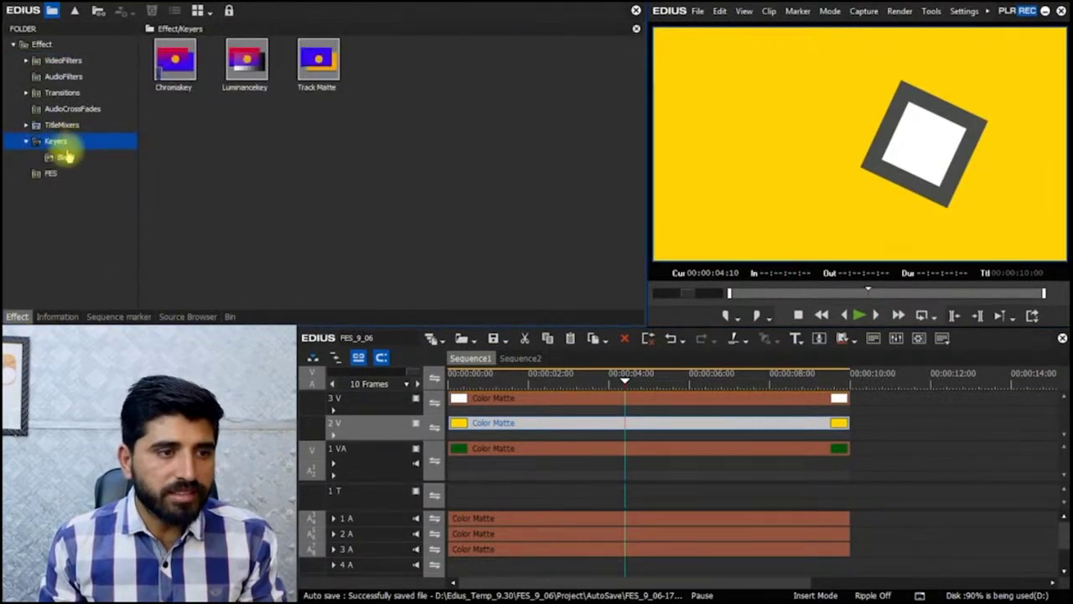
left_click_drag(317, 58, 726, 414)
left_click_drag(633, 382, 652, 433)
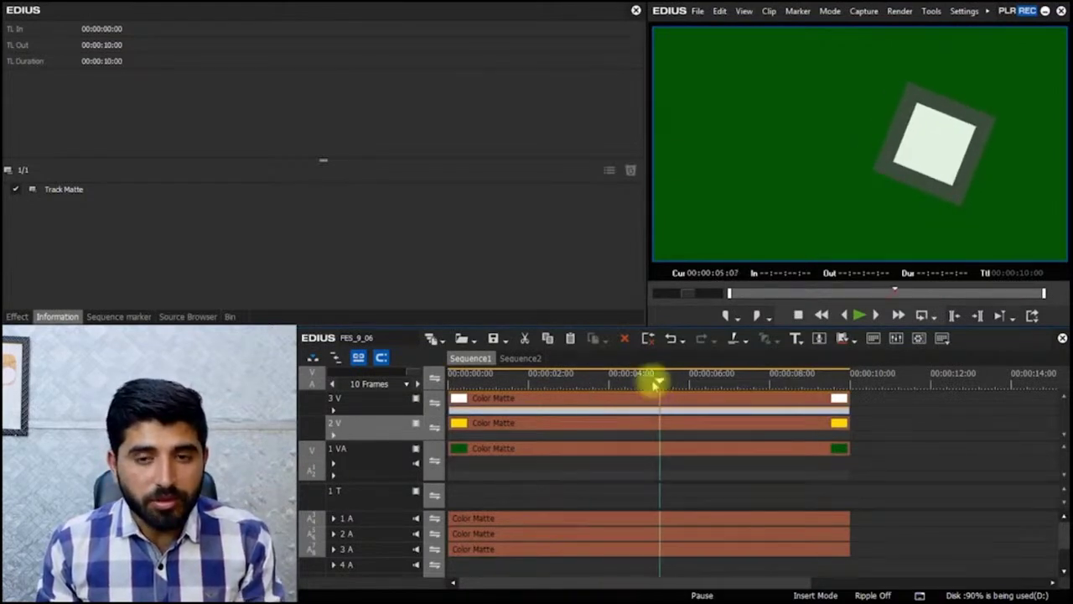
left_click_drag(656, 382, 655, 415)
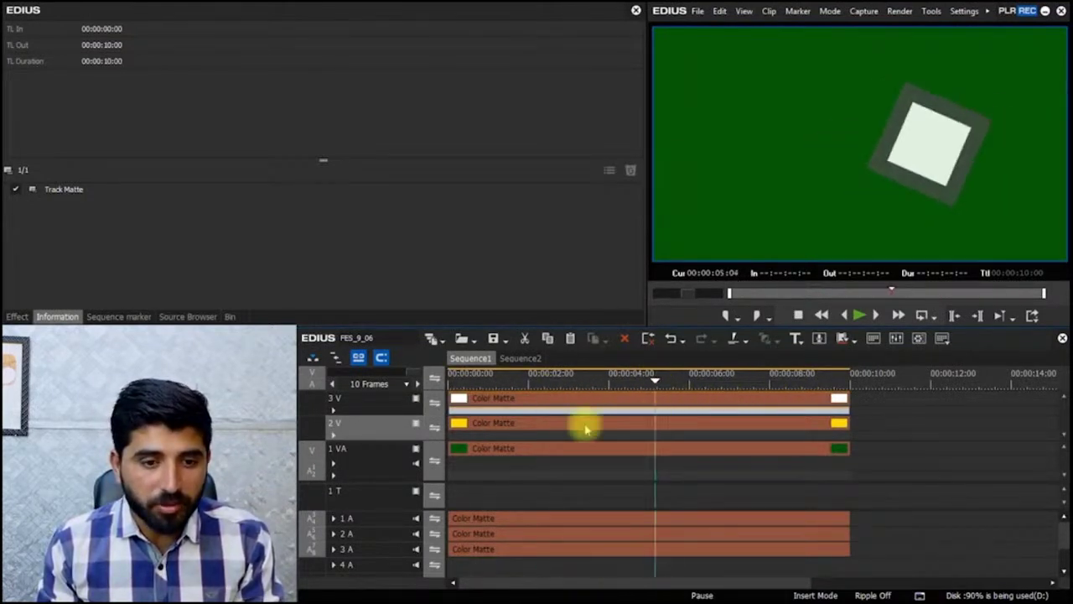
key("Home")
key("space")
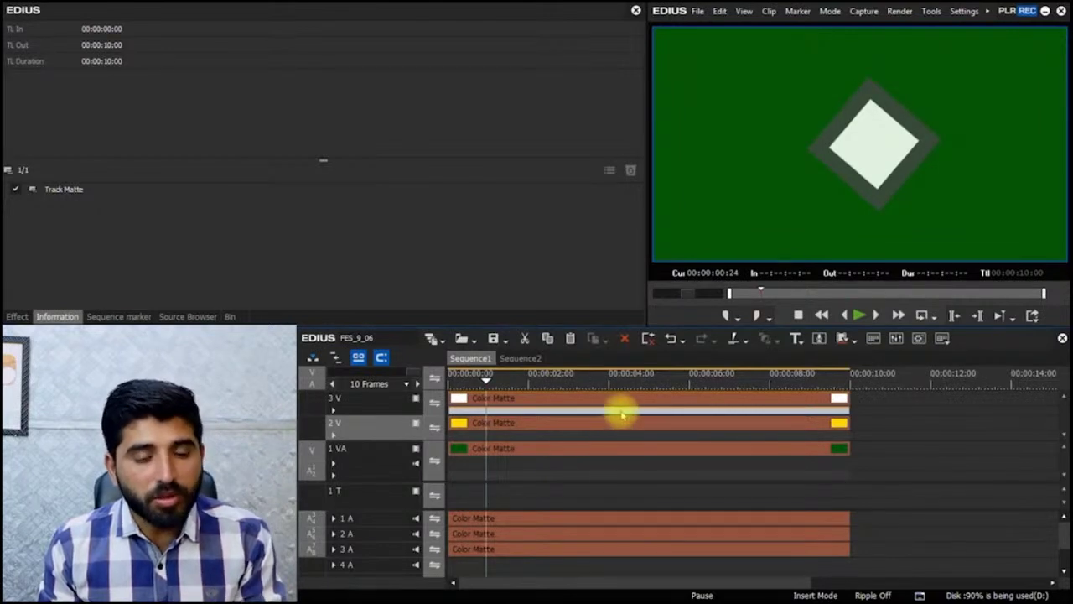
Step: Delete the Track Matte keyer and the white Color Matte clip from the 3 V track
key("Delete")
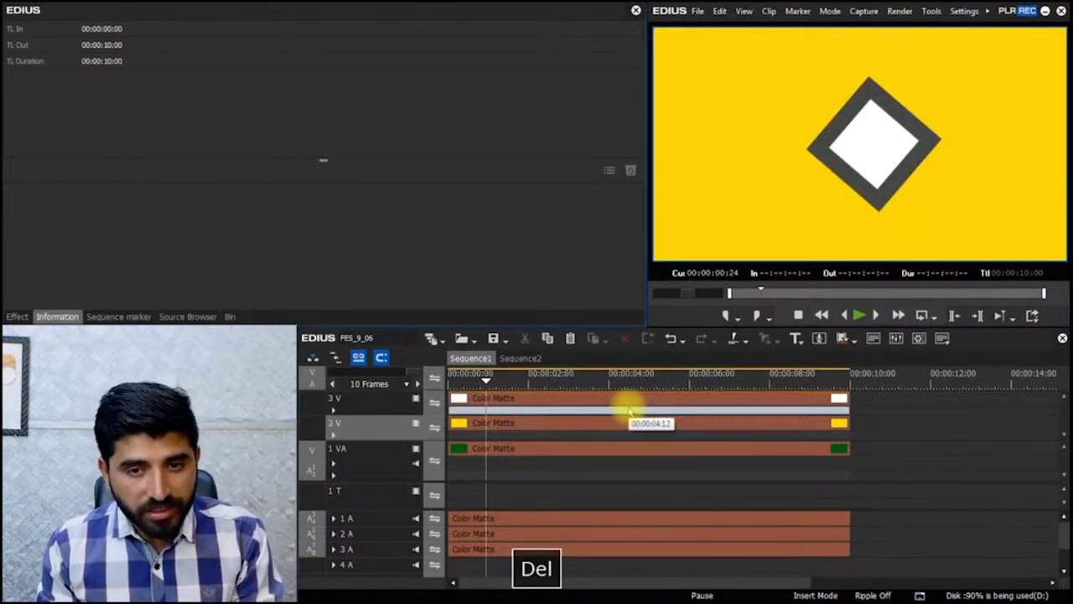
key("Delete")
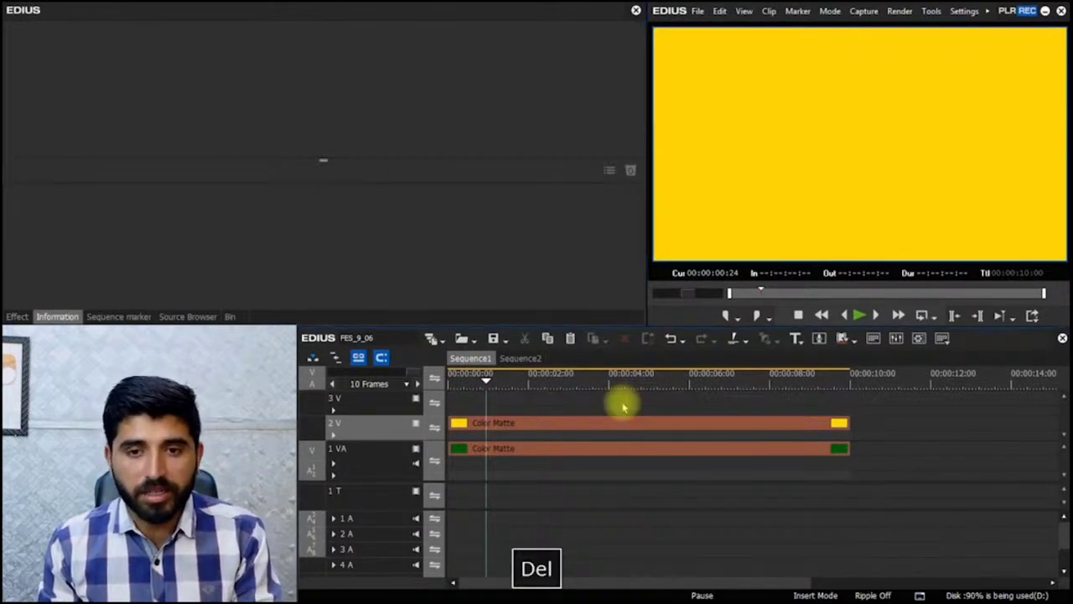
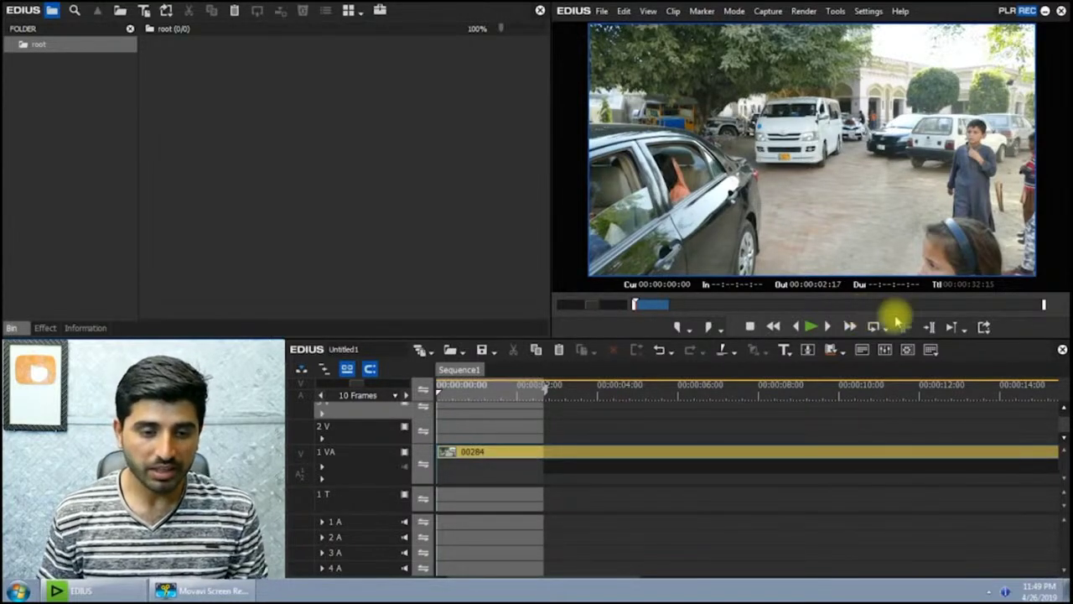
Step: Split clip 00284 at 00:00:02:17, ripple-delete its opening part and play the remaining footage
left_click(547, 396)
left_click_drag(547, 401, 596, 402)
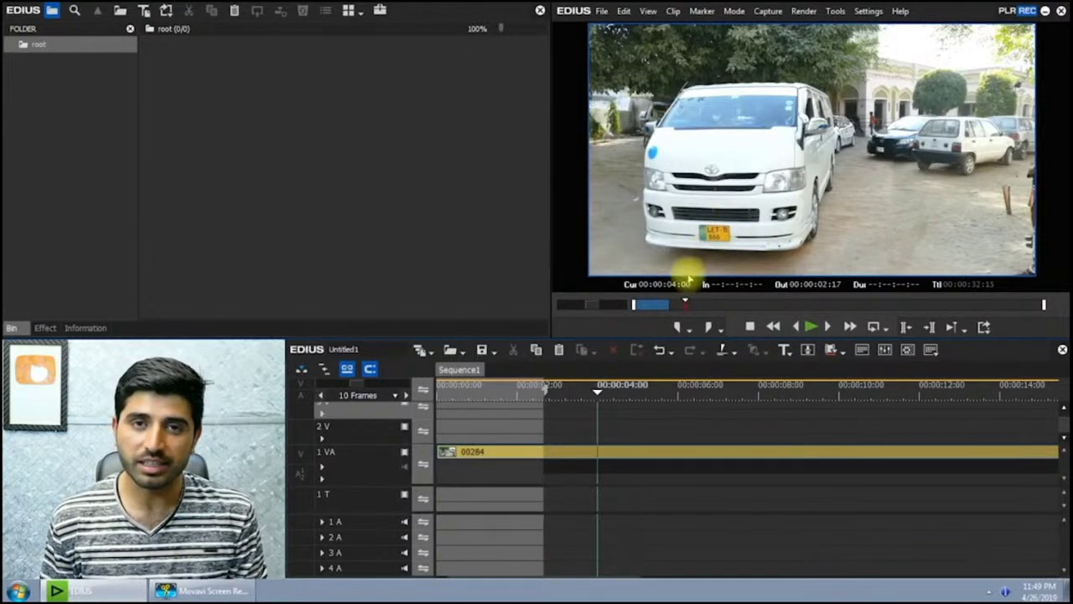
left_click_drag(592, 400, 566, 410)
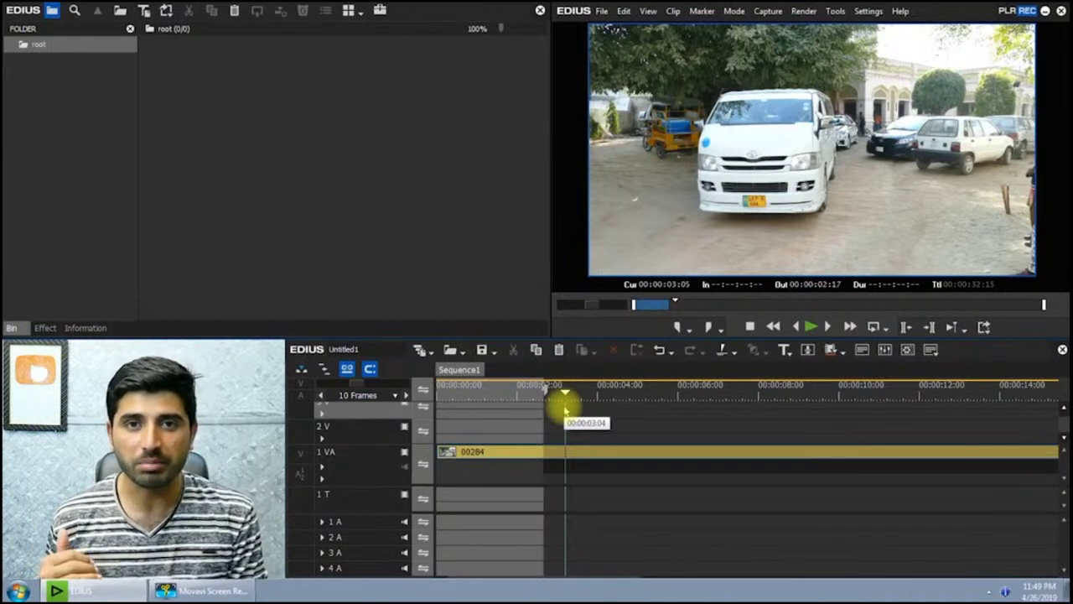
left_click_drag(568, 391, 548, 390)
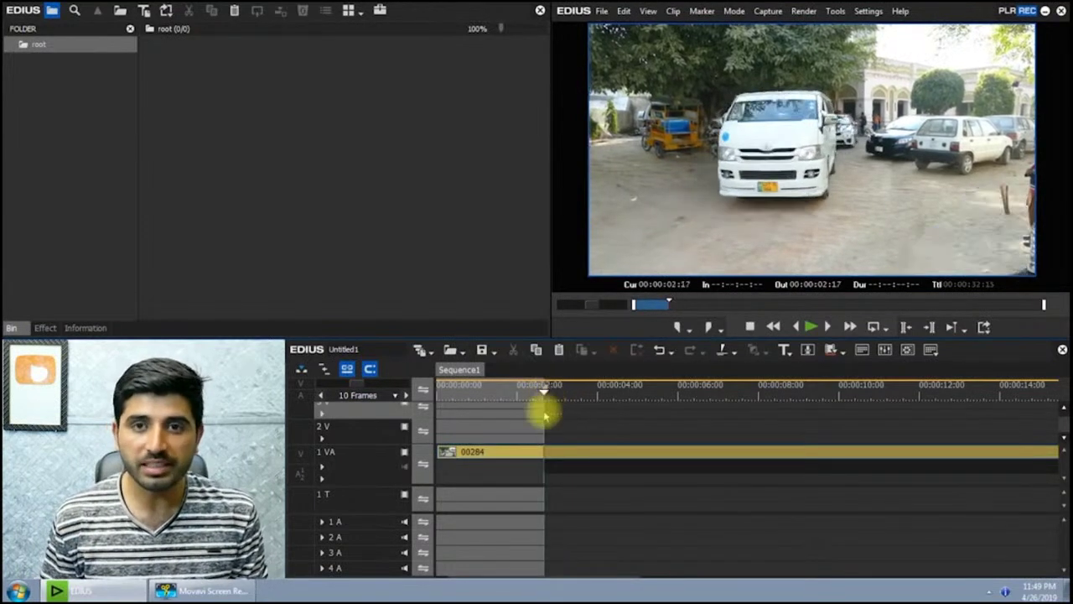
left_click(545, 457)
key("c")
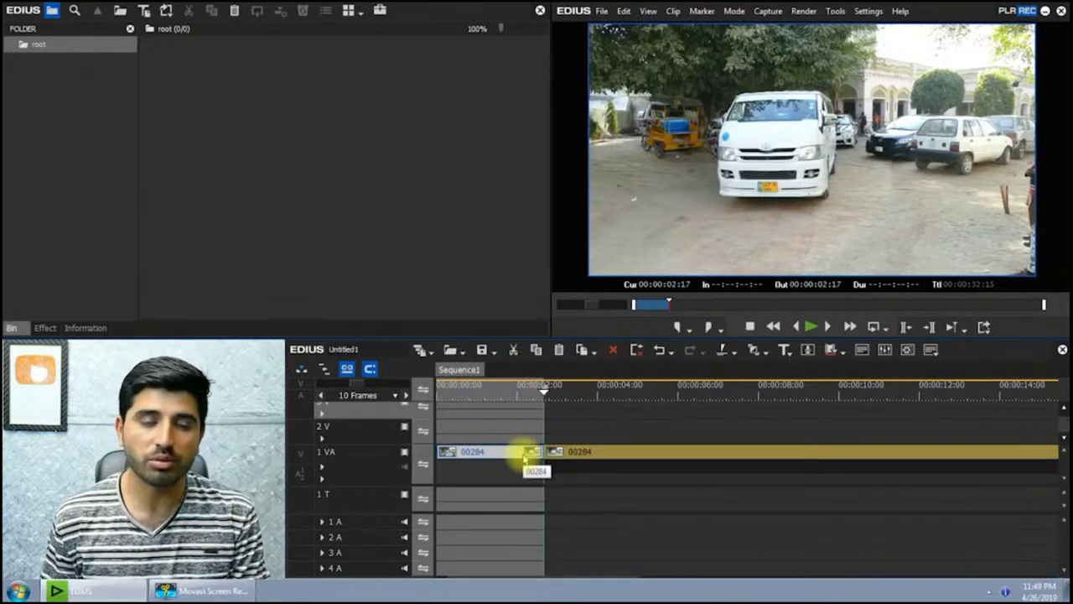
left_click(529, 457)
key("Delete")
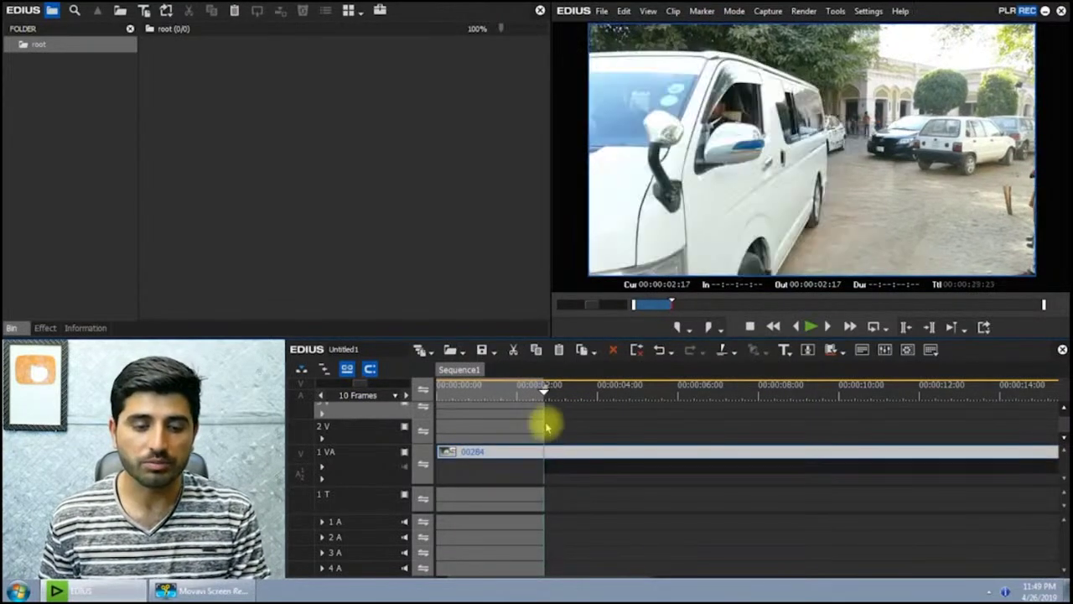
key("space")
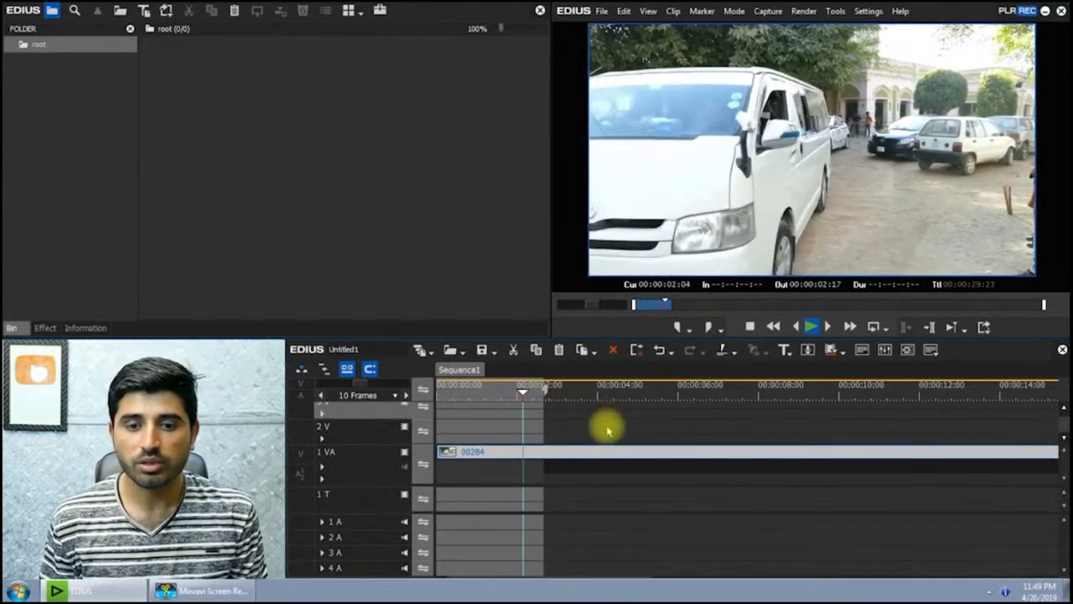
key("space")
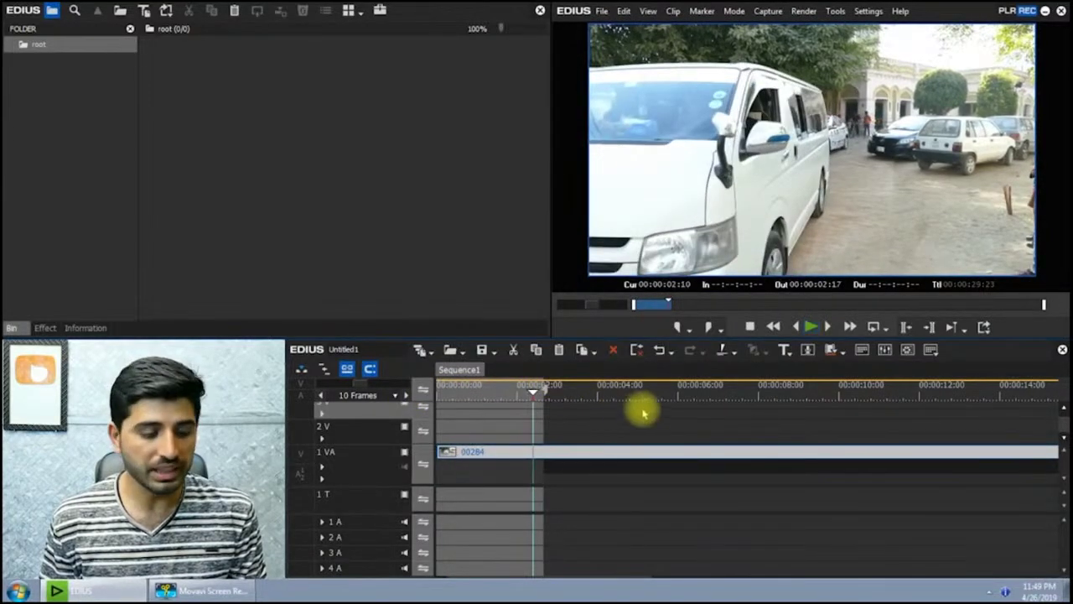
left_click(556, 448)
key("alt+e")
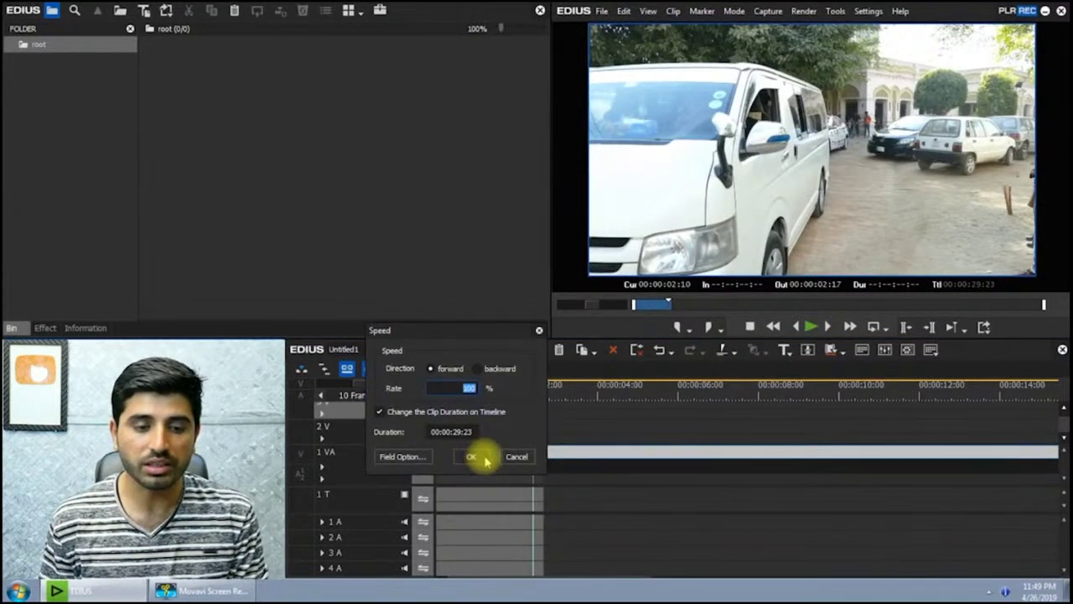
left_click(473, 456)
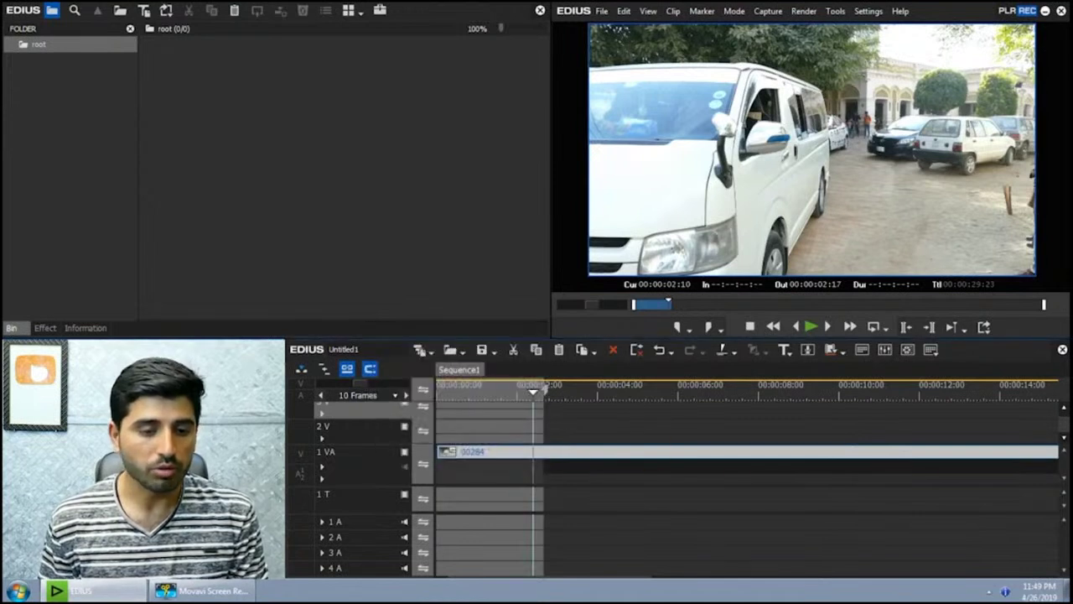
Step: Apply the Mask filter to clip 00284 and enable all mask keyframe properties at 00:00:00:00
left_click(45, 327)
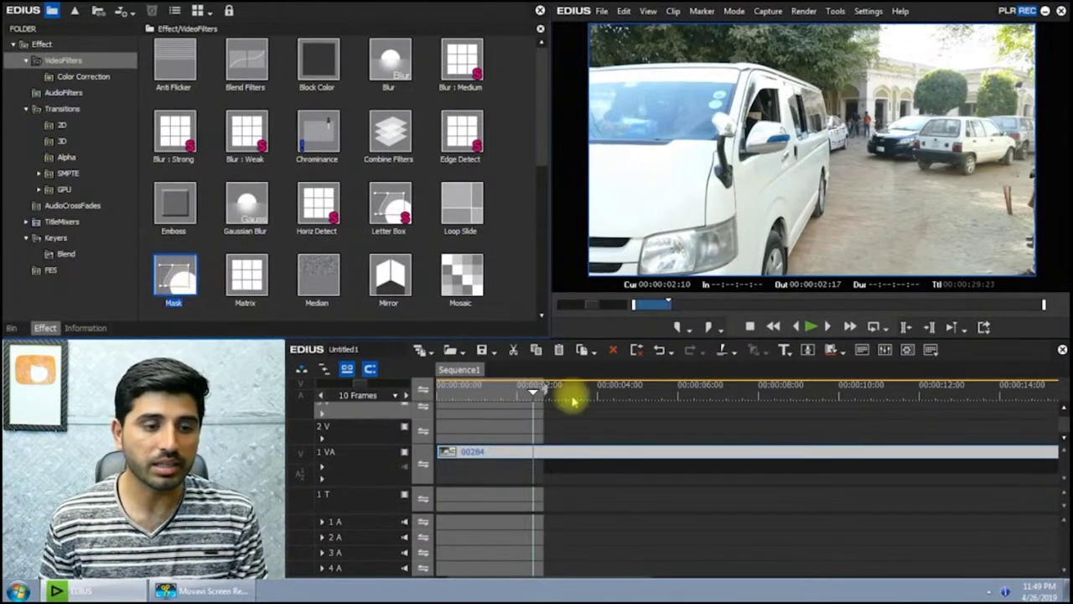
left_click_drag(175, 283, 607, 454)
left_click(304, 208)
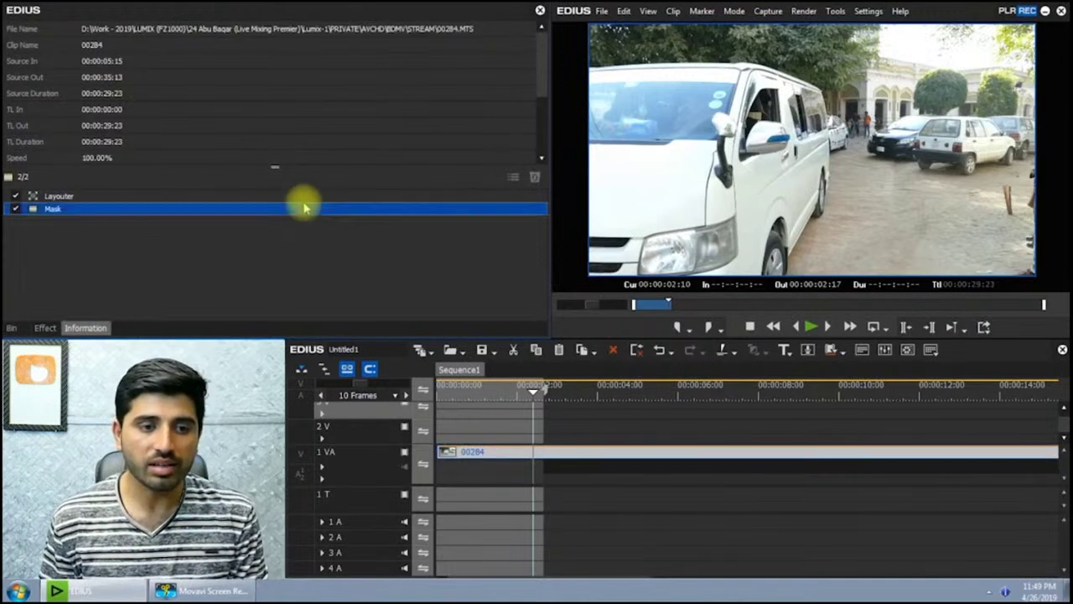
double_click(324, 216)
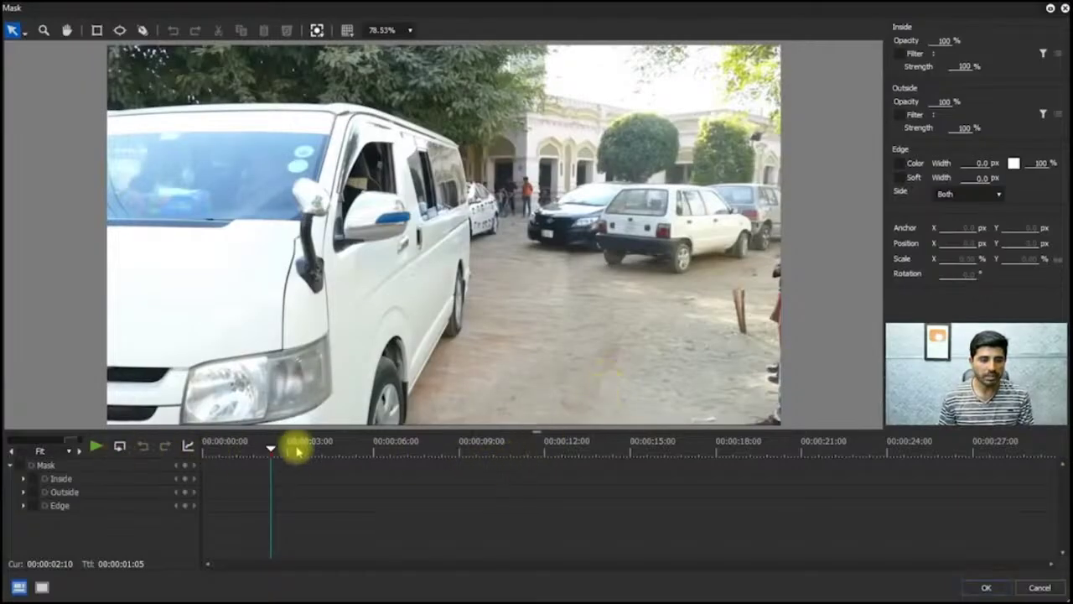
left_click_drag(243, 447, 186, 453)
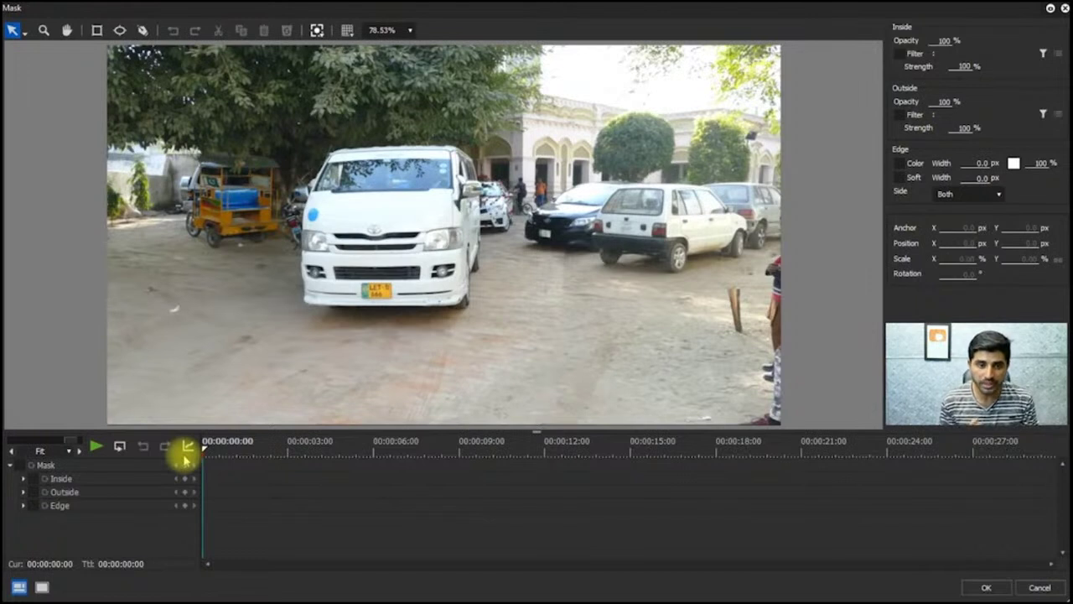
left_click(20, 464)
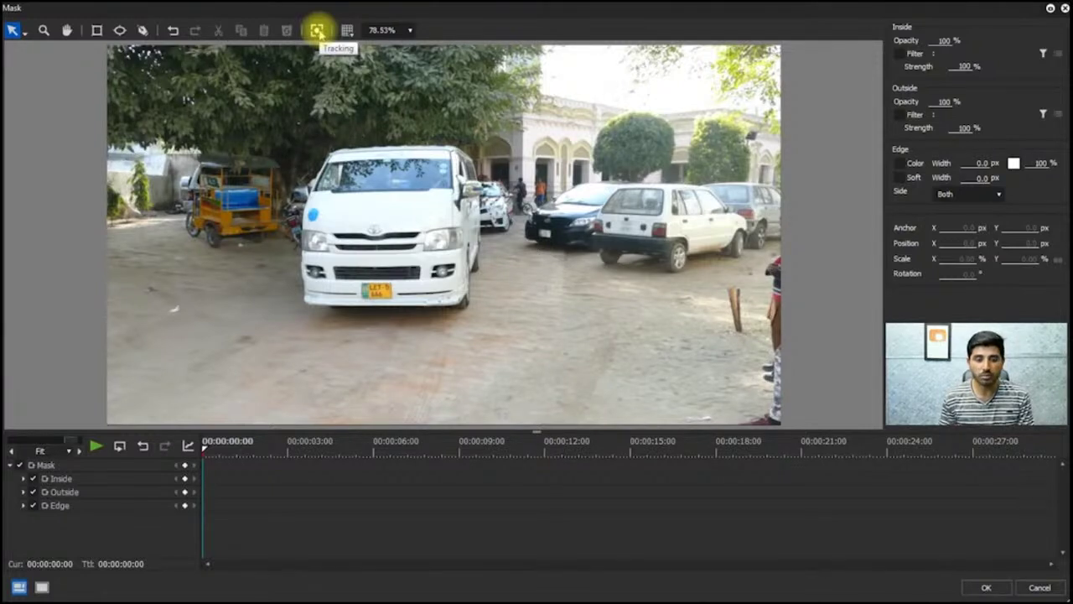
Step: Draw a rectangular mask tightly around the yellow number plate of the white van
left_click(410, 30)
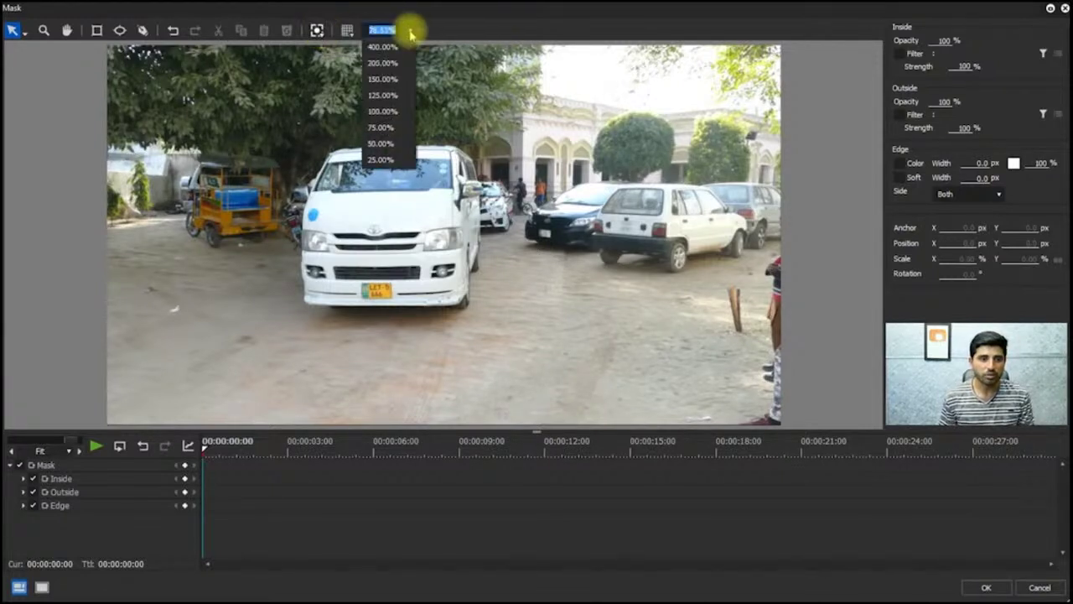
left_click(409, 48)
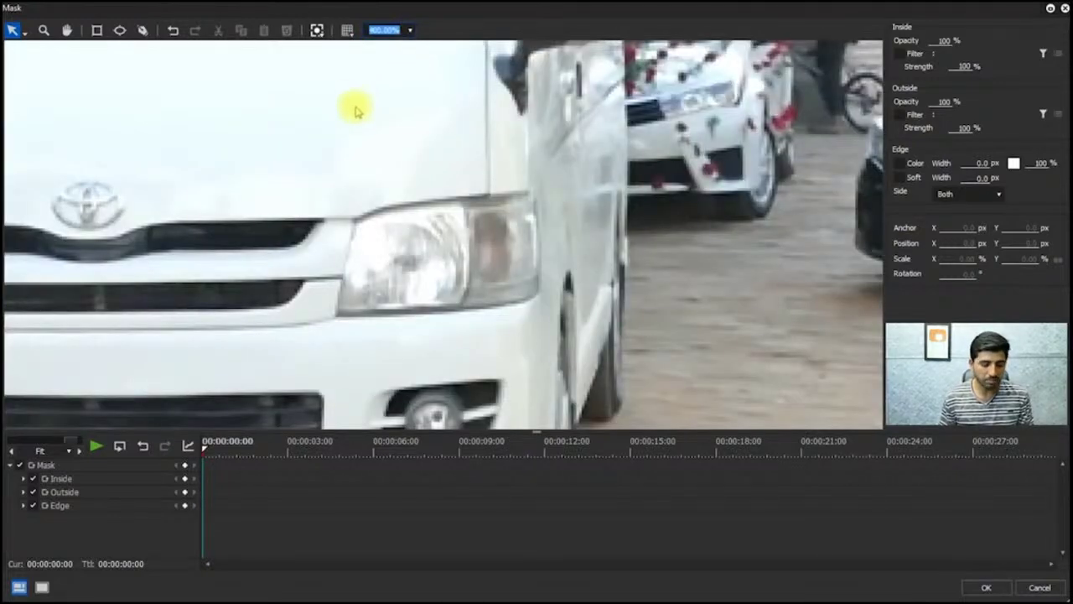
key("h")
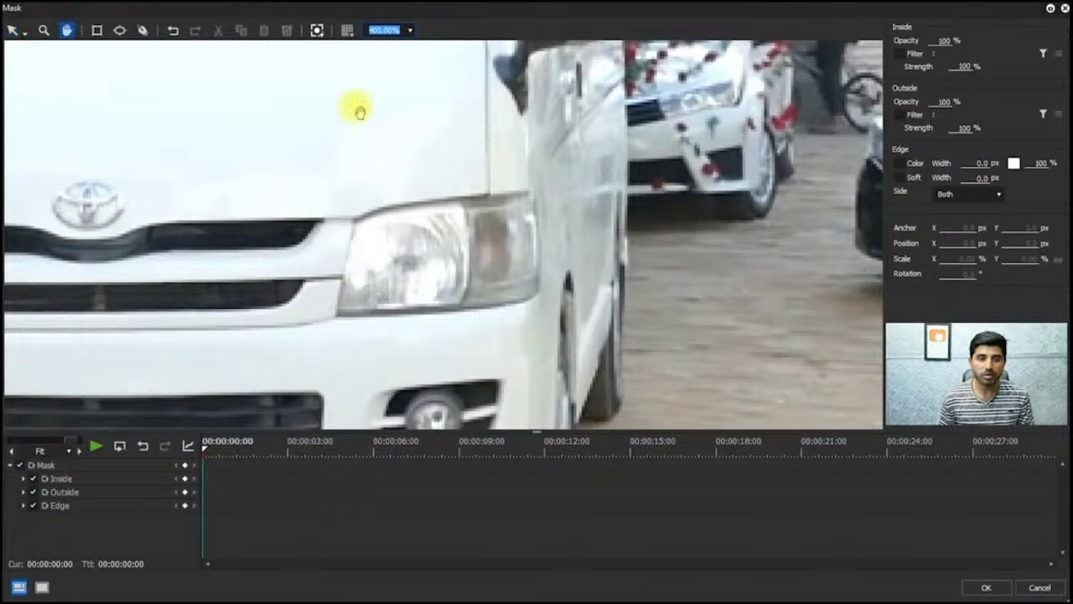
mouse_move(525, 223)
left_mouse_down()
mouse_move(582, 247)
mouse_move(523, 215)
left_mouse_up()
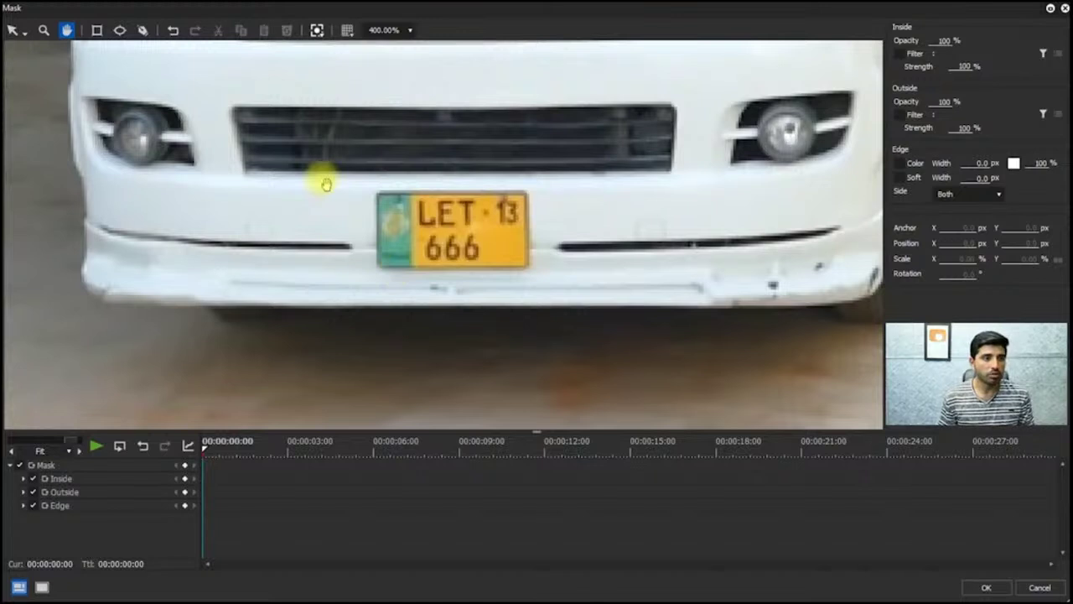
left_click(96, 32)
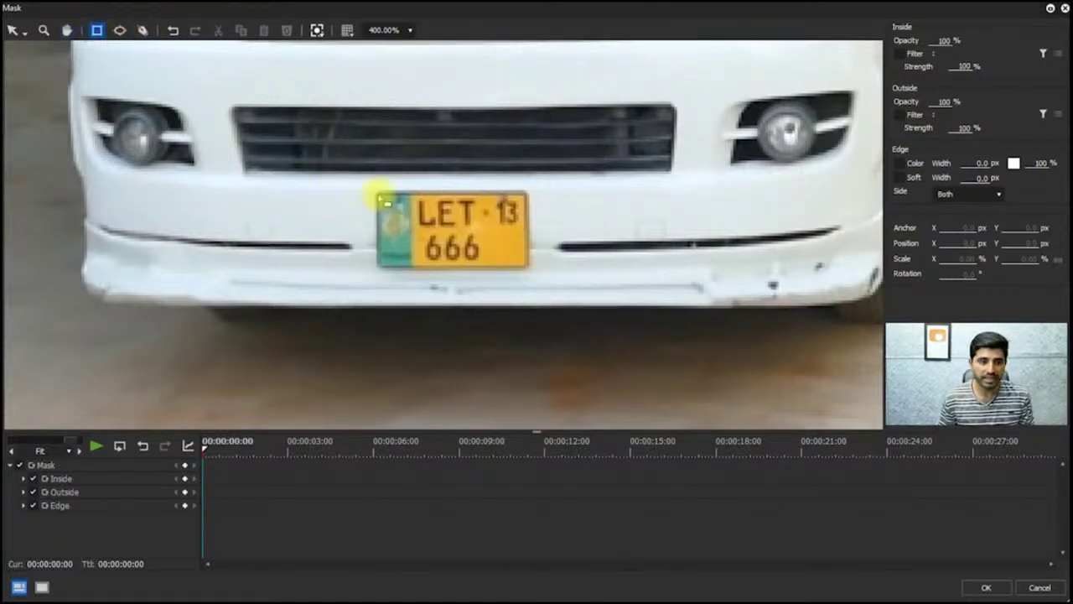
left_click_drag(376, 193, 535, 271)
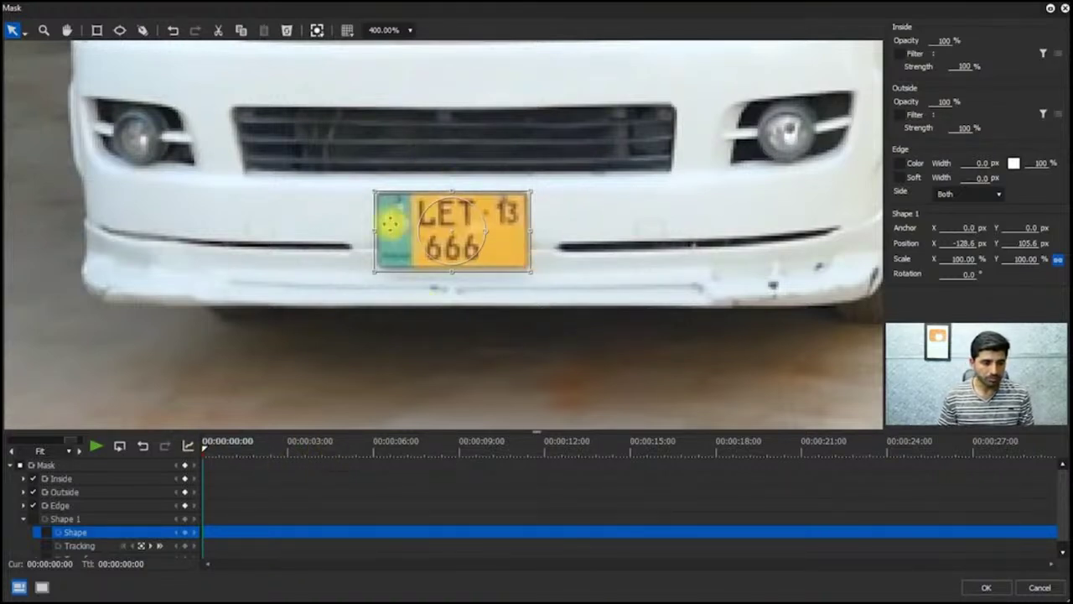
Step: Set the mask preview zoom to 75% and center the whole video frame in view
left_click(410, 31)
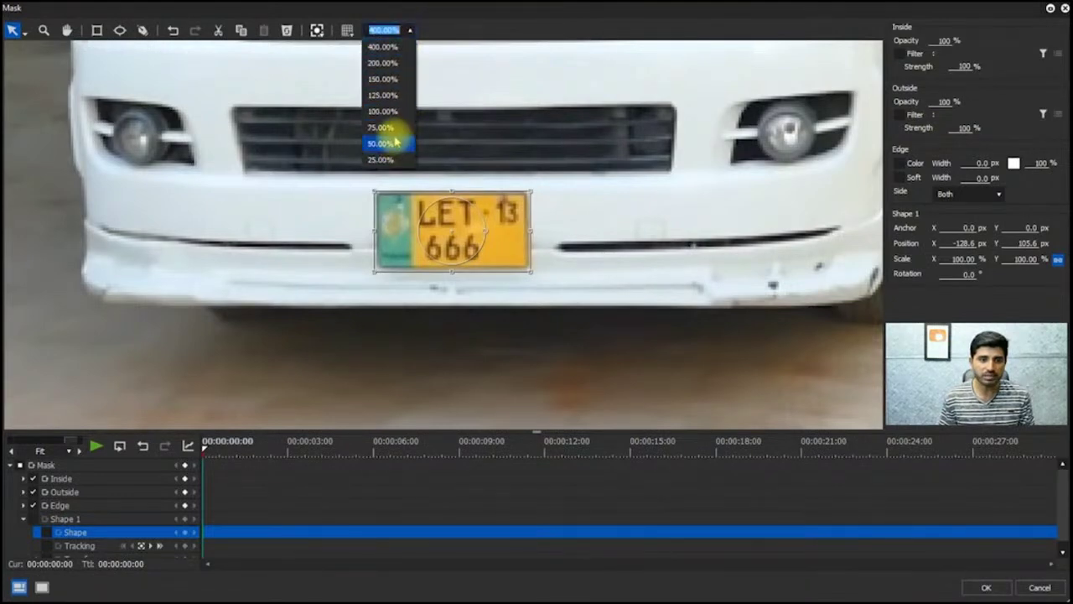
left_click(396, 143)
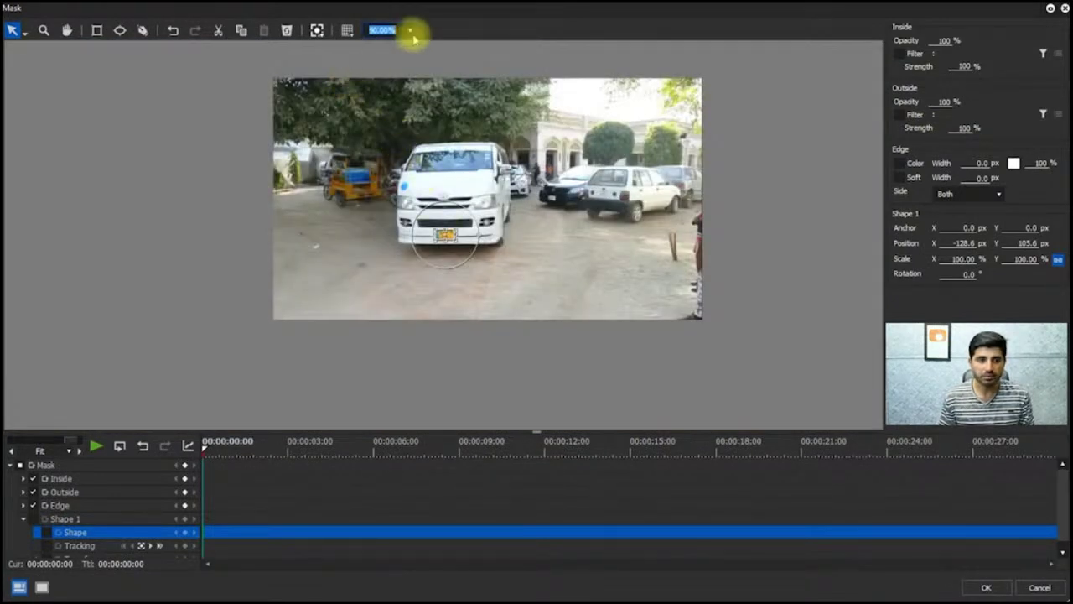
type("75")
key("Tab")
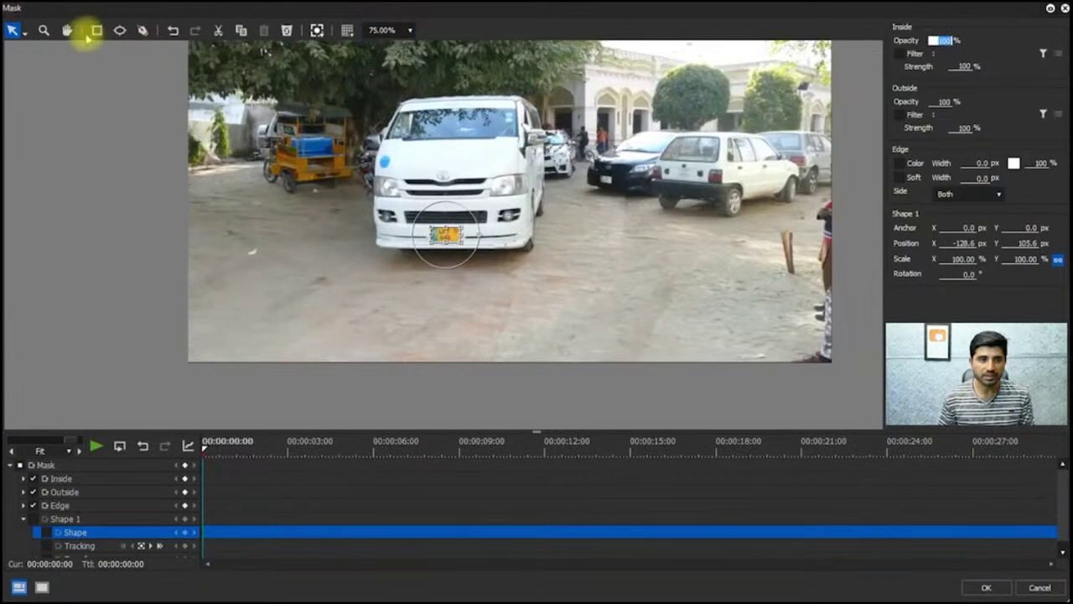
left_click(67, 31)
left_click_drag(592, 172, 558, 220)
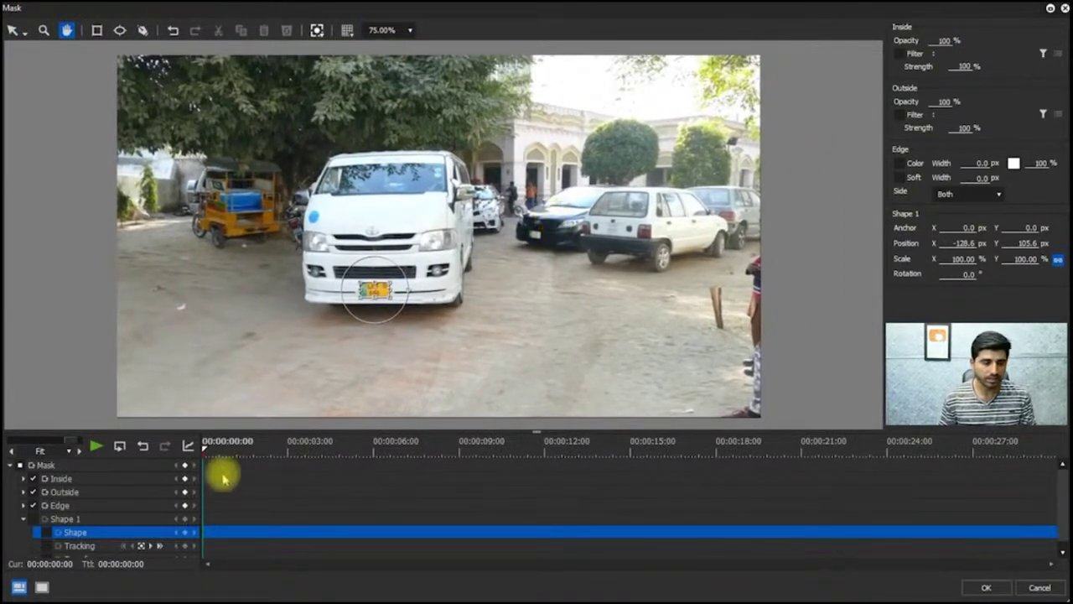
Step: Enable keyframing for the Shape, Tracking and Transform properties of Shape 1
left_click_drag(202, 450, 158, 491)
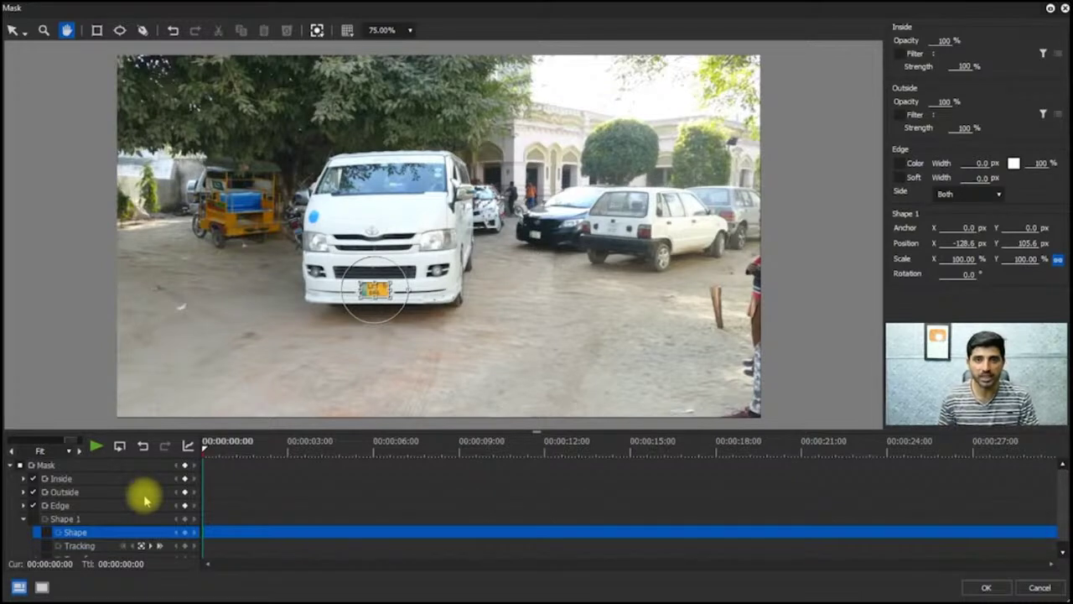
left_click(84, 547)
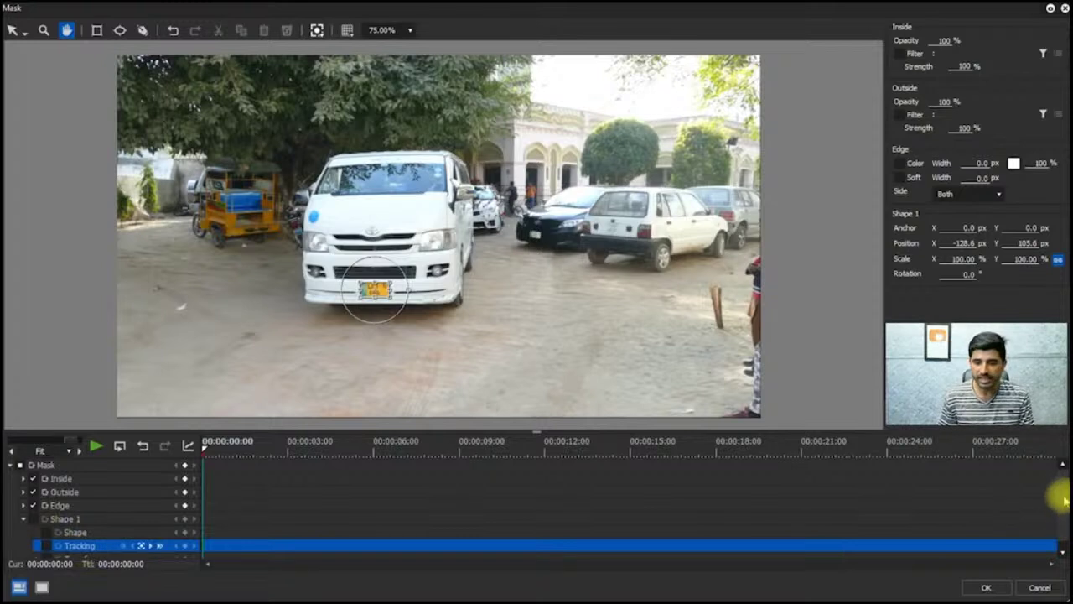
scroll(1056, 493, "down", 1)
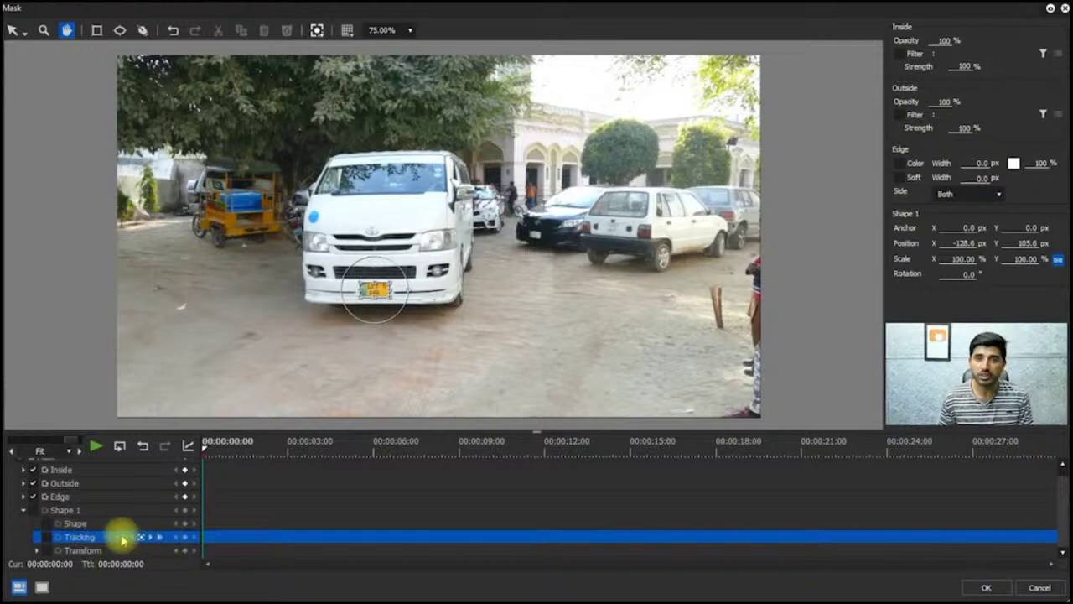
left_click(46, 537)
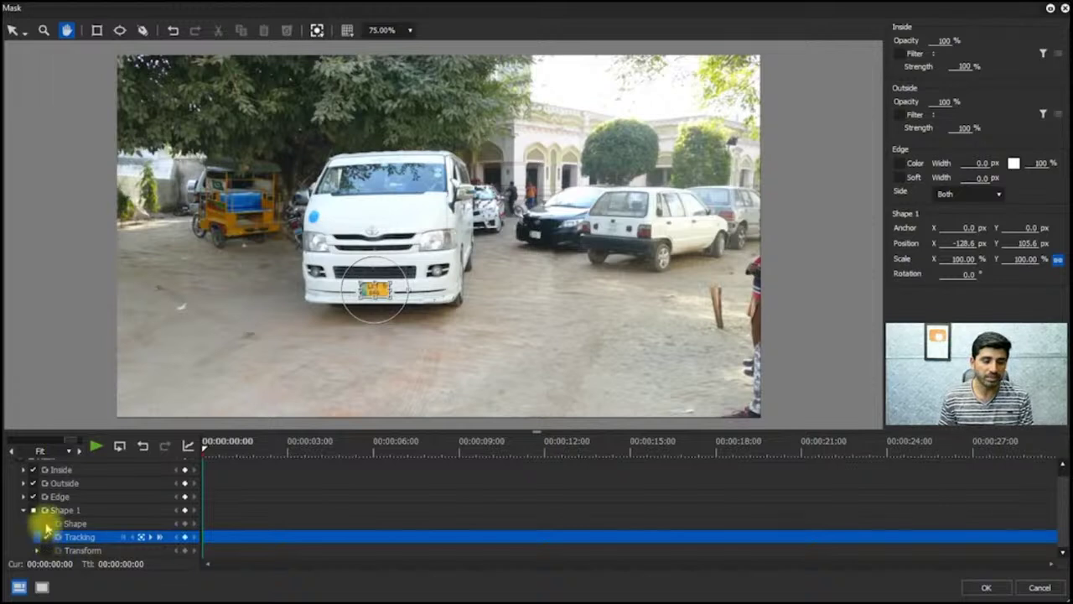
left_click(46, 523)
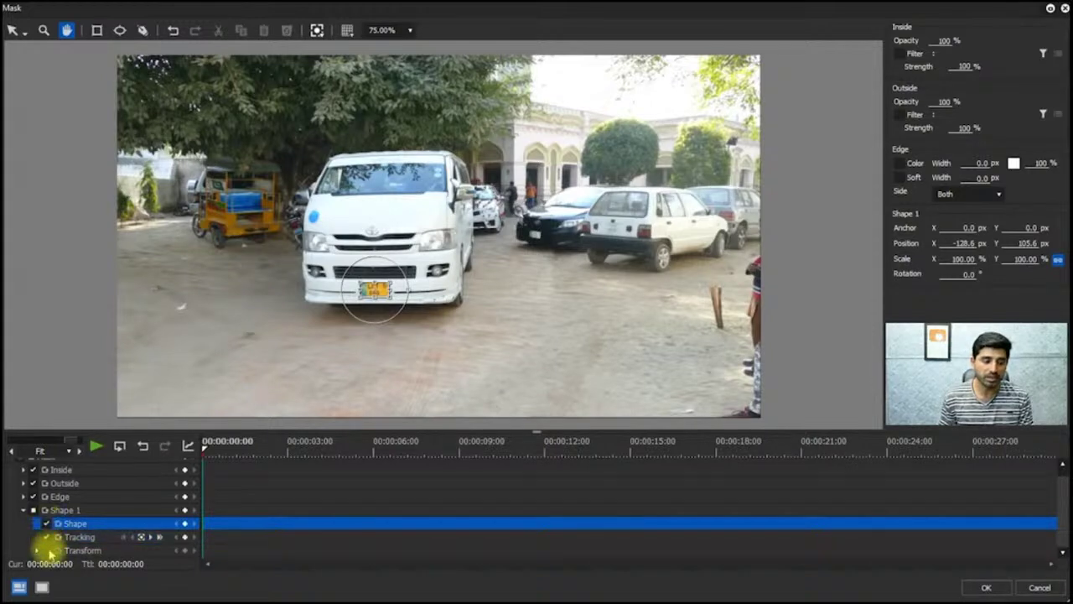
left_click(48, 549)
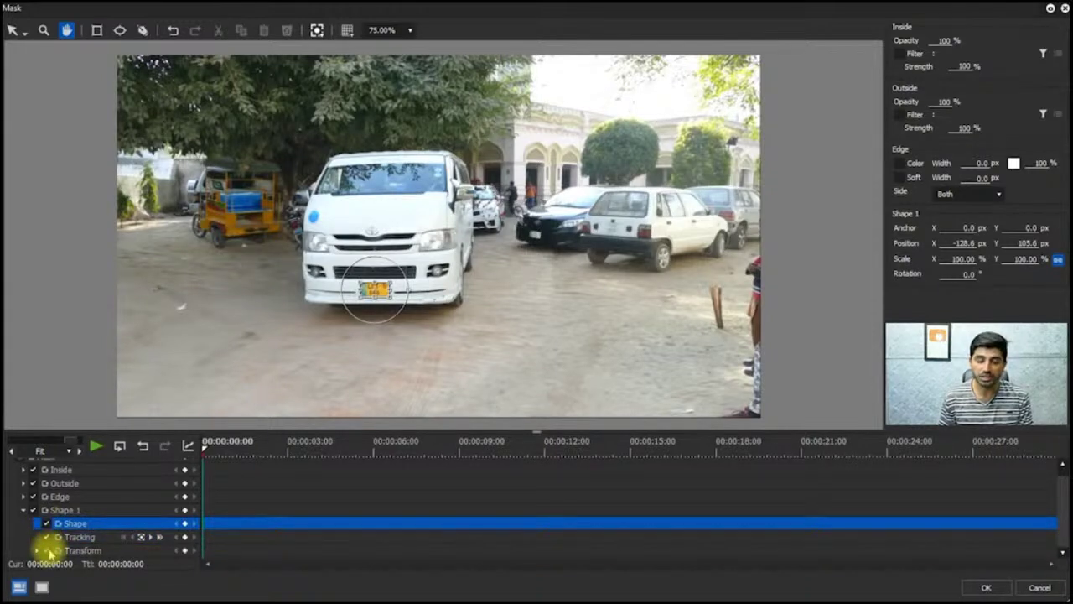
Step: Add an Inside keyframe at 00:00:00:00 and track the number plate mask forward with Position, Scale and Rotation enabled
left_click(143, 537)
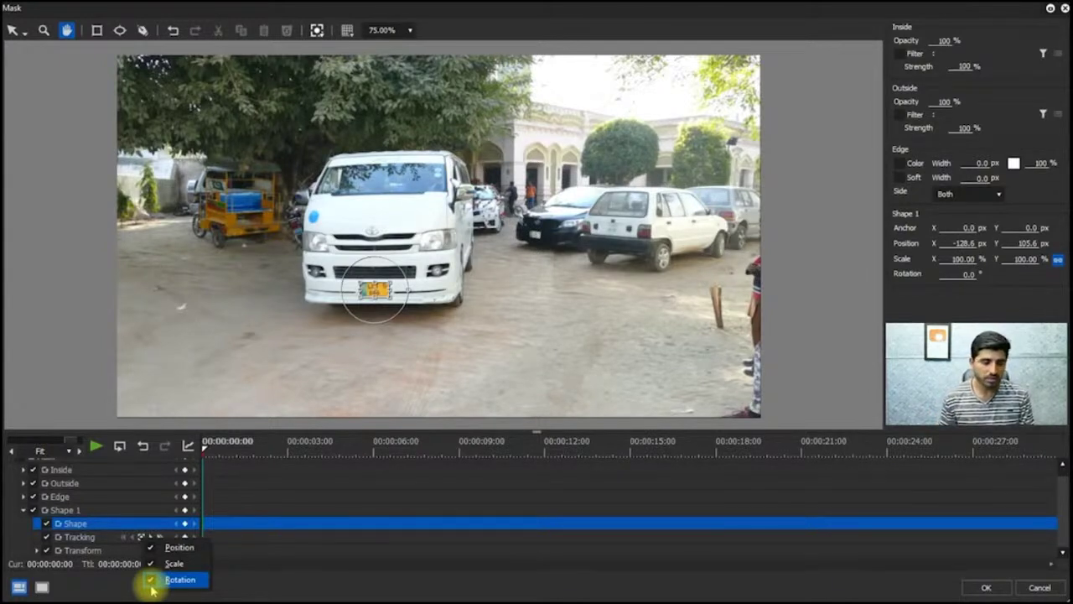
left_click(186, 472)
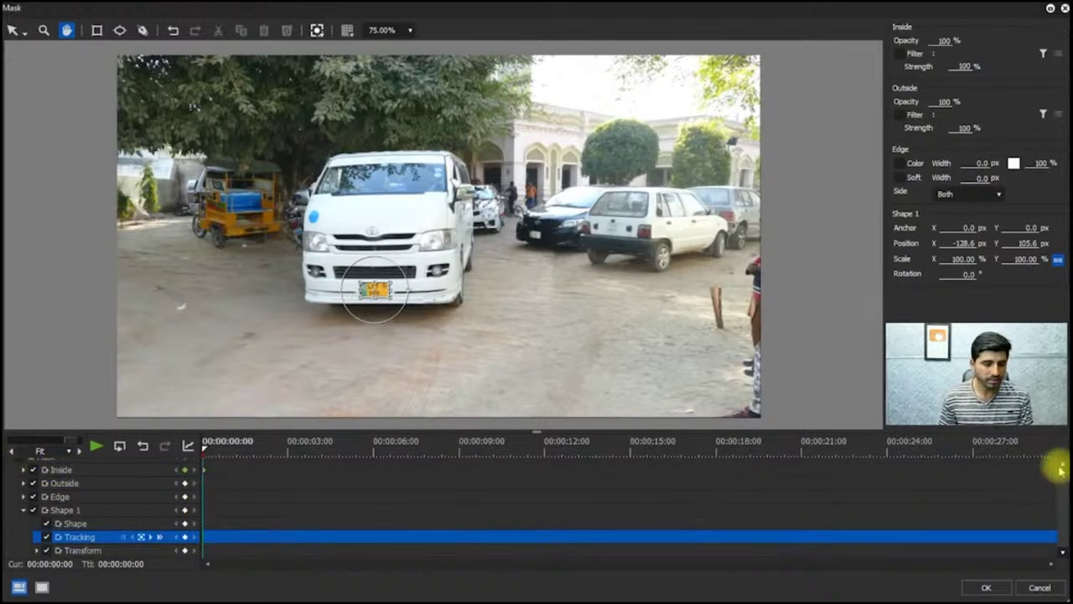
scroll(1061, 471, "up", 1)
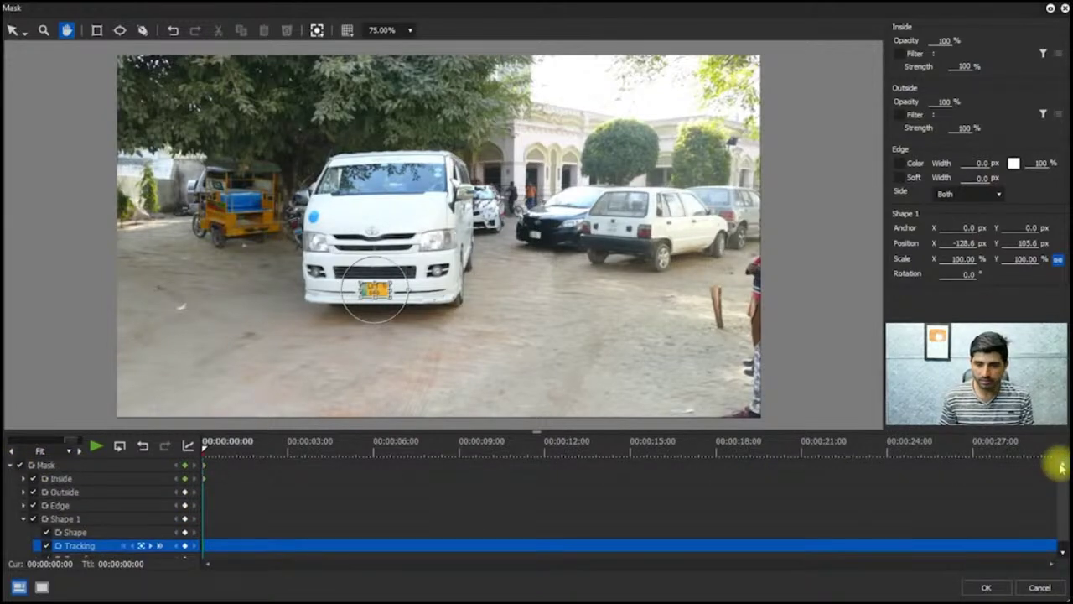
left_click(11, 466)
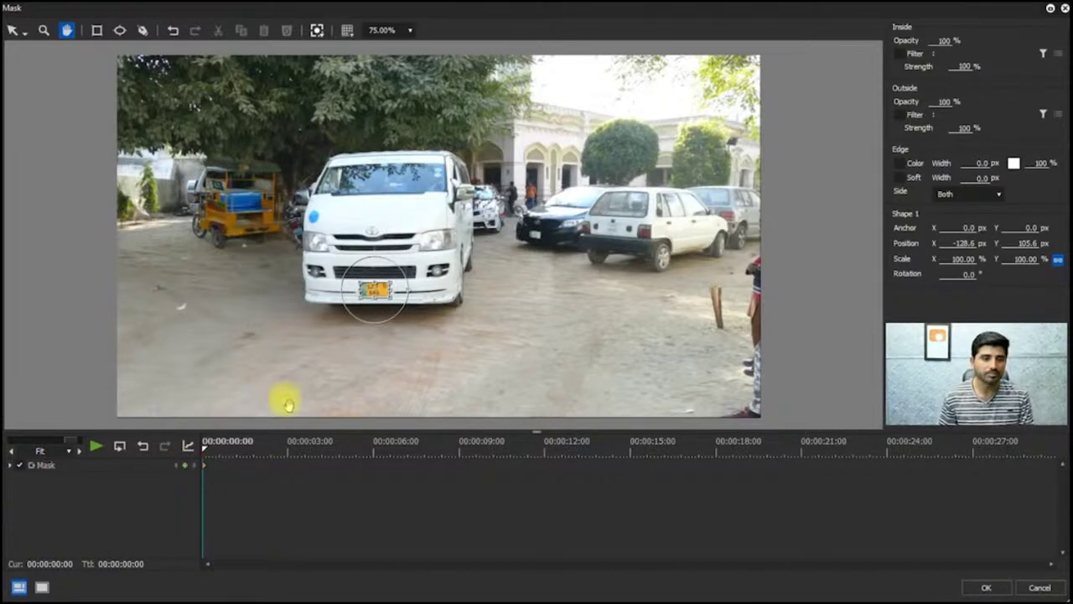
left_click(12, 466)
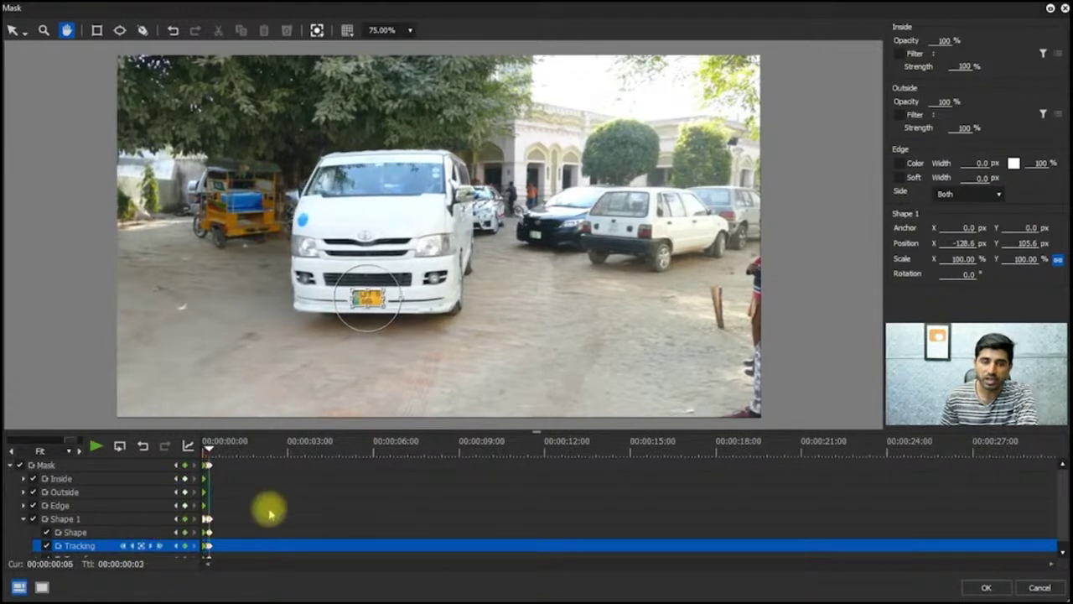
left_click(160, 546)
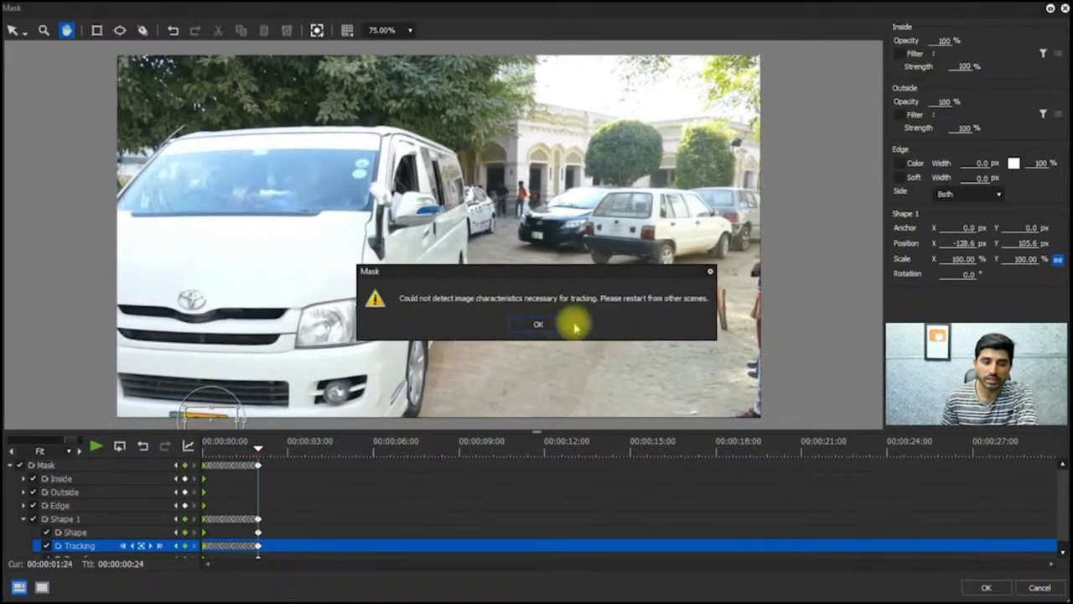
left_click(540, 325)
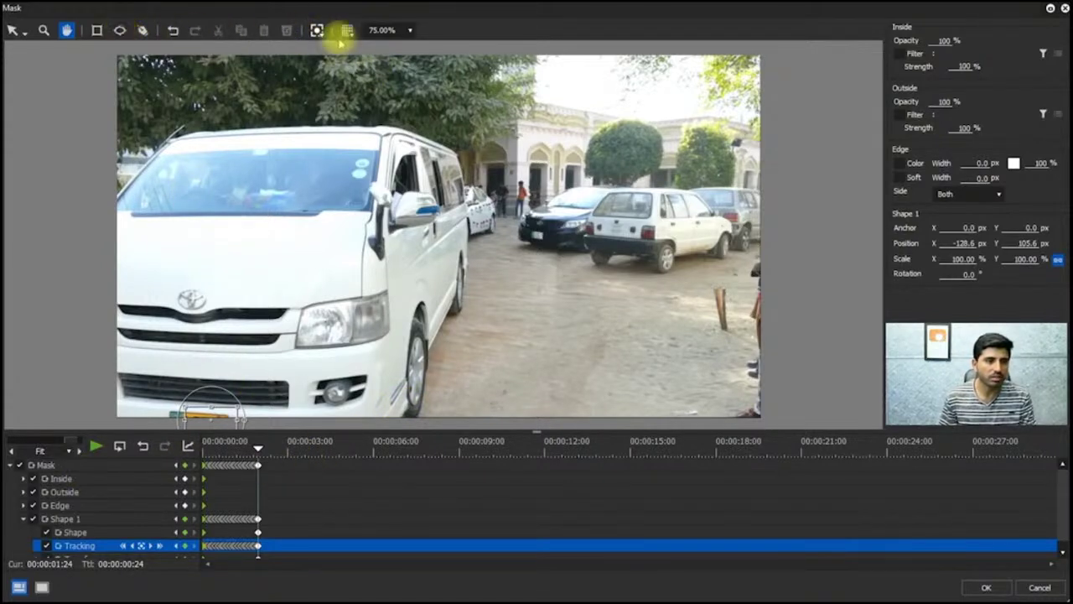
Step: At 00:00:01:24, zoom the preview to 400%, then move and enlarge the mask to about 114% scale over the van's number plate
left_click(411, 30)
left_click(406, 43)
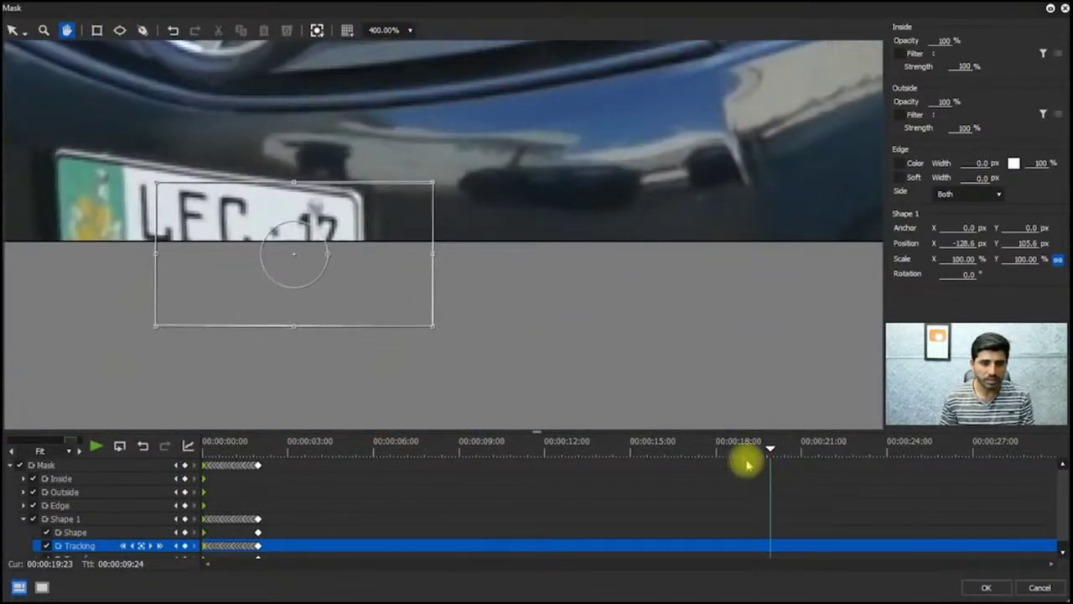
left_click_drag(747, 460, 260, 460)
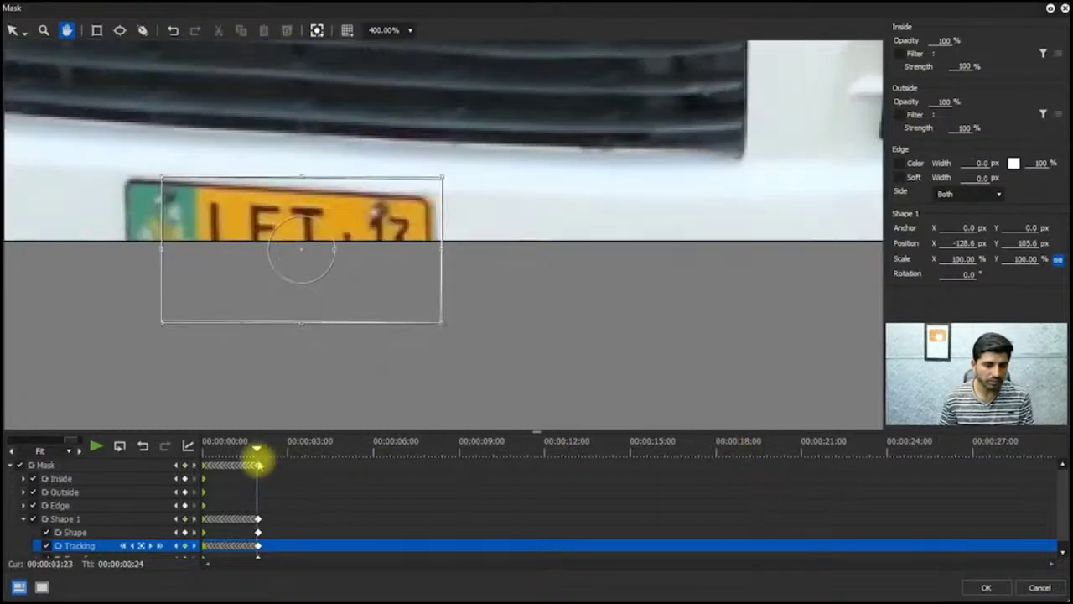
left_click_drag(63, 444, 19, 443)
left_click(243, 452)
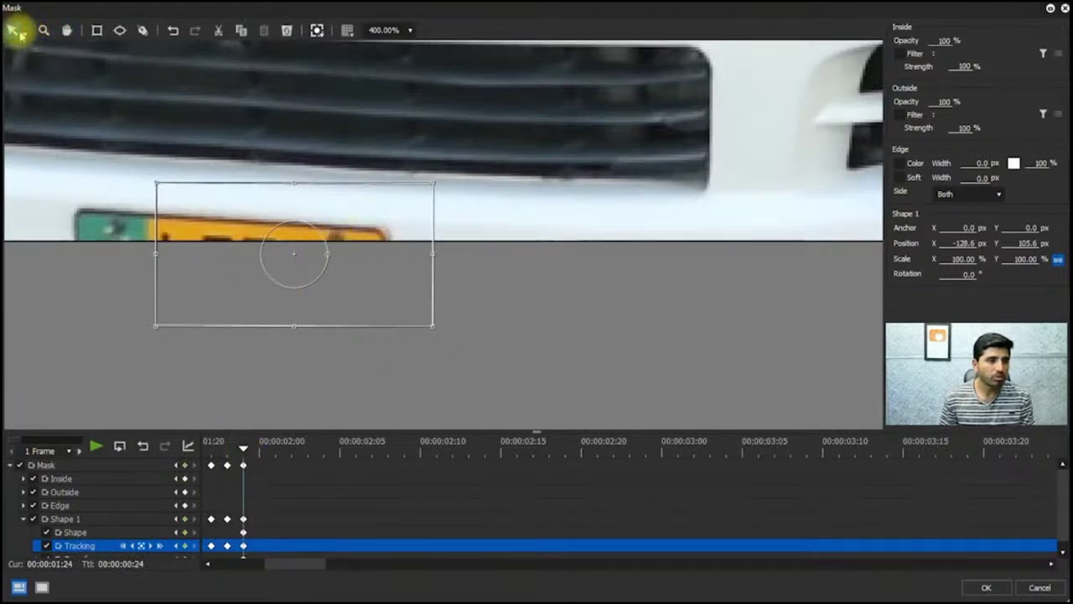
left_click(17, 32)
left_click(43, 44)
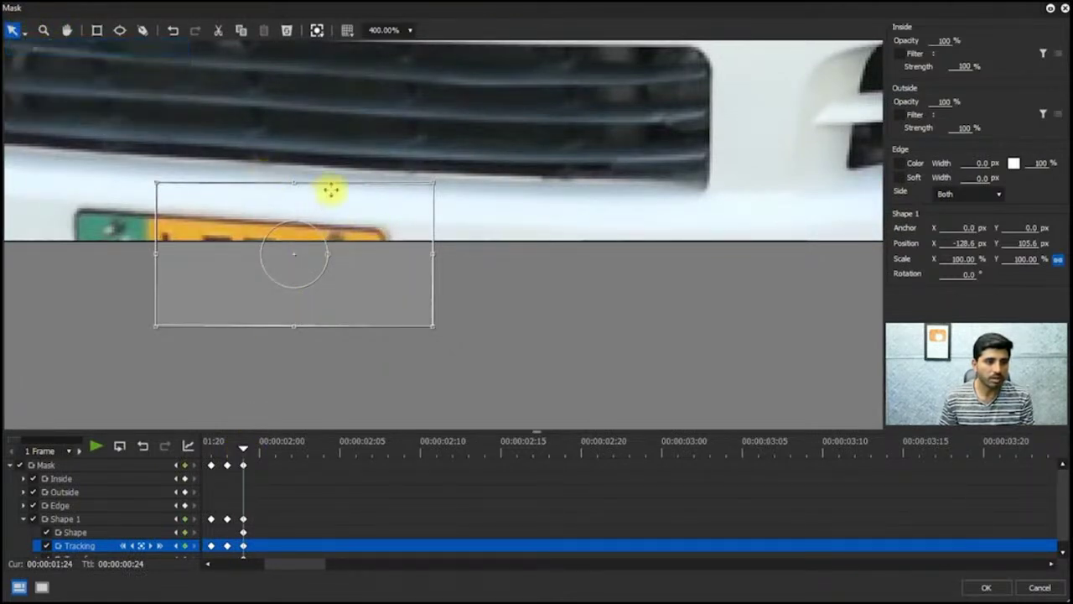
left_click_drag(332, 191, 261, 227)
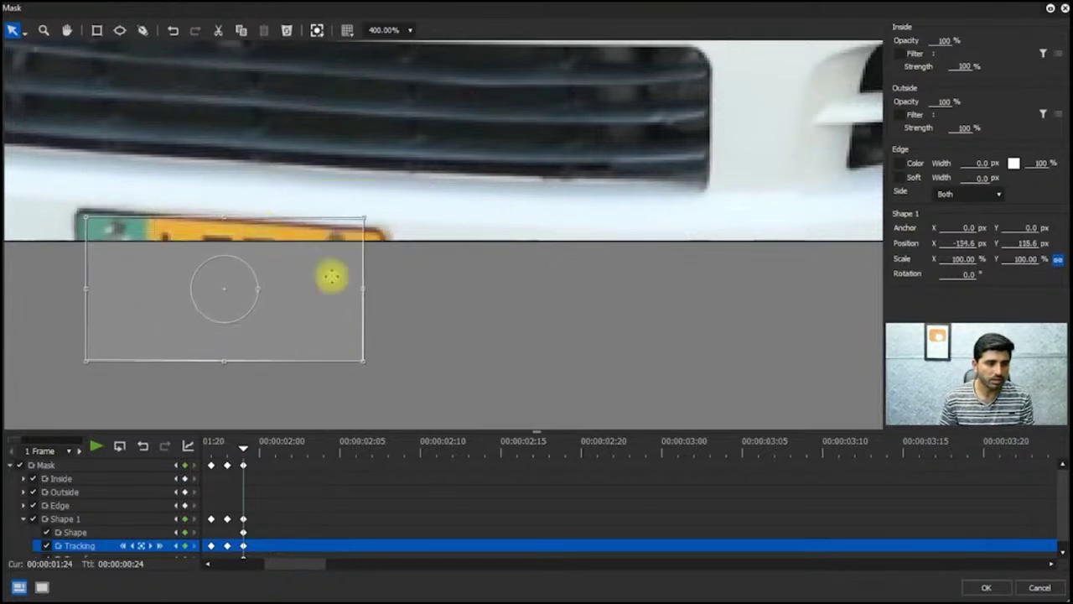
left_click_drag(362, 289, 357, 243)
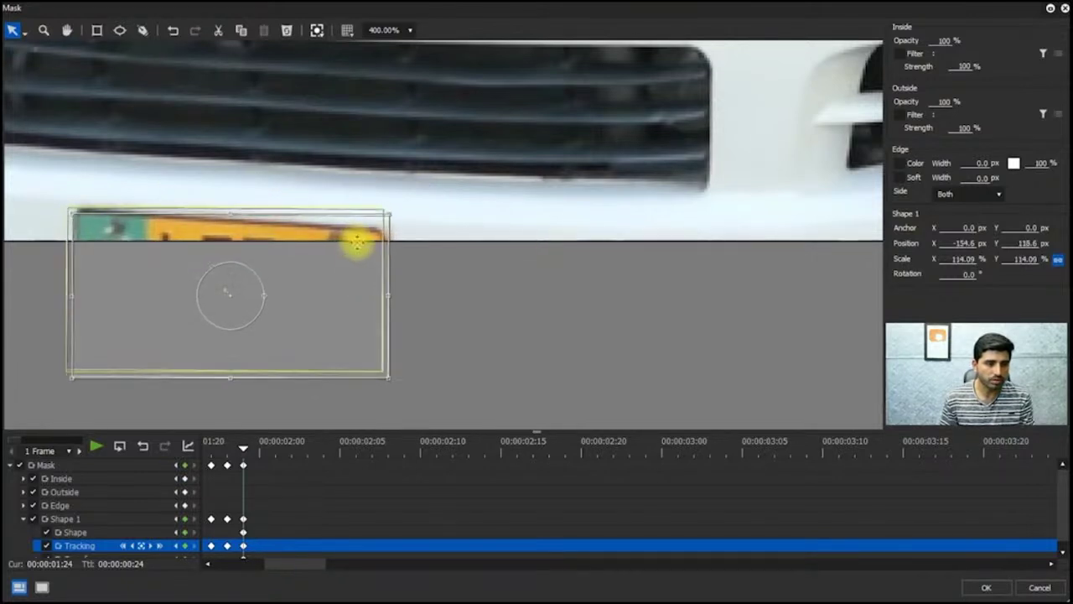
Step: Reposition and shrink the mask to fit the van's number plate at 00:00:01:22 and check its alignment up to 00:00:01:21
left_click_drag(243, 448, 211, 448)
left_click_drag(344, 280, 417, 235)
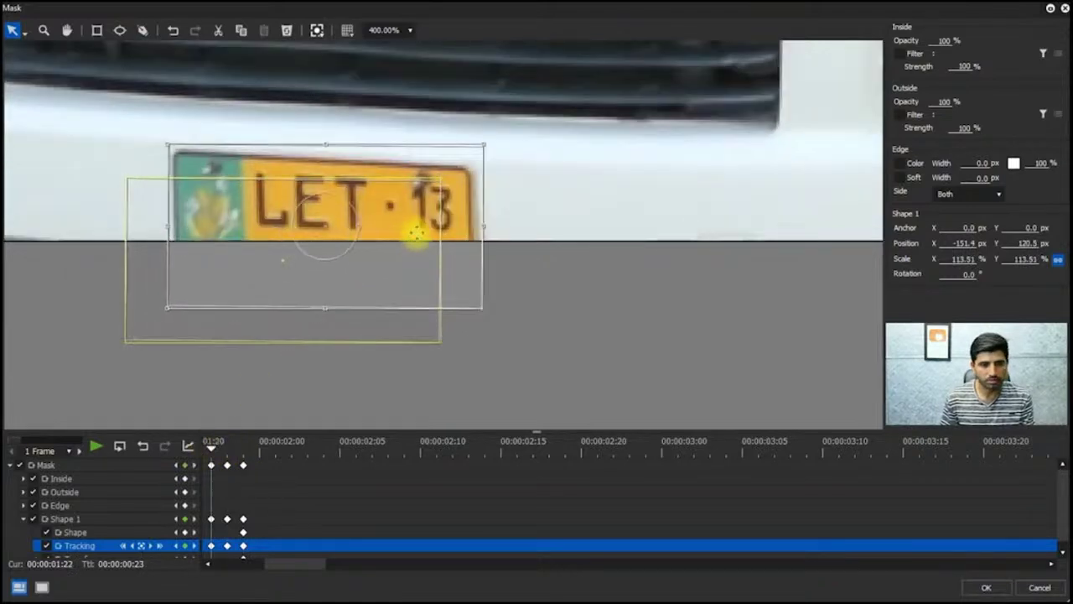
left_click_drag(483, 226, 419, 243)
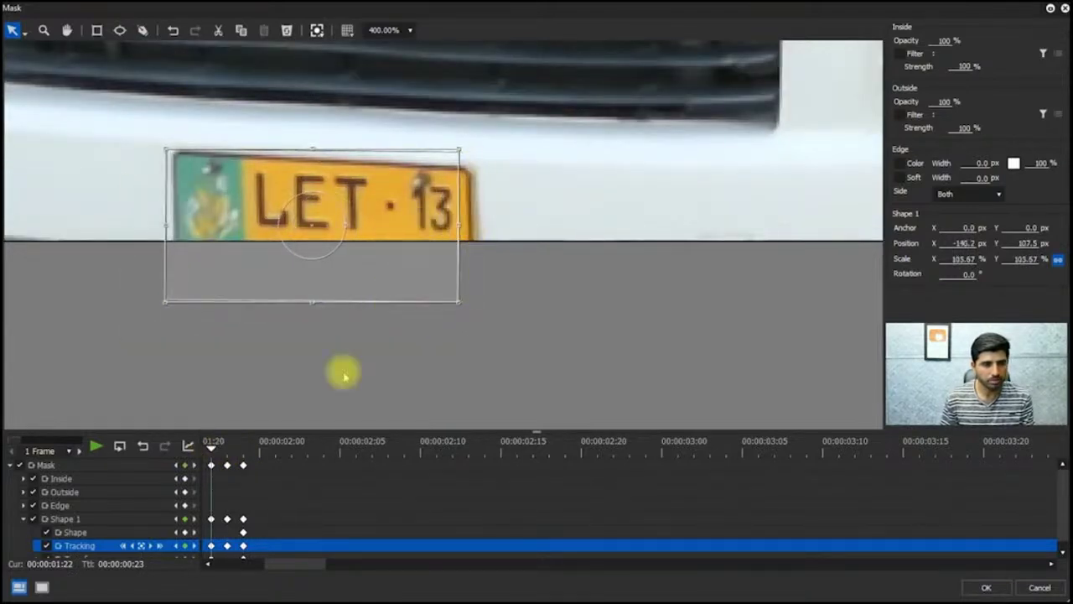
left_click(144, 446)
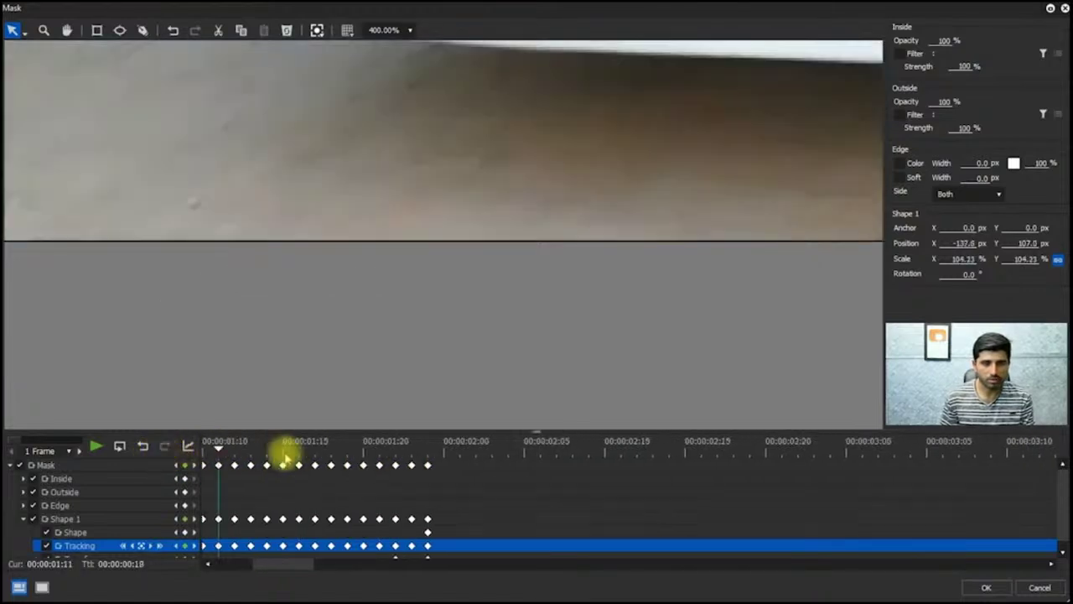
left_click_drag(285, 457, 381, 478)
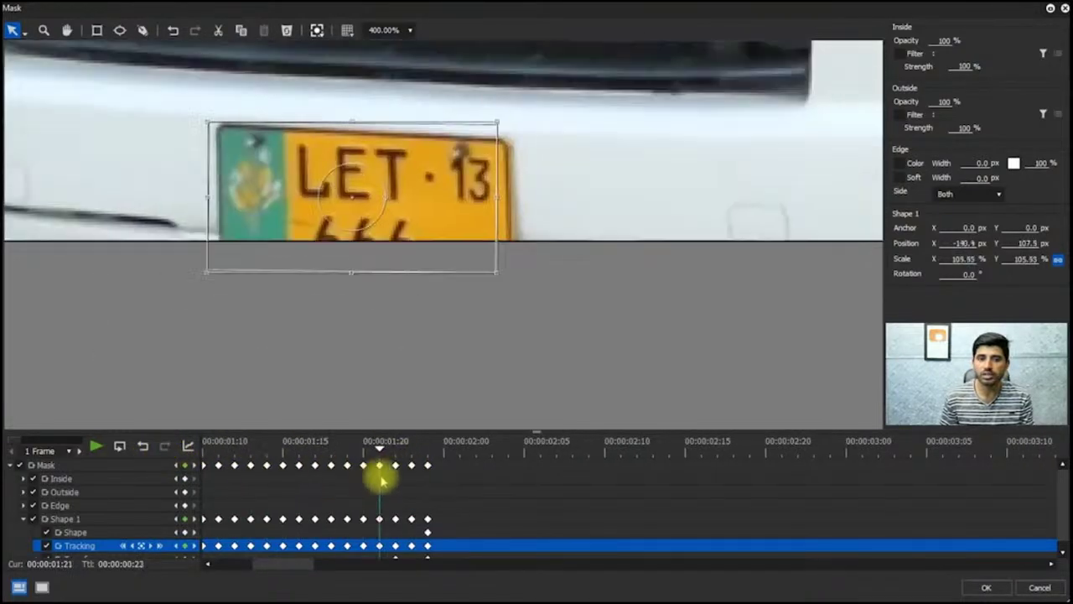
Step: Set the preview zoom to 75%, center the video frame and check the tracked mask back at 00:00:01:08
left_click(410, 27)
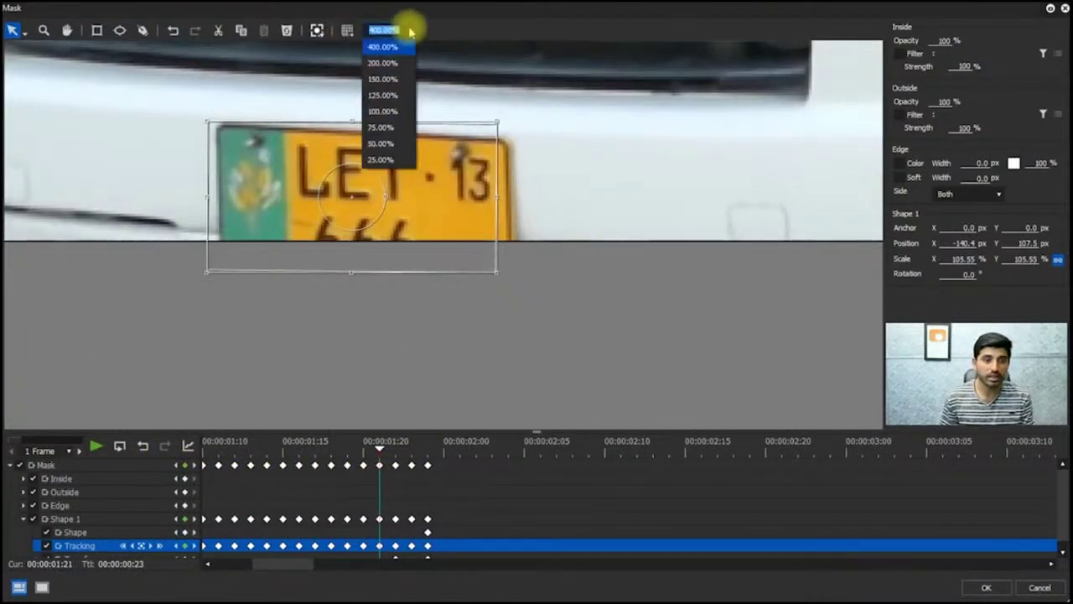
left_click(384, 128)
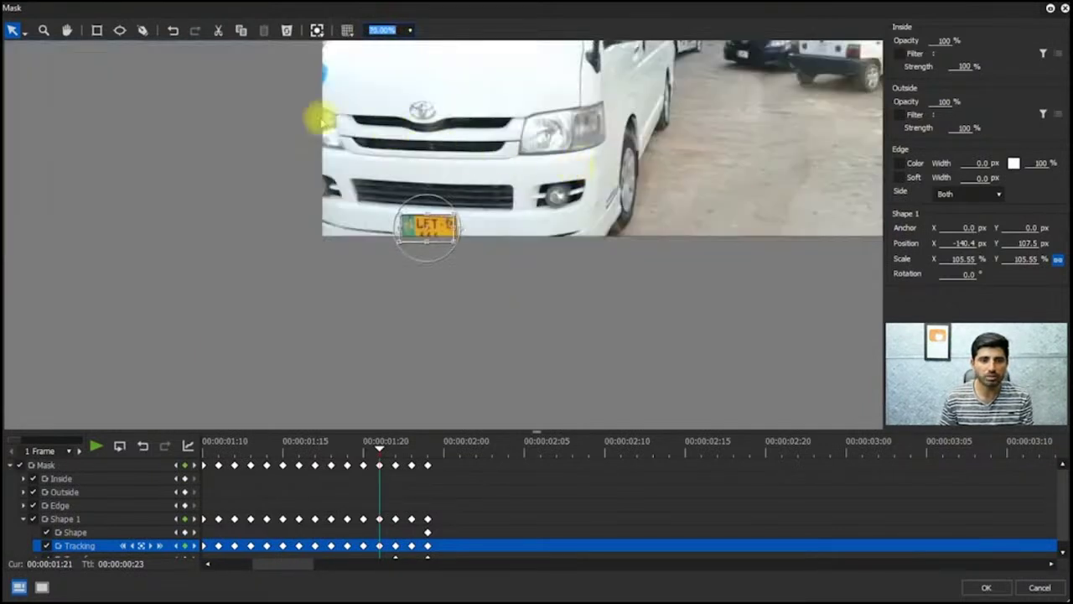
left_click(67, 30)
left_click_drag(695, 134, 505, 297)
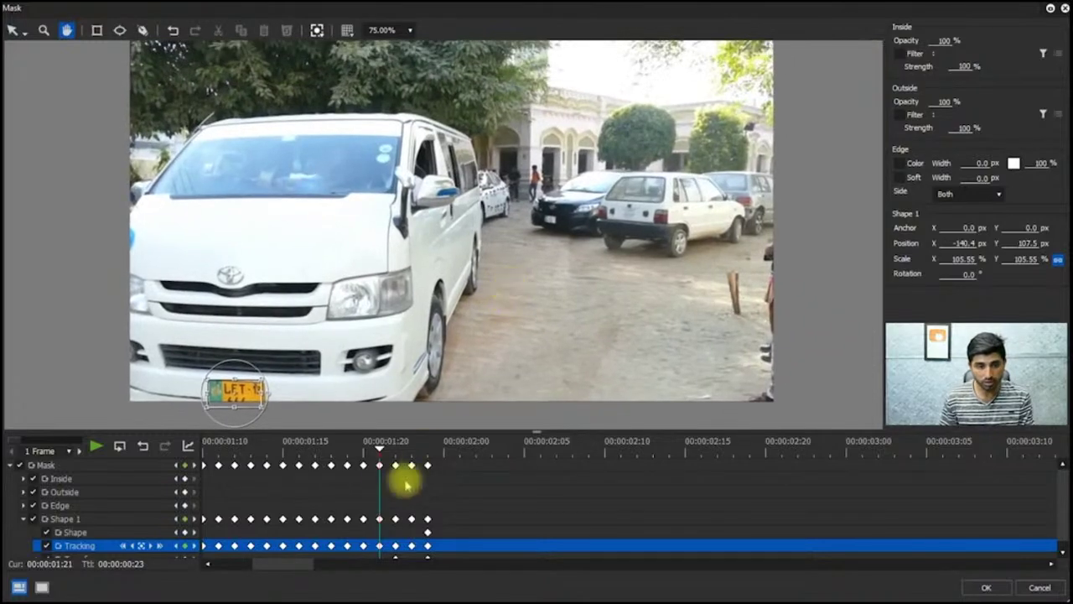
left_click_drag(406, 484, 396, 510)
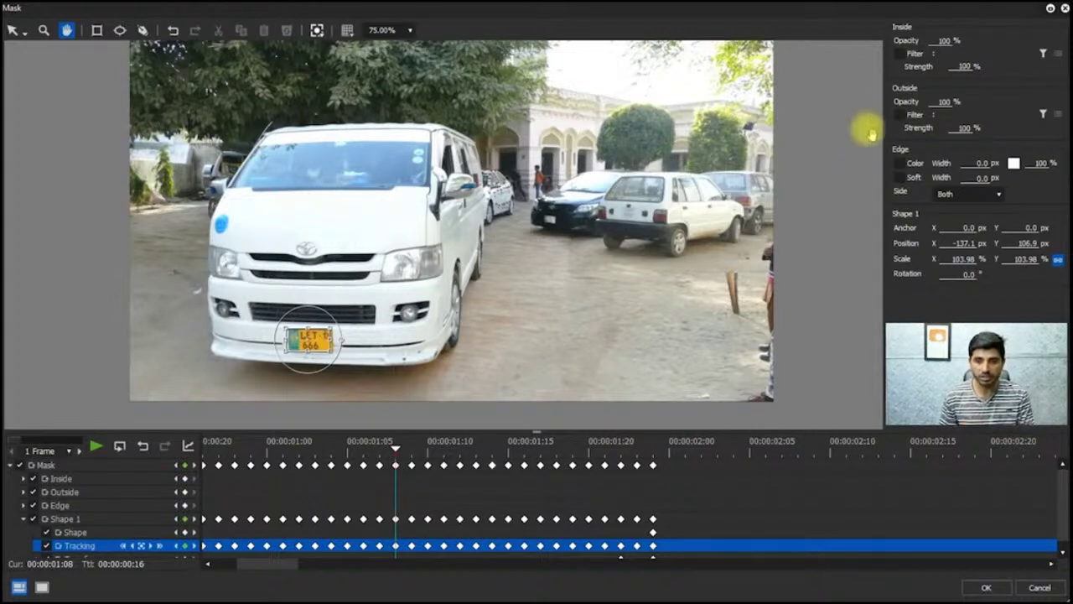
Step: Enable a Mosaic filter with block size 7 and Plain pattern inside the mask and check the plate at 00:00:01:14
left_click(899, 54)
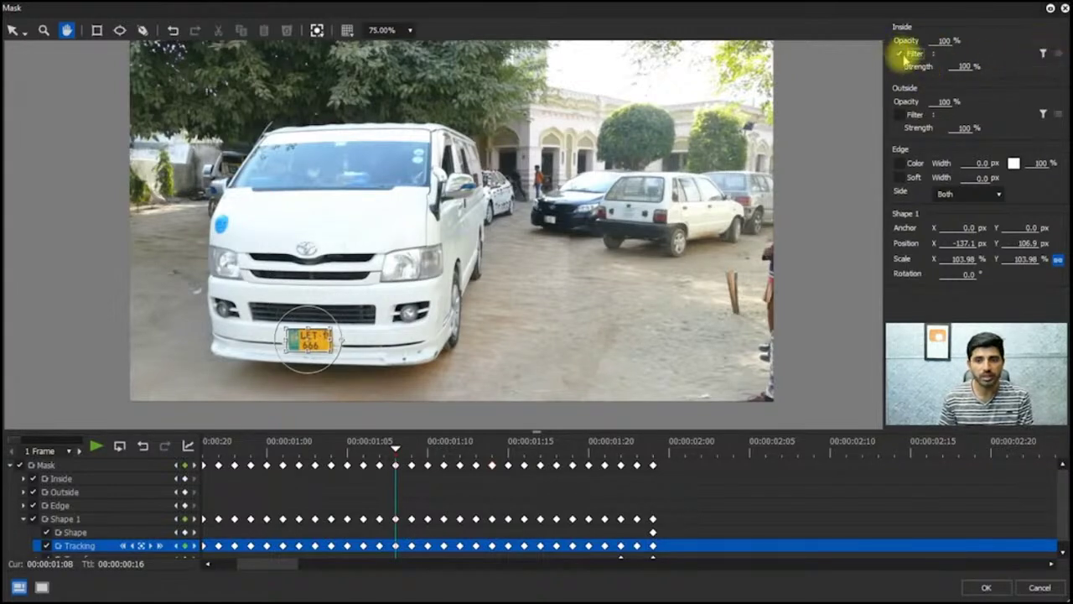
left_click(1042, 53)
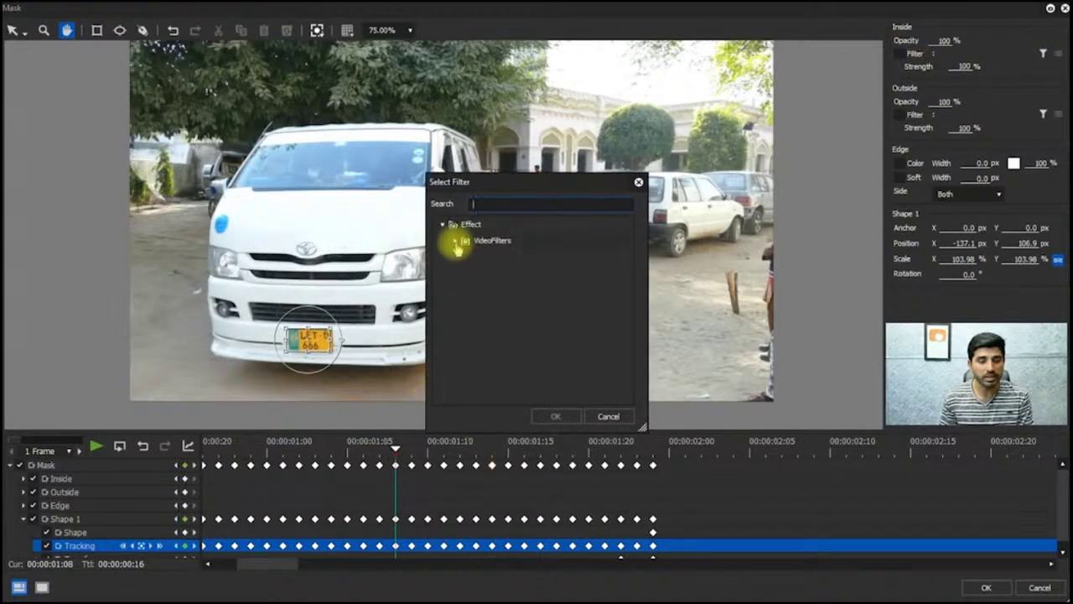
left_click(454, 240)
scroll(531, 290, "down", 4)
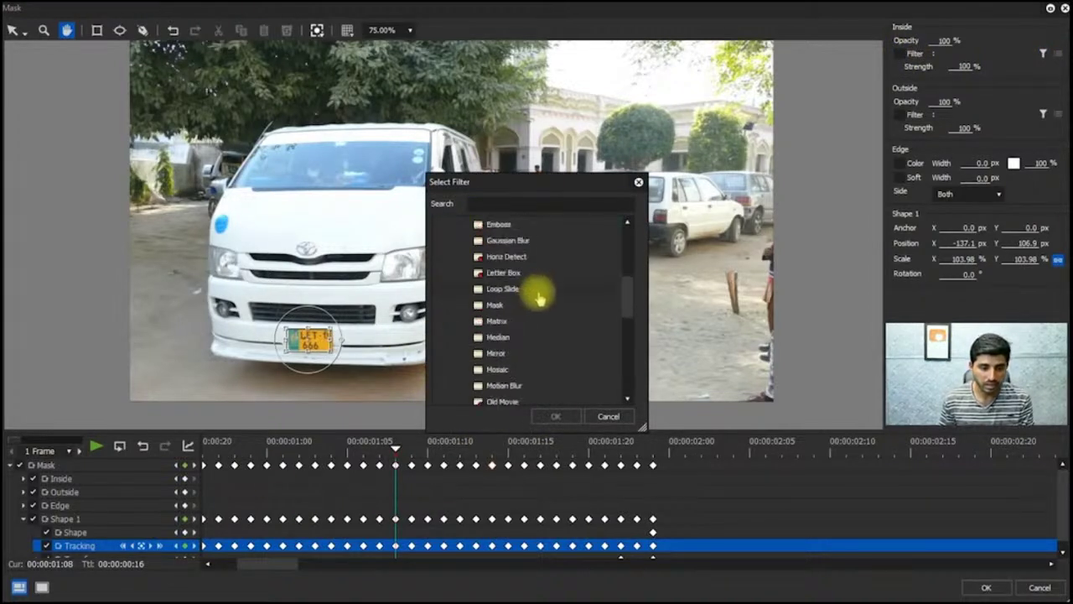
left_click(516, 369)
left_click(556, 418)
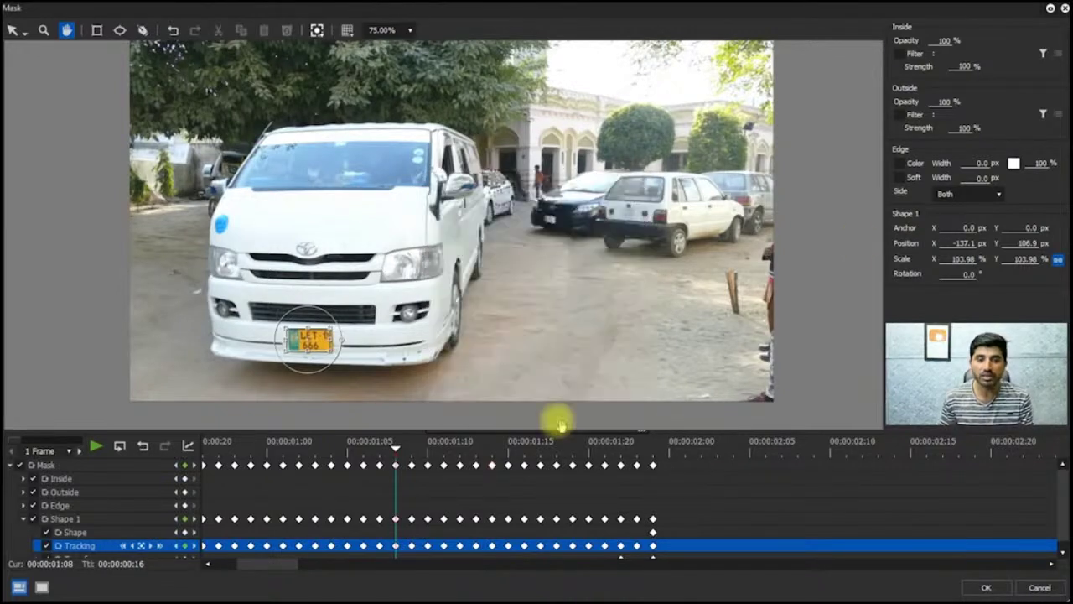
left_click(1047, 54)
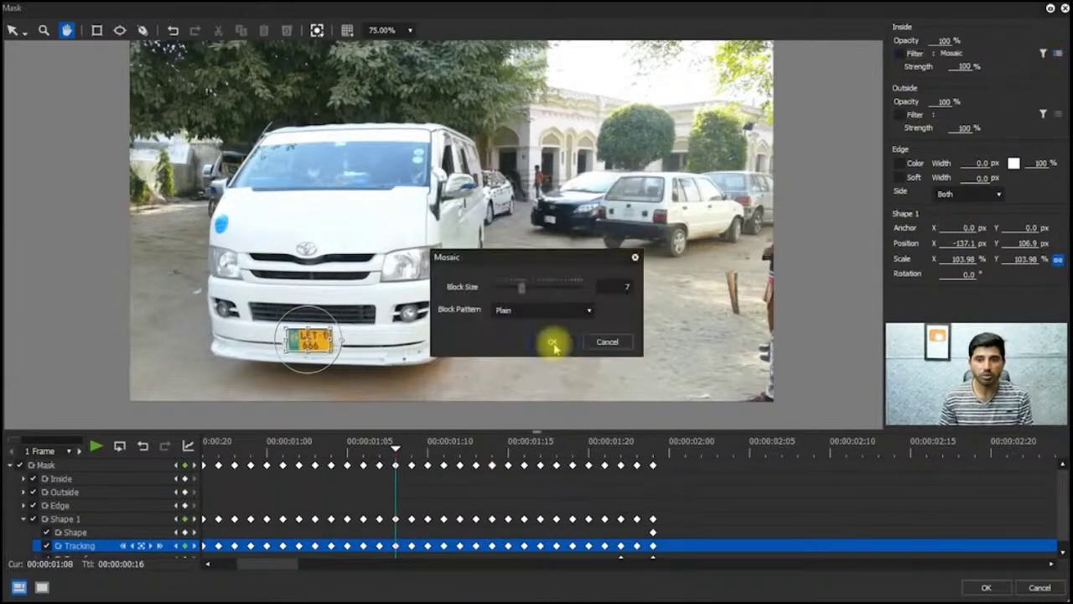
left_click(551, 340)
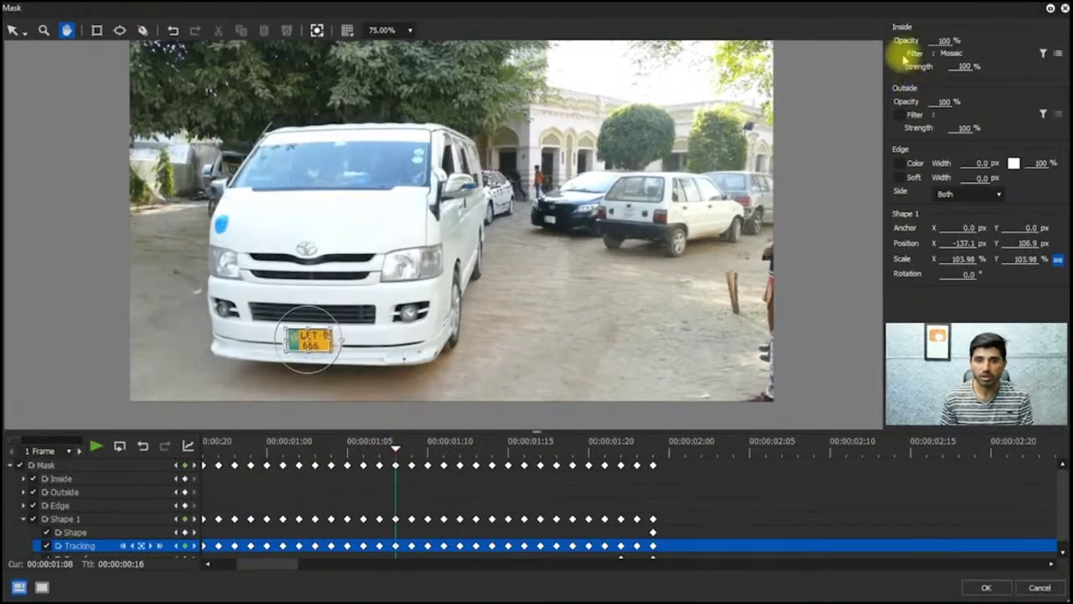
left_click(899, 53)
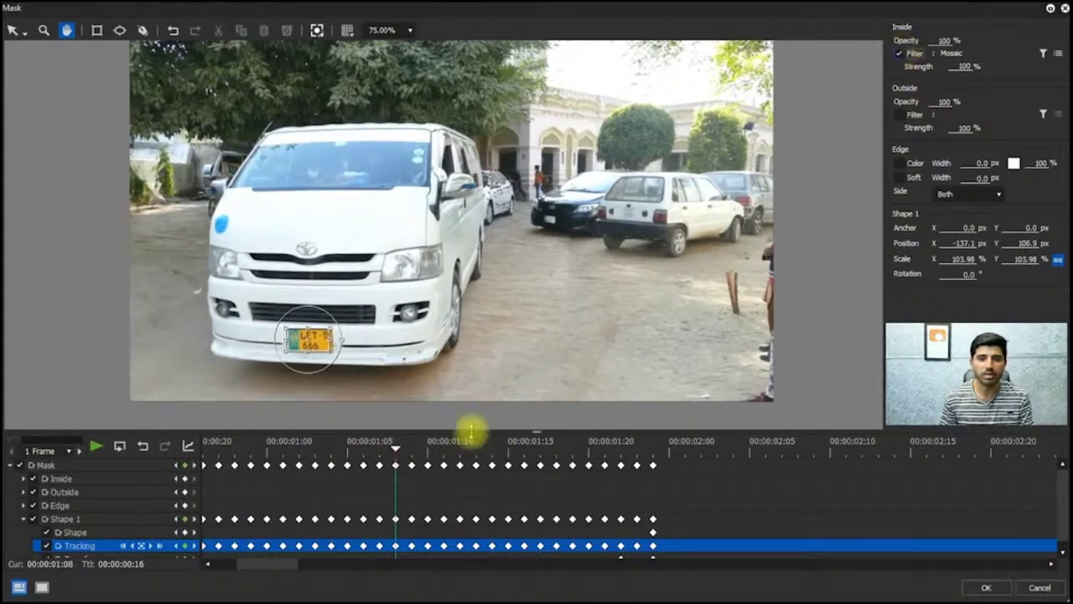
left_click(380, 446)
left_click(493, 446)
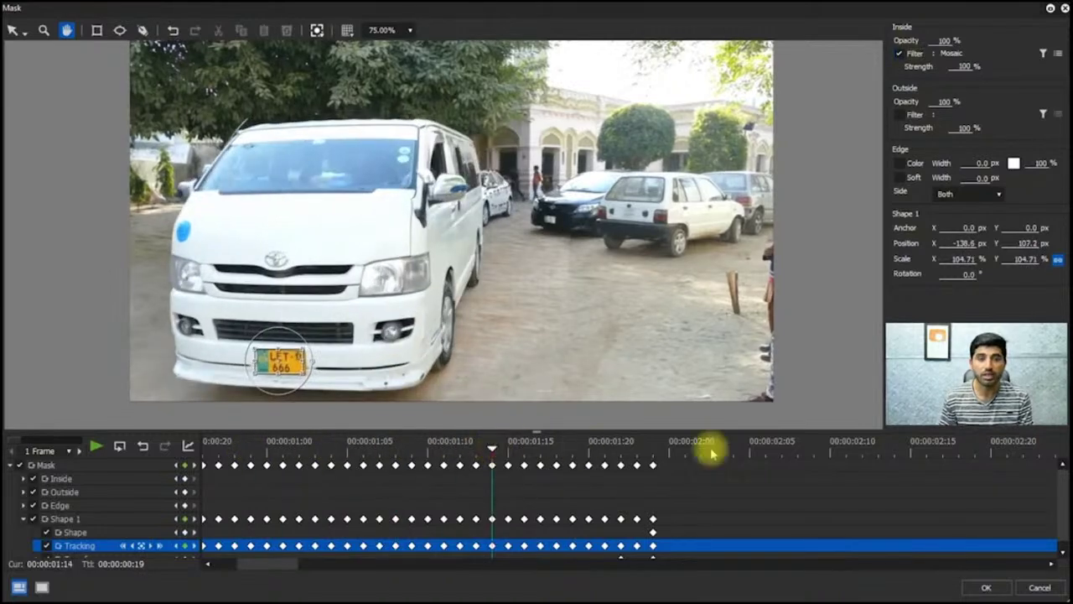
Step: Apply the mask settings and play the clip from the start to review the mosaic over the van's number plate
left_click(994, 589)
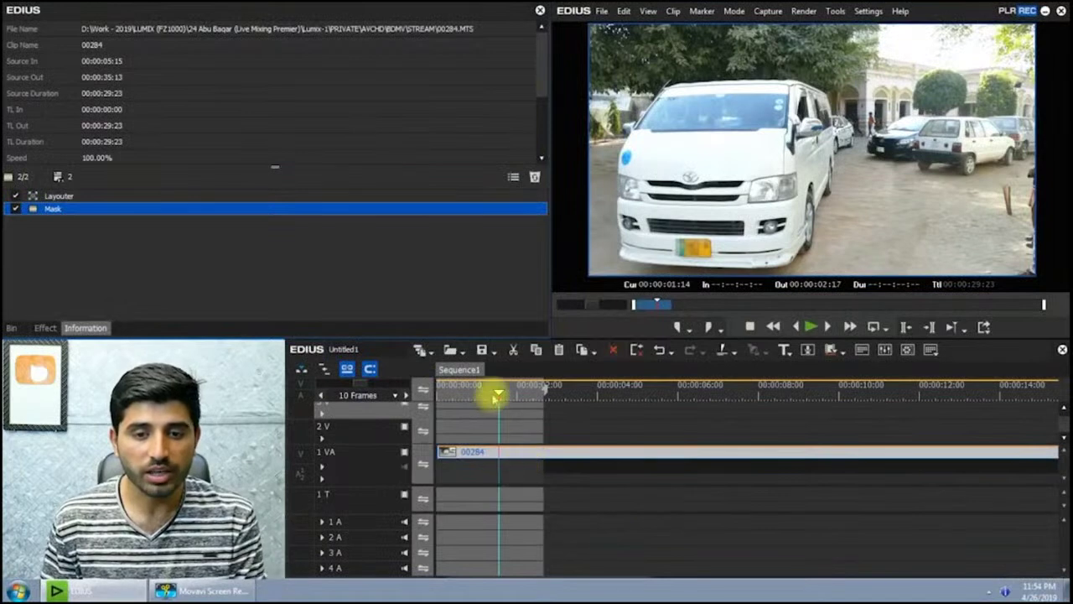
left_click_drag(497, 395, 344, 408)
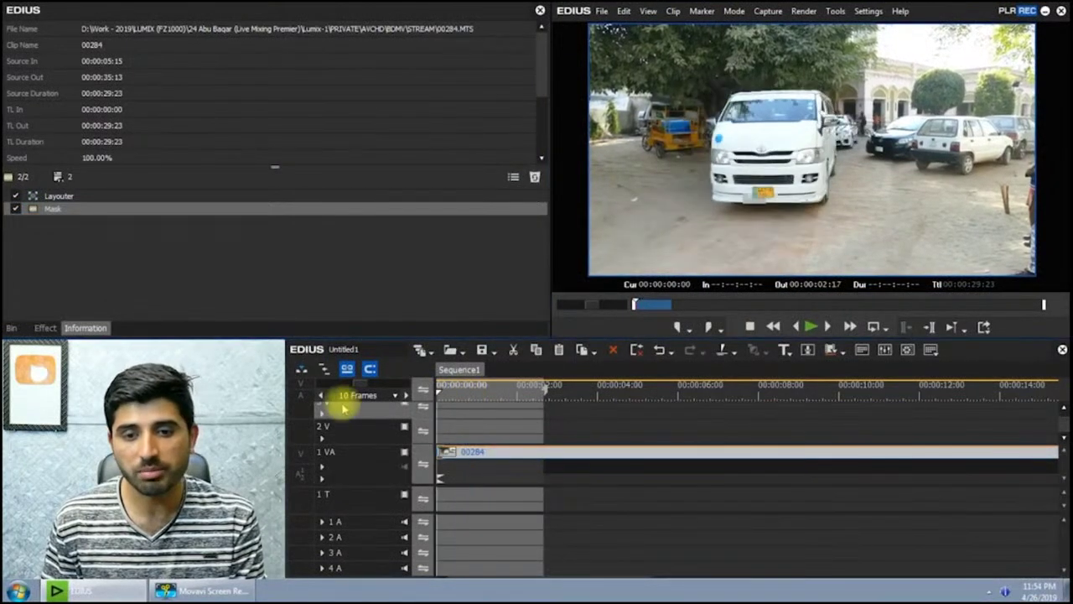
key("space")
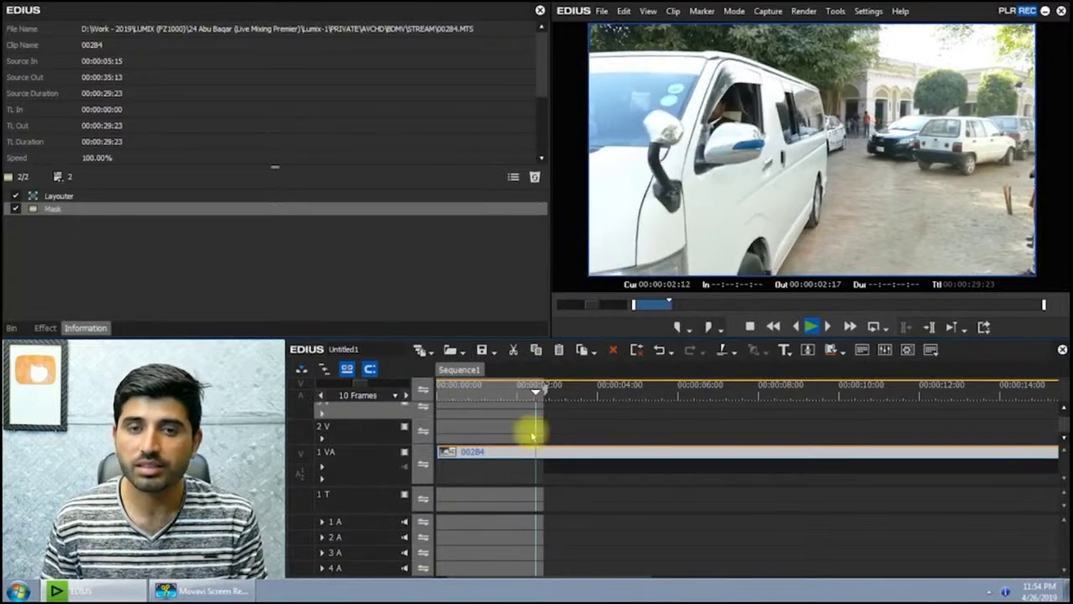
left_click_drag(491, 408, 416, 408)
key("space")
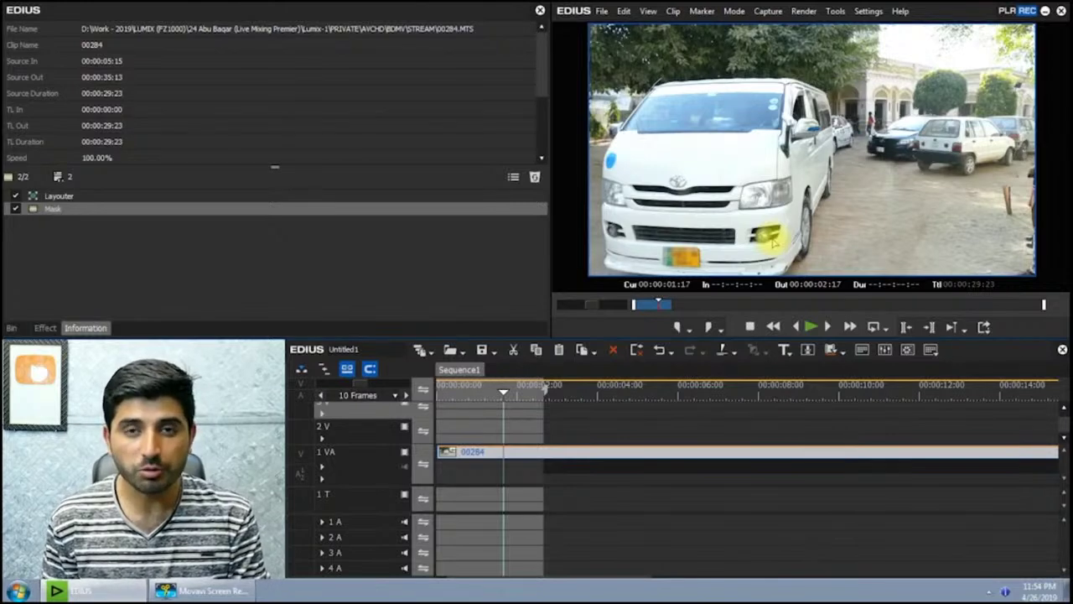
Step: Reopen the clip's Mask filter and replace the Mosaic filter inside the mask with Color Balance
double_click(491, 208)
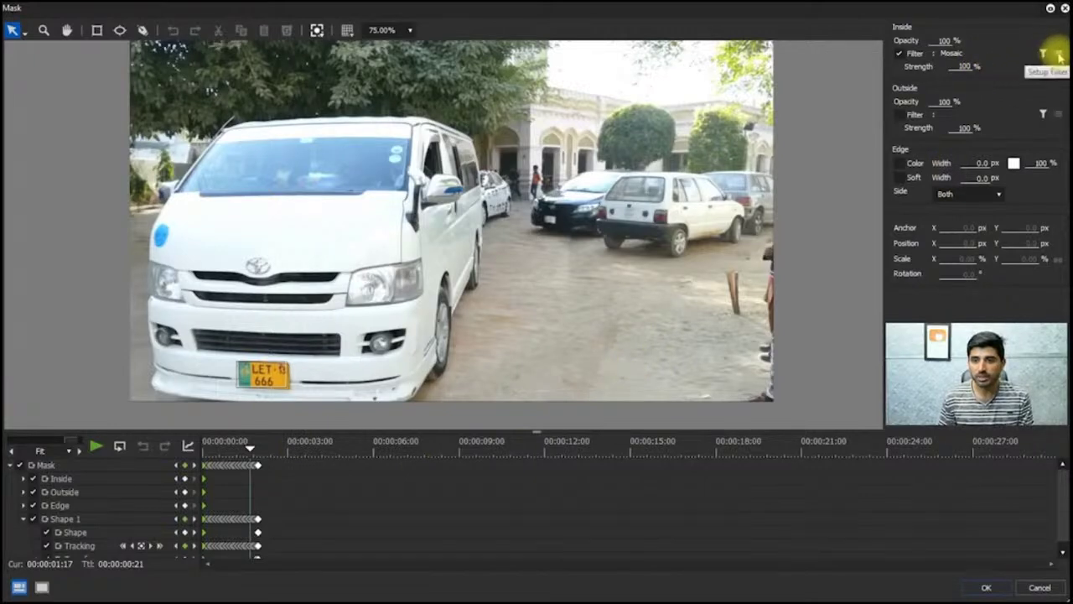
left_click(1060, 57)
left_click(604, 343)
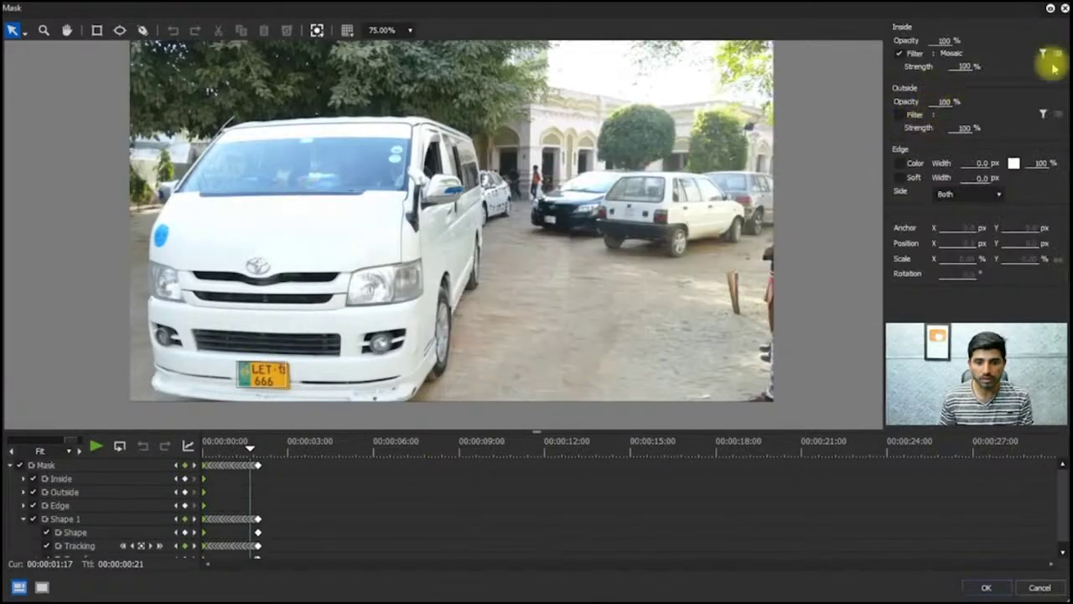
left_click(1044, 55)
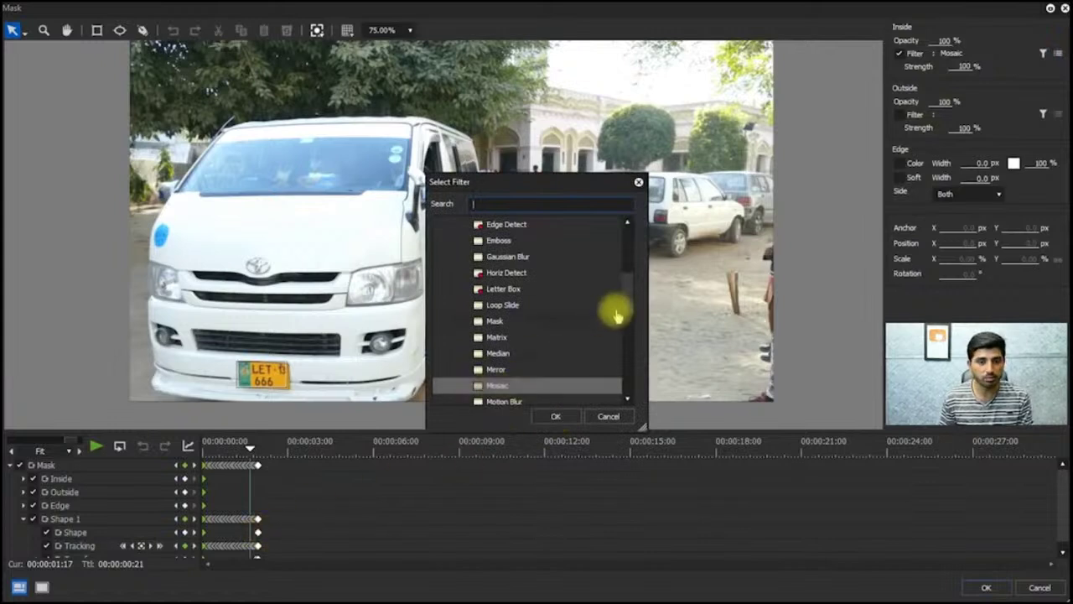
left_click_drag(627, 291, 582, 220)
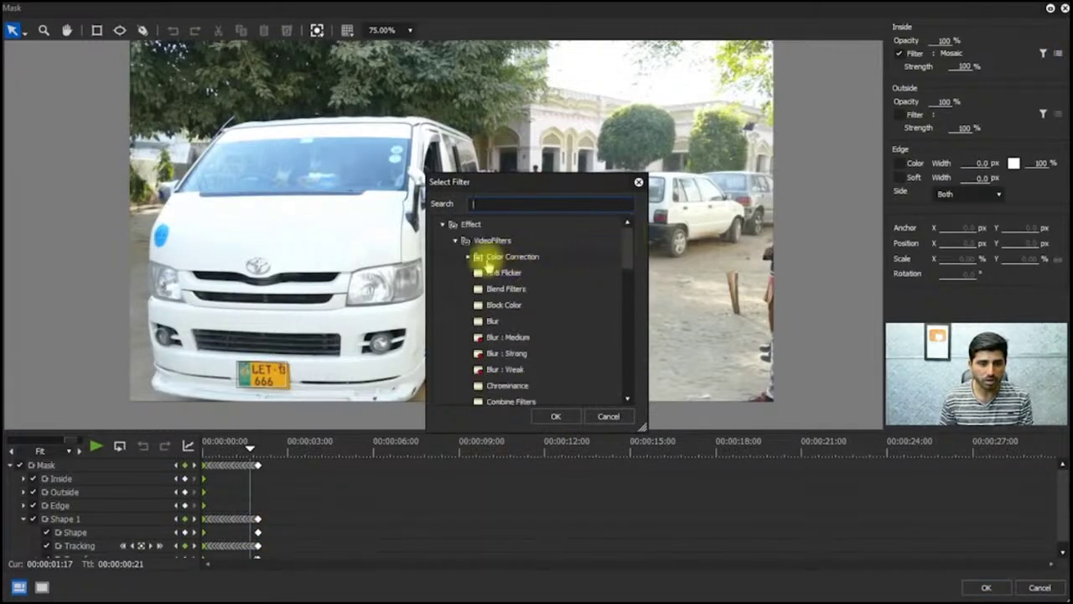
left_click(466, 260)
left_click(527, 257)
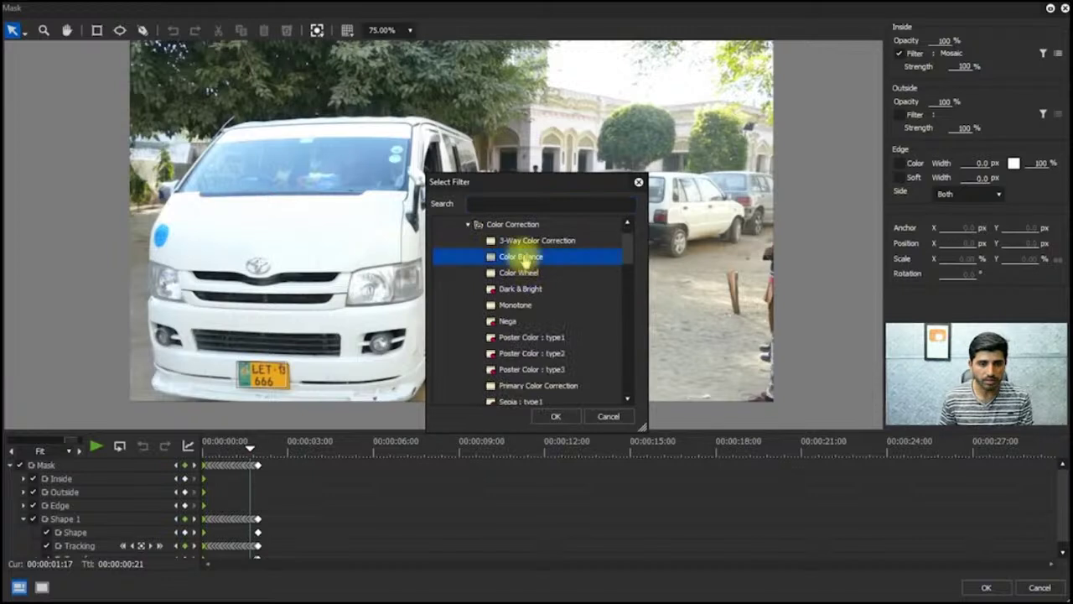
left_click(557, 417)
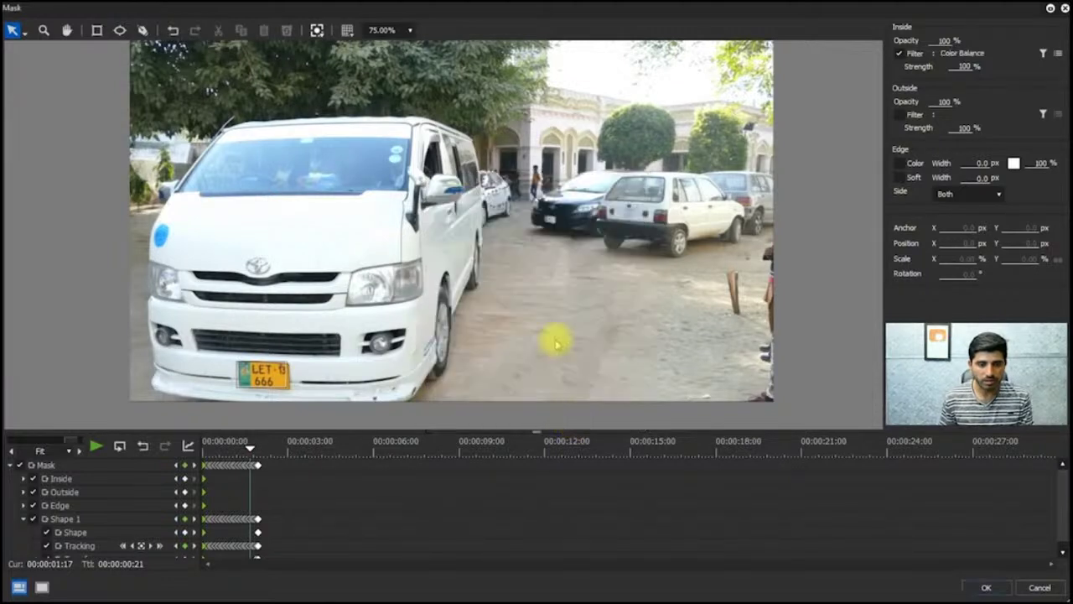
Step: Set the inside Color Balance's Magenta–Green to 127, shift Yellow–Blue strongly toward yellow, and apply the mask, checking the plate from the clip's start
left_click(1043, 54)
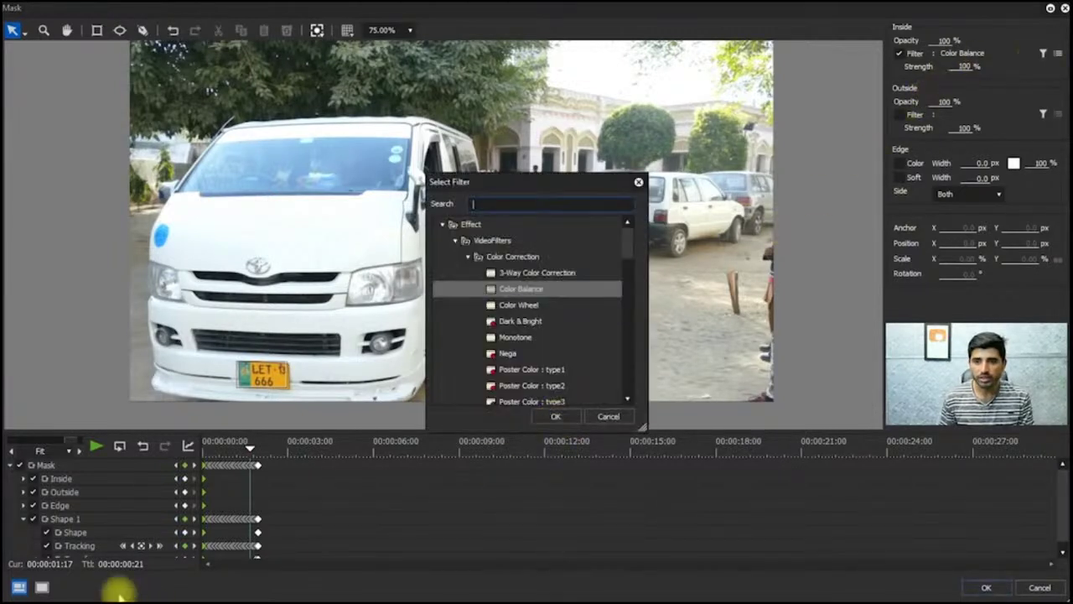
left_click(624, 415)
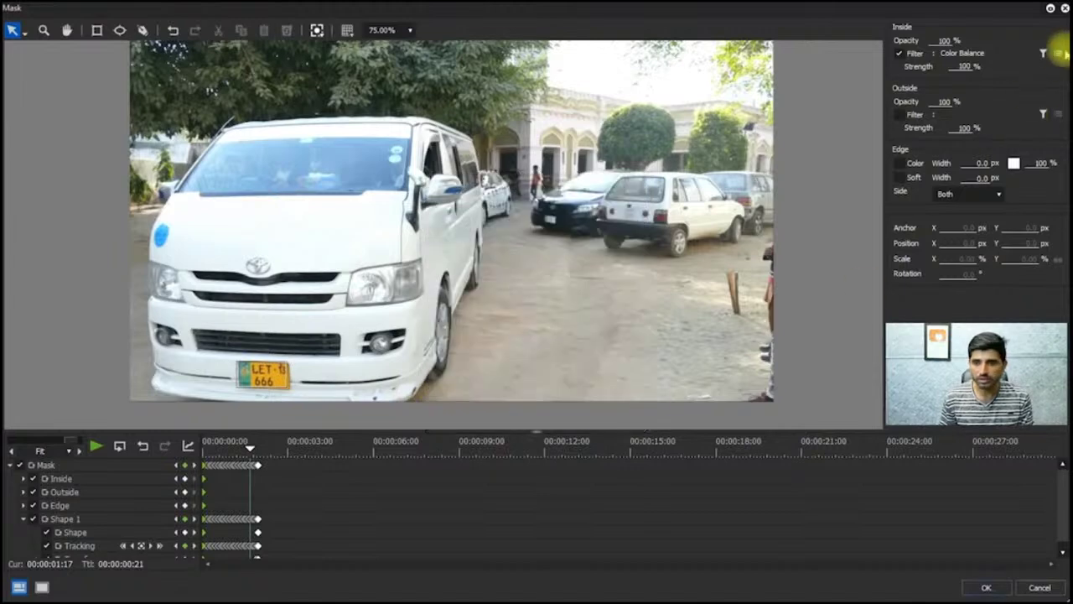
left_click(1058, 53)
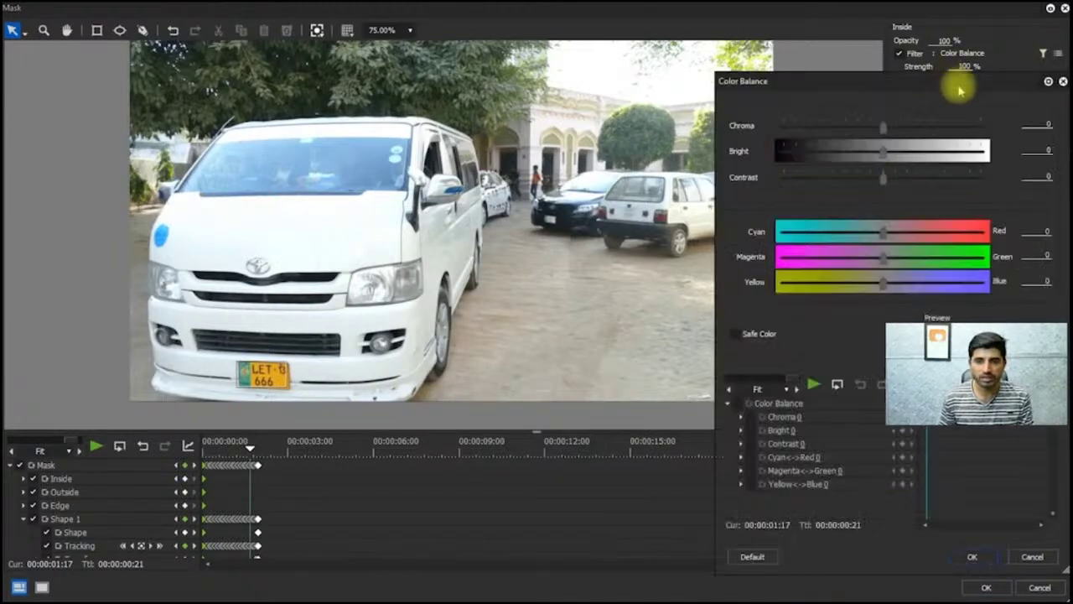
left_click_drag(952, 77, 804, 67)
left_click_drag(730, 246, 845, 247)
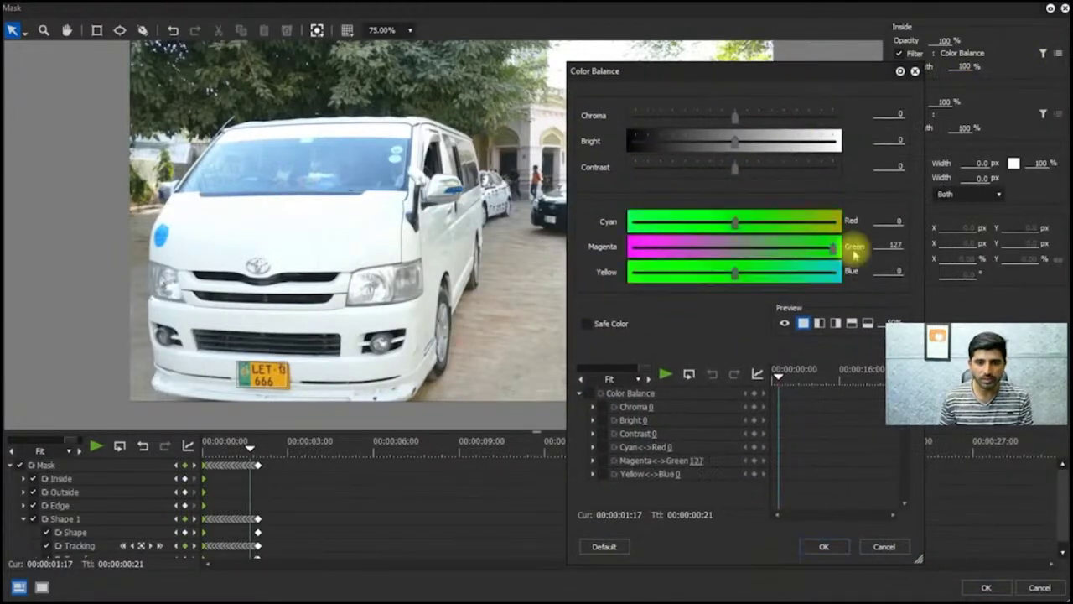
left_click_drag(738, 272, 636, 272)
left_click(824, 546)
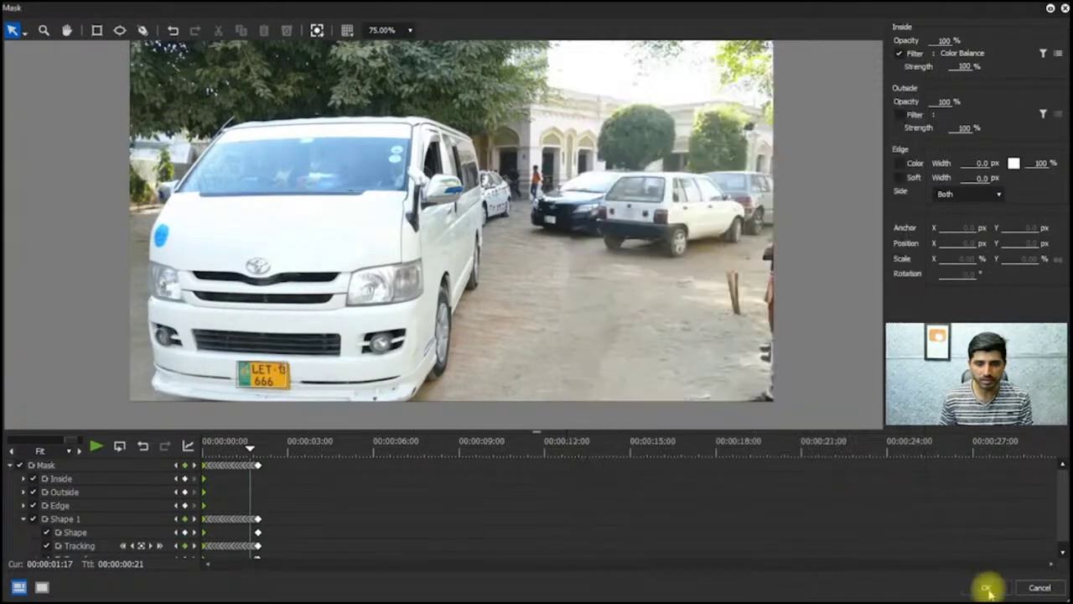
left_click(987, 587)
left_click_drag(495, 391, 412, 393)
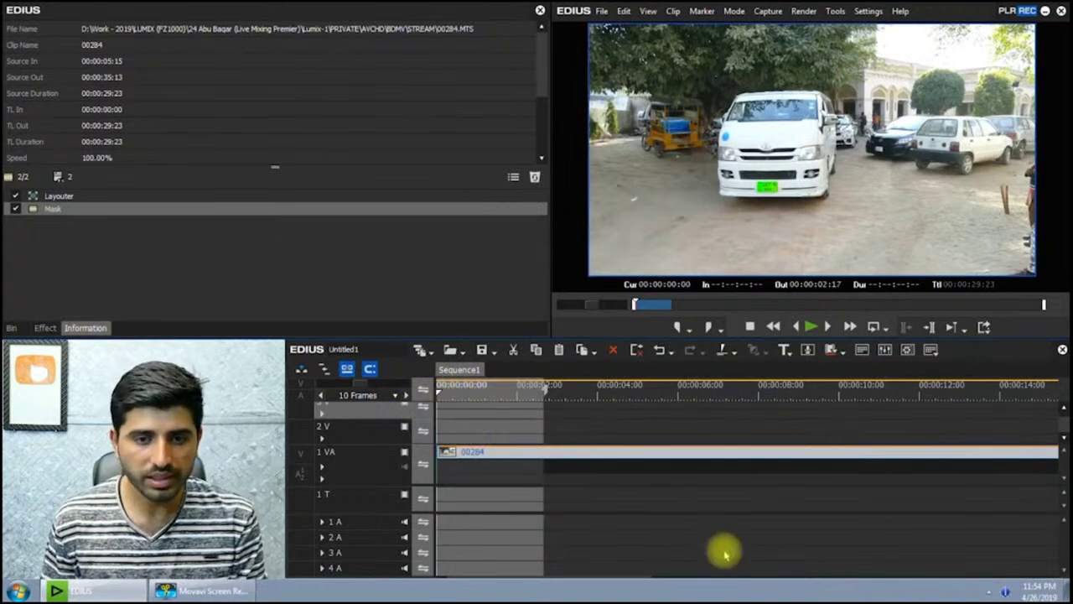
Step: Play back clip 00284 from its start and move the playhead back to 00:00:01:10 to review the masked number plate
key("space")
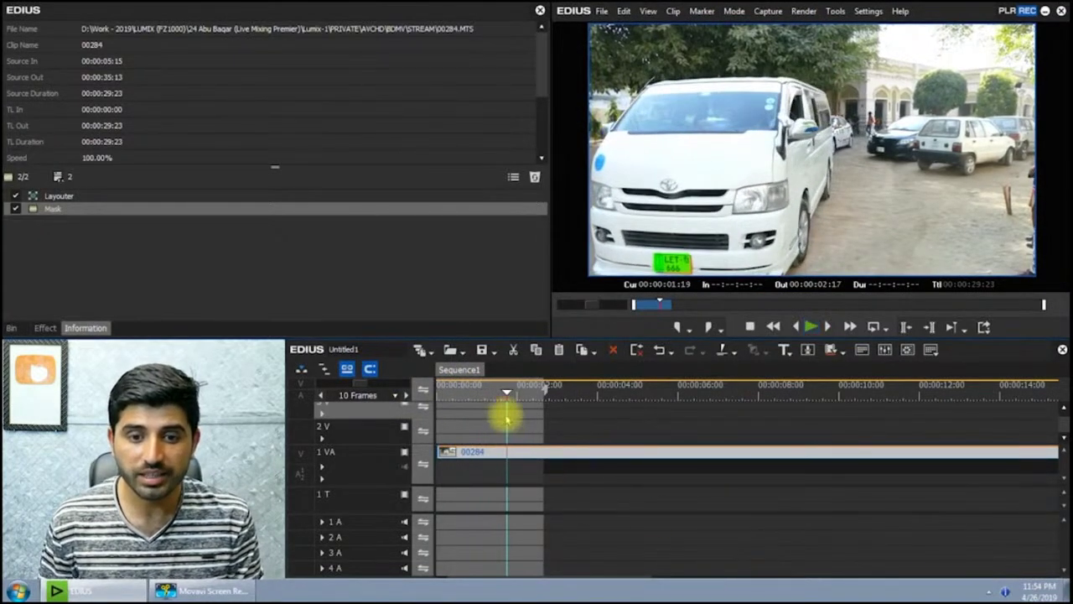
mouse_move(508, 392)
left_mouse_down()
mouse_move(531, 388)
mouse_move(493, 391)
left_mouse_up()
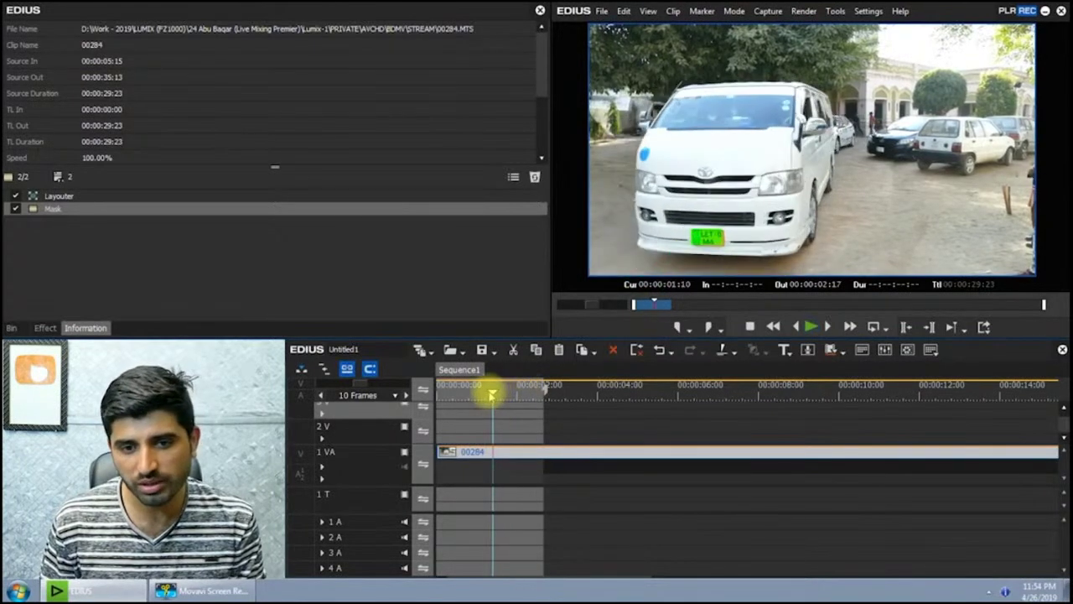
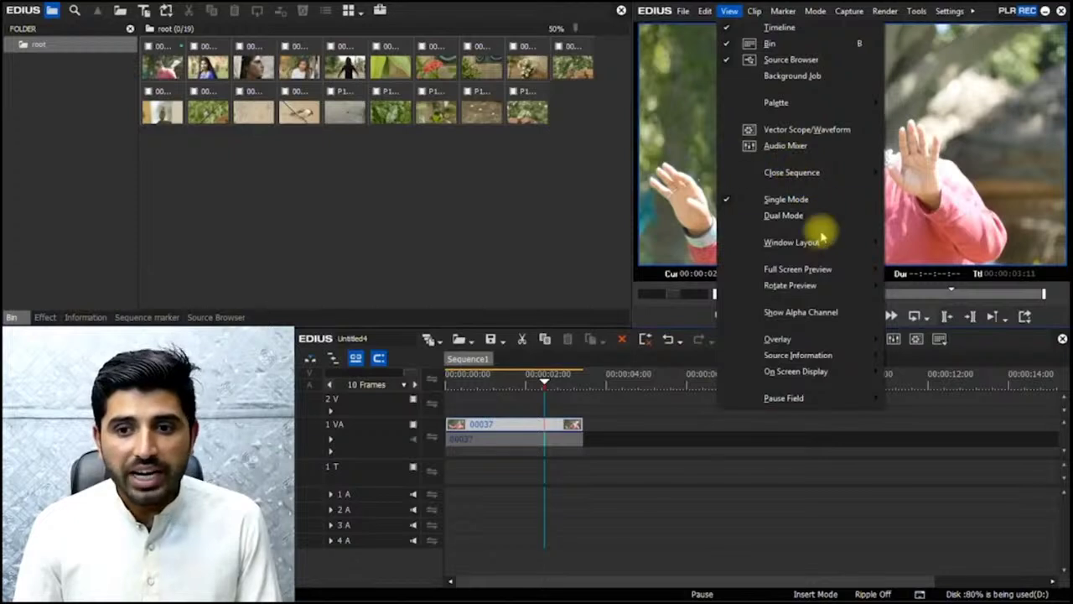
Step: Apply the saved Colur window layout to show the Vector Scope/Waveform beside the preview
mouse_move(826, 243)
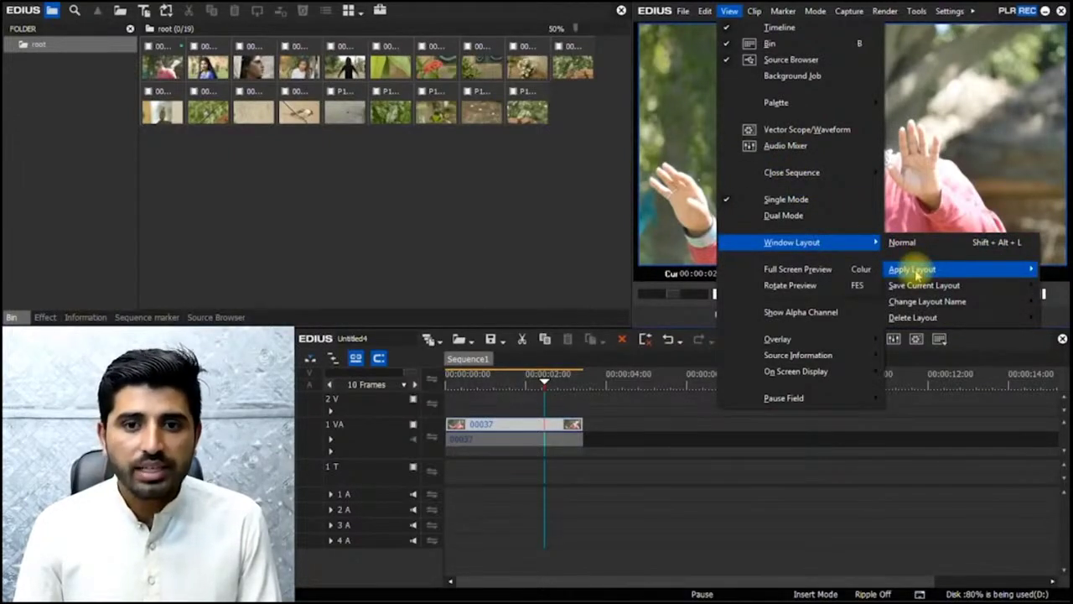
left_click(867, 273)
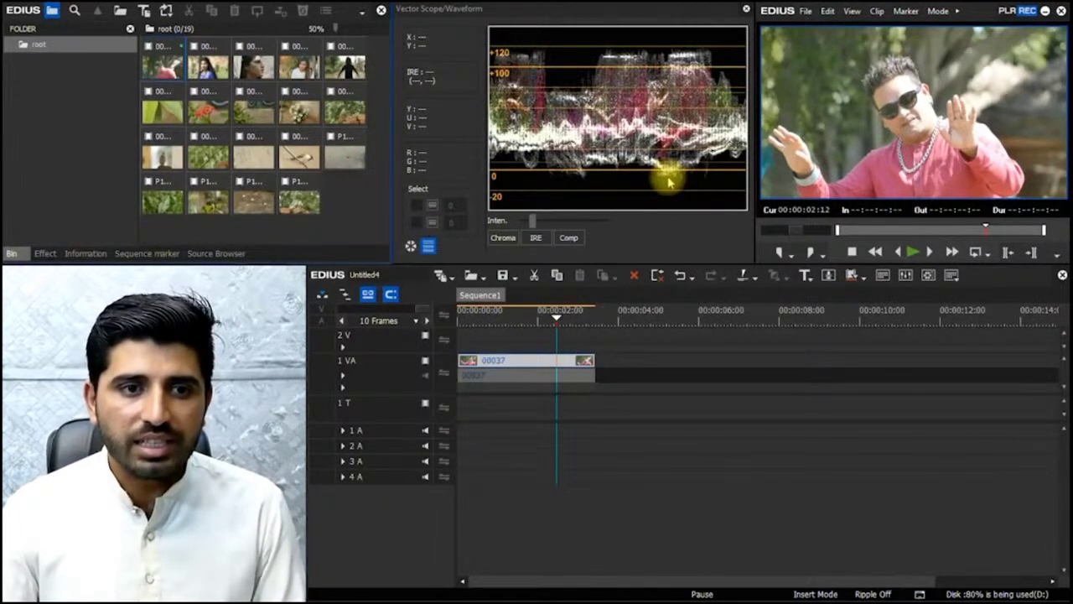
Step: Add clip 00060 to track 1 VA right after clip 00037 and split it at 00:00:05:09 and 00:00:07:11
left_click(209, 64)
left_click_drag(209, 64, 610, 362)
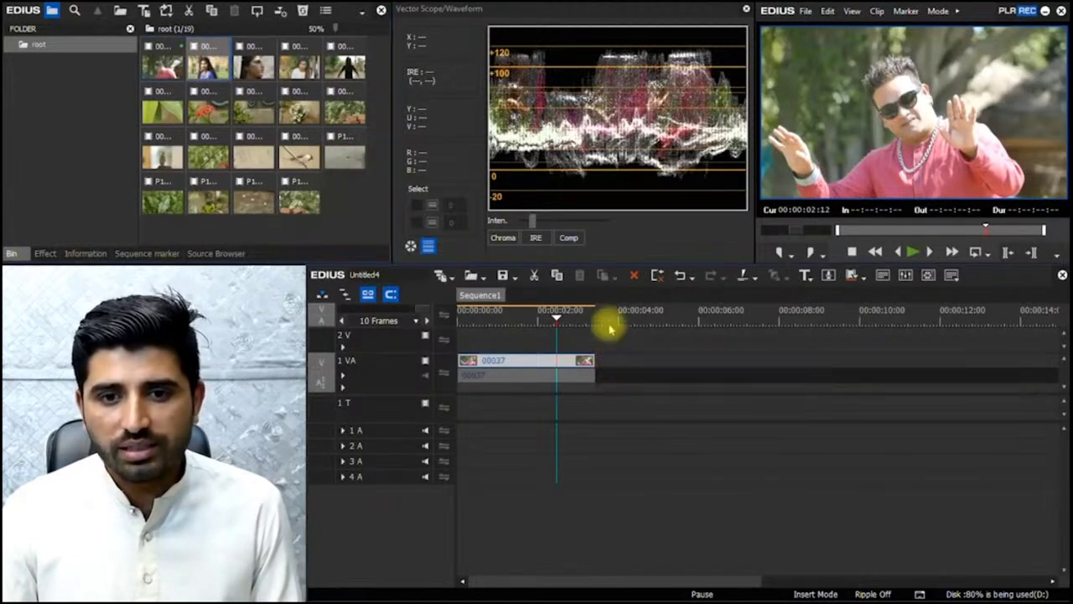
left_click(617, 318)
left_click(673, 317)
key("c")
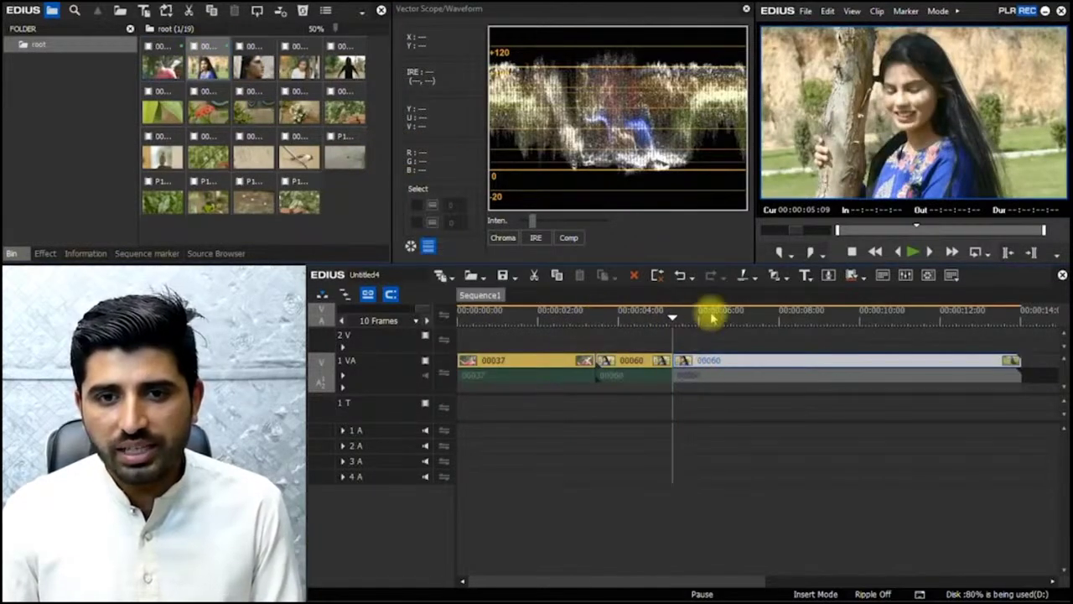
left_click(754, 319)
key("c")
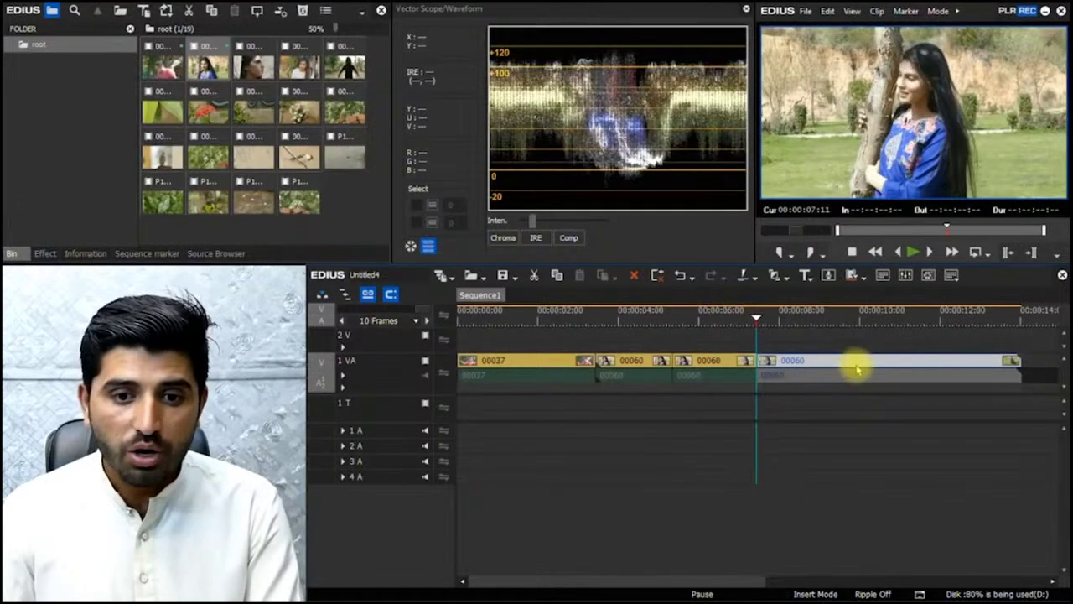
Step: Delete the first and last pieces of clip 00060 and move the remaining middle piece against clip 00037
key("Delete")
left_click(654, 360)
key("Delete")
left_click(709, 361)
left_click_drag(709, 360, 634, 360)
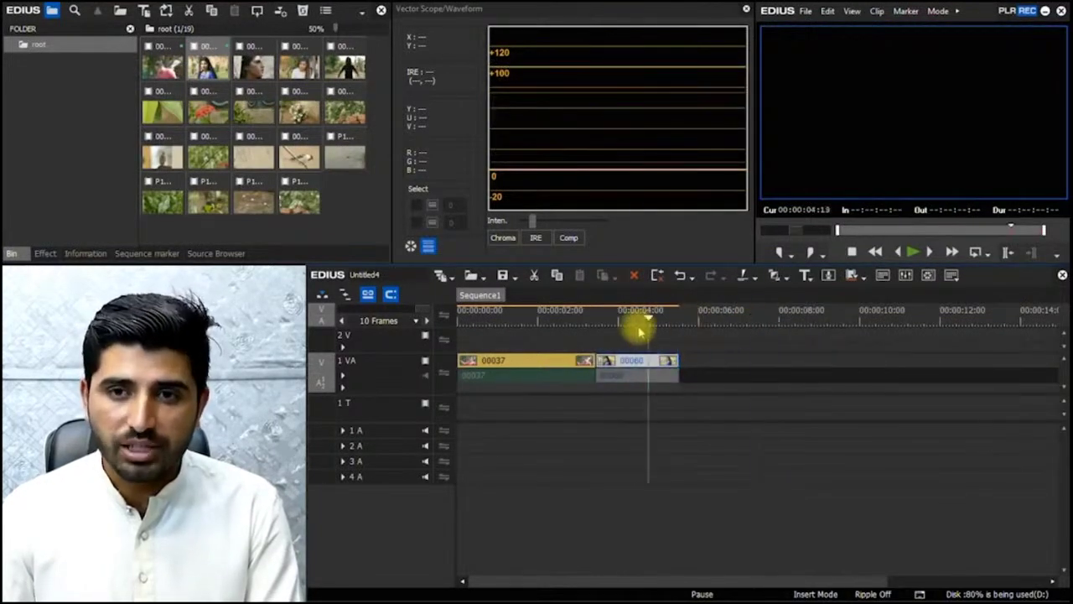
left_click(630, 317)
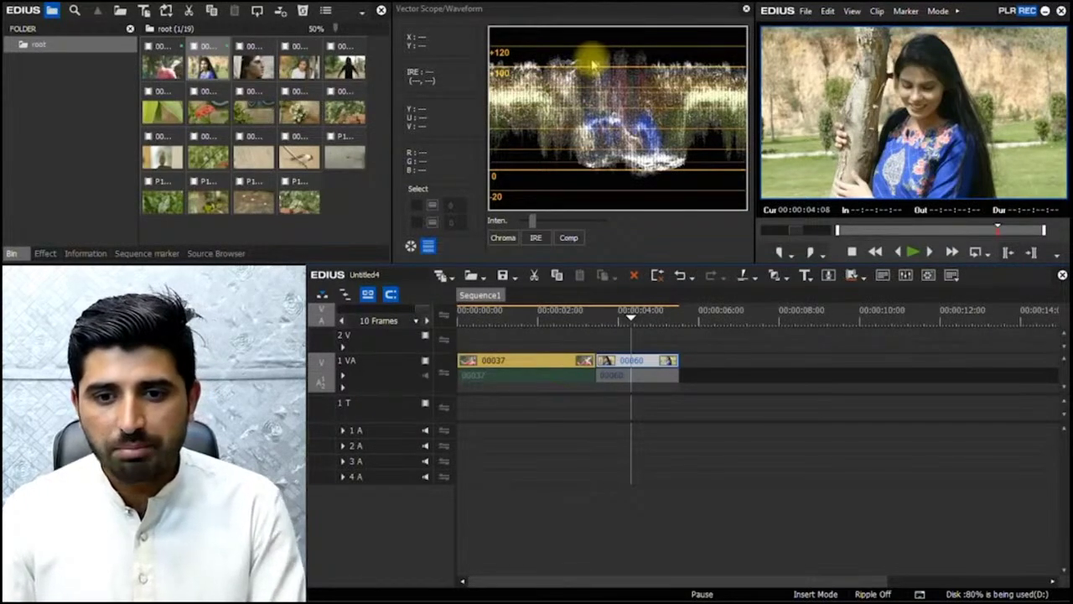
Step: Add clip 00115 after clip 00060, cut out and keep only its middle section, and move that section against clip 00060
left_click_drag(300, 67, 876, 319)
key("c")
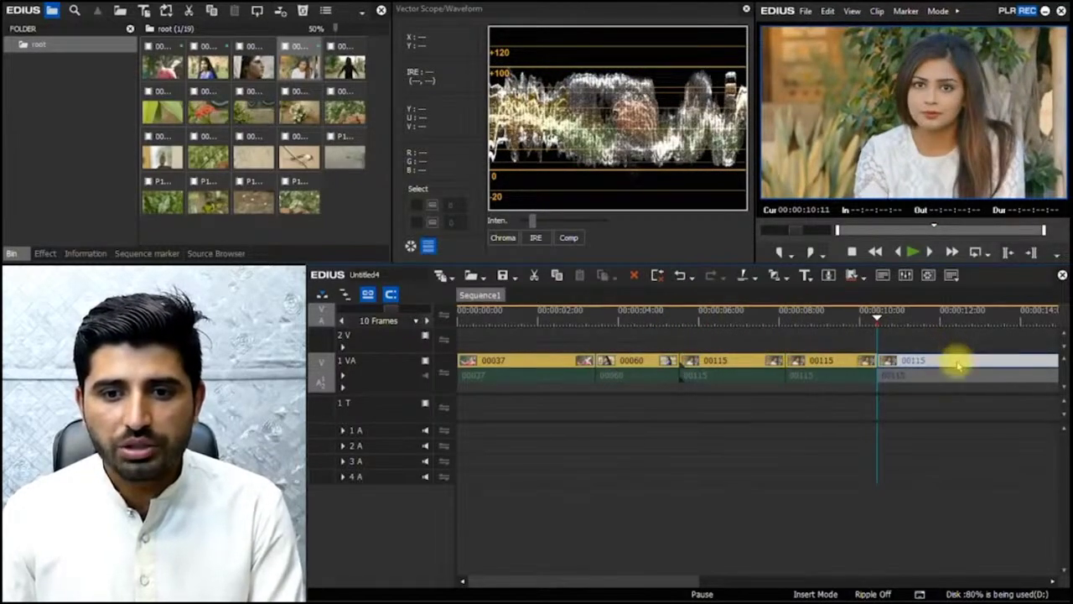
key("Delete")
left_click(755, 364)
key("Delete")
left_click_drag(827, 360, 802, 338)
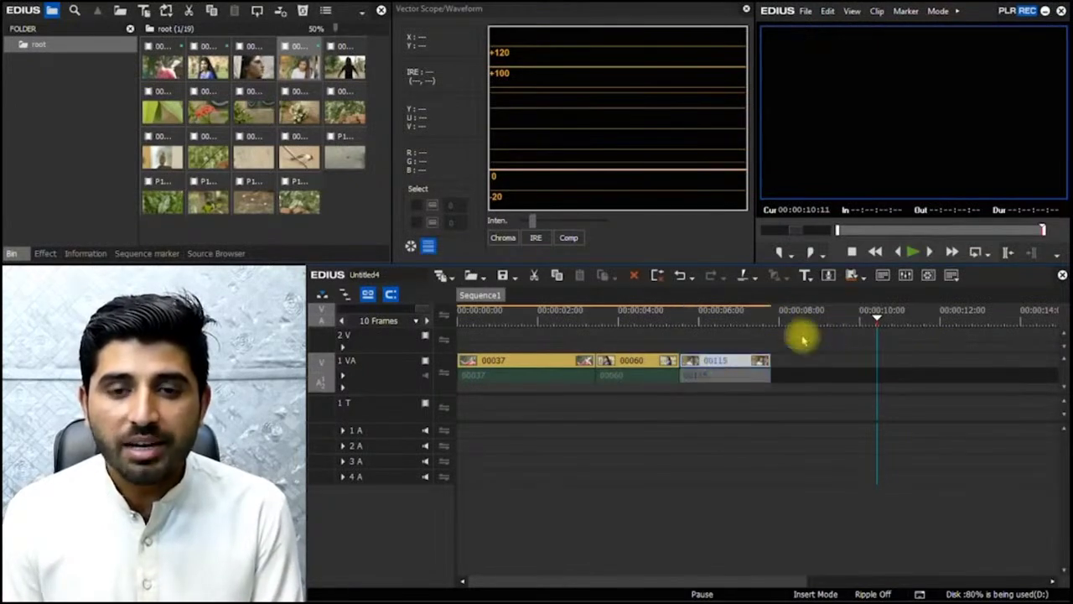
left_click(710, 318)
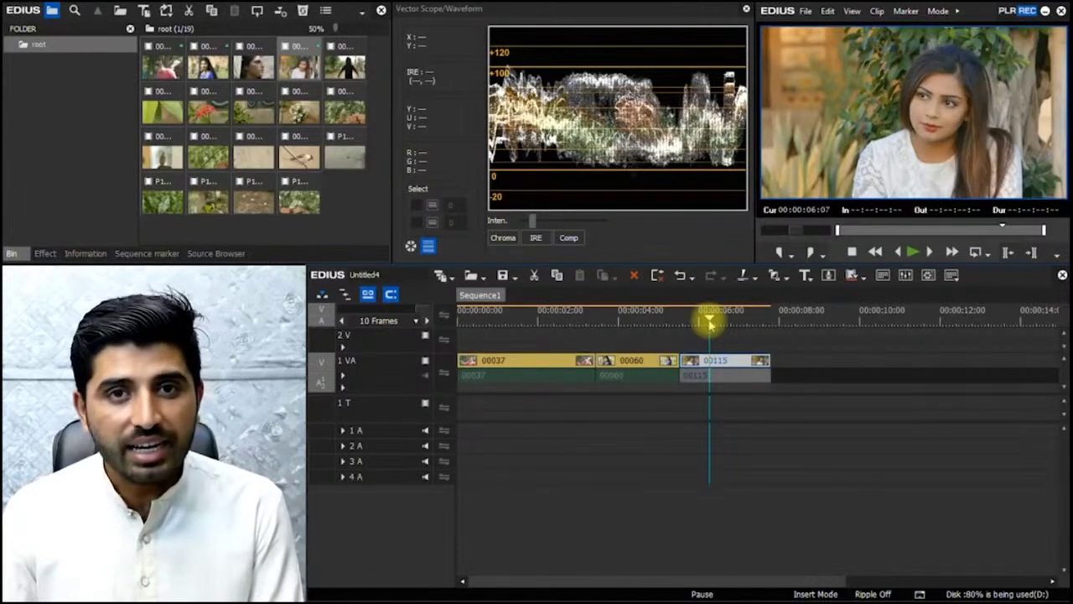
Step: Apply the YUV Curve color correction filter to clip 00037 on track 1 VA
left_click(530, 319)
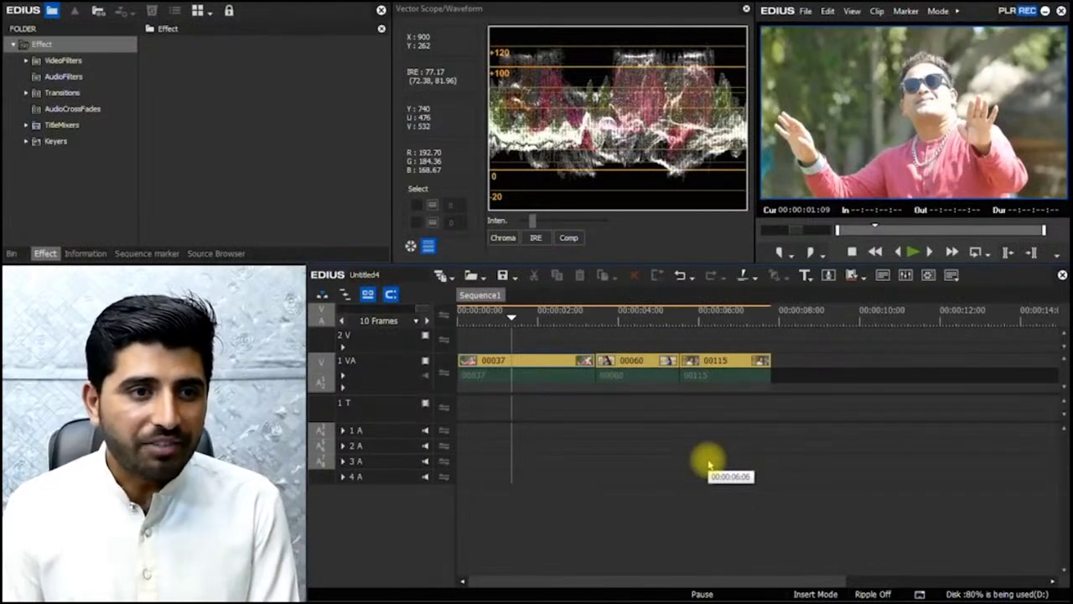
left_click(27, 62)
left_click(79, 77)
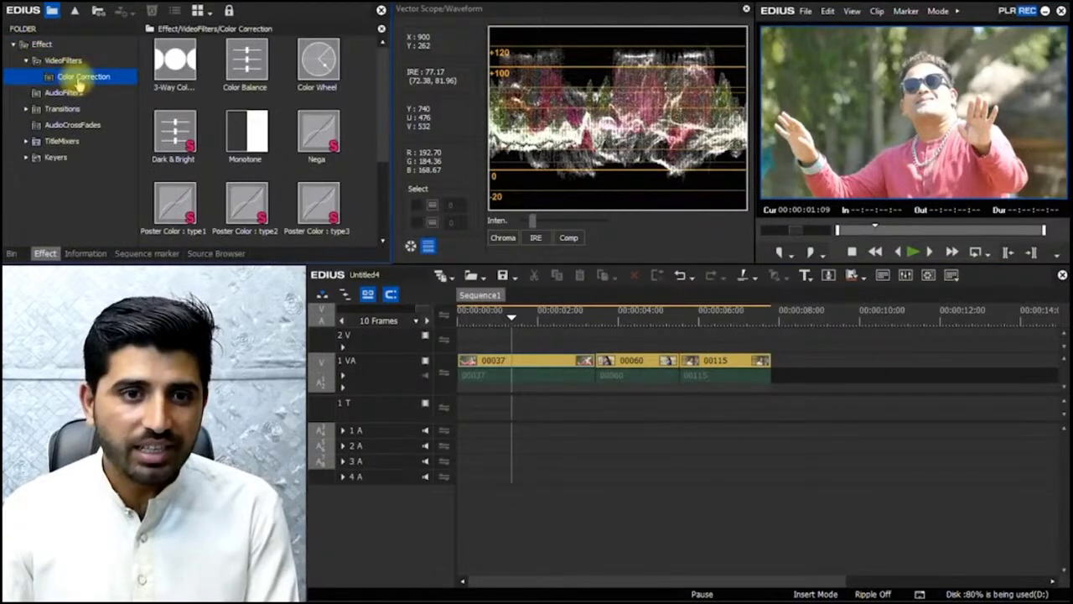
scroll(383, 149, "down", 2)
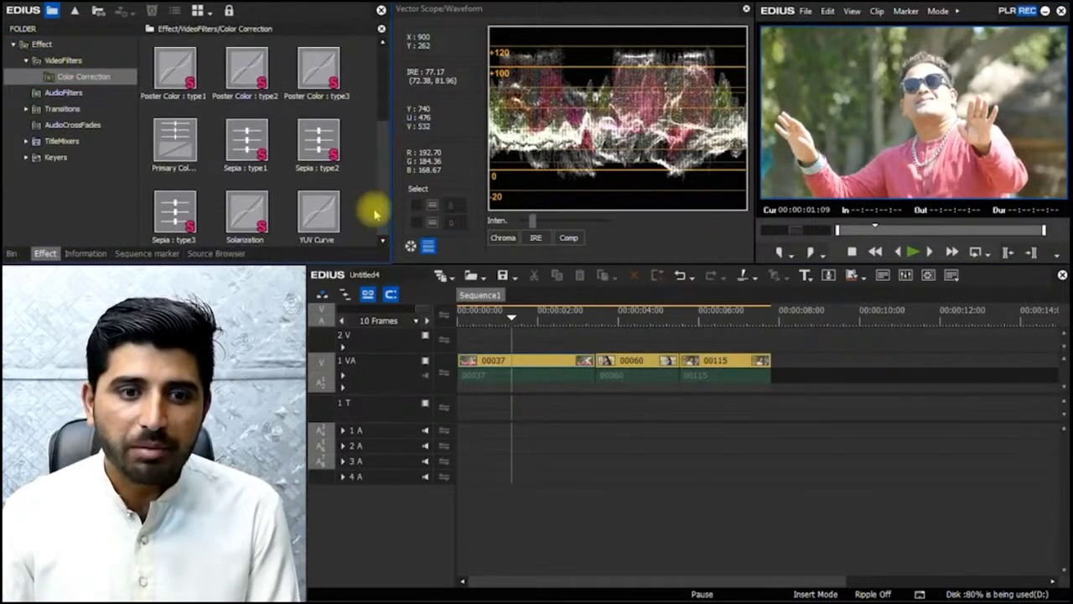
left_click(322, 217)
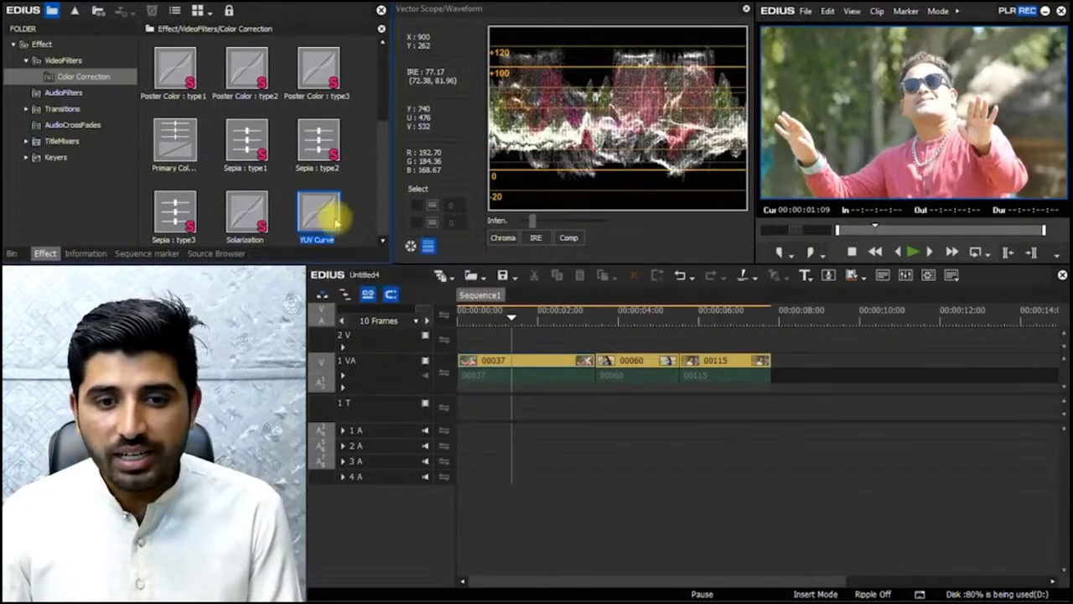
left_click_drag(313, 210, 520, 367)
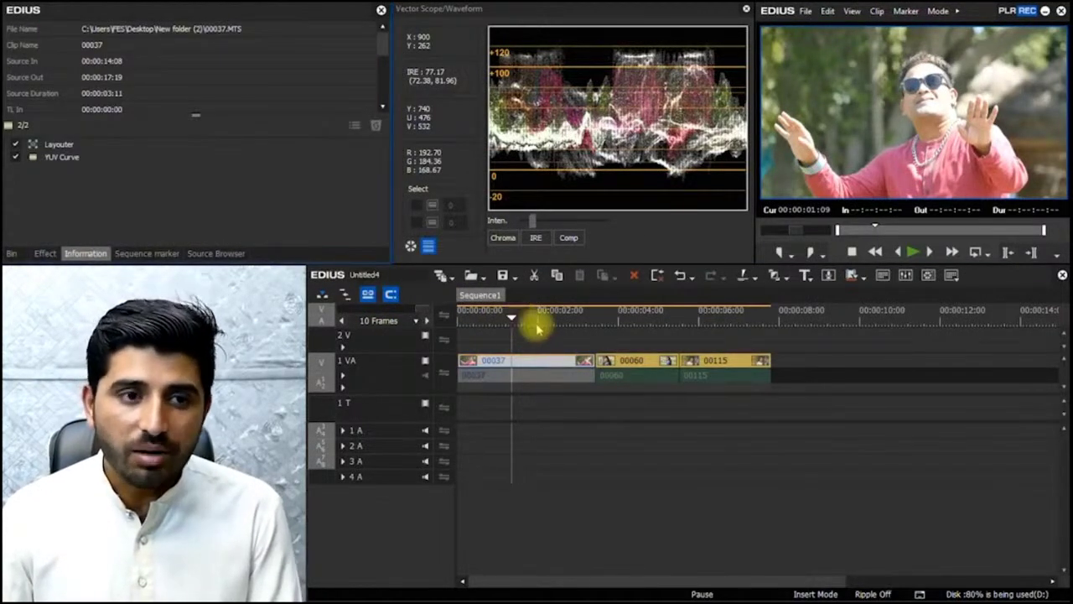
Step: Lower the upper end point of the YUV Curve's Y channel to about (255, 224) for clip 00037 and confirm
left_click(117, 156)
double_click(292, 159)
left_click_drag(467, 160, 649, 319)
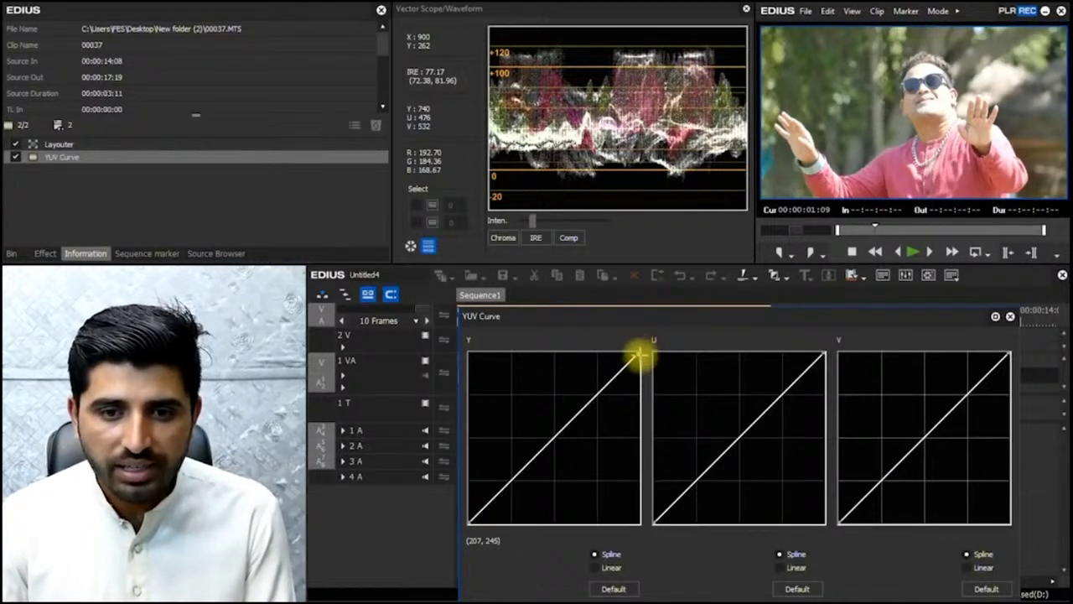
left_click_drag(637, 356, 639, 375)
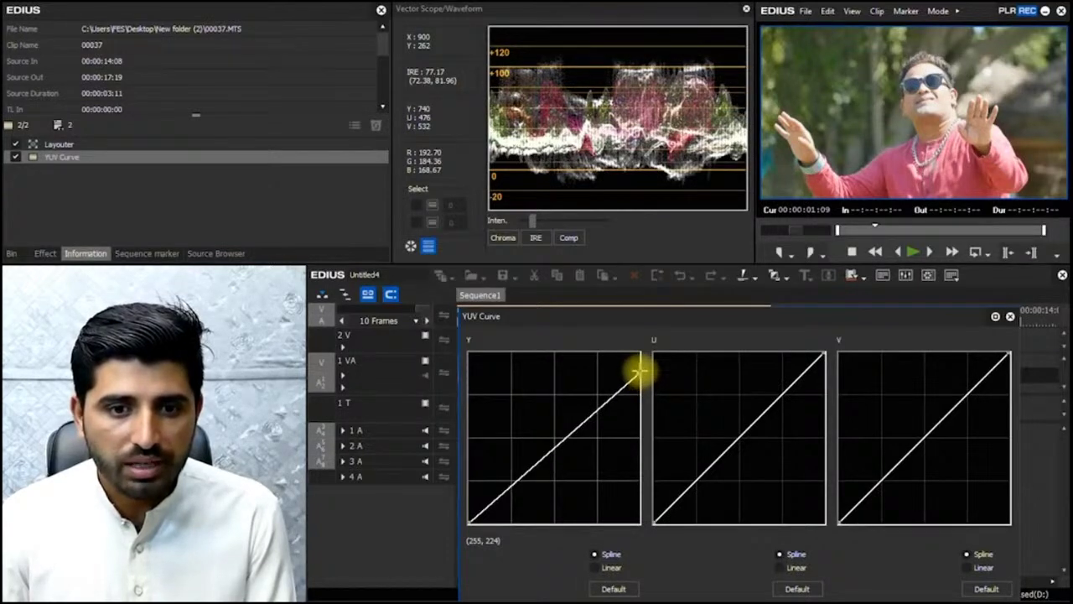
left_click_drag(678, 318, 732, 341)
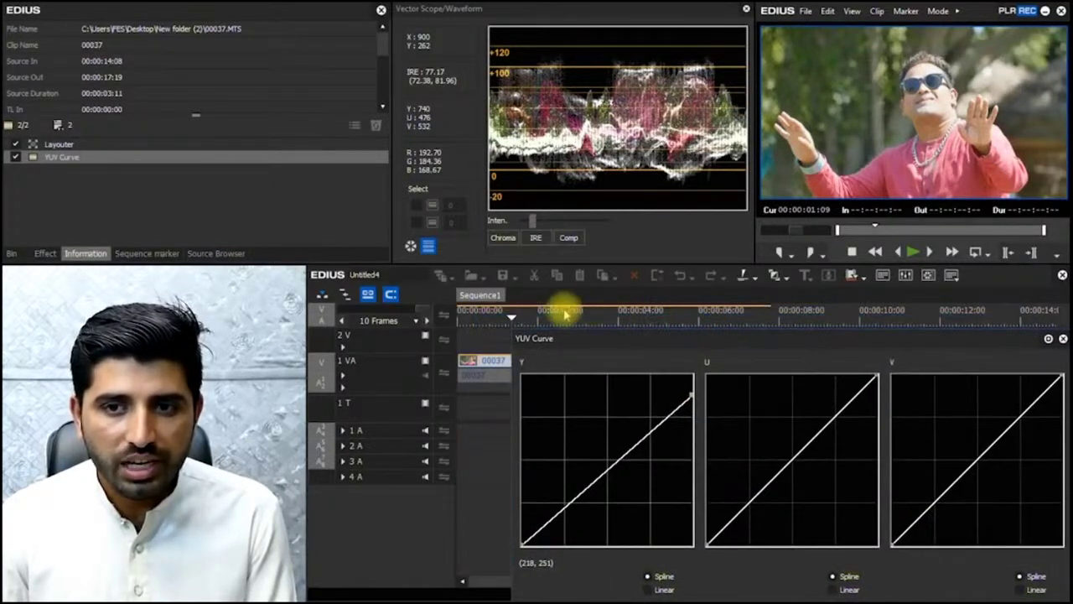
left_click(484, 311)
key("Return")
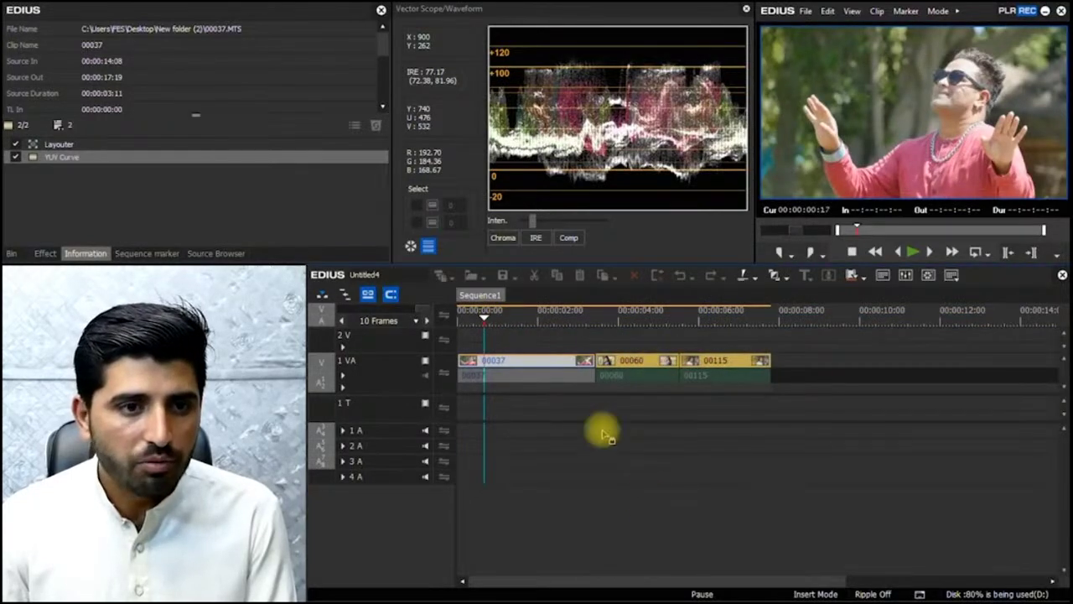
Step: Shift the Y curve's black point slightly inward along the baseline in clip 00037's YUV Curve filter and confirm
double_click(311, 158)
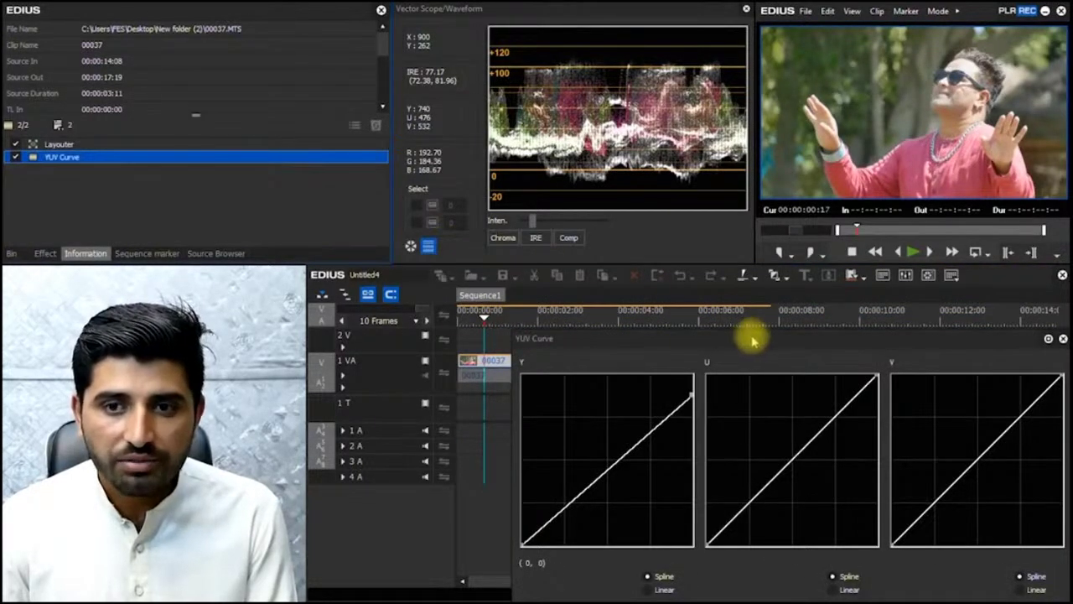
left_click_drag(753, 339, 707, 309)
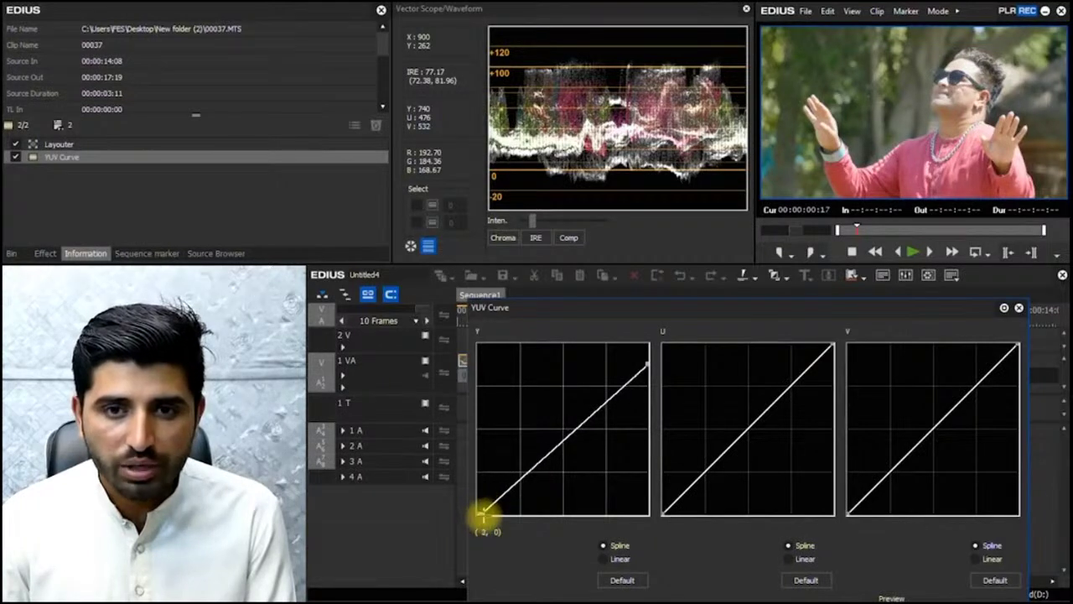
left_click_drag(487, 514, 491, 517)
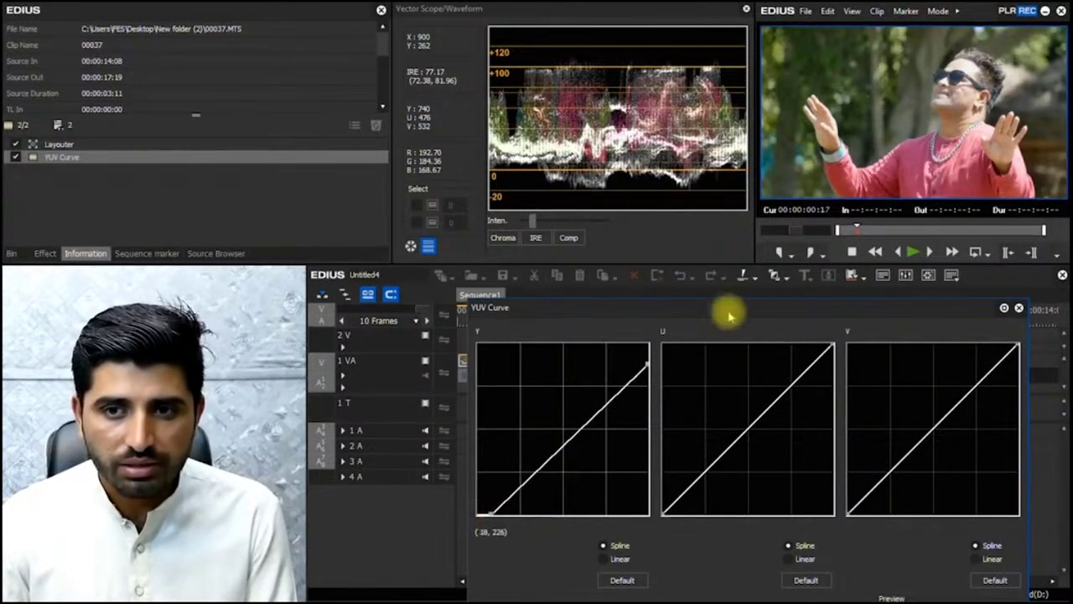
left_click_drag(757, 303, 745, 202)
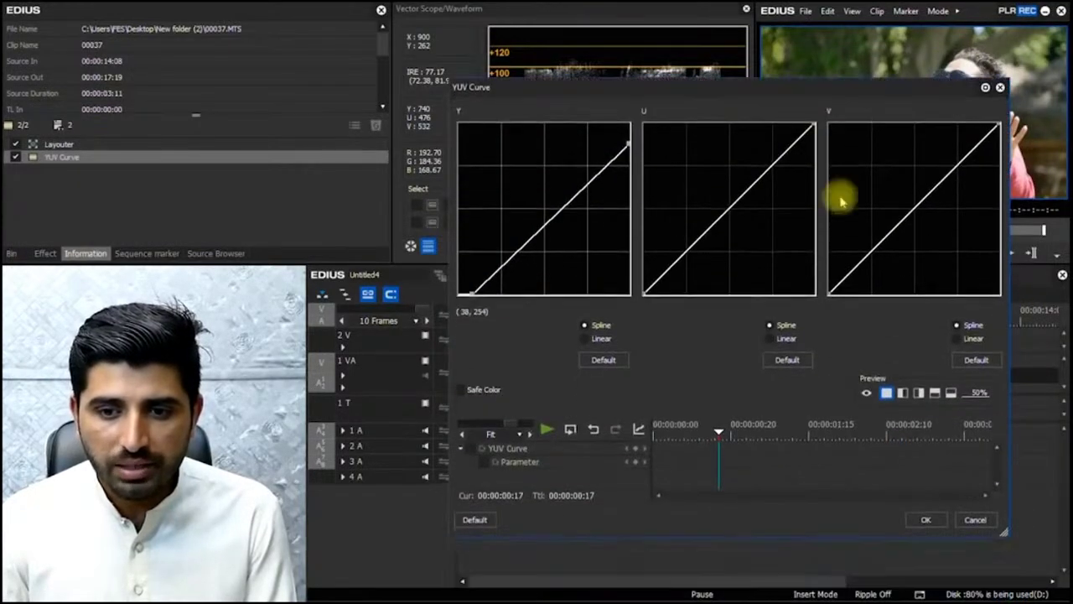
left_click(926, 520)
Step: Compare clip 00037 at 00:00:02:04 with the YUV Curve filter disabled and enabled, leaving the filter on
left_click_drag(512, 317, 543, 321)
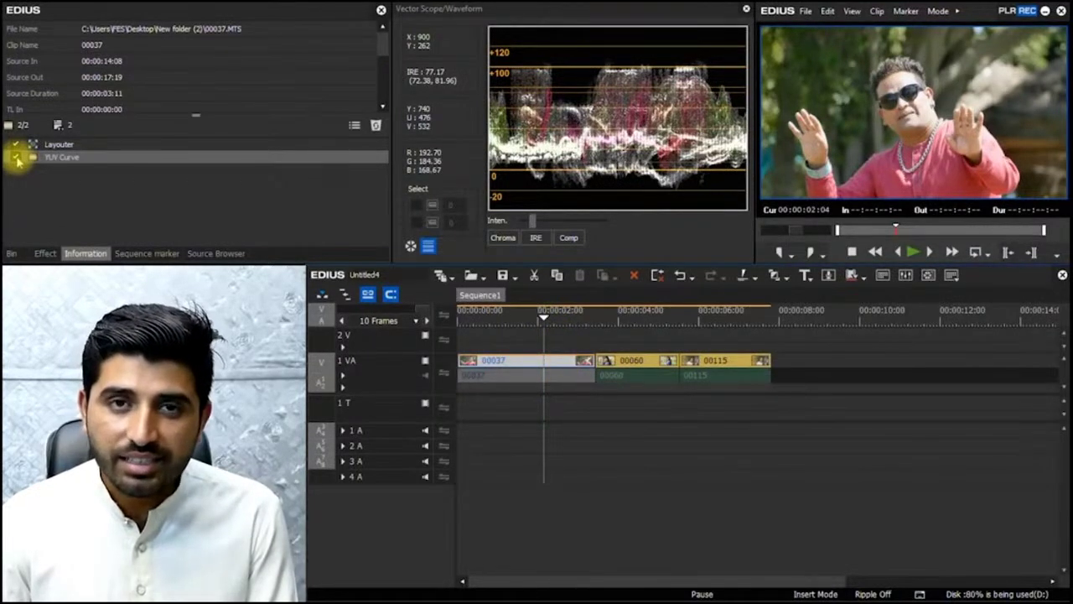
left_click(17, 159)
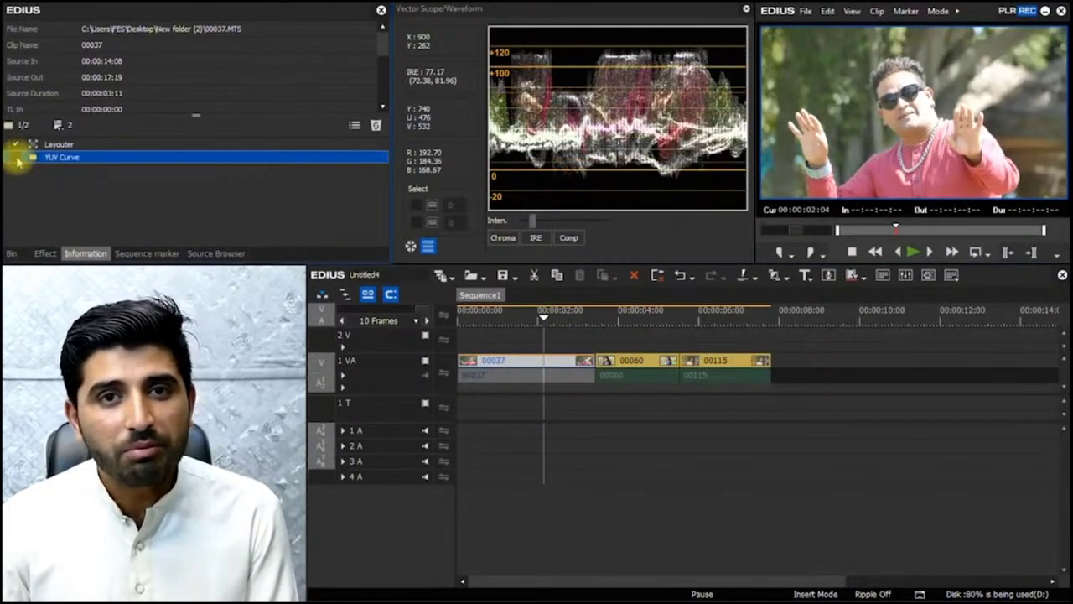
left_click(17, 158)
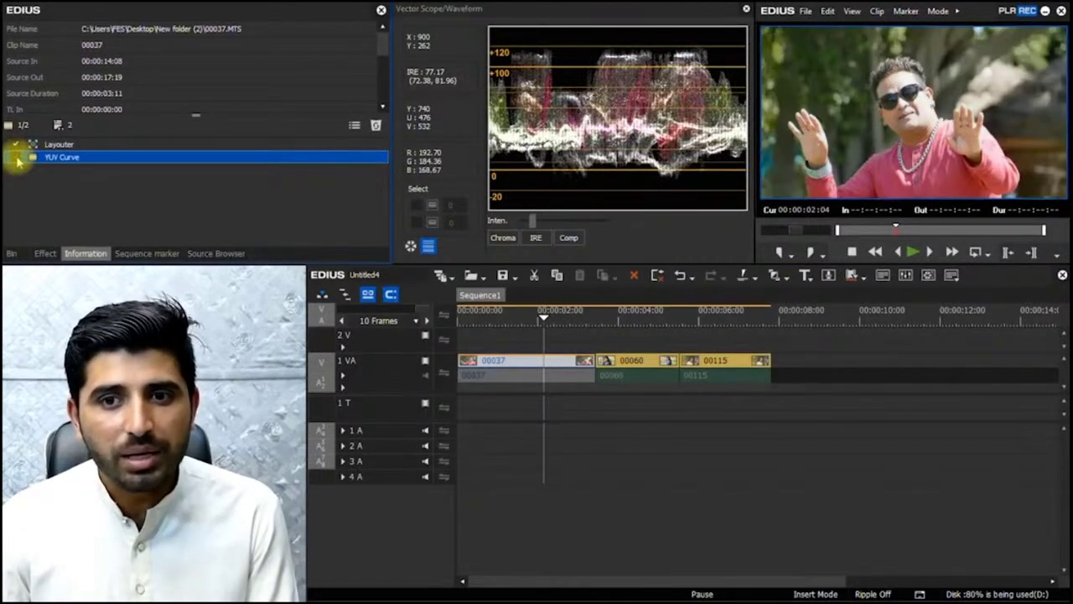
left_click(17, 159)
left_click(18, 159)
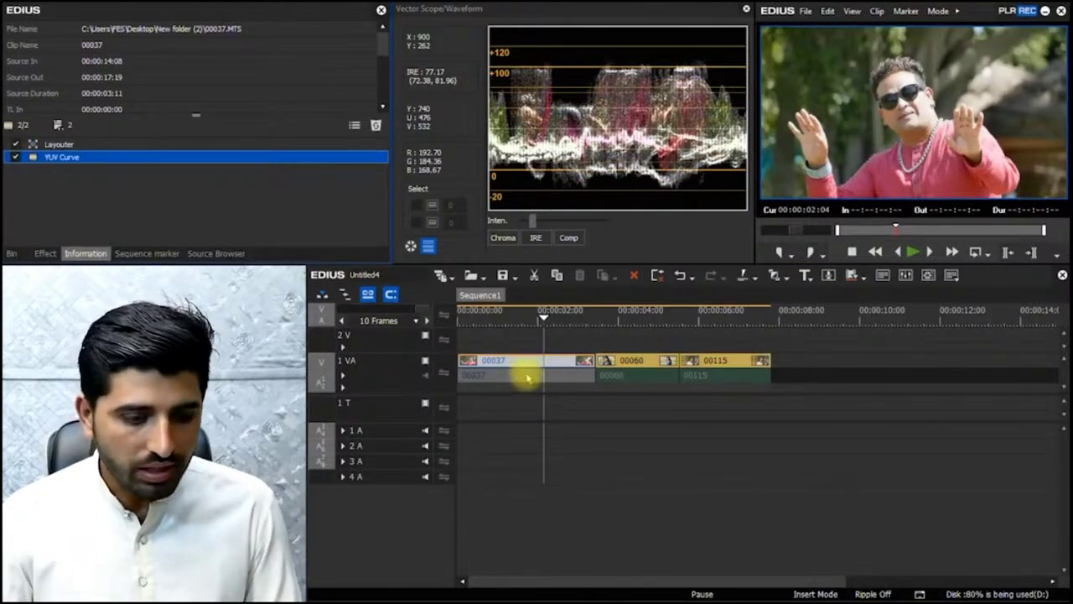
Step: Place a copy of the corrected clip 00037 on track 2 V directly above the original
left_click(527, 364)
left_click(510, 319)
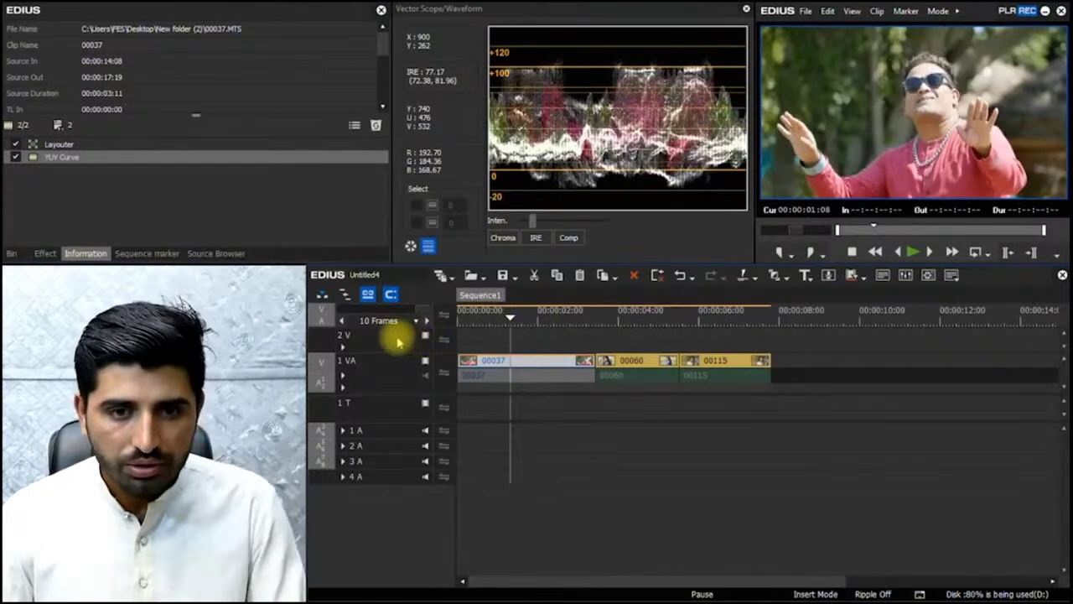
left_click_drag(518, 360, 533, 342)
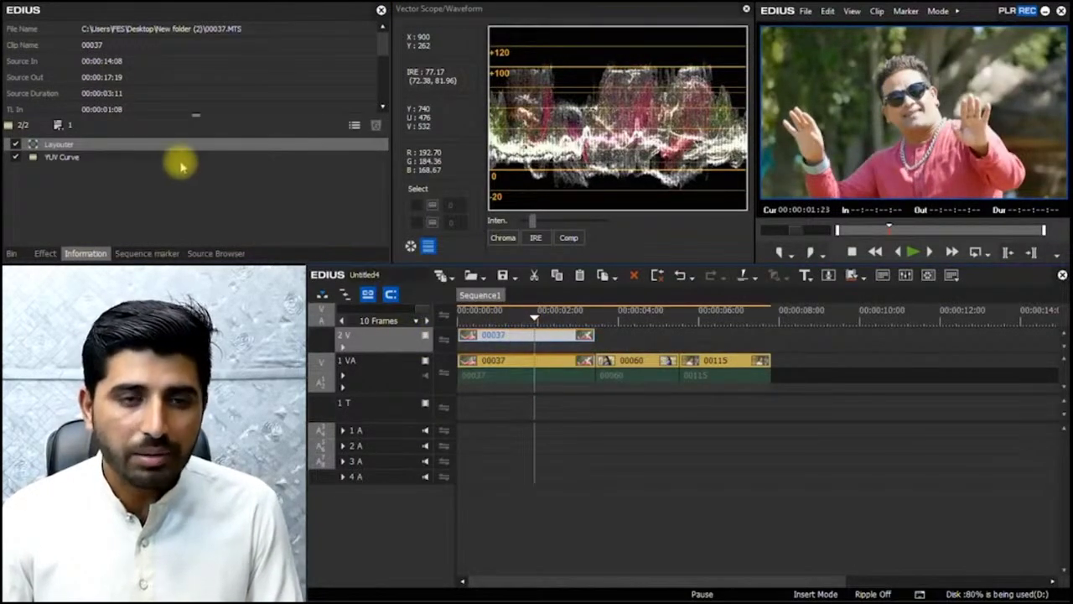
Step: Set the Right source crop to 50% in the Layouter of the 00037 copy on track 2 V
double_click(206, 148)
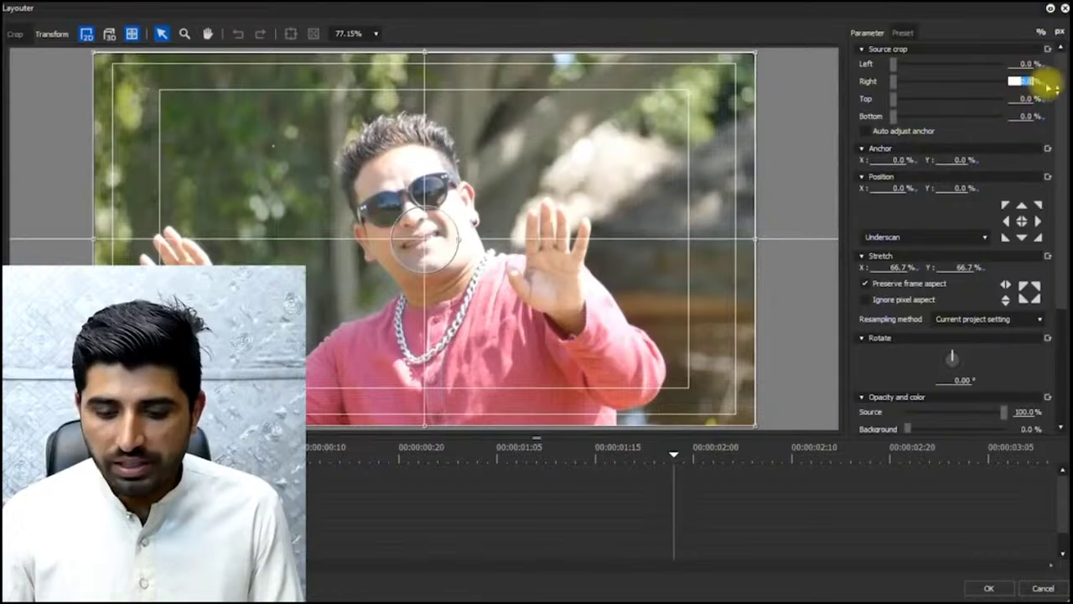
type("50")
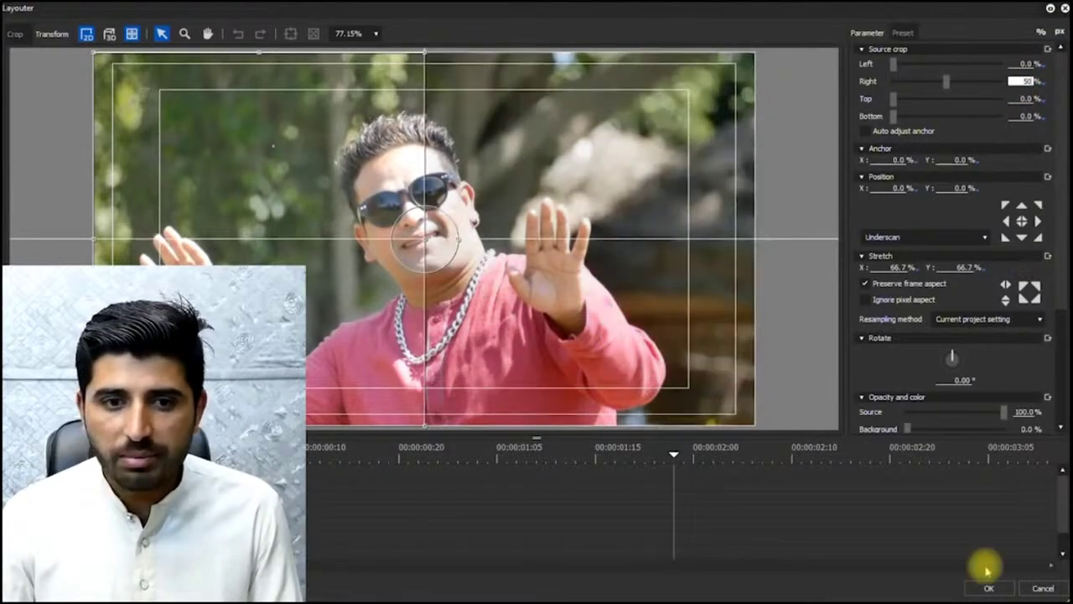
left_click(985, 589)
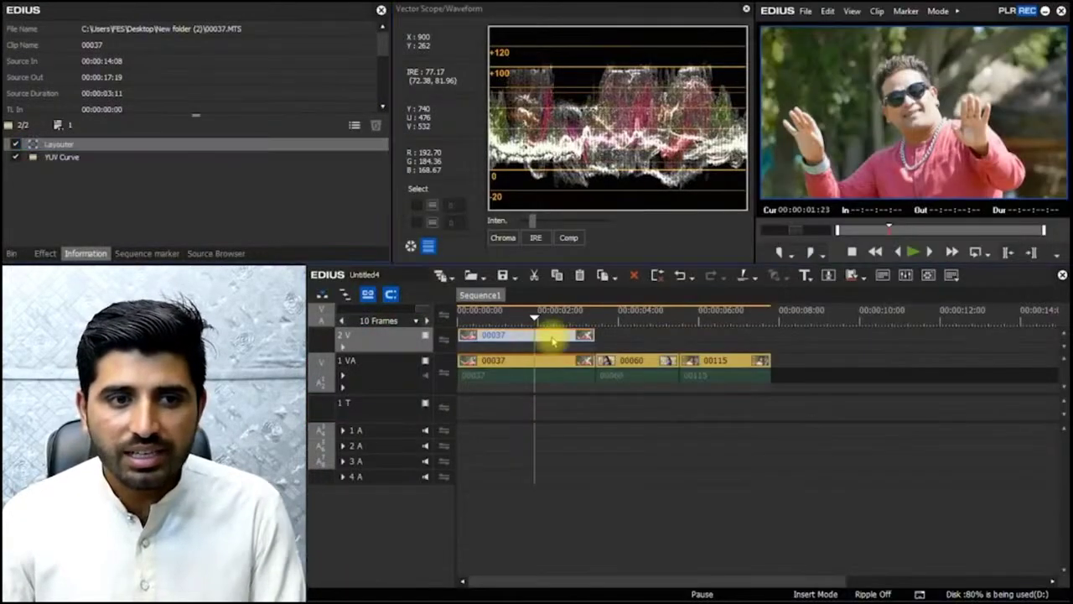
Step: Remove the YUV Curve filter from the 00037 copy on track 2 V, keeping its Layouter
left_click(537, 318)
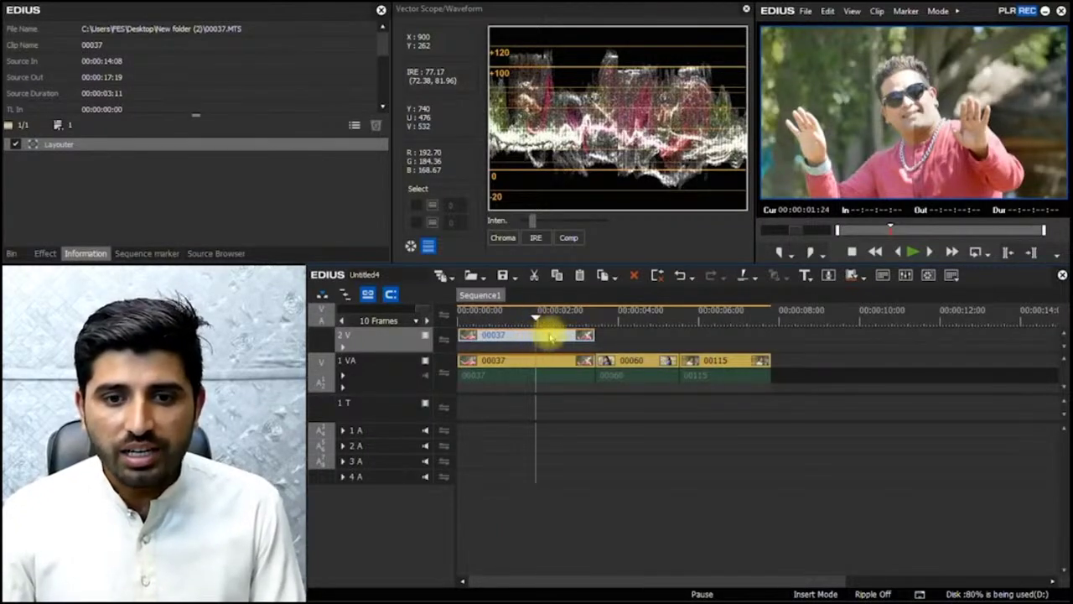
Step: Apply the YUV Curve filter to clip 00060 on track 1 VA and view it at 00:00:04:09
left_click(626, 321)
left_click(616, 359)
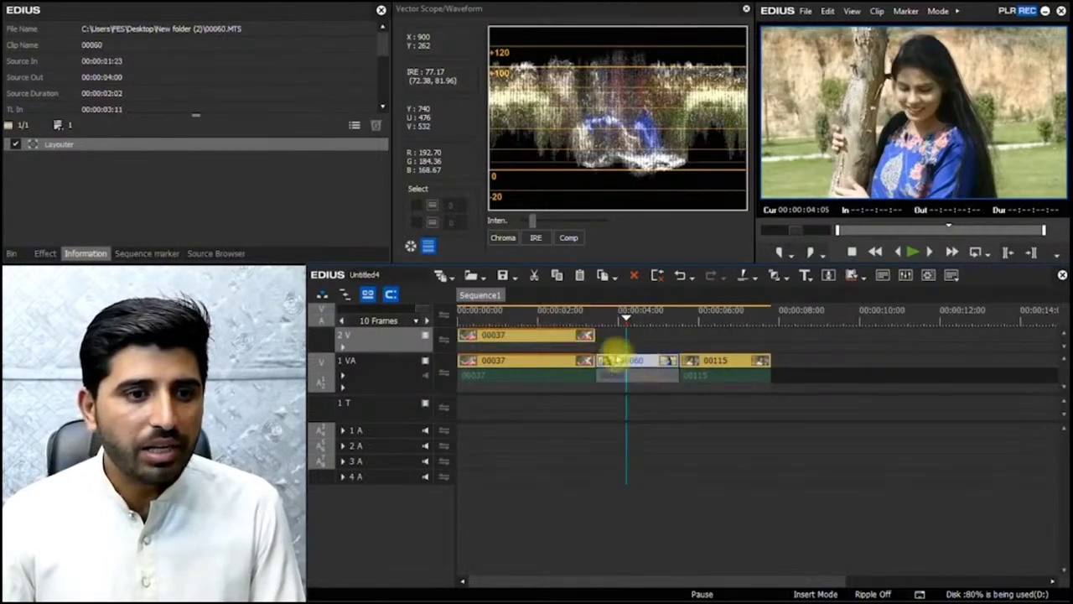
left_click(44, 253)
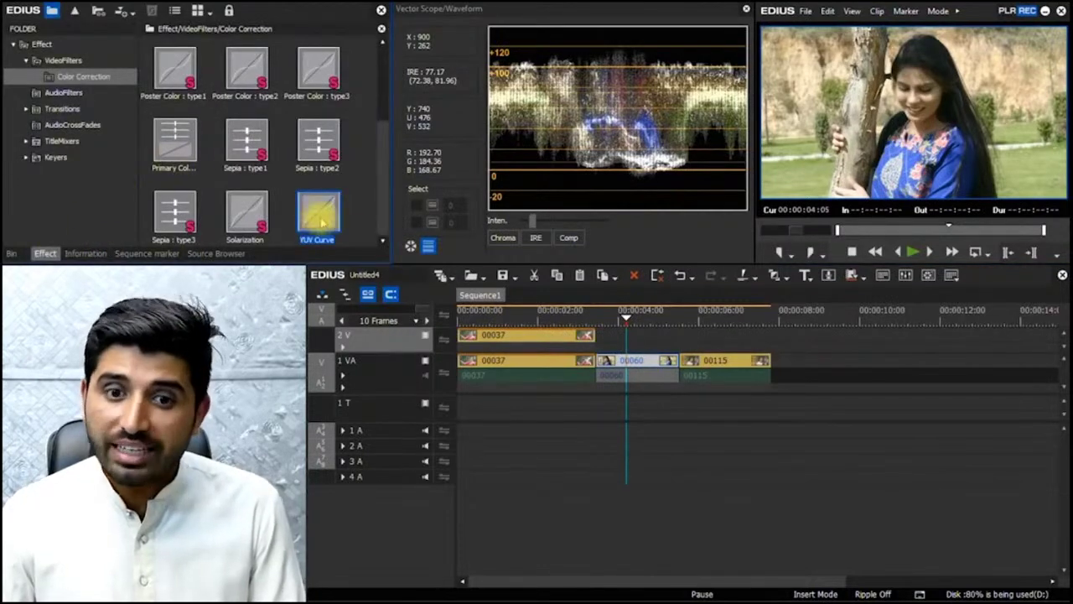
left_click_drag(321, 220, 628, 364)
left_click(633, 325)
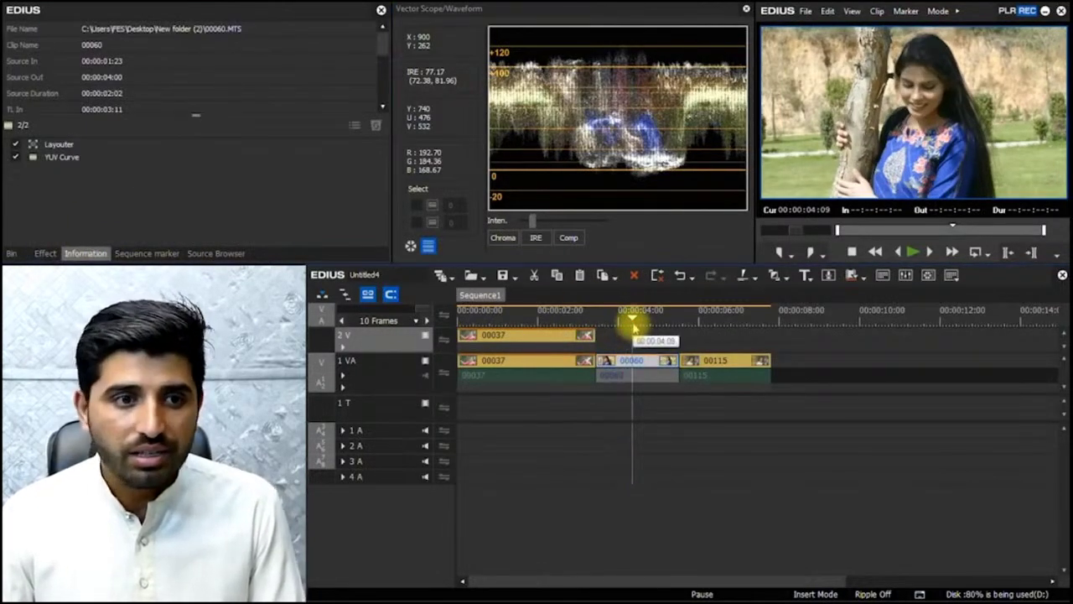
Step: Lower the Y curve's white point slightly and shift its black point to about (12, 0) in clip 00060's YUV Curve, then confirm
double_click(54, 157)
left_click_drag(745, 94, 864, 327)
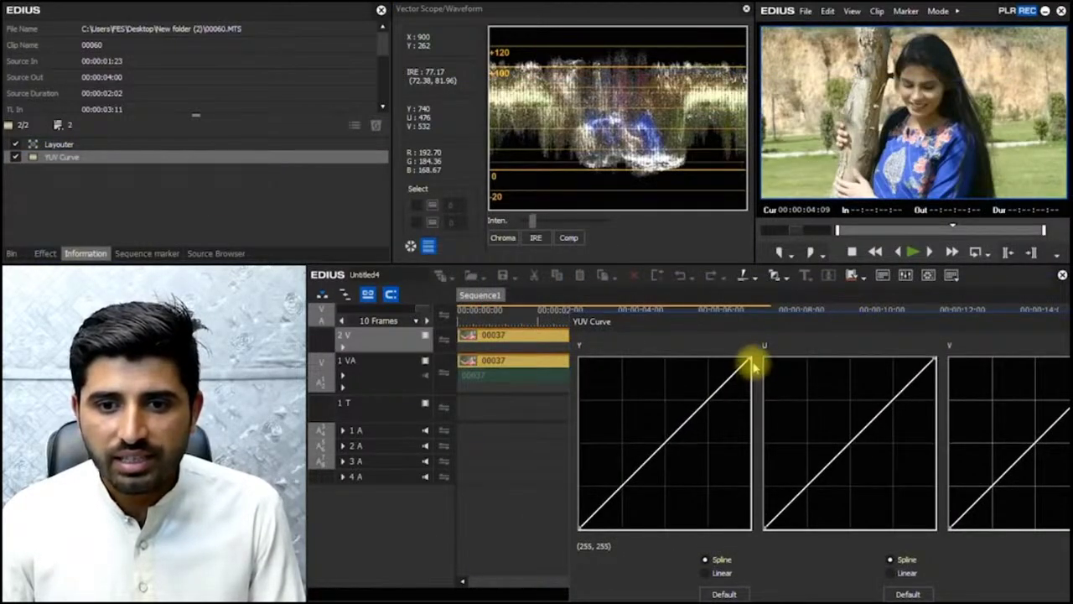
left_click_drag(752, 362, 751, 371)
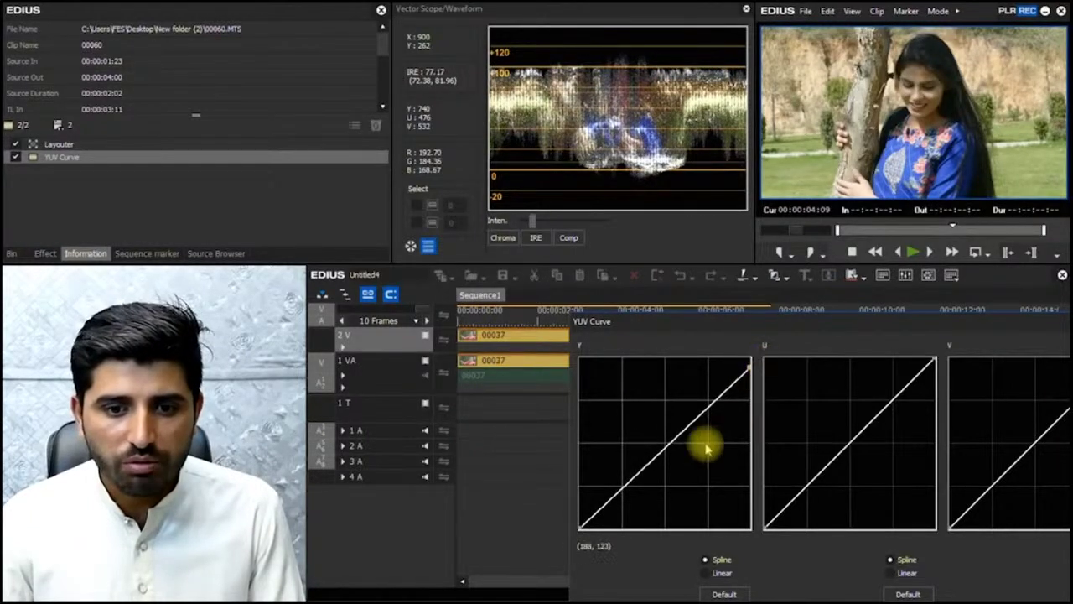
left_click_drag(581, 527, 586, 529)
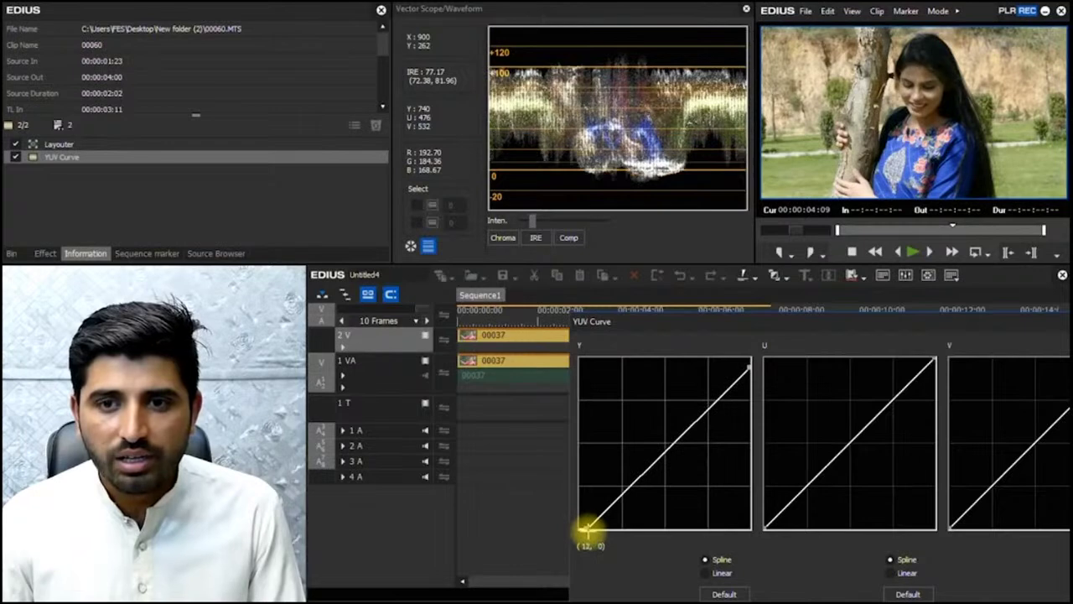
left_click(879, 277)
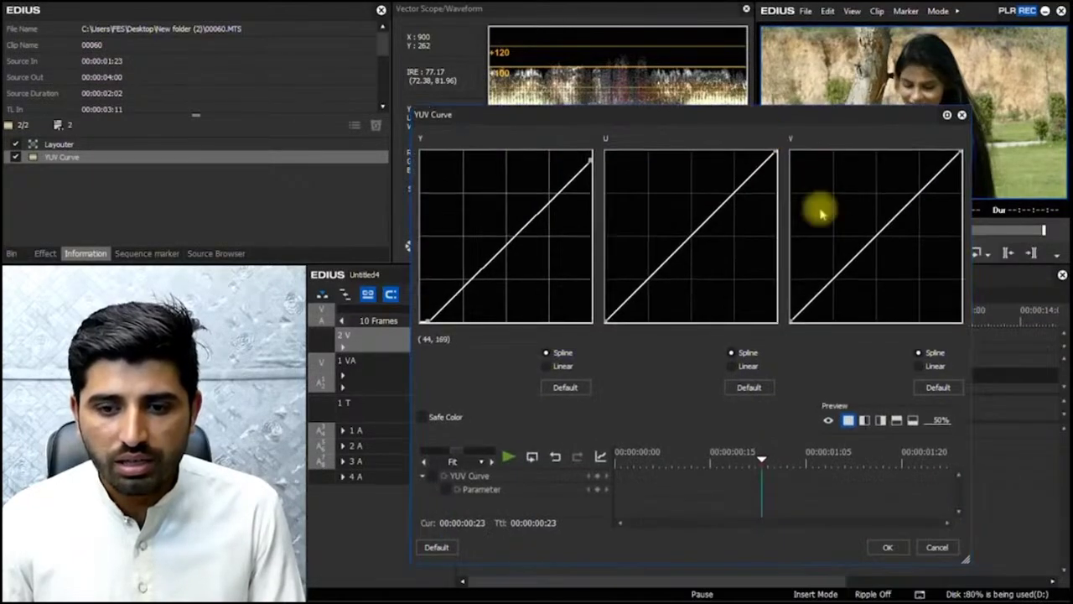
left_click(888, 547)
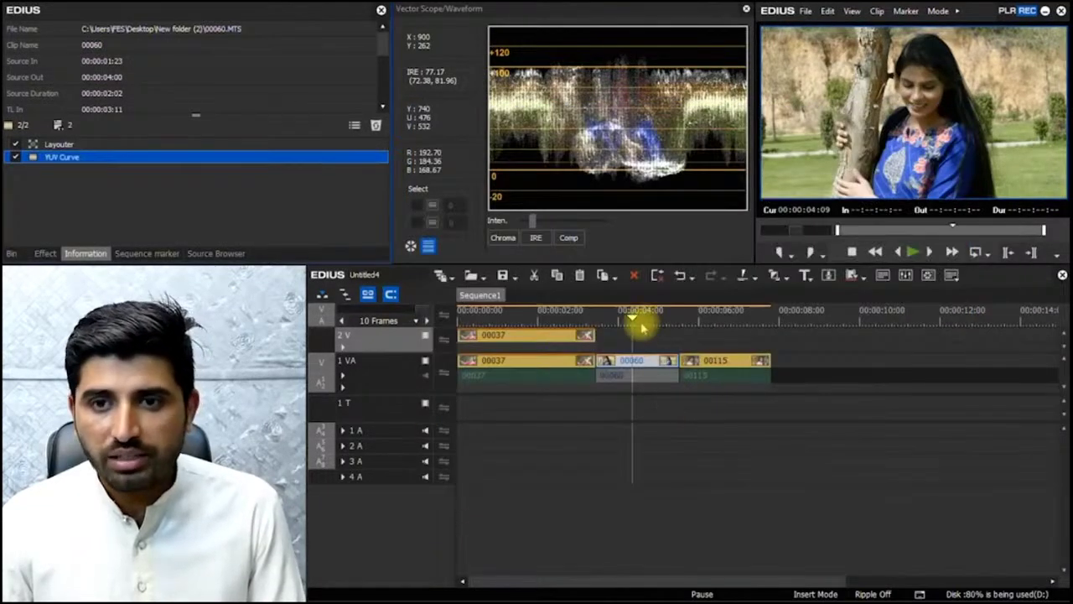
Step: Scrub through clip 00060 to 00:00:03:19 and compare it with YUV Curve disabled and enabled, leaving the filter on
left_click(639, 319)
left_click_drag(639, 319, 595, 322)
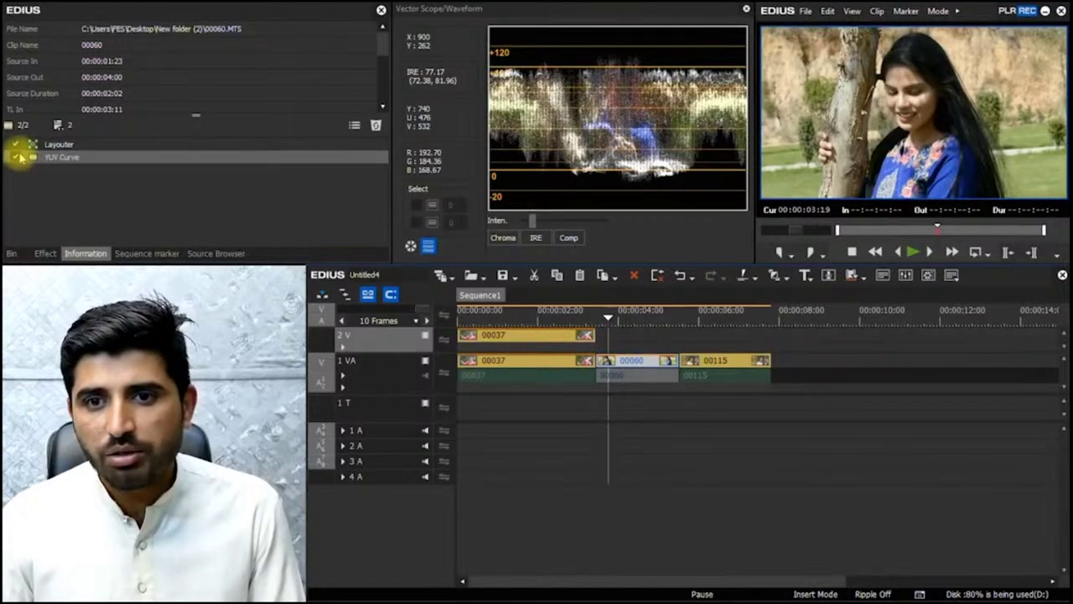
left_click(18, 157)
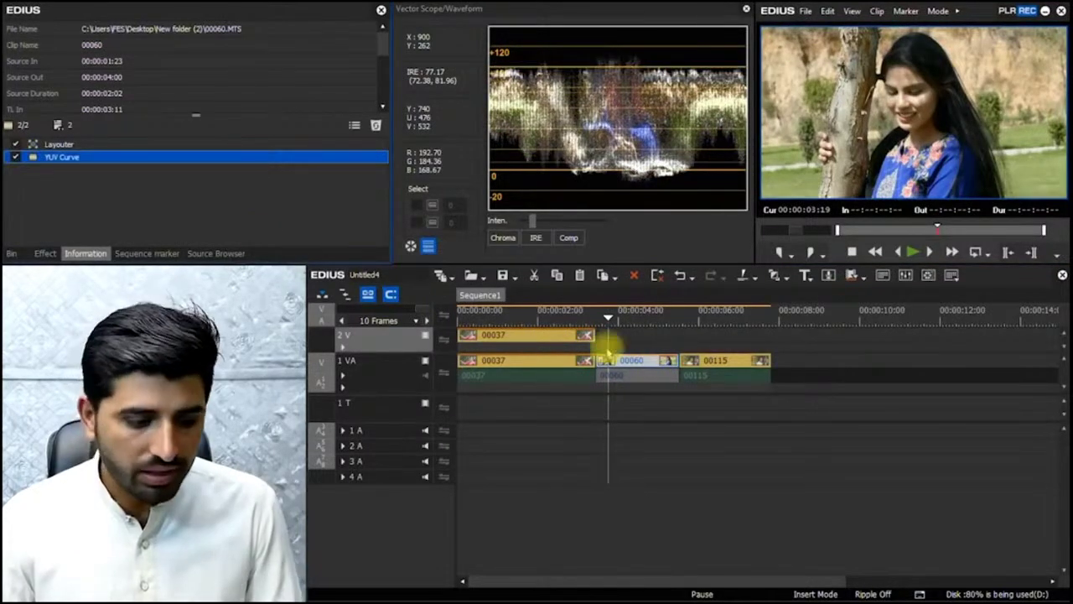
Step: Place a copy of the corrected clip 00060 on track 2 V directly above the original
left_click(856, 319)
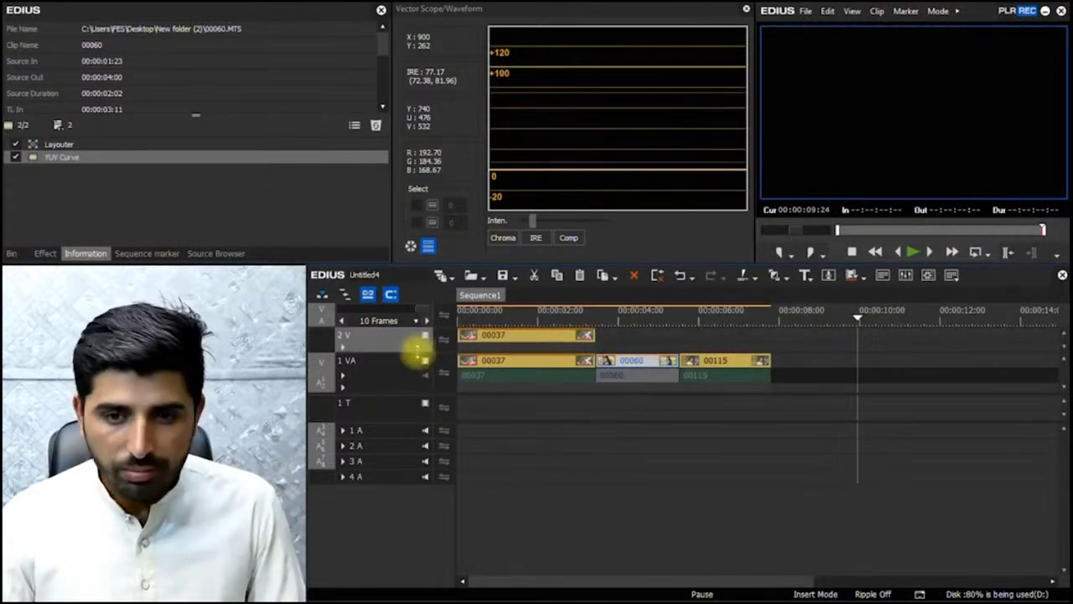
key("ctrl+v")
left_click_drag(900, 335, 637, 335)
left_click(635, 314)
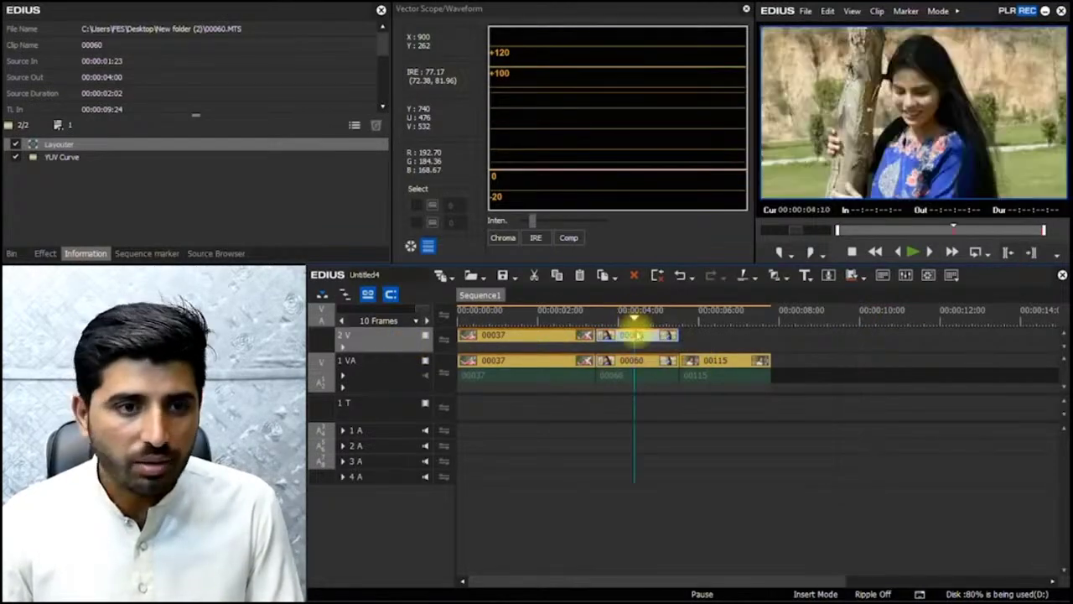
Step: Apply the 00037 copy's Layouter to the 00060 copy on track 2 V and remove the YUV Curve filter from that copy
left_click(88, 162)
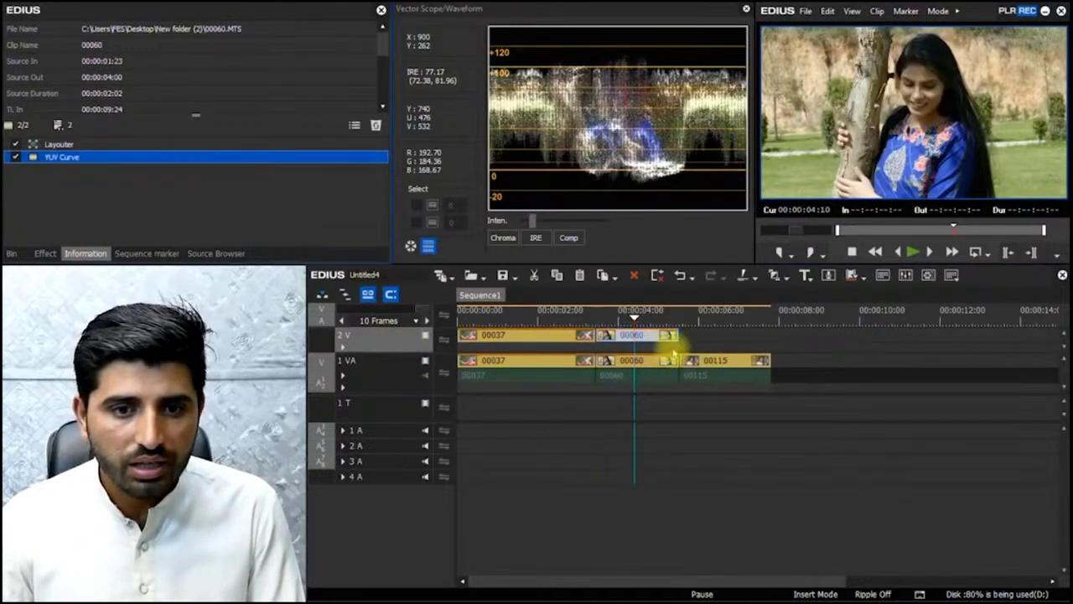
left_click(501, 334)
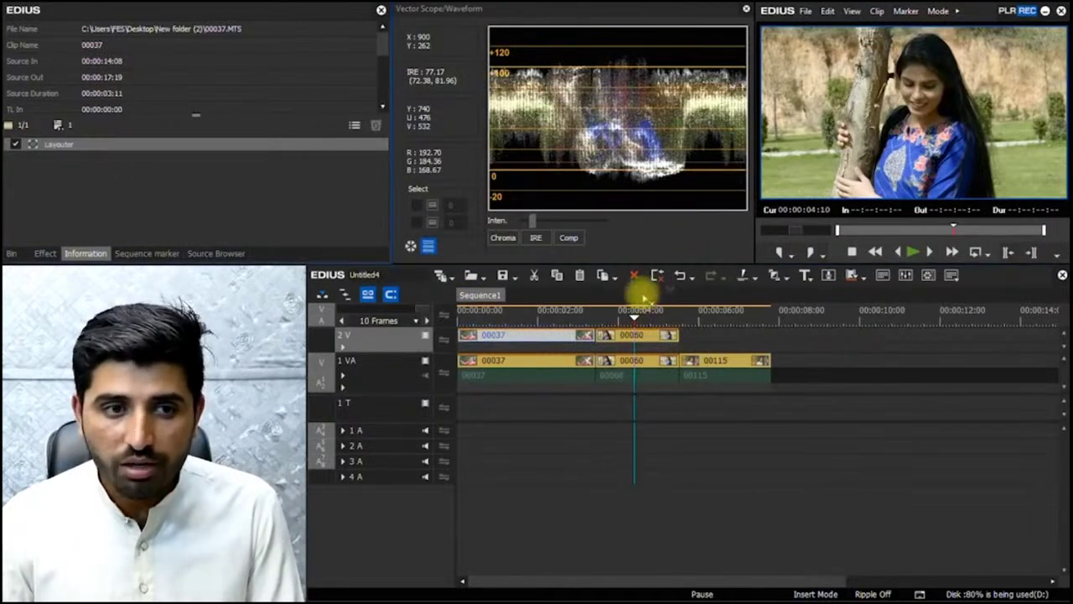
left_click(639, 336)
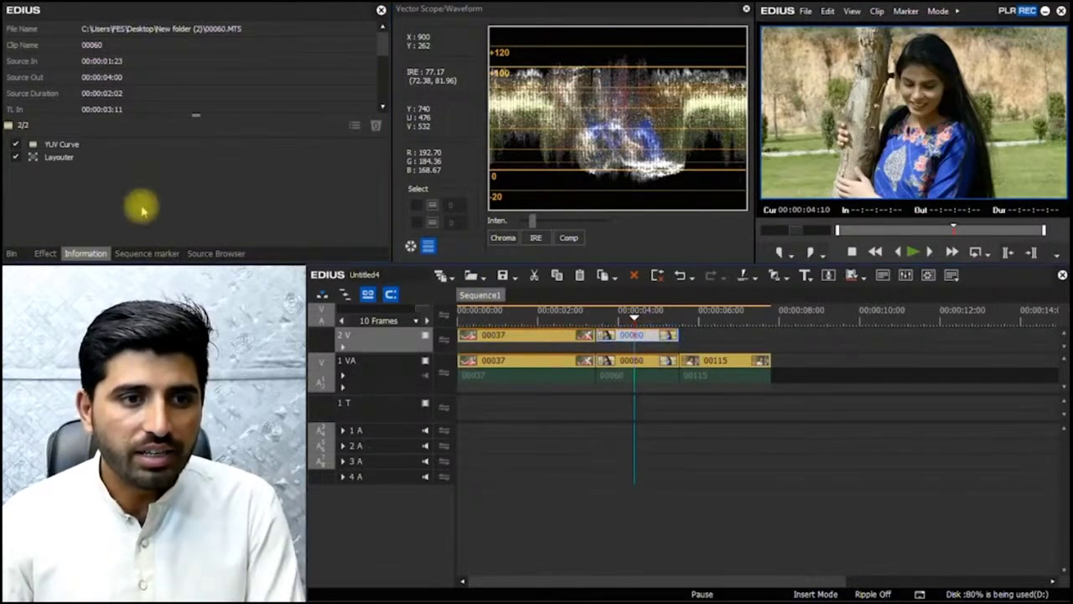
left_click(74, 144)
key("Delete")
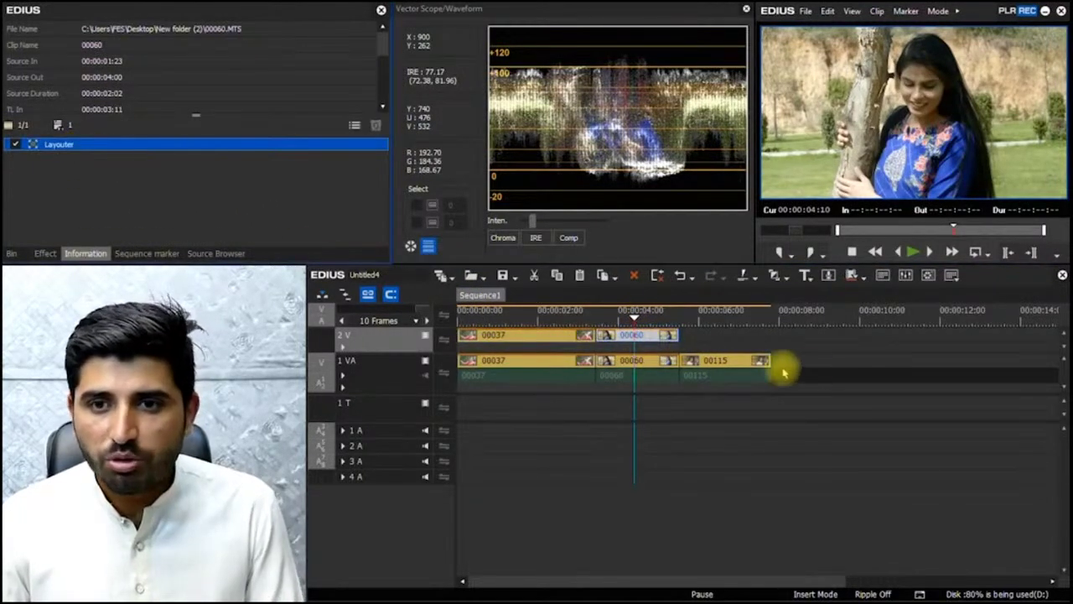
mouse_move(634, 319)
left_mouse_down()
mouse_move(608, 322)
mouse_move(646, 319)
mouse_move(623, 319)
left_mouse_up()
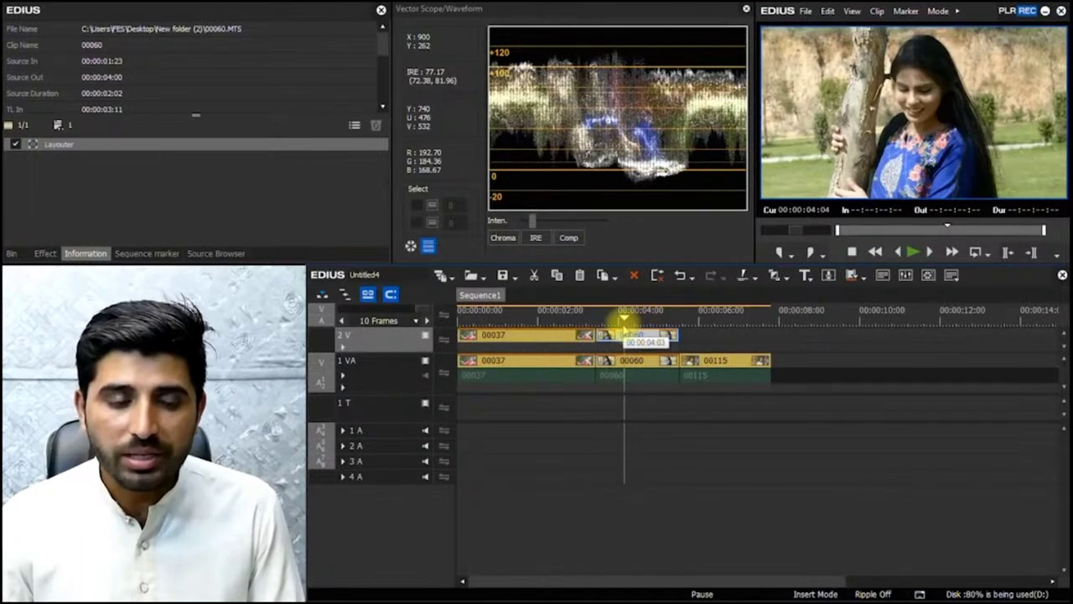
Step: Place clip 00405 from the bin on track 1 VA, in the empty stretch after clip 00115
left_click(12, 253)
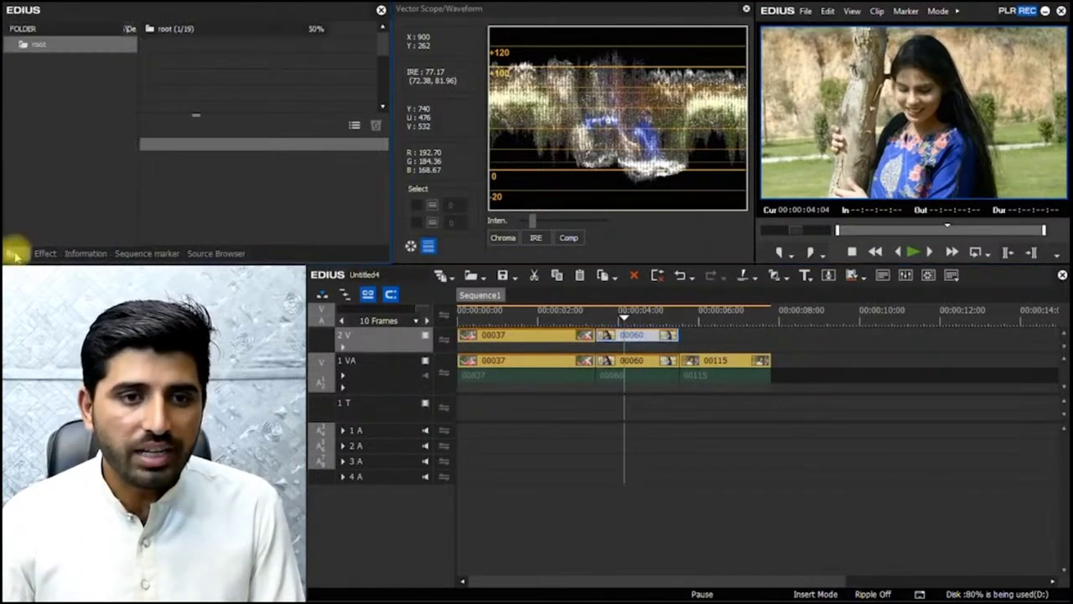
left_click(348, 226)
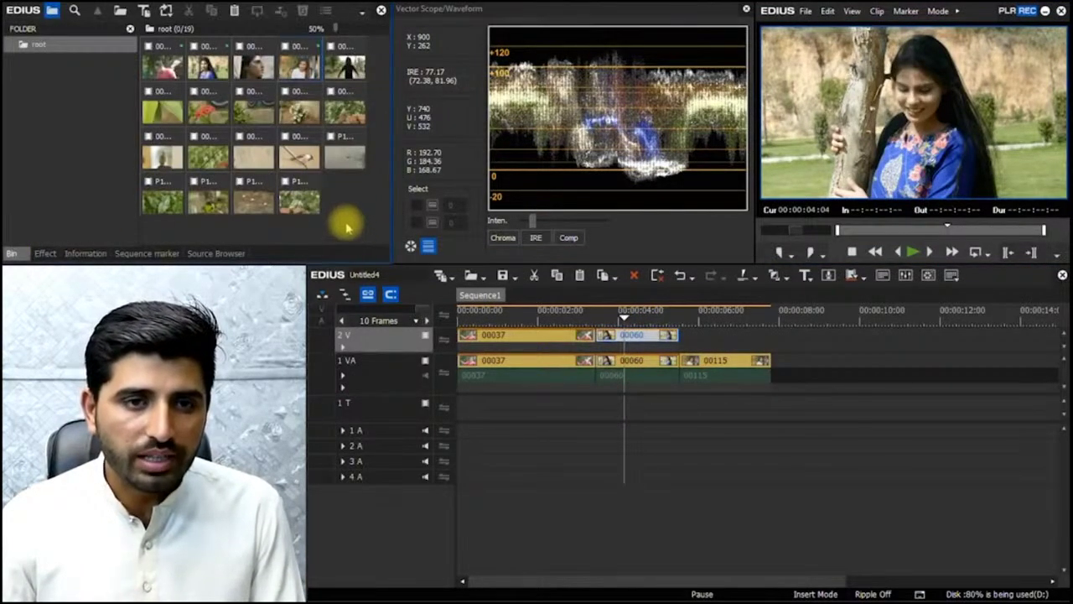
left_click_drag(347, 53, 810, 359)
left_click(868, 363)
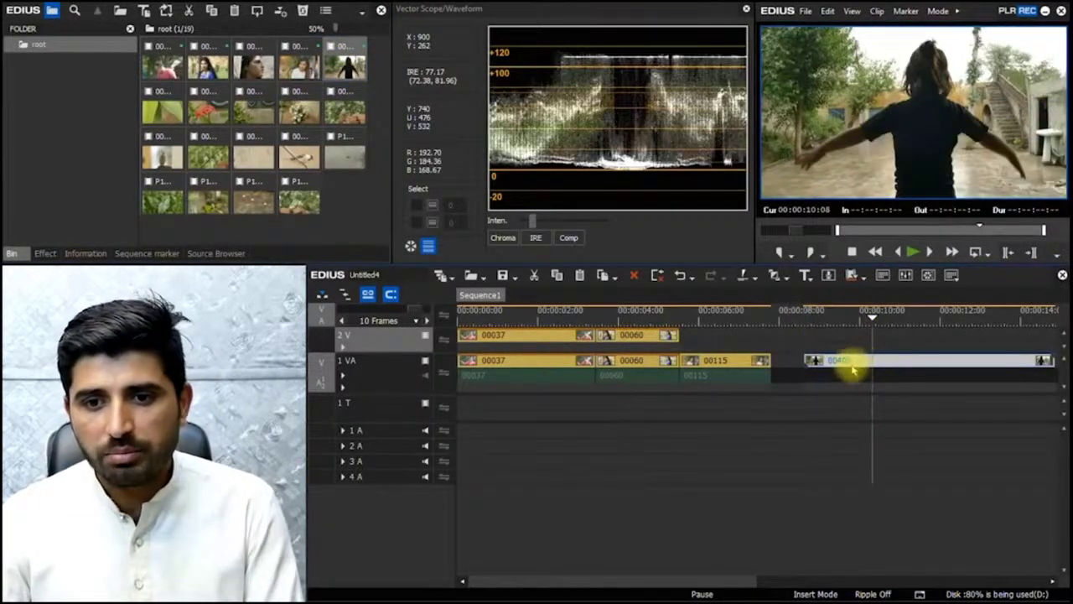
Step: Keep only the part of clip 00405 between 00:00:10:08 and 00:00:12:21, and move it earlier to start at 00:00:08:22
left_click(973, 311)
key("Delete")
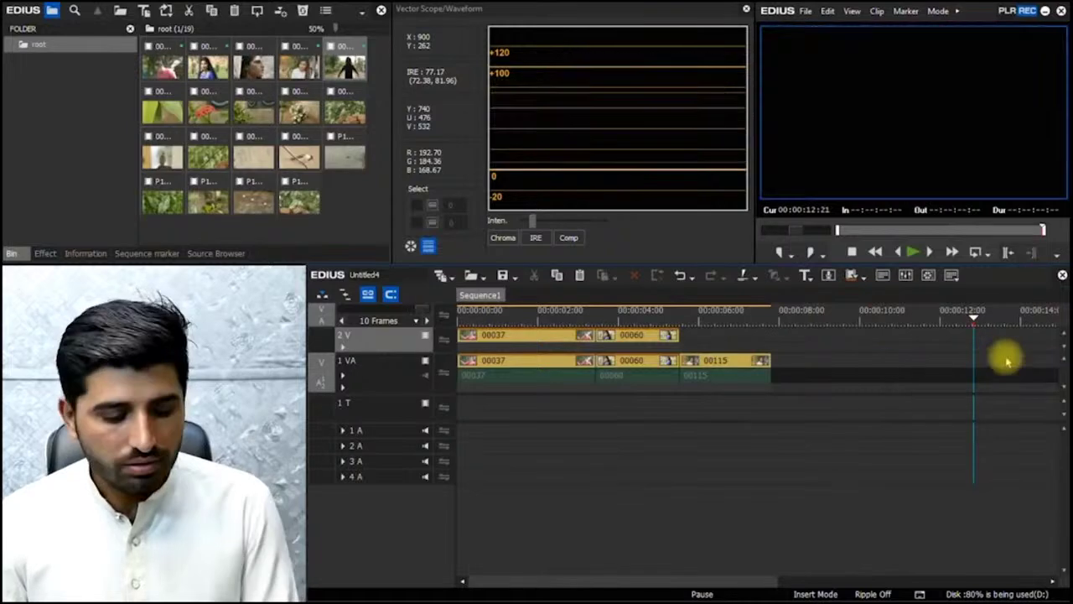
key("ctrl+z")
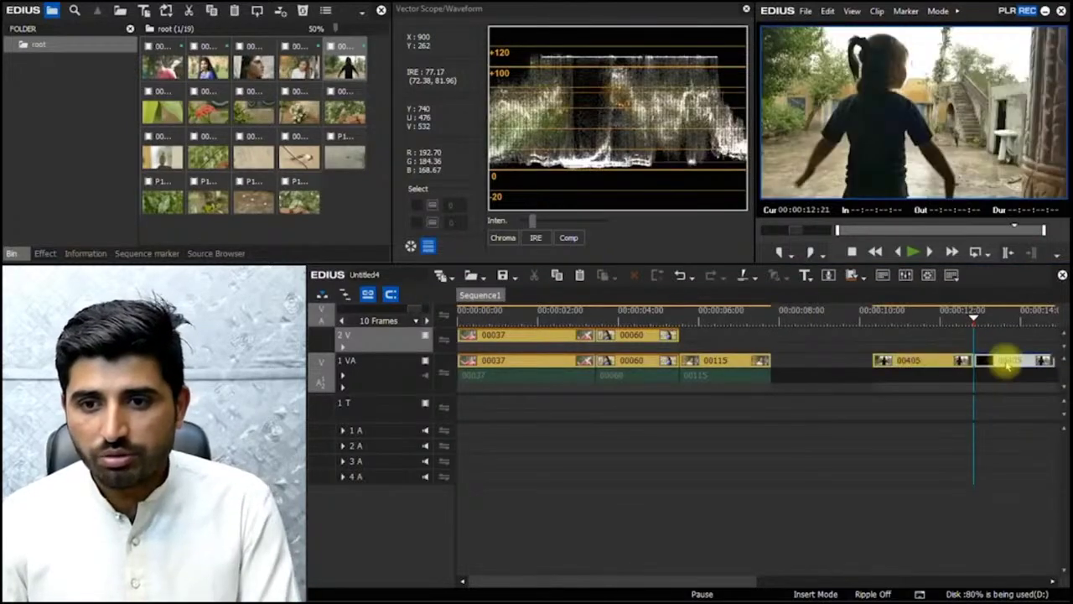
left_click_drag(929, 362, 868, 360)
Step: Preview clip 00405 up to 00:00:09:19 and apply the YUV Curve filter to it
left_click(828, 315)
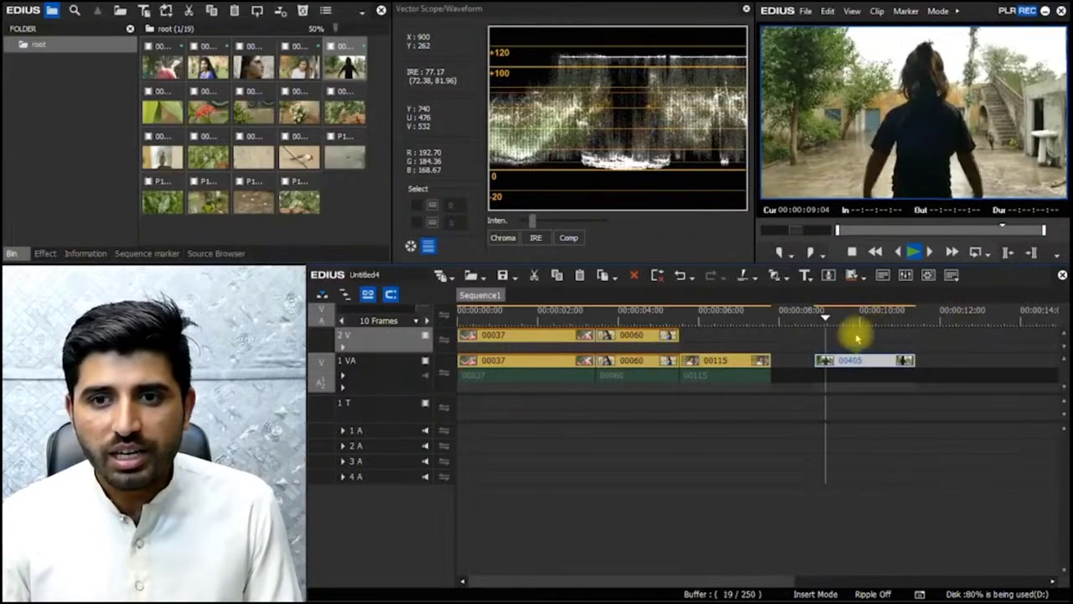
left_click(843, 317)
left_click_drag(843, 327, 850, 319)
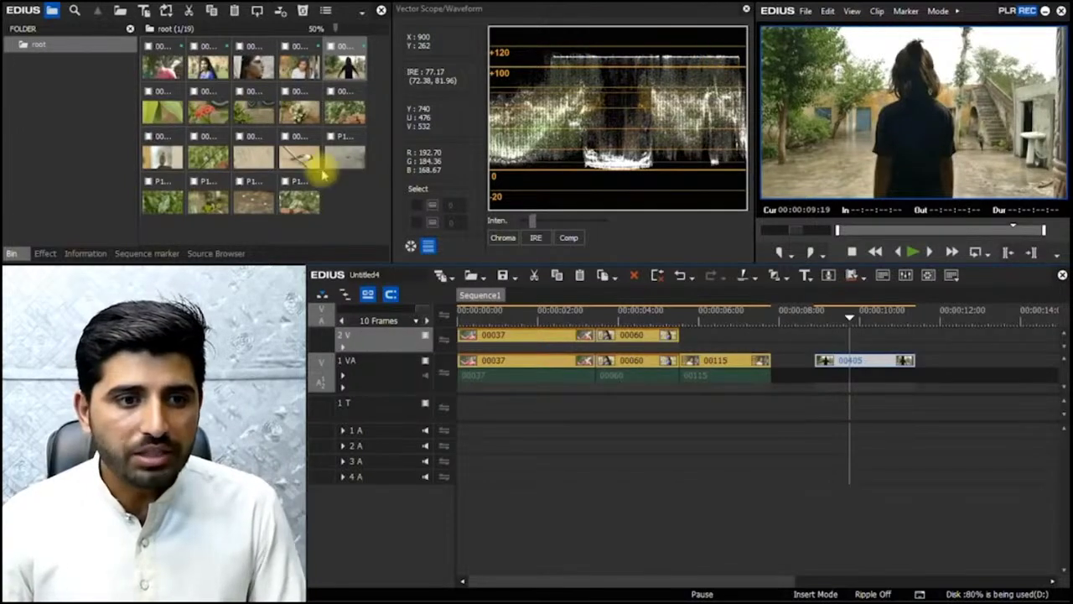
left_click(44, 253)
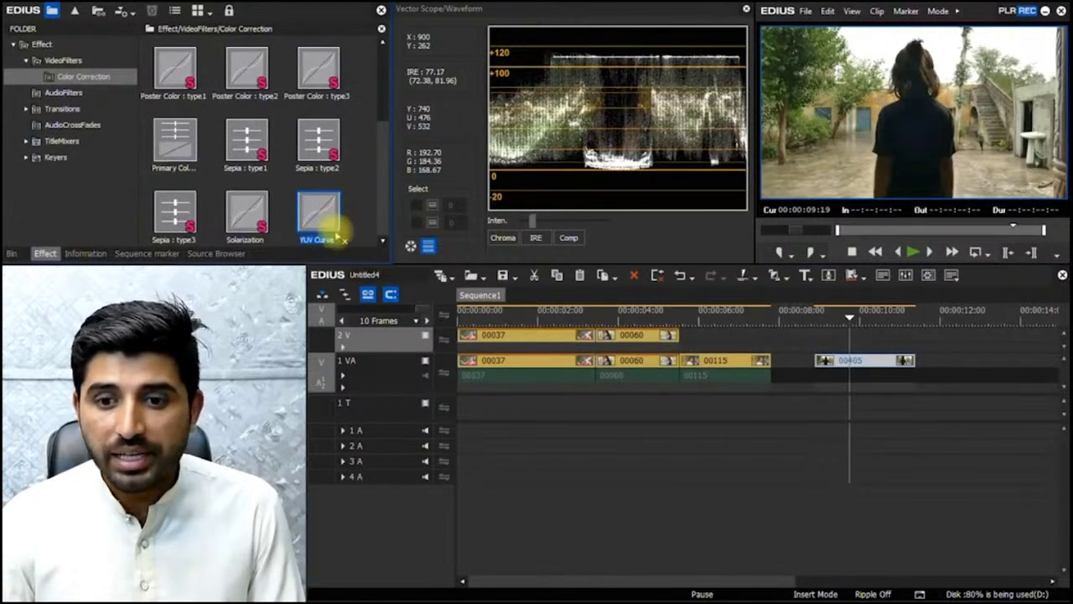
left_click_drag(335, 228, 855, 369)
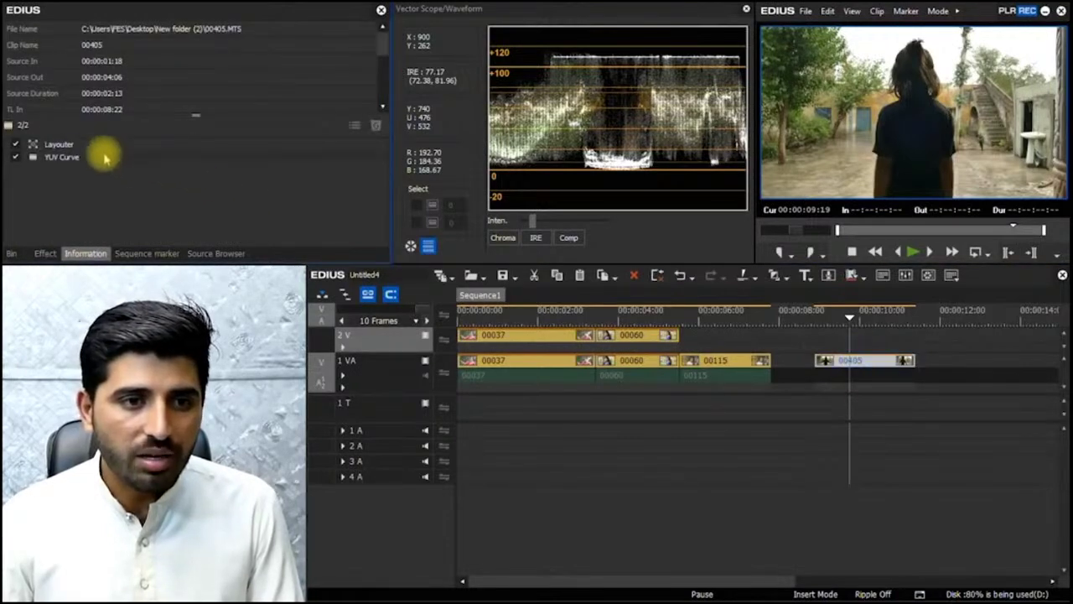
Step: Lower the Y curve's white point in clip 00405's YUV Curve until the waveform highlights reach the 100 line, and confirm
double_click(89, 157)
left_click_drag(613, 113, 709, 364)
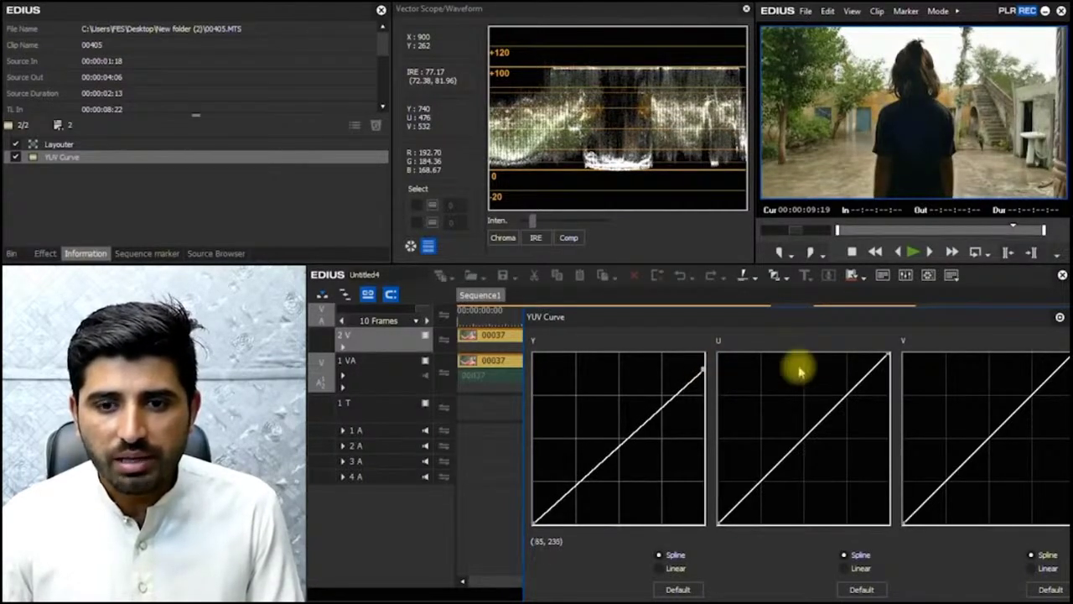
left_click_drag(755, 317, 699, 153)
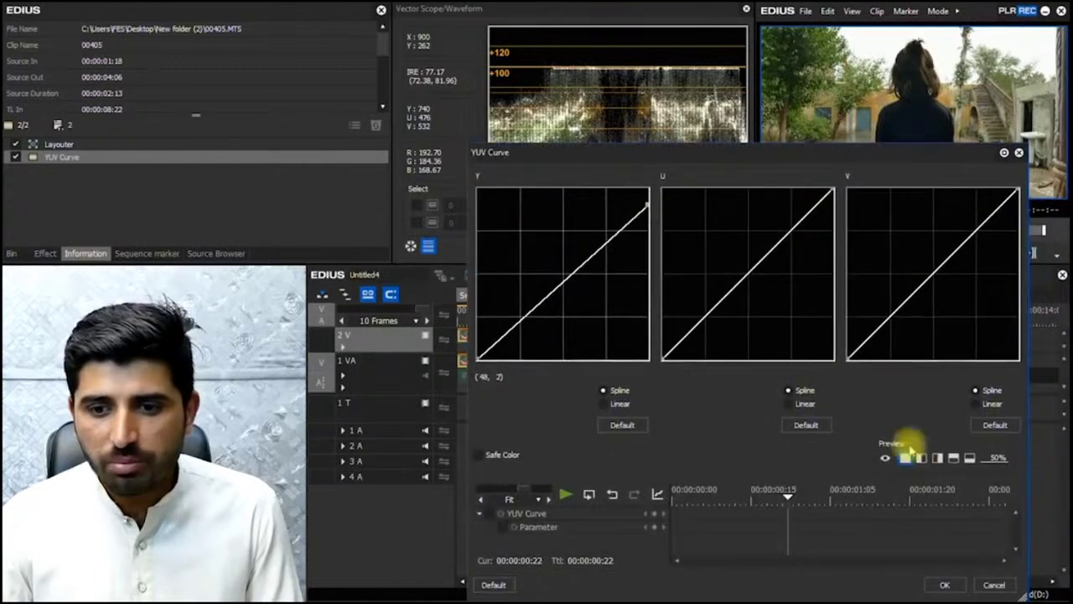
left_click(947, 583)
Step: Compare clip 00405 at 00:00:09:18 with the YUV Curve filter disabled and enabled
mouse_move(851, 326)
left_mouse_down()
mouse_move(857, 315)
mouse_move(870, 326)
mouse_move(848, 319)
left_mouse_up()
left_click(17, 161)
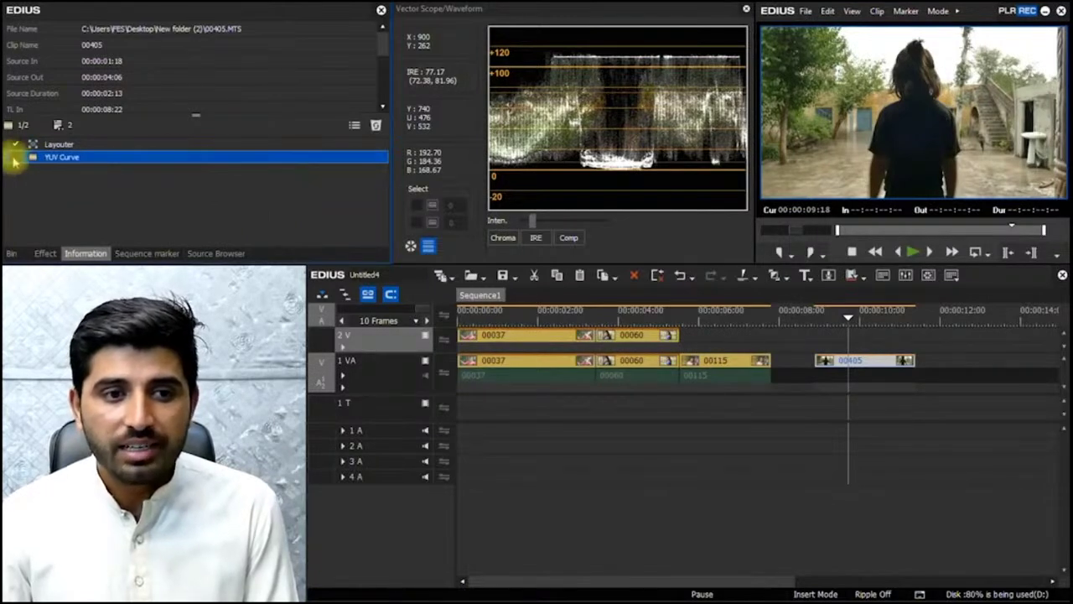
Step: Readjust the Y curve's white point in clip 00405's YUV Curve so the waveform highlights peak just below the 100 line
double_click(189, 156)
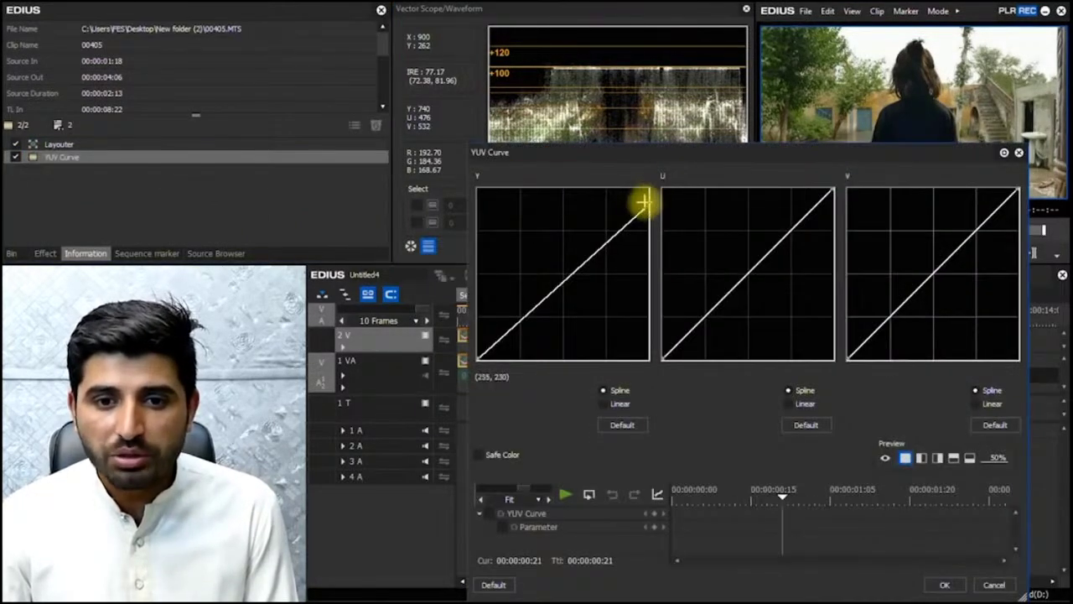
left_click_drag(645, 205, 646, 223)
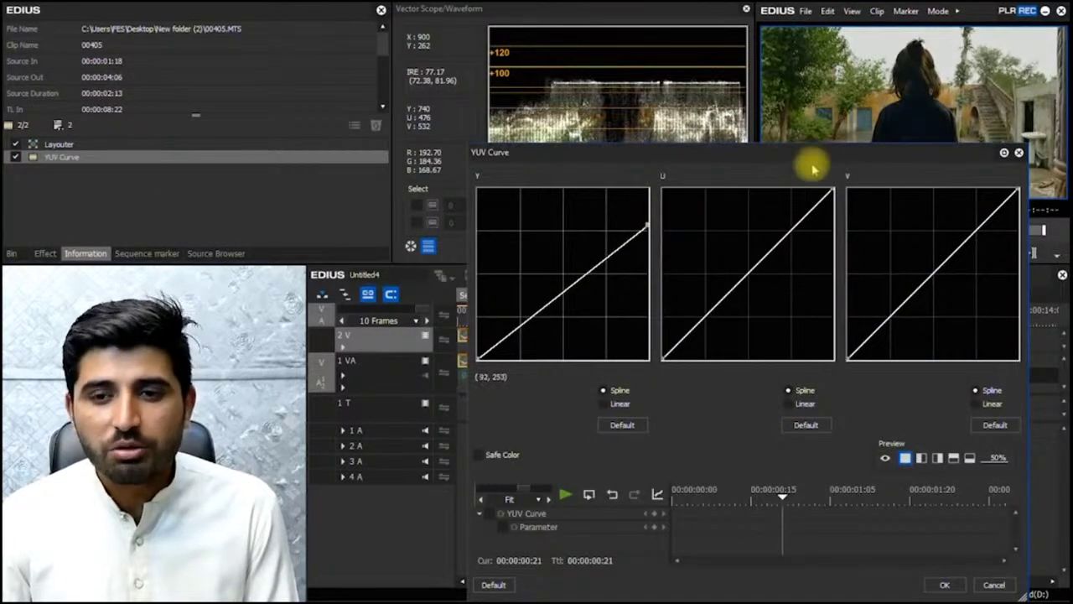
left_click_drag(809, 152, 843, 273)
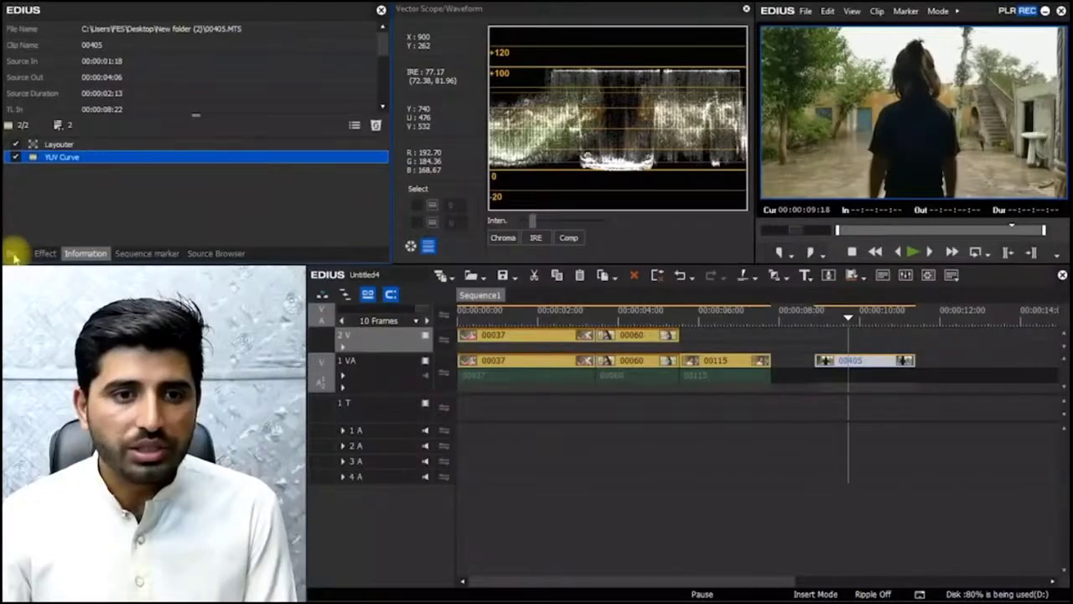
Step: Place bin clip P1170438 directly after clip 00405 on track 1 VA and cut it off at 00:00:14:07
left_click(13, 253)
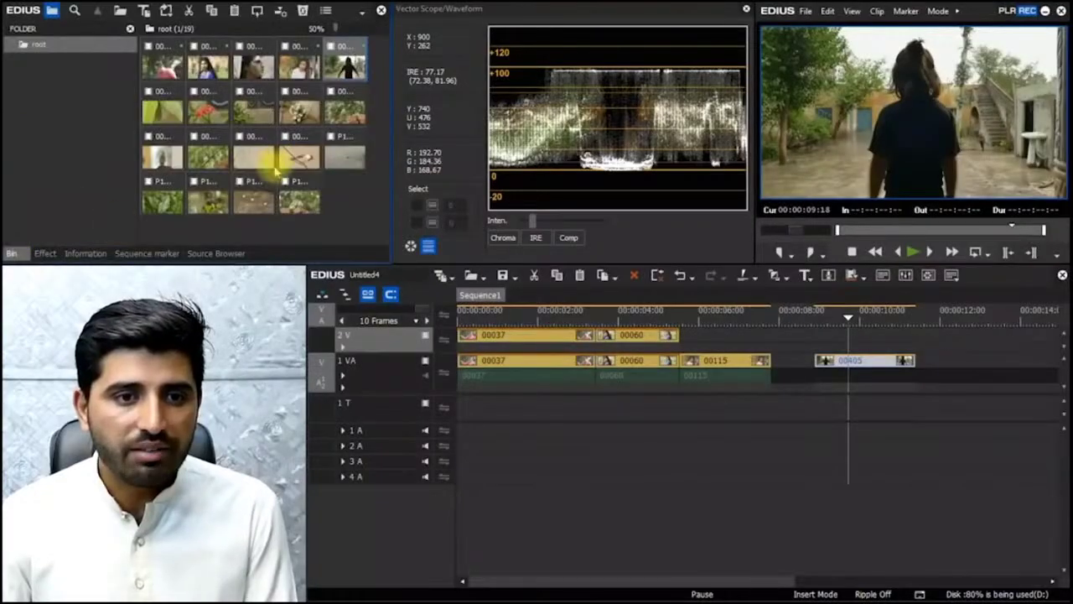
left_click(260, 199)
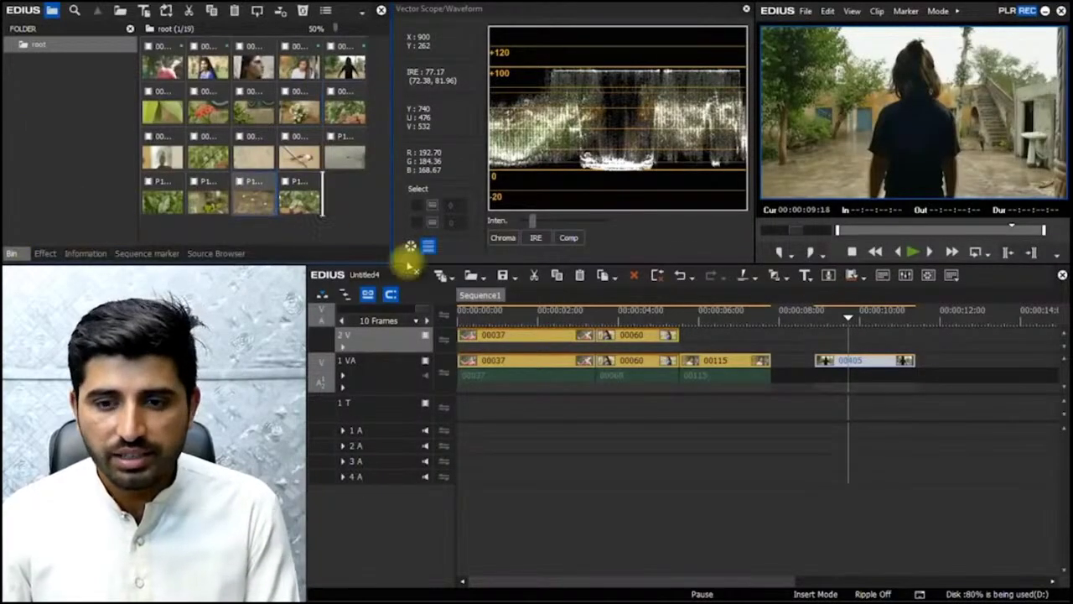
mouse_move(954, 361)
left_mouse_down()
mouse_move(918, 343)
mouse_move(946, 327)
mouse_move(937, 364)
mouse_move(956, 364)
left_mouse_up()
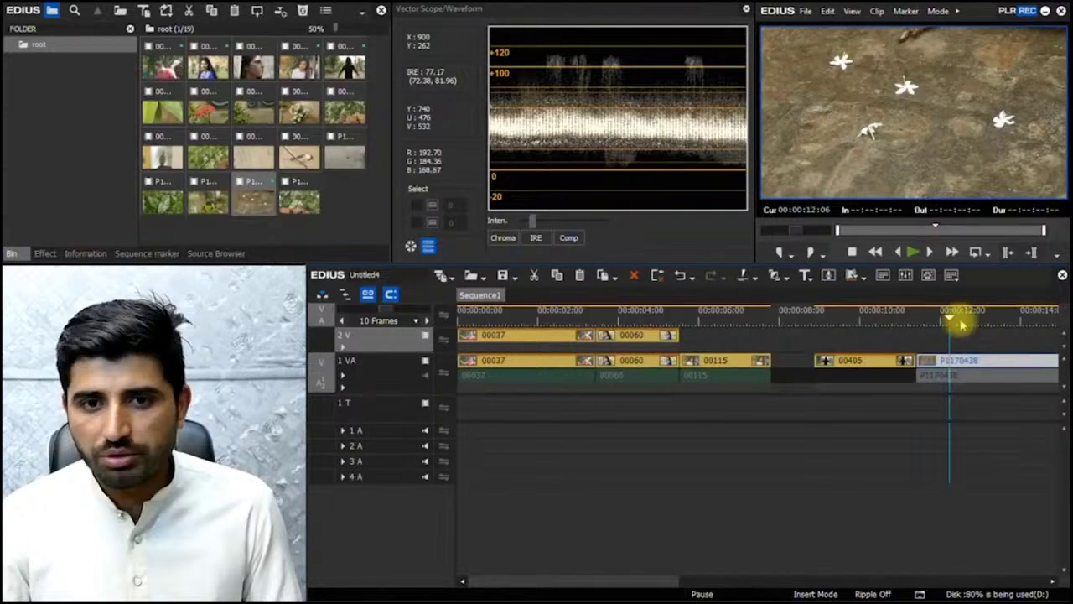
left_click_drag(961, 325, 1010, 333)
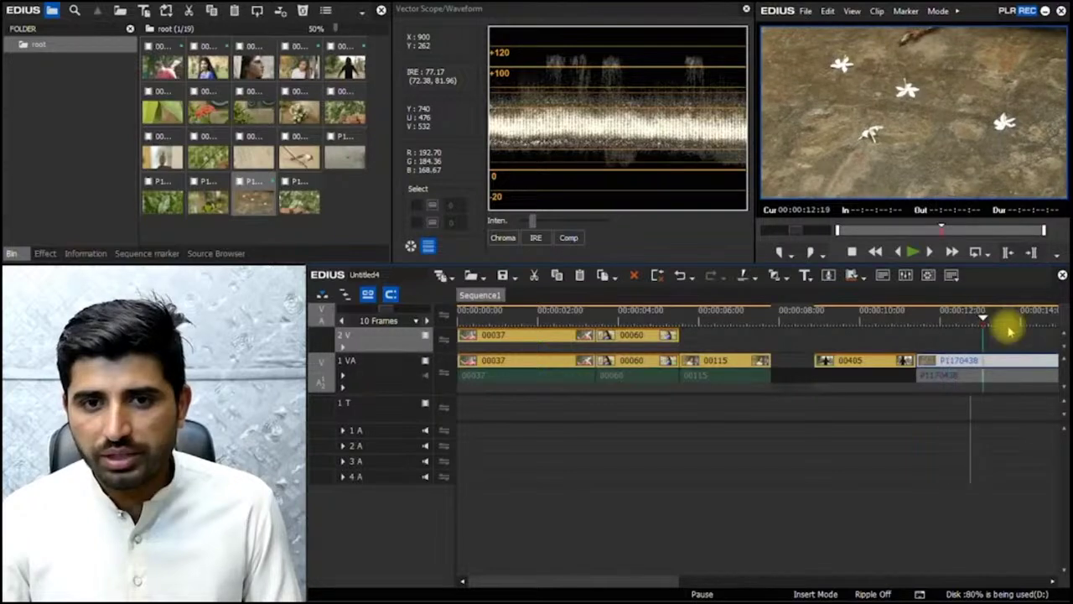
left_click_drag(1011, 333, 1035, 339)
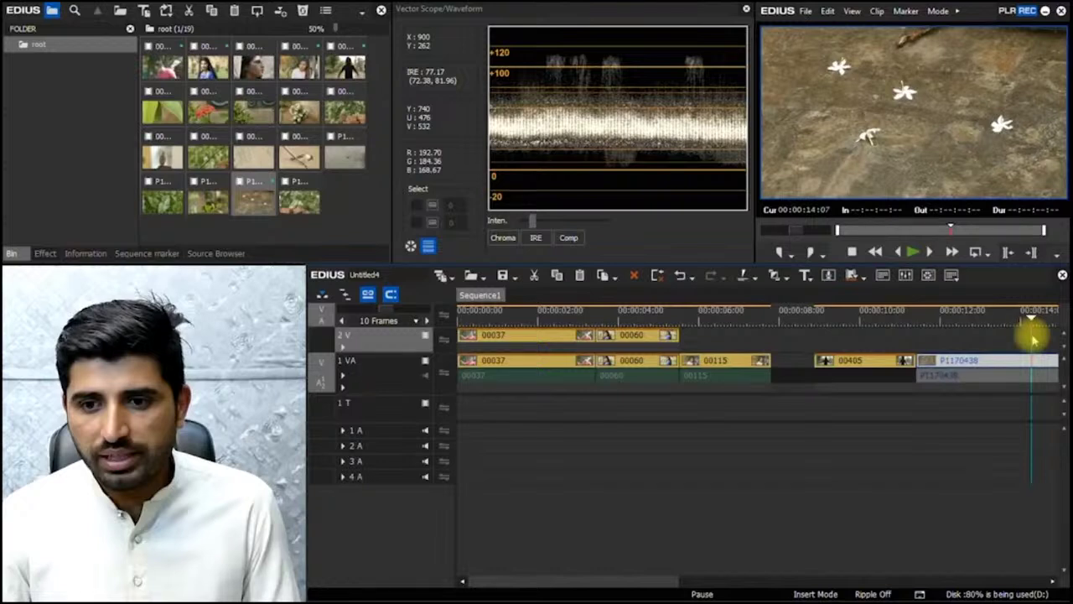
left_click_drag(1035, 339, 1034, 347)
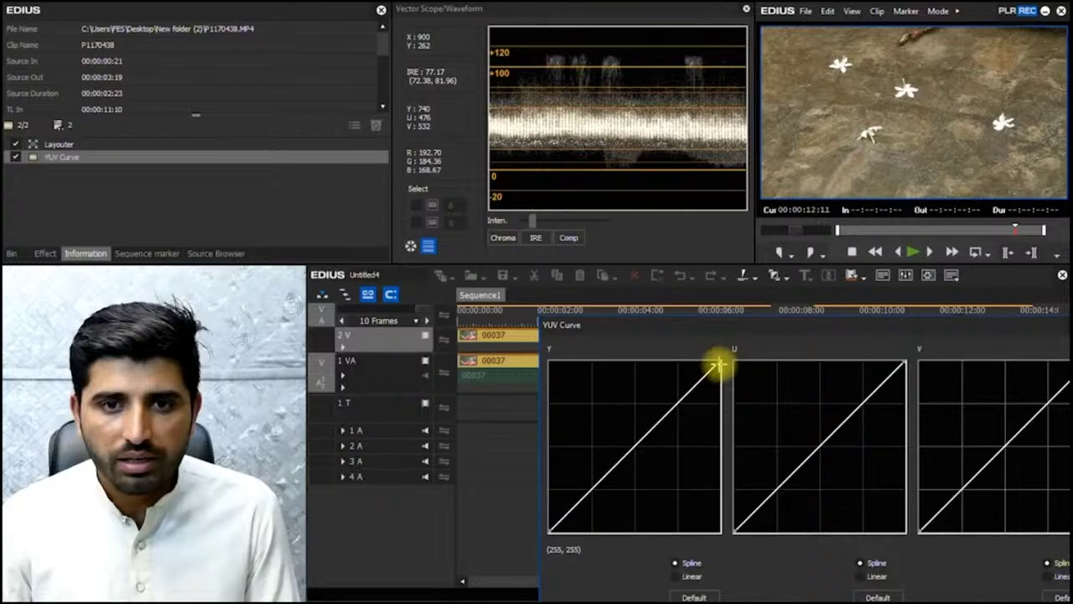
Step: In P1170438's YUV Curve, lower the Y white point to (255, 233), move the black point inward until shadows reach the 0 line, and confirm
left_click_drag(719, 365, 723, 381)
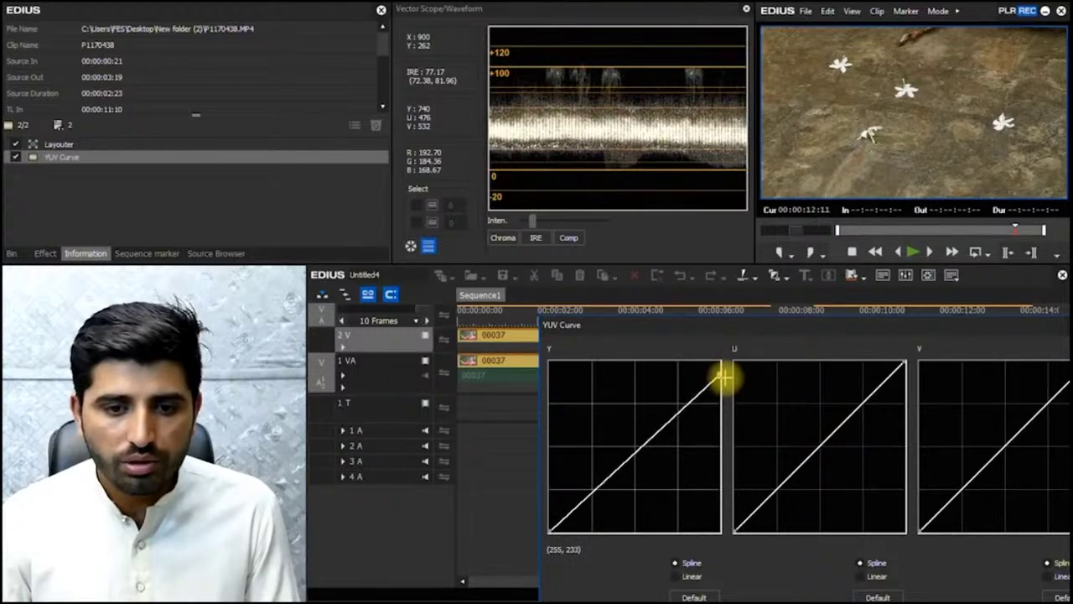
left_click_drag(551, 528, 577, 534)
left_click_drag(580, 539, 585, 538)
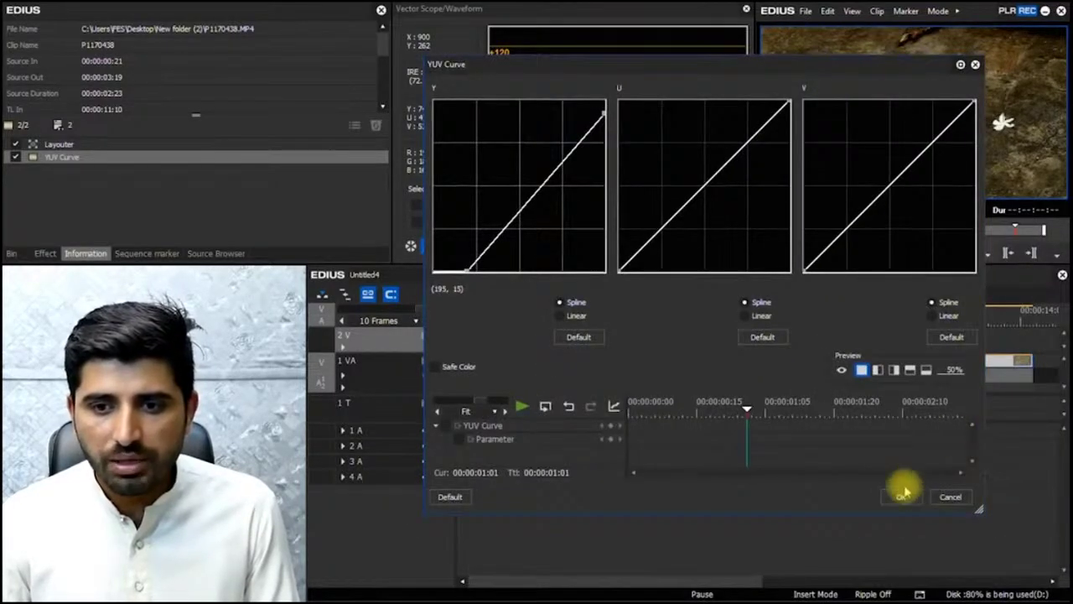
left_click(898, 494)
Step: Duplicate the corrected clip P1170438 onto track 2 V, aligned with the original's start at 00:00:11:10
left_click(964, 317)
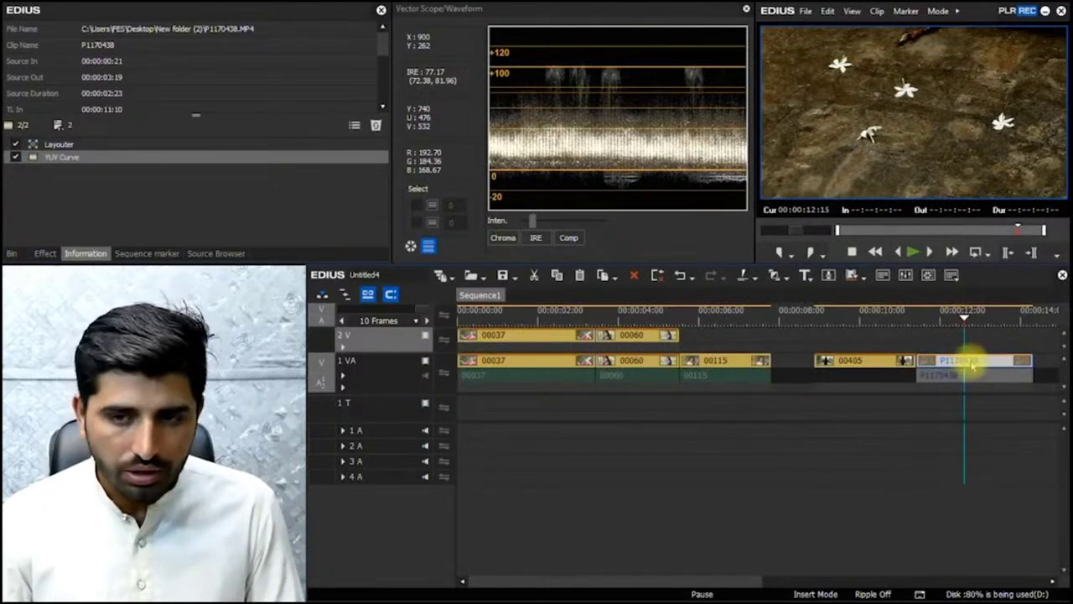
key("Page_Up")
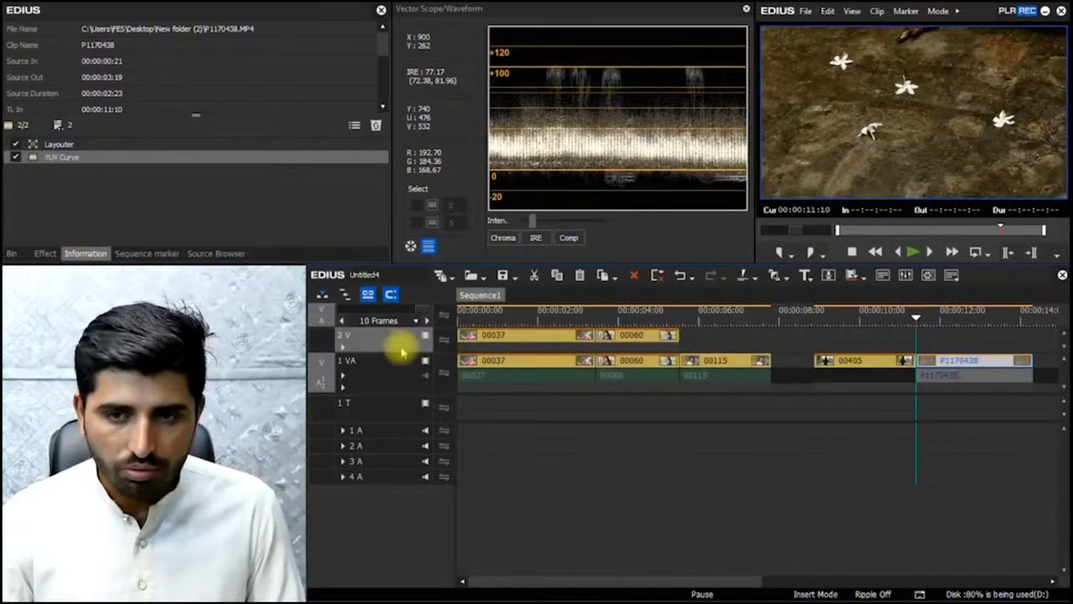
key("ctrl+v")
Step: Remove YUV Curve from the P1170438 copy on track 2 V and reuse clip 00060's Layouter crop on it
left_click_drag(914, 325, 970, 325)
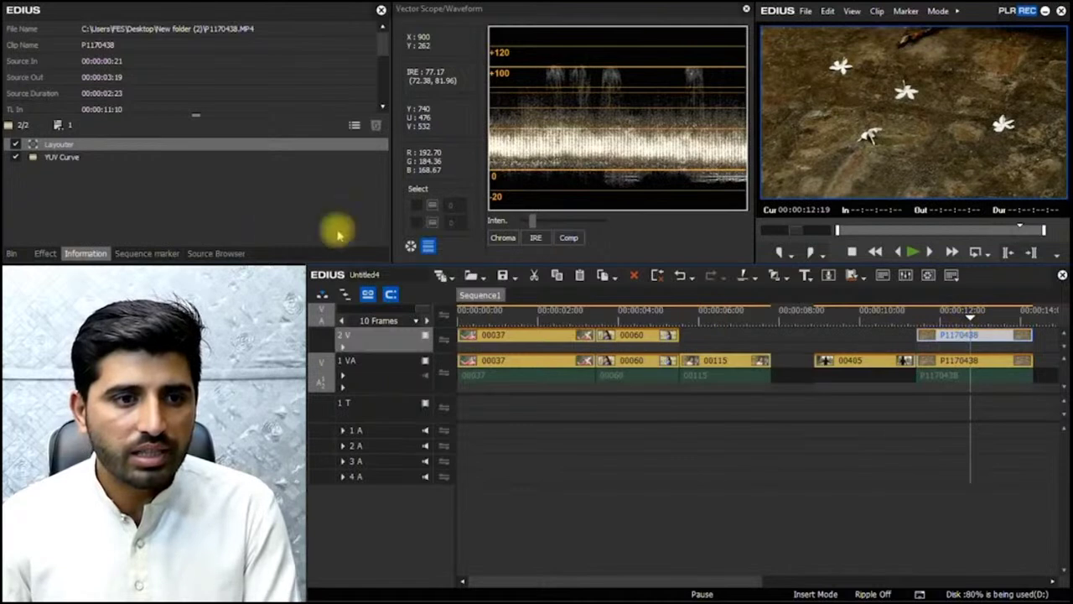
left_click(94, 157)
key("Delete")
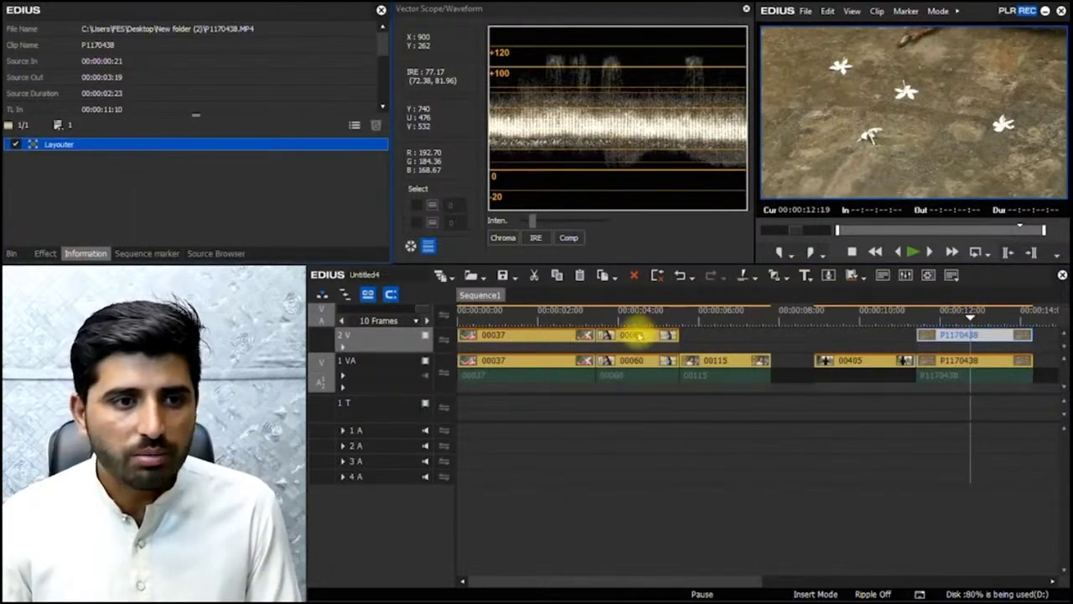
left_click(642, 332)
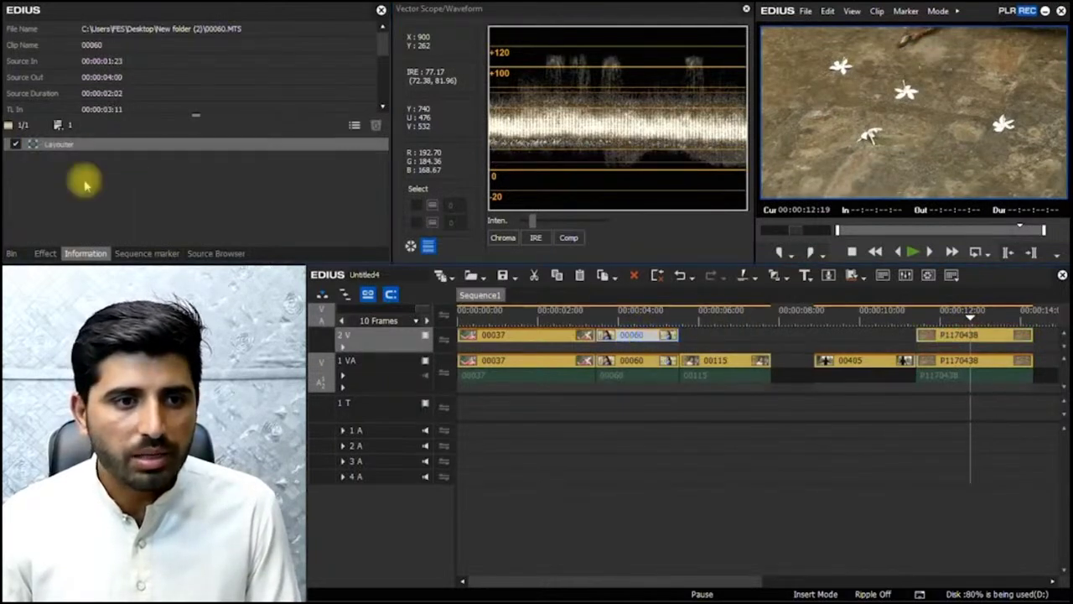
left_click(981, 336)
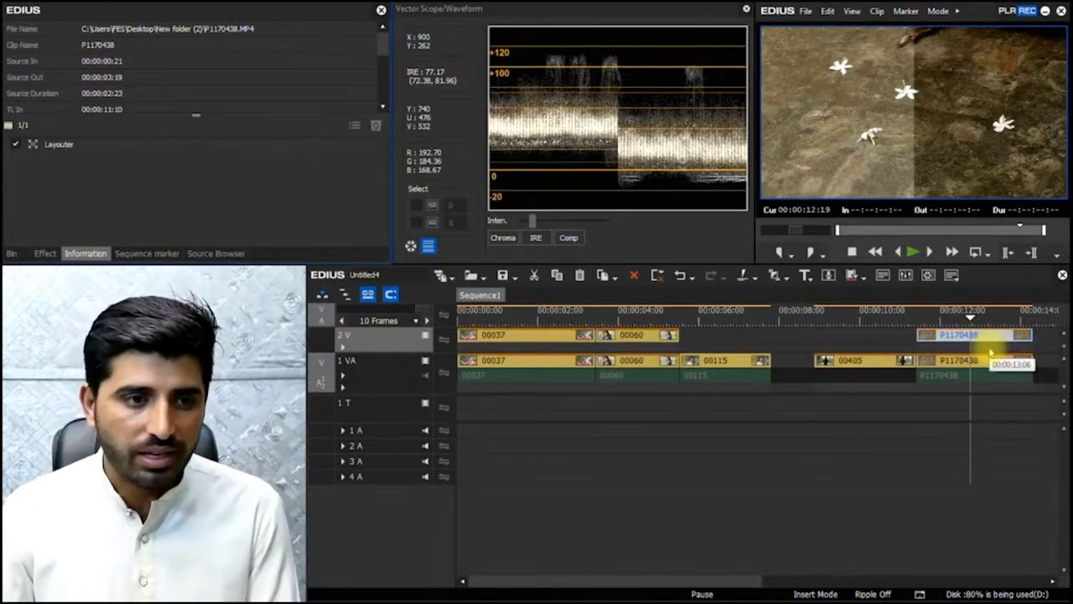
Step: Place bin clip P1170436 directly after P1170438 on track 1 VA, shorten its end, and preview it
left_click(551, 390)
scroll(551, 390, "down", 3)
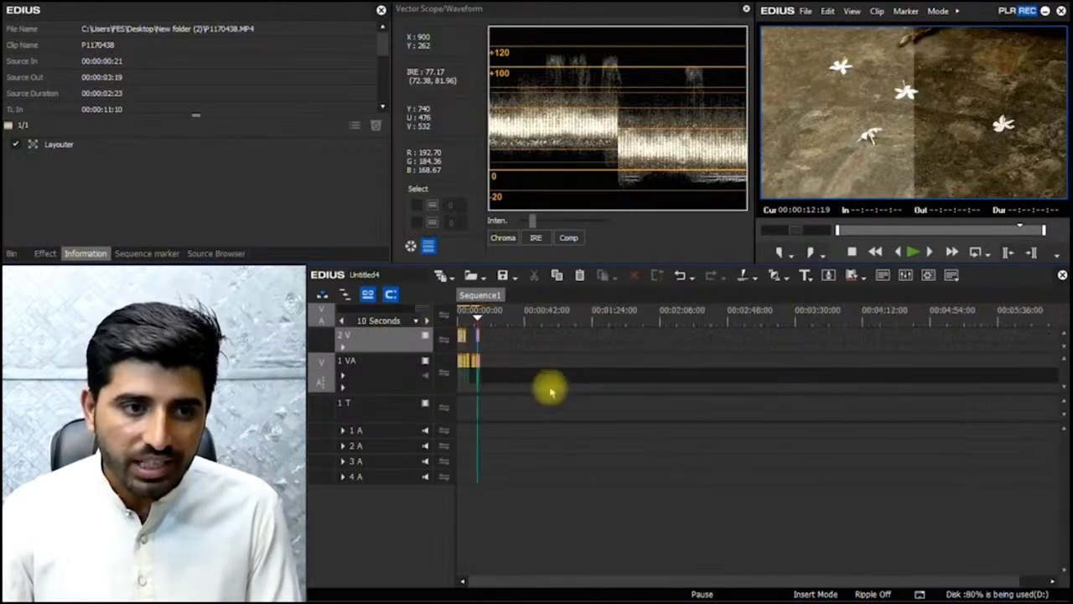
left_click(12, 254)
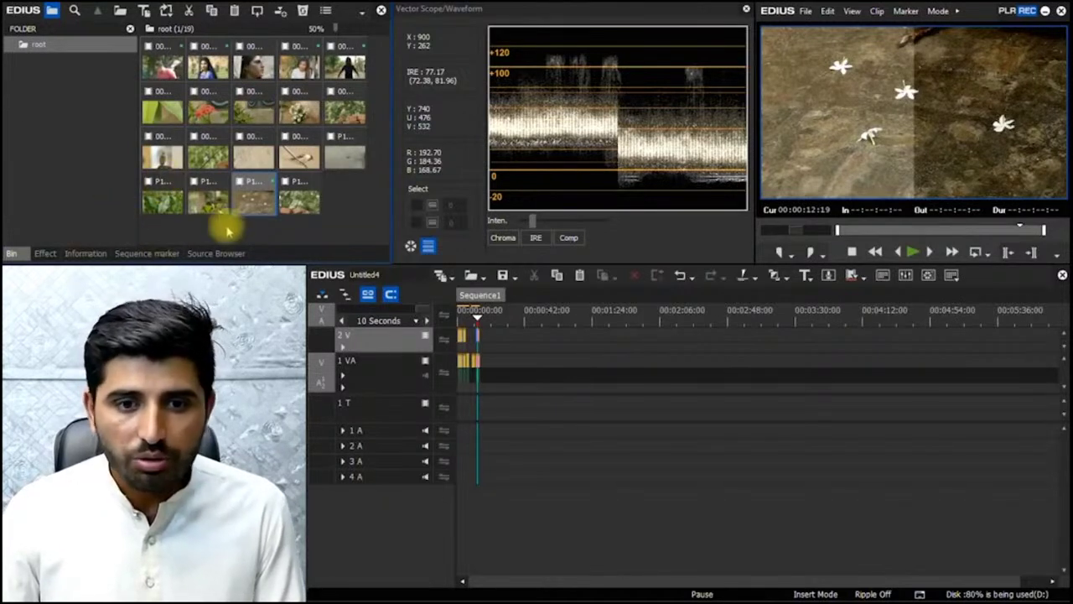
left_click_drag(214, 201, 566, 359)
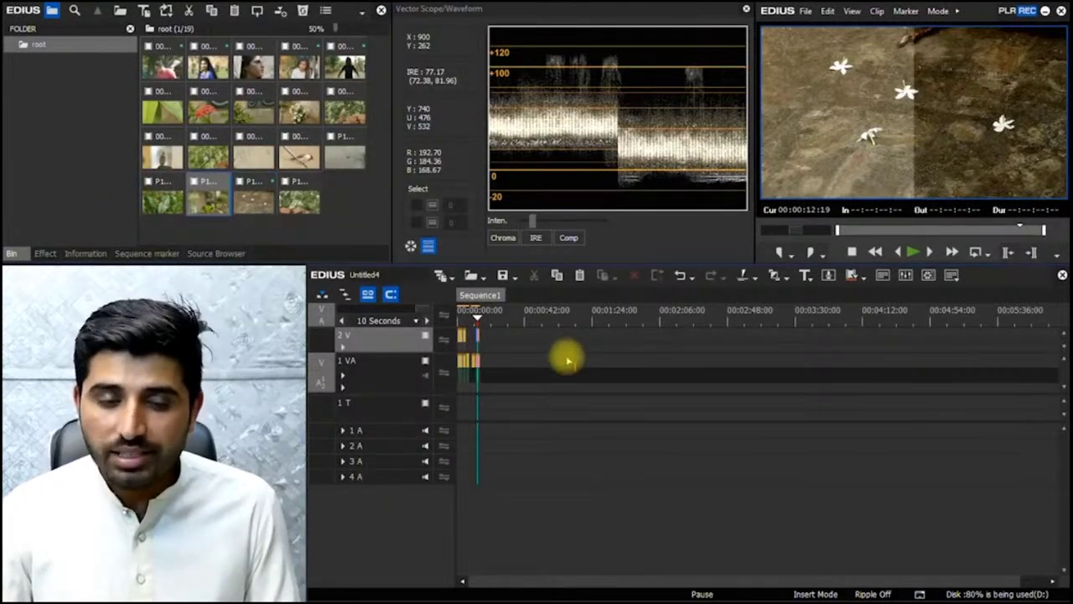
scroll(556, 338, "up", 3)
left_click(532, 317)
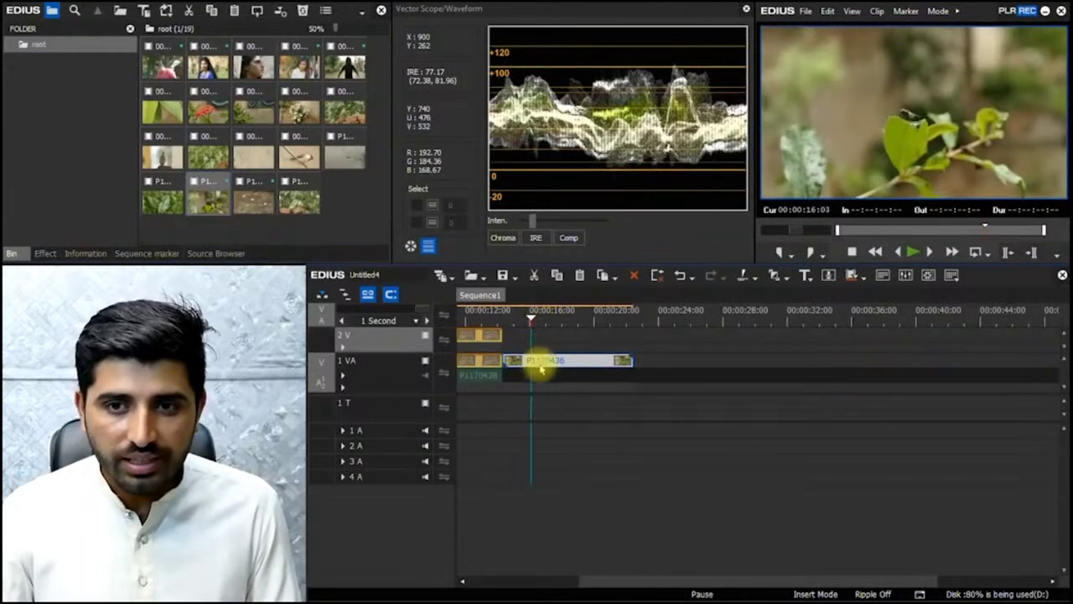
left_click(557, 318)
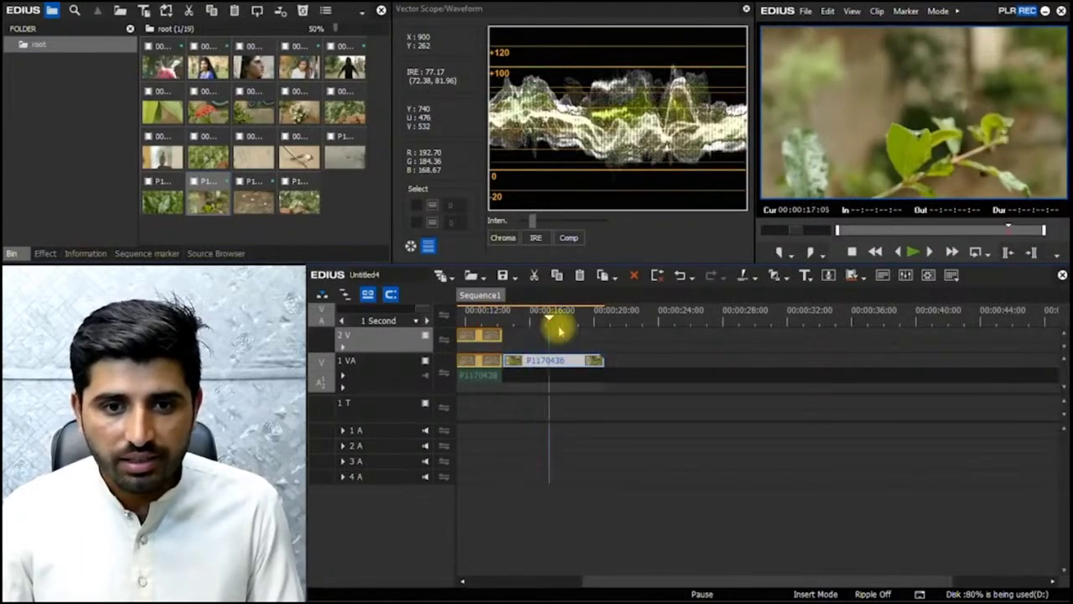
scroll(563, 344, "up", 1)
Step: Park the playhead at 00:00:15:18 and apply the YUV Curve filter to clip P1170436
left_click(524, 318)
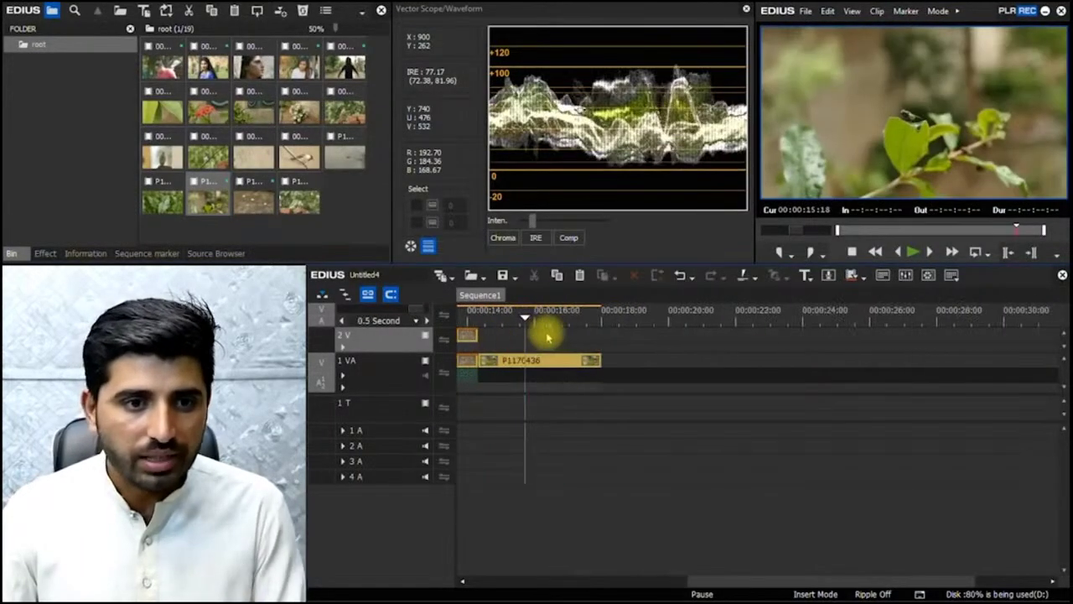
left_click(46, 252)
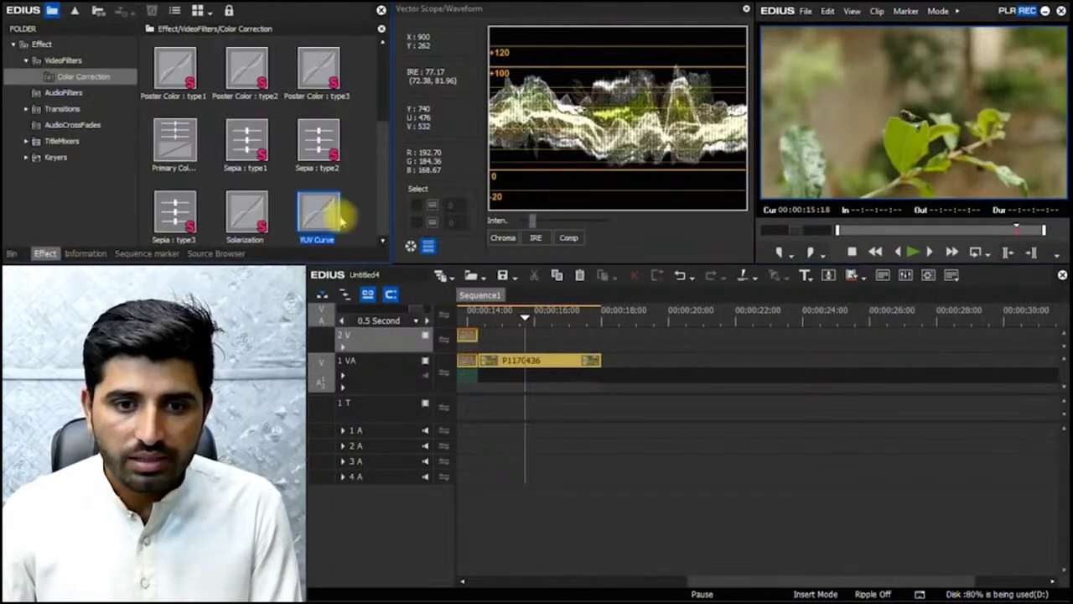
left_click_drag(530, 359, 531, 359)
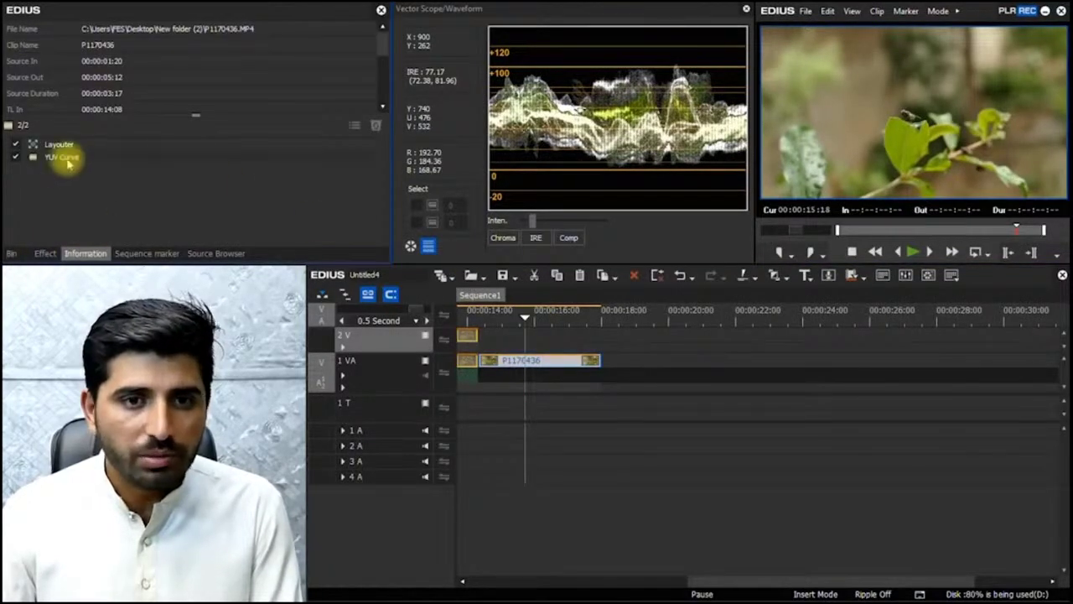
Step: In P1170436's YUV Curve, move the Y black point inward until shadows reach the 0 line and set the white point to (217, 255)
double_click(63, 157)
left_click_drag(681, 81, 782, 360)
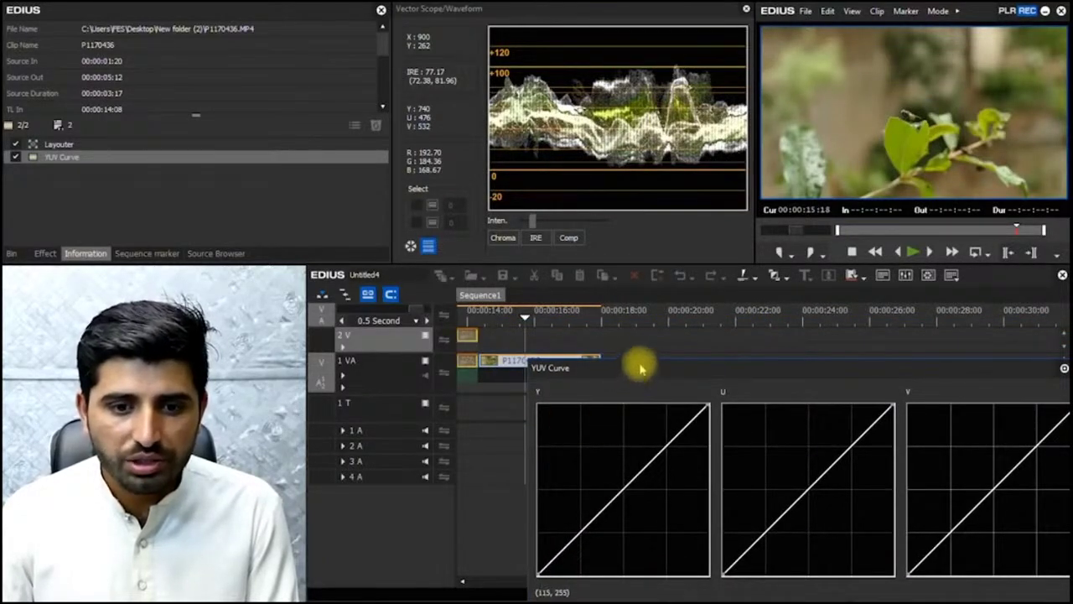
left_click_drag(639, 367, 658, 343)
left_click_drag(557, 549, 575, 553)
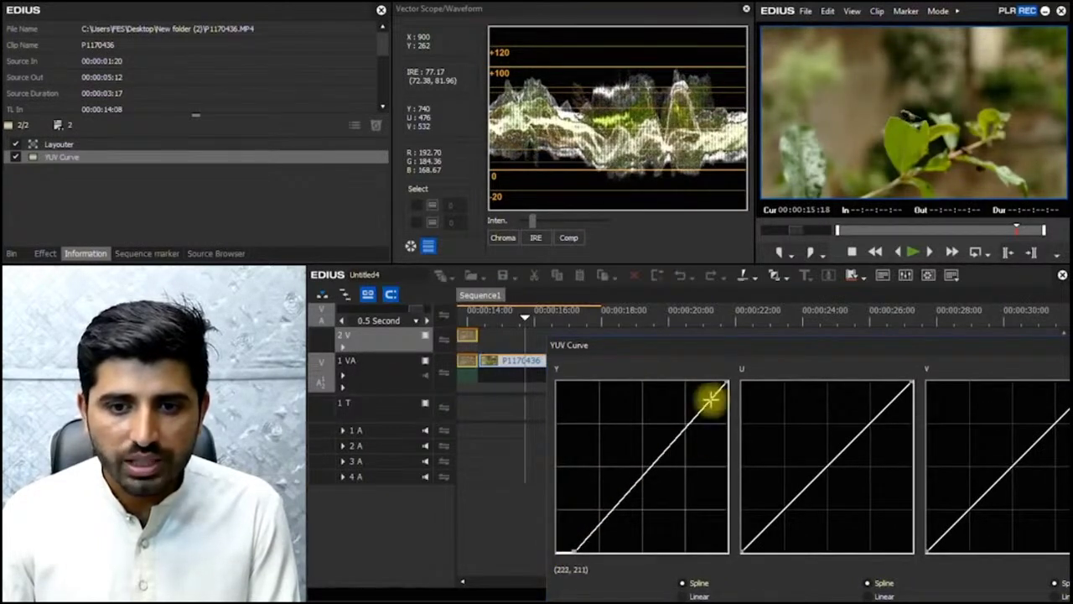
left_click_drag(726, 384, 700, 377)
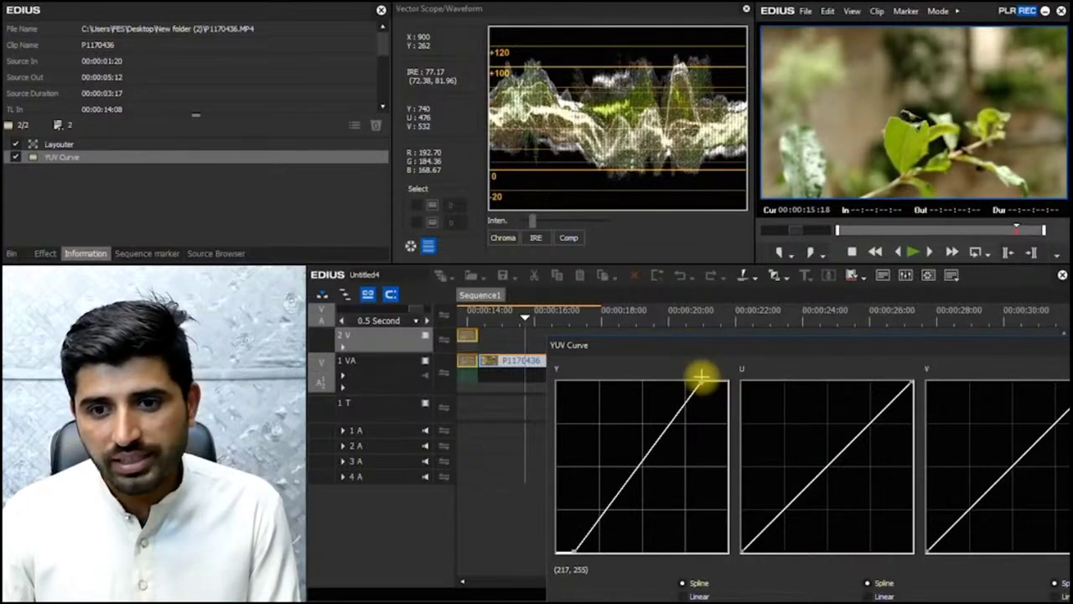
Step: Try bending the U curve's midpoint up and down to shift P1170436's colours, resetting the U curve to default each time
left_click_drag(818, 342, 702, 288)
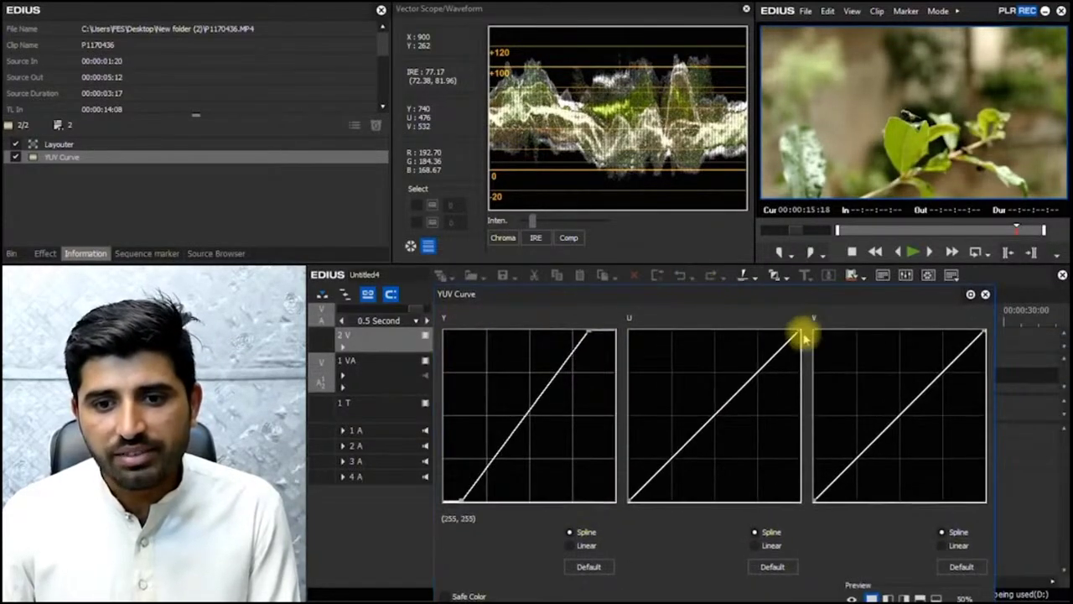
left_click_drag(712, 414, 693, 394)
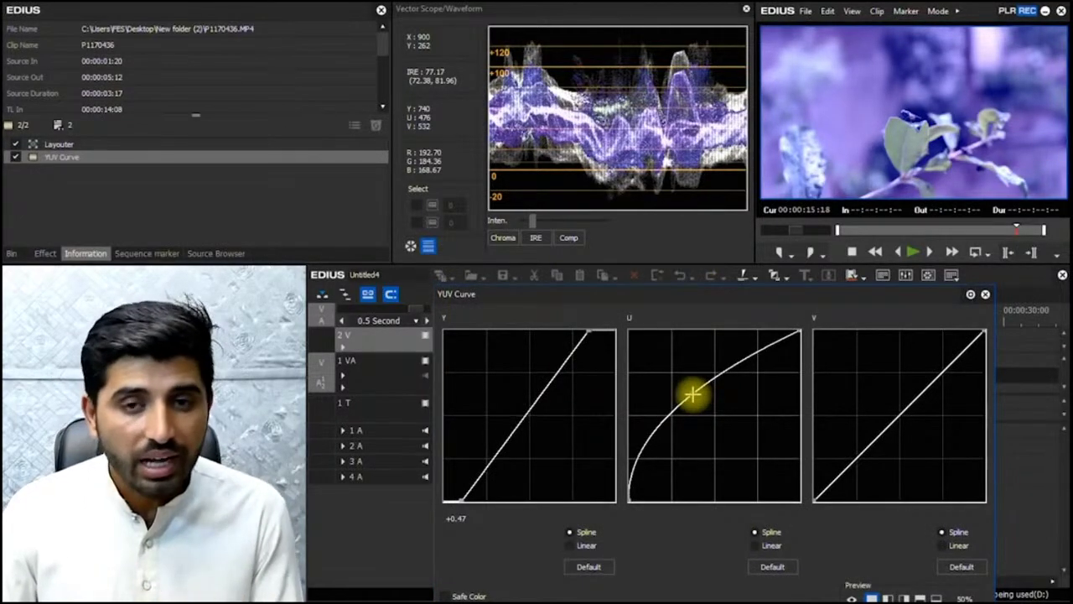
left_click(772, 566)
left_click_drag(715, 416, 726, 427)
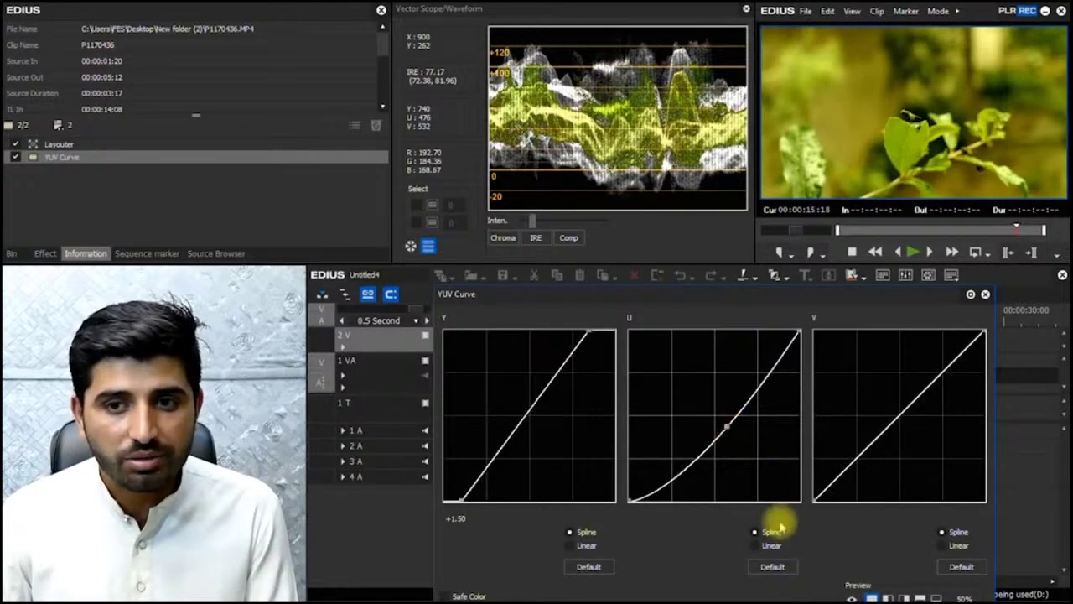
left_click(772, 566)
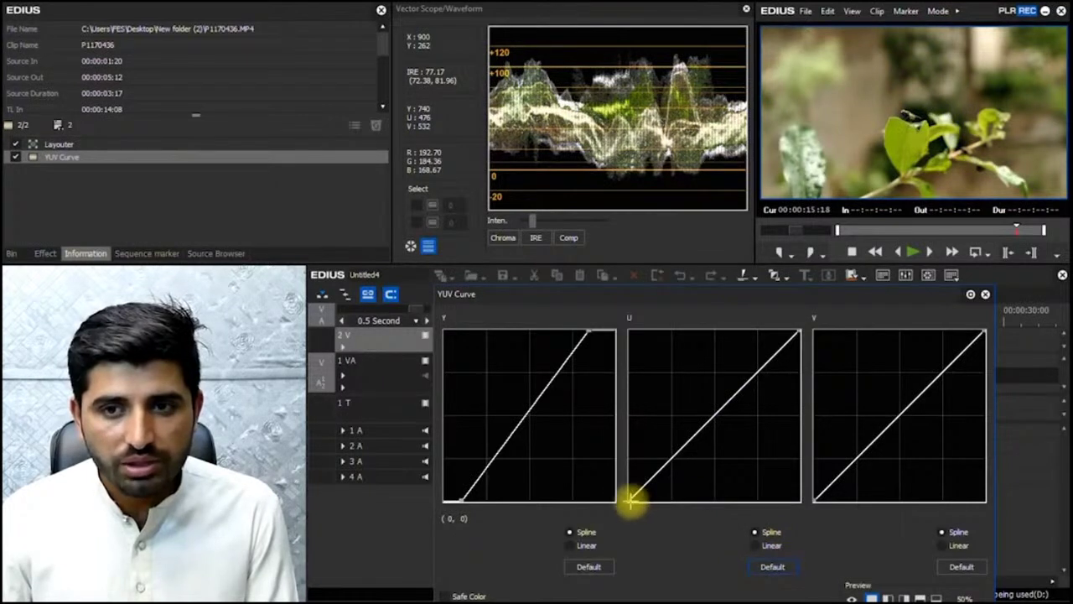
Step: Move the U curve's black point slightly inward along the baseline for a subtle colour shift, and confirm the YUV Curve settings
left_click_drag(631, 499, 644, 503)
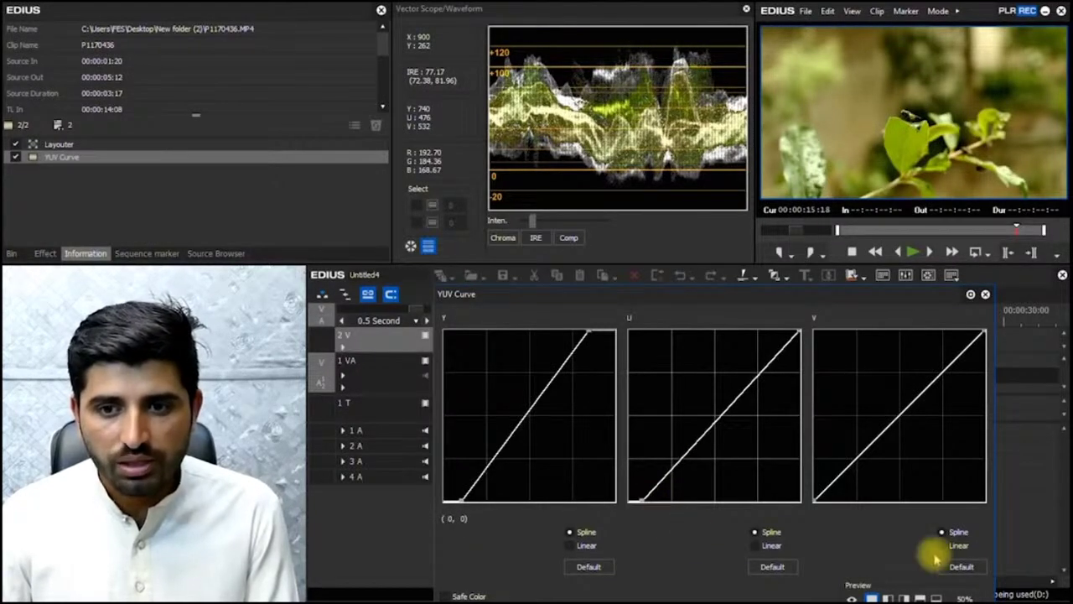
left_click_drag(888, 306, 925, 140)
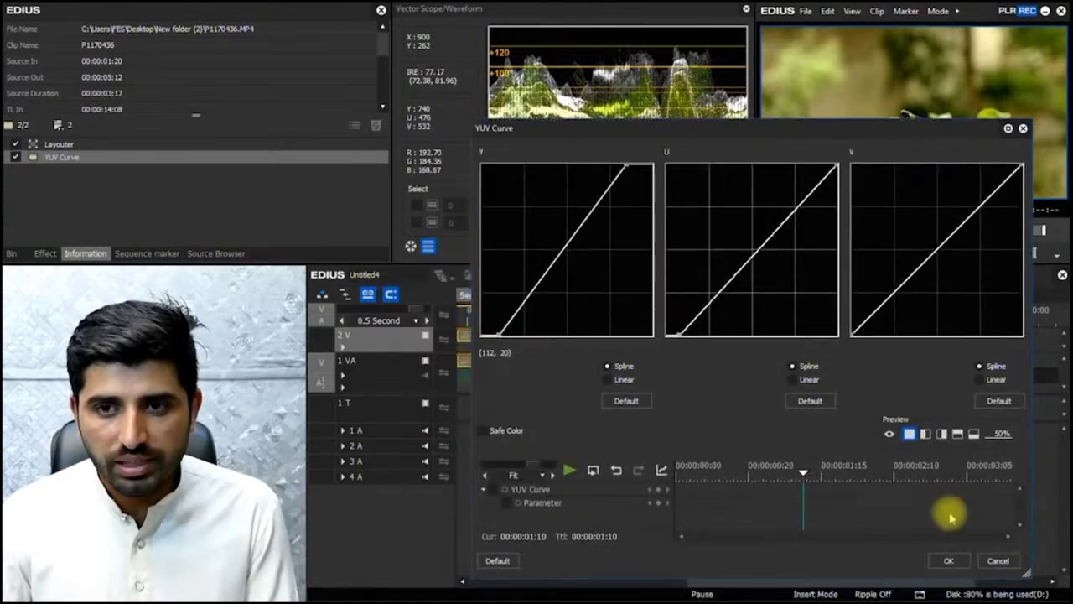
left_click(949, 557)
Step: Duplicate the corrected clip P1170436 onto track 2 V directly above the original and check it at 00:00:16:00
left_click(548, 322)
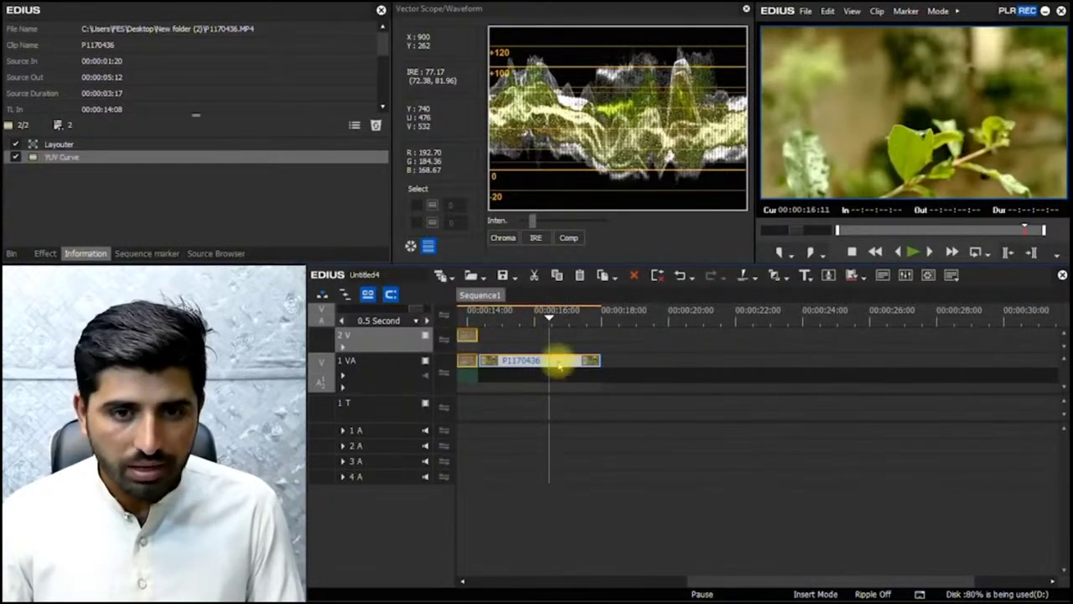
left_click_drag(467, 336, 549, 340)
left_click(498, 312)
left_click(533, 321)
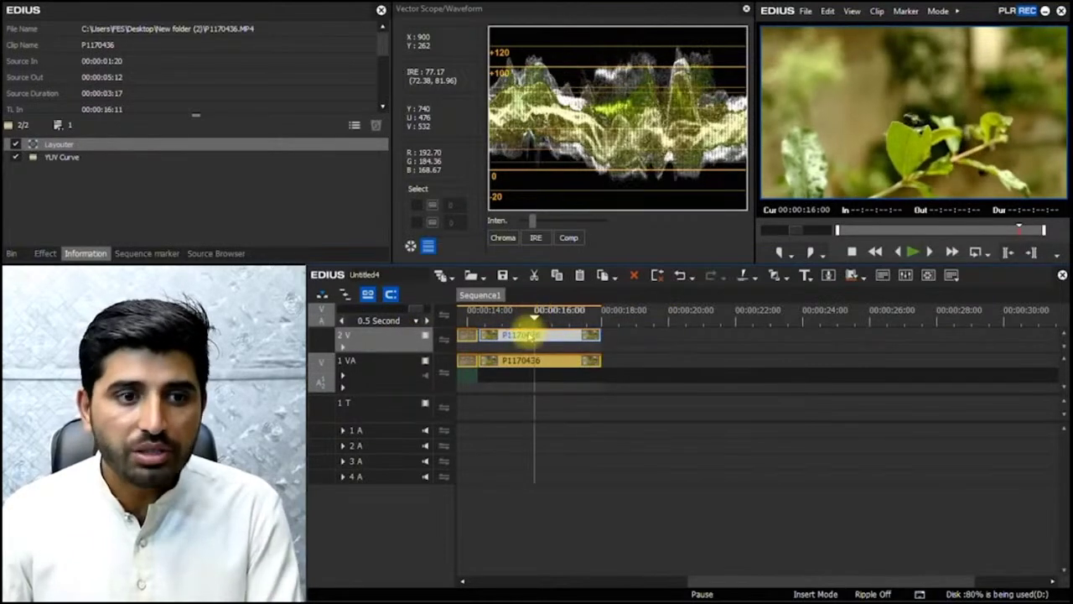
Step: Delete the YUV Curve filter from the P1170436 copy on track 2 V and check the applied filters of the neighbouring P1170438 copy
left_click(108, 158)
key("Delete")
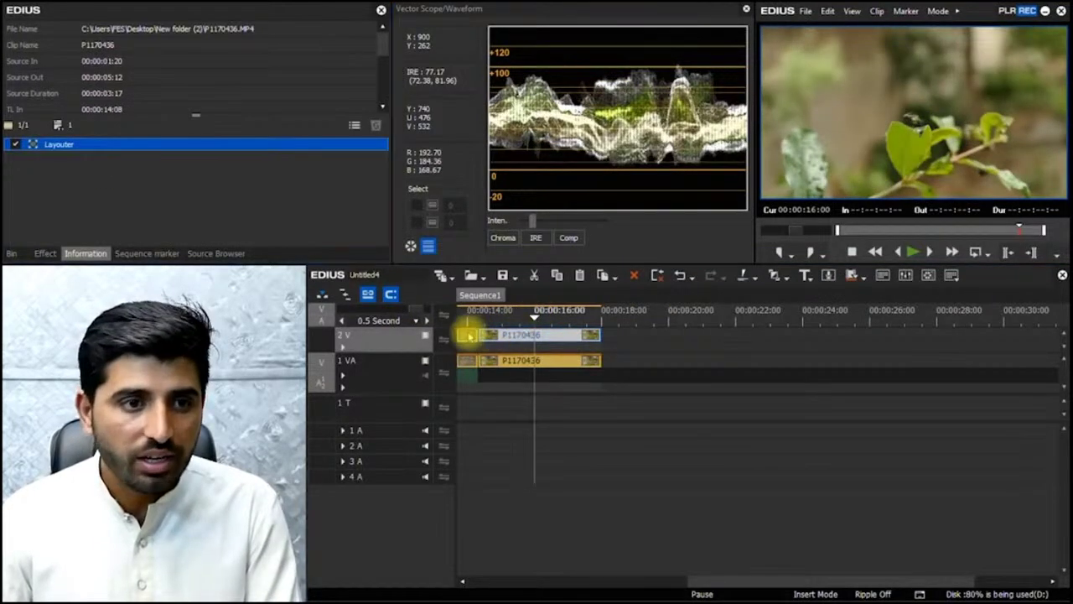
left_click(467, 335)
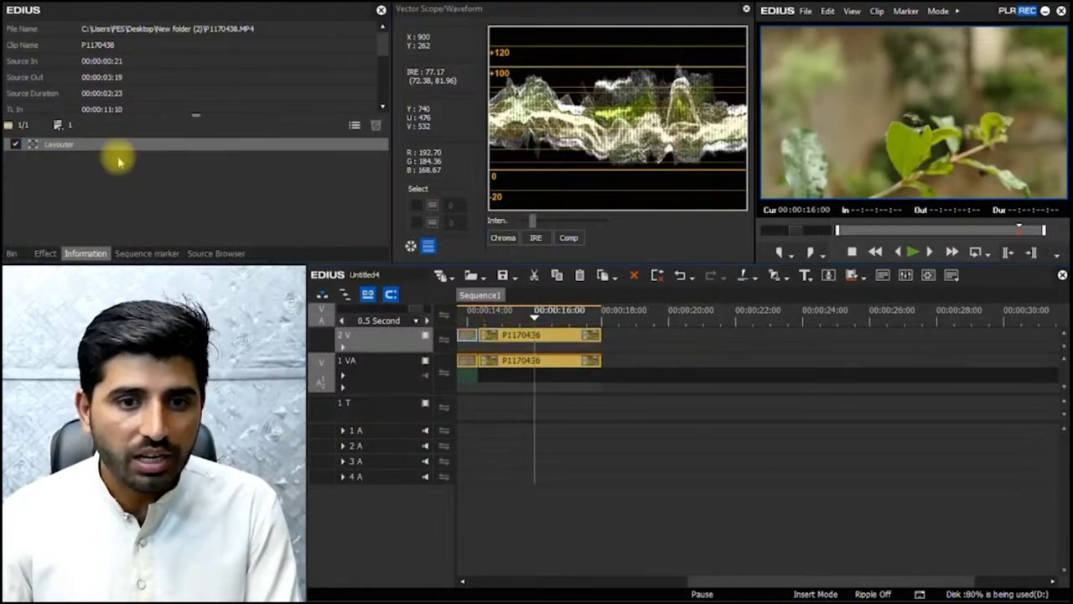
left_click(546, 337)
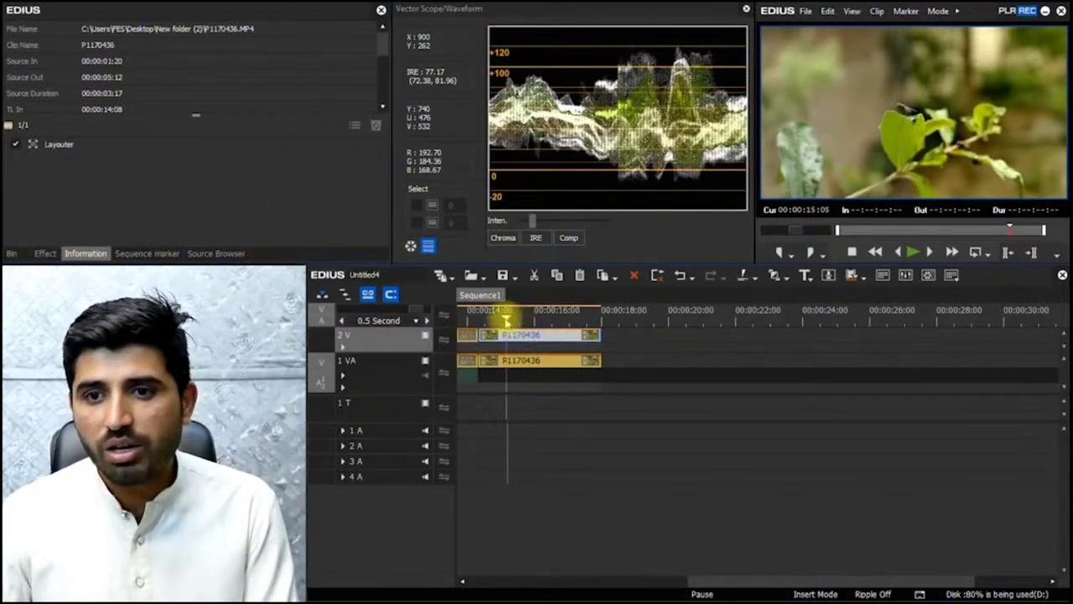
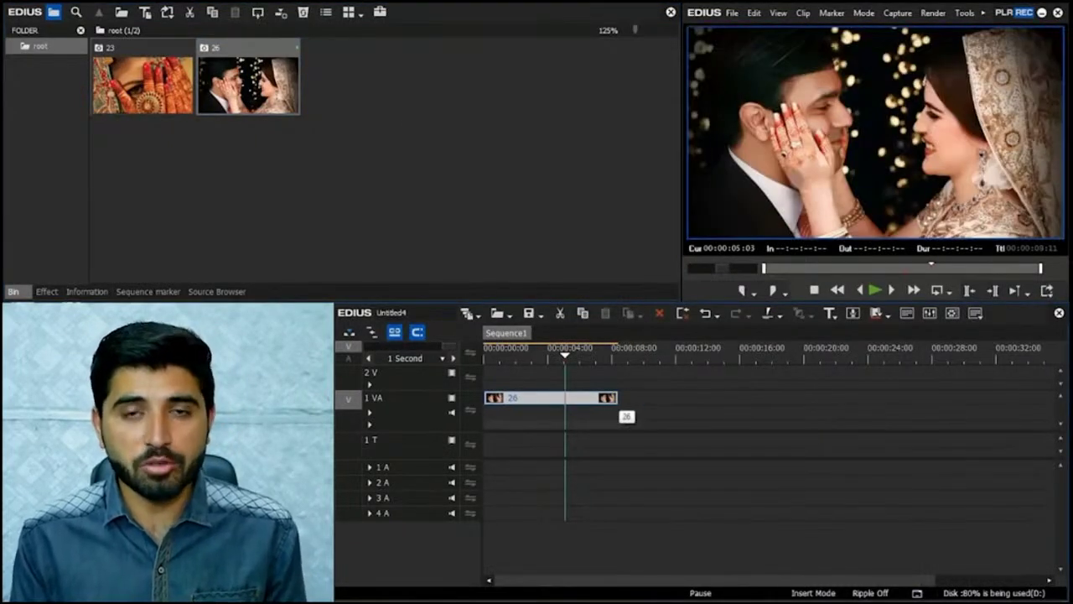
Step: Place image 23 on track 2 V so it starts at 00:00:05:05 and overlaps the end of image 26 below
left_click_drag(143, 84, 769, 373)
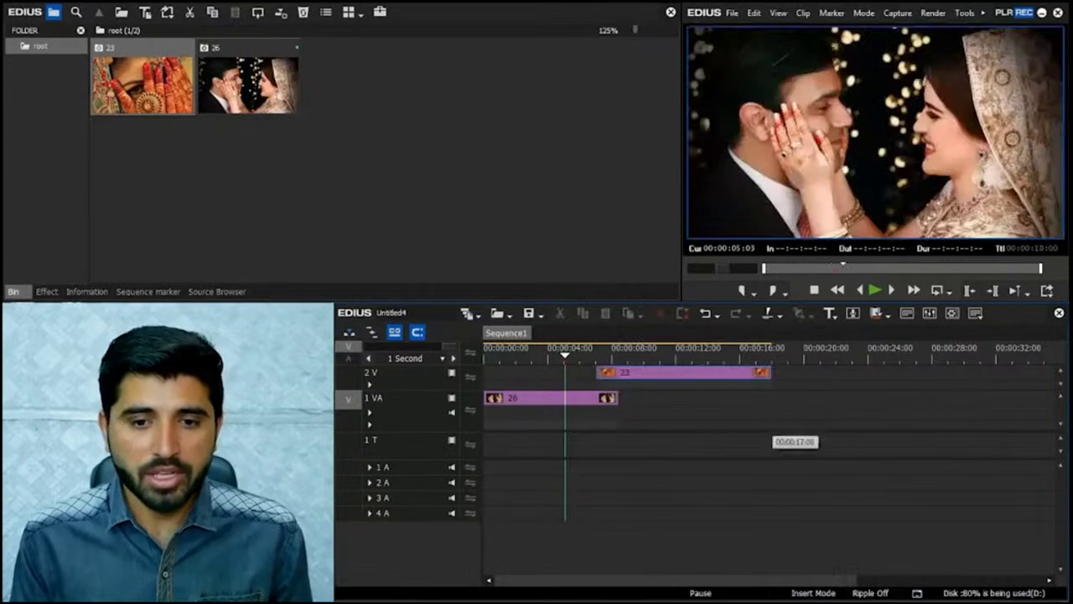
left_click(512, 347)
left_click_drag(511, 347, 537, 347)
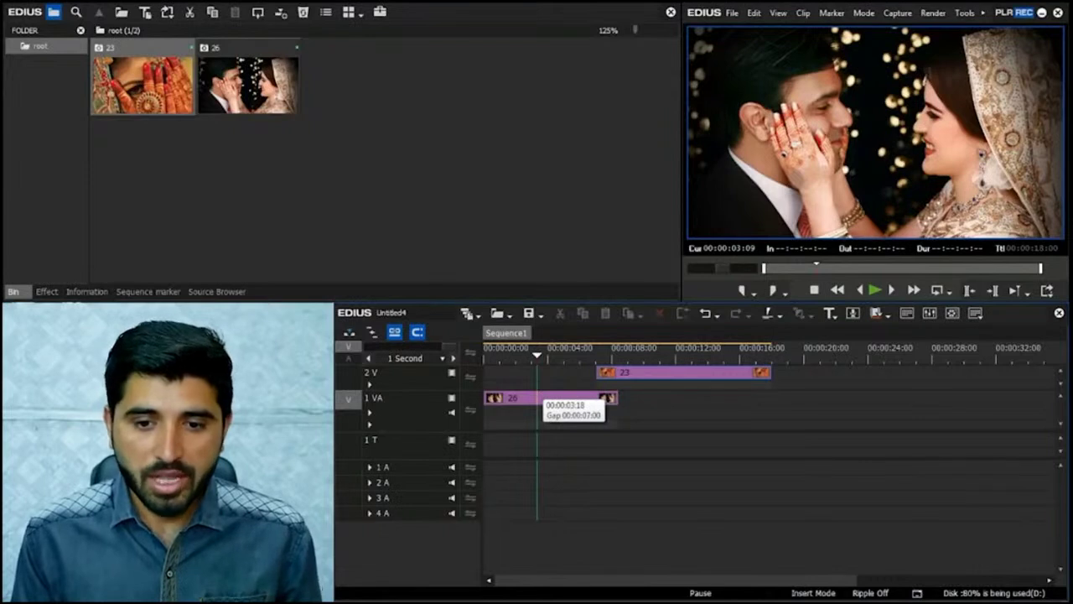
left_click_drag(684, 373, 654, 373)
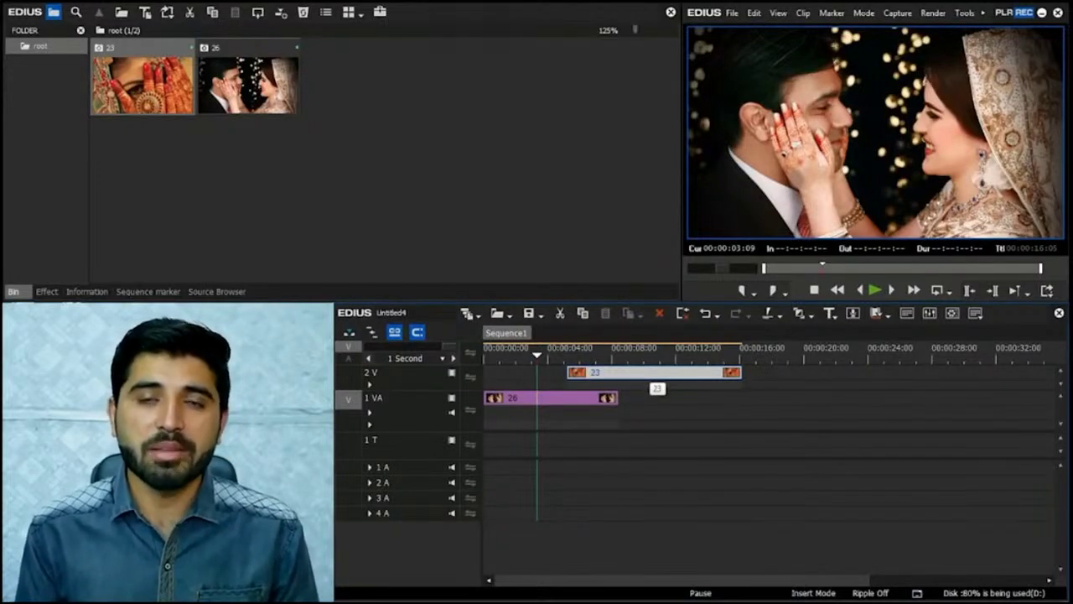
Step: Play through the overlap of images 26 and 23 and check the stretch between 00:00:07:01 and 00:00:08:11
key("space")
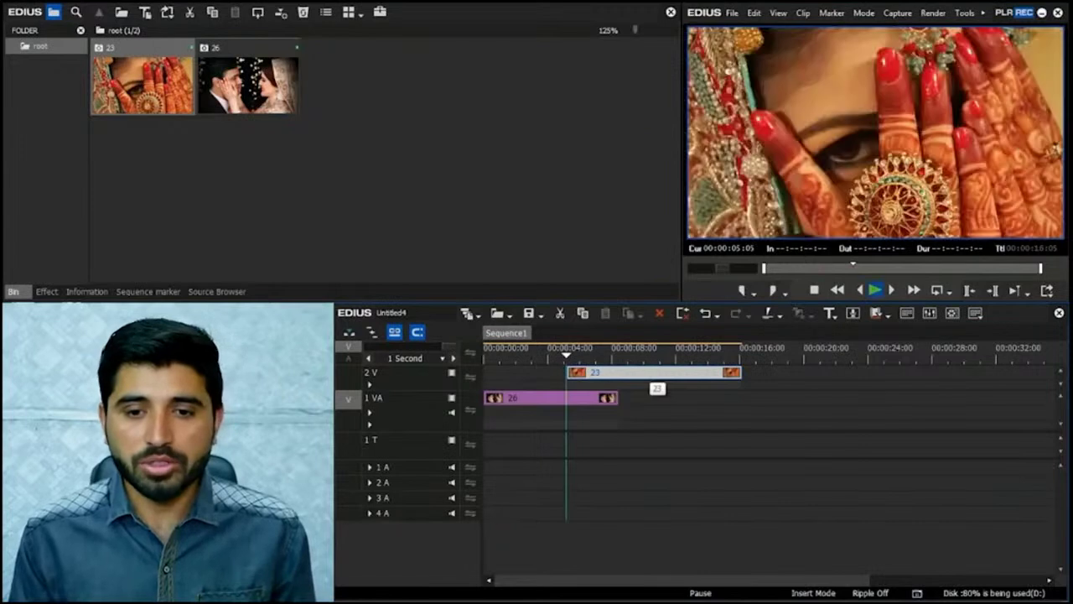
scroll(771, 428, "up", 1)
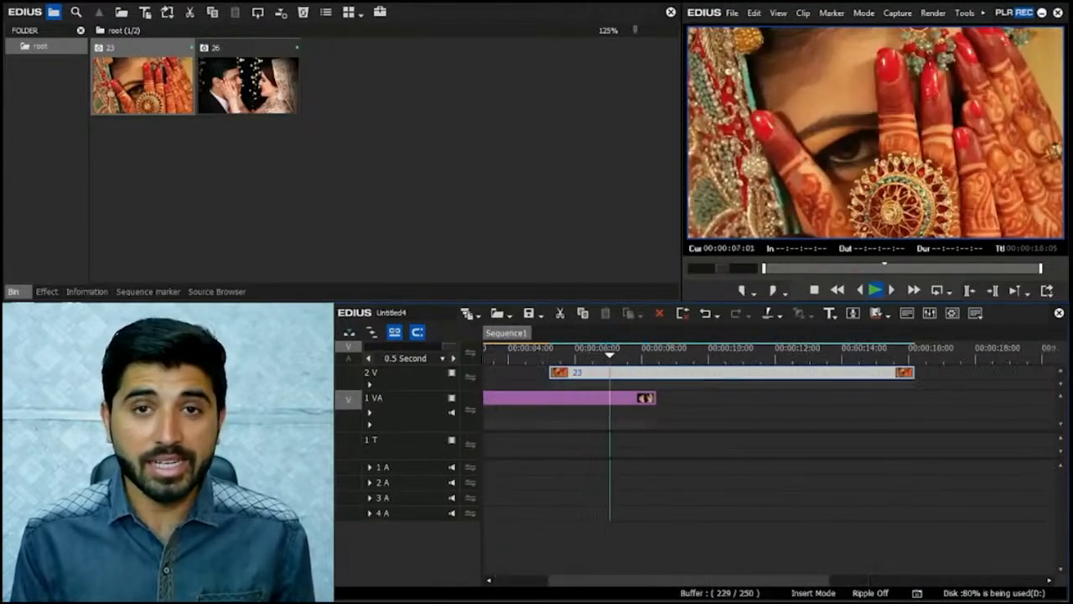
key("space")
left_click(657, 392)
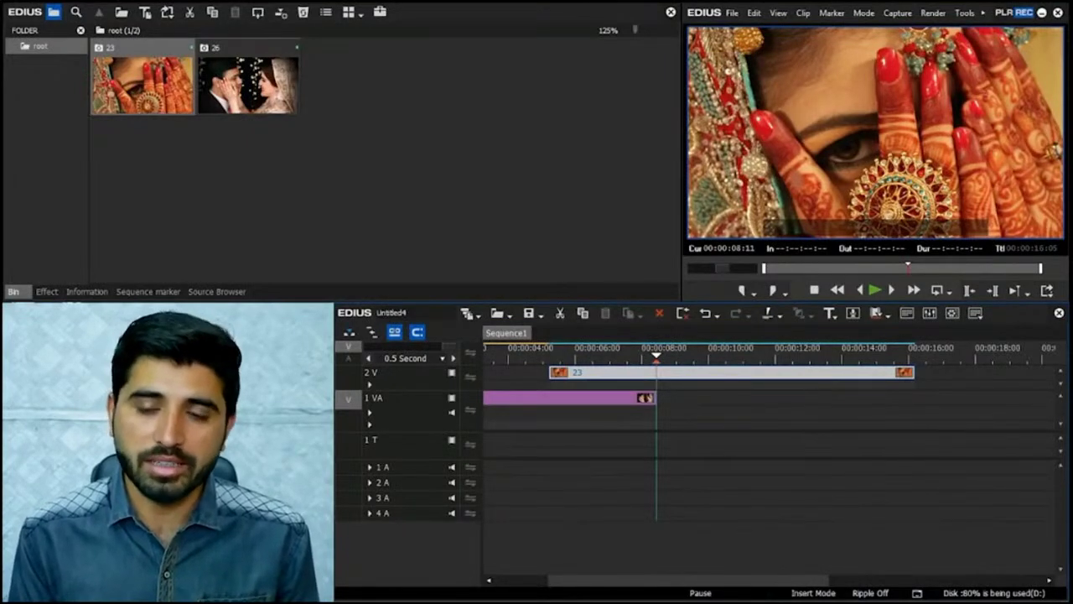
key("Escape")
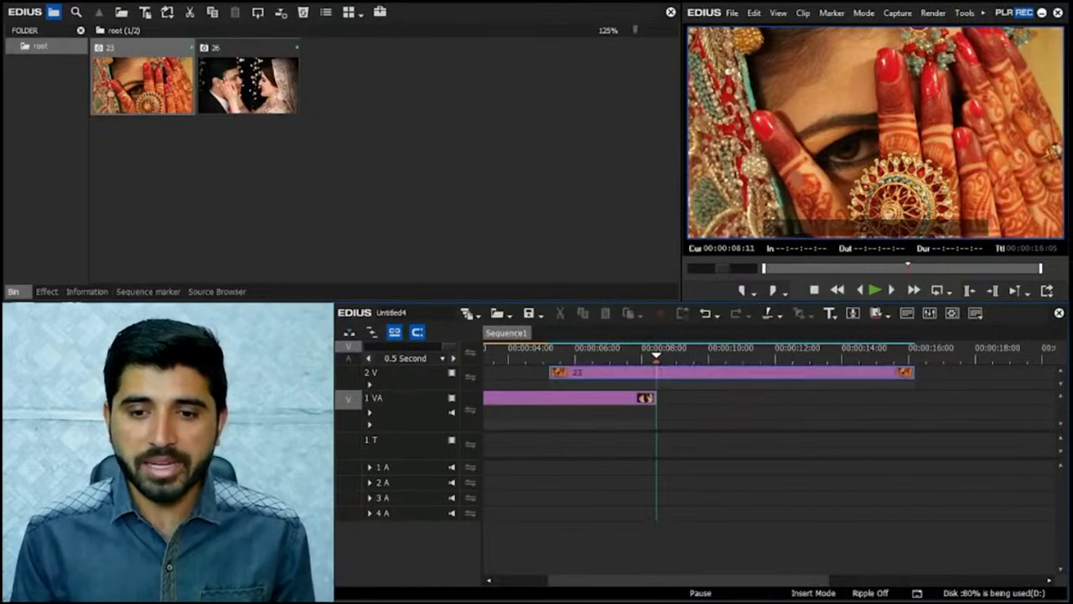
key("Left")
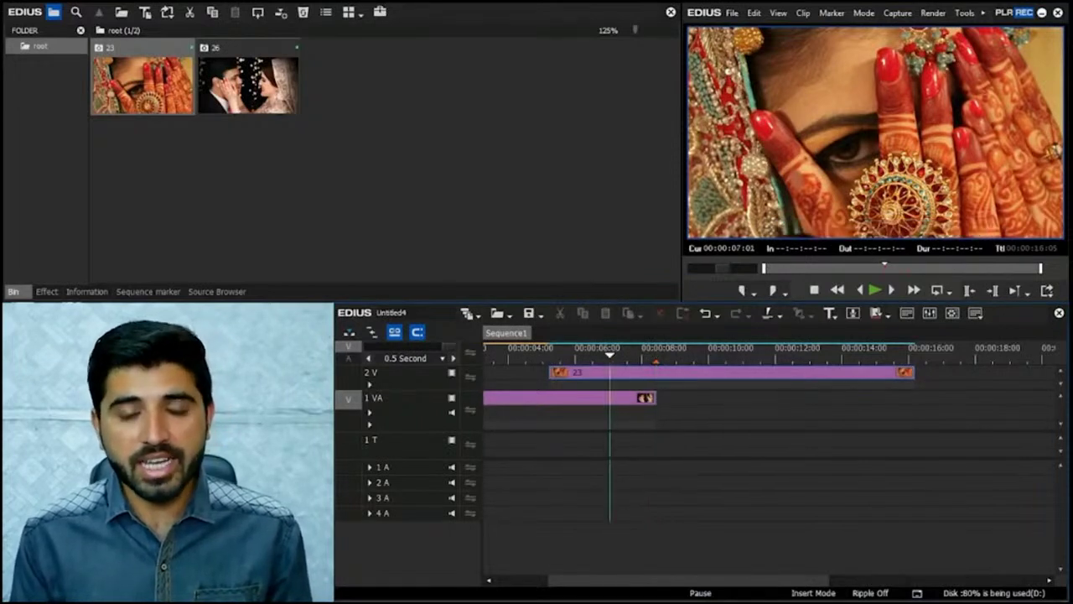
key("Right")
Step: Apply the Mask video filter to image 23 on track 2 V
left_click(730, 371)
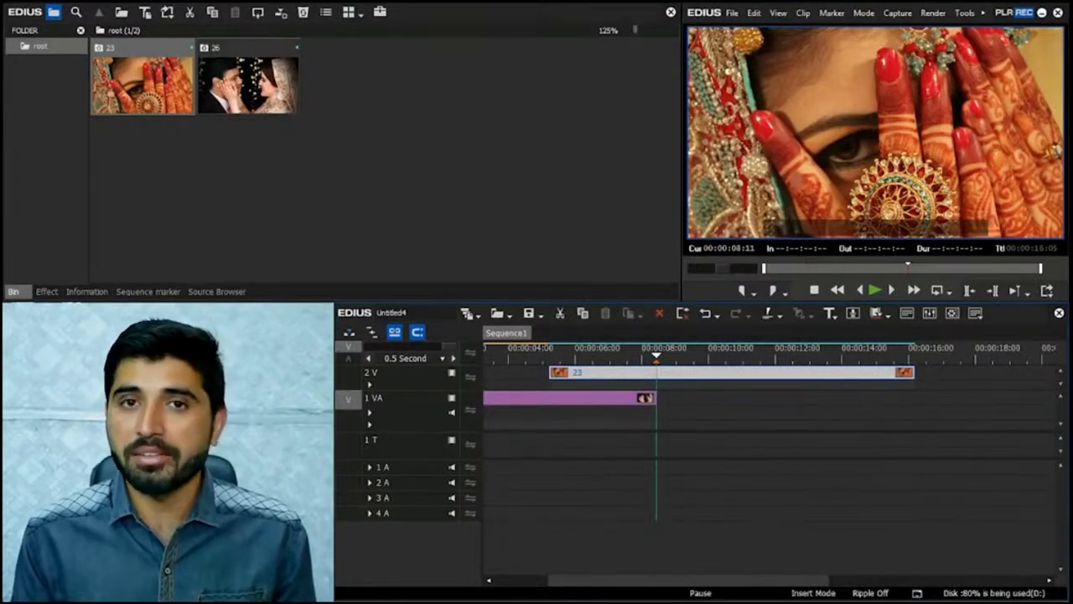
key("h")
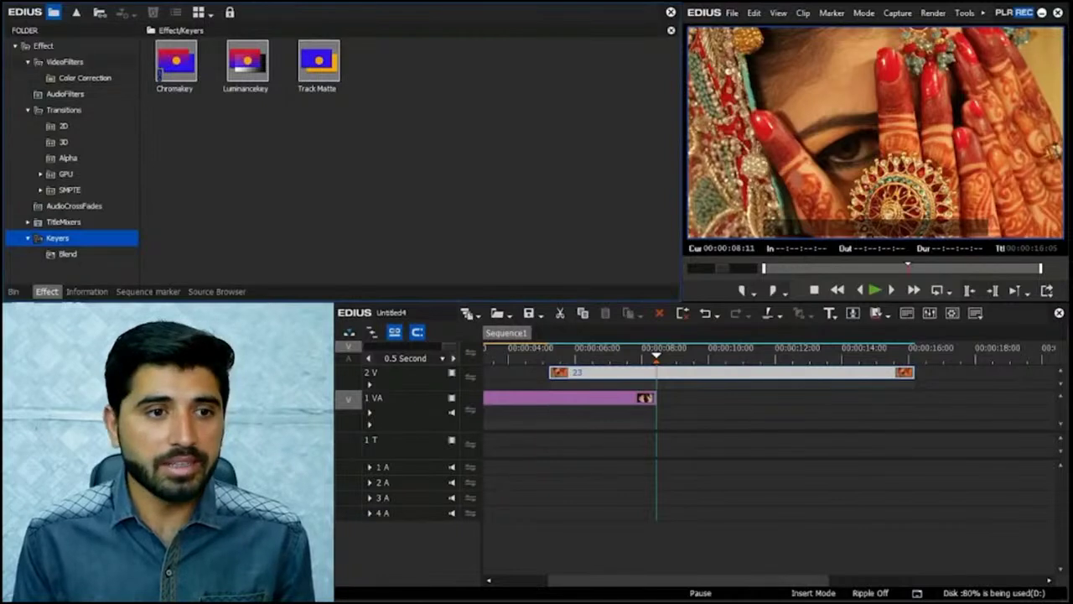
left_click(64, 61)
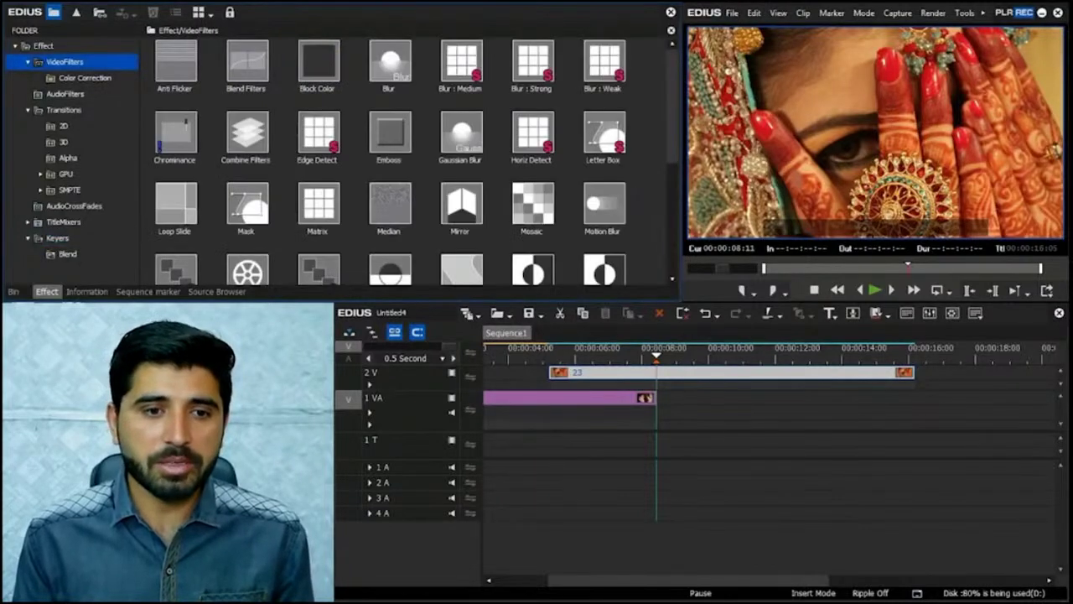
left_click(249, 202)
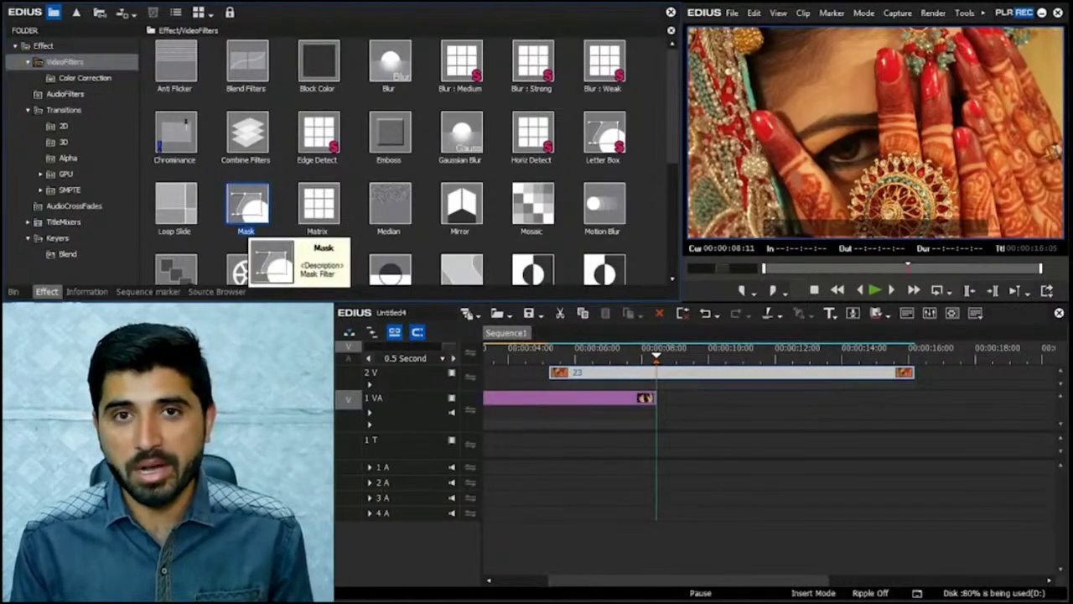
left_click_drag(249, 201, 638, 372)
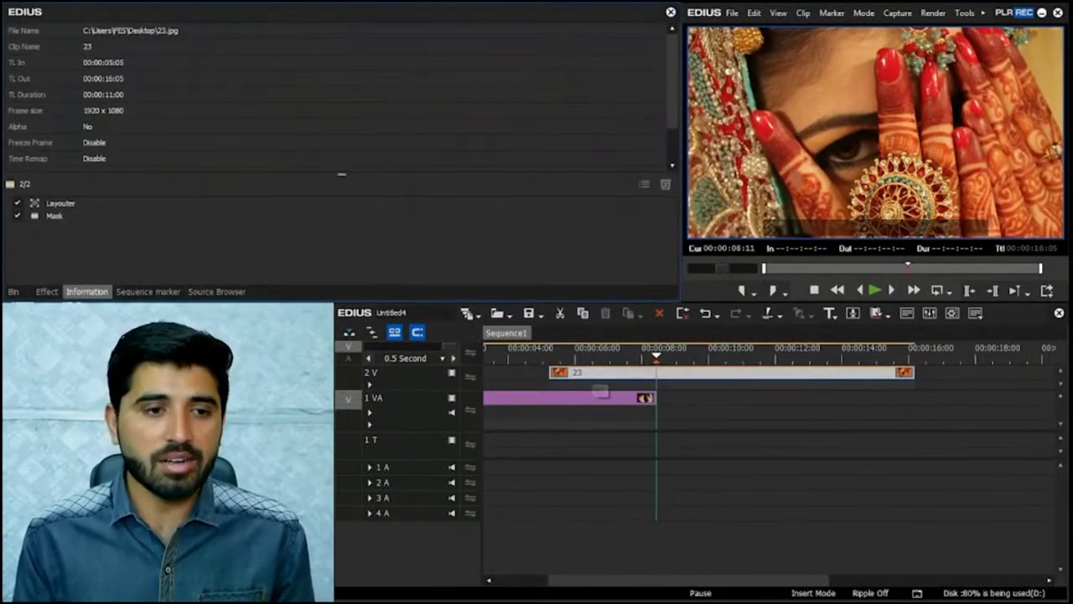
Step: Open the Mask filter settings of image 23 and resize the dialog so that the recorder preview stays uncovered
left_click(54, 215)
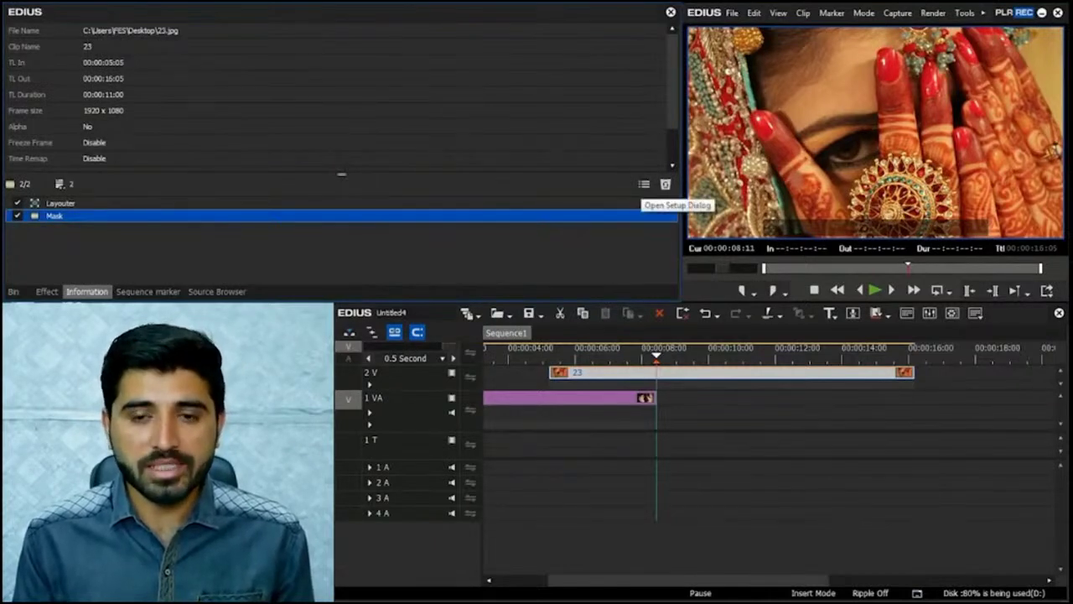
left_click(665, 184)
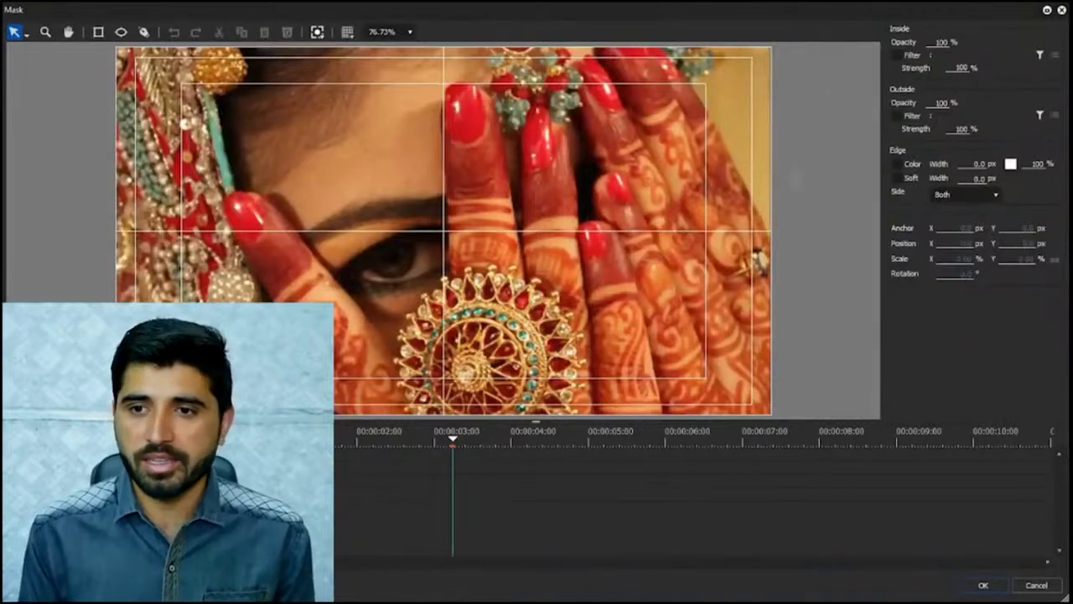
left_click(1047, 10)
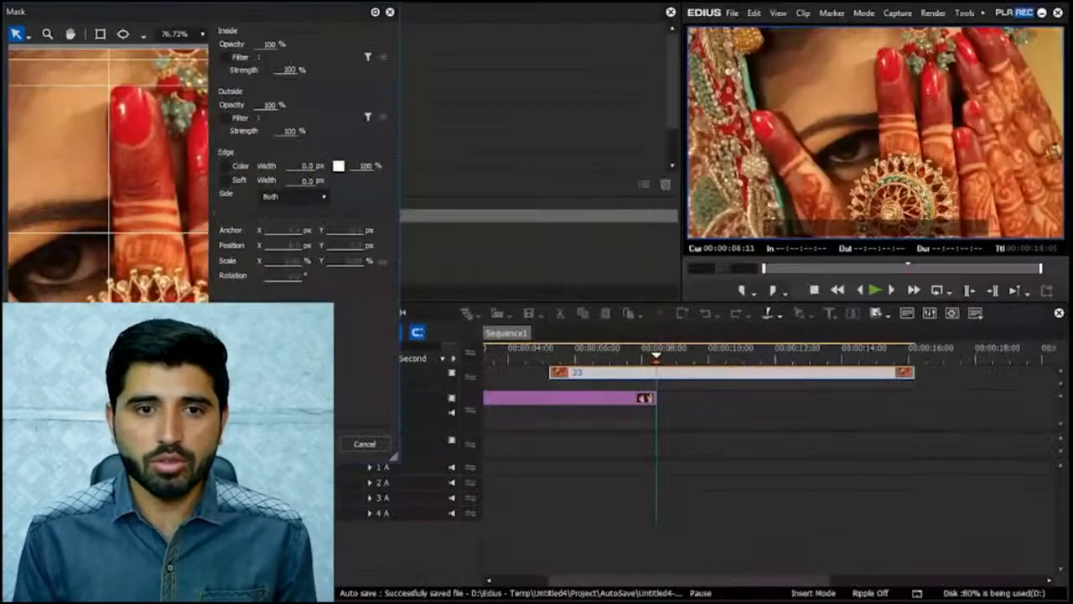
left_click_drag(393, 456, 669, 595)
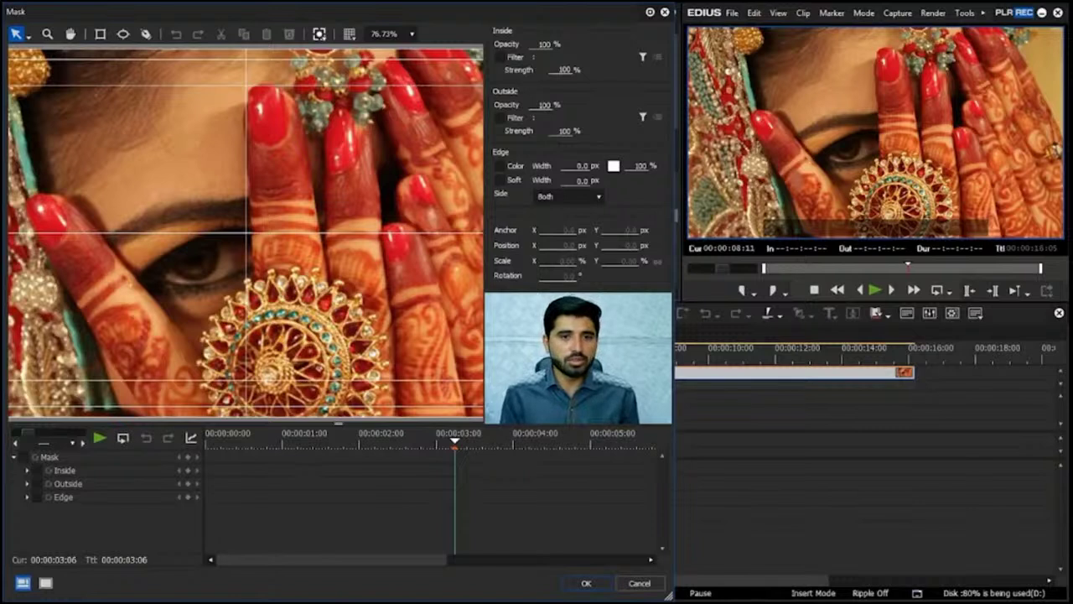
Step: Reduce the Mask canvas zoom to 50% and finally to 40% to get free space around the image
left_click(385, 34)
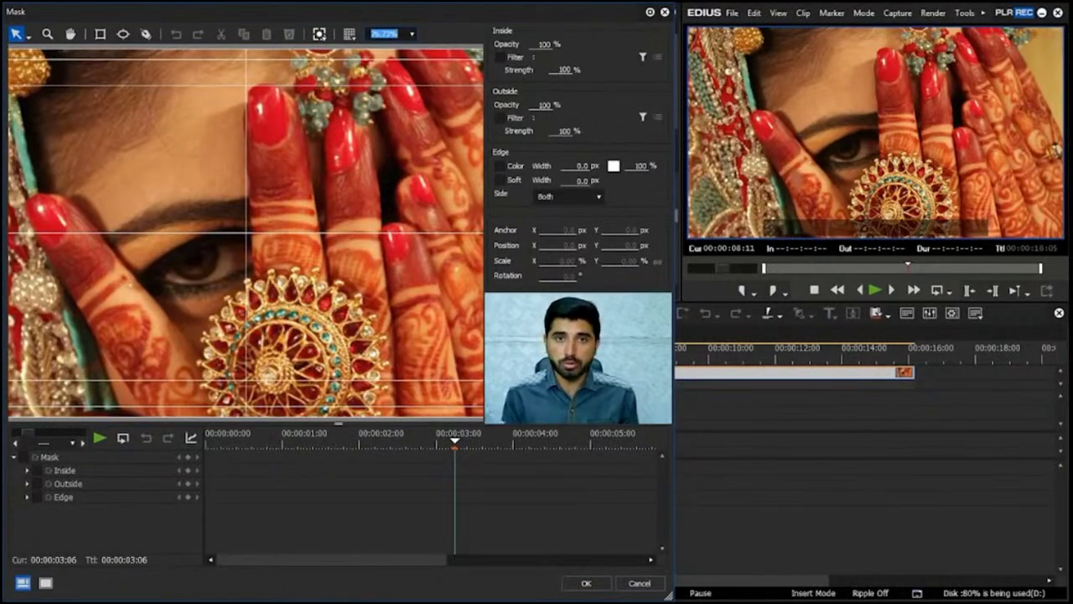
type("50")
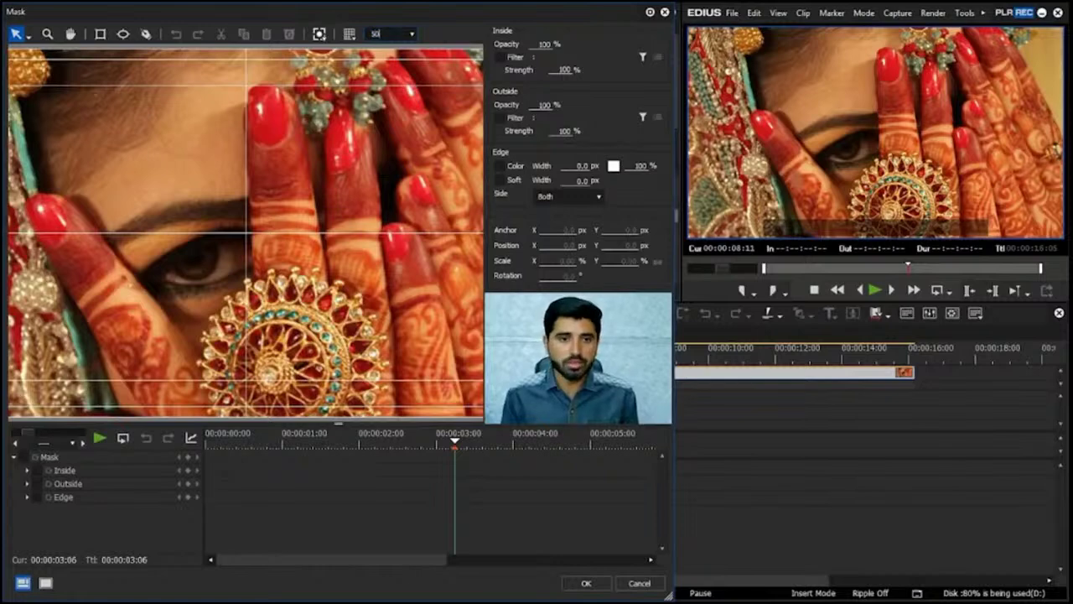
key("Tab")
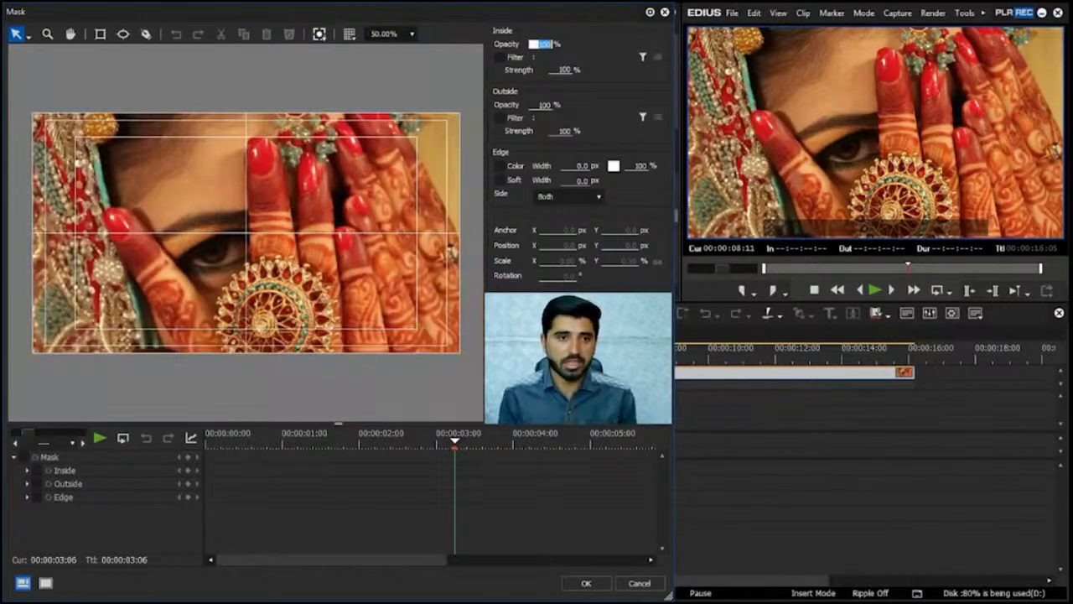
left_click(384, 34)
type("40")
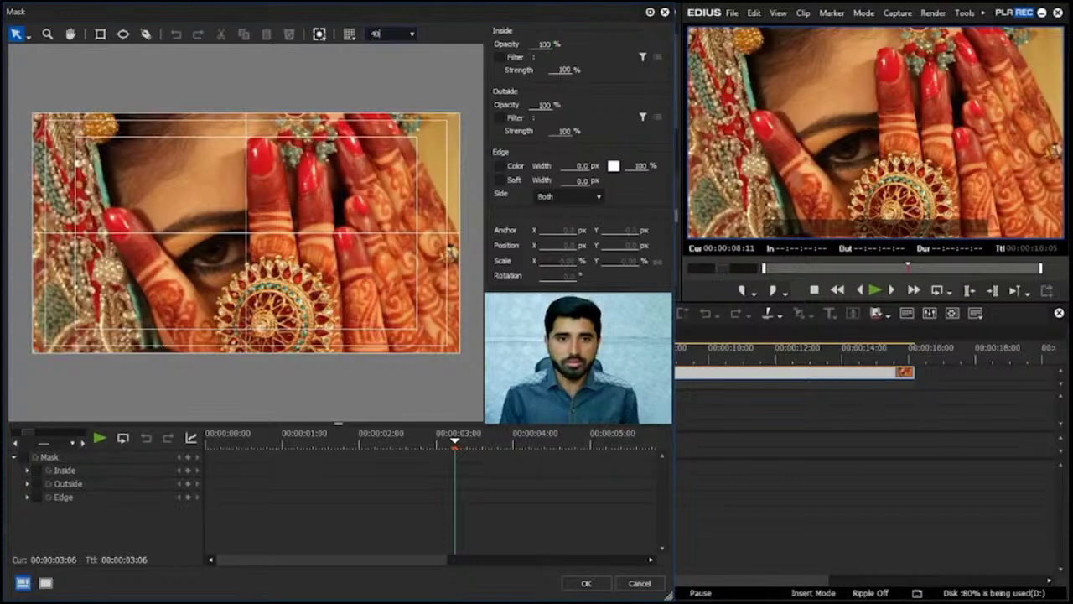
key("Tab")
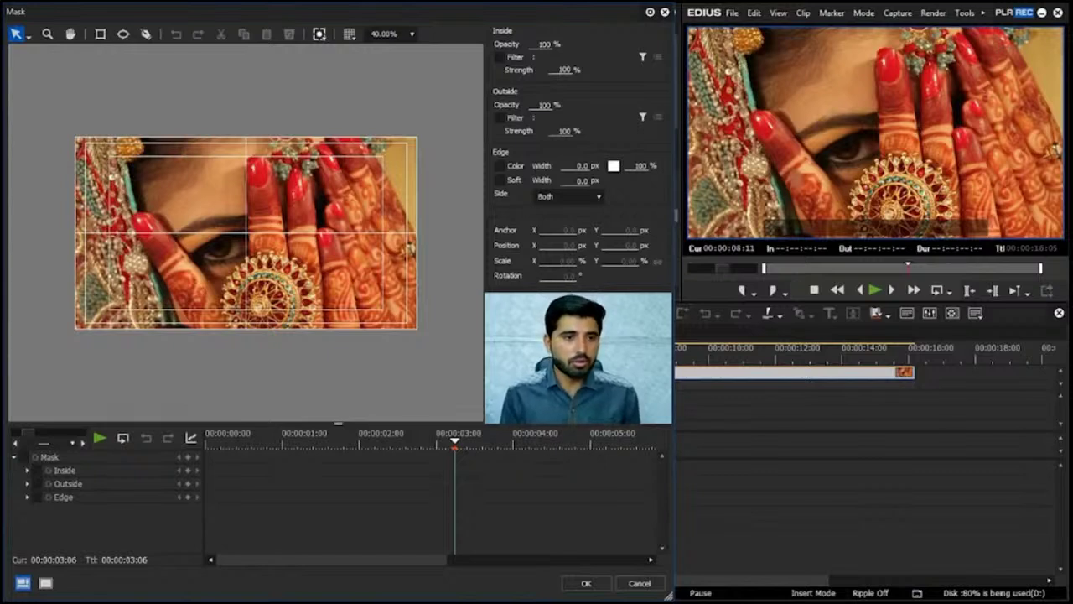
Step: Draw a wide elliptical mask over the image's upper part, extending past its sides, and move it to about X -5, Y -215 px
key("e")
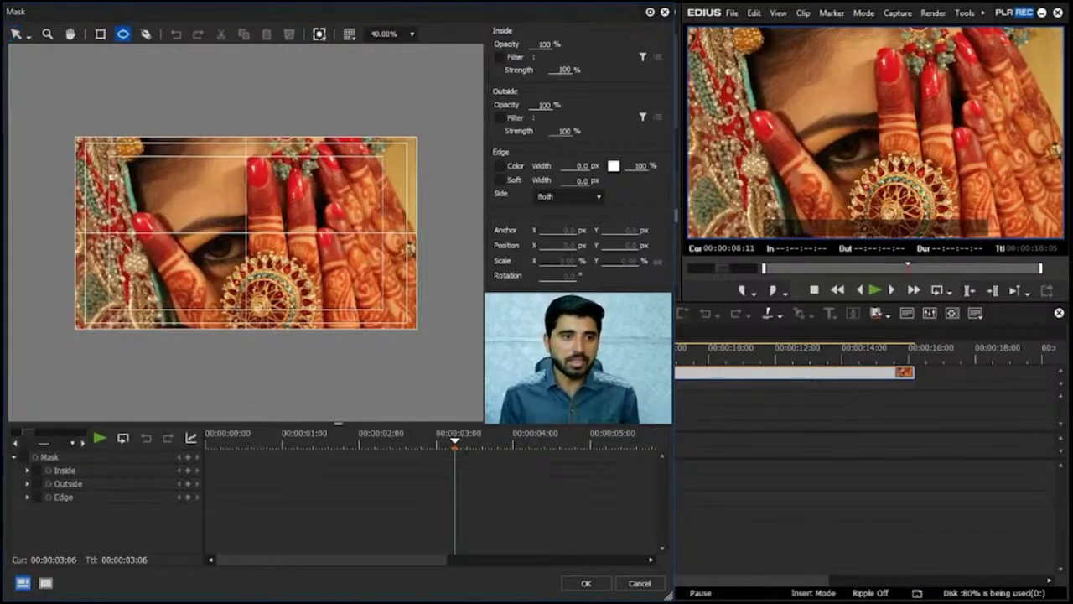
left_click_drag(33, 76, 463, 268)
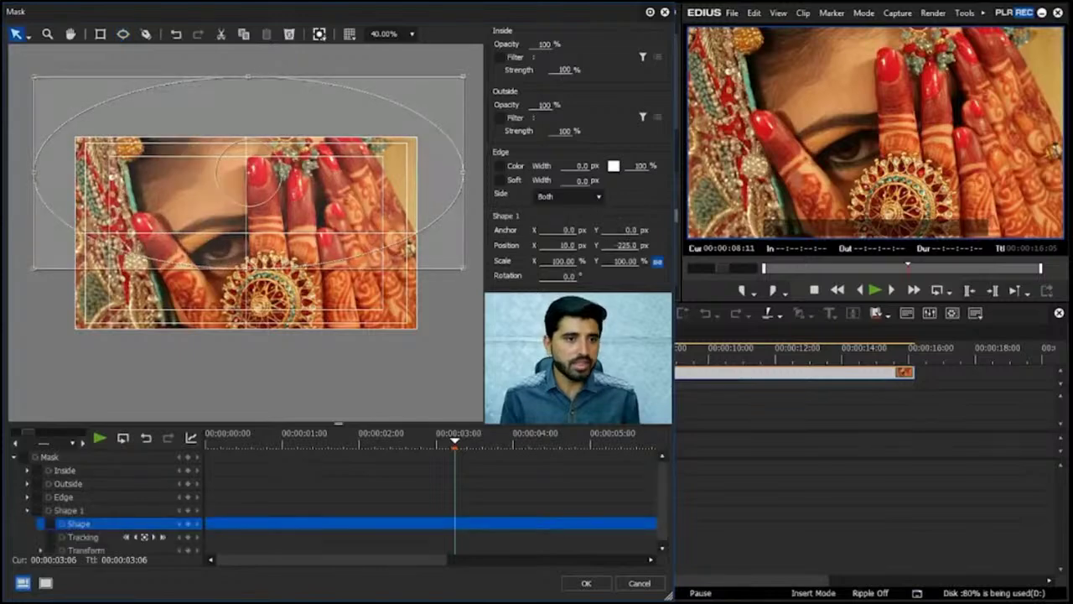
left_click_drag(248, 171, 243, 175)
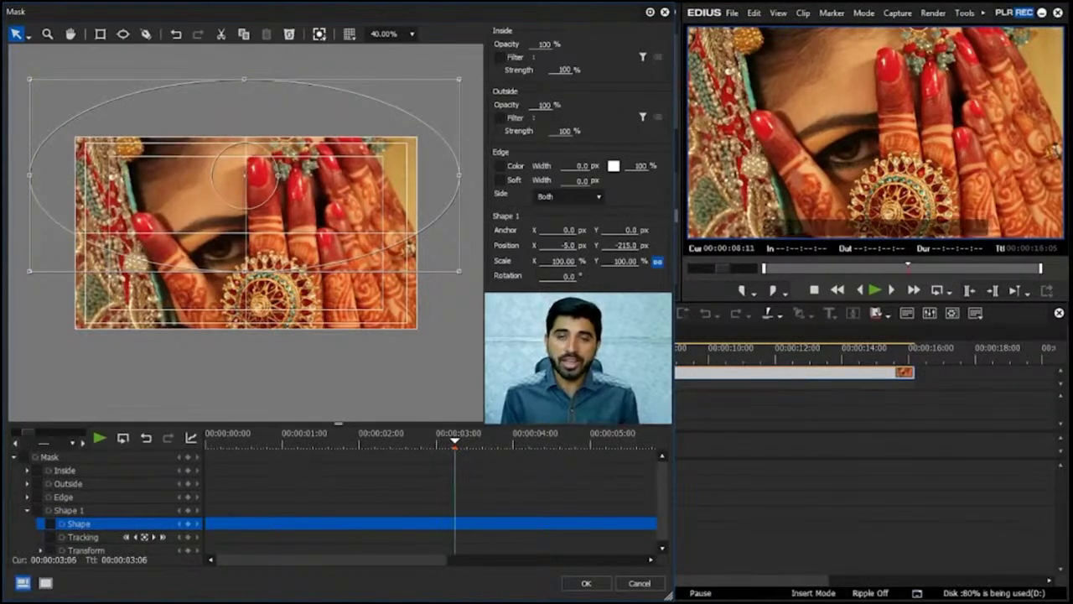
Step: Go to 00:00:00:00 in the Mask timeline, enable keyframing for the whole mask, and set the outside opacity to 0%
left_click_drag(454, 439, 206, 439)
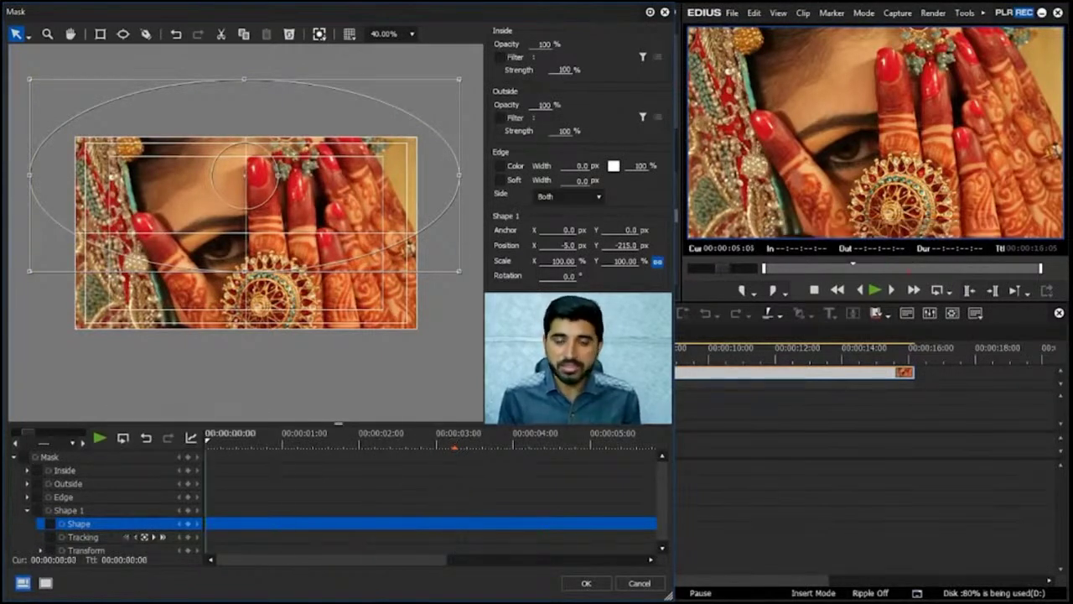
left_click(15, 457)
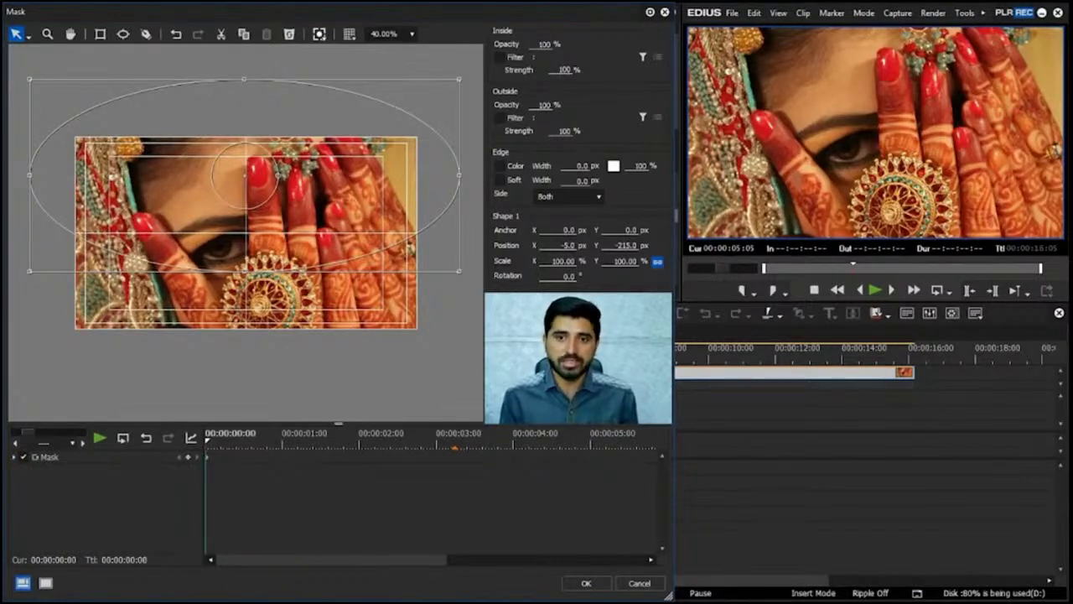
left_click(545, 104)
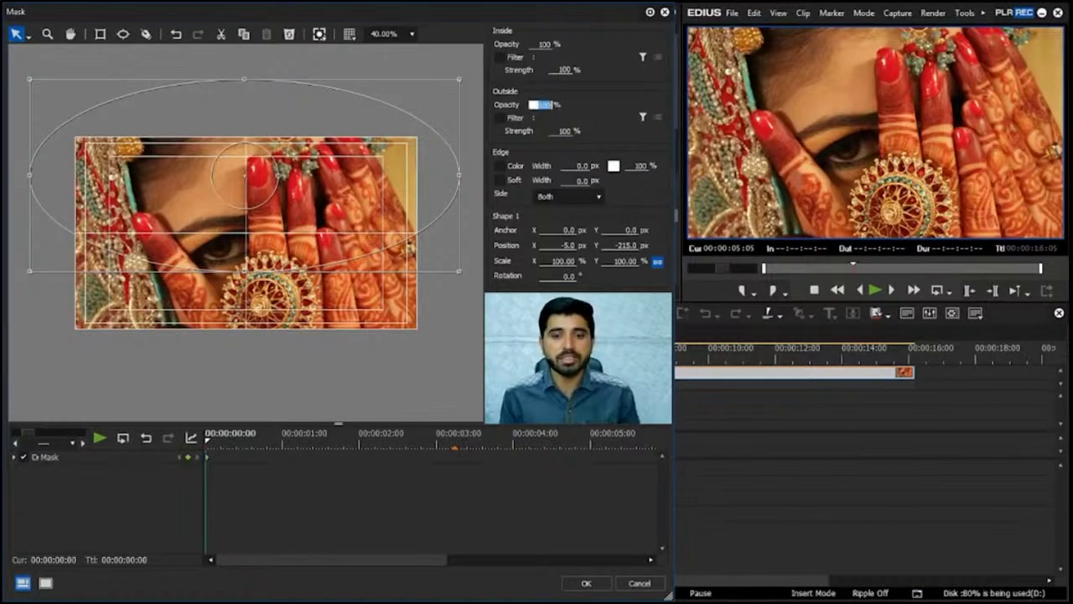
type("0")
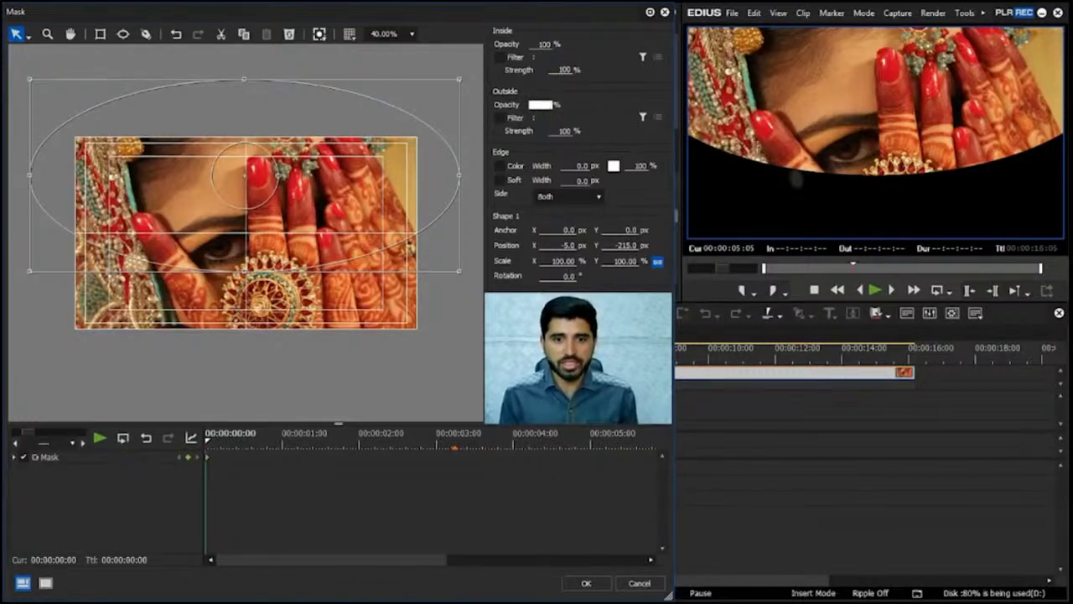
Step: Set the ellipse's position to X 0, Y -725 px at the start, placing it just above the image's upper edge
left_click(557, 245)
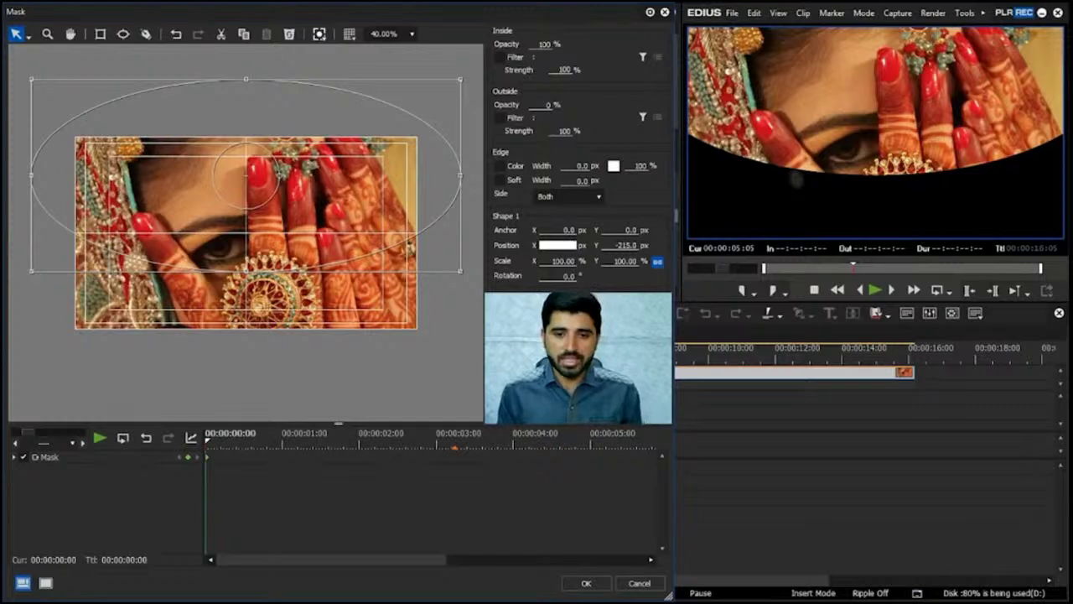
key("Tab")
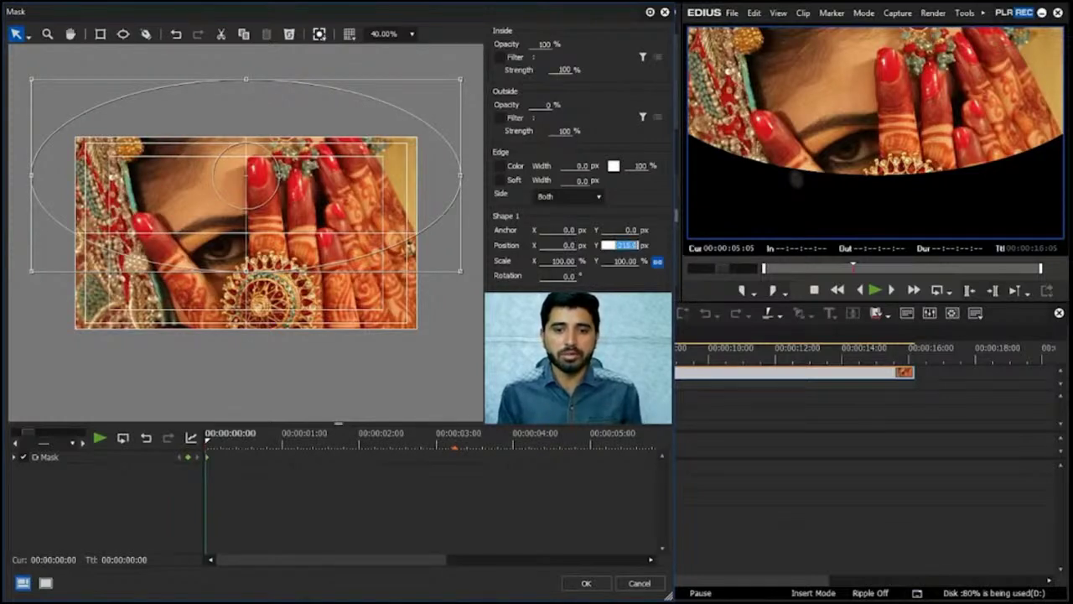
type("0")
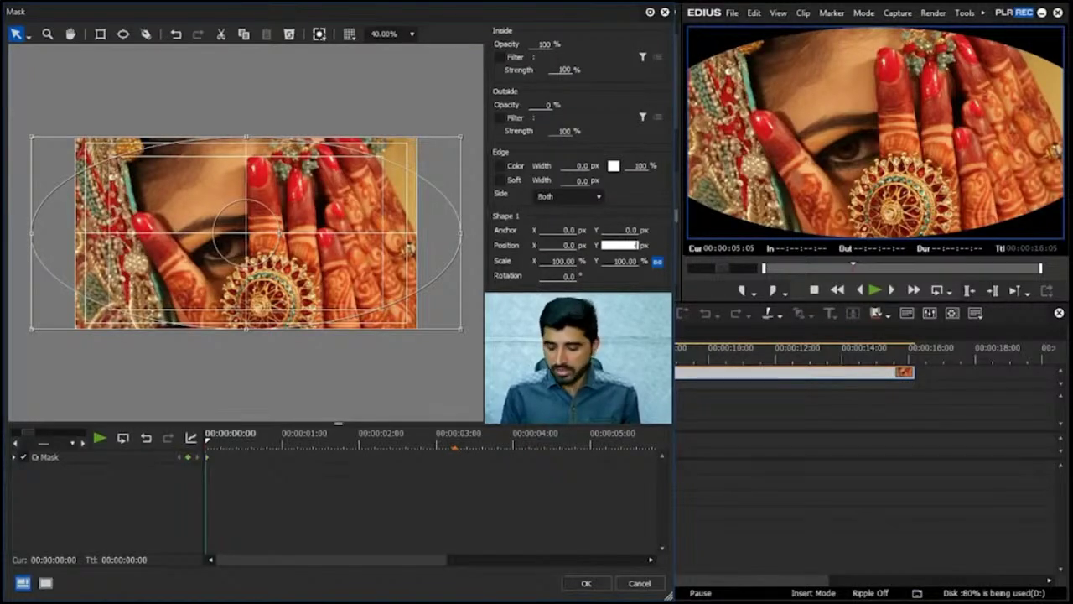
type("-400")
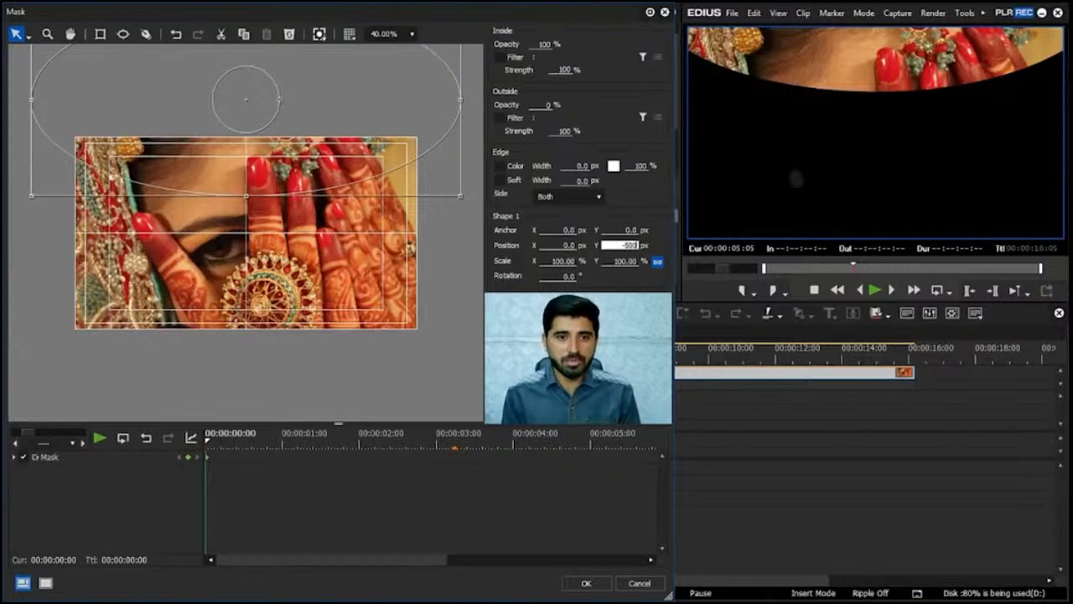
type("0")
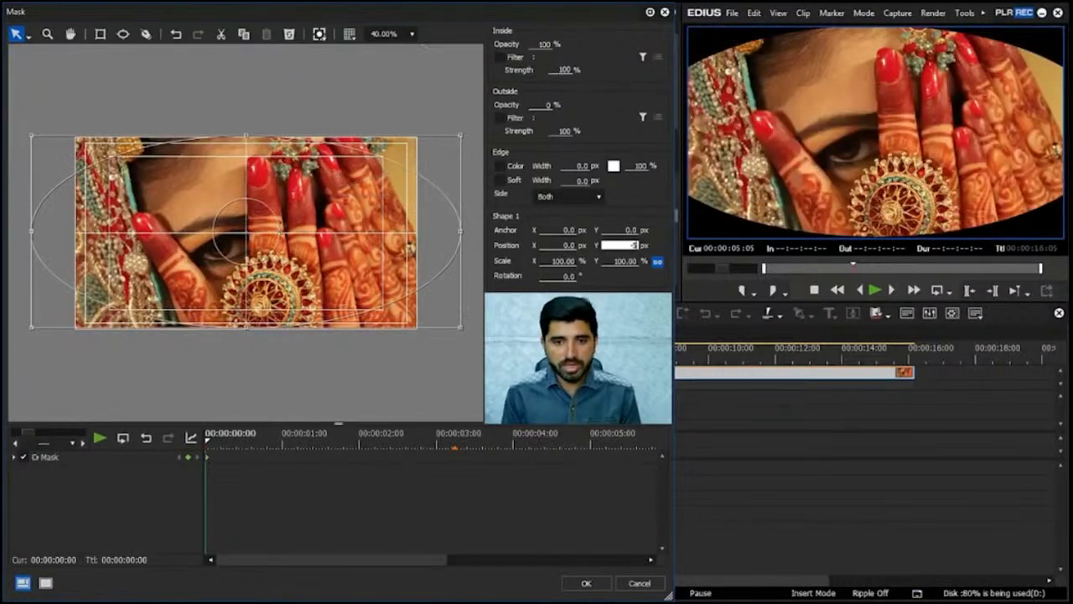
type("-600")
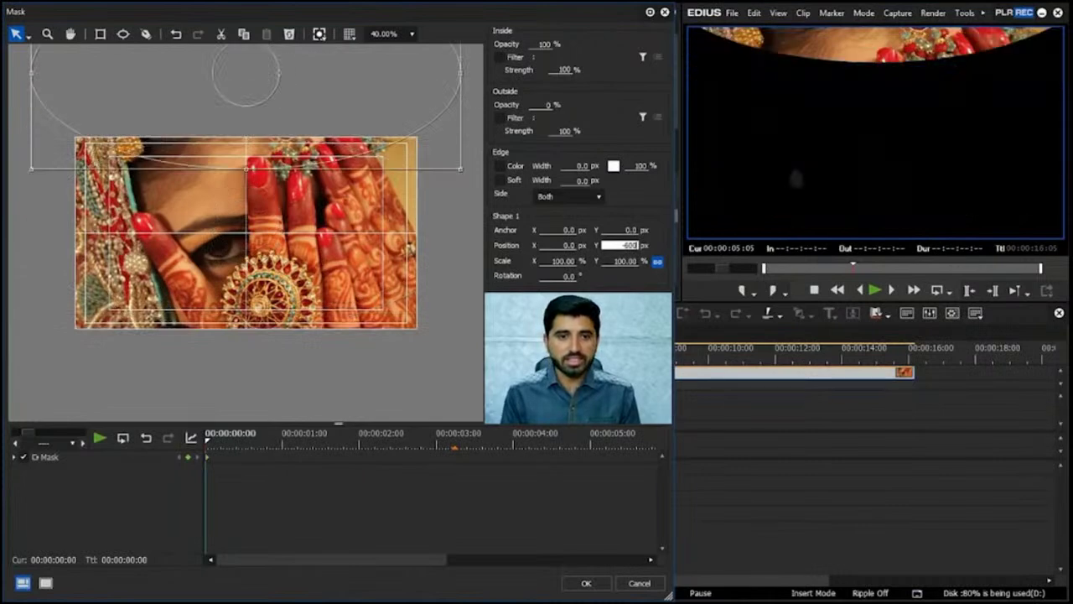
type("00")
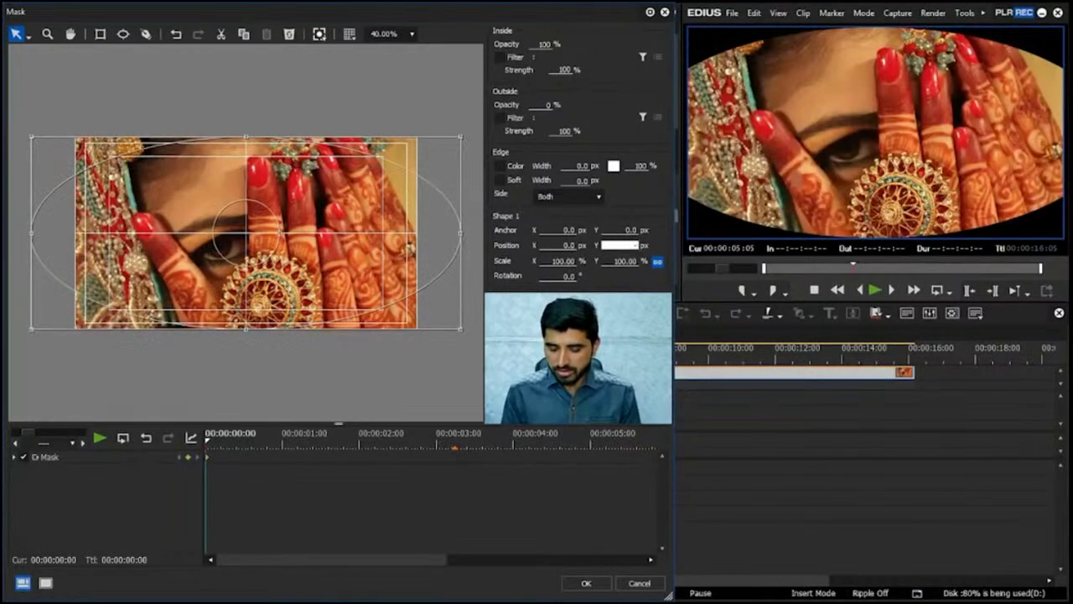
type("-600")
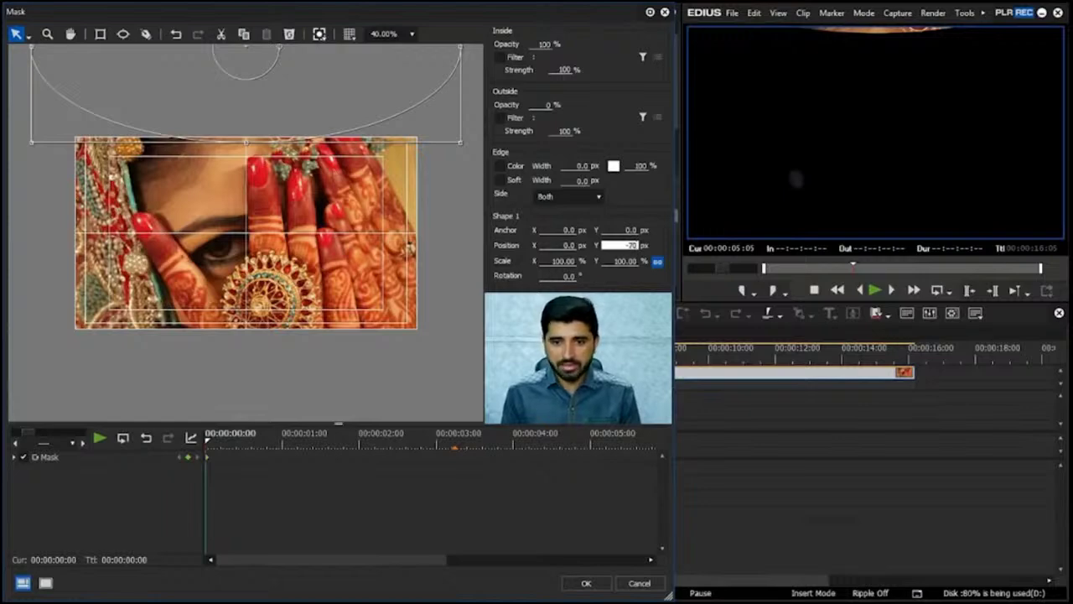
type("-700")
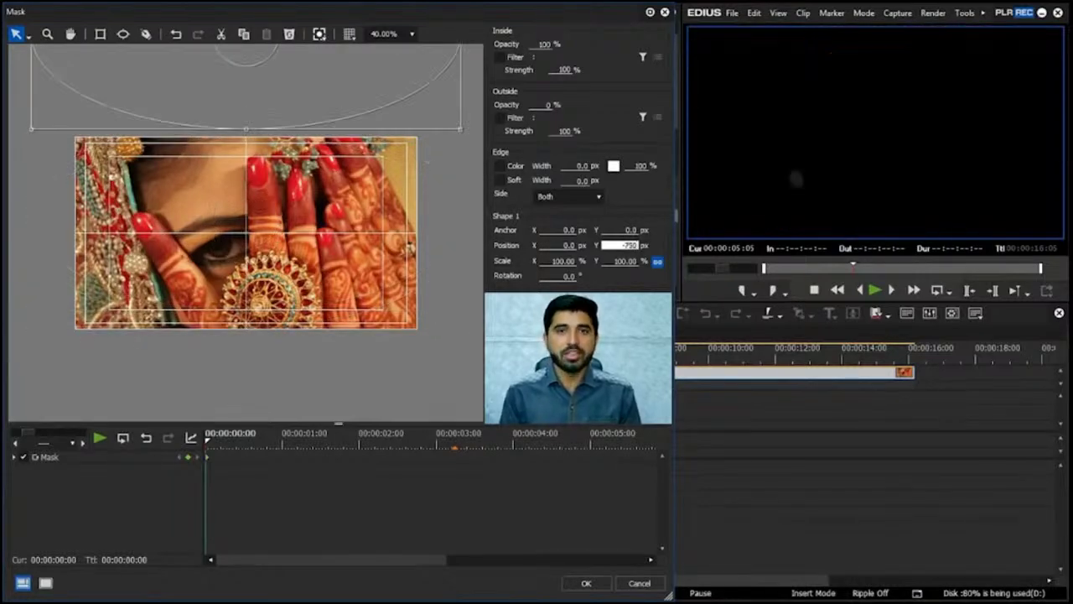
type("-30")
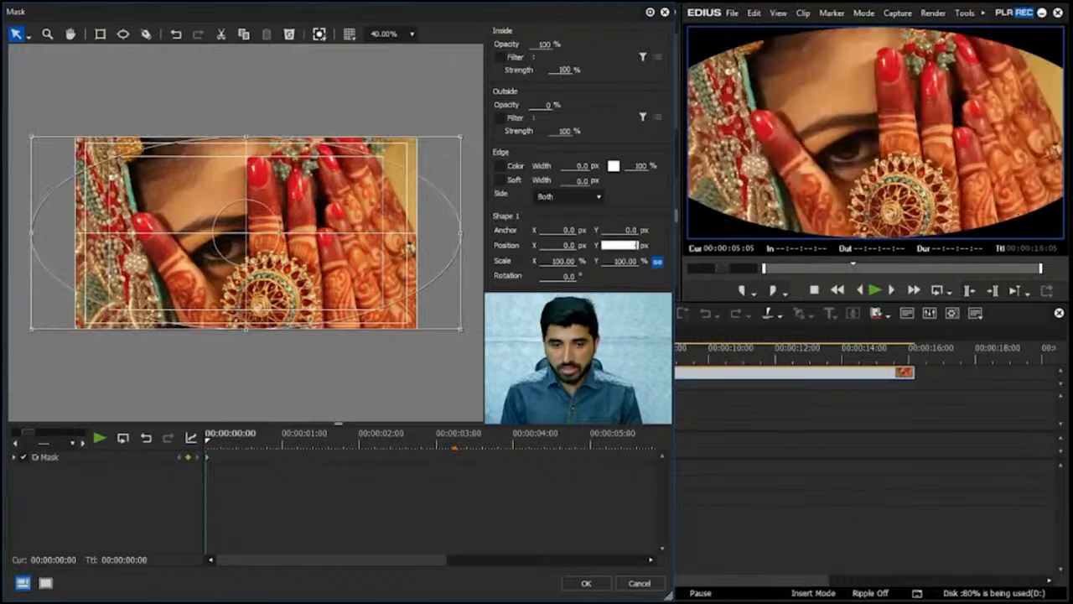
type("-730")
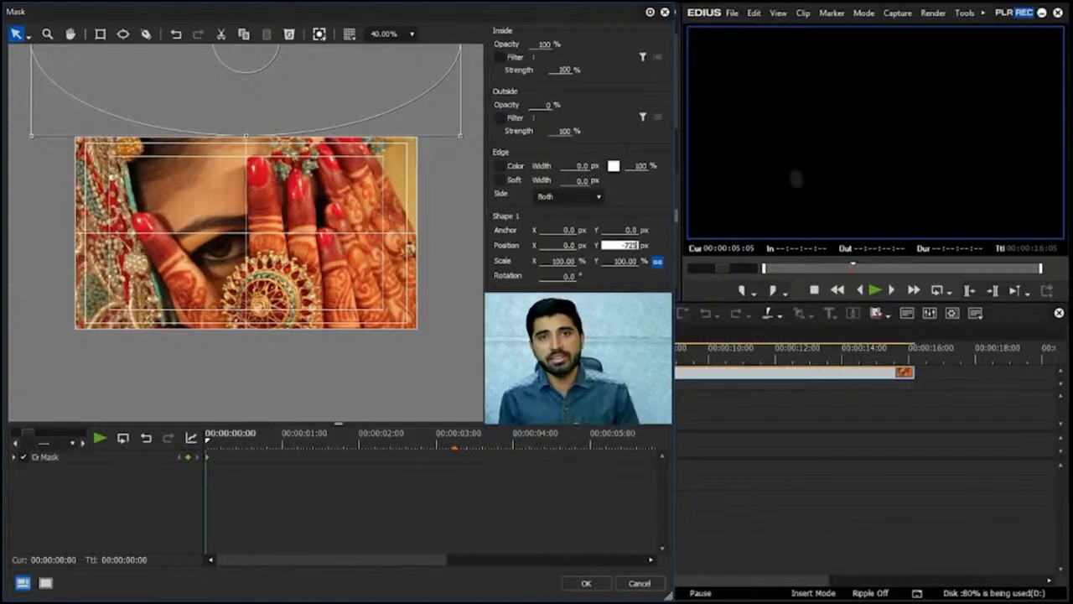
Step: Go to 00:00:03:06 in the Mask timeline and move the ellipse just below the image with position Y 725 px
left_click_drag(238, 436, 454, 436)
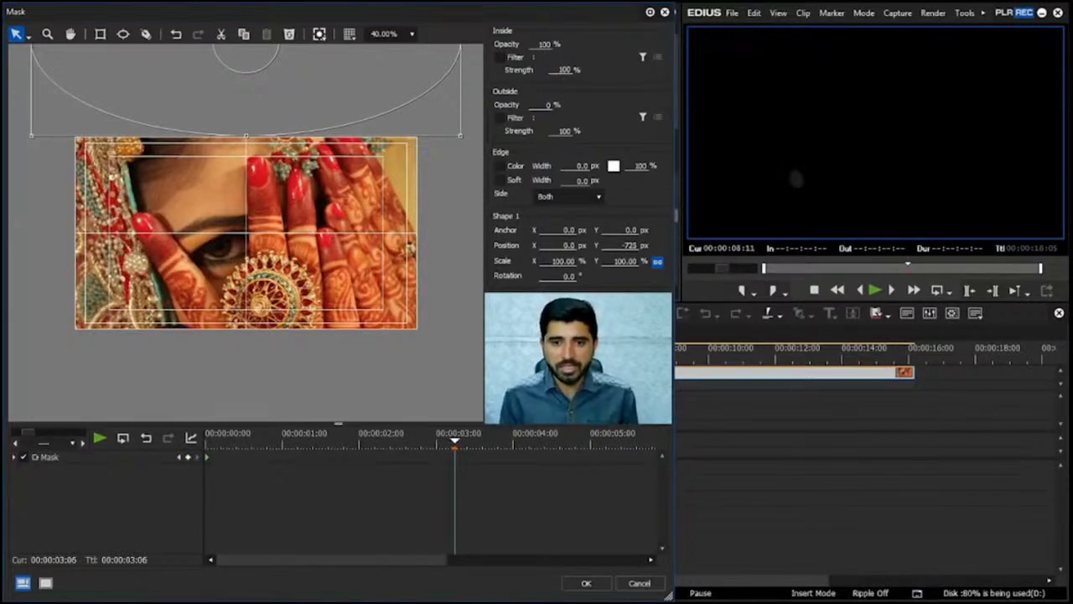
left_click(625, 245)
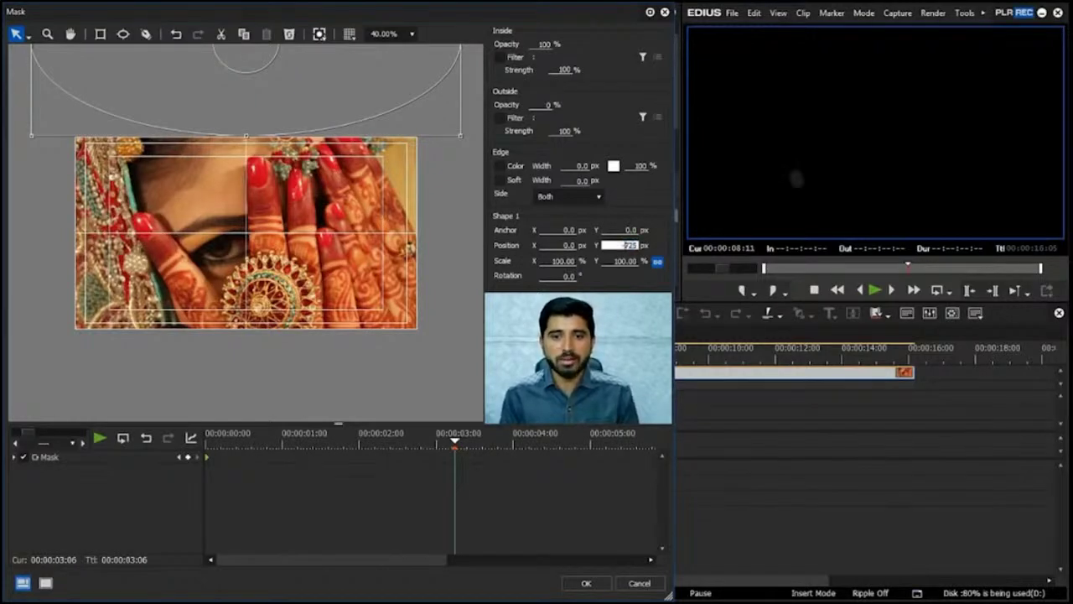
type("725")
key("Return")
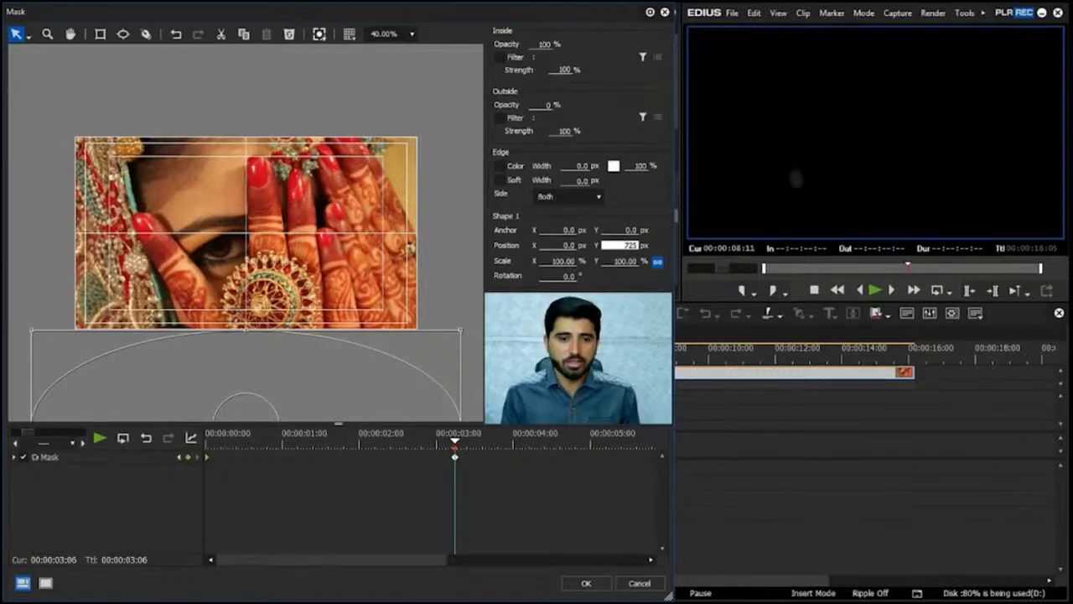
mouse_move(454, 440)
left_mouse_down()
mouse_move(207, 433)
mouse_move(455, 439)
left_mouse_up()
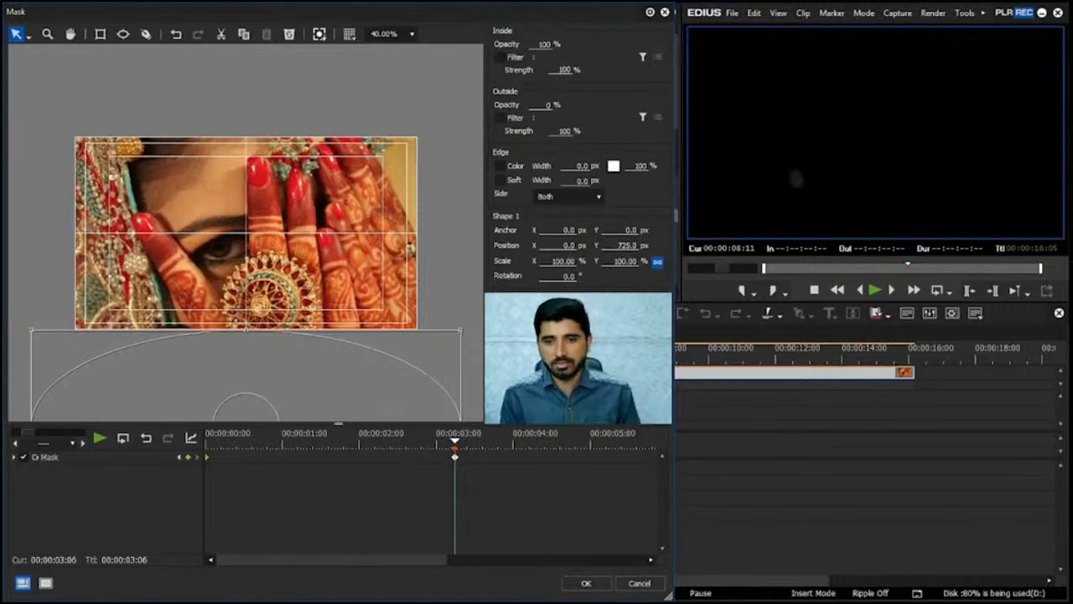
Step: Center the ellipse over the image at 00:00:03:06 with position Y 0 and enlarge its linked scale to about 136%
double_click(620, 245)
type("0")
key("Return")
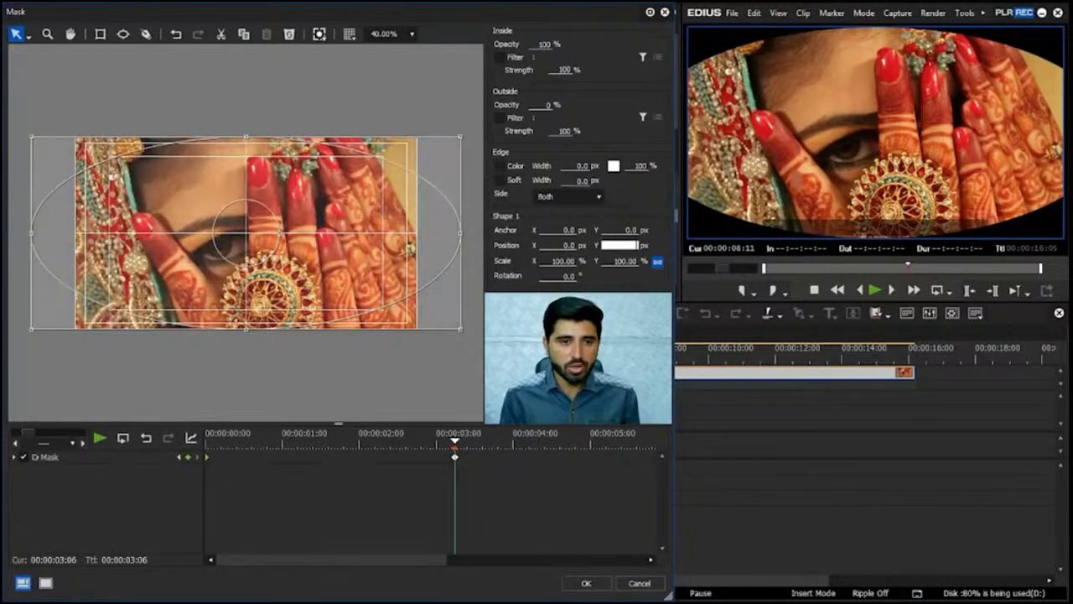
left_click_drag(562, 261, 596, 261)
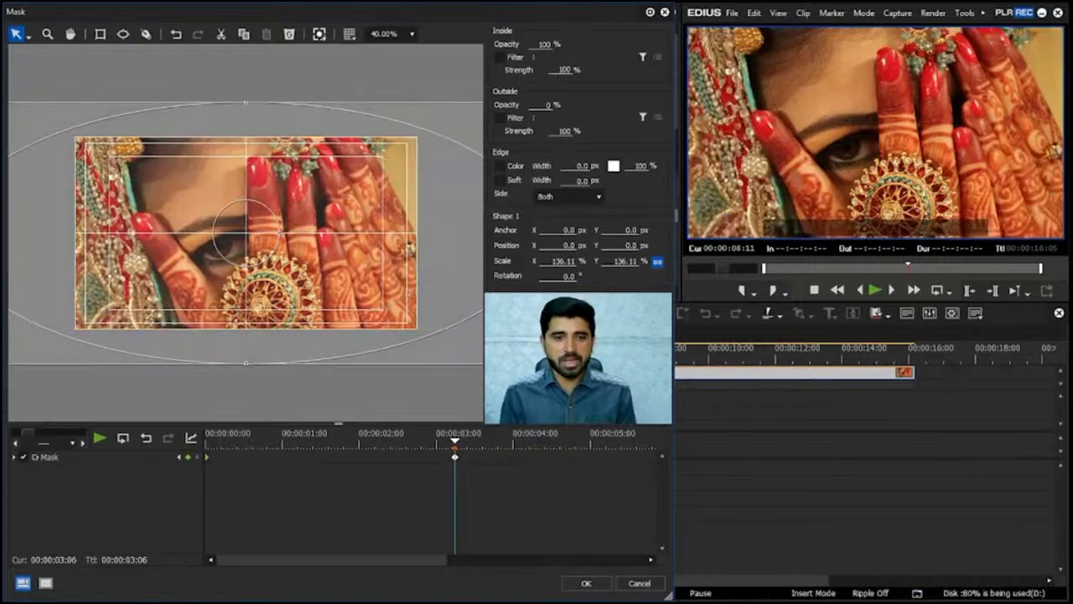
Step: Shrink the ellipse's linked scale to about 78% at 00:00:00:00 and scrub through the animation to check it
left_click_drag(455, 438, 207, 437)
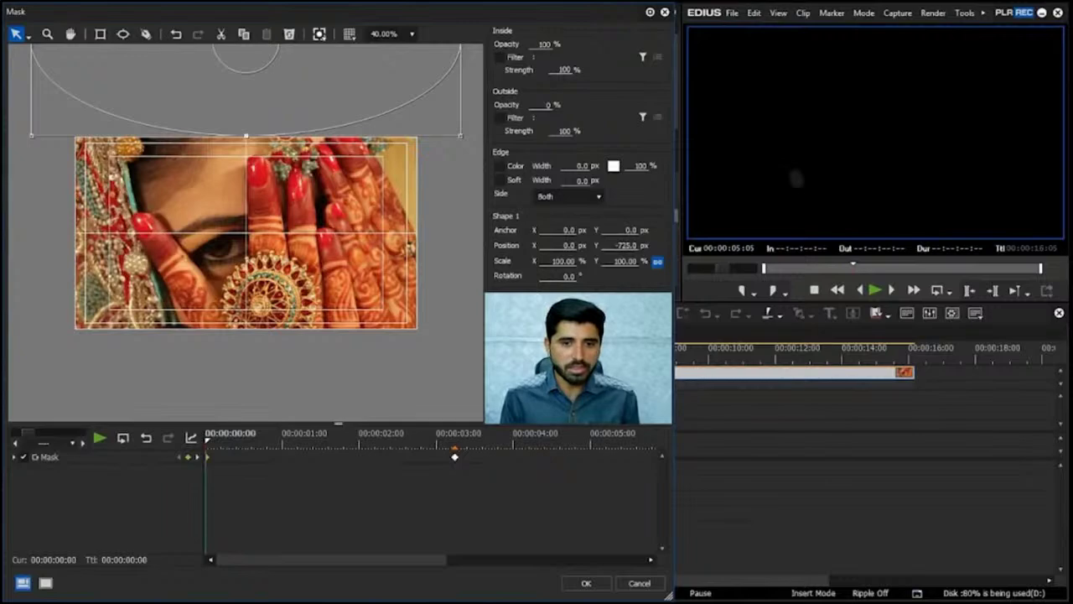
left_click_drag(564, 261, 540, 260)
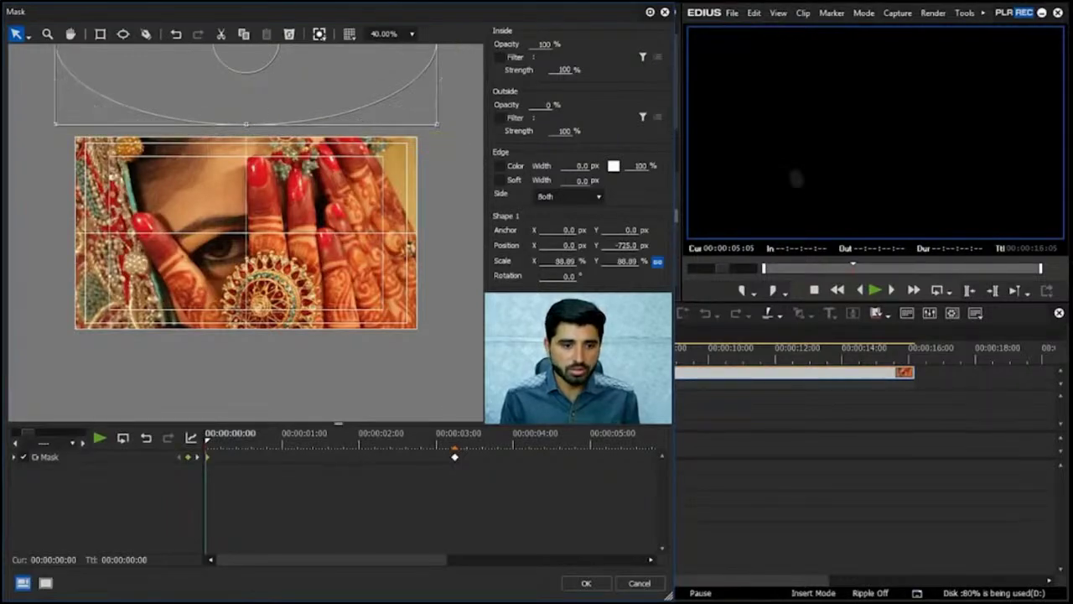
mouse_move(207, 438)
left_mouse_down()
mouse_move(454, 437)
mouse_move(207, 438)
left_mouse_up()
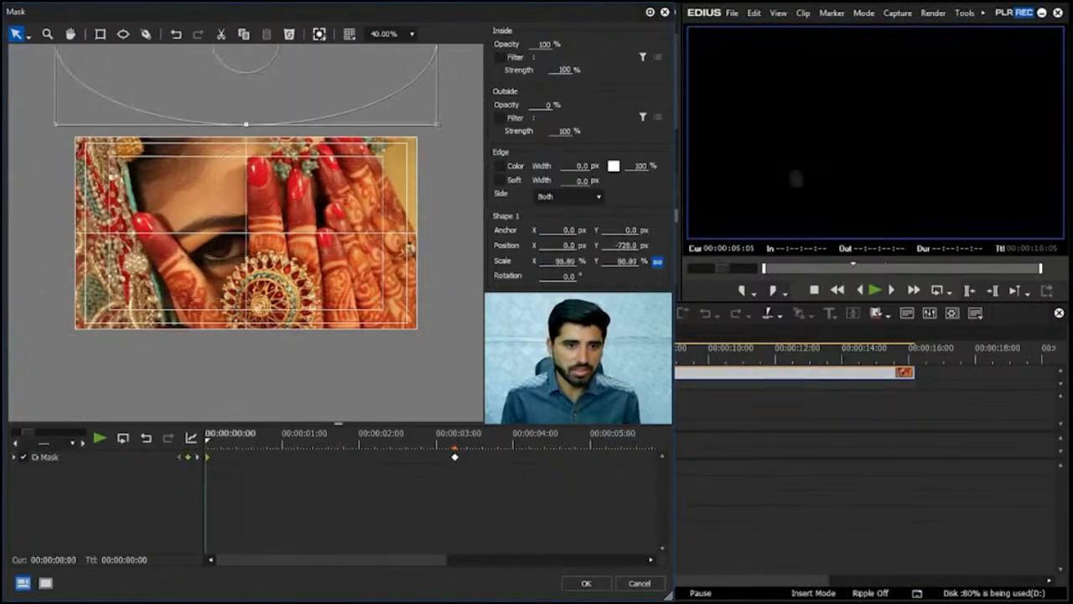
left_click_drag(564, 261, 552, 260)
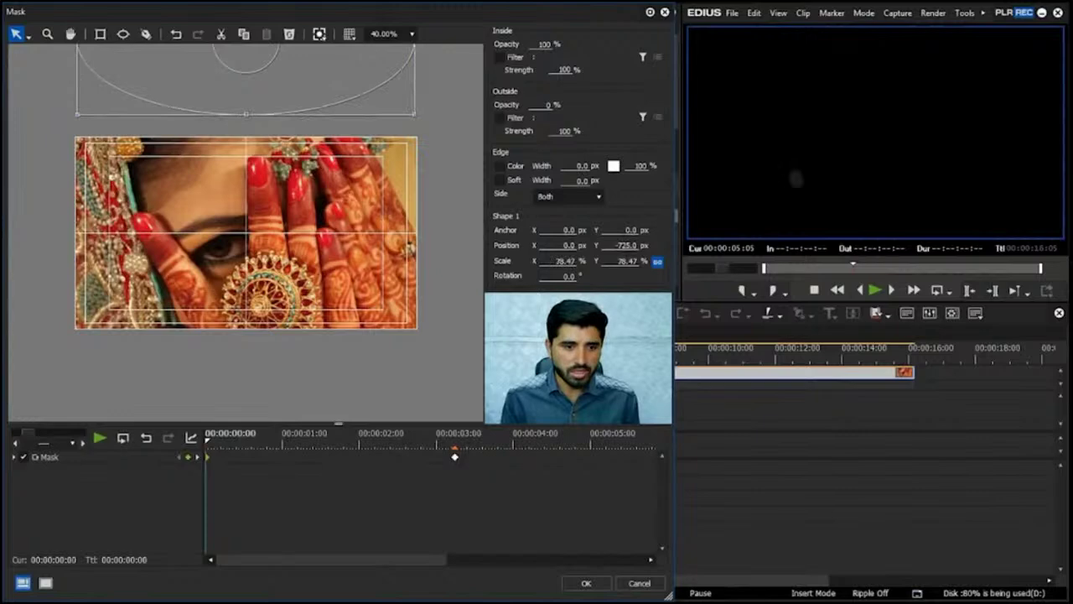
left_click_drag(207, 438, 472, 437)
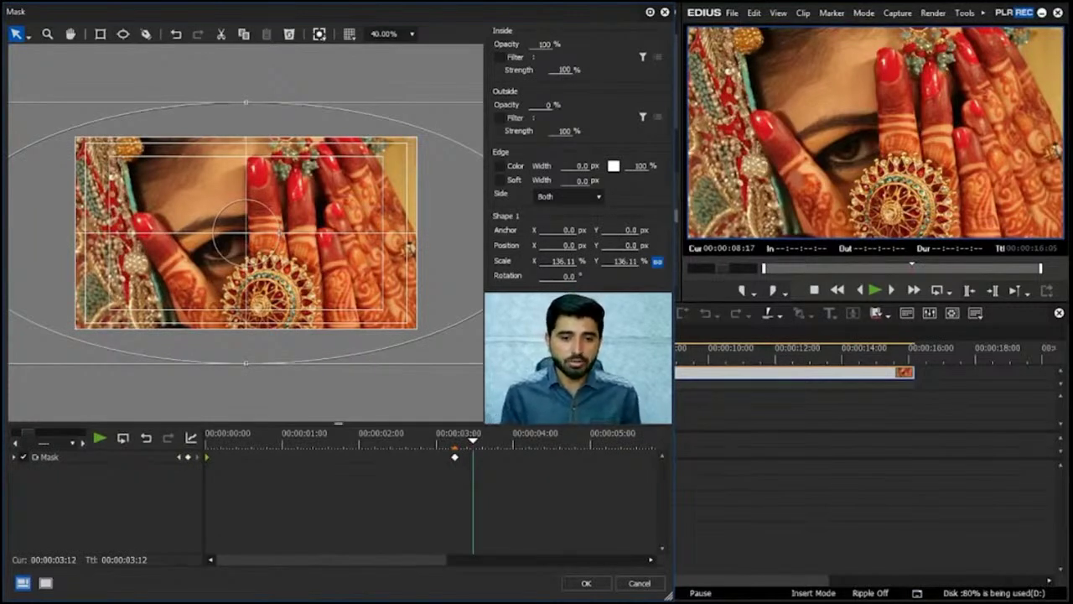
left_click_drag(473, 438, 207, 438)
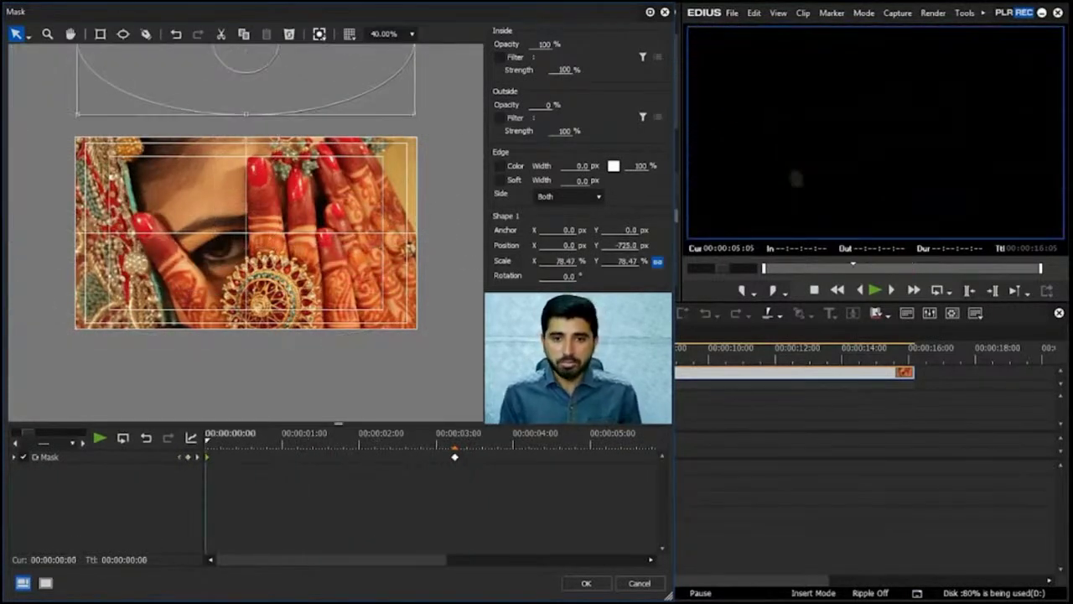
Step: Enable the mask's edge color, preview a 10 px edge partway through the animation, and set the width to 20 px at 00:00:00:00
left_click(499, 165)
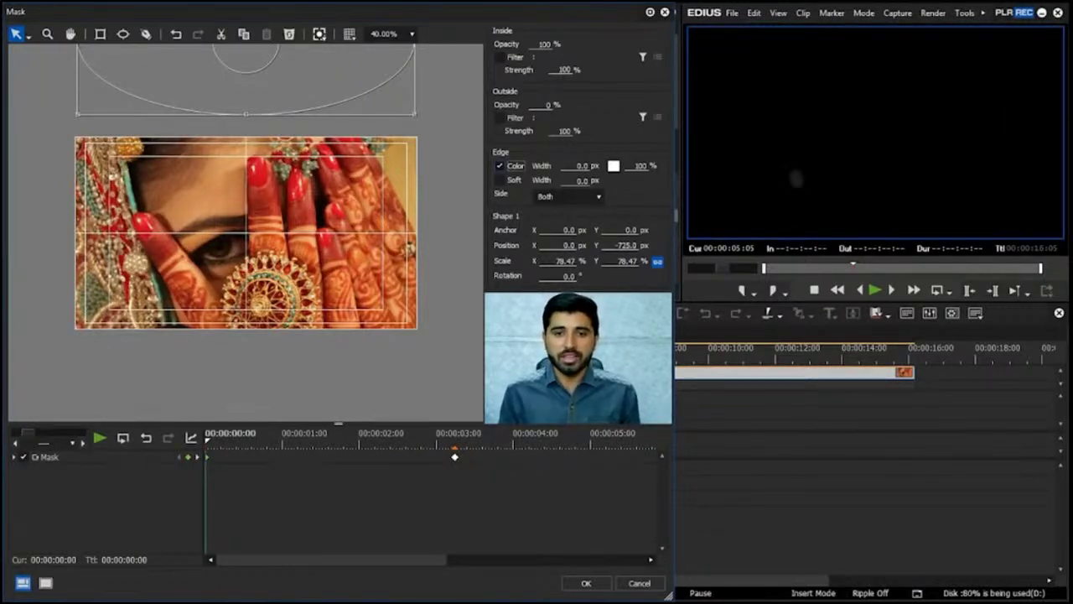
key("Tab")
type("10")
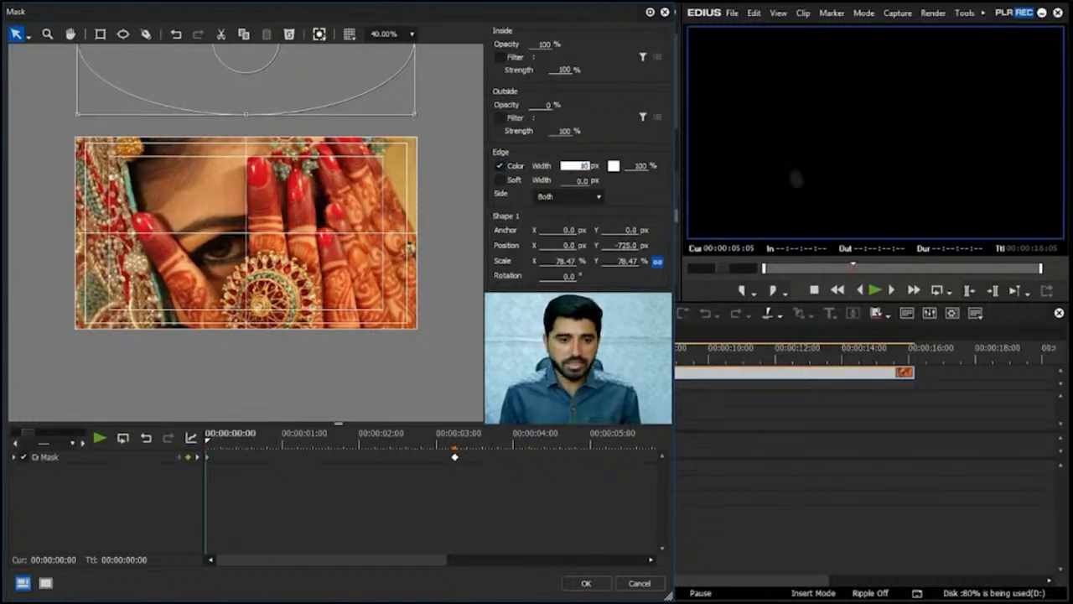
left_click_drag(205, 433, 322, 434)
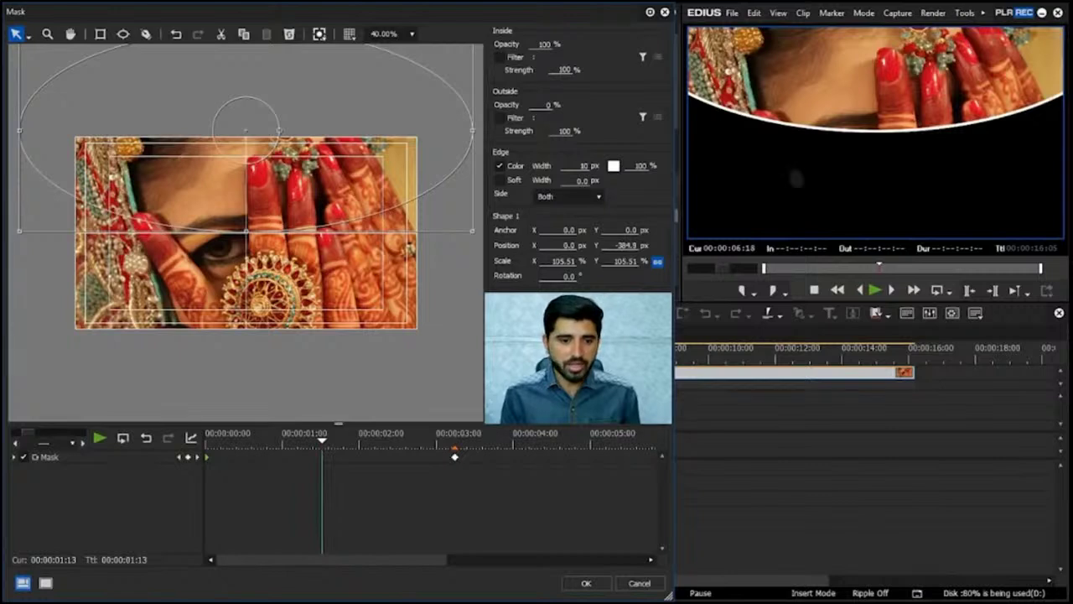
key("Home")
left_click(579, 165)
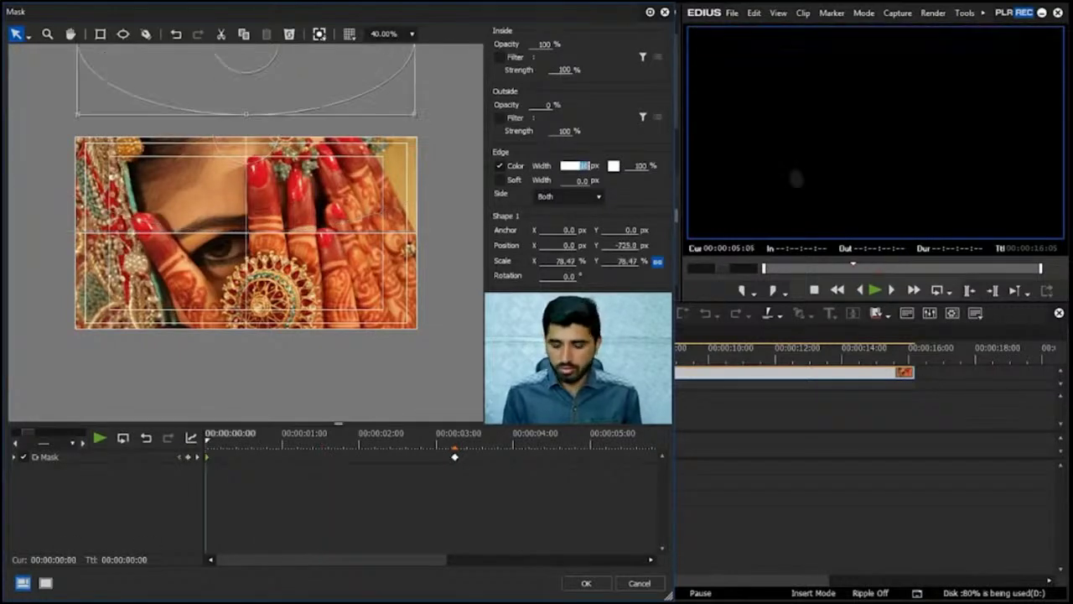
type("20")
Step: At 00:00:03:06, set the edge width to 20 px and the edge color to yellow with Y 235, Cr 255, Cb 0
left_click_drag(206, 433, 454, 434)
left_click(577, 165)
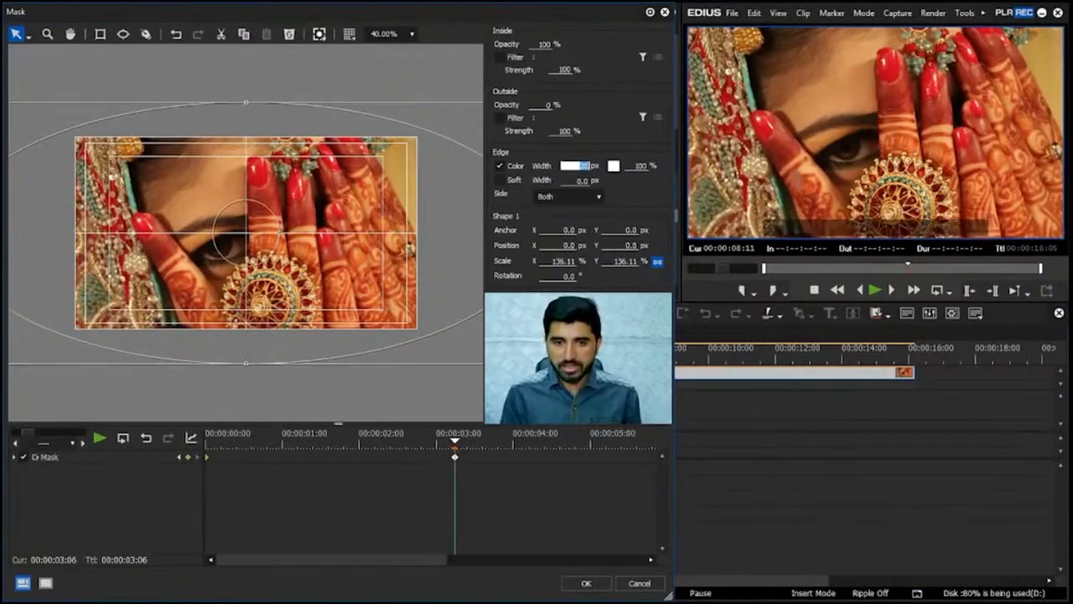
type("20")
left_click(613, 165)
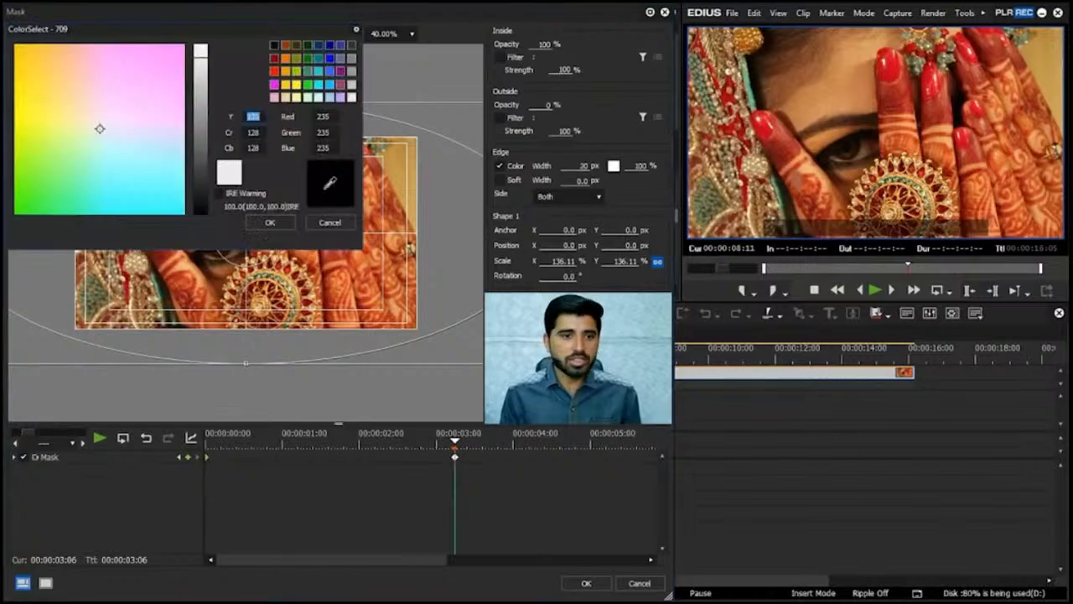
mouse_move(99, 128)
left_mouse_down()
mouse_move(53, 141)
mouse_move(16, 46)
left_mouse_up()
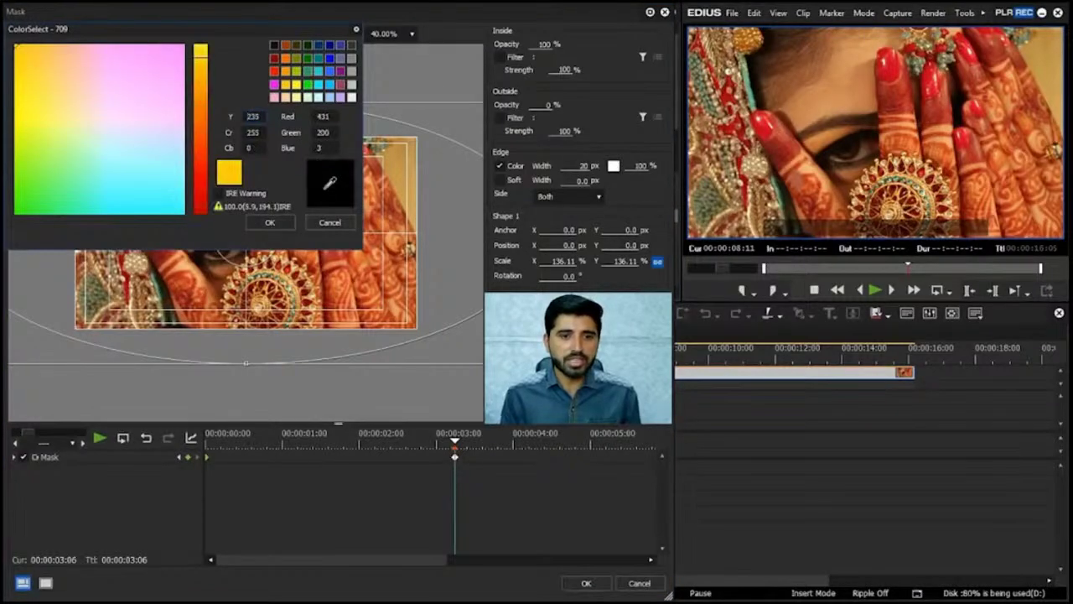
key("Return")
Step: Return to 00:00:00:00 in the Mask timeline and change the edge color to red
key("Home")
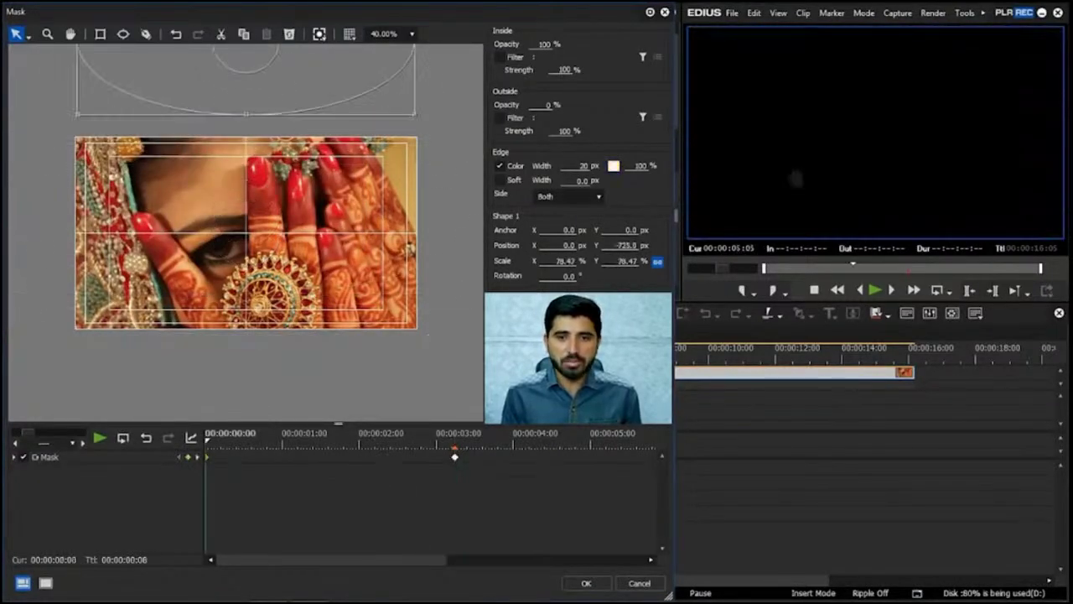
left_click(614, 166)
left_click(274, 72)
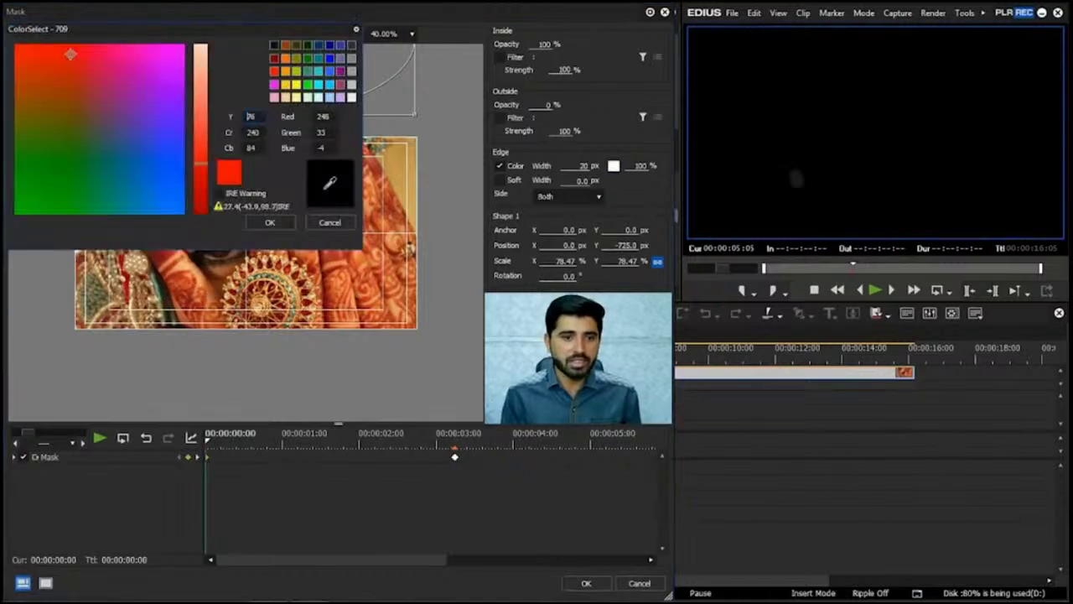
key("Return")
Step: At 00:00:00:20 in the Mask timeline, set the mask's edge color to white
key("ctrl+KP_Add")
key("ctrl+KP_Add")
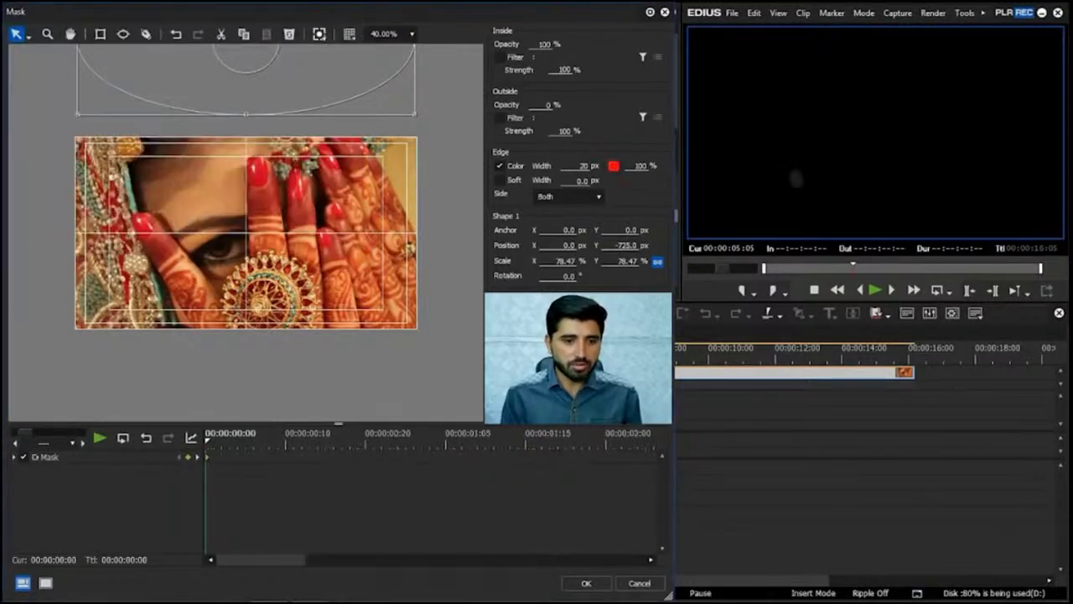
key("space")
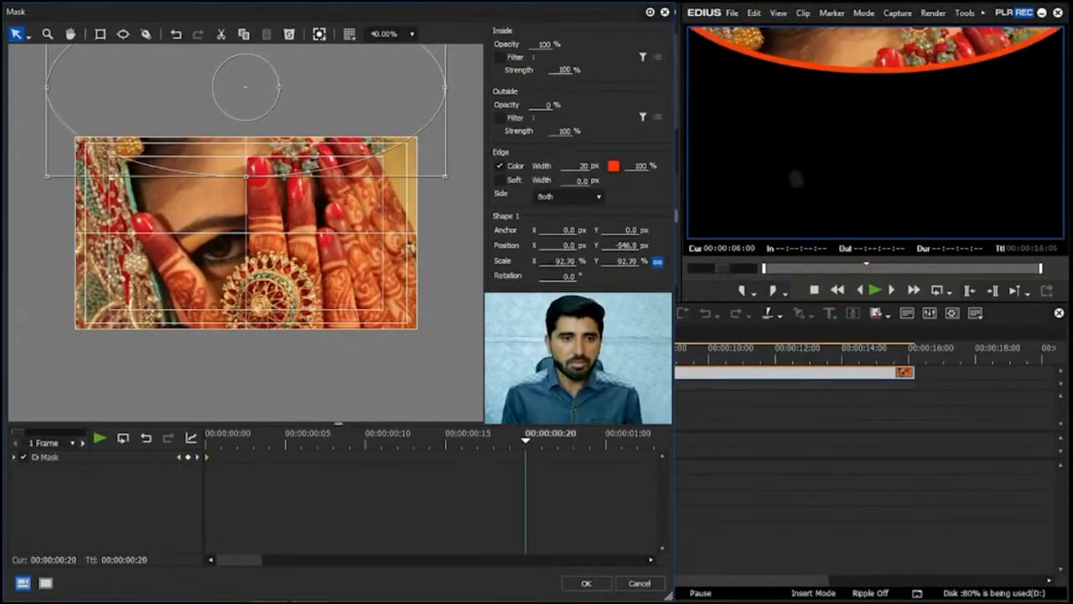
left_click(612, 166)
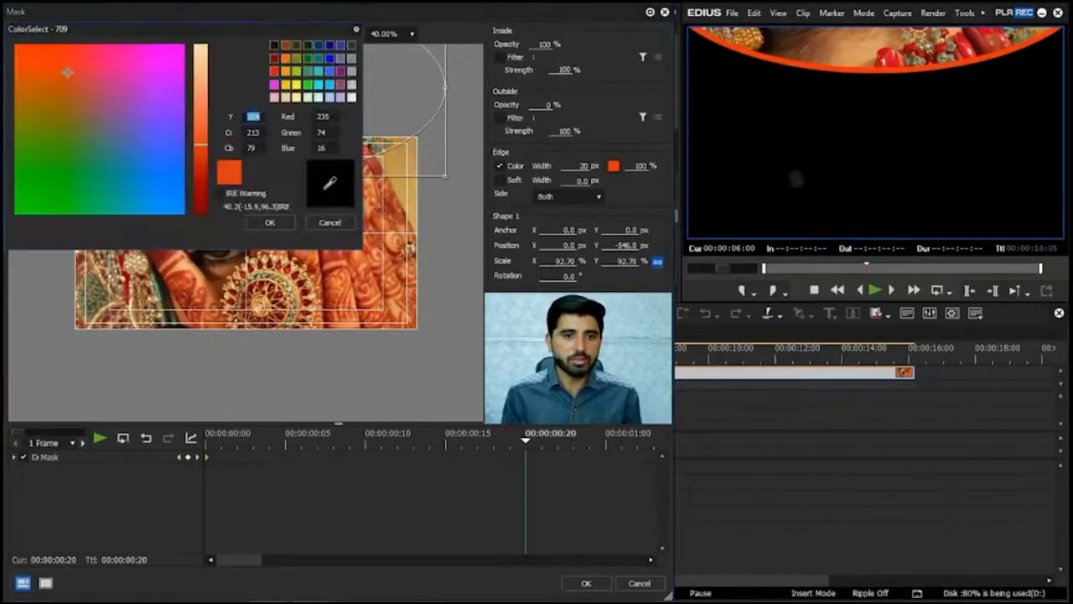
left_click(352, 97)
left_click(270, 222)
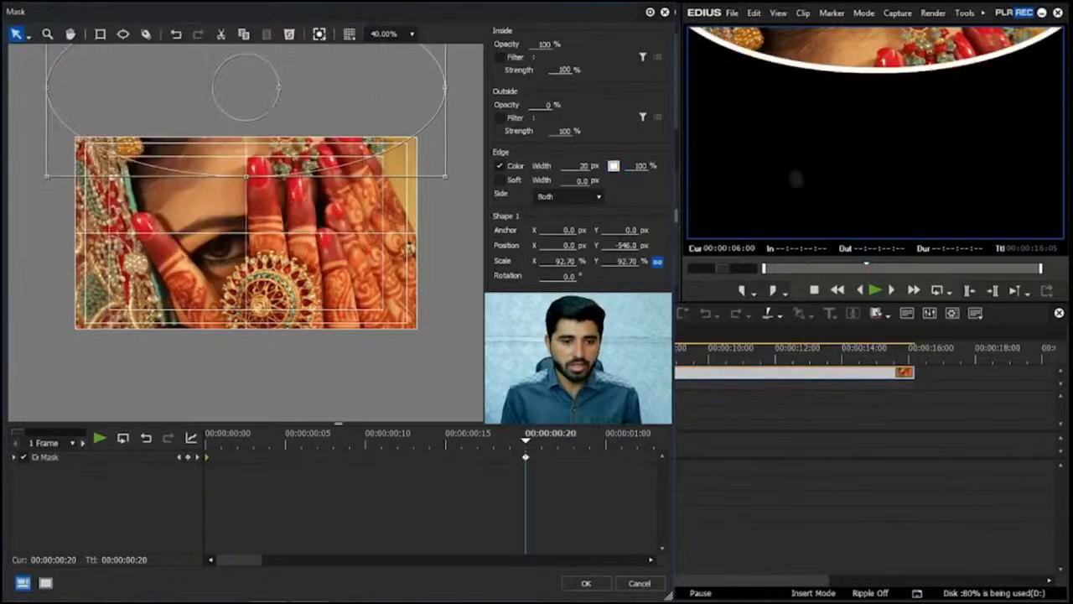
Step: At 00:00:01:10 in the Mask timeline, set the edge color to magenta
left_click_drag(237, 559, 269, 560)
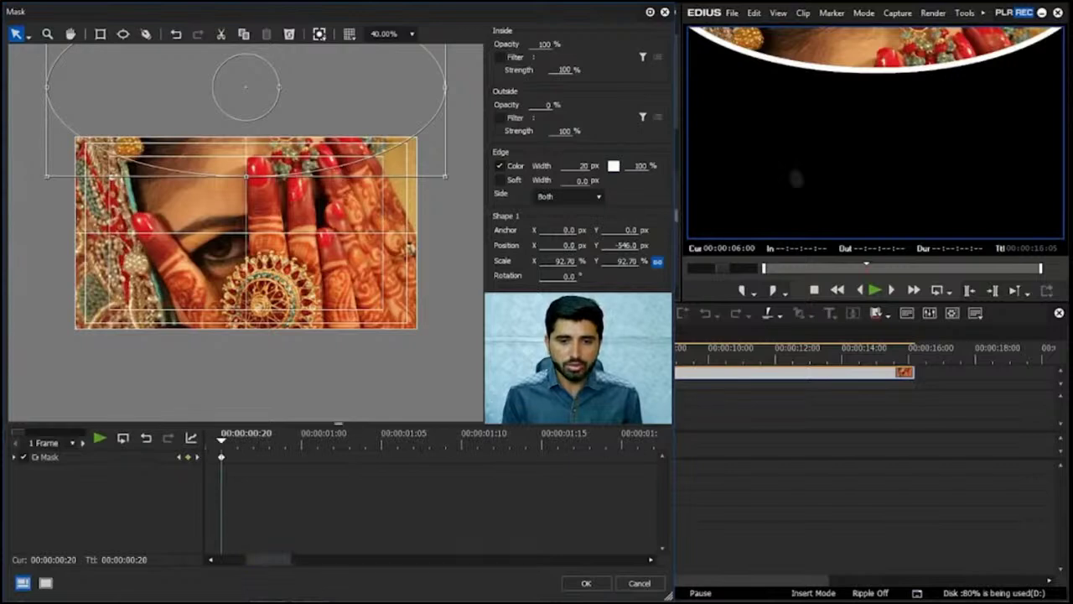
left_click(461, 434)
left_click(613, 165)
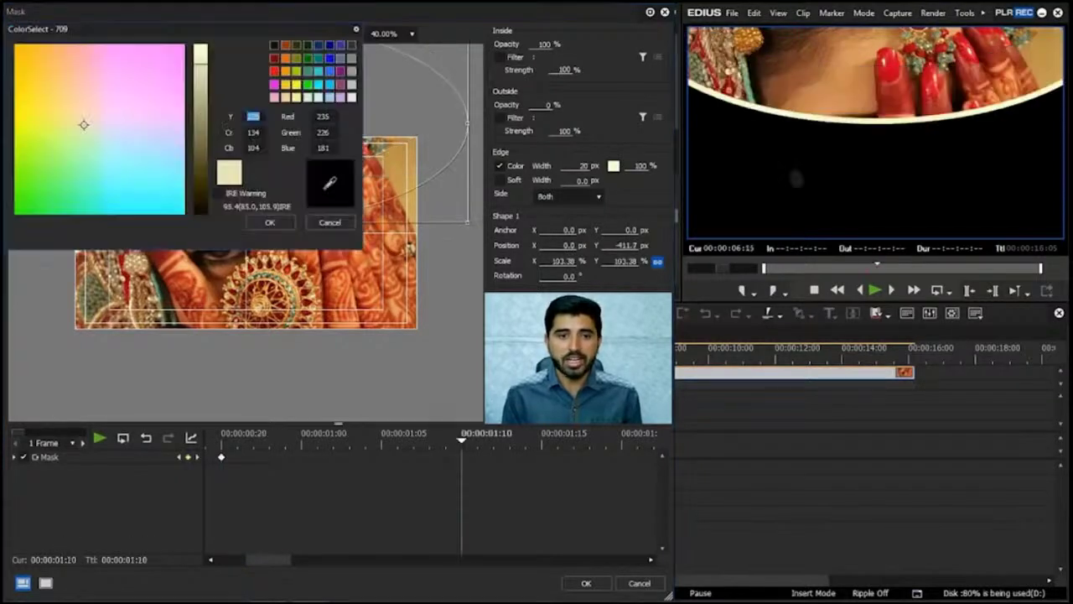
left_click(274, 85)
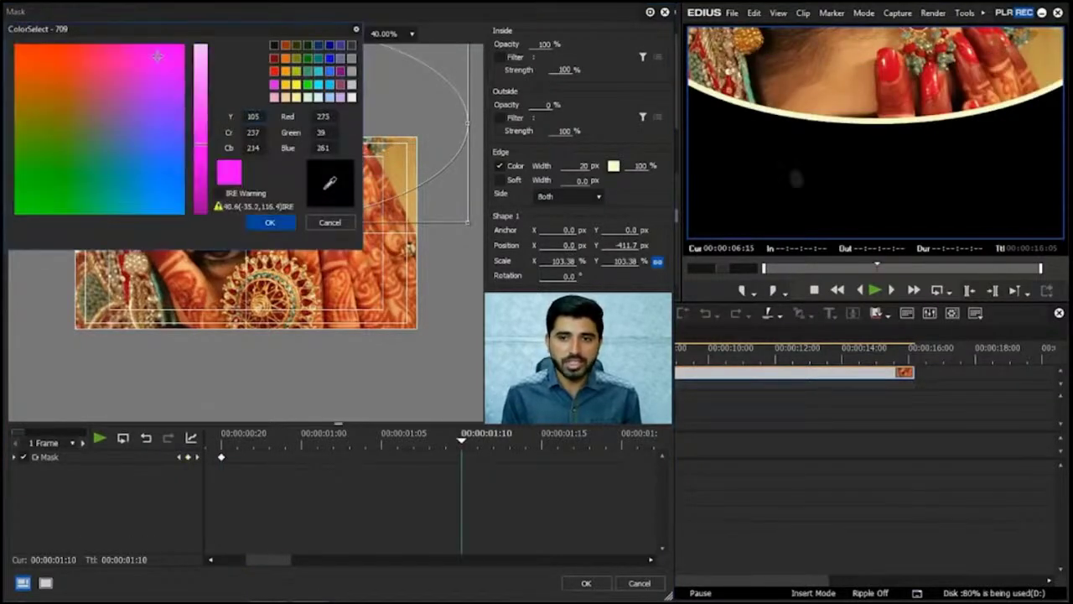
left_click(270, 222)
Step: At 00:00:02:00 in the Mask timeline, set the edge color to green
left_click_drag(247, 559, 270, 559)
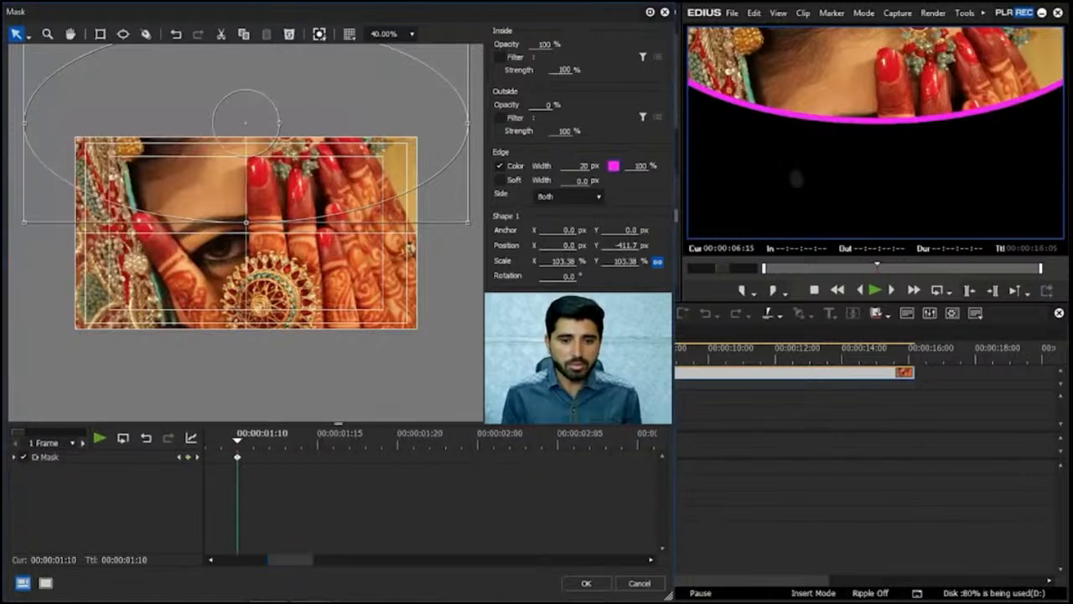
left_click(478, 433)
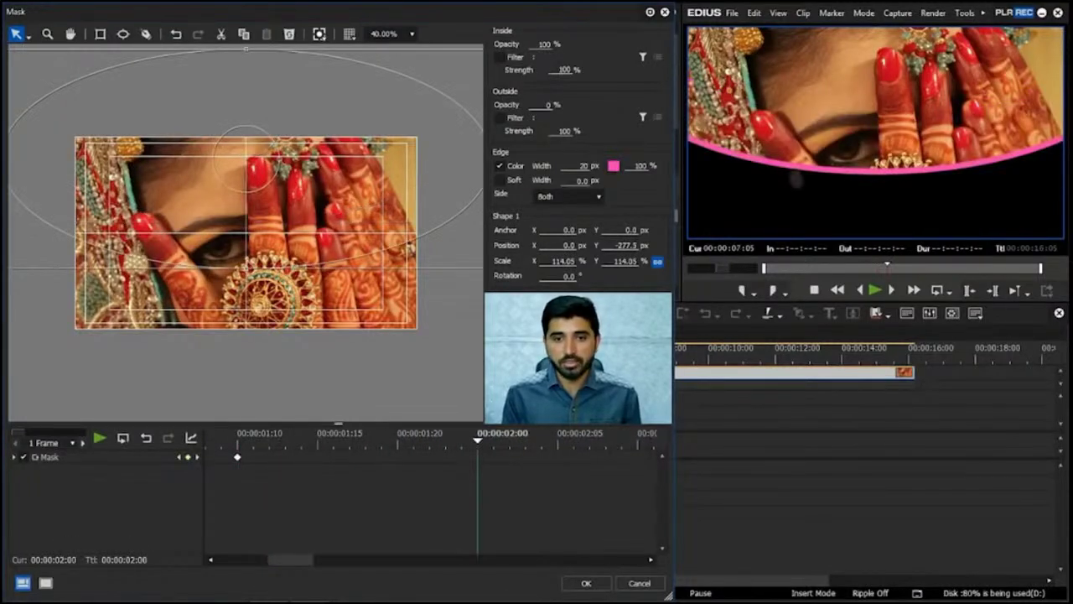
left_click(613, 166)
left_click(42, 201)
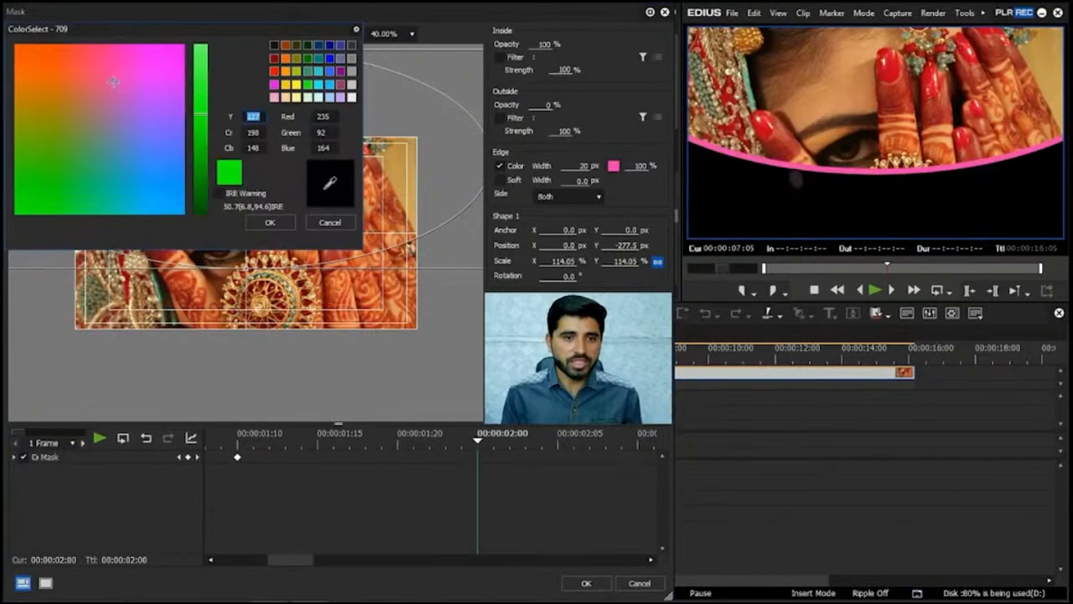
left_click(270, 222)
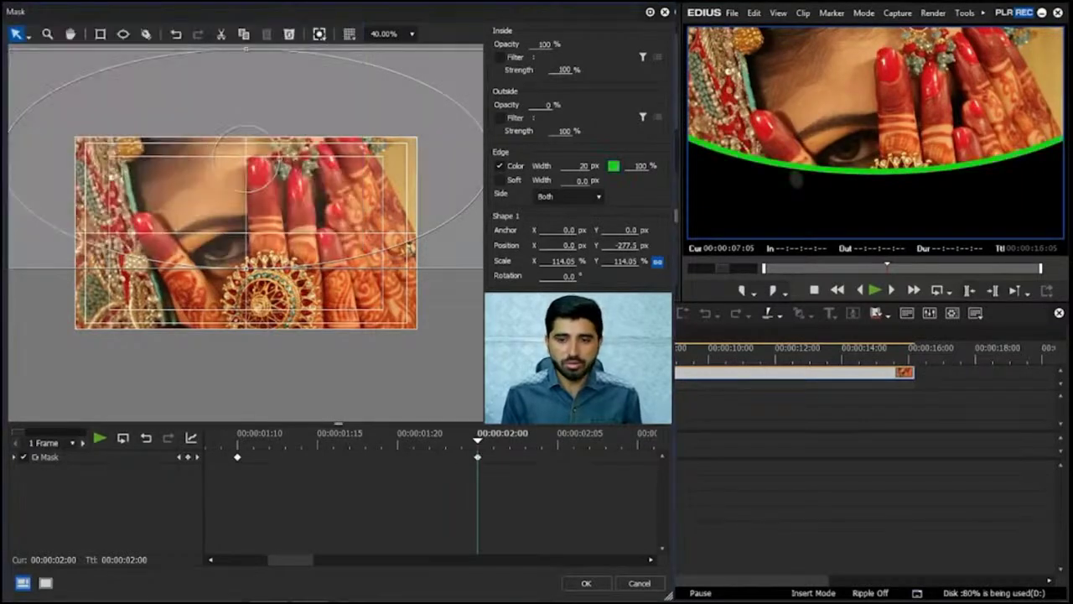
Step: At 00:00:02:20, set the edge color to light blue, fit the keyframe timeline, and apply the mask settings
left_click_drag(290, 560, 315, 559)
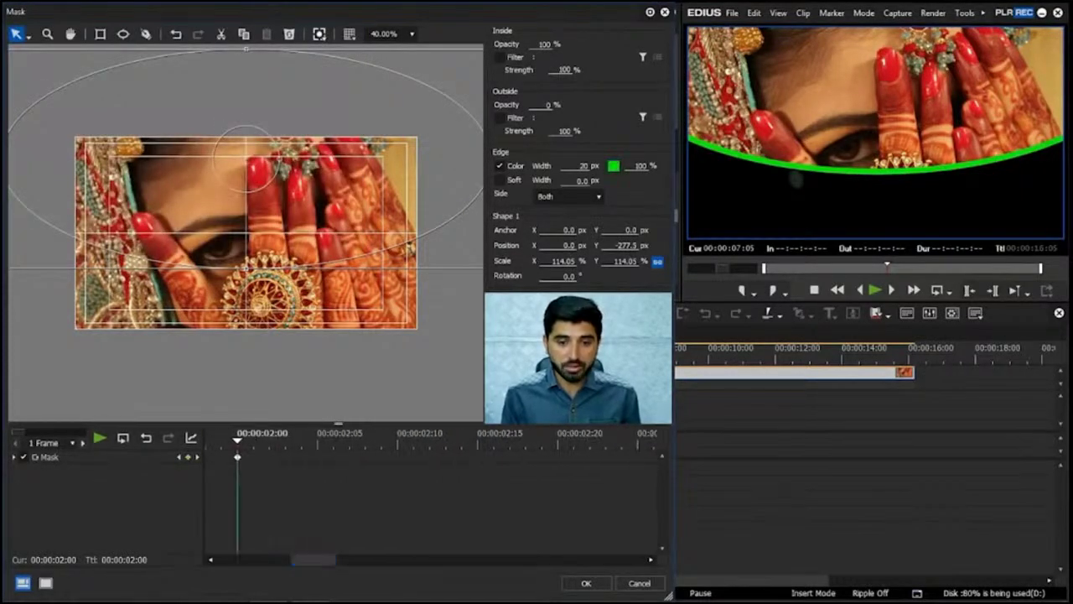
left_click(557, 435)
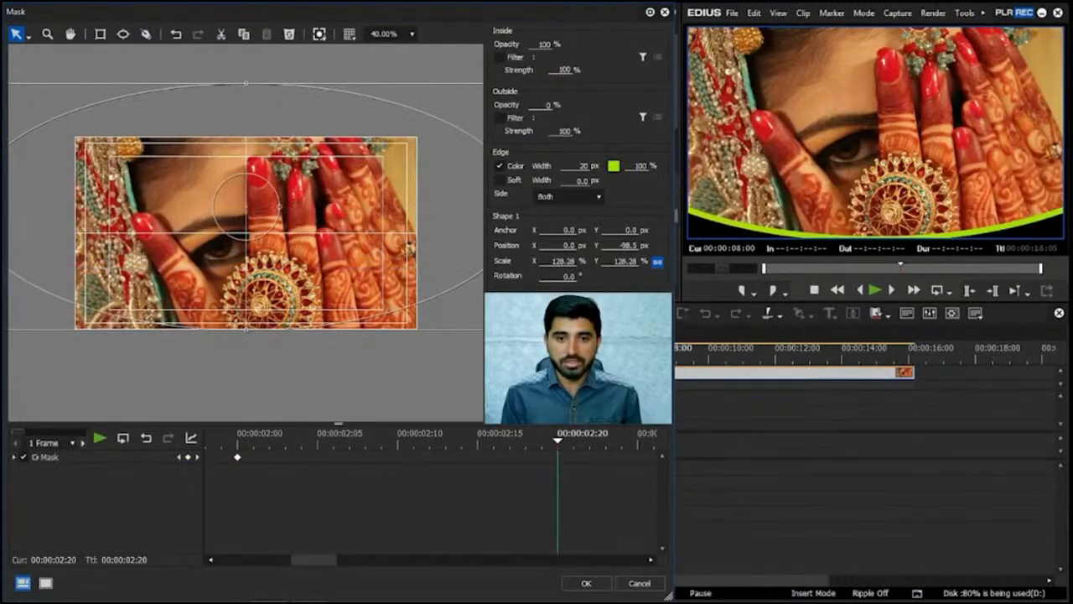
left_click(614, 166)
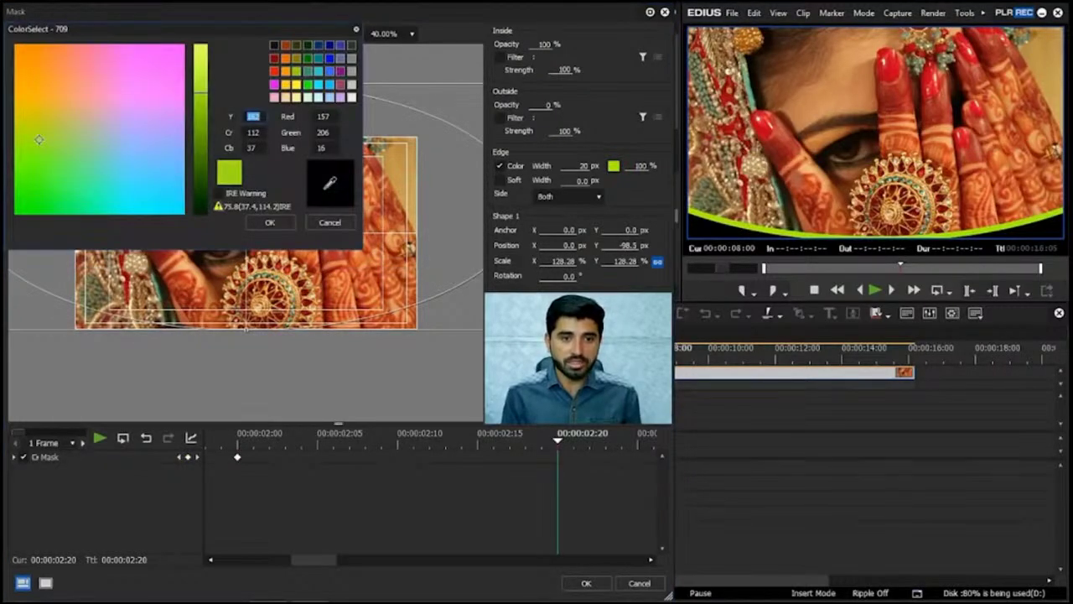
left_click(140, 201)
left_click(270, 223)
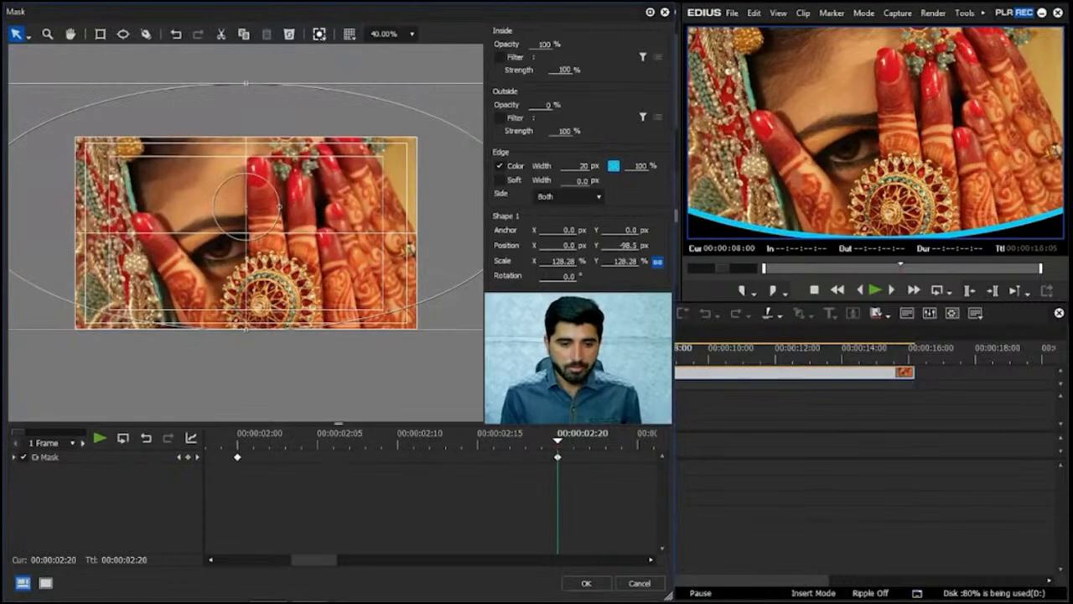
left_click_drag(313, 558, 339, 559)
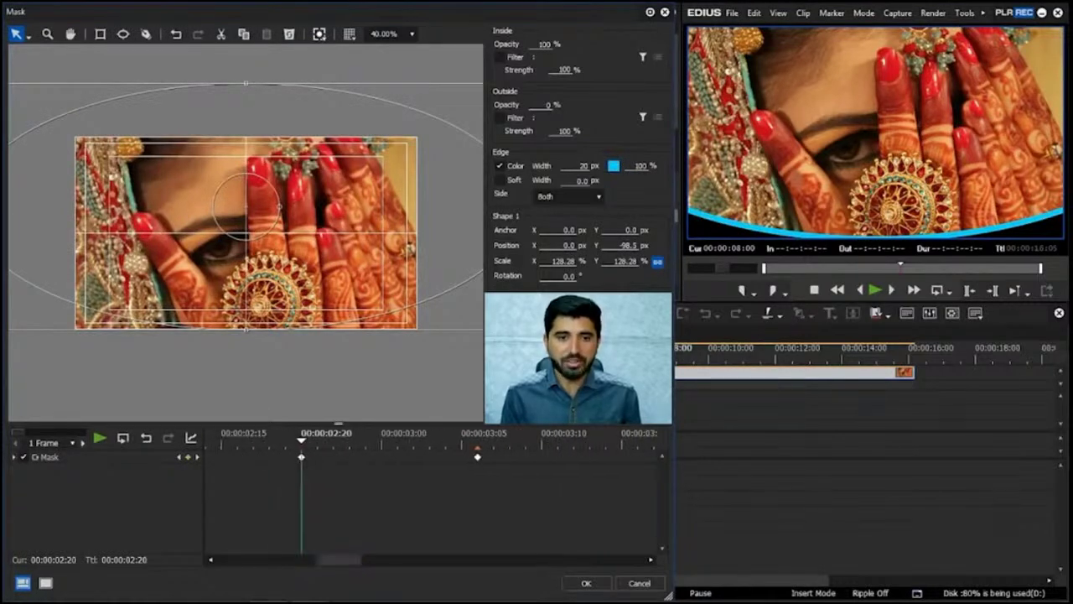
key("ctrl+0")
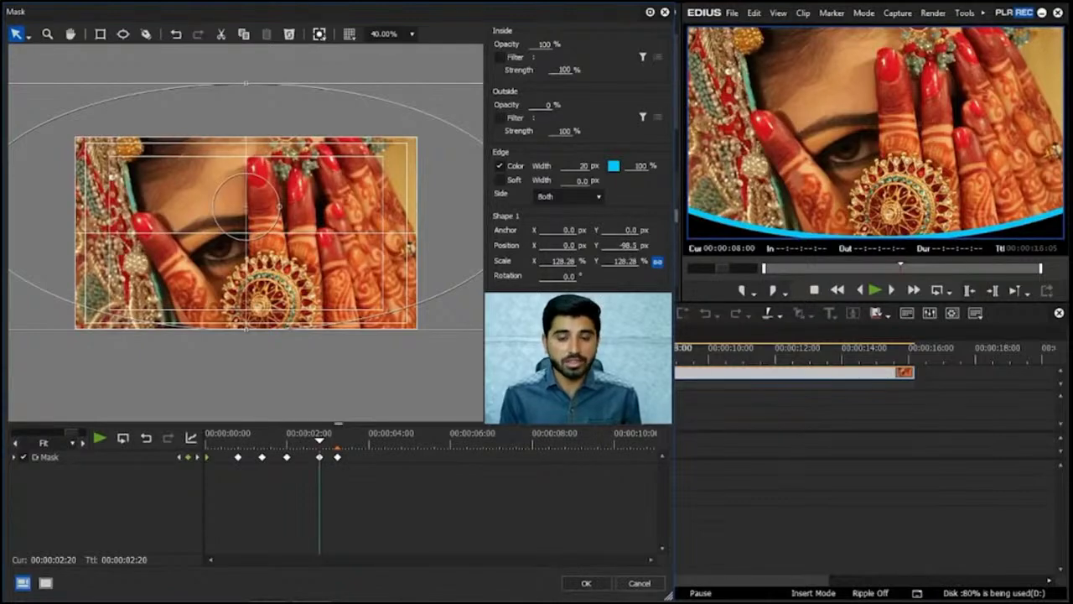
left_click(586, 582)
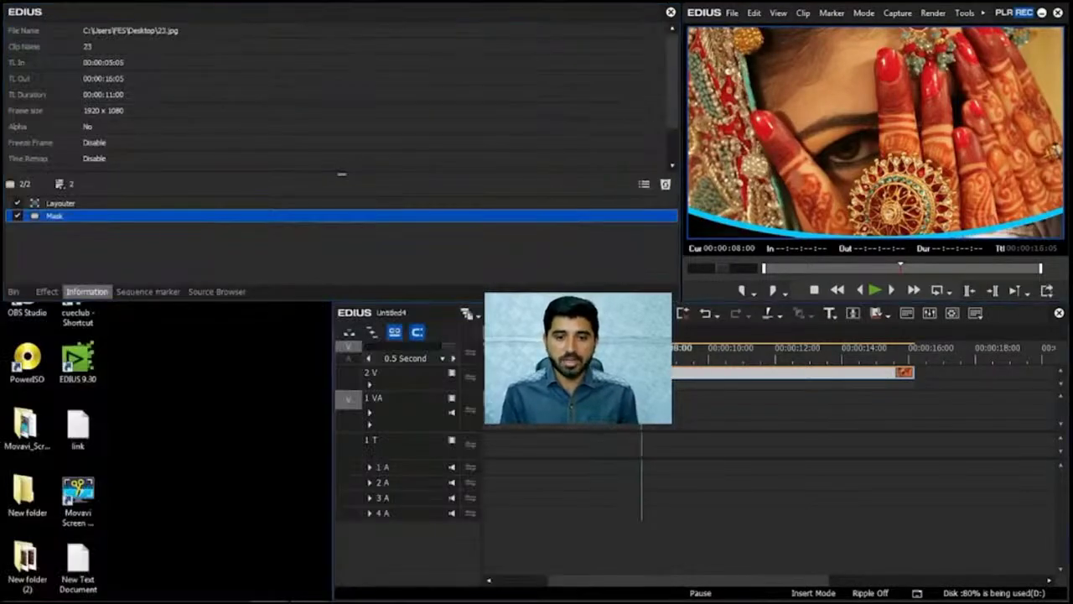
Step: Play back the transition from the start of clip 23 and pause partway through
left_click(640, 524)
key("space")
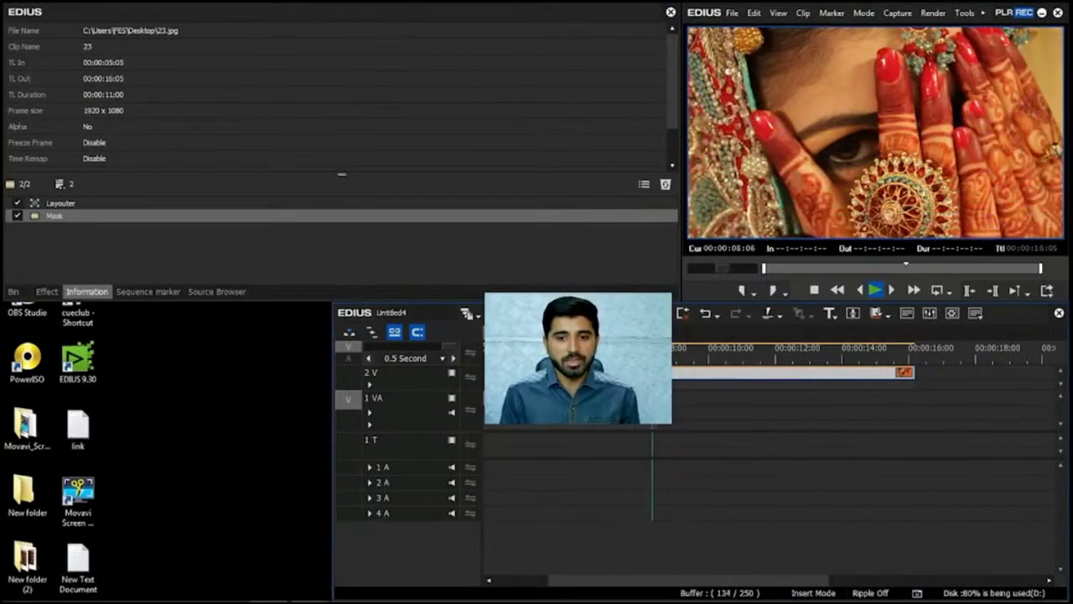
key("Page_Up")
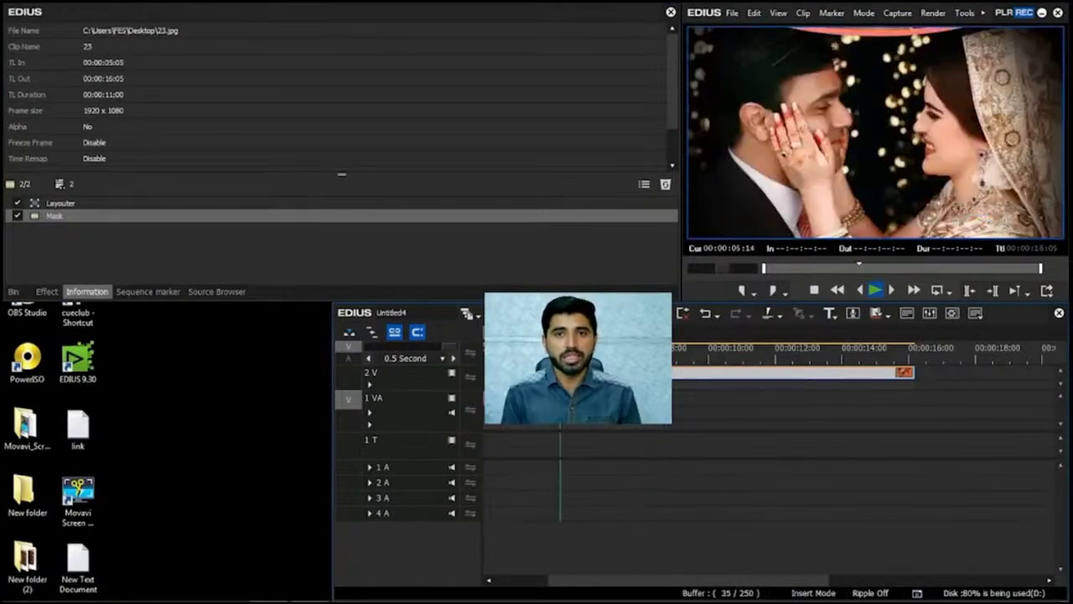
key("space")
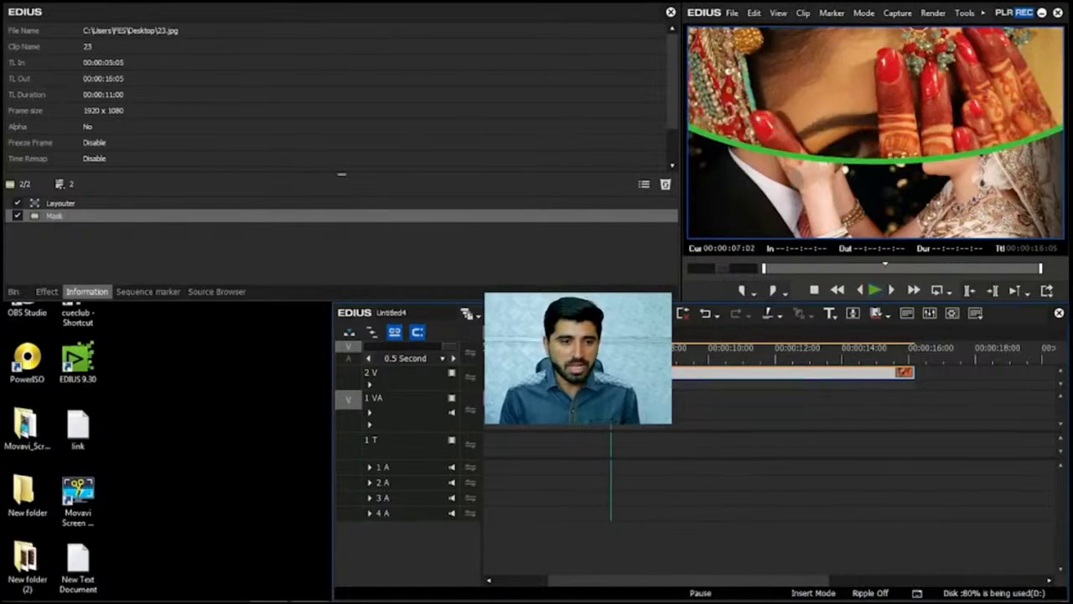
Step: Reopen the clip's mask, set all its keyframes to Linear interpolation, and change the last keyframes to Bezier
double_click(54, 216)
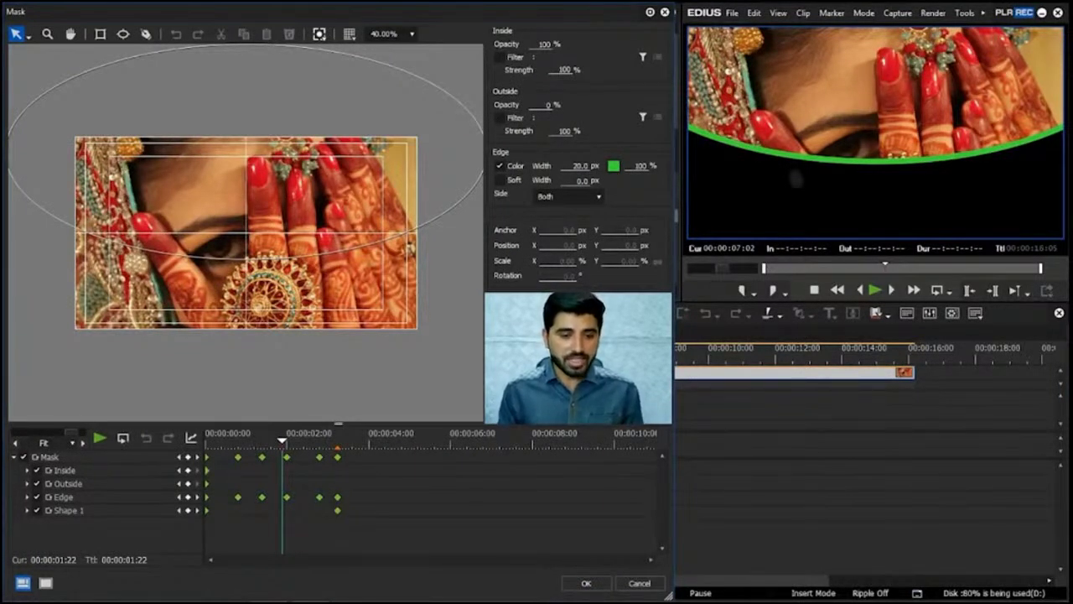
right_click(287, 456)
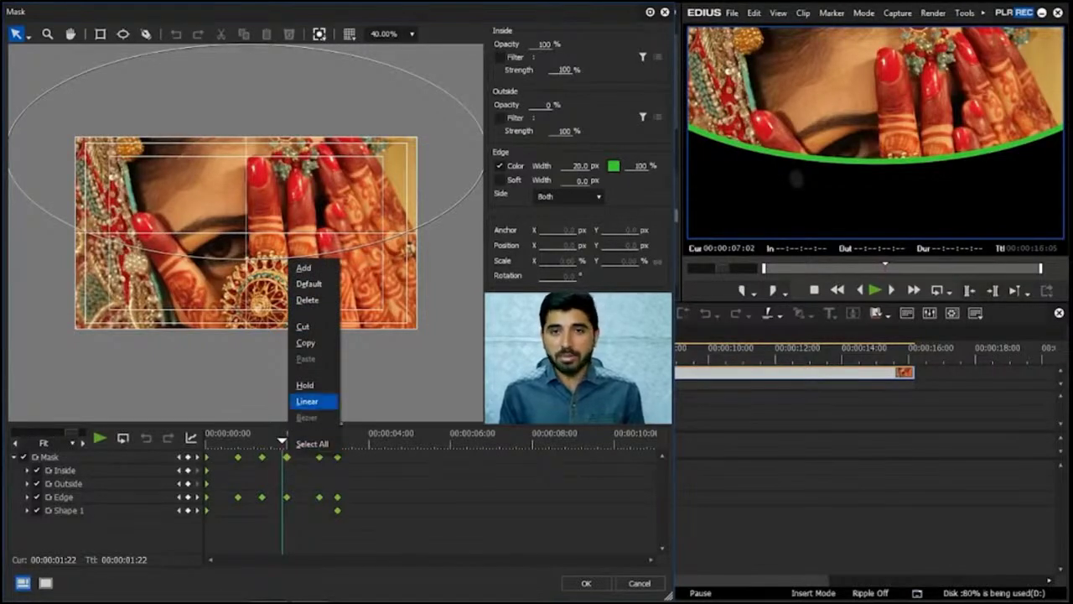
left_click(307, 401)
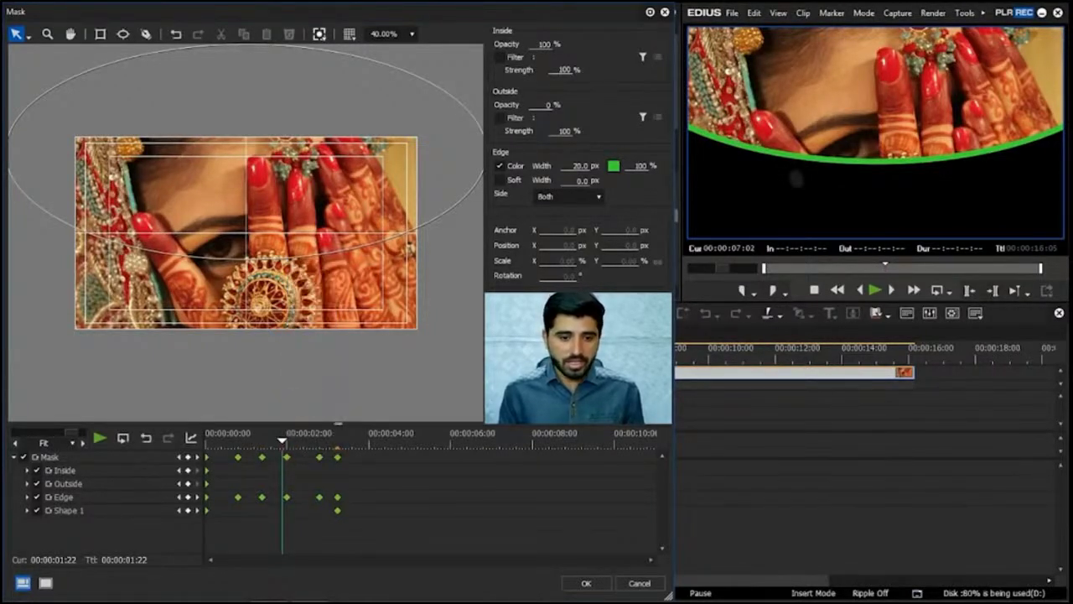
left_click_drag(468, 552, 334, 480)
right_click(337, 457)
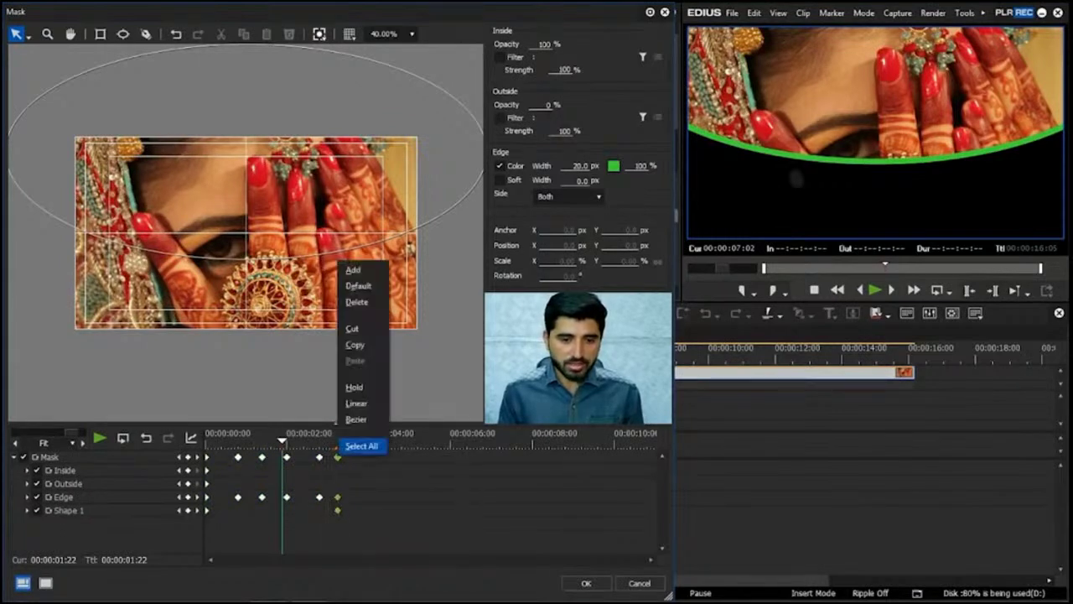
left_click(355, 420)
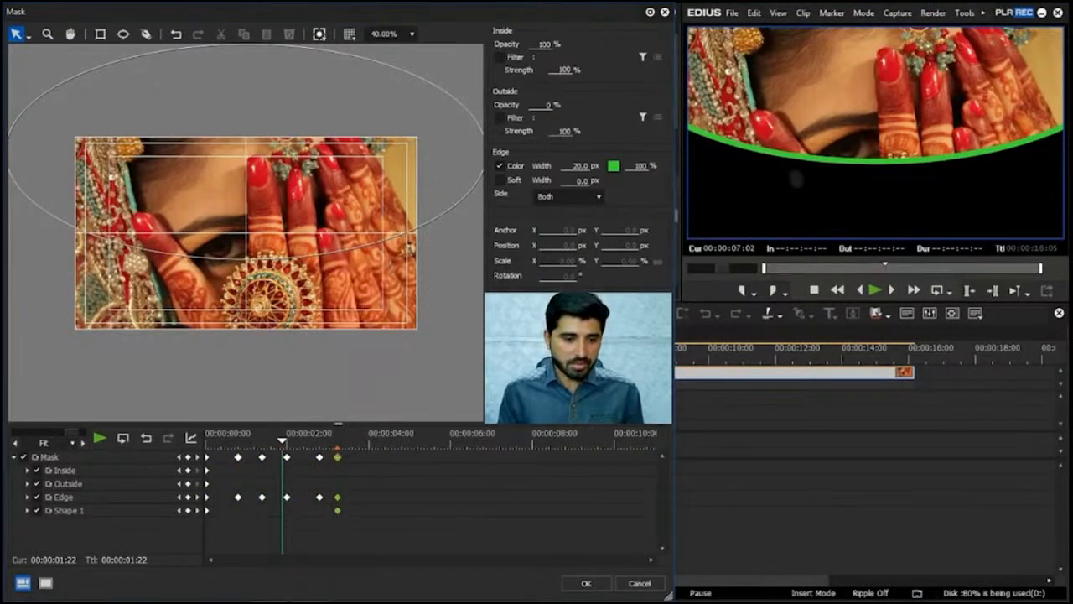
Step: Set the keyframes at 00:00:00:00 to Linear and the last keyframes to Bezier, and apply the mask settings
right_click(210, 457)
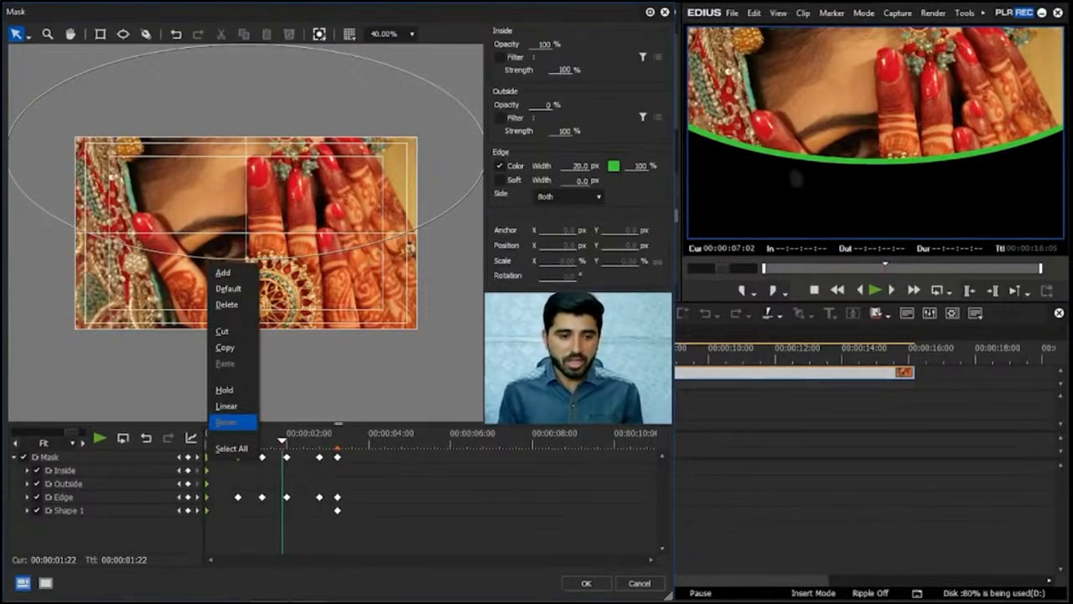
left_click(226, 422)
right_click(209, 457)
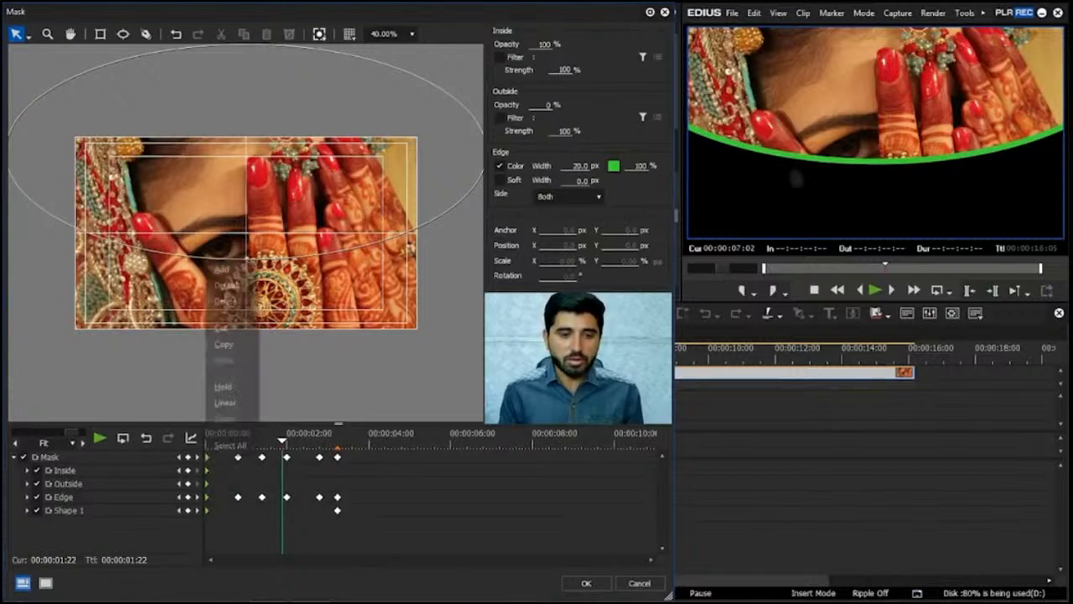
left_click(225, 403)
left_click_drag(411, 516, 322, 450)
right_click(337, 457)
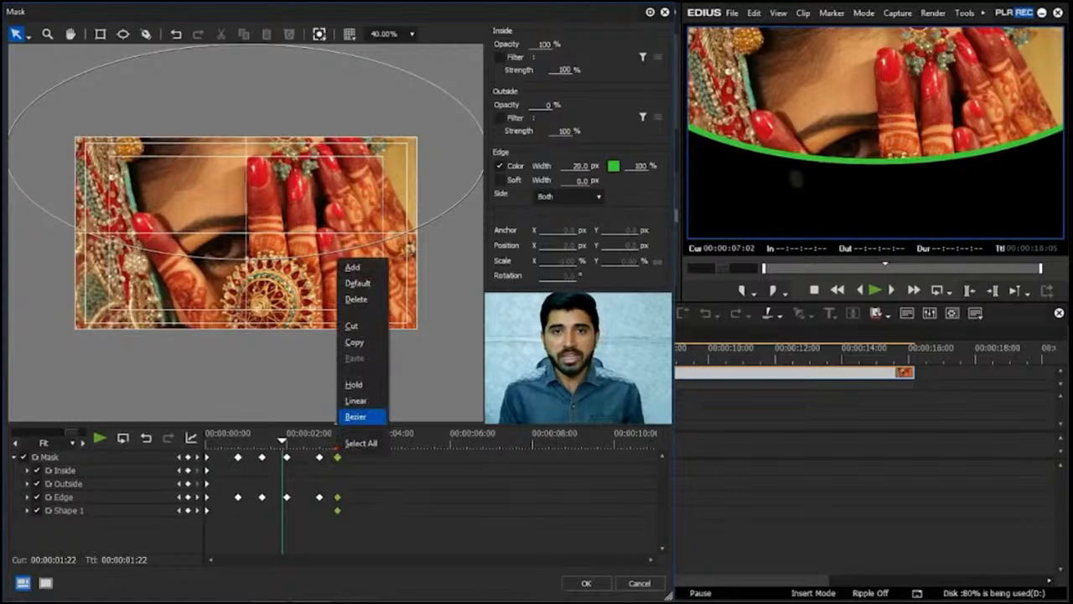
left_click(355, 417)
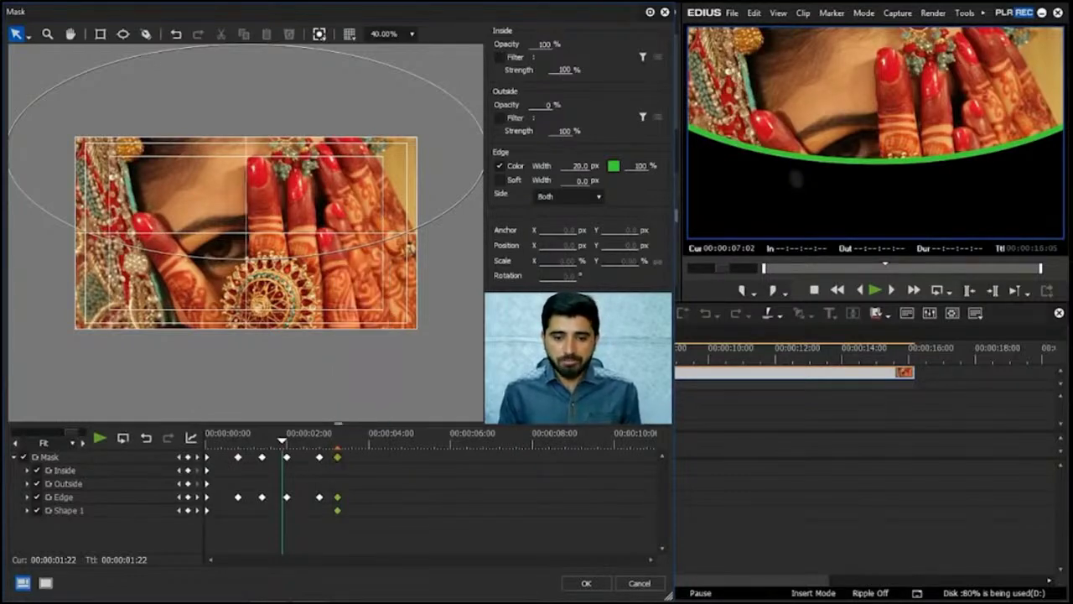
left_click(586, 583)
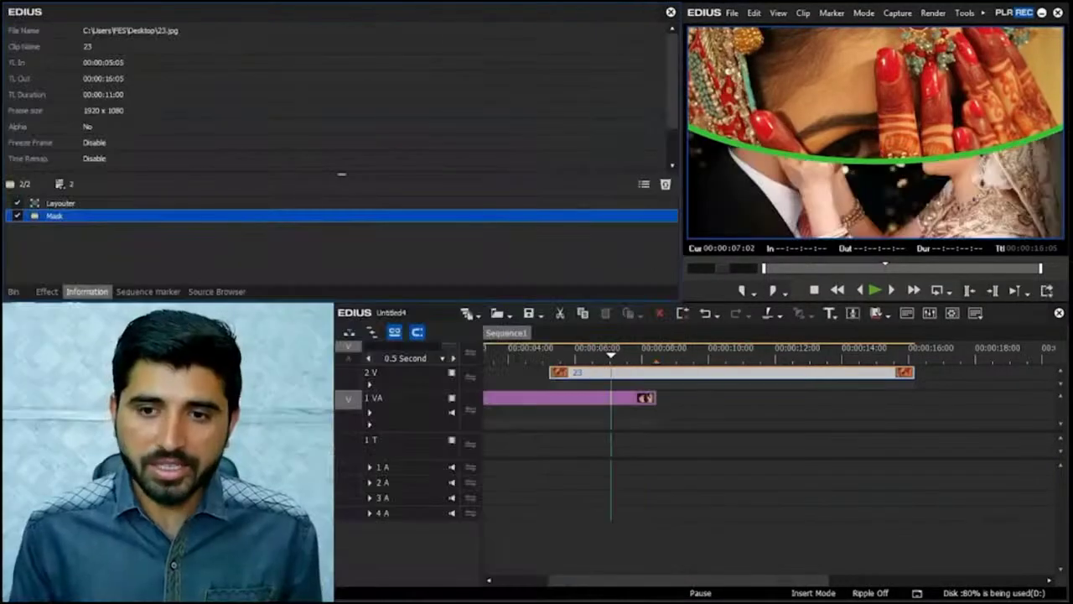
Step: Replay the transition on the timeline from about 00:00:06:00
key("space")
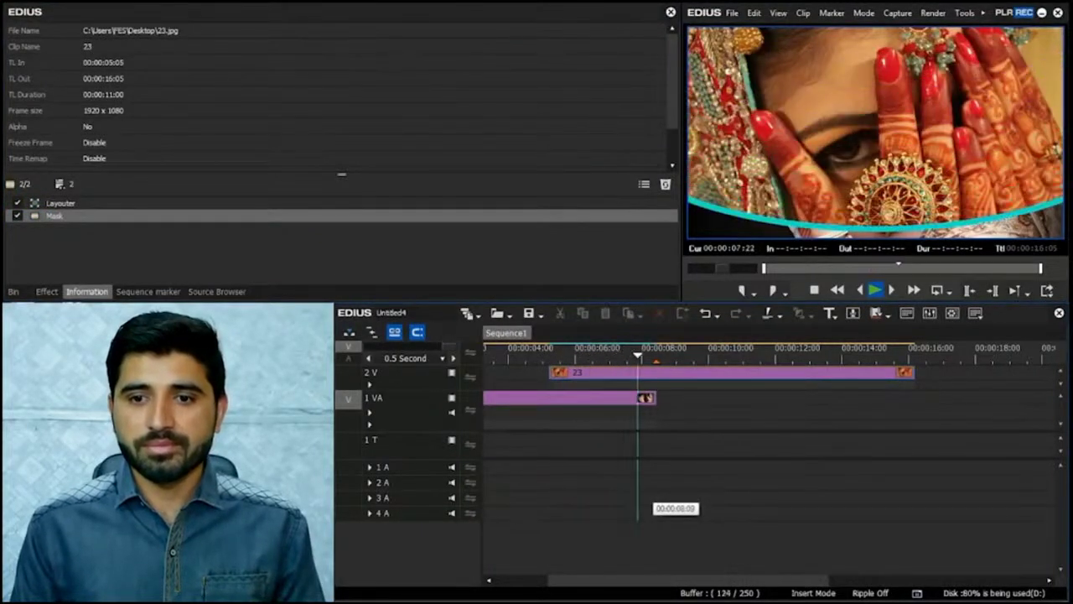
left_click(577, 347)
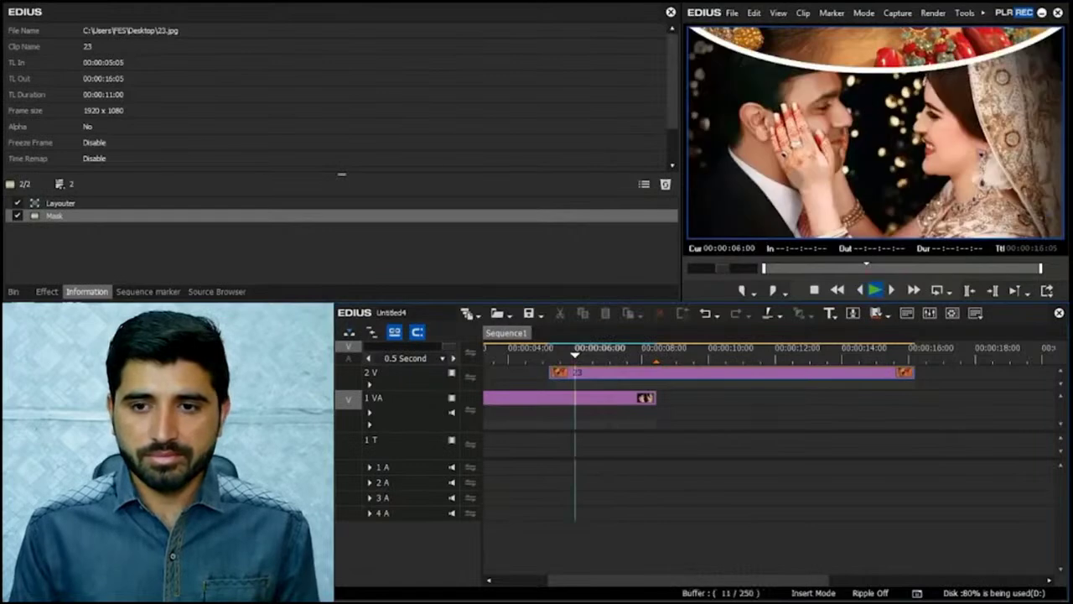
Step: Reopen clip 23's mask and set the Mask and Edge keyframes at 00:00:02:00 and the next pair after it to Bezier
double_click(54, 215)
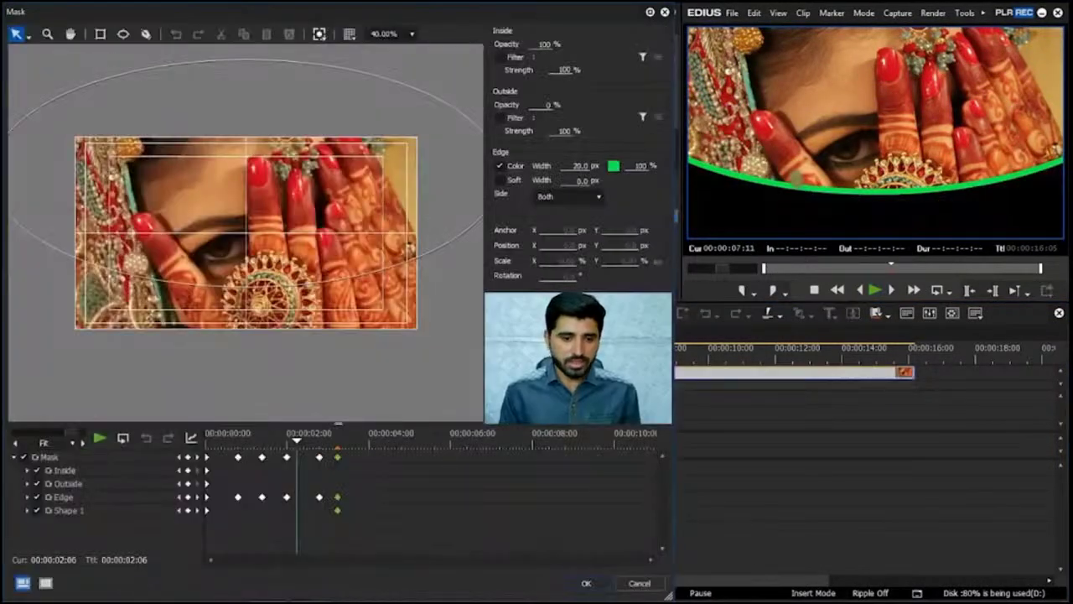
left_click_drag(325, 520, 315, 453)
right_click(321, 456)
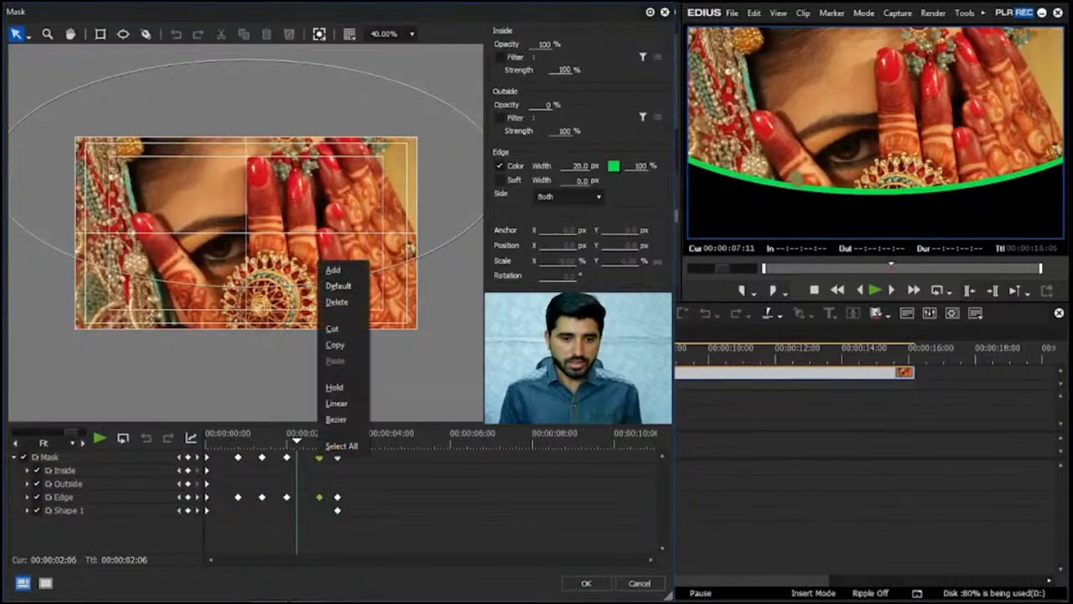
left_click(335, 418)
left_click(287, 457)
right_click(288, 457)
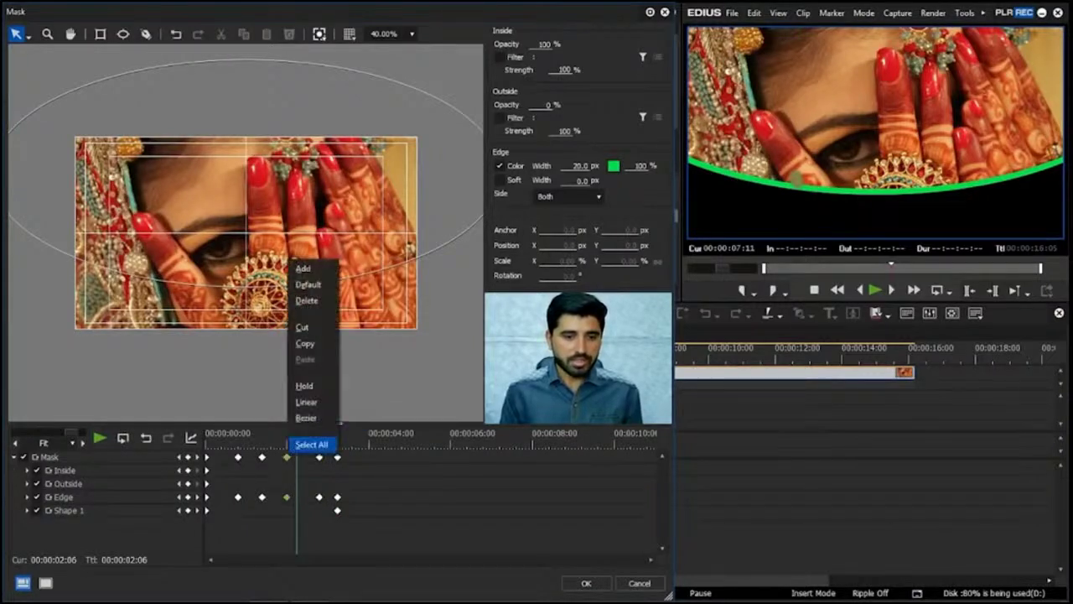
left_click(299, 412)
Step: Set the two earlier pairs of Mask and Edge keyframes and all keyframes at 00:00:00:00 to Bezier
left_click_drag(268, 516, 258, 463)
right_click(261, 457)
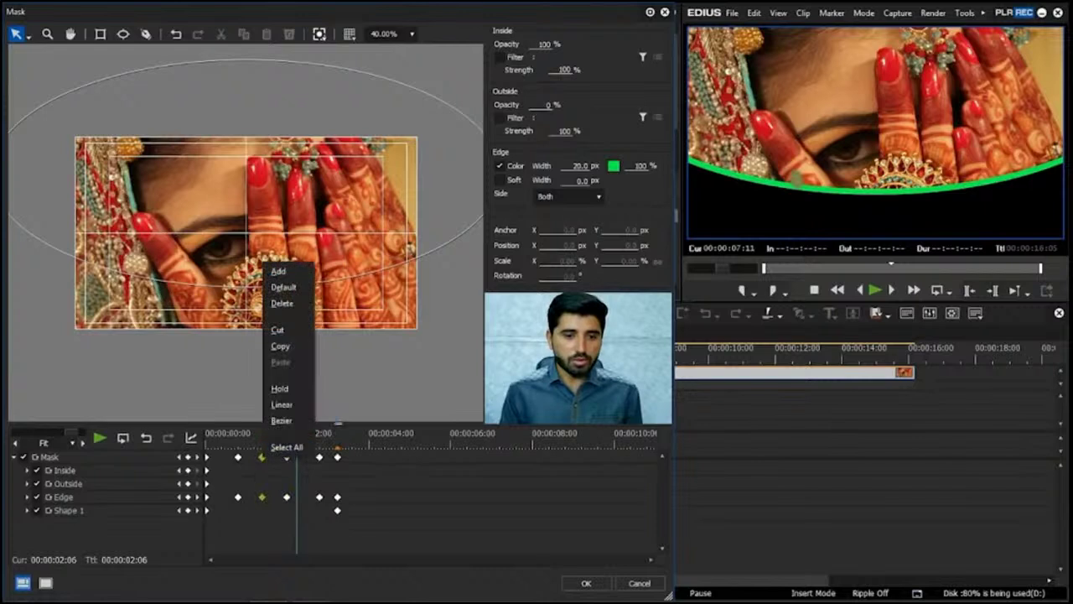
left_click(285, 419)
left_click(238, 457)
right_click(238, 457)
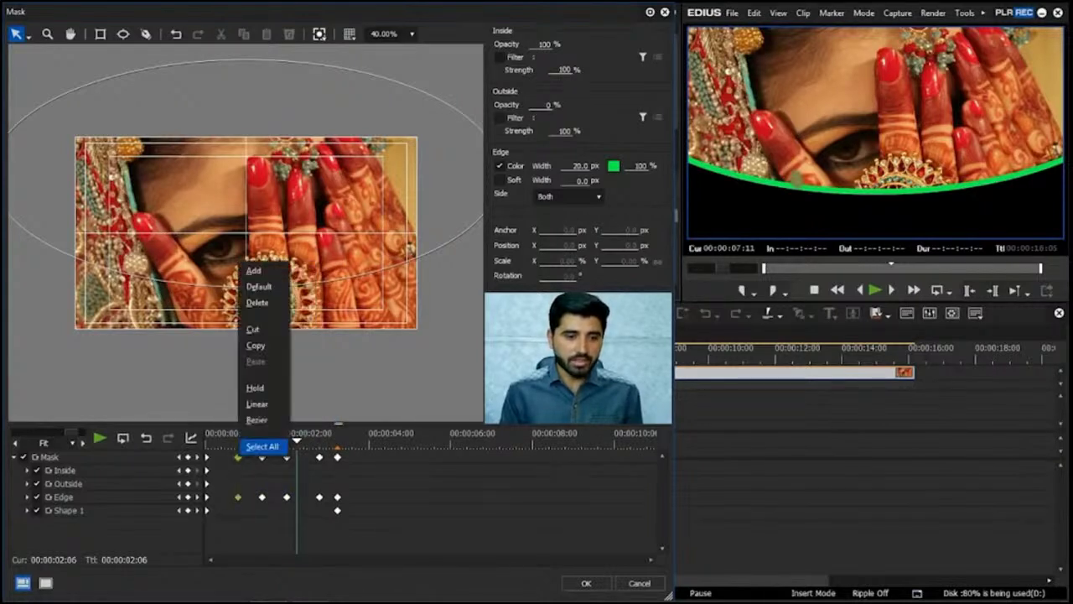
left_click(256, 416)
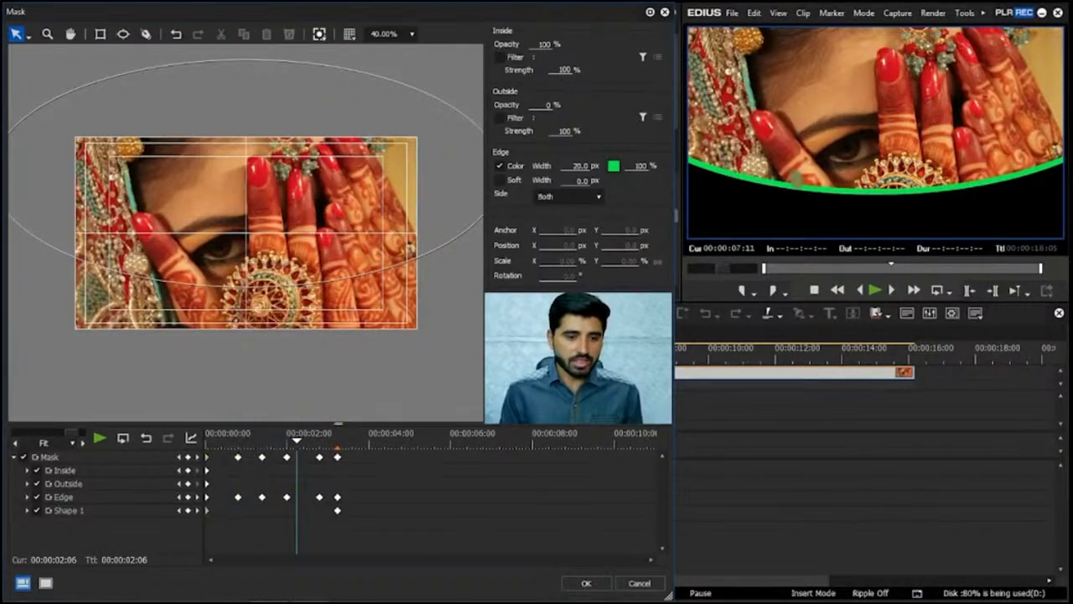
right_click(208, 508)
key("Escape")
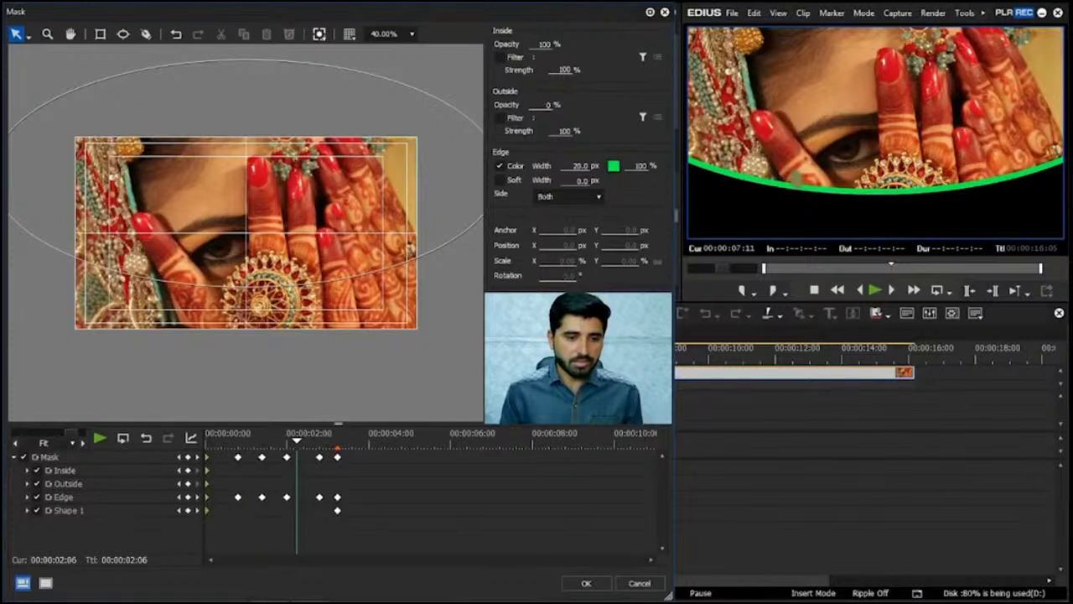
right_click(211, 463)
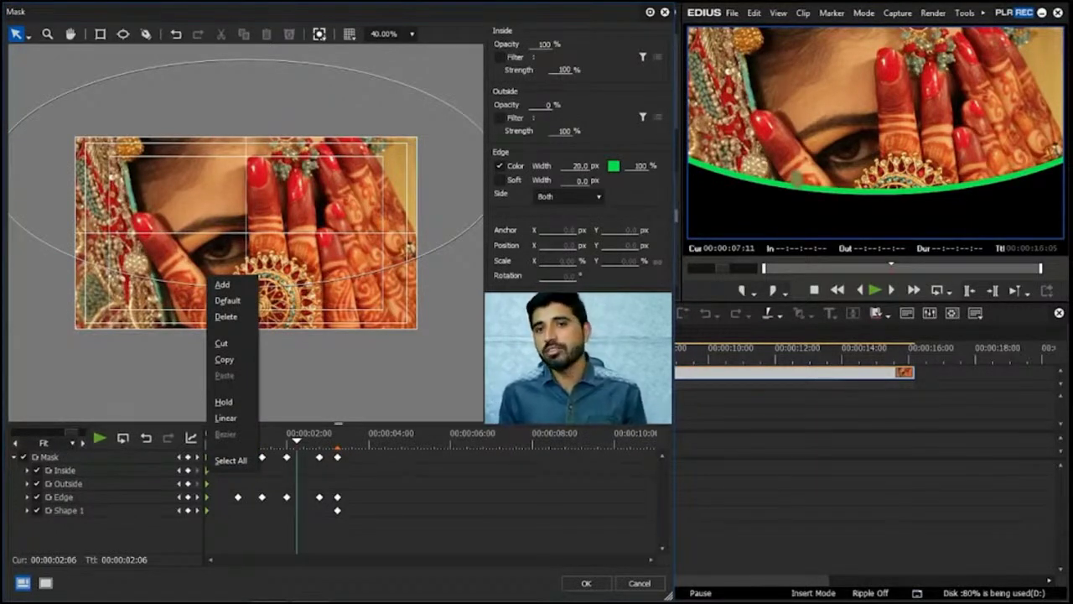
key("Escape")
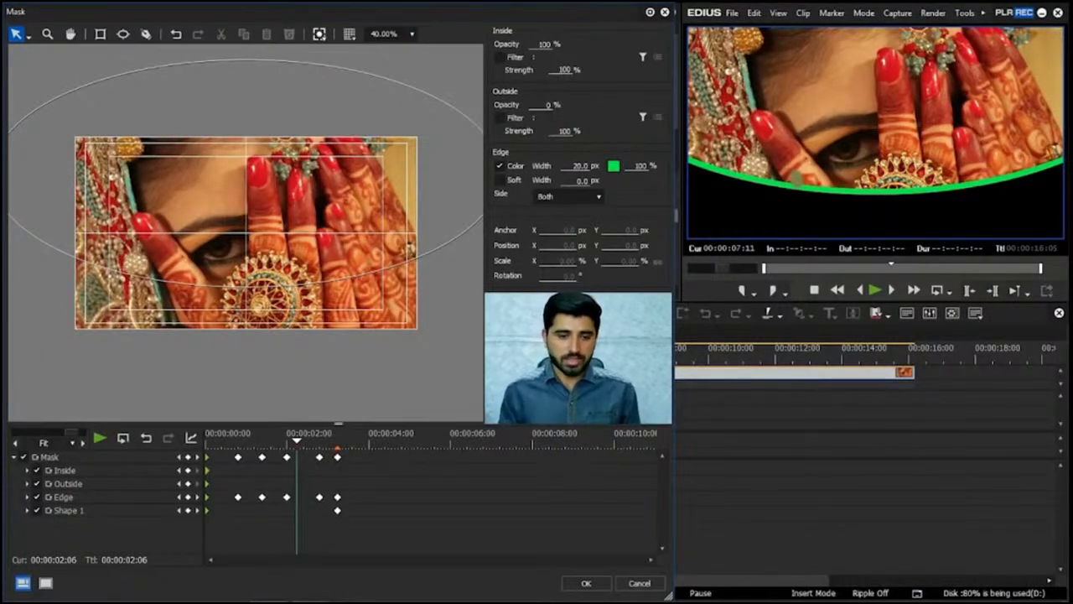
Step: Set the last two columns of mask keyframes to Bezier and apply the mask settings
key("ctrl+a")
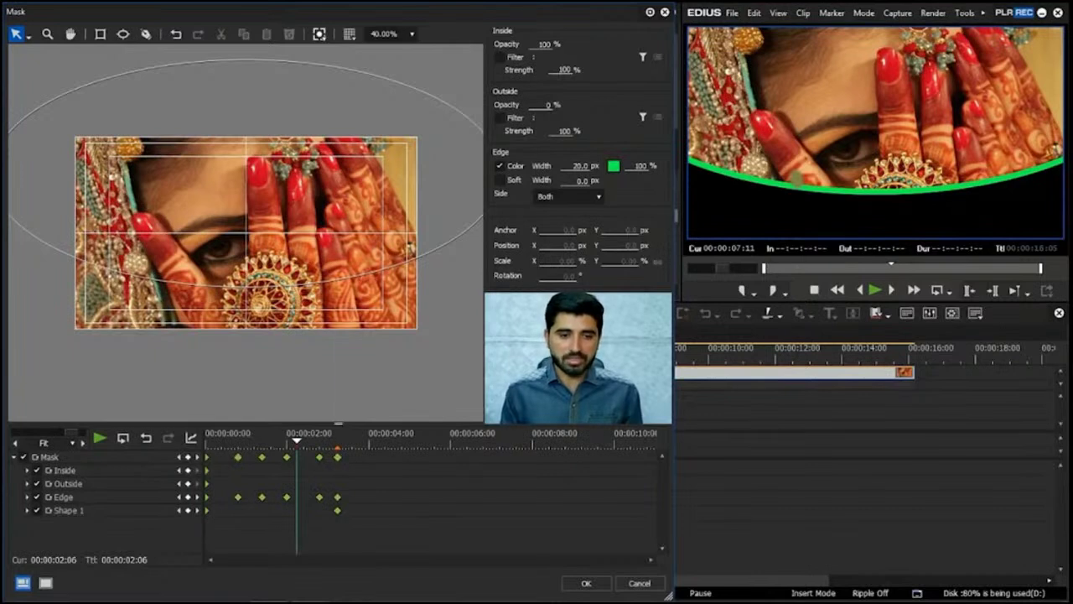
right_click(337, 456)
key("Escape")
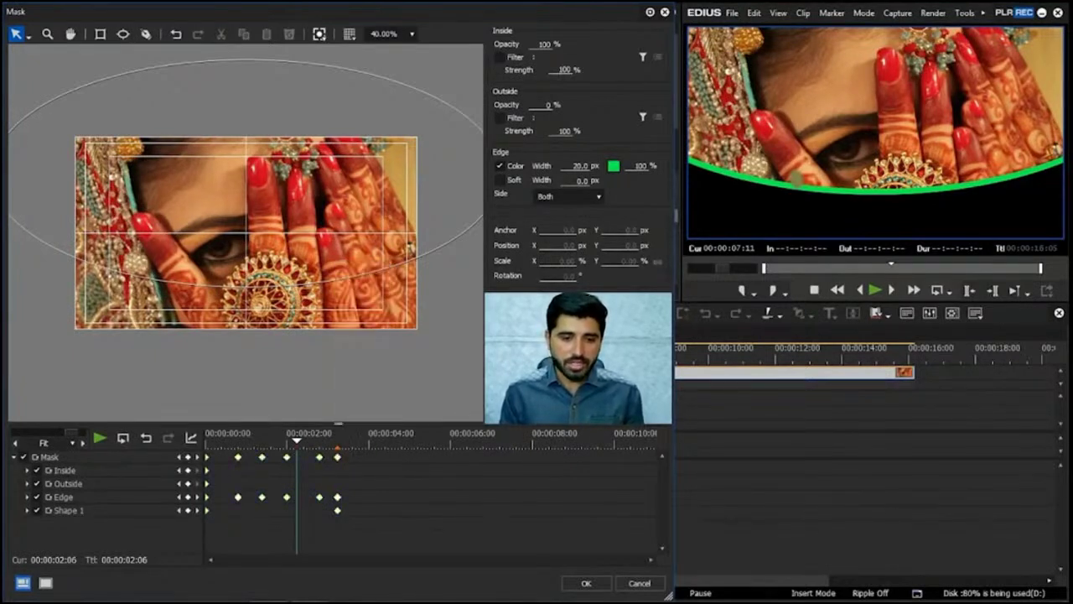
left_click_drag(395, 552, 300, 451)
right_click(337, 456)
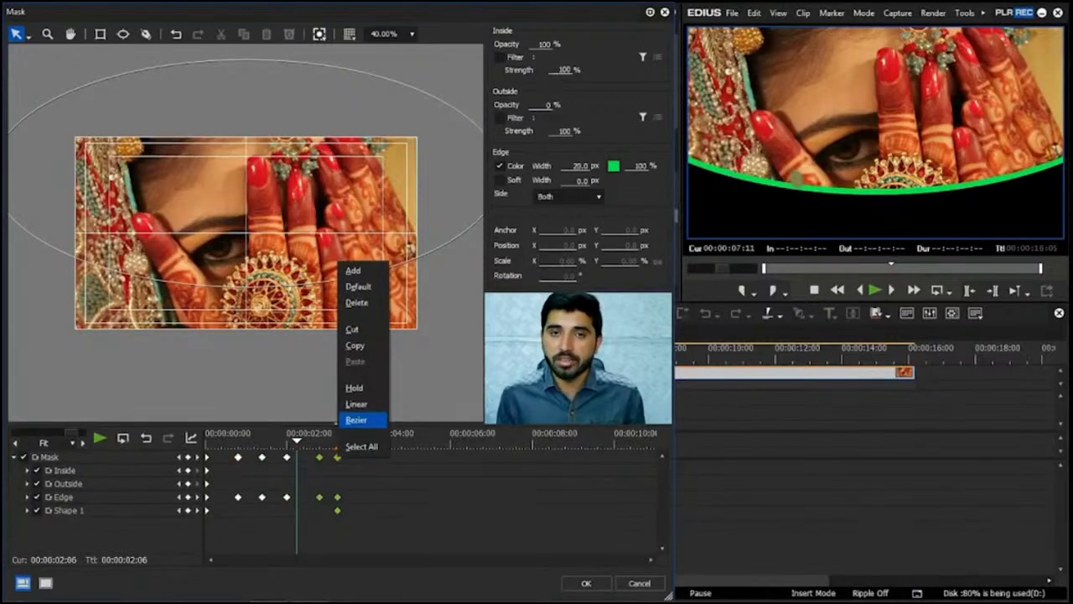
left_click(356, 419)
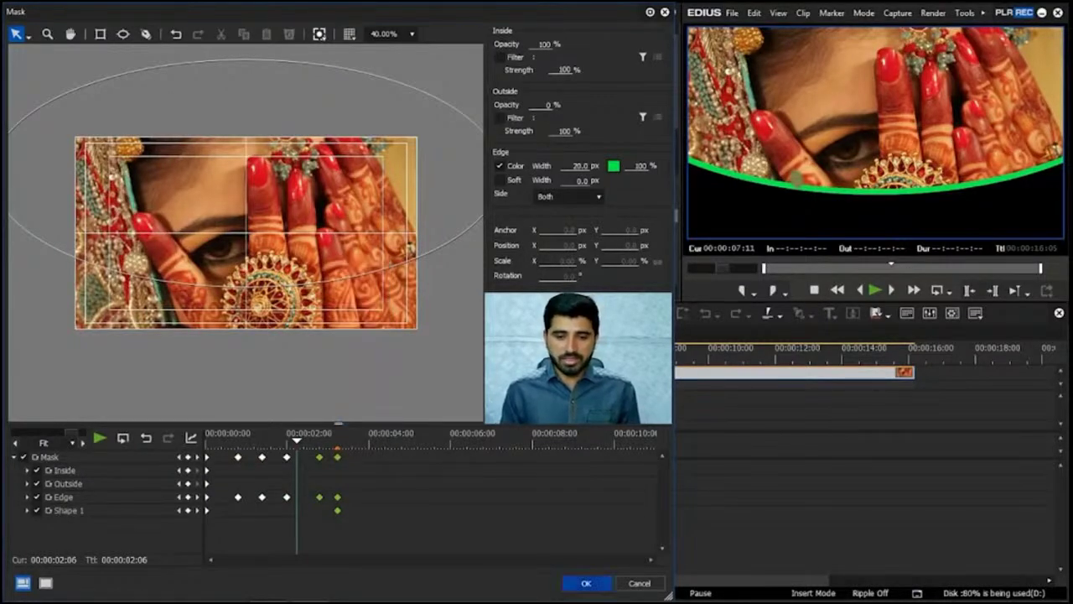
left_click(586, 583)
Step: Play back the updated transition on the timeline and pause at its end
key("space")
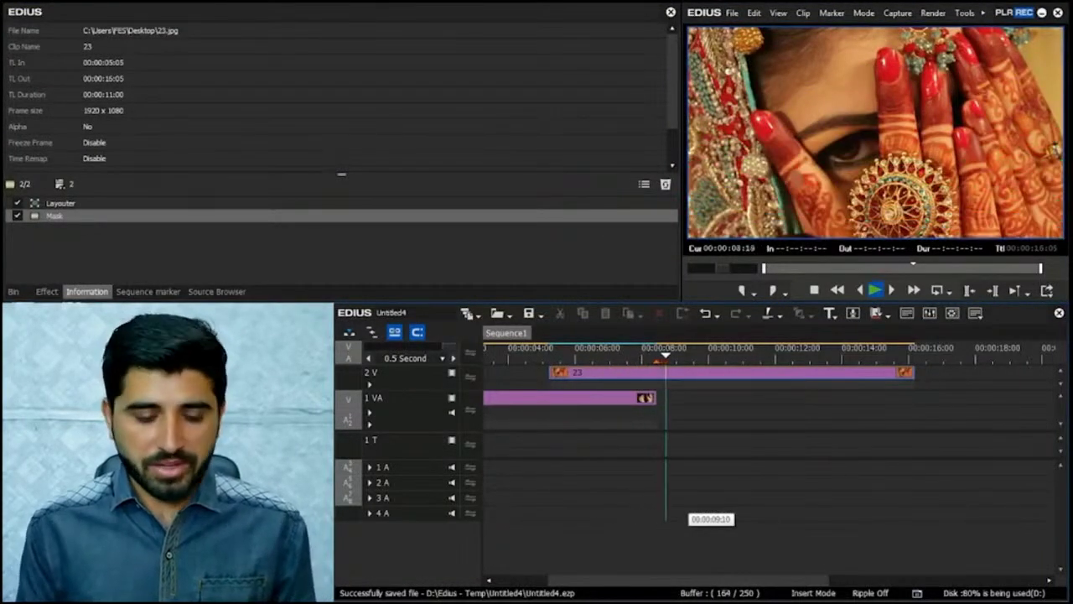
key("space")
key("space")
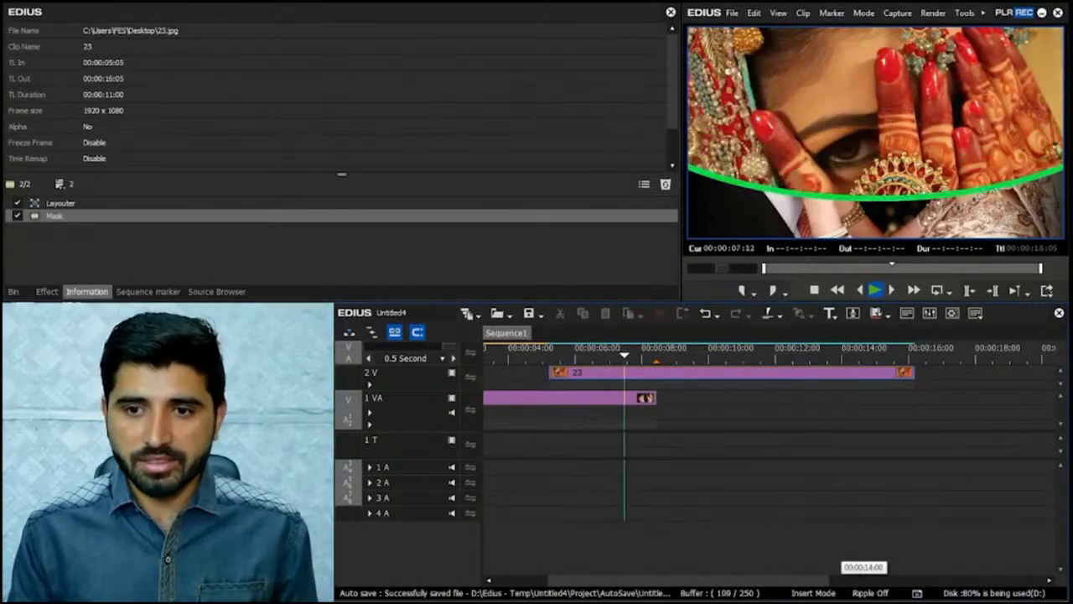
key("space")
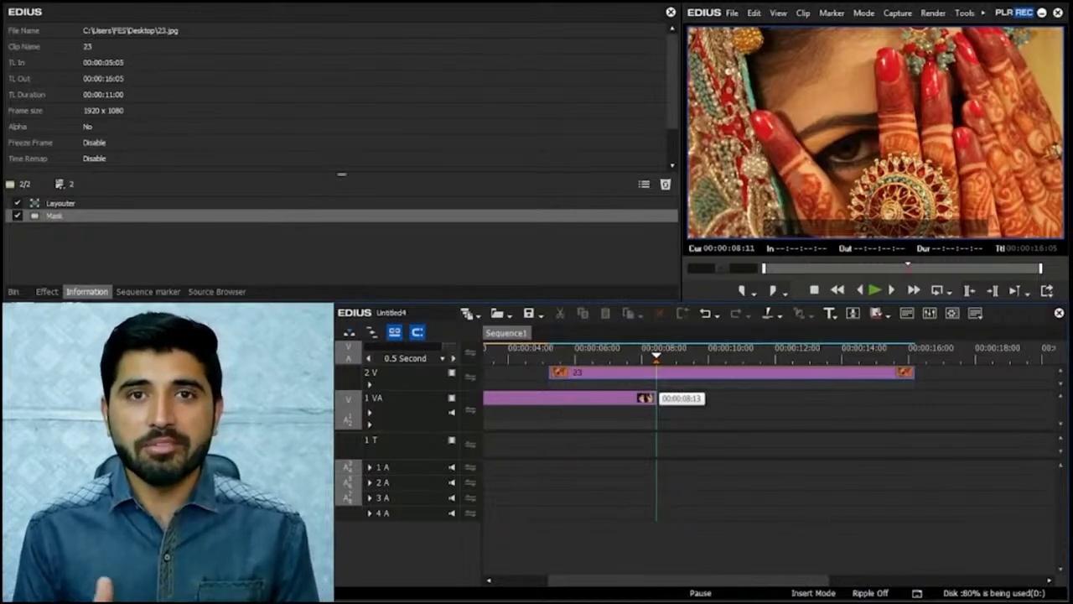
Step: Add one new V track above track 2 V
right_click(432, 378)
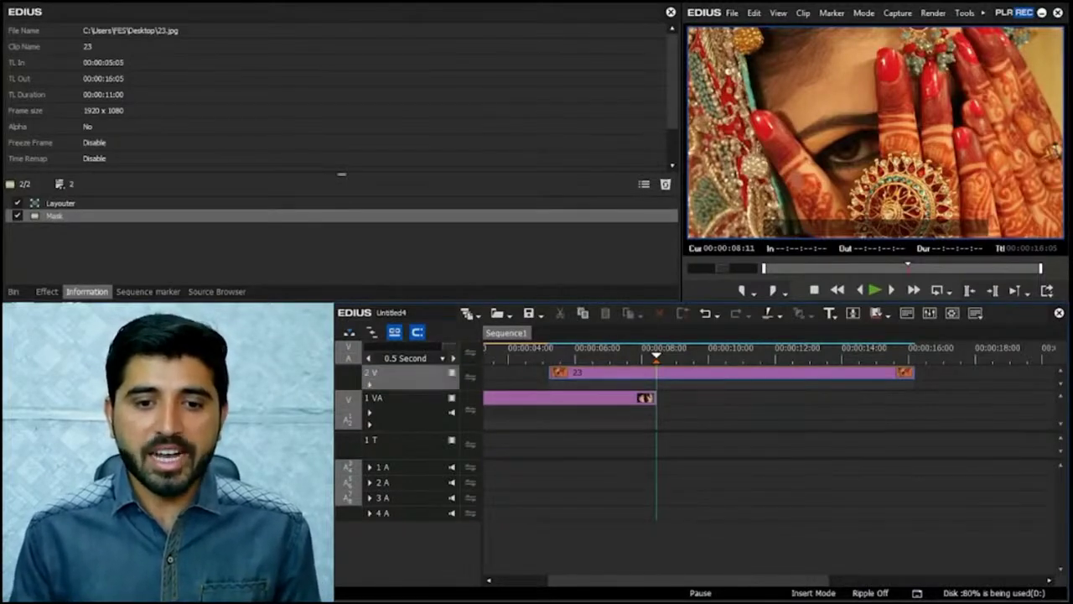
mouse_move(450, 269)
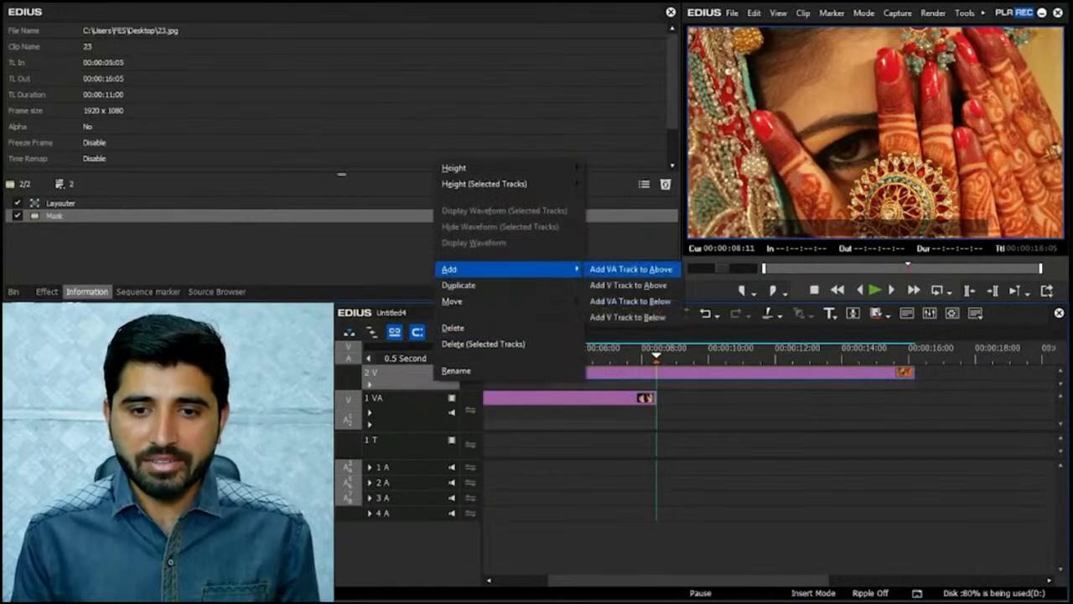
left_click(646, 282)
key("Return")
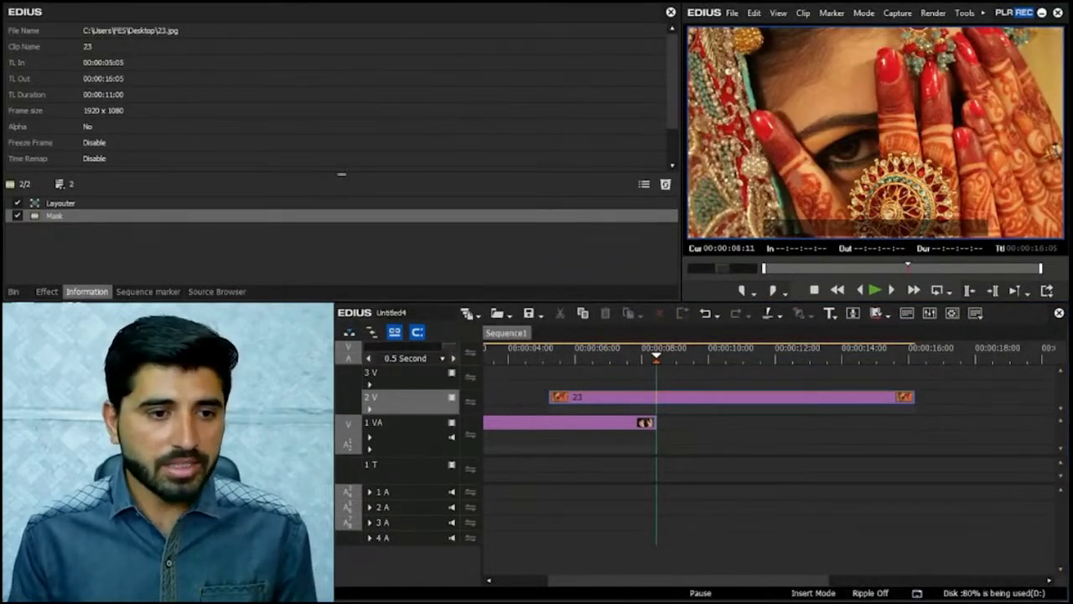
Step: Place image 23 from the bin on track 3 V and extend it to the end of the clip below
left_click(14, 291)
left_click_drag(143, 84, 631, 378)
left_click_drag(713, 372, 914, 372)
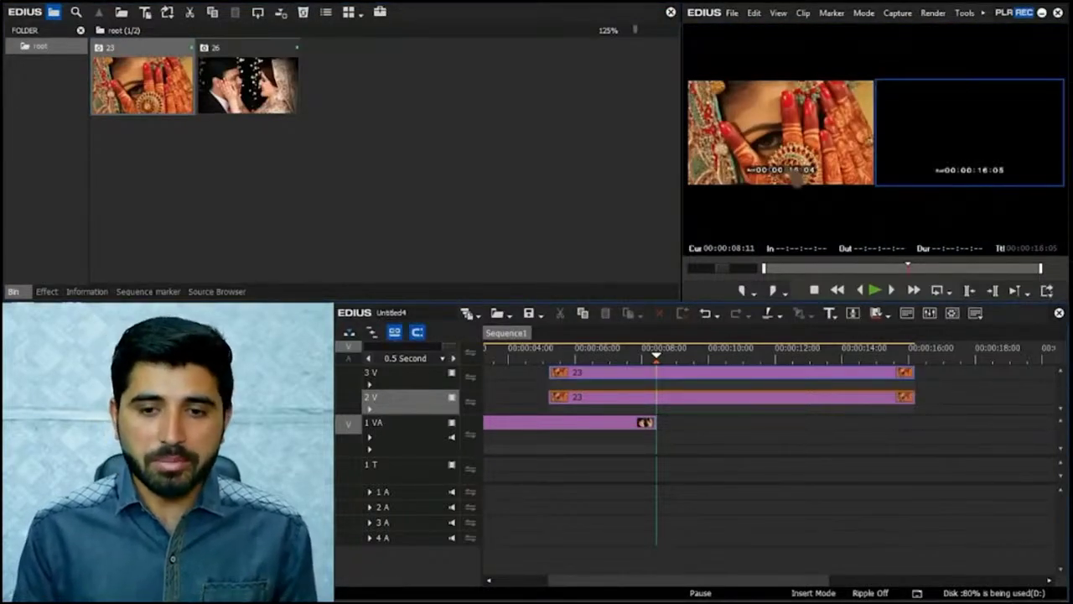
Step: Split the 3 V clip at 00:00:08:11 and delete the part before the cut
left_click(645, 372)
key("c")
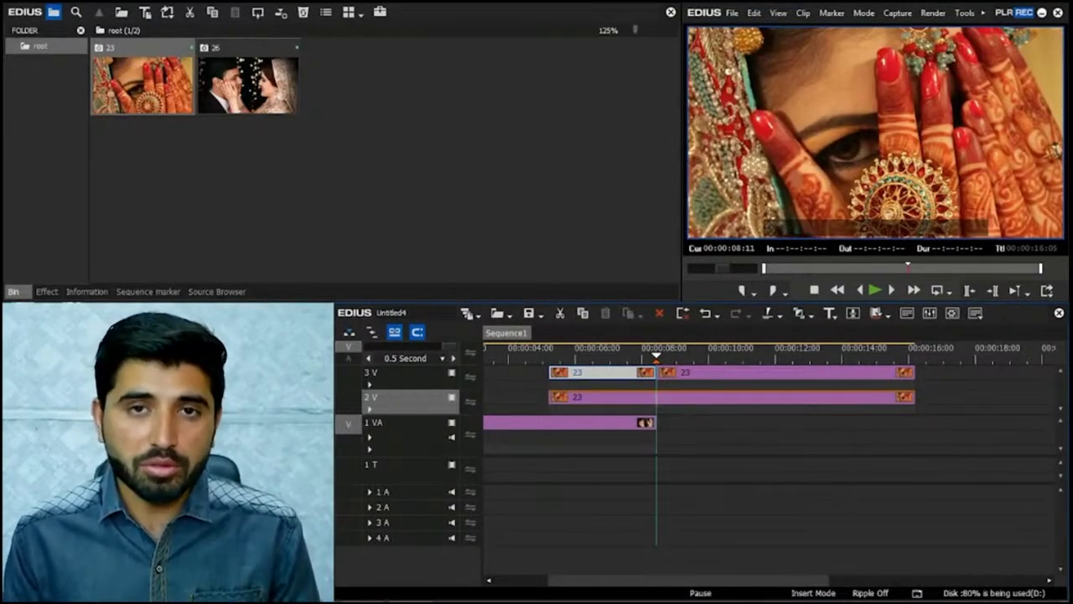
key("Delete")
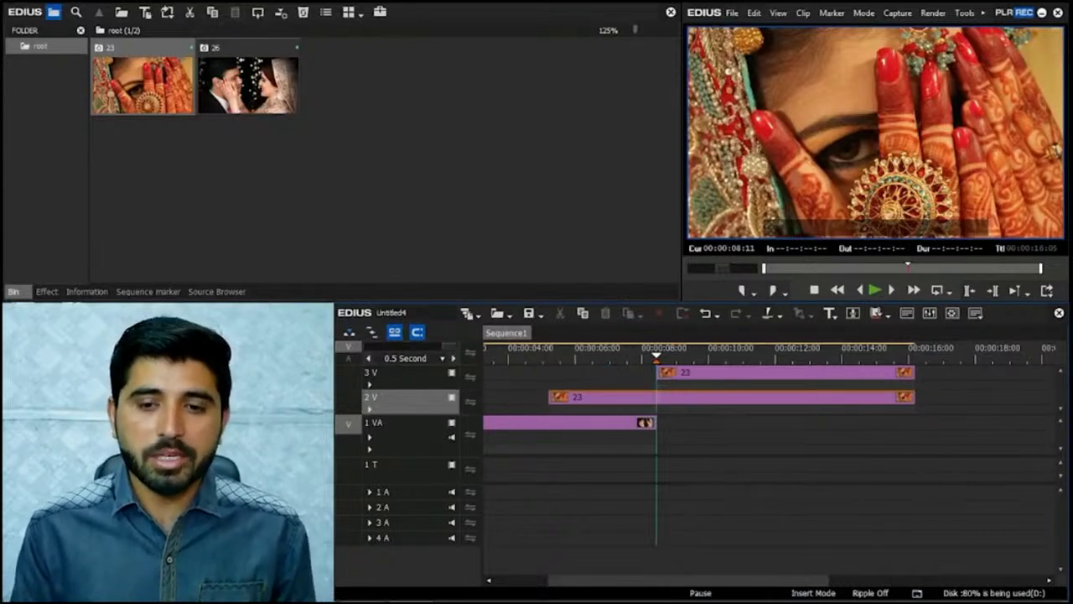
Step: Disable the clip on track 2 V and open the Mask filter of clip 23 on track 3 V
left_click(716, 400)
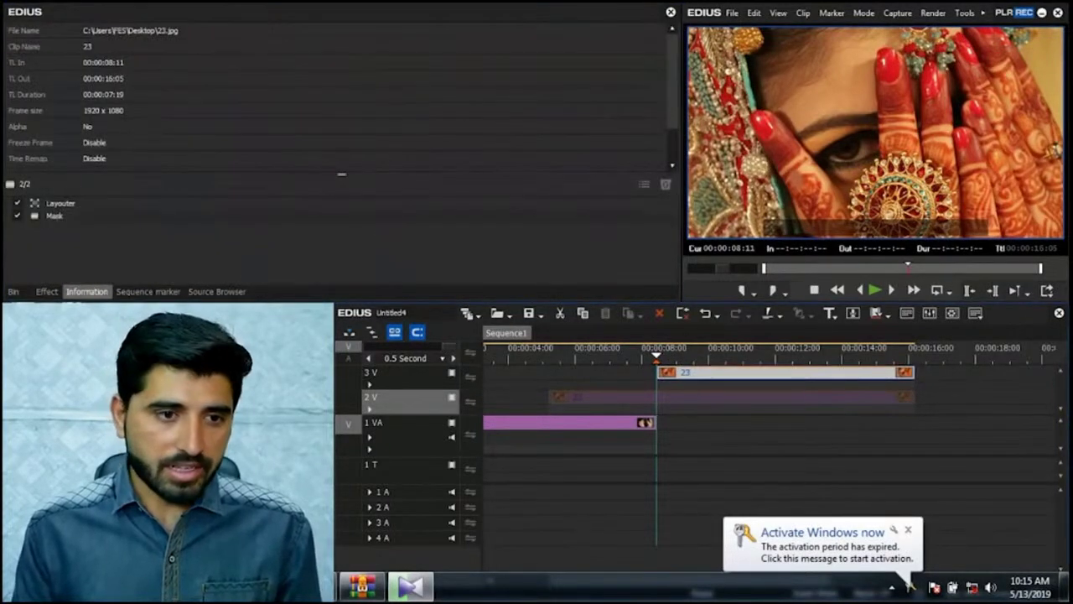
left_click(60, 203)
double_click(54, 216)
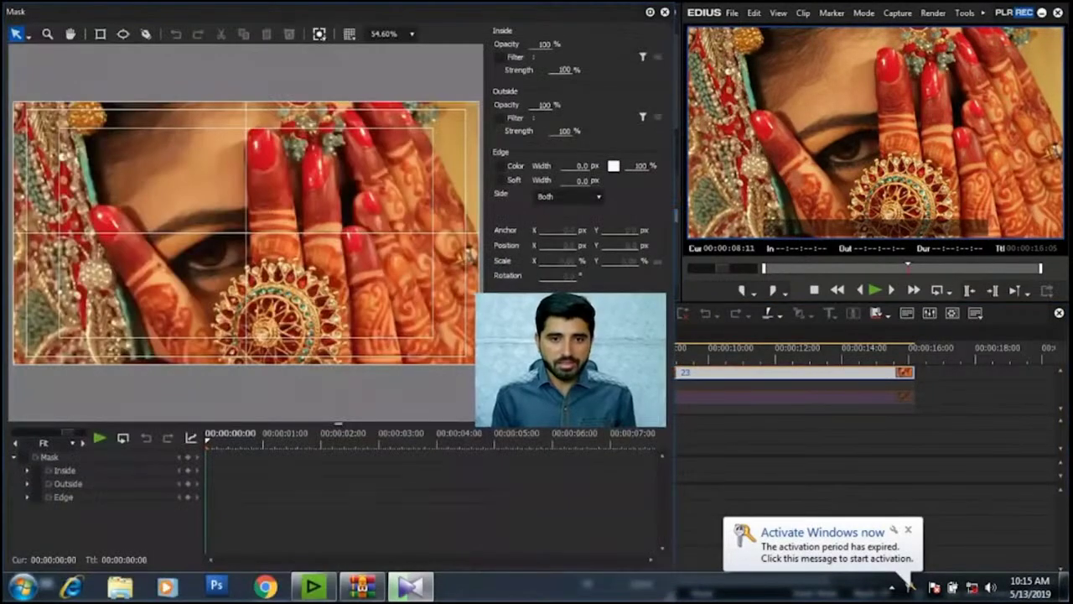
left_click(649, 12)
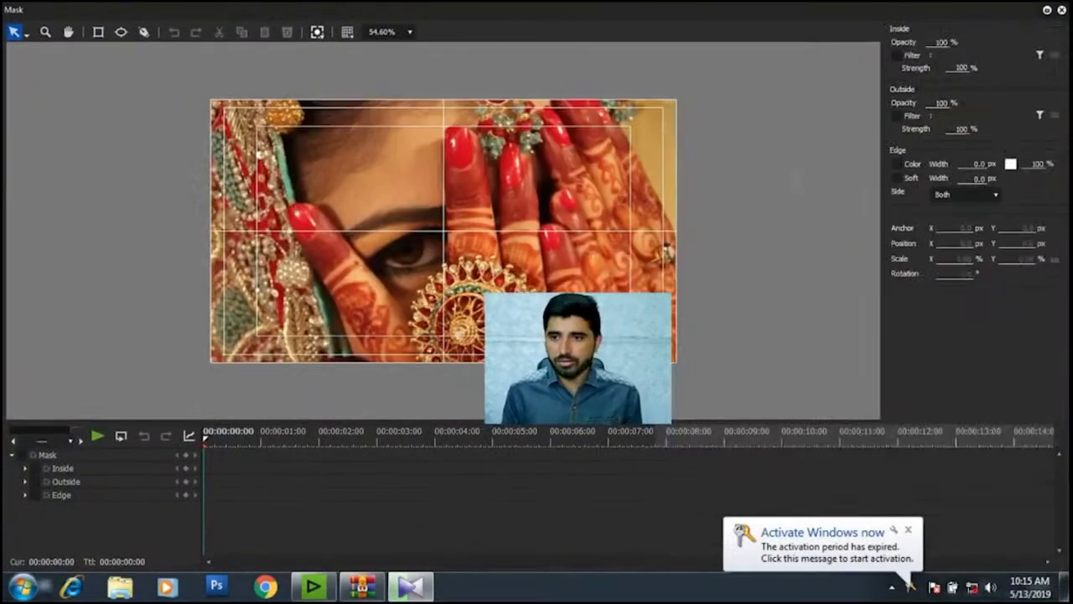
left_click(1048, 9)
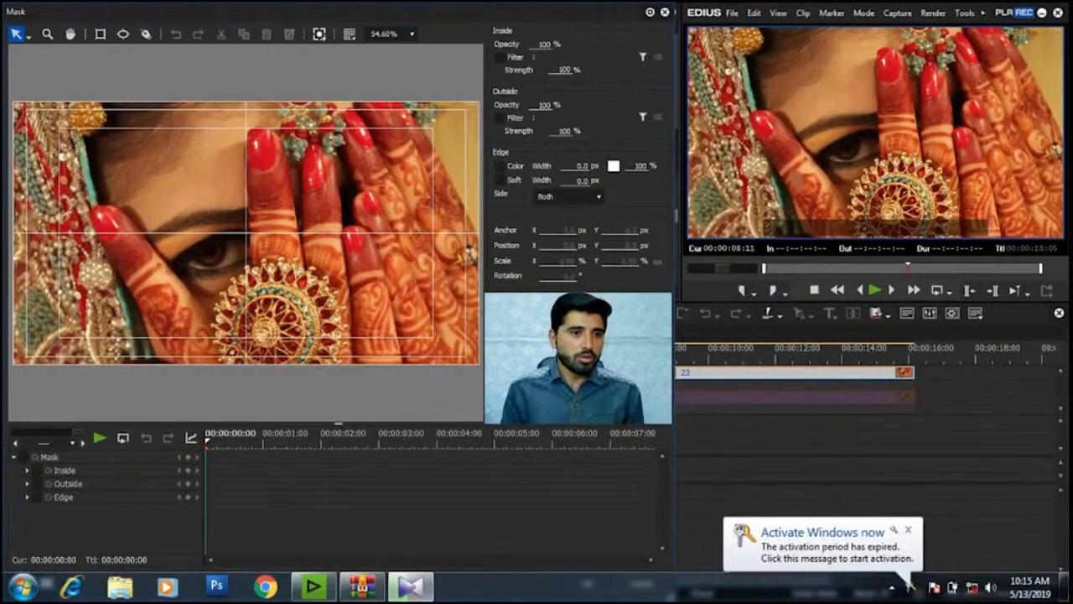
key("r")
left_click_drag(52, 115, 277, 341)
key("Delete")
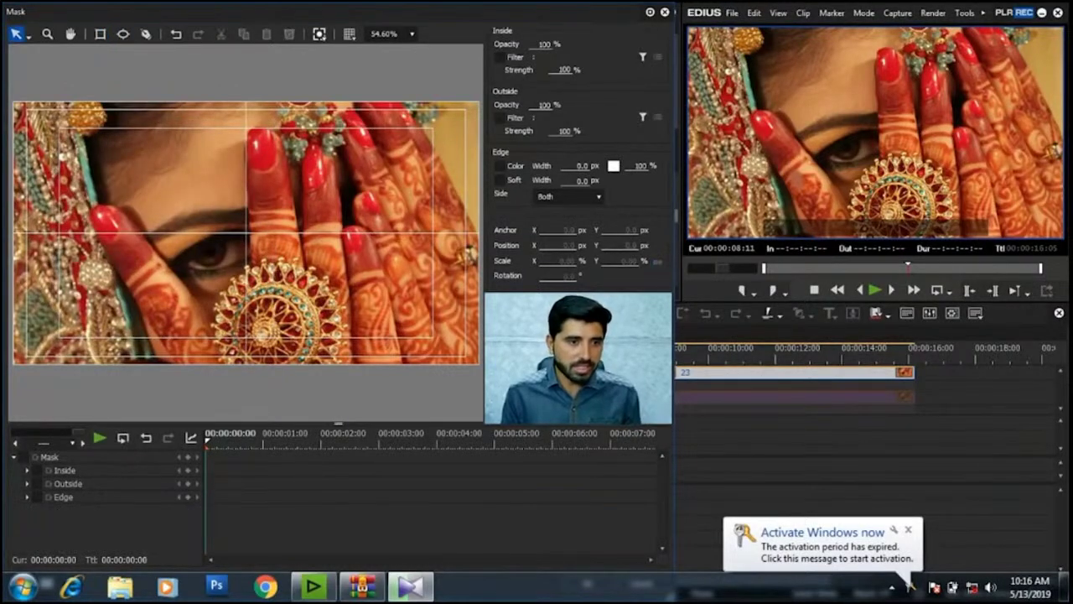
Step: Draw a rectangular mask over the image's left half, centred at about X -226 px, Y 1 px, with Mask keyframes at 00:00:00:00 and 00:00:03:00
key("r")
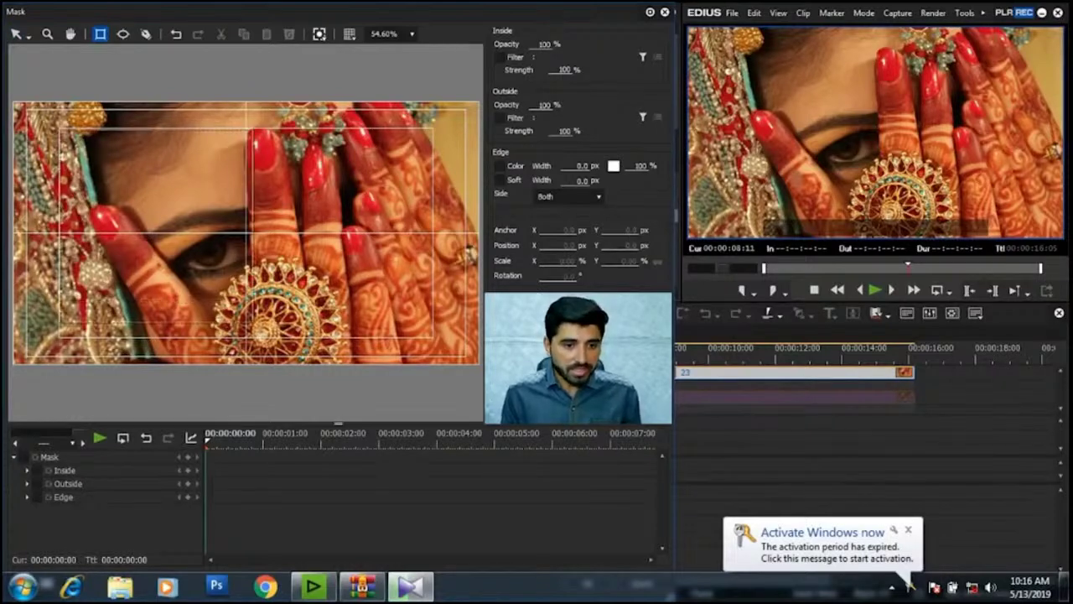
left_click_drag(60, 128, 267, 339)
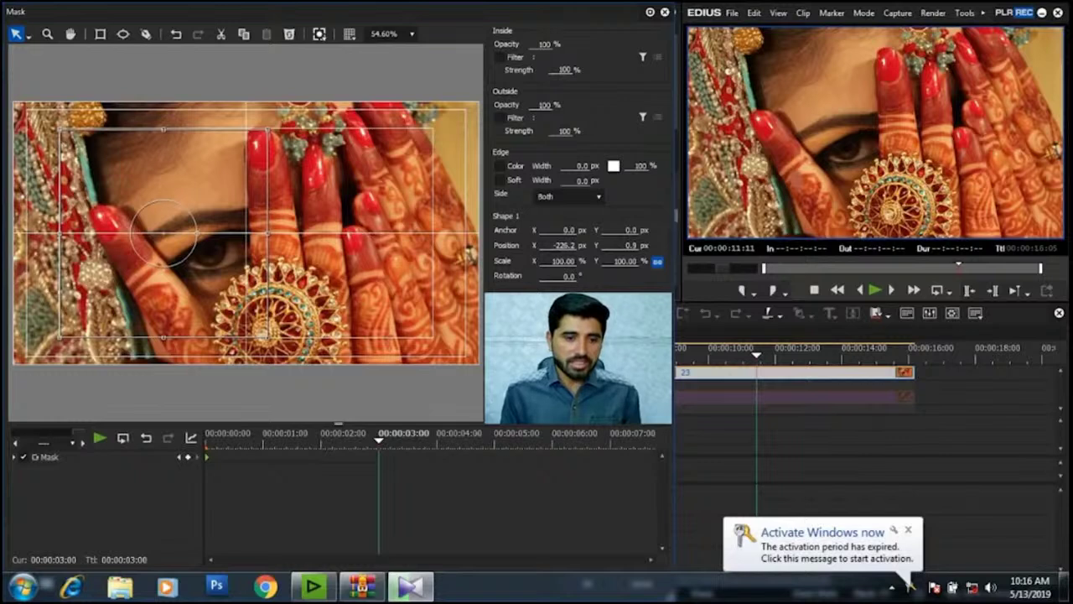
key("v")
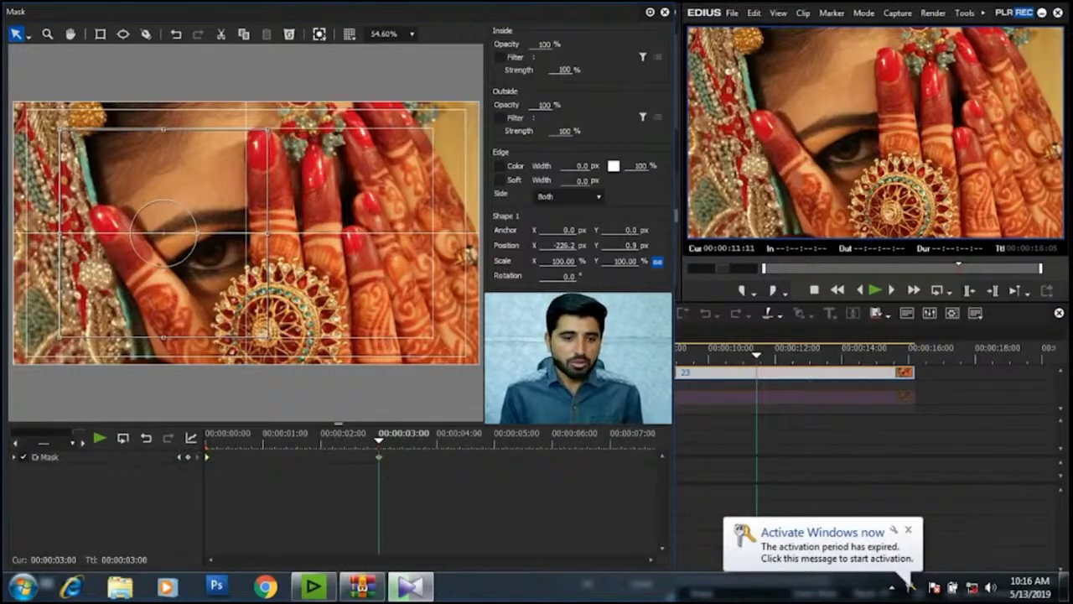
Step: Set the rectangle's vertical position to 0 px at the Mask keyframes 00:00:00:00 and 00:00:03:00
key("Home")
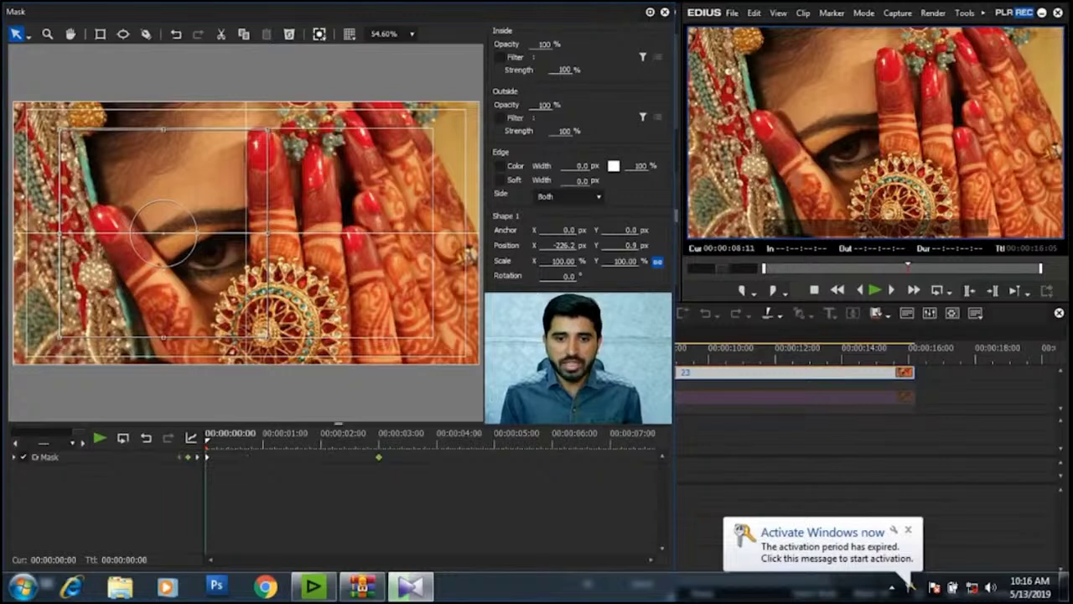
key("Tab")
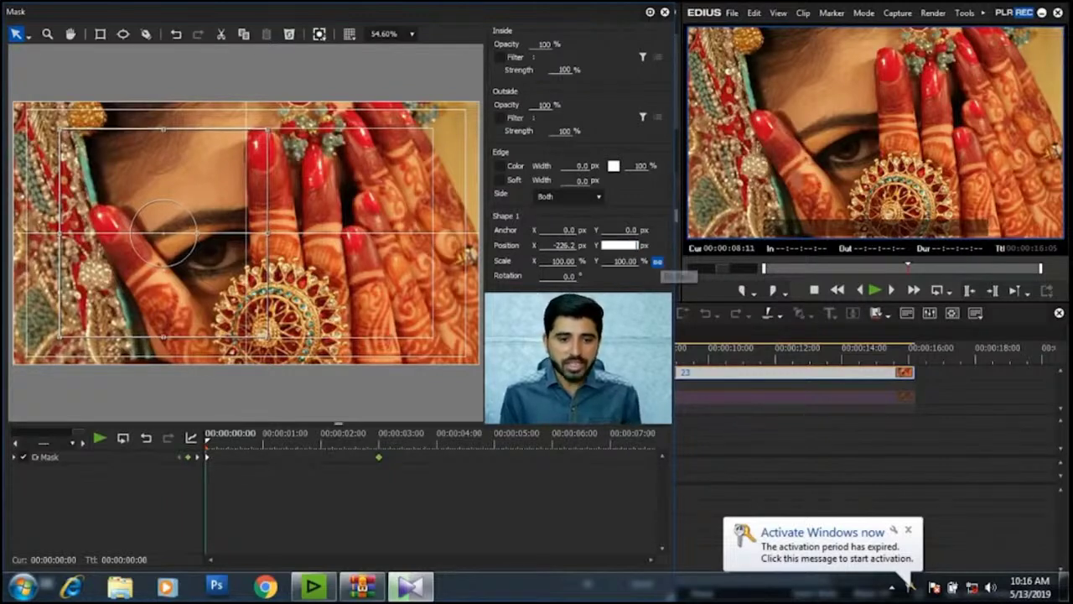
key("End")
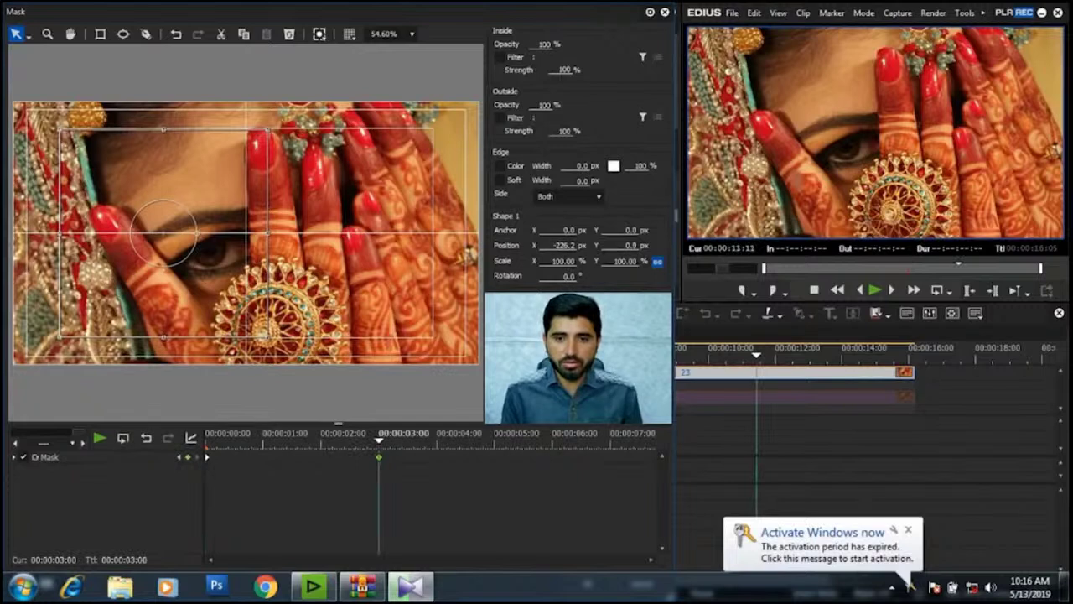
key("Home")
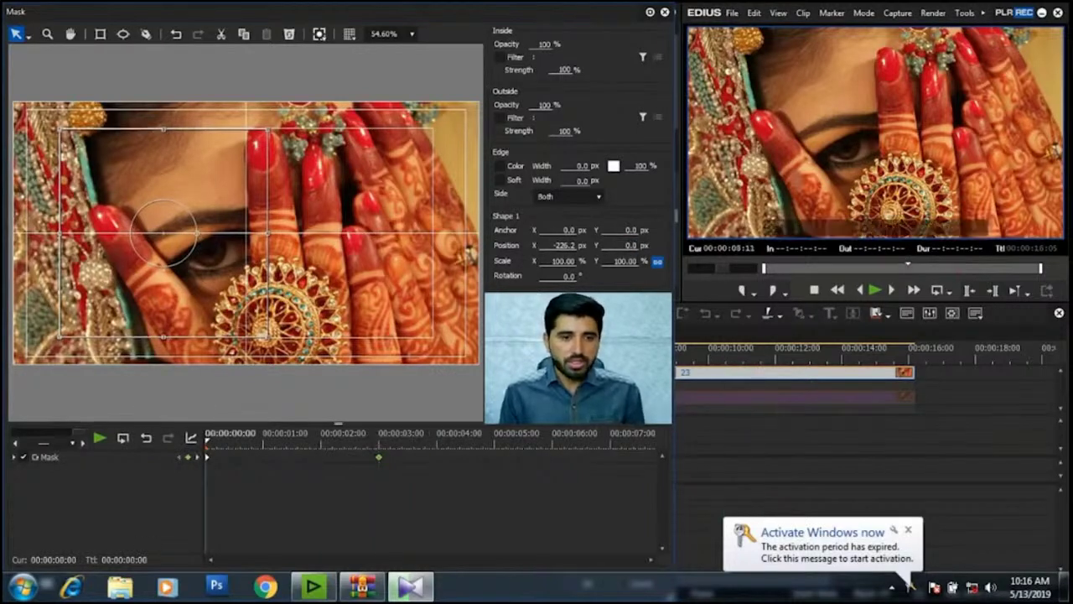
Step: Move the rectangle below the image at 00:00:00:00 by setting its Position Y to 650 px
key("Tab")
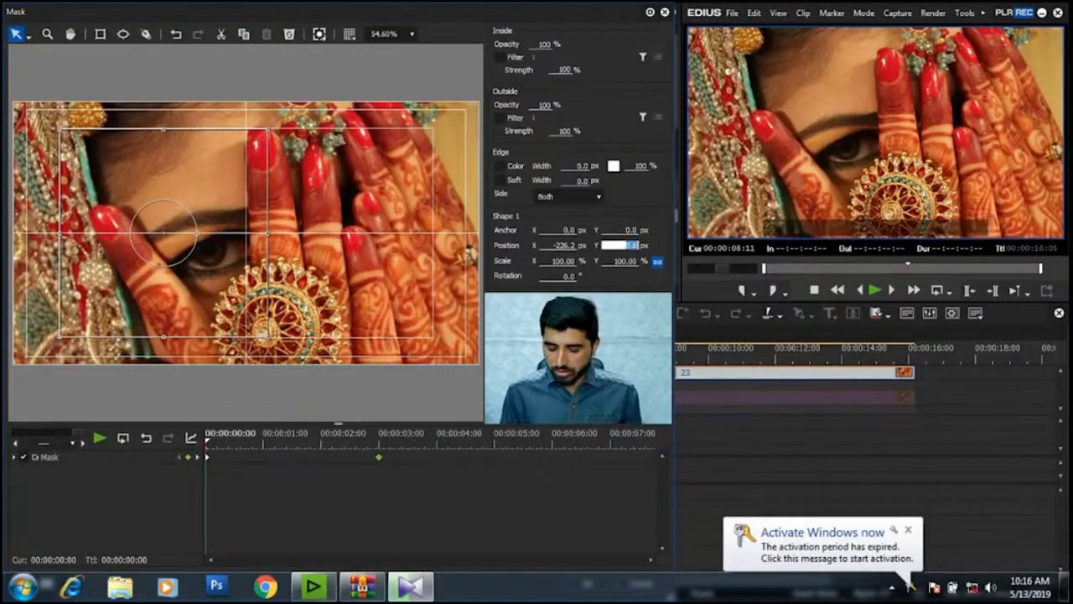
type("5000")
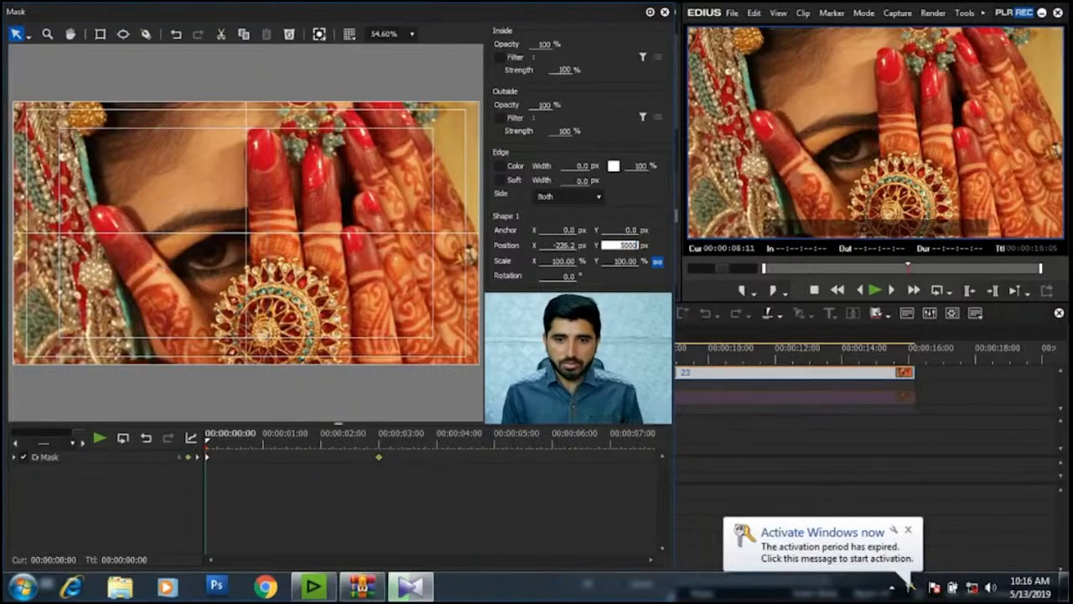
key("BackSpace")
key("BackSpace")
key("BackSpace")
type("700")
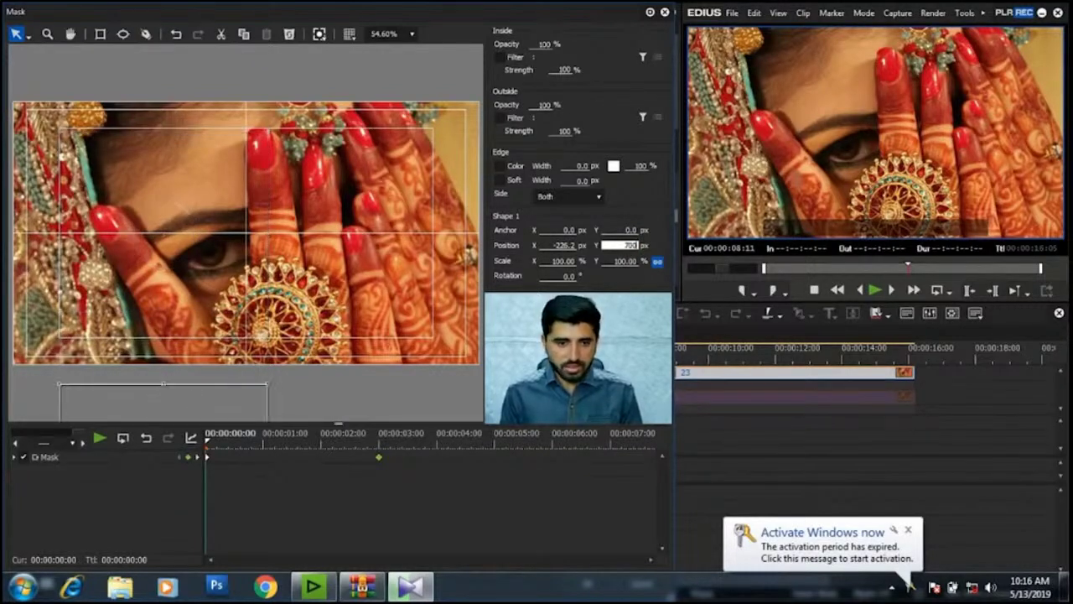
key("BackSpace")
key("BackSpace")
key("BackSpace")
type("65")
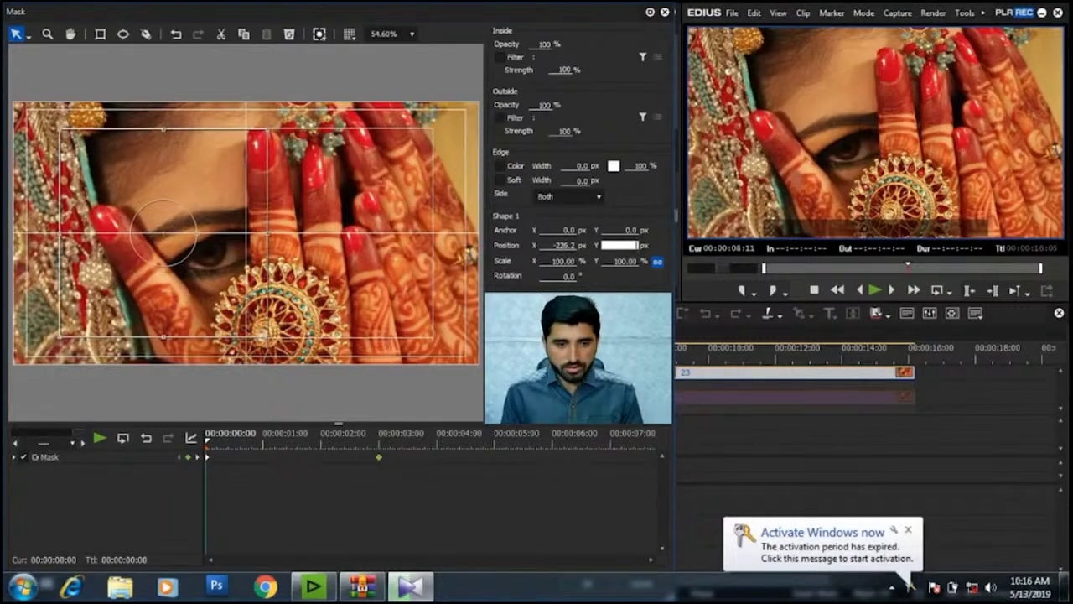
type("0")
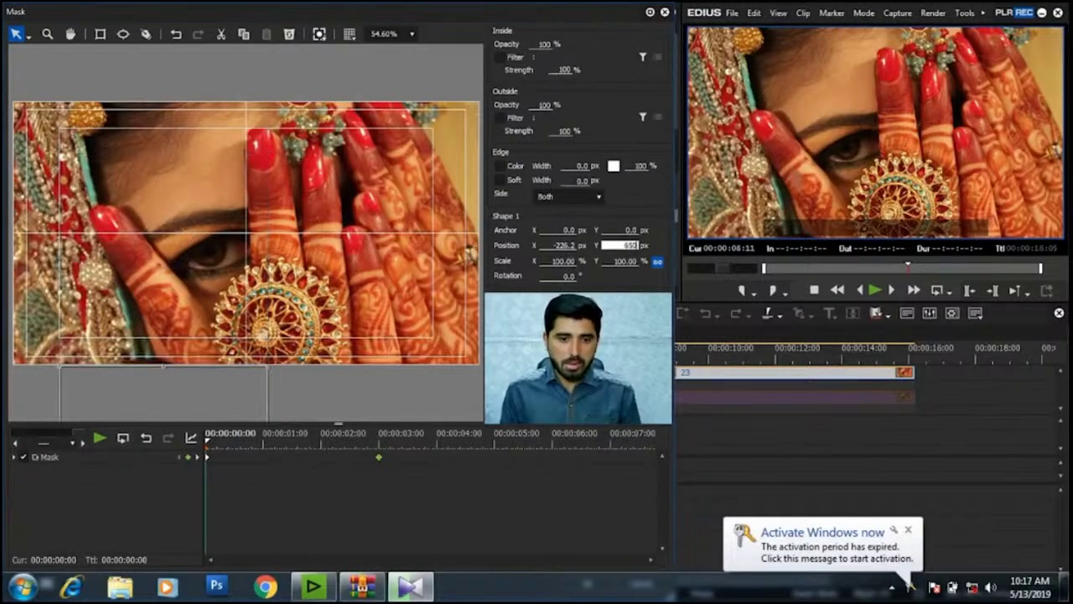
key("Return")
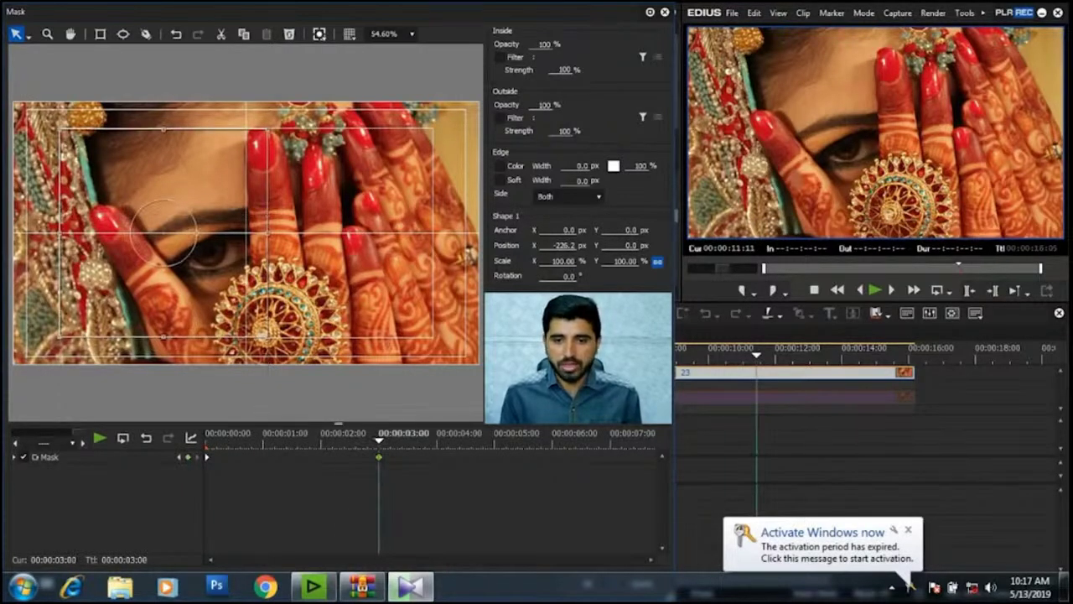
Step: At 00:00:03:00, rotate the rectangle to 45°, scale it to about 74.35% and shift it to about X -132.8 px
type("45")
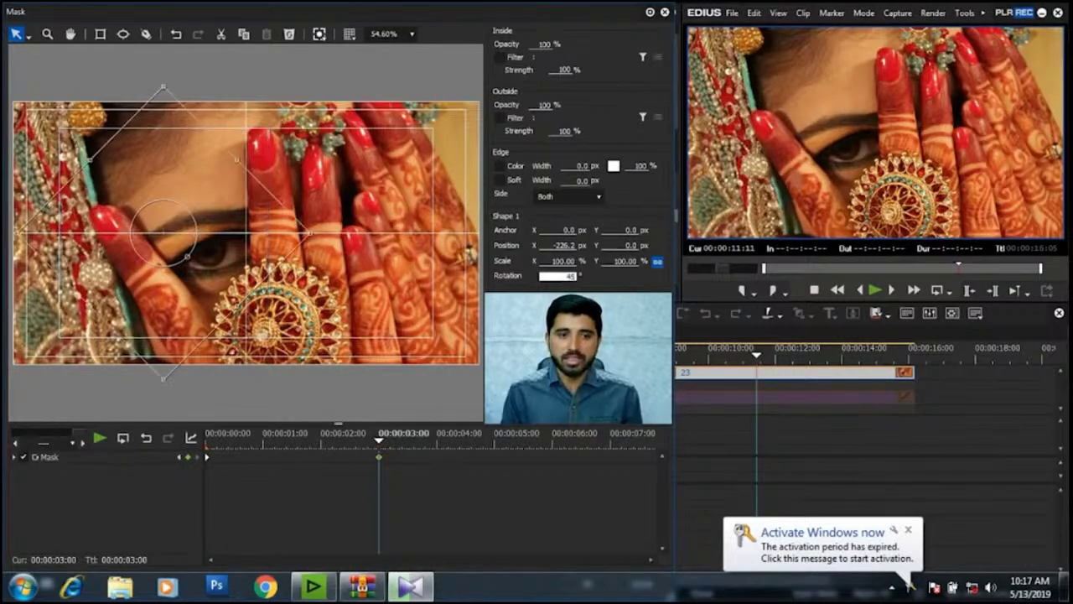
key("Return")
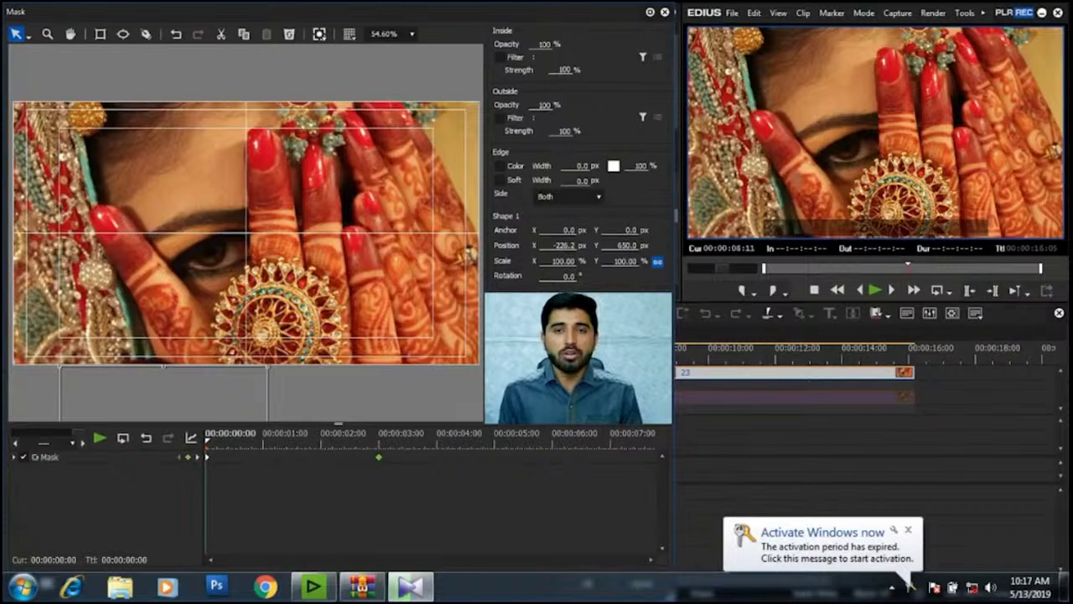
Step: Set the mask's Outside Opacity to 0% at both keyframes, 00:00:00:00 and 00:00:03:00
left_click(543, 105)
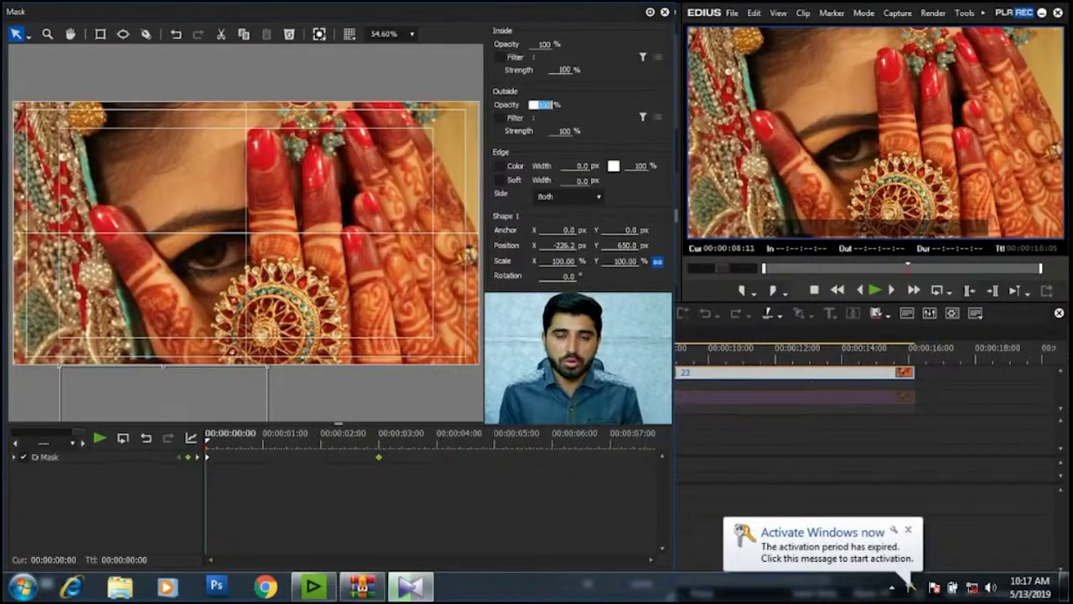
type("0")
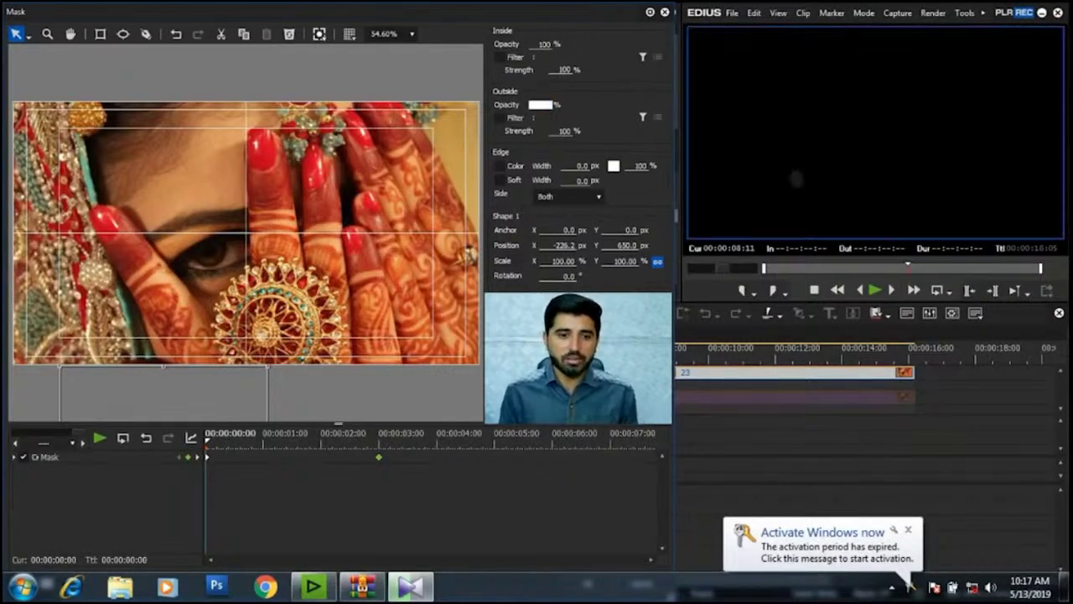
key("Return")
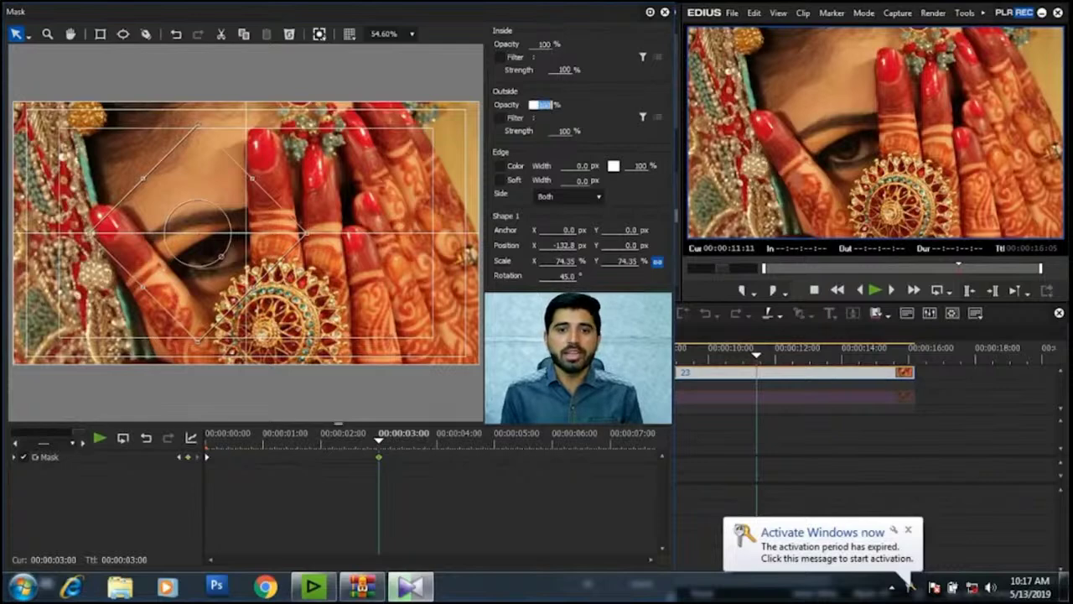
type("0")
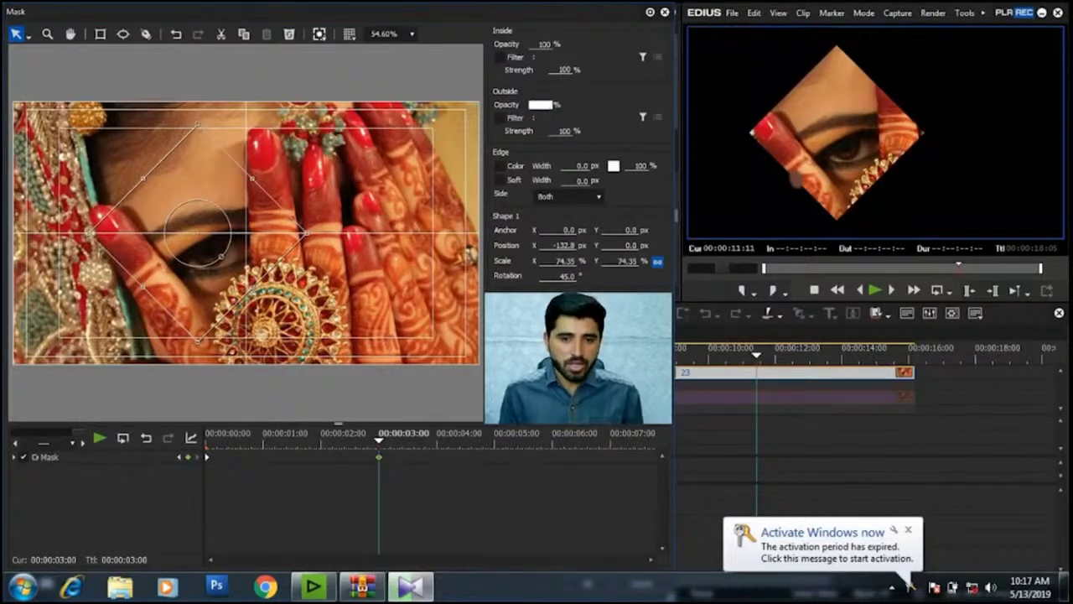
key("Return")
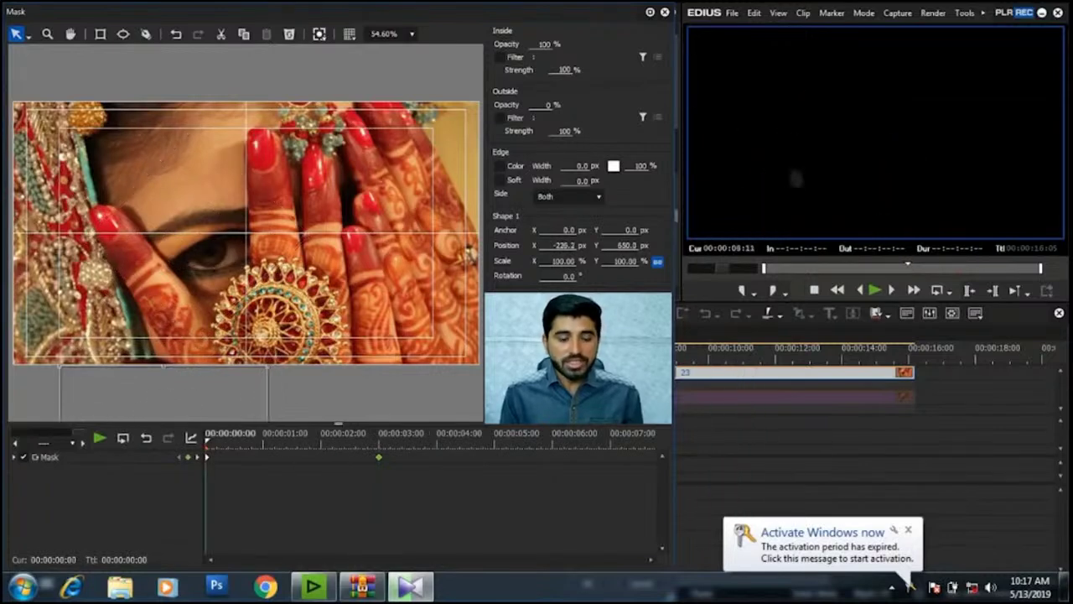
Step: Enable the mask's coloured edge and set its width to 20 px at both keyframes, 00:00:00:00 and 00:00:03:00
key("ctrl+plus")
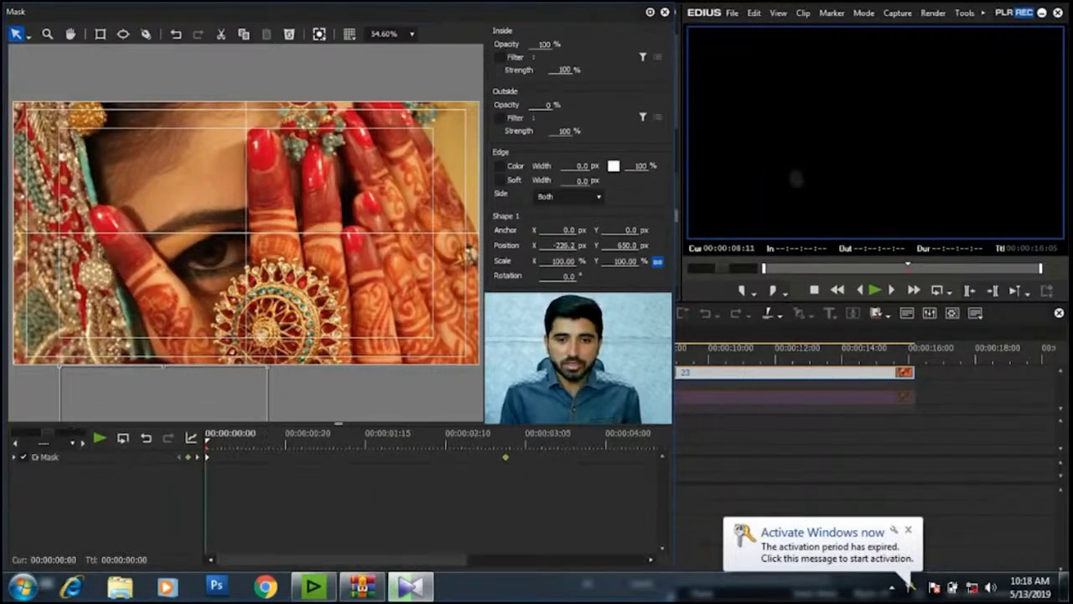
left_click(579, 165)
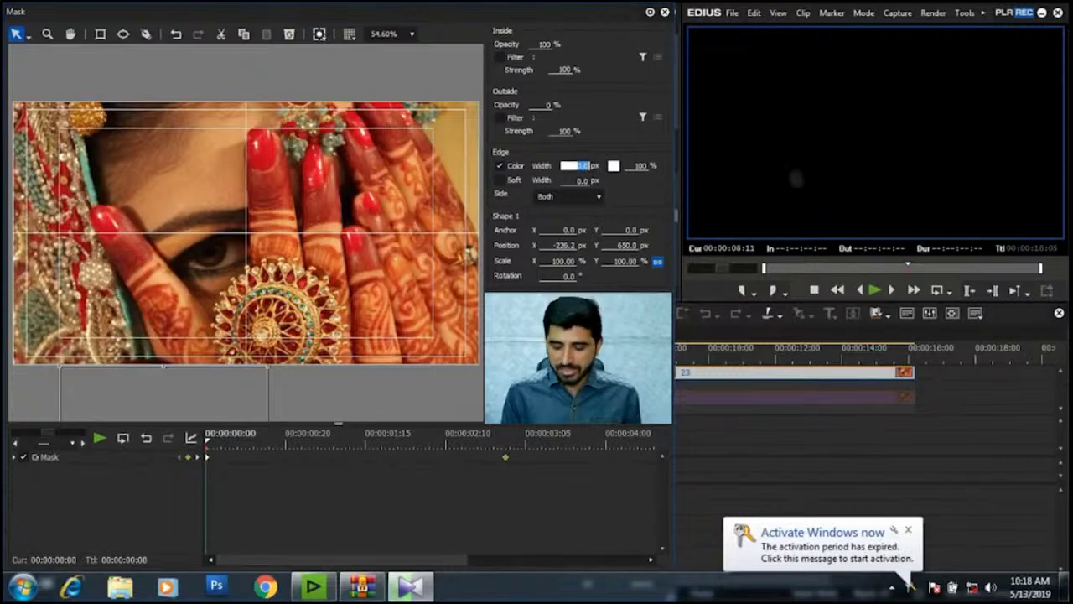
type("20")
key("Return")
key("space")
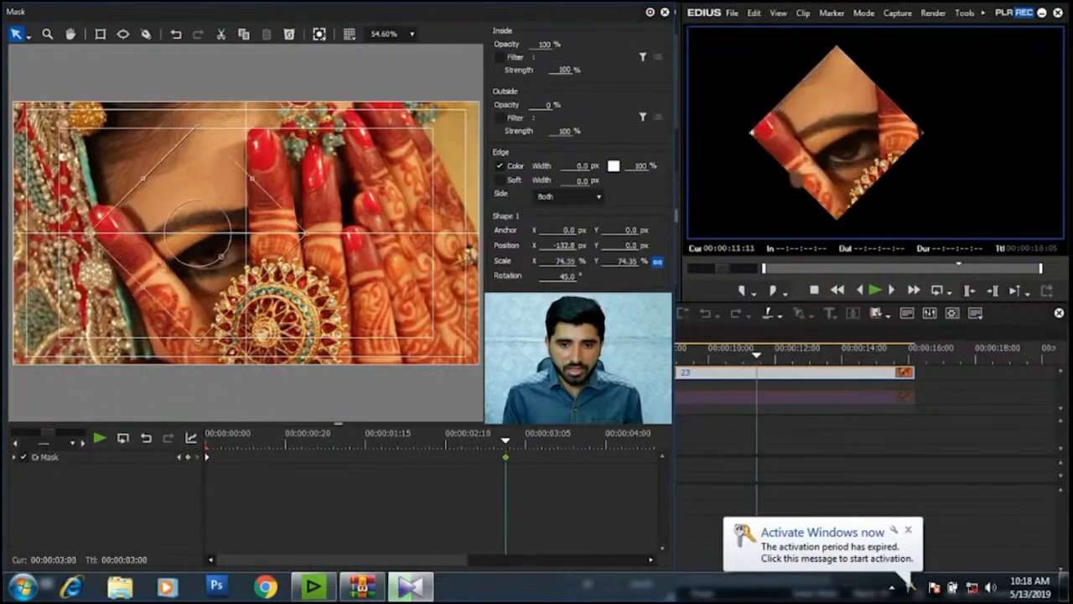
left_click(579, 165)
type("20")
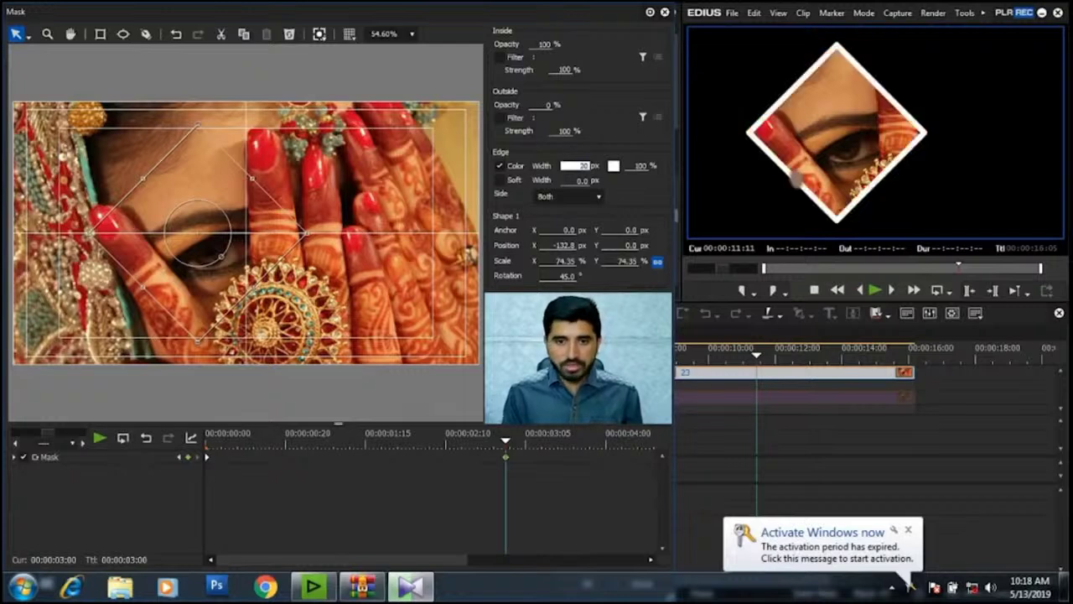
key("Return")
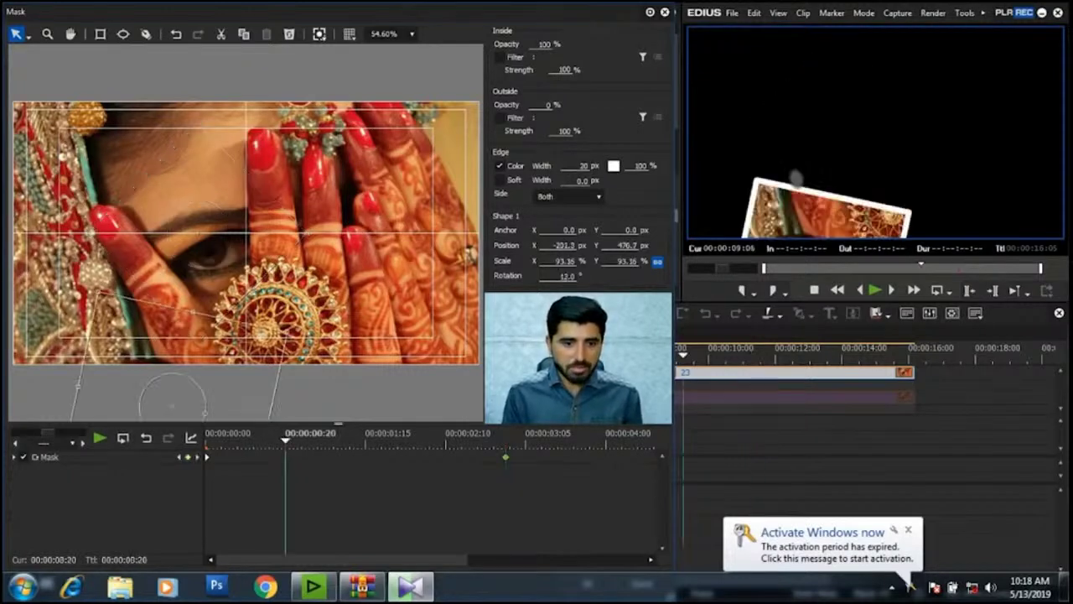
Step: Keyframe the edge colour as yellow at 00:00:00:20 and magenta at 00:00:01:15, adding another Mask keyframe at 00:00:02:10
left_click(612, 165)
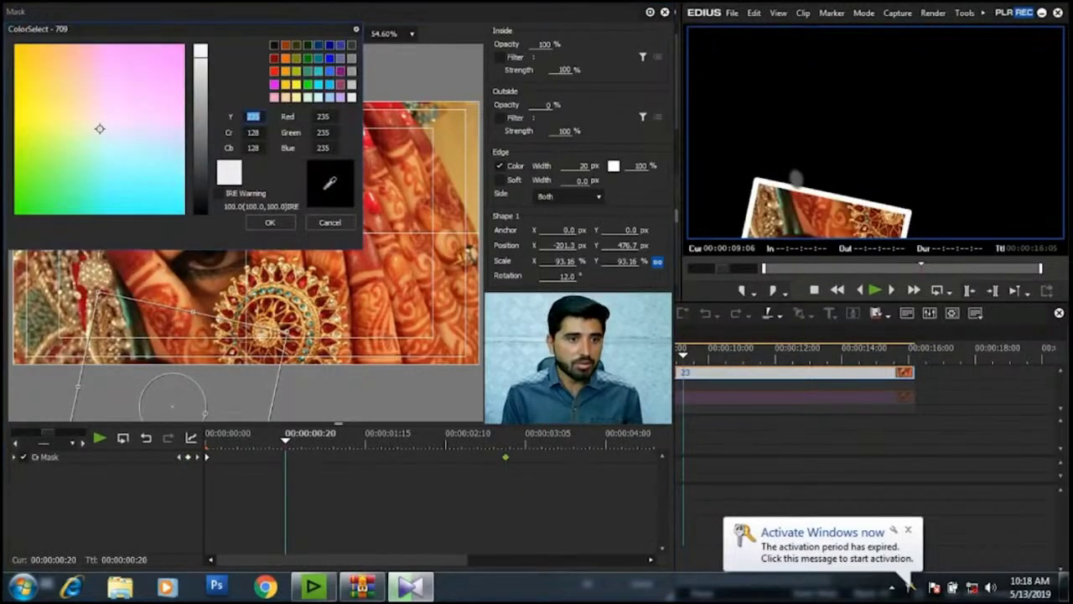
left_click_drag(100, 128, 16, 48)
key("Return")
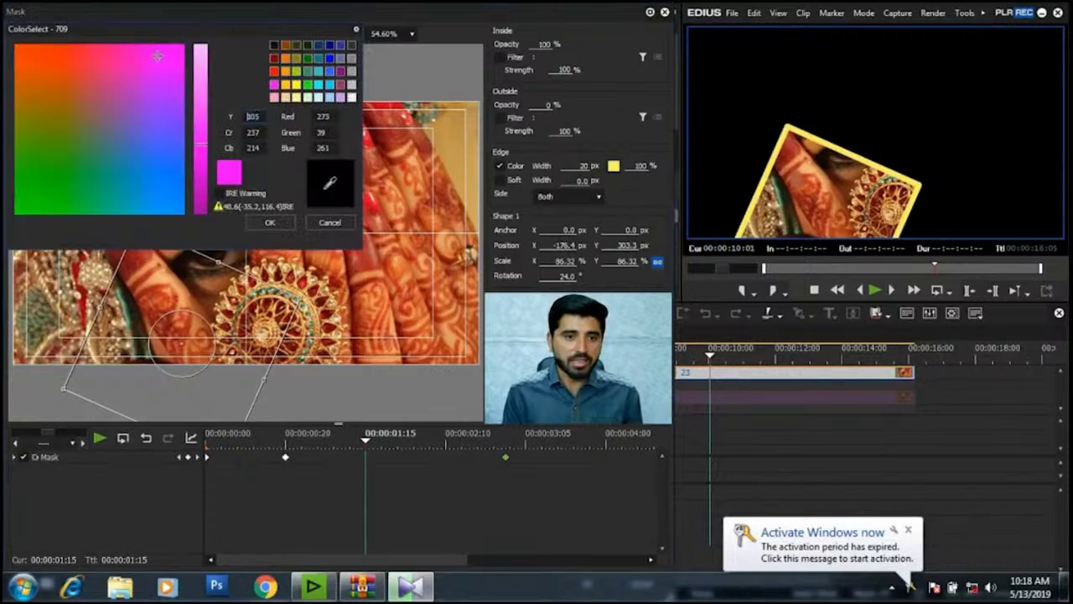
key("Return")
key("space")
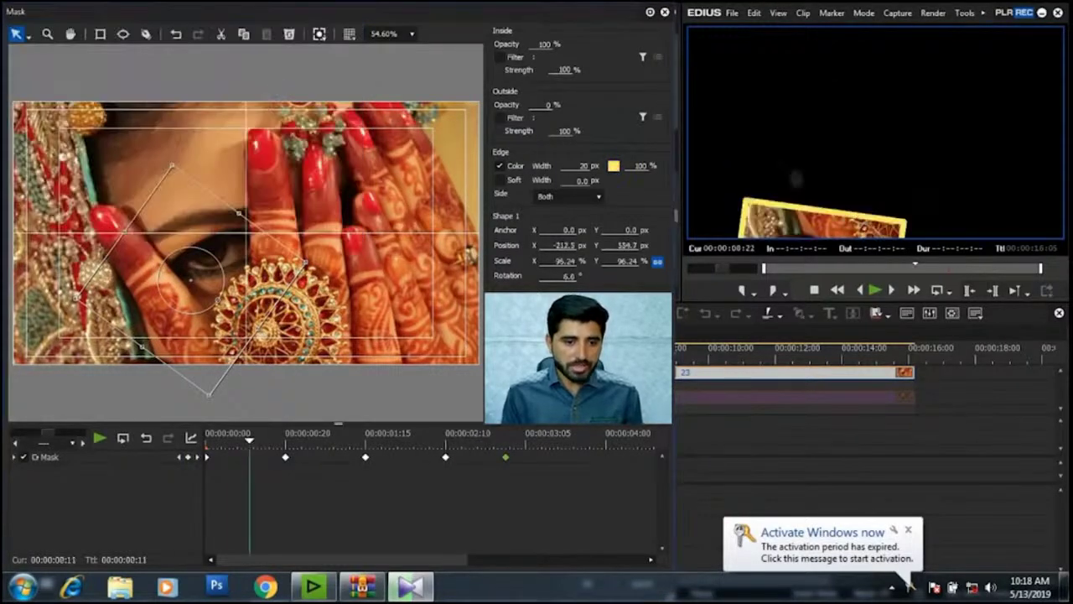
Step: Add edge colour keyframes in between: purple at 00:00:00:10, red at 00:00:01:05, green at 00:00:02:02 and turquoise at 00:00:02:19
key("Left")
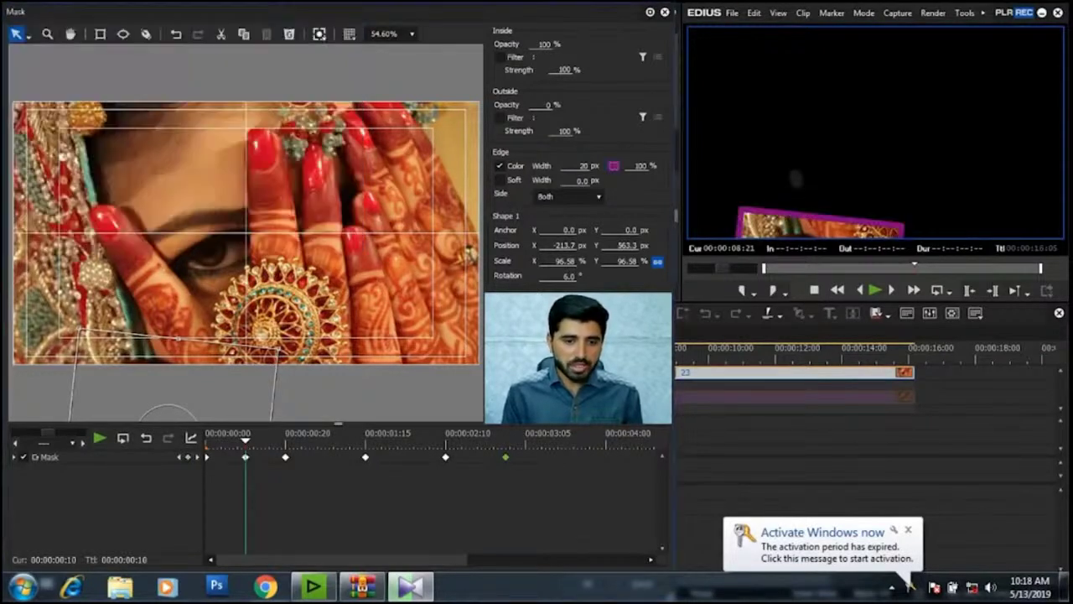
key("Right")
key("Right")
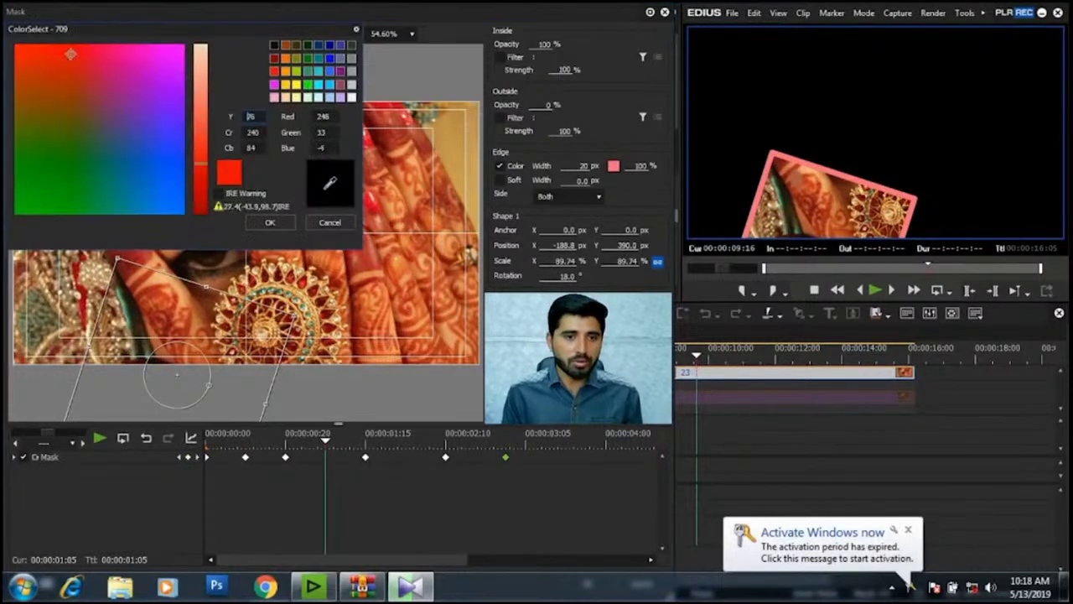
key("space")
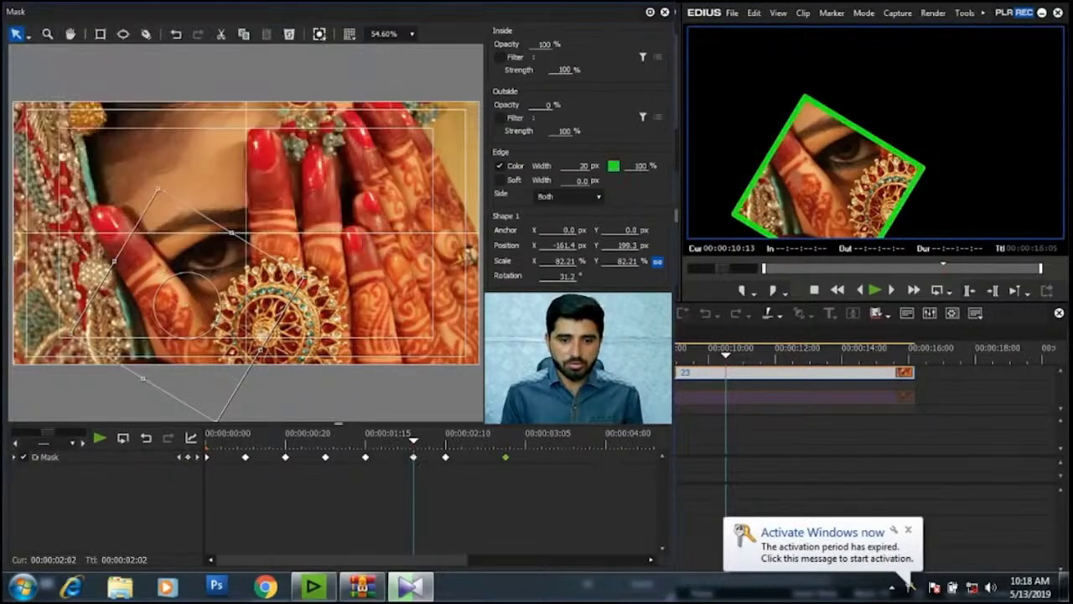
key("Left")
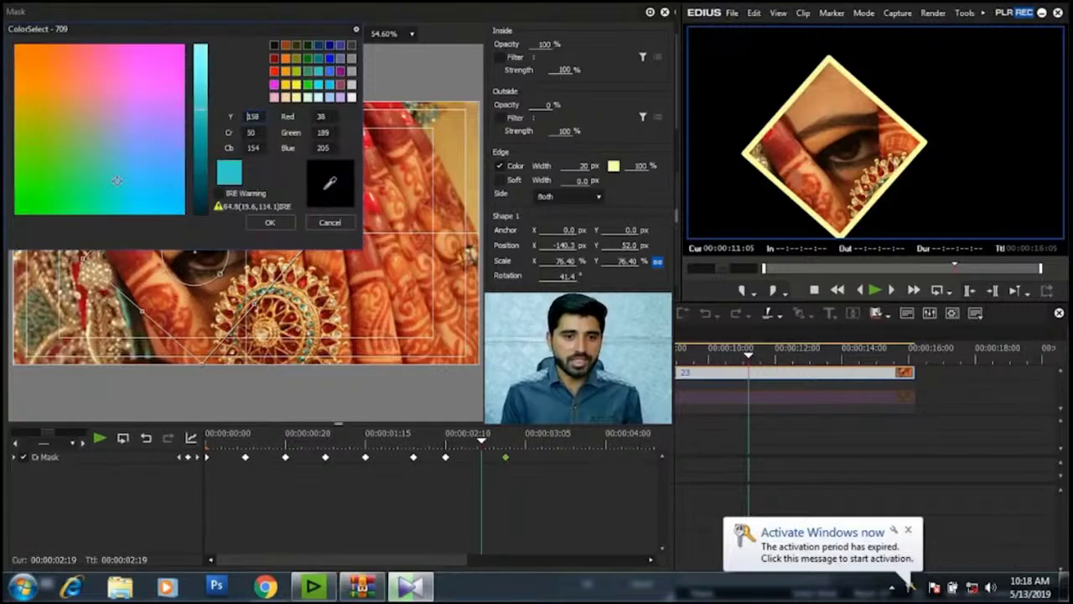
key("space")
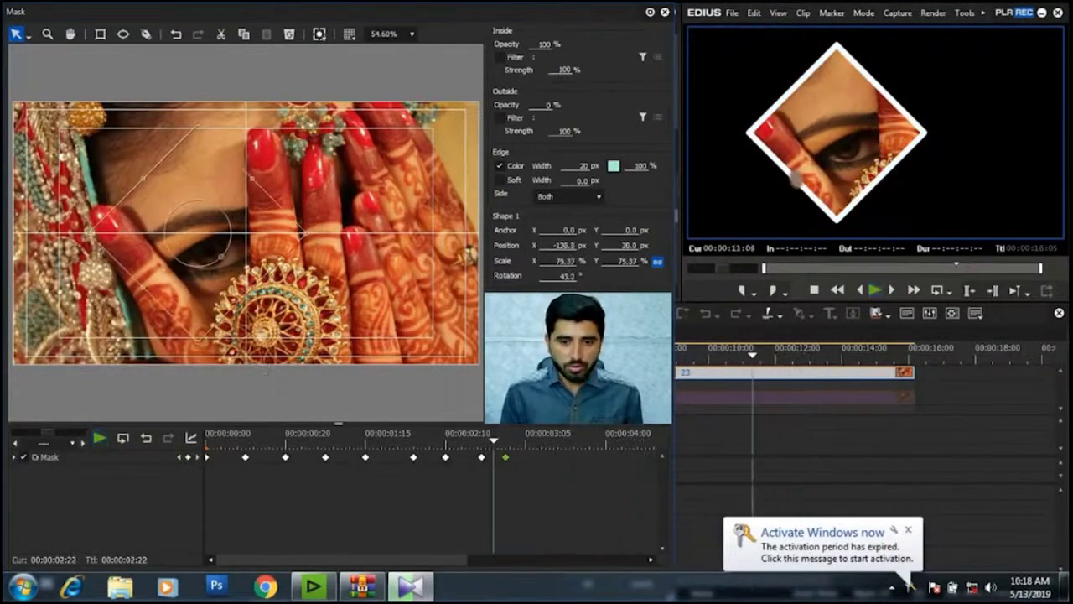
key("space")
key("Home")
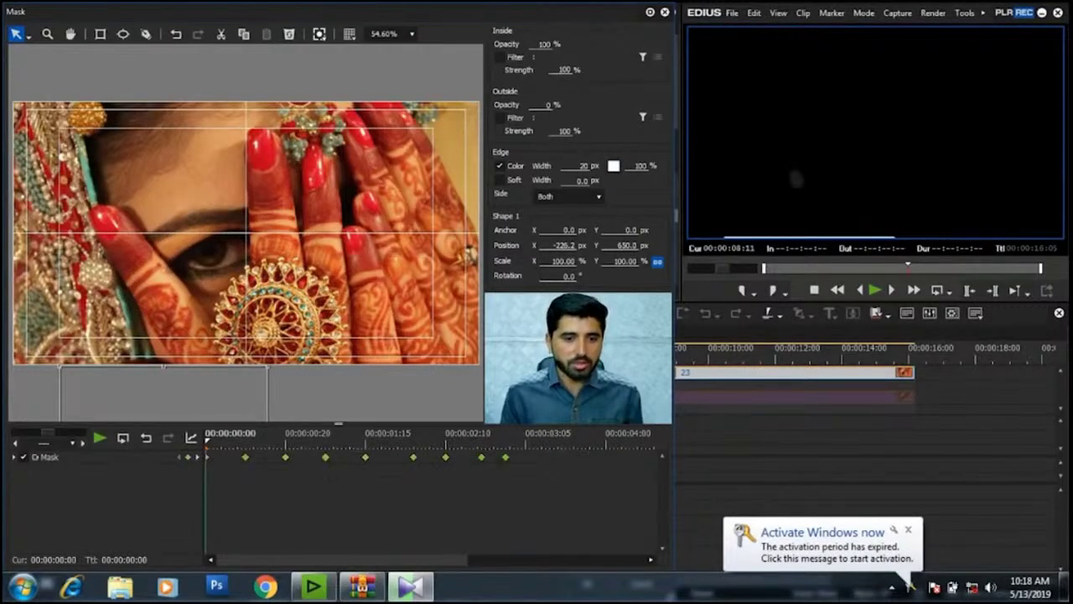
Step: Apply Bezier interpolation to the Mask keyframe at 00:00:00:10
right_click(326, 457)
left_click(245, 457)
mouse_move(250, 449)
left_mouse_down()
mouse_move(592, 501)
mouse_move(259, 472)
mouse_move(241, 452)
left_mouse_up()
right_click(245, 455)
right_click(244, 456)
left_click(261, 418)
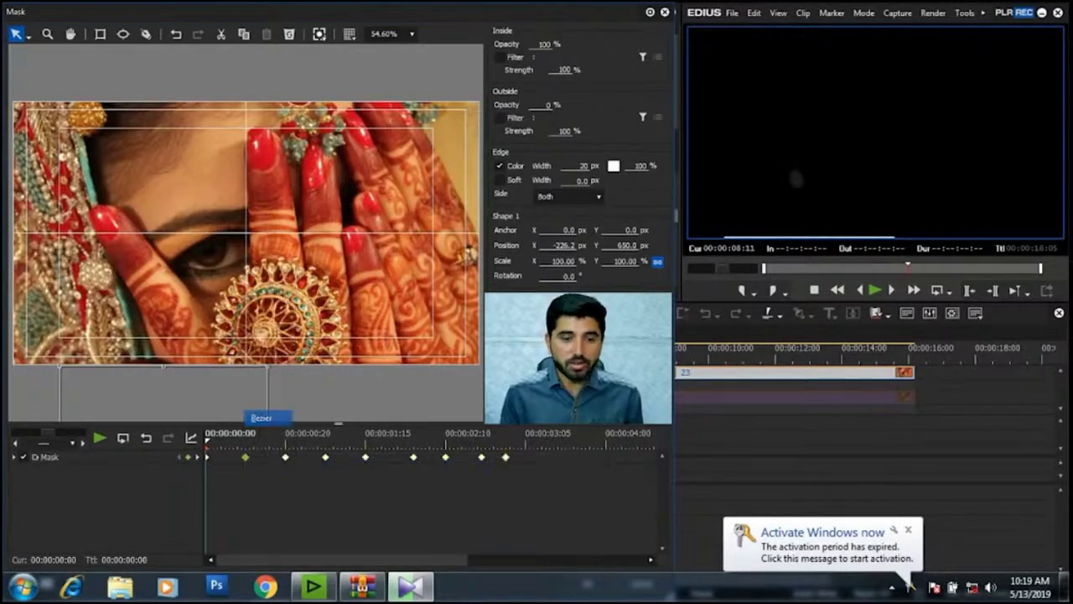
Step: Apply Bezier interpolation to the remaining Mask keyframes from 00:00:00:20 through 00:00:03:00
left_click_drag(561, 493, 235, 448)
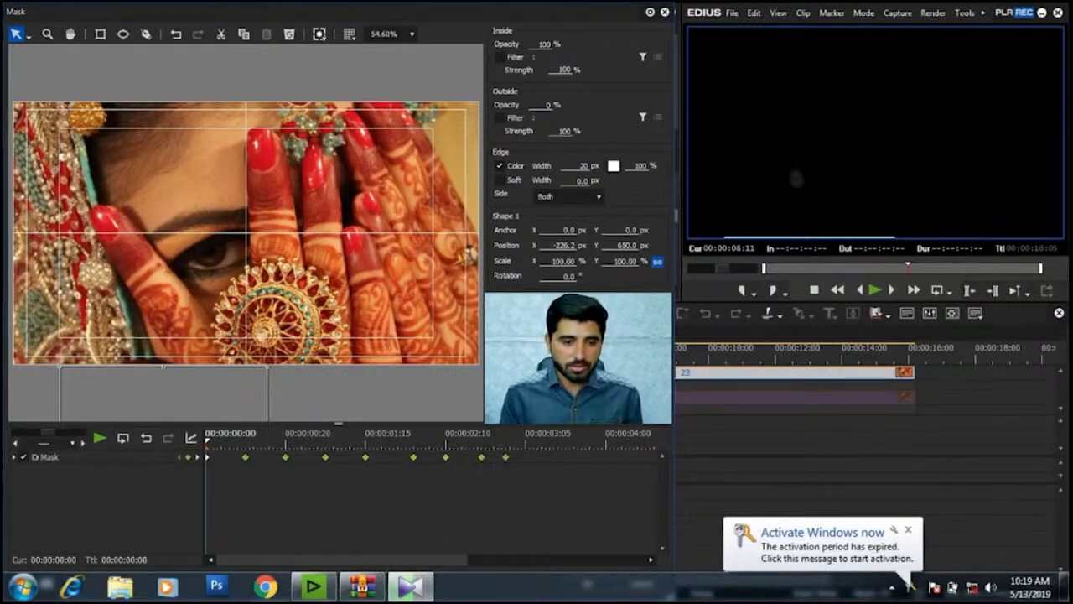
right_click(287, 456)
left_click(315, 418)
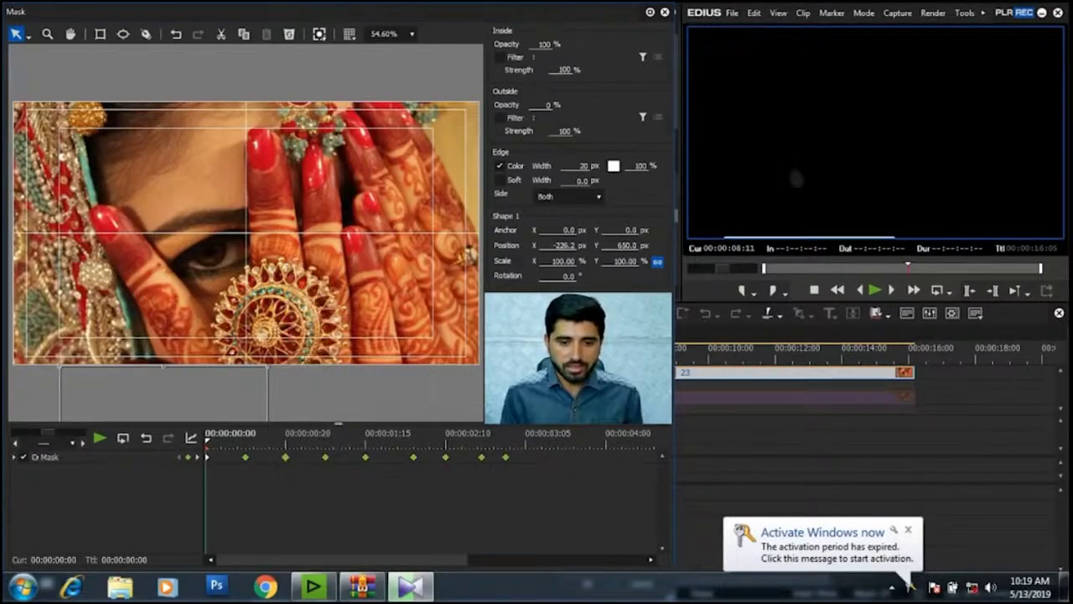
left_click_drag(587, 500, 477, 453)
right_click(505, 457)
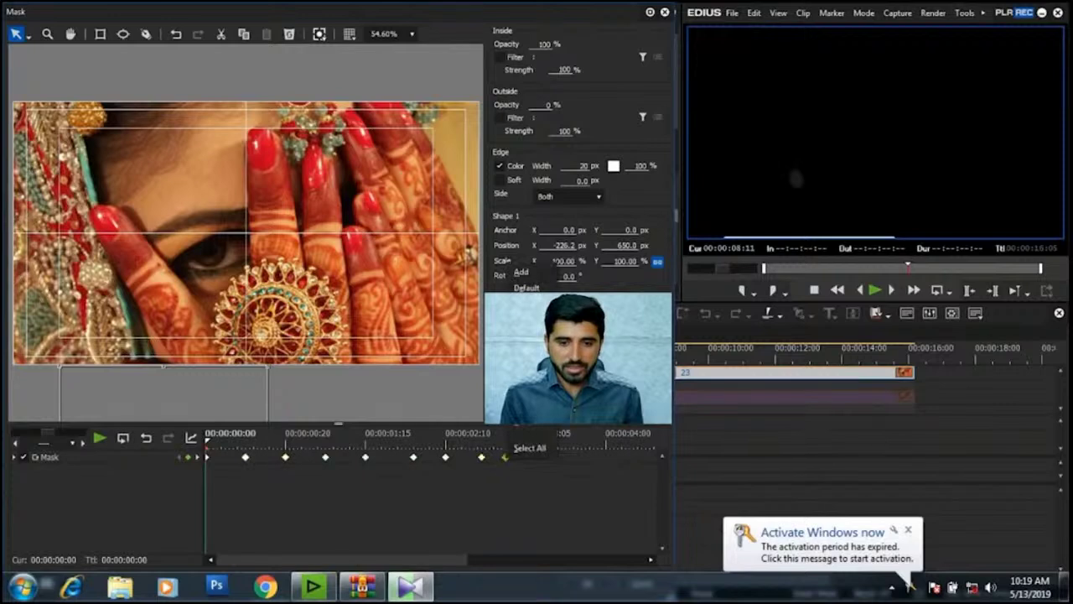
left_click(505, 457)
right_click(505, 457)
left_click(482, 457)
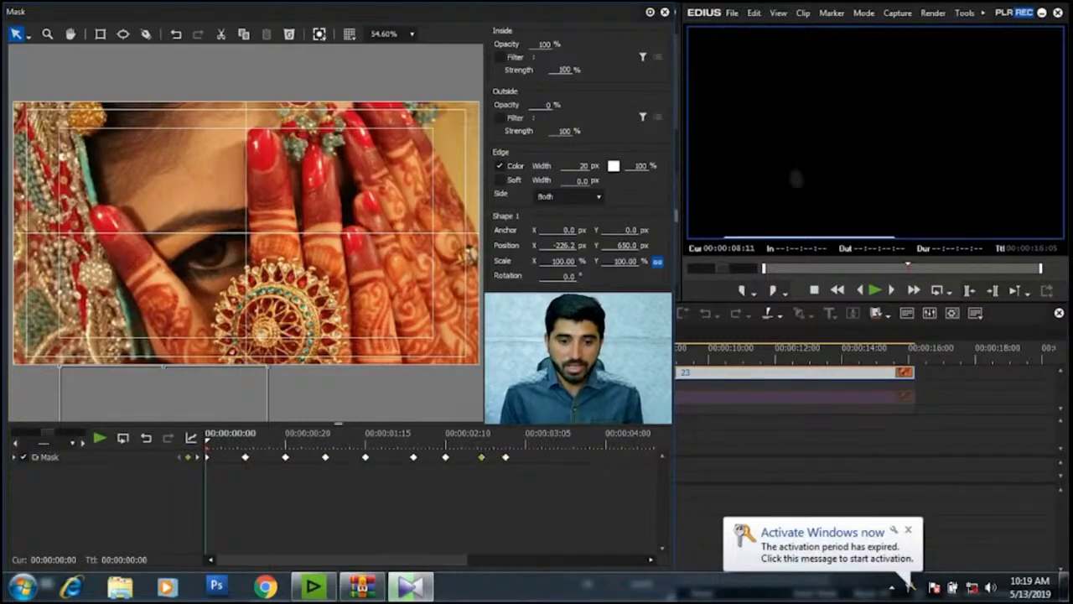
right_click(481, 457)
key("Escape")
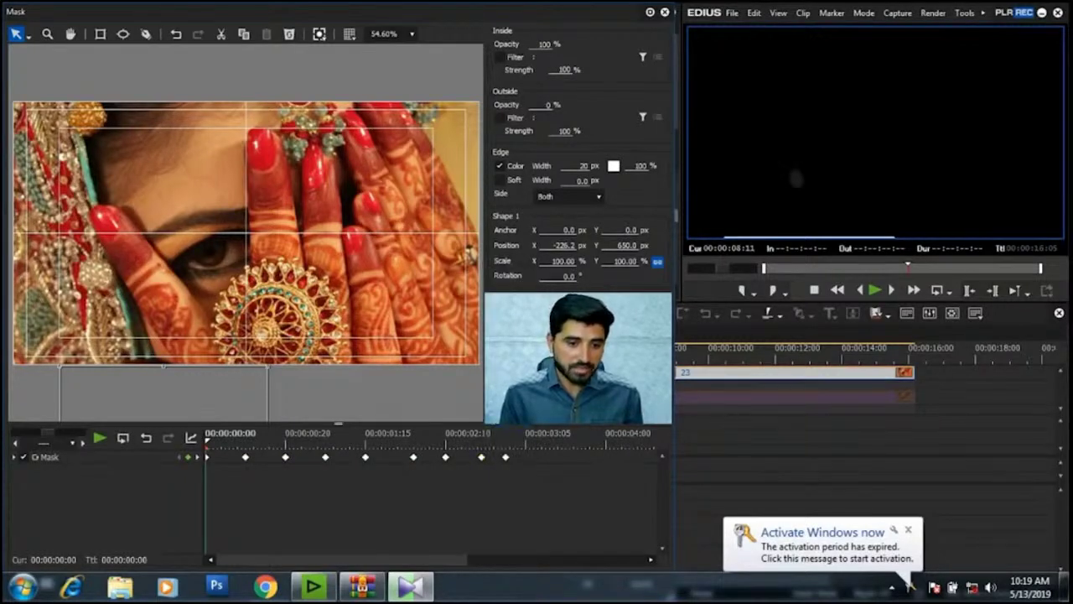
Step: Set the Mask keyframe at 00:00:00:00 to Linear interpolation
right_click(208, 457)
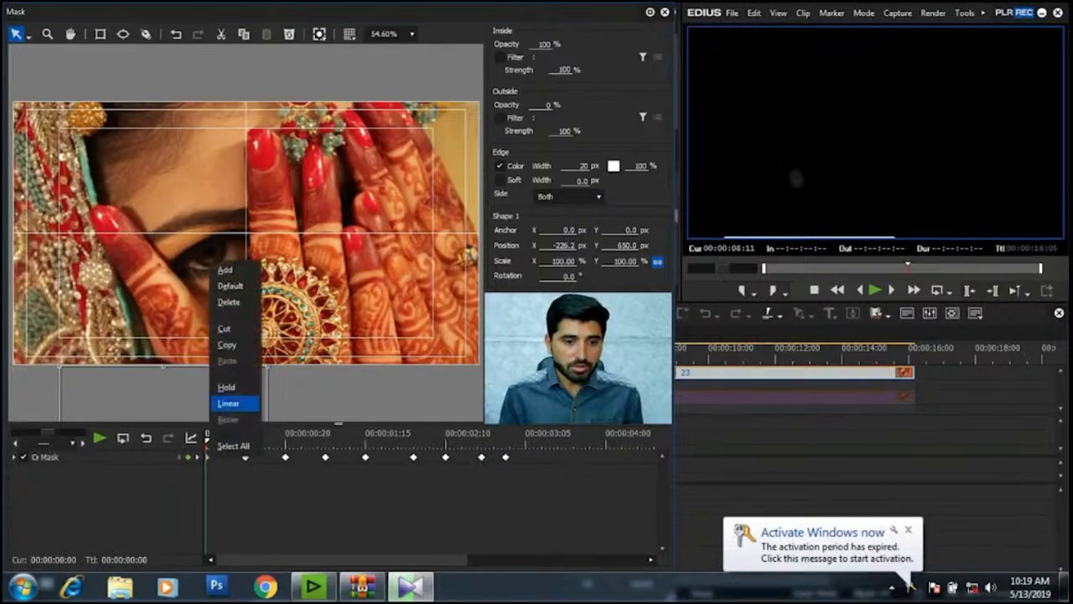
left_click(231, 403)
right_click(504, 457)
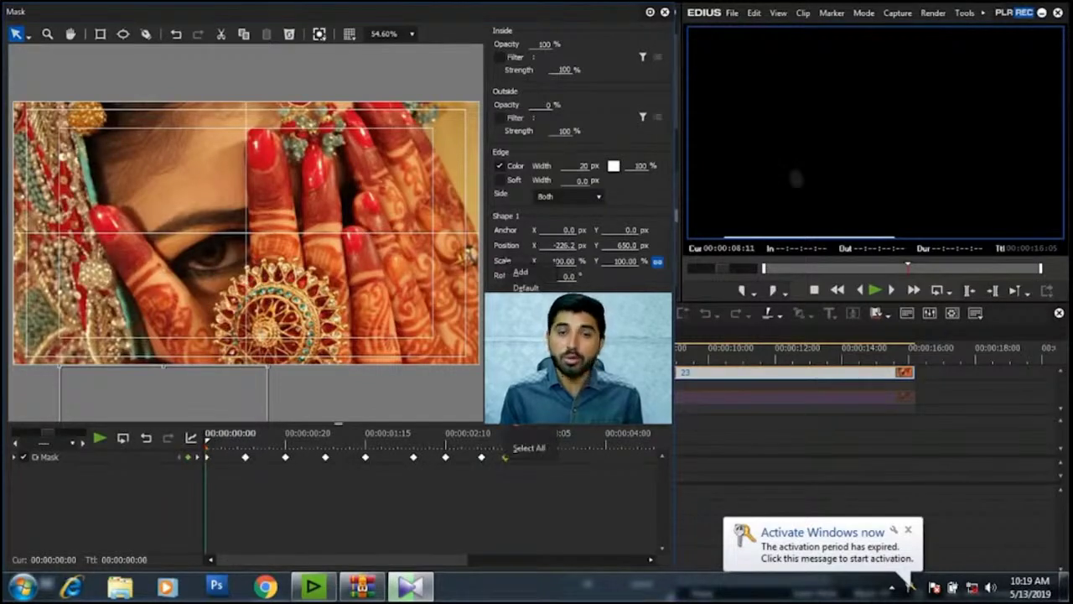
key("Escape")
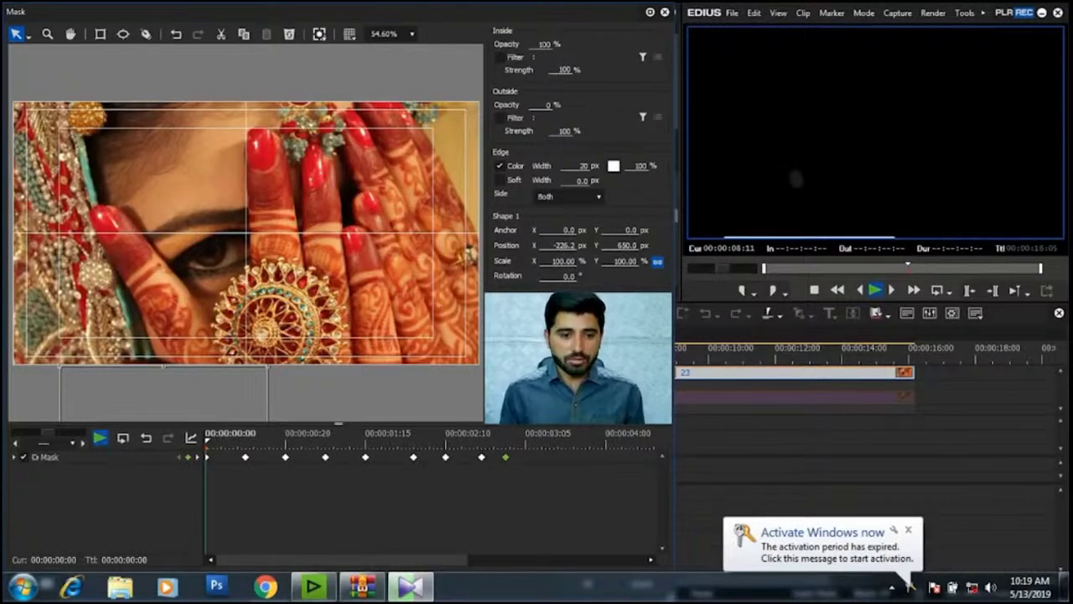
Step: Play back the mask animation and the two image 23 layers in the sequence
key("space")
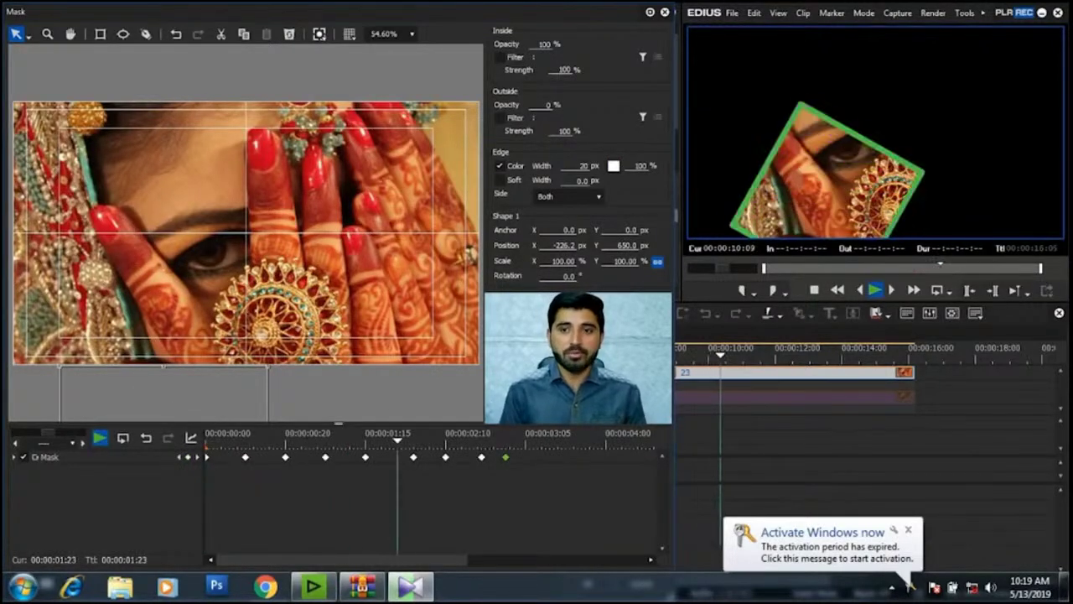
key("space")
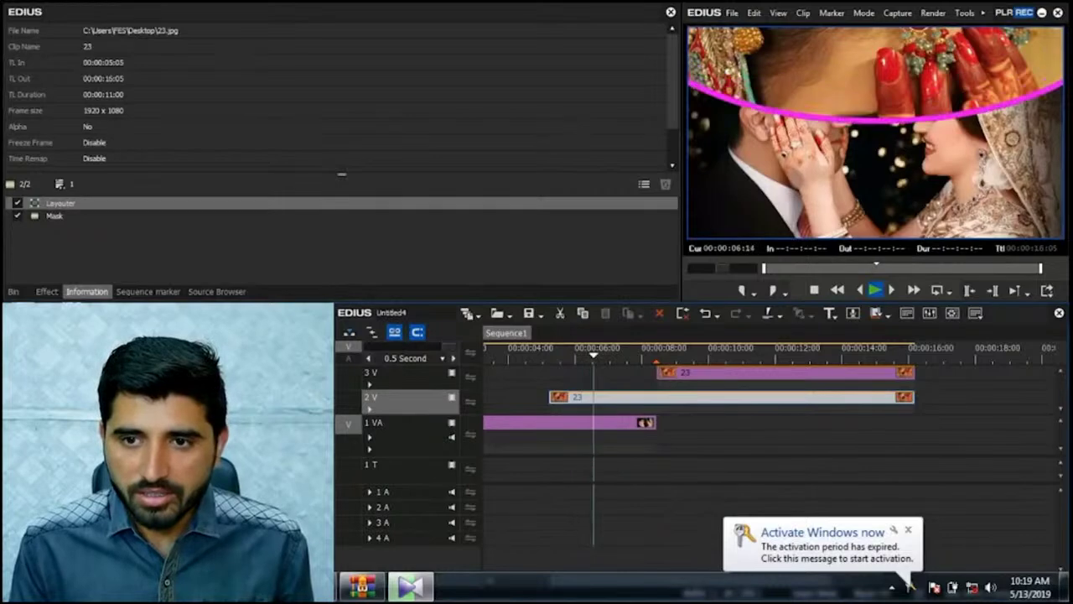
key("space")
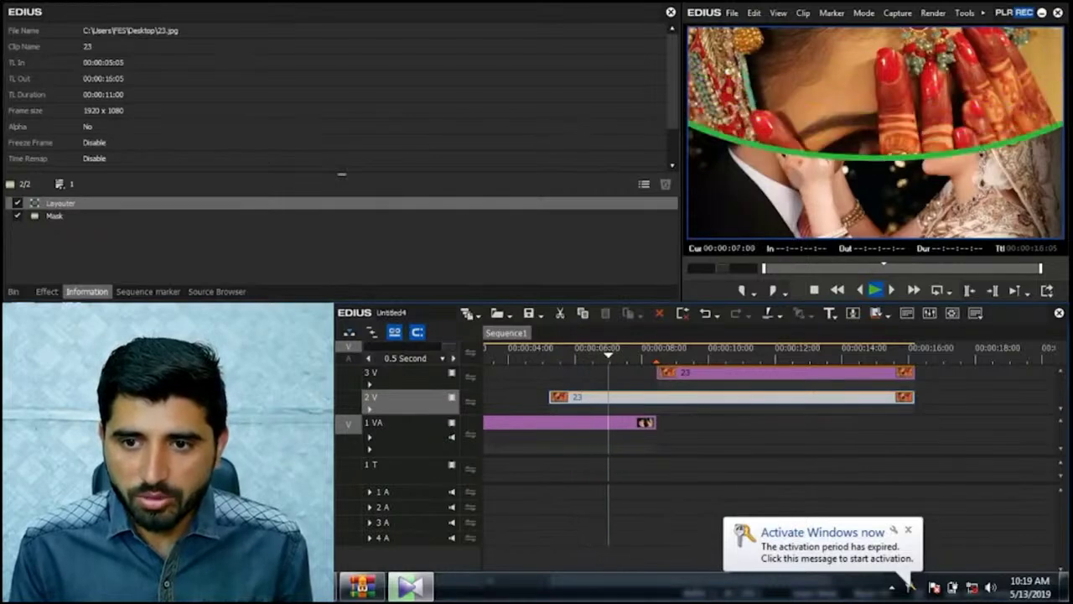
Step: Move the image 23 clip on track 3 V earlier to start at 00:00:06:23 and play back the new timing
left_click_drag(754, 372, 720, 372)
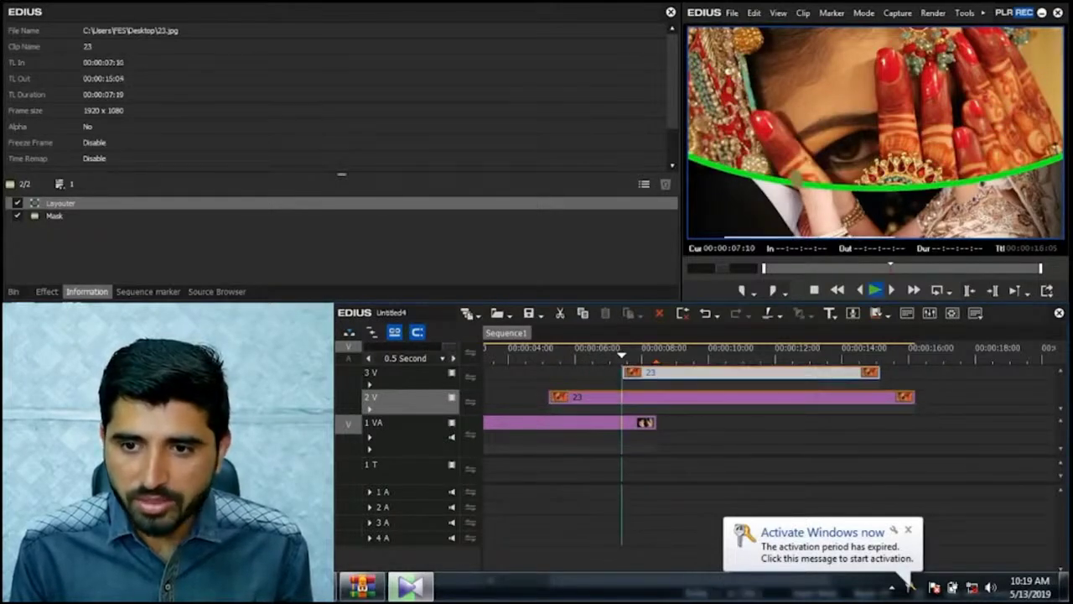
key("space")
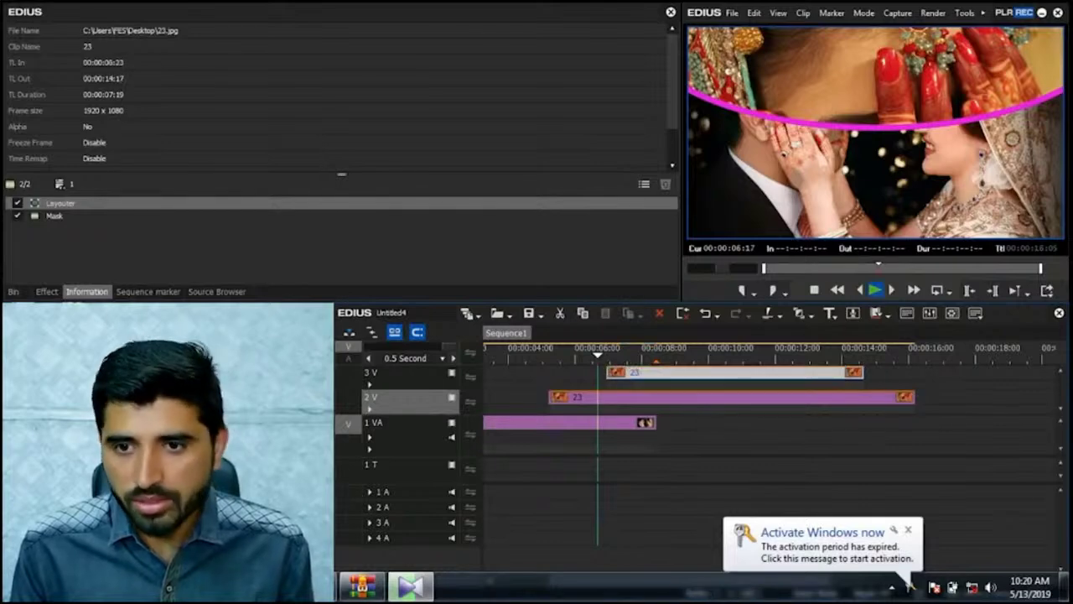
key("space")
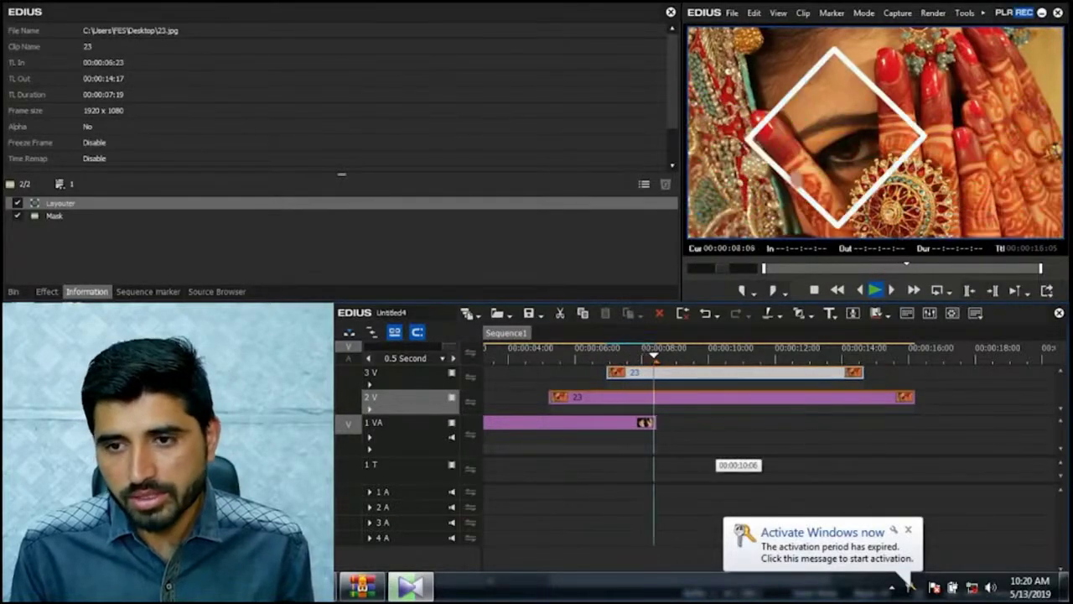
key("space")
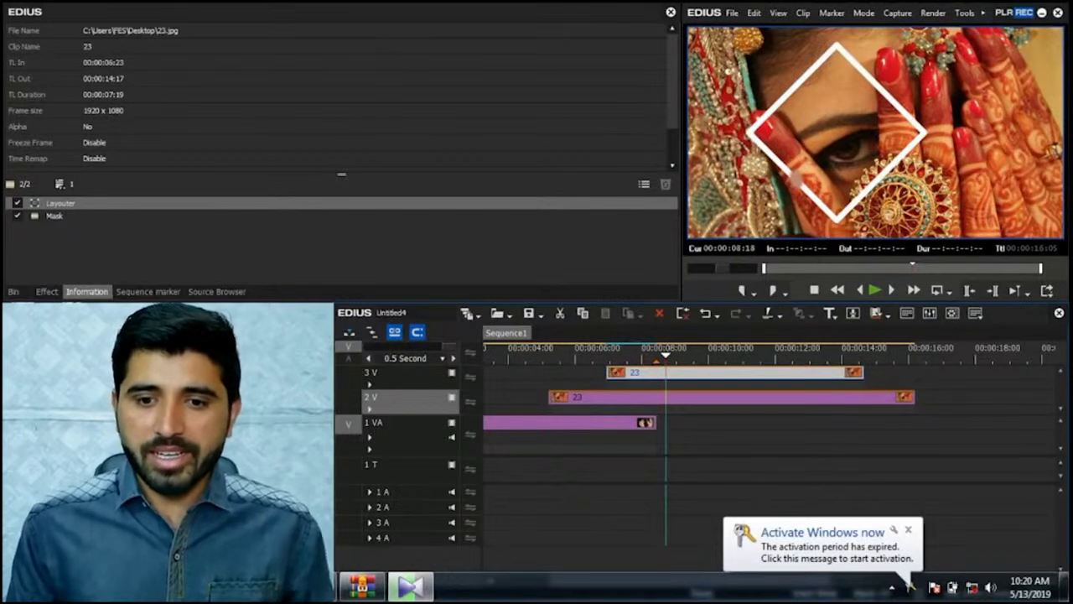
Step: Disable the image 23 clip on track 2 V with the playhead at 00:00:08:11, and select the copy on track 3 V
key("Left")
key("Left")
key("Left")
key("Left")
key("Left")
key("Left")
key("Left")
key("ctrl+Down")
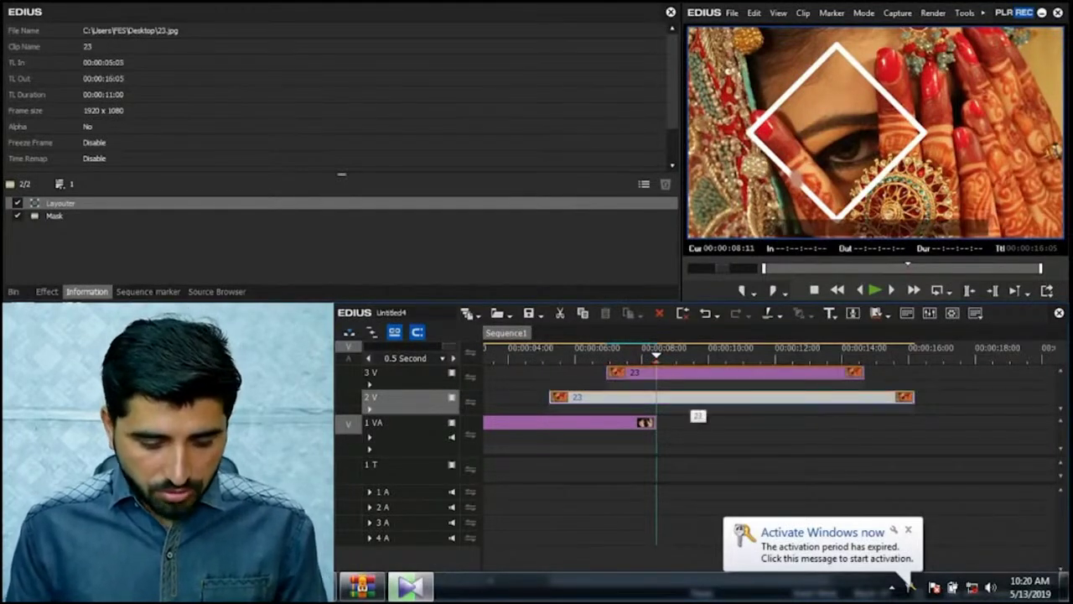
key("0")
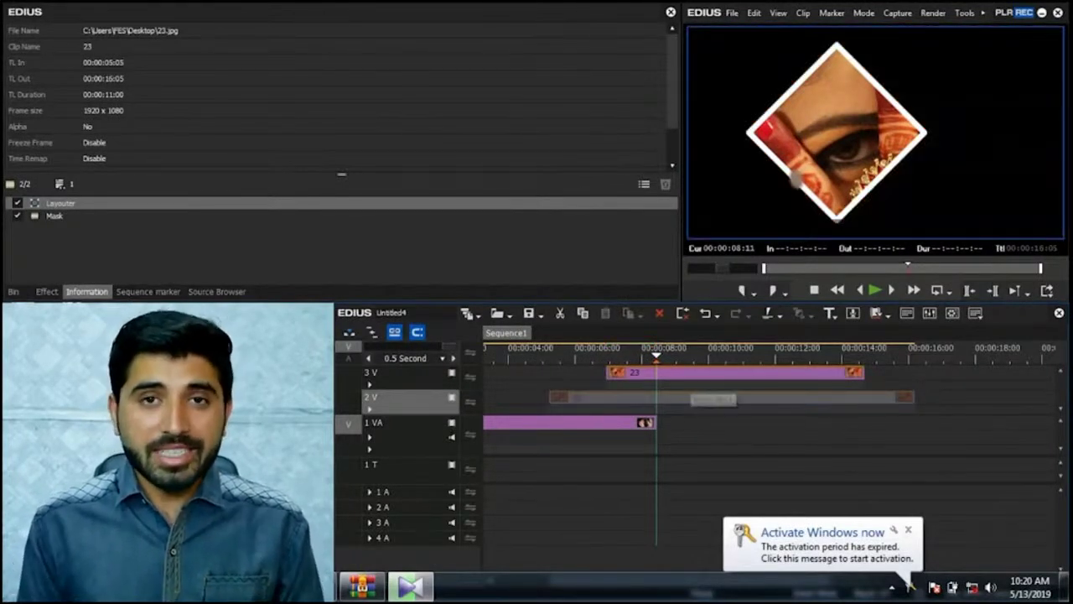
key("ctrl+Up")
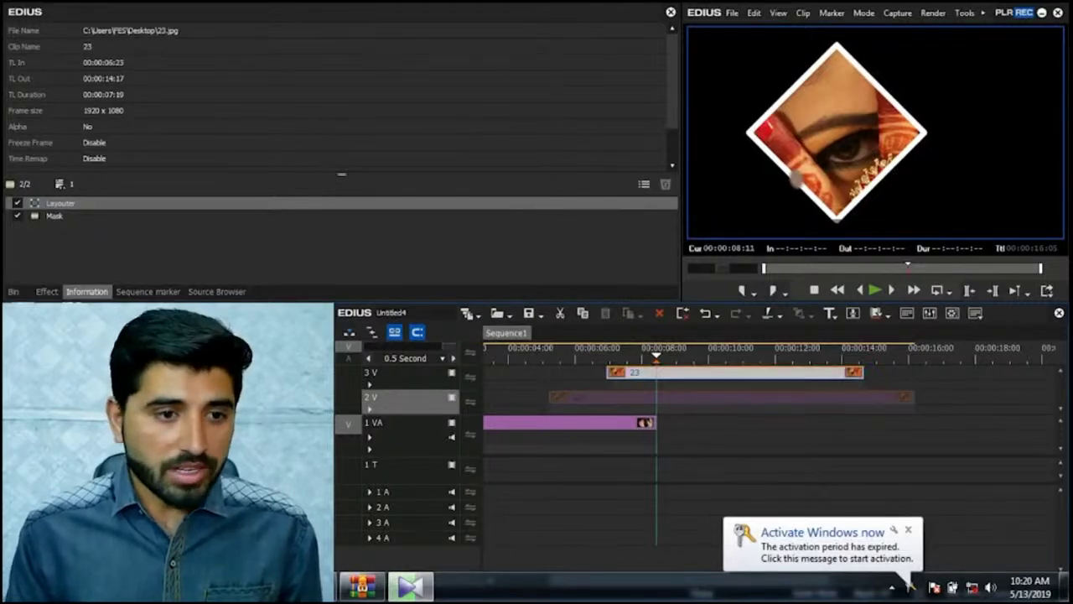
Step: Reopen the mask of the clip on track 3 V and keyframe Shape 1's rotation at 135° at 00:00:07:19
double_click(55, 215)
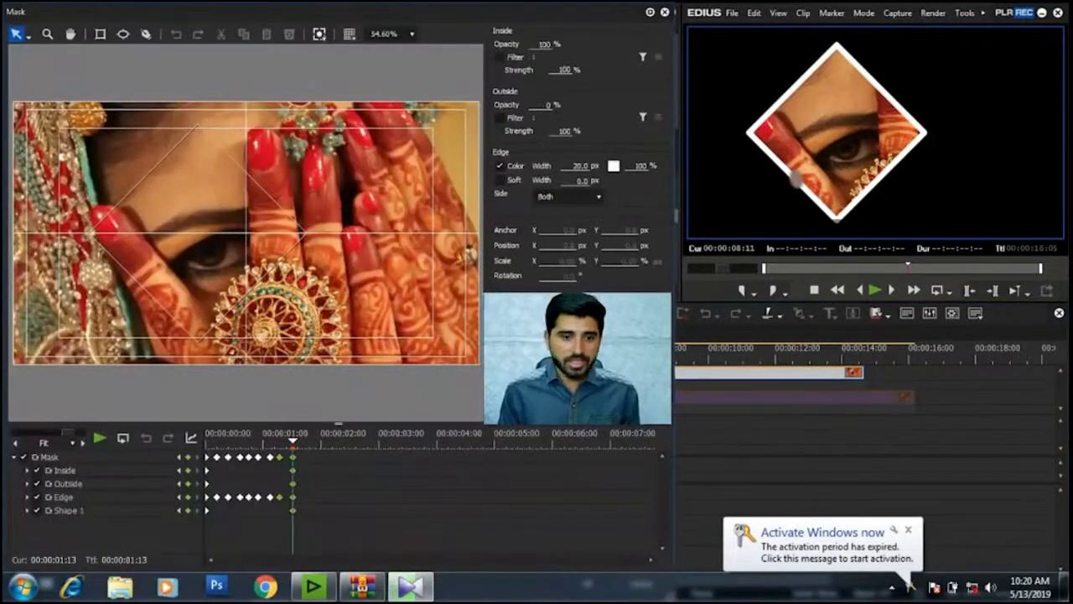
key("Home")
key("space")
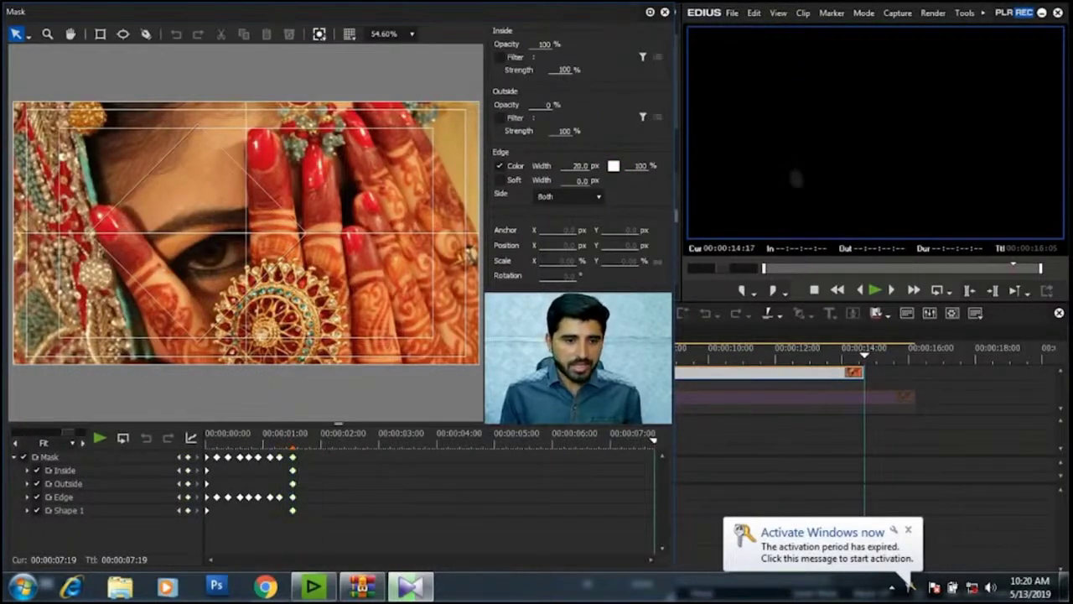
key("ctrl+a")
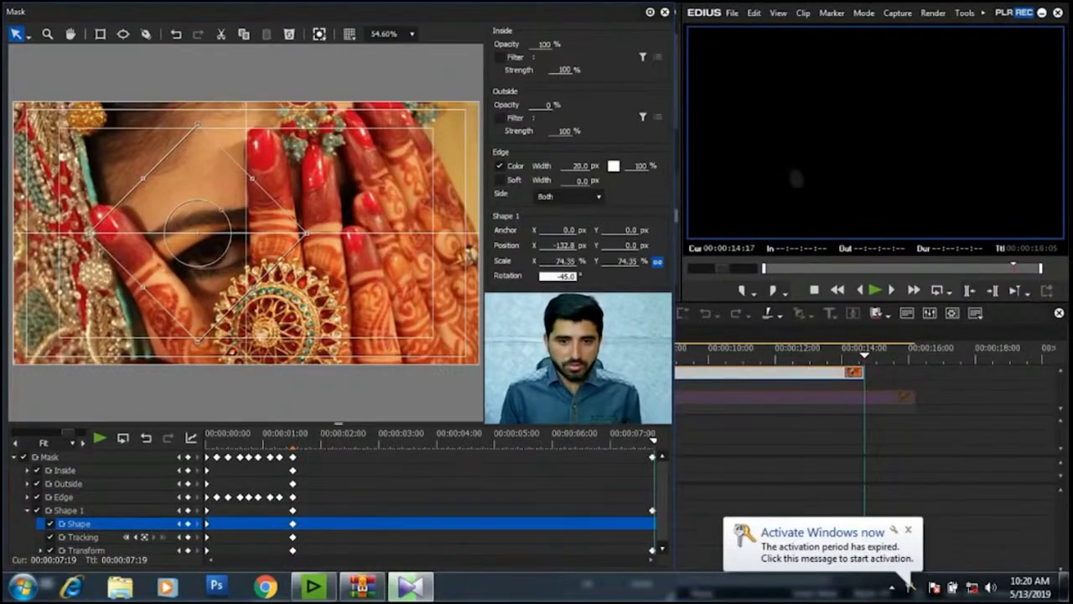
key("Return")
key("space")
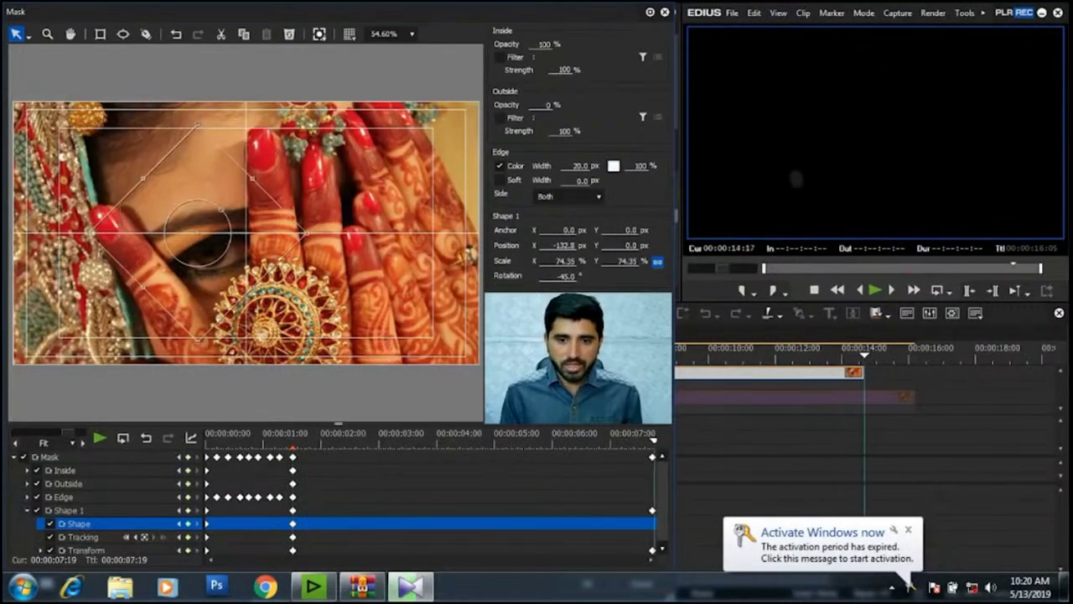
type("90")
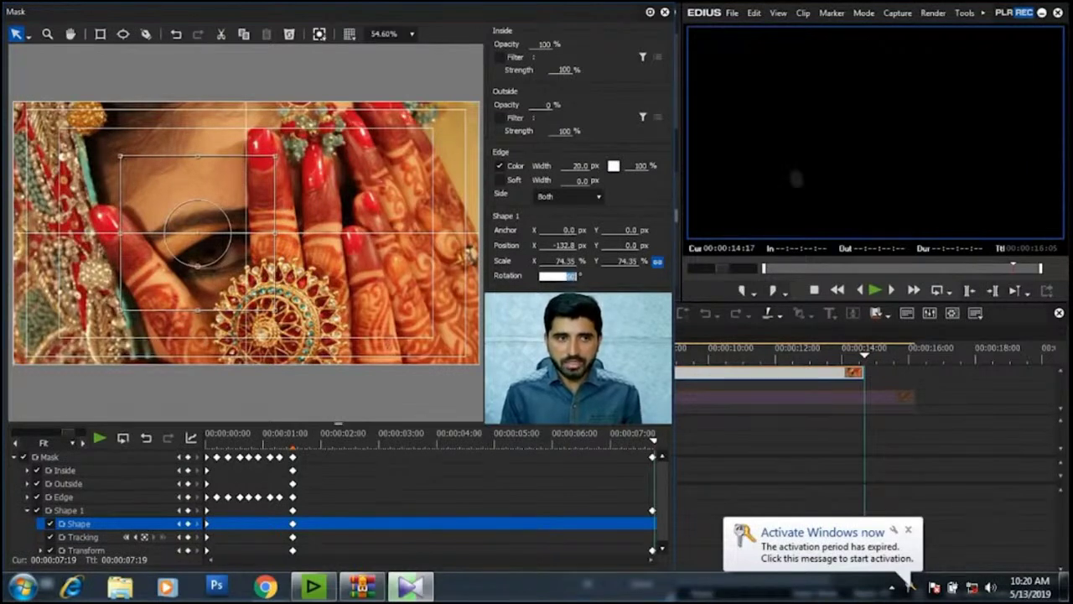
type("135")
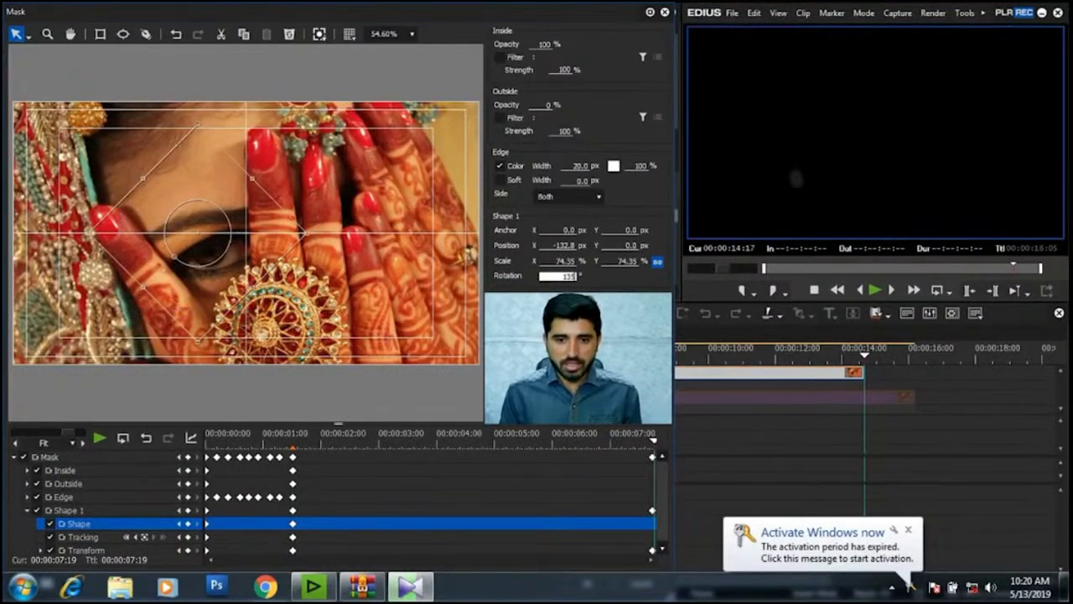
key("Return")
key("space")
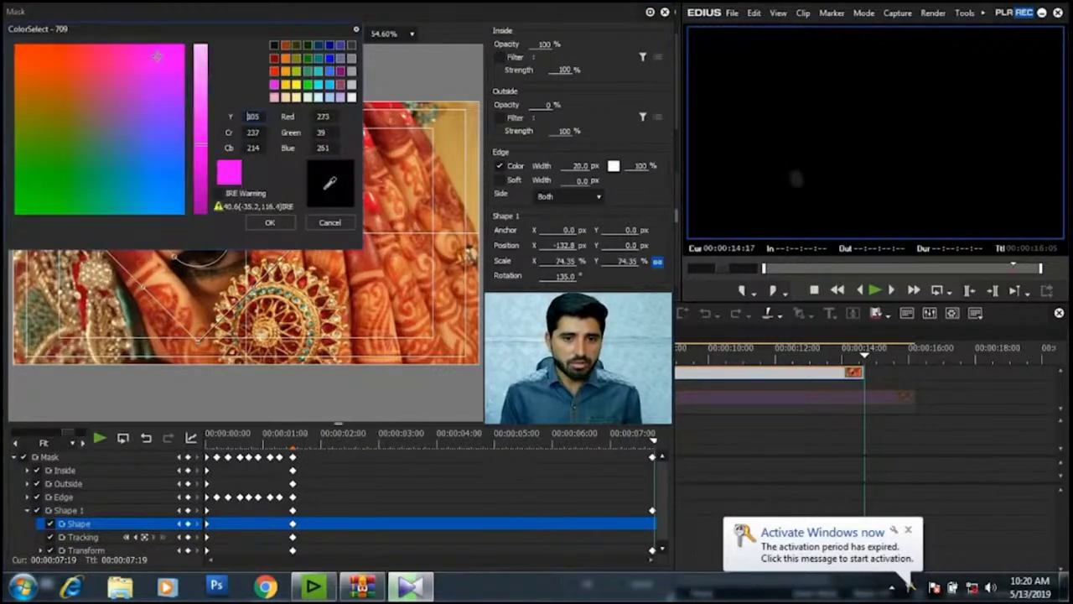
Step: Keyframe the edge colour as magenta at 00:00:07:19 and re-enter Shape 1's rotation of 135° there
key("Return")
key("space")
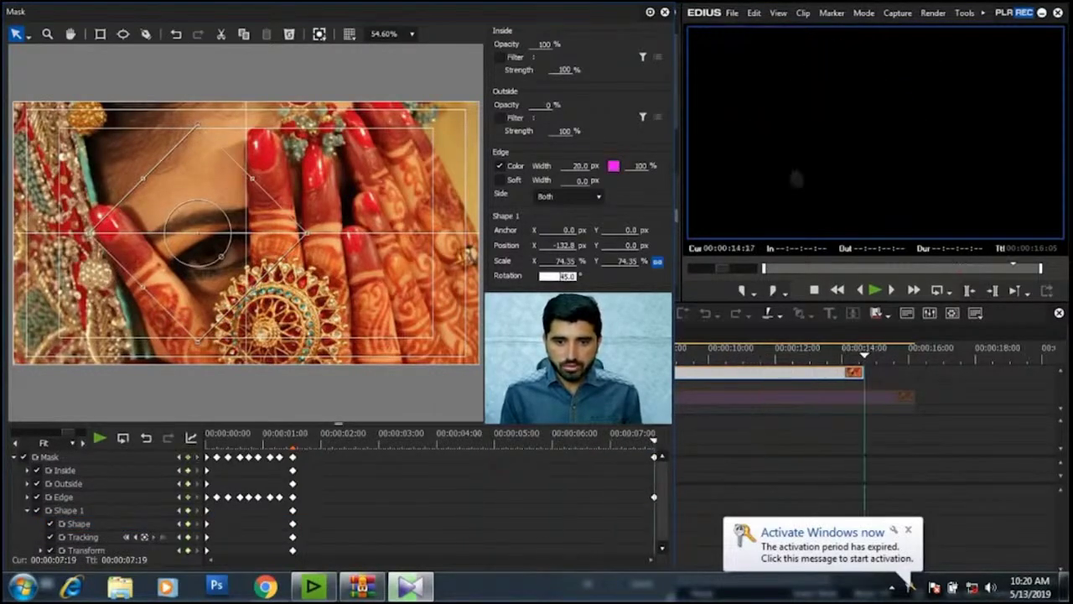
type("135")
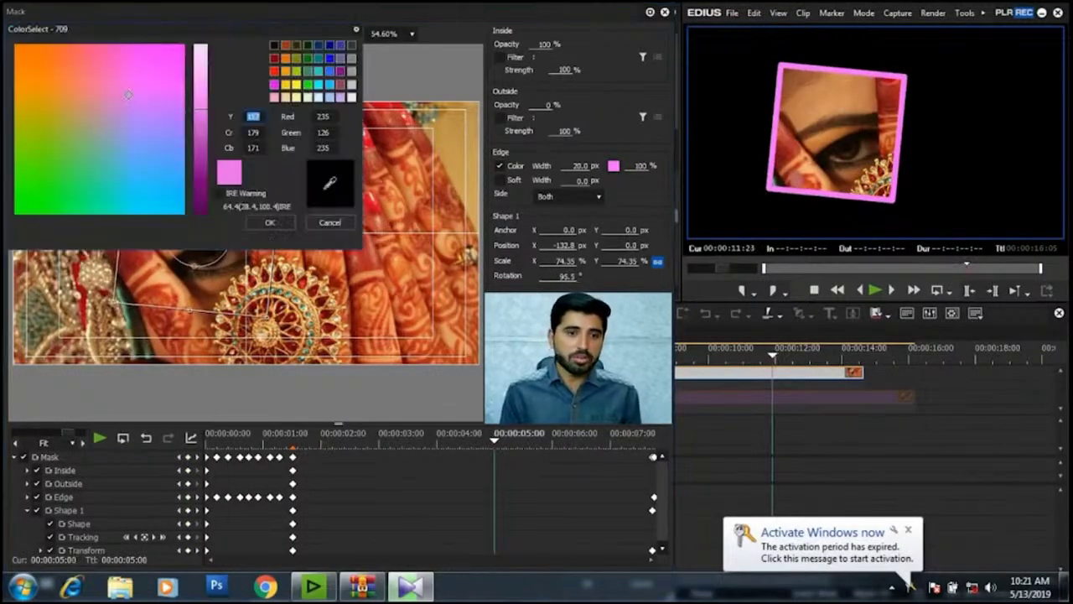
Step: Add edge colour keyframes in yellow at 00:00:05:00 and red at 00:00:02:22
left_click(26, 115)
key("Return")
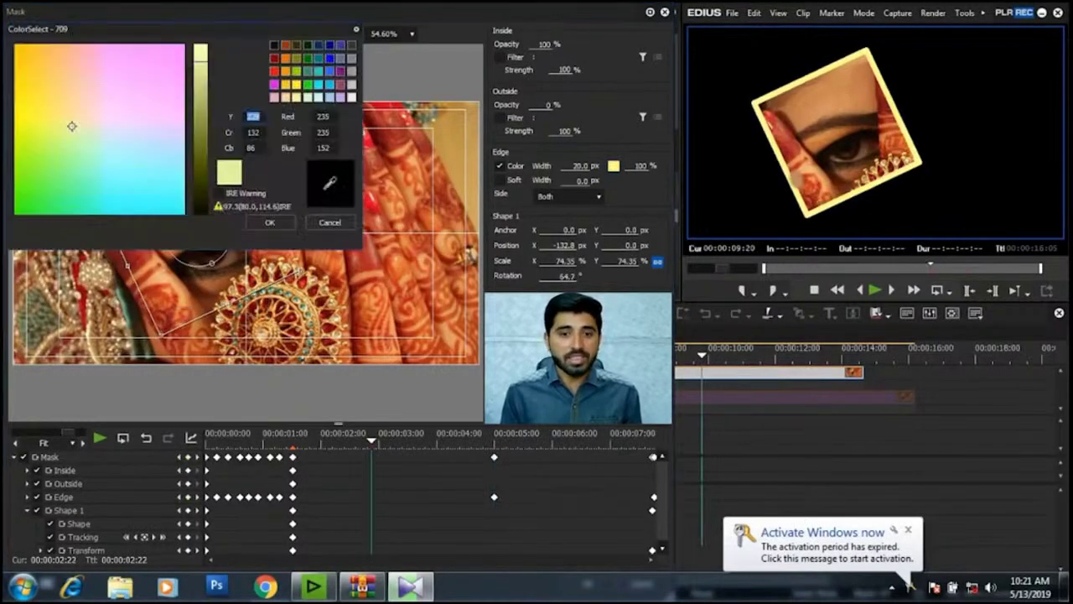
left_click(157, 55)
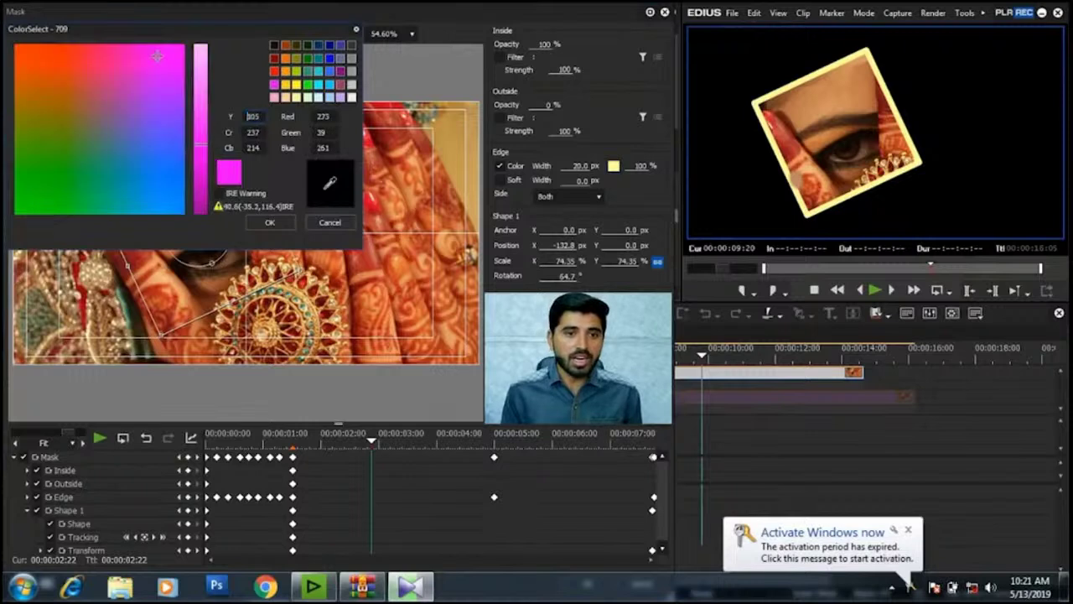
left_click(70, 53)
left_click(270, 222)
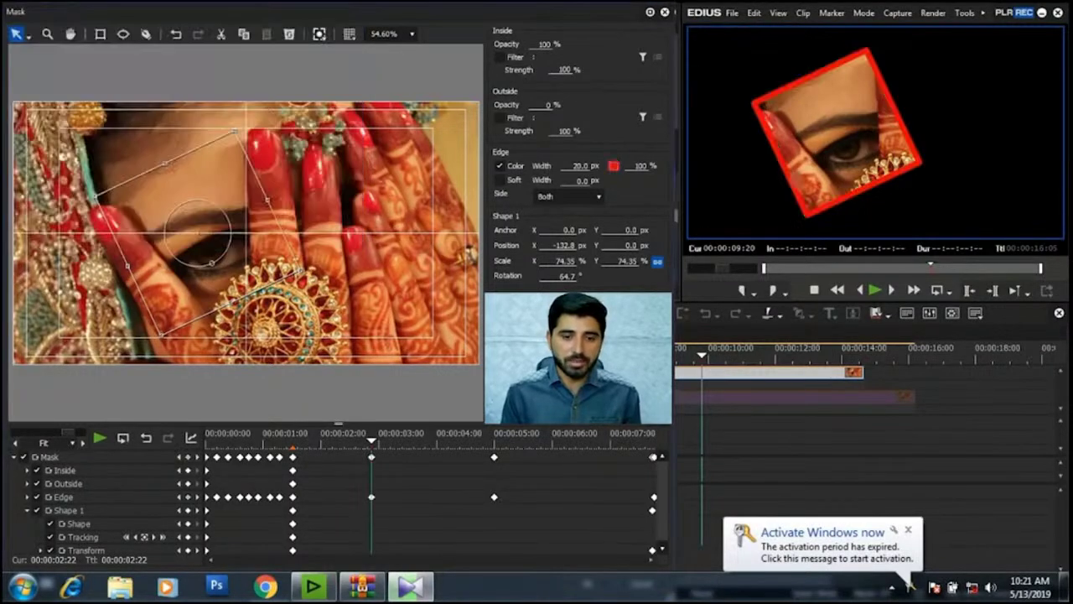
Step: Add edge colour keyframes in green at 00:00:04:00 and cyan at 00:00:06:04
key("space")
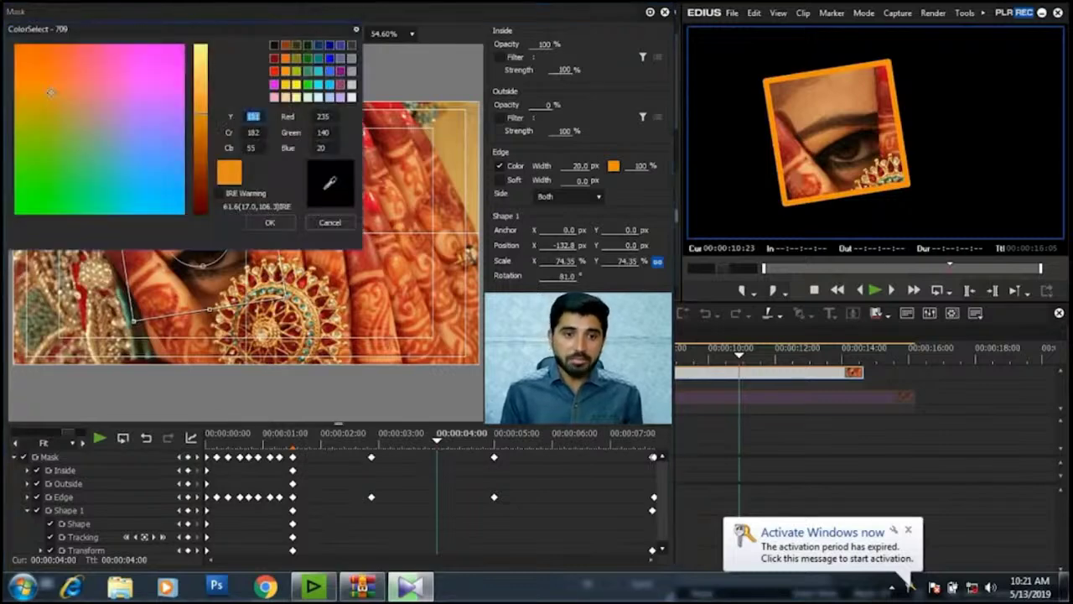
left_click(42, 202)
key("Return")
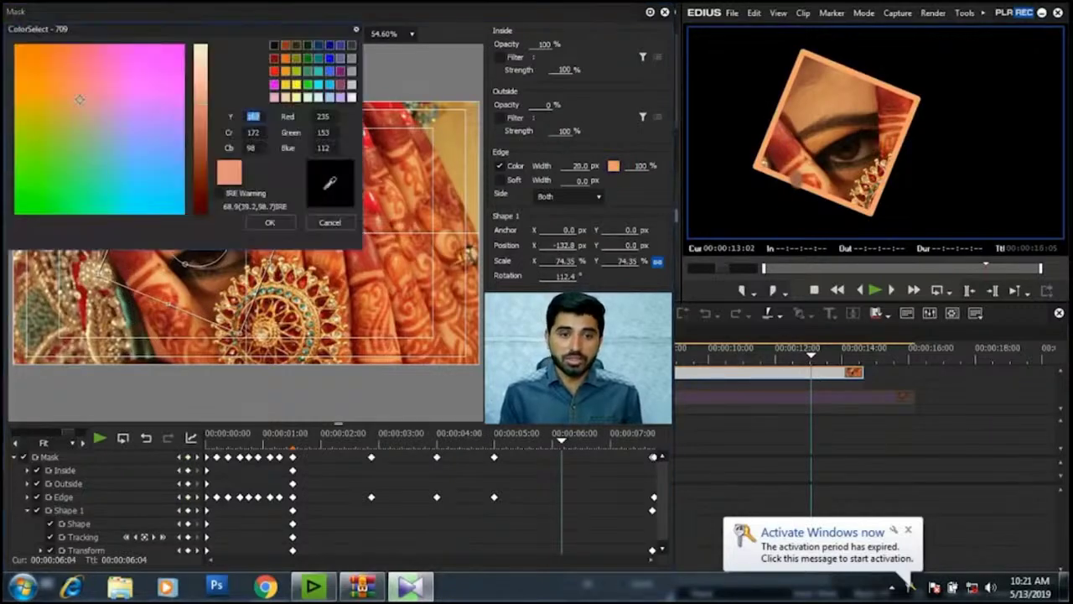
left_click(130, 203)
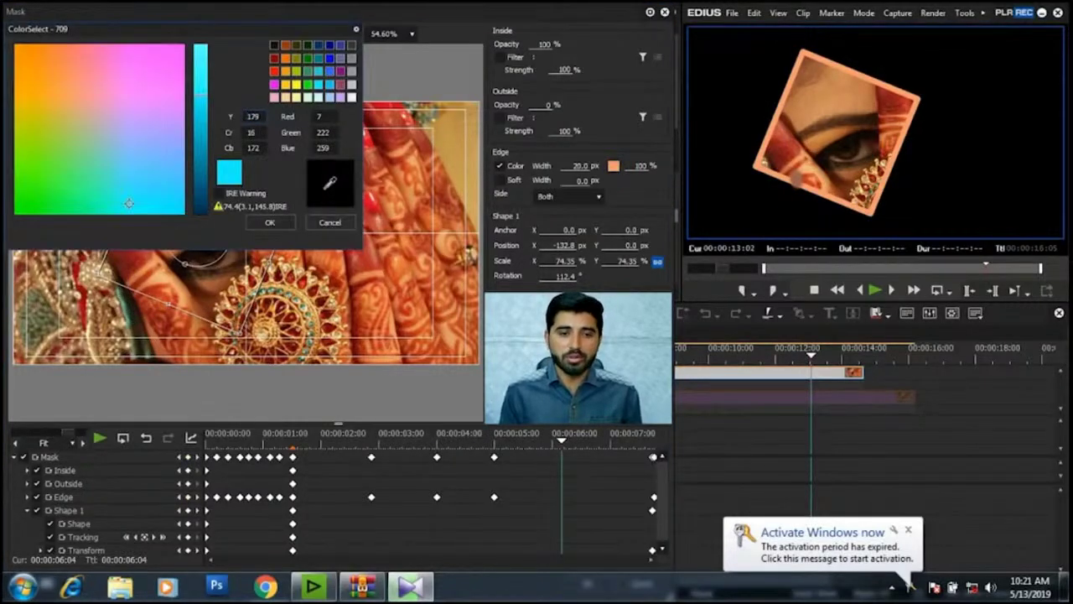
key("Return")
Step: Keyframe the mask's outside opacity at 100% at 00:00:07:19
key("space")
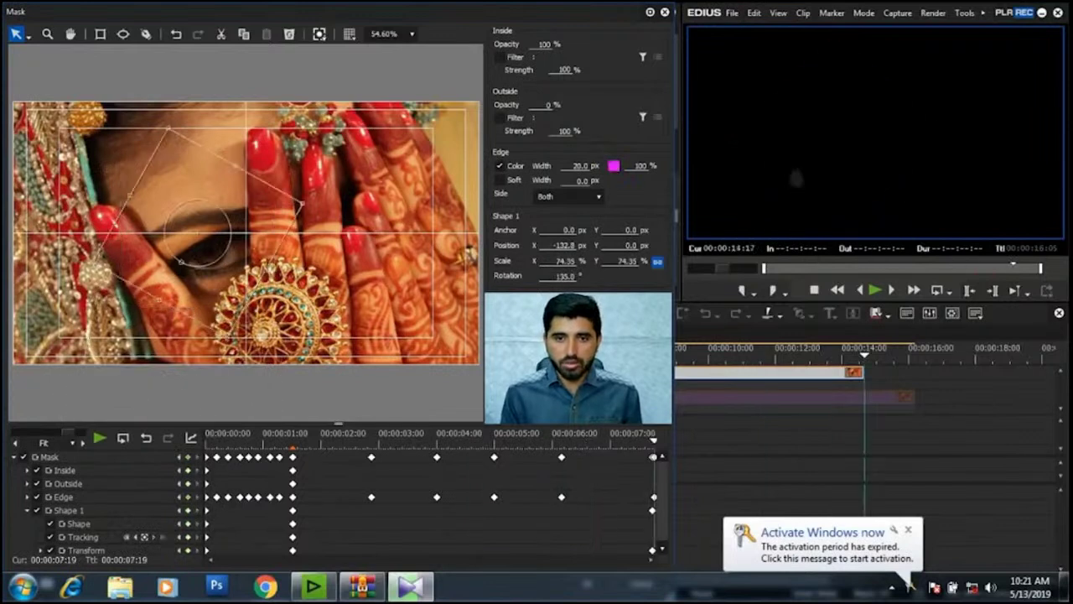
left_click(544, 104)
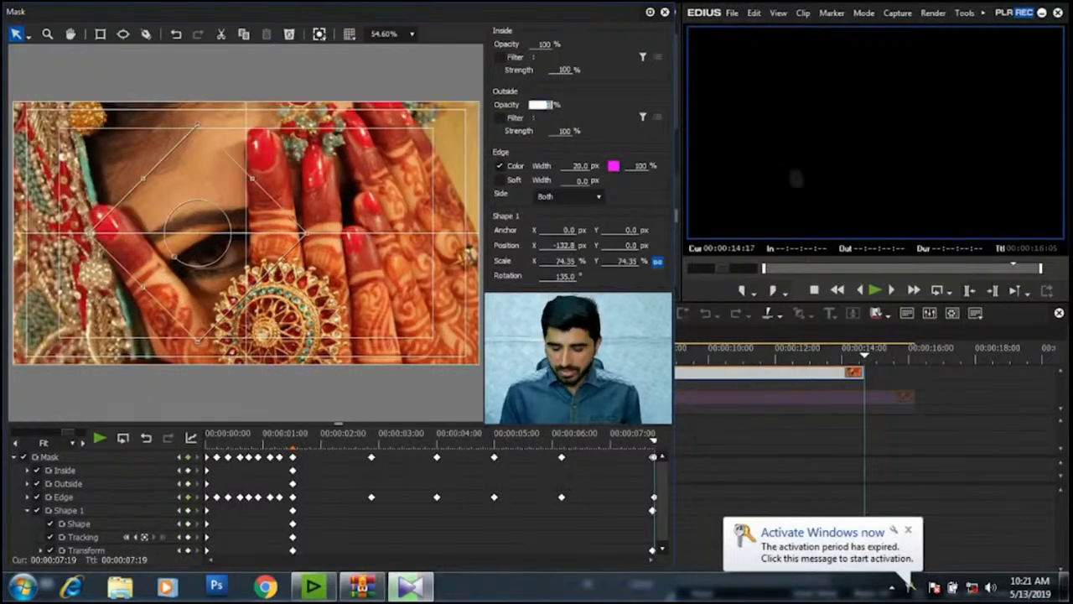
type("00")
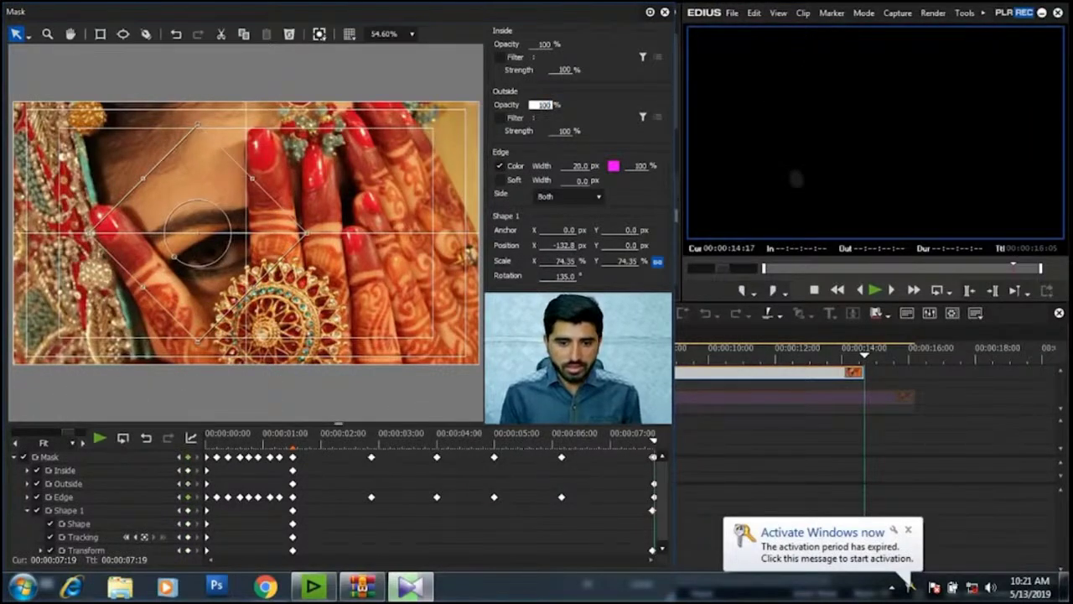
key("Return")
Step: Align Shape 1's final transform keyframe with the clip's last frame at 00:00:07:19 and check the motion backwards
key("ctrl+KP_Add")
key("ctrl+KP_Add")
key("ctrl+KP_Add")
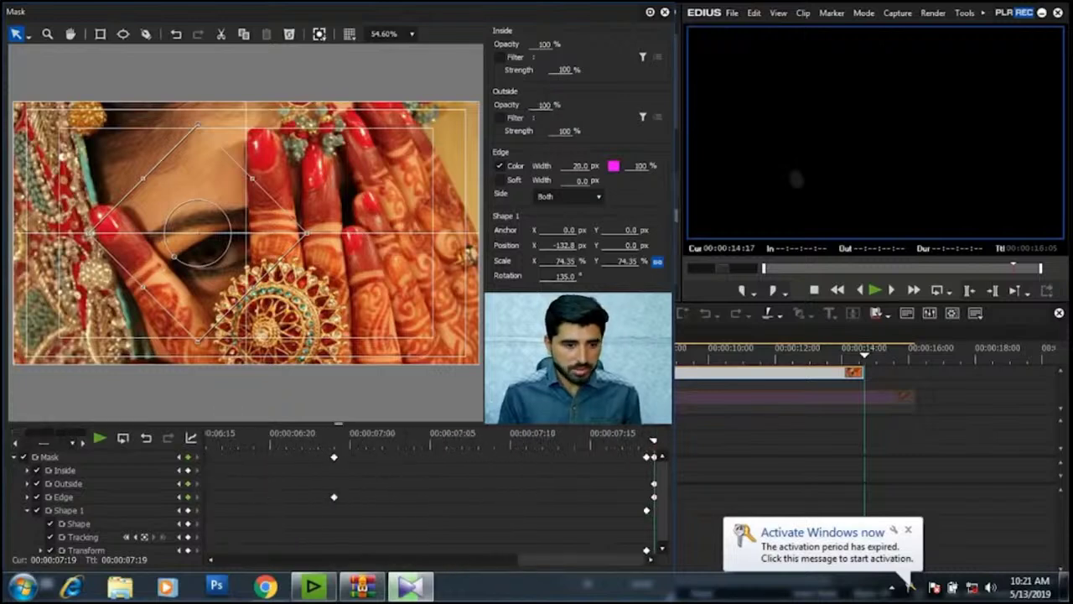
left_click(84, 536)
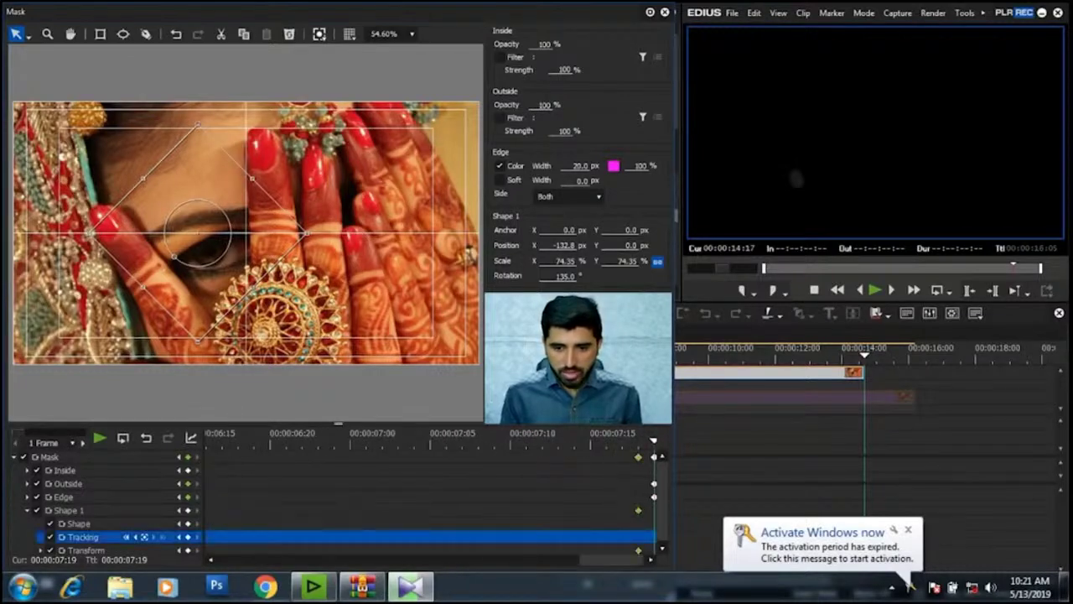
key("Delete")
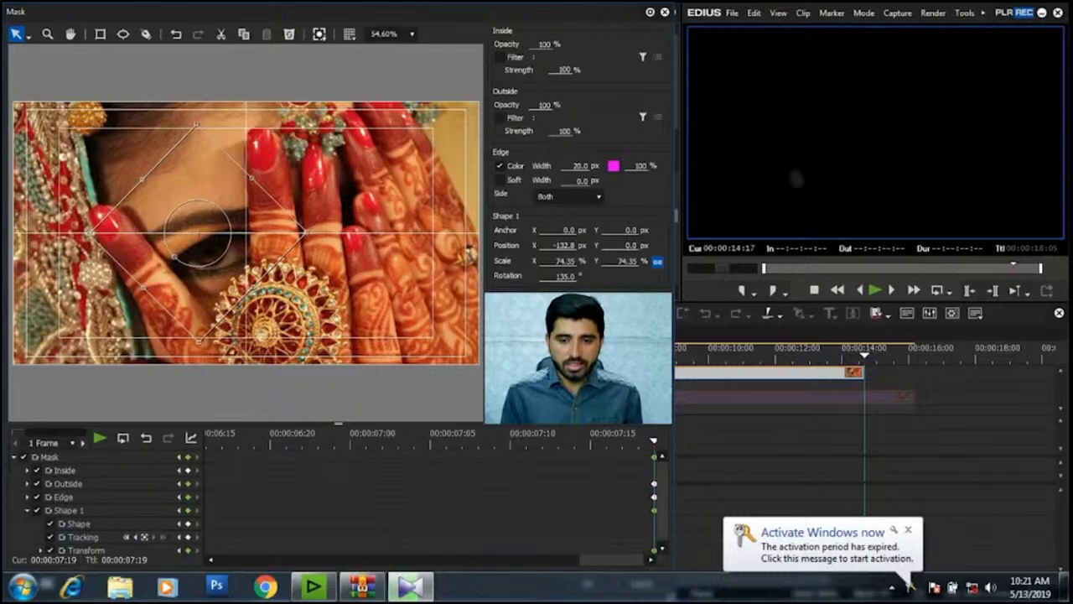
key("j")
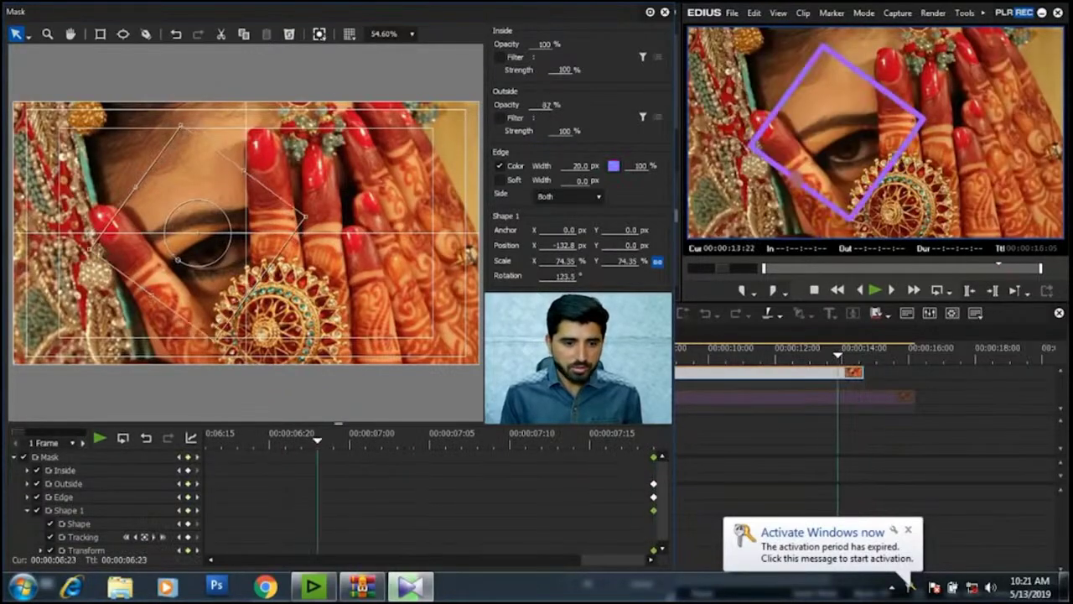
Step: Set the mask's outside opacity to 100% at the keyframes at 00:00:00:00 and 00:00:01:13
key("Home")
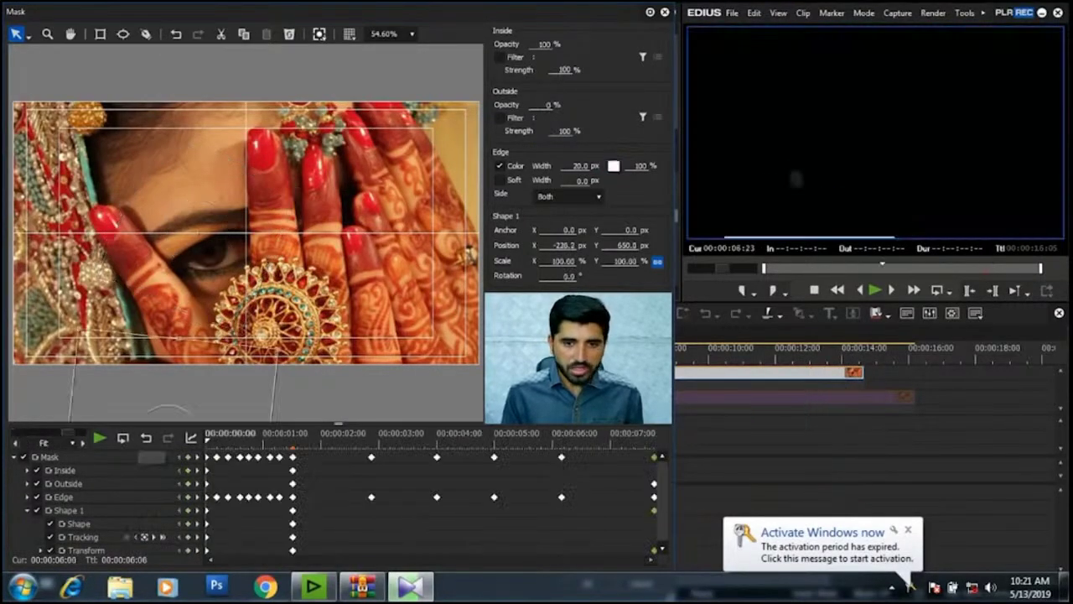
key("Tab")
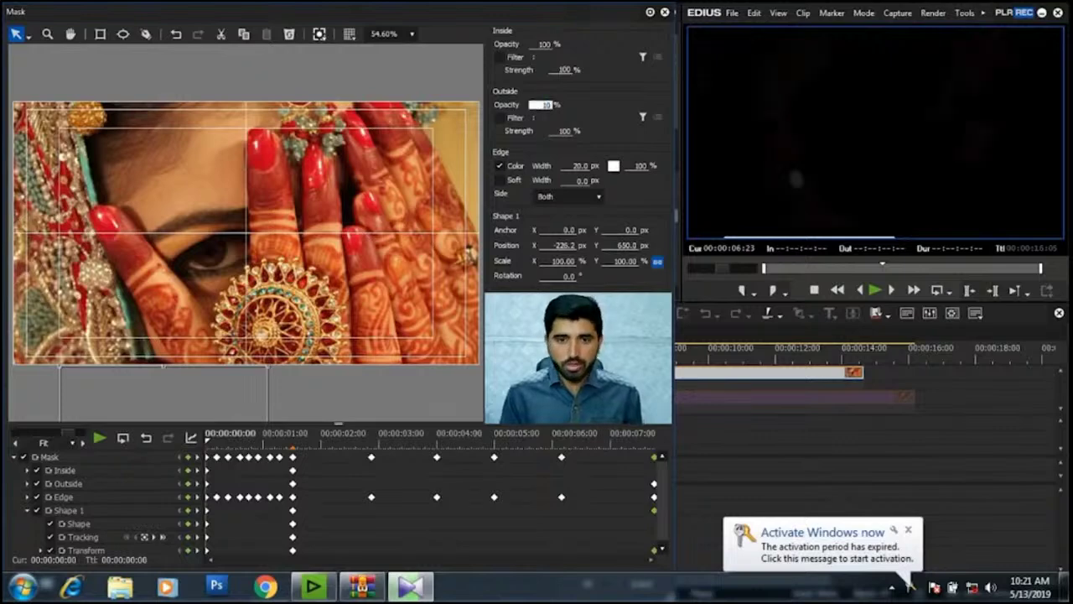
type("0")
key("Return")
key("space")
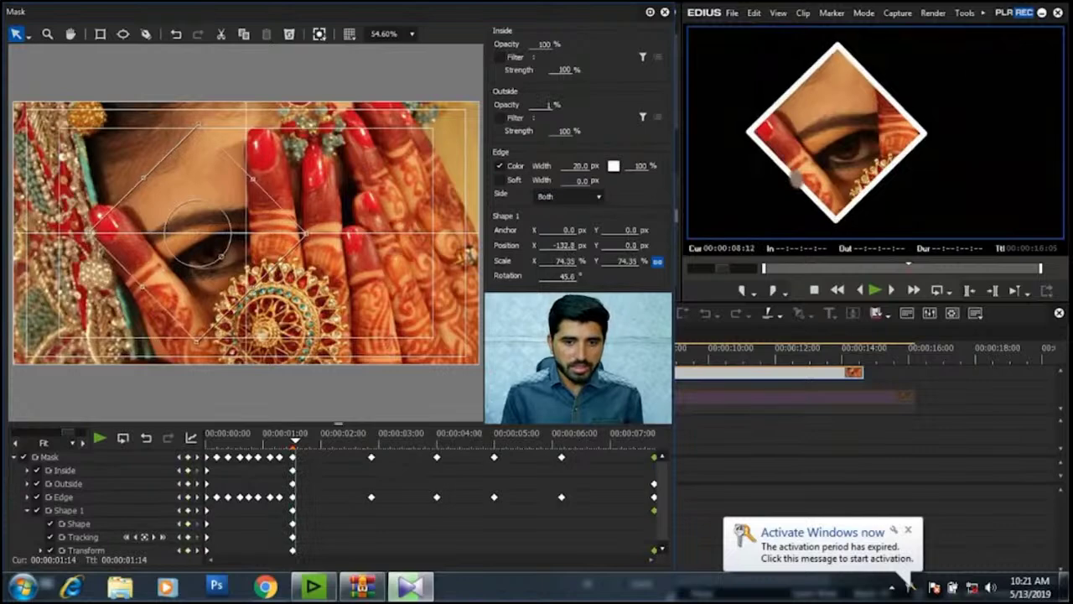
key("Left")
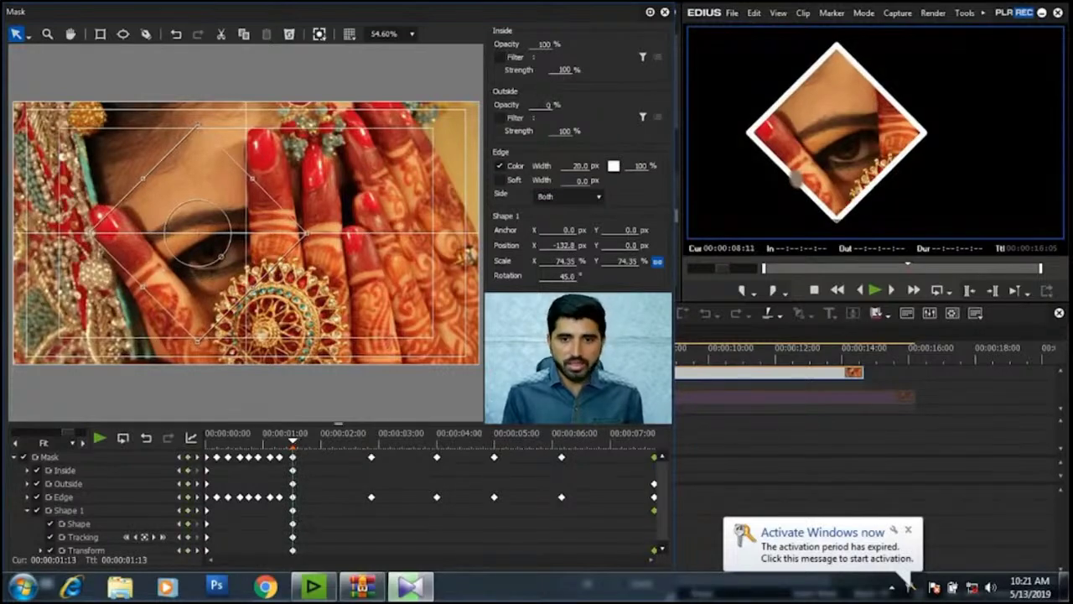
left_click(541, 105)
type("100")
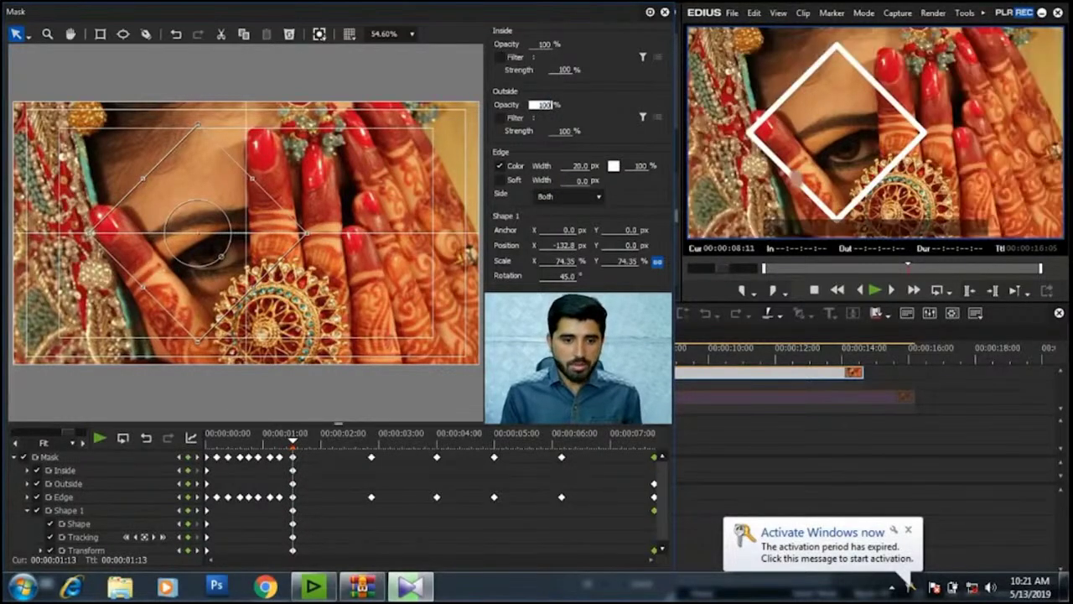
key("Return")
Step: Enable the filter for the area outside the mask and assign Color Balance to it
key("space")
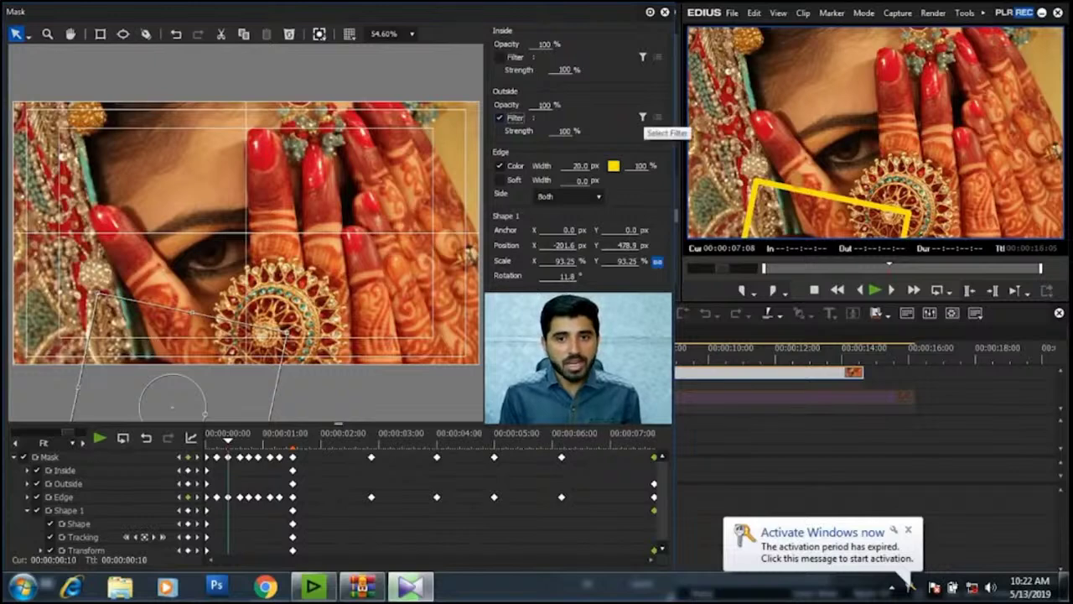
left_click(642, 116)
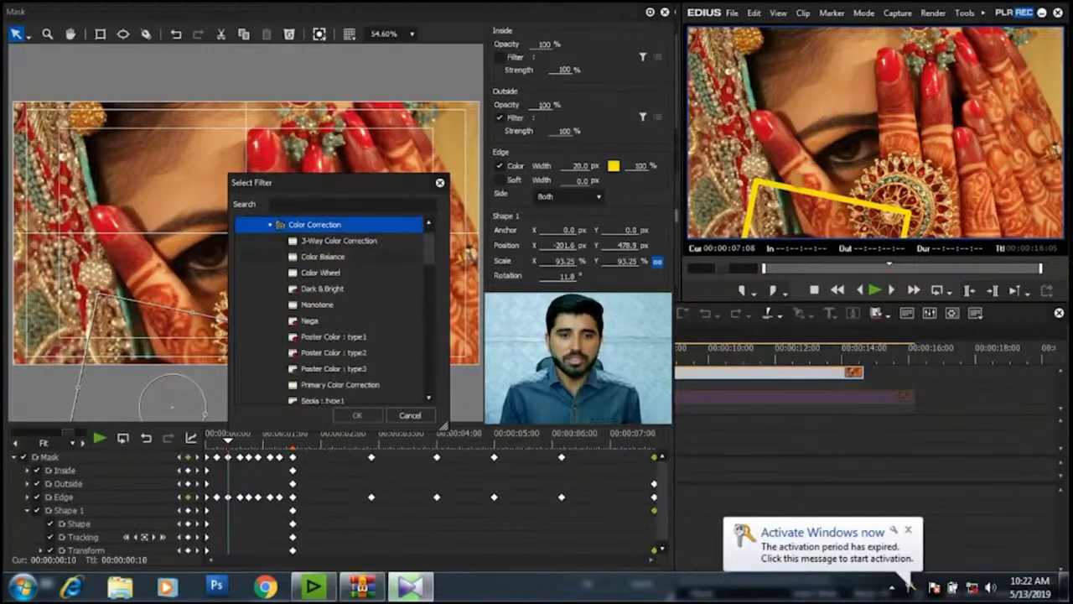
key("Down")
key("Down")
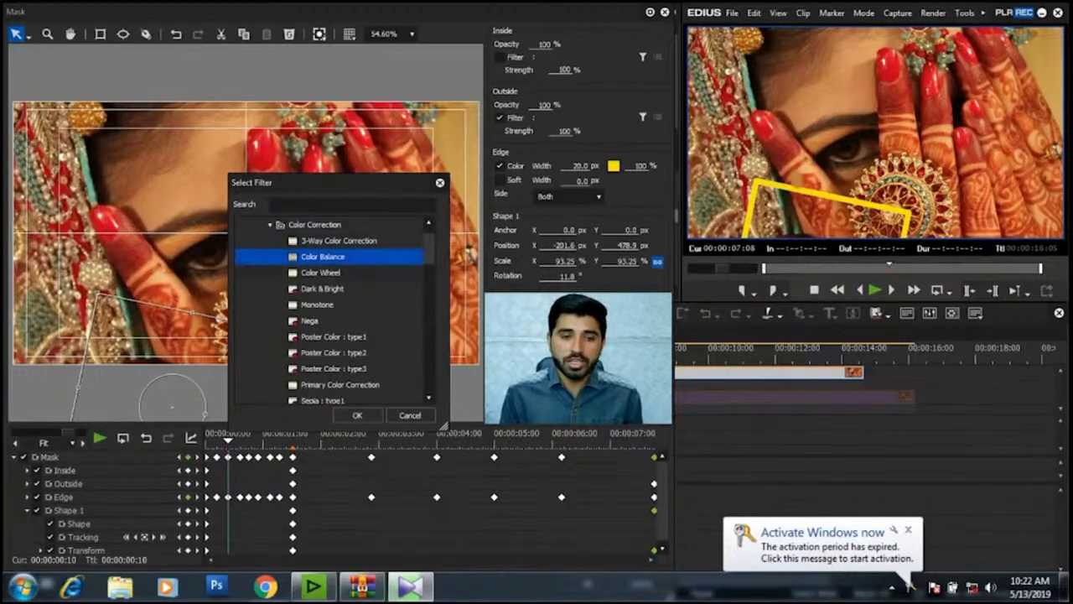
key("Return")
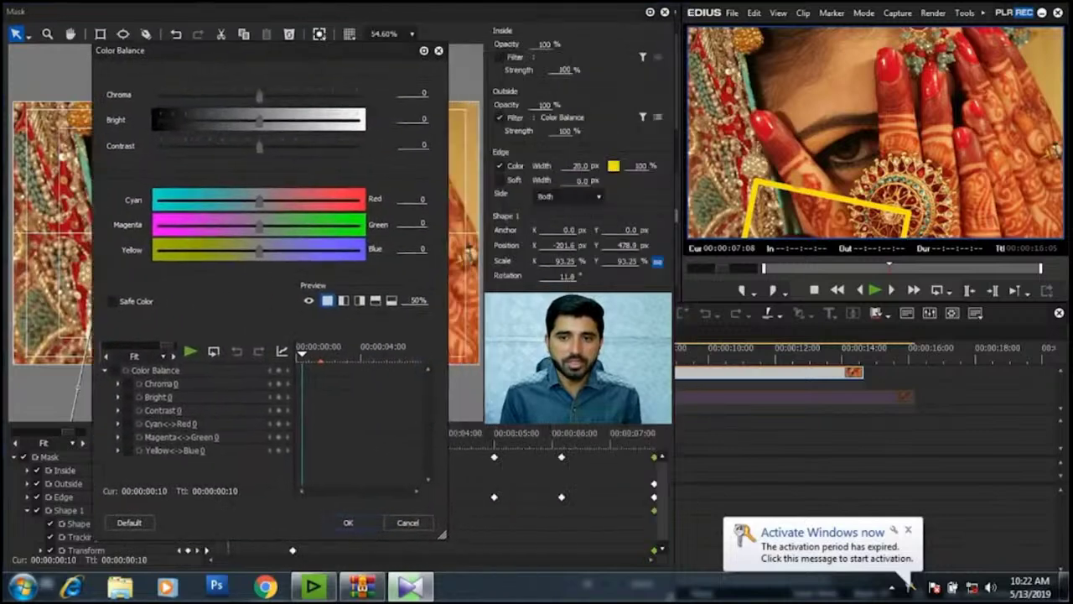
Step: Set Chroma to -128, keyframe changing tints across the clip, with Red -9, Green 8 and Blue -16 at 00:00:06:01, and apply the mask
key("Left")
key("Left")
key("Left")
key("Left")
key("Left")
key("Left")
key("Left")
key("Left")
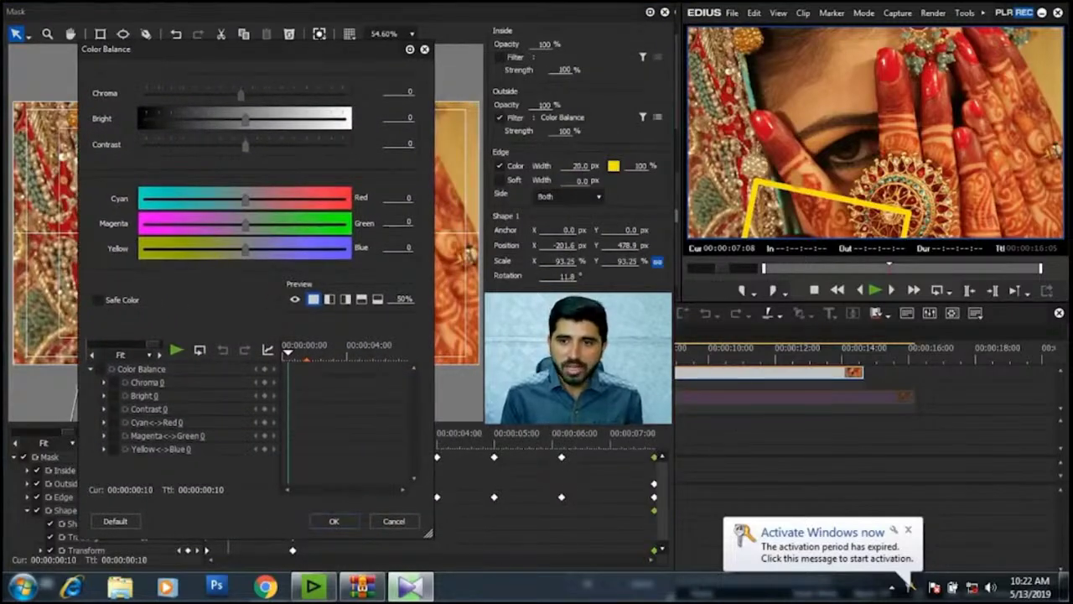
key("Left")
key("Left")
key("Left")
key("Left")
key("Left")
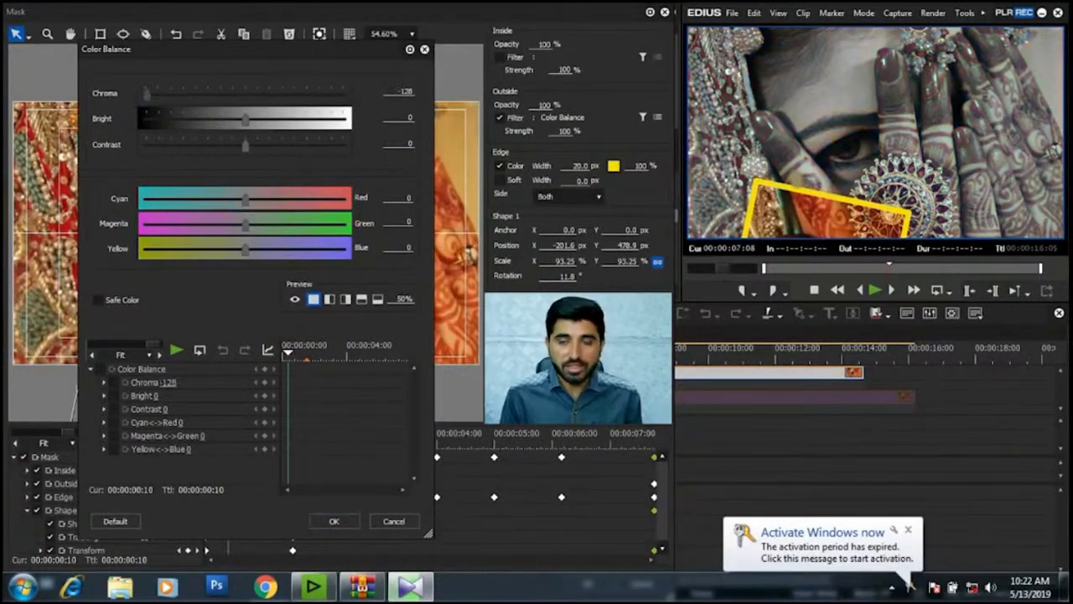
key("Home")
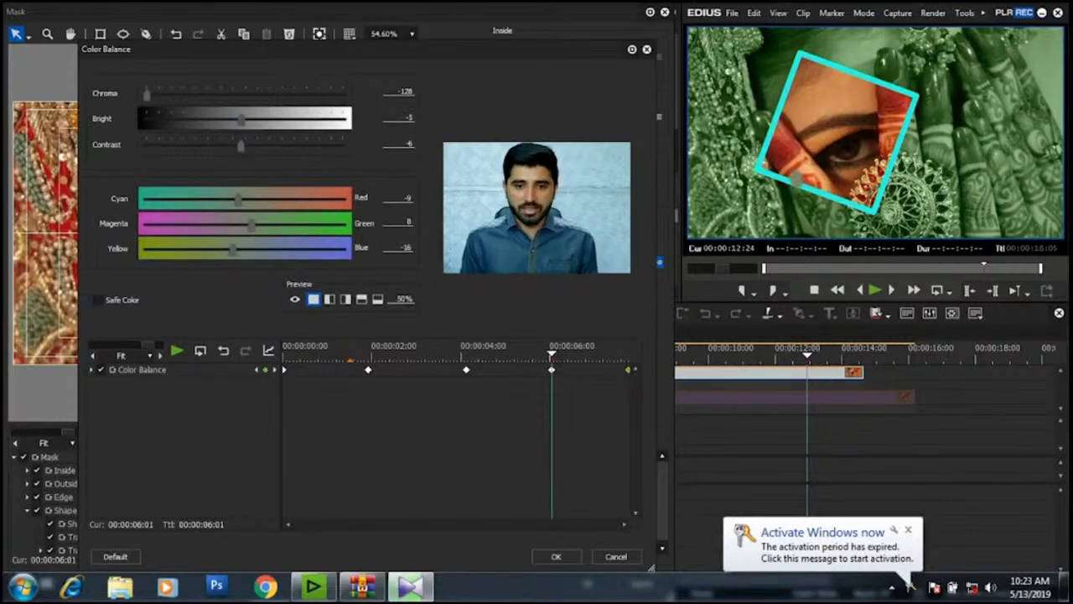
key("Return")
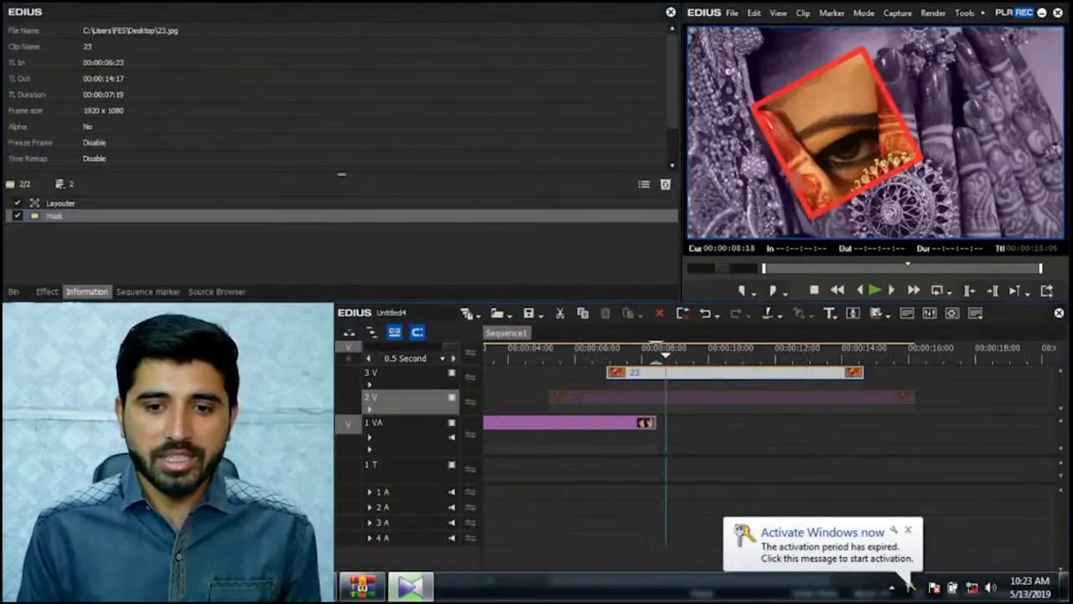
Step: Re-enable the disabled copy of image 23 on track 2 V
left_click(584, 397)
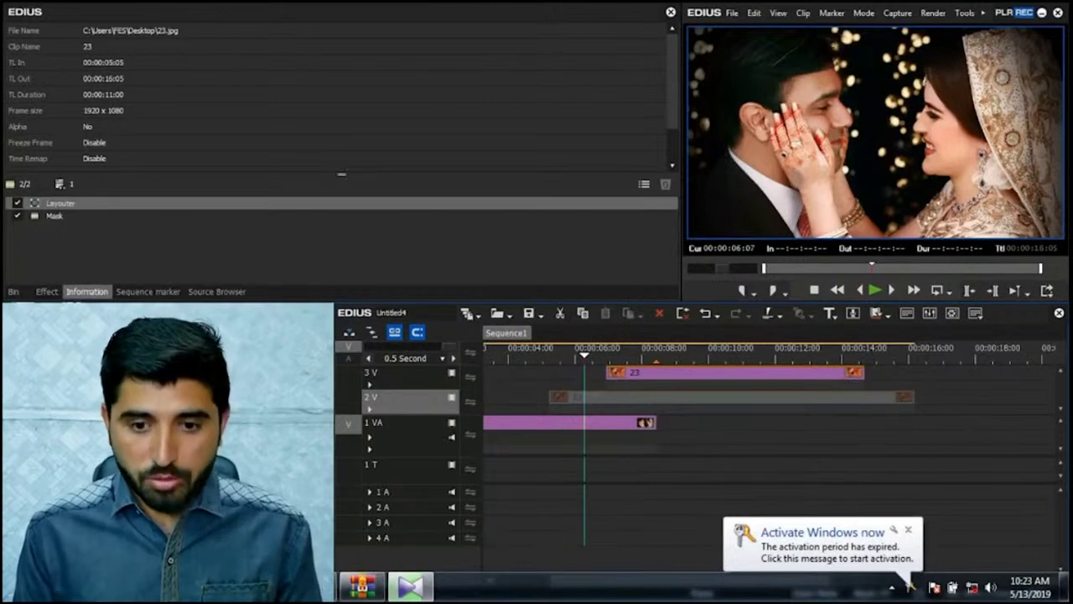
key("o")
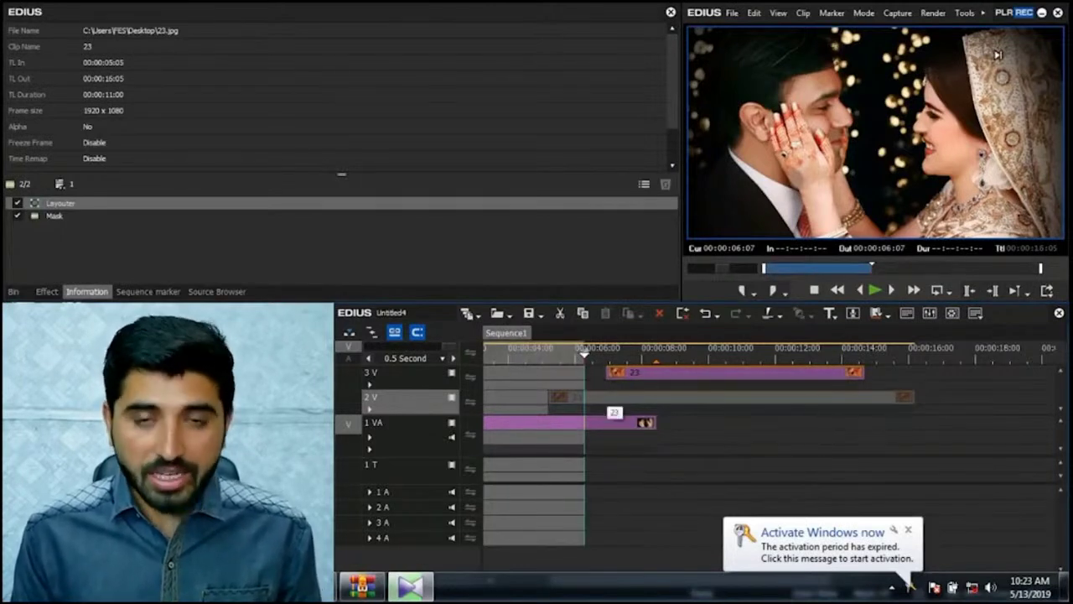
left_click(606, 398)
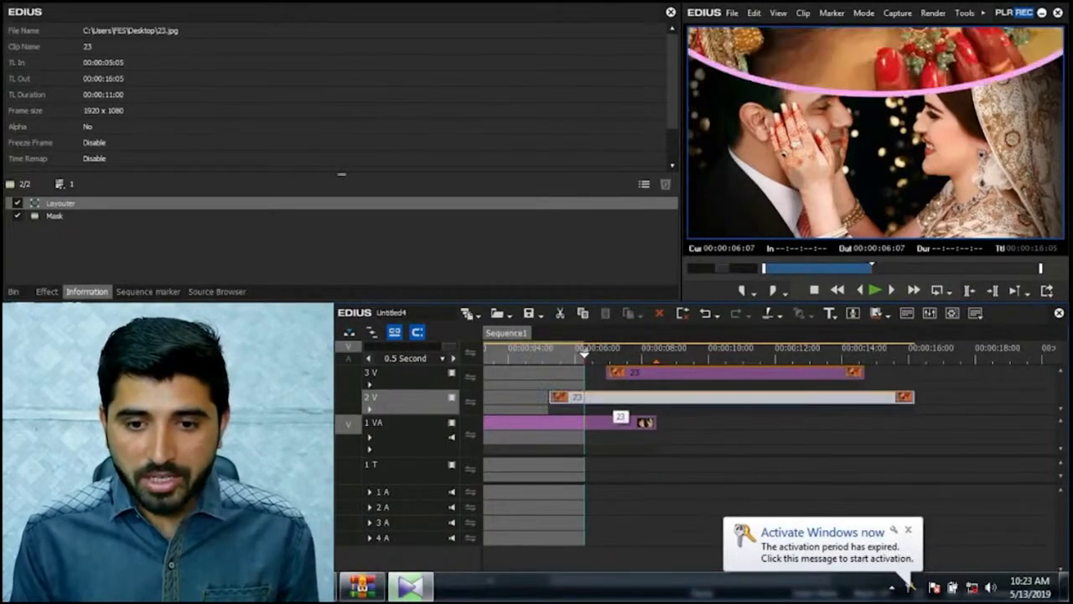
Step: Split the track 2 V clip at 00:00:08:11 and delete the part after the cut
key("Page_Down")
key("c")
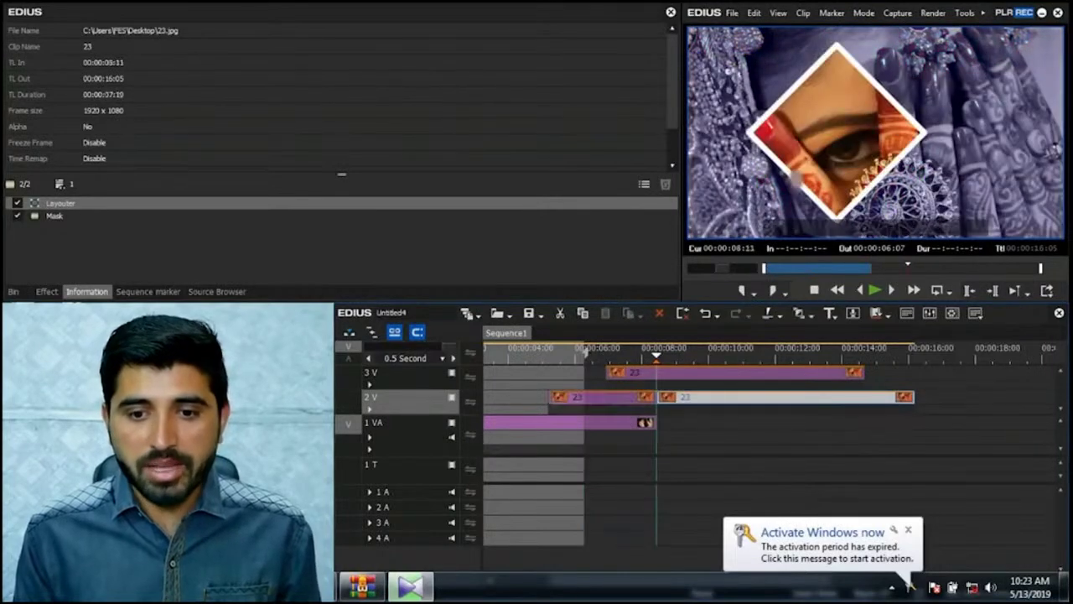
key("Delete")
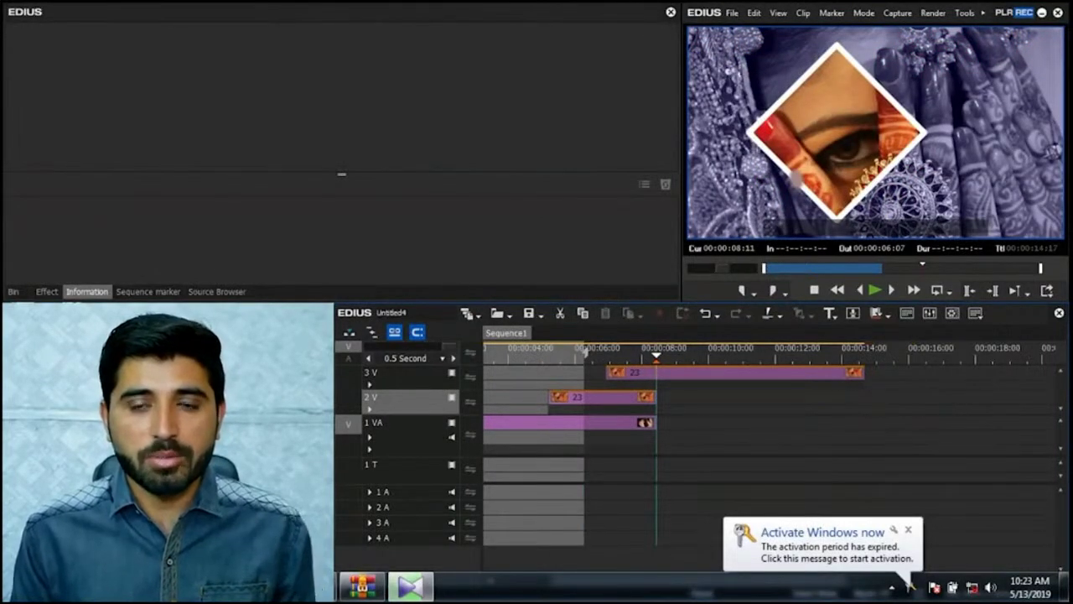
key("ctrl+z")
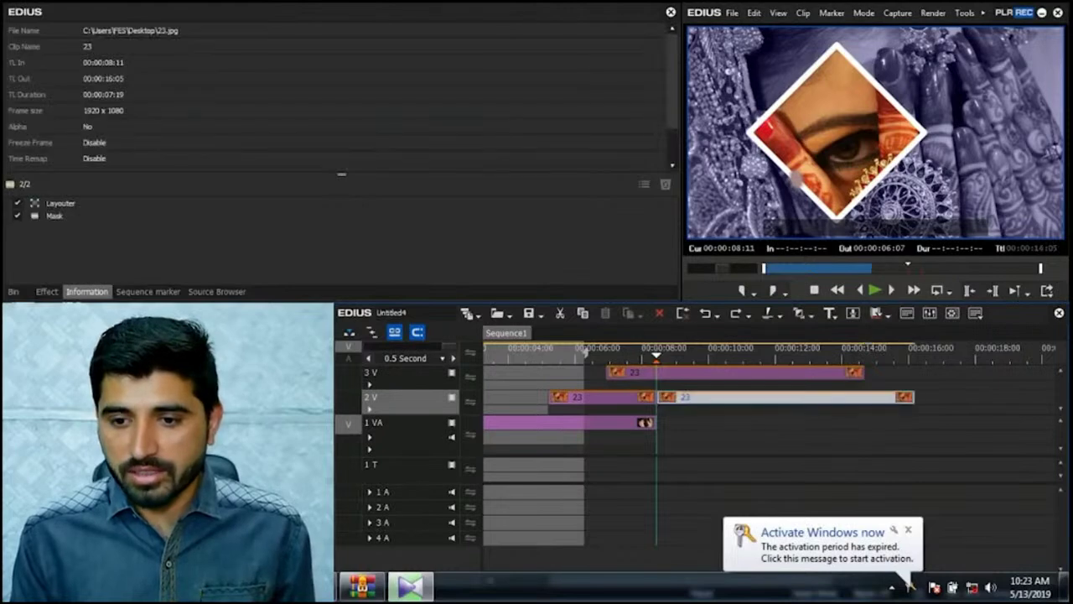
key("Delete")
Step: Play through the cut on track 2 V and extend that clip to end at 00:00:11:03
key("Page_Up")
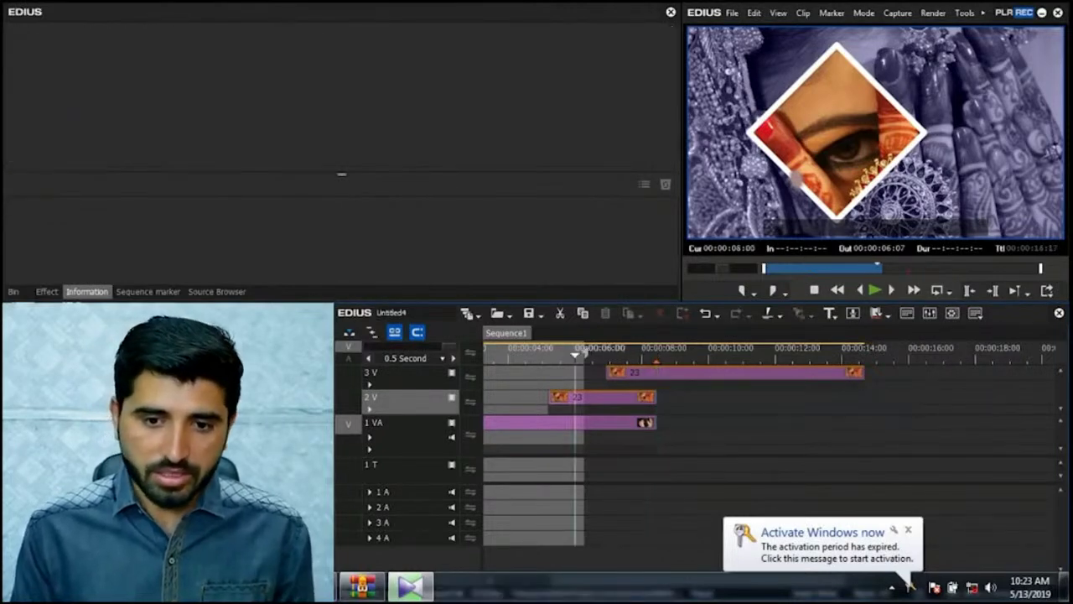
key("space")
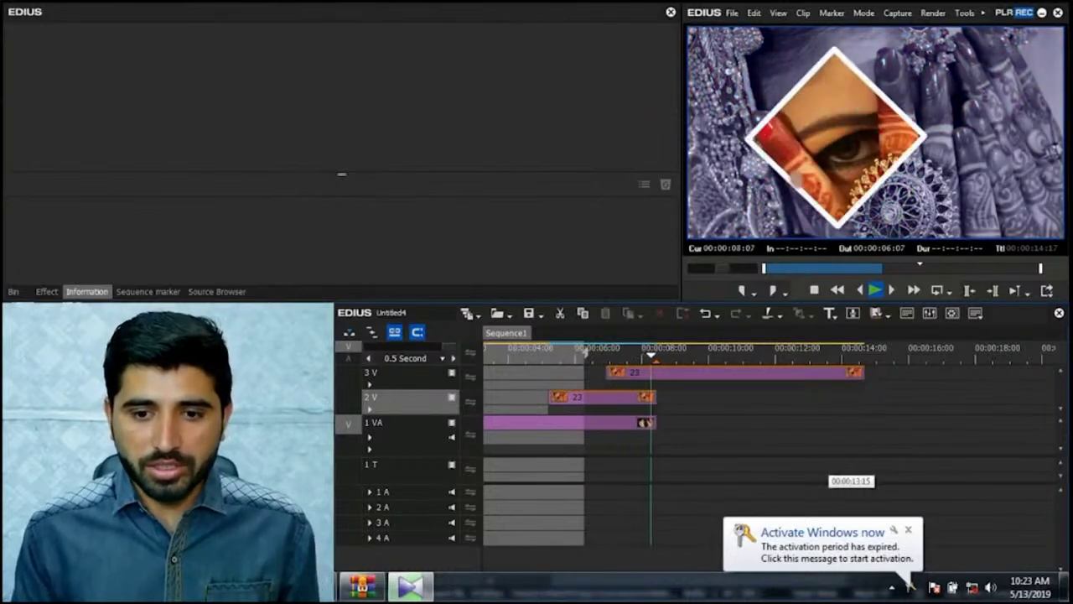
key("ctrl+z")
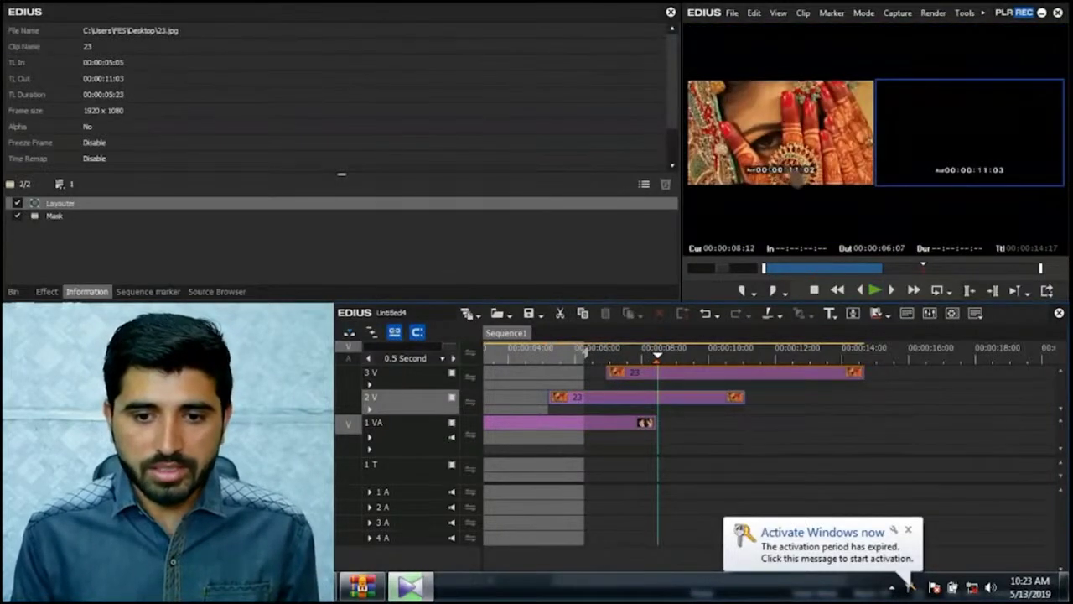
Step: Play back the entry of the masked clip on track 3 V over the clip below, then select the track 3 V clip
key("Page_Up")
key("Page_Up")
key("Page_Up")
key("space")
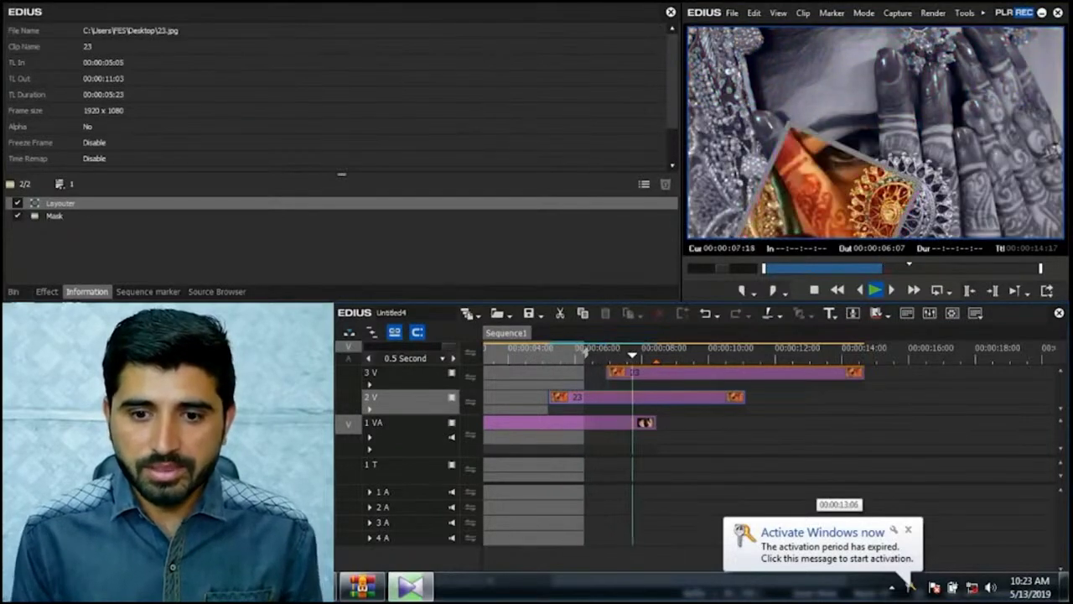
key("Page_Up")
key("Page_Up")
key("space")
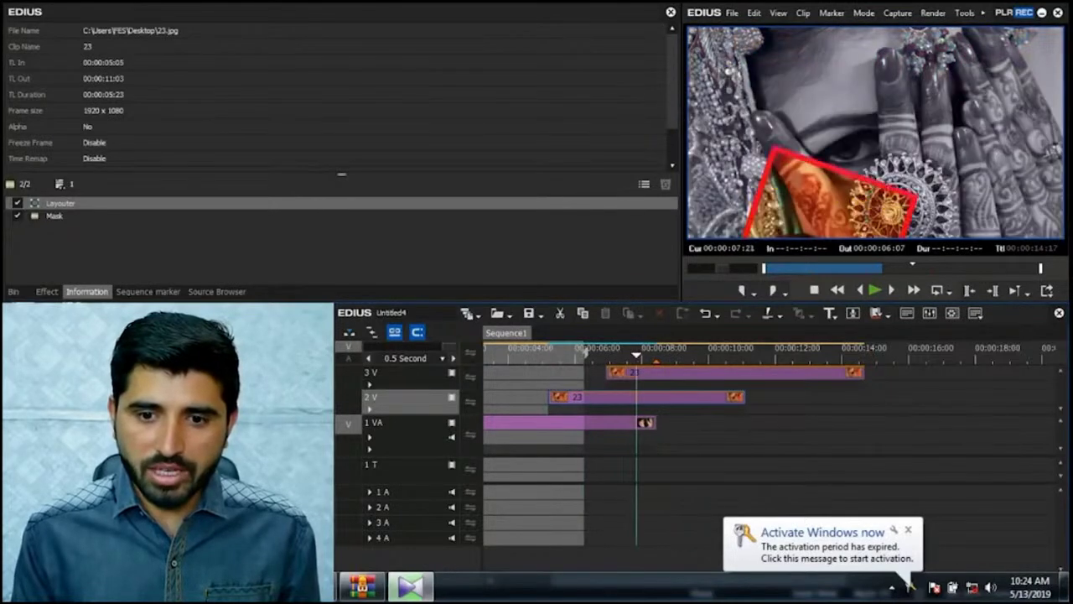
key("ctrl+KP_Add")
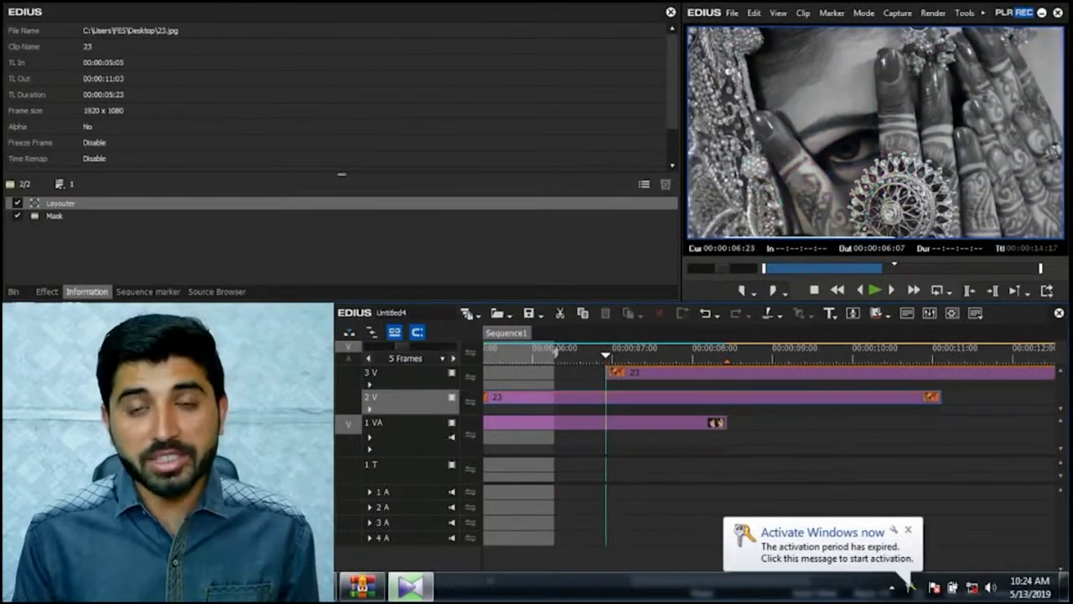
key("space")
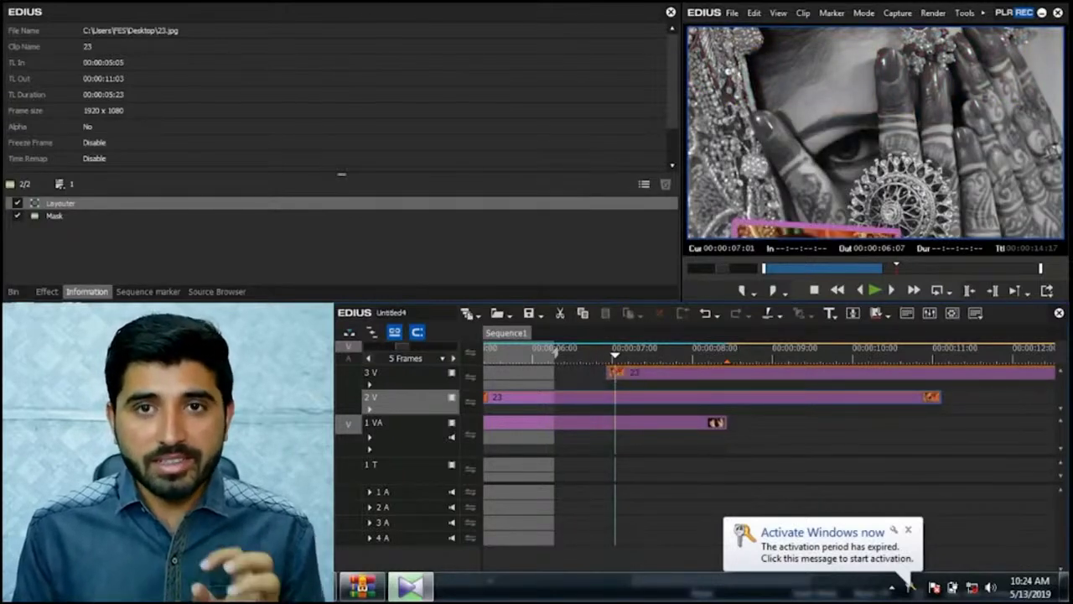
left_click(605, 379)
key("space")
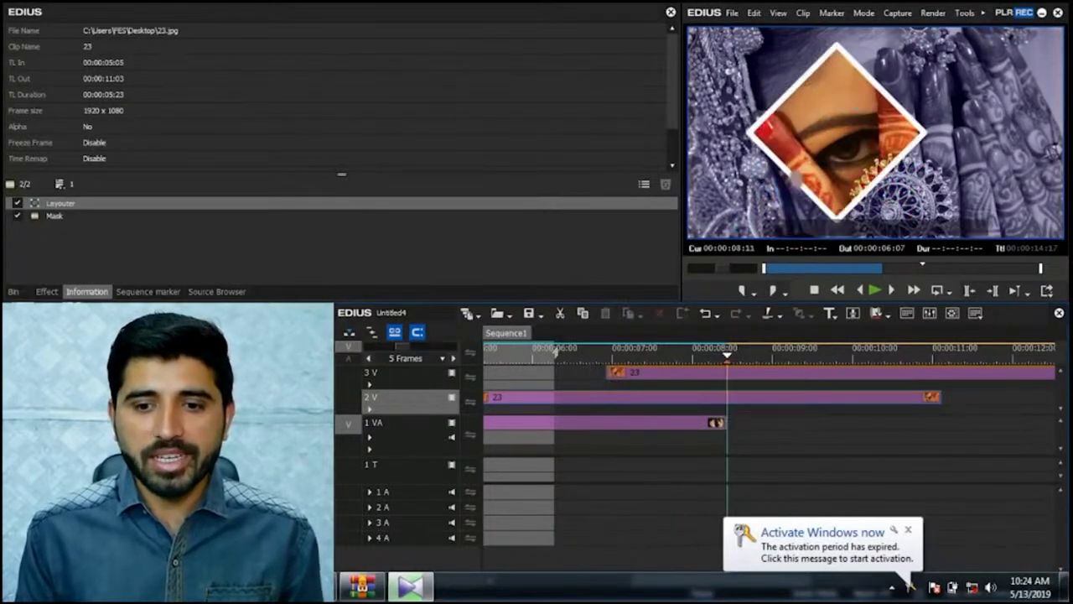
left_click(617, 372)
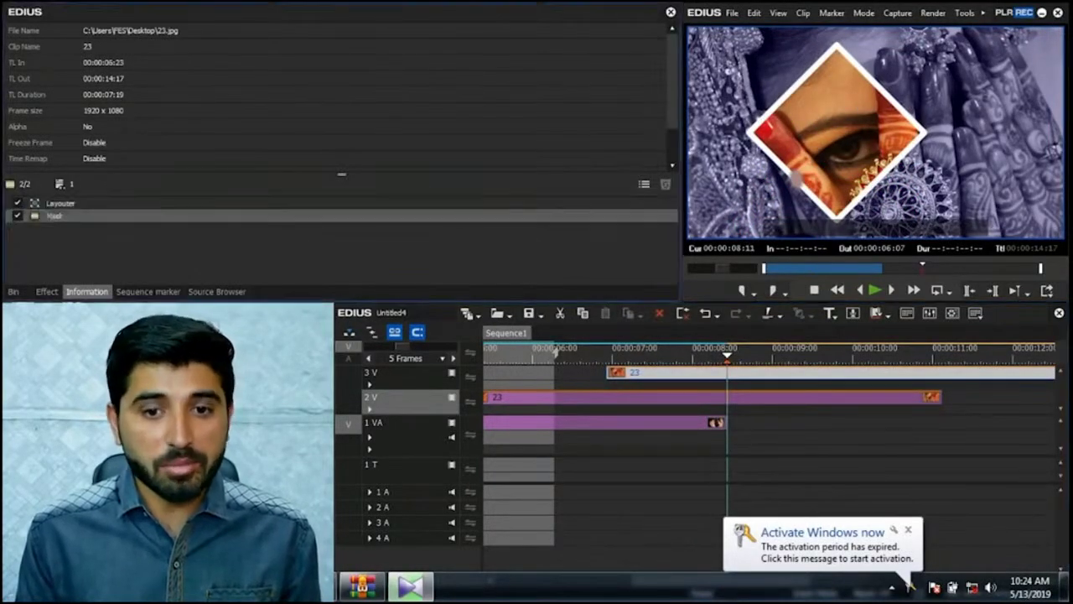
Step: Check the Mask filter keyframes on the track 3 V clip, and play the whole sequence from its start to its end
double_click(54, 215)
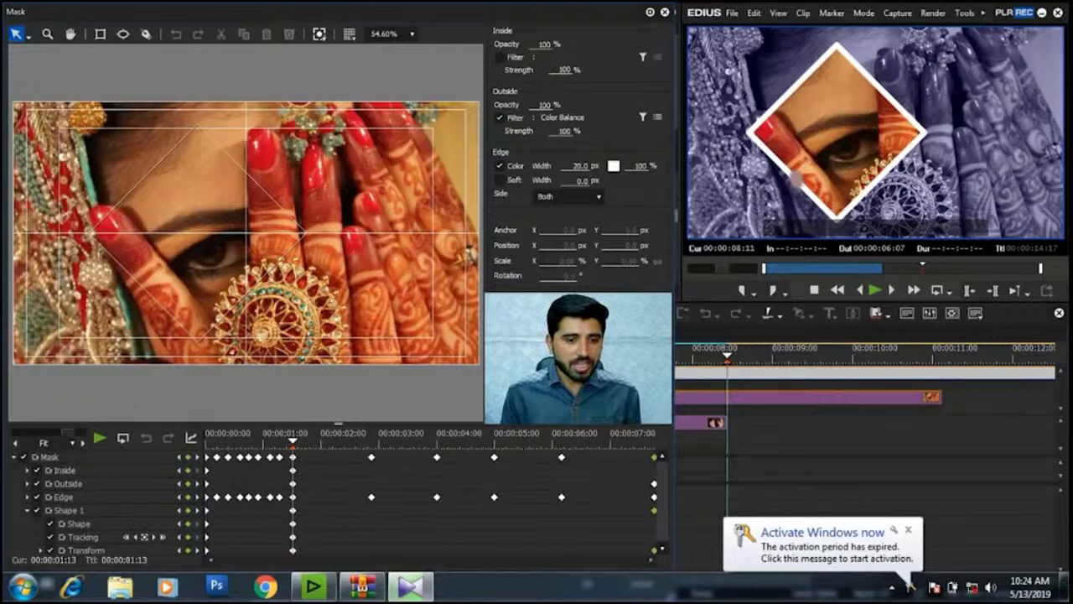
key("Home")
key("space")
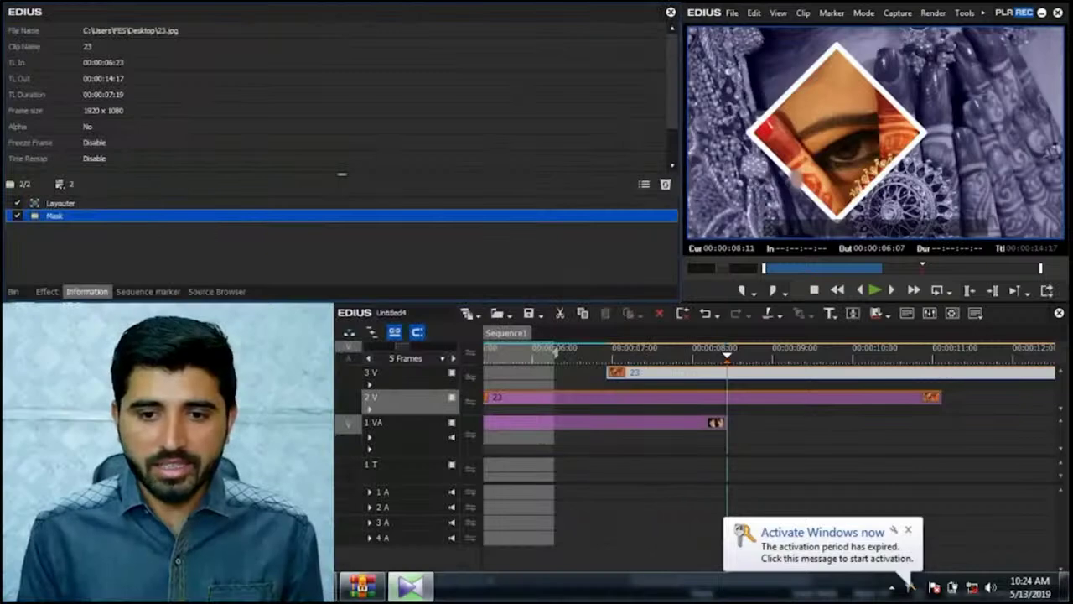
key("space")
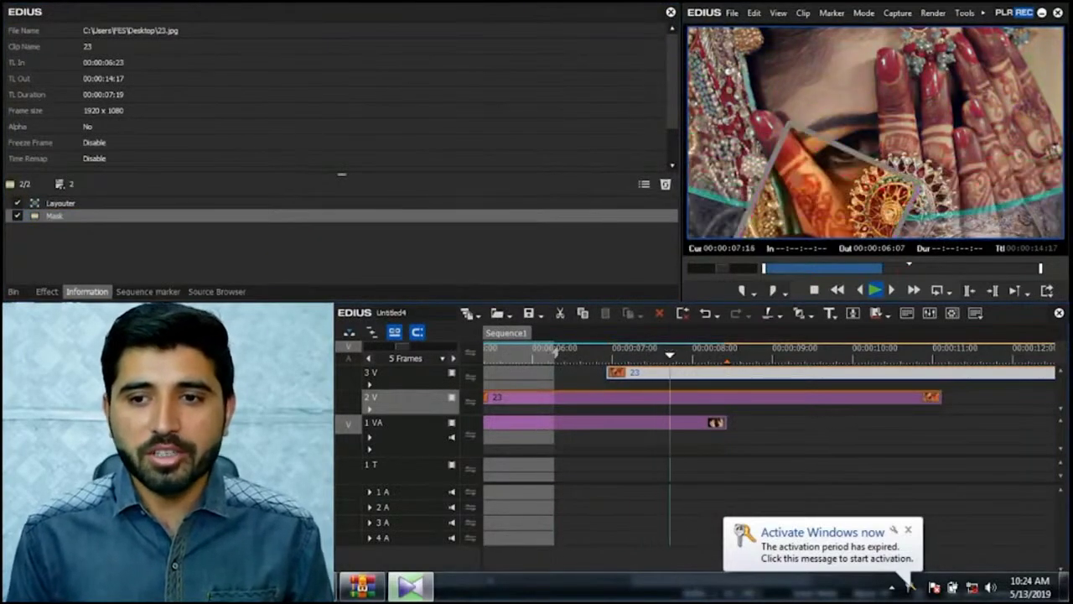
key("Home")
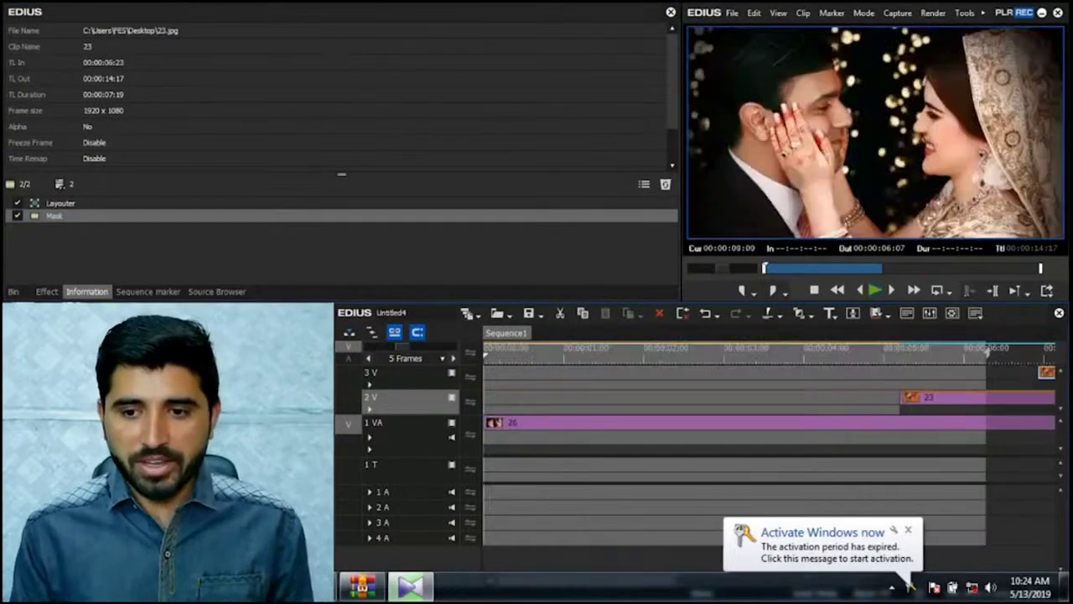
key("ctrl+minus")
key("space")
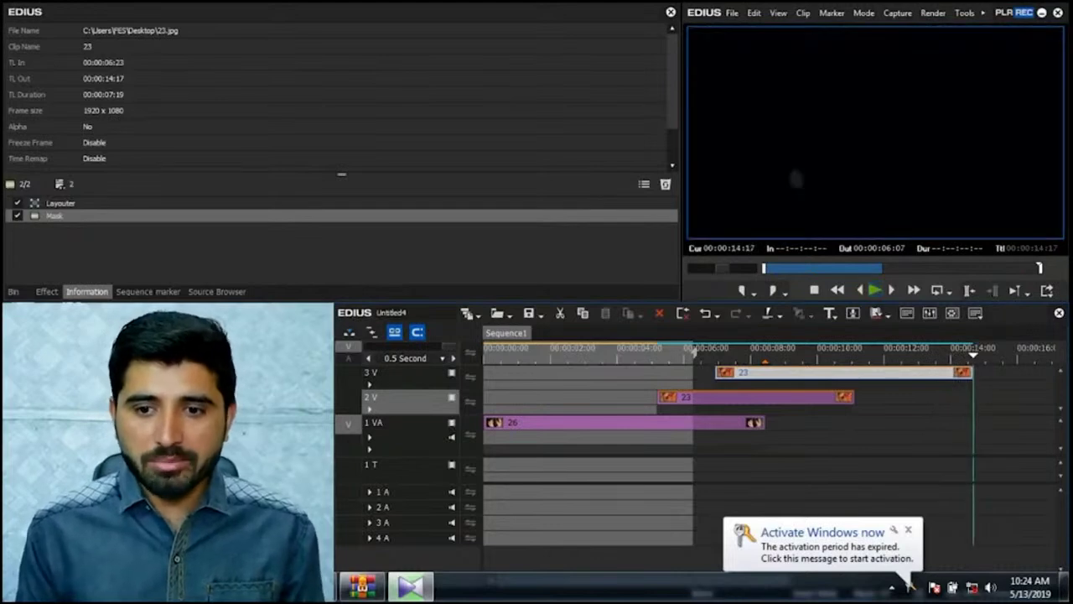
key("space")
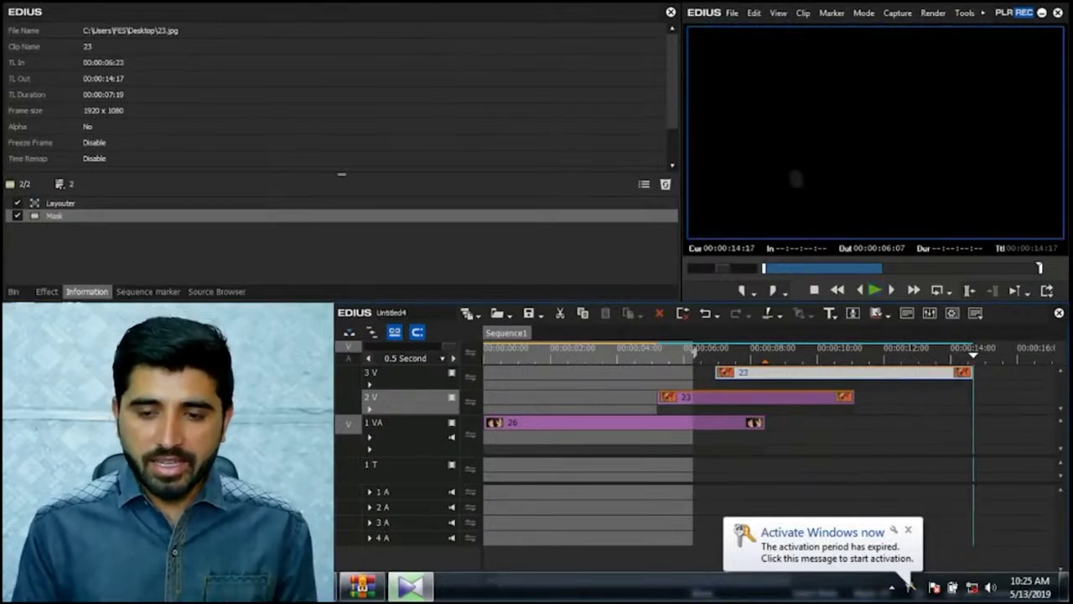
Step: Place image 26 from the bin on track 2 V directly after the existing clip 23
key("ctrl+minus")
key("ctrl+minus")
key("ctrl+minus")
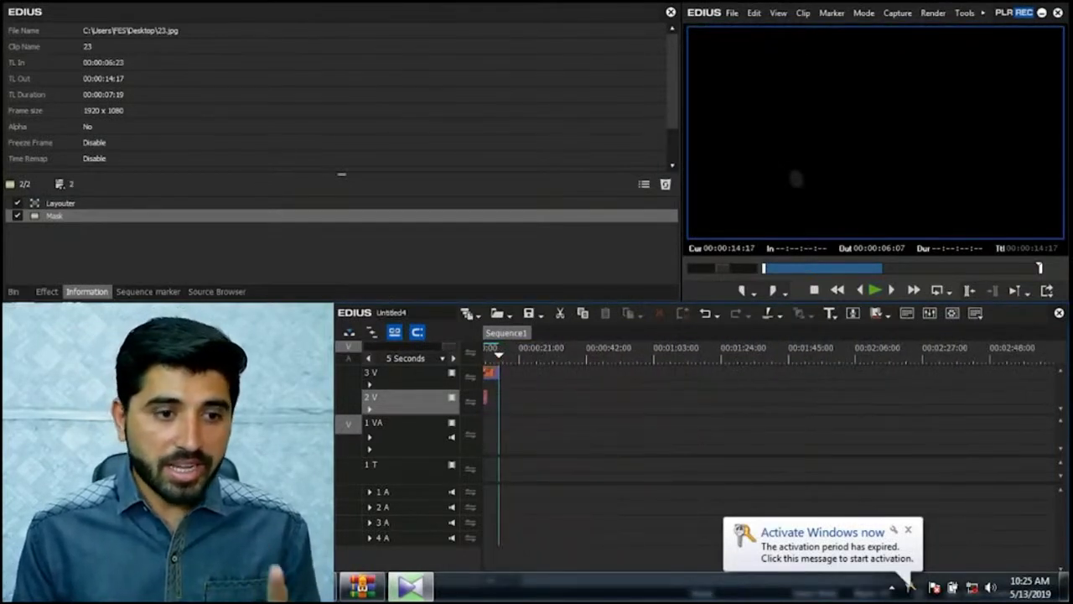
key("b")
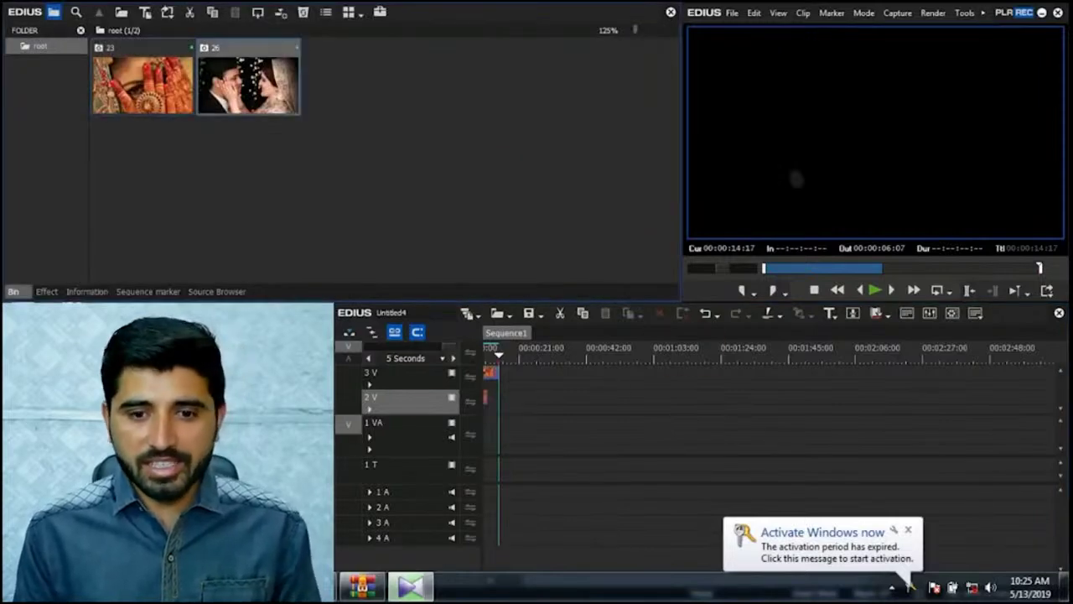
left_click_drag(537, 401, 537, 401)
key("ctrl+plus")
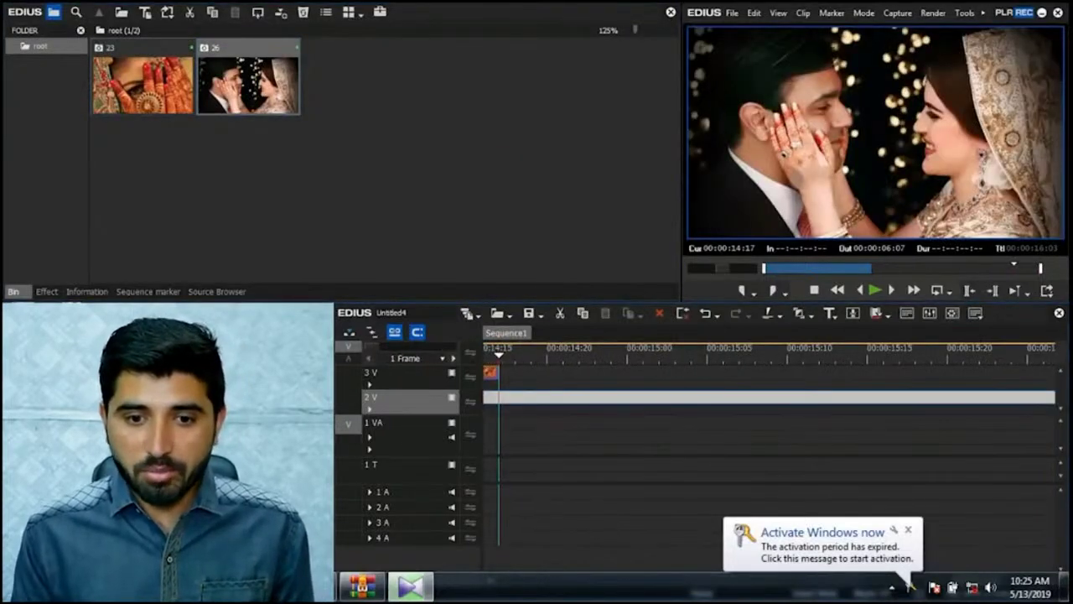
Step: Try several start positions for image 26 on track 2 V around the end of the track 3 V clip
key("Left")
key("ctrl+minus")
key("ctrl+minus")
key("ctrl+minus")
key("ctrl+minus")
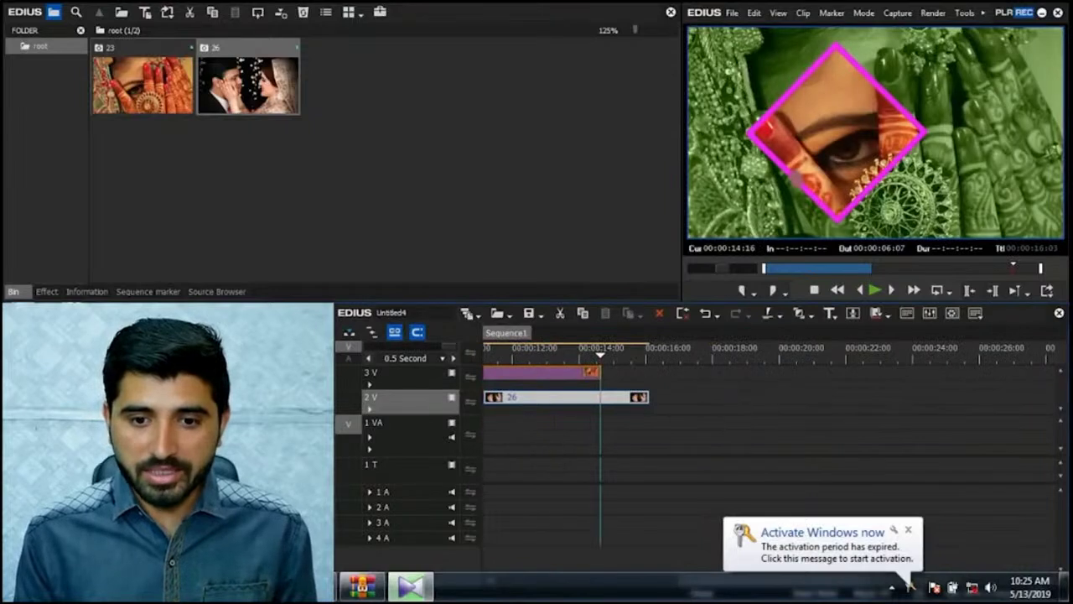
key("Page_Up")
key("ctrl+plus")
key("ctrl+plus")
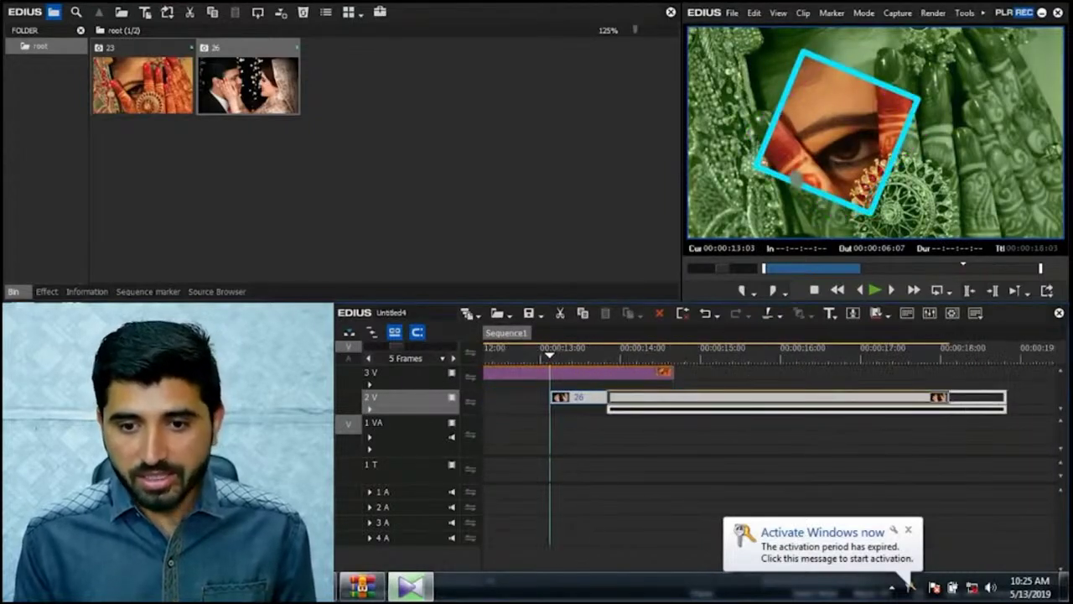
key("Page_Down")
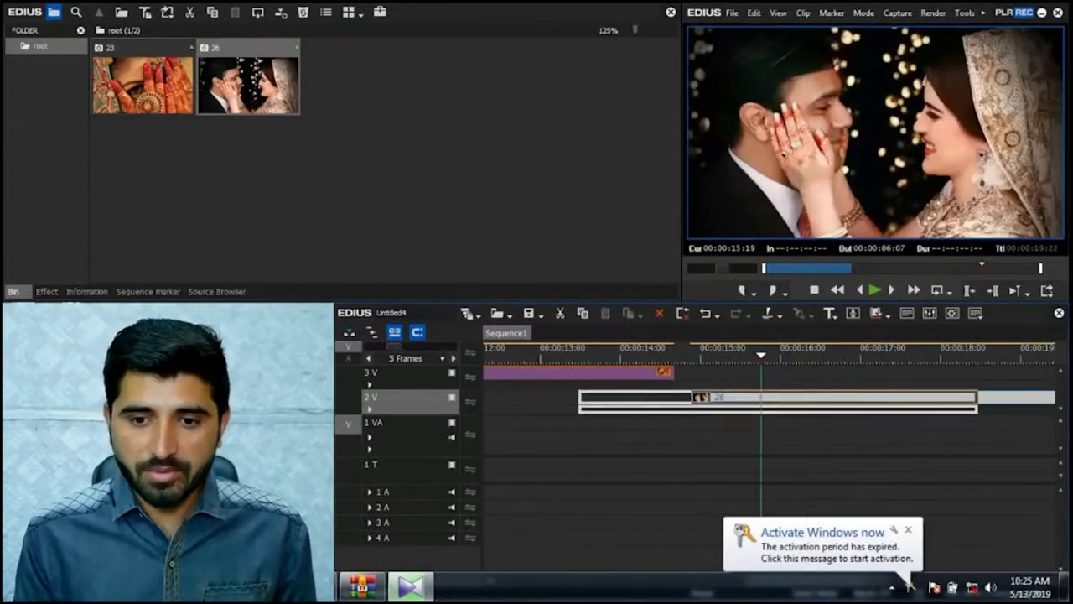
key("ctrl+z")
key("Page_Up")
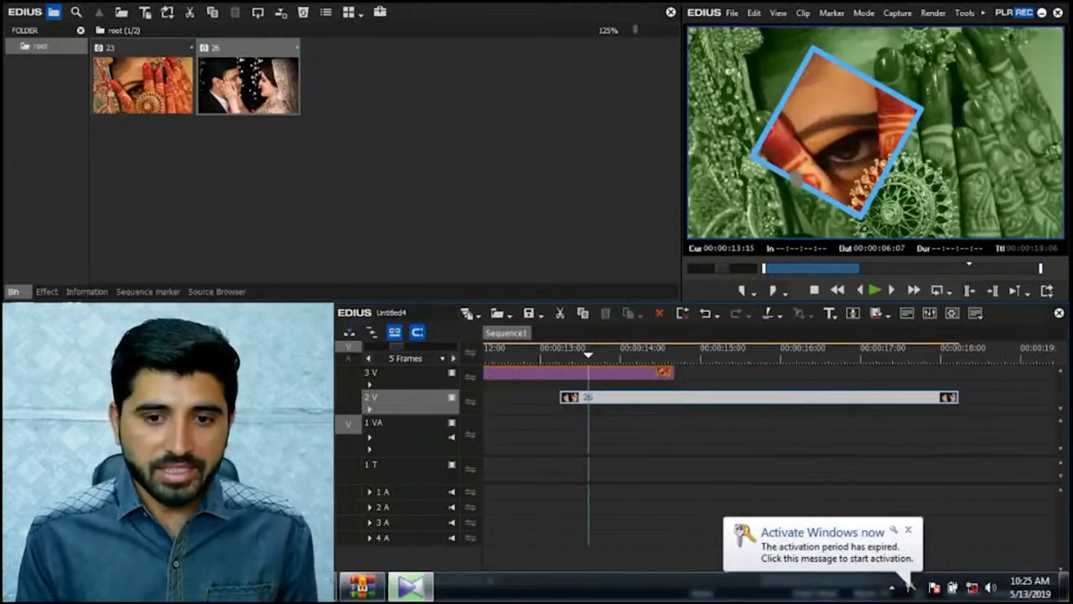
Step: Move image 26 on track 2 V so that it starts at 00:00:16:06, clear of the track 3 V clip
key("ctrl+minus")
key("ctrl+minus")
key("ctrl+minus")
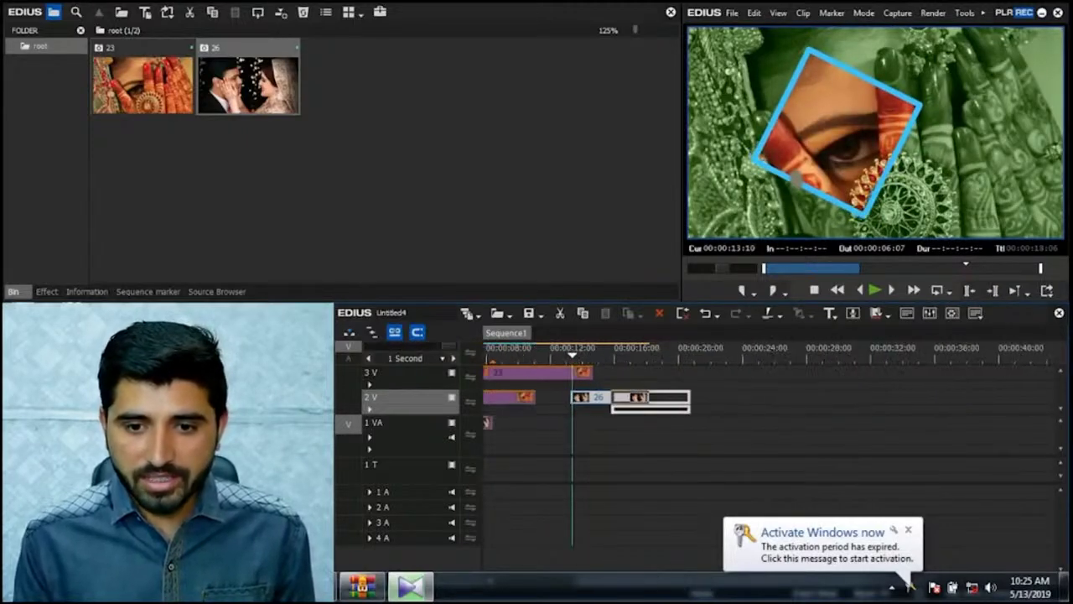
key("Page_Down")
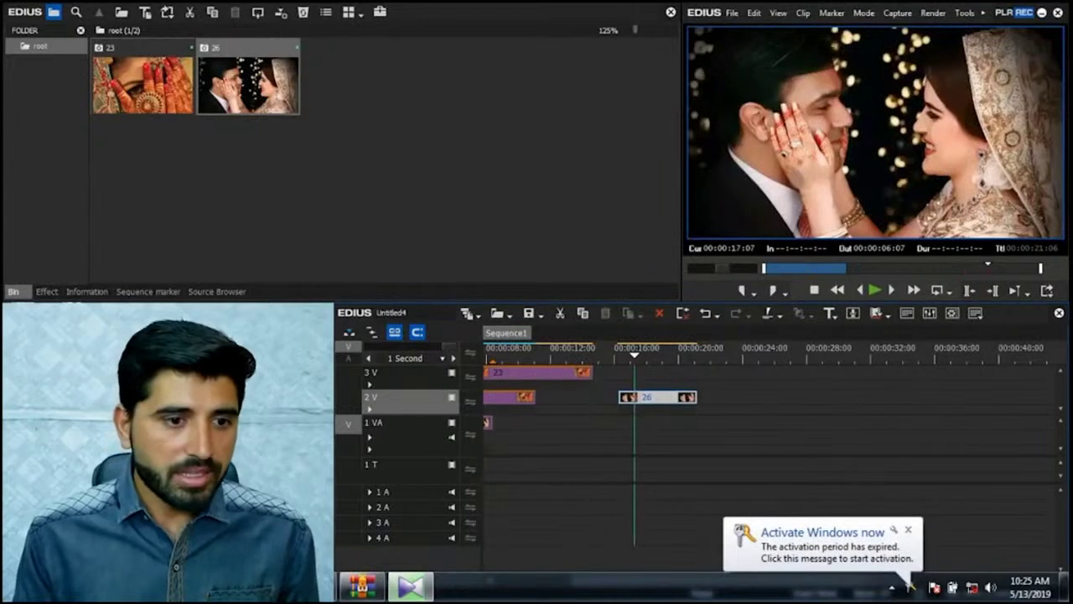
Step: Apply the Mask video filter to the image 26 clip on track 2 V
key("h")
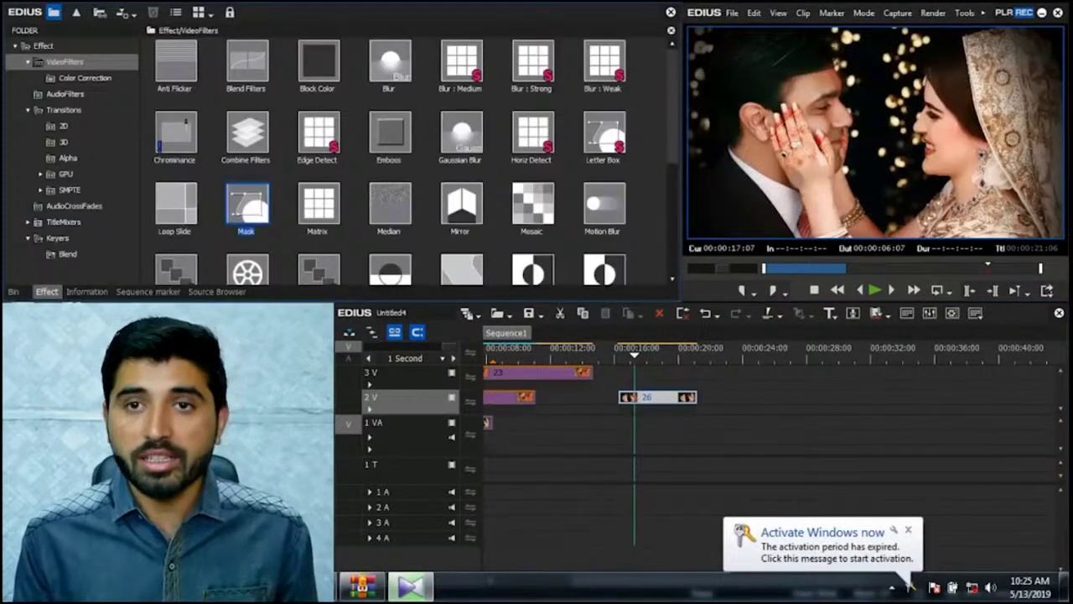
key("Return")
key("h")
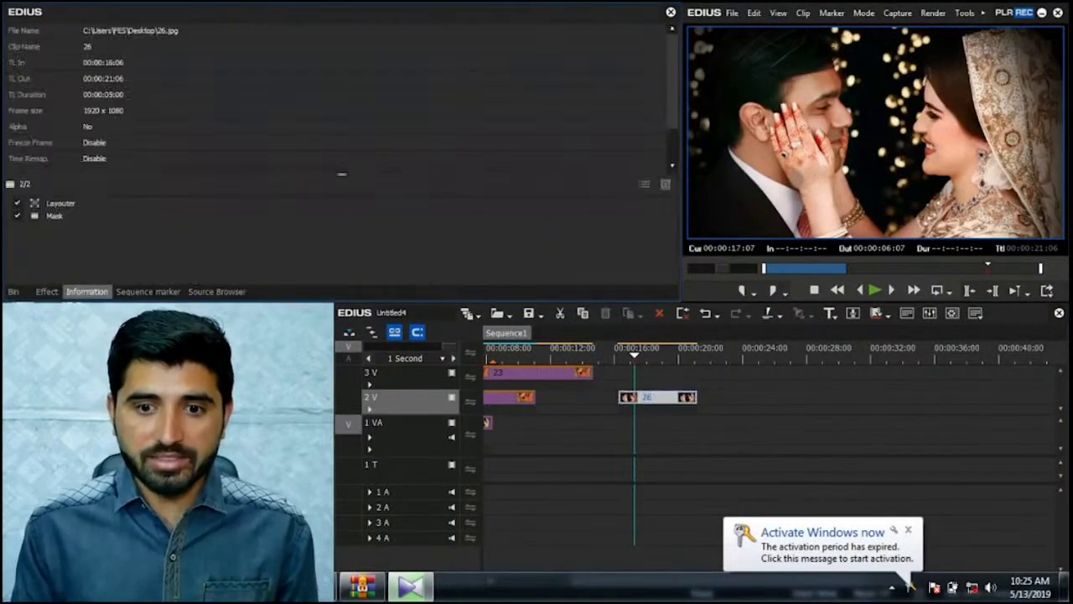
key("Down")
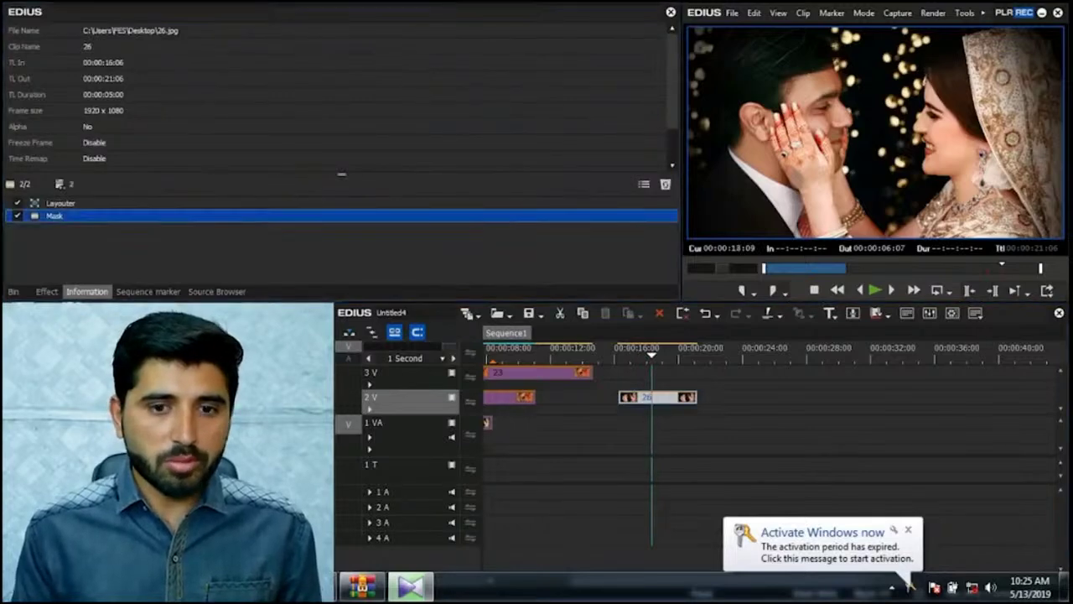
Step: Draw a roughly square rectangle mask around the picture's centre, rotate it 45°, and scale it to 162.95% on both axes
key("Return")
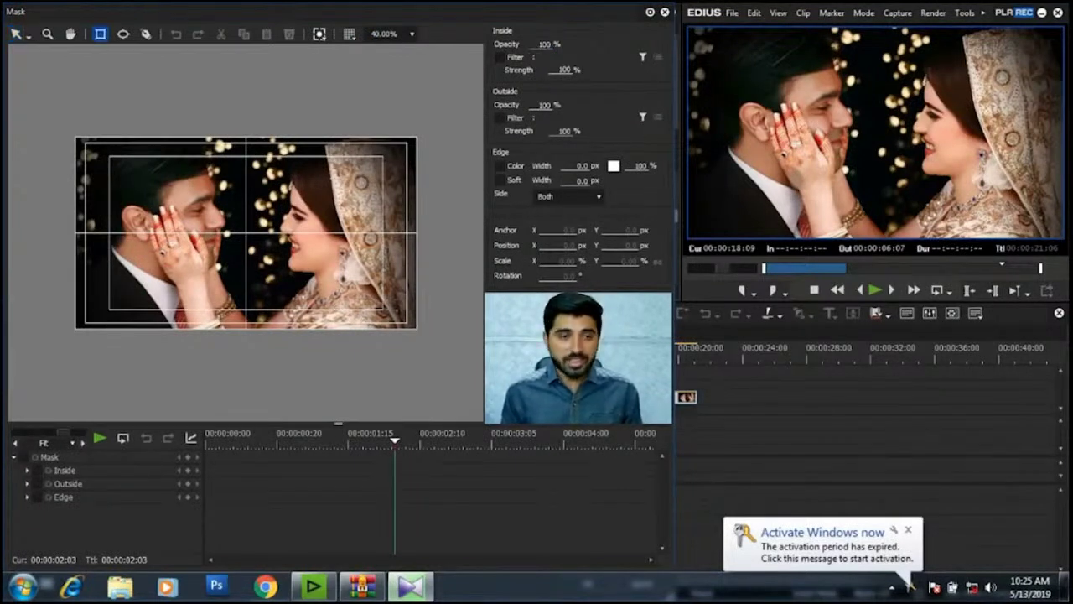
left_click_drag(158, 151, 322, 314)
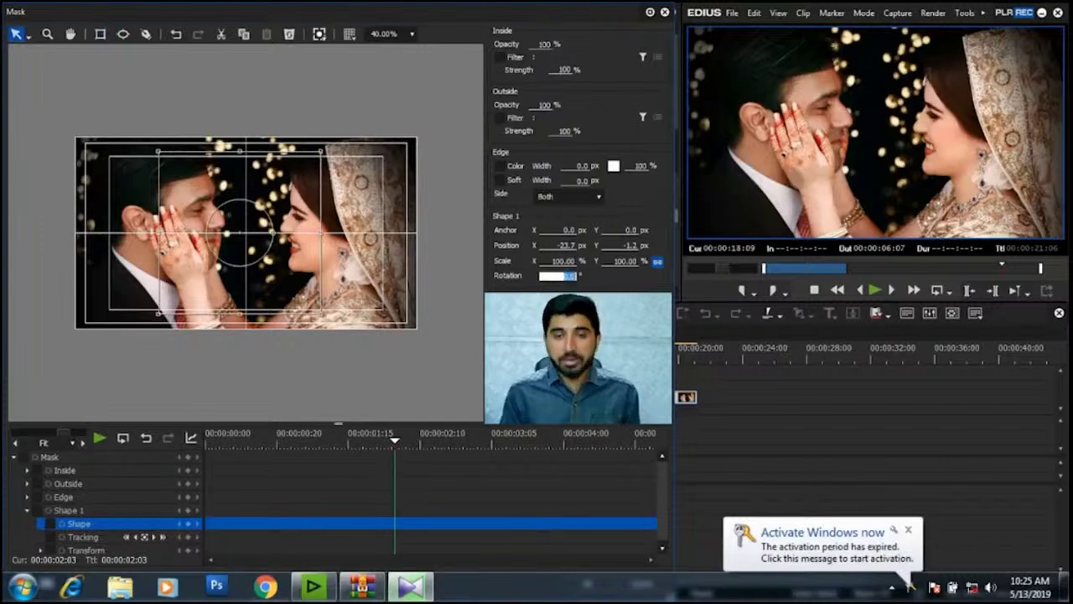
type("45")
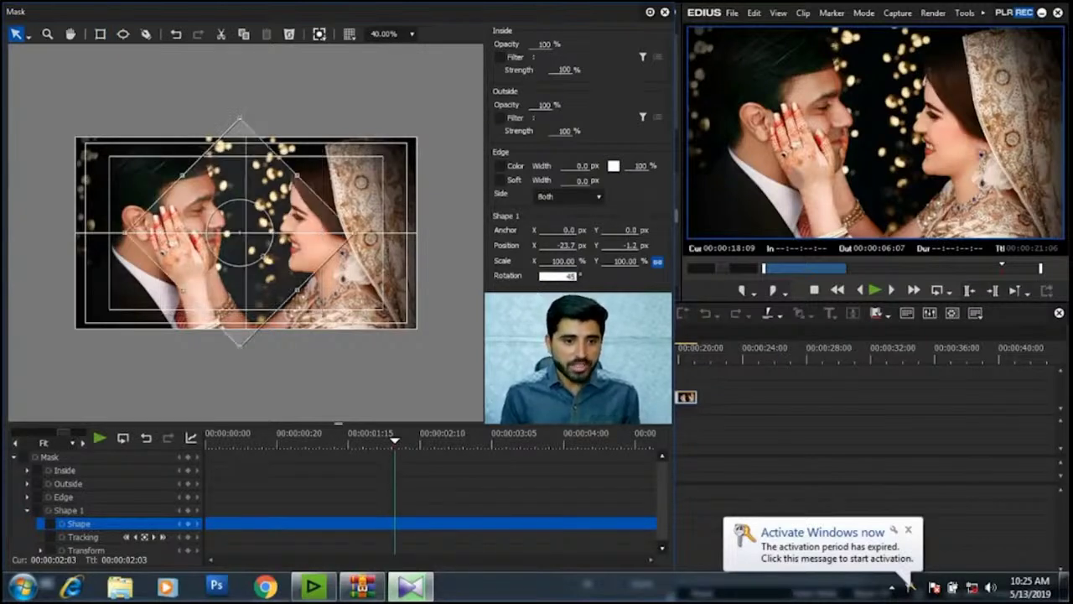
left_click_drag(564, 260, 637, 260)
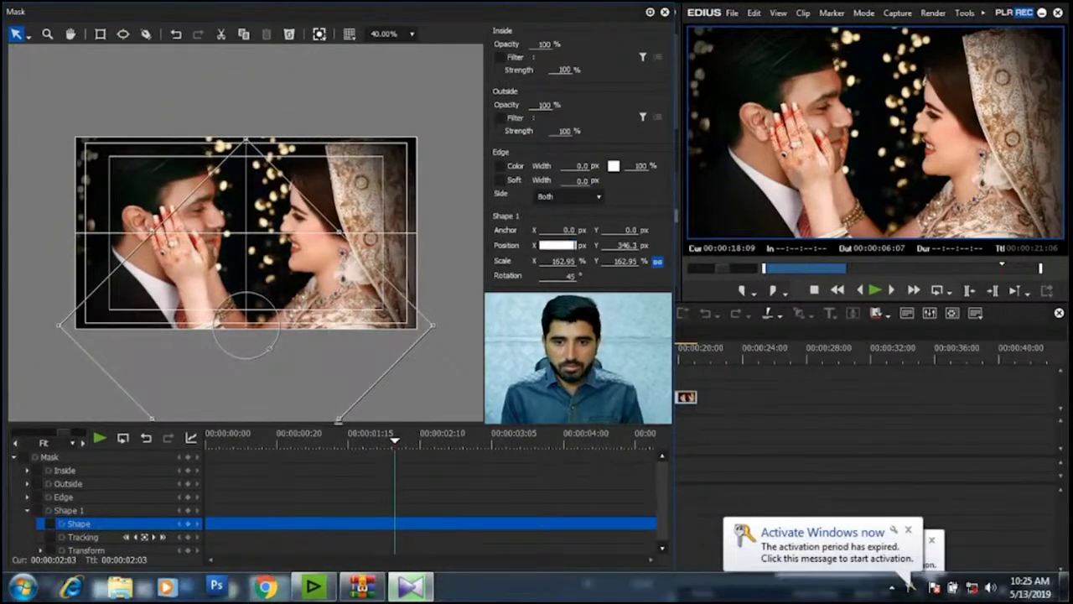
Step: Position the diamond mask at X 0 px and Y 338.6 px so that it sits centred and low in the picture
key("Tab")
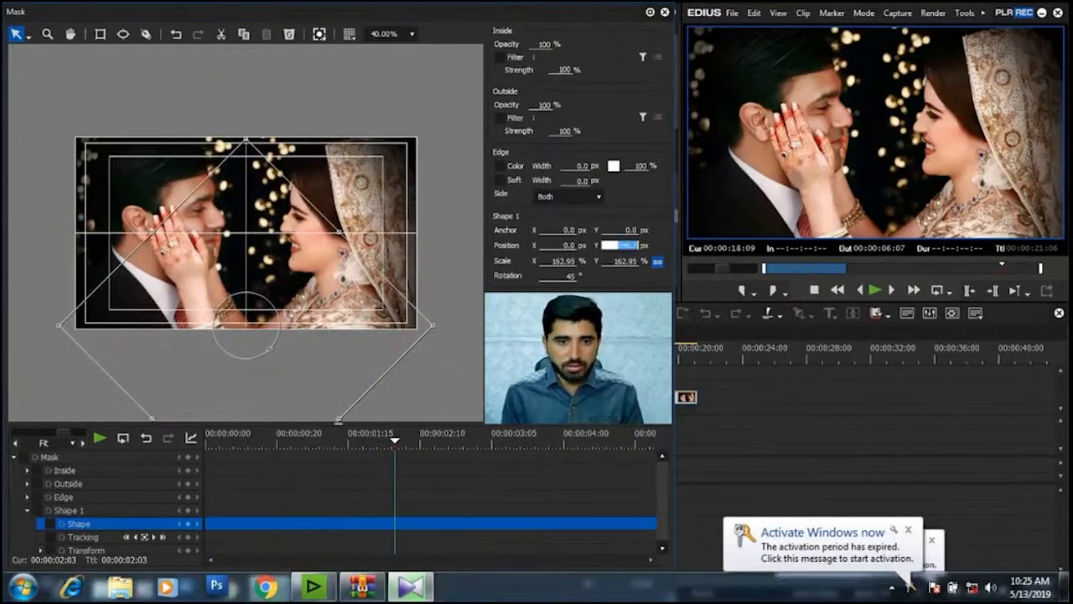
type("0")
key("Return")
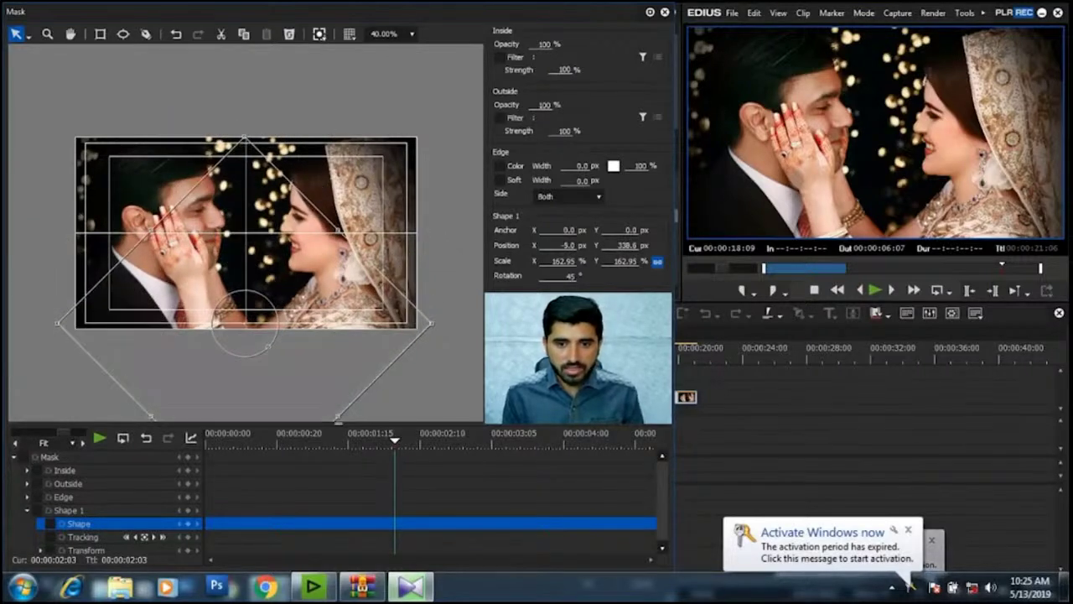
key("shift+Tab")
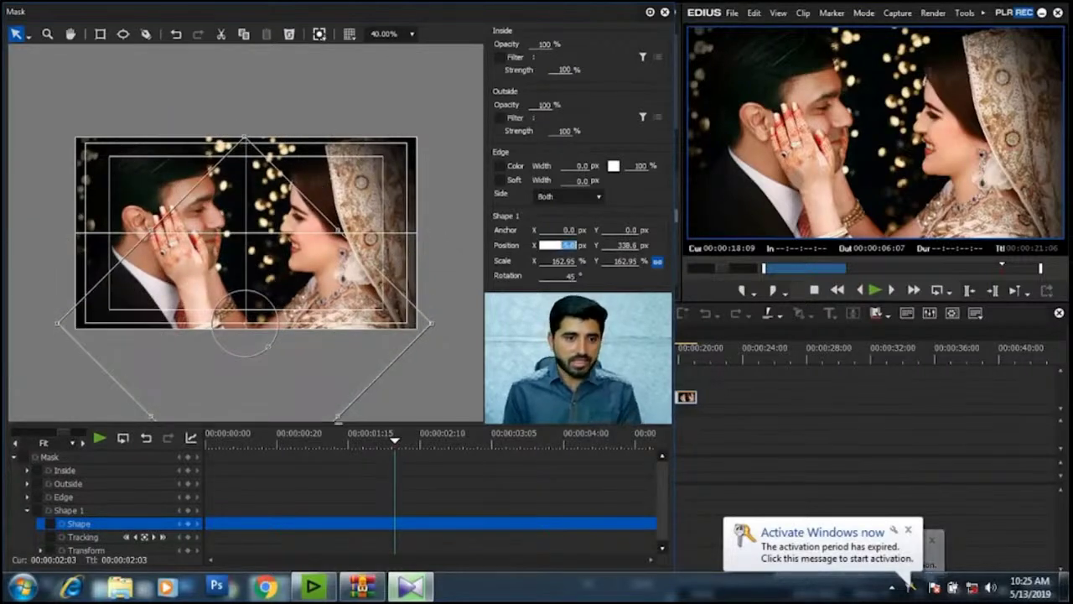
key("BackSpace")
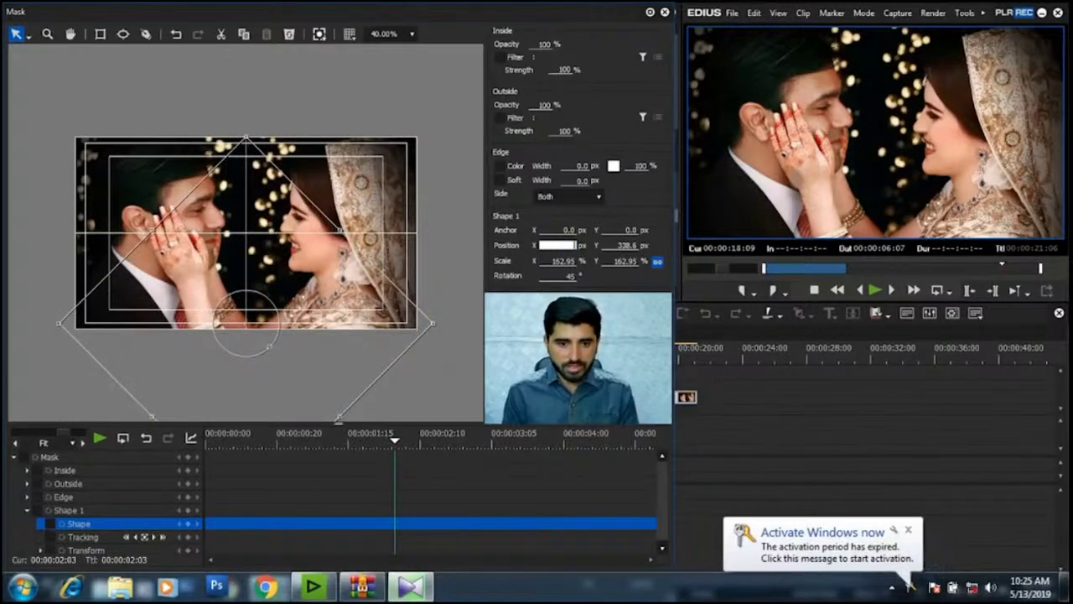
type("0")
key("Return")
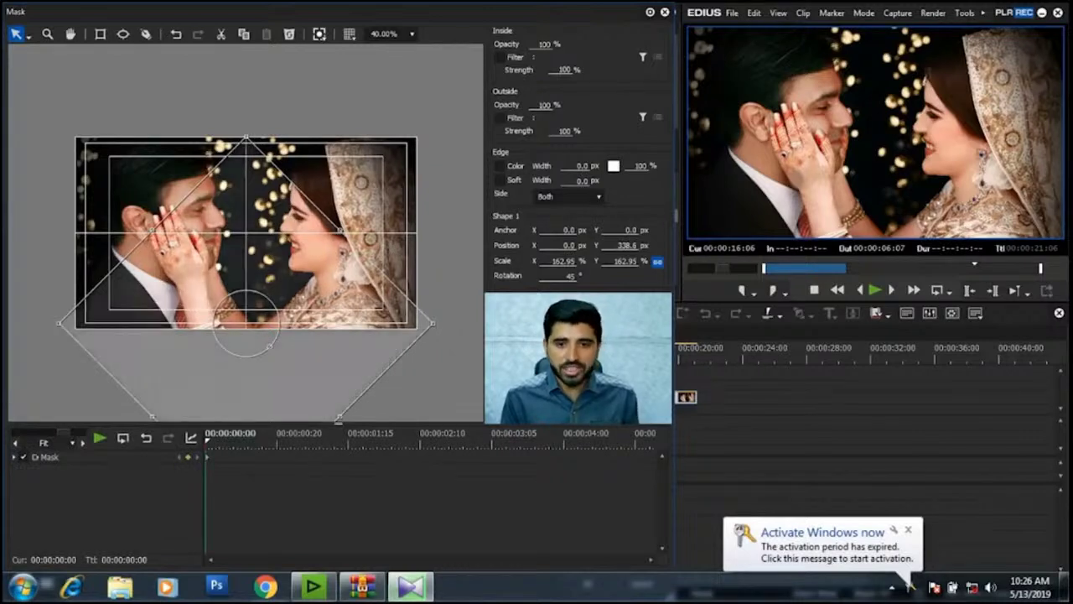
Step: Enable Mask keyframing at the clip's start, add a second keyframe at 00:00:02:10, and return to the first keyframe
key("space")
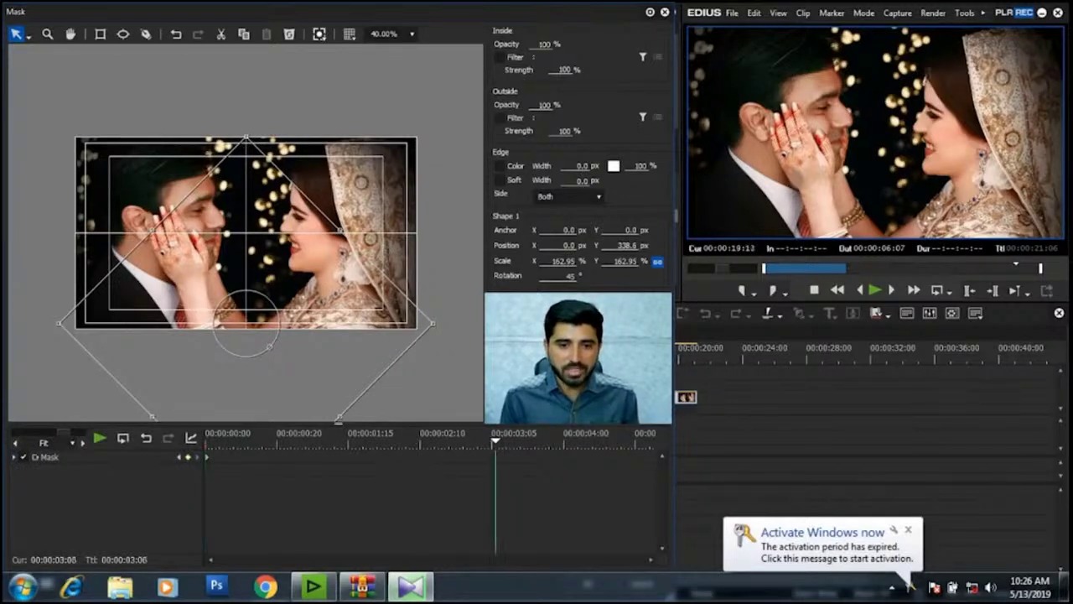
key("Left")
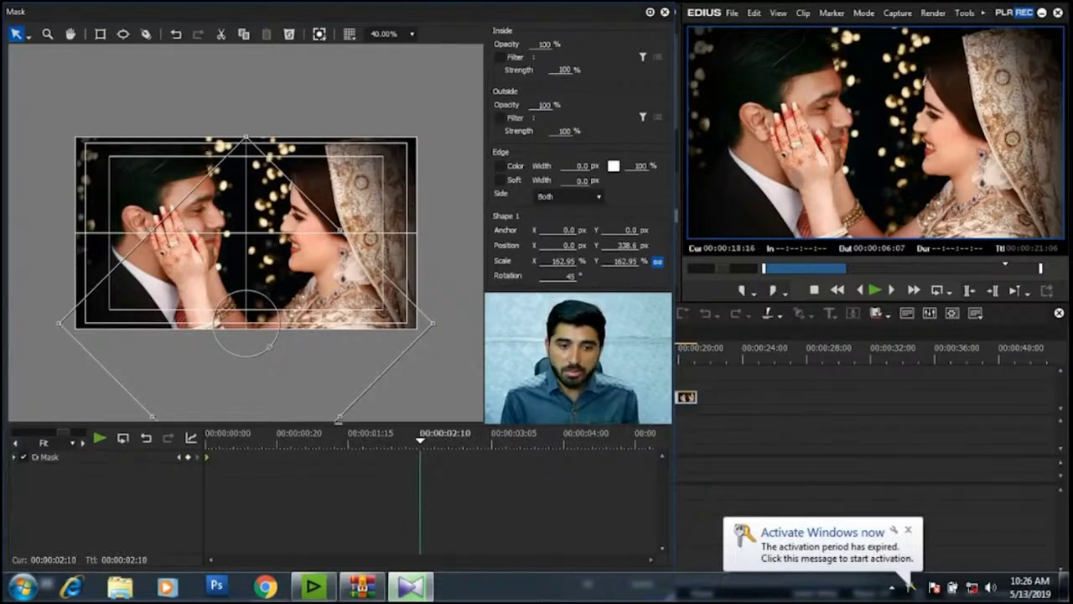
key("Home")
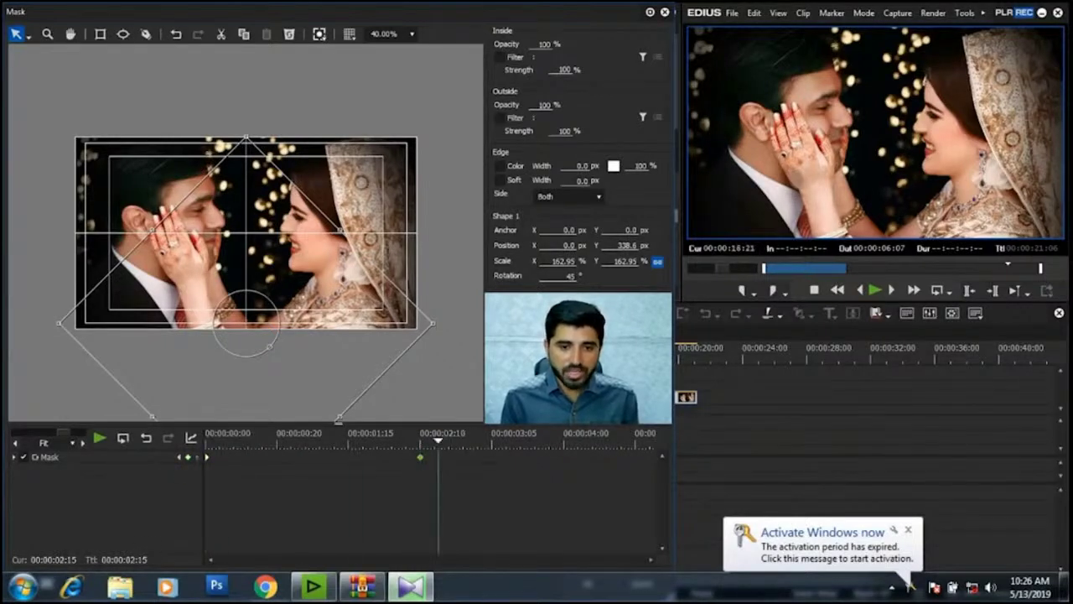
key("Home")
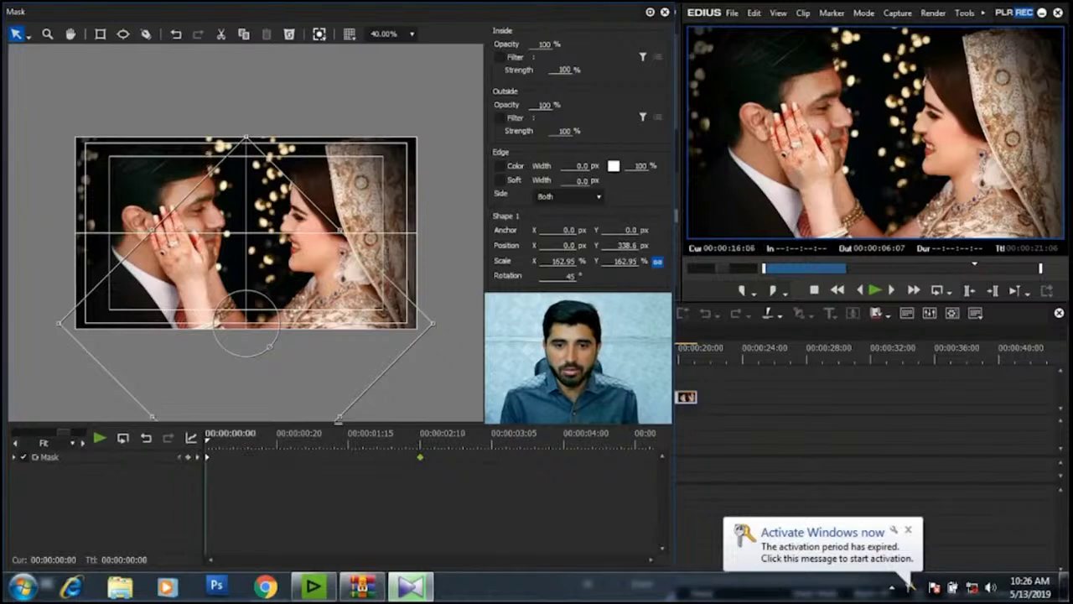
Step: At the first mask keyframe, try Y positions of 500 and 700 px for the diamond, then set it to 1000 px
key("BackSpace")
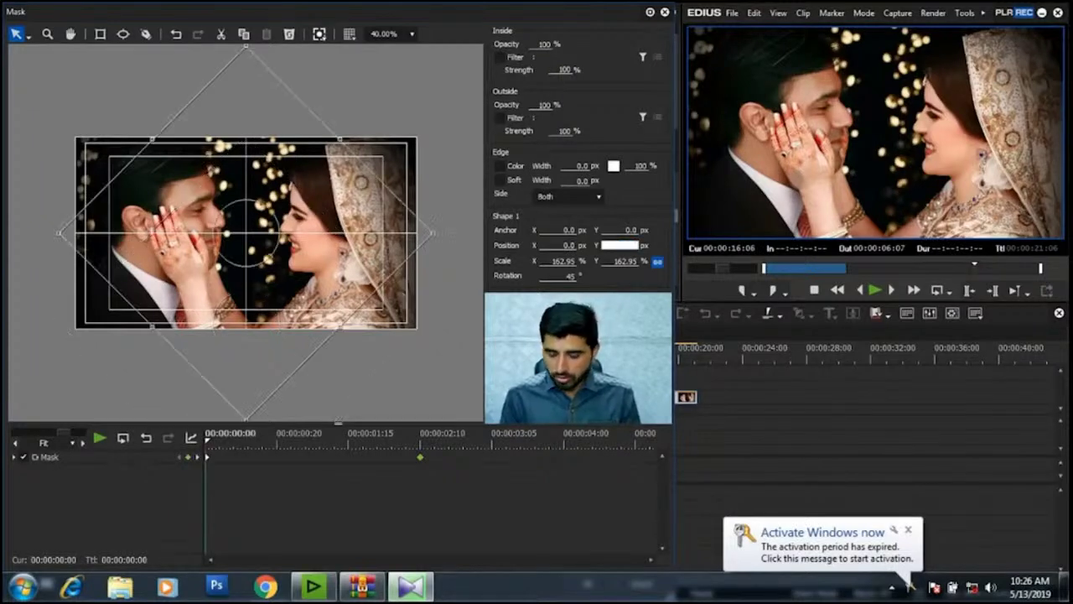
type("908")
key("Return")
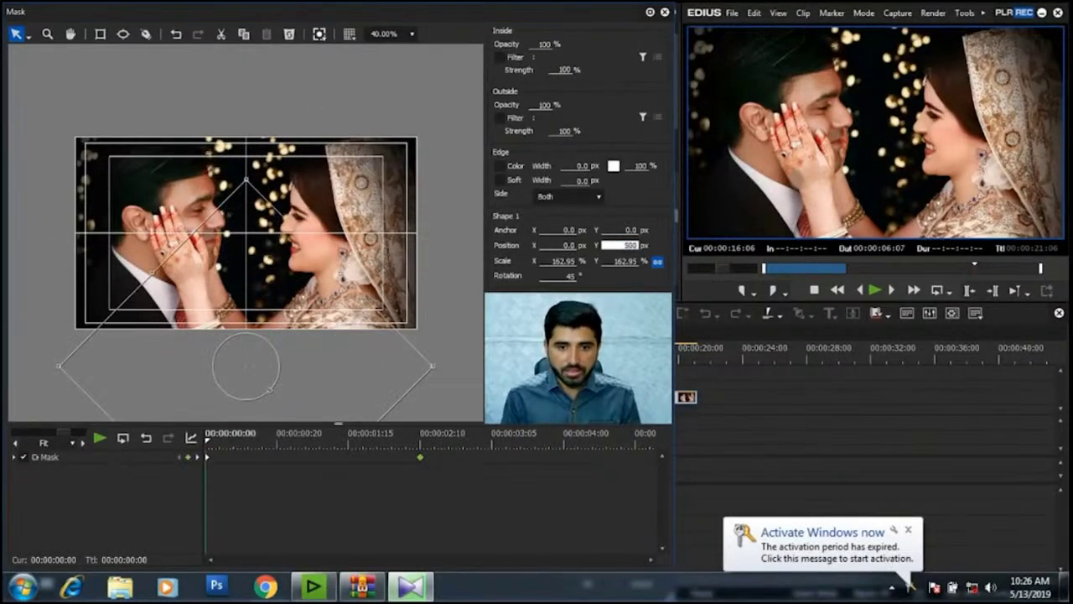
type("700")
key("Return")
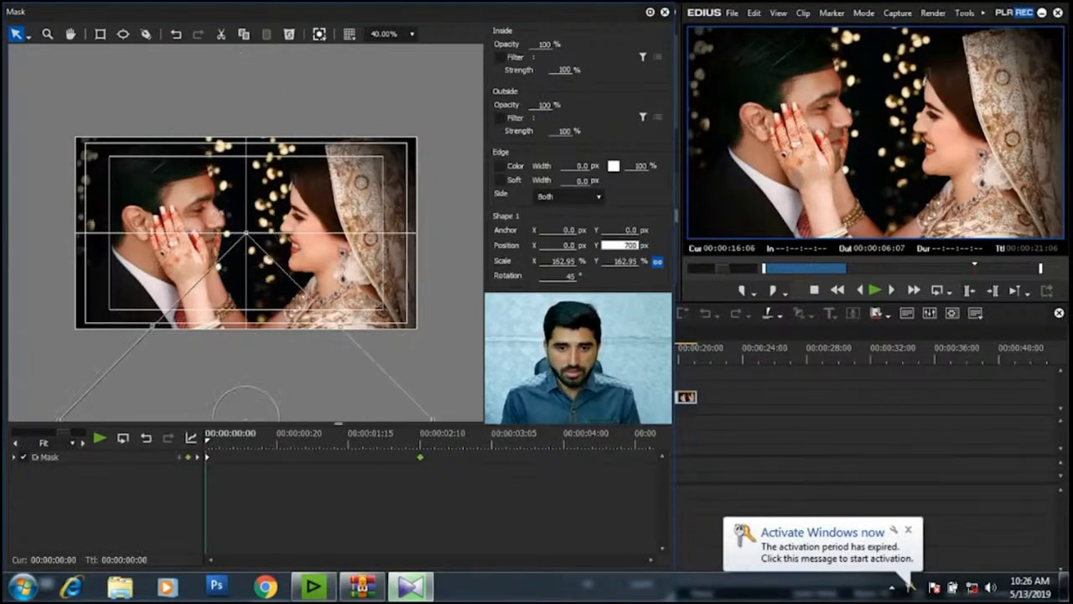
type("100")
key("Return")
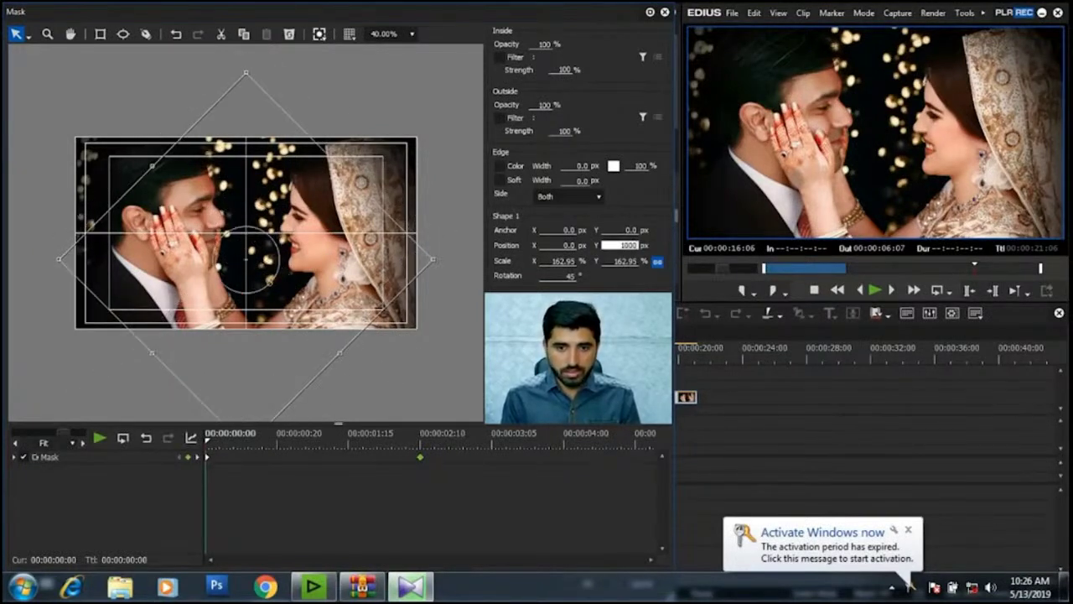
Step: Try a Y position of 1100 px for the diamond at the first mask keyframe, set it to 1050 px instead, and preview the animation
type("1000")
key("Return")
type("1100")
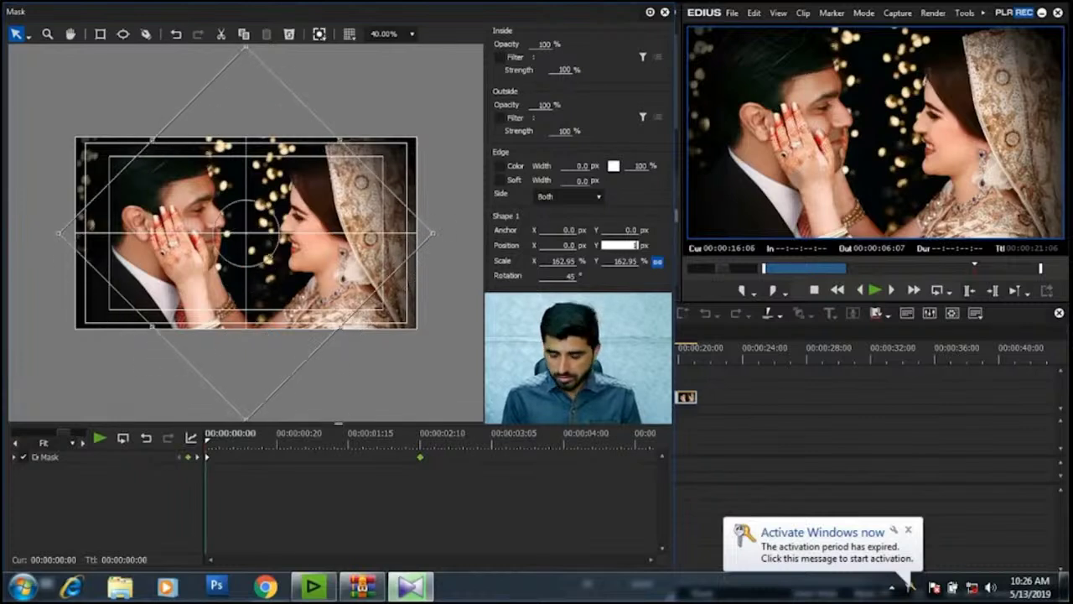
key("Return")
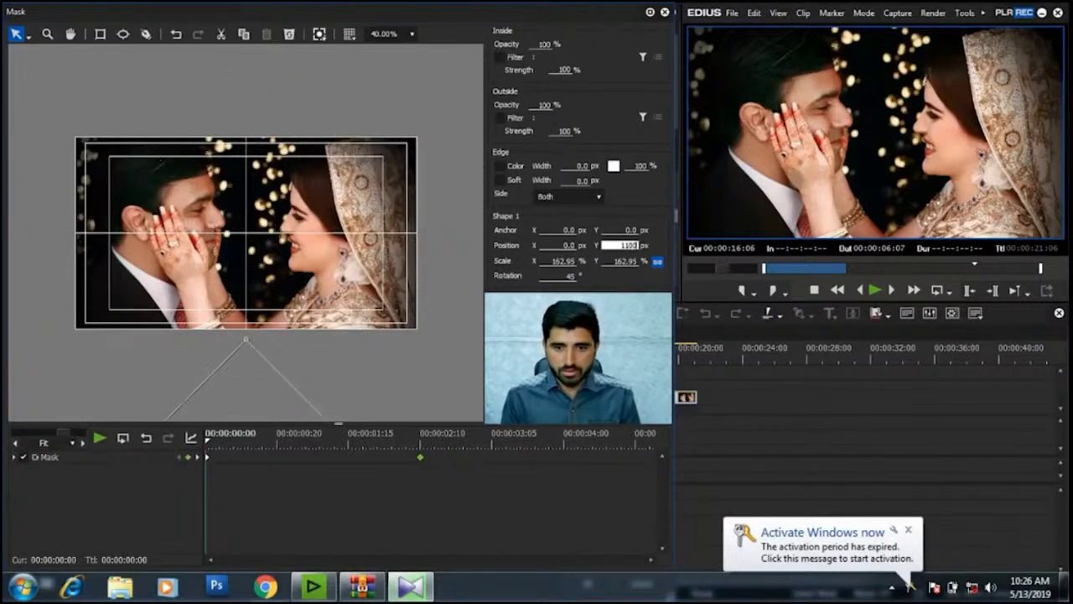
type("11")
key("BackSpace")
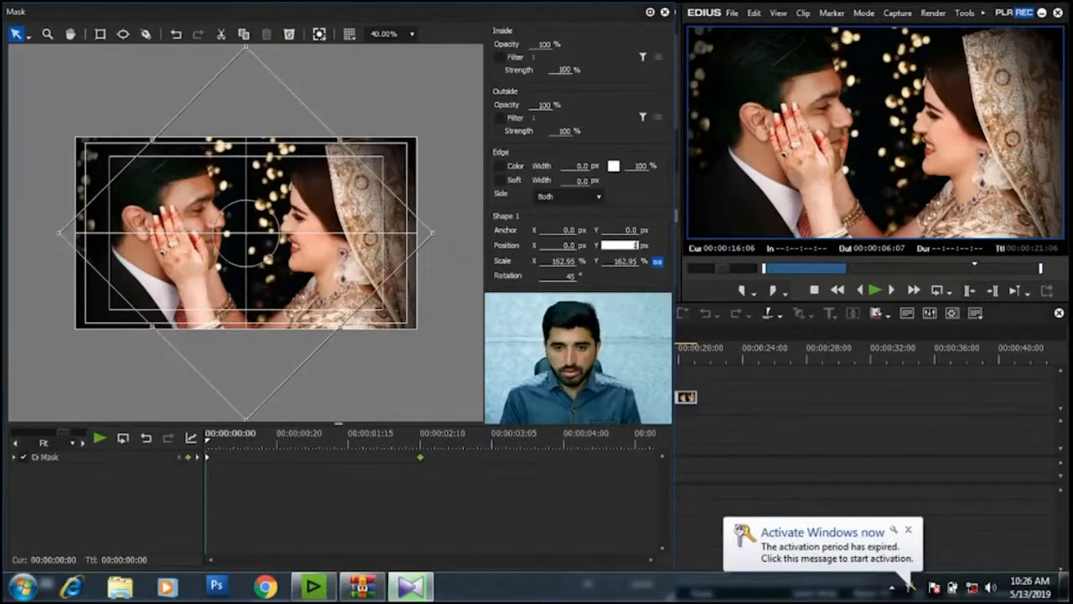
type("050")
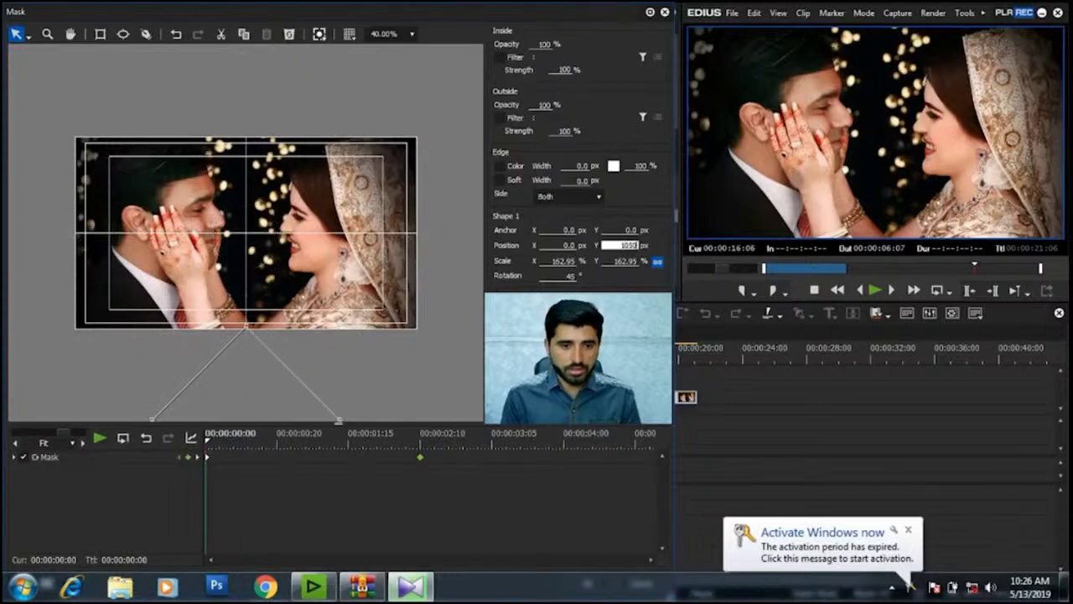
key("Return")
key("space")
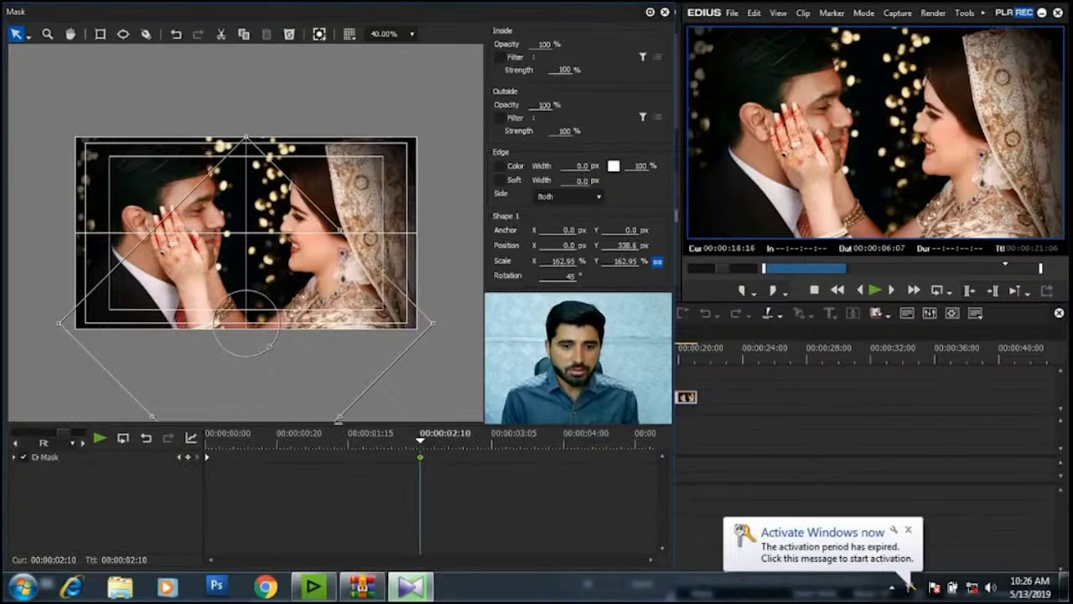
key("Home")
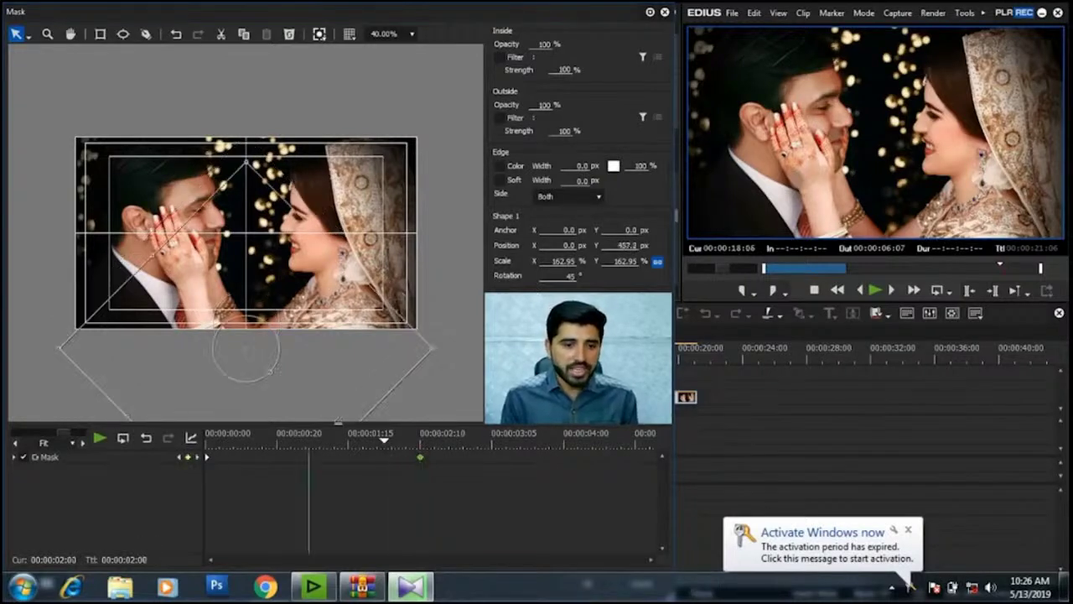
key("space")
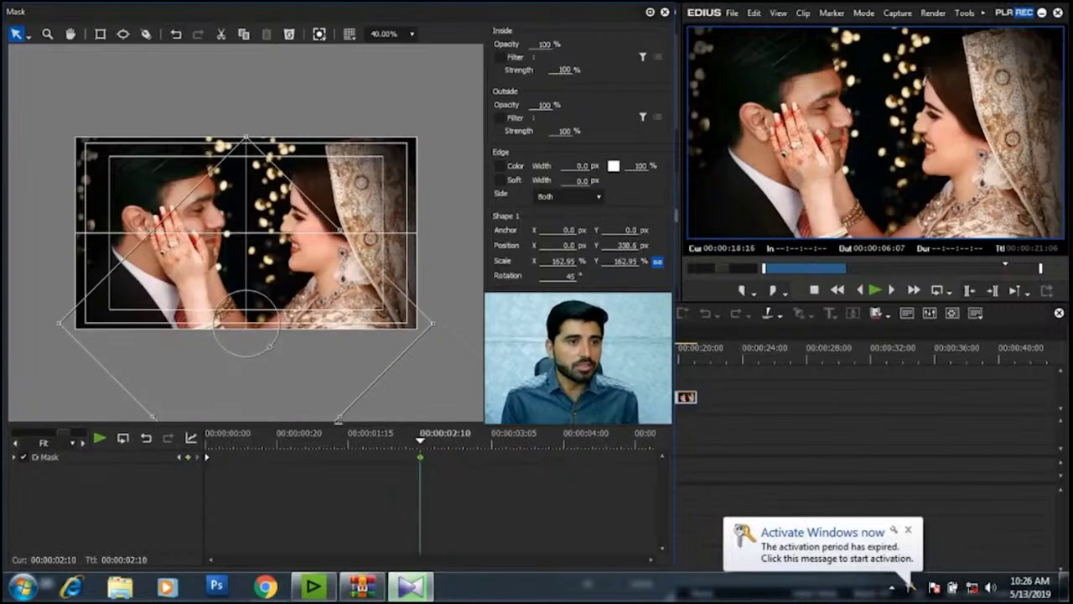
Step: At 00:00:02:10, reshape the diamond so its two side corners meet the picture's lower corners, and replay the animation from the start
left_click(28, 36)
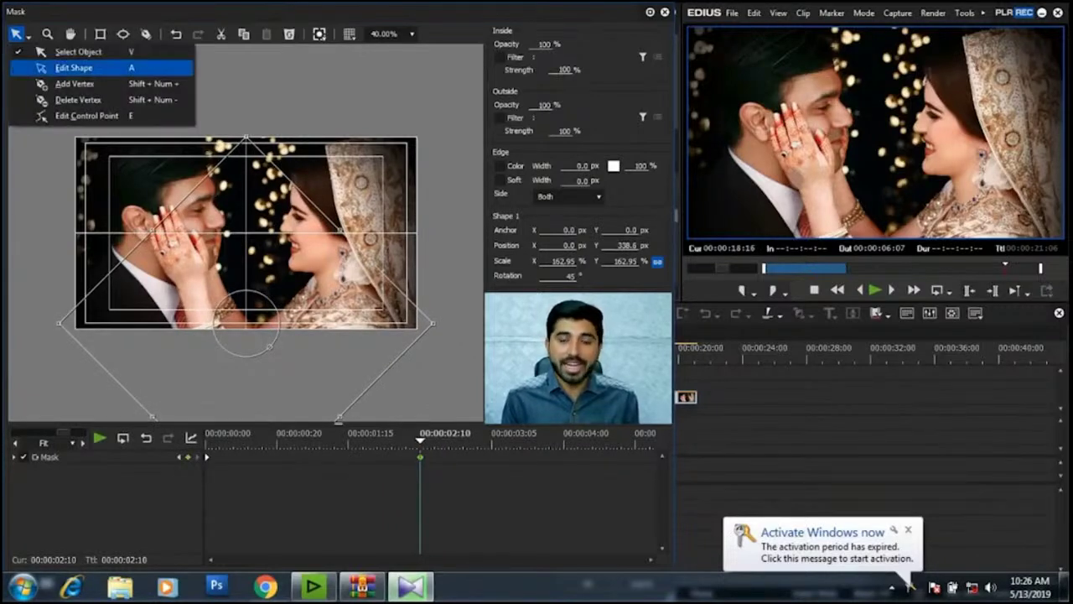
left_click(73, 67)
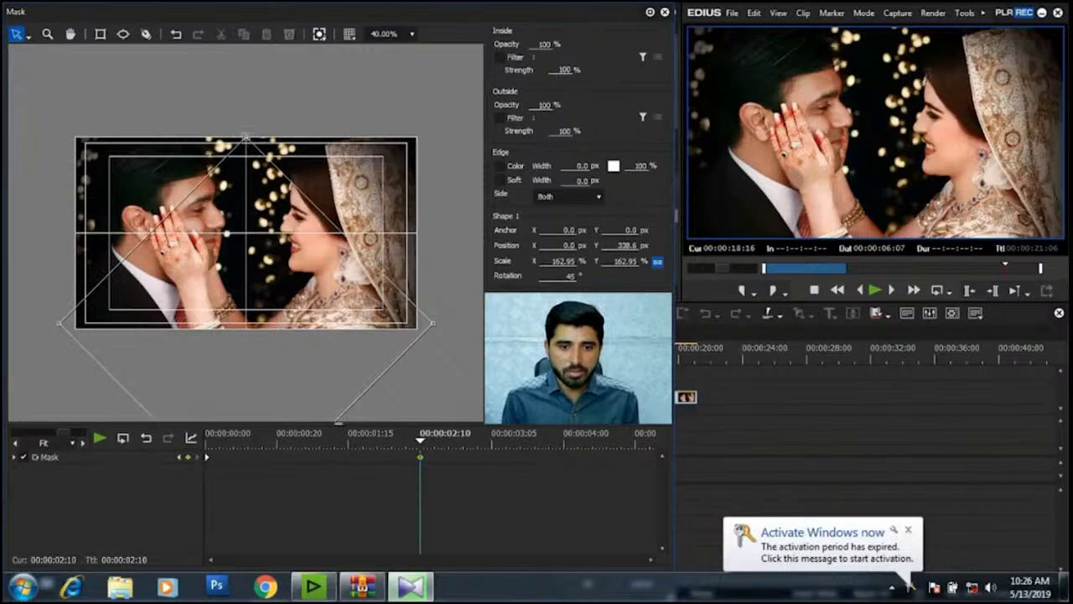
left_click_drag(433, 323, 416, 327)
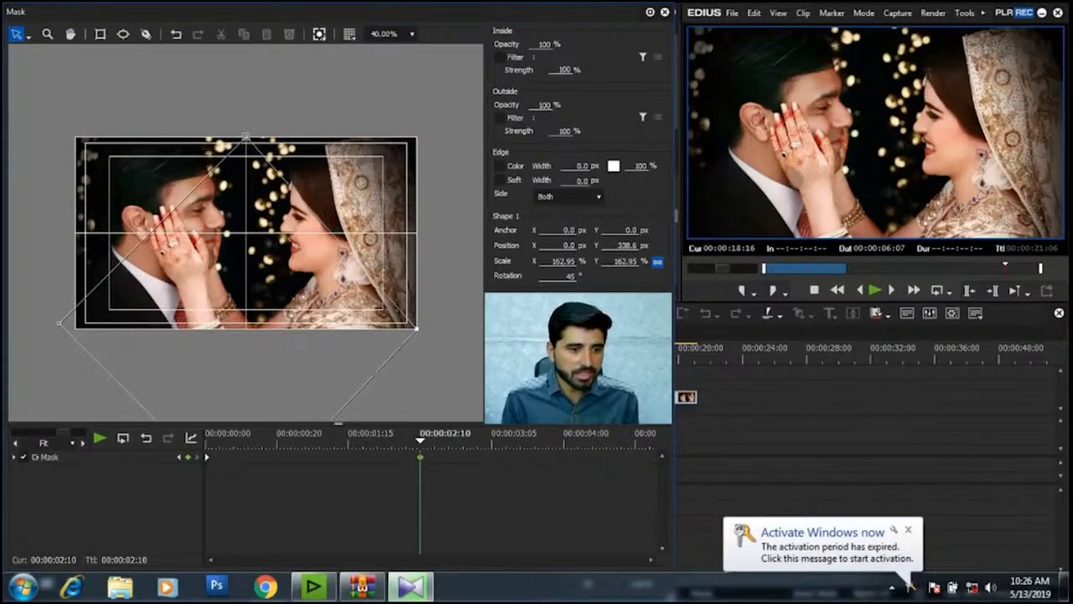
left_click_drag(59, 323, 75, 328)
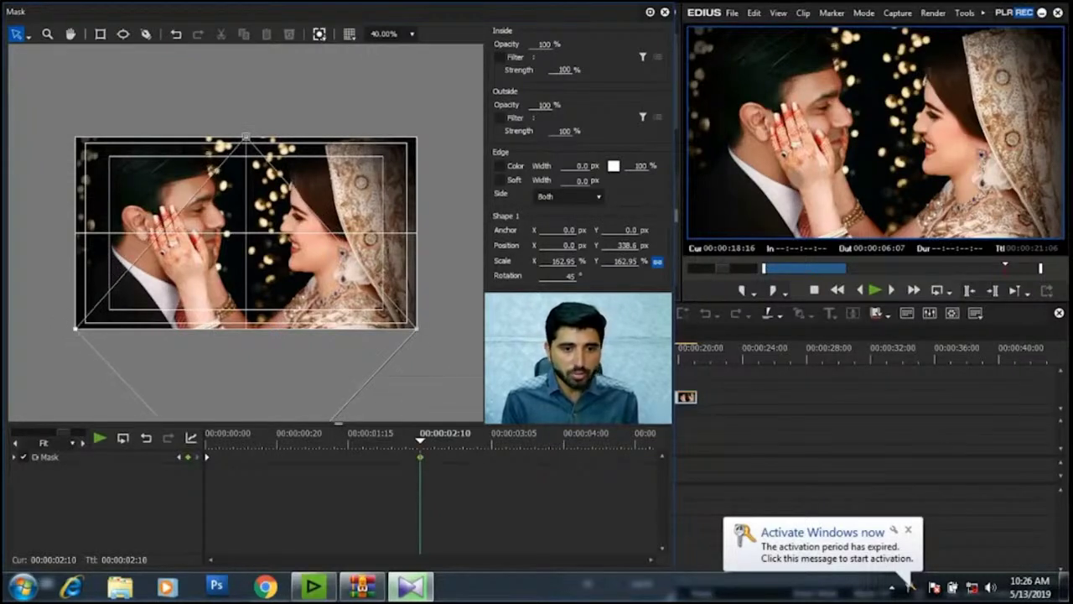
left_click_drag(420, 436, 205, 436)
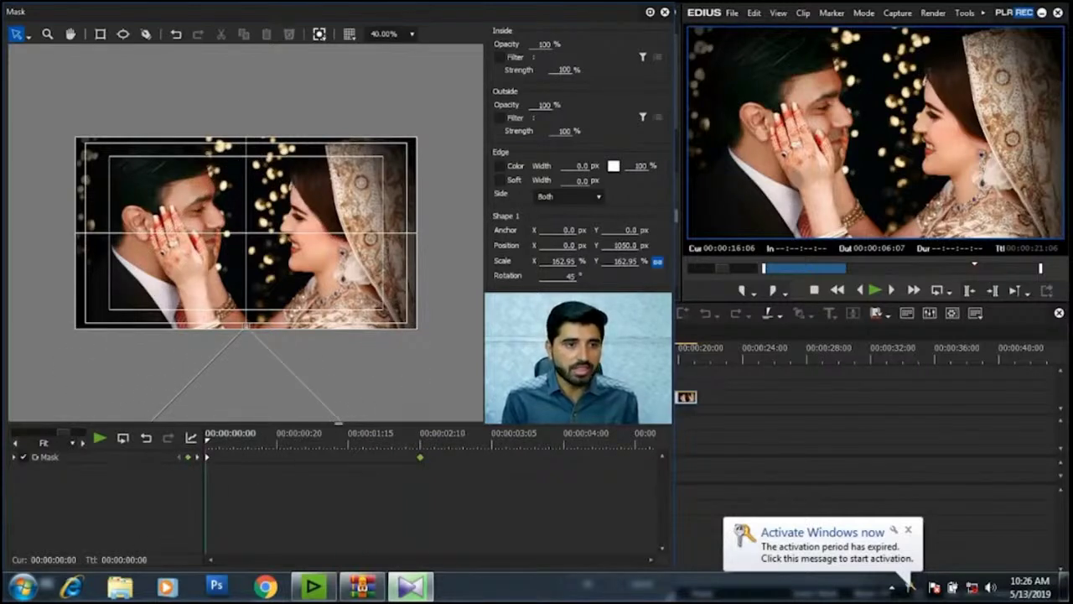
left_click(27, 35)
left_click(62, 53)
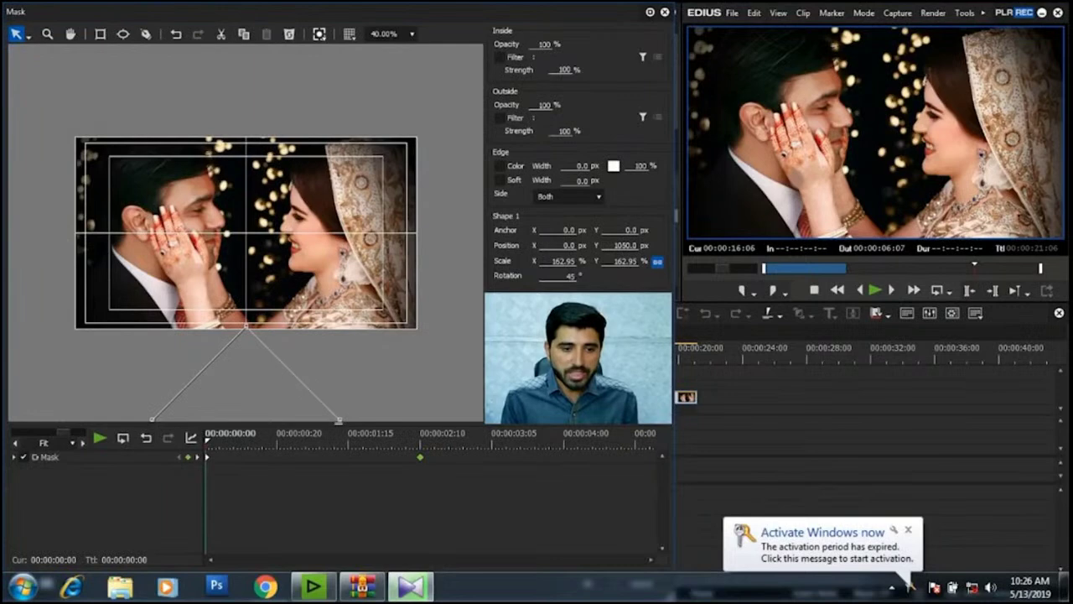
key("space")
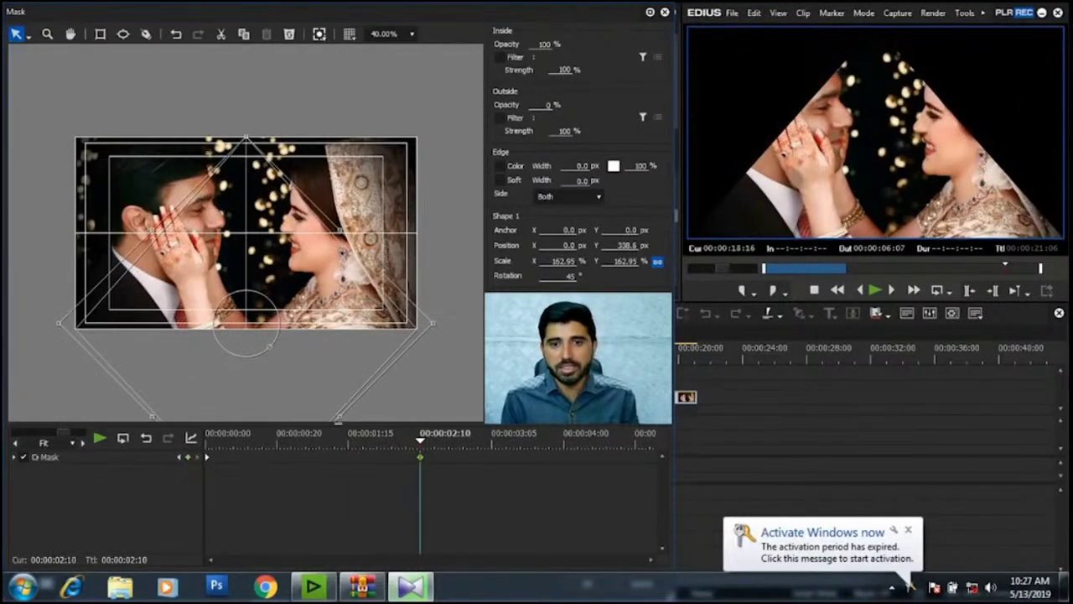
Step: Set the mask's outside opacity to 100% and apply a Color Balance filter outside it with Chroma -128 and Bright -12
type("100")
key("Return")
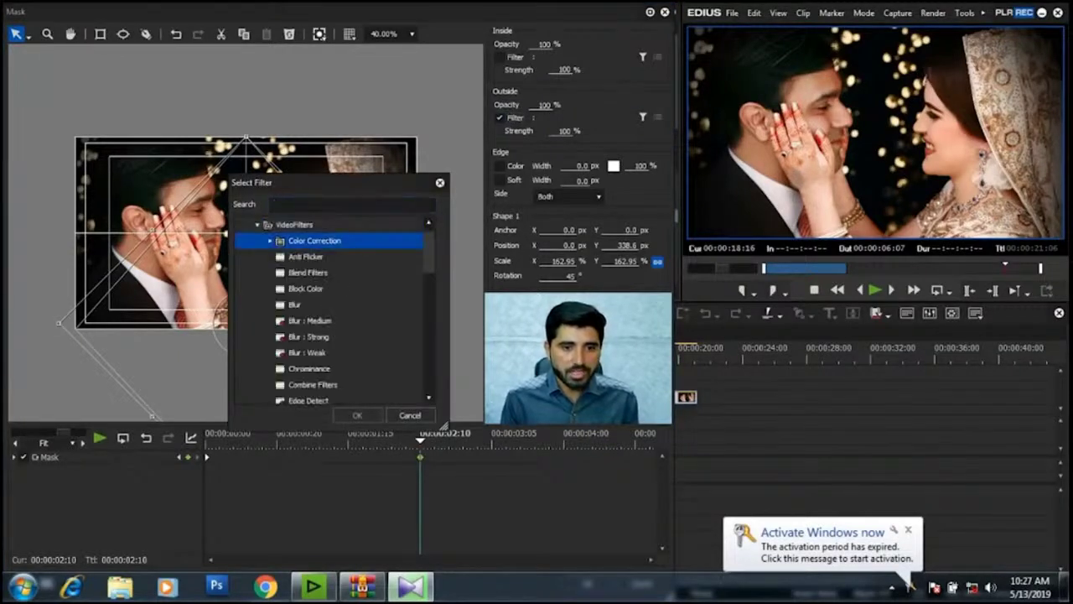
key("Right")
key("Down")
key("Return")
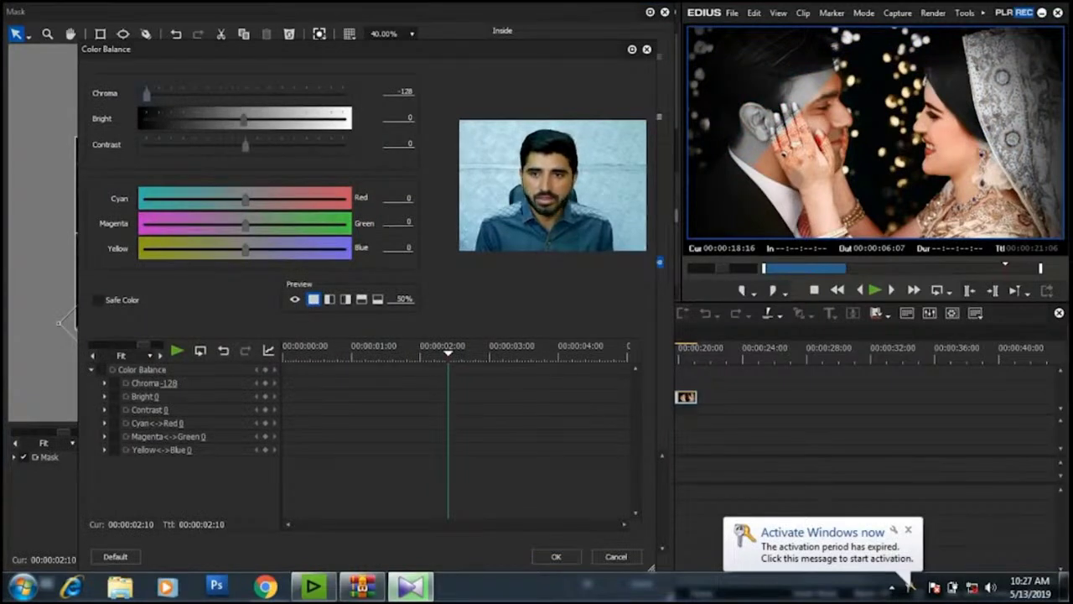
left_click_drag(245, 118, 236, 118)
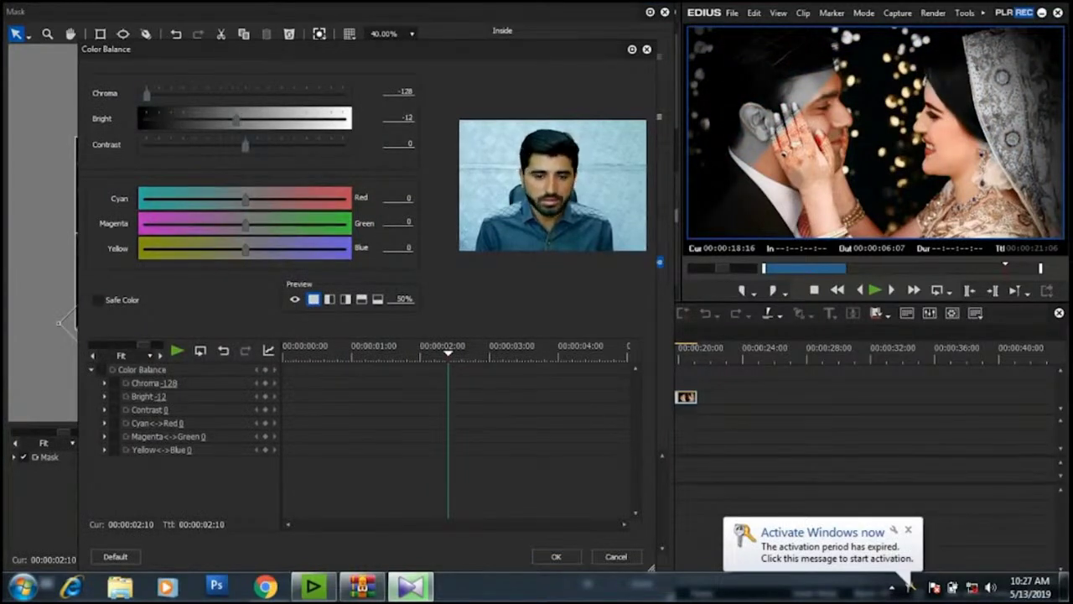
key("Return")
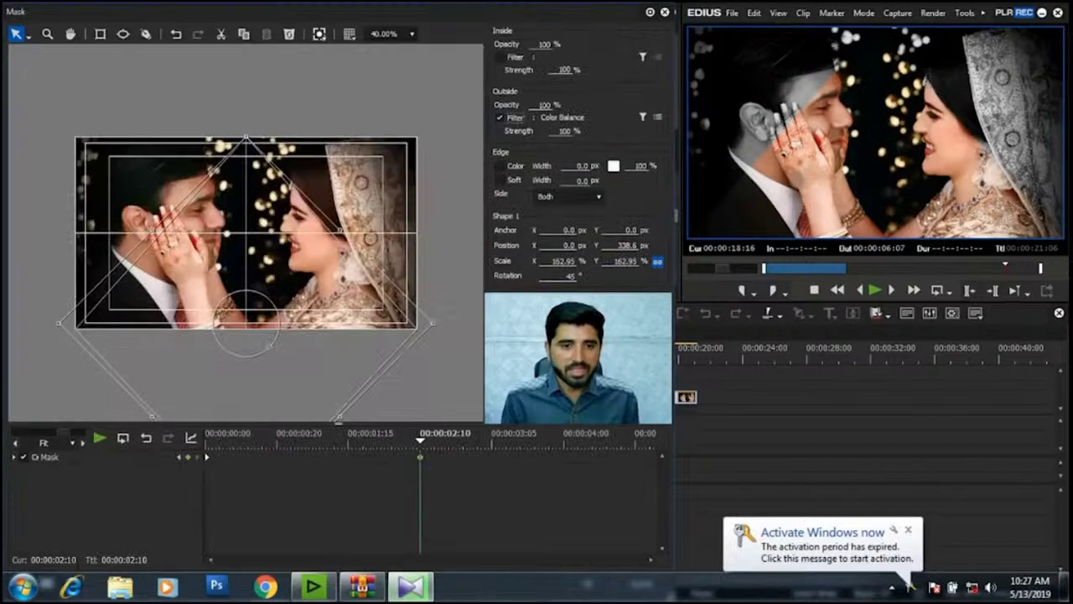
Step: Enable the filter for the inside of the mask and assign Color Balance to it
mouse_move(419, 438)
left_mouse_down()
mouse_move(210, 438)
mouse_move(420, 438)
left_mouse_up()
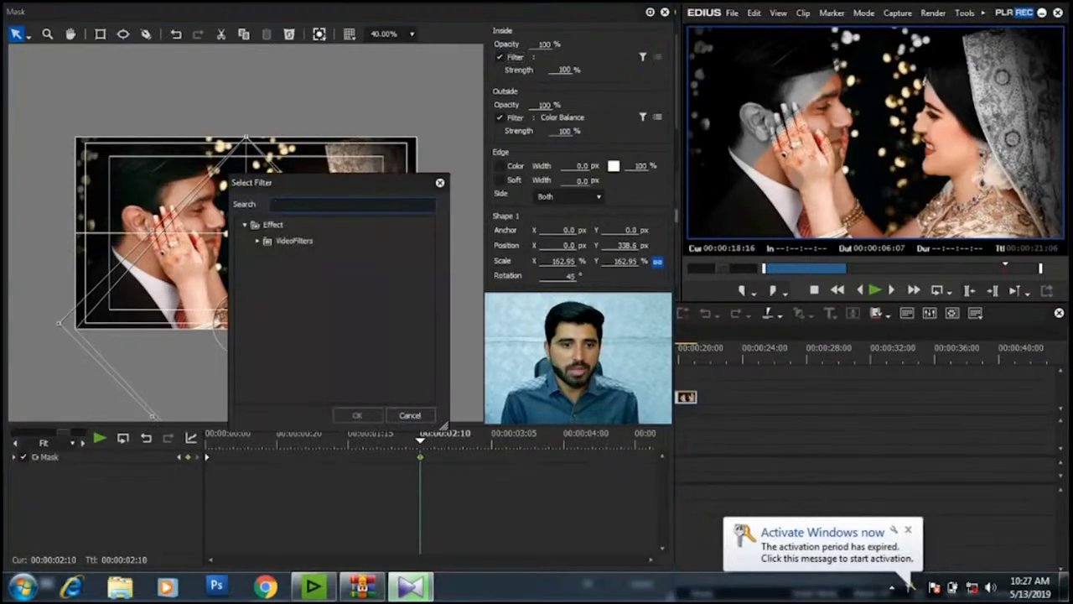
left_click(306, 256)
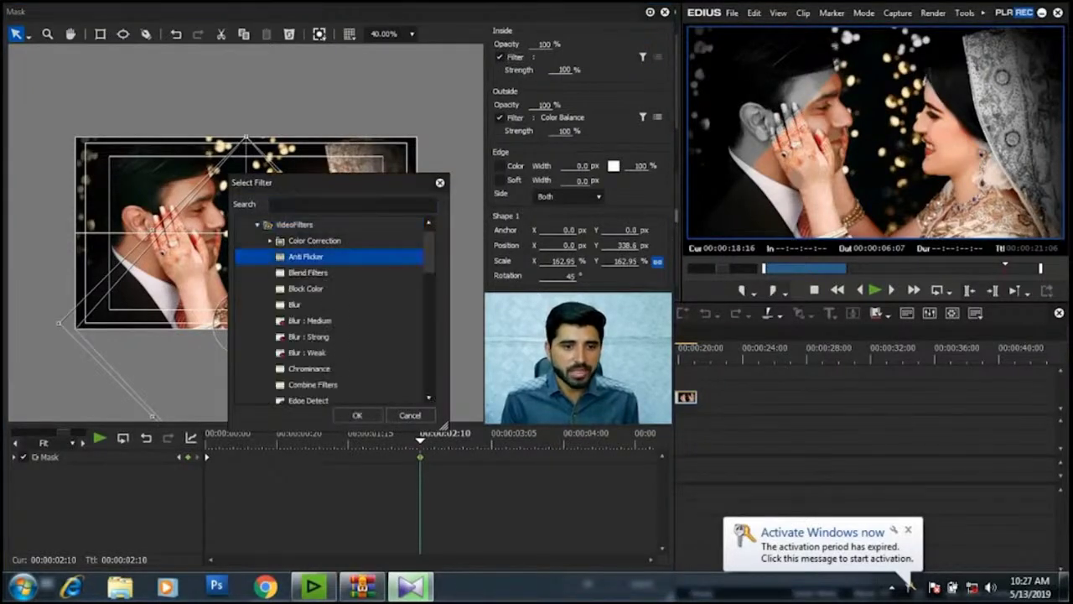
double_click(314, 240)
left_click(323, 256)
key("Return")
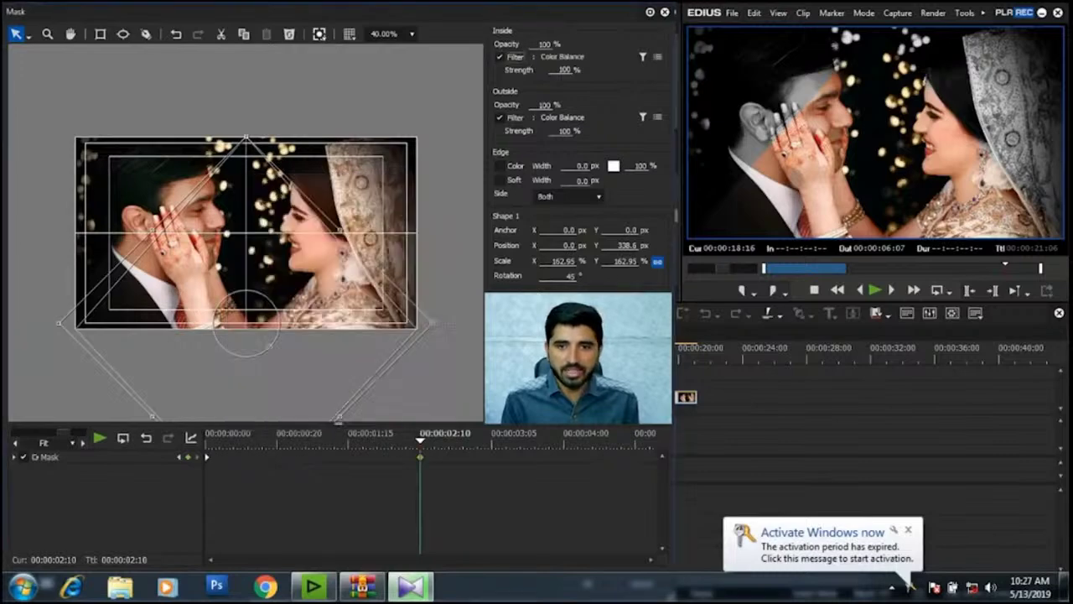